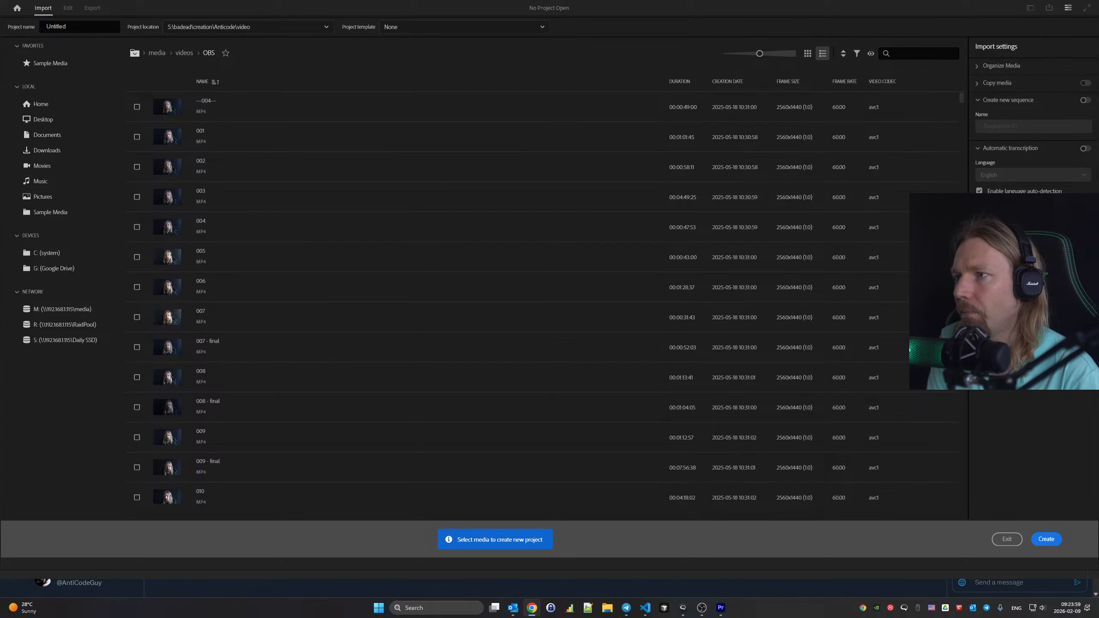
Send the message "test" in the chat
left_click(998, 582)
type("test")
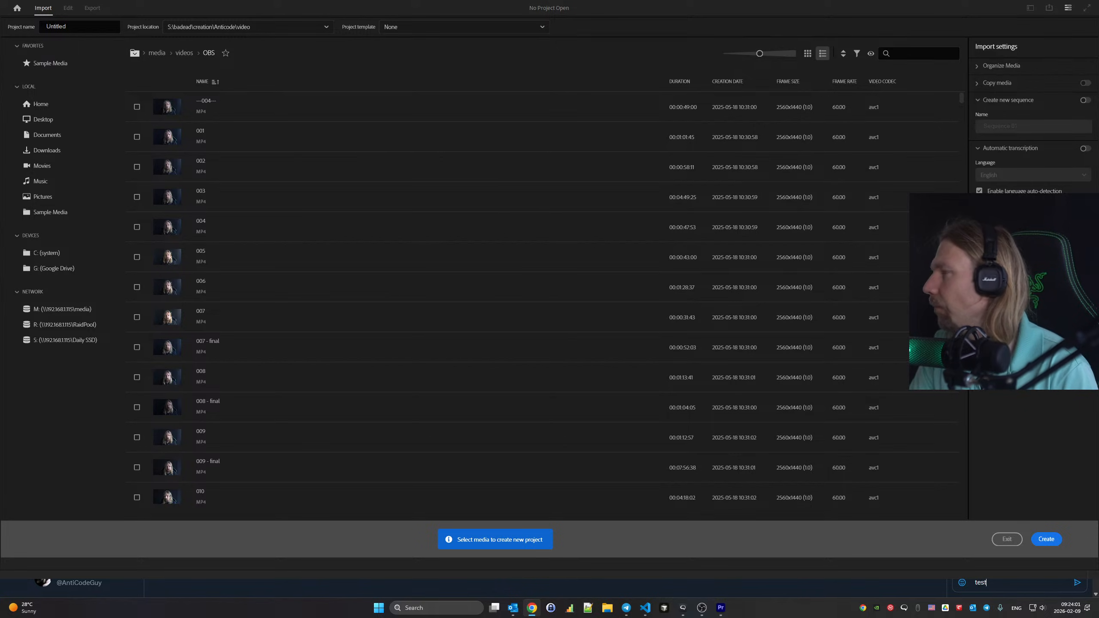
key("Return")
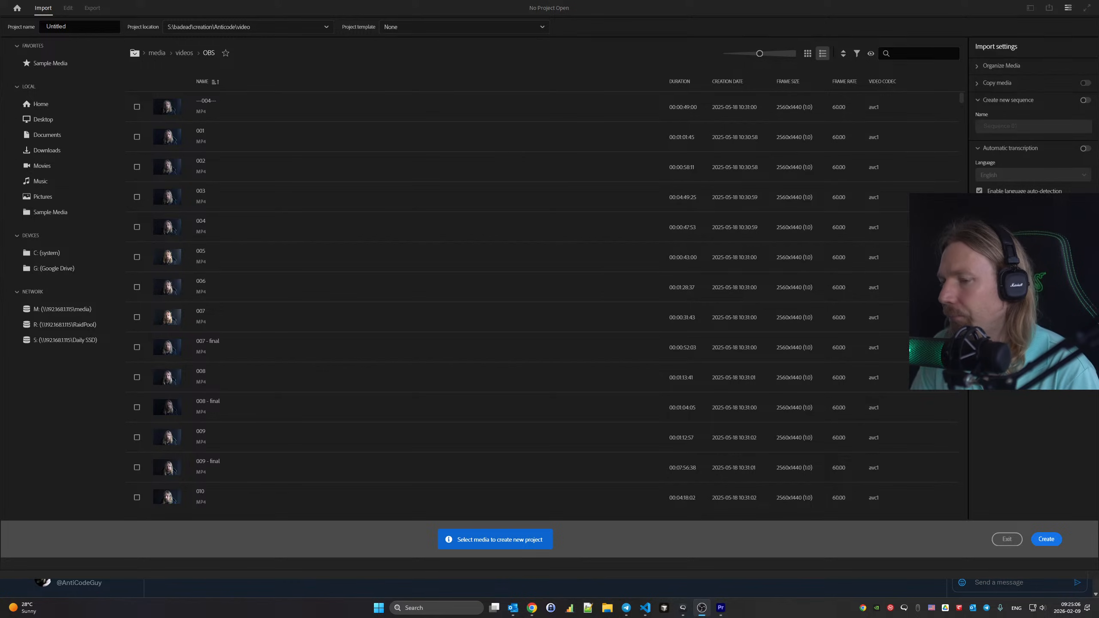
left_click(683, 608)
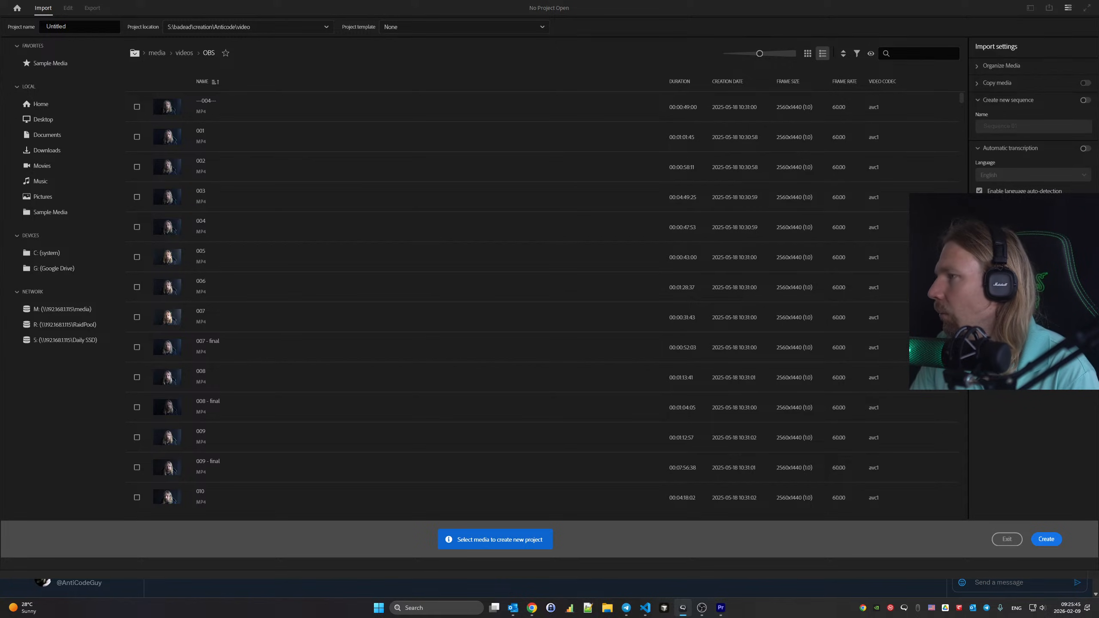
left_click(720, 608)
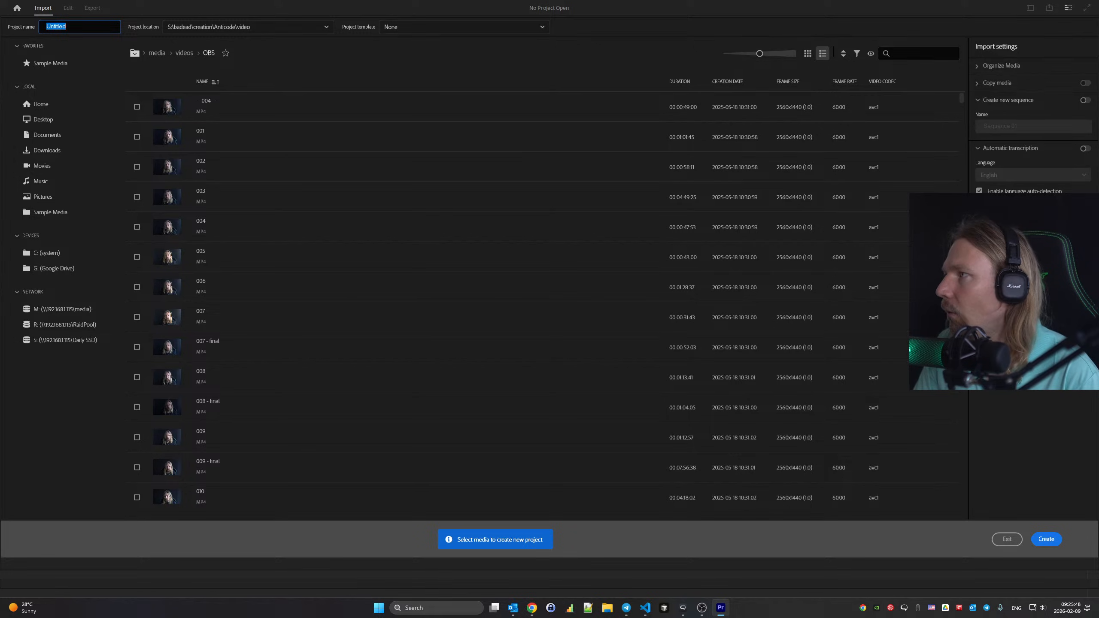
key("alt+Tab")
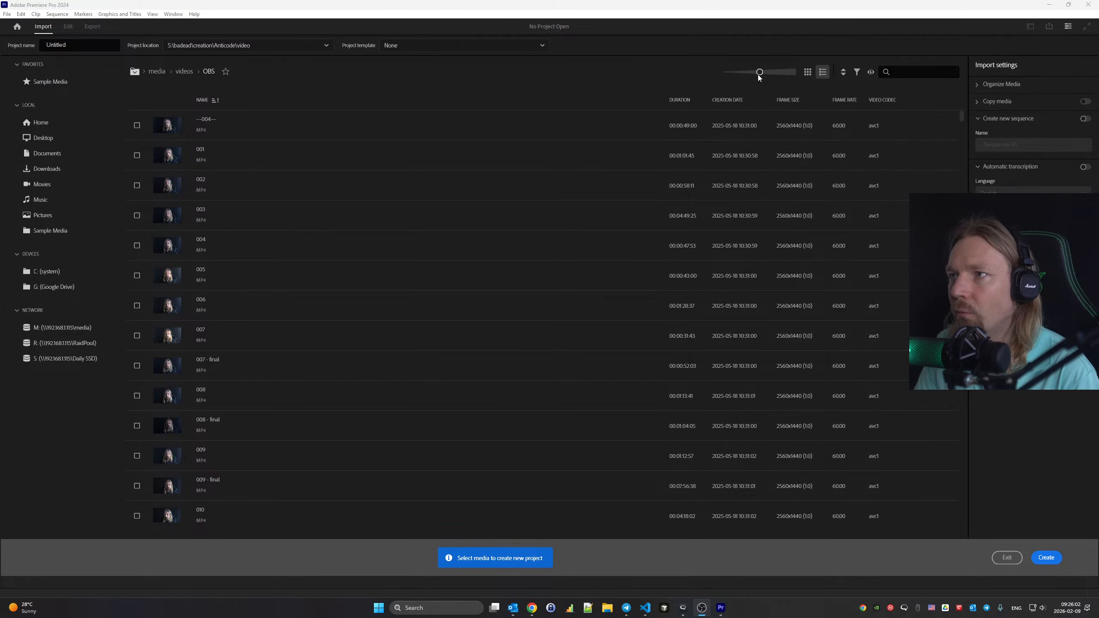
Search the OBS folder for "You've been lied to about following your passion", removing the stray character before "following"
left_click(921, 74)
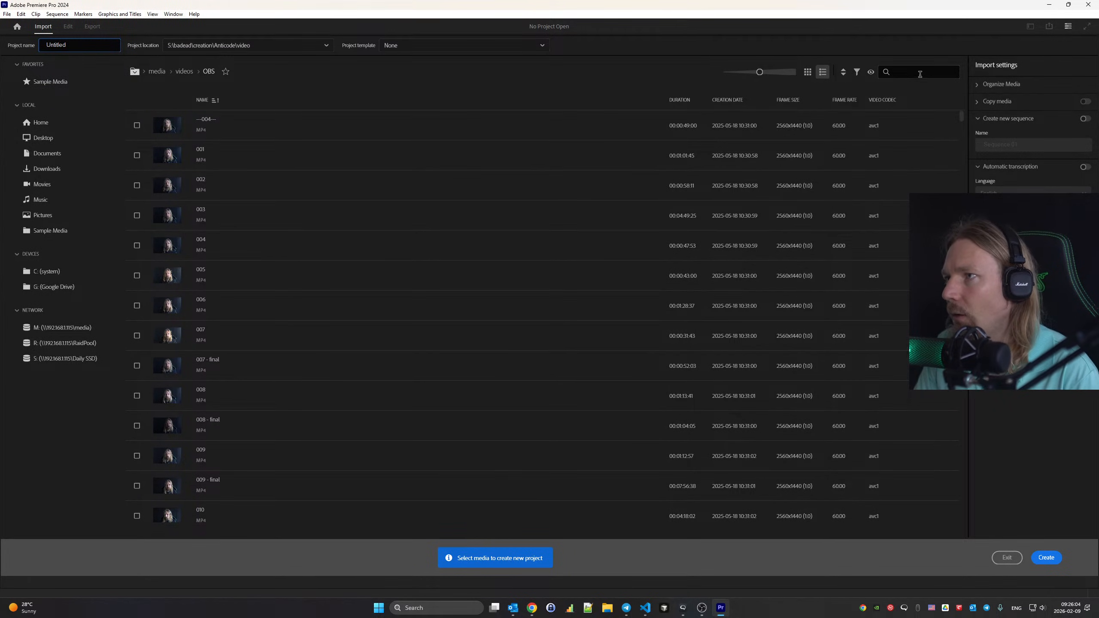
left_click(918, 73)
type("lowing your passion")
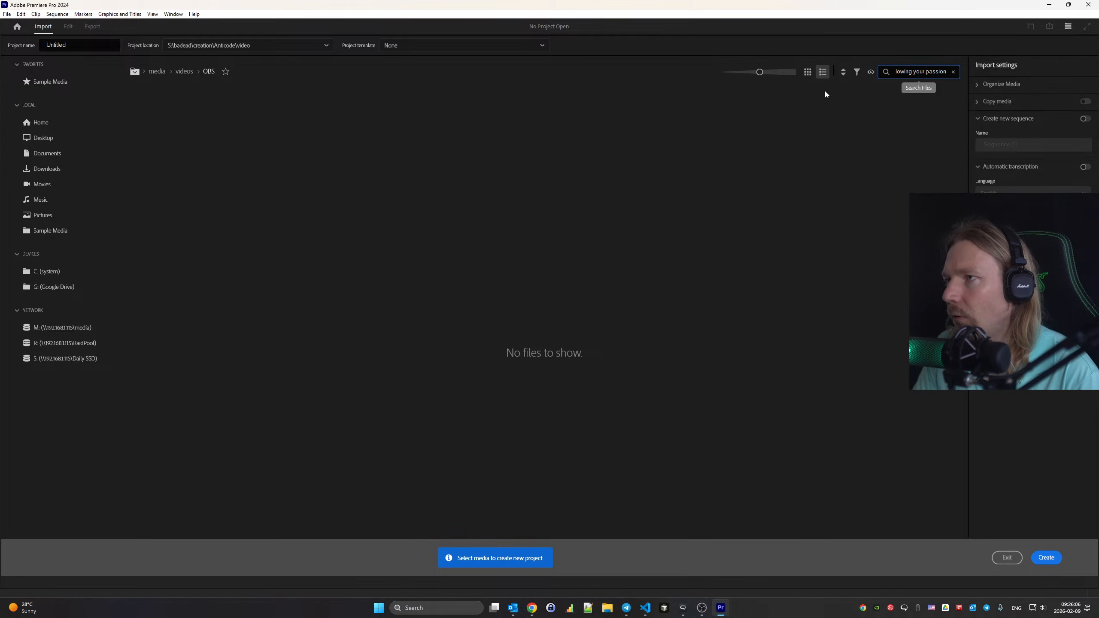
key("End")
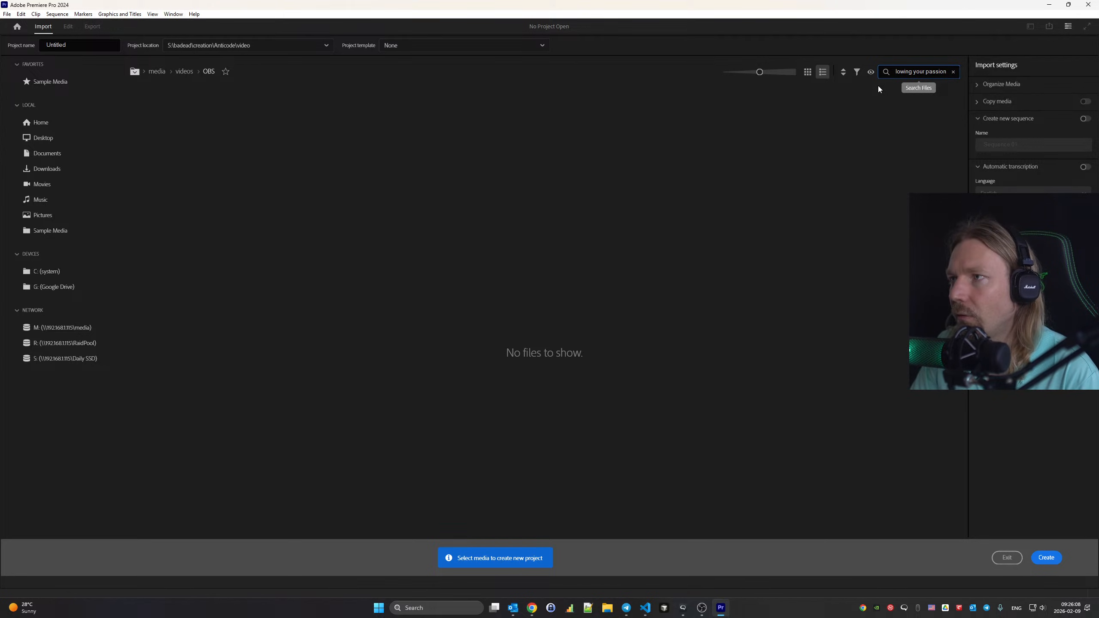
key("ctrl+shift+Left")
key("ctrl+shift+Left")
key("ctrl+shift+Left")
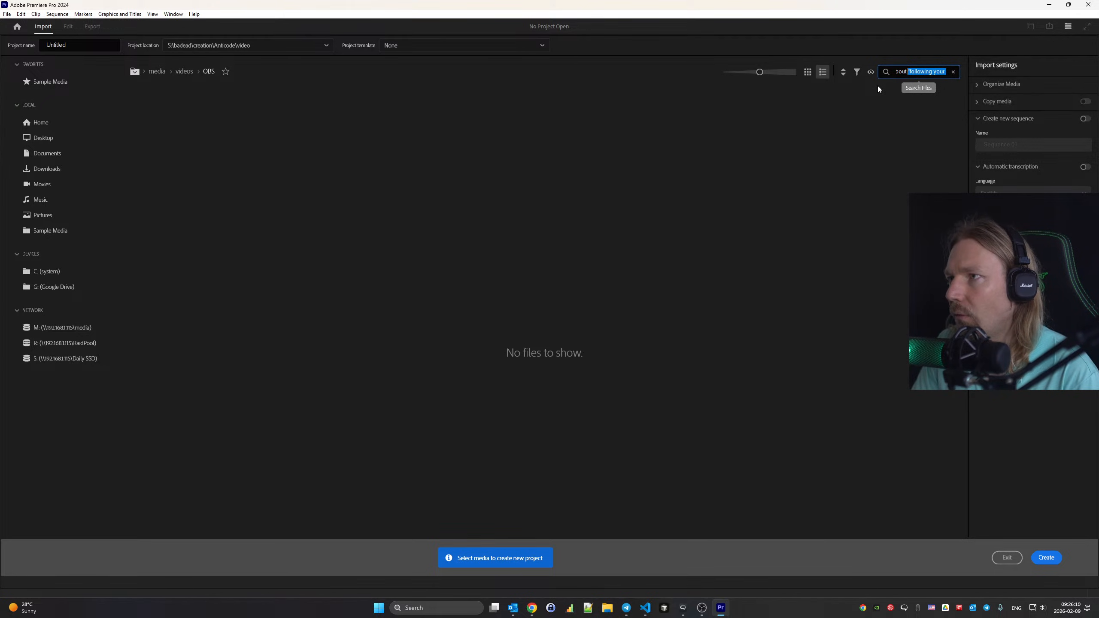
key("BackSpace")
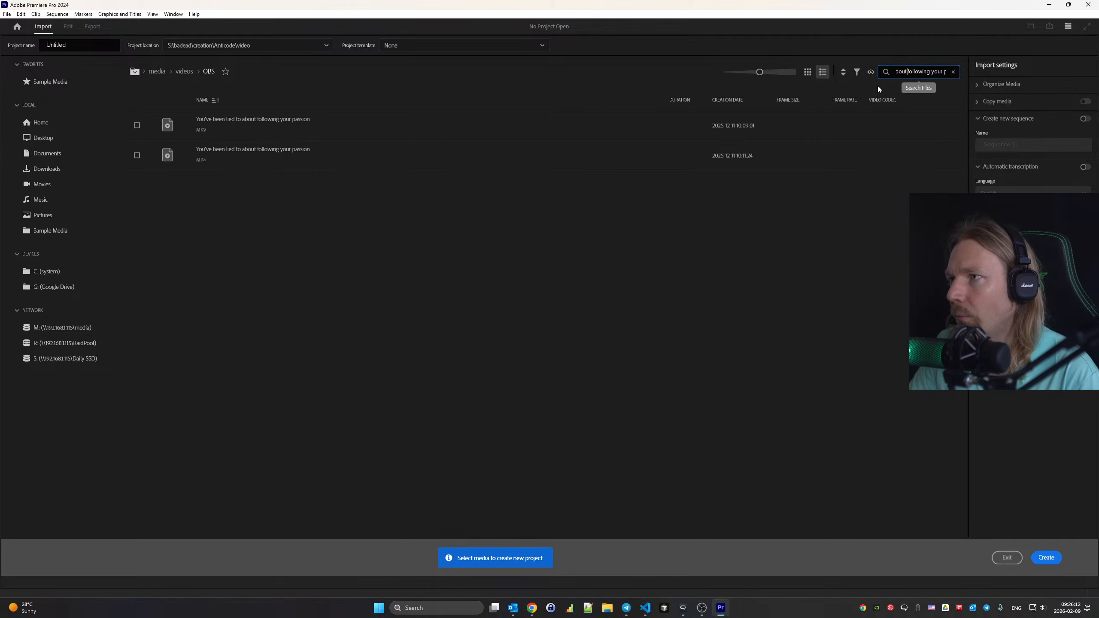
Copy the search text and use it as the project name, "You've been lied to about following your passion"
key("Home")
key("ctrl+a")
key("ctrl+c")
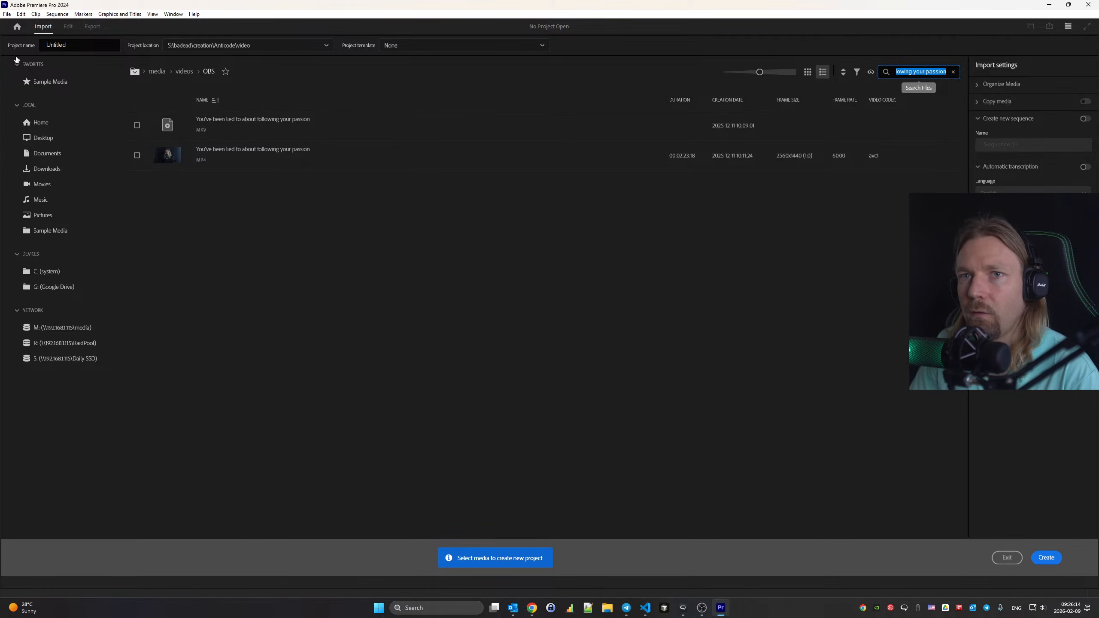
left_click(85, 41)
key("ctrl+v")
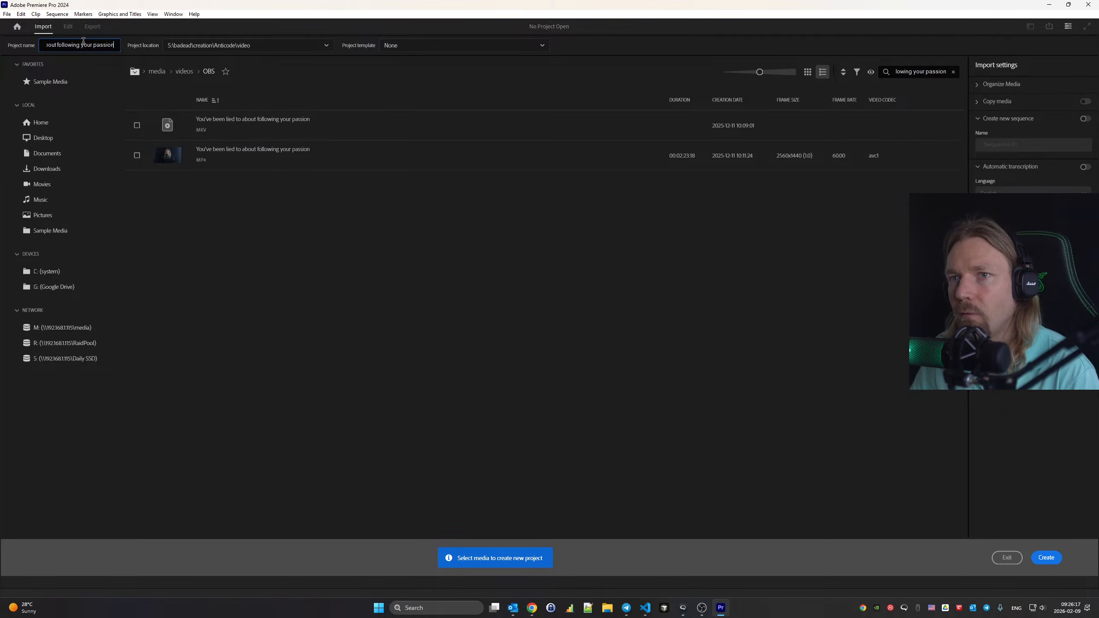
Select the MP4 version of the recording for import and create the project
left_click(137, 156)
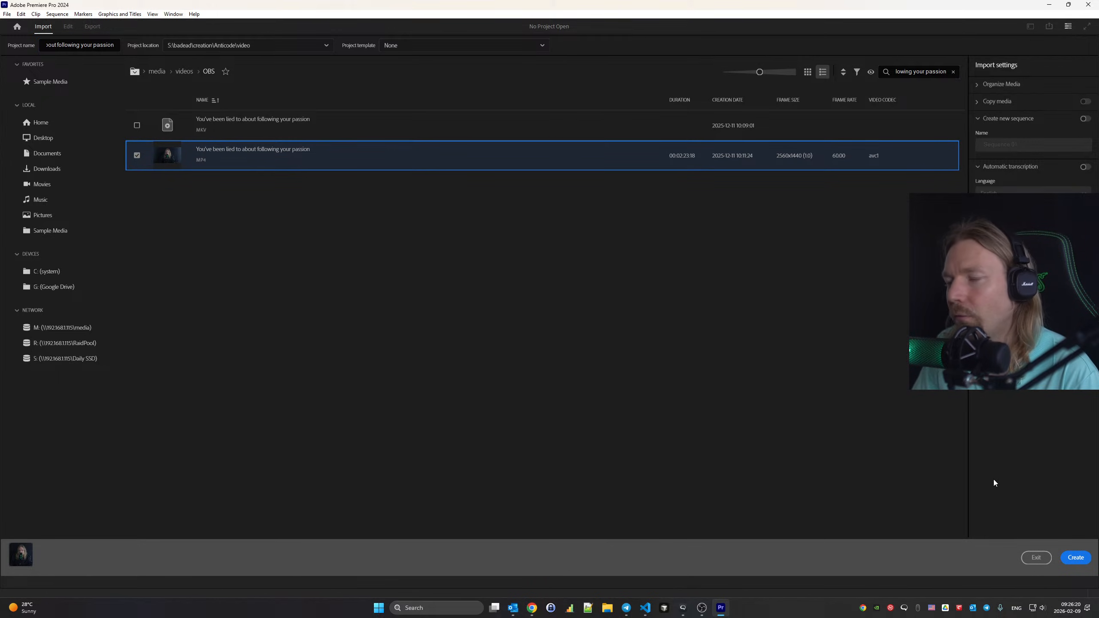
left_click(1072, 558)
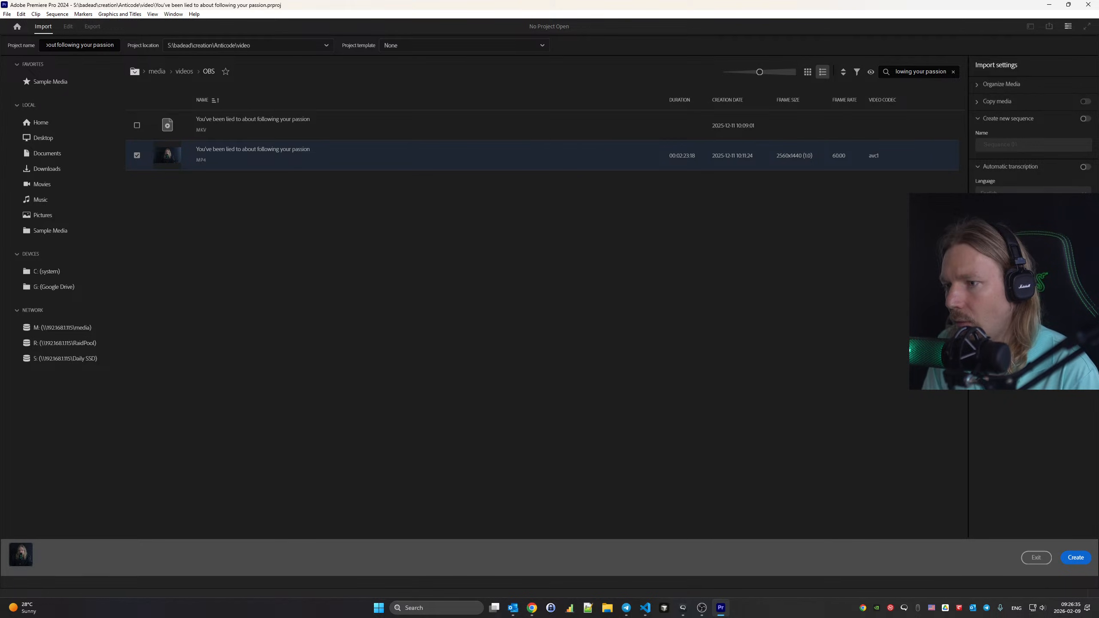
left_click(683, 608)
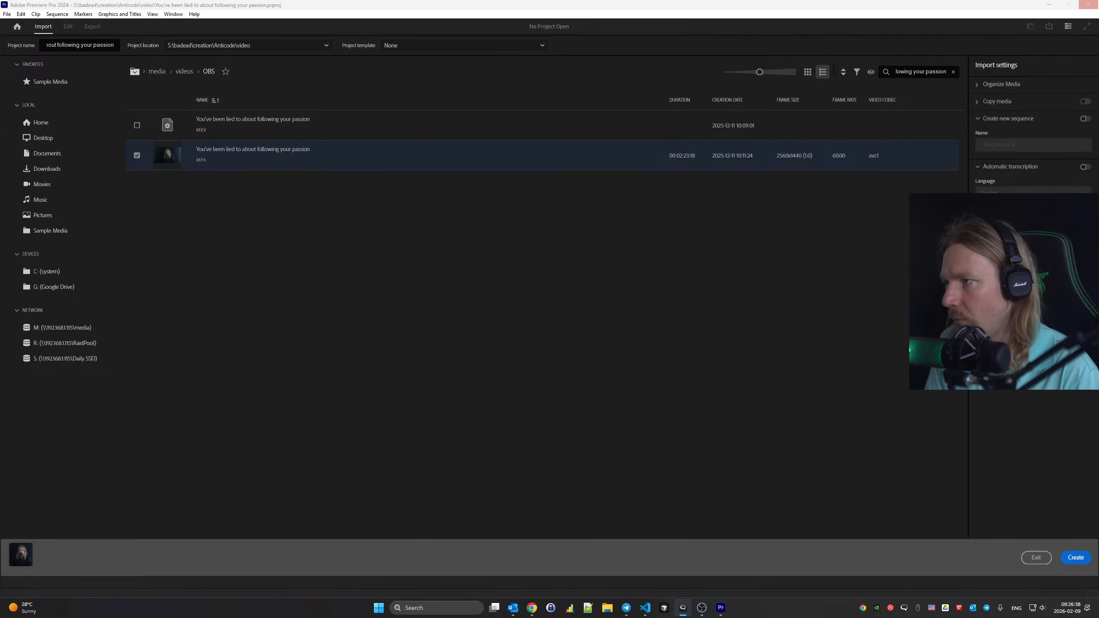
key("alt+Tab")
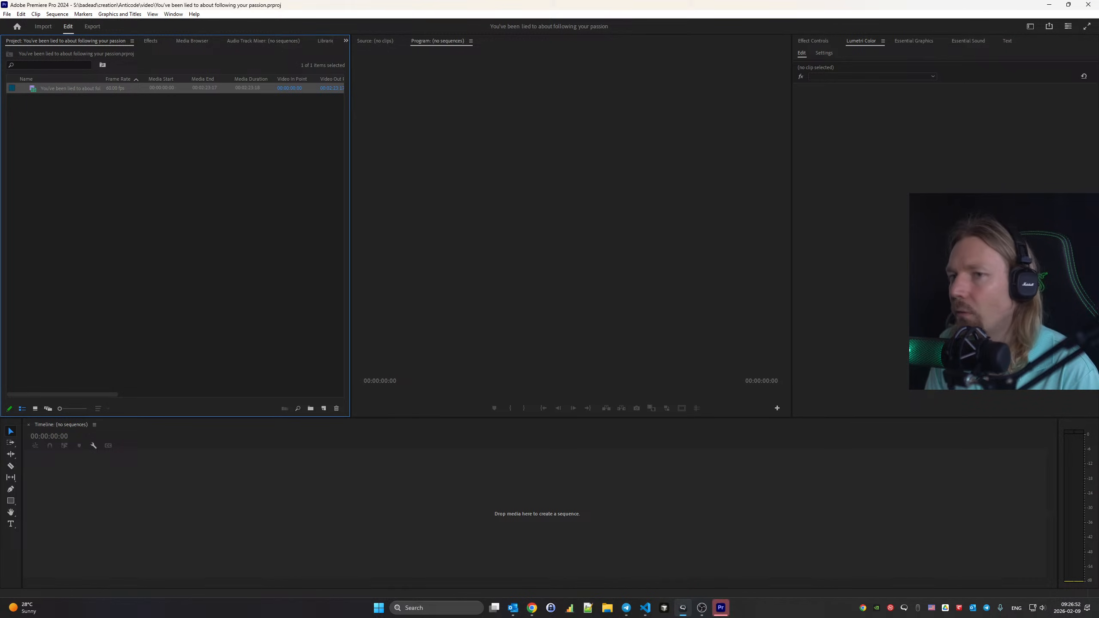
Create a sequence from the custom 1440 vertical preset and place the MP4 at its start, keeping the existing sequence settings
right_click(252, 187)
mouse_move(303, 223)
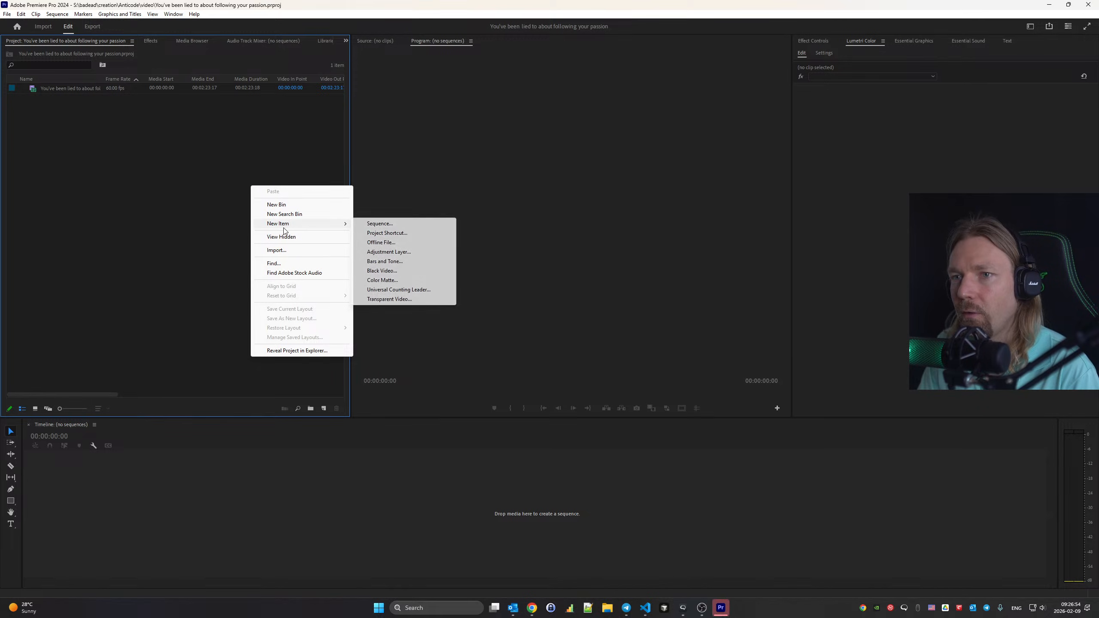
left_click(380, 224)
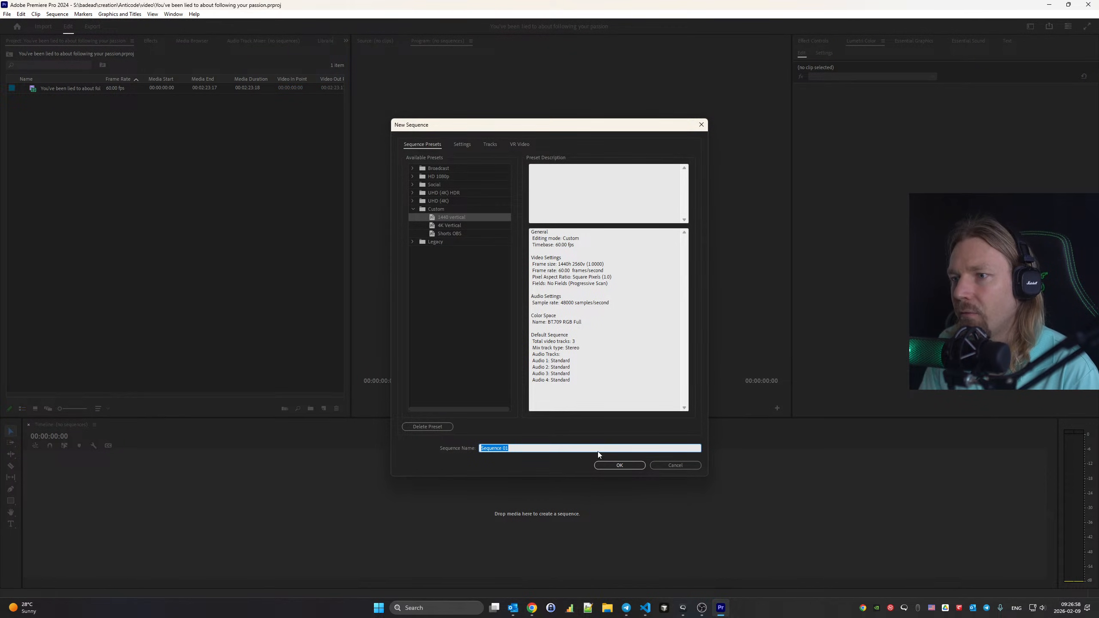
left_click(619, 465)
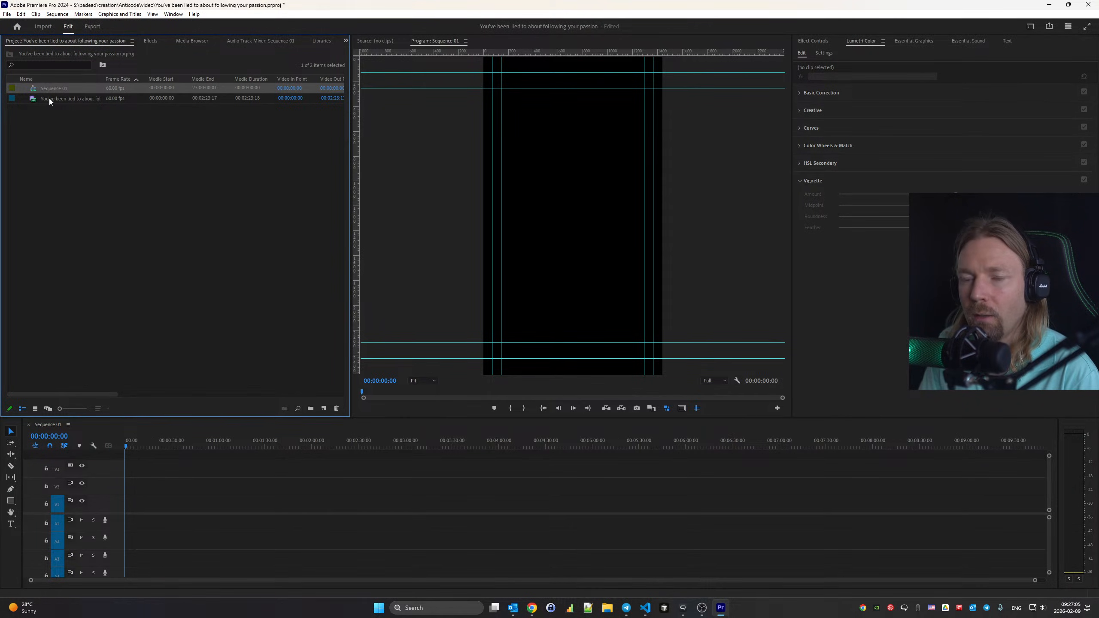
left_click_drag(90, 98, 132, 512)
left_click(604, 321)
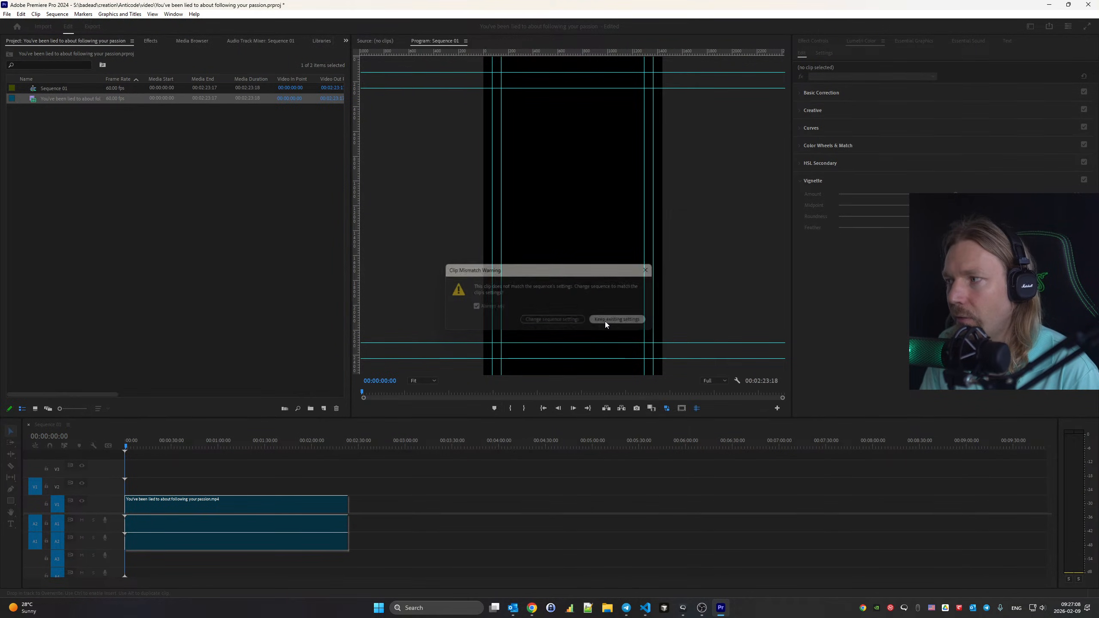
Unlink the clip's video from its audio and delete the audio clip on the second audio track
left_click(282, 506)
right_click(282, 510)
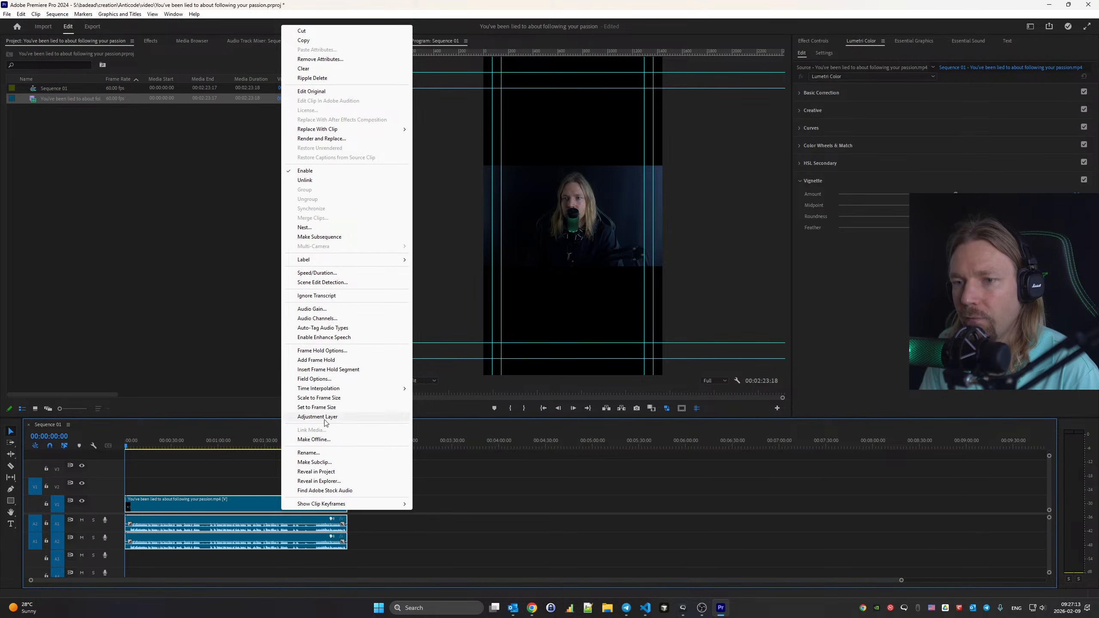
left_click(305, 180)
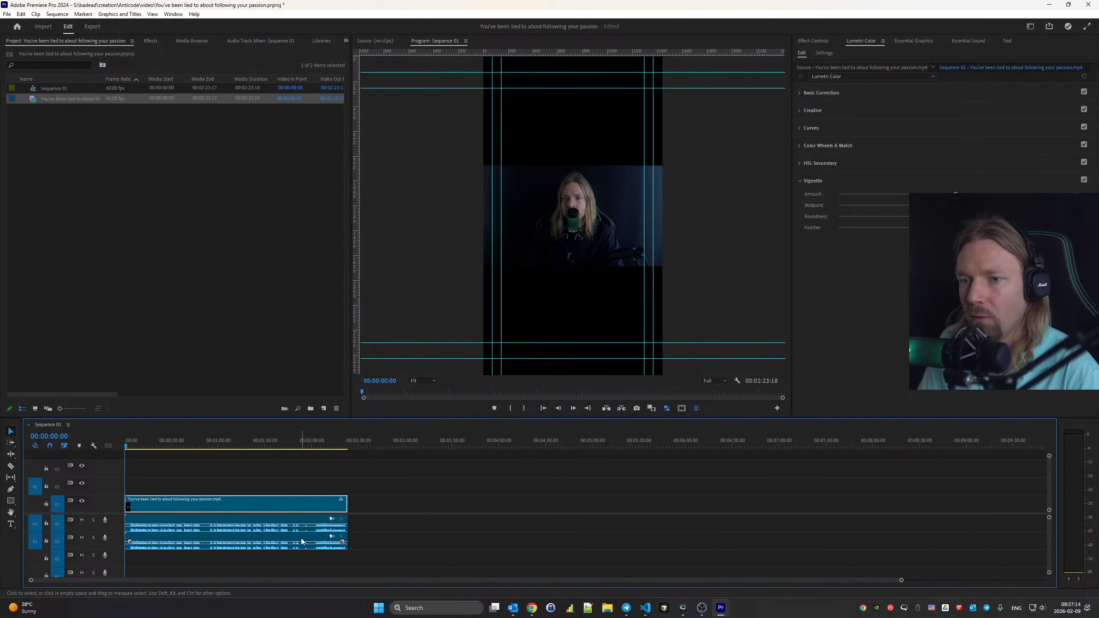
left_click_drag(370, 545, 314, 564)
key("Delete")
Link the video clip with the remaining audio clip on the first audio track
left_click_drag(363, 535, 311, 504)
right_click(311, 504)
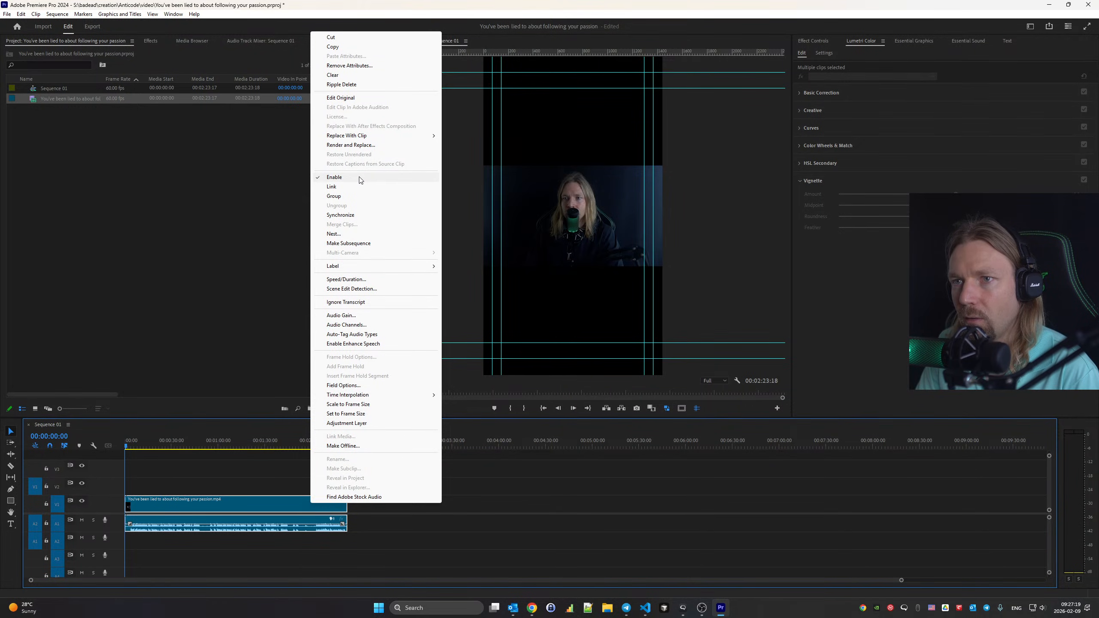
left_click(374, 189)
Cut off and delete the tail of the linked clip, and trim its end back to about 00:02:21:43
key("End")
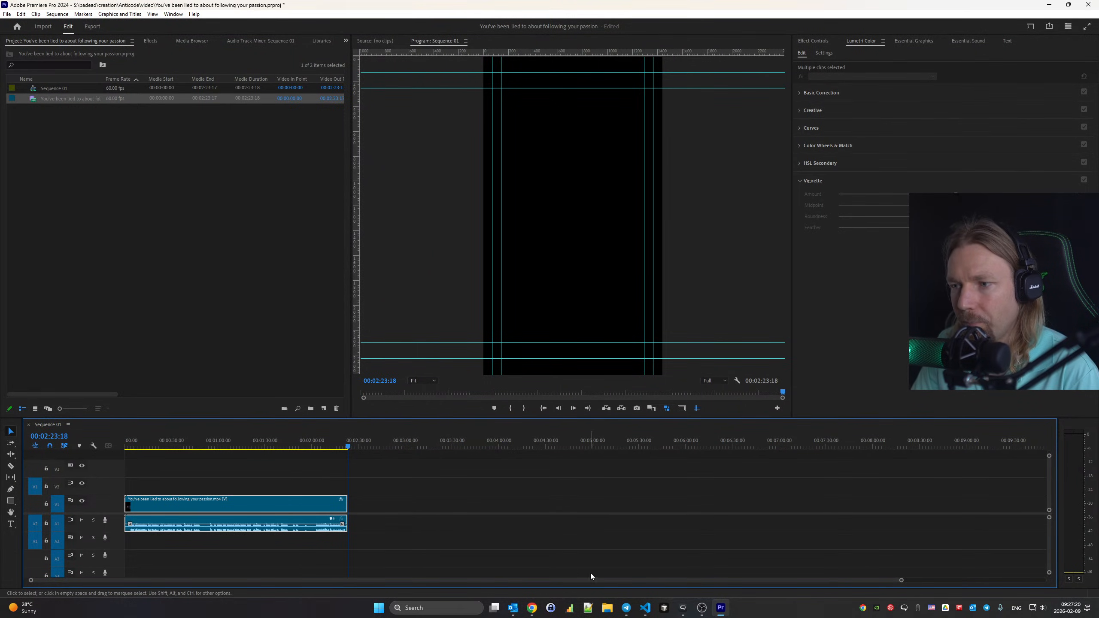
left_click_drag(901, 581, 486, 584)
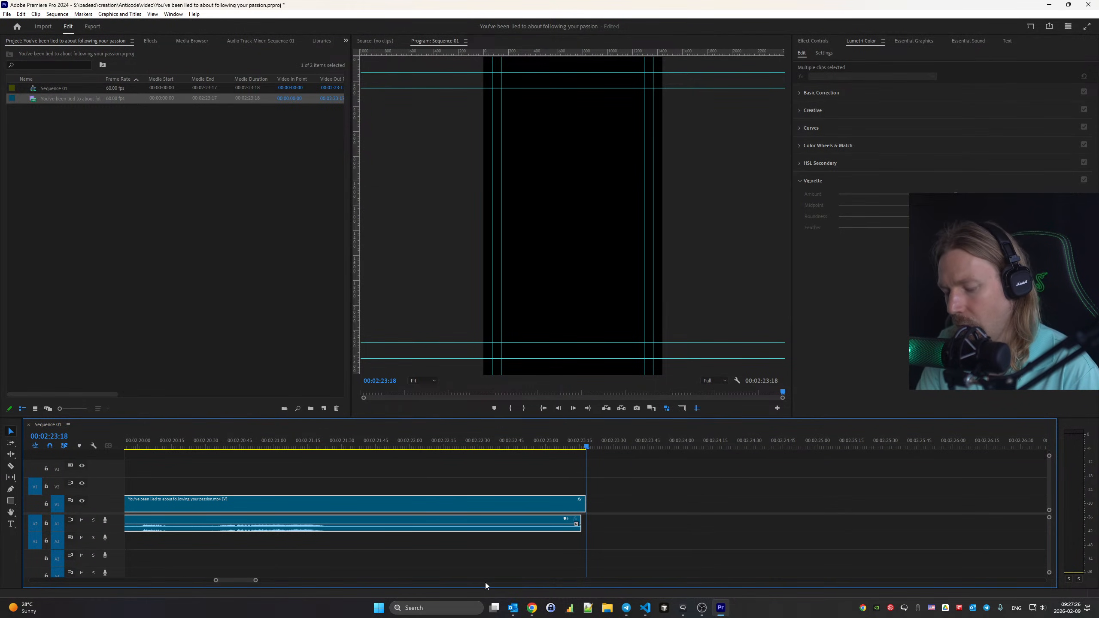
key("c")
left_click(476, 501)
key("v")
left_click(504, 501)
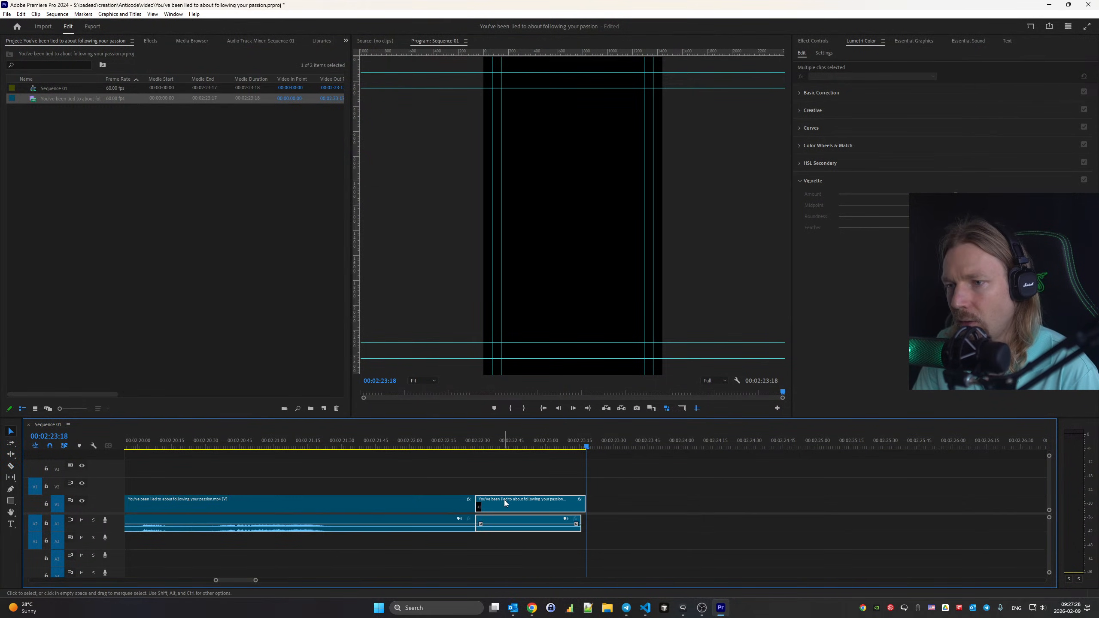
key("Delete")
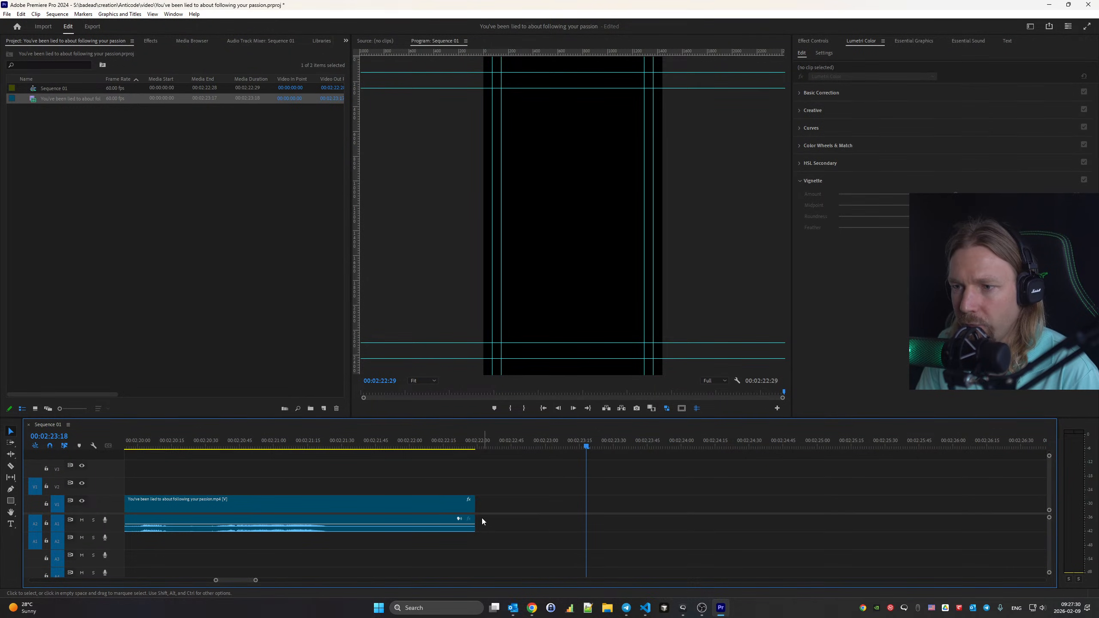
left_click_drag(470, 509, 371, 508)
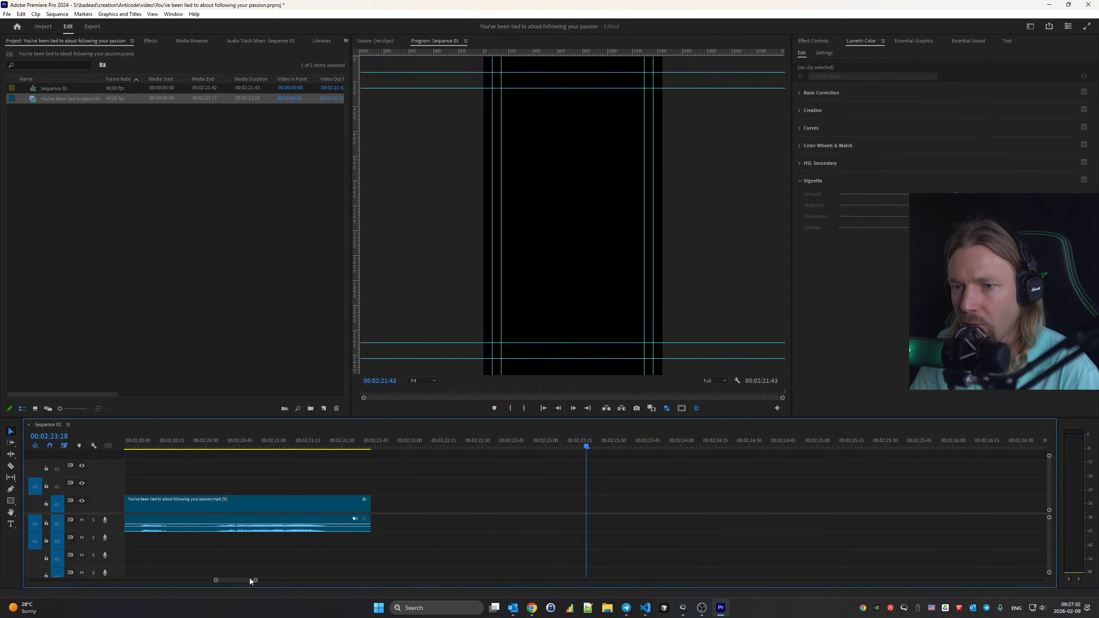
Set the linked clip's scale to 178 so the footage fills the vertical frame
left_click_drag(257, 581, 370, 582)
key("Home")
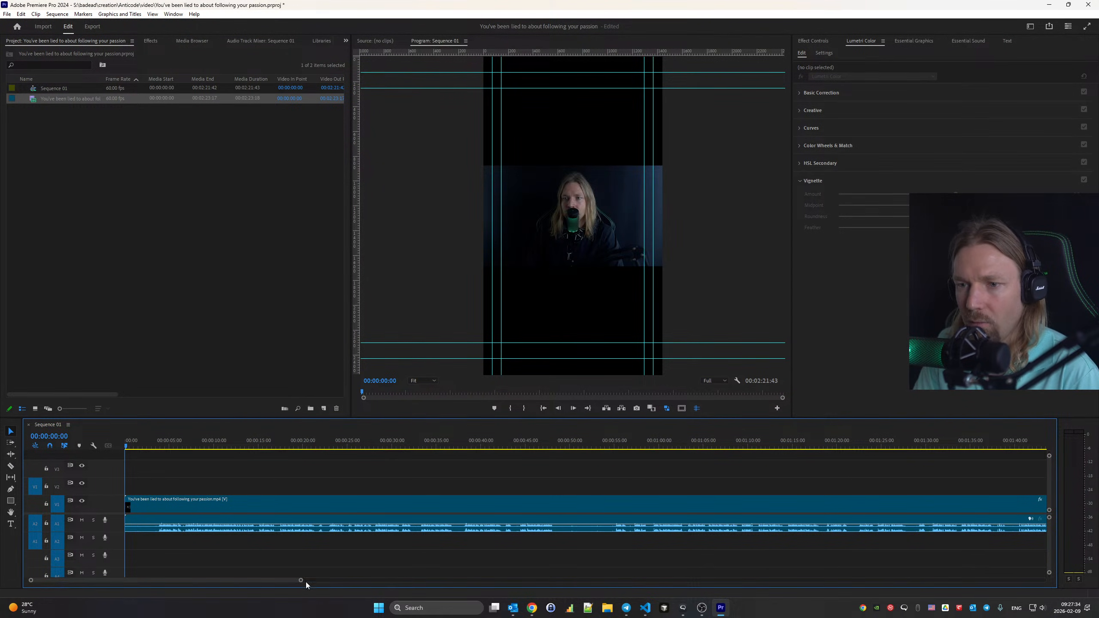
left_click_drag(300, 582, 431, 584)
left_click(358, 505)
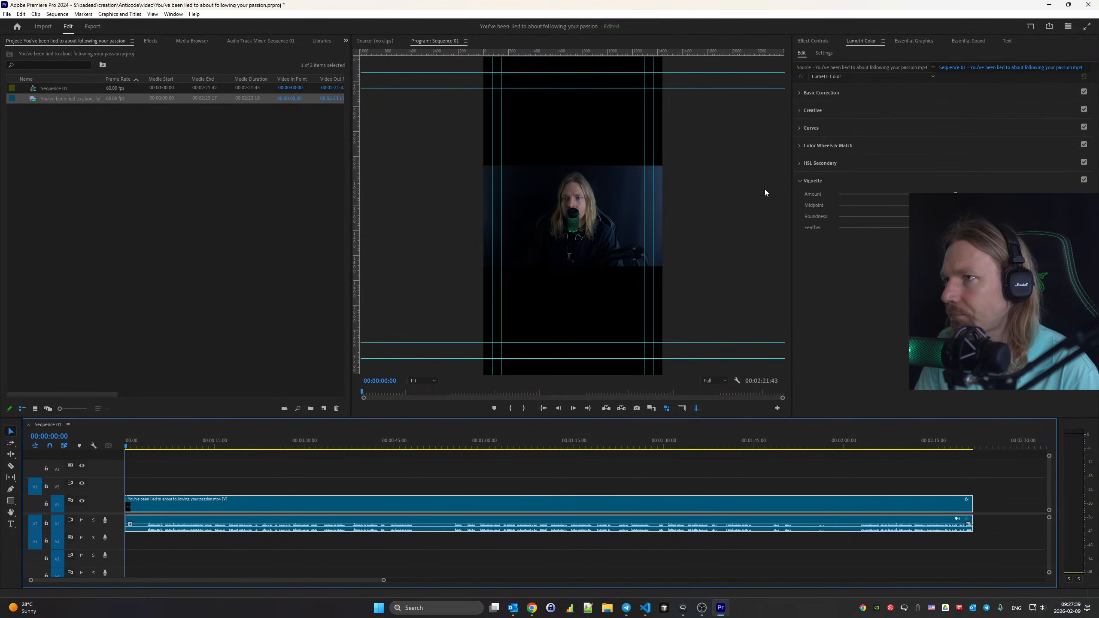
left_click(809, 41)
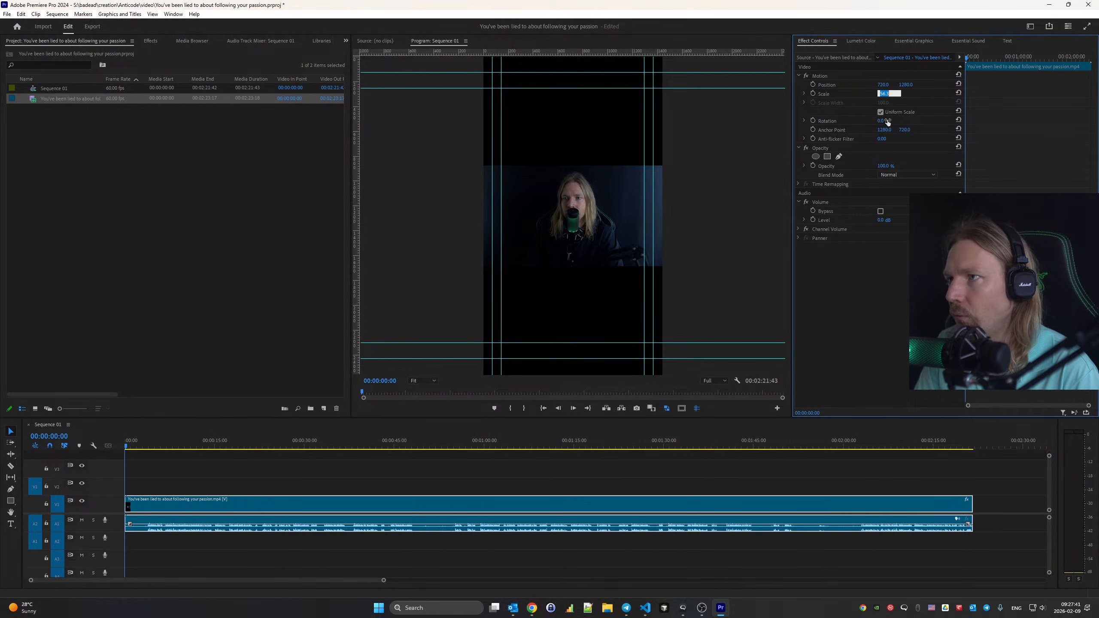
key("Return")
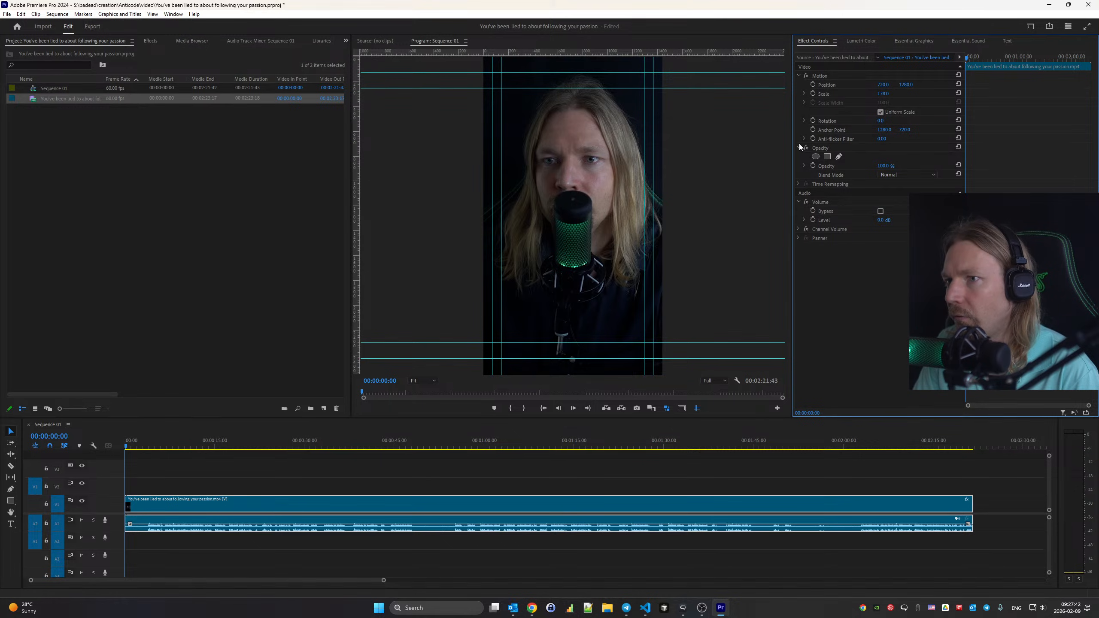
key("shift+Down")
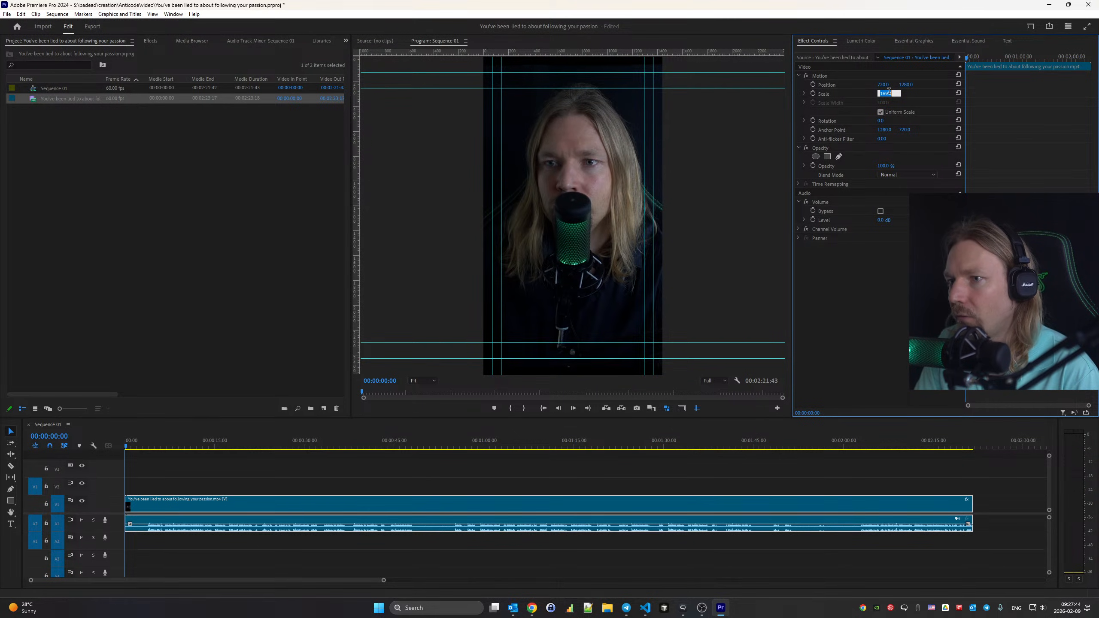
key("Up")
key("Up")
key("Up")
key("Up")
key("Up")
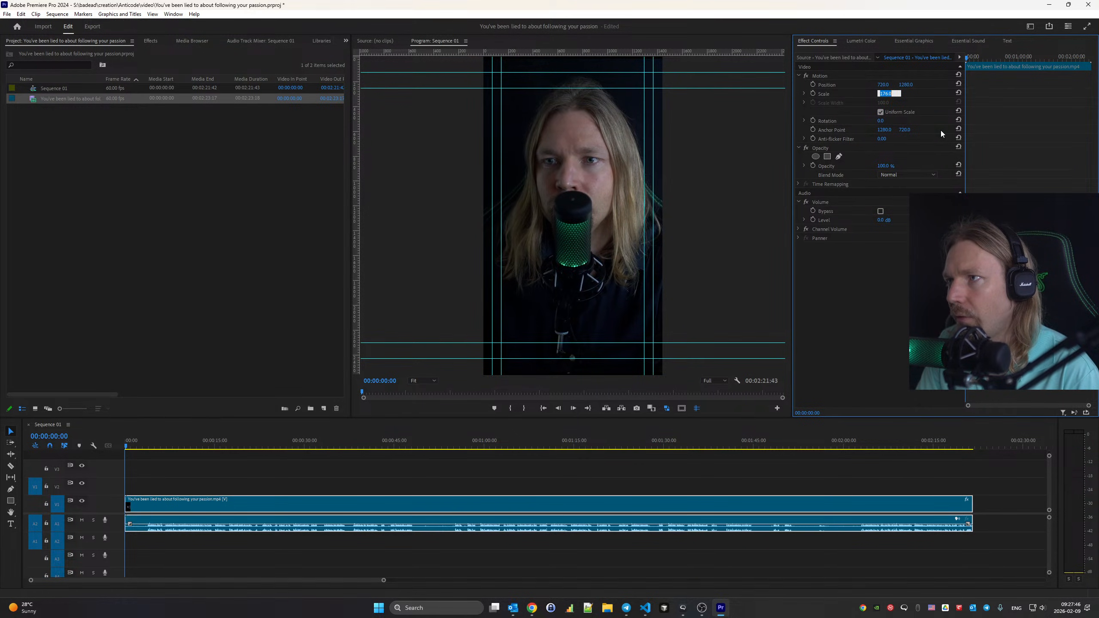
key("Up")
key("Return")
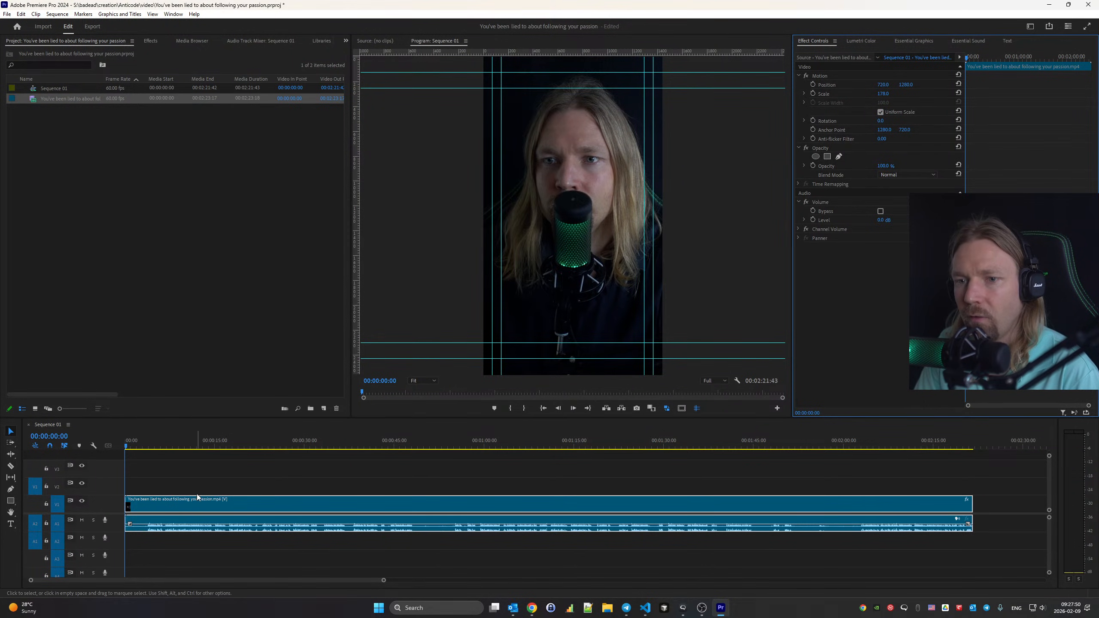
Ripple-trim about 3 seconds off the start of the linked clip so the speech begins sooner
left_click_drag(144, 446, 216, 473)
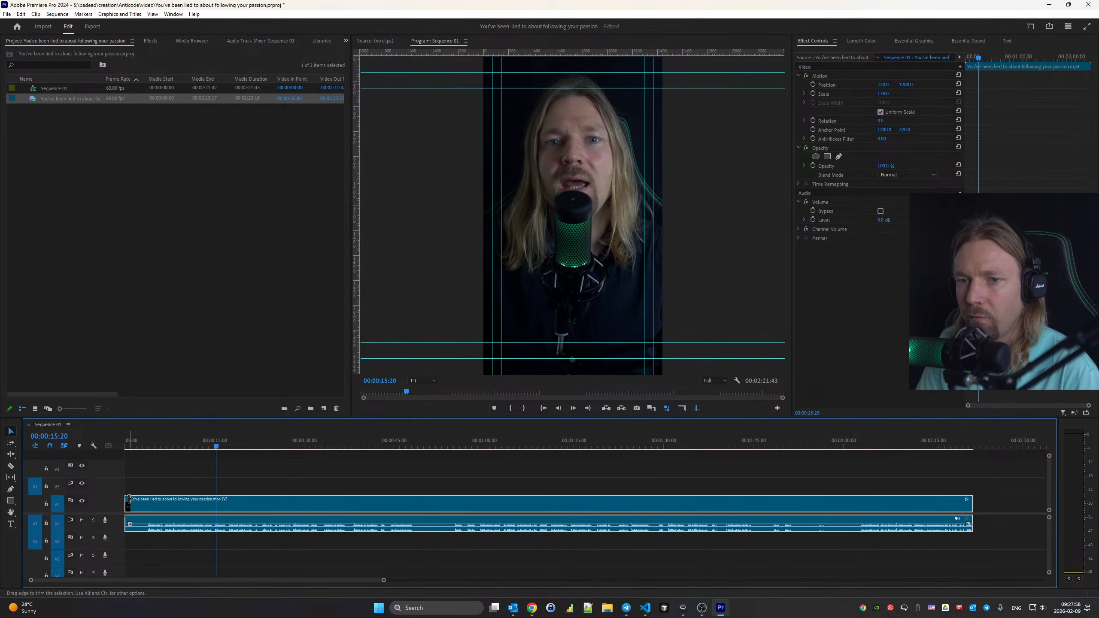
key("b")
left_click_drag(129, 500, 151, 506)
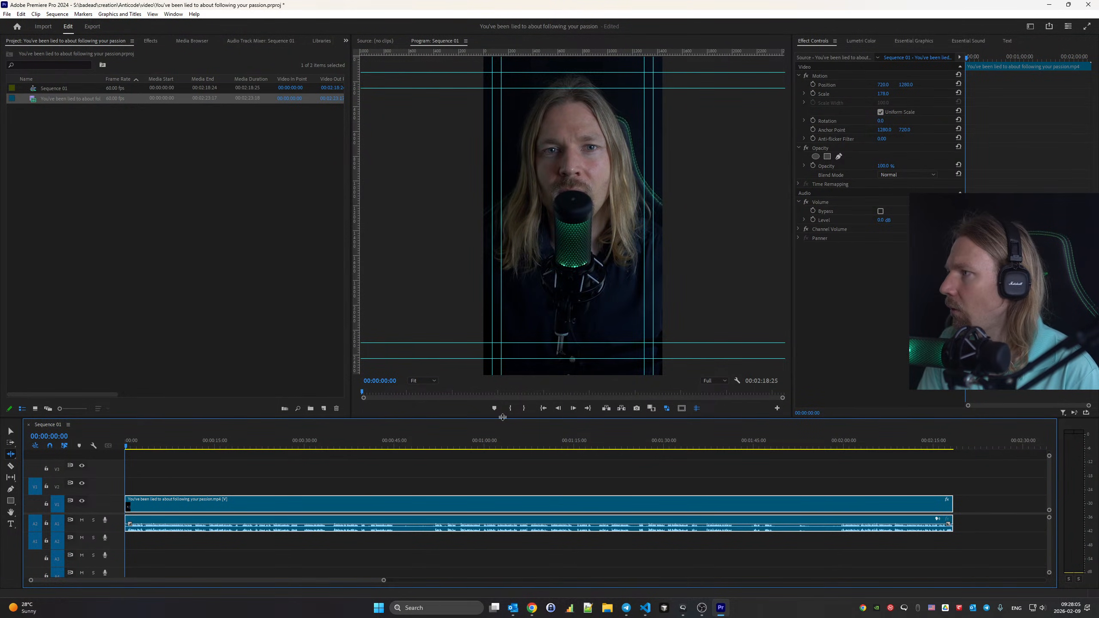
key("c")
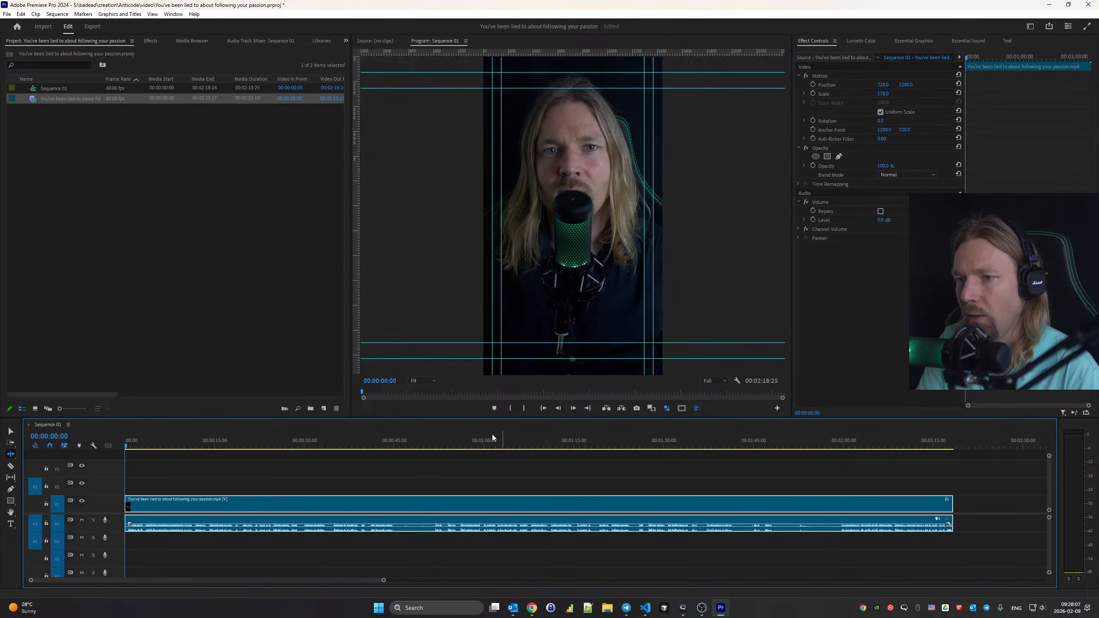
key("Delete")
key("space")
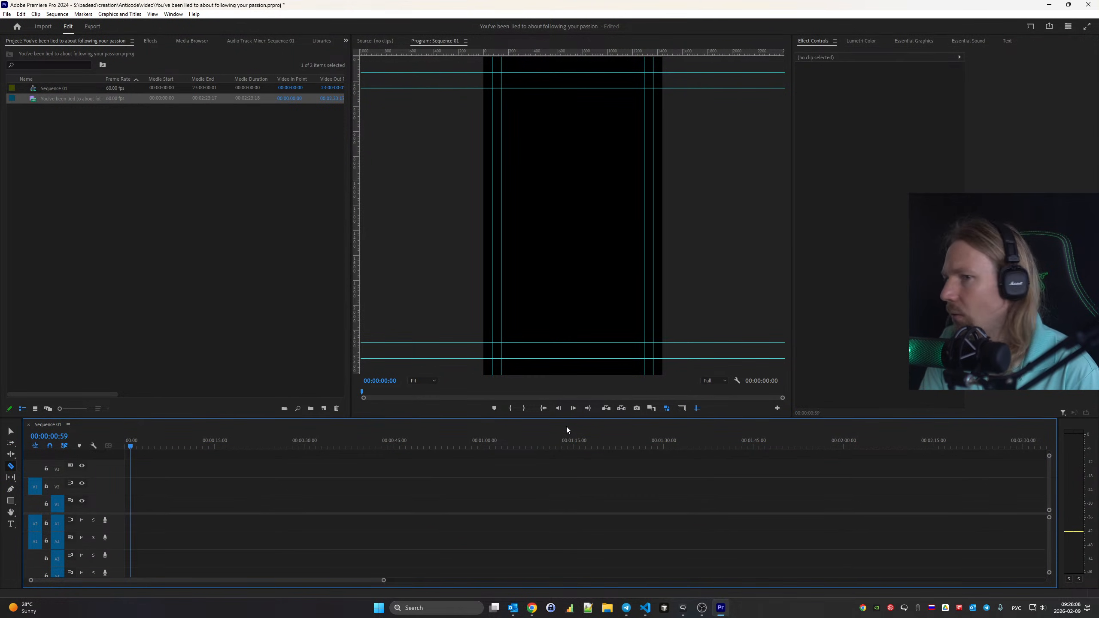
key("ctrl+z")
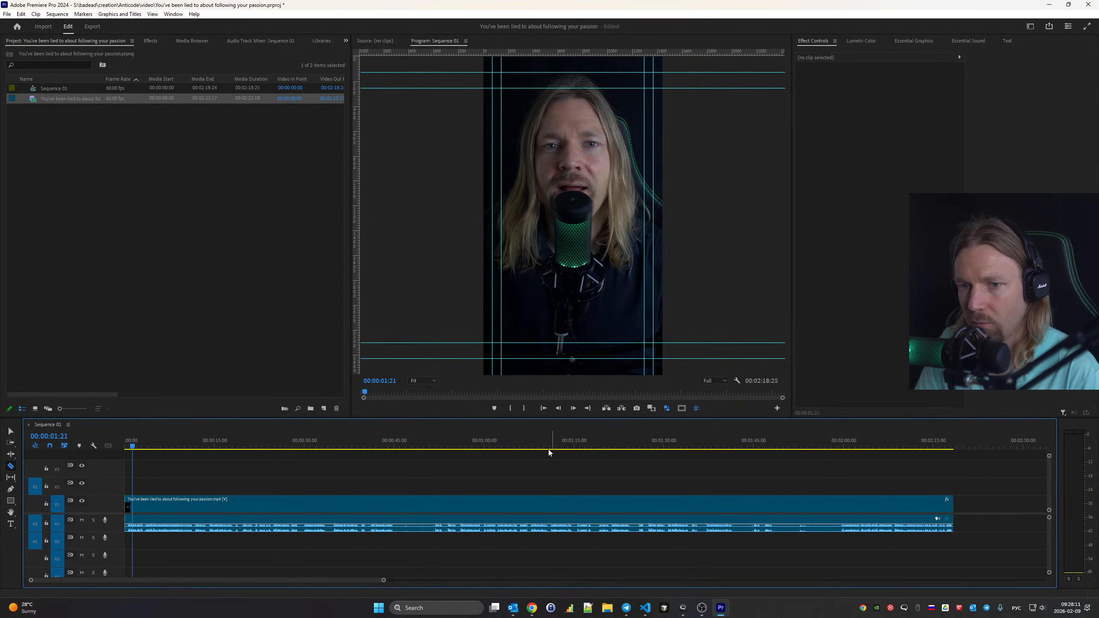
Split the linked clip about half a second after its start and ripple delete the short opening piece
left_click(385, 580)
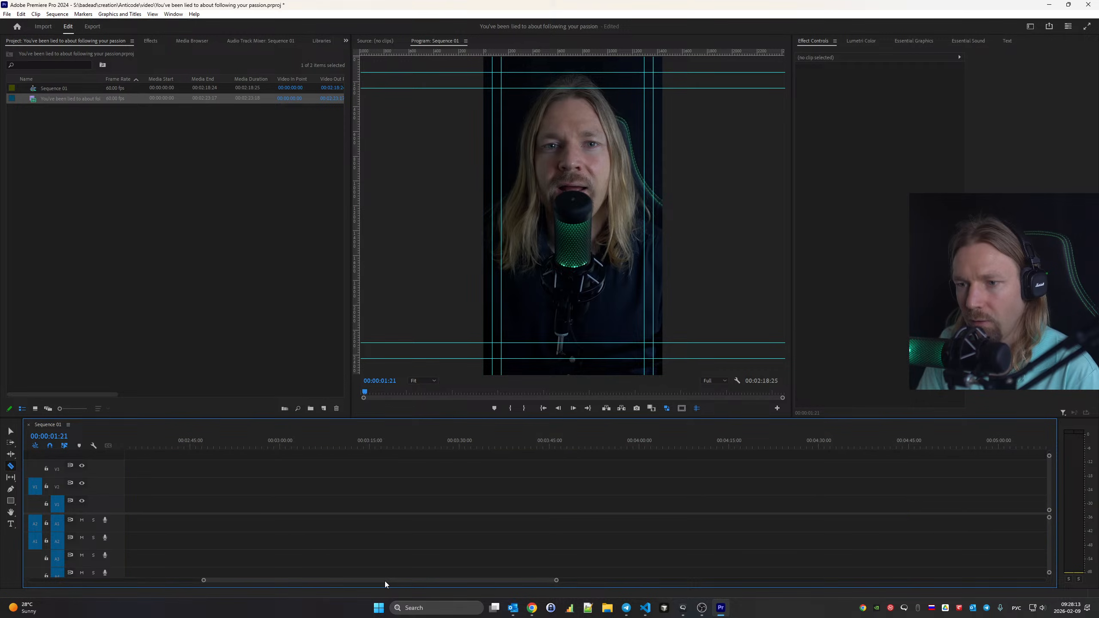
key("Home")
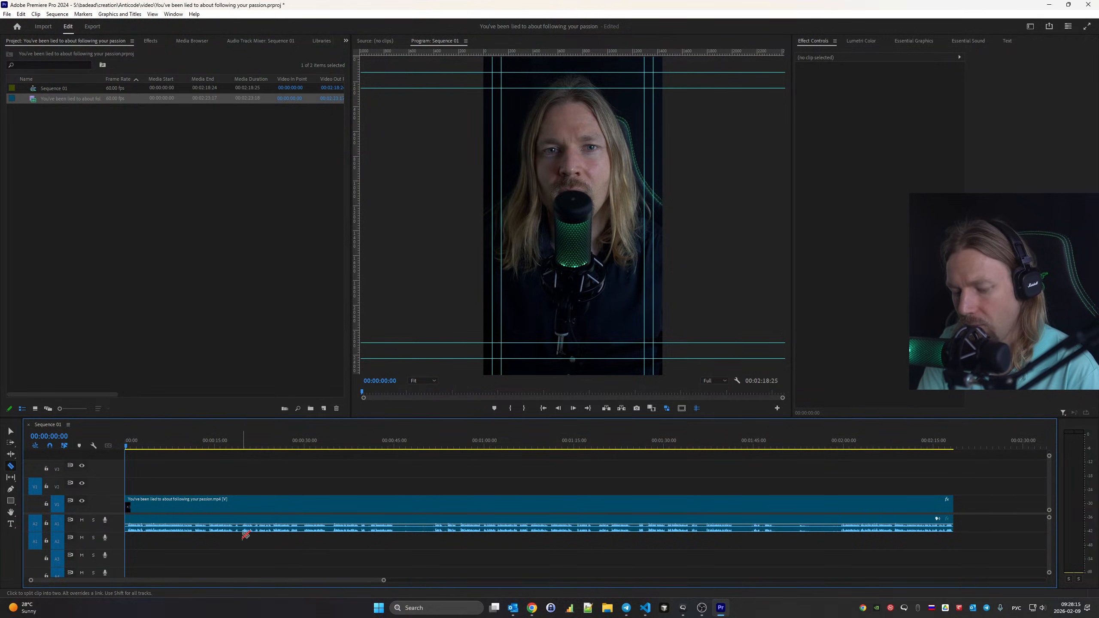
left_click_drag(383, 580, 280, 584)
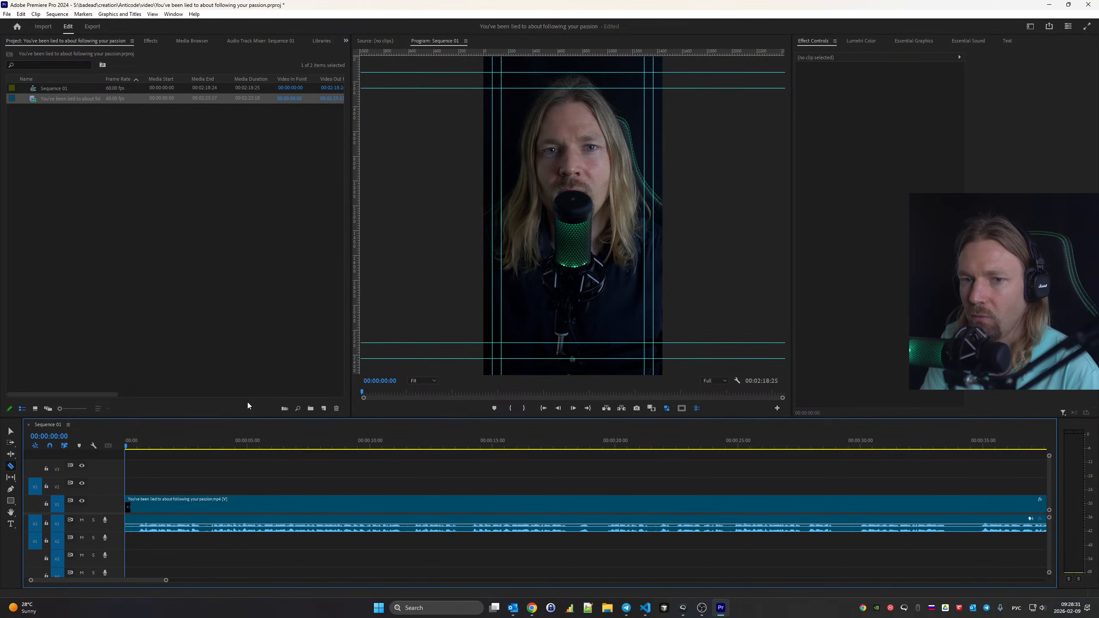
key("b")
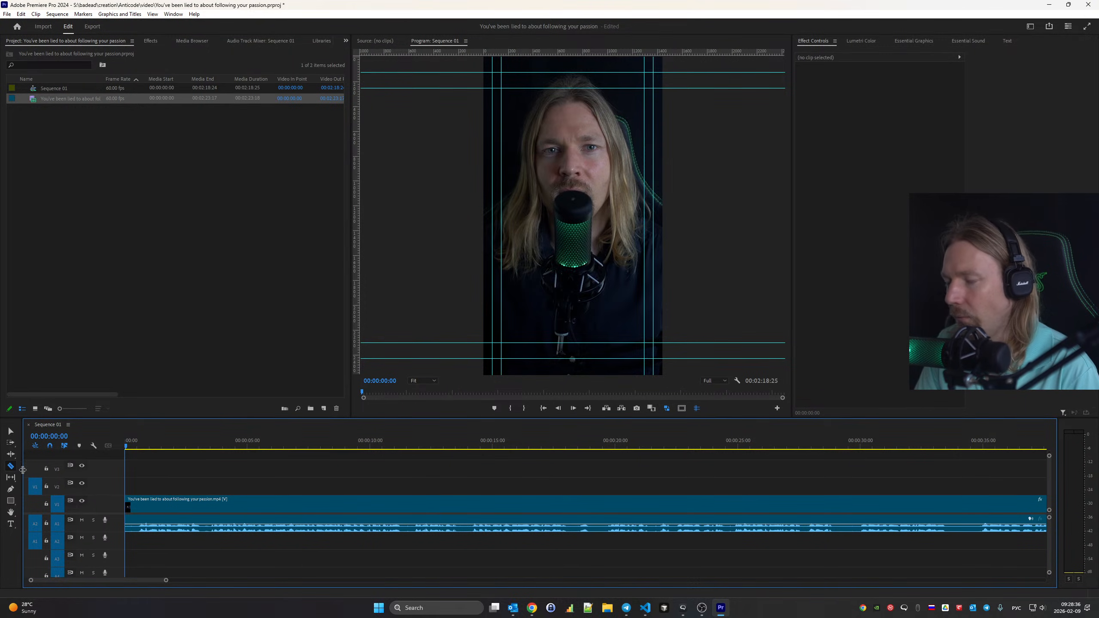
left_click(136, 506)
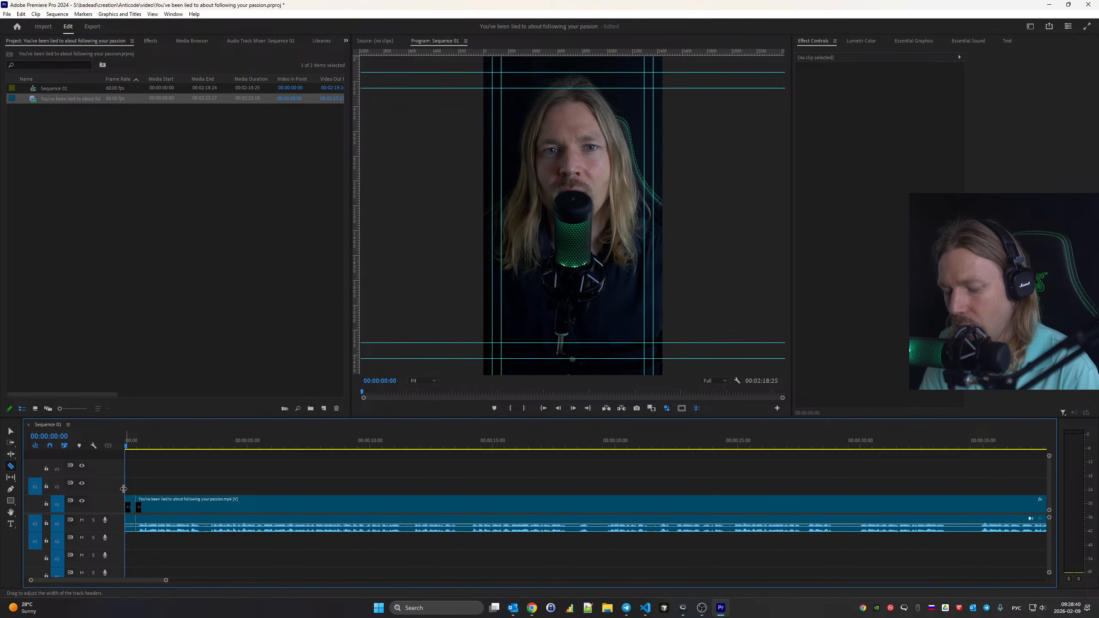
key("v")
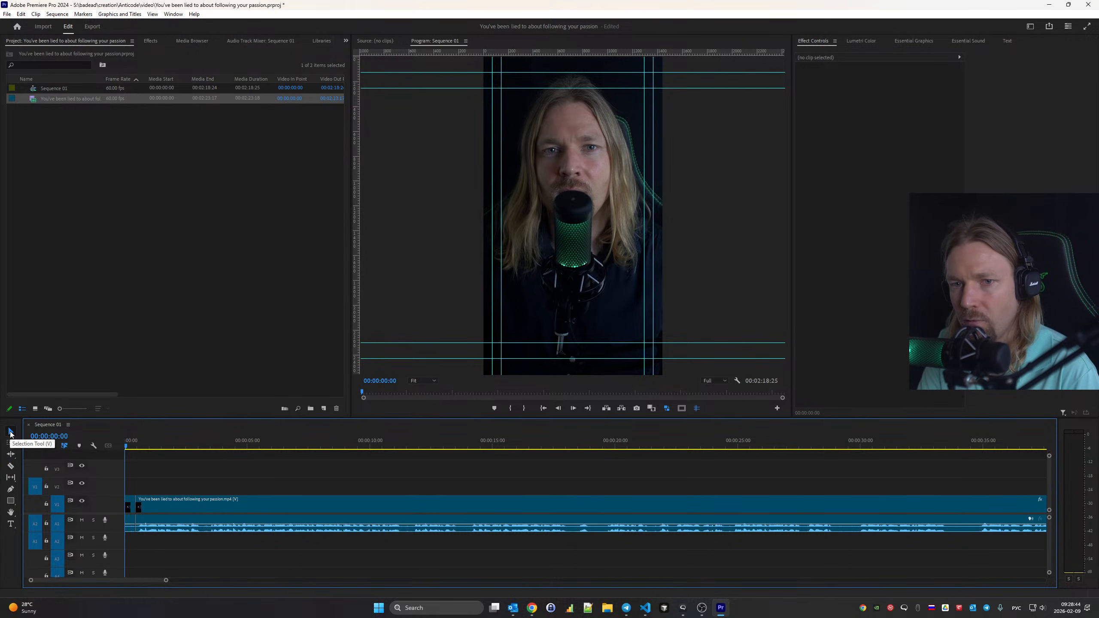
left_click(131, 504)
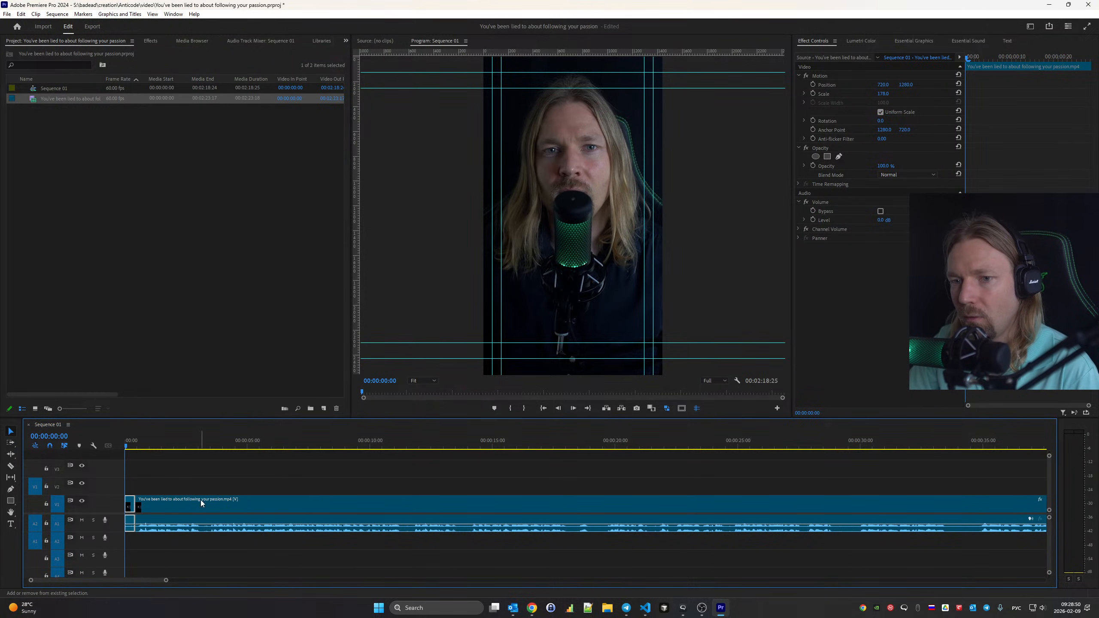
key("shift+Delete")
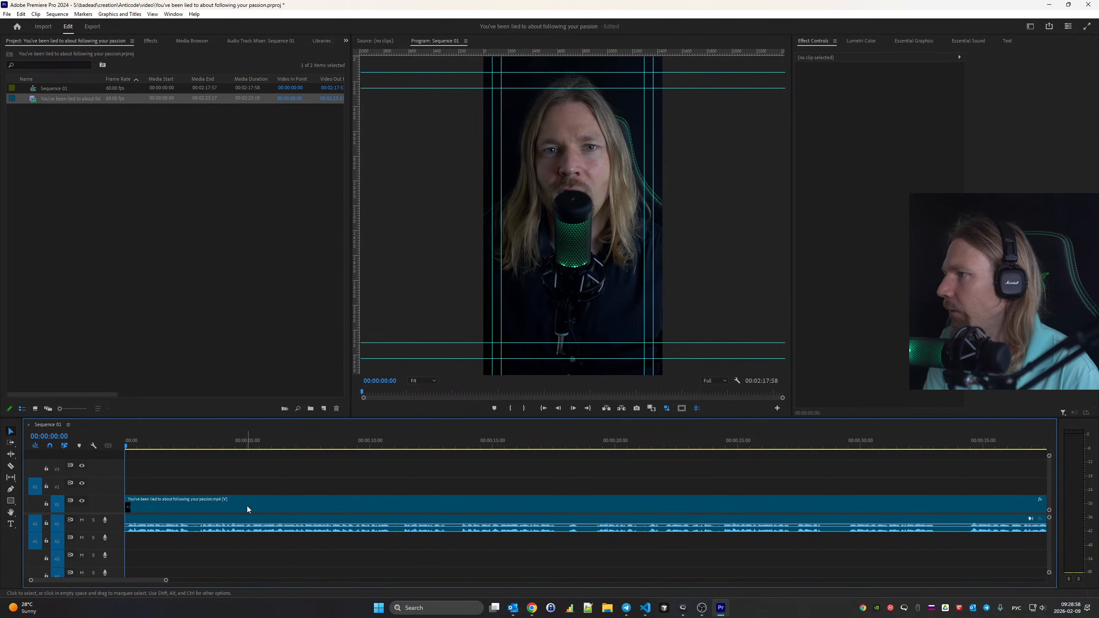
Play the sequence and split the linked clip at the phrase breaks at about 3, 11 and 13.5 seconds
key("space")
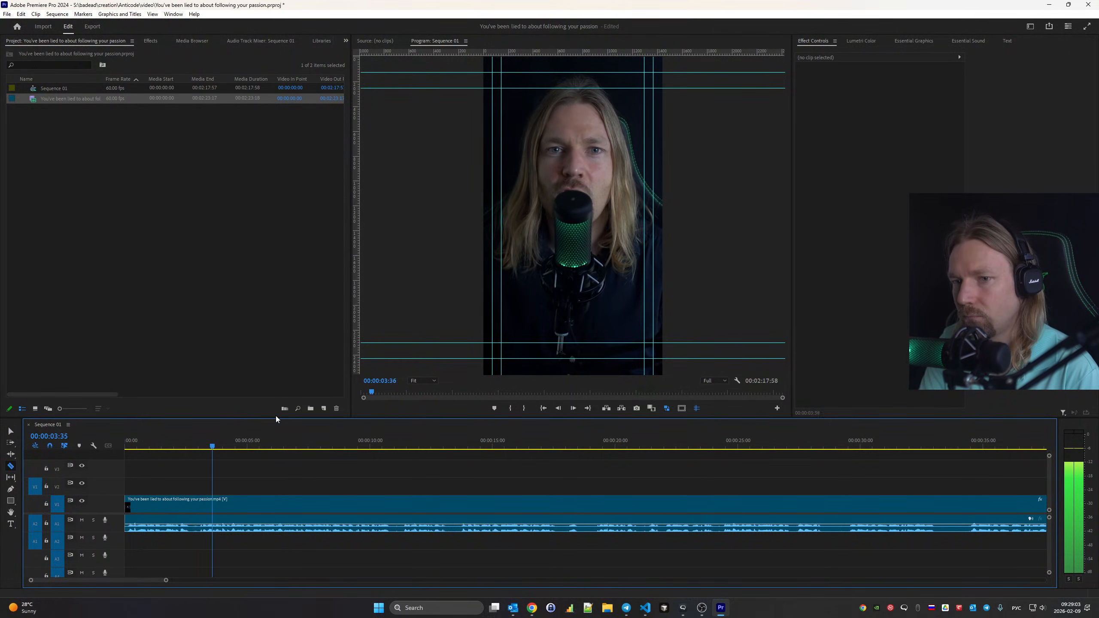
key("c")
left_click(196, 502)
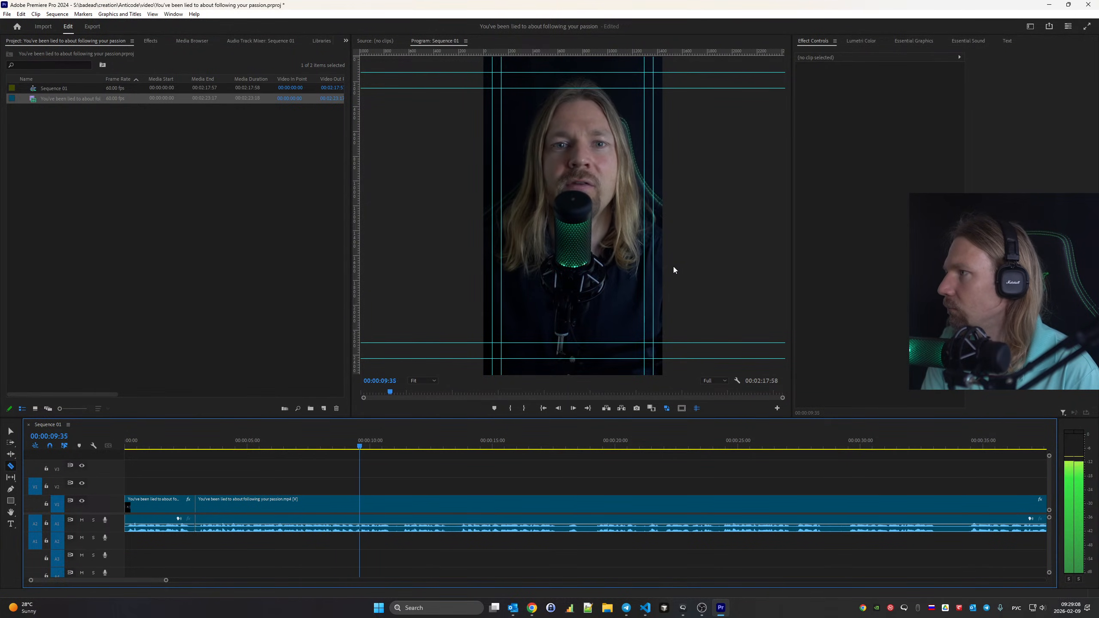
left_click(397, 506)
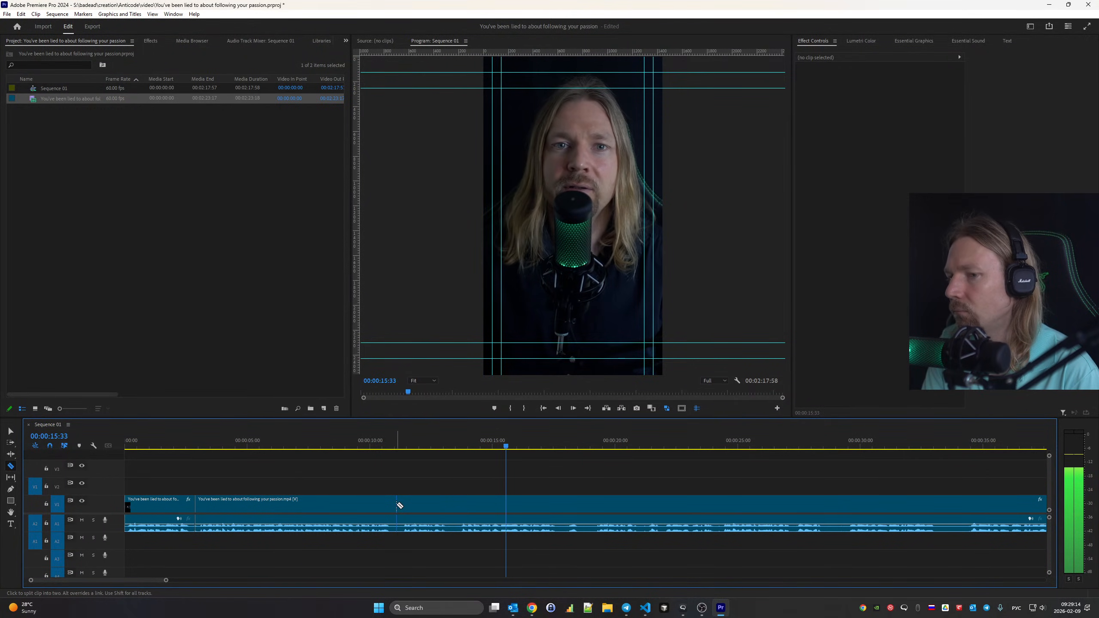
left_click(422, 443)
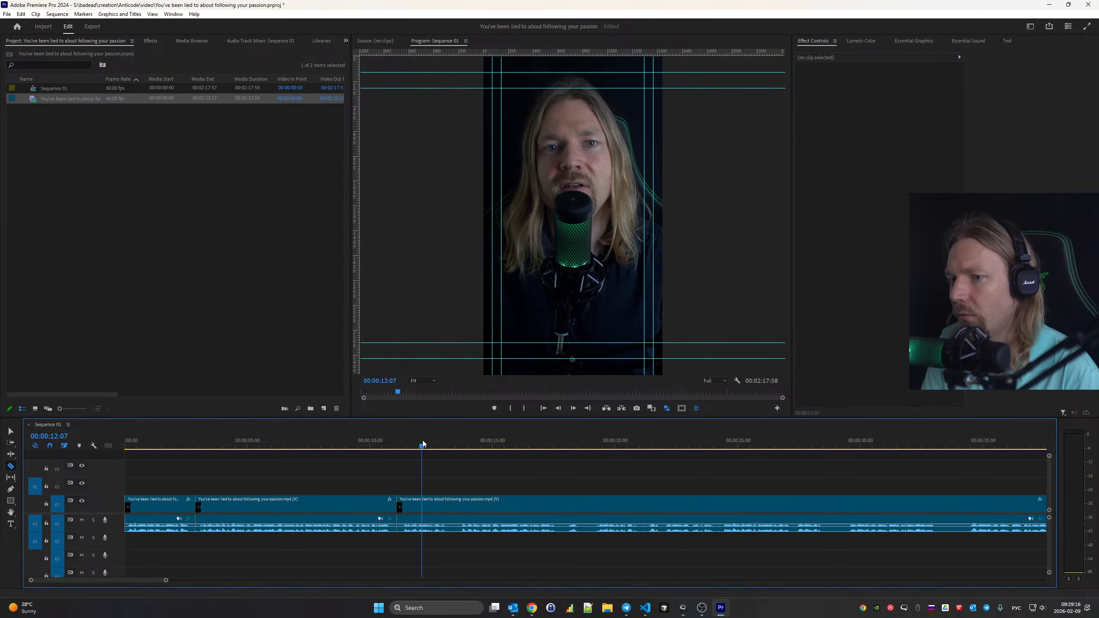
key("space")
key("space")
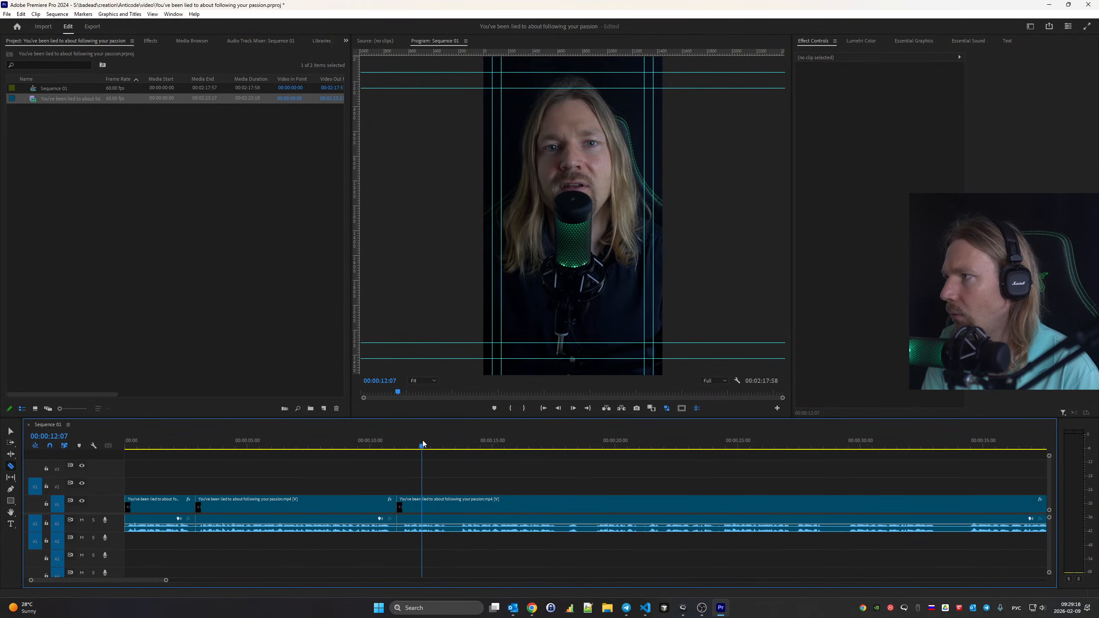
left_click(456, 498)
key("space")
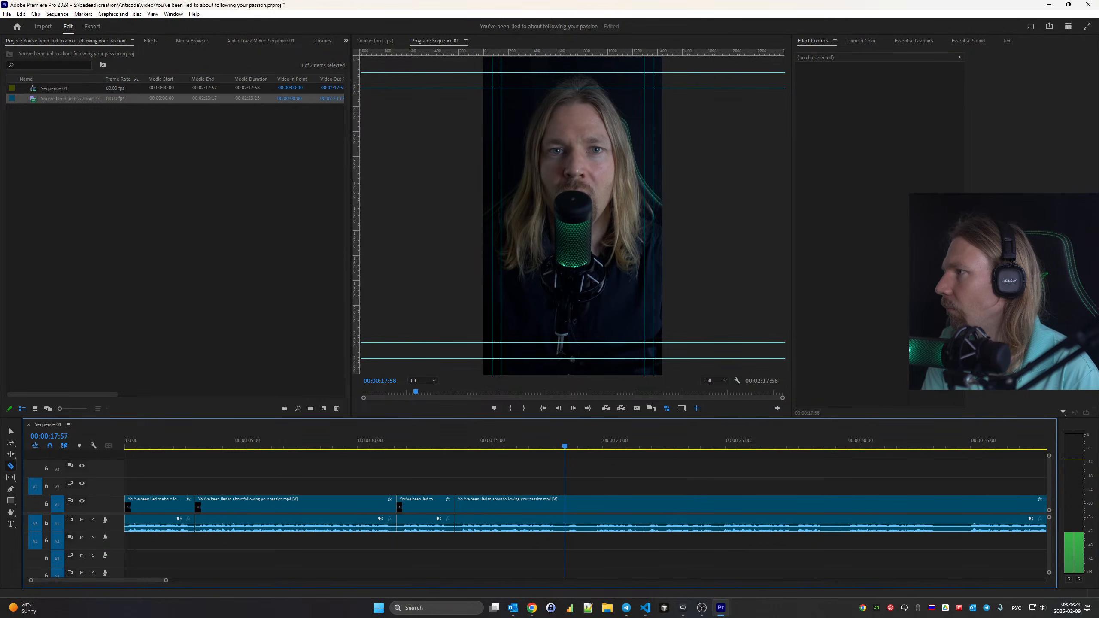
Split the clip at about 00:00:17:44 and 19 seconds, and ripple delete the section between the cuts
left_click(559, 504)
left_click(593, 507)
key("space")
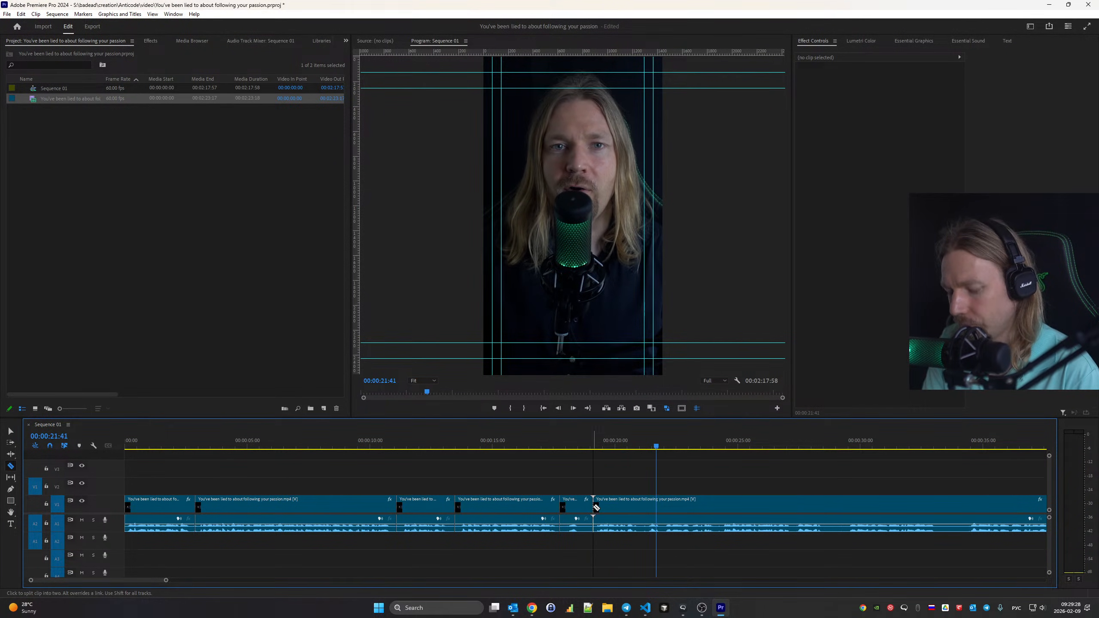
key("v")
left_click(576, 507)
key("shift+Delete")
key("space")
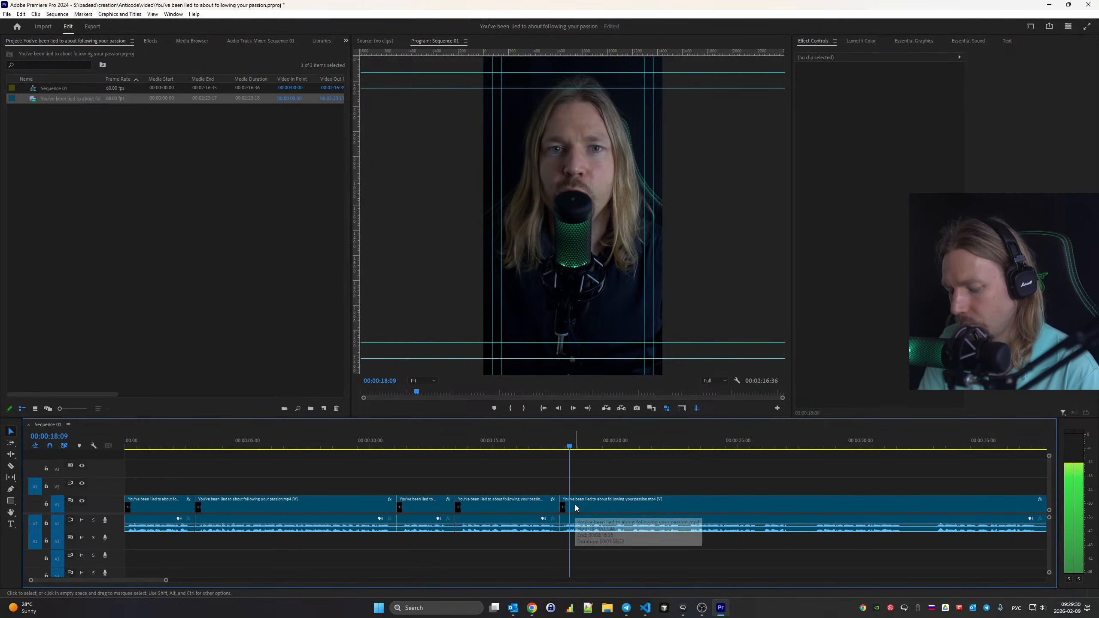
Play on through the next phrase and split the clip at about 00:00:22:49
key("c")
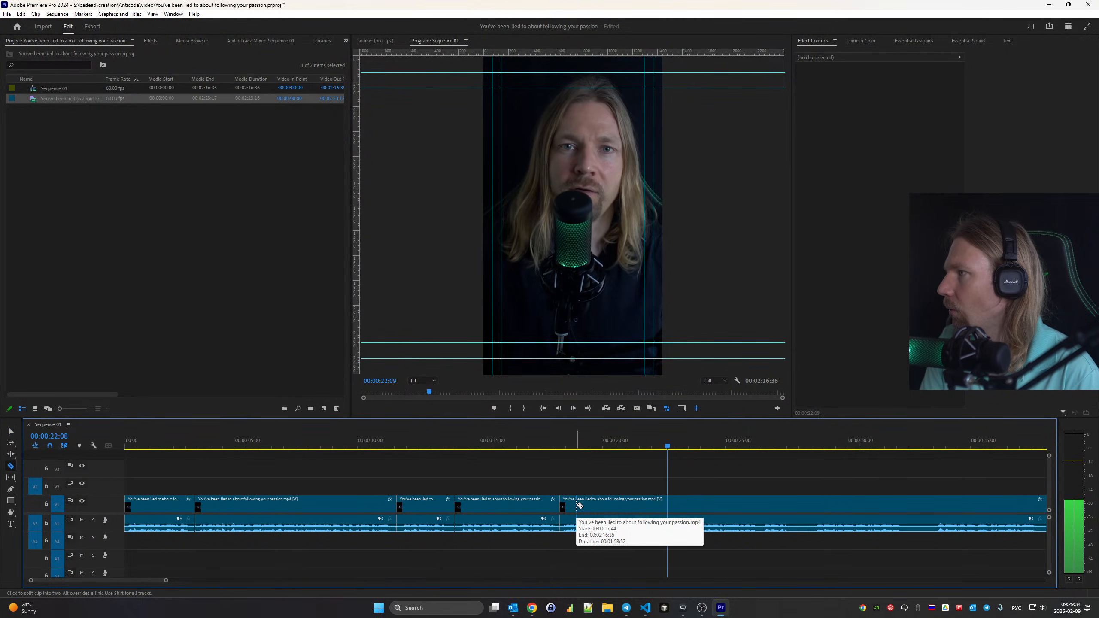
key("space")
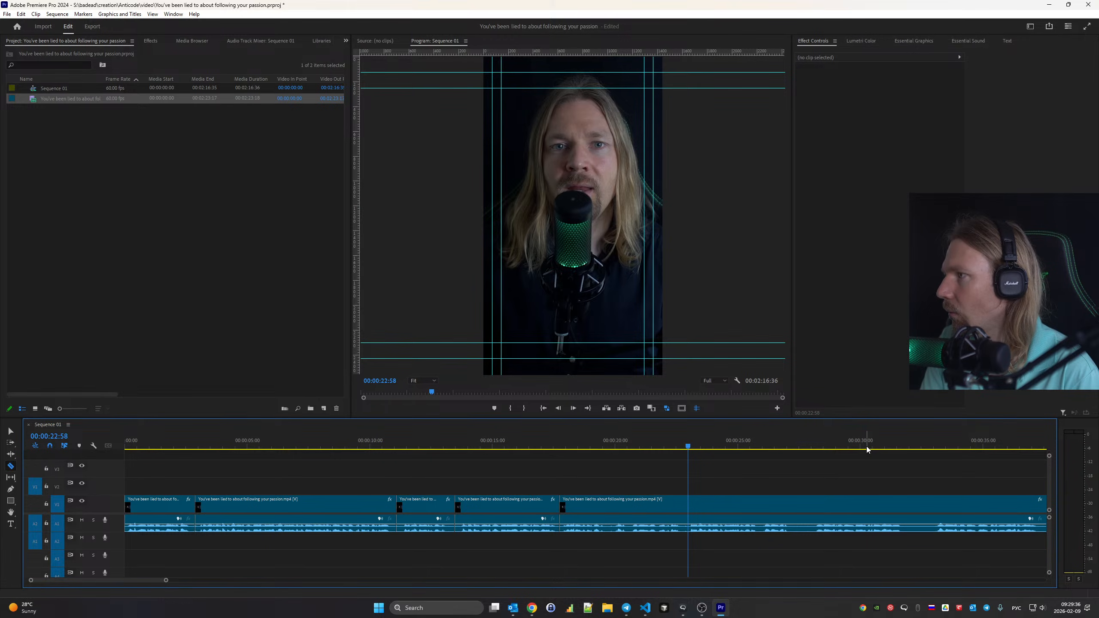
key("space")
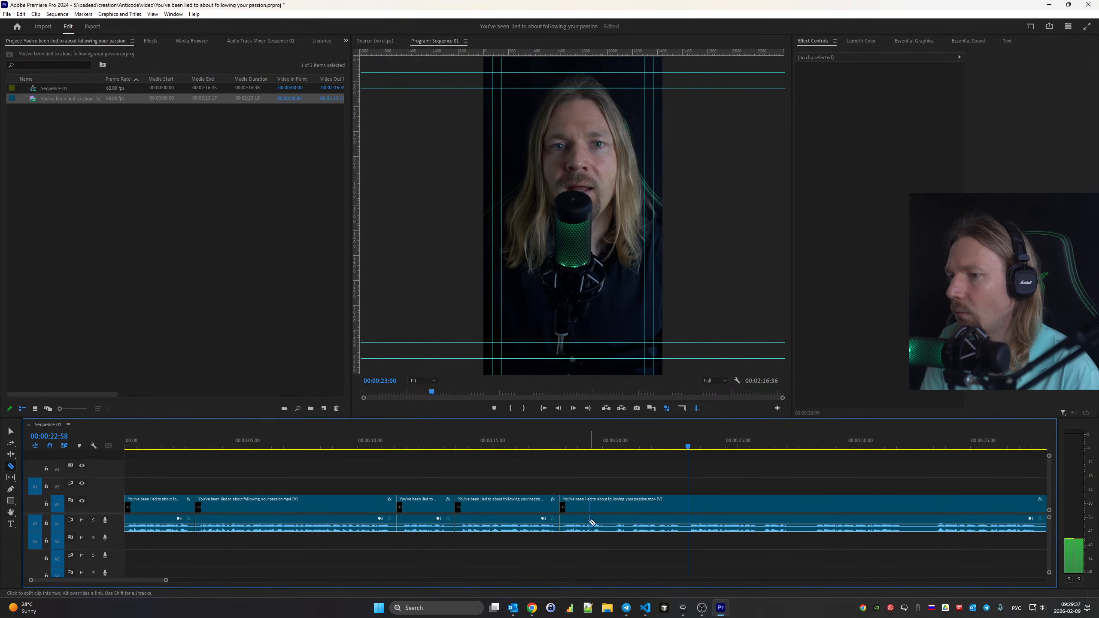
left_click(688, 508)
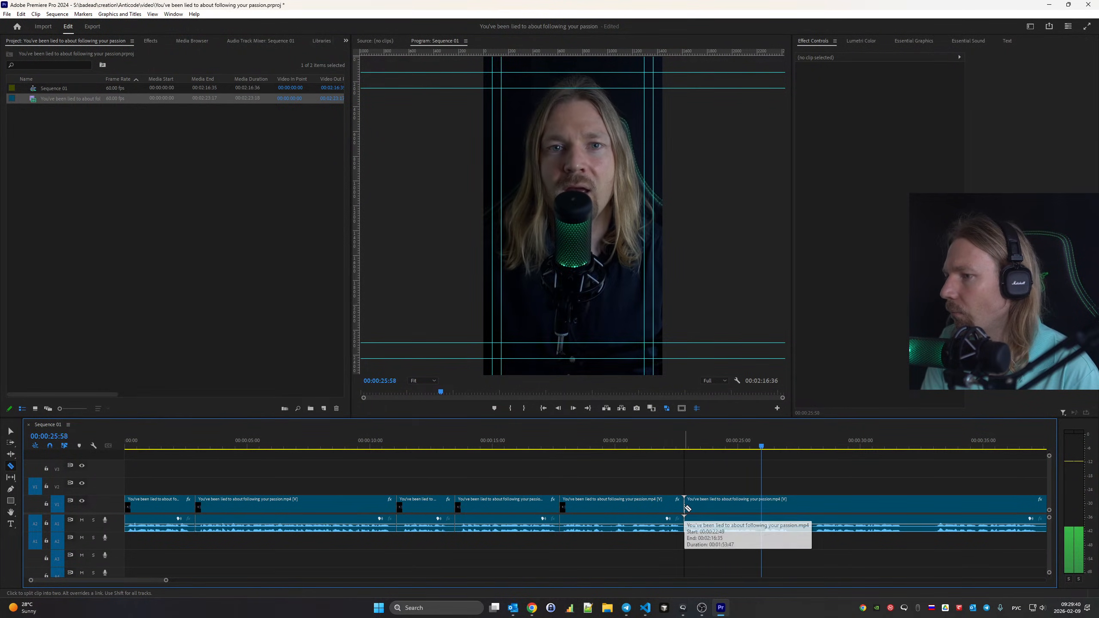
Split the clip at about 00:00:25:55 and 28 seconds, and ripple delete the section between the cuts
left_click(761, 506)
left_click(813, 505)
key("space")
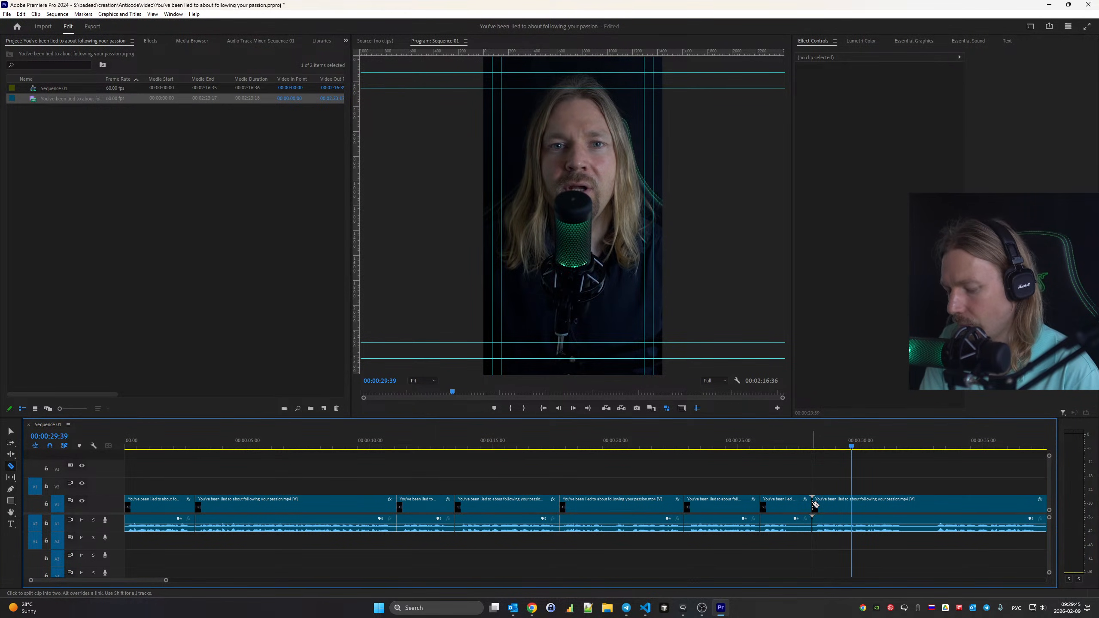
key("v")
left_click(793, 504)
key("shift+Delete")
key("space")
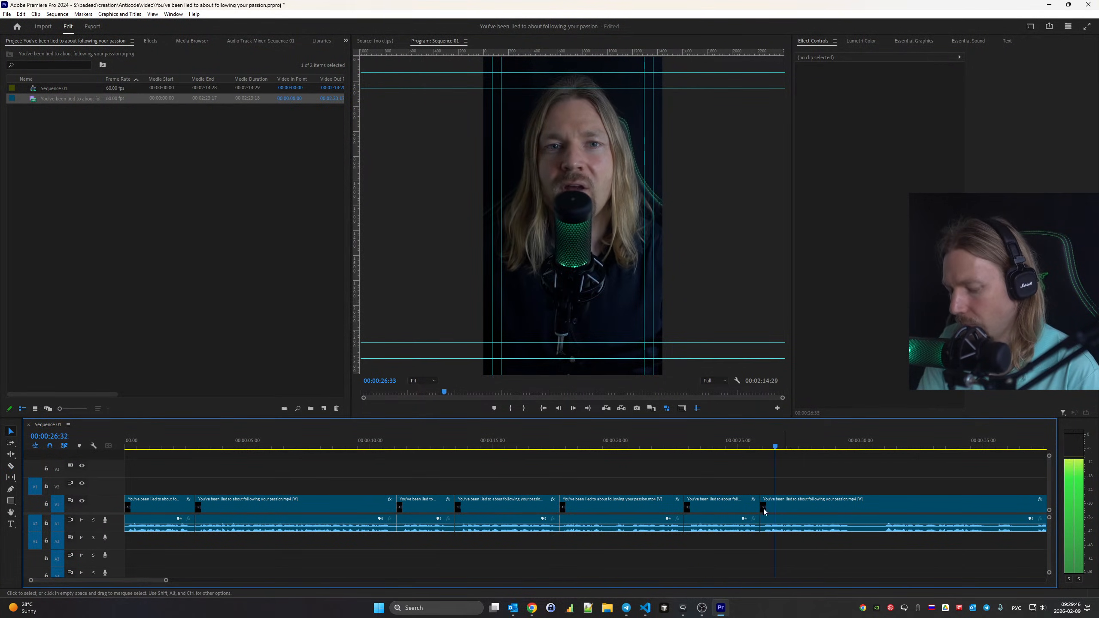
Split the last clip at about 31 seconds and ripple delete the 5-second piece before the cut
scroll(657, 550, "down", 3)
key("c")
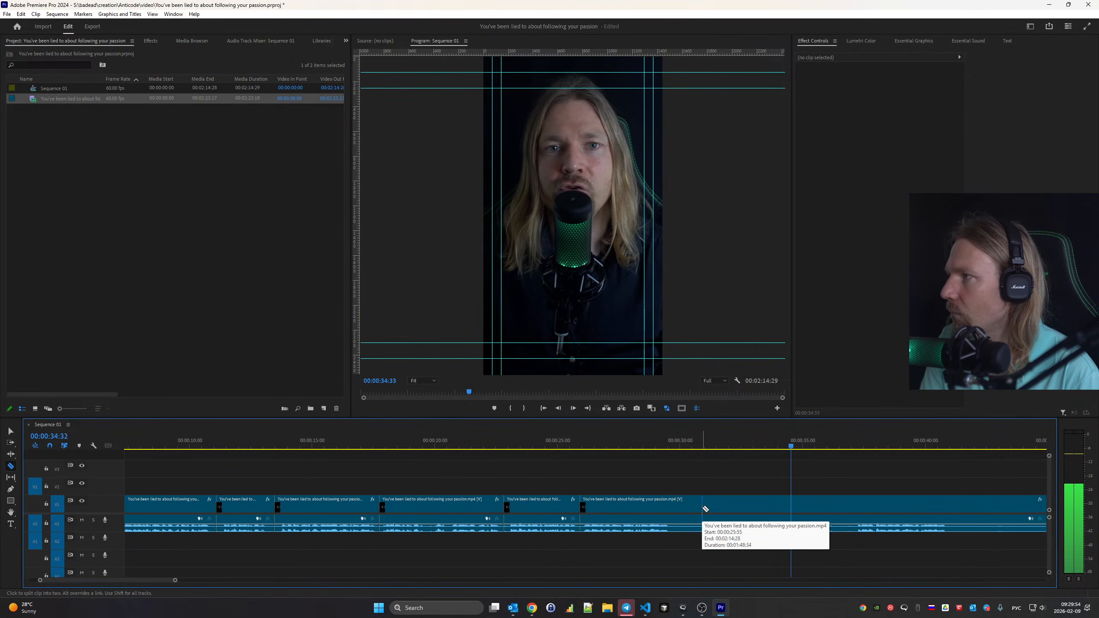
left_click(703, 508)
key("v")
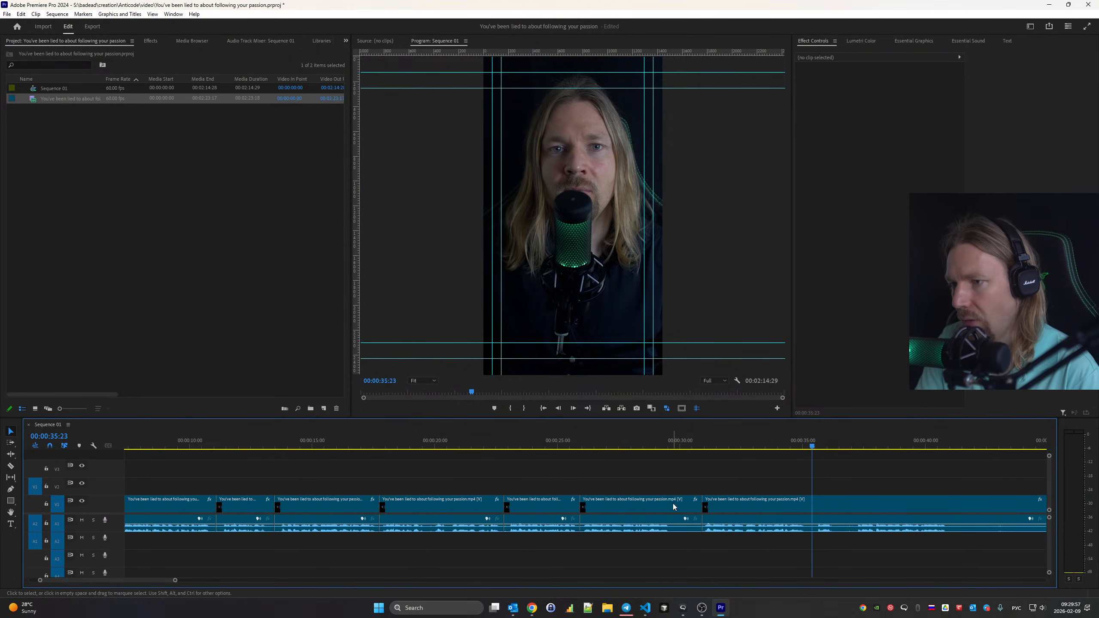
left_click(671, 505)
key("shift+Delete")
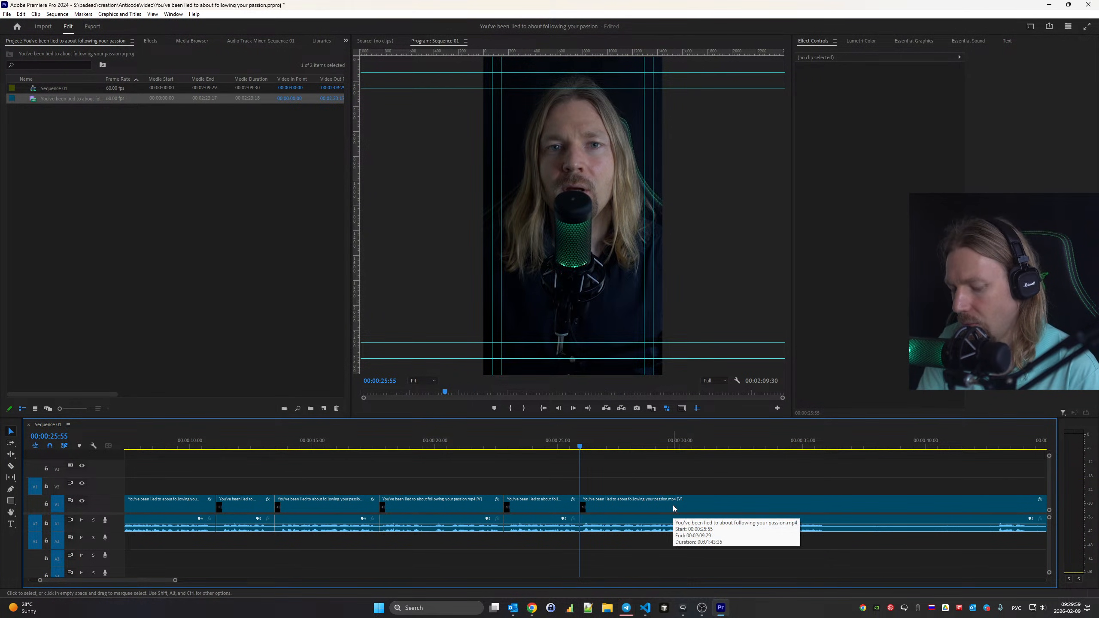
Play the joined section back and split the last clip at the pause at about 30 seconds
key("space")
key("c")
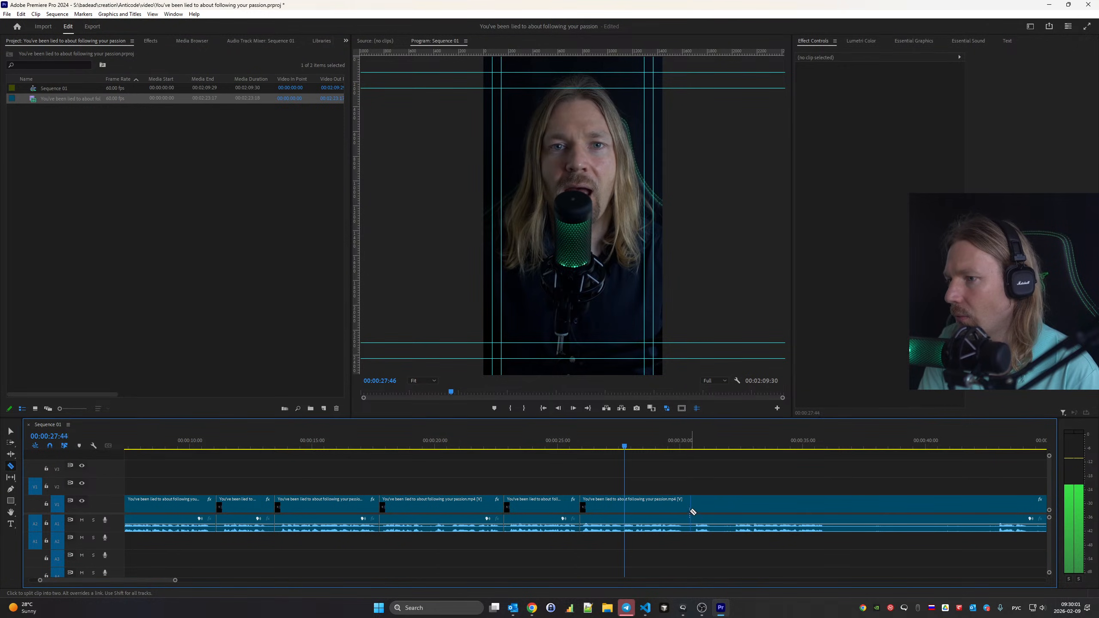
left_click(626, 608)
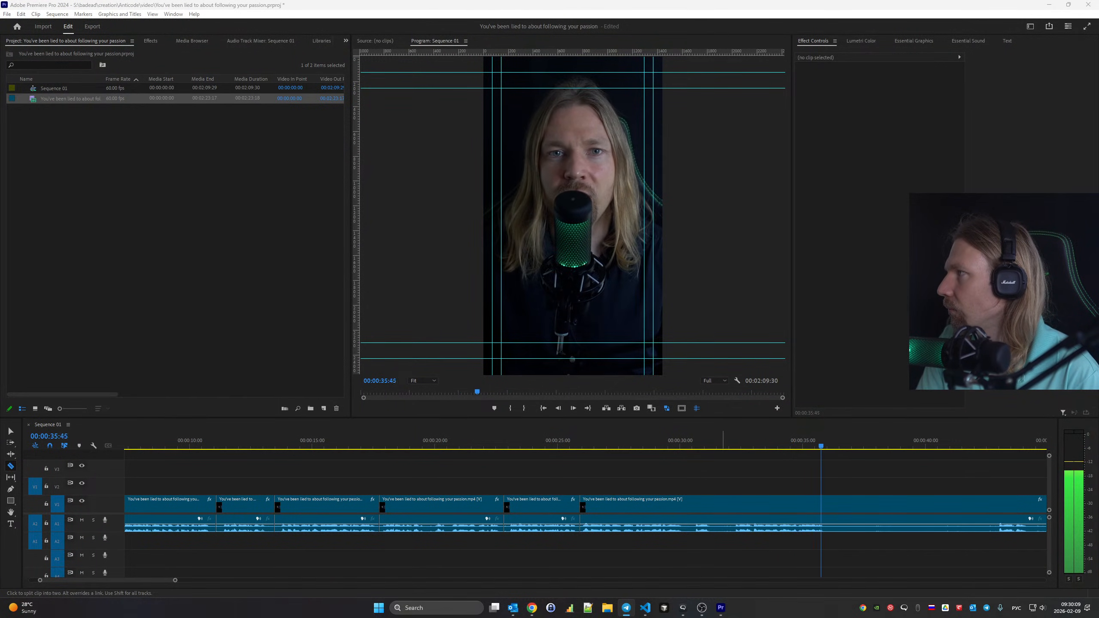
left_click(669, 482)
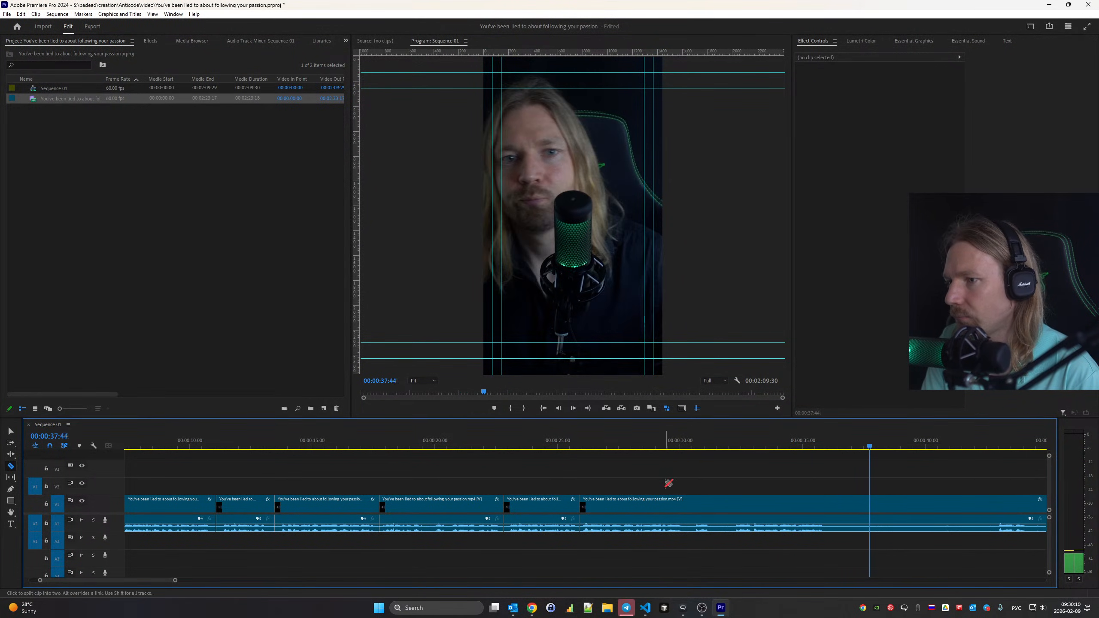
left_click(667, 438)
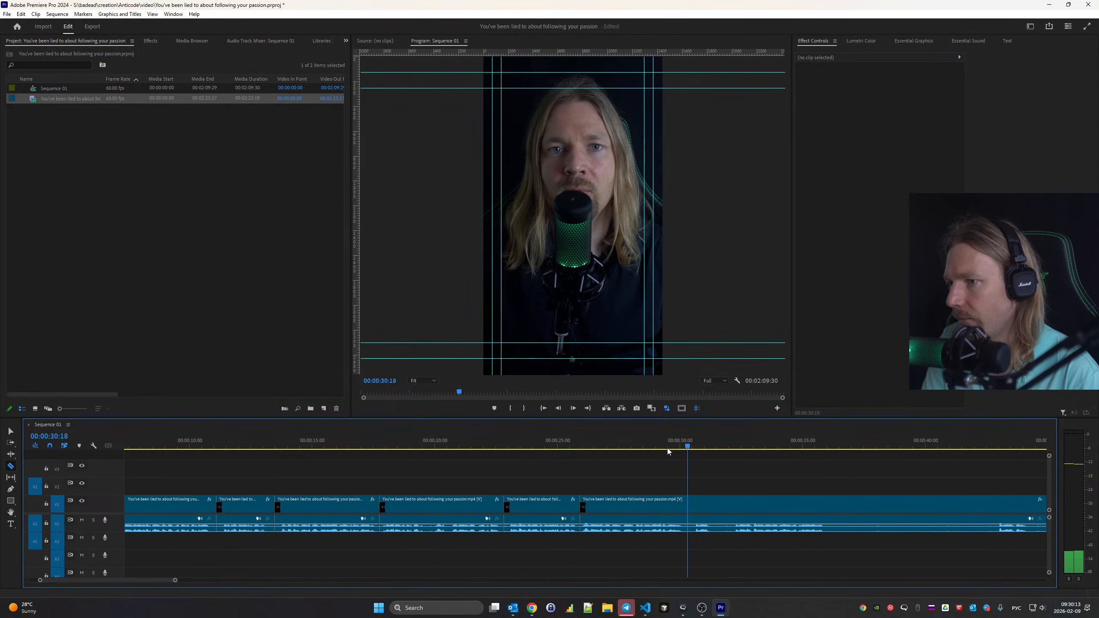
key("ctrl+k")
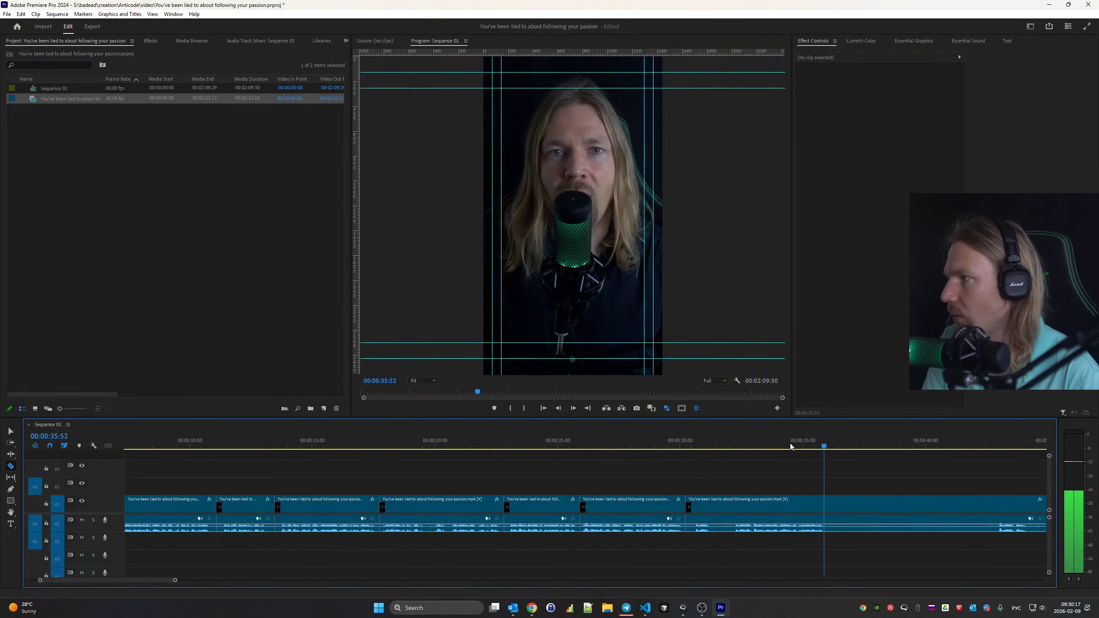
Audition the takes after the pause, split the last clip at about 47 seconds and ripple delete the 17-second piece before the cut
key("space")
scroll(840, 474, "down", 3)
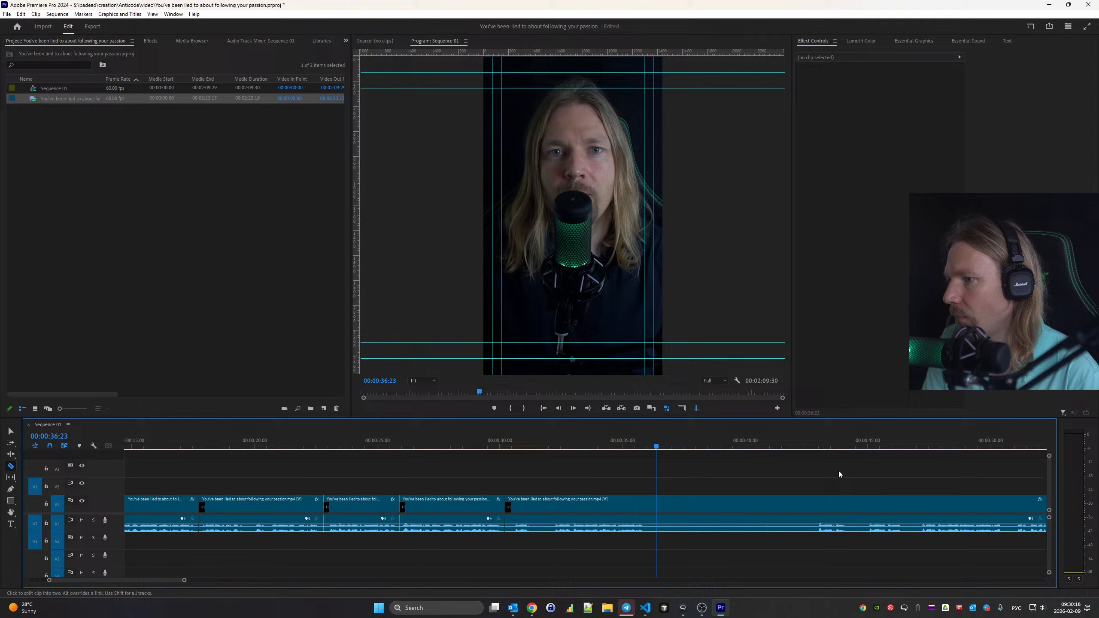
left_click(810, 448)
key("space")
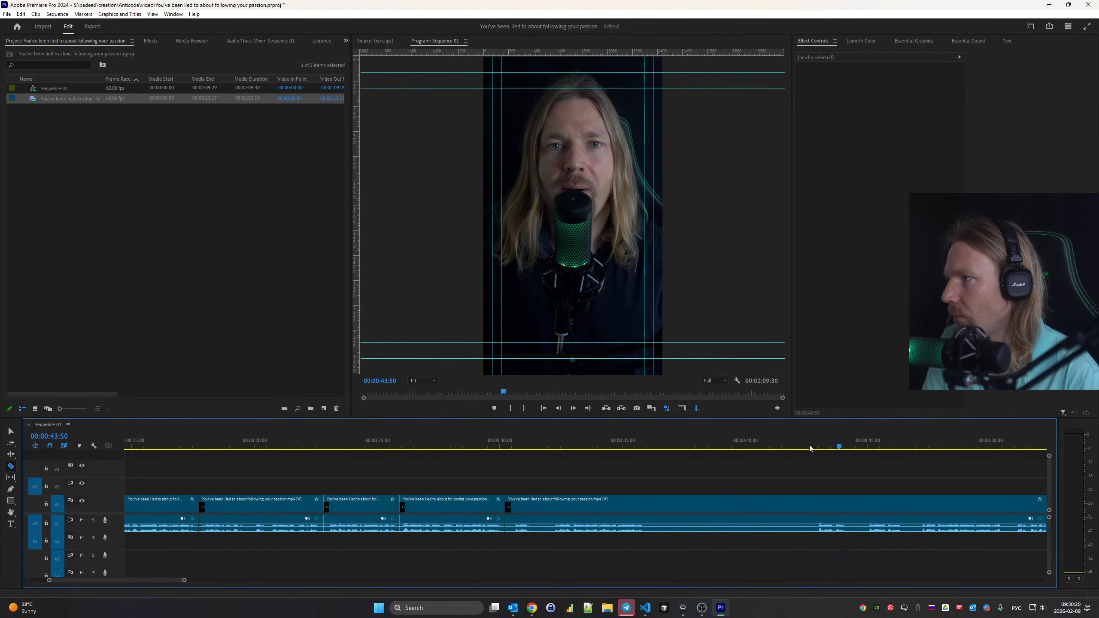
scroll(804, 485, "down", 2)
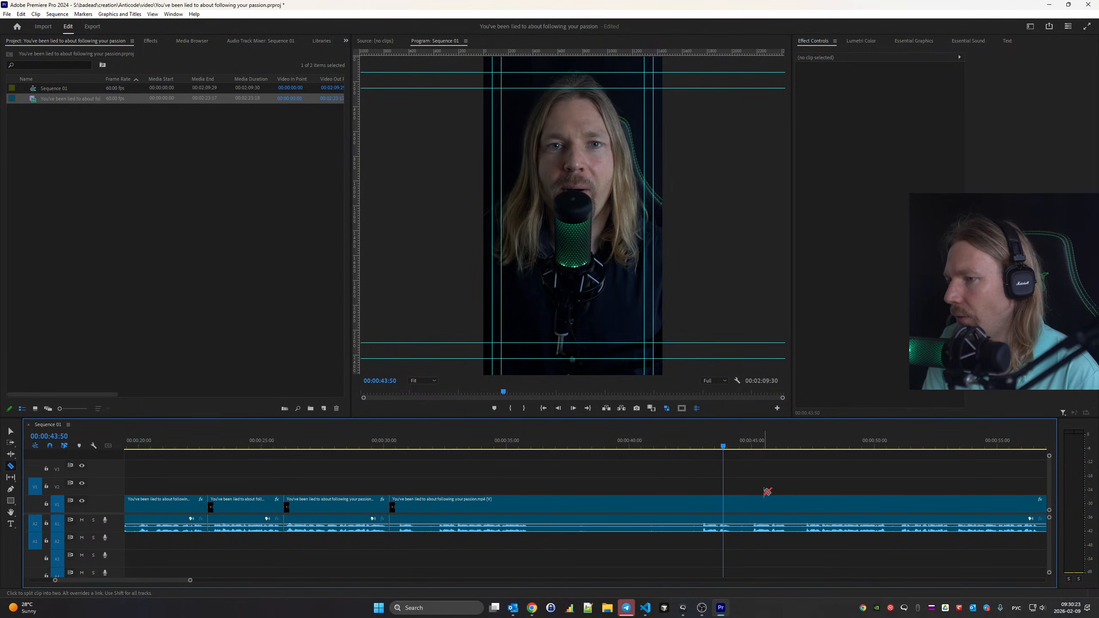
left_click_drag(797, 448, 803, 448)
key("space")
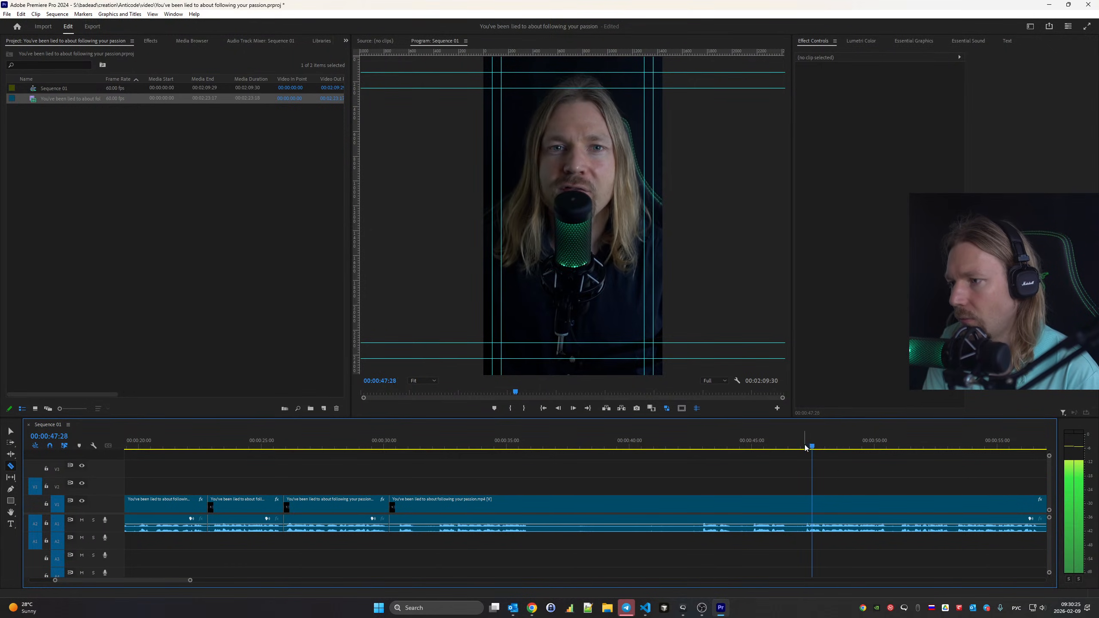
left_click(807, 506)
key("v")
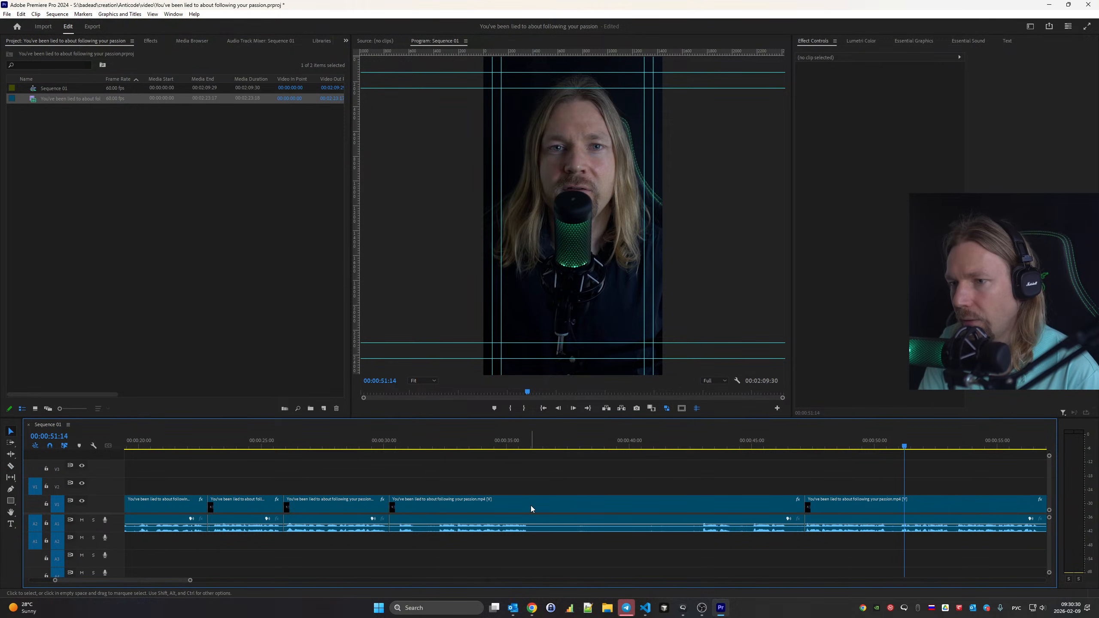
left_click(530, 506)
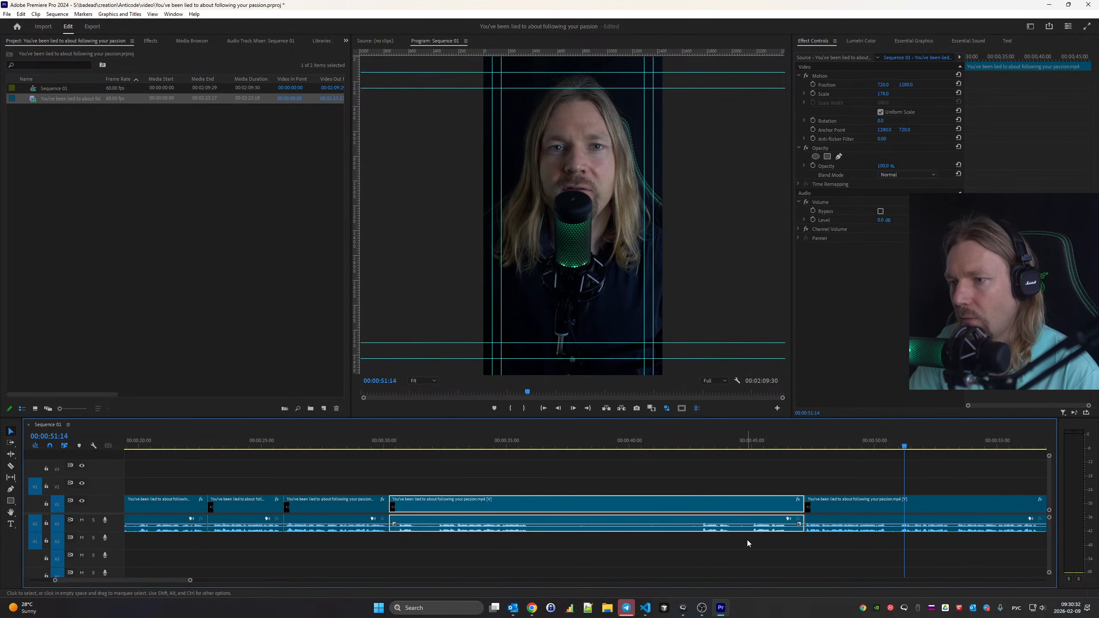
key("shift+Delete")
Play on from the join at about 30 seconds and split the last clip at the pauses at about 34 and 36 seconds
mouse_move(623, 614)
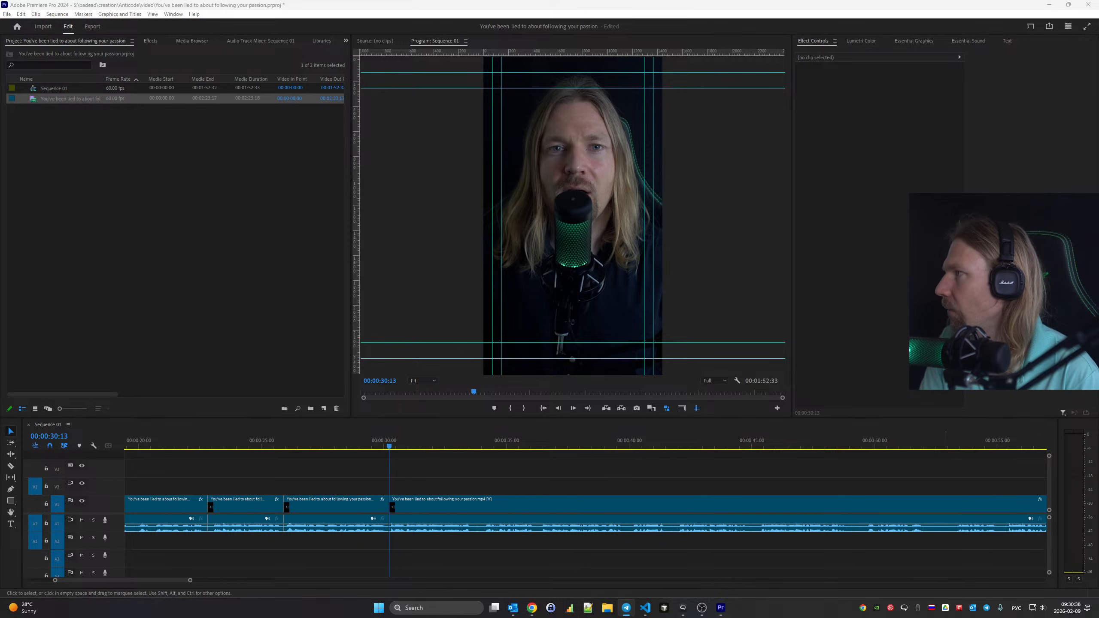
key("alt+Tab")
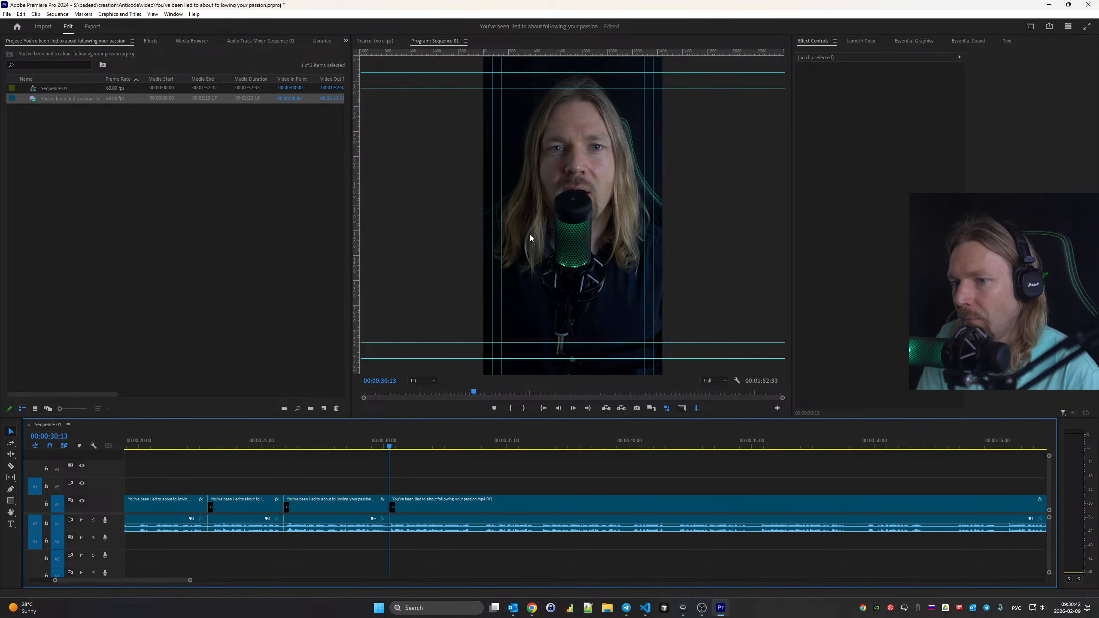
key("space")
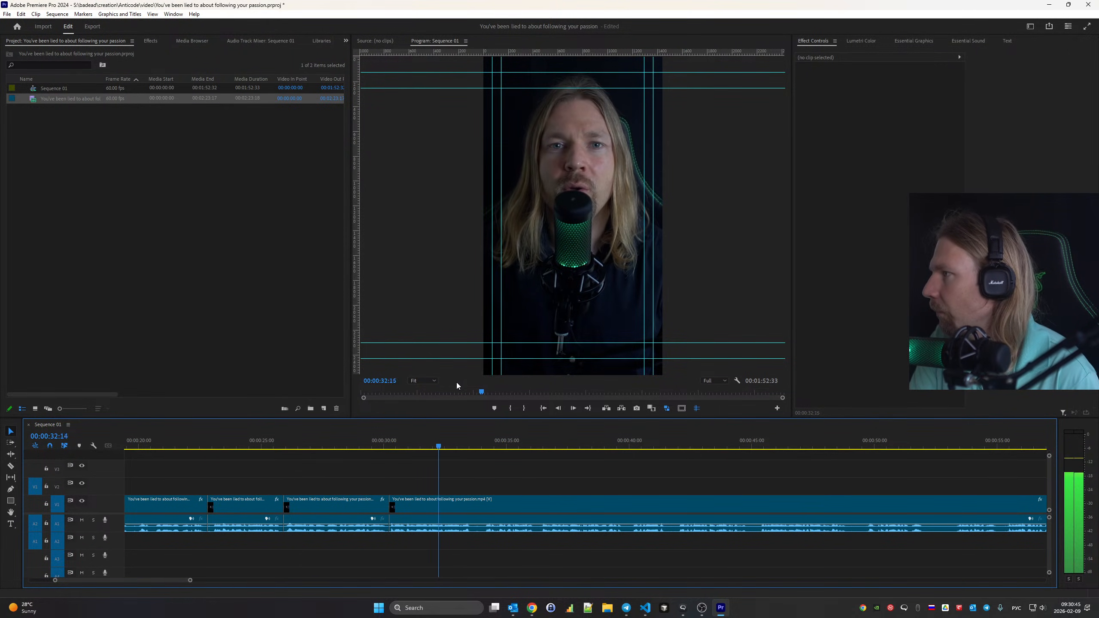
key("c")
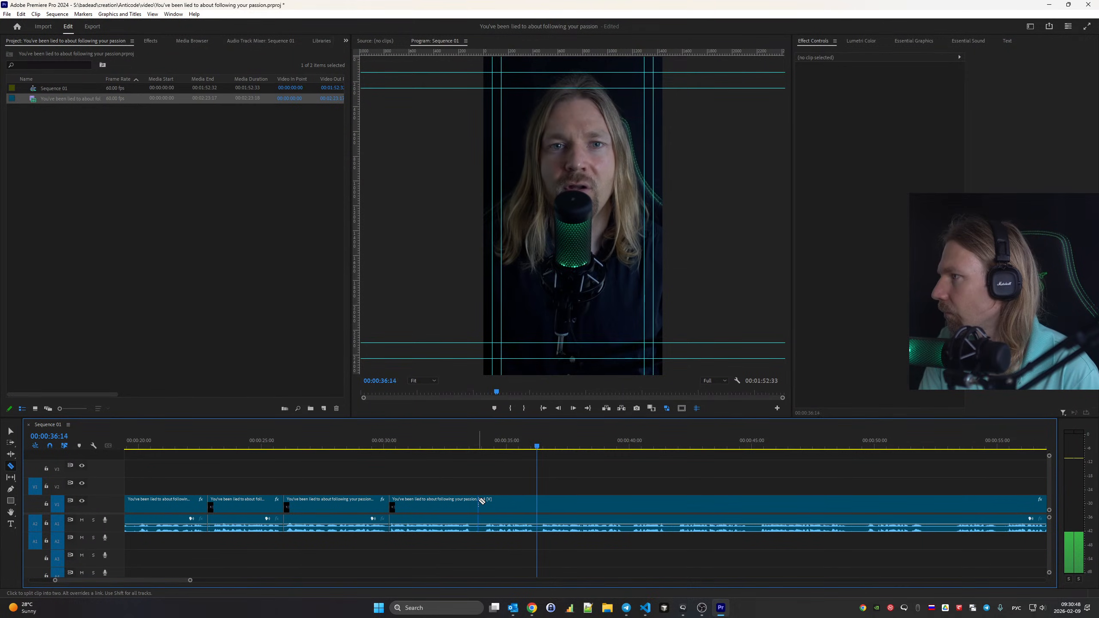
left_click(480, 501)
key("space")
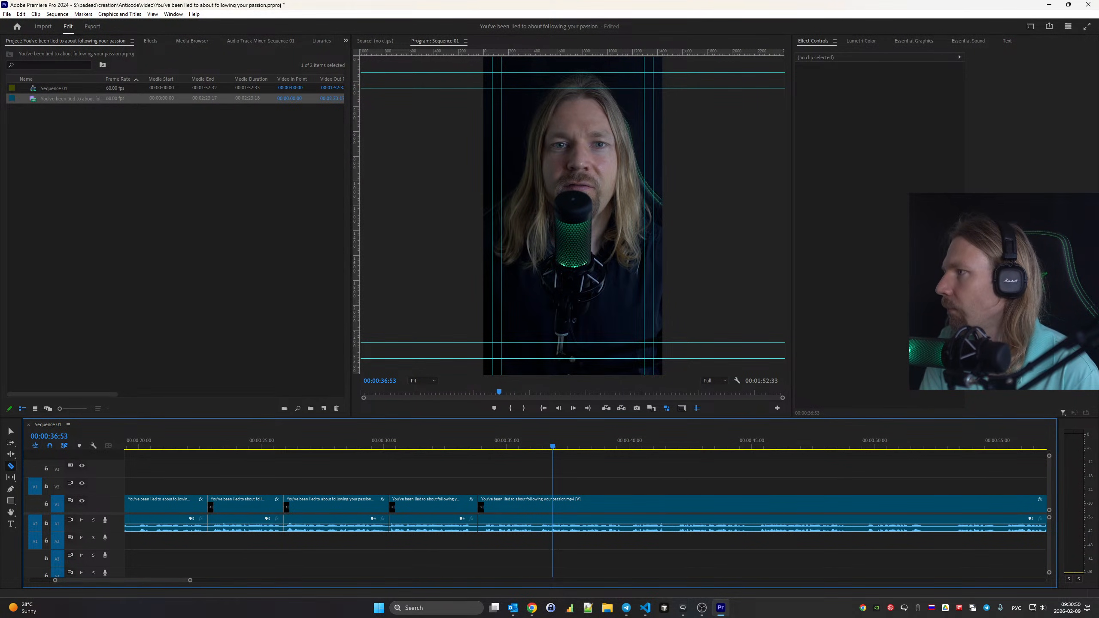
key("space")
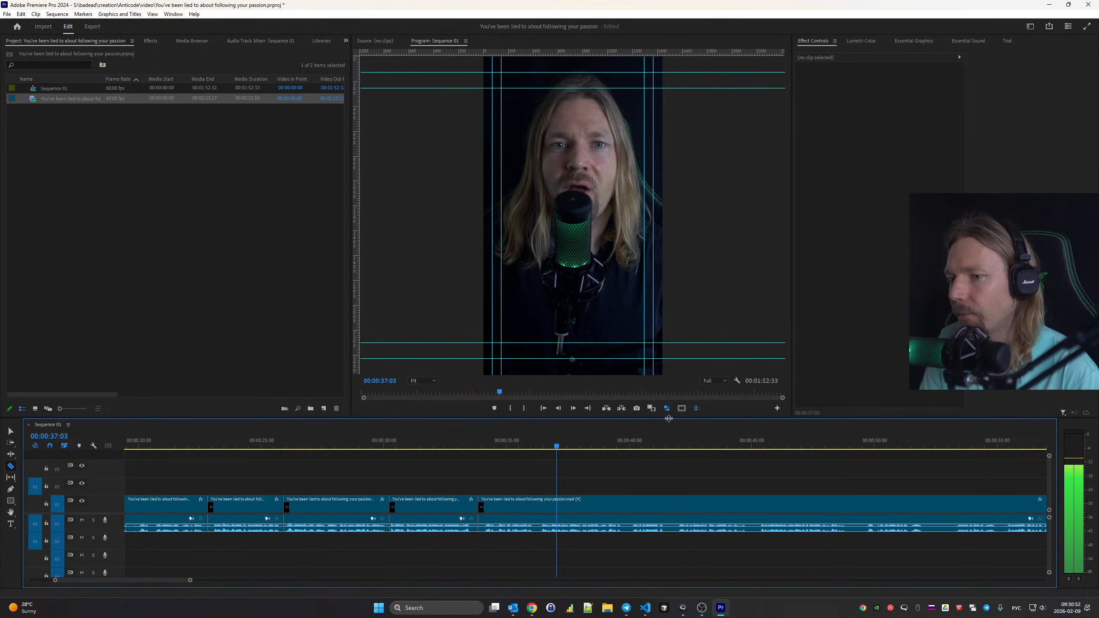
left_click(539, 503)
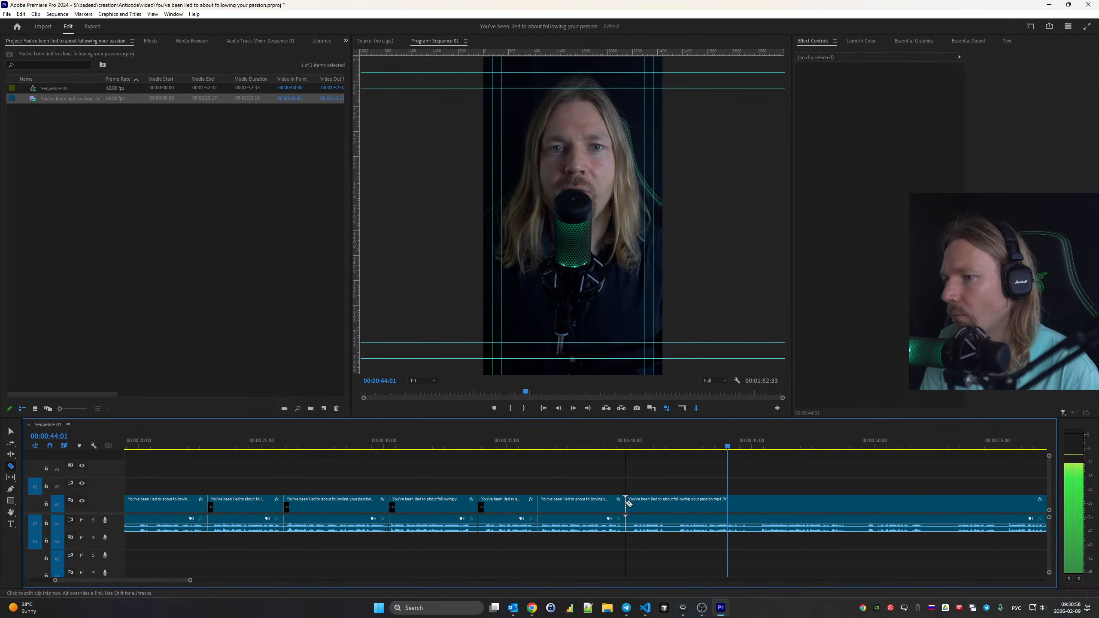
Split the last clip at about 40 and 42 seconds and ripple delete the 2-second section between the cuts
left_click(626, 504)
left_click(675, 505)
key("v")
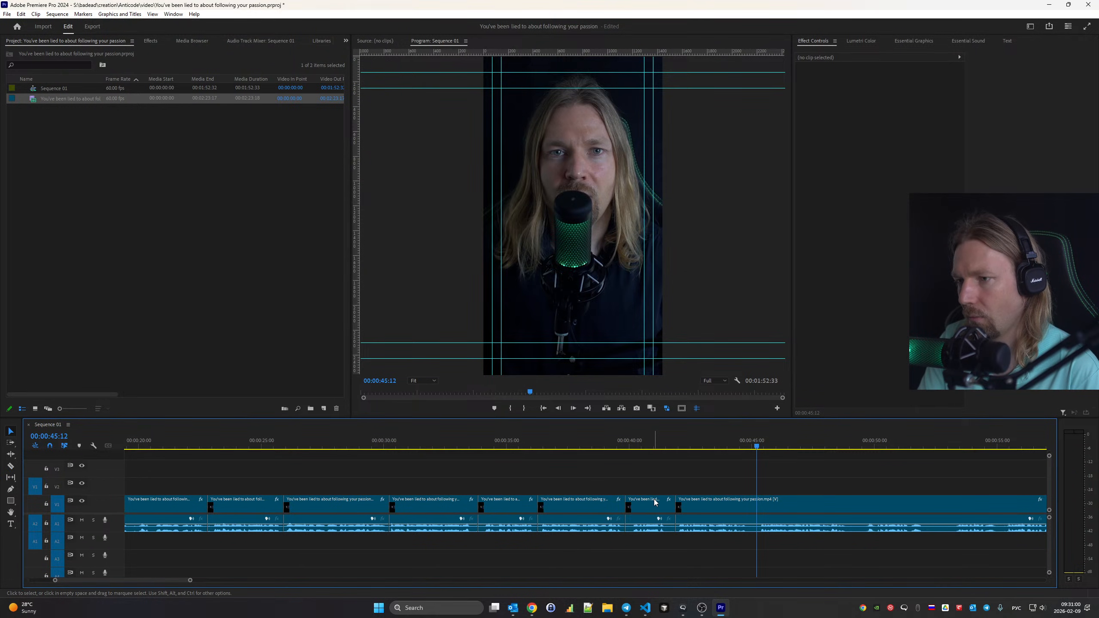
left_click(654, 500)
key("shift+Delete")
Play the joined section and split the last clip at the phrase breaks at about 43 and 47 seconds
key("space")
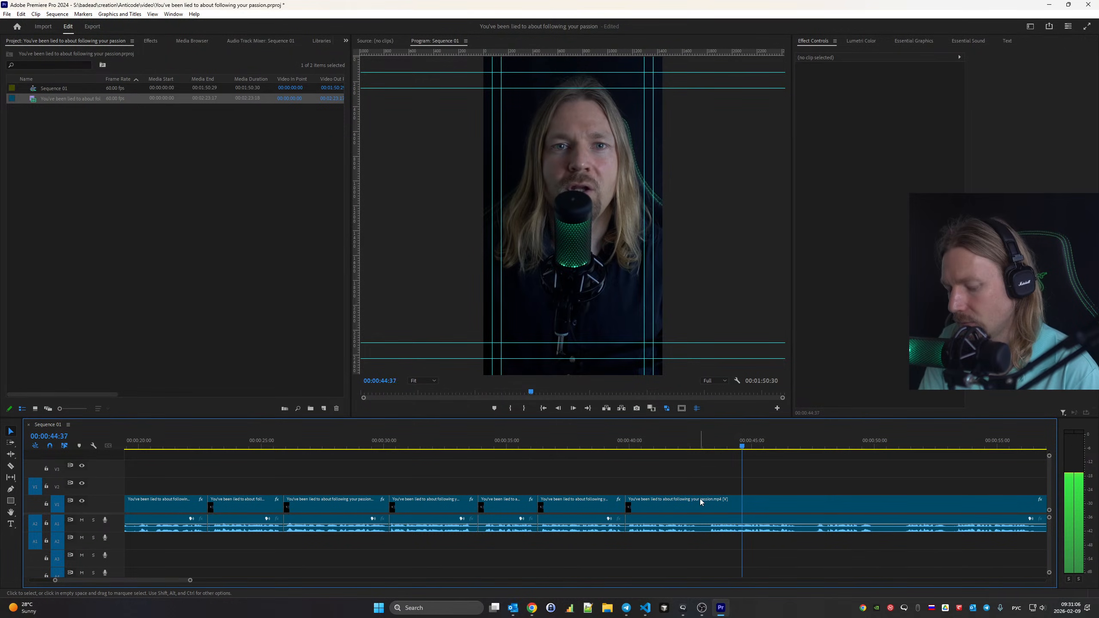
key("c")
left_click(703, 502)
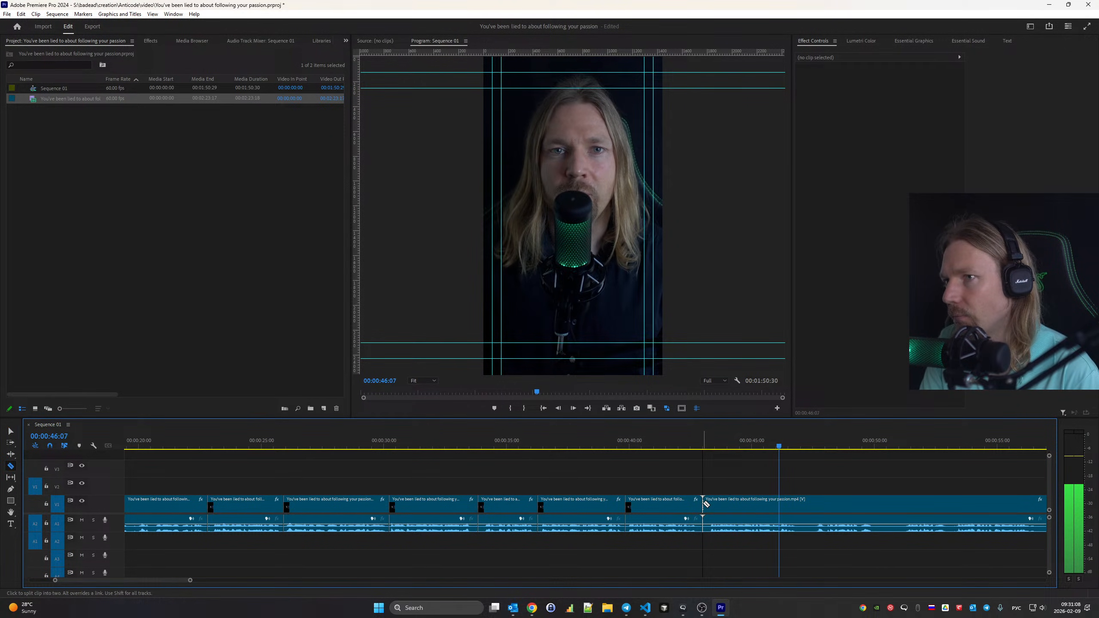
left_click(804, 505)
Split the last clip at about 50 and 51 seconds and ripple delete the 1-second section between the cuts
scroll(726, 521, "down", 3)
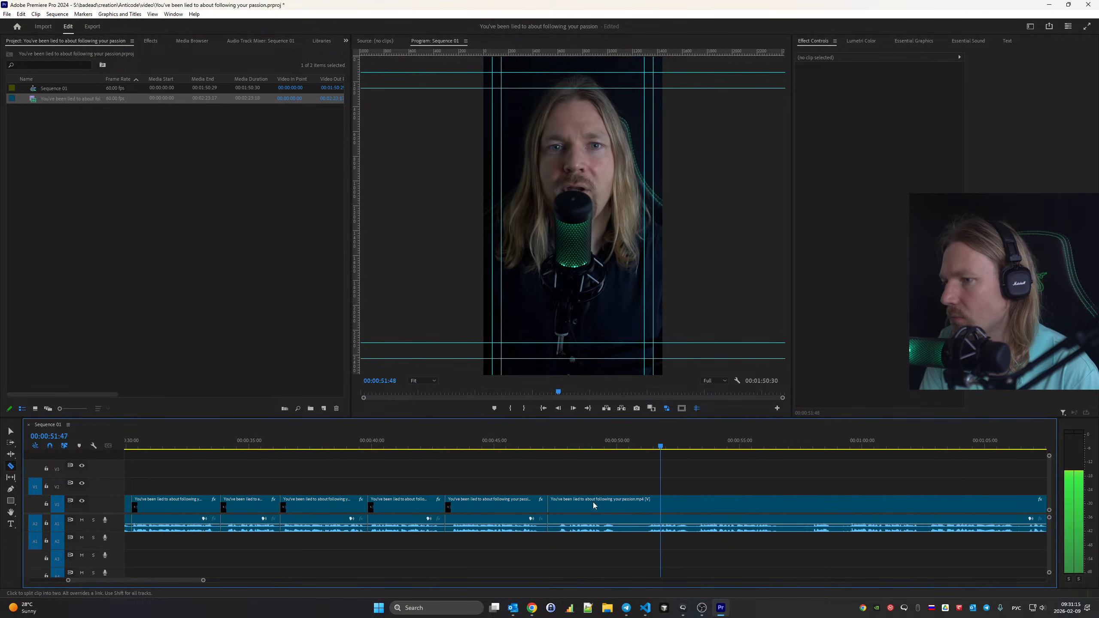
left_click(620, 502)
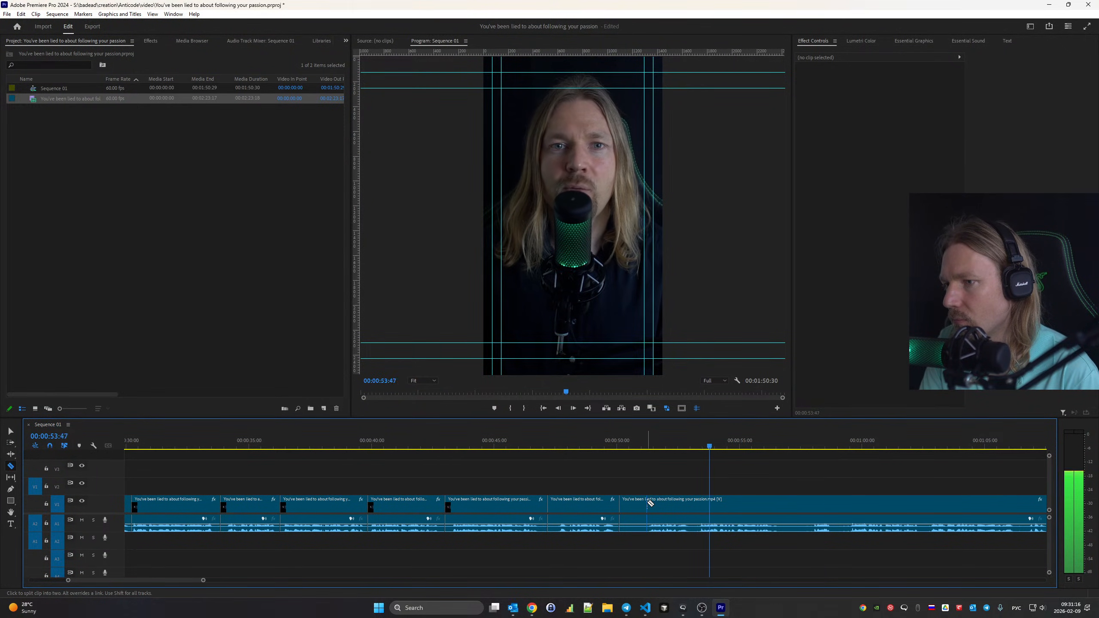
left_click(647, 503)
key("v")
left_click(633, 505)
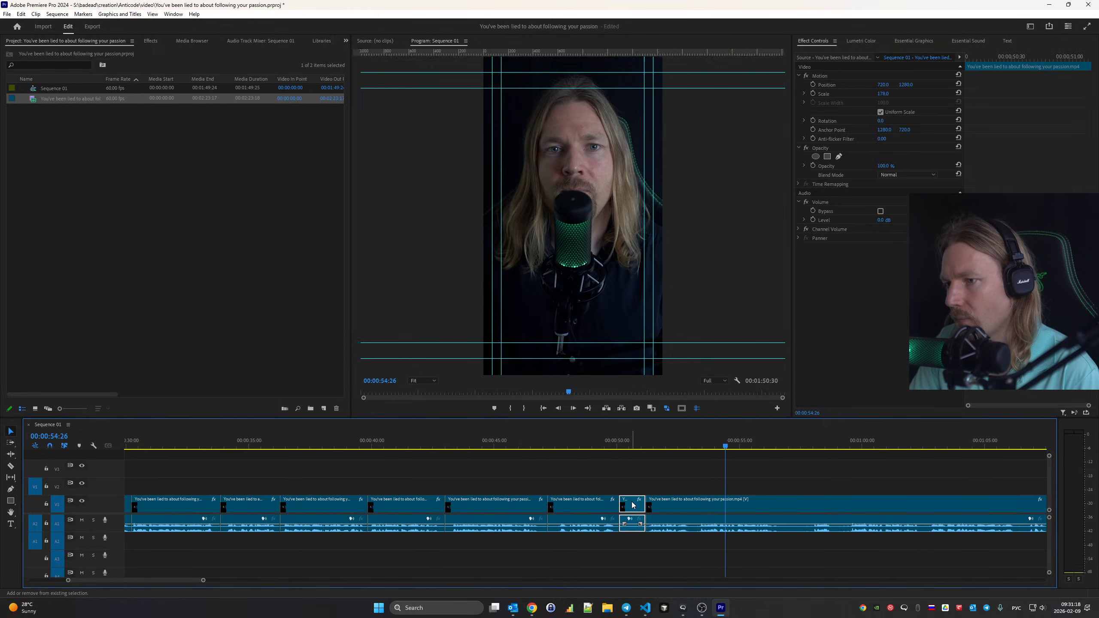
key("shift+Delete")
Replay the phrase from about 52 seconds and split the last clip at about 00:00:52:05
key("c")
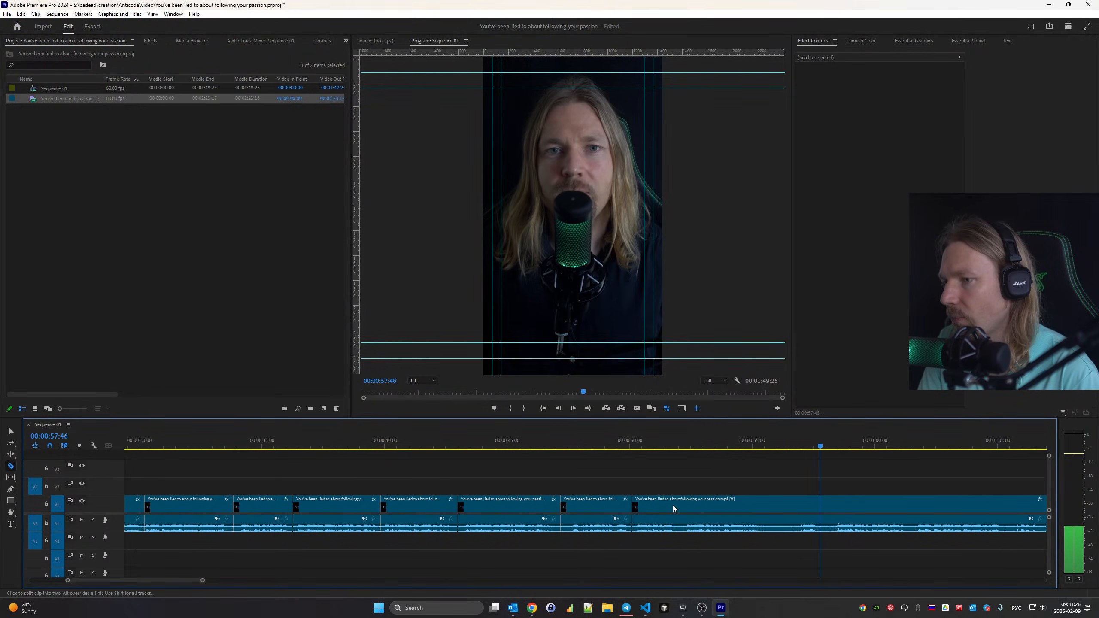
left_click(676, 439)
key("space")
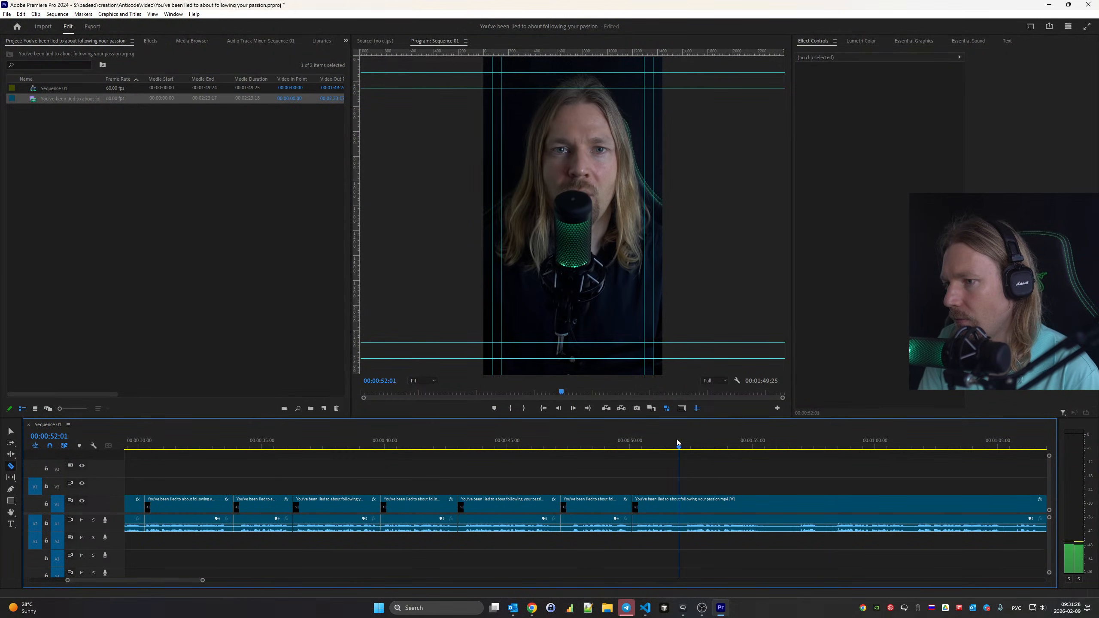
left_click(681, 503)
Play the repeated take, split the last clip at about 58 seconds and ripple delete the 6-second piece before the cut
left_click(805, 442)
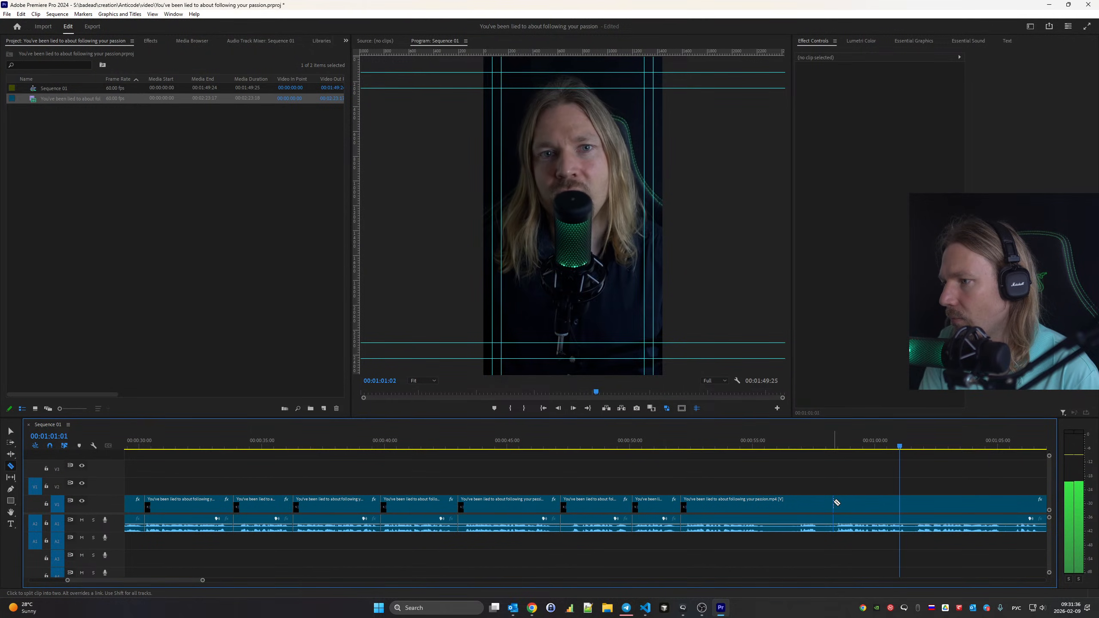
left_click(835, 503)
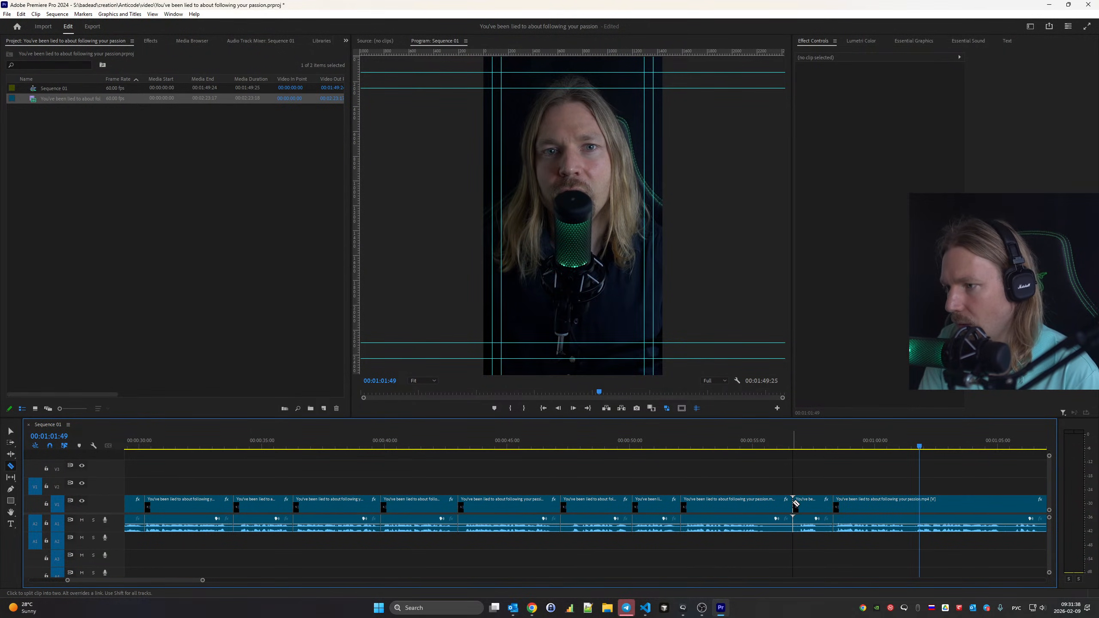
key("v")
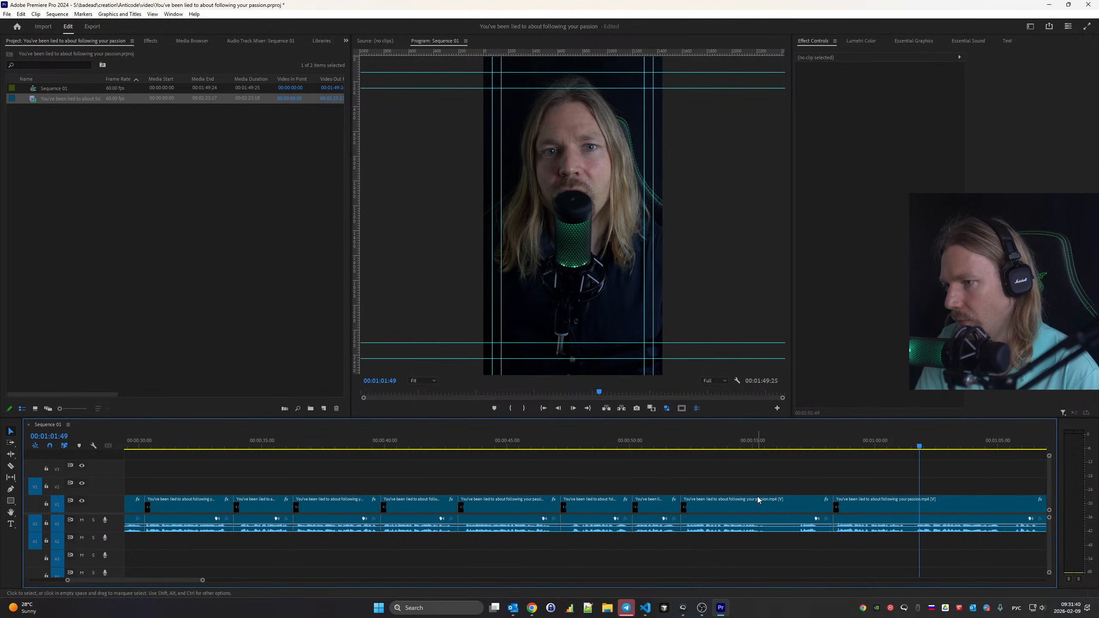
left_click(759, 507)
key("shift+Delete")
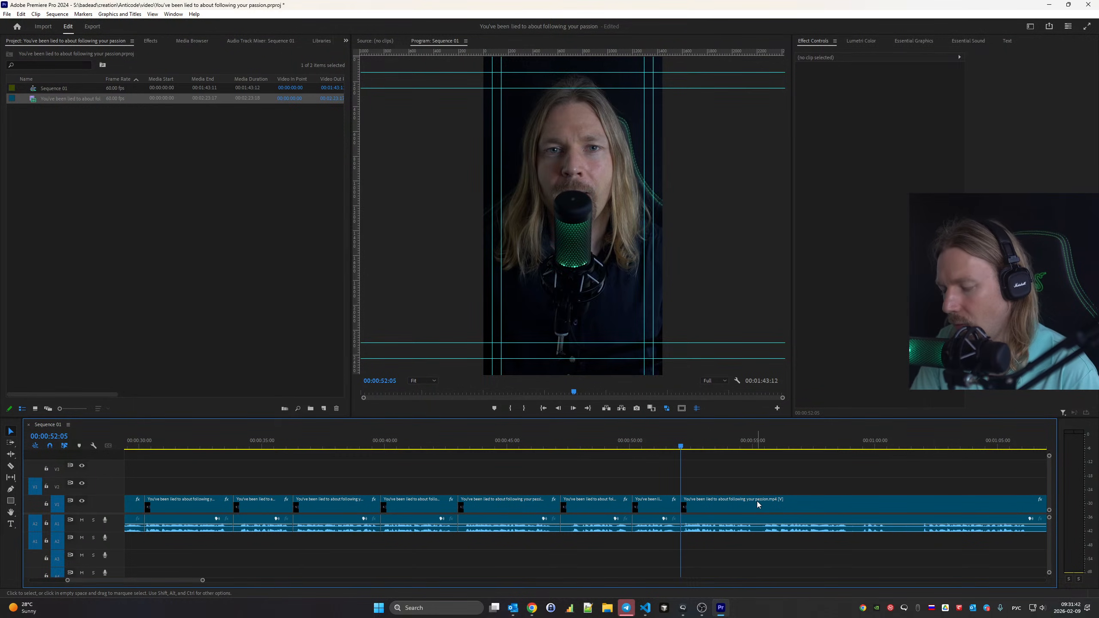
Play on from the join at 00:00:52:05 and split the last clip at the pauses at about 55 and 59 seconds
left_click(630, 612)
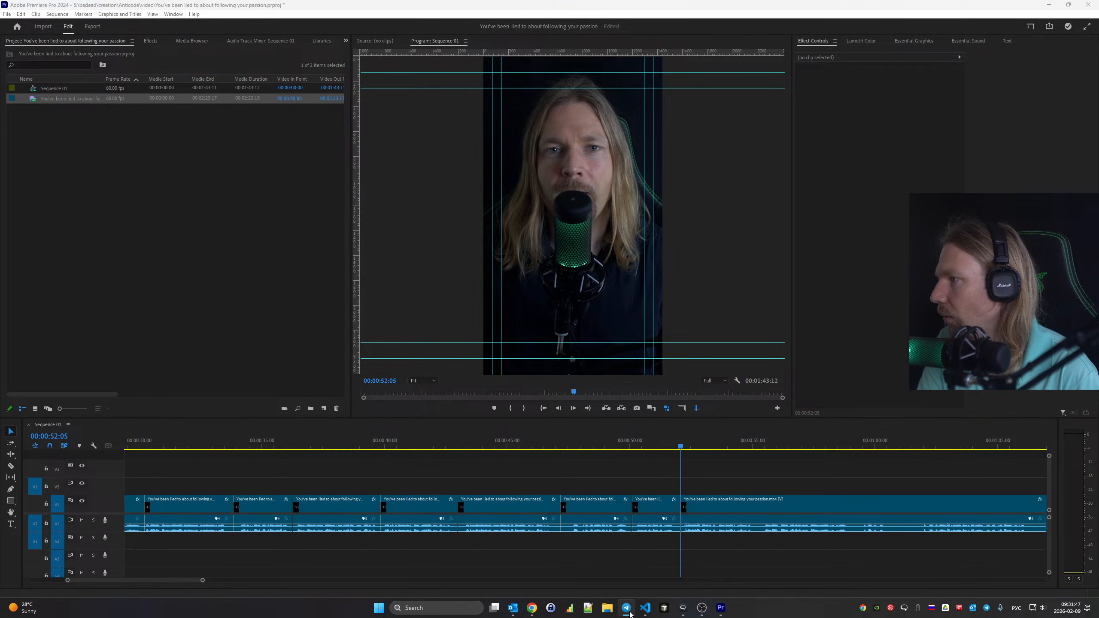
left_click(629, 612)
key("space")
key("c")
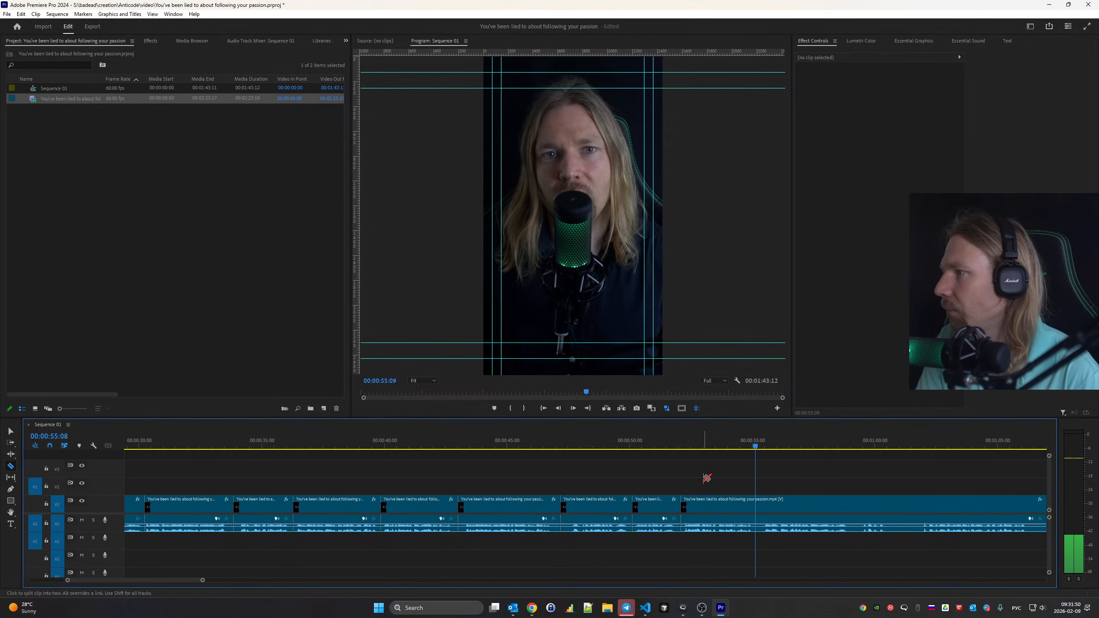
left_click(758, 505)
scroll(703, 500, "down", 3)
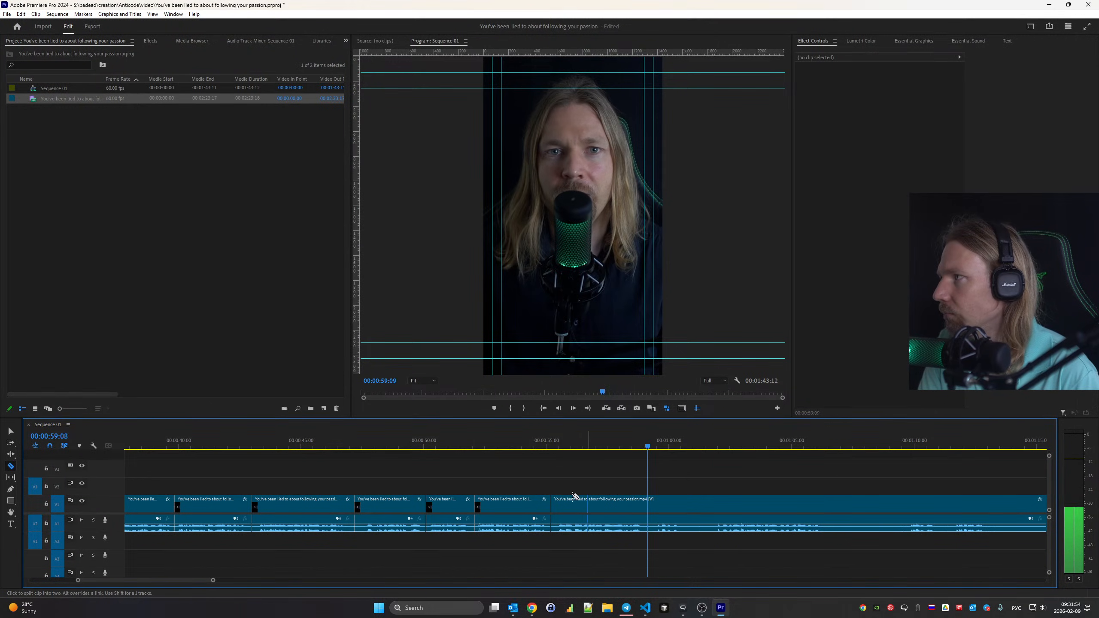
left_click(646, 502)
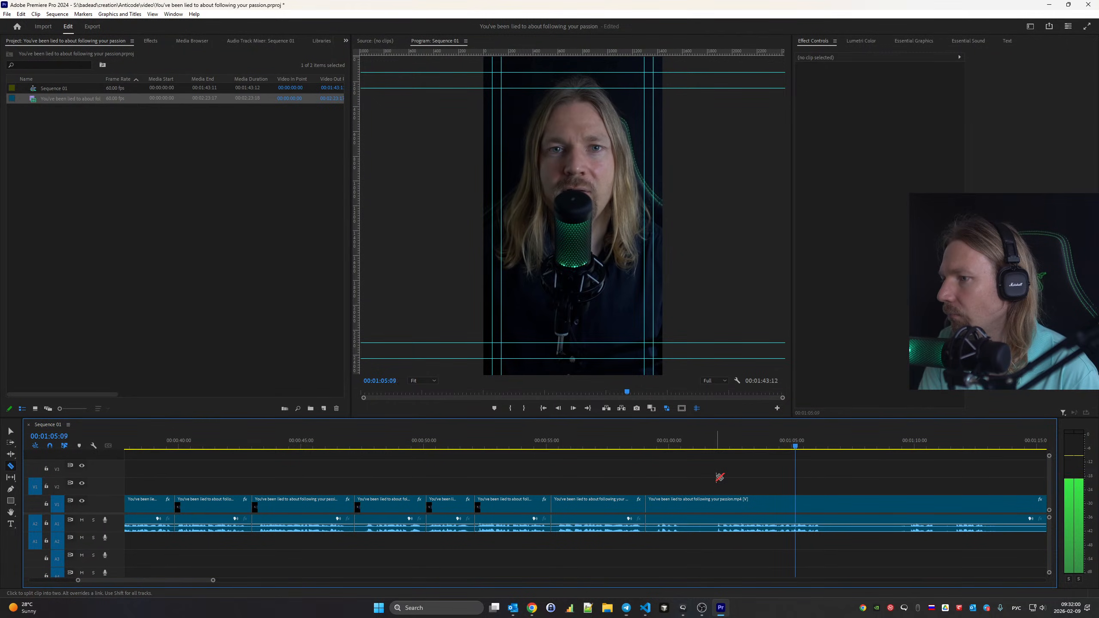
Find where speech resumes after the long gap, play from 00:01:24:08 and split the last clip just before the speech
key("space")
scroll(717, 477, "down", 5)
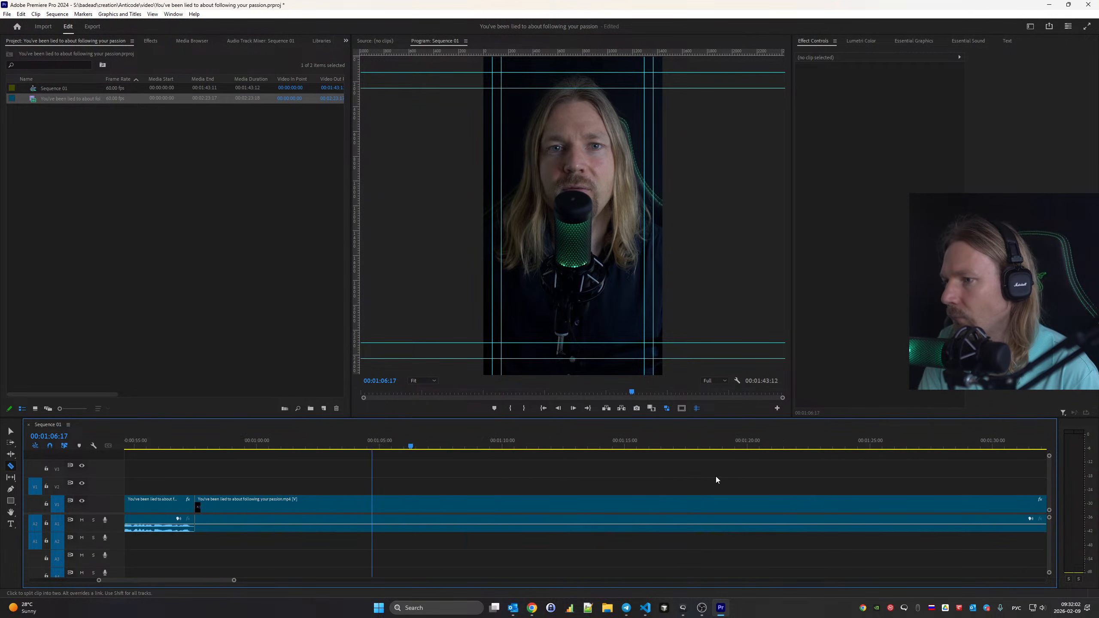
scroll(717, 479, "down", 3)
scroll(418, 487, "down", 1)
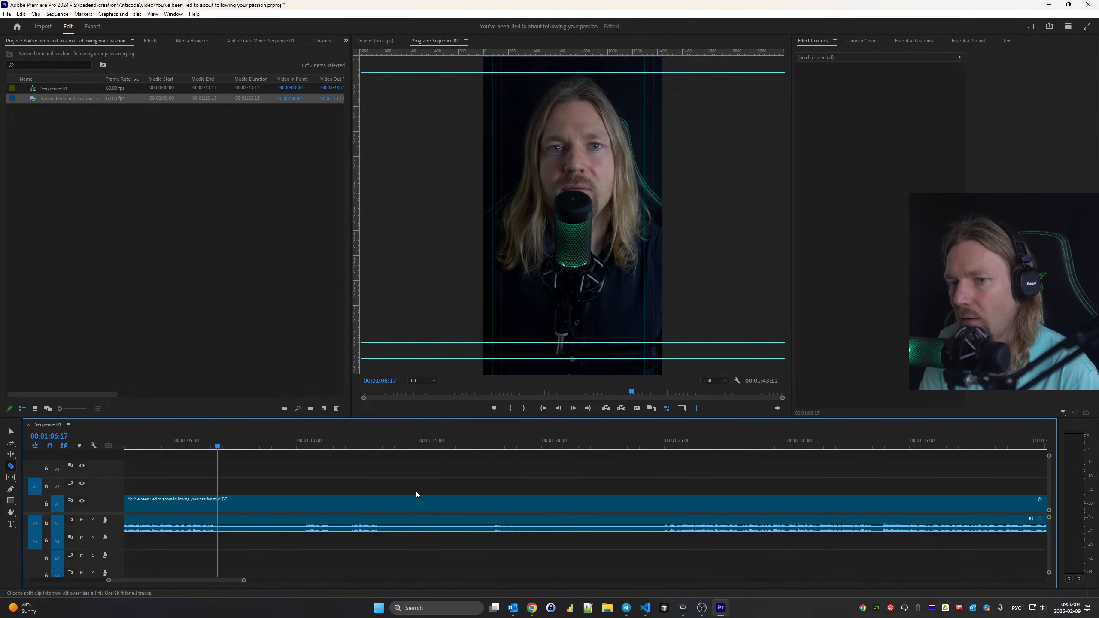
scroll(418, 489, "up", 10)
scroll(453, 495, "down", 2)
scroll(452, 494, "down", 1)
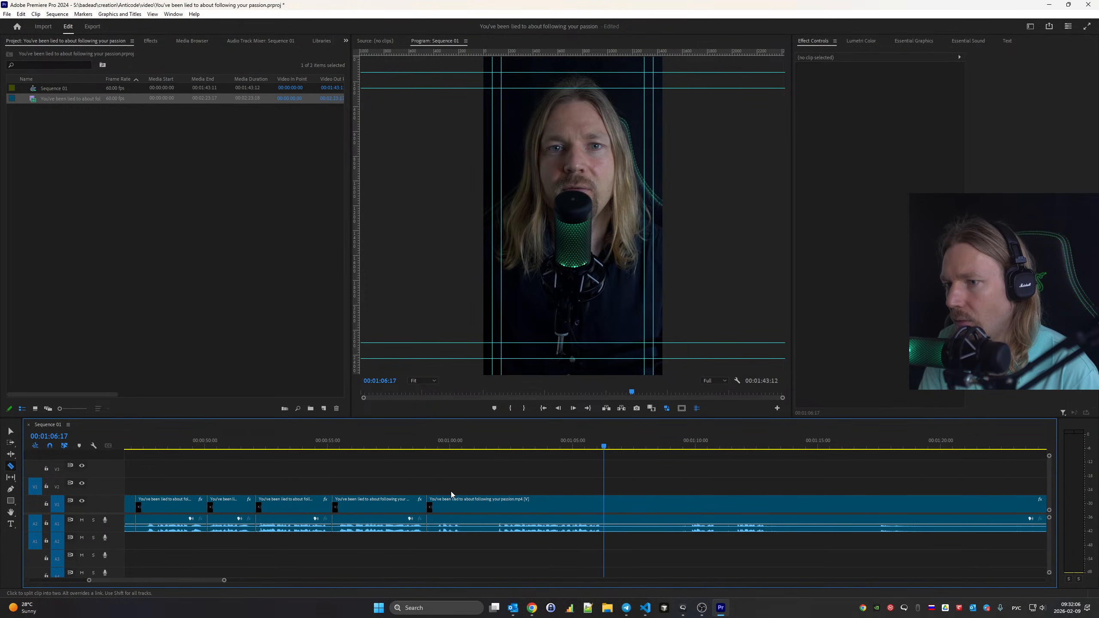
scroll(593, 481, "down", 10)
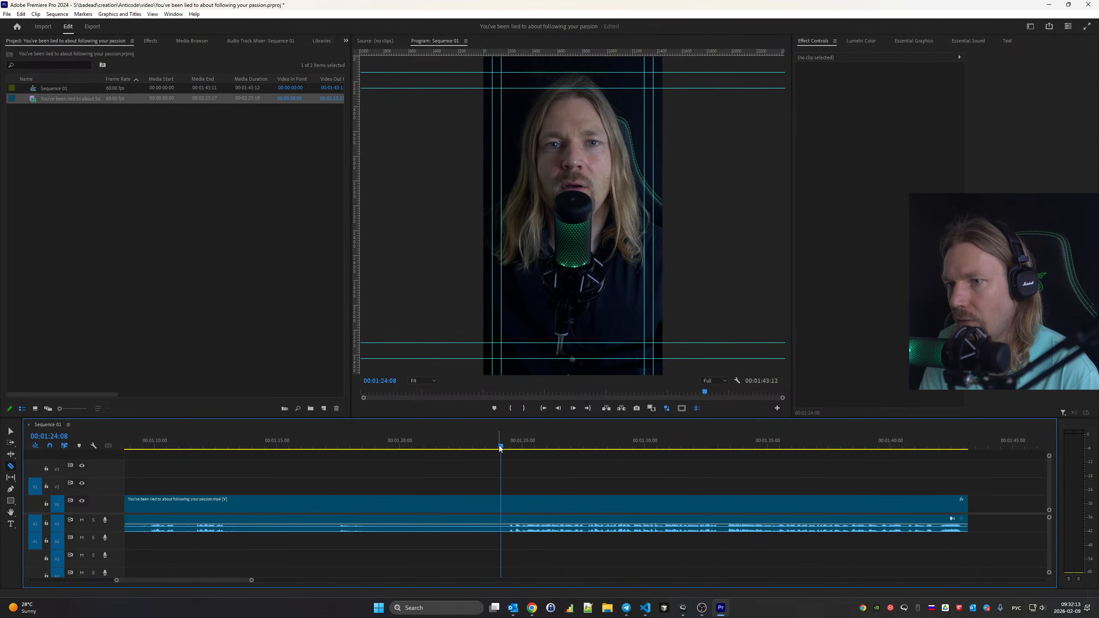
key("space")
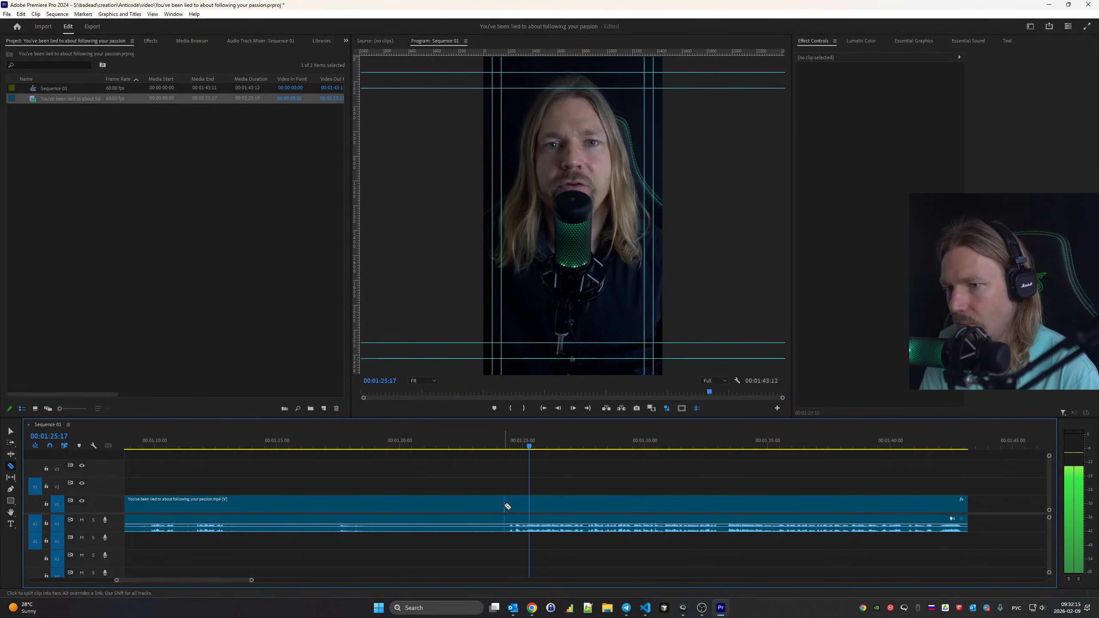
left_click(507, 504)
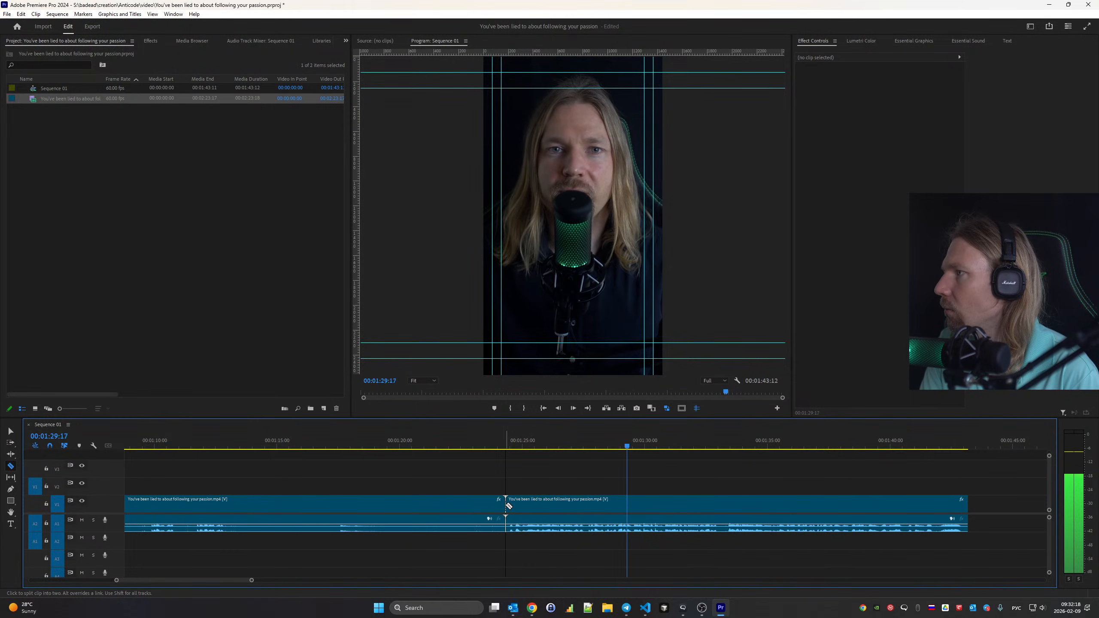
Split the last clip at the pause at about 00:01:33 and play the recording through to its end
left_click(722, 503)
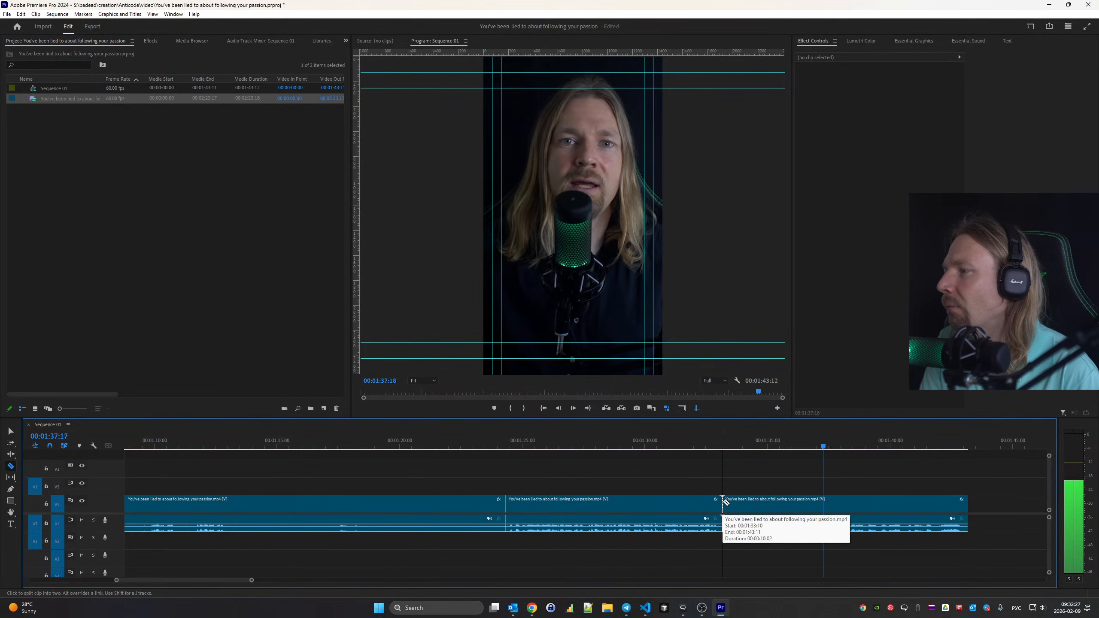
left_click(818, 501)
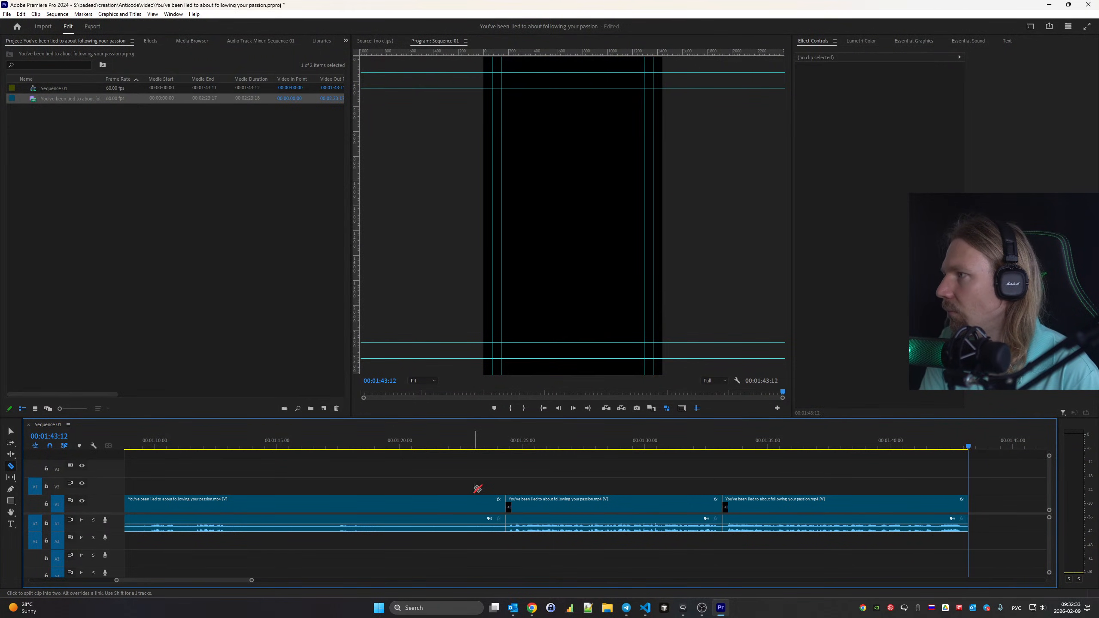
key("space")
Ripple delete the long unwanted clip running from about 00:00:59 to 00:01:24
key("v")
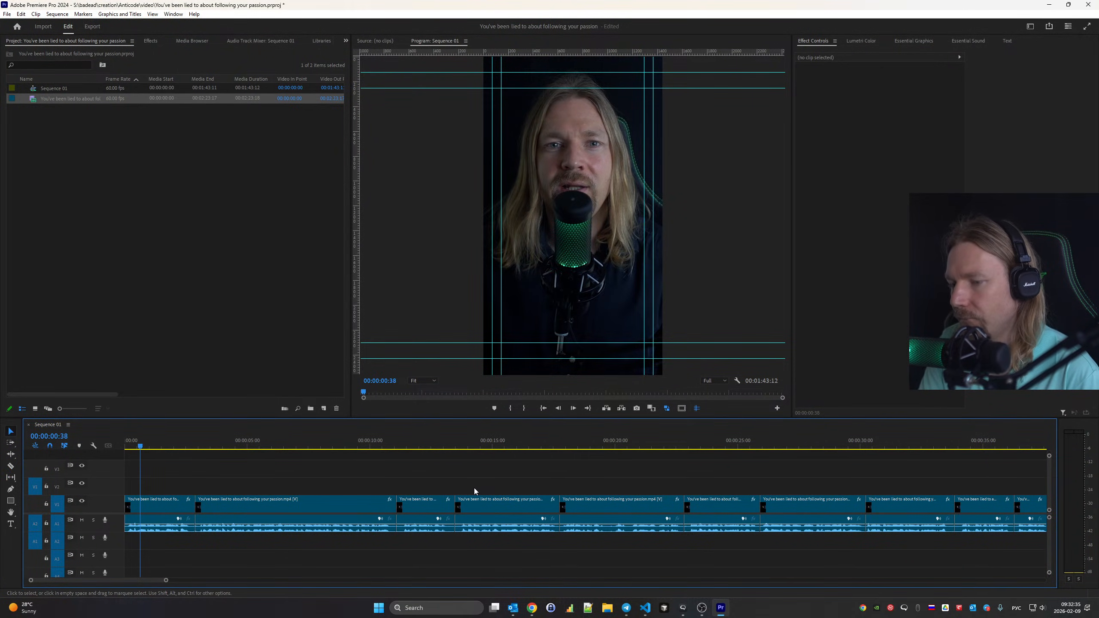
key("End")
scroll(481, 511, "up", 5)
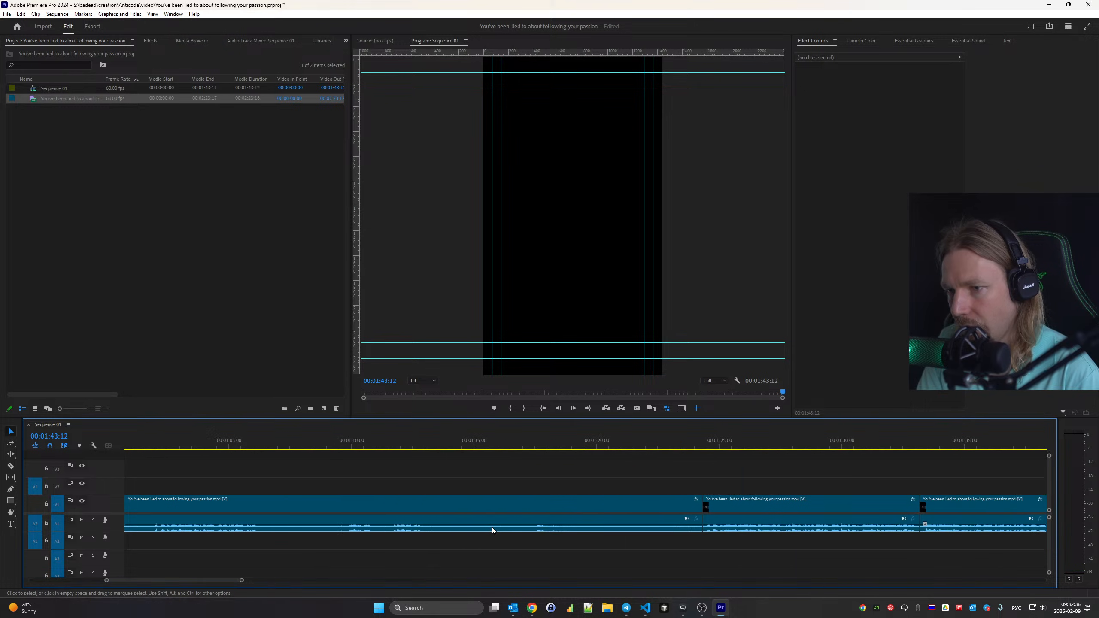
scroll(491, 527, "up", 1)
left_click(447, 502)
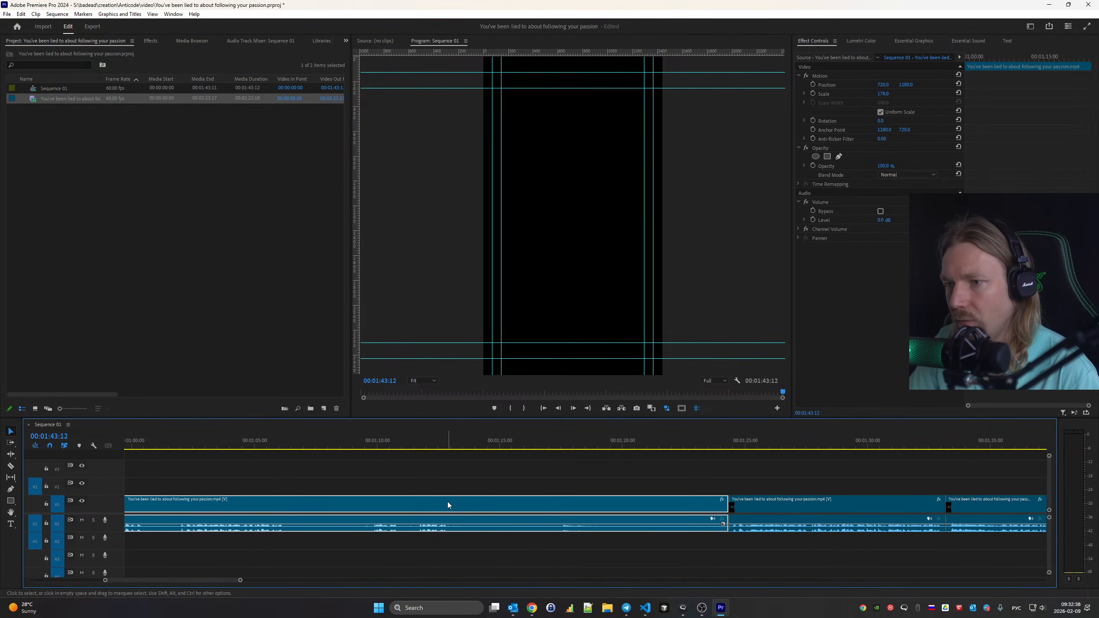
key("shift+Delete")
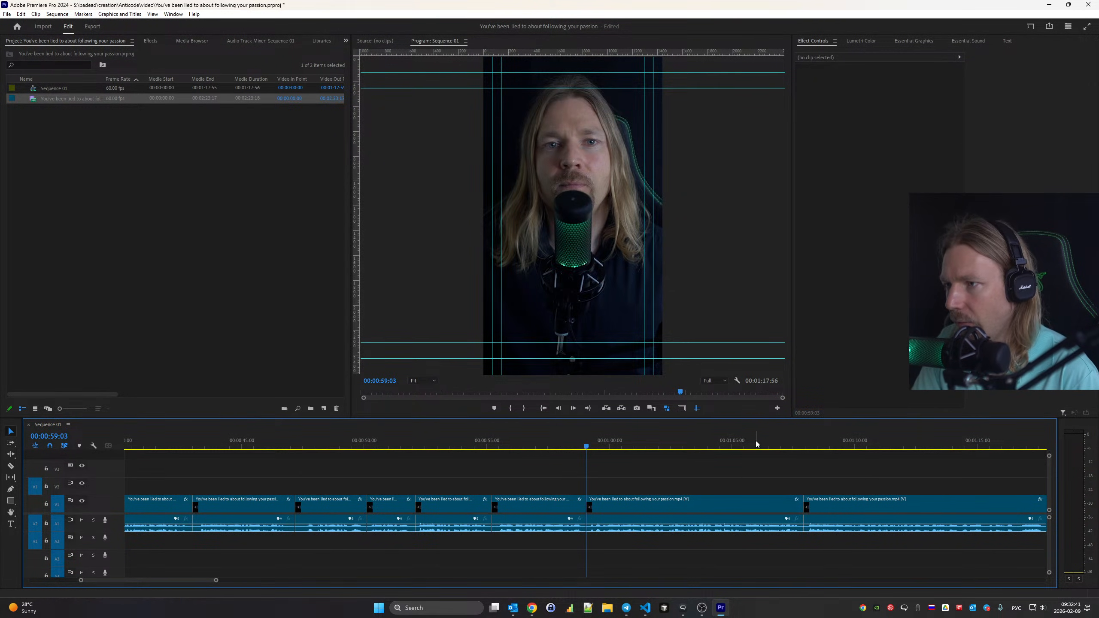
Try a ripple trim of 9 frames off the start of the first clip, and undo it
key("Home")
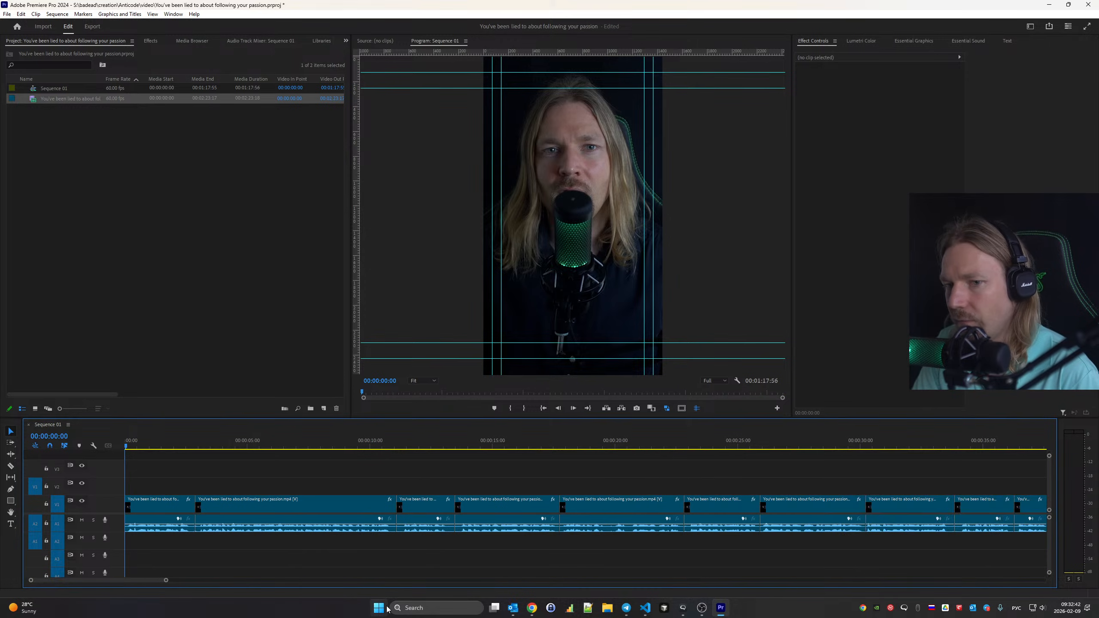
left_click_drag(166, 580, 85, 581)
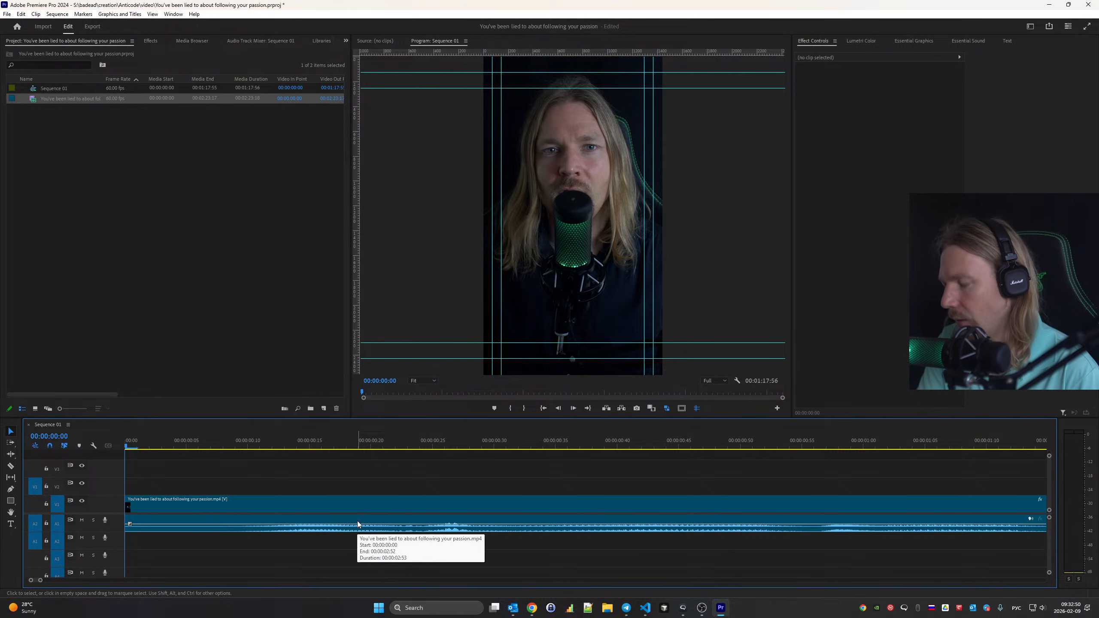
scroll(358, 525, "down", 1)
key("b")
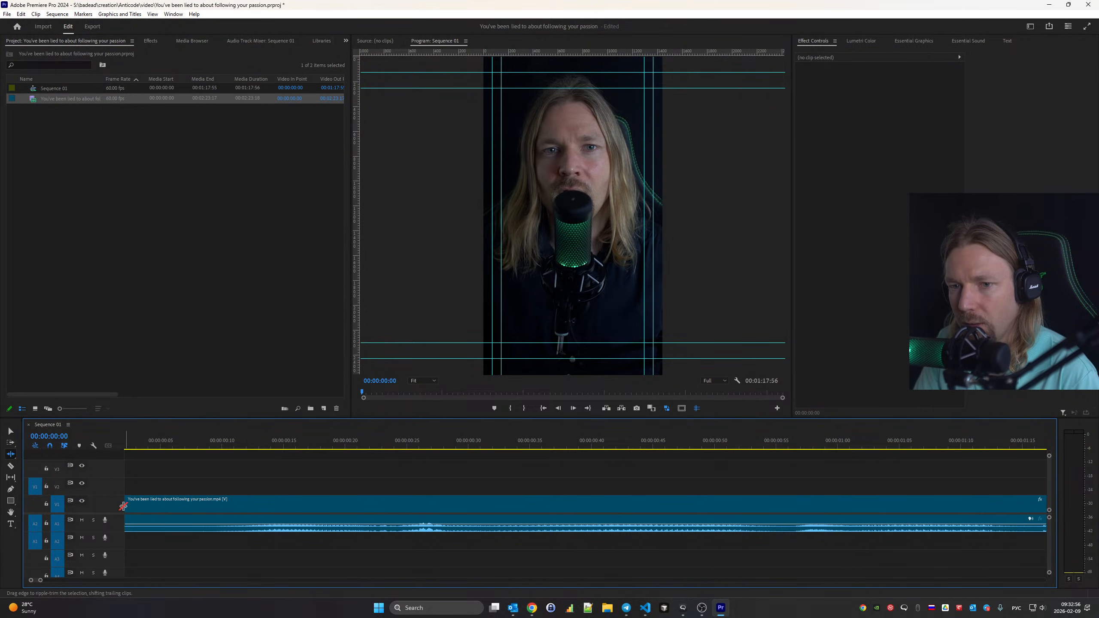
scroll(230, 493, "up", 1)
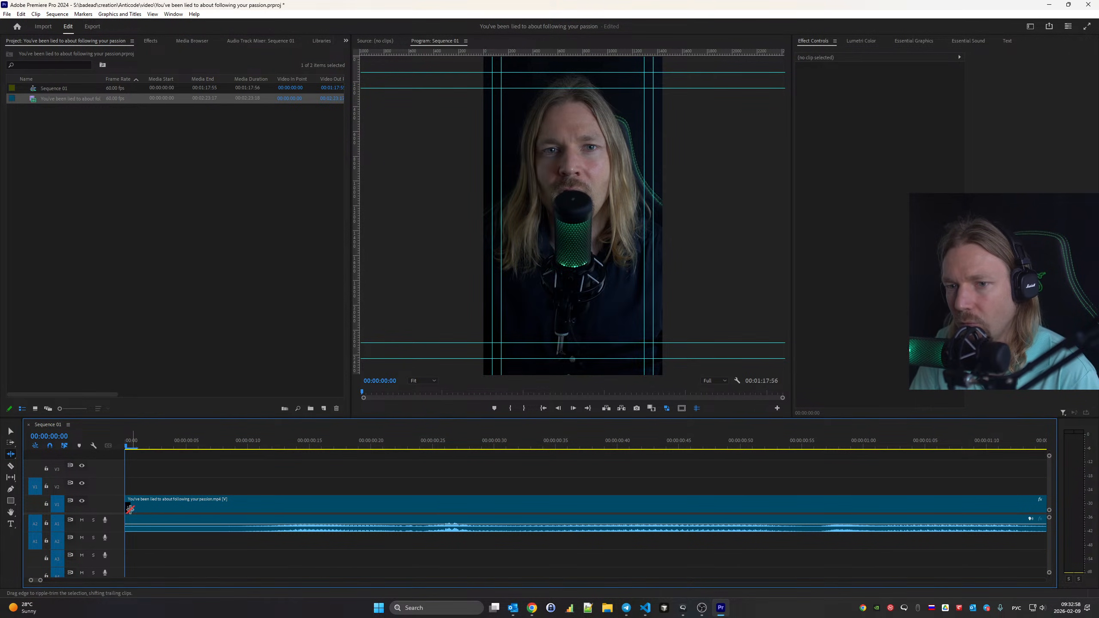
left_click_drag(130, 505, 227, 557)
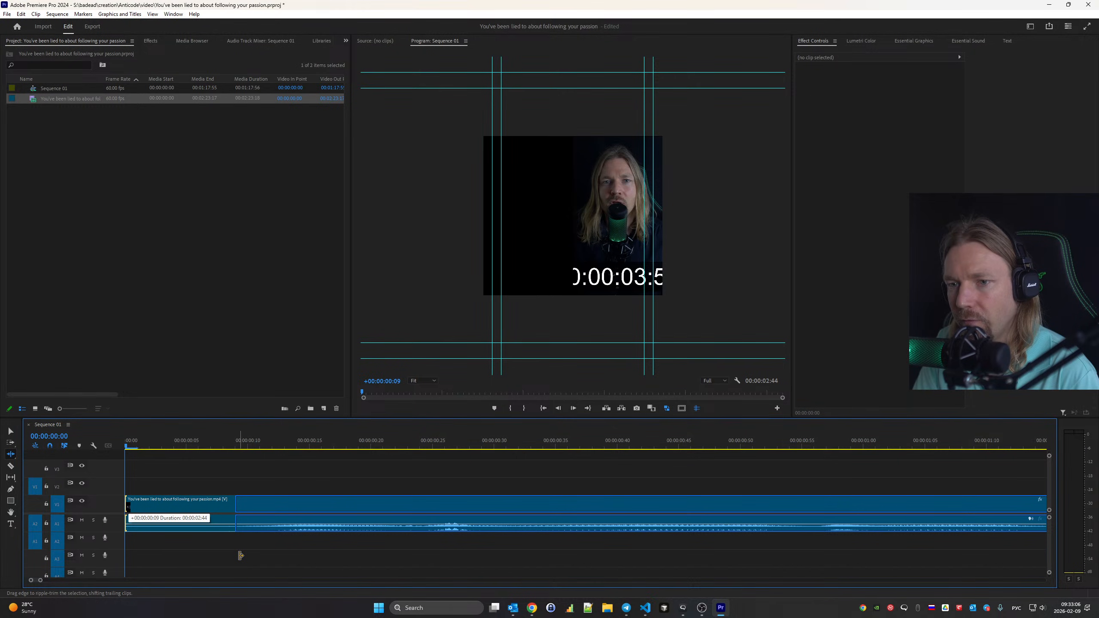
left_click_drag(240, 556, 238, 556)
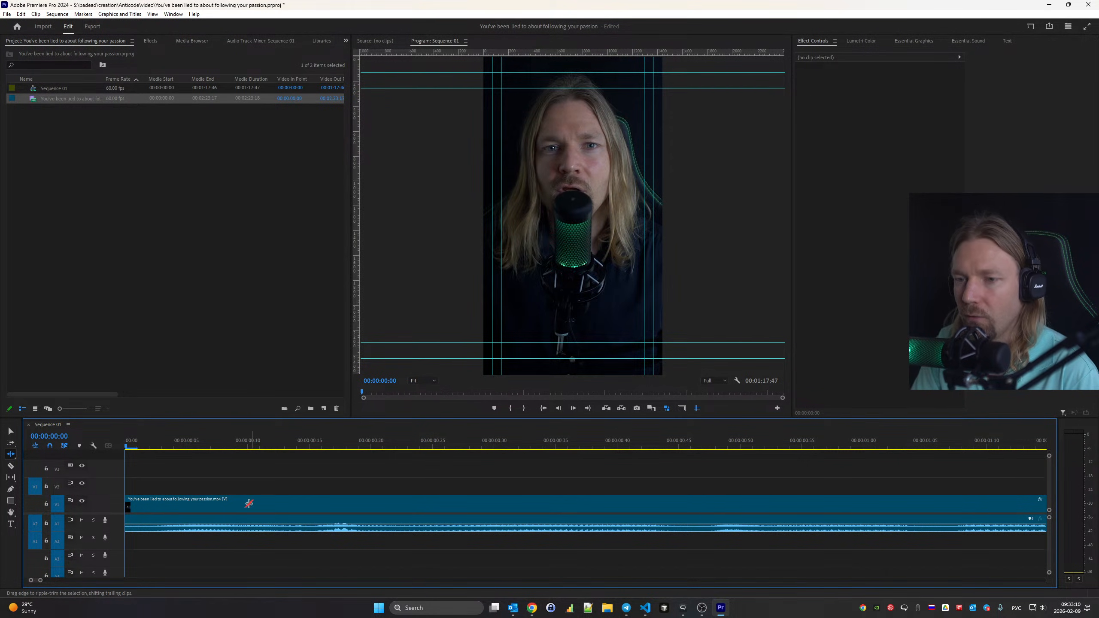
key("ctrl+z")
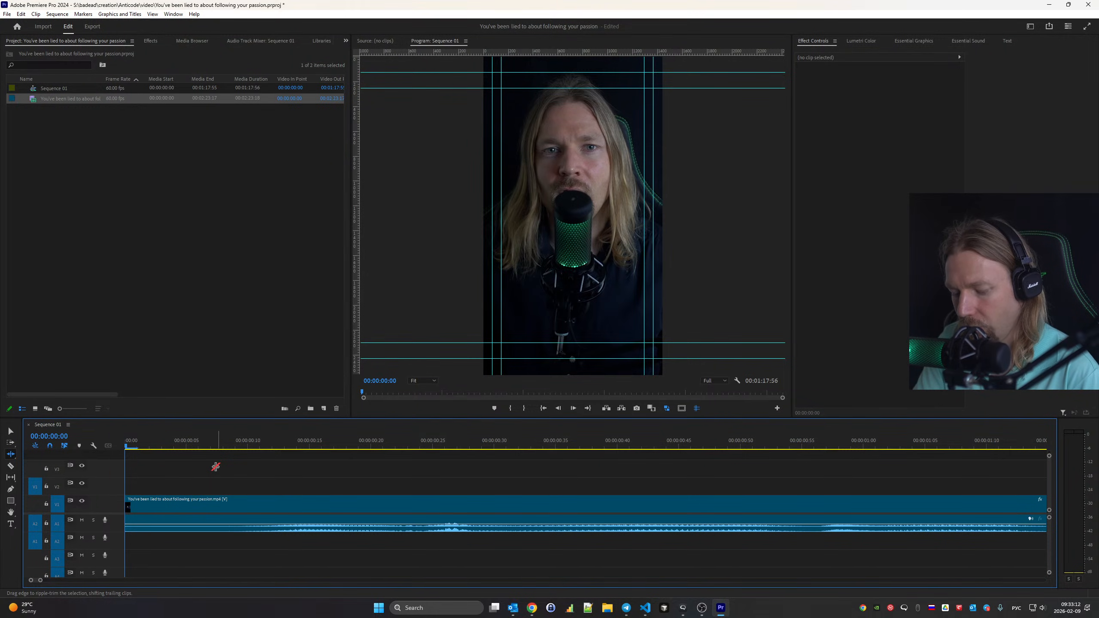
Trim about 7 frames off the first clip's start without rippling, and move the clip back to the sequence start
key("v")
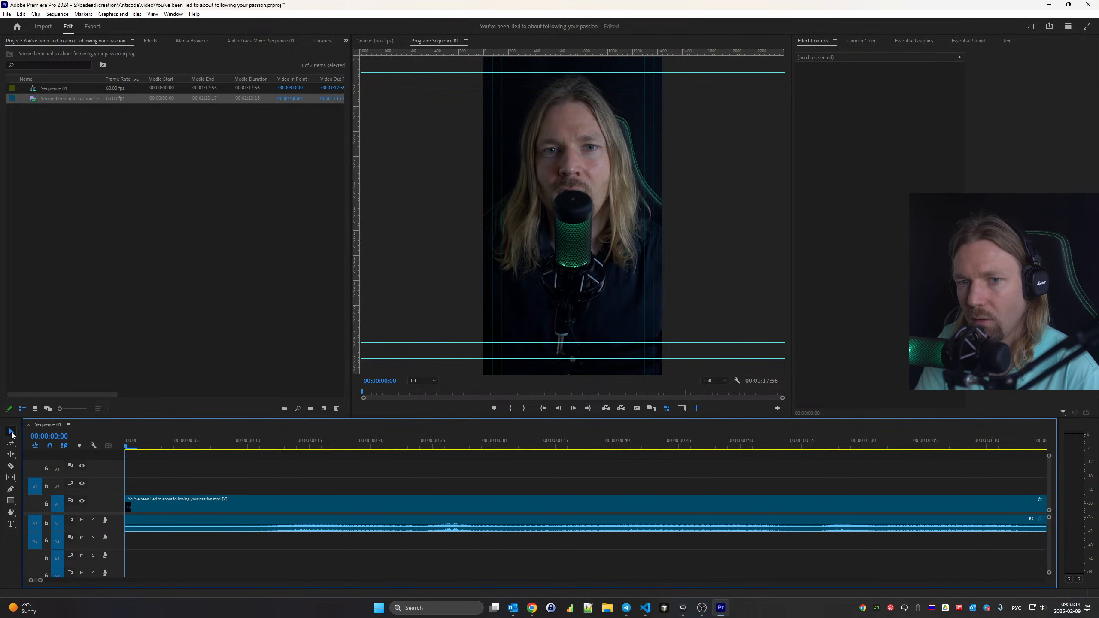
left_click_drag(128, 507, 212, 543)
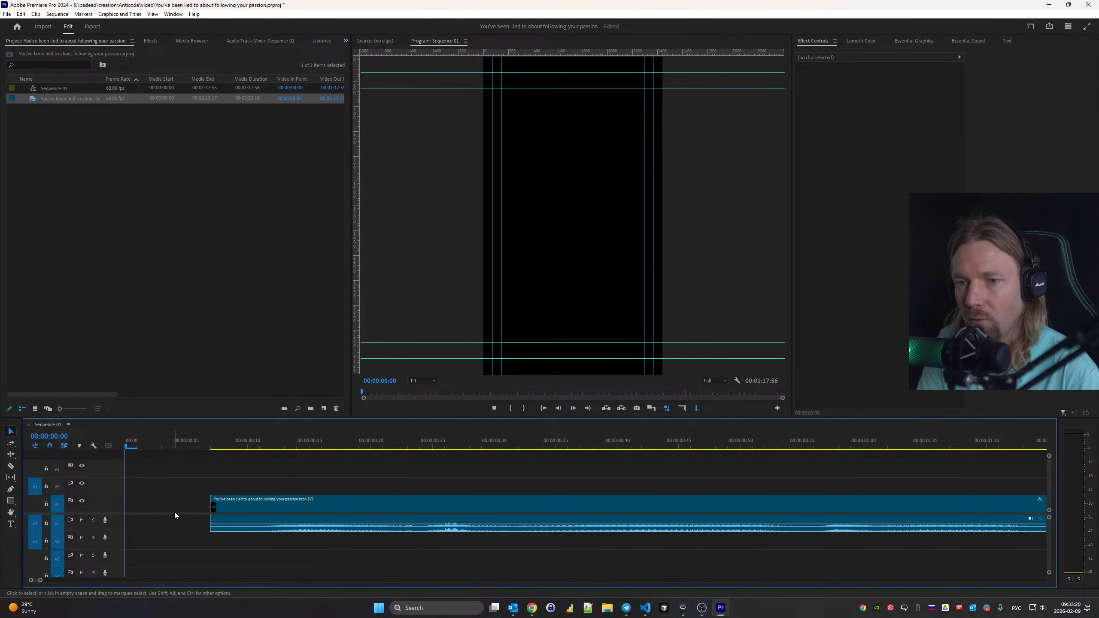
left_click_drag(344, 503, 260, 505)
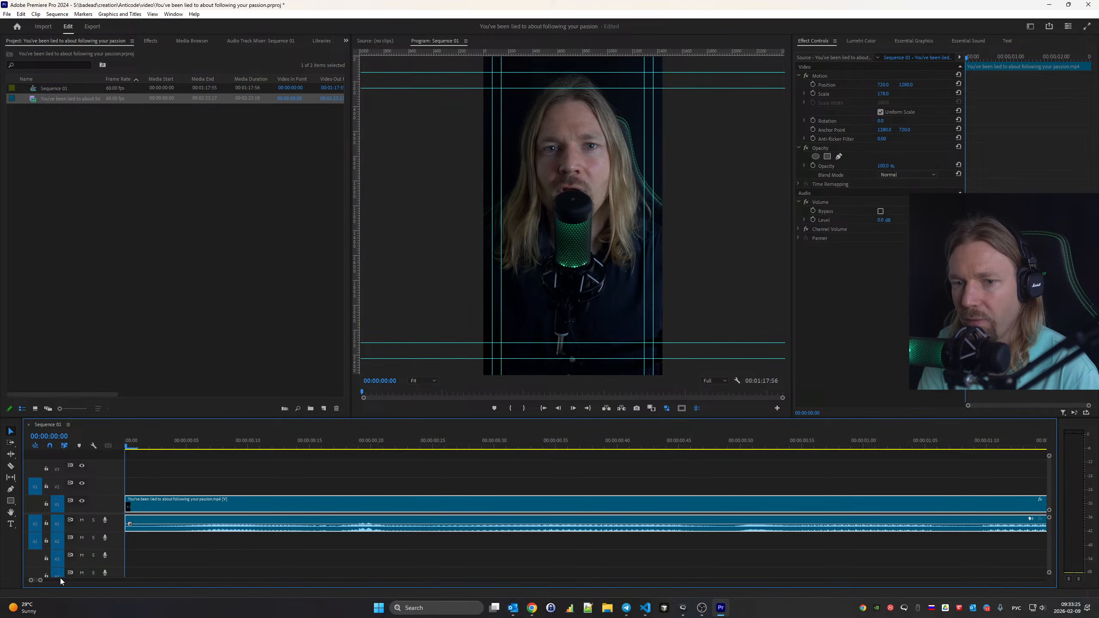
Try to close the gap around the shortened first clip, and undo the trim and moves
left_click_drag(41, 581, 137, 581)
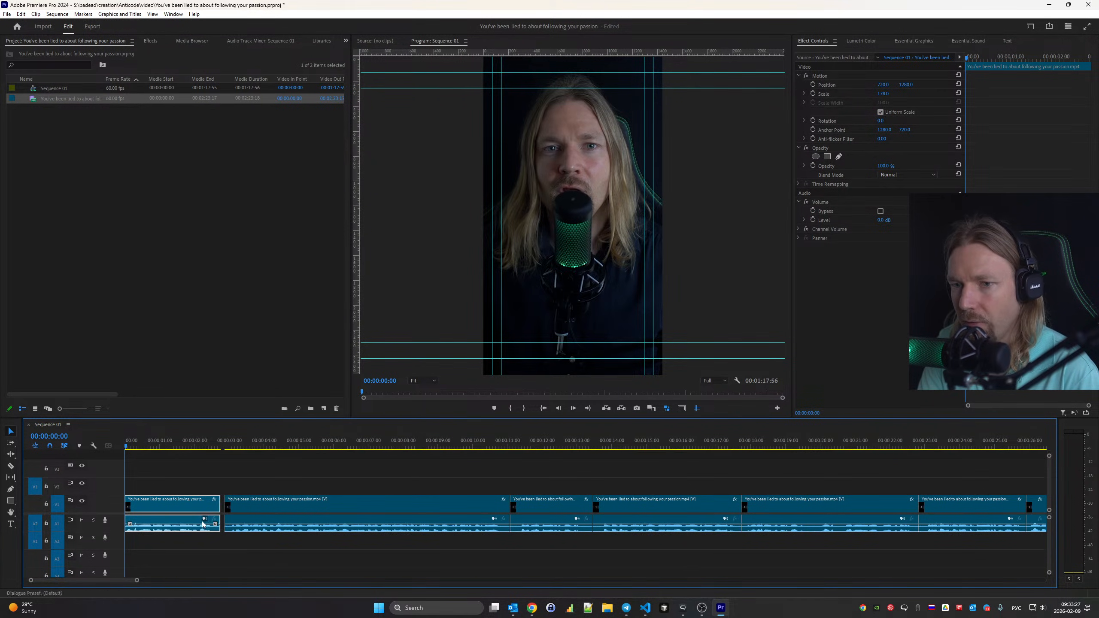
left_click_drag(181, 528, 186, 528)
left_click(127, 507)
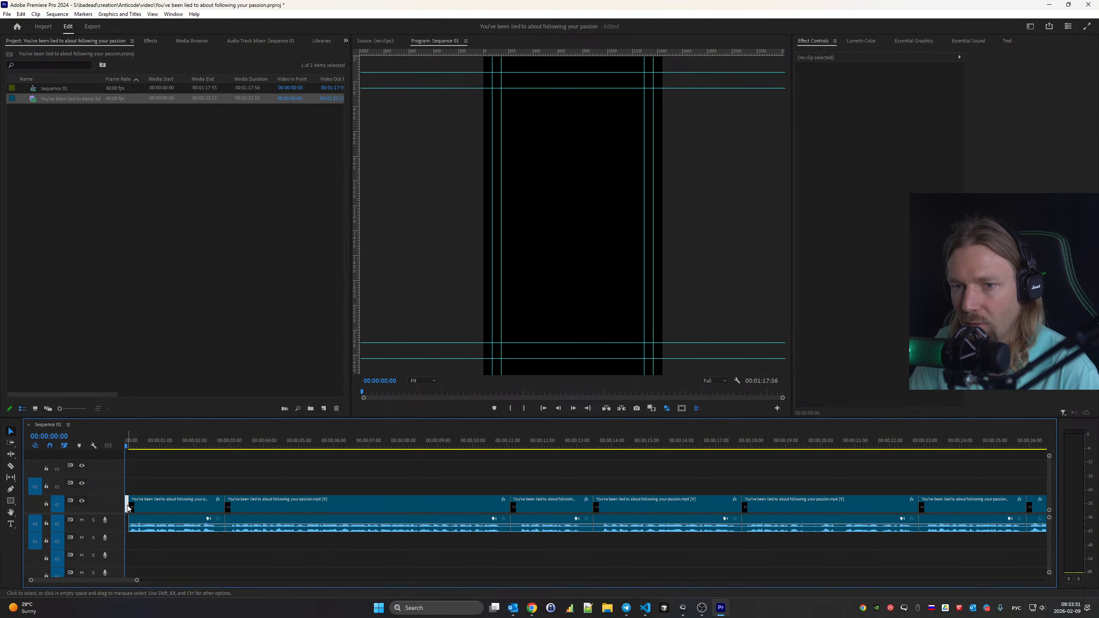
key("Delete")
key("ctrl+z")
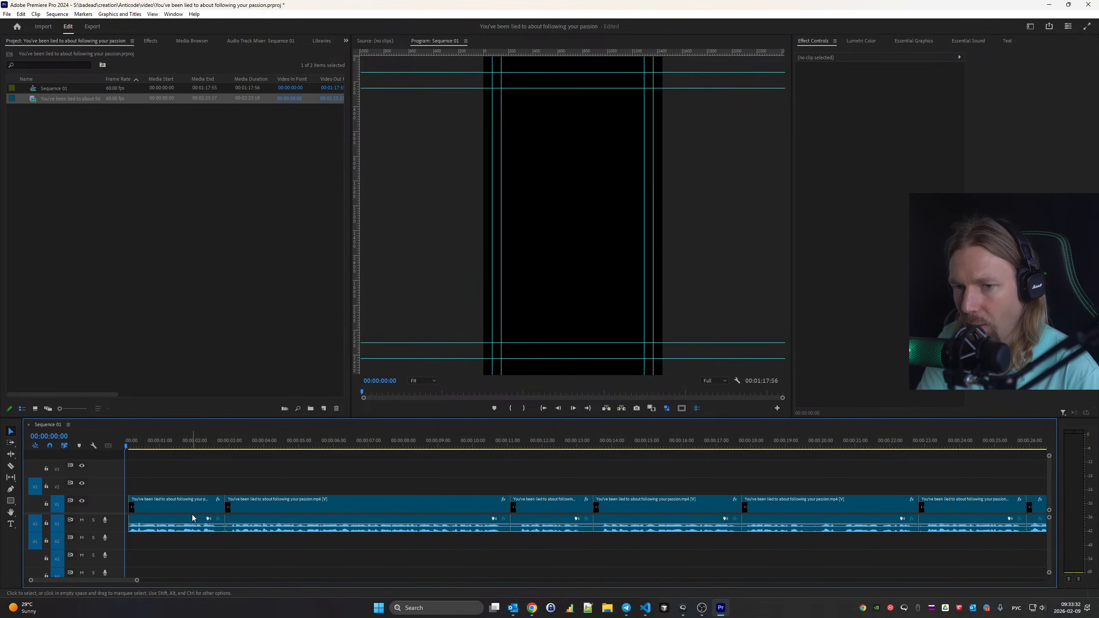
key("ctrl+z")
Ripple trim 9 frames of silence off the start of the first clip with the Ripple Edit tool
left_click_drag(136, 581, 65, 580)
left_click(10, 453)
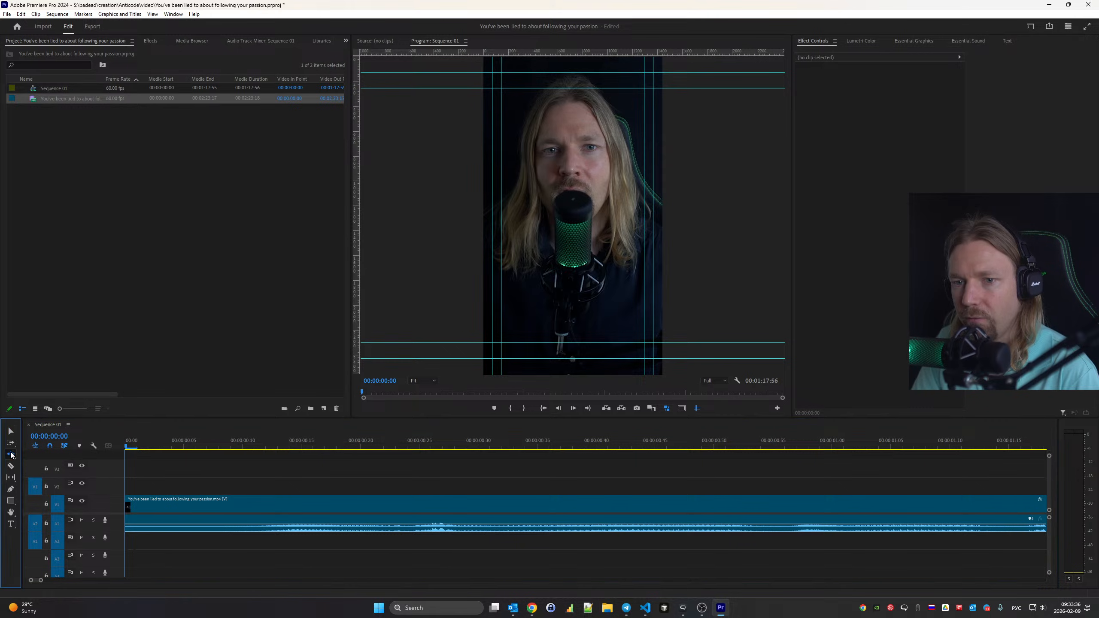
left_click_drag(42, 582, 42, 581)
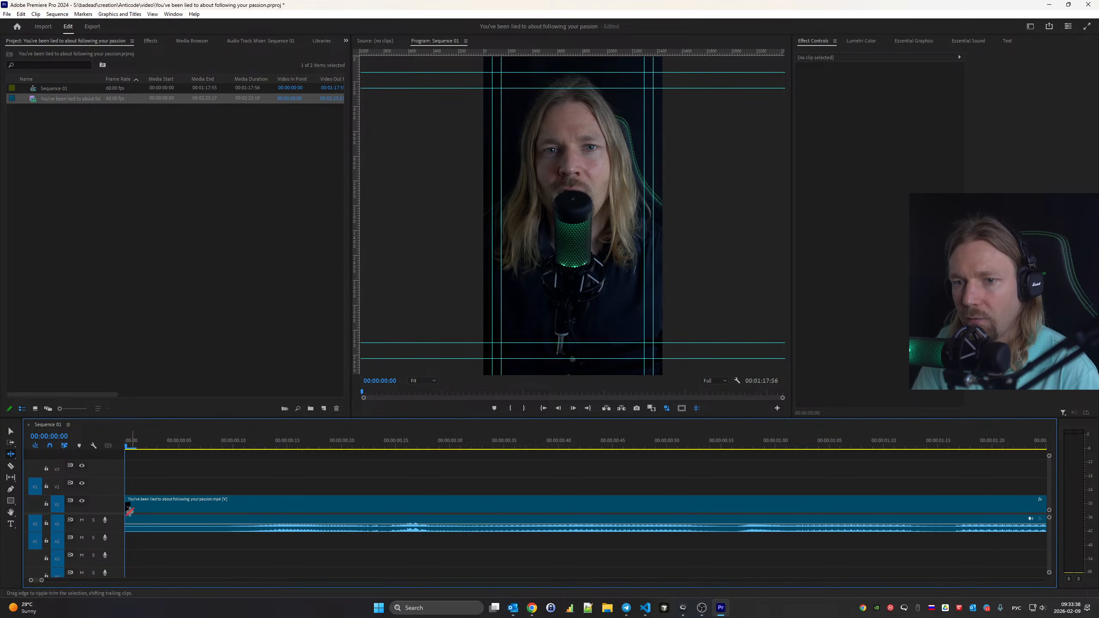
left_click_drag(128, 507, 225, 549)
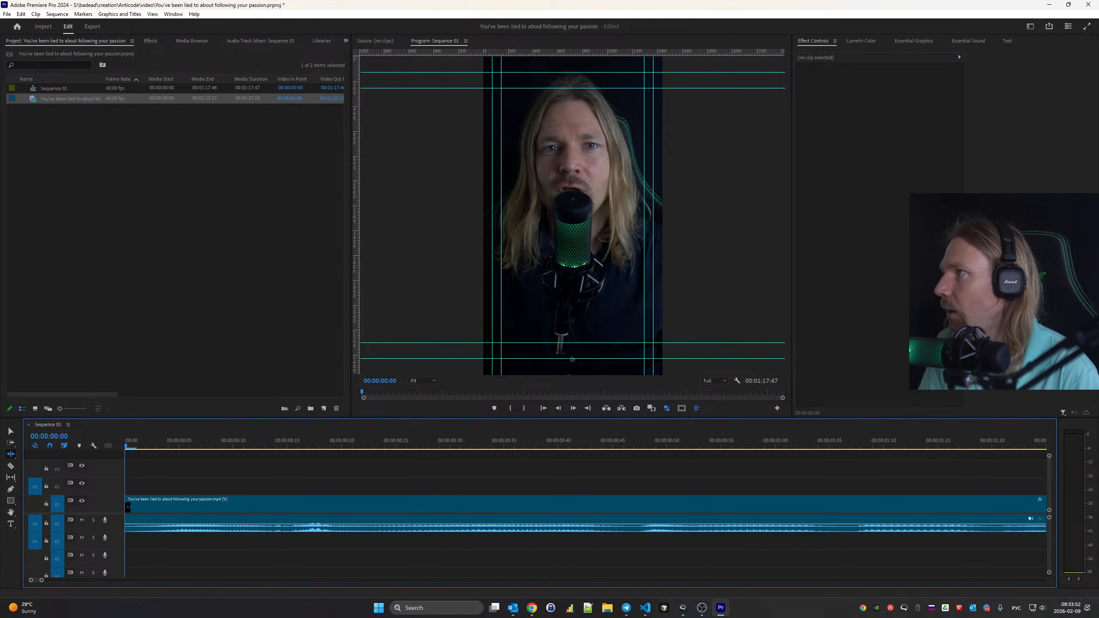
Play the opening and, at the 00:00:02:44 join, ripple trim 12 frames off the outgoing clip and 11 off the incoming one
key("alt+Tab")
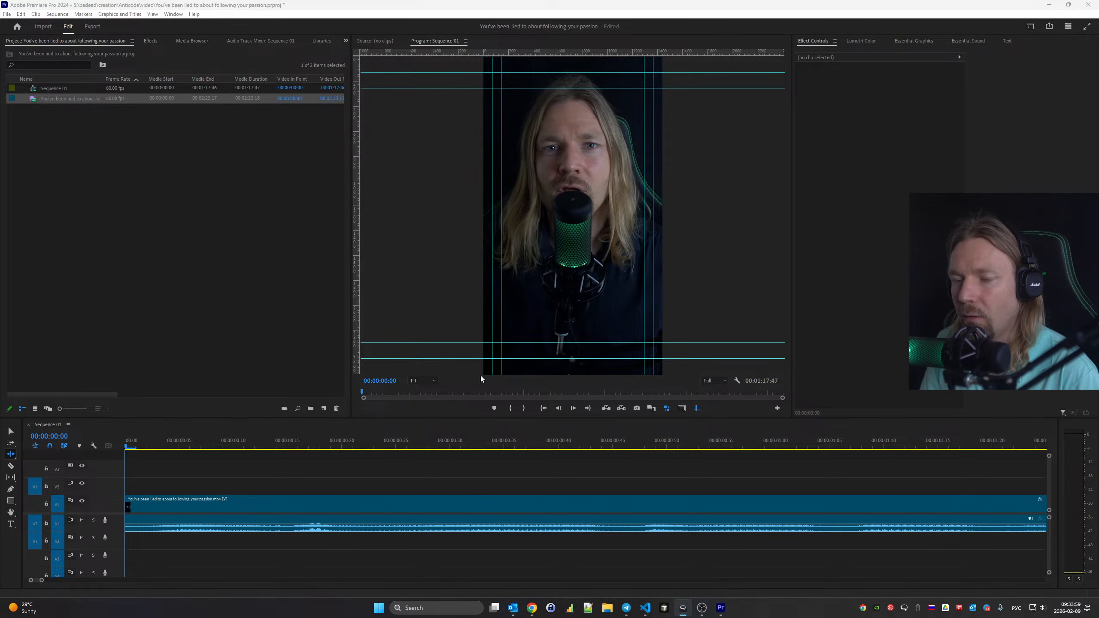
left_click(238, 424)
key("space")
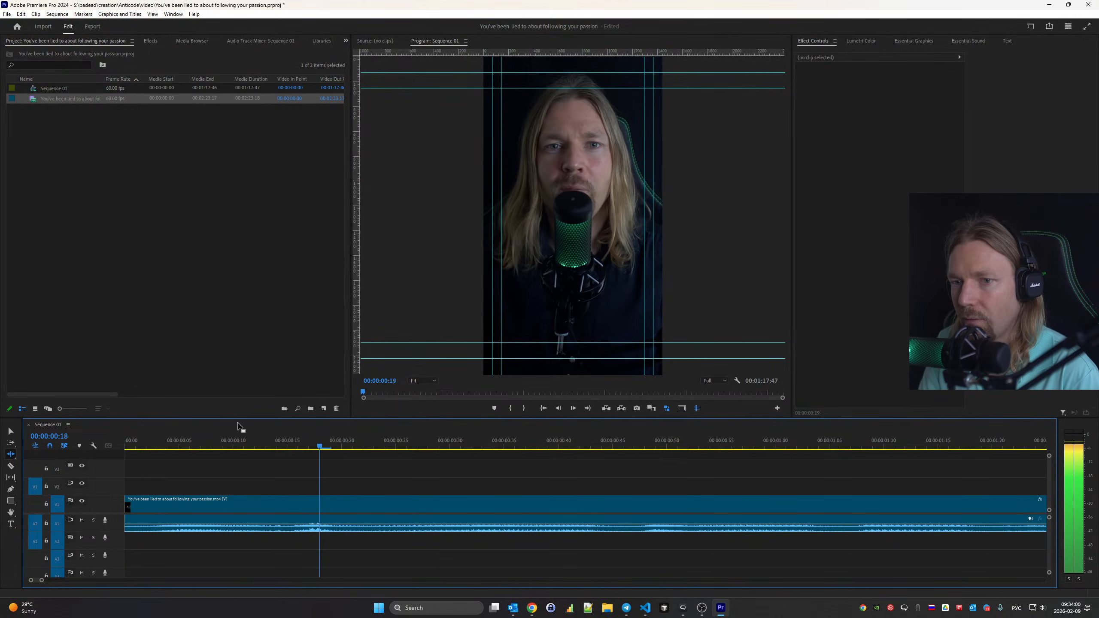
key("space")
key("ctrl+k")
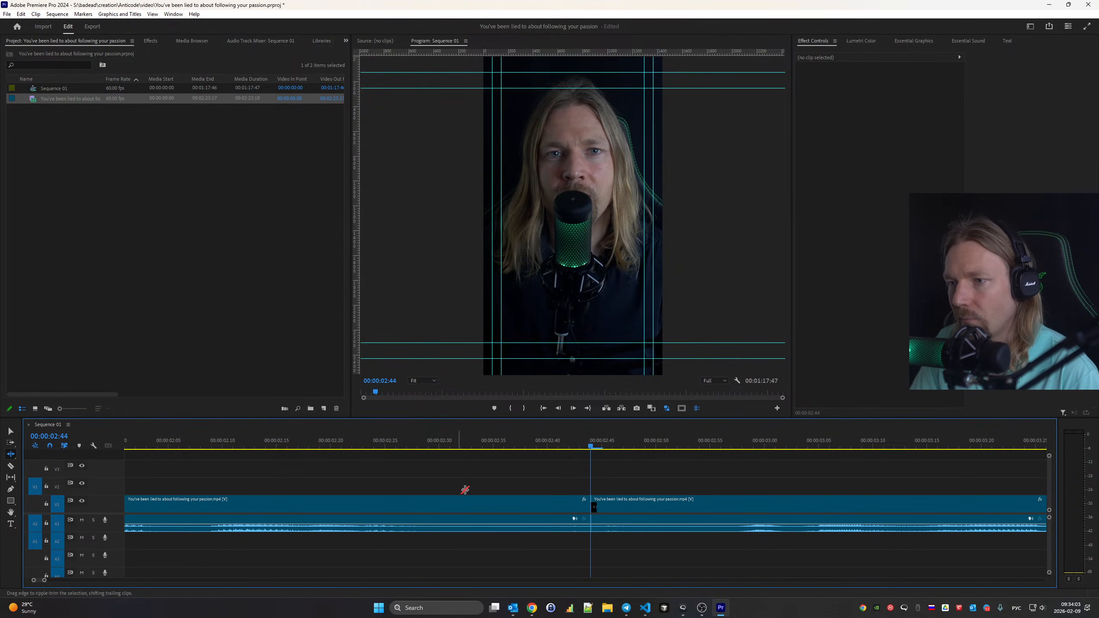
mouse_move(588, 509)
left_mouse_down()
mouse_move(465, 508)
mouse_move(584, 508)
left_mouse_up()
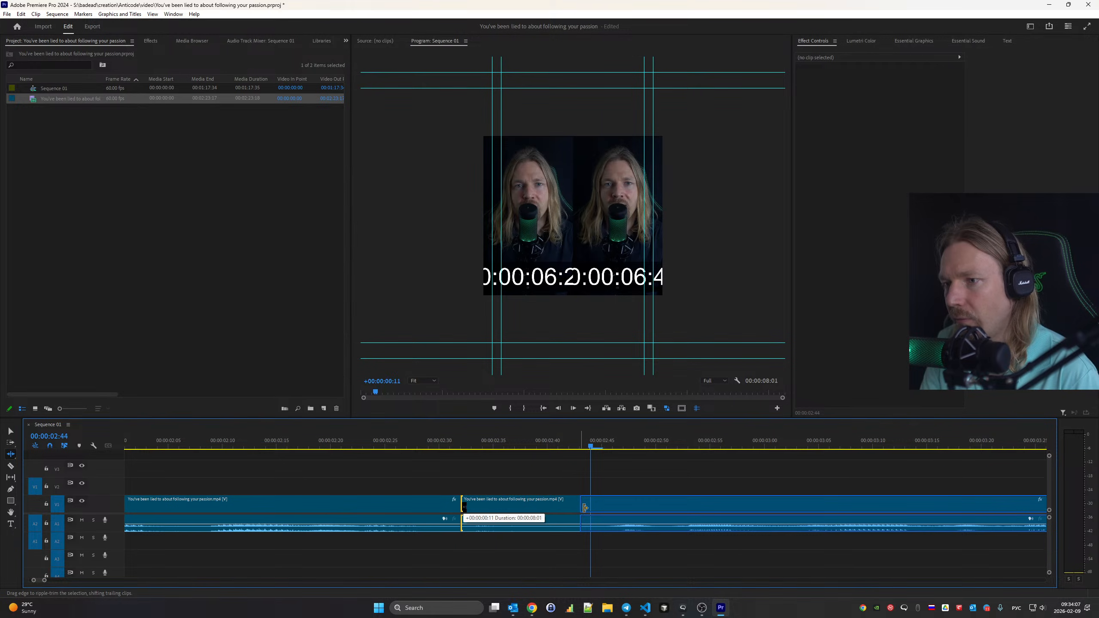
scroll(626, 505, "up", 2)
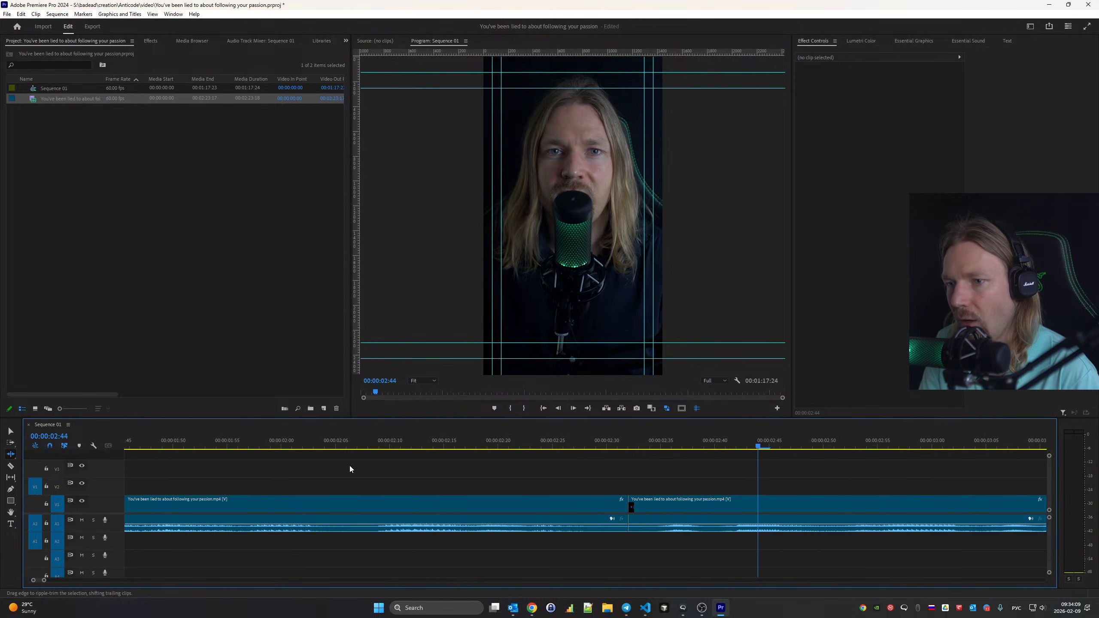
Replay the first join from 00:00:01:50 and ripple trim 33 frames of pause in total around the next join at 00:00:10:33
left_click(173, 448)
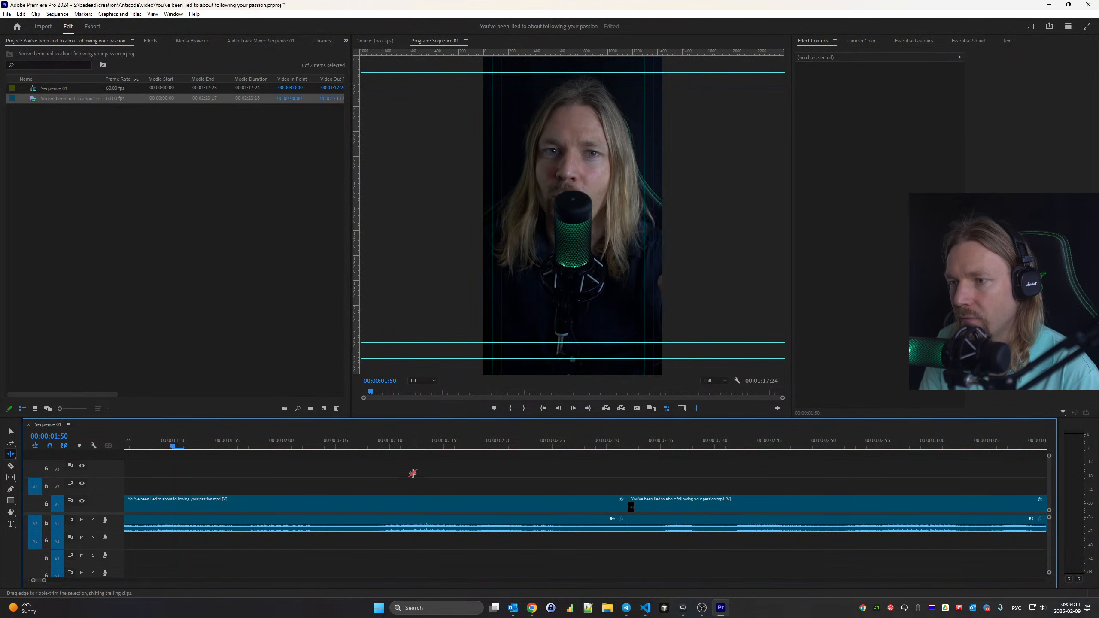
key("space")
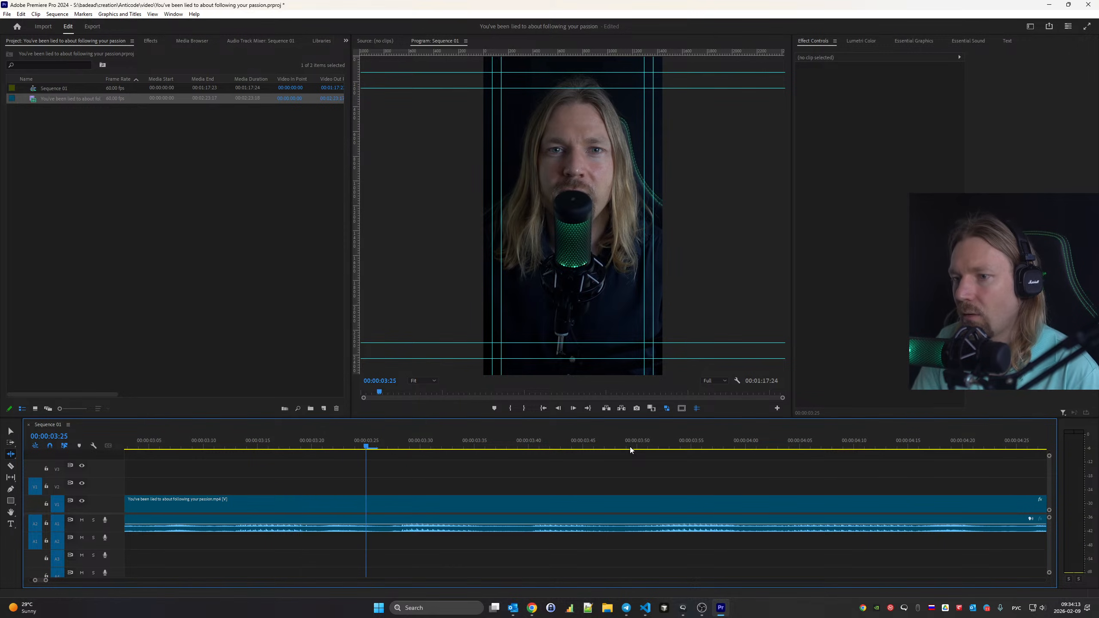
key("Down")
left_click_drag(594, 507, 431, 506)
scroll(585, 515, "left", 3)
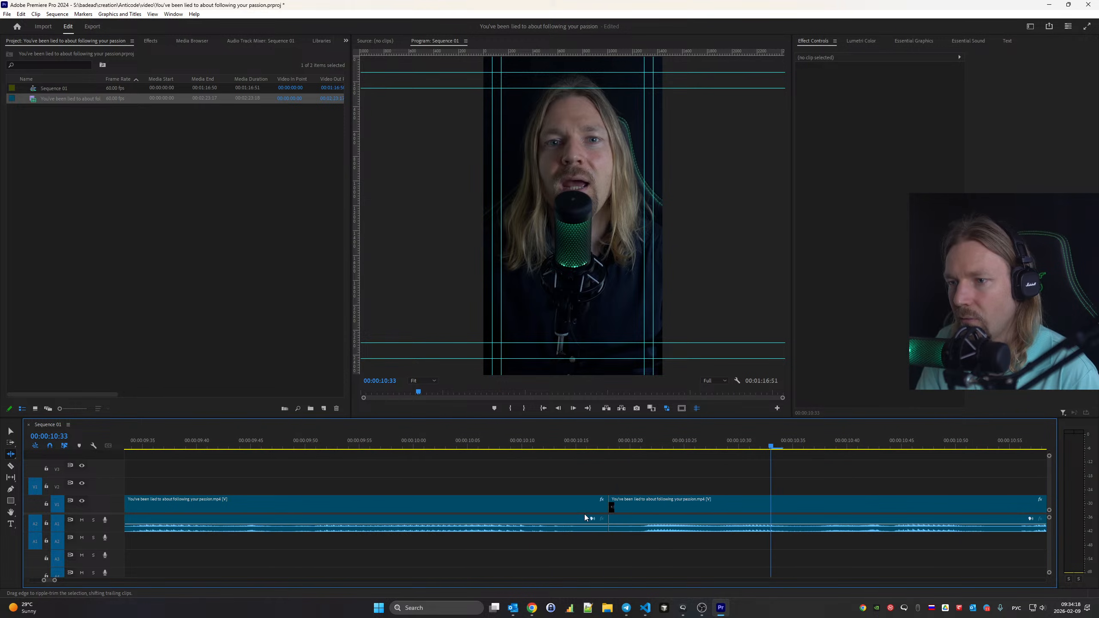
Replay the join at 00:00:10:18 and ripple trim 35 frames of pause in total around the next join at 00:00:12:23
left_click(205, 442)
key("space")
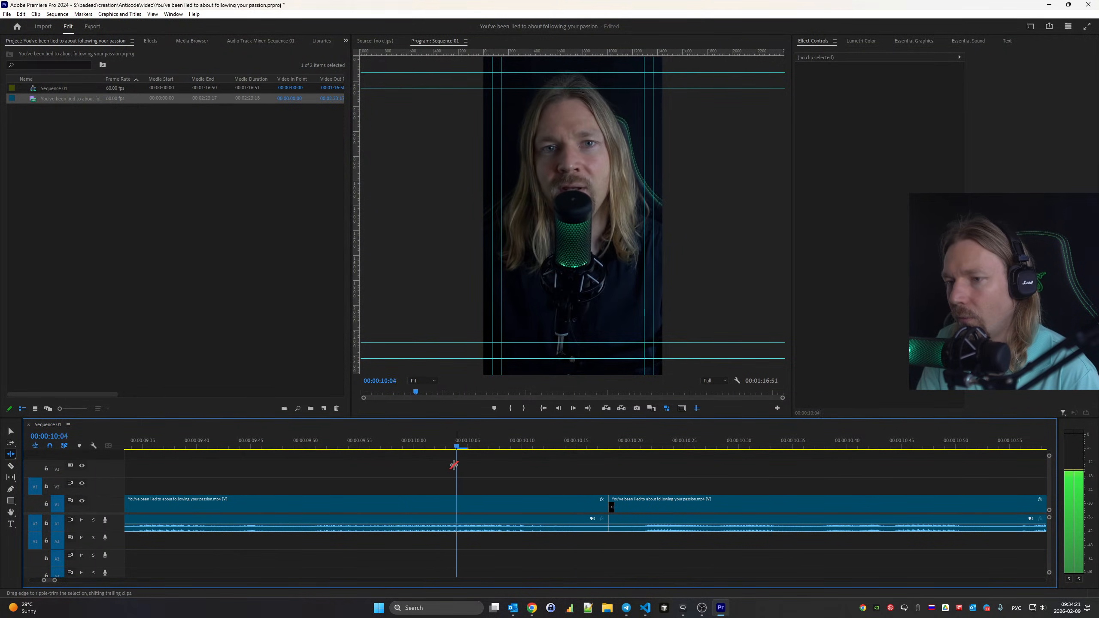
key("space")
key("Down")
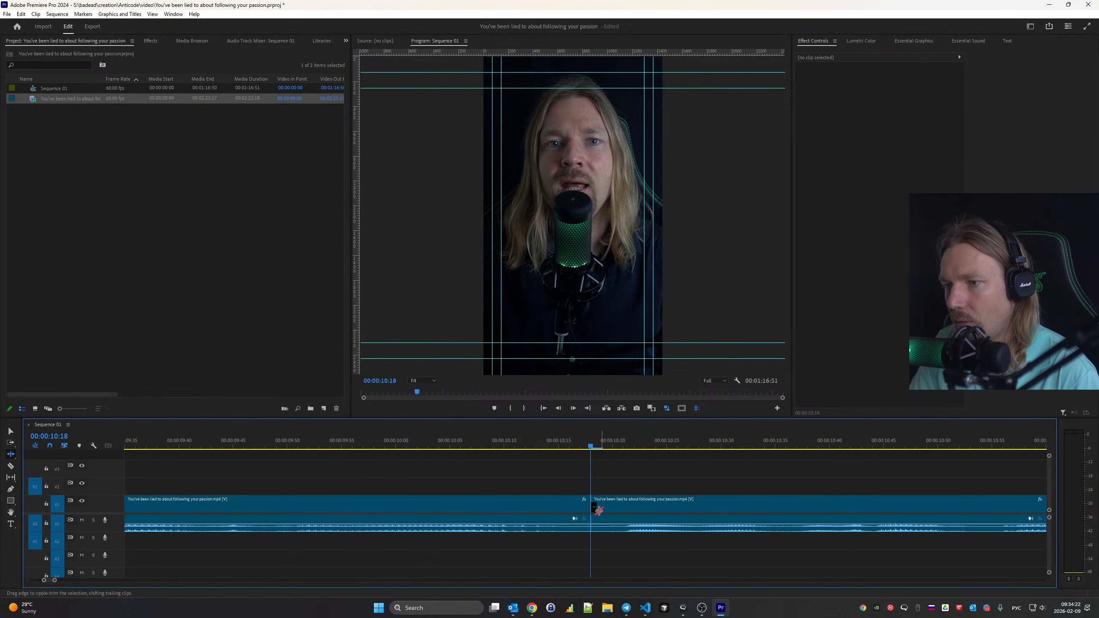
key("space")
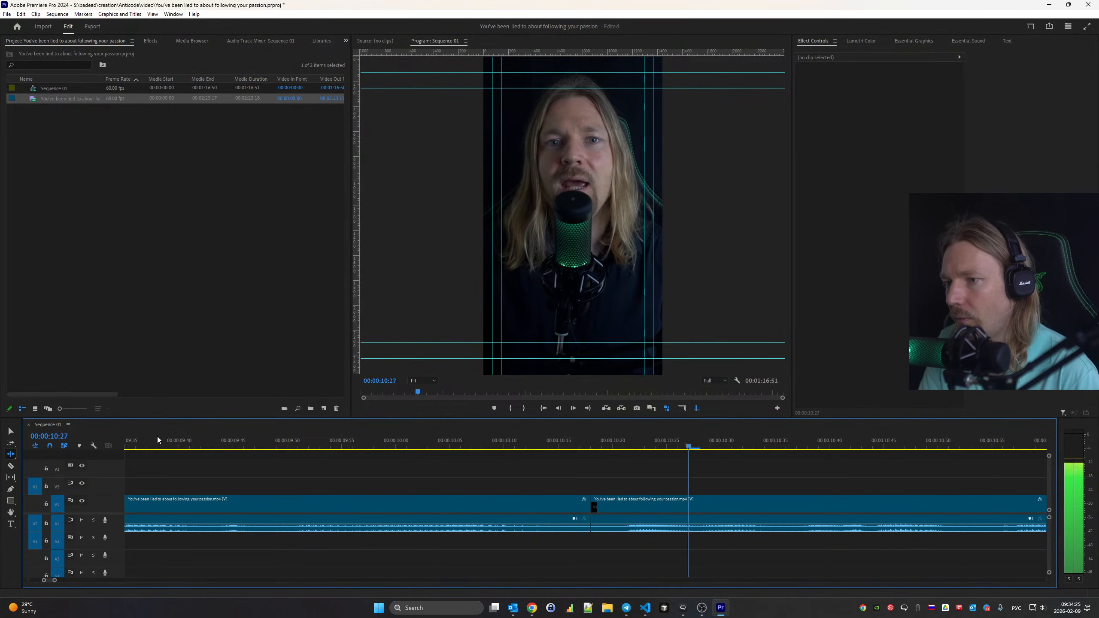
key("ctrl+k")
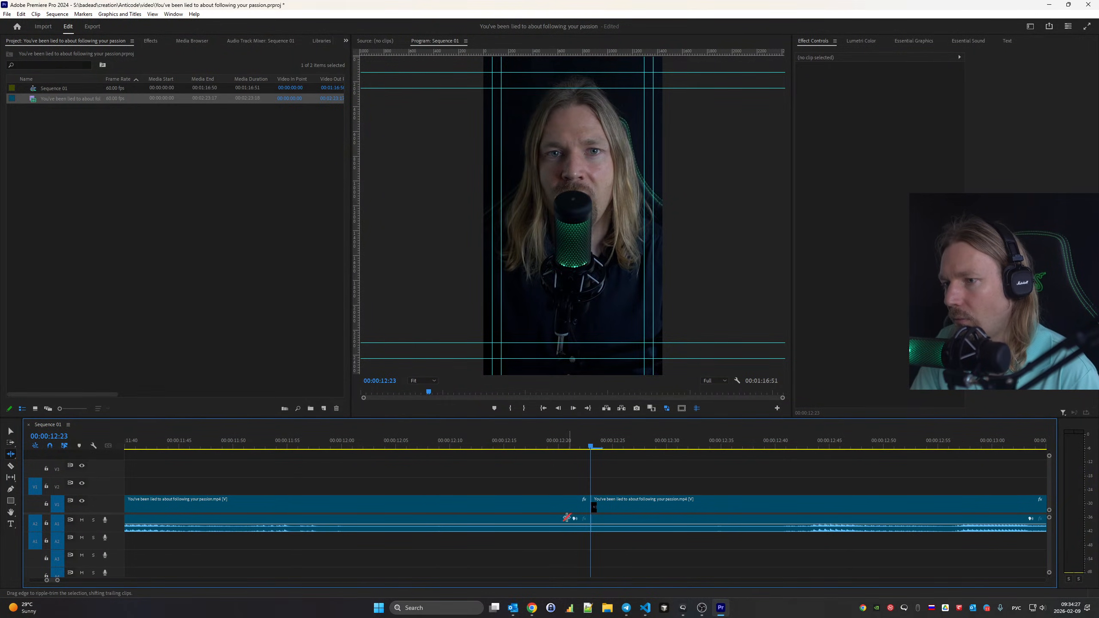
left_click_drag(584, 508, 386, 506)
scroll(409, 478, "up", 5)
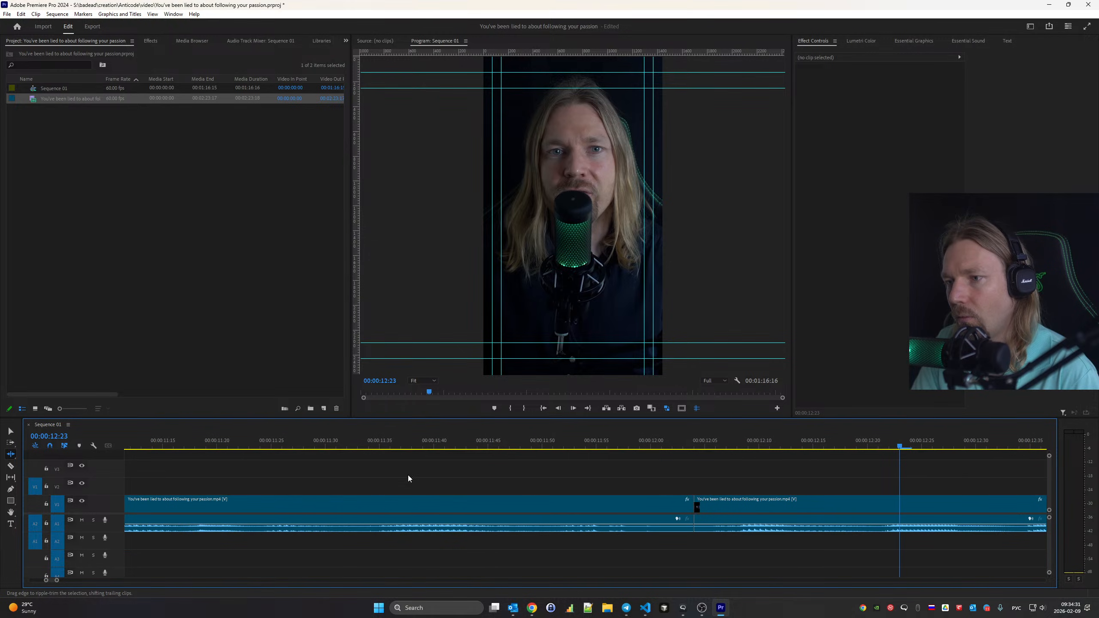
Replay the trimmed join near 00:00:12:15 and ripple trim 16 frames of pause in total around the next join at 00:00:16:04
left_click(226, 444)
key("space")
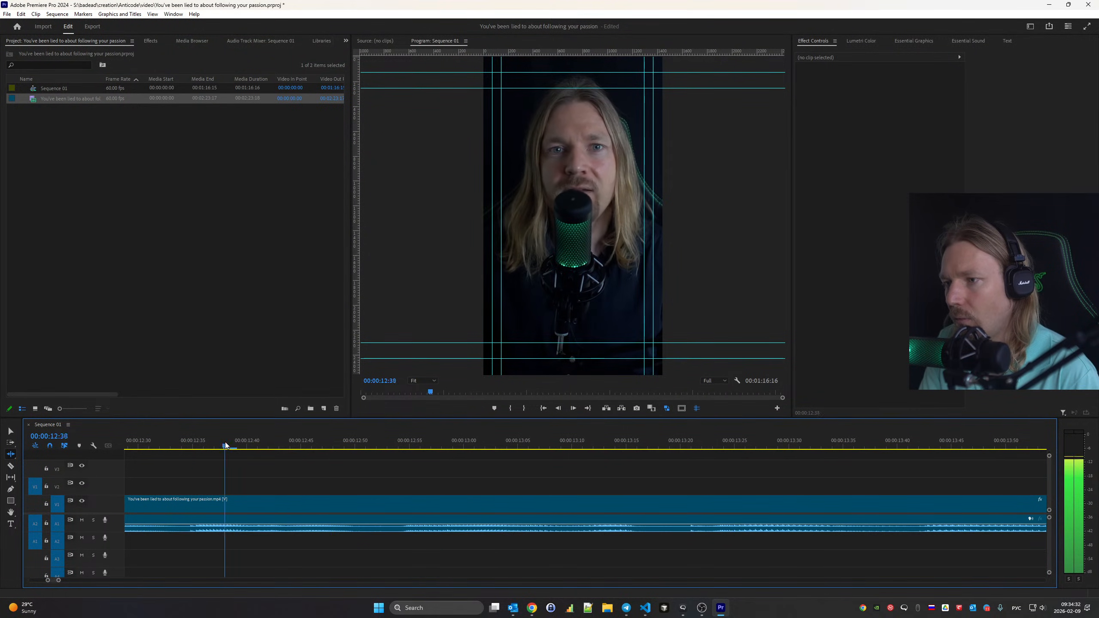
key("Down")
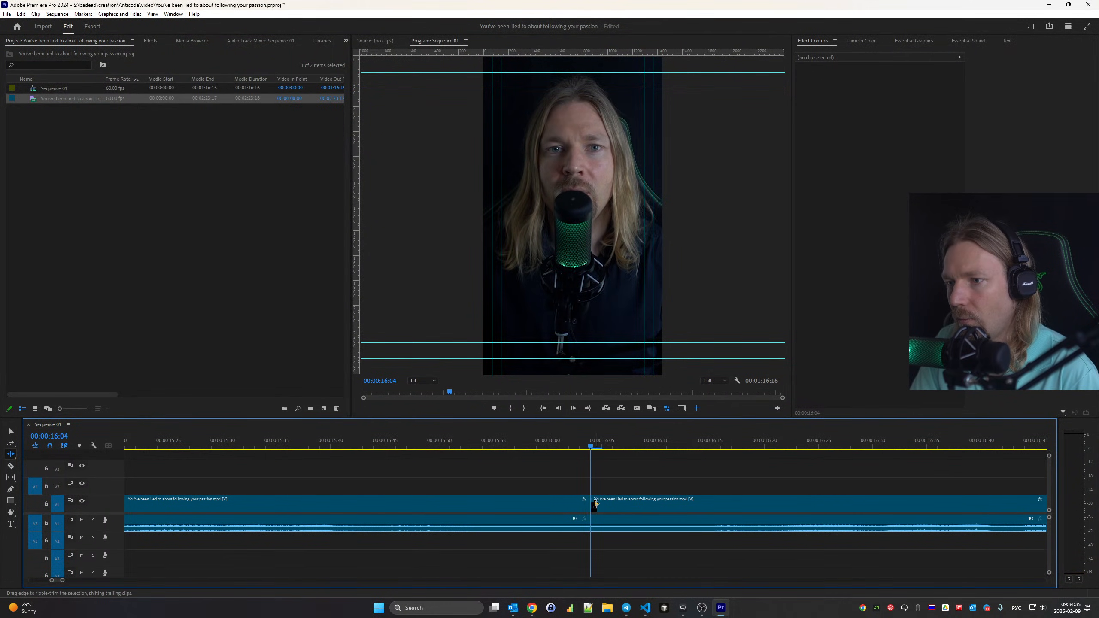
left_click_drag(596, 503, 500, 508)
scroll(736, 509, "up", 3)
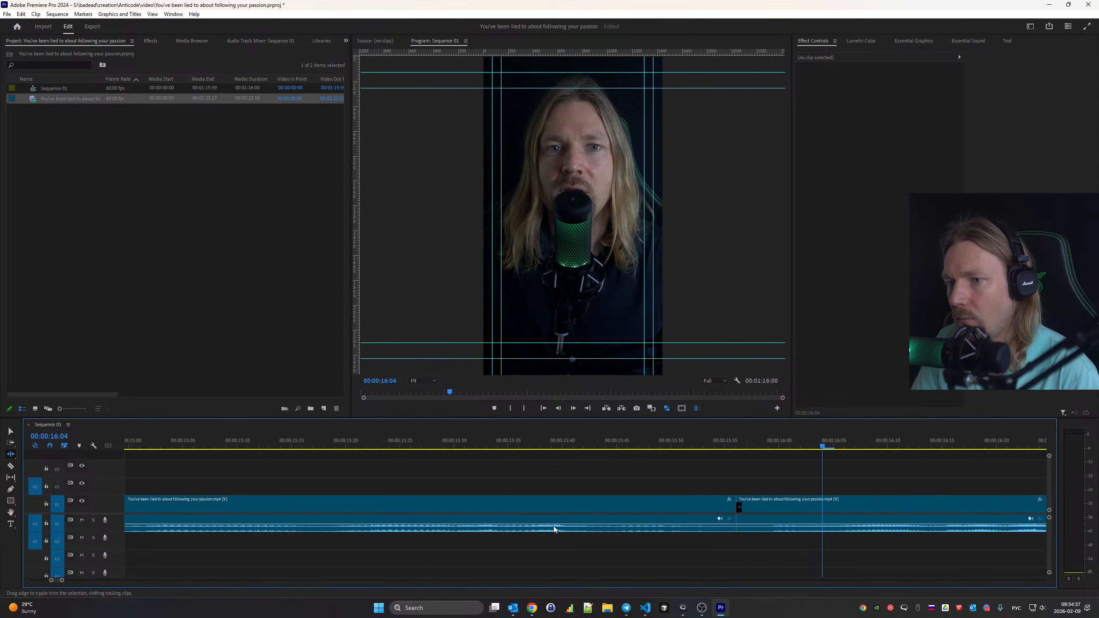
Play on from the last join to 00:00:18:32, split the clip at about 00:00:17:52 and ripple trim 26 frames of pause around the cut
left_click(248, 451)
key("space")
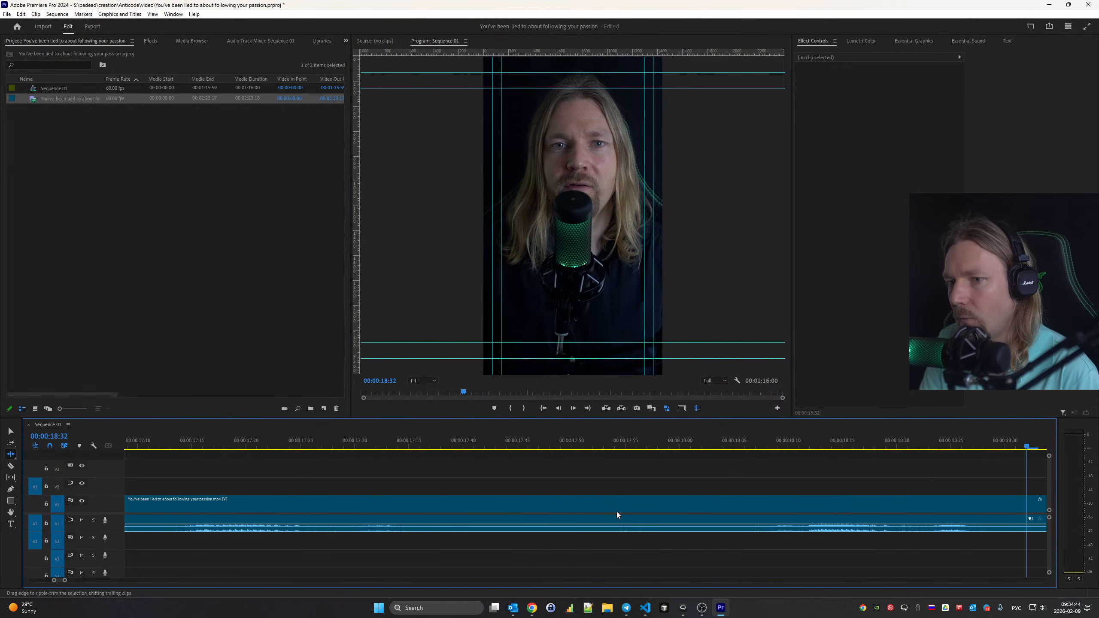
key("c")
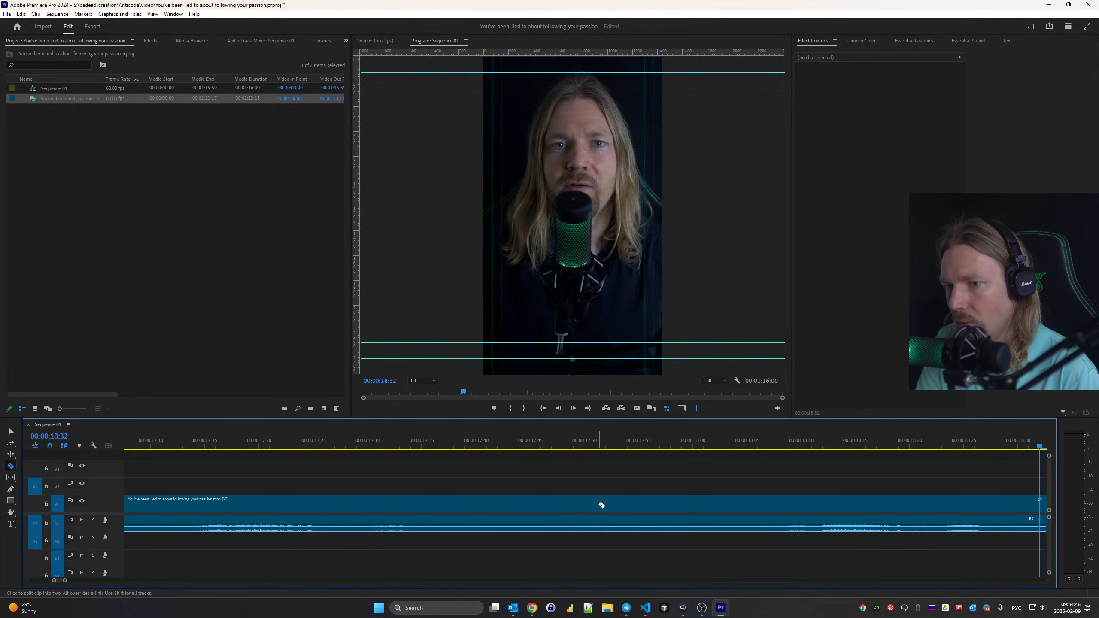
key("b")
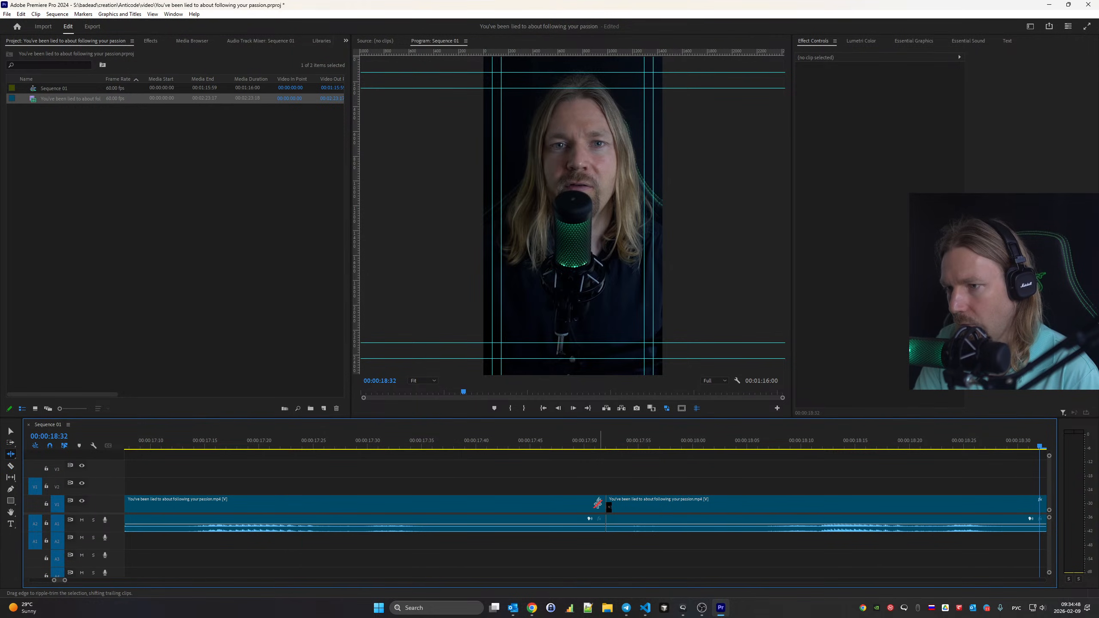
mouse_move(603, 507)
left_mouse_down()
mouse_move(465, 509)
mouse_move(632, 503)
mouse_move(599, 503)
left_mouse_up()
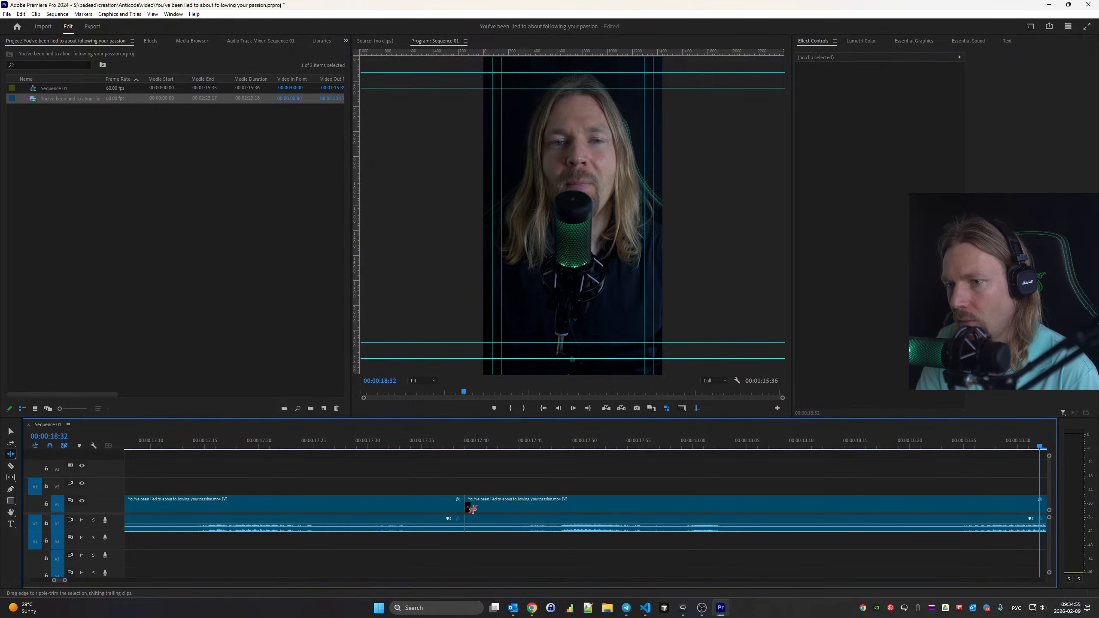
left_click_drag(458, 508, 443, 509)
scroll(550, 570, "up", 2)
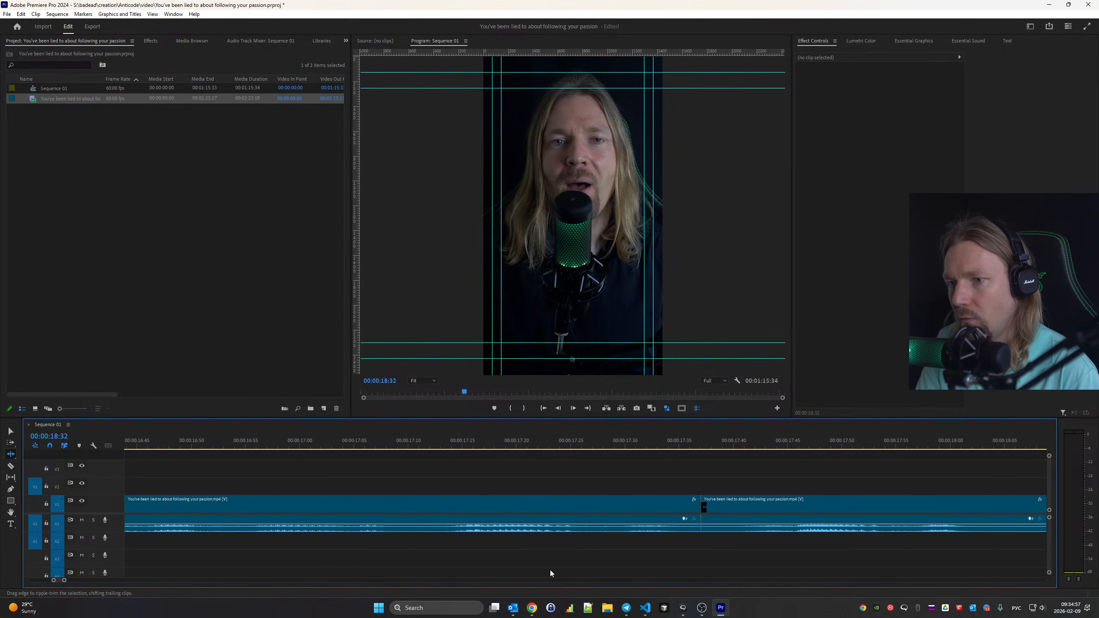
Replay the new cut at 00:00:17:37 and ripple-extend the outgoing clip's end by 4 frames
left_click(185, 444)
key("space")
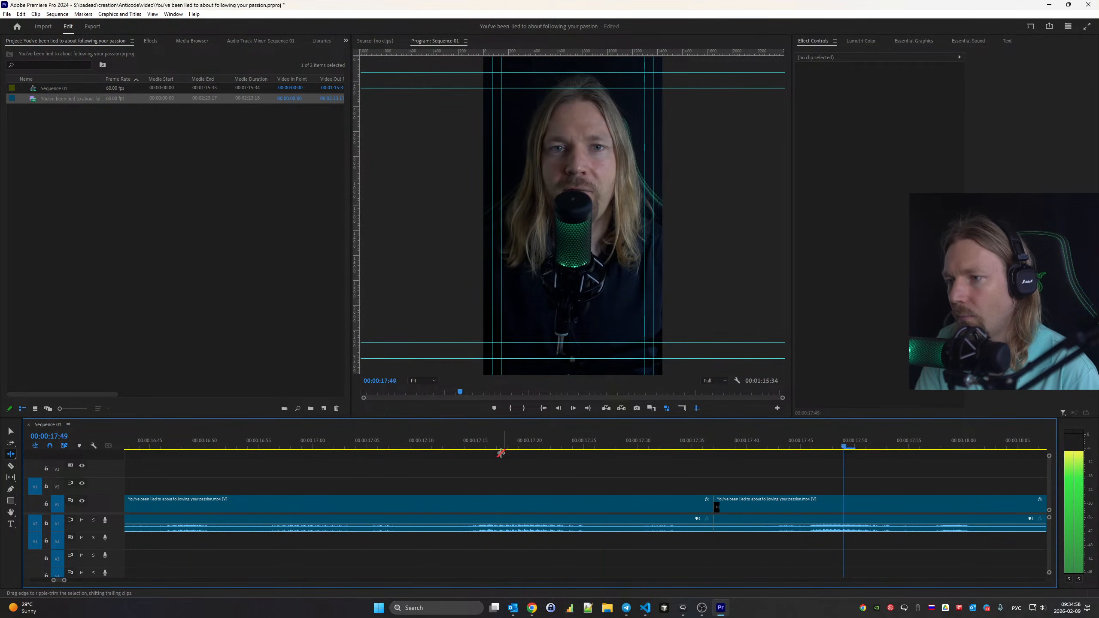
key("space")
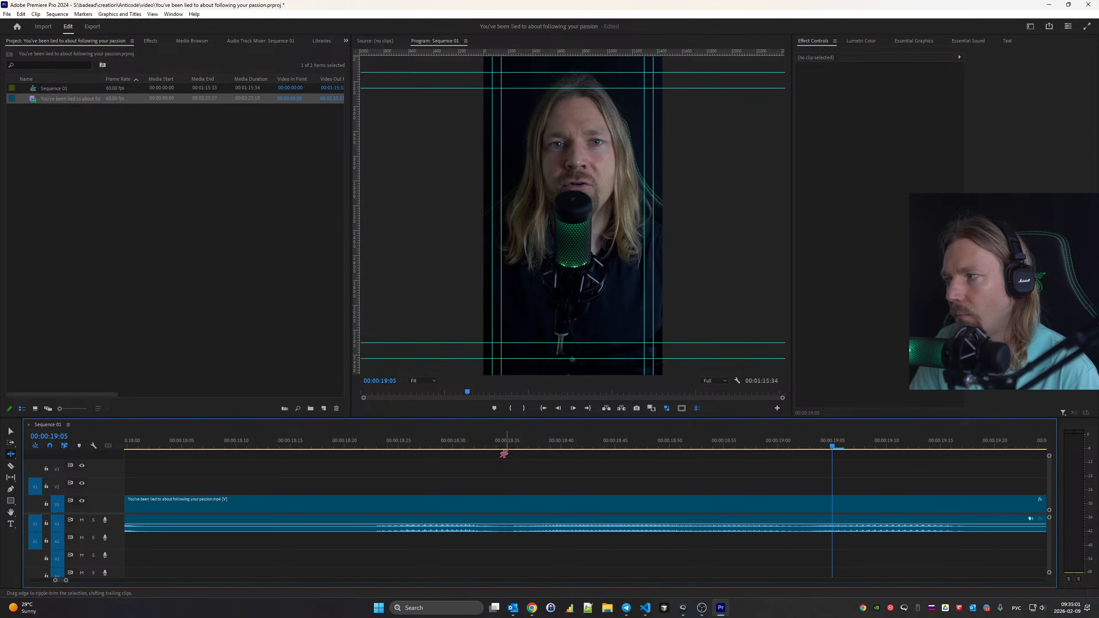
key("Up")
left_click_drag(589, 506, 633, 506)
Replay the extended cut and ripple trim 23 frames of pause in total around the next join at 00:00:20:31
left_click(168, 446)
key("space")
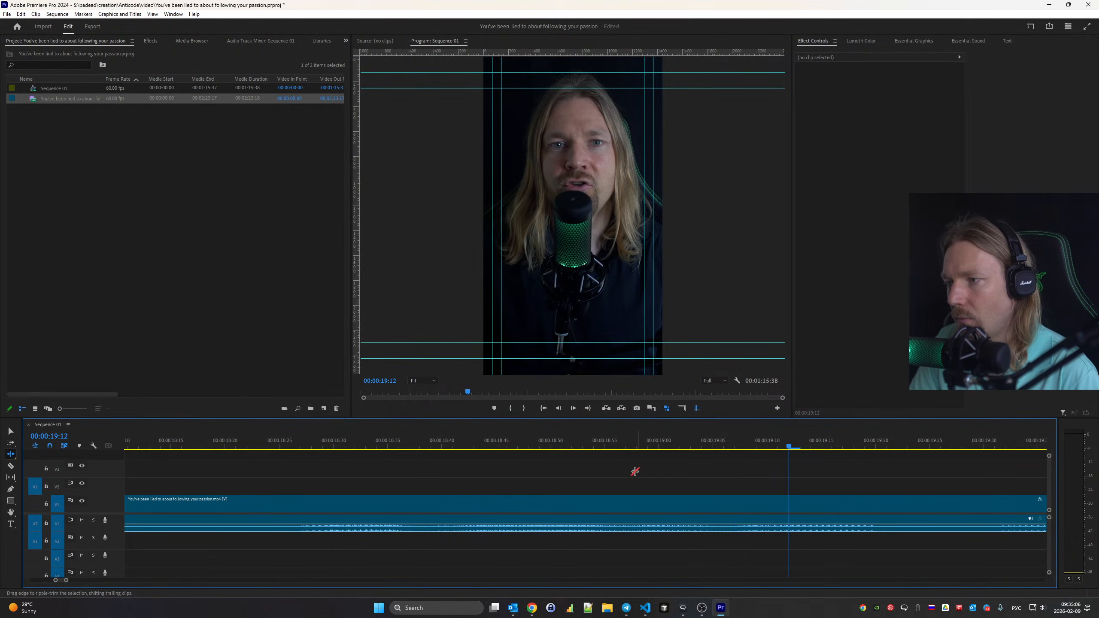
key("Down")
left_click_drag(596, 506, 503, 509)
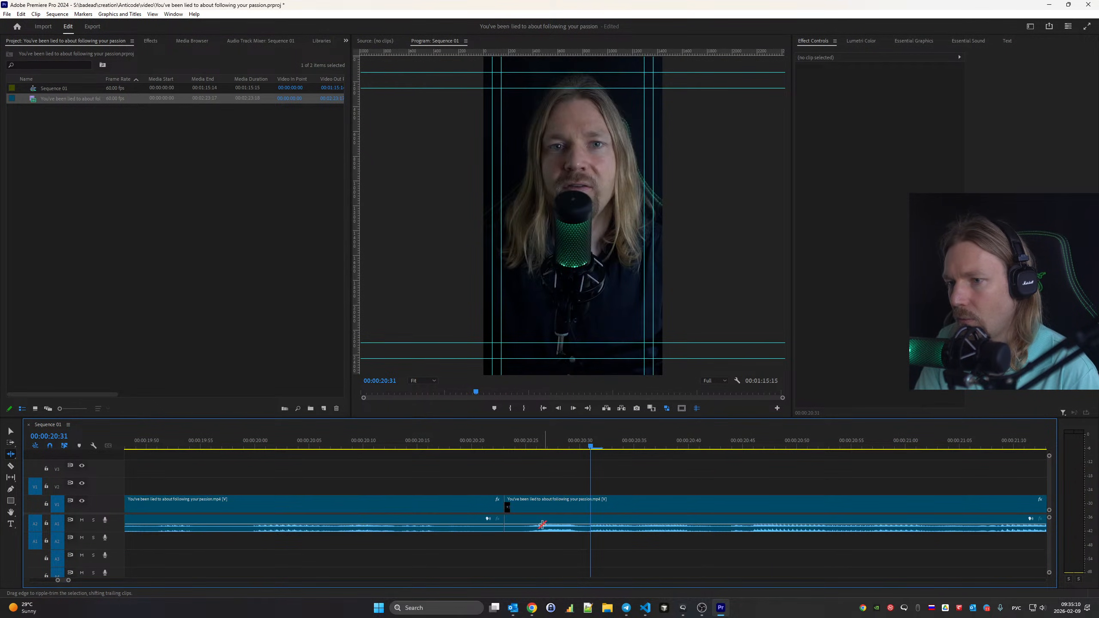
Replay the join at 00:00:20:23 and ripple trim 11 frames of pause in total around the next join at 00:00:23:14
scroll(503, 508, "up", 3)
left_click(229, 445)
key("space")
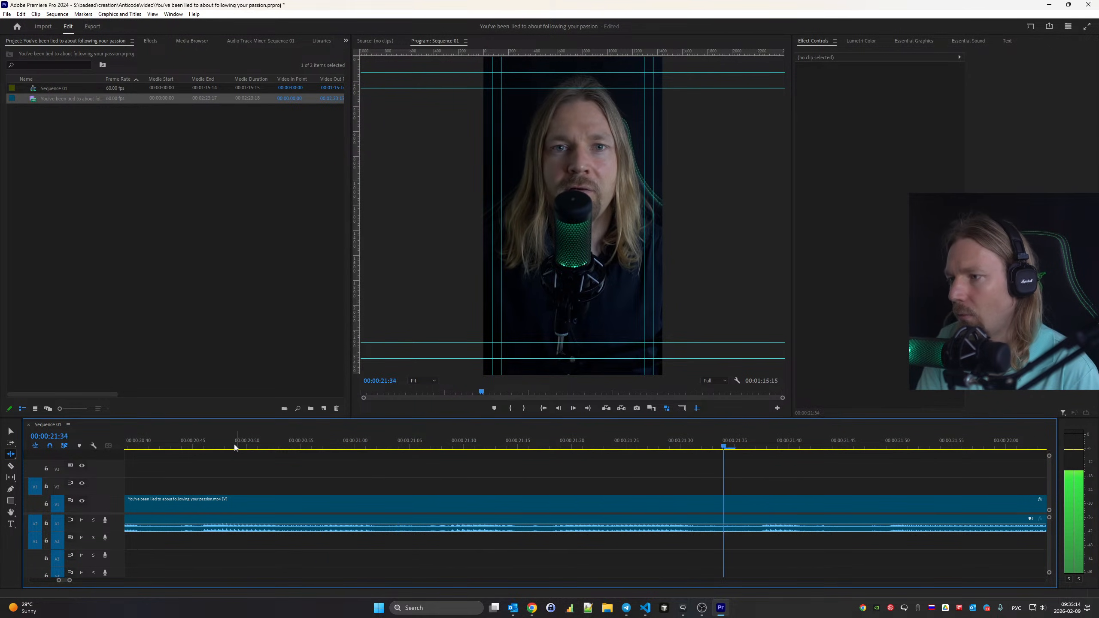
left_click_drag(595, 507, 503, 508)
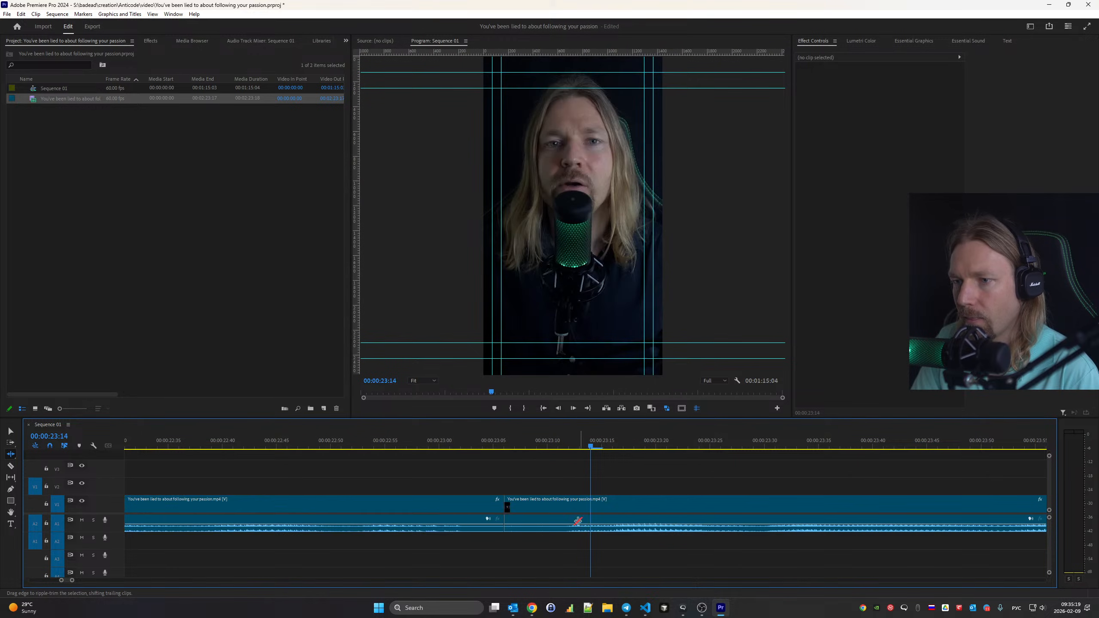
Replay the join at 00:00:23:06 and ripple trim 9 frames of pause in total around the next join at 00:00:27:21
scroll(761, 508, "up", 3)
left_click(279, 445)
key("space")
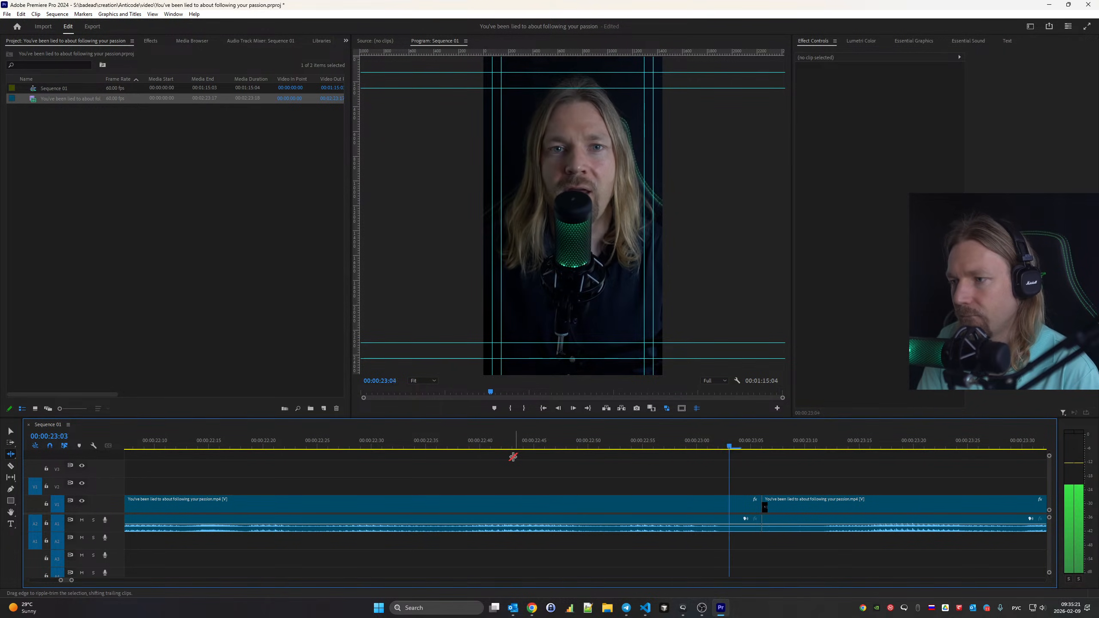
key("Down")
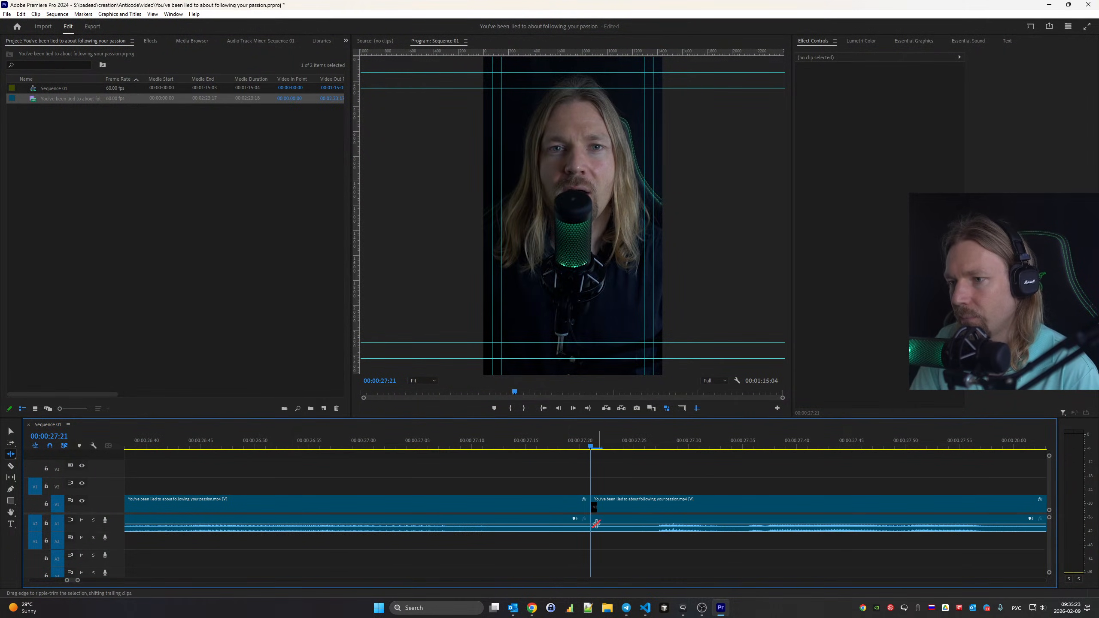
left_click_drag(593, 511, 521, 506)
Replay the join at 00:00:27:15 from 00:00:26:15 and ripple trim 37 frames of pause in total around the following join
scroll(535, 526, "up", 3)
left_click(184, 446)
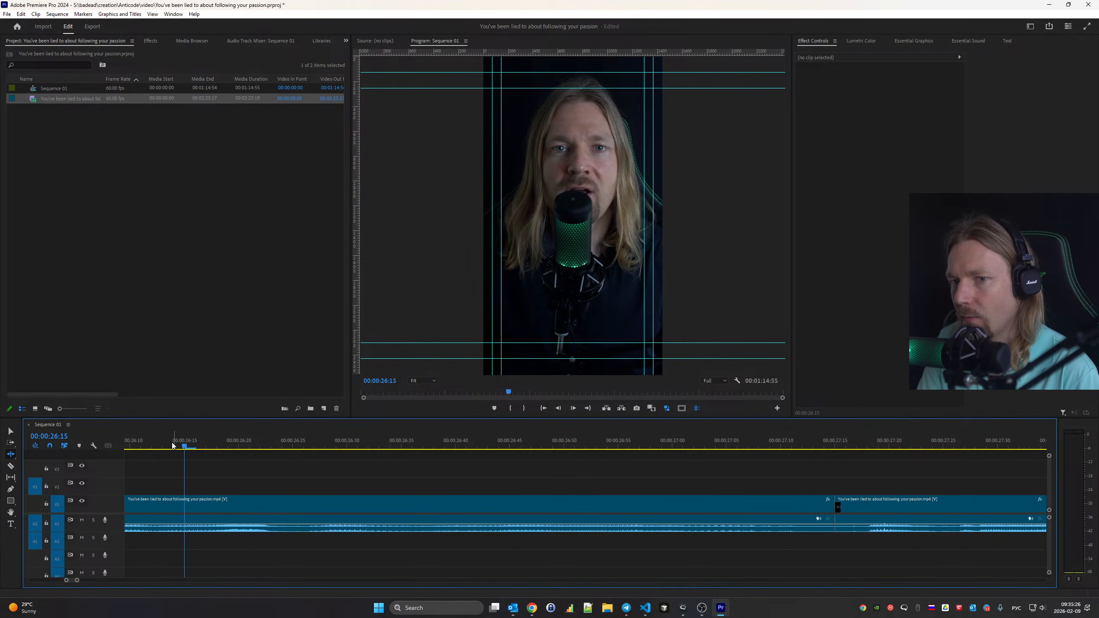
key("space")
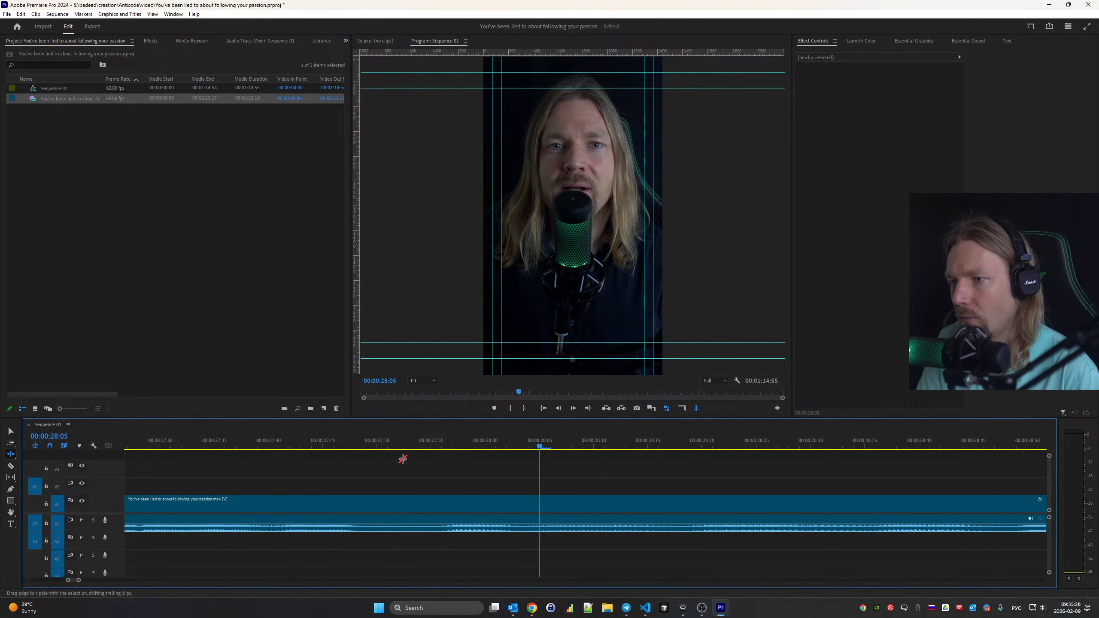
key("Down")
left_click_drag(594, 510, 790, 508)
left_click_drag(584, 503, 383, 508)
Replay the join at 00:00:30:31 and ripple-extend its clip edges to give back 6 frames in total
left_click(189, 441)
key("space")
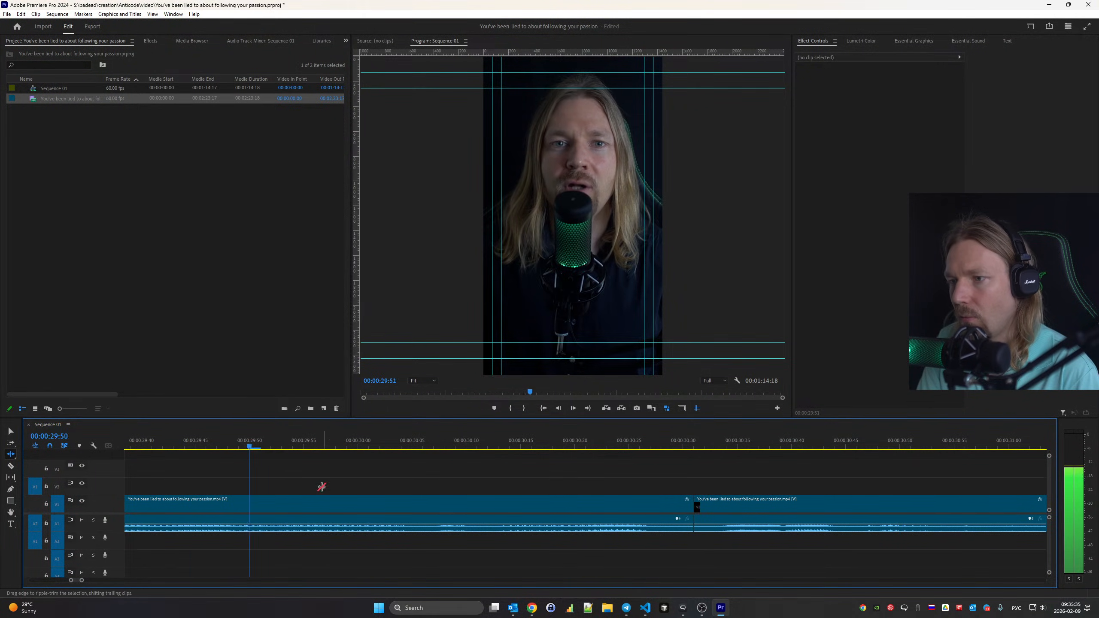
key("Up")
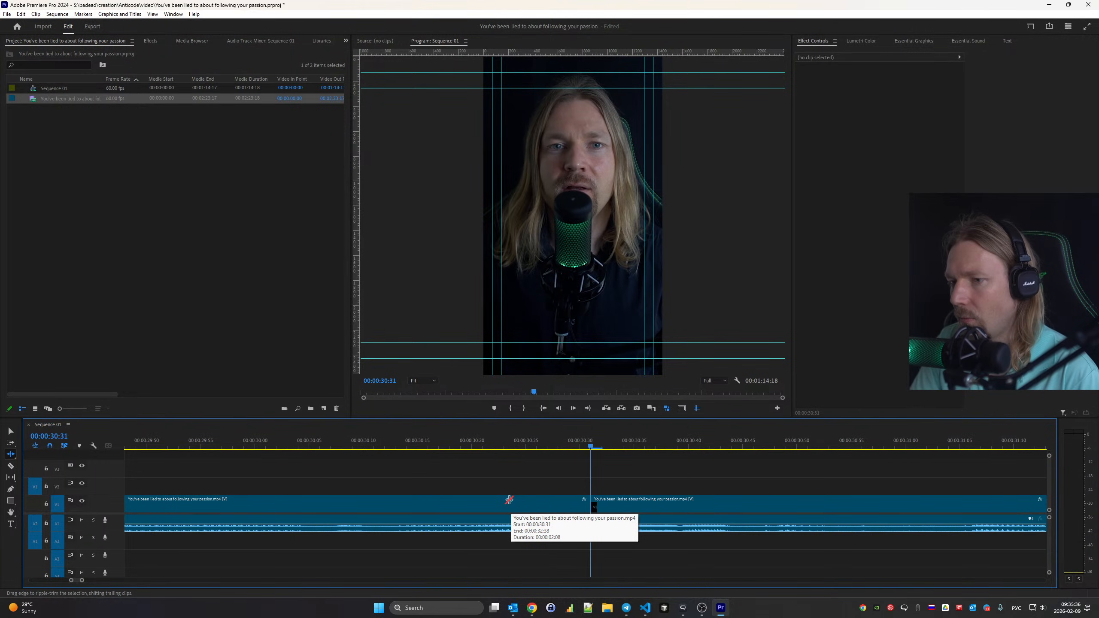
left_click_drag(588, 510, 636, 504)
Replay the adjusted join from 00:00:29:38 and, at the 00:00:32:45 join, ripple trim 10 frames off the incoming clip and 9 off the outgoing one
scroll(719, 555, "up", 3)
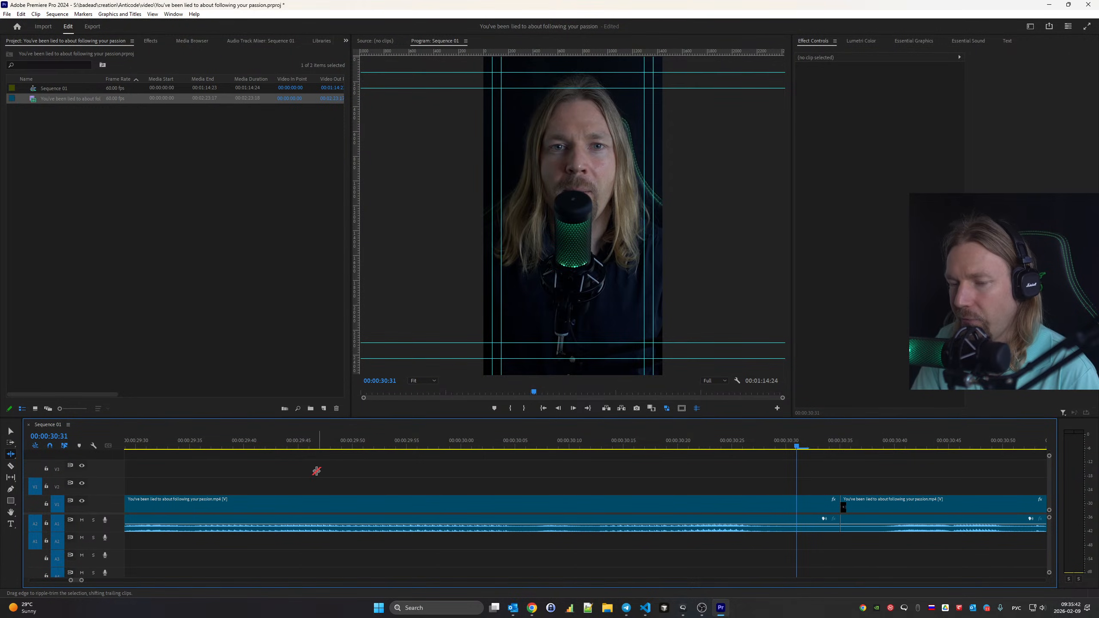
left_click(223, 443)
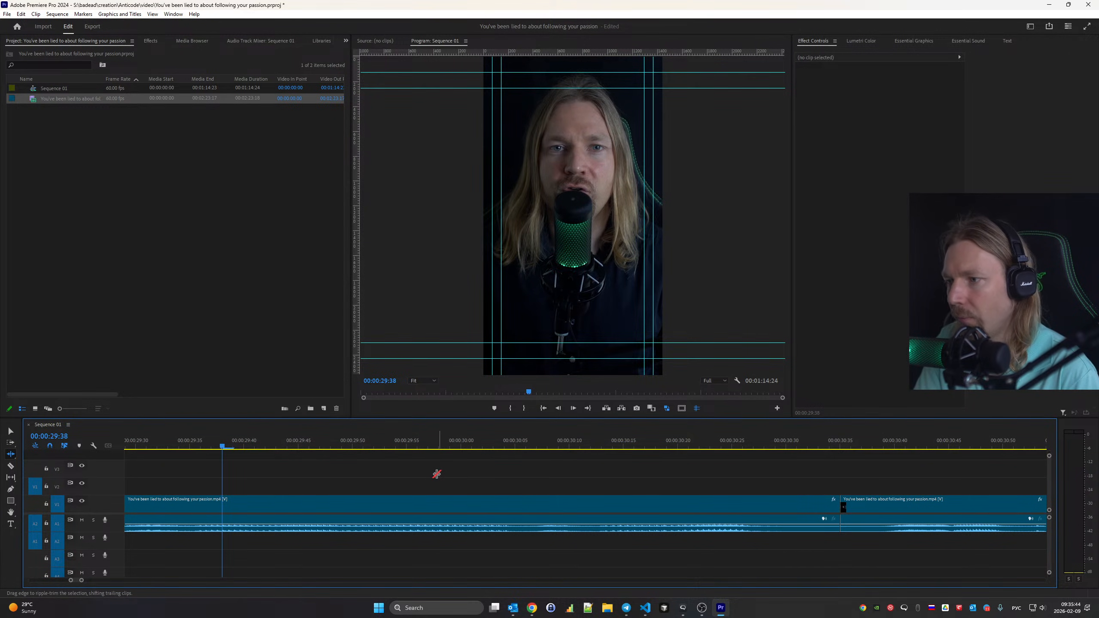
key("space")
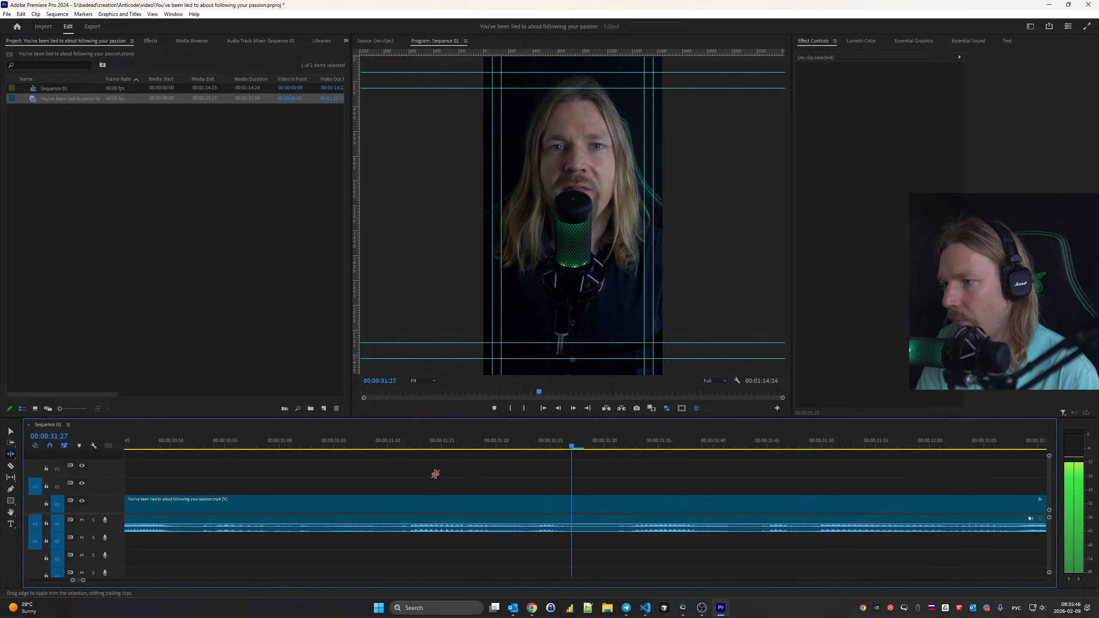
key("space")
key("ctrl+k")
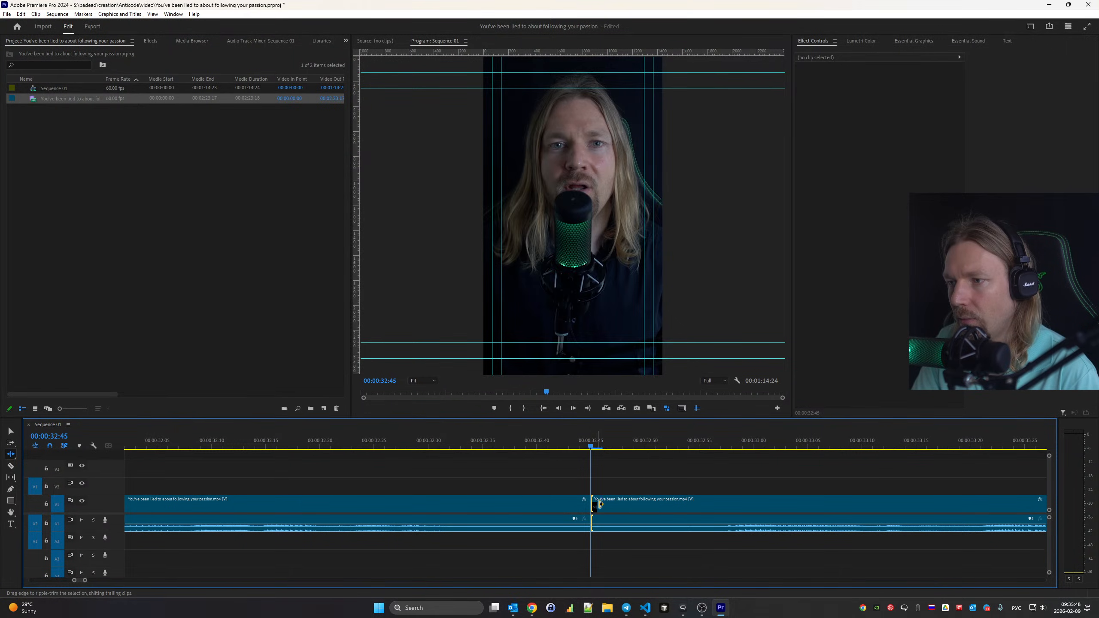
left_click_drag(601, 504, 697, 508)
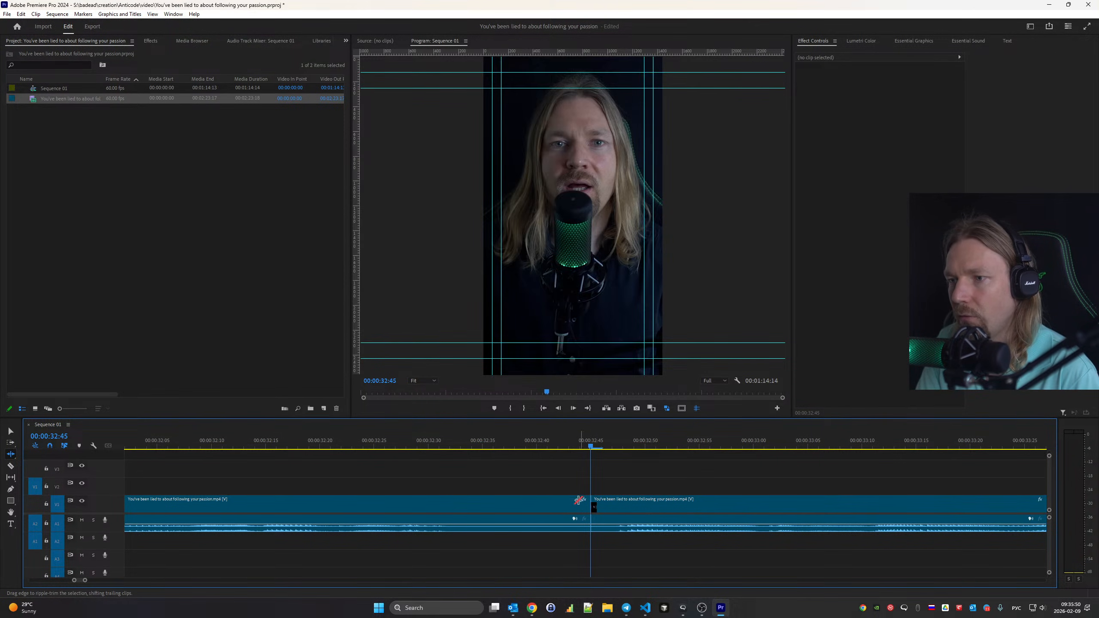
left_click_drag(587, 503, 486, 508)
Replay the join at 00:00:32:36 and fine-tune it with small ripple edits that give back 2 frames in total
scroll(572, 503, "up", 5)
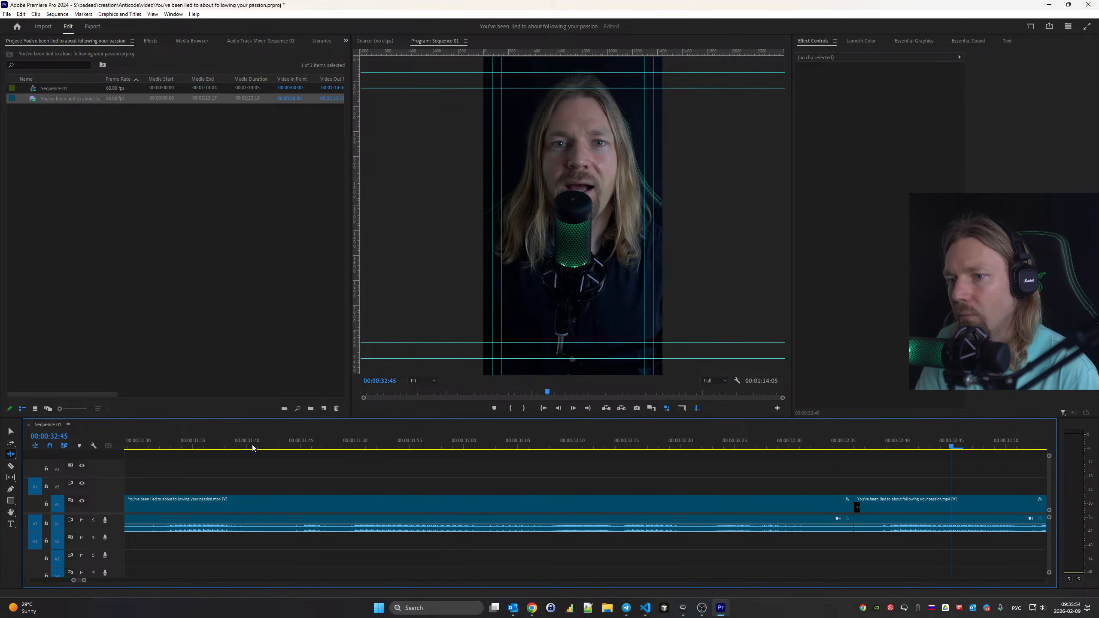
left_click_drag(253, 448, 193, 446)
key("space")
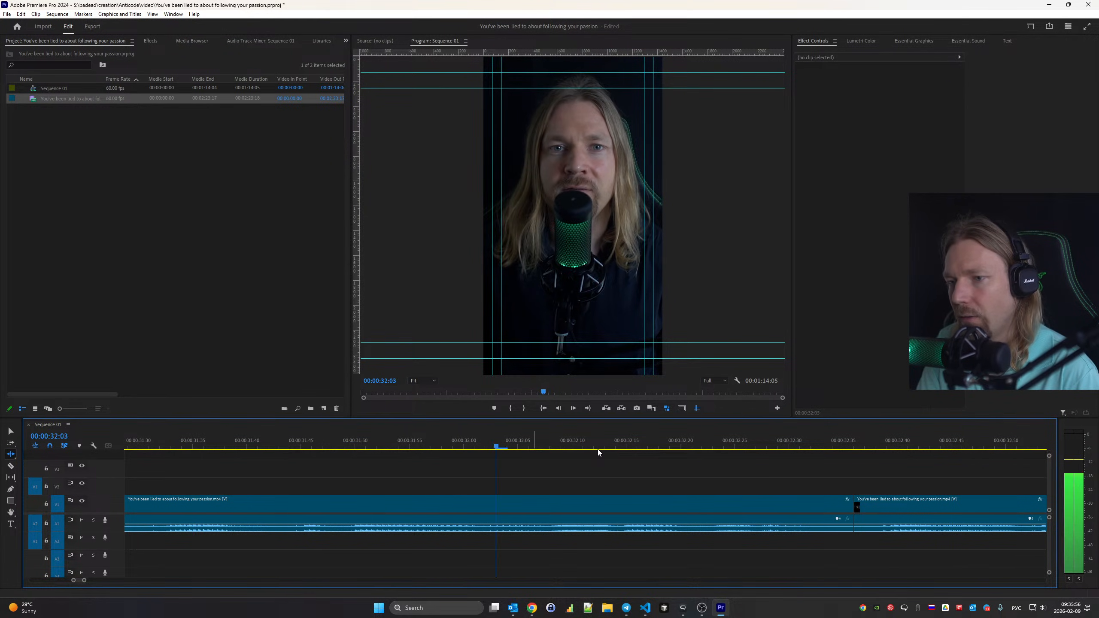
key("Up")
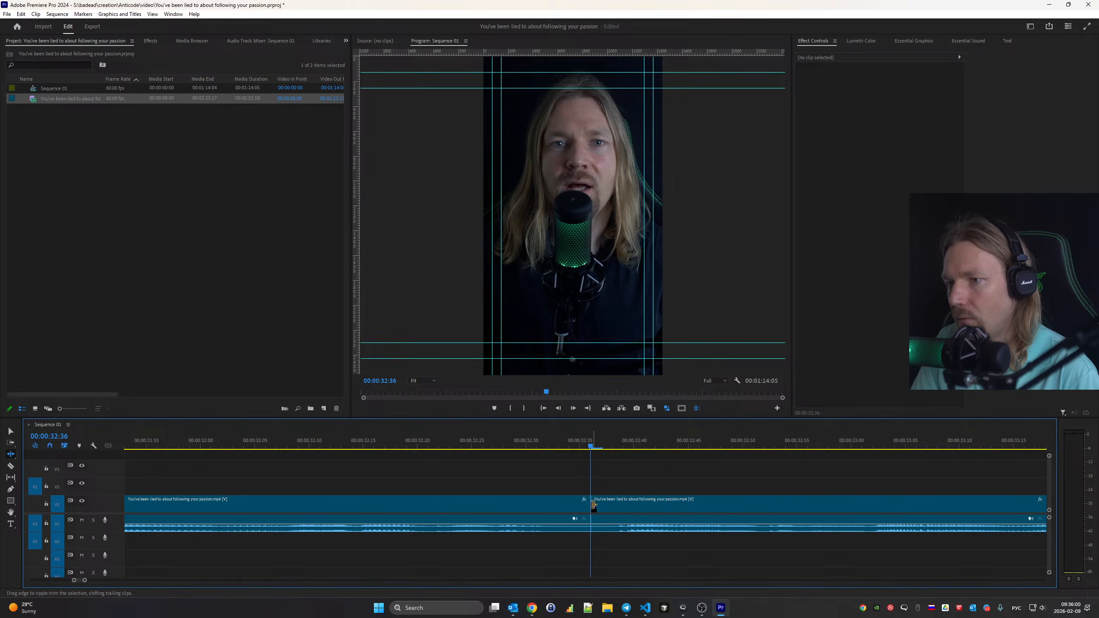
left_click_drag(594, 505, 581, 504)
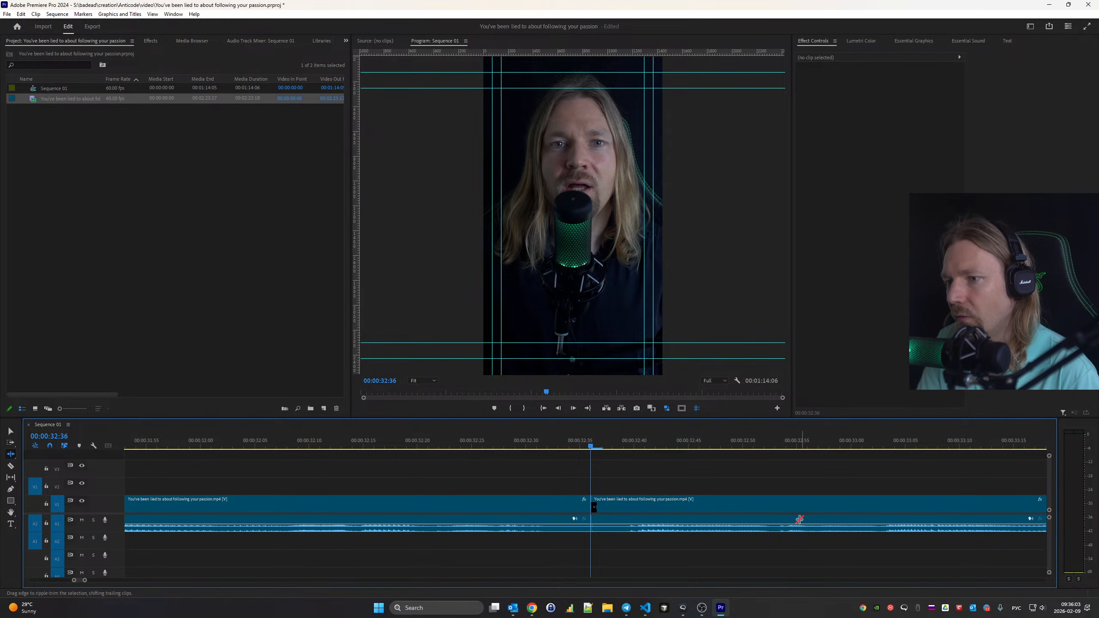
scroll(800, 520, "up", 1)
key("space")
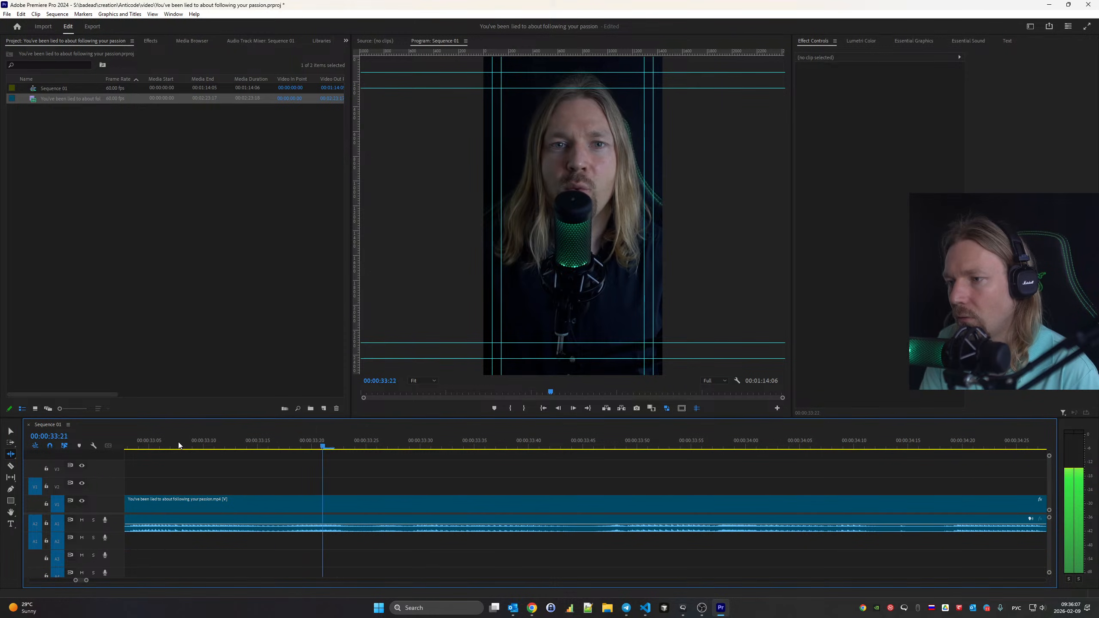
key("space")
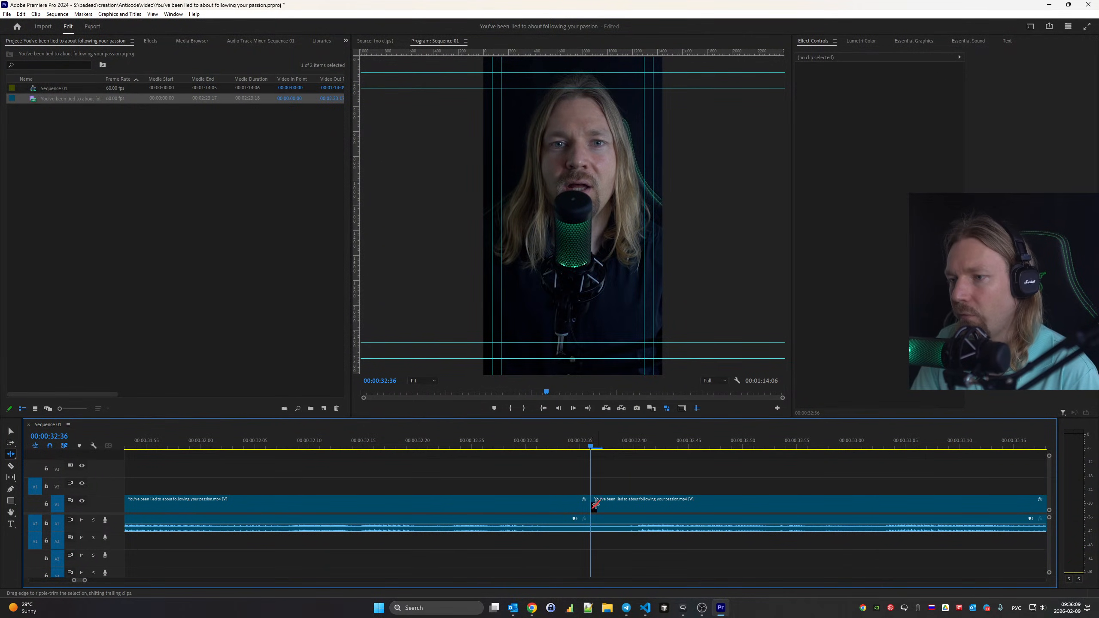
left_click_drag(594, 504, 611, 507)
scroll(469, 508, "up", 1)
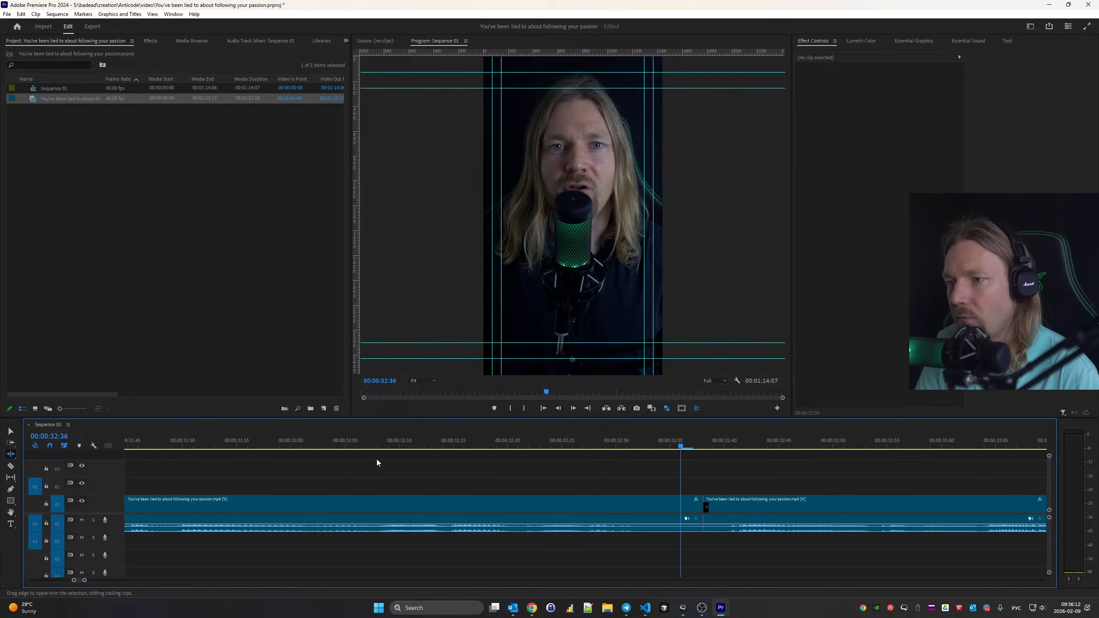
Replay the fine-tuned join, ripple trim 15 frames of pause in total around the next join at 00:00:36:02, and return to 00:00:35:05
left_click(160, 440)
key("space")
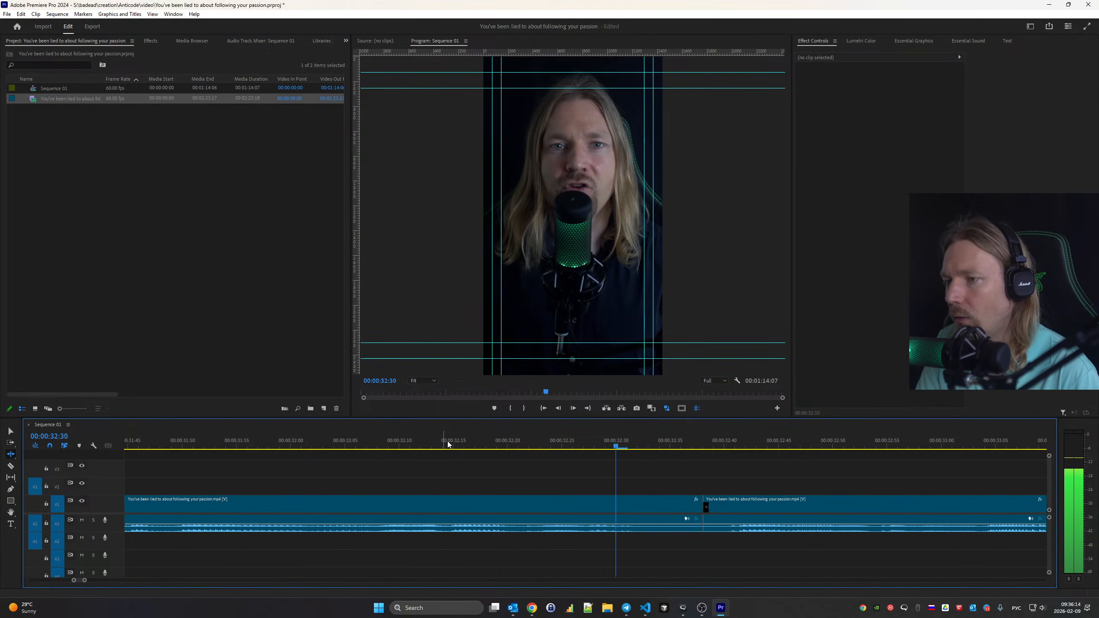
key("Down")
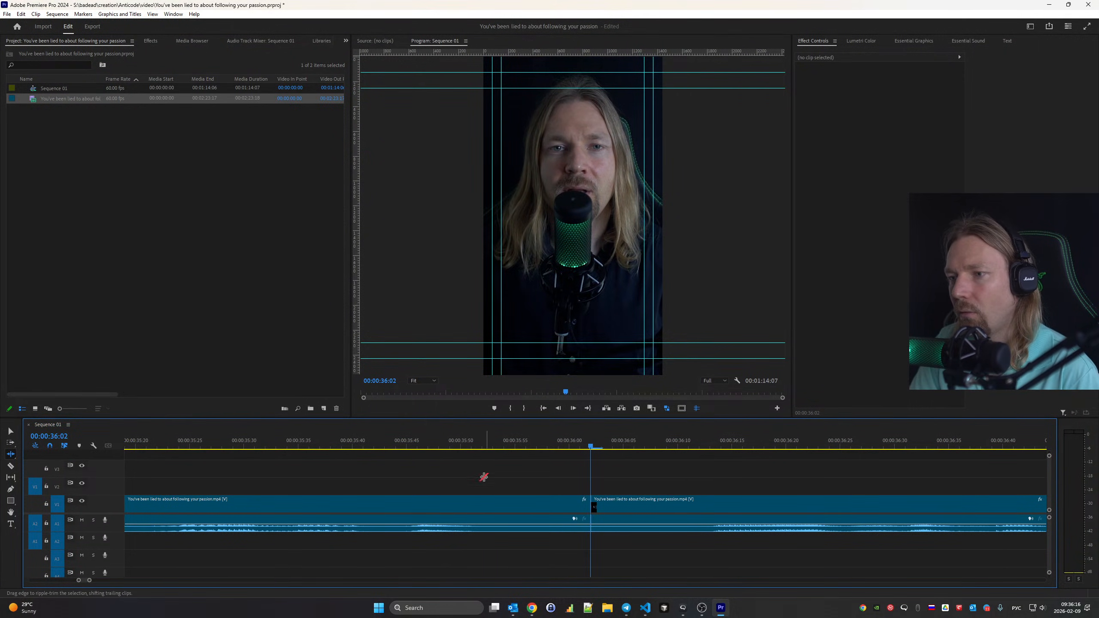
left_click_drag(596, 503, 513, 506)
left_click(147, 443)
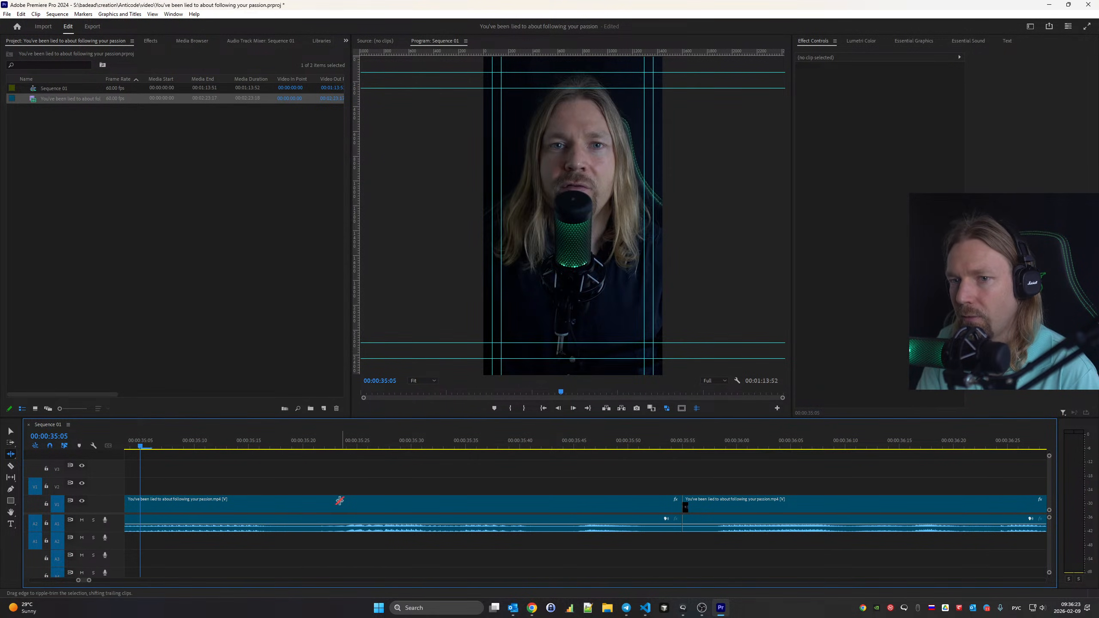
Replay the join from 00:00:35:05 and, at the 00:00:38:56 join, ripple trim 20 frames off the incoming clip and 13 off the outgoing one
key("space")
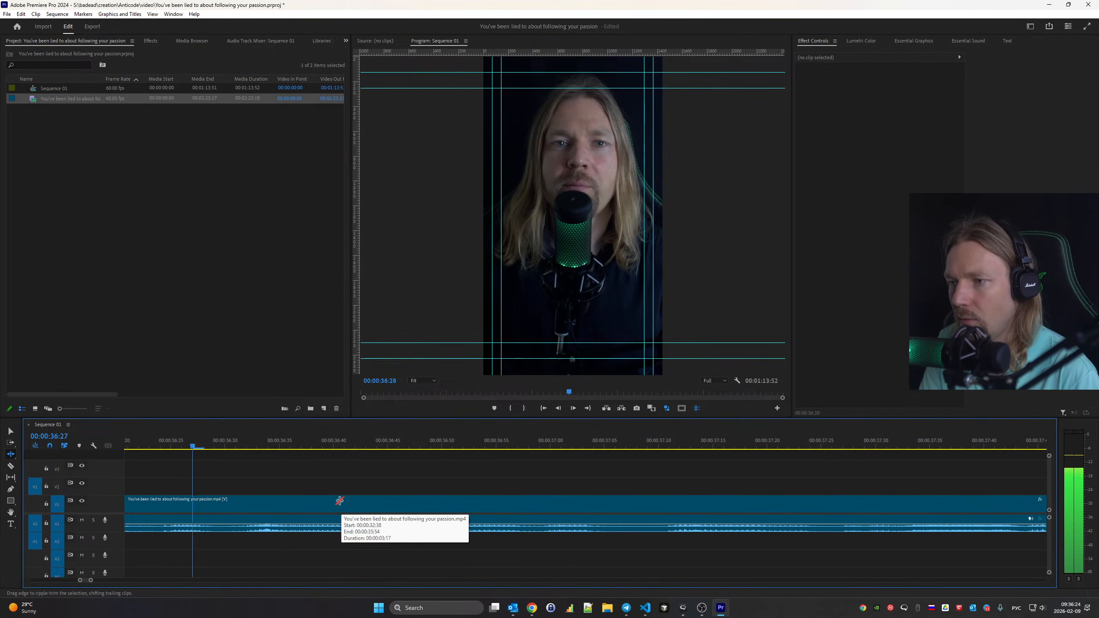
key("Down")
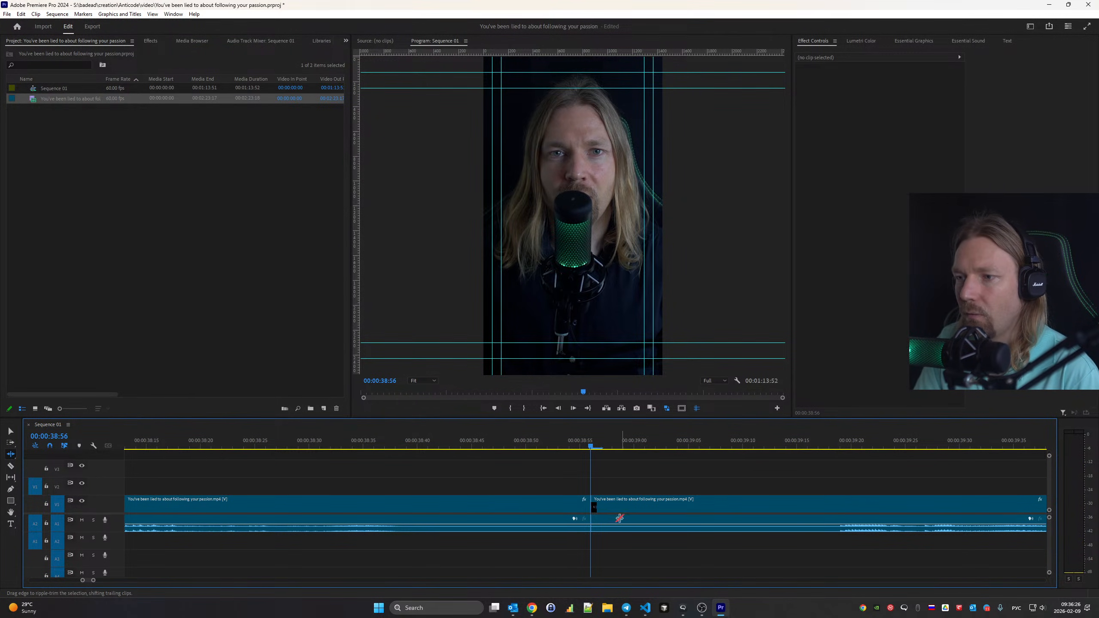
left_click_drag(594, 504, 811, 506)
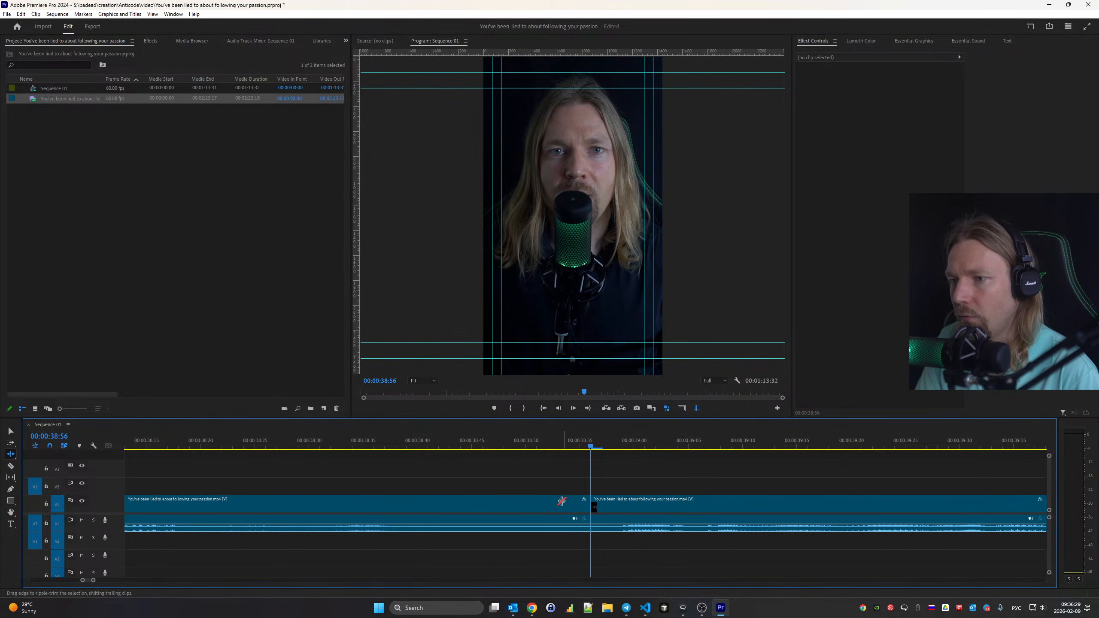
left_click_drag(584, 506, 453, 507)
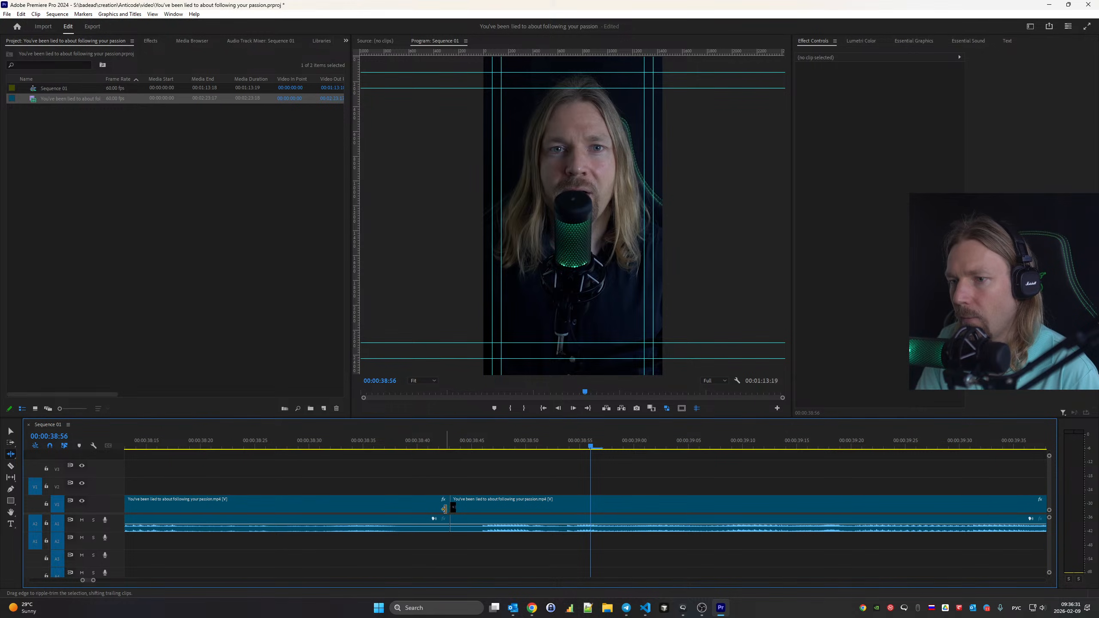
Replay the trimmed join from 00:00:37:47 and, at the 00:00:42:34 join, ripple trim 27 frames off the incoming clip and 21 off the outgoing one
scroll(383, 502, "up", 4)
left_click(192, 444)
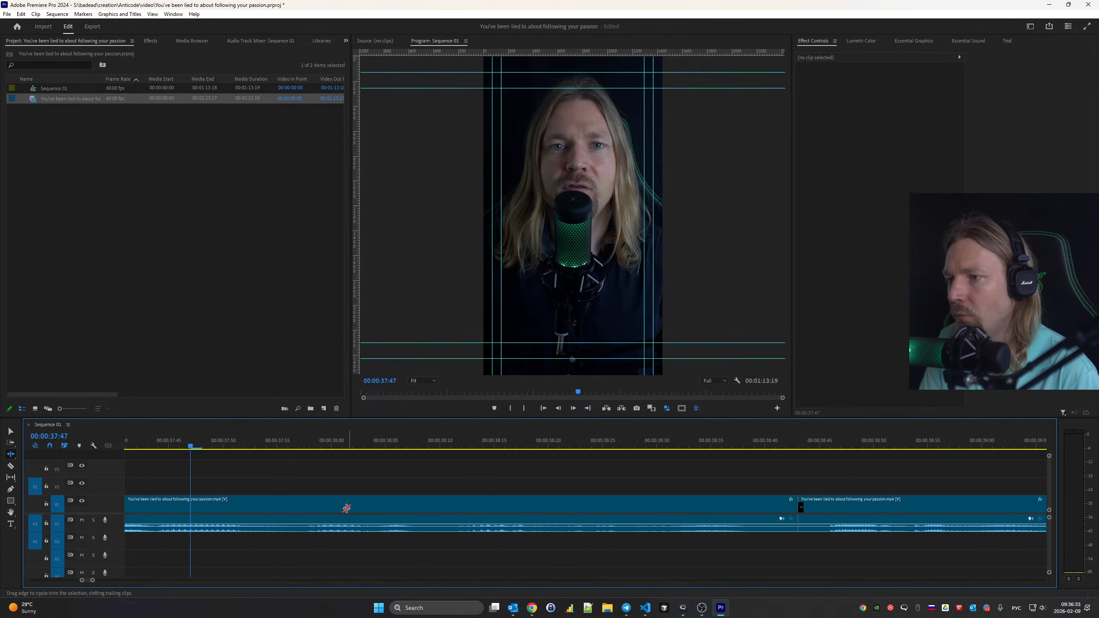
key("space")
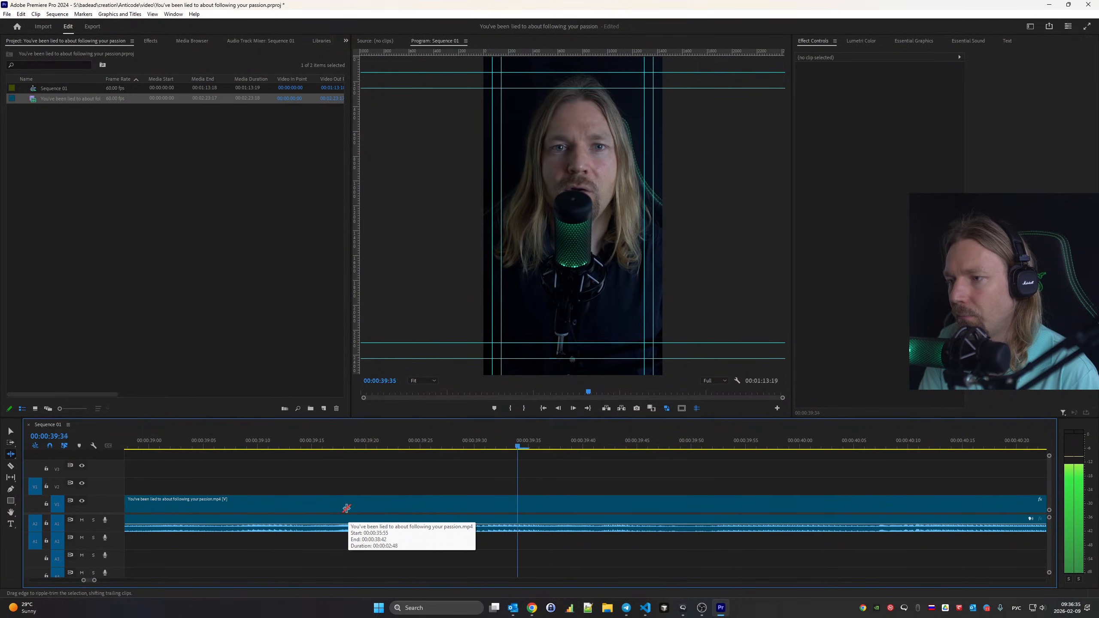
key("Down")
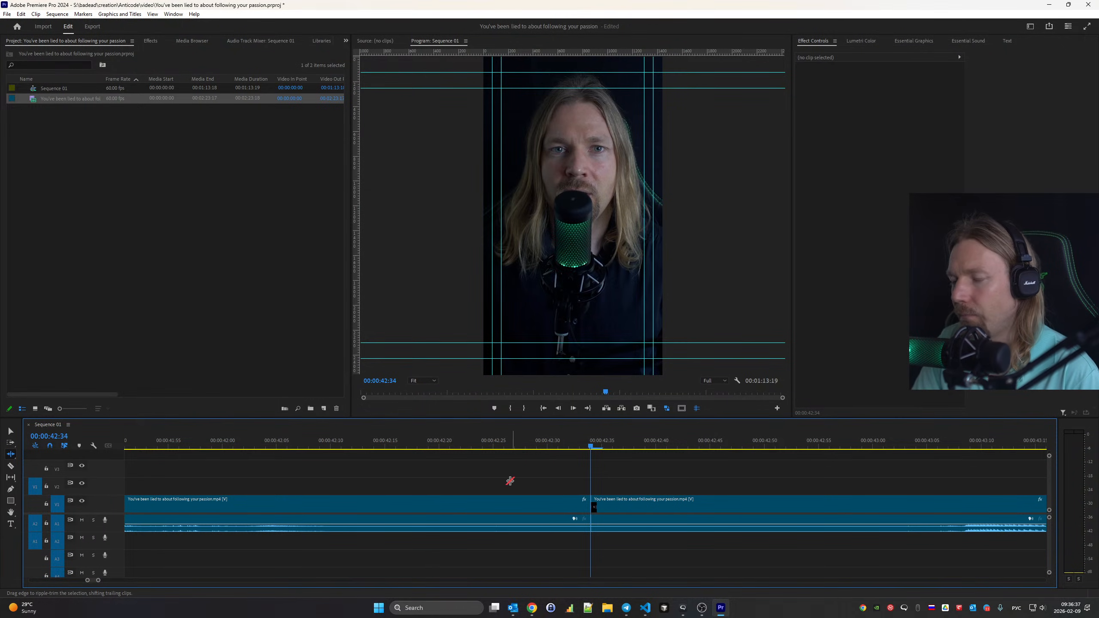
left_click_drag(600, 502, 890, 508)
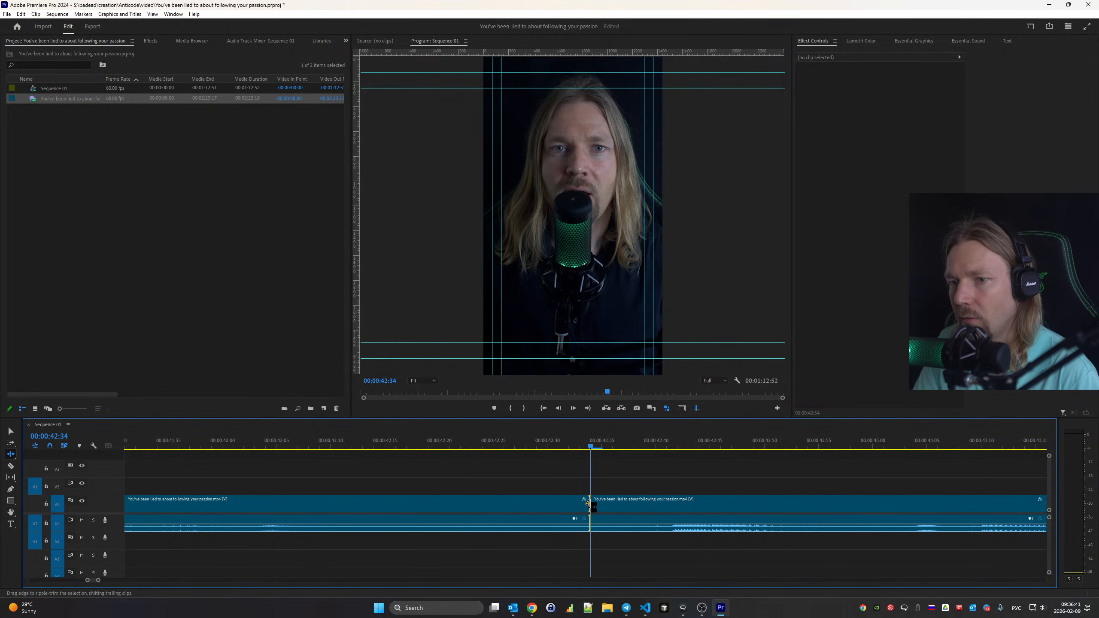
left_click_drag(589, 503, 363, 508)
Replay the trimmed join and, at the 00:00:44:41 join, ripple trim 7 frames off the incoming clip and 9 off the outgoing one
scroll(363, 484, "up", 3)
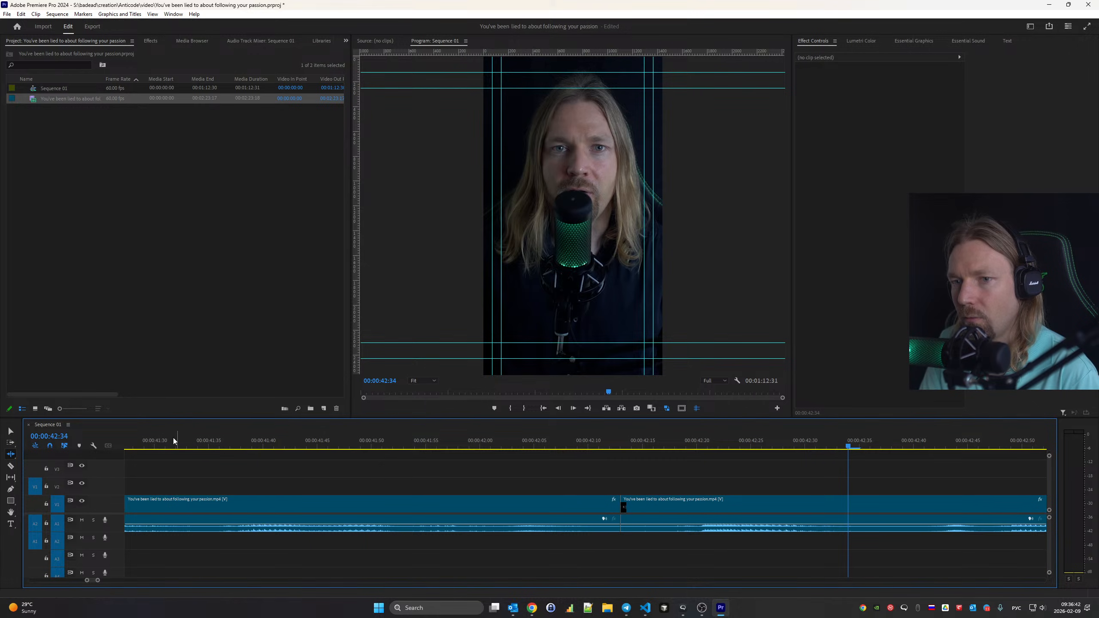
key("space")
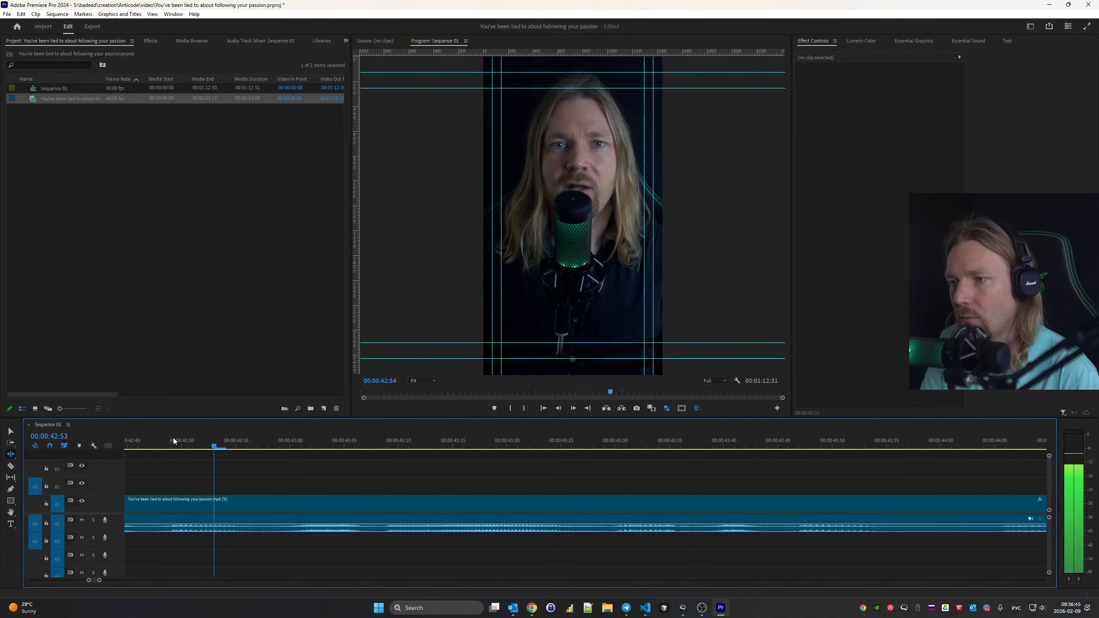
key("space")
key("Down")
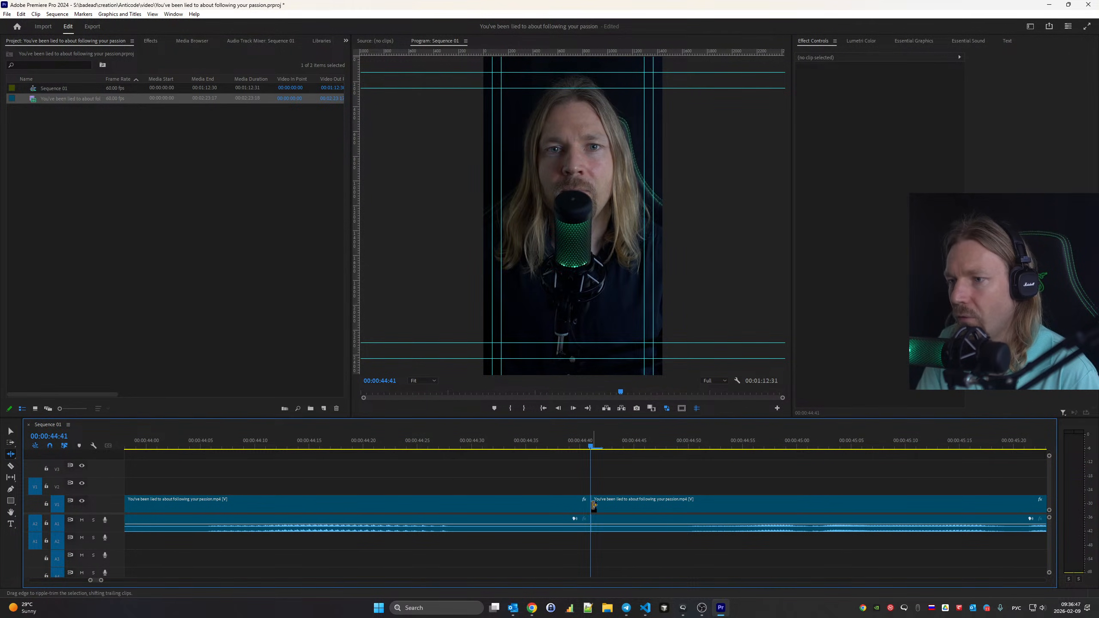
left_click_drag(594, 504, 669, 506)
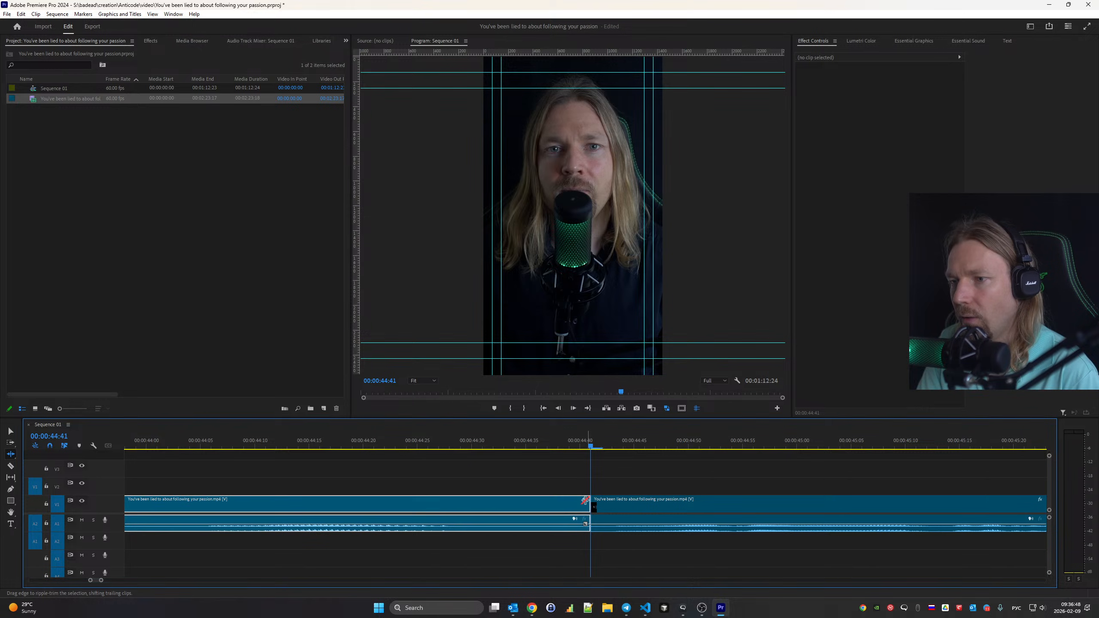
left_click_drag(586, 501, 503, 503)
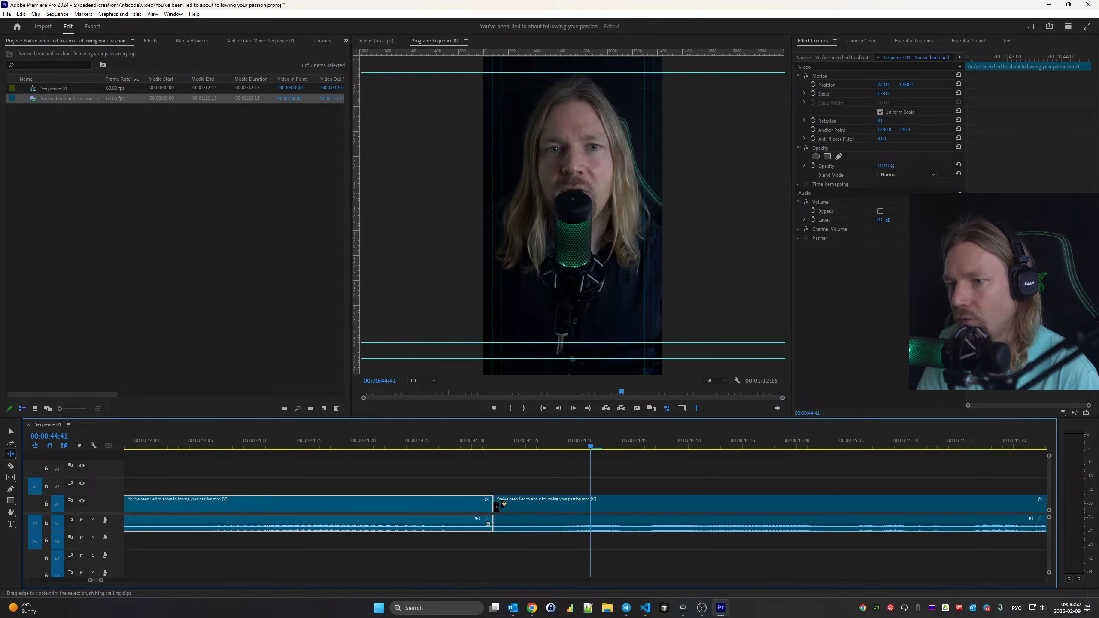
left_click(544, 491)
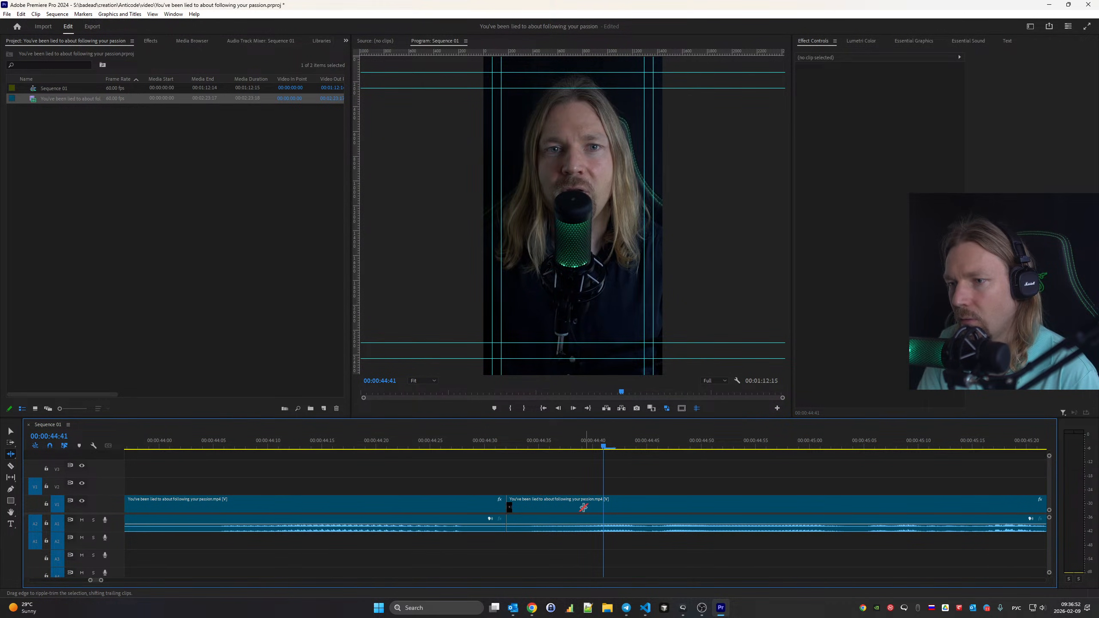
Replay the last join and, at the next one near 00:00:46:24, ripple trim 9 frames off the incoming clip and 13 off the outgoing one
scroll(584, 508, "up", 3)
left_click(183, 447)
key("space")
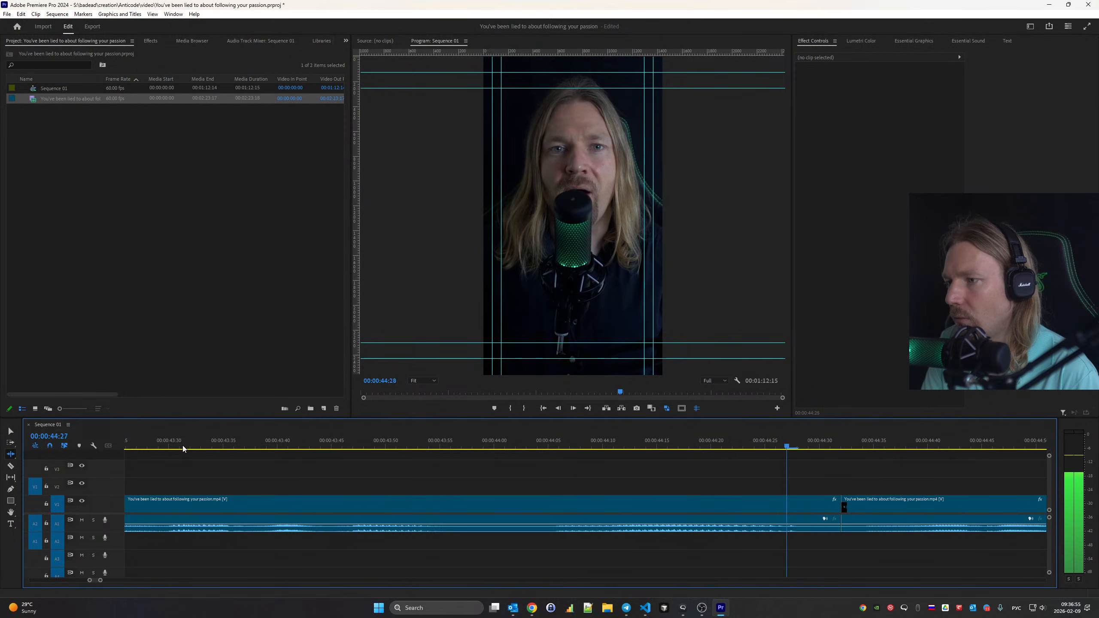
left_click(182, 446)
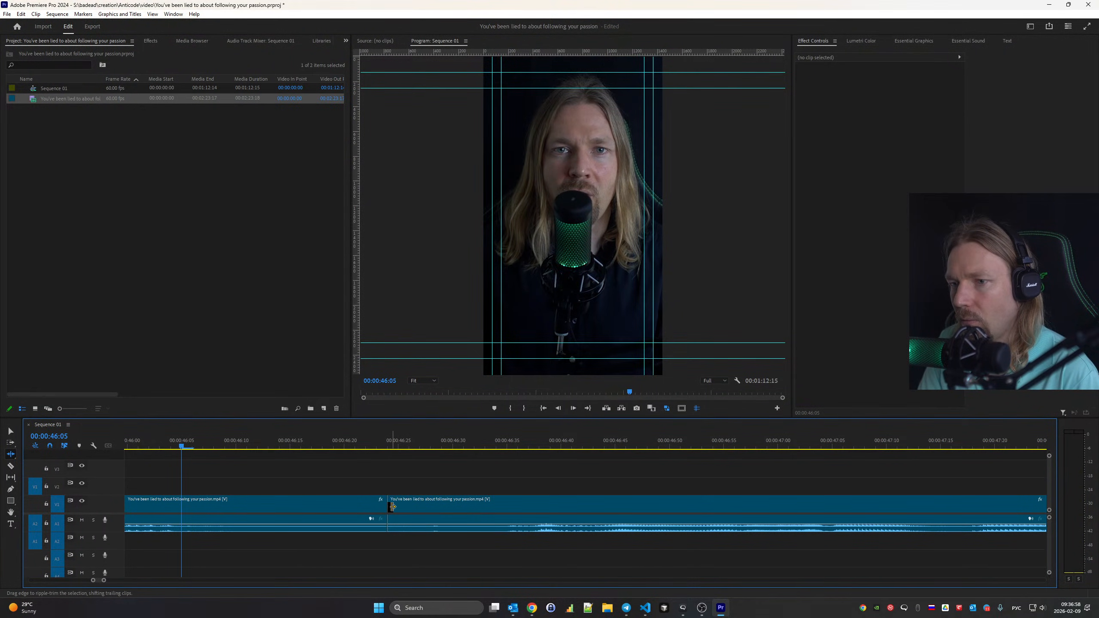
left_click_drag(393, 507, 490, 507)
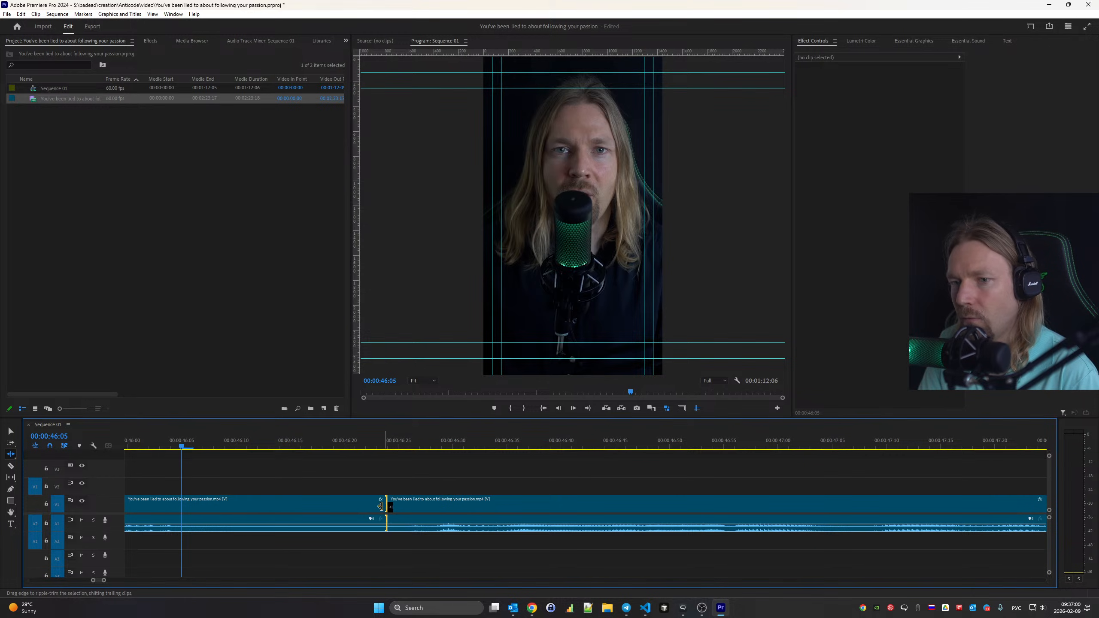
left_click_drag(381, 506, 245, 505)
Replay the trimmed join from 00:00:45:23 and, at the 00:00:49:09 join, ripple trim 18 frames off the incoming clip and 11 off the outgoing one
scroll(245, 505, "up", 5)
left_click(229, 442)
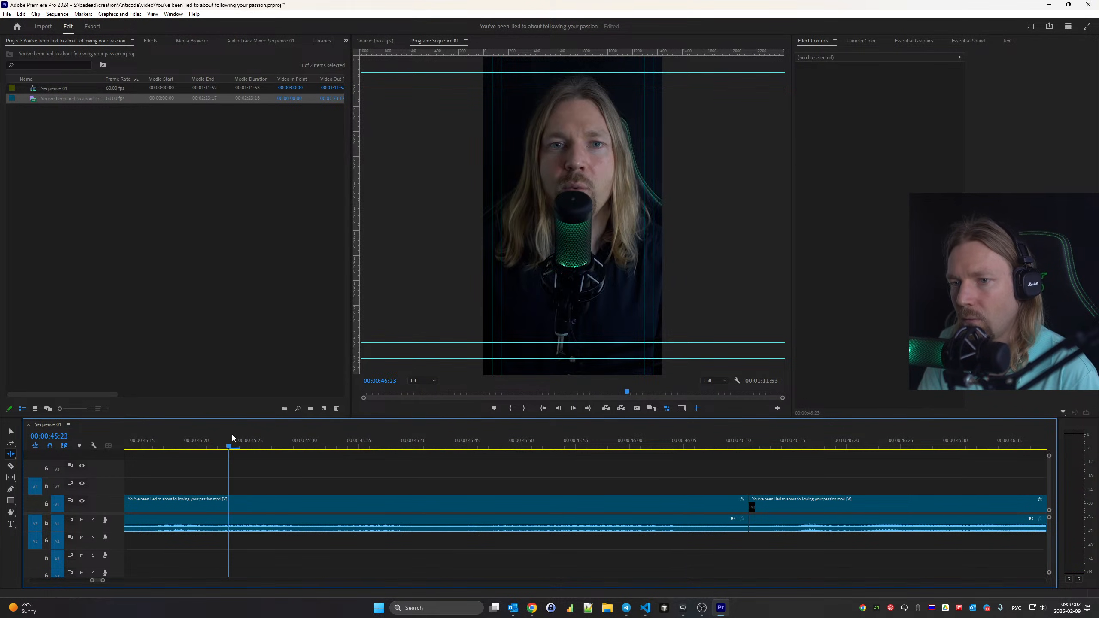
key("space")
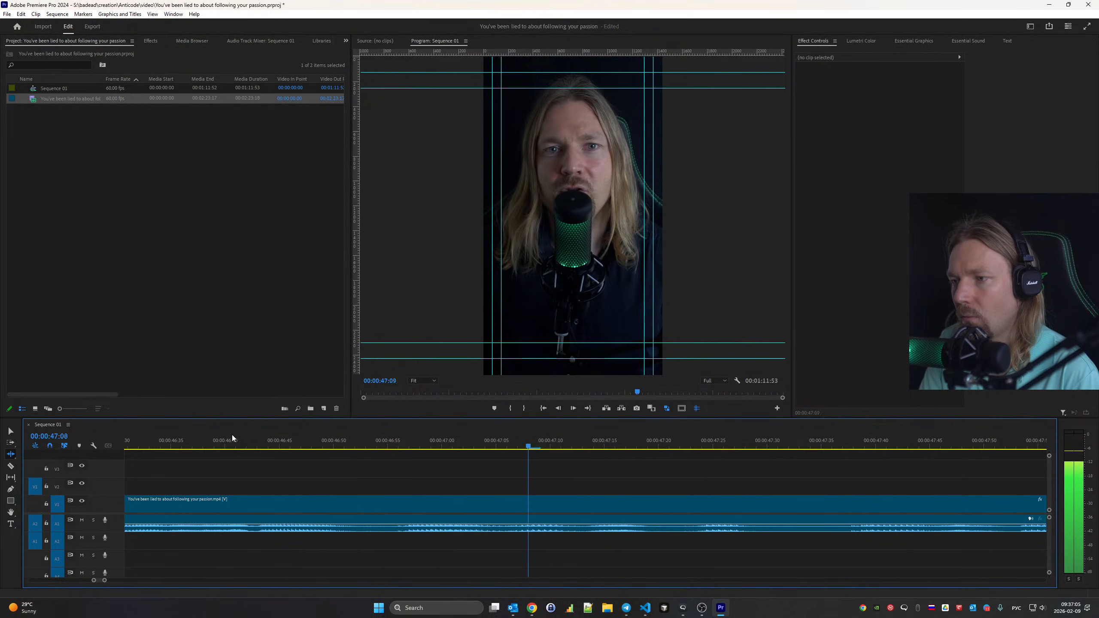
key("space")
key("Down")
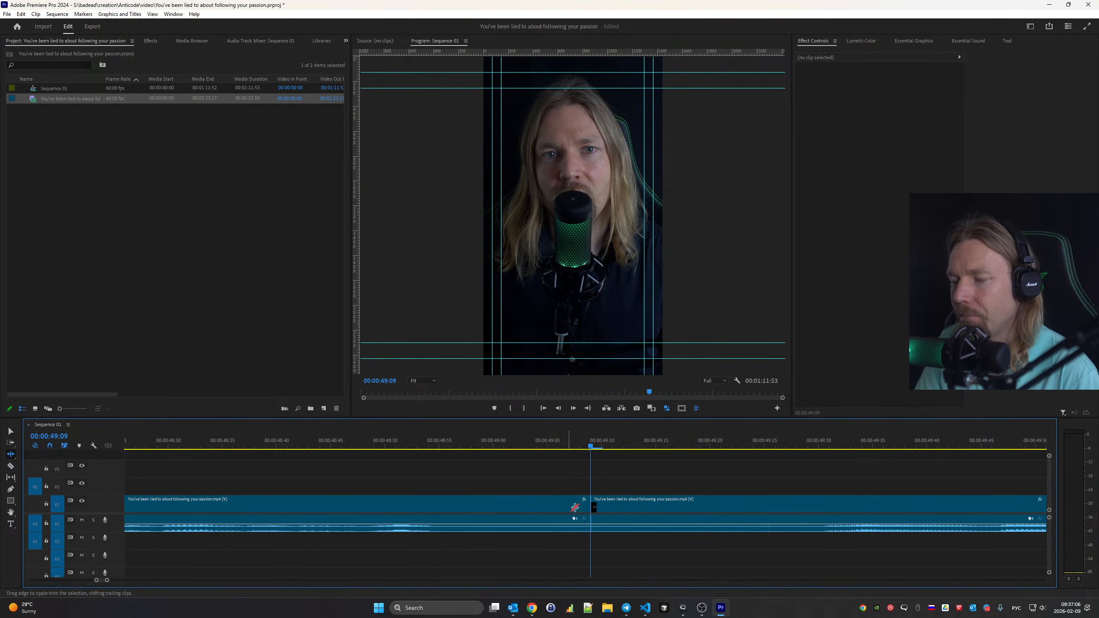
left_click_drag(594, 509, 785, 505)
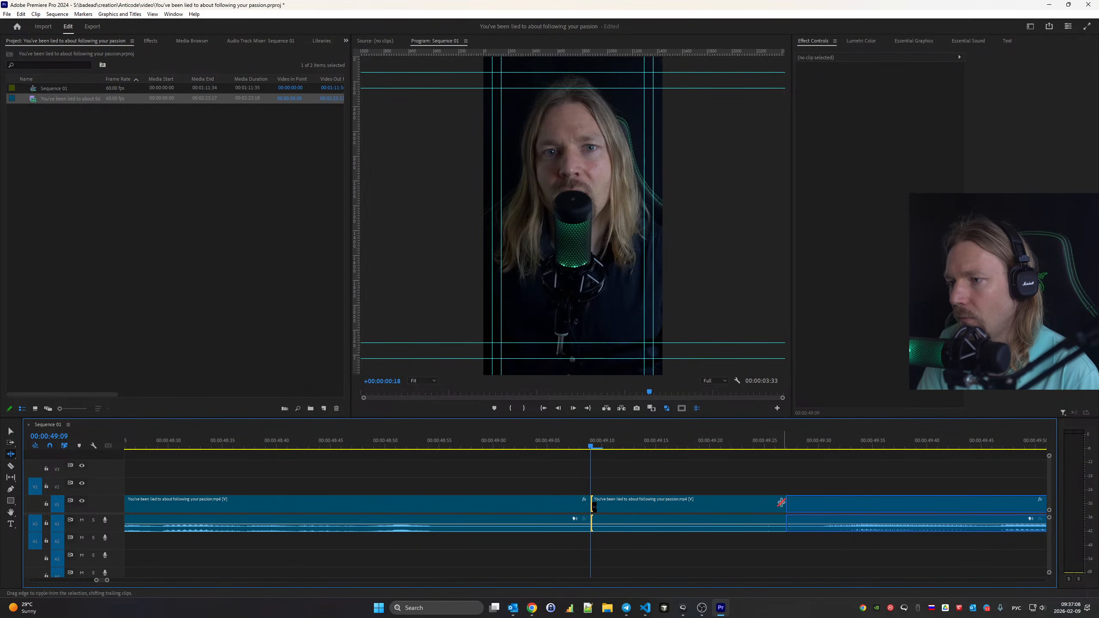
left_click_drag(586, 505, 468, 508)
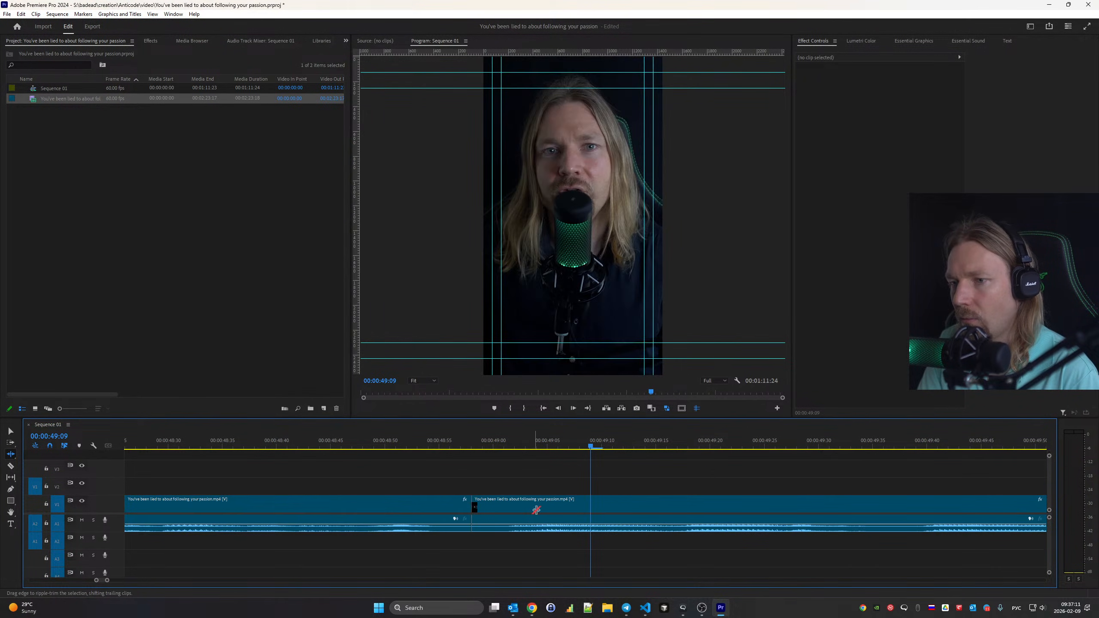
Replay the trimmed join and, at the 00:00:52:31 join, ripple trim 9 frames off the incoming clip and 8 off the outgoing one
scroll(469, 508, "up", 3)
left_click(187, 445)
key("space")
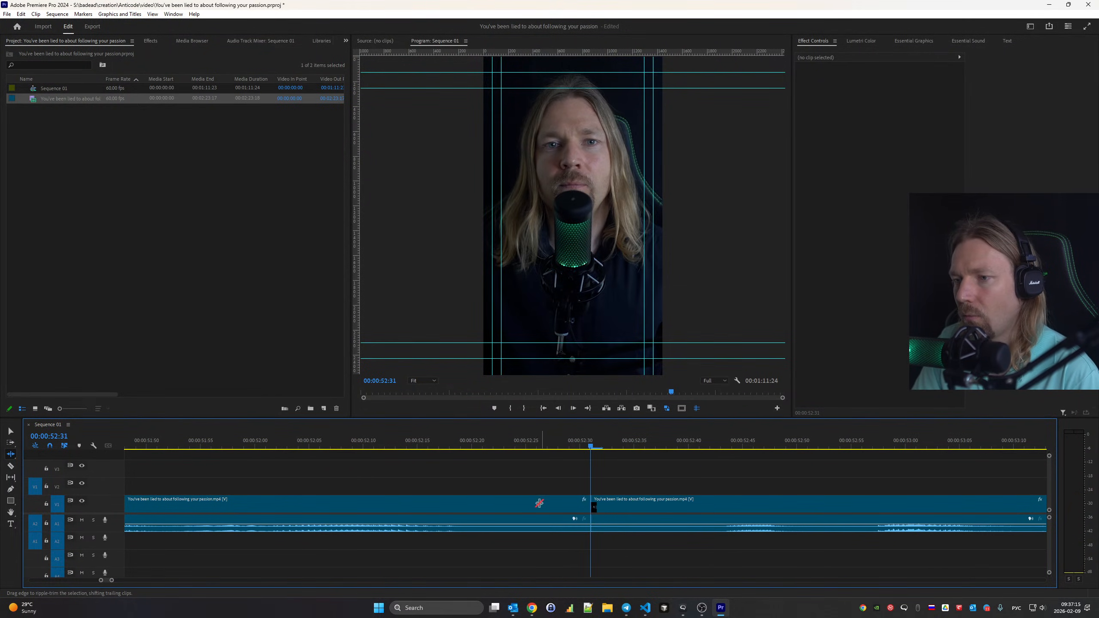
left_click_drag(595, 506, 693, 505)
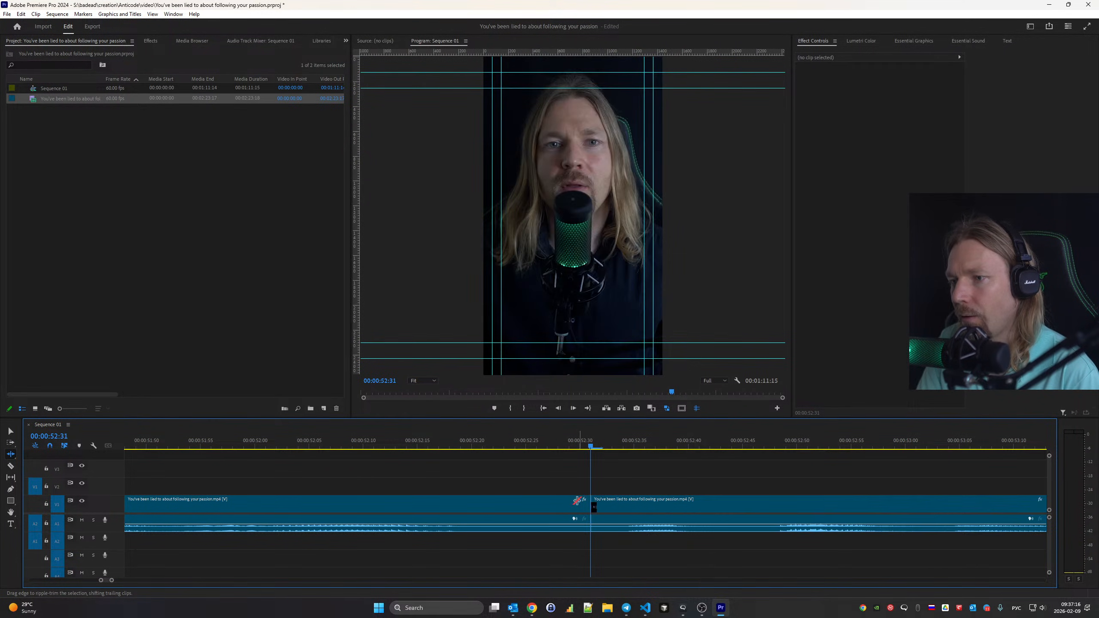
left_click_drag(587, 506, 498, 505)
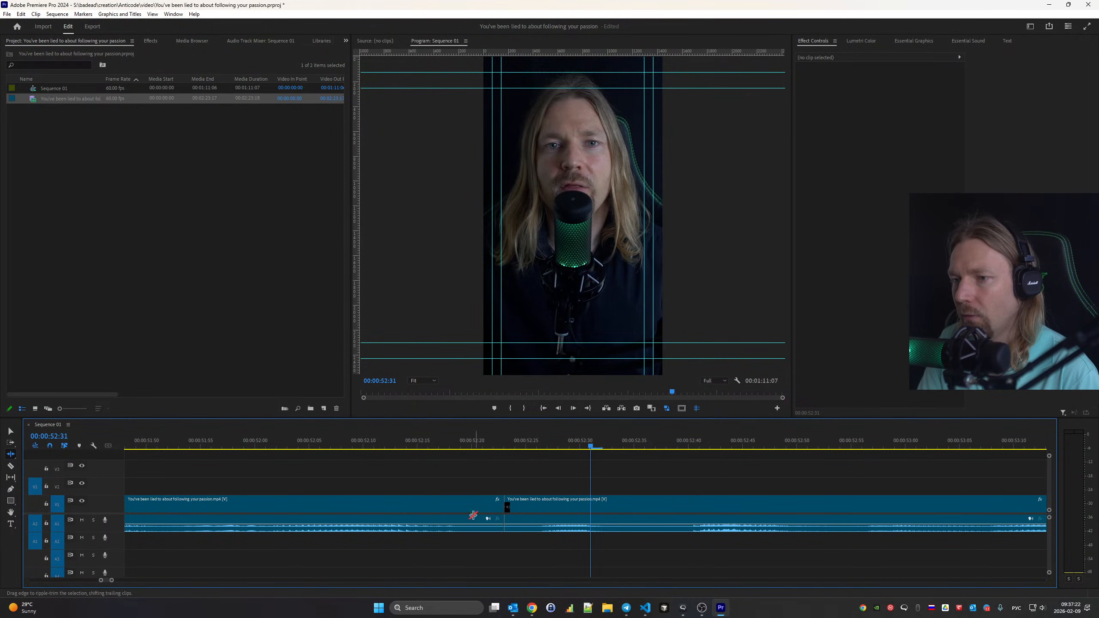
Replay the trimmed join from 00:00:51:30 and ripple trim 22 frames of pause in total around the 00:01:01:05 join
scroll(591, 533, "up", 4)
left_click(276, 437)
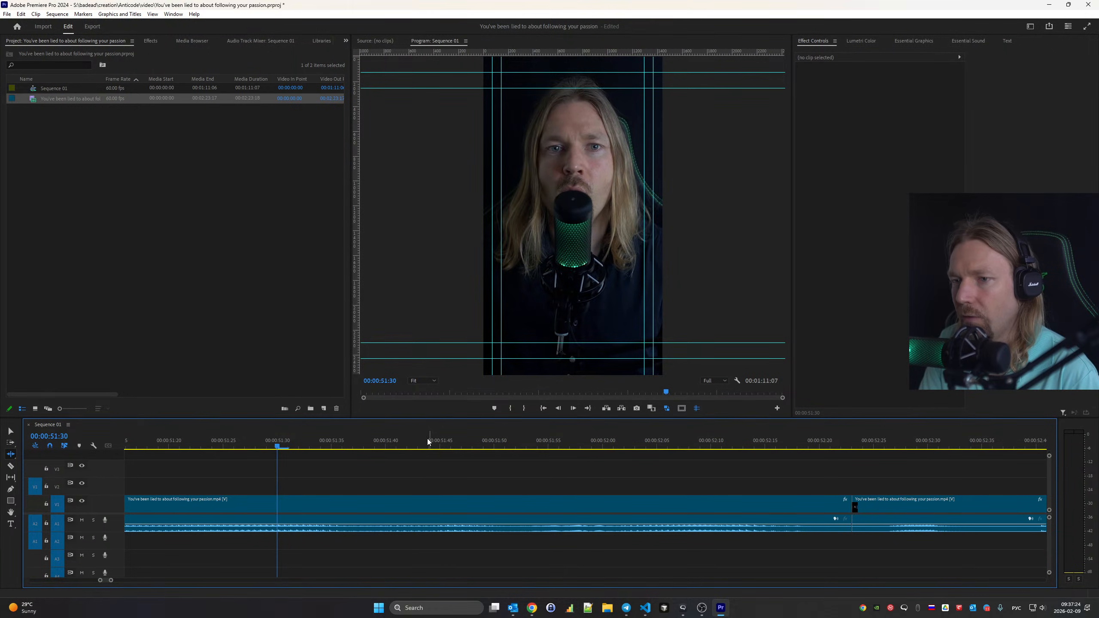
key("space")
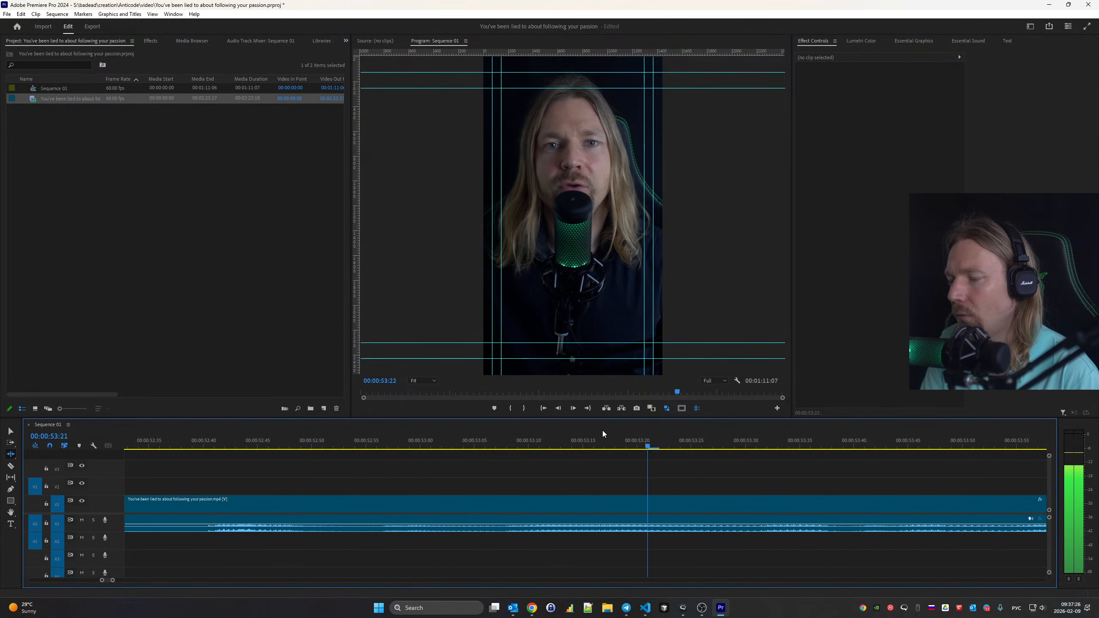
key("Down")
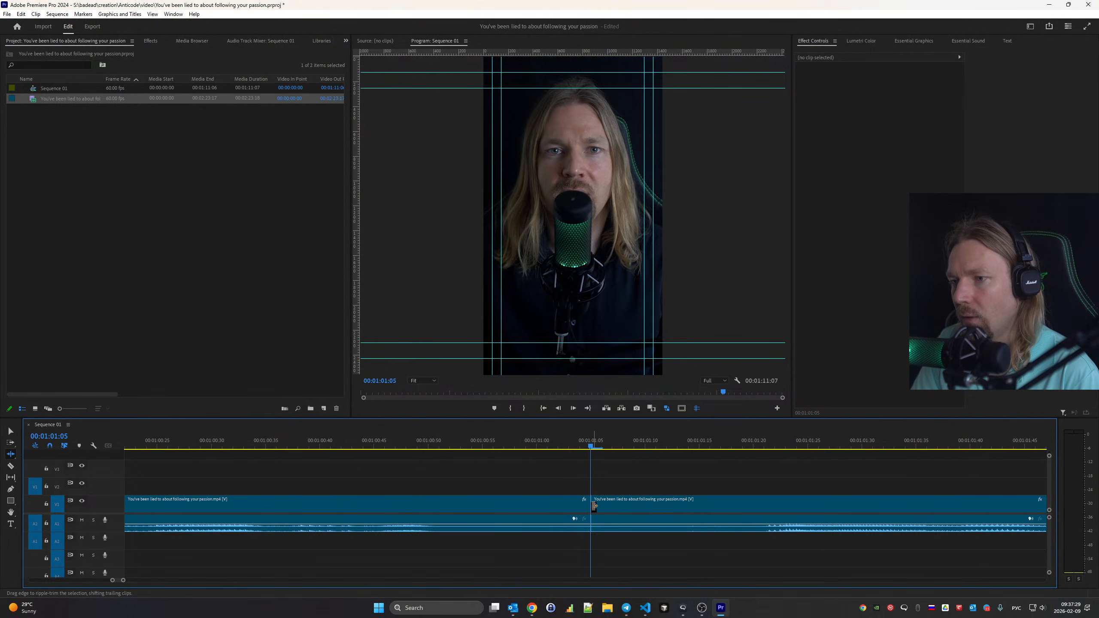
left_click_drag(593, 505, 710, 505)
left_click_drag(584, 509, 481, 502)
Replay the last trimmed join from 00:01:00:16 to check its timing
scroll(345, 483, "up", 2)
left_click(190, 440)
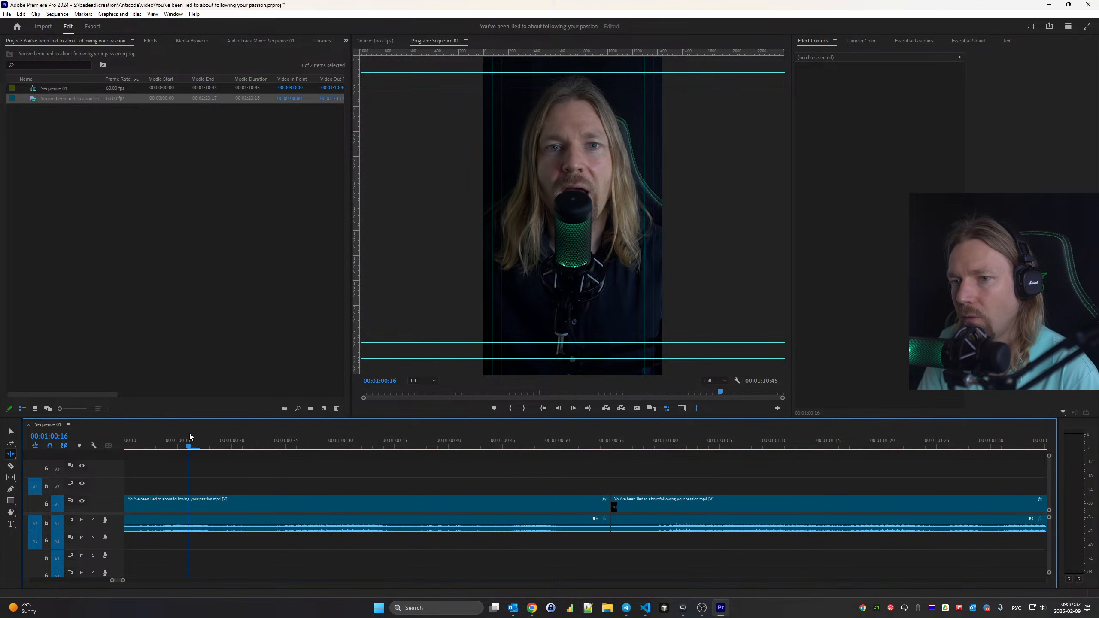
key("space")
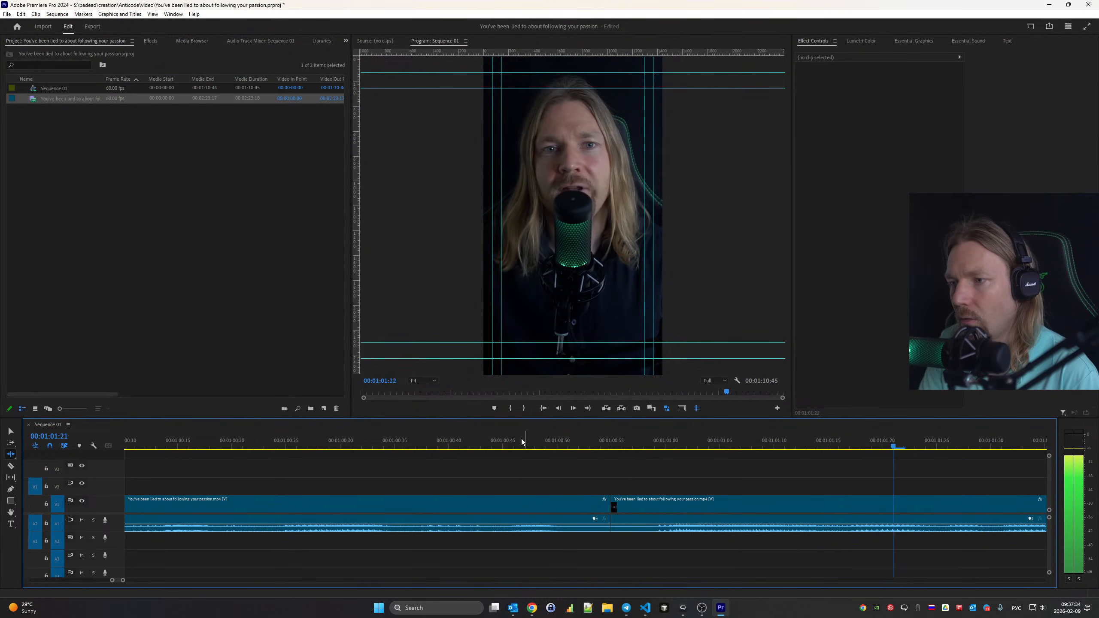
Review the sequence's ending from 00:01:09:57 and trim the last clip's end back to 00:01:10:40
key("End")
scroll(476, 444, "up", 3)
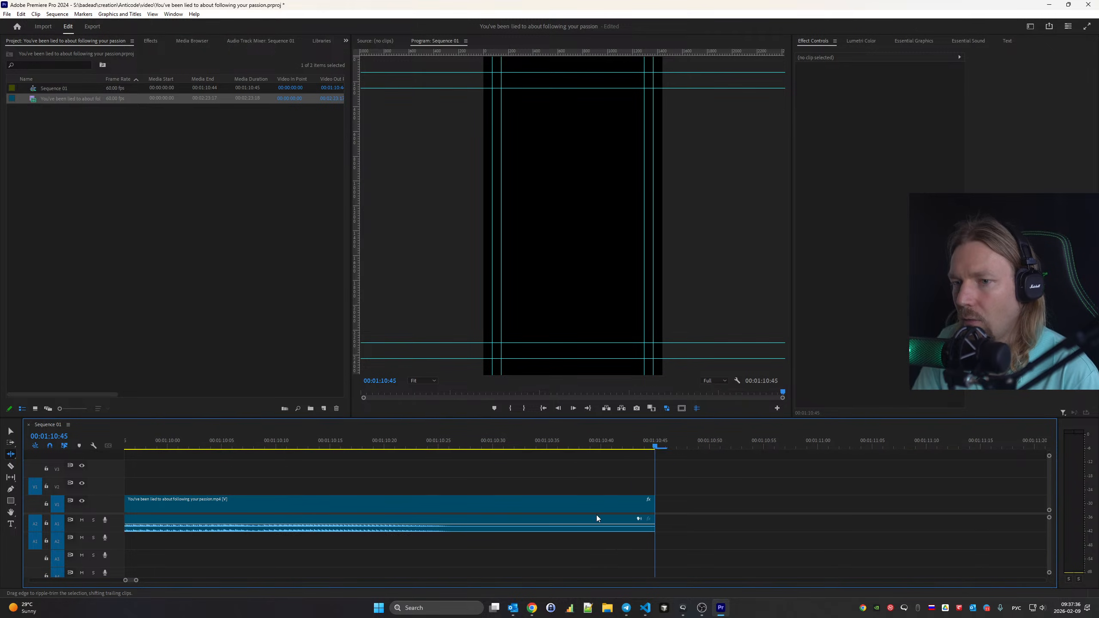
left_click_drag(424, 438, 252, 427)
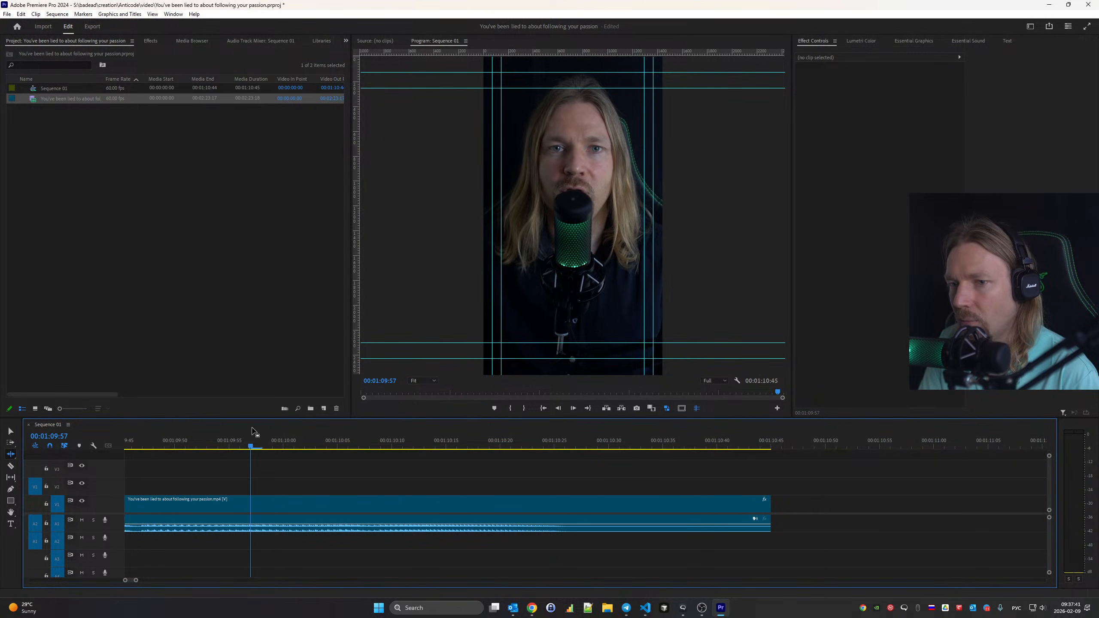
key("space")
key("space")
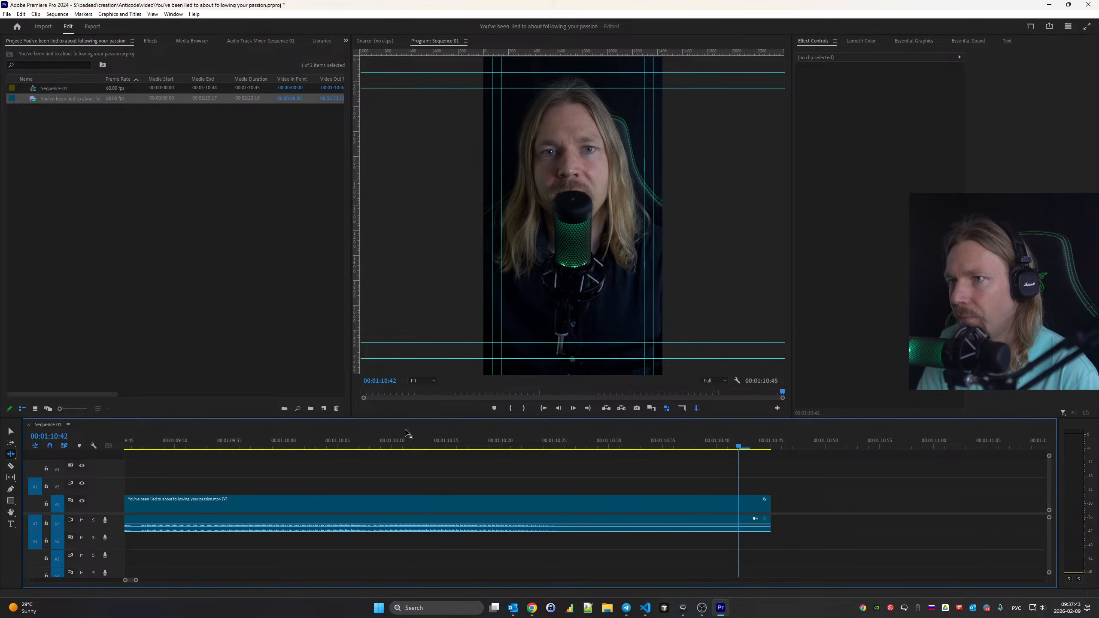
left_click(469, 438)
left_click_drag(469, 437, 715, 463)
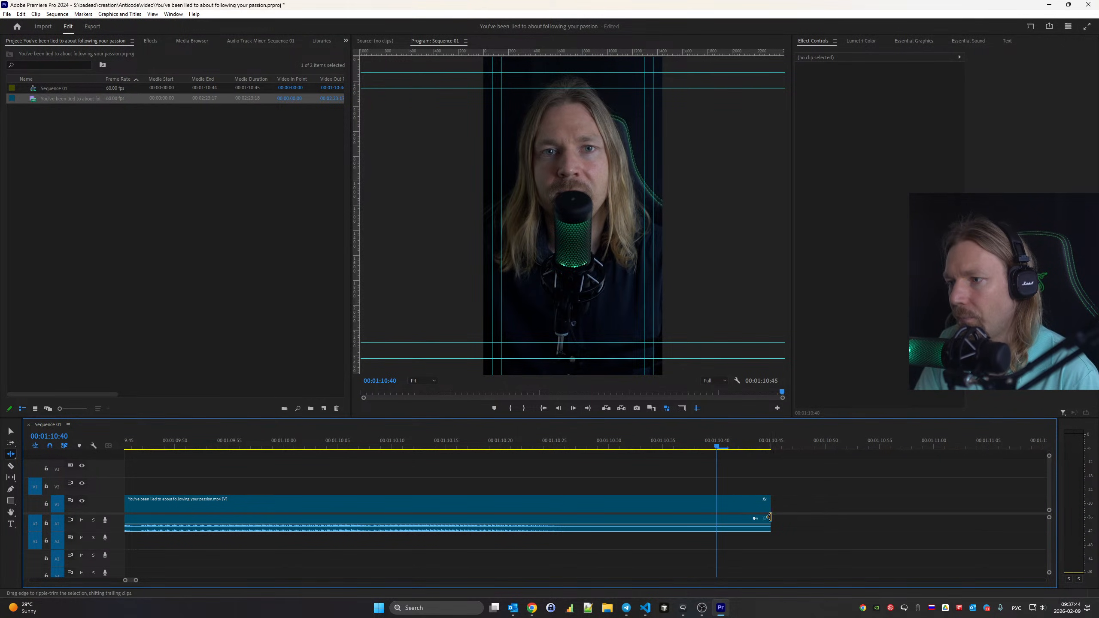
left_click_drag(769, 512, 716, 514)
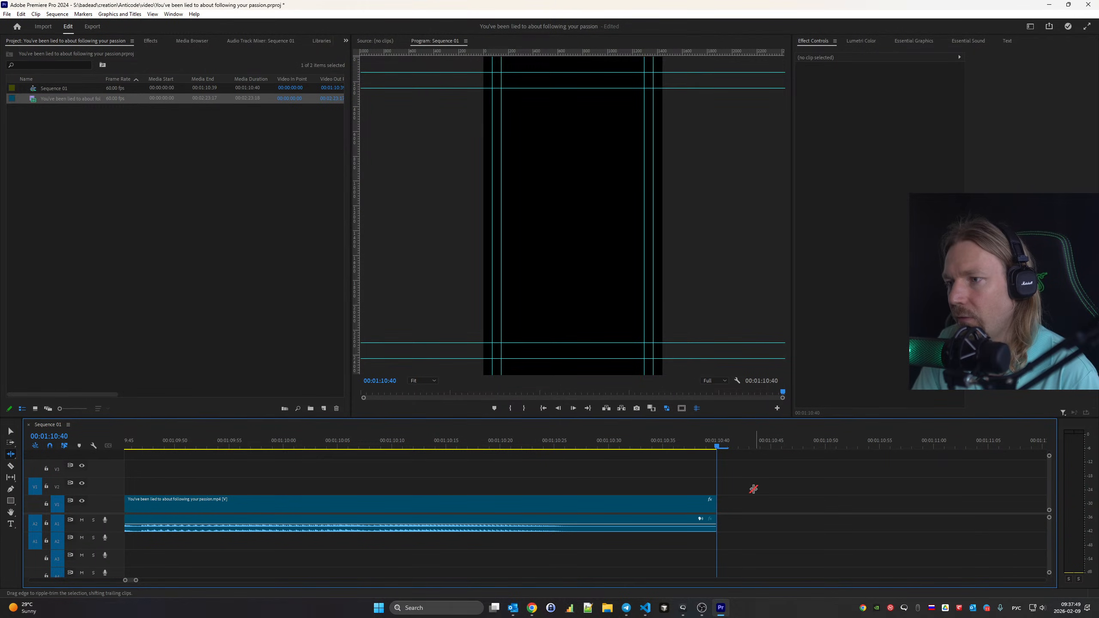
Return to the sequence's start, fit the whole edit in the timeline and transcribe the untranscribed recording
key("Home")
key("backslash")
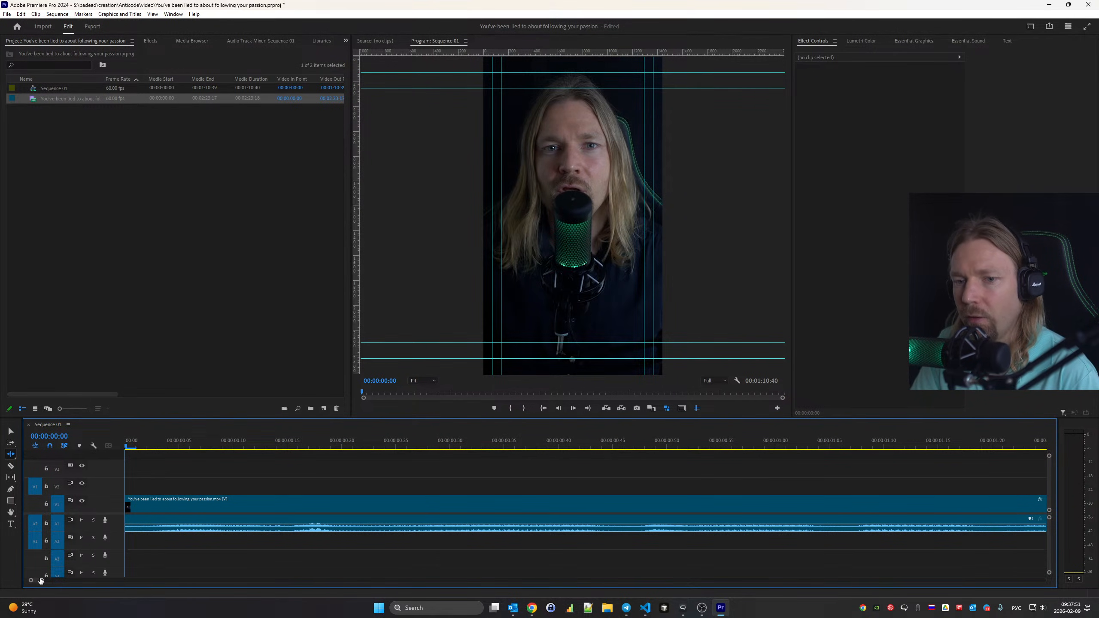
left_click_drag(40, 581, 246, 611)
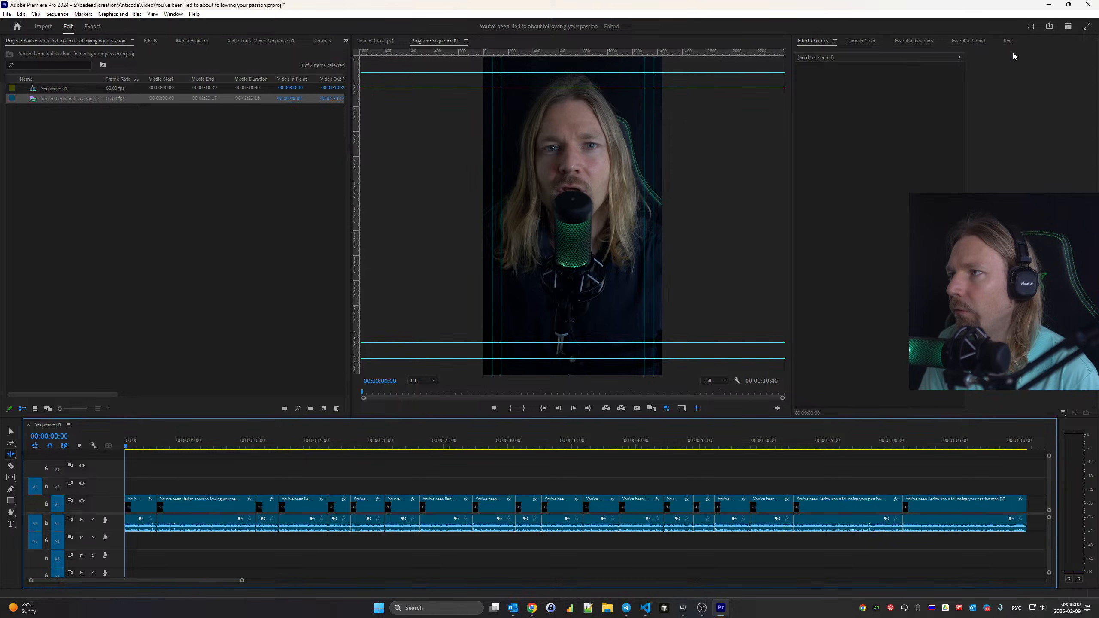
left_click(1007, 41)
left_click(816, 55)
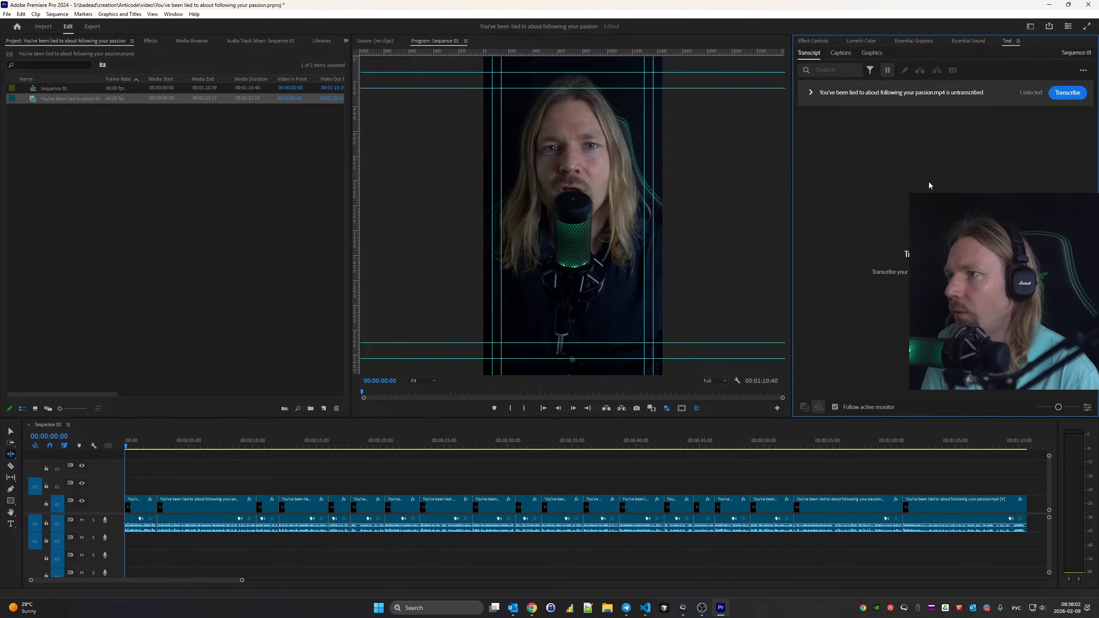
left_click(1073, 94)
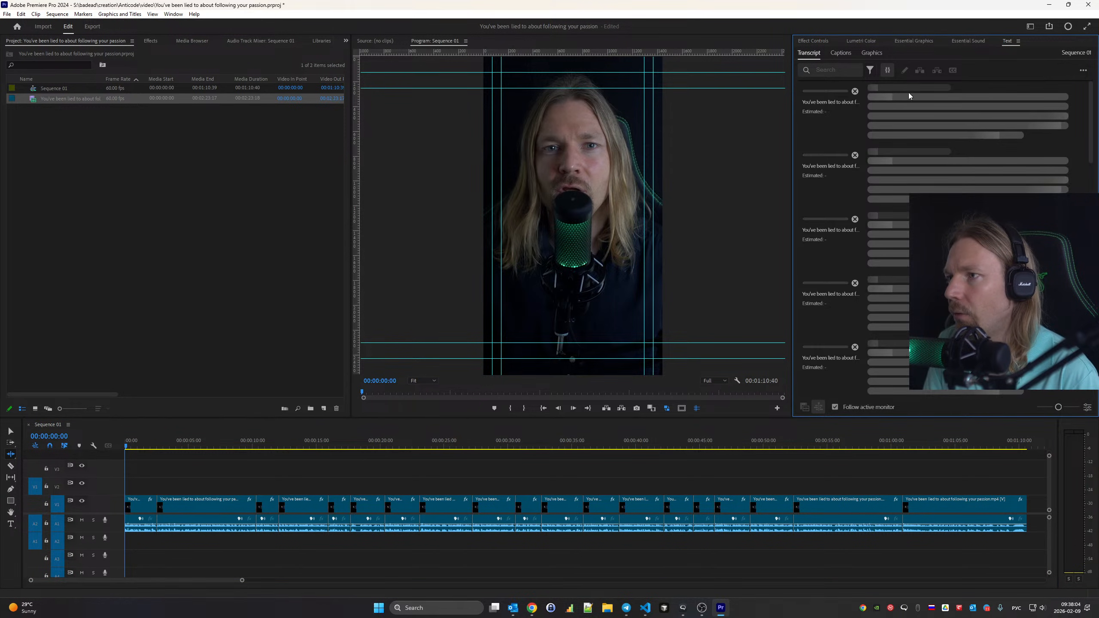
Create a 1440 × 2560 adjustment layer at 60 fps with square pixels in the project
right_click(130, 143)
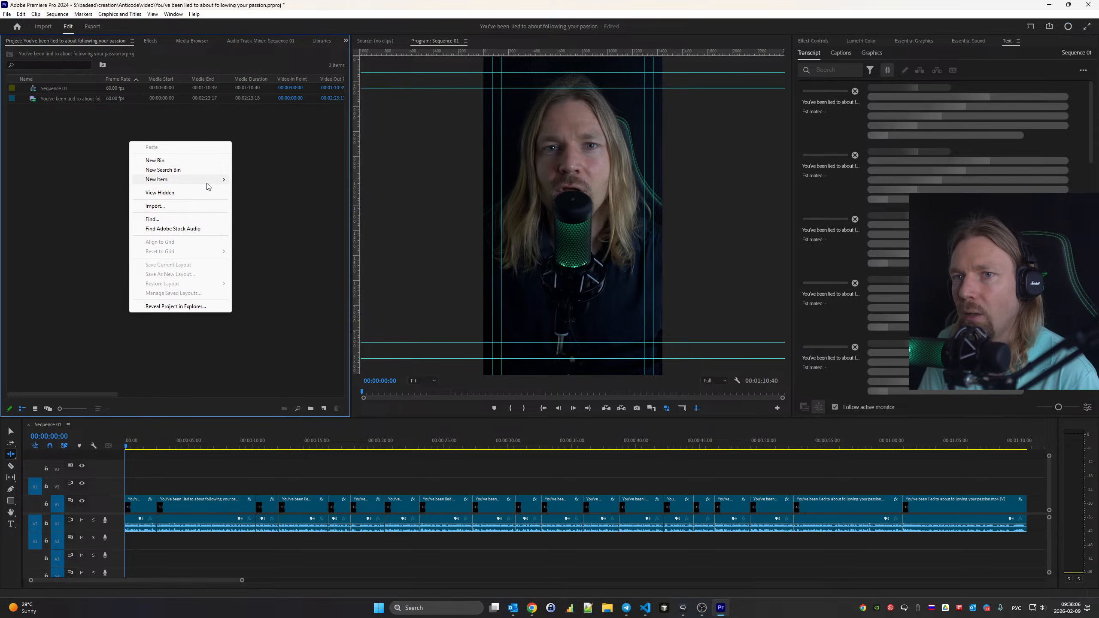
mouse_move(205, 183)
left_click(267, 208)
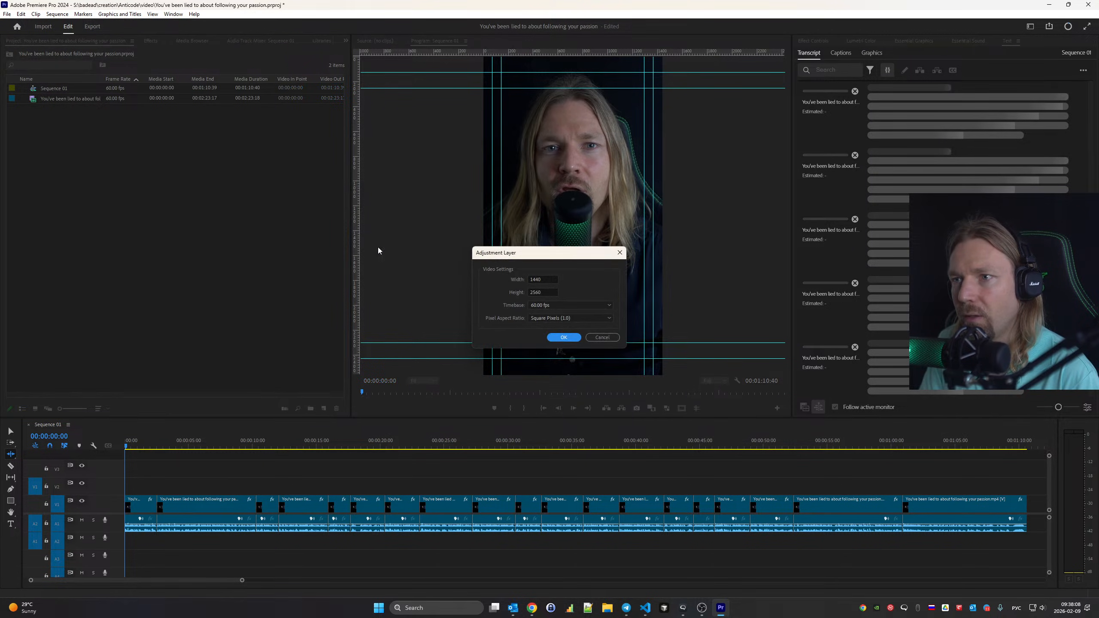
left_click(574, 337)
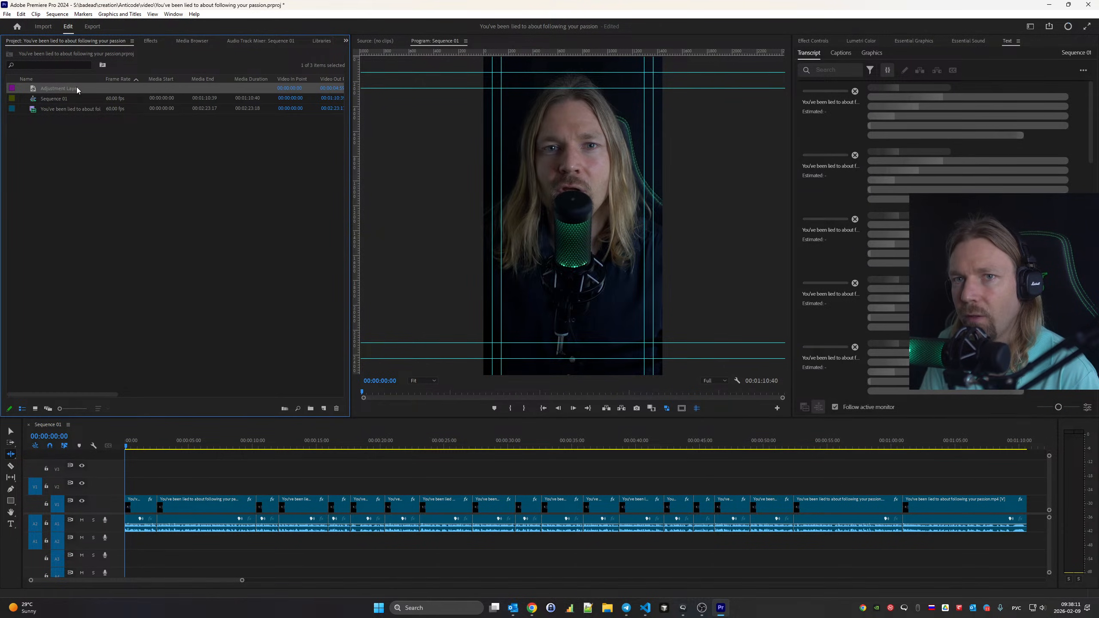
Place the adjustment layer on V2 at the sequence's start and extend it to the end of the last clip
left_click_drag(340, 328, 144, 476)
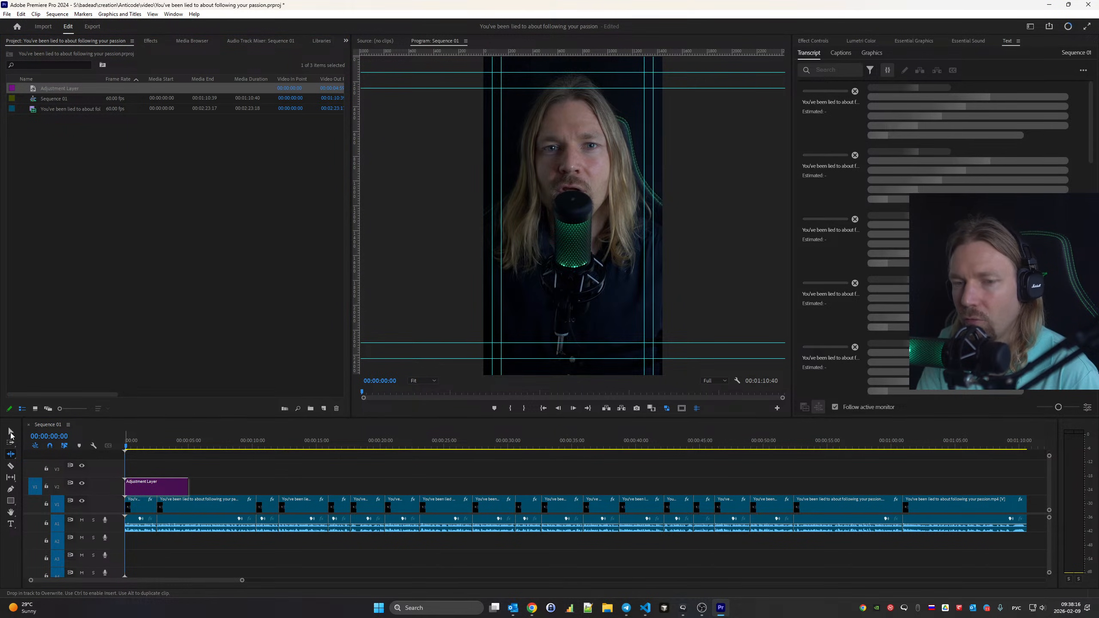
left_click(11, 432)
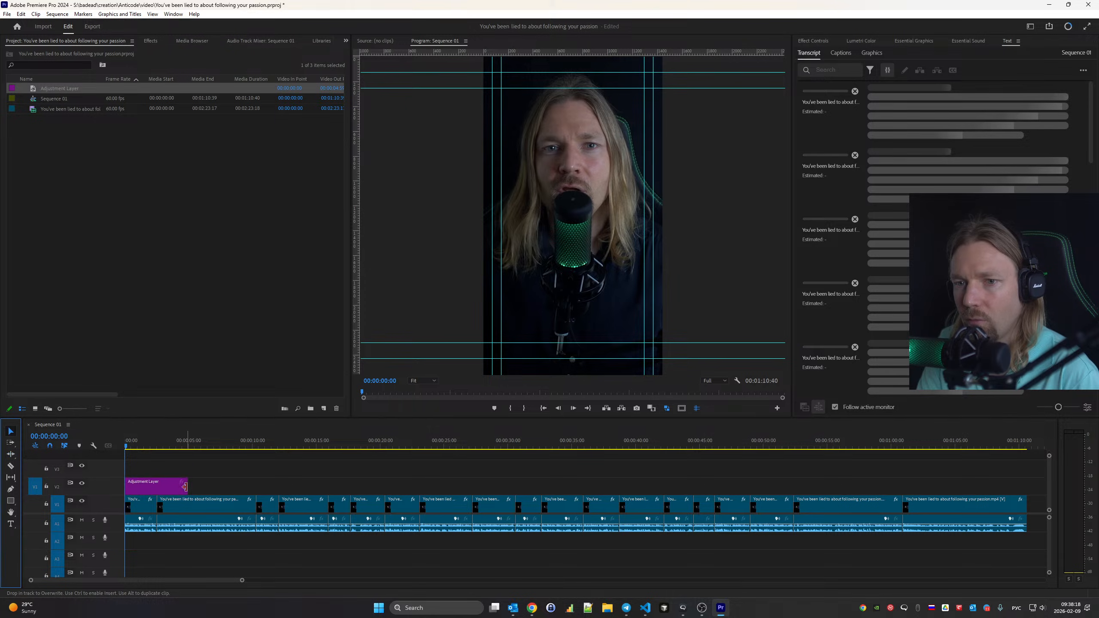
left_click_drag(187, 485, 419, 489)
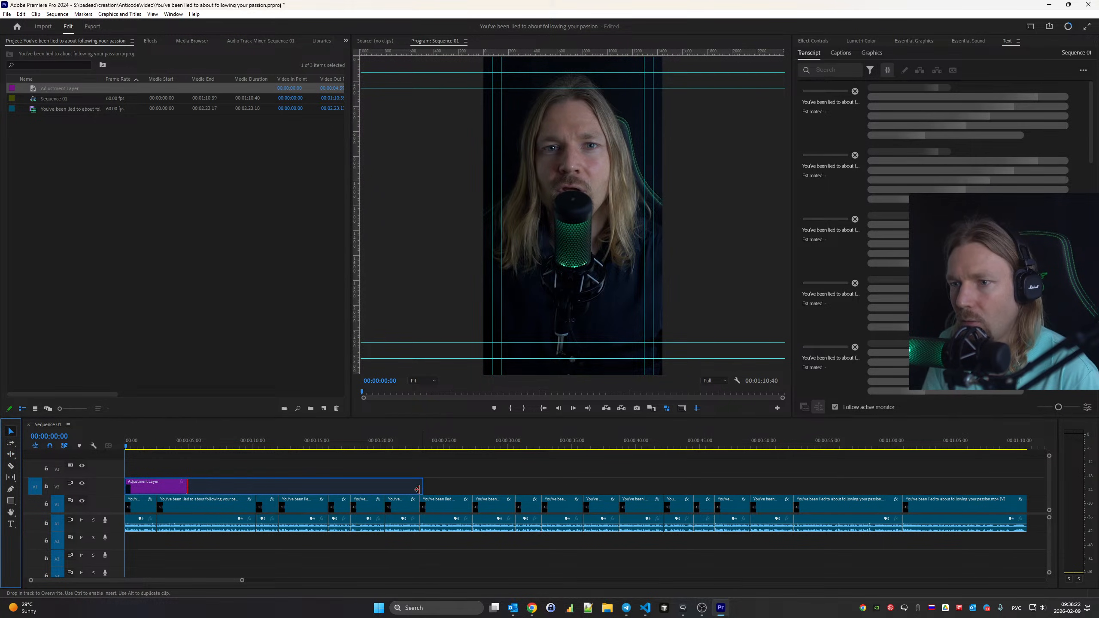
left_click_drag(422, 490, 1025, 514)
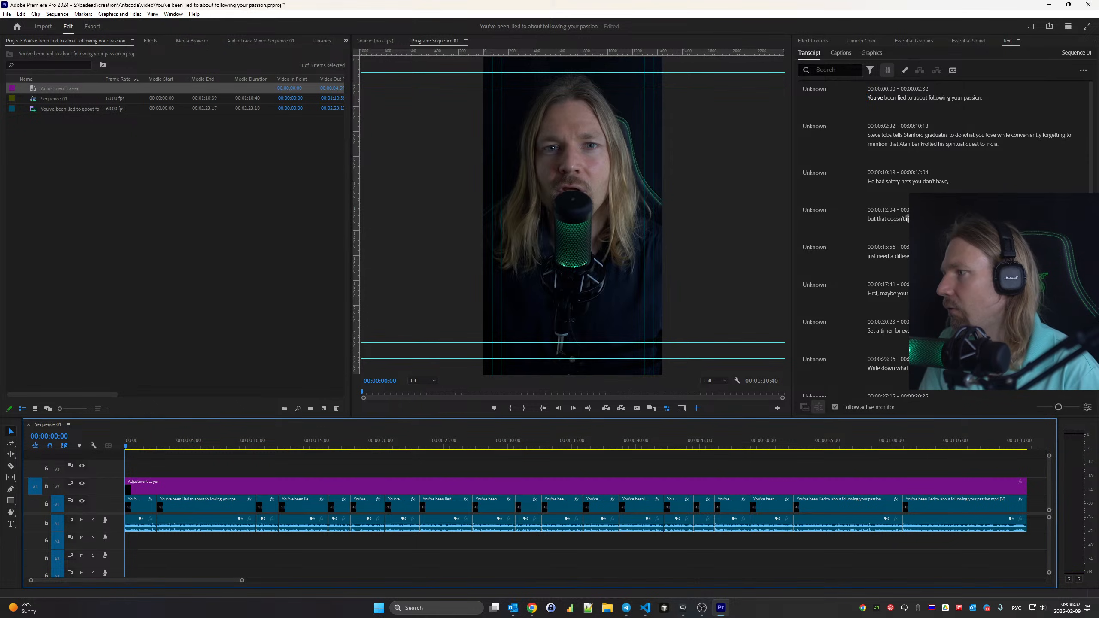
Bring up the Shorts script document of The Ikigai Blueprint, shrink its window clear of the transcript, and return to Premiere Pro
key("alt+Tab")
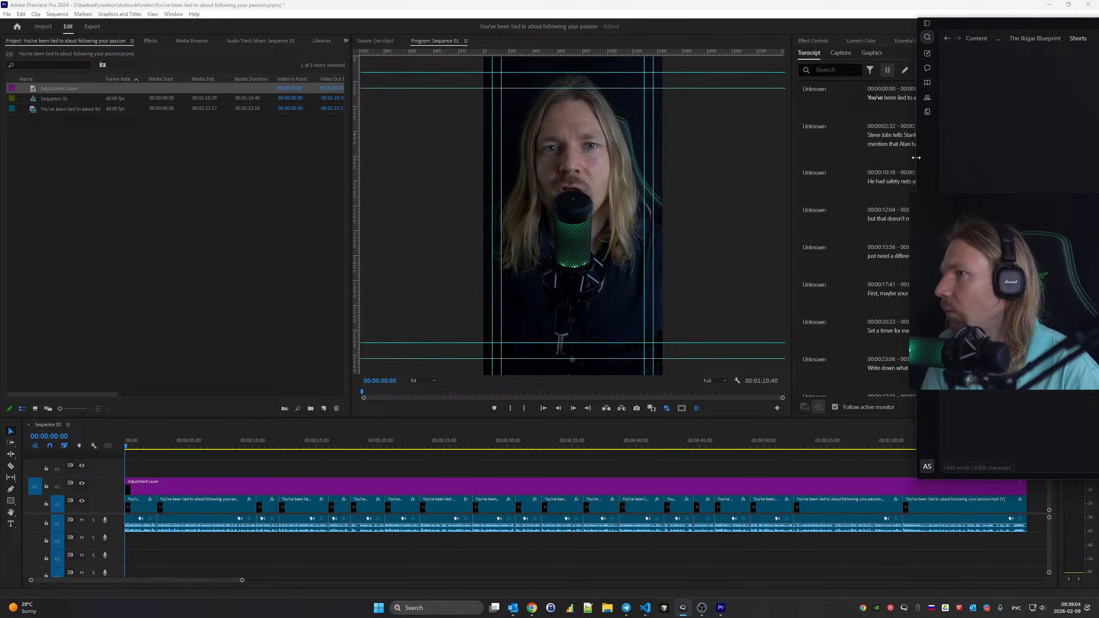
left_click_drag(917, 158, 1098, 158)
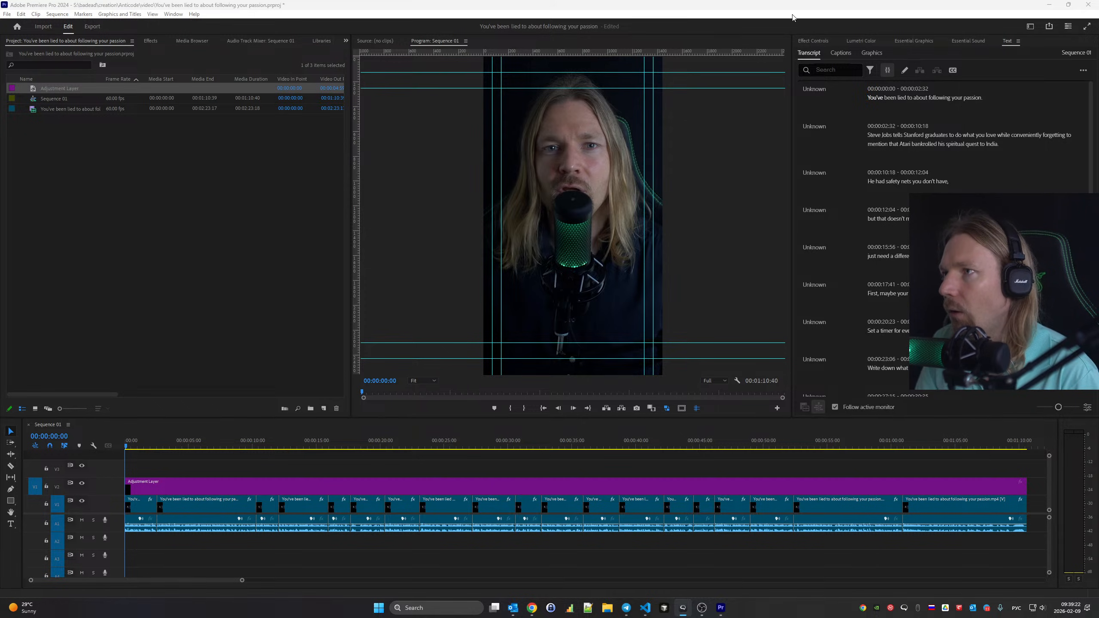
left_click(728, 17)
Play the opening line and put quotation marks around "following your passion" in the first transcript segment
key("space")
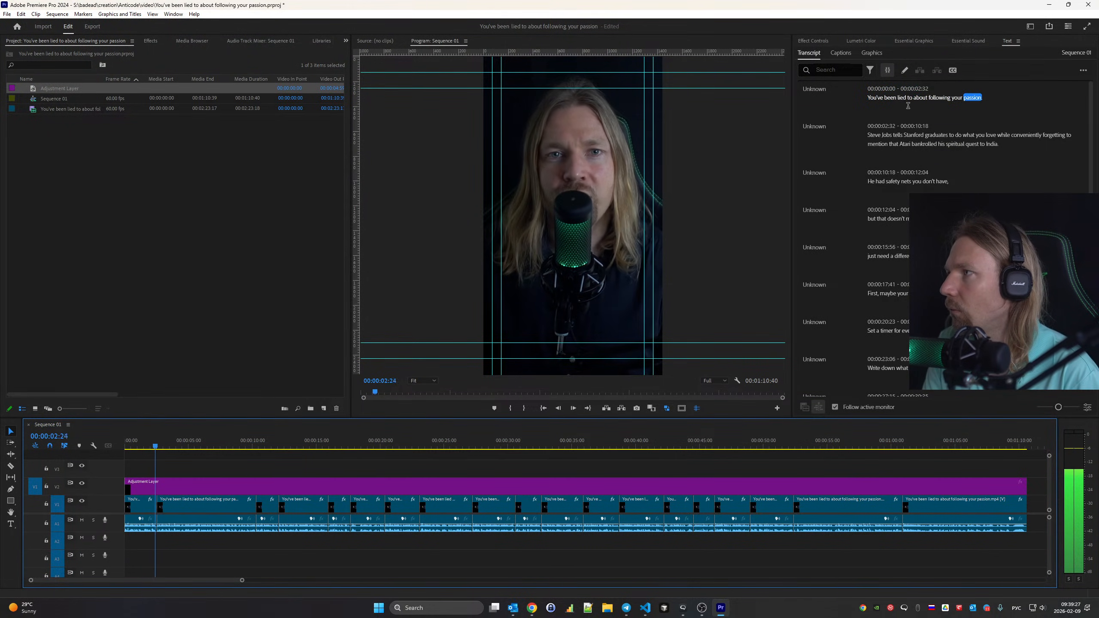
left_click(935, 99)
double_click(939, 98)
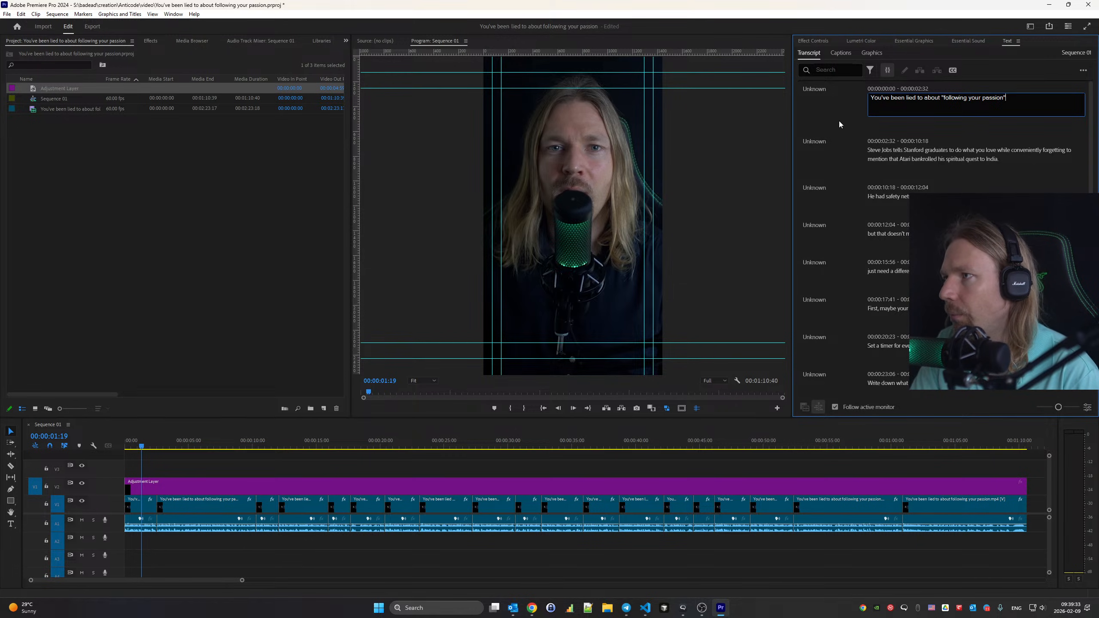
left_click(828, 122)
Play on into the Steve Jobs line and change "tells" to "told" in the transcript segment at 00:00:02:32
key("space")
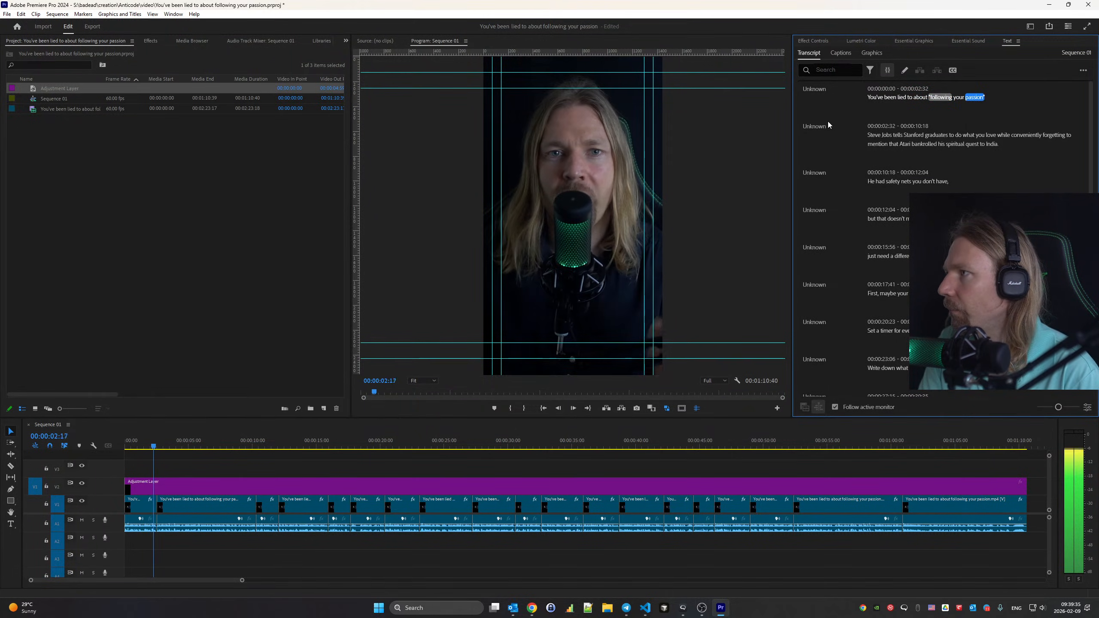
key("space")
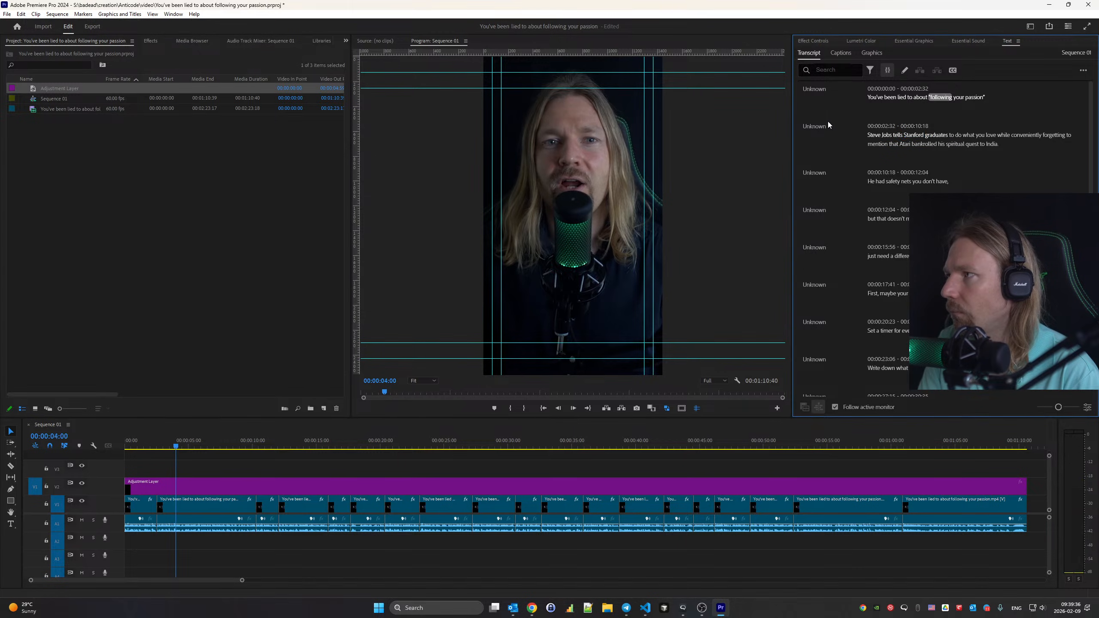
double_click(907, 135)
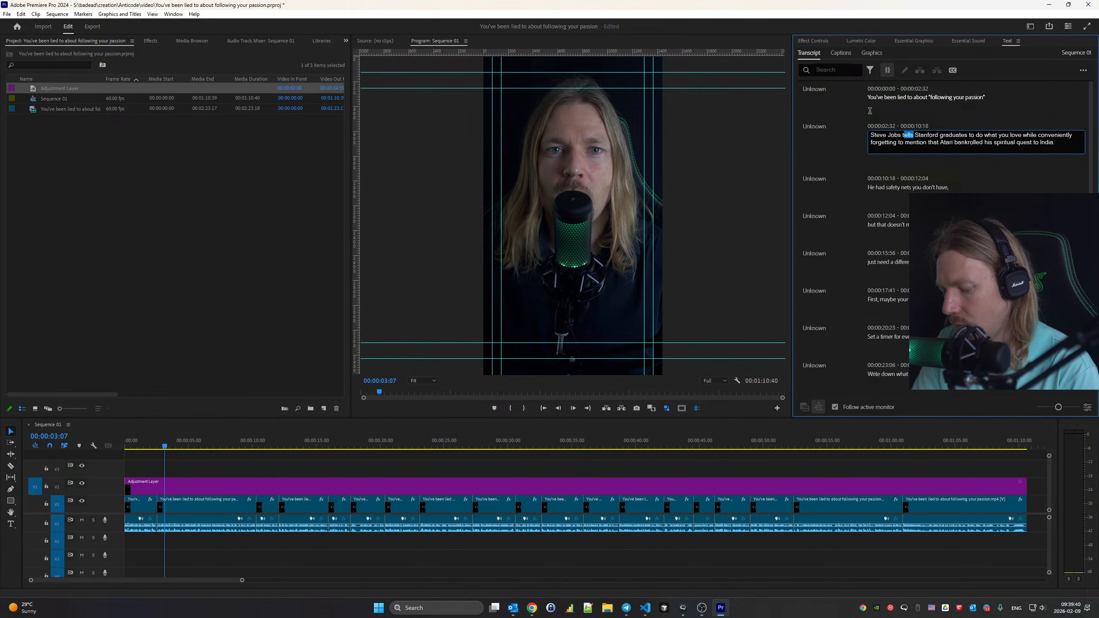
type("told")
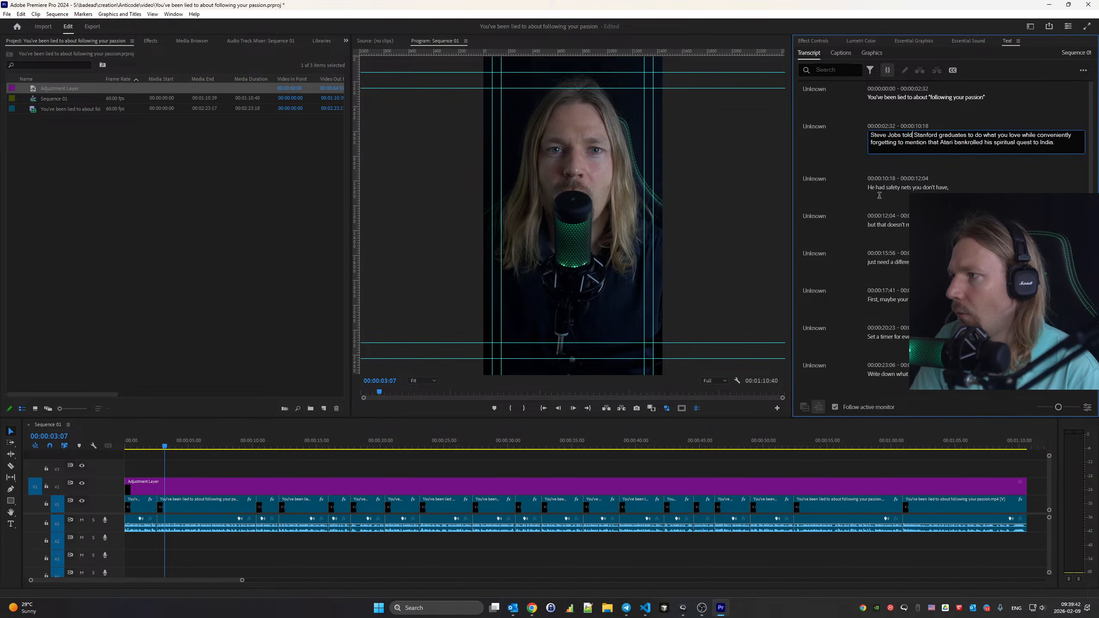
left_click(856, 156)
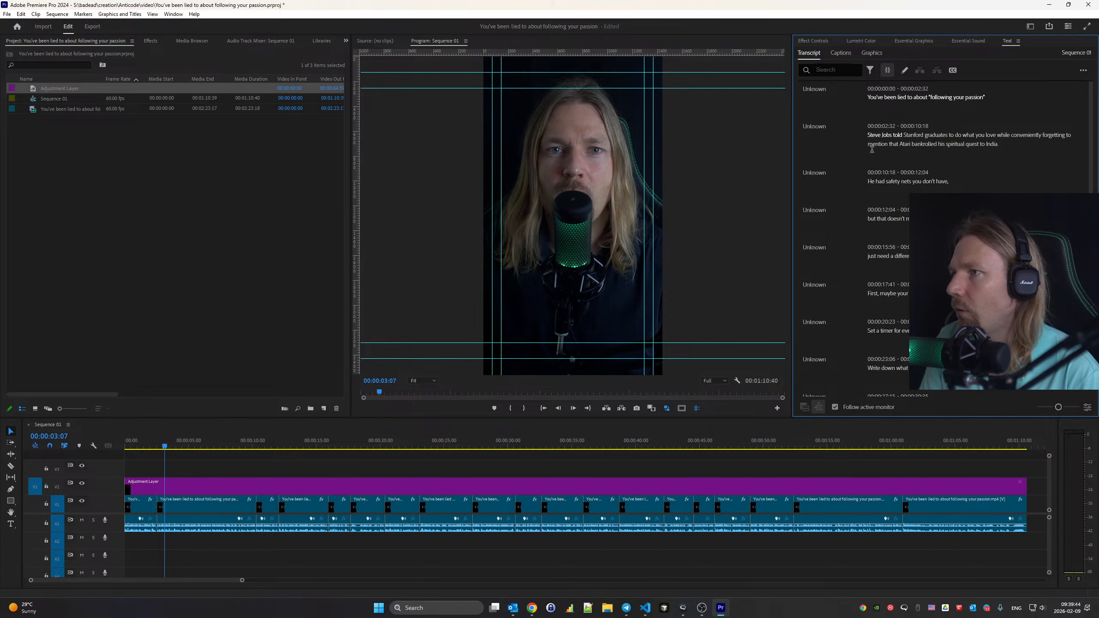
Play the sequence on from 00:00:03:07 and check each transcript segment against the spoken words, pausing where needed
key("space")
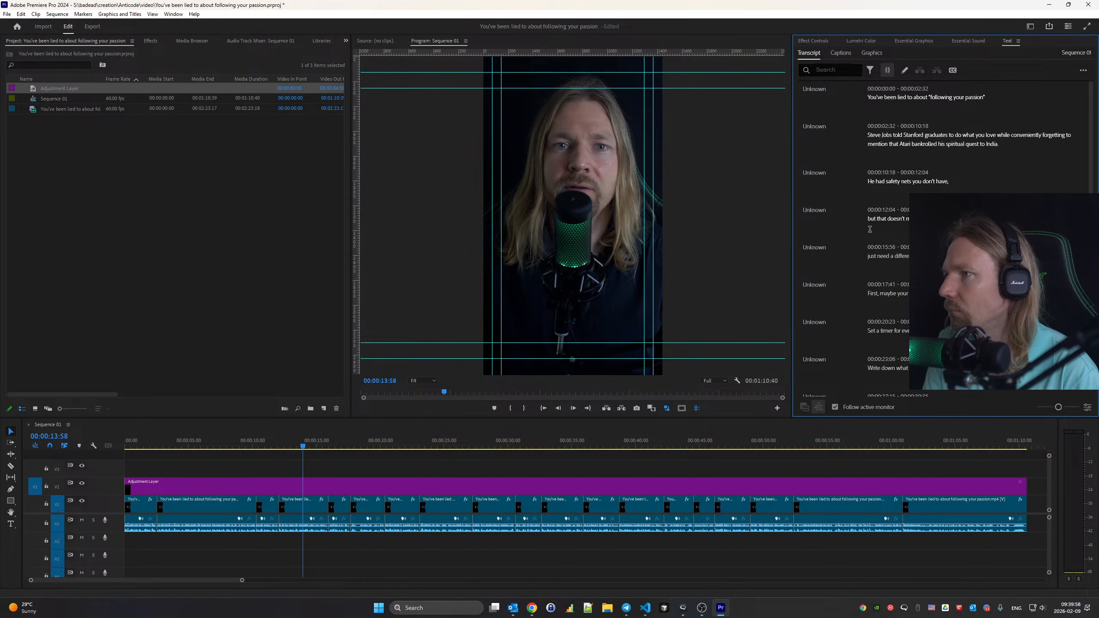
key("space")
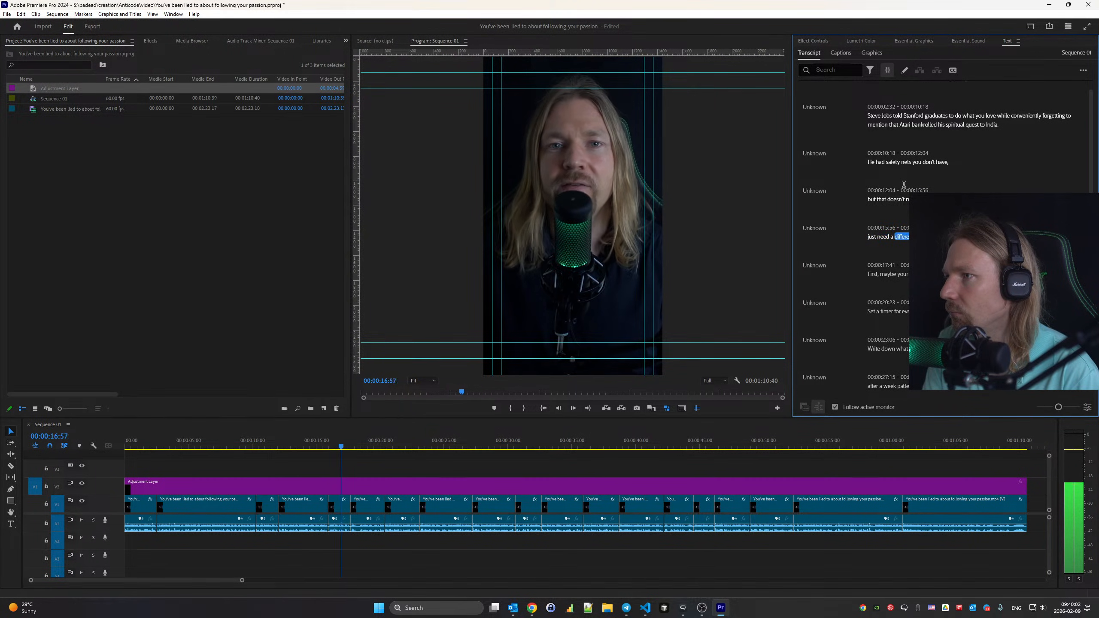
key("space")
key("space")
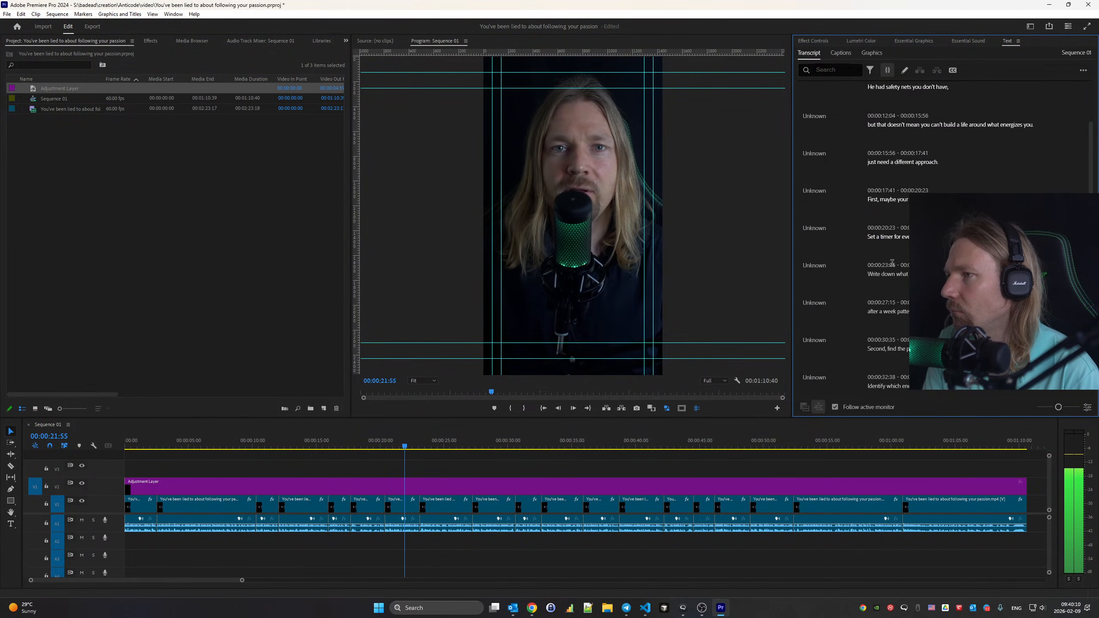
key("space")
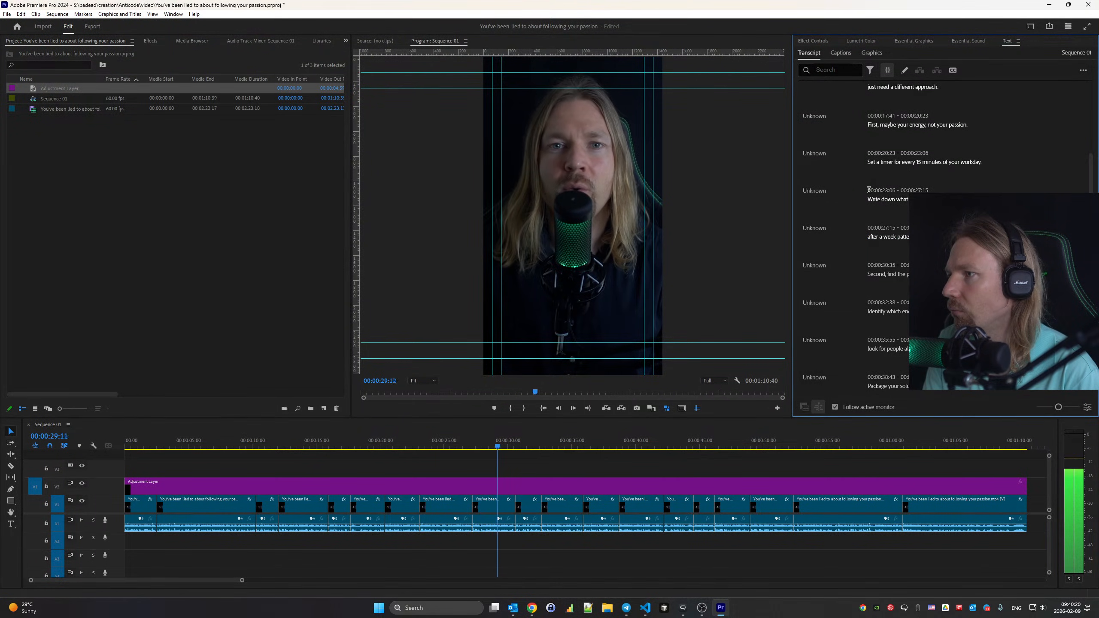
left_click_drag(869, 161, 1013, 162)
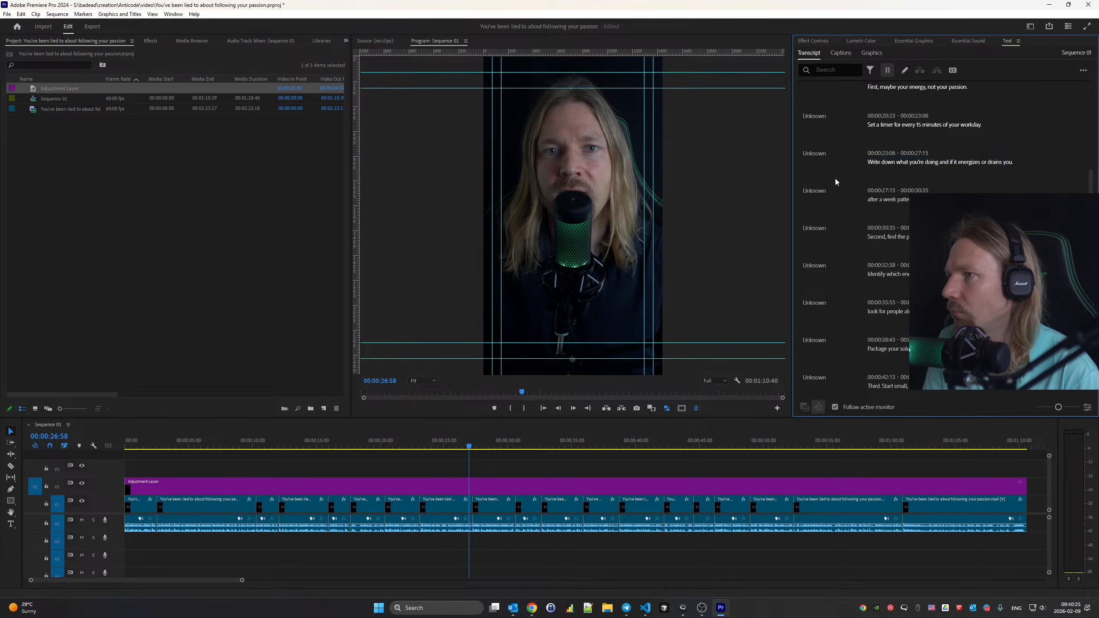
key("space")
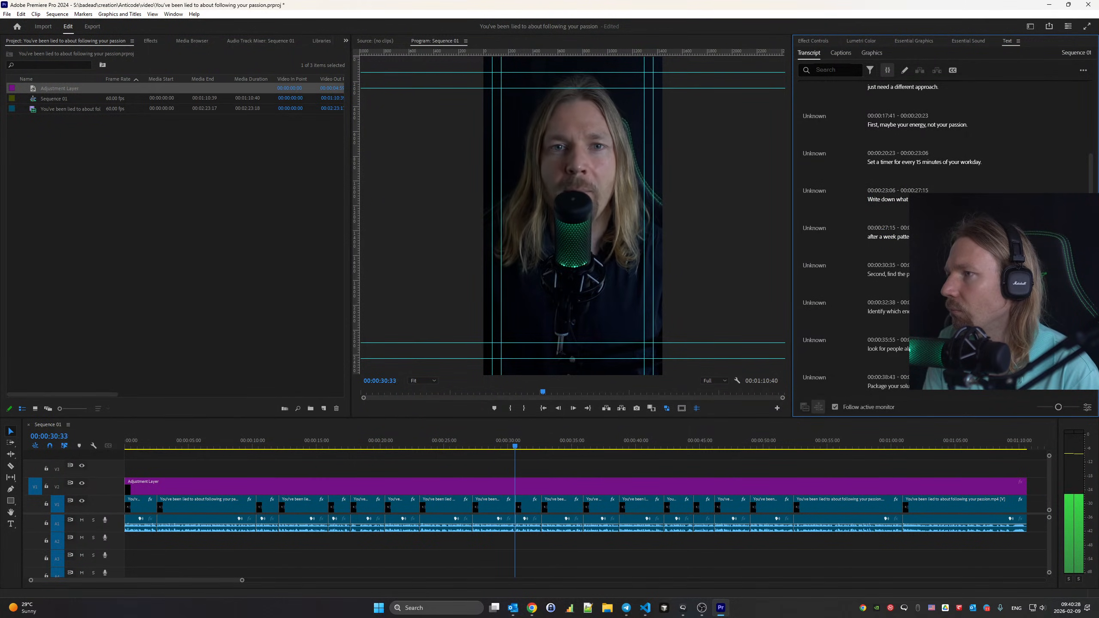
key("space")
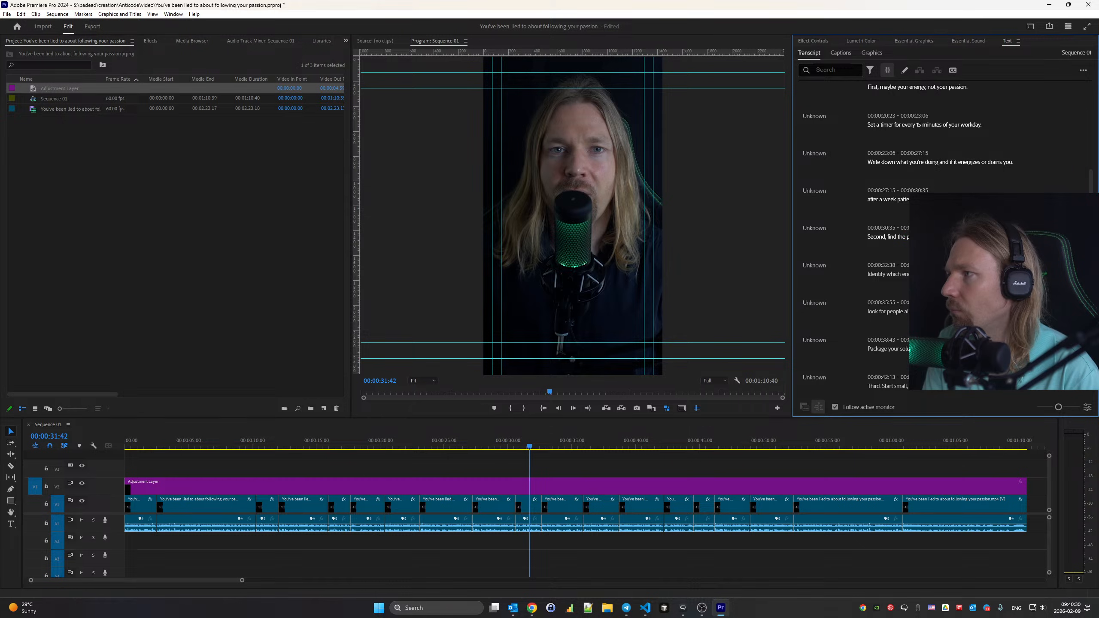
key("space")
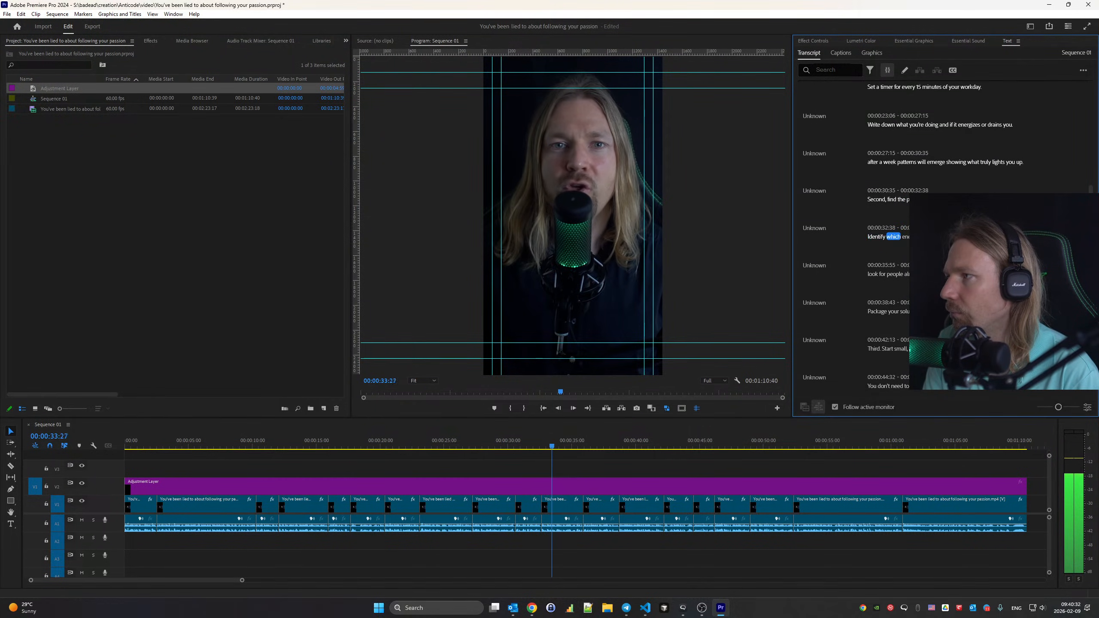
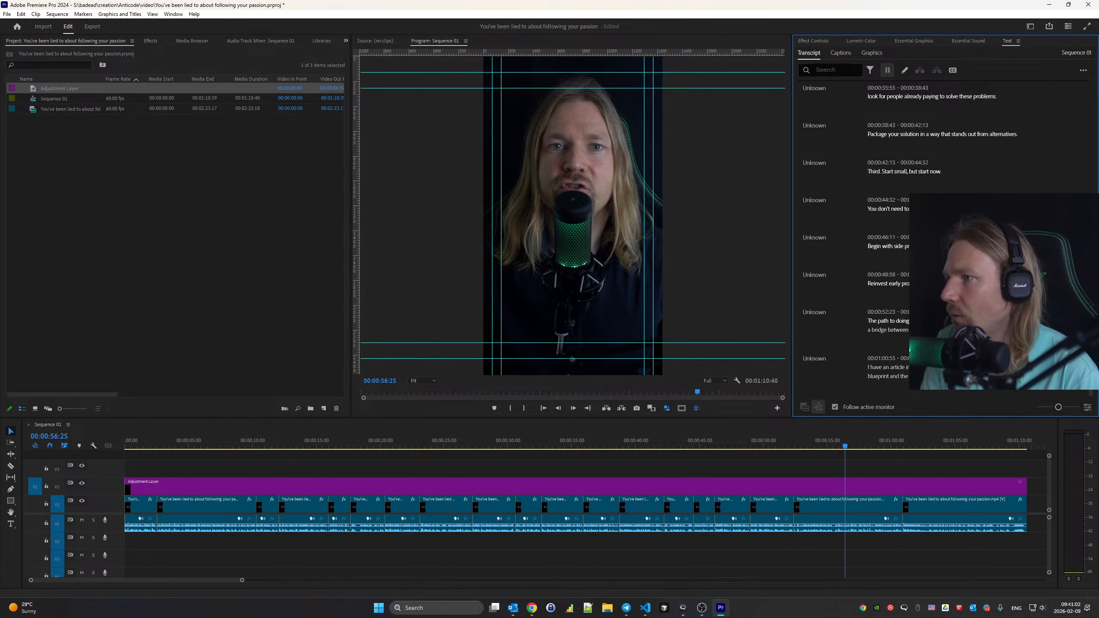
Edit the transcript segment at 00:00:52:23 beginning "The path to doing" and replay it from 00:00:54:35
double_click(961, 321)
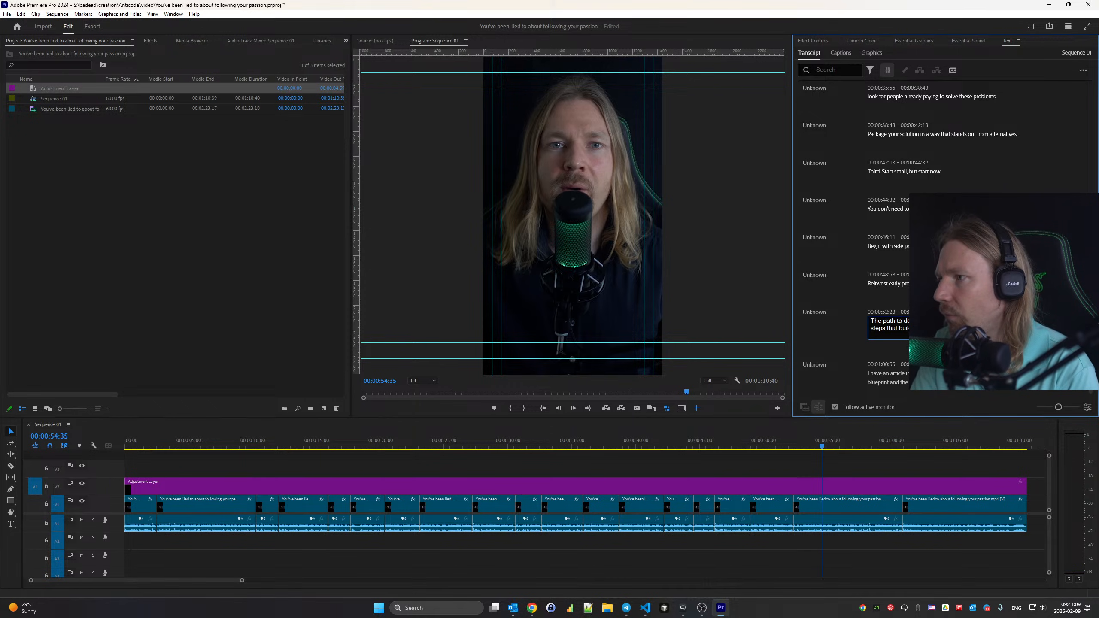
left_click(837, 327)
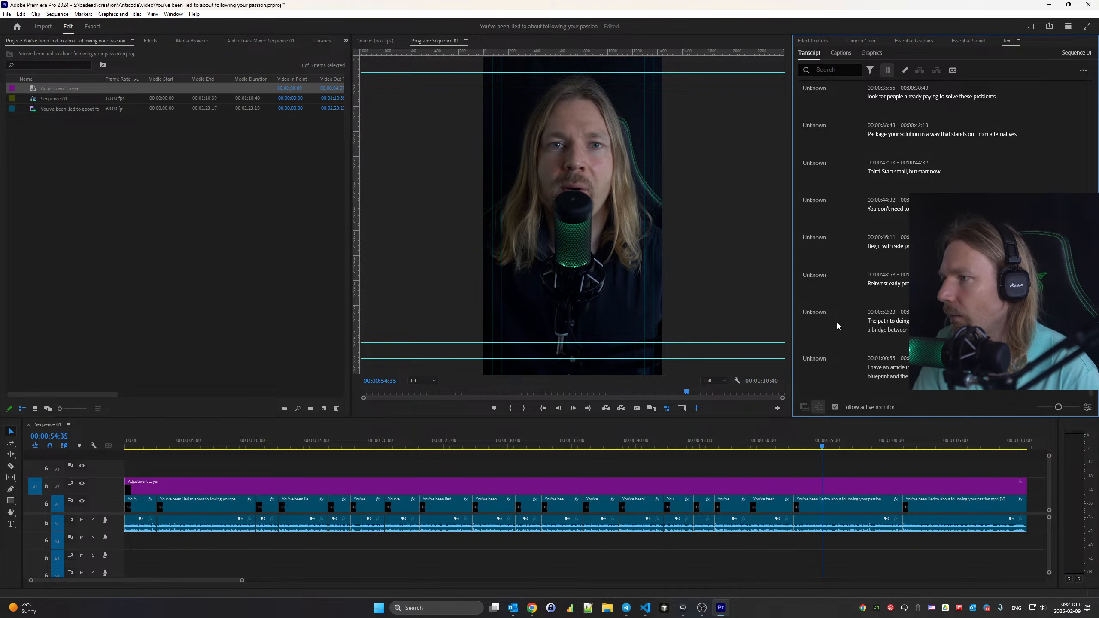
key("space")
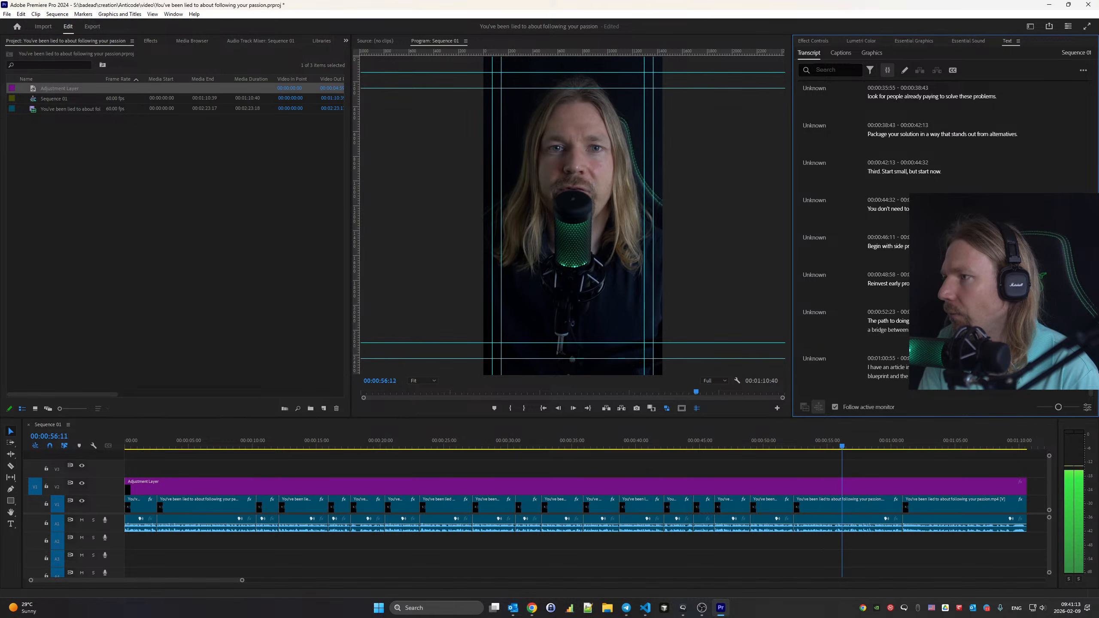
key("space")
Play the rest of the sequence to check the last transcript segments, and return to the transcript's beginning
key("space")
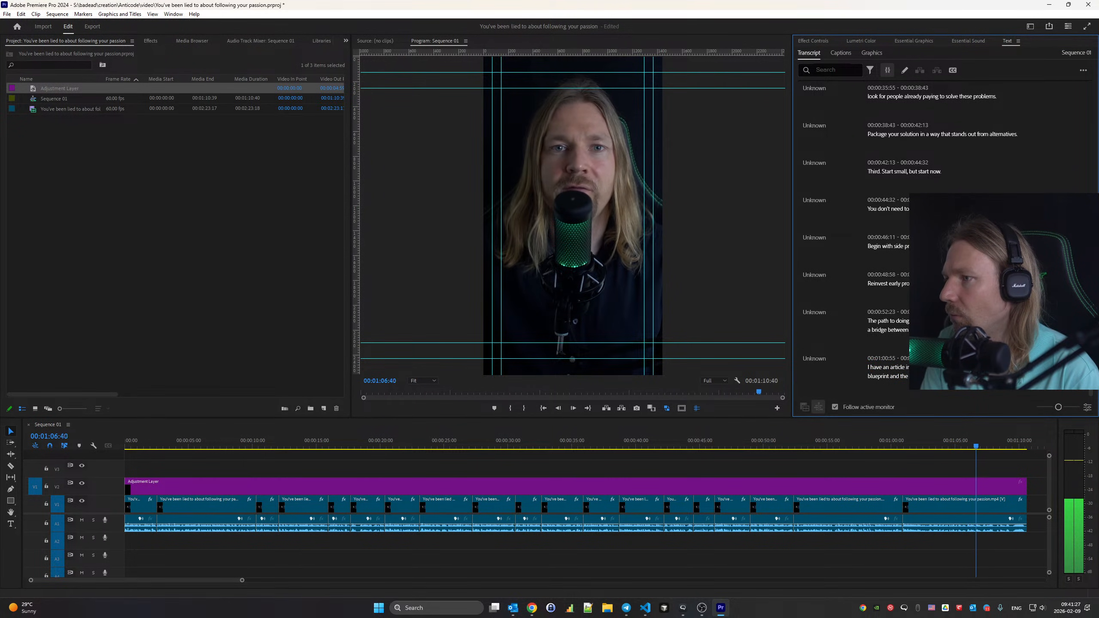
key("space")
key("space")
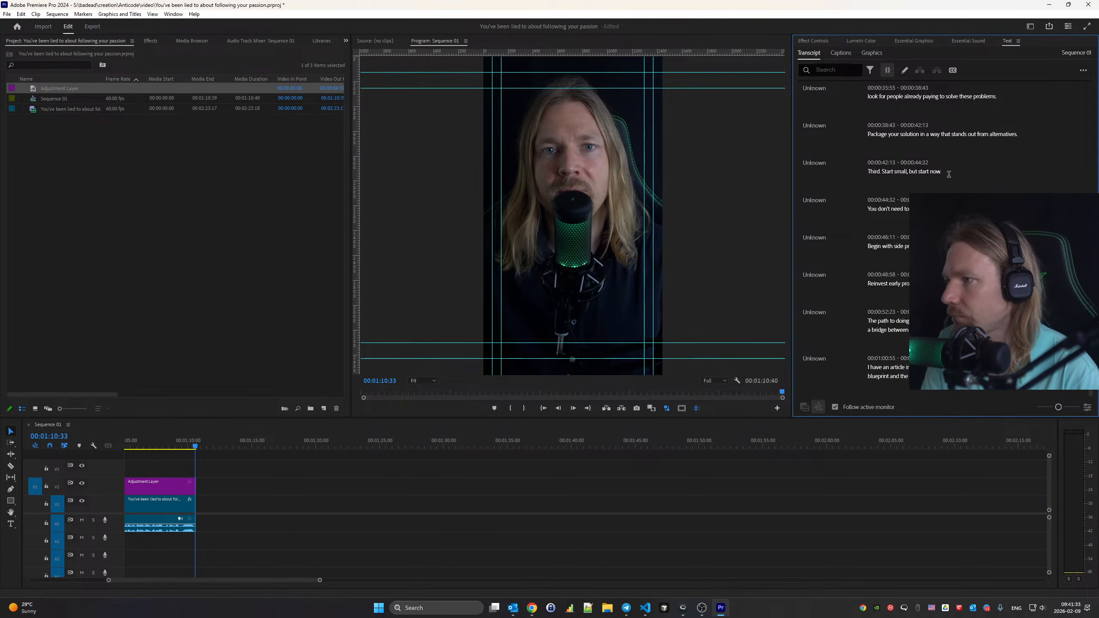
scroll(924, 171, "up", 8)
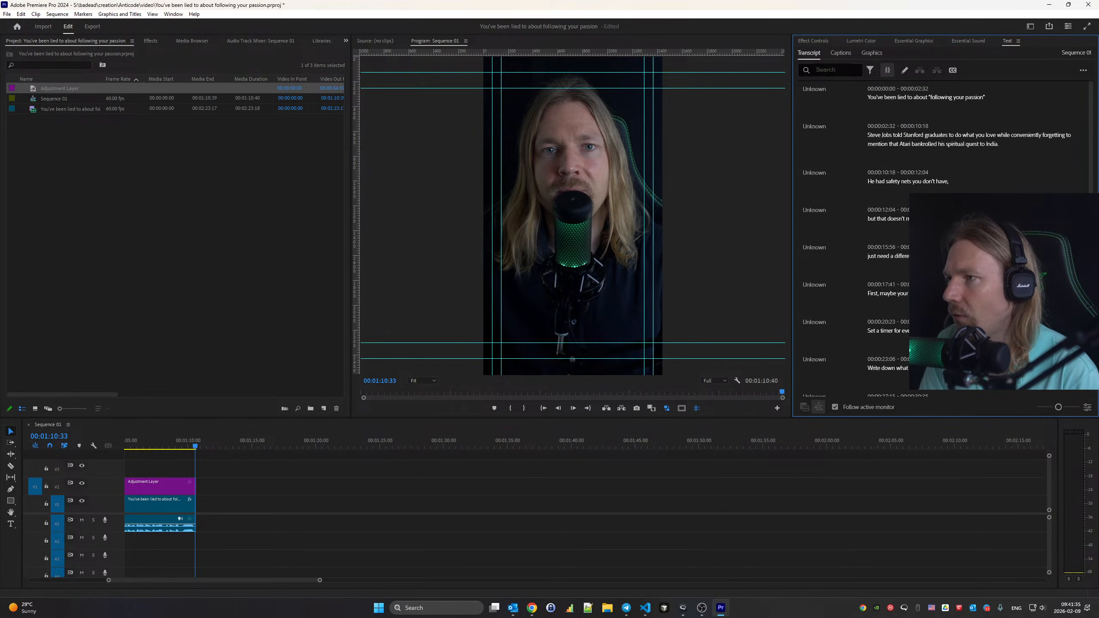
Create captions from the transcript with the Subtitle default preset and a maximum length of 10 characters
scroll(924, 171, "down", 8)
scroll(923, 171, "up", 8)
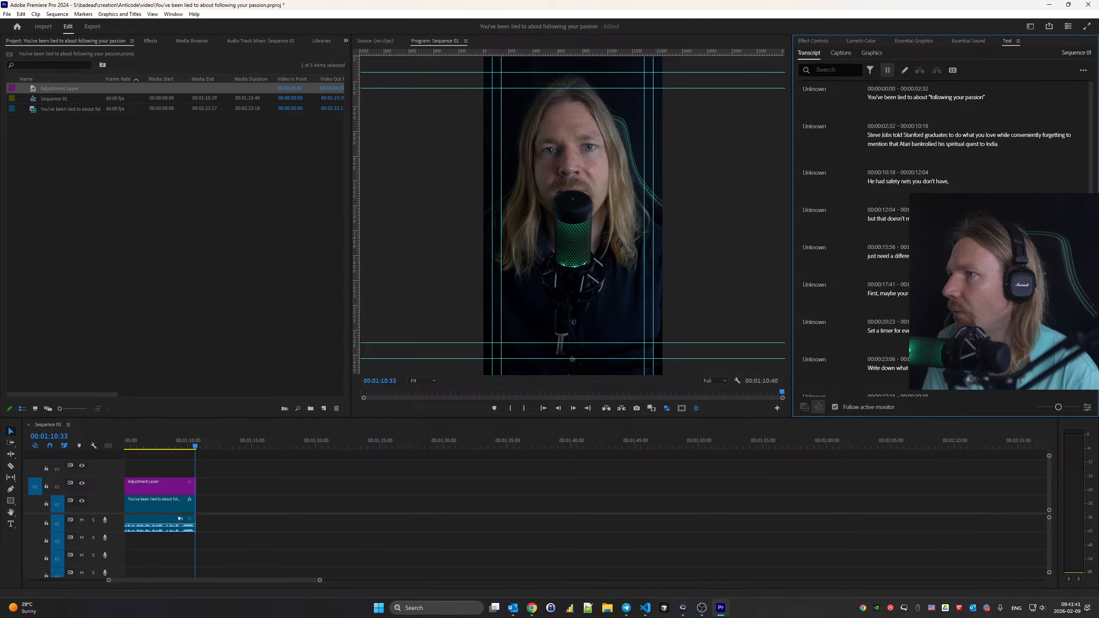
left_click(835, 55)
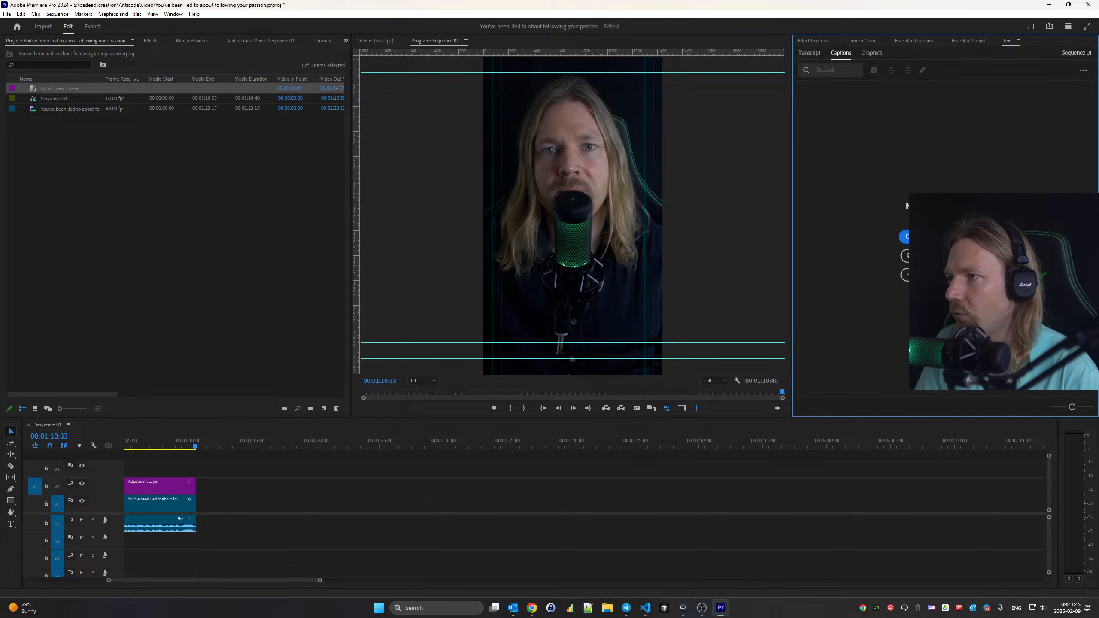
left_click(904, 236)
left_click(543, 303)
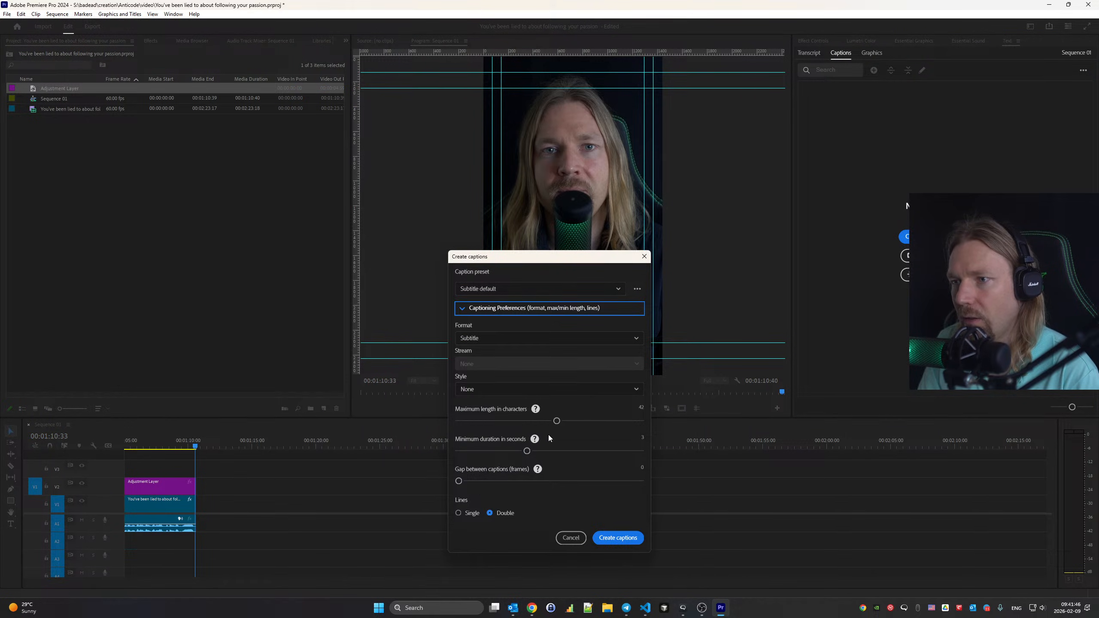
left_click_drag(557, 420, 520, 423)
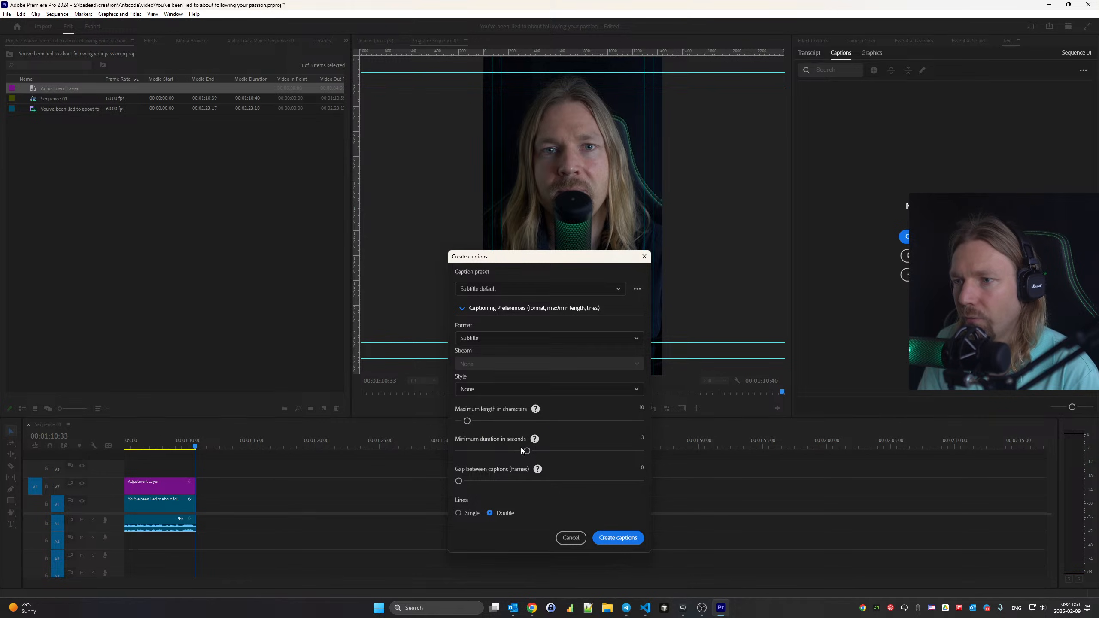
left_click(626, 542)
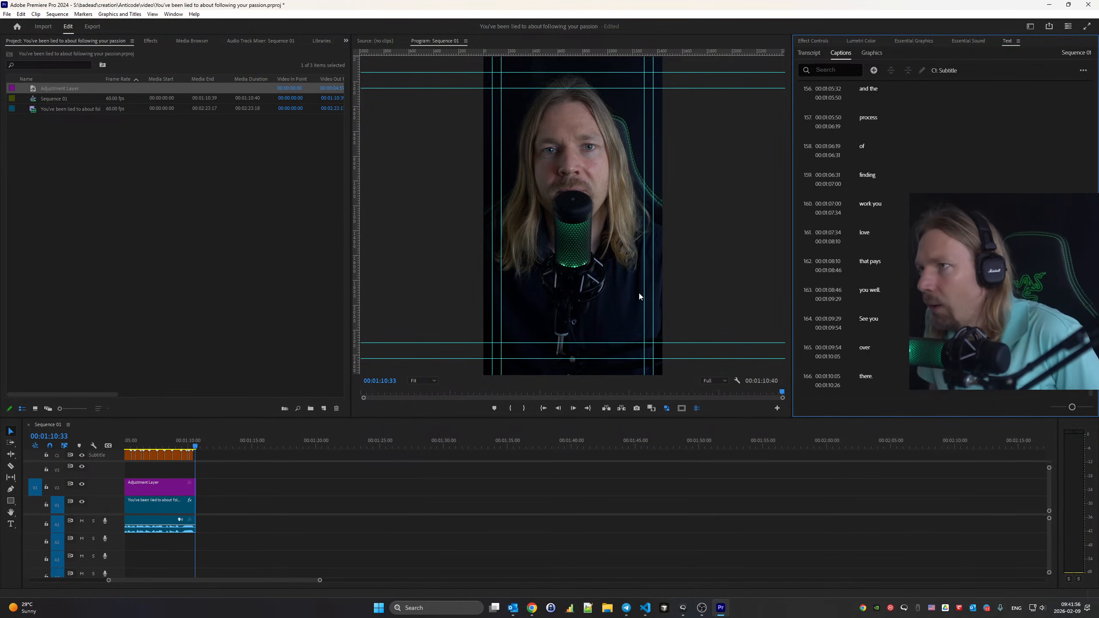
Remove all commas and full stops from the captions by replacing them with nothing, and clear the search
left_click(813, 66)
type(",")
left_click(818, 87)
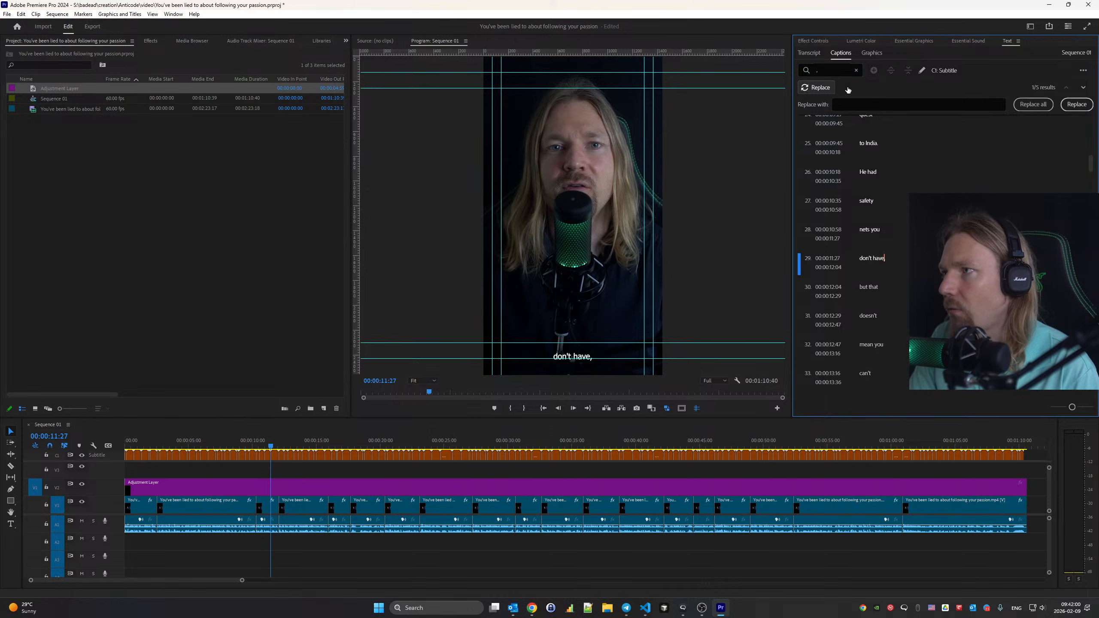
left_click(1035, 104)
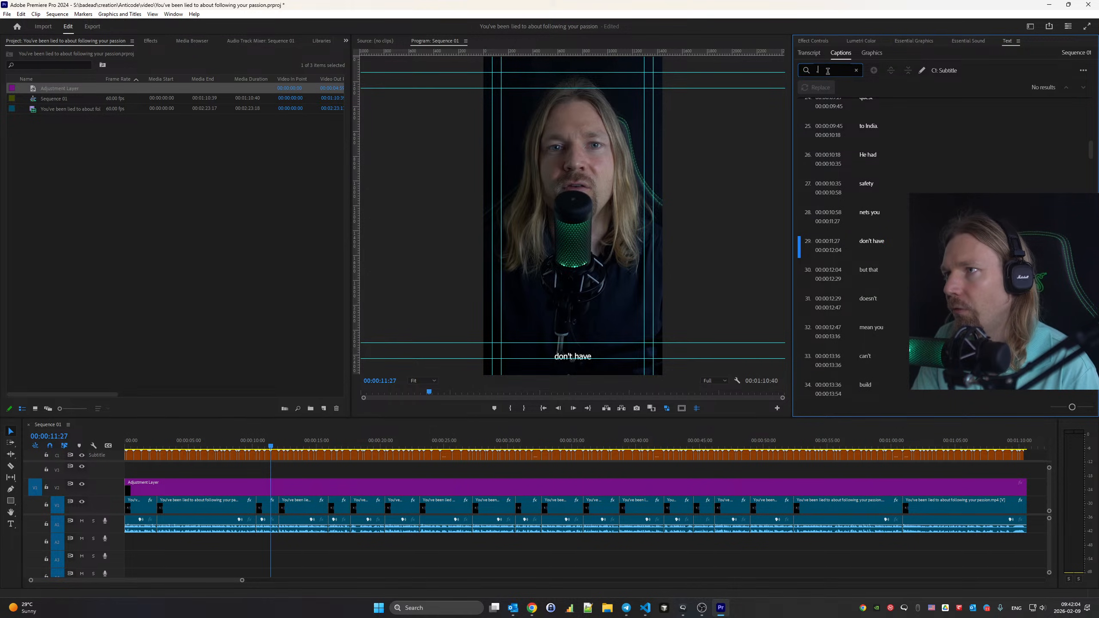
left_click(1028, 104)
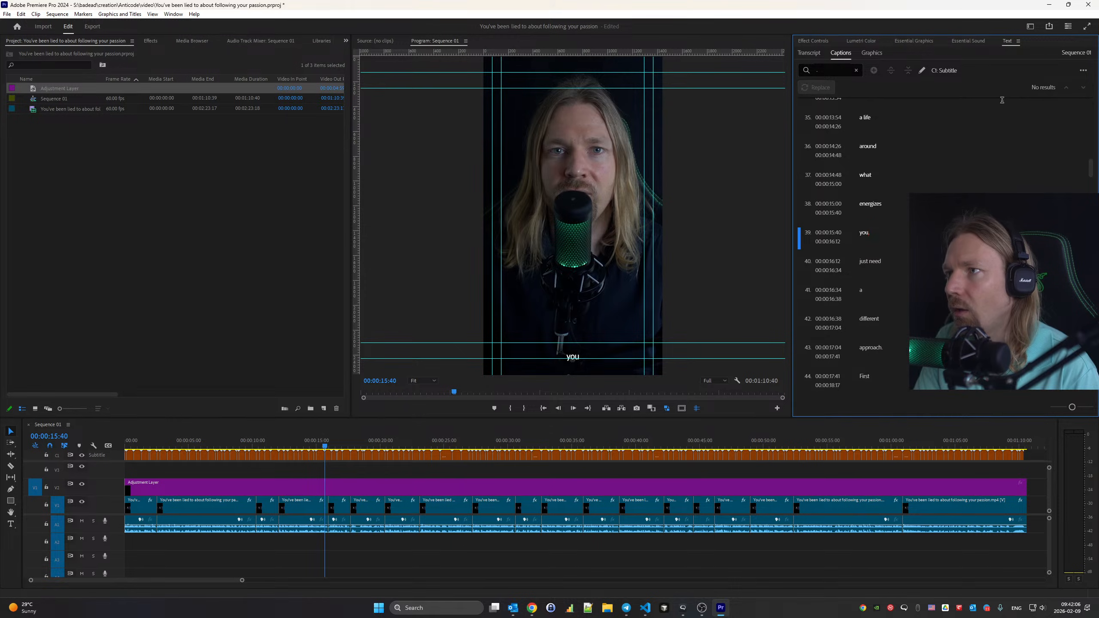
left_click(857, 71)
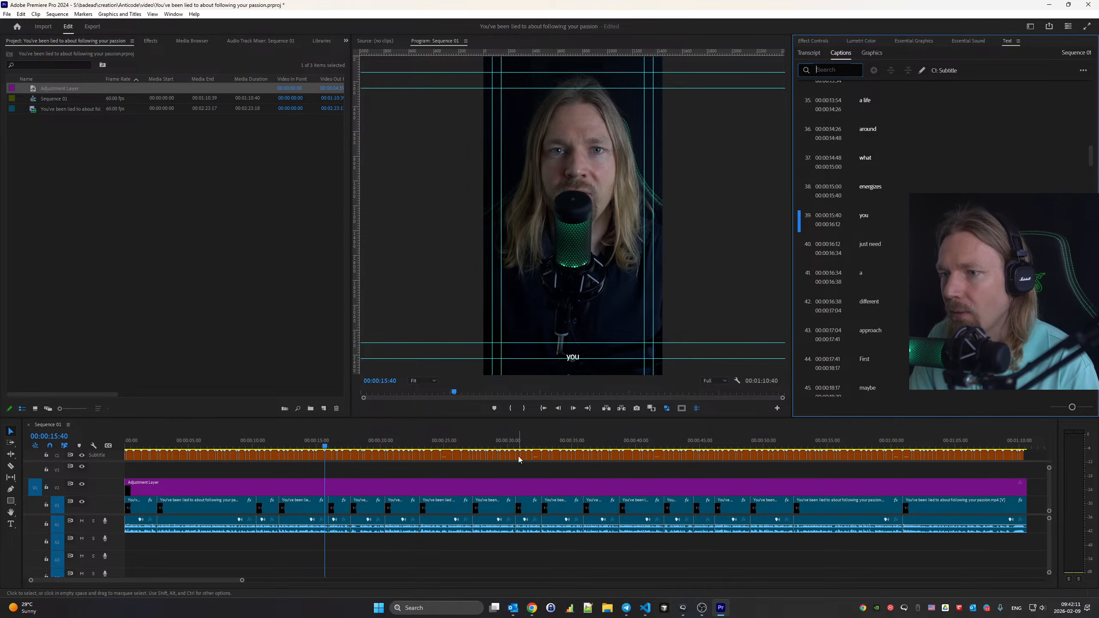
Select a caption in the sequence and set the fourth saved text style as the caption track's style
left_click(535, 457)
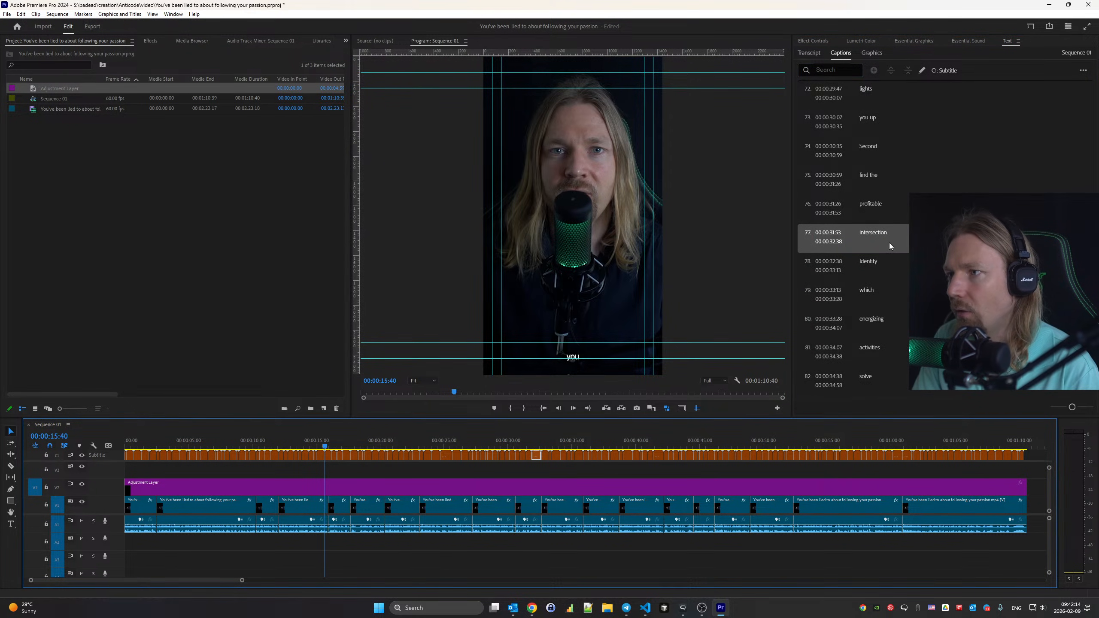
left_click(915, 41)
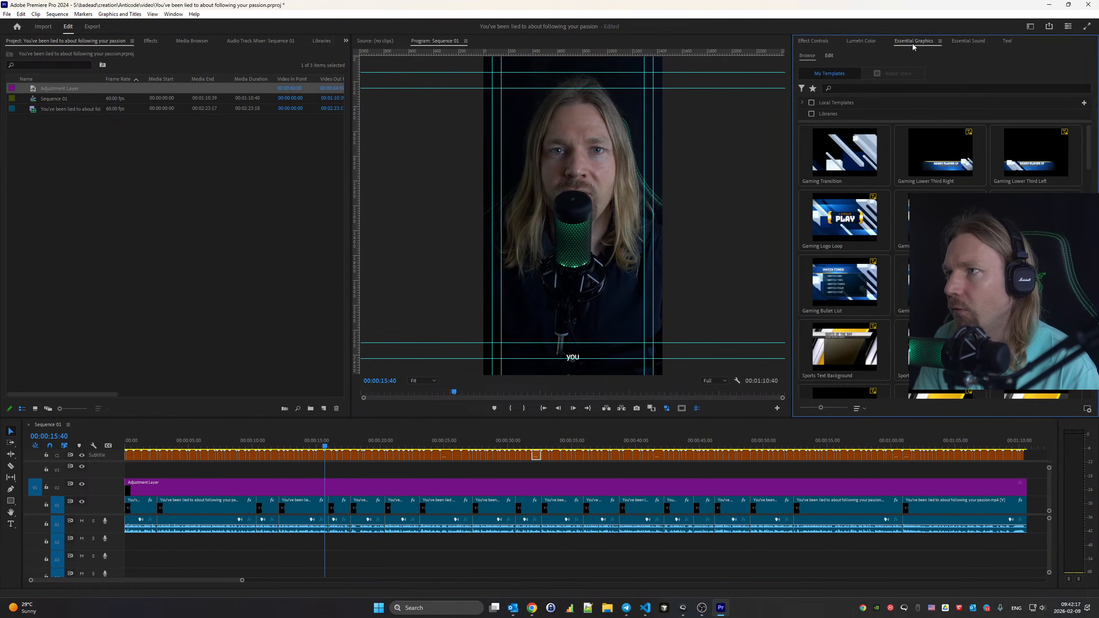
left_click(828, 56)
left_click(1088, 121)
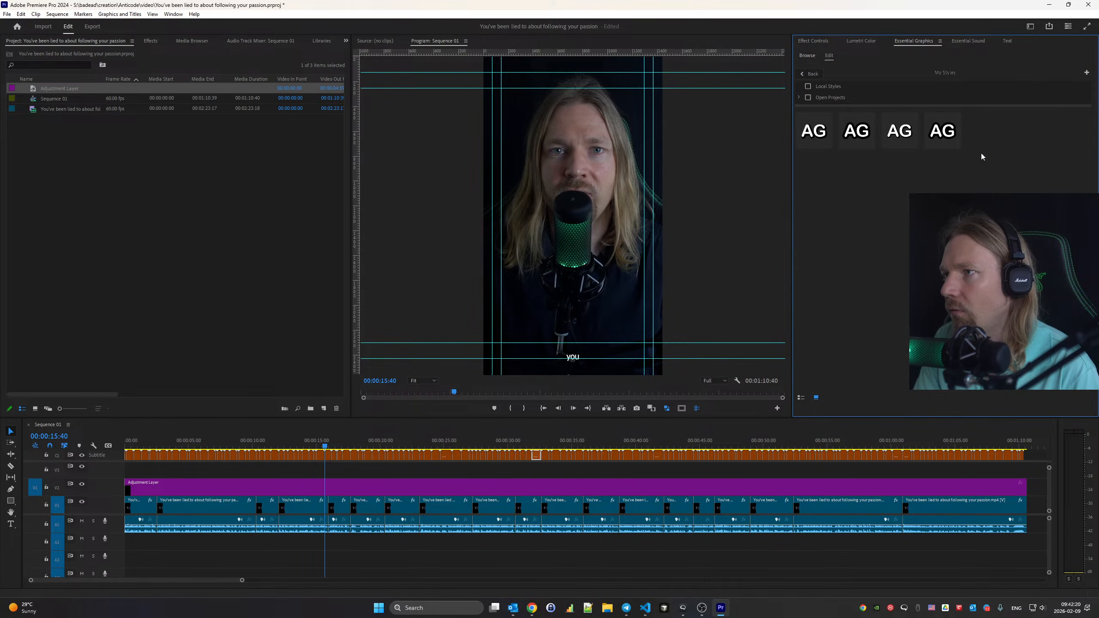
right_click(944, 142)
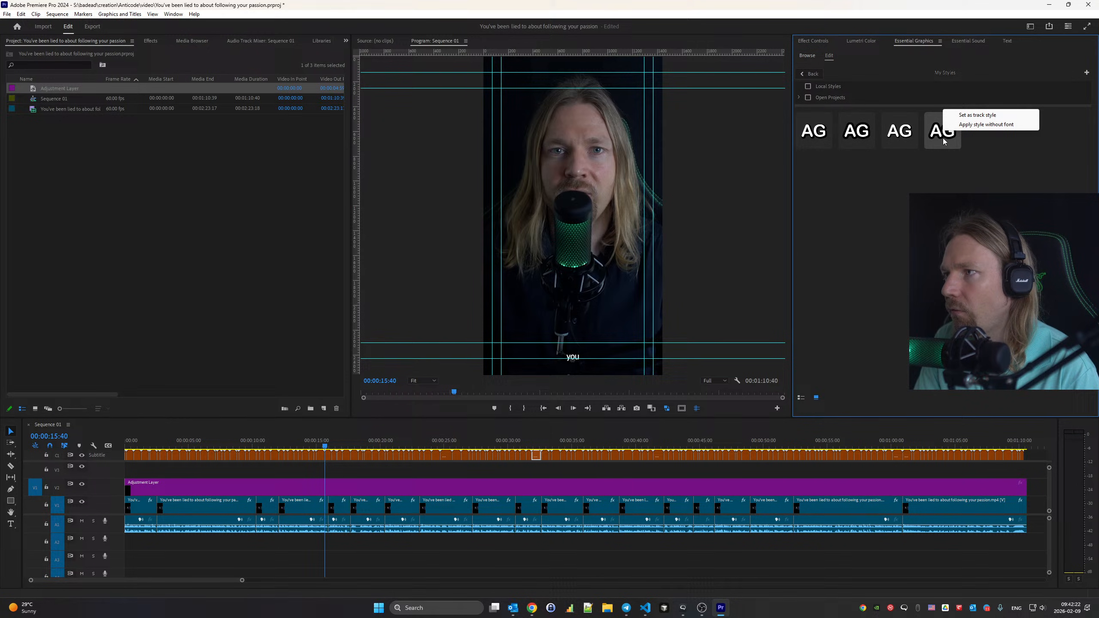
left_click(966, 116)
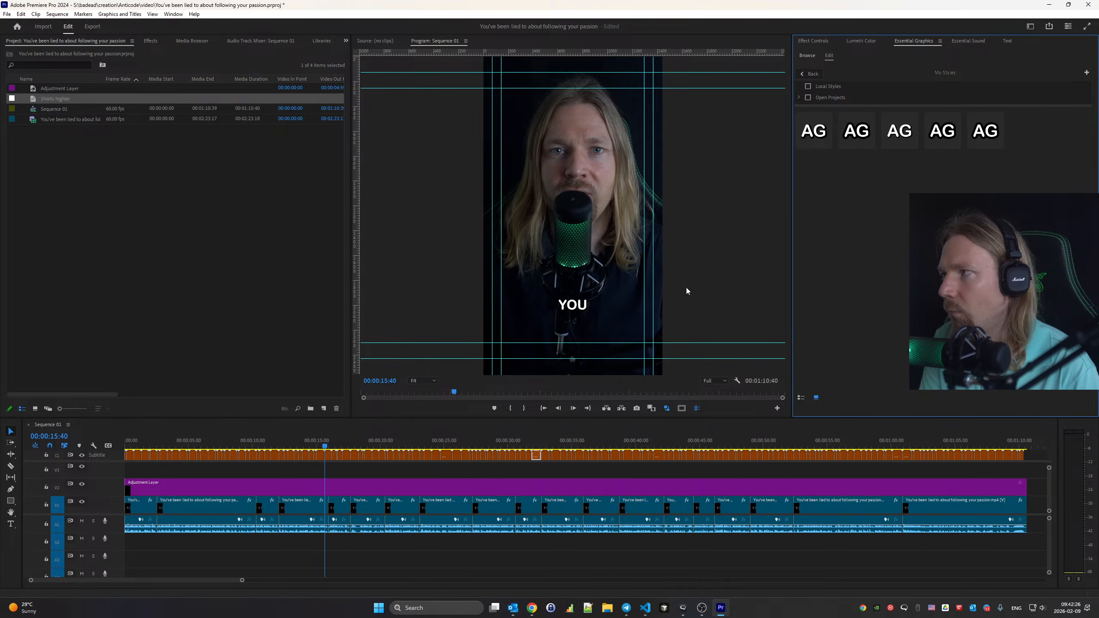
Play a stretch of the sequence to check the styled captions, and save the project from the sequence's start
key("space")
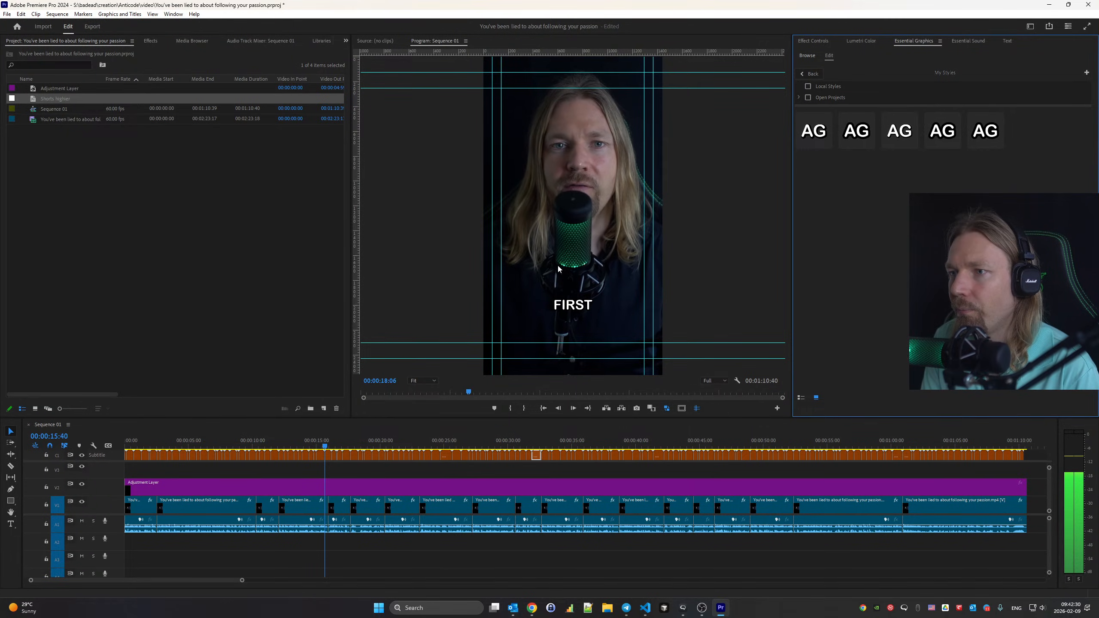
key("space")
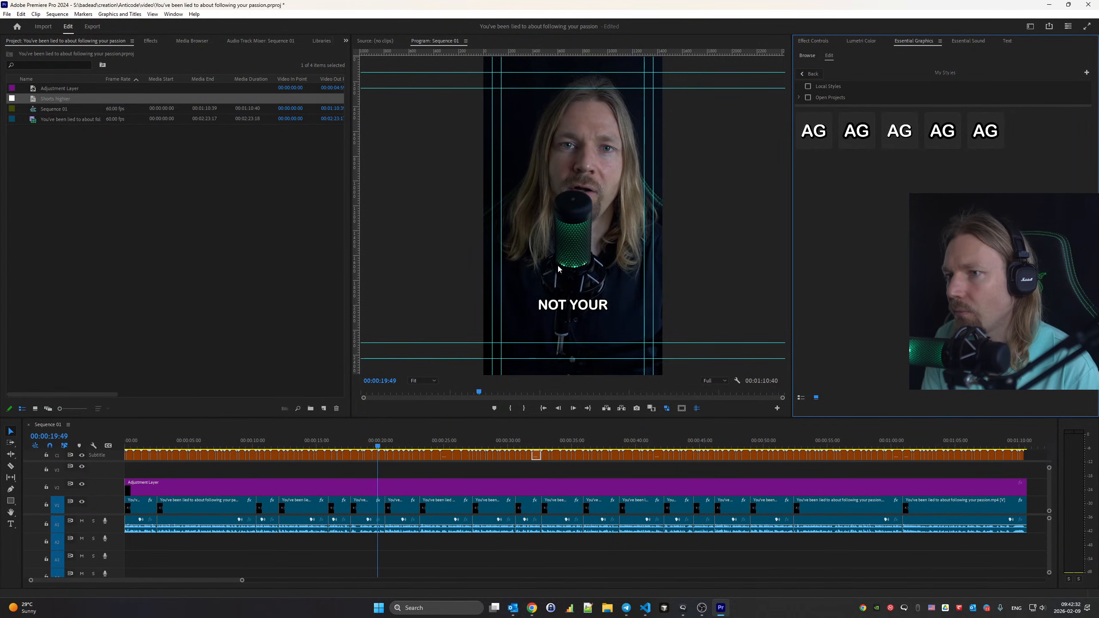
left_click(288, 437)
key("Home")
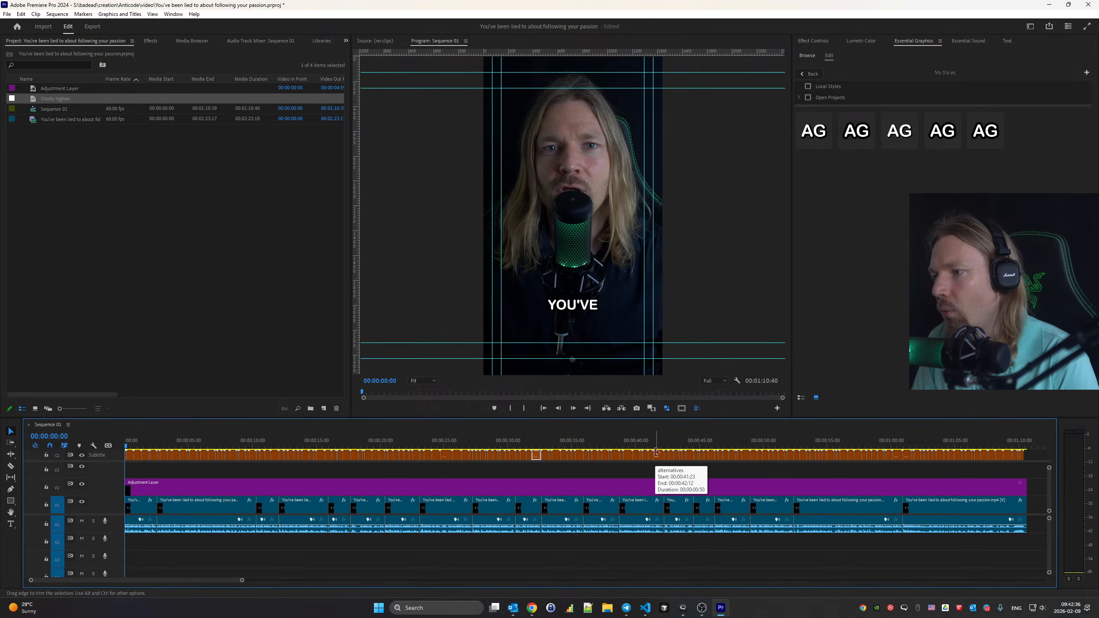
key("ctrl+s")
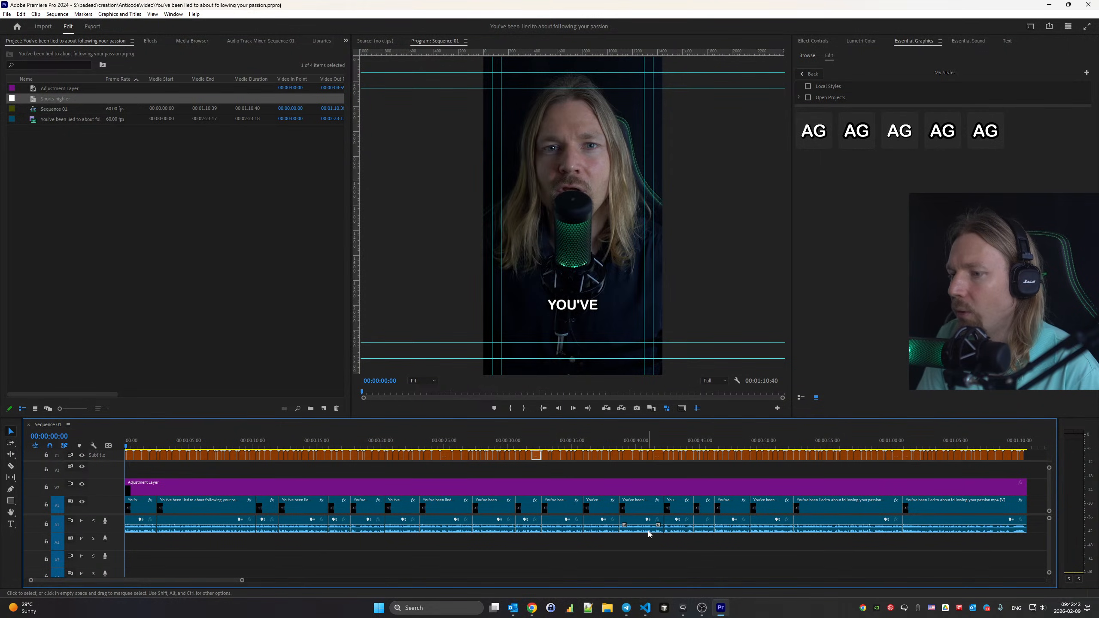
left_click(683, 608)
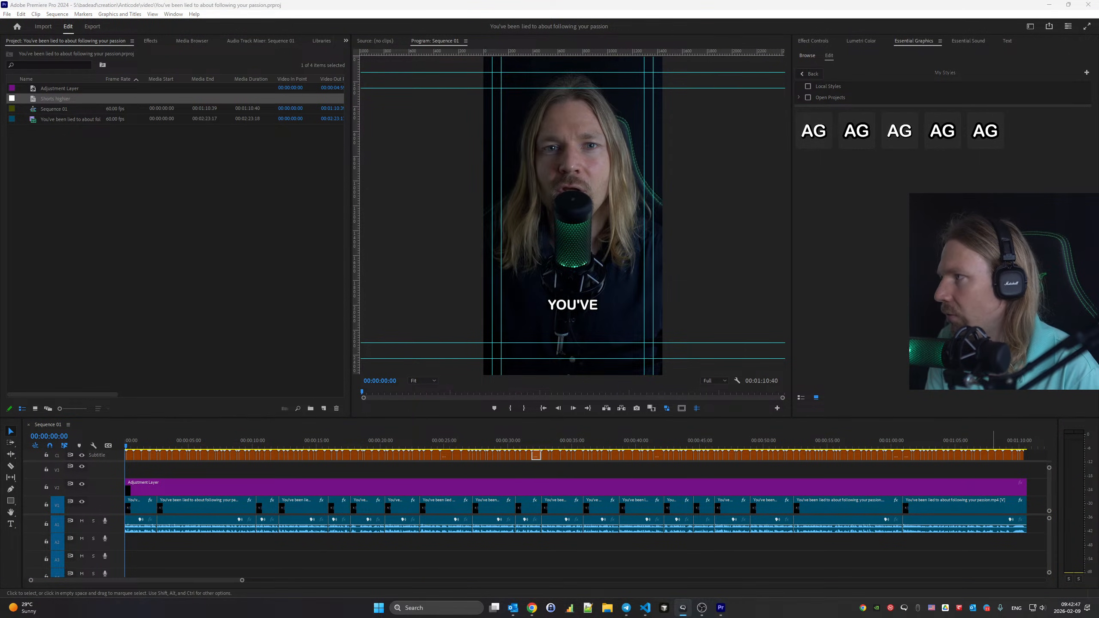
left_click(700, 4)
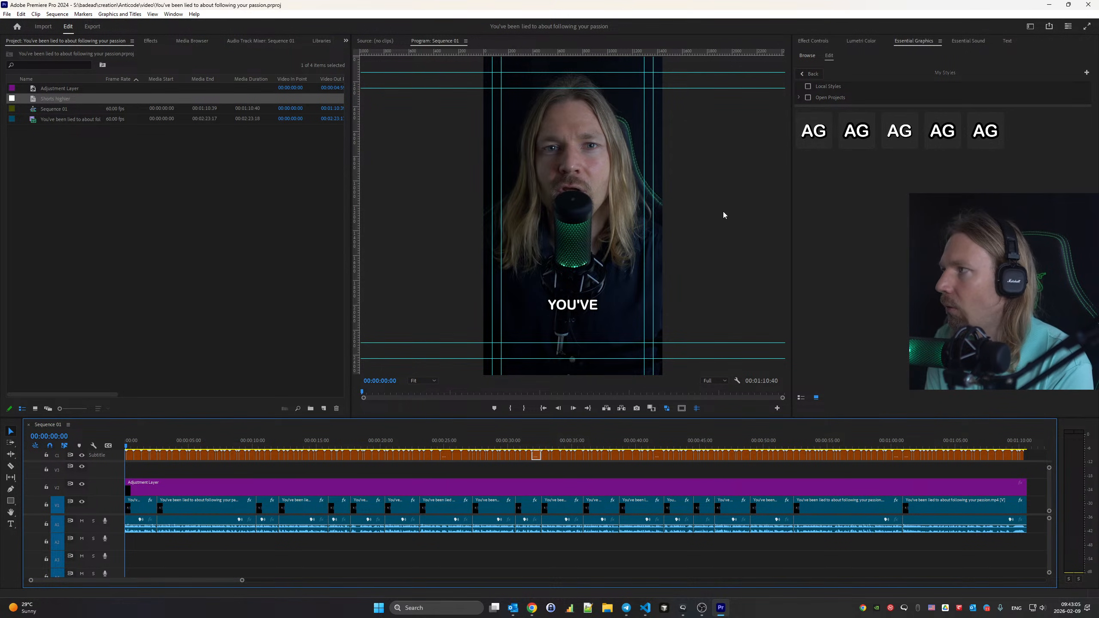
Play the opening lines and replay them from the sequence's start to decide which footage fits the captions
key("space")
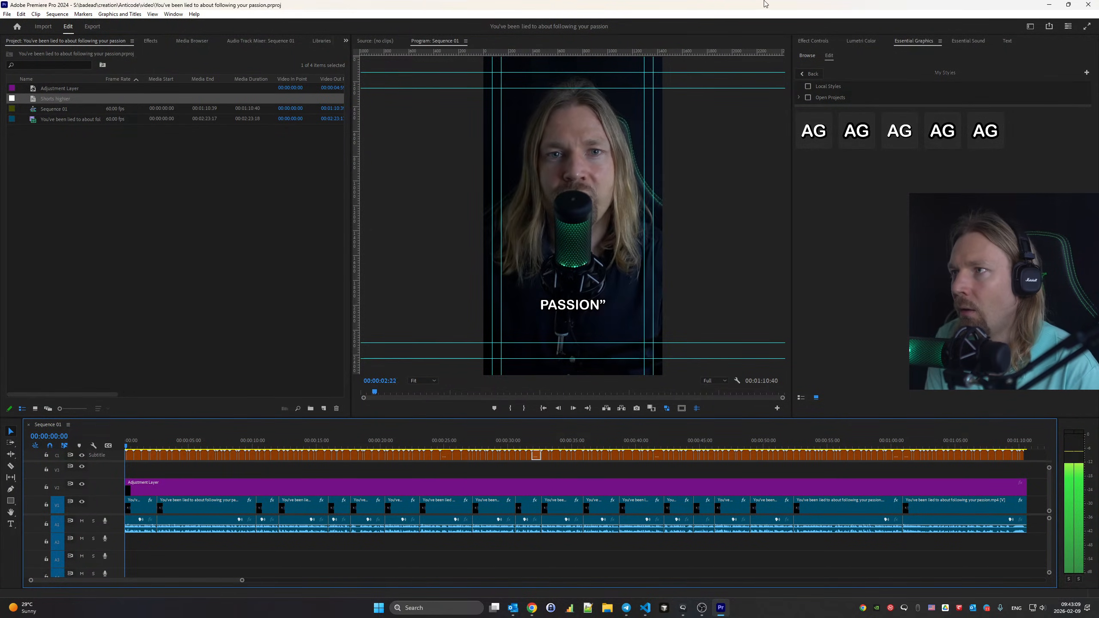
left_click(811, 41)
key("space")
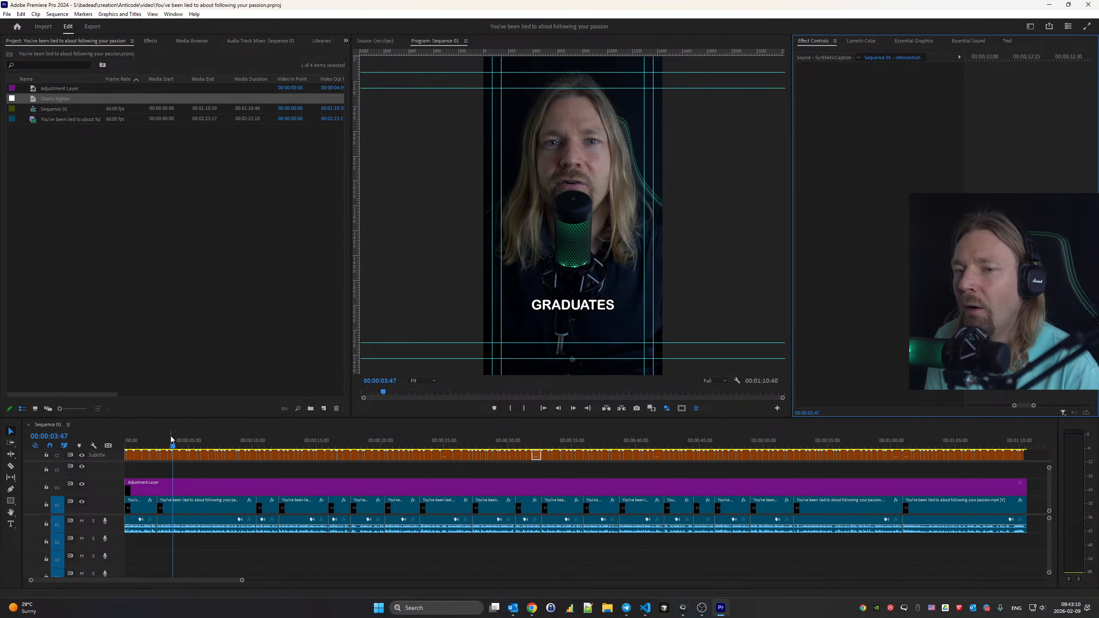
left_click_drag(170, 438, 89, 437)
key("space")
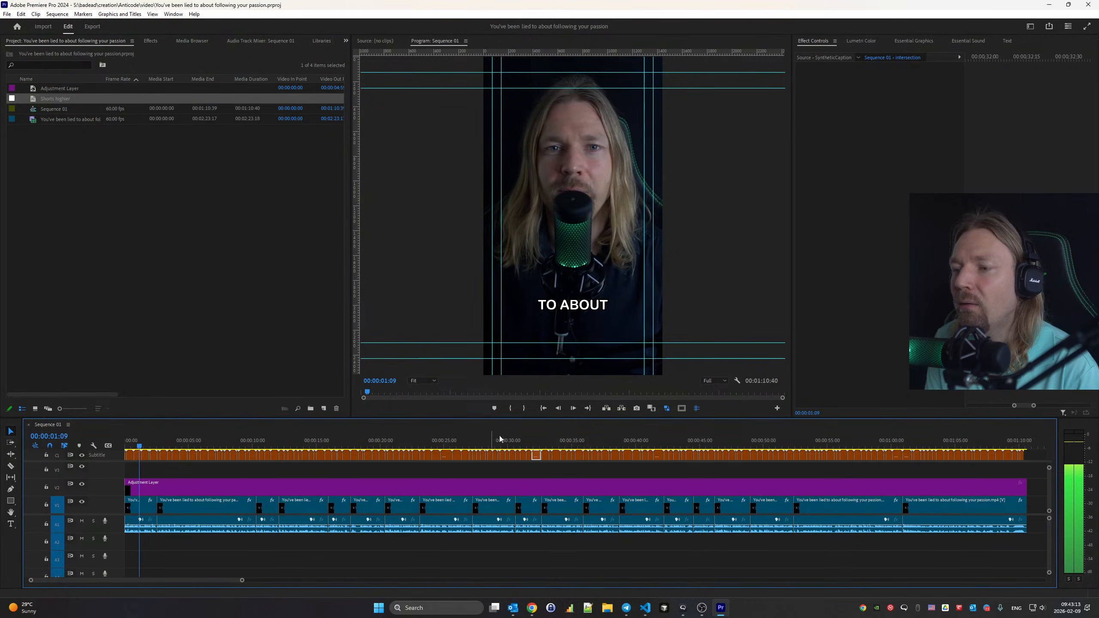
Switch to Chrome and check the live broadcast page on X
left_click(532, 608)
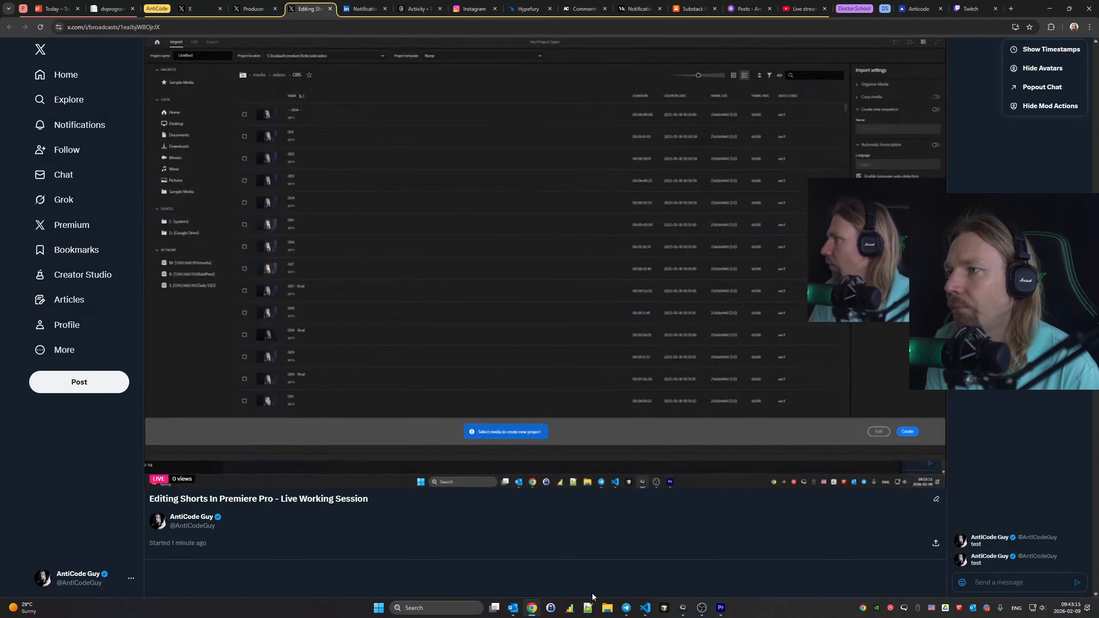
left_click(532, 606)
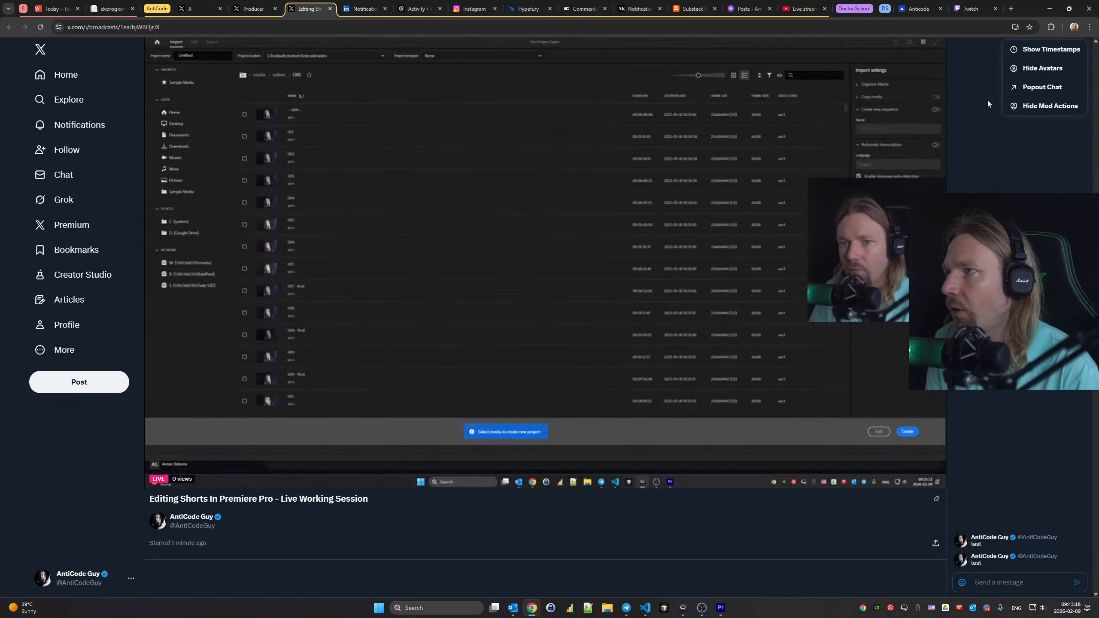
left_click_drag(1025, 9, 1098, 8)
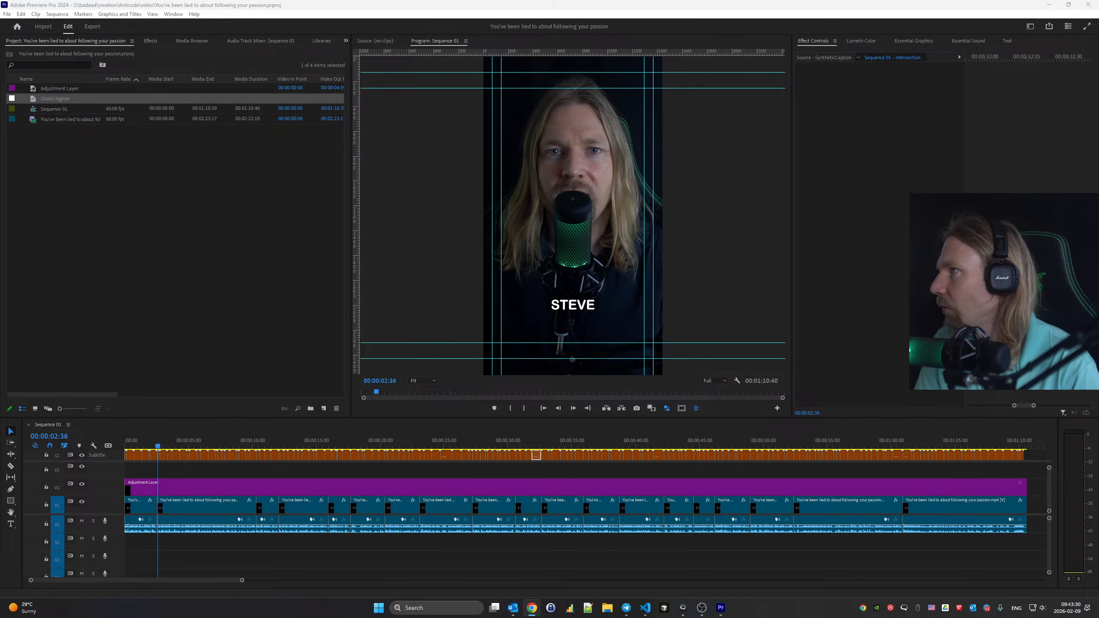
Open the Pexels videos page in a separate Chrome window and search for "passion" videos
left_click_drag(1098, 122, 550, 4)
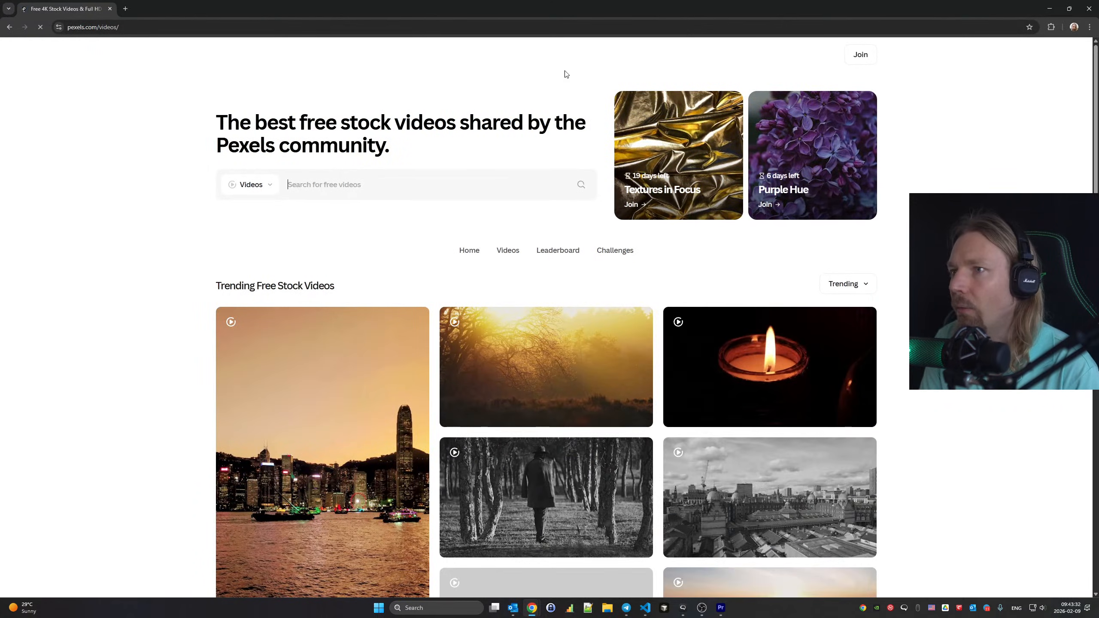
type("p")
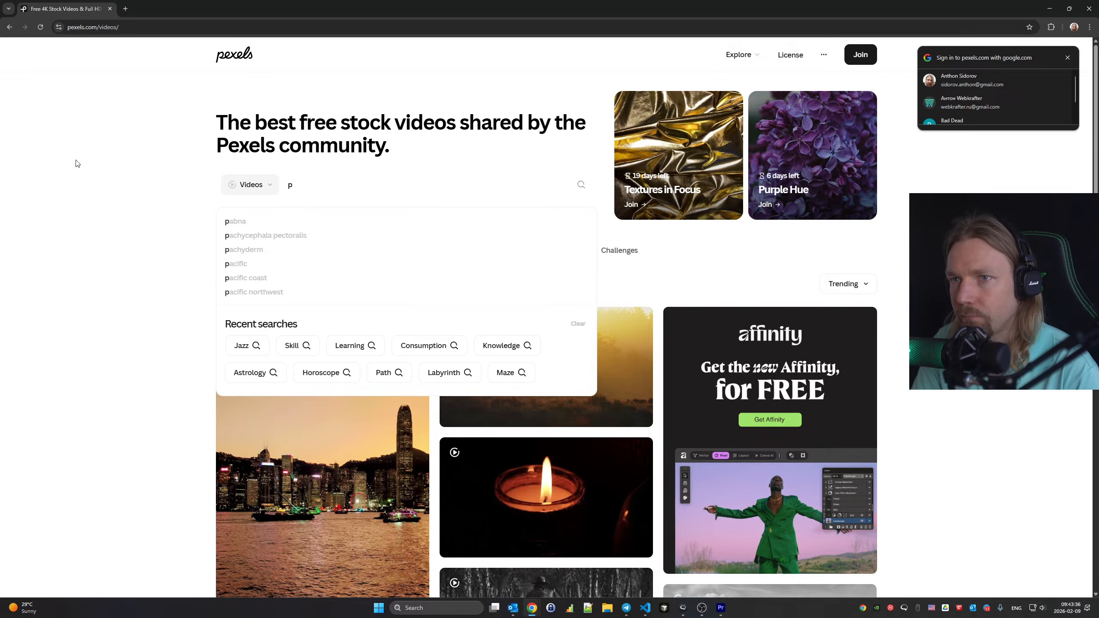
type("assion")
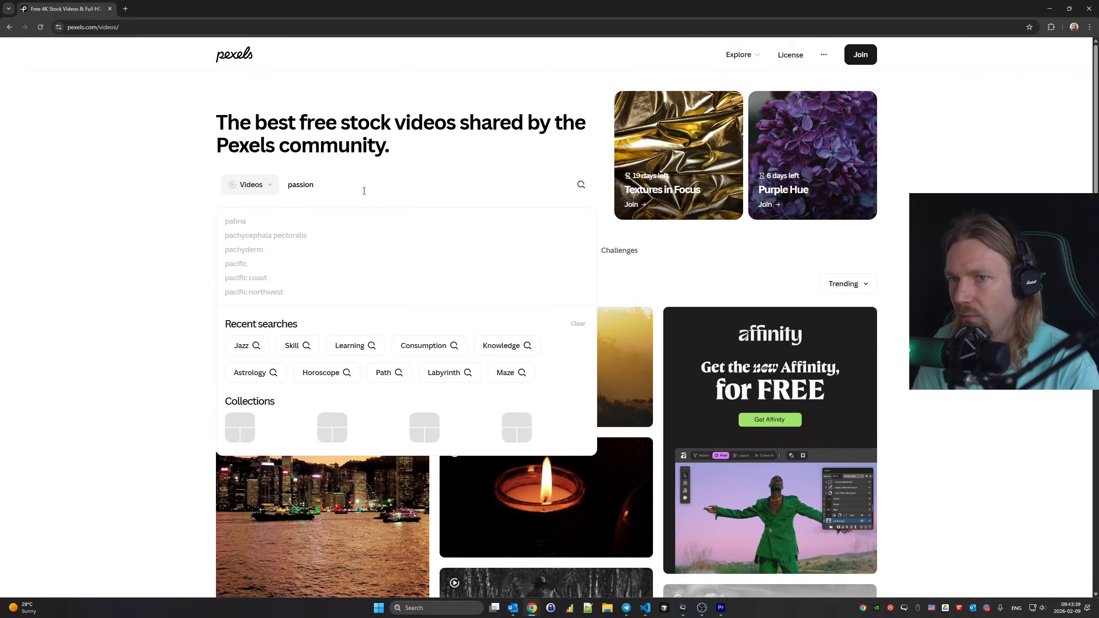
key("Return")
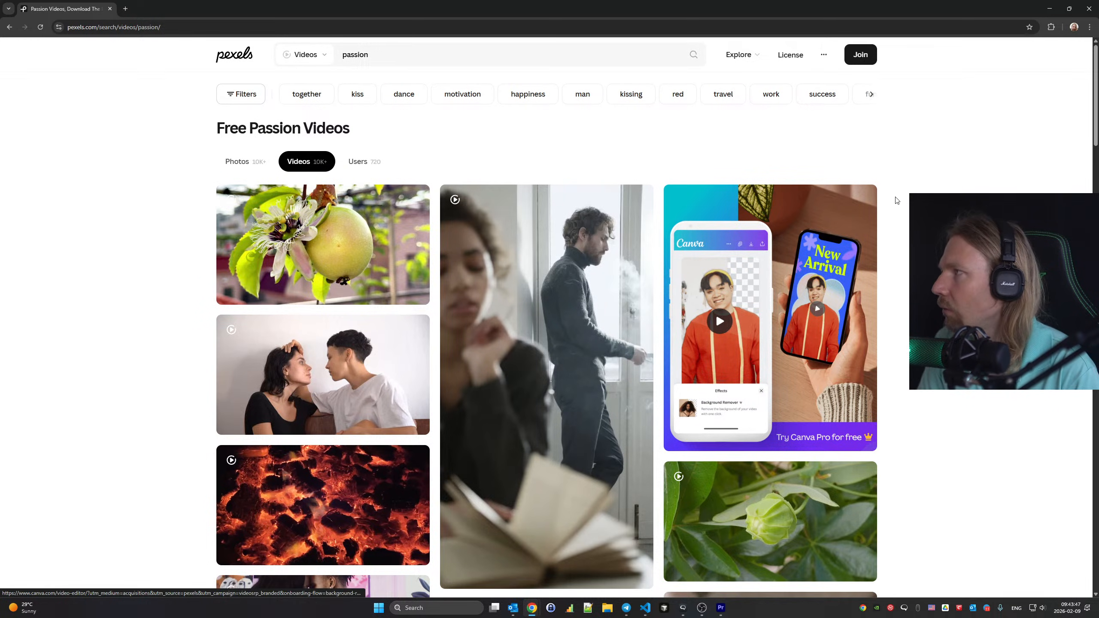
Look through the "passion" video results on Pexels for footage that fits the short's captions about following your passion
left_click(702, 609)
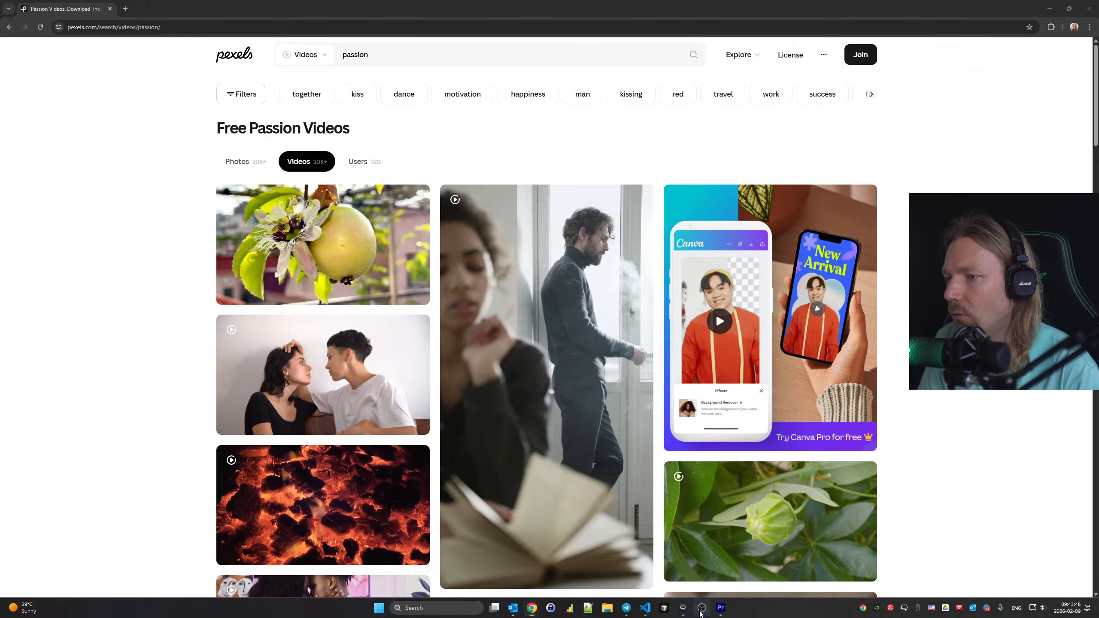
scroll(304, 338, "down", 1)
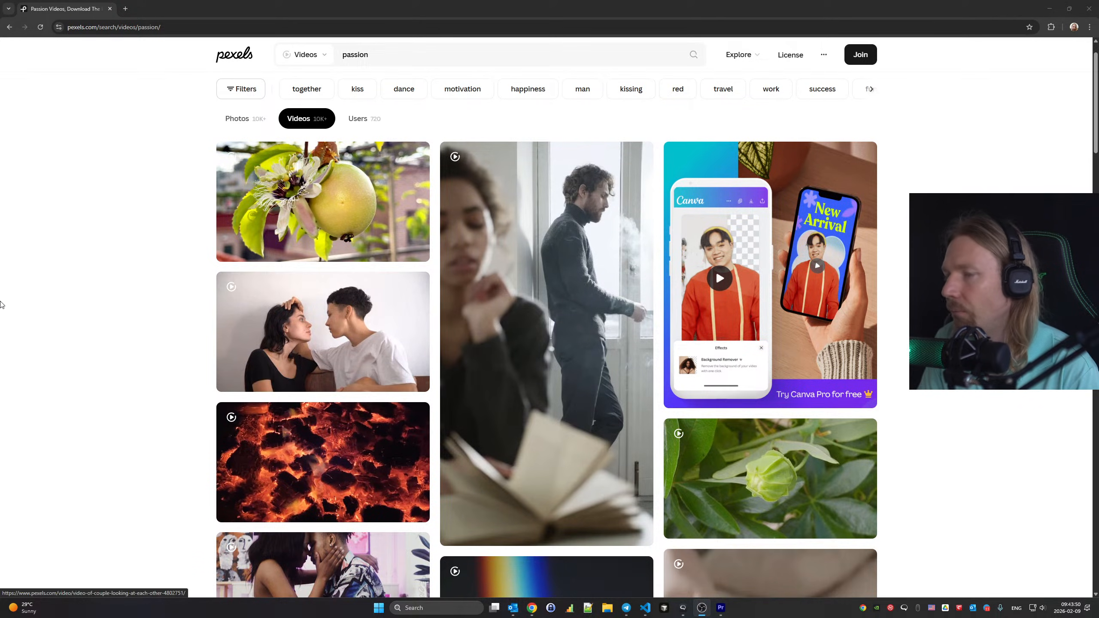
scroll(9, 314, "down", 5)
scroll(234, 277, "down", 6)
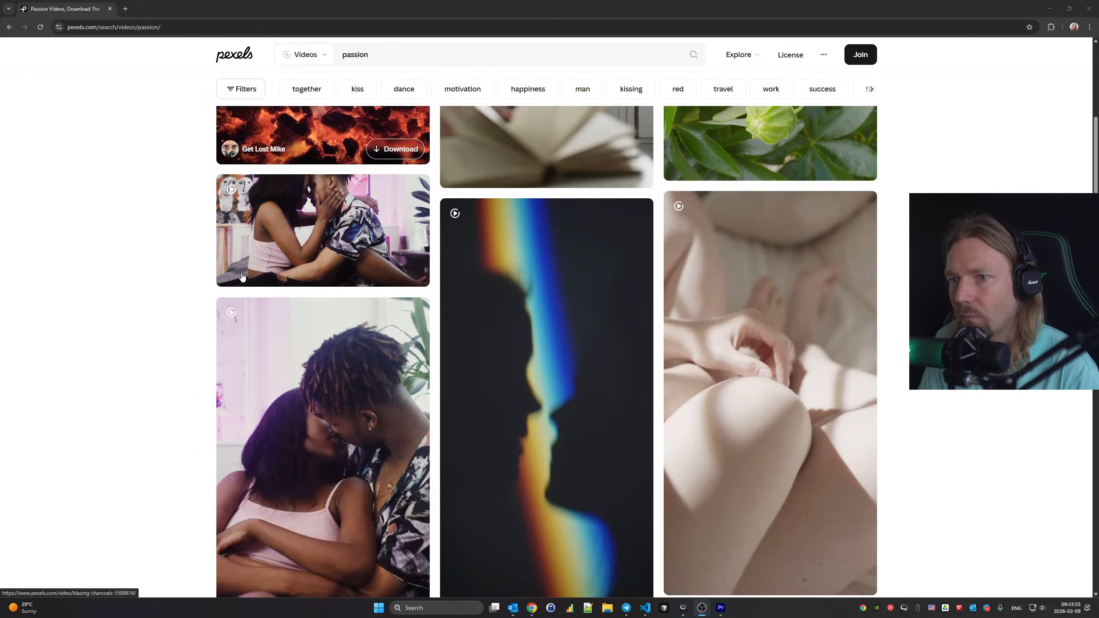
scroll(242, 277, "down", 15)
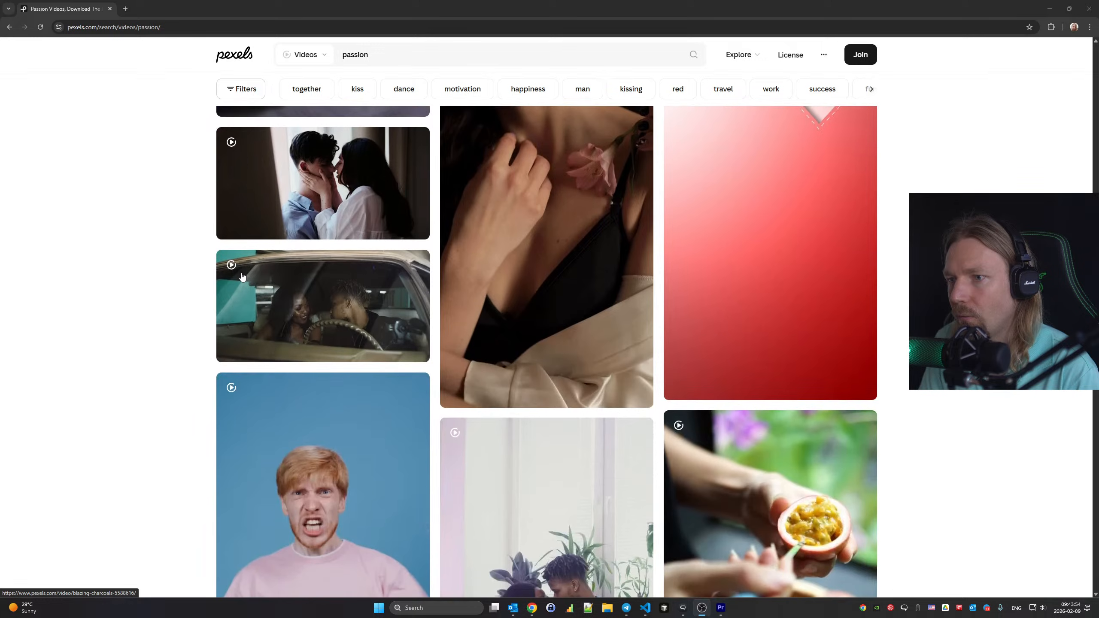
scroll(242, 277, "down", 3)
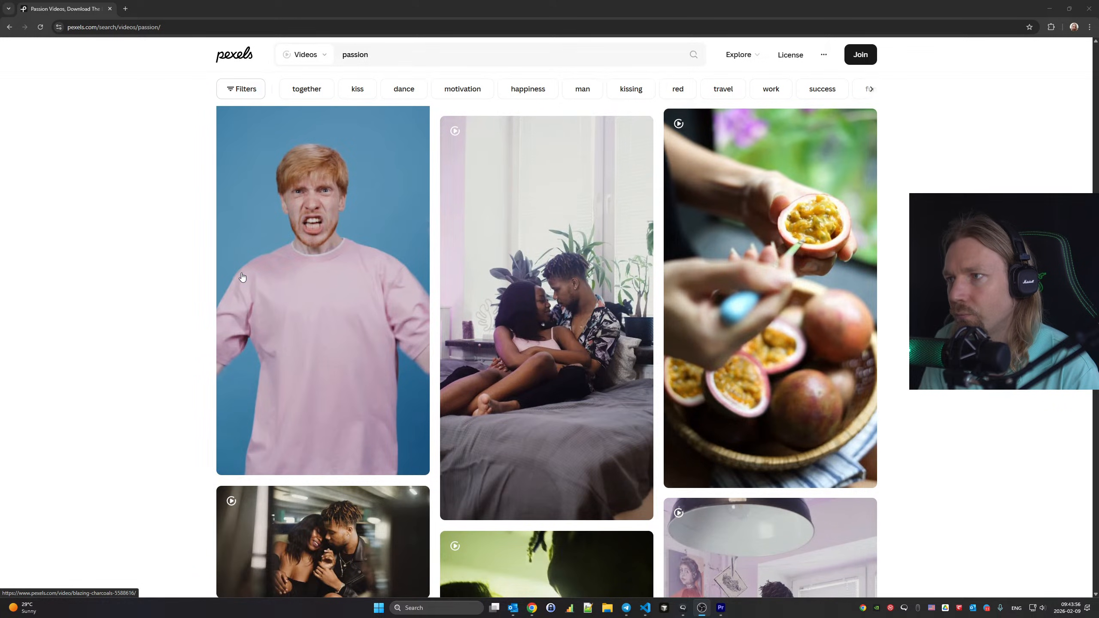
scroll(242, 277, "down", 10)
scroll(243, 277, "down", 5)
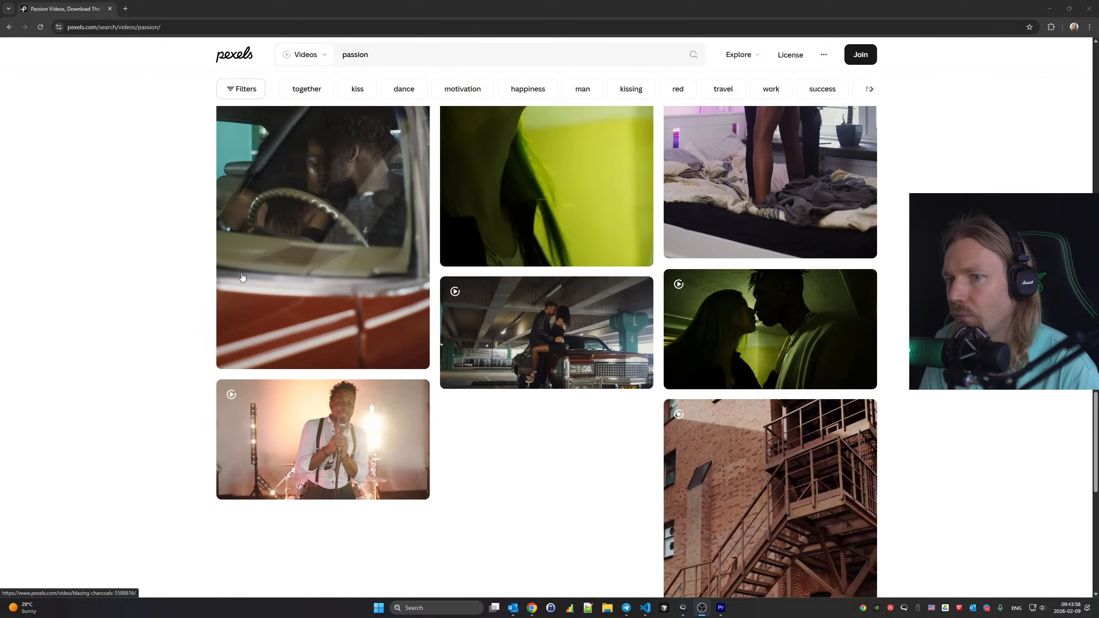
scroll(242, 277, "down", 7)
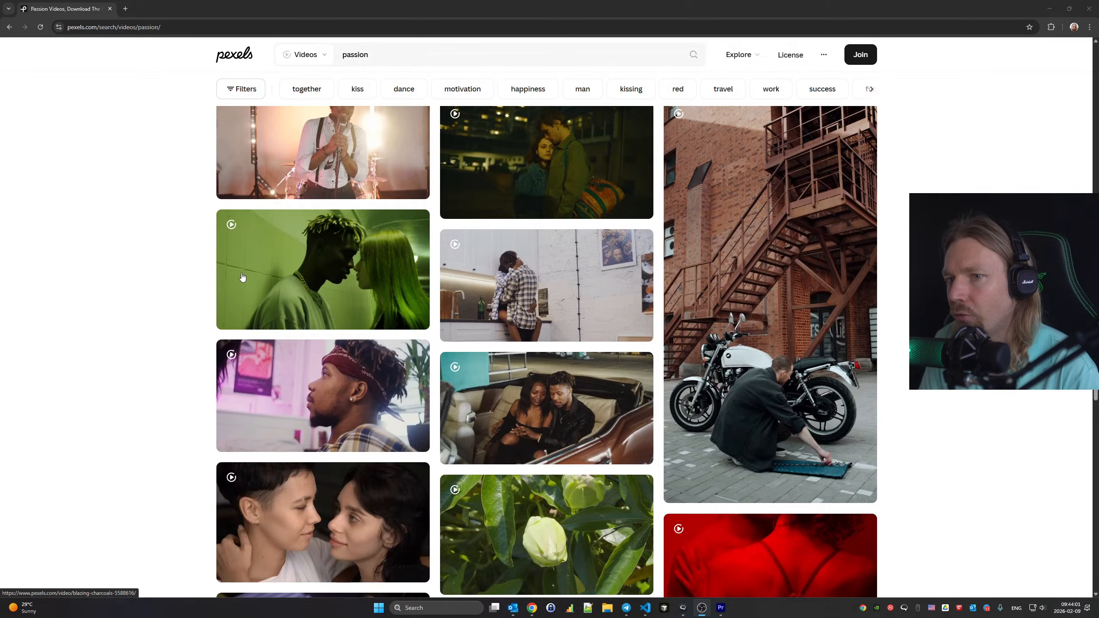
scroll(242, 277, "down", 19)
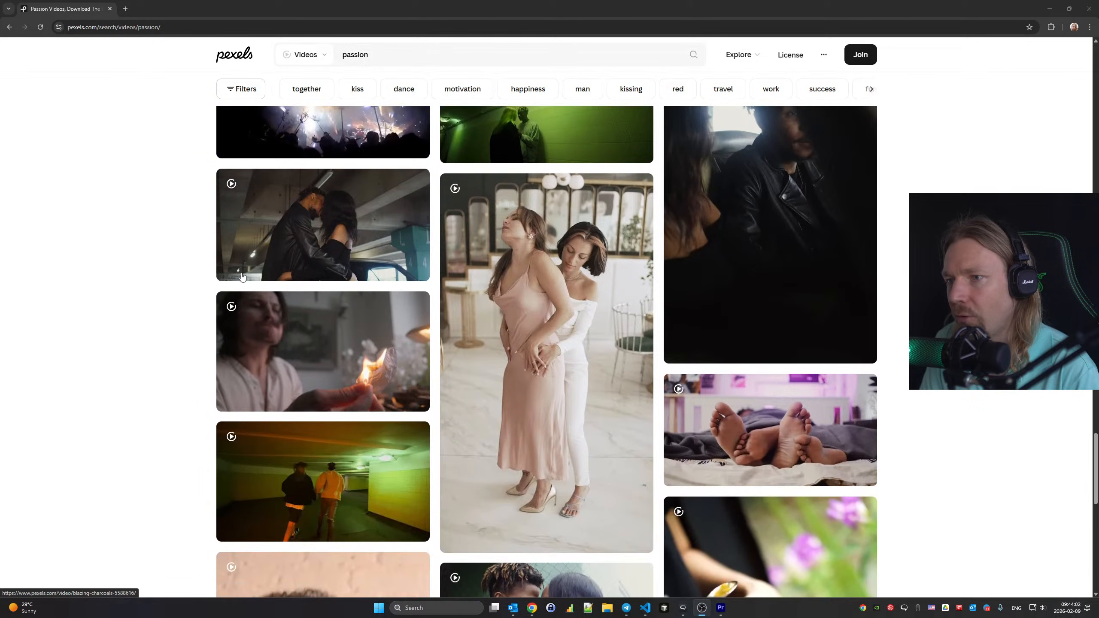
scroll(242, 277, "down", 15)
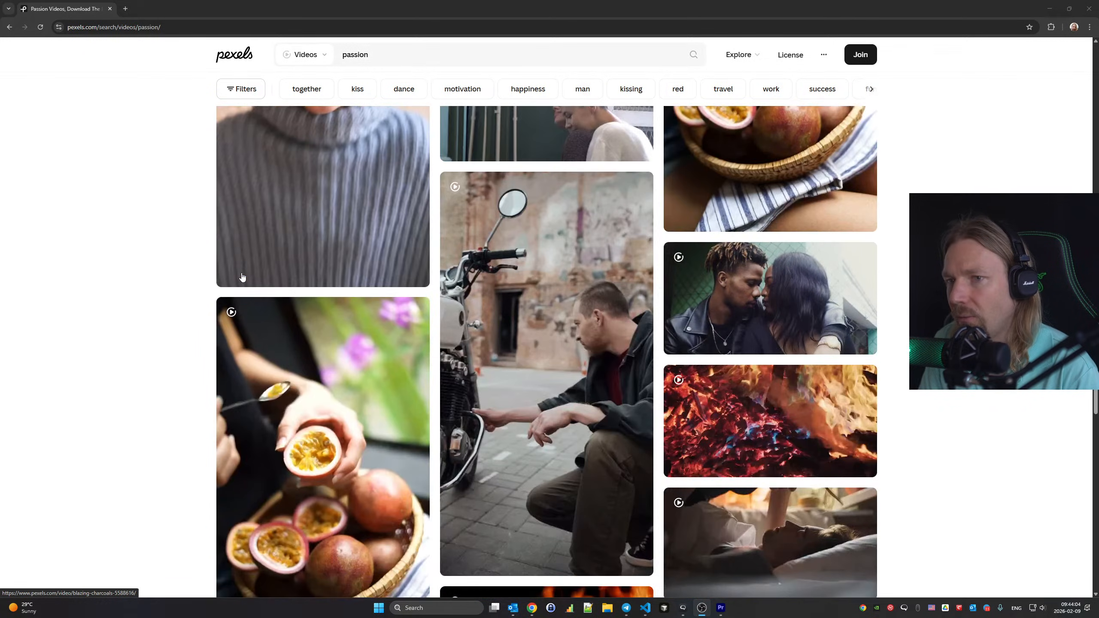
mouse_move(514, 306)
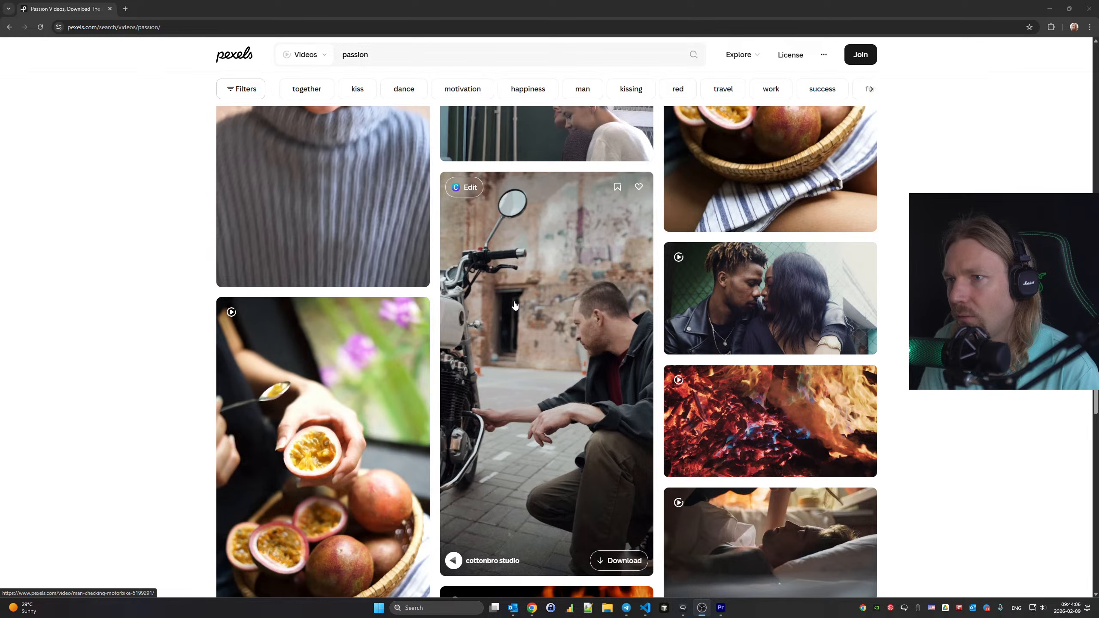
scroll(514, 305, "down", 4)
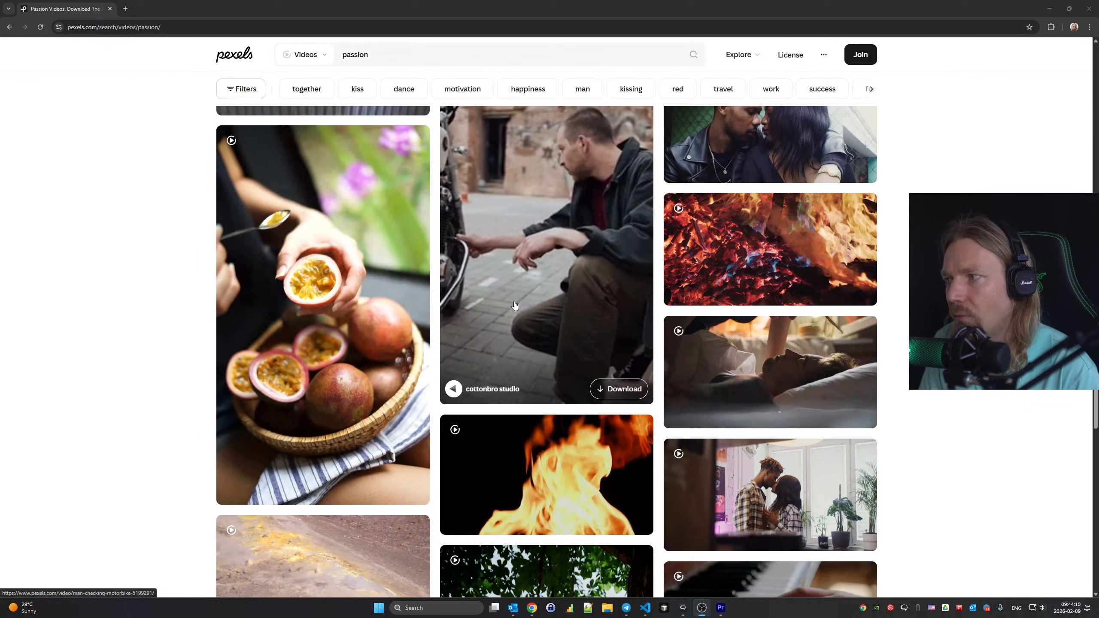
scroll(514, 305, "down", 9)
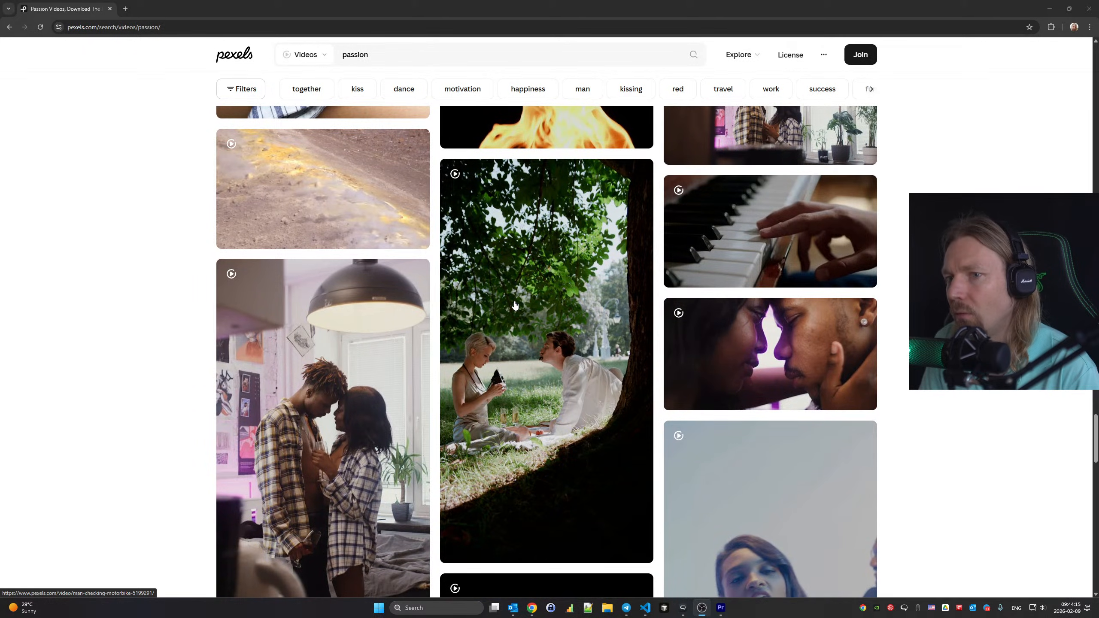
scroll(515, 305, "down", 2)
scroll(515, 306, "down", 11)
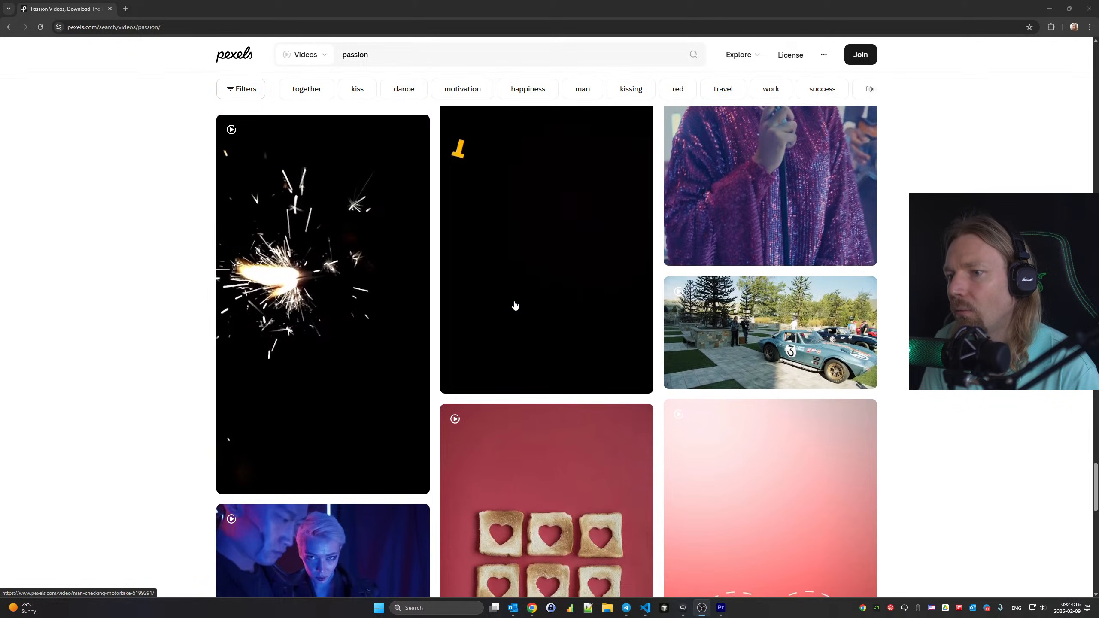
scroll(515, 306, "down", 6)
scroll(514, 306, "down", 7)
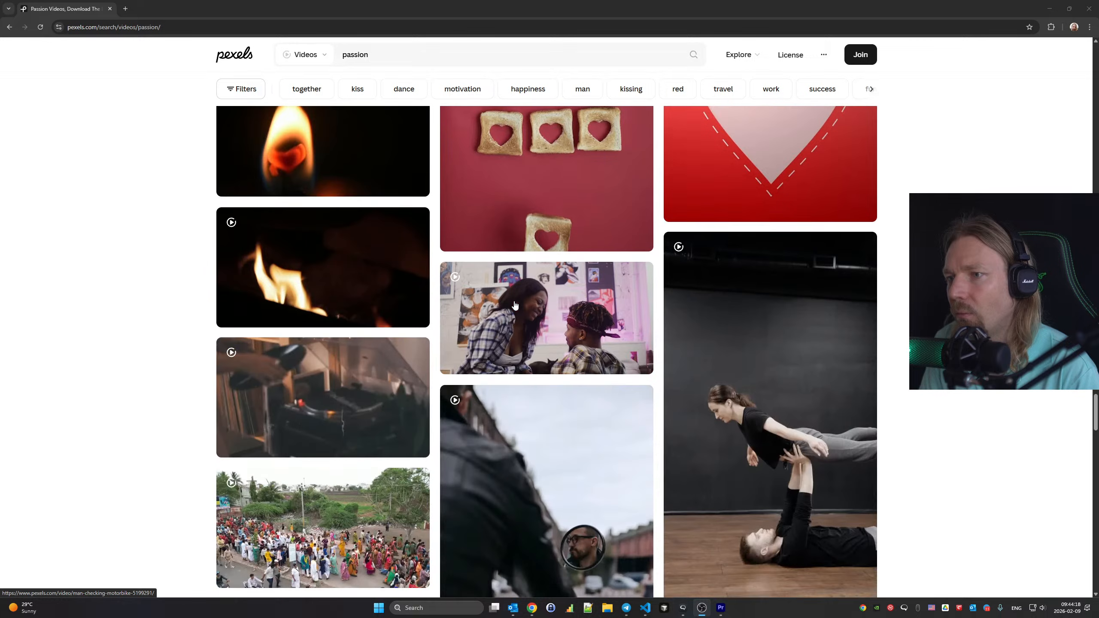
scroll(514, 281, "down", 6)
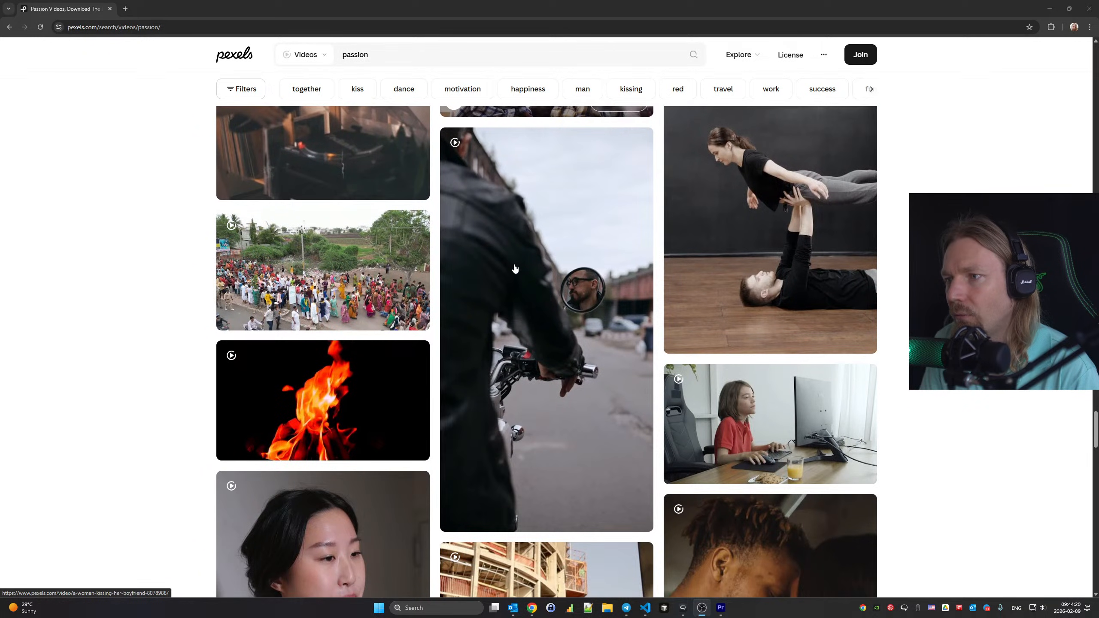
scroll(514, 269, "down", 6)
scroll(514, 269, "down", 6)
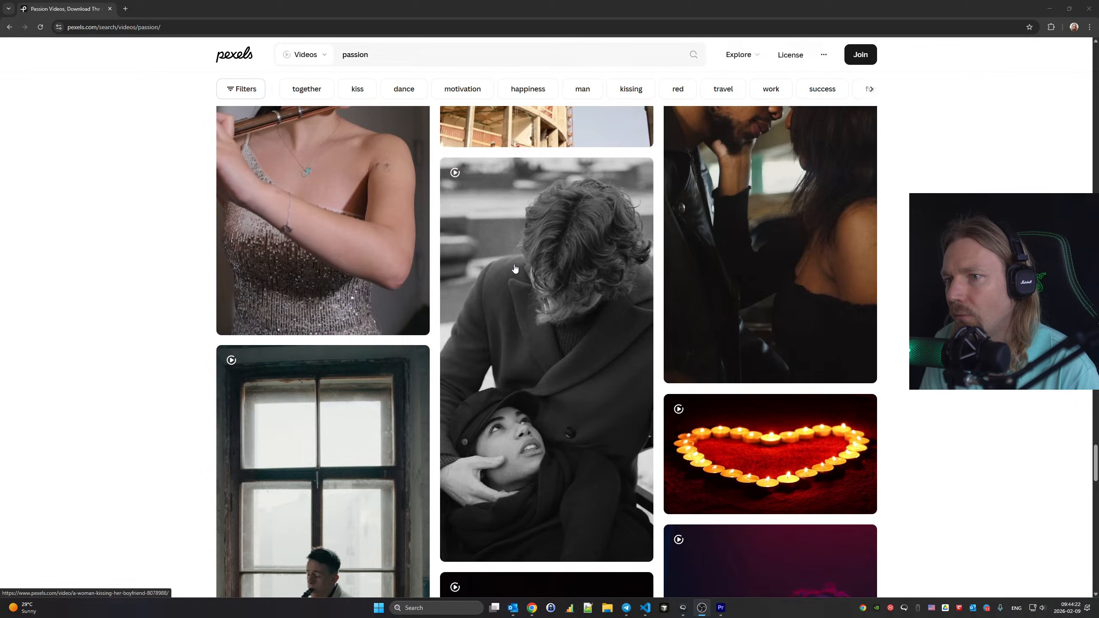
scroll(514, 269, "down", 5)
scroll(515, 269, "down", 3)
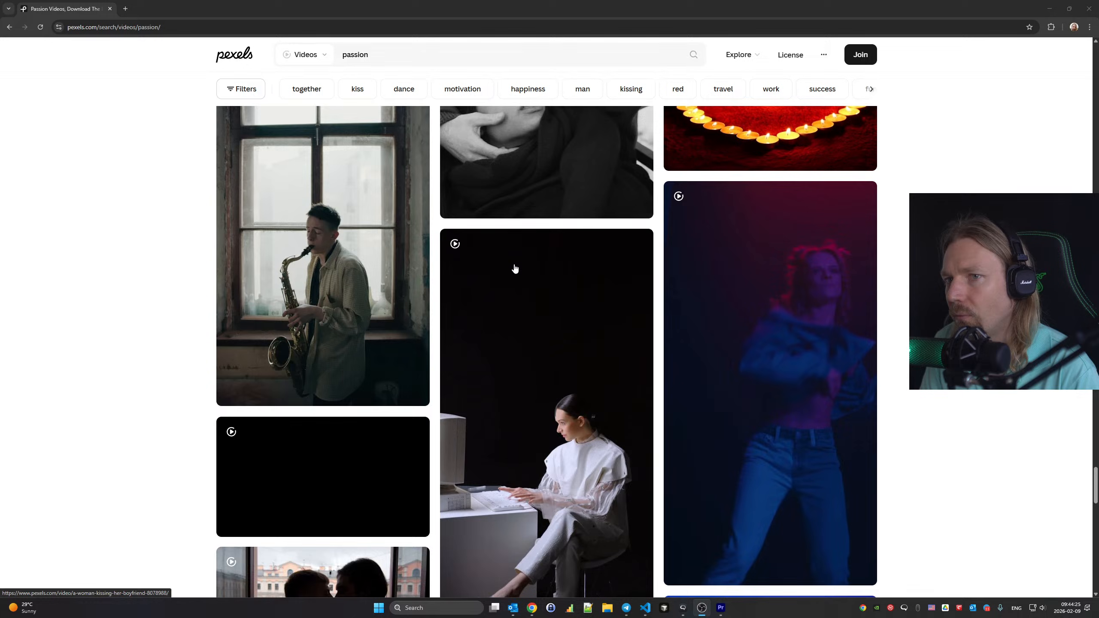
scroll(515, 269, "down", 2)
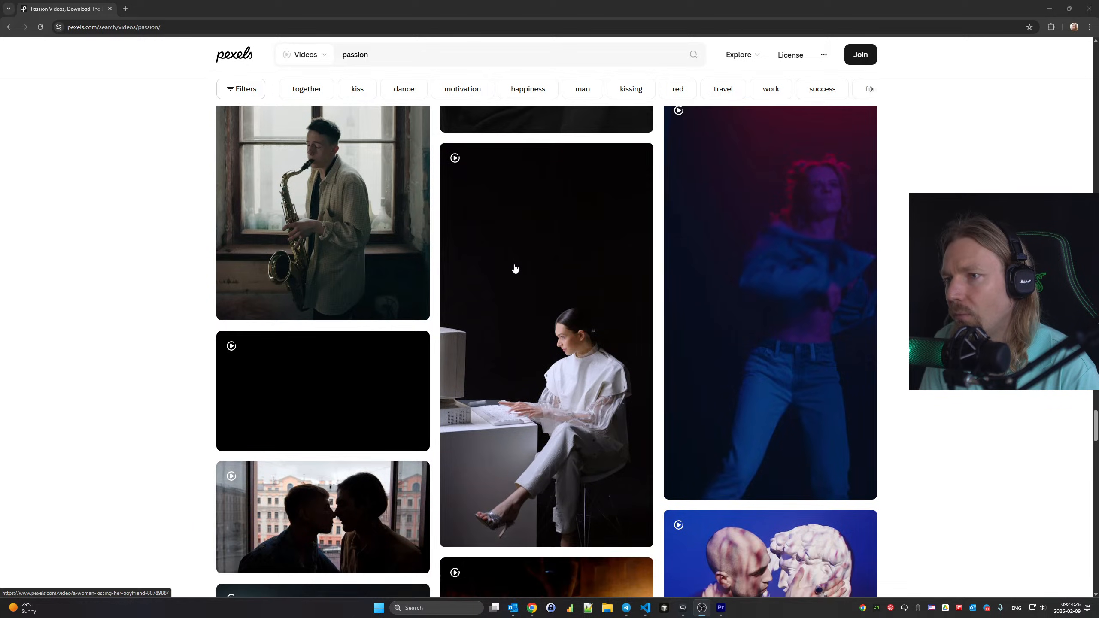
mouse_move(352, 276)
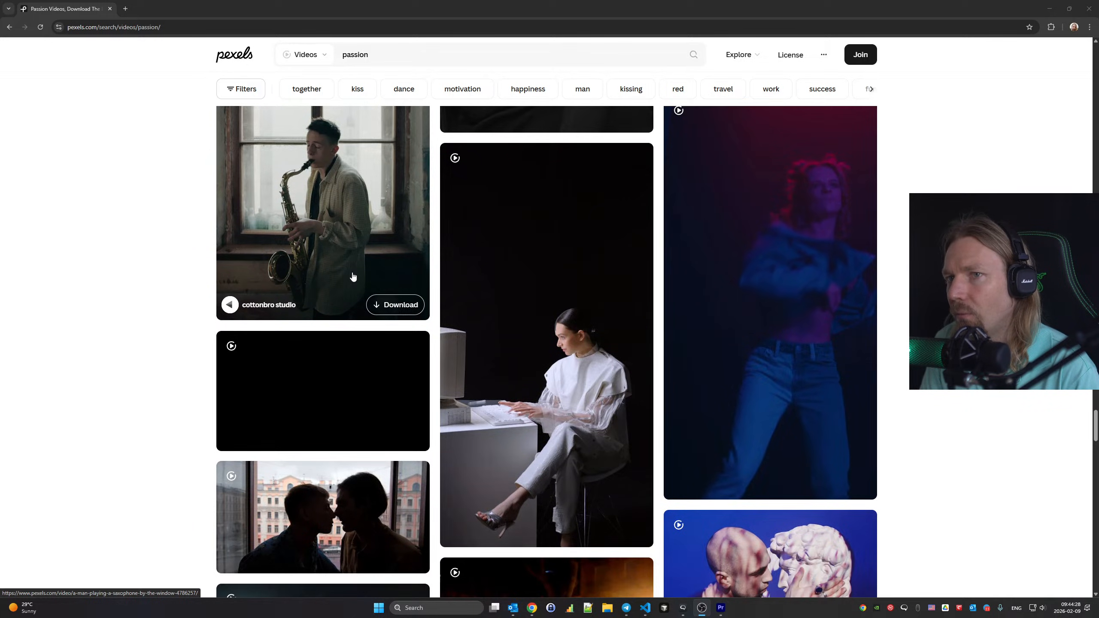
scroll(352, 276, "down", 10)
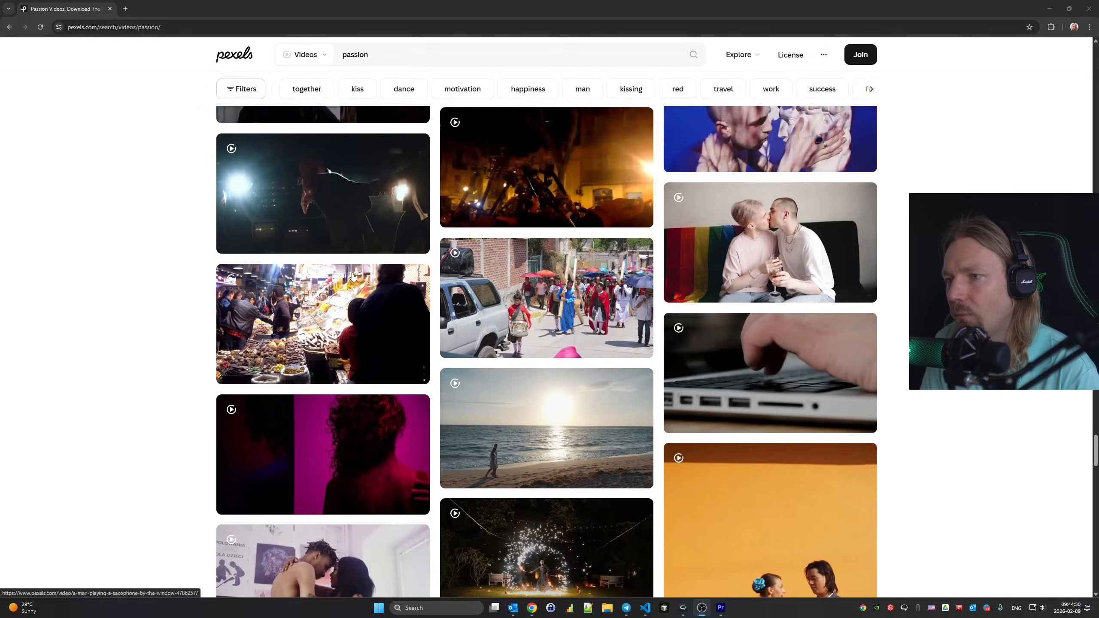
scroll(338, 396, "up", 20)
scroll(339, 397, "down", 6)
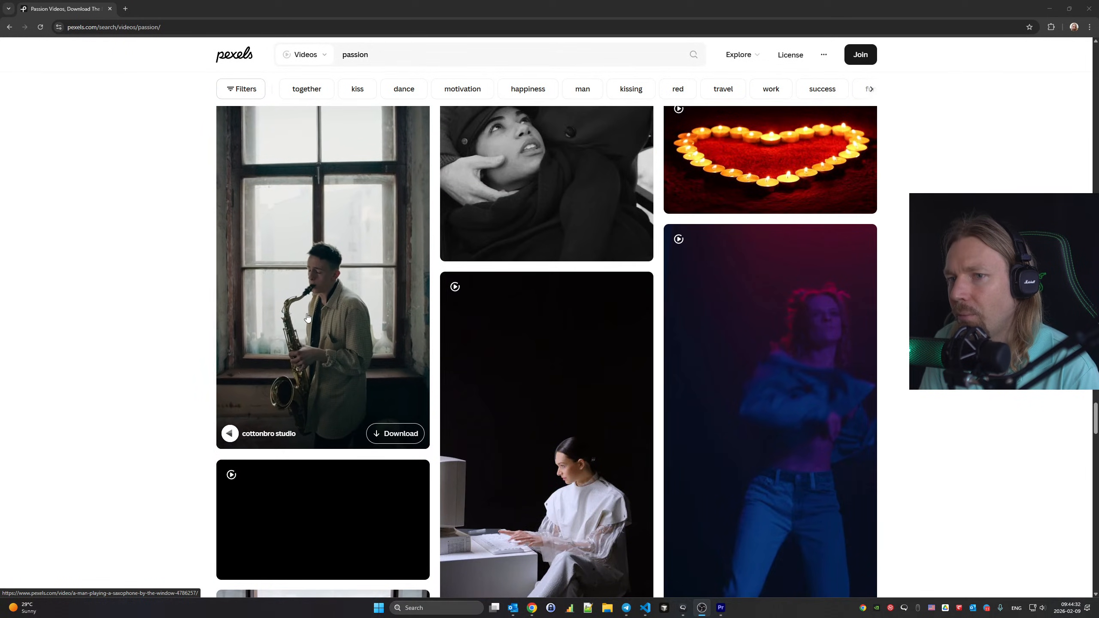
scroll(529, 305, "down", 15)
scroll(529, 305, "down", 5)
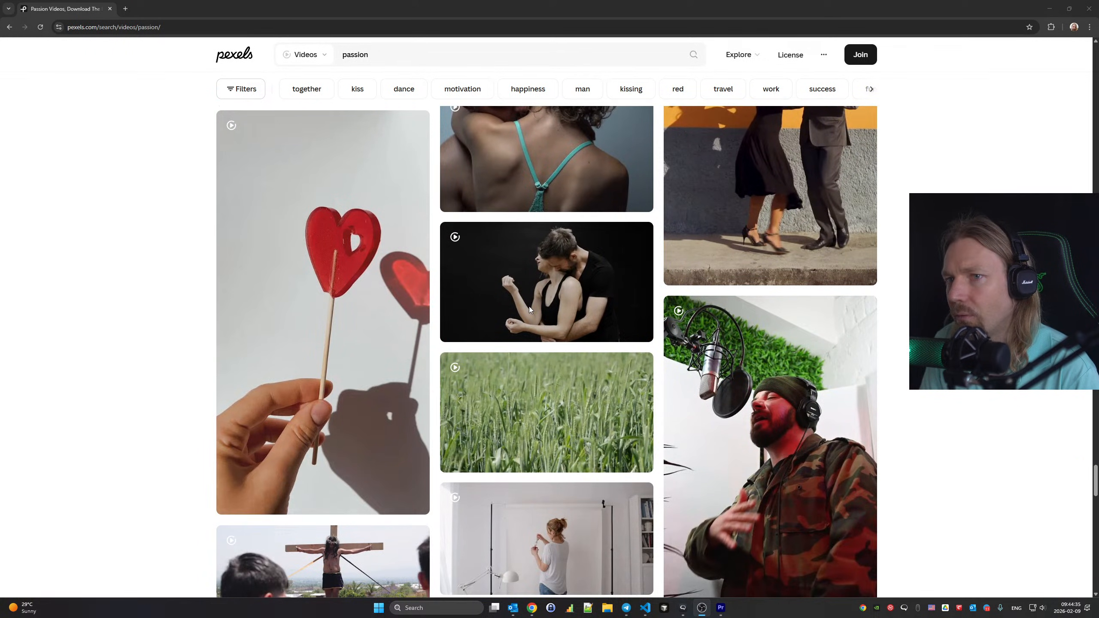
scroll(529, 306, "down", 6)
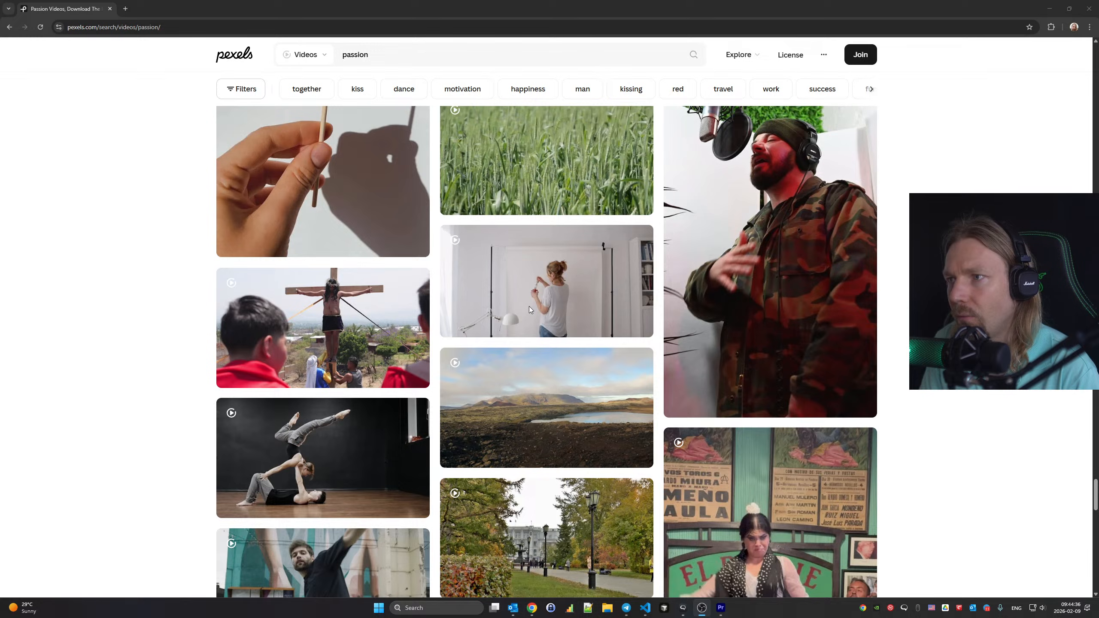
scroll(529, 306, "down", 6)
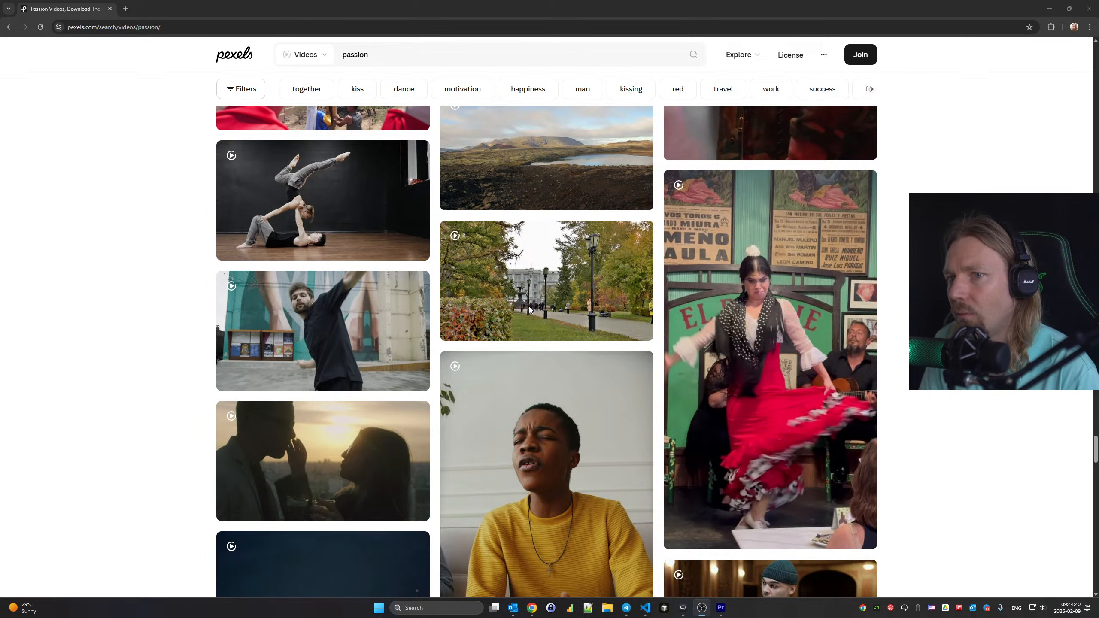
scroll(529, 306, "down", 10)
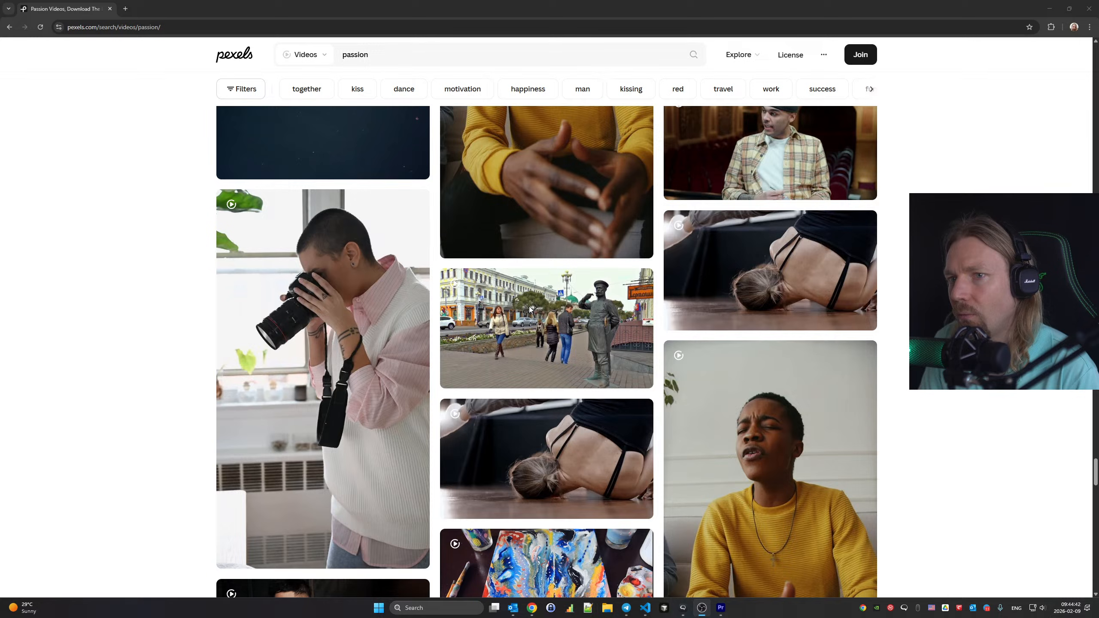
scroll(529, 306, "down", 6)
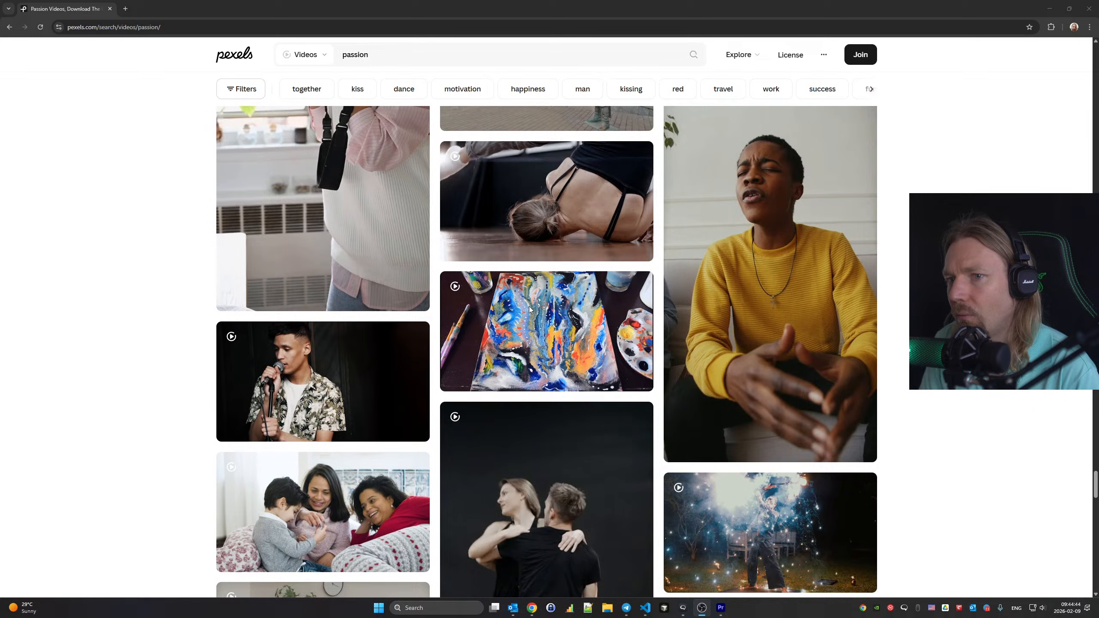
scroll(530, 309, "down", 6)
scroll(529, 309, "down", 1)
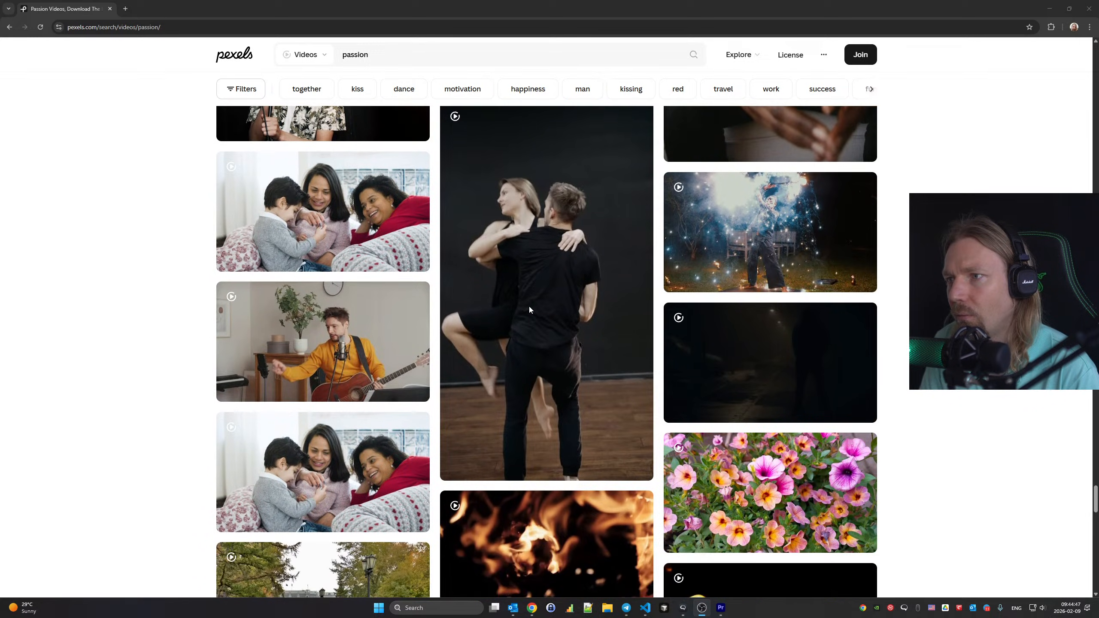
scroll(529, 306, "down", 20)
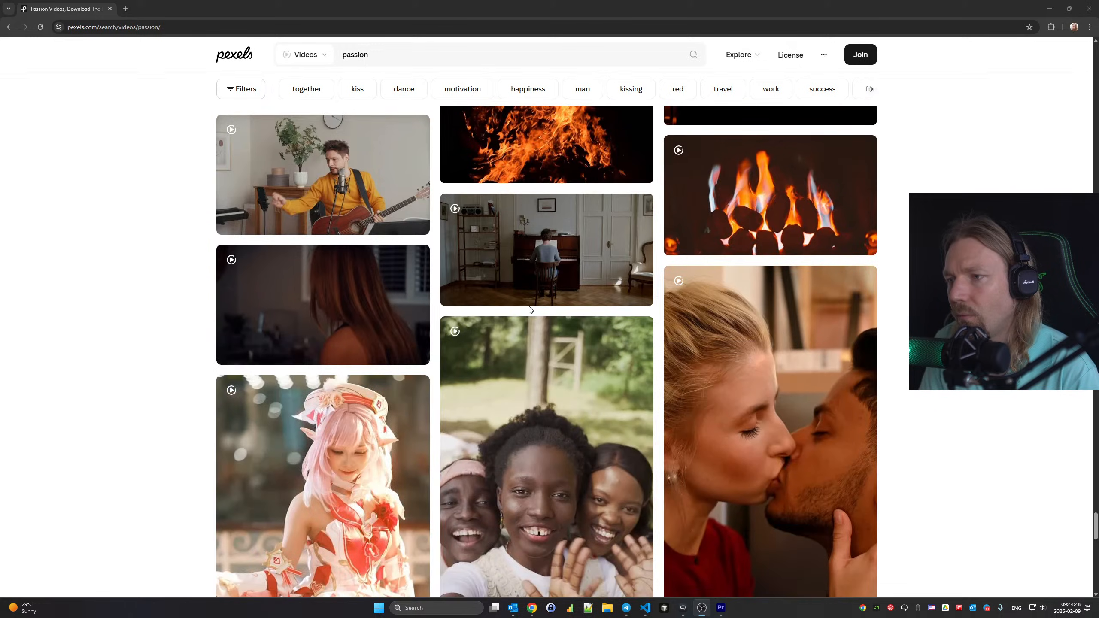
scroll(529, 306, "down", 3)
scroll(529, 305, "up", 7)
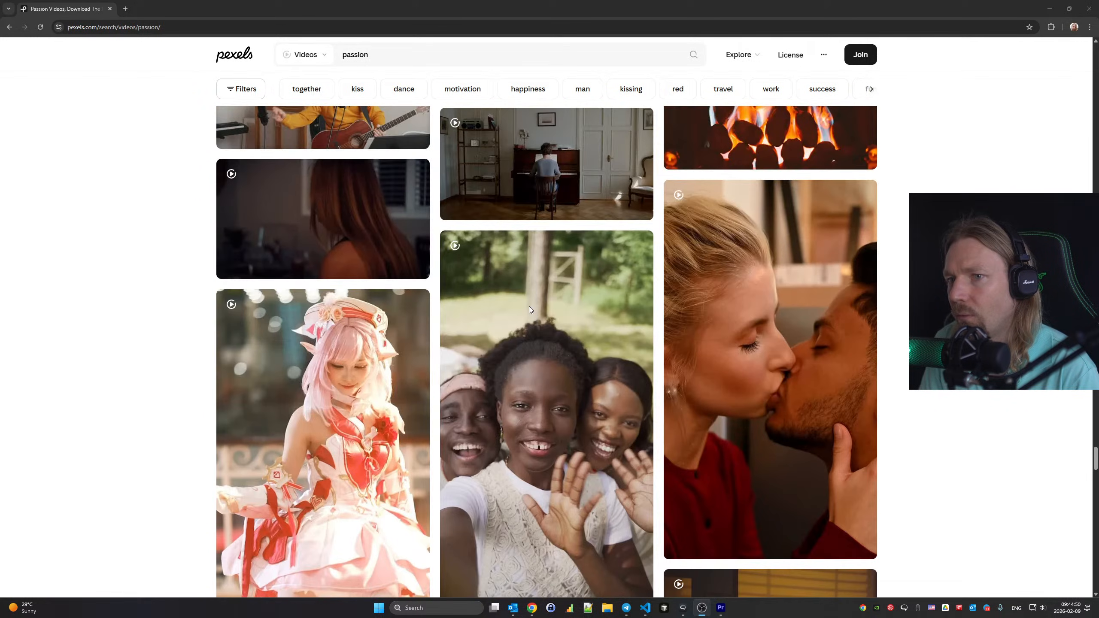
scroll(529, 306, "down", 6)
scroll(529, 308, "down", 10)
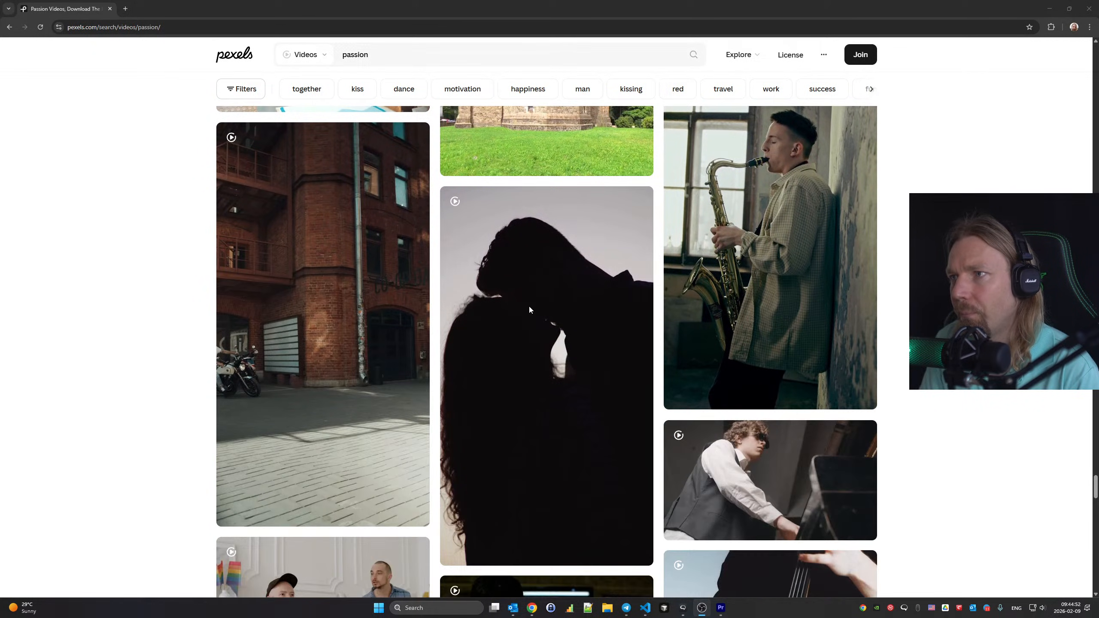
scroll(529, 308, "down", 9)
scroll(529, 305, "down", 14)
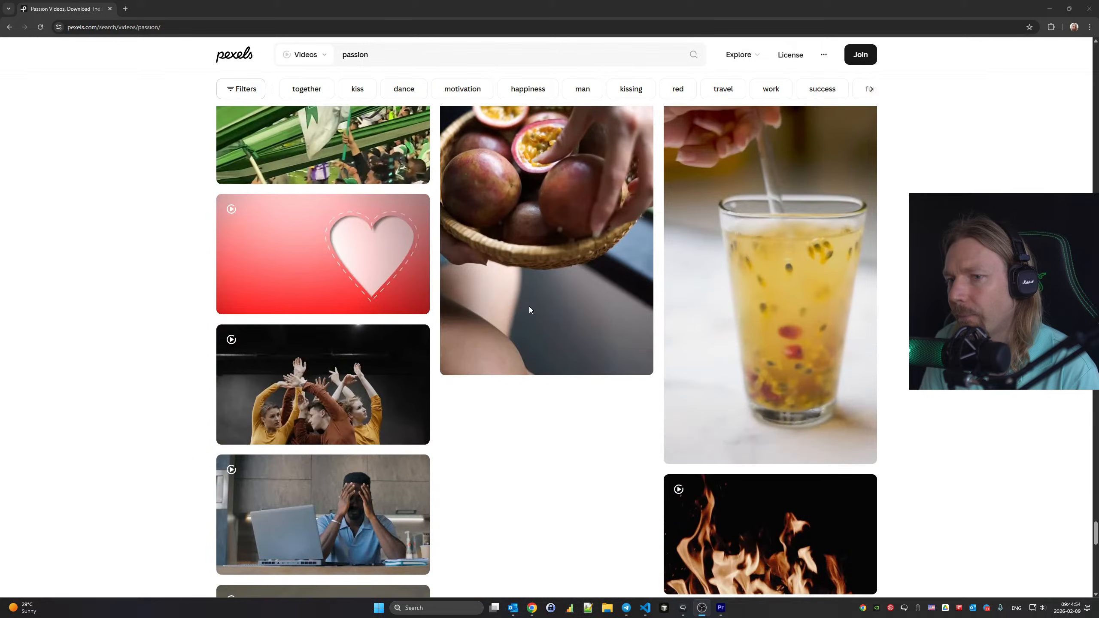
Replace the "passion" query and search the Pexels videos for "steve jobs"
left_click(295, 59)
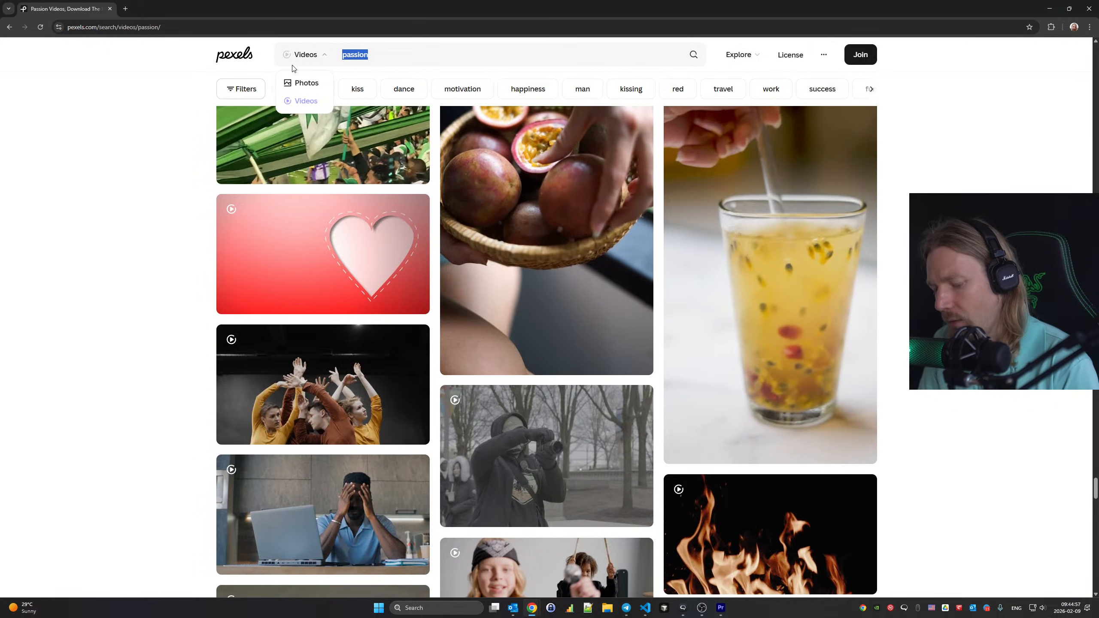
type("steve")
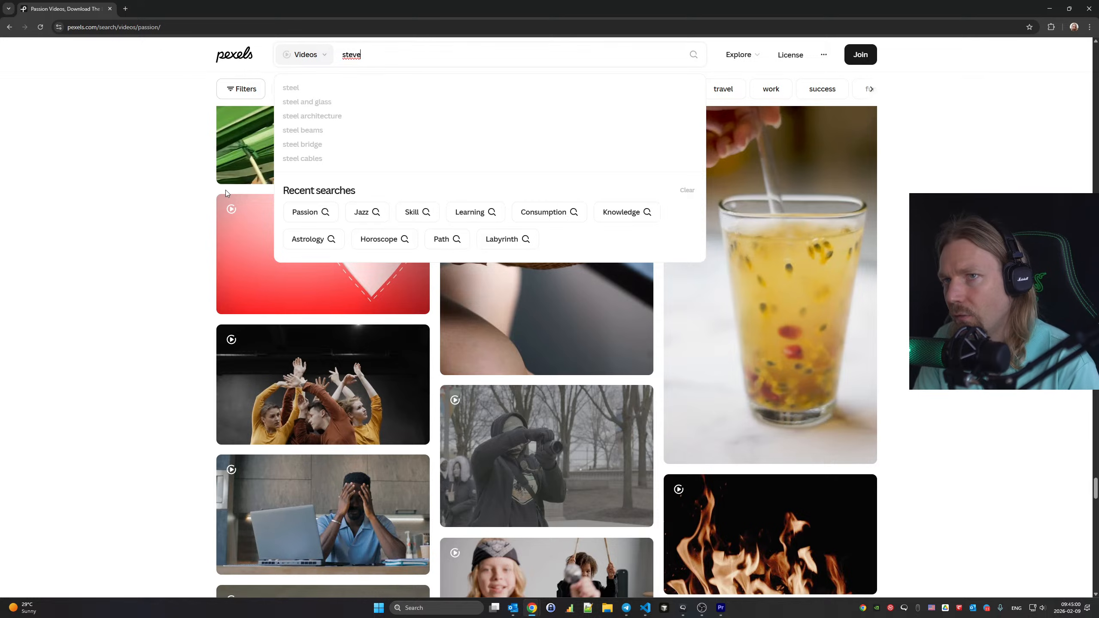
type(" jobs")
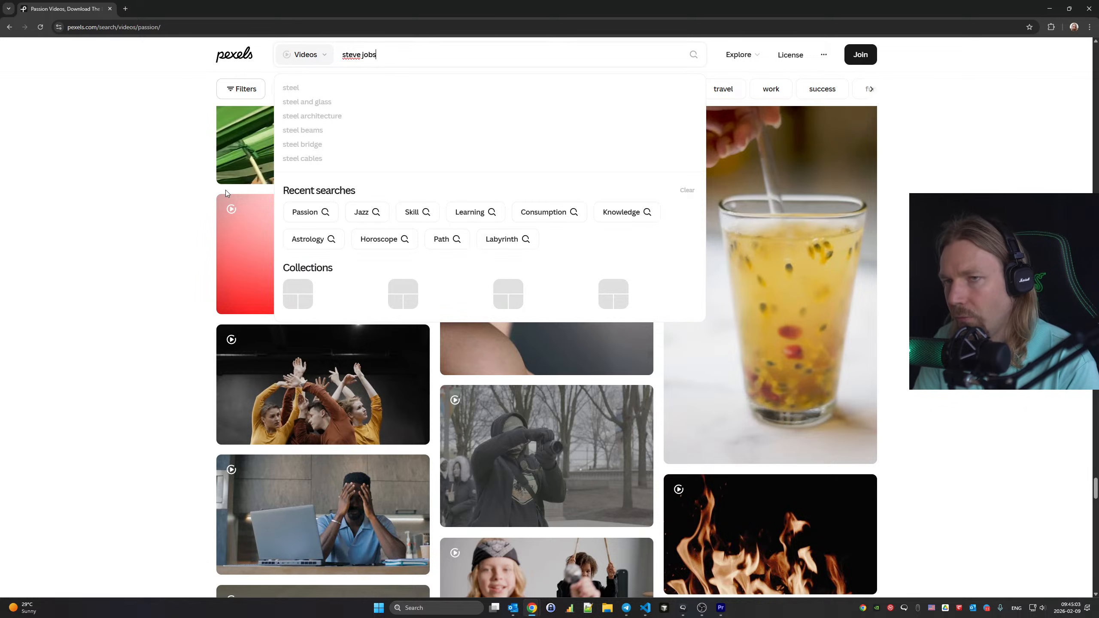
key("Return")
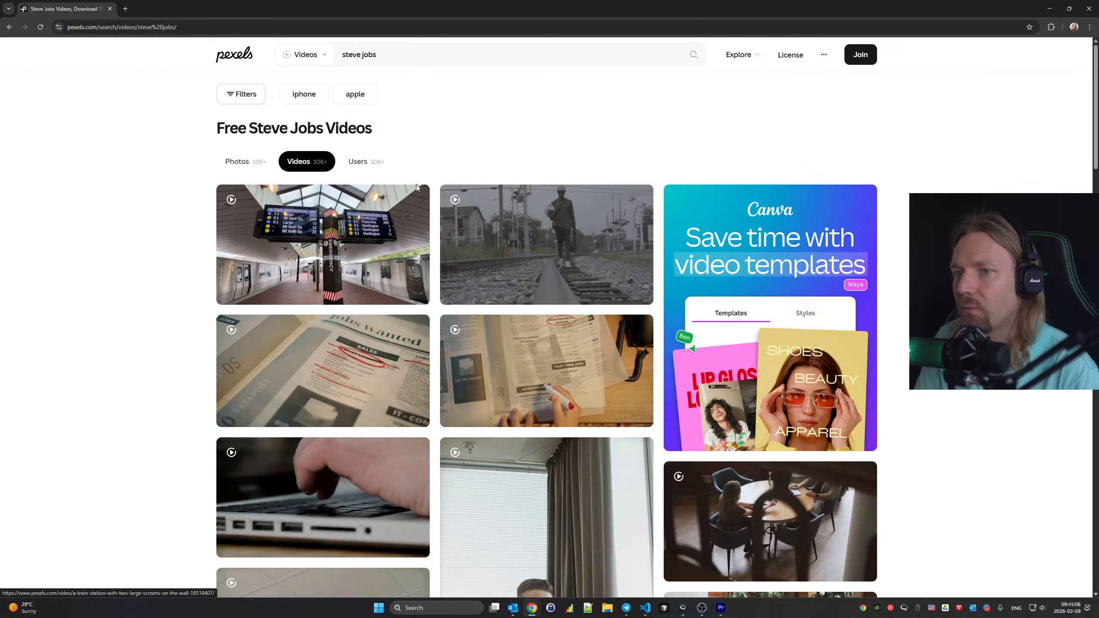
Look through the "steve jobs" video results on Pexels for footage usable in the short
scroll(551, 230, "down", 12)
scroll(552, 229, "down", 6)
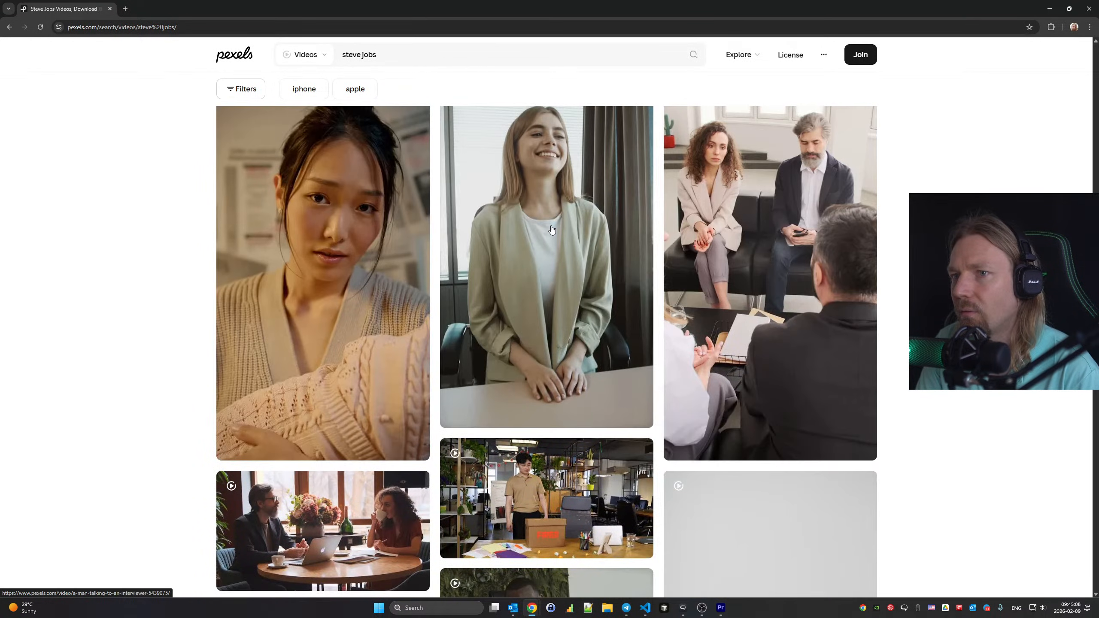
scroll(496, 197, "down", 7)
scroll(497, 197, "down", 5)
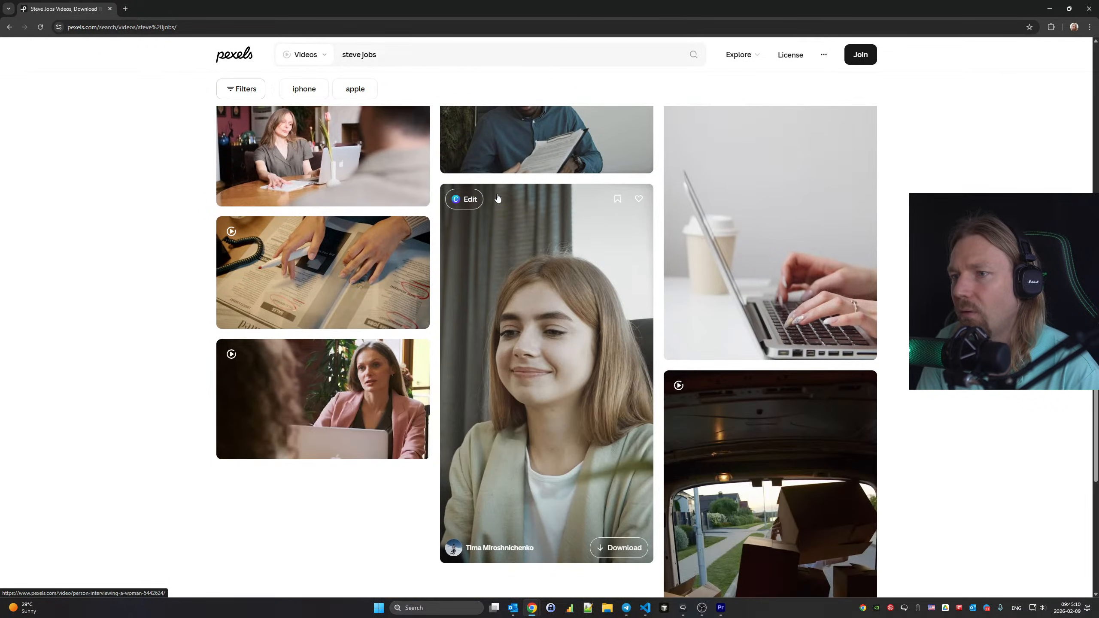
scroll(498, 260, "up", 20)
double_click(343, 58)
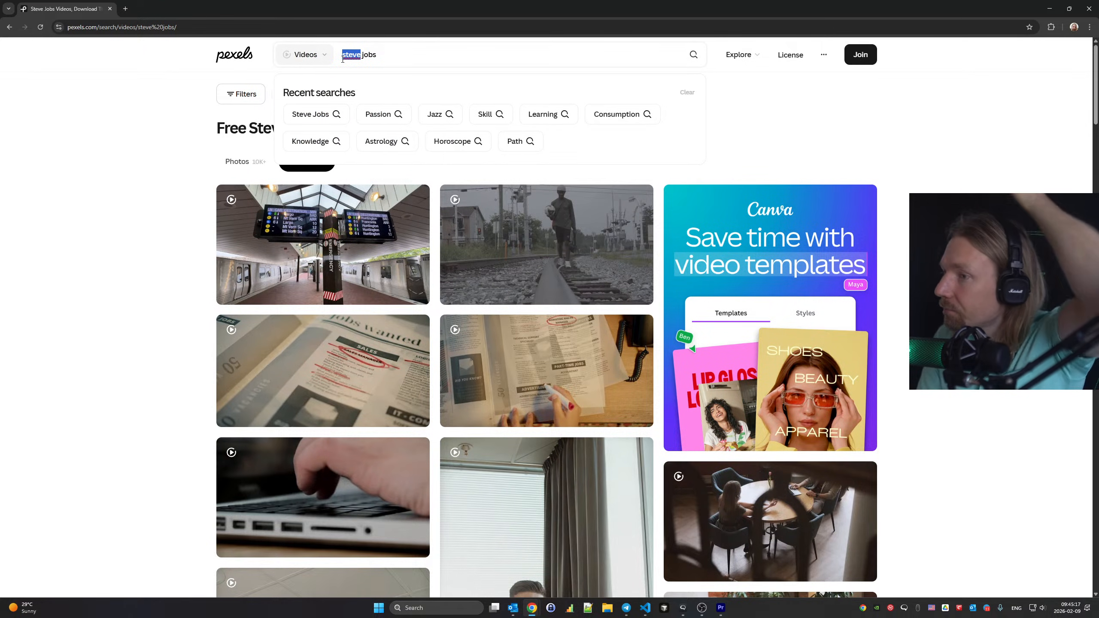
Search Google for "steve jobs stanford speech" in a new browser tab
left_click(125, 8)
type("steve jobs sta")
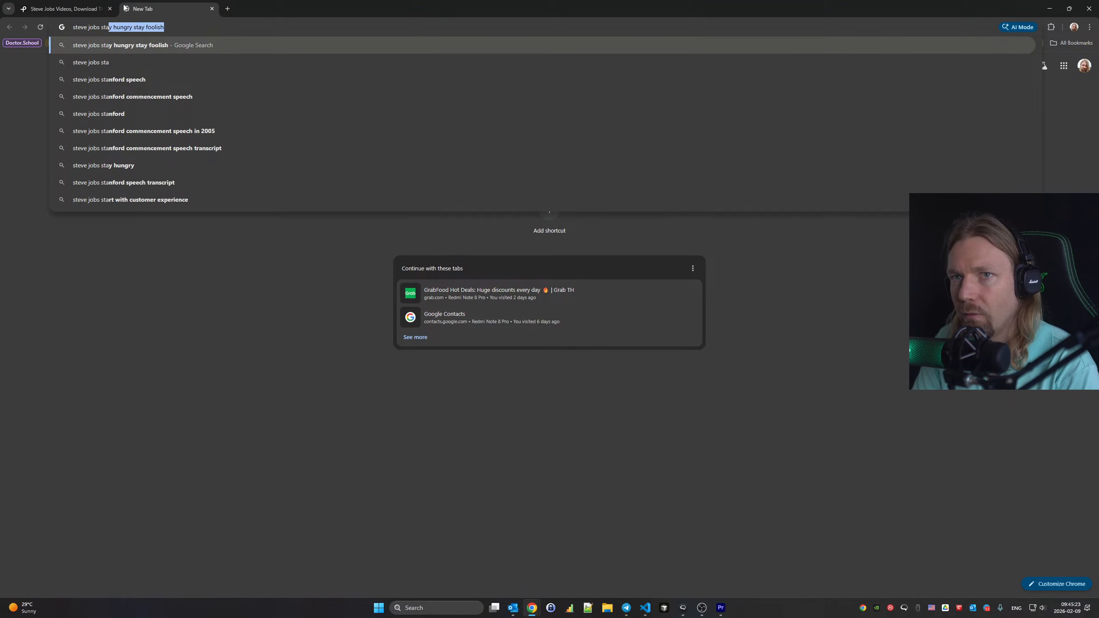
key("Down")
key("Down")
key("Return")
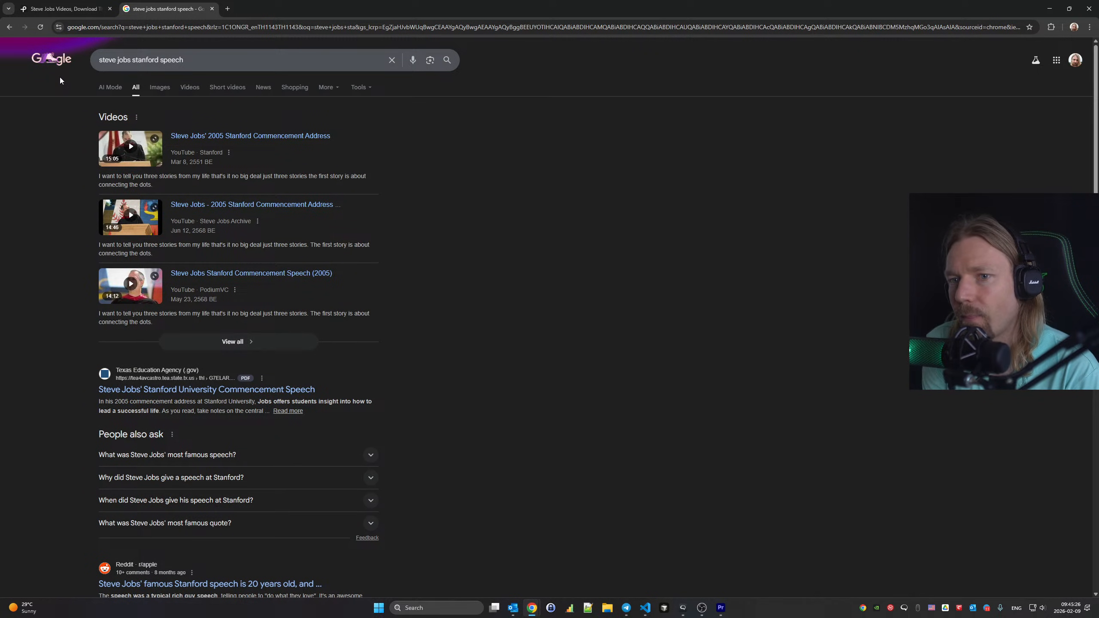
Open the Texas Education Agency PDF of Steve Jobs' Stanford University Commencement Speech in its own tab
middle_click(204, 390)
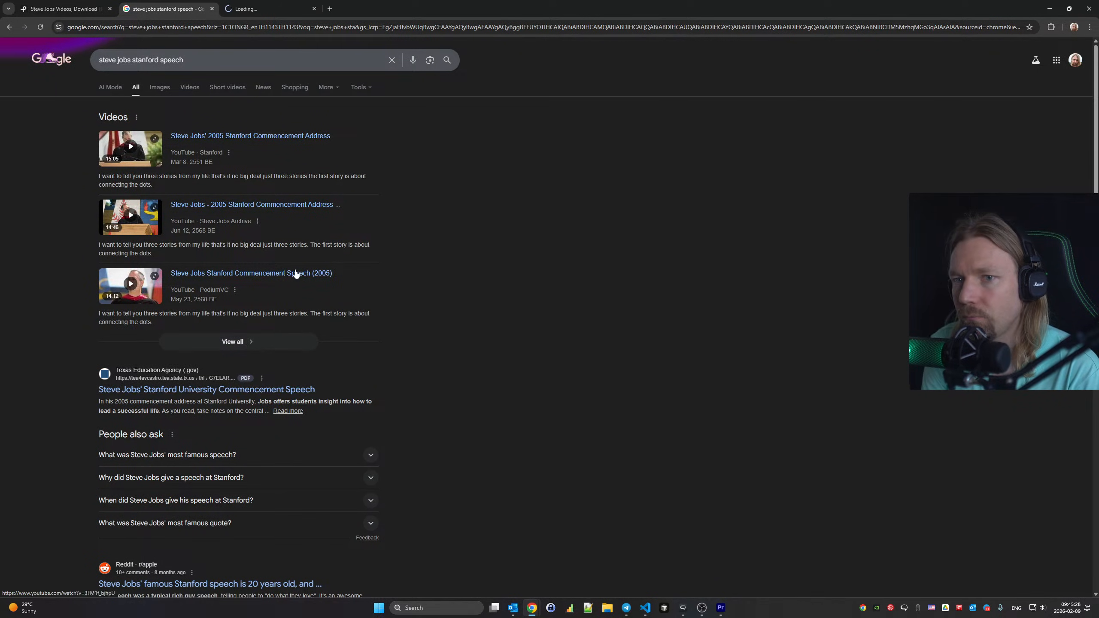
scroll(438, 156, "down", 8)
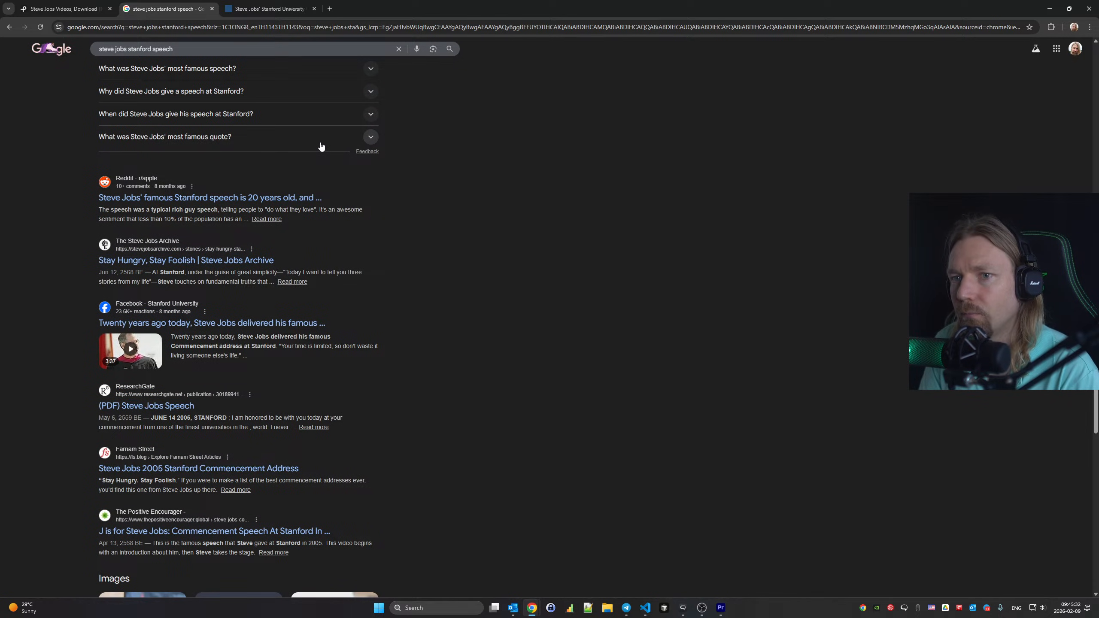
left_click(262, 4)
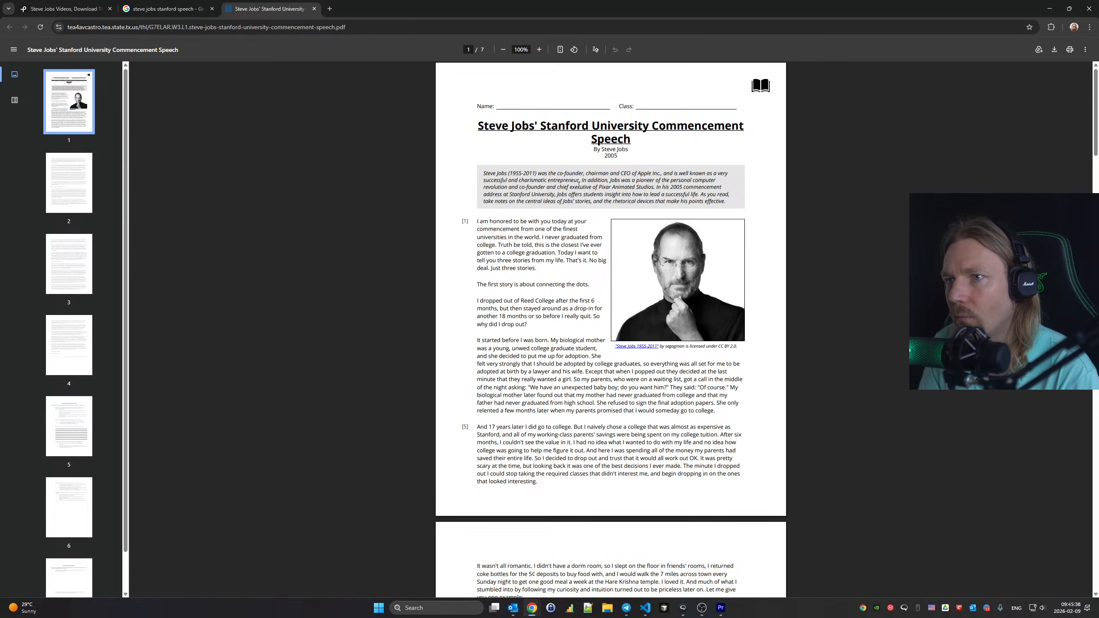
Skim the pages of the Stanford commencement speech PDF for passages about following your passion
scroll(578, 186, "down", 20)
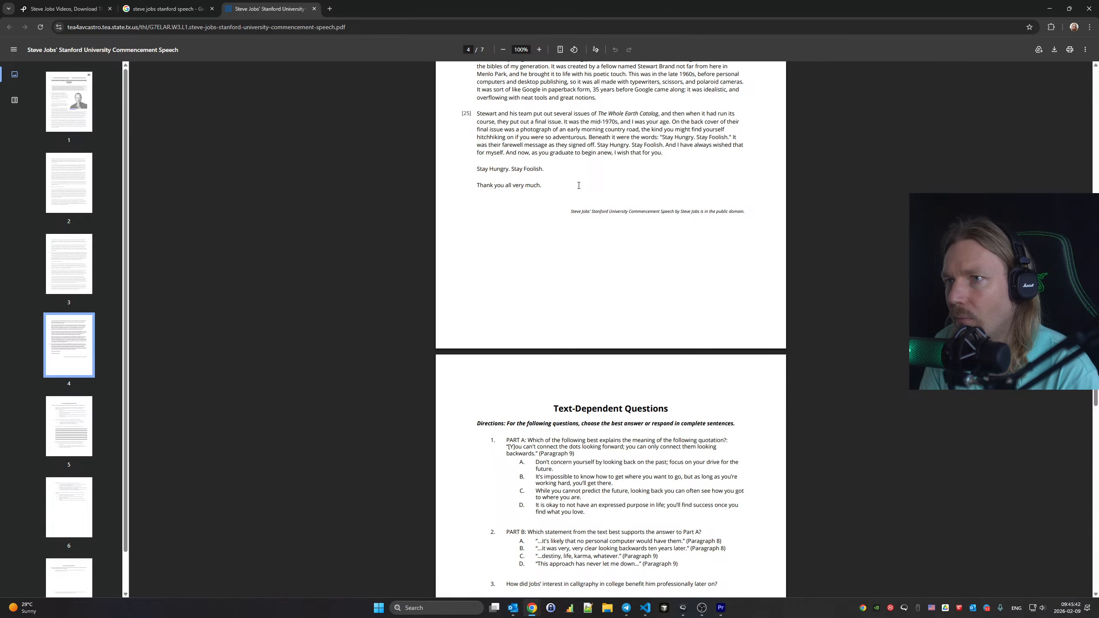
scroll(579, 186, "down", 5)
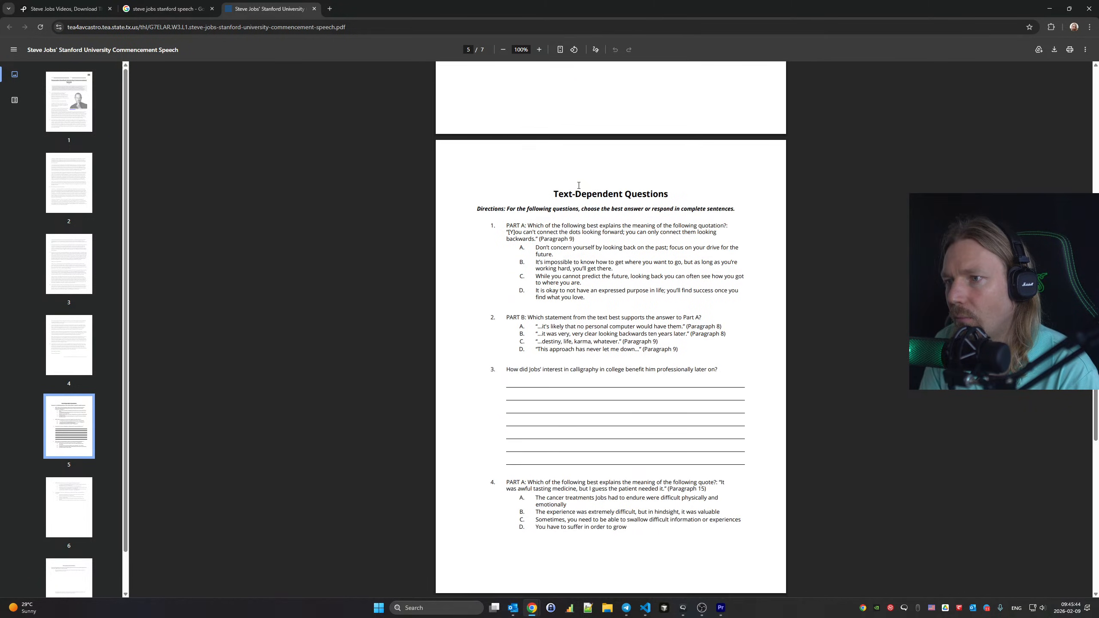
scroll(578, 189, "up", 20)
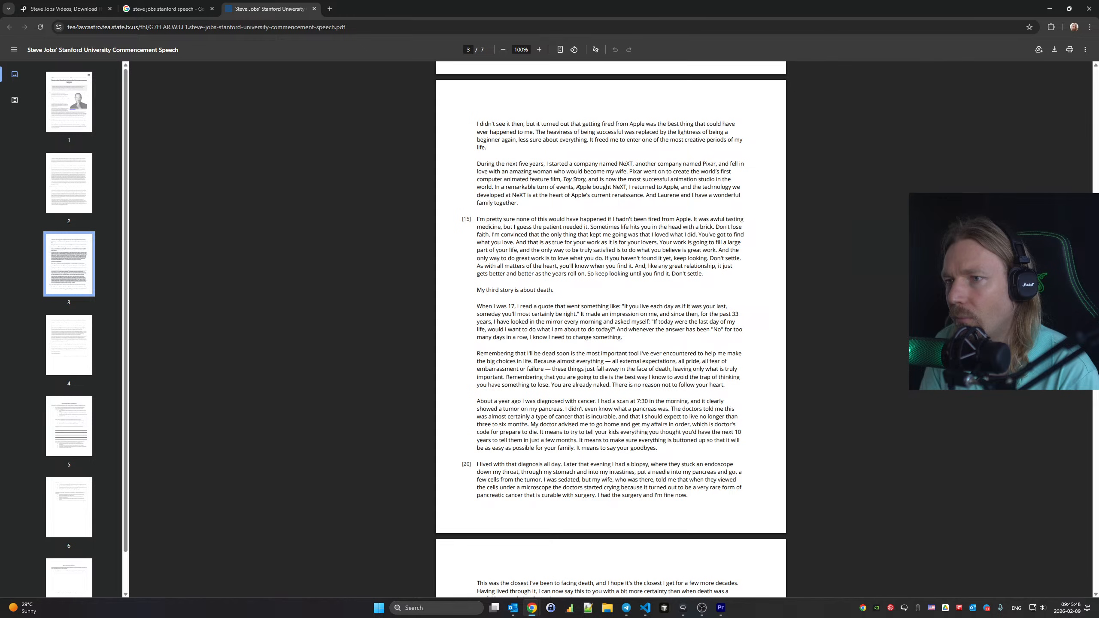
scroll(579, 189, "up", 20)
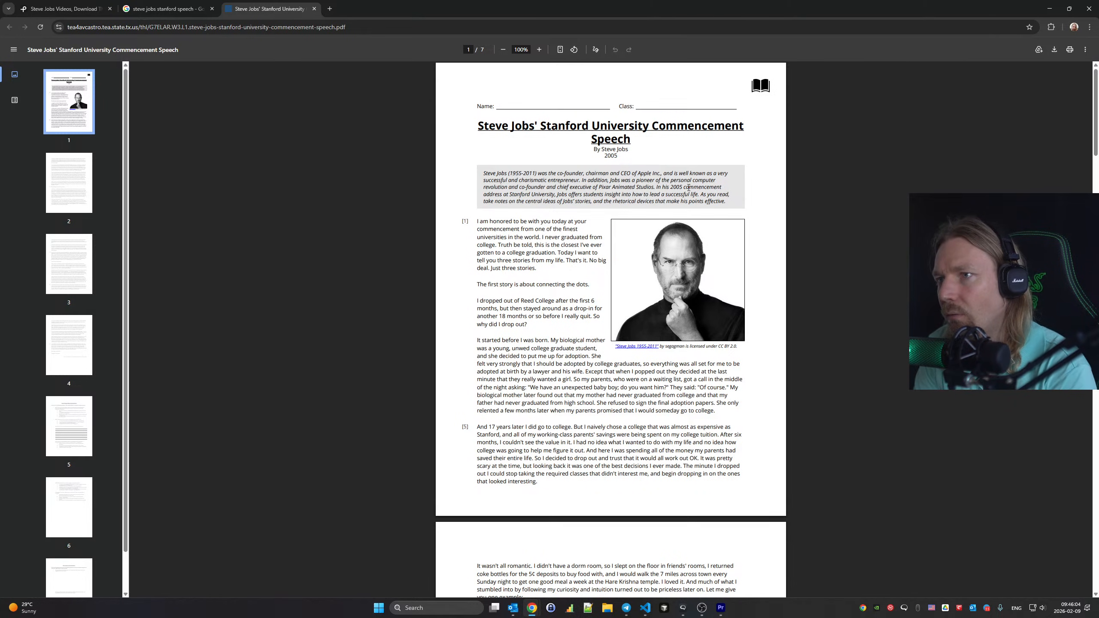
scroll(594, 269, "down", 4)
scroll(595, 269, "down", 3)
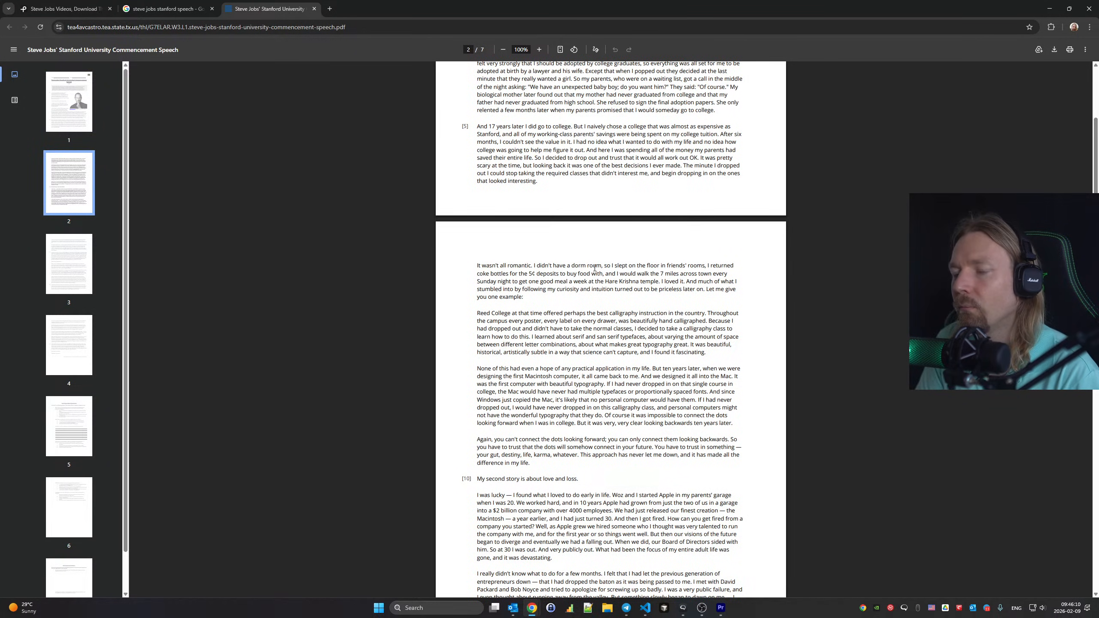
scroll(595, 268, "down", 1)
scroll(595, 269, "down", 12)
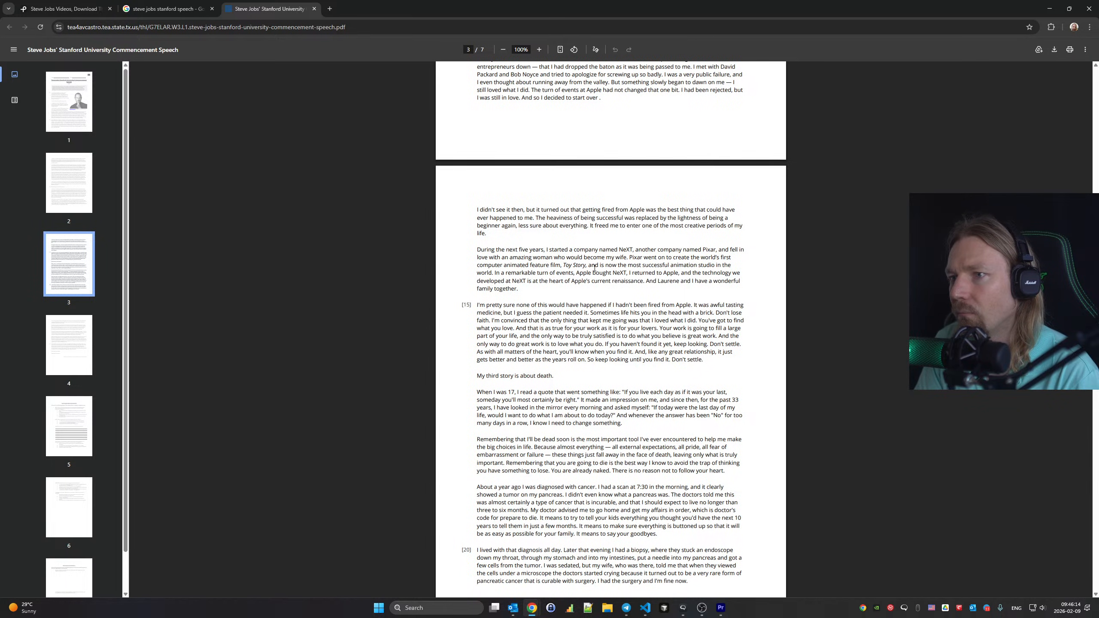
scroll(595, 269, "down", 6)
scroll(595, 269, "down", 3)
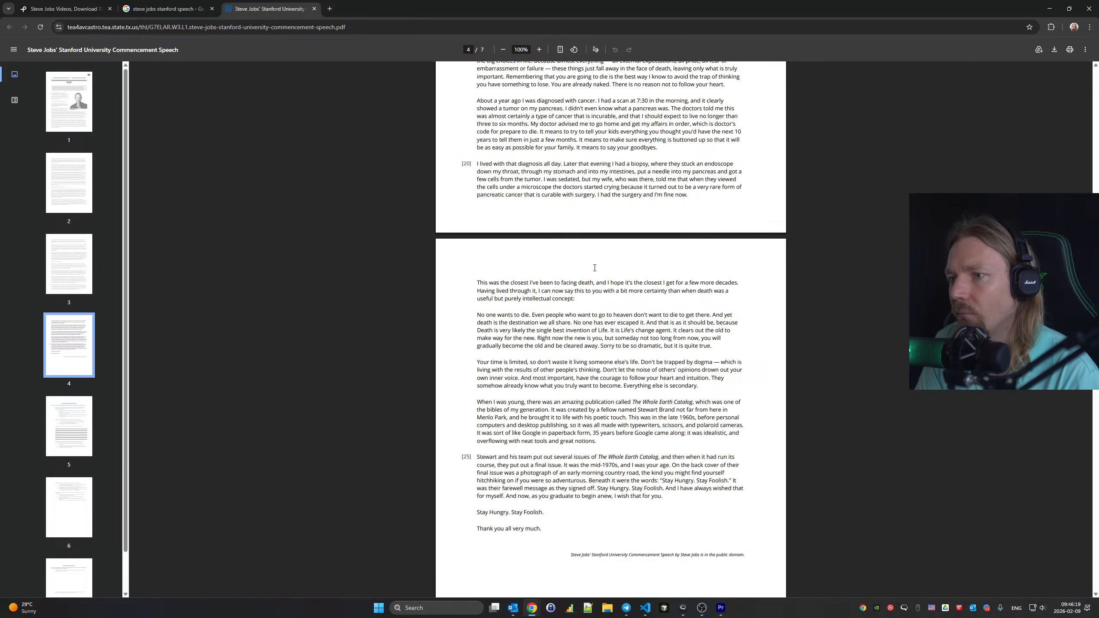
Search the speech PDF from its beginning for the word "passion"
scroll(594, 268, "up", 20)
key("ctrl+f")
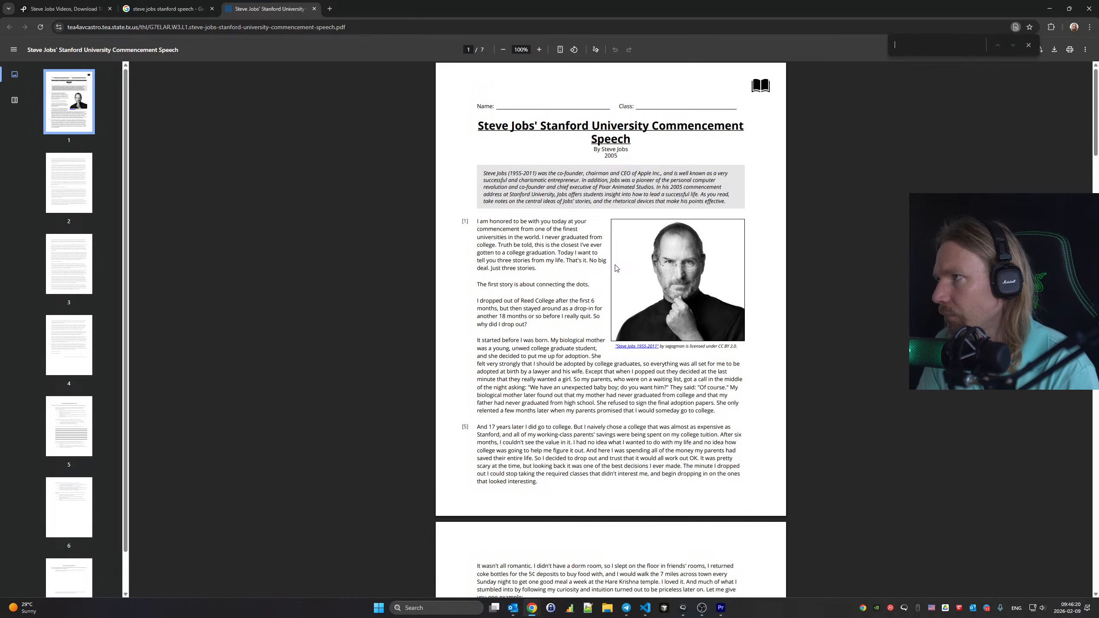
type("passio")
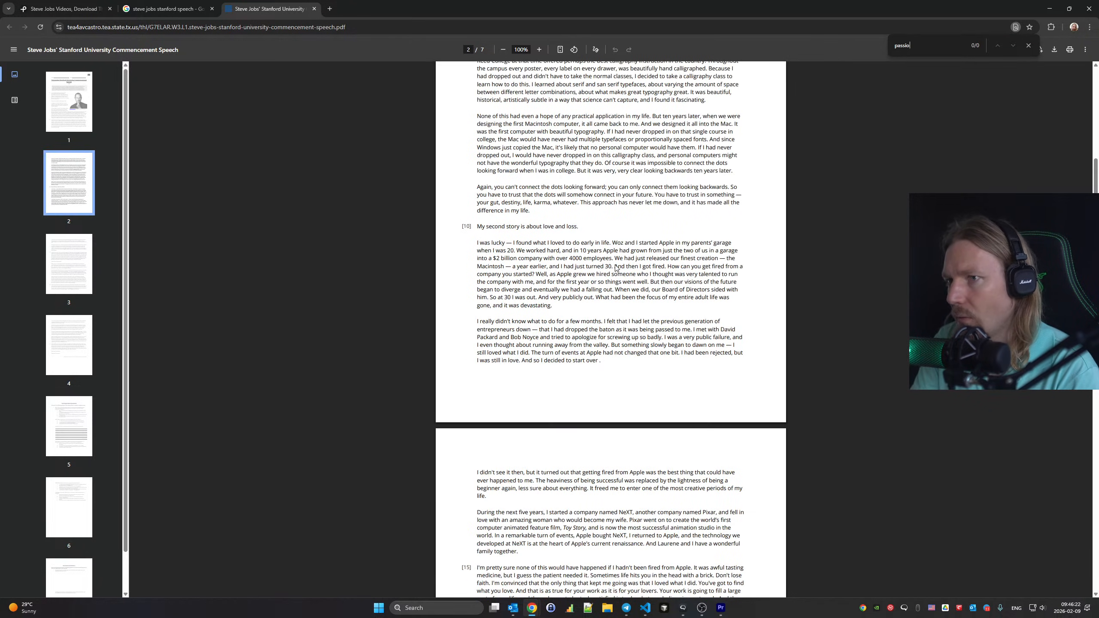
type("n")
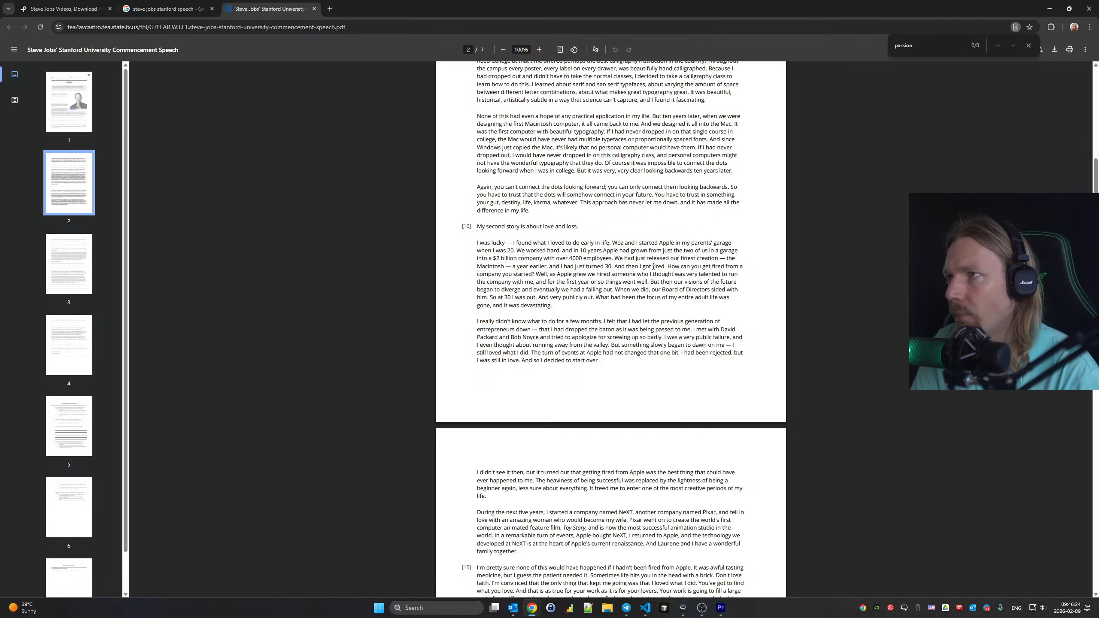
Replace the search term and look for "love" in the speech PDF
key("BackSpace")
key("BackSpace")
key("BackSpace")
key("BackSpace")
key("BackSpace")
key("BackSpace")
key("BackSpace")
type("love")
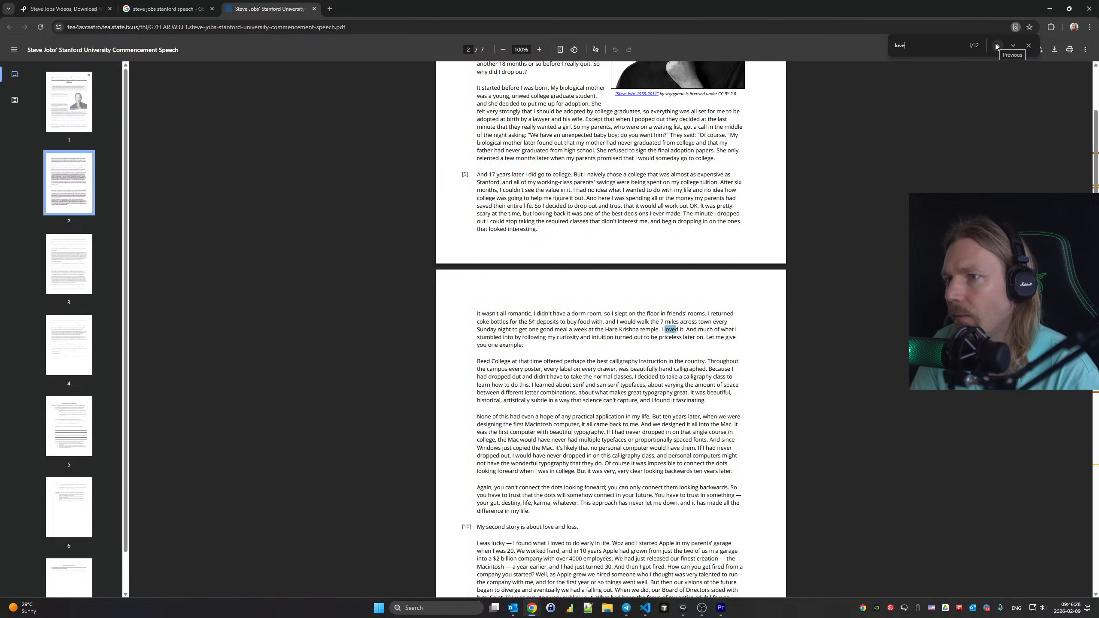
Go through the occurrences of "love" in the speech, reading each passage, and close the text search
scroll(892, 179, "up", 6)
scroll(892, 179, "down", 8)
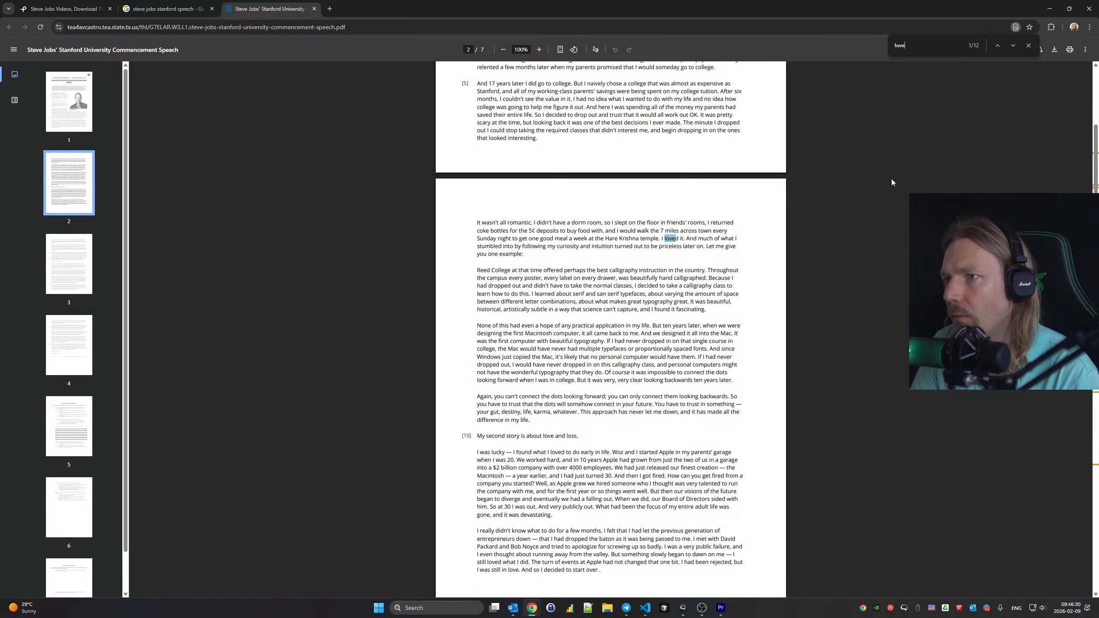
scroll(891, 179, "down", 12)
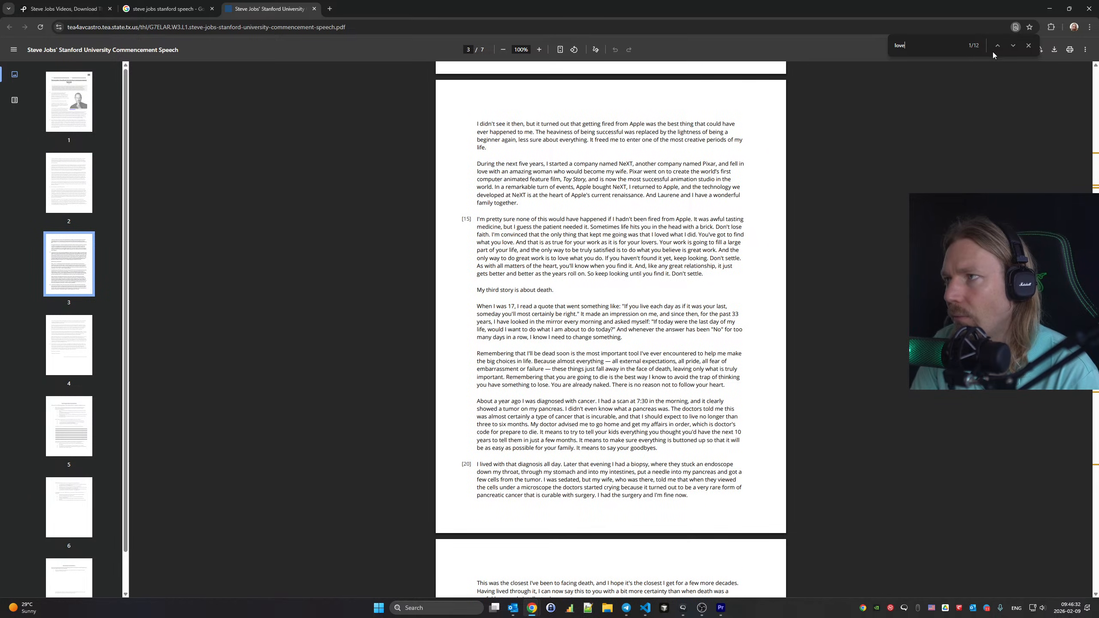
left_click(1013, 46)
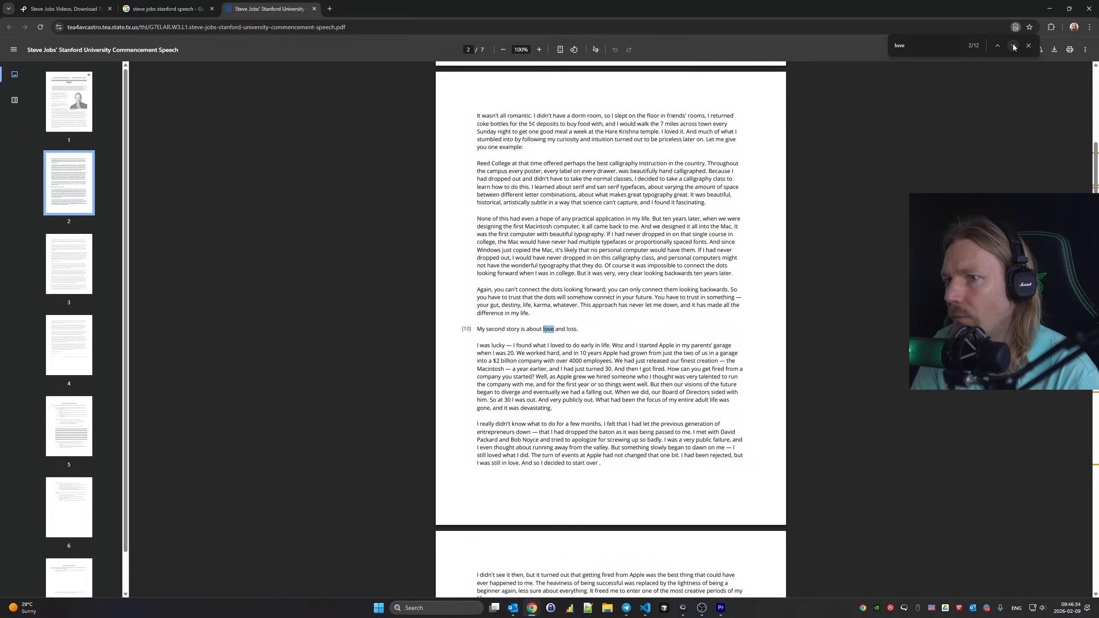
left_click(1012, 46)
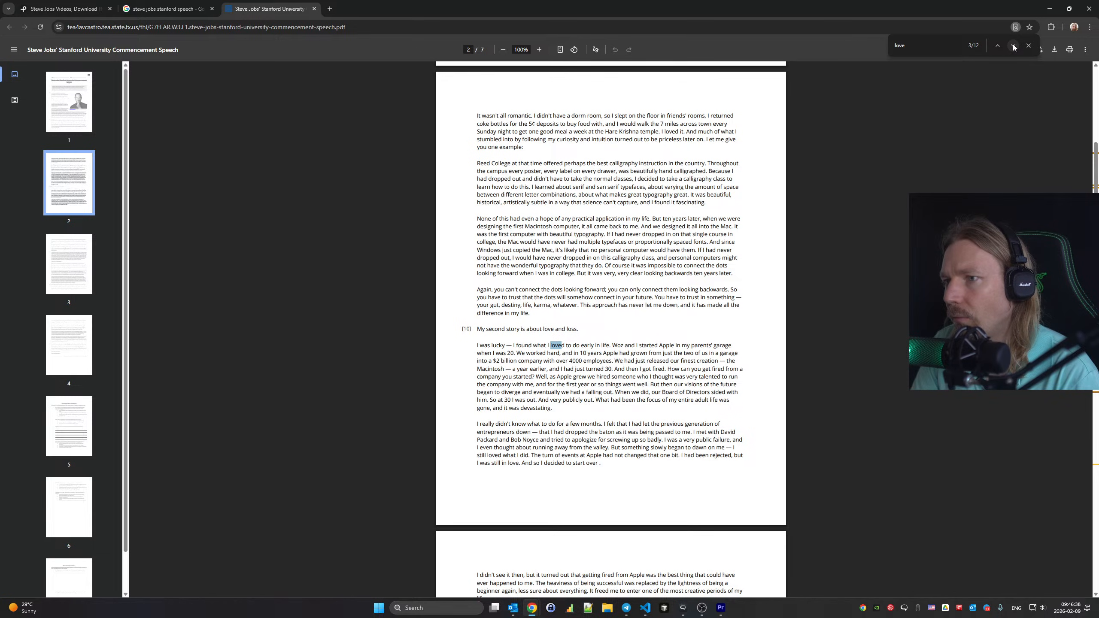
left_click(1014, 47)
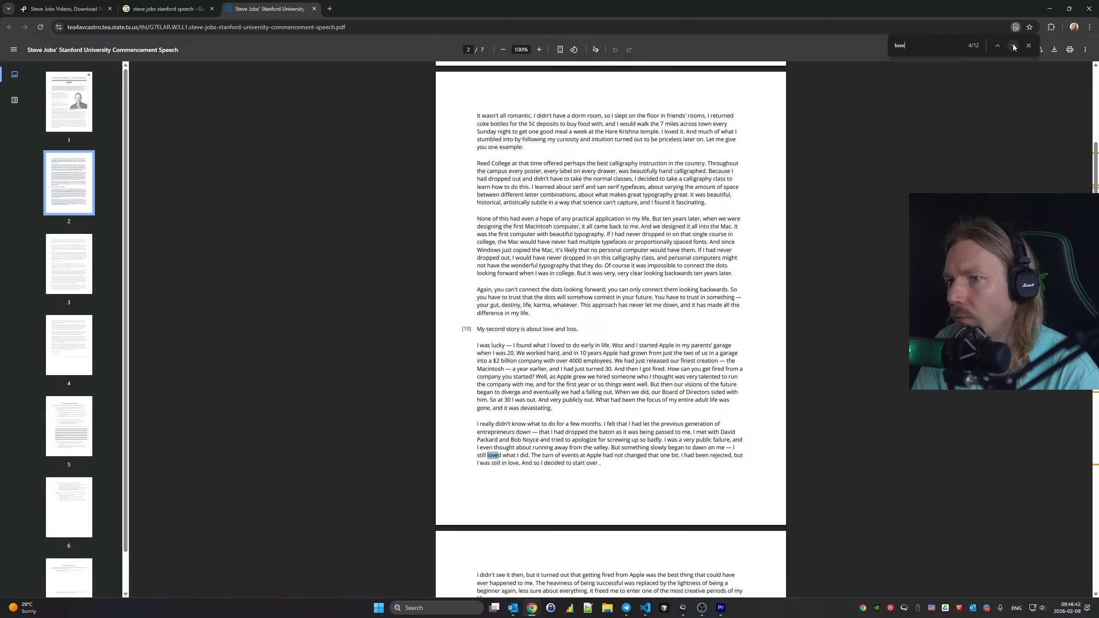
left_click(1014, 47)
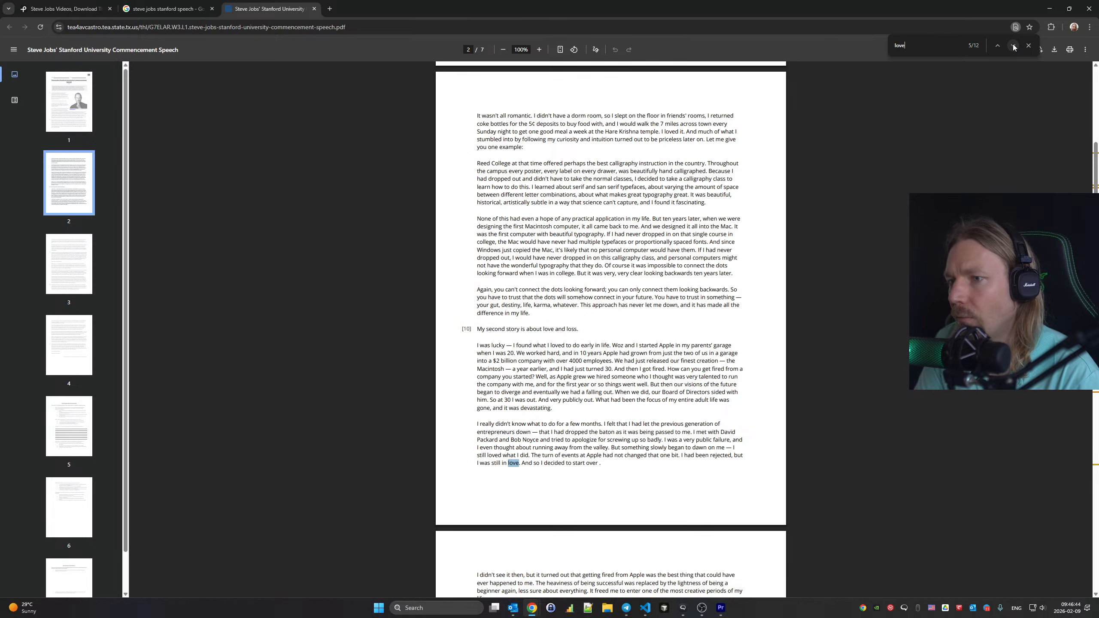
left_click(1014, 47)
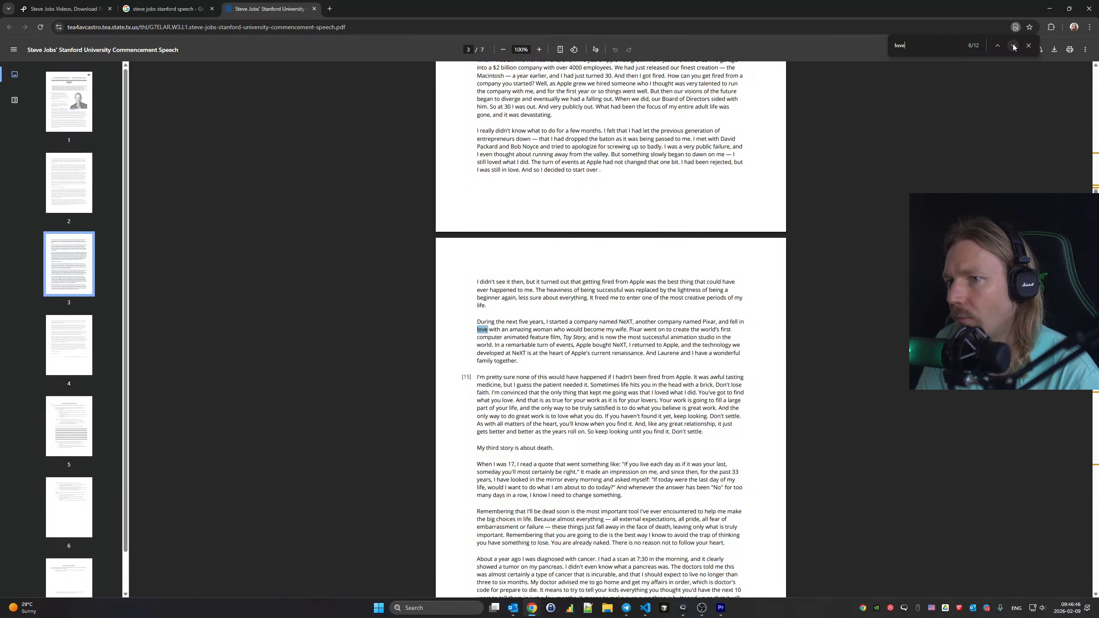
left_click(1014, 46)
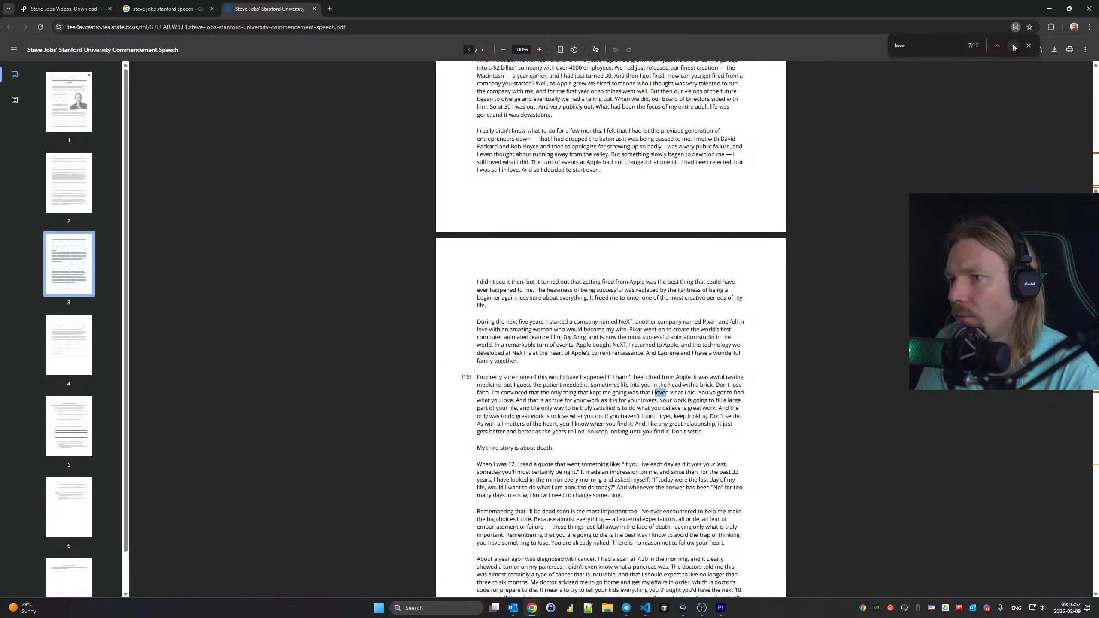
left_click(1014, 46)
left_click(1014, 46)
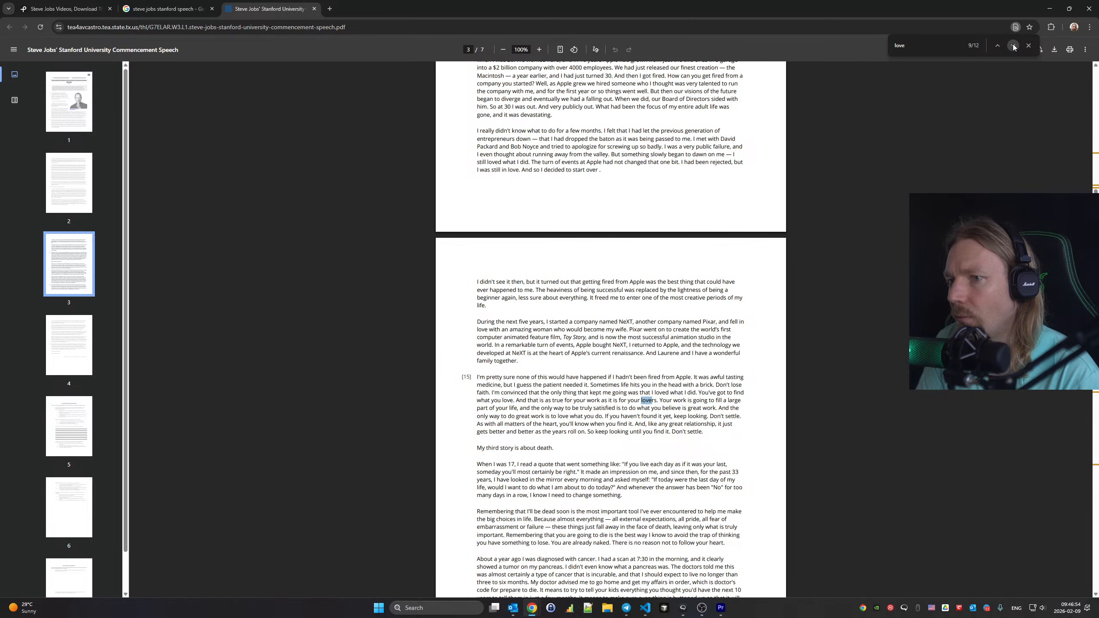
left_click(1014, 47)
left_click(1014, 46)
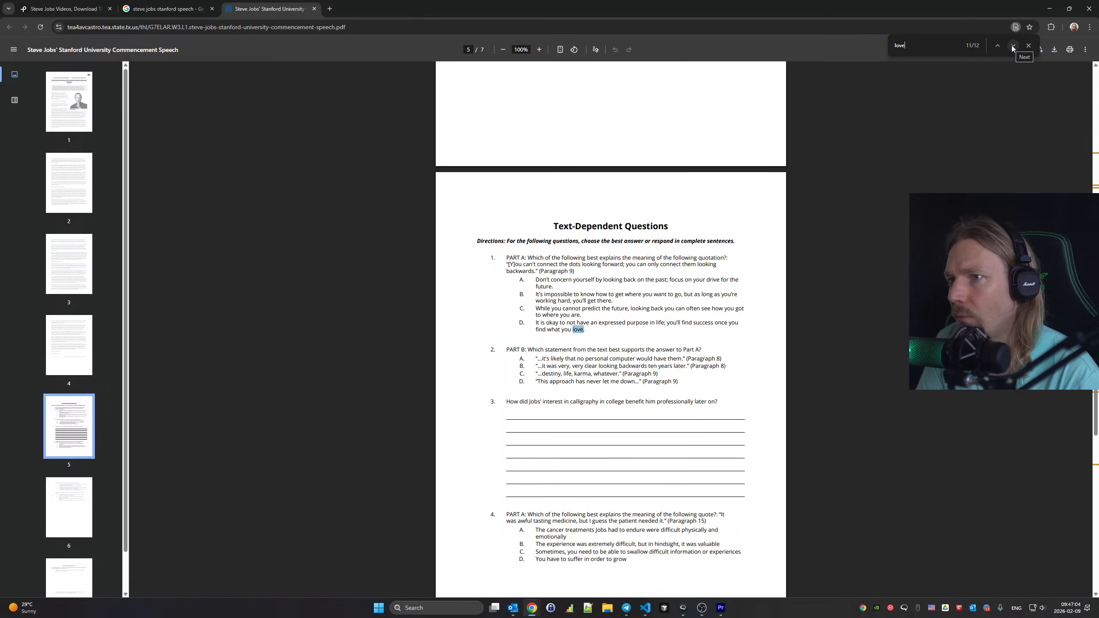
left_click(1013, 45)
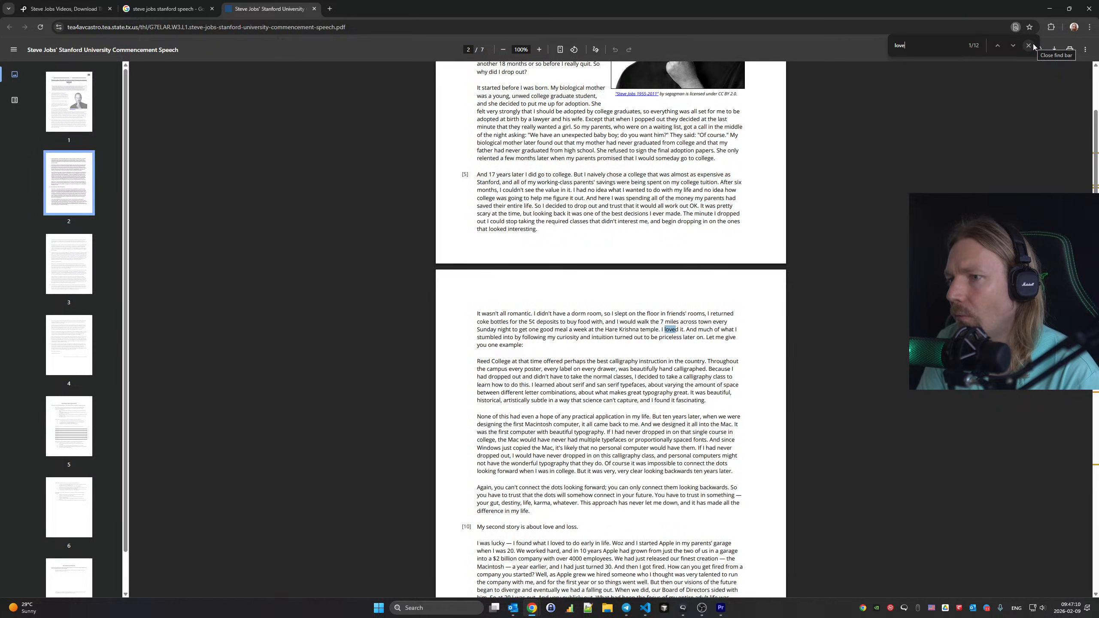
left_click(1031, 44)
scroll(992, 93, "up", 5)
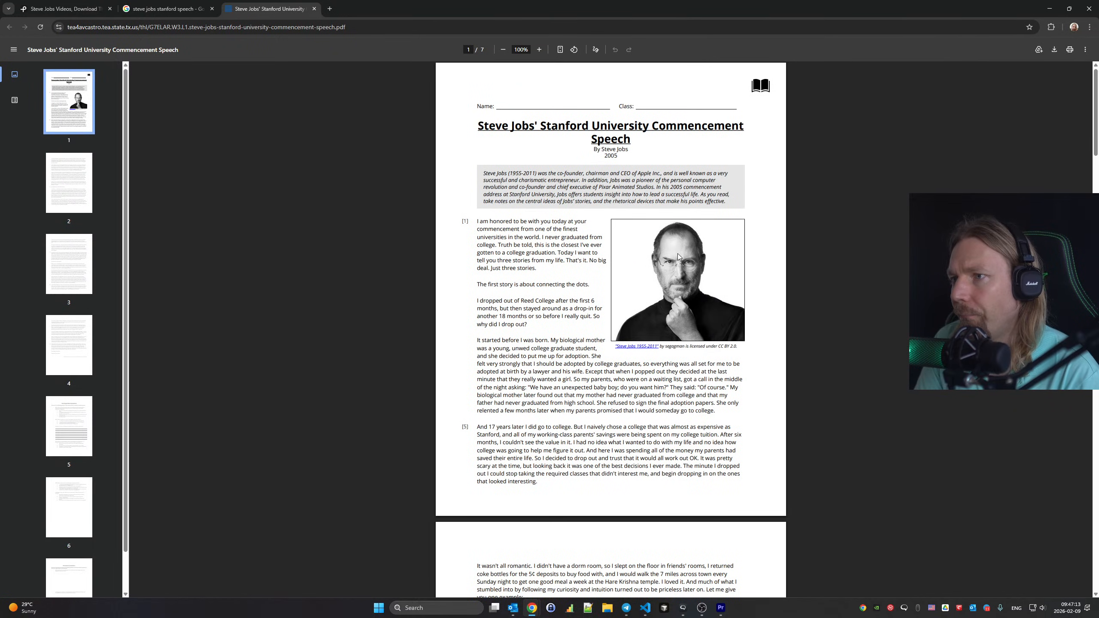
left_click(1057, 49)
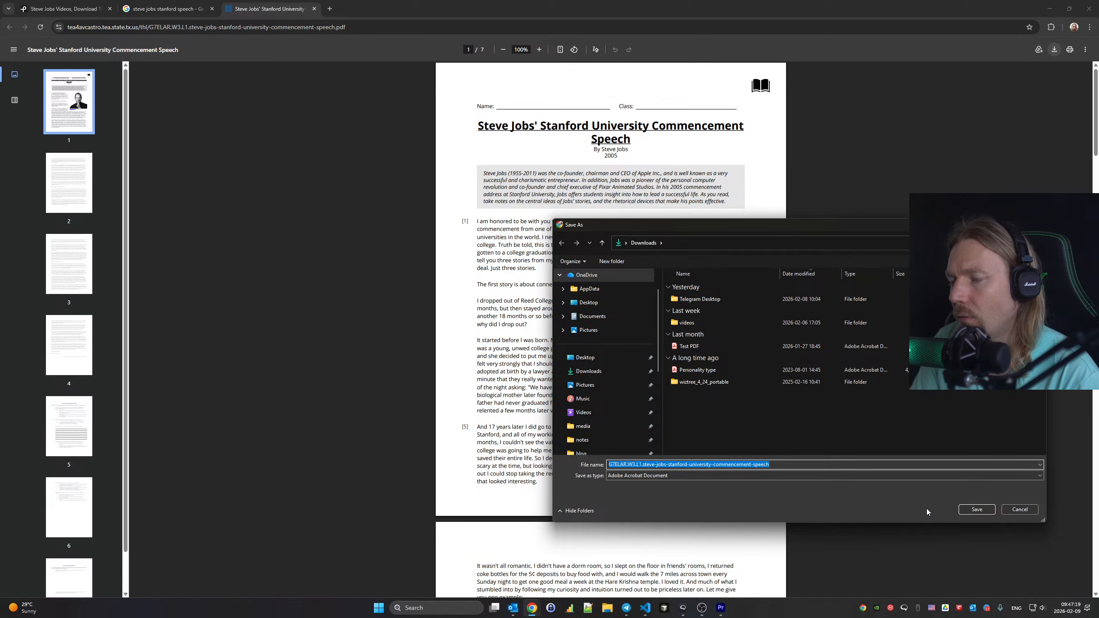
left_click(1019, 509)
scroll(919, 477, "down", 20)
scroll(918, 478, "down", 5)
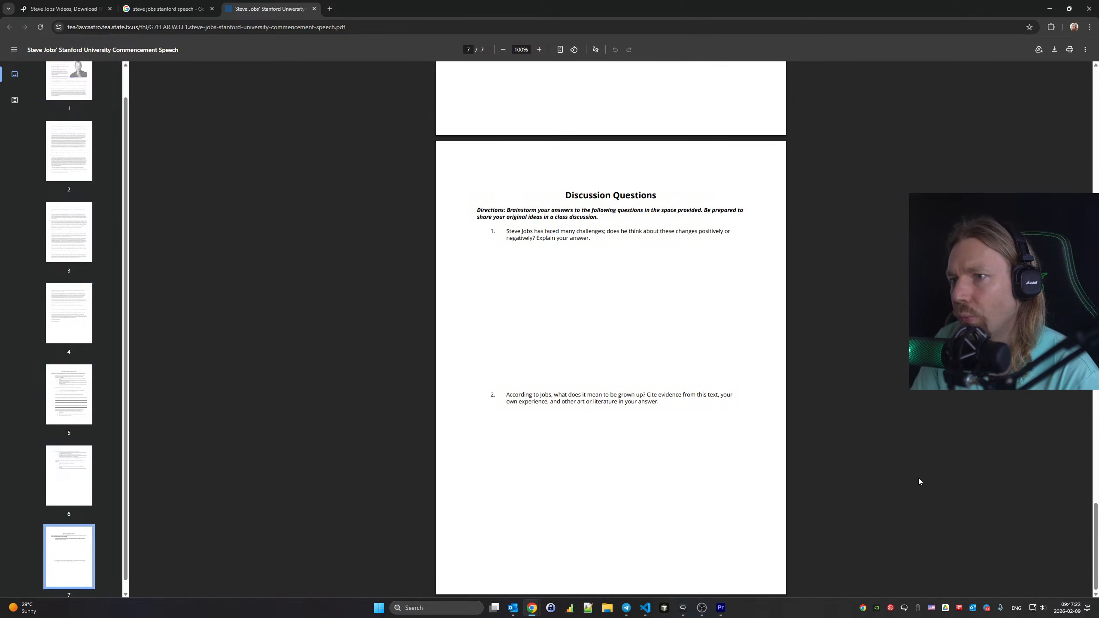
scroll(919, 478, "up", 20)
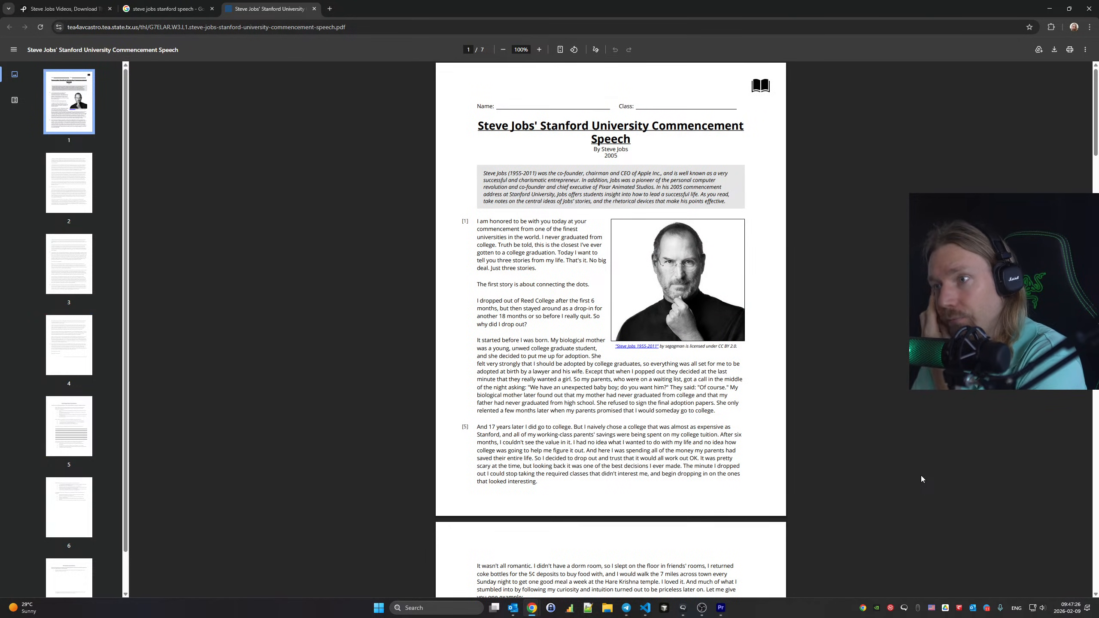
Download the Stanford commencement speech PDF to the Downloads folder and open the saved file in Adobe Acrobat
left_click(1056, 50)
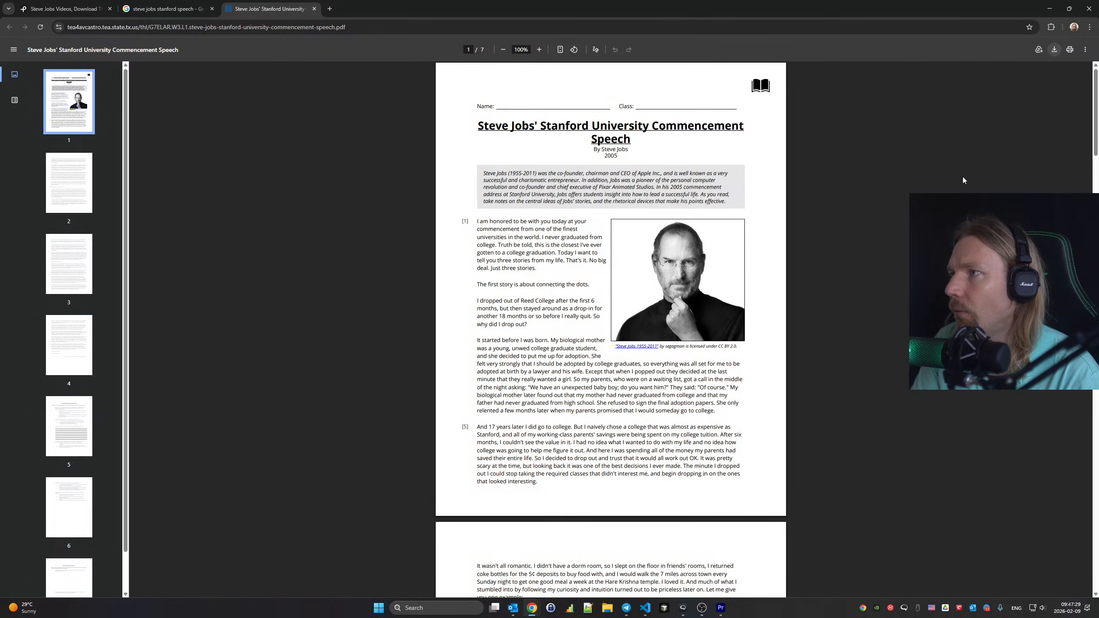
key("Return")
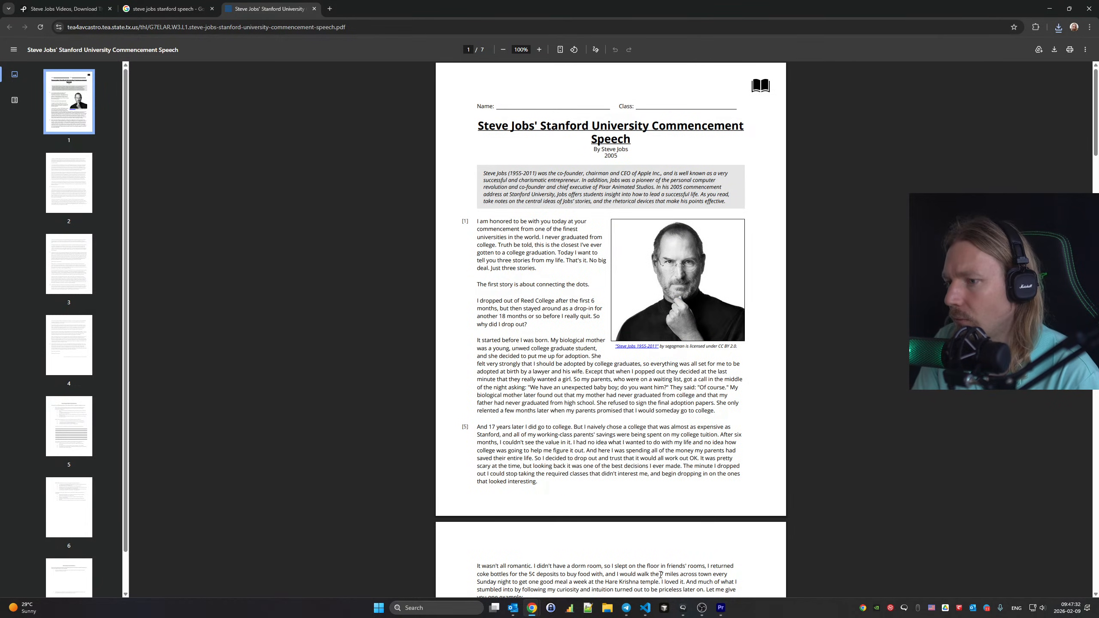
left_click(607, 608)
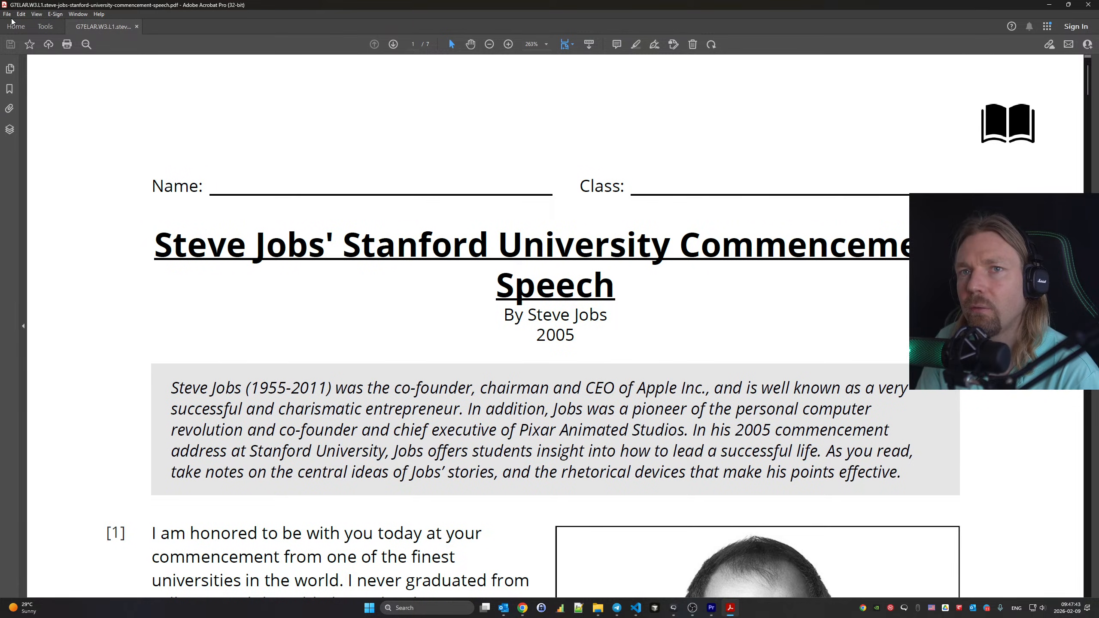
Export the speech PDF as PNG images into the Downloads folder under the suggested file name
left_click(7, 14)
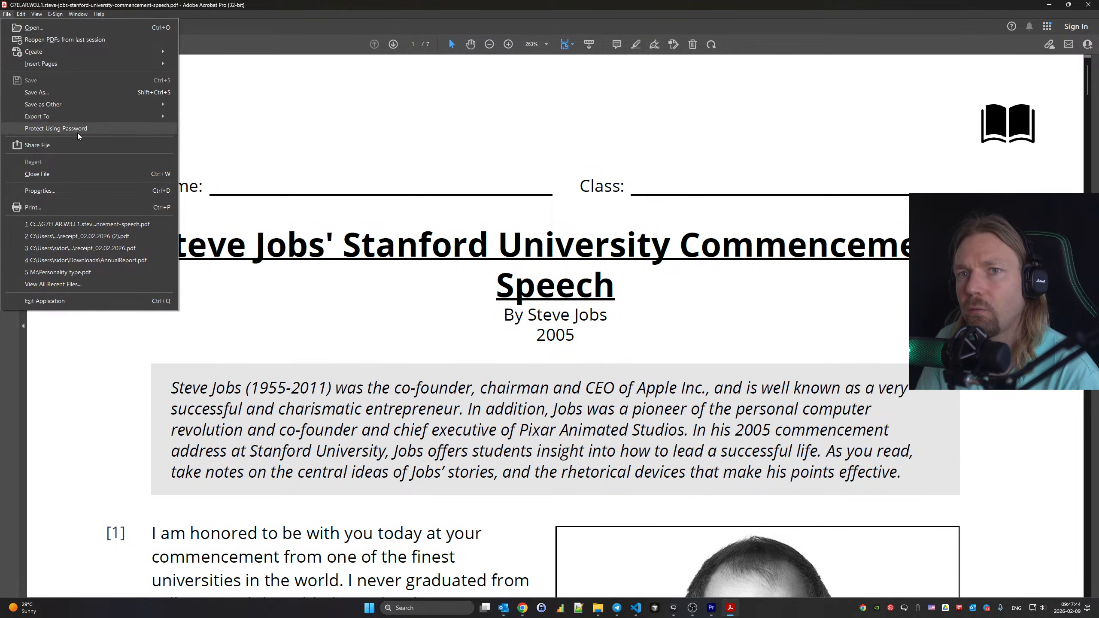
mouse_move(86, 117)
mouse_move(288, 157)
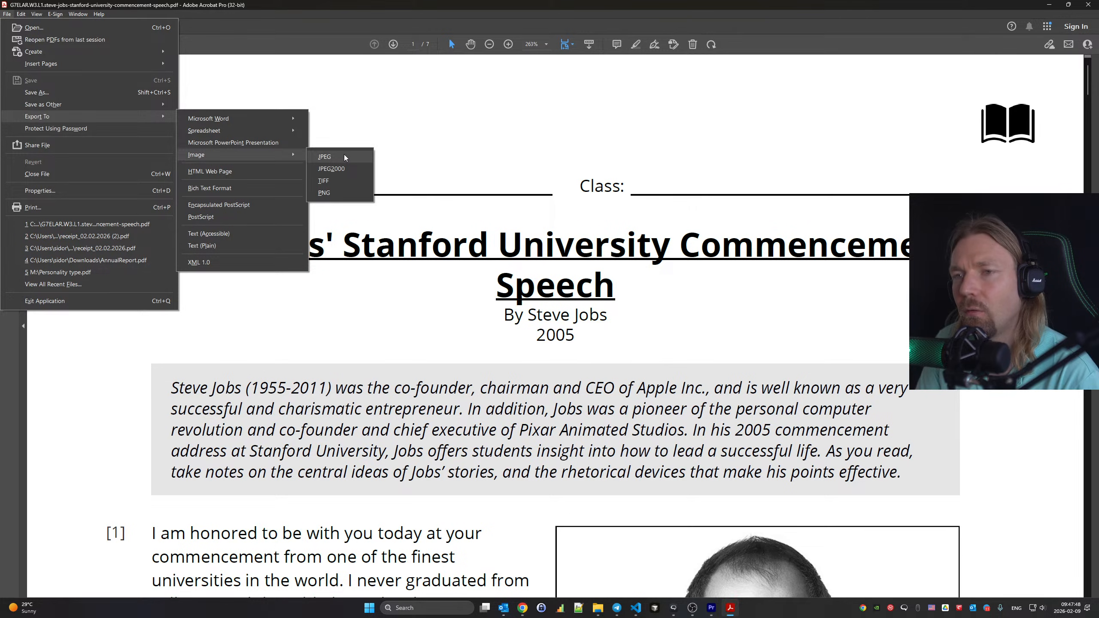
left_click(342, 193)
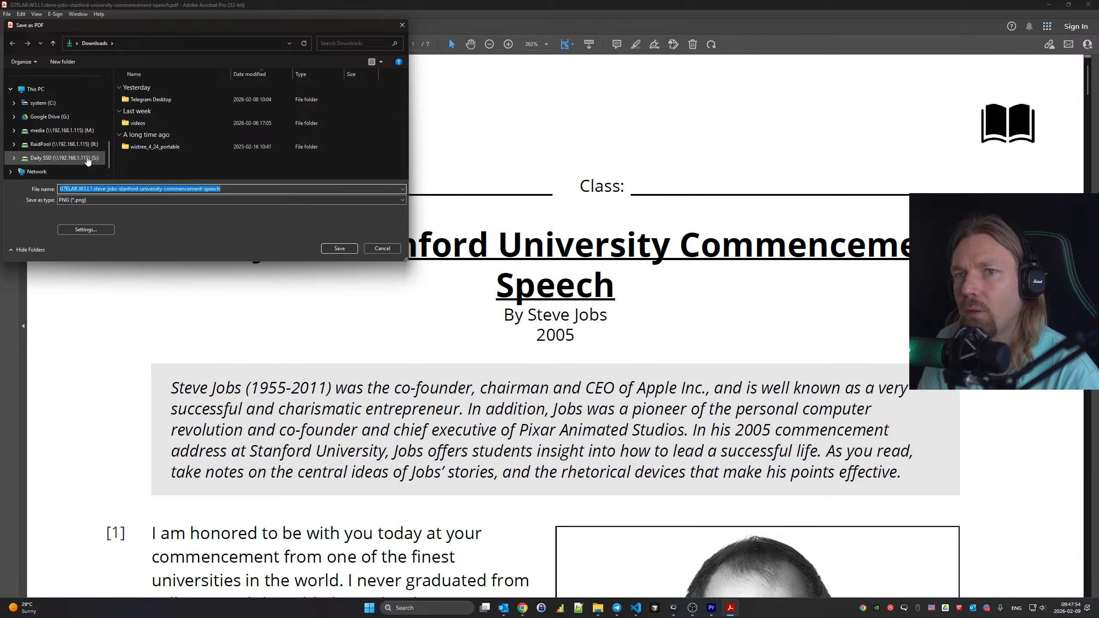
left_click(340, 250)
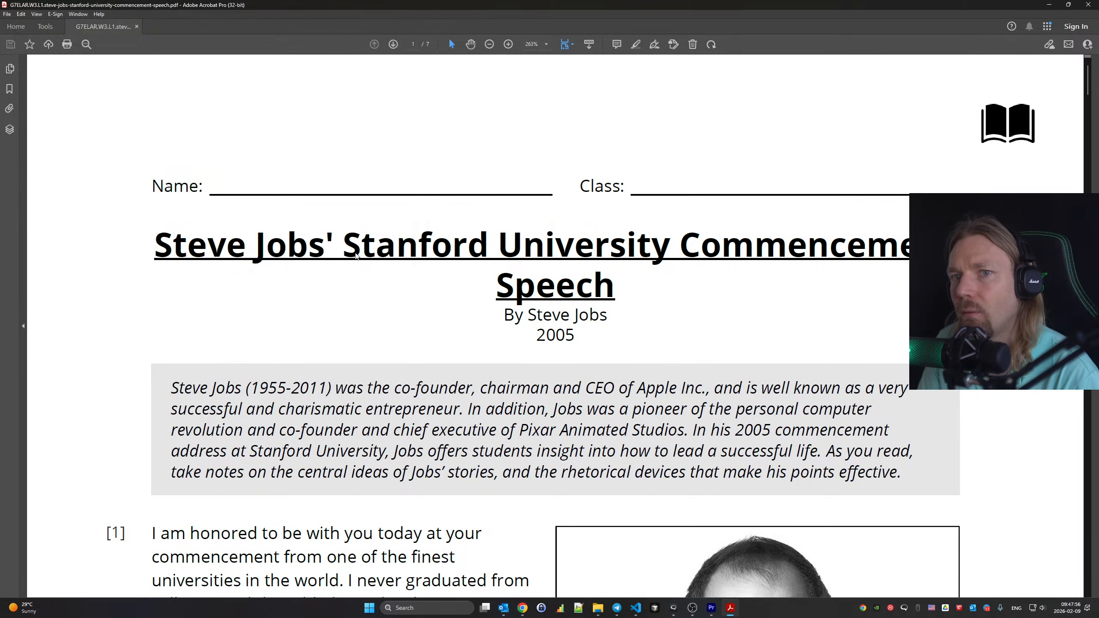
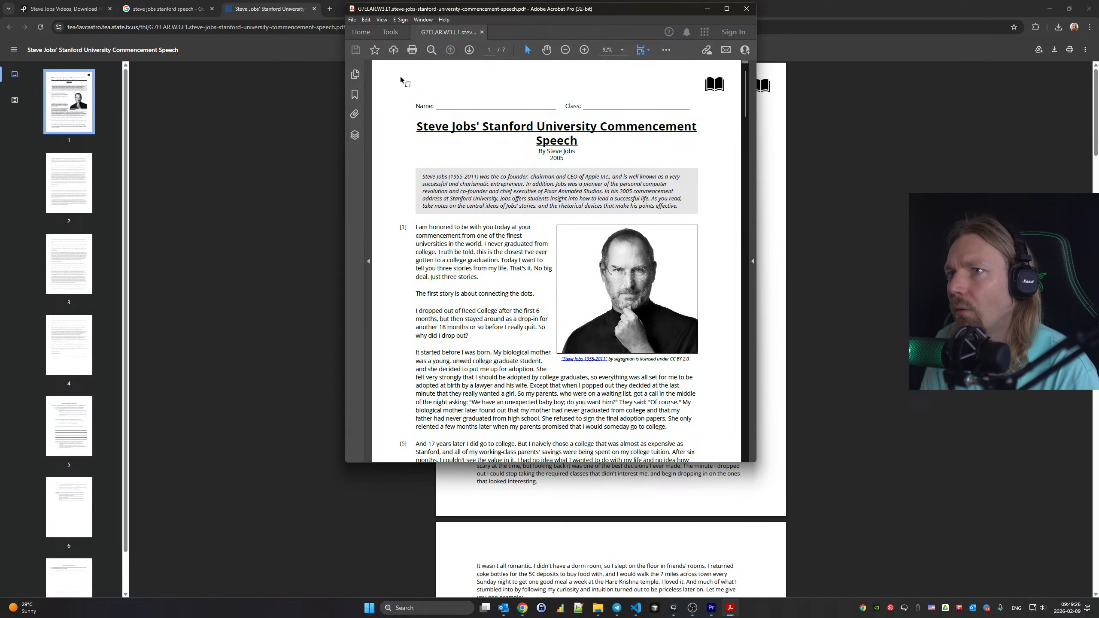
right_click(420, 114)
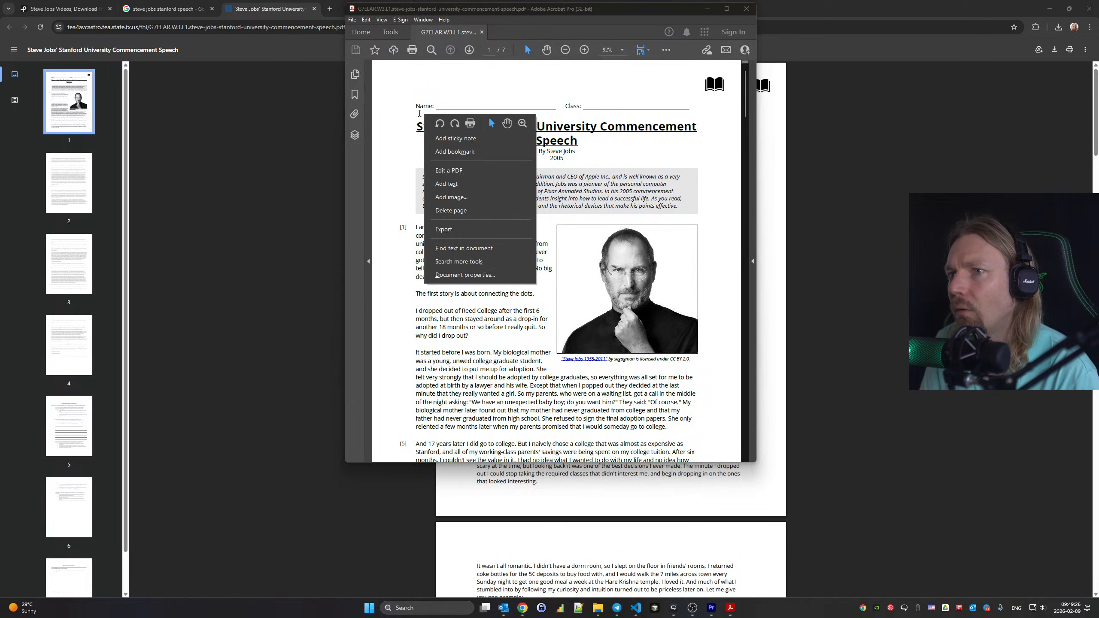
left_click(406, 154)
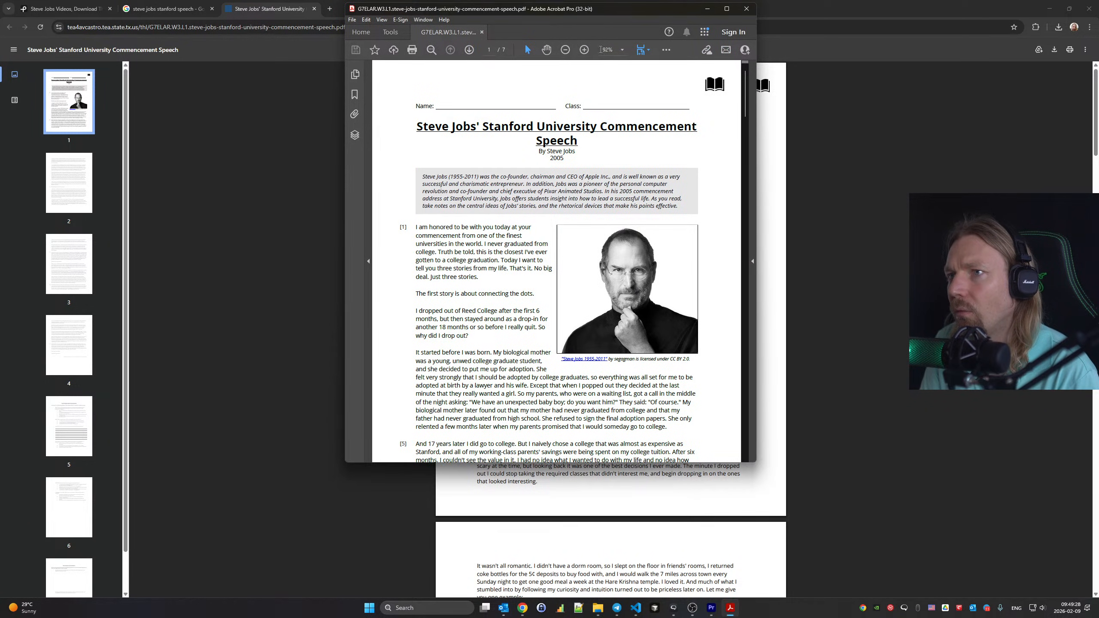
double_click(591, 3)
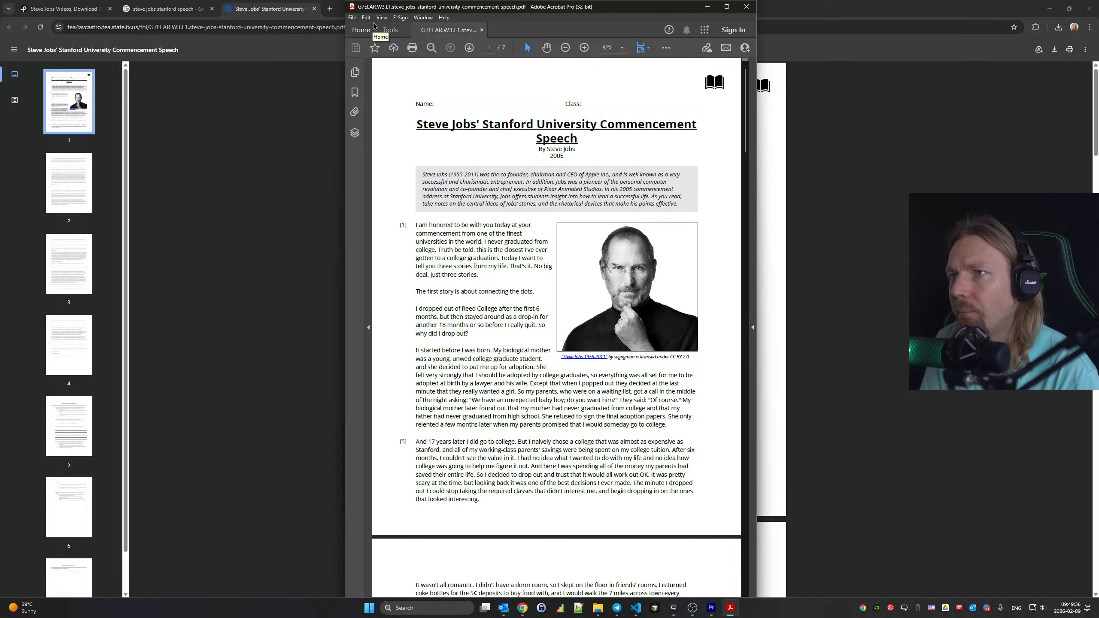
left_click(666, 49)
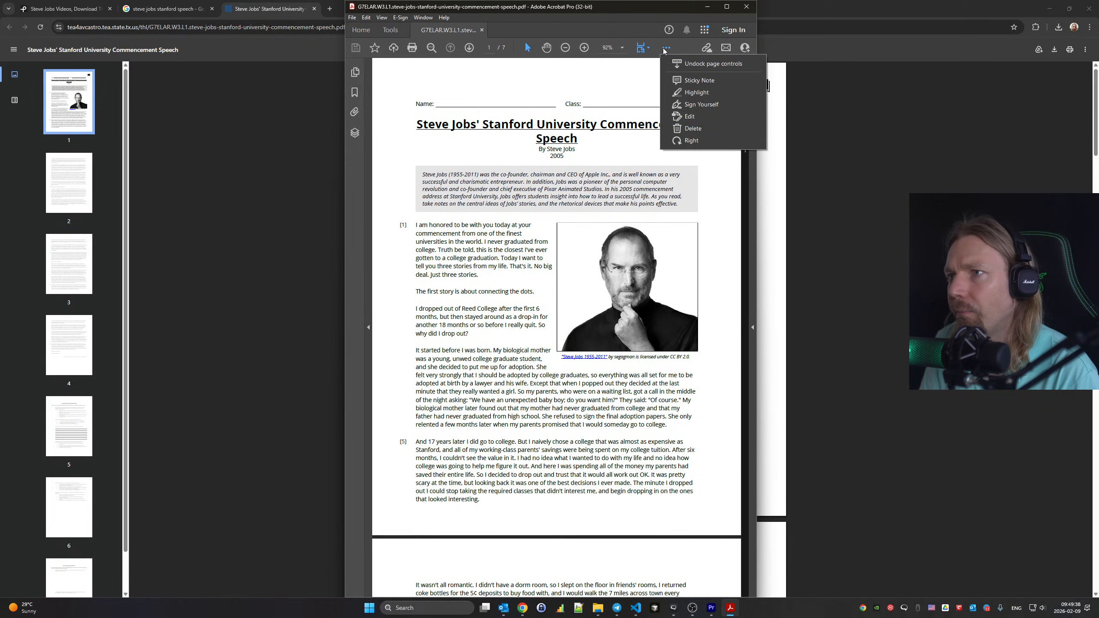
left_click(365, 18)
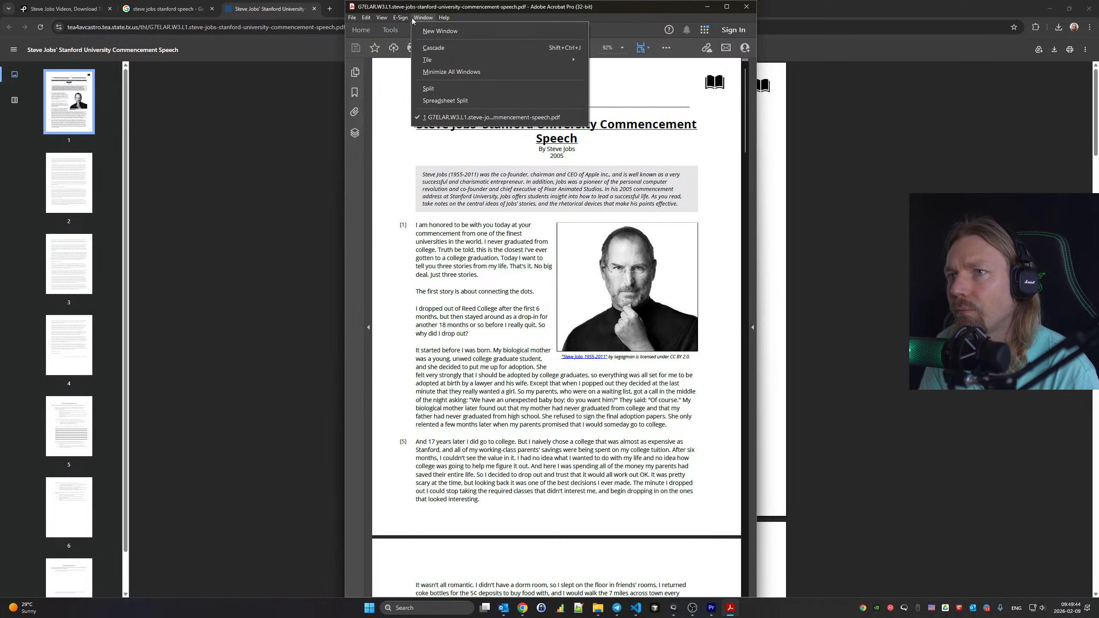
mouse_move(453, 23)
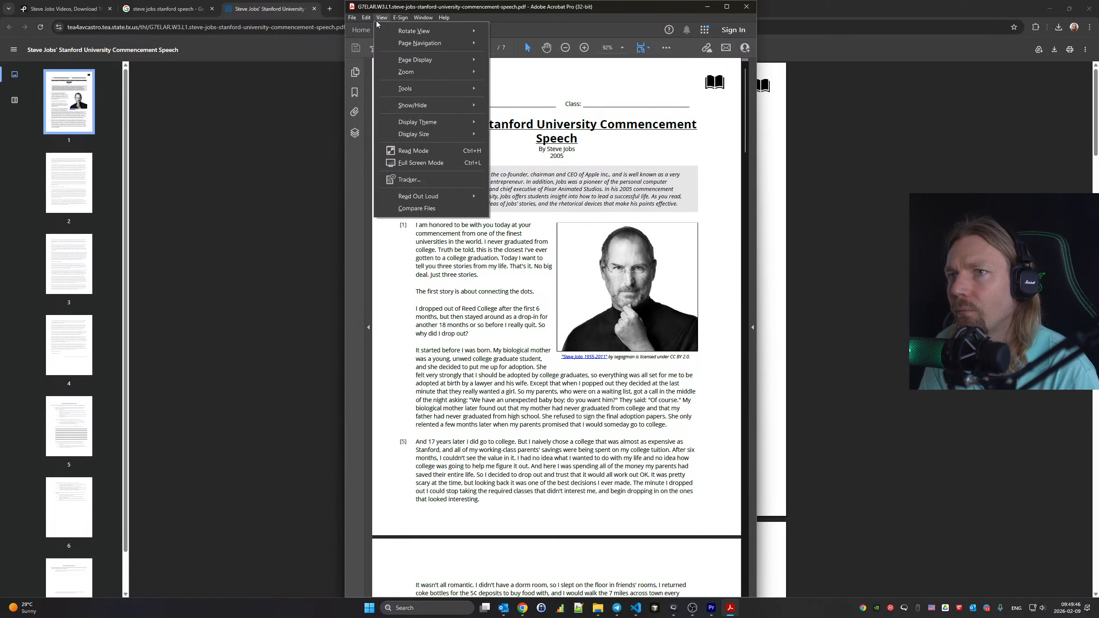
mouse_move(367, 23)
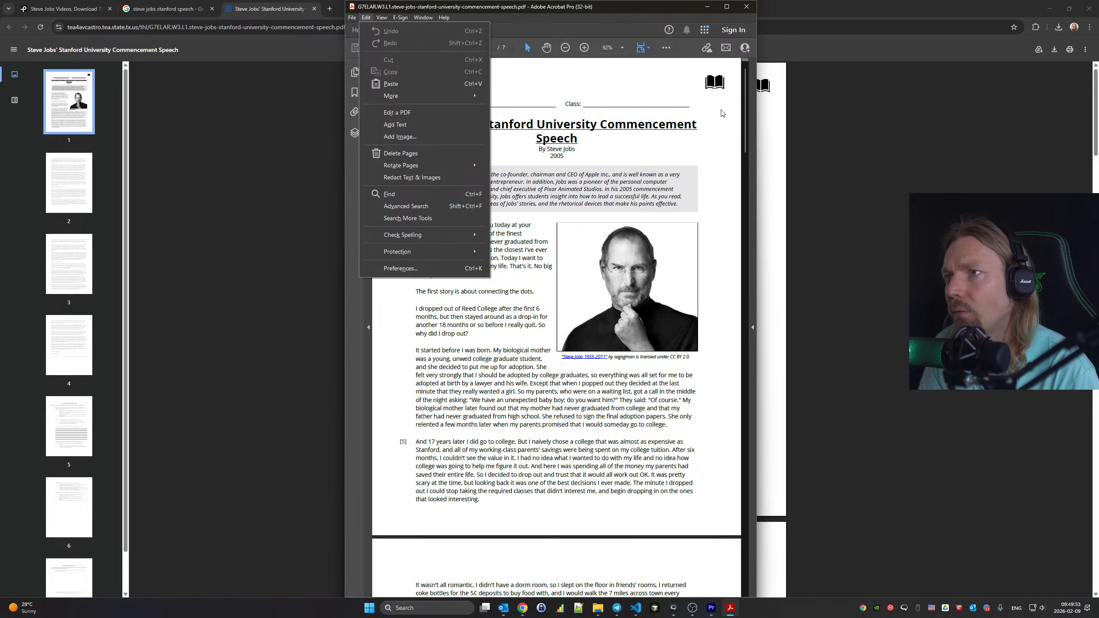
left_click(710, 106)
scroll(706, 105, "down", 1)
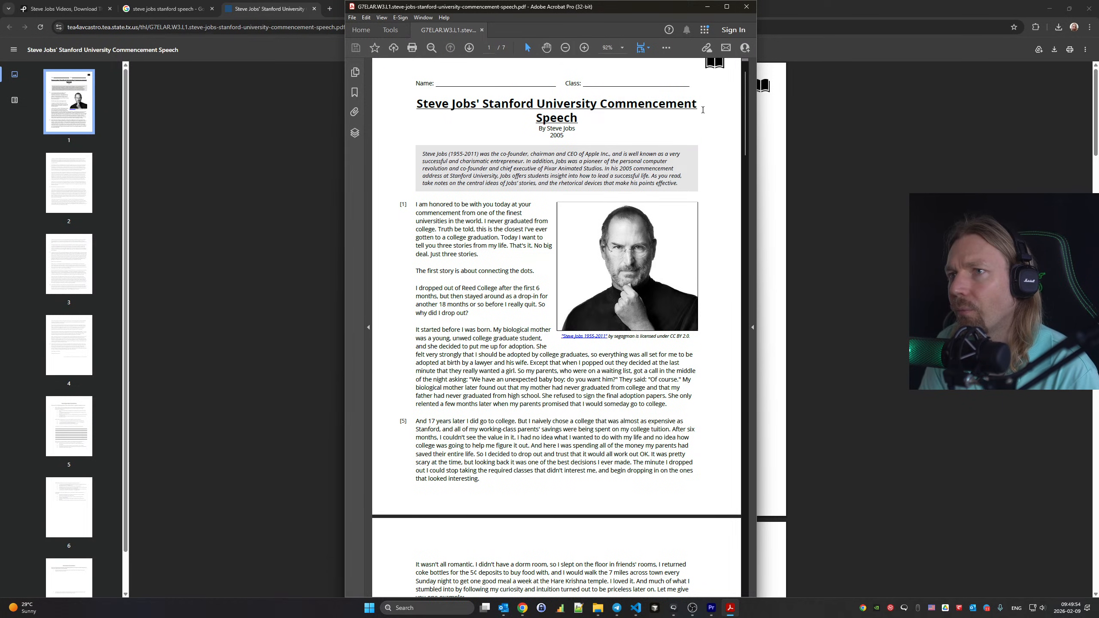
scroll(706, 105, "up", 1)
Set the zoom to 100%, widen the window to fit the page, and select the entire area of the first page
left_click(623, 48)
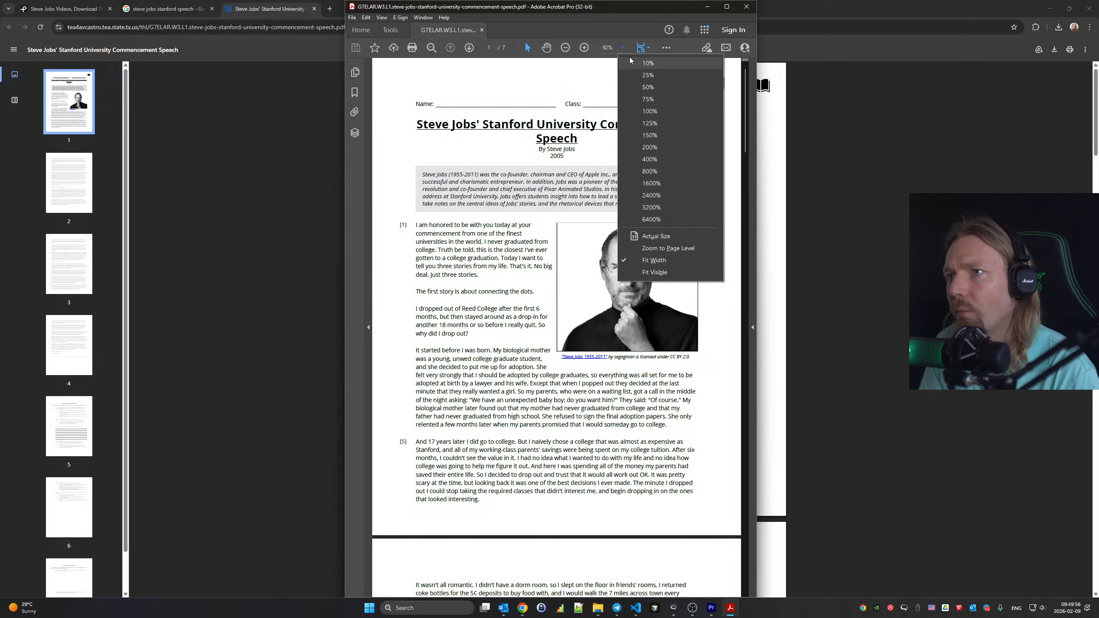
left_click(657, 109)
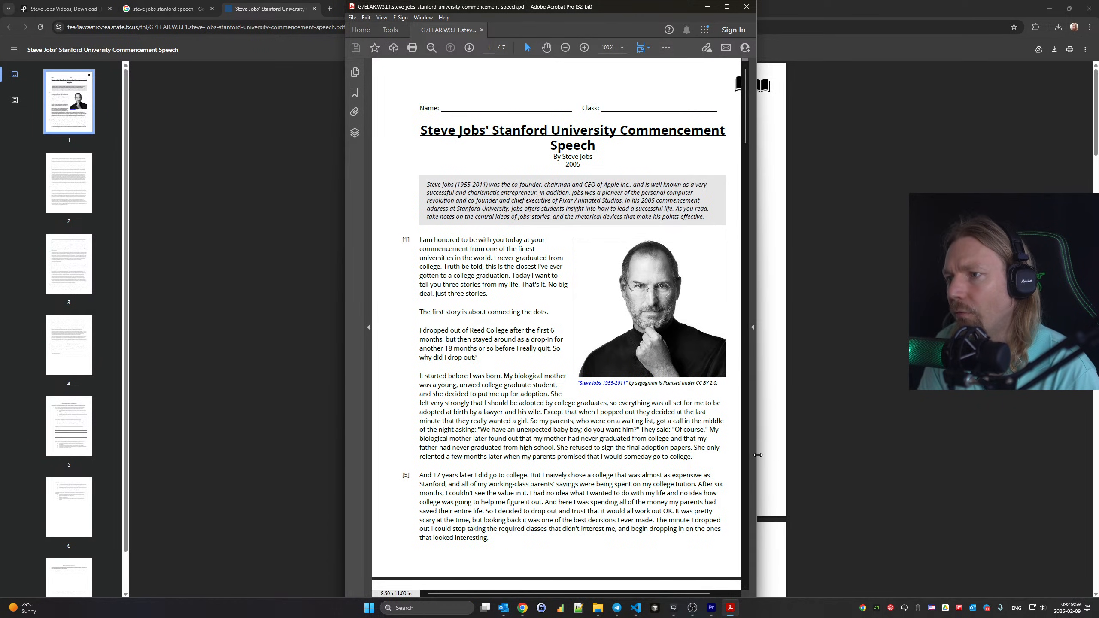
left_click_drag(831, 452, 838, 449)
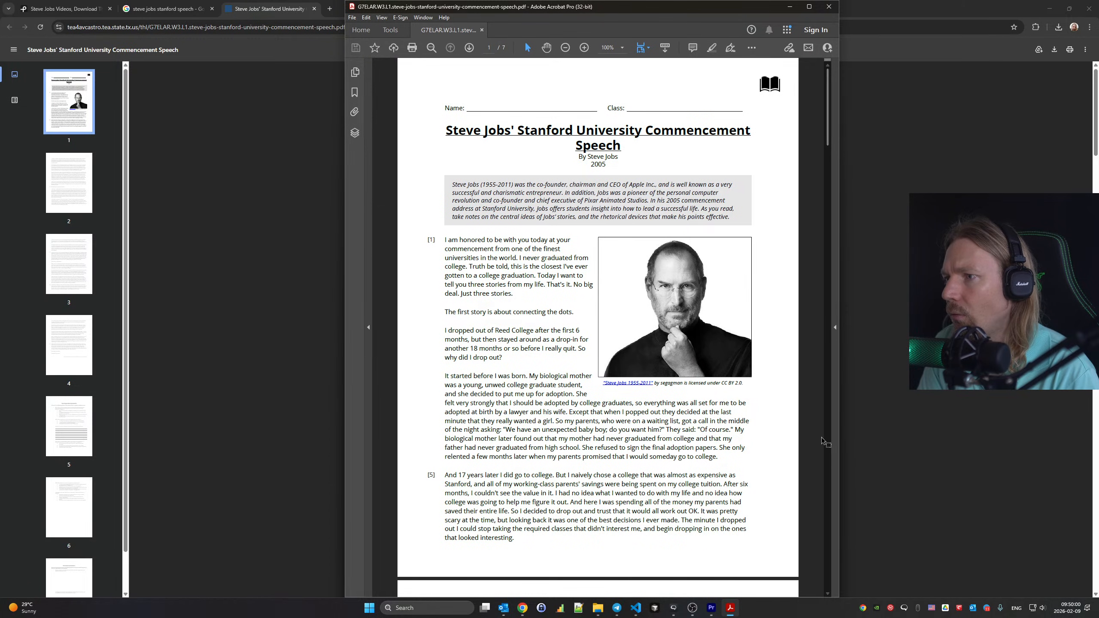
left_click(833, 444)
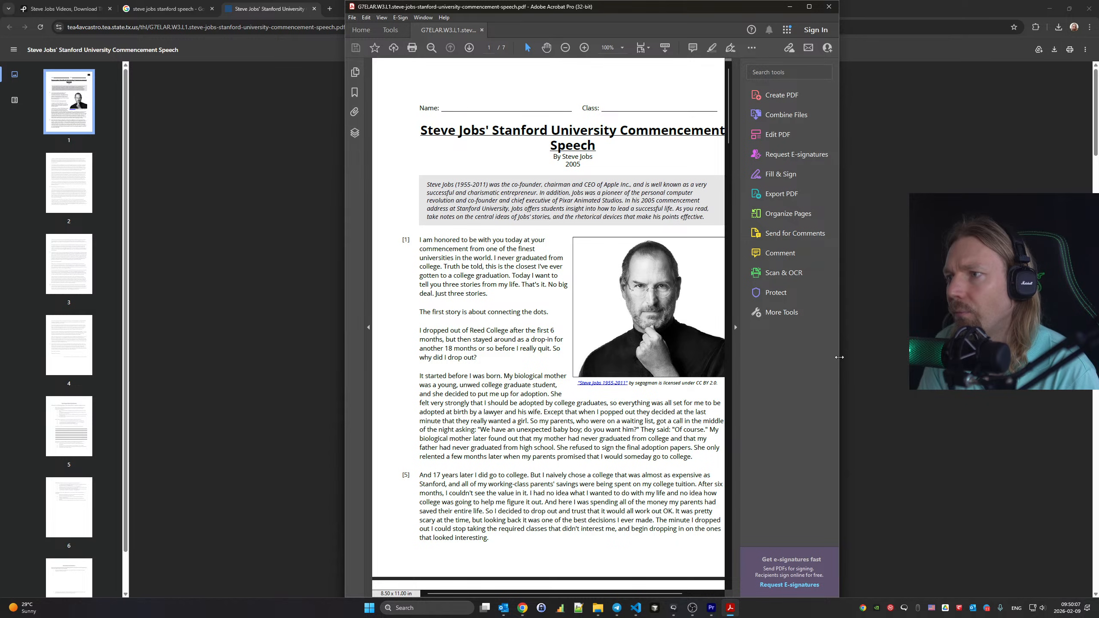
left_click_drag(839, 357, 919, 357)
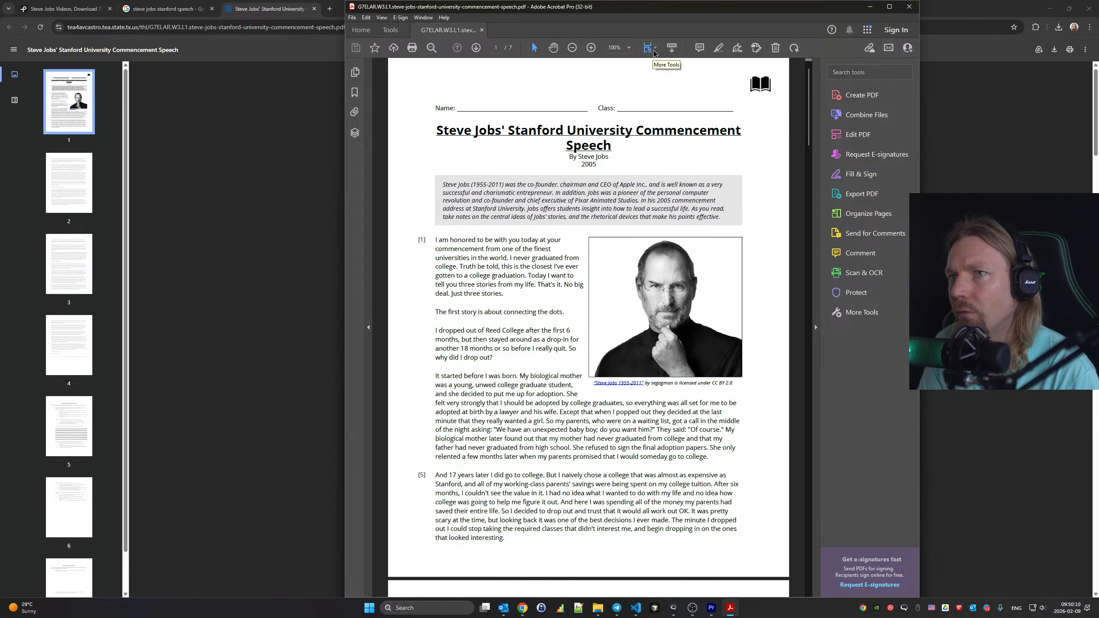
left_click_drag(400, 69, 706, 428)
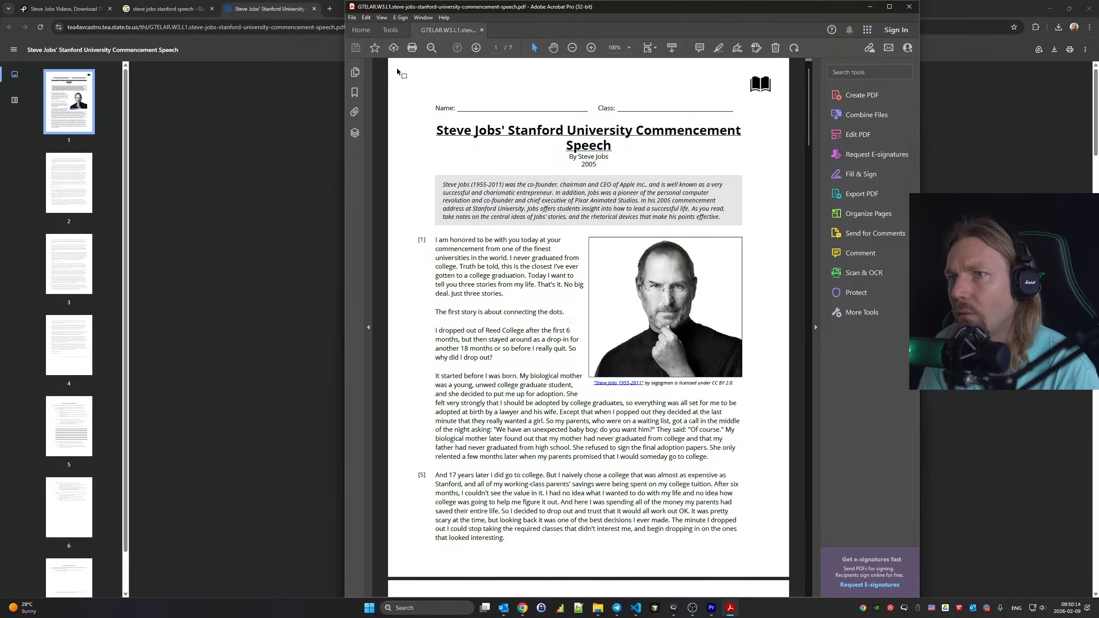
left_click_drag(390, 62, 790, 578)
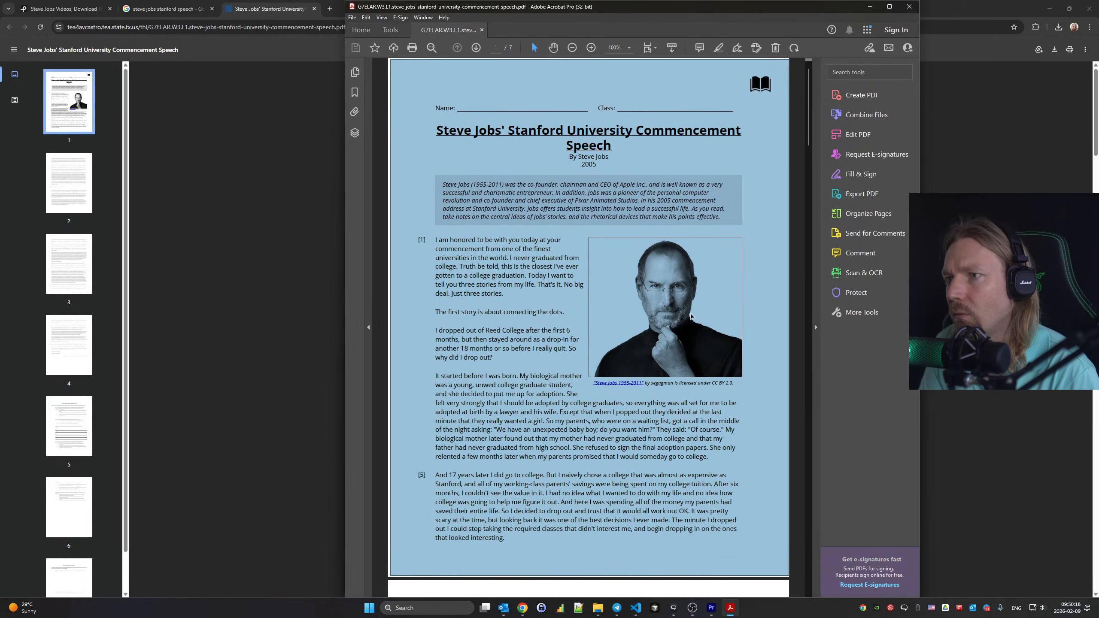
right_click(692, 318)
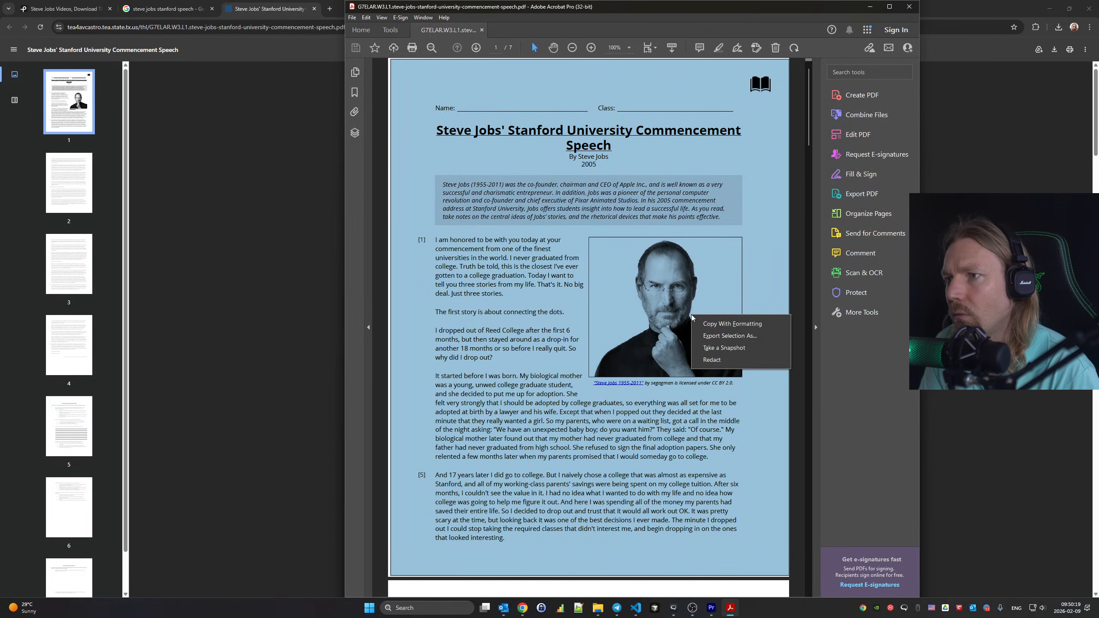
left_click(728, 336)
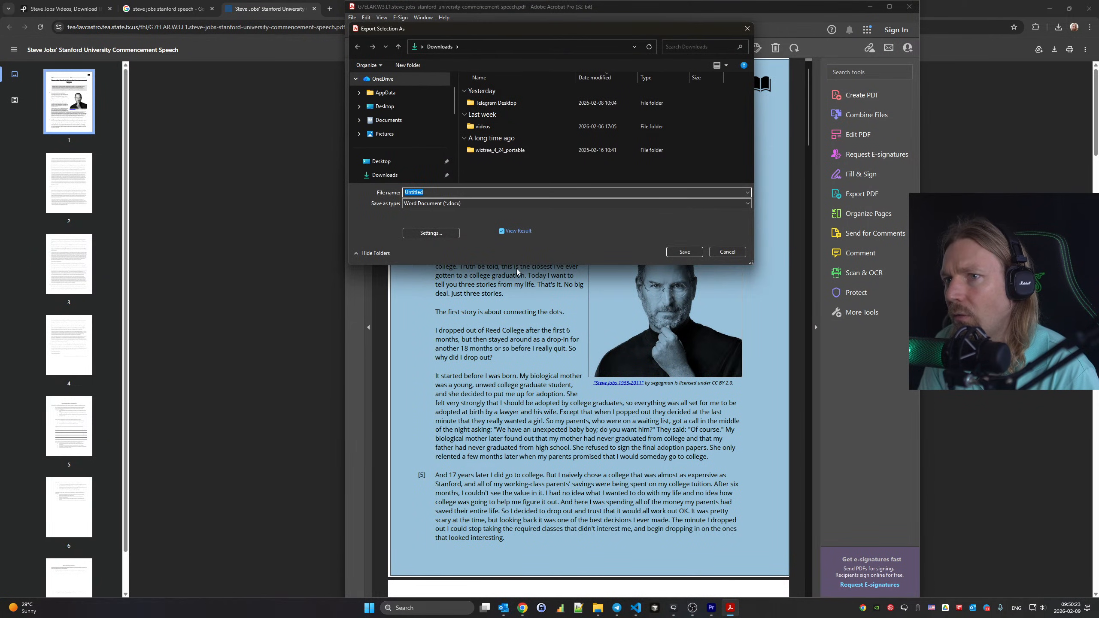
left_click(481, 203)
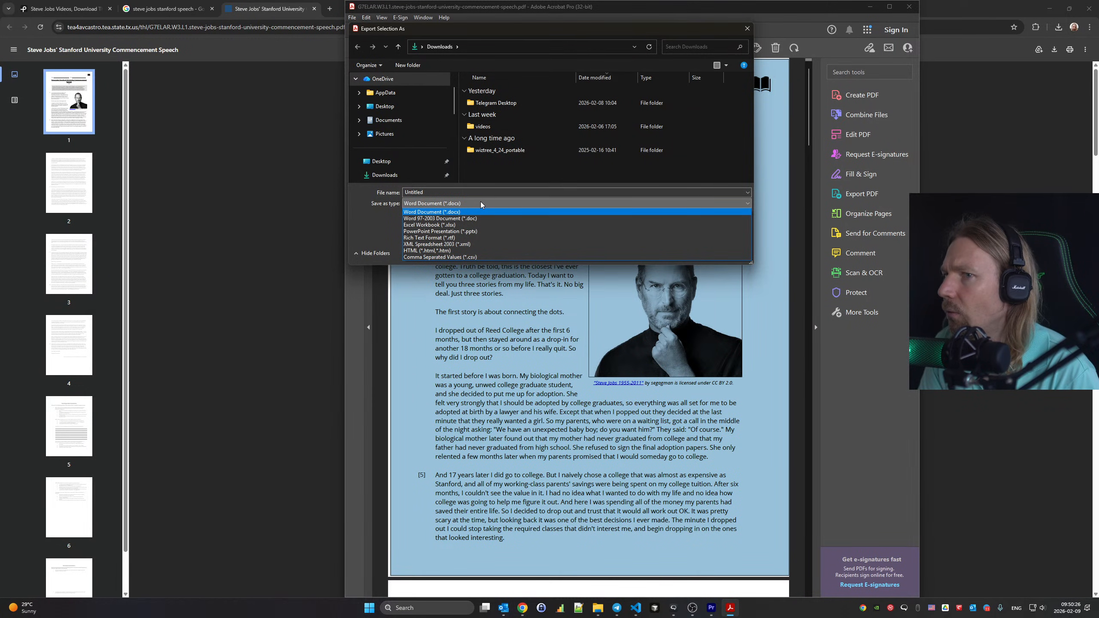
left_click(360, 217)
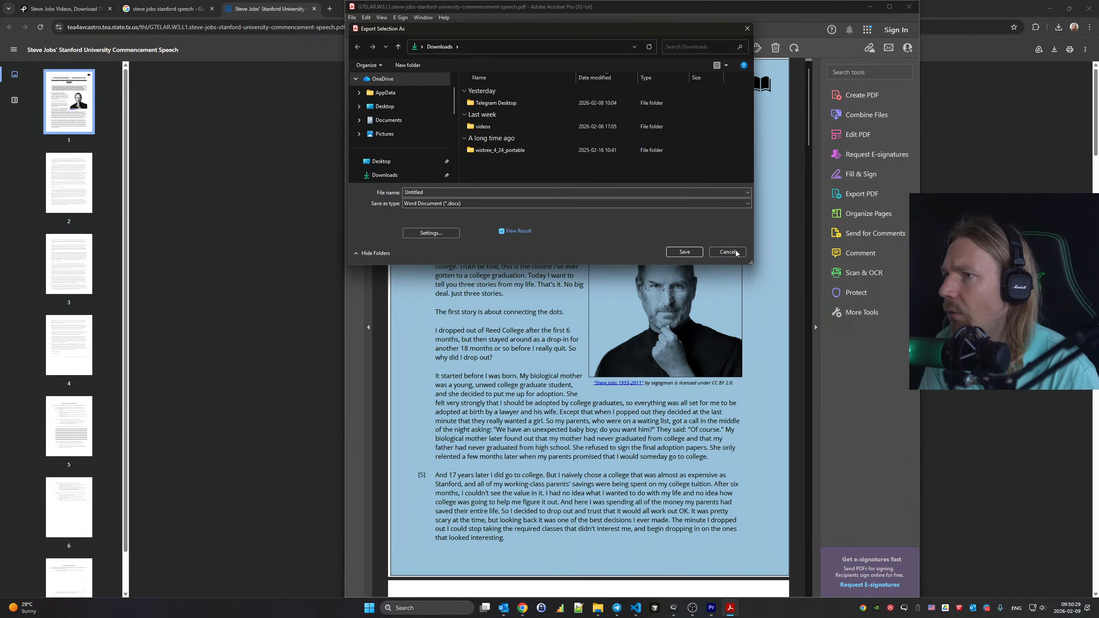
left_click(728, 253)
Take a snapshot of the selected first page of the speech and leave the PDF
right_click(692, 196)
right_click(757, 142)
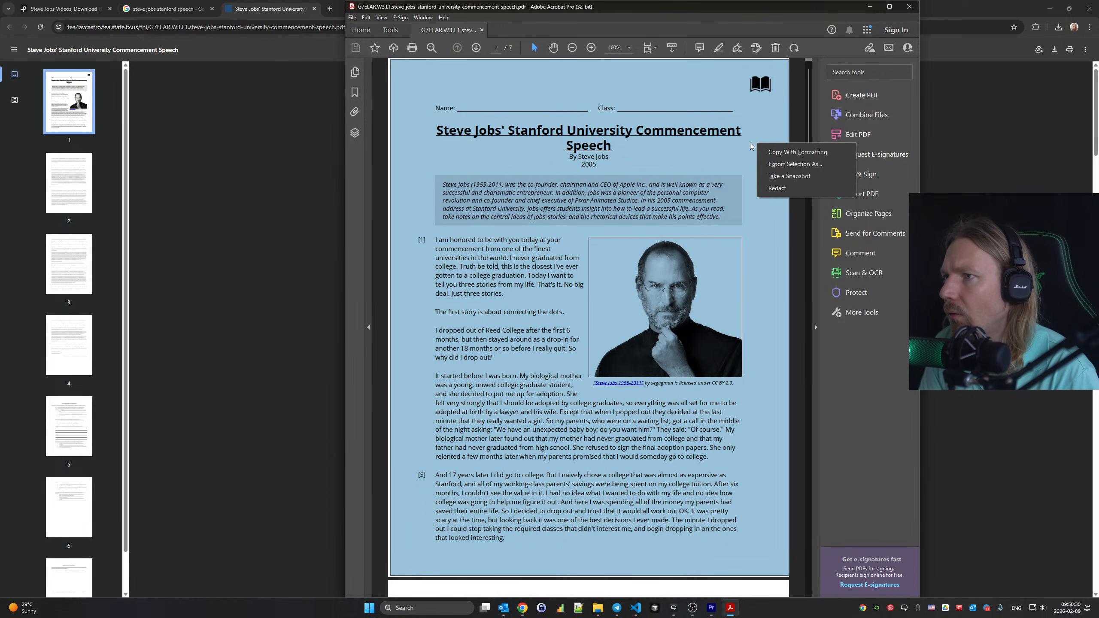
left_click(773, 174)
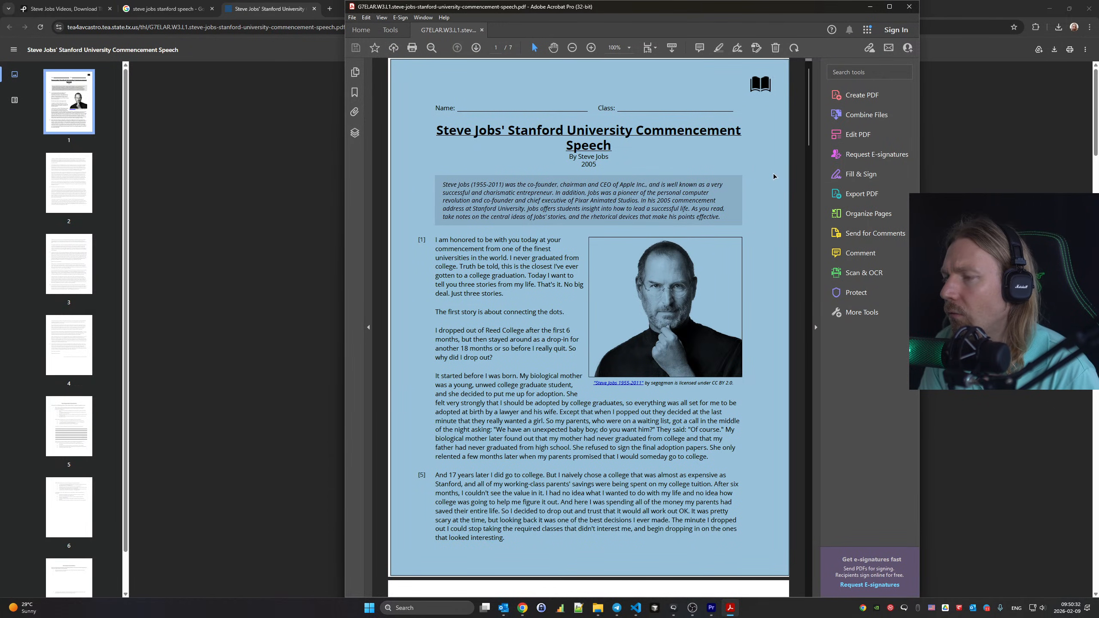
right_click(751, 160)
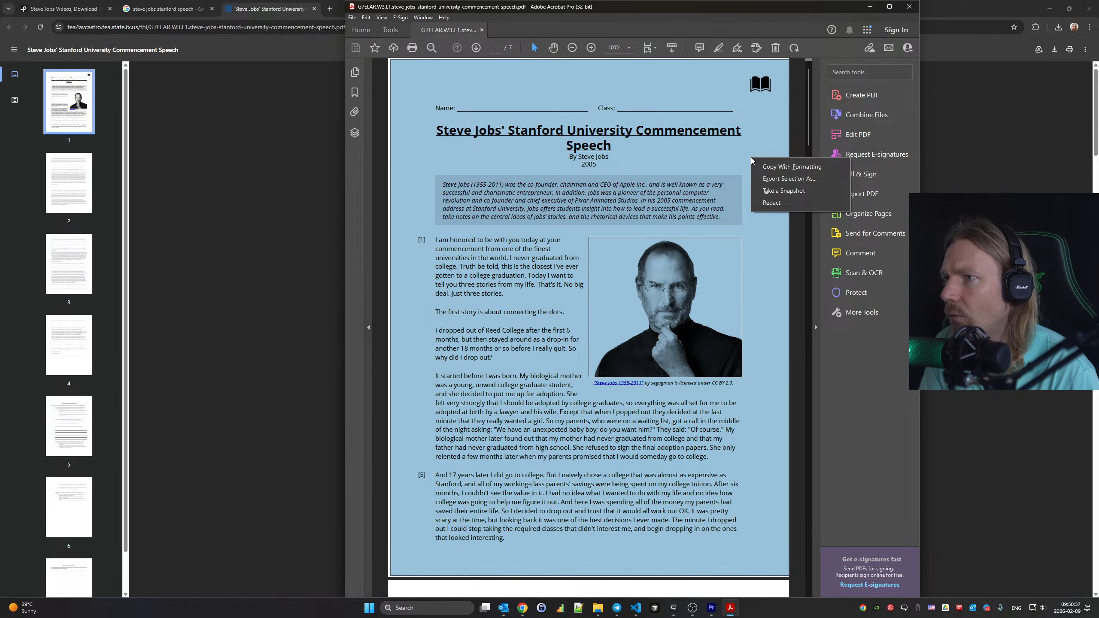
left_click(742, 153)
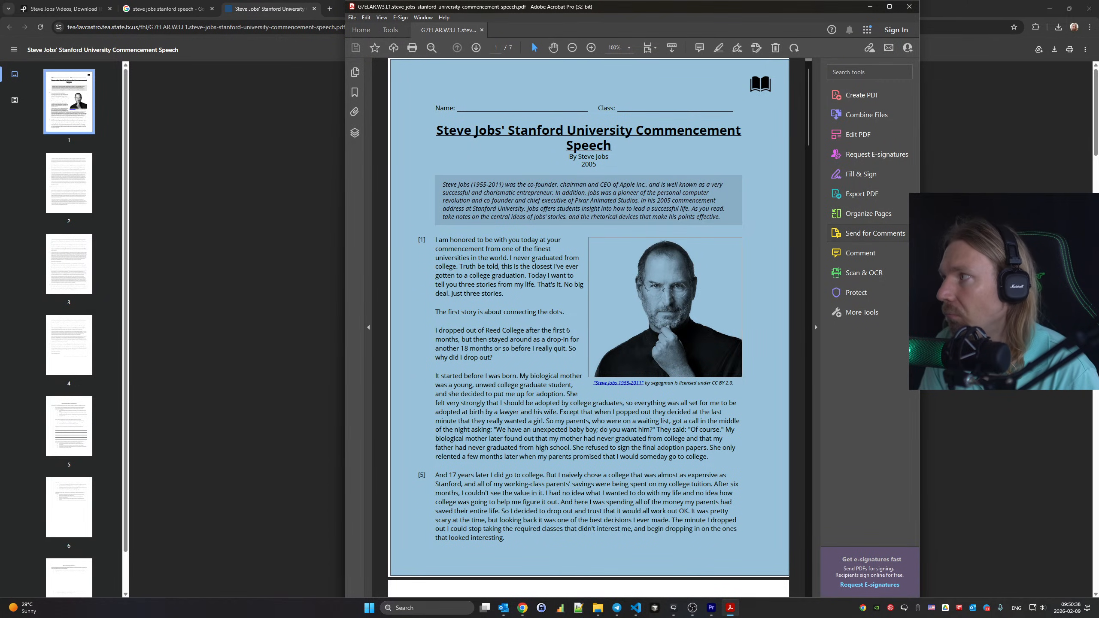
key("alt+Tab")
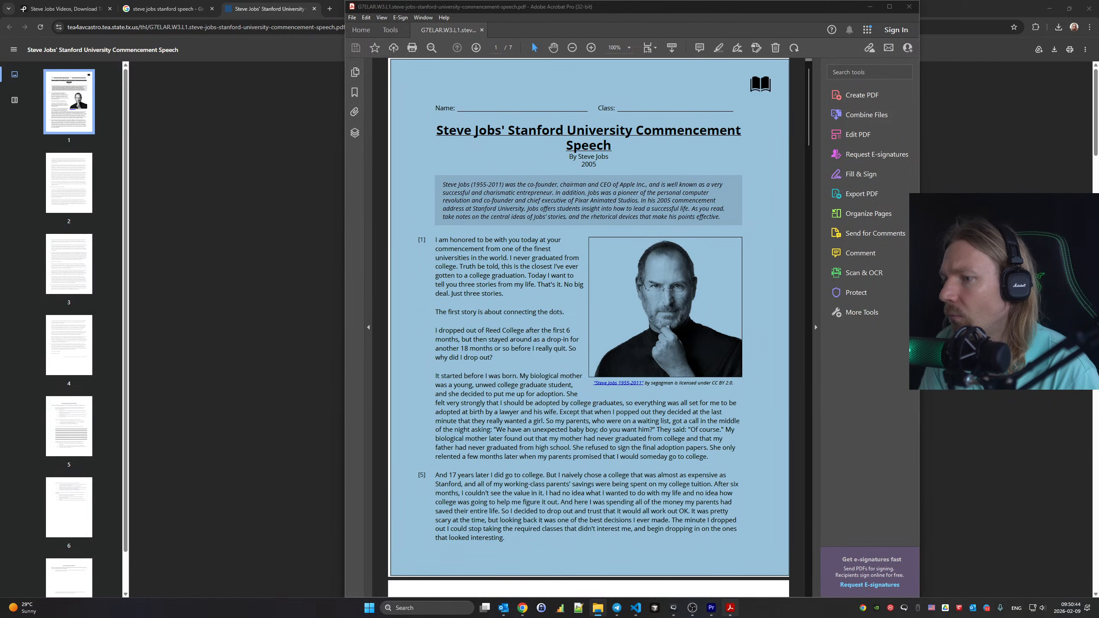
left_click(712, 608)
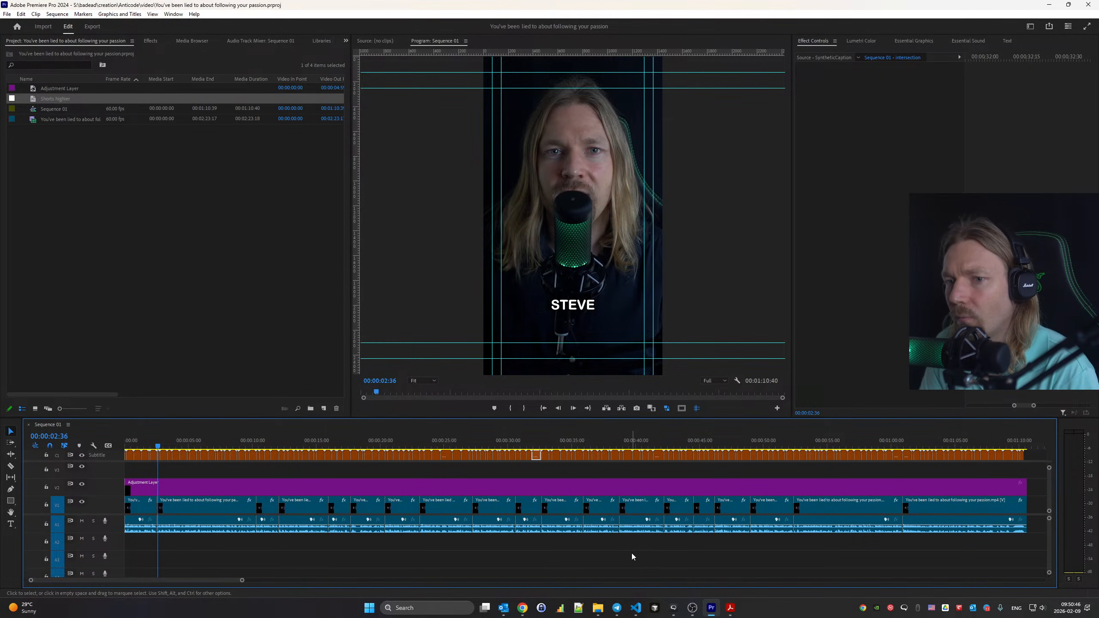
left_click(351, 475)
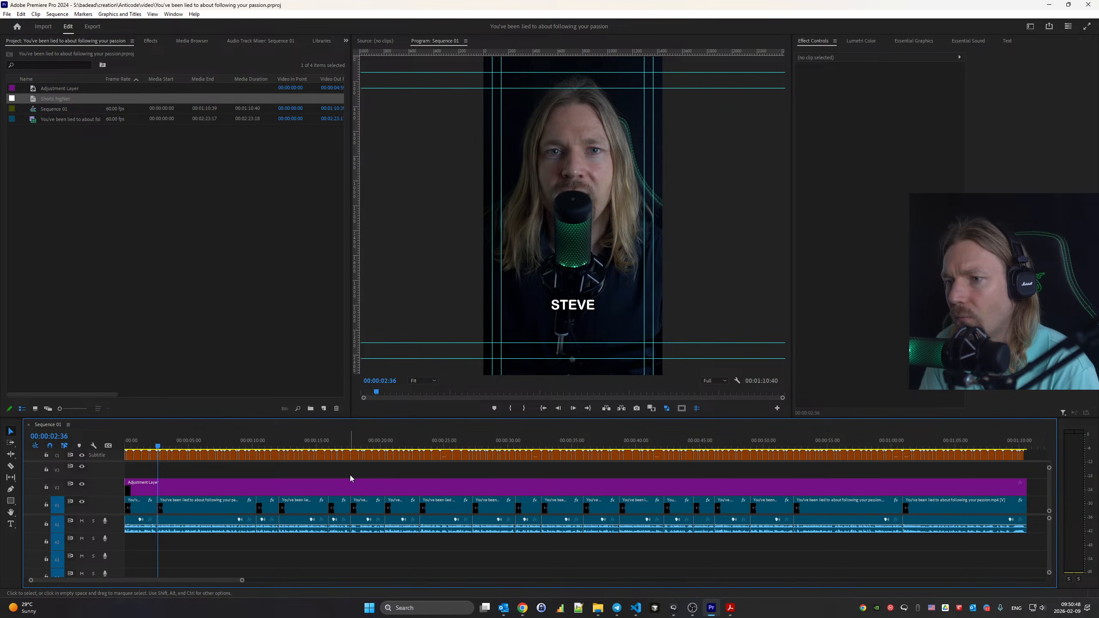
left_click(730, 608)
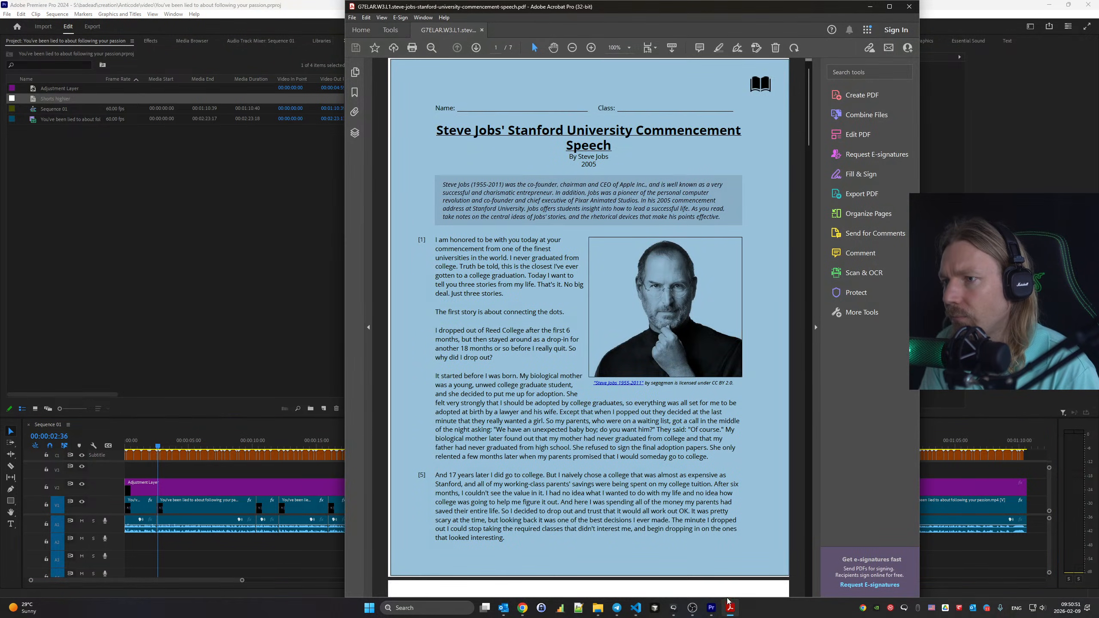
right_click(678, 448)
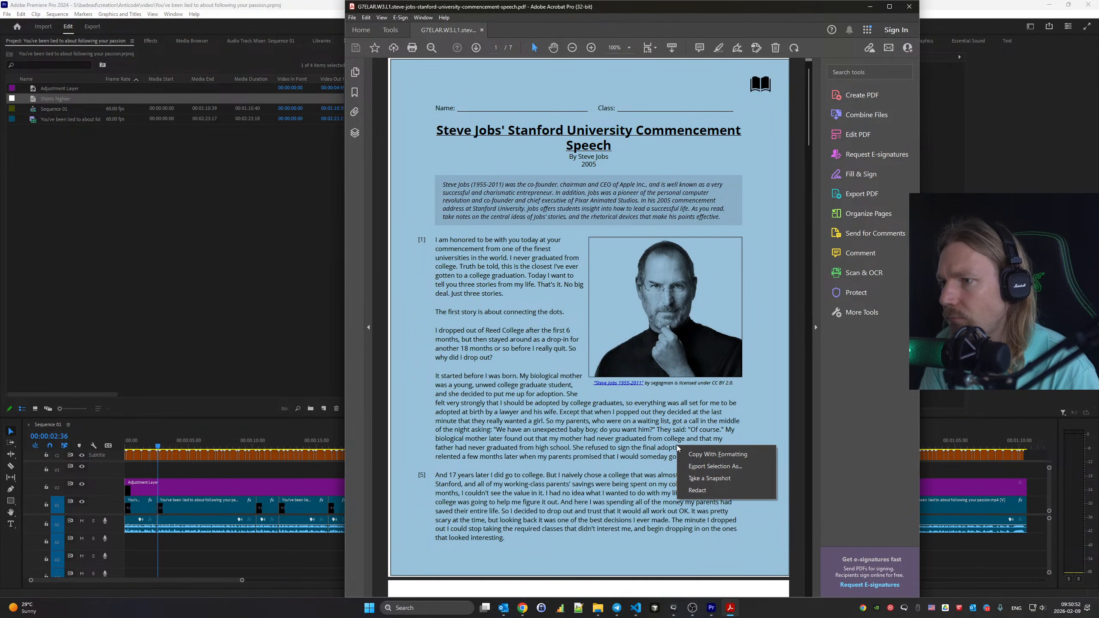
left_click(600, 425)
scroll(600, 426, "down", 3)
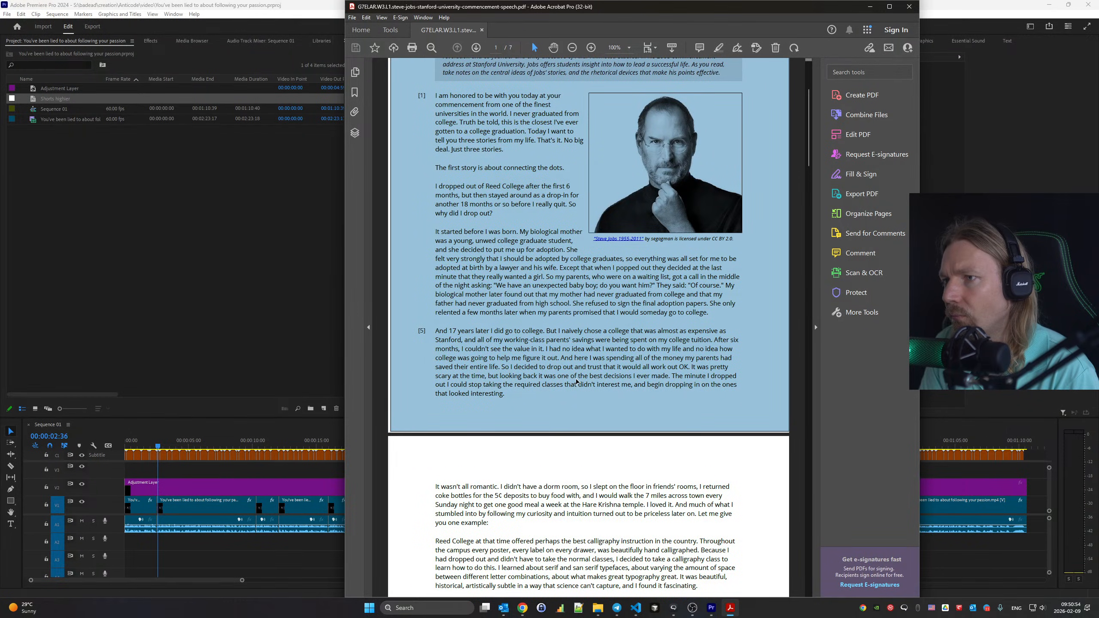
Start exporting the speech PDF as JPEG images to the Downloads folder and open the JPEG export settings
left_click(352, 17)
mouse_move(398, 119)
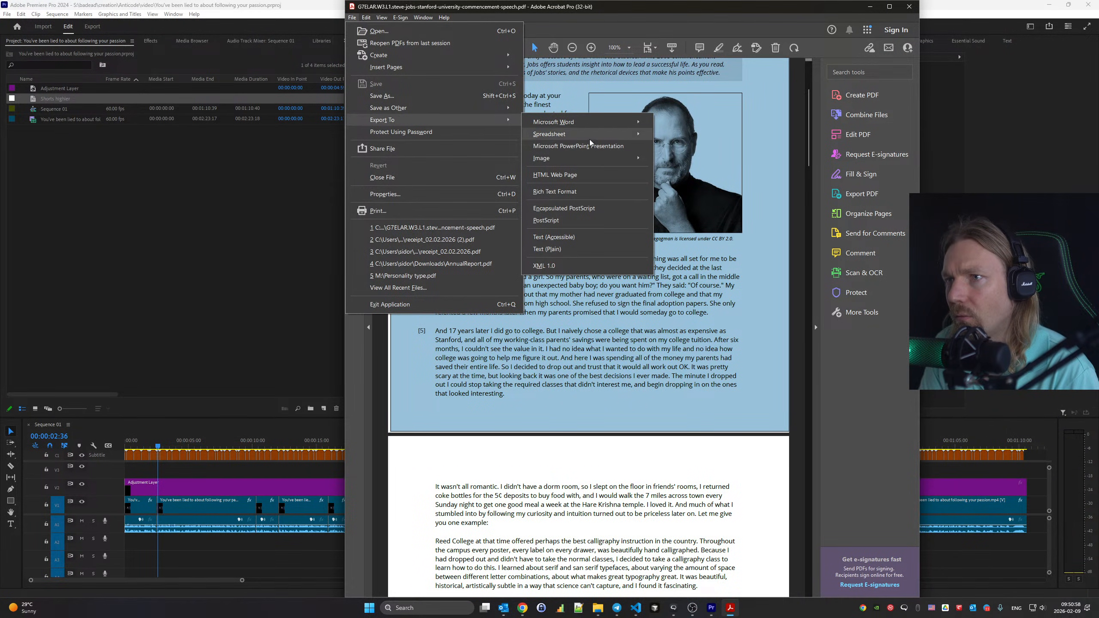
mouse_move(625, 155)
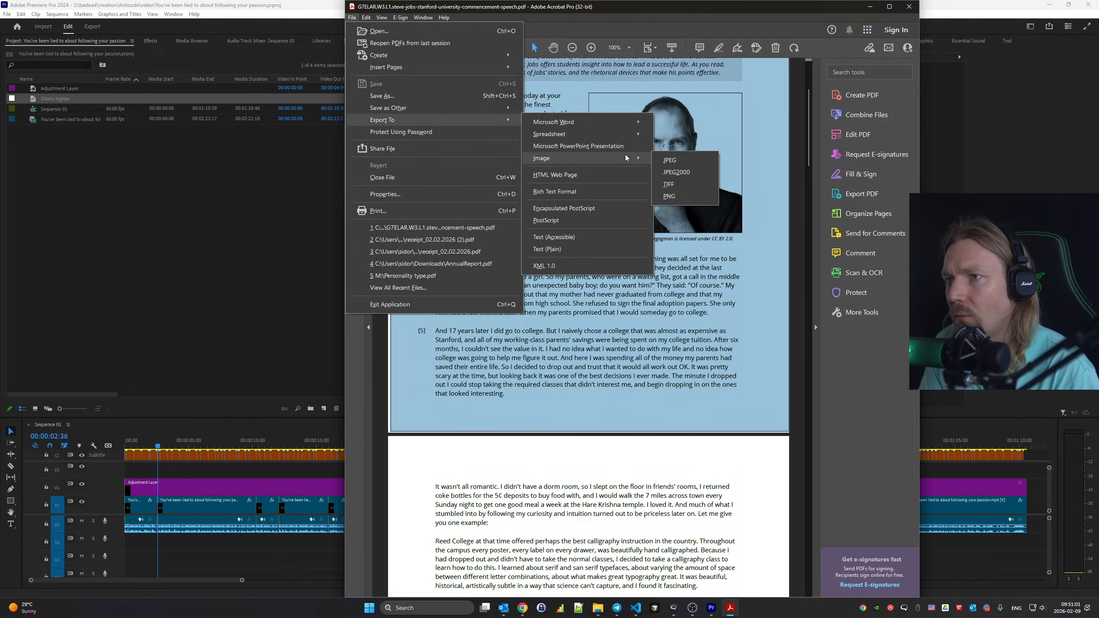
left_click(662, 159)
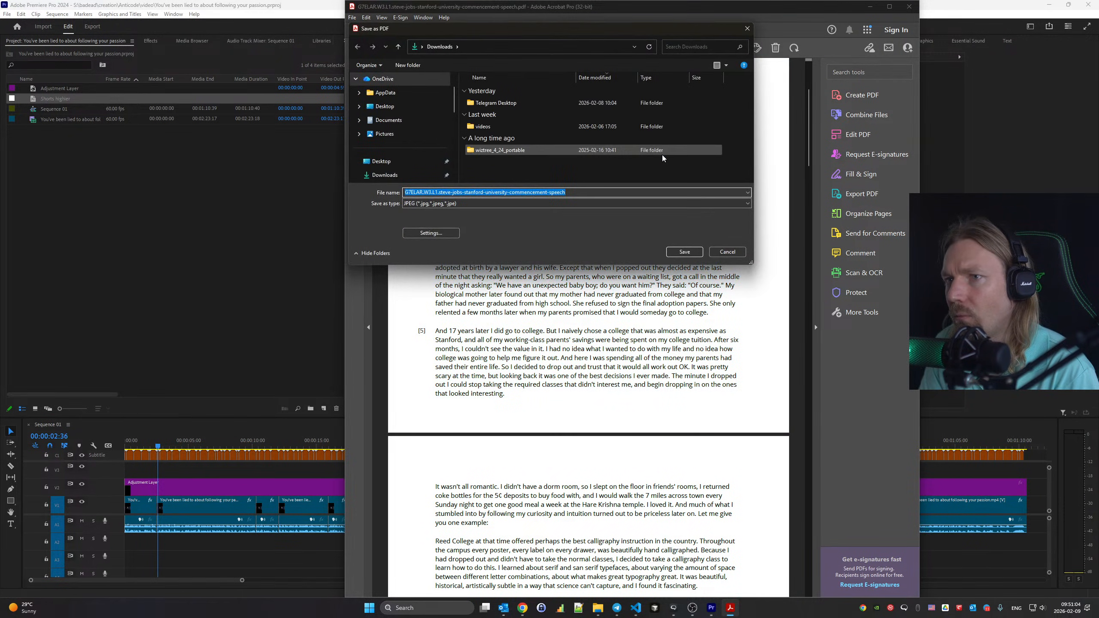
left_click(425, 236)
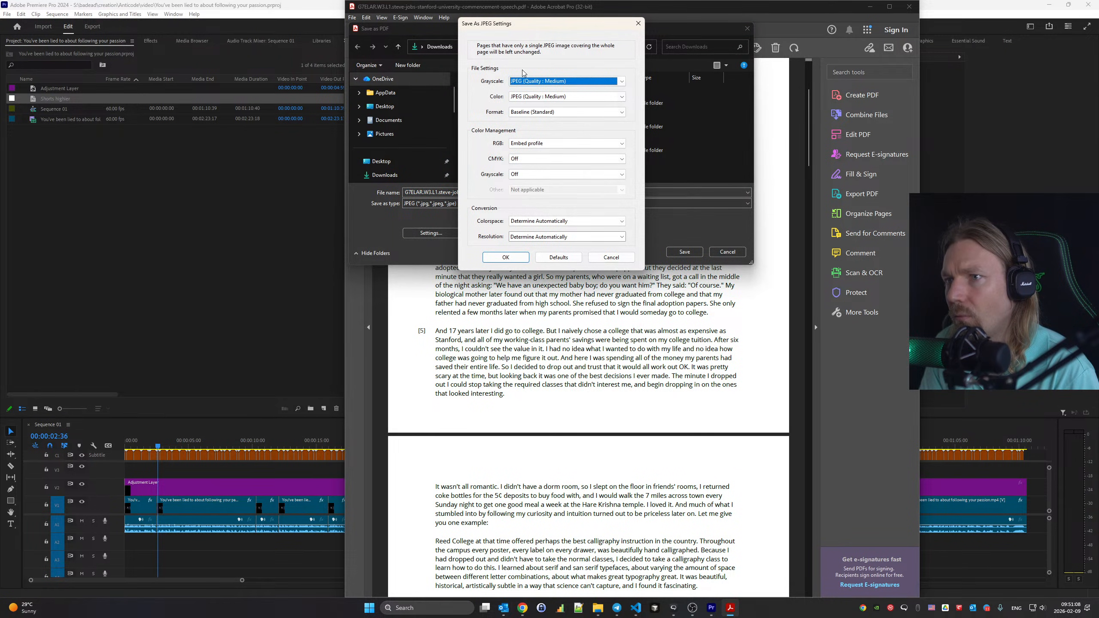
Set the JPEG conversion resolution to 300 pixels/inch and the colorspace to Color: RGB
left_click(556, 222)
left_click(557, 234)
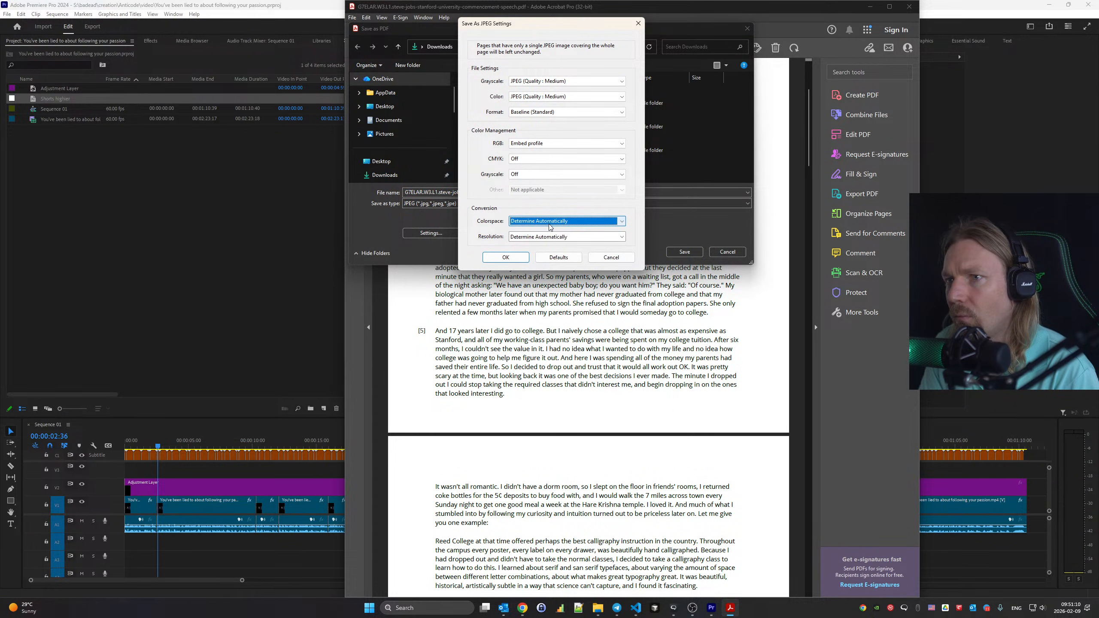
left_click(623, 237)
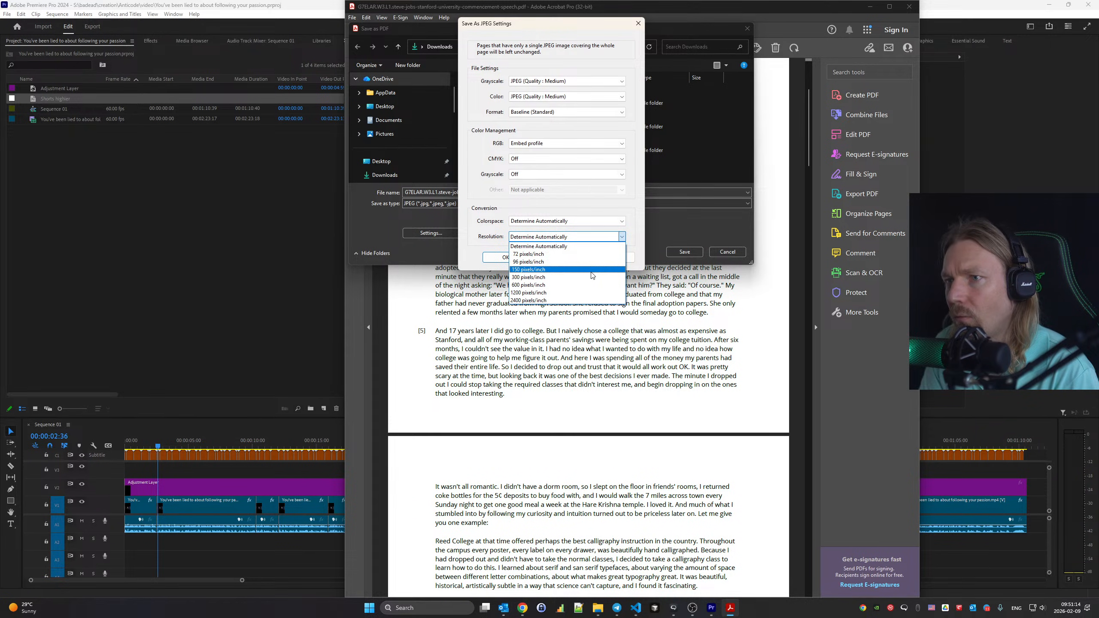
left_click(589, 254)
left_click(622, 238)
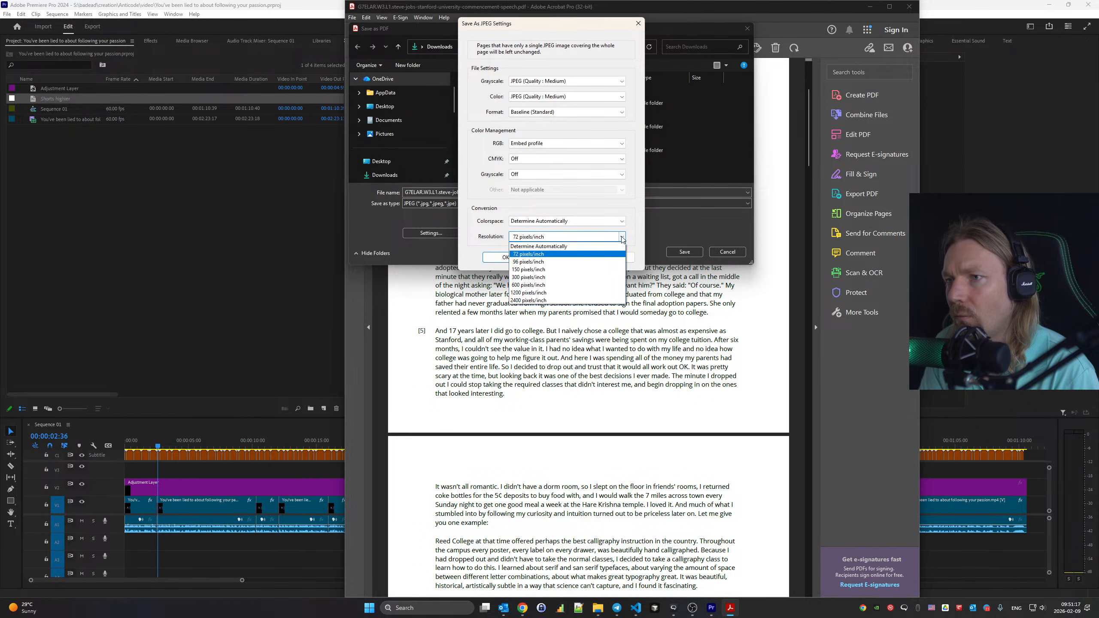
left_click(586, 279)
left_click(623, 222)
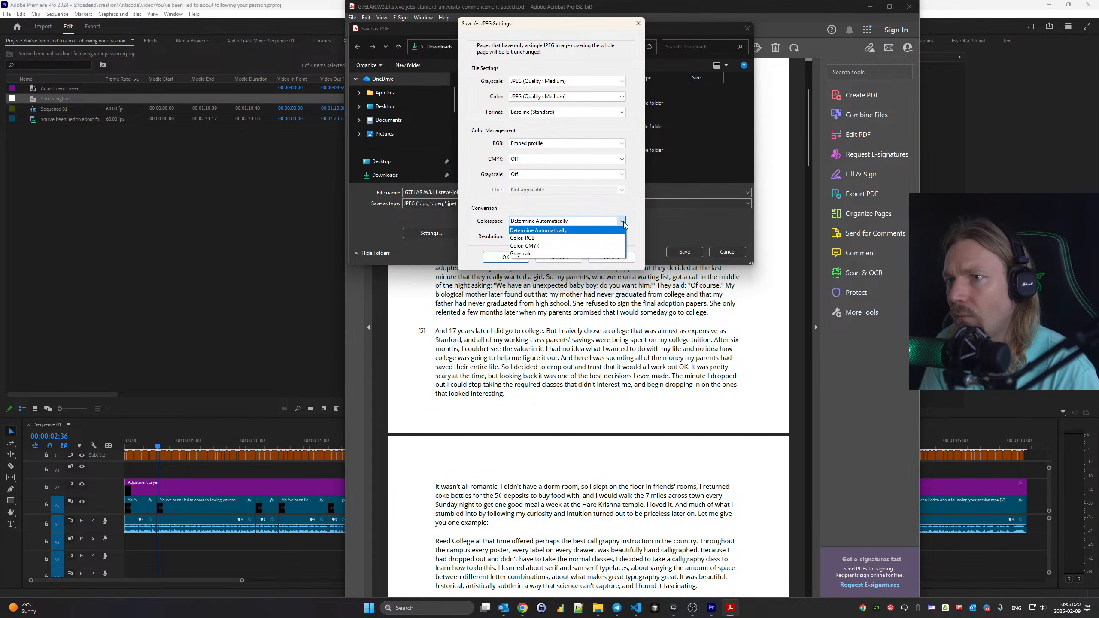
left_click(606, 237)
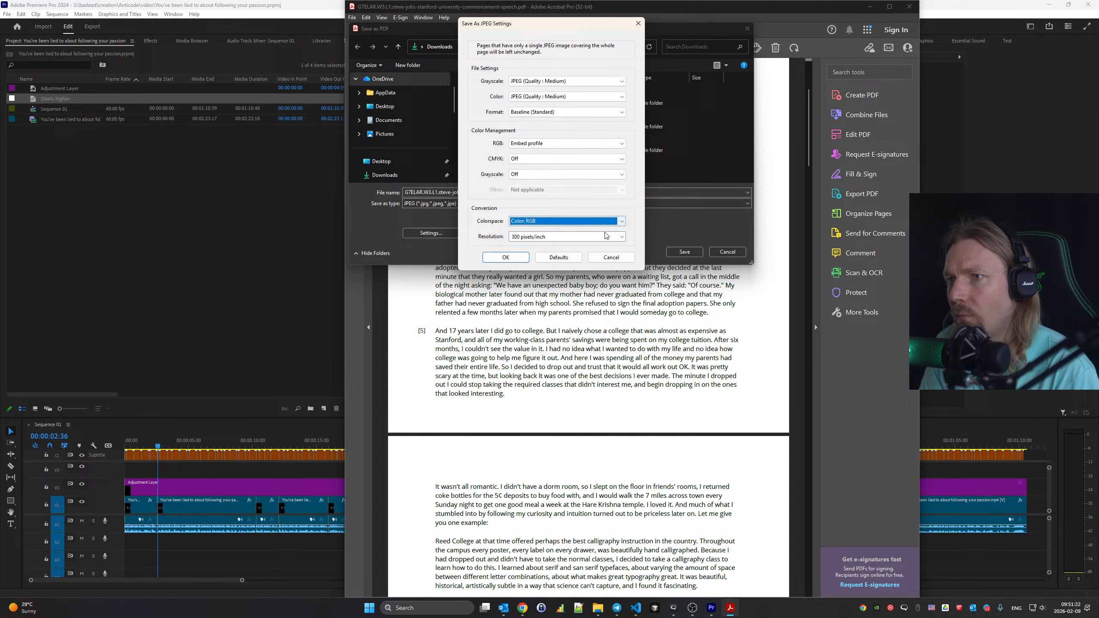
Open the RGB color management choices in the JPEG export settings
left_click(622, 159)
left_click(621, 143)
left_click(612, 144)
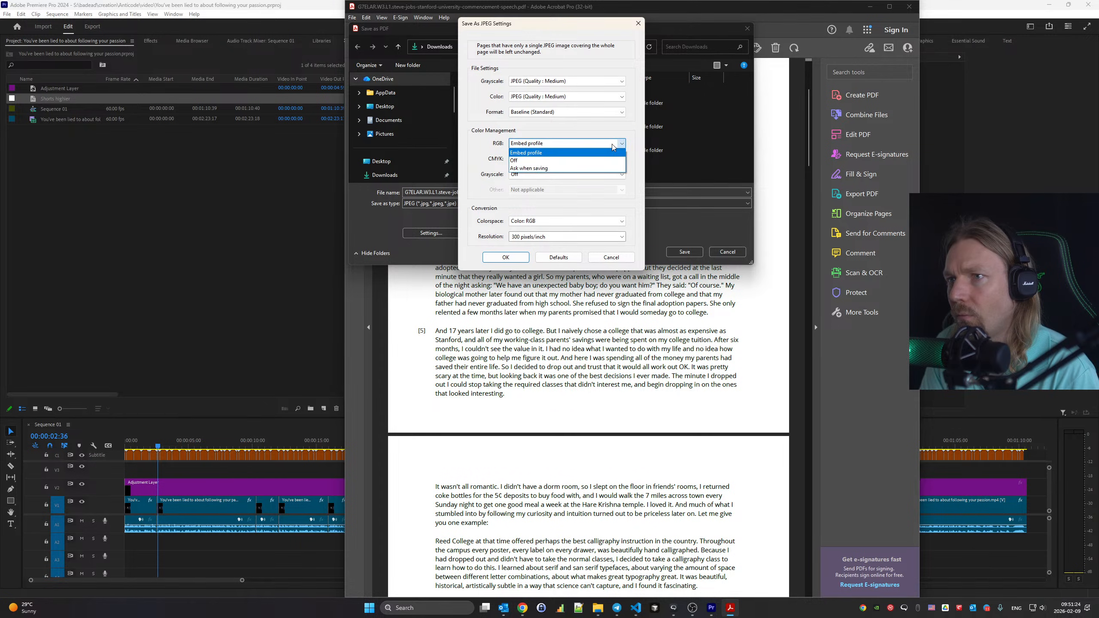
Save the speech PDF's pages as medium-quality JPEG images at 300 pixels/inch, and close the exported image and the PDF
left_click(613, 144)
left_click(622, 112)
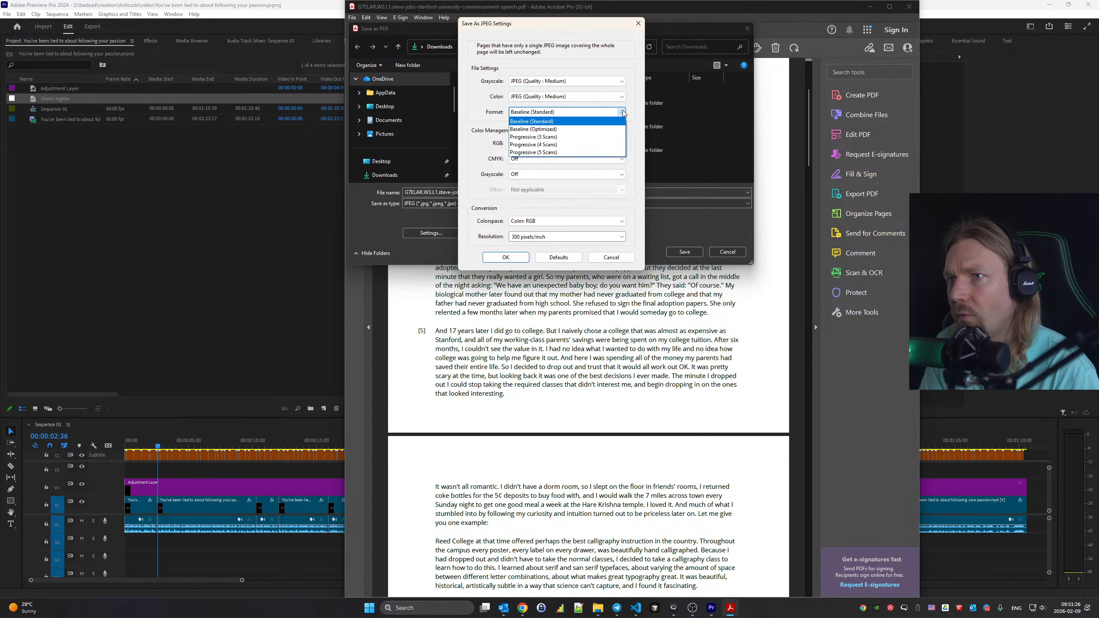
left_click(622, 111)
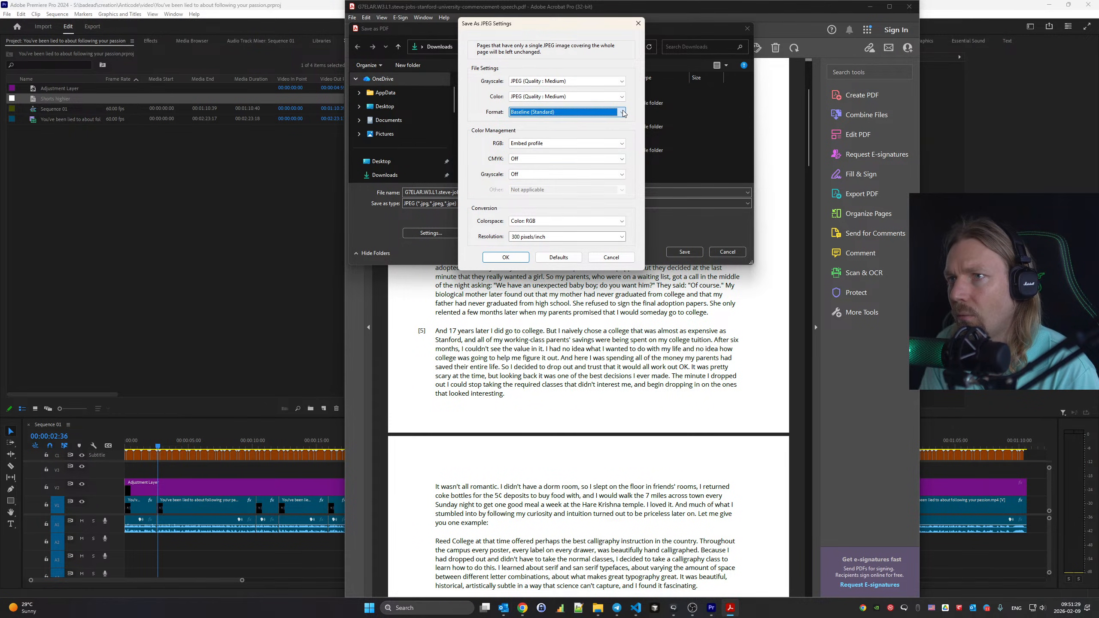
left_click(620, 98)
left_click(621, 97)
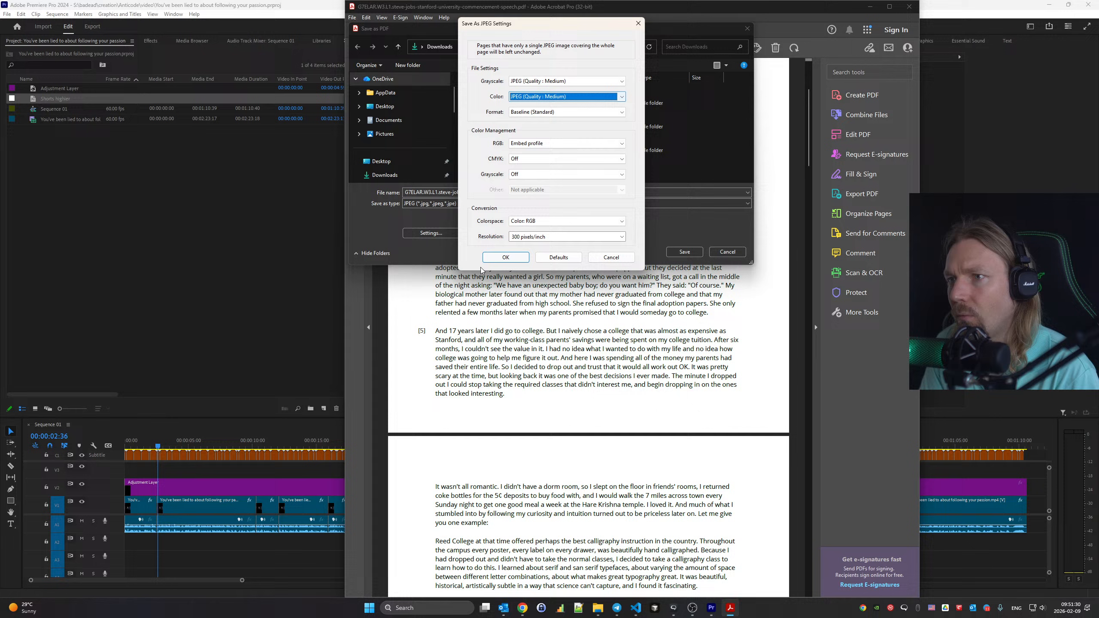
left_click(506, 257)
left_click(685, 252)
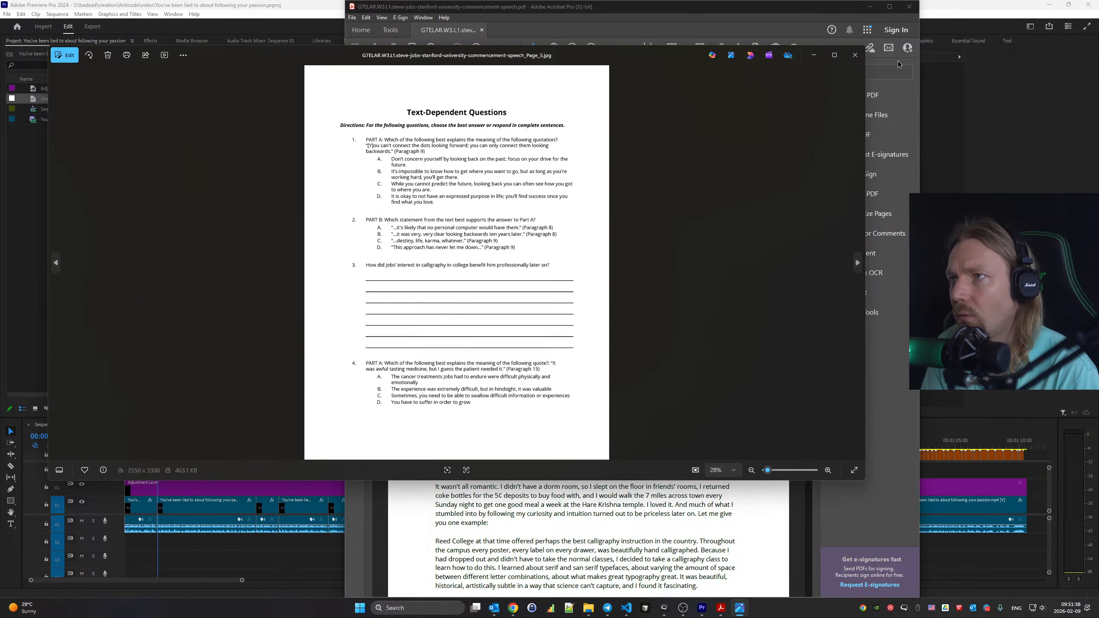
left_click(855, 55)
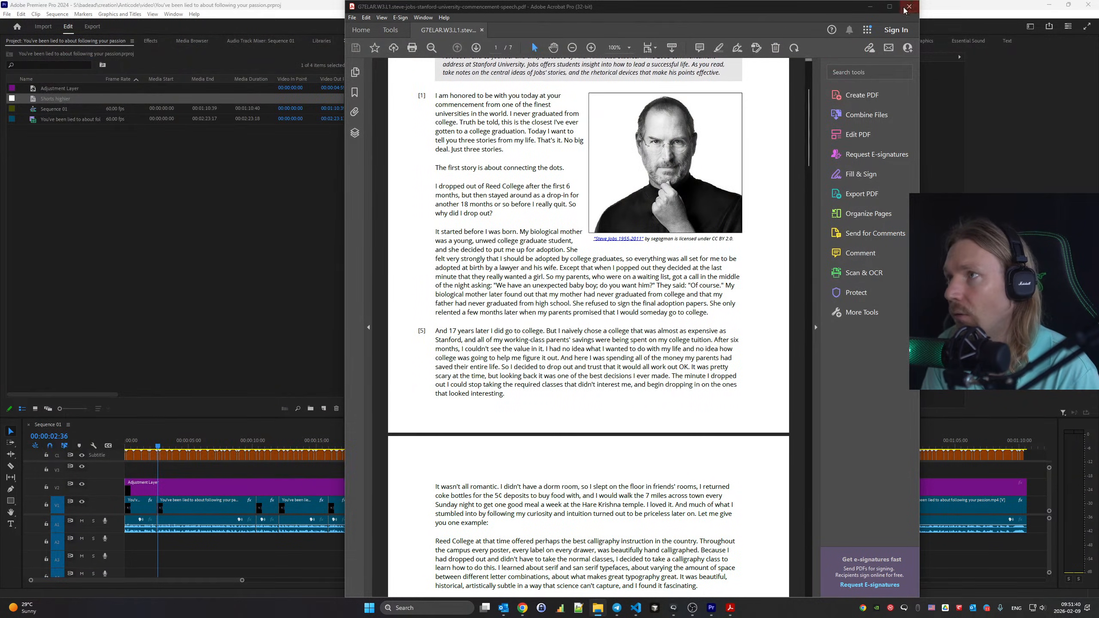
left_click(908, 7)
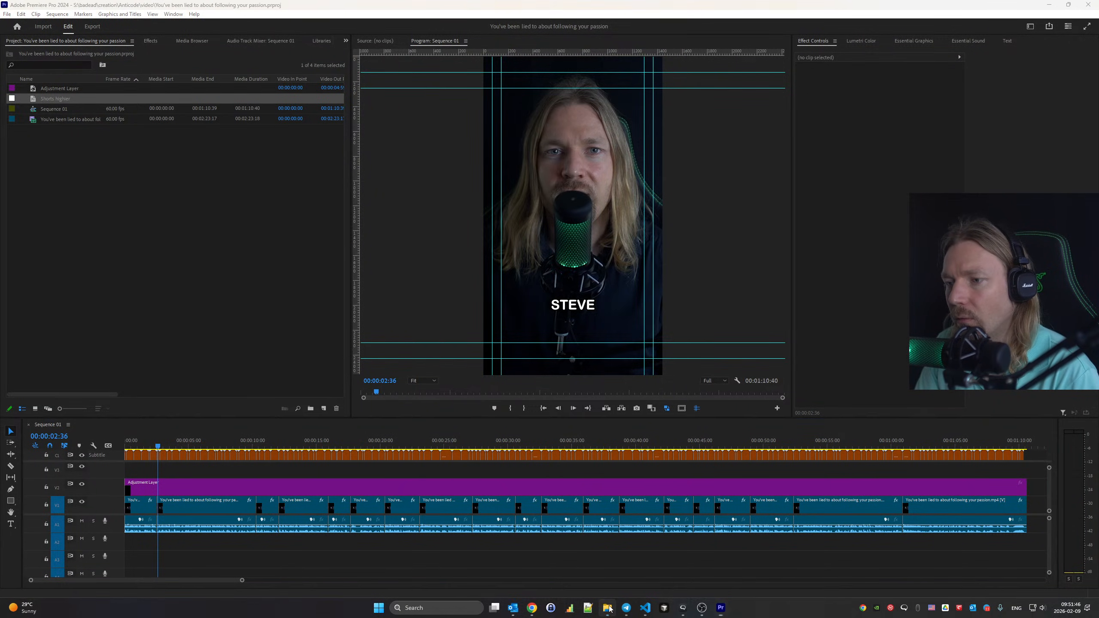
Place the speech's page 1 JPEG above the adjustment layer at 00:00:02:32 in the Premiere Pro sequence, and play it back
right_click(608, 608)
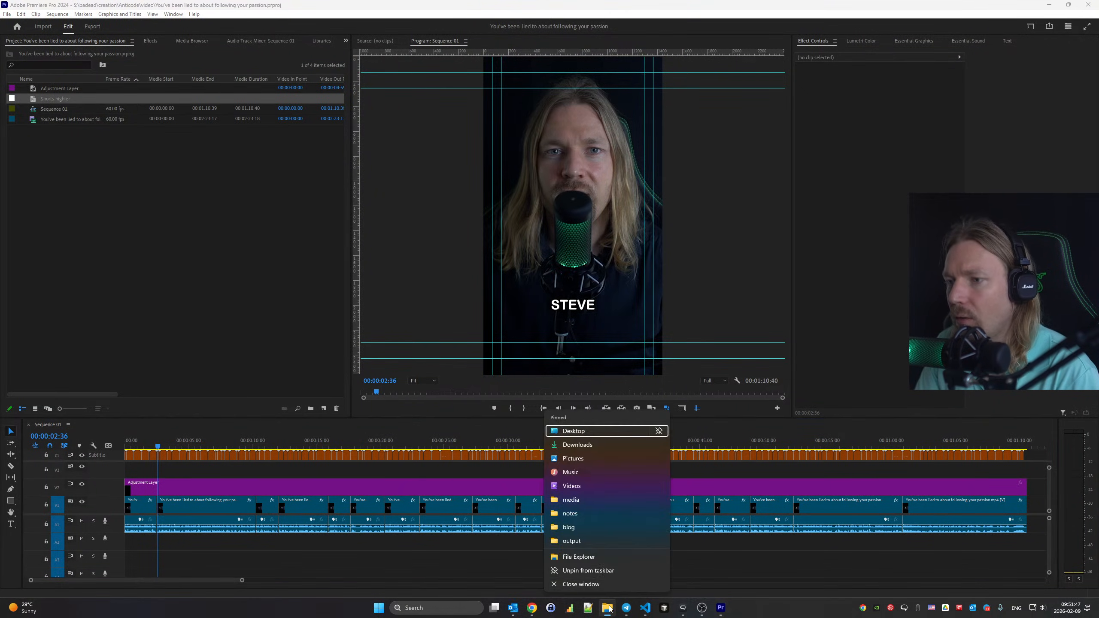
left_click(608, 552)
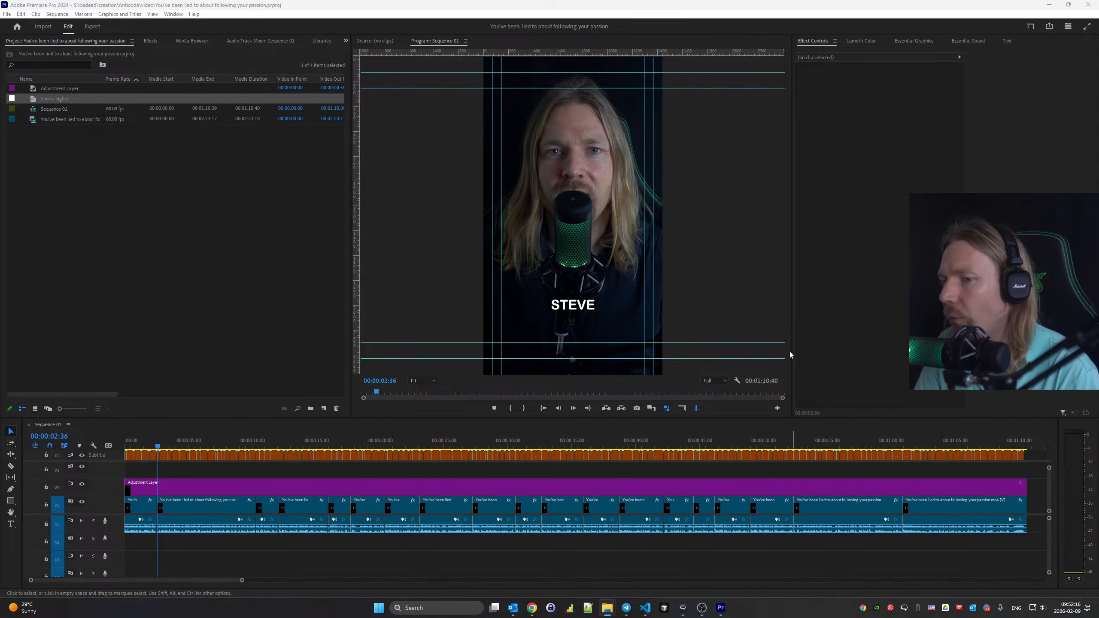
left_click(215, 443)
key("Up")
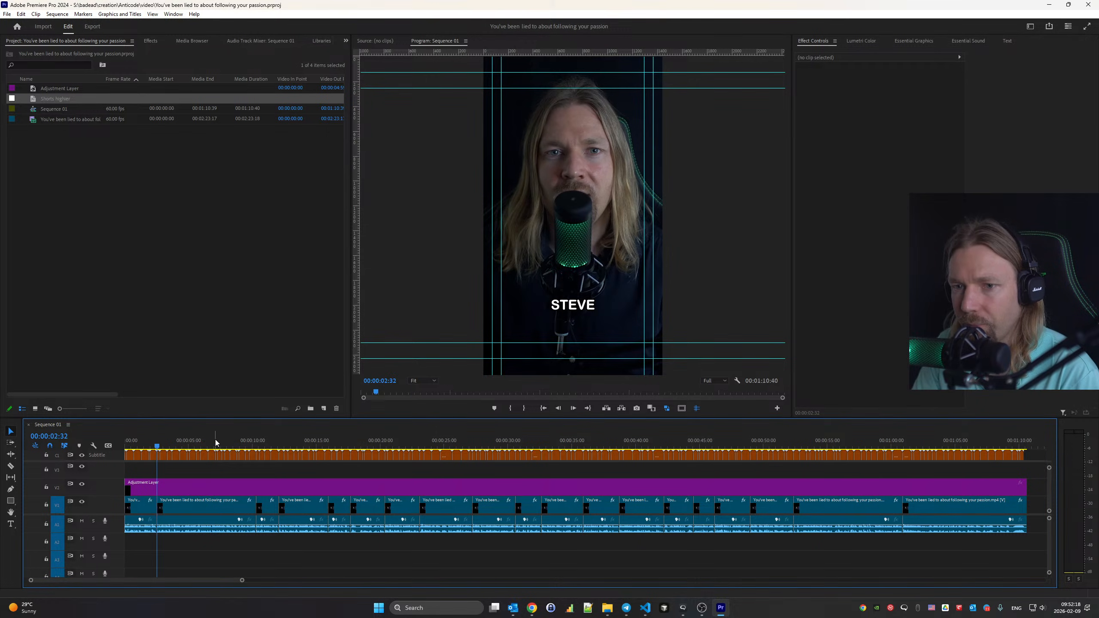
key("alt+Tab")
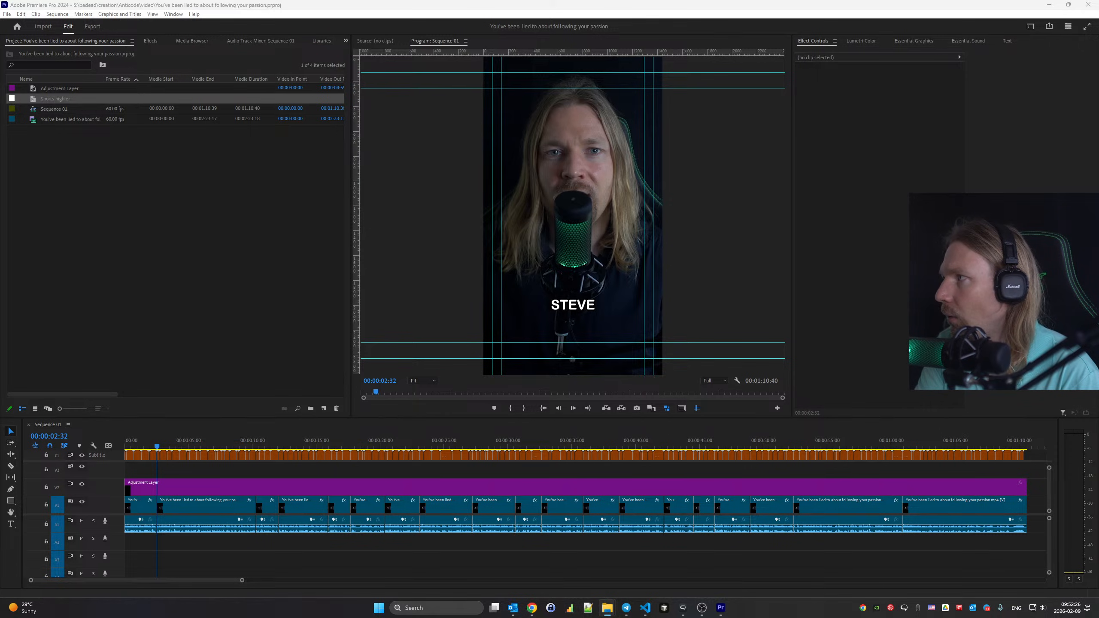
left_click_drag(1098, 347, 157, 466)
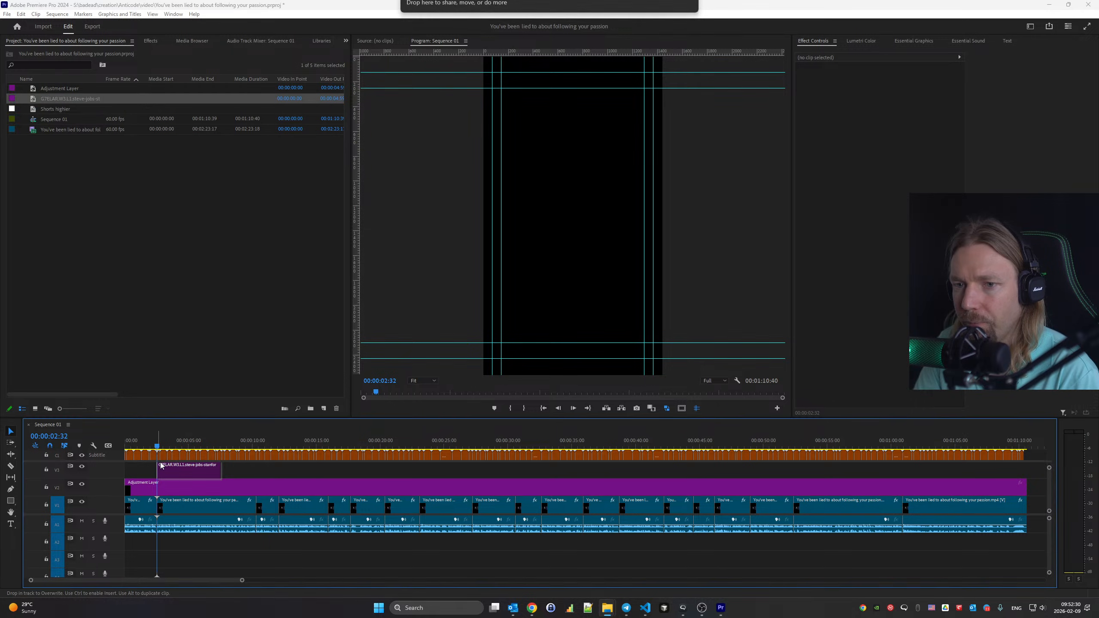
key("space")
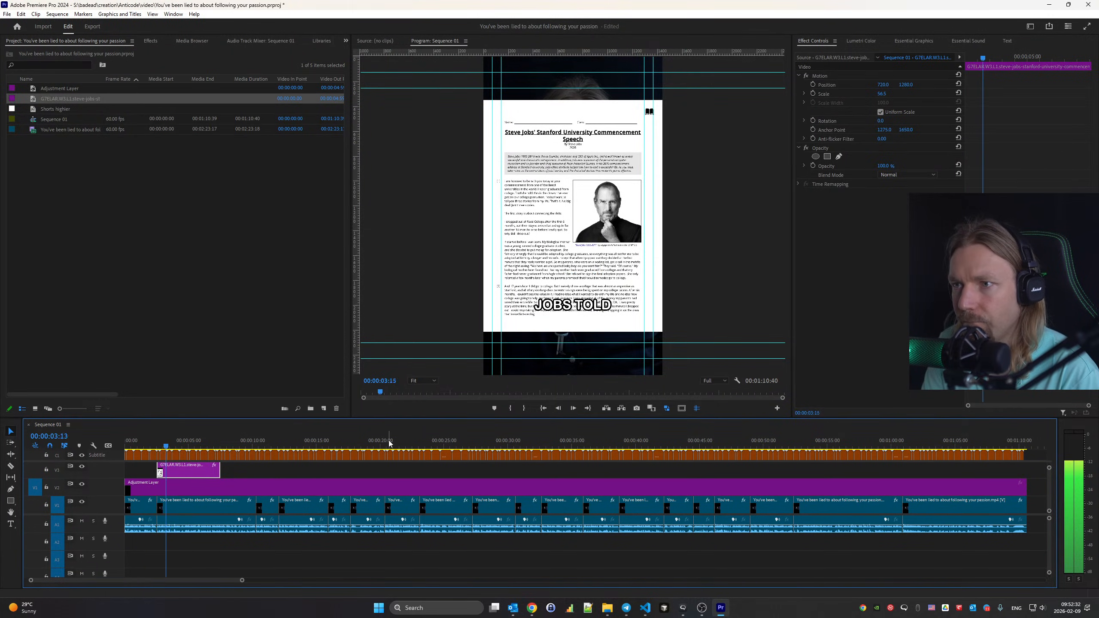
key("space")
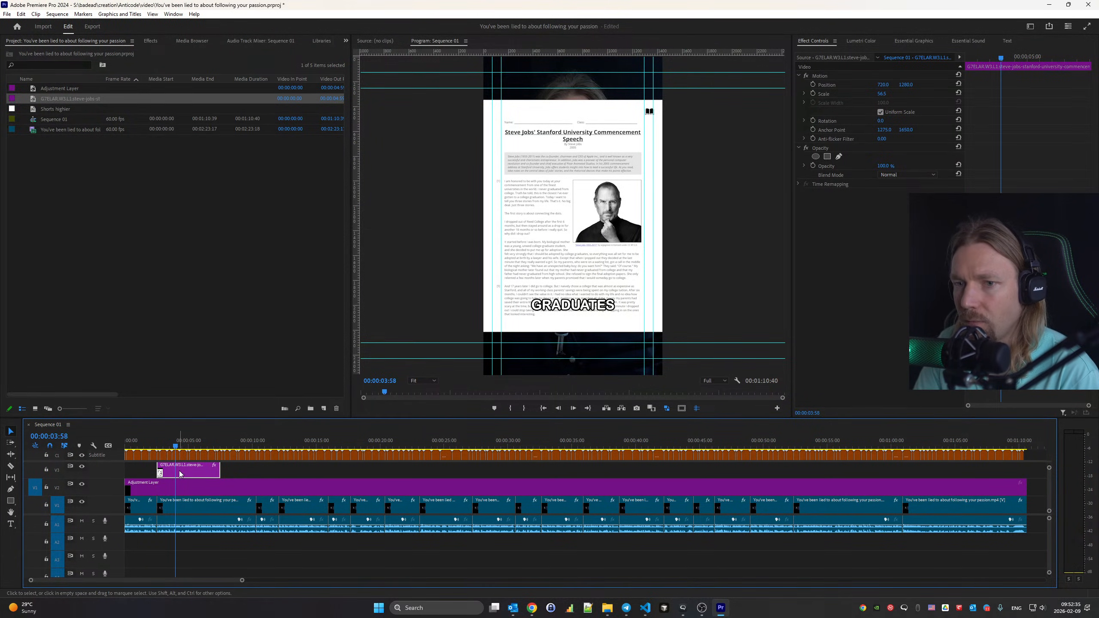
Set the scale of the speech page clip to 65
left_click(882, 93)
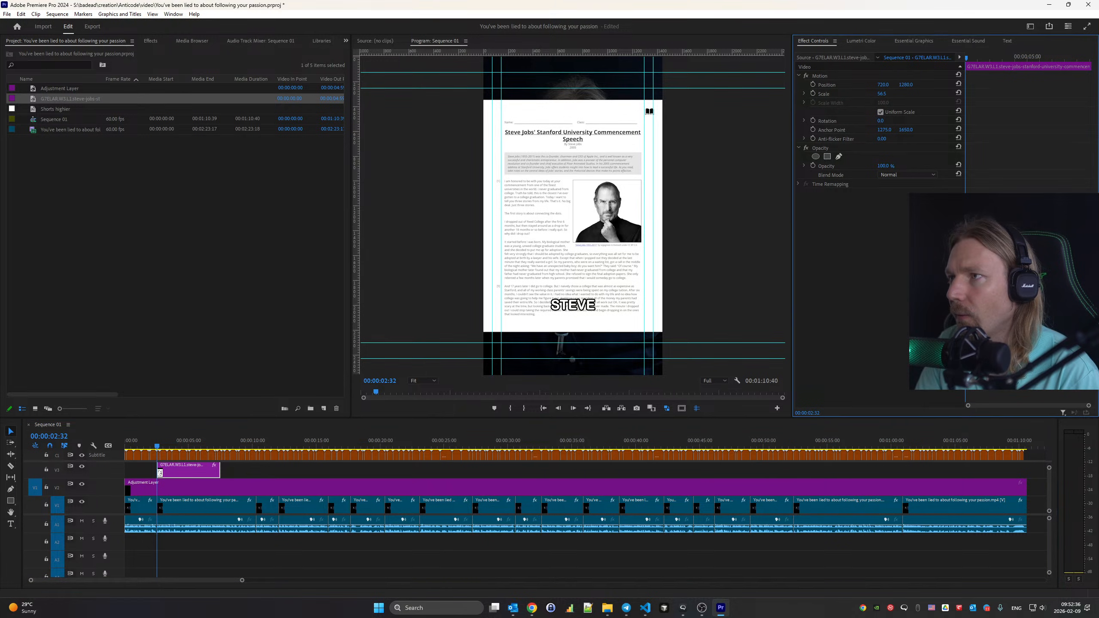
type("60")
left_click(889, 94)
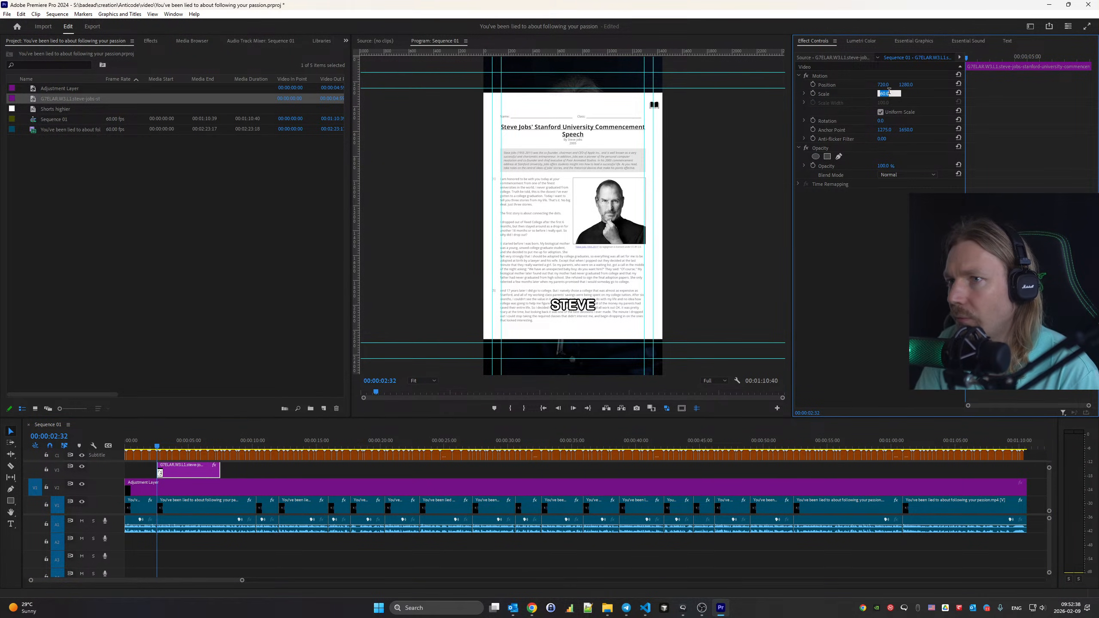
key("Up")
key("Up")
key("Up")
key("Up")
key("Up")
key("Up")
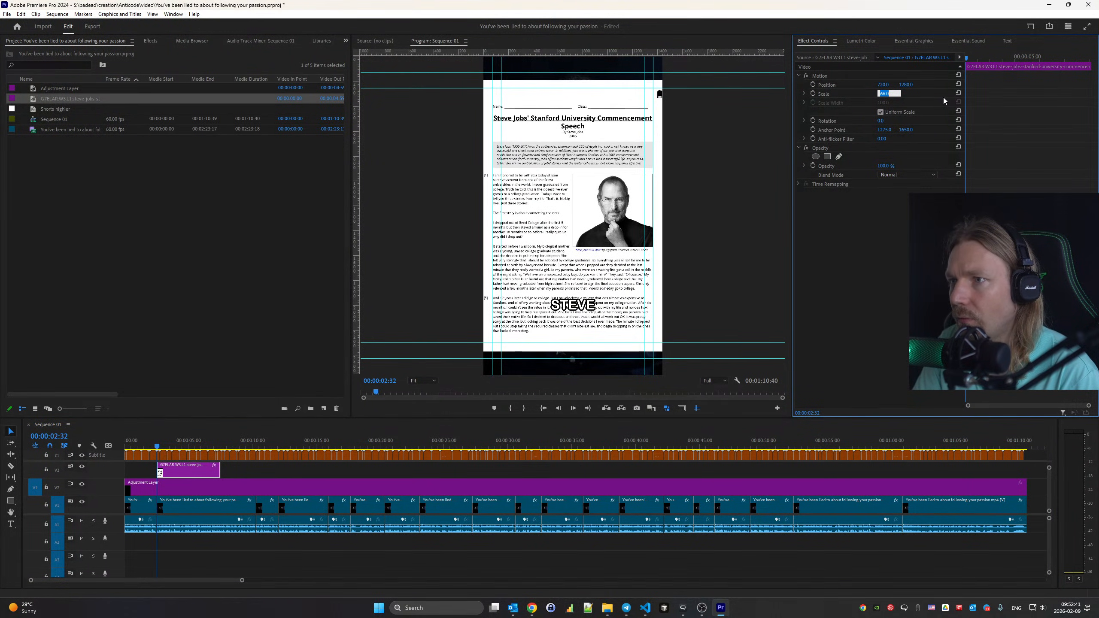
key("Down")
key("Down")
key("Down")
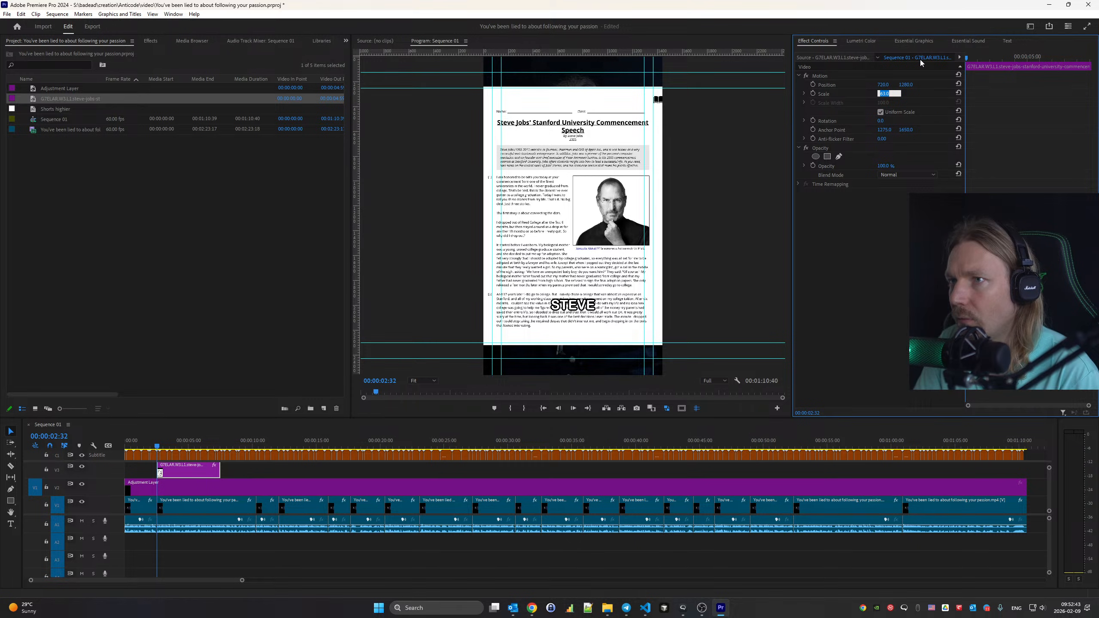
key("Up")
key("Up")
key("Return")
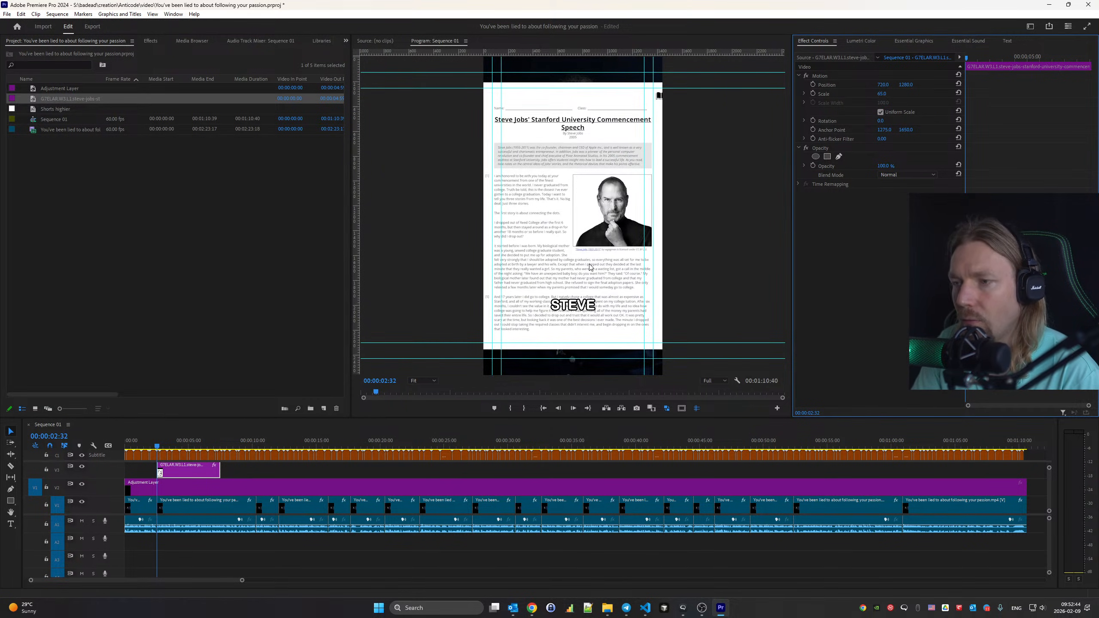
Move the speech page clip up one video track, leaving an empty track directly beneath it
left_click_drag(1051, 492, 1051, 486)
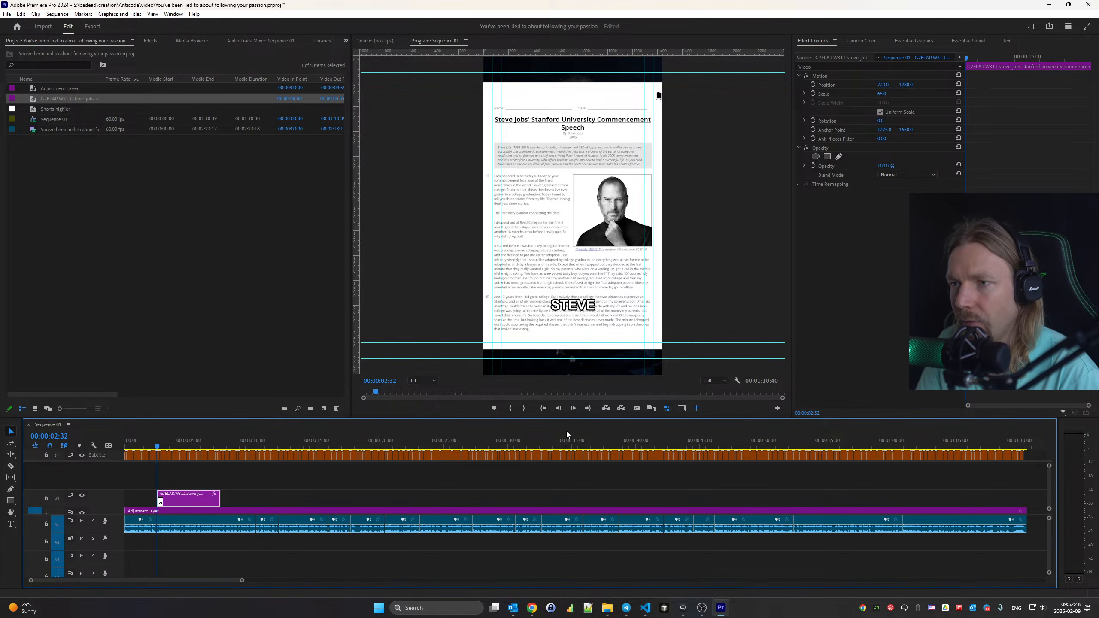
left_click_drag(197, 502, 188, 479)
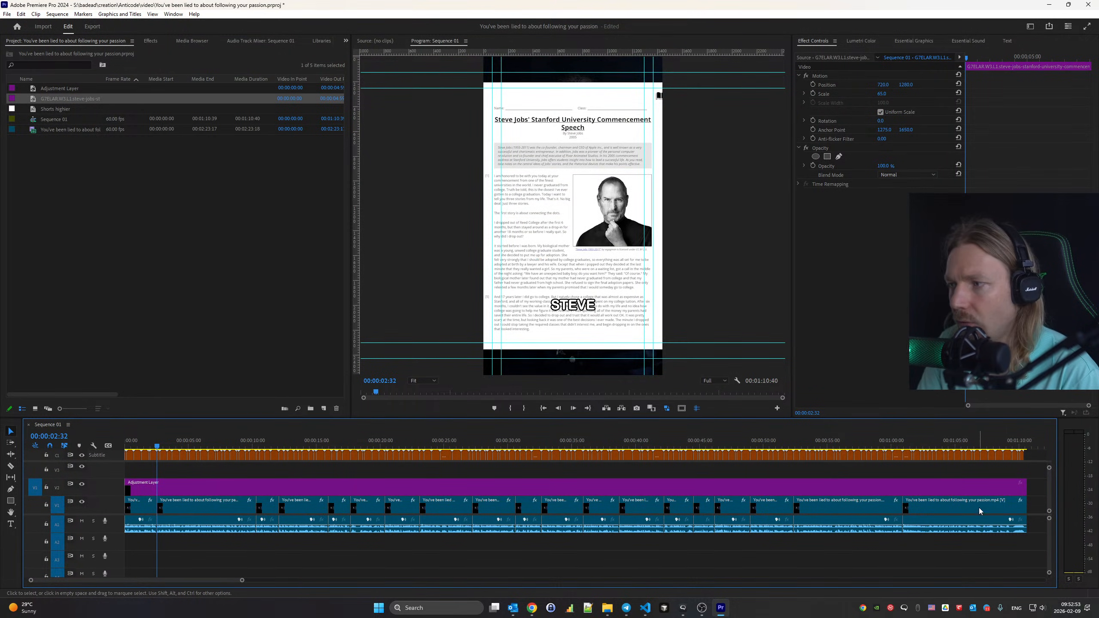
left_click_drag(1052, 503, 1048, 490)
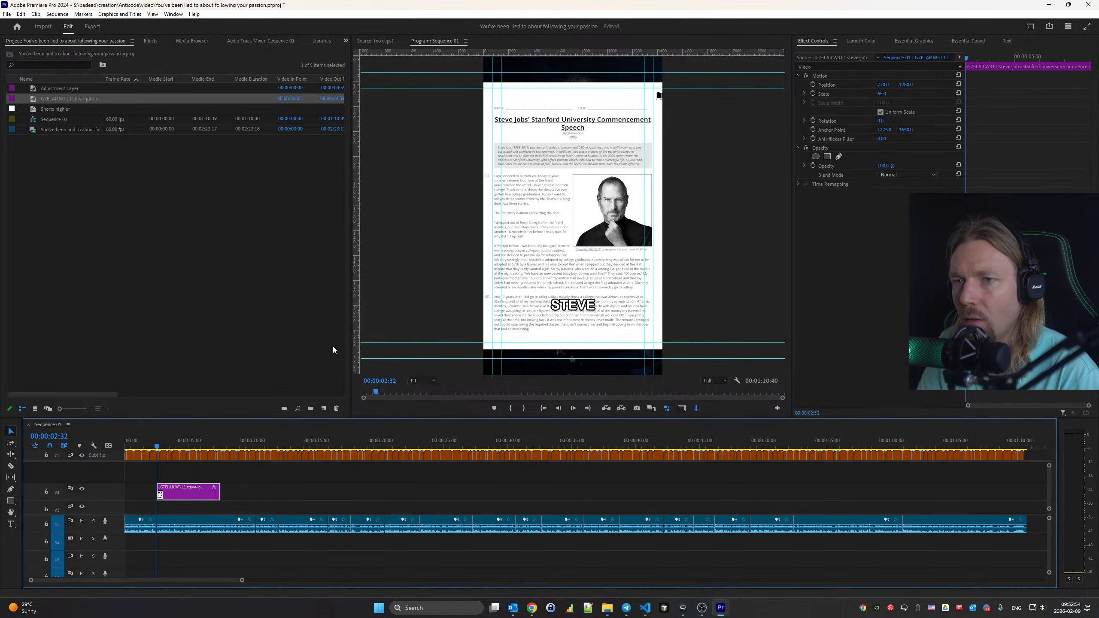
Add a rectangle graphic layer at 00:00:02:32 and enlarge it to cover the whole frame
left_click(241, 503)
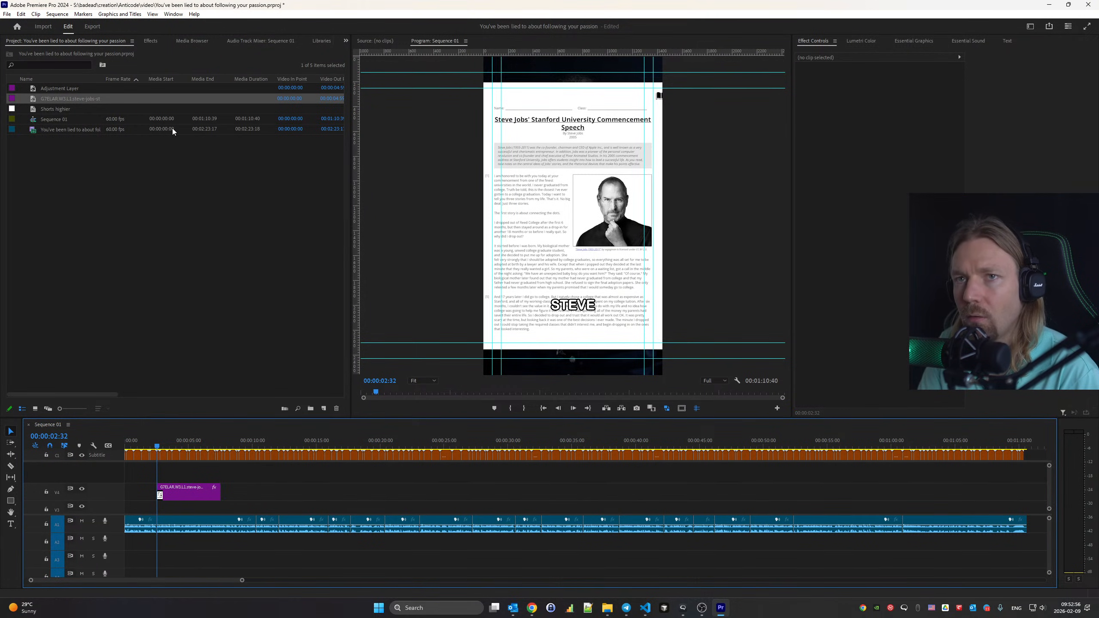
left_click(119, 14)
mouse_move(142, 46)
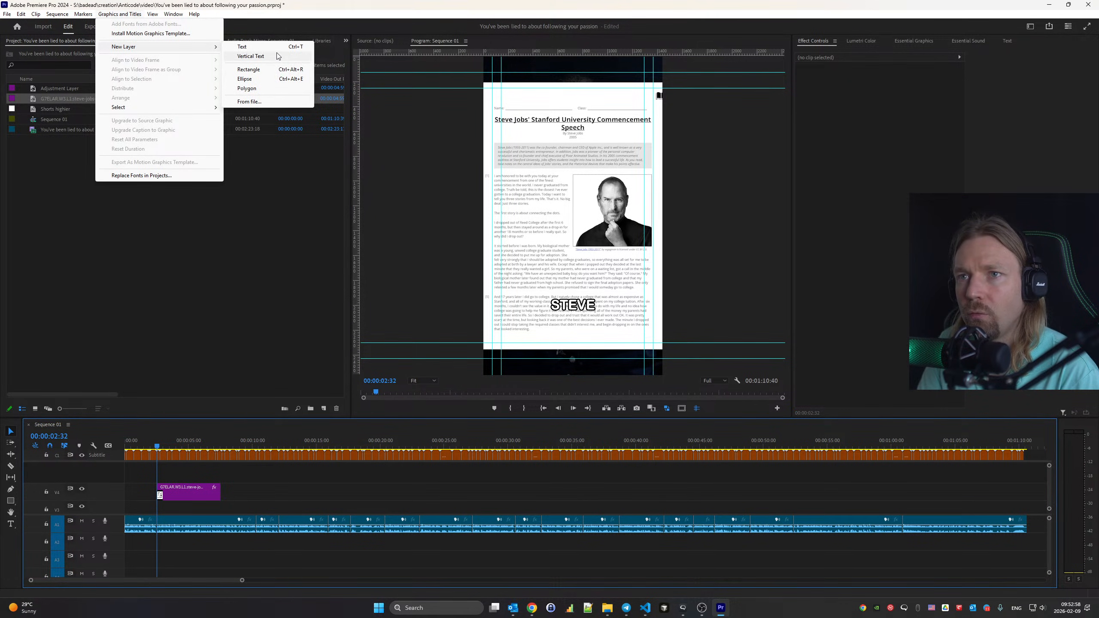
left_click(282, 69)
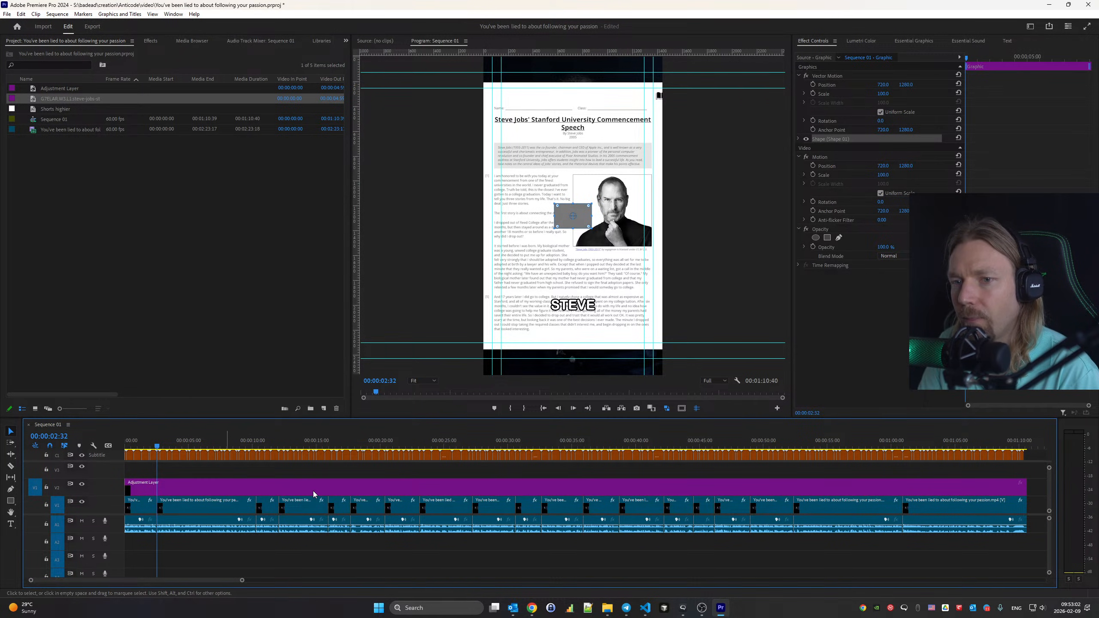
scroll(1050, 499, "up", 3)
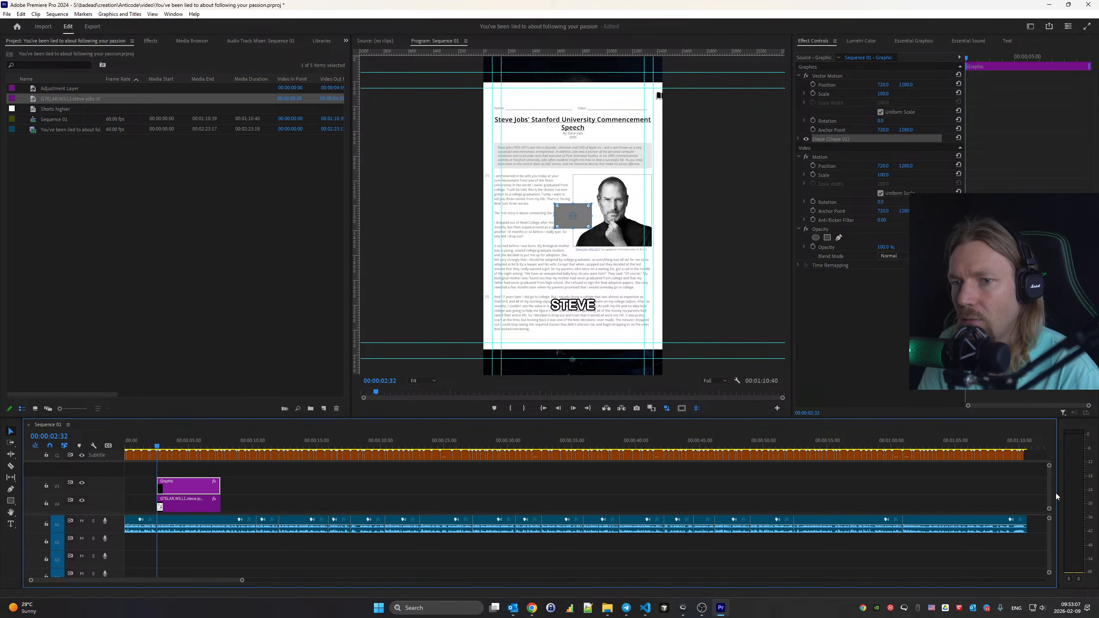
scroll(1057, 497, "down", 1)
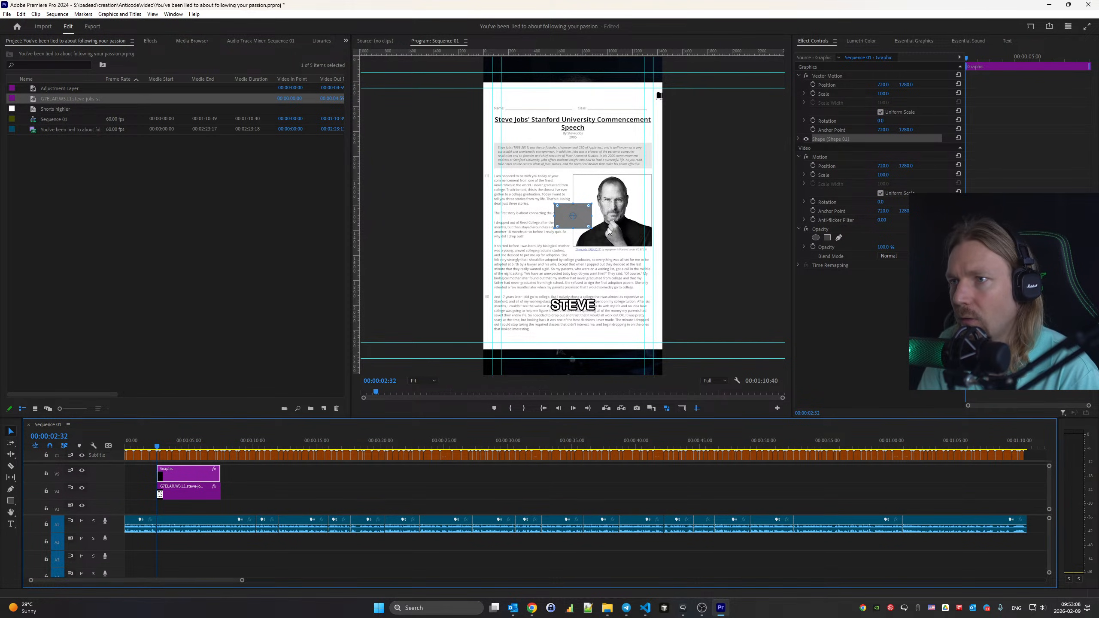
left_click_drag(589, 226, 670, 378)
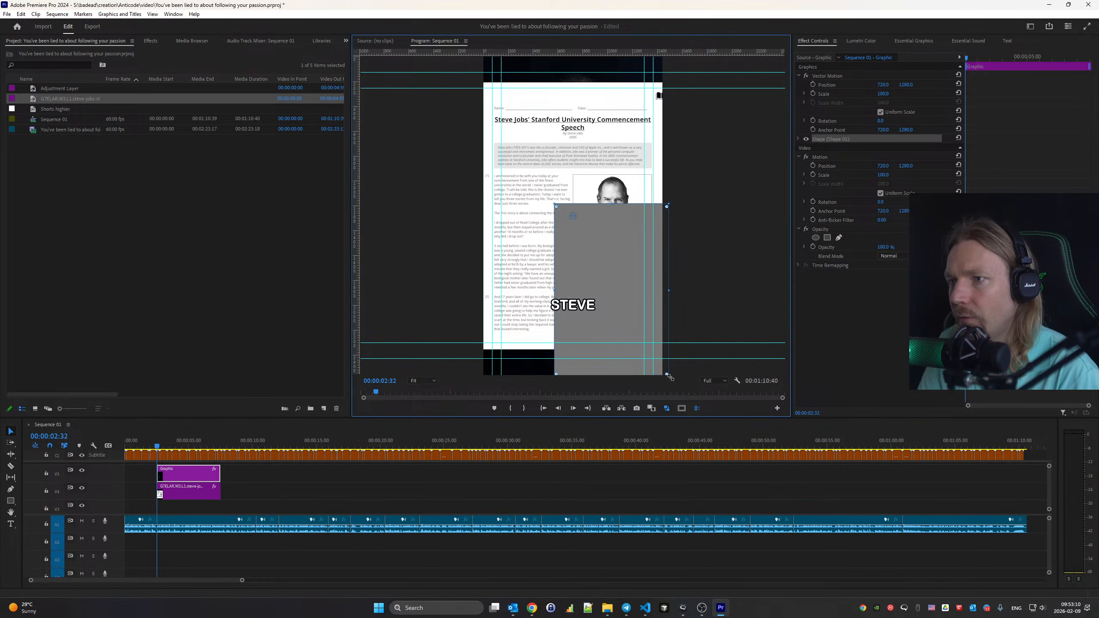
left_click_drag(557, 205, 477, 48)
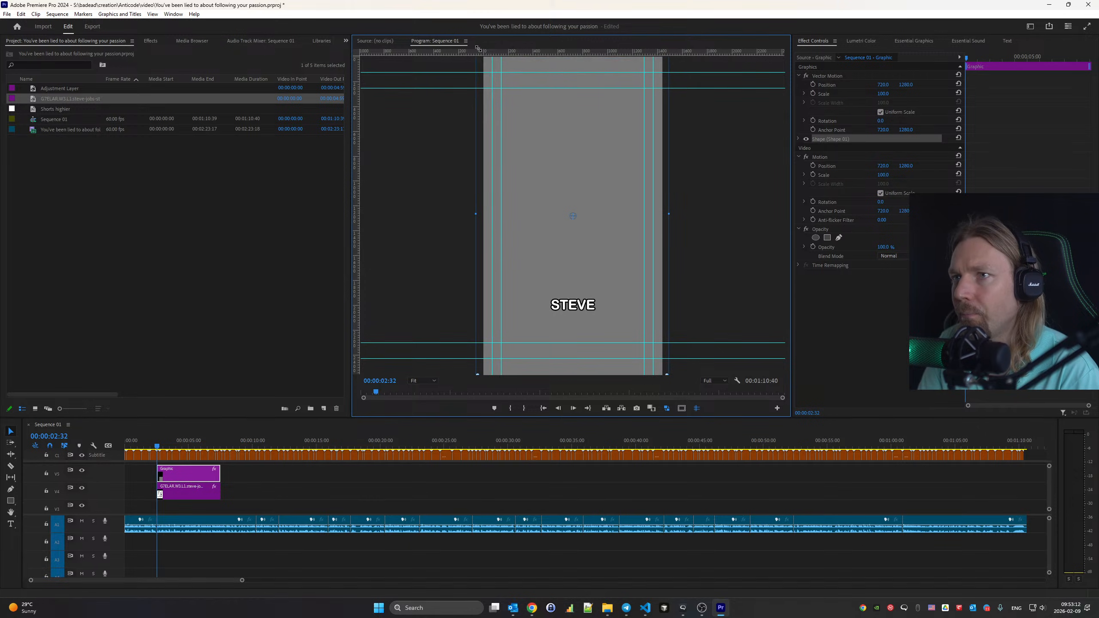
Fill the rectangle with white and move its clip to the track beneath the speech page clip
left_click(800, 139)
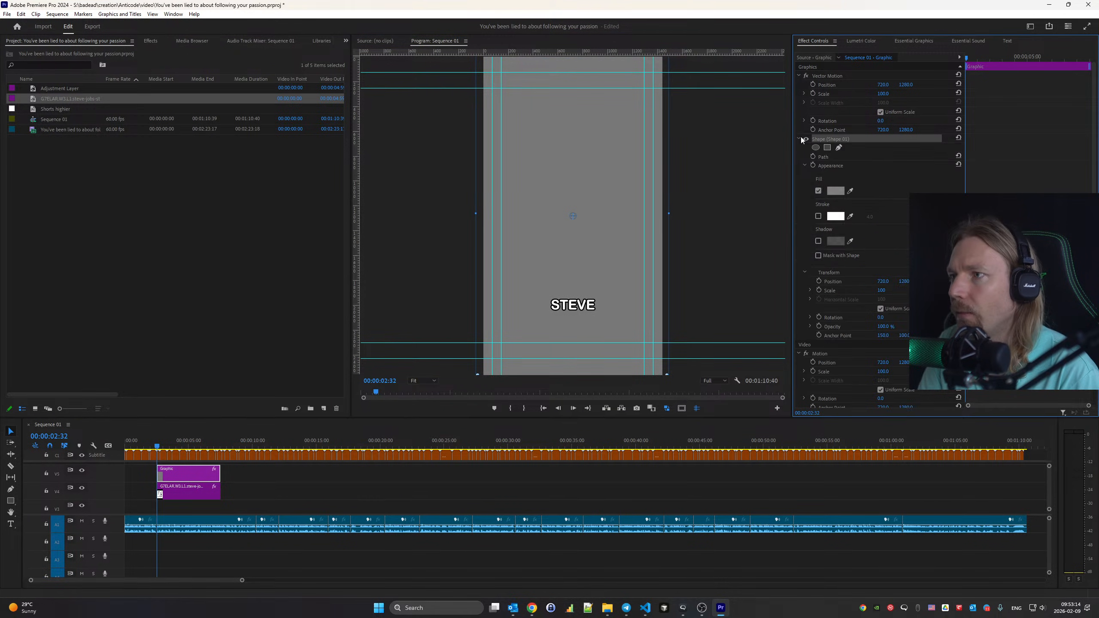
left_click(835, 193)
left_click_drag(485, 314, 424, 386)
left_click(637, 239)
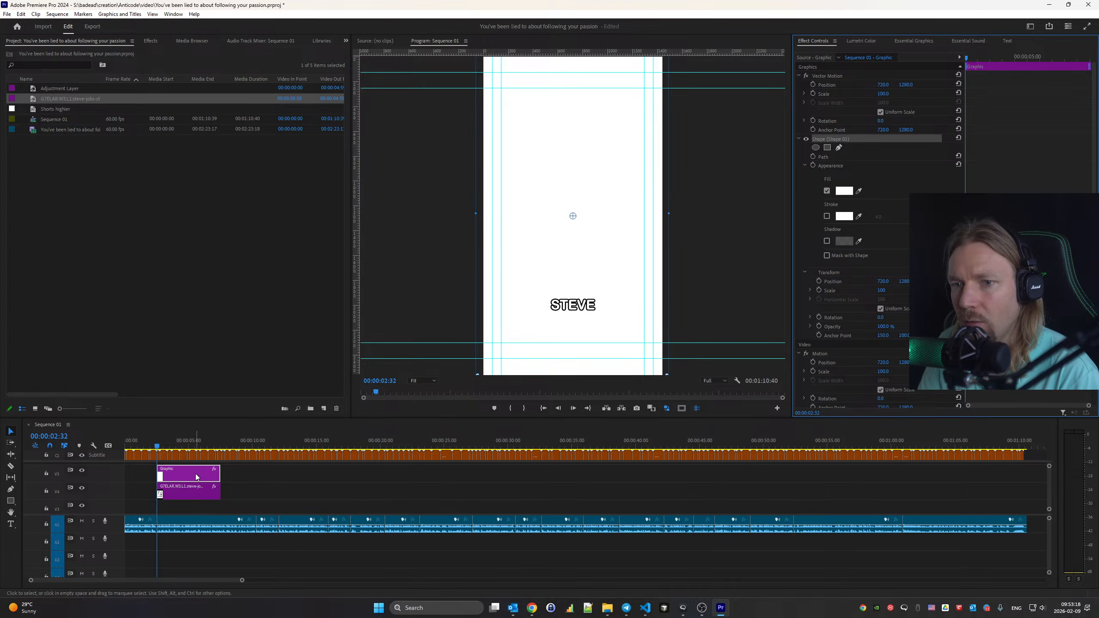
left_click_drag(195, 474, 196, 511)
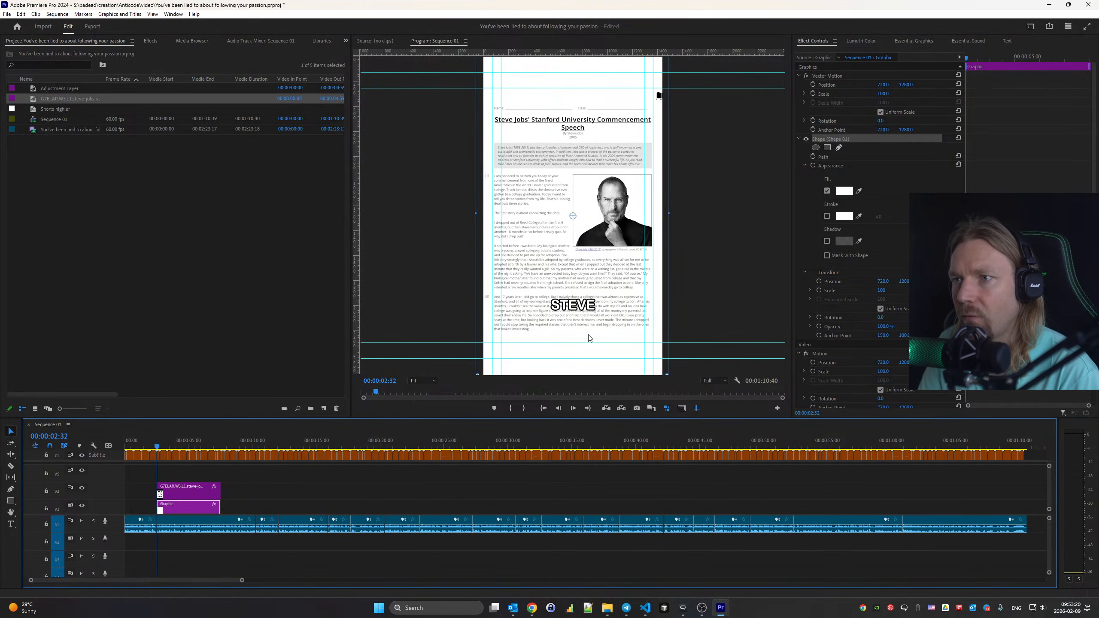
left_click(419, 391)
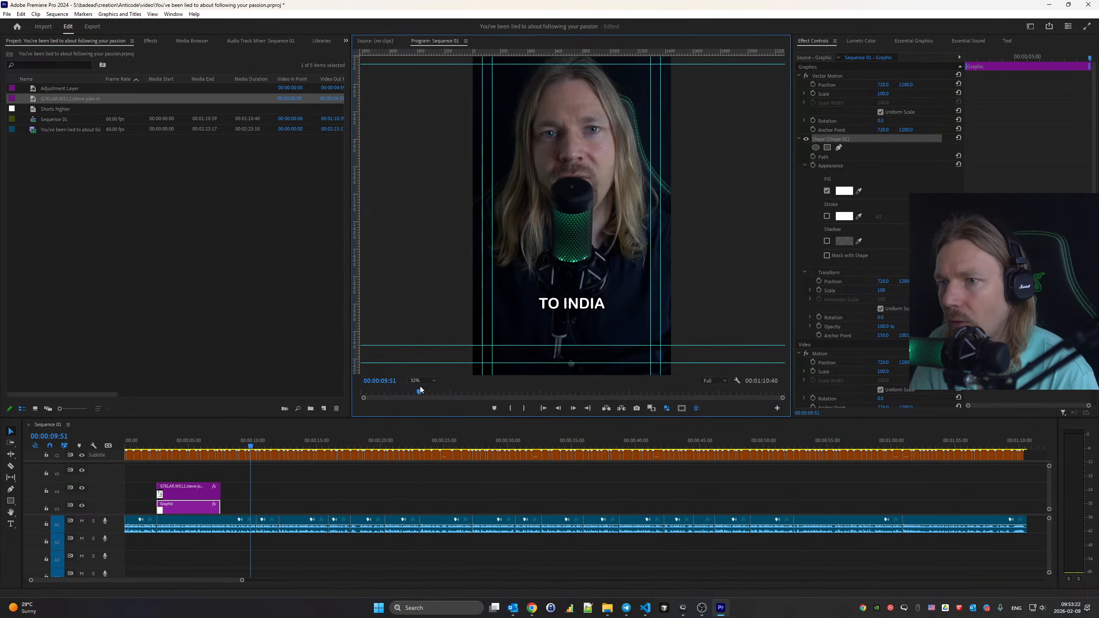
left_click(417, 381)
left_click(427, 390)
left_click(161, 446)
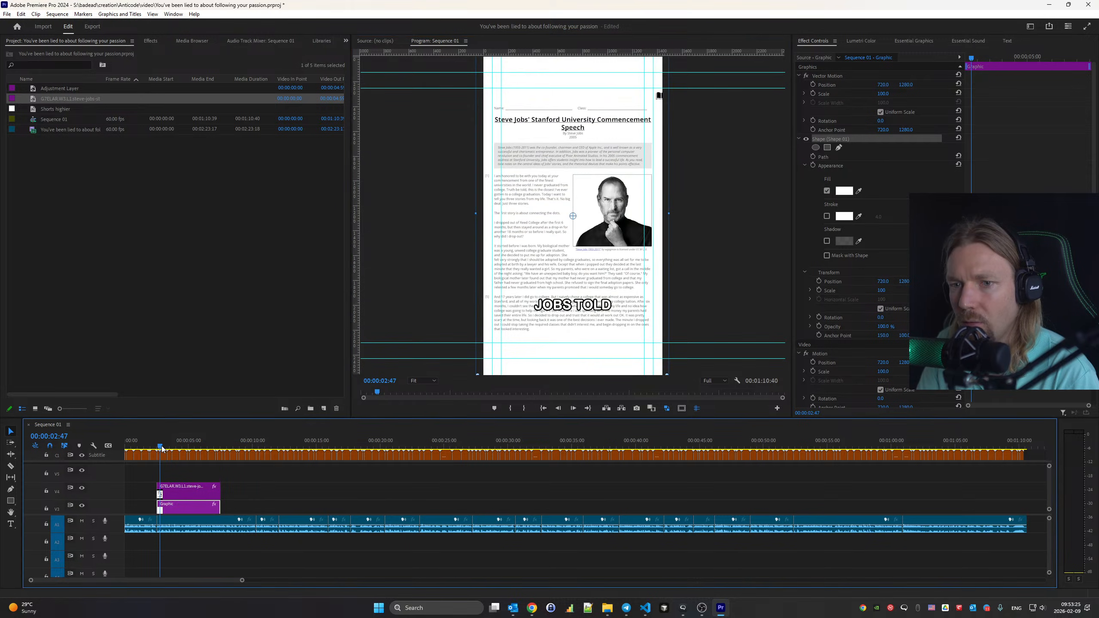
left_click_drag(161, 446, 158, 446)
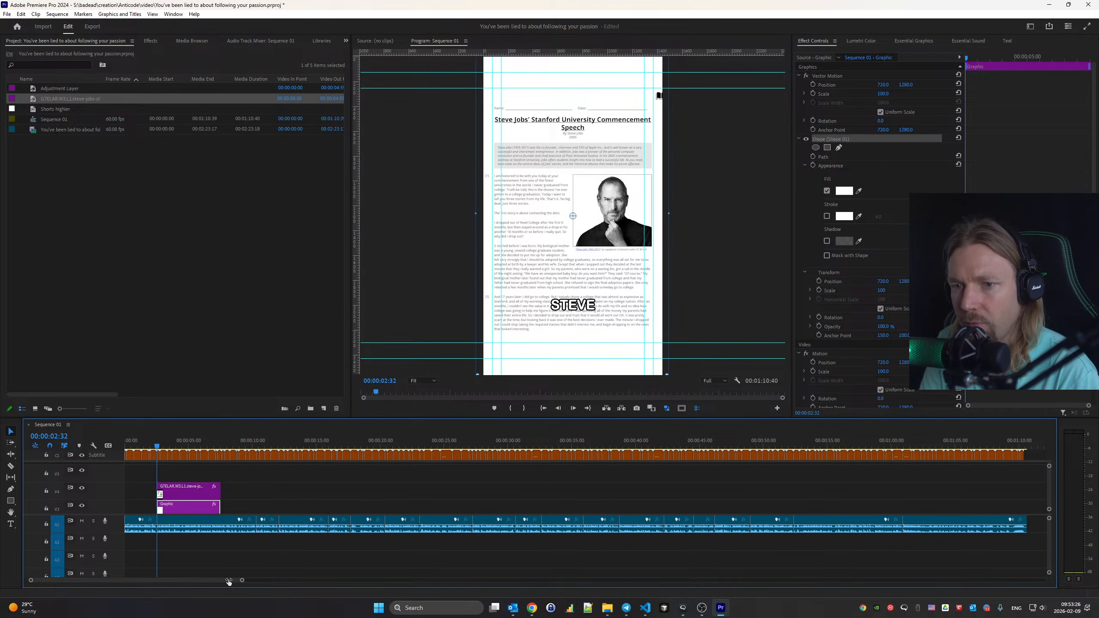
Extend the speech page clip and the white background clip beneath it so both end at about 00:00:10:16
left_click_drag(229, 582, 187, 580)
left_click(278, 486)
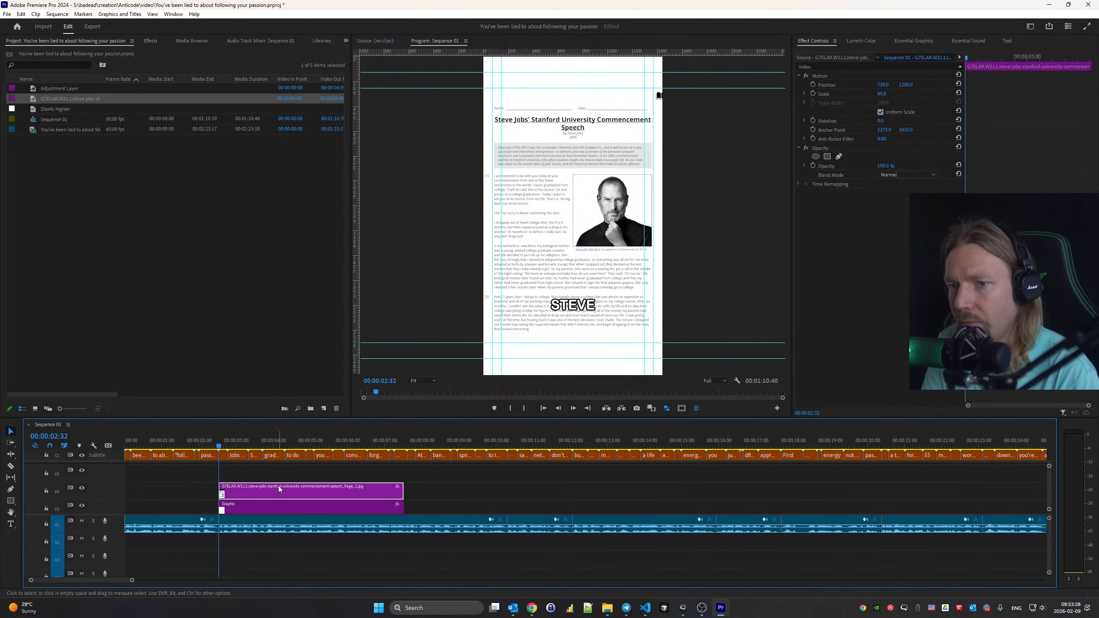
key("space")
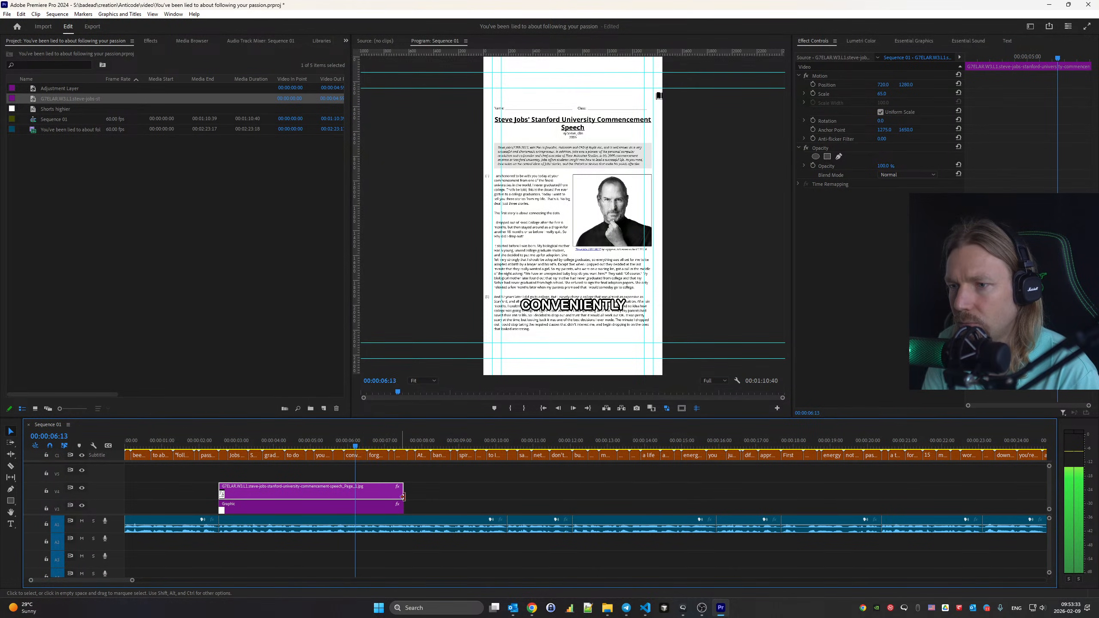
left_click_drag(403, 497, 506, 496)
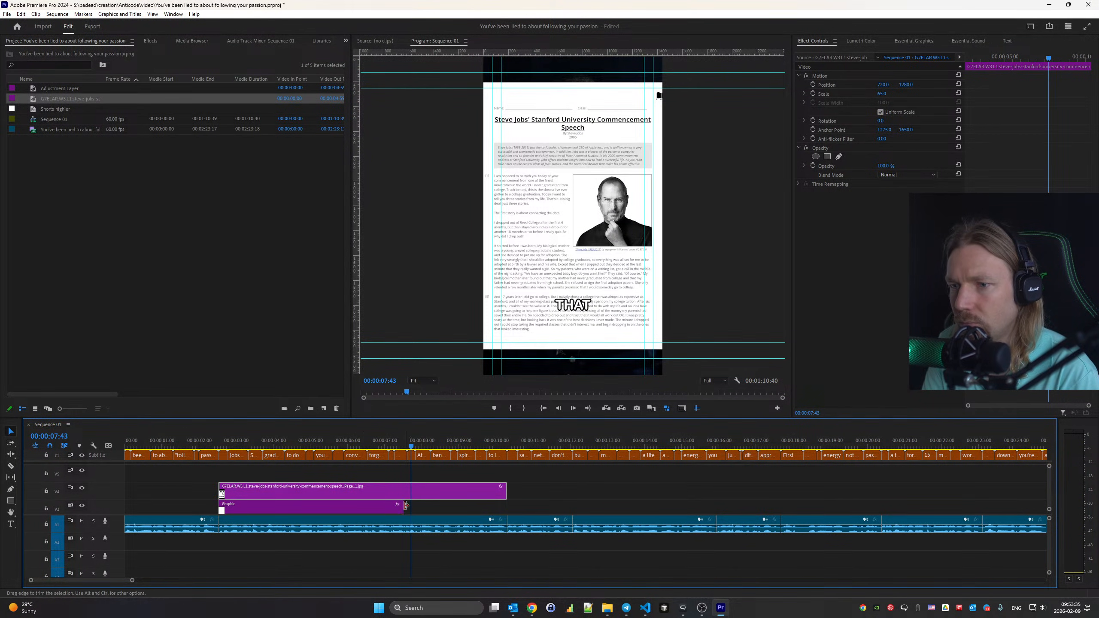
left_click_drag(406, 506, 506, 511)
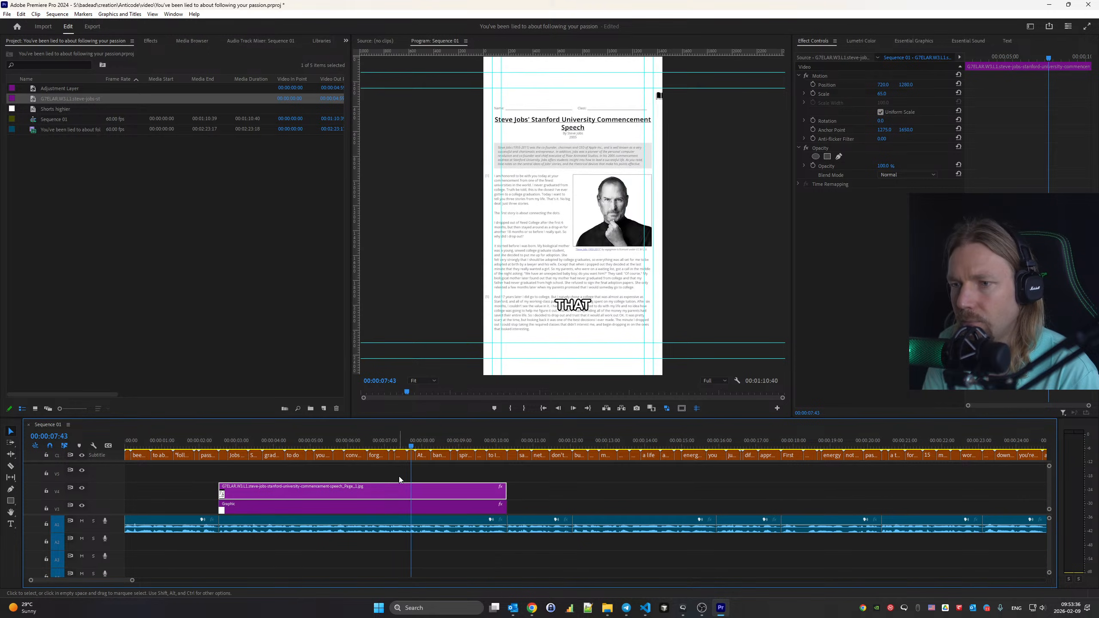
Start Scale and Position keyframes on the speech page clip at its first frame, 00:00:02:32
left_click(221, 442)
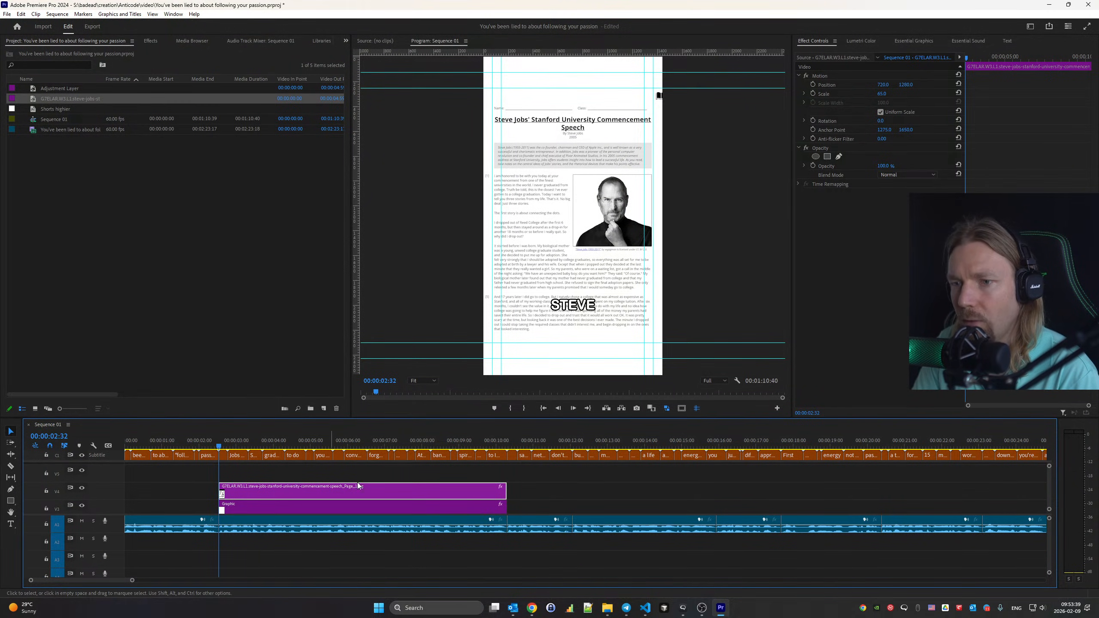
left_click(813, 94)
left_click(813, 85)
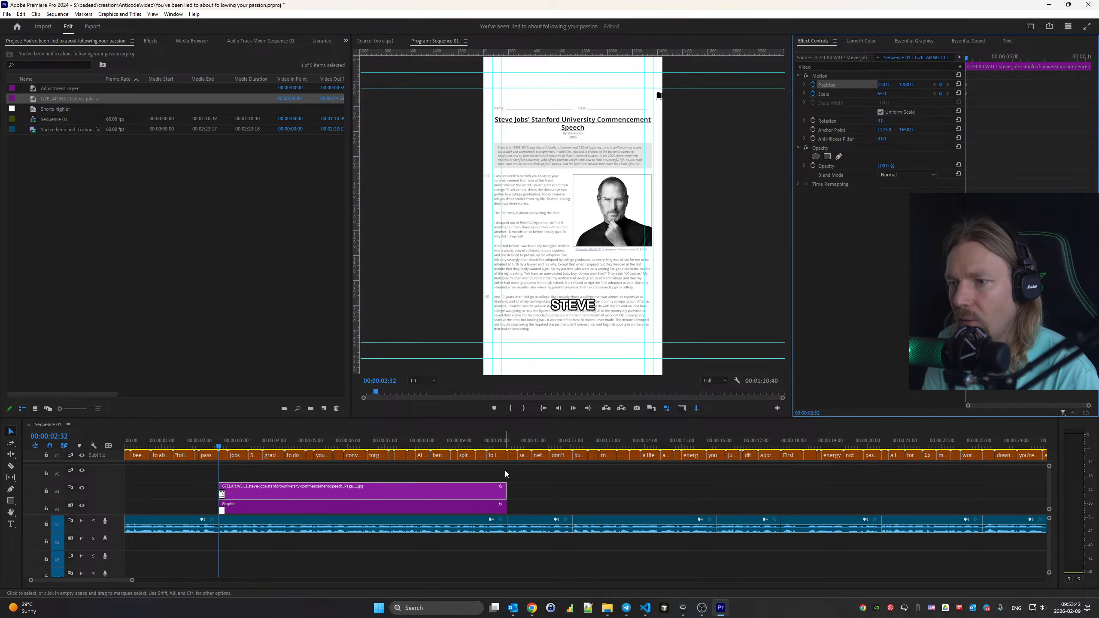
Play back the speech page section past the clip's end and return to 00:00:06:10
key("space")
left_click(489, 440)
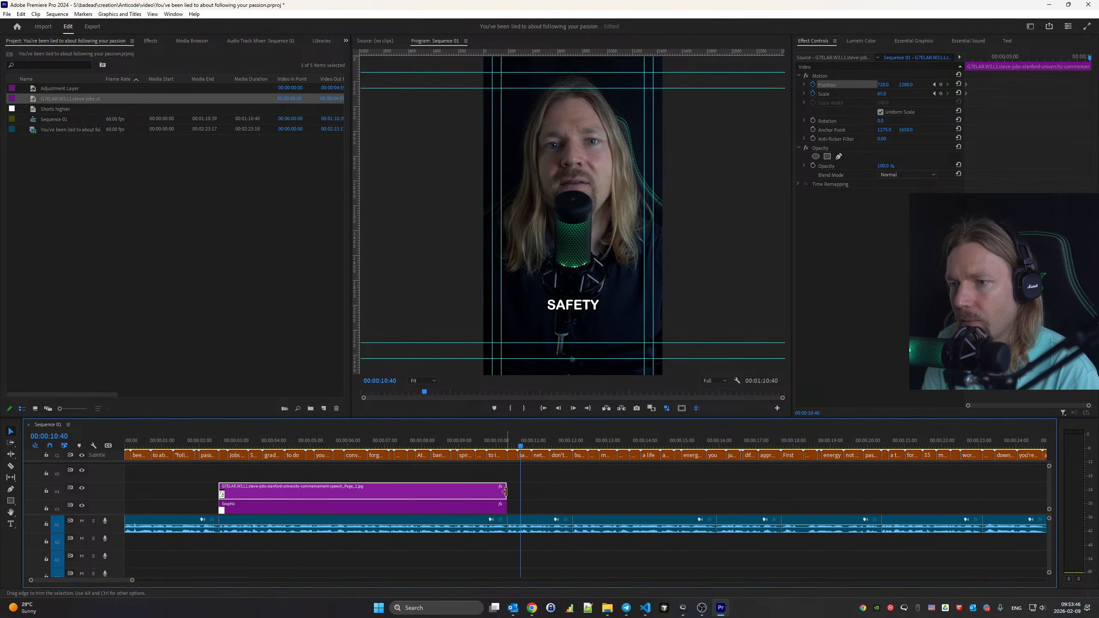
left_click(356, 441)
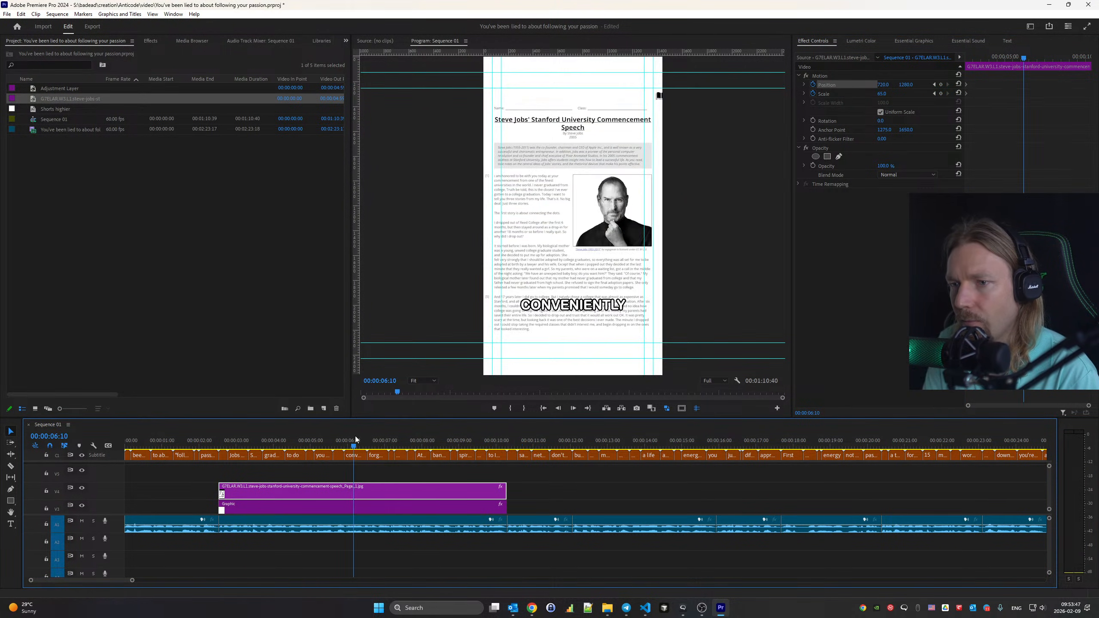
Switch to Chrome, close the extra tab beside the Google results, and search Google for "steve jobs india trip"
left_click(531, 608)
left_click(578, 565)
middle_click(278, 4)
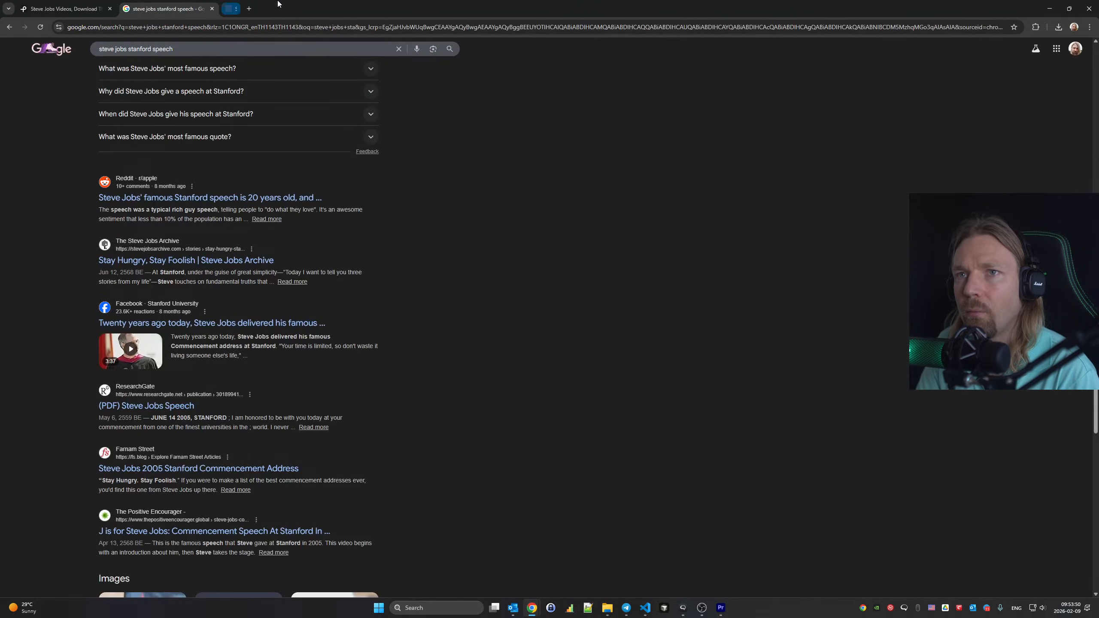
double_click(139, 48)
type("i")
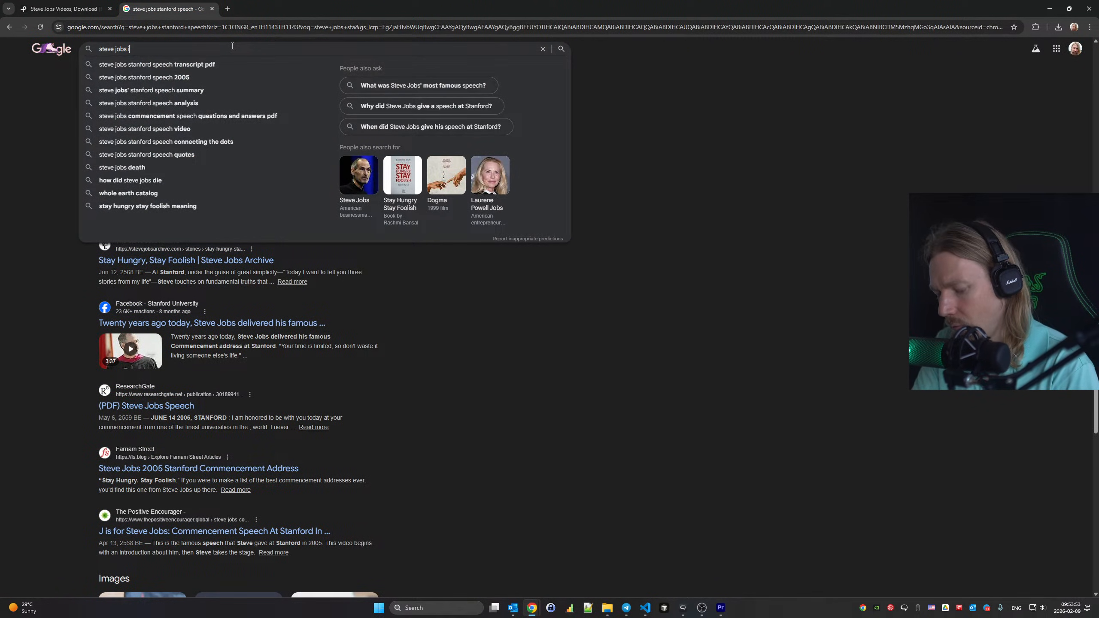
type("ndia trip")
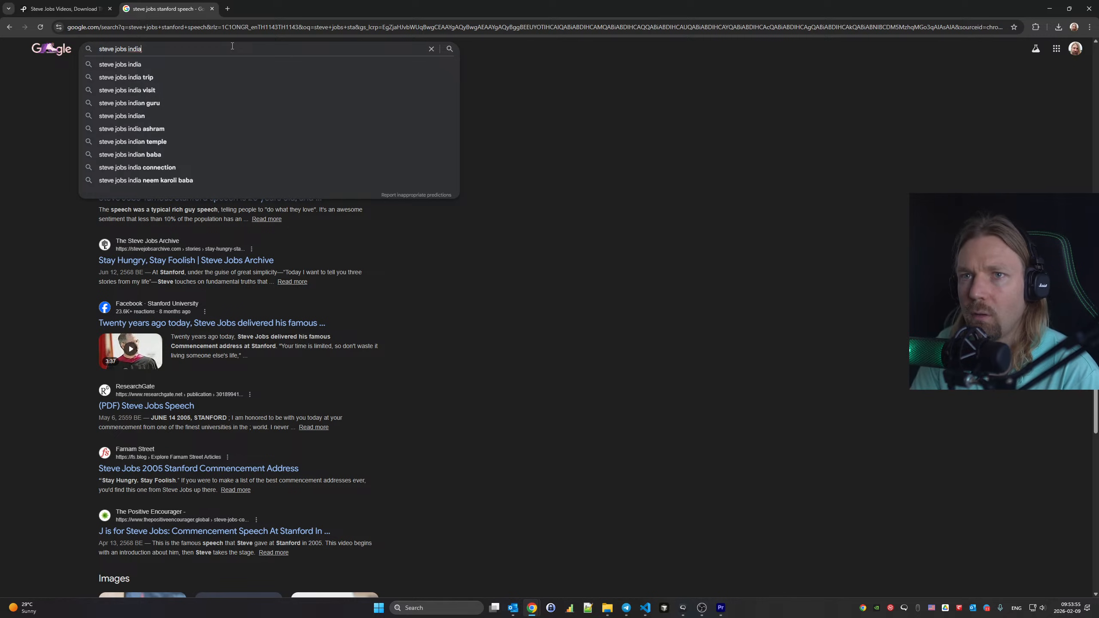
key("Return")
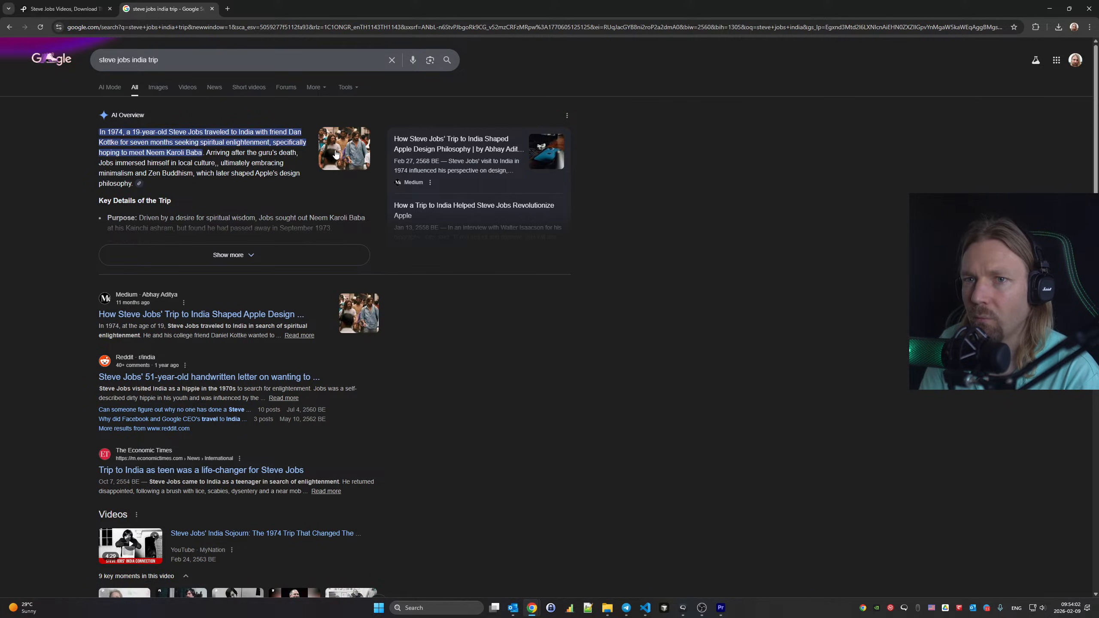
Read through the Medium article on how Steve Jobs' trip to India shaped Apple design philosophy, checking its pictures, and close it
left_click(191, 319)
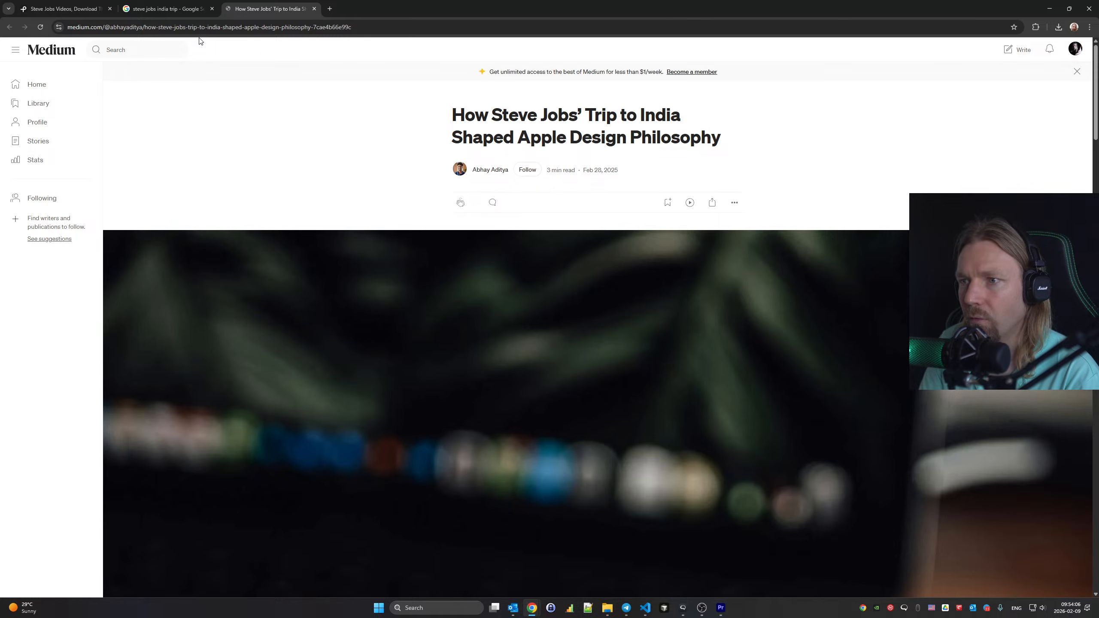
scroll(203, 66, "down", 3)
scroll(203, 78, "down", 10)
scroll(204, 92, "up", 7)
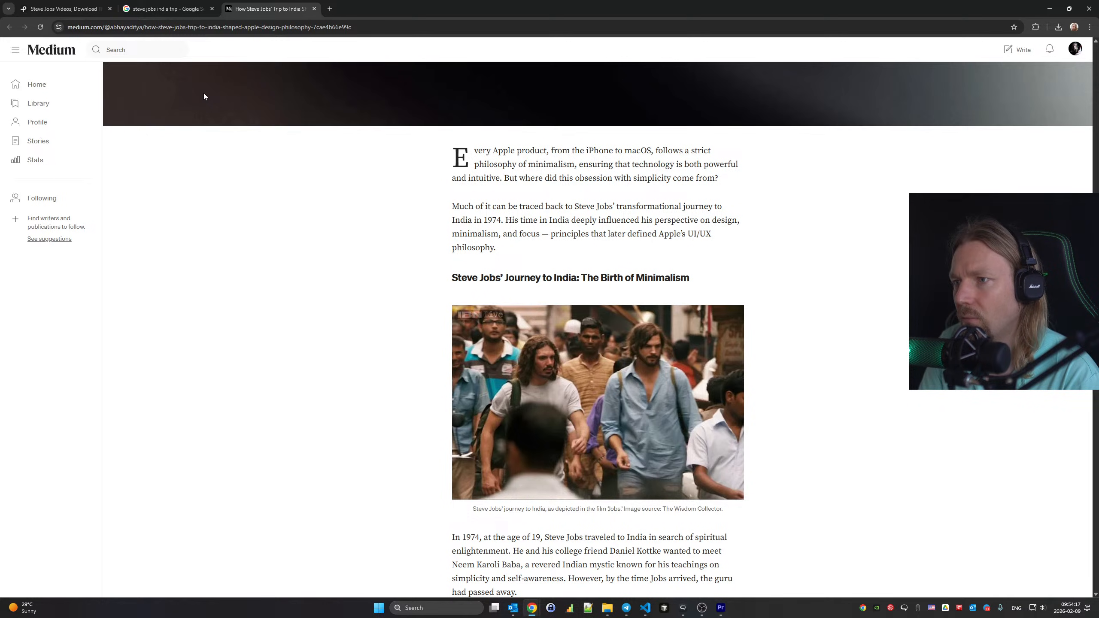
scroll(204, 93, "down", 7)
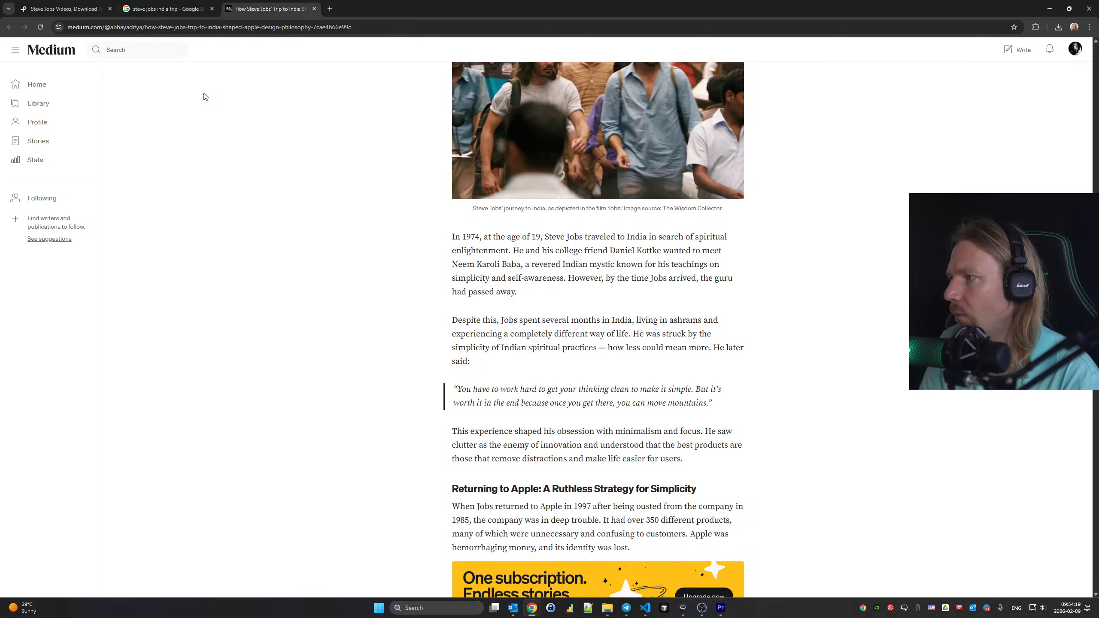
scroll(203, 93, "down", 1)
scroll(203, 93, "down", 10)
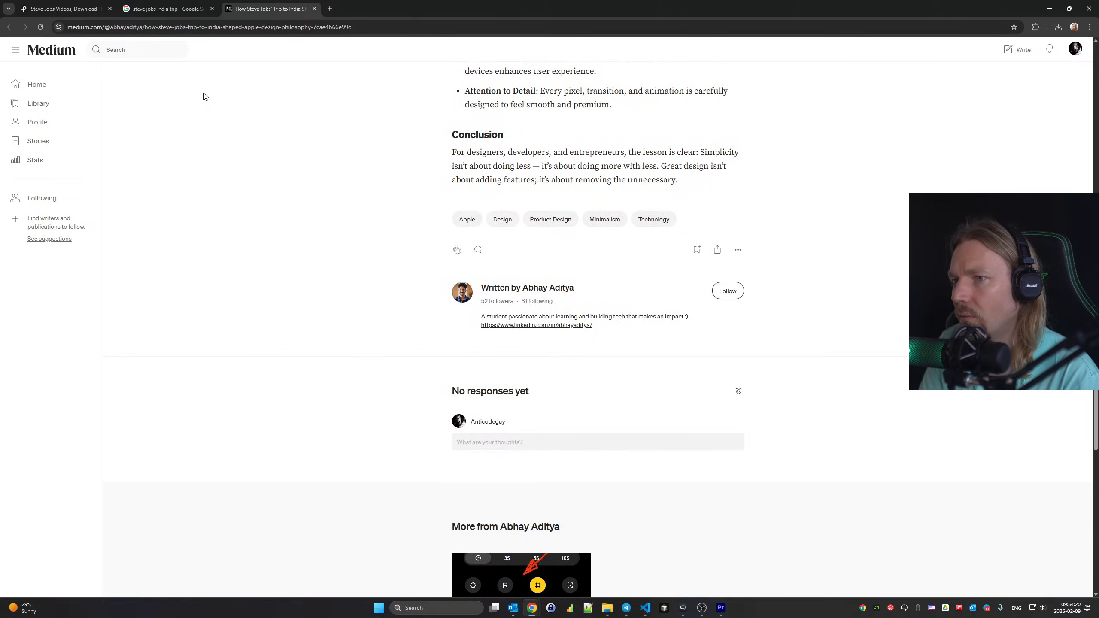
key("Home")
middle_click(260, 2)
Preview the black-and-white Threads photo of the India trip and look through the remaining search results
scroll(0, 253, "down", 8)
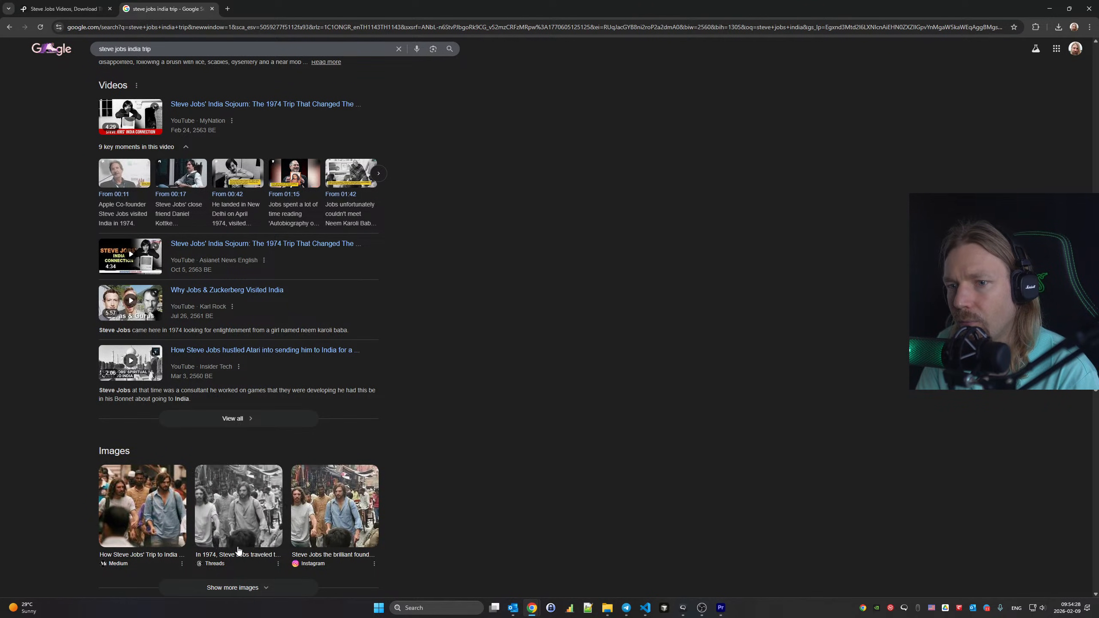
left_click(231, 531)
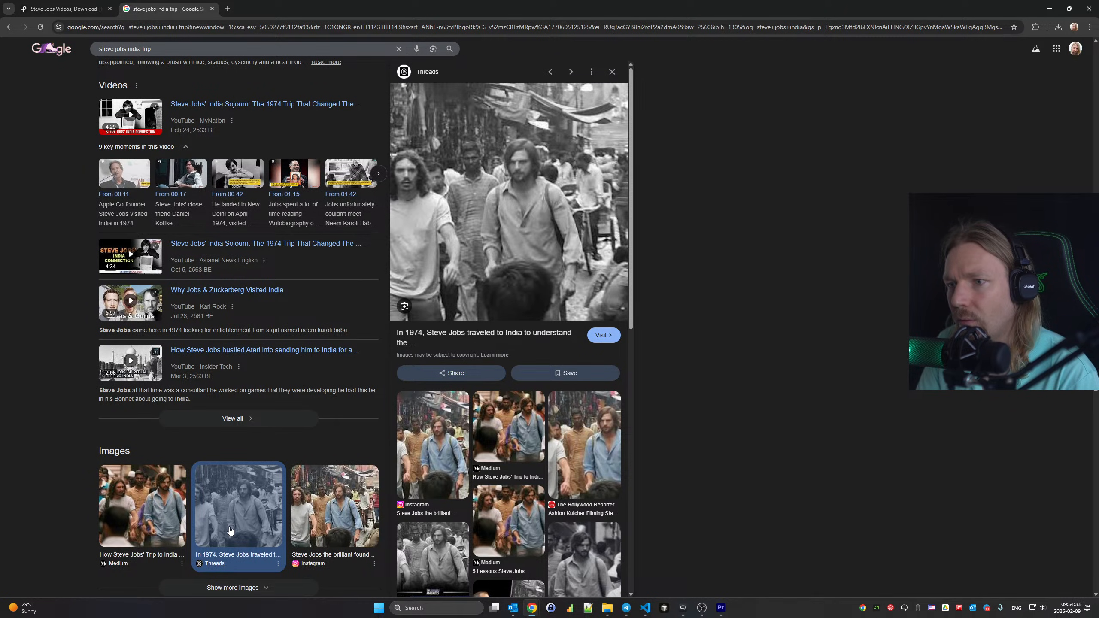
scroll(184, 427, "down", 5)
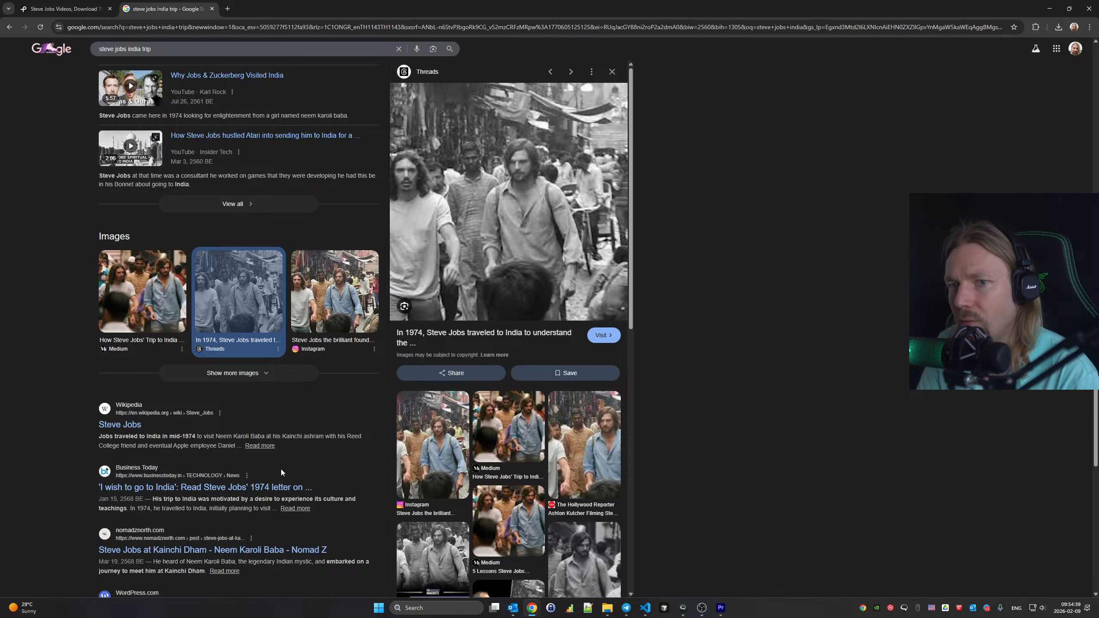
scroll(281, 469, "down", 3)
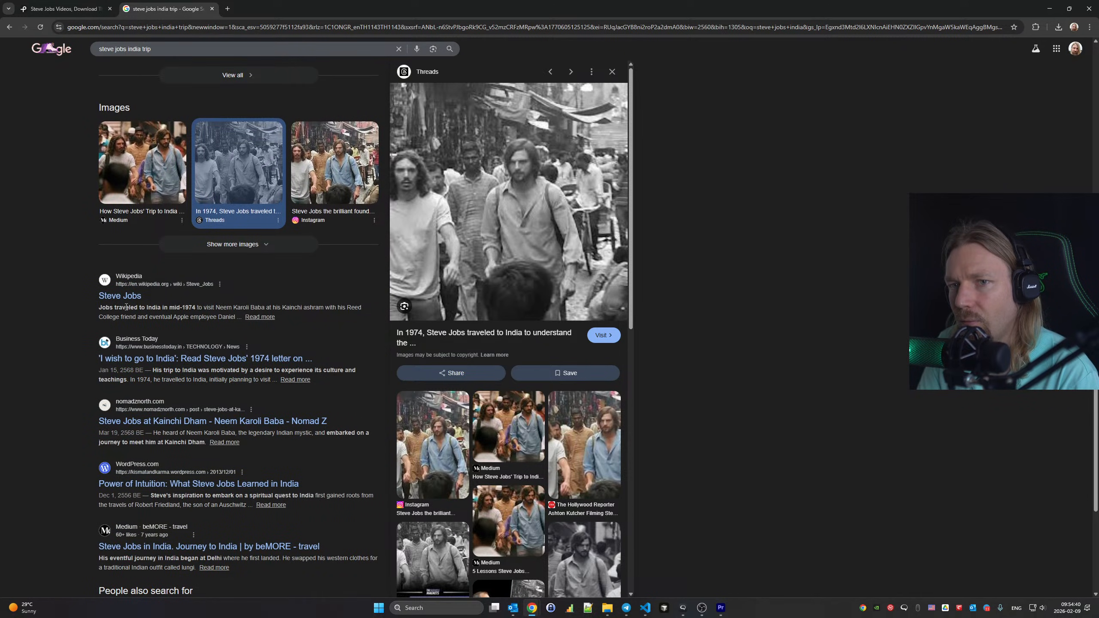
Open the Wikipedia article on Steve Jobs from the search results and look through its text and pictures down to the references
middle_click(119, 297)
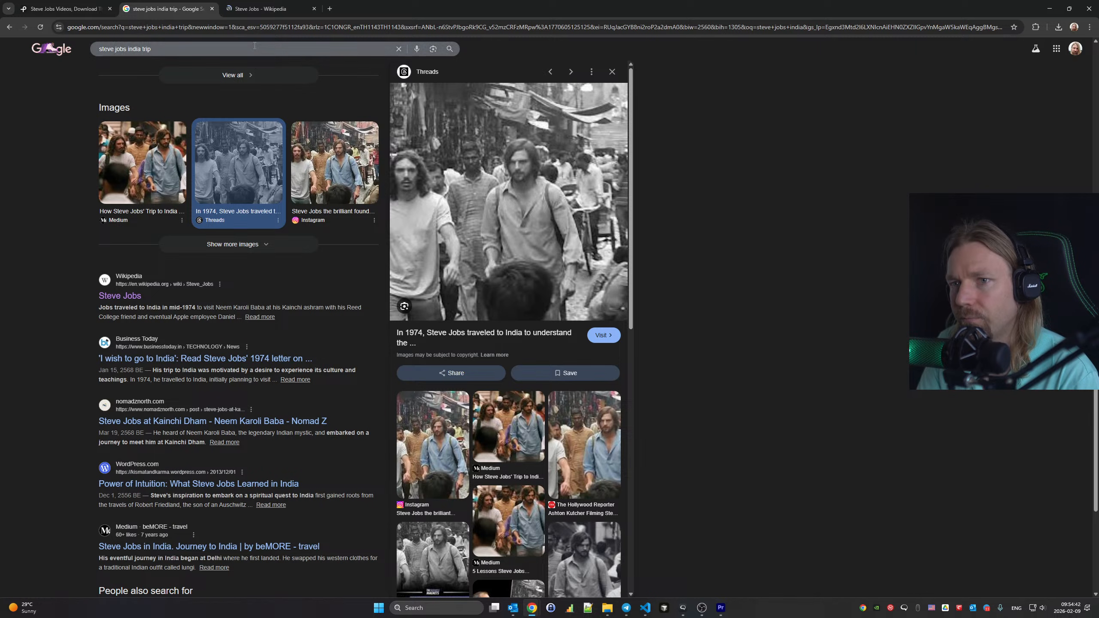
left_click(279, 5)
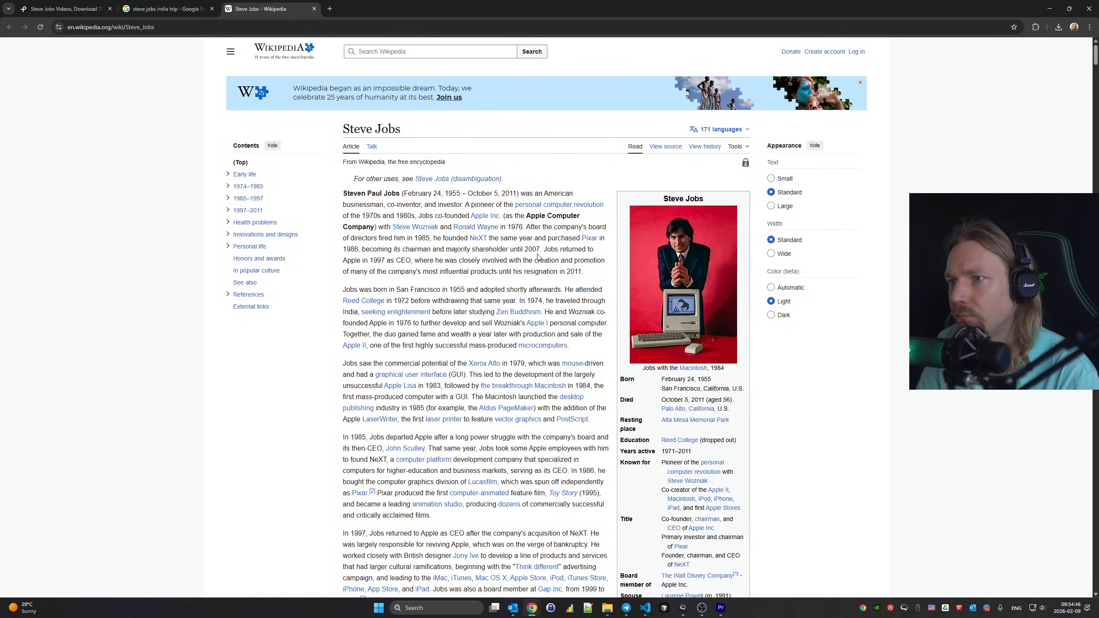
scroll(538, 257, "down", 20)
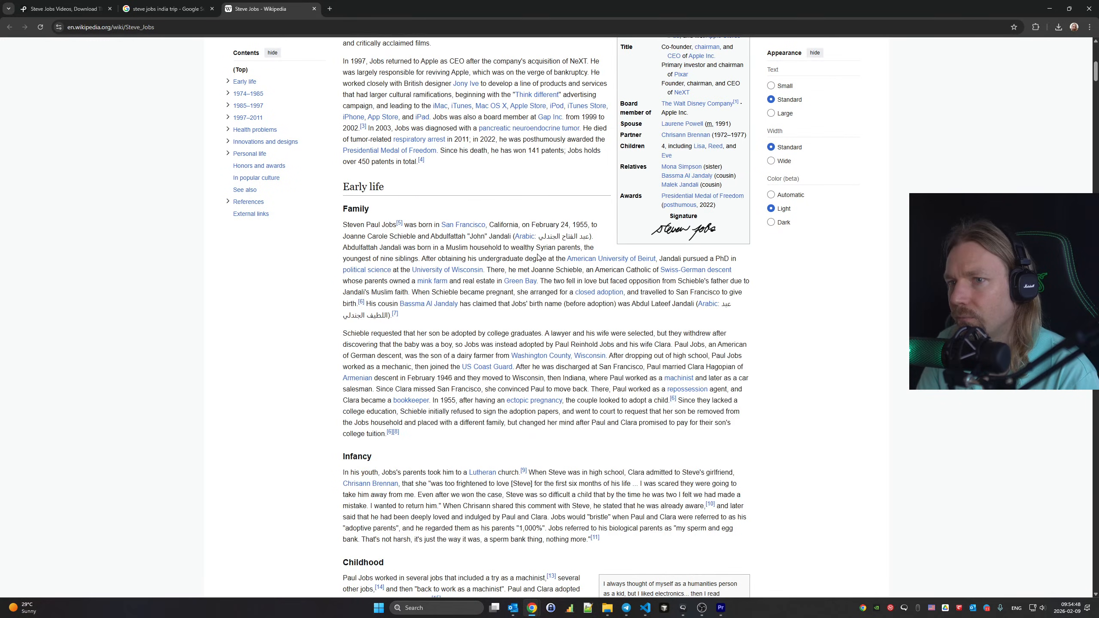
scroll(538, 257, "down", 9)
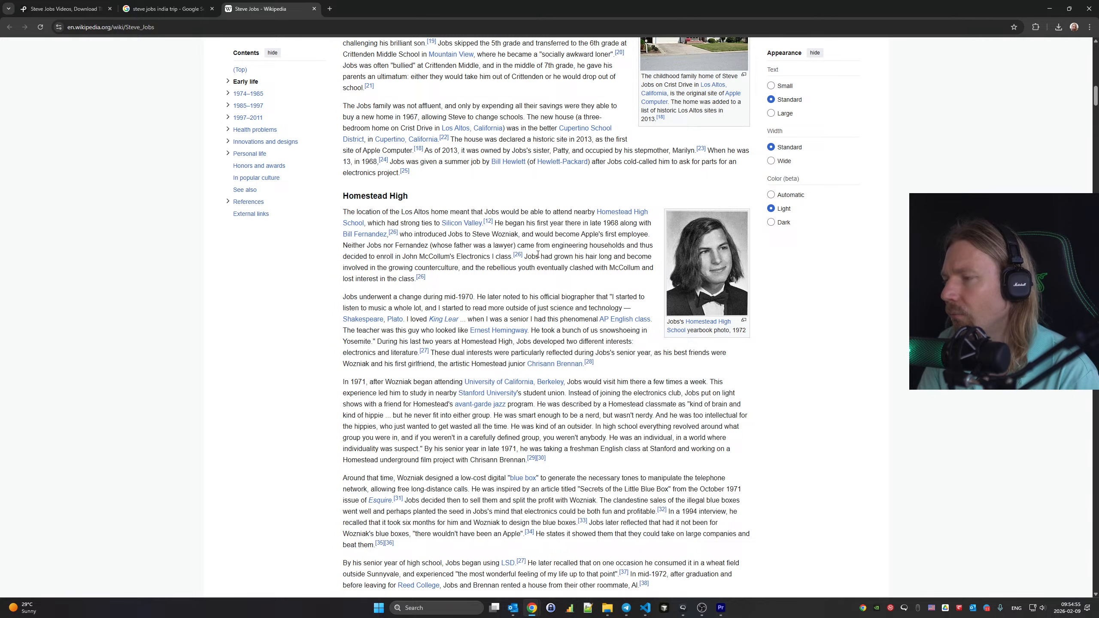
scroll(537, 254, "down", 12)
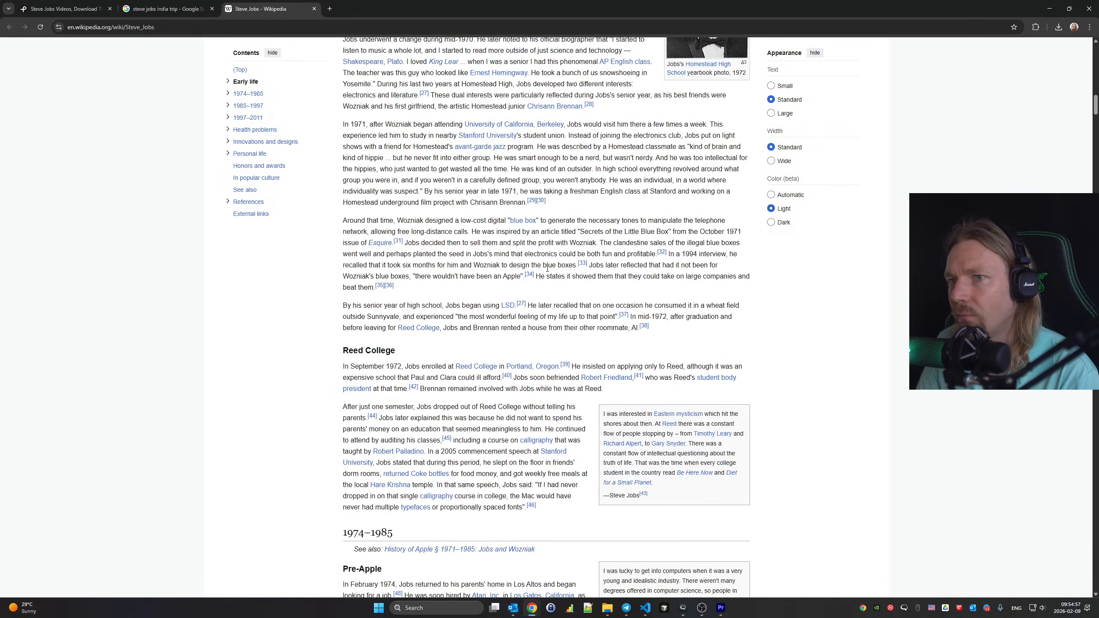
scroll(547, 268, "down", 9)
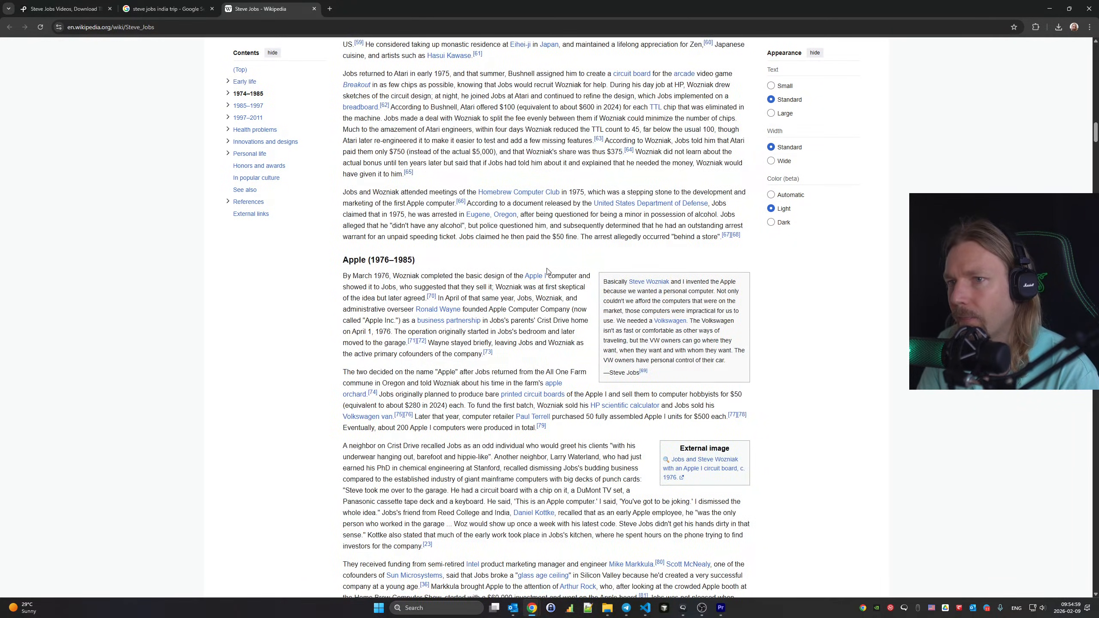
scroll(547, 271, "down", 20)
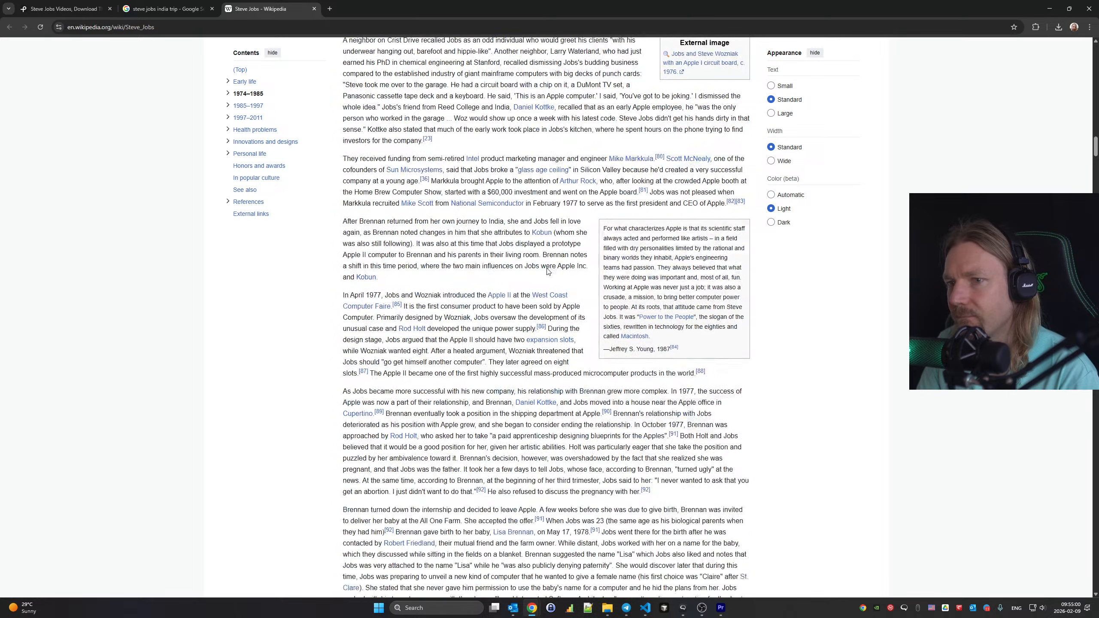
scroll(547, 271, "down", 20)
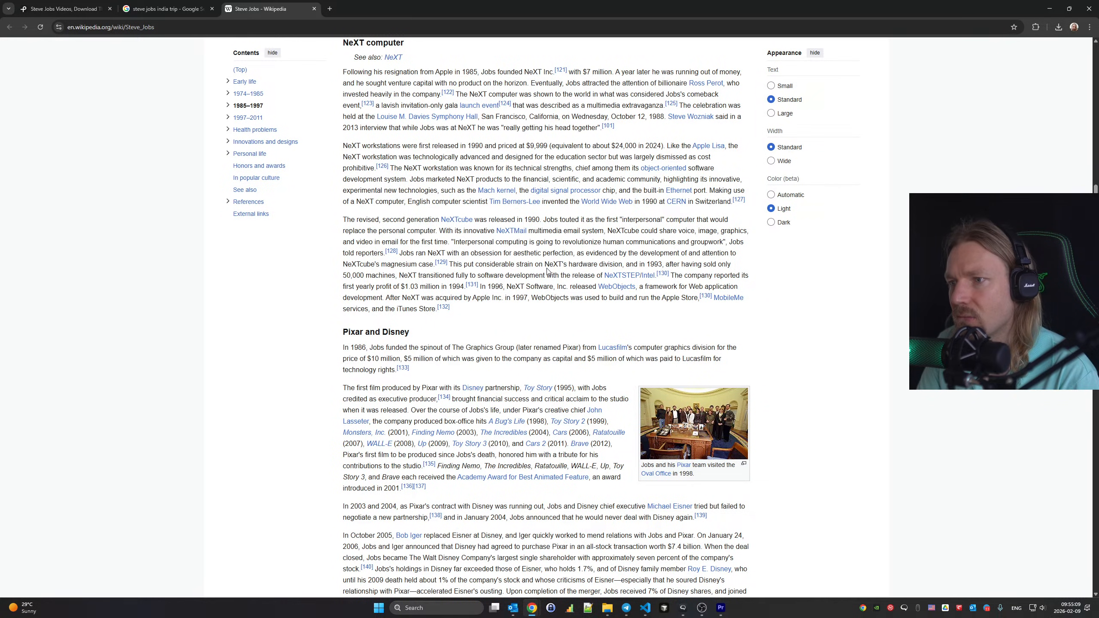
scroll(547, 271, "down", 9)
scroll(547, 268, "down", 16)
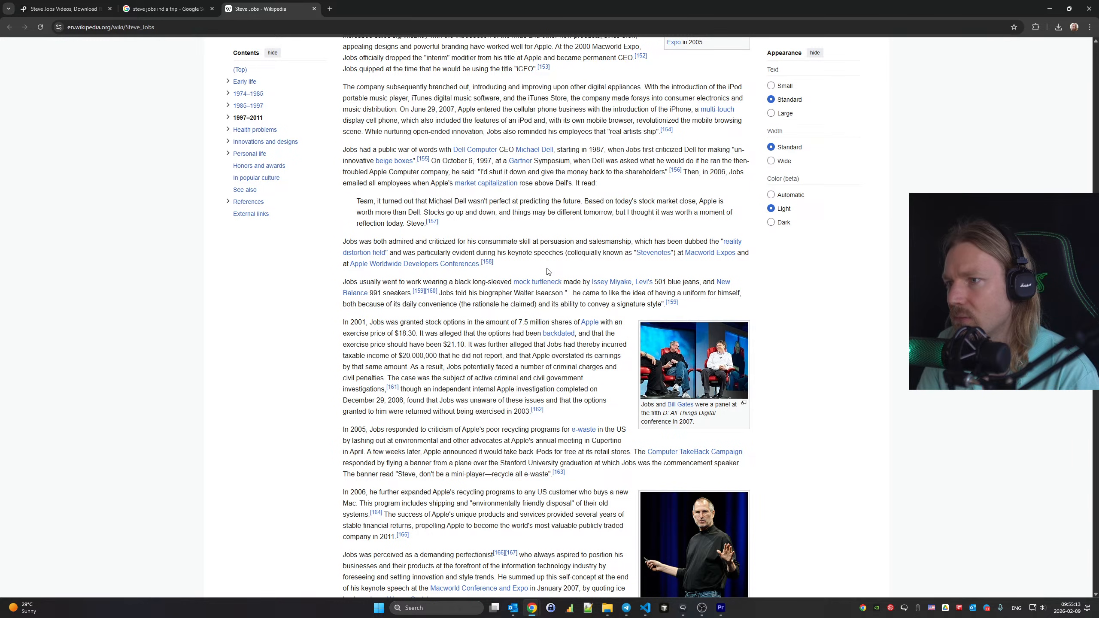
scroll(547, 270, "down", 6)
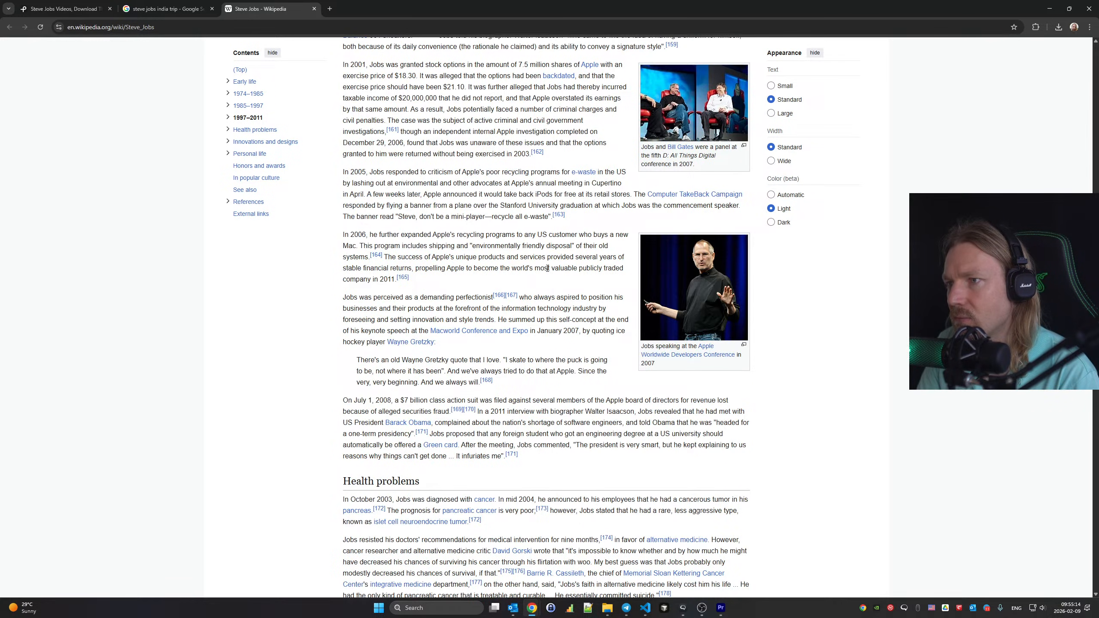
scroll(548, 268, "down", 20)
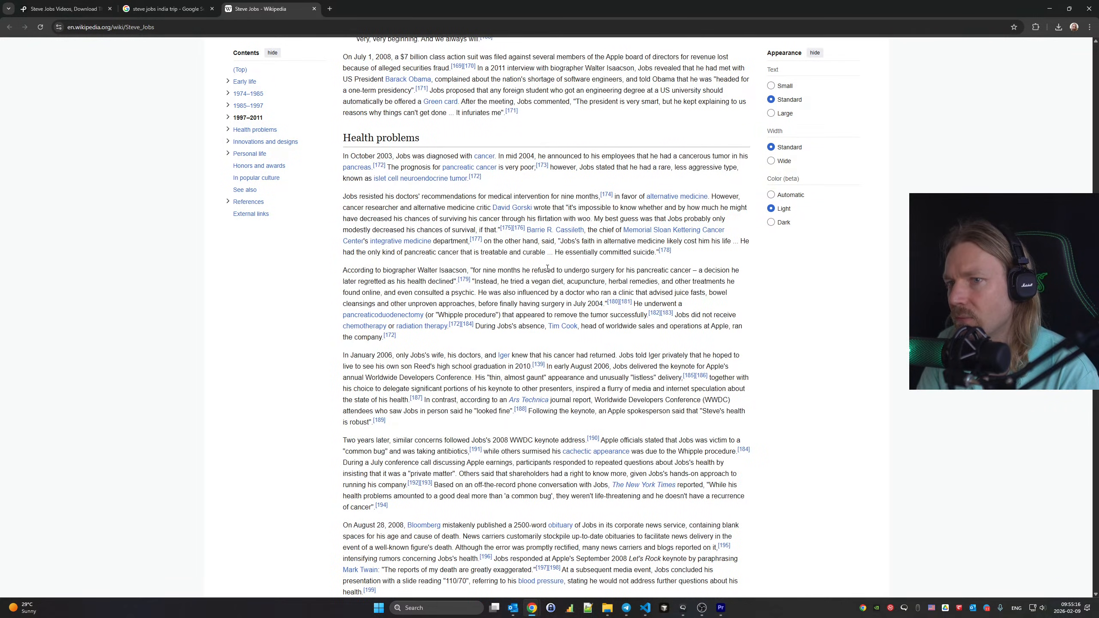
scroll(547, 268, "down", 1)
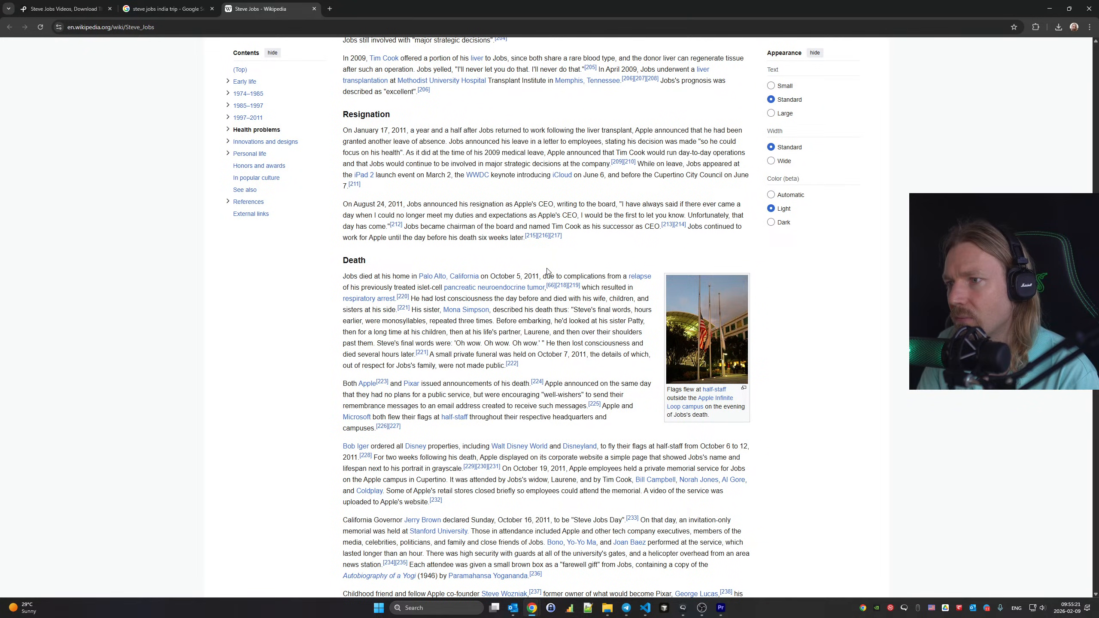
scroll(547, 271, "down", 20)
scroll(548, 271, "up", 10)
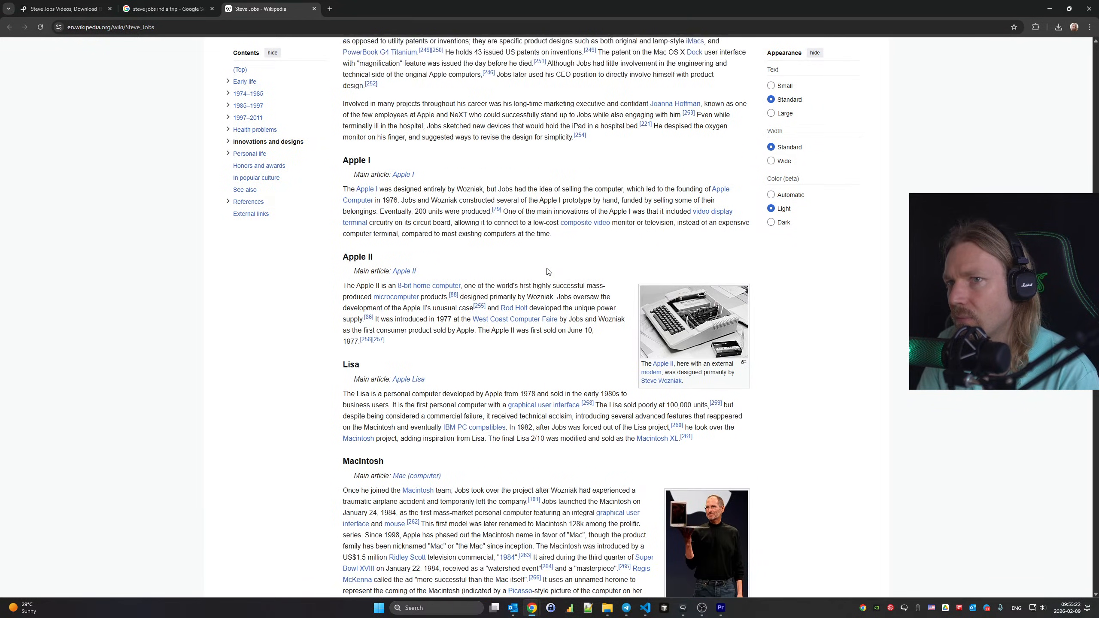
scroll(548, 268, "down", 4)
scroll(547, 269, "down", 13)
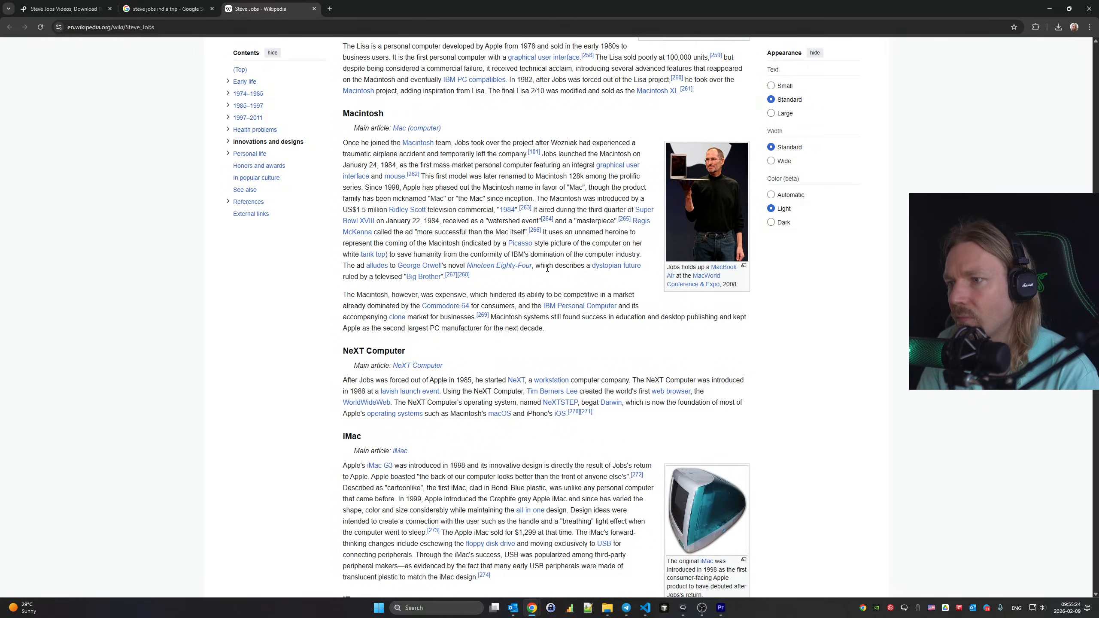
scroll(547, 271, "down", 12)
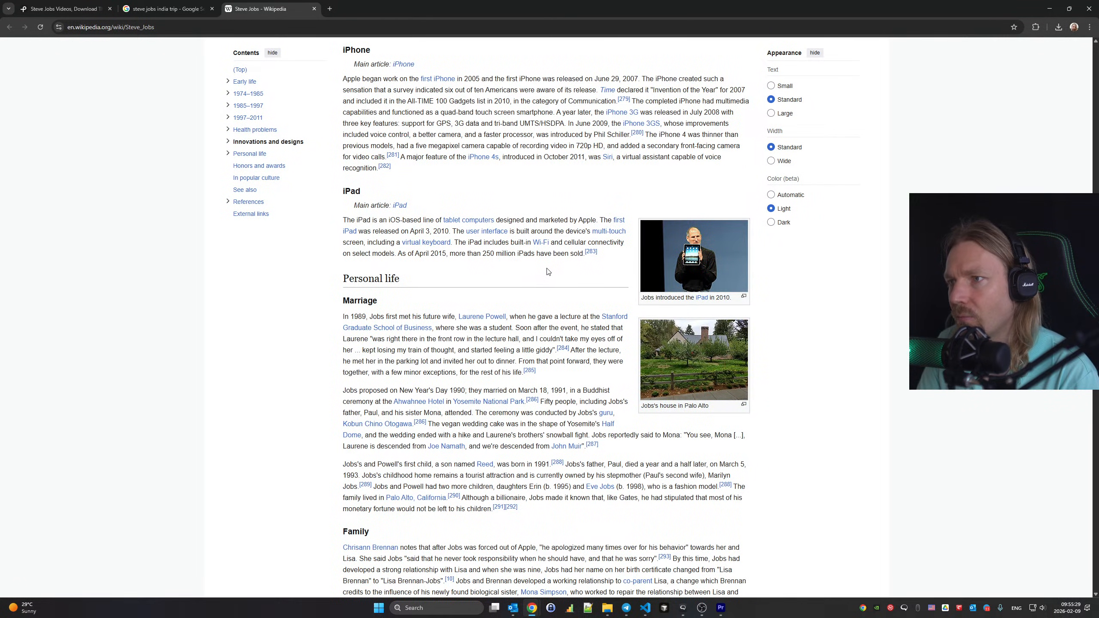
scroll(548, 271, "down", 20)
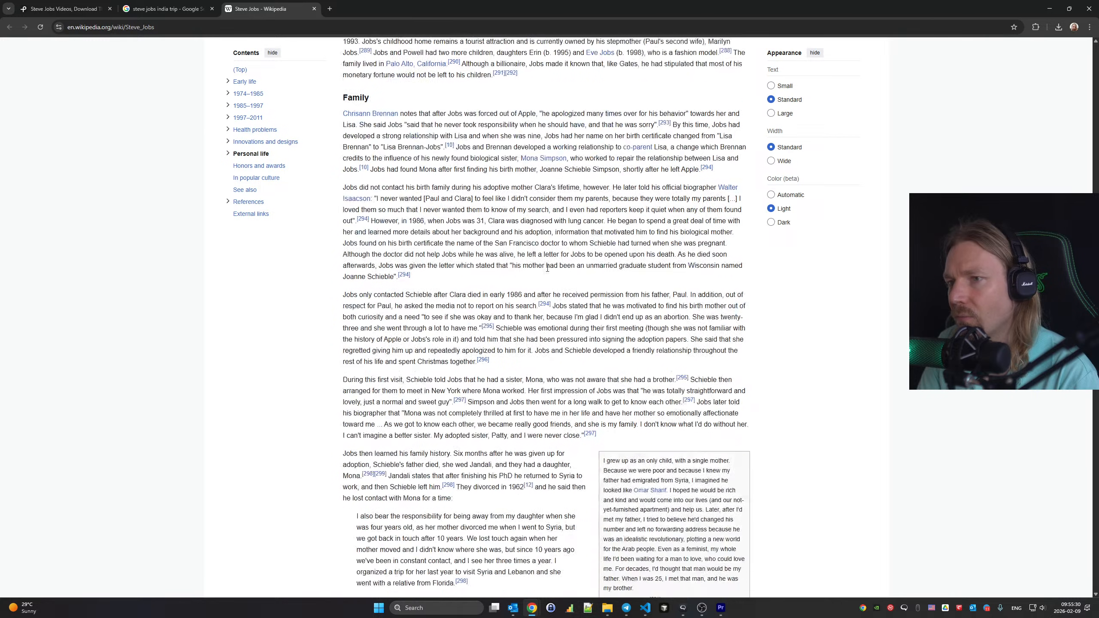
scroll(548, 268, "down", 9)
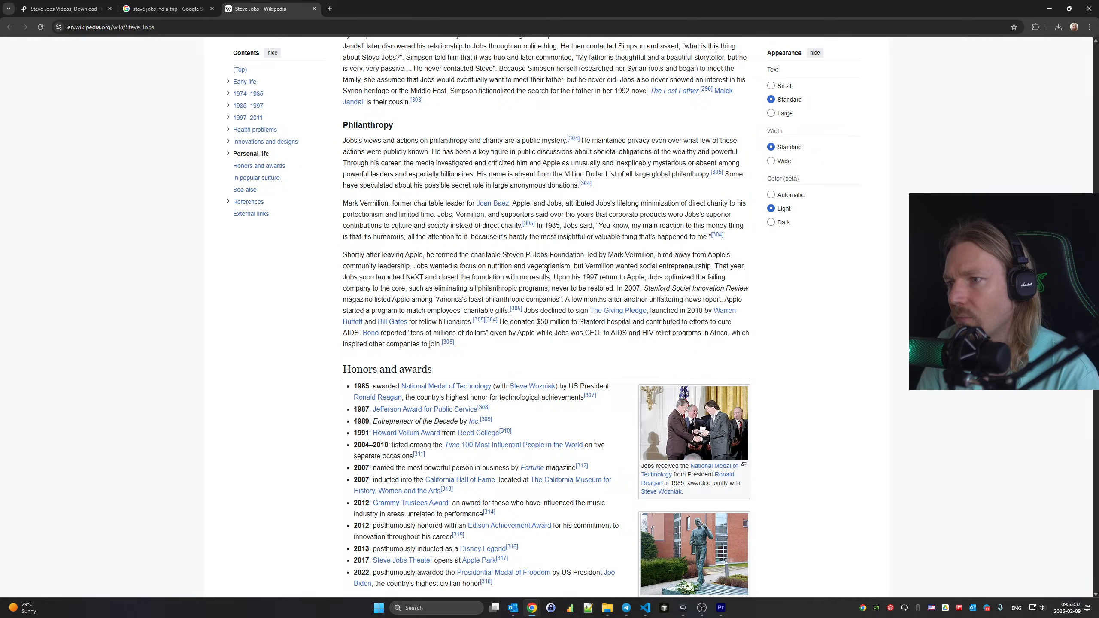
scroll(548, 269, "down", 5)
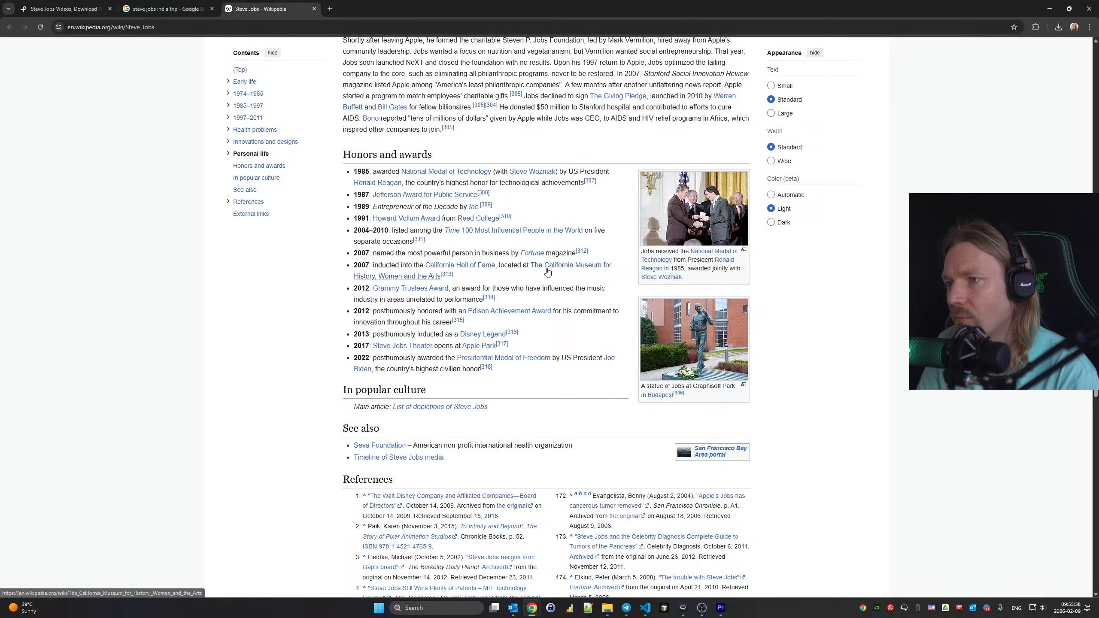
mouse_move(547, 272)
scroll(548, 271, "up", 20)
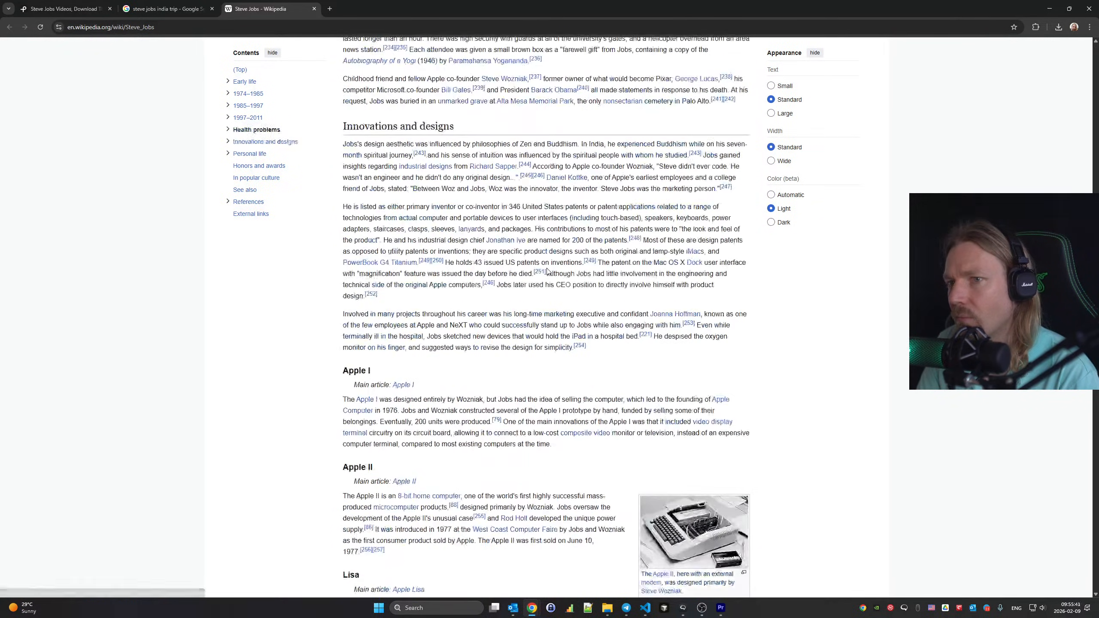
scroll(535, 270, "up", 15)
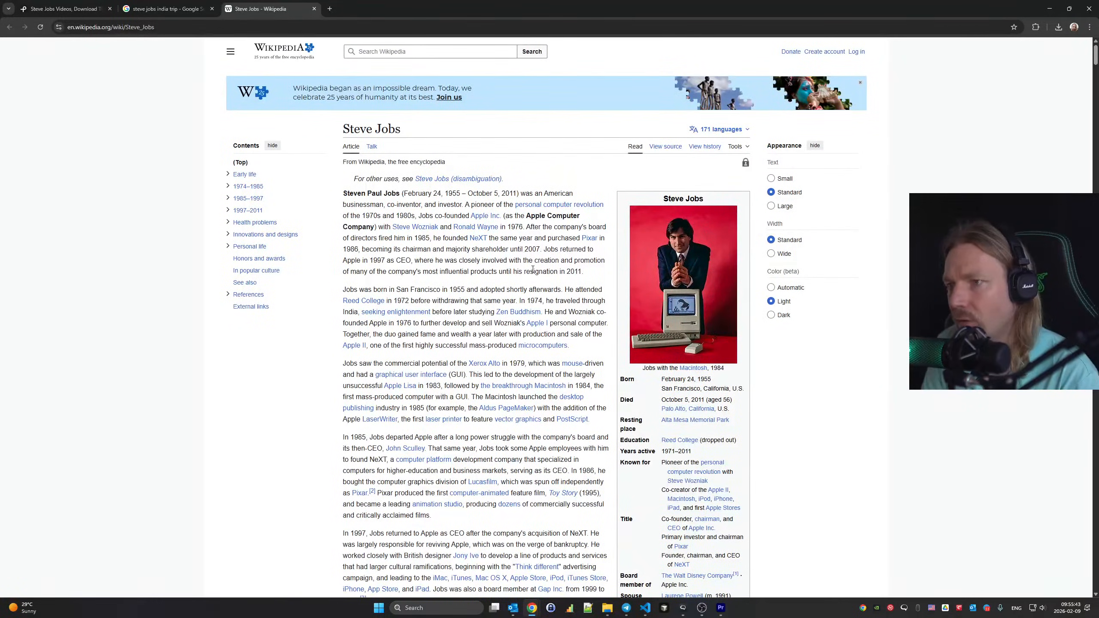
Find "indi" in the article and go through the matches to the Pre-Apple paragraph about the mid-1974 trip
scroll(466, 397, "down", 15)
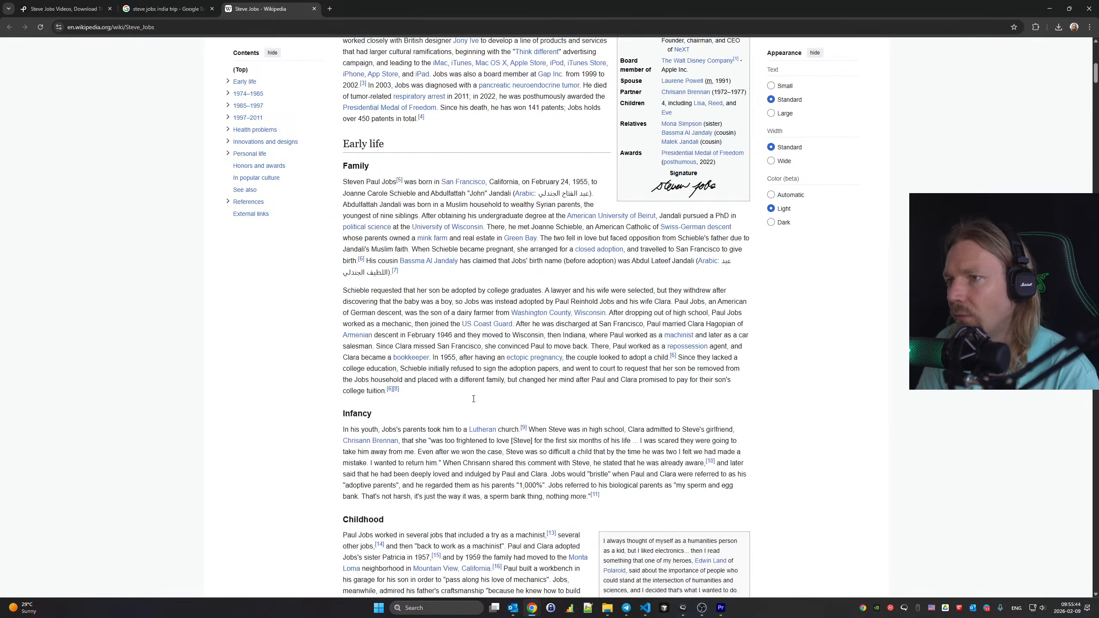
scroll(474, 398, "down", 5)
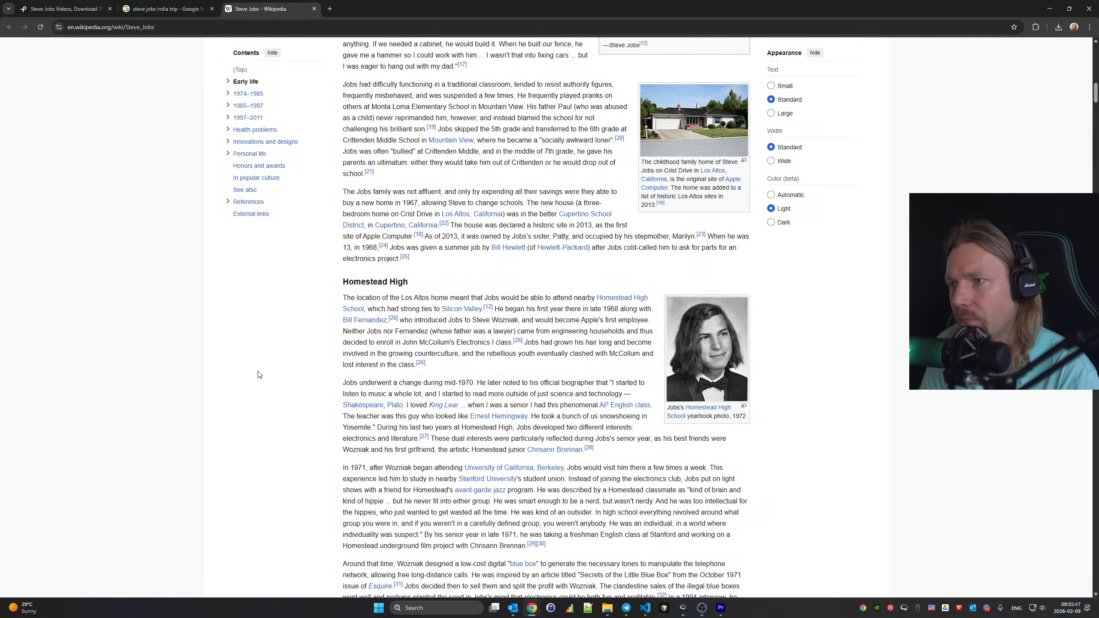
scroll(259, 374, "down", 10)
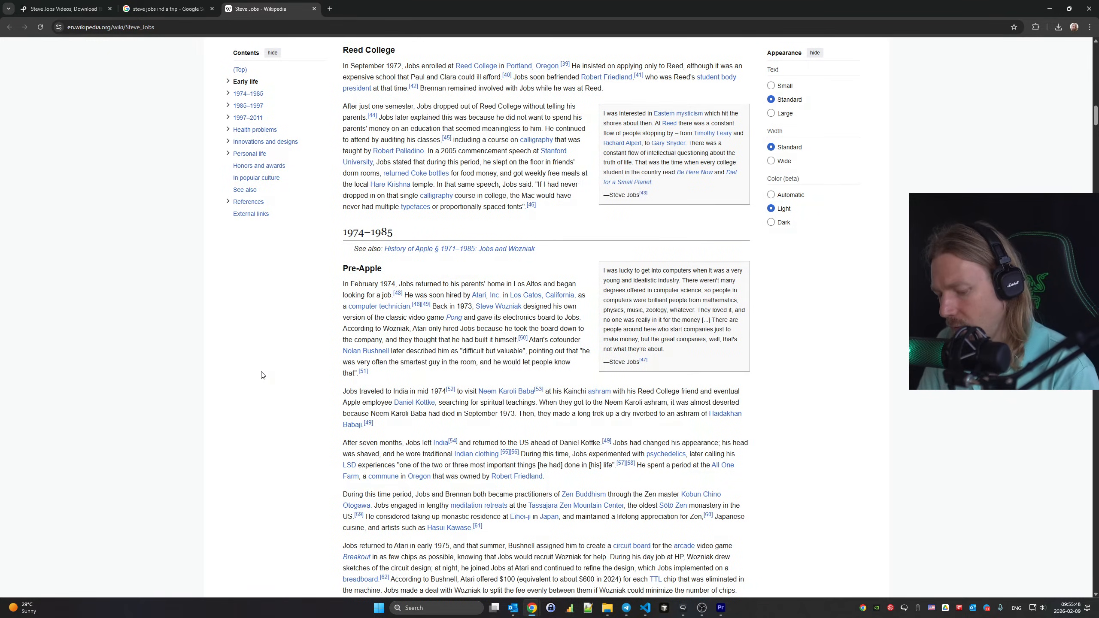
key("ctrl+f")
type("indi")
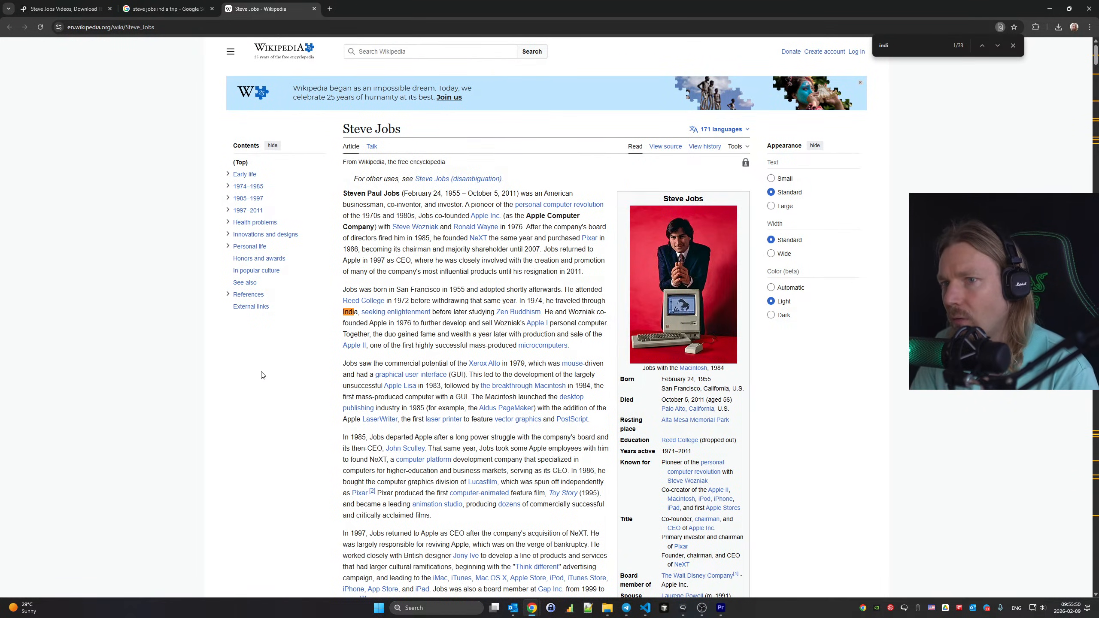
left_click(998, 46)
left_click(998, 47)
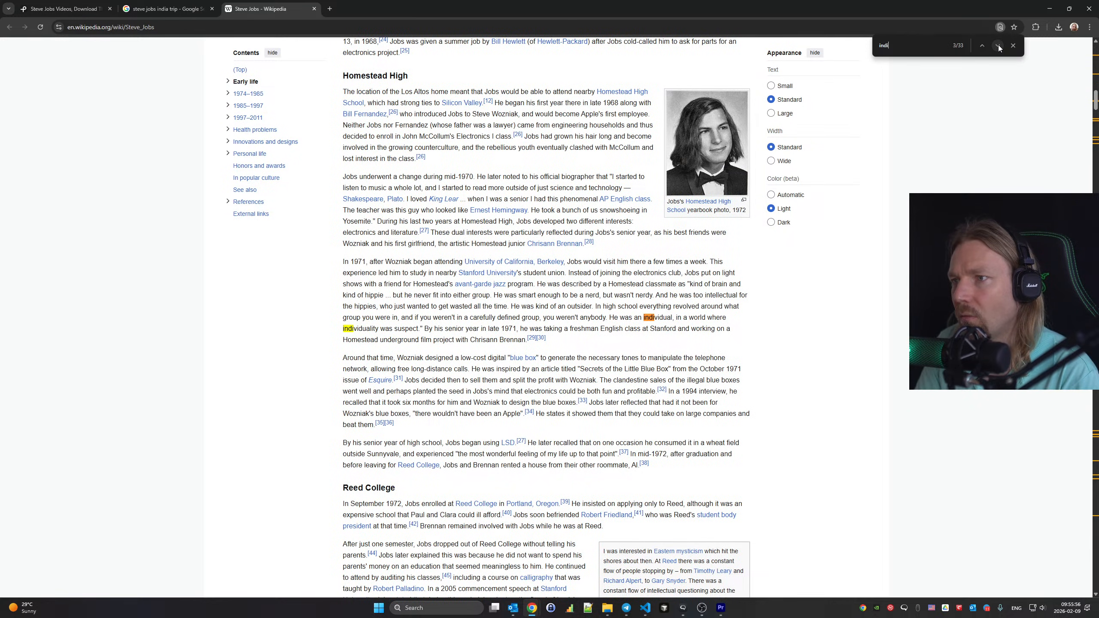
left_click(998, 46)
left_click(998, 46)
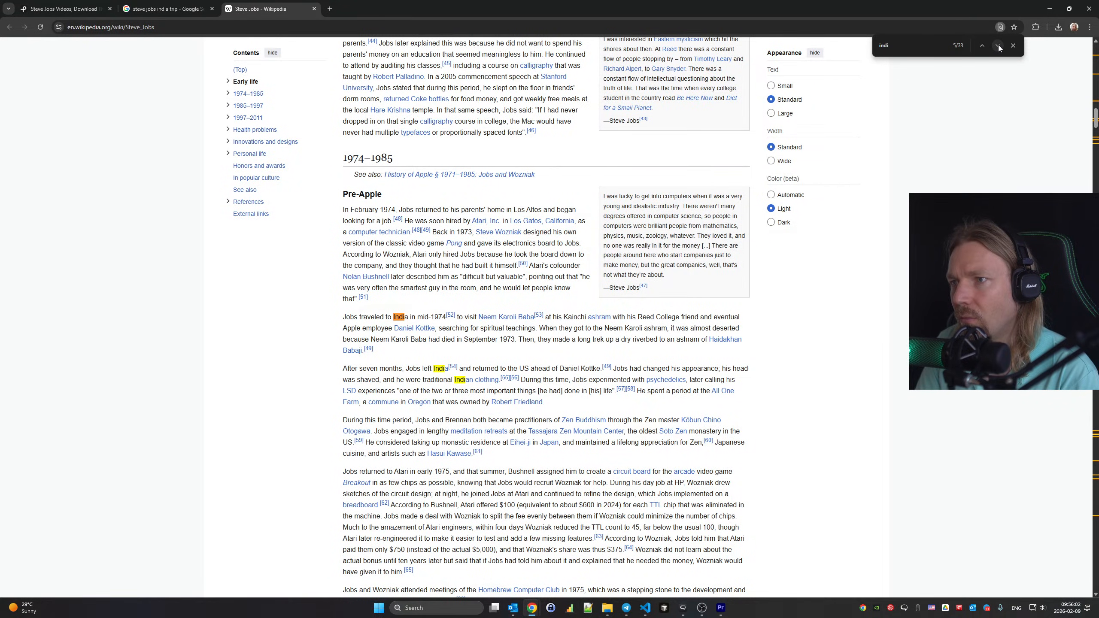
left_click(1014, 48)
left_click(486, 242)
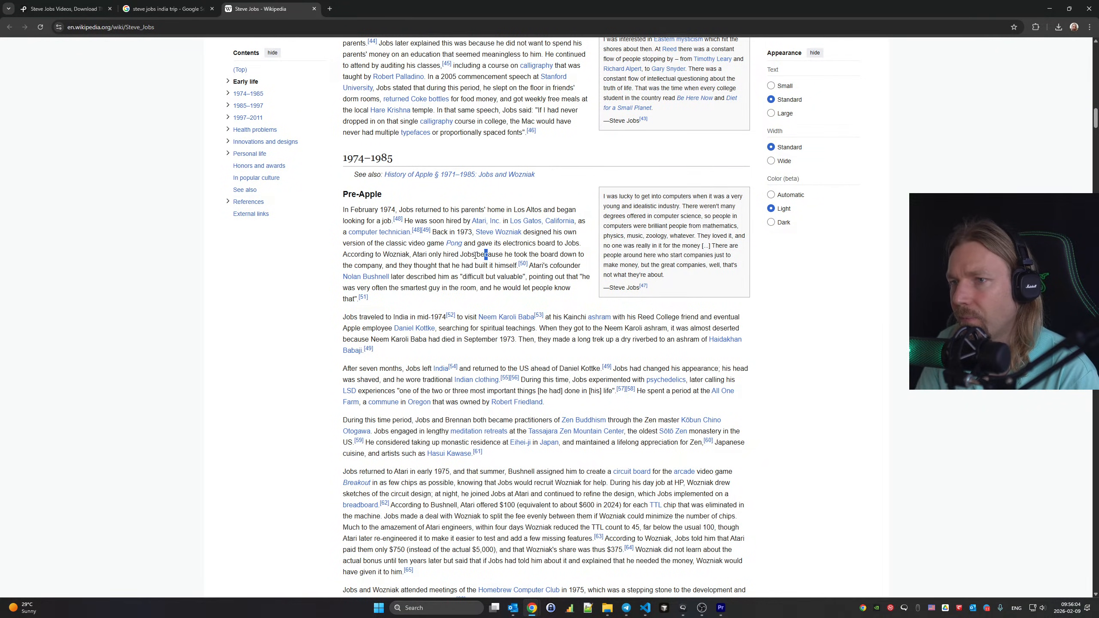
Open the browser's developer tools beside the article, bring up their Run command list and dismiss it
key("F12")
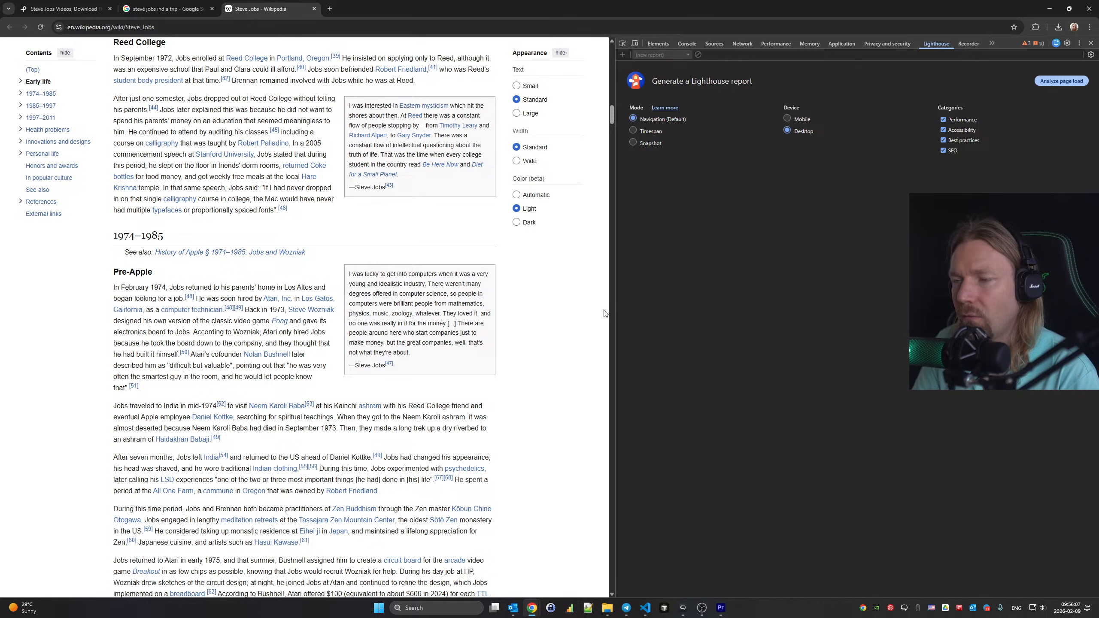
left_click(1080, 44)
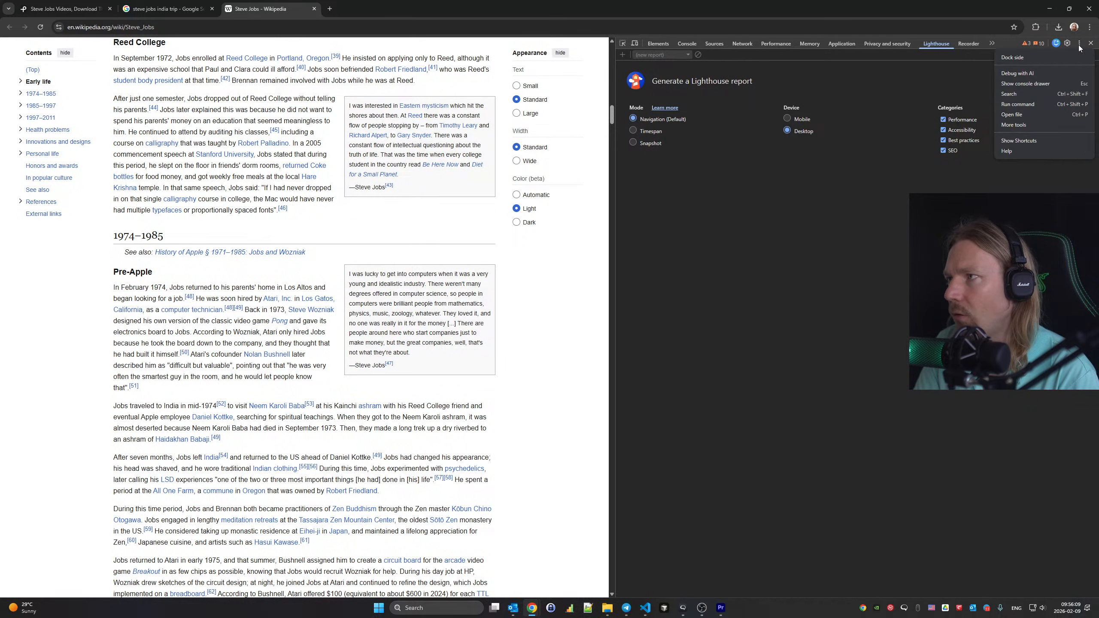
left_click(1041, 105)
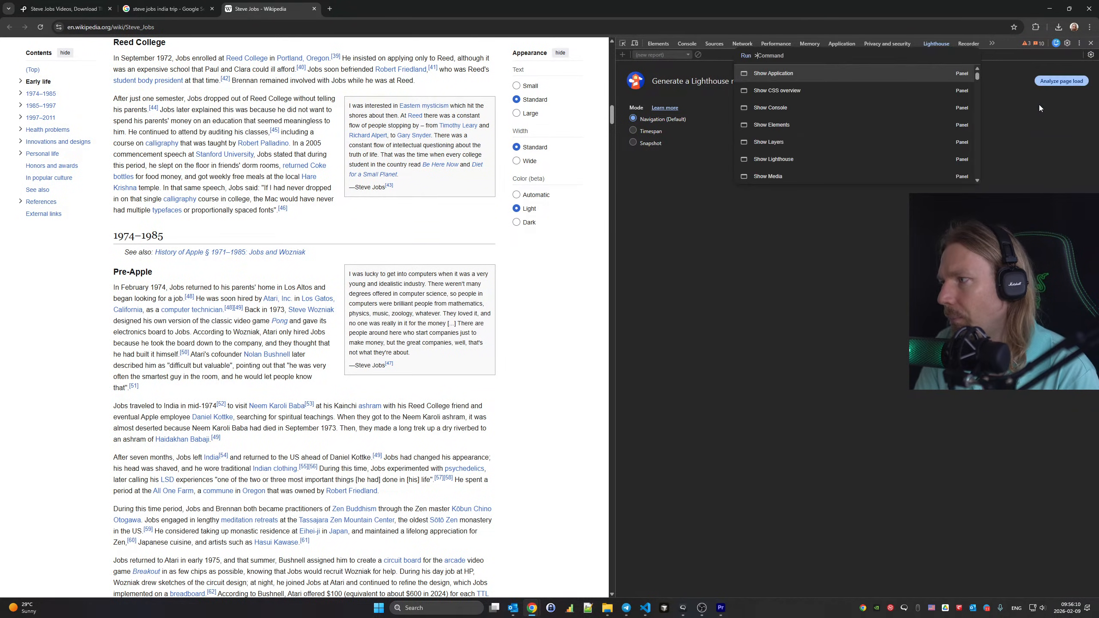
key("Escape")
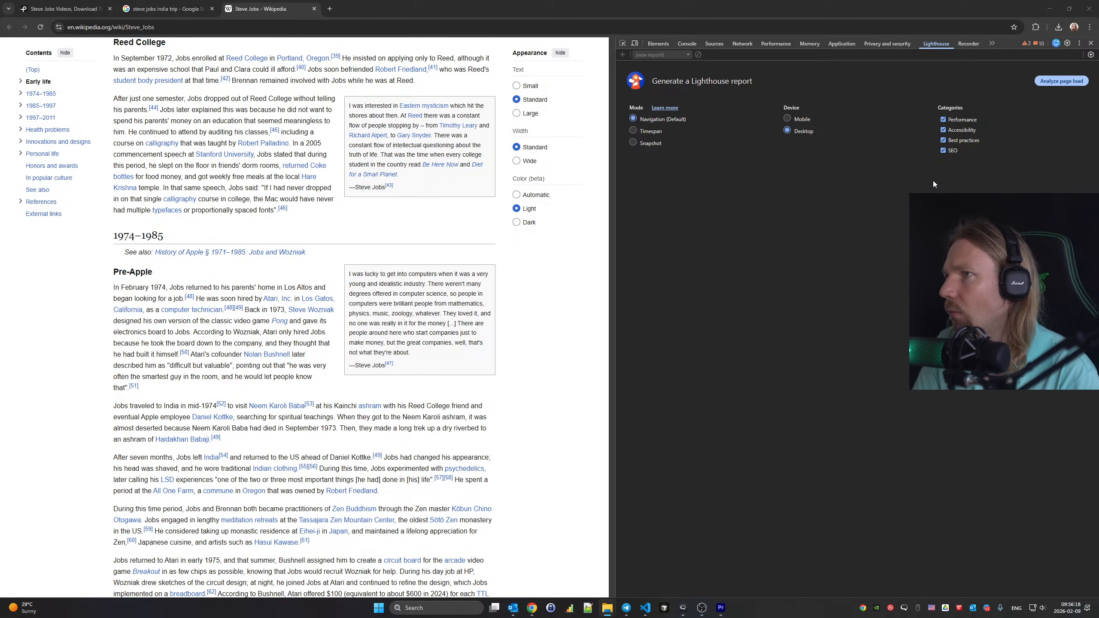
Check how the article renders beside the developer tools and reload the Wikipedia page
left_click(581, 258)
scroll(537, 318, "down", 15)
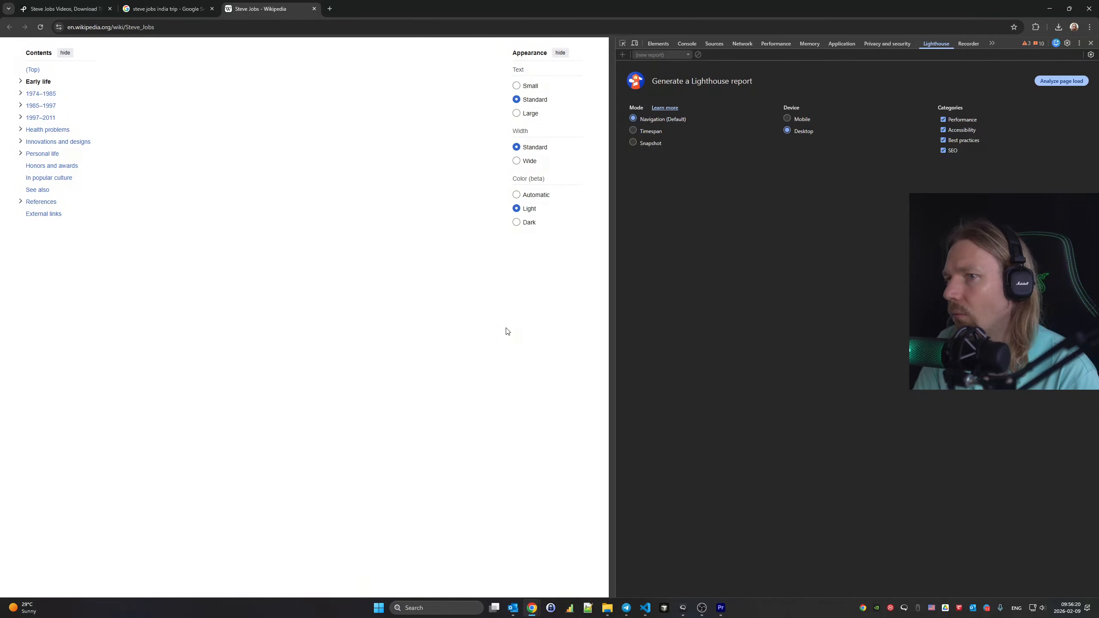
scroll(508, 331, "up", 20)
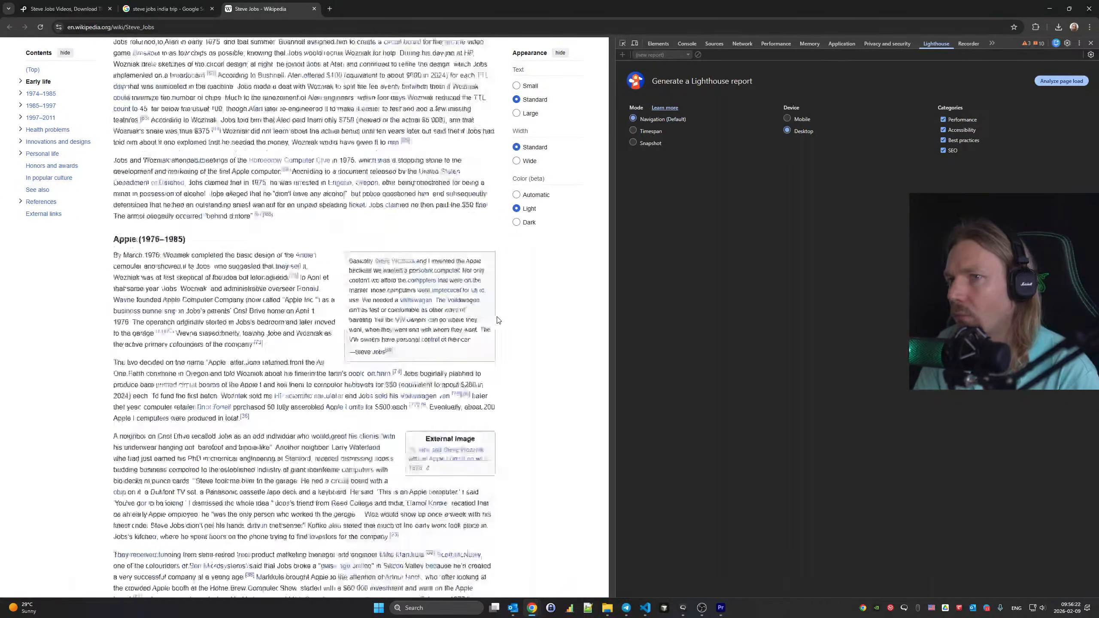
scroll(497, 319, "down", 15)
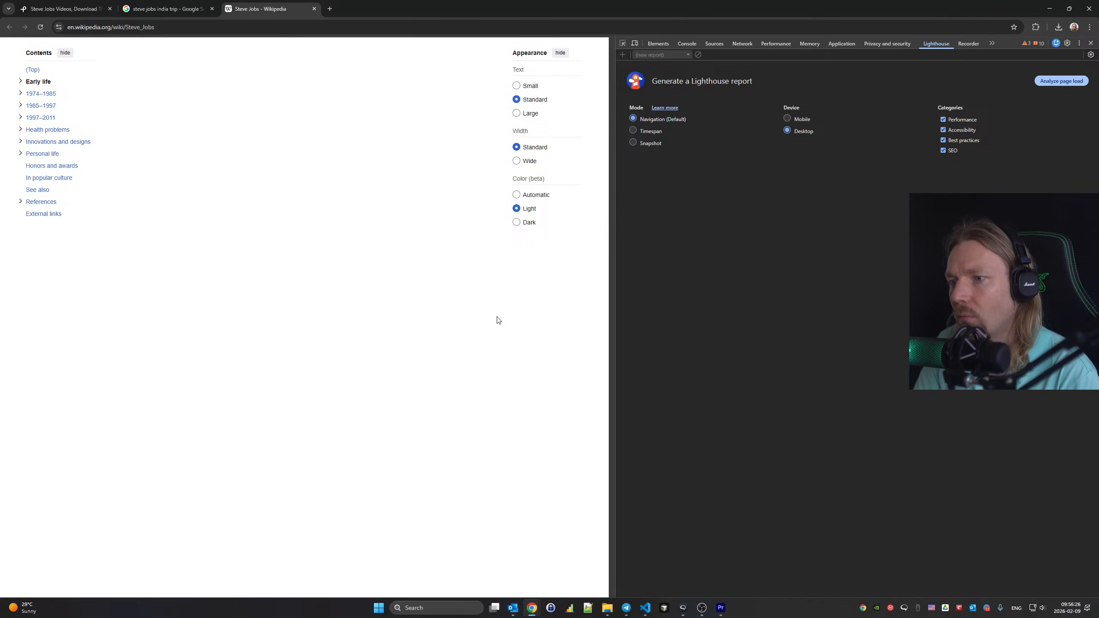
scroll(497, 320, "down", 10)
left_click(40, 28)
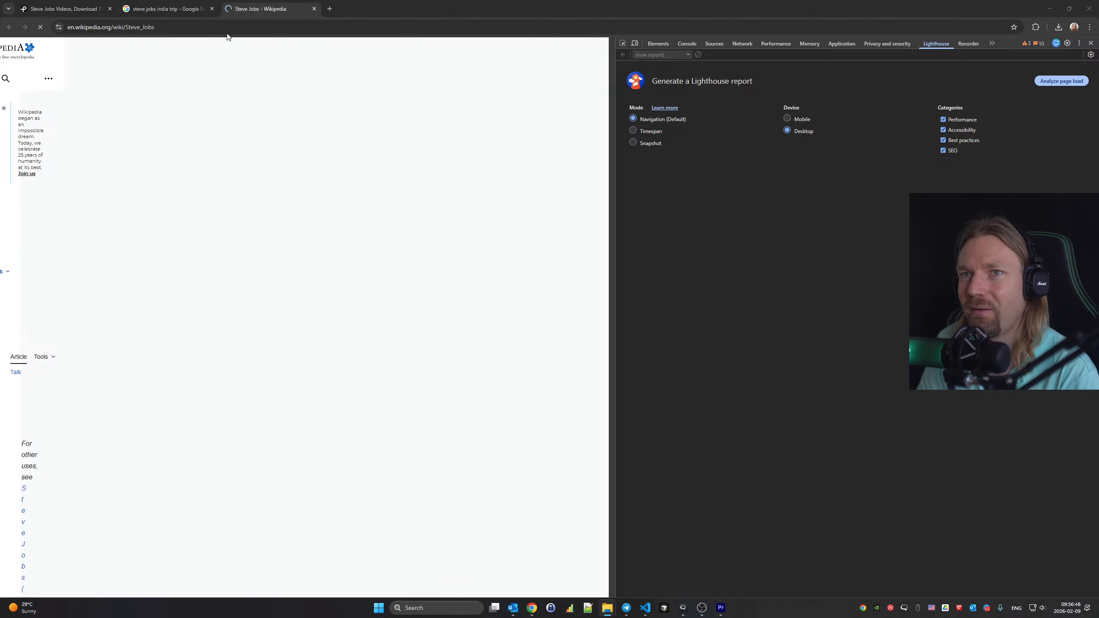
Reopen the Wikipedia article from the Google results in a new tab, close the stuck tab and load the article down to its references
left_click(191, 6)
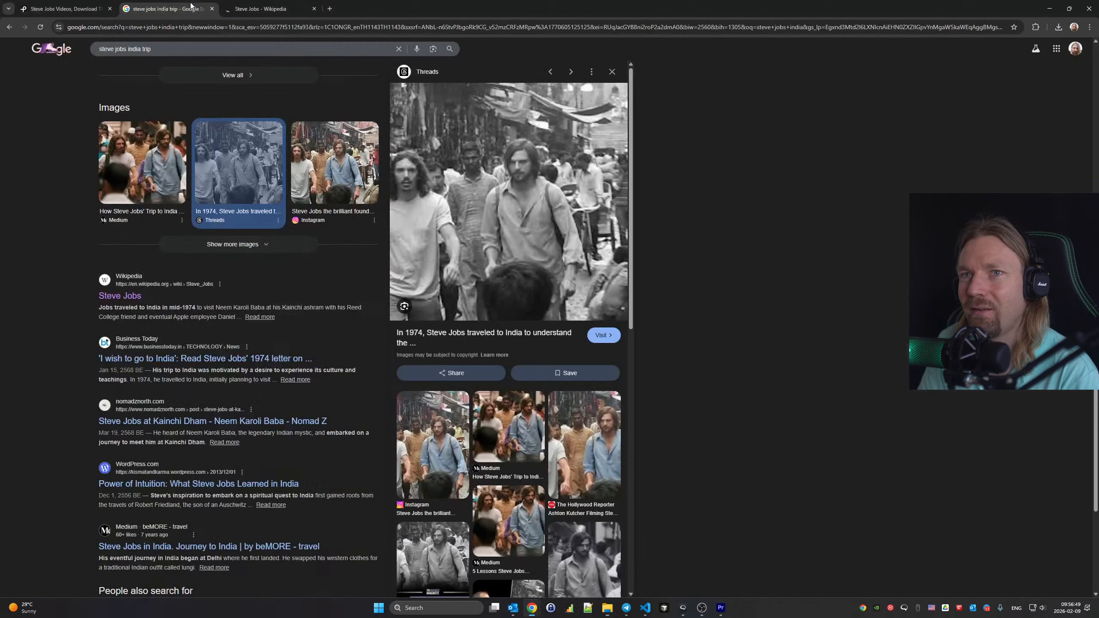
middle_click(120, 297)
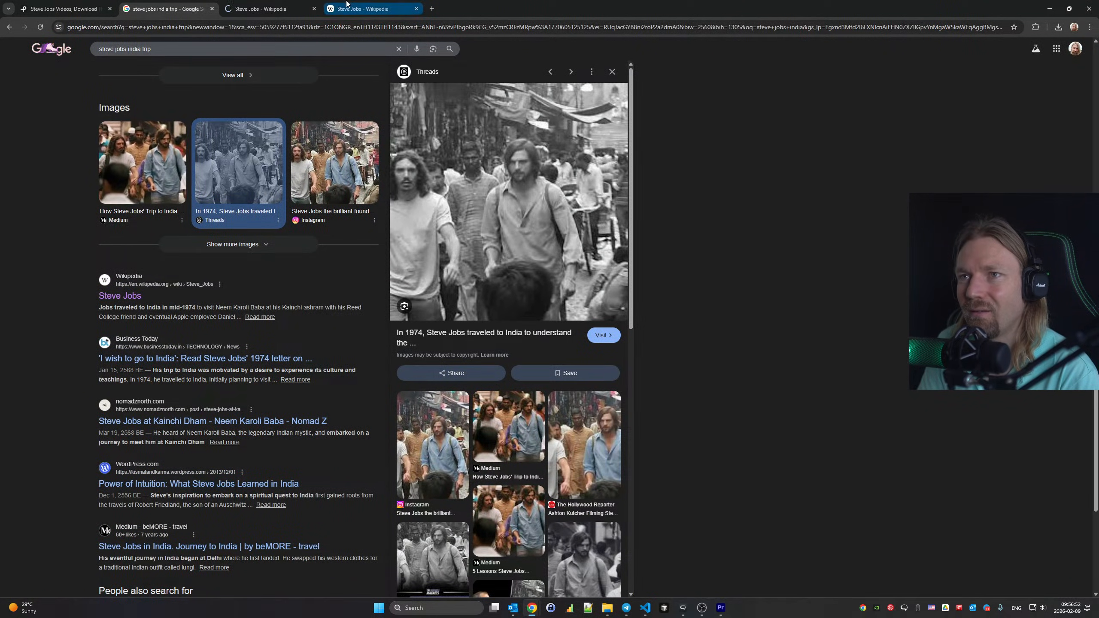
left_click(273, 6)
key("F12")
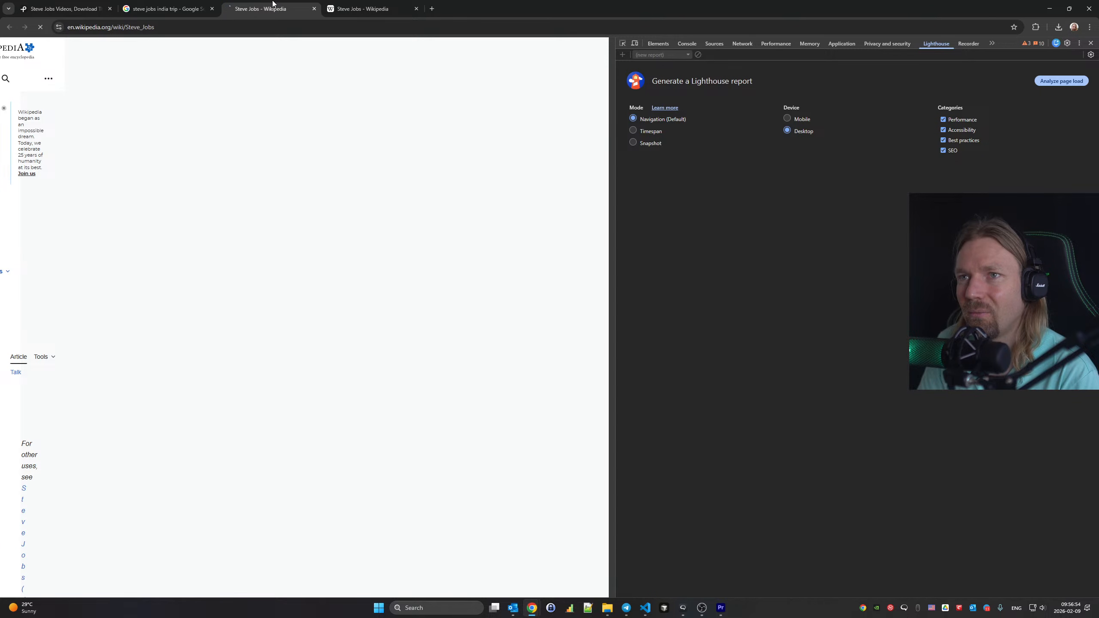
left_click(315, 9)
scroll(294, 112, "down", 20)
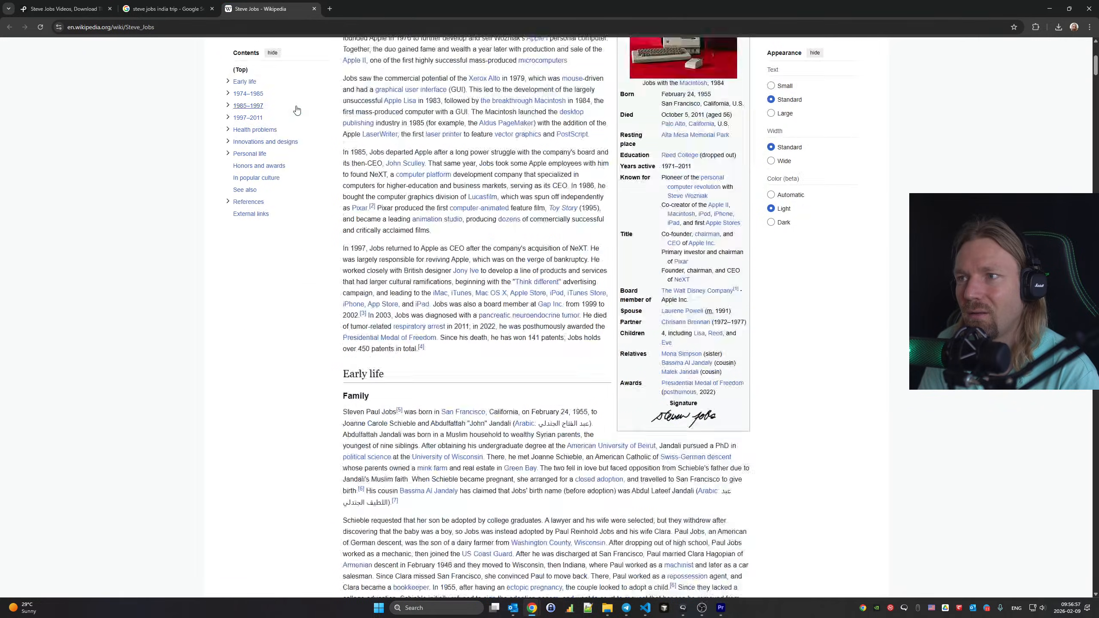
scroll(294, 113, "down", 20)
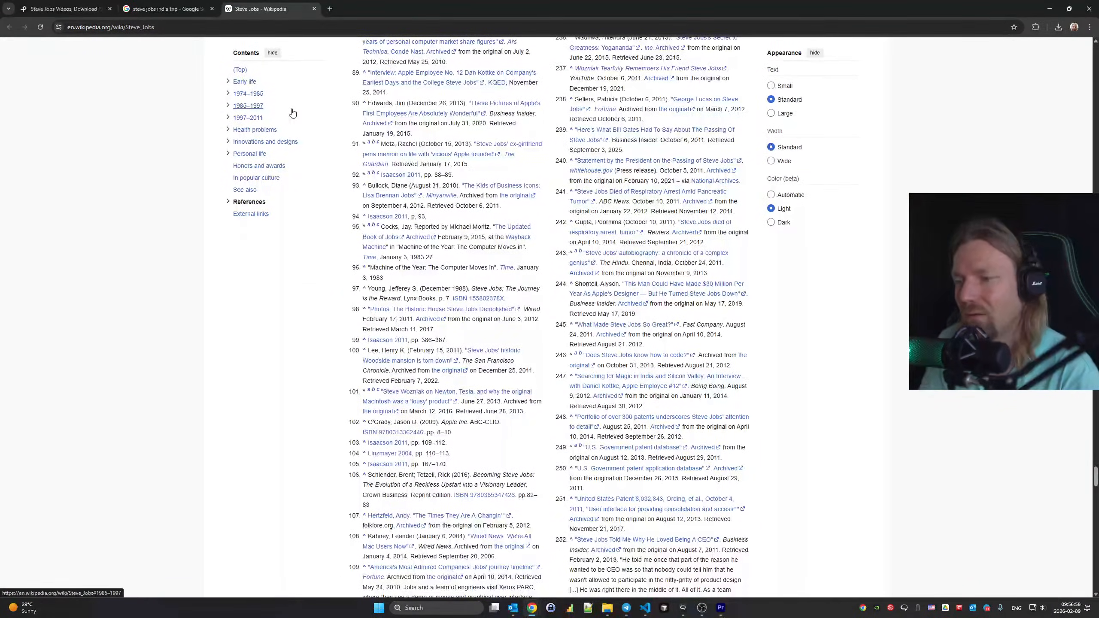
Try to capture the whole article as a full-size screenshot by running the "ful" command match in the developer tools
key("F12")
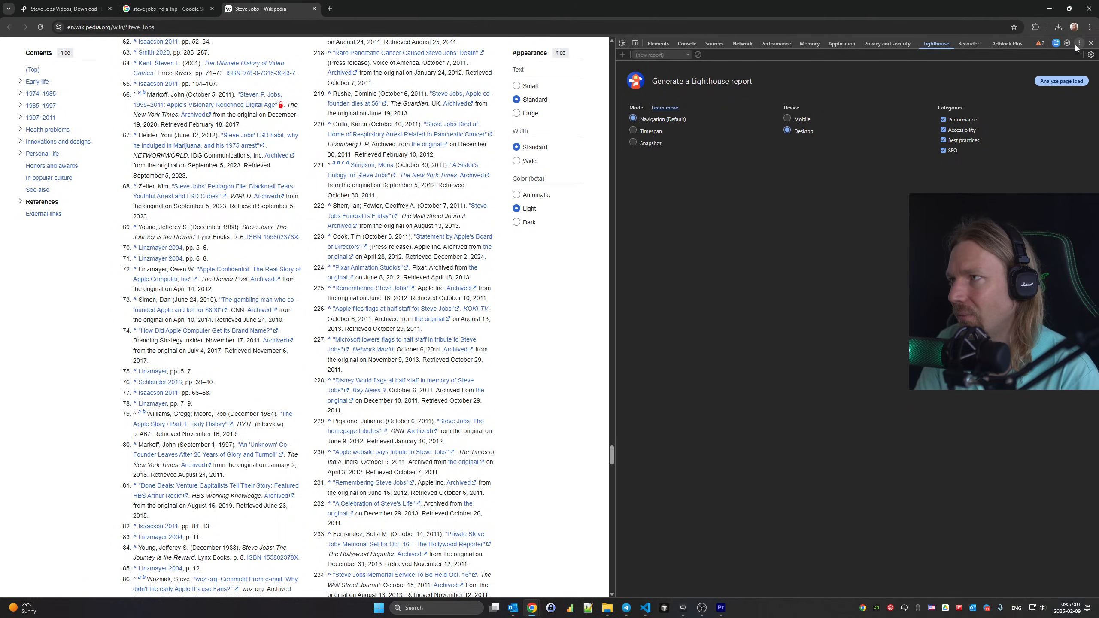
left_click(1080, 43)
left_click(1068, 109)
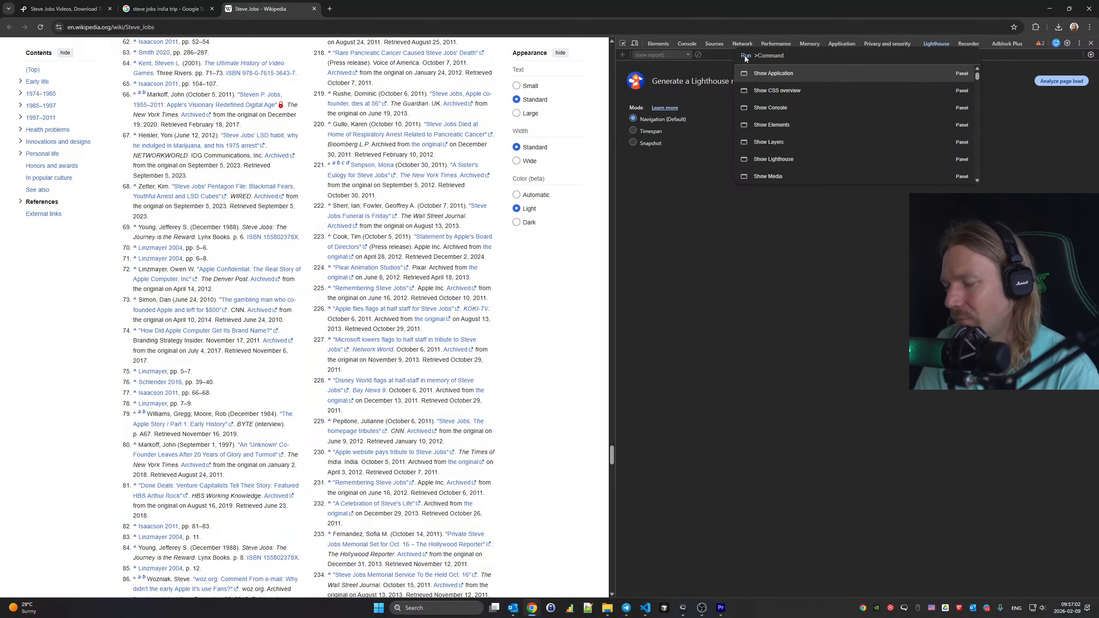
type("ful")
key("Return")
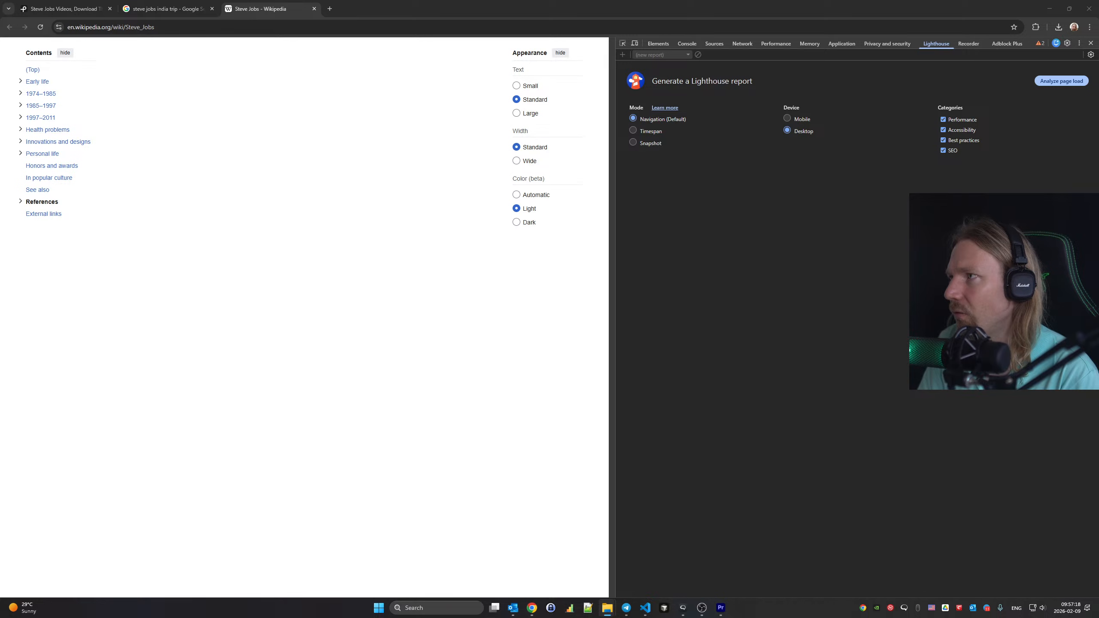
Open the Wikipedia result for Steve Jobs again in a new tab and close the blank article tab
left_click(164, 4)
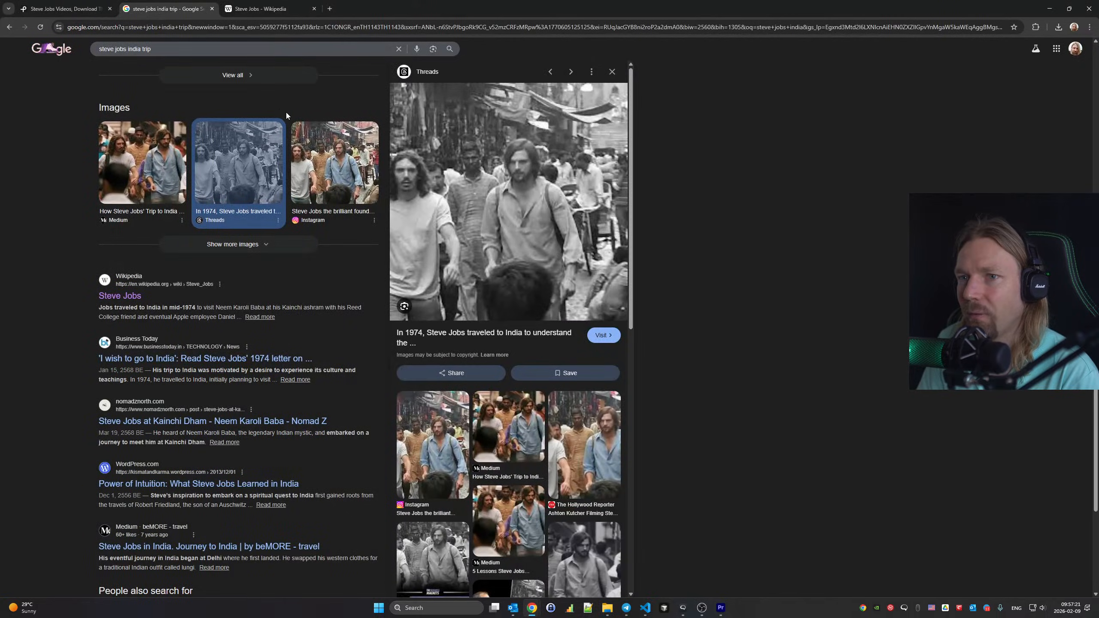
middle_click(132, 302)
left_click(285, 3)
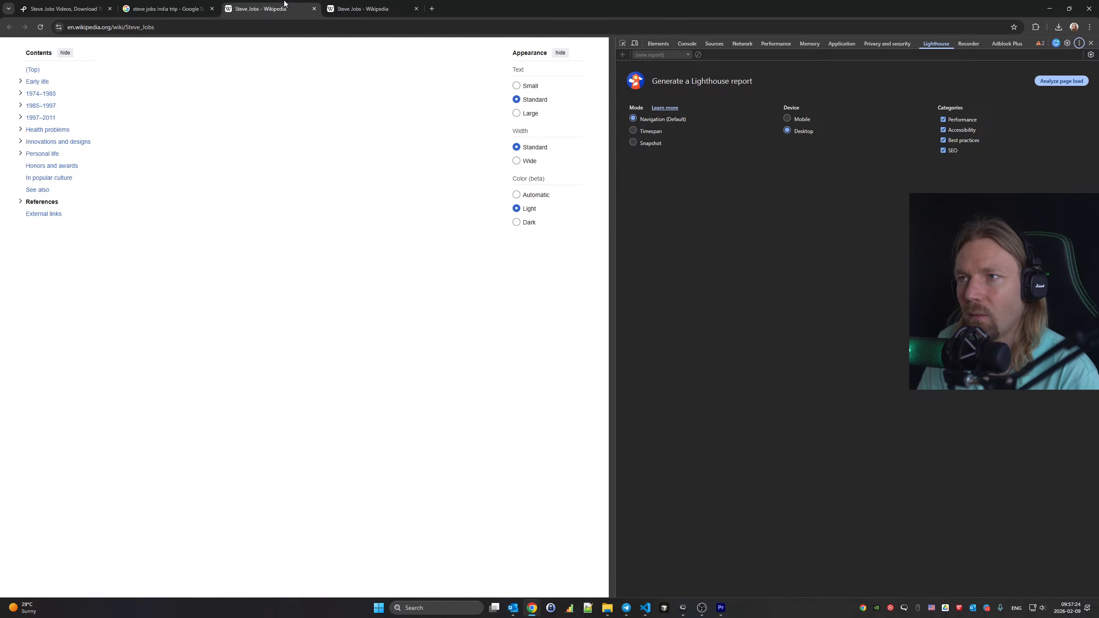
left_click(314, 9)
Capture a region screenshot of the article's 1974–1985 Pre-Apple section, including the paragraphs about the mid-1974 India trip
scroll(355, 131, "down", 15)
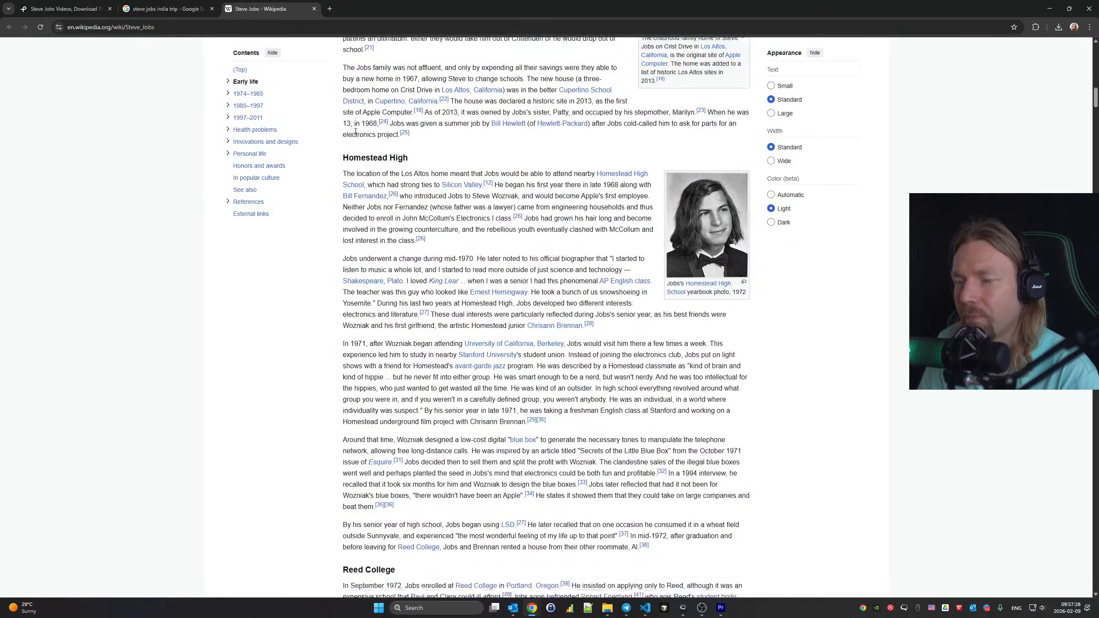
scroll(355, 132, "down", 20)
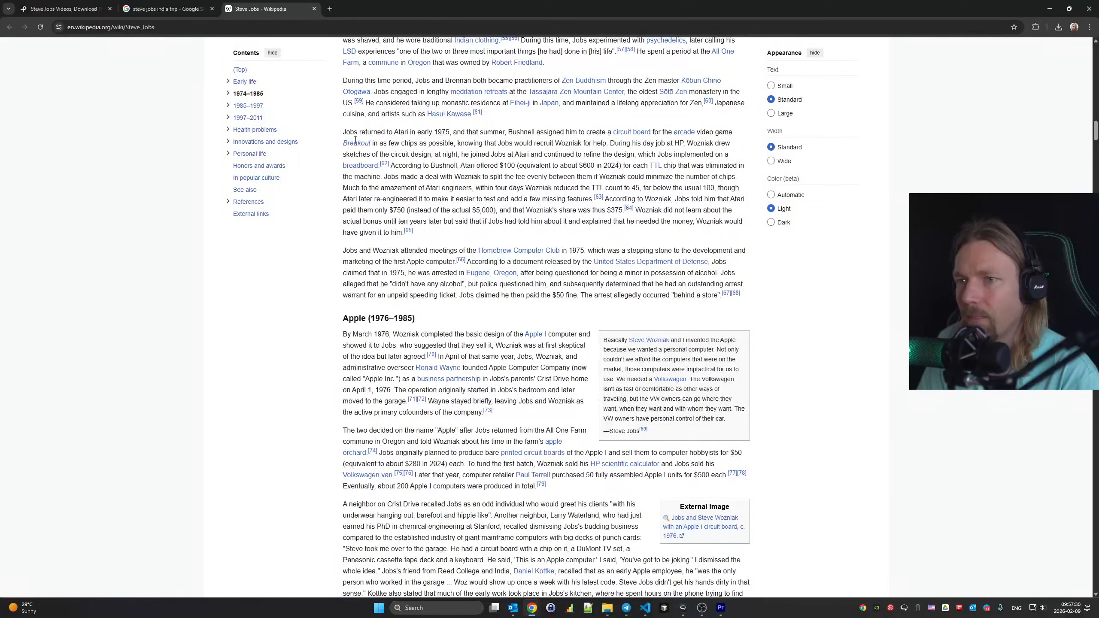
scroll(355, 139, "up", 20)
scroll(356, 143, "down", 10)
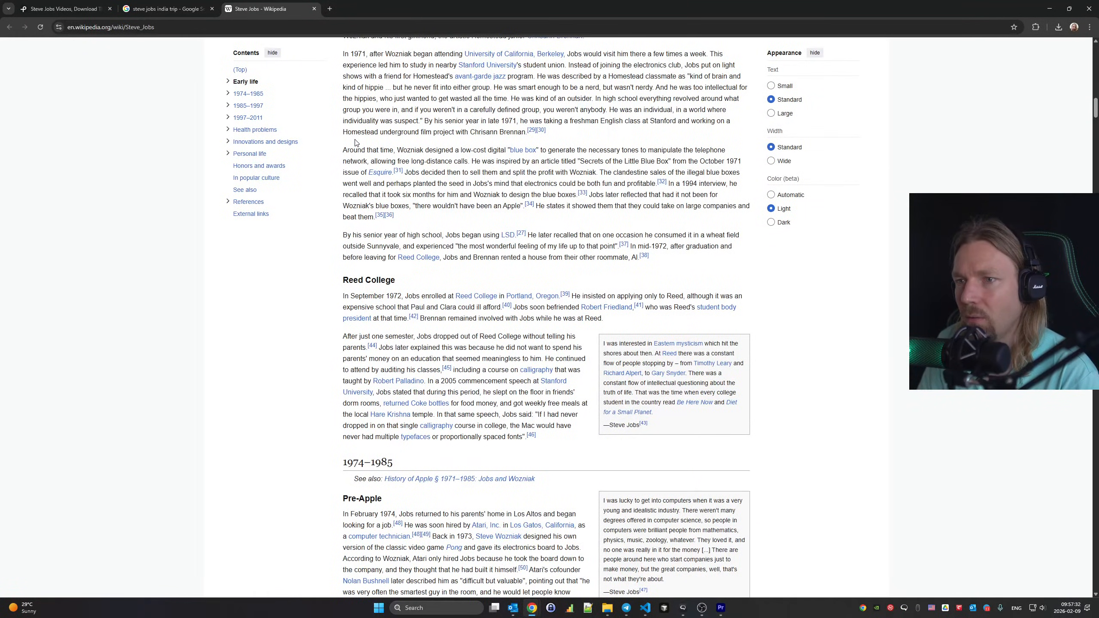
scroll(356, 142, "down", 10)
scroll(355, 139, "up", 1)
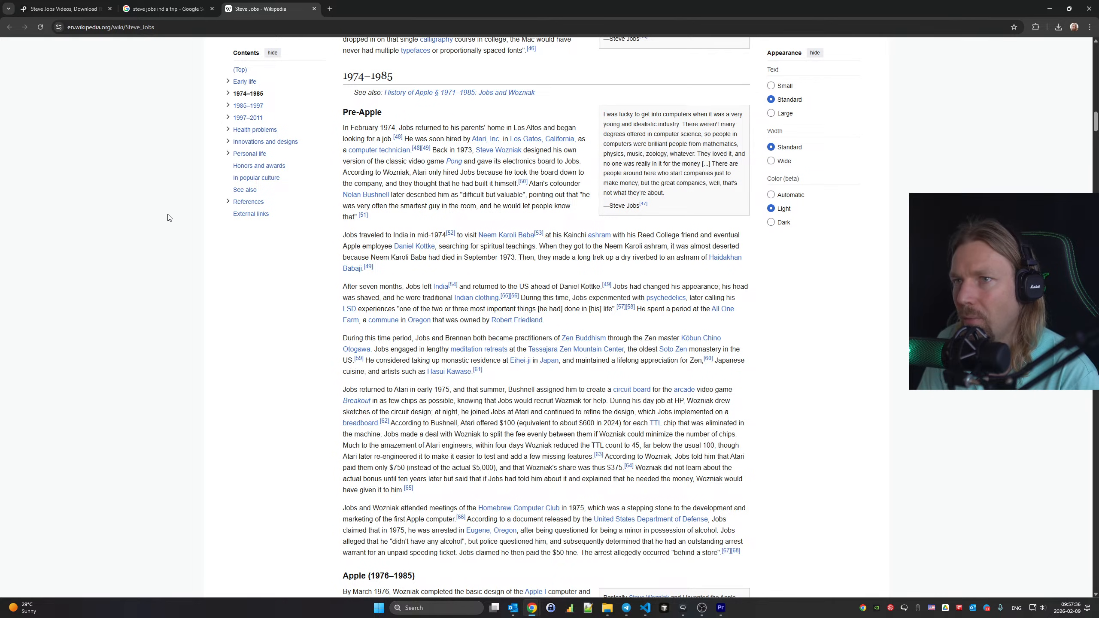
key("super+shift+s")
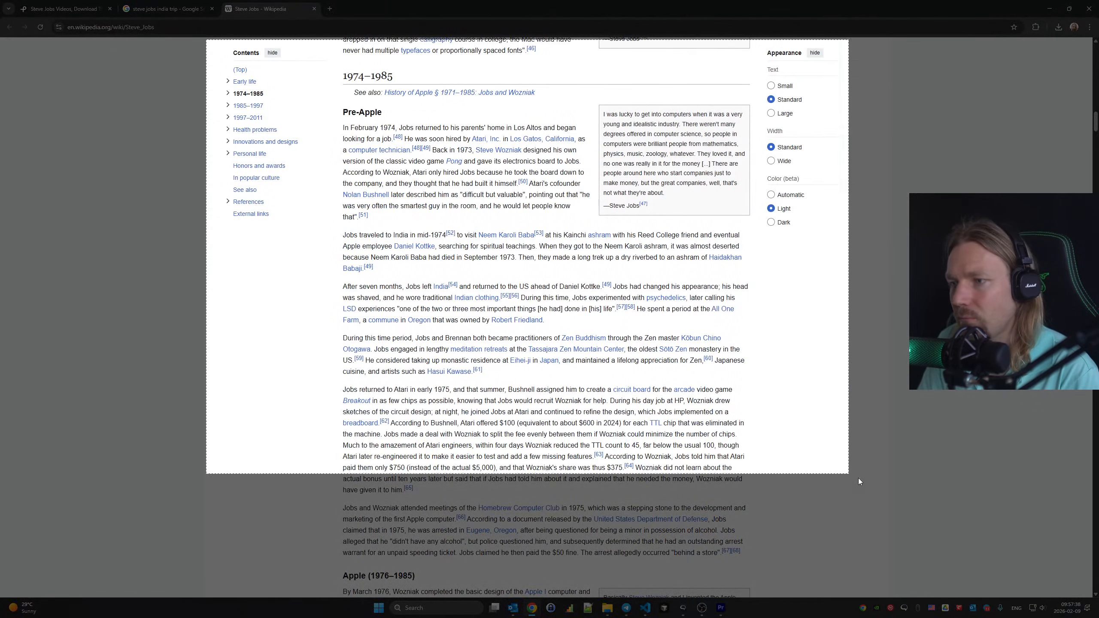
left_click_drag(207, 39, 948, 567)
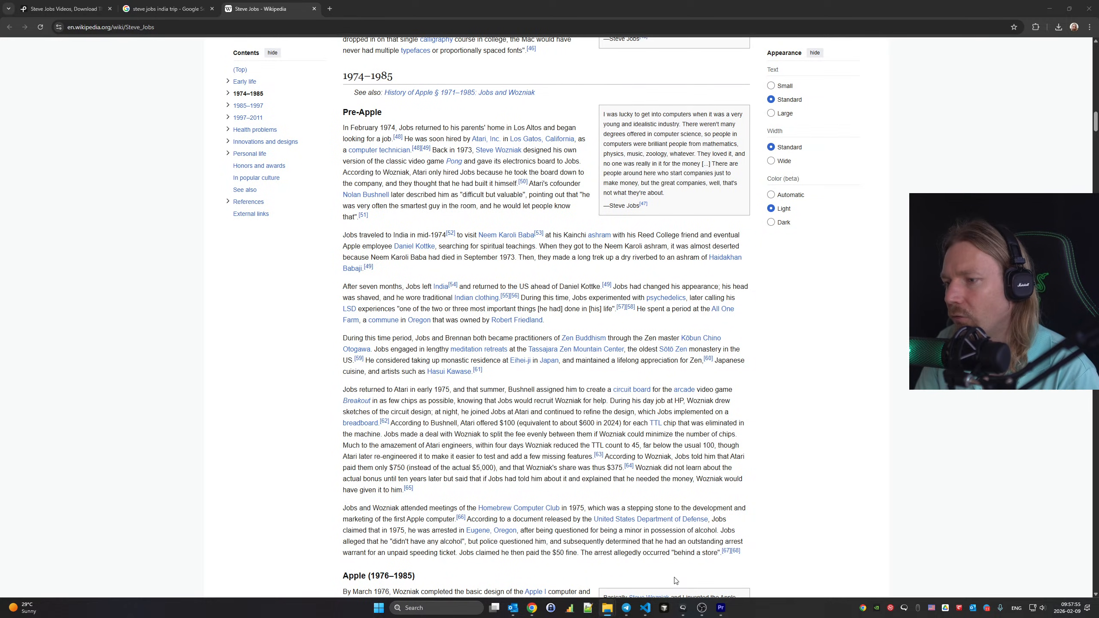
Switch to Premiere Pro, review the speech page segment and trim the page clip to end at the "Atari" caption, 00:00:07:50
left_click(718, 608)
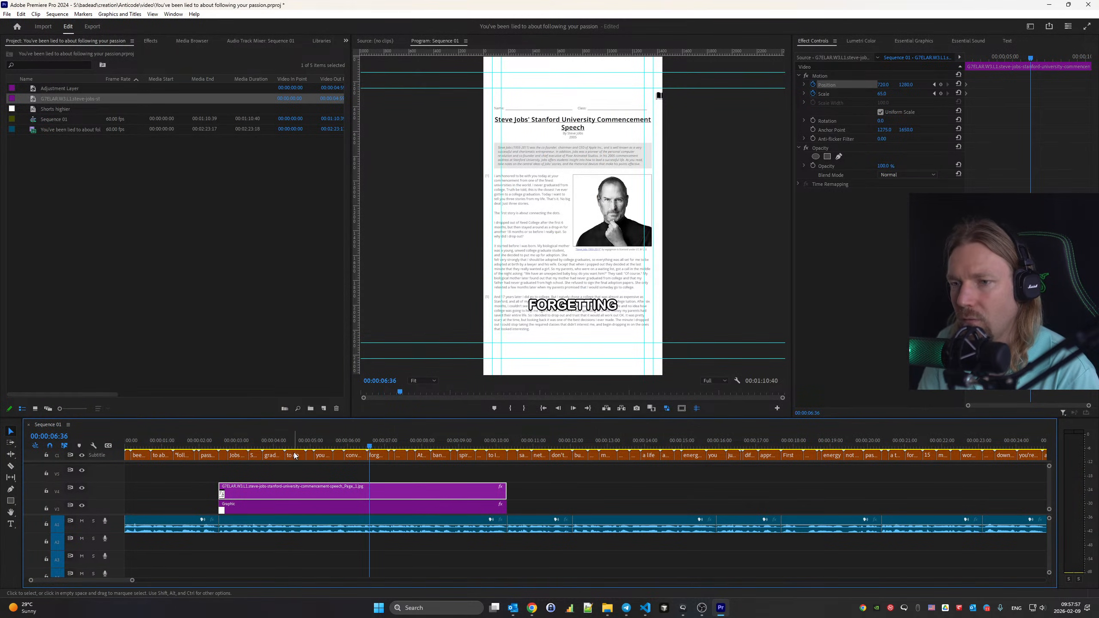
left_click(216, 447)
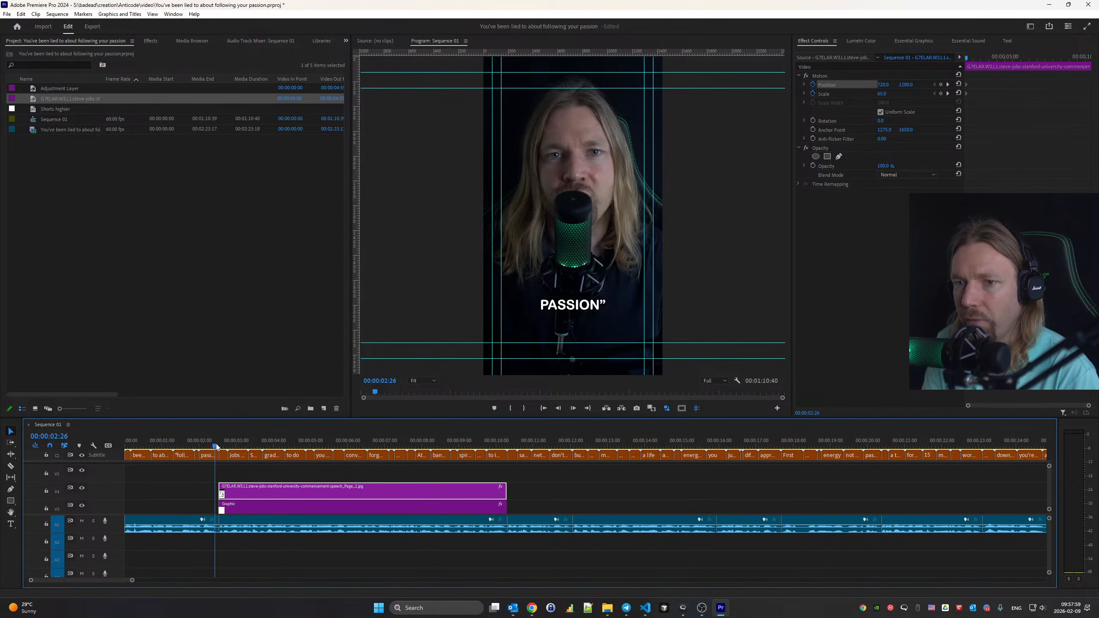
key("space")
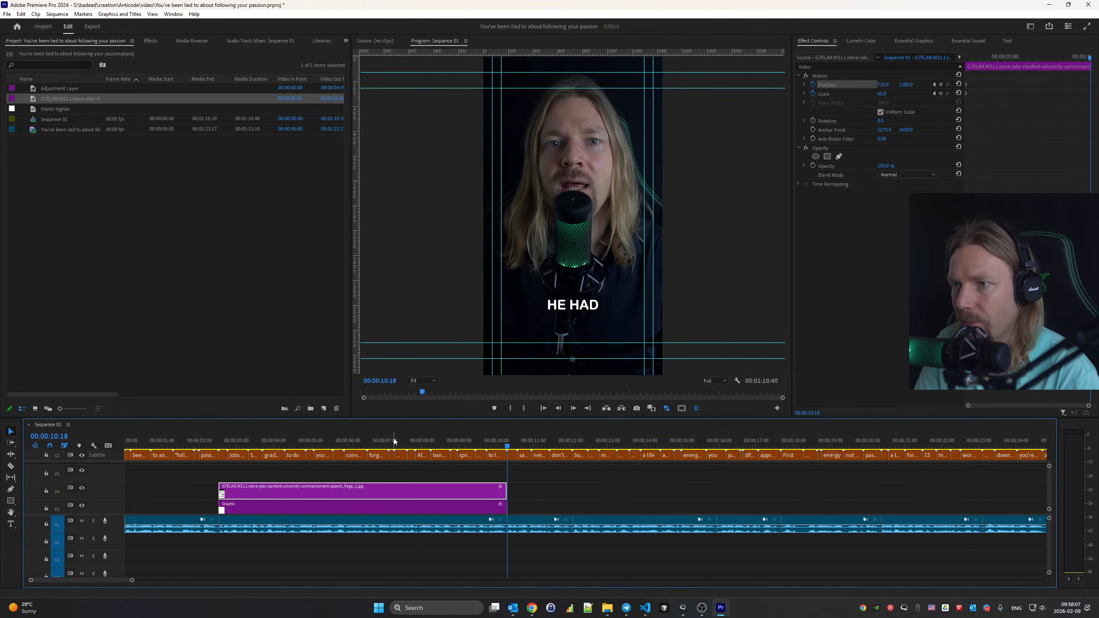
left_click(364, 441)
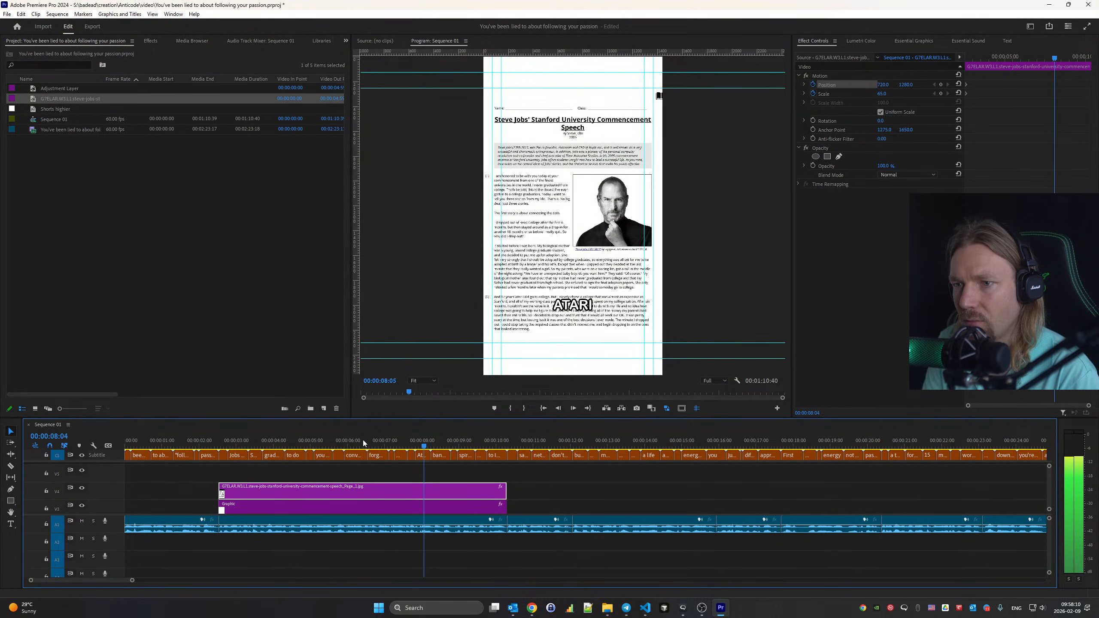
left_click_drag(429, 440, 415, 440)
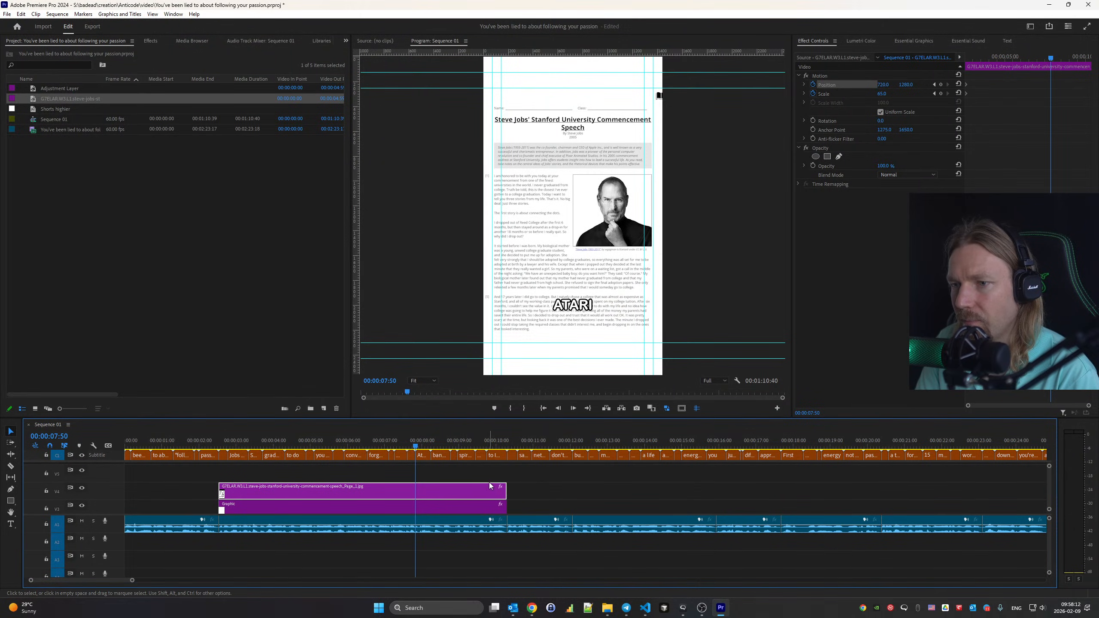
left_click_drag(508, 492, 415, 492)
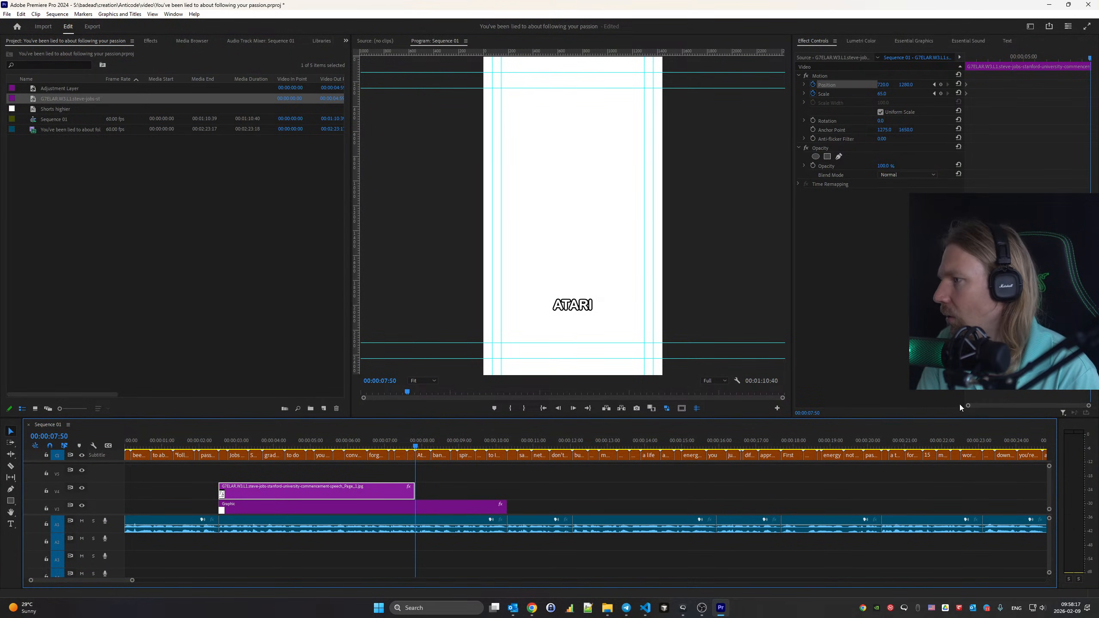
Place the Wikipedia screenshot directly after the speech page clip on the same track and set its Scale to 130
left_click_drag(960, 407, 417, 485)
left_click(457, 486)
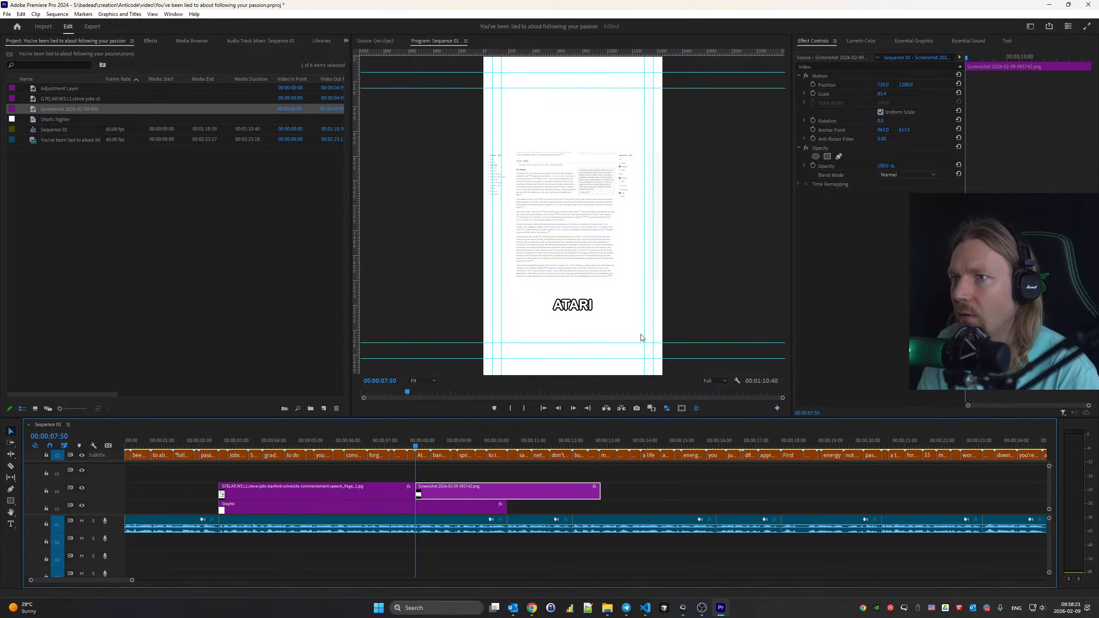
left_click(882, 94)
type("100")
key("Return")
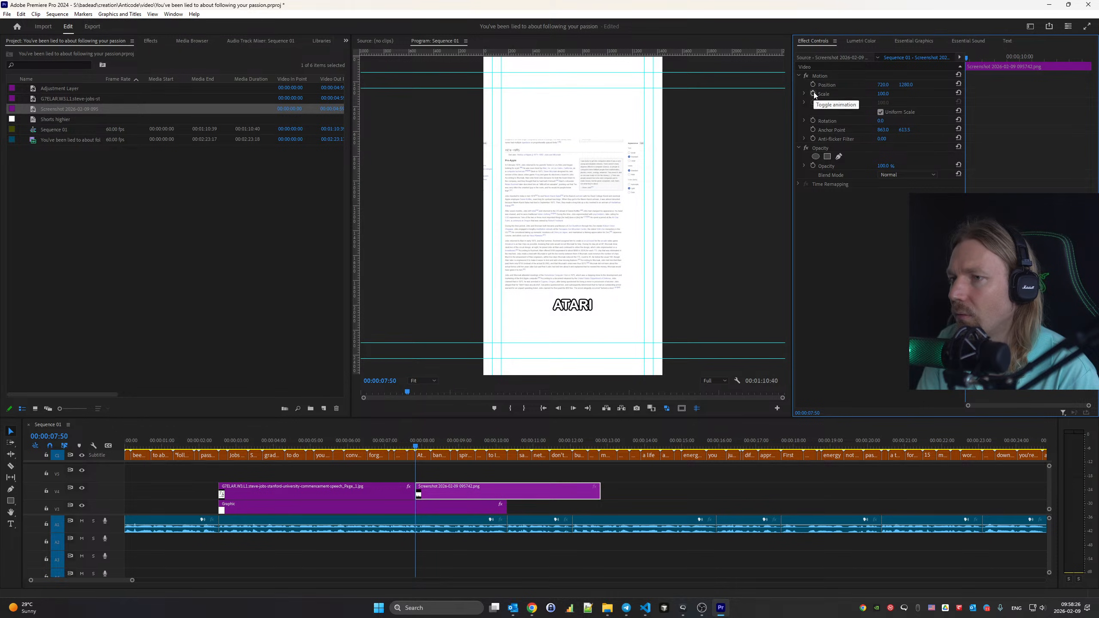
left_click(885, 93)
type("130")
key("Return")
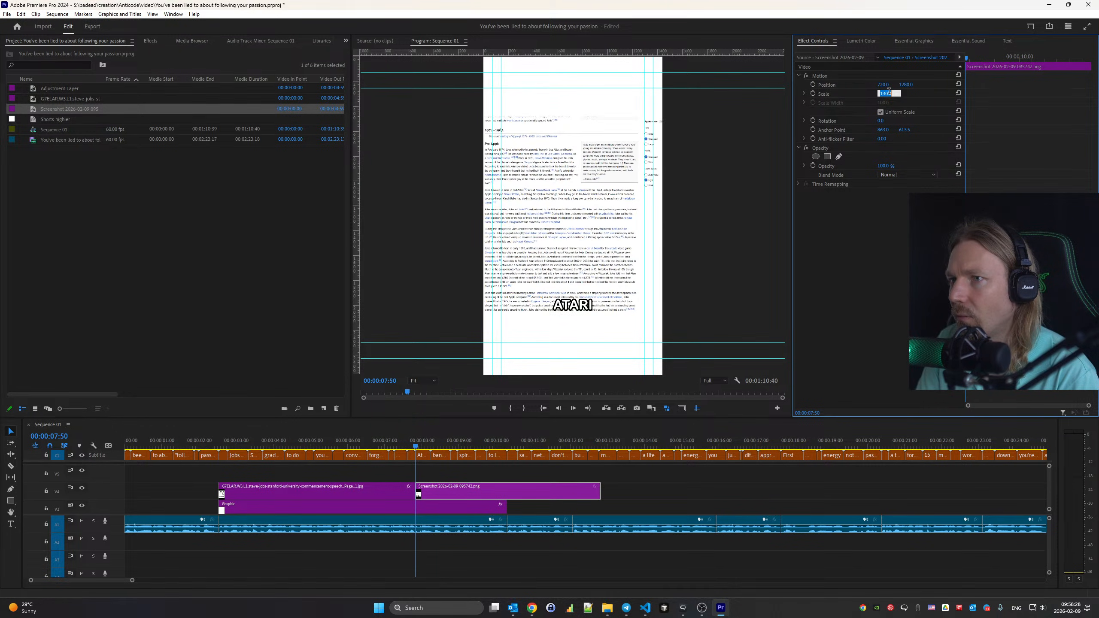
Set the screenshot's horizontal Position to 795, add starting Position and Scale keyframes at 00:00:07:50, and play the segment
left_click_drag(883, 85, 915, 84)
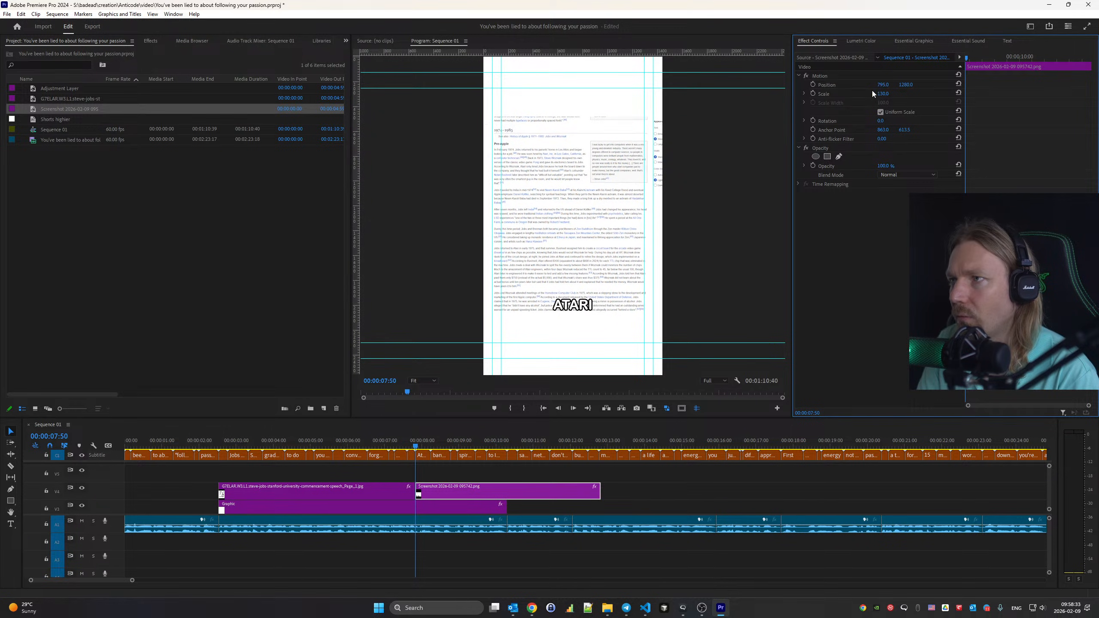
left_click(813, 85)
key("space")
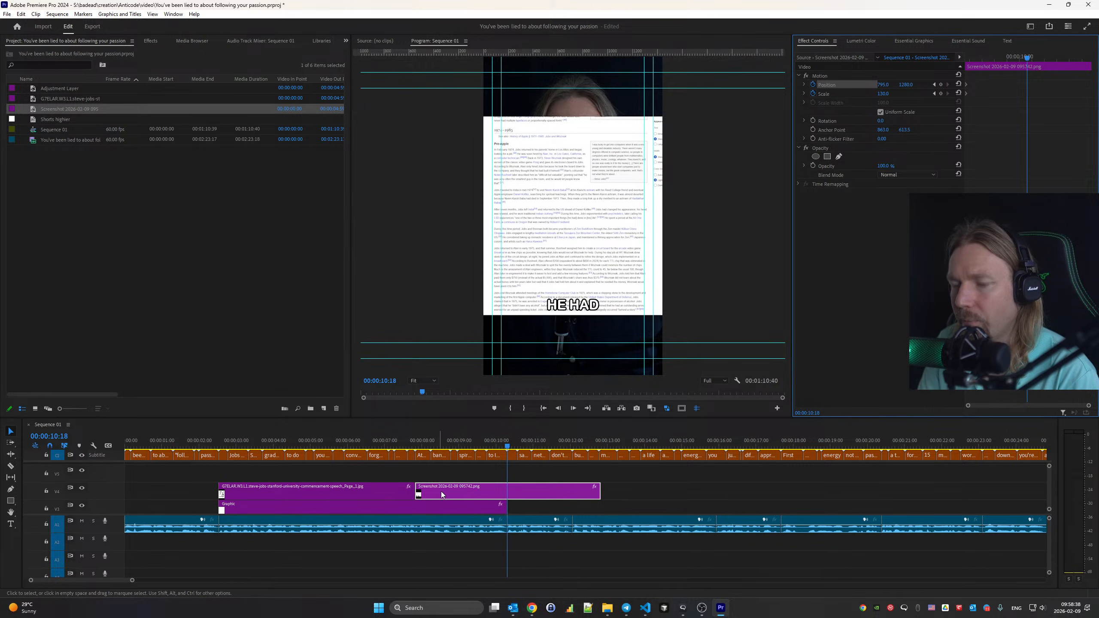
Move the Wikipedia screenshot clip further along the timeline and extend the end of the speech page clip past the "Atari" caption start
mouse_move(441, 492)
left_mouse_down()
mouse_move(493, 491)
mouse_move(424, 490)
left_mouse_up()
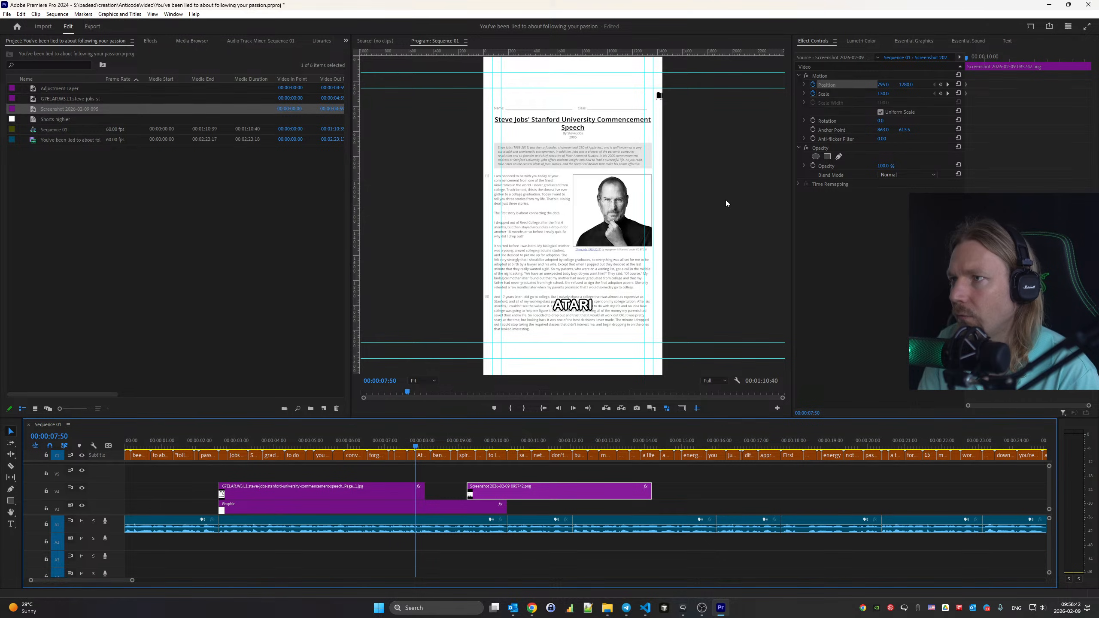
left_click(884, 94)
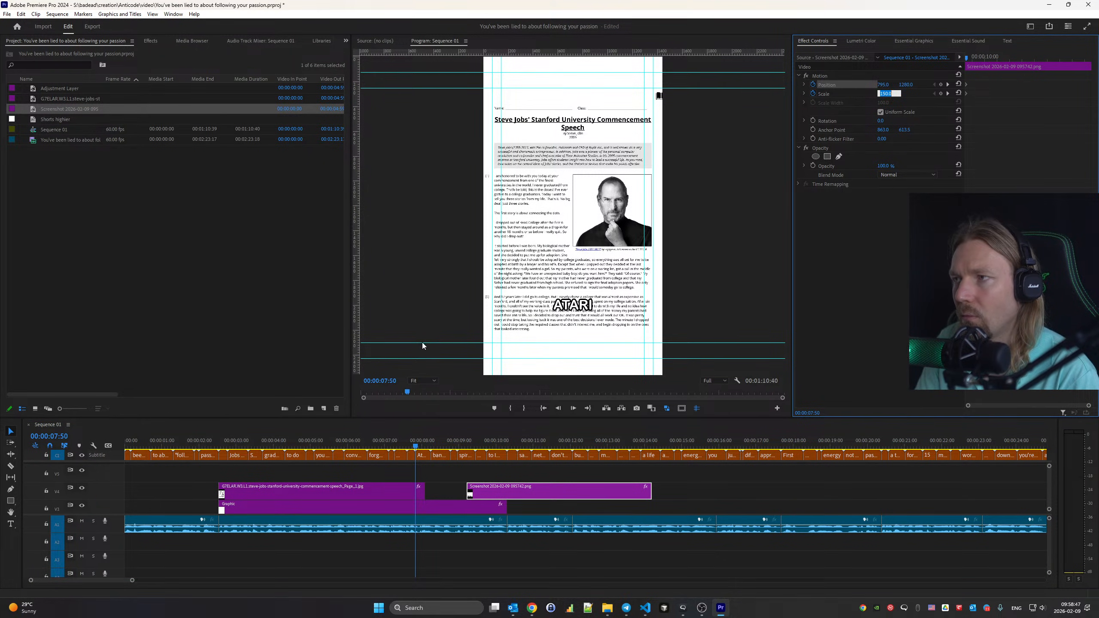
key("Left")
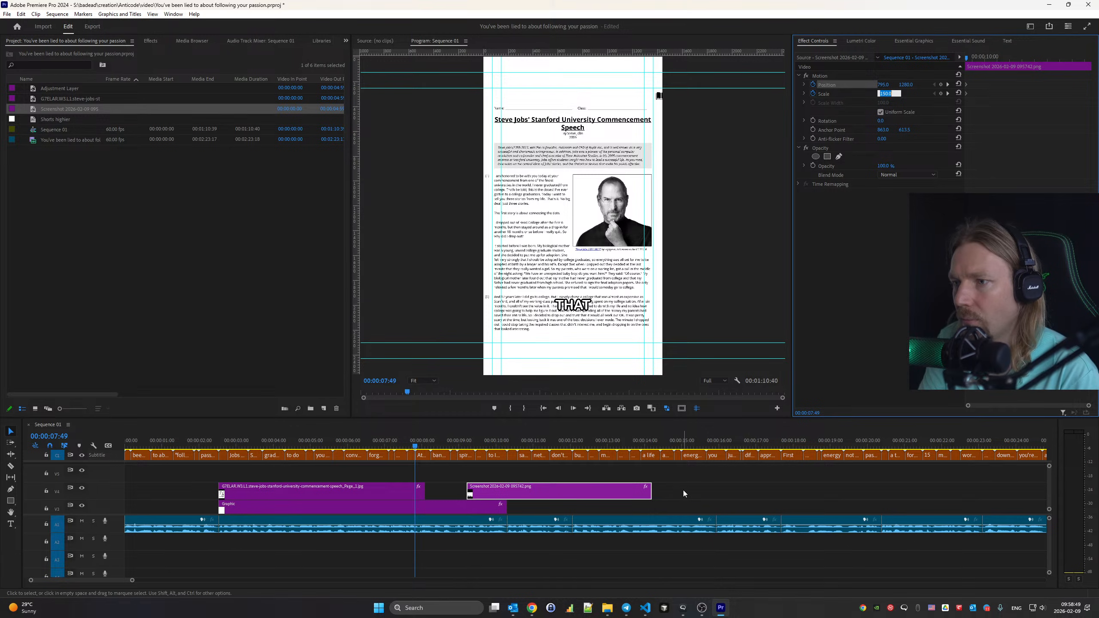
left_click(684, 490)
left_click(559, 490)
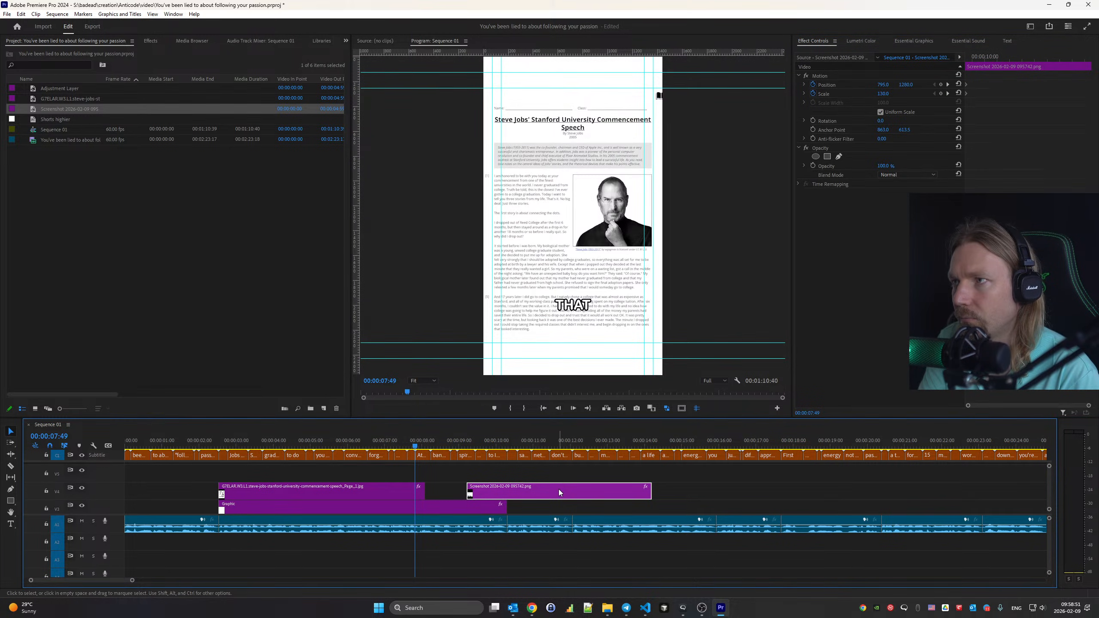
key("ctrl+z")
left_click_drag(410, 491, 434, 491)
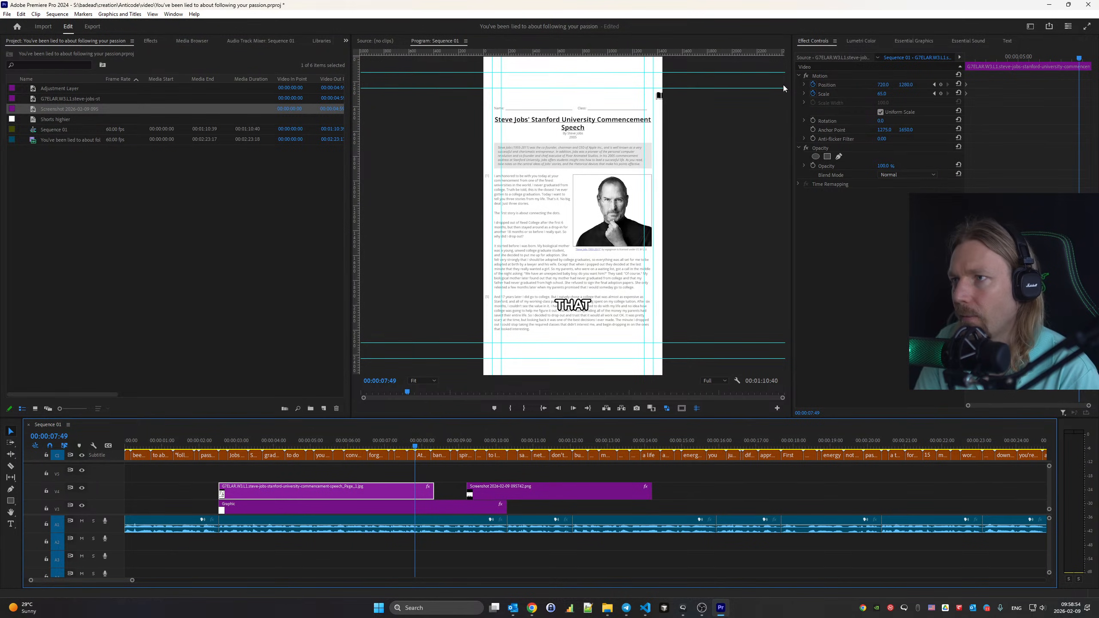
Fit the preview to the panel and keyframe the speech page clip's Scale to 135 at 00:00:07:49
scroll(688, 188, "down", 1)
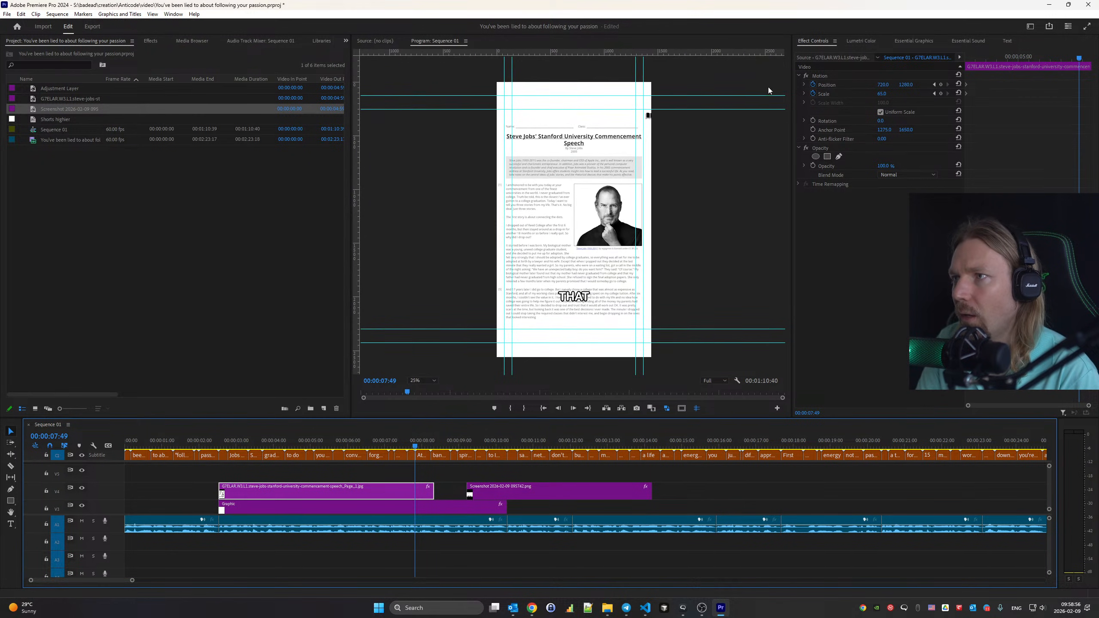
left_click(433, 377)
left_click(420, 405)
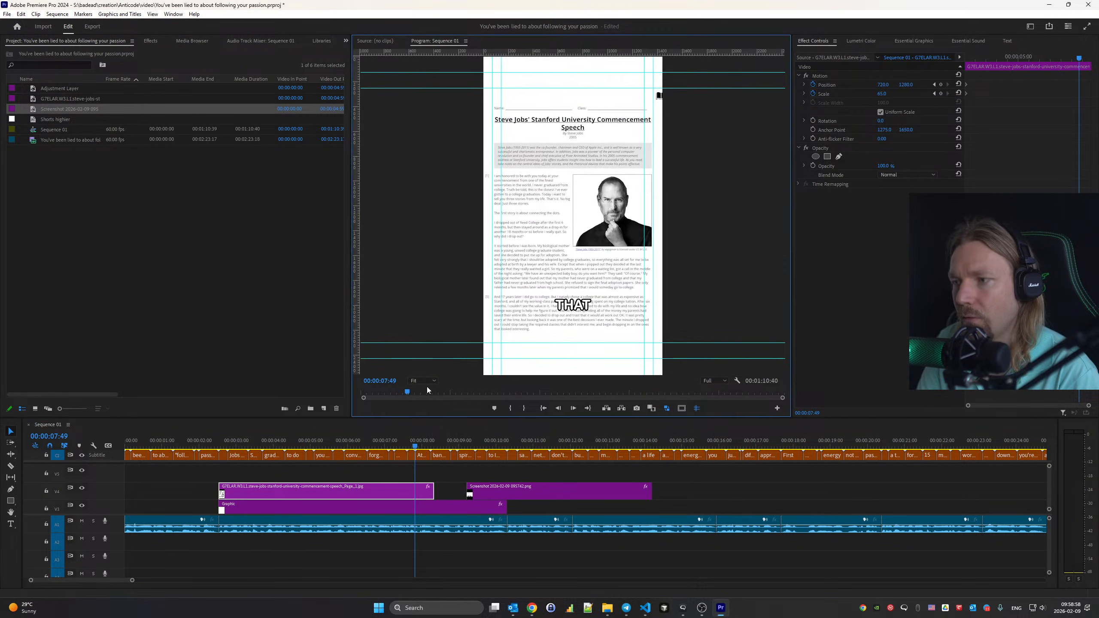
left_click(884, 93)
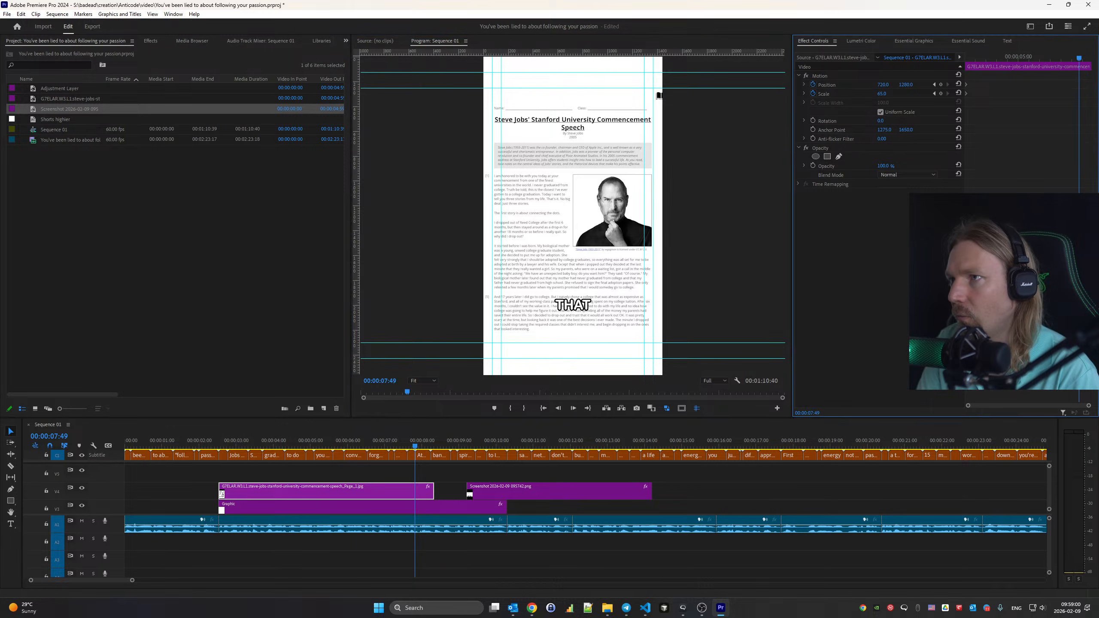
key("shift+Up")
key("shift+Up")
key("shift+Up")
key("shift+Up")
key("shift+Up")
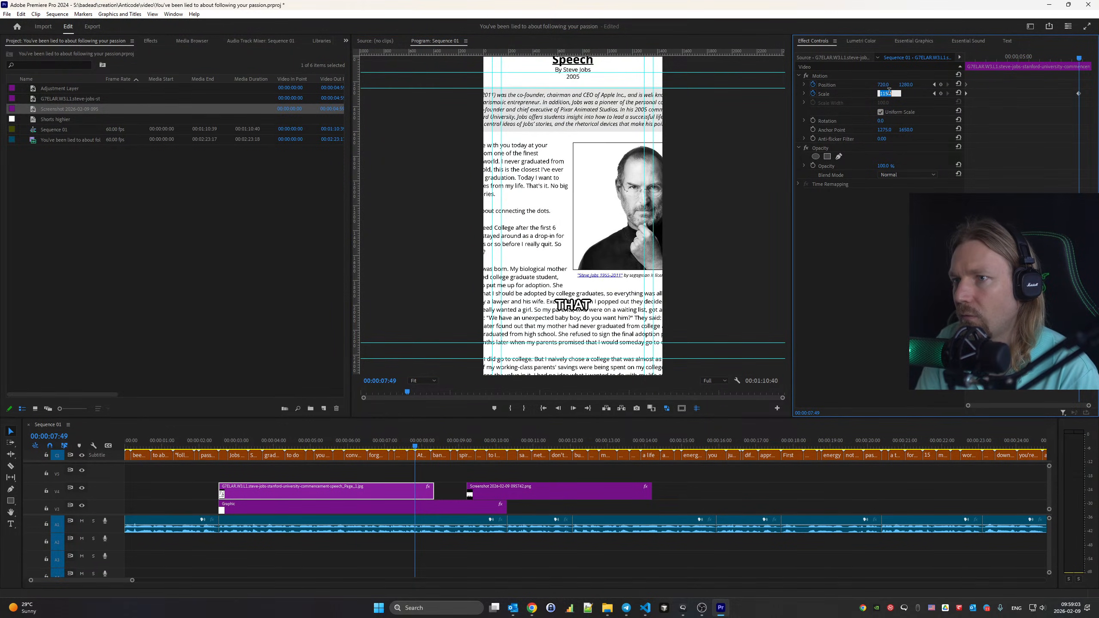
key("shift+Up")
key("shift+Up")
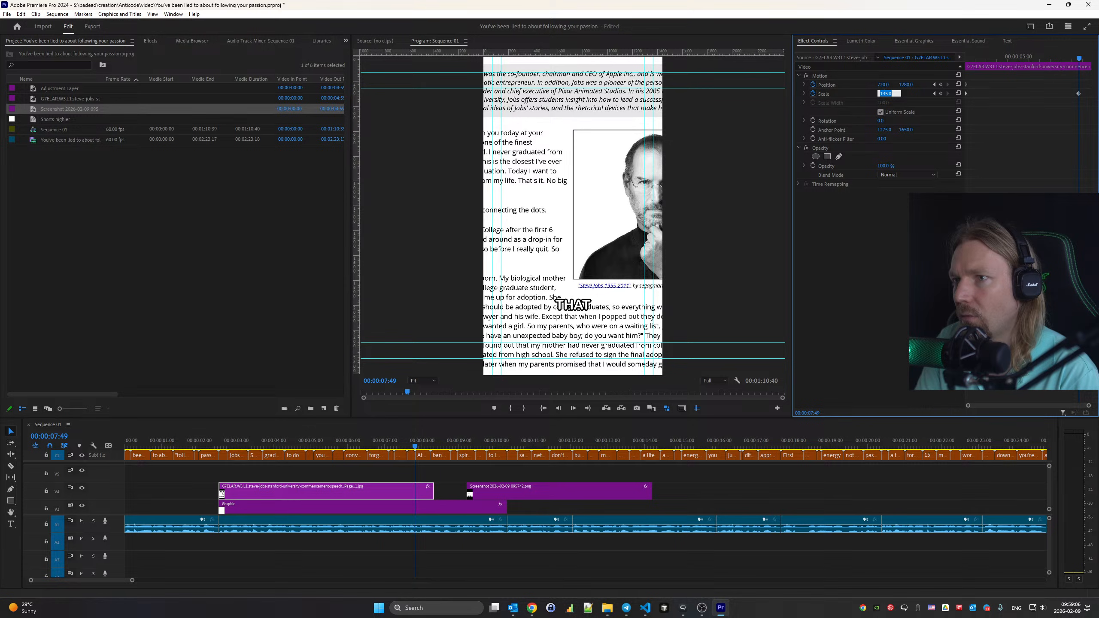
Adjust the speech page's horizontal Position at the end keyframe to about 56, centring the Steve Jobs portrait in the frame
left_click_drag(883, 84, 1098, 85)
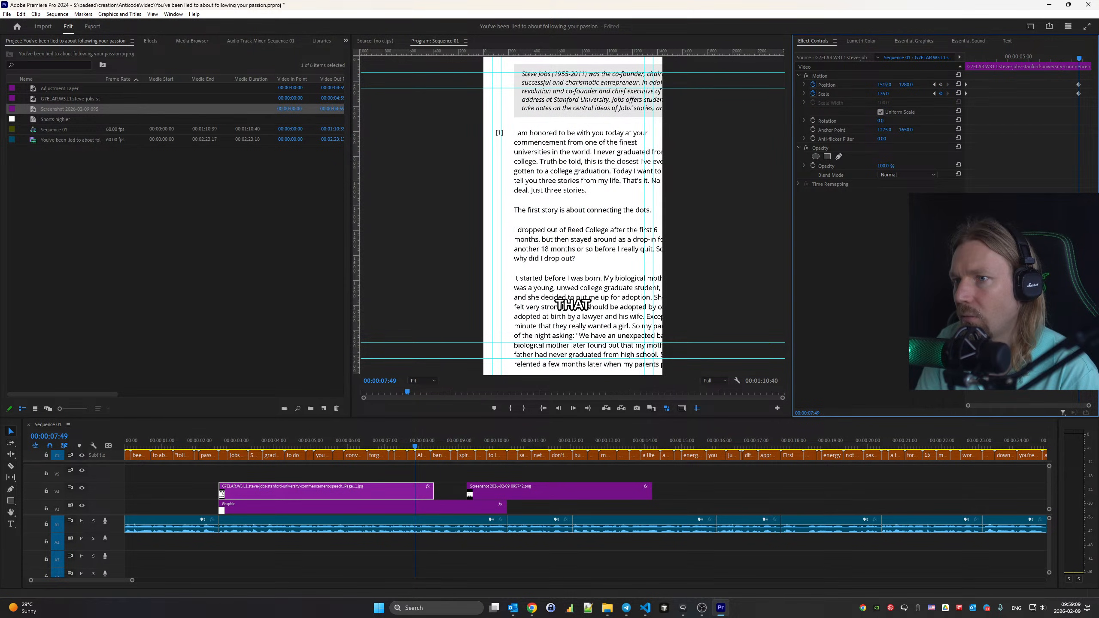
left_click_drag(884, 84, 692, 84)
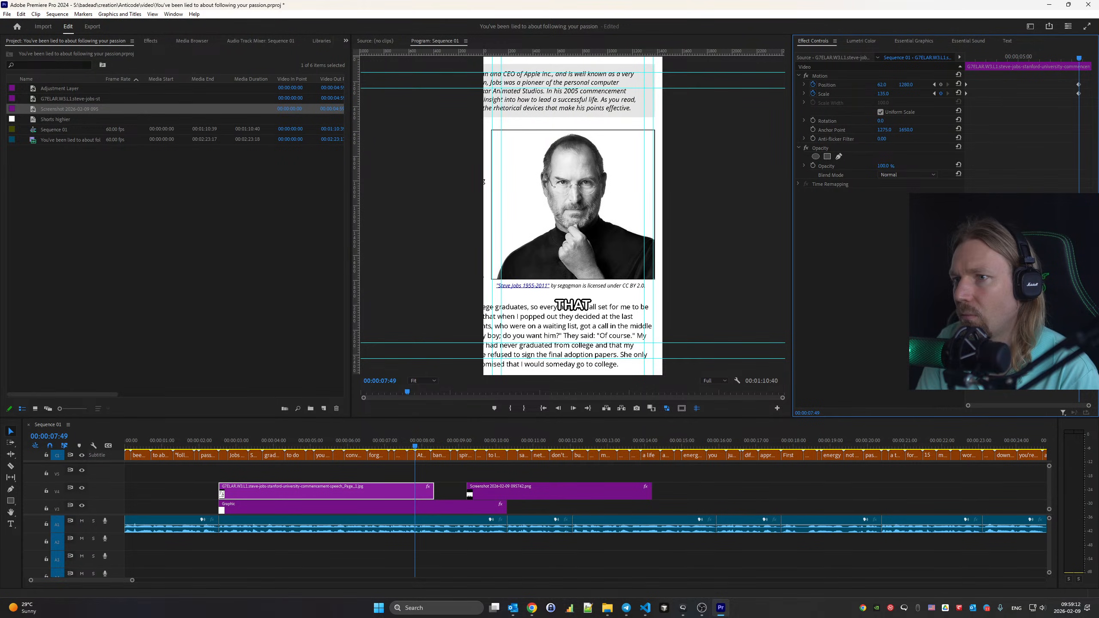
left_click_drag(884, 84, 885, 85)
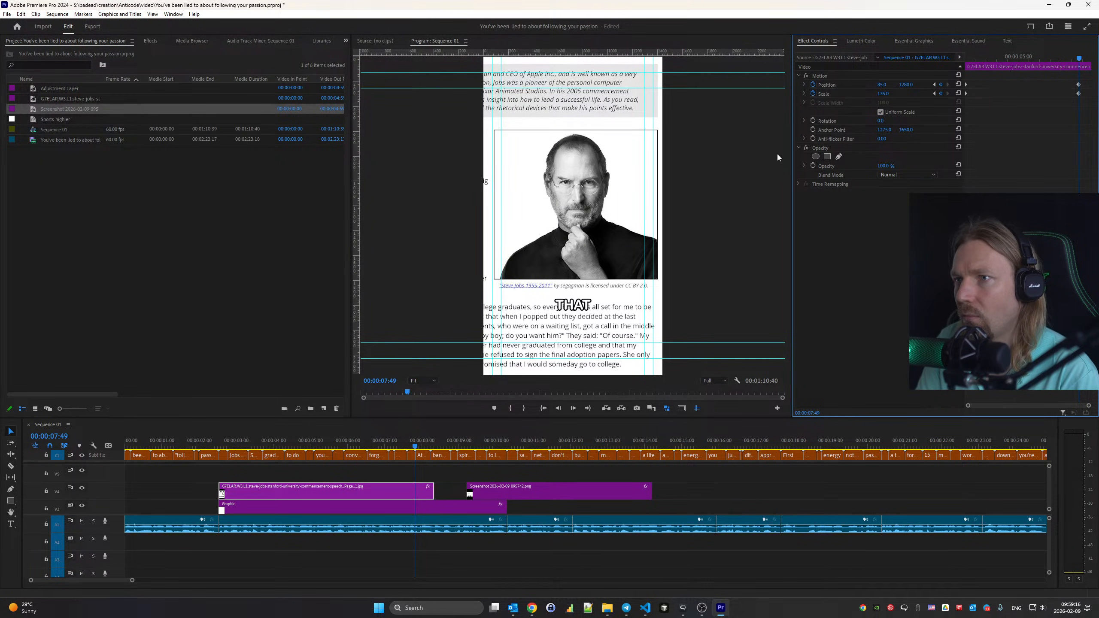
mouse_move(882, 84)
left_mouse_down()
mouse_move(857, 85)
mouse_move(870, 85)
left_mouse_up()
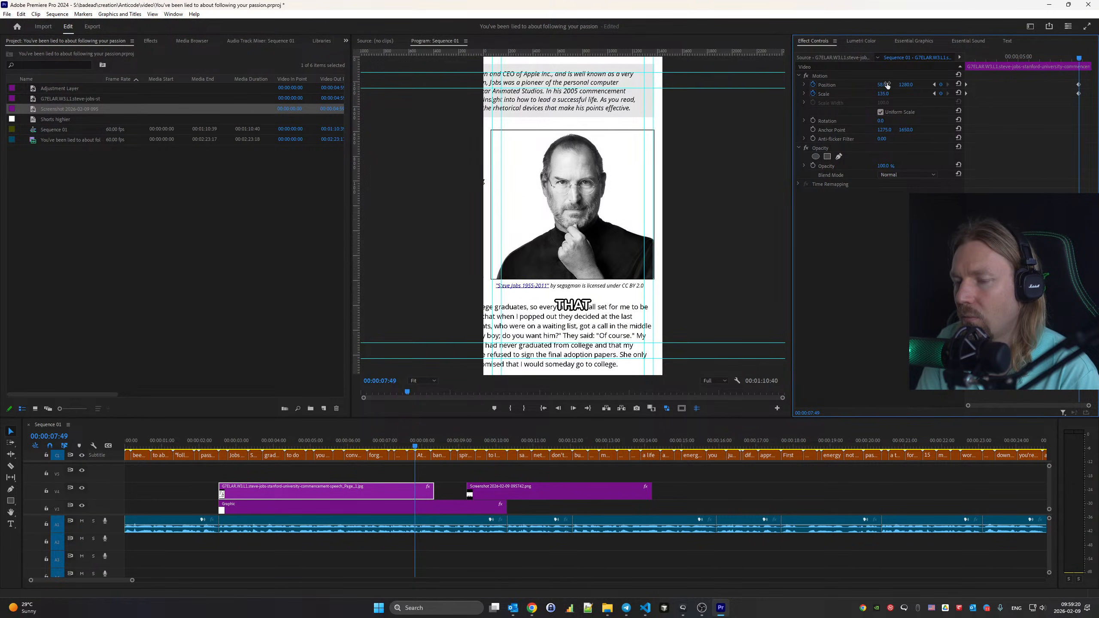
scroll(485, 377, "up", 1)
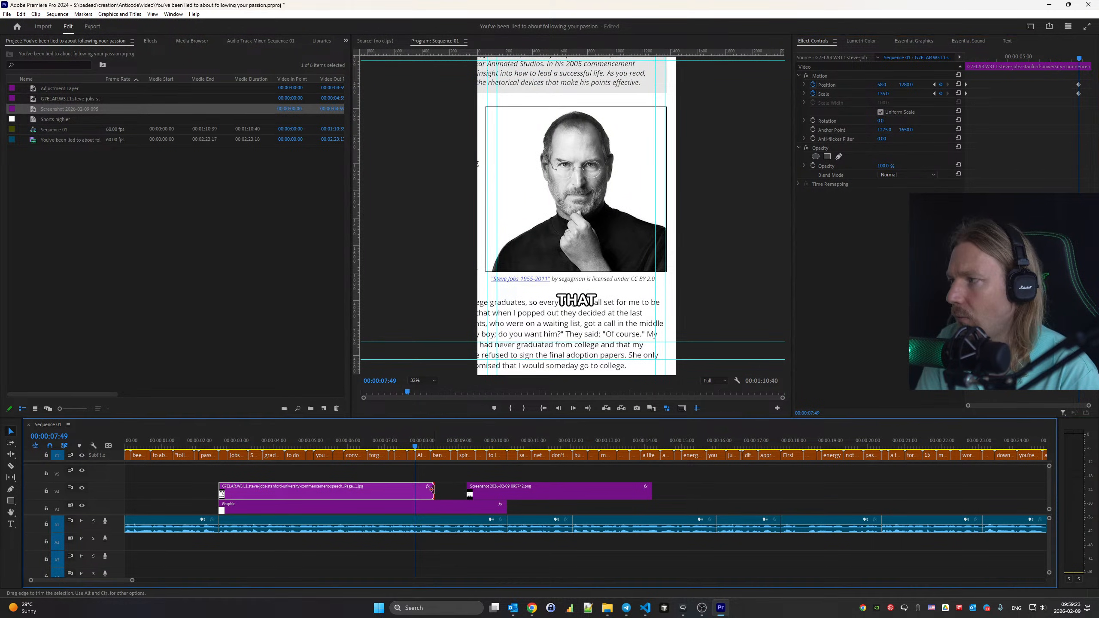
Trim the speech page clip's end back to 00:00:07:49, butt the Wikipedia screenshot against it, and play on to 00:00:10:18
left_click_drag(433, 489, 415, 489)
left_click_drag(515, 497, 476, 496)
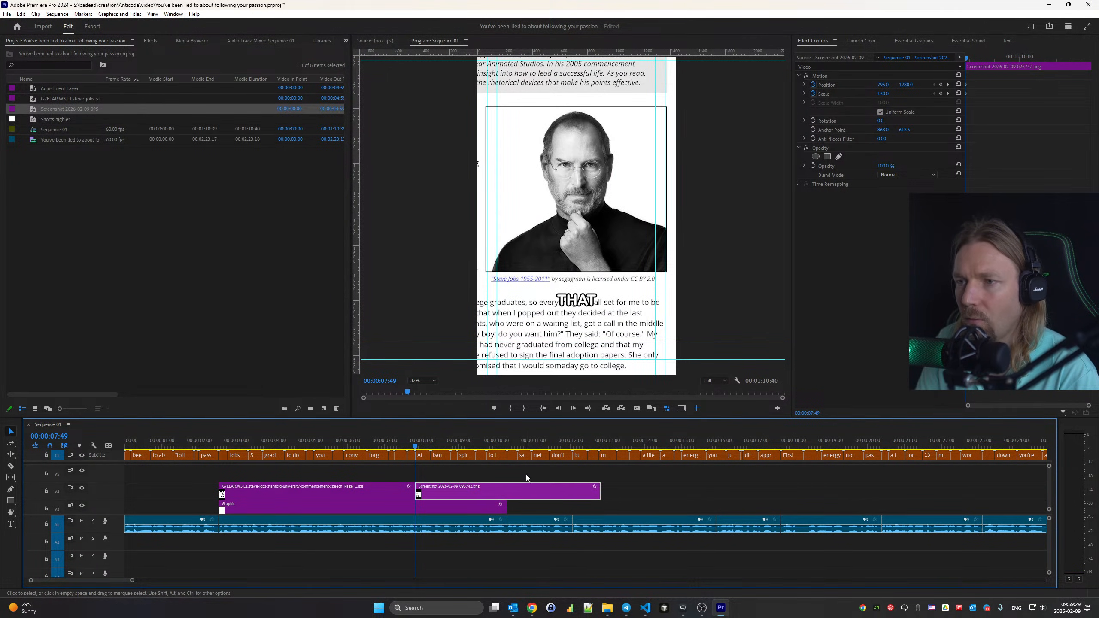
key("space")
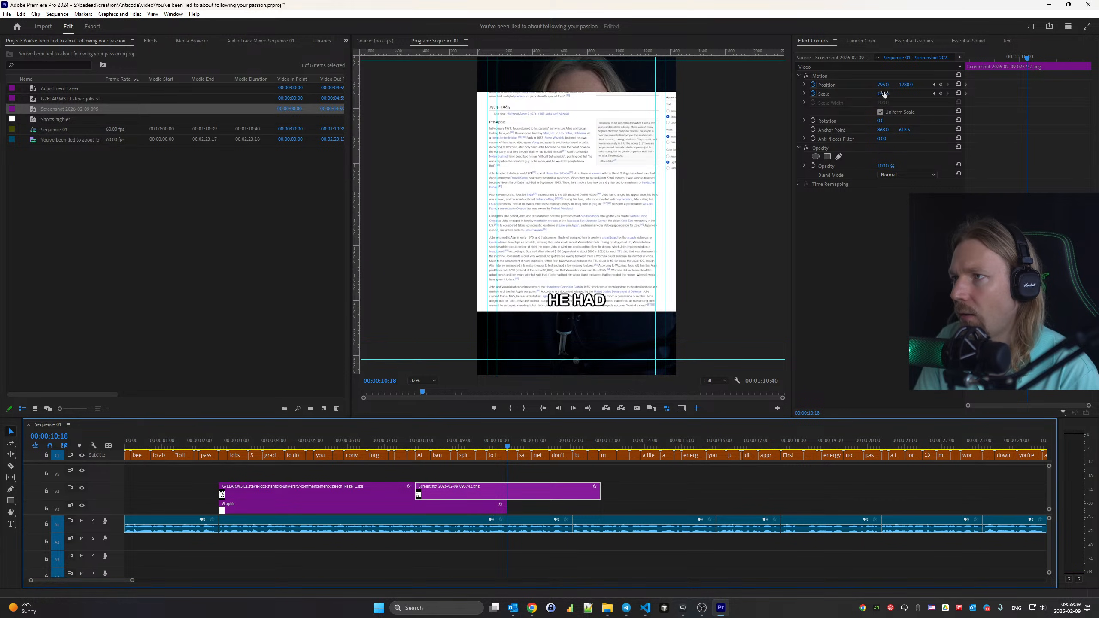
Keyframe the Wikipedia screenshot at 00:00:10:18 with Scale 300 and Position 1720, 1755
left_click_drag(884, 93, 863, 85)
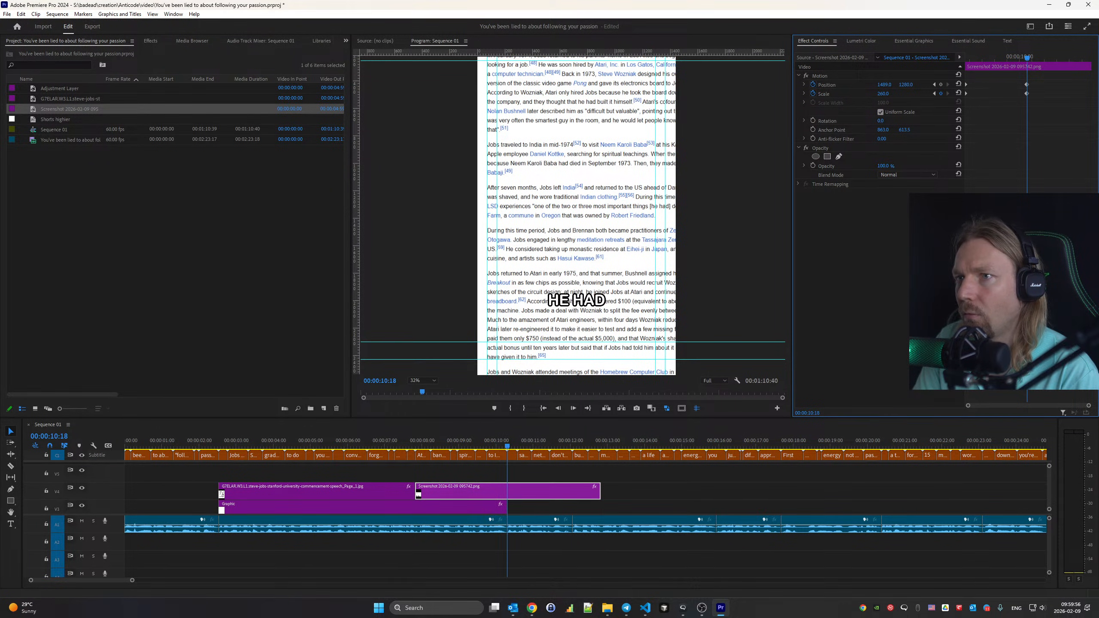
left_click_drag(905, 85, 920, 85)
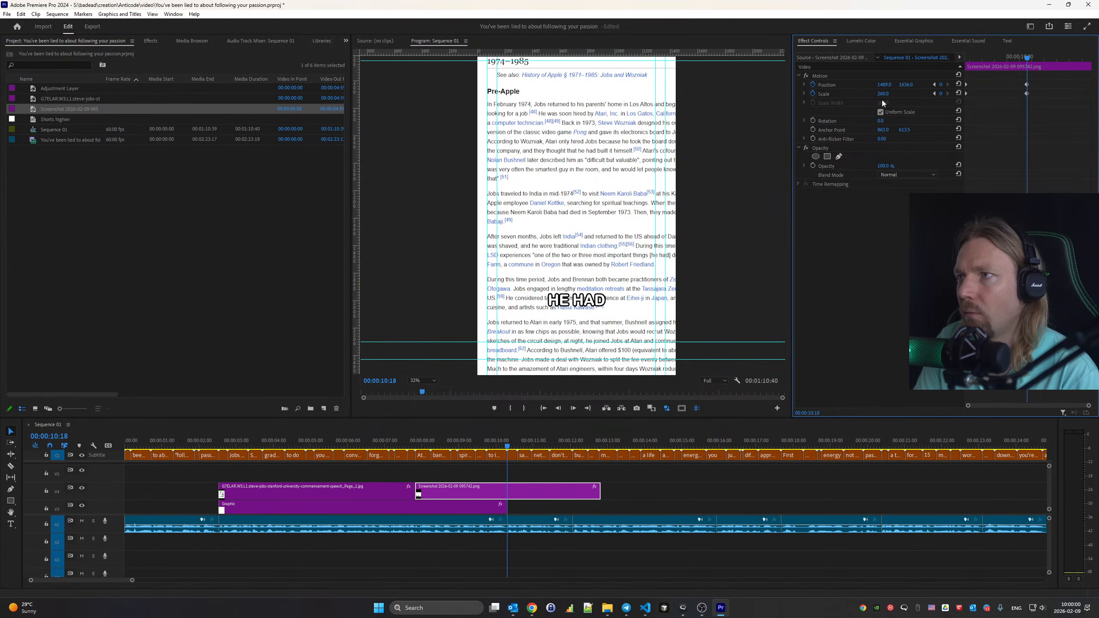
left_click(885, 94)
key("shift+Up")
key("shift+Up")
key("shift+Up")
key("shift+Up")
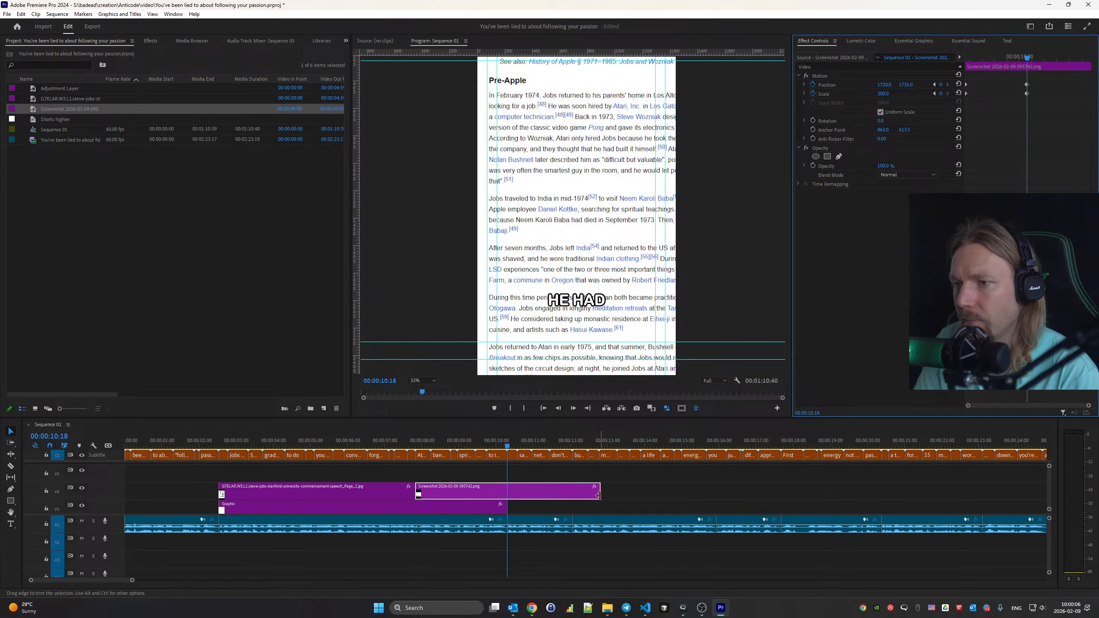
Trim the Wikipedia screenshot's end to 00:00:10:18 and play back the illustrated segment with the preview fitted
left_click_drag(599, 495, 507, 496)
left_click(188, 433)
key("space")
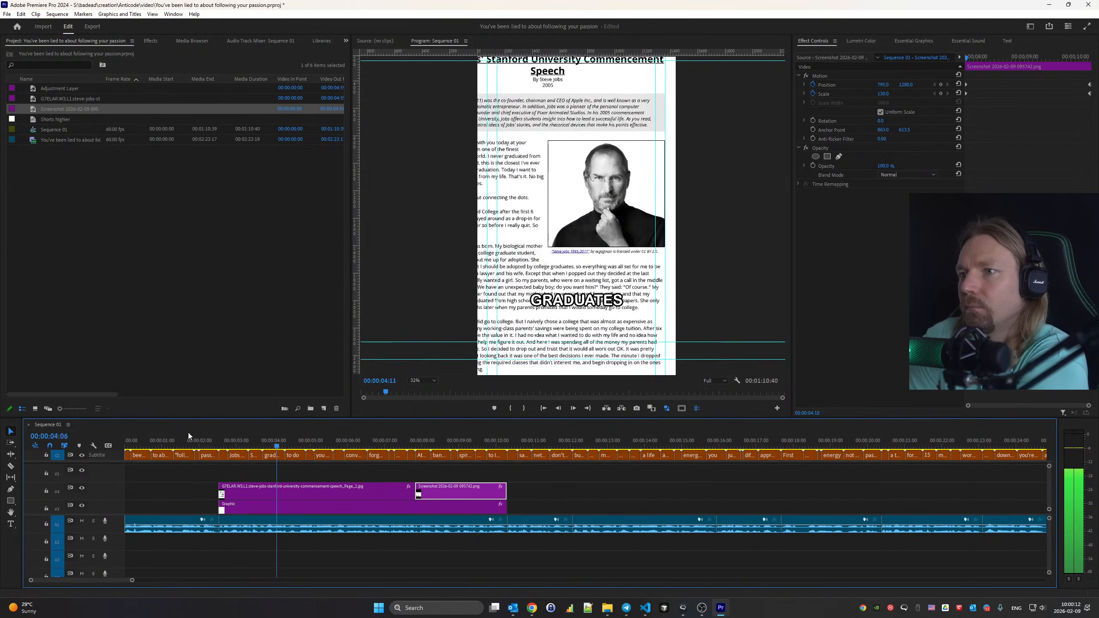
left_click(419, 380)
left_click(426, 389)
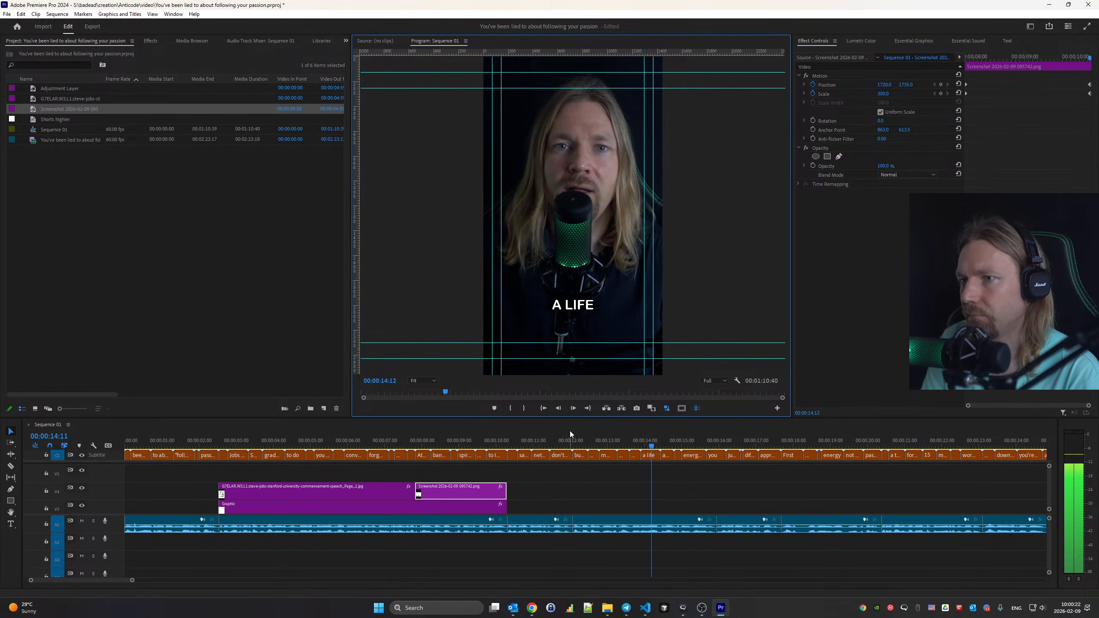
Import the stock video of the woman seated in a studio and place it above the adjustment layer at the "But that" caption, 00:00:12:04
left_click(577, 443)
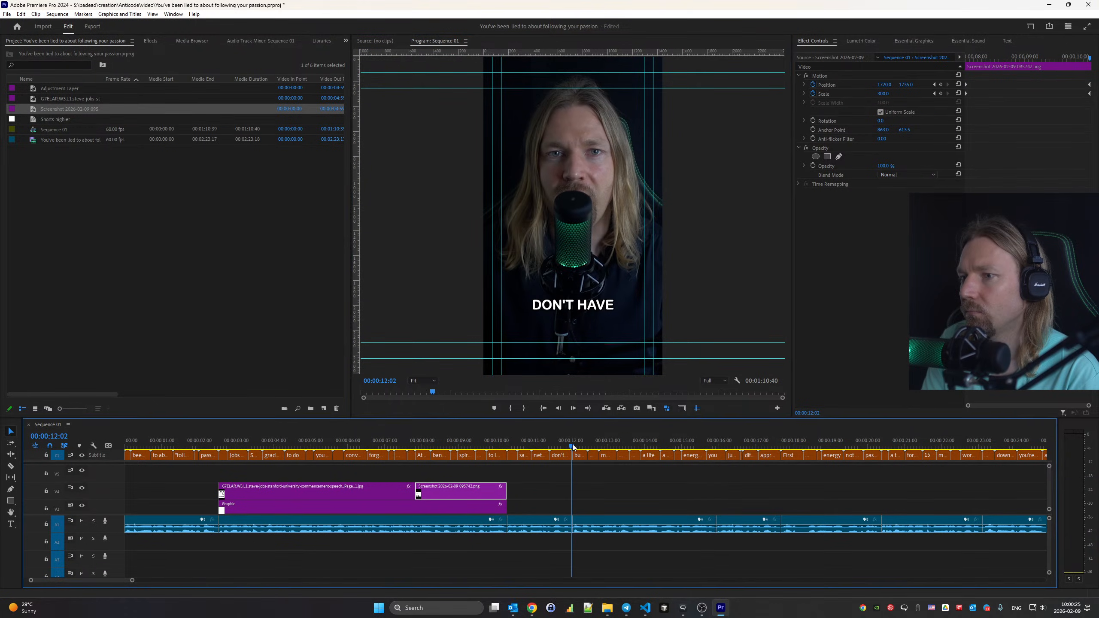
key("space")
left_click(578, 445)
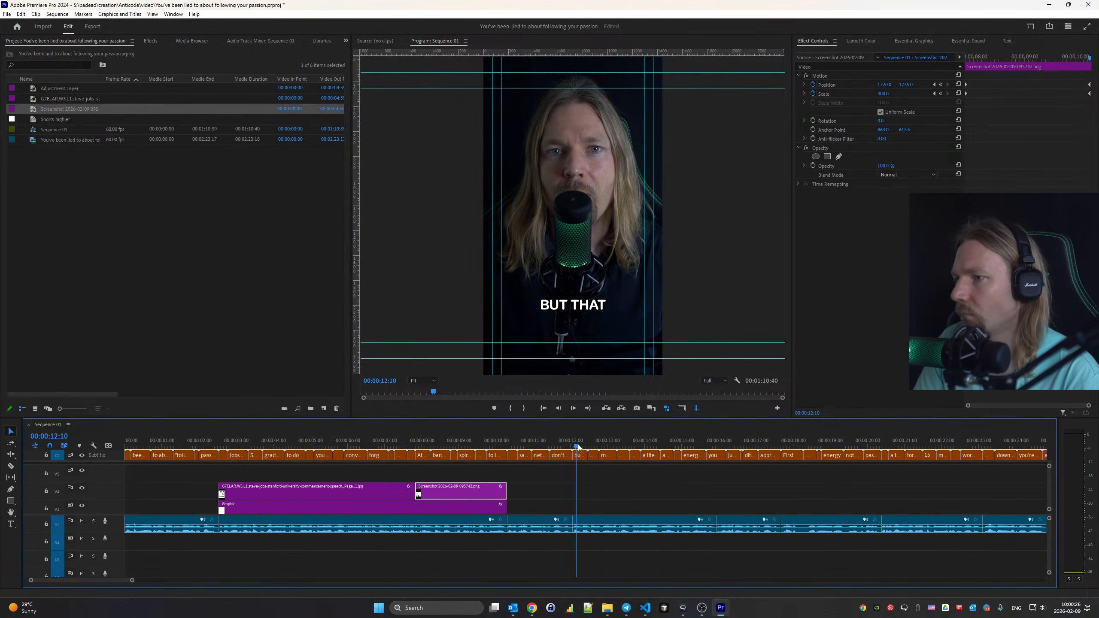
key("Up")
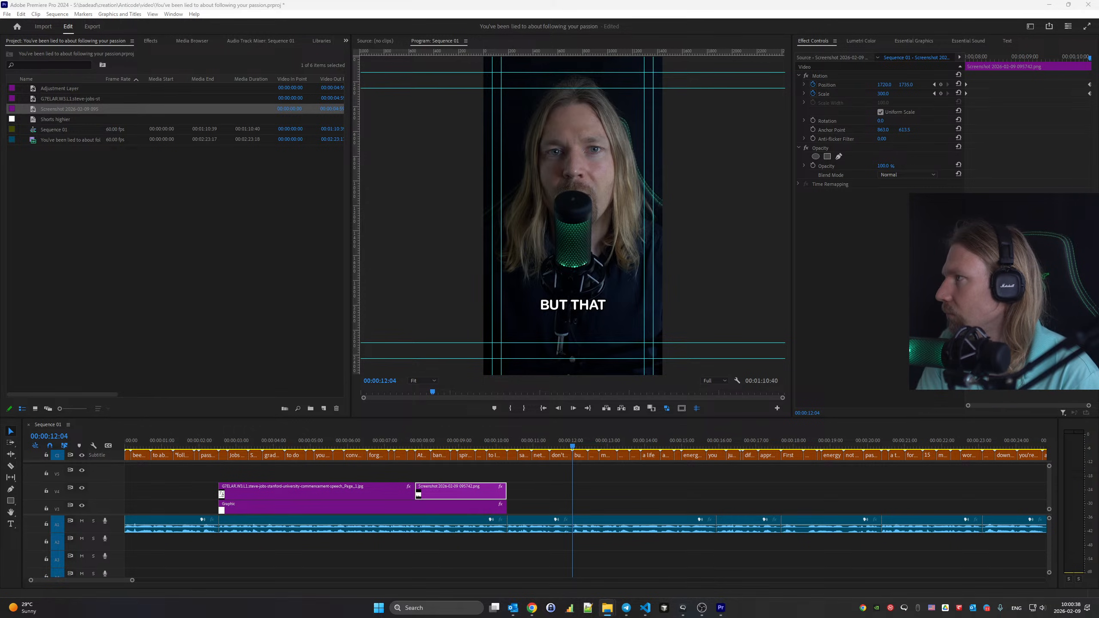
left_click_drag(822, 281, 575, 513)
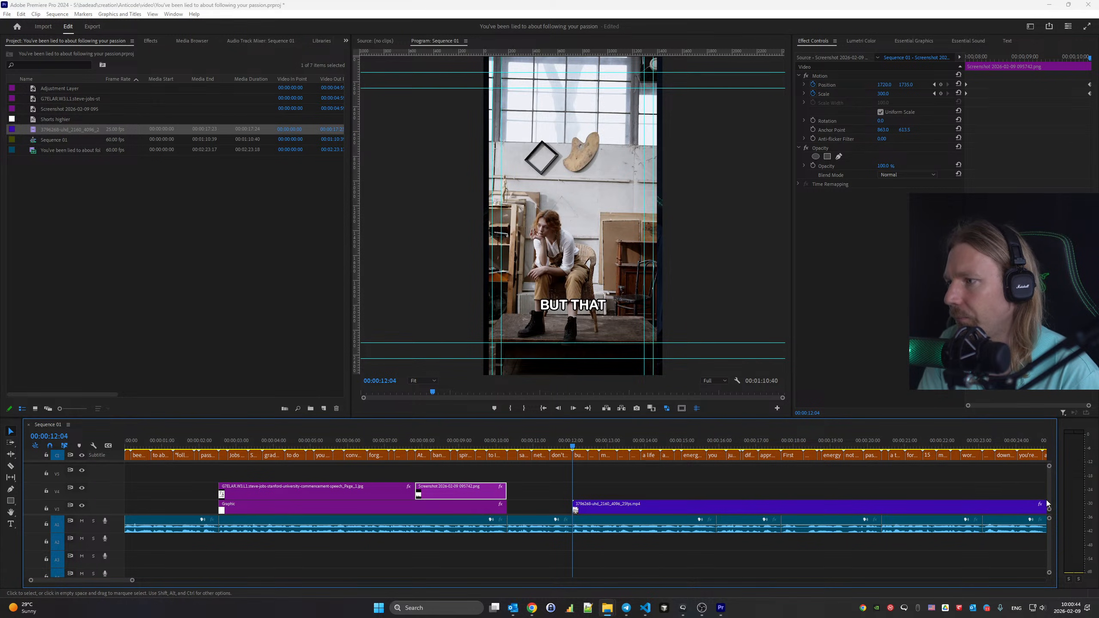
scroll(1047, 504, "down", 3)
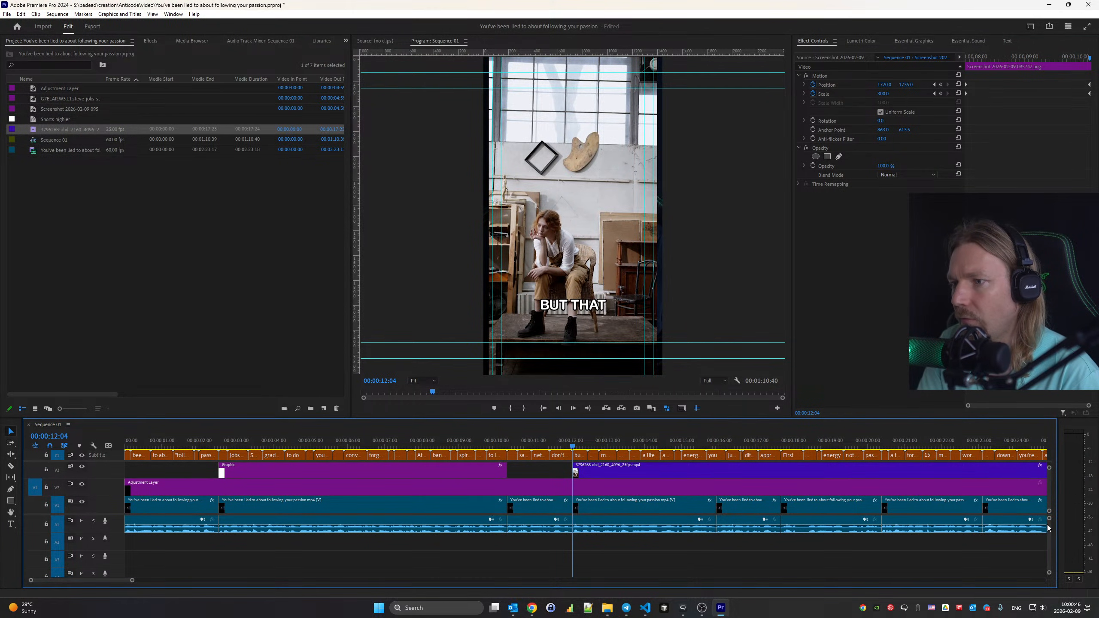
scroll(1035, 498, "up", 3)
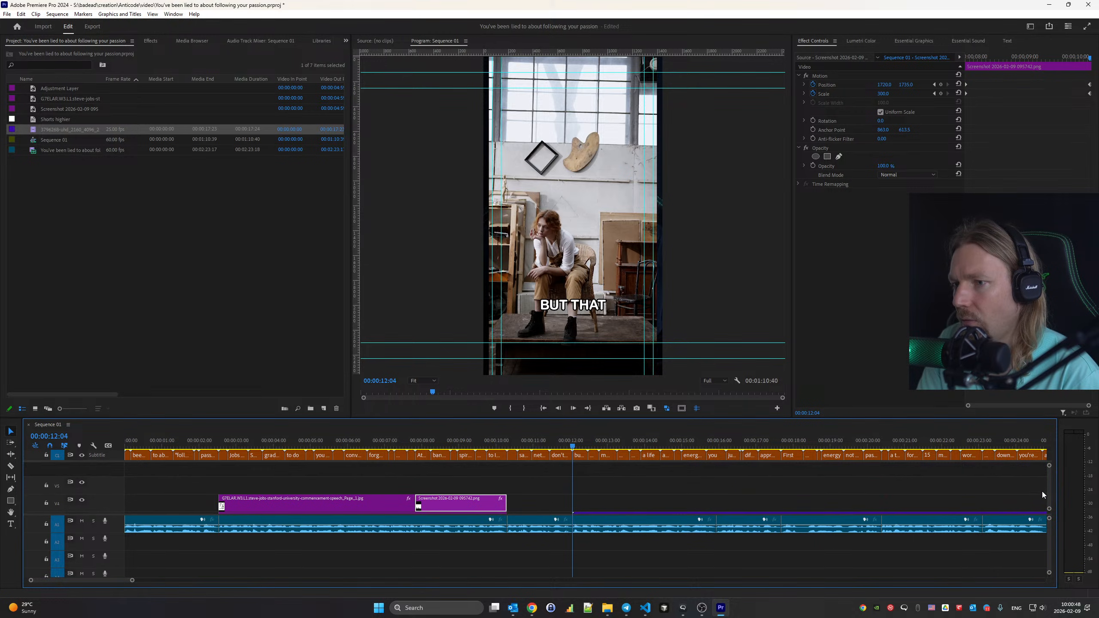
scroll(1039, 503, "down", 3)
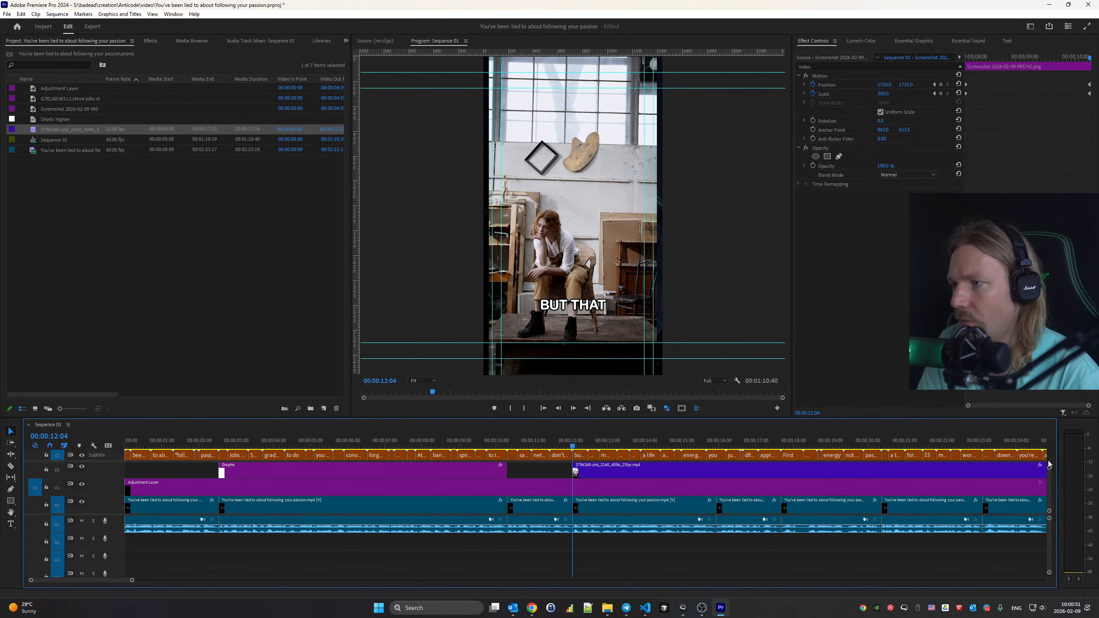
scroll(1049, 471, "up", 2)
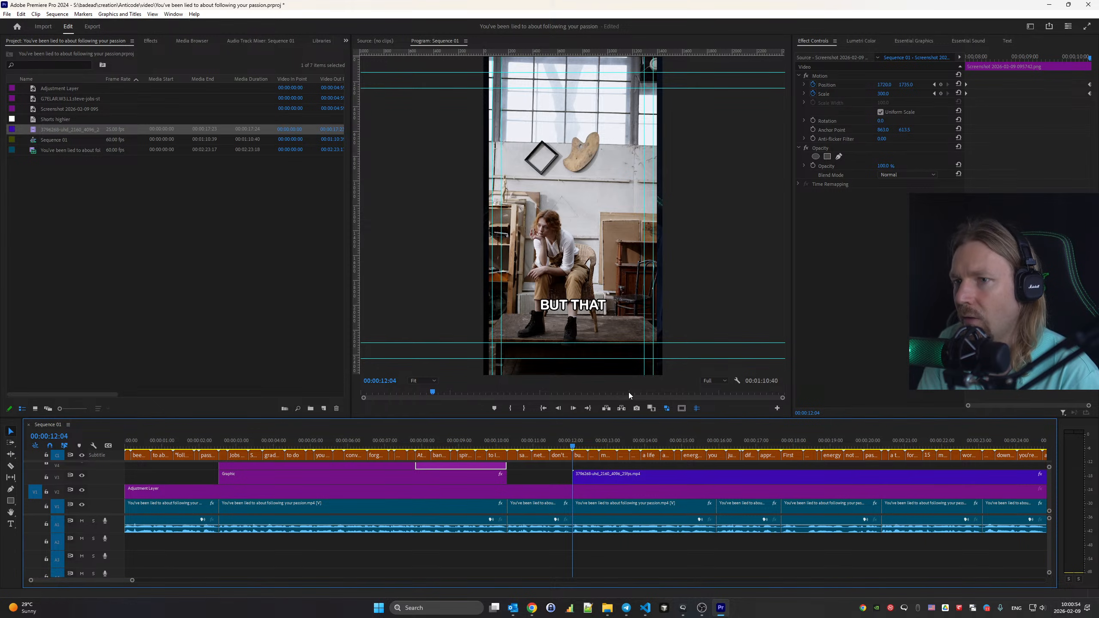
Set the seated-woman stock clip's Scale to 67 so it fills the vertical frame
key("space")
key("space")
left_click(647, 477)
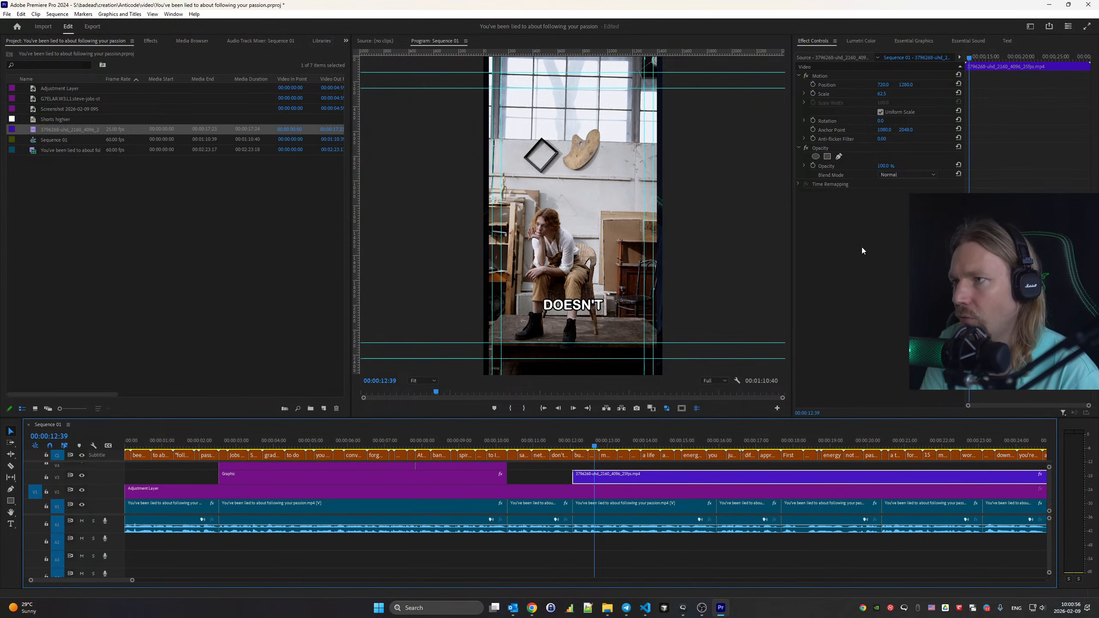
left_click(888, 93)
type("65")
key("Return")
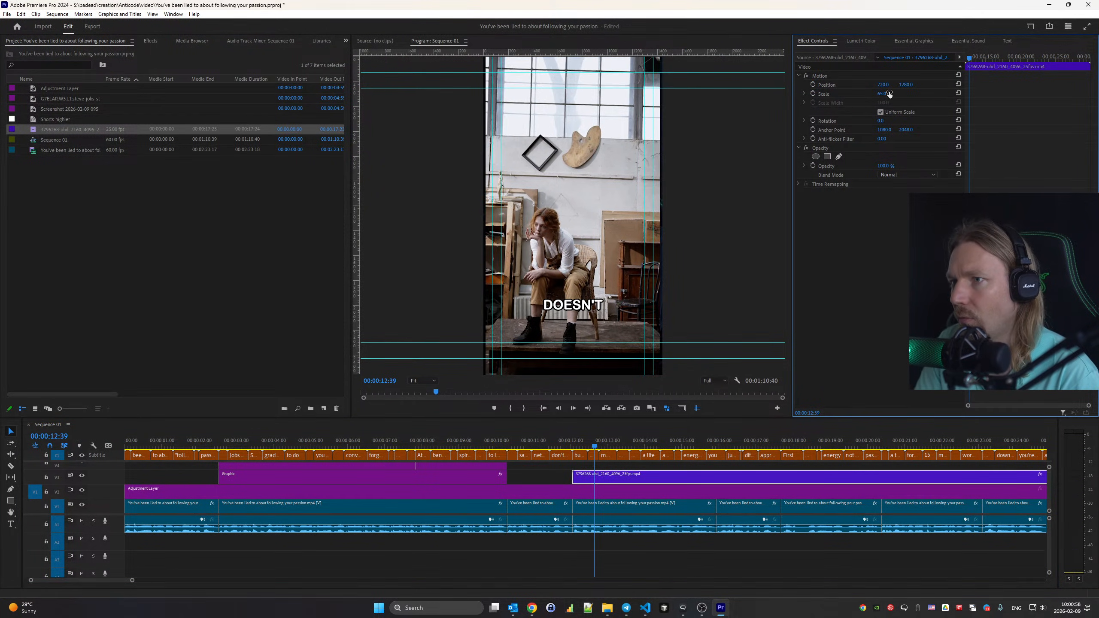
type("67")
key("Return")
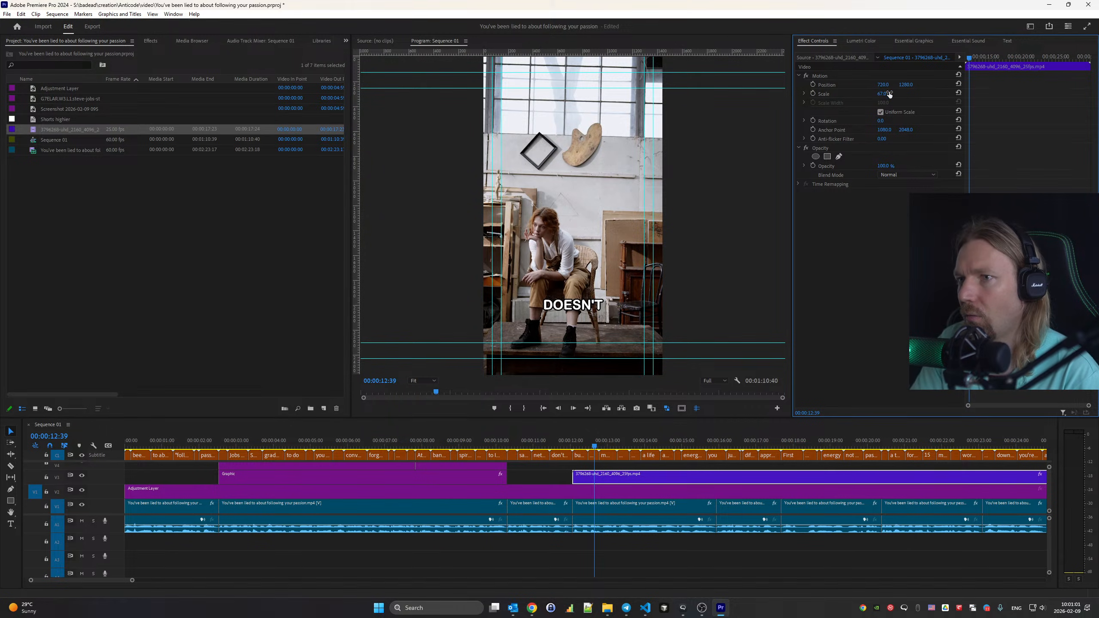
Cut the stock clip where the underlying talking segment ends, just before 00:00:16, and delete the remainder
key("space")
key("c")
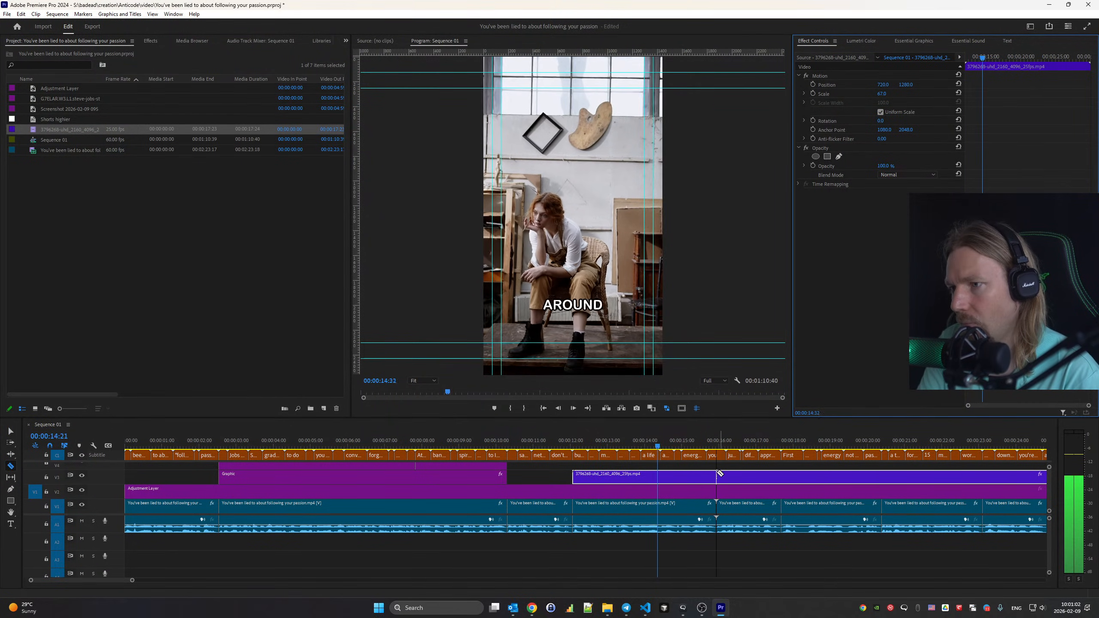
left_click(717, 474)
key("v")
left_click(745, 476)
key("Delete")
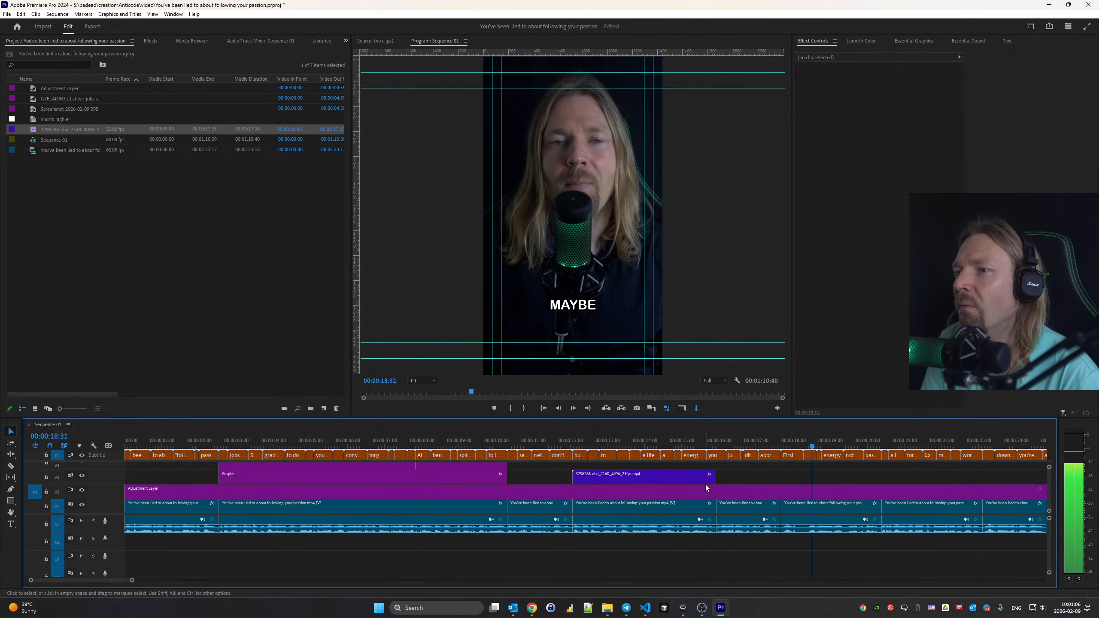
Correct the caption "maybe" at 00:00:18:17 to "map" and play the following segment
left_click(792, 444)
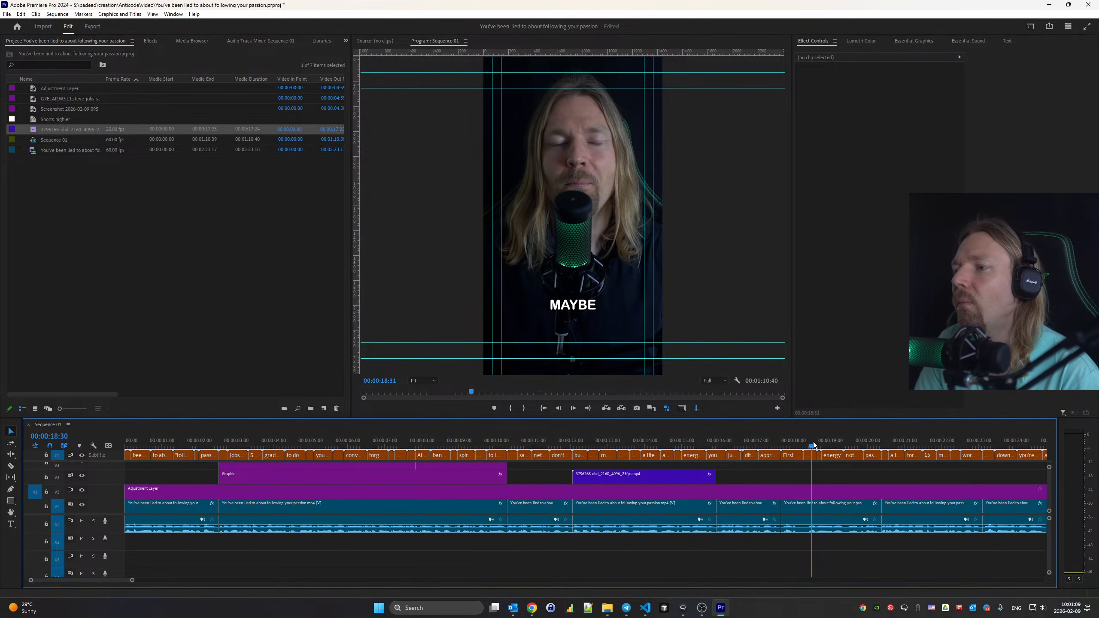
left_click(810, 457)
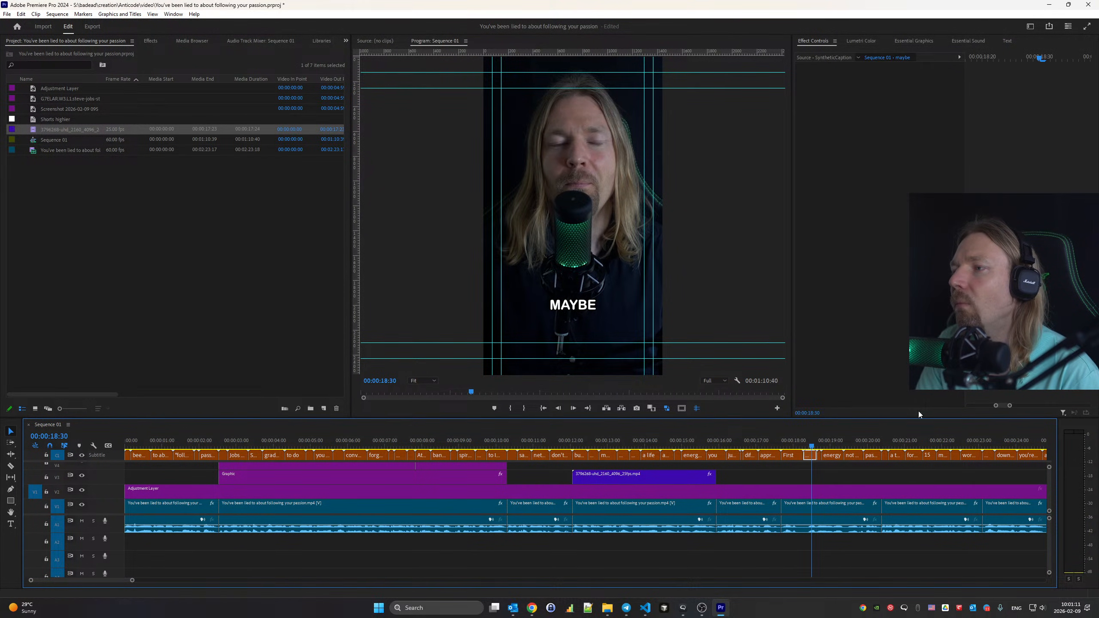
left_click(1006, 41)
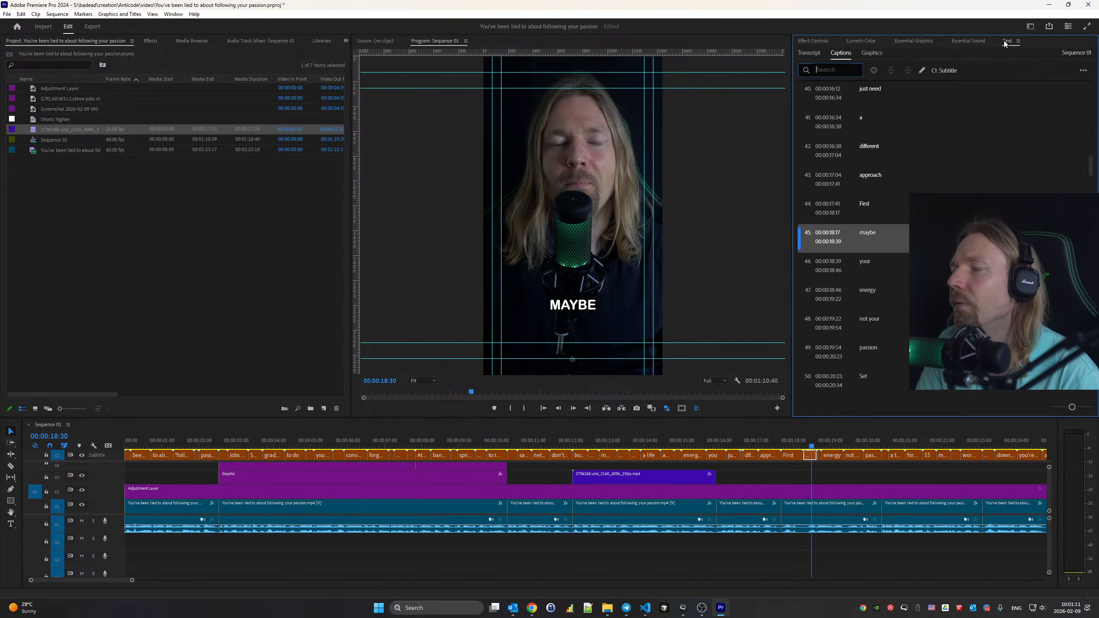
double_click(889, 244)
key("shift+Left")
key("shift+Left")
key("shift+Left")
type("p")
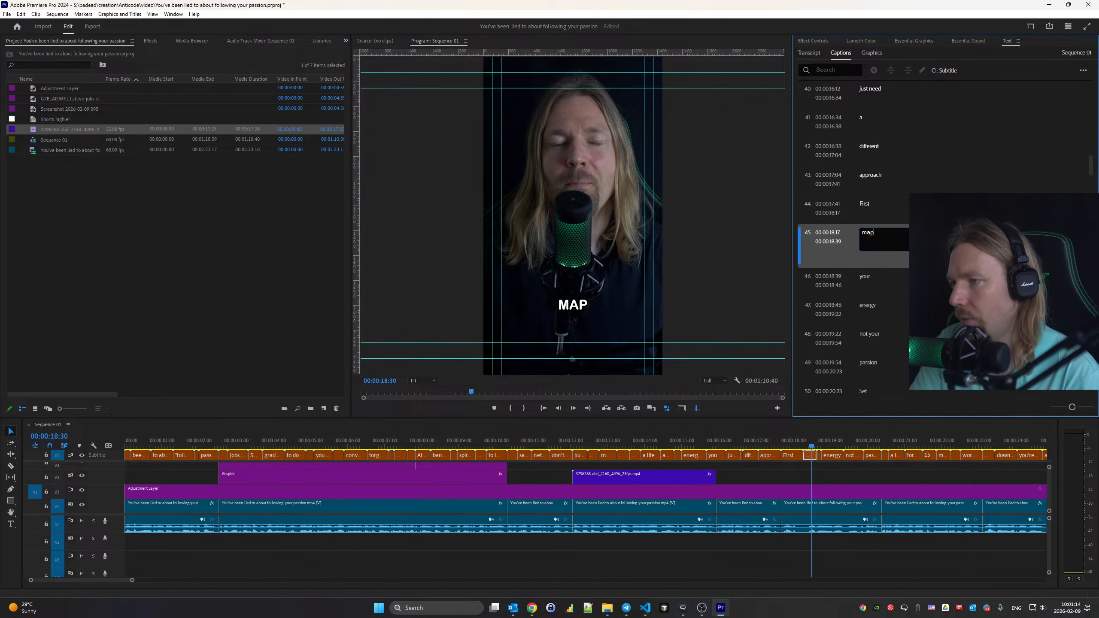
left_click(851, 206)
key("space")
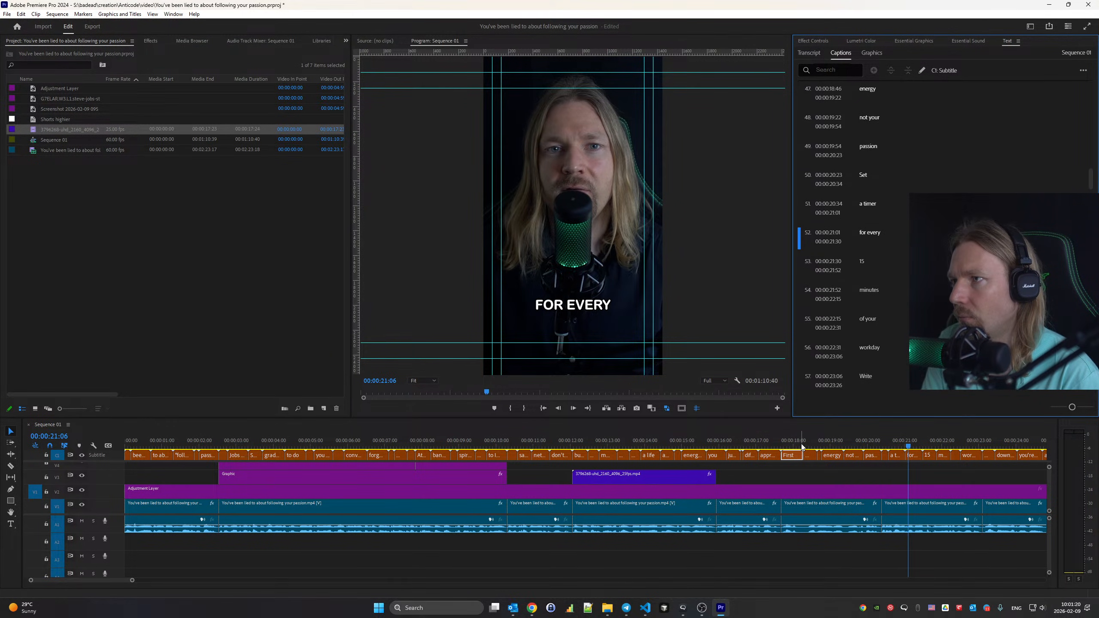
Stop playback and return the playhead to the start of the "First" caption at 00:00:17:41
key("space")
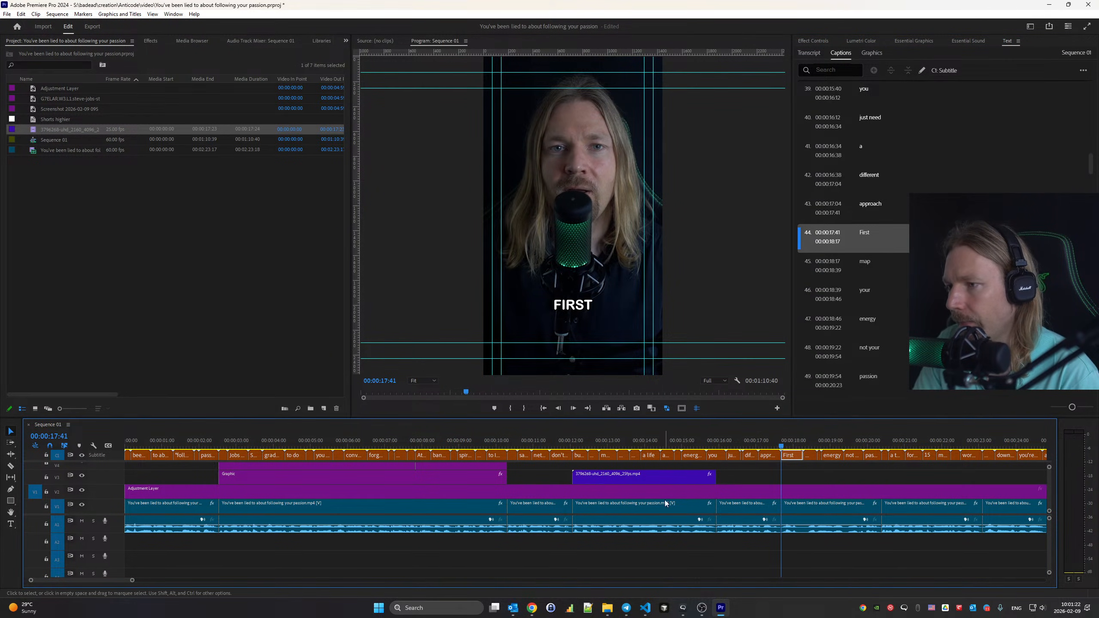
scroll(633, 506, "down", 3)
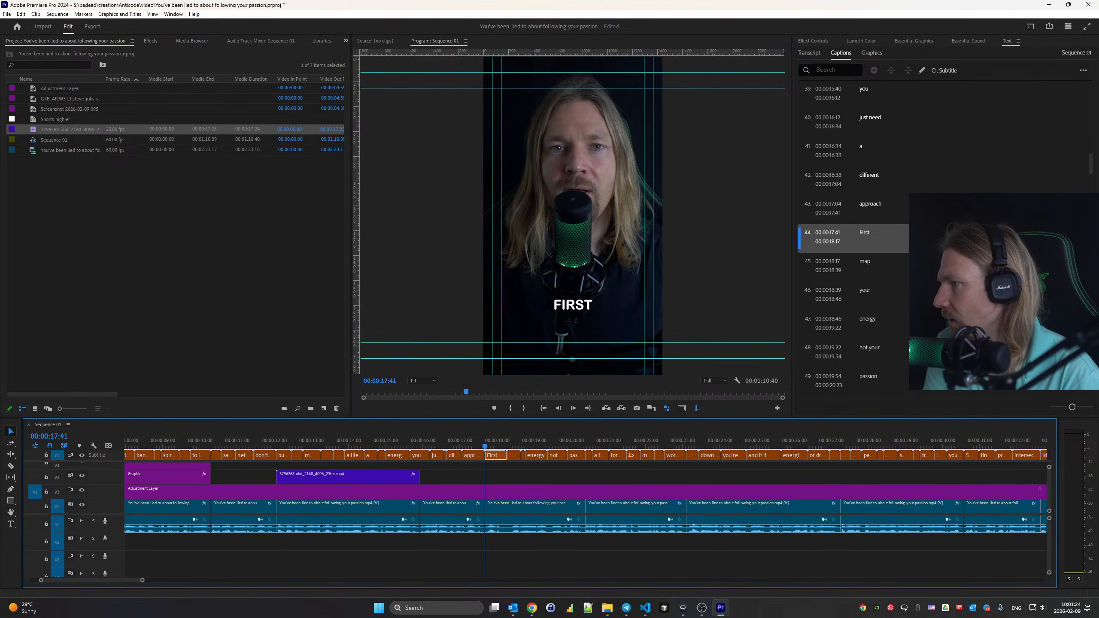
Switch to Chrome and close the Steve Jobs Wikipedia and Google search tabs, leaving the Pexels page open
key("super+e")
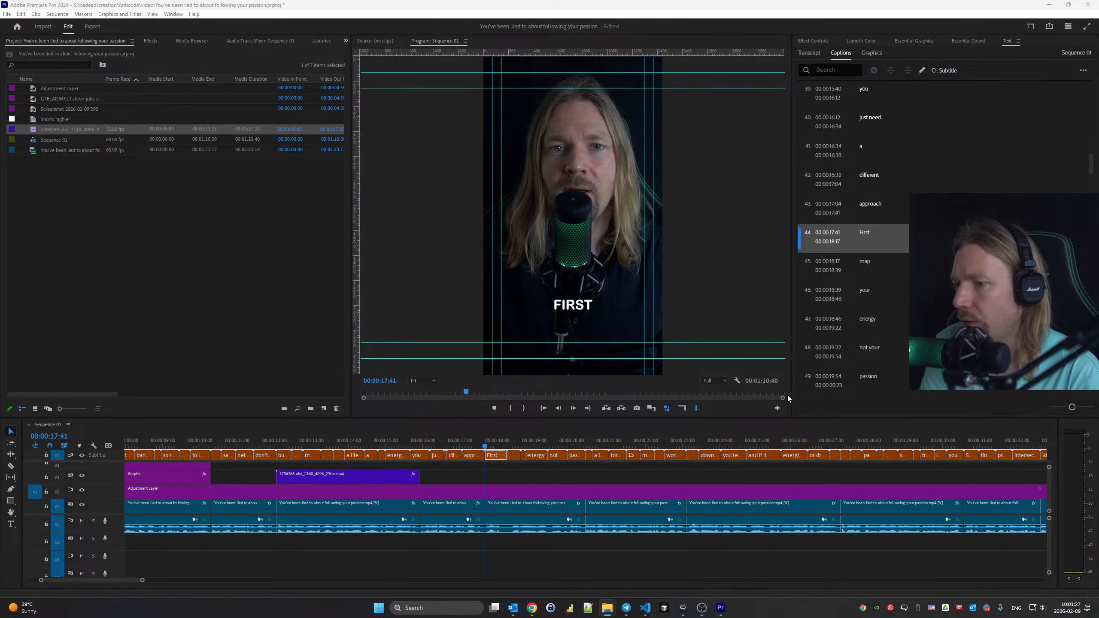
mouse_move(531, 608)
left_click(481, 567)
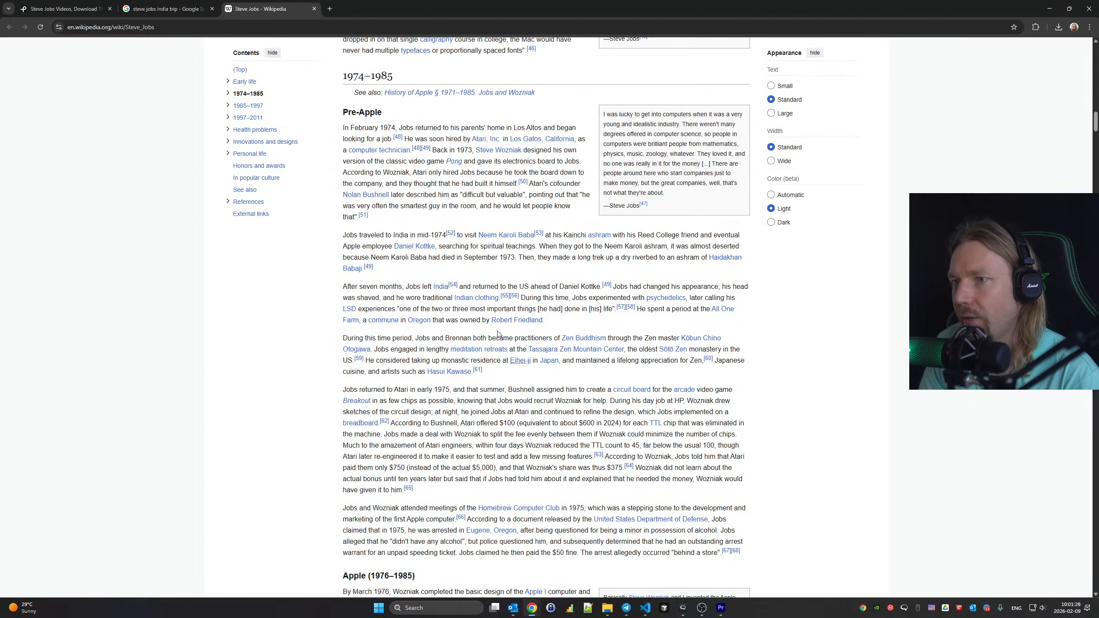
key("ctrl+w")
key("ctrl+w")
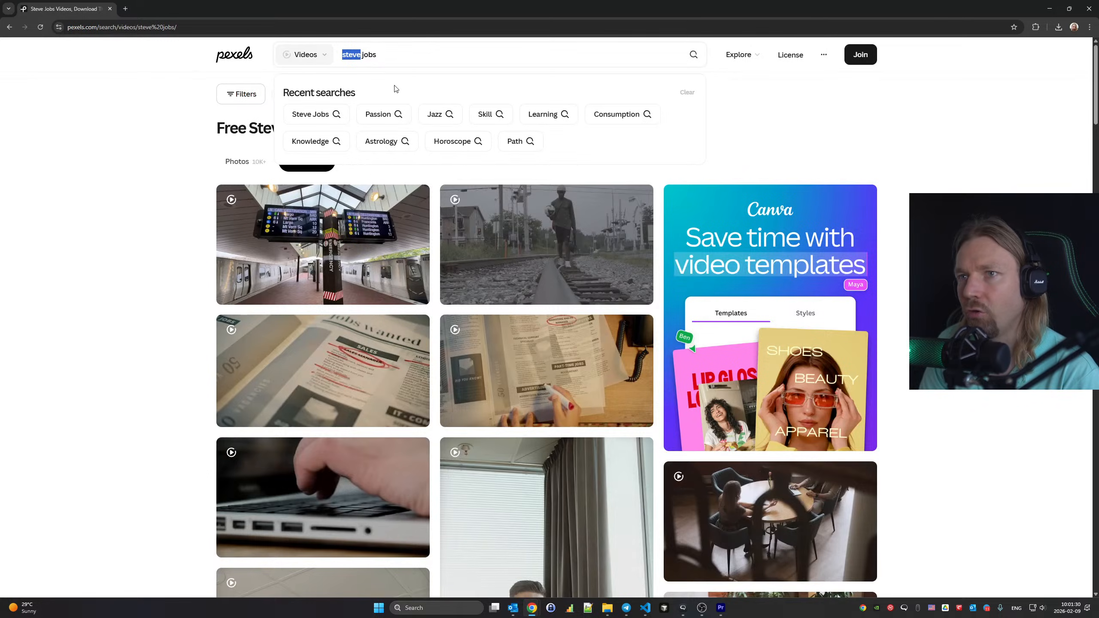
Search the Pexels stock videos for "energy"
type("e")
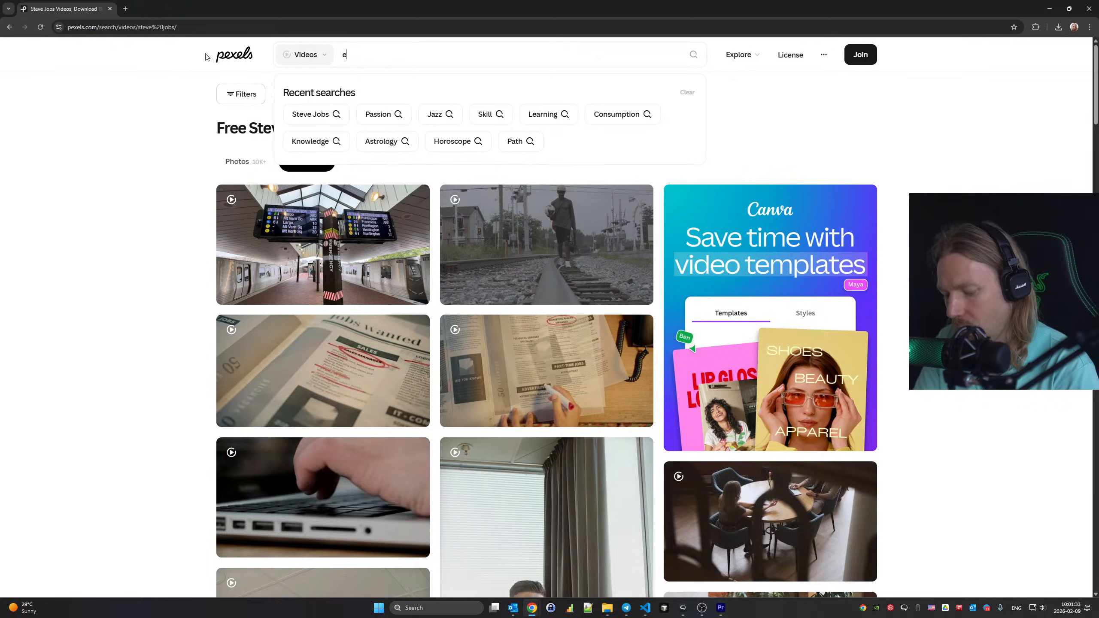
type("nergy")
key("Return")
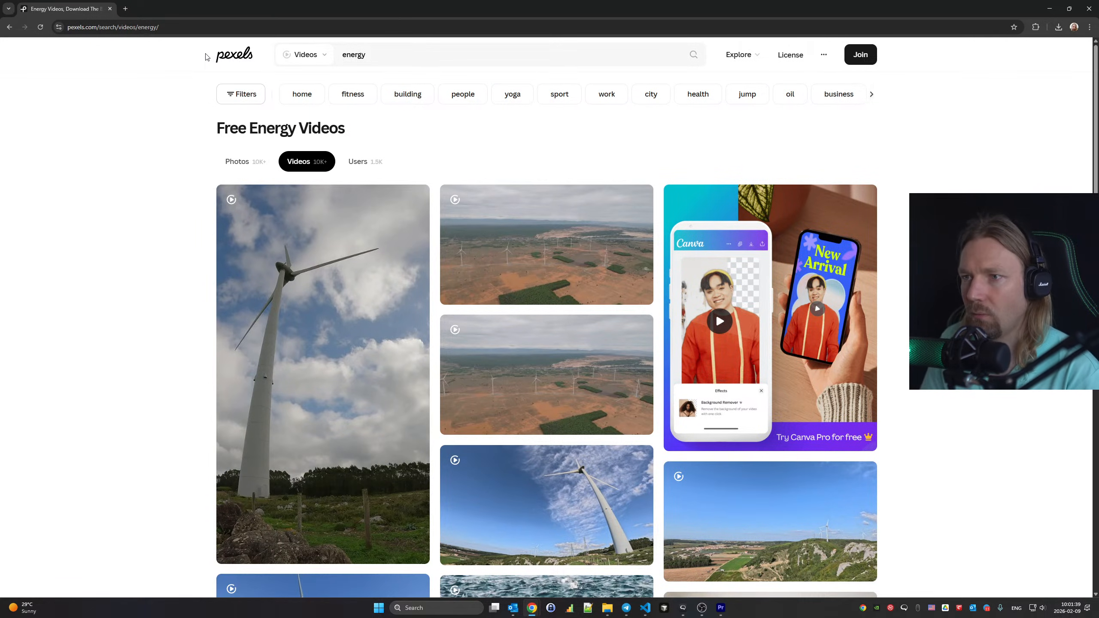
Examine the "energy" video results for a clip that suits the "map your energy" caption
scroll(143, 333, "down", 20)
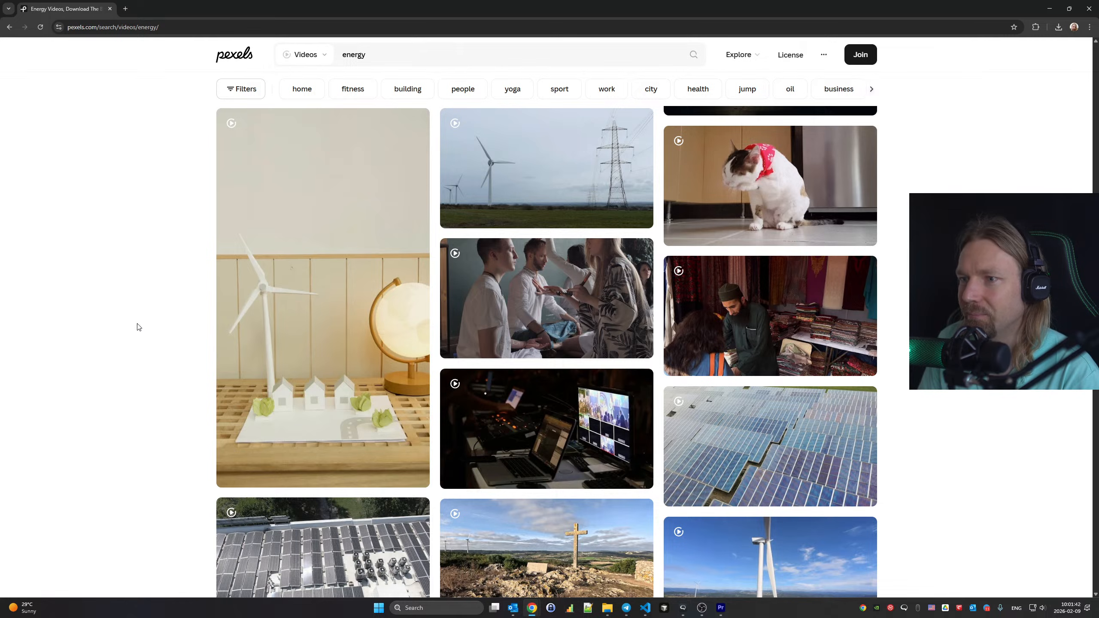
scroll(110, 312, "down", 5)
scroll(111, 313, "down", 9)
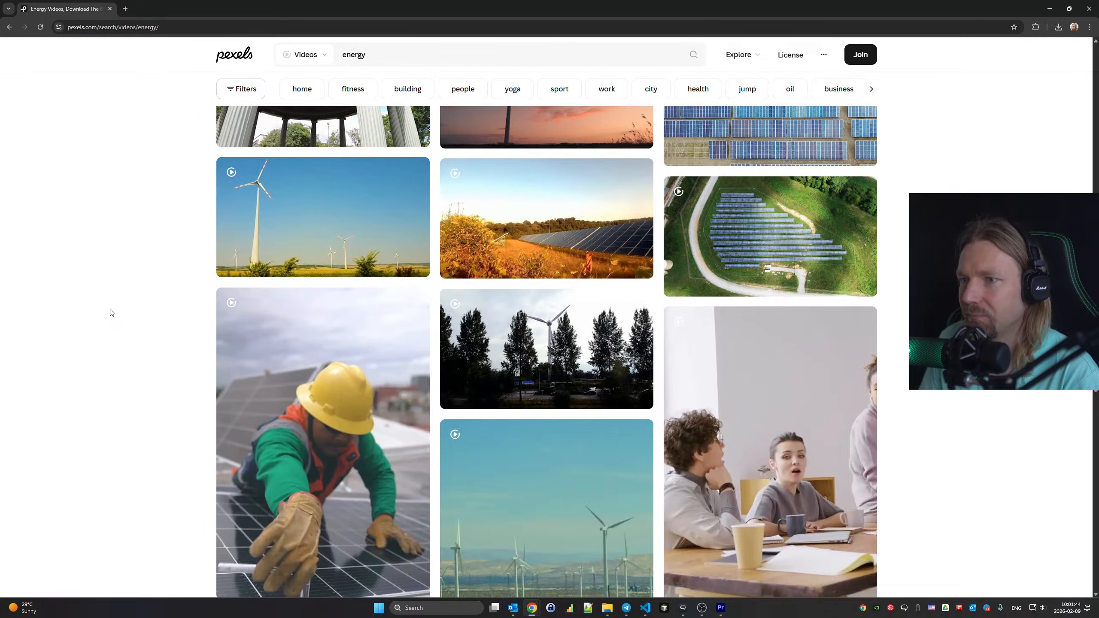
scroll(110, 312, "down", 8)
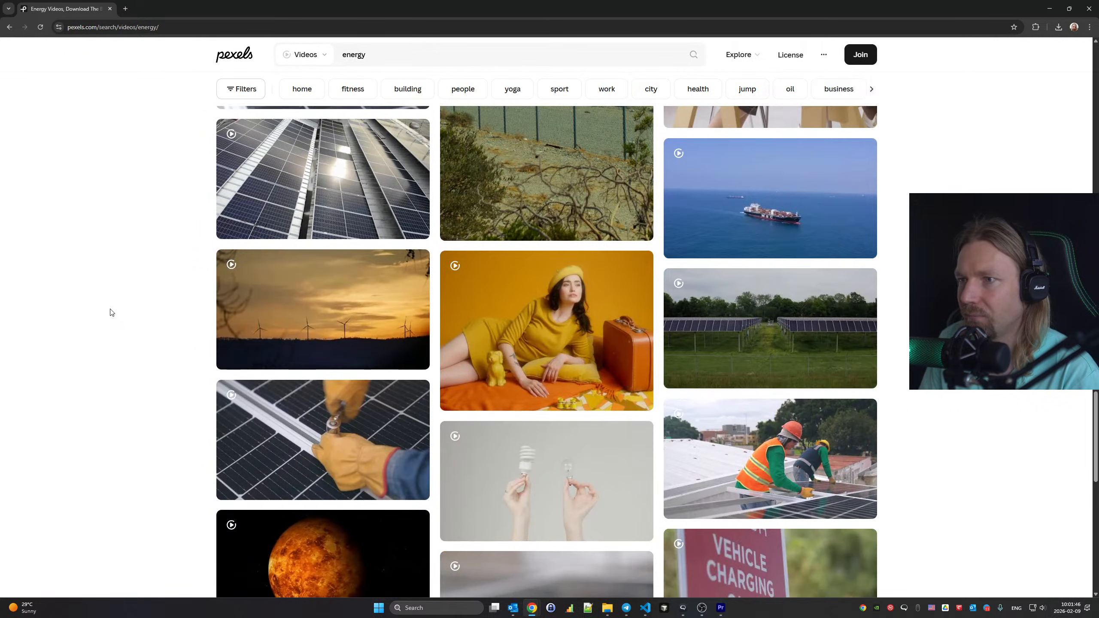
scroll(111, 312, "down", 3)
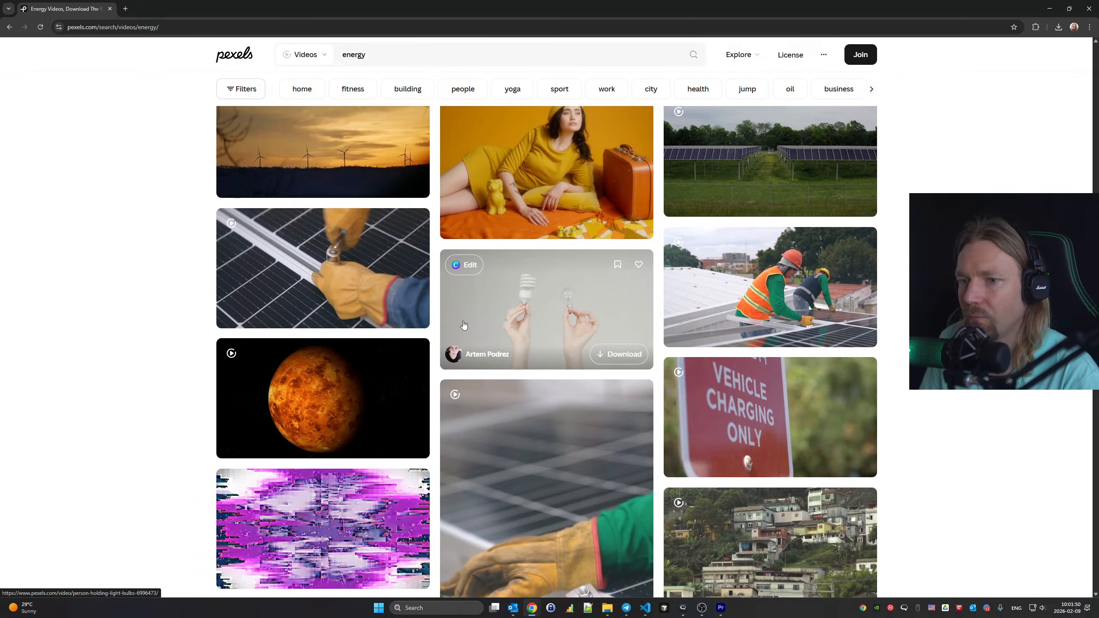
scroll(463, 325, "down", 11)
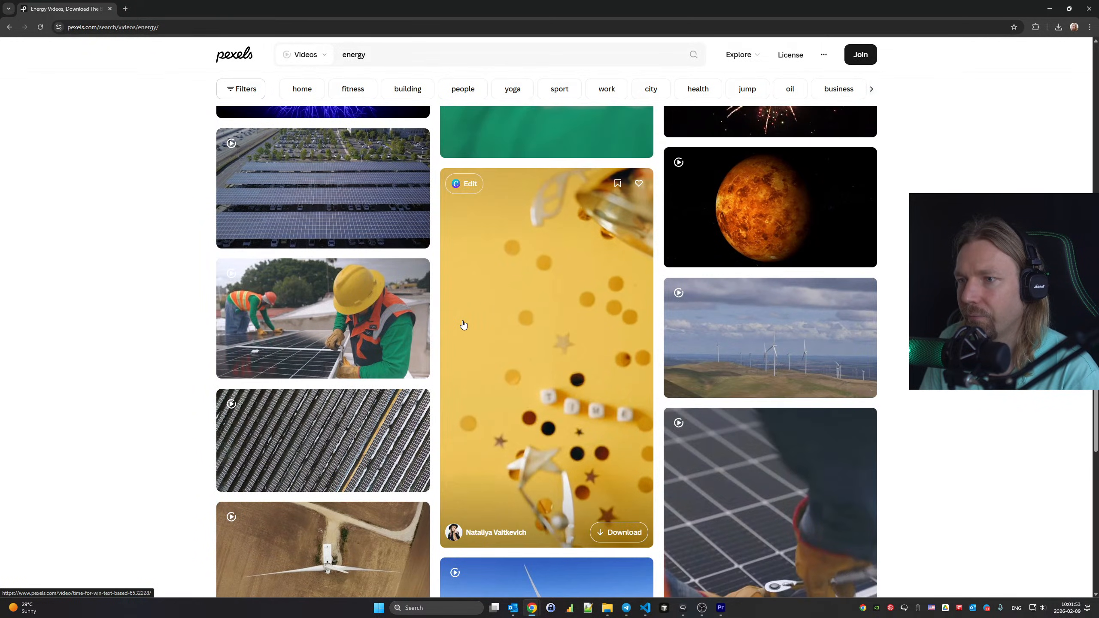
scroll(463, 324, "down", 12)
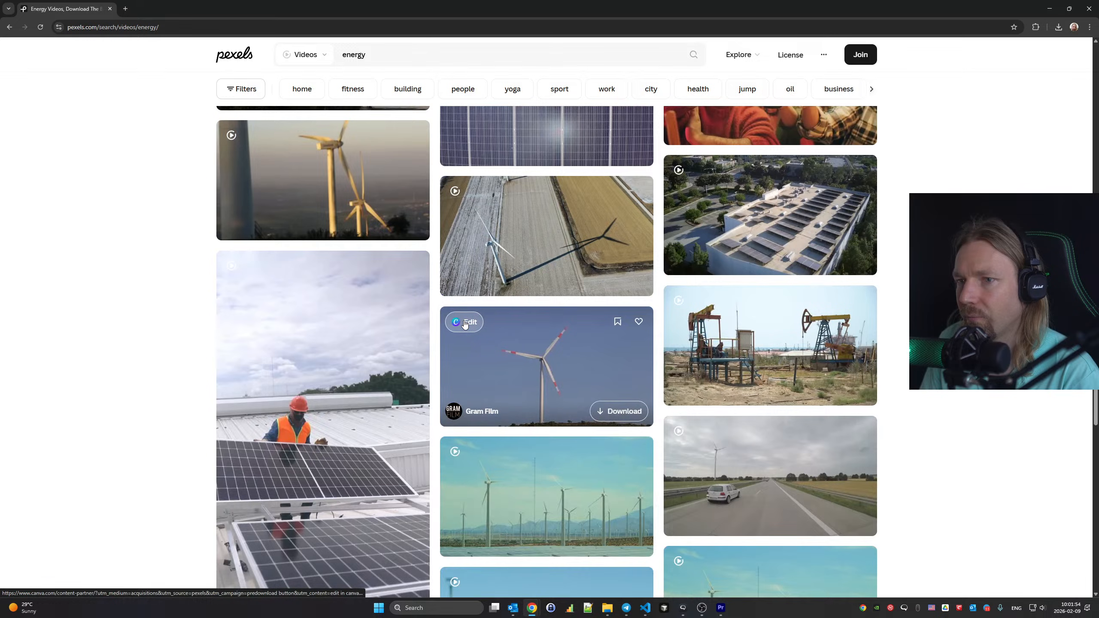
scroll(464, 324, "down", 10)
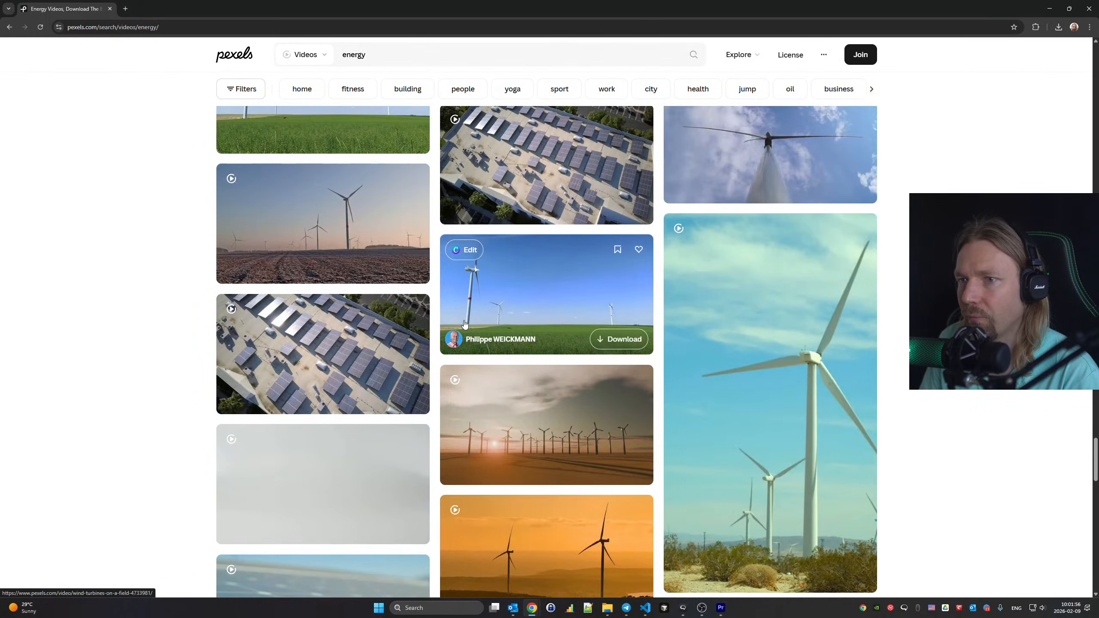
scroll(465, 324, "down", 20)
scroll(465, 324, "up", 20)
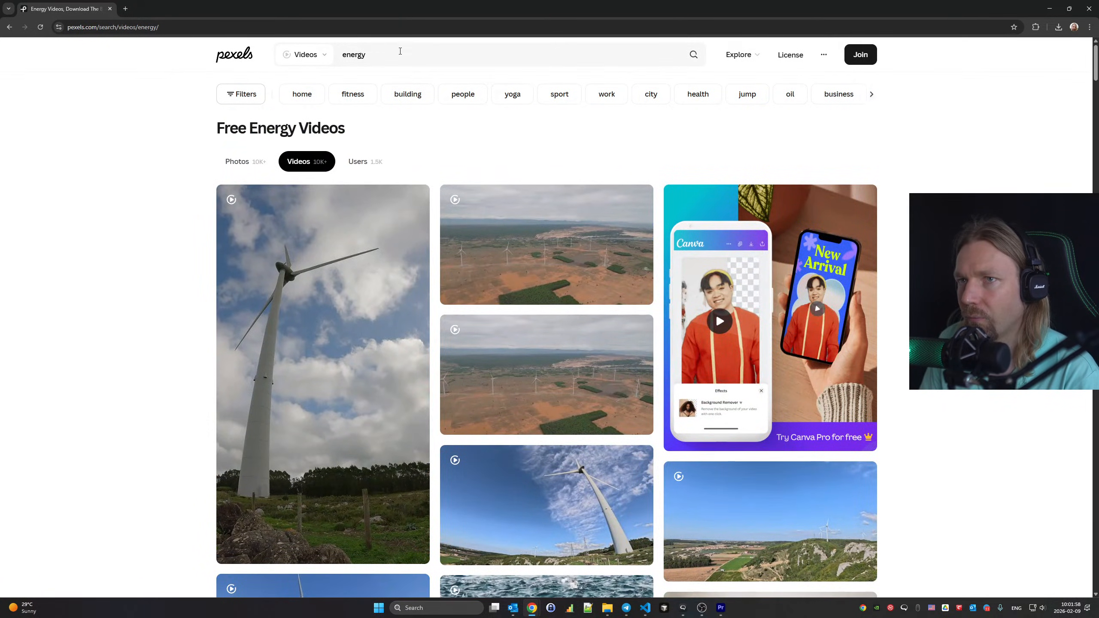
Replace the Pexels search term with "tired" and run the video search
left_click_drag(401, 51, 237, 68)
type("Mi")
key("BackSpace")
key("BackSpace")
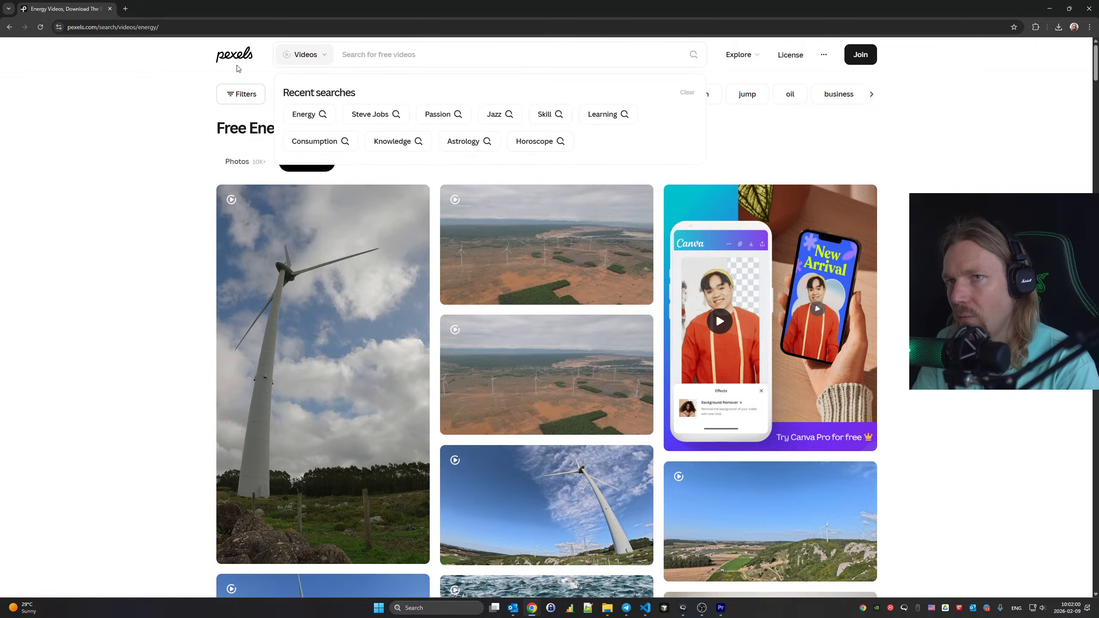
type("tired")
key("Return")
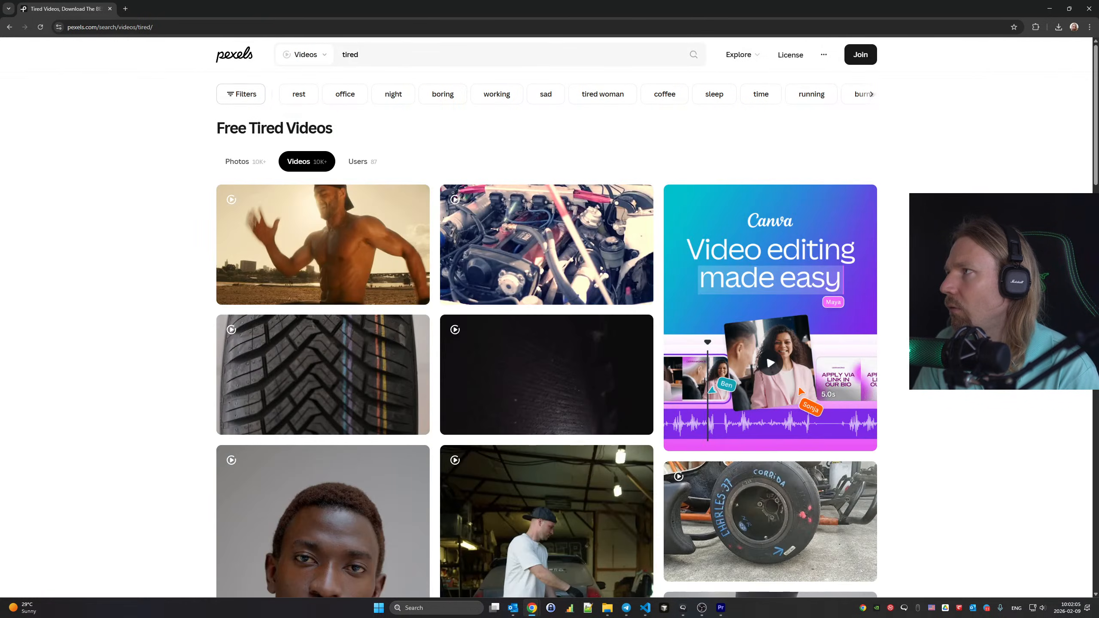
Examine the "tired" video results for a vertical clip of an exhausted person
key("alt+Tab")
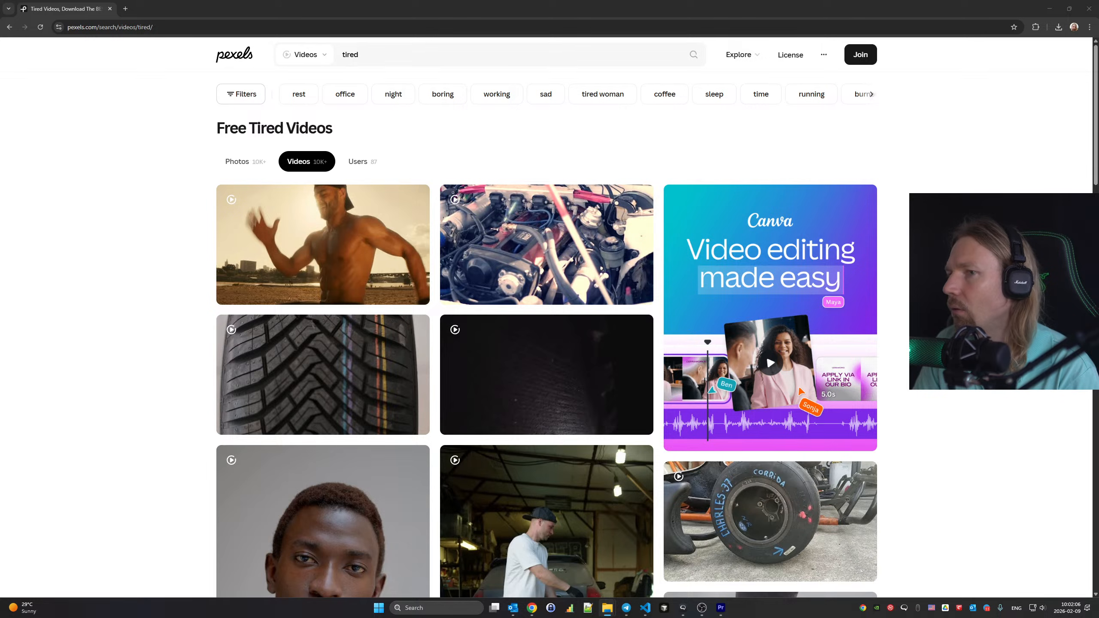
scroll(593, 148, "down", 4)
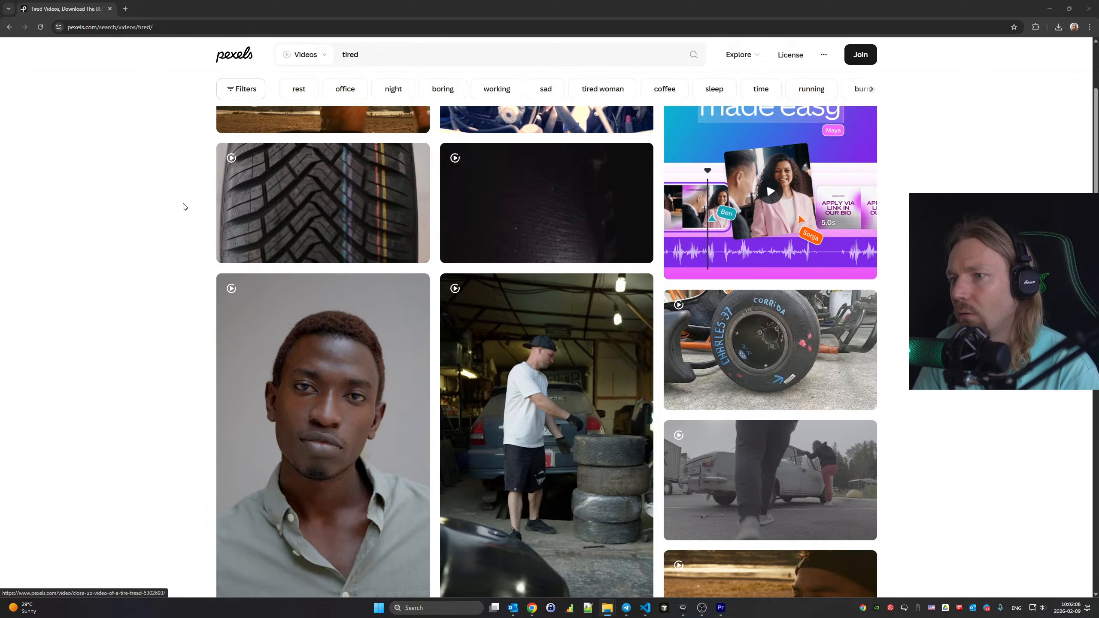
scroll(179, 214, "down", 10)
scroll(179, 217, "down", 5)
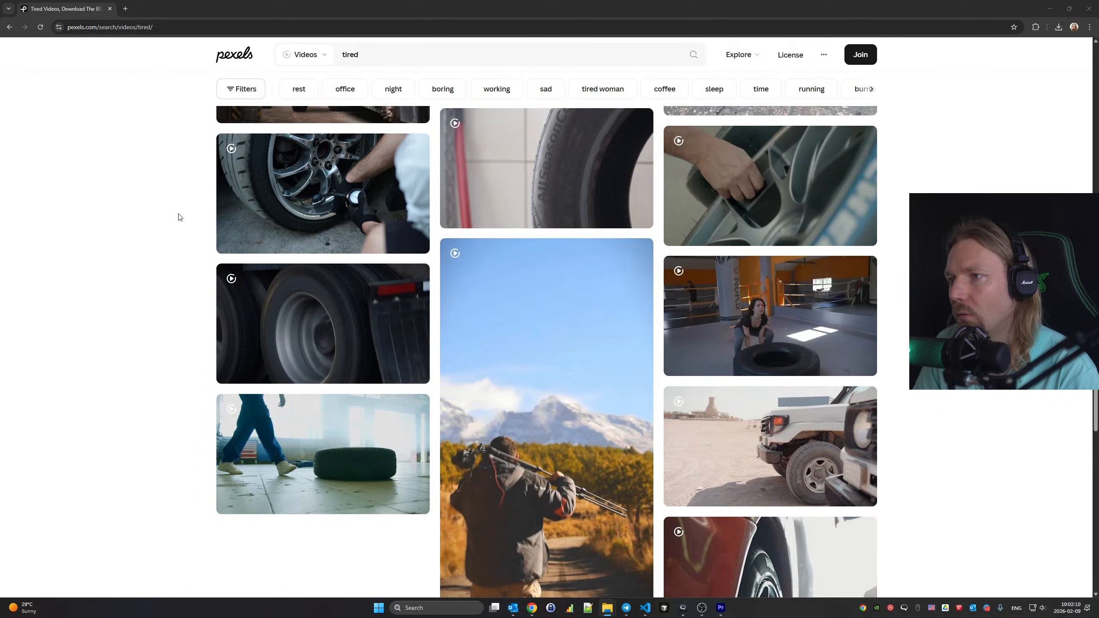
scroll(179, 217, "down", 16)
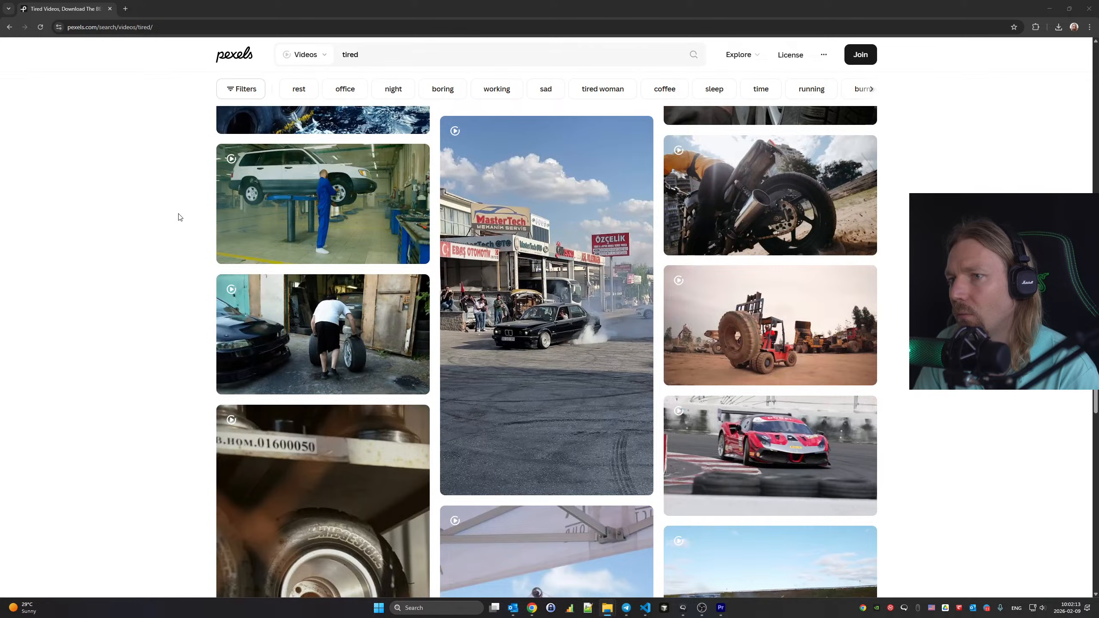
scroll(179, 217, "down", 5)
scroll(179, 216, "down", 15)
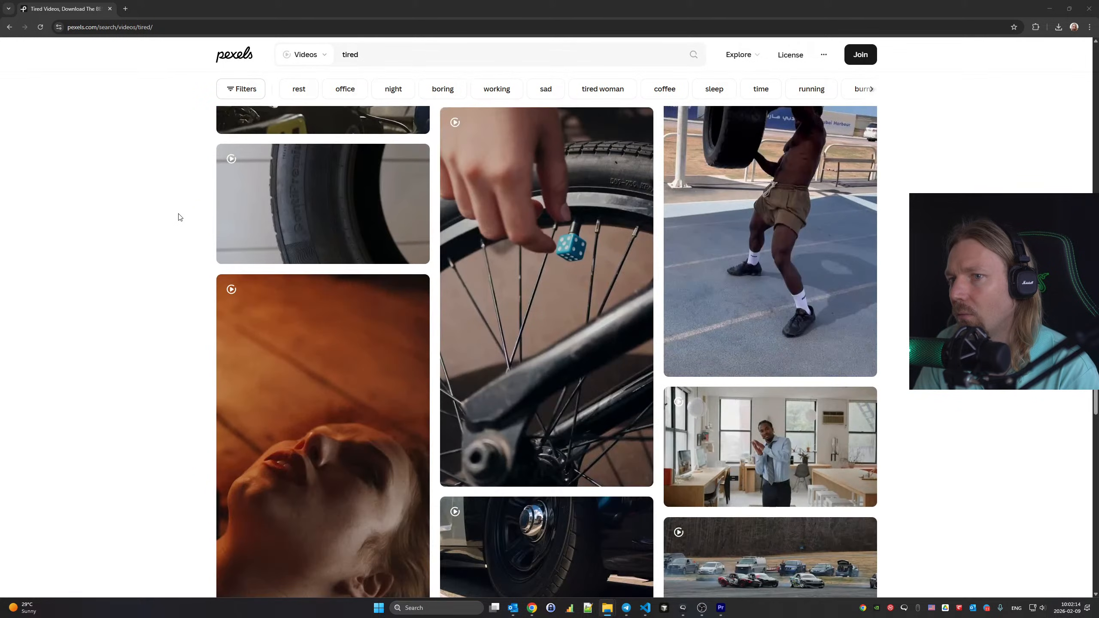
scroll(179, 216, "down", 7)
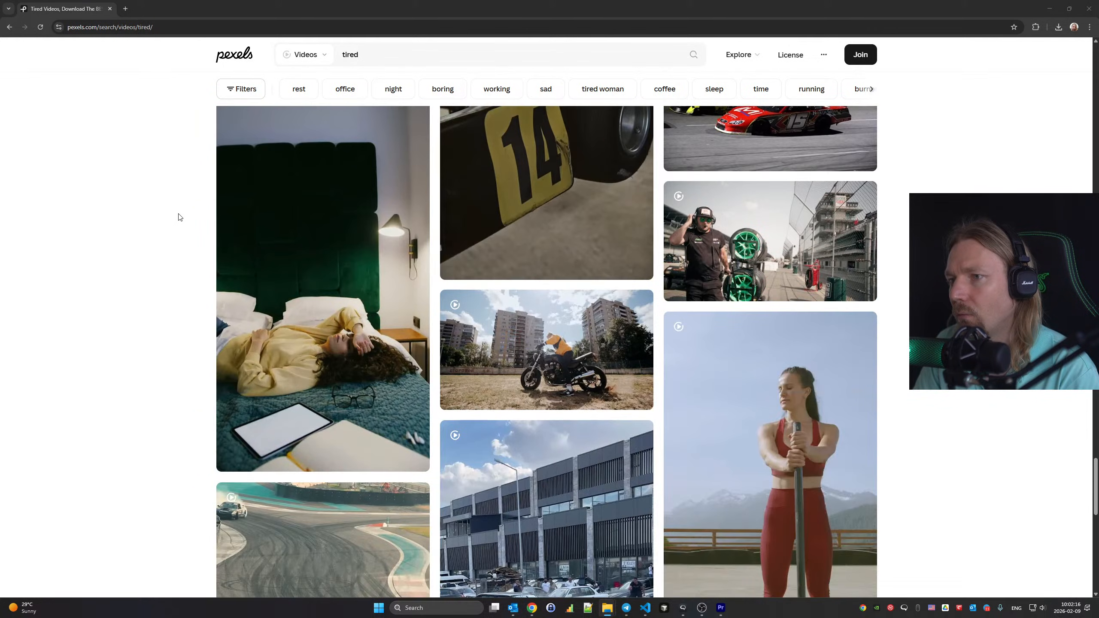
scroll(180, 217, "down", 20)
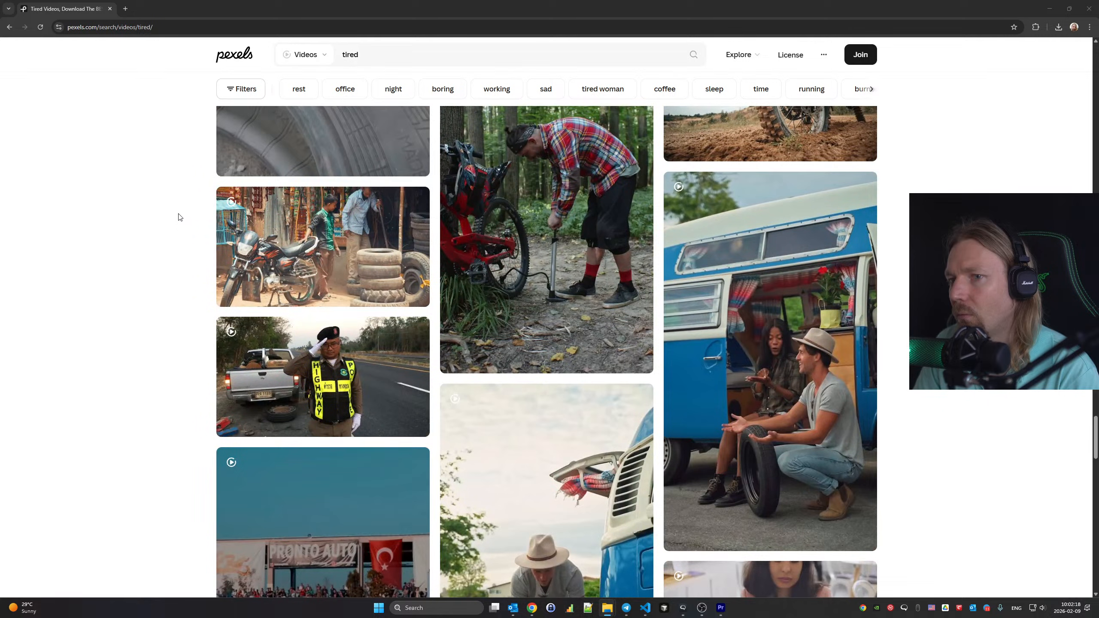
scroll(180, 217, "down", 10)
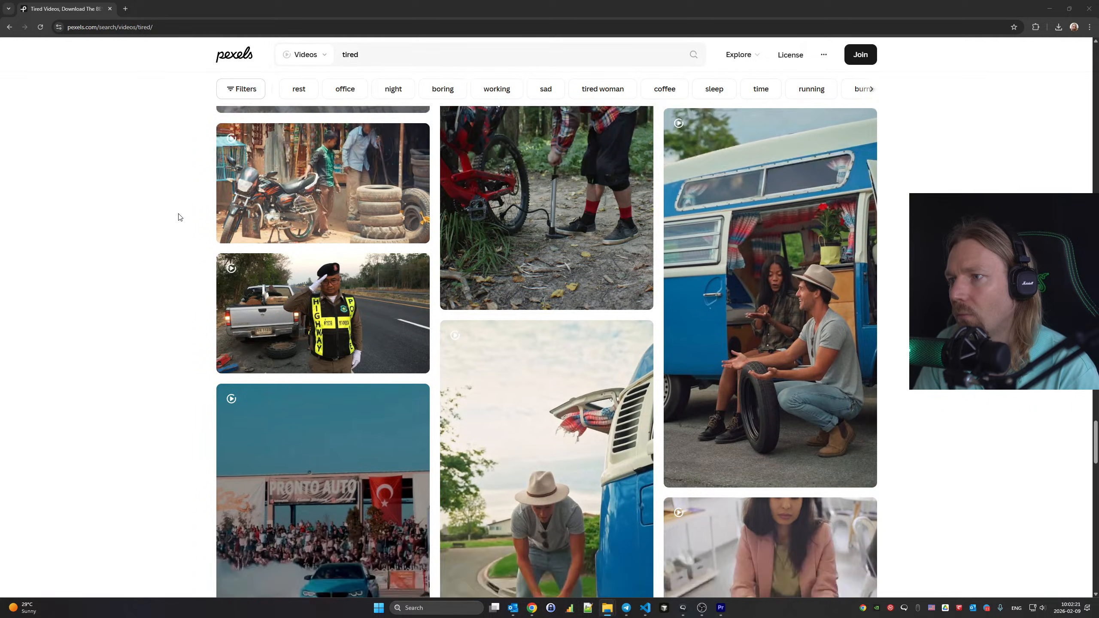
scroll(179, 217, "down", 8)
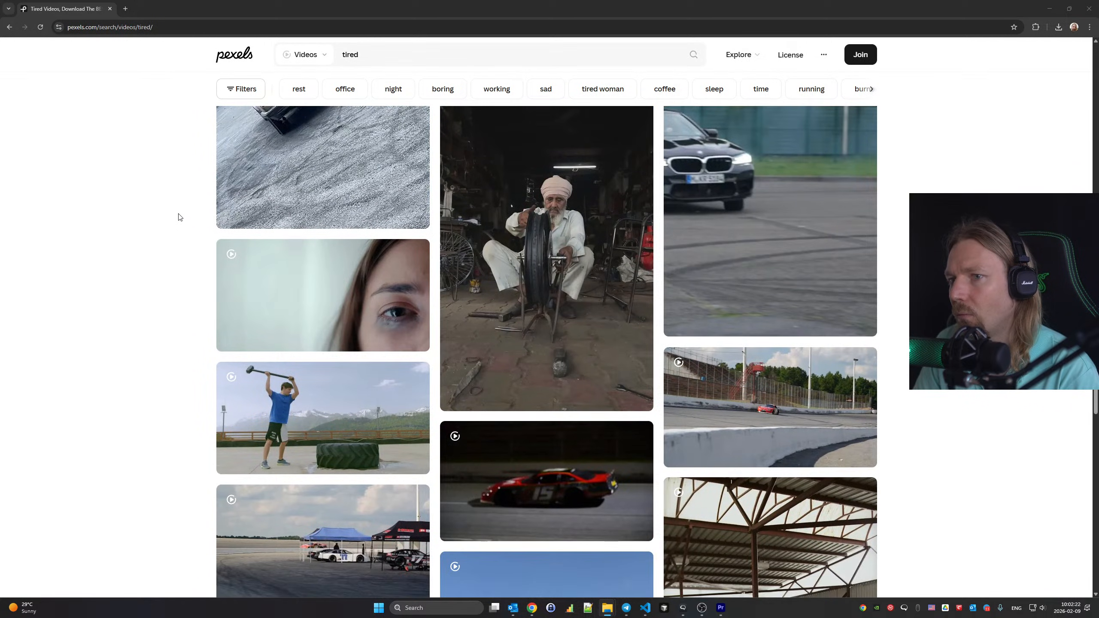
scroll(180, 217, "down", 3)
scroll(179, 217, "down", 15)
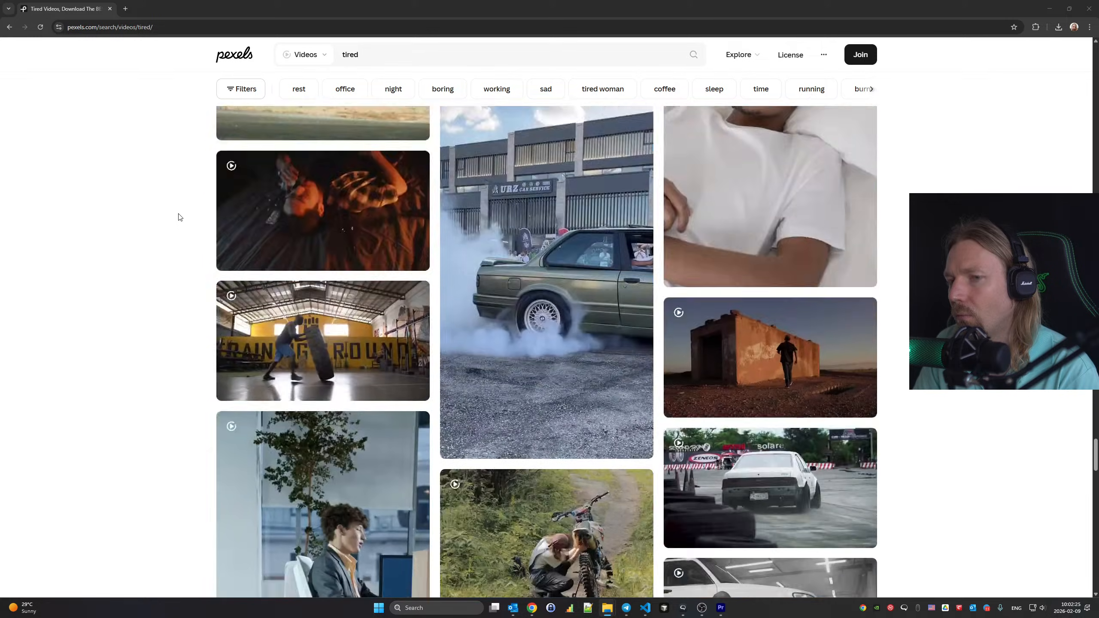
scroll(180, 217, "down", 10)
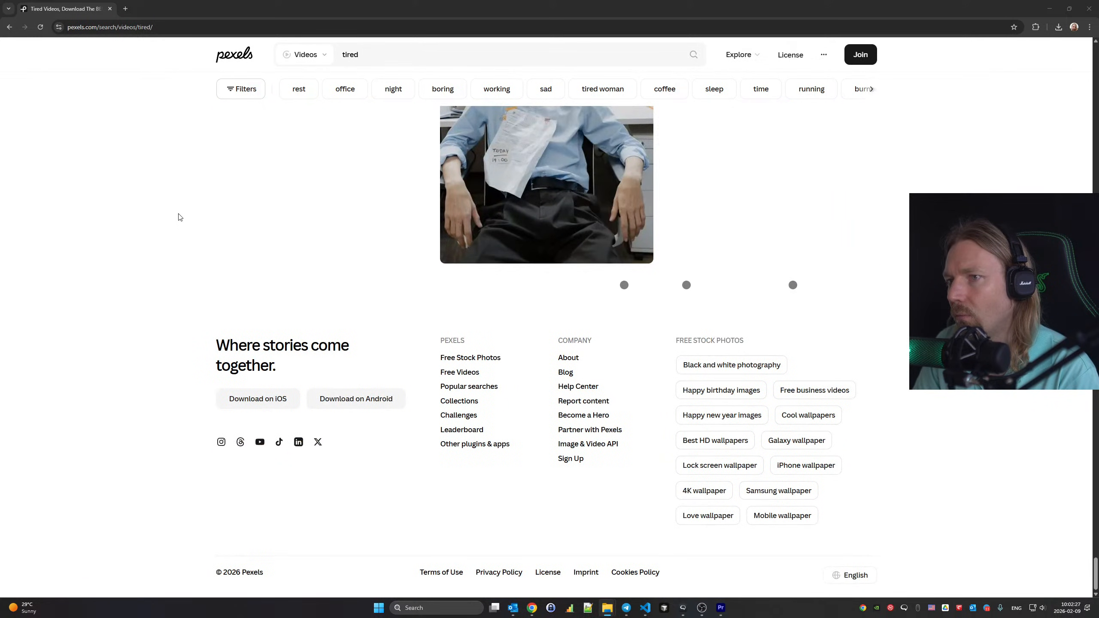
scroll(180, 217, "down", 5)
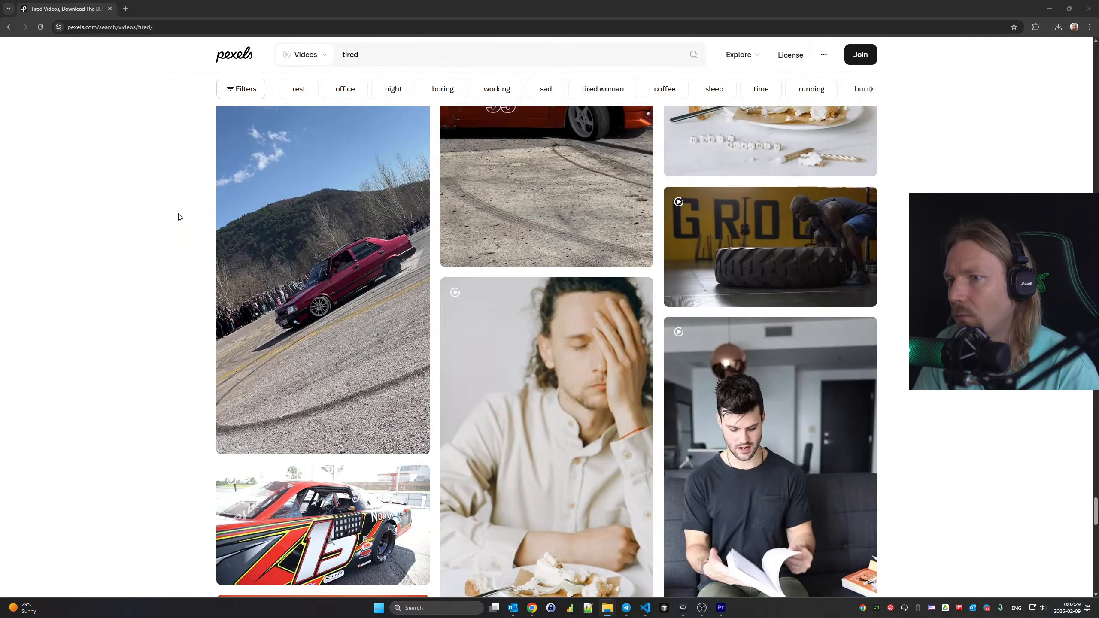
scroll(180, 217, "down", 3)
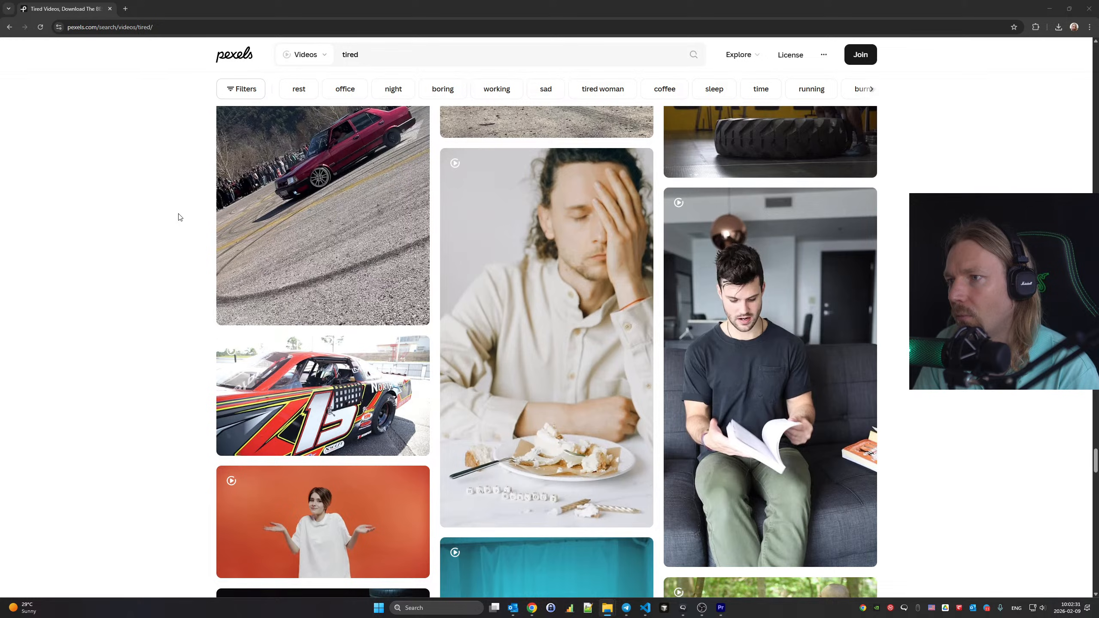
scroll(180, 217, "down", 14)
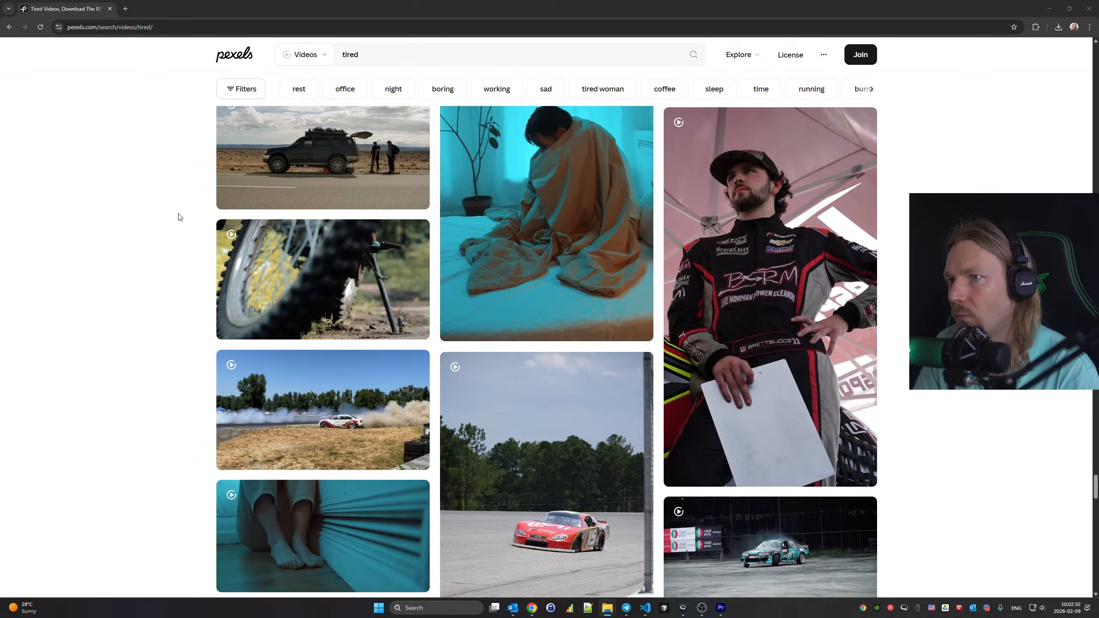
scroll(180, 217, "down", 14)
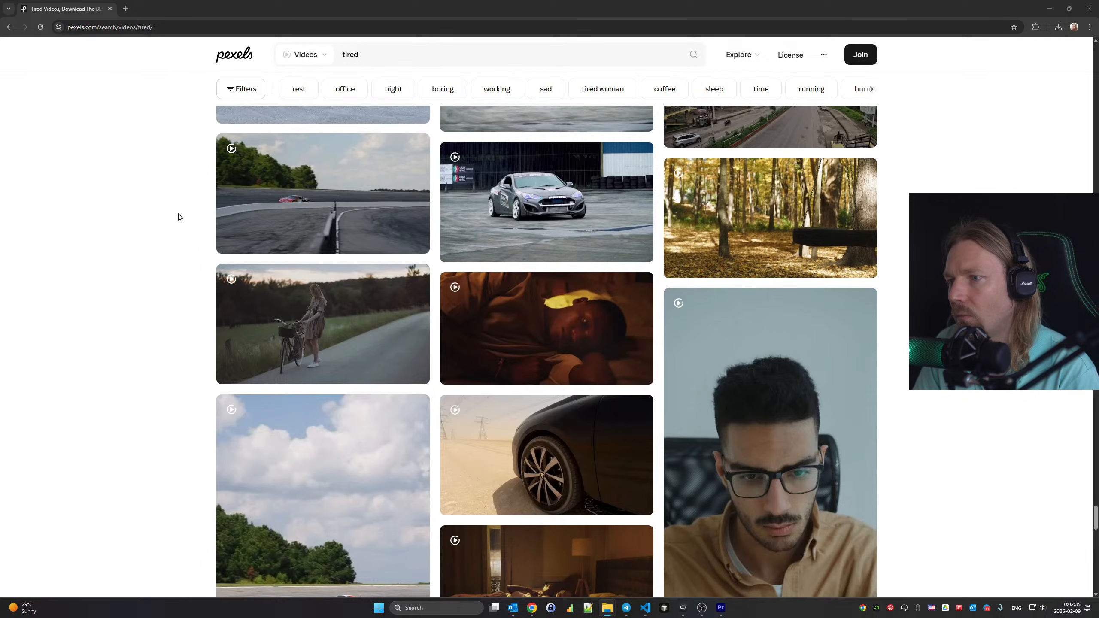
Download the vertical stock video of the office worker slumped back in his chair with a note on his shirt
scroll(180, 217, "down", 14)
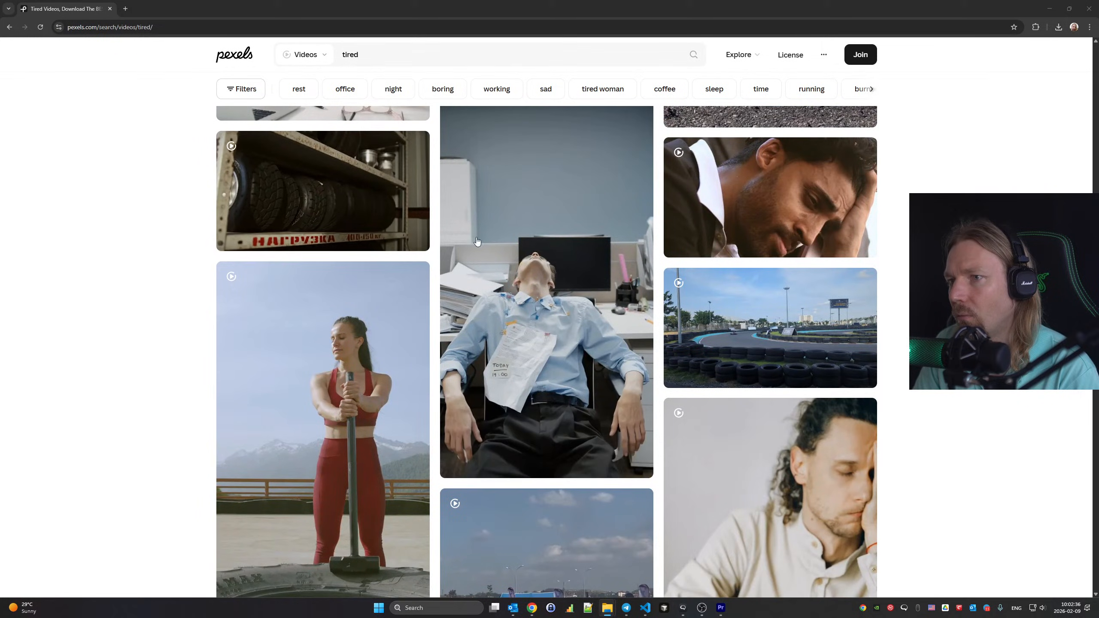
mouse_move(593, 247)
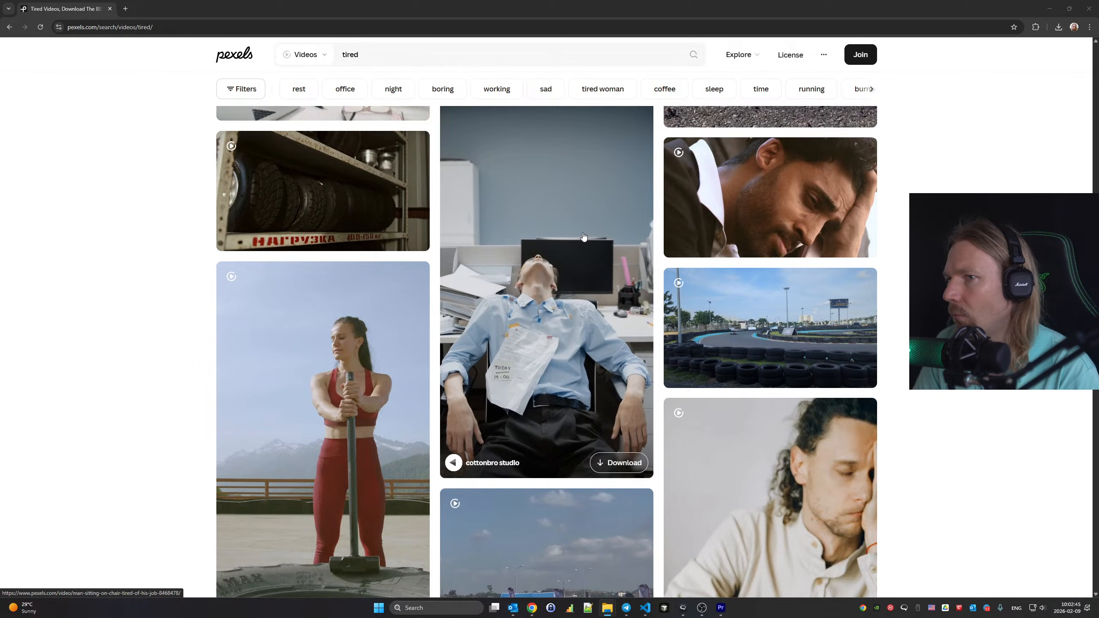
left_click(623, 466)
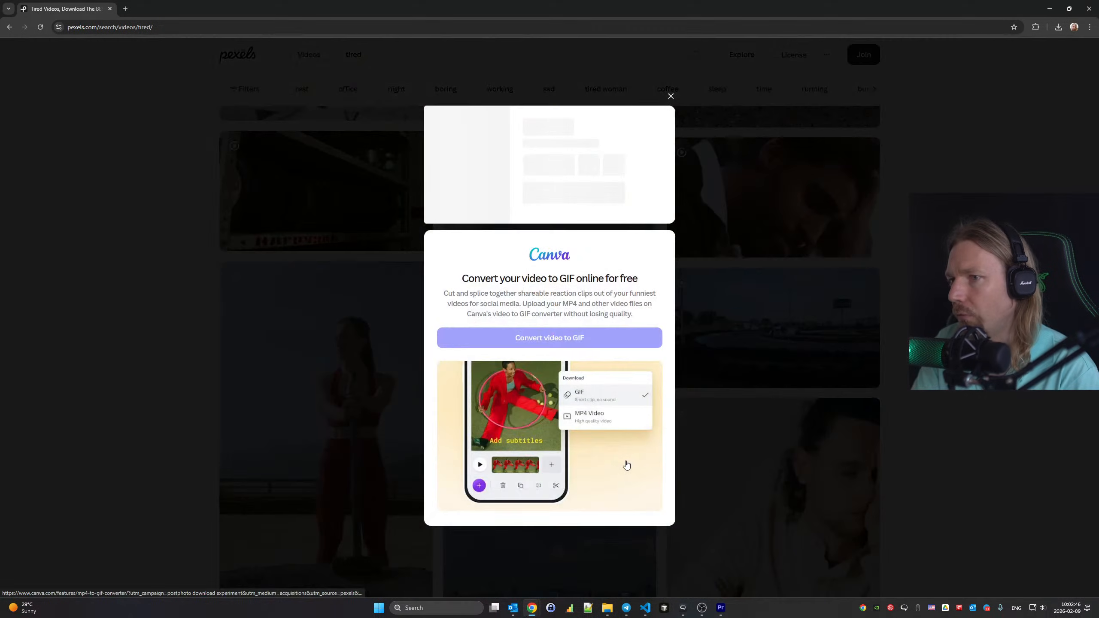
Switch to Premiere Pro and place the downloaded tired office worker clip above the adjustment layer, starting at the "First" caption
left_click(798, 366)
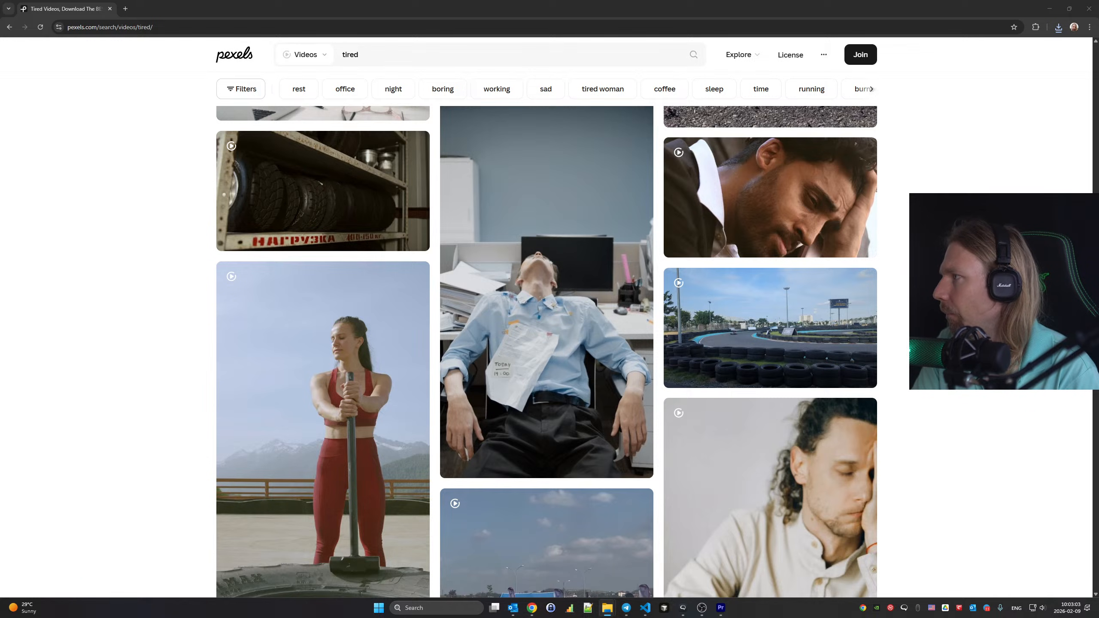
left_click(720, 608)
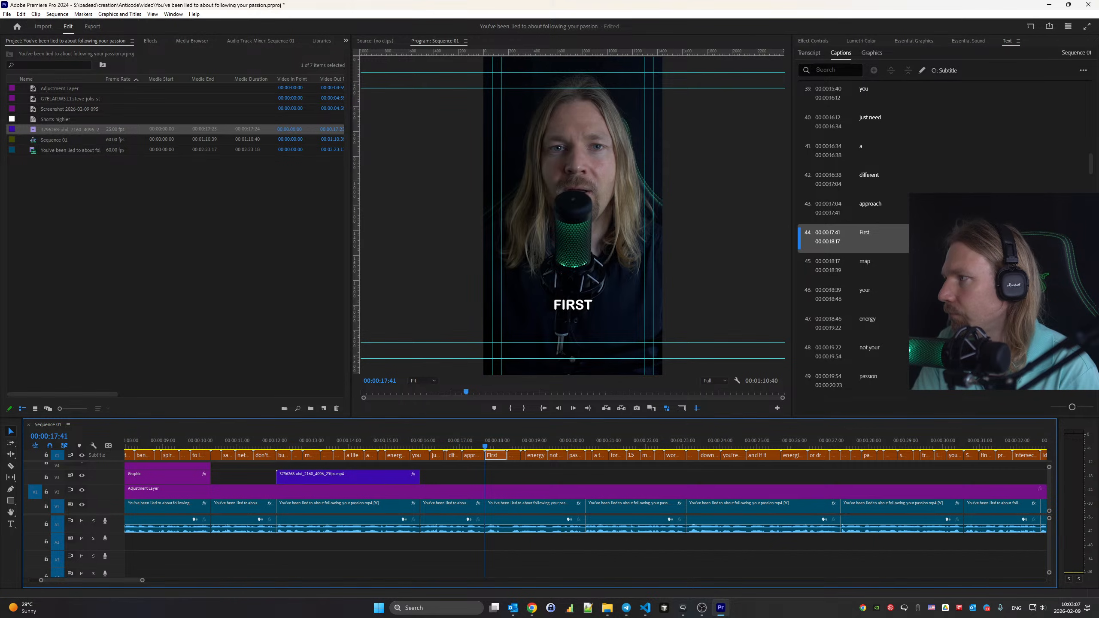
left_click_drag(674, 376, 492, 472)
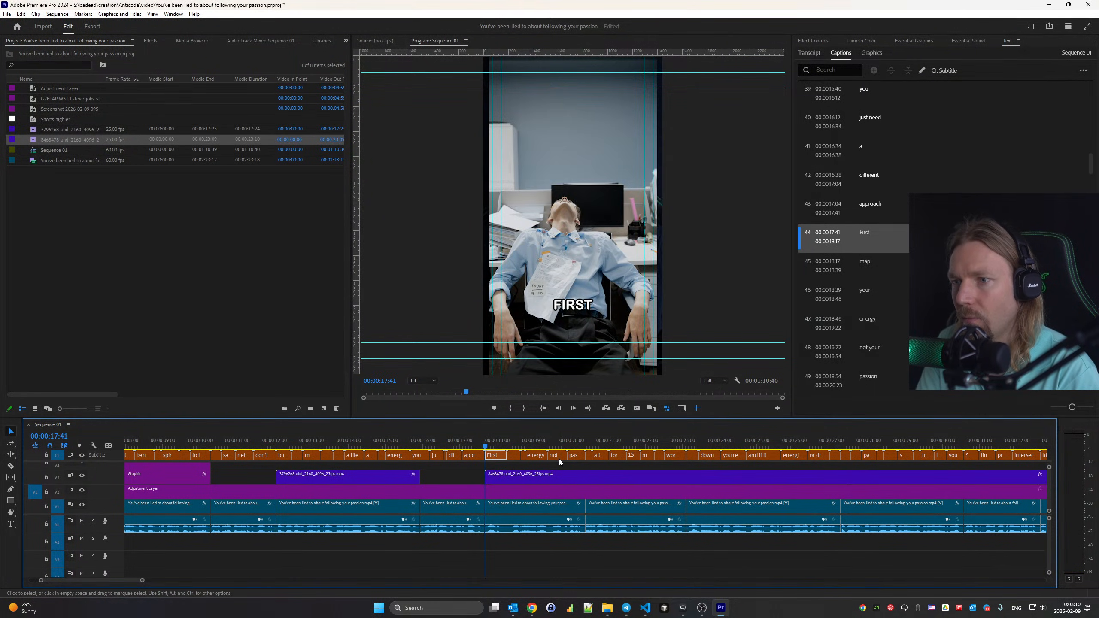
Preview the office worker clip and set its scale to 67 so it fills the vertical frame
key("space")
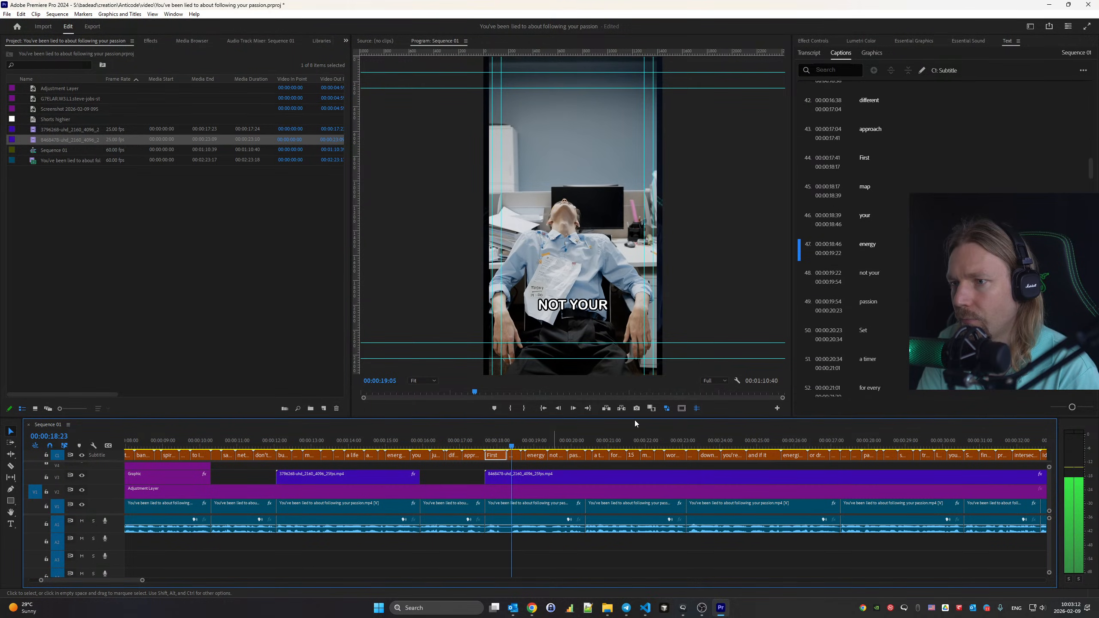
key("space")
left_click(805, 41)
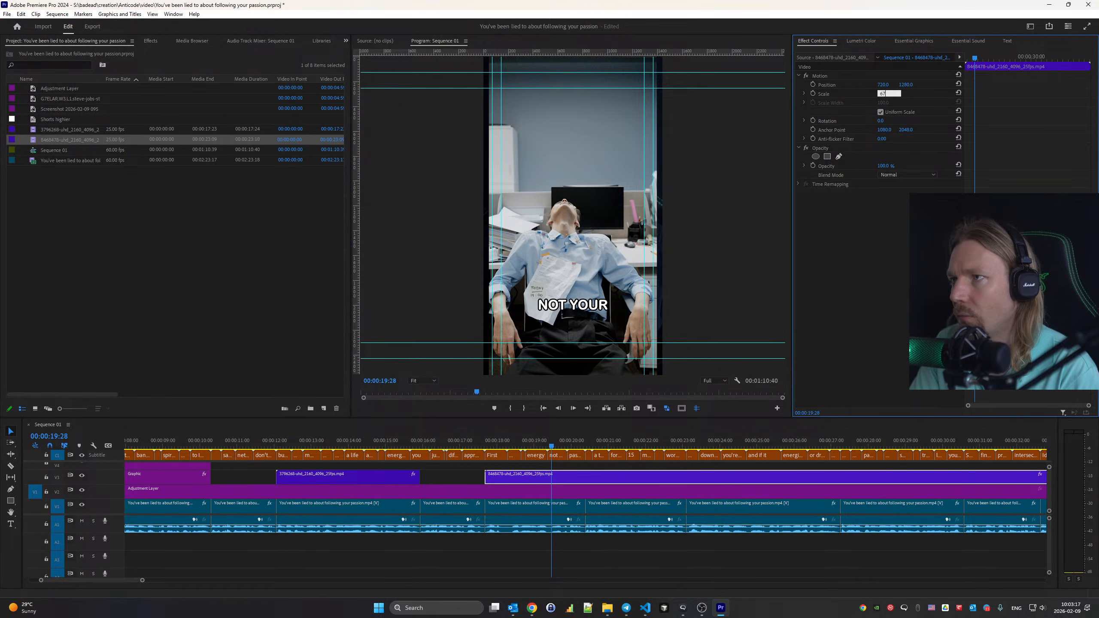
type("67")
key("Return")
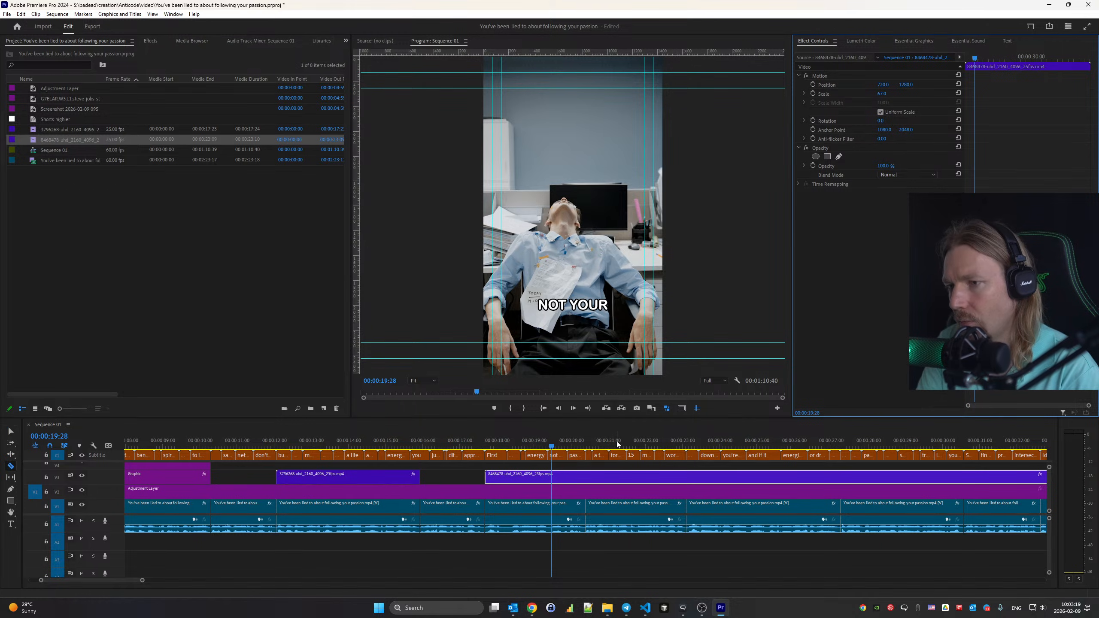
Cut the office worker clip at the talking-head cut after the "passion" caption and delete the remainder
left_click(585, 477)
key("v")
left_click(623, 476)
key("Delete")
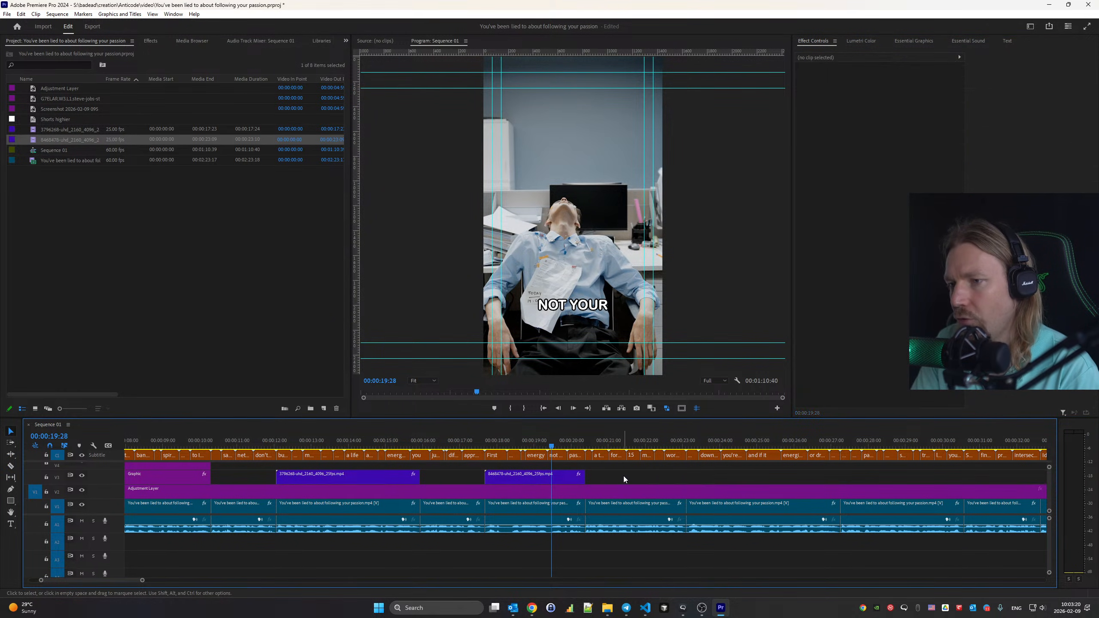
Play the sequence through the "workday" caption, switch to Pexels in Chrome and run a video search for "pomodoro"
key("space")
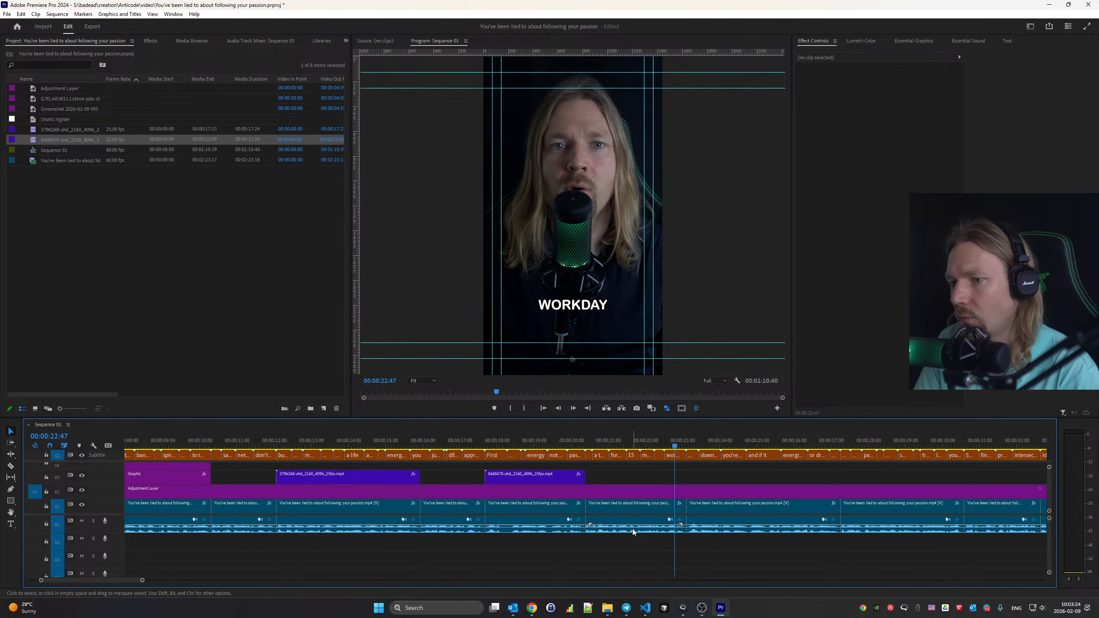
left_click(532, 608)
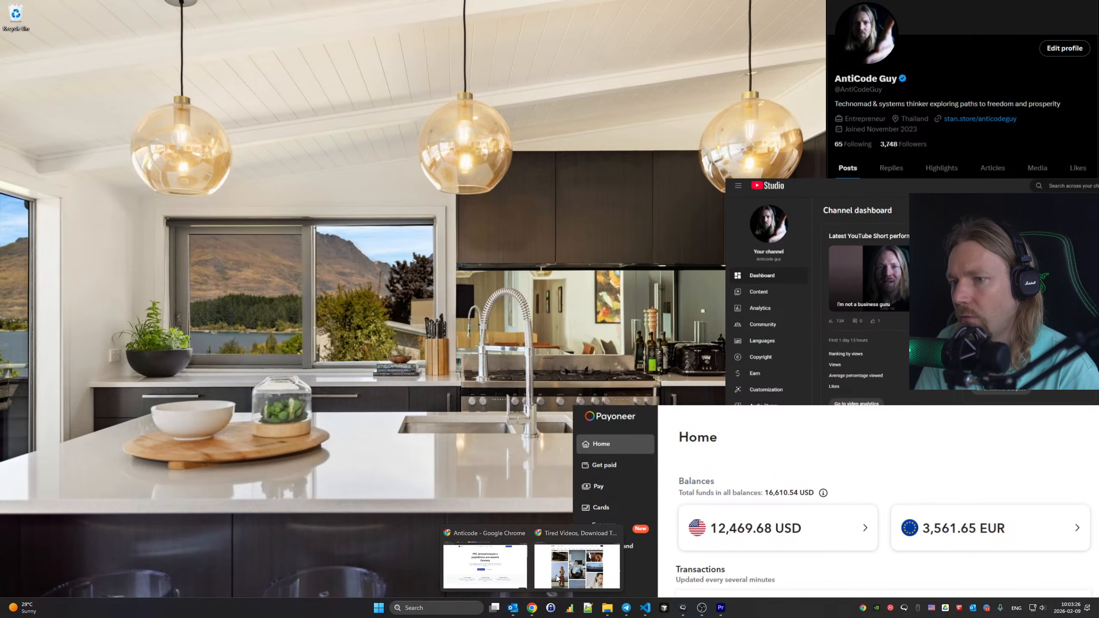
left_click(557, 579)
left_click(392, 54)
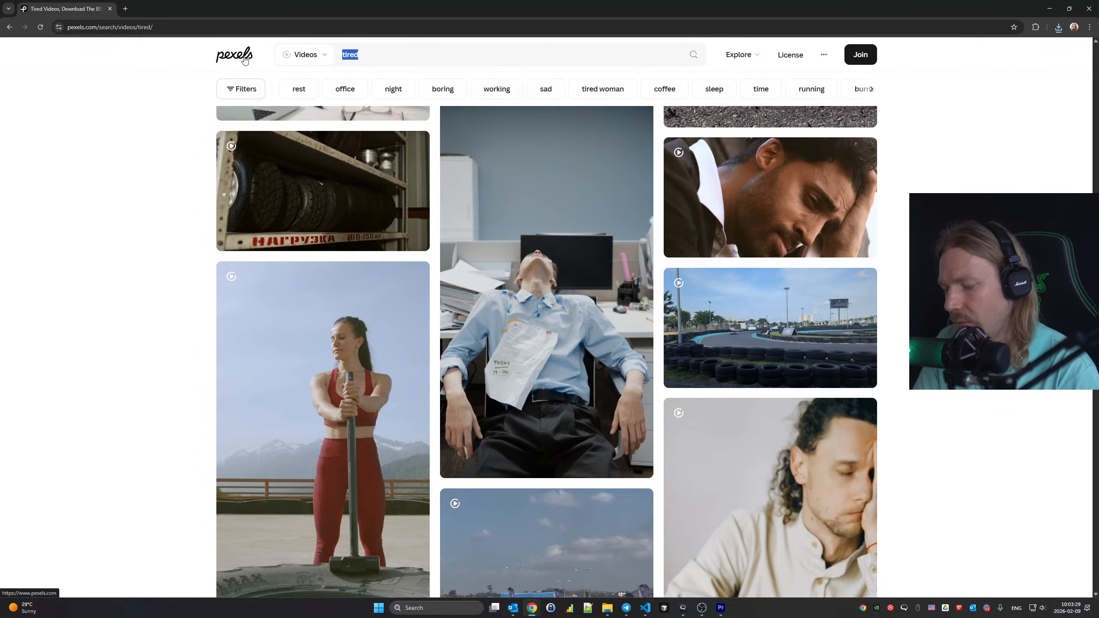
type("pomodoro")
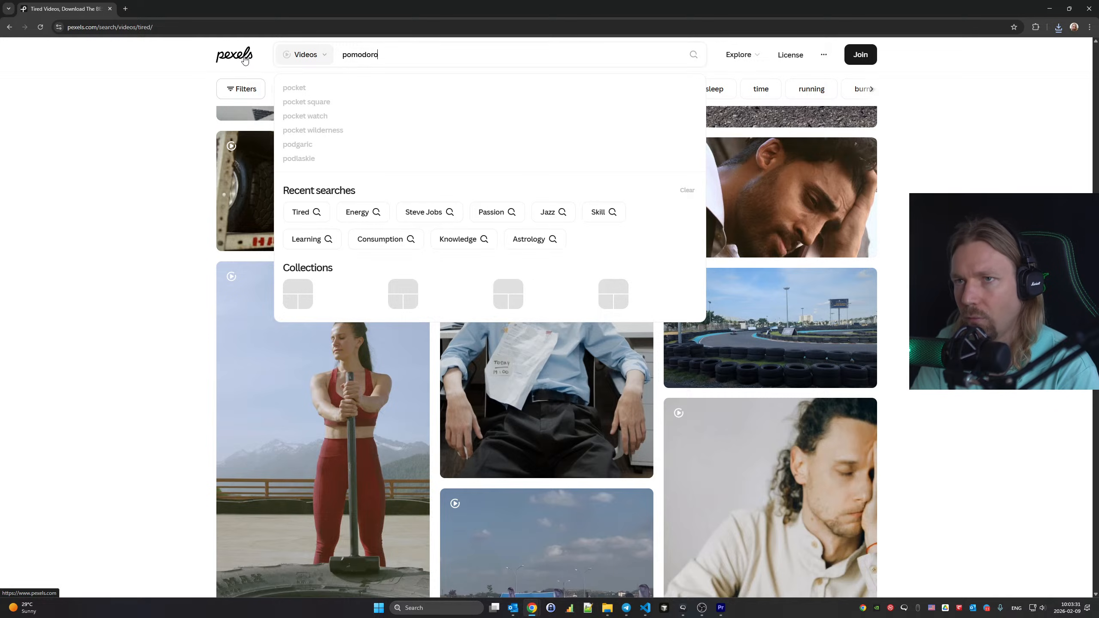
key("Return")
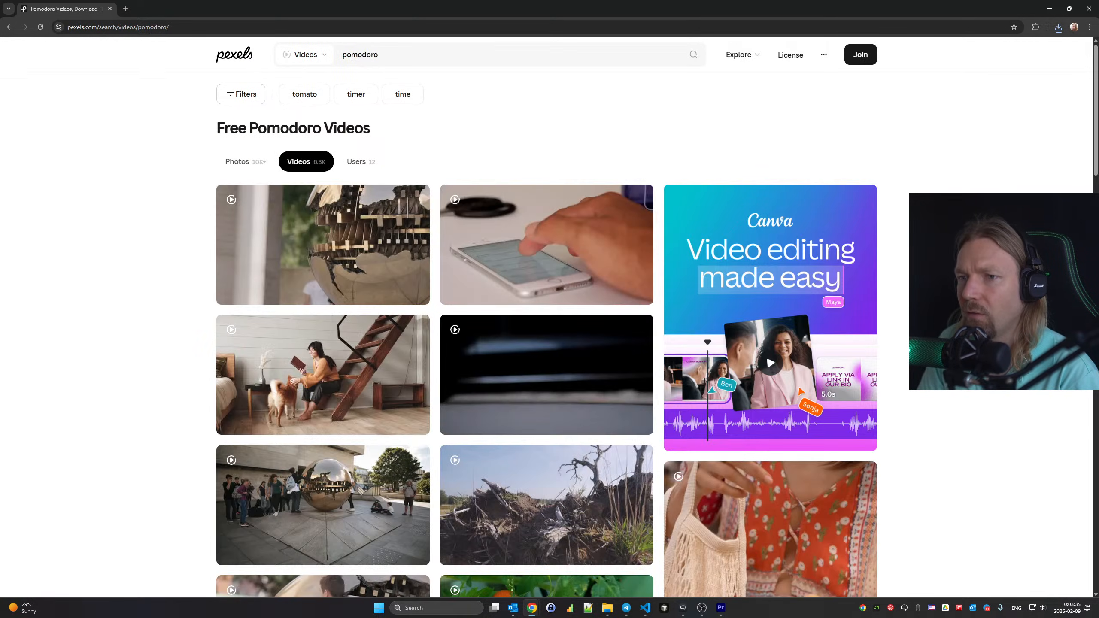
Examine the "pomodoro" video results for a clip that suits the captions about setting a timer
scroll(538, 203, "down", 7)
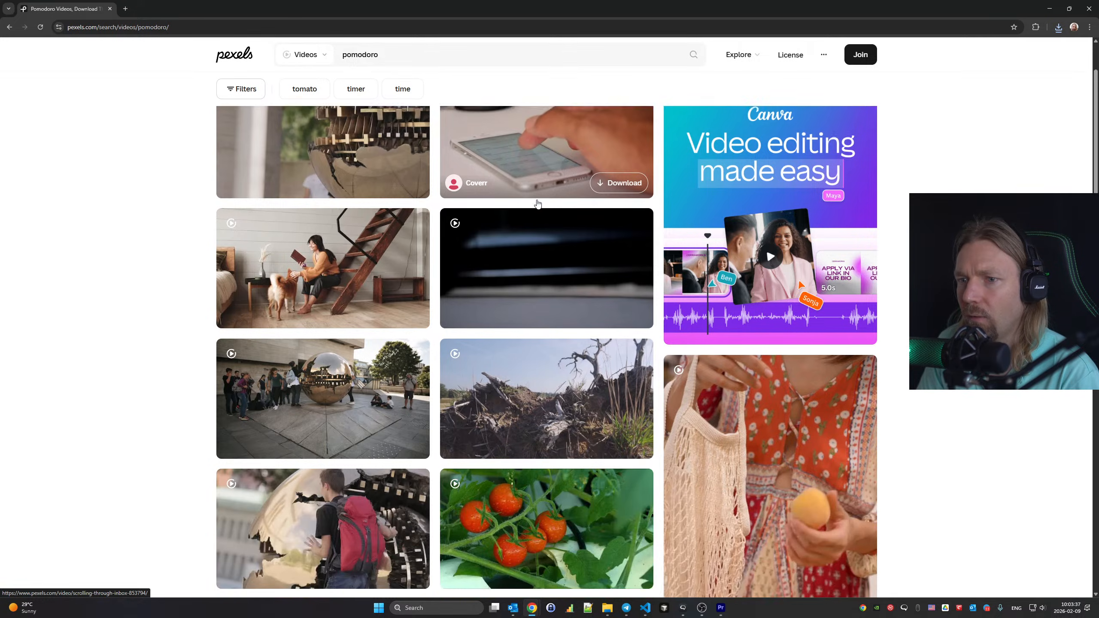
scroll(538, 203, "down", 12)
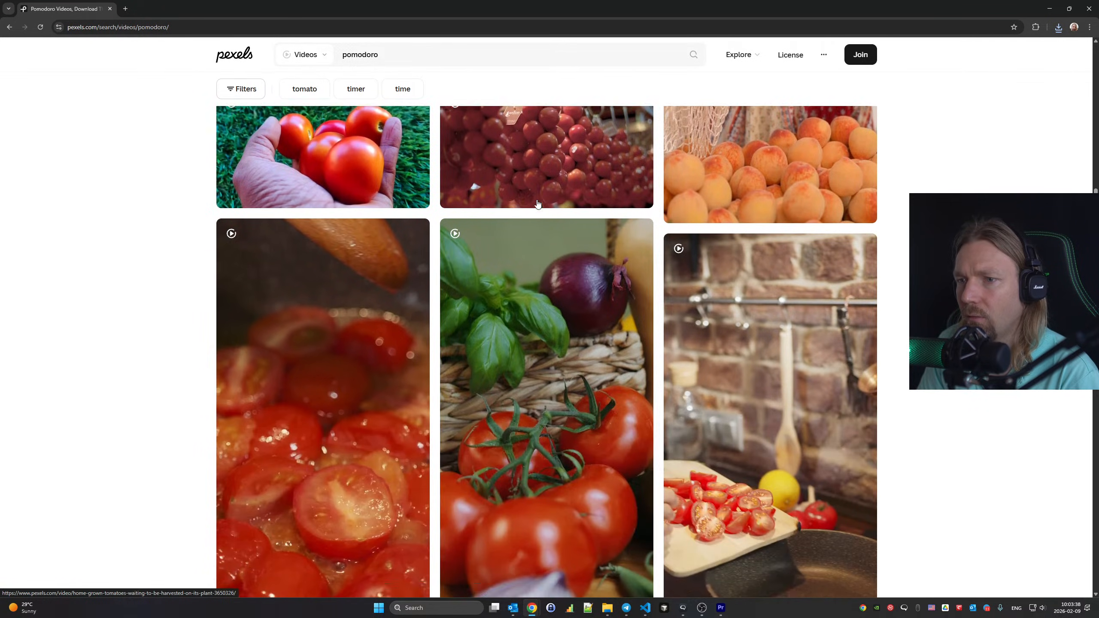
scroll(538, 204, "down", 6)
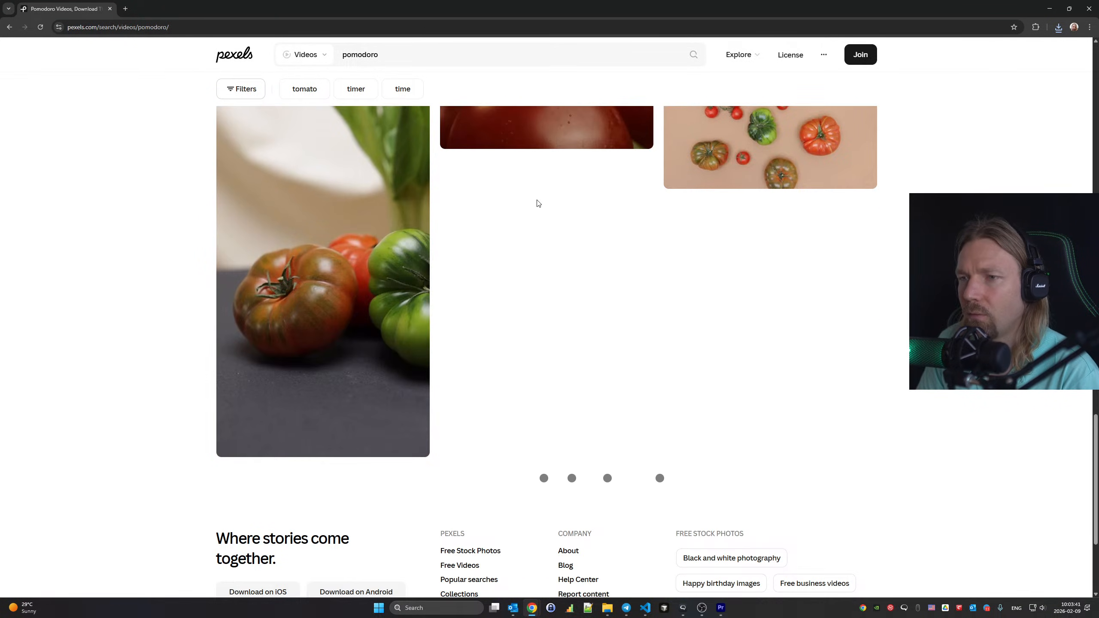
scroll(538, 204, "down", 12)
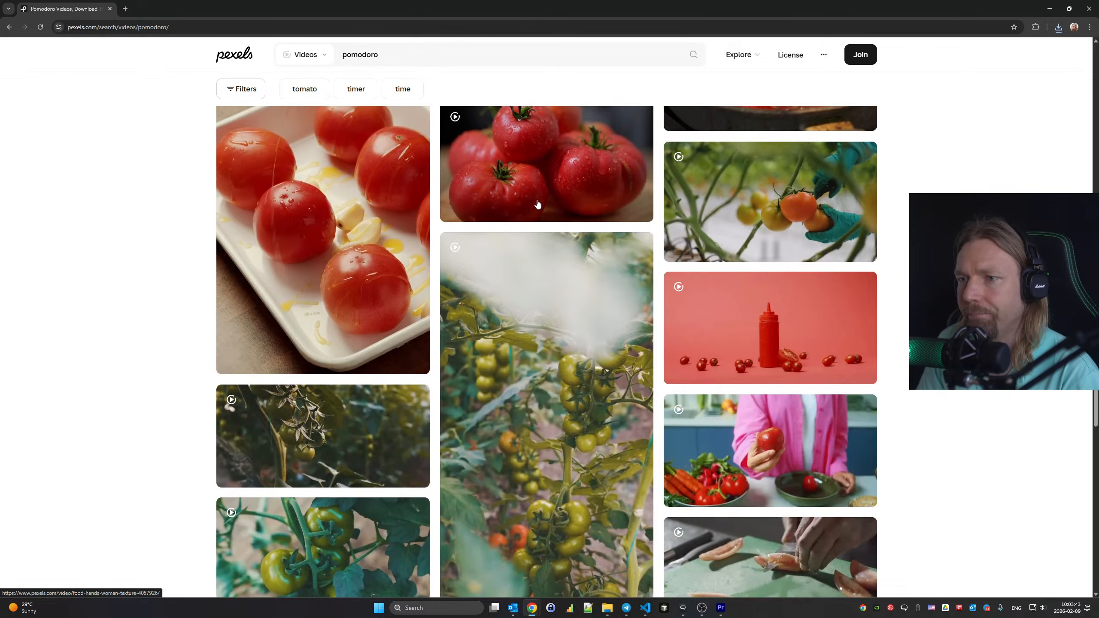
scroll(538, 204, "down", 9)
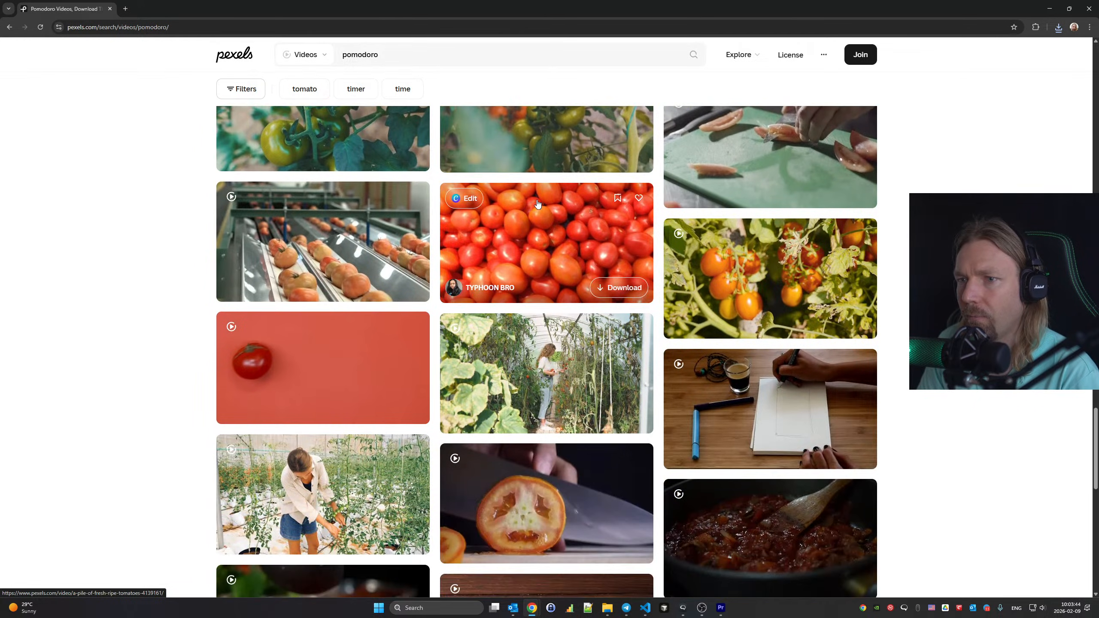
scroll(538, 204, "down", 16)
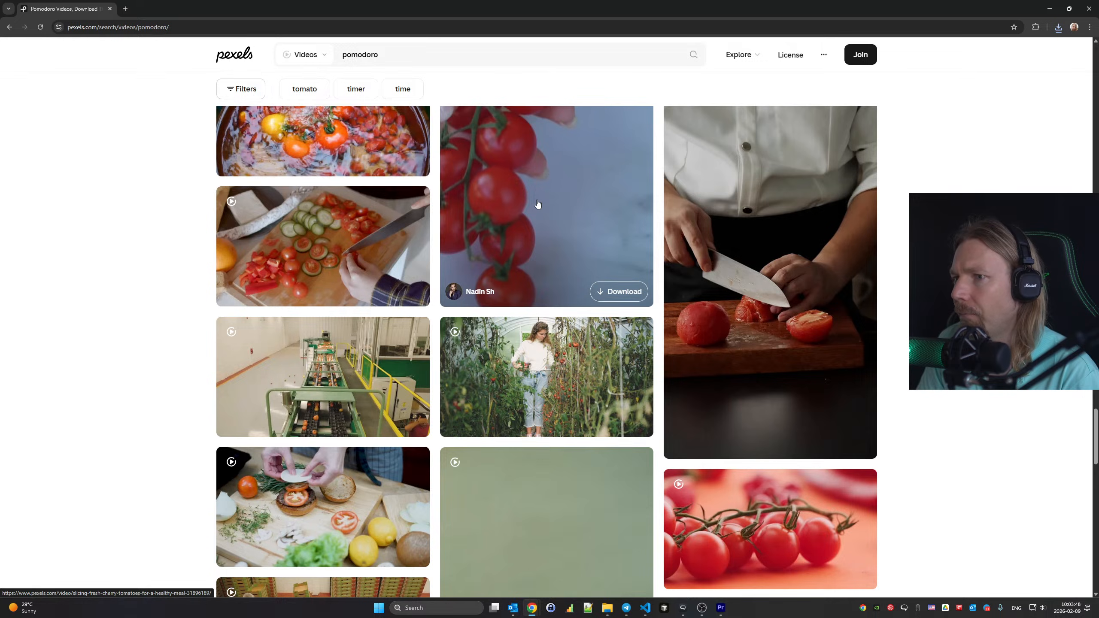
scroll(538, 203, "down", 7)
scroll(538, 203, "up", 3)
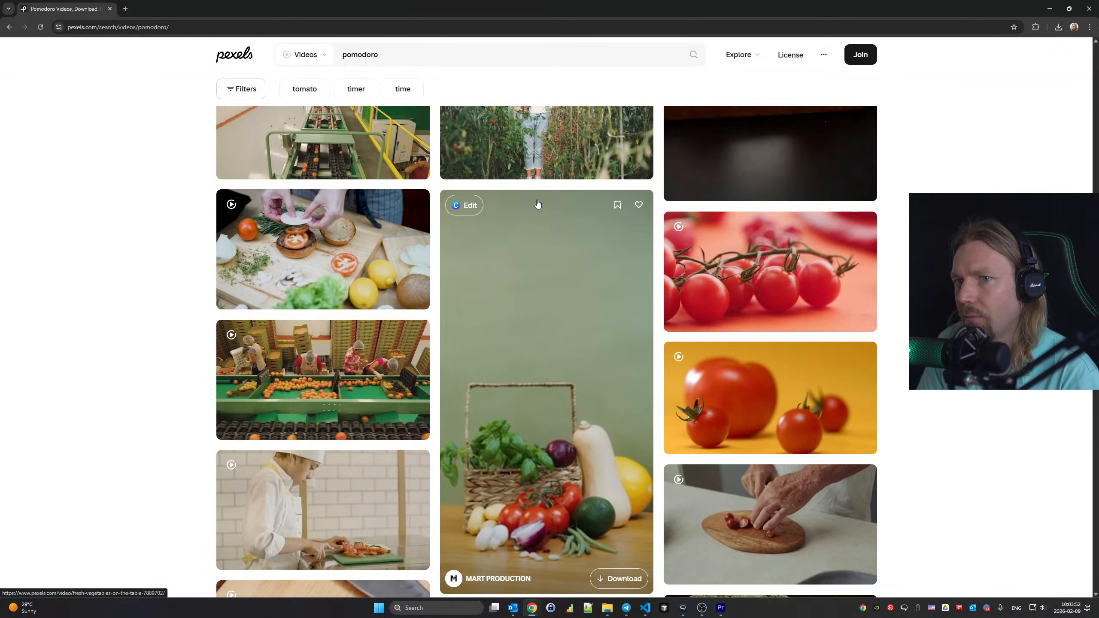
scroll(538, 204, "down", 4)
scroll(538, 203, "down", 11)
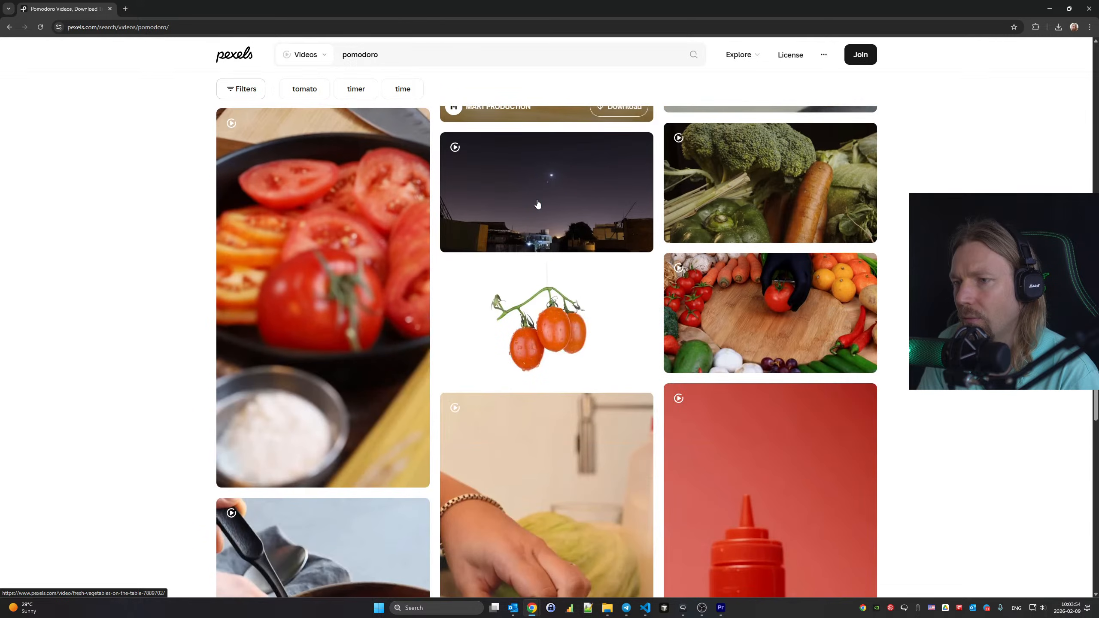
scroll(538, 203, "down", 5)
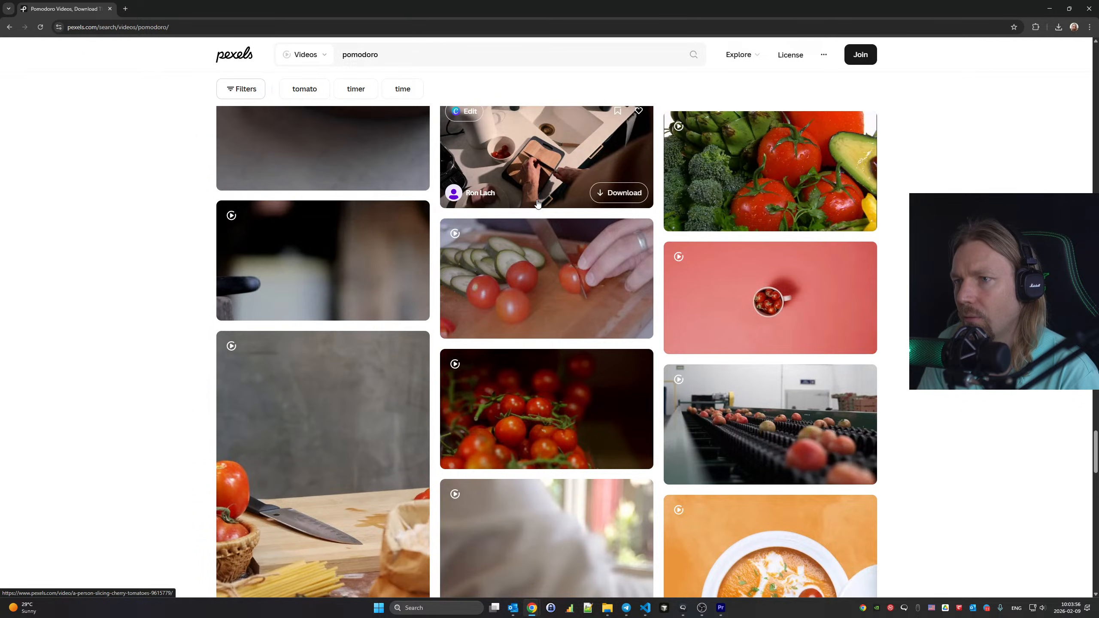
scroll(538, 203, "down", 6)
scroll(538, 204, "up", 20)
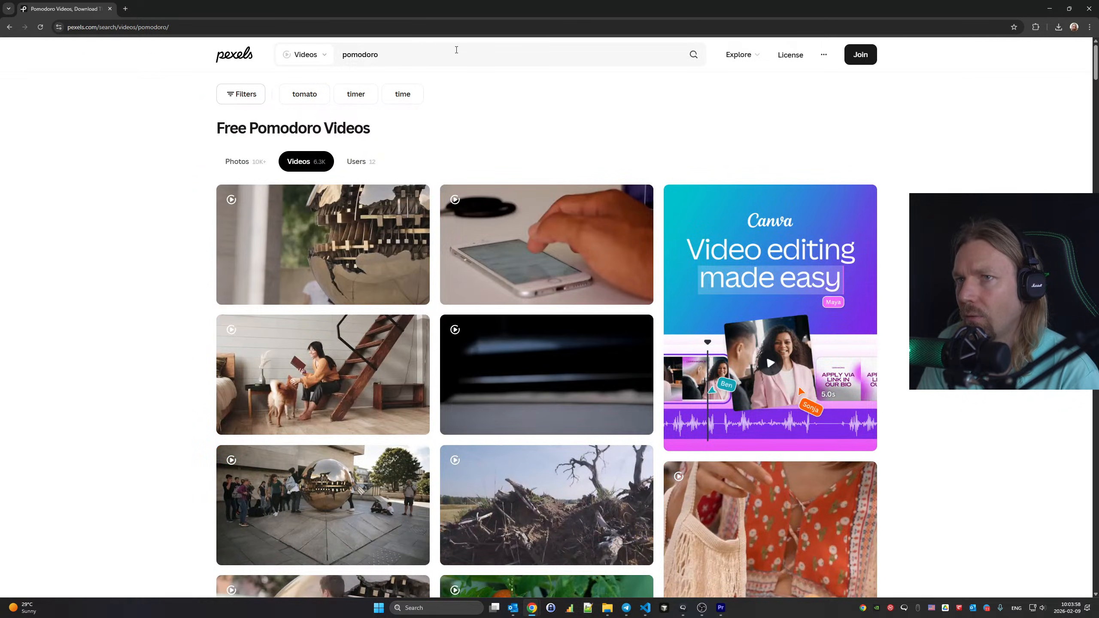
Replace the Pexels search term with "timer" and run the video search
left_click_drag(456, 51, 261, 55)
type("timer")
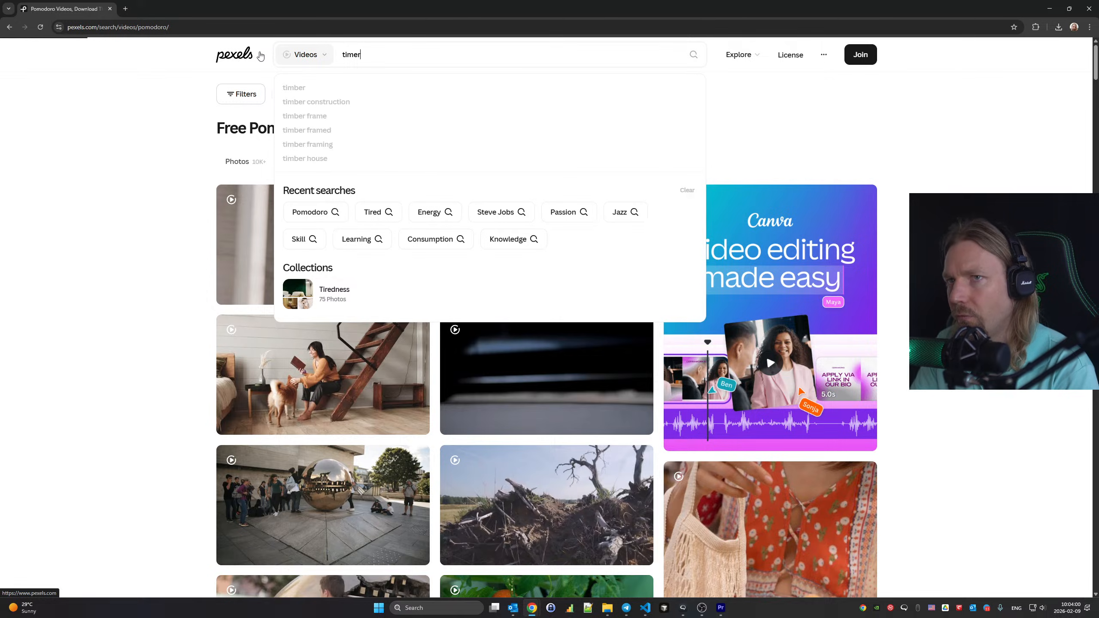
key("Return")
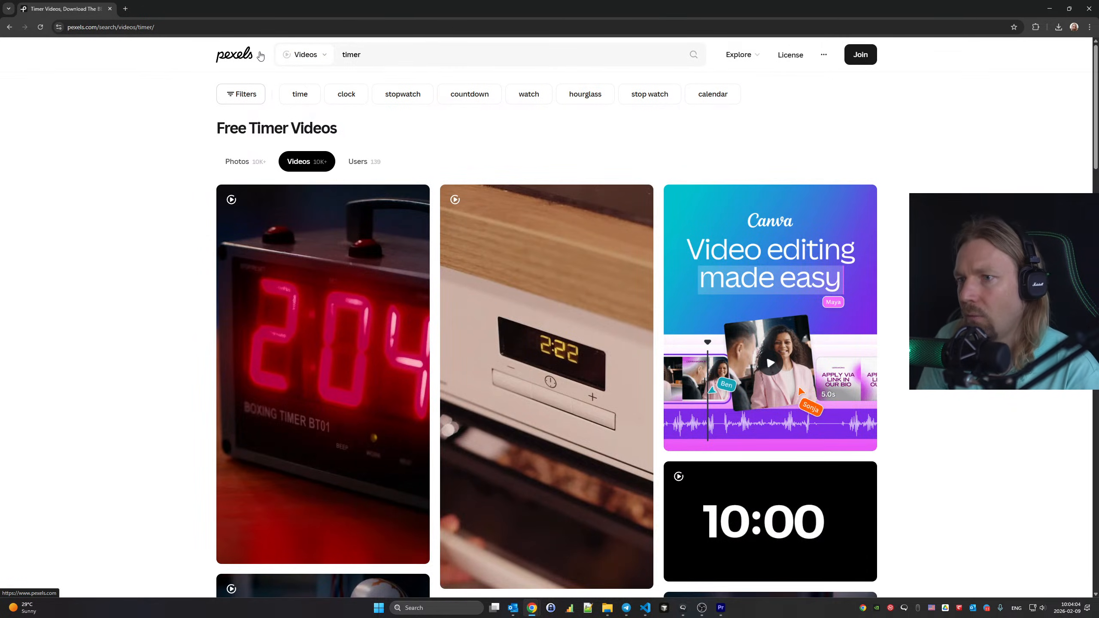
Examine the "timer" video results for a vertical clip of a running timer
mouse_move(472, 260)
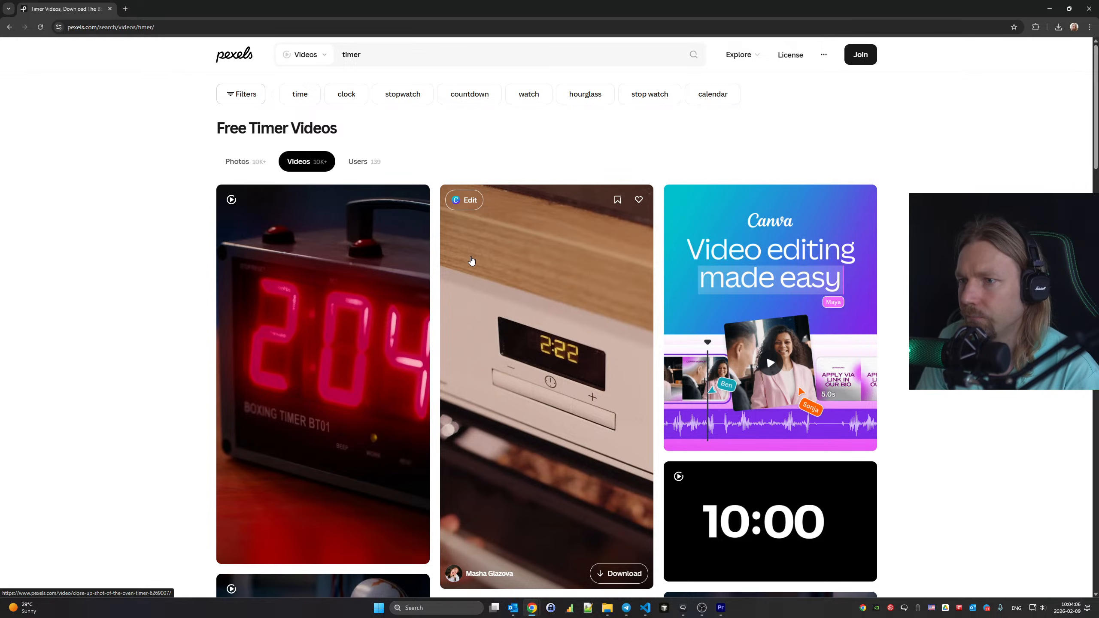
scroll(472, 260, "down", 5)
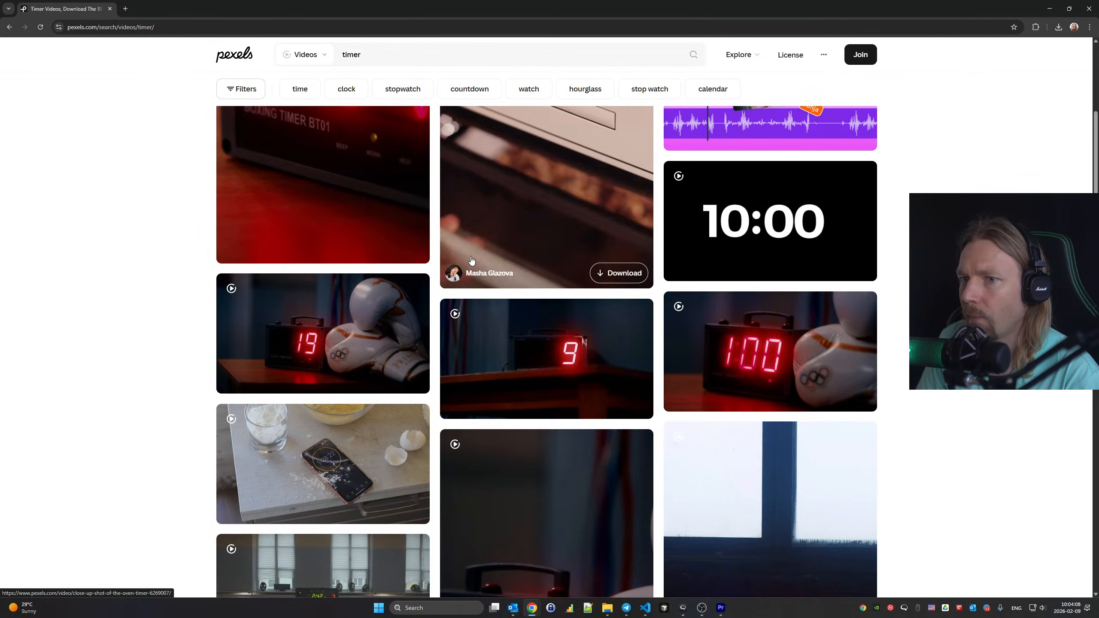
scroll(382, 308, "down", 5)
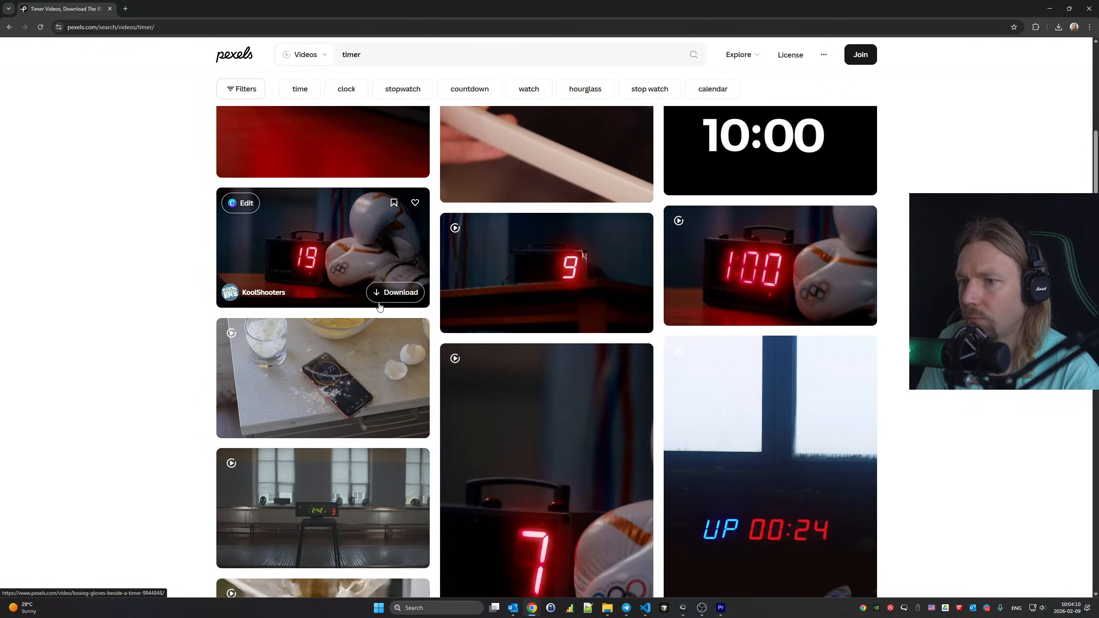
scroll(379, 306, "down", 6)
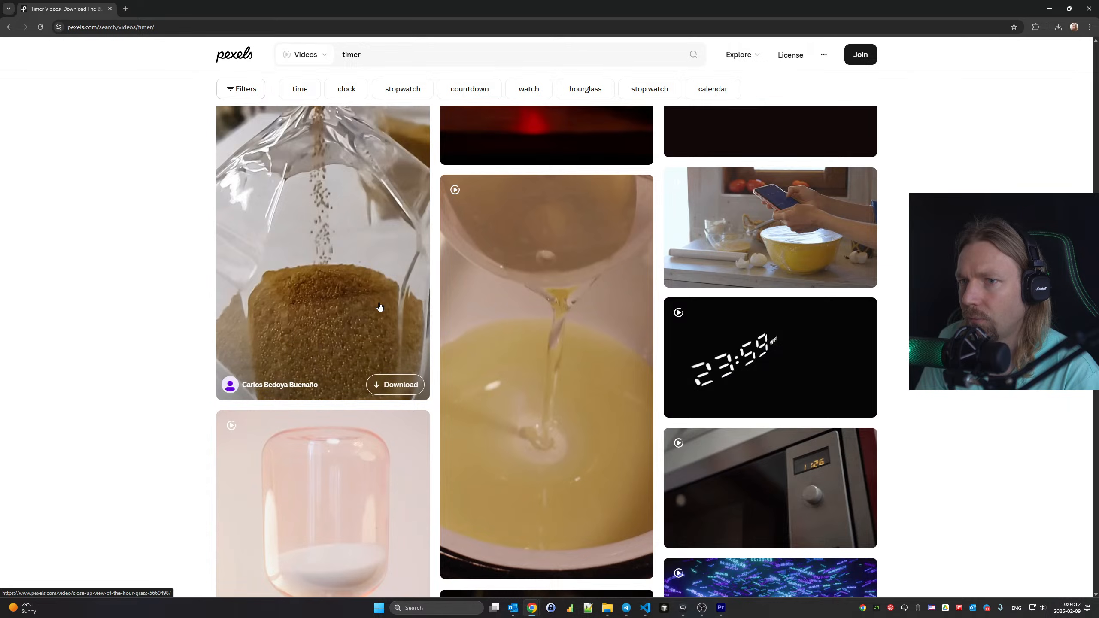
scroll(379, 306, "down", 6)
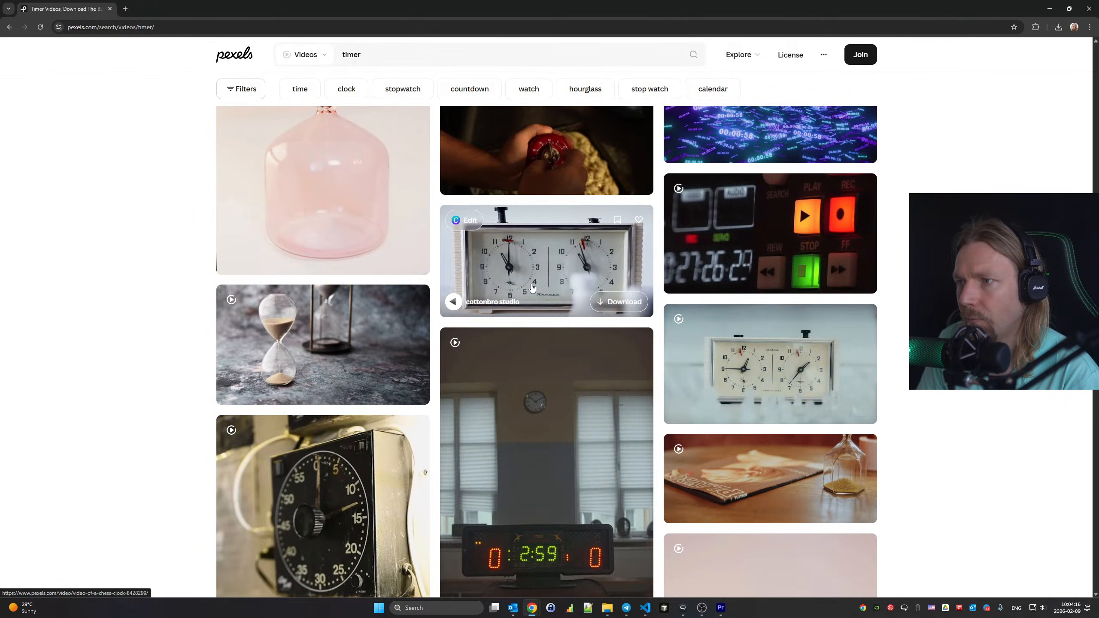
scroll(532, 289, "down", 5)
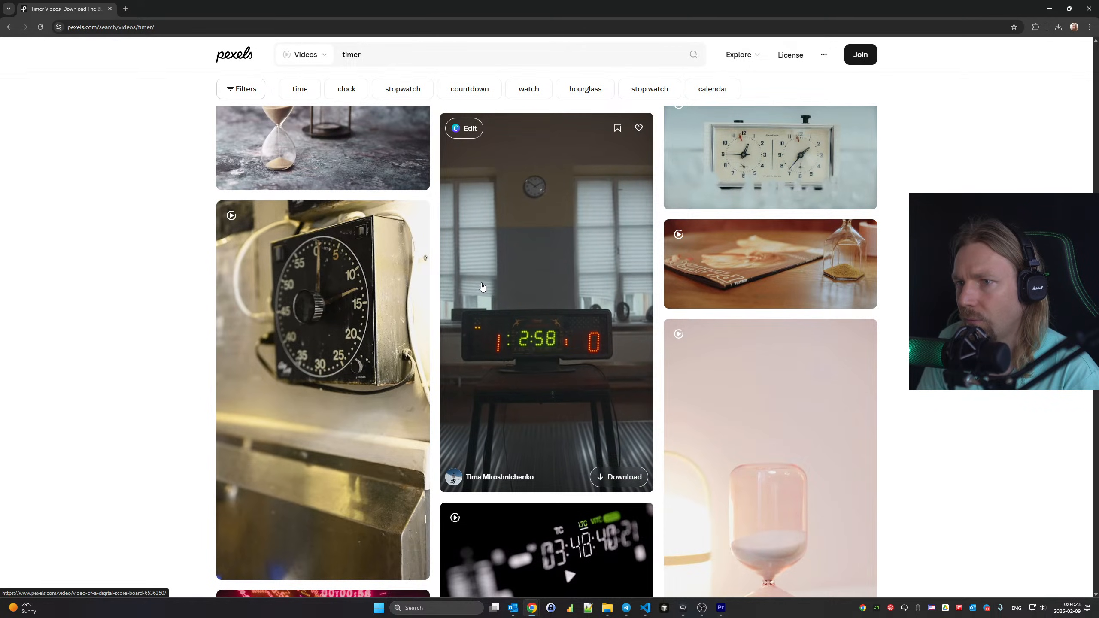
mouse_move(316, 294)
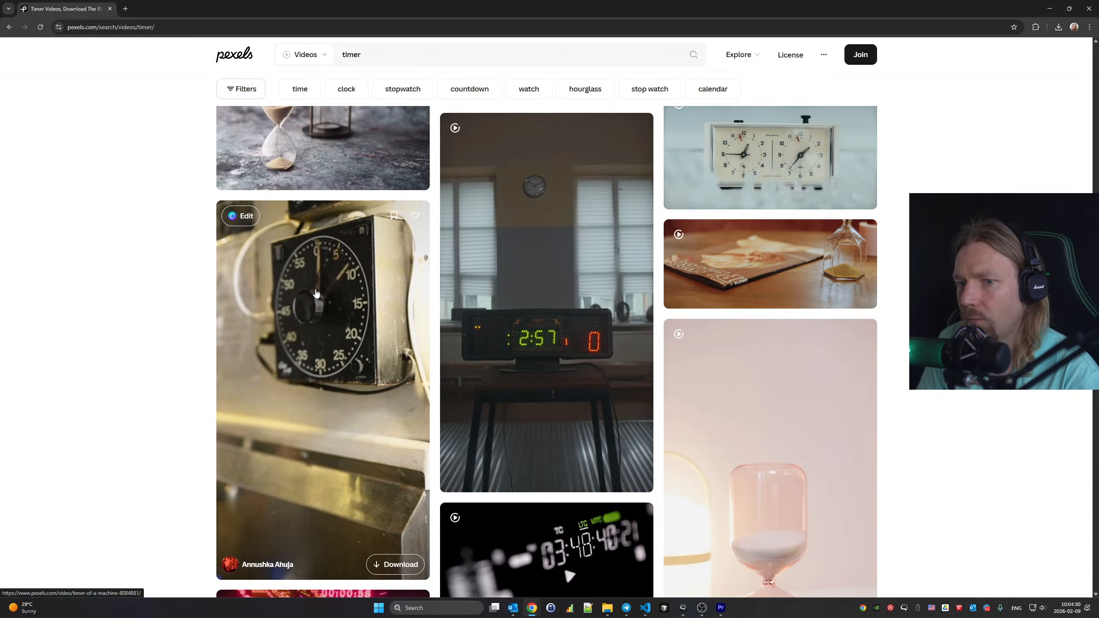
scroll(317, 293, "down", 5)
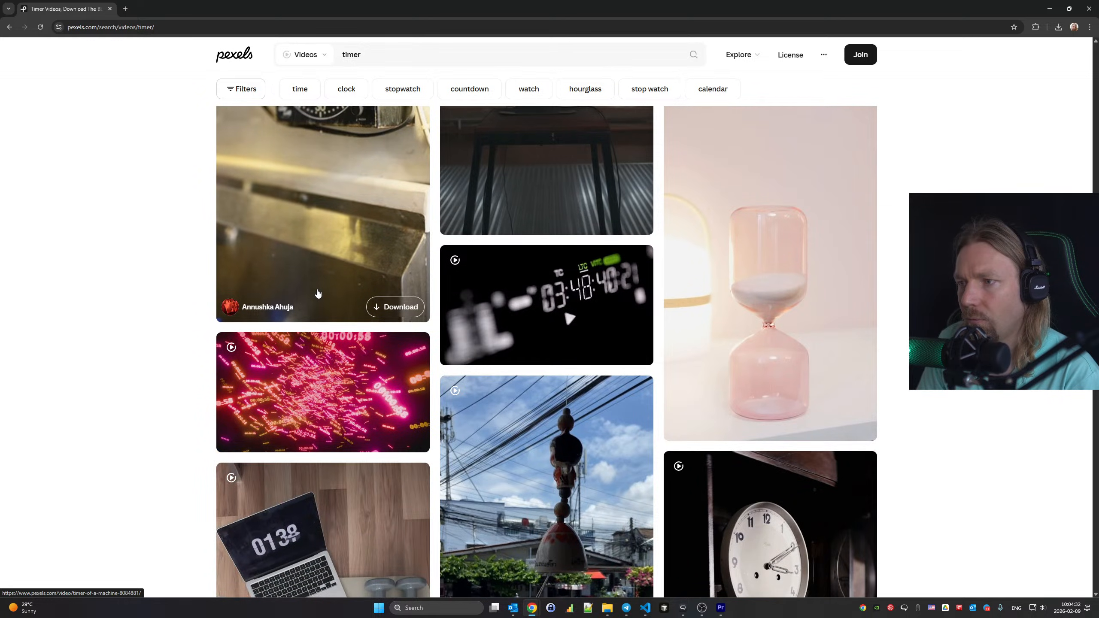
Download the vertical stock video of the black analog dial timer mounted on a metal machine
left_click(395, 306)
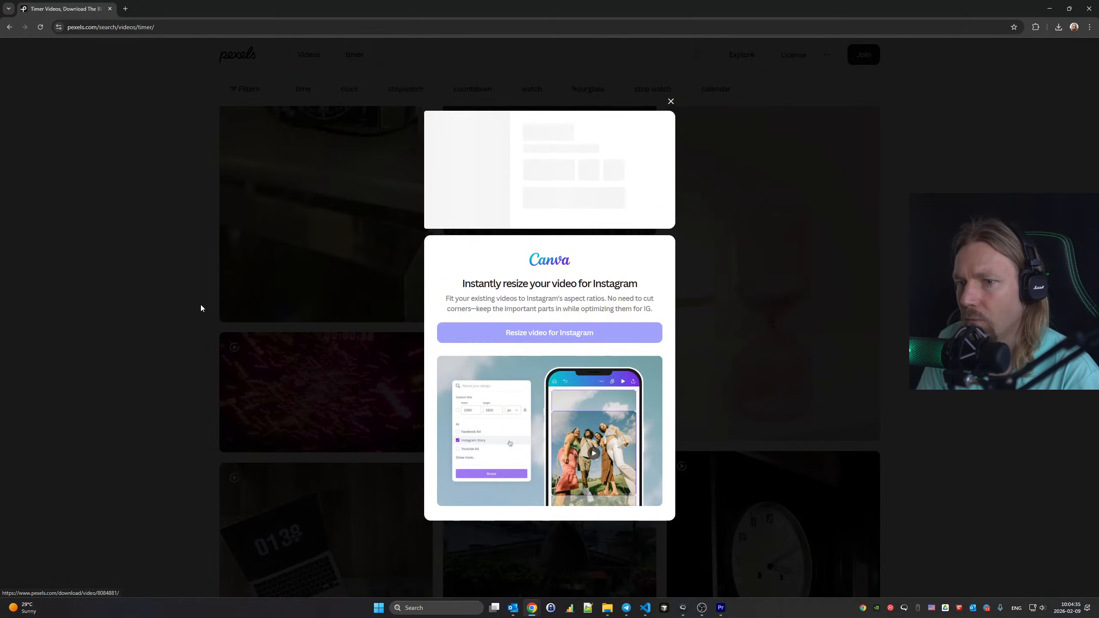
left_click(210, 308)
scroll(213, 309, "down", 12)
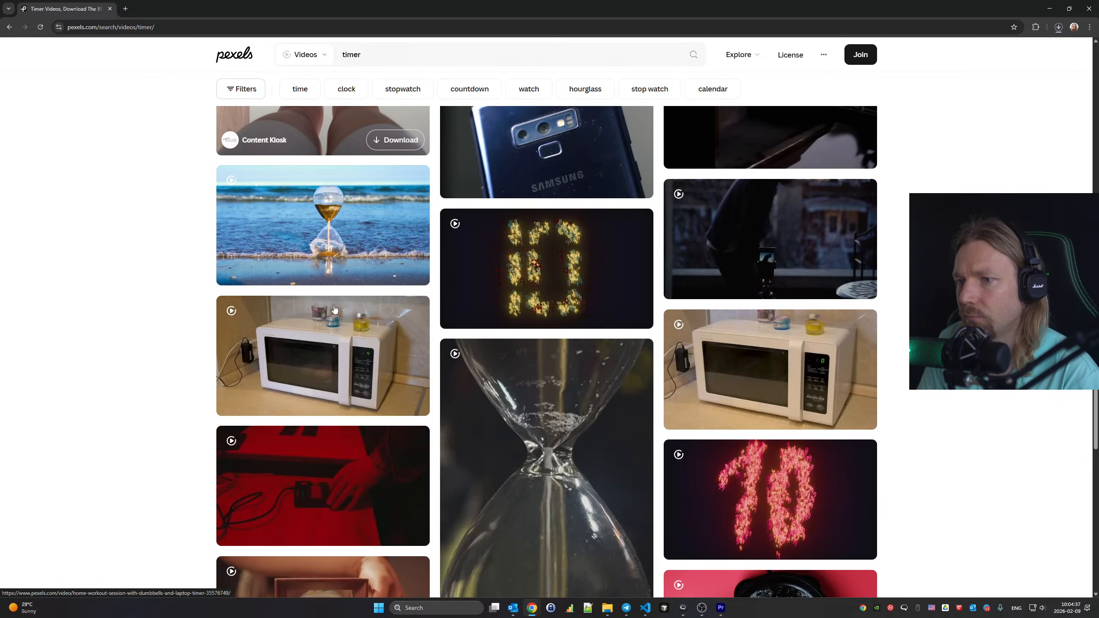
scroll(334, 309, "up", 10)
scroll(334, 309, "down", 6)
scroll(335, 309, "up", 13)
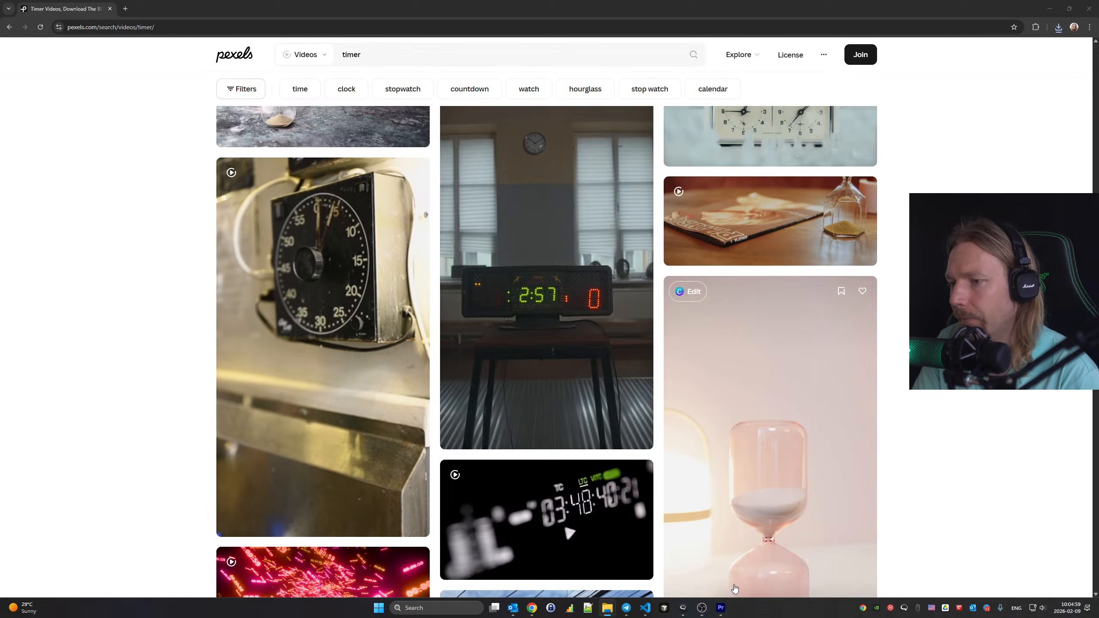
Switch to Premiere Pro and place the timer clip above the adjustment layer, directly after the previous stock clip, at the "SET" caption
key("alt+Tab")
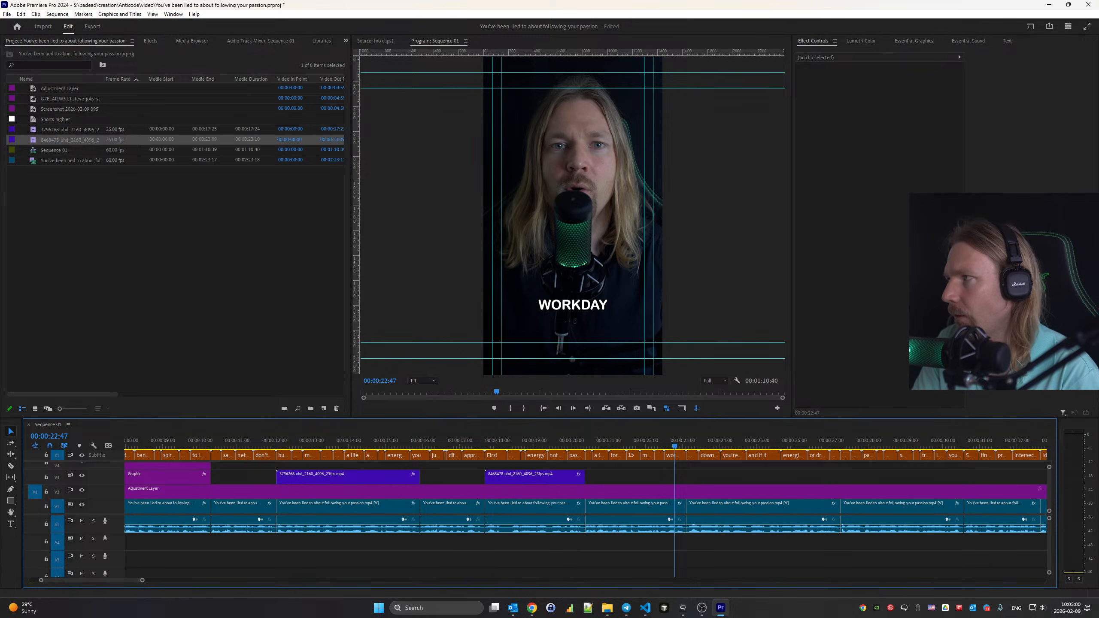
left_click_drag(883, 388, 588, 477)
left_click_drag(586, 439, 591, 442)
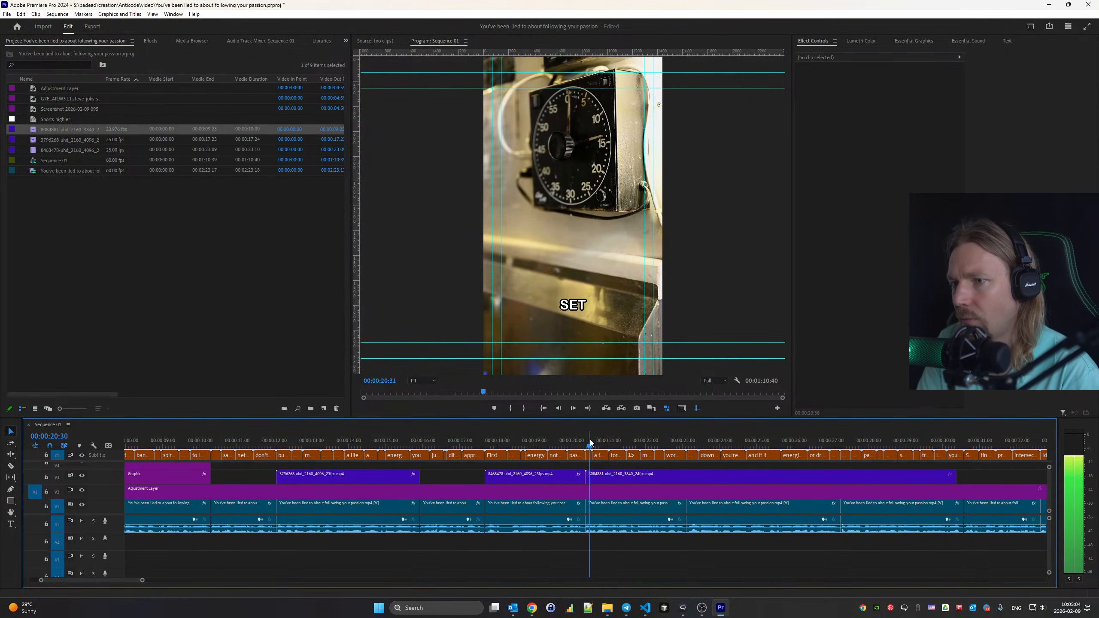
Cut the timer clip where the "WRITE" caption starts and delete the remainder
key("space")
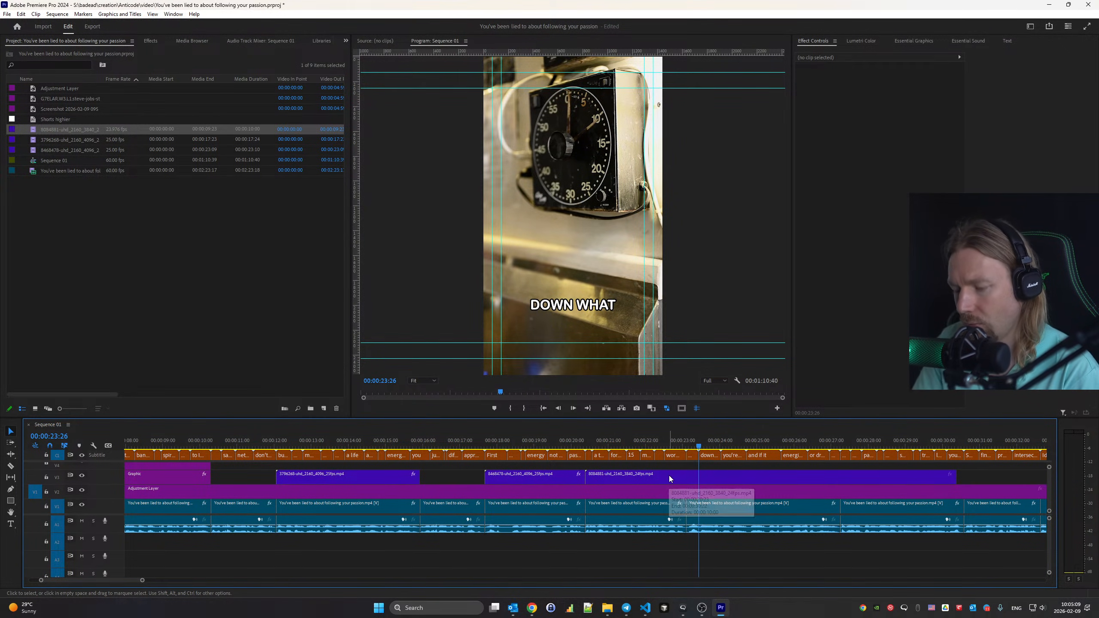
key("space")
key("Up")
key("c")
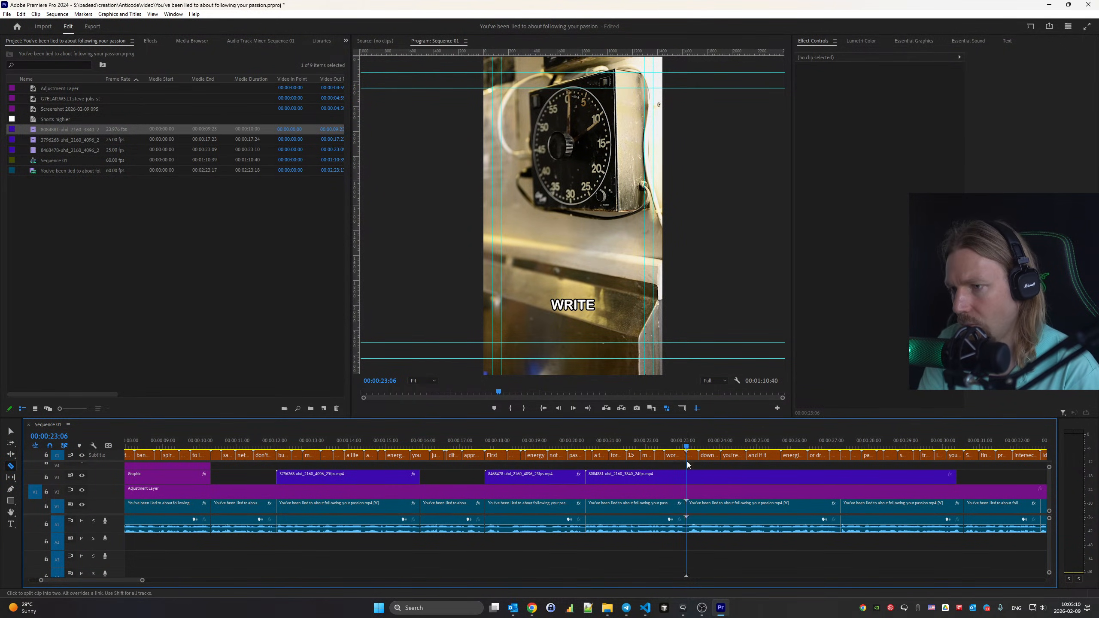
left_click(688, 477)
key("v")
left_click(712, 476)
key("Delete")
Place the stock clip of a hand writing on paper directly after the timer clip, starting at the "WRITE" caption
key("space")
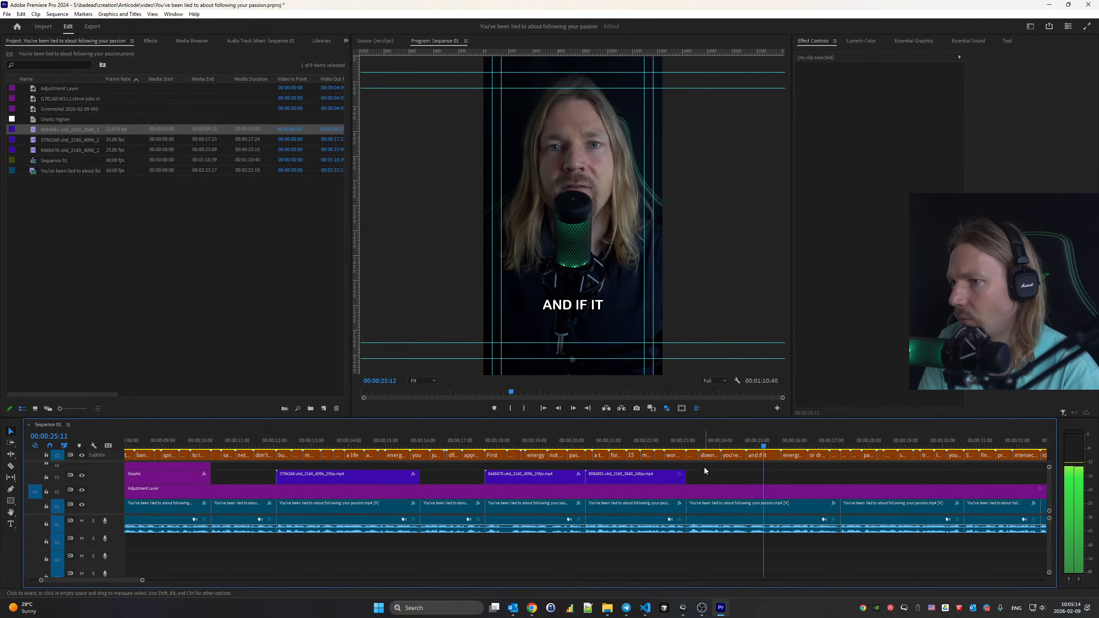
scroll(705, 468, "down", 1)
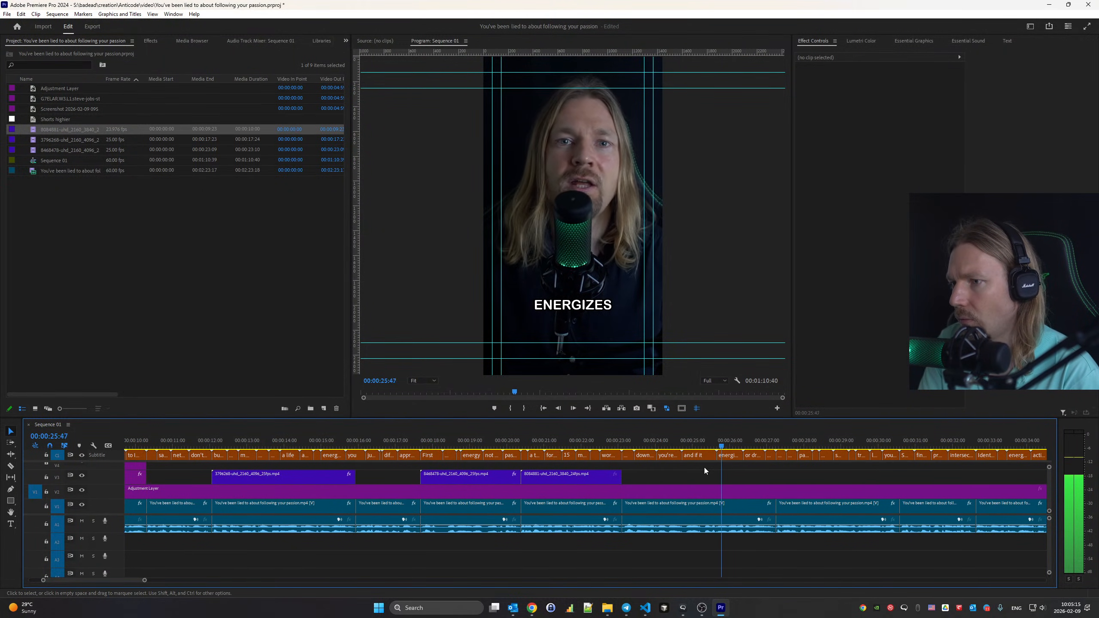
left_click(640, 437)
key("Up")
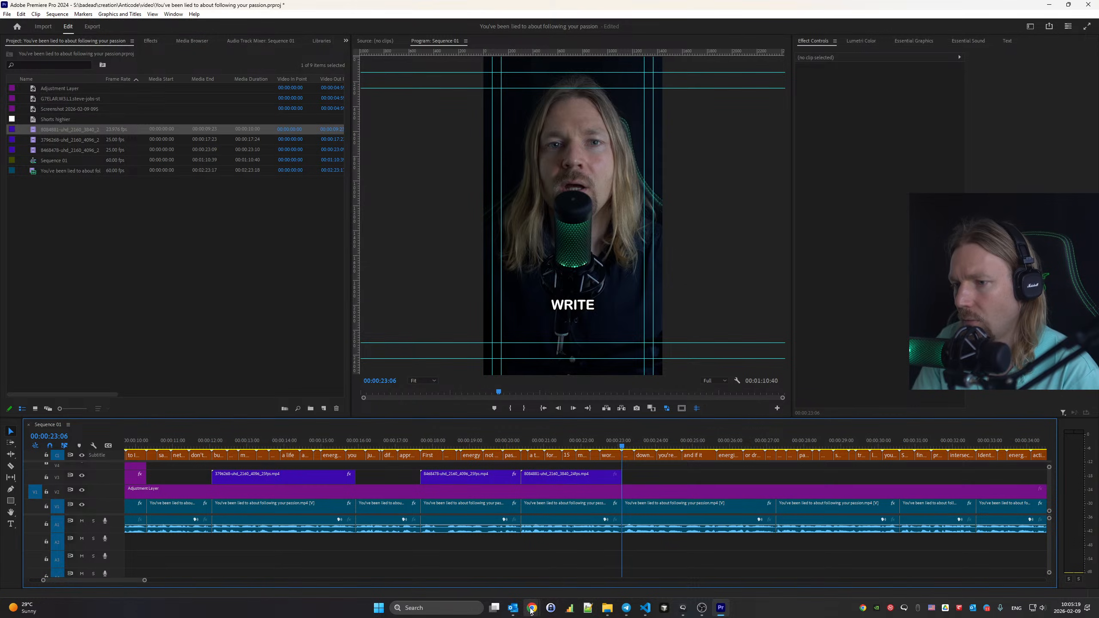
mouse_move(532, 609)
left_click(576, 562)
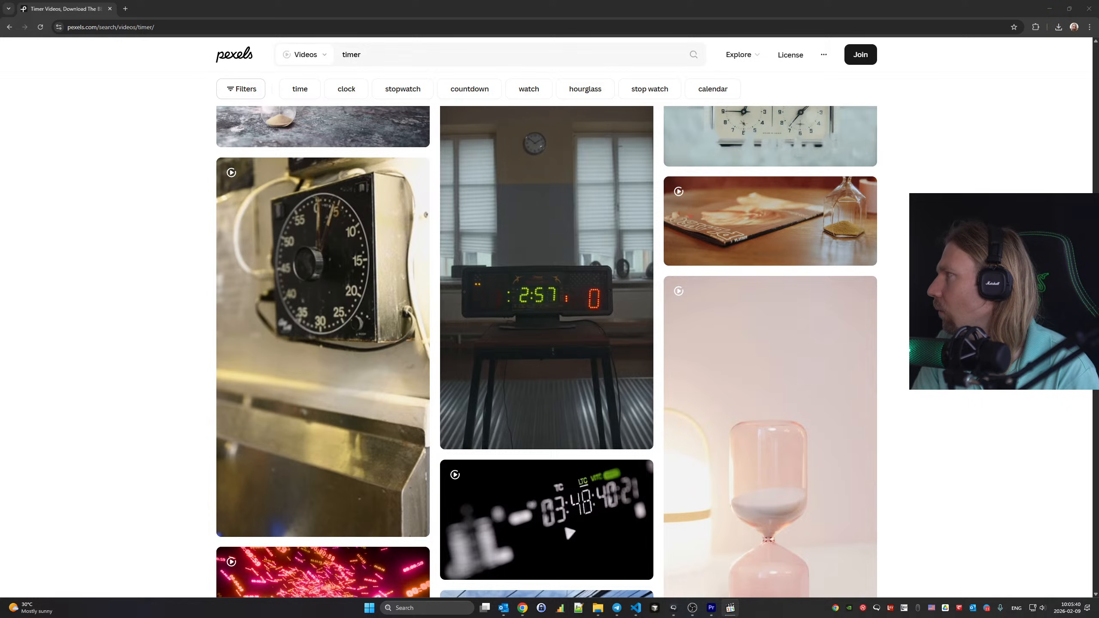
key("alt+F4")
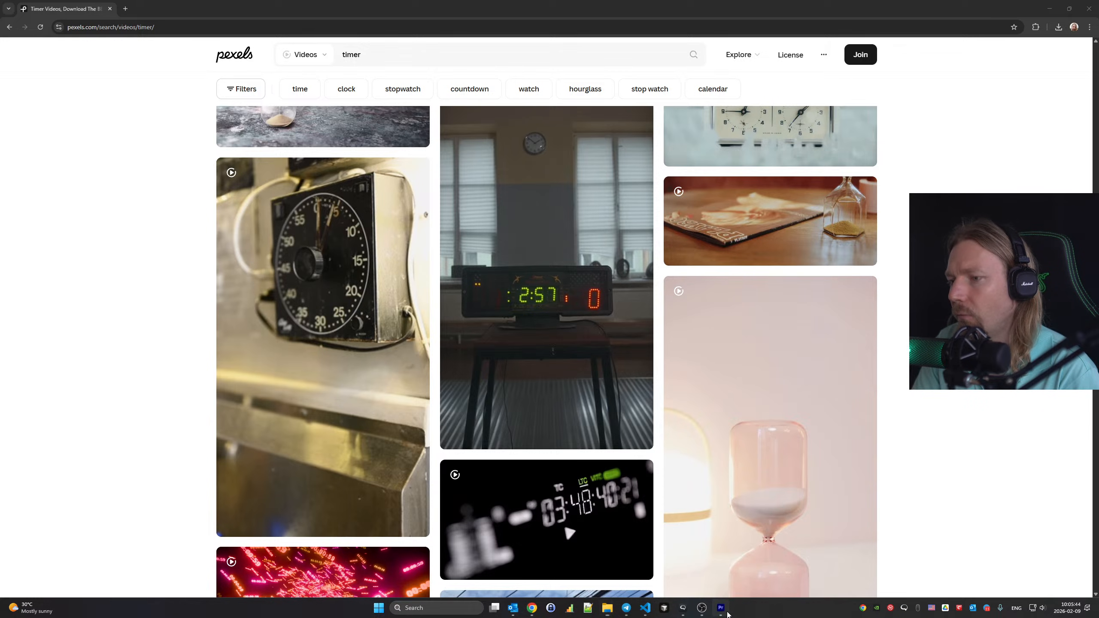
left_click(725, 612)
left_click_drag(1098, 401, 627, 481)
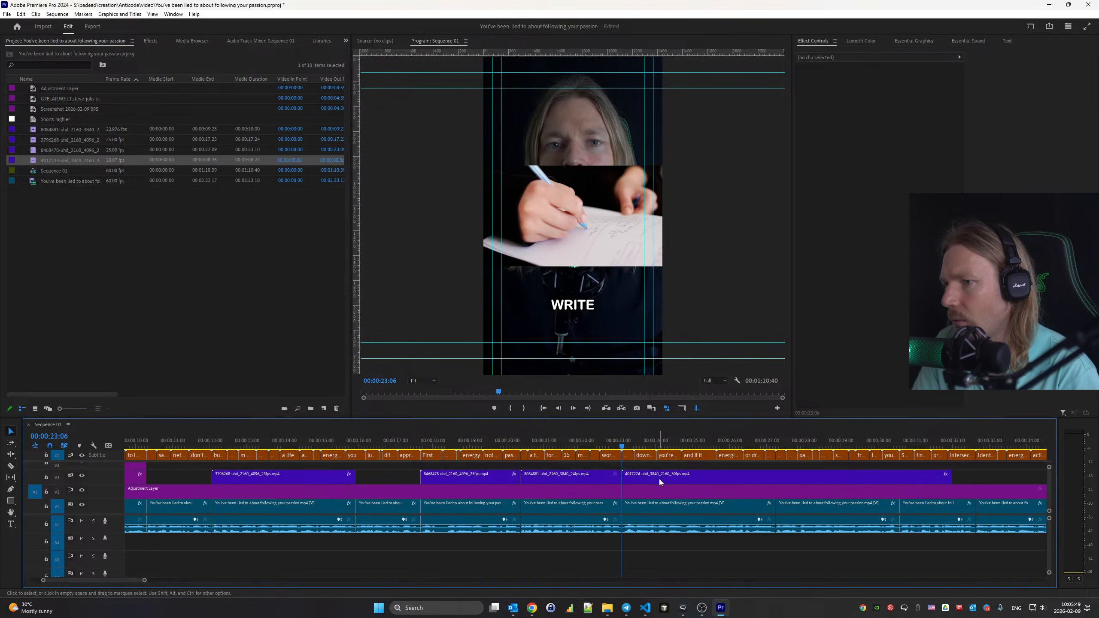
Set the handwriting clip's scale to 119 so it fills the vertical frame
key("space")
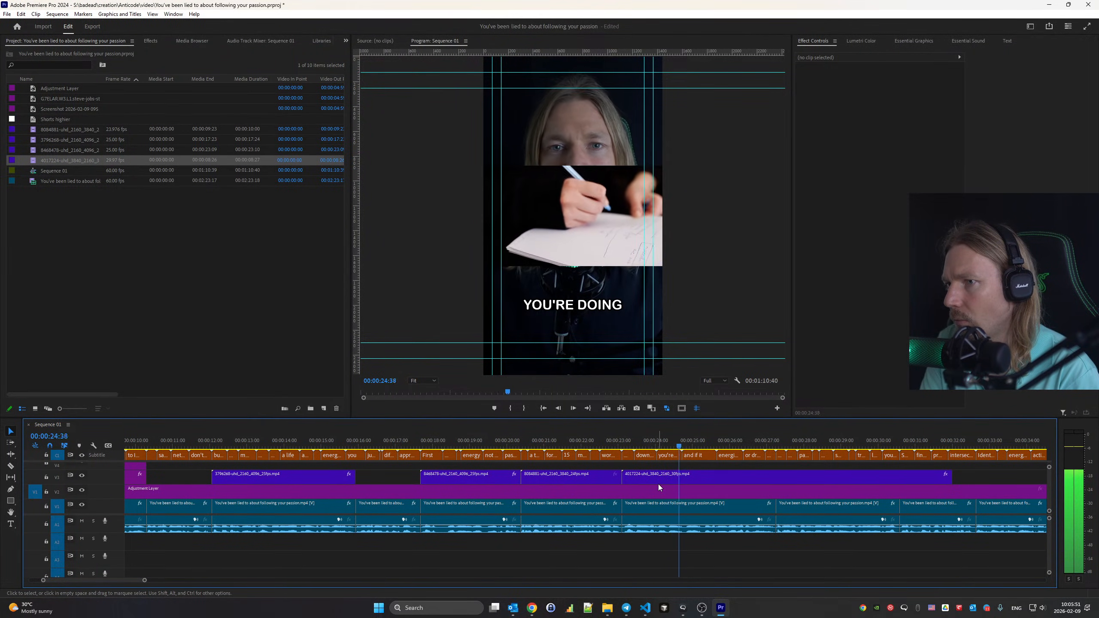
key("space")
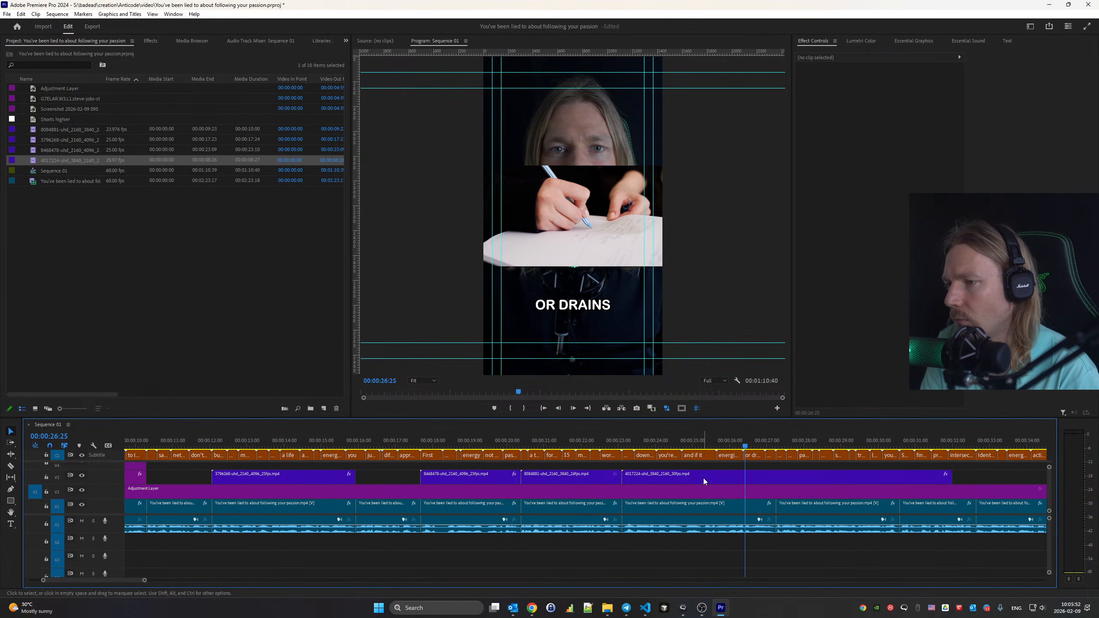
left_click(704, 478)
left_click(889, 93)
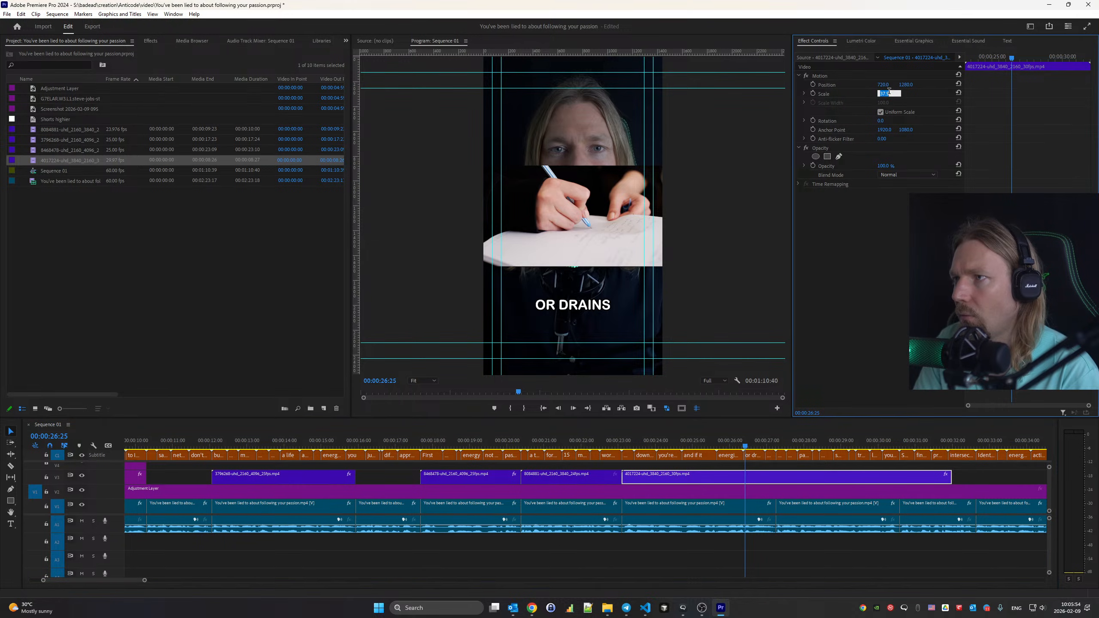
type("80")
key("Return")
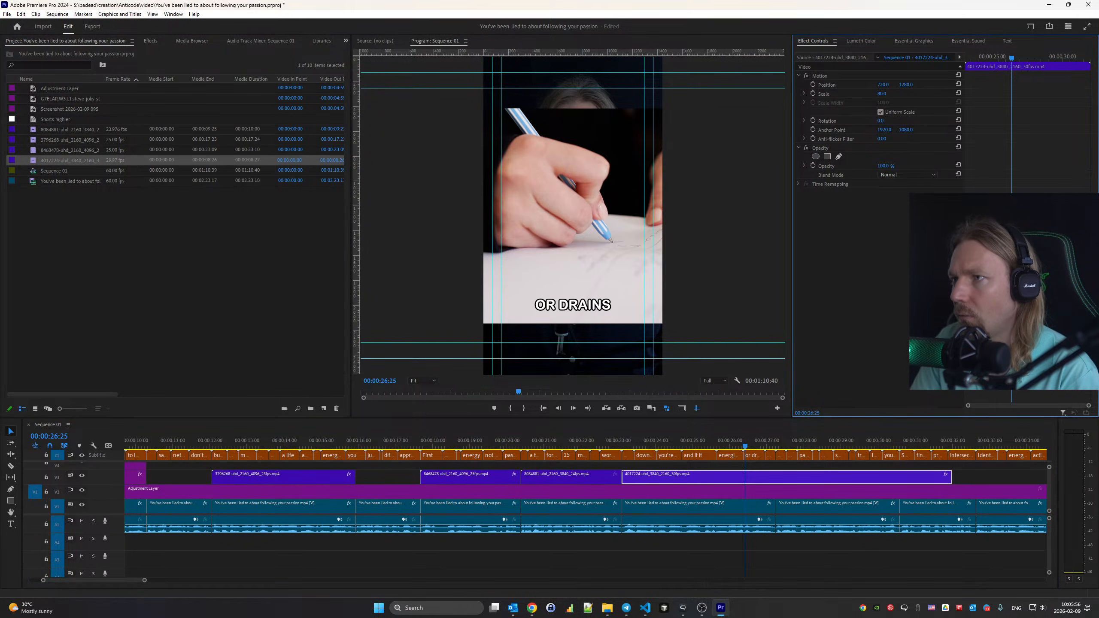
type("115")
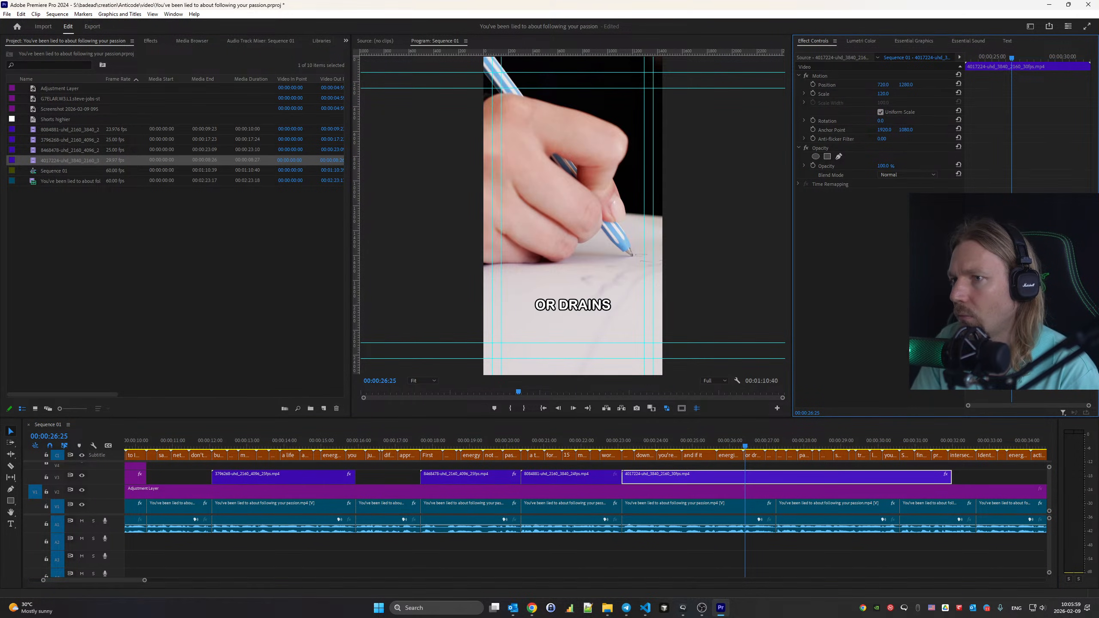
key("Return")
key("Up")
key("Up")
key("Up")
key("Up")
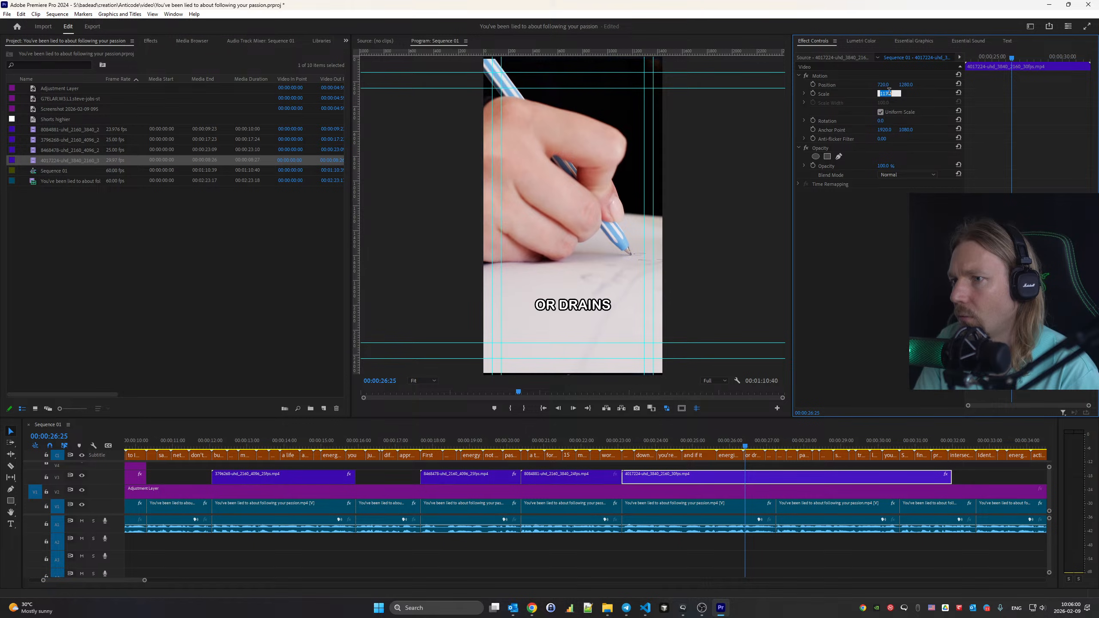
key("Return")
Cut the handwriting clip where the "AFTER" caption starts and delete the remainder
key("space")
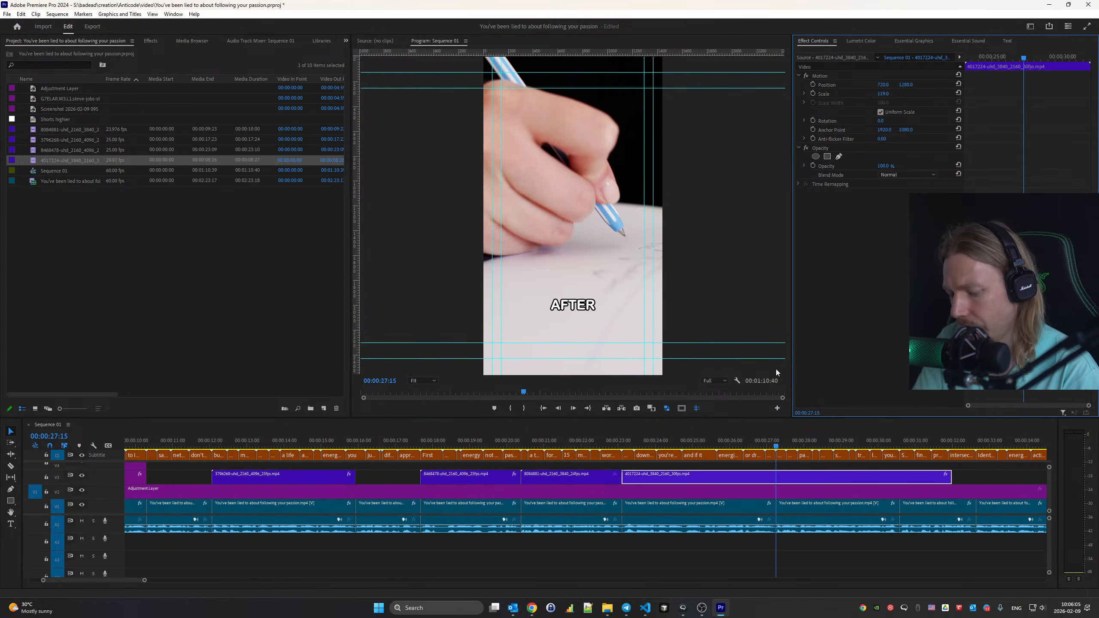
left_click(794, 479)
key("ctrl+k")
key("Delete")
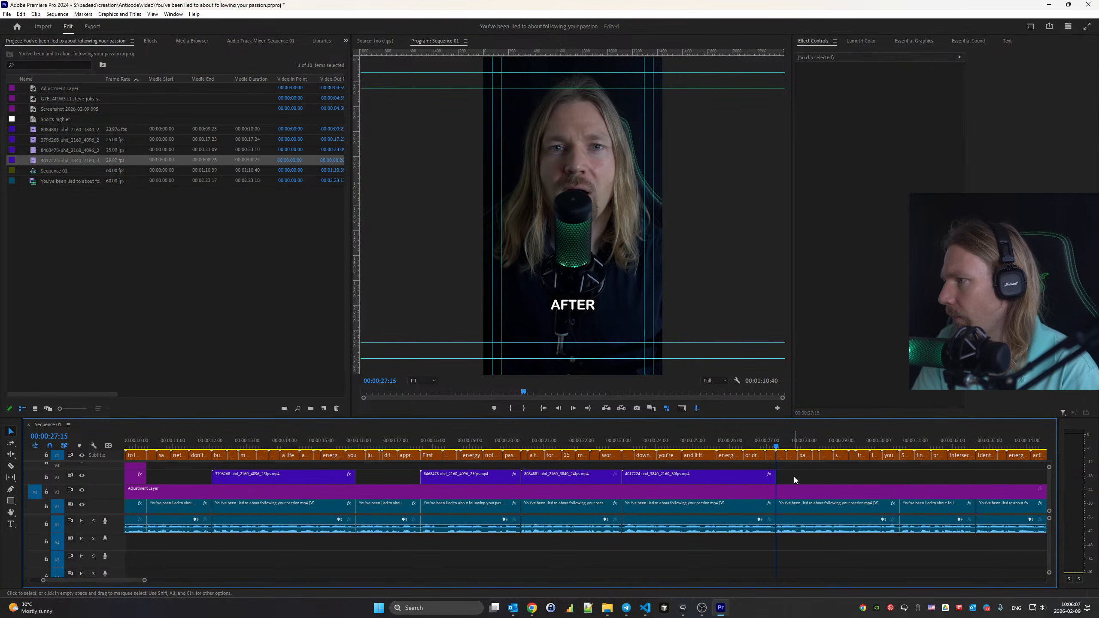
Place the coffee-shop clip of the woman with the open/closed sign above the adjustment layer, starting at the "SECOND" caption
key("space")
scroll(682, 492, "down", 4)
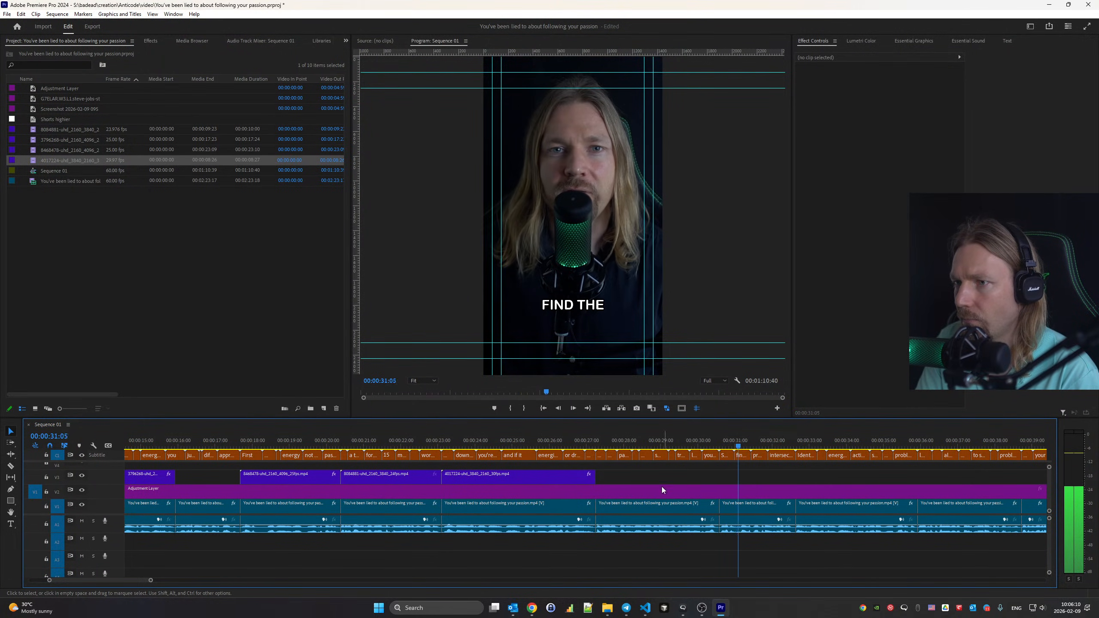
scroll(661, 486, "down", 10)
key("Up")
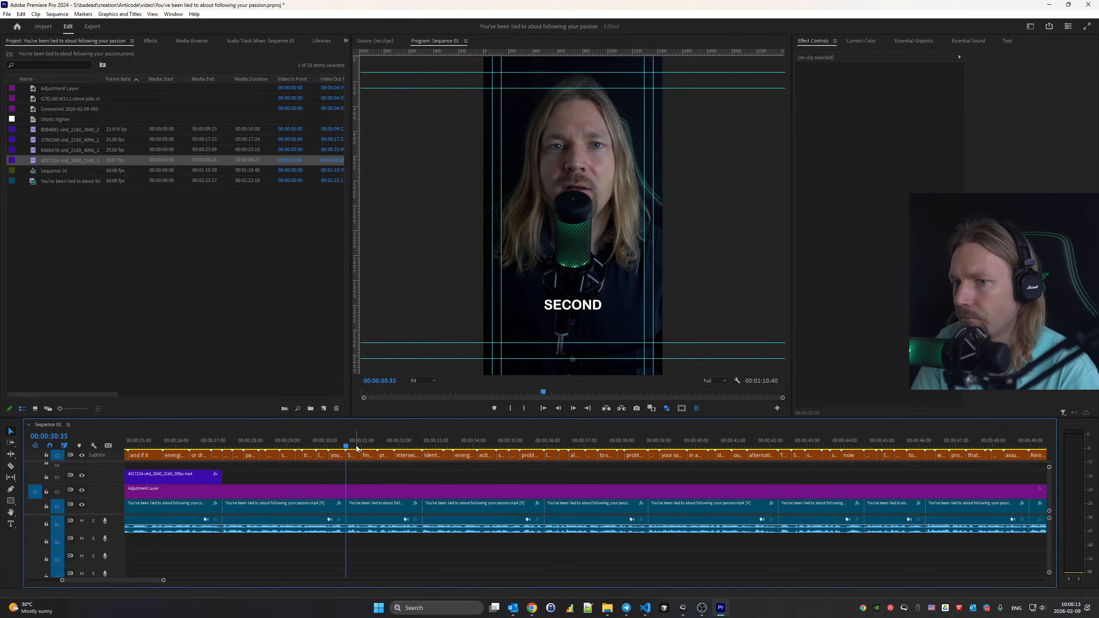
key("alt+Tab")
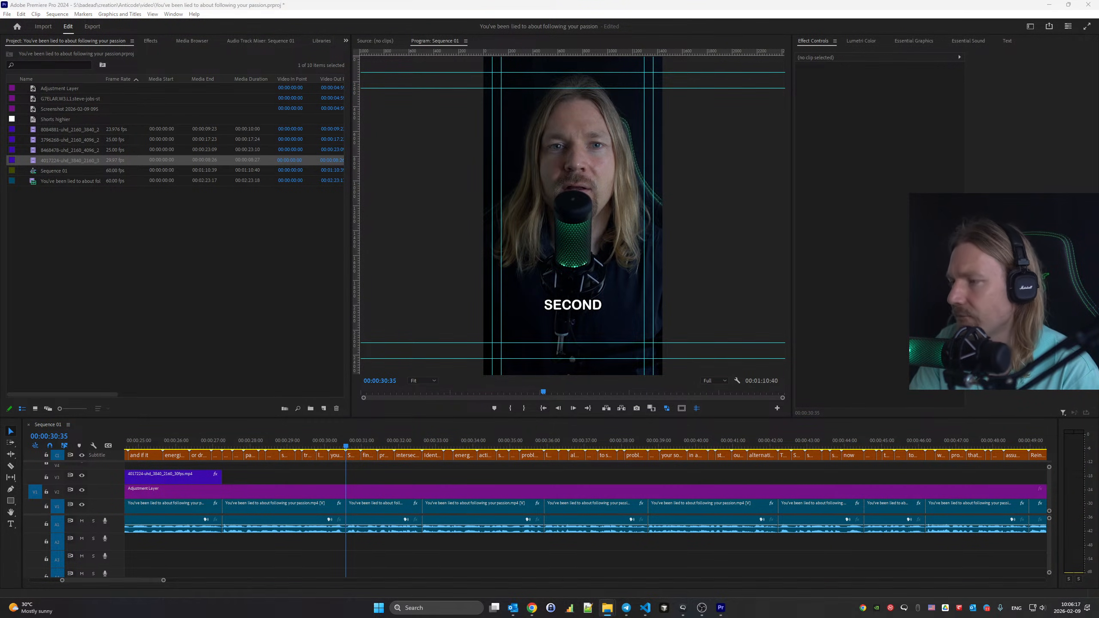
left_click(458, 432)
key("alt+Tab")
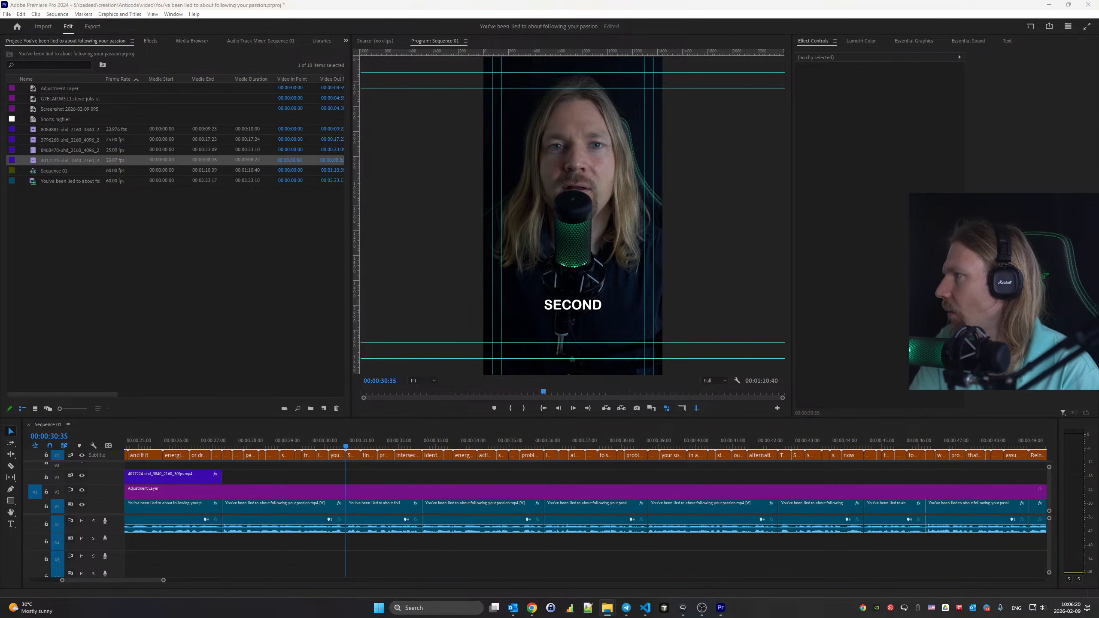
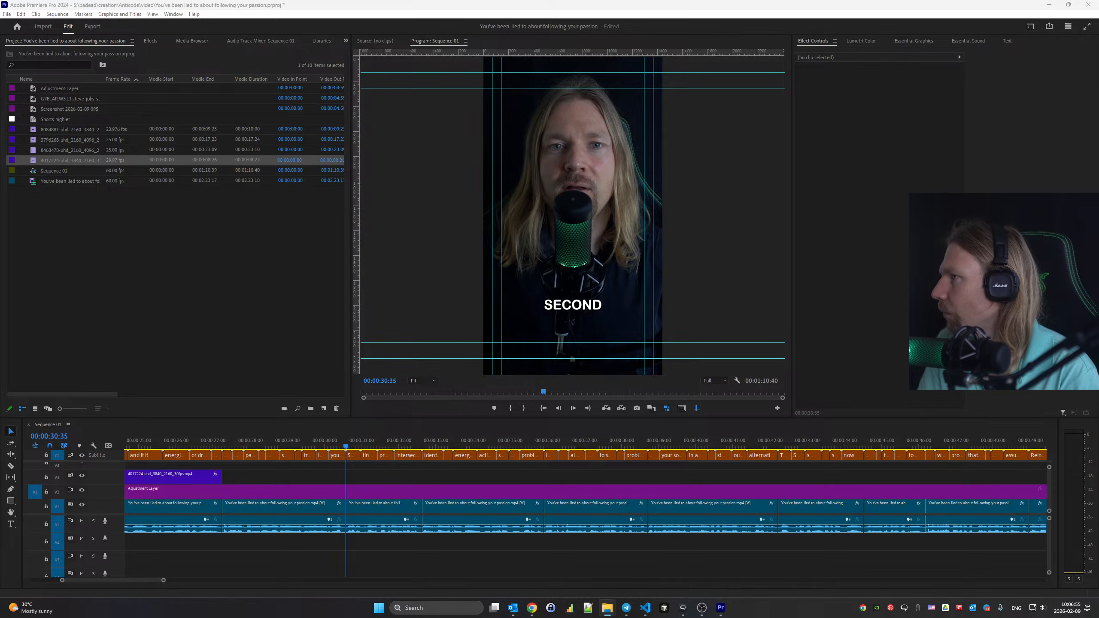
left_click_drag(1098, 454, 349, 484)
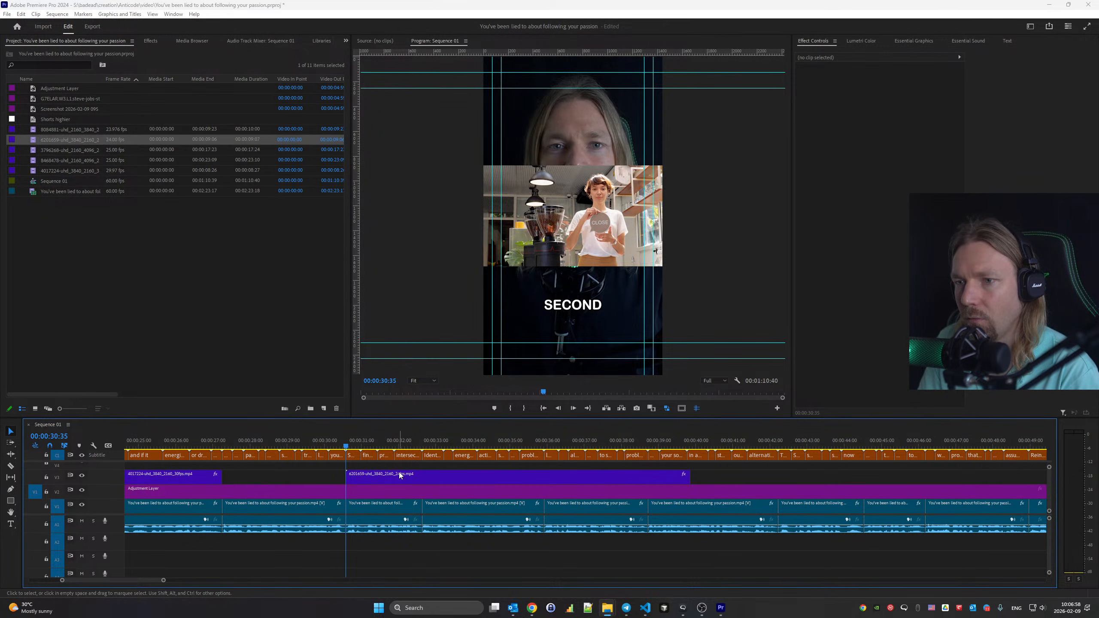
Trim the coffee-shop clip's opening so the sign turns to "OPEN" sooner, keeping the clip's start at the "SECOND" caption
left_click(399, 472)
key("space")
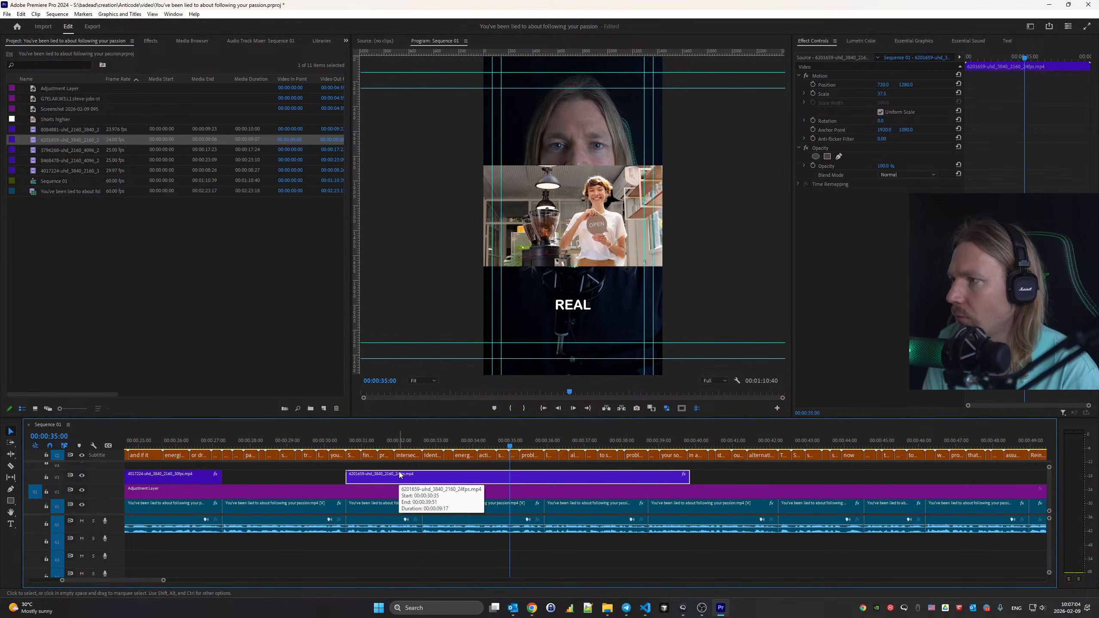
left_click_drag(511, 446, 401, 446)
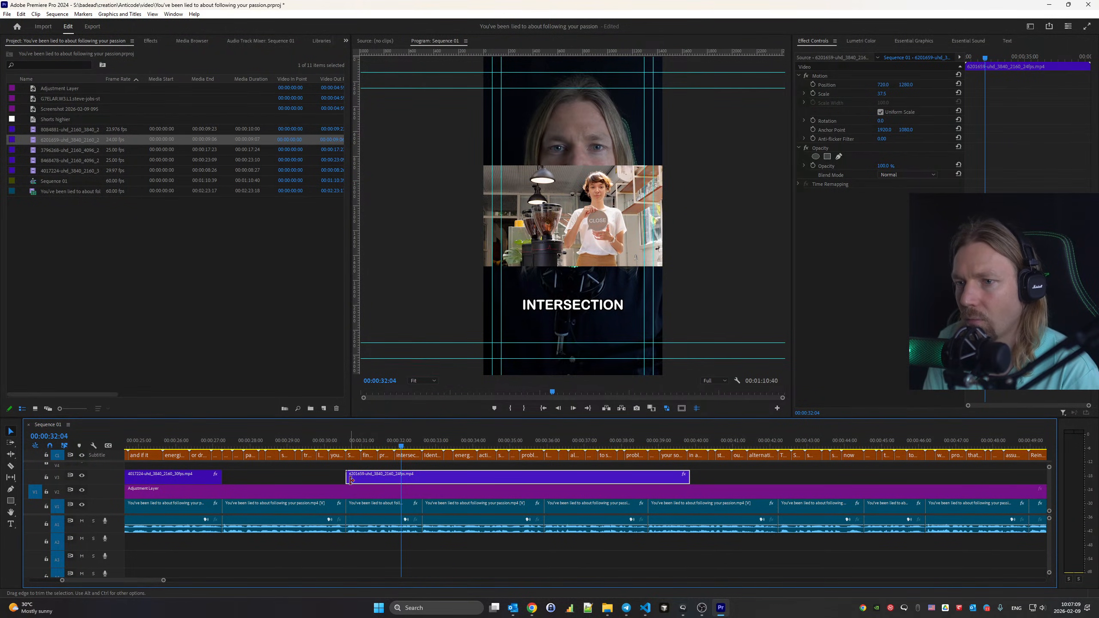
mouse_move(347, 476)
left_mouse_down()
mouse_move(402, 478)
mouse_move(359, 481)
left_mouse_up()
left_click(347, 437)
key("space")
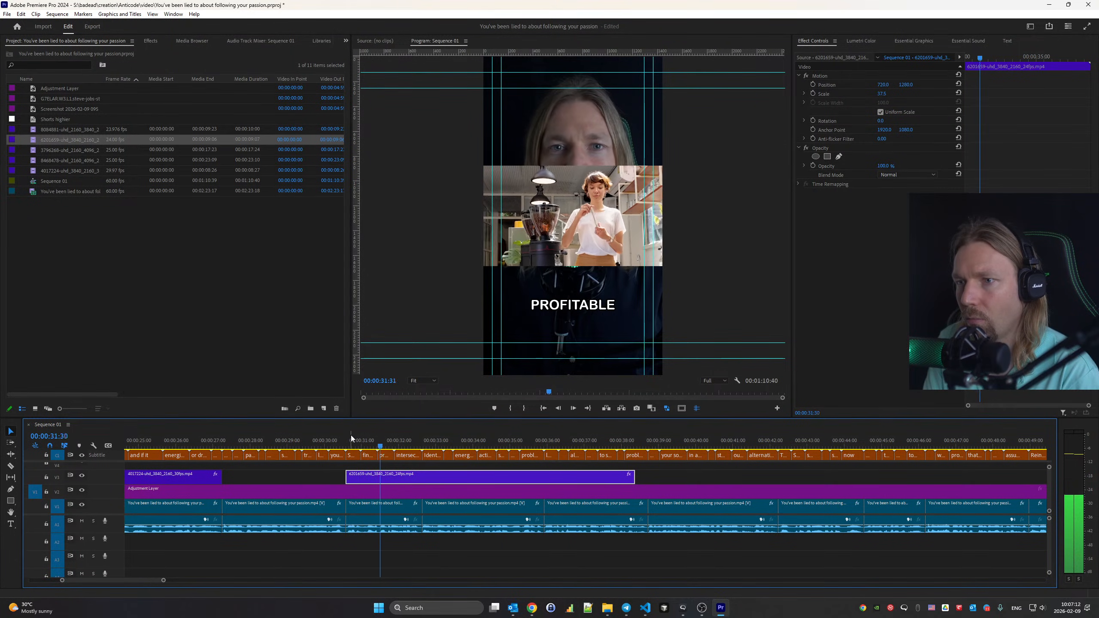
left_click_drag(375, 445, 373, 480)
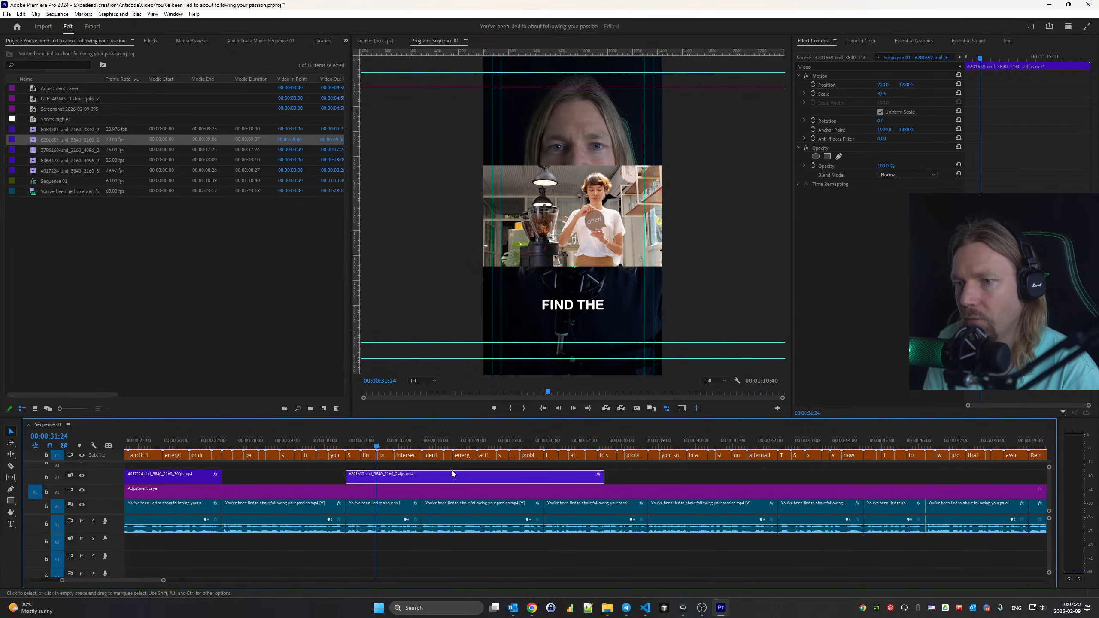
Set the coffee-shop clip's scale to 119 so it fills the vertical frame
left_click(882, 93)
type("1")
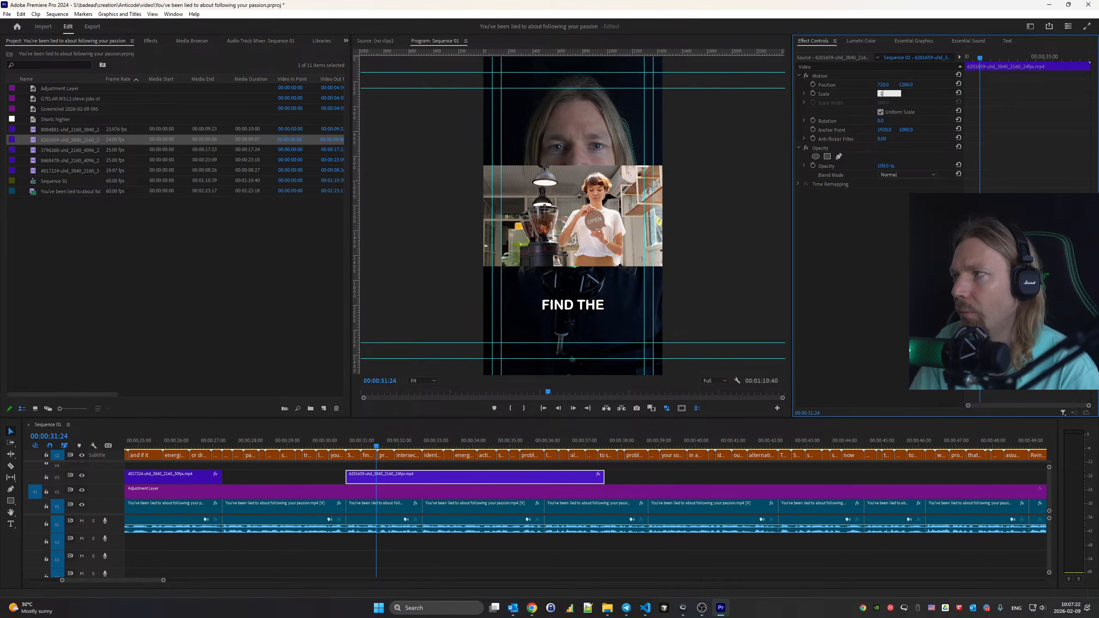
type("10")
key("Return")
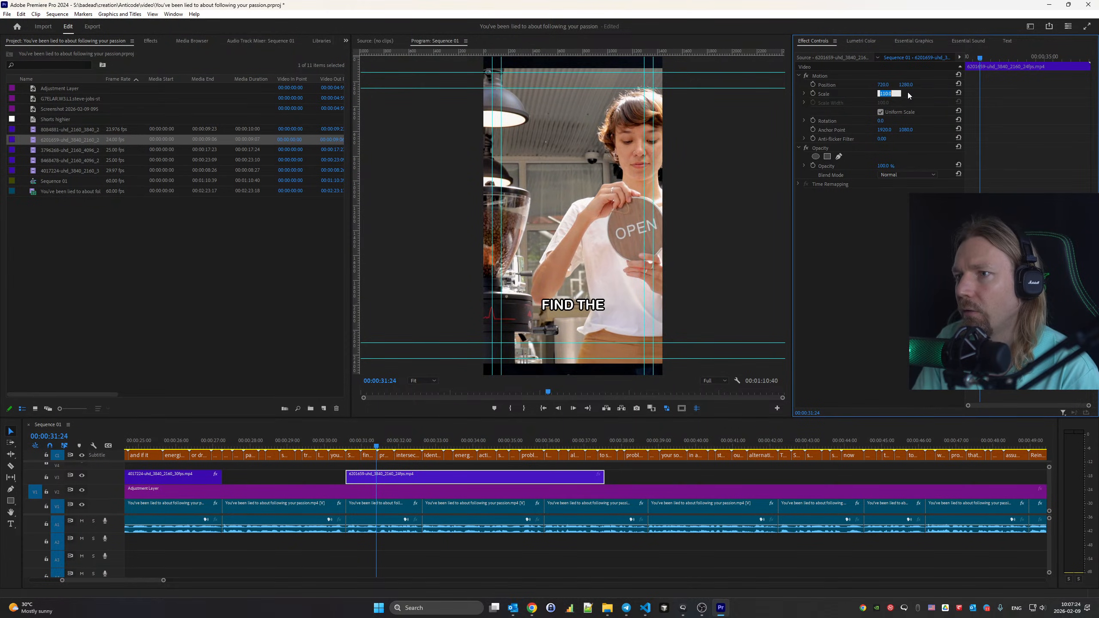
key("Up")
key("Up")
key("Up")
key("Up")
key("Up")
key("Up")
key("Up")
key("Up")
key("Up")
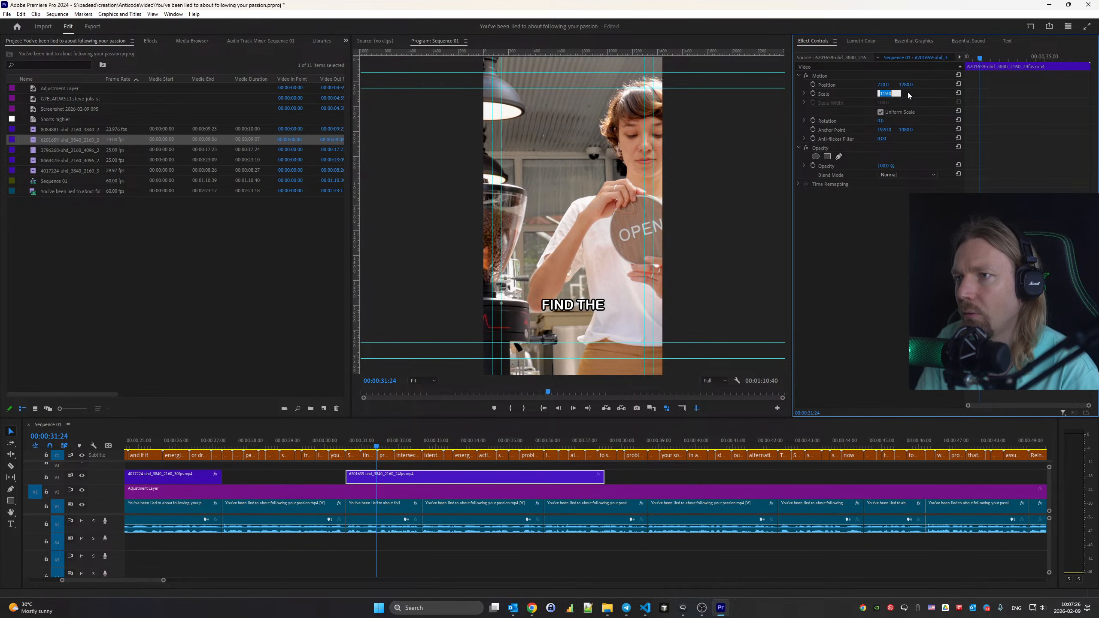
left_click(908, 93)
Keyframe the coffee-shop clip's horizontal position from 1023 at its start to 365 at the "IDENTIFY" caption, bringing the woman into frame
left_click_drag(883, 85, 1014, 84)
key("Up")
key("Up")
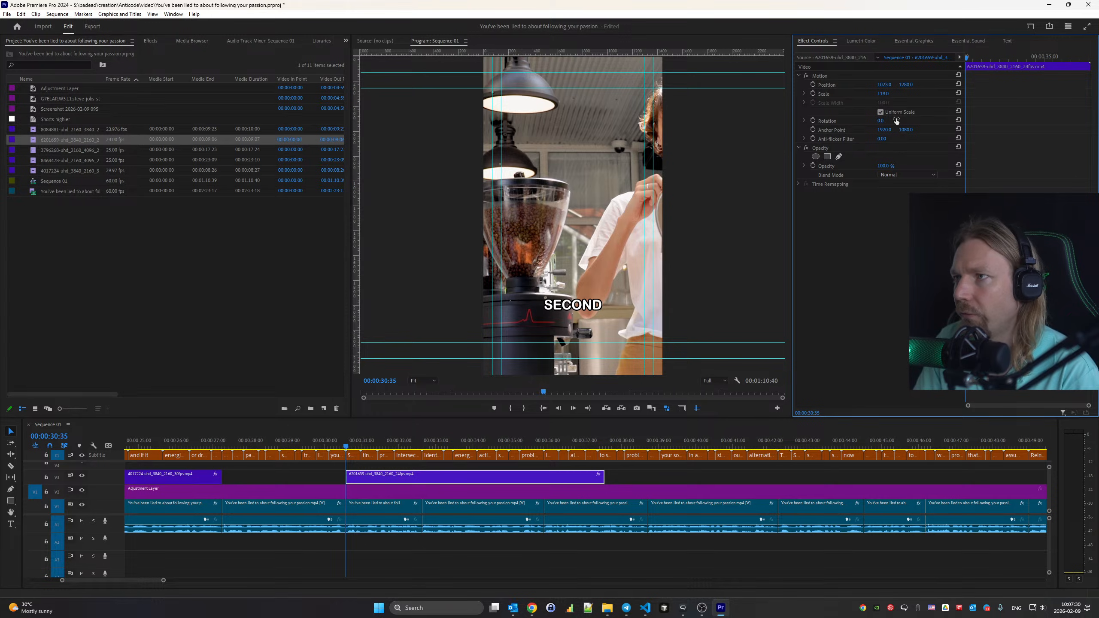
left_click(813, 85)
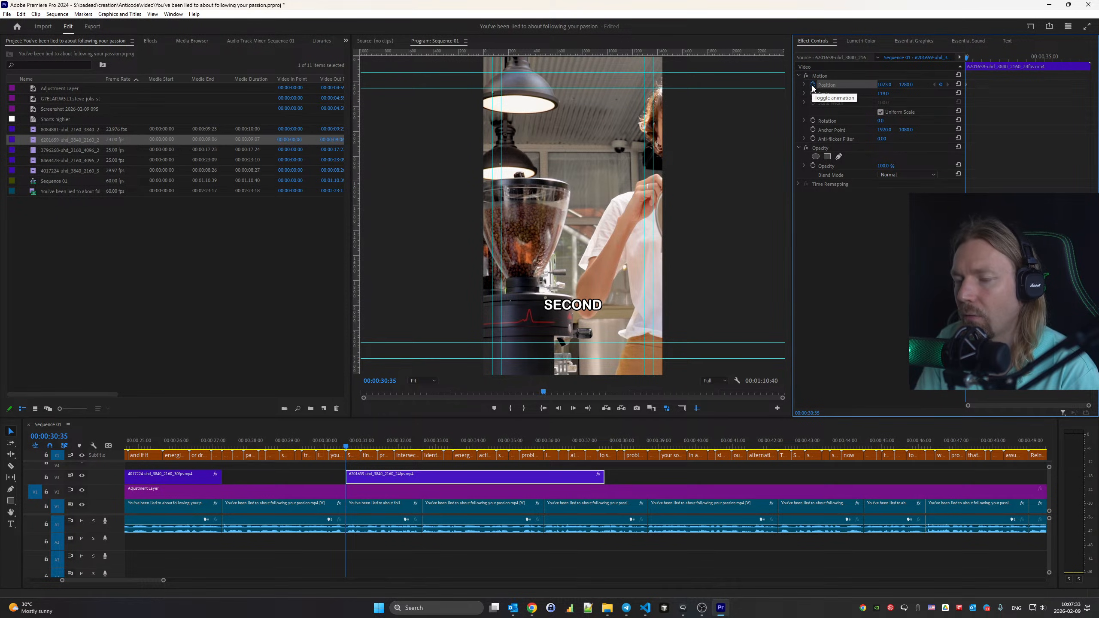
key("space")
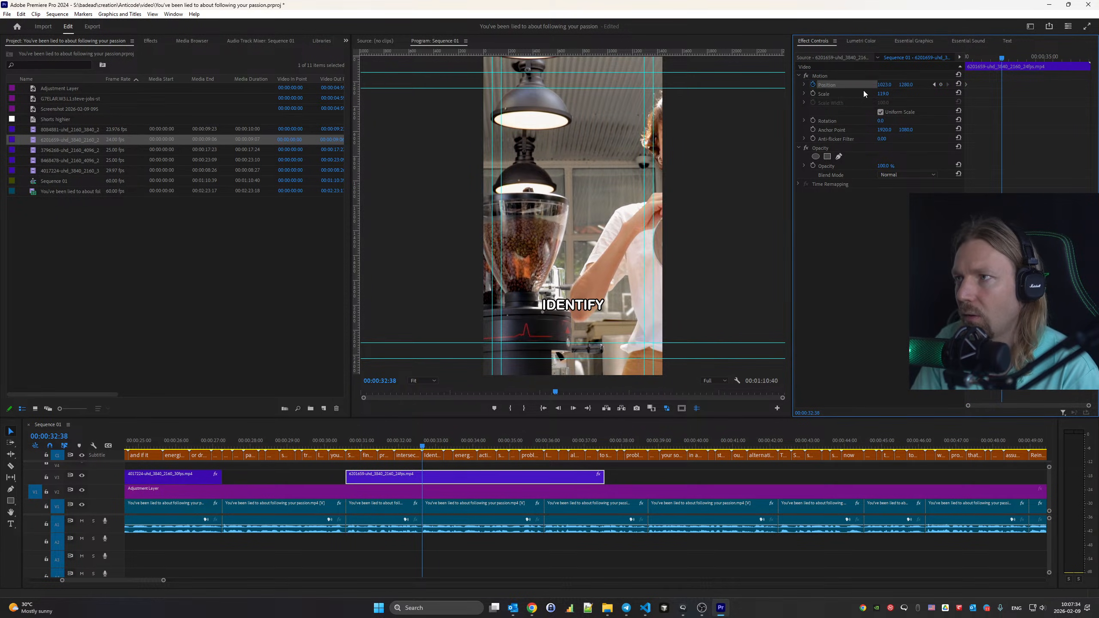
left_click_drag(882, 87, 770, 86)
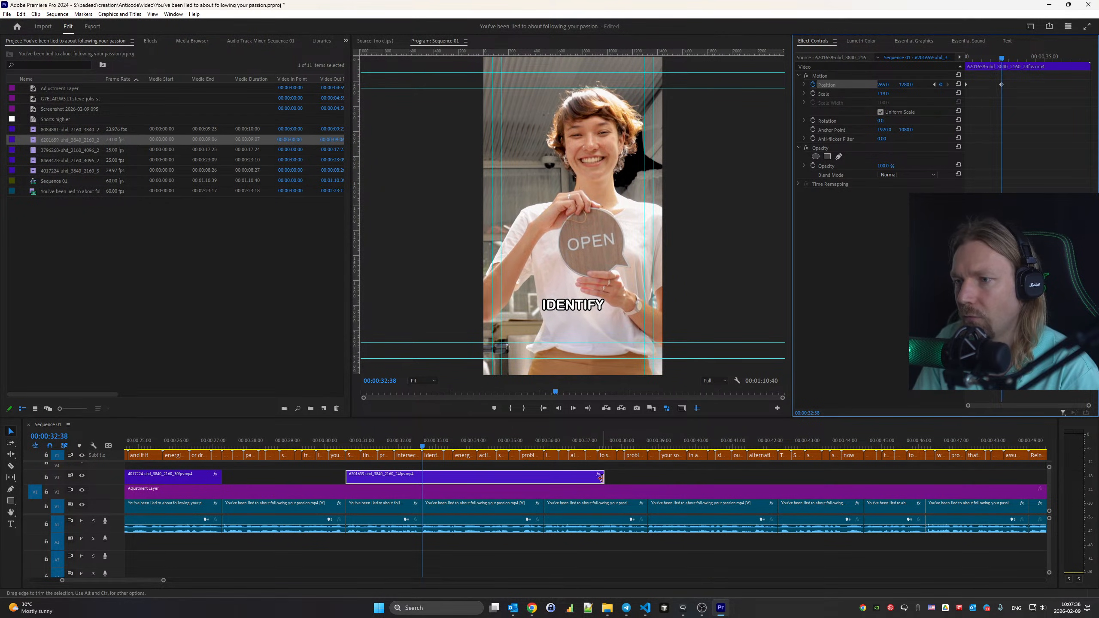
Trim the coffee-shop clip's end to the start of the "IDENTIFY" caption and play back the segment from just before the clip
left_click_drag(604, 476, 420, 473)
left_click(332, 436)
key("space")
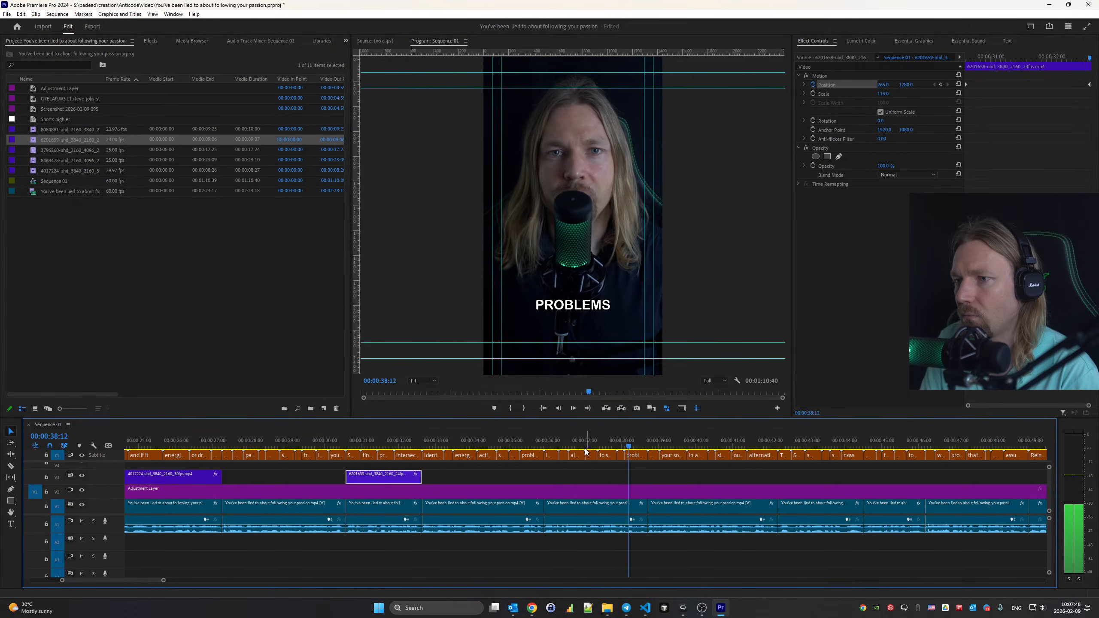
left_click(555, 446)
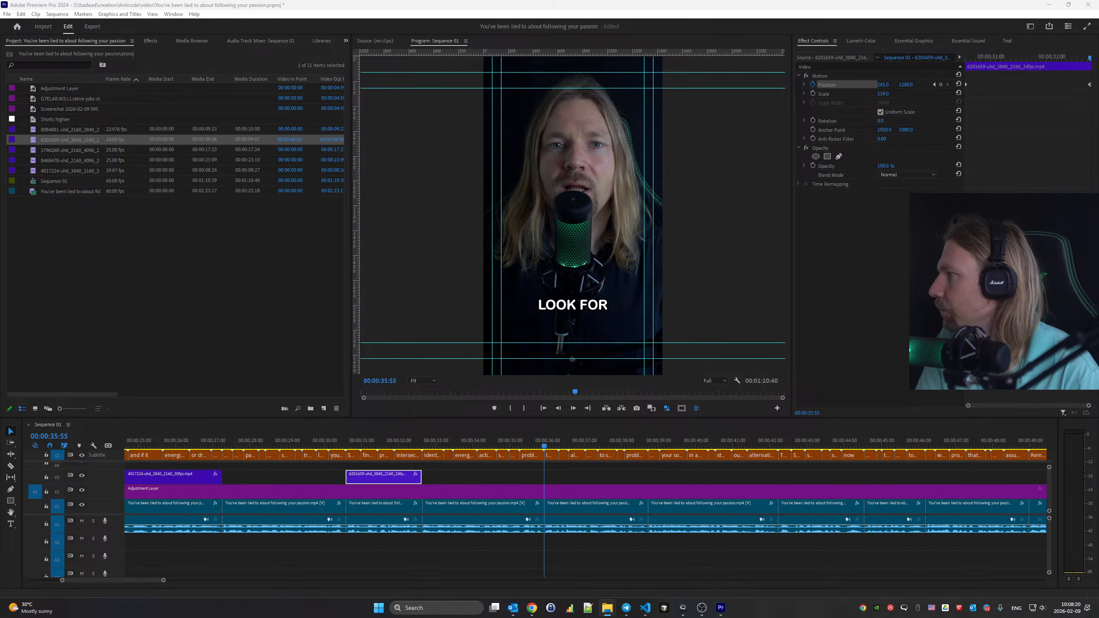
Switch to Pexels in Chrome and search the stock videos for "payment"
mouse_move(532, 608)
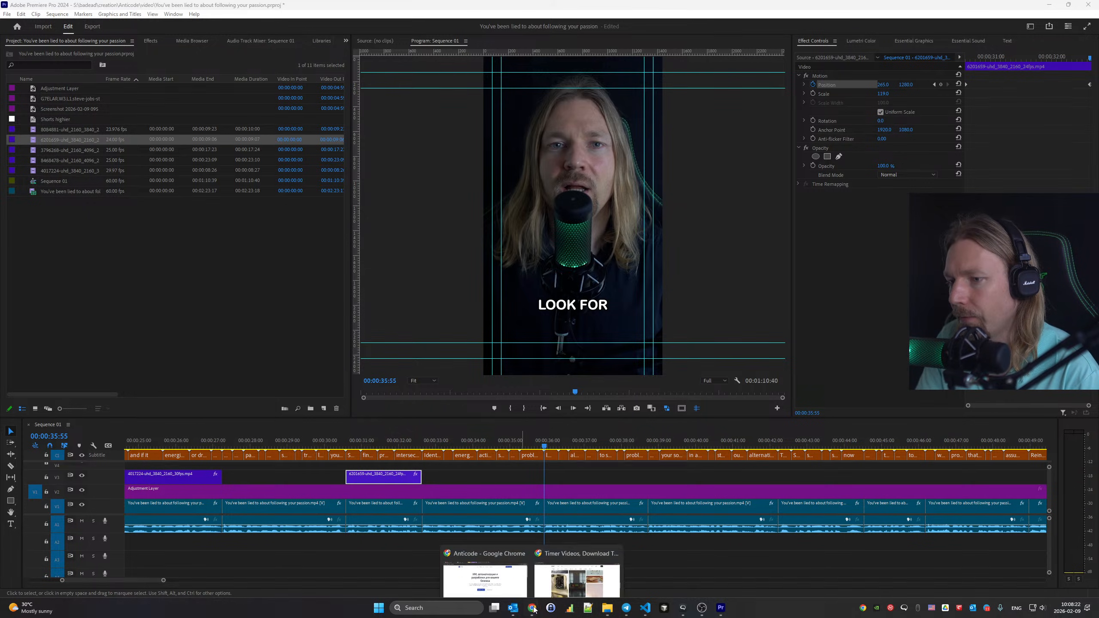
left_click(485, 572)
left_click_drag(372, 55, 262, 55)
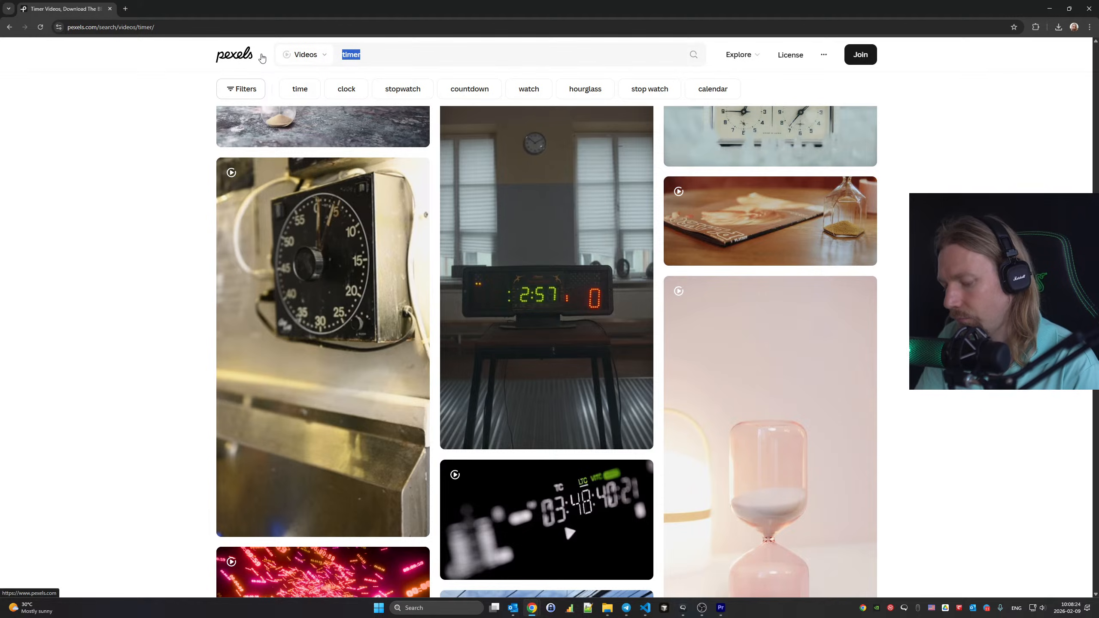
type("oayment")
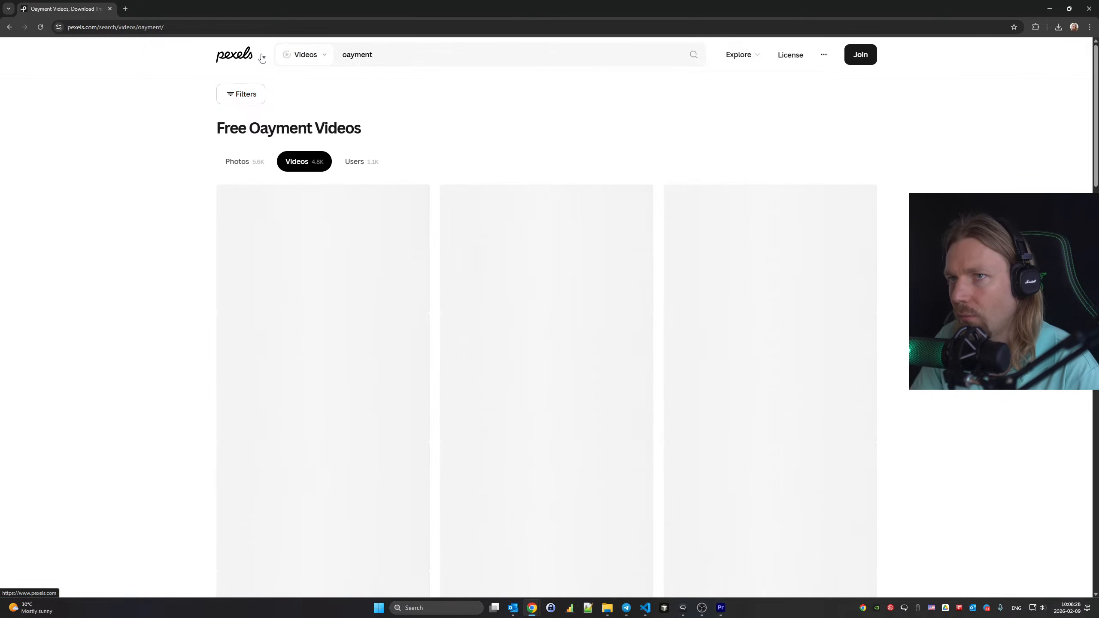
left_click(437, 55)
key("Home")
key("Right")
type("p")
key("Right")
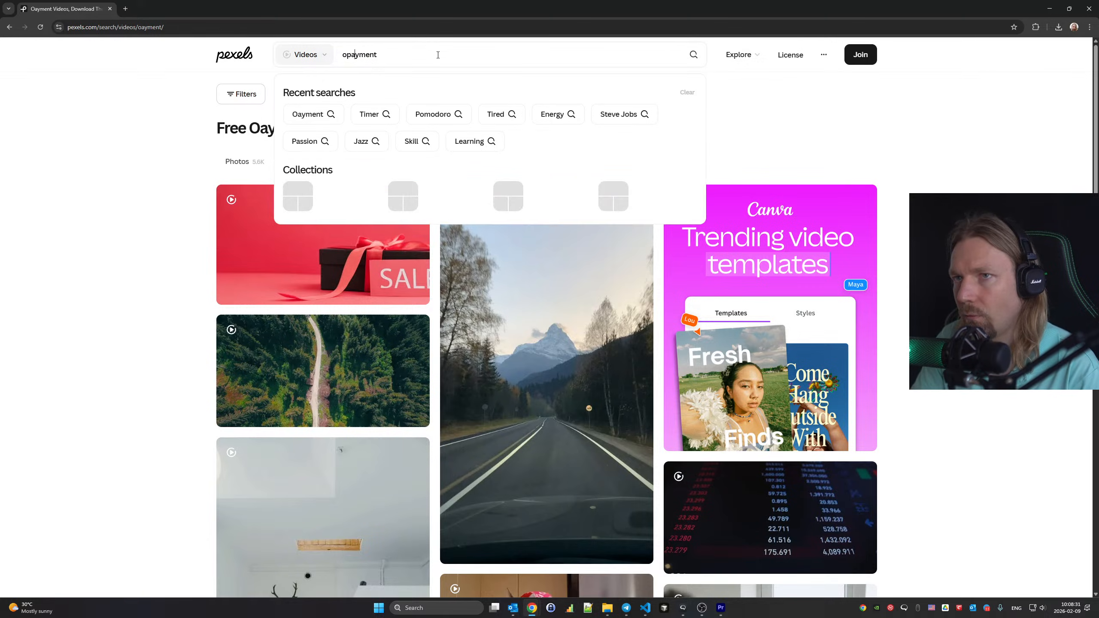
key("Home")
key("Delete")
key("Return")
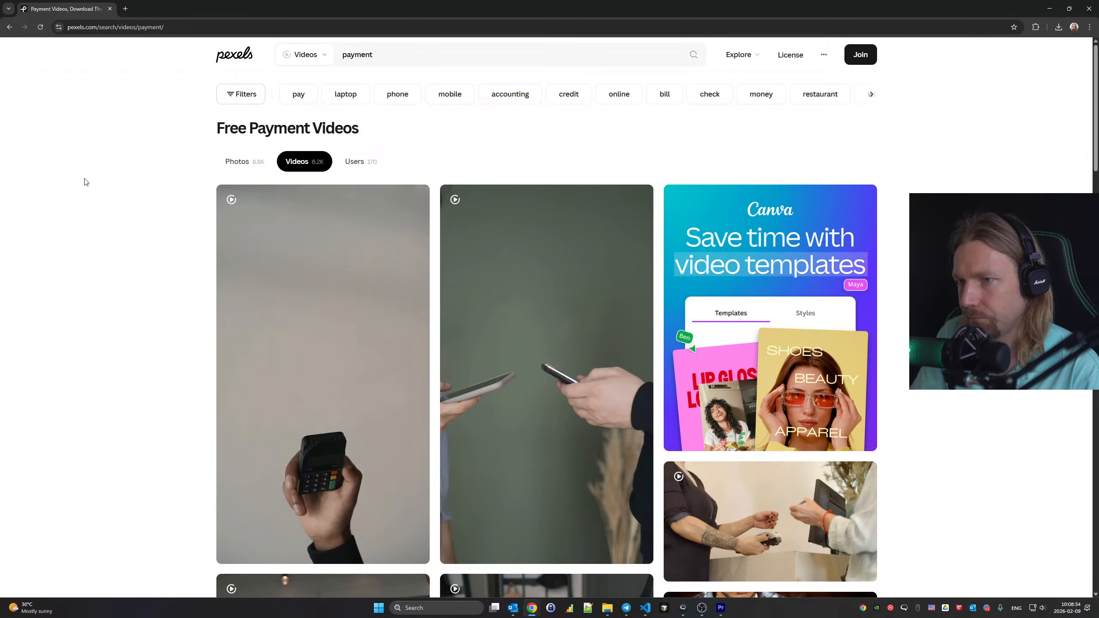
Examine the payment video results for a vertical clip of someone paying by card, phone or terminal
scroll(525, 312, "down", 5)
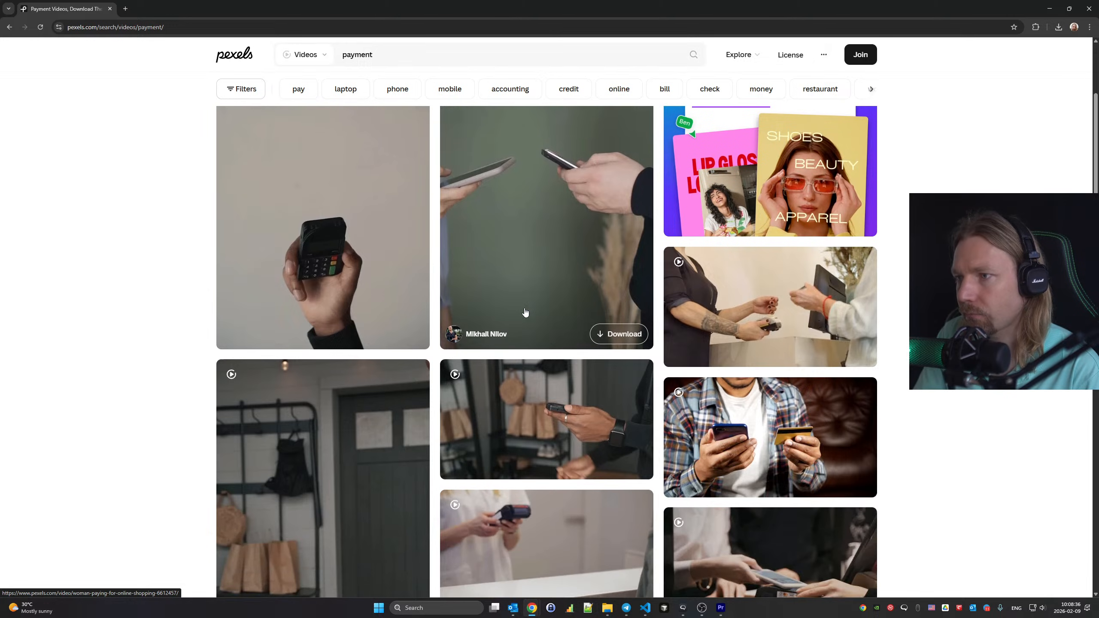
scroll(525, 311, "down", 6)
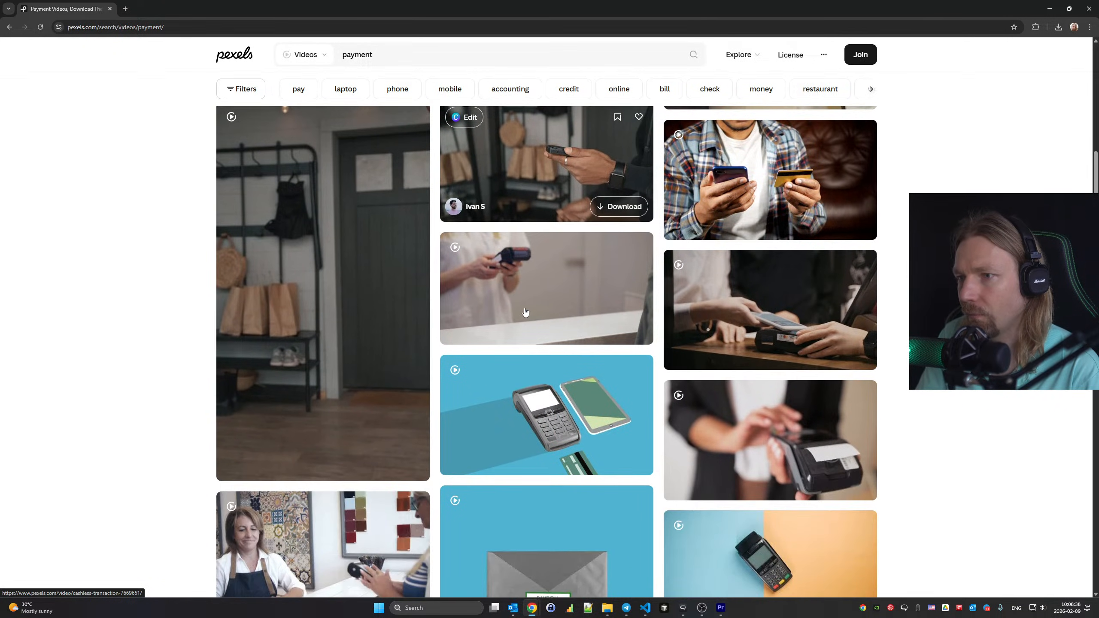
scroll(525, 311, "down", 5)
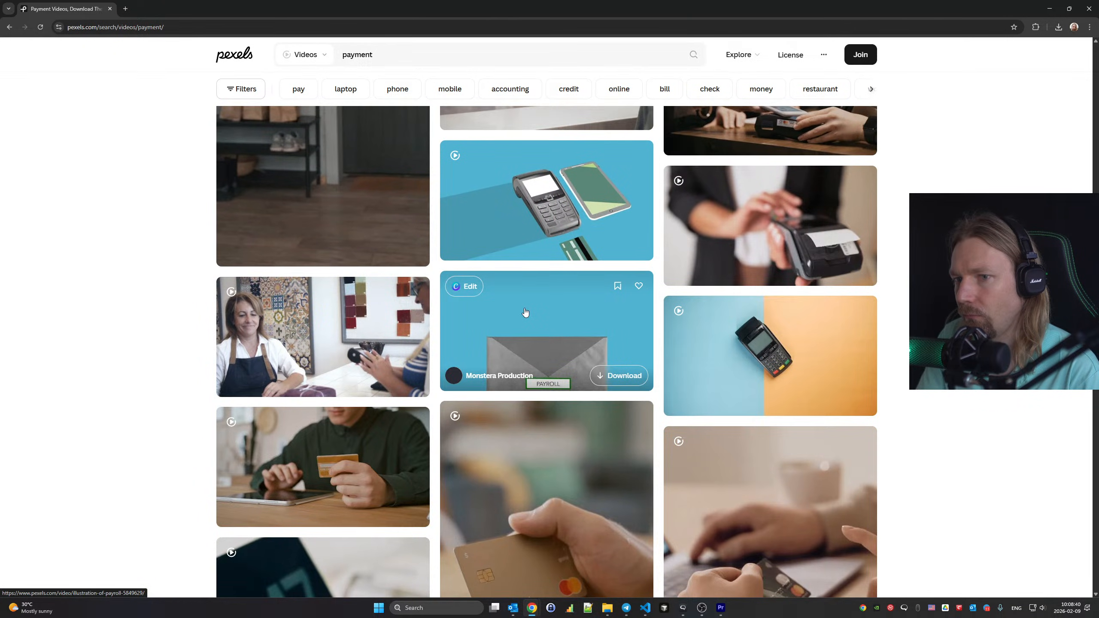
scroll(525, 312, "down", 5)
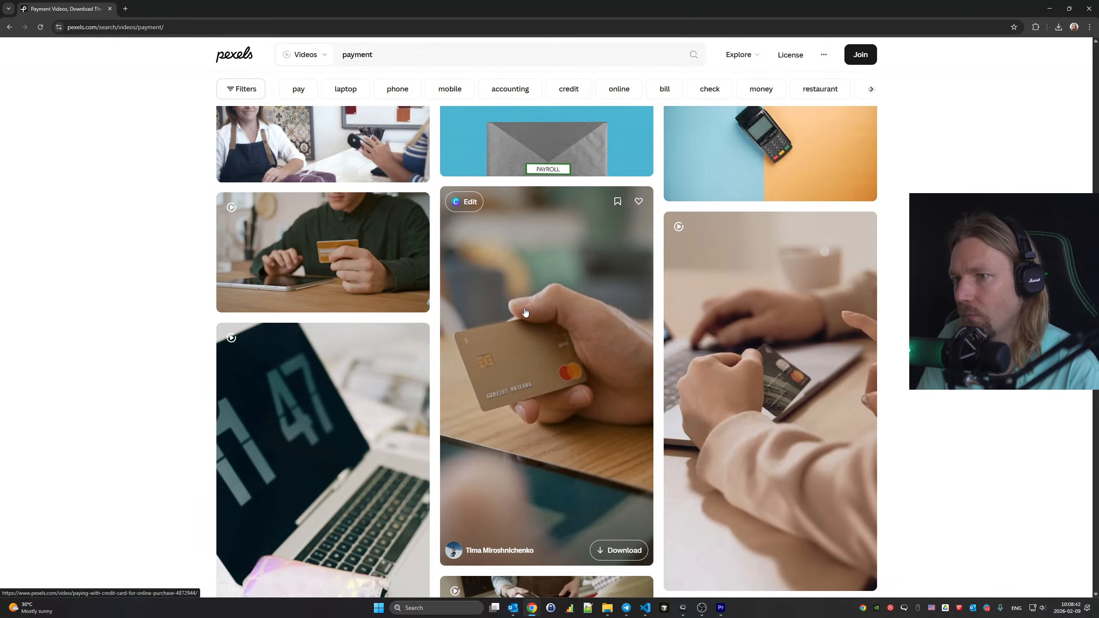
scroll(525, 312, "down", 7)
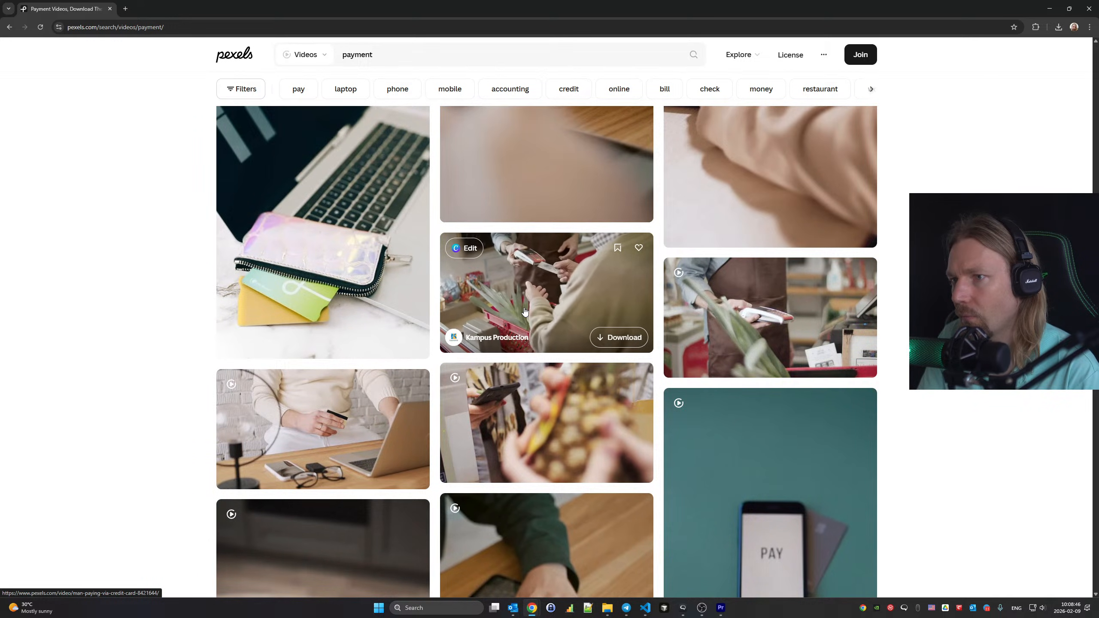
scroll(525, 312, "down", 7)
mouse_move(525, 312)
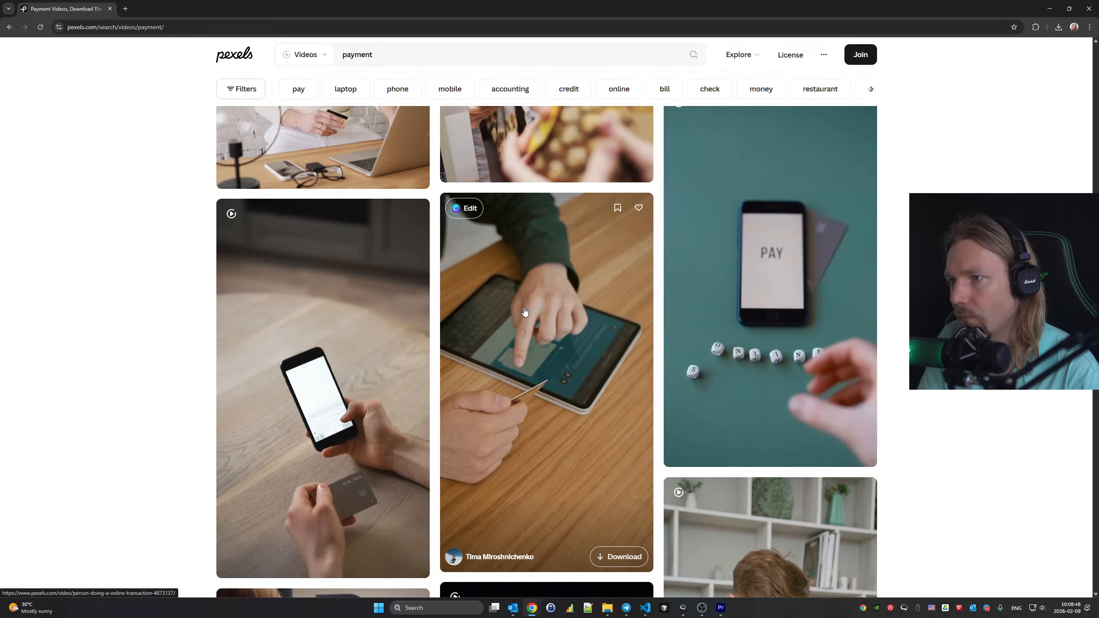
scroll(525, 312, "down", 5)
scroll(525, 312, "down", 6)
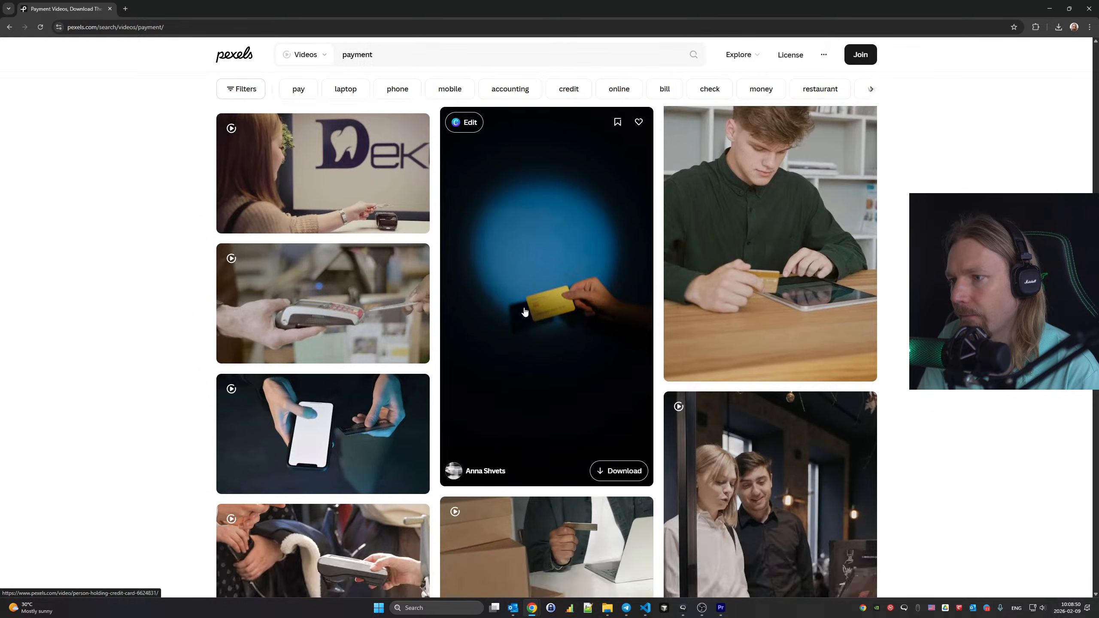
scroll(525, 311, "down", 14)
scroll(526, 312, "up", 6)
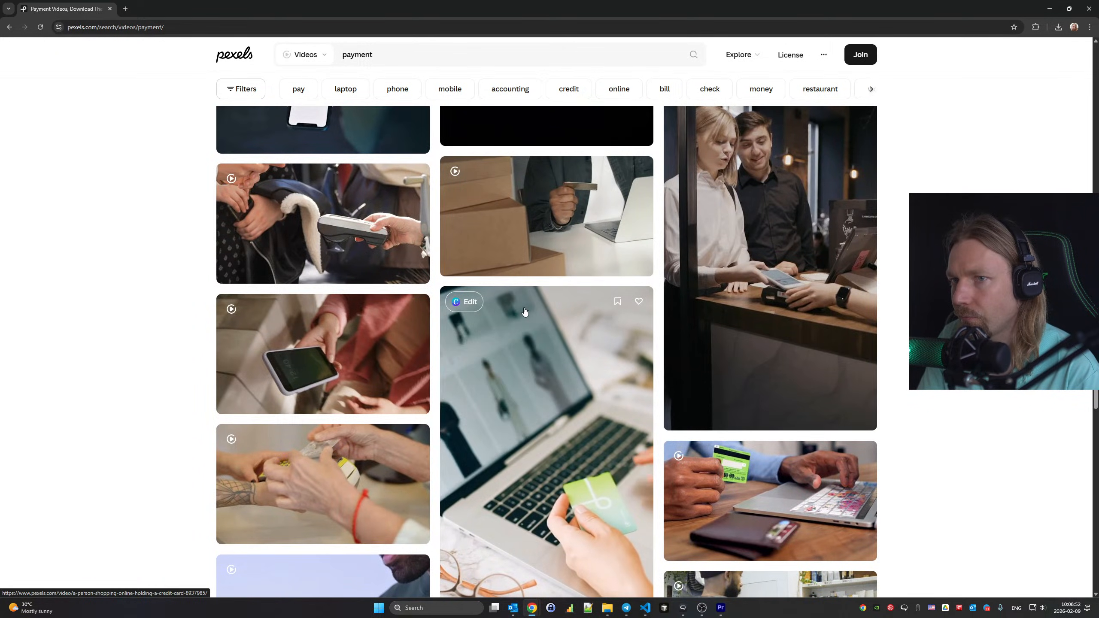
scroll(525, 312, "down", 17)
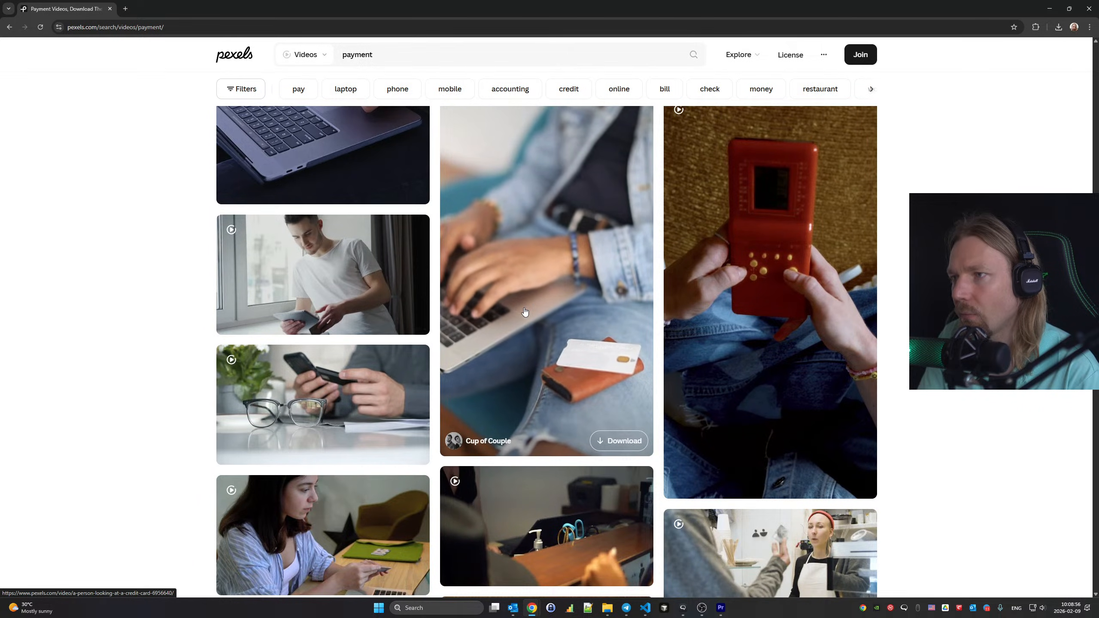
scroll(526, 312, "down", 5)
scroll(525, 312, "down", 8)
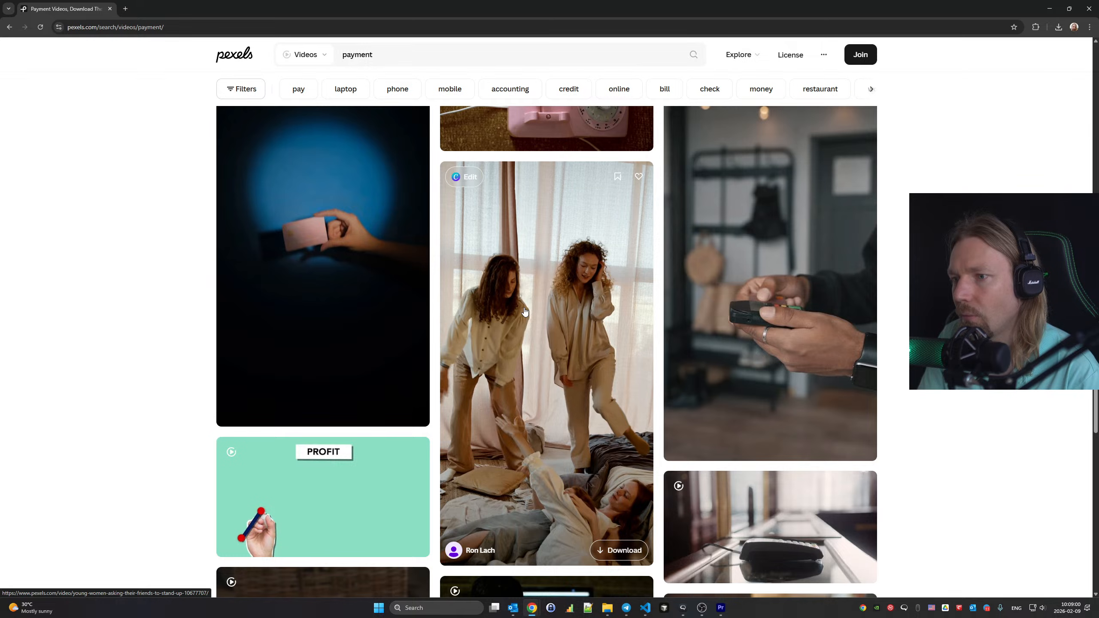
scroll(525, 311, "down", 9)
scroll(525, 312, "down", 5)
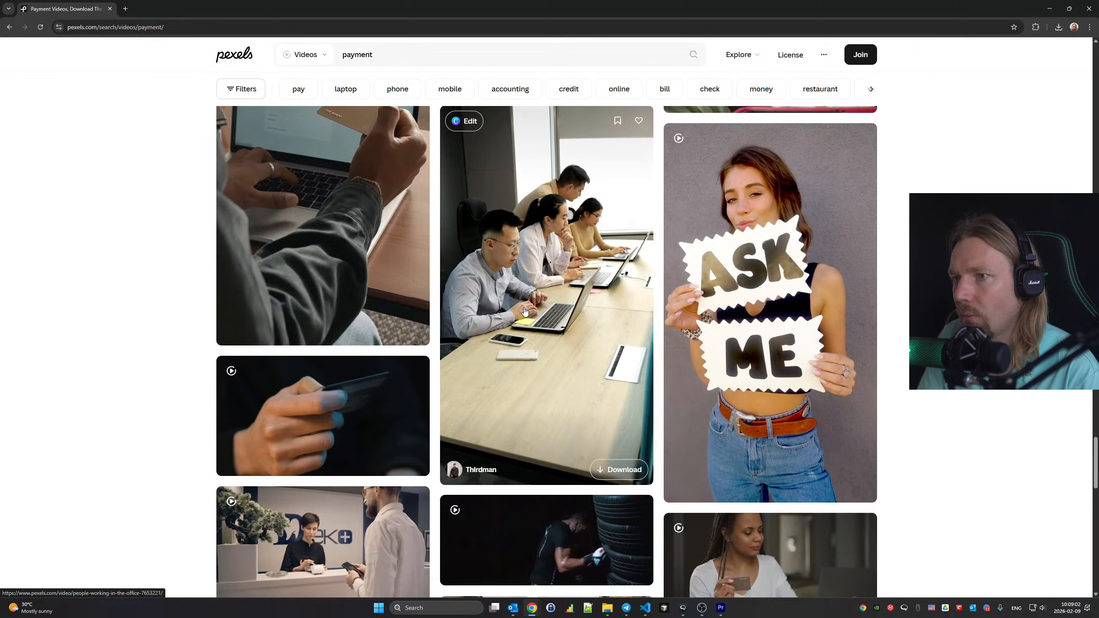
scroll(525, 312, "down", 15)
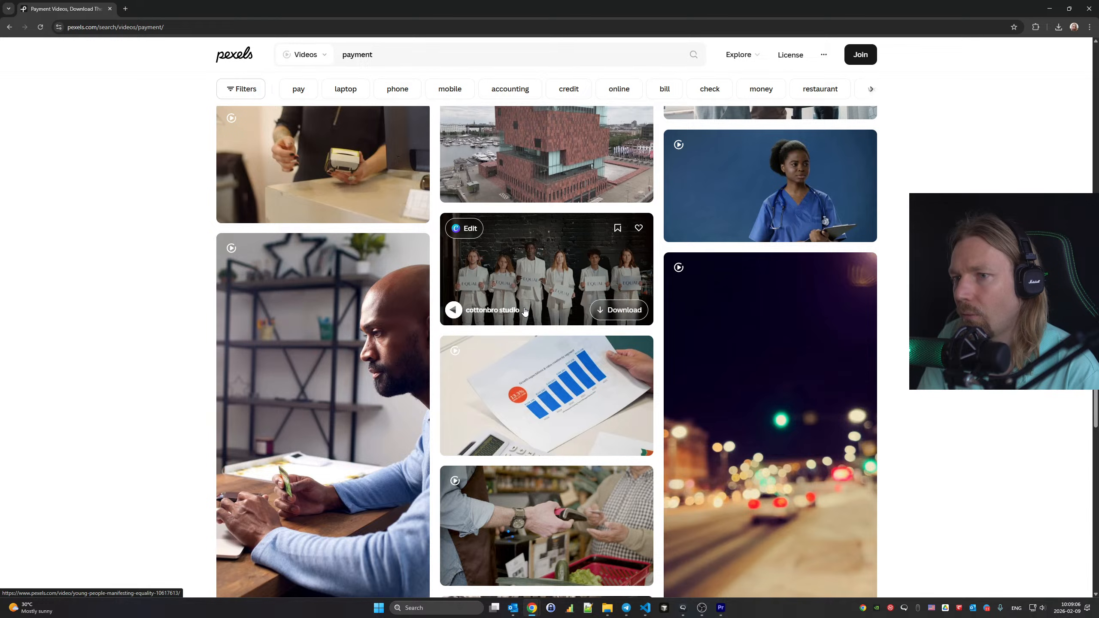
scroll(525, 311, "down", 11)
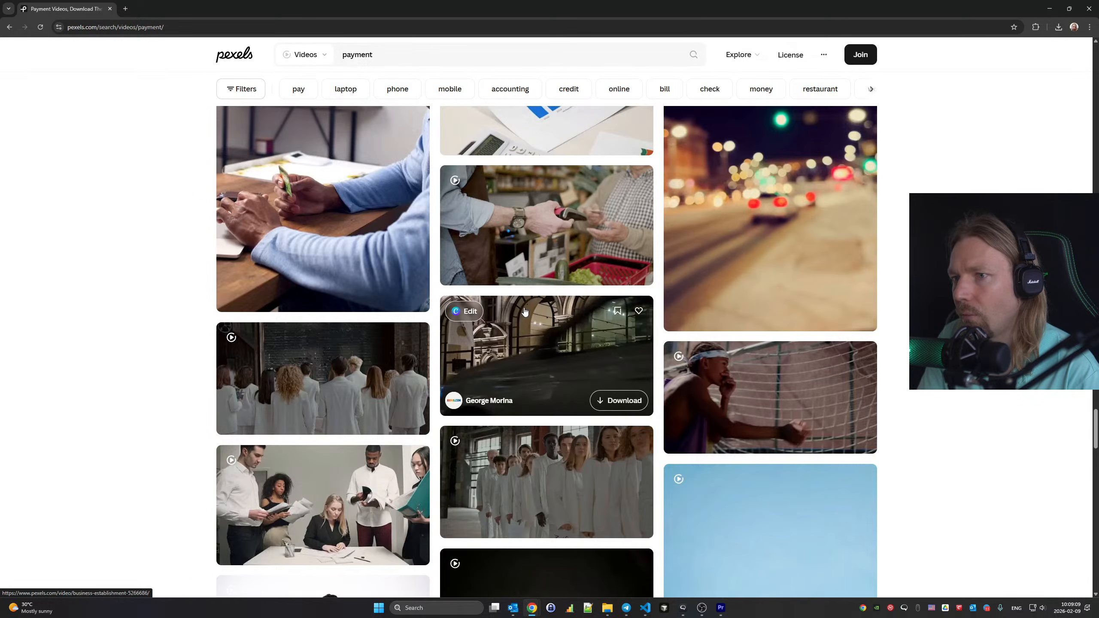
scroll(526, 312, "down", 10)
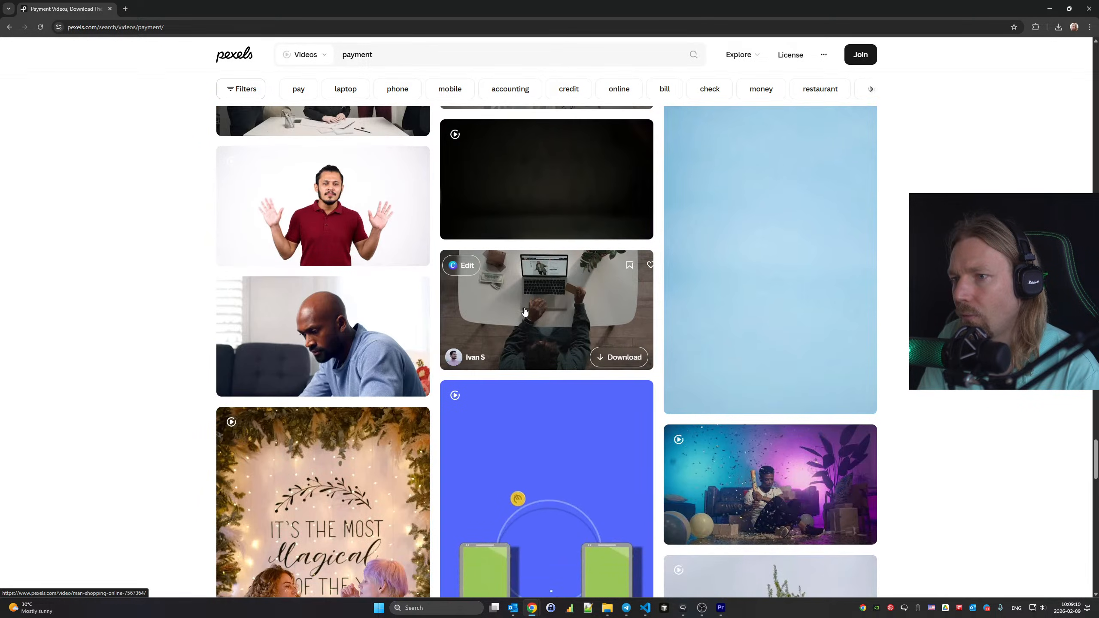
scroll(526, 311, "down", 4)
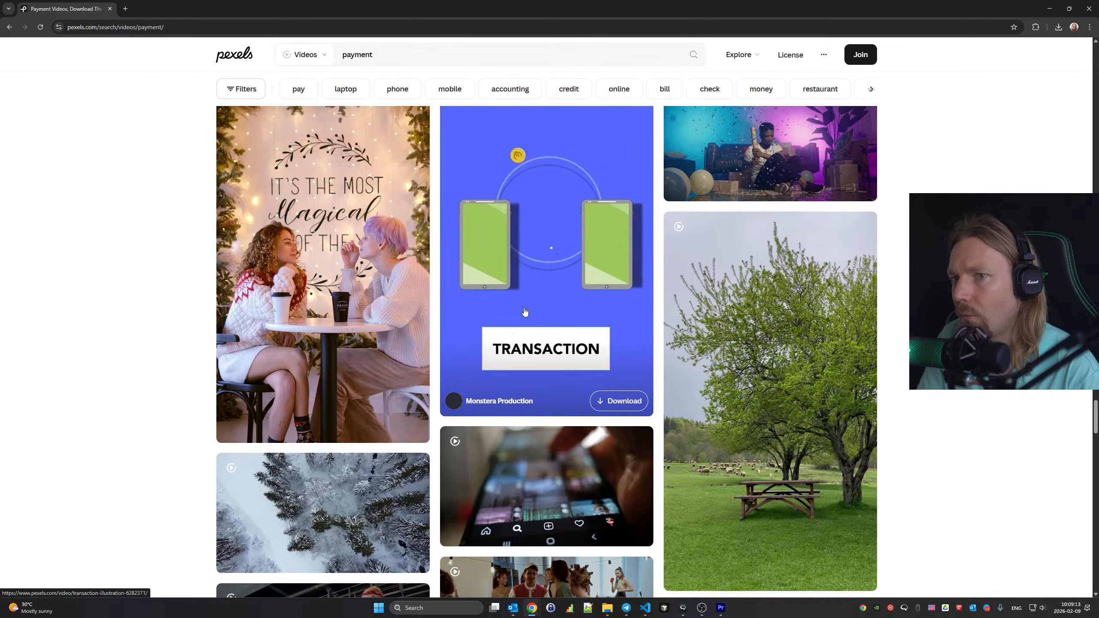
scroll(525, 311, "down", 5)
scroll(525, 311, "down", 7)
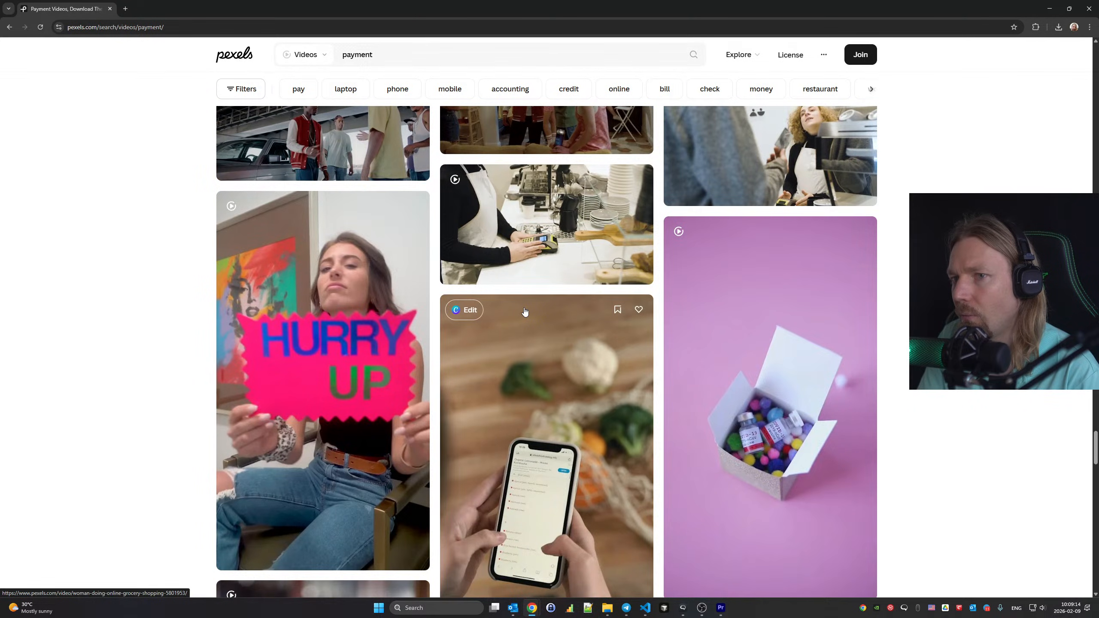
scroll(525, 312, "down", 2)
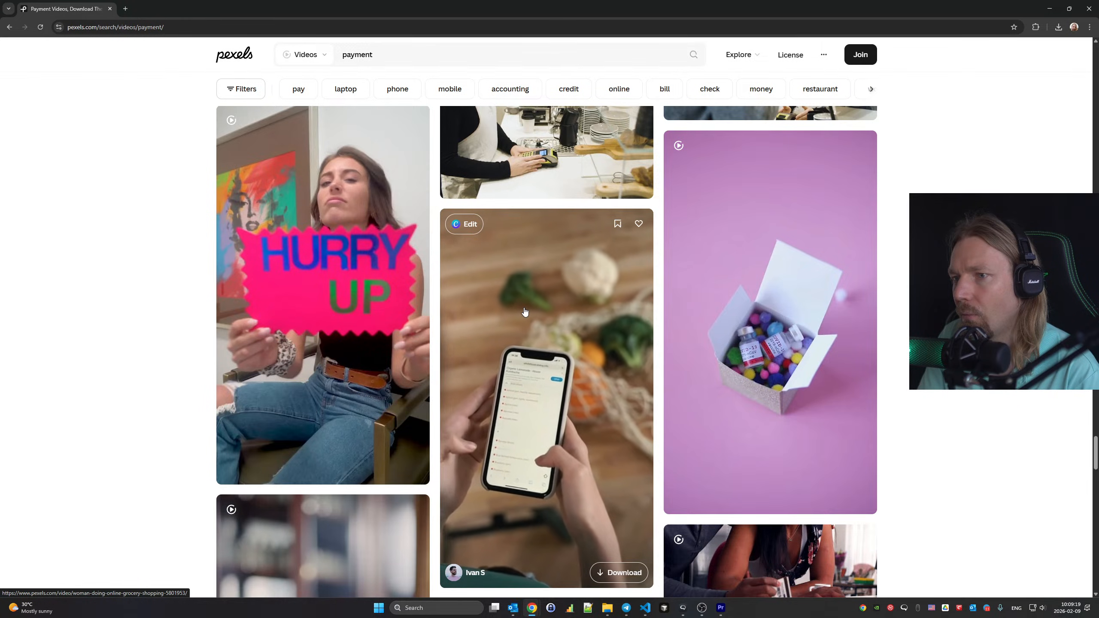
scroll(525, 311, "down", 5)
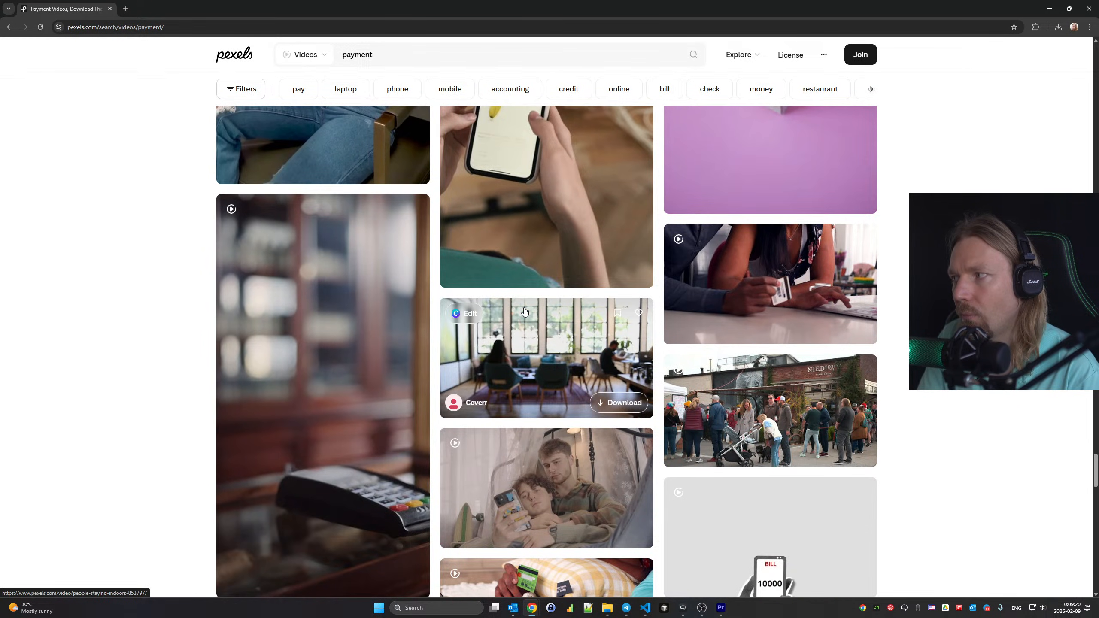
scroll(524, 311, "down", 7)
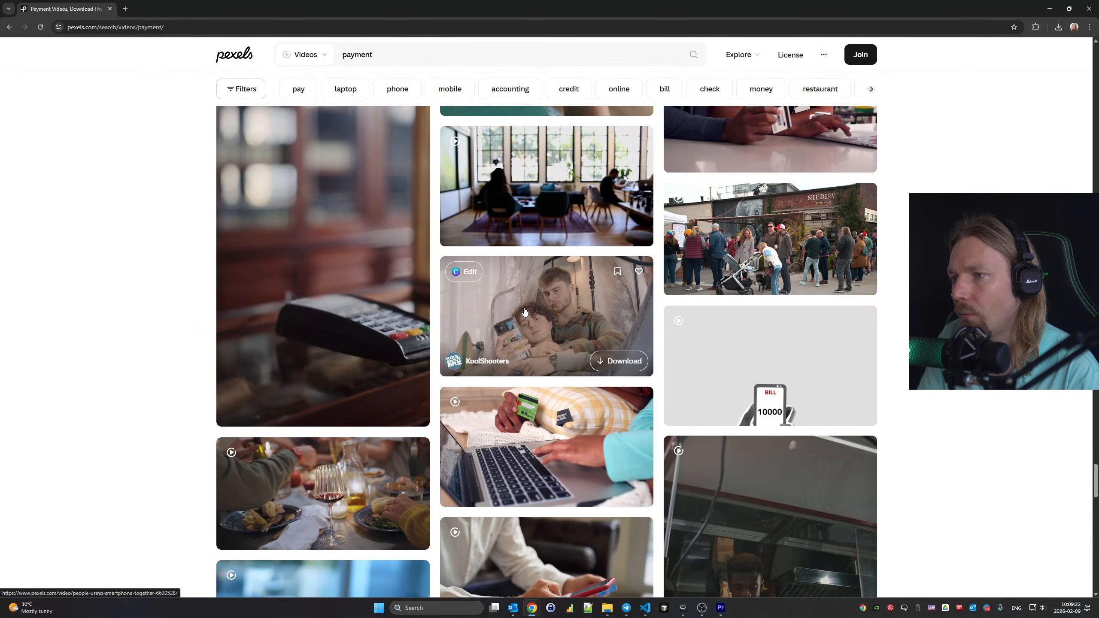
scroll(525, 312, "down", 3)
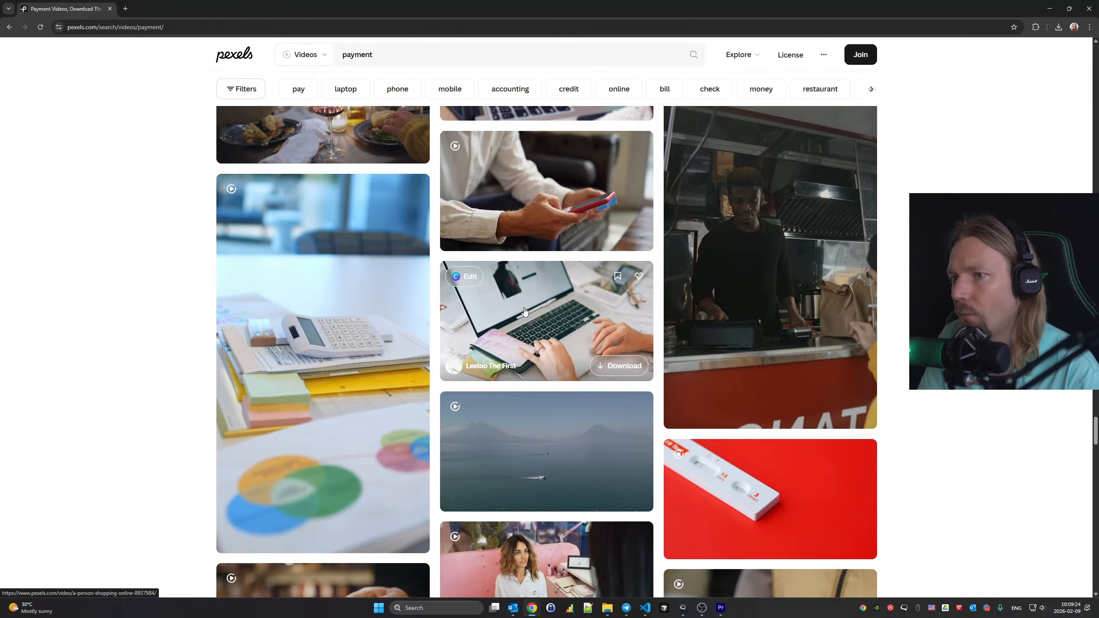
scroll(522, 286, "down", 6)
scroll(523, 286, "down", 10)
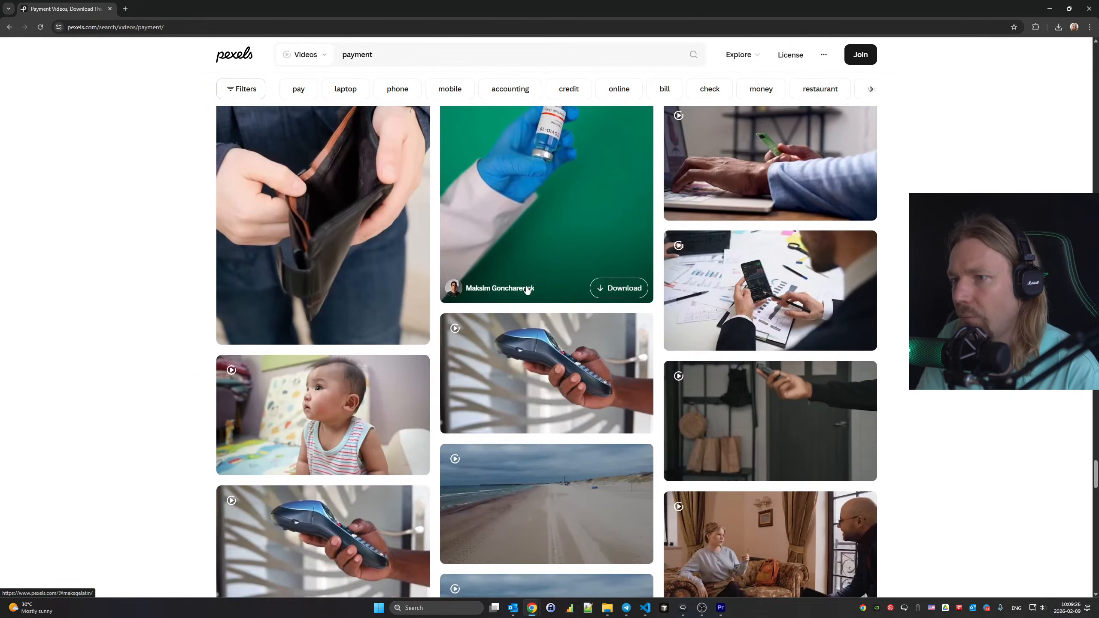
scroll(527, 290, "up", 5)
scroll(524, 288, "down", 5)
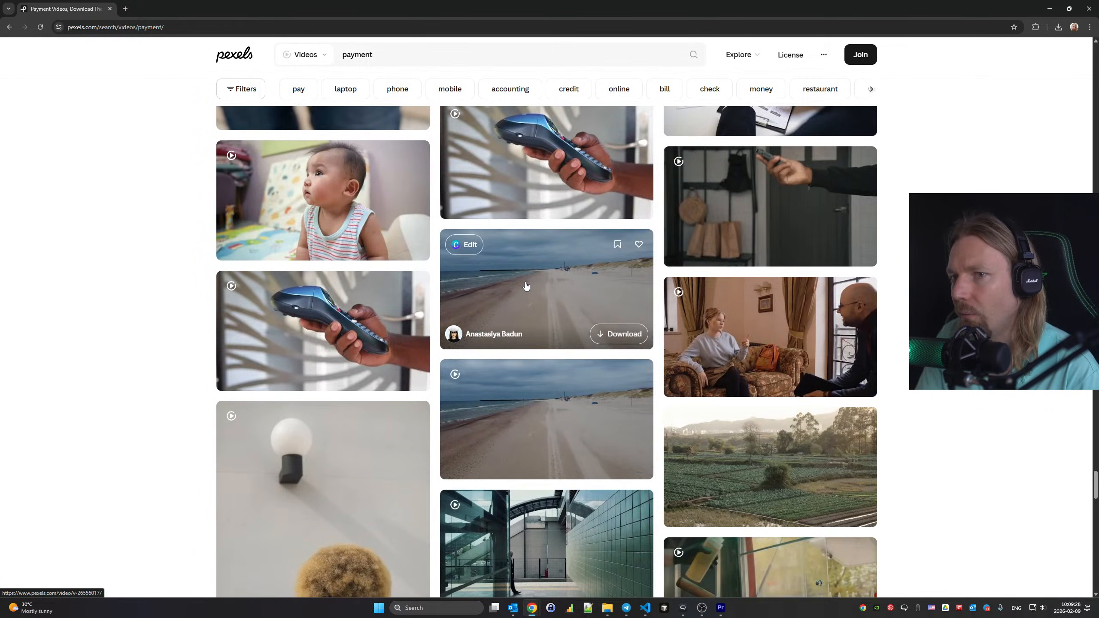
scroll(524, 288, "up", 9)
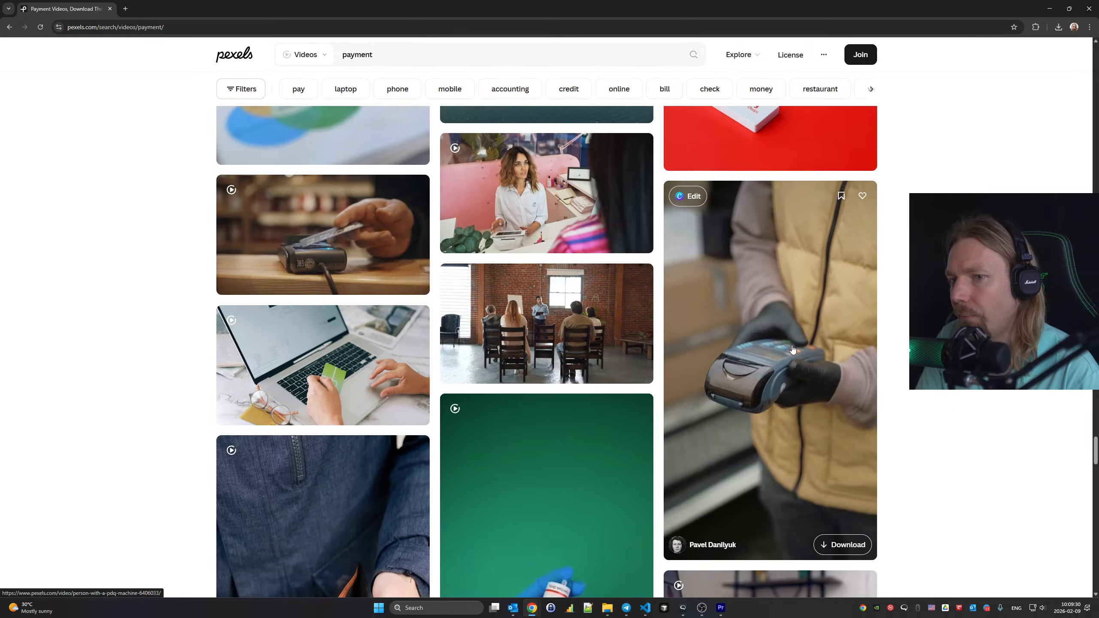
scroll(606, 340, "down", 10)
scroll(605, 340, "down", 10)
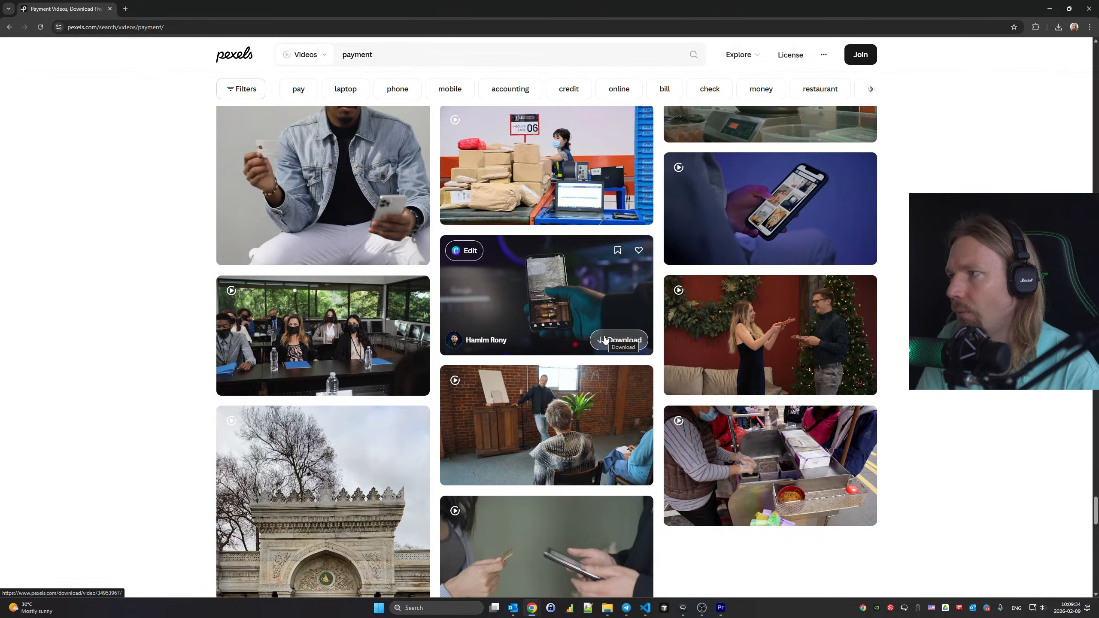
scroll(605, 340, "down", 8)
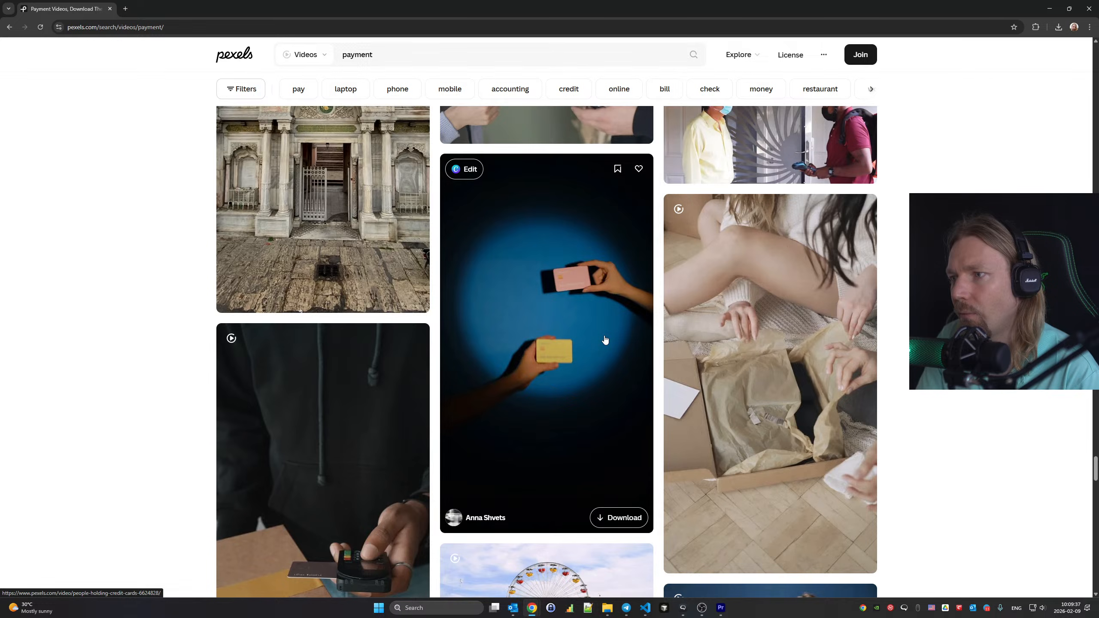
scroll(605, 341, "down", 2)
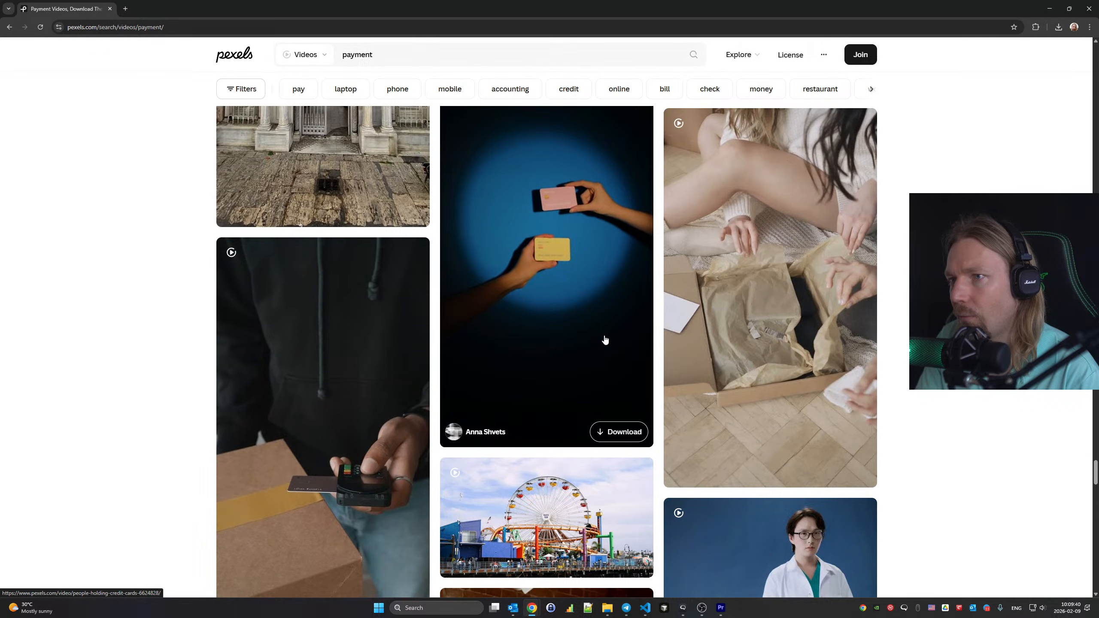
scroll(605, 340, "down", 10)
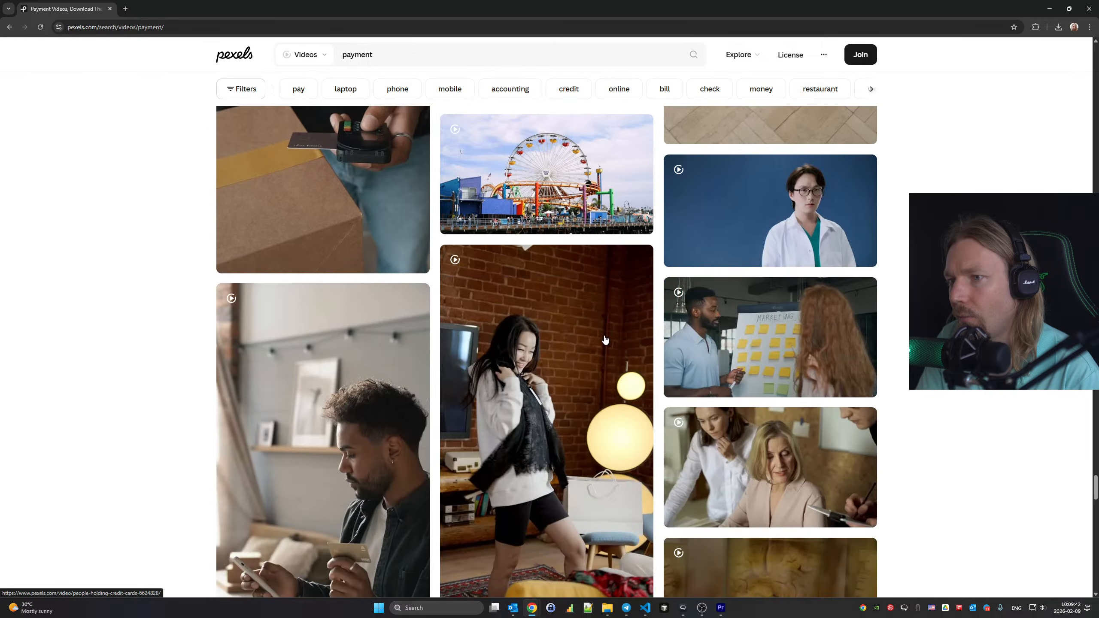
scroll(605, 340, "down", 5)
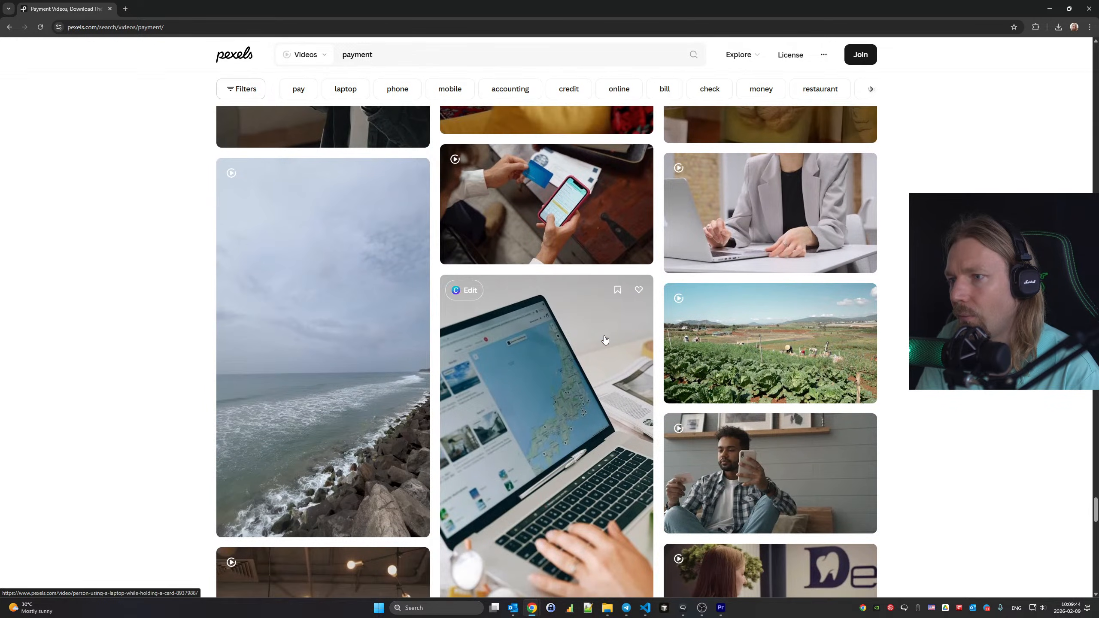
Compare the man with phone and debit card against the other payment clips further down the results
scroll(605, 340, "up", 8)
scroll(605, 340, "down", 2)
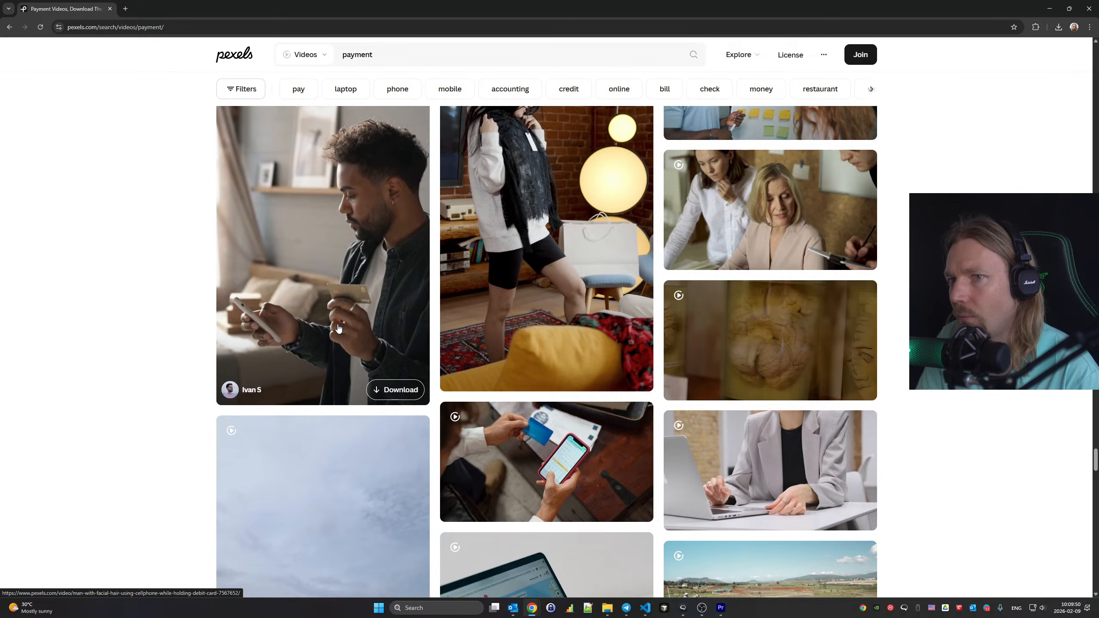
scroll(339, 328, "down", 4)
scroll(339, 328, "down", 8)
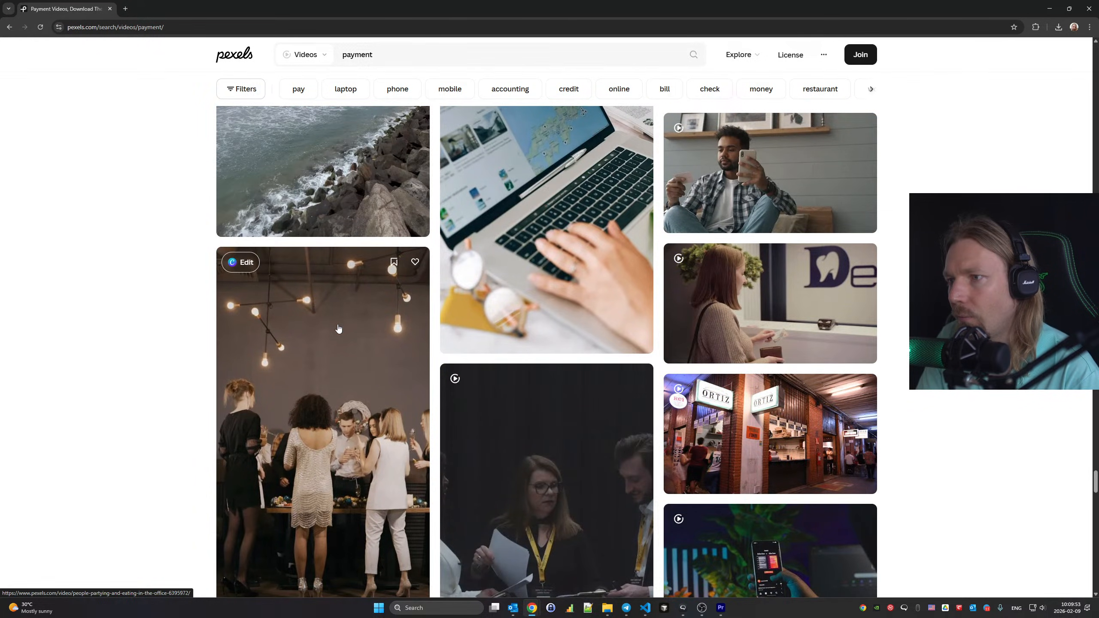
scroll(338, 328, "down", 6)
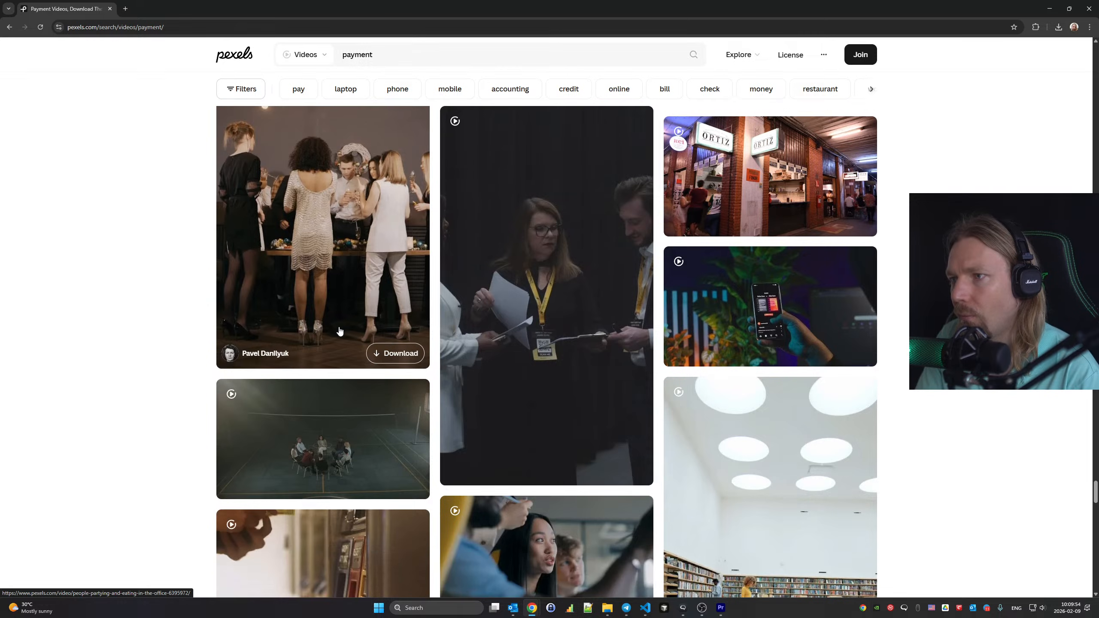
scroll(339, 331, "down", 5)
scroll(340, 331, "down", 2)
scroll(342, 333, "up", 20)
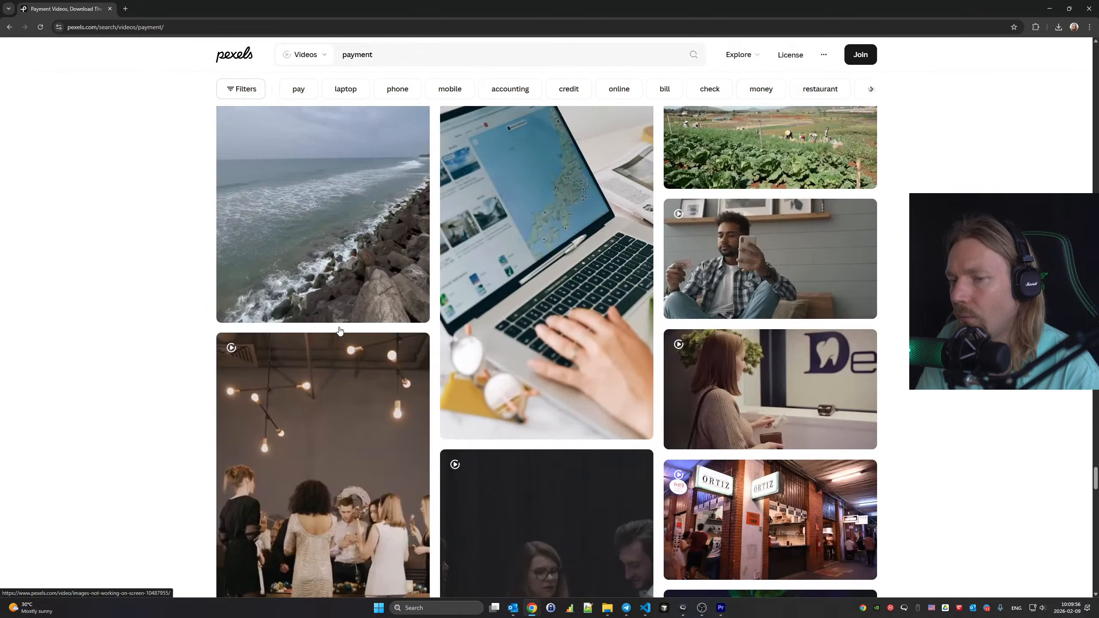
scroll(357, 343, "up", 6)
scroll(357, 342, "up", 3)
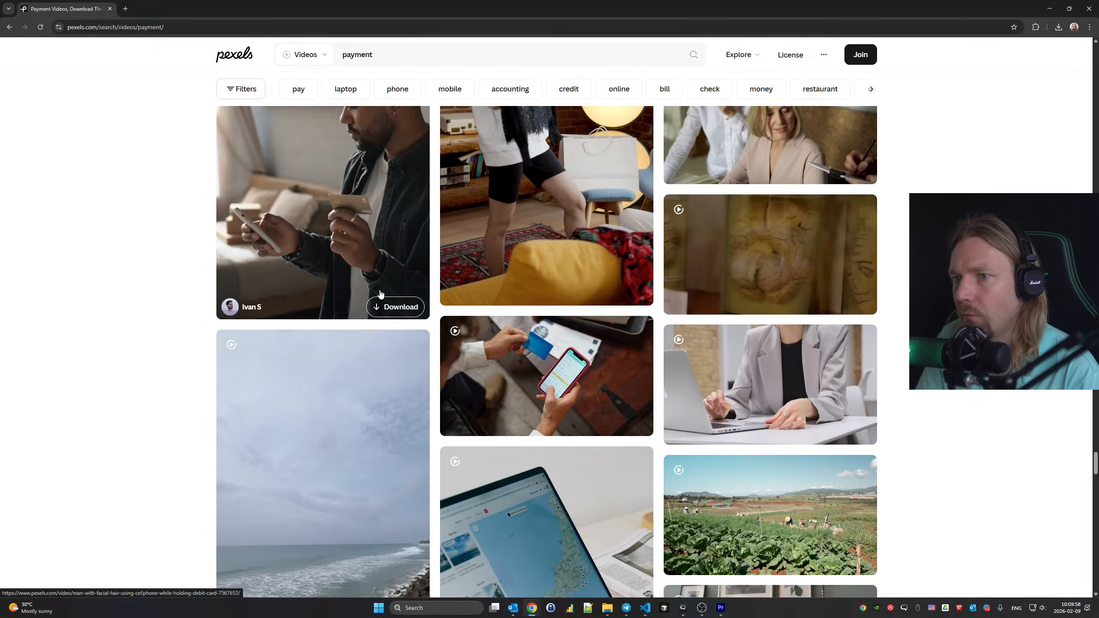
scroll(392, 433, "up", 14)
scroll(394, 452, "down", 8)
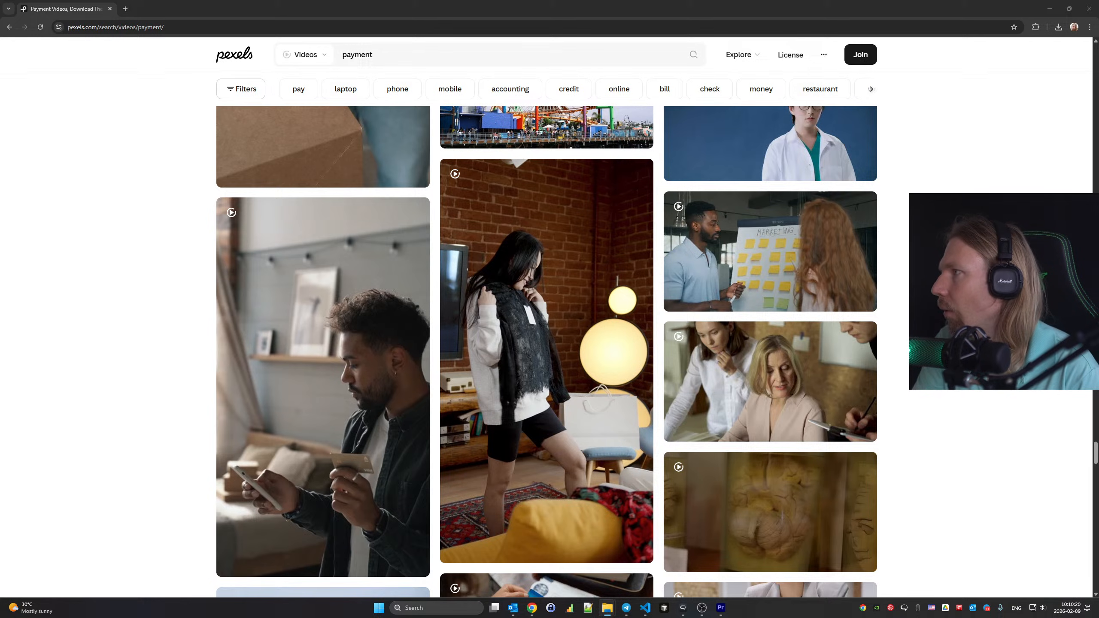
Download the vertical clip of the man holding a phone and a debit card, dismiss the Canva offer and show the recent downloads
scroll(420, 337, "down", 4)
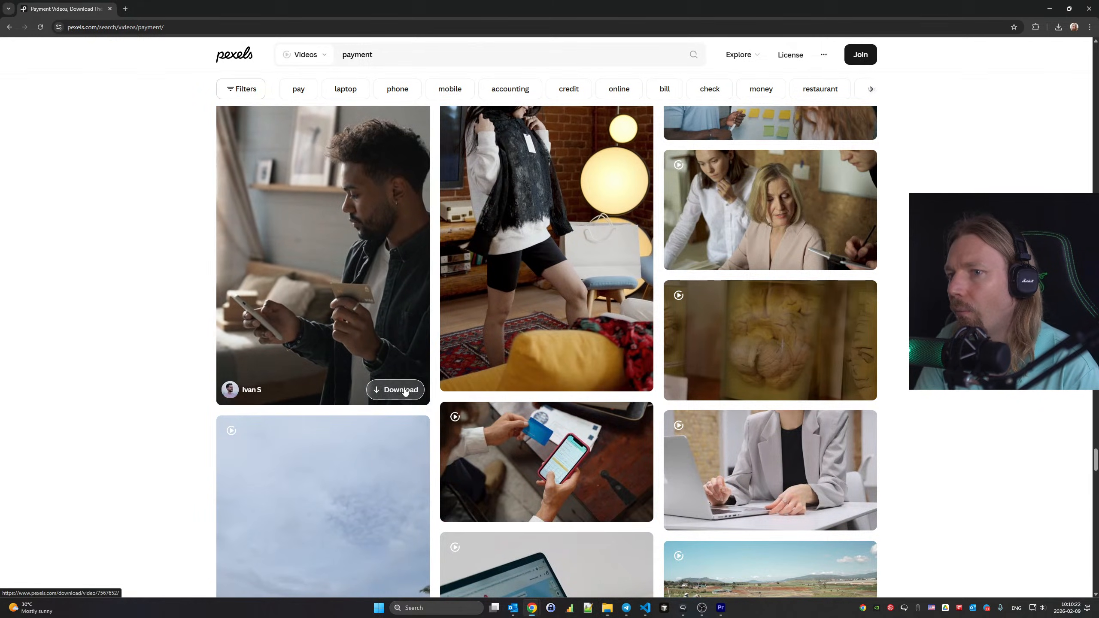
left_click(403, 390)
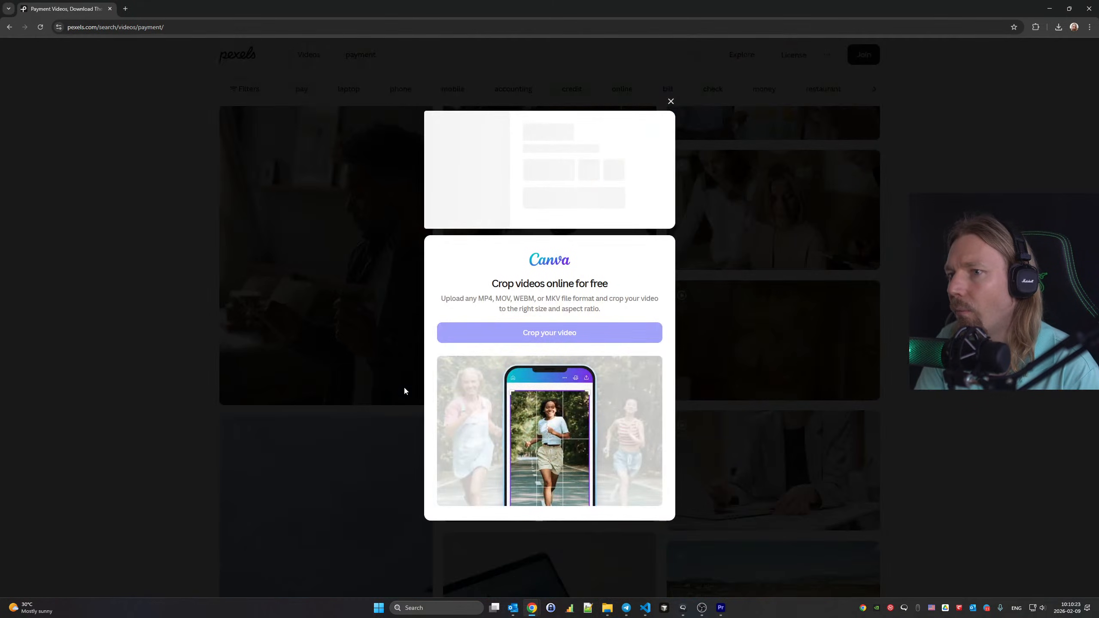
left_click(671, 99)
left_click(1058, 27)
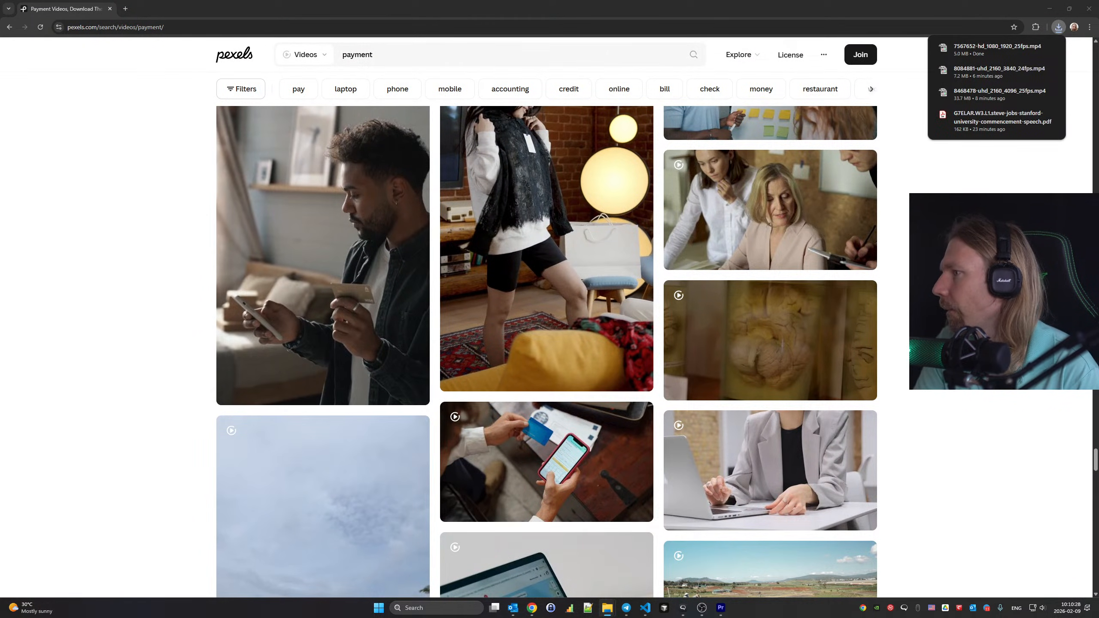
Switch to Premiere Pro, place 7567652-hd_1080_1920_25fps.mp4 above the adjustment layer at 00:00:35:55, where "LOOK FOR" begins, and play it
left_click(720, 607)
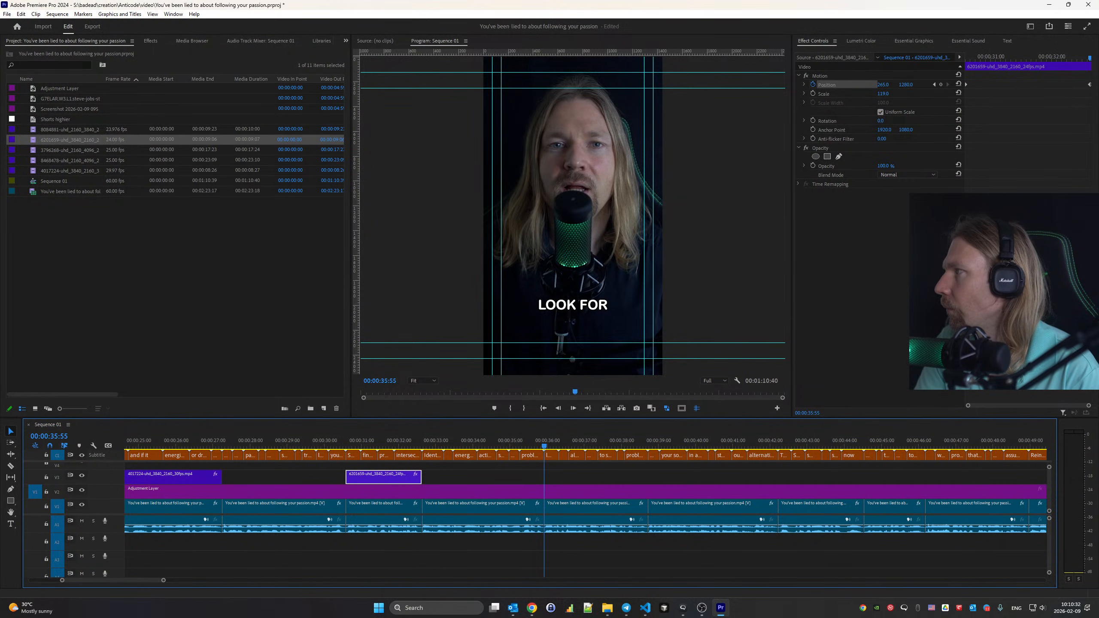
left_click_drag(719, 302, 553, 480)
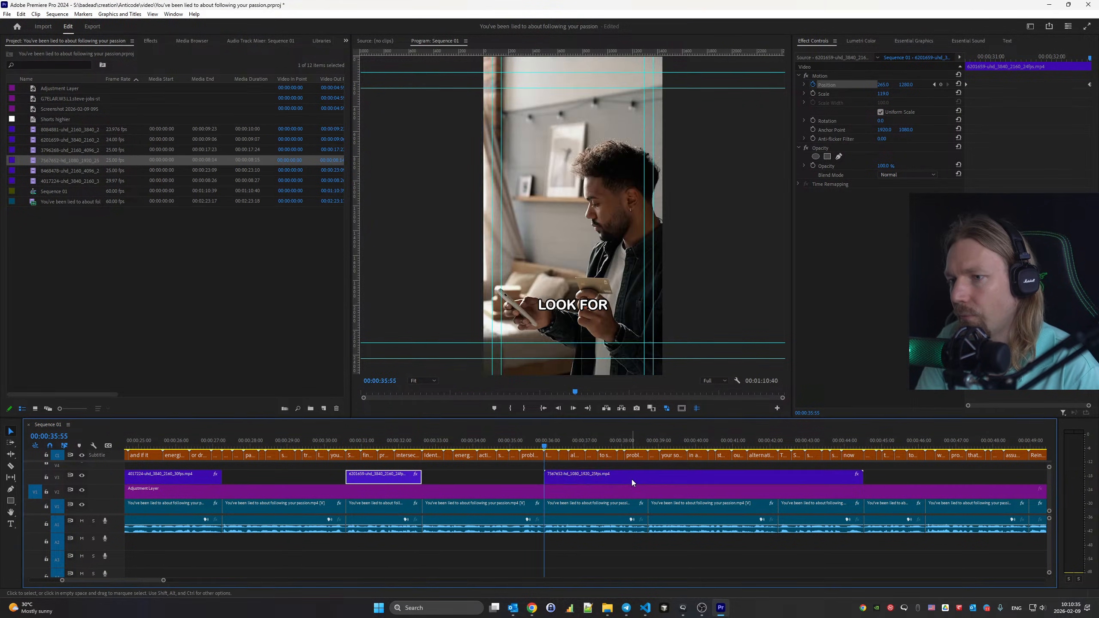
left_click(587, 476)
key("space")
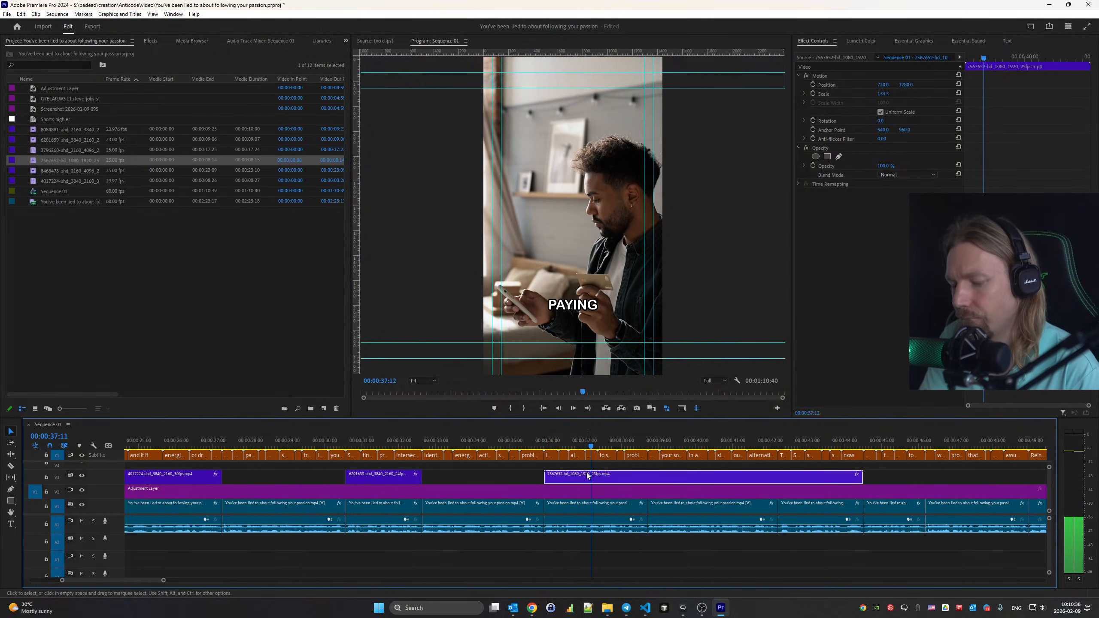
Cut the payment clip at the talking-head cut after the "PROBLEMS" caption and delete the remainder
key("c")
key("Delete")
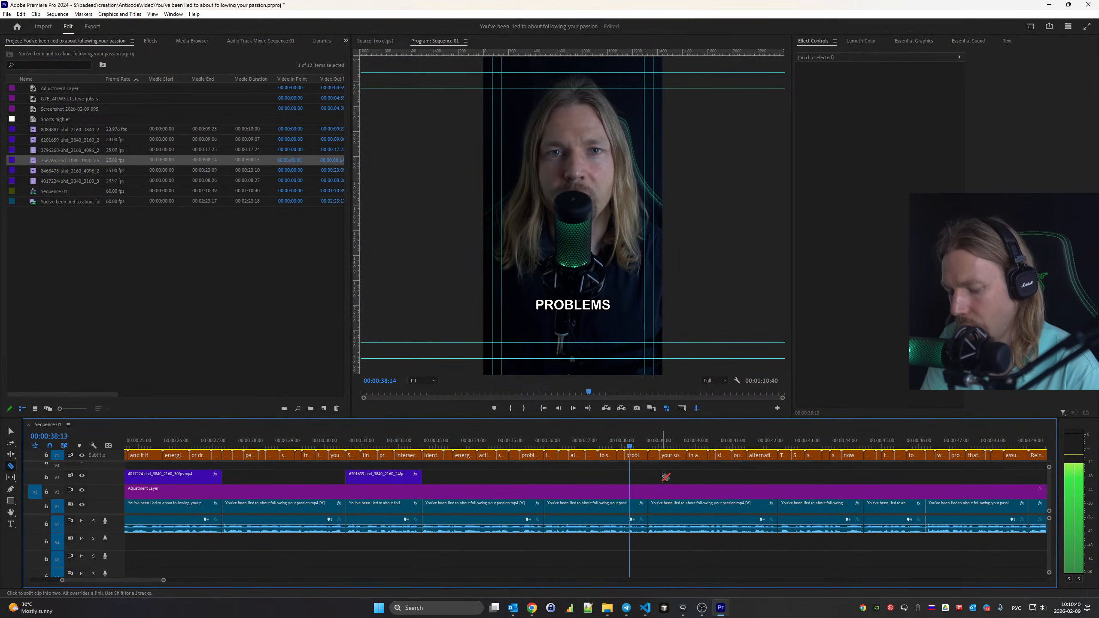
key("space")
key("ctrl+z")
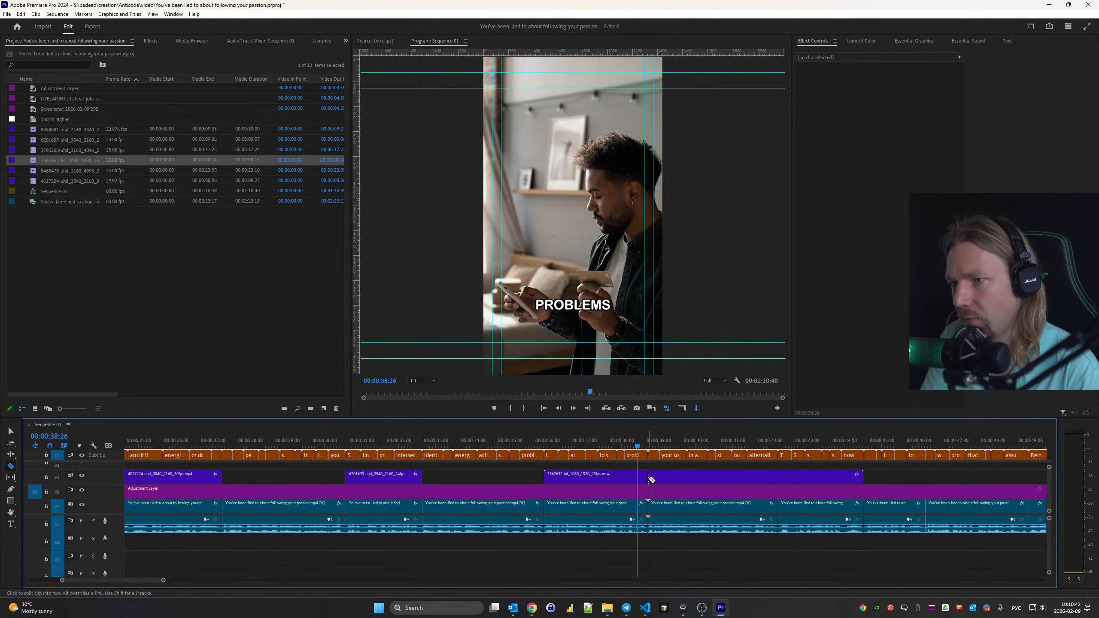
key("v")
left_click(702, 478)
key("Delete")
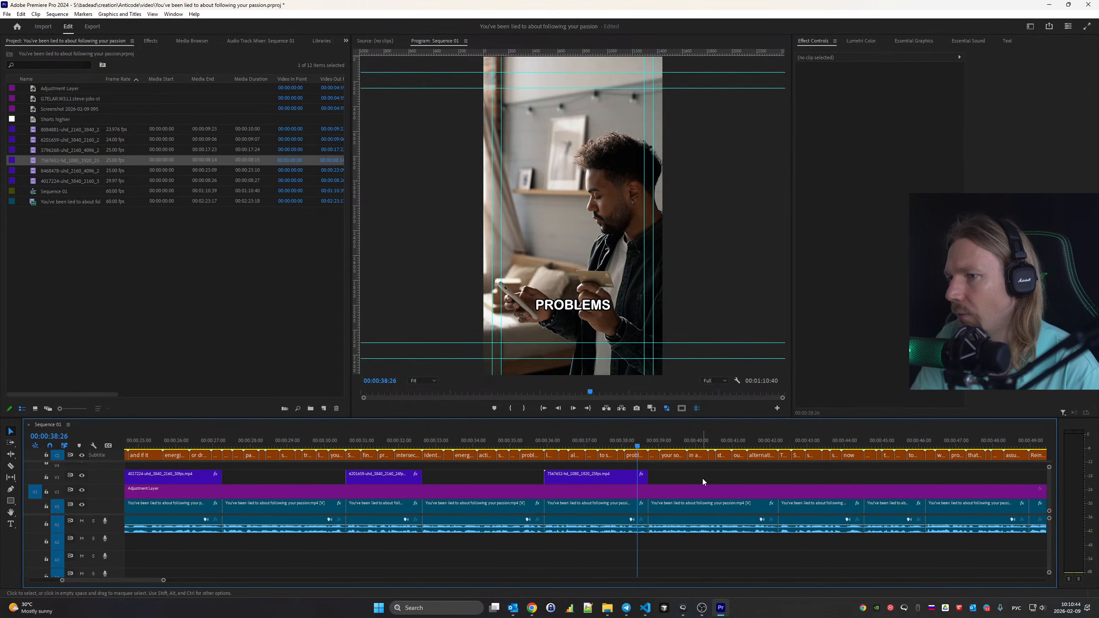
Play the sequence onward from the payment clip and set the playhead to the "THIRD" caption's cut at 00:00:42:13
key("space")
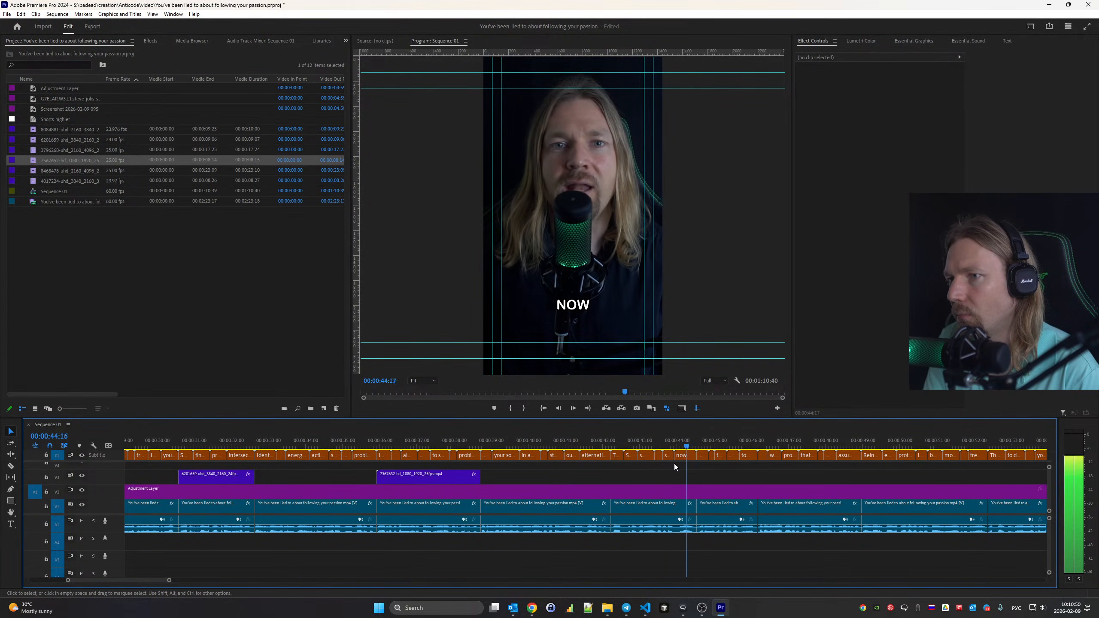
key("space")
left_click(626, 443)
key("Up")
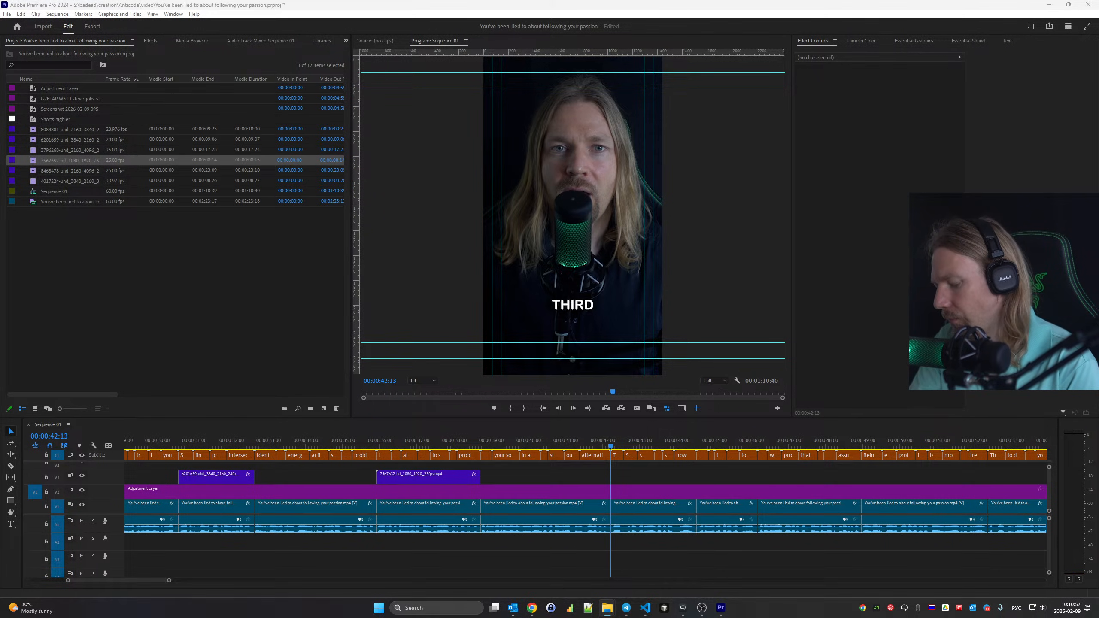
Place 9032179-uhd_2160_3840_25fps.mp4 above the adjustment layer at 00:00:42:13, trim its end to the cut after "NOW" and play it back
key("alt+shift")
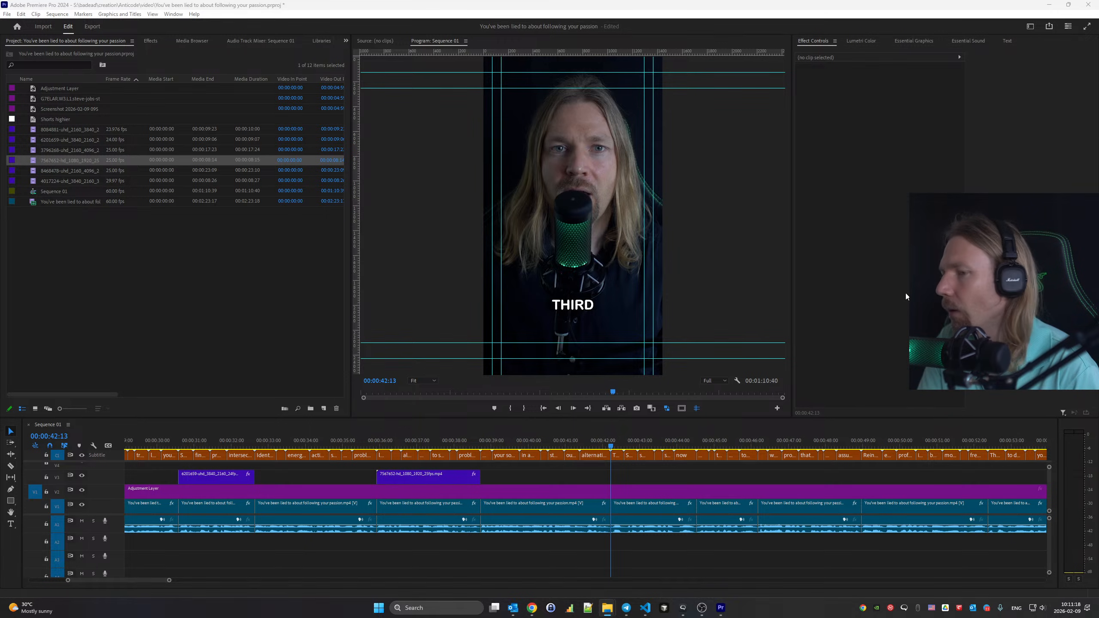
left_click_drag(905, 297, 613, 476)
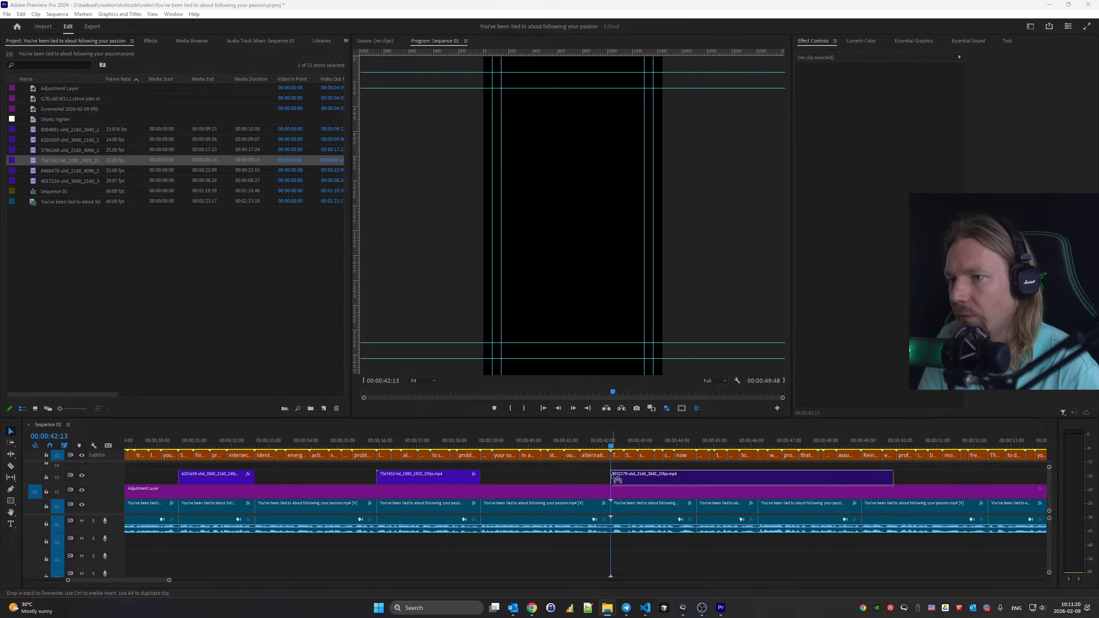
left_click(636, 472)
key("space")
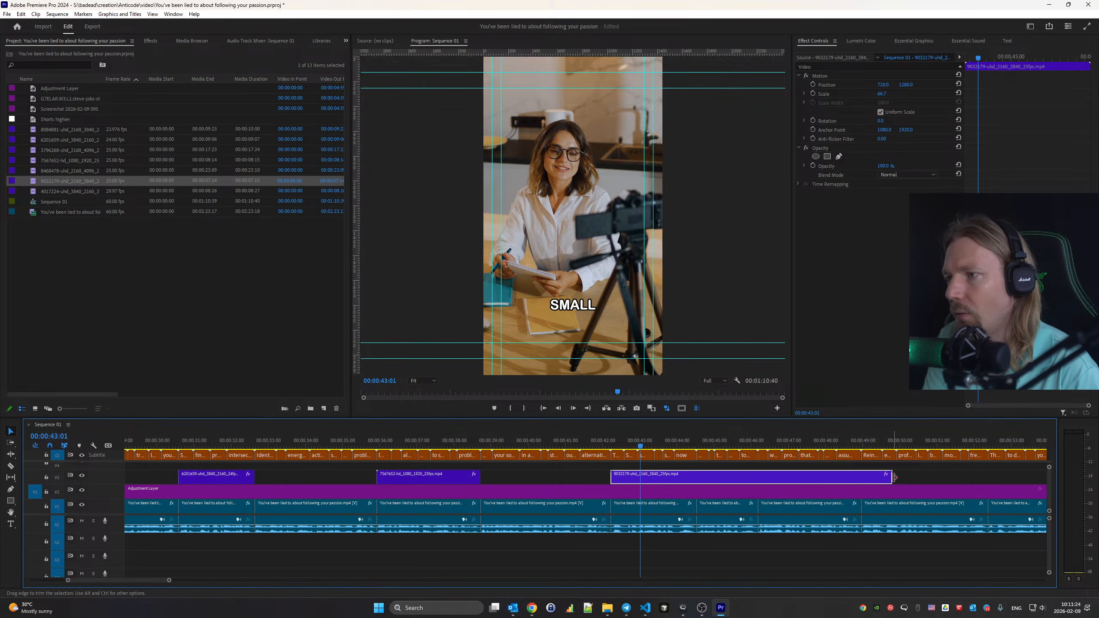
left_click_drag(888, 478, 697, 478)
key("space")
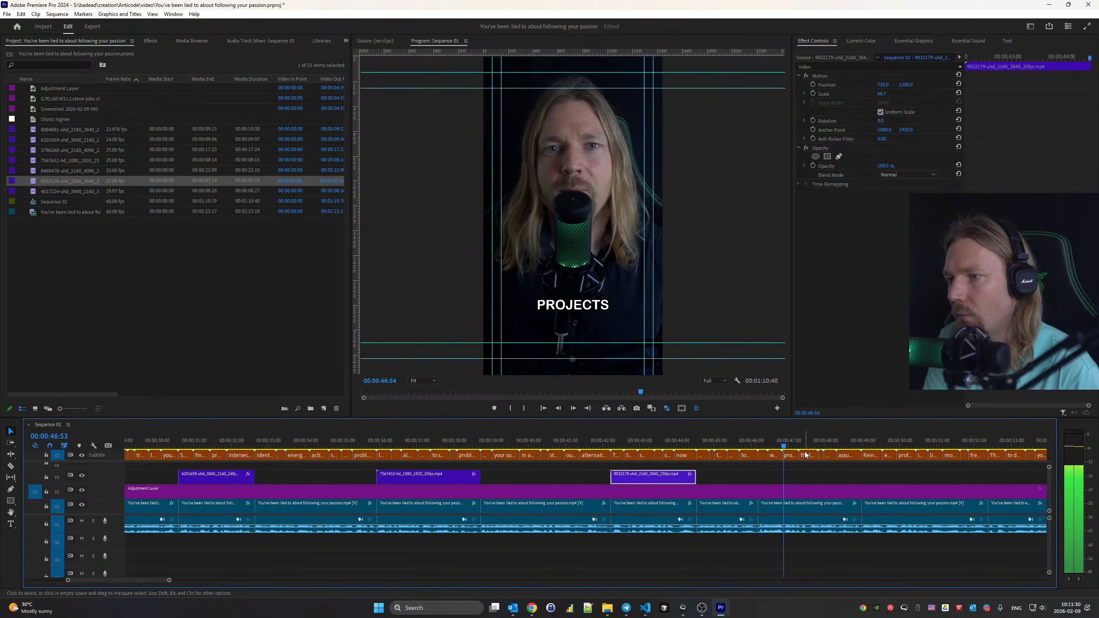
Step through the nearby edit points and set the playhead to the "BEGIN" caption's cut at 00:00:46:11
left_click(758, 442)
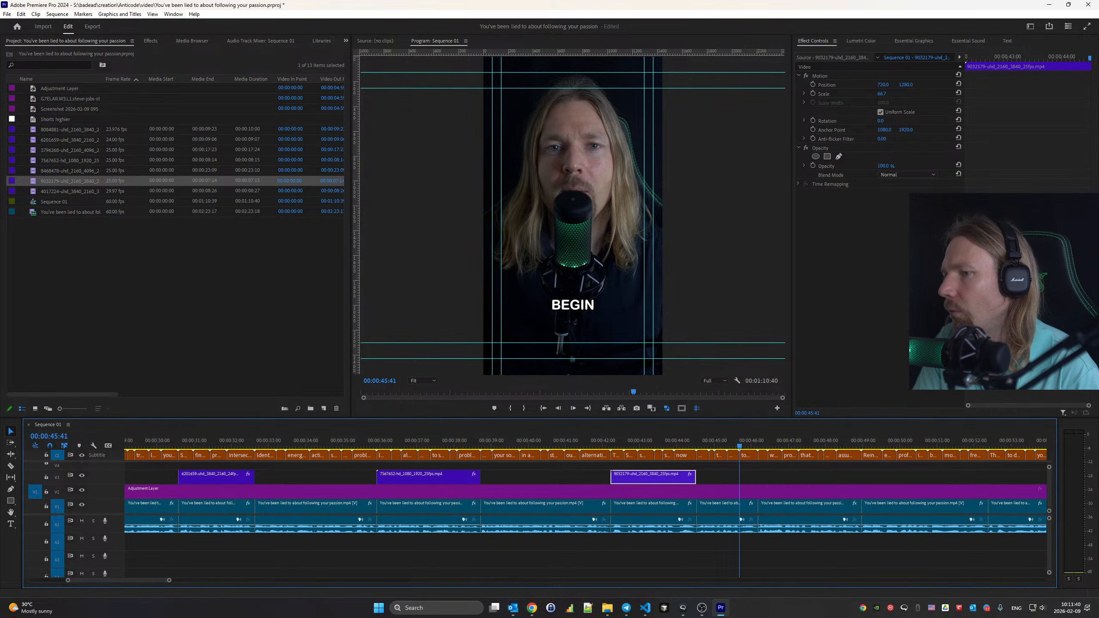
key("Up")
key("Up")
key("Up")
key("Down")
key("Down")
key("Down")
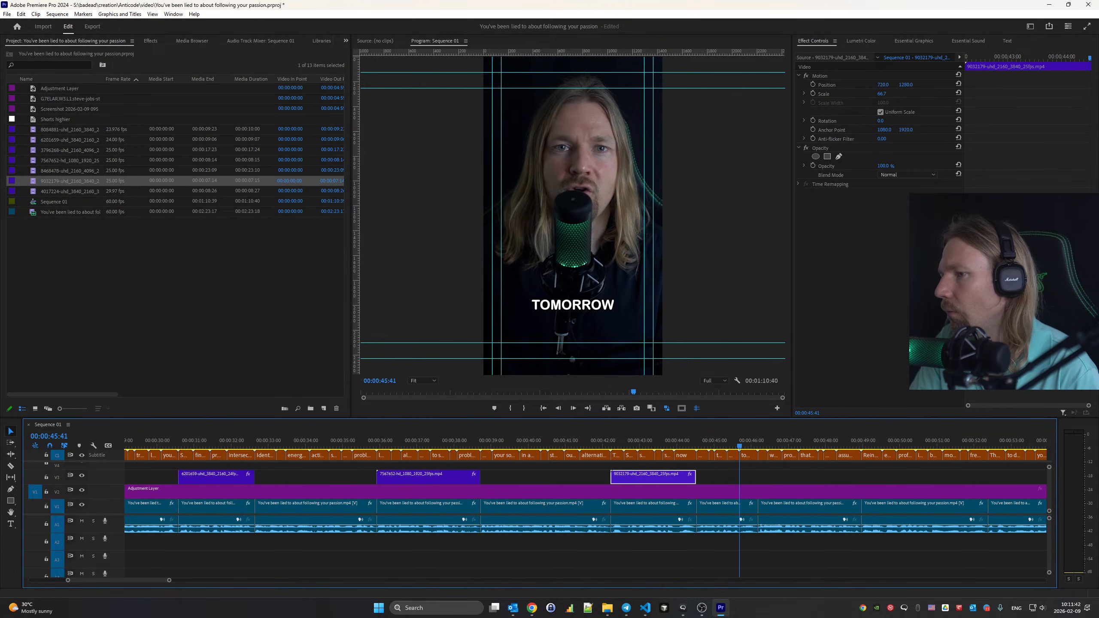
key("Down")
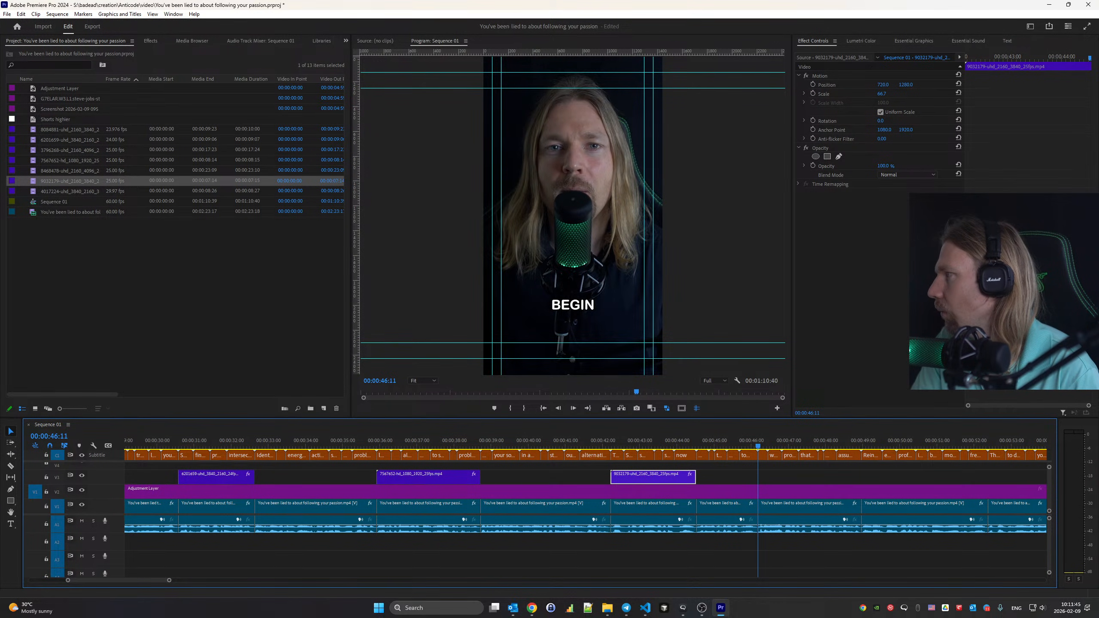
Place 7668404-uhd_2160_4096_25fps.mp4 above the adjustment layer at 00:00:46:11, set its scale to 67 and play it back
key("alt+Tab")
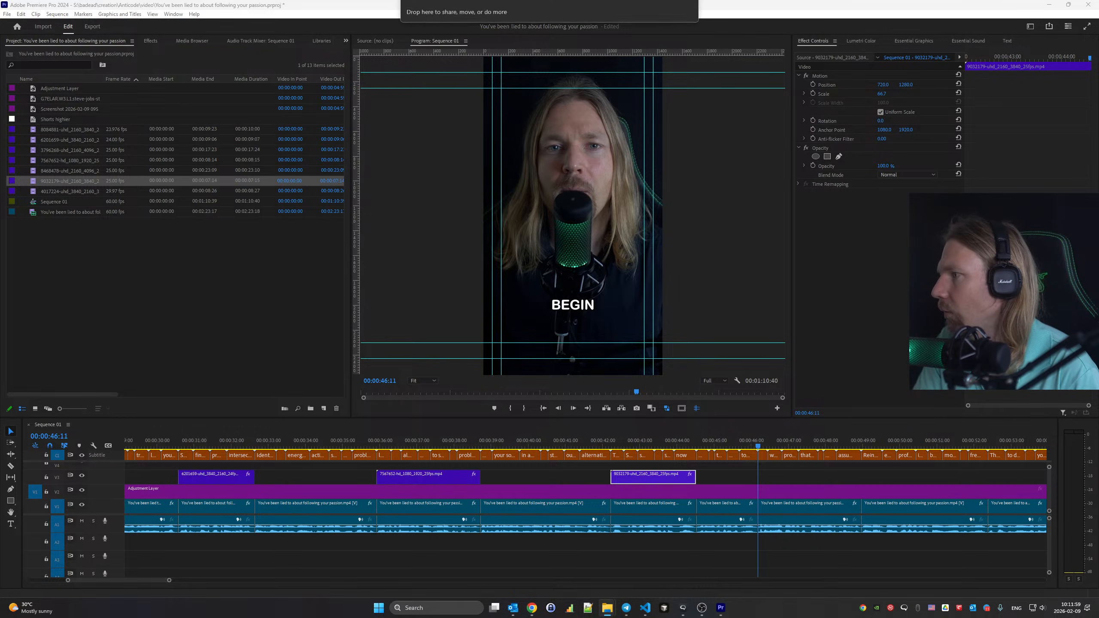
left_click_drag(755, 433, 768, 476)
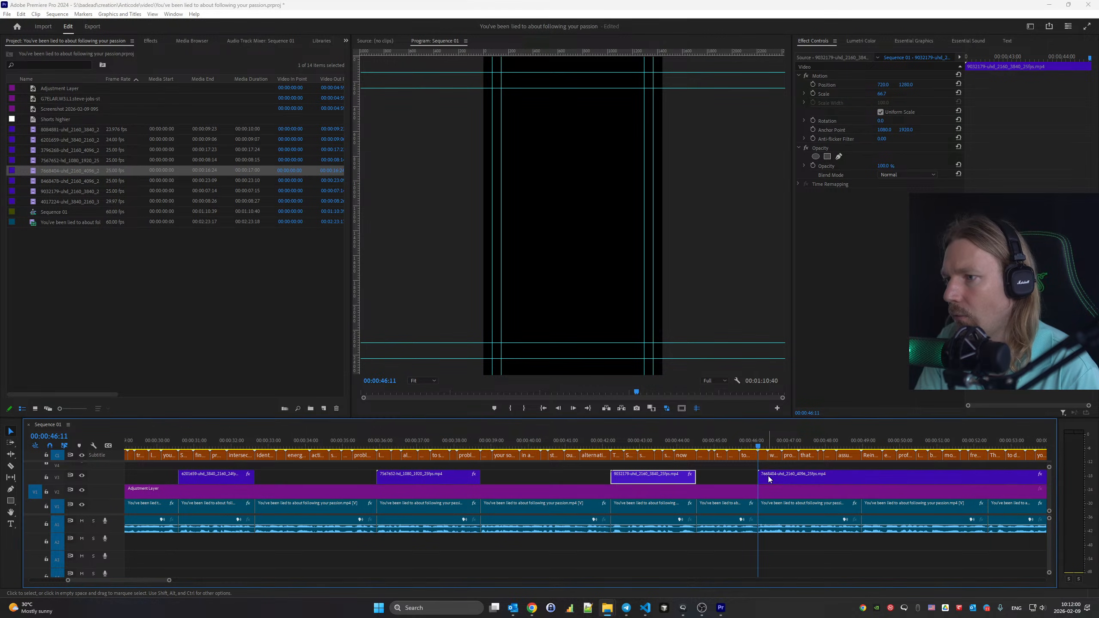
left_click(889, 92)
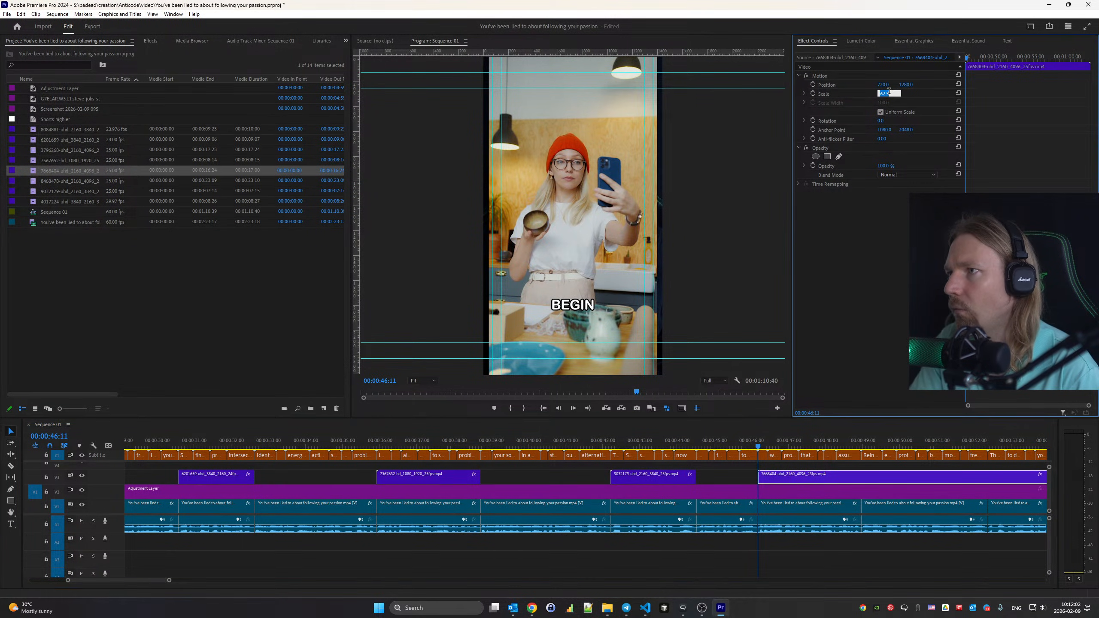
type("6")
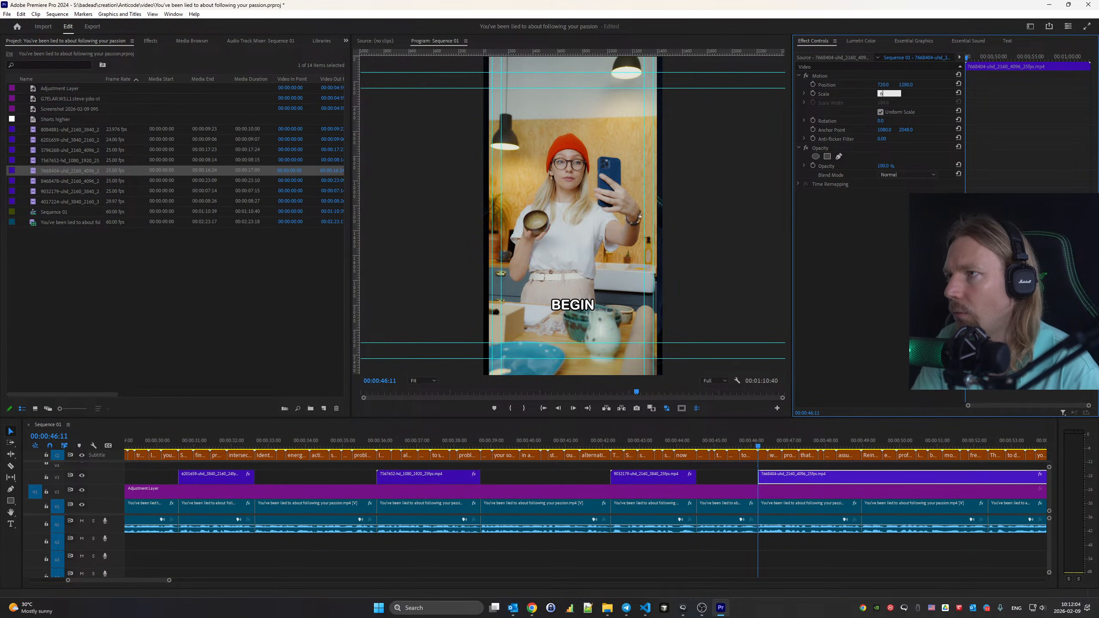
type("7")
key("Return")
key("space")
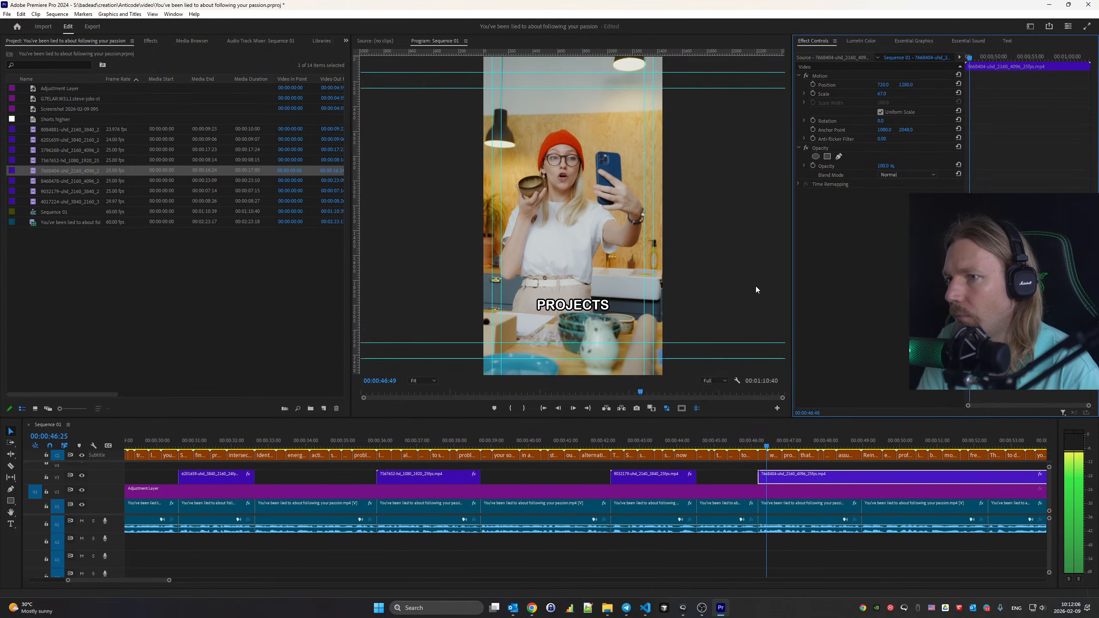
Cut the red-hat selfie clip at the talking-head cut after the "ASSUMPTIONS" caption and delete the remainder
key("space")
key("c")
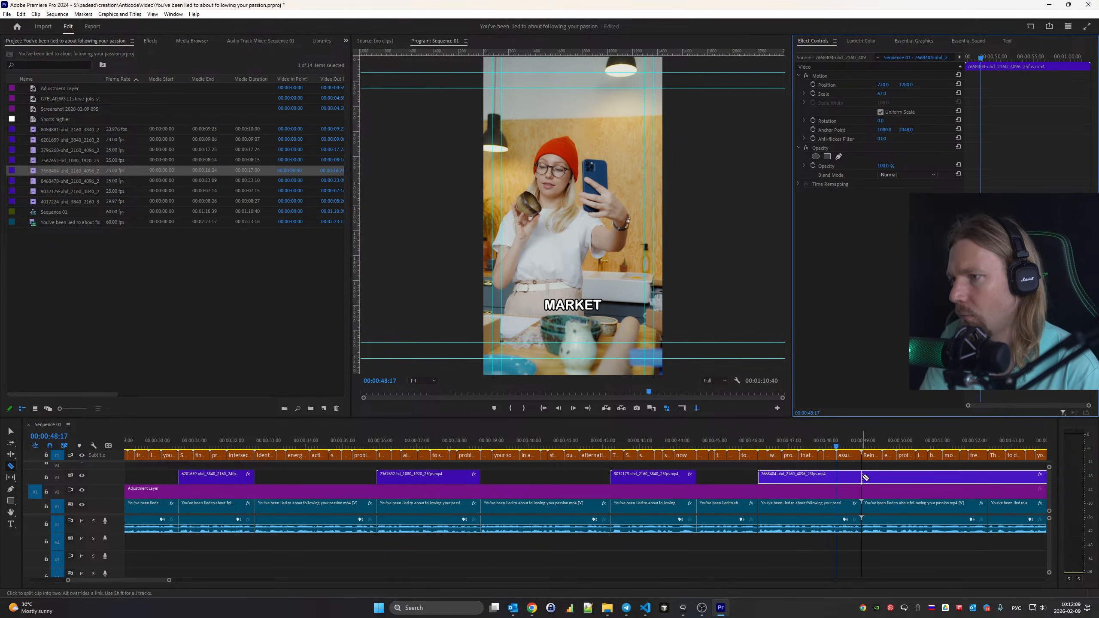
left_click(862, 477)
key("v")
left_click(902, 476)
key("Delete")
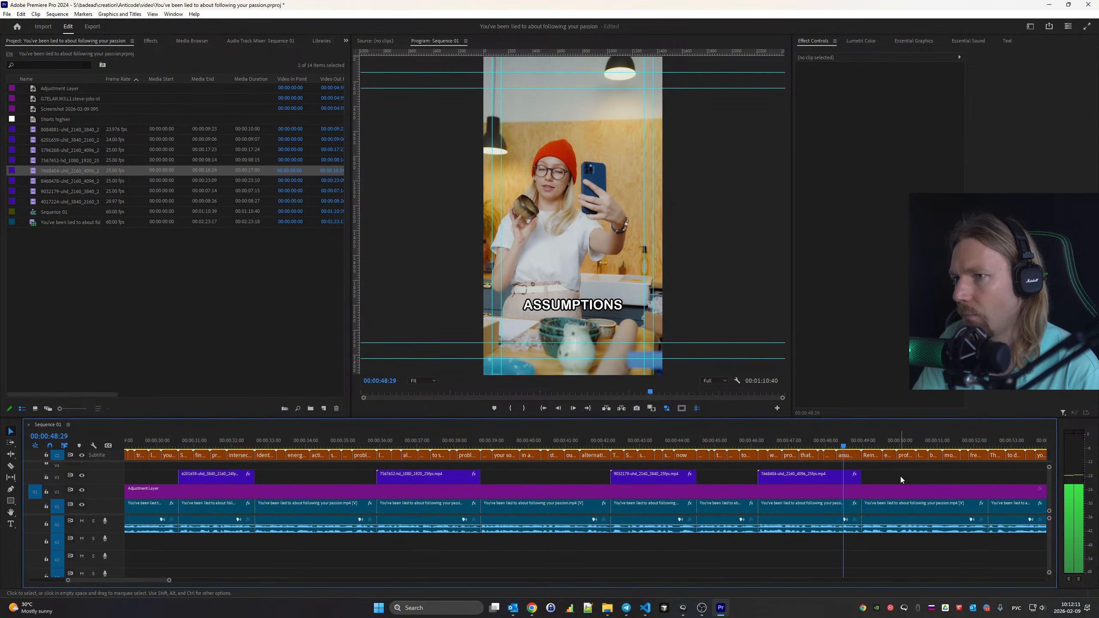
Play back the narration following the selfie clip up to "ABOUT" and return the playhead to the "EARLY" caption
key("space")
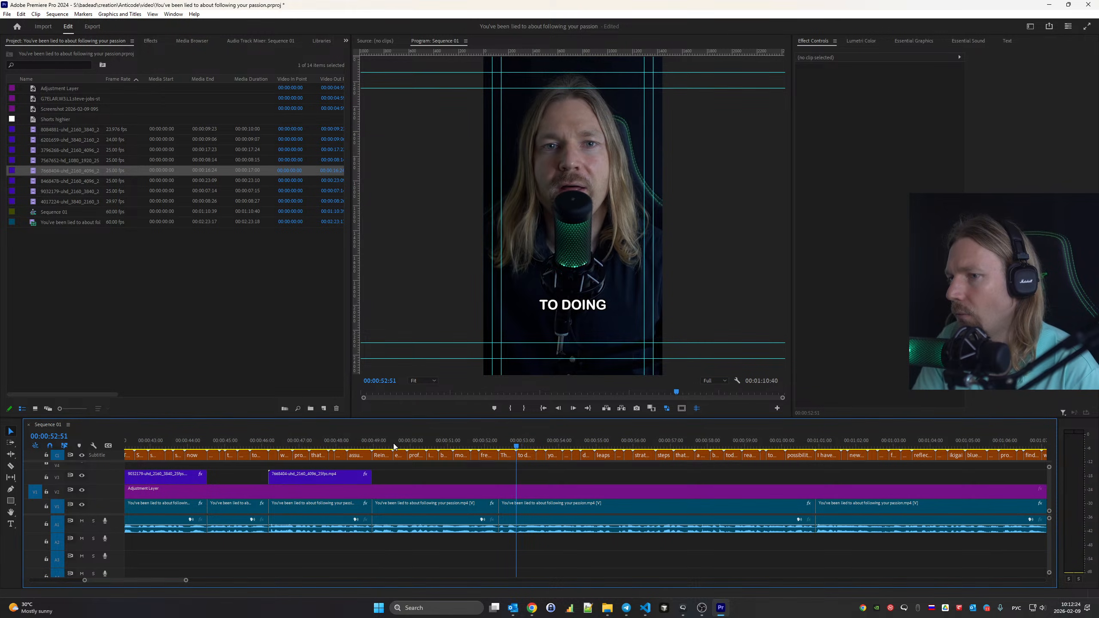
key("Up")
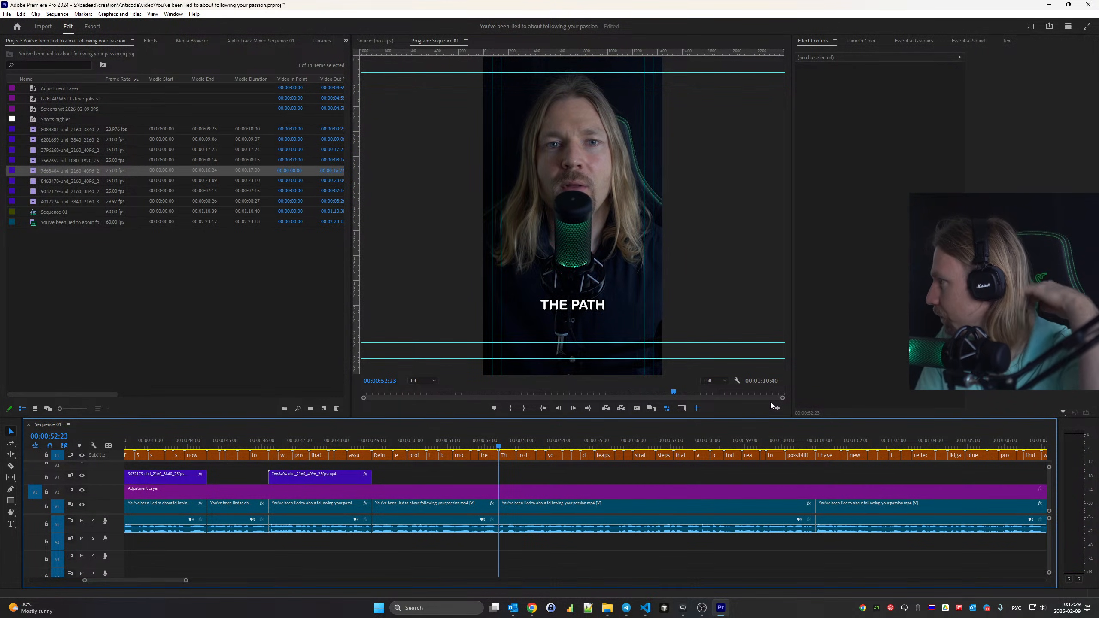
key("space")
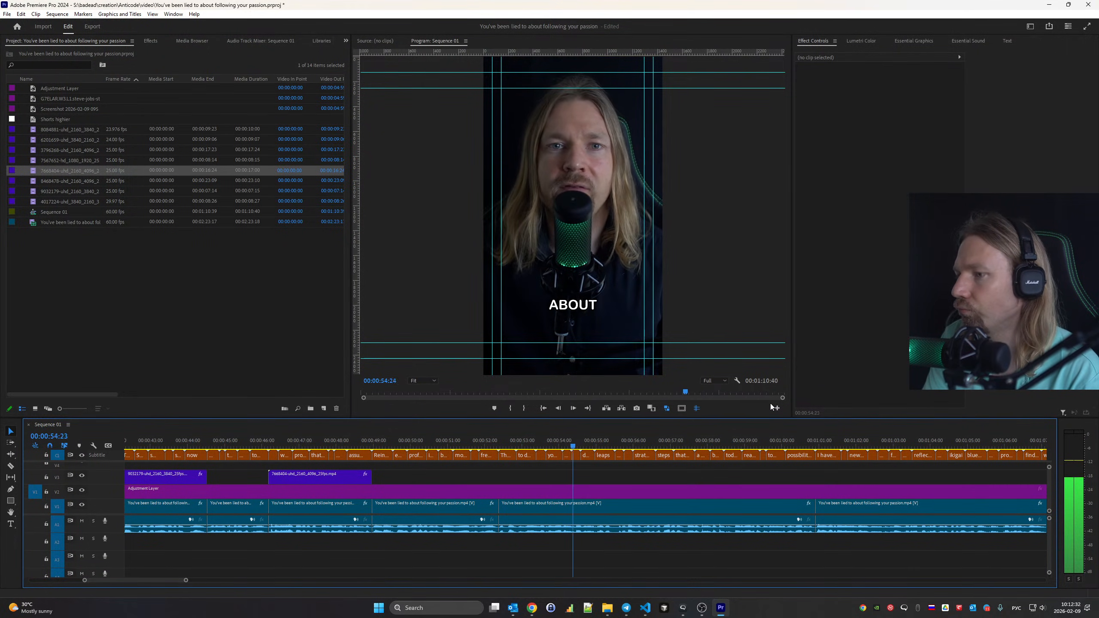
left_click(400, 446)
key("Up")
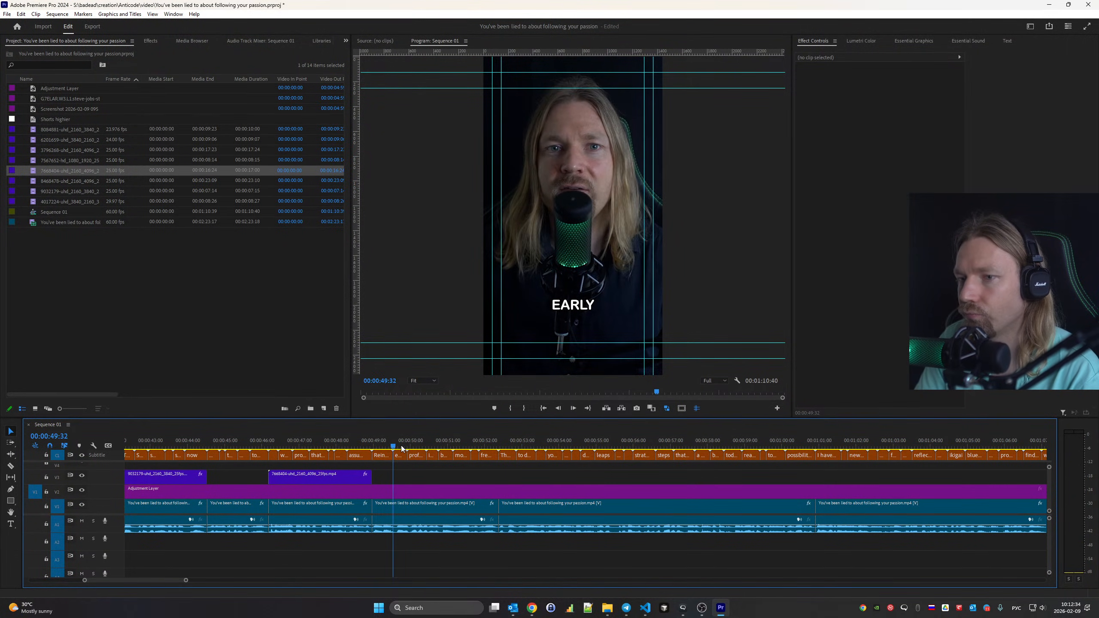
Play back the narration up to the "FREEDOM" caption and return the playhead to the "REINVEST" cut at 00:00:48:58
key("Up")
key("space")
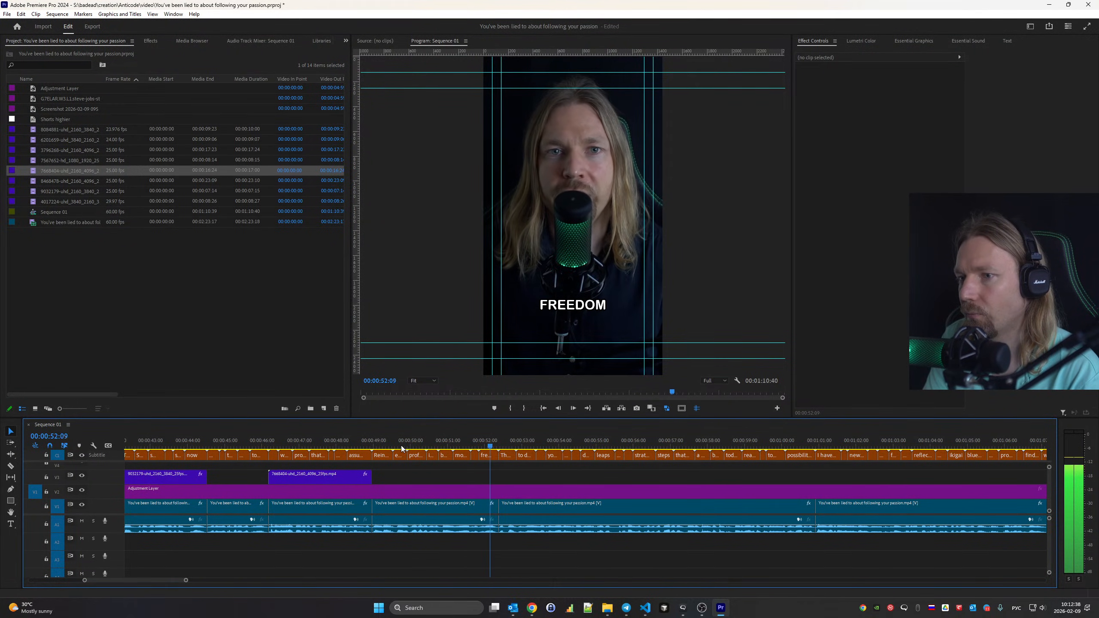
left_click_drag(401, 447, 372, 447)
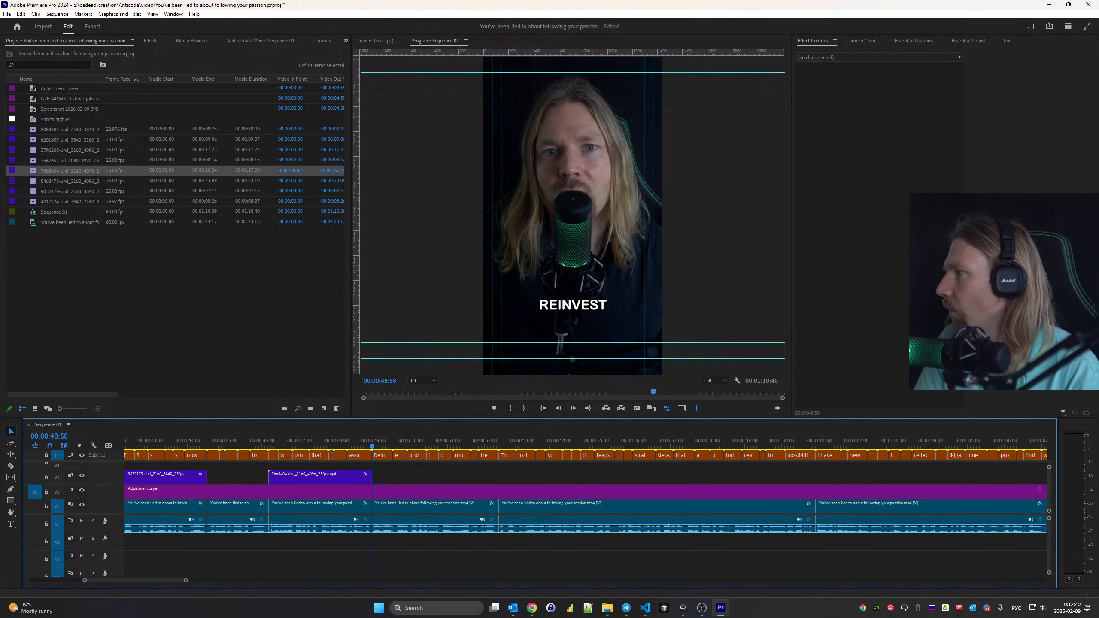
Switch to Pexels in Chrome and search its videos for "investing"
key("alt+Tab")
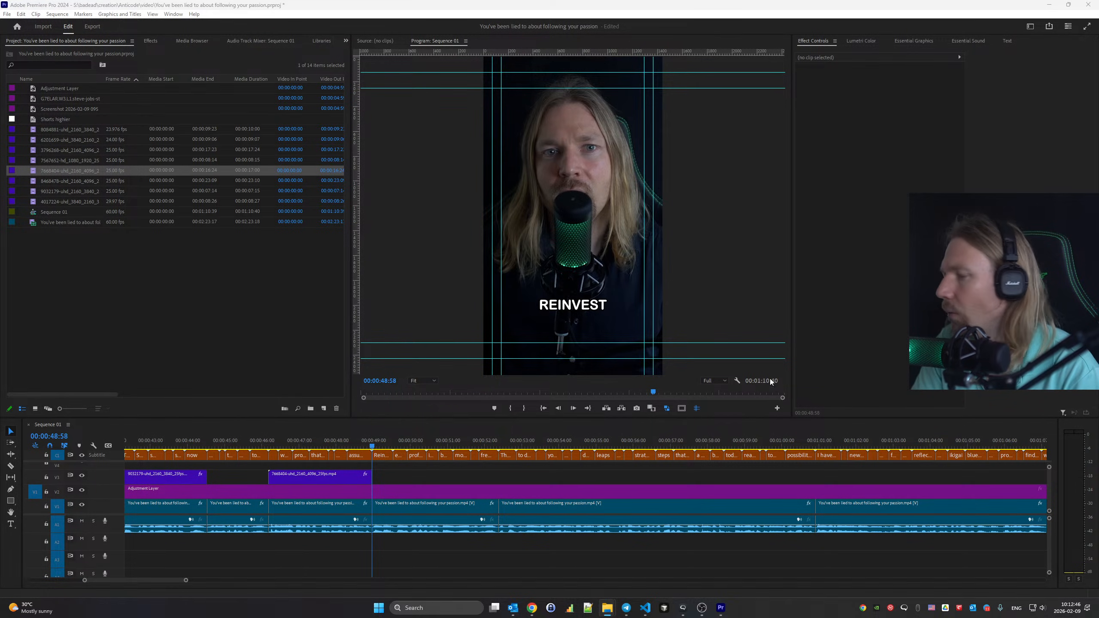
mouse_move(532, 608)
left_click(485, 563)
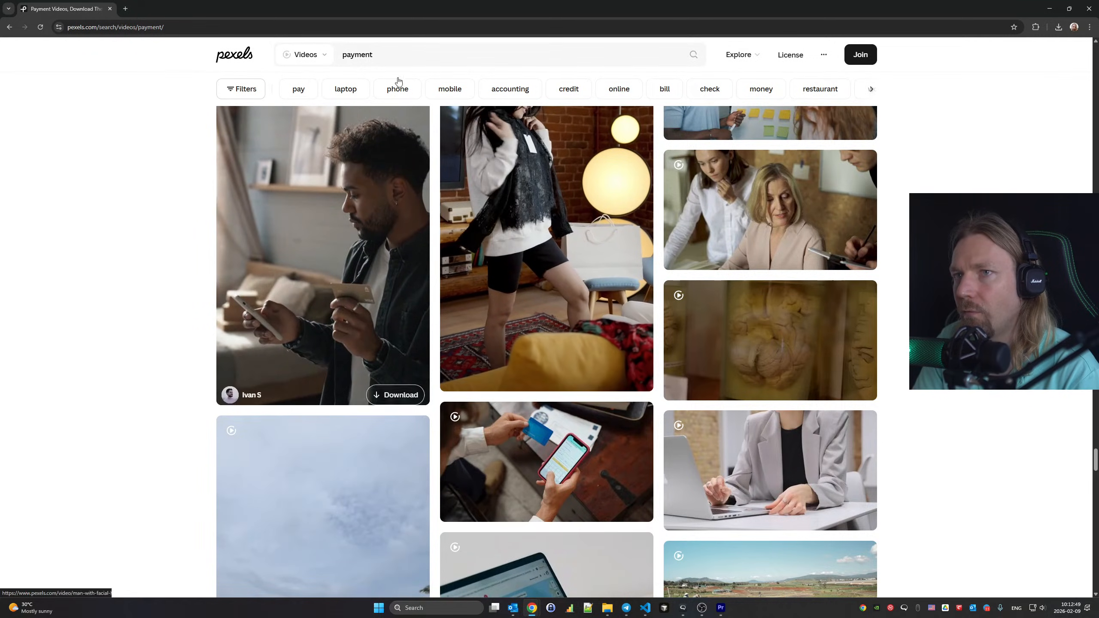
left_click_drag(374, 55, 268, 60)
type("inve")
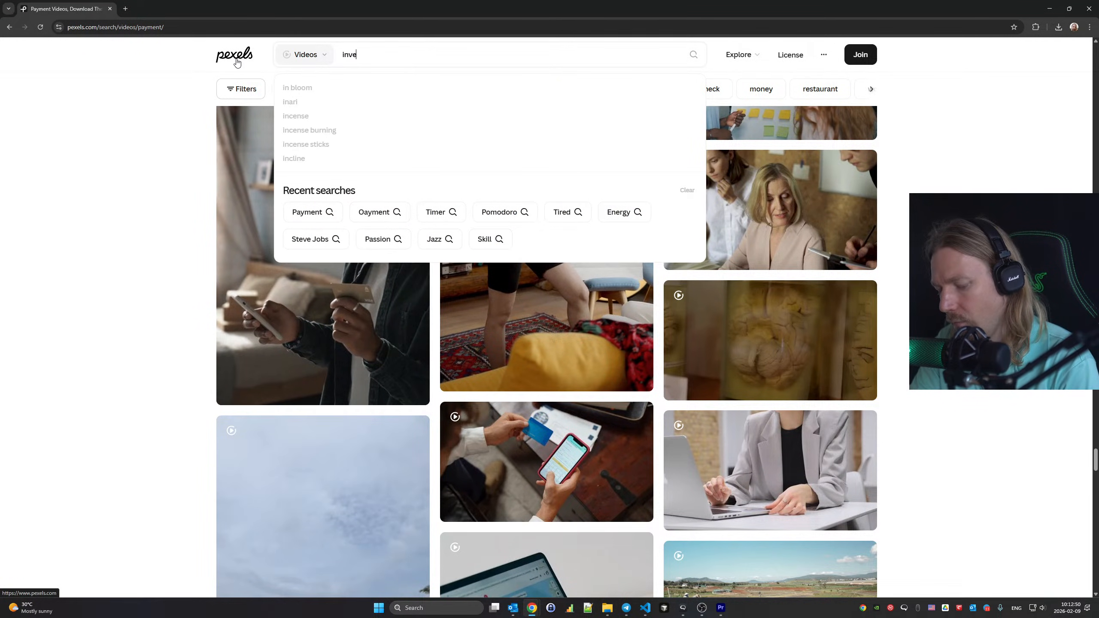
type("st")
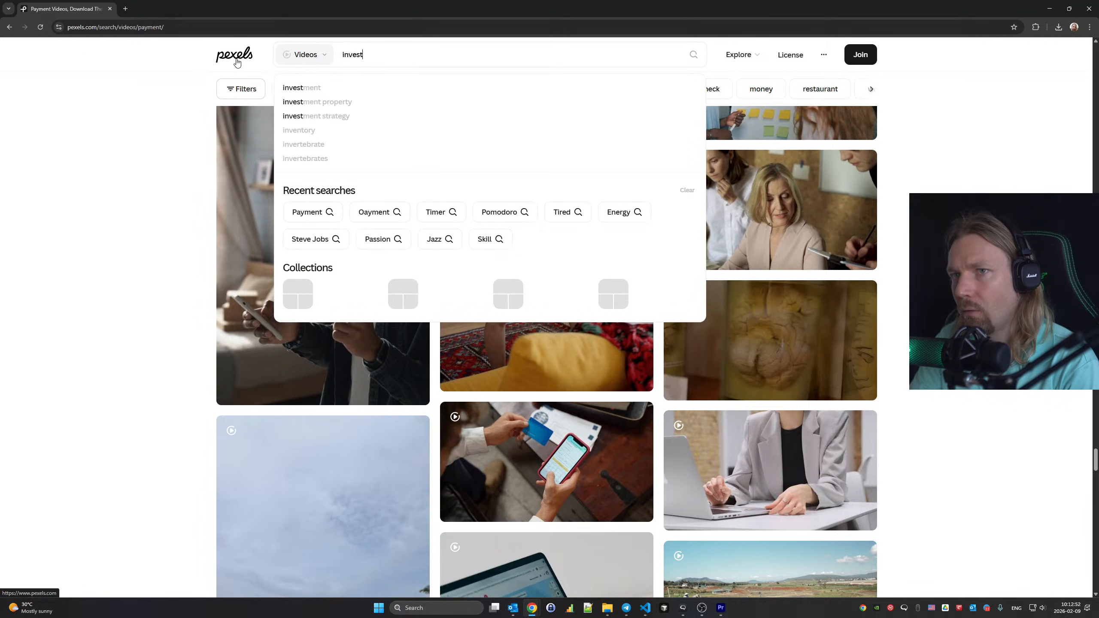
type("ing")
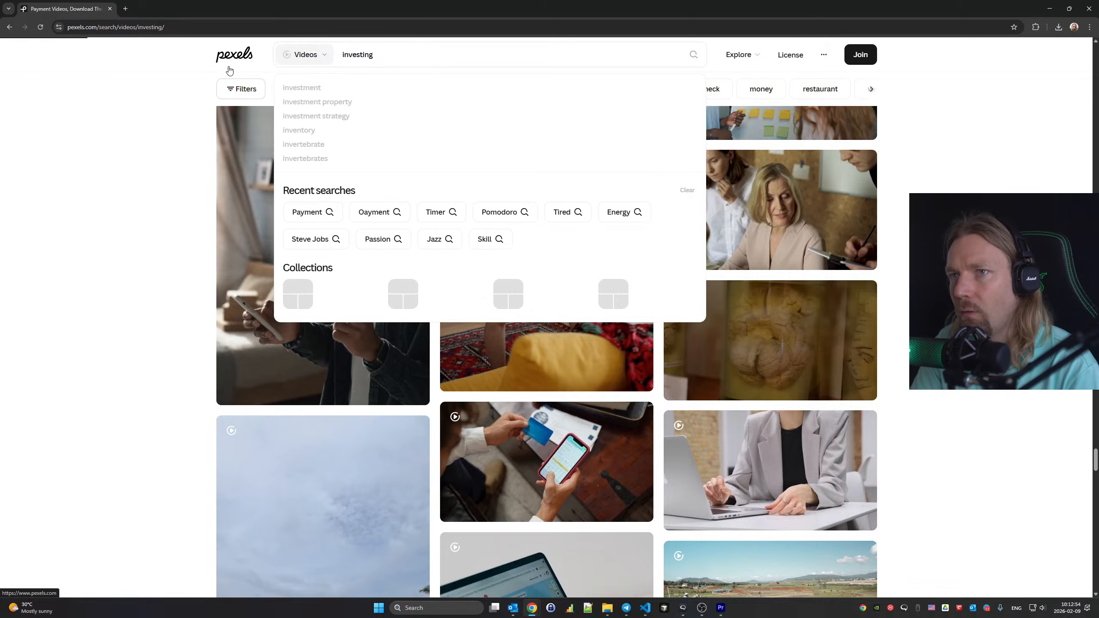
key("Return")
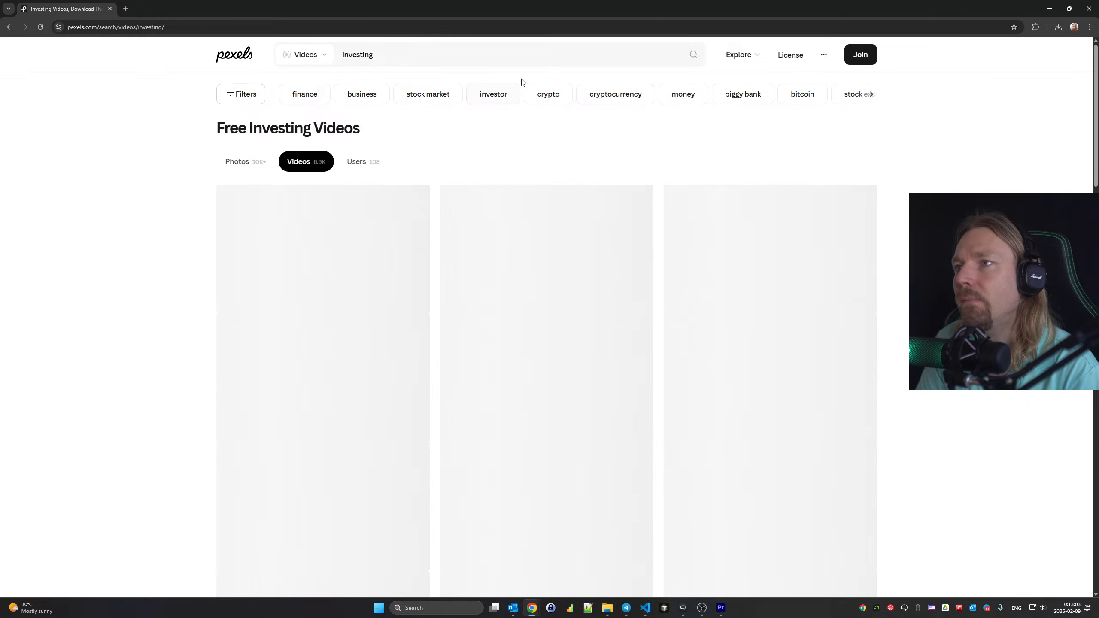
Replace the Pexels video search term with "investment" and open its results
scroll(552, 130, "down", 5)
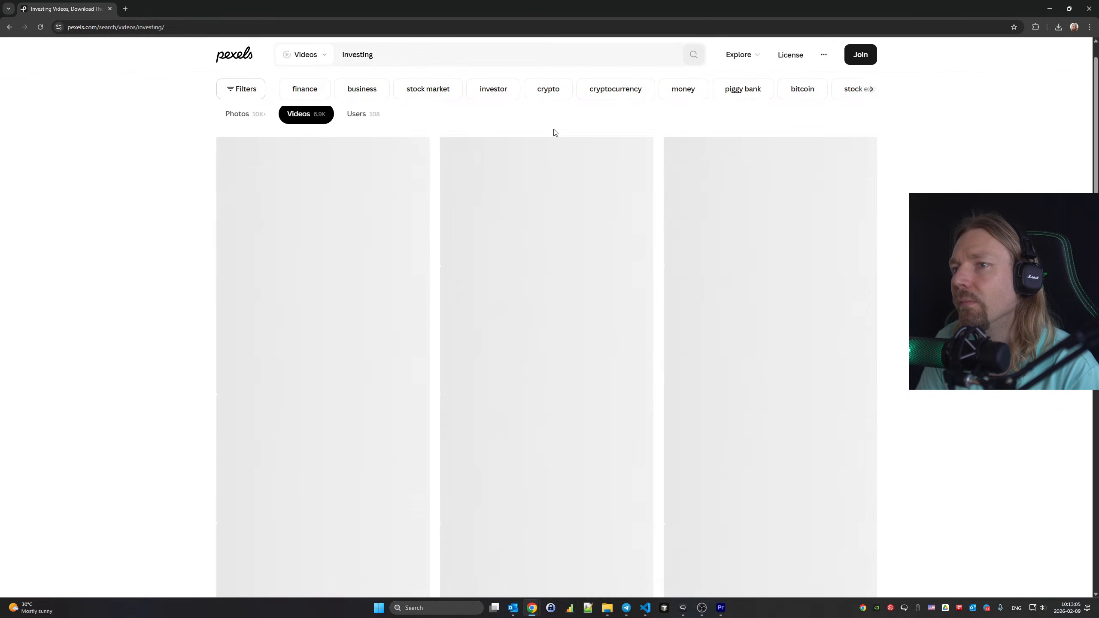
scroll(552, 130, "up", 5)
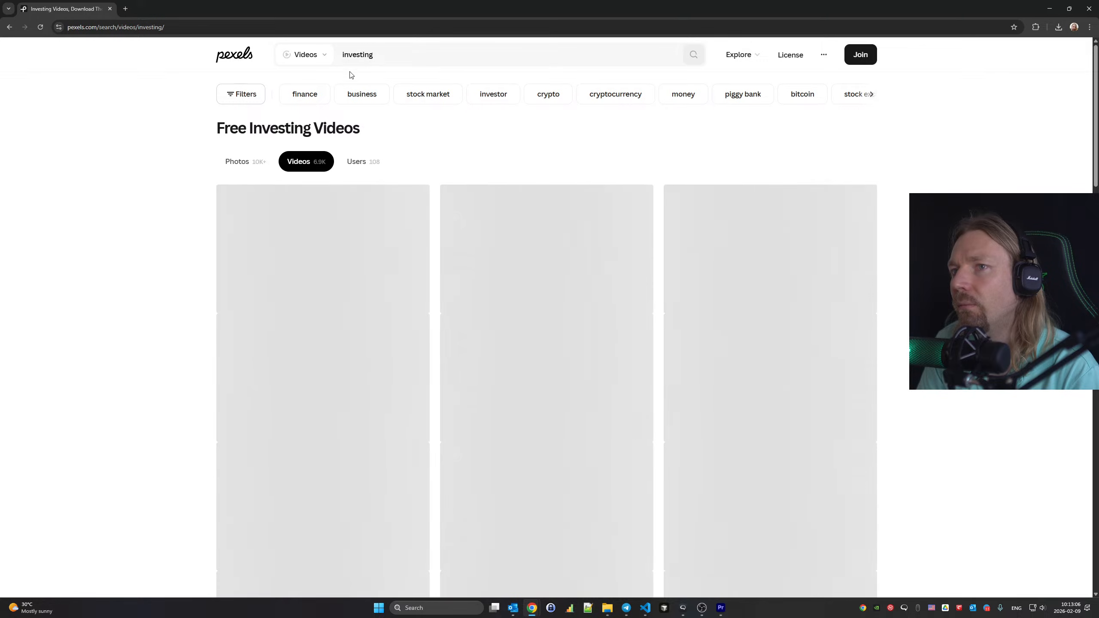
left_click(406, 53)
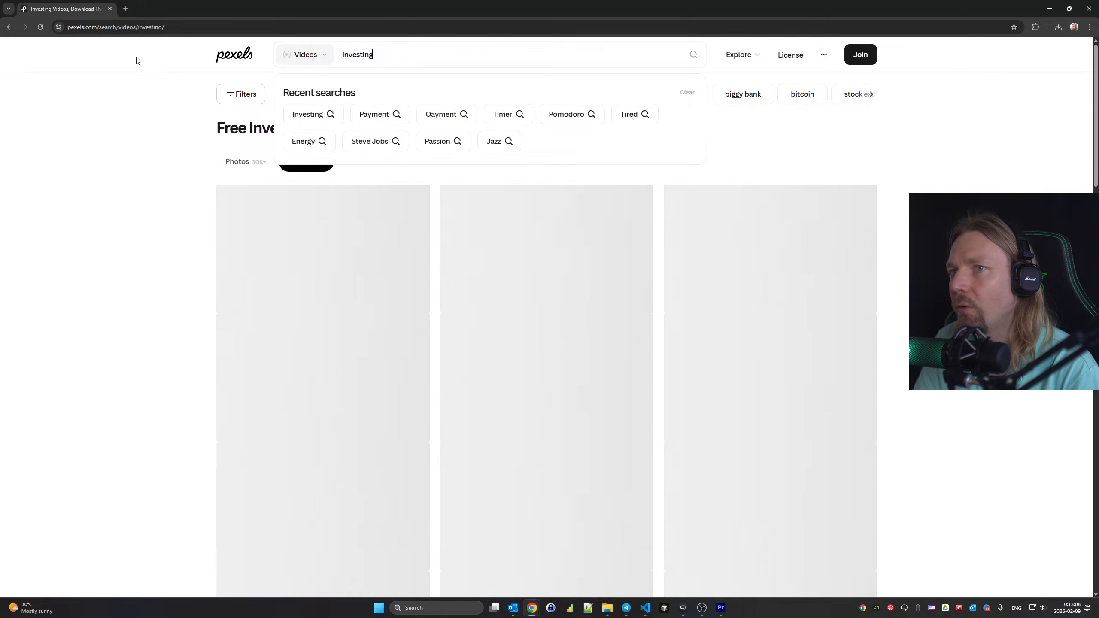
key("BackSpace")
key("BackSpace")
key("BackSpace")
left_click(321, 94)
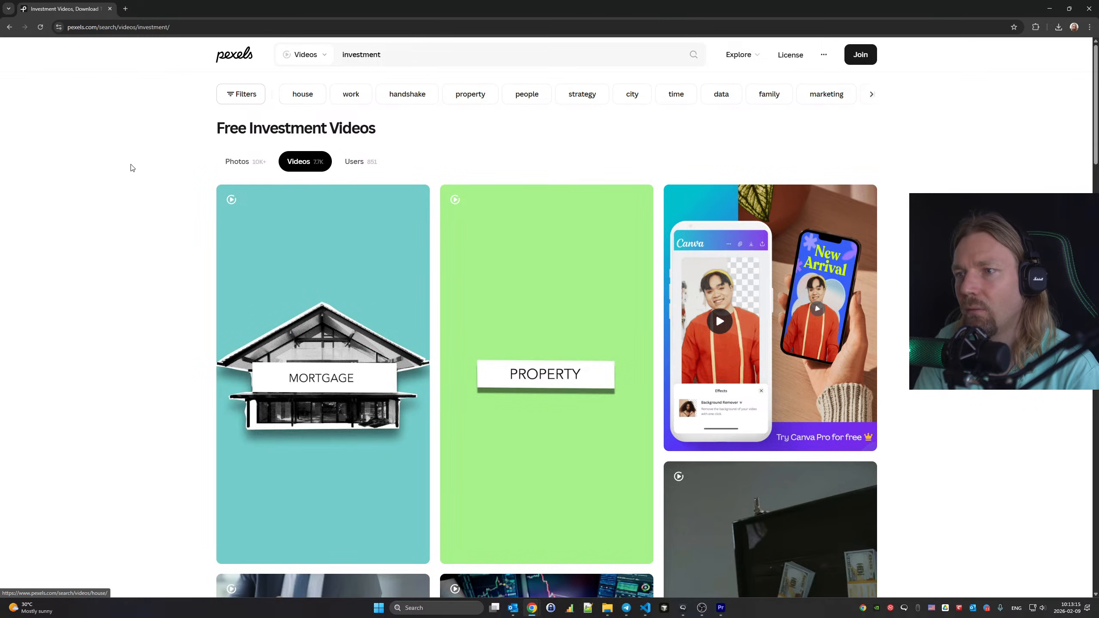
Browse the investment video results for a vertical clip that suits the reinvesting narration
scroll(132, 168, "down", 10)
scroll(132, 168, "down", 8)
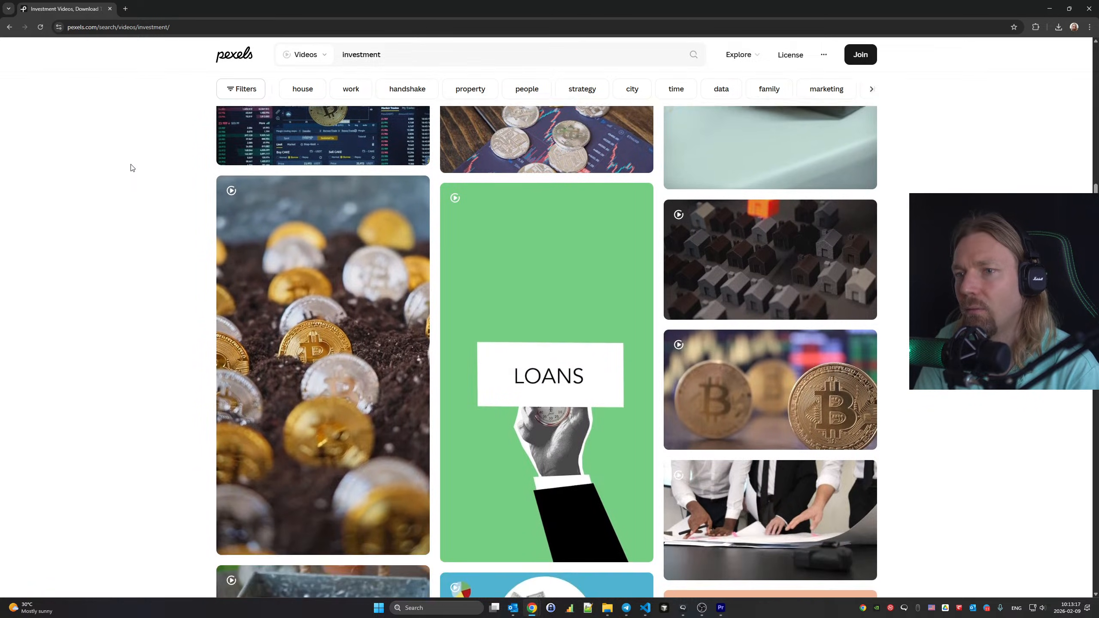
scroll(132, 168, "down", 10)
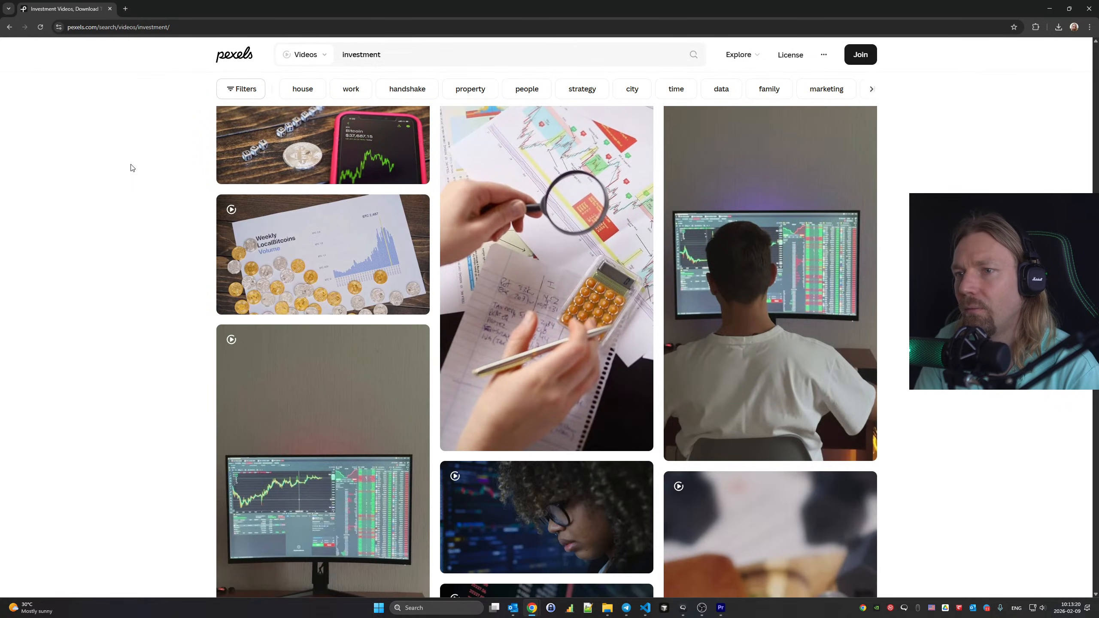
scroll(132, 168, "down", 4)
scroll(132, 168, "down", 7)
scroll(131, 167, "up", 5)
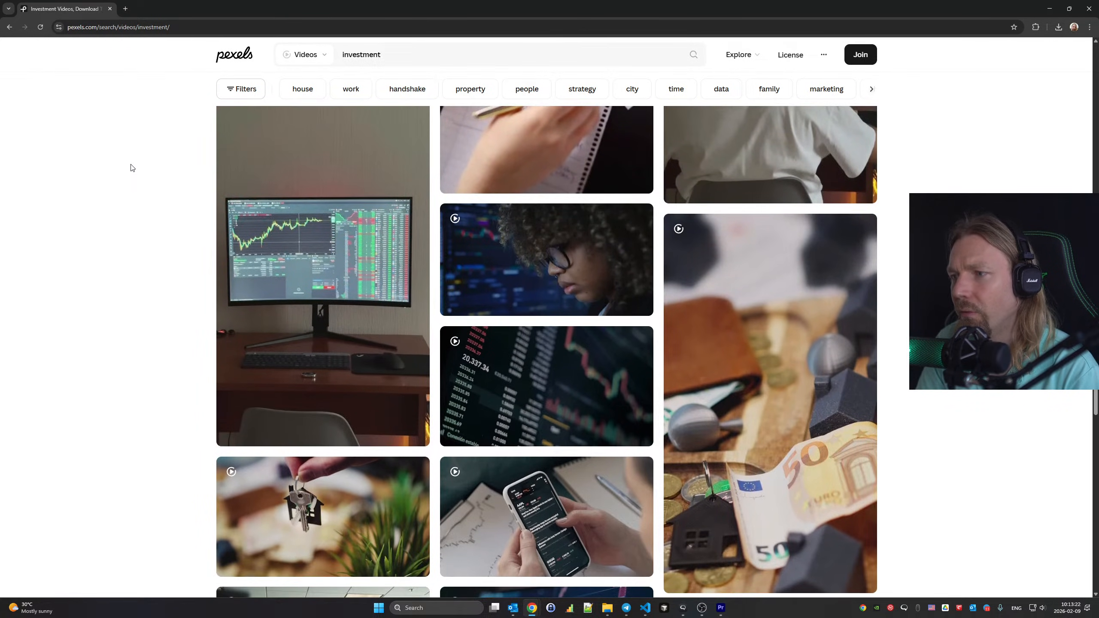
scroll(132, 168, "down", 6)
scroll(132, 168, "down", 6)
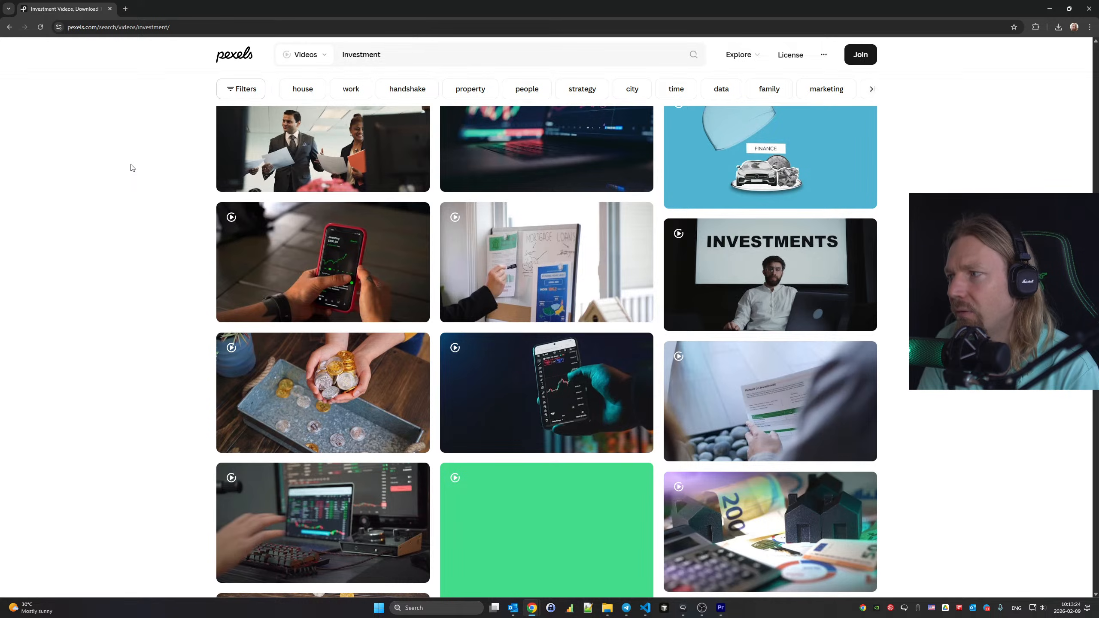
scroll(132, 168, "down", 5)
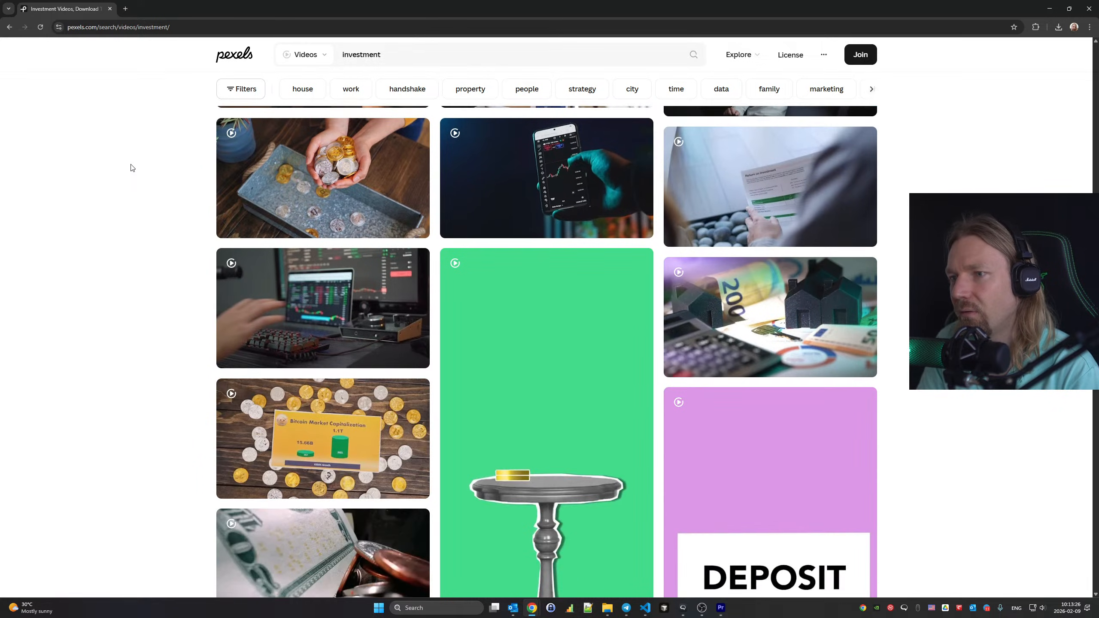
scroll(132, 168, "down", 5)
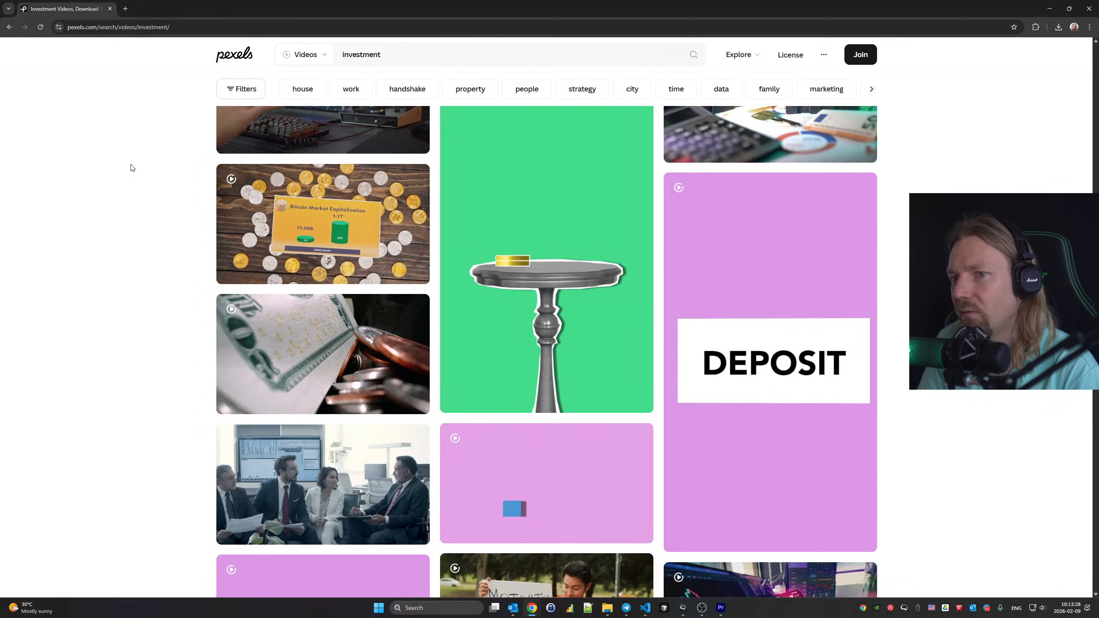
scroll(131, 168, "down", 6)
scroll(131, 168, "down", 7)
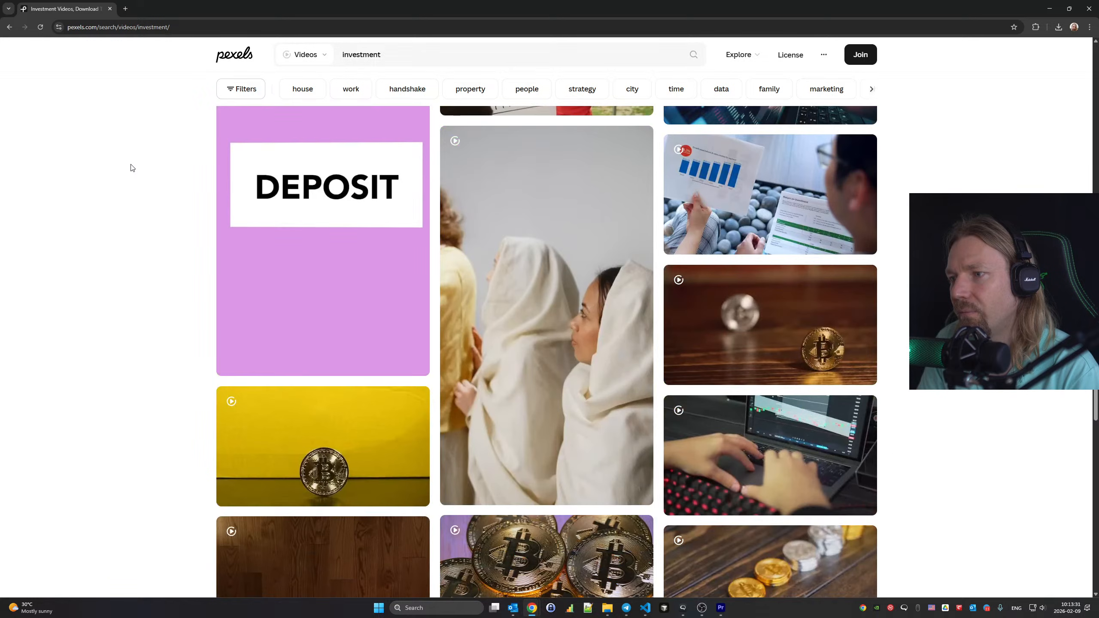
scroll(131, 168, "down", 8)
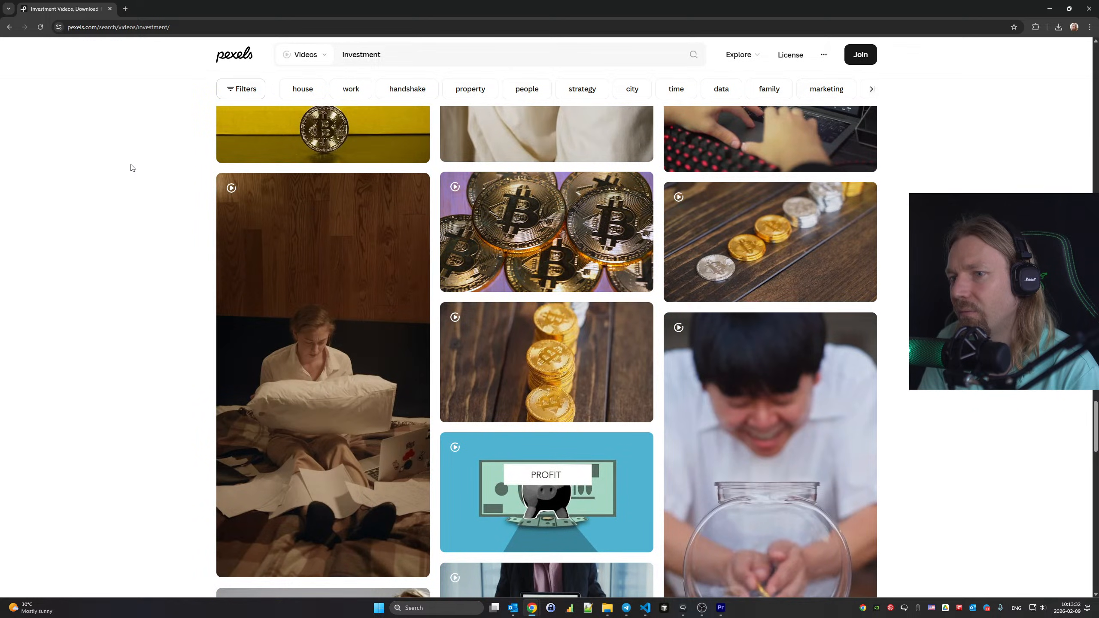
scroll(132, 168, "down", 2)
scroll(132, 167, "down", 7)
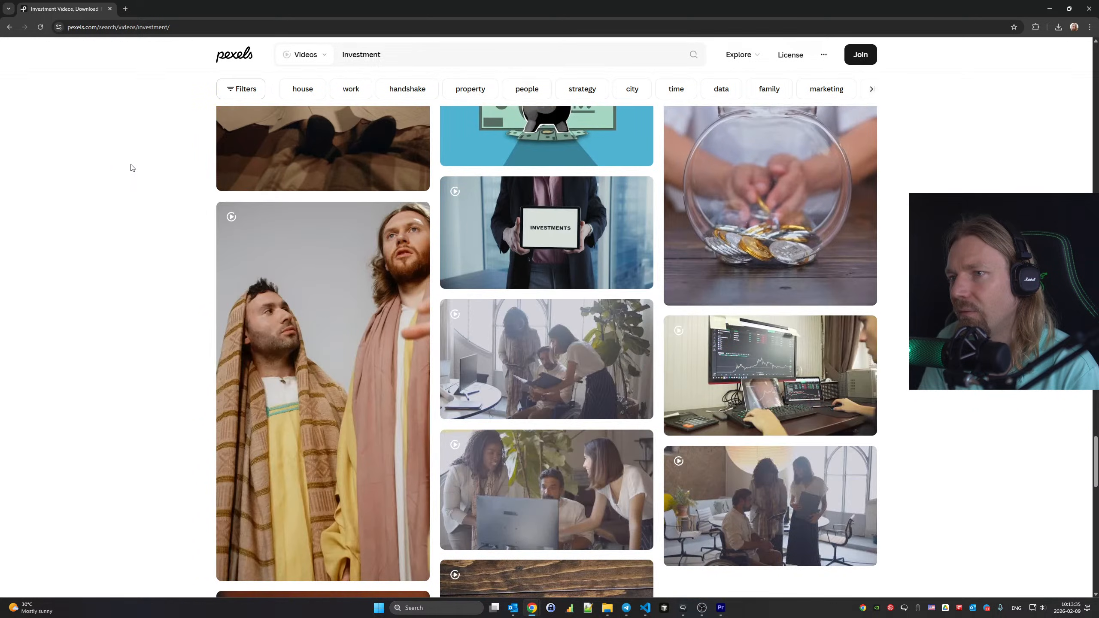
scroll(132, 168, "down", 9)
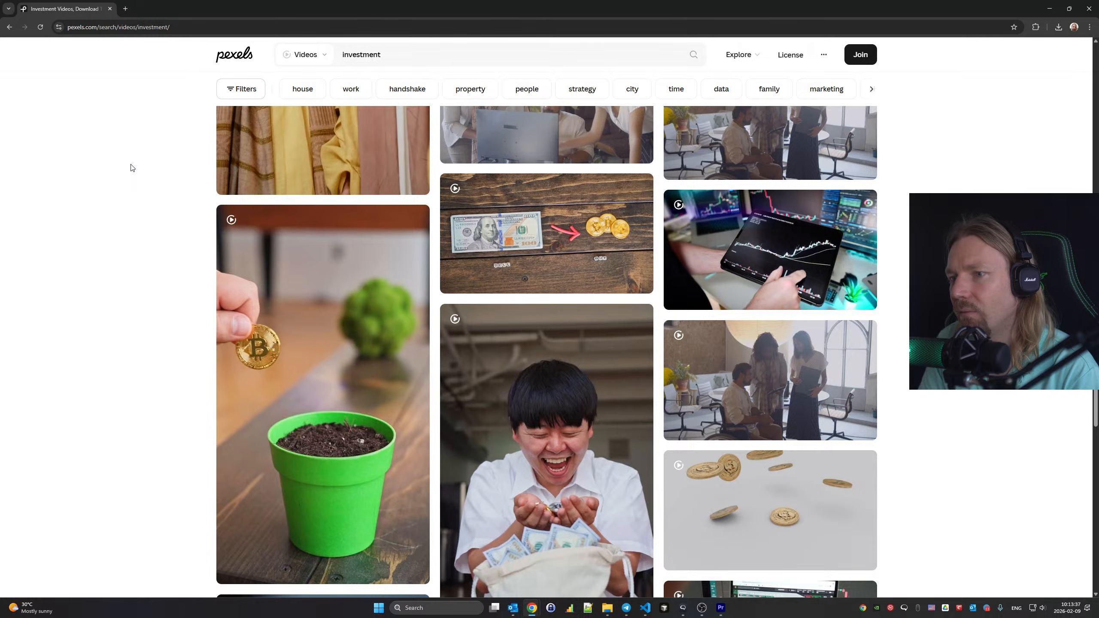
scroll(132, 168, "down", 18)
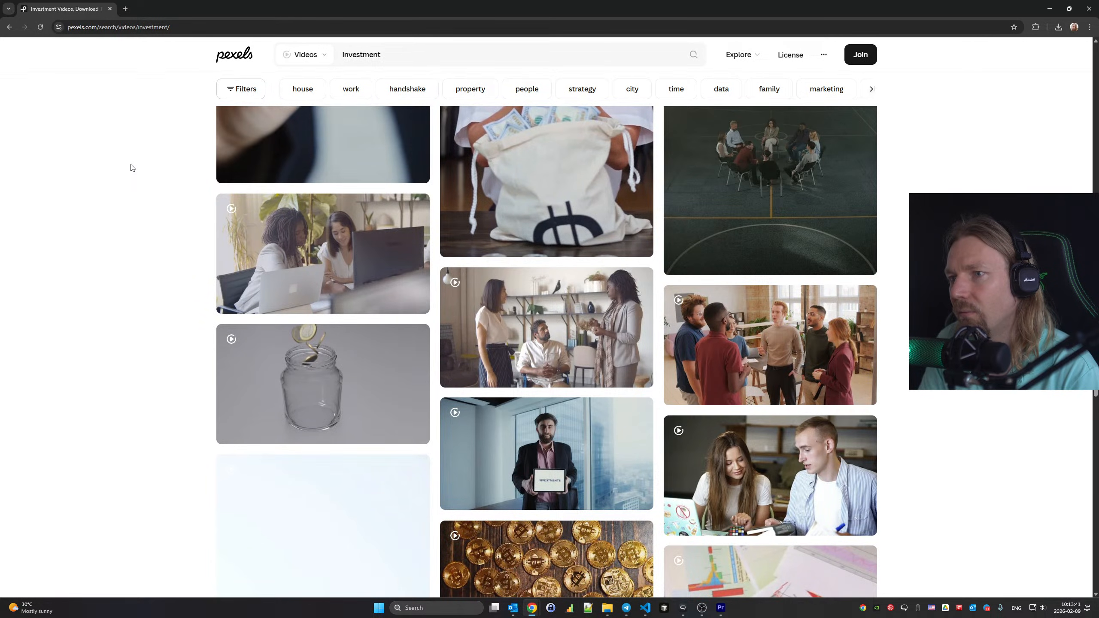
scroll(132, 168, "down", 15)
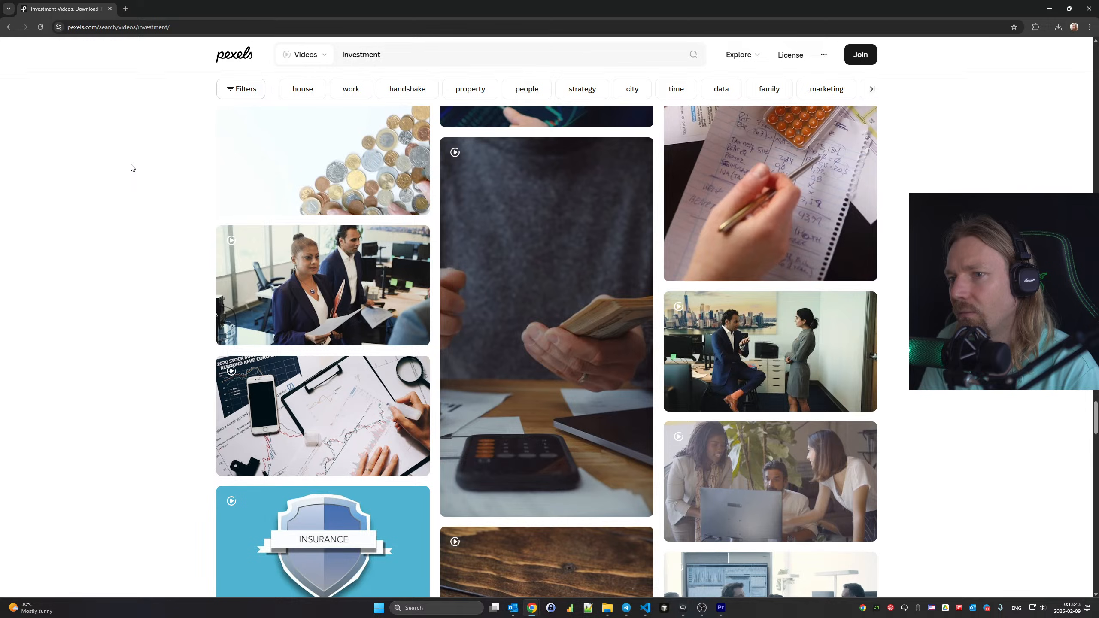
scroll(132, 168, "down", 9)
scroll(132, 168, "down", 3)
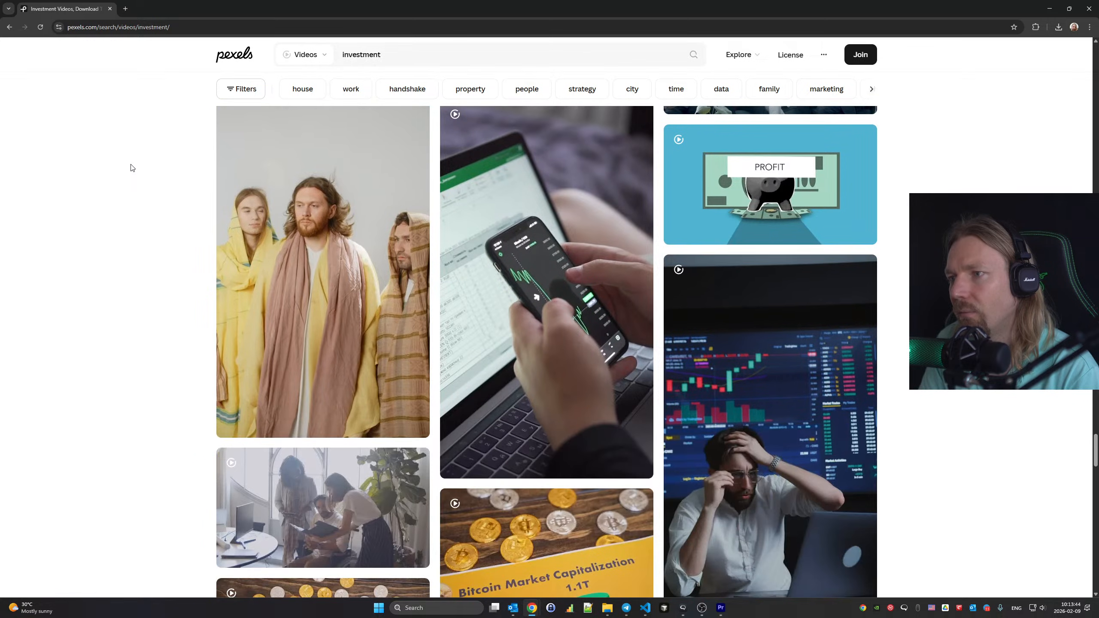
scroll(132, 168, "down", 6)
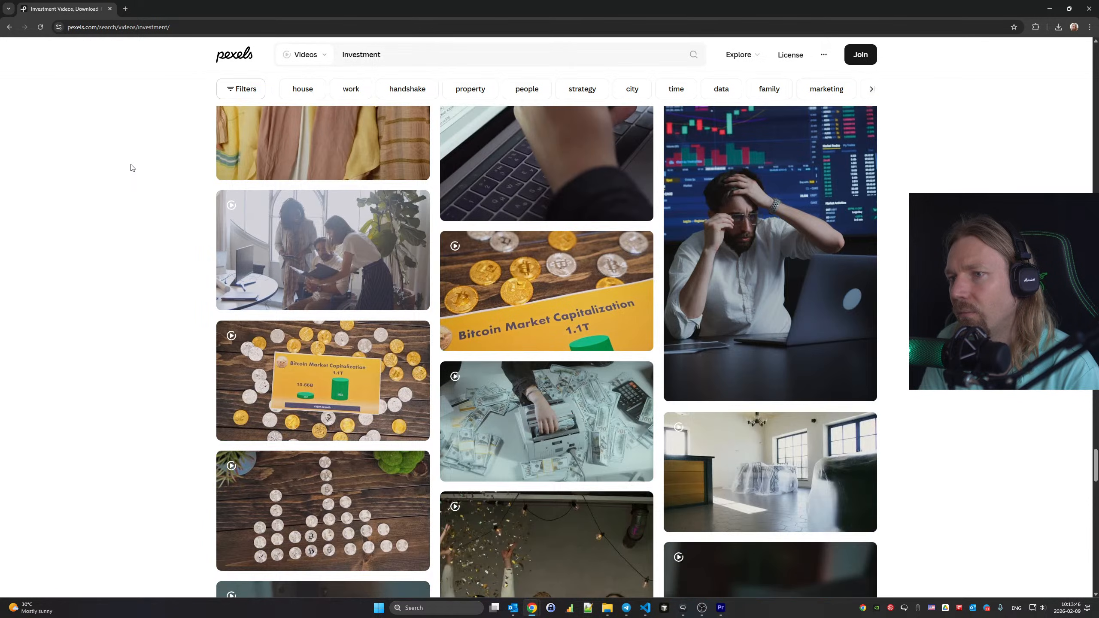
scroll(132, 167, "down", 3)
scroll(132, 168, "down", 4)
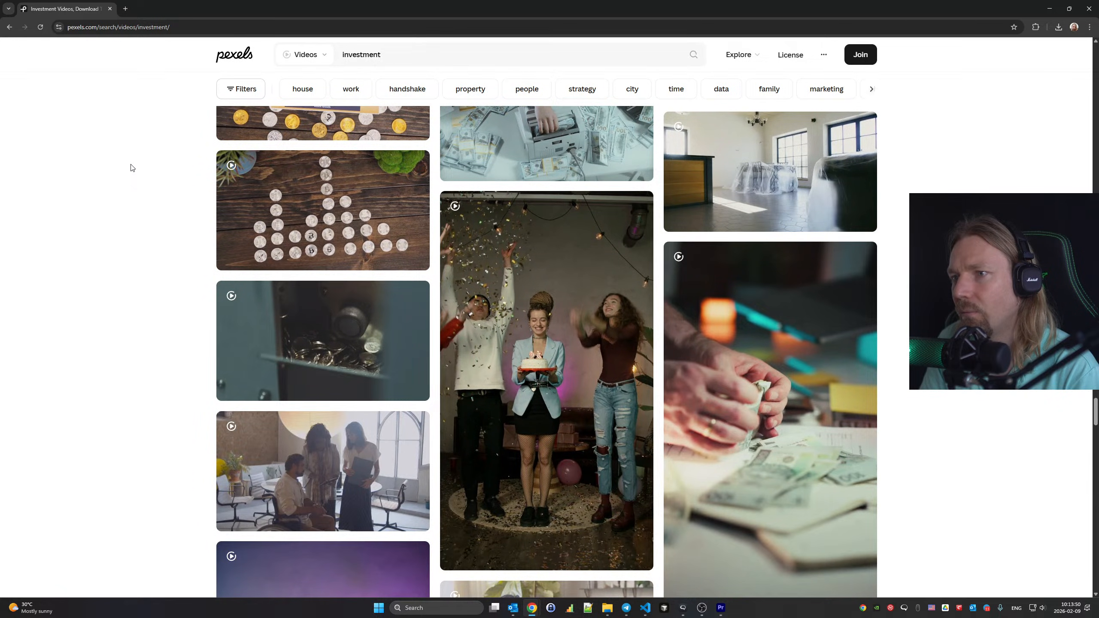
scroll(131, 168, "down", 6)
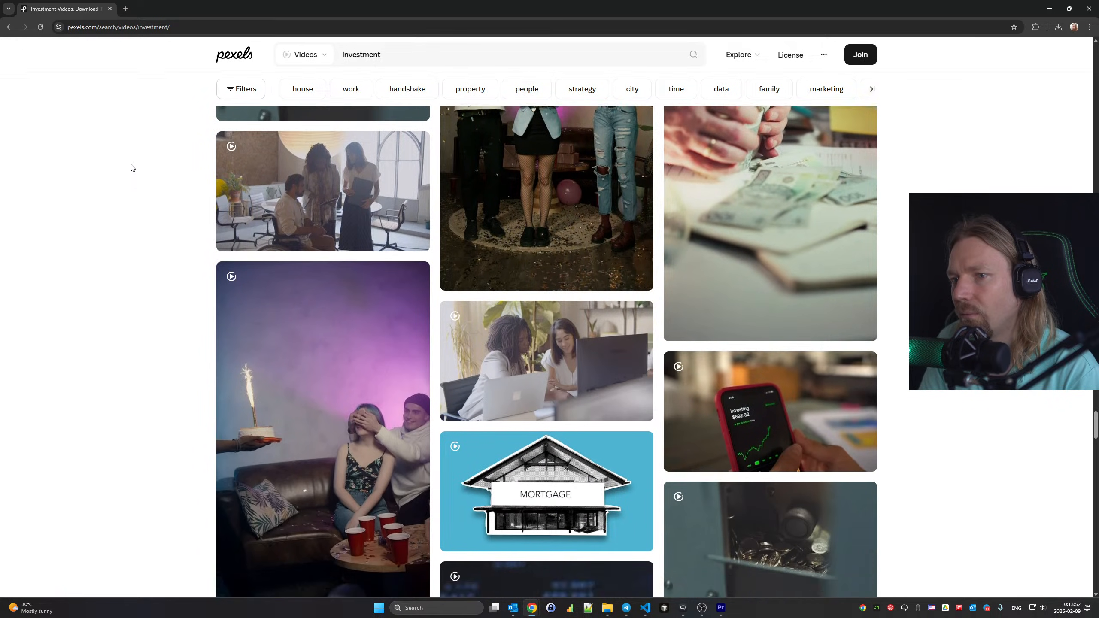
scroll(132, 168, "down", 6)
scroll(132, 168, "down", 9)
scroll(131, 168, "down", 9)
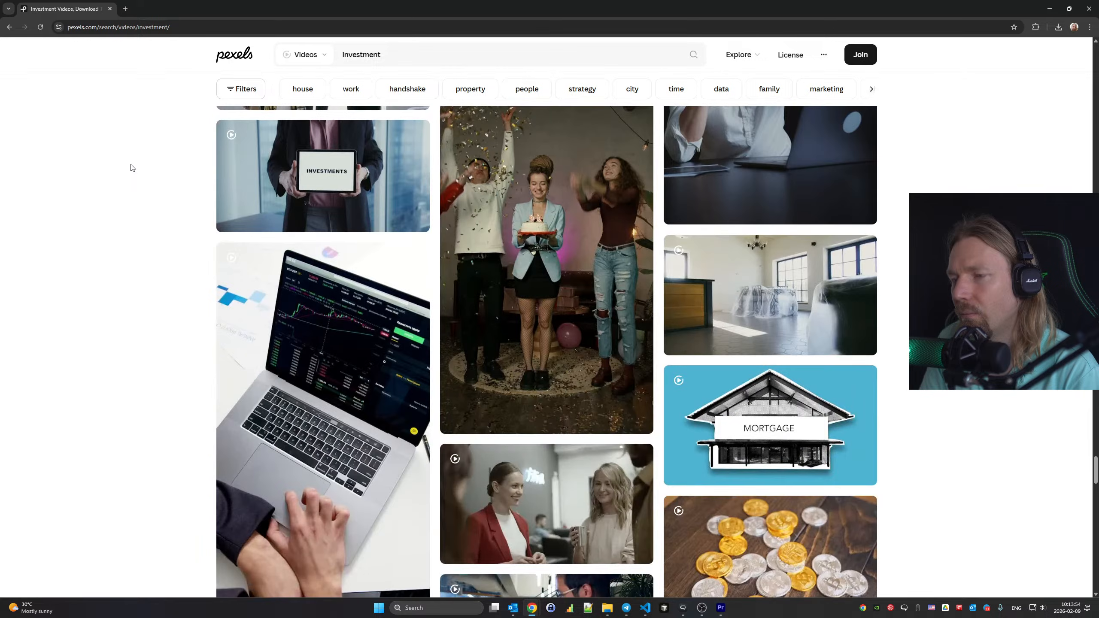
scroll(132, 168, "down", 20)
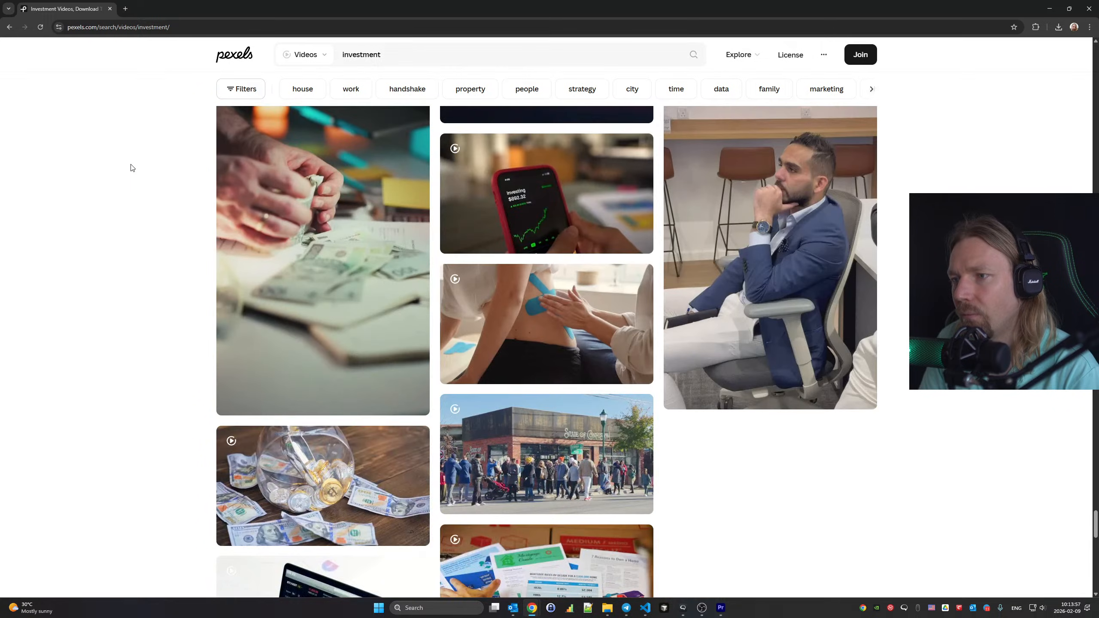
scroll(132, 168, "down", 15)
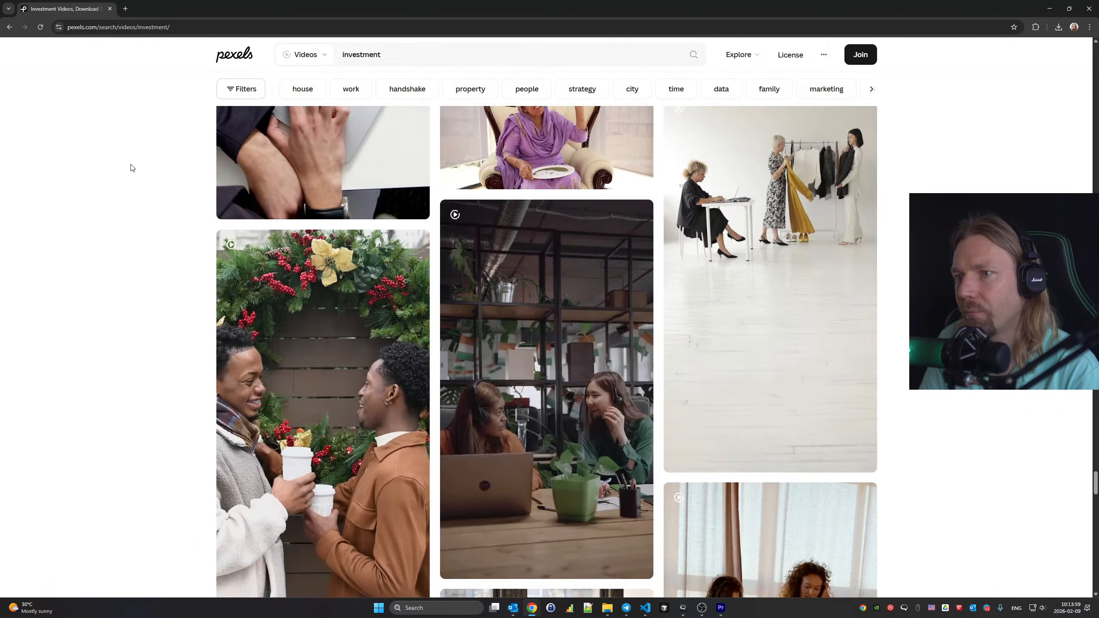
scroll(131, 167, "down", 8)
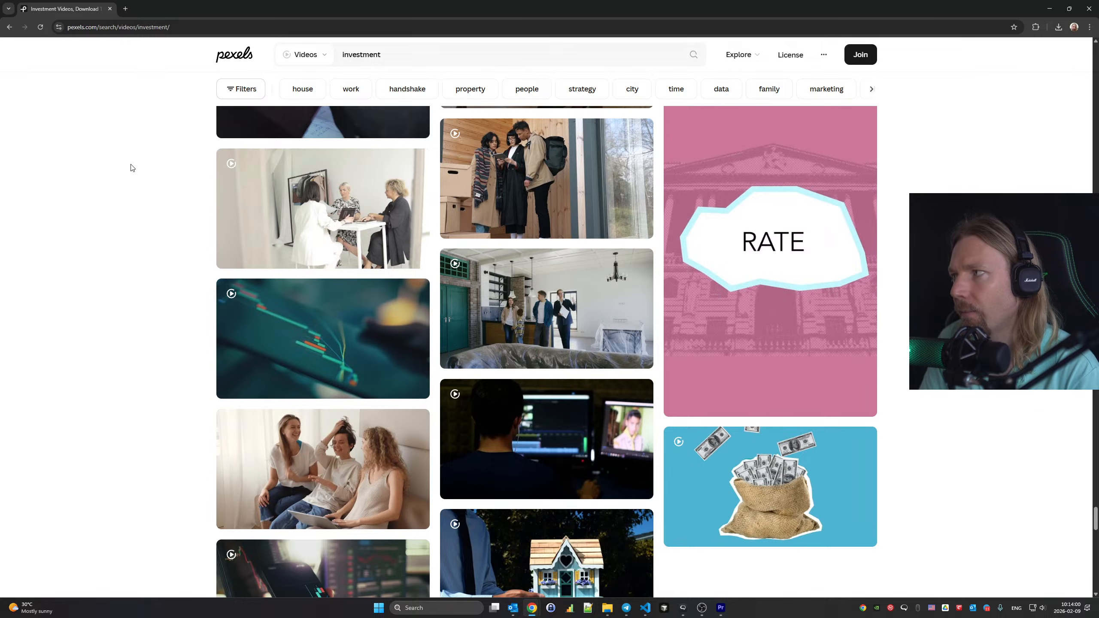
scroll(132, 168, "down", 10)
scroll(132, 168, "down", 5)
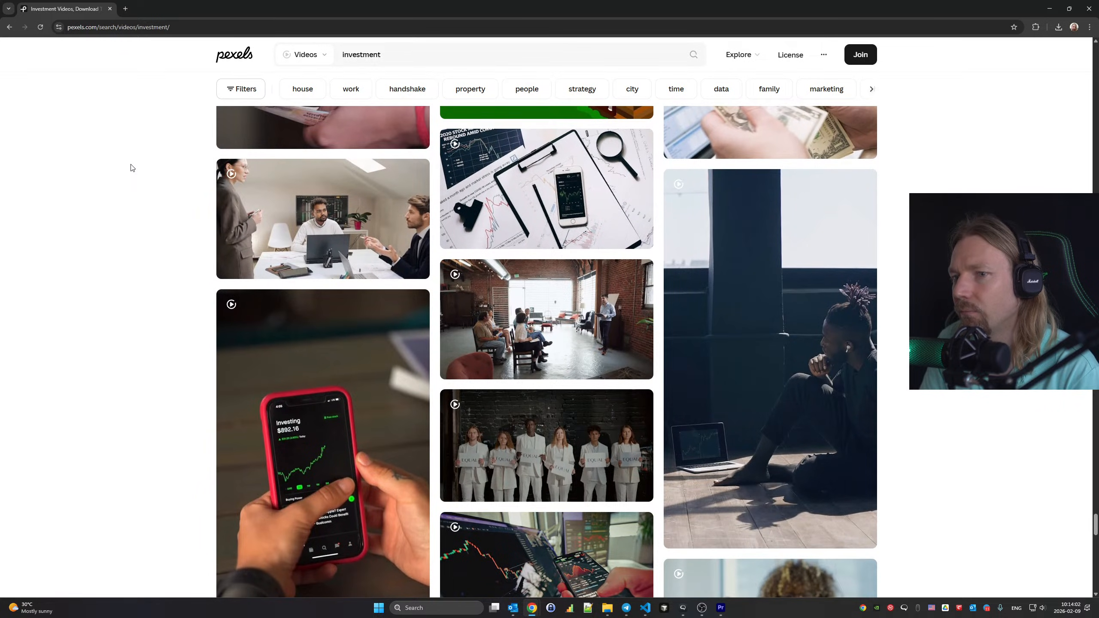
Download the vertical clip of hands holding a red-cased phone with a green investing chart
scroll(132, 168, "down", 8)
scroll(131, 168, "up", 8)
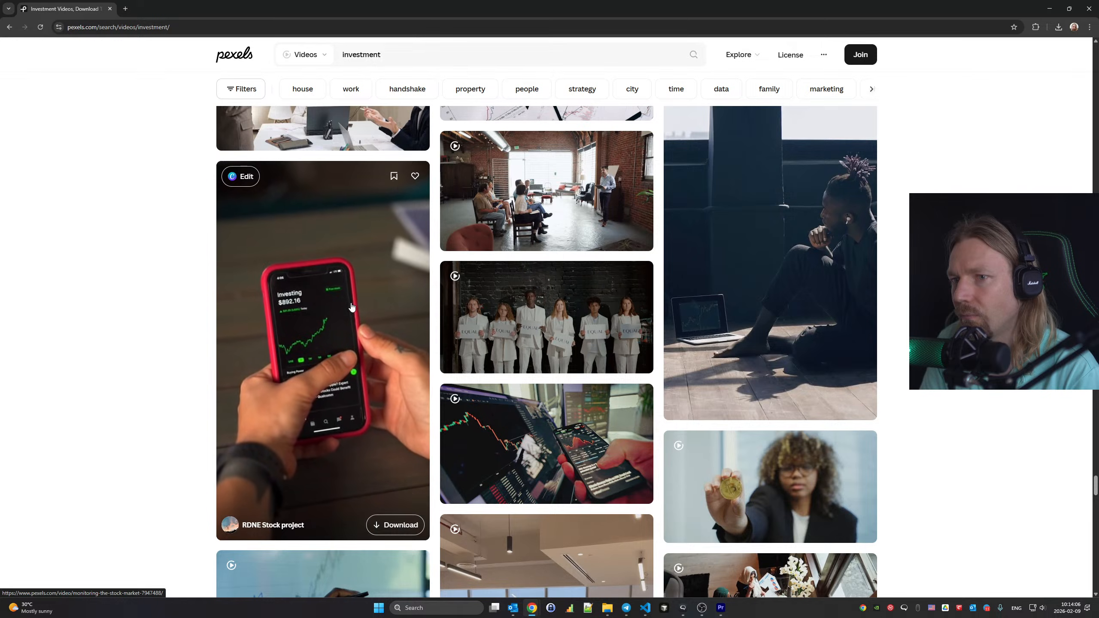
left_click(395, 525)
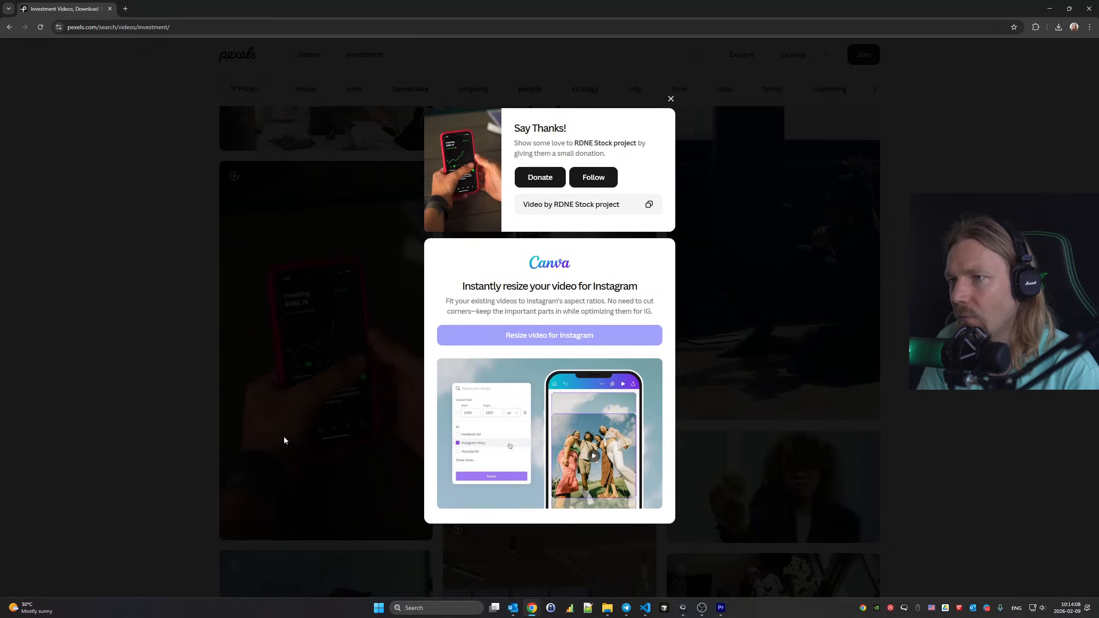
Switch to Premiere Pro, place the downloaded investing phone clip above the talking head at 00:00:48:58, and trim its end to the next cut
left_click(283, 434)
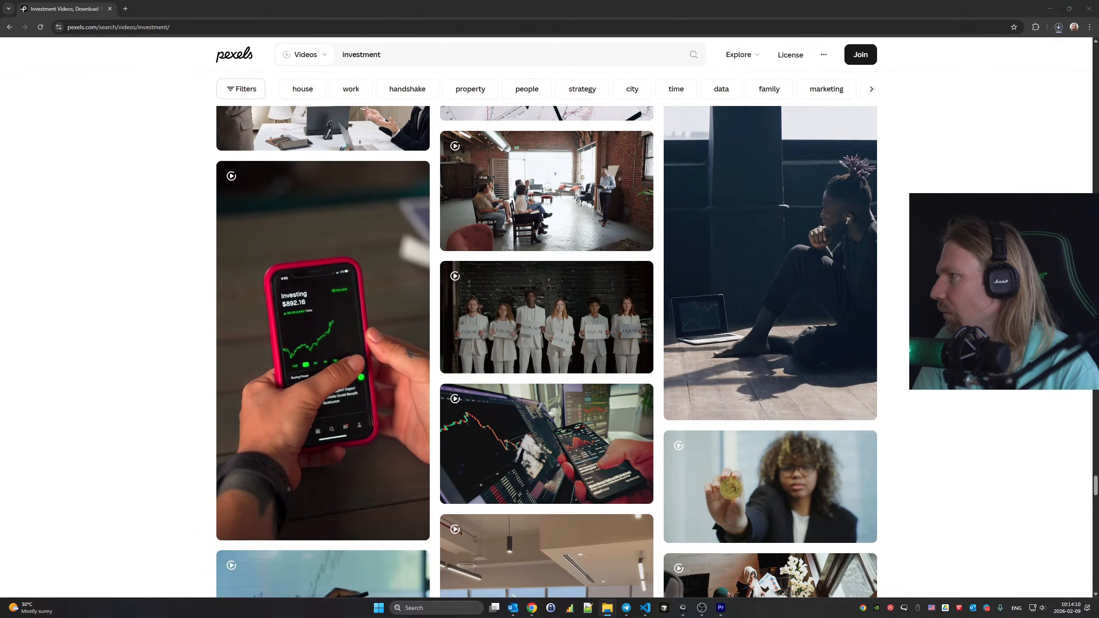
left_click(1058, 27)
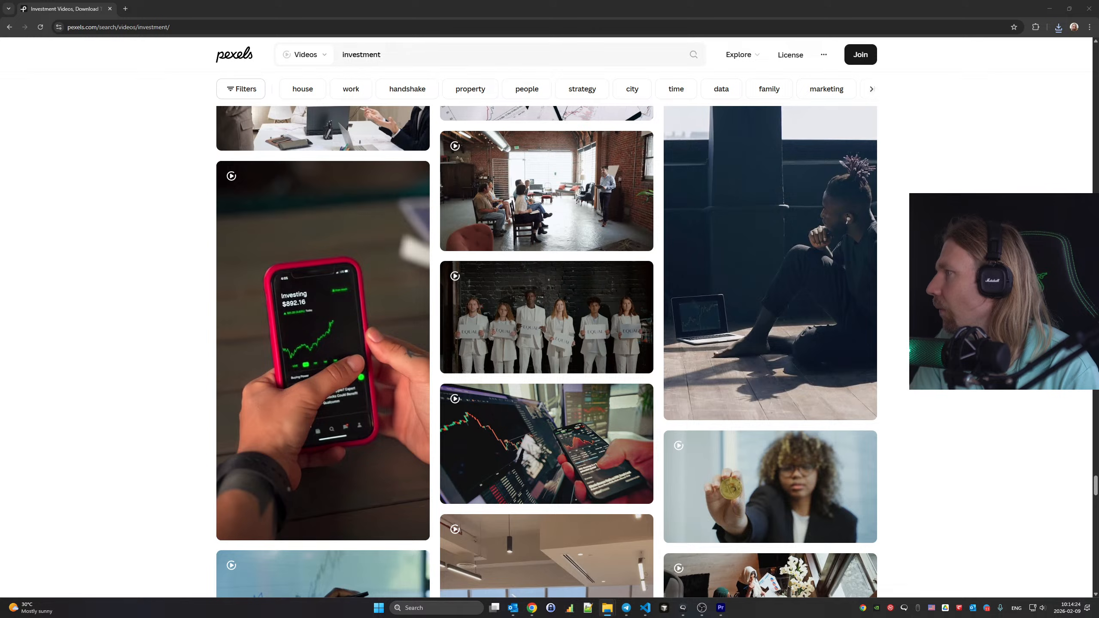
left_click(721, 608)
left_click_drag(1098, 432, 437, 483)
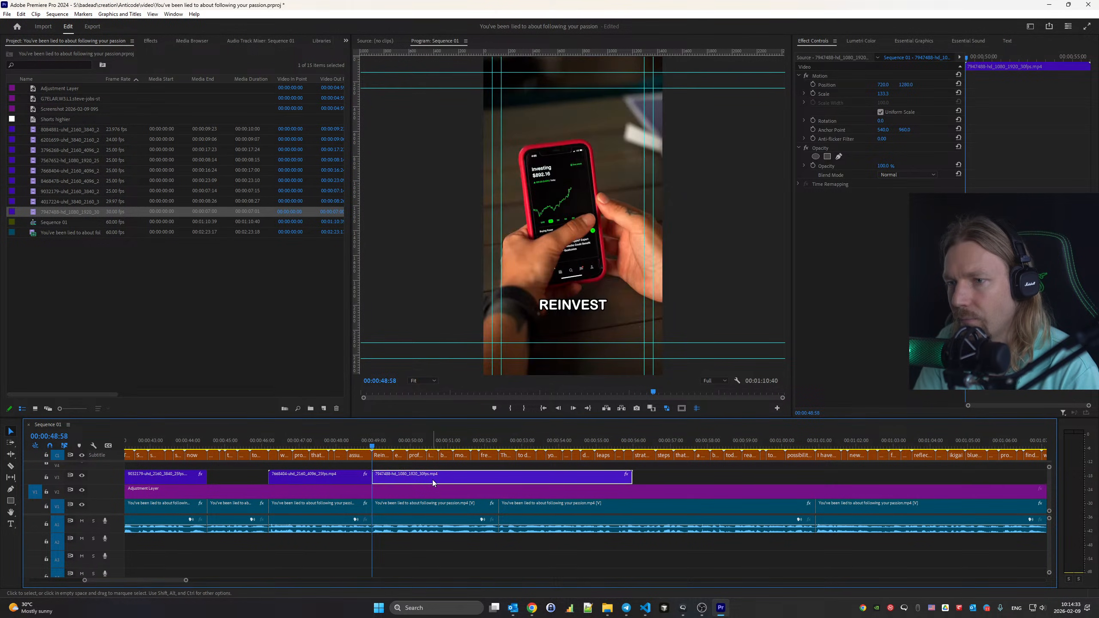
key("space")
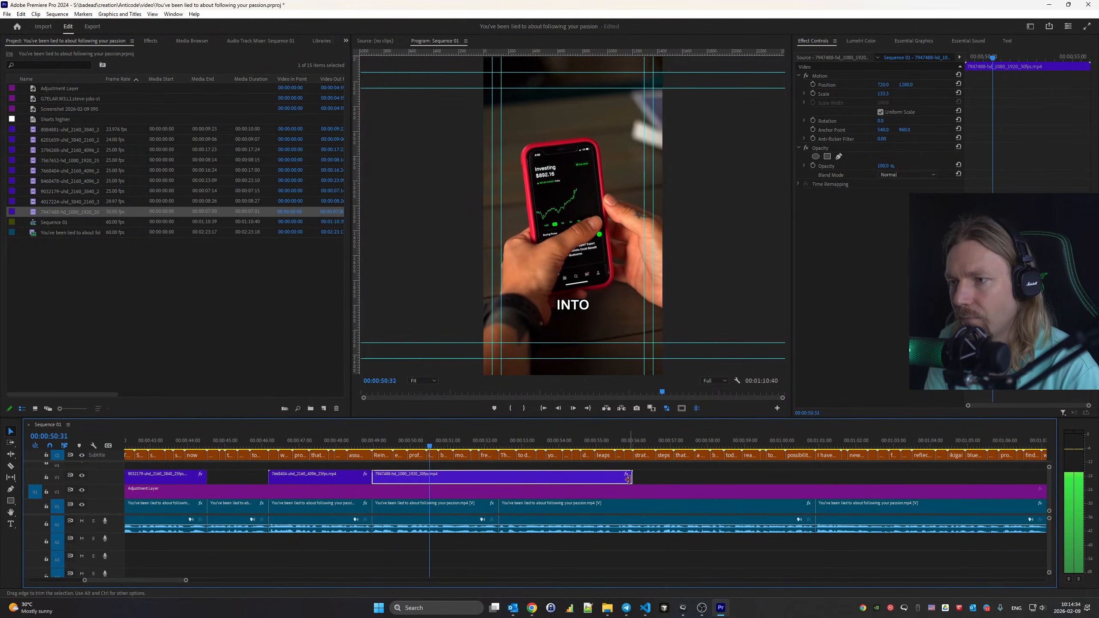
left_click_drag(636, 479, 495, 478)
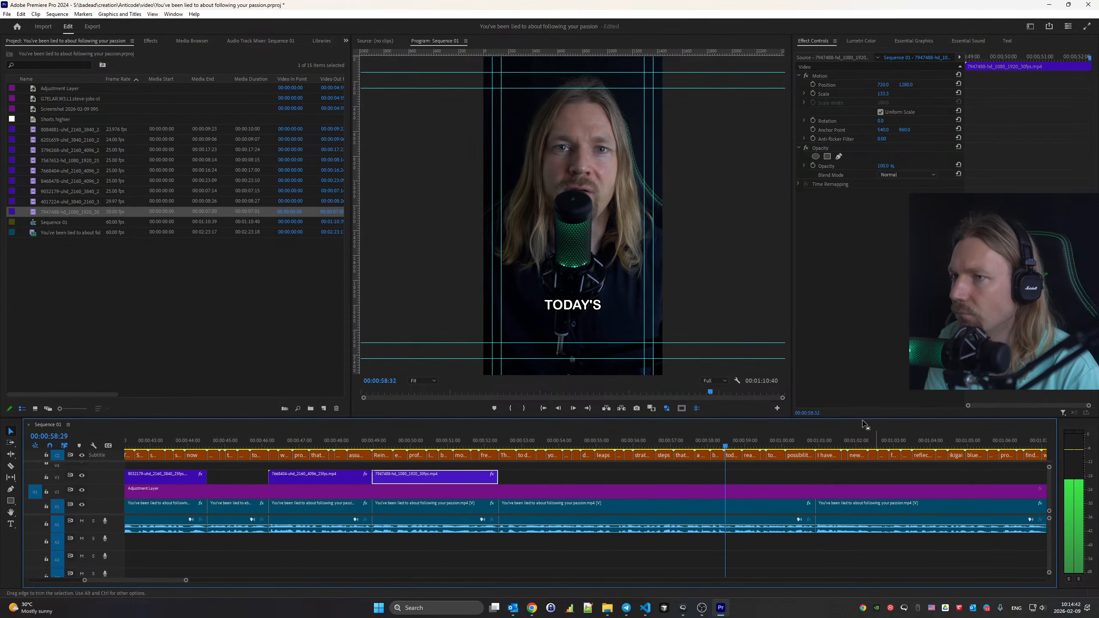
Play through the rest of the timeline and stop the playhead at the "IN MY" caption at 00:01:01:36
scroll(674, 530, "down", 5)
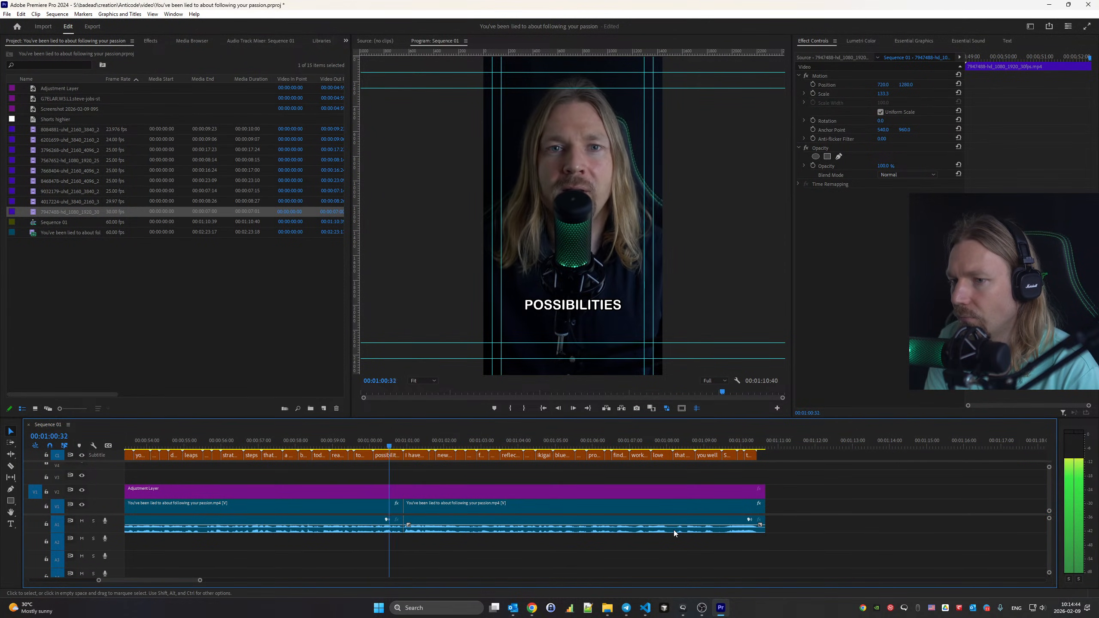
key("Up")
key("Up")
key("Up")
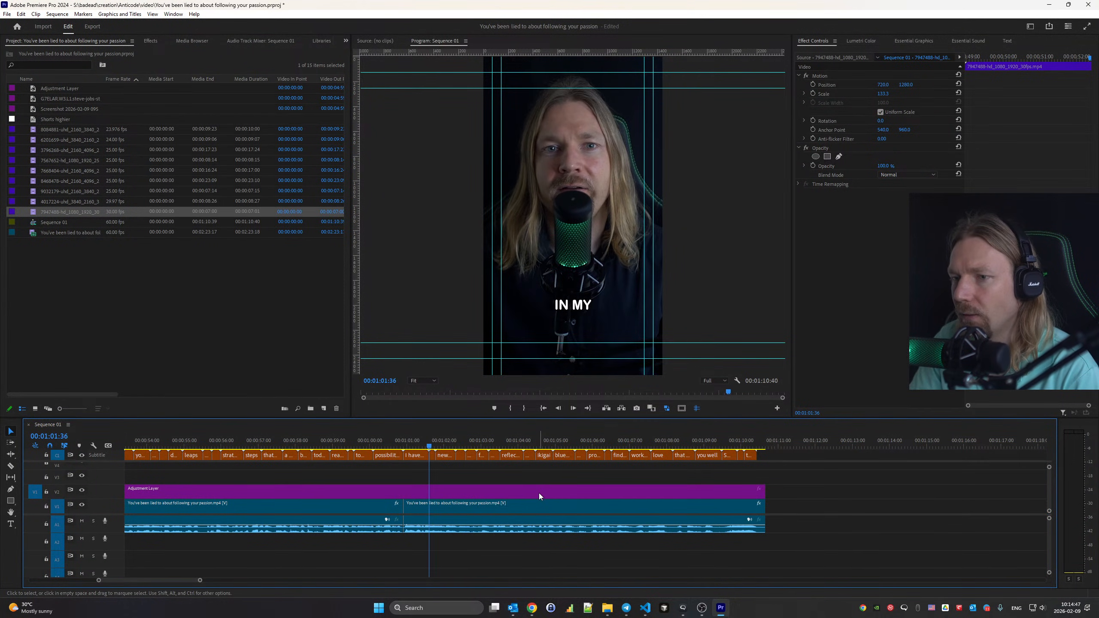
Switch to Chrome, open the published posts list of the Anticode guy Substack, and search it for "iki"
left_click(530, 609)
left_click(576, 583)
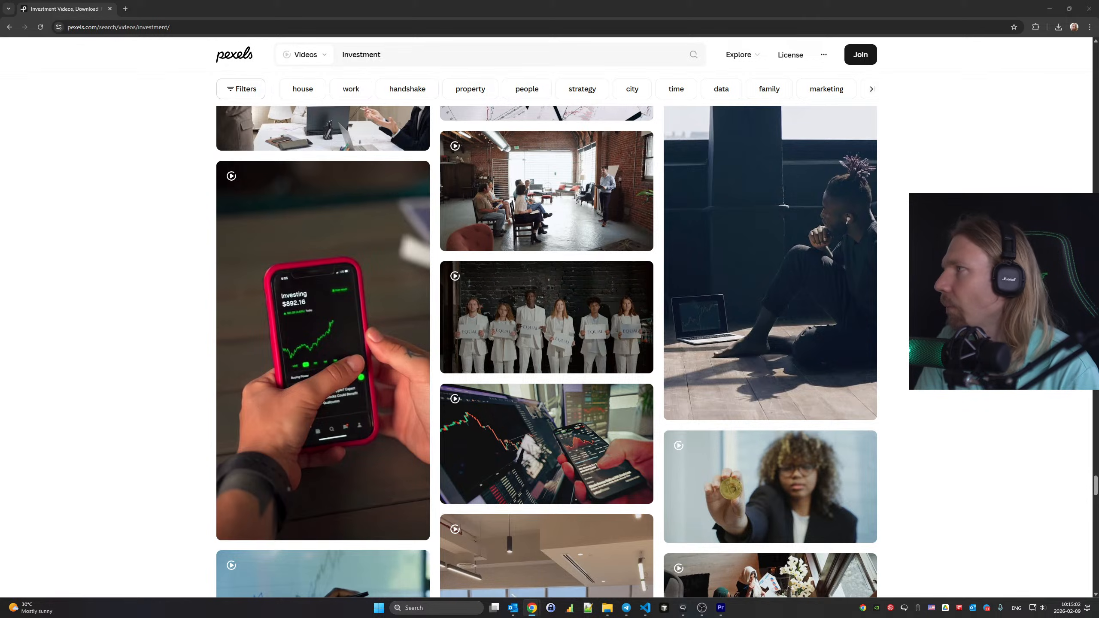
left_click_drag(1098, 26, 519, 8)
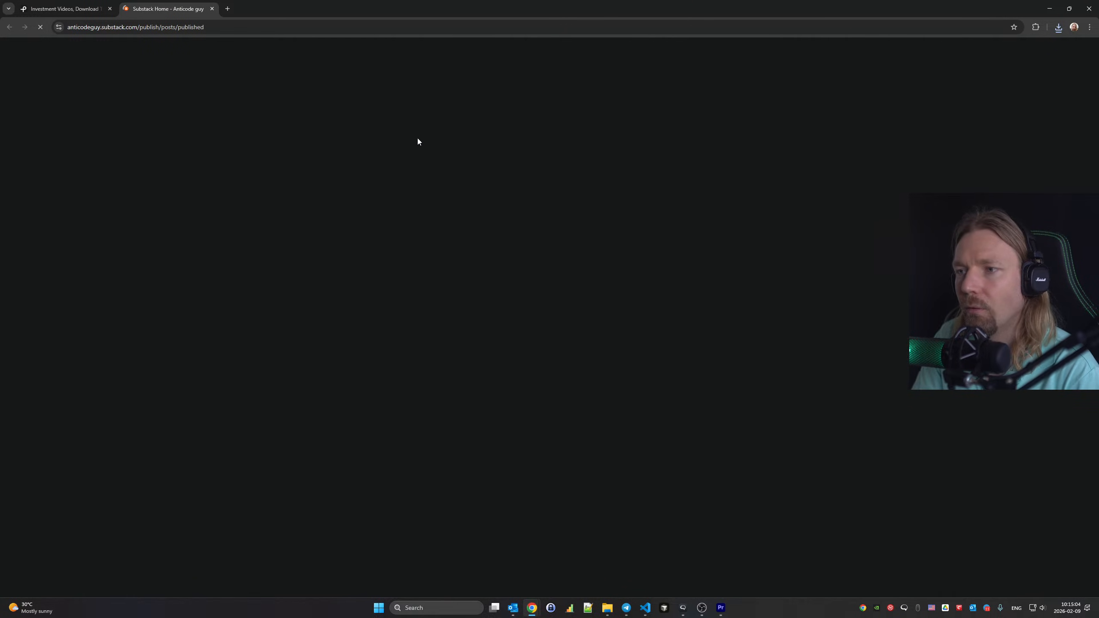
left_click(488, 126)
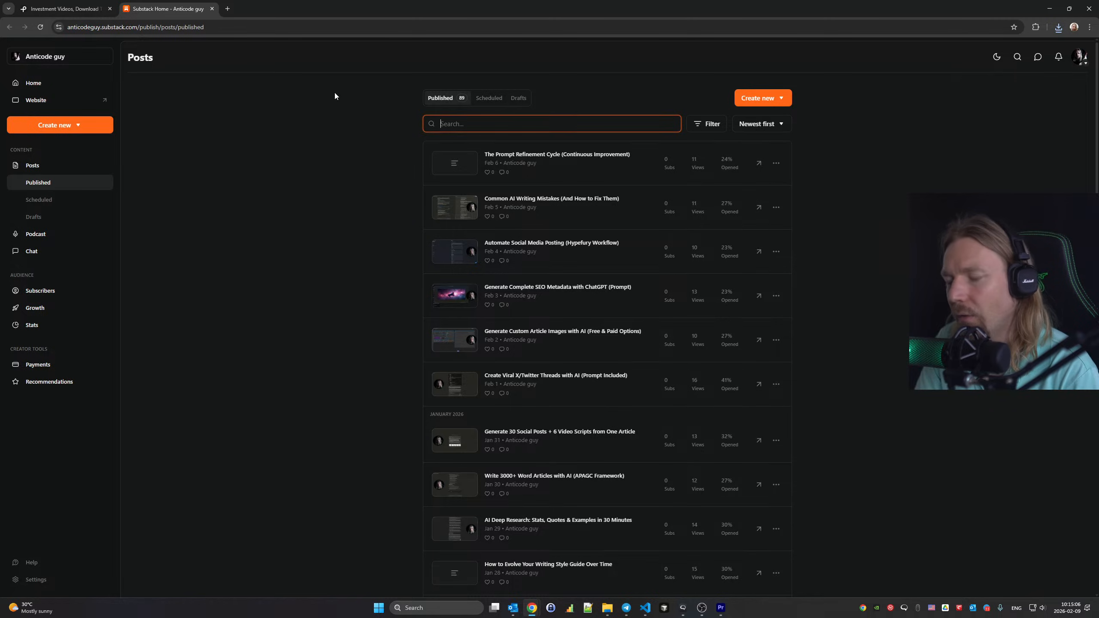
type("ikih")
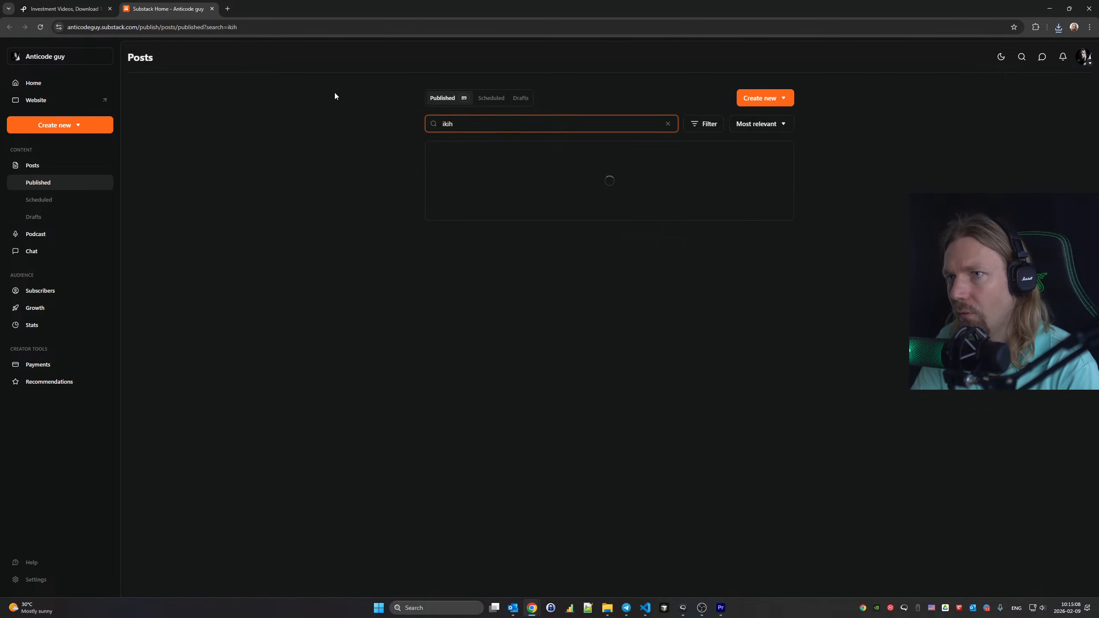
key("BackSpace")
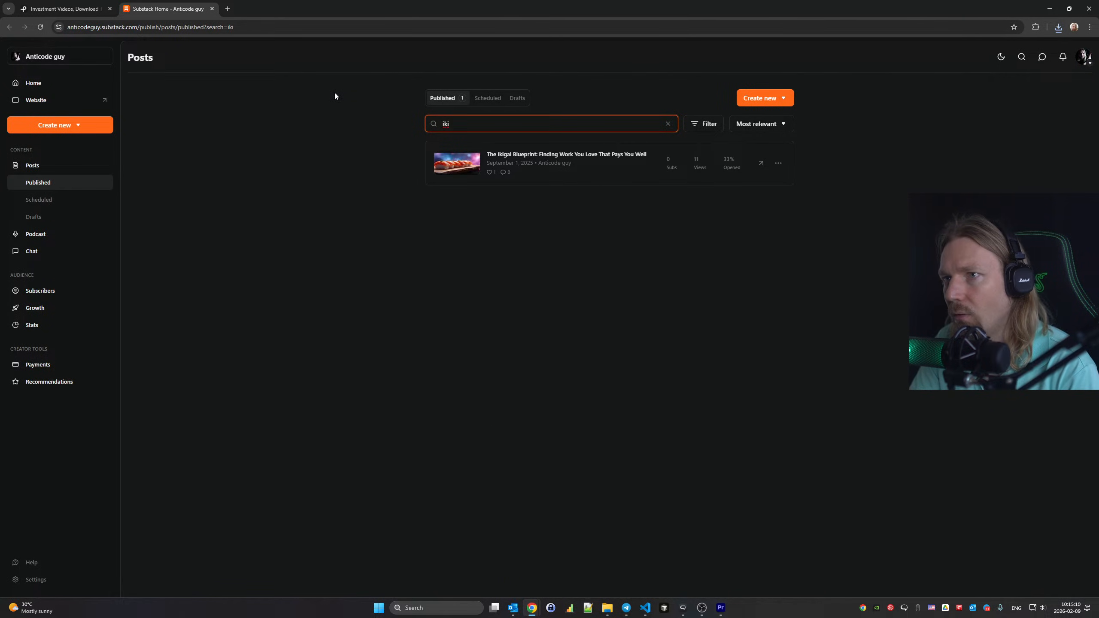
Open the public page of "The Ikigai Blueprint: Finding Work You Love That Pays You Well" and close its statistics page
left_click(778, 165)
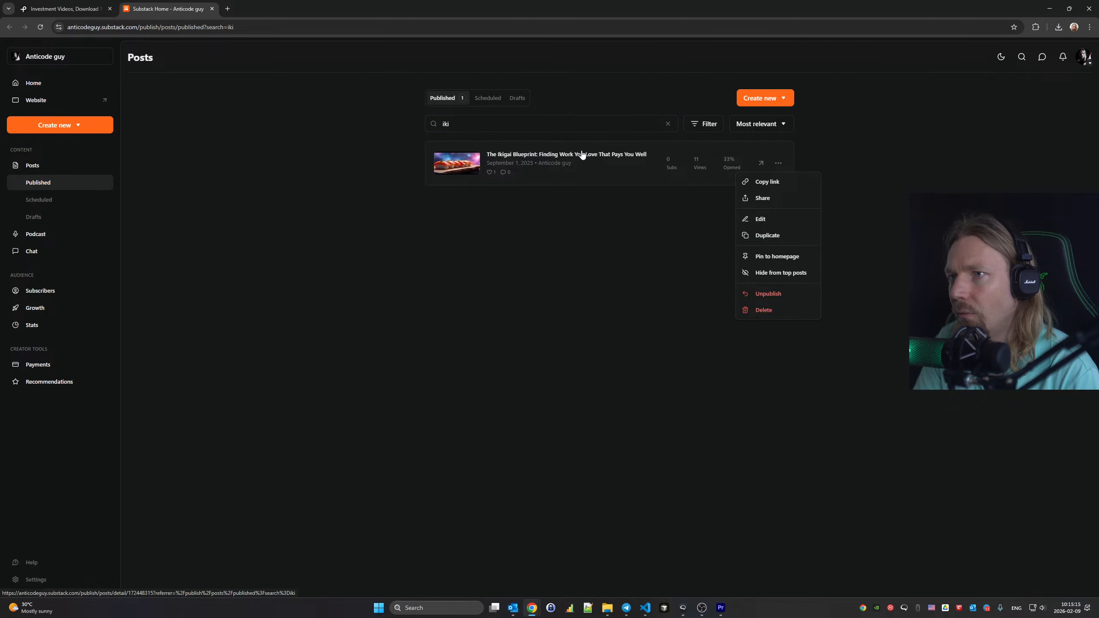
left_click(298, 9)
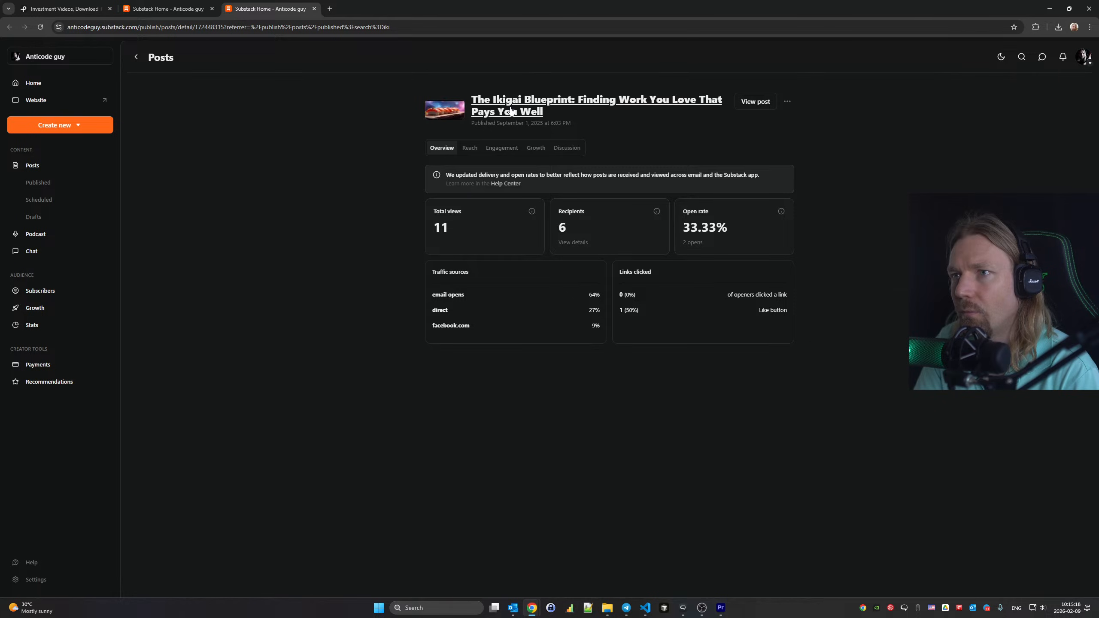
left_click(511, 108)
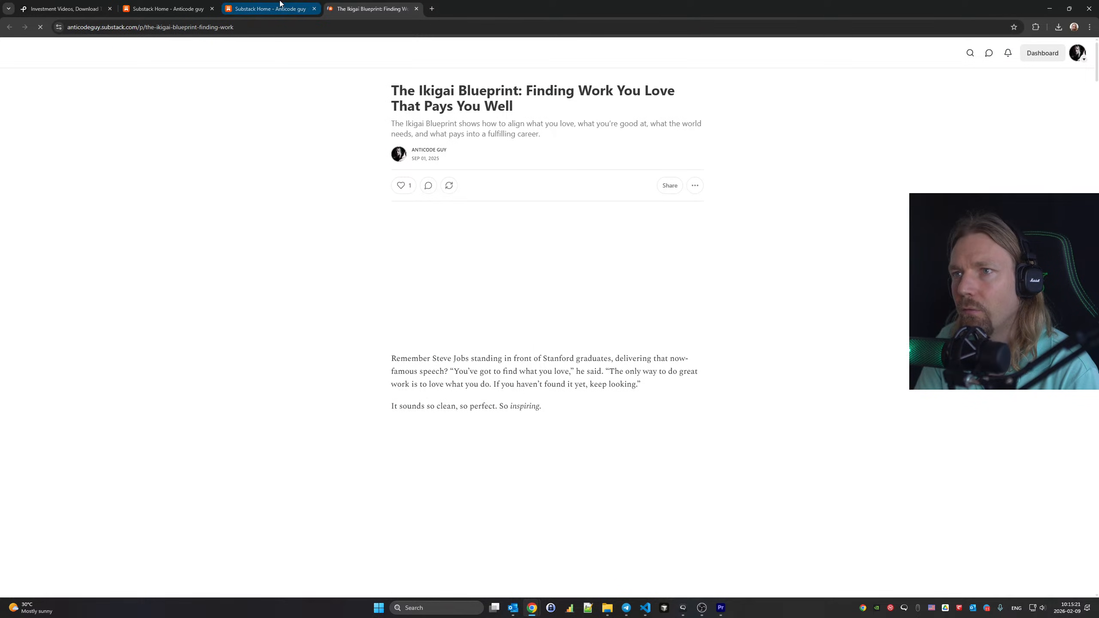
middle_click(234, 9)
Load the entire Ikigai Blueprint article and save a full-size screenshot of it with the browser's developer tools
scroll(297, 187, "down", 15)
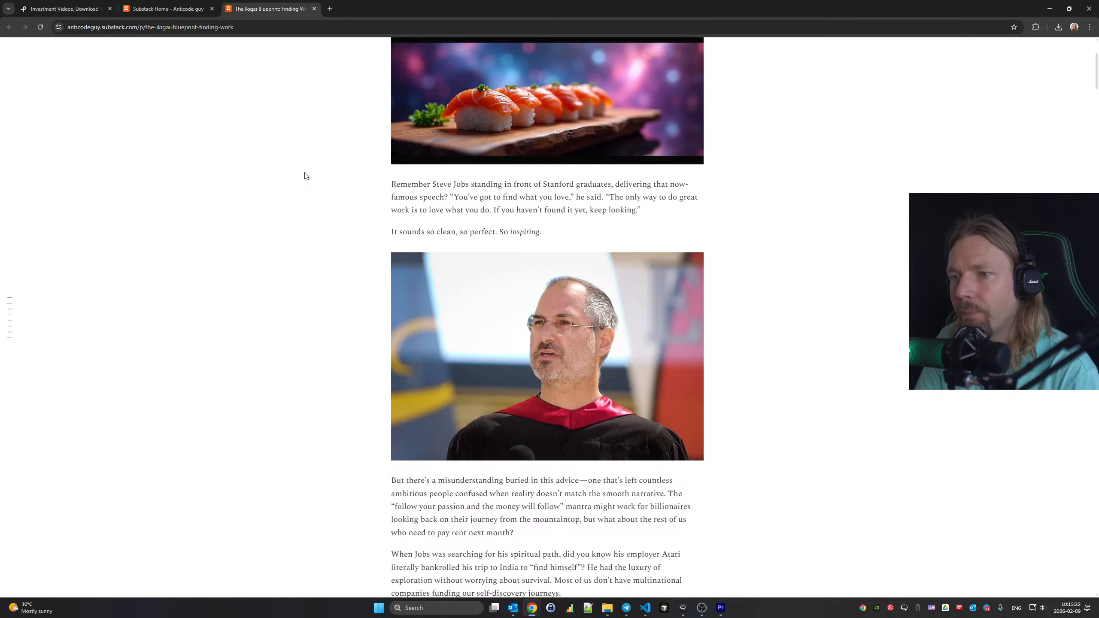
scroll(307, 178, "down", 20)
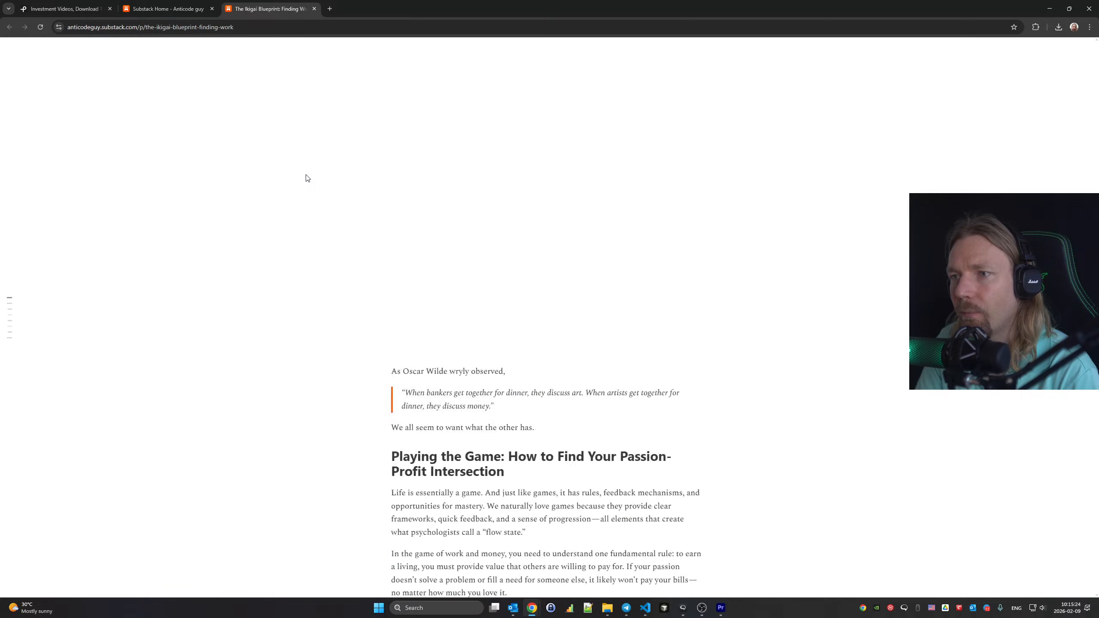
scroll(307, 178, "down", 20)
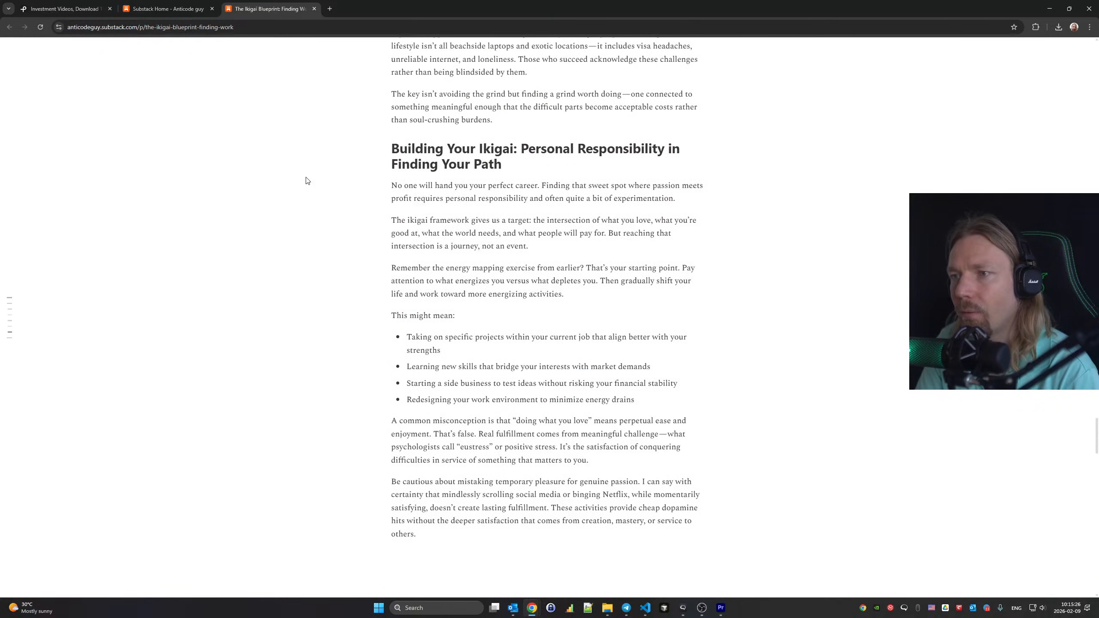
scroll(307, 178, "down", 15)
scroll(308, 181, "up", 20)
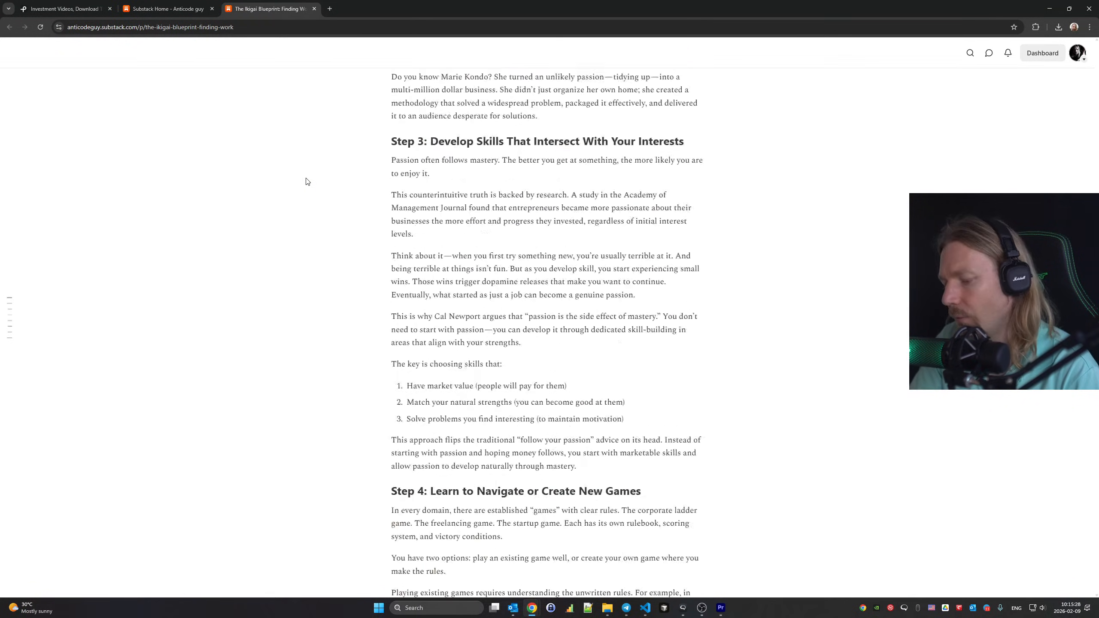
scroll(309, 184, "up", 20)
key("F12")
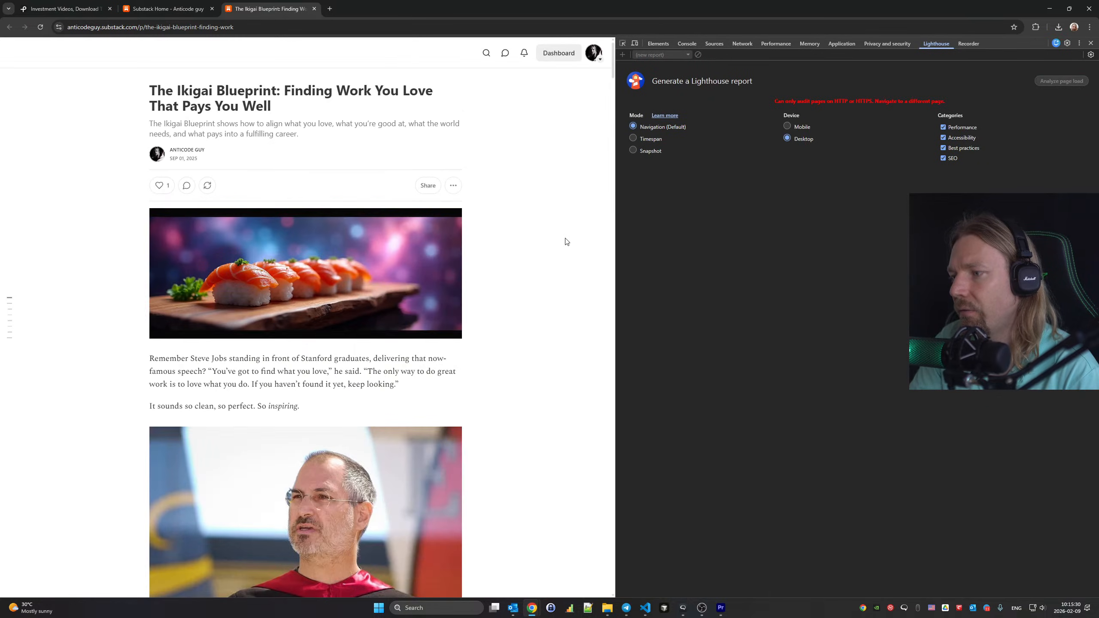
left_click(1081, 45)
left_click(1042, 103)
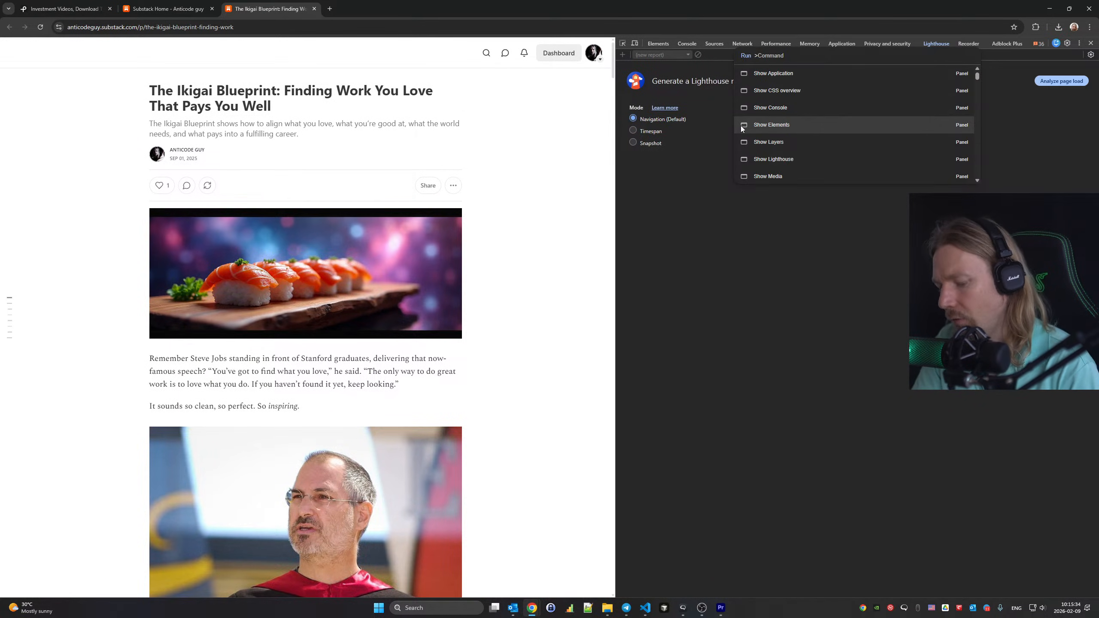
type("full")
key("Return")
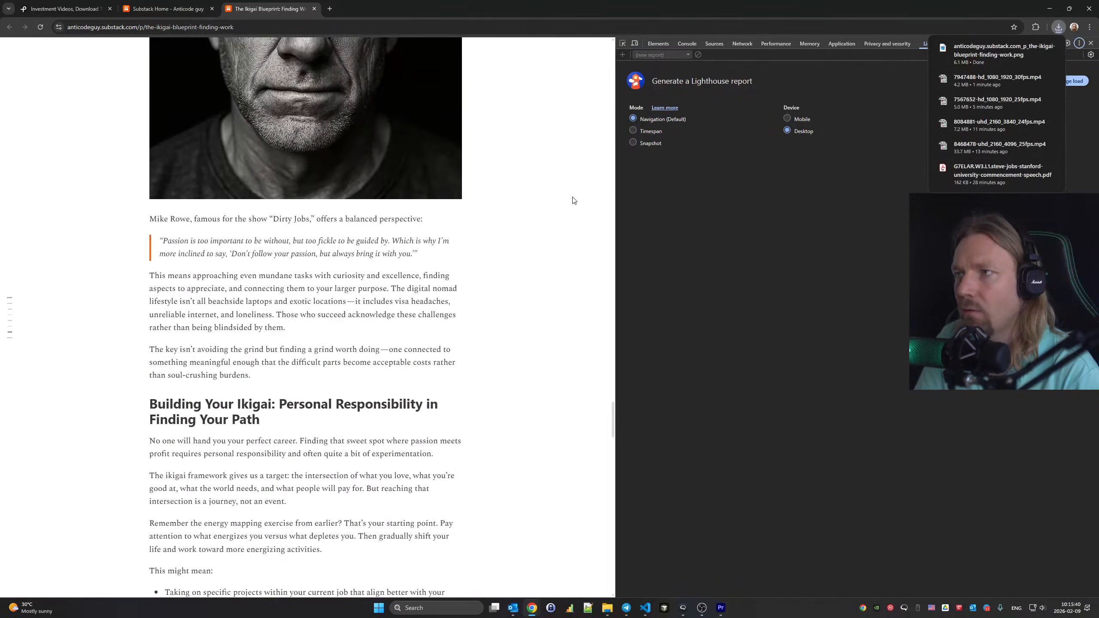
Switch to File Explorer to fetch the saved full-page article screenshot
scroll(573, 197, "up", 20)
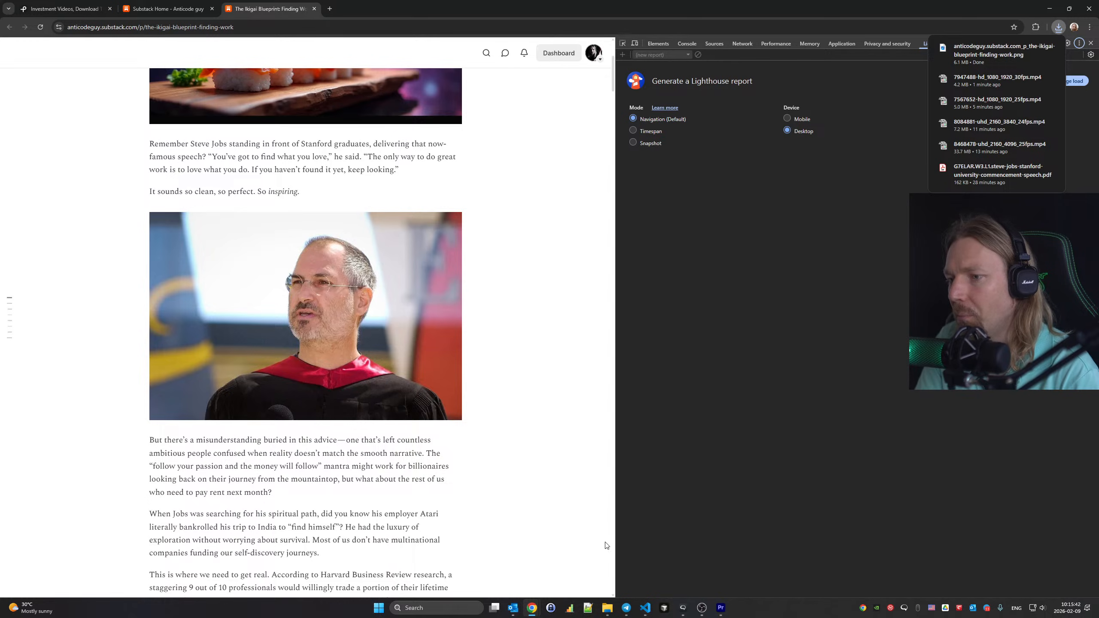
mouse_move(607, 598)
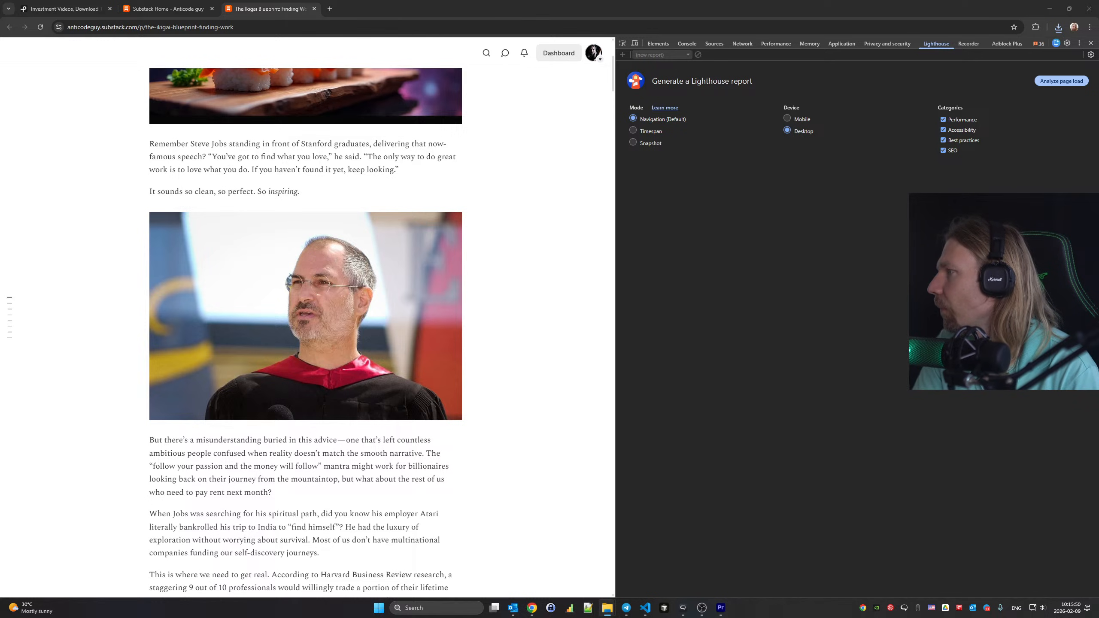
Switch to Premiere Pro and place the Ikigai Blueprint article screenshot on video track V3, starting at 00:01:00:55
left_click(721, 614)
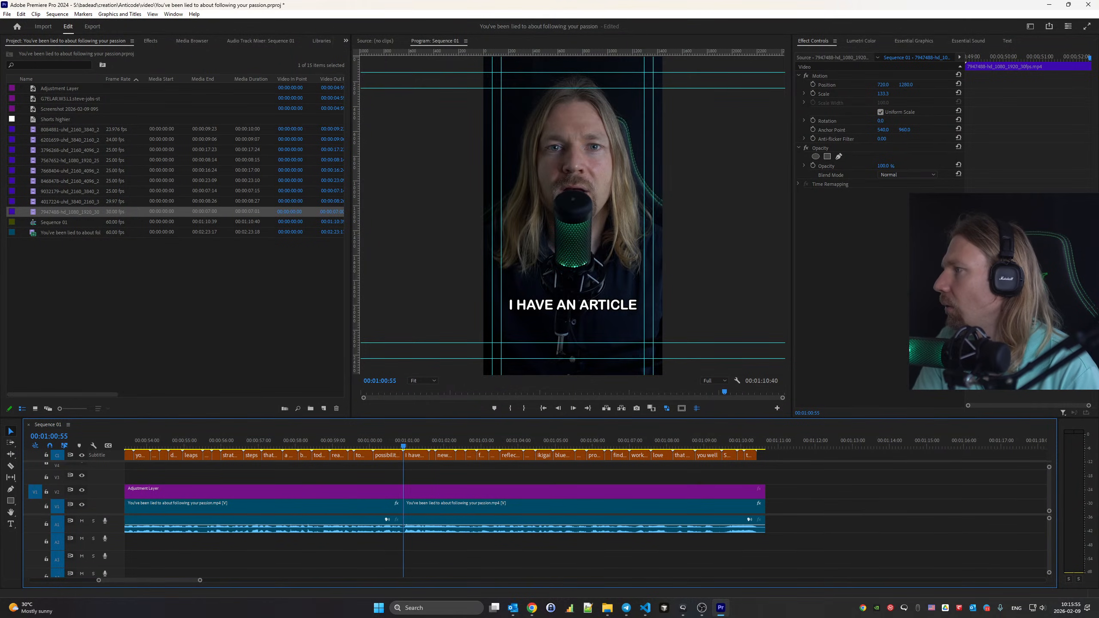
left_click_drag(720, 608, 400, 476)
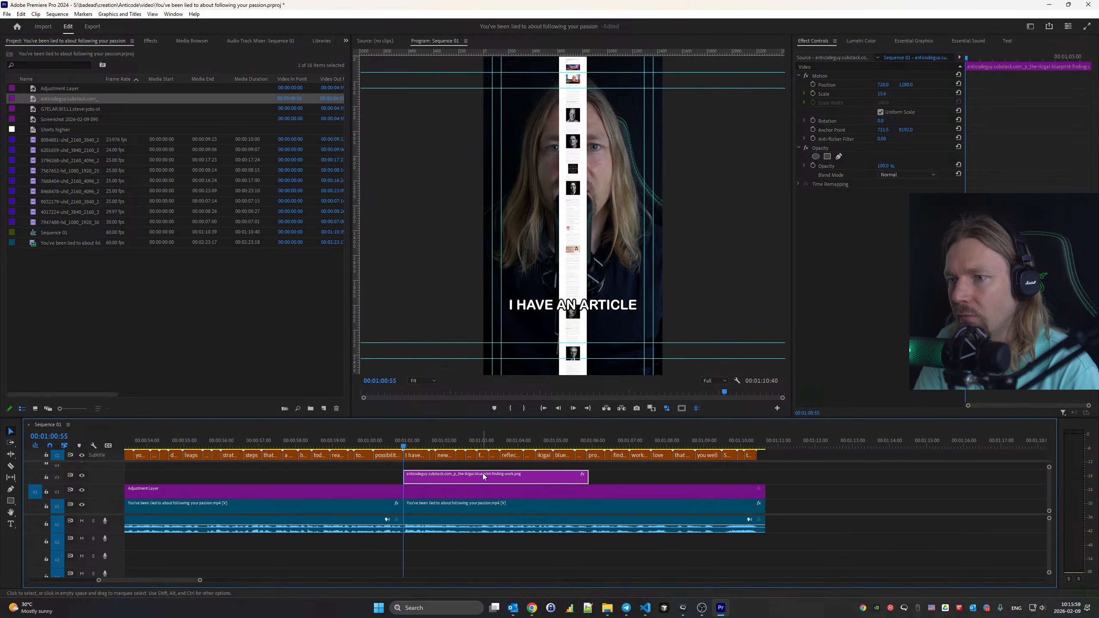
Set the article screenshot's Scale to 180 so the text column fills the vertical frame
left_click(887, 93)
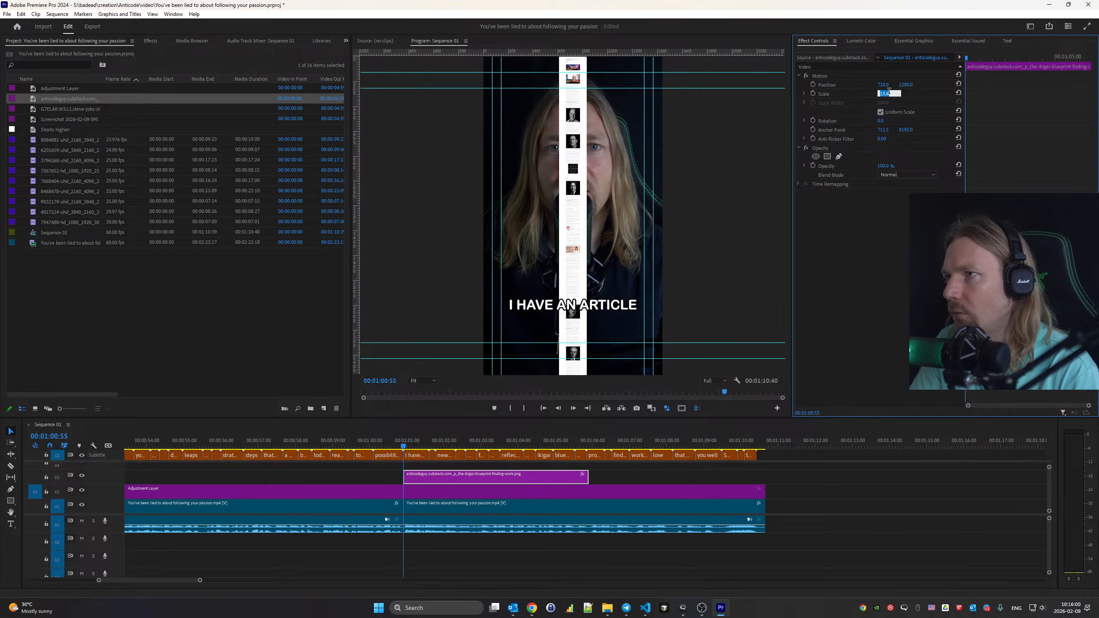
key("Return")
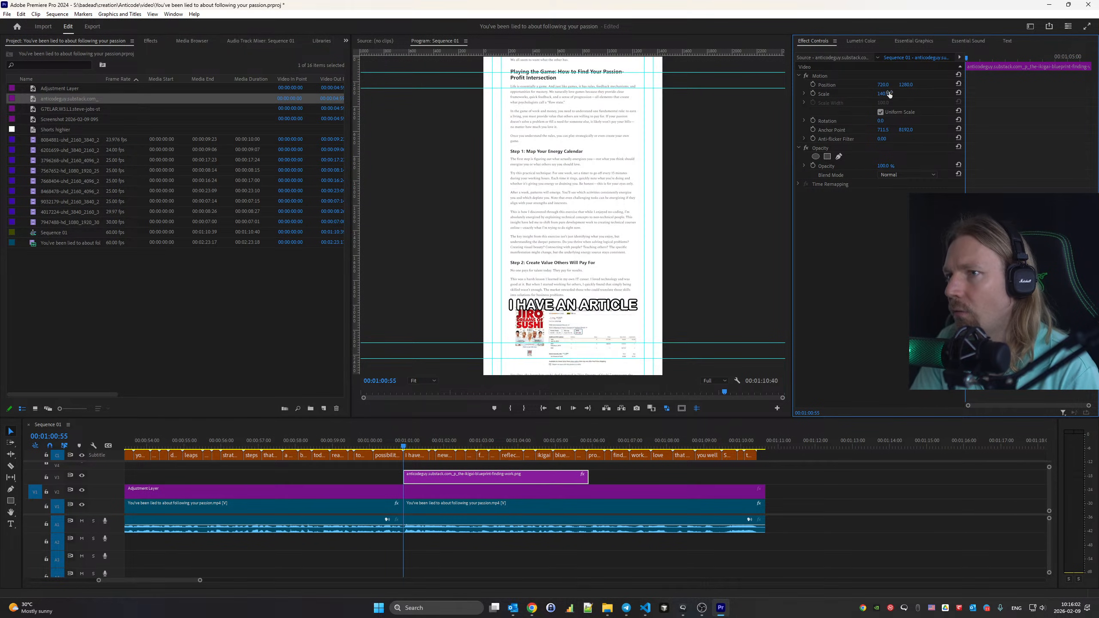
left_click(889, 92)
key("shift+Up")
key("shift+Up")
key("shift+Up")
key("shift+Up")
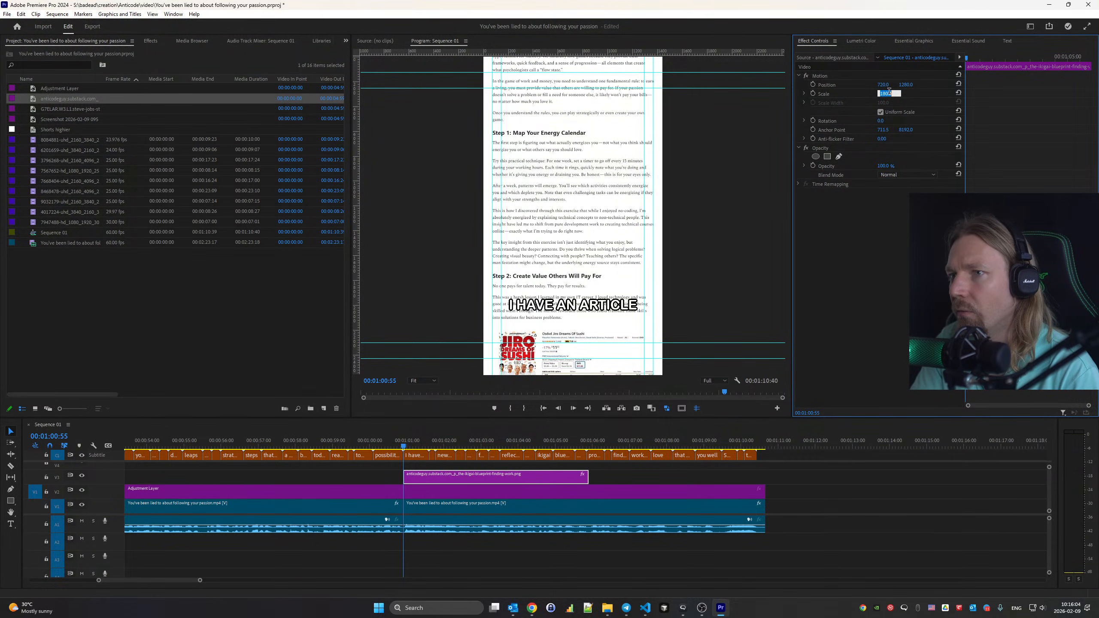
key("shift+Down")
key("shift+Down")
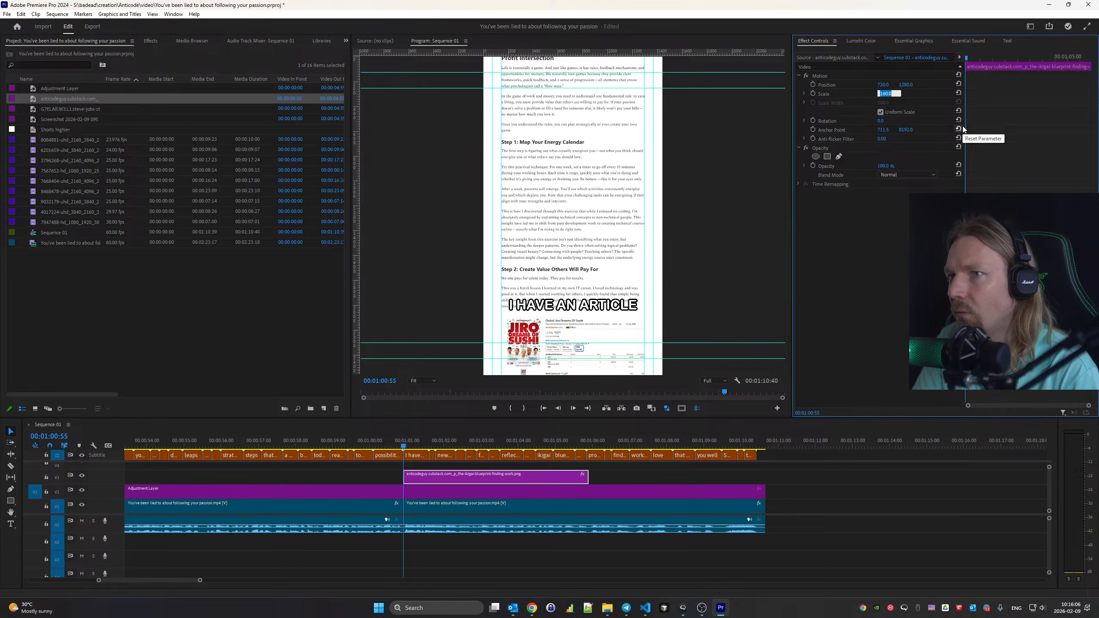
key("shift+Up")
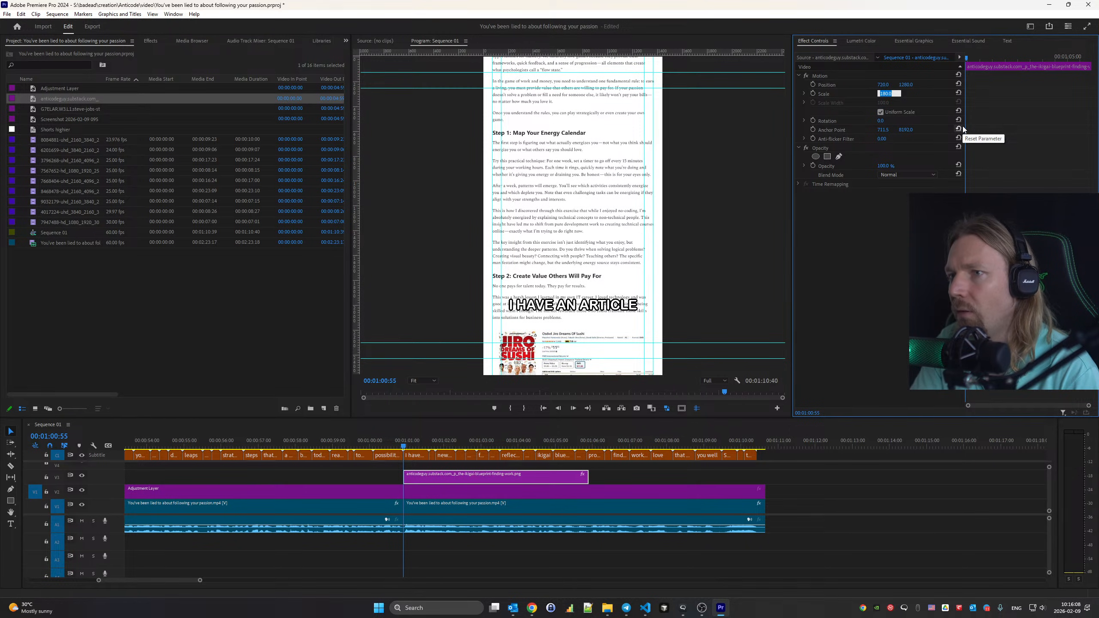
key("Return")
Shift the article screenshot vertically until its headline sits at the top of the frame, and turn on Position keyframing there
left_click(908, 85)
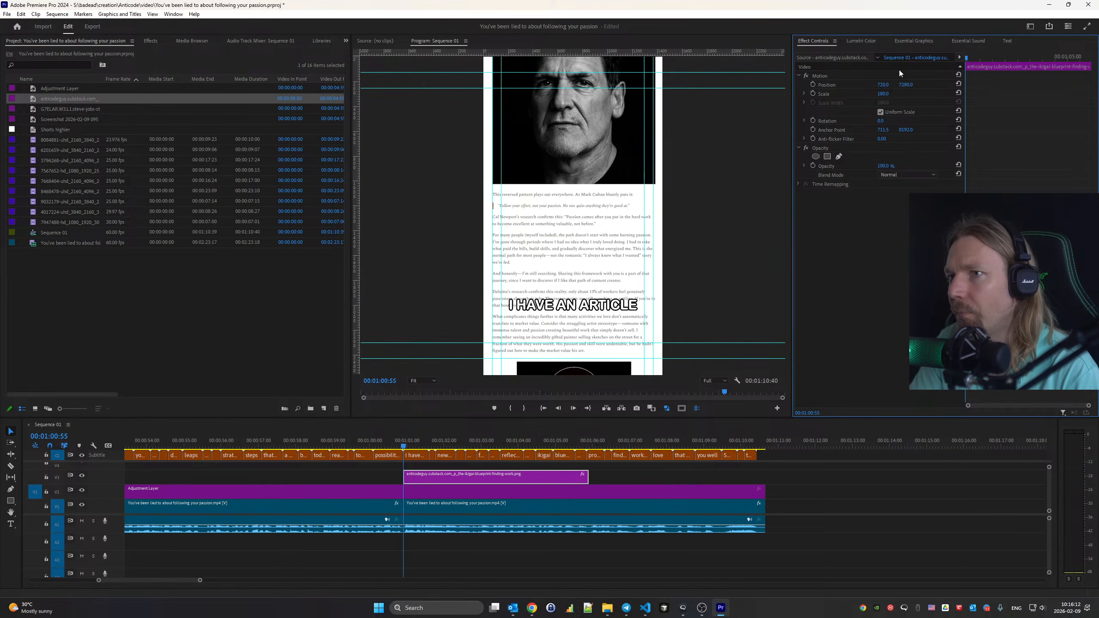
key("Delete")
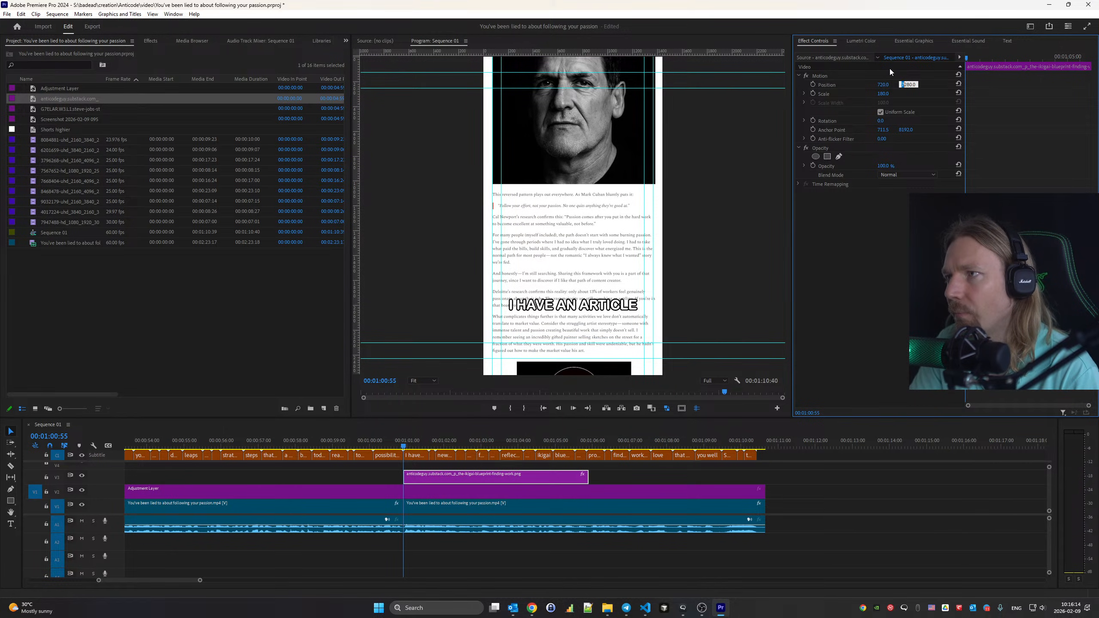
key("Return")
left_click_drag(912, 86, 1014, 85)
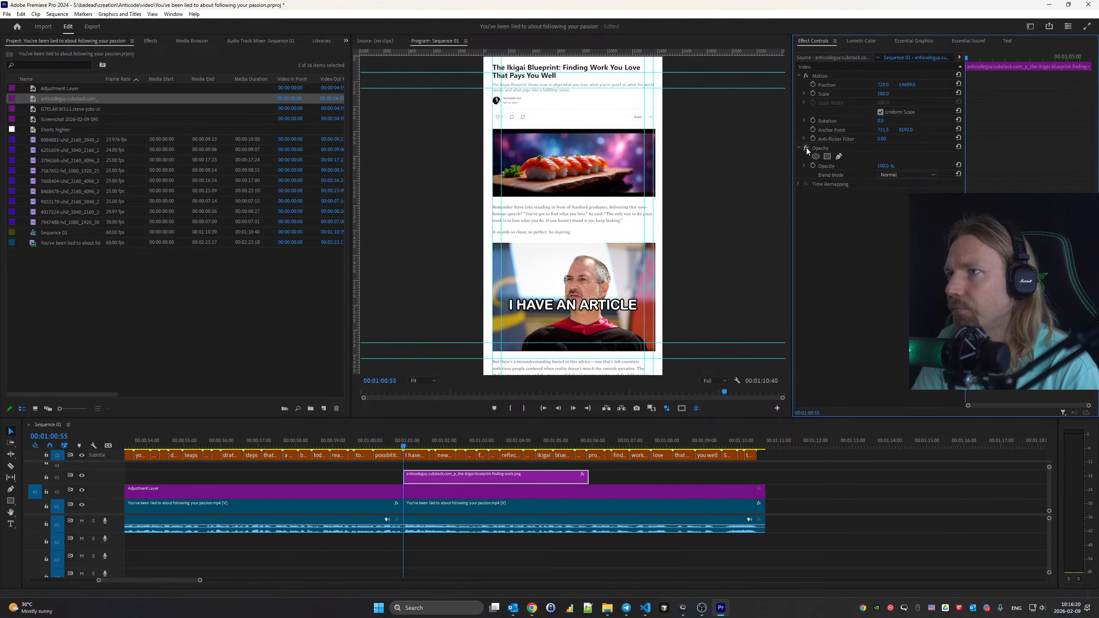
left_click(814, 85)
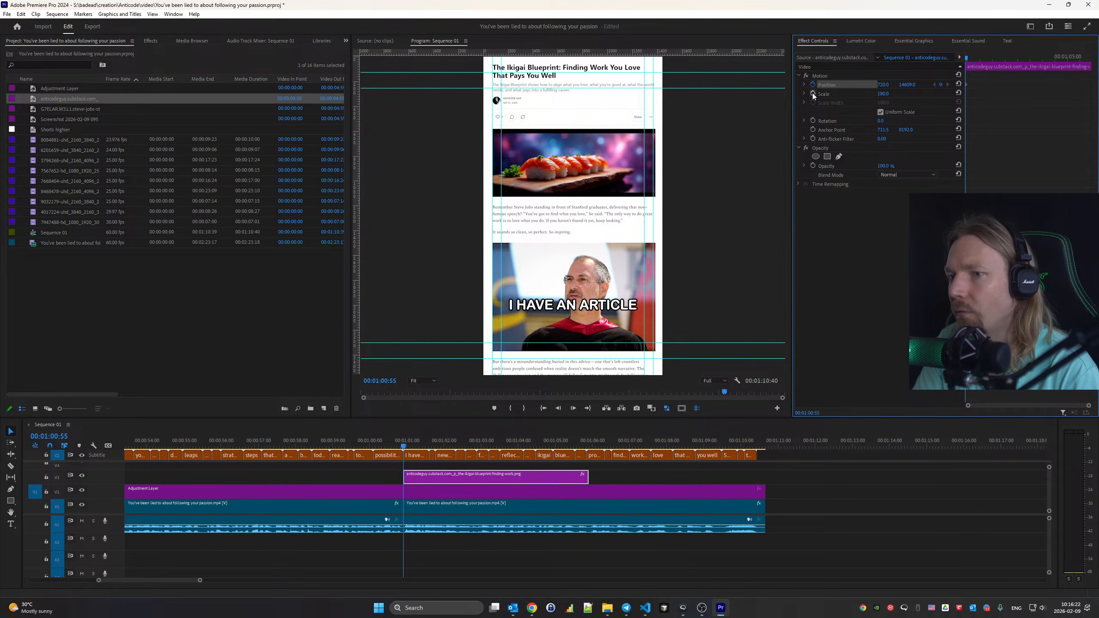
Extend the article clip's end past 00:01:09:40 and set the program preview zoom to Fit
key("space")
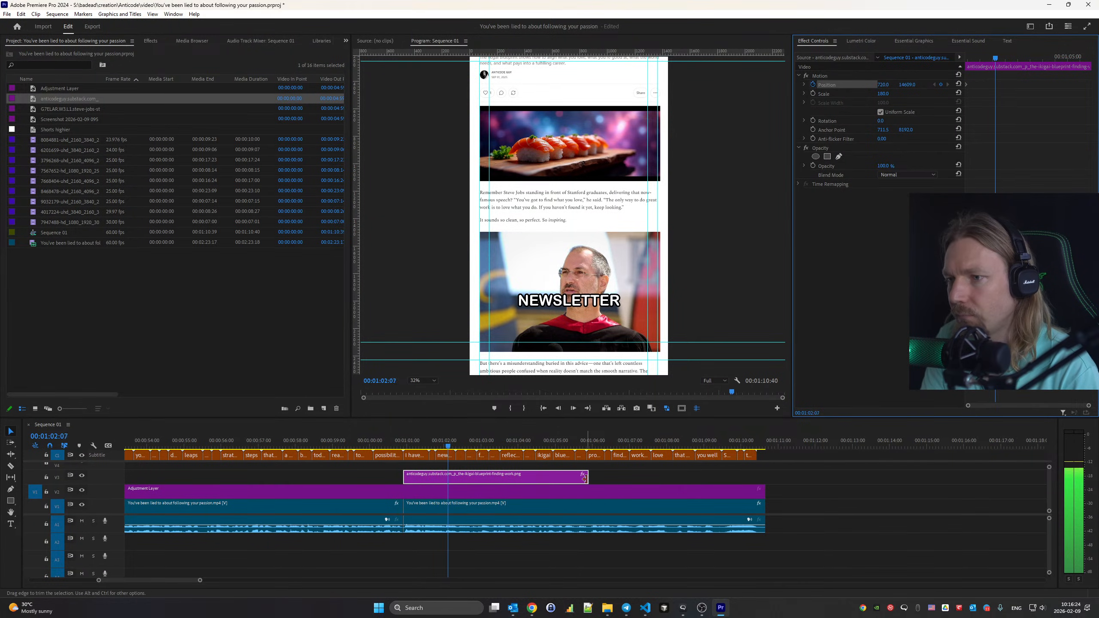
left_click_drag(587, 477, 716, 477)
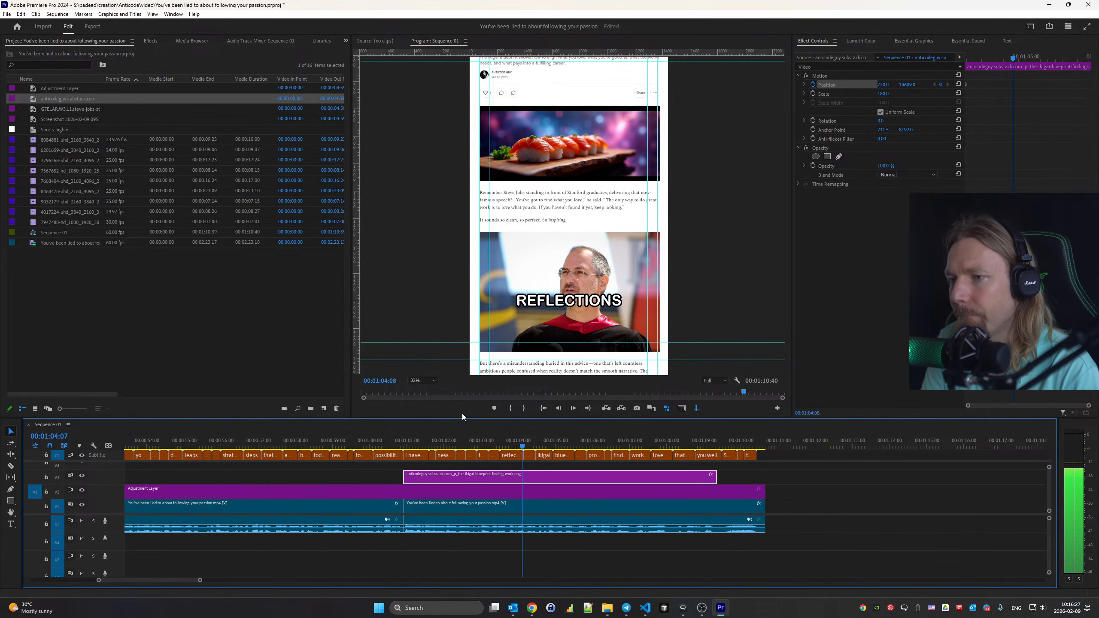
left_click(423, 380)
left_click(437, 394)
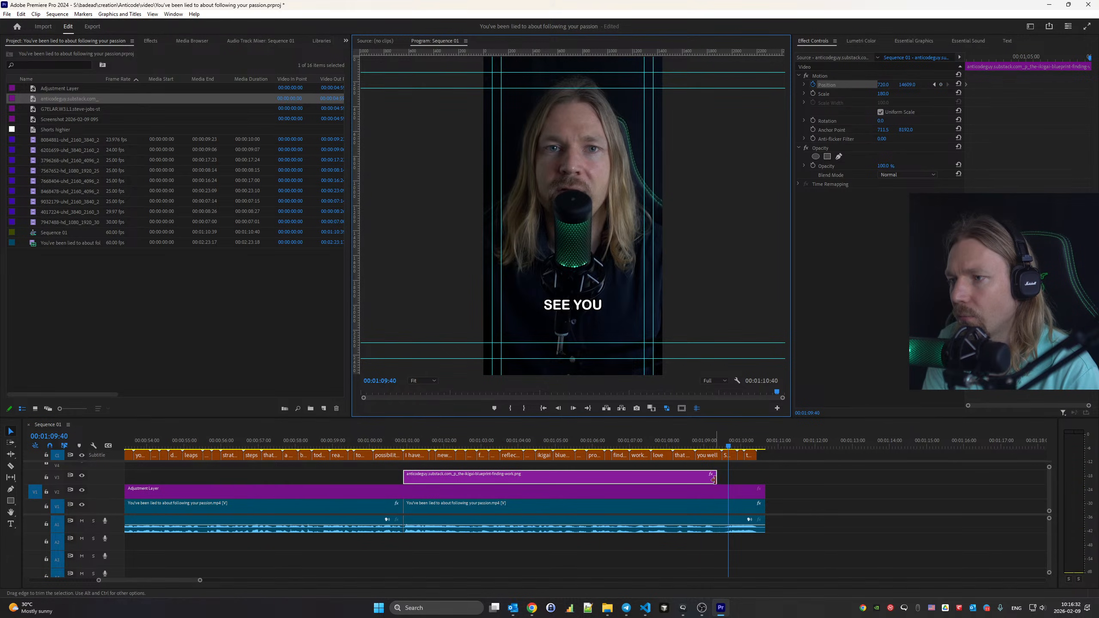
left_click_drag(715, 481, 736, 481)
At 00:01:09:29, set the article clip's vertical Position to -7713 as the end keyframe of the page scroll
left_click(722, 443)
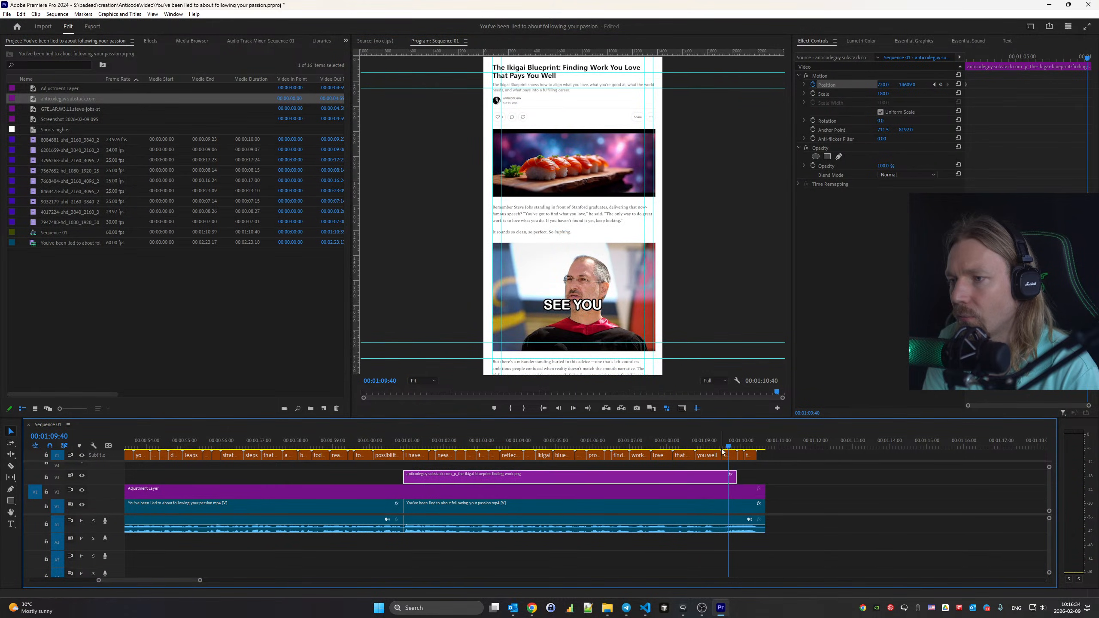
key("Right")
key("Right")
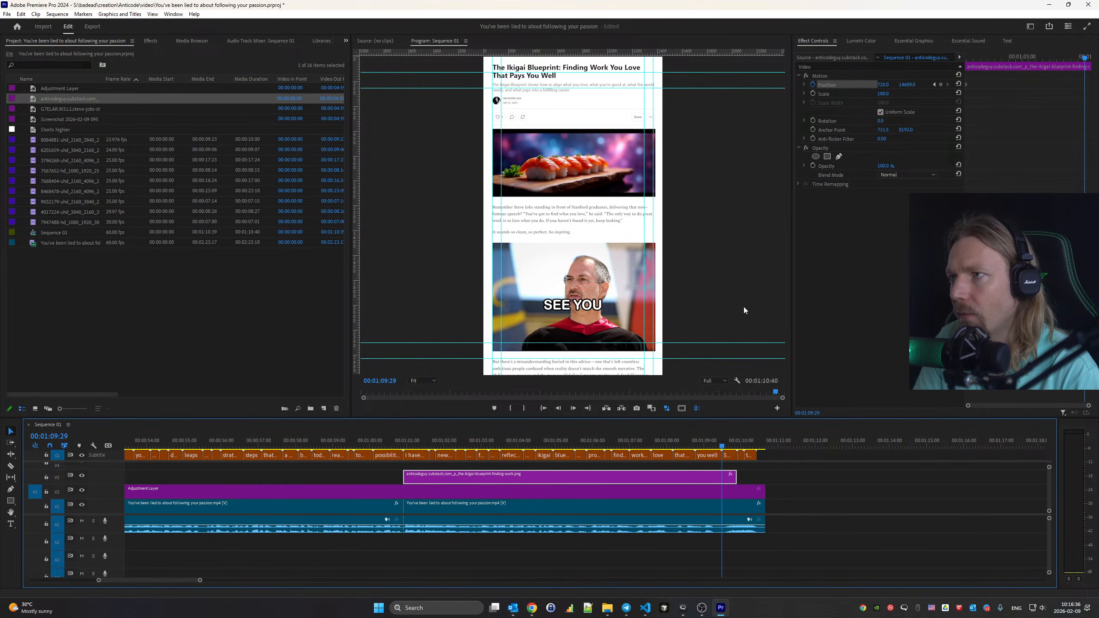
left_click(905, 84)
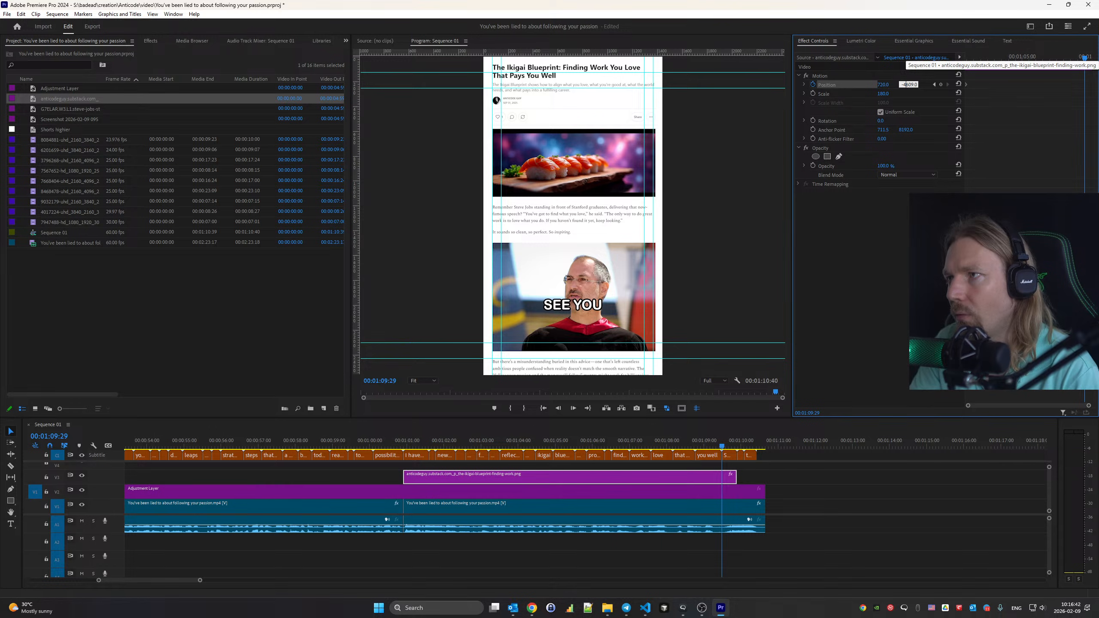
key("Return")
left_click_drag(906, 85, 790, 85)
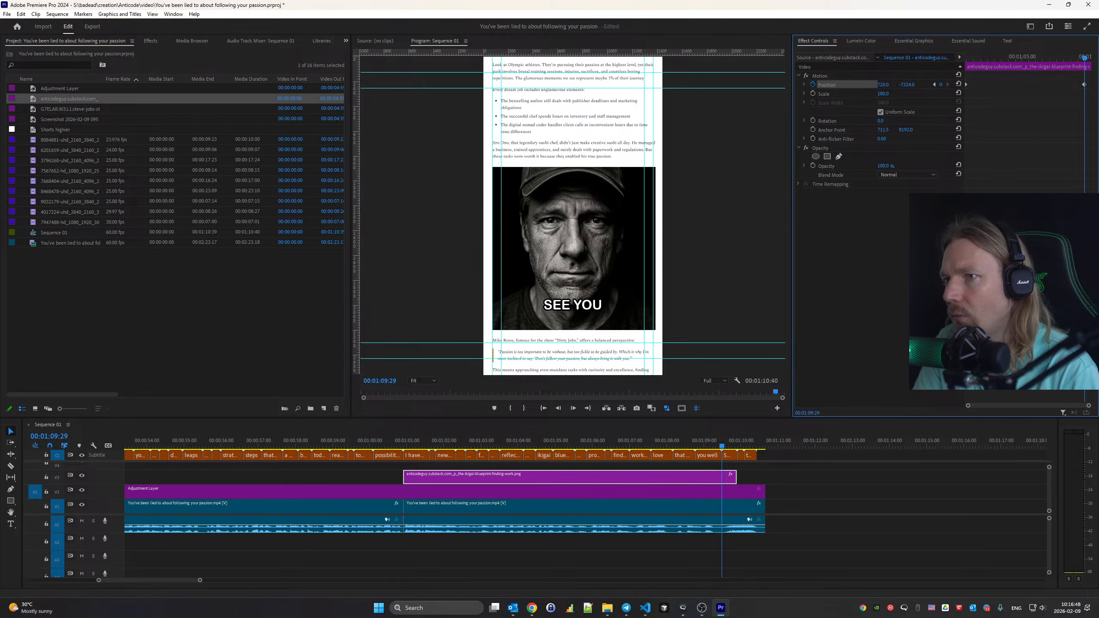
left_click_drag(907, 85, 882, 85)
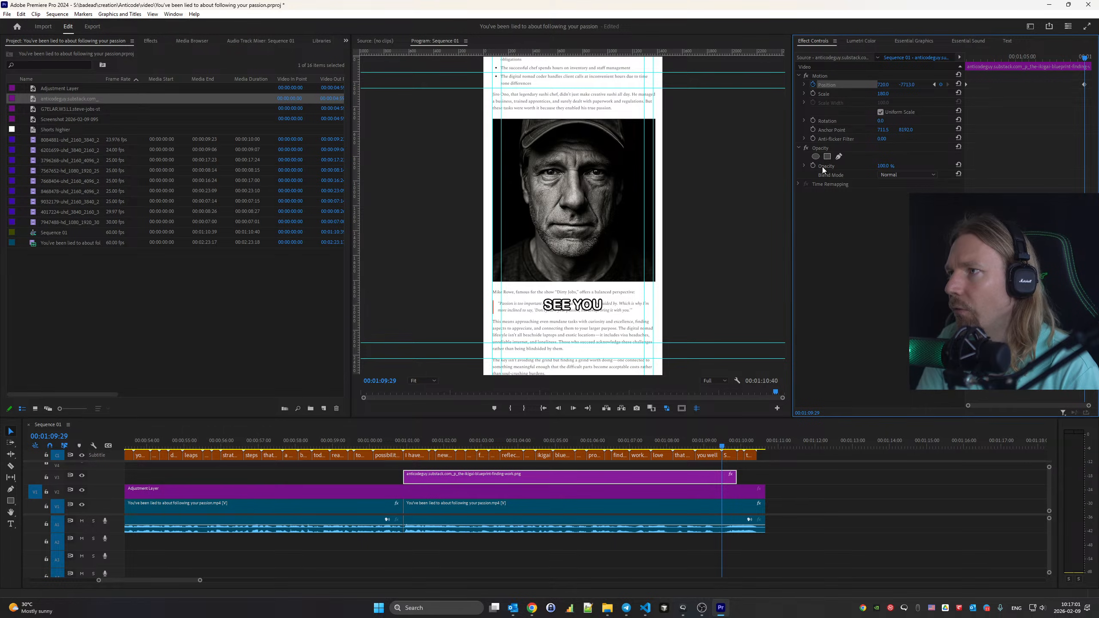
Apply ease temporal interpolation to the start and end Position keyframes of the article clip
left_click(803, 85)
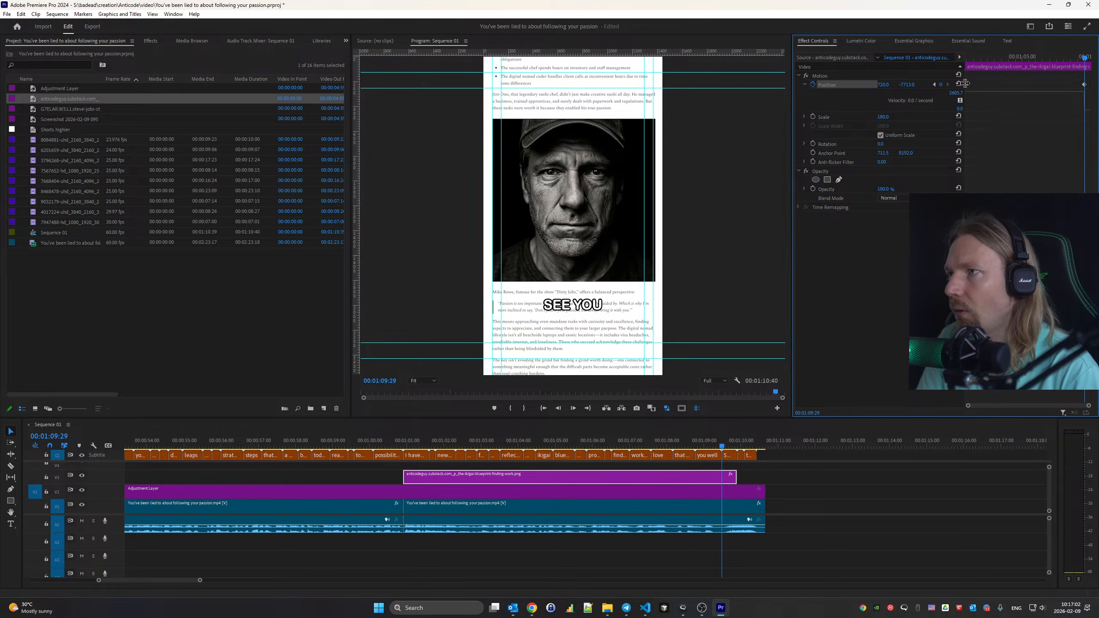
right_click(966, 84)
mouse_move(1009, 160)
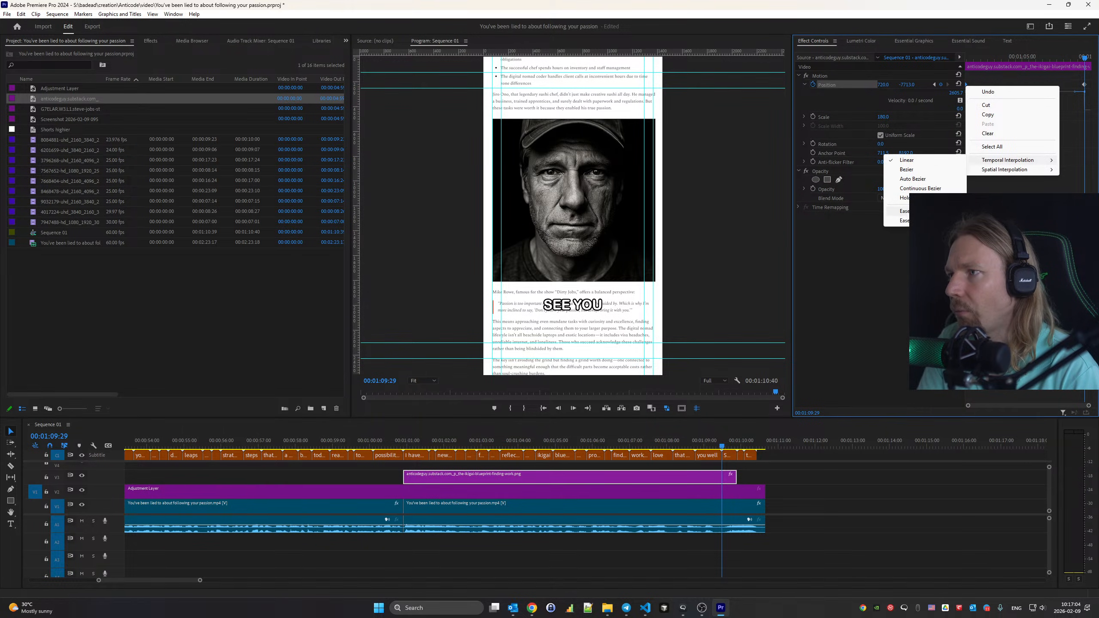
left_click(904, 211)
right_click(1084, 86)
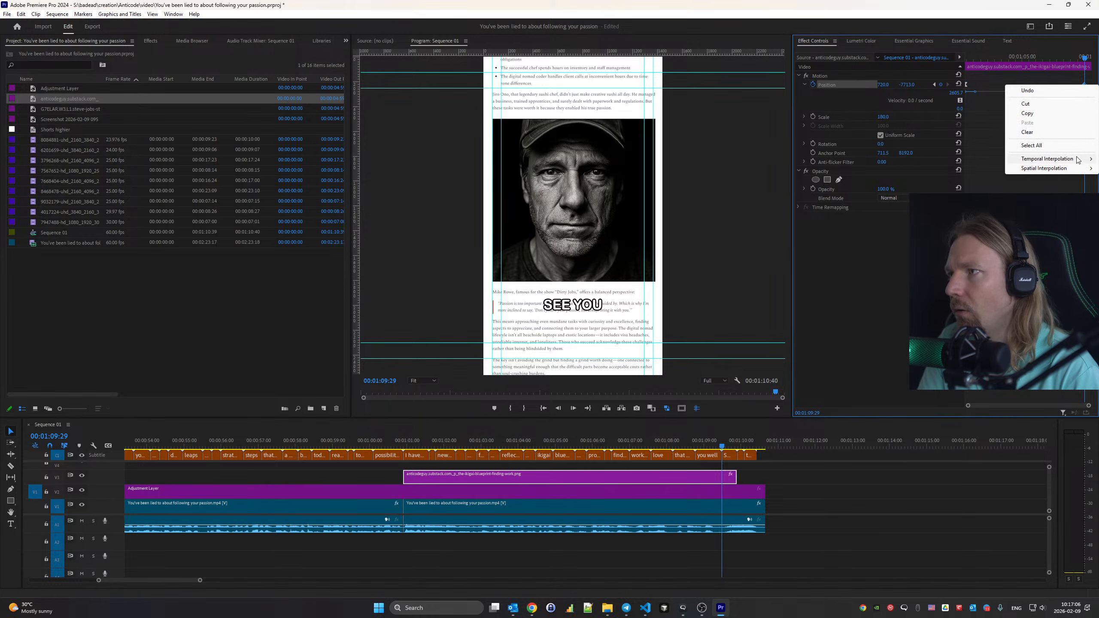
mouse_move(1051, 168)
left_click(970, 168)
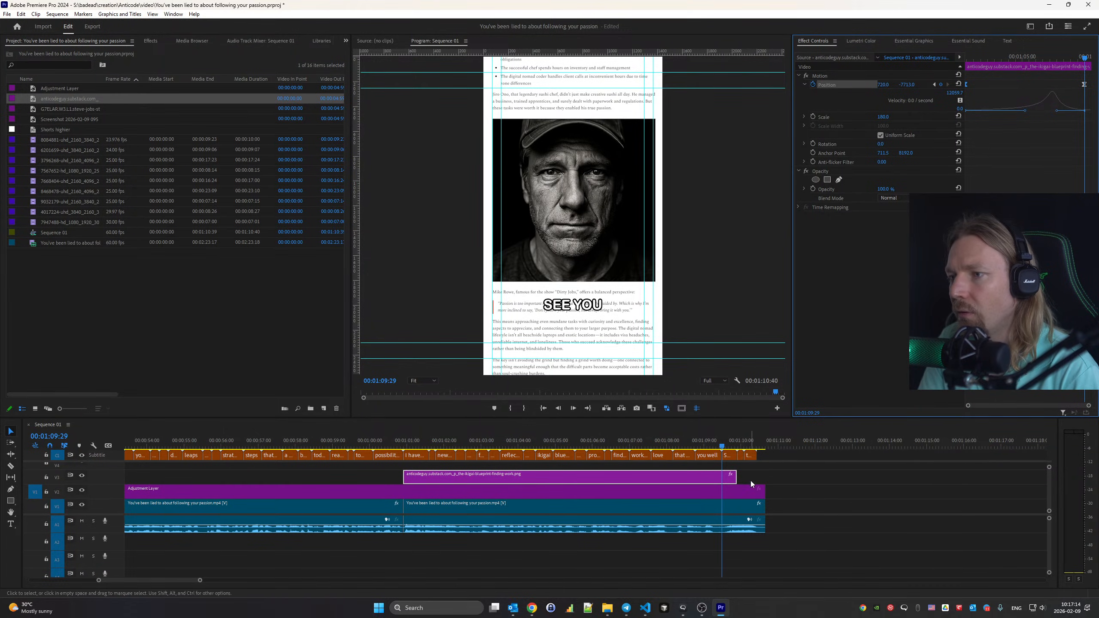
Trim the article clip's end to 00:01:09:29 and play the scroll animation from just before the clip starts
left_click_drag(734, 479, 721, 479)
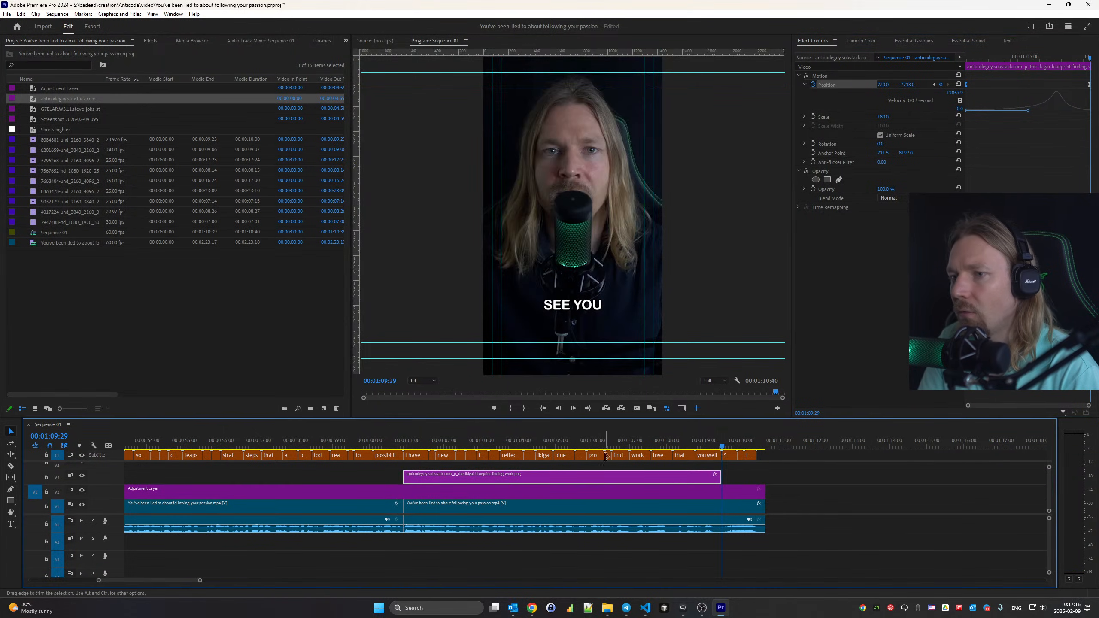
left_click(379, 442)
key("space")
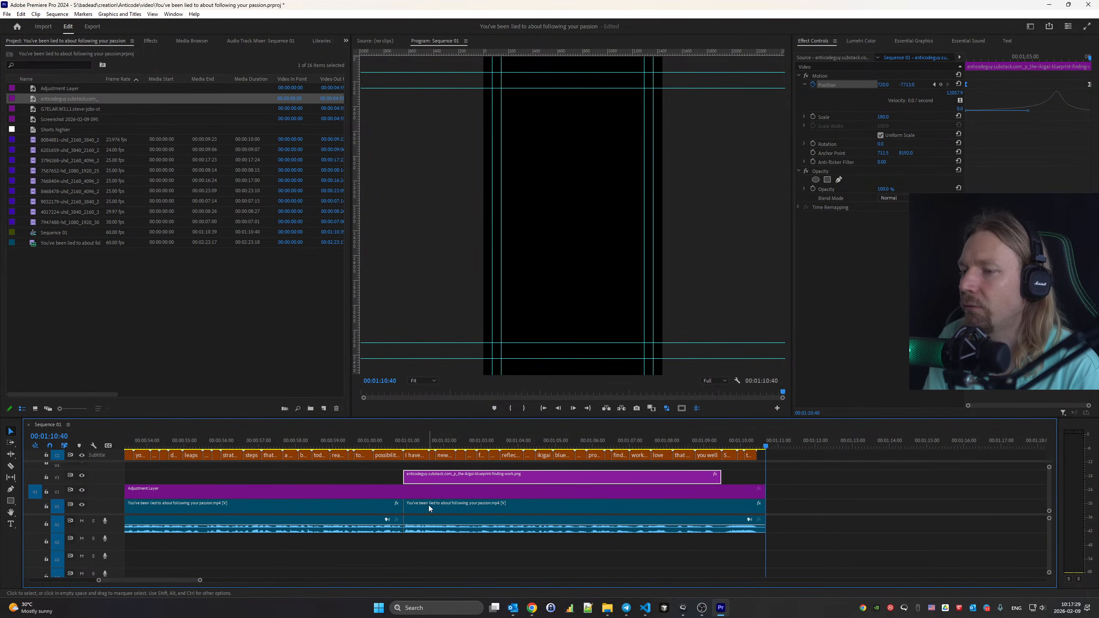
Return the playhead to the start of the sequence and save the project with the whole edit in view
left_click(703, 611)
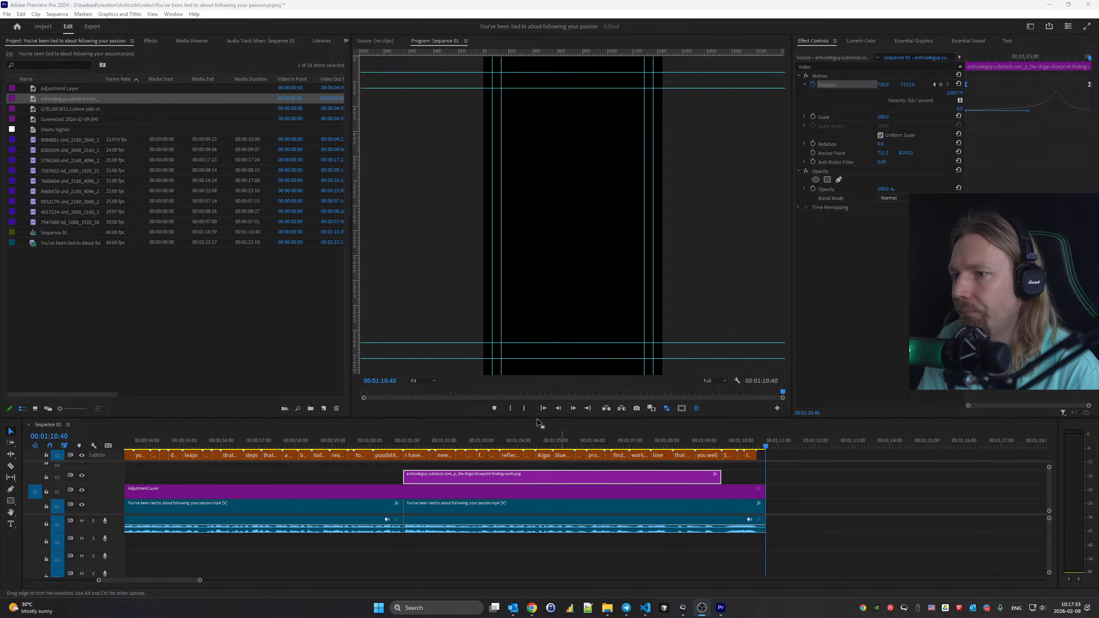
left_click(564, 436)
key("Home")
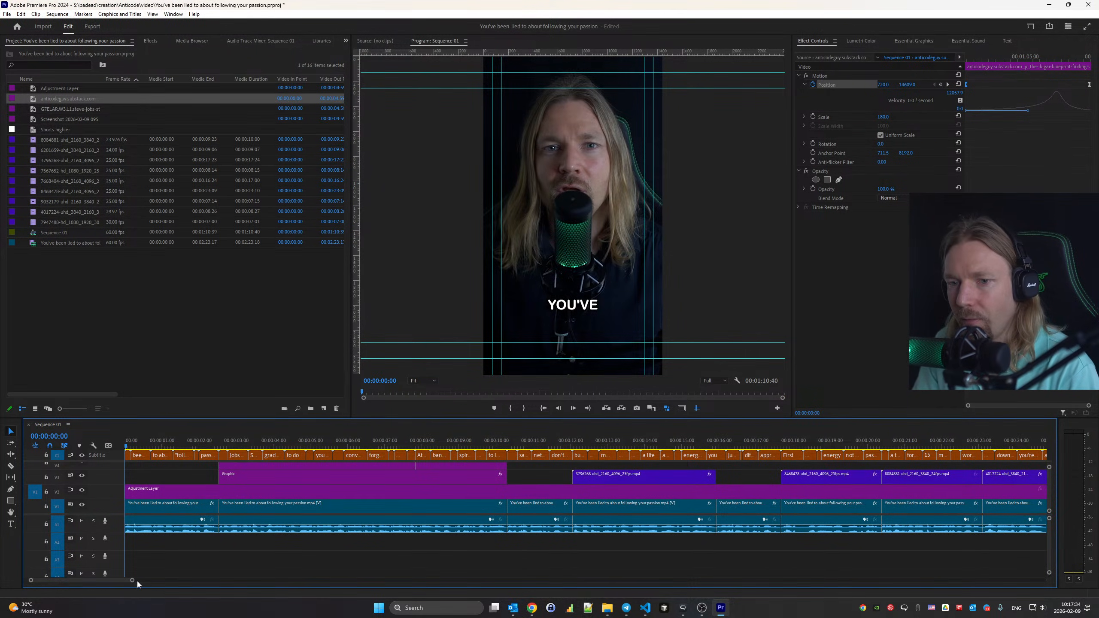
left_click_drag(134, 581, 246, 597)
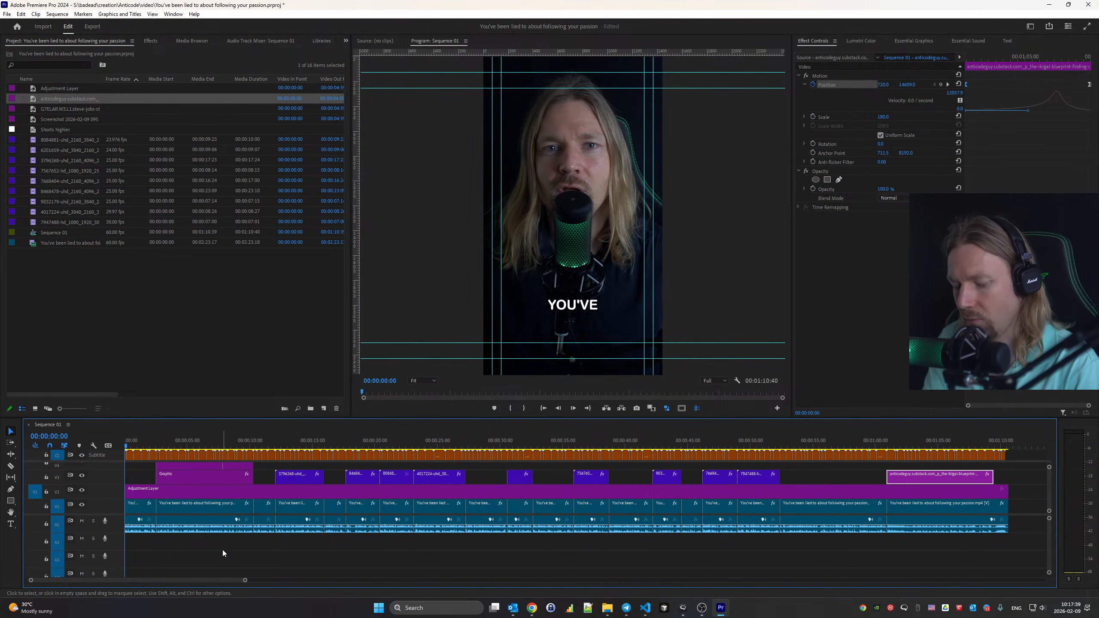
key("ctrl+s")
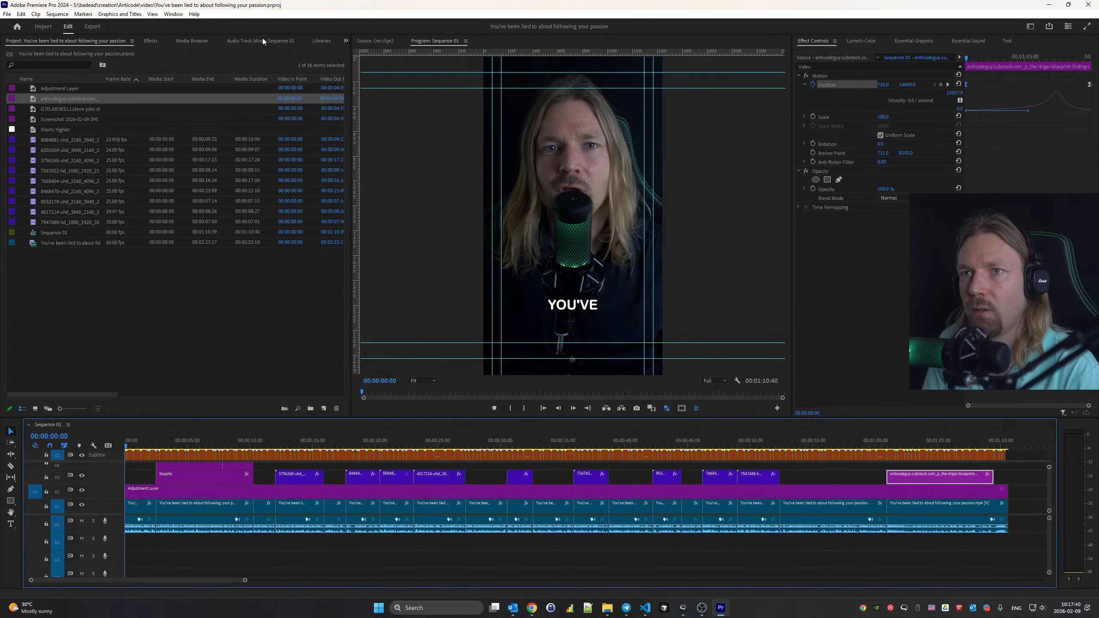
Add a Loudness Meter effect to the Mix track in the audio track mixer and apply its YouTube preset
left_click(262, 40)
left_click(5, 54)
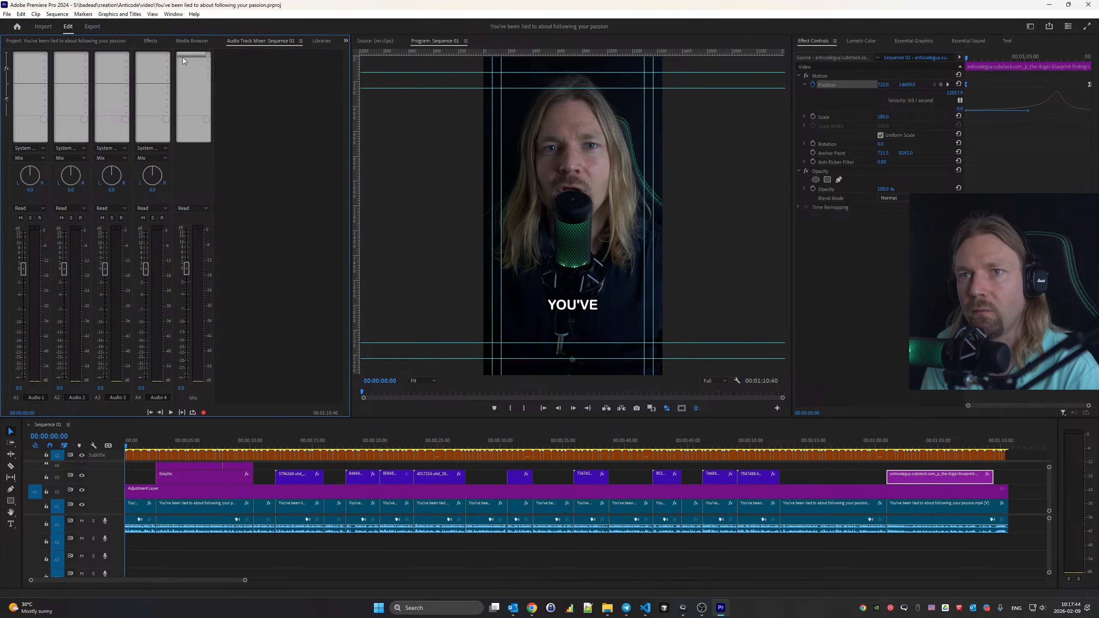
left_click(209, 54)
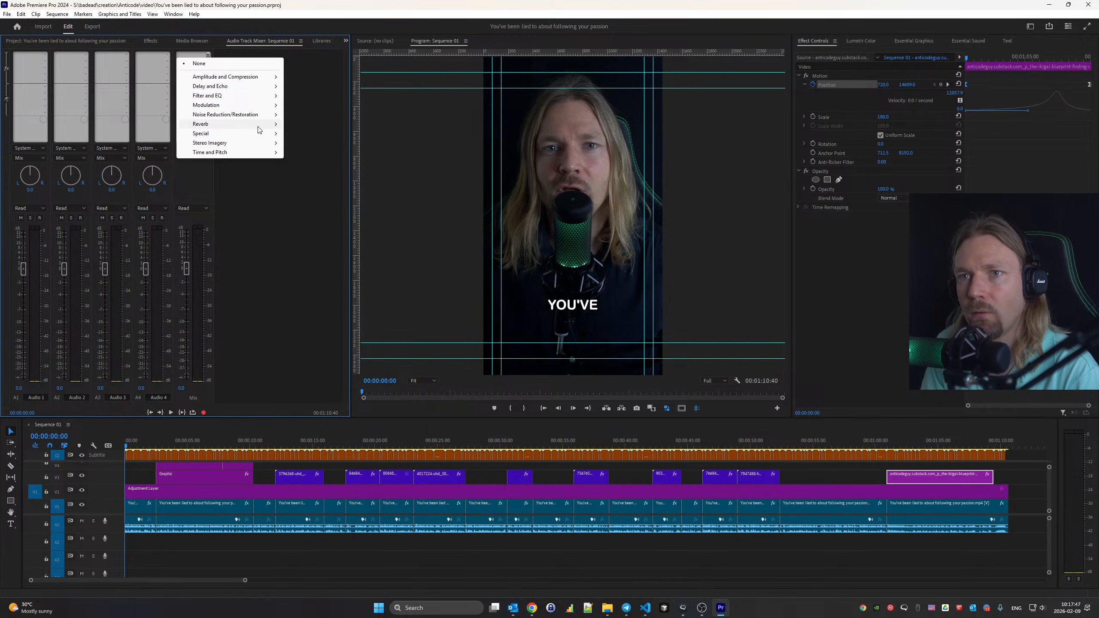
mouse_move(249, 119)
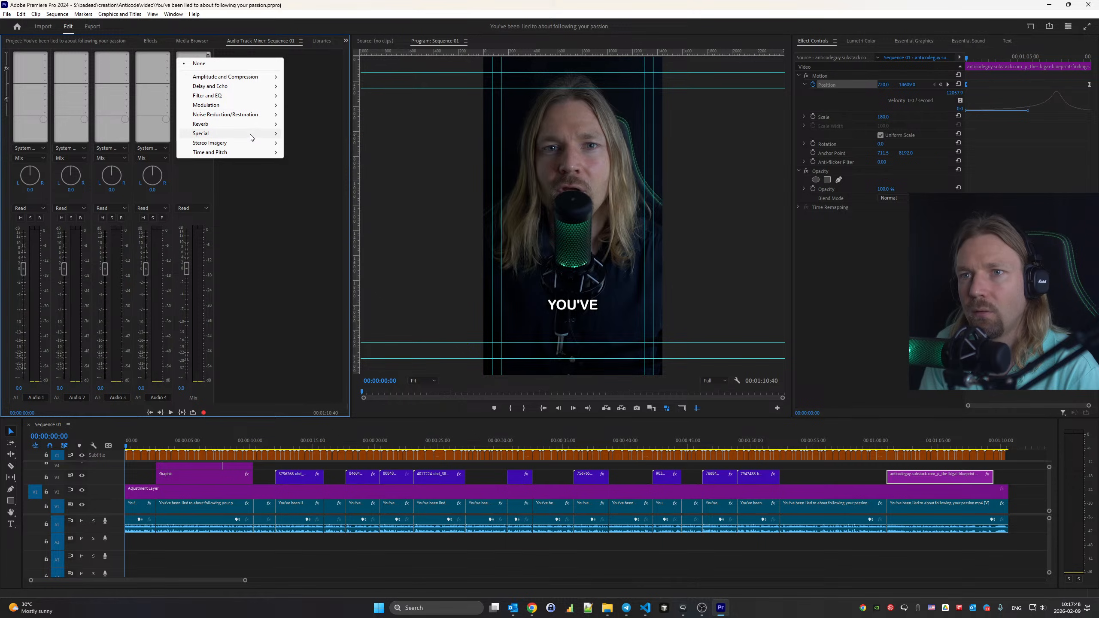
left_click(318, 181)
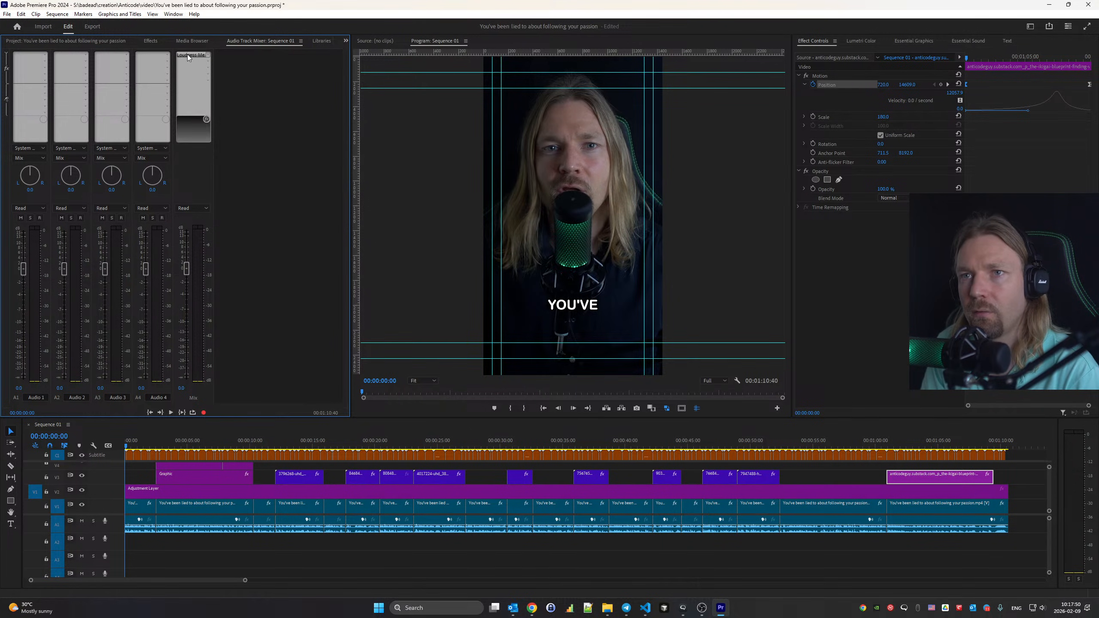
left_click(520, 237)
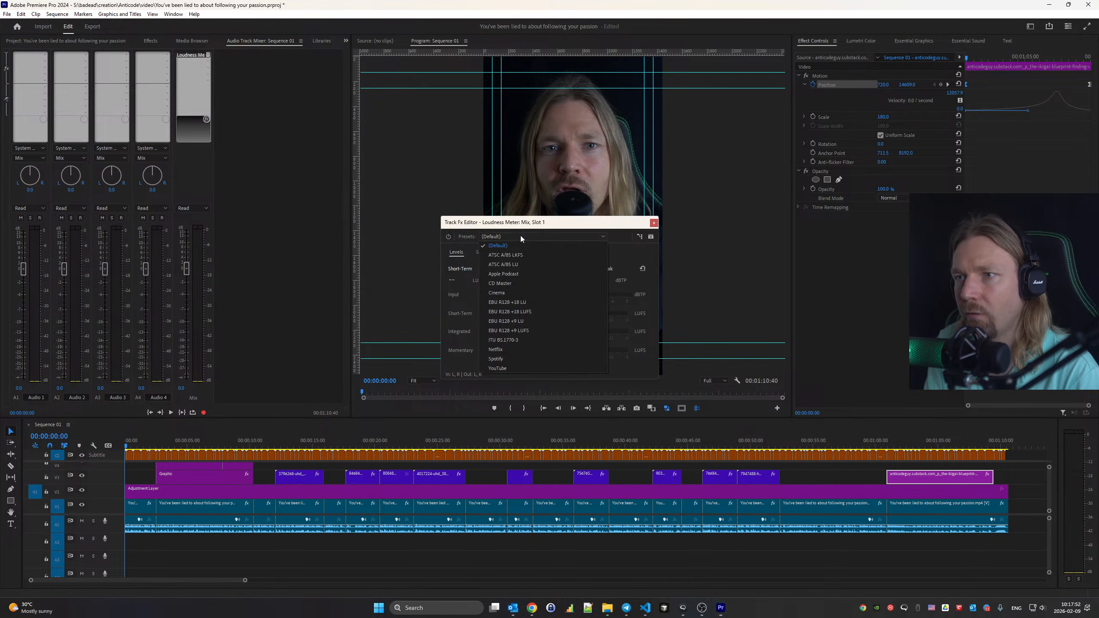
left_click(529, 368)
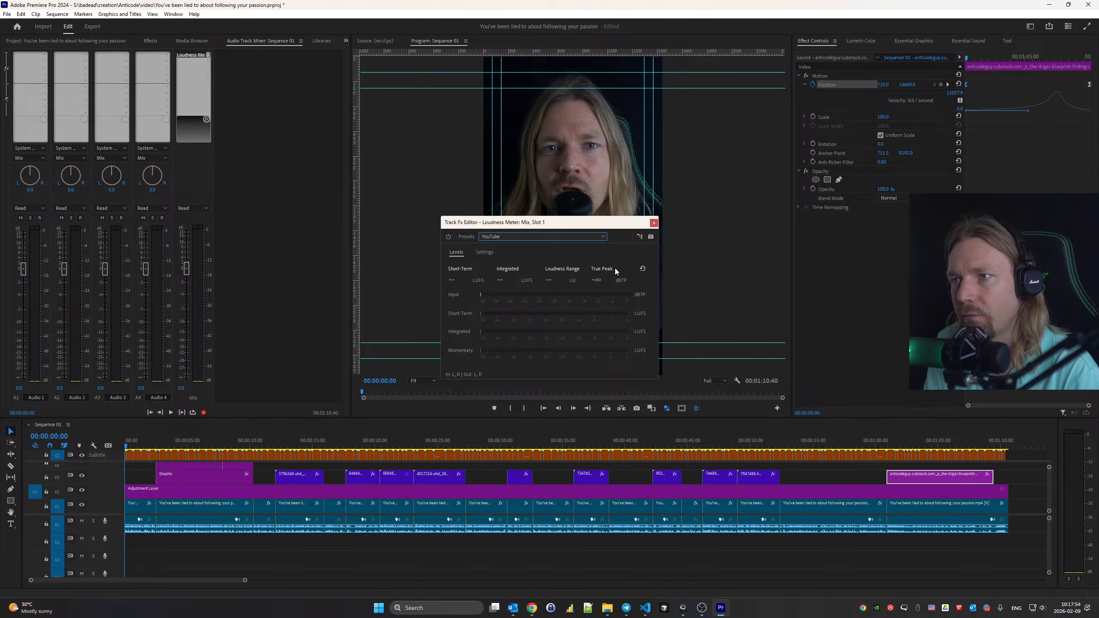
Play the first seconds of the sequence to read the unprocessed loudness of the mix
key("space")
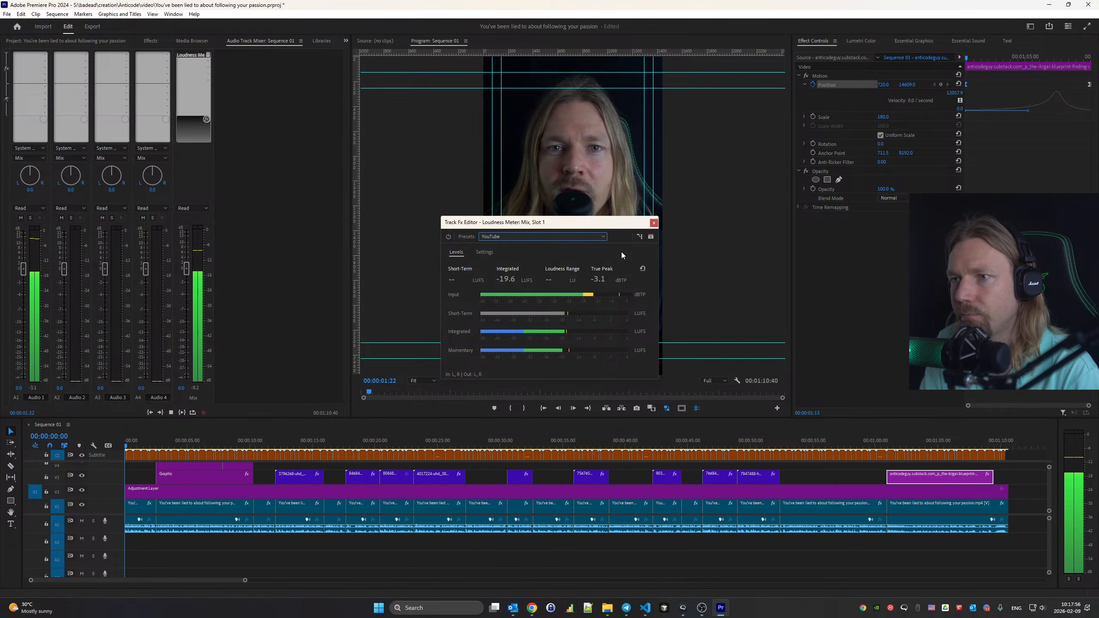
key("space")
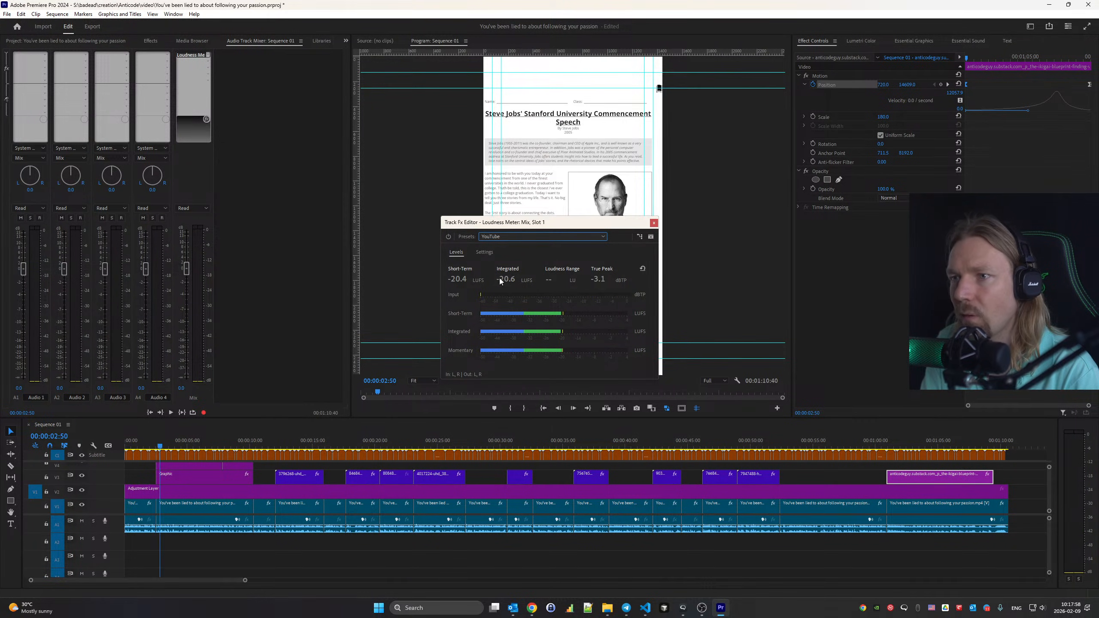
Add a DeNoise effect to the Audio 1 track with the amount at 10% and the gain at 3 dB
left_click(45, 56)
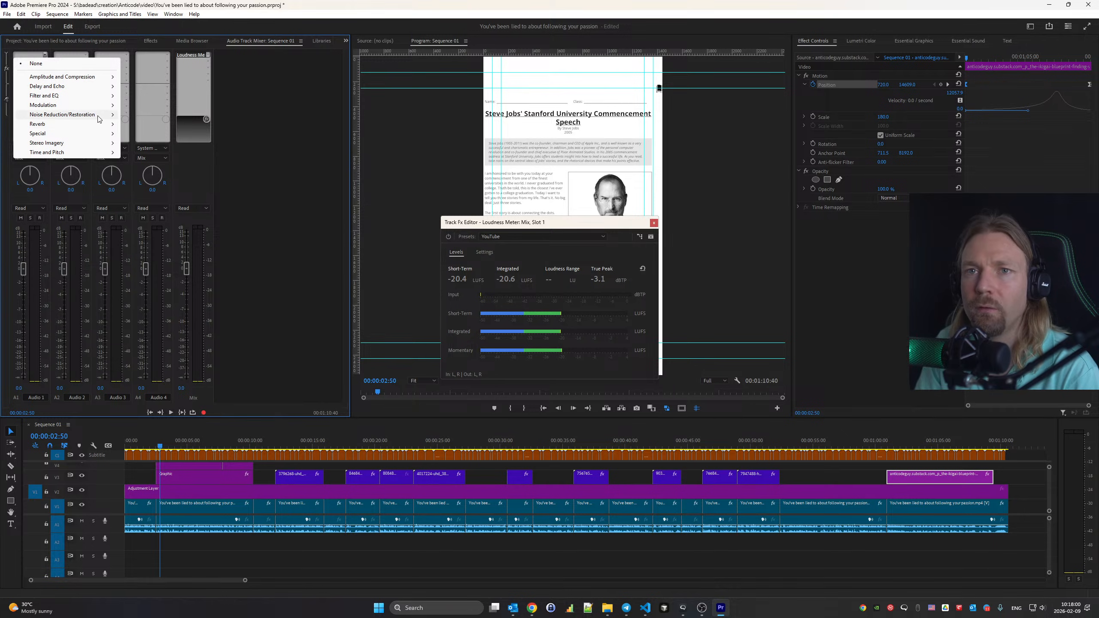
mouse_move(87, 114)
left_click(167, 136)
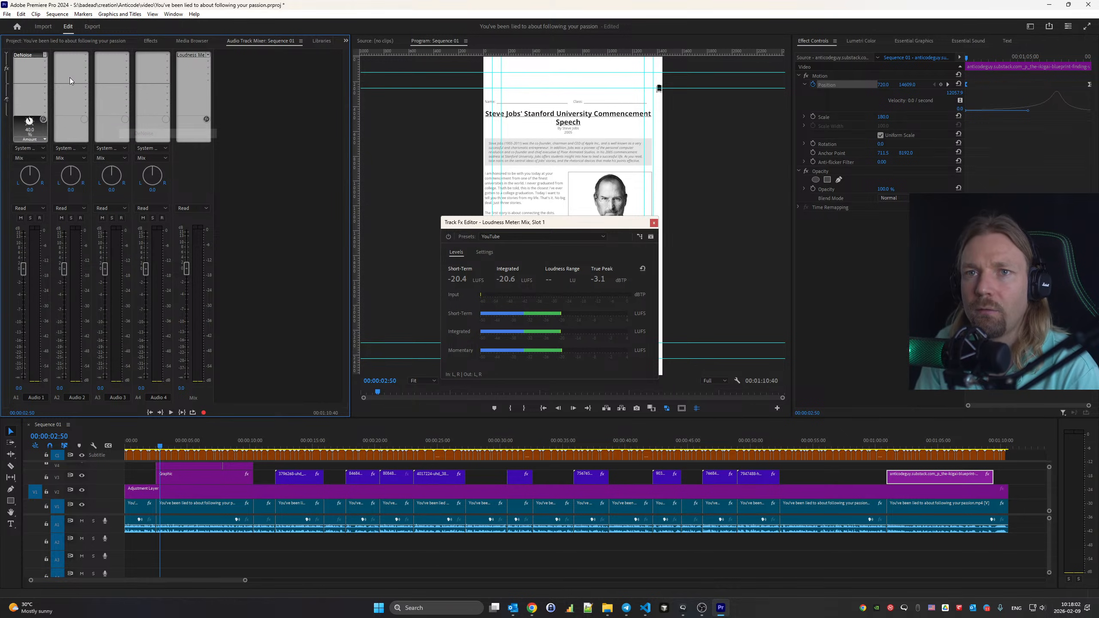
double_click(32, 56)
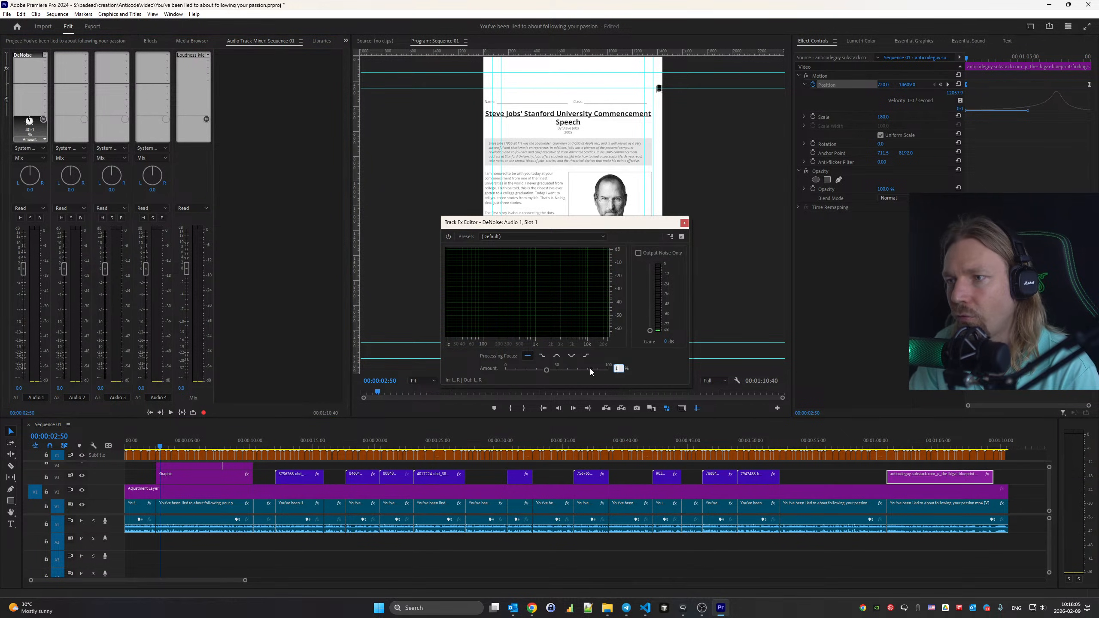
key("Return")
scroll(426, 259, "down", 1)
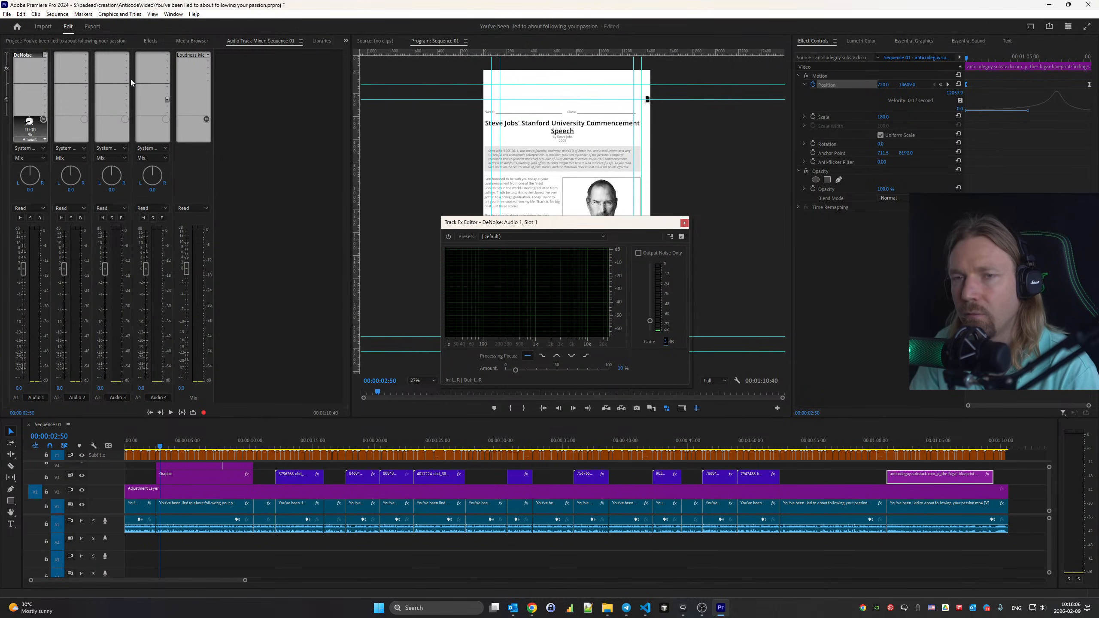
Add a Highpass filter to the Audio 1 track below the DeNoise effect
left_click(43, 63)
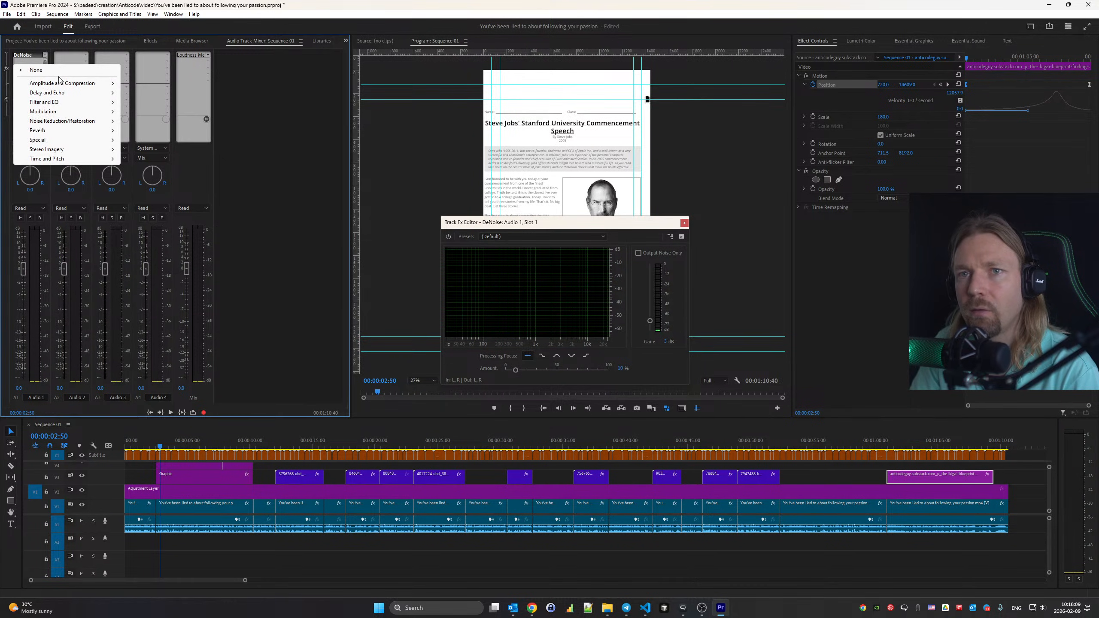
mouse_move(64, 84)
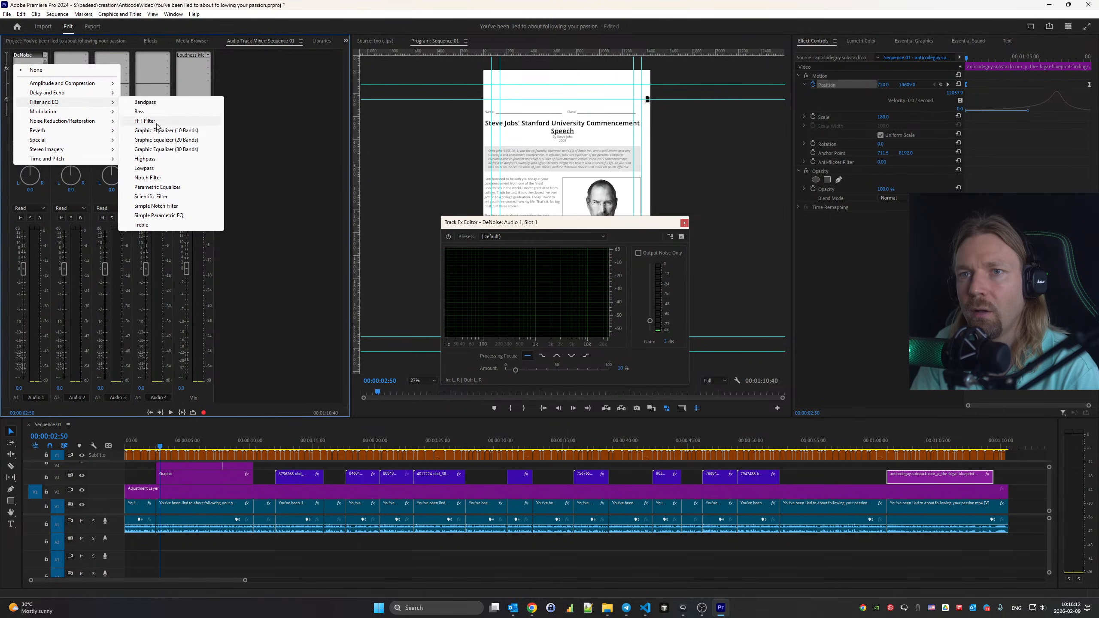
left_click(160, 159)
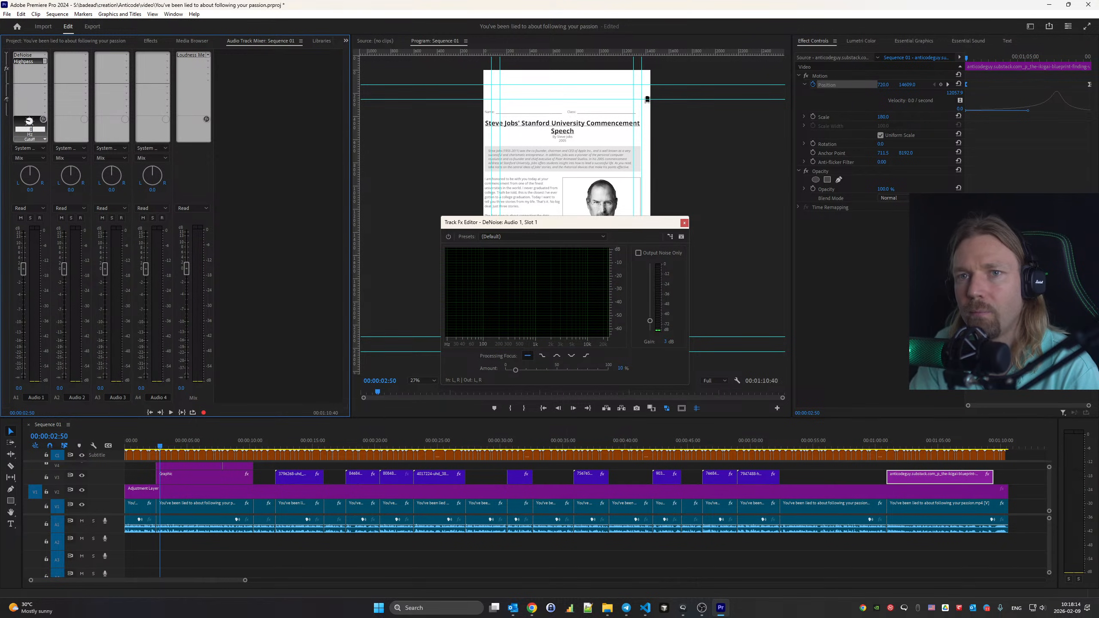
Add a Parametric Equalizer to Audio 1 with the Vocal Enhancer preset and a master gain of 3 dB
left_click(45, 65)
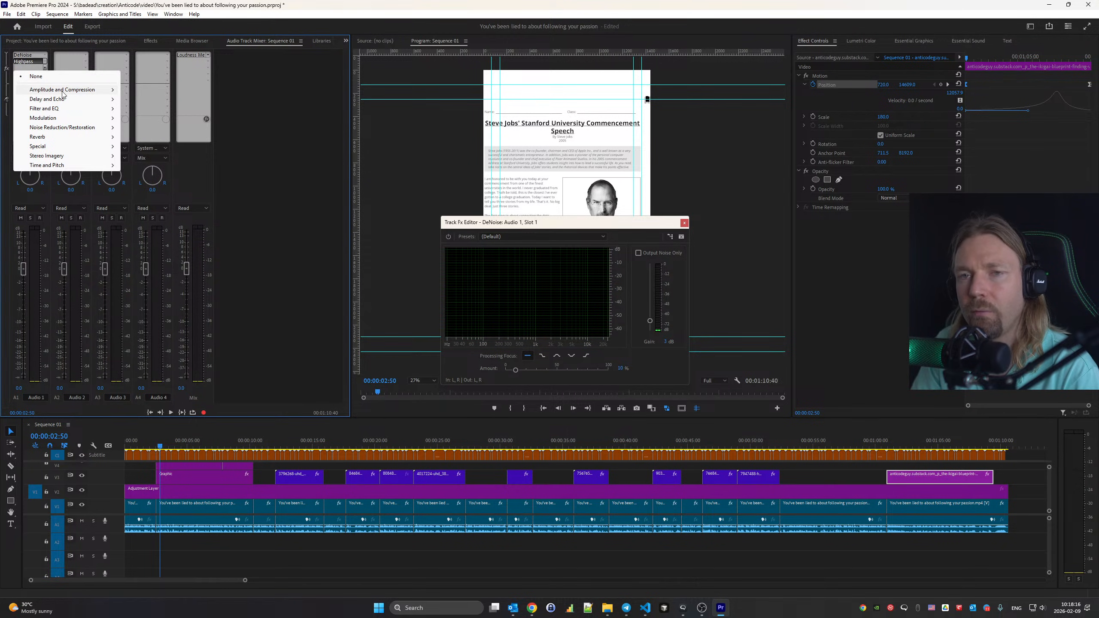
mouse_move(80, 110)
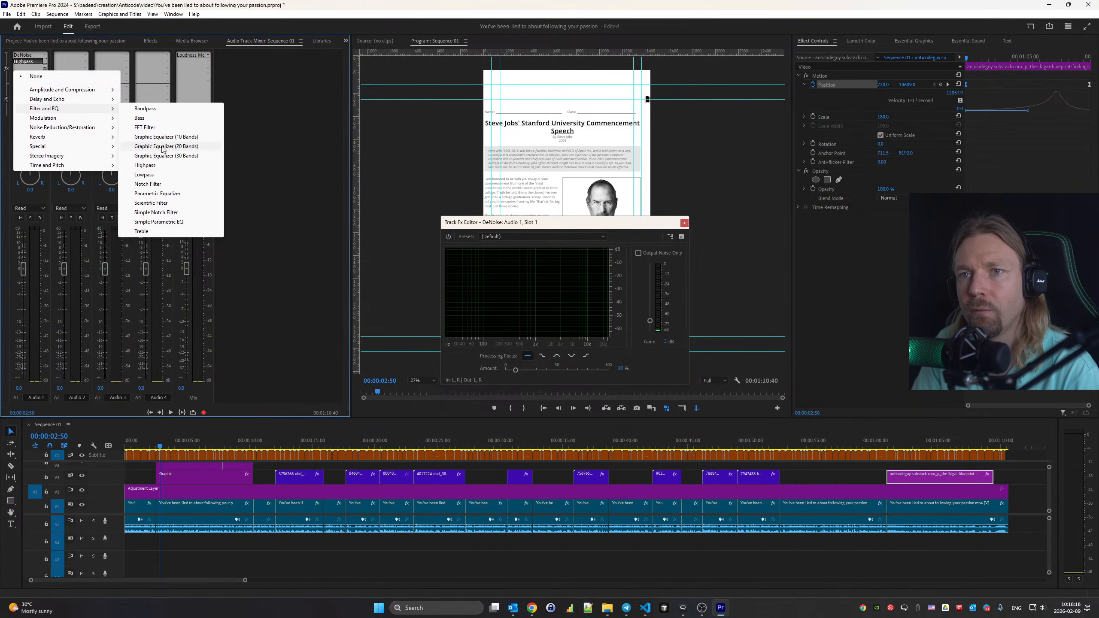
left_click(167, 193)
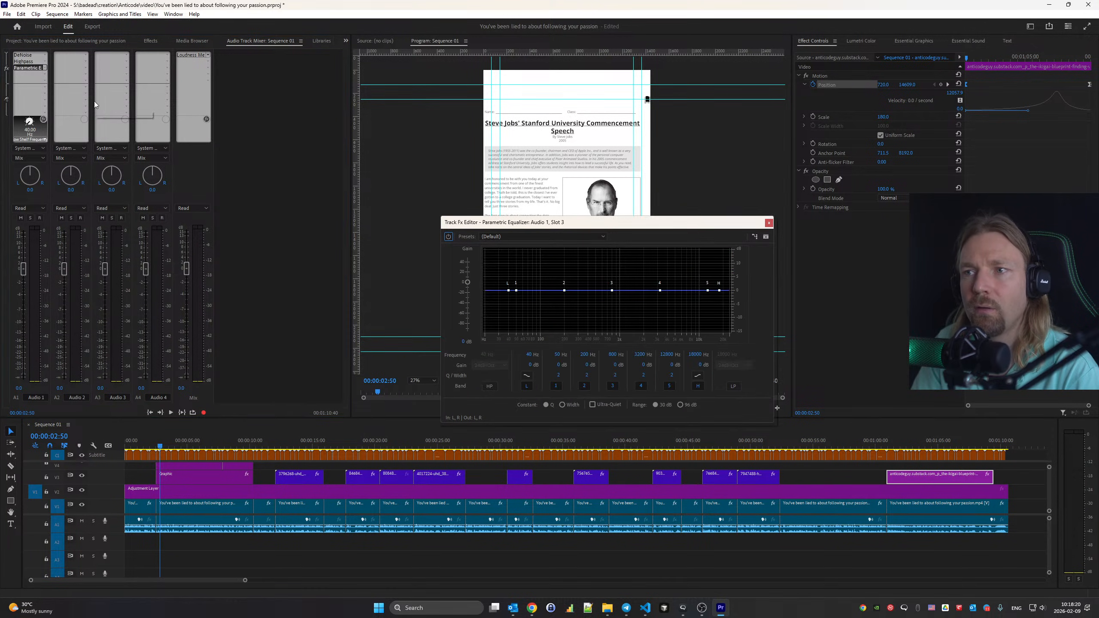
left_click(519, 237)
left_click(494, 353)
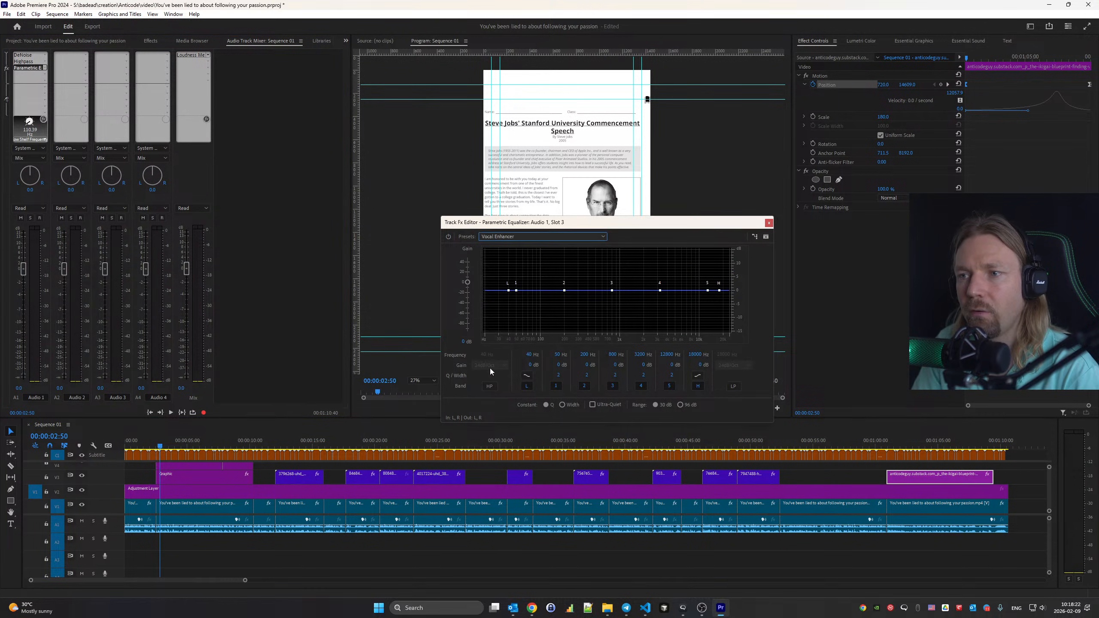
left_click(466, 342)
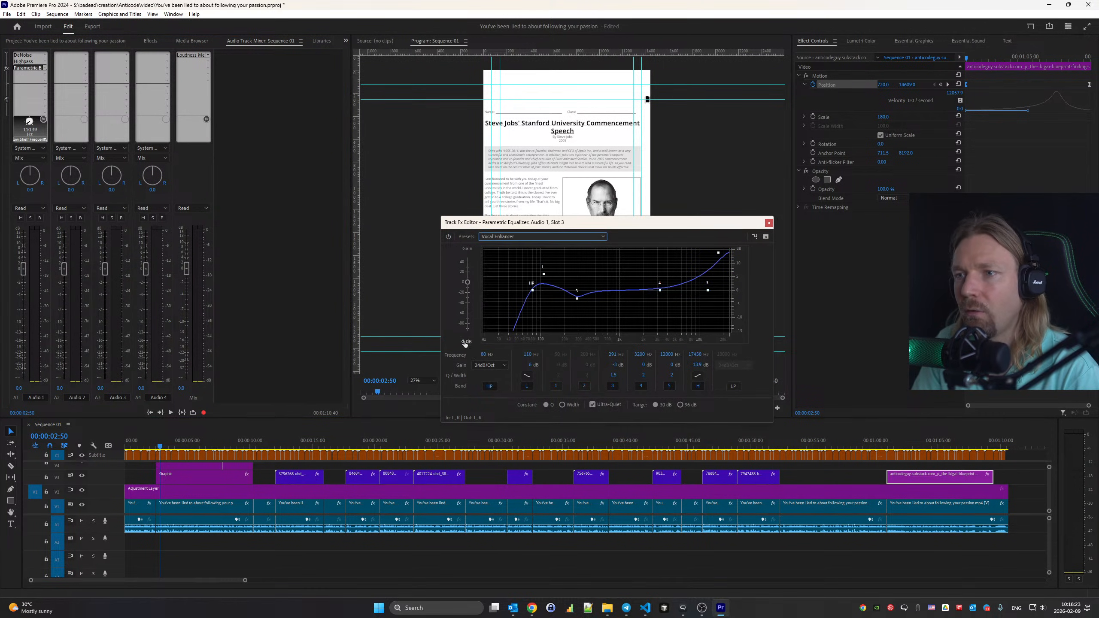
Add a Dynamics effect to the Audio 1 track below the equalizer and open its settings
left_click(40, 76)
mouse_move(62, 97)
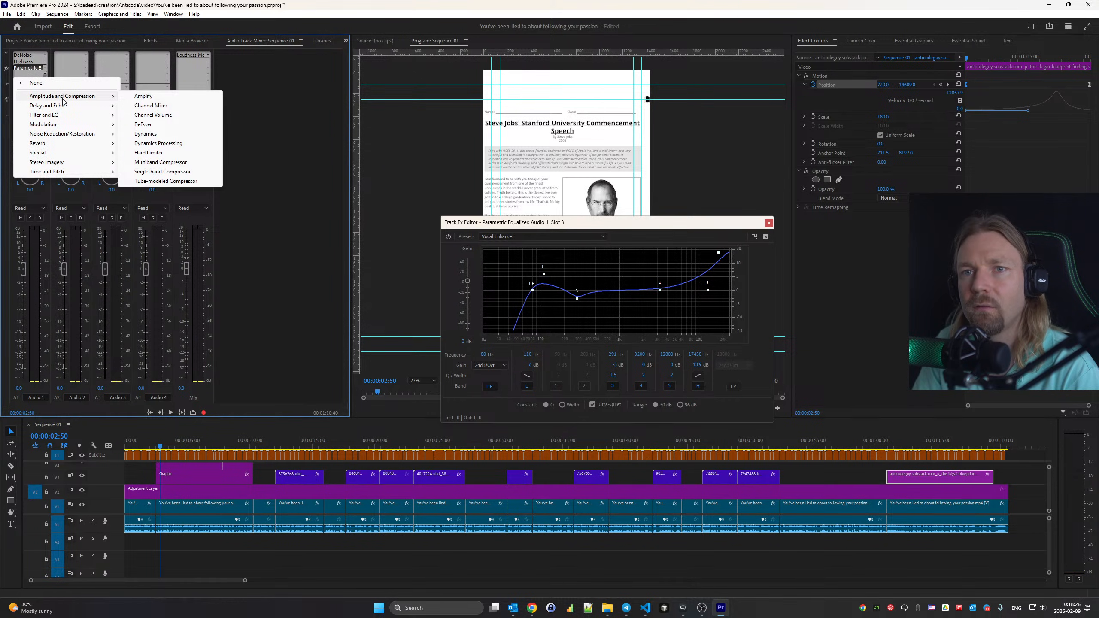
left_click(147, 134)
double_click(30, 75)
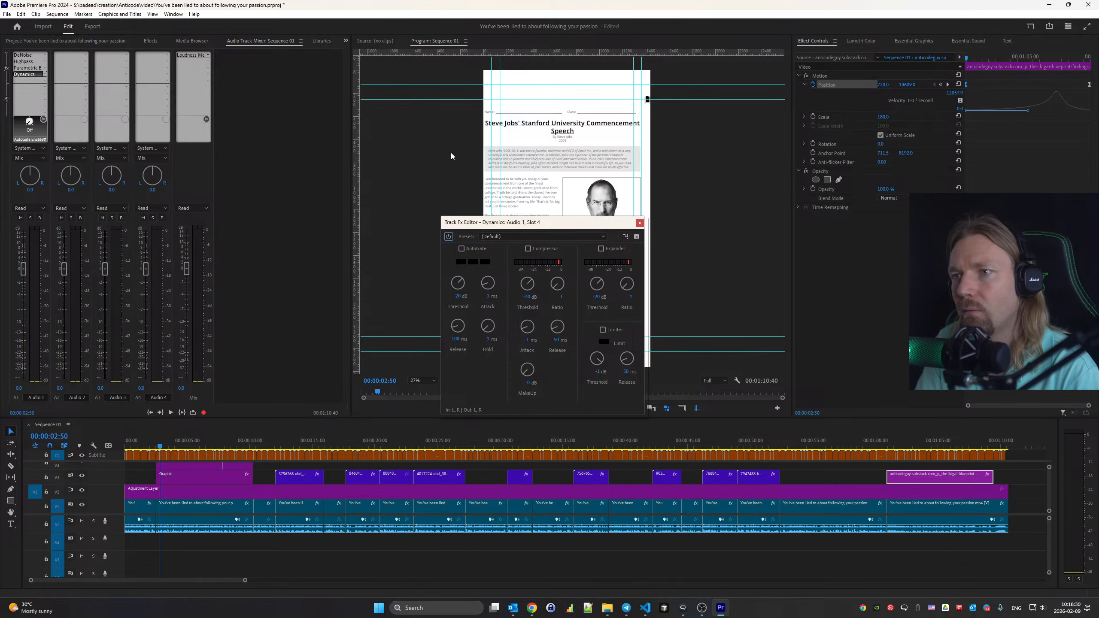
During playback, enable the Dynamics compressor, set its makeup gain to 3 dB and adjust its threshold and ratio
key("space")
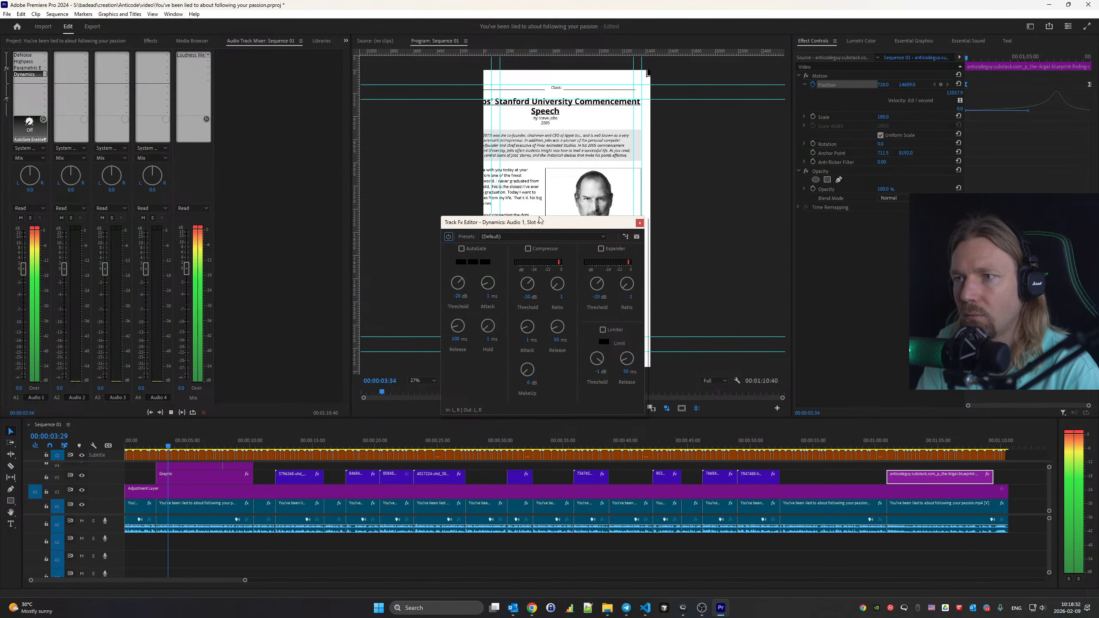
left_click(528, 249)
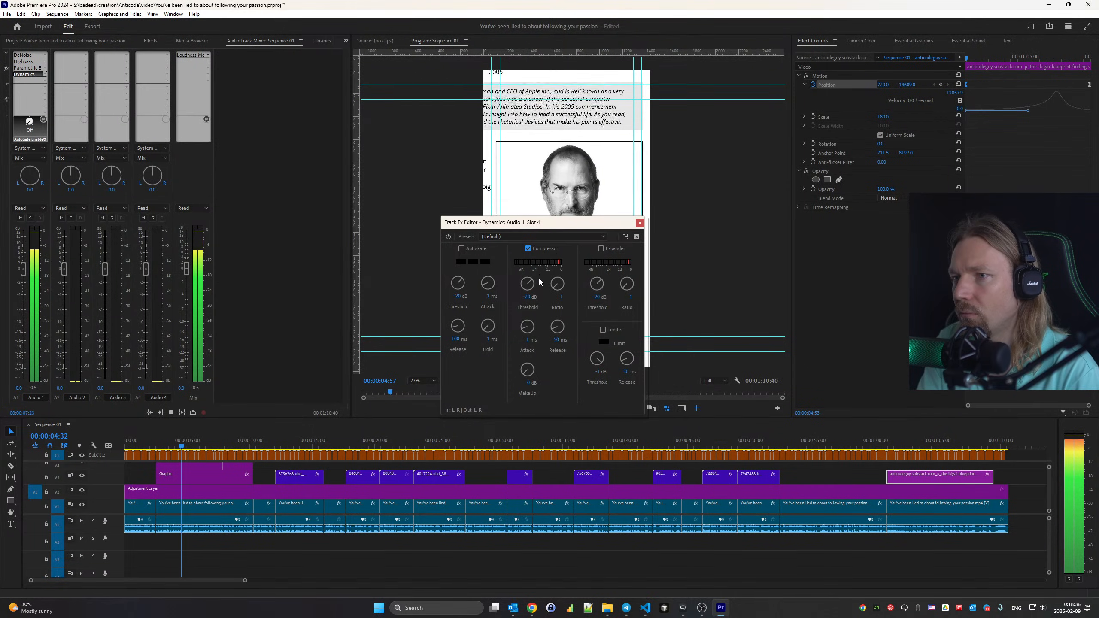
left_click(525, 383)
type("3")
key("Return")
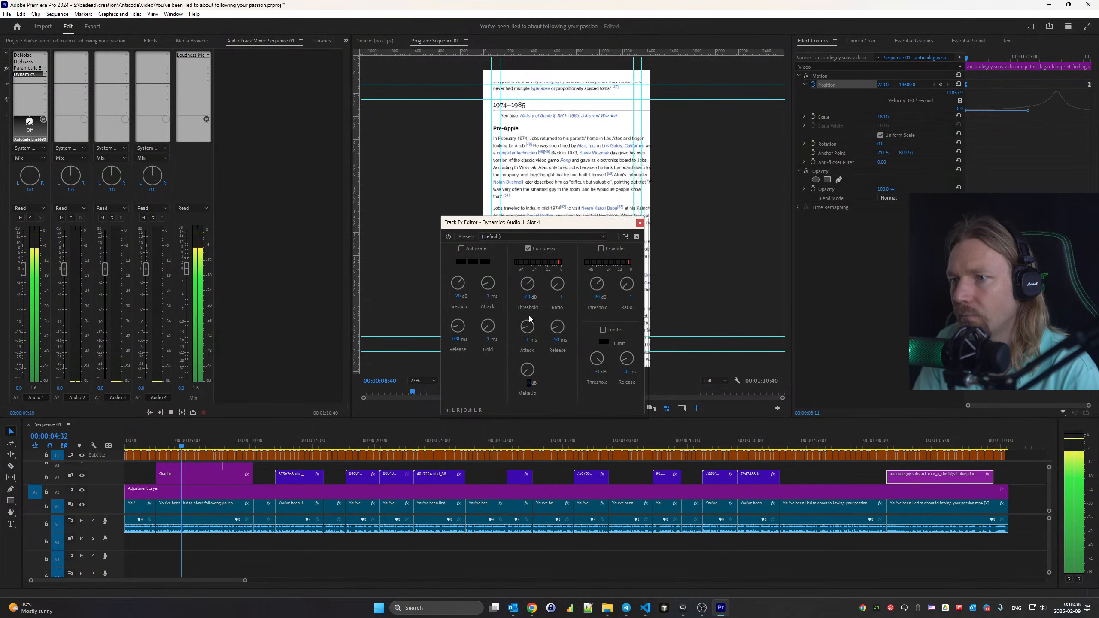
left_click_drag(526, 284, 549, 276)
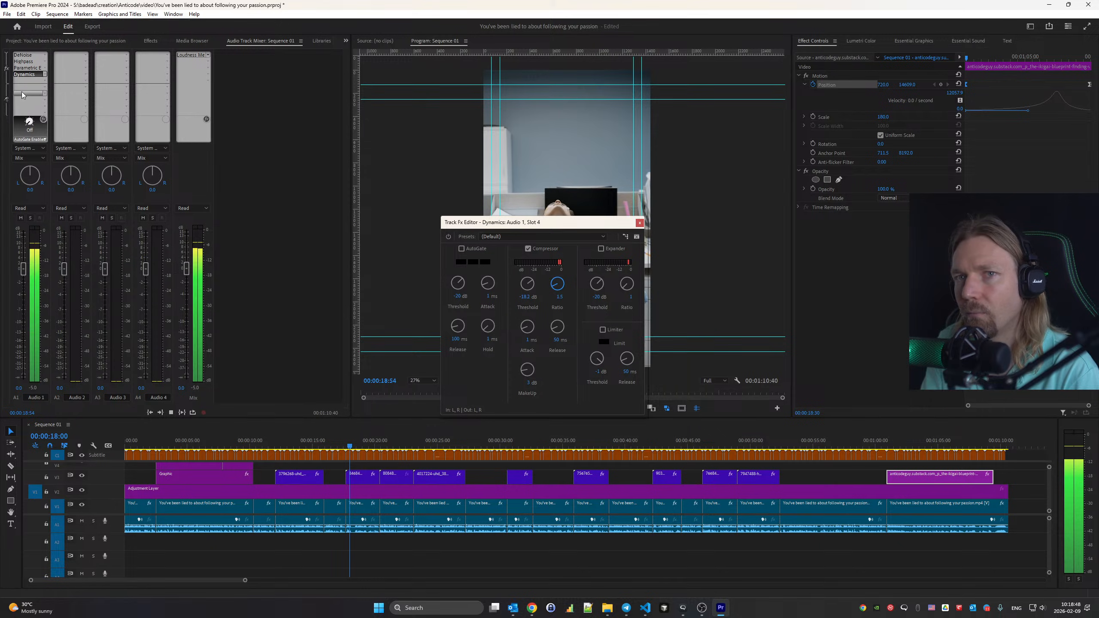
key("space")
Add a Hard Limiter to the Audio 1 track in True Peak mode with a maximum amplitude of -1 dB
left_click(30, 81)
mouse_move(54, 106)
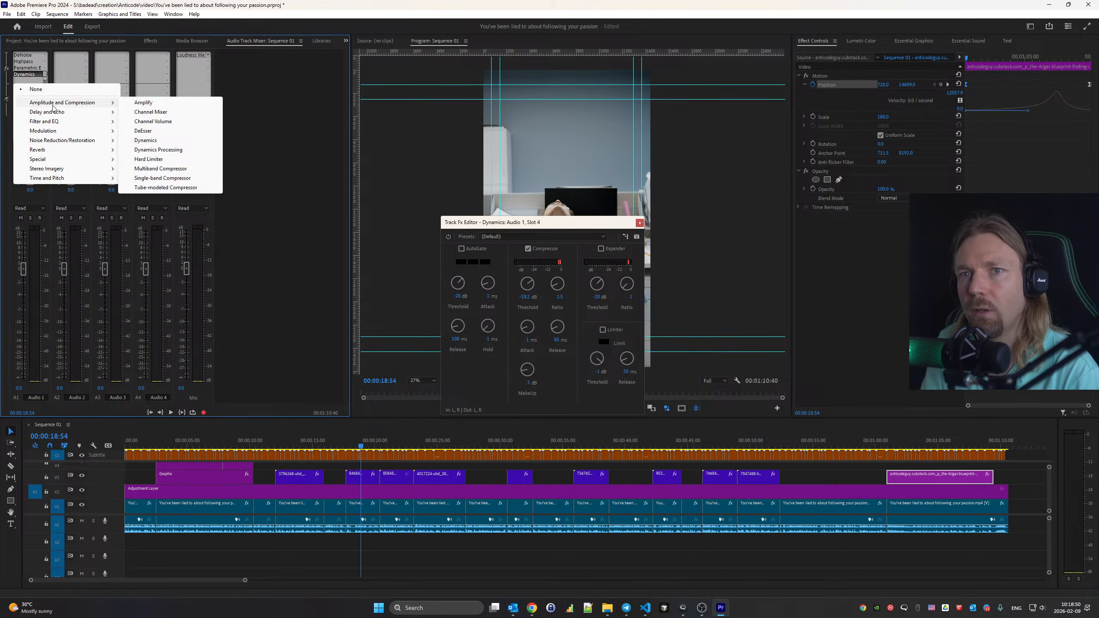
left_click(210, 159)
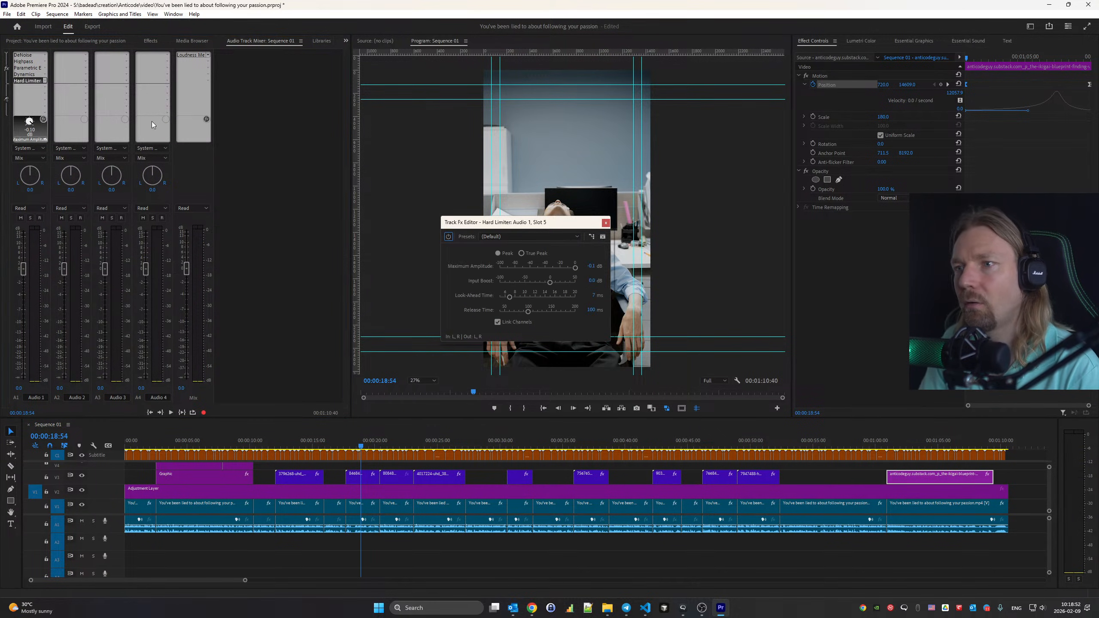
left_click(521, 253)
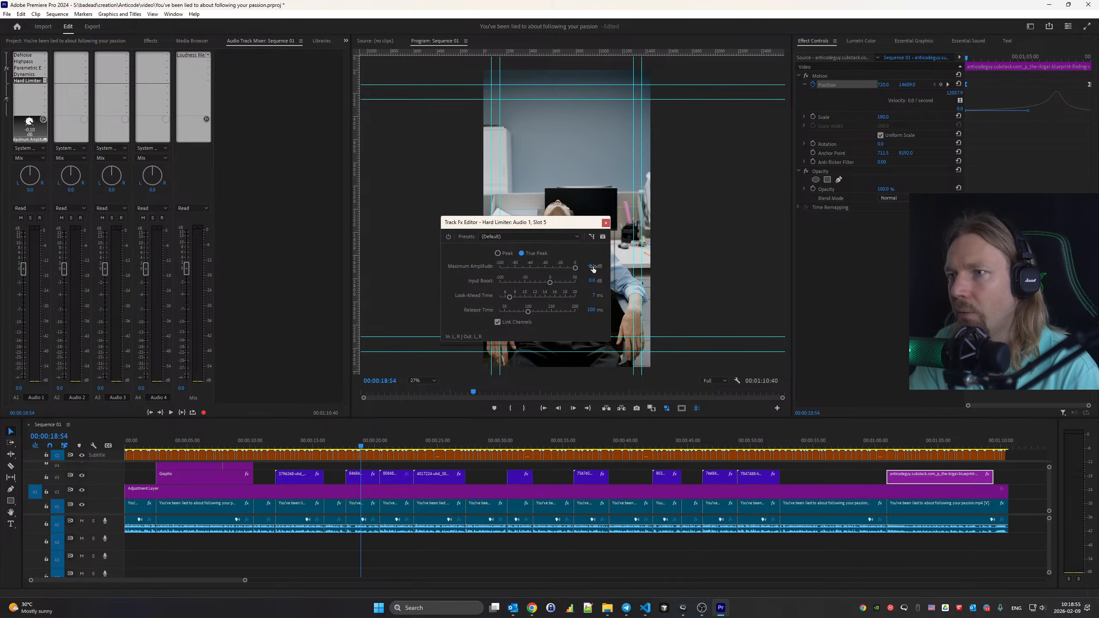
type("-1")
key("Return")
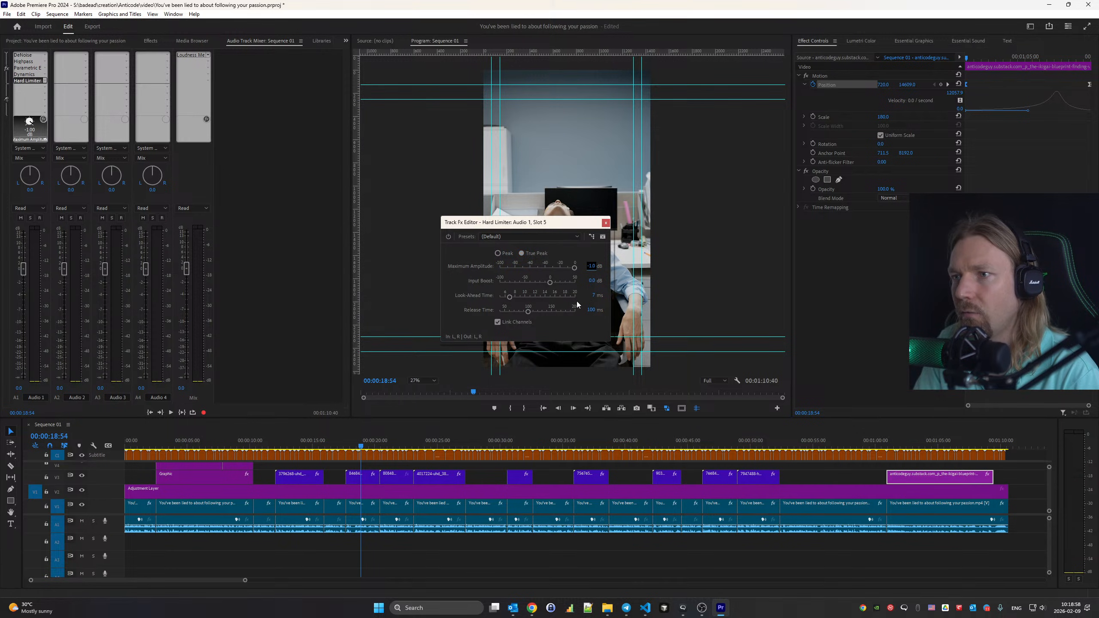
Reset the Mix track's Loudness Meter and play from the sequence start to measure the processed audio
double_click(187, 55)
key("Home")
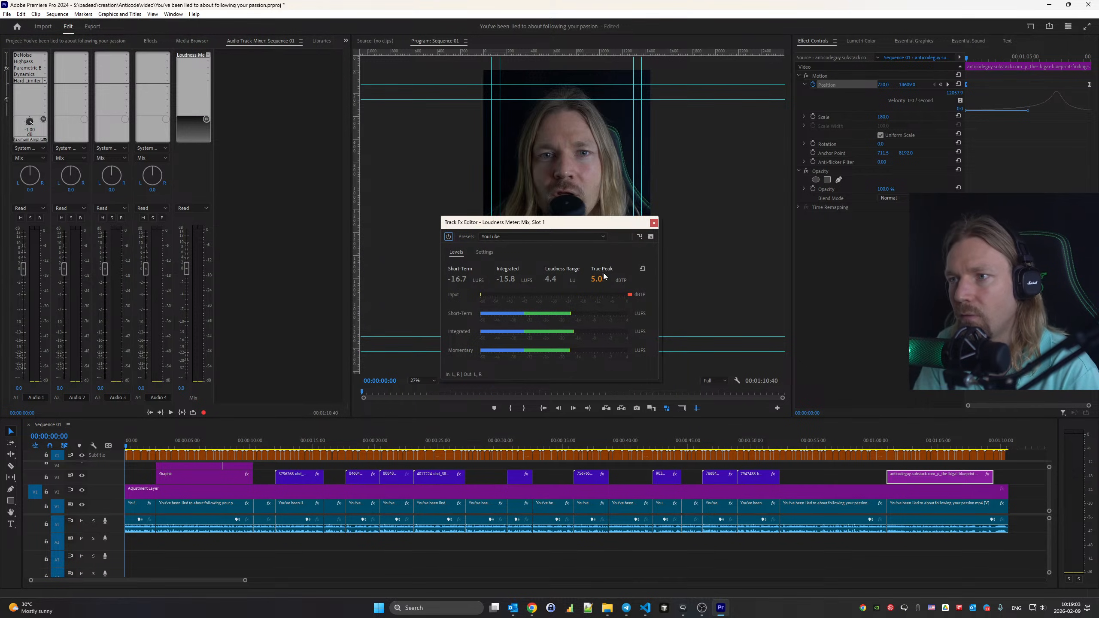
left_click(641, 268)
key("space")
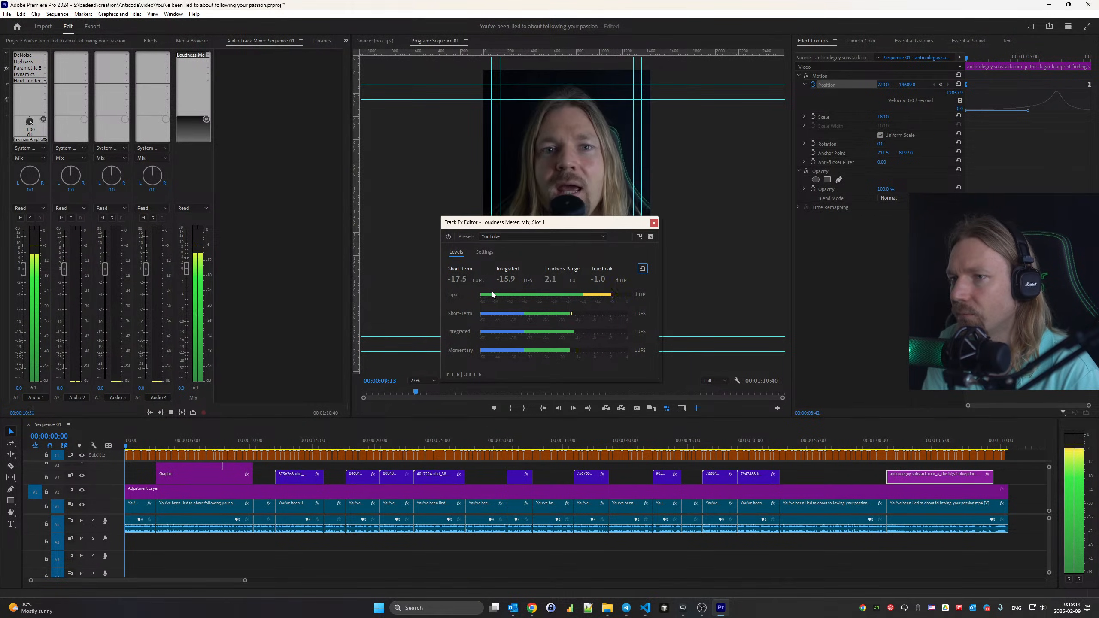
key("space")
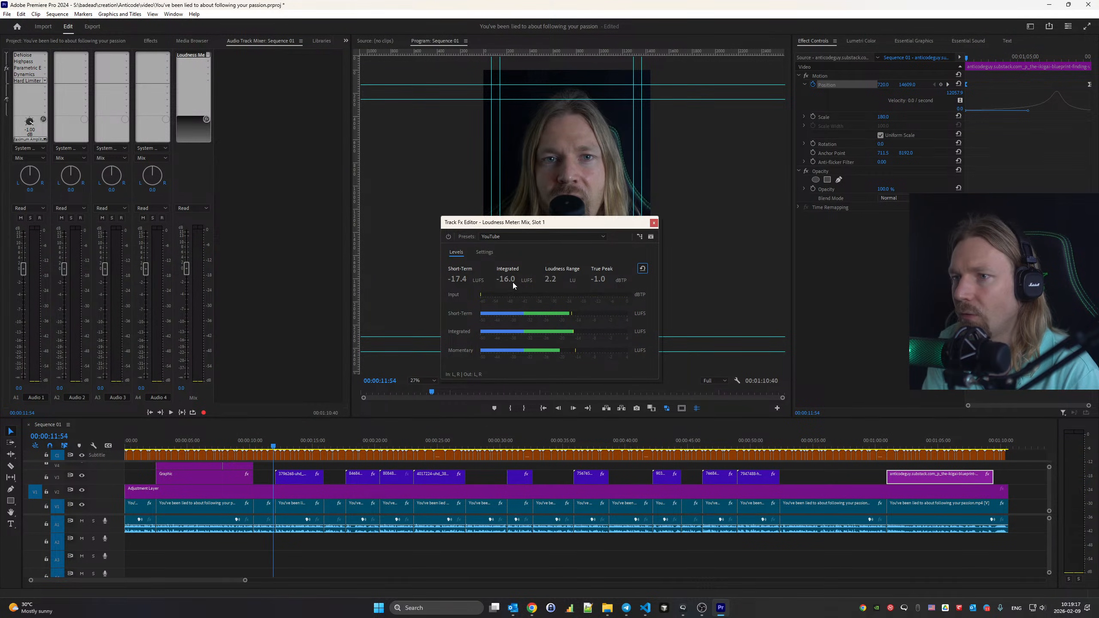
Set the gain of Audio 1's DeNoise effect to 4 dB
double_click(31, 55)
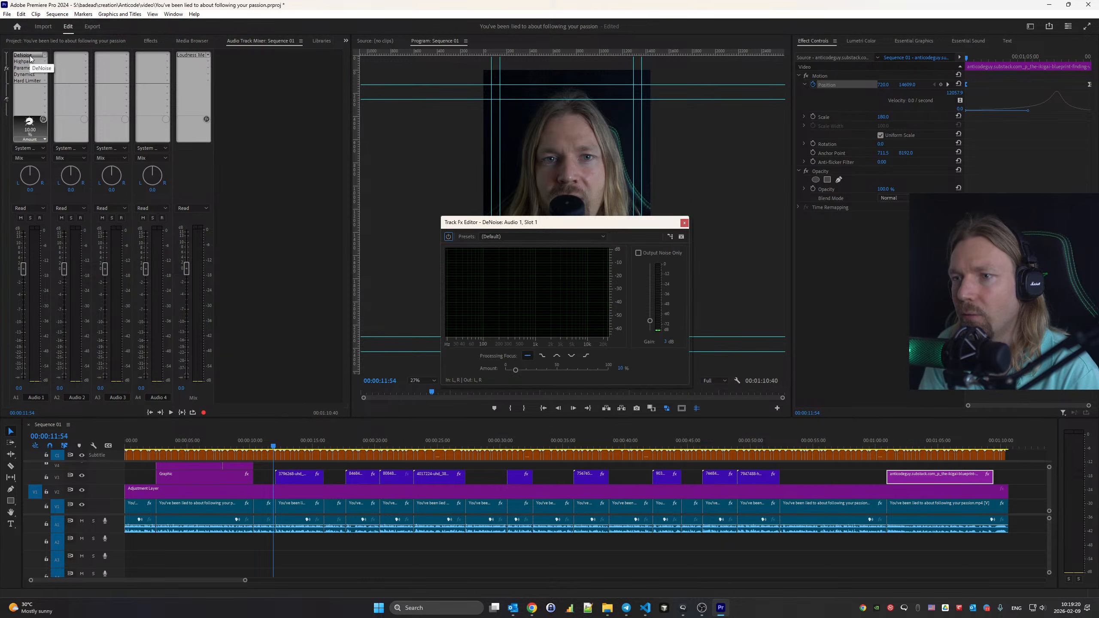
left_click(662, 342)
type("4")
key("Return")
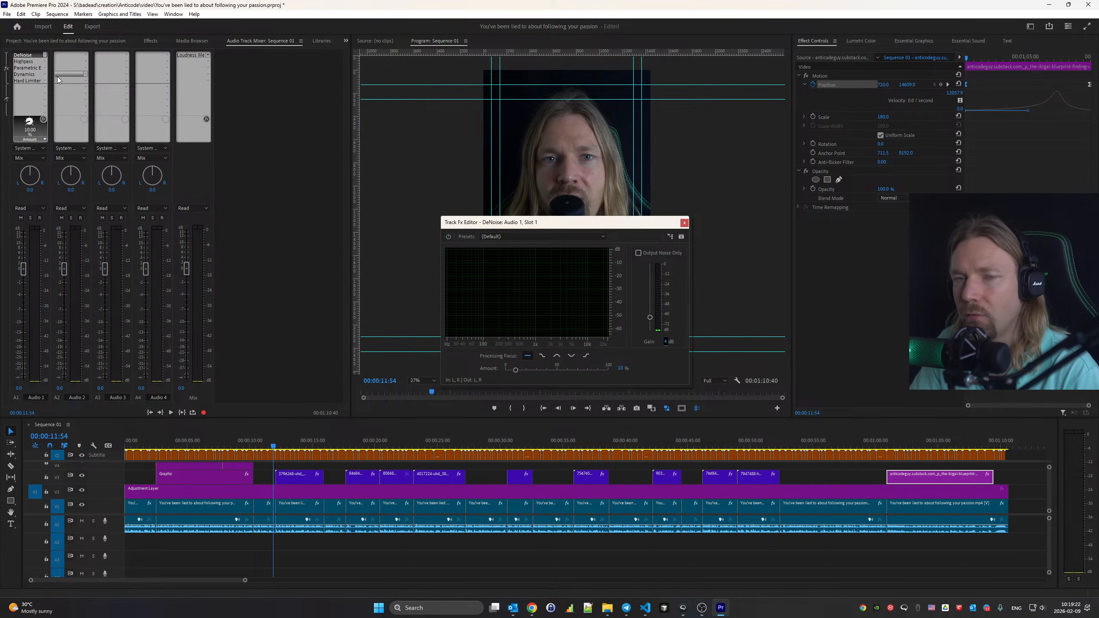
Set the master gain of Audio 1's Parametric Equalizer to 4 dB
left_click(31, 61)
double_click(29, 67)
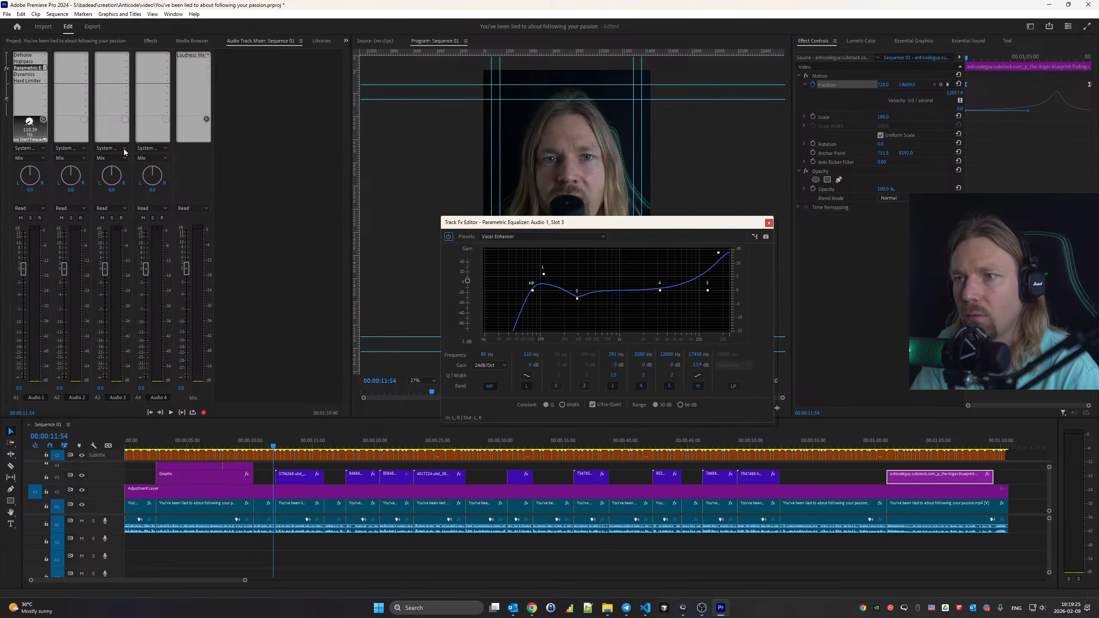
left_click(463, 342)
type("4")
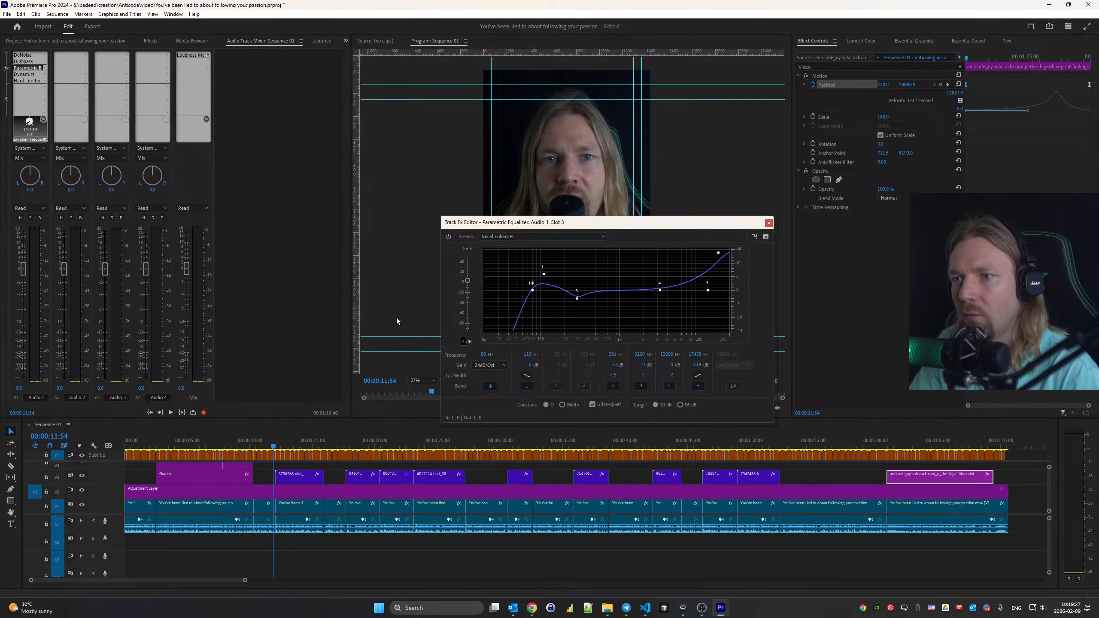
Reset the Loudness Meter, measure the opening again from the sequence start with the new gains, and close the meter
double_click(190, 55)
key("Home")
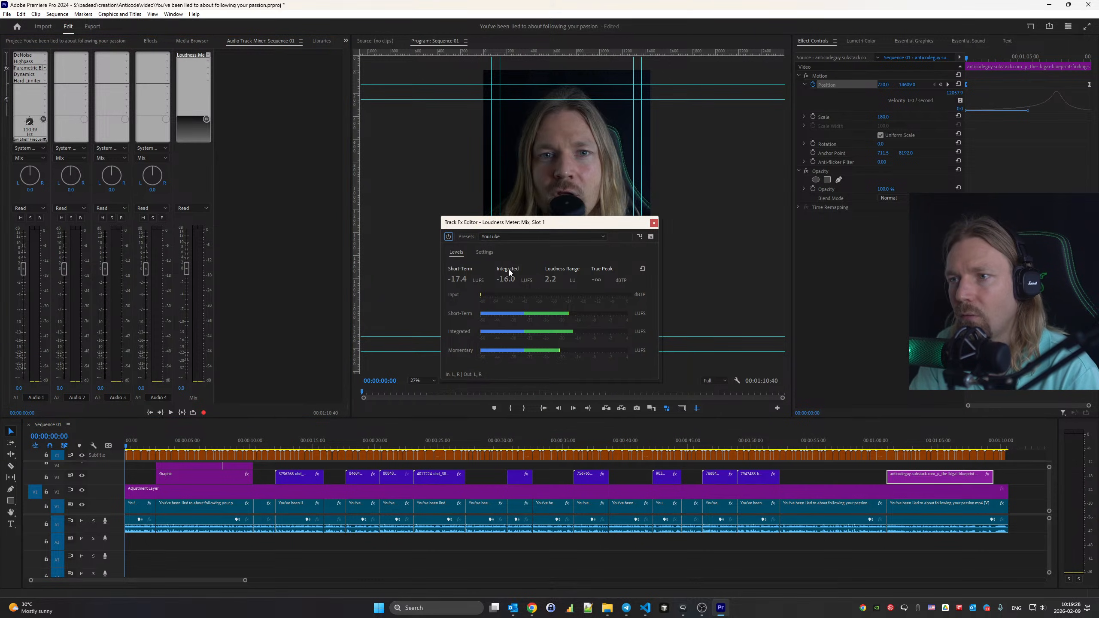
left_click(642, 268)
key("space")
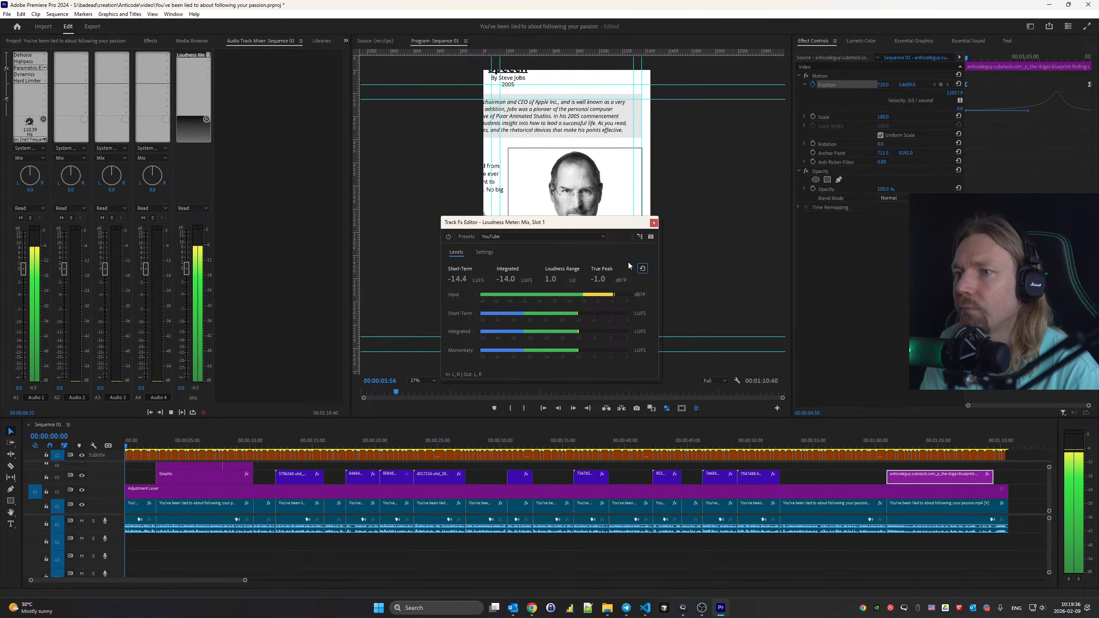
key("space")
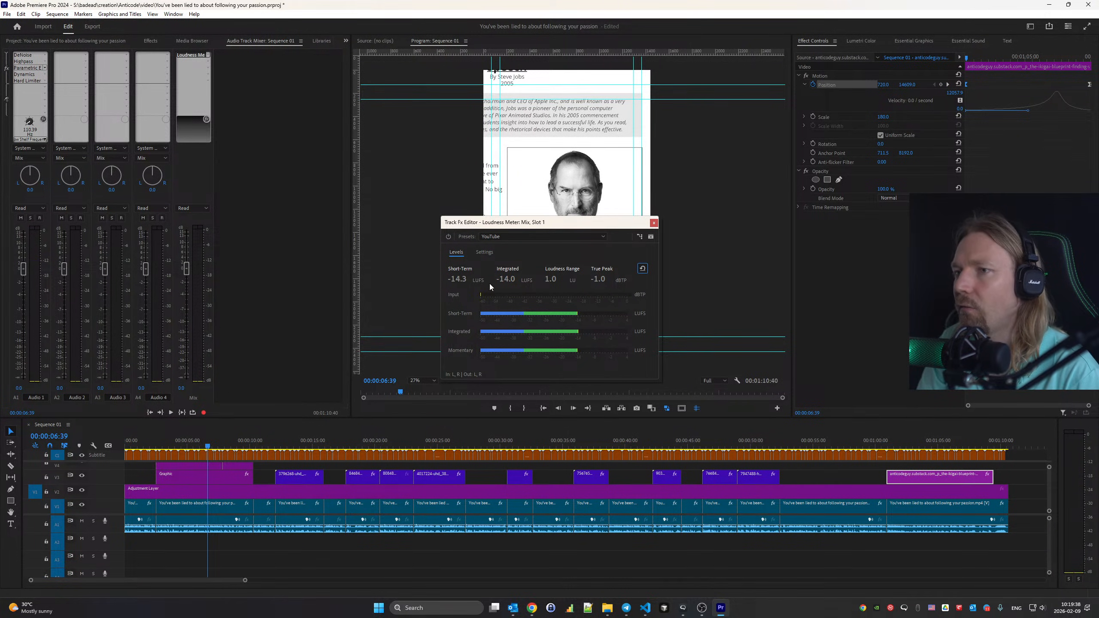
left_click(653, 223)
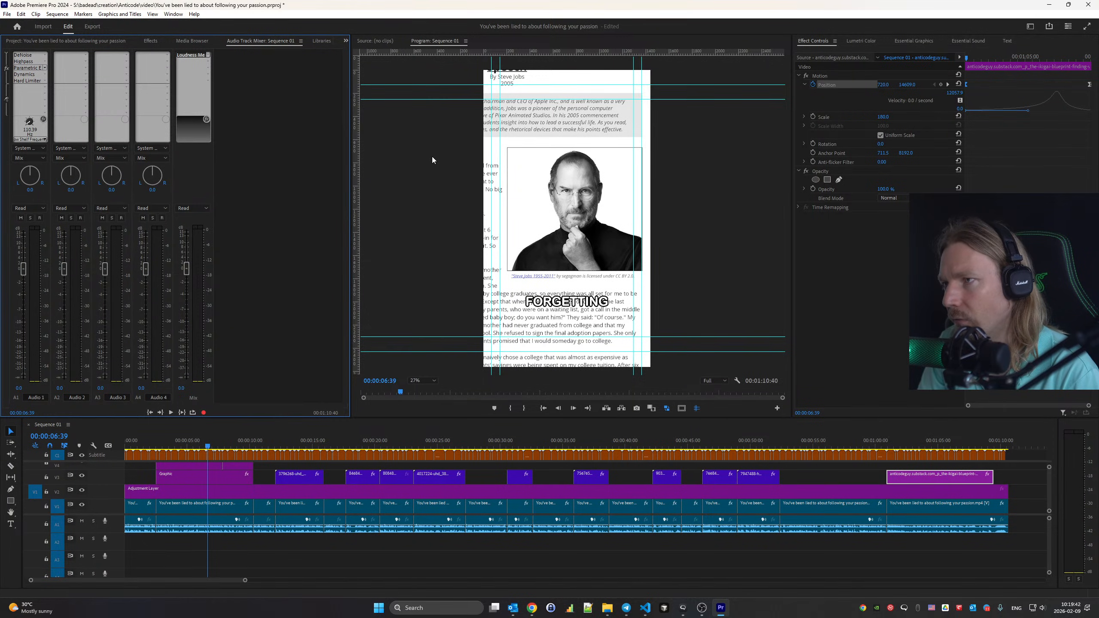
Fit the program preview and place the music file "Scale The Wall" on the Audio 2 track at the sequence start
left_click(422, 378)
left_click(427, 391)
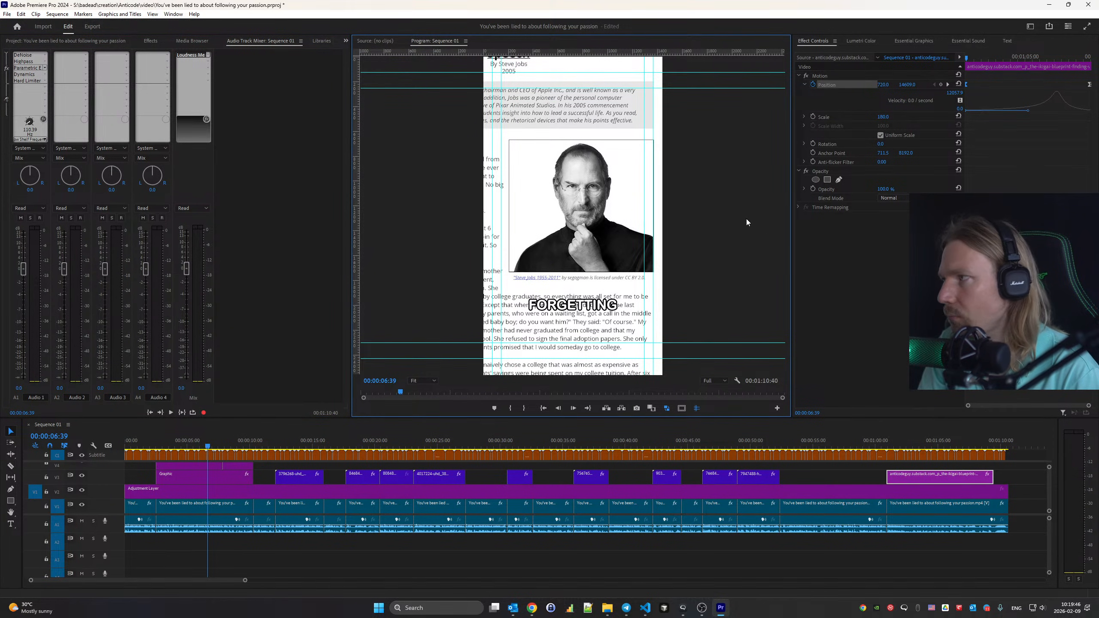
left_click(609, 610)
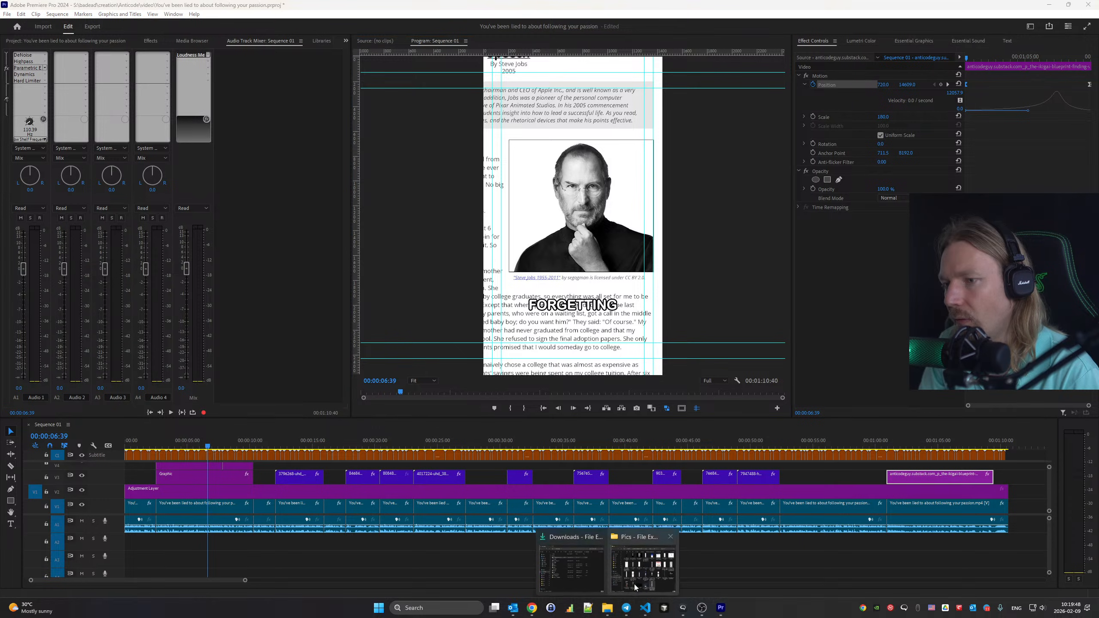
left_click(610, 612)
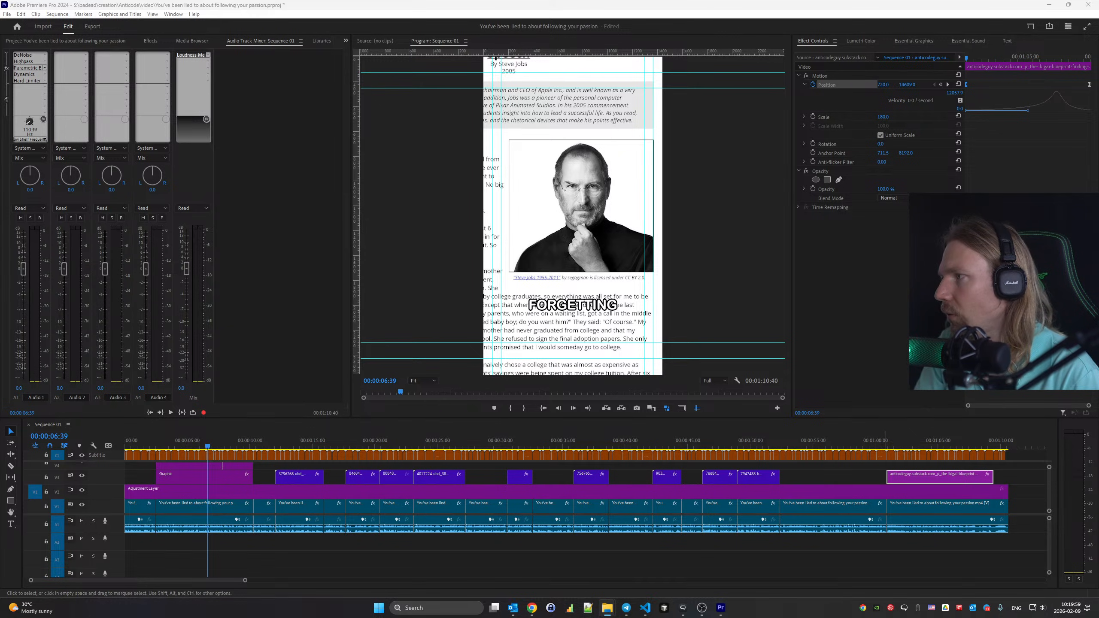
left_click_drag(561, 453, 123, 542)
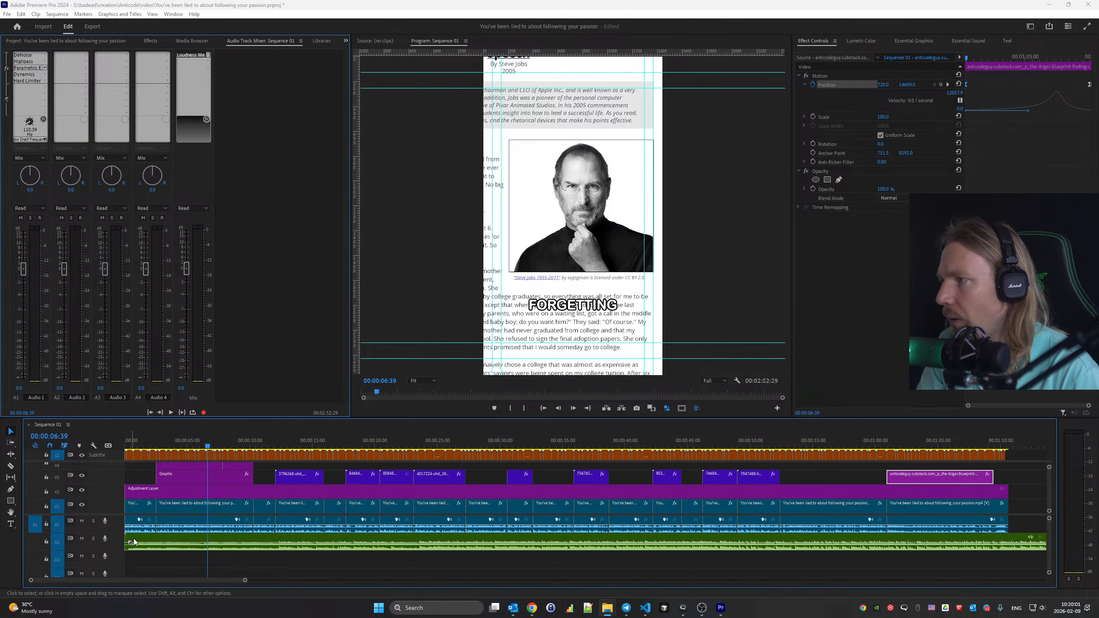
Trim the near-silent lead-in, about 18 frames, from the beginning of the music clip and keep it starting at the sequence start
left_click(238, 543)
key("Home")
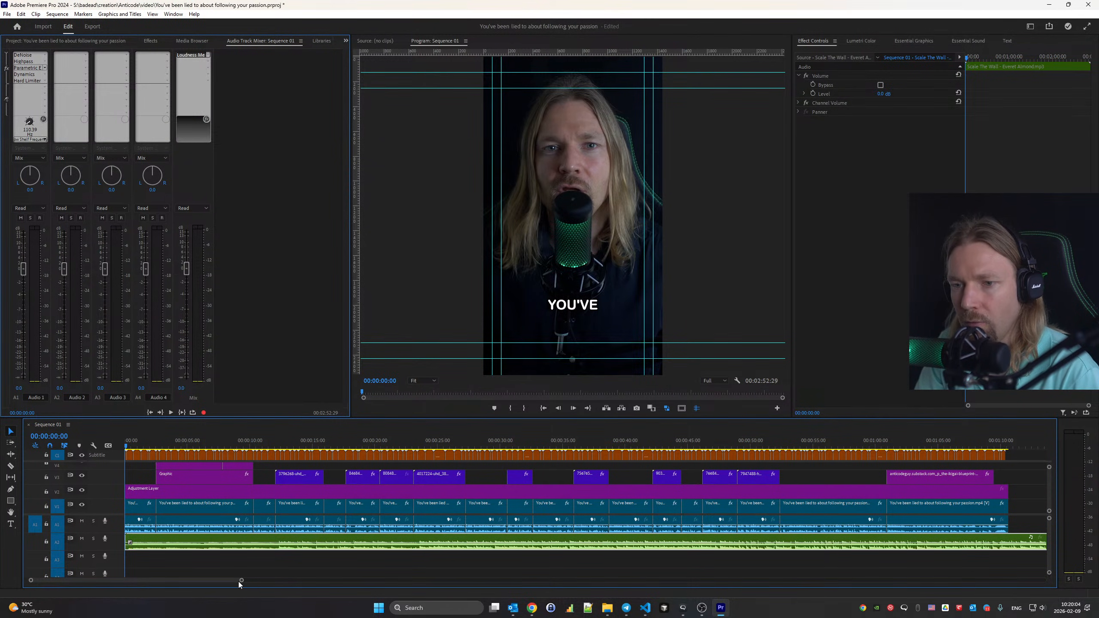
left_click_drag(219, 582, 131, 582)
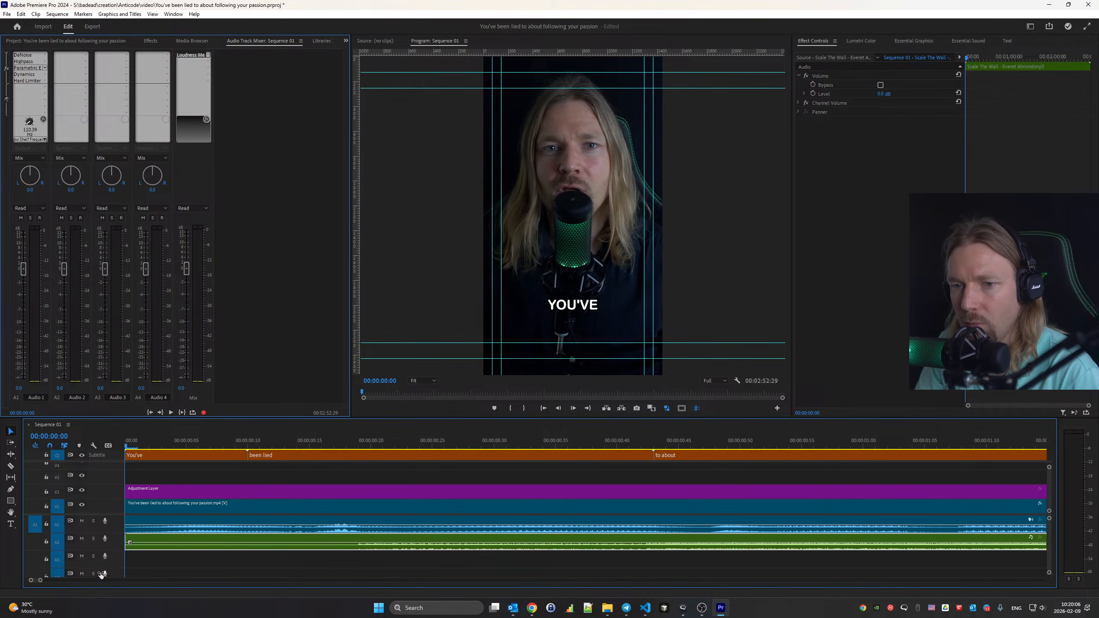
mouse_move(126, 545)
left_mouse_down()
mouse_move(365, 540)
mouse_move(144, 542)
left_mouse_up()
left_click_drag(40, 580, 282, 603)
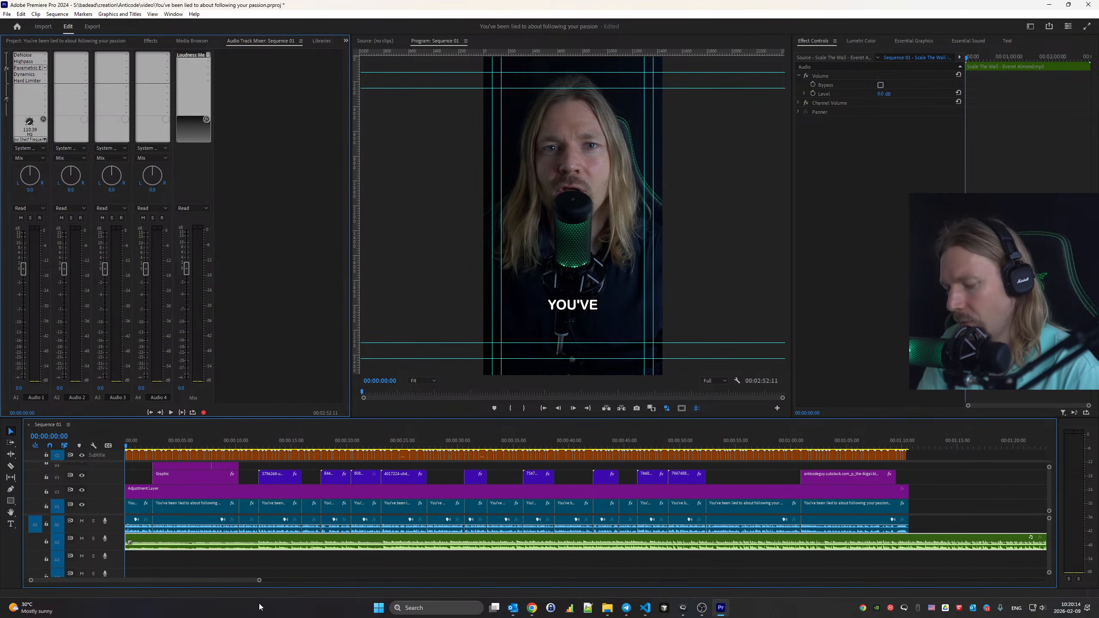
Split the music clip at the end of the video and delete the excess part beyond it
key("c")
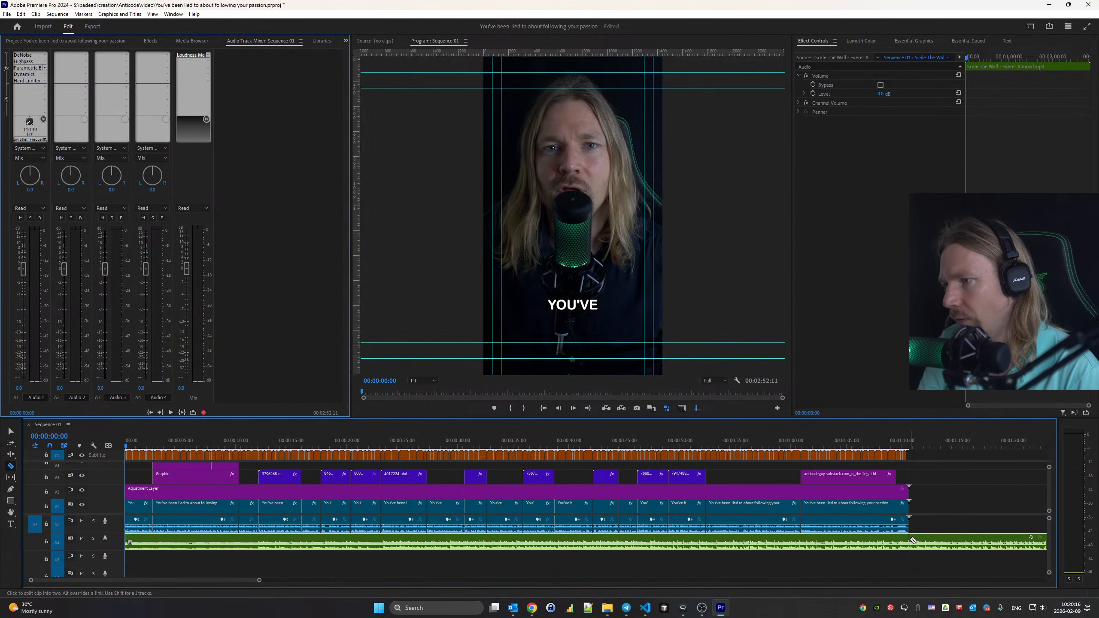
left_click(909, 538)
key("v")
left_click(945, 538)
key("Delete")
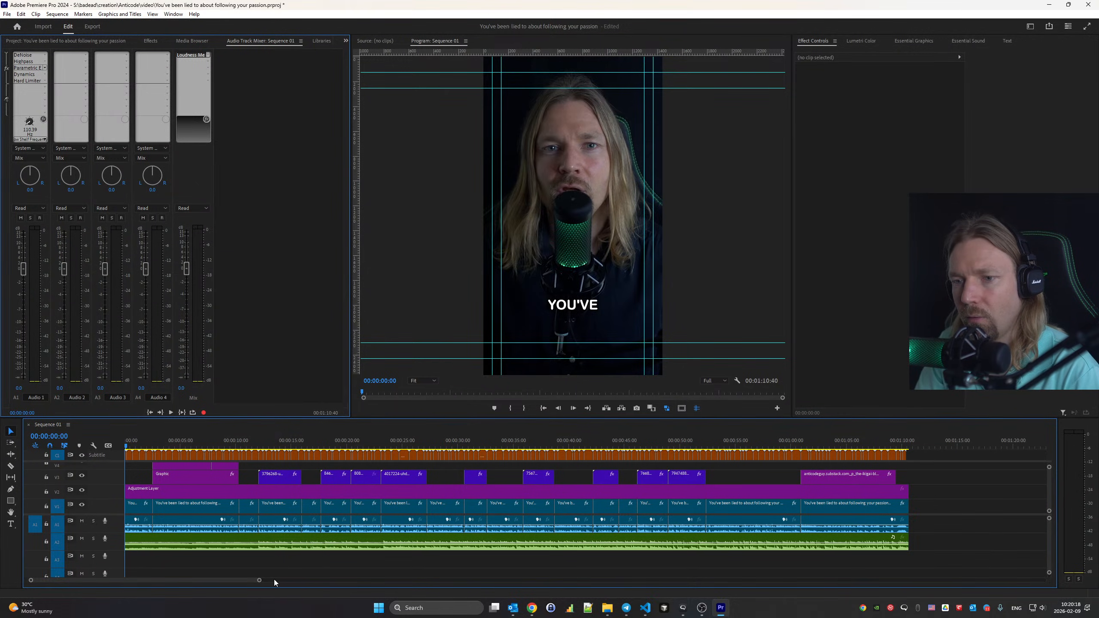
left_click_drag(259, 582, 252, 580)
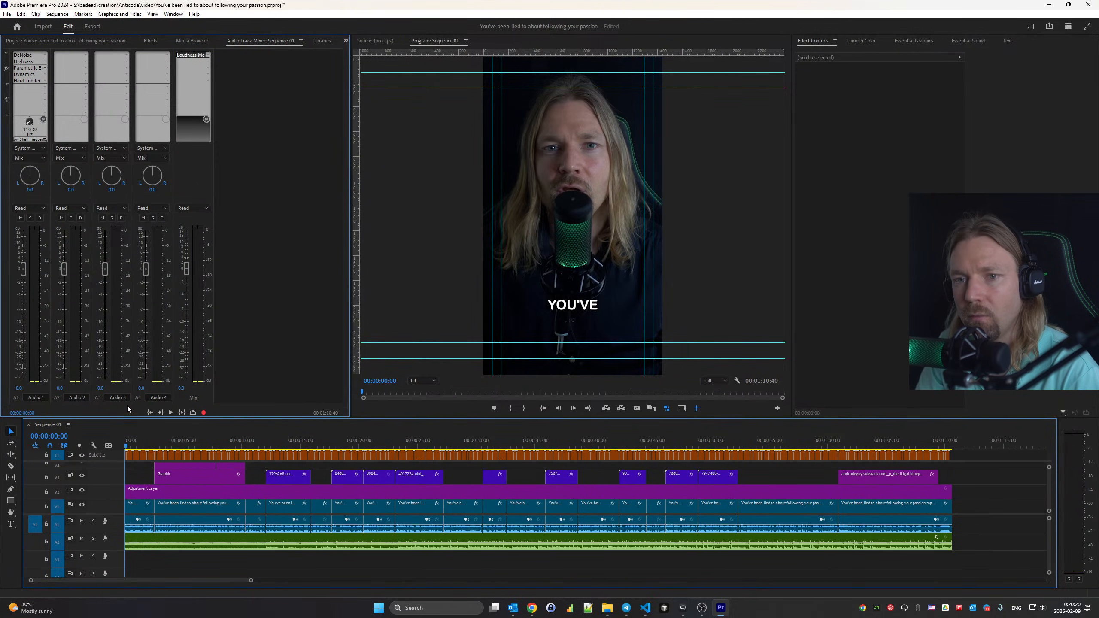
Set the Audio 2 track volume to -20 dB and play the mix from the start
left_click(58, 388)
type("-20")
key("Return")
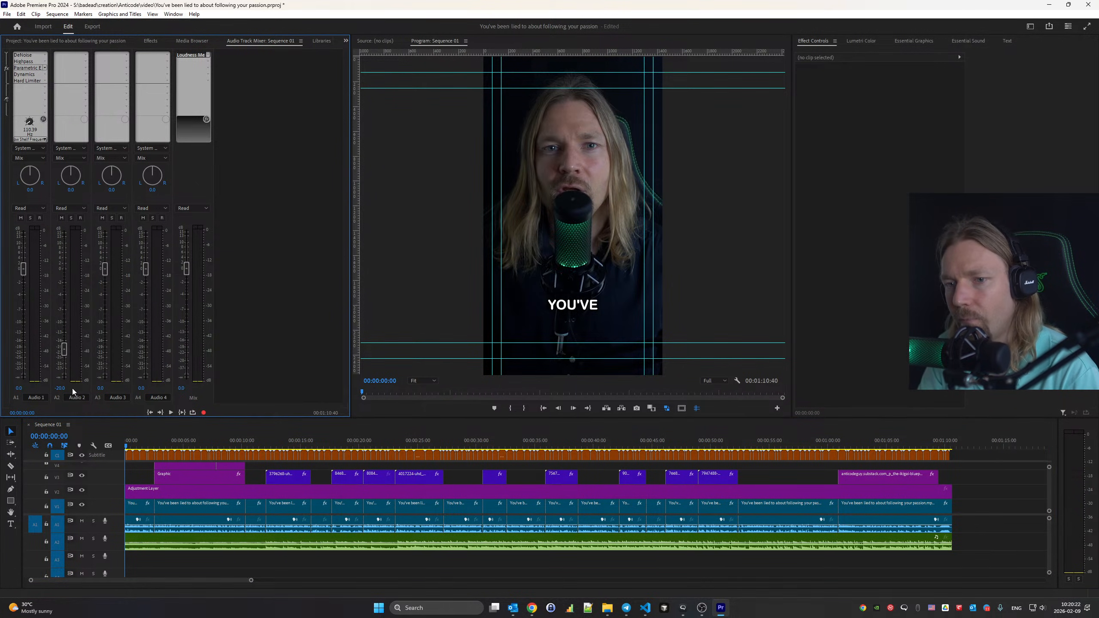
key("space")
Add a Dip to Black transition to the end of the last V1 clip and a Constant Power fade to the music's end
left_click(148, 40)
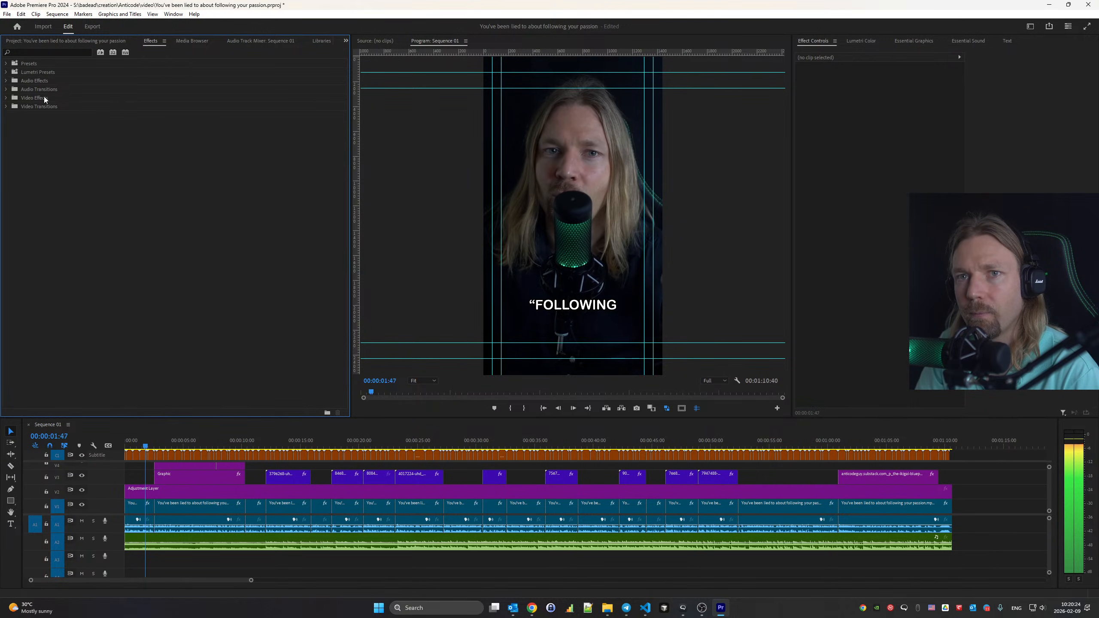
left_click(6, 107)
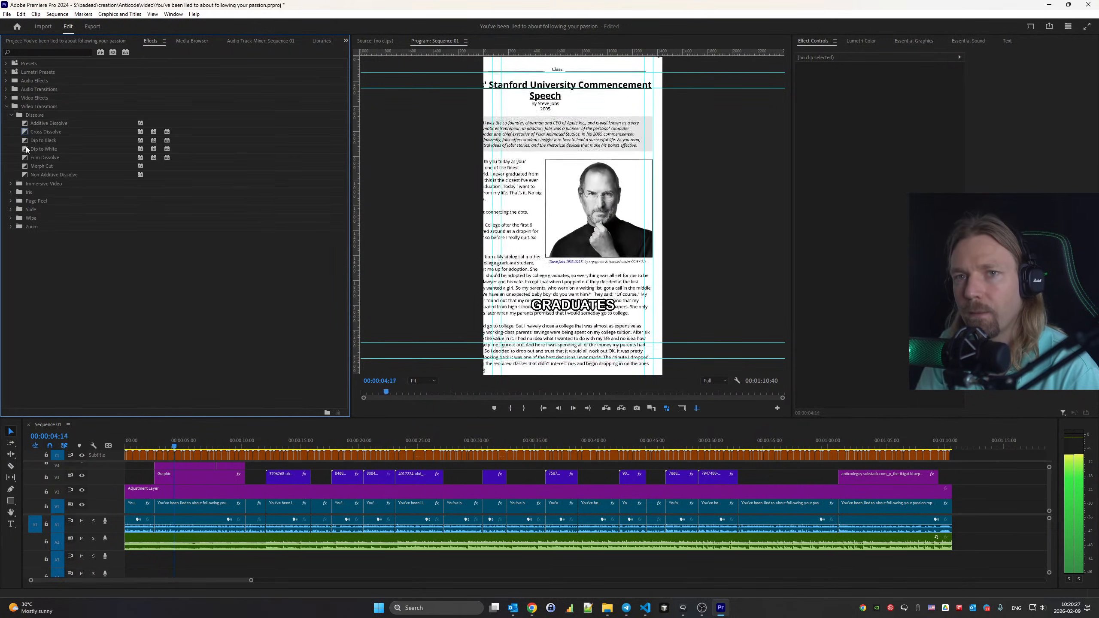
left_click_drag(28, 140, 950, 515)
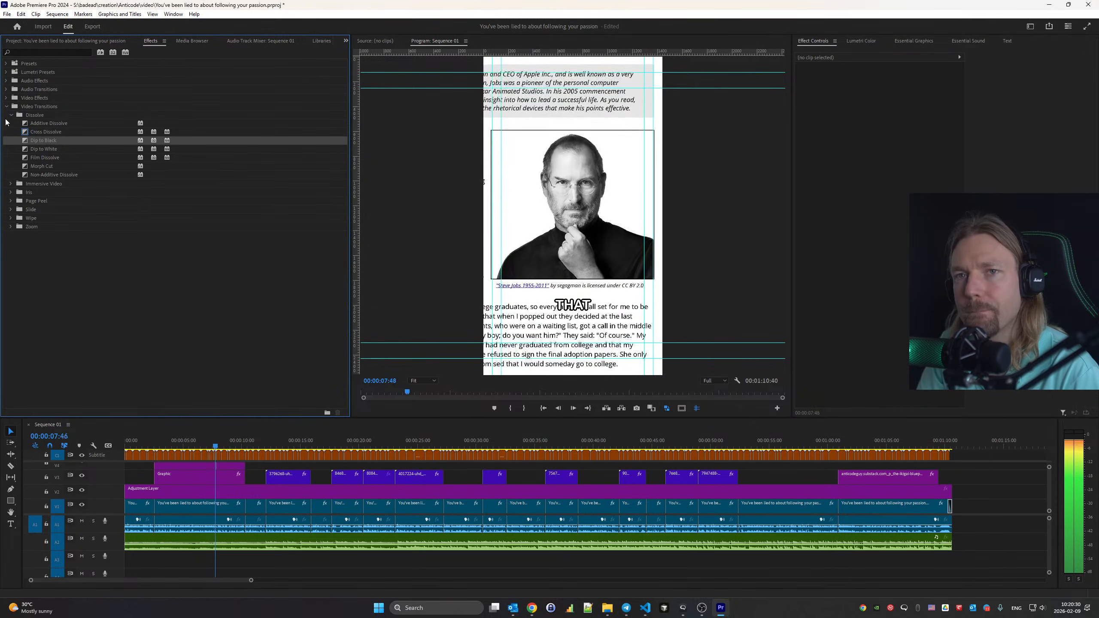
left_click(6, 90)
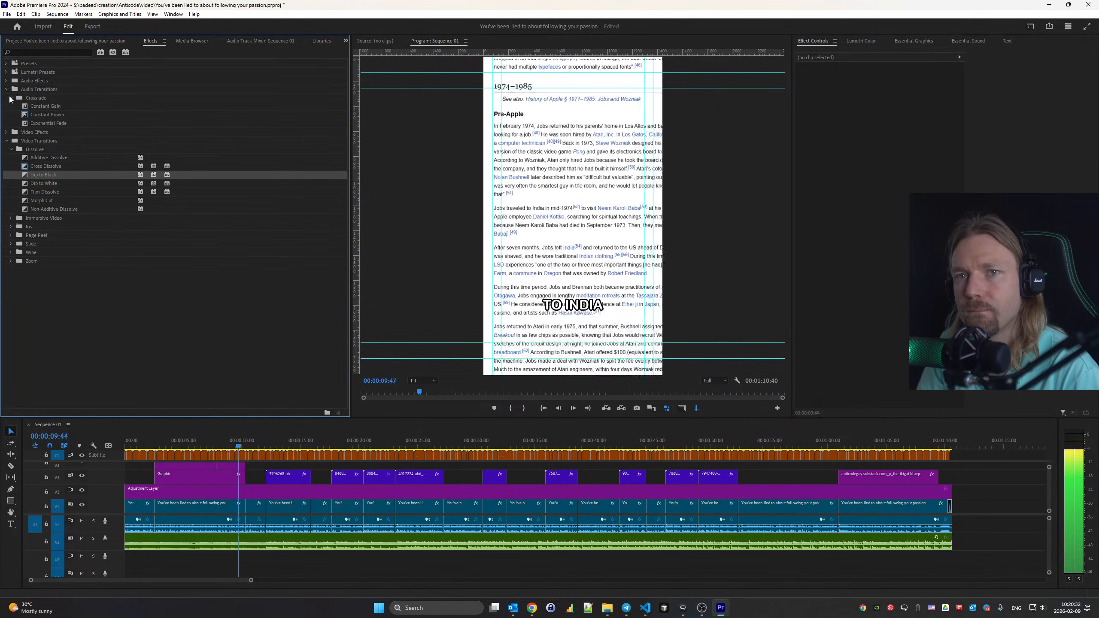
left_click_drag(25, 115, 952, 549)
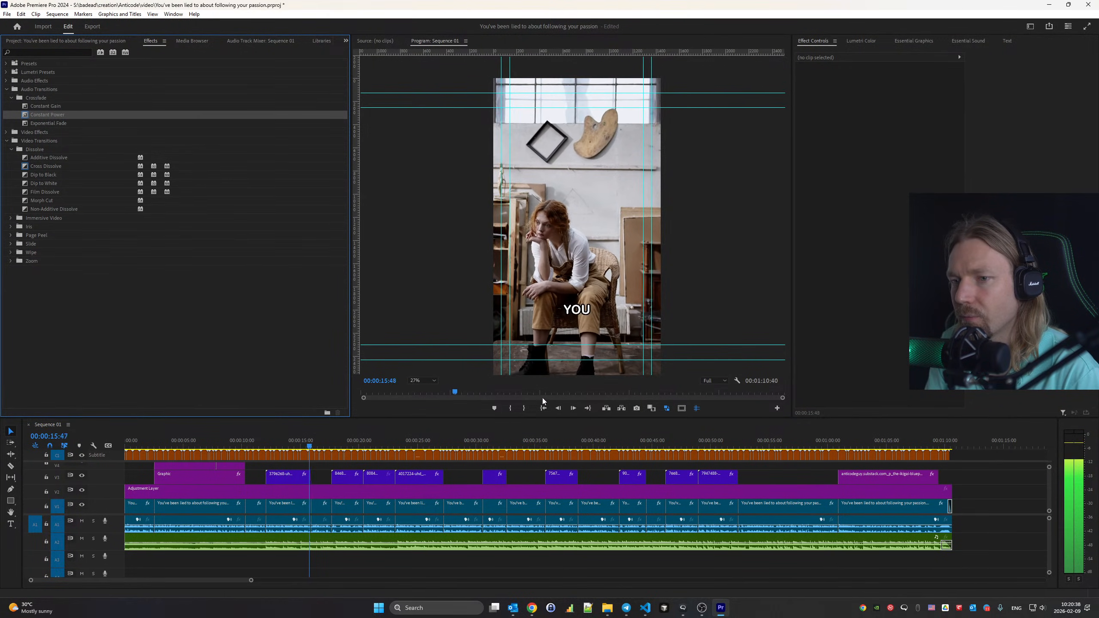
Apply Lumetri's automatic Basic Correction to the adjustment layer, then raise its temperature to about 23 while monitoring Lumetri Scopes
left_click(349, 487)
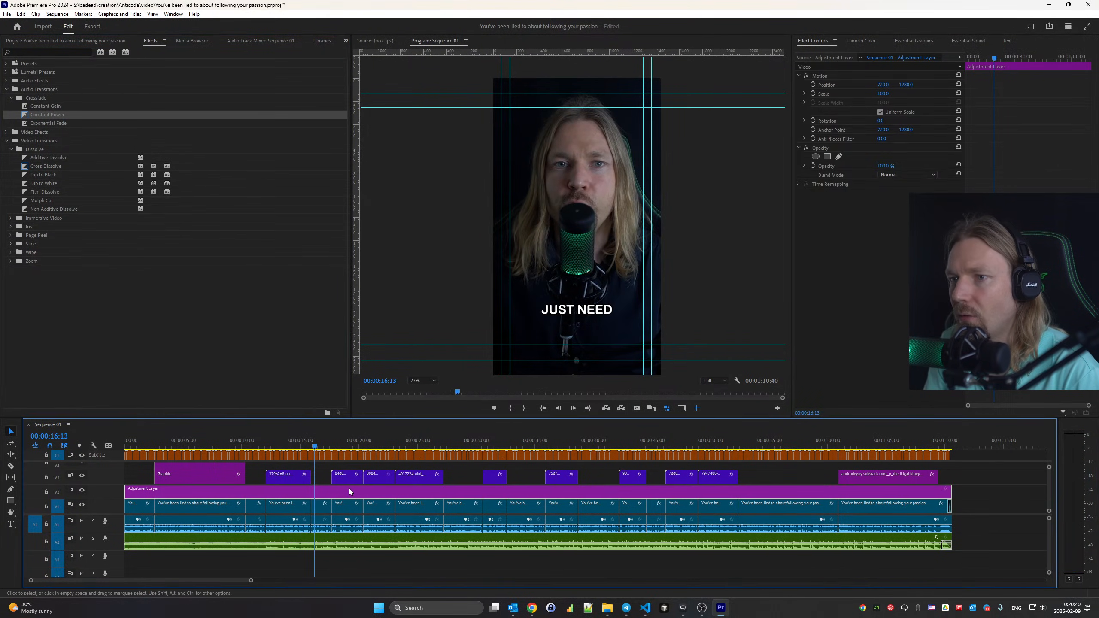
left_click(421, 381)
left_click(421, 389)
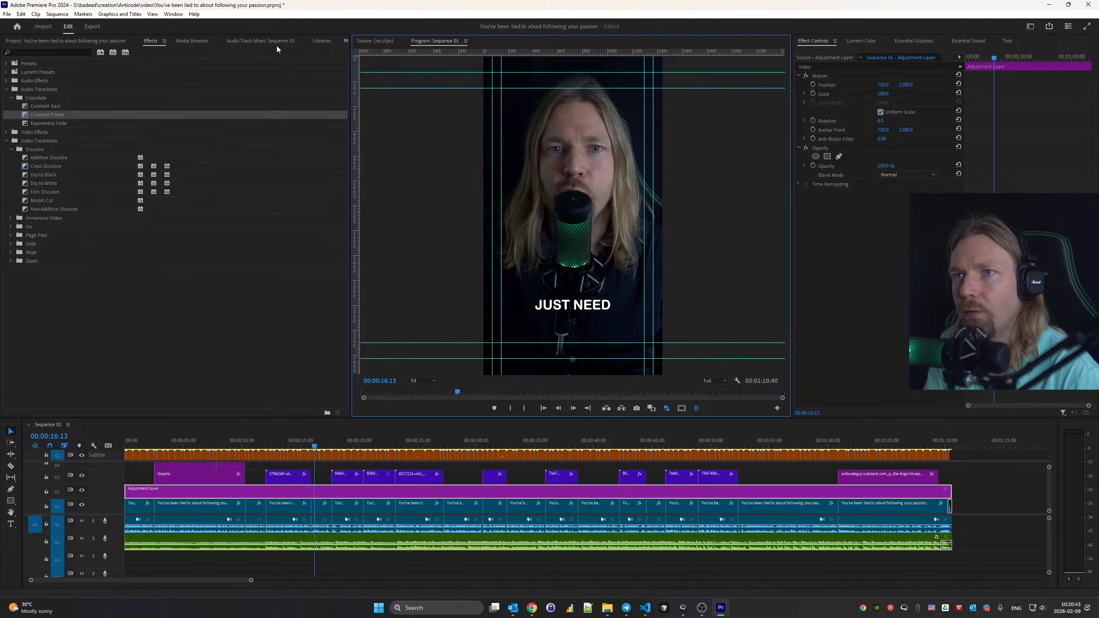
scroll(262, 40, "down", 4)
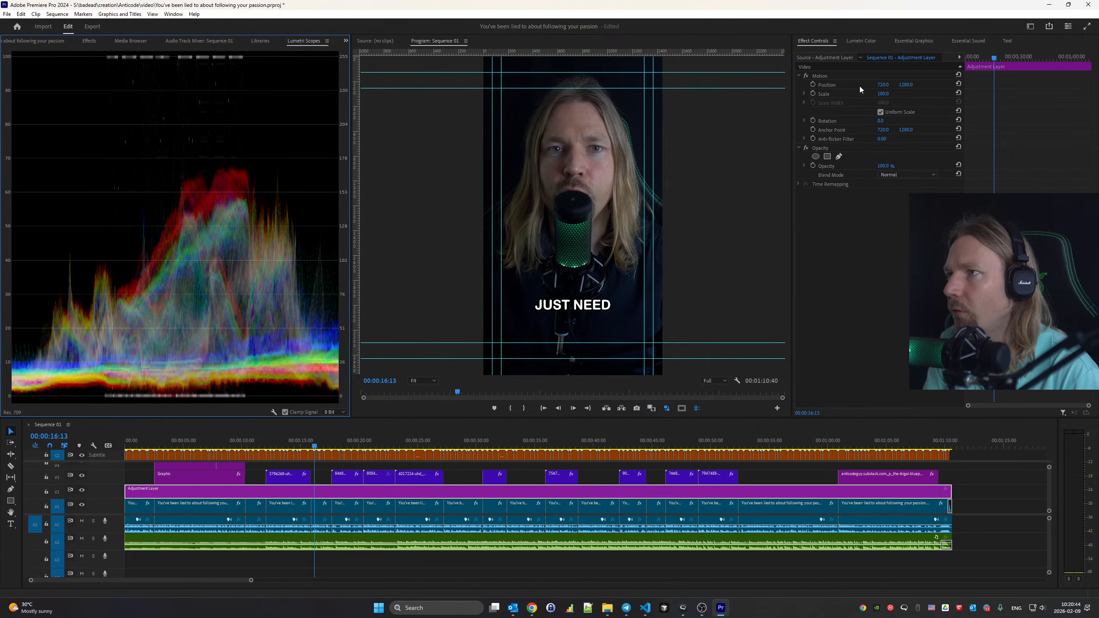
left_click(861, 42)
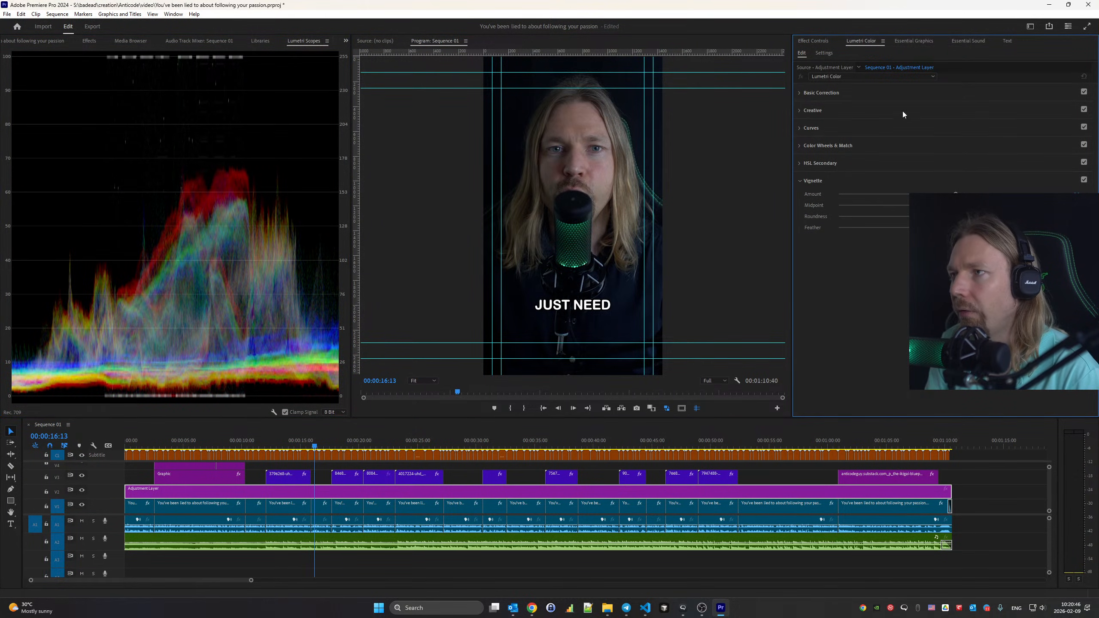
left_click(825, 93)
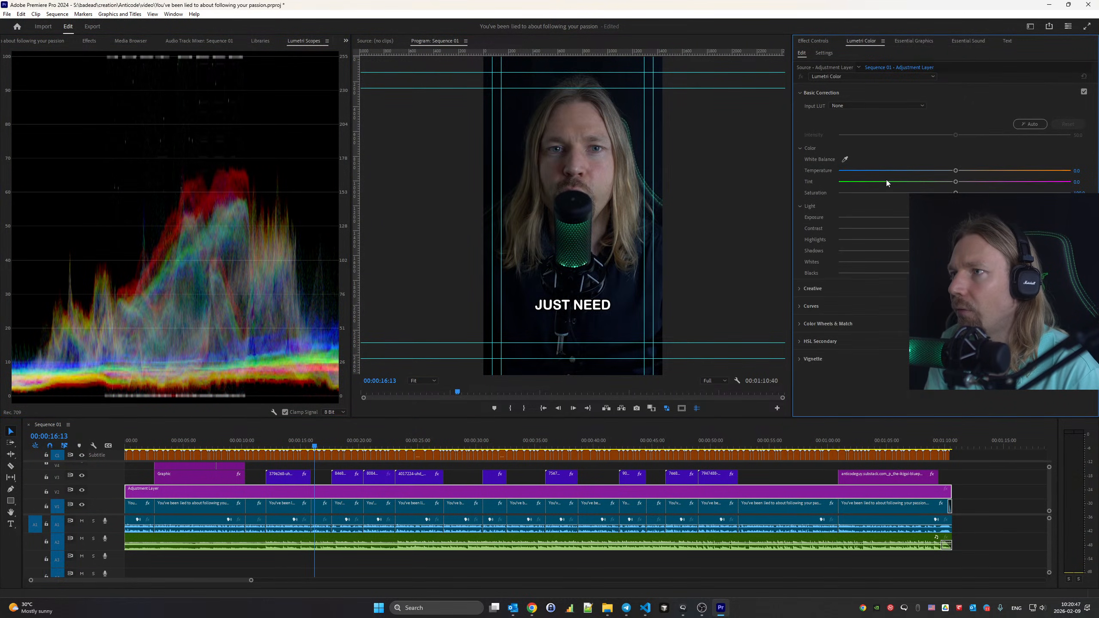
left_click(1030, 124)
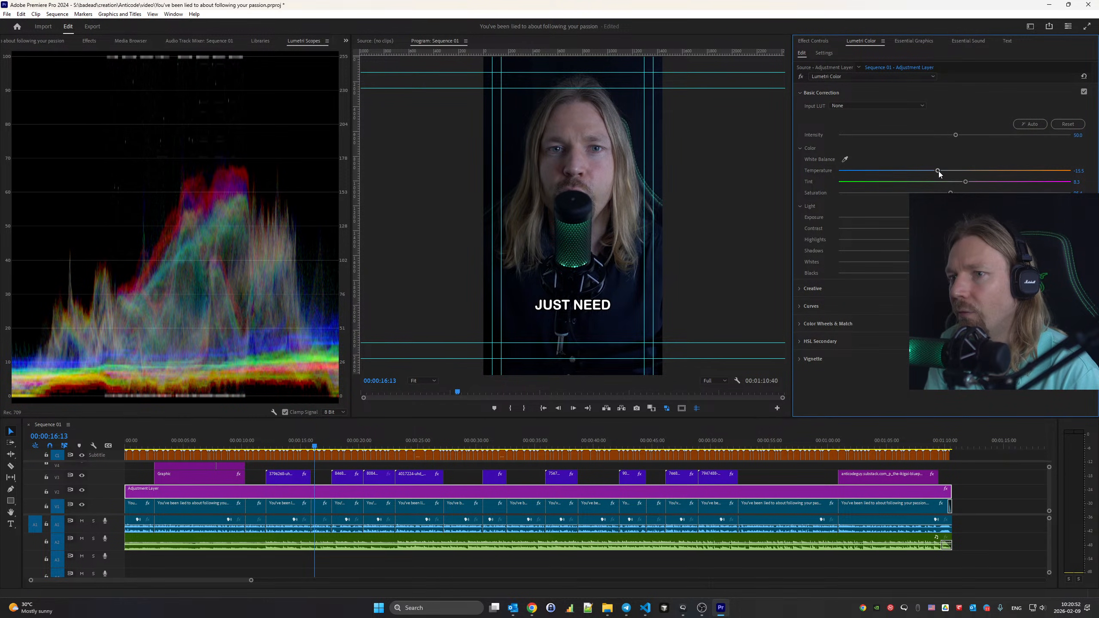
left_click_drag(939, 171, 982, 173)
Shape the adjustment layer's white RGB curve by lifting the midtones and pulling down the shadows
left_click(813, 290)
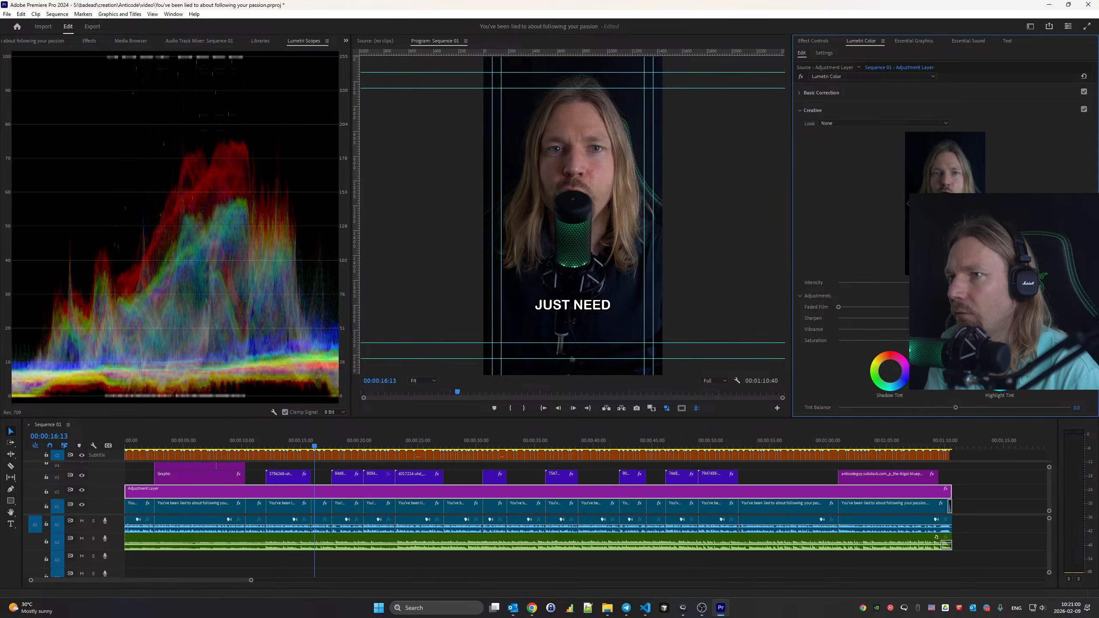
scroll(851, 287, "down", 2)
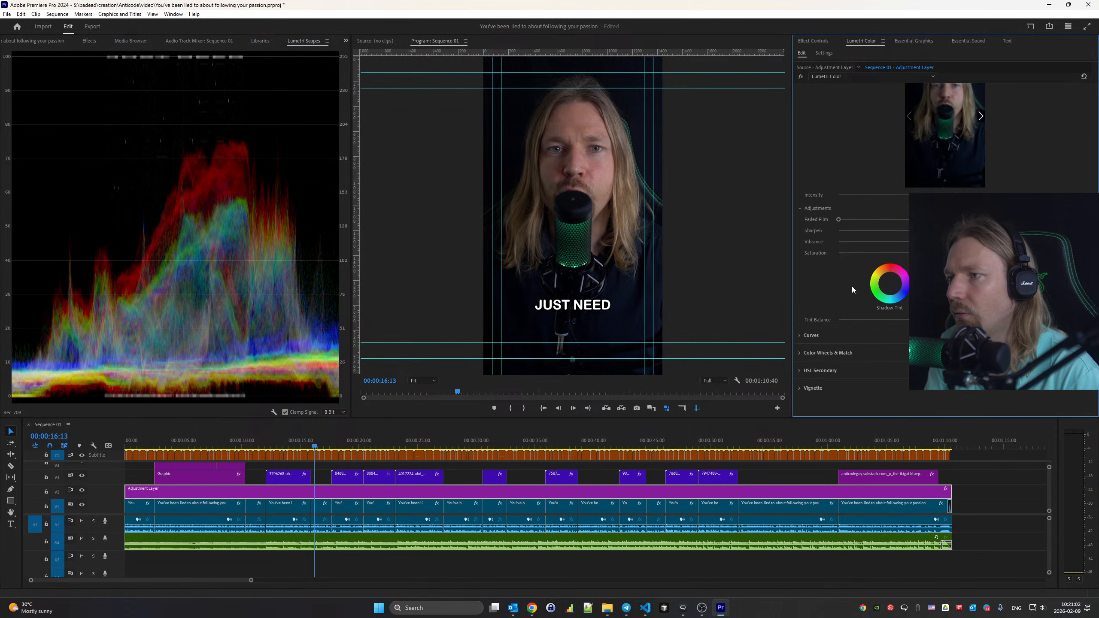
left_click(812, 341)
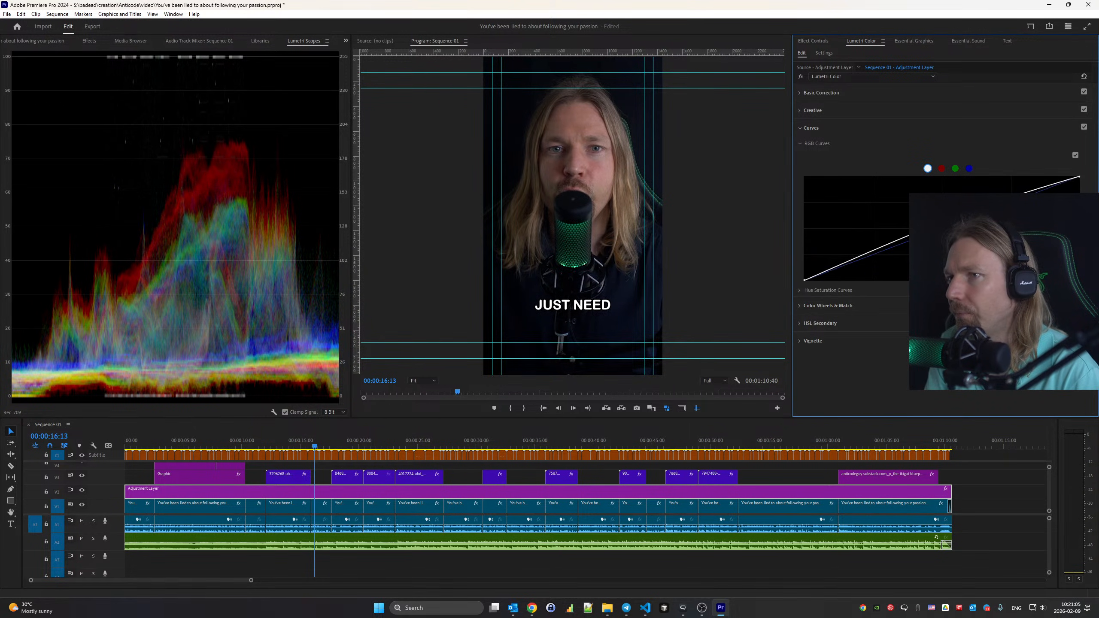
left_click_drag(943, 218, 943, 223)
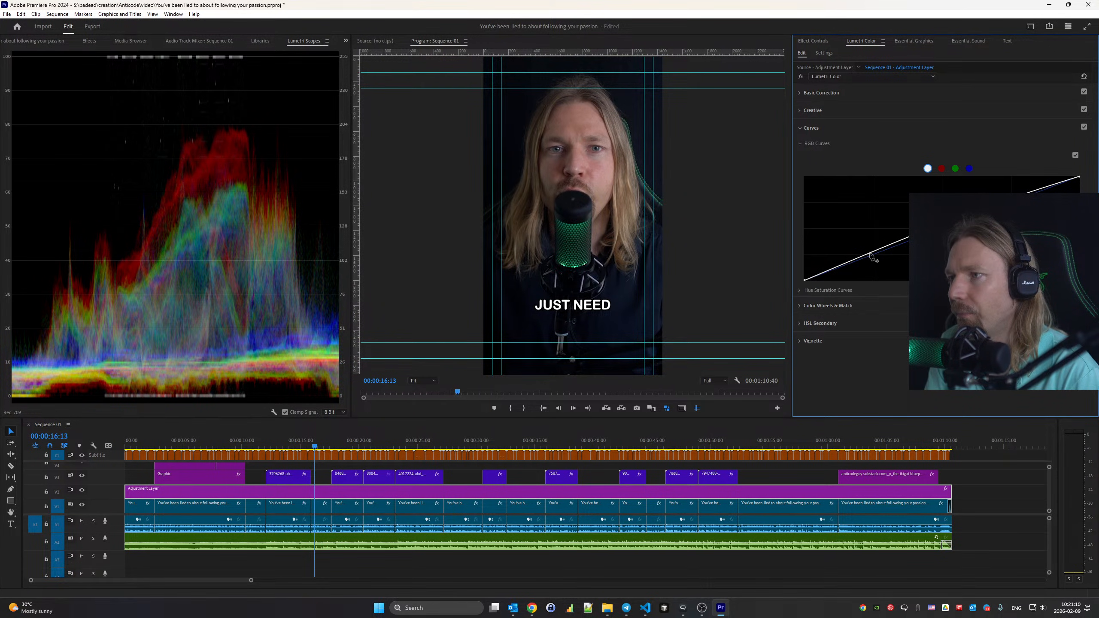
left_click_drag(871, 254, 872, 263)
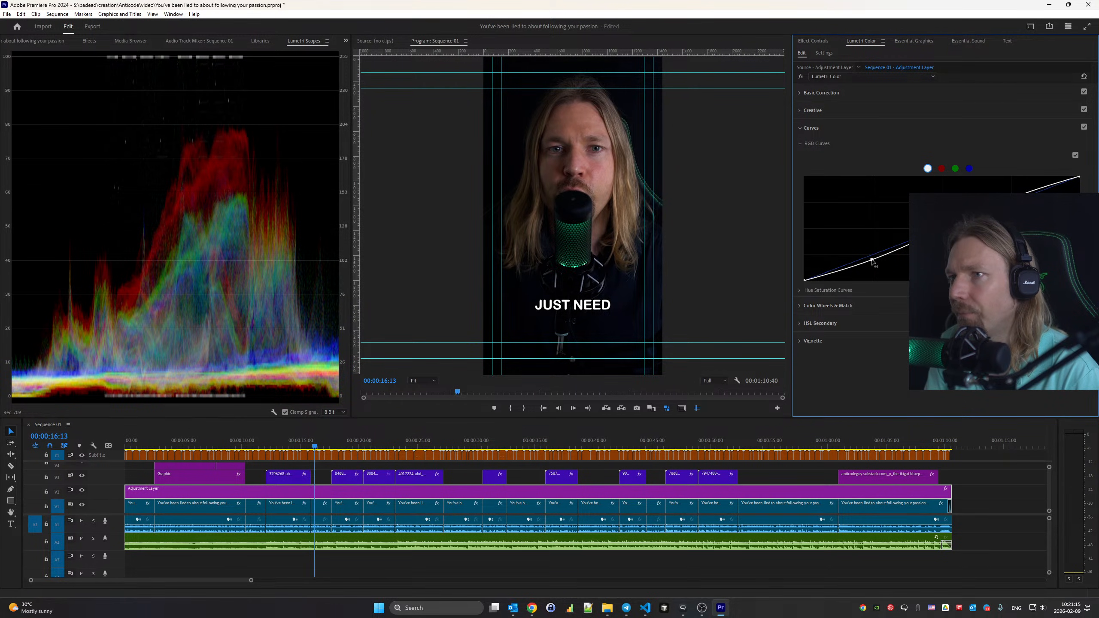
Set the adjustment layer's vignette amount to its minimum and play the sequence to check the darkened edges
left_click(805, 341)
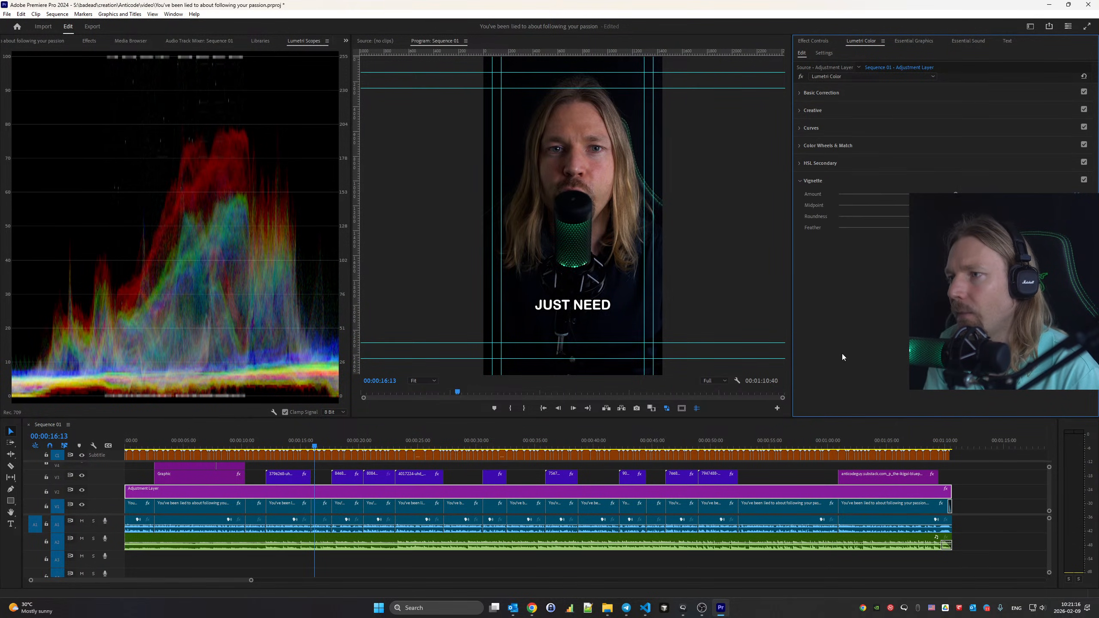
left_click(844, 194)
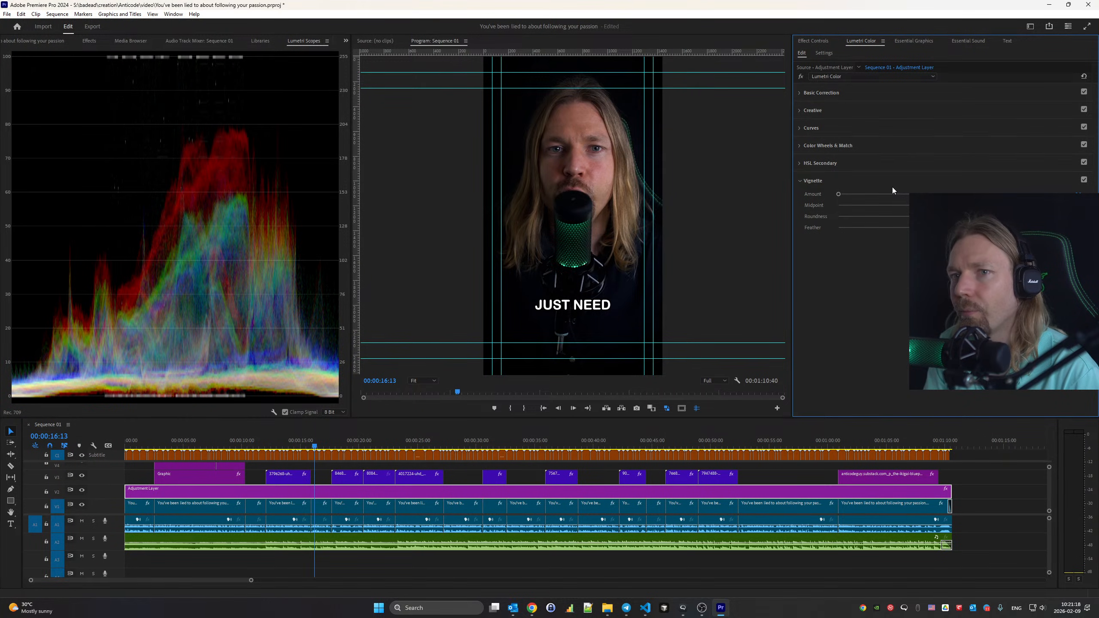
key("space")
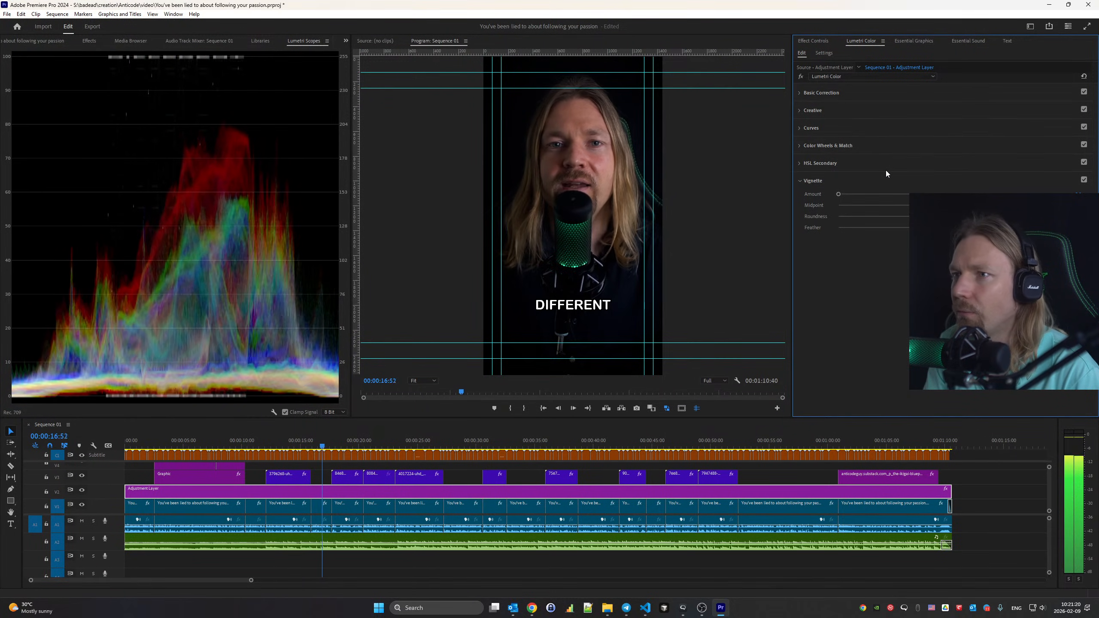
Review the graded footage around 16 and 28 seconds with the Basic Correction settings open, and save the project
left_click(838, 93)
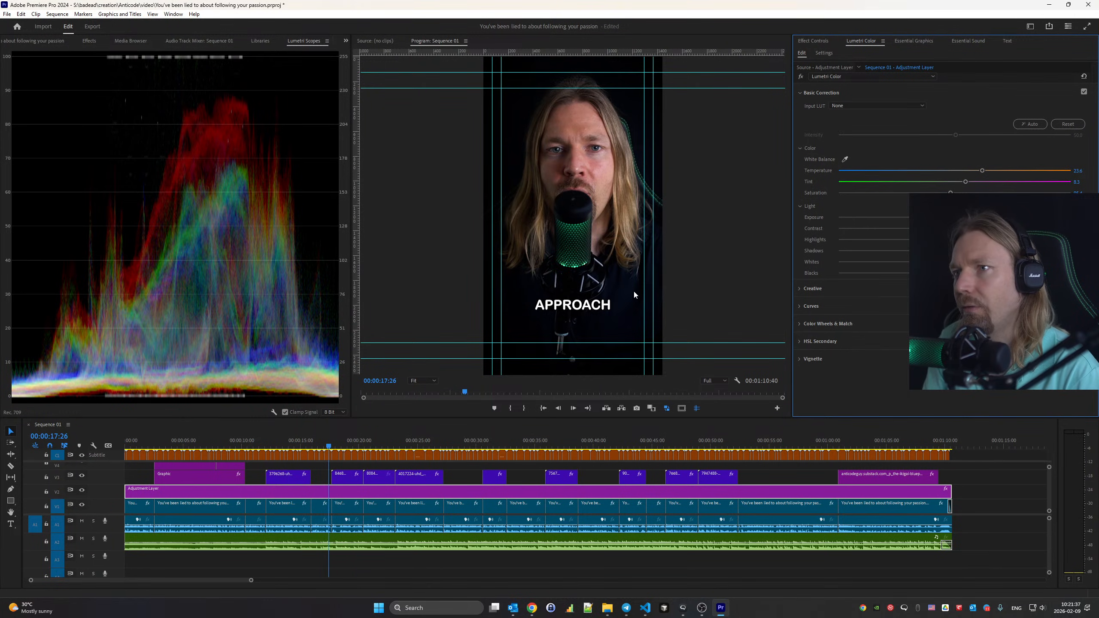
key("space")
left_click(320, 437)
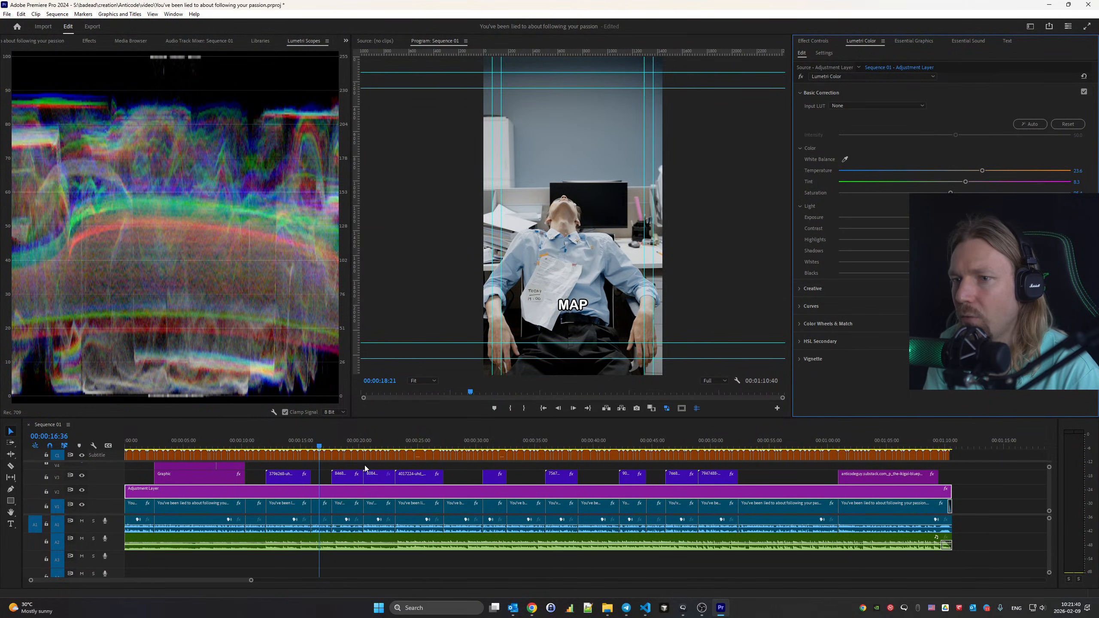
left_click(465, 444)
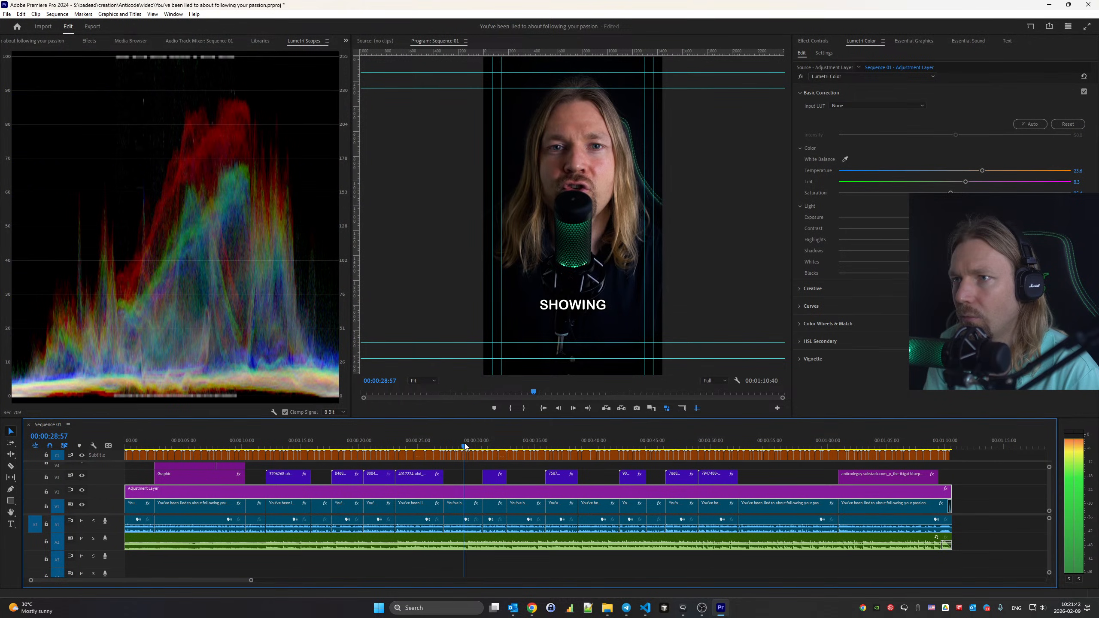
left_click_drag(464, 444, 455, 444)
key("space")
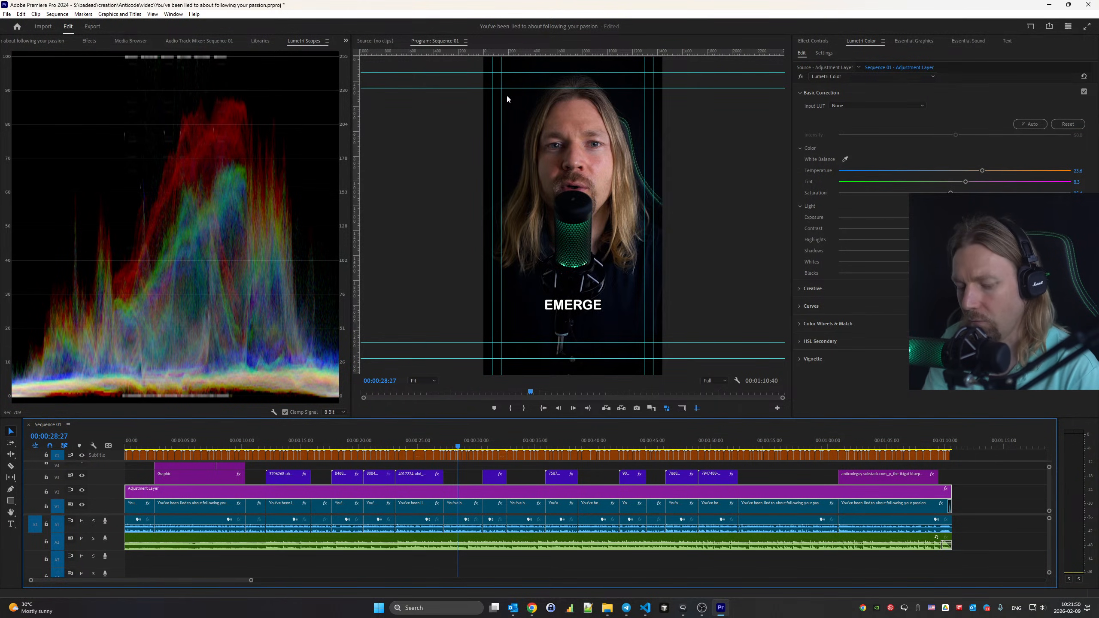
key("ctrl+s")
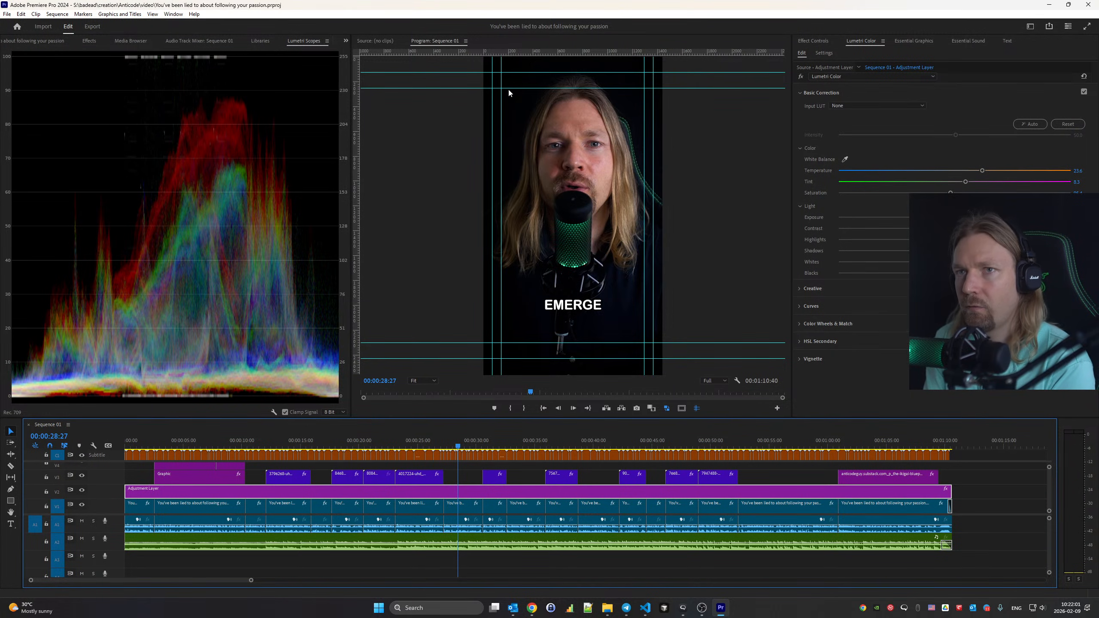
Play the graded sequence briefly from about 28 seconds and close the finished project
key("space")
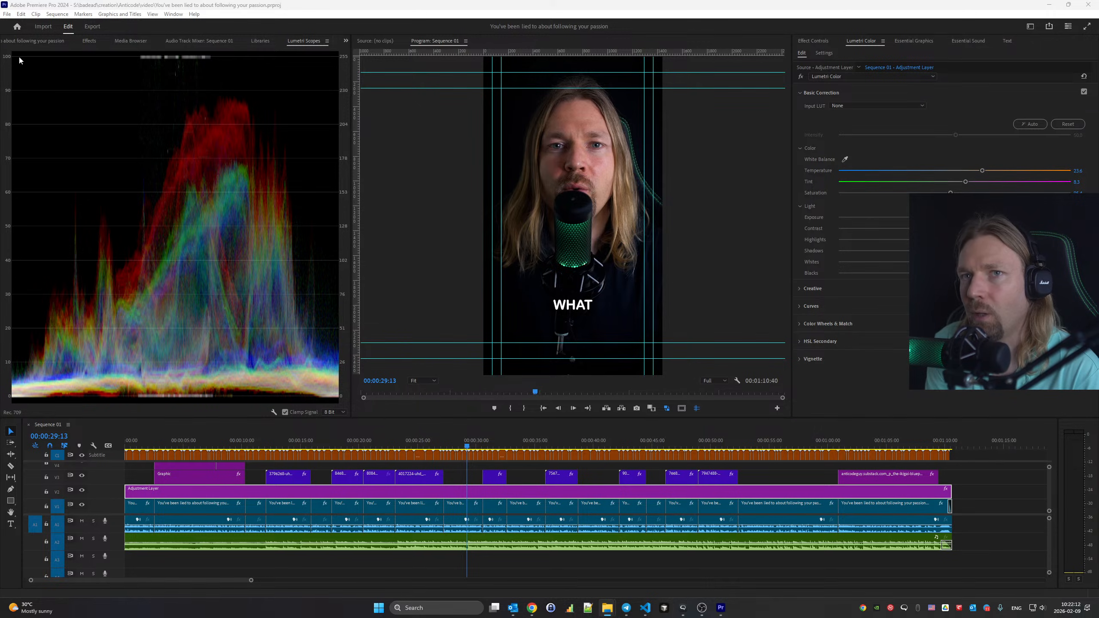
left_click(7, 13)
left_click(84, 93)
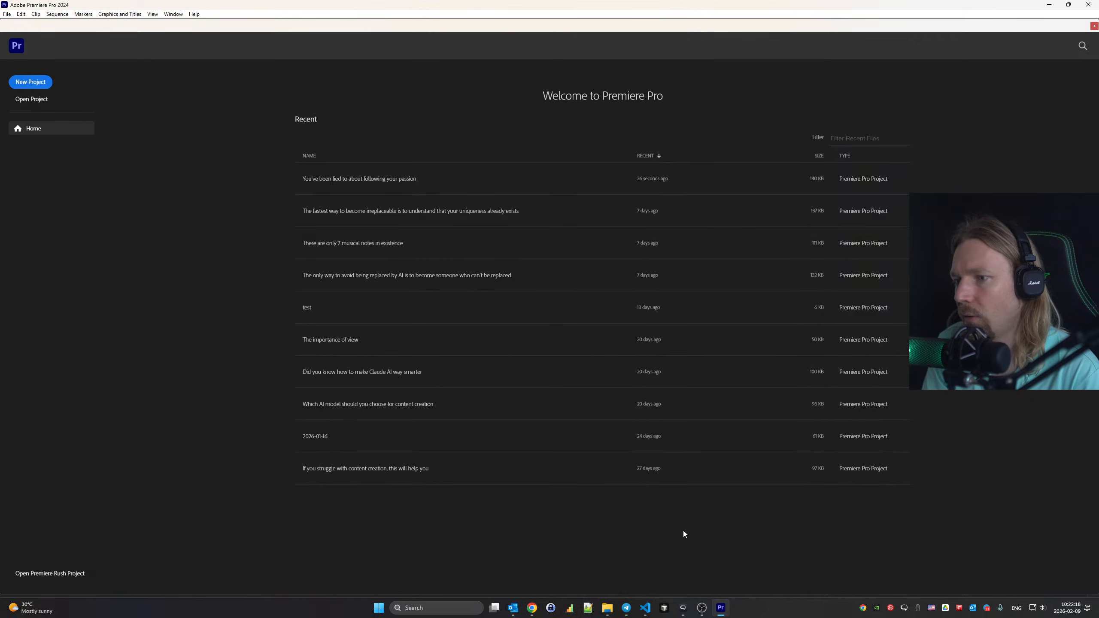
Create a project named "You don't find your passion. You build it" containing the matching MP4 recording from the OBS folder
left_click(685, 606)
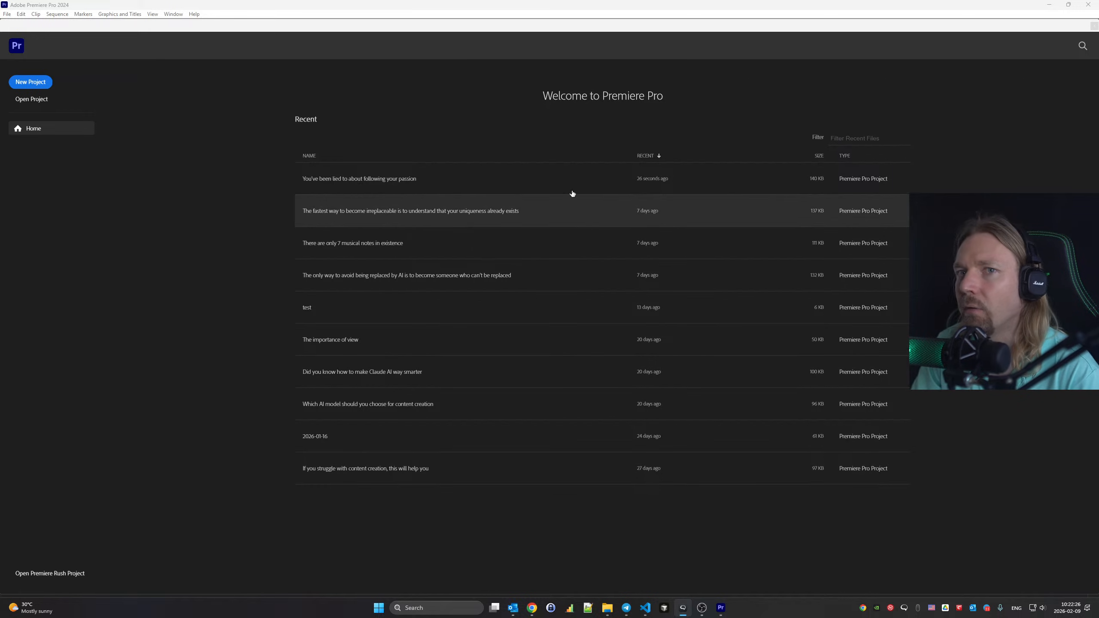
left_click(37, 83)
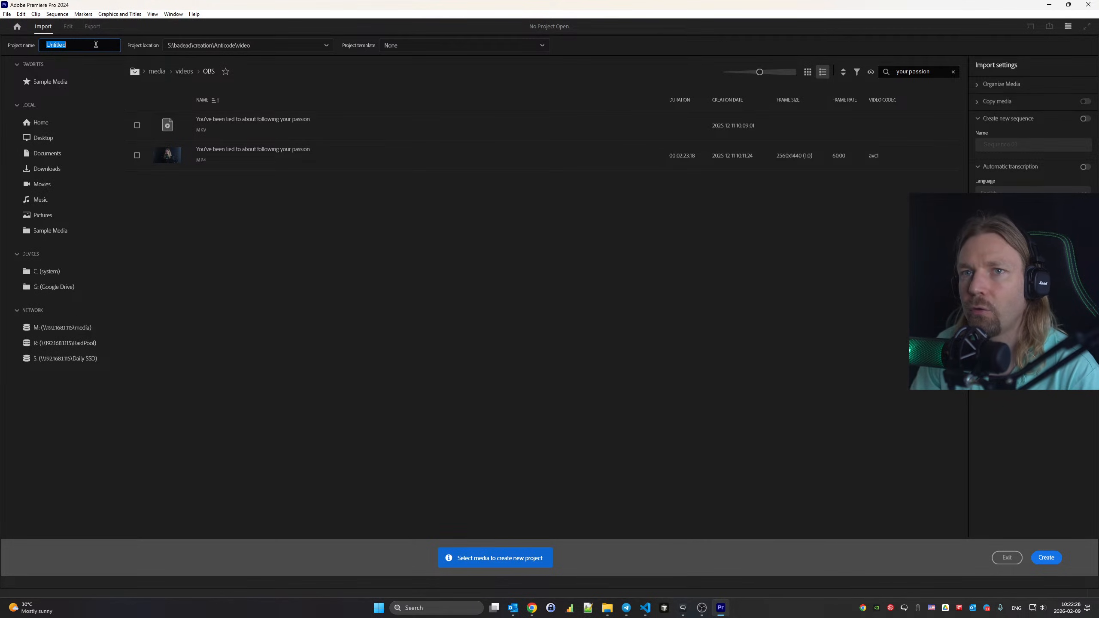
key("ctrl+v")
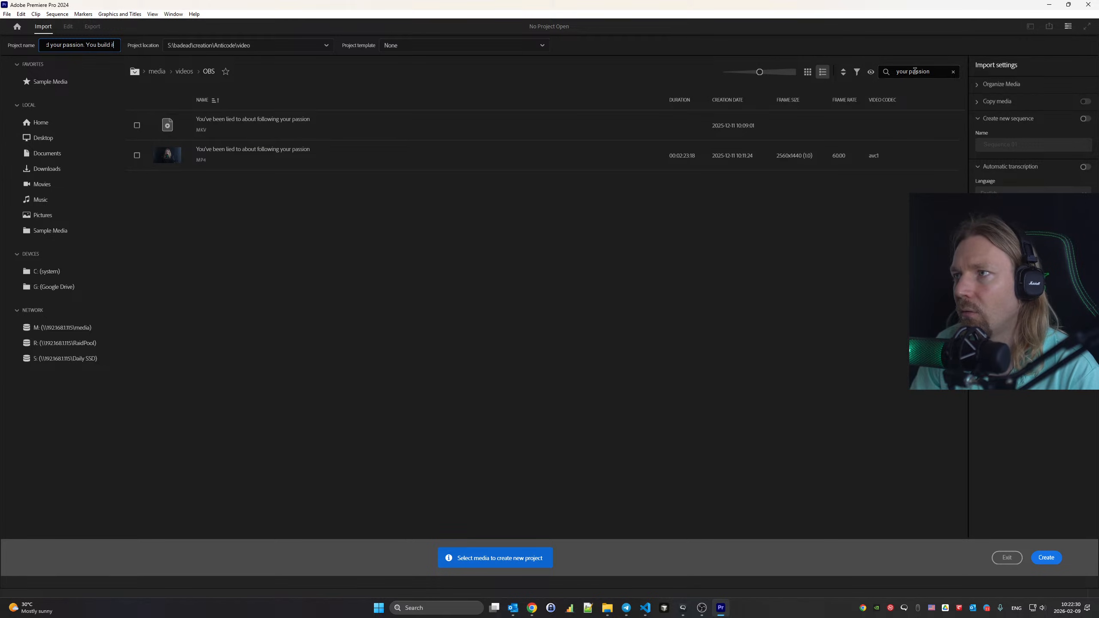
left_click(953, 72)
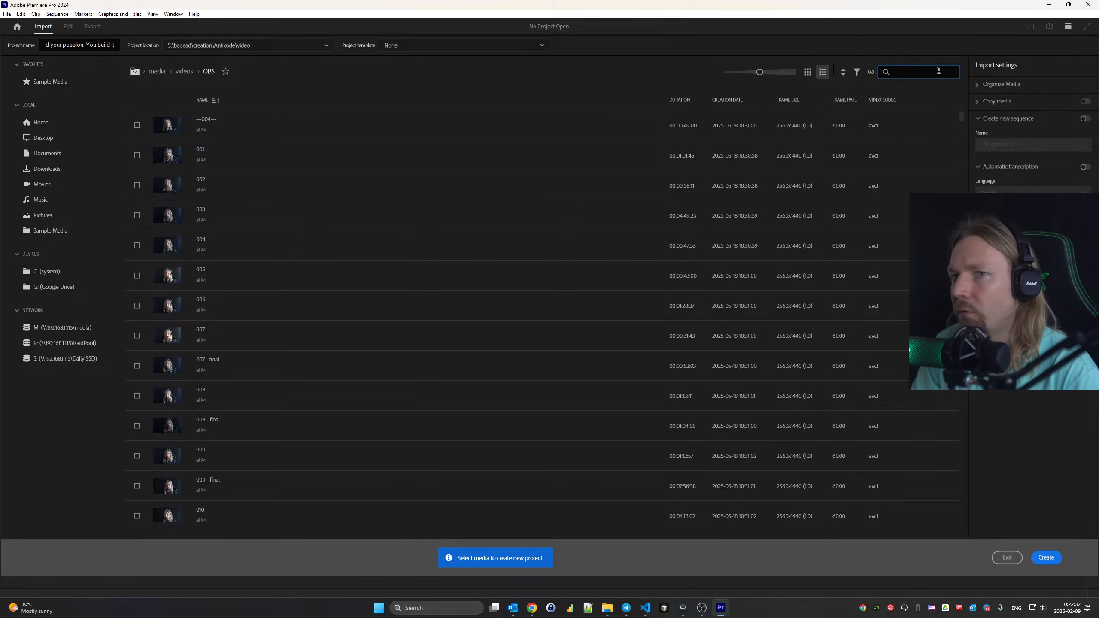
key("ctrl+v")
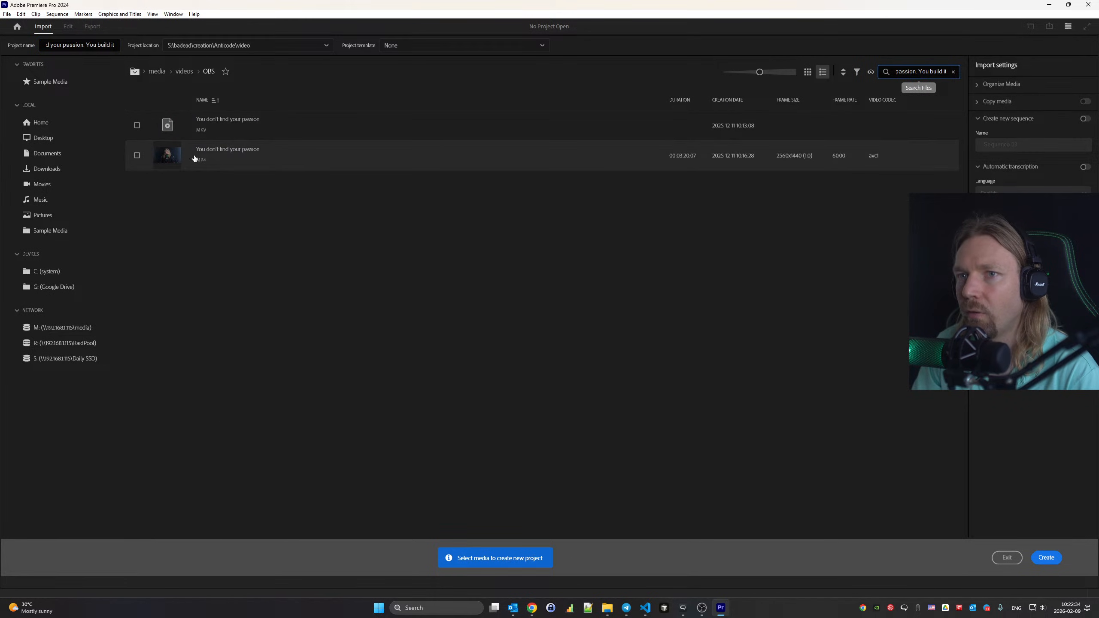
left_click(136, 155)
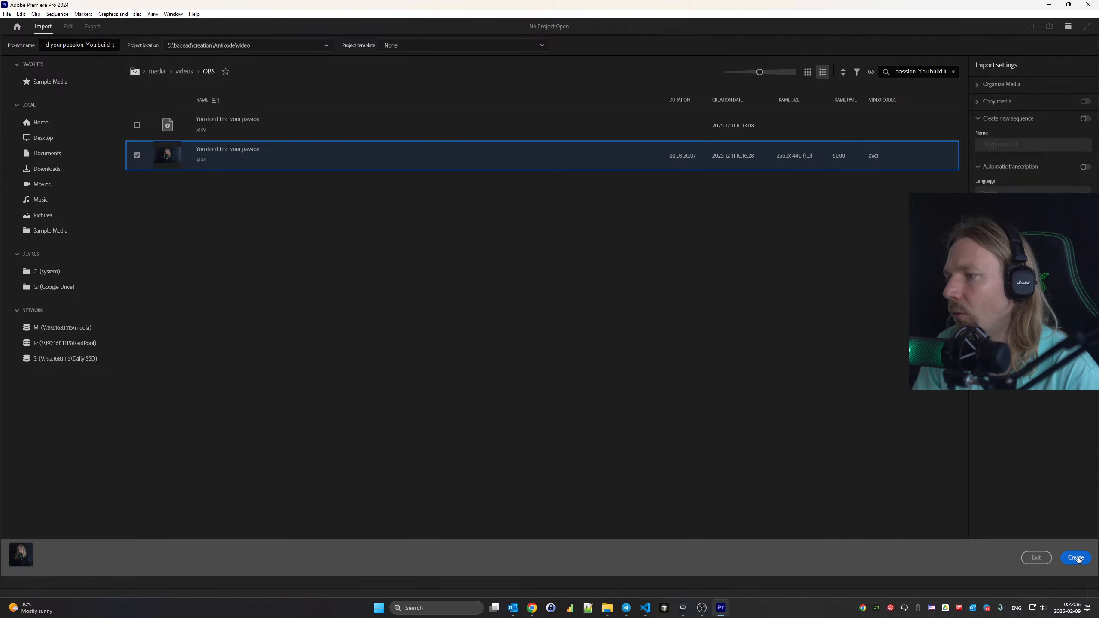
left_click(1077, 558)
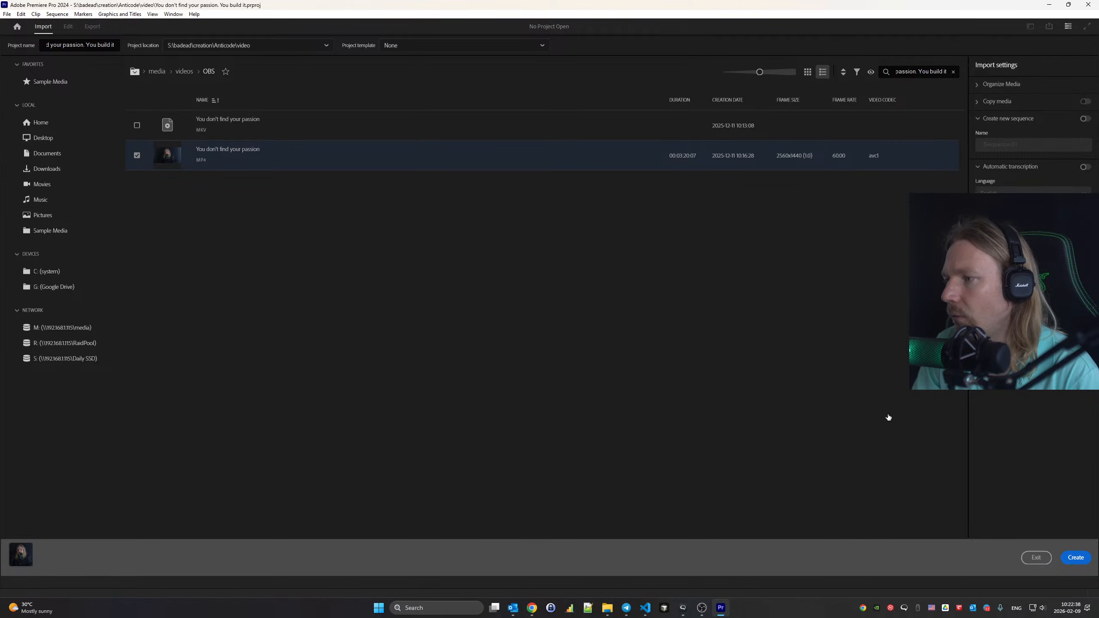
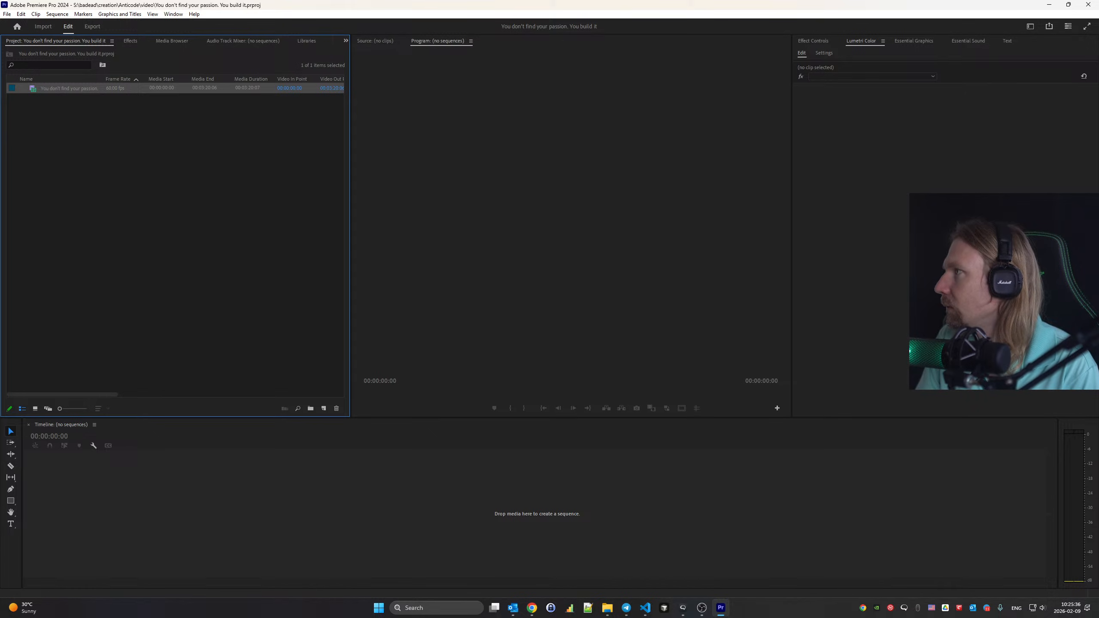
key("alt+Tab")
key("alt+Tab")
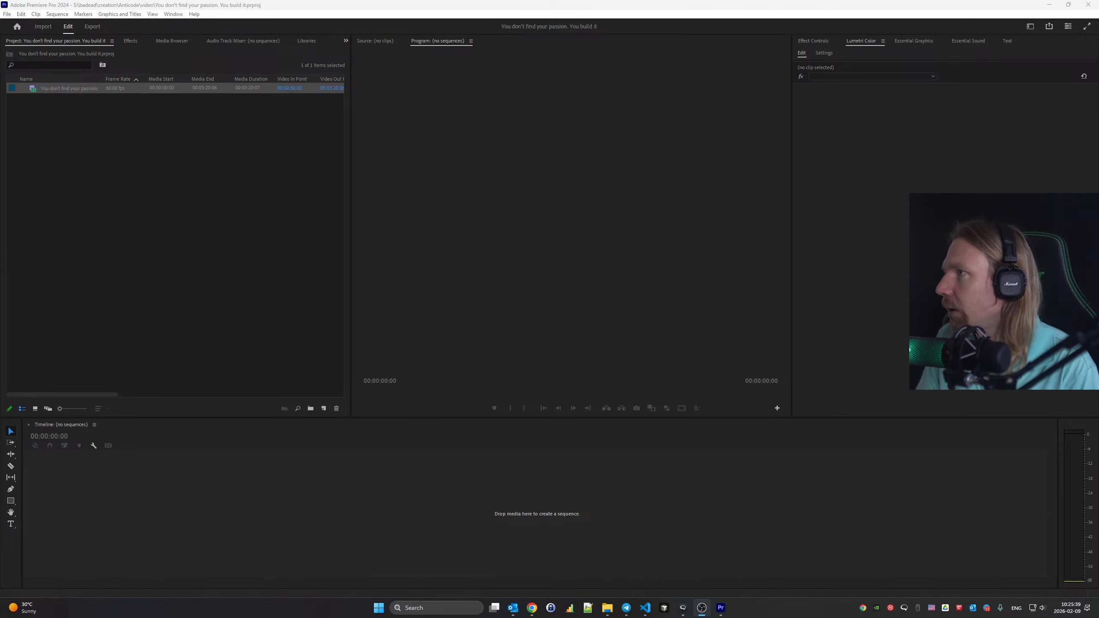
left_click(683, 607)
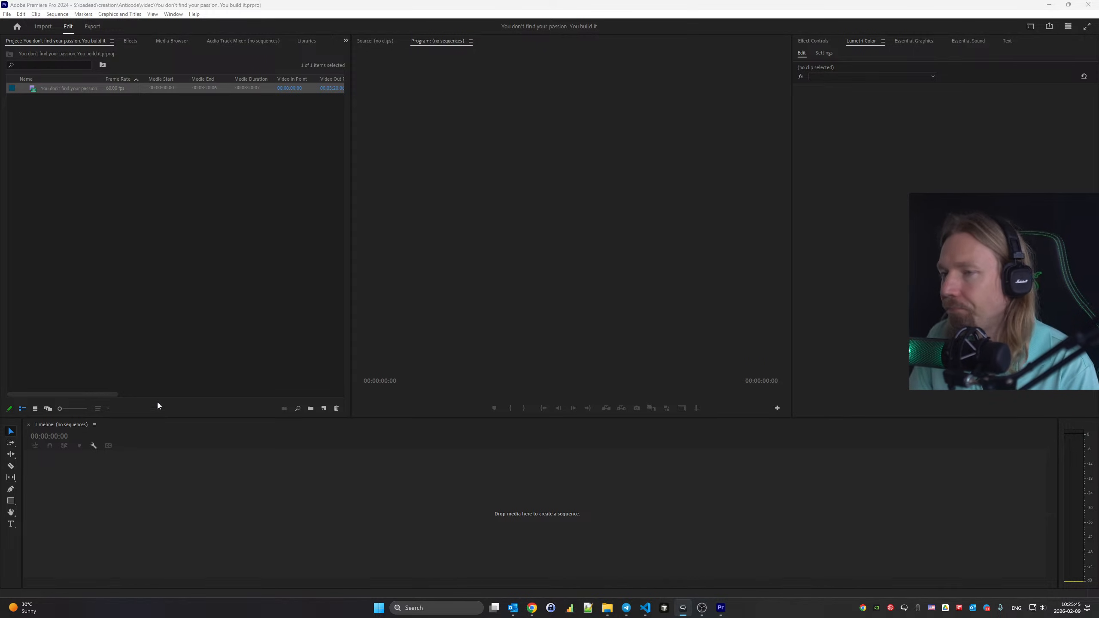
Create a sequence from the 1440 vertical preset and place the recording at its start, keeping the existing sequence settings
right_click(89, 125)
mouse_move(140, 164)
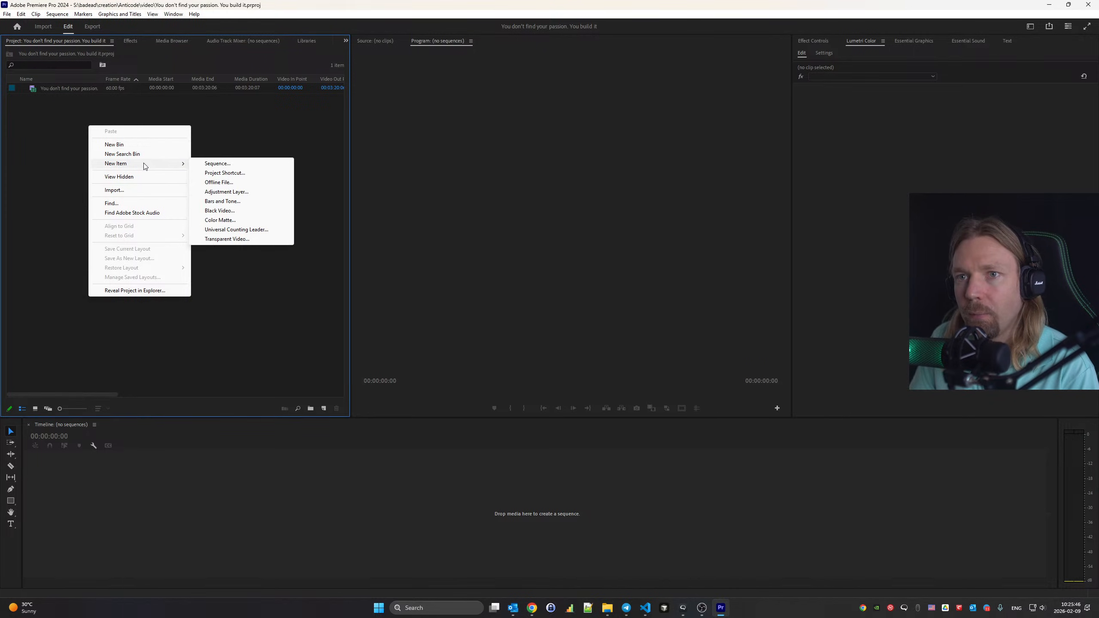
left_click(206, 163)
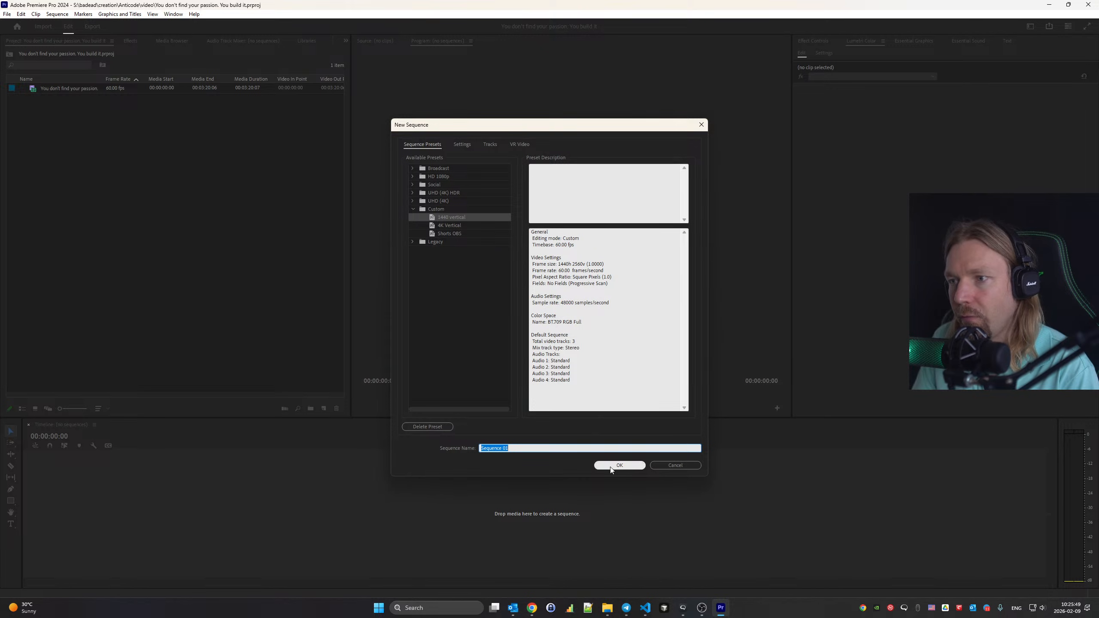
left_click(617, 468)
left_click_drag(77, 99, 208, 469)
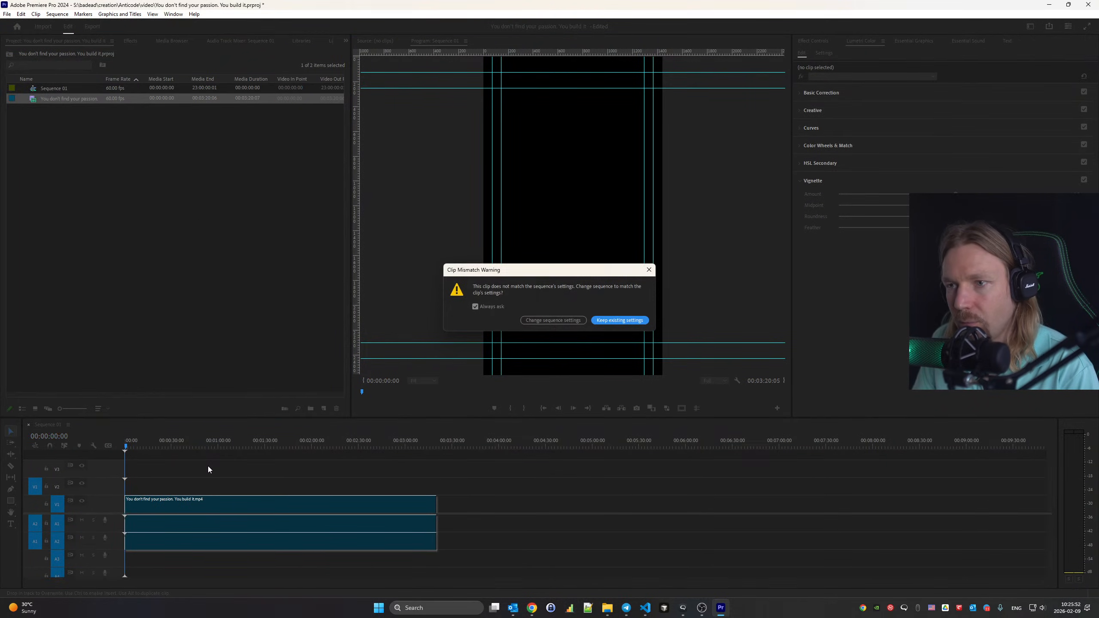
left_click(611, 320)
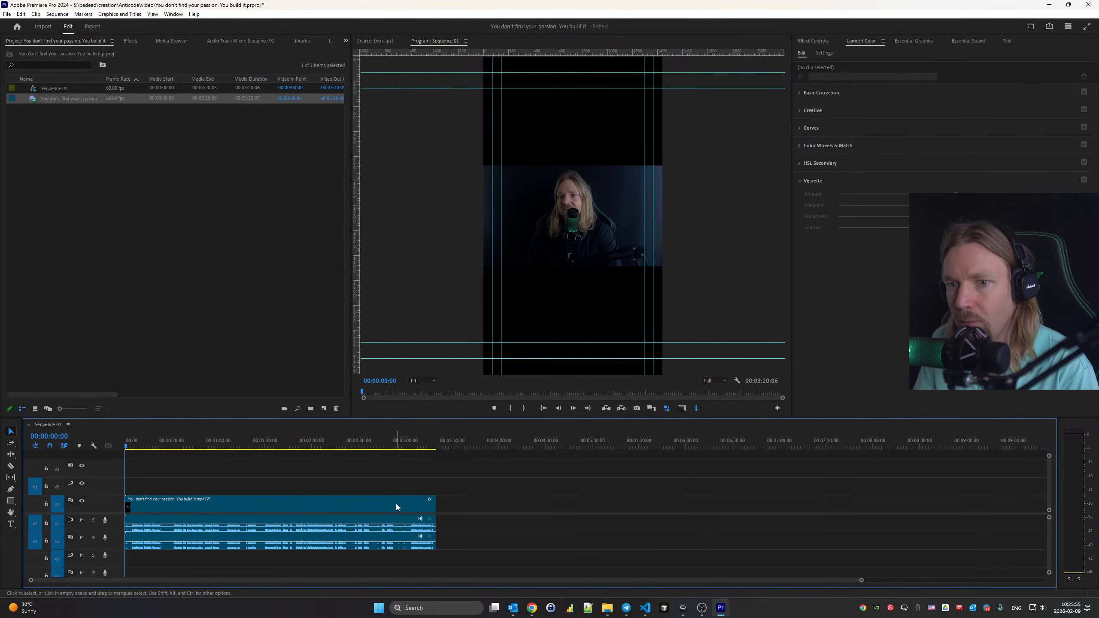
Unlink the clip, delete its second audio track, and link the video with the remaining audio again
left_click(271, 510)
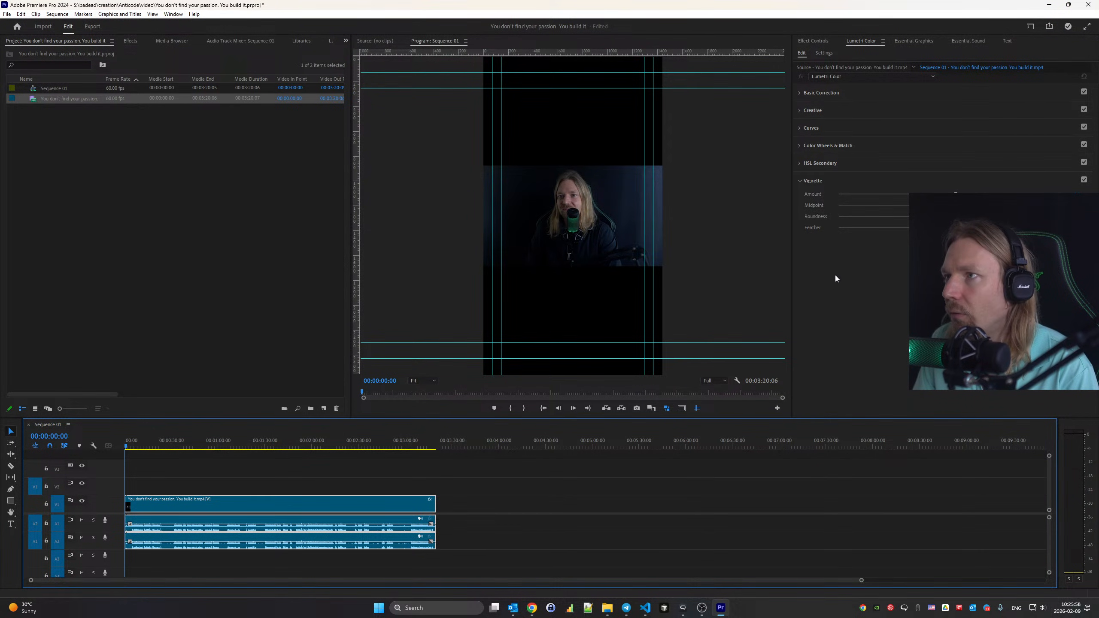
left_click(818, 41)
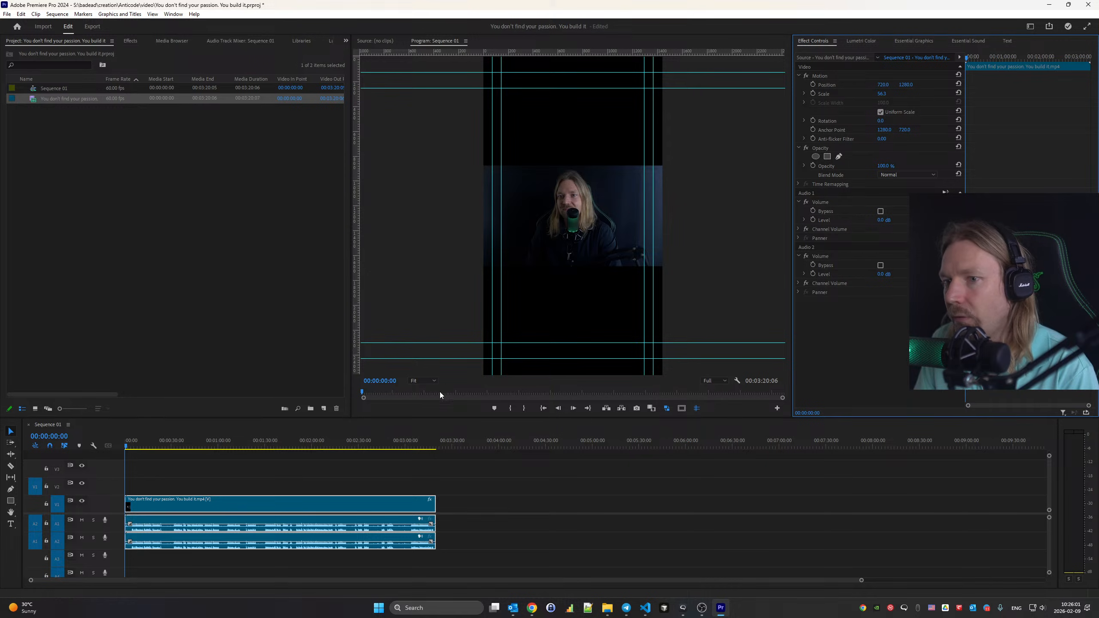
right_click(371, 505)
left_click(410, 172)
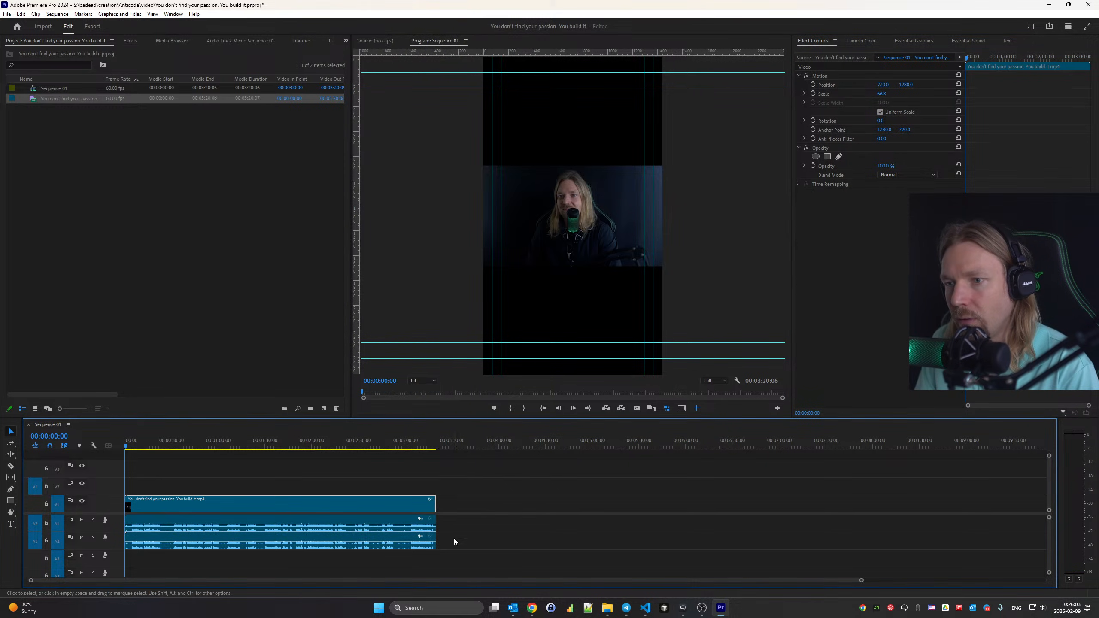
left_click_drag(455, 544, 384, 541)
key("Delete")
left_click_drag(483, 495, 403, 549)
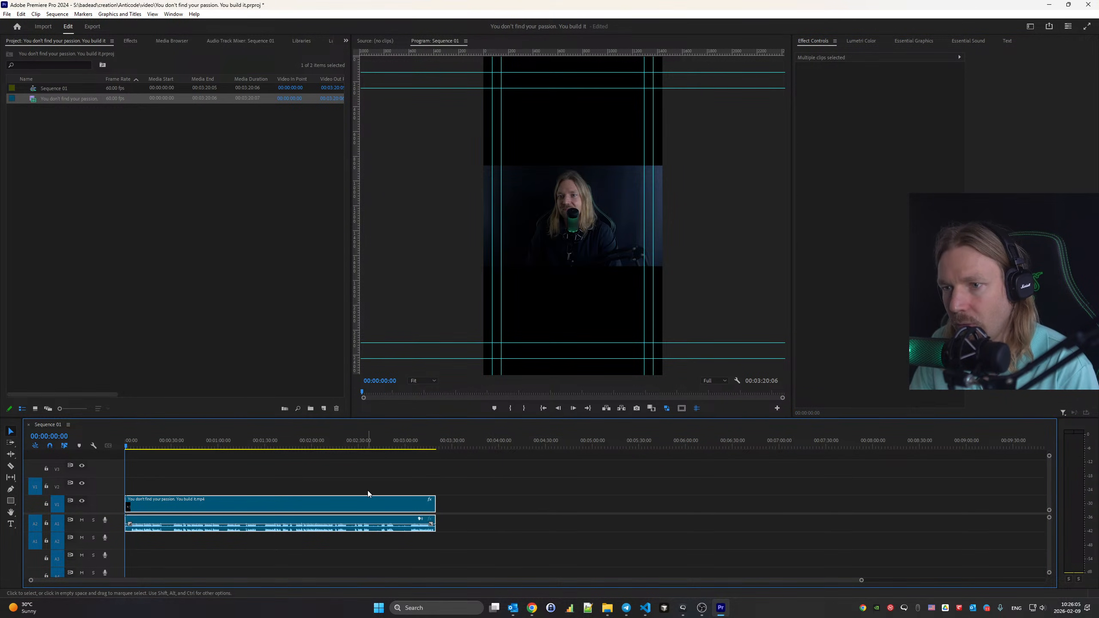
right_click(365, 508)
left_click(411, 193)
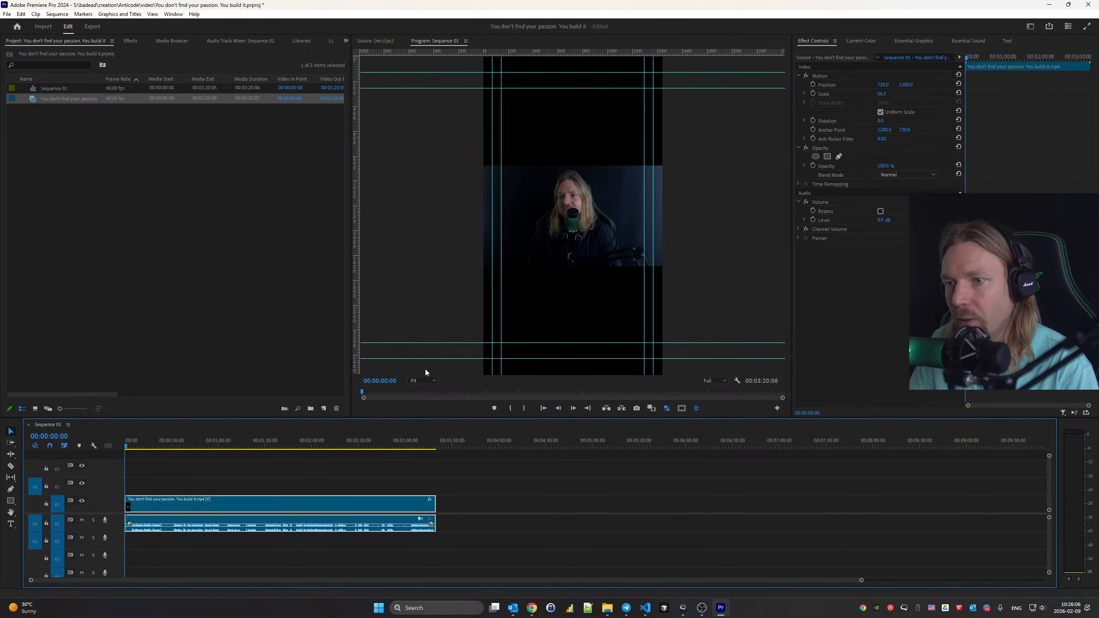
Cut the clip after the last speech at about 00:03:18:34 and delete the silent tail
key("End")
left_click_drag(861, 583, 495, 586)
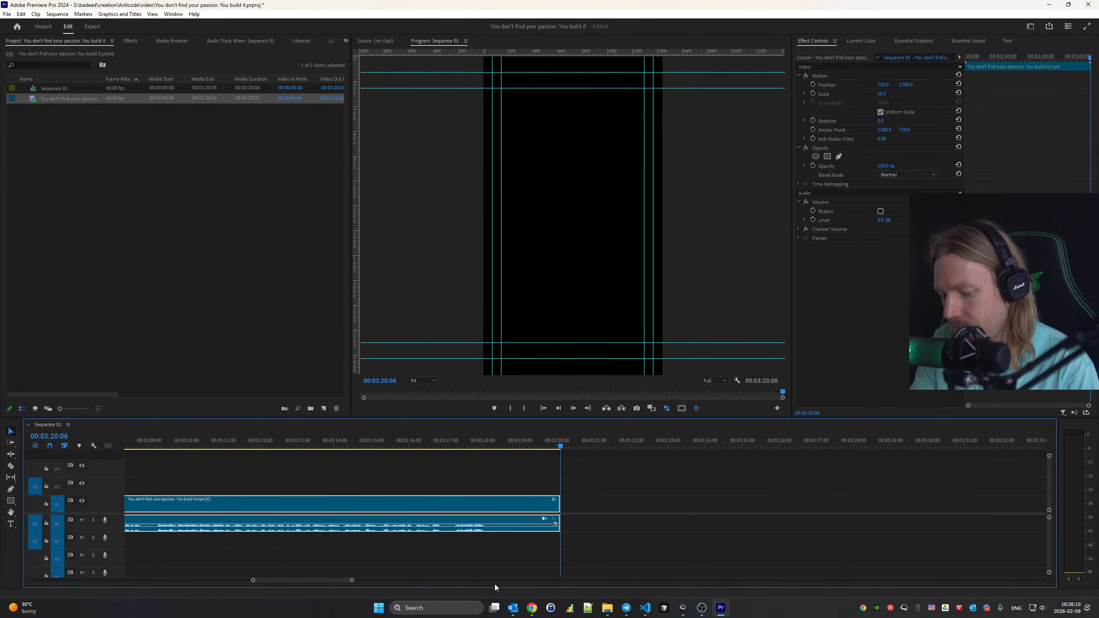
key("c")
left_click(504, 504)
left_click(522, 504)
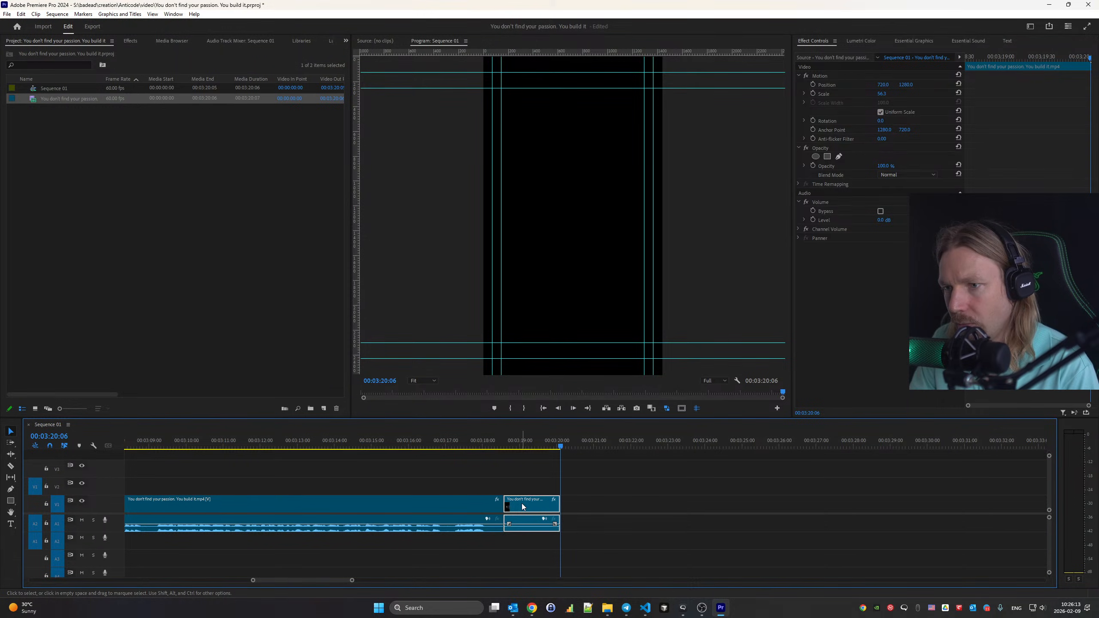
key("Delete")
key("backslash")
Ripple-trim about 4.5 seconds of silence from the start of the clip so it begins with the speech
key("Home")
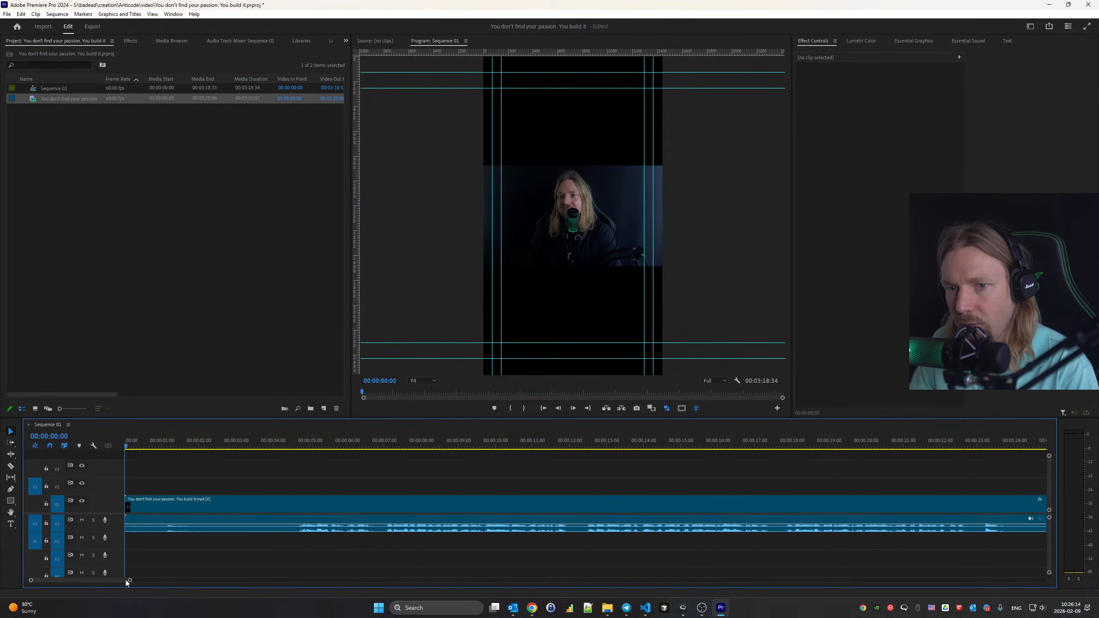
key("b")
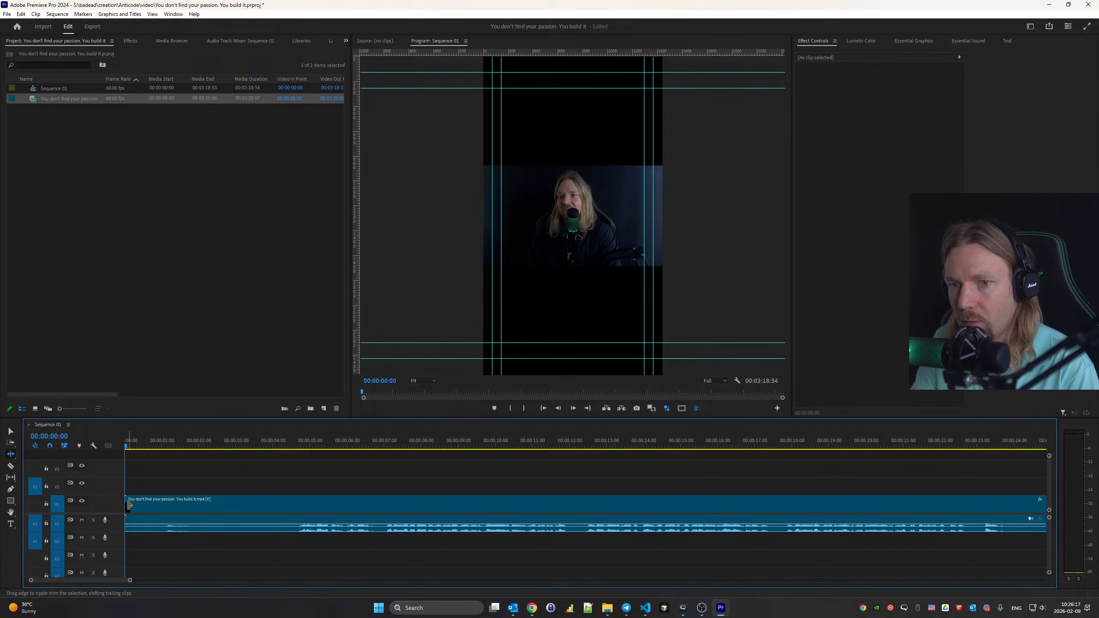
left_click_drag(130, 505, 298, 506)
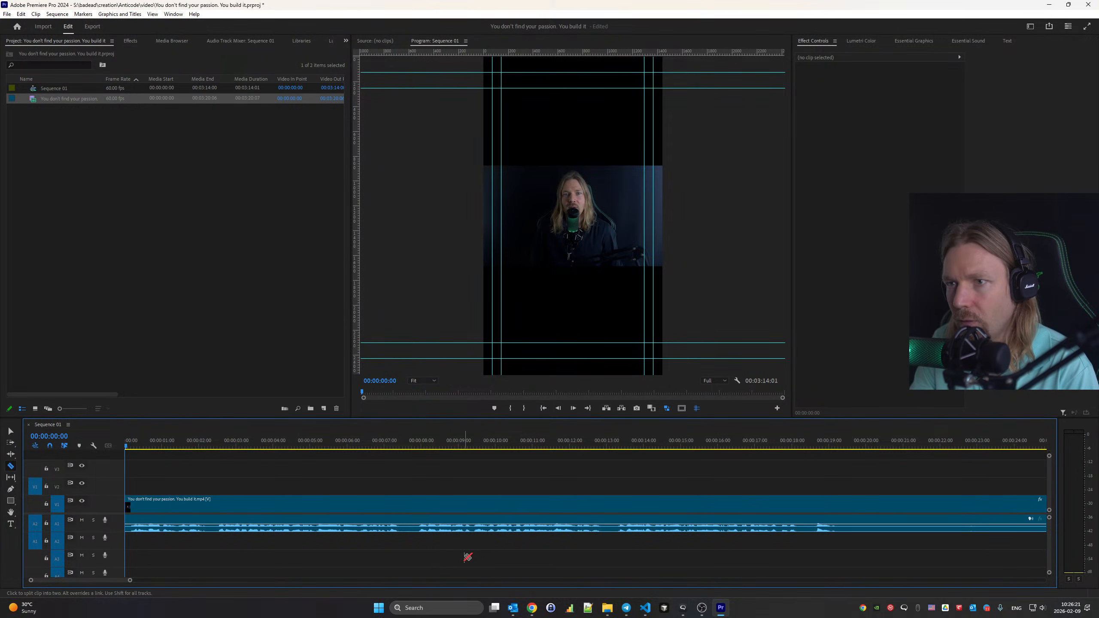
Set the clip's scale to 178 so the footage fills the vertical frame
left_click_drag(130, 580, 487, 580)
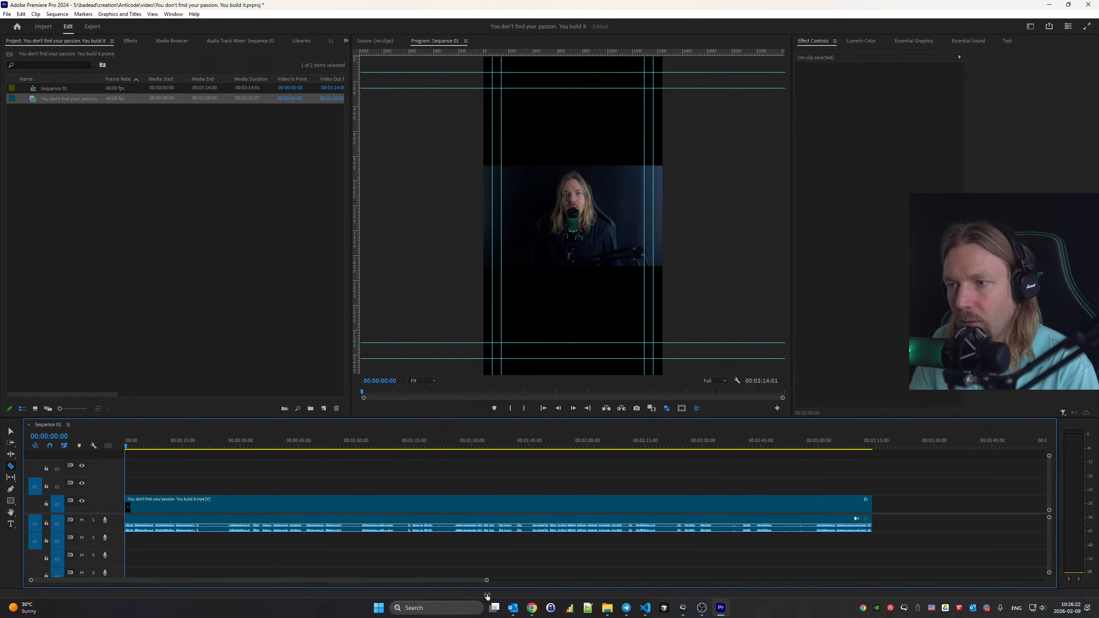
key("v")
left_click(447, 506)
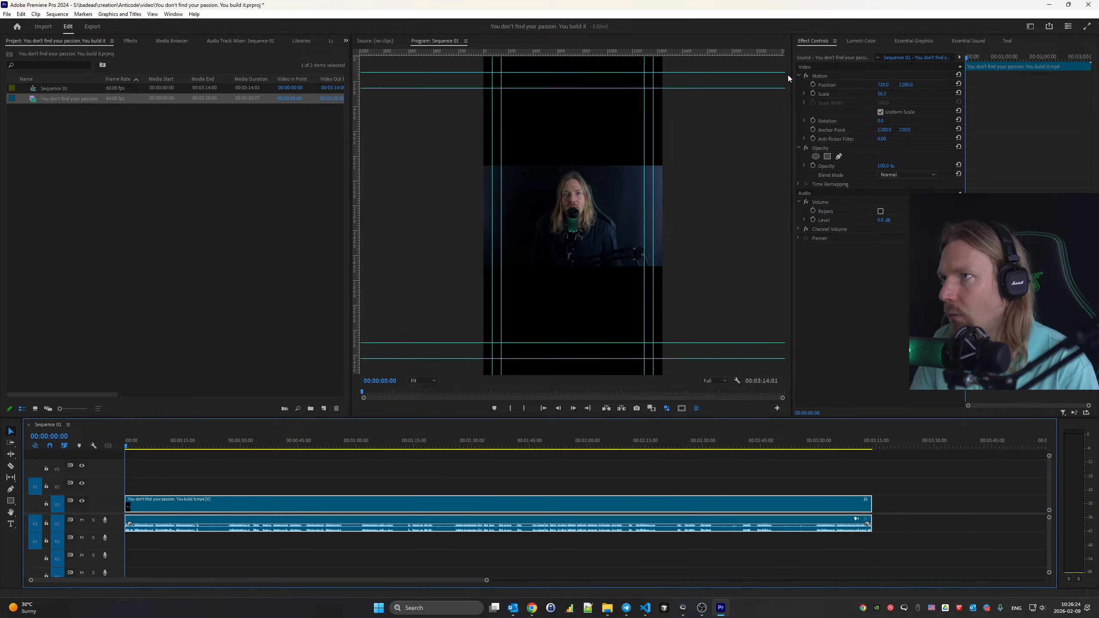
left_click(885, 94)
type("1")
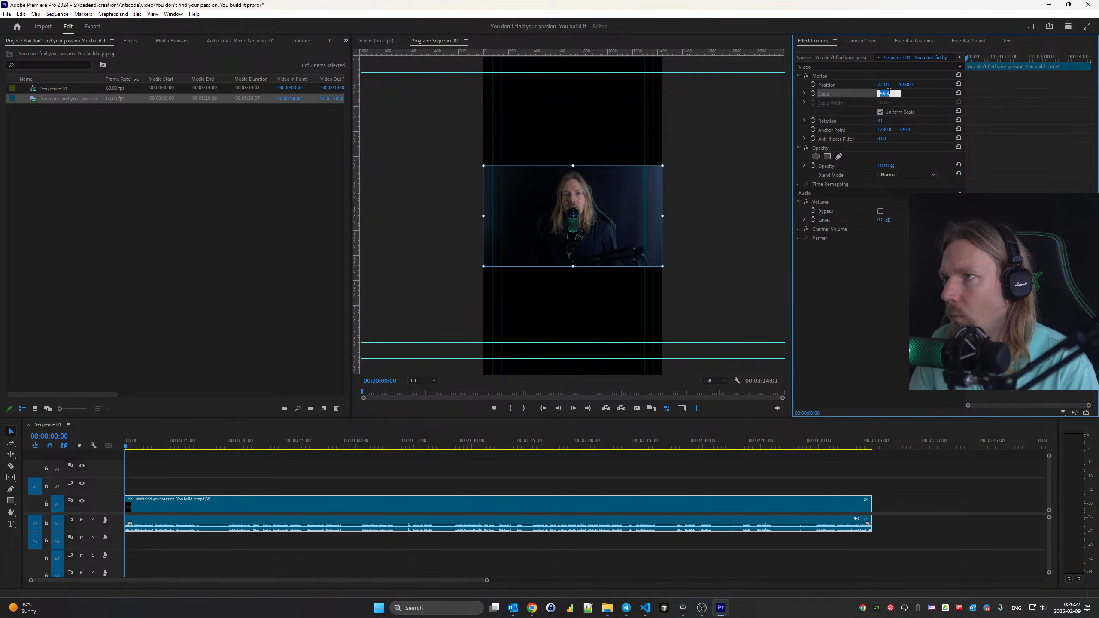
type("78")
key("Return")
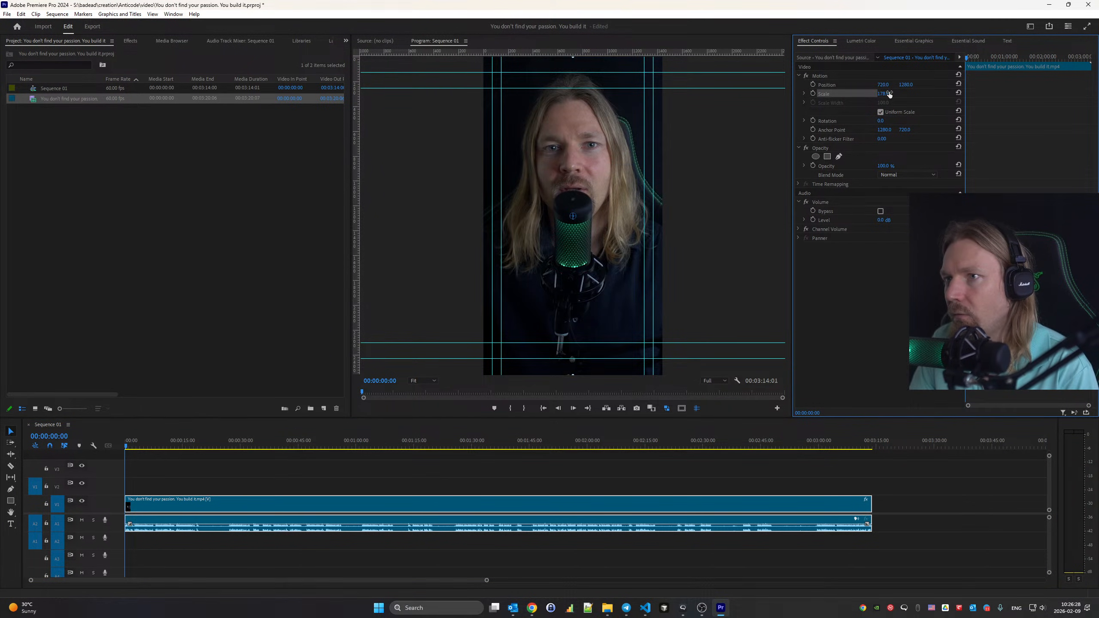
Play the clip from the beginning and split it at about 00:00:02:21, after the opening phrase
mouse_move(143, 442)
left_mouse_down()
mouse_move(857, 449)
mouse_move(126, 448)
left_mouse_up()
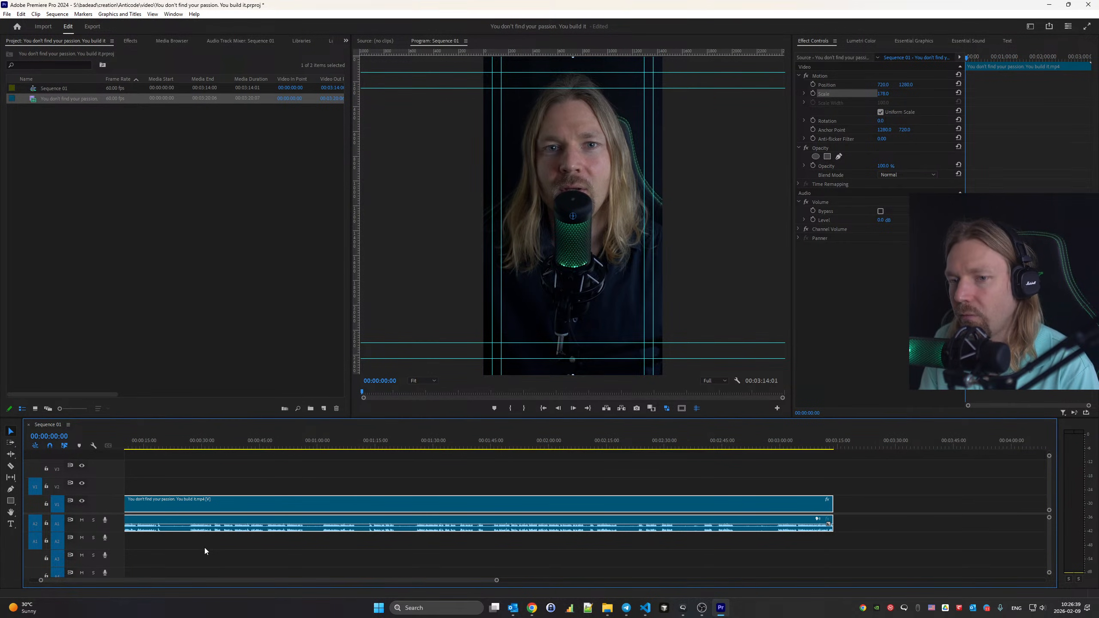
key("space")
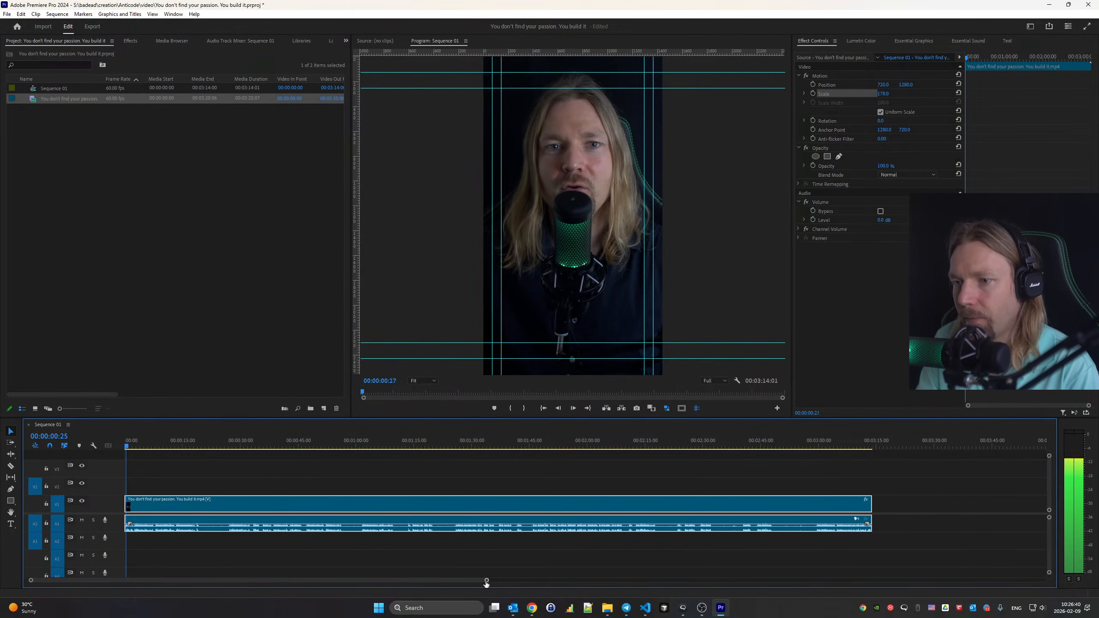
left_click_drag(487, 580, 351, 580)
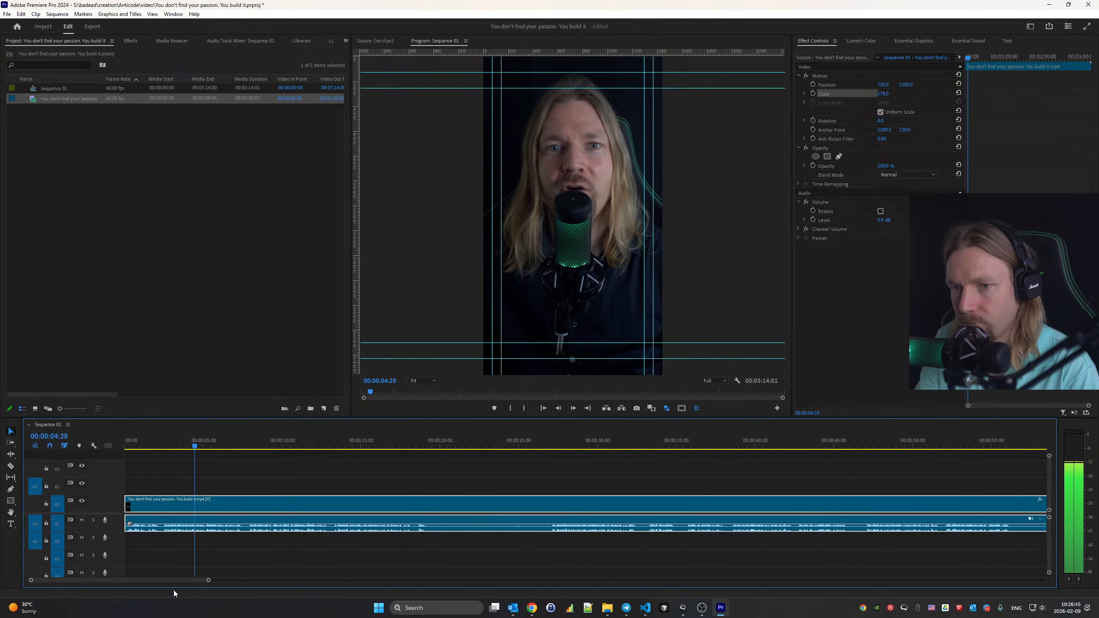
left_click_drag(207, 581, 178, 581)
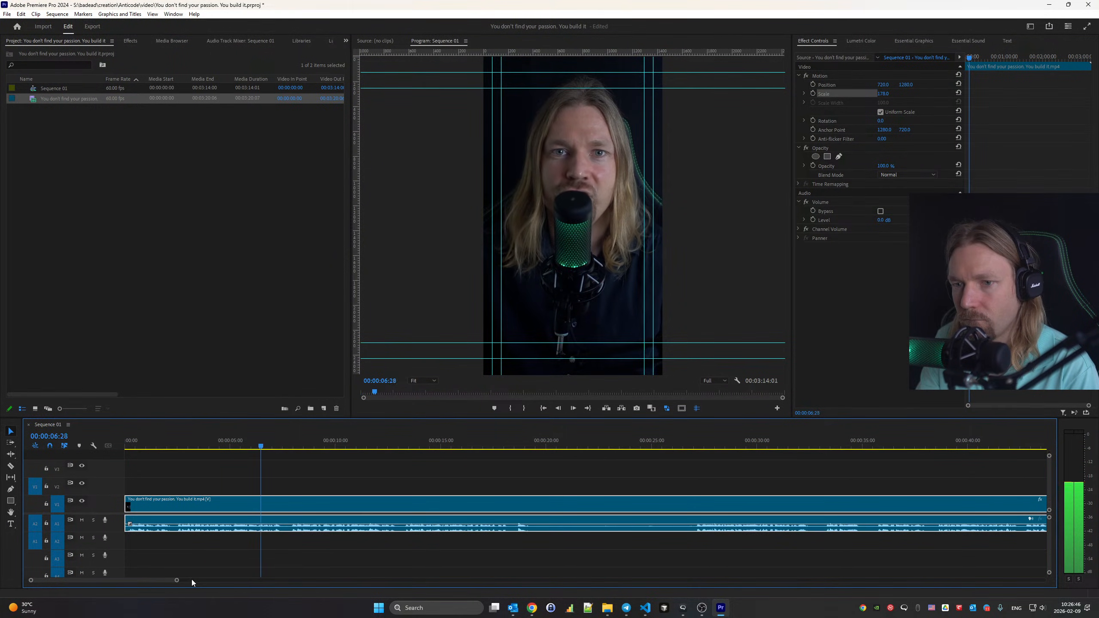
key("c")
left_click(174, 503)
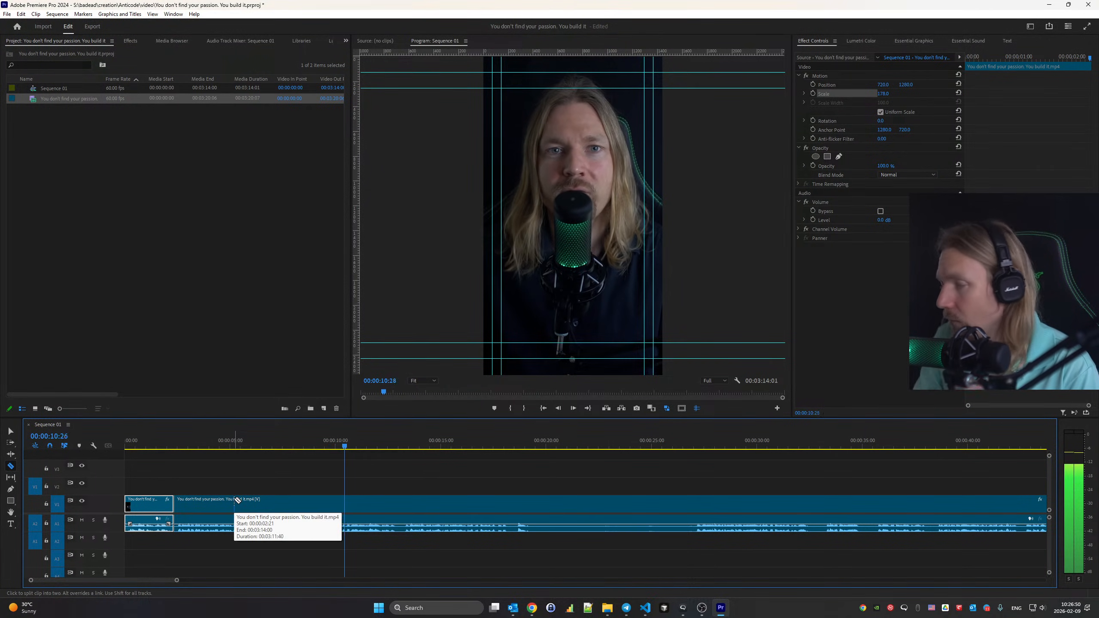
Split the clip at about 00:00:07:42, then cut out and ripple-delete the section from about 00:00:13:07 to 00:00:27:00
left_click(287, 502)
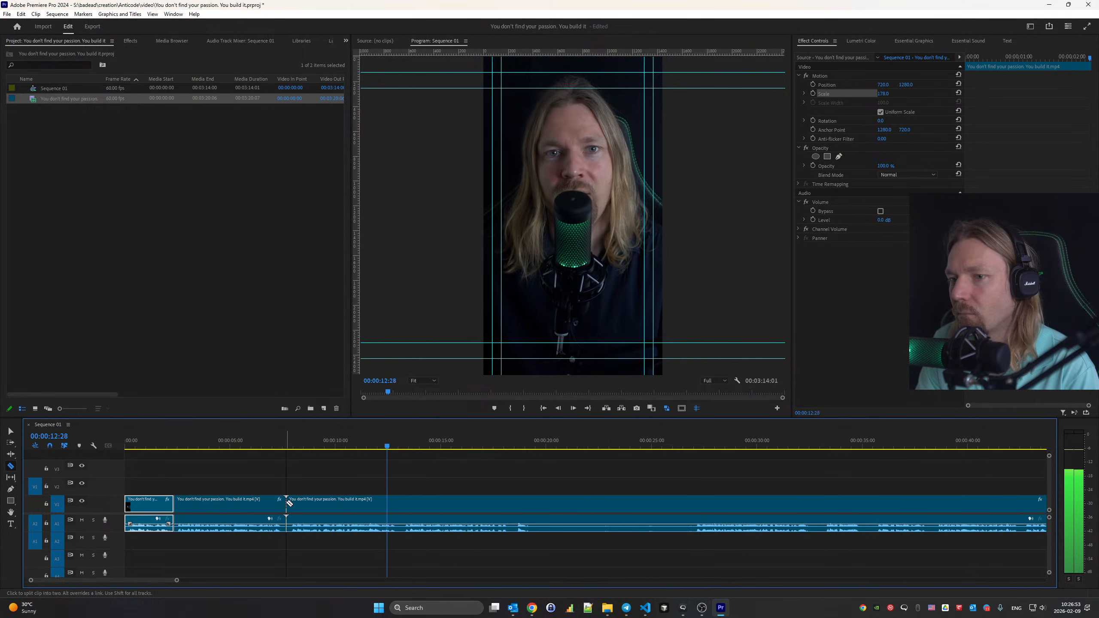
left_click(402, 502)
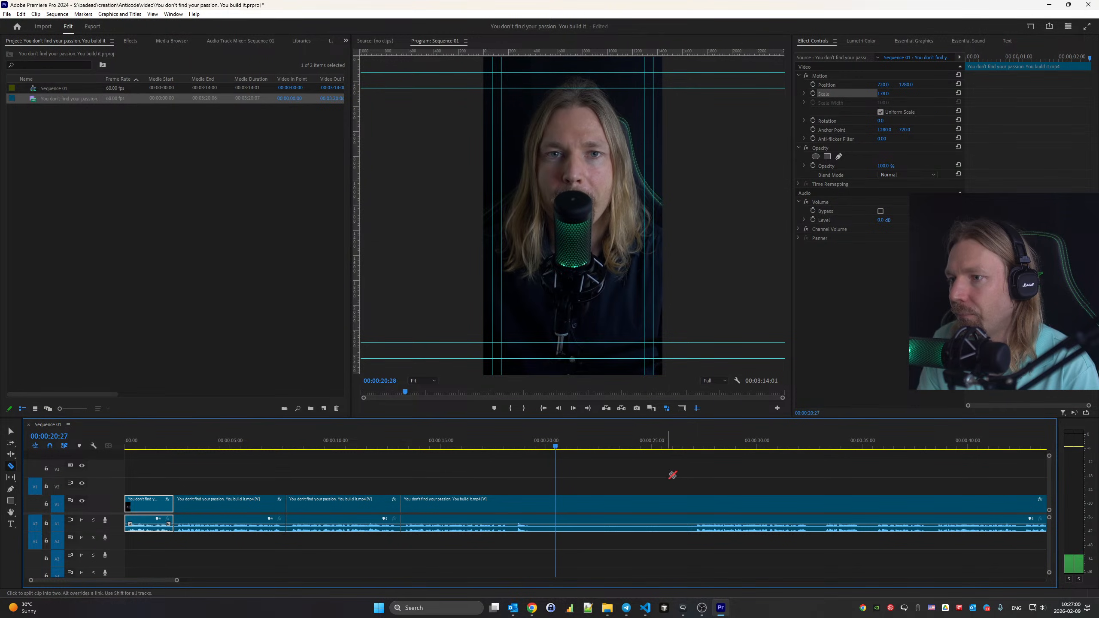
left_click(688, 446)
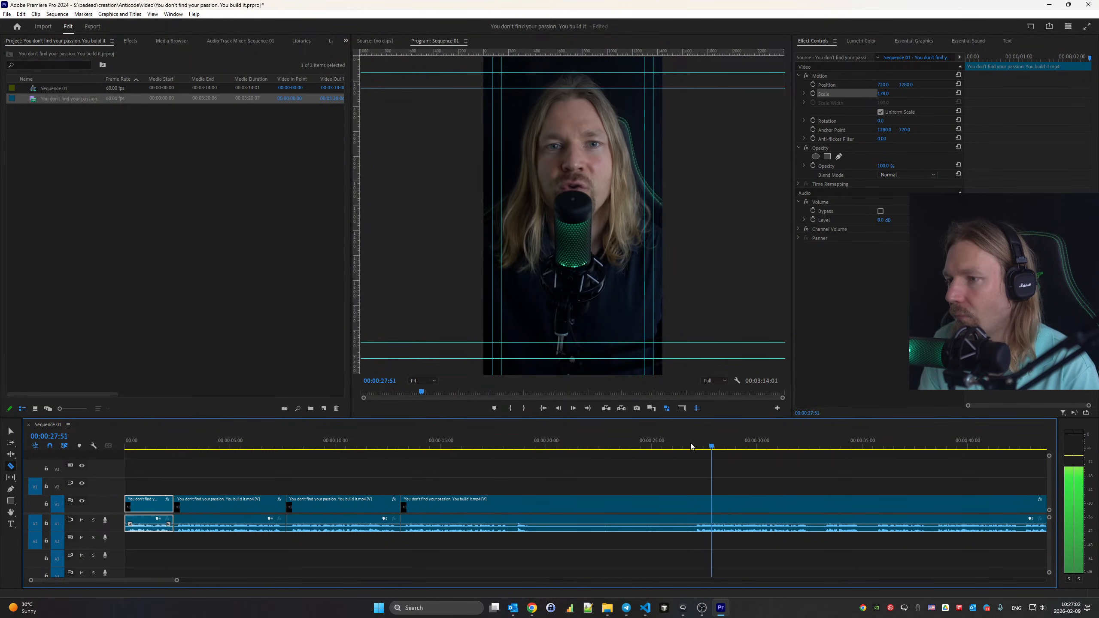
key("space")
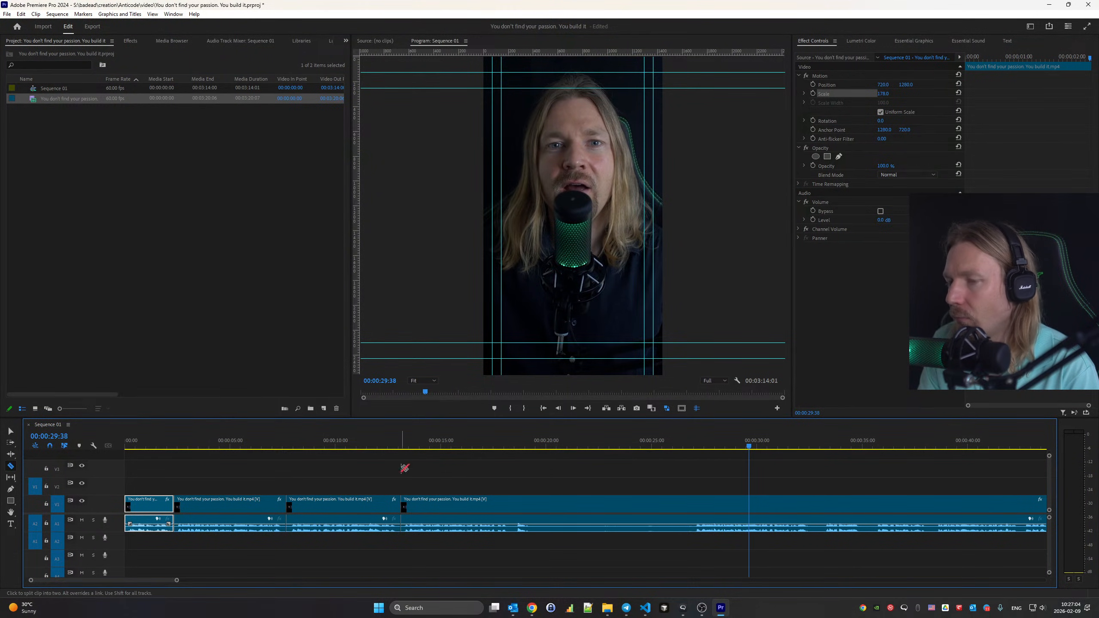
key("space")
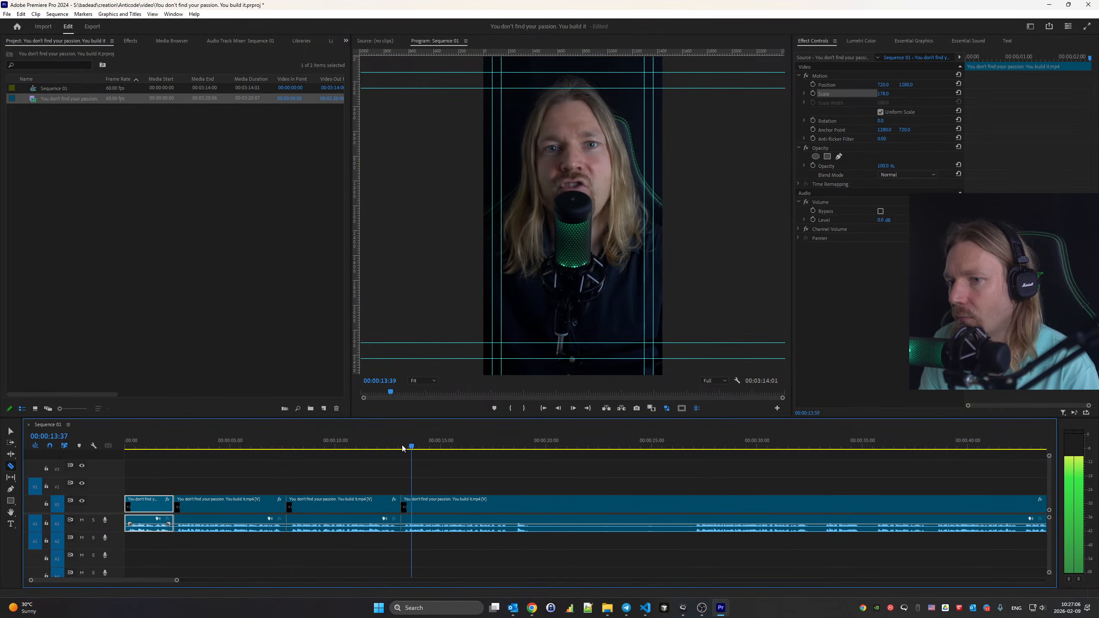
key("space")
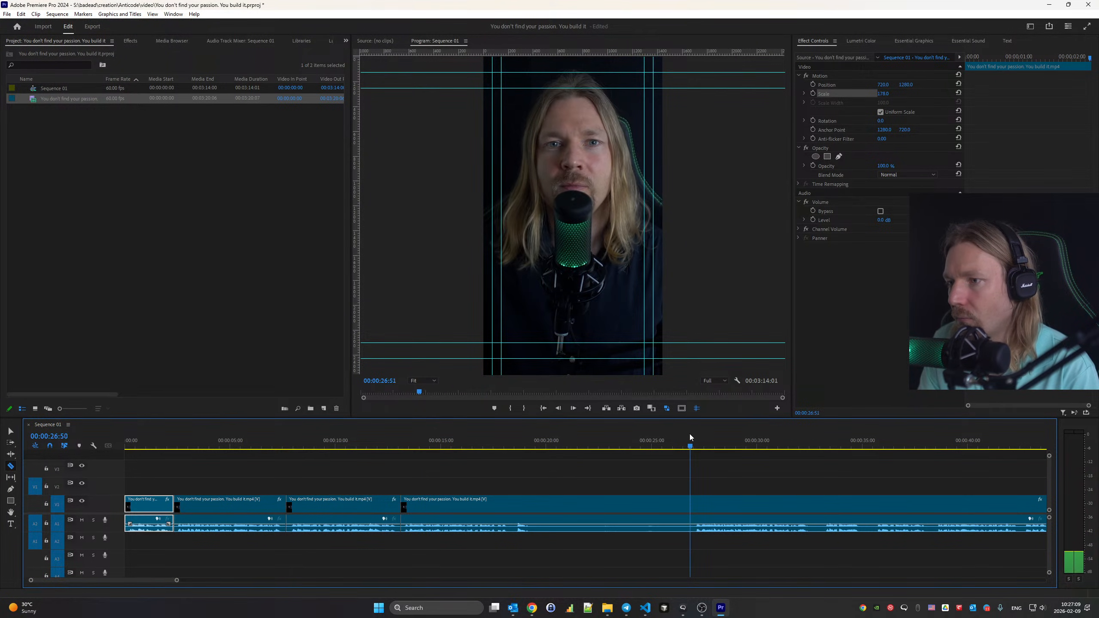
left_click(695, 507)
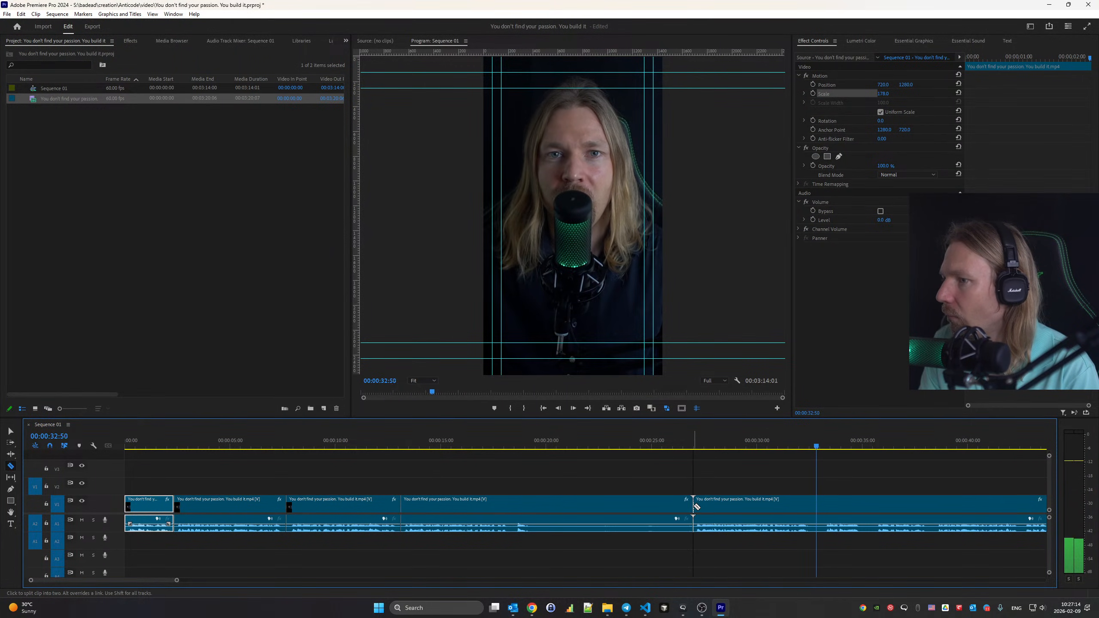
key("v")
left_click(584, 509)
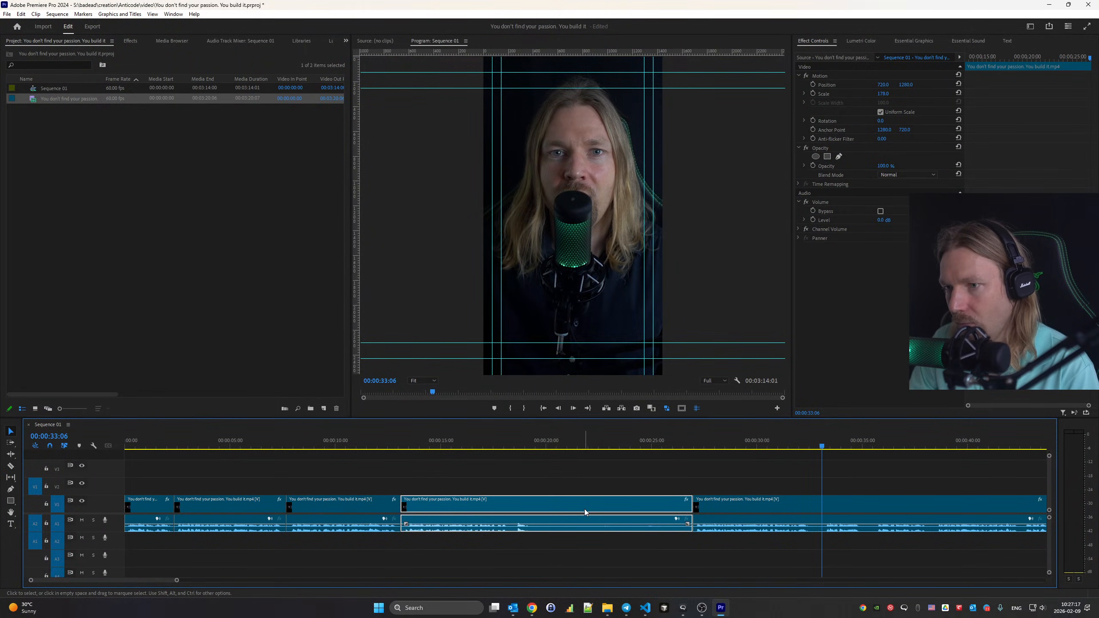
key("shift+Delete")
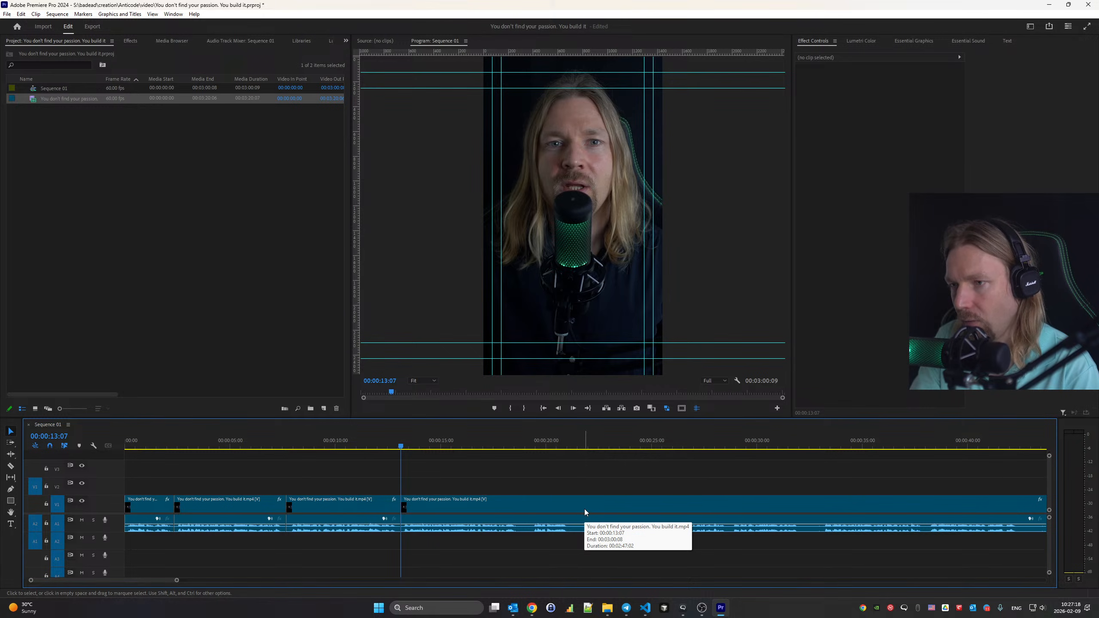
Play on from the join, split the clip at about 00:00:18:43 and 00:00:21:44, and ripple-delete the piece between the cuts
key("c")
key("alt+shift")
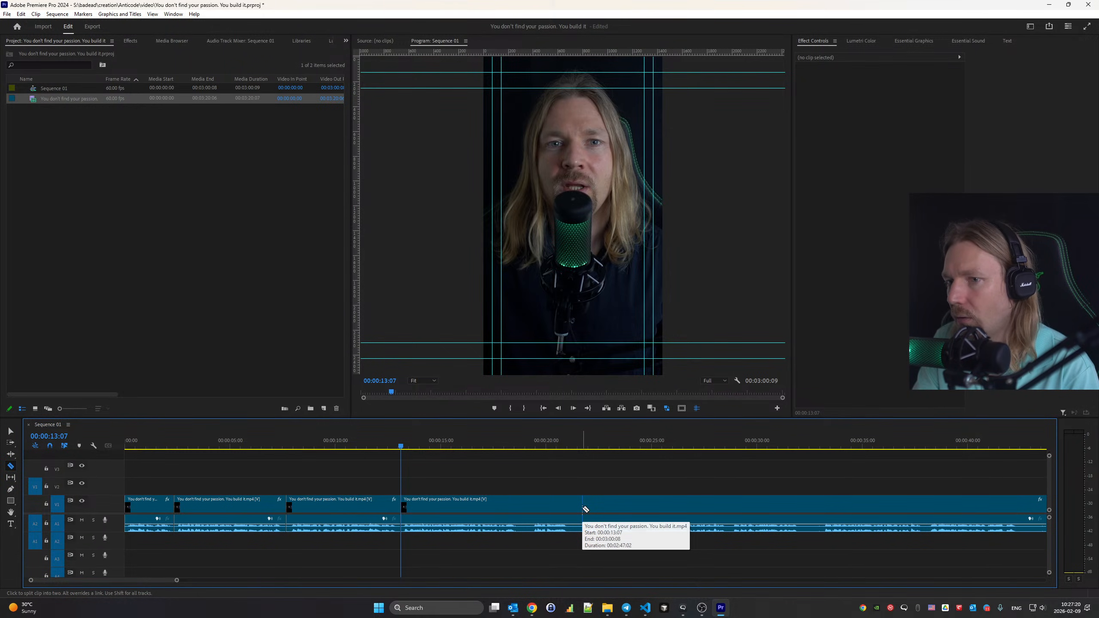
key("space")
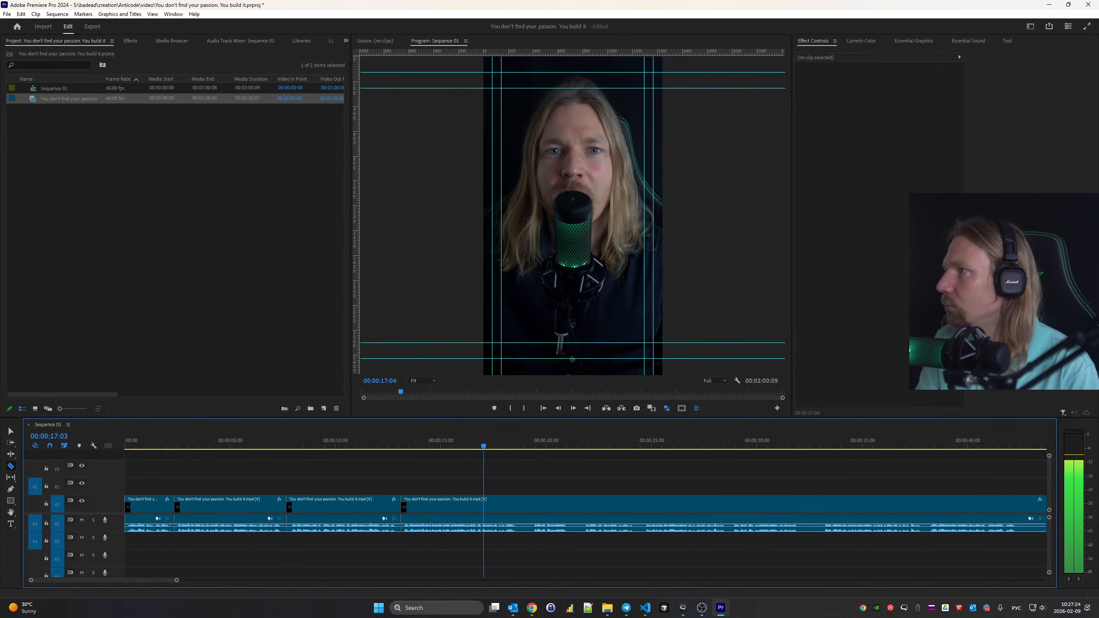
left_click(519, 504)
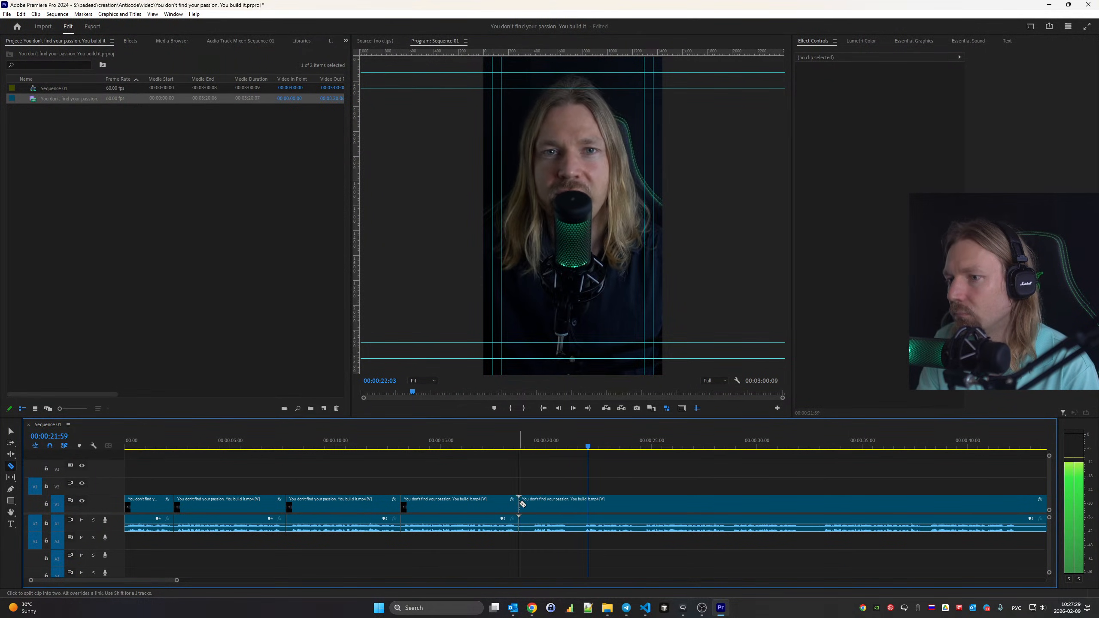
left_click(583, 503)
key("space")
key("v")
left_click(557, 503)
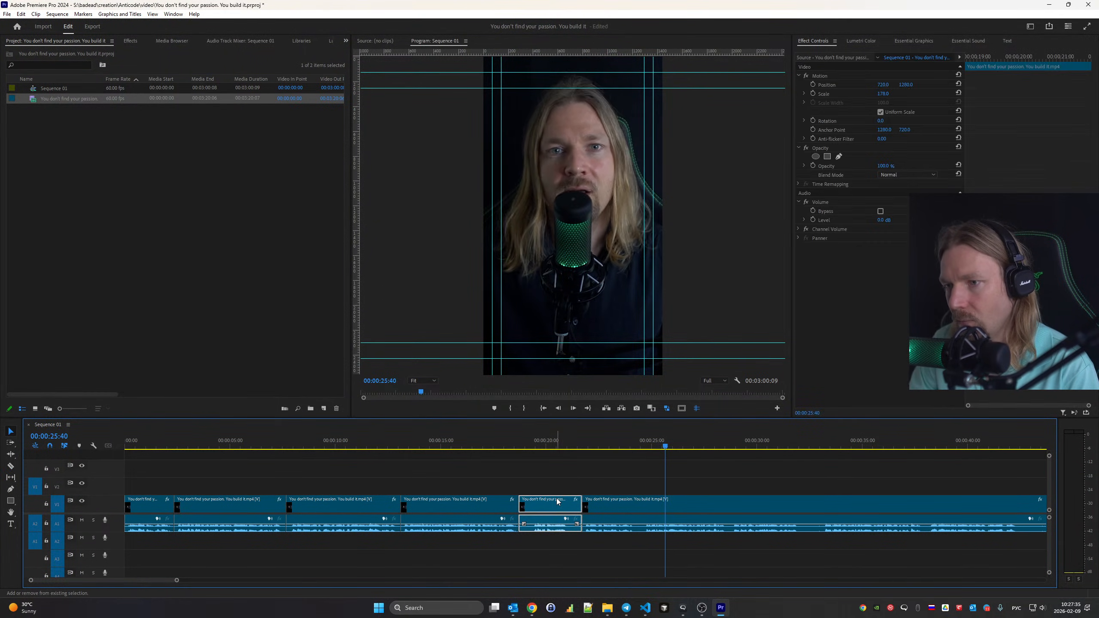
key("shift+Delete")
Play from the latest join and split the clip in the pause at about 00:00:21:21
key("Up")
key("space")
key("c")
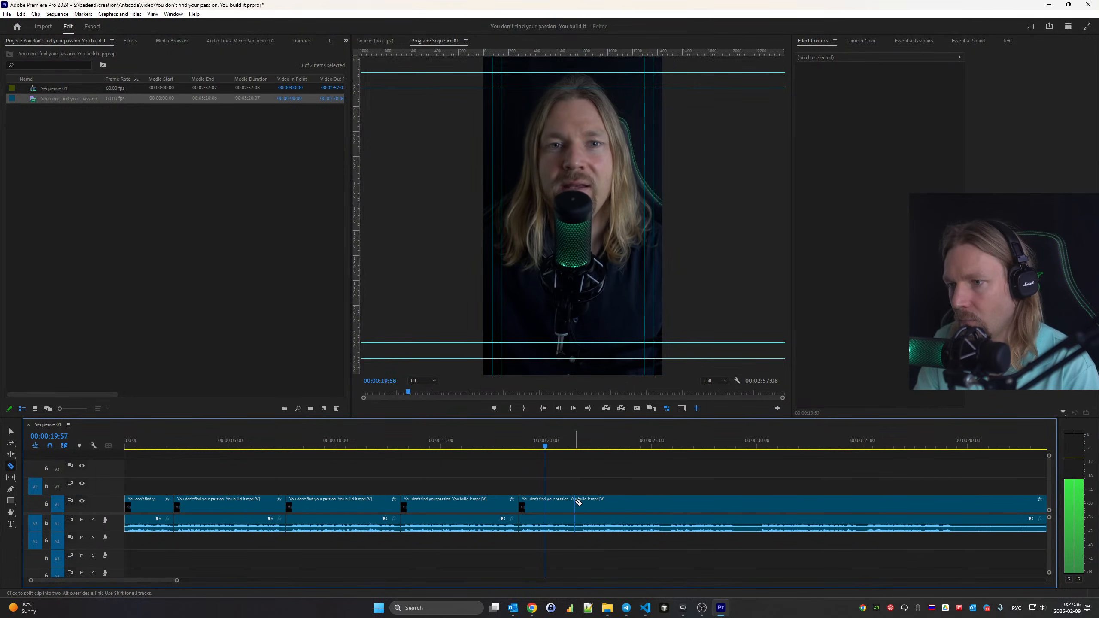
left_click(574, 503)
scroll(507, 510, "down", 5)
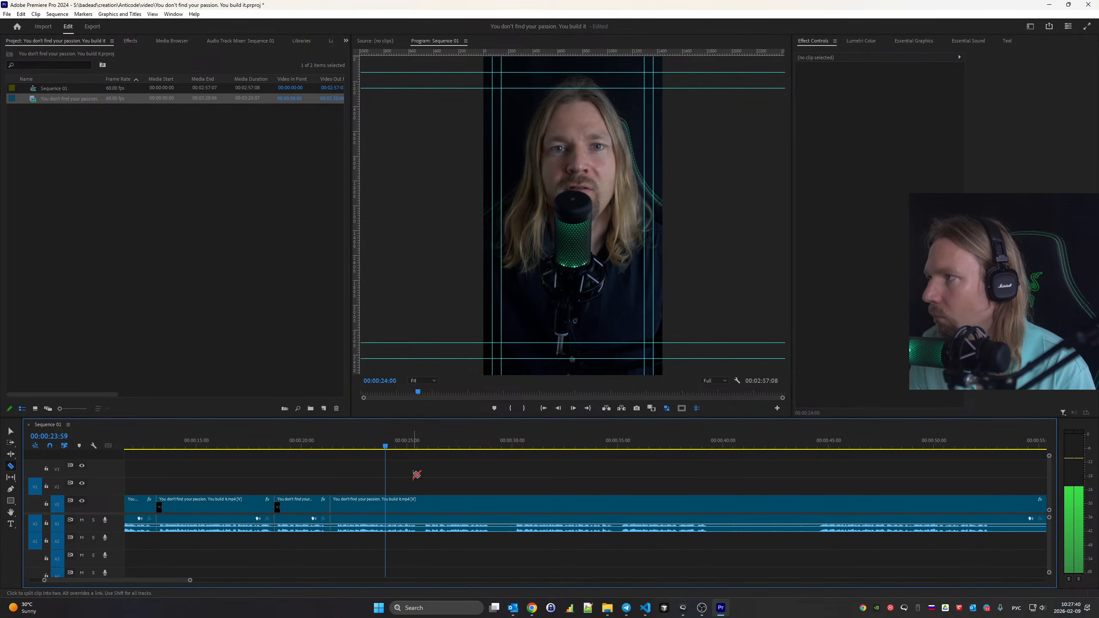
Split the clip at about 00:00:25:41 and 00:00:30:05 and ripple-delete the piece between the cuts
left_click(422, 503)
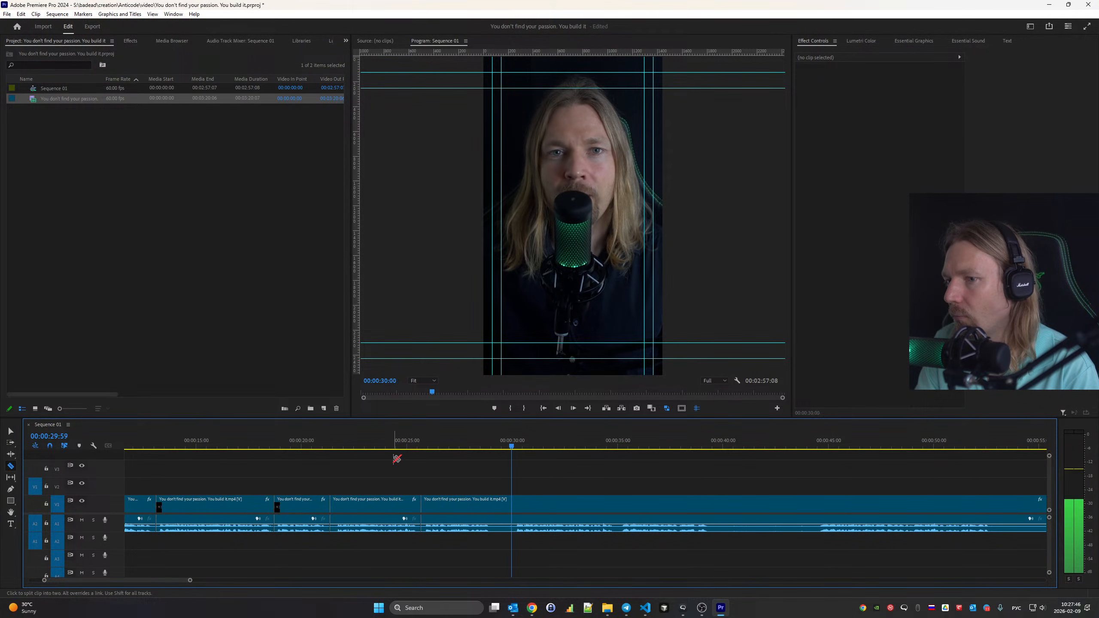
left_click(515, 505)
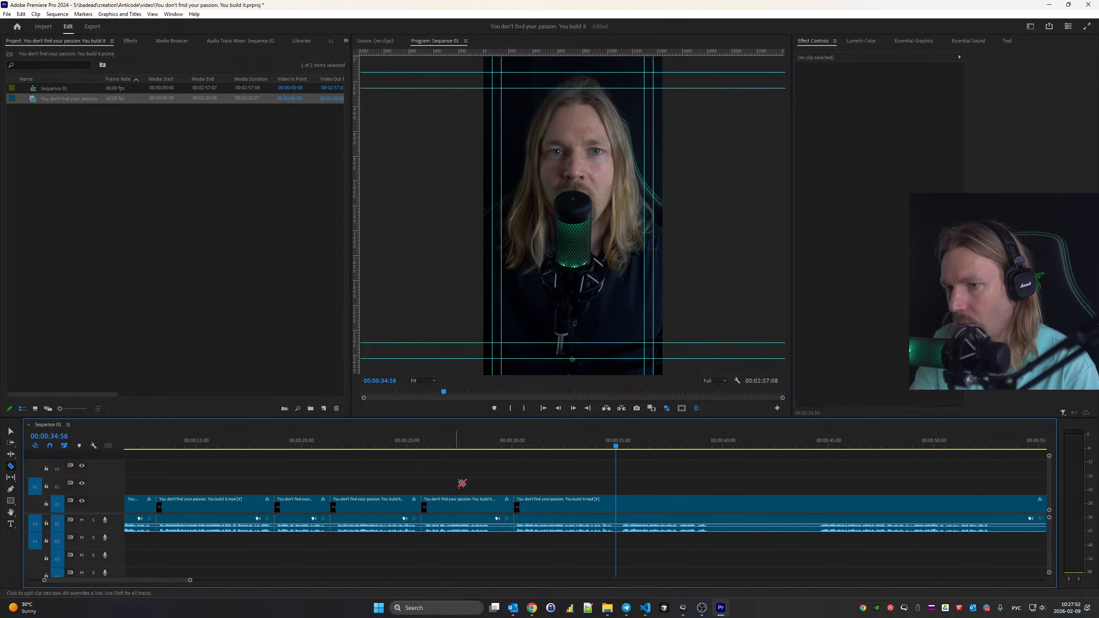
key("v")
left_click(473, 502)
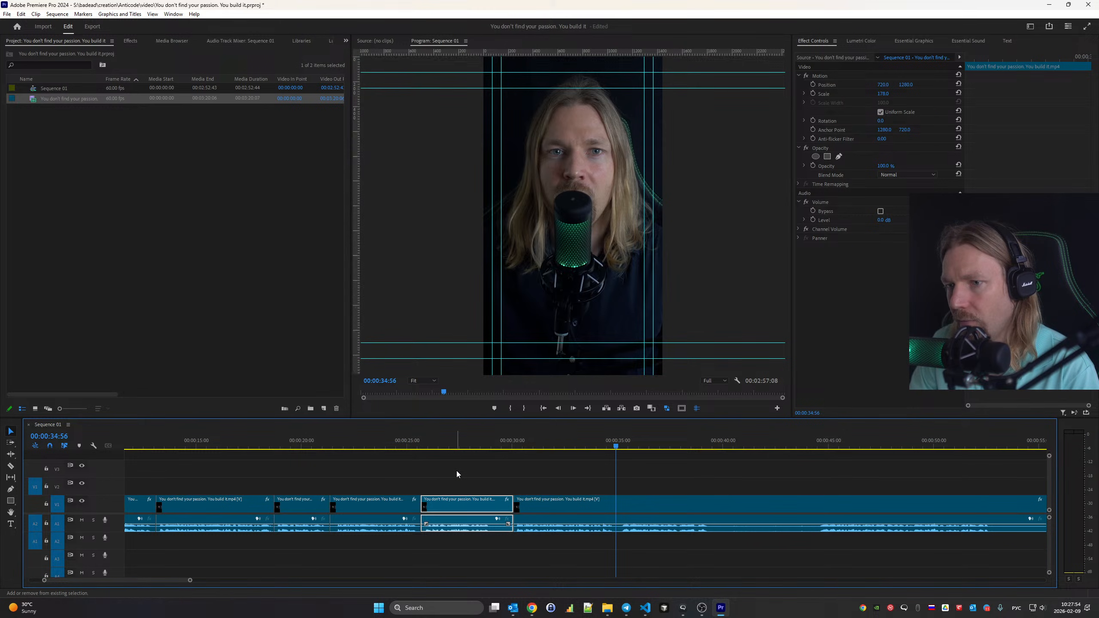
key("shift+Delete")
Play on, split the clip at about 00:00:30:35 and 00:00:39:56, and ripple-delete the piece between the cuts
key("space")
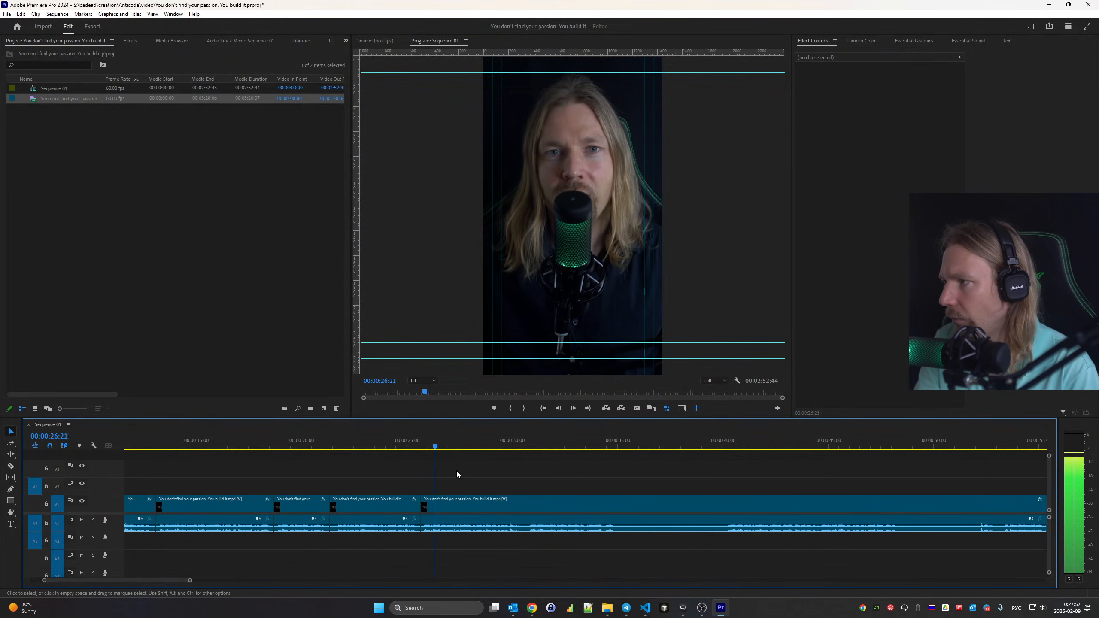
key("c")
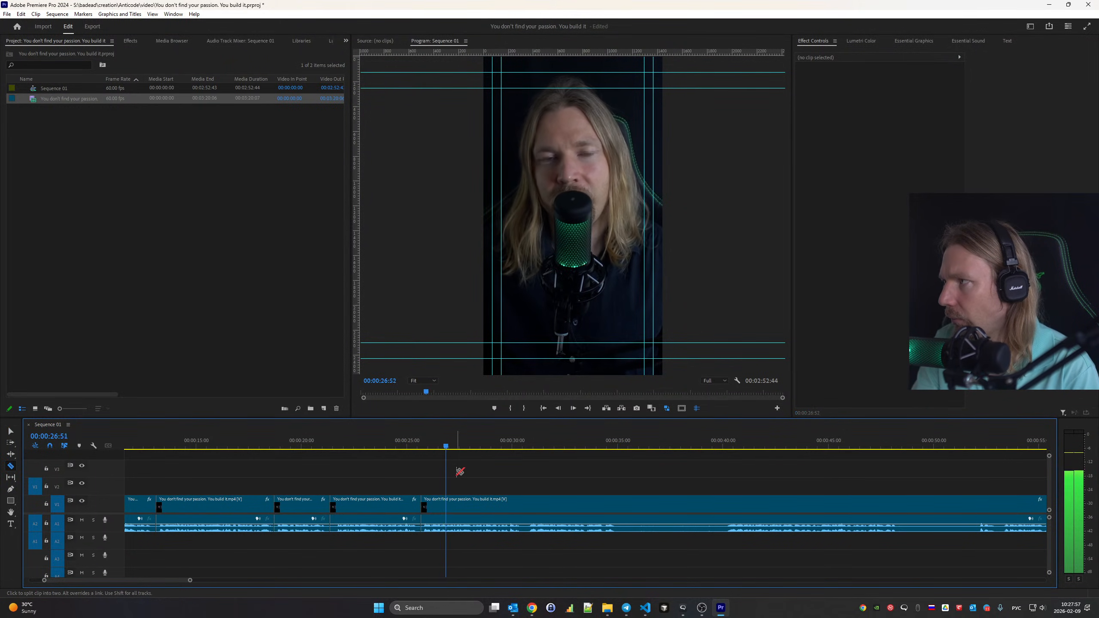
left_click(525, 503)
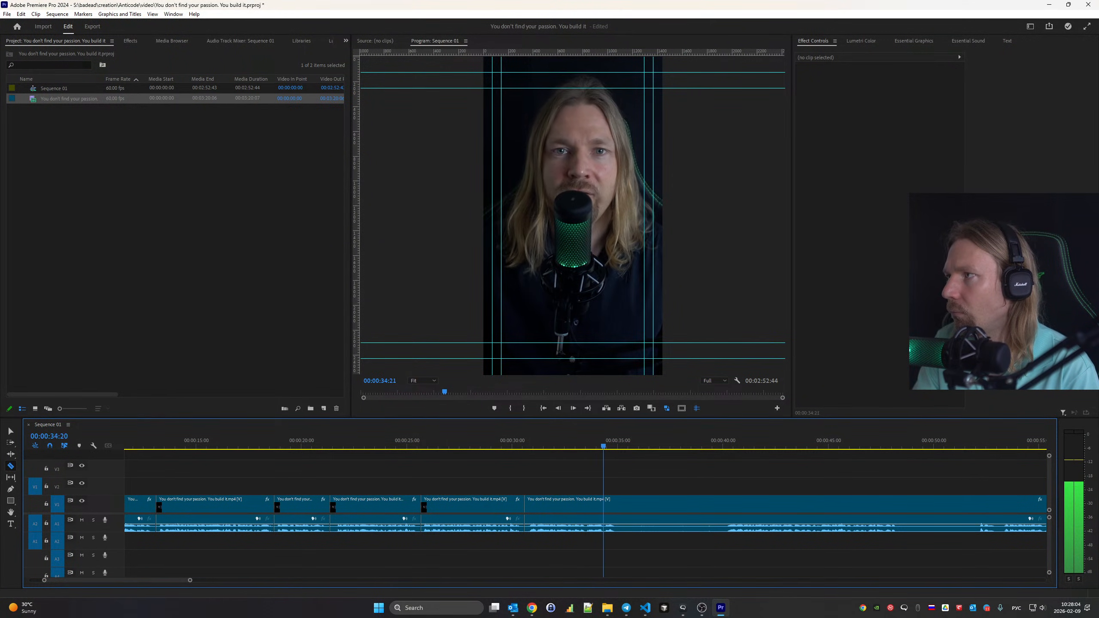
left_click(722, 448)
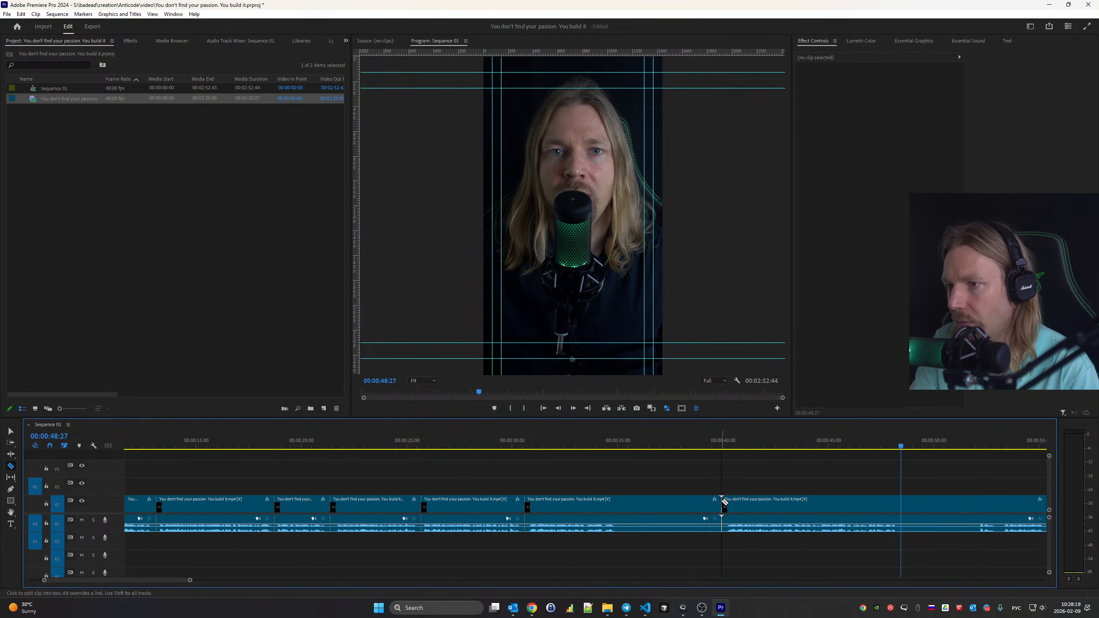
key("v")
left_click(609, 510)
key("shift+Delete")
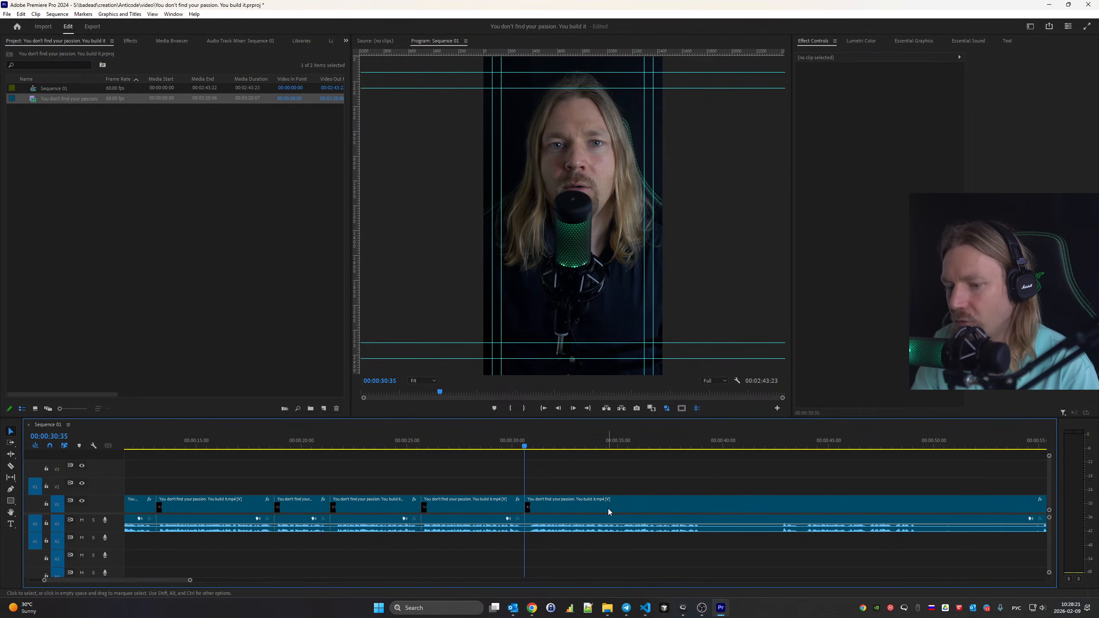
Listen to the speech around the next pause and split the clip at about 00:00:39:07
key("space")
key("c")
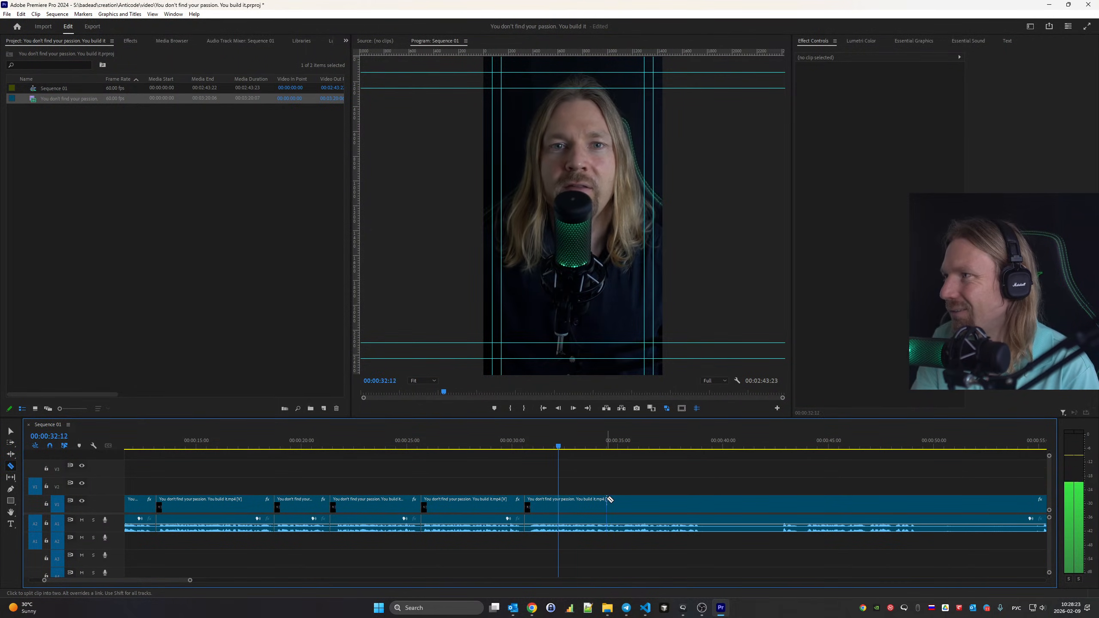
left_click(706, 446)
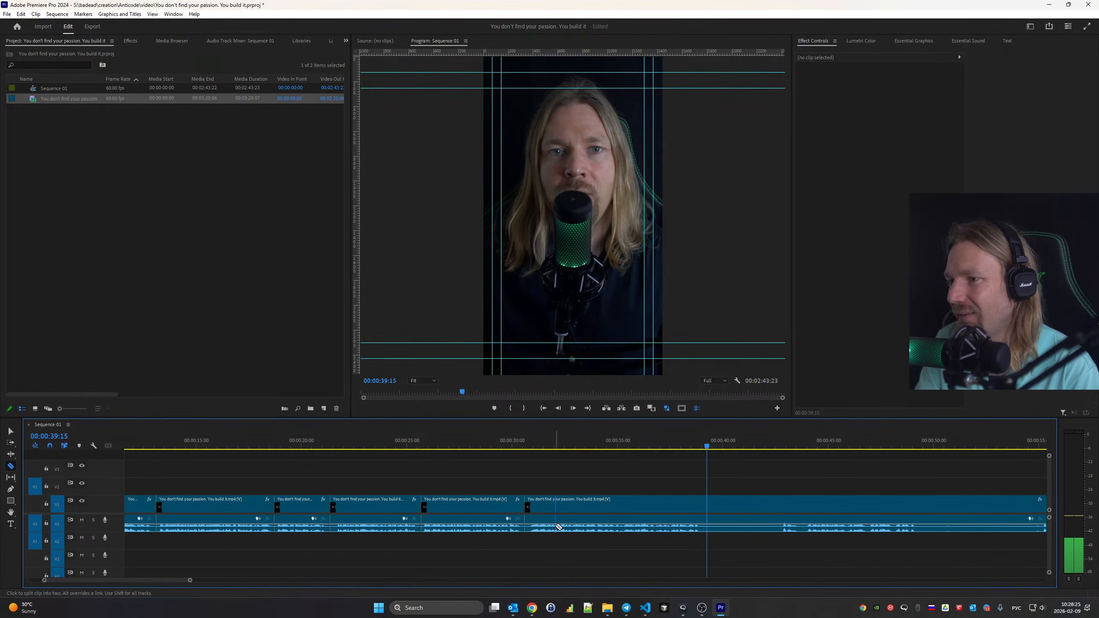
scroll(556, 526, "down", 2)
left_click(681, 447)
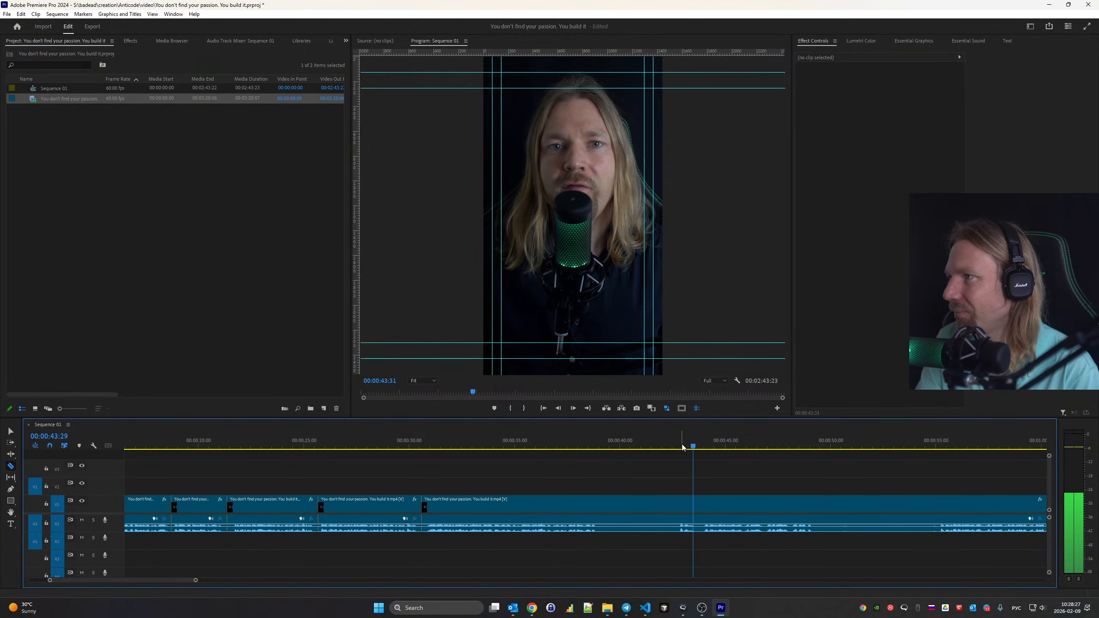
left_click(601, 508)
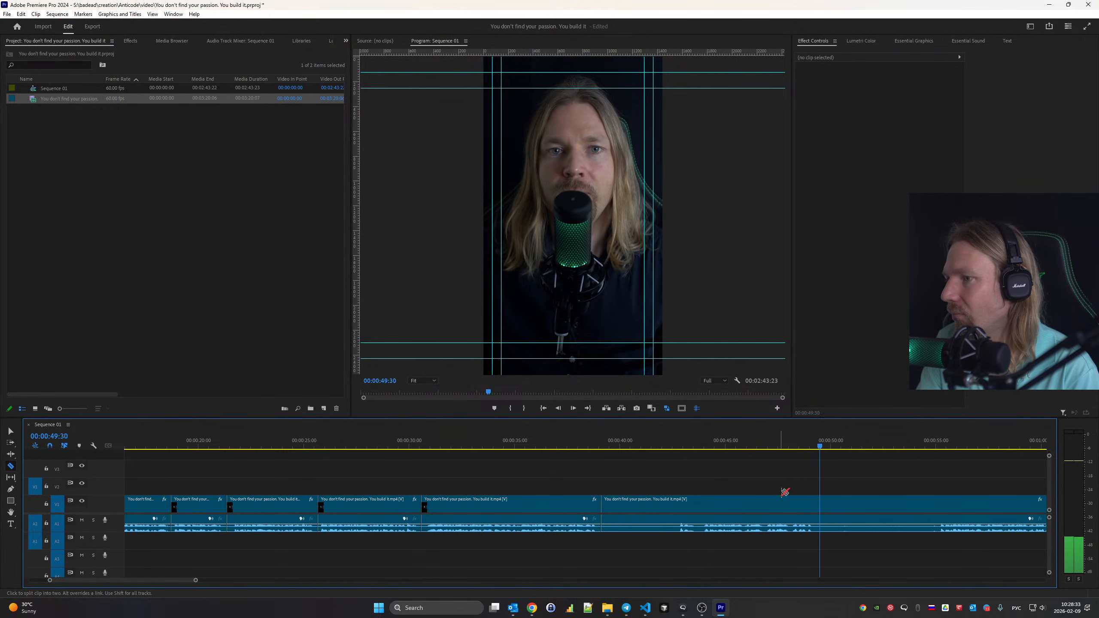
Check the speech around 00:00:55, cut at about 00:00:55:07 and ripple-delete the section back to the 00:00:39:07 cut
key("space")
key("space")
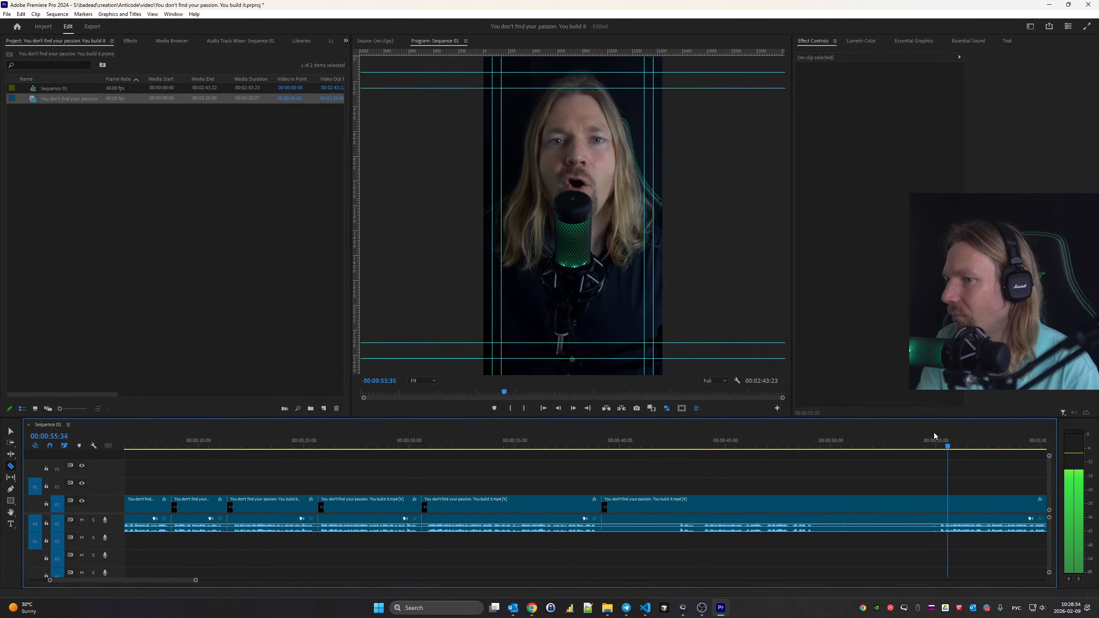
key("space")
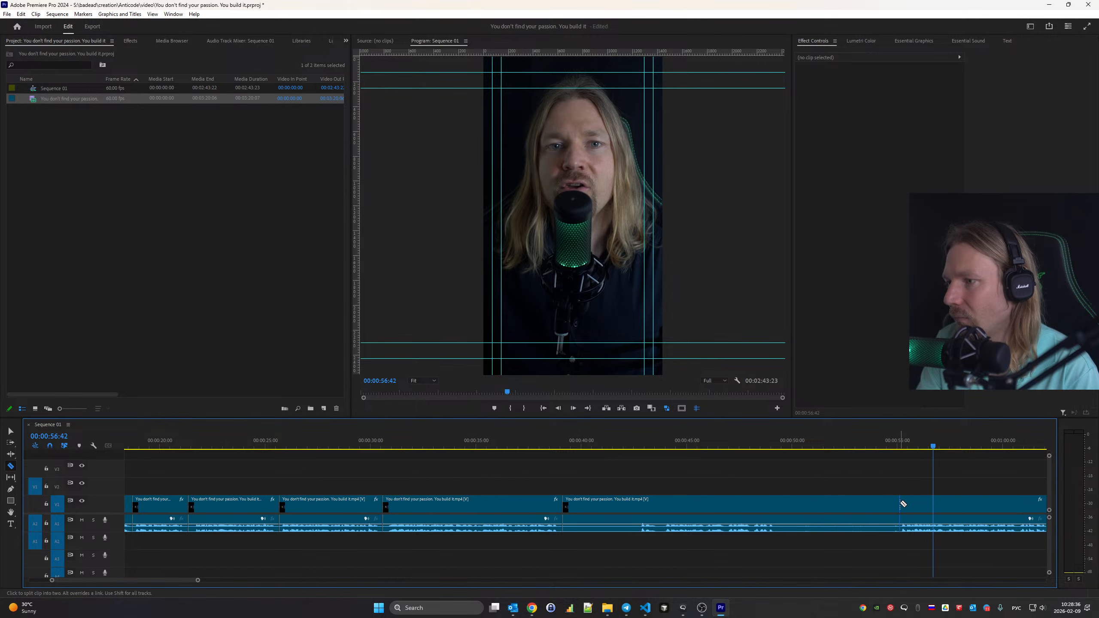
key("v")
left_click(848, 506)
key("shift+Delete")
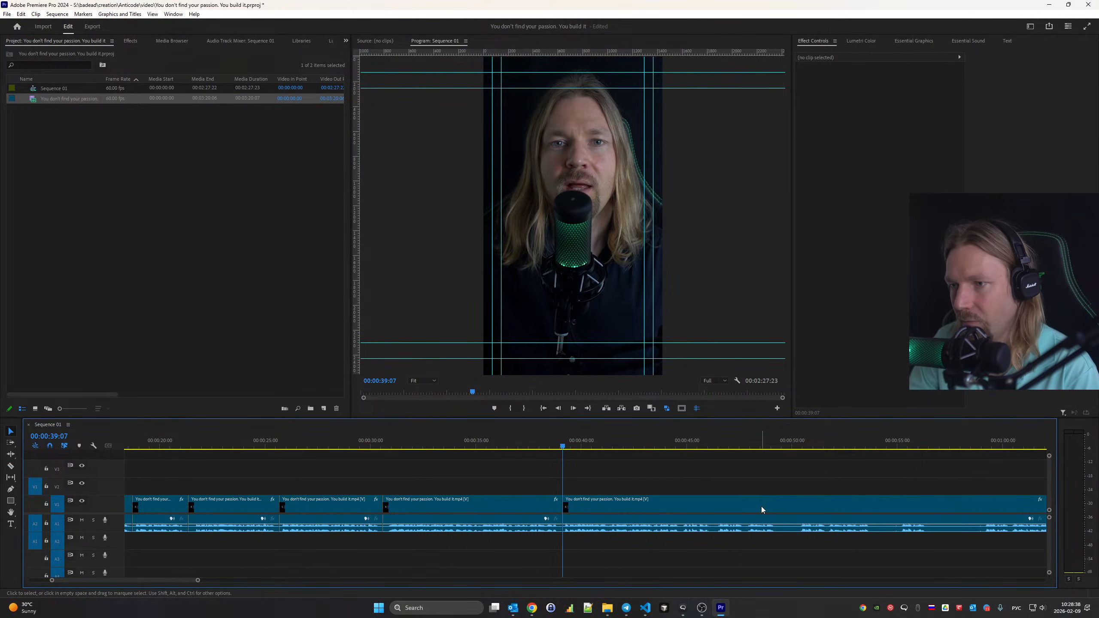
Play on from the join and split the clip after the phrase ending at about 00:00:46:16
key("space")
key("c")
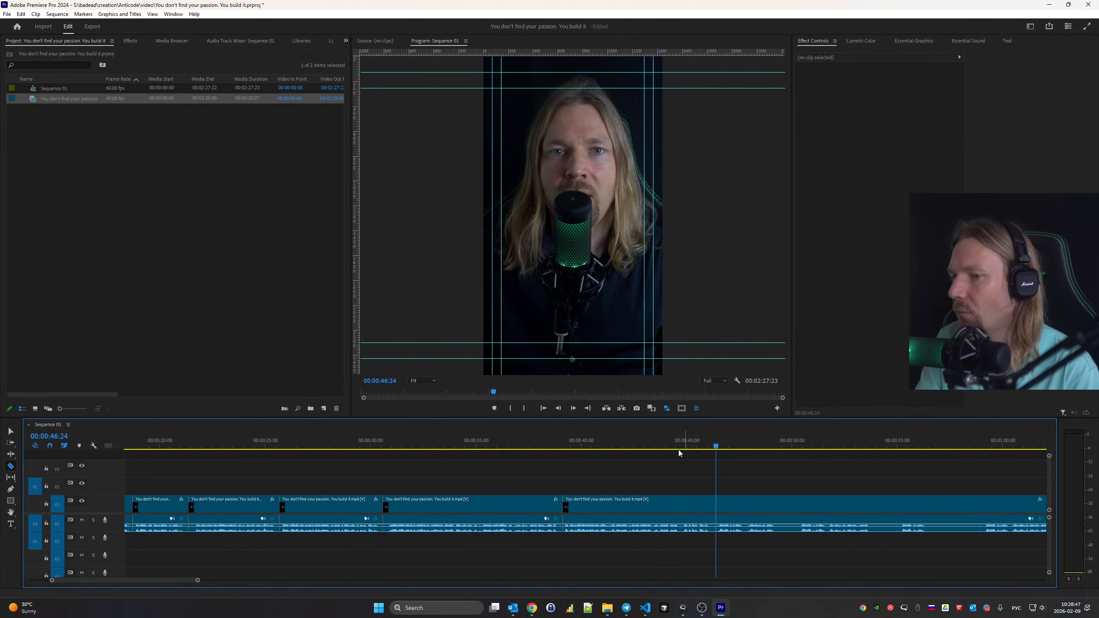
left_click(714, 505)
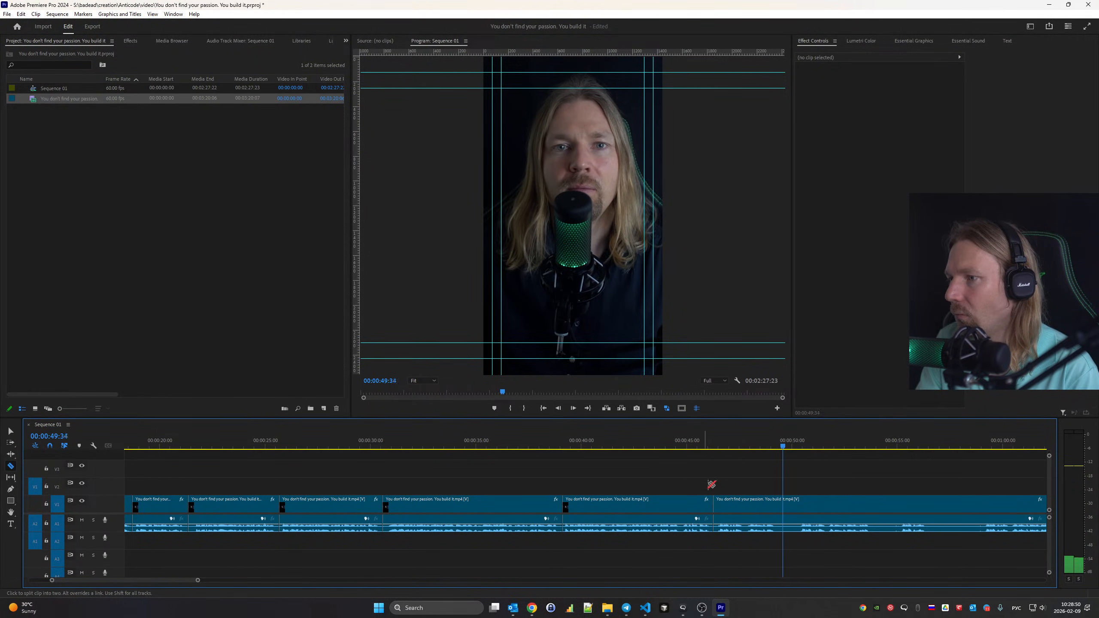
Split the clip at 00:00:59:03, ripple-delete the section back to the previous cut, and start playback from the join
scroll(764, 455, "down", 5)
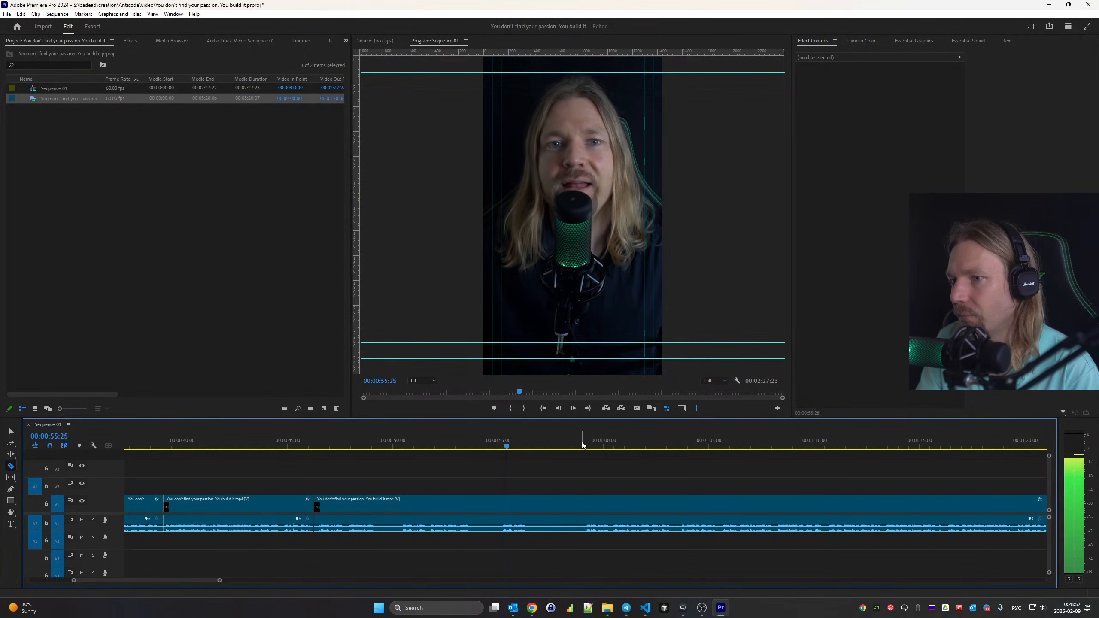
left_click(584, 505)
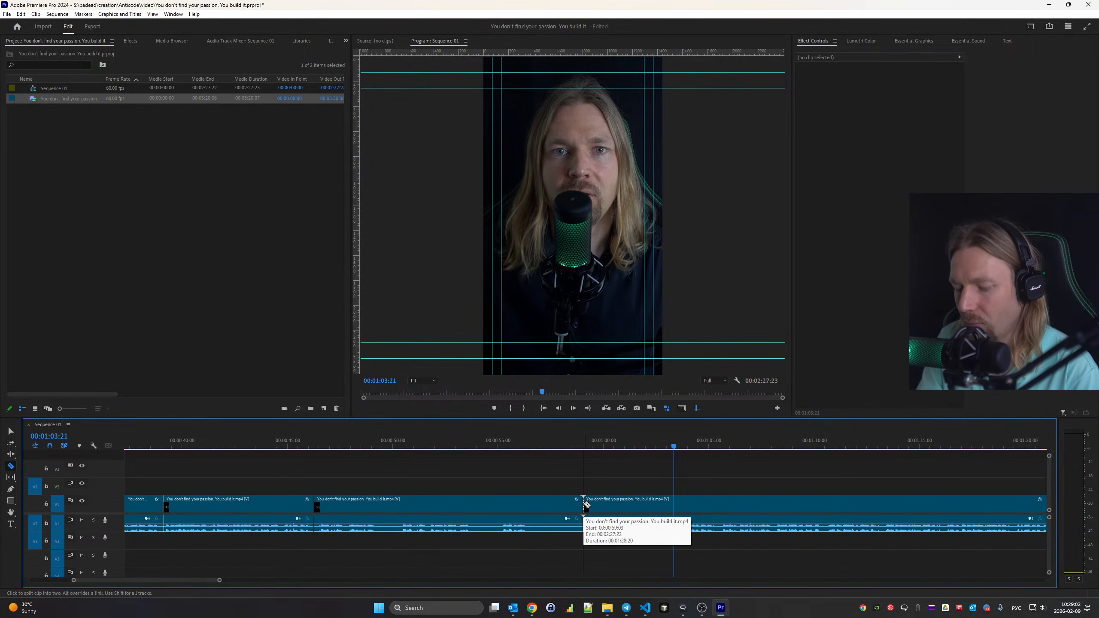
key("v")
left_click(549, 507)
key("shift+Delete")
key("Up")
key("space")
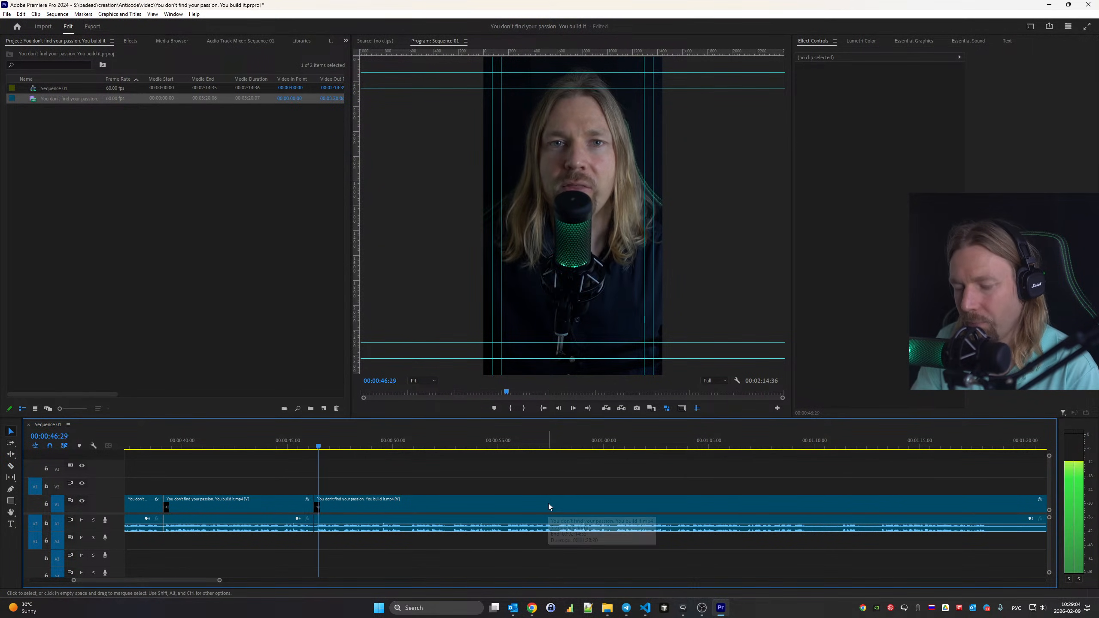
Play on and split the clip after the phrases ending at about 00:00:50:40 and 00:00:52:40
key("c")
left_click(407, 504)
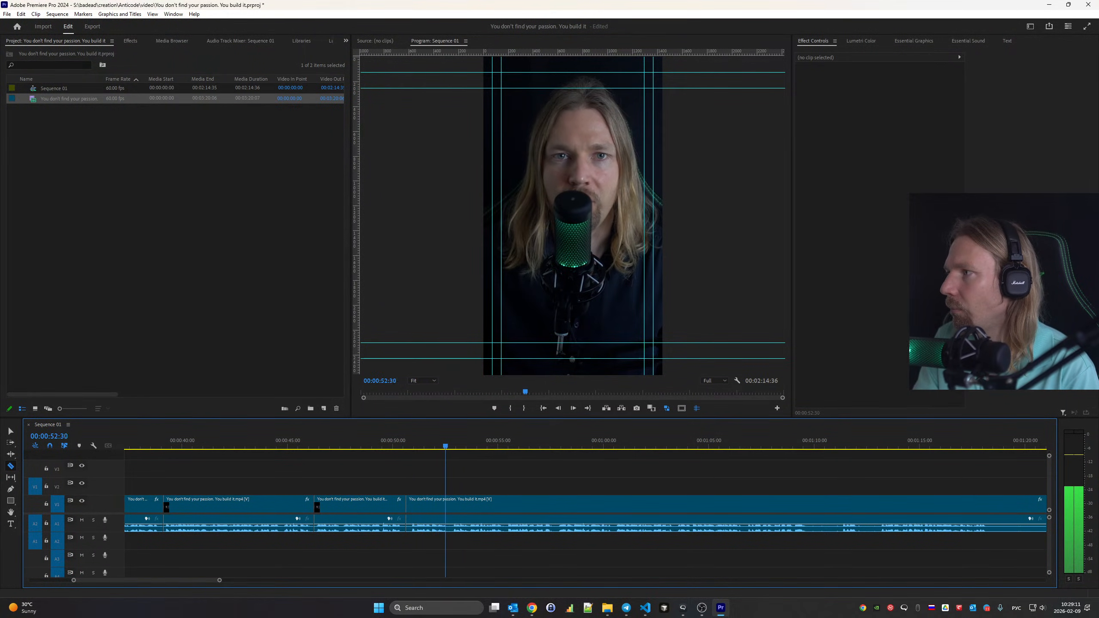
left_click(450, 505)
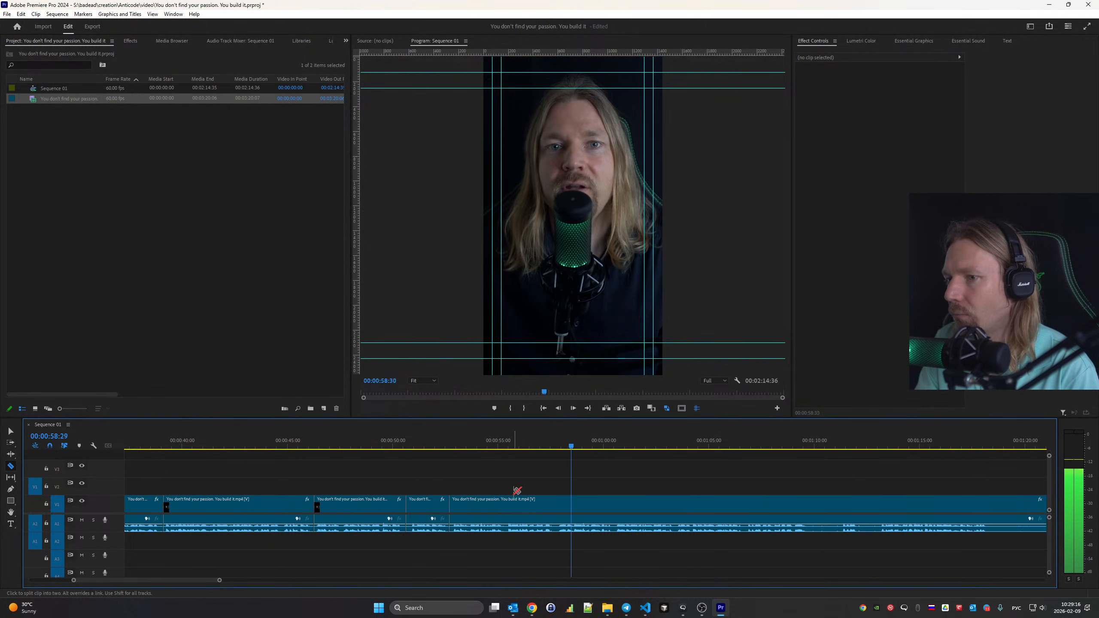
key("space")
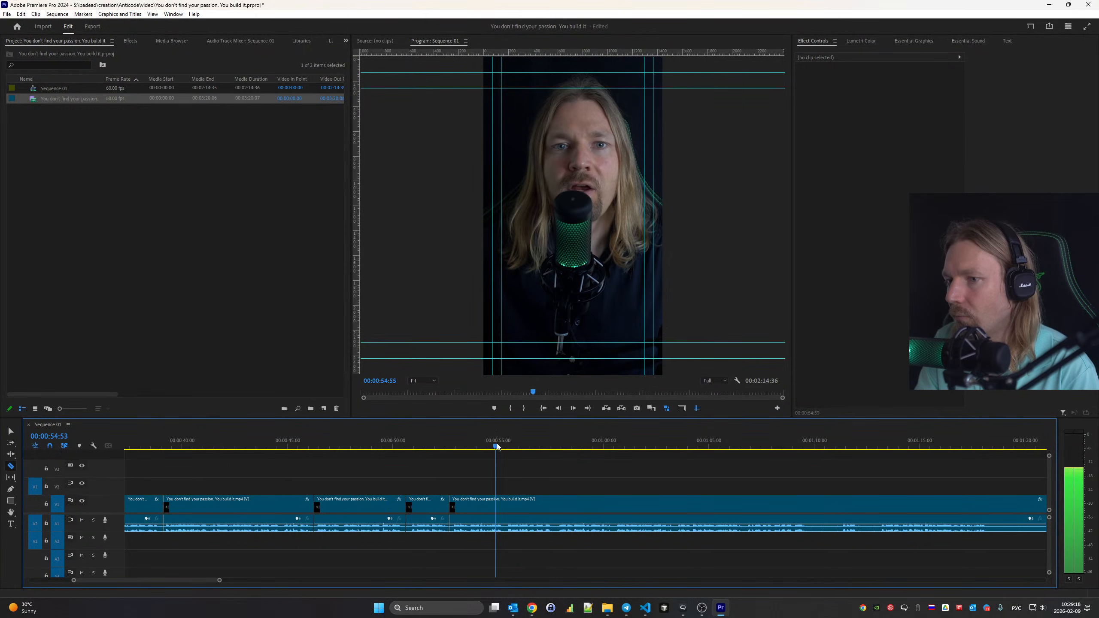
Keep listening and split the clip between phrases at about 00:00:57:45, 00:01:00:30, 00:01:03:25 and at 00:01:06:40
left_click(556, 499)
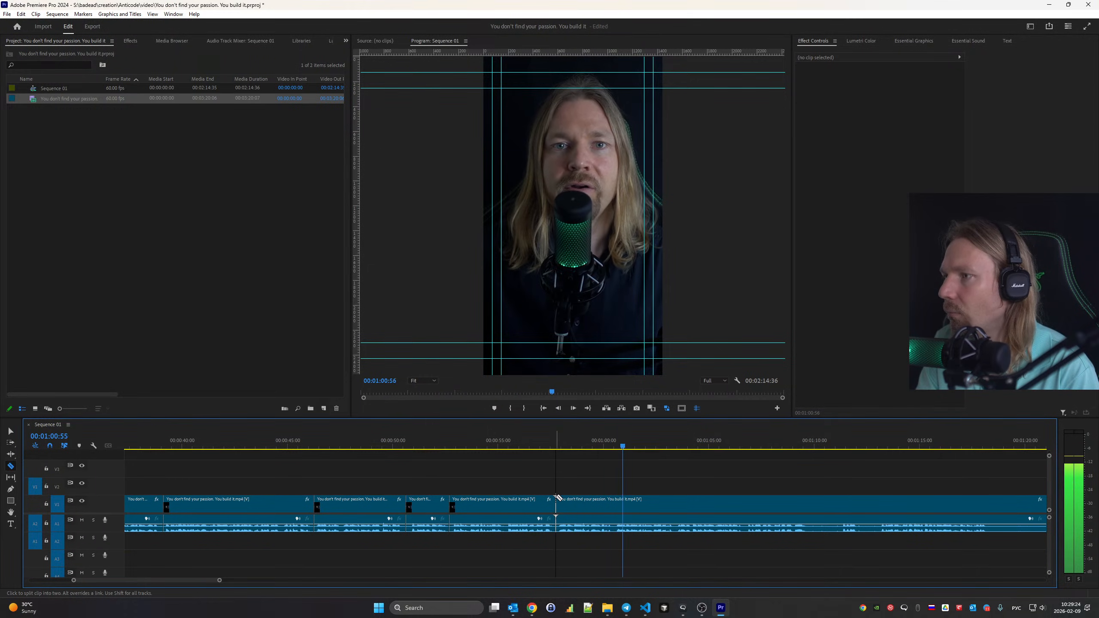
left_click(614, 504)
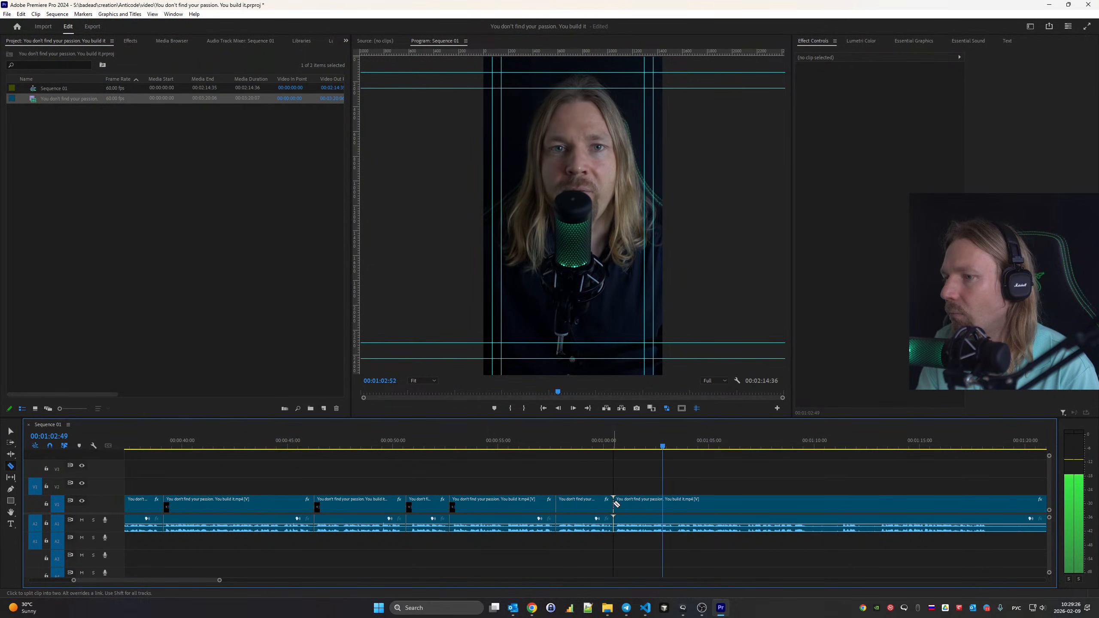
left_click(676, 505)
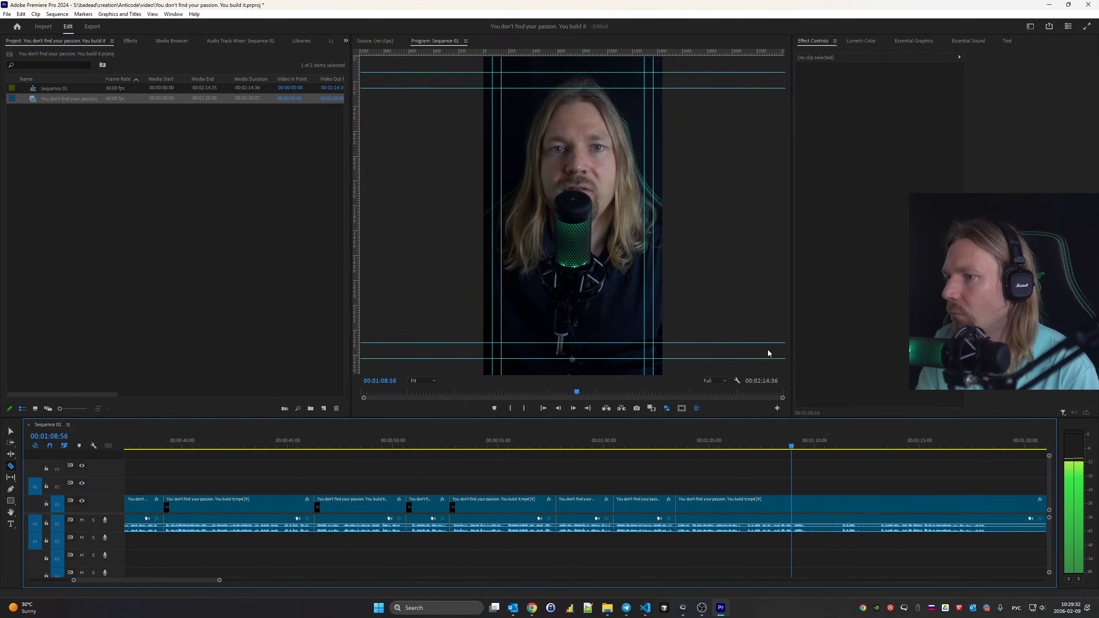
left_click(746, 502)
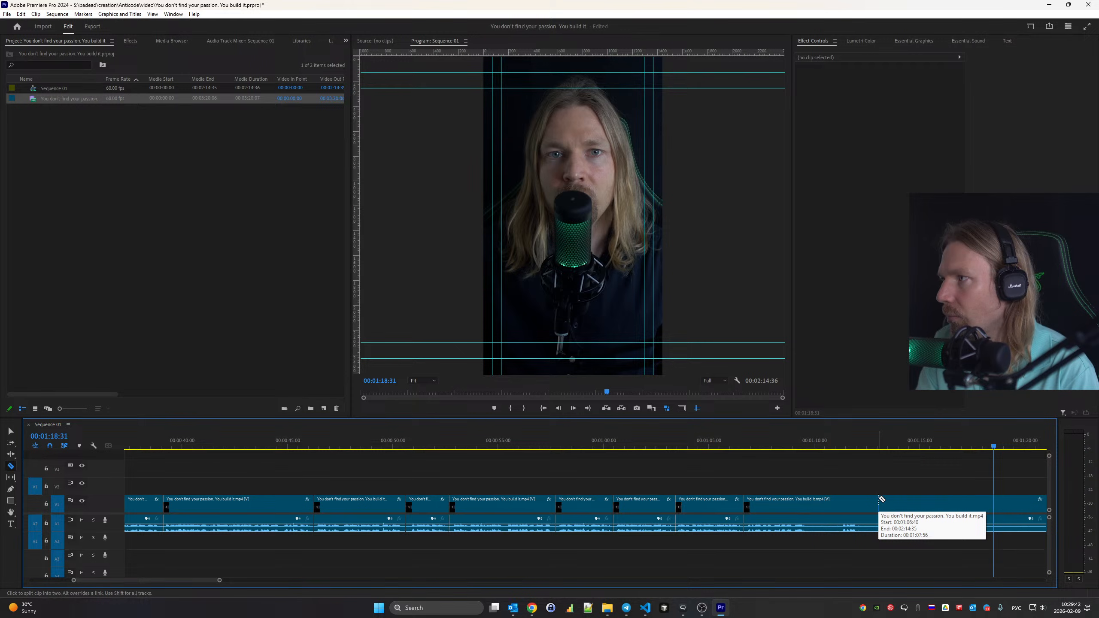
Split the clip at about 00:01:13:00 and ripple-delete the section back to the 00:01:06:40 cut
left_click(881, 500)
key("v")
left_click(816, 505)
key("shift+Delete")
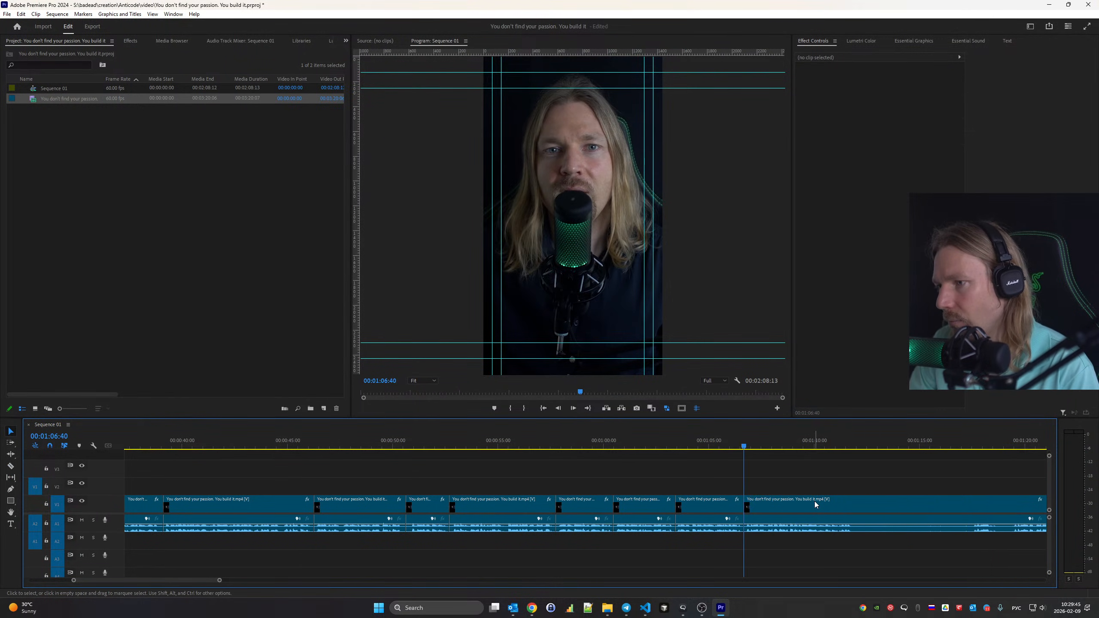
Check the takes from the 00:01:06:40 join through about 00:01:38 for the next usable phrase
key("space")
key("c")
scroll(778, 478, "down", 2)
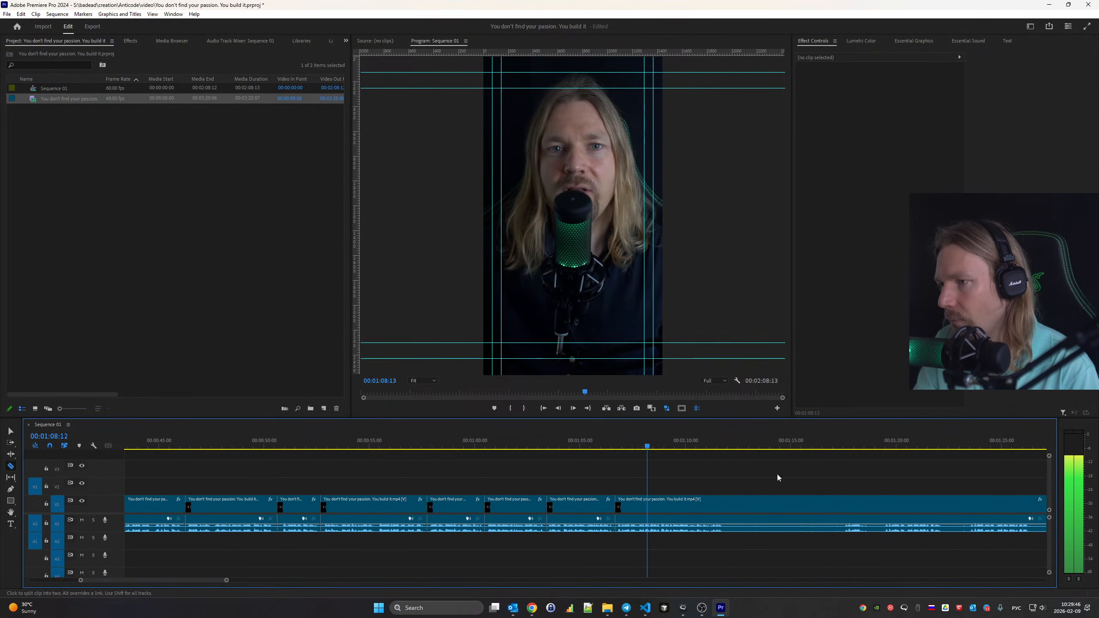
left_click(838, 443)
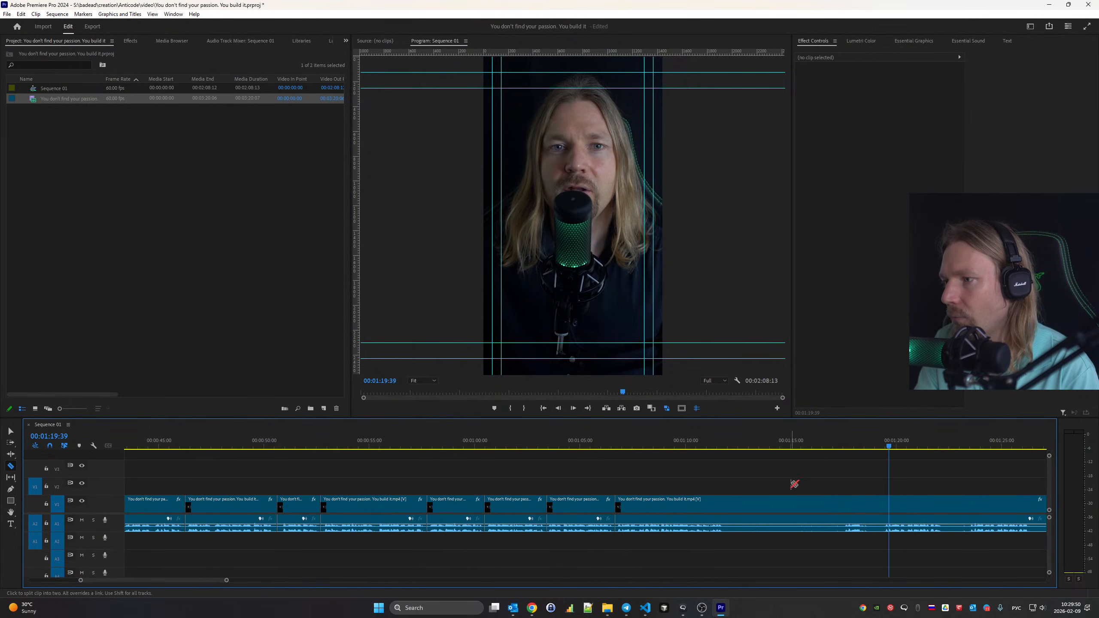
scroll(794, 484, "down", 2)
scroll(794, 498, "down", 4)
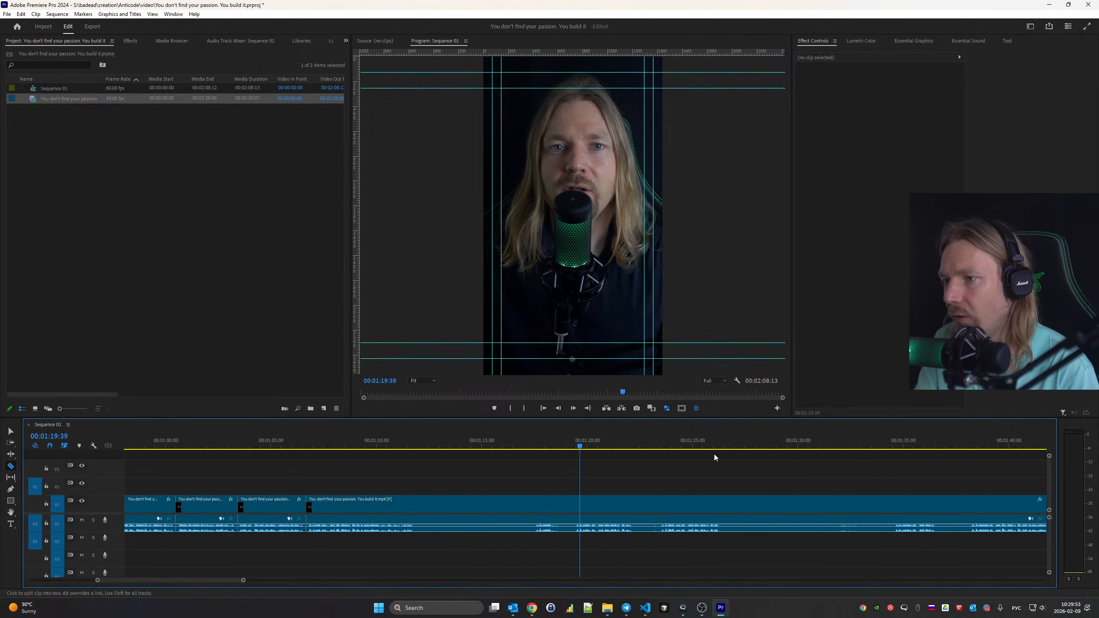
key("space")
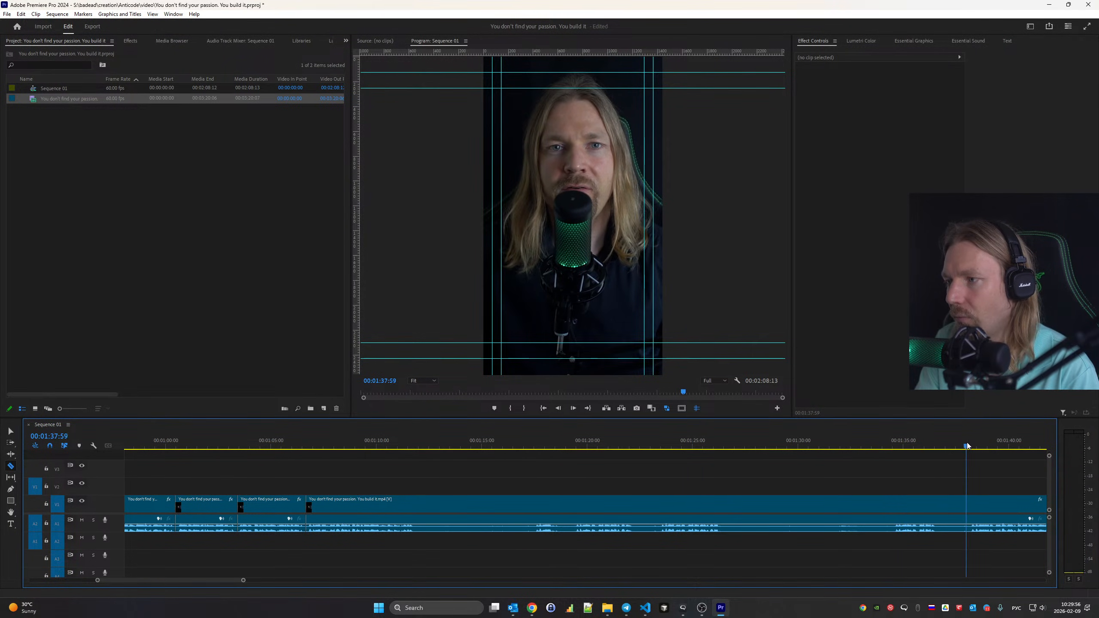
scroll(739, 472, "down", 5)
scroll(739, 471, "down", 4)
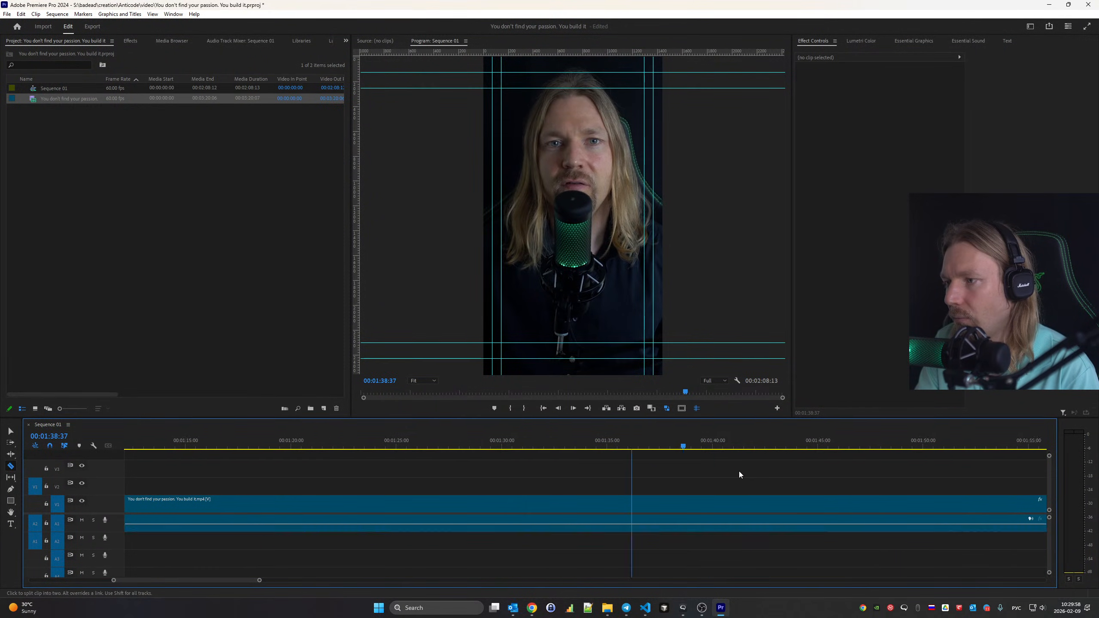
Check the speech around 00:01:54, split at about 00:01:53:40 and ripple-delete the section back to the 00:01:06:40 cut
left_click(823, 446)
key("space")
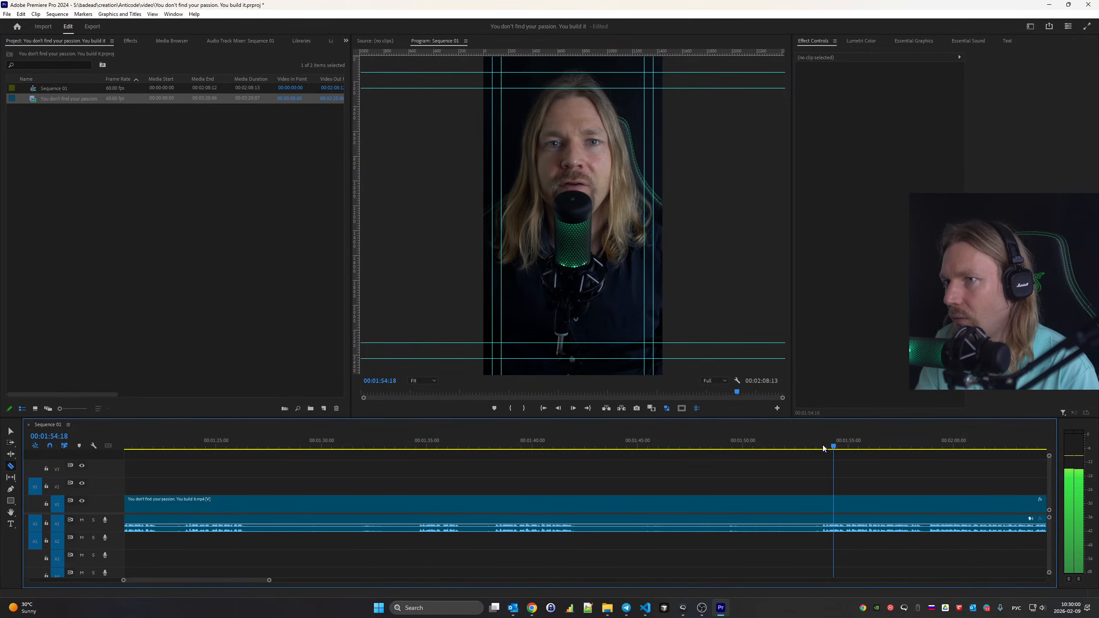
left_click(822, 502)
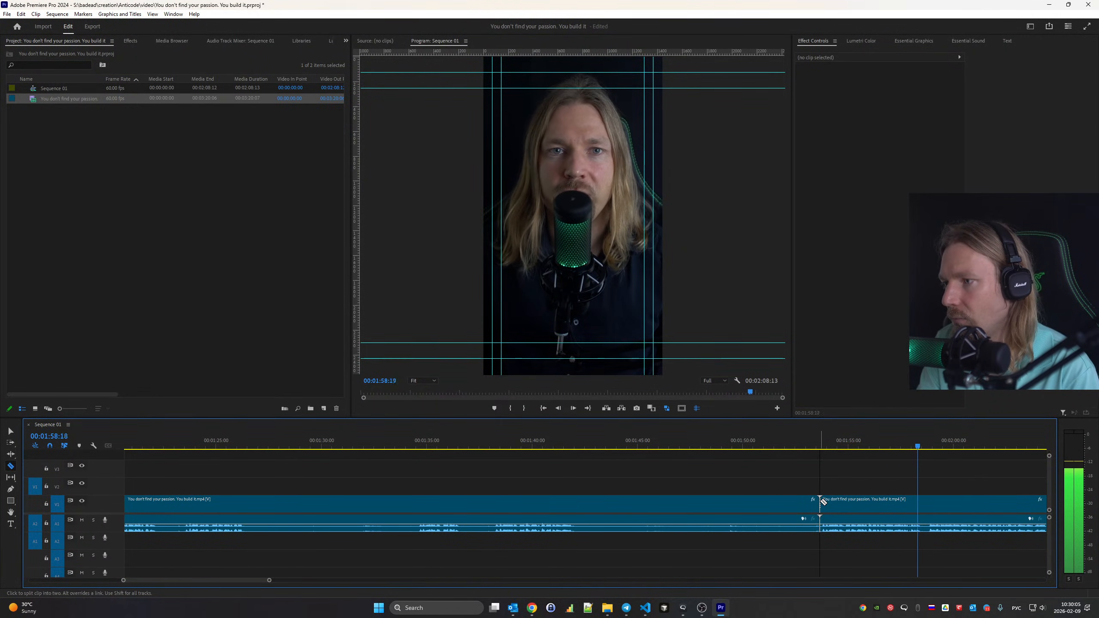
left_click(620, 498)
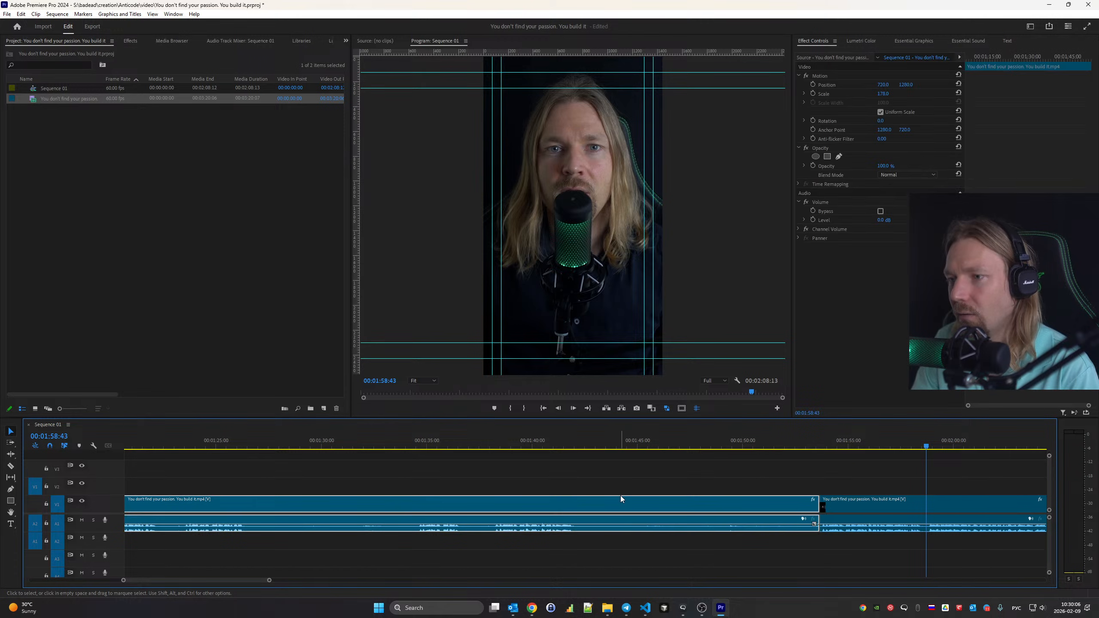
key("shift+Delete")
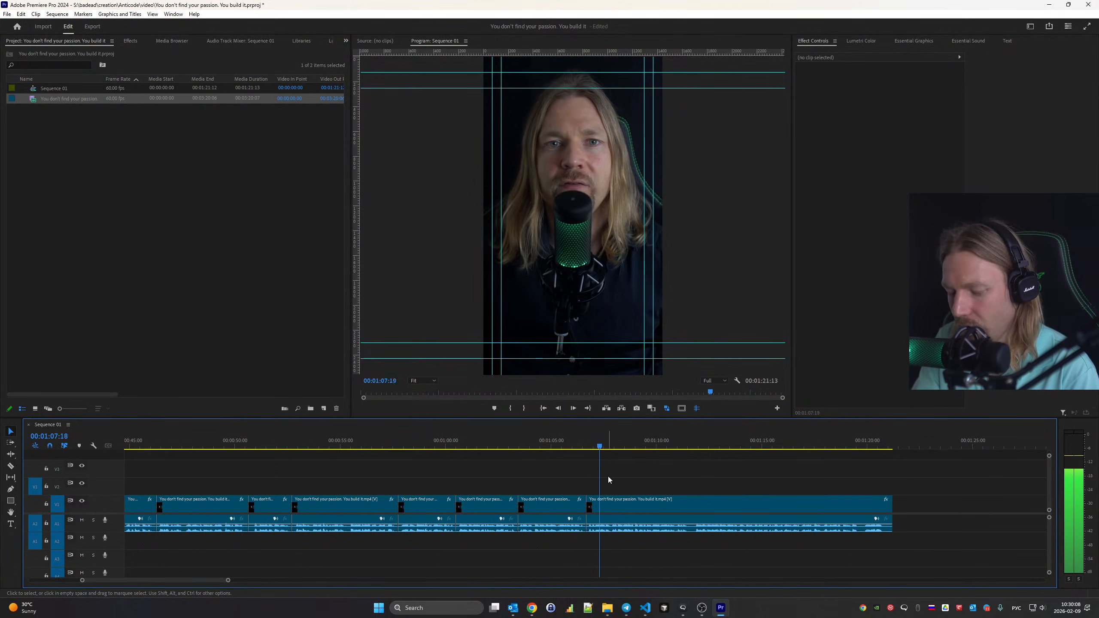
Split the last clip at about 00:01:11:40, cut at 00:01:20:49 and delete the tail after that cut
key("c")
left_click(693, 503)
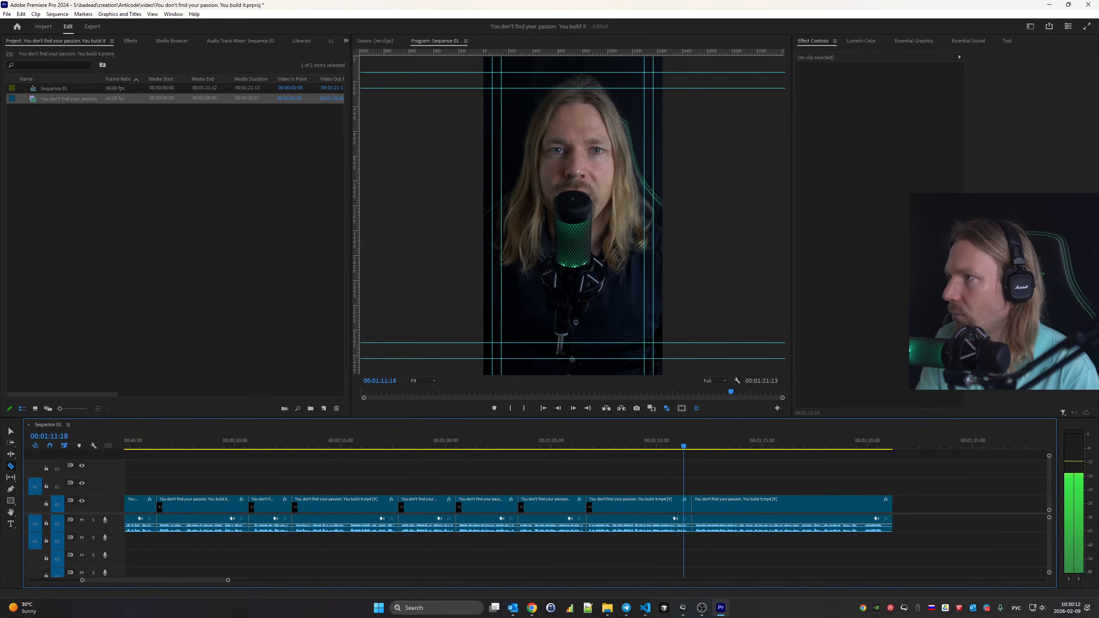
key("v")
left_click(889, 511)
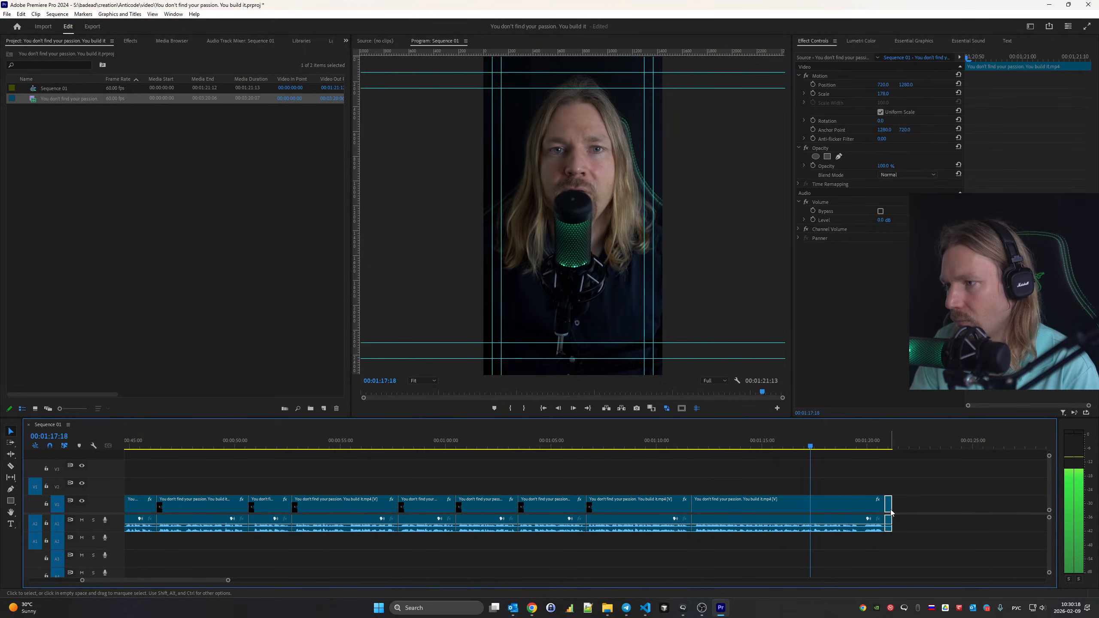
key("Delete")
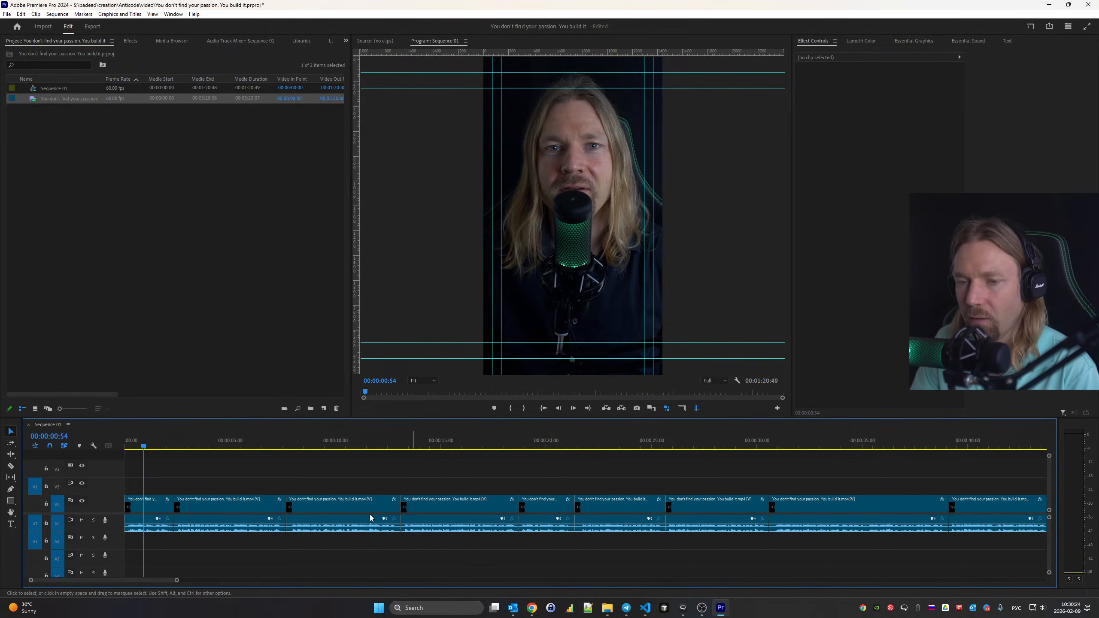
Ripple-trim about 11 frames of silence off the start of the first clip and play it from the beginning
left_click_drag(177, 583, 40, 580)
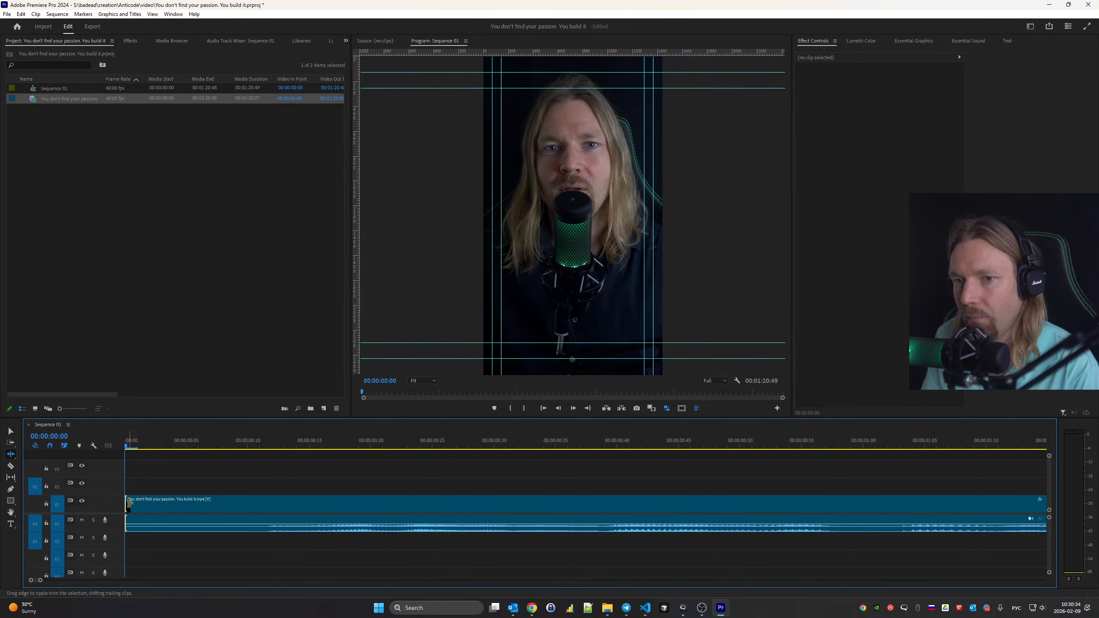
left_click_drag(130, 503, 260, 562)
key("space")
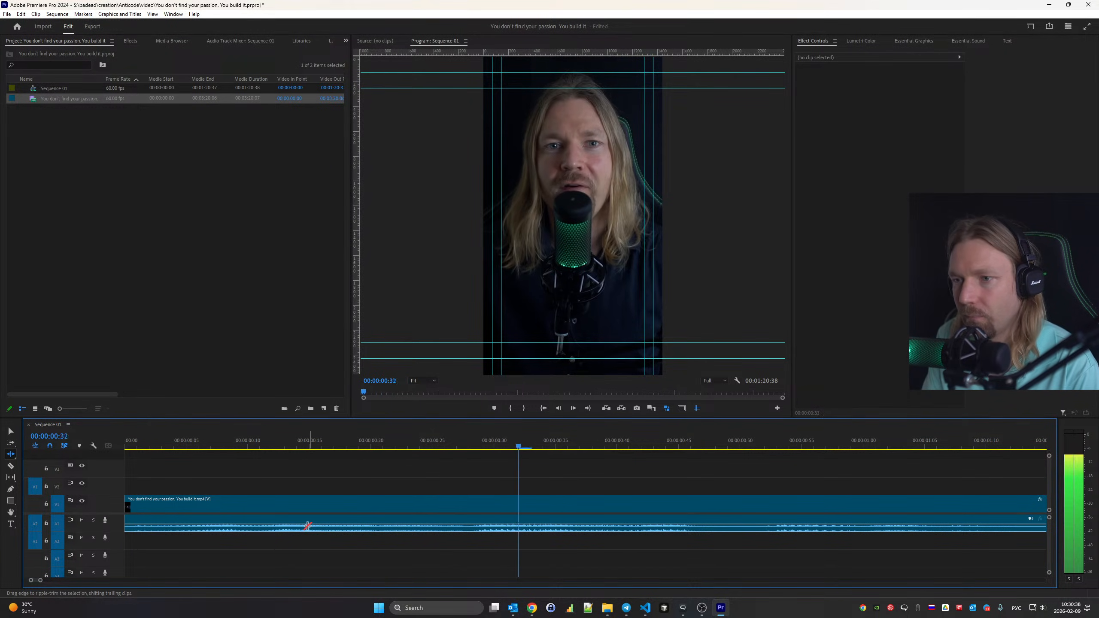
Ripple-trim about 20 frames of pause around the cut at 00:00:02:10 and play across the join
key("ctrl+k")
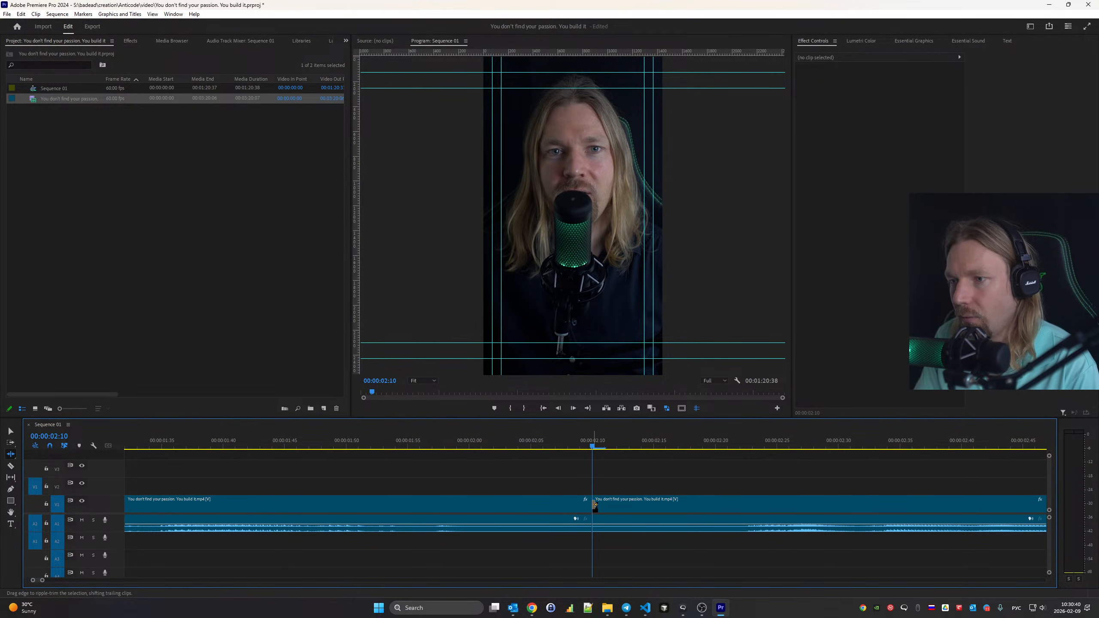
left_click_drag(594, 505, 482, 507)
left_click(140, 443)
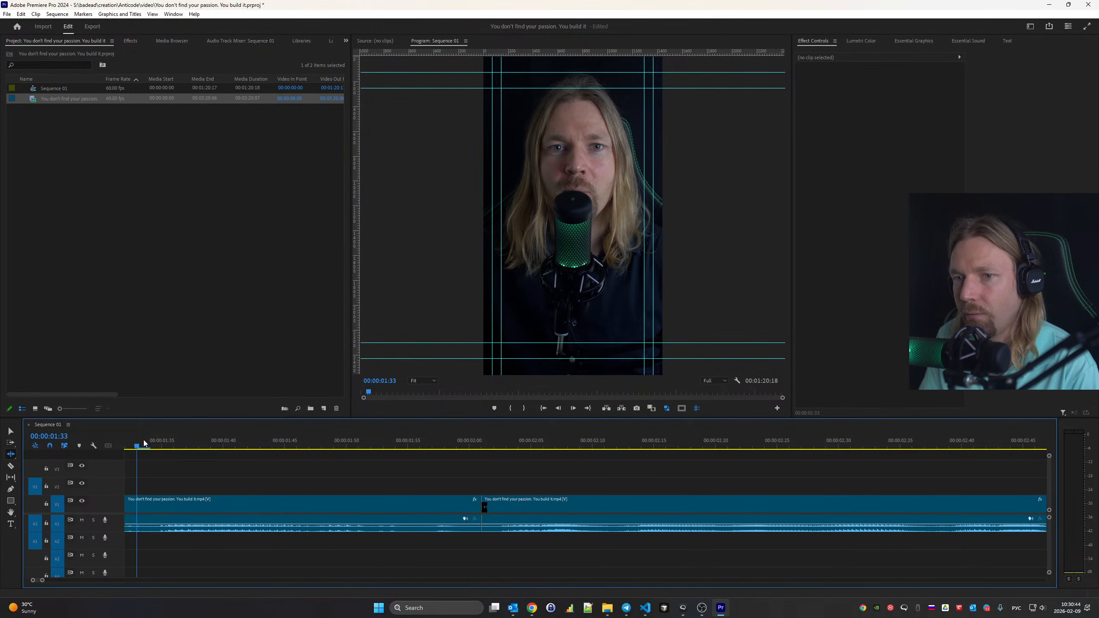
key("space")
key("space")
Ripple-extend the start of the second clip by about 2 frames at 00:00:02:01 and replay the join
key("Up")
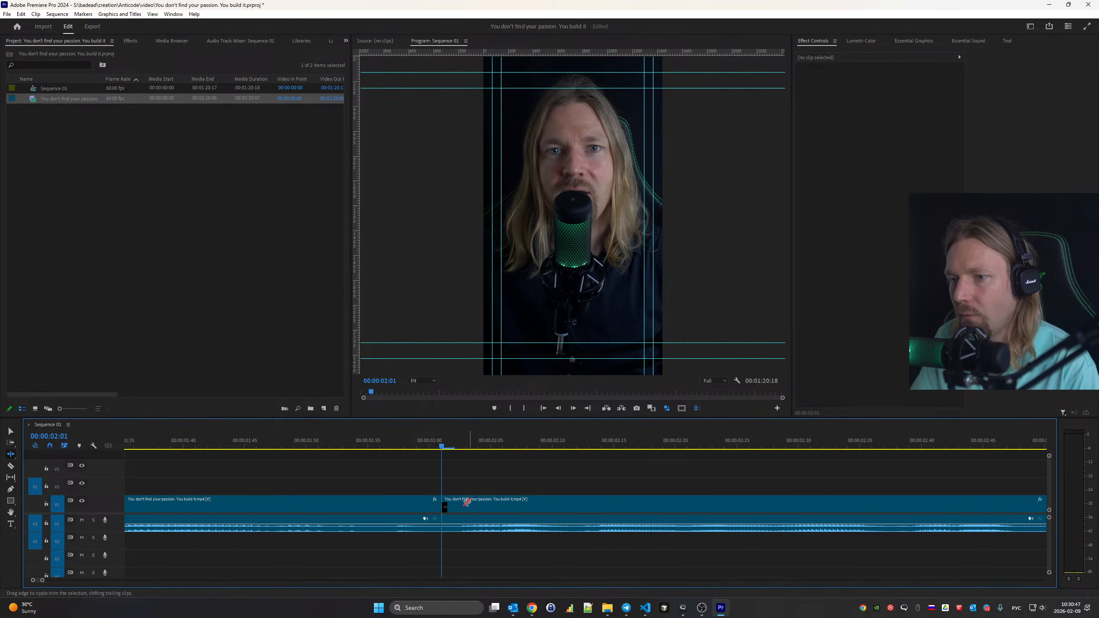
left_click_drag(444, 507, 422, 507)
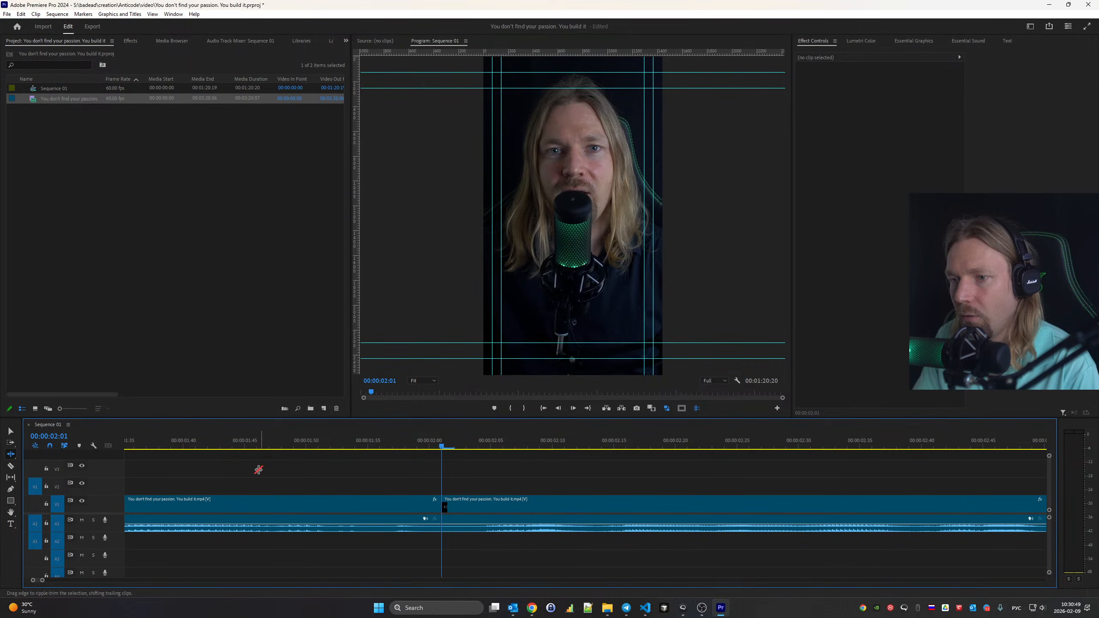
scroll(261, 481, "up", 3)
left_click(184, 438)
key("space")
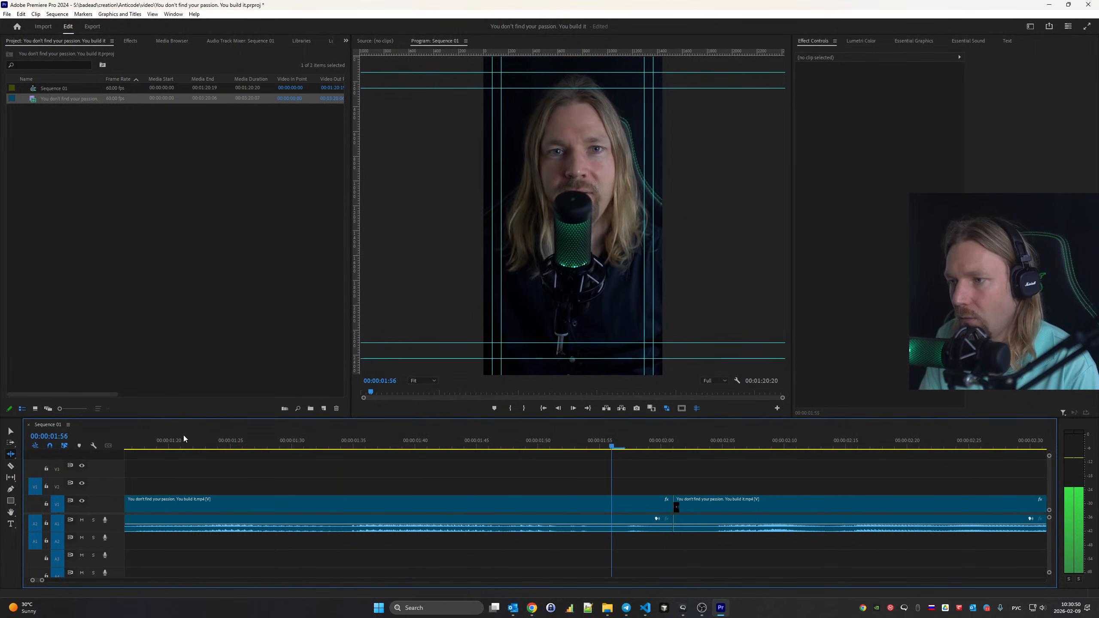
Ripple-trim about 15 frames after and 14 frames before the cut at 00:00:07:11, and play the join
key("Down")
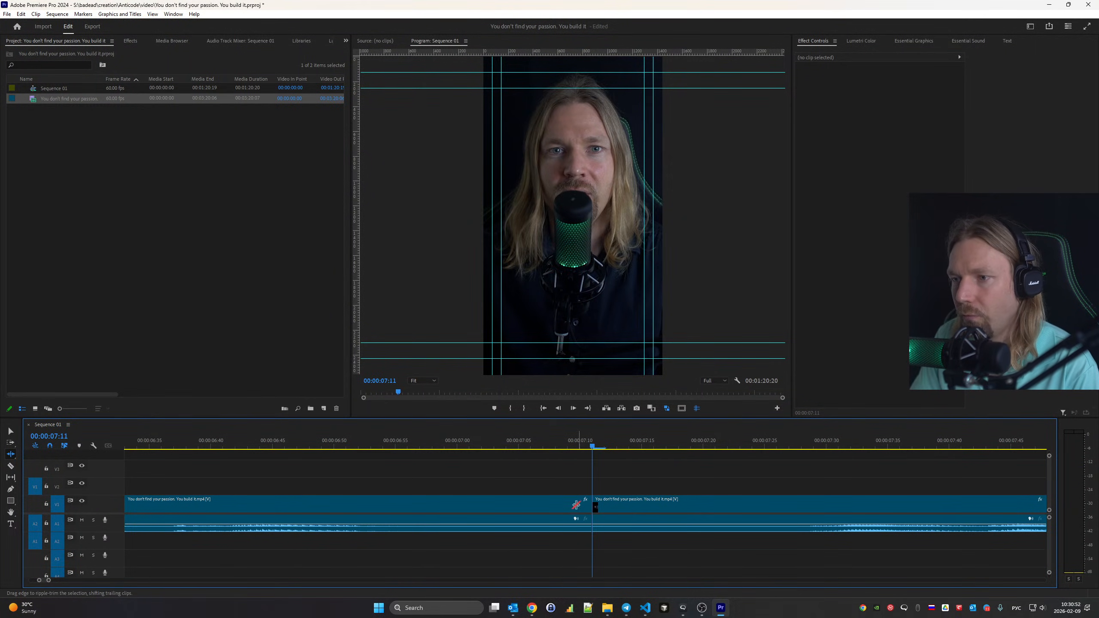
left_click_drag(595, 509, 781, 514)
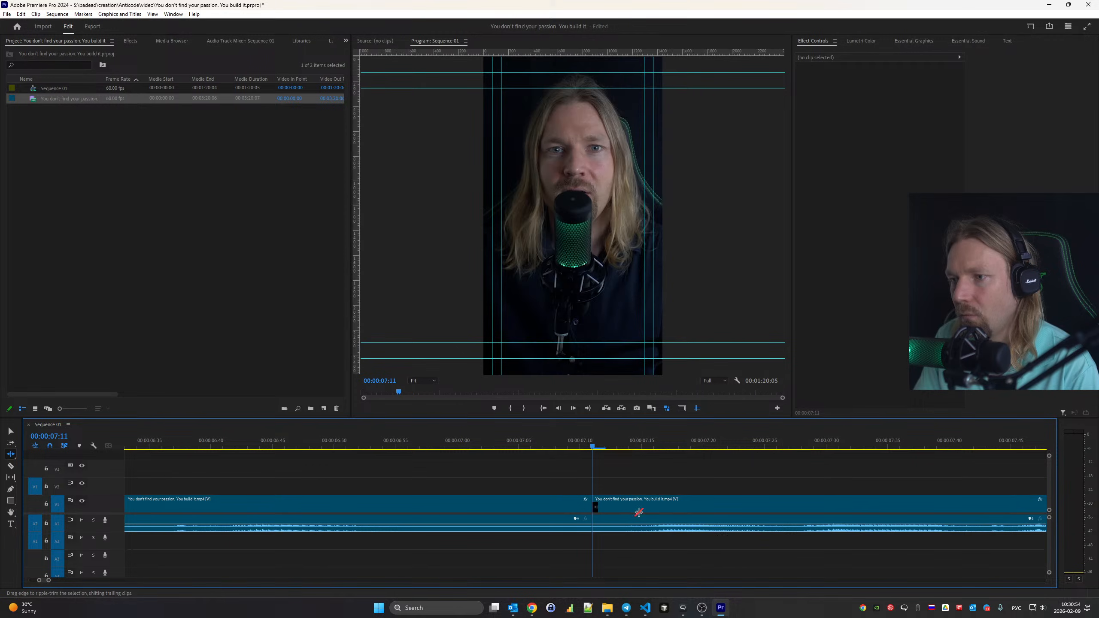
left_click_drag(587, 503, 419, 505)
scroll(224, 465, "up", 3)
key("space")
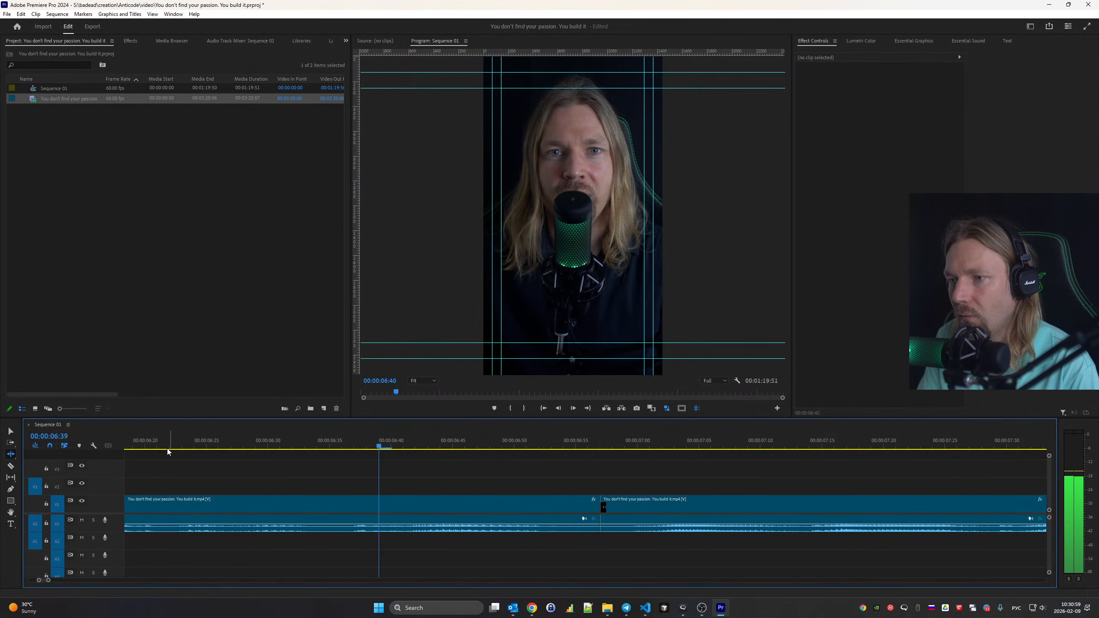
Ripple-trim about 23 frames of pause around the cut at 00:00:12:09 and play the join
key("Down")
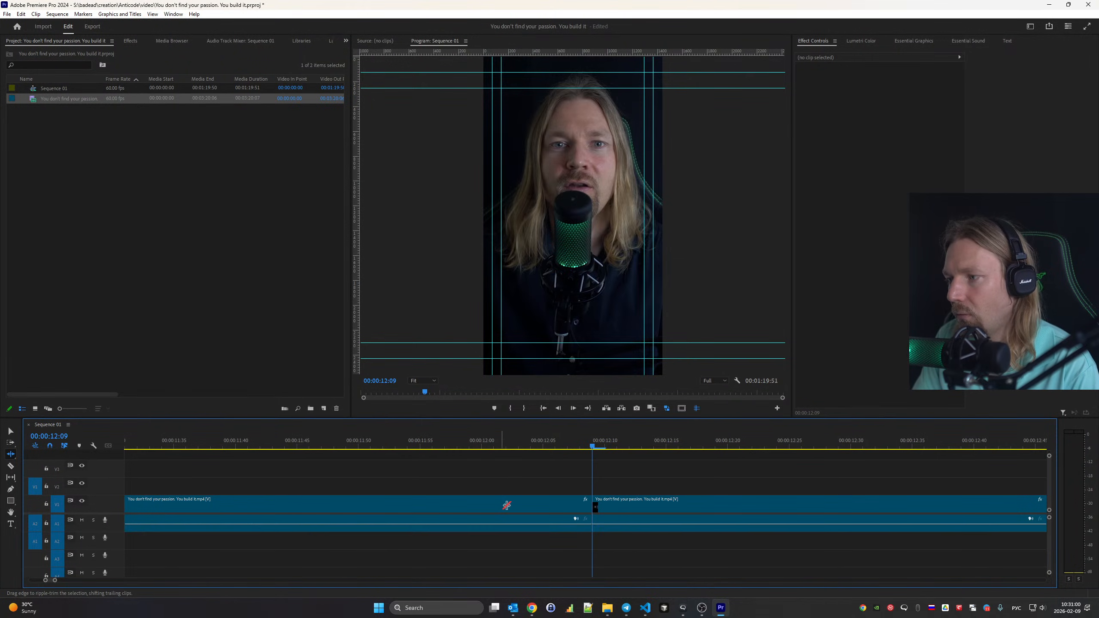
left_click_drag(596, 510, 418, 506)
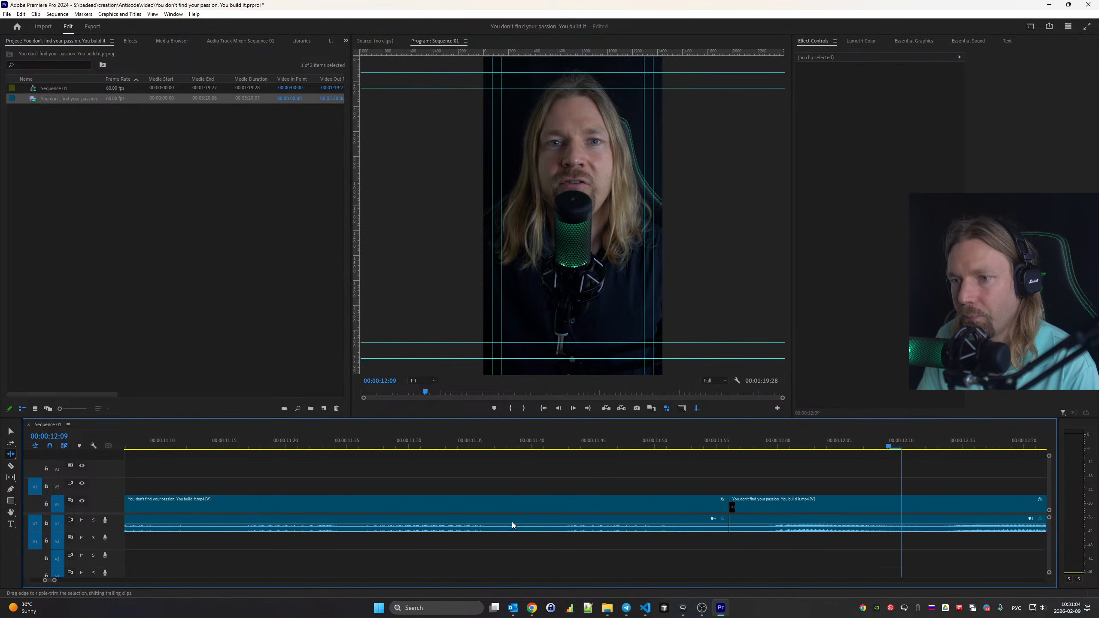
key("space")
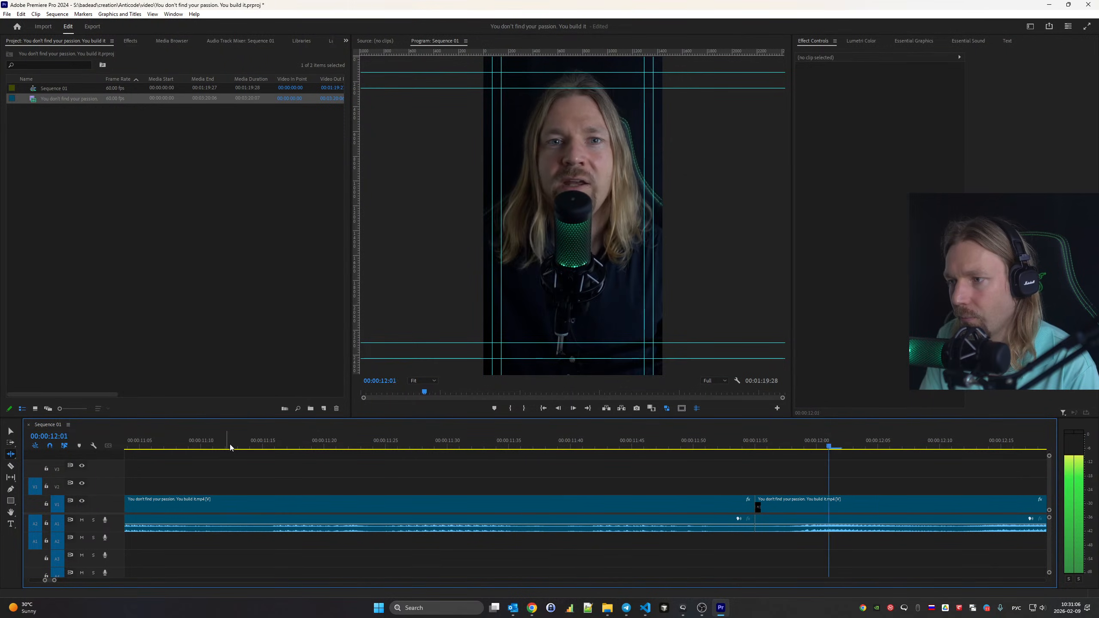
Ripple-trim about 15 frames of pause around the cut at 00:00:17:22 and place the playhead at 00:00:16:37
key("Down")
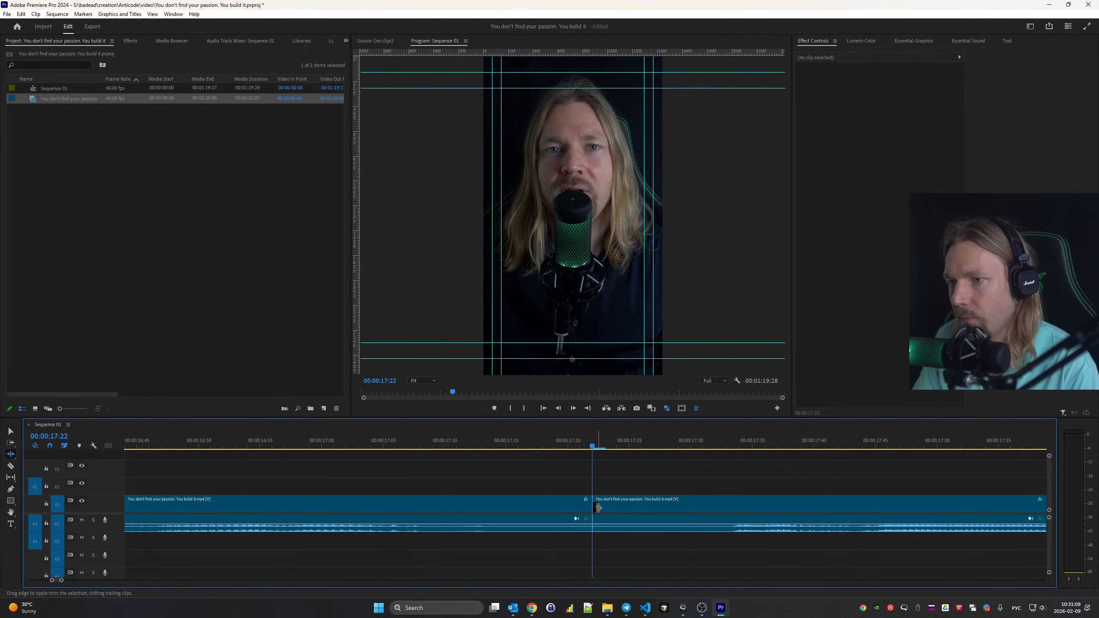
left_click_drag(598, 508, 519, 518)
left_click(203, 448)
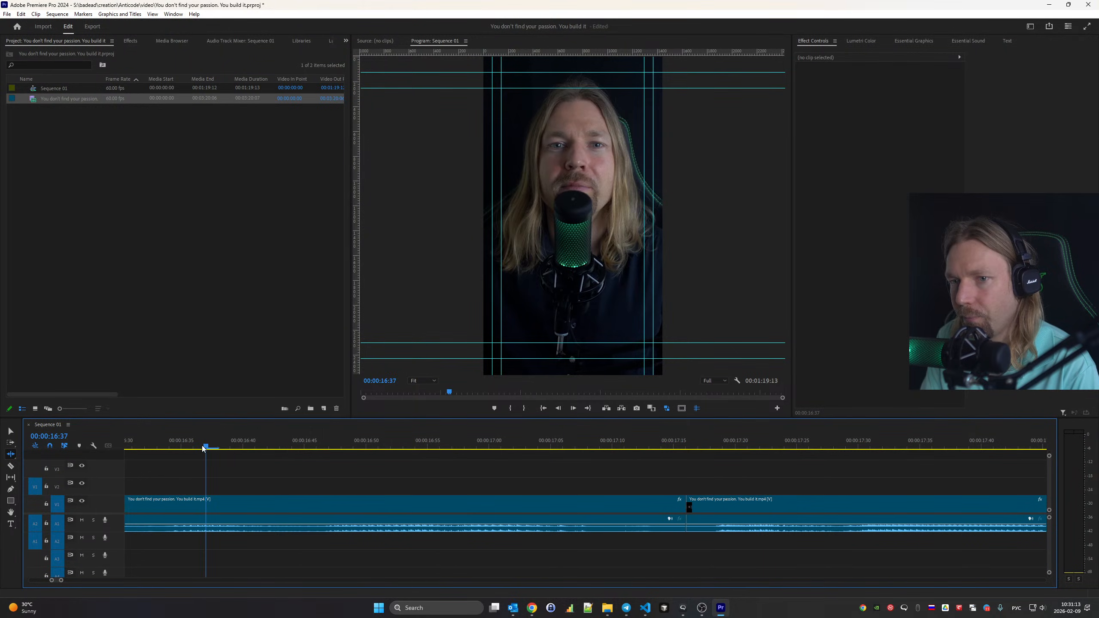
Play the current join, ripple-trim about 20 frames after and 14 frames before the cut at 00:00:19:46, and play that join
key("space")
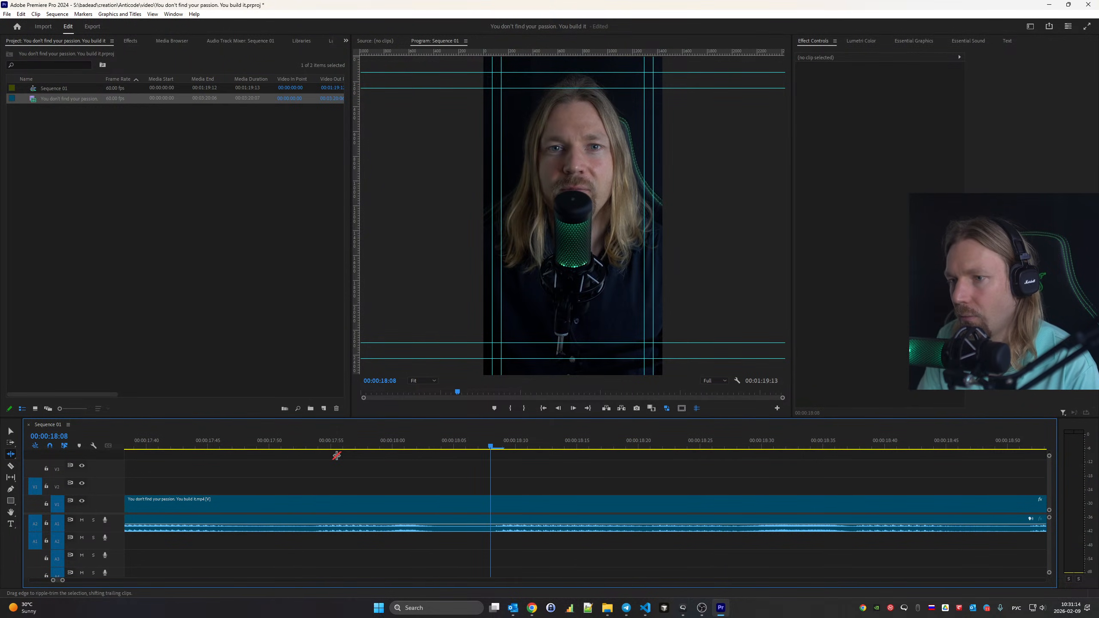
key("Down")
left_click_drag(595, 503, 835, 507)
left_click_drag(587, 505, 409, 506)
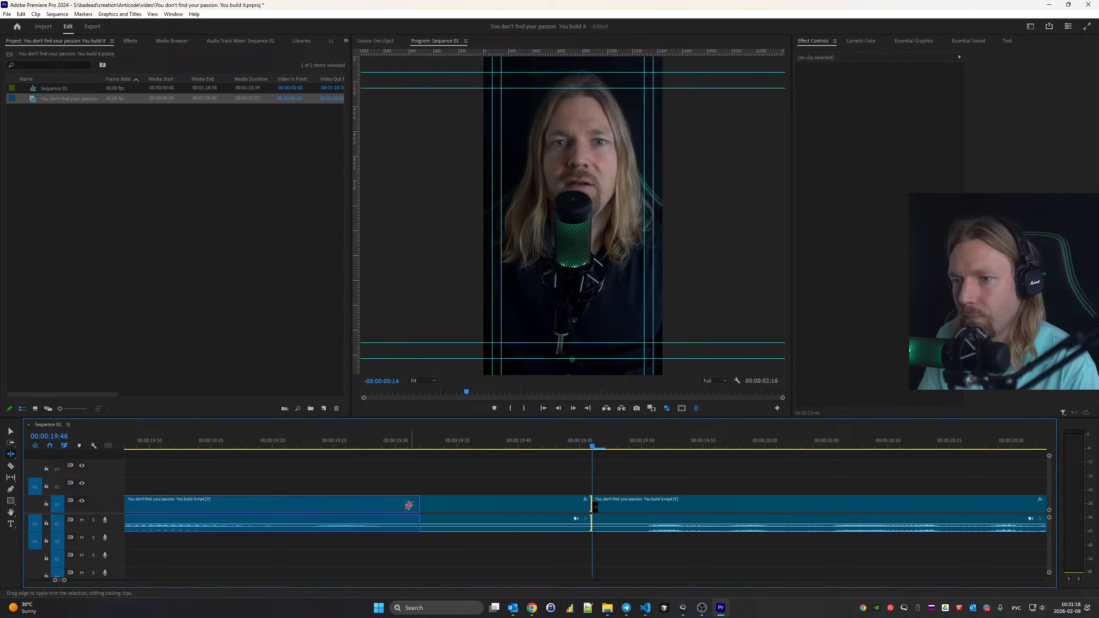
scroll(532, 518, "up", 3)
left_click(149, 444)
key("space")
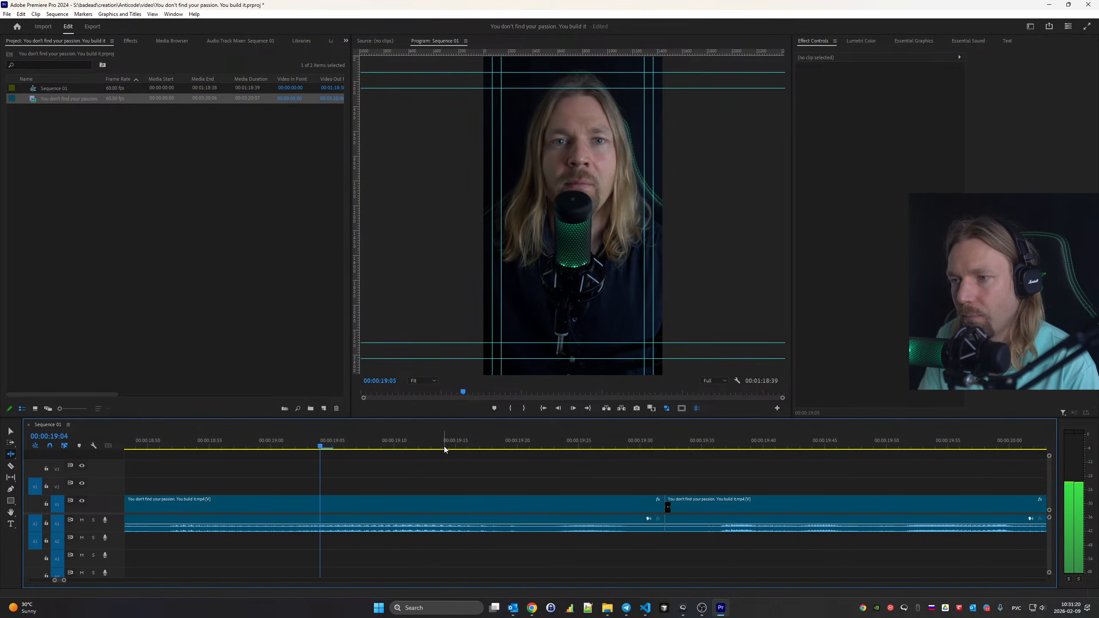
Ripple-trim about 3 more frames from the start of the clip after the cut at 00:00:19:32 and replay the join
key("Up")
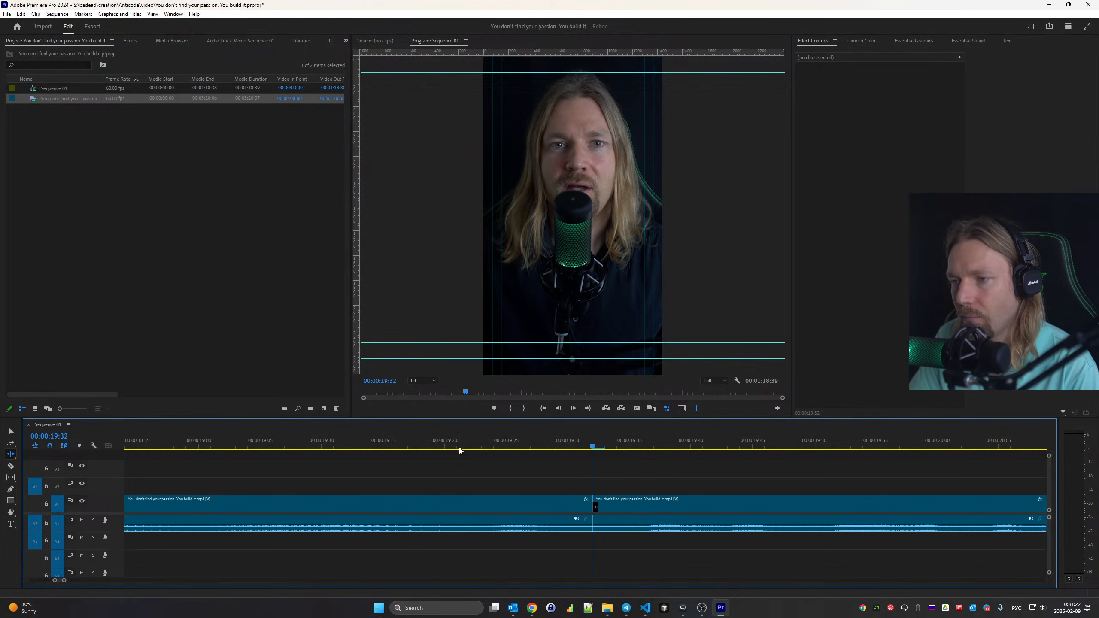
left_click_drag(598, 503, 636, 505)
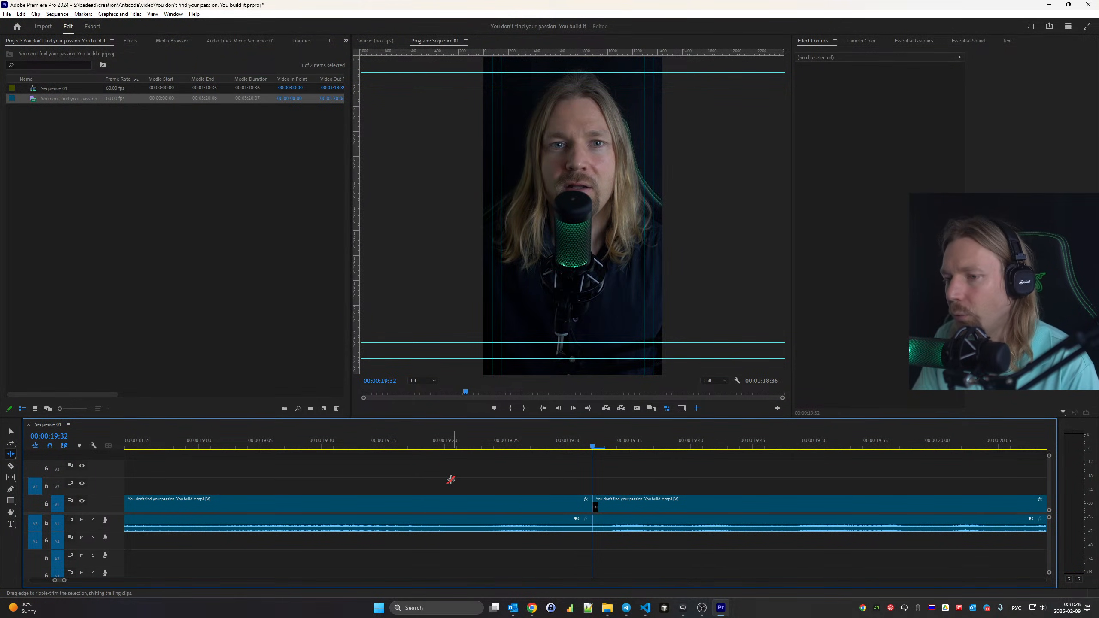
scroll(559, 492, "up", 2)
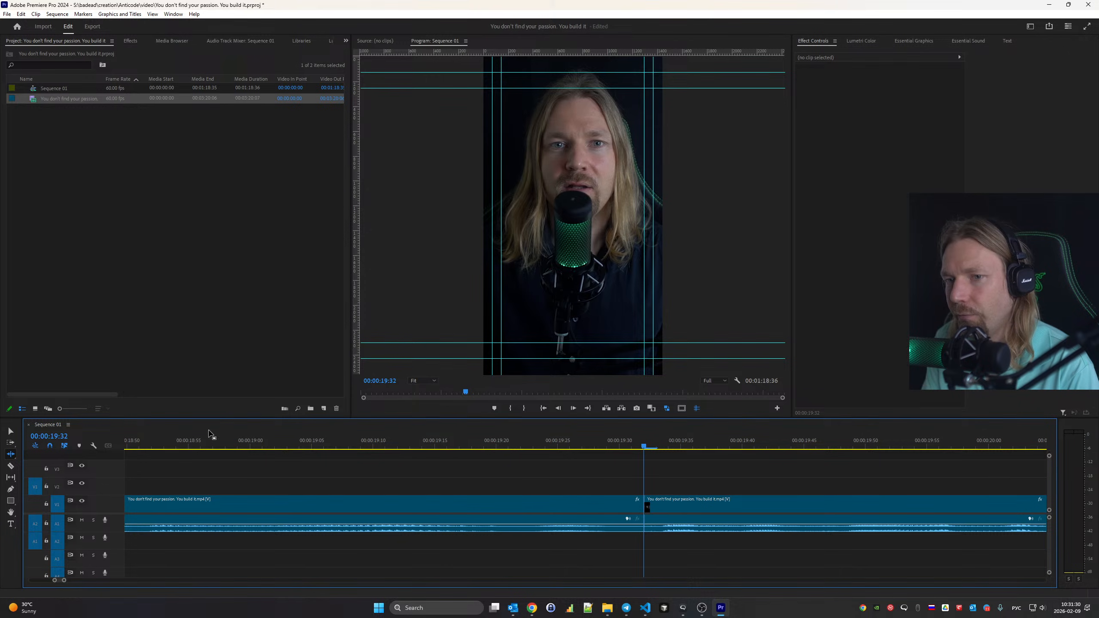
left_click(152, 448)
key("space")
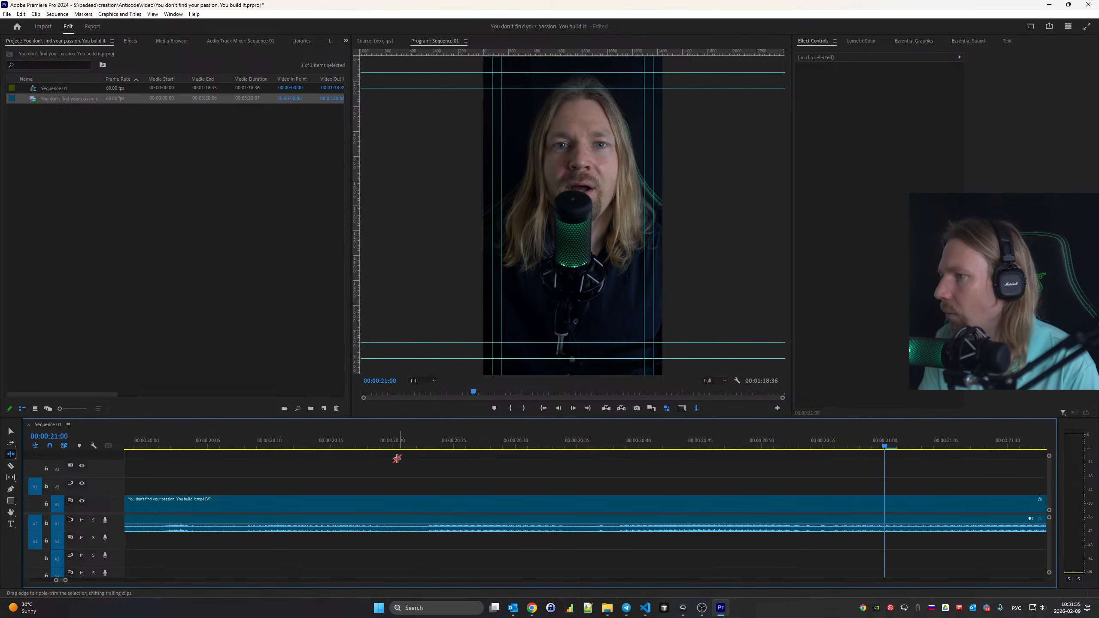
Ripple-trim about 8 frames after and 12 frames before the cut at 00:00:23:28, and play the join
key("ctrl+k")
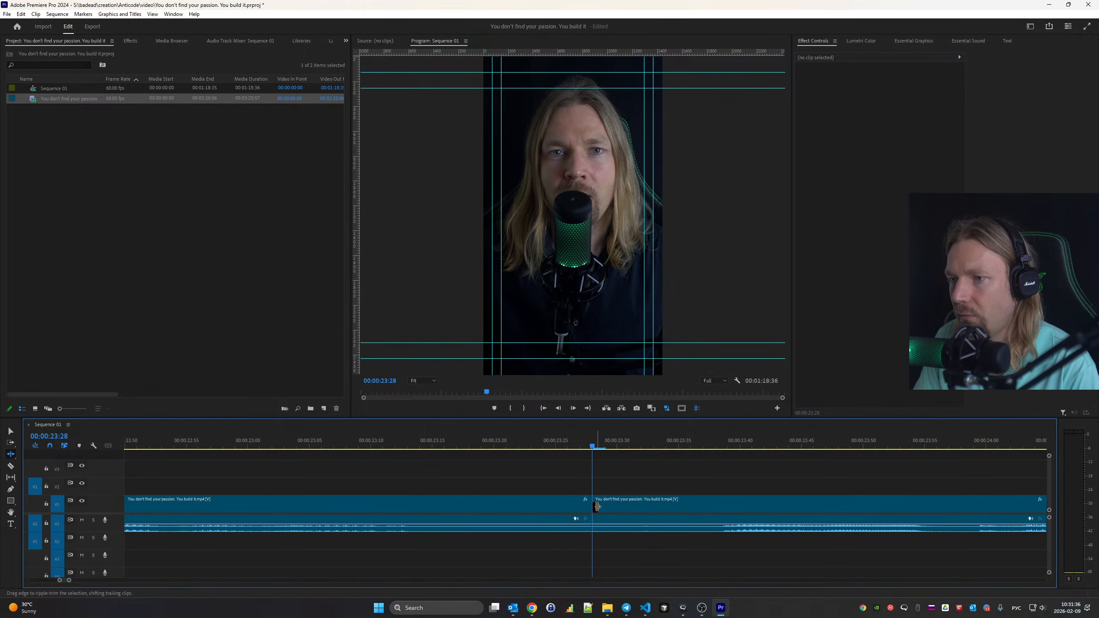
left_click_drag(597, 506, 695, 506)
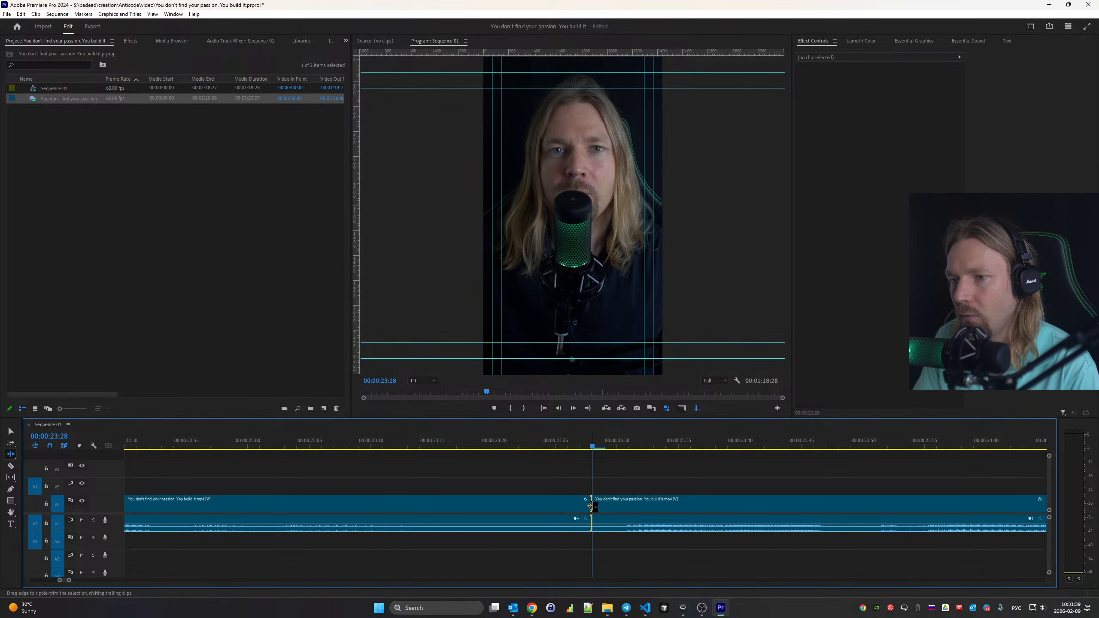
left_click_drag(590, 506, 443, 507)
scroll(537, 495, "up", 3)
left_click(263, 438)
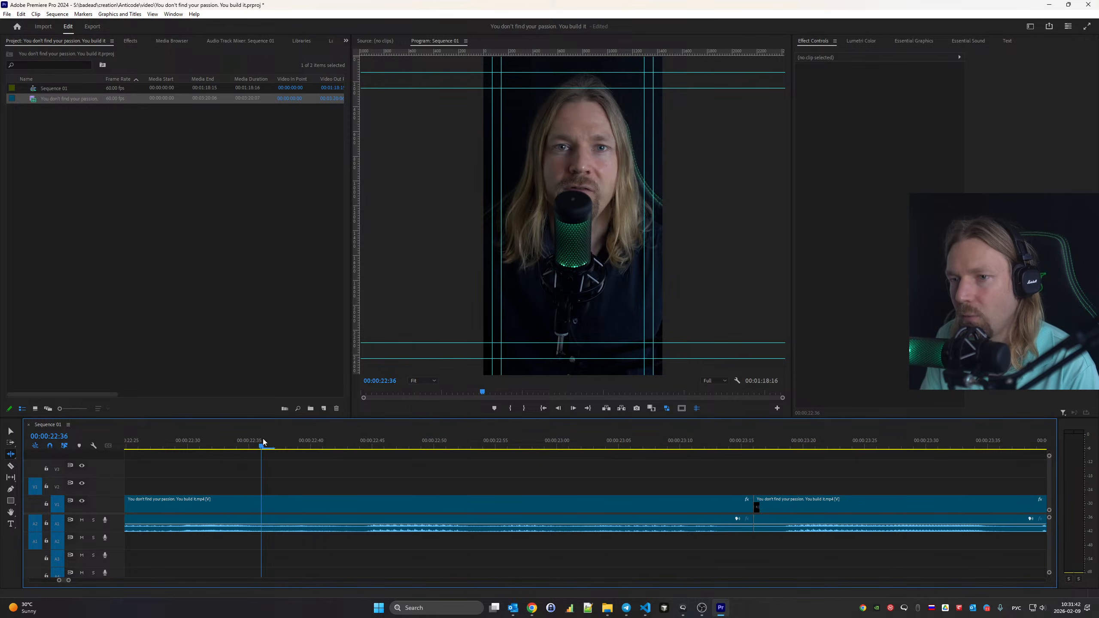
key("space")
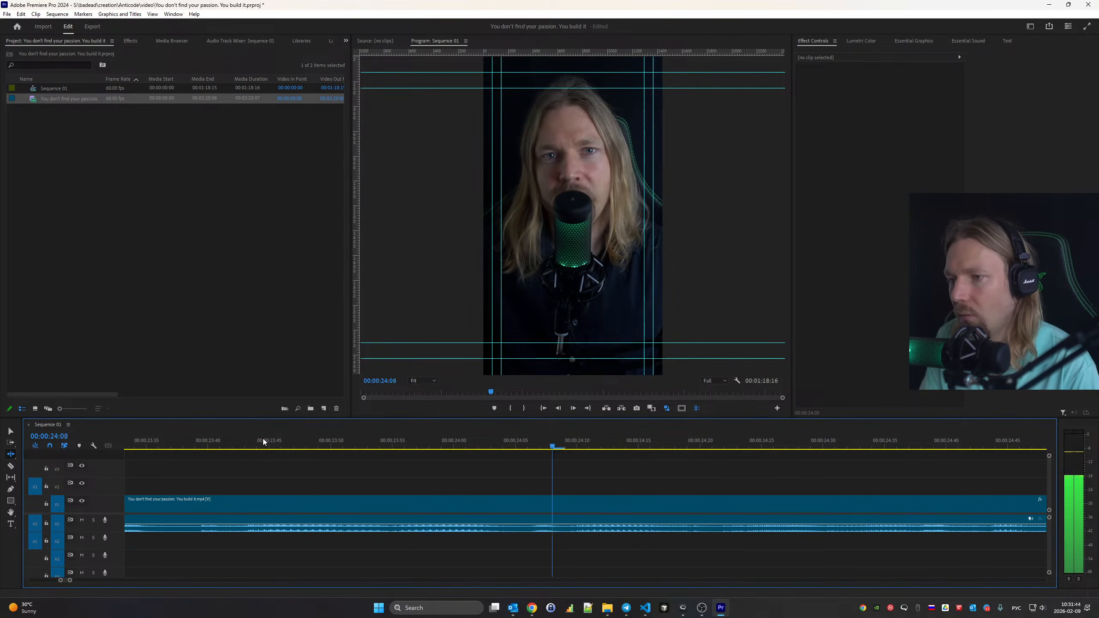
key("space")
Ripple-trim about 18 frames after and 12 frames before the cut at 00:00:28:02, and play the join
key("Down")
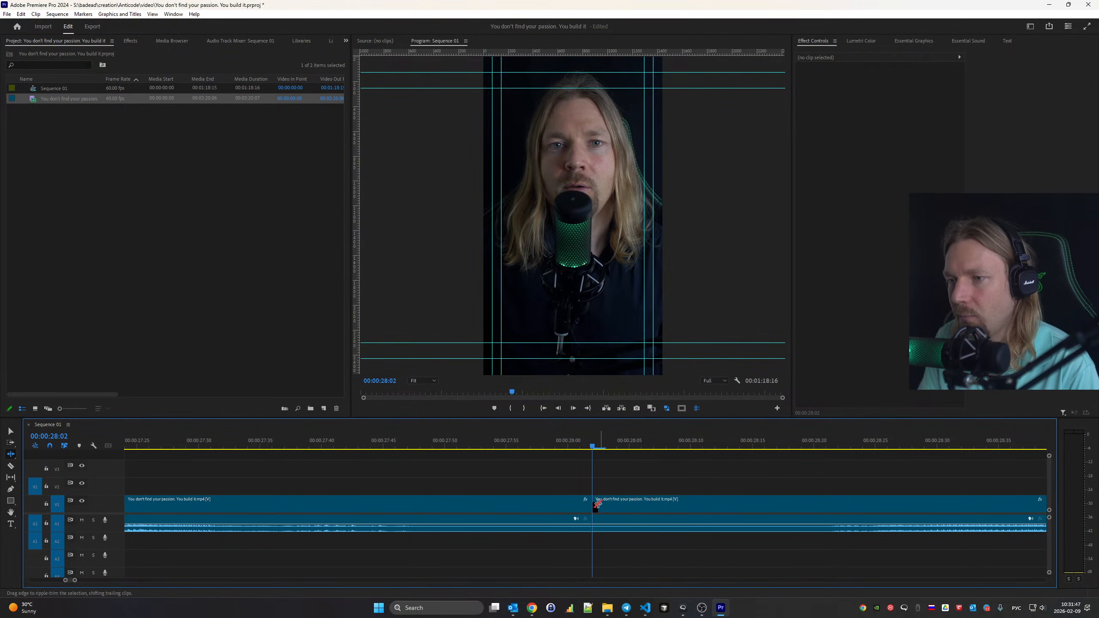
left_click_drag(596, 503, 814, 495)
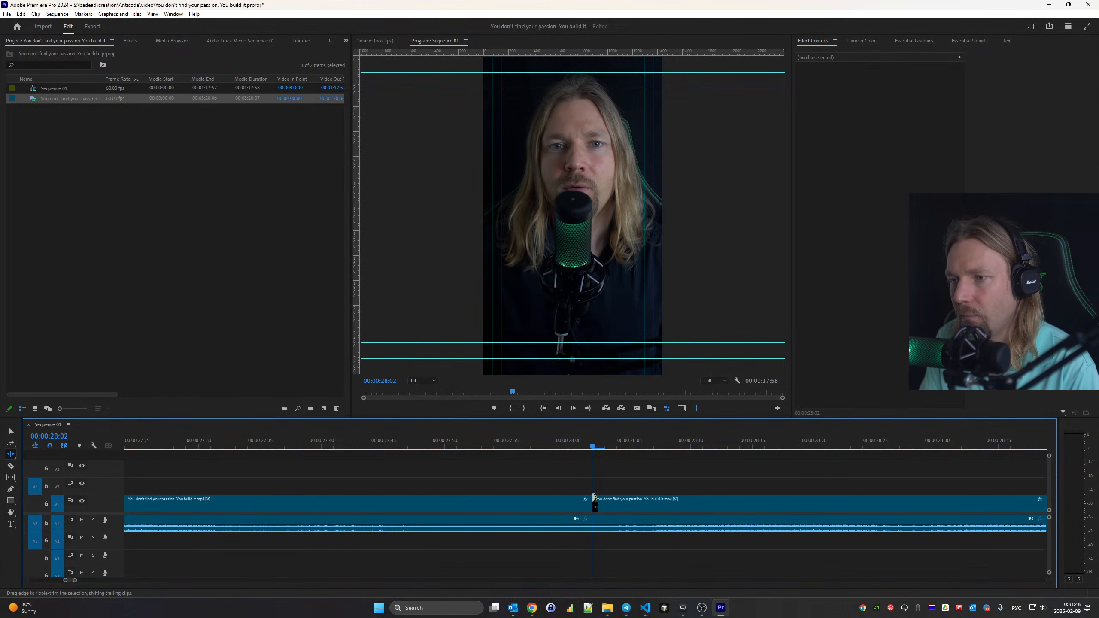
left_click_drag(588, 504, 444, 506)
scroll(563, 494, "up", 2)
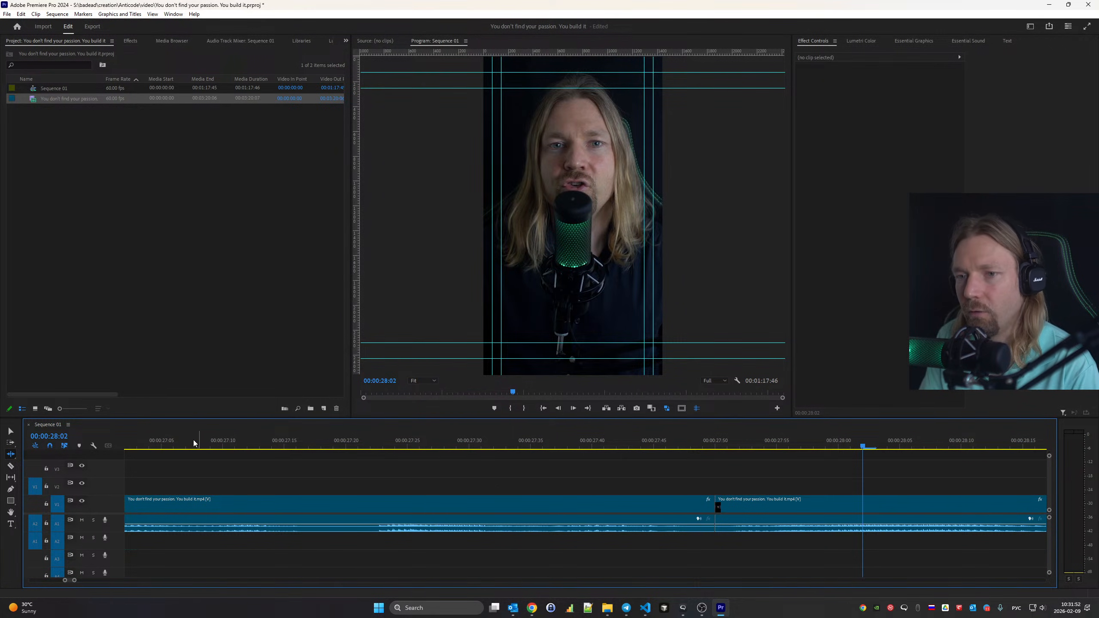
key("space")
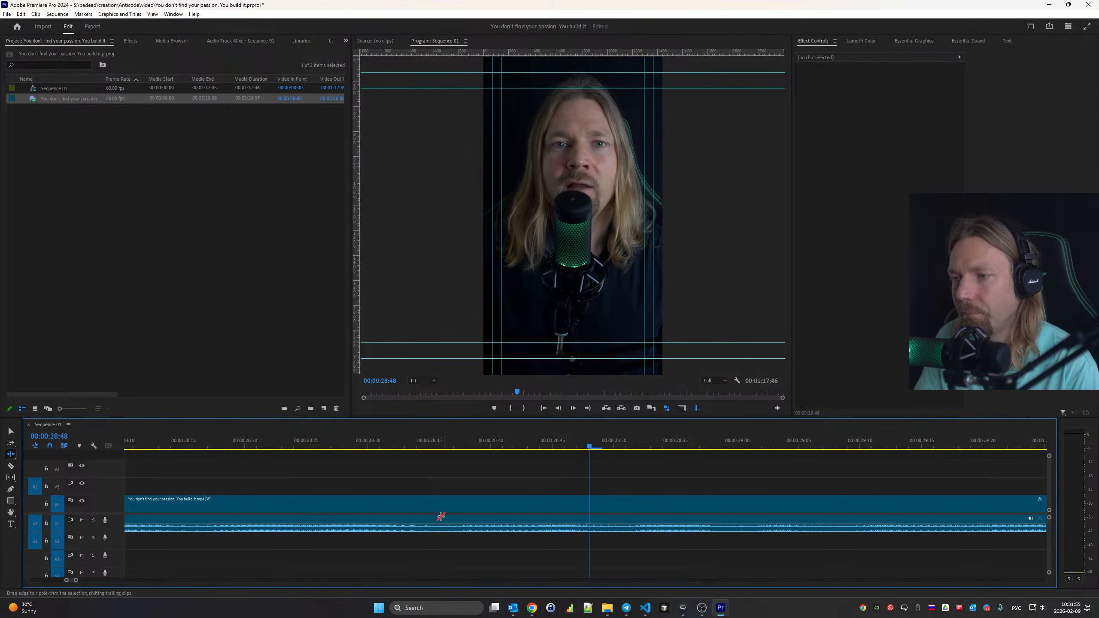
Ripple-trim about 19 frames of pause around the cut at 00:00:36:04 and play the join
key("ctrl+k")
left_click_drag(595, 511, 670, 510)
left_click_drag(585, 508, 432, 508)
scroll(593, 526, "up", 3)
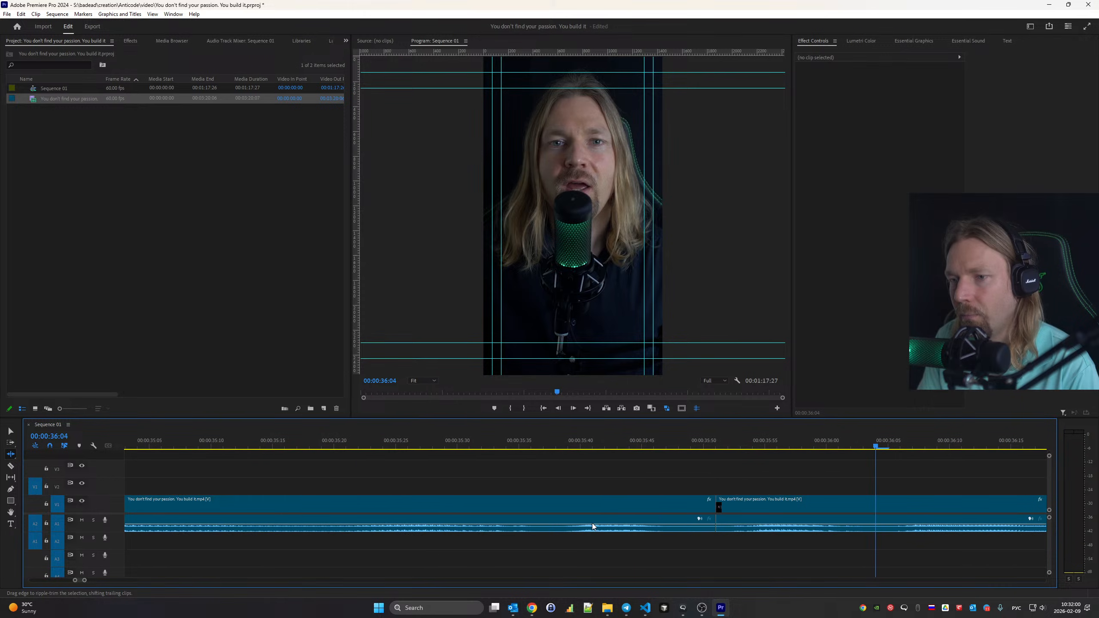
left_click(168, 442)
key("space")
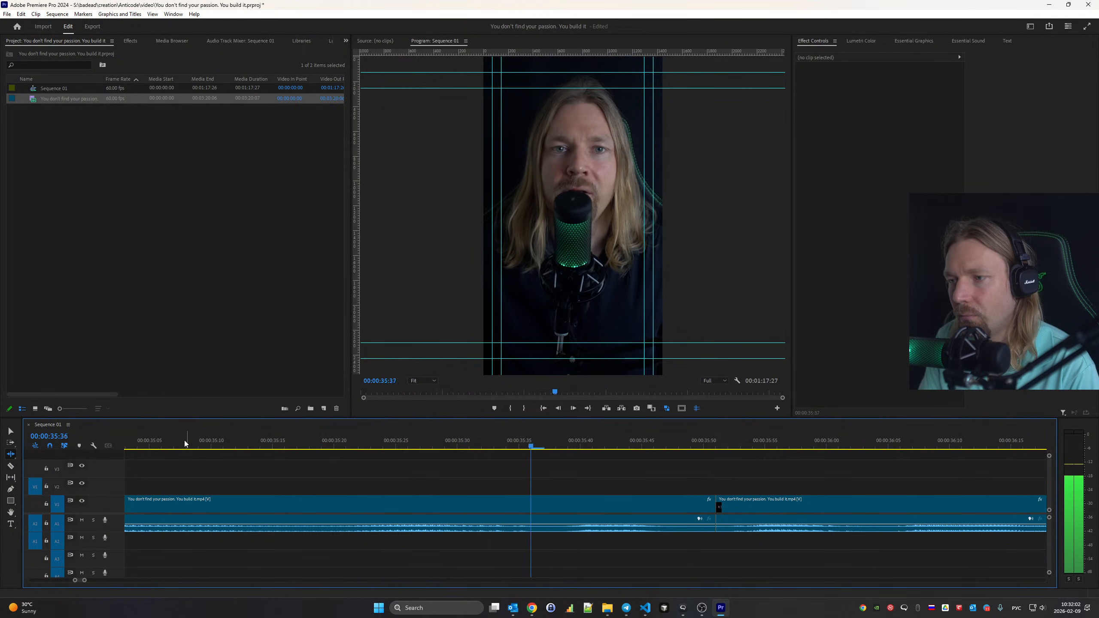
Ripple-trim about 2 more frames from the end of the clip before the cut at 00:00:35:51 and replay the join
key("Up")
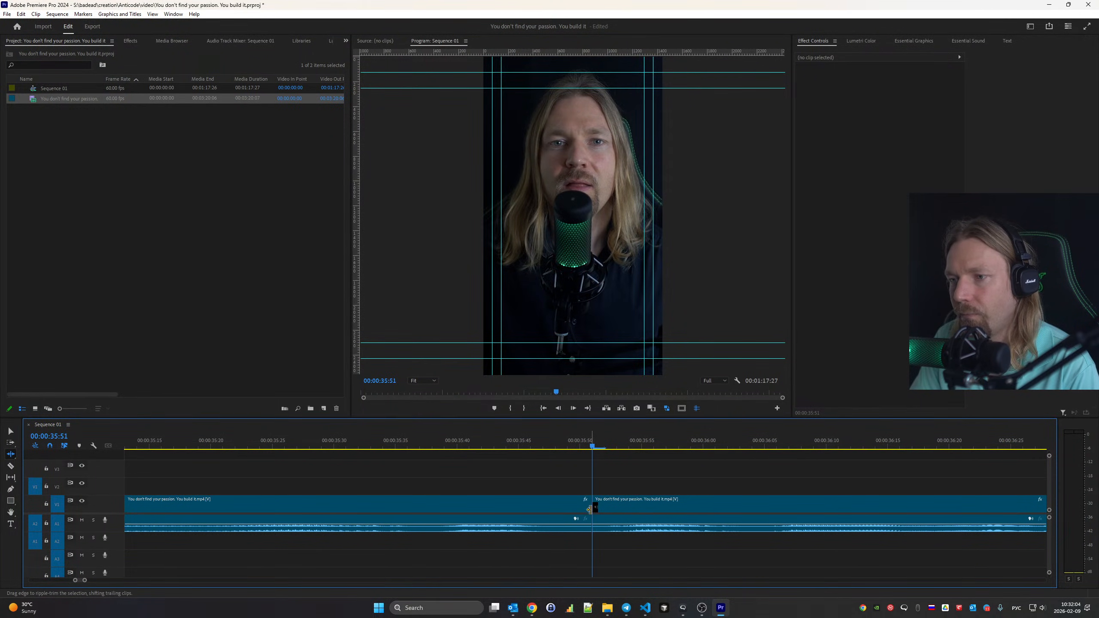
left_click_drag(589, 509, 569, 510)
scroll(429, 473, "up", 4)
left_click(160, 444)
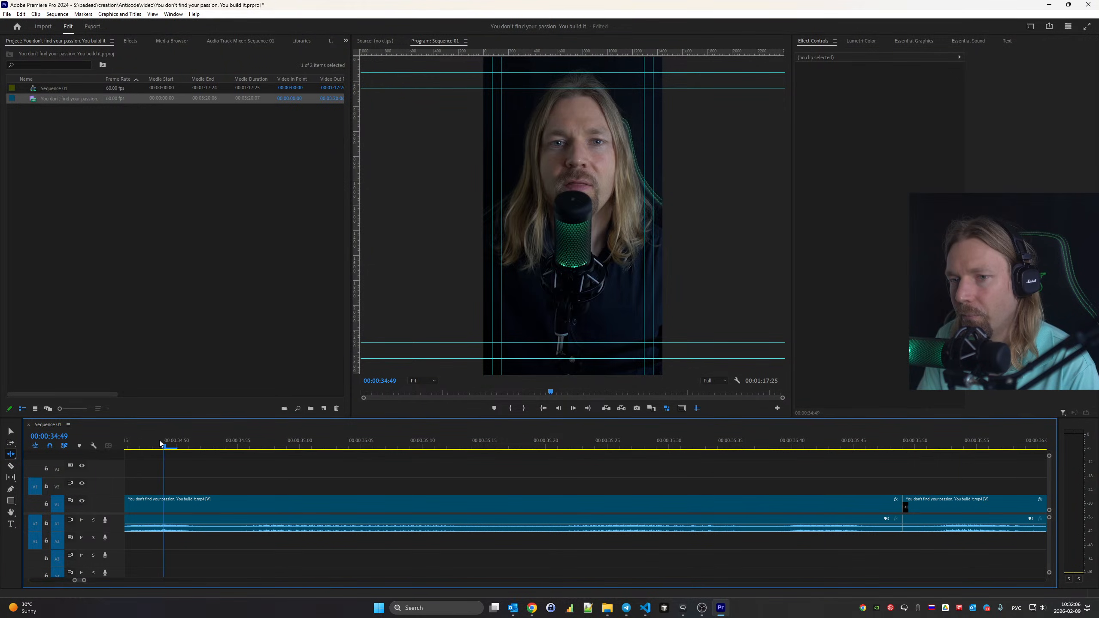
key("space")
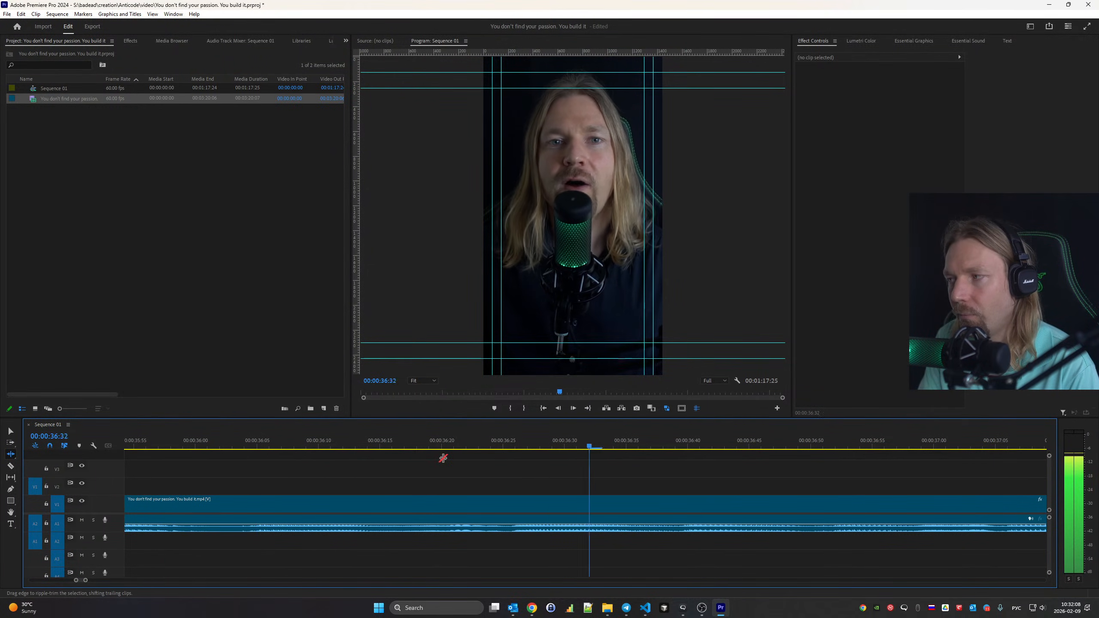
key("space")
Ripple-trim about 8 frames after and 11 frames before the cut at 00:00:42:52, and play the join
key("Down")
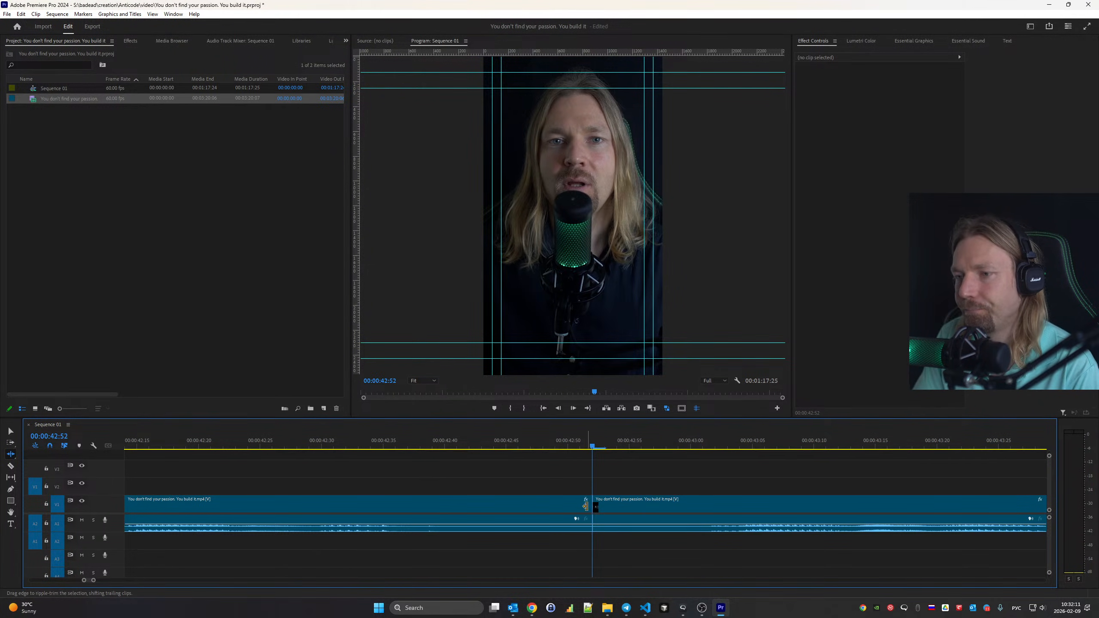
left_click_drag(596, 510, 694, 508)
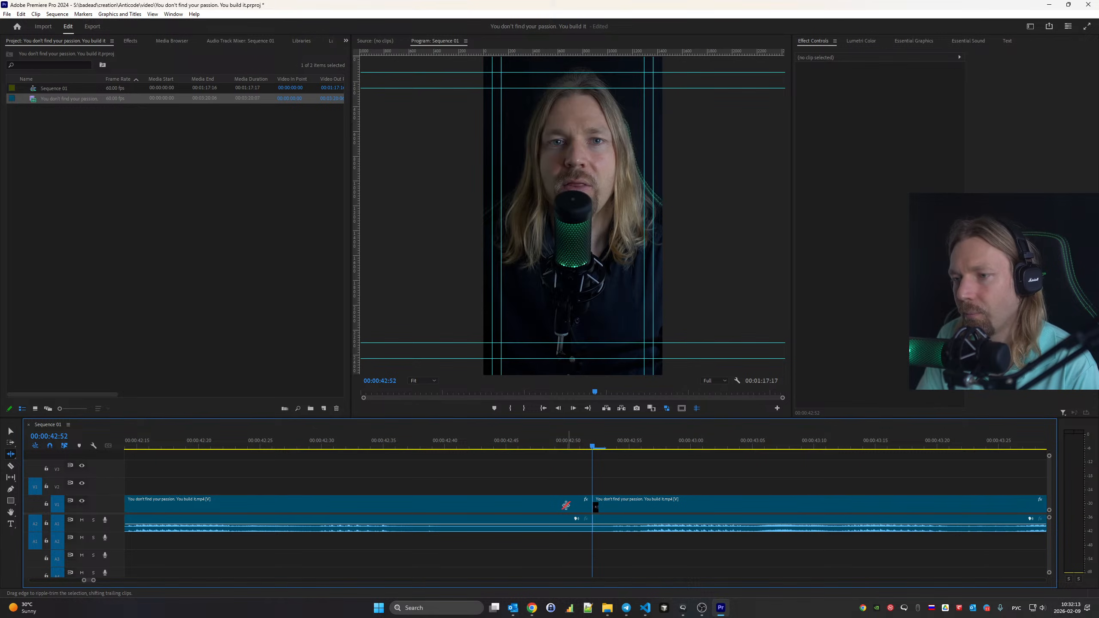
left_click_drag(585, 502, 457, 504)
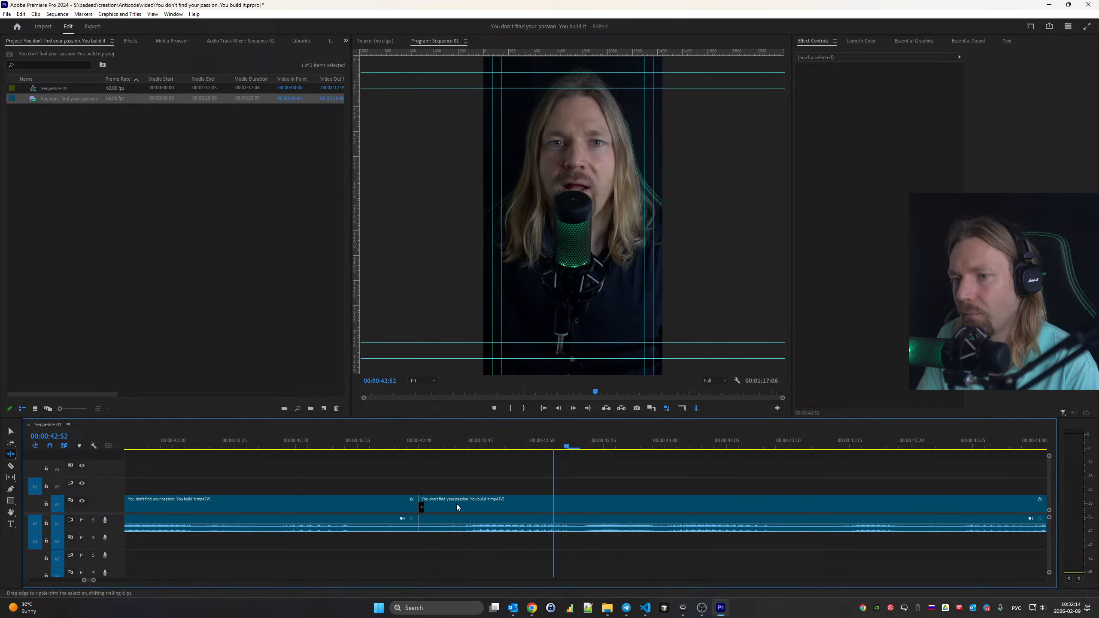
scroll(457, 504, "up", 3)
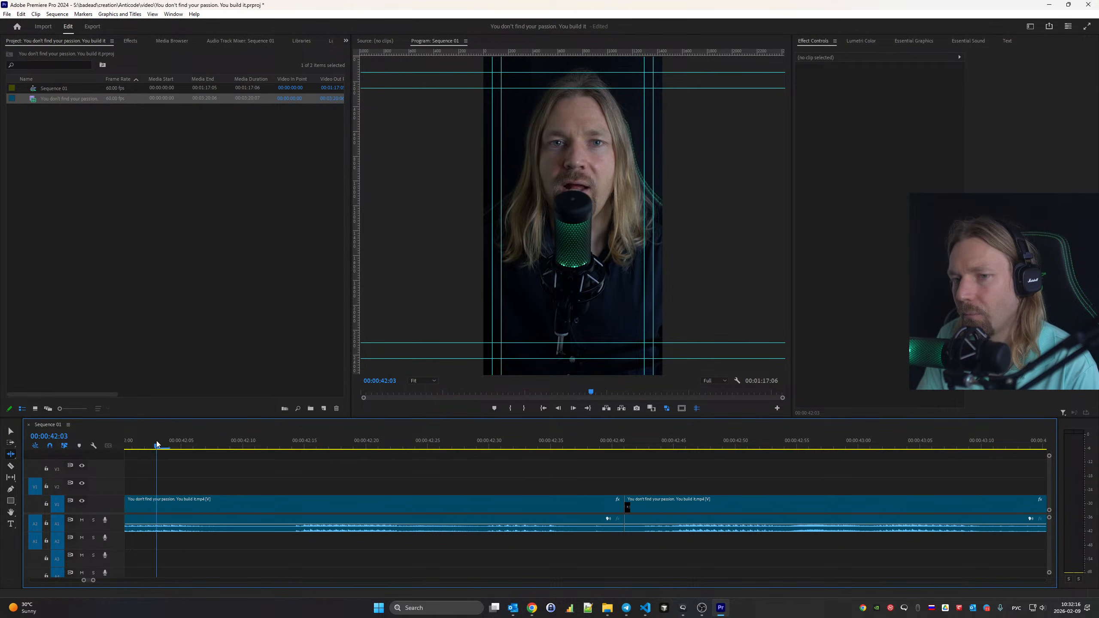
key("space")
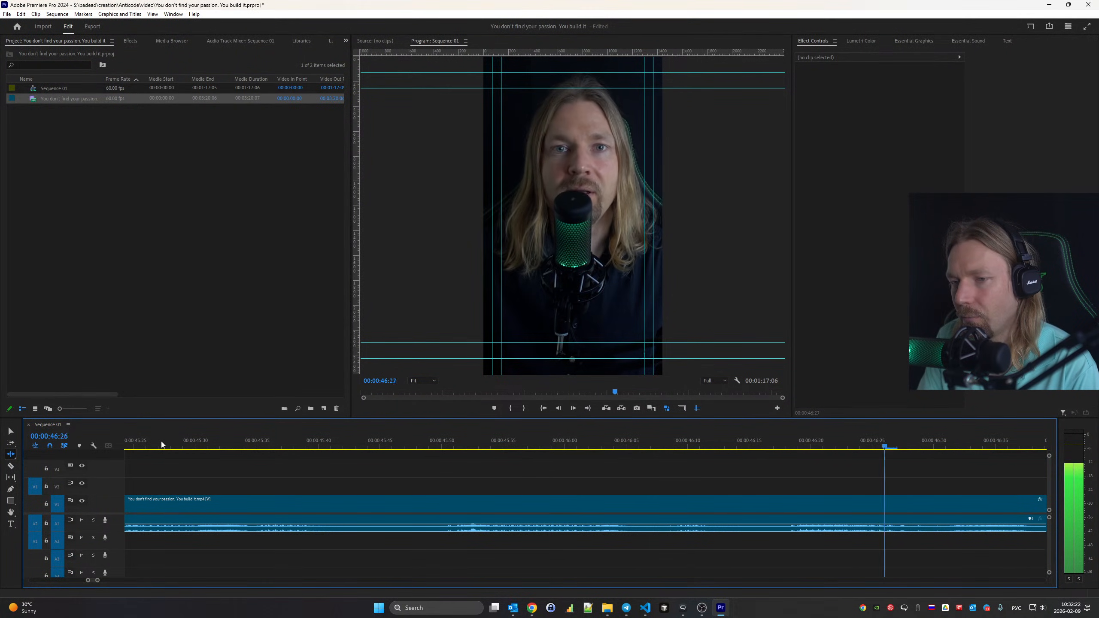
Ripple-trim about 29 frames of pause around the cut at 00:00:46:56 and play the join
key("ctrl+k")
scroll(405, 498, "up", 2)
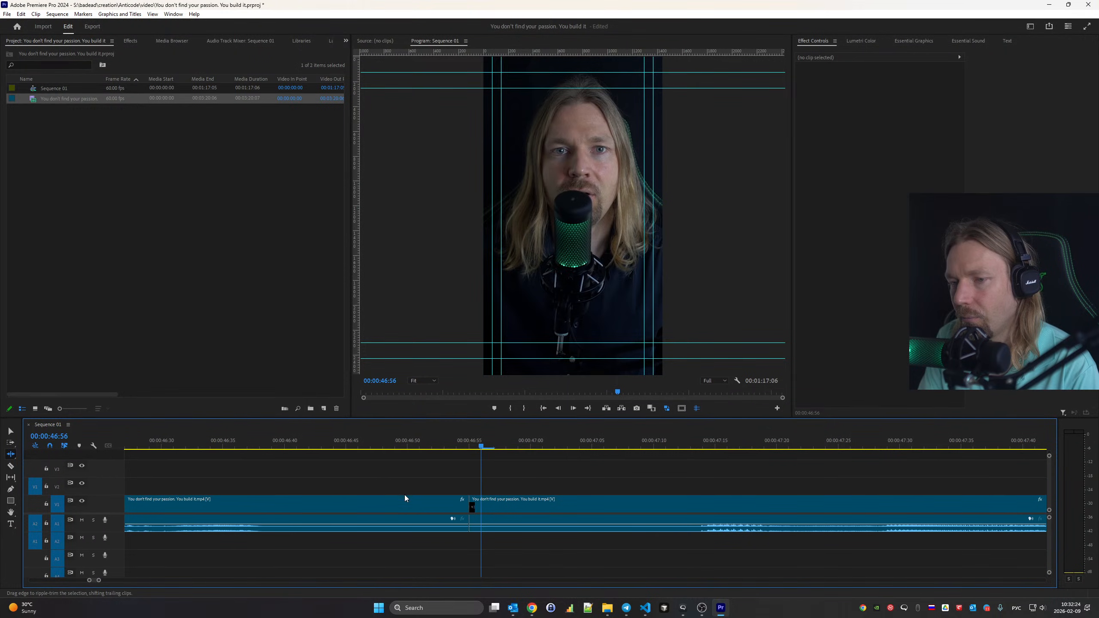
left_click_drag(463, 507, 303, 506)
scroll(485, 505, "up", 10)
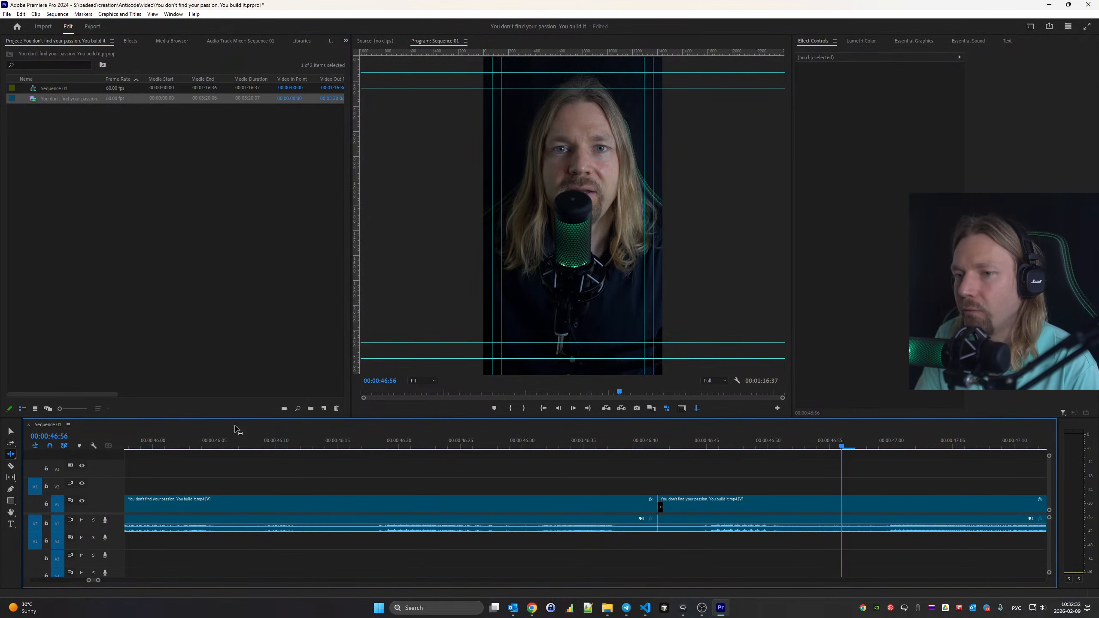
left_click(184, 439)
key("space")
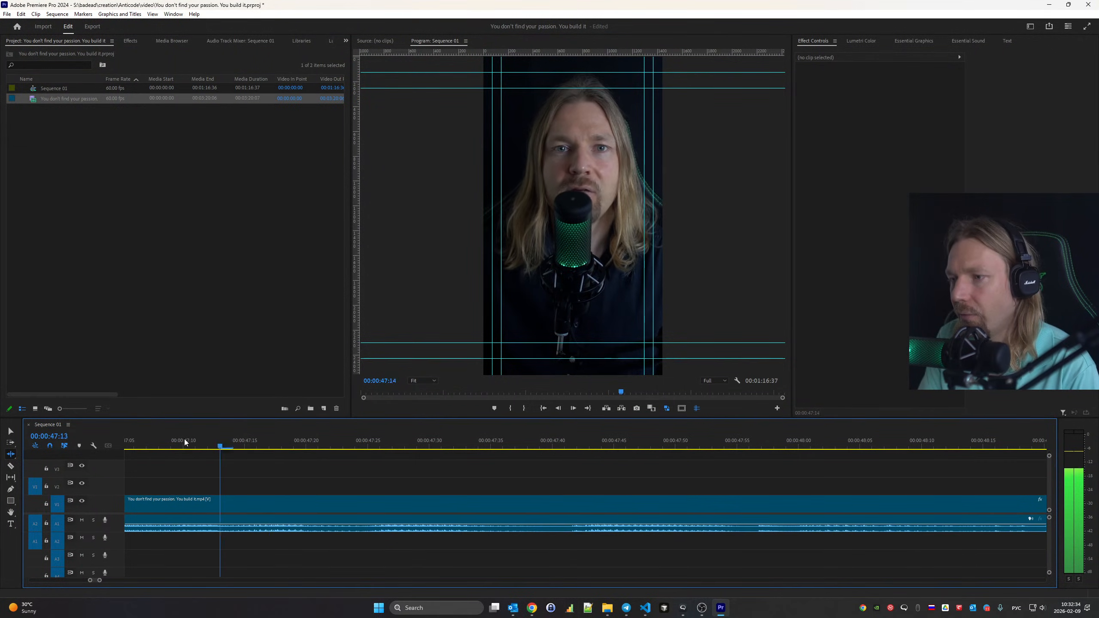
Ripple-trim about 11 frames after and 6 frames before the cut at 00:00:48:29, and play the join
key("ctrl+k")
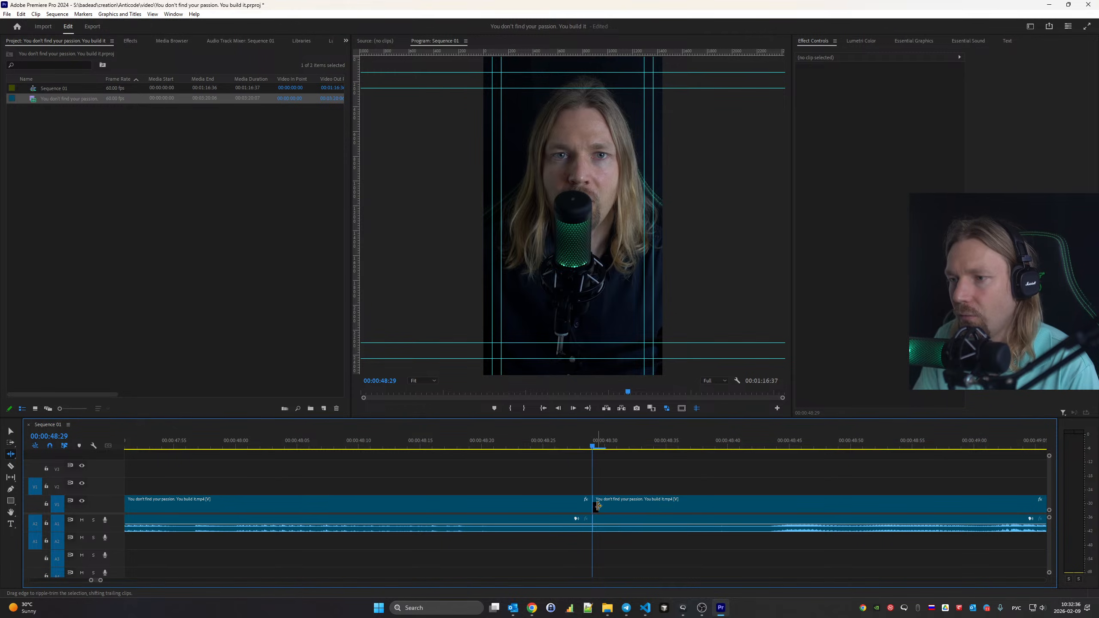
left_click_drag(597, 506, 730, 508)
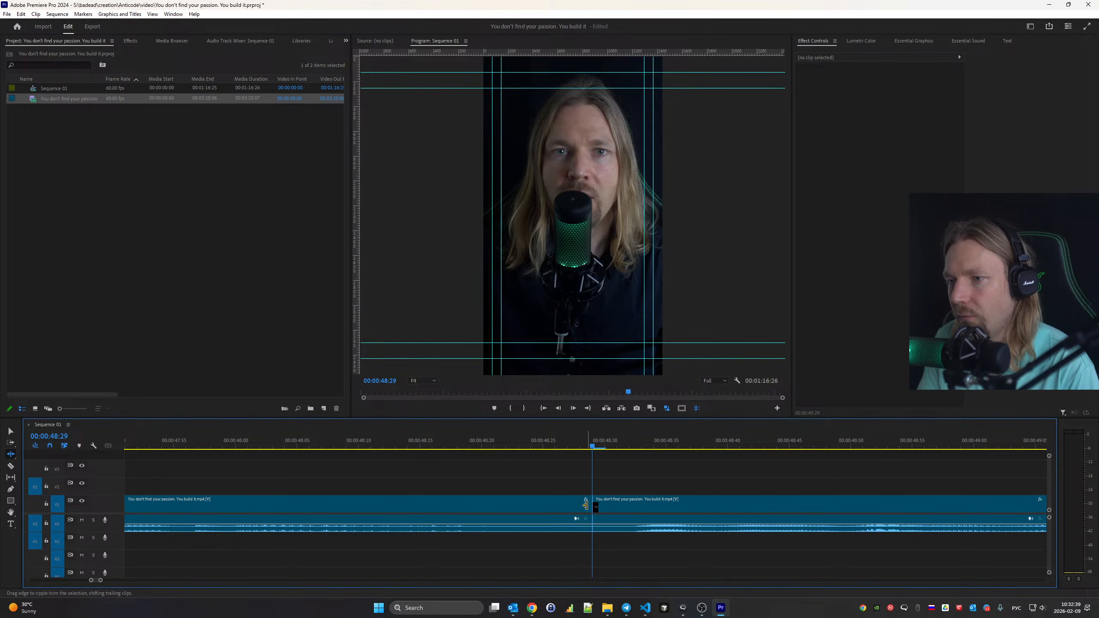
left_click_drag(588, 507, 515, 504)
scroll(538, 530, "up", 3)
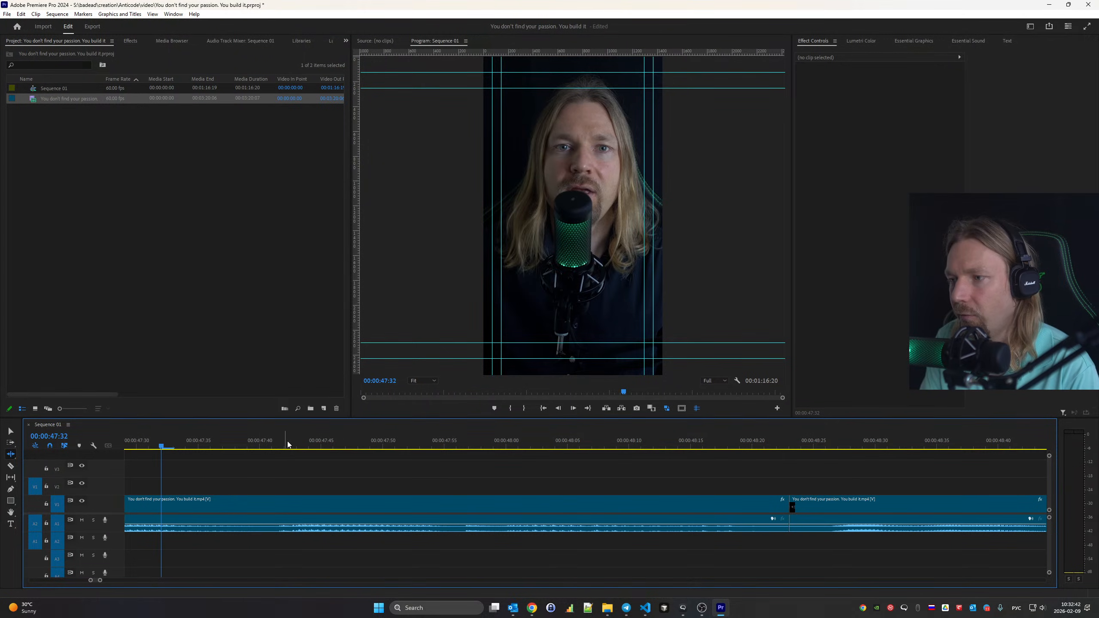
key("j")
key("l")
Ripple-trim about 18 frames of pause around the next cut near 00:00:53, play the join and go to the cut at 00:00:55:41
key("Down")
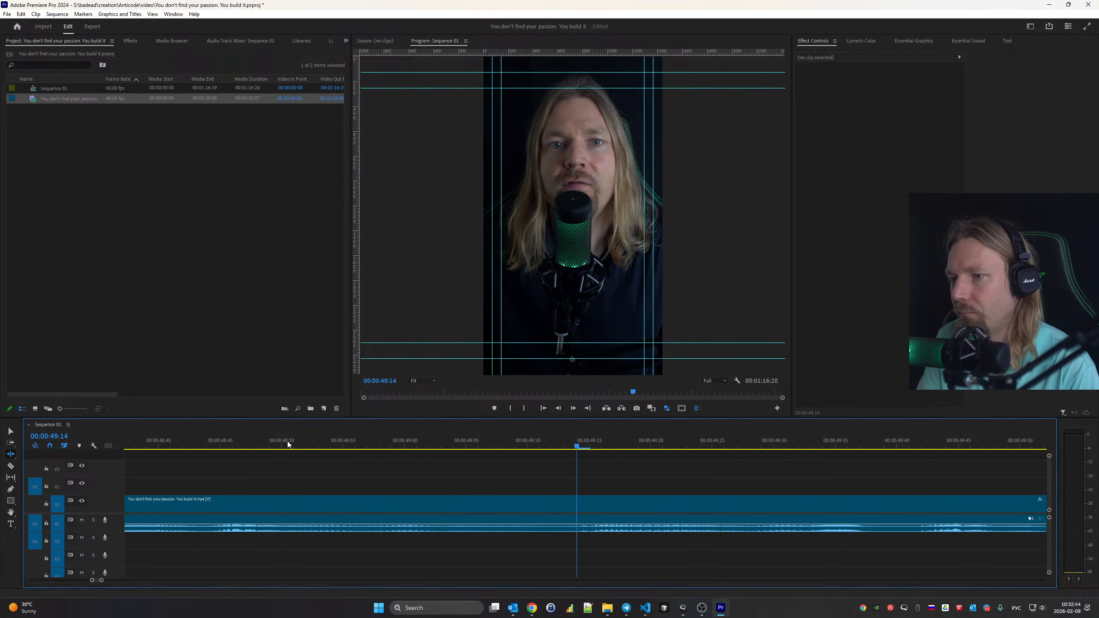
left_click_drag(597, 509, 712, 505)
left_click_drag(589, 506, 488, 507)
scroll(488, 507, "up", 3)
left_click(193, 443)
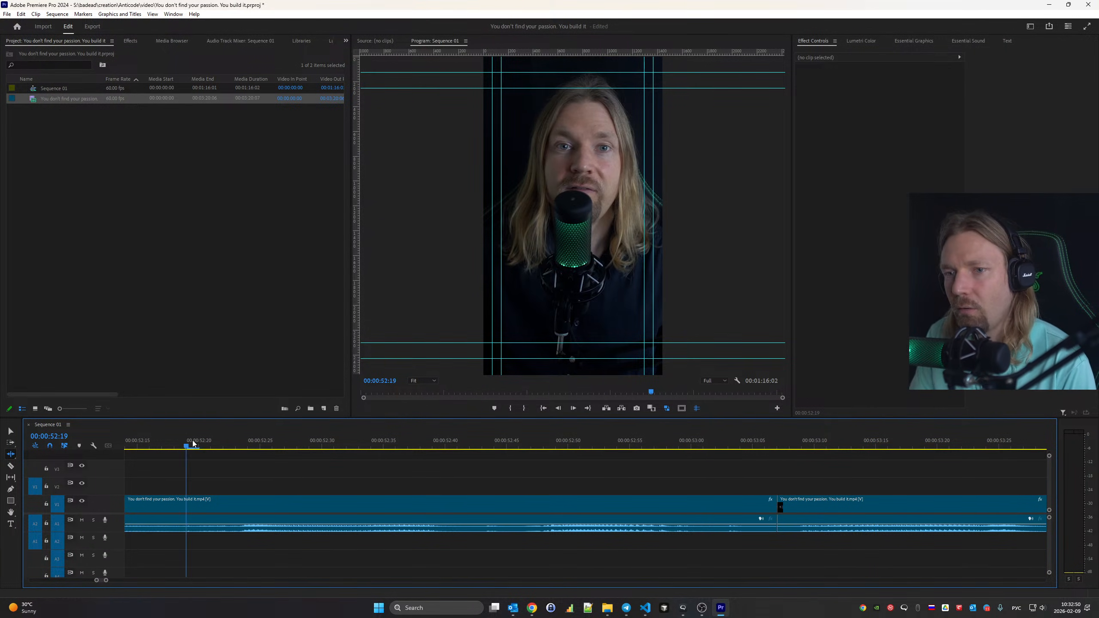
key("space")
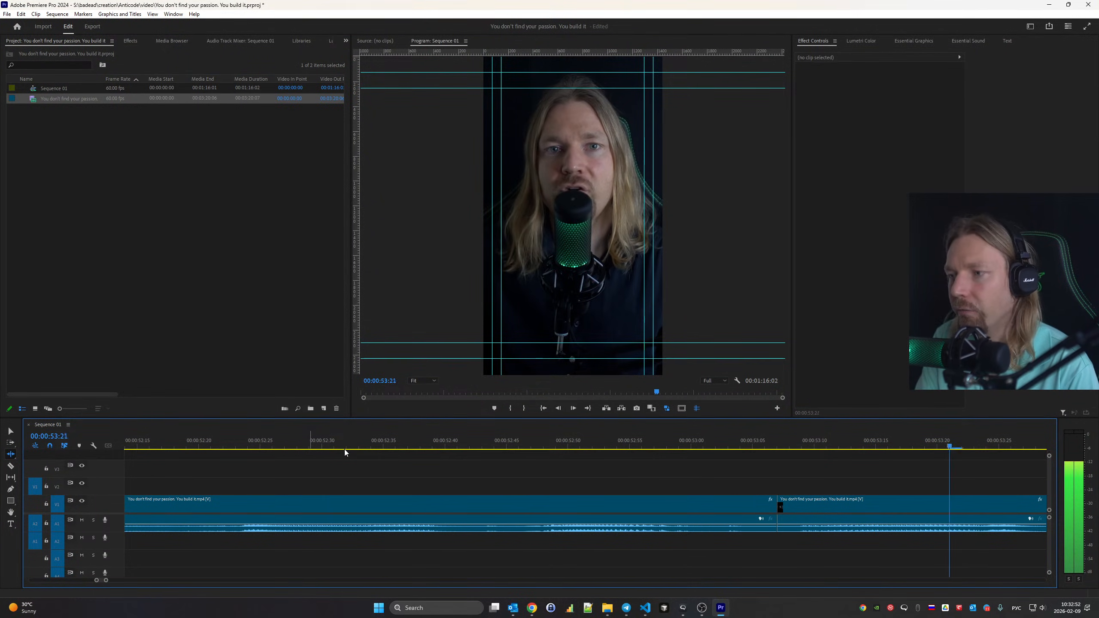
key("space")
key("ctrl+k")
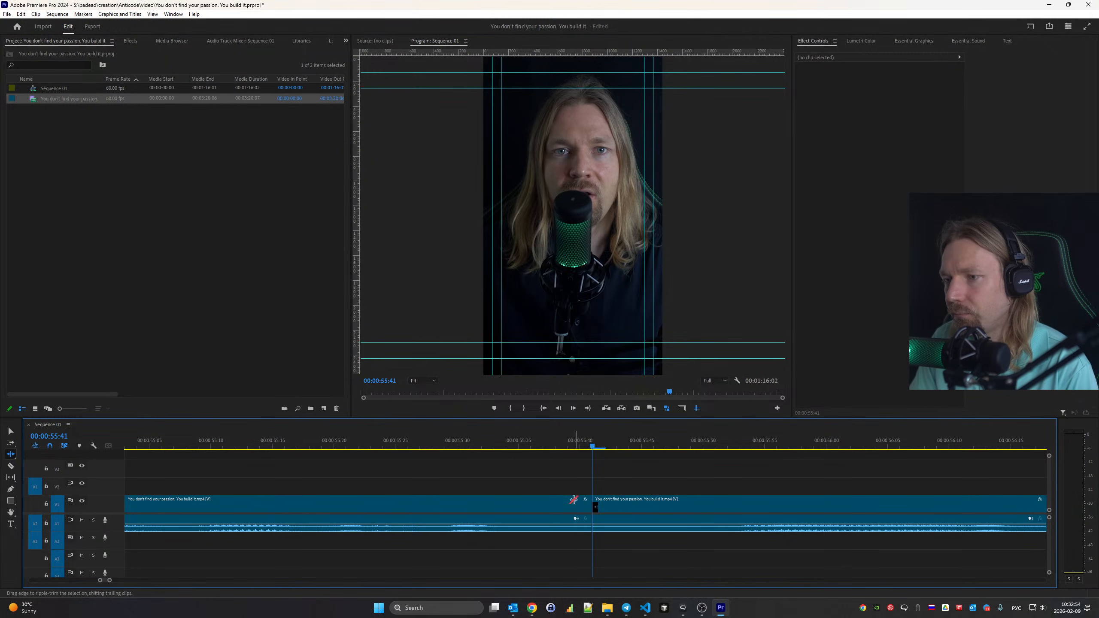
Ripple-trim about 13 frames of pause around the cut at 00:00:55:41, play the join and go to the cut at 00:00:58:26
left_click_drag(596, 508, 531, 506)
scroll(370, 499, "up", 5)
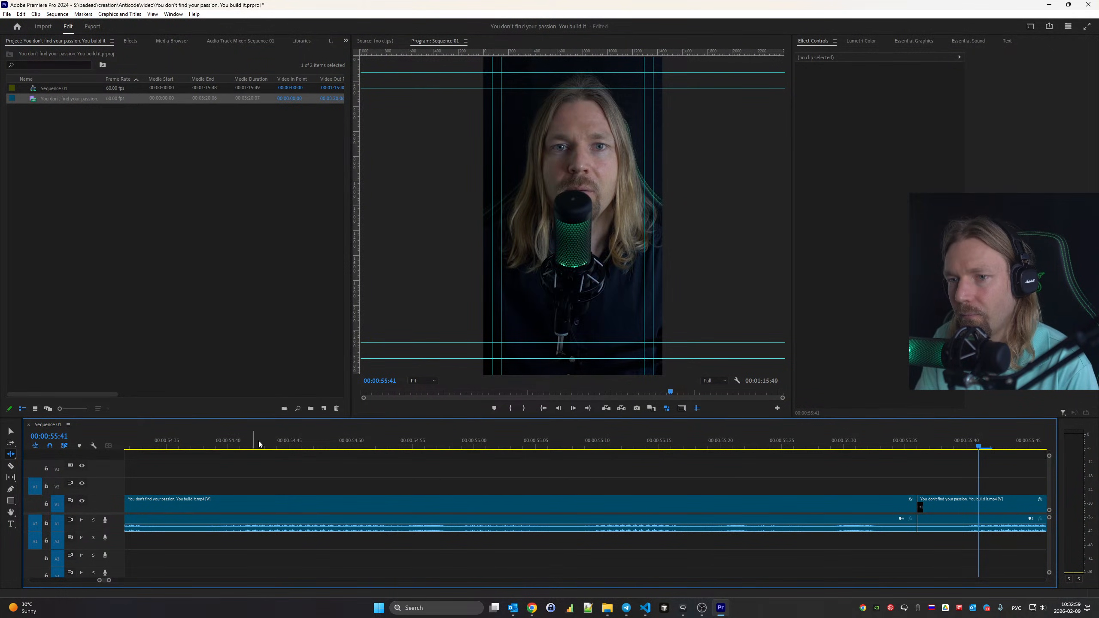
key("space")
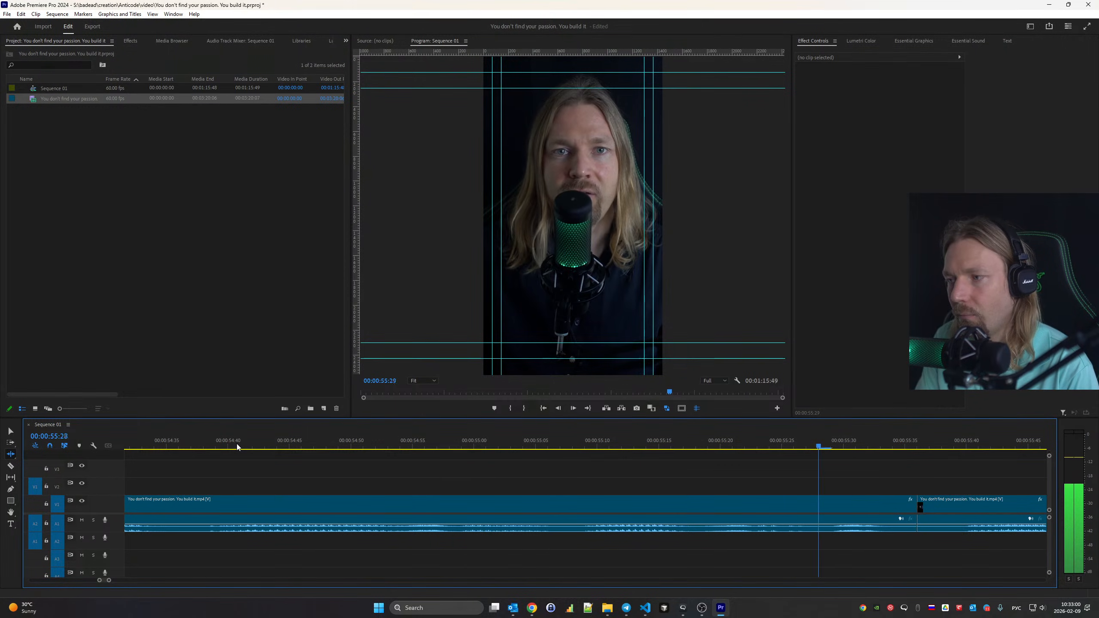
key("ctrl+k")
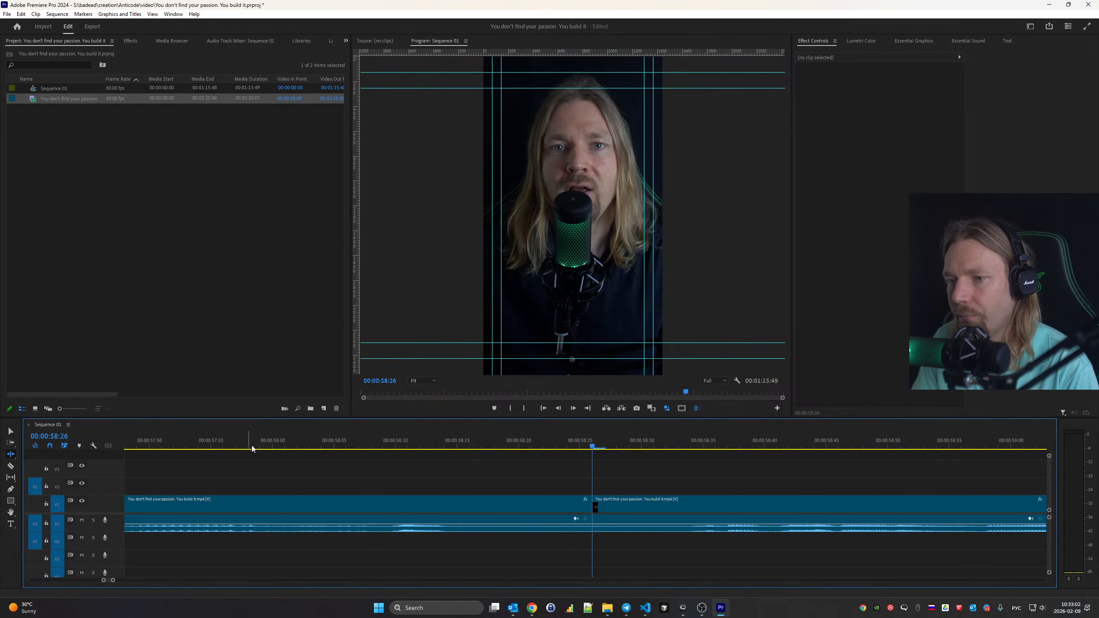
Ripple-trim about 11 frames of pause around the cut at 00:00:58:26, play the join and go to the cut at 00:01:01:29
left_click_drag(596, 512, 503, 509)
scroll(775, 508, "up", 5)
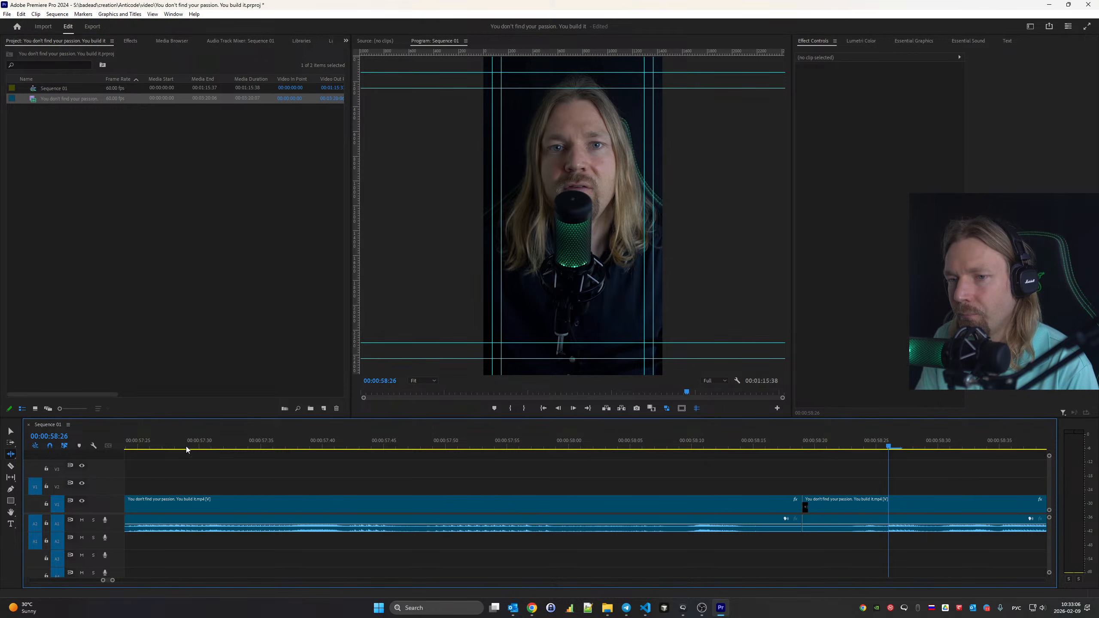
left_click(176, 446)
key("space")
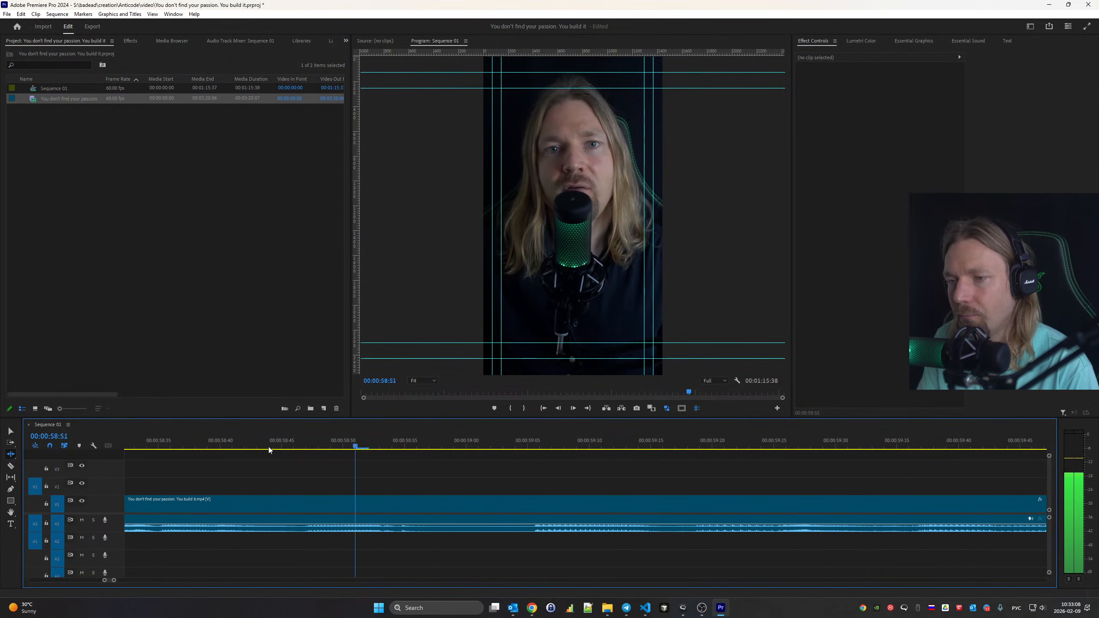
key("ctrl+k")
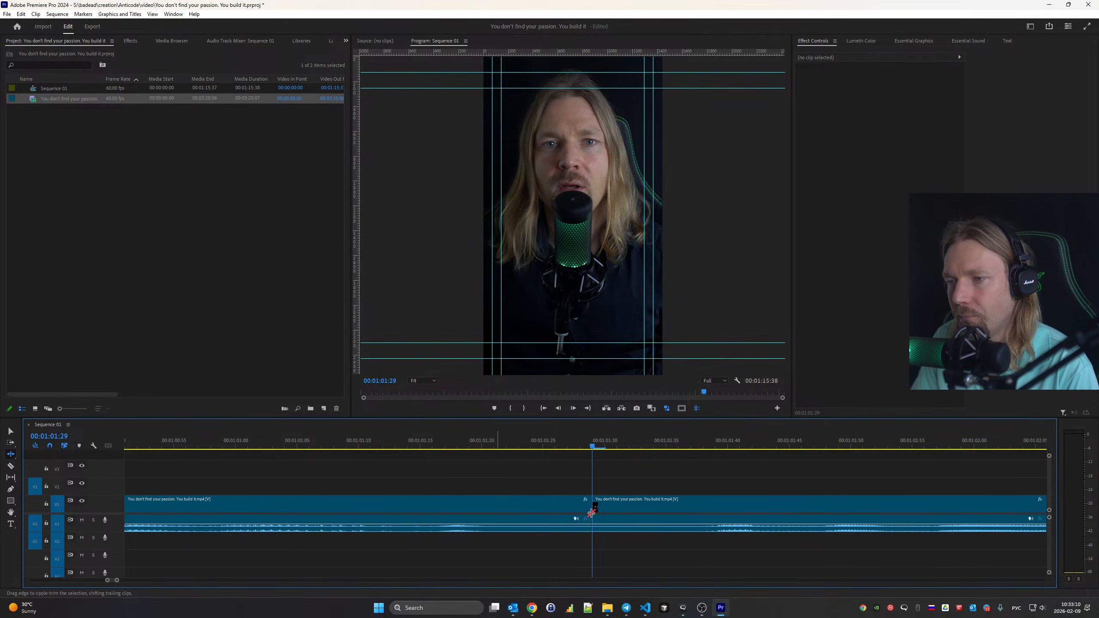
Ripple-trim about 12 frames of pause around the cut at 00:01:01:29, play the join and go to the cut at 00:01:06:16
left_click_drag(599, 510, 519, 503)
scroll(413, 455, "up", 3)
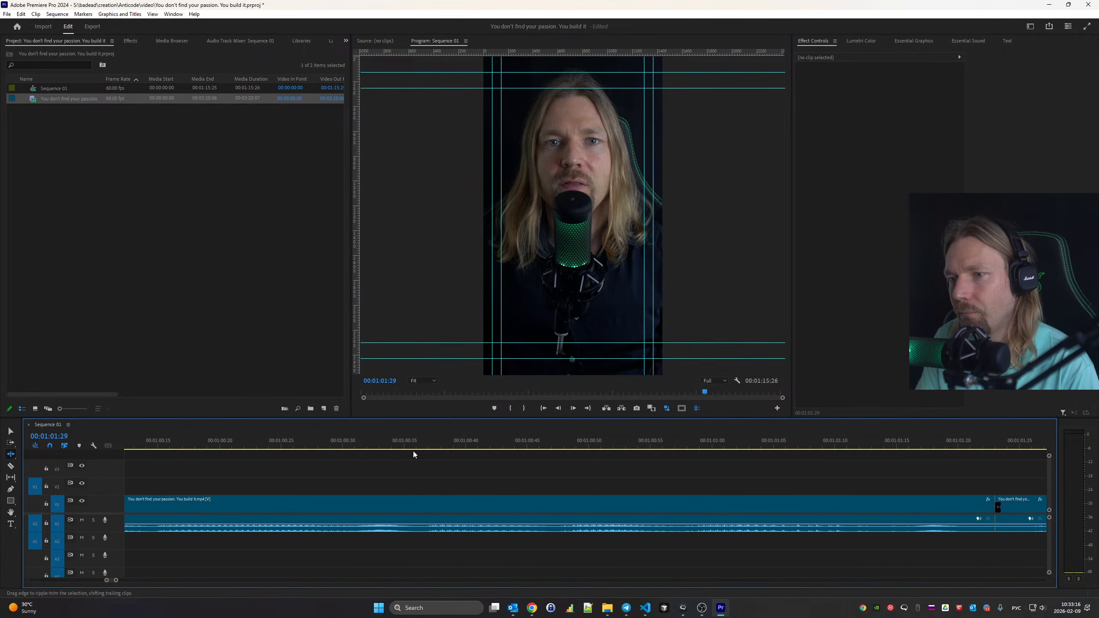
left_click(305, 441)
key("space")
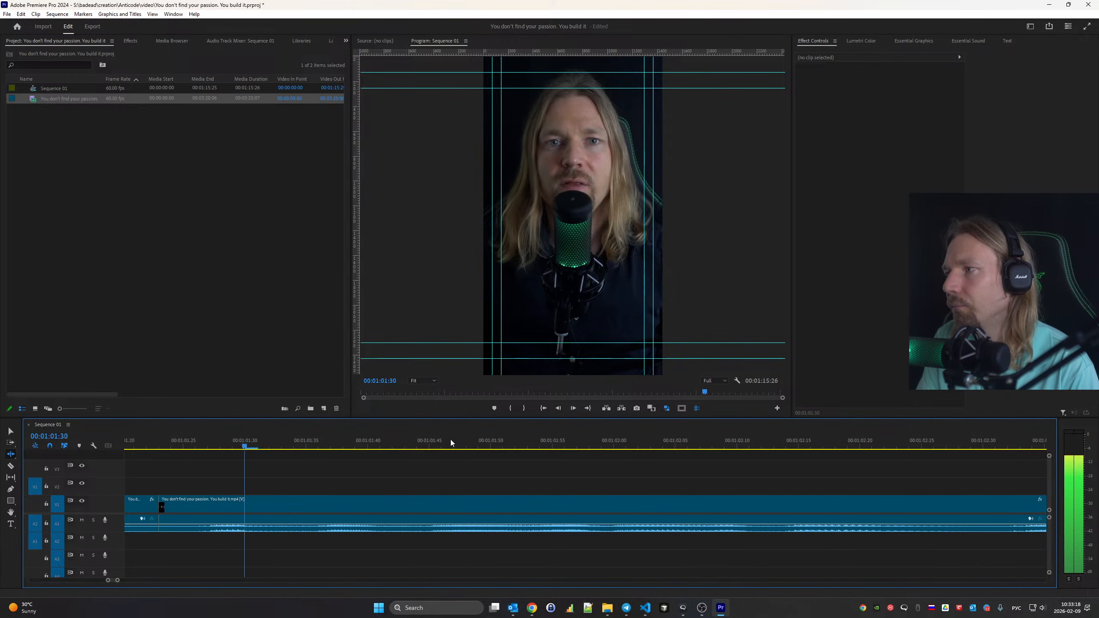
key("space")
key("ctrl+k")
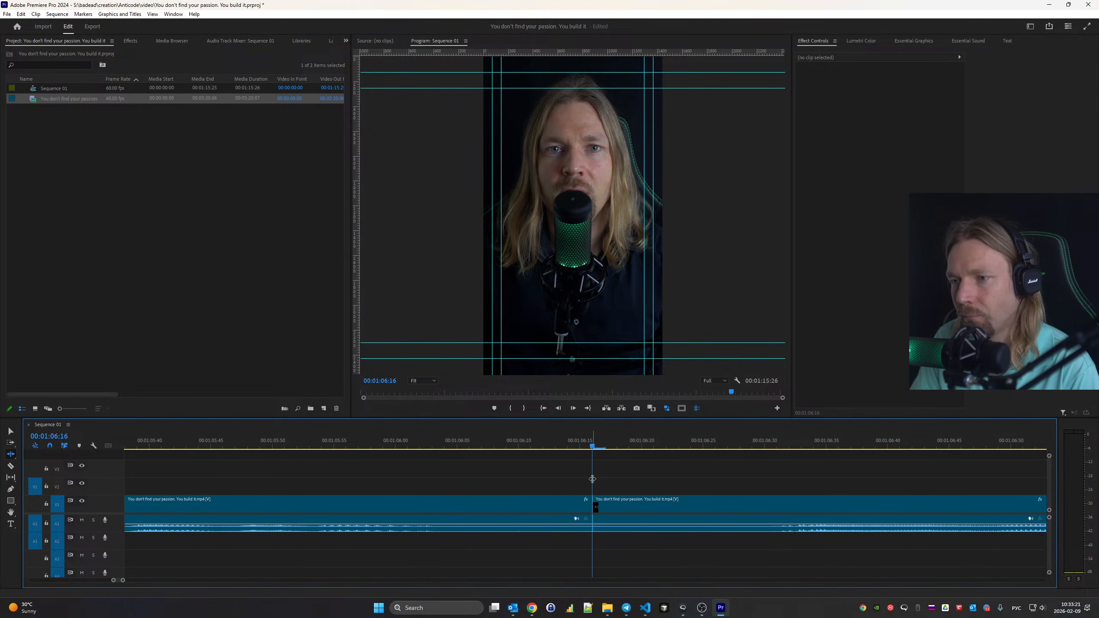
Ripple-trim about 12 frames after and 9 frames before the cut at 00:01:06:16, and play the join
left_click_drag(597, 506, 736, 505)
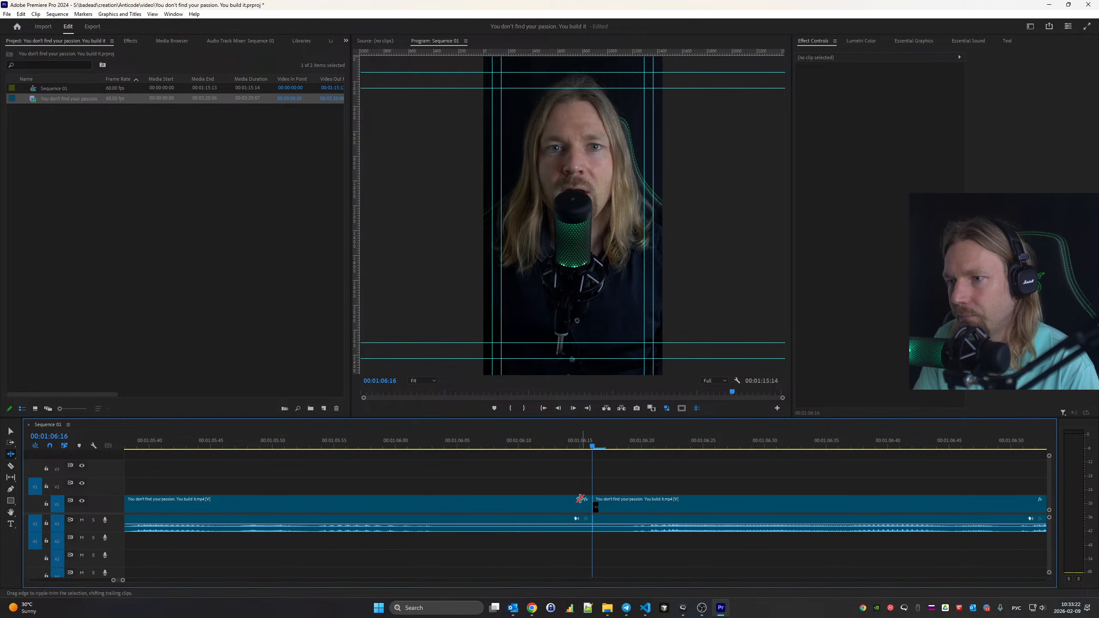
left_click_drag(586, 504, 484, 508)
scroll(425, 507, "up", 2)
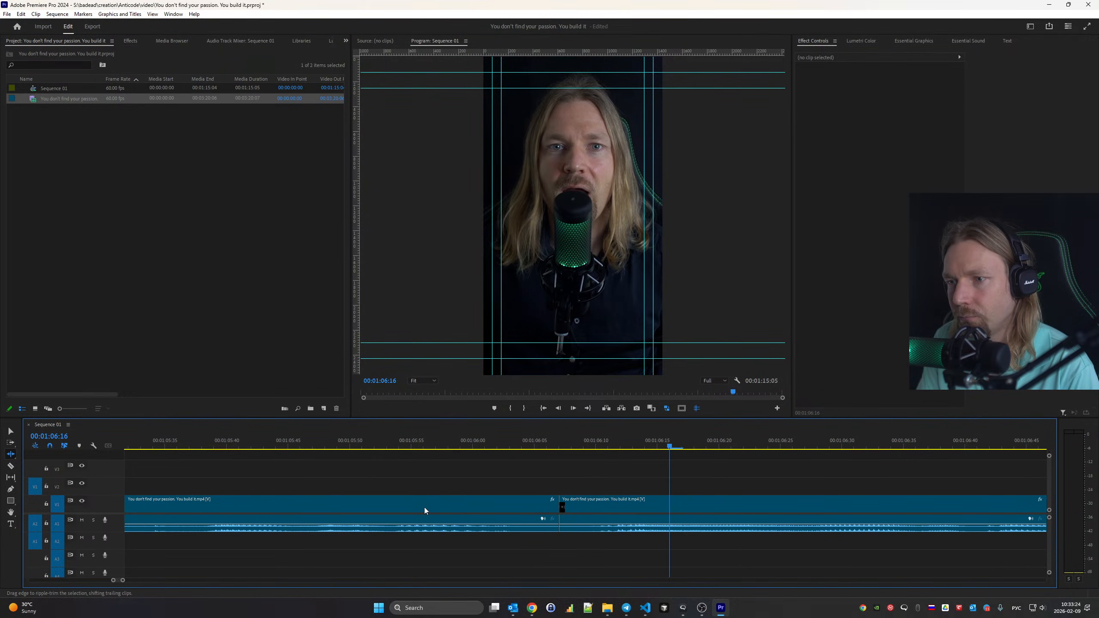
key("space")
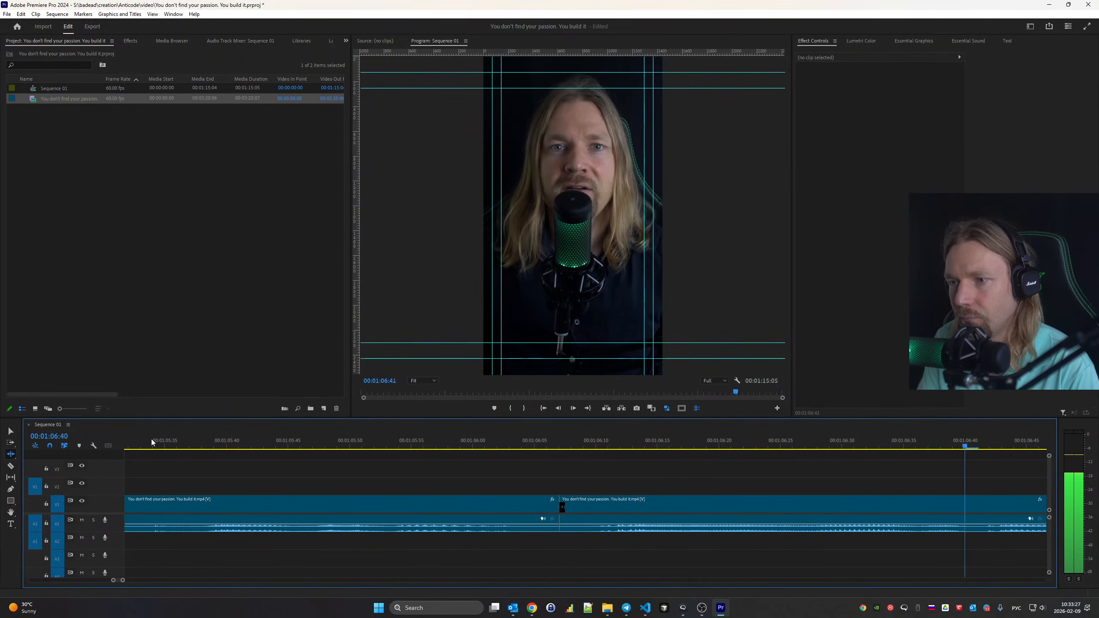
Check the end of the sequence and its total duration, return to the start and save the project
key("End")
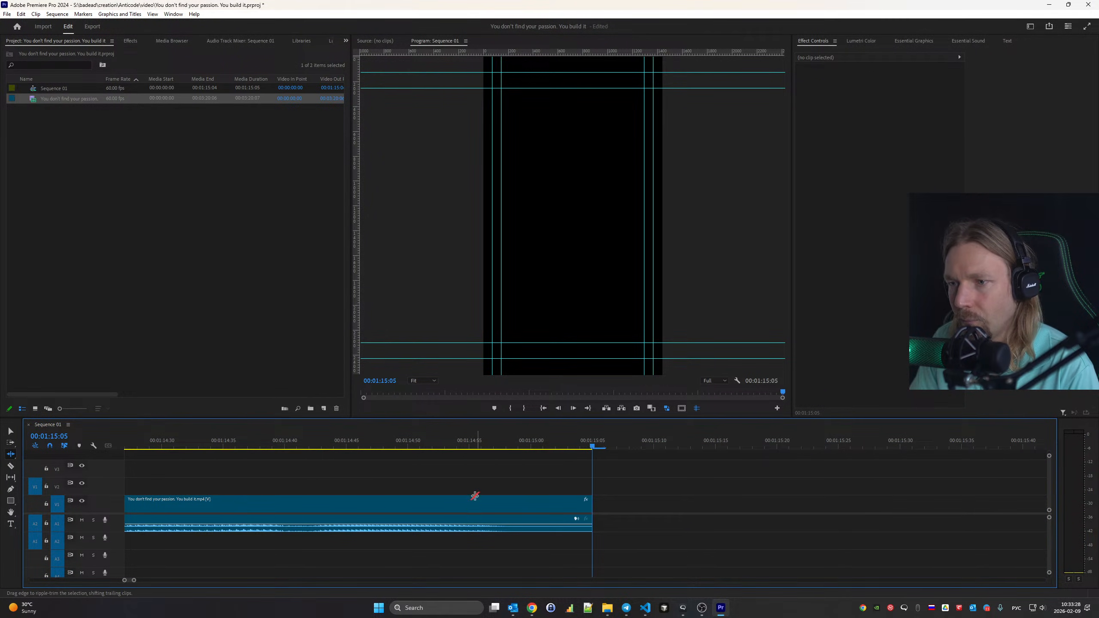
left_click(284, 441)
mouse_move(284, 441)
left_mouse_down()
mouse_move(542, 445)
mouse_move(590, 457)
left_mouse_up()
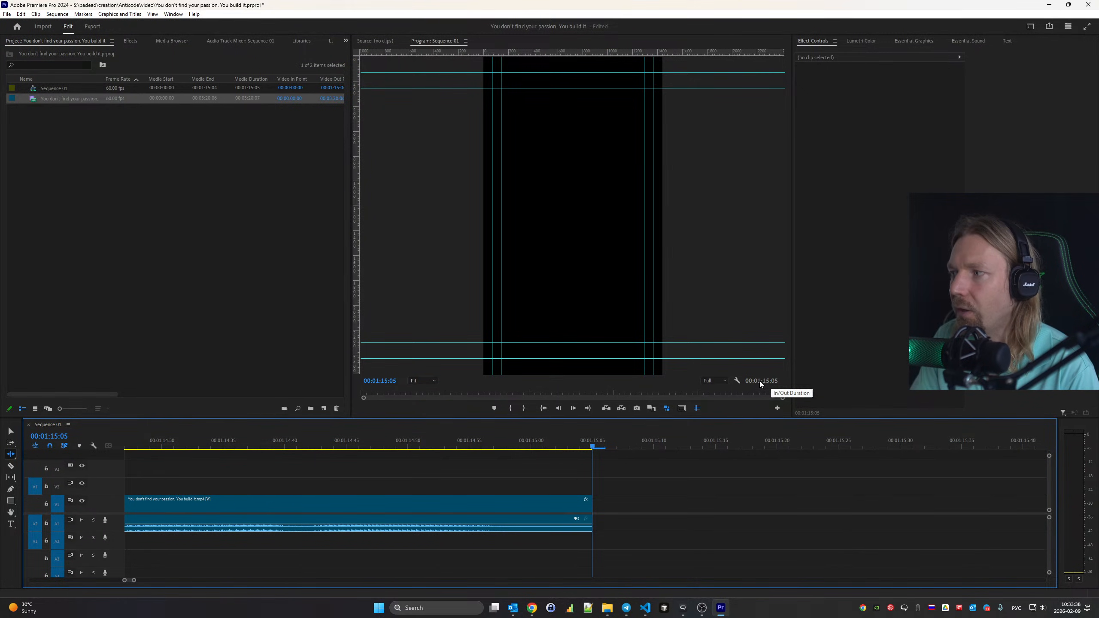
key("Home")
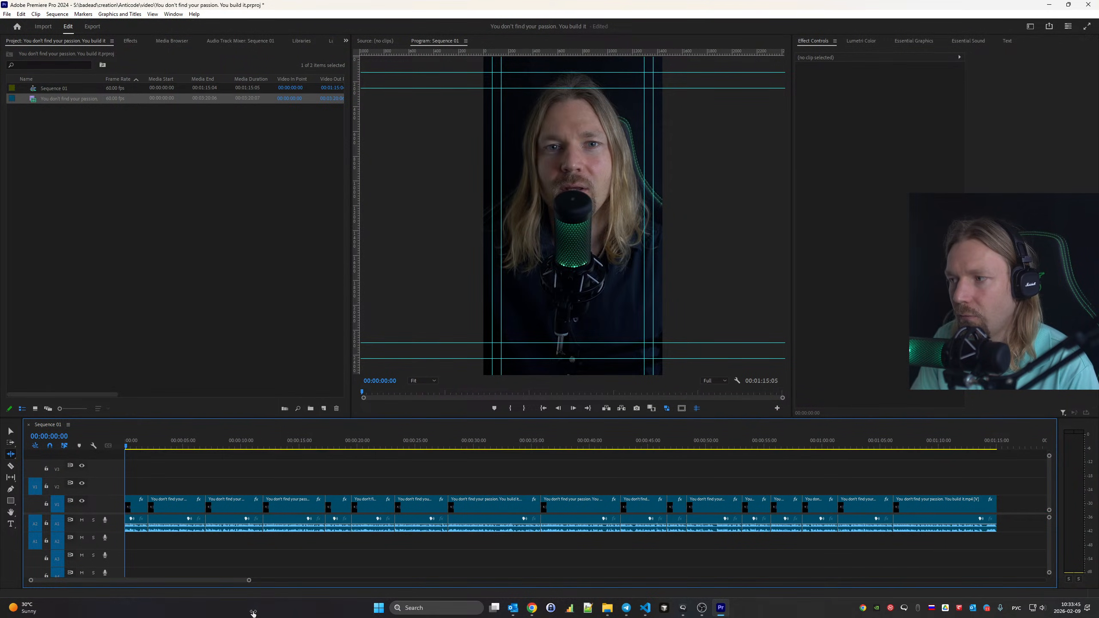
key("ctrl+s")
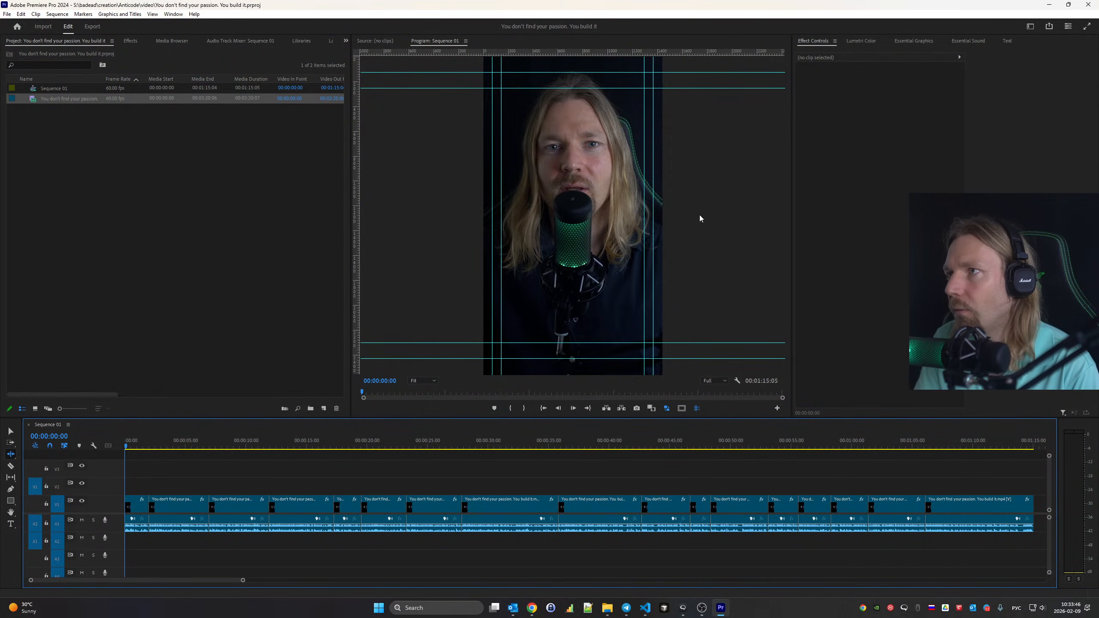
Transcribe the speech of the video clip used in the sequence
left_click(1007, 41)
left_click(809, 53)
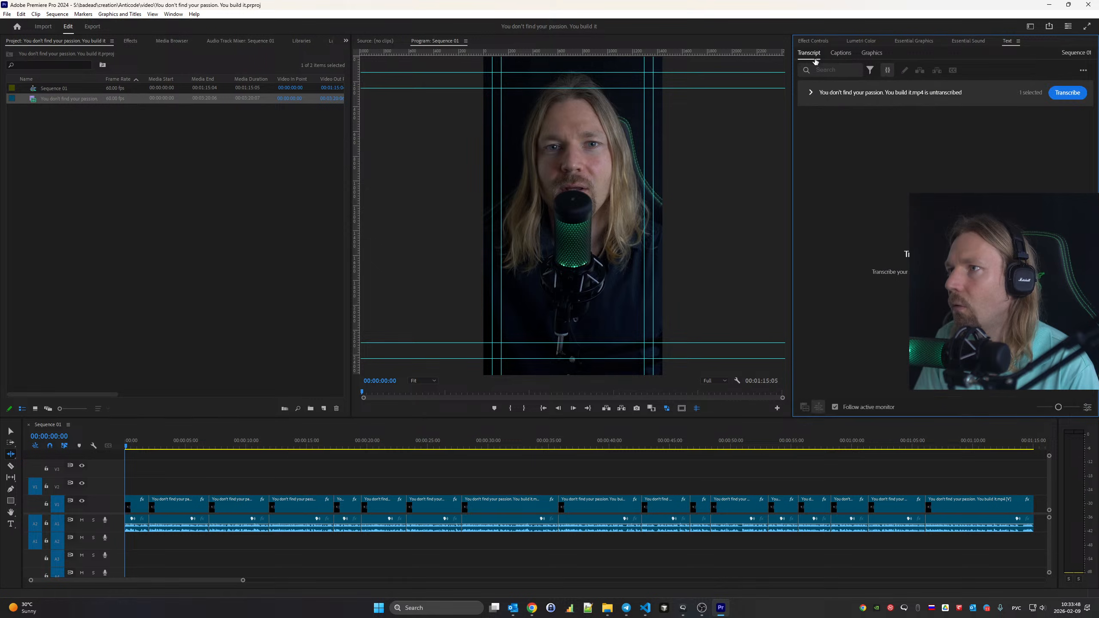
left_click(1068, 93)
Create an adjustment layer of 1440 × 2560 at 60 fps with square pixels in the project
right_click(229, 198)
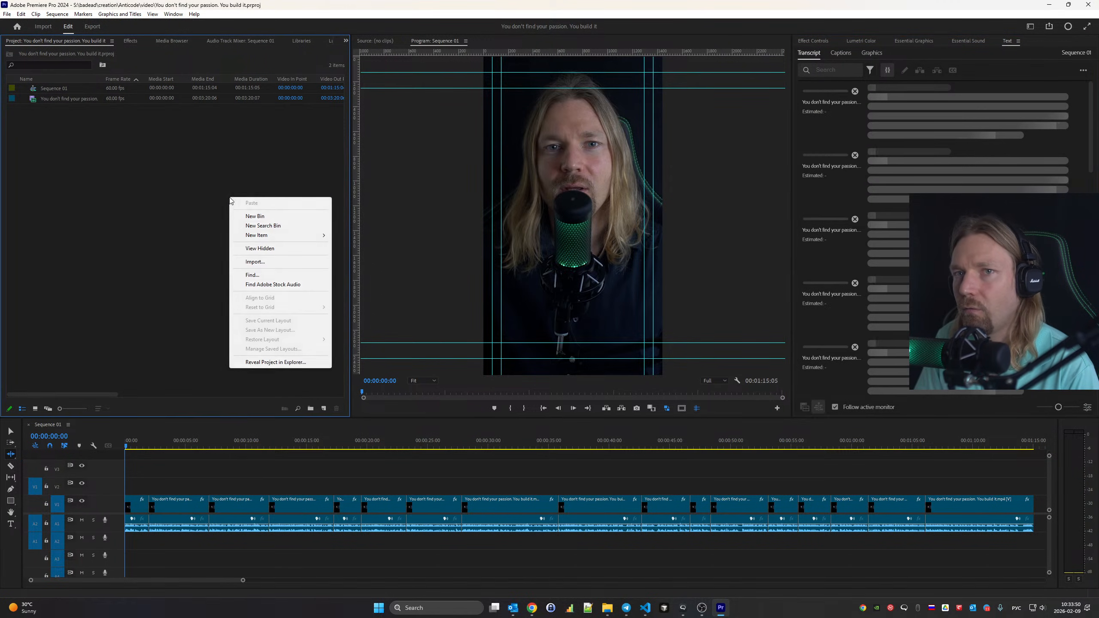
mouse_move(307, 241)
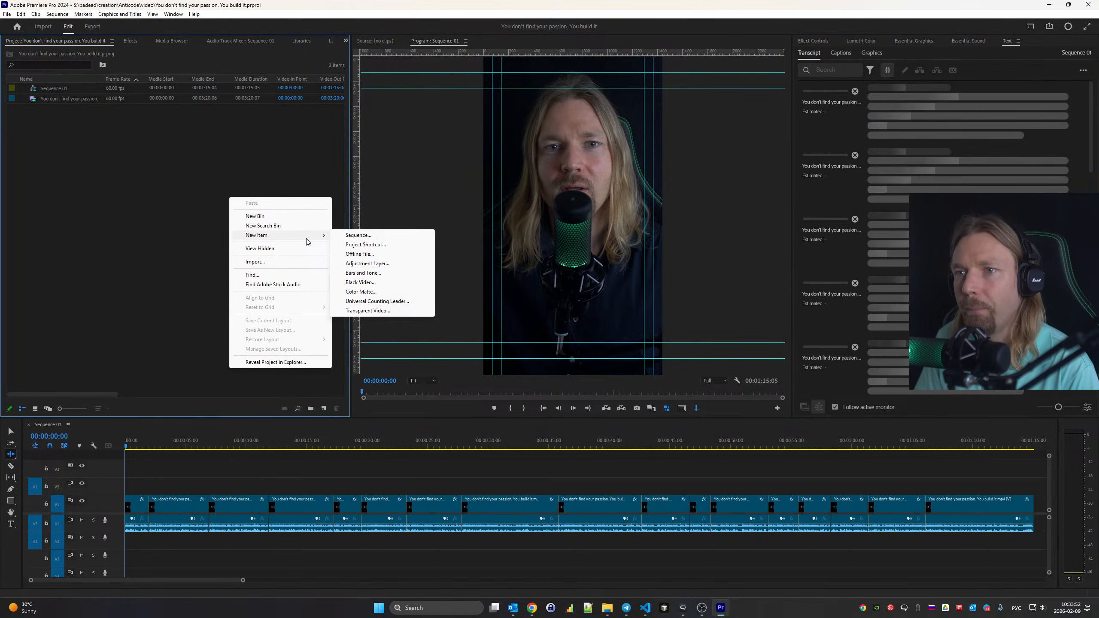
left_click(368, 263)
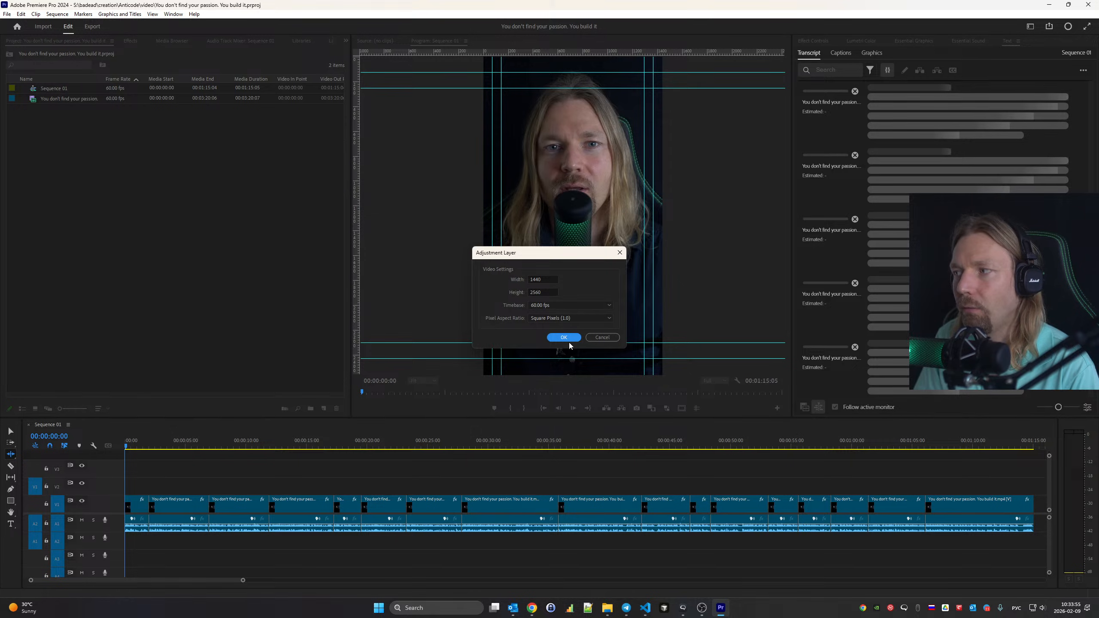
left_click(566, 339)
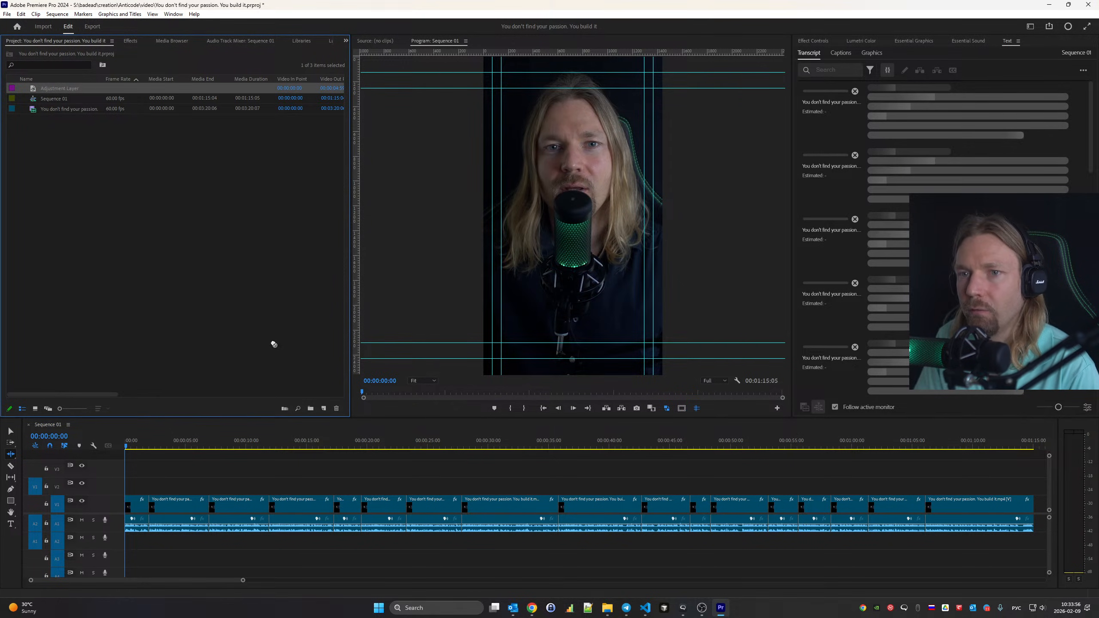
Place the adjustment layer on V2 at the sequence start and extend it to the end of the last clip
left_click_drag(274, 345, 123, 491)
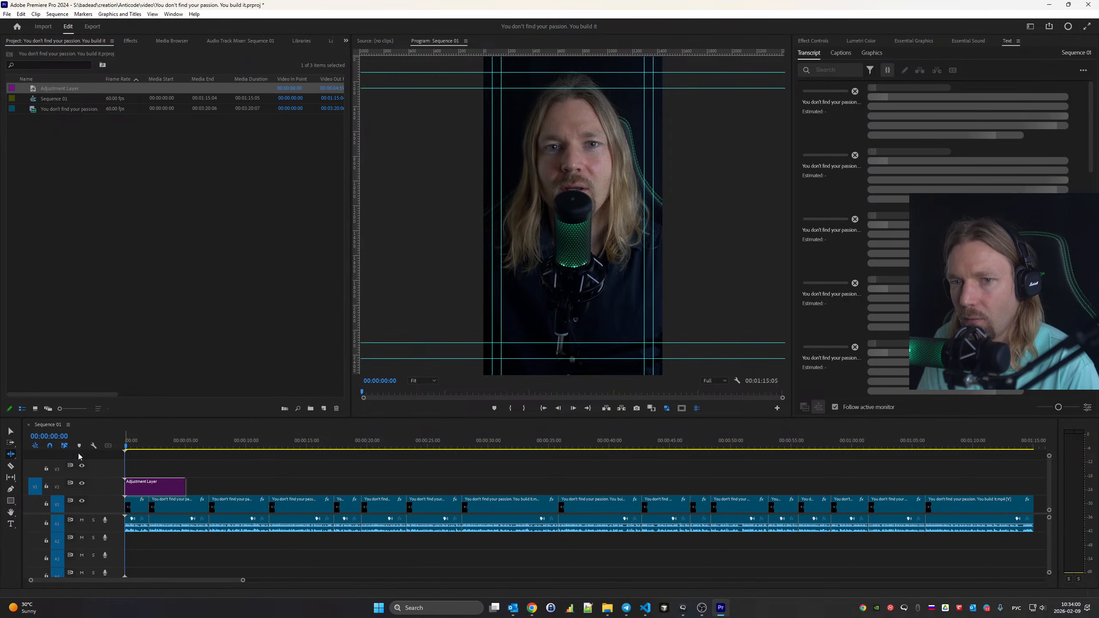
left_click_drag(191, 488, 1025, 507)
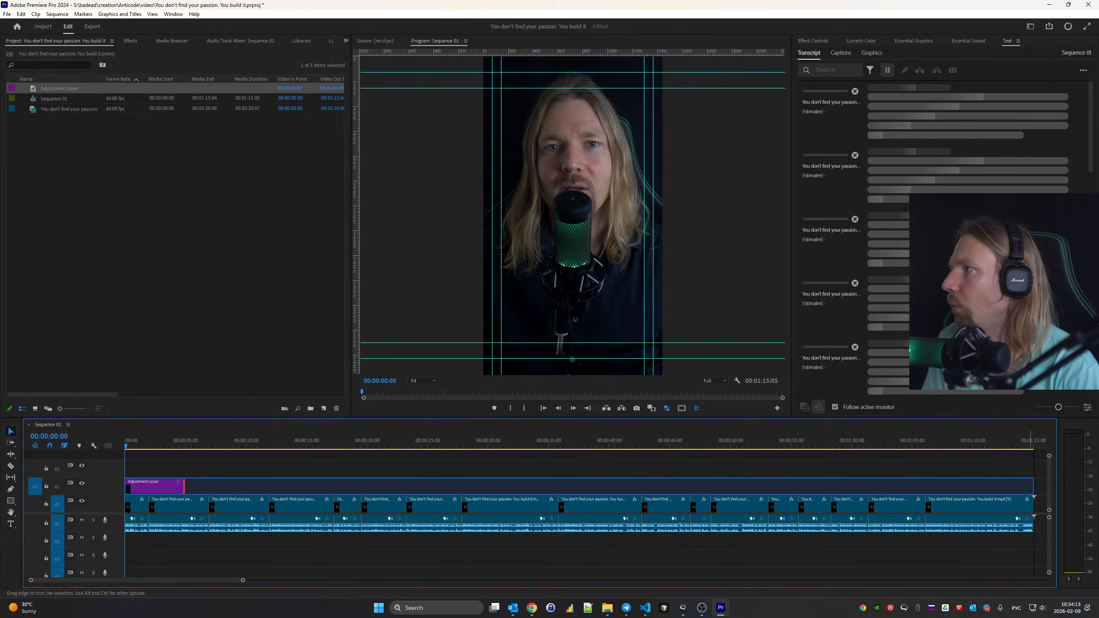
left_click_drag(184, 485, 1033, 486)
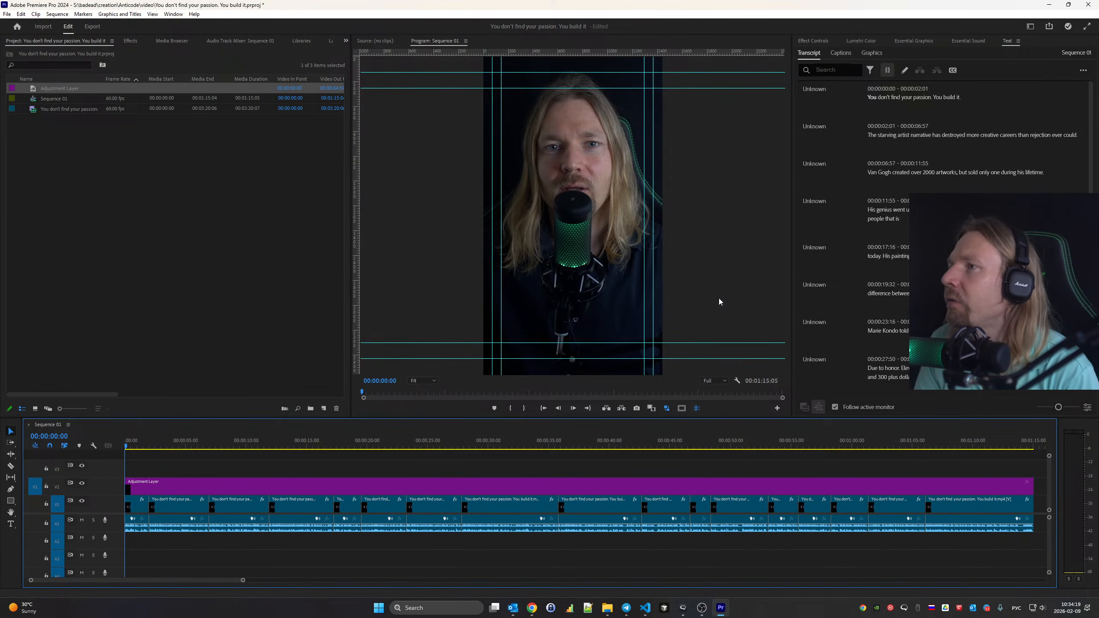
Play the sequence from the start, pausing between phrases to check the transcript against the speech up to about 00:00:17
left_click(830, 114)
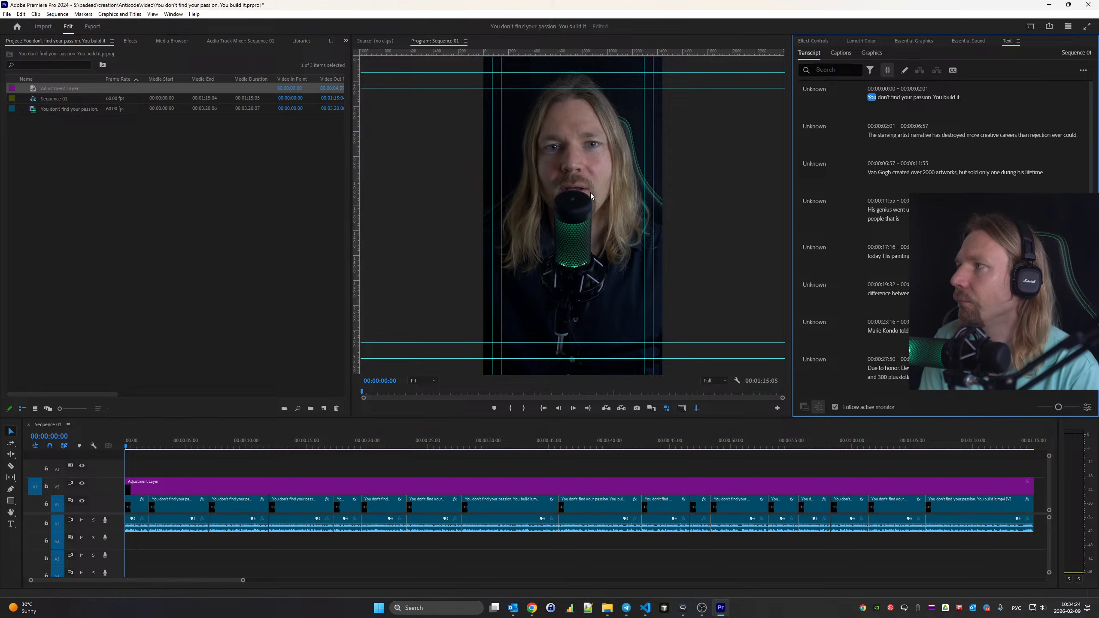
key("space")
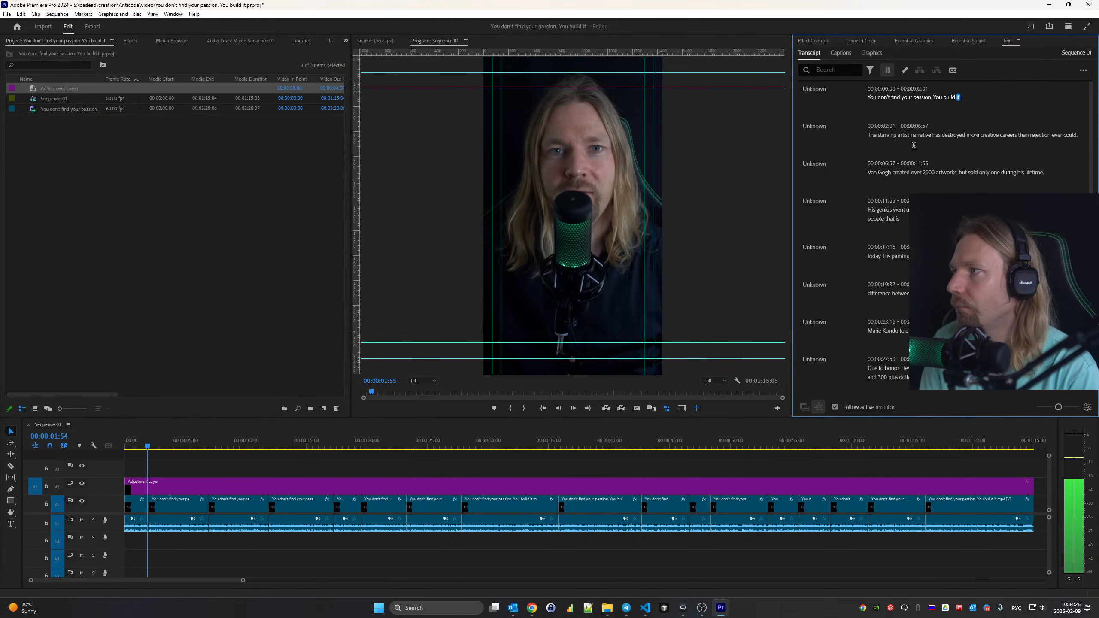
key("space")
key("space")
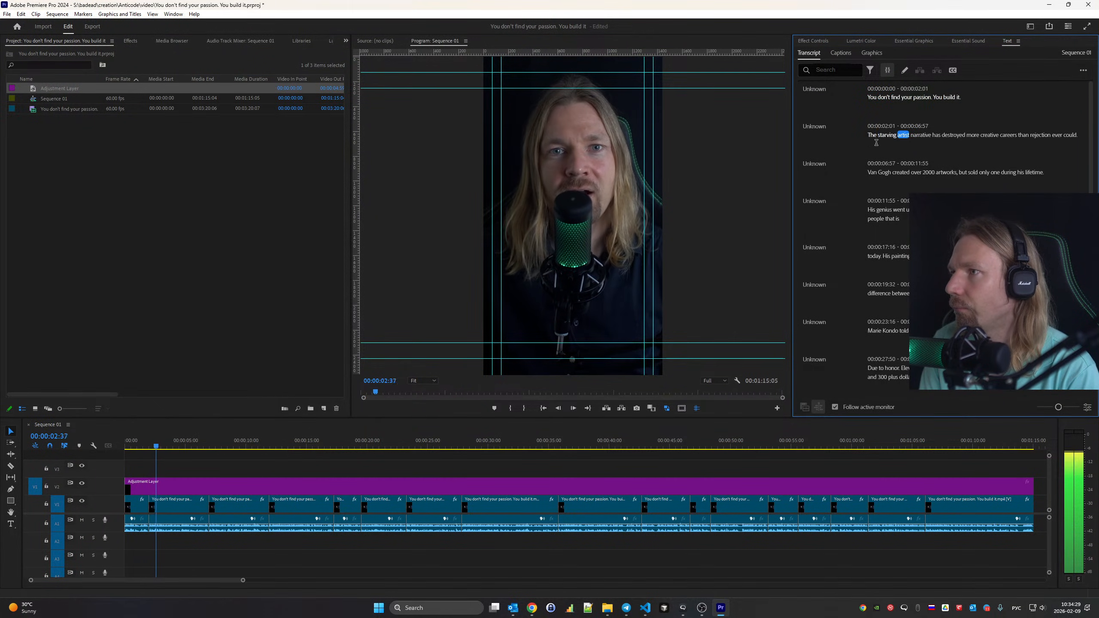
key("space")
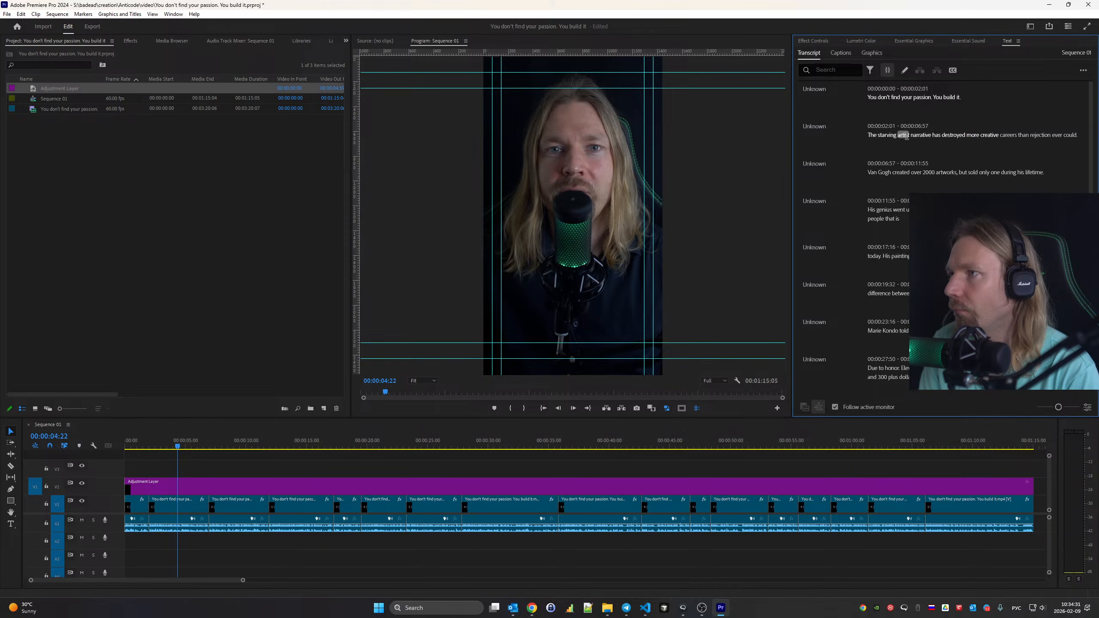
key("space")
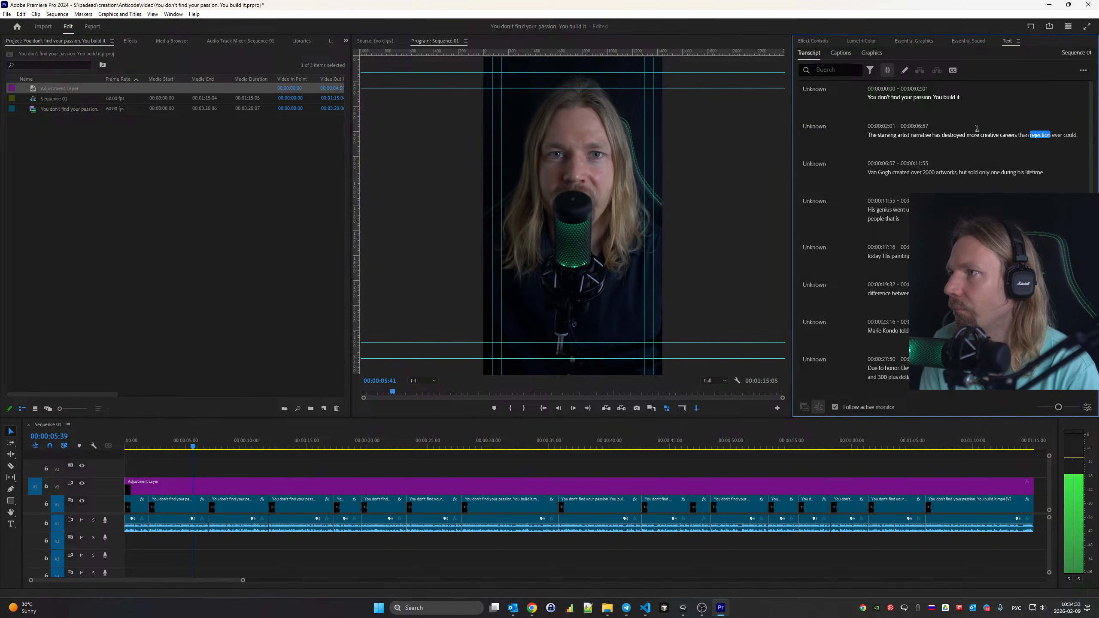
key("space")
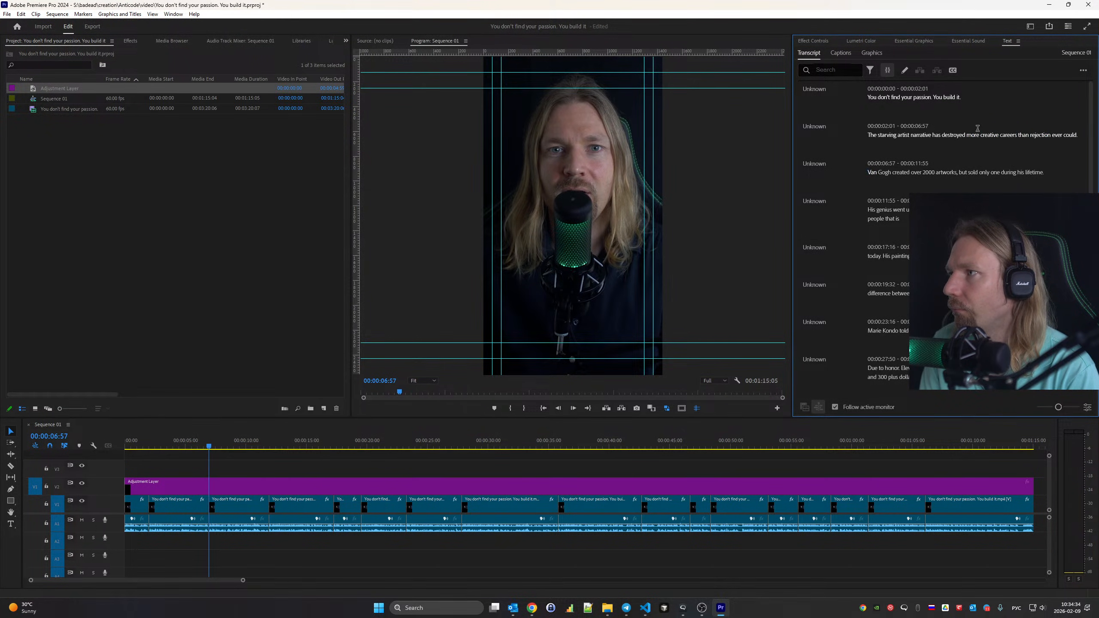
key("space")
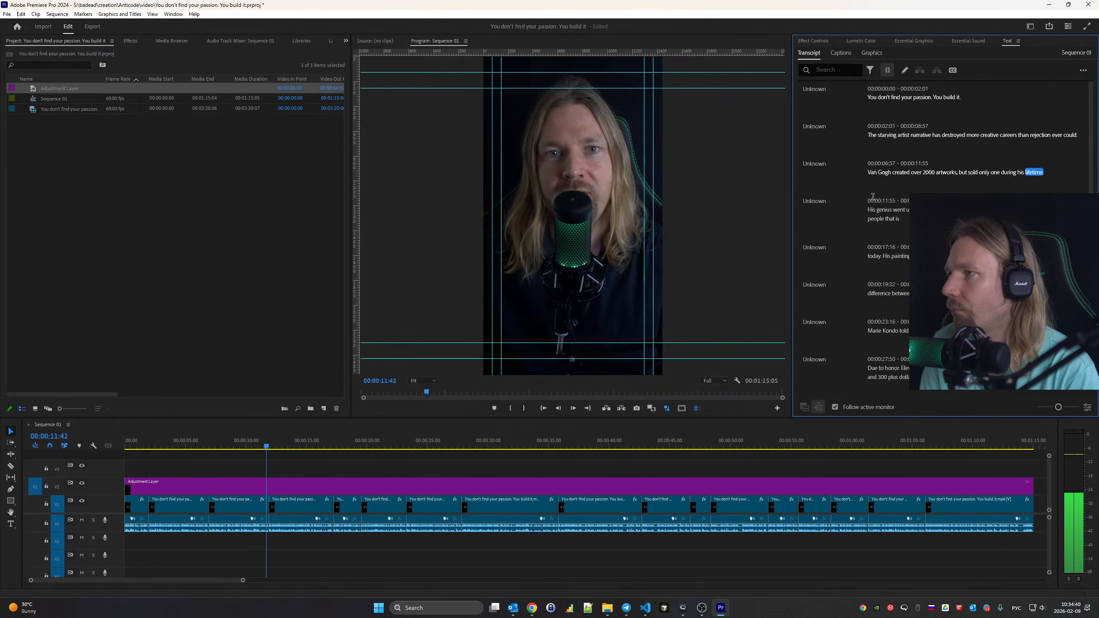
key("space")
key("space")
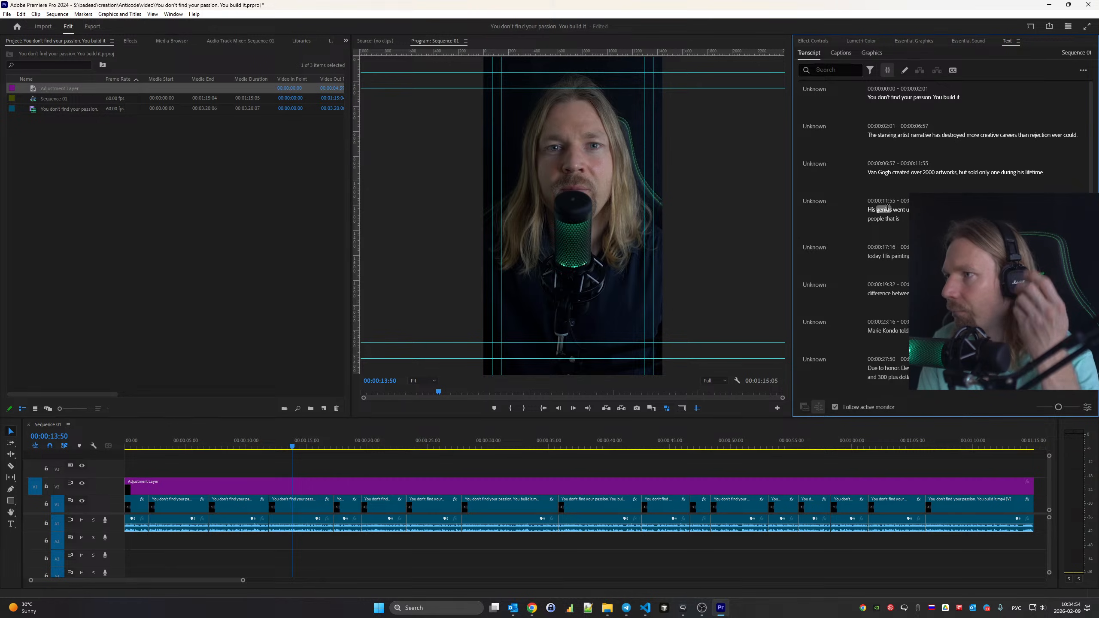
key("space")
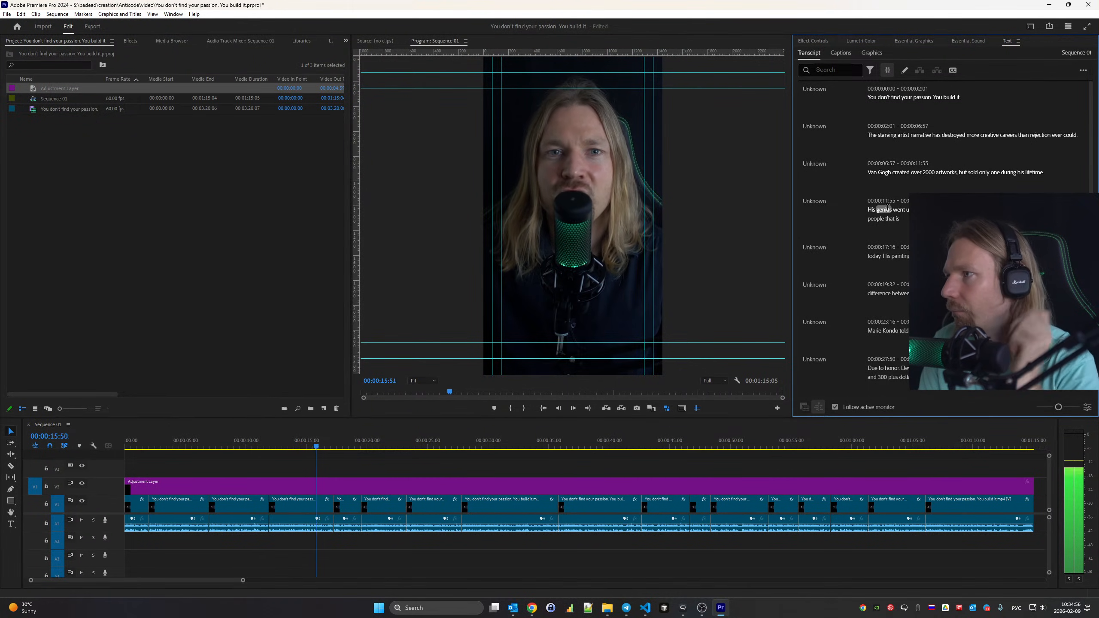
key("space")
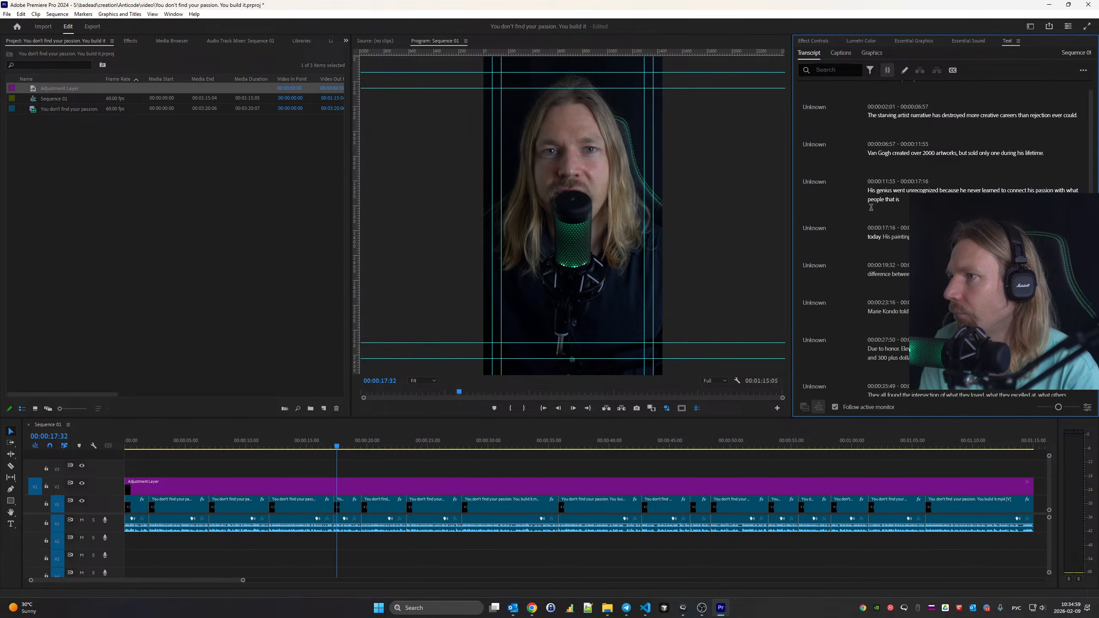
Replace "that is" with "valued" after "people" in the transcript segment starting at 00:00:11:55, and play through the following phrase
double_click(877, 199)
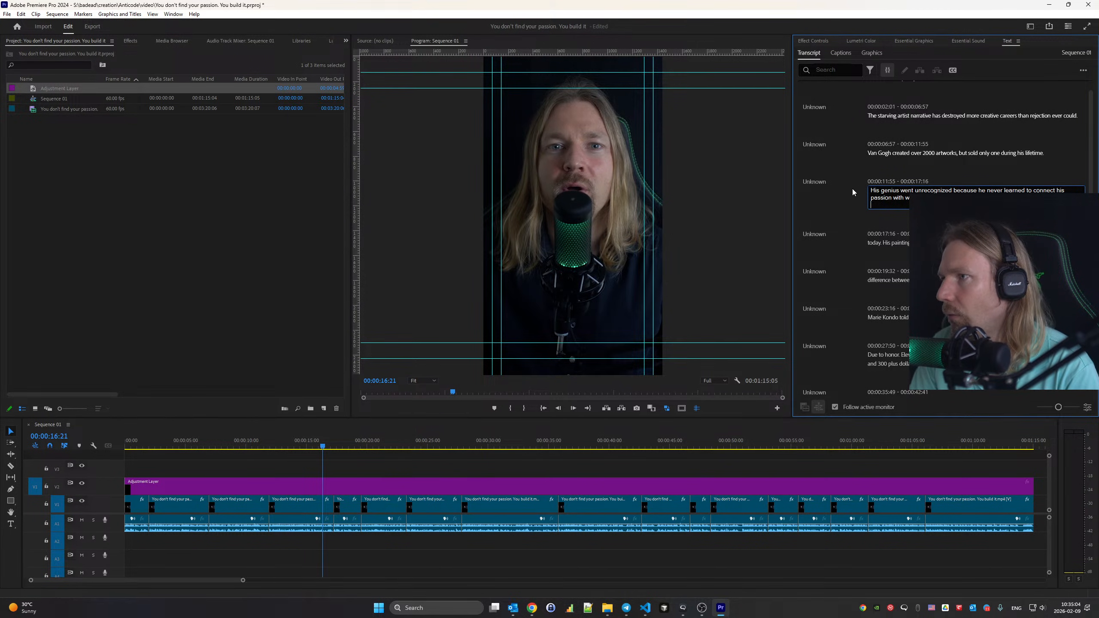
left_click(854, 204)
key("space")
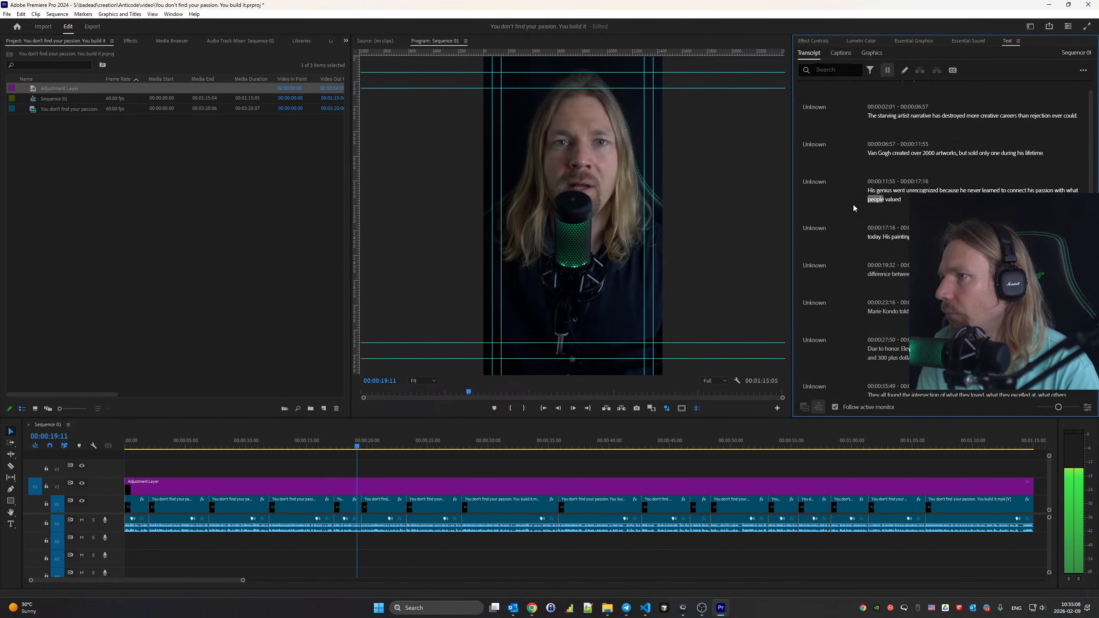
key("space")
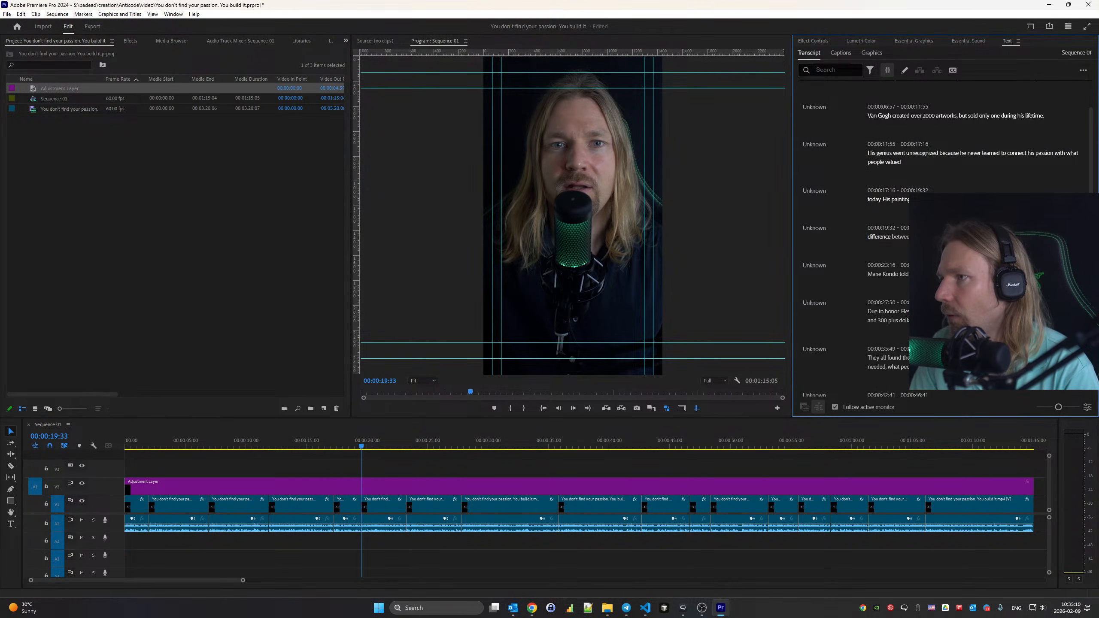
Correct the transcript segment starting at 00:00:17:16 to "today. His paintings sell for millions." and replay it
double_click(919, 200)
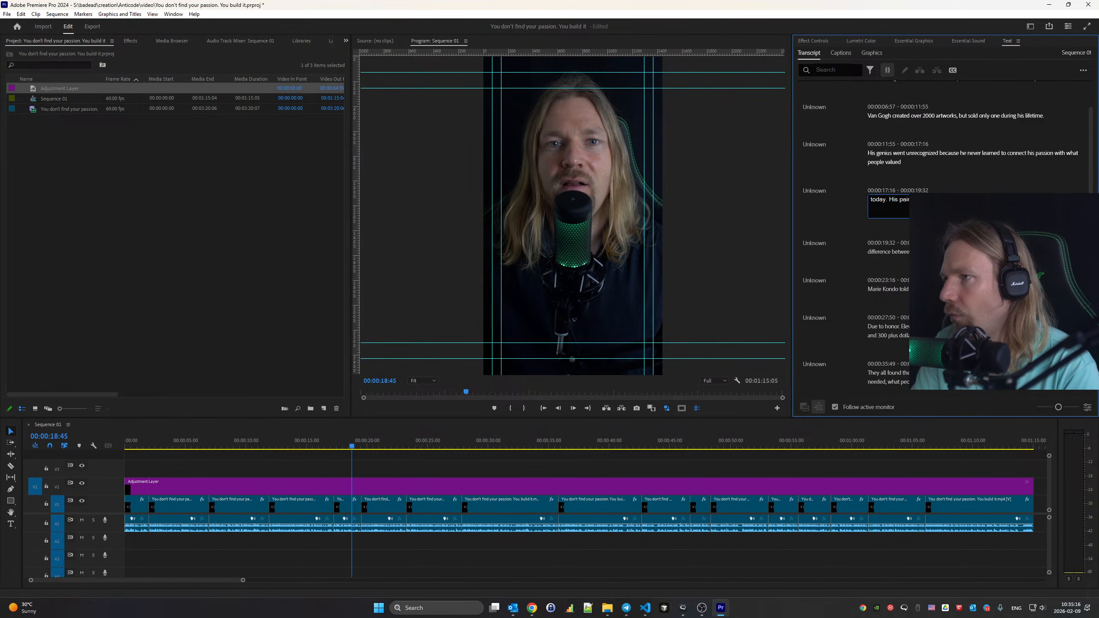
left_click(861, 219)
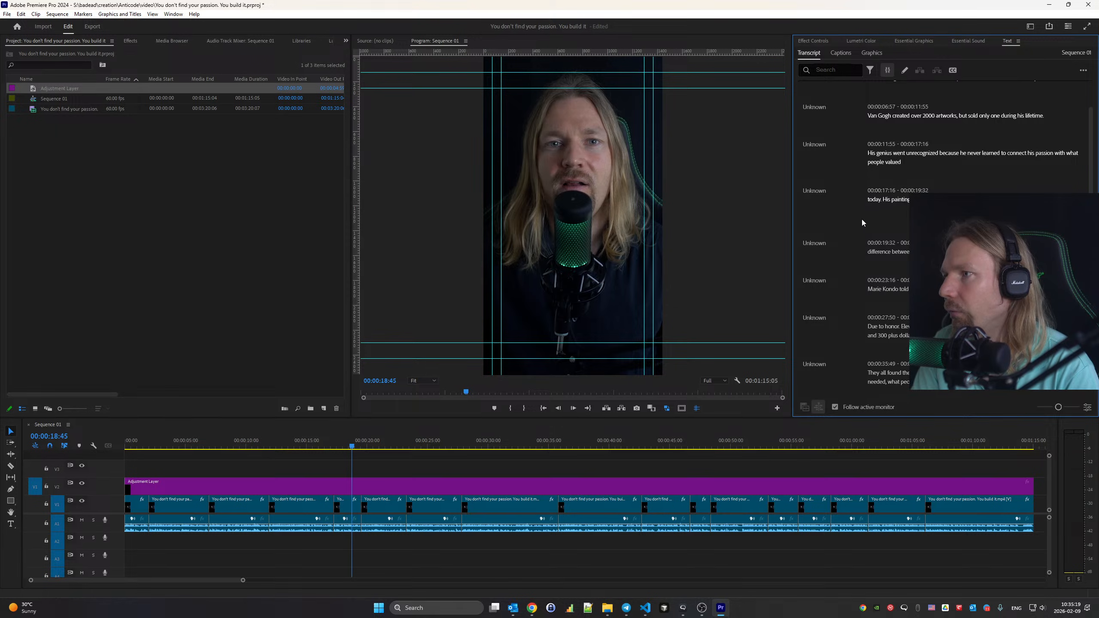
key("space")
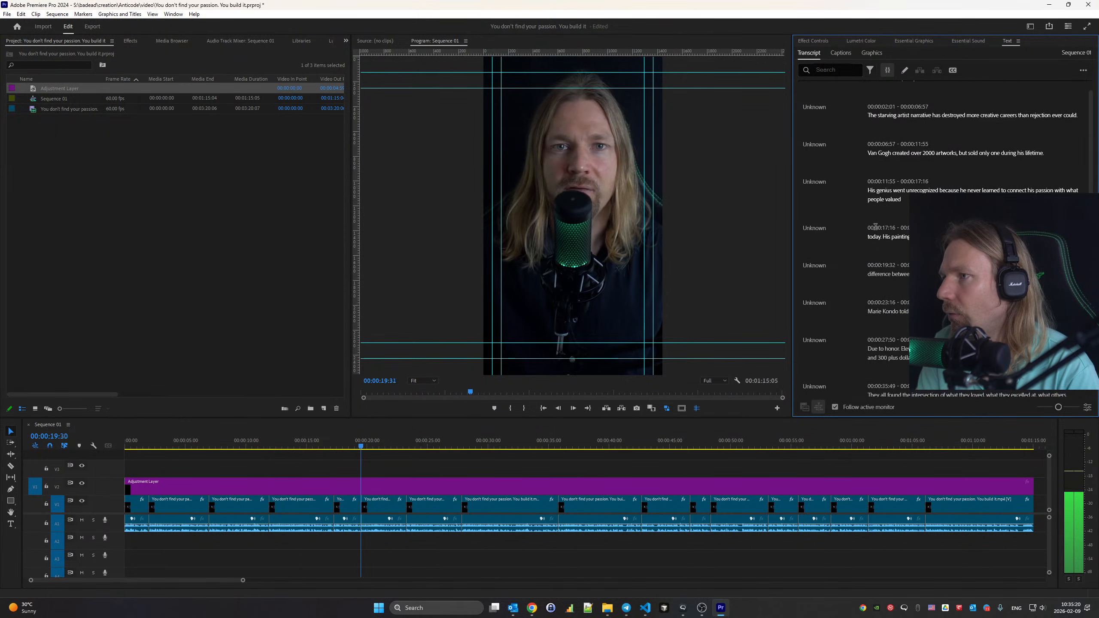
left_click(883, 235)
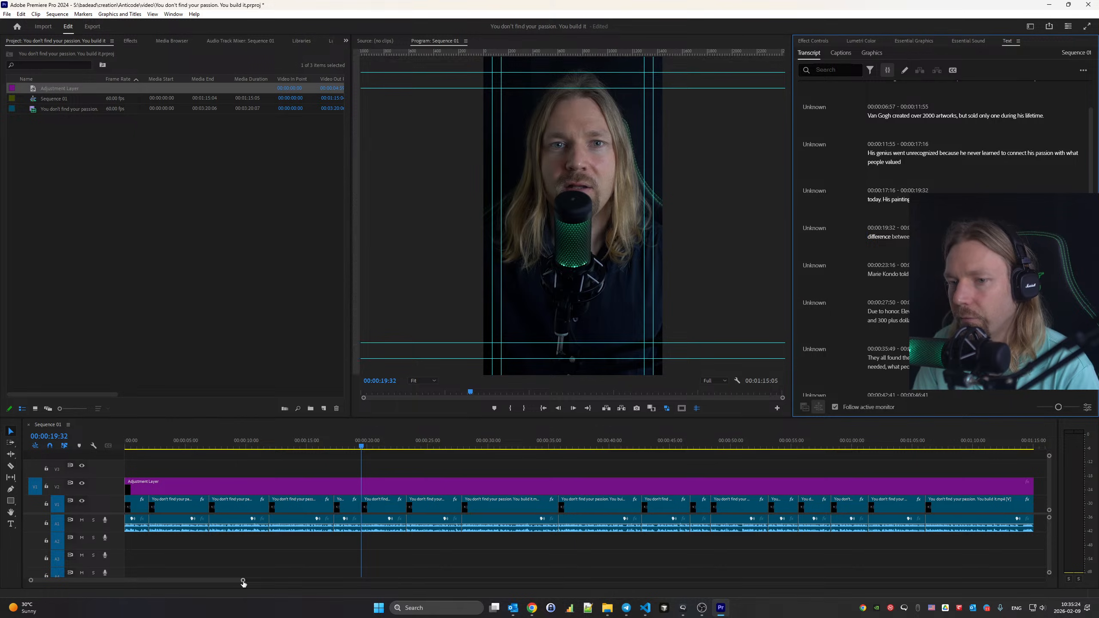
Ripple-extend the start of the V1 clip at 00:00:19:32 by two frames and play across the cut to check it
left_click_drag(239, 581, 139, 583)
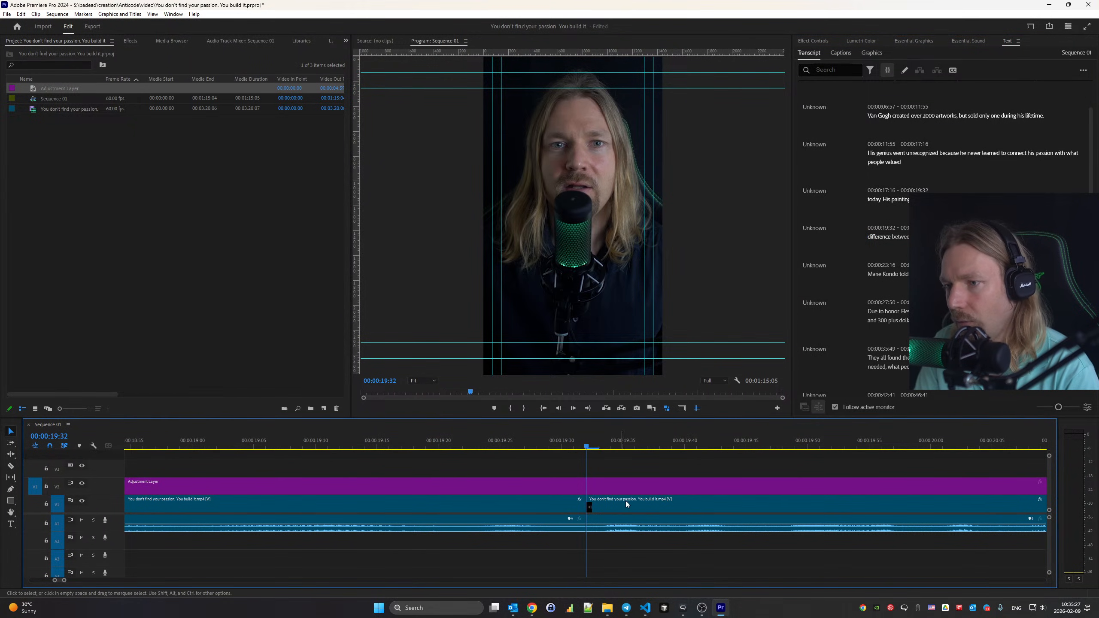
left_click_drag(585, 501, 572, 503)
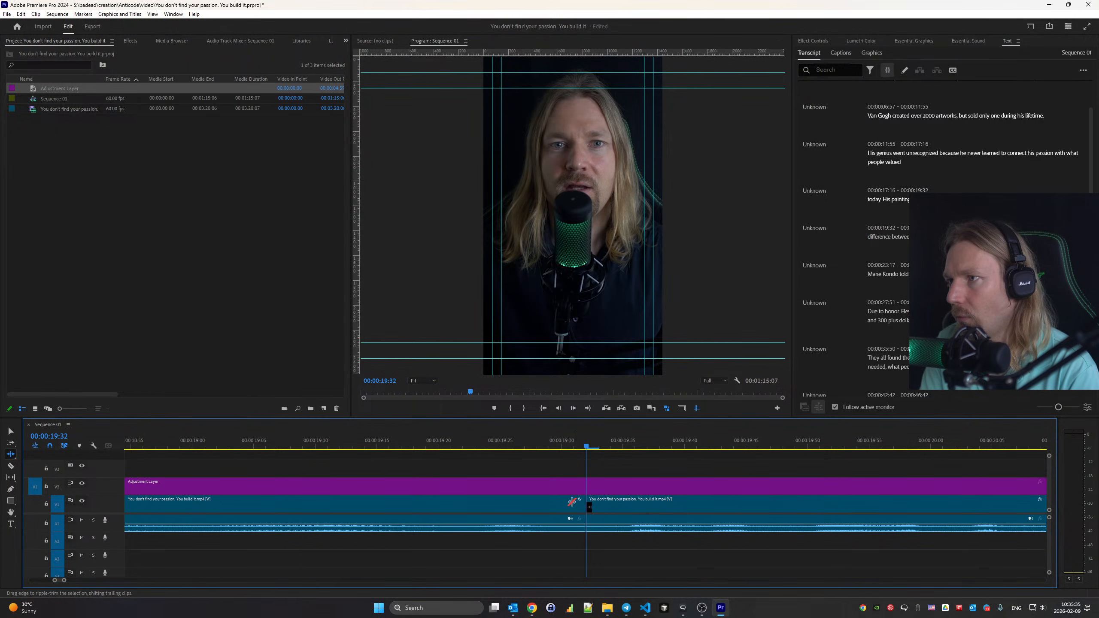
key("space")
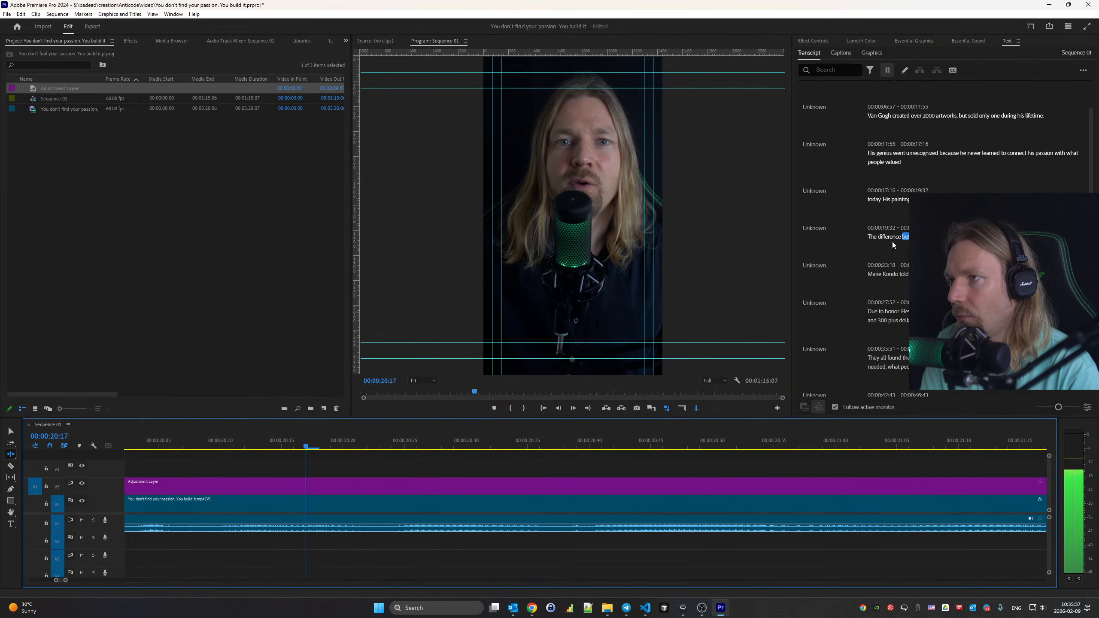
key("space")
scroll(675, 445, "up", 2)
scroll(678, 445, "up", 3)
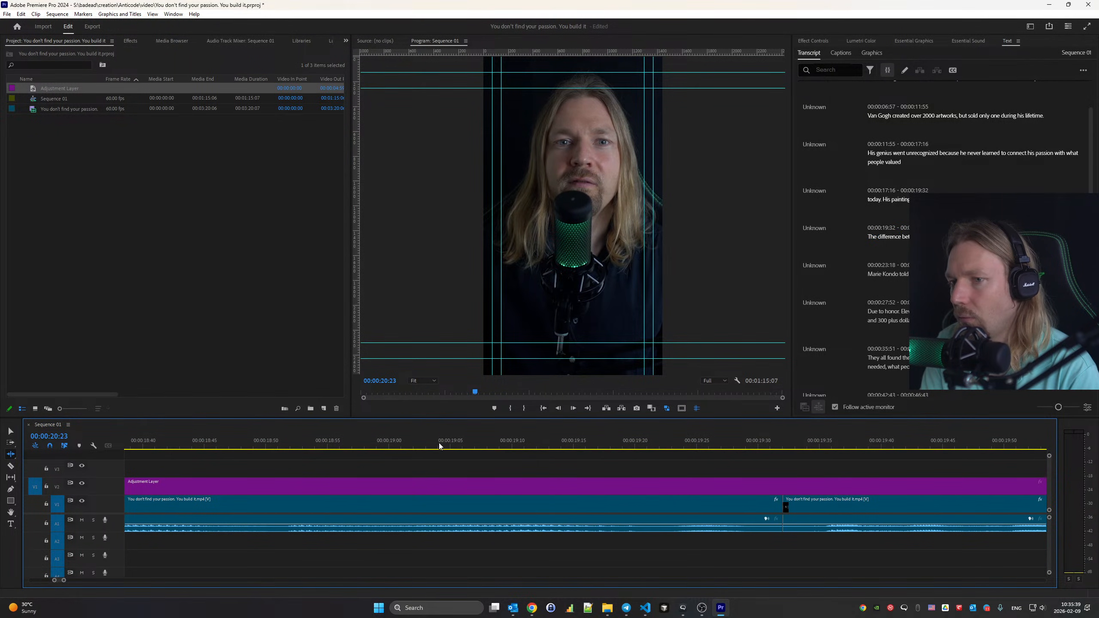
left_click(414, 439)
key("space")
key("space")
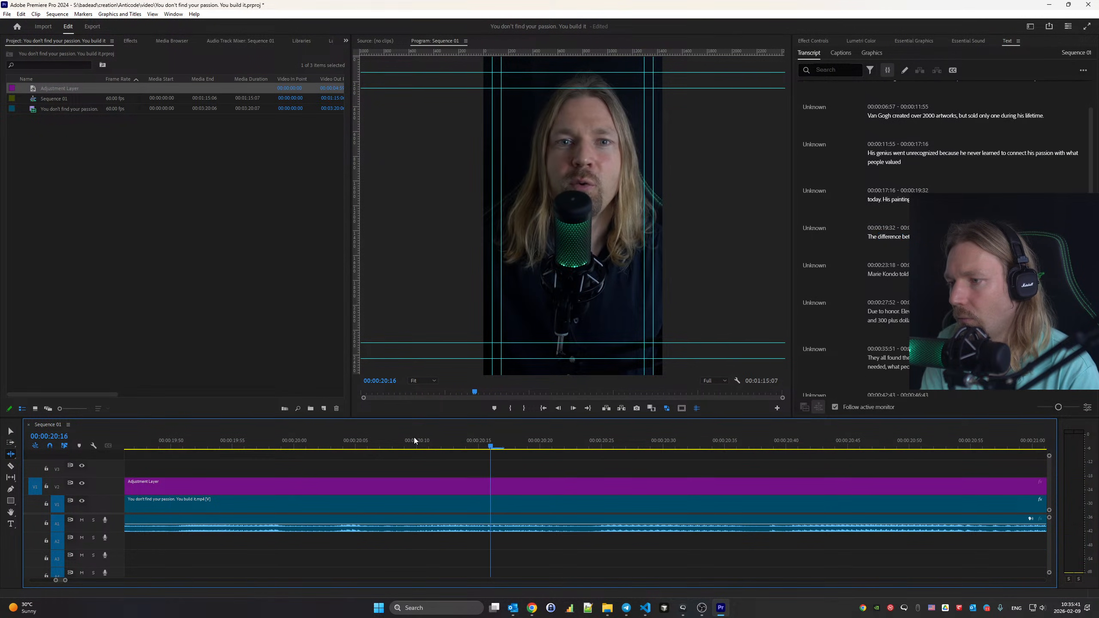
Ripple-trim the end of the V1 clip before that cut by two frames to 00:00:19:30 and replay the transition
key("Up")
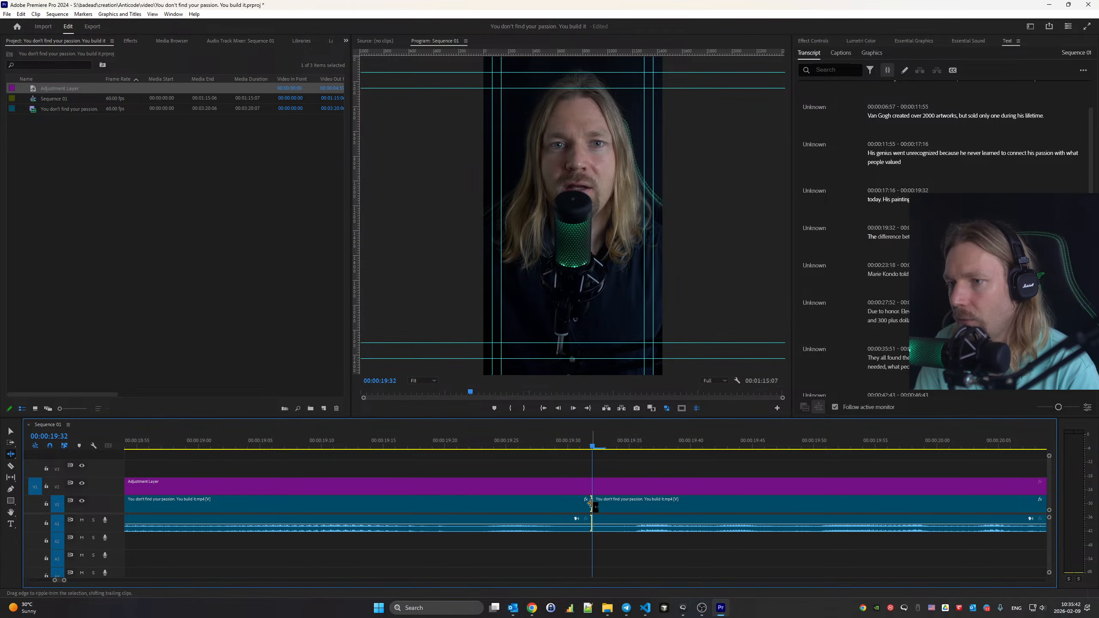
left_click_drag(591, 504, 561, 506)
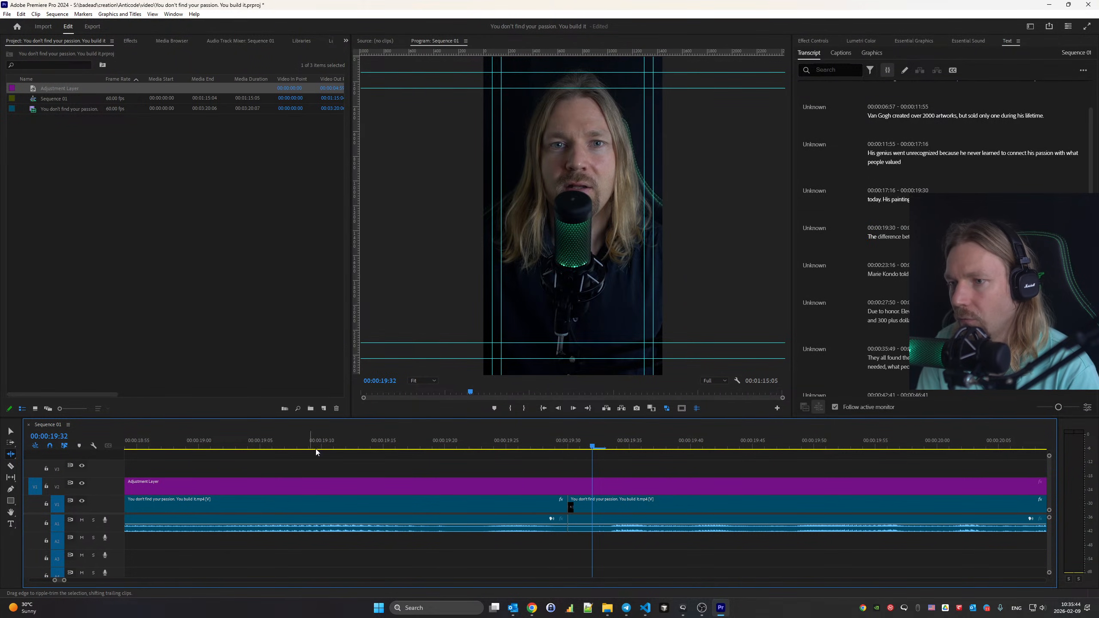
left_click(237, 436)
key("space")
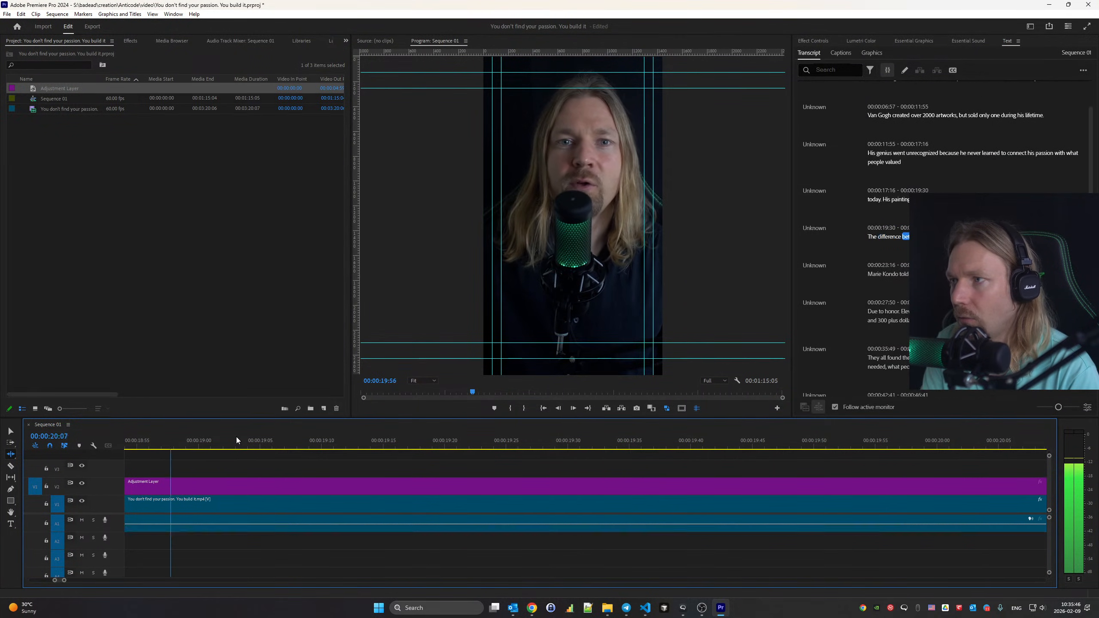
key("space")
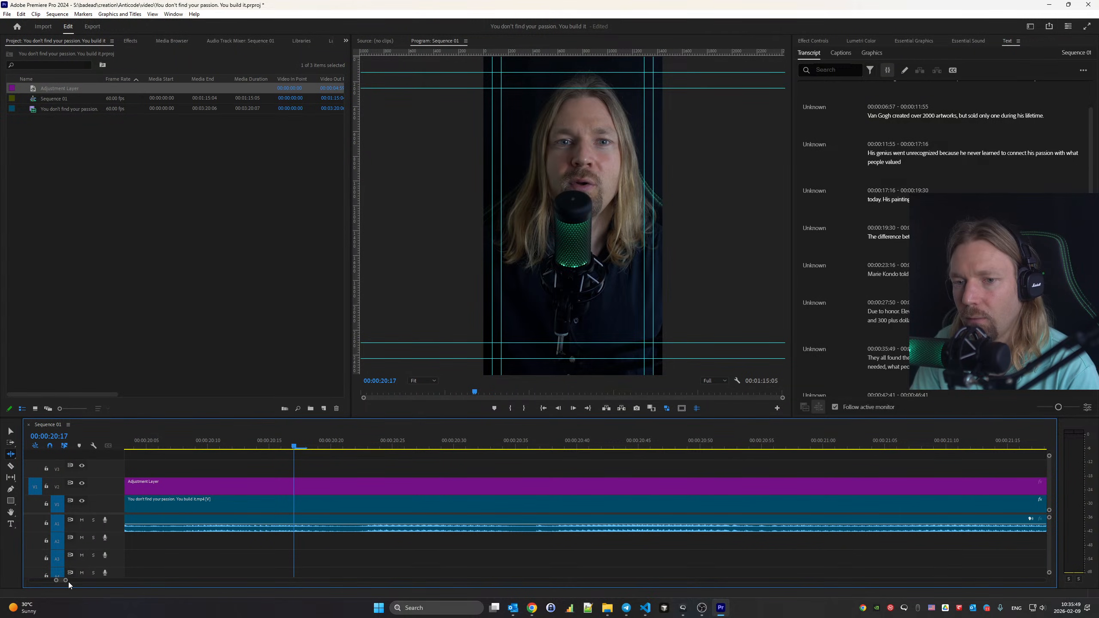
Play on to the Marie Kondo phrase and replace "told" with "turn" in its transcript segment
left_click_drag(66, 580, 223, 584)
key("space")
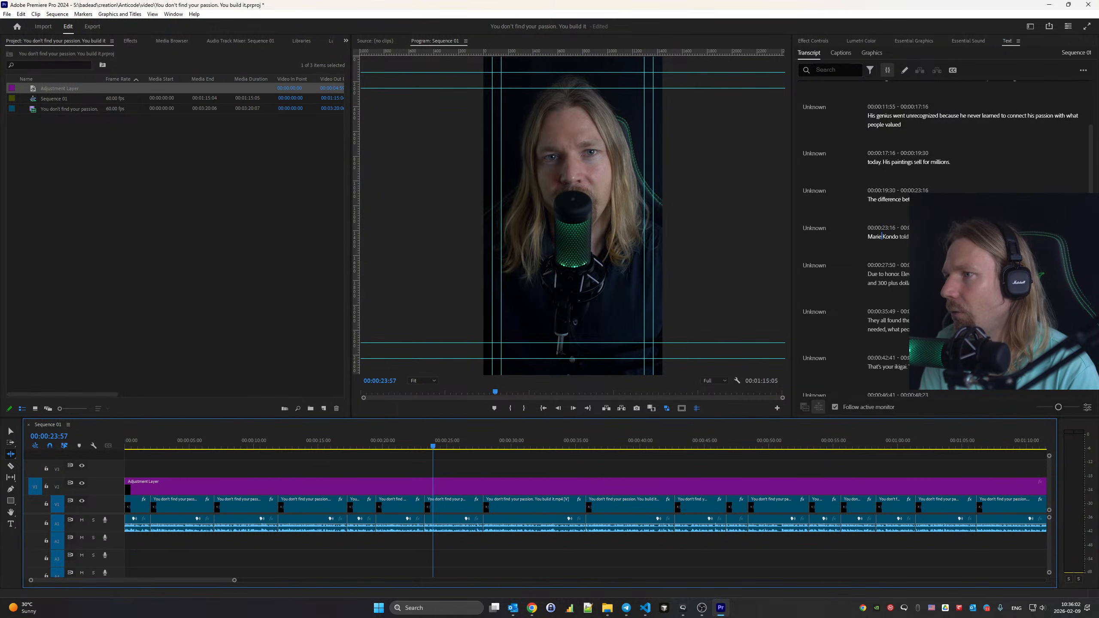
key("space")
key("space")
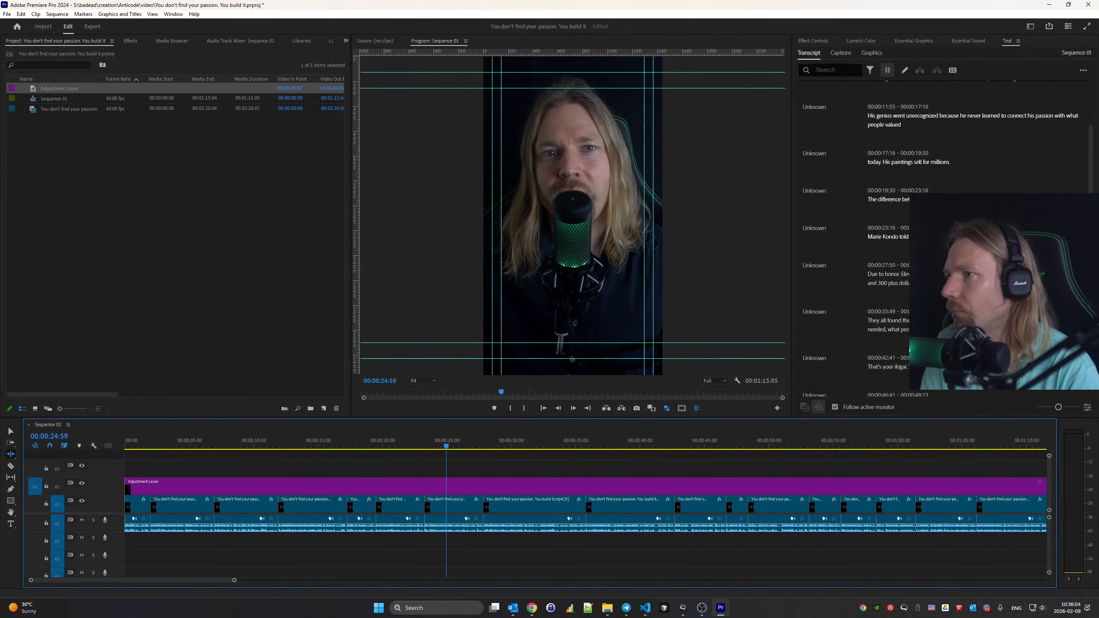
double_click(902, 236)
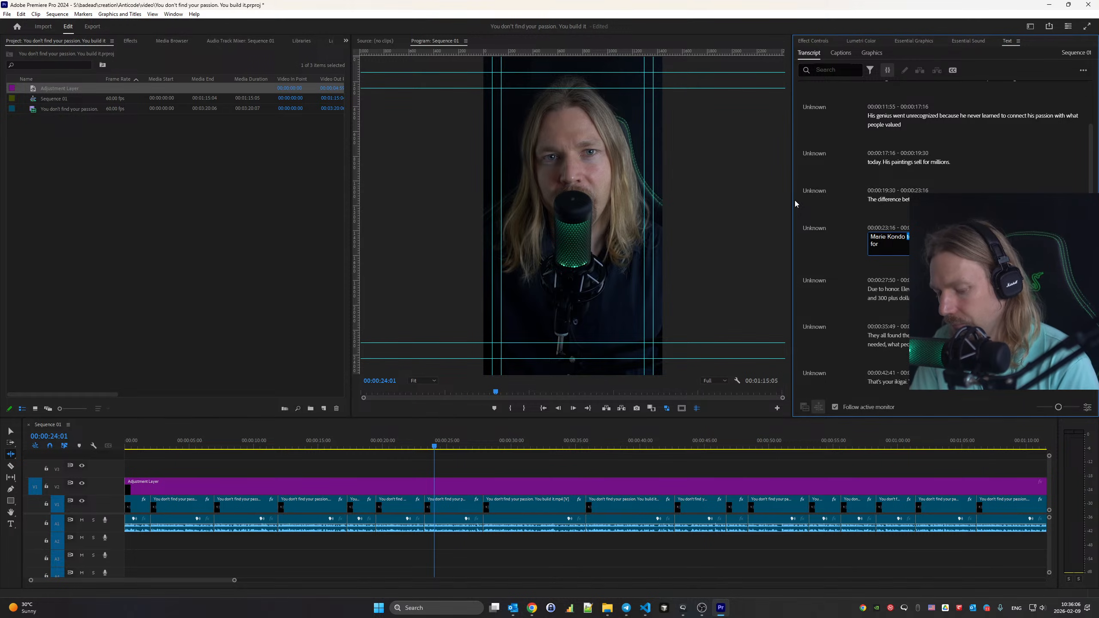
left_click(844, 255)
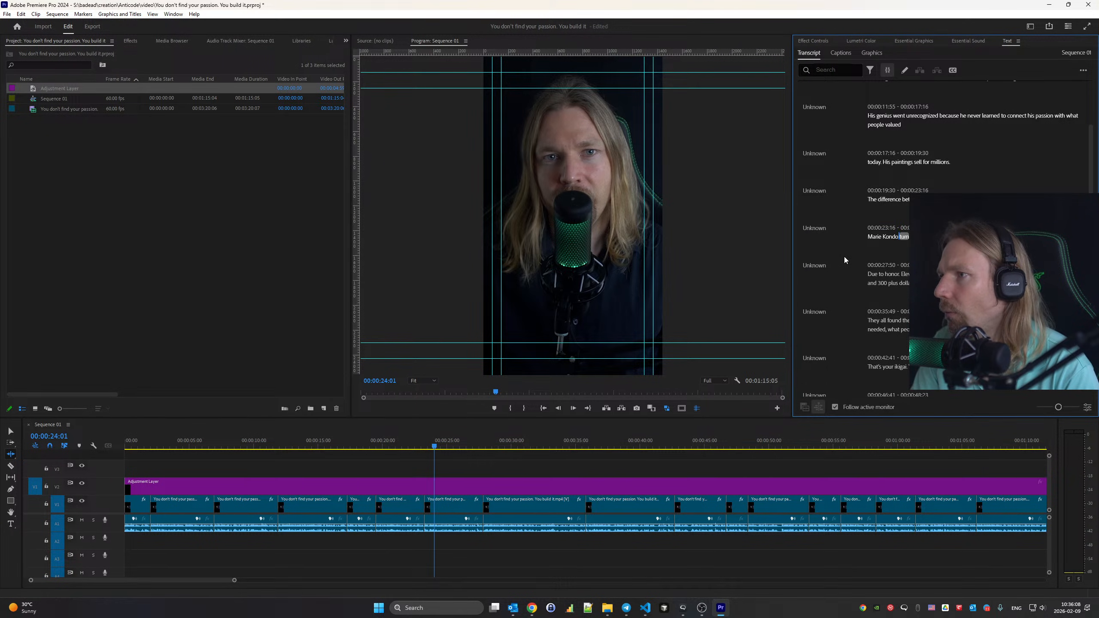
Replay the Marie Kondo phrase and correct its transcript wording to "interest of organizing into a methodology"
key("space")
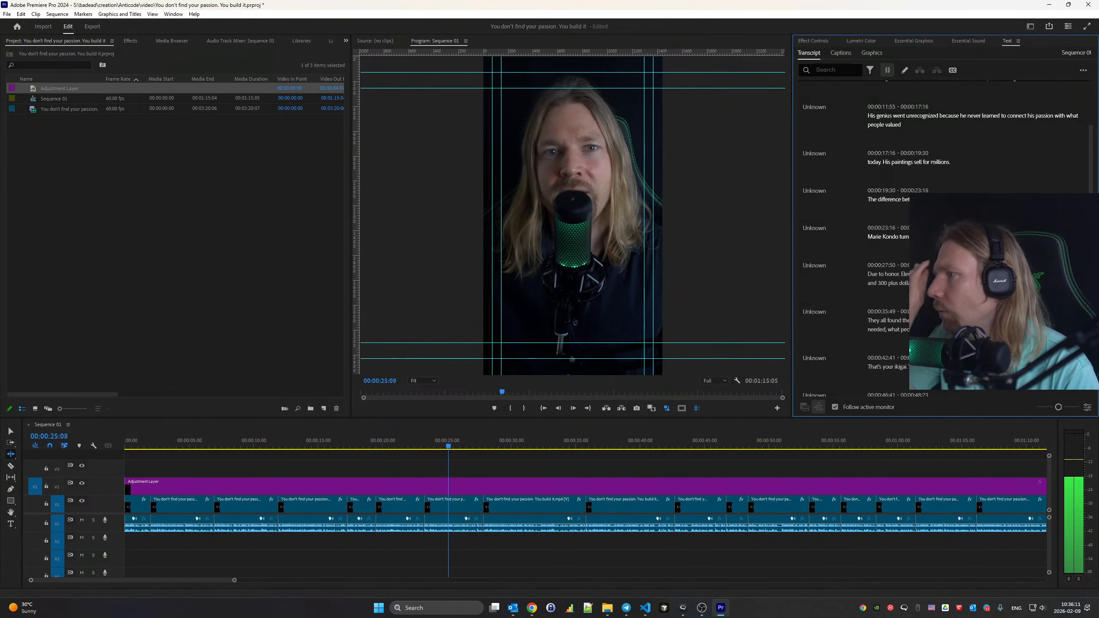
key("space")
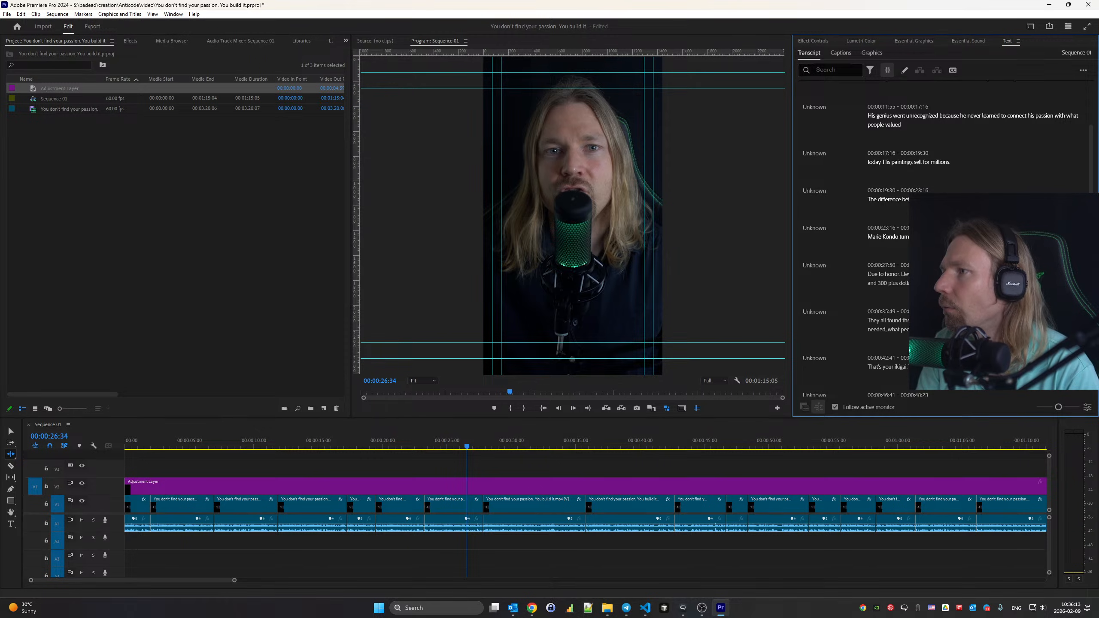
double_click(983, 237)
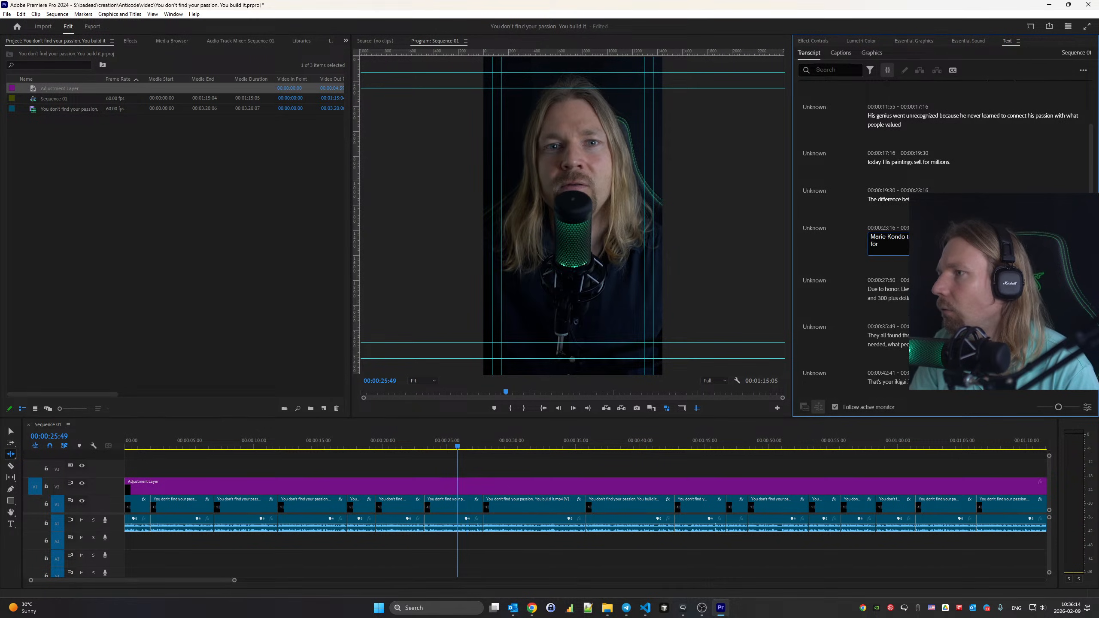
left_click(817, 248)
In the transcript segment starting at 00:00:27:50, replace "Due to honor." with "Jiro Ono" and write the meal price as "$300+ meals"
key("space")
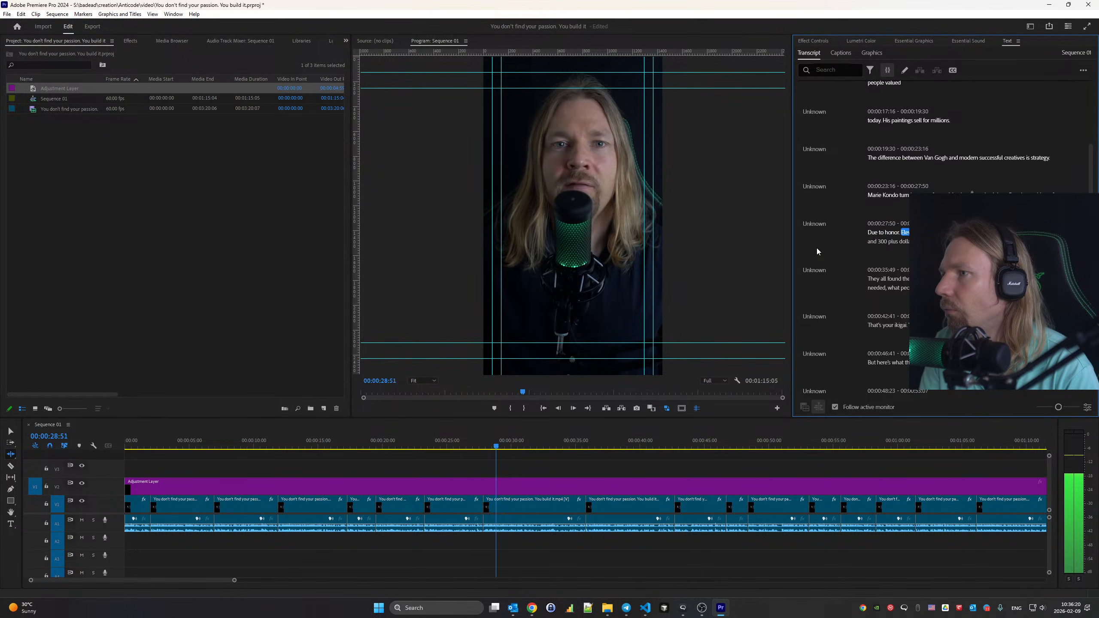
double_click(884, 233)
left_click_drag(869, 233, 909, 233)
type("Jiro")
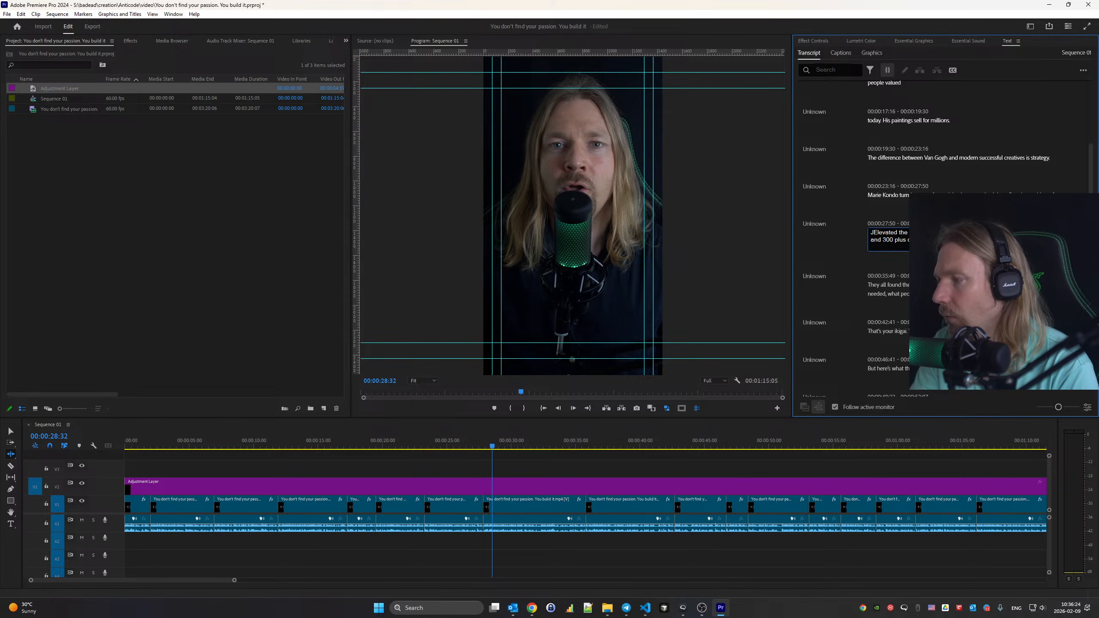
type(" On")
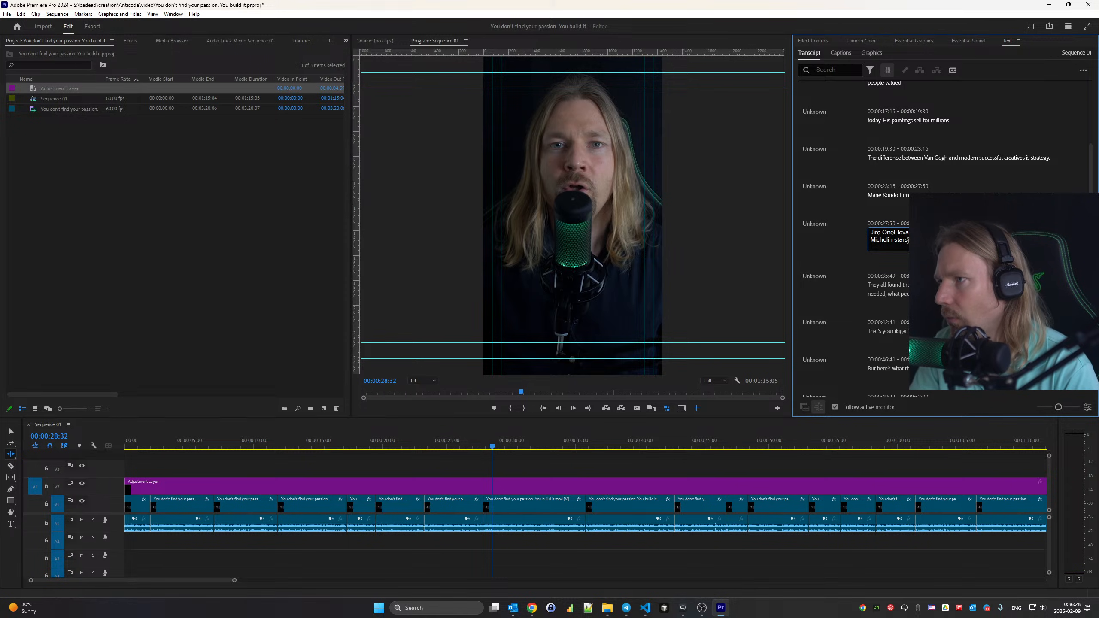
type("o")
left_click(814, 242)
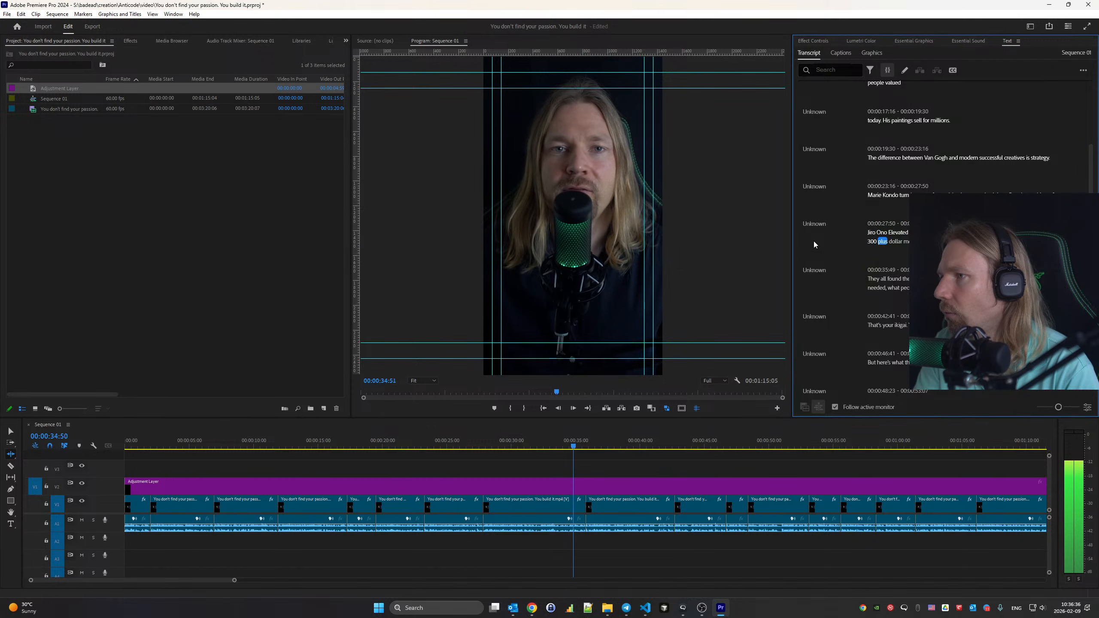
double_click(872, 241)
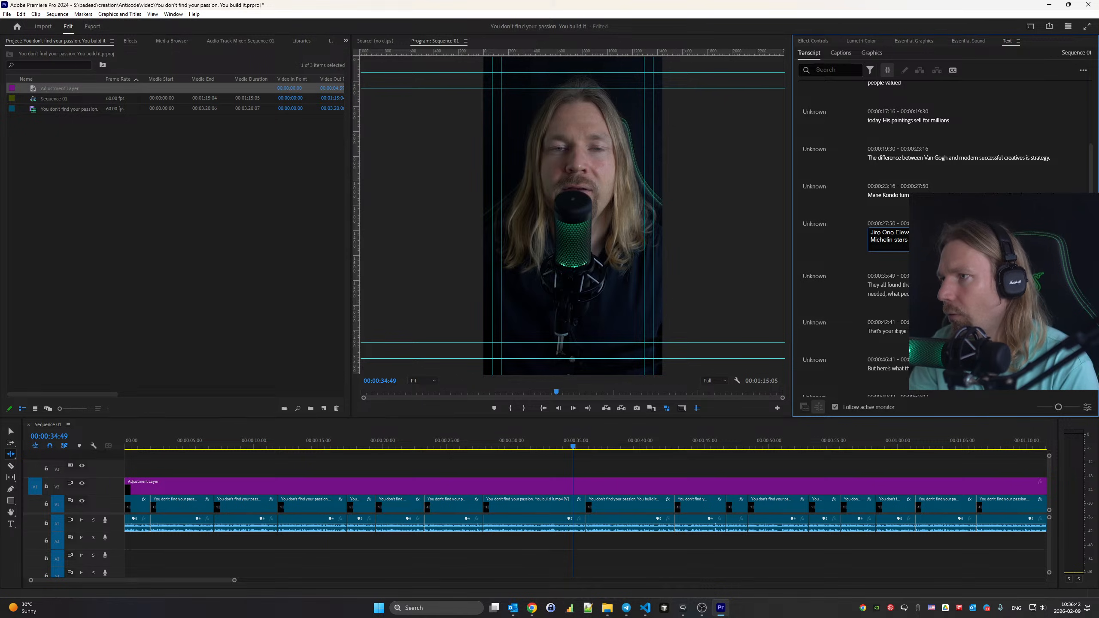
left_click(824, 246)
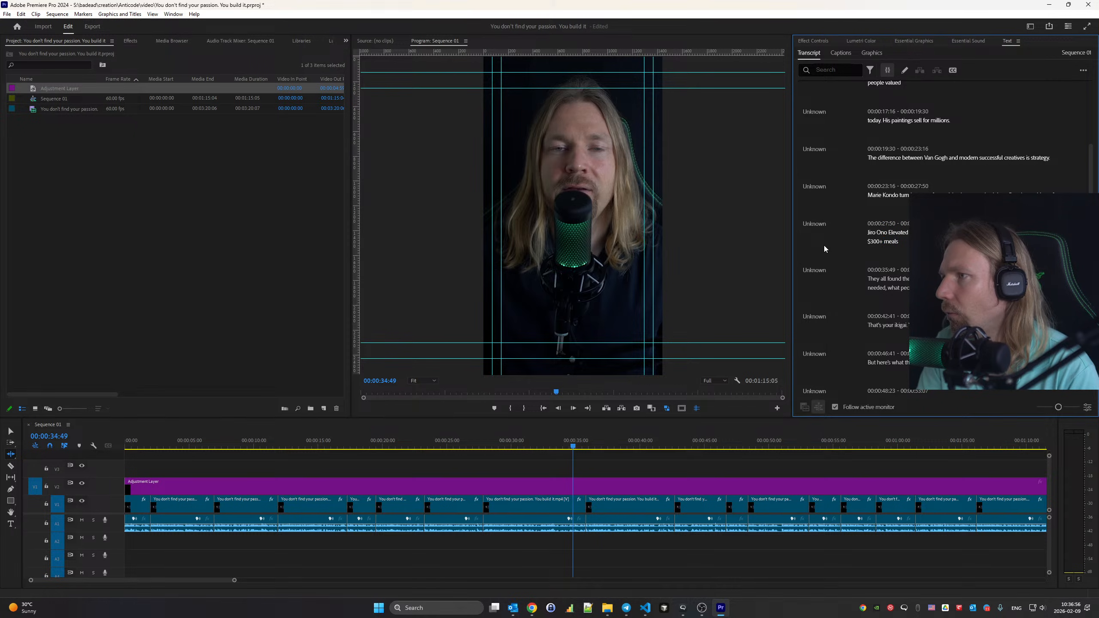
Play the sequence from about 00:00:35 to 00:00:46, pausing between phrases to check the transcript against the speech
key("space")
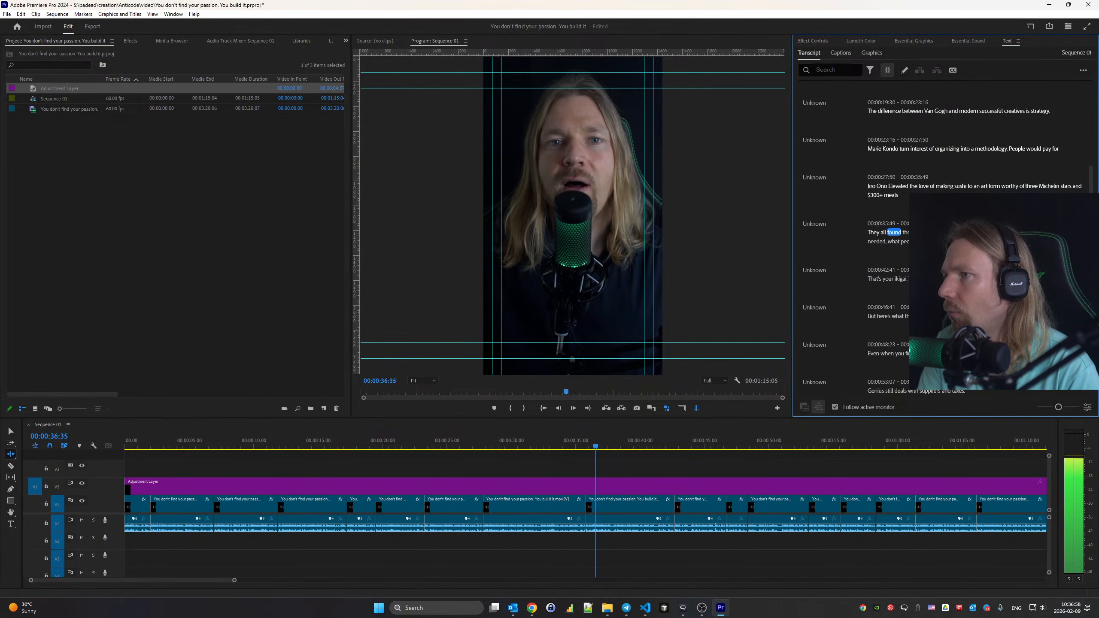
key("space")
key("space")
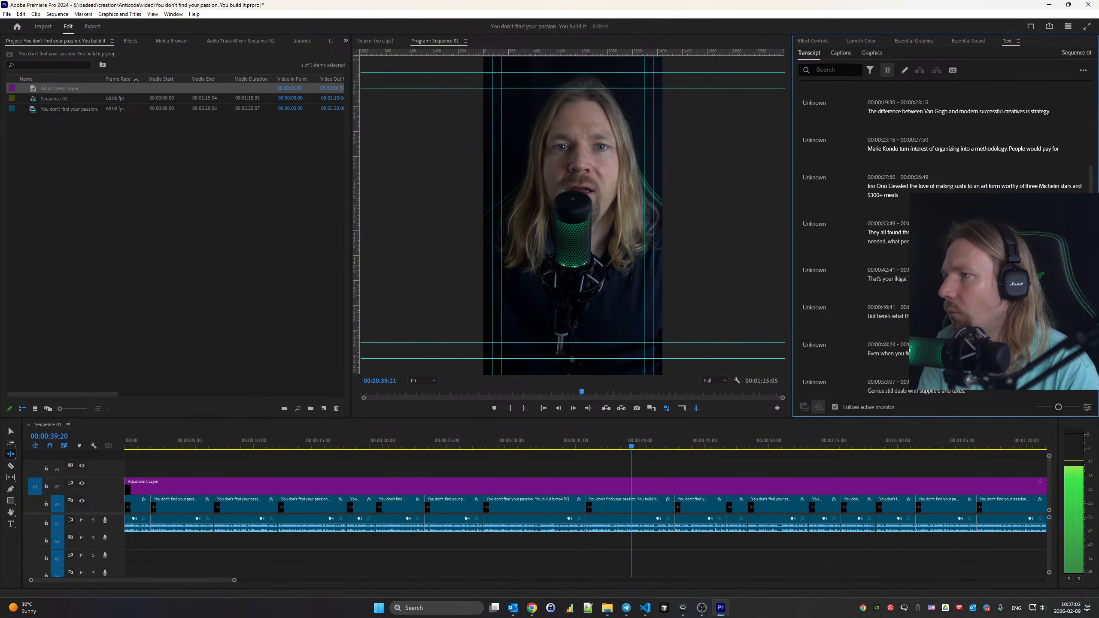
key("space")
key("space")
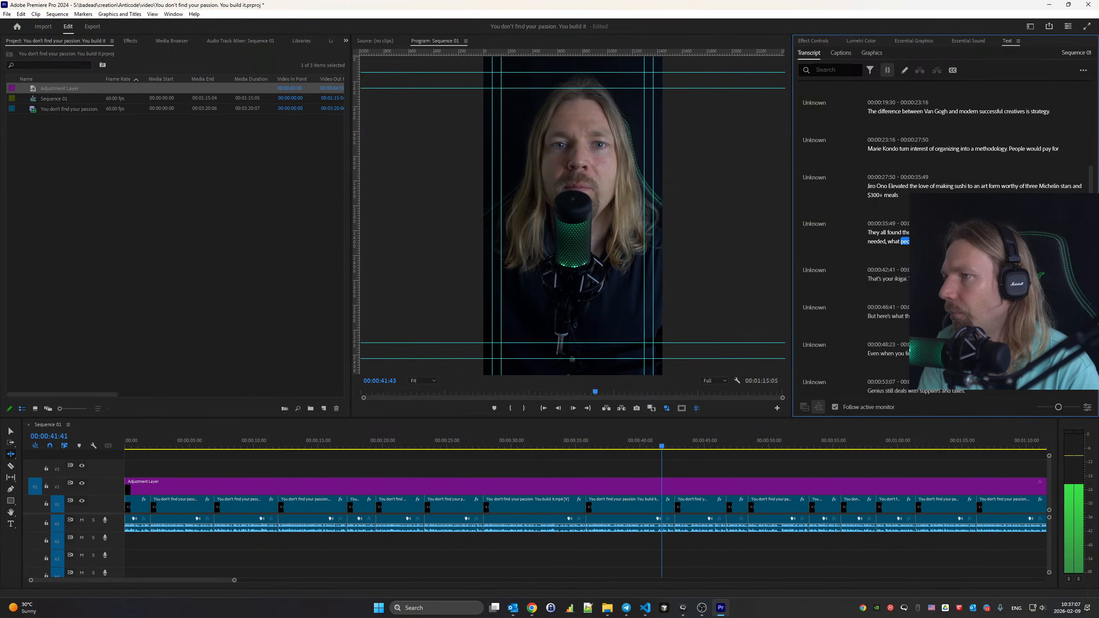
key("space")
key("space")
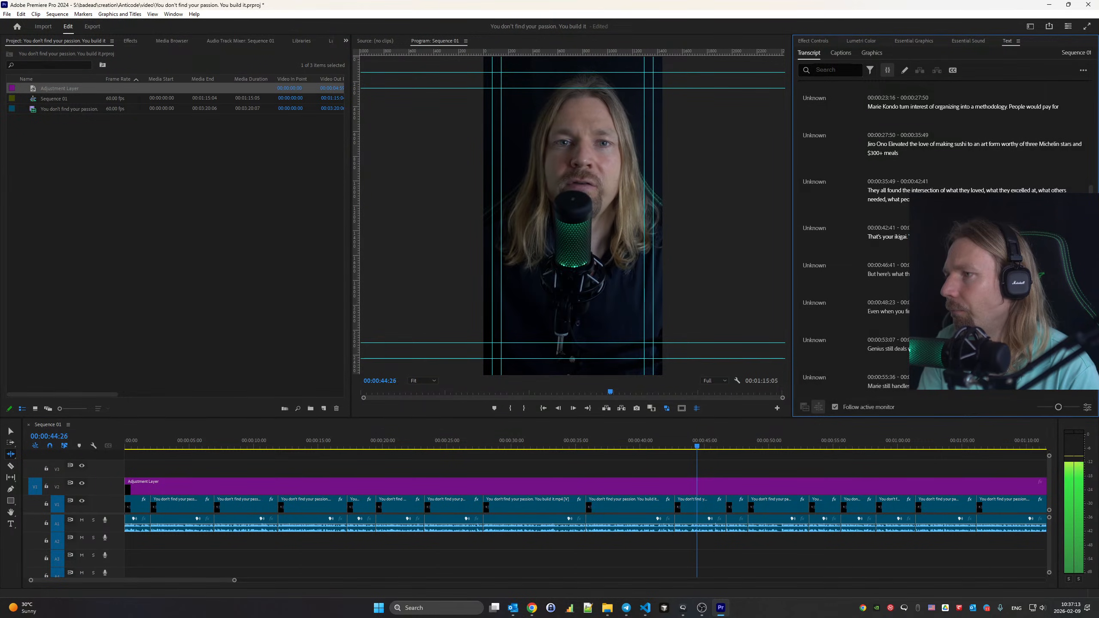
key("space")
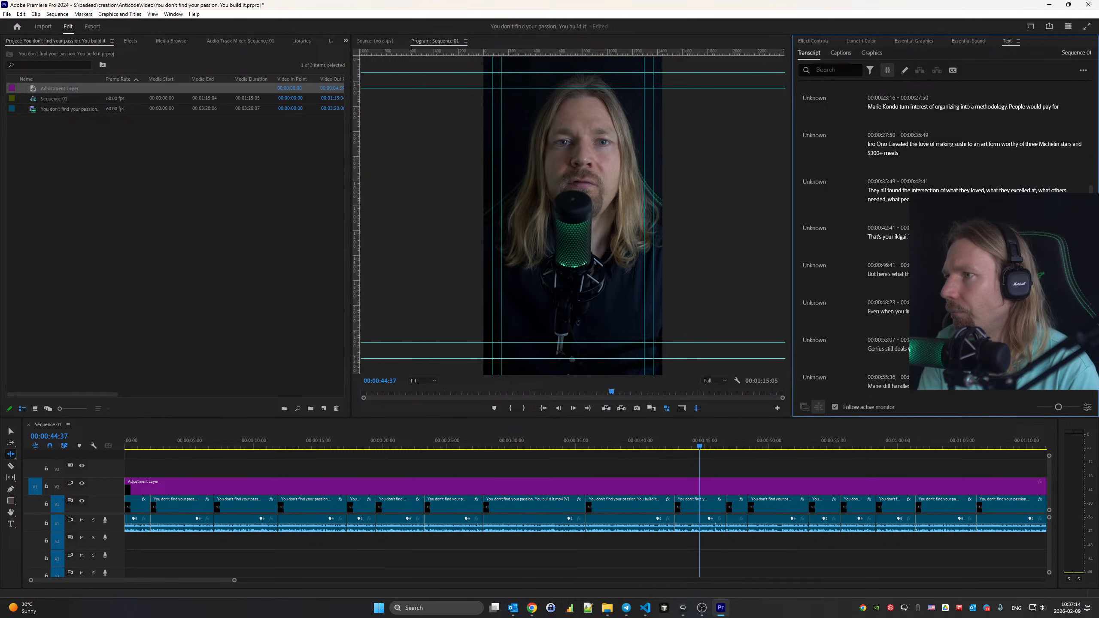
key("space")
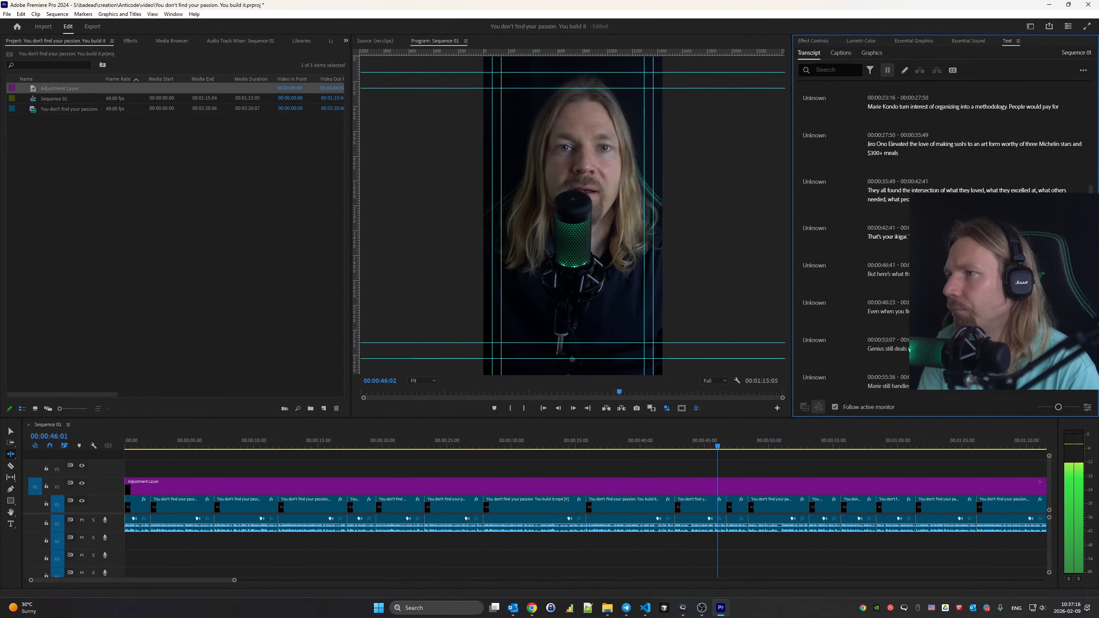
Play on to about 00:00:53:07 and replace "Genius" with "Jiro" in the transcript segment starting there
key("space")
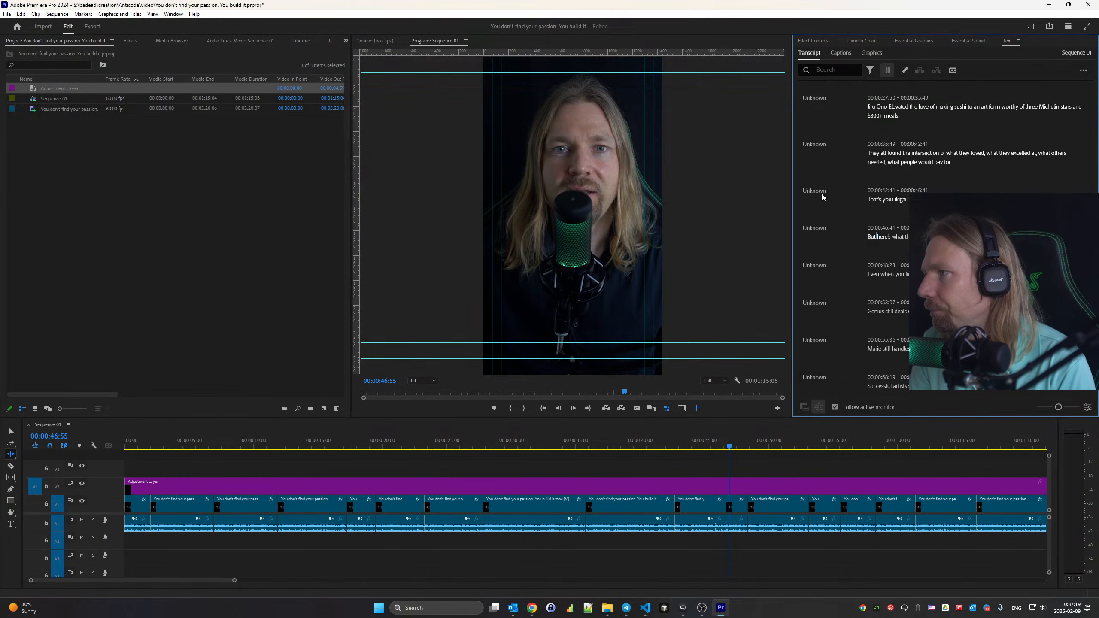
key("space")
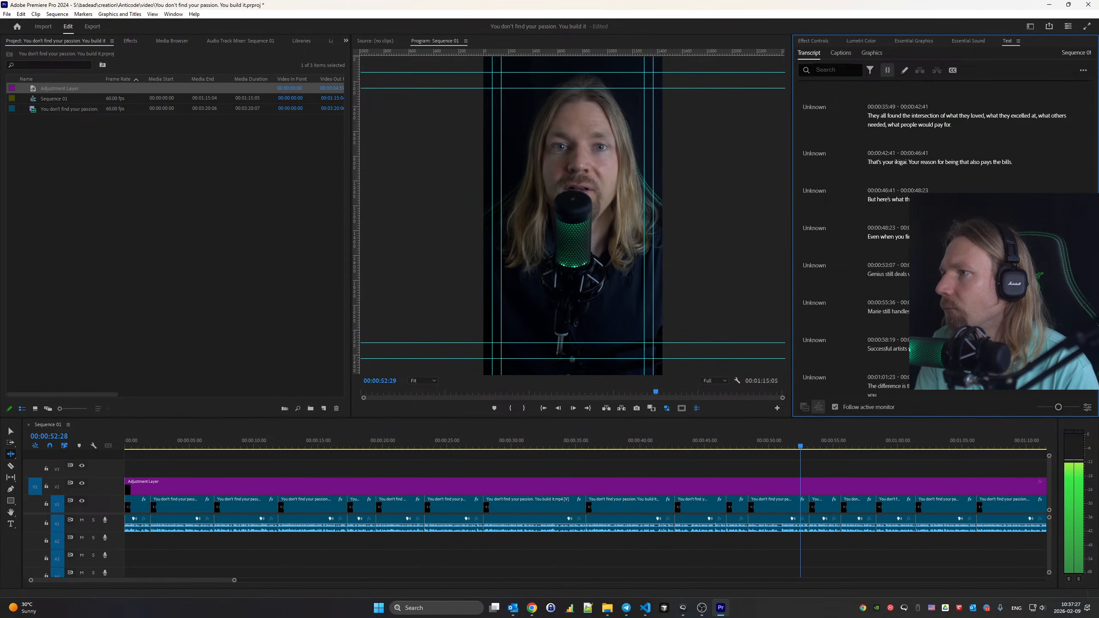
key("space")
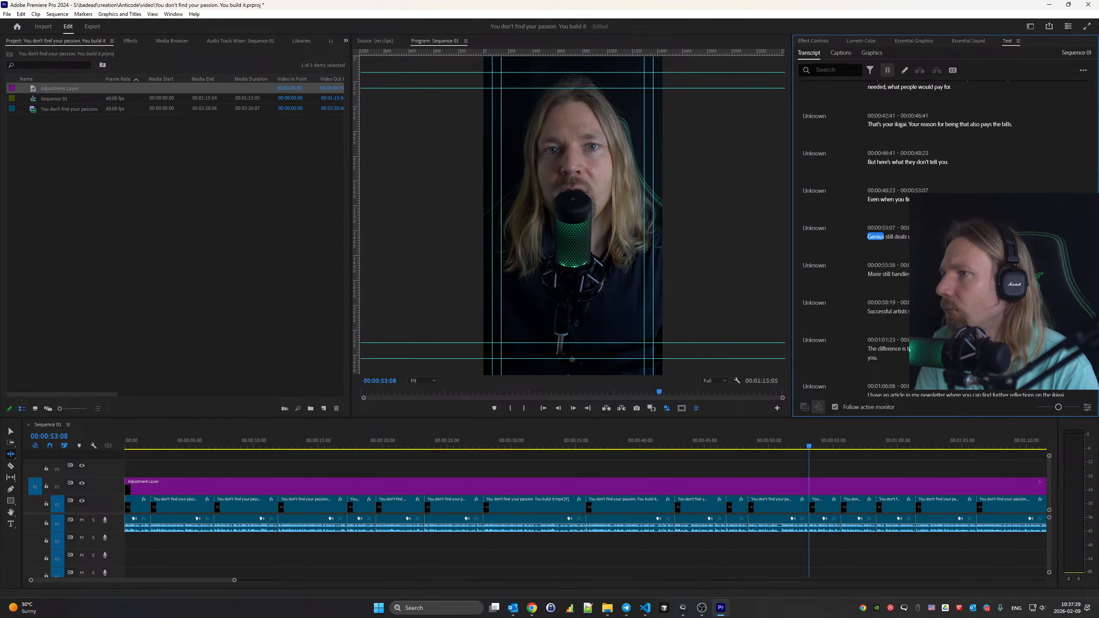
double_click(875, 236)
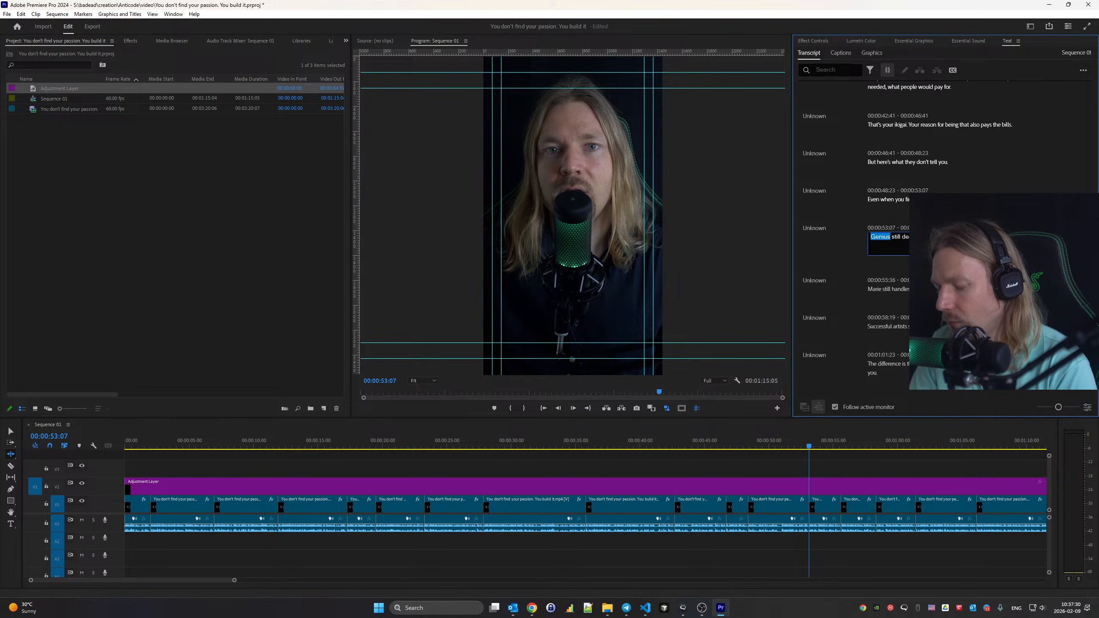
type("Jiro")
left_click(808, 256)
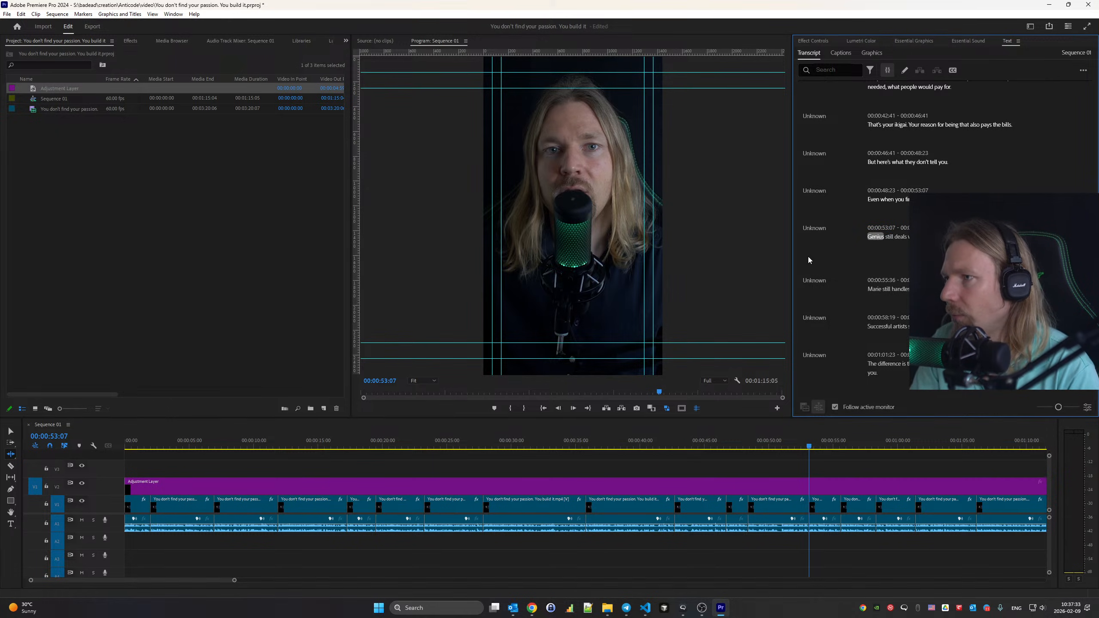
Play the rest of the sequence to its end to check the remaining transcript, and return the playhead to the start
key("space")
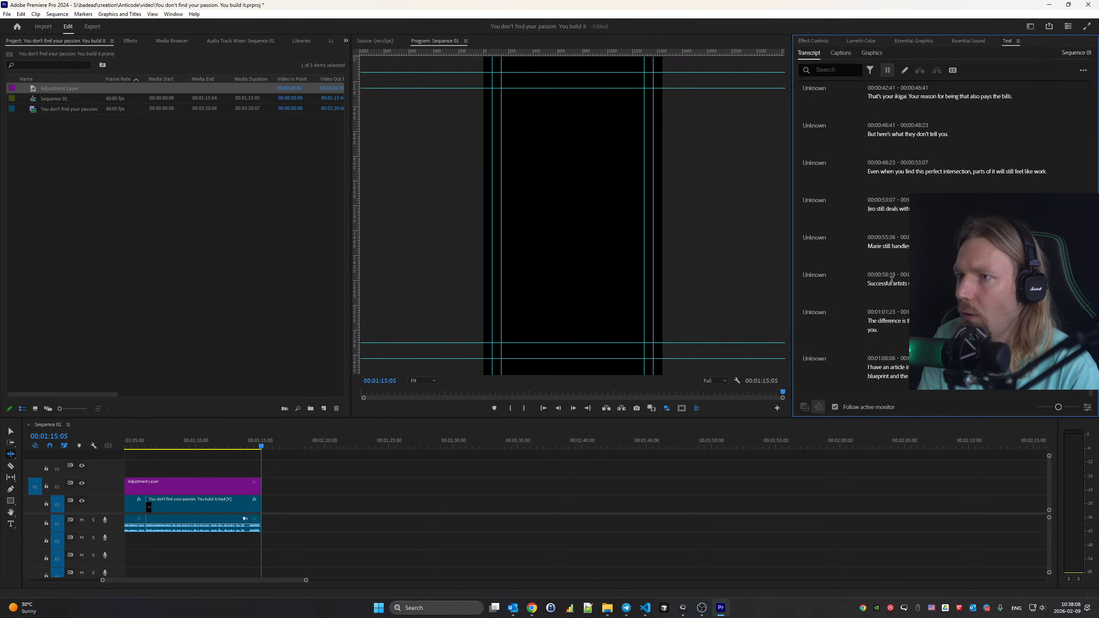
left_click(236, 444)
key("Home")
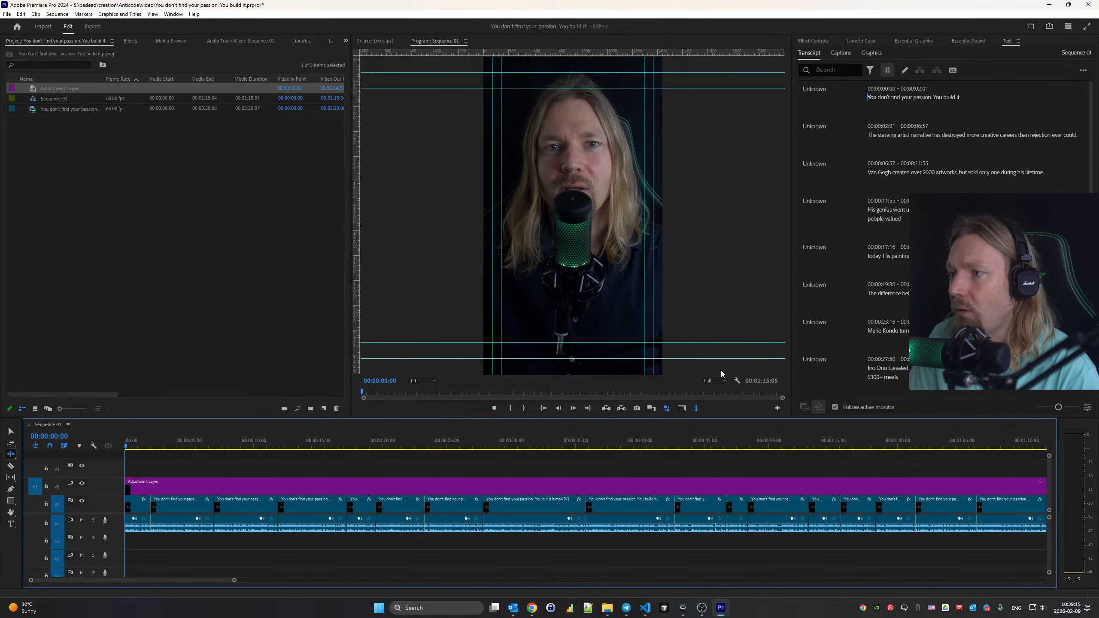
Create double-line subtitle captions from the transcript with a maximum length of 10 characters and a minimum duration of 1.2 seconds
left_click(841, 53)
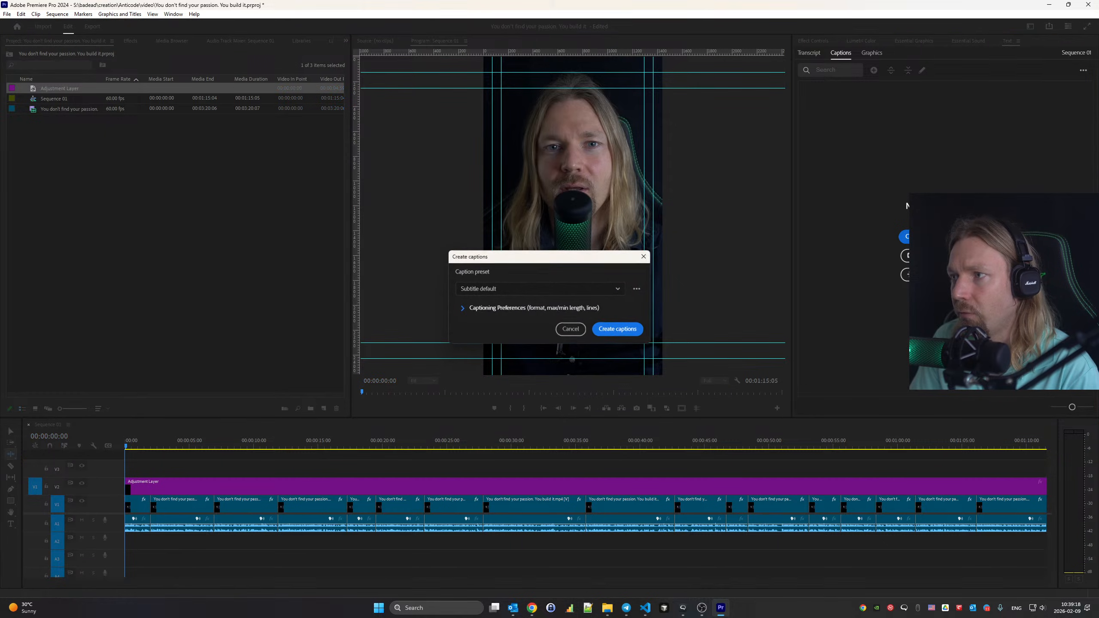
left_click(474, 309)
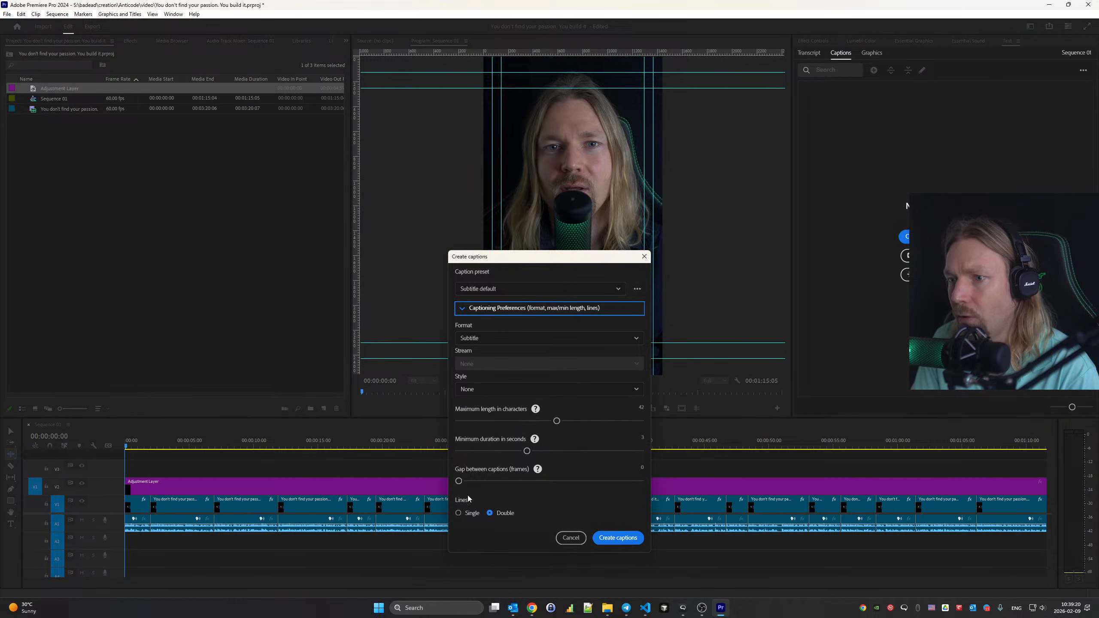
left_click_drag(555, 421, 467, 427)
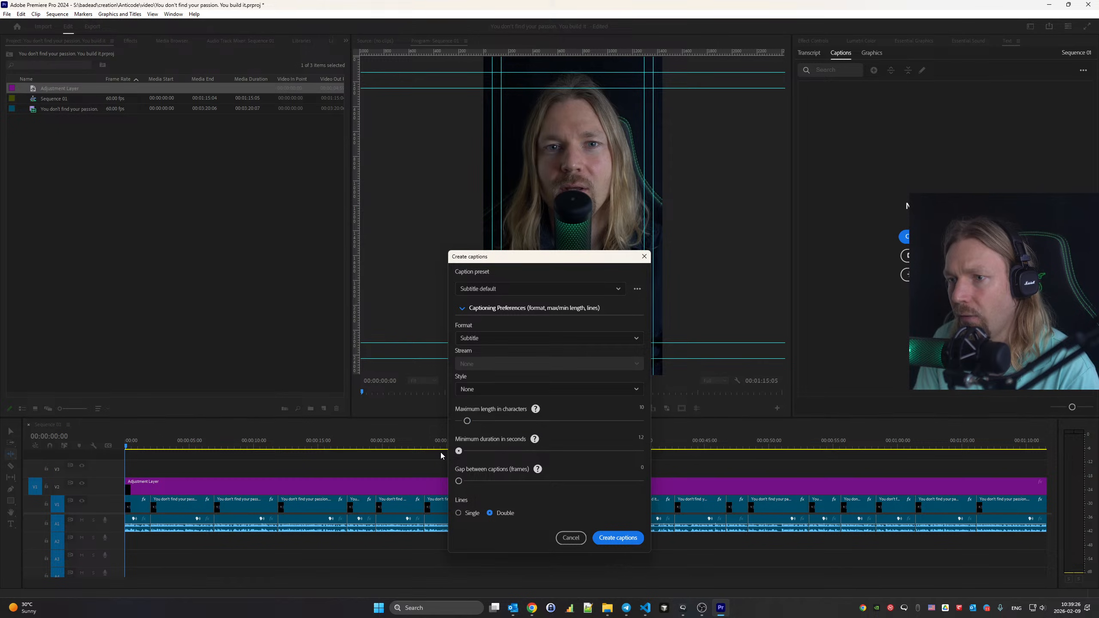
left_click(626, 539)
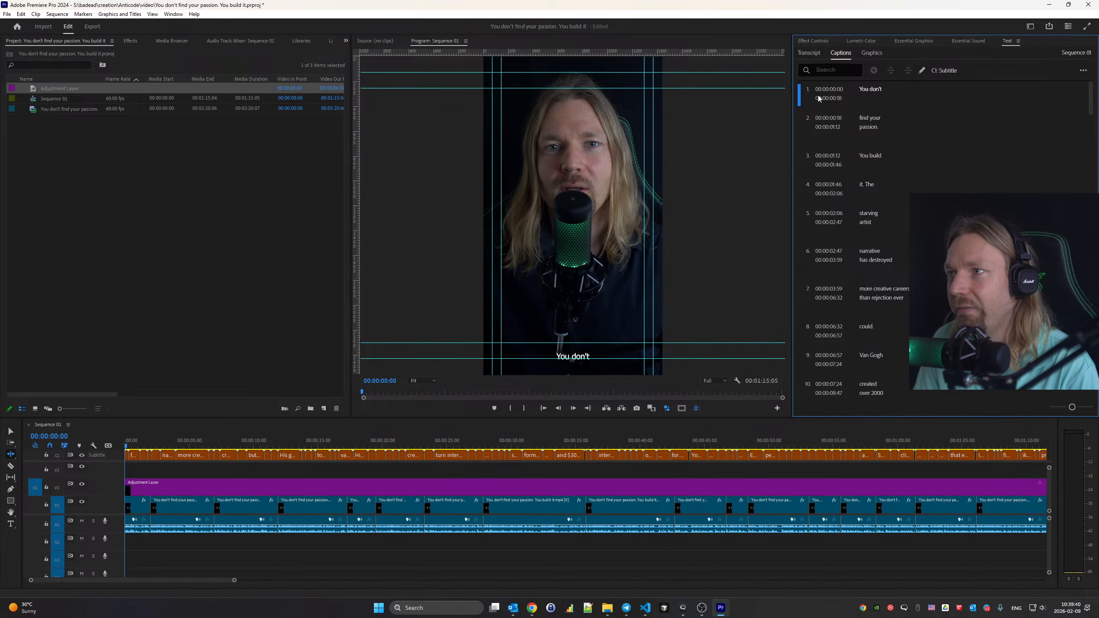
Remove all commas and periods from the captions by replacing them with nothing, and clear the search
type(",")
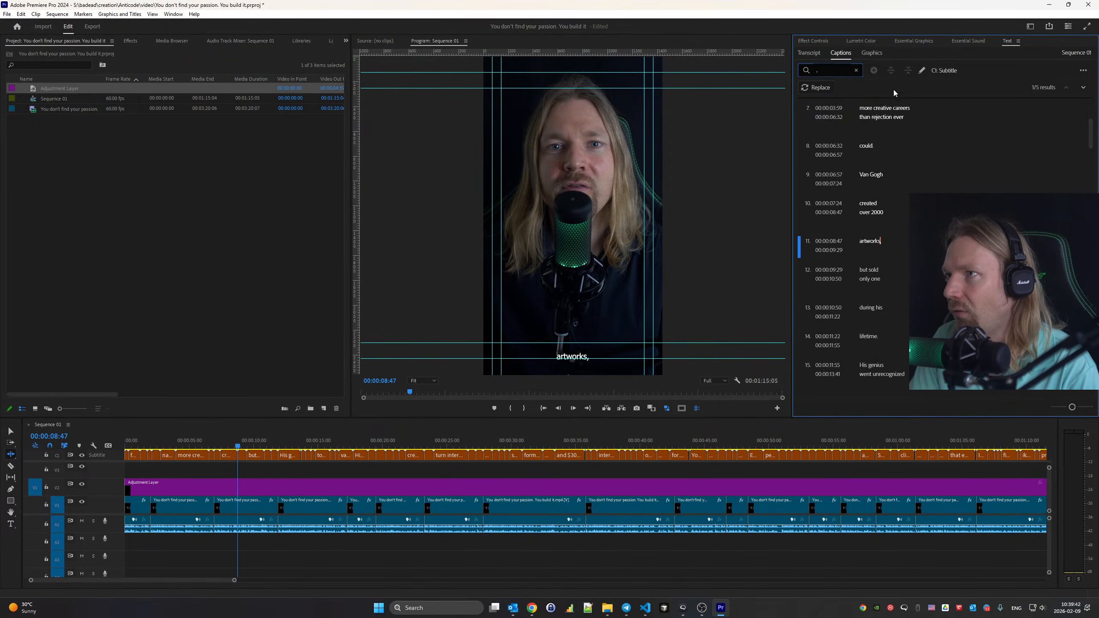
left_click(816, 88)
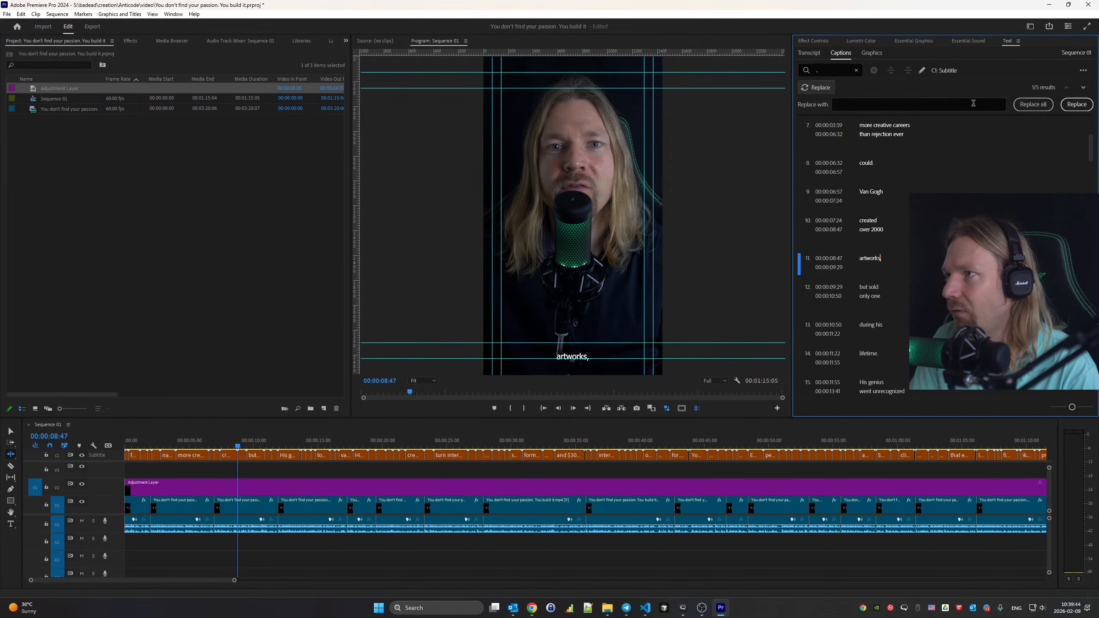
left_click(1034, 104)
left_click(816, 88)
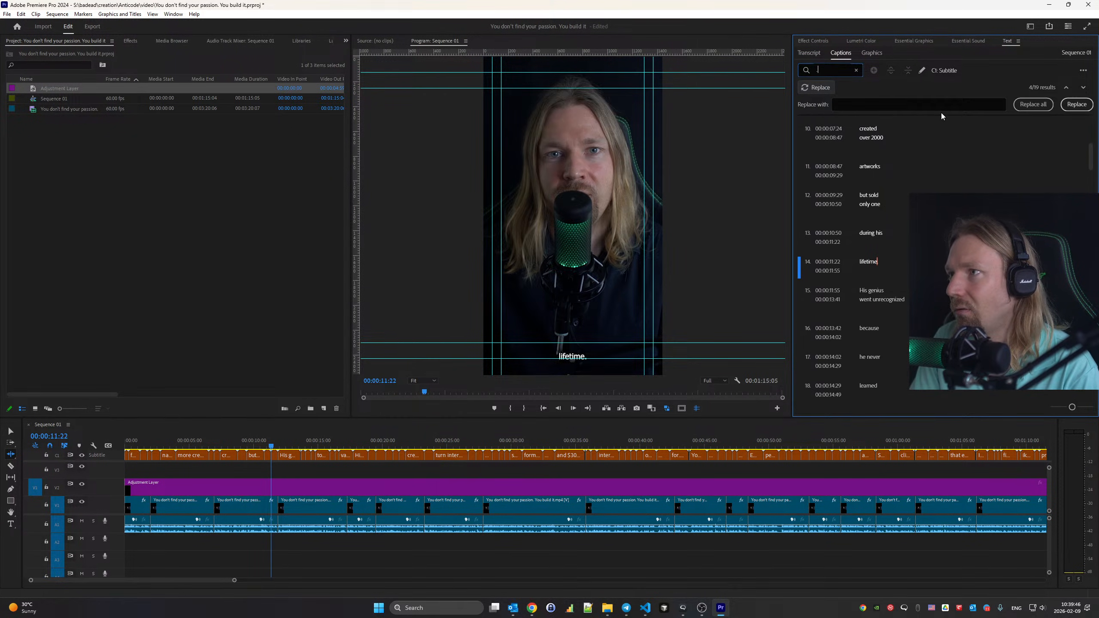
left_click(1035, 104)
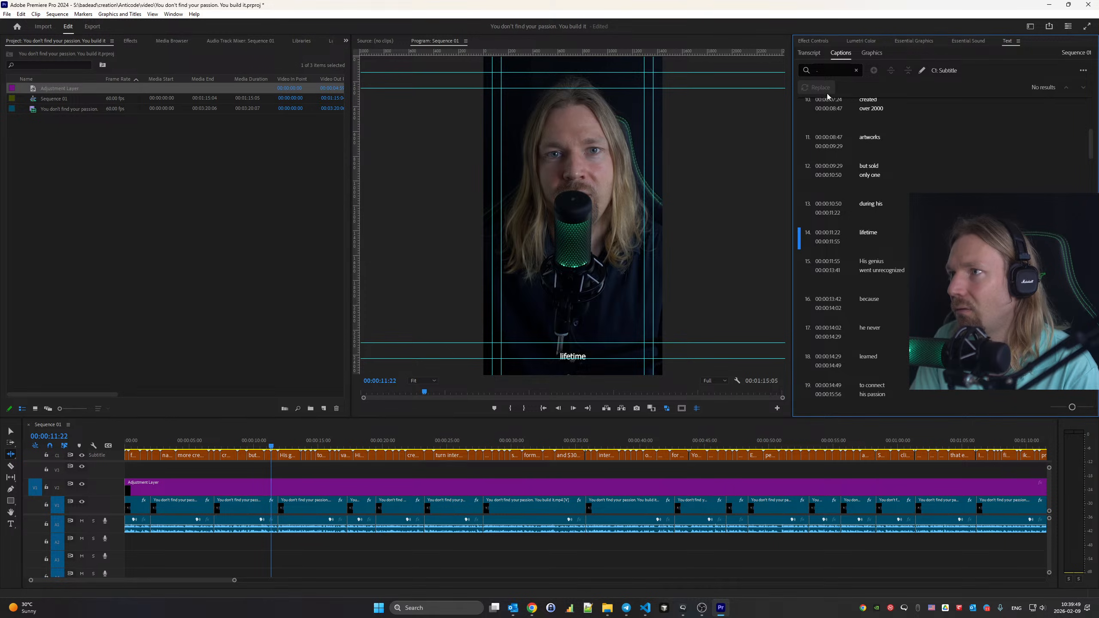
left_click(857, 70)
scroll(881, 166, "up", 5)
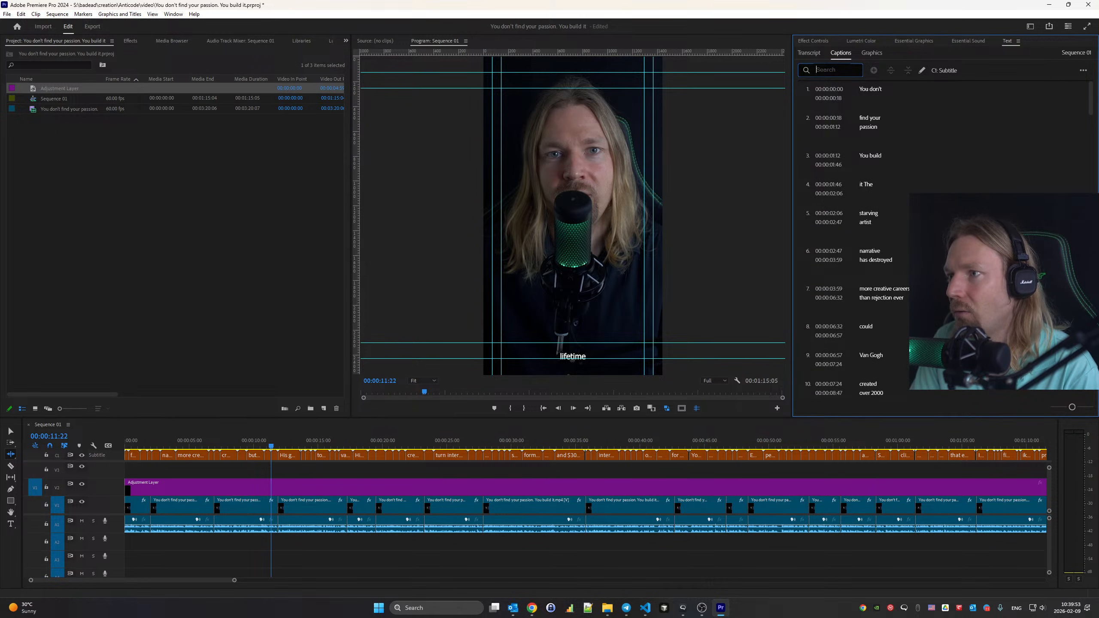
Select the fourth caption, "it The", and set the saved Shorts Higher style as the style of the whole caption track
left_click(900, 260)
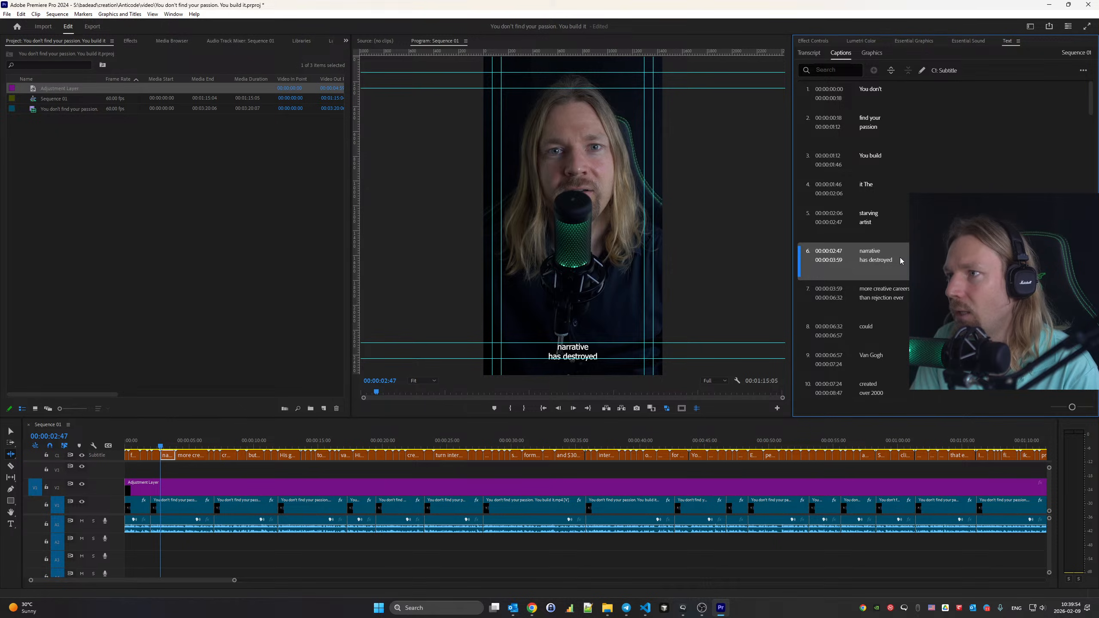
left_click(900, 165)
left_click(902, 185)
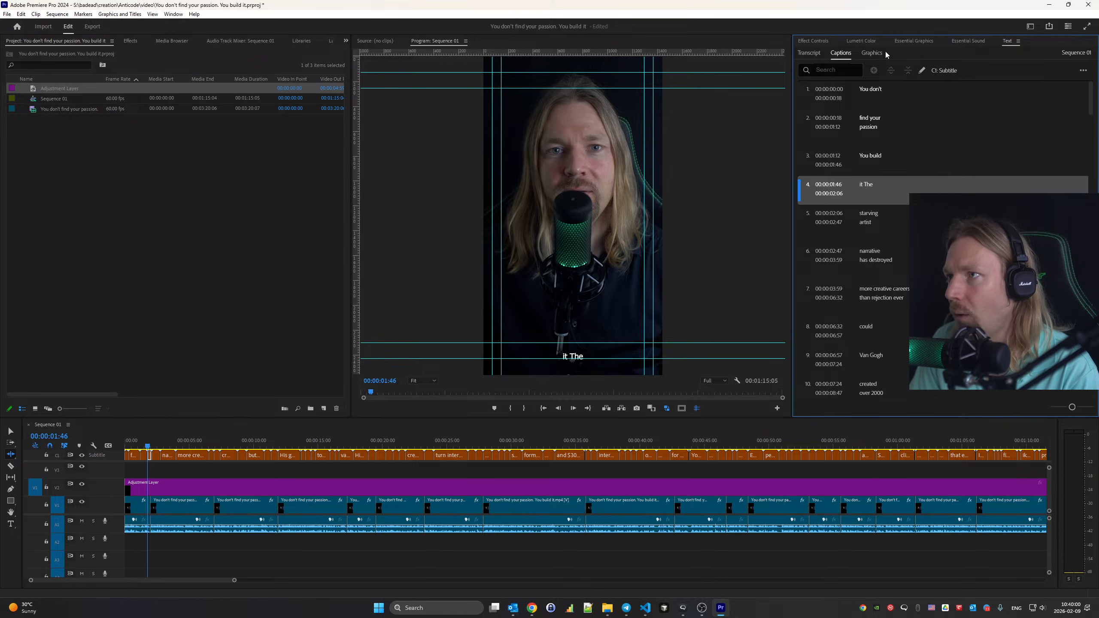
left_click(914, 40)
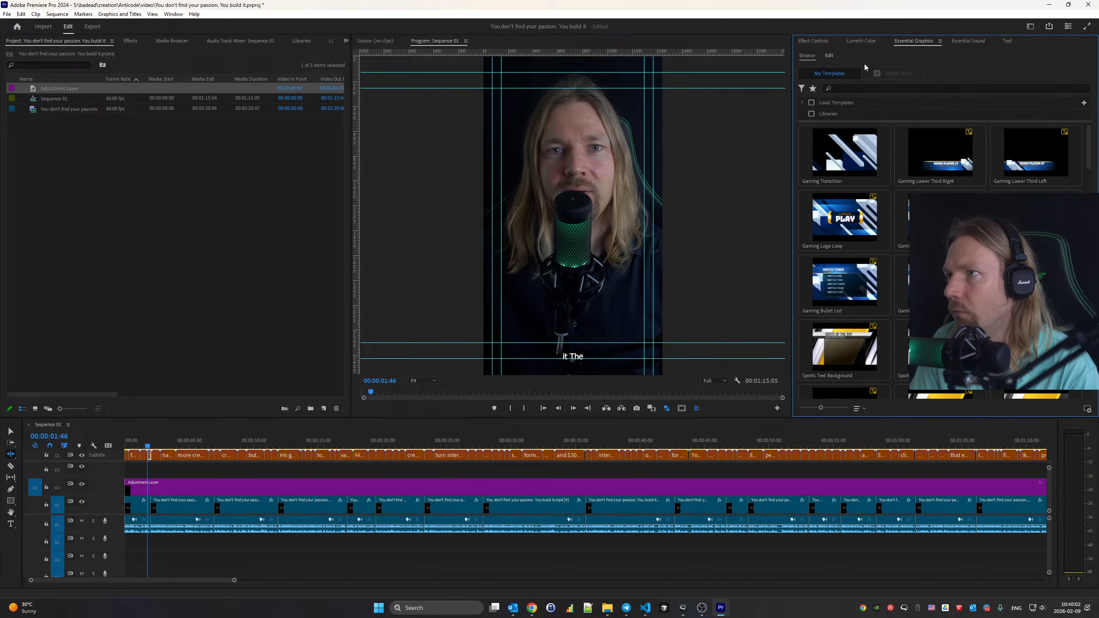
left_click(829, 55)
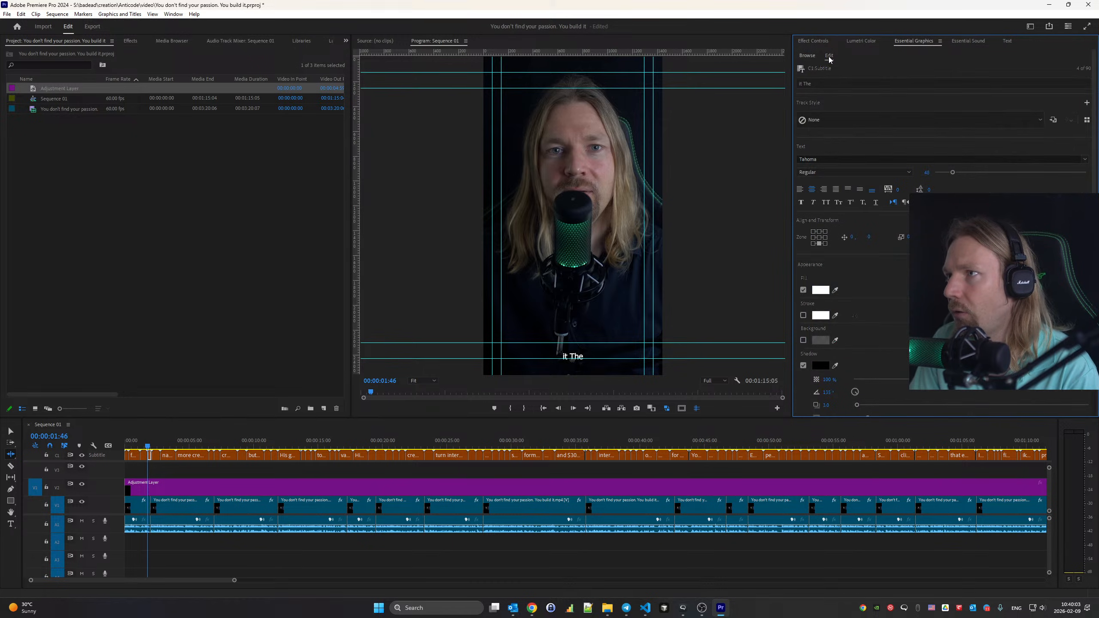
left_click(1087, 120)
right_click(945, 115)
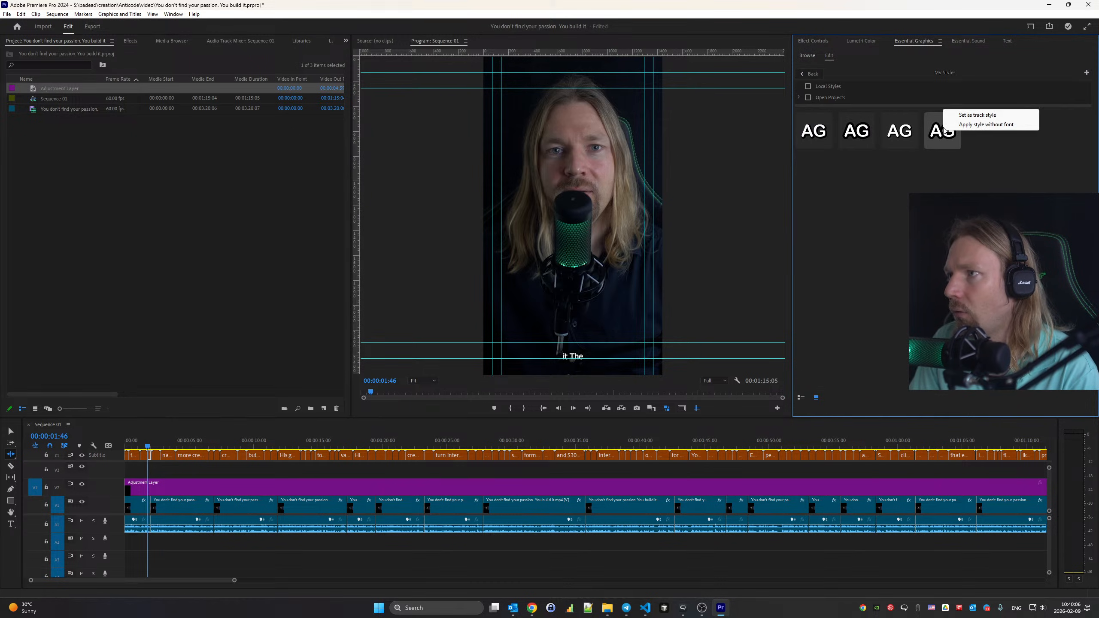
left_click(967, 116)
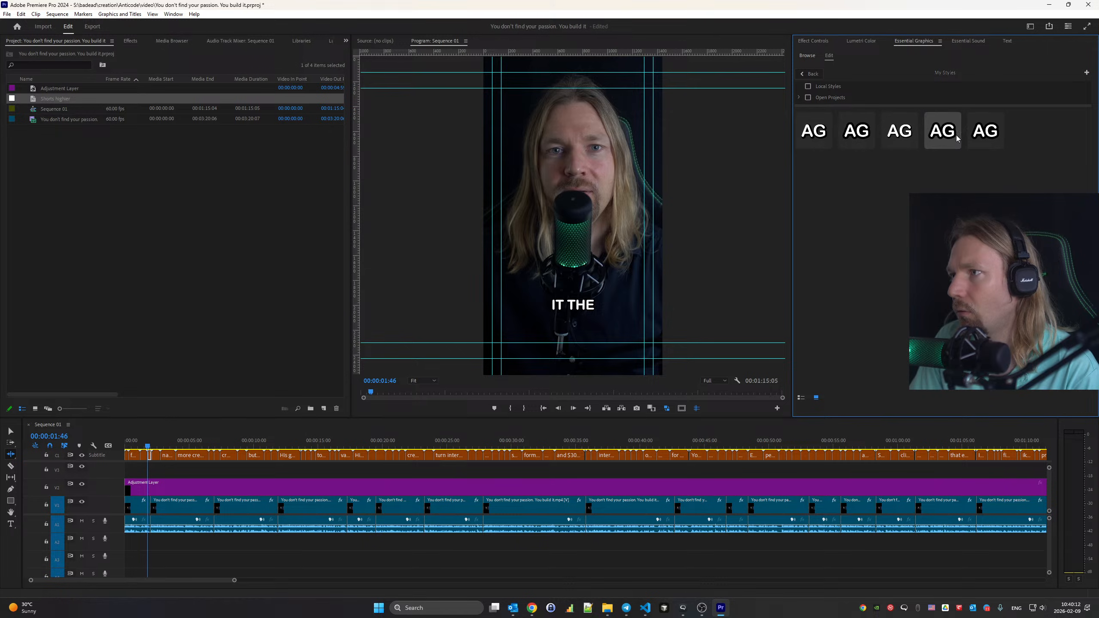
Try the second saved style, Anticode Shorts Captions, as the caption track style, and switch back to the Shorts Higher style
right_click(856, 110)
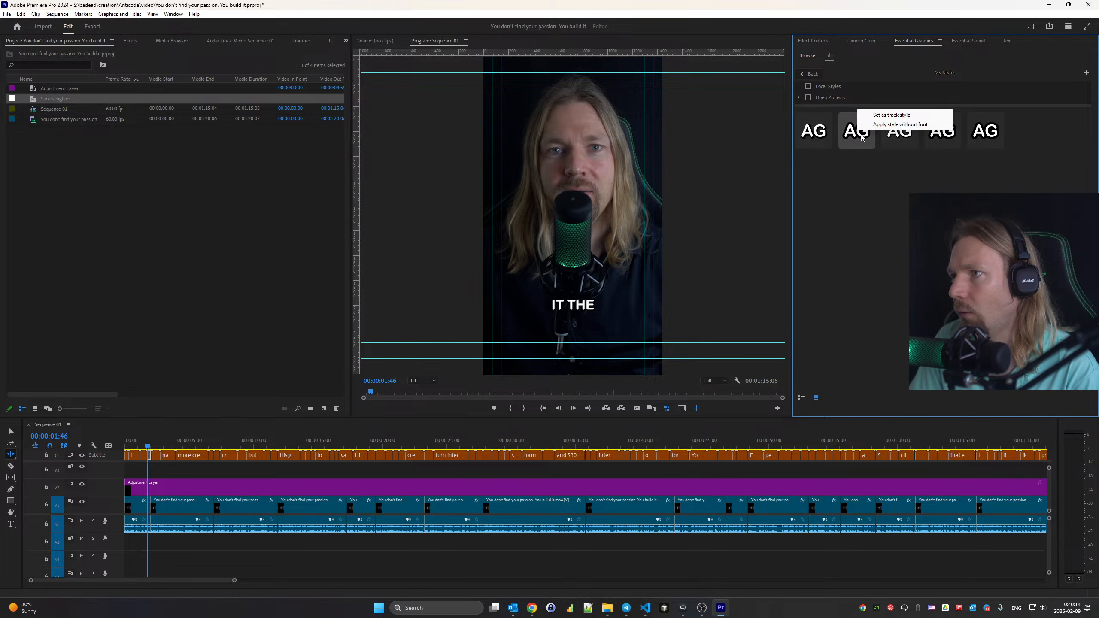
left_click(872, 114)
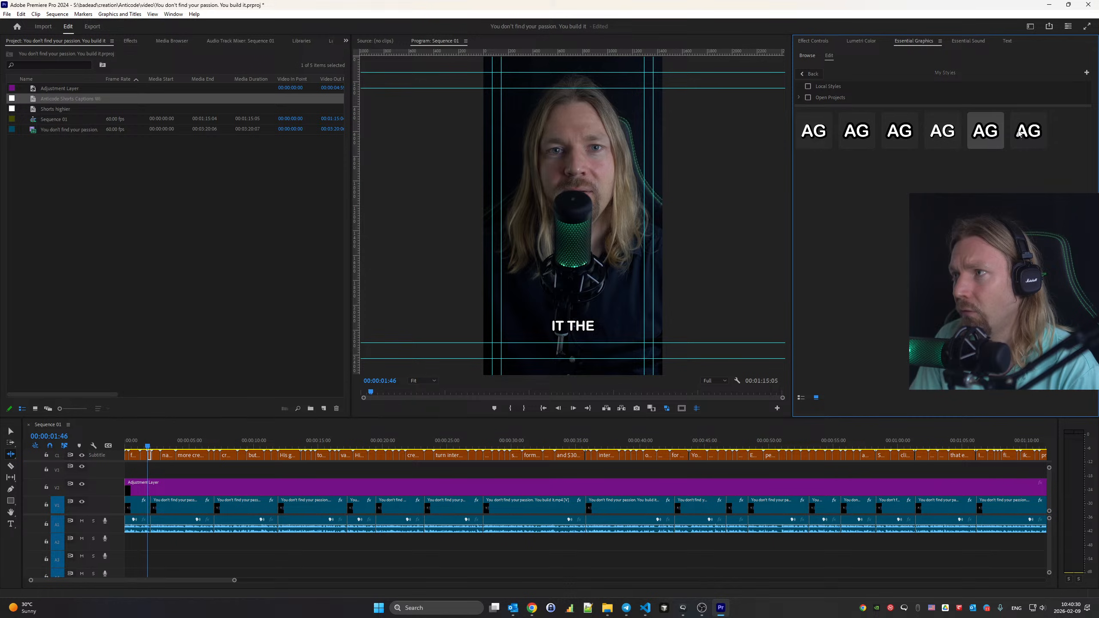
left_click(1023, 117)
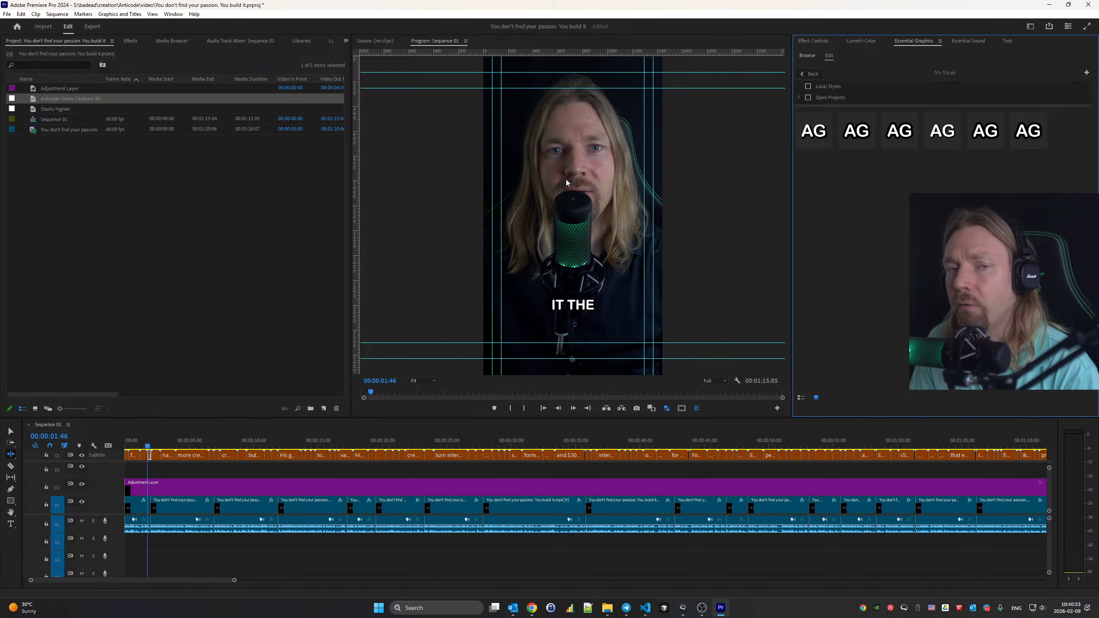
Play the opening captions from the sequence start against the speech and change the third caption's text to "You build it"
left_click(813, 41)
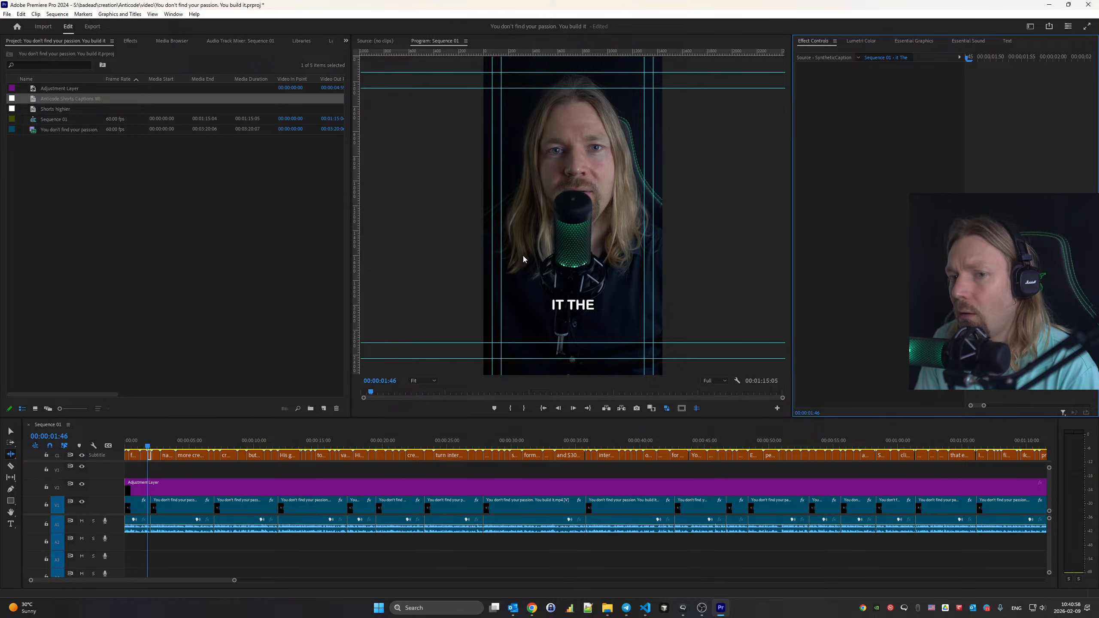
left_click(1008, 41)
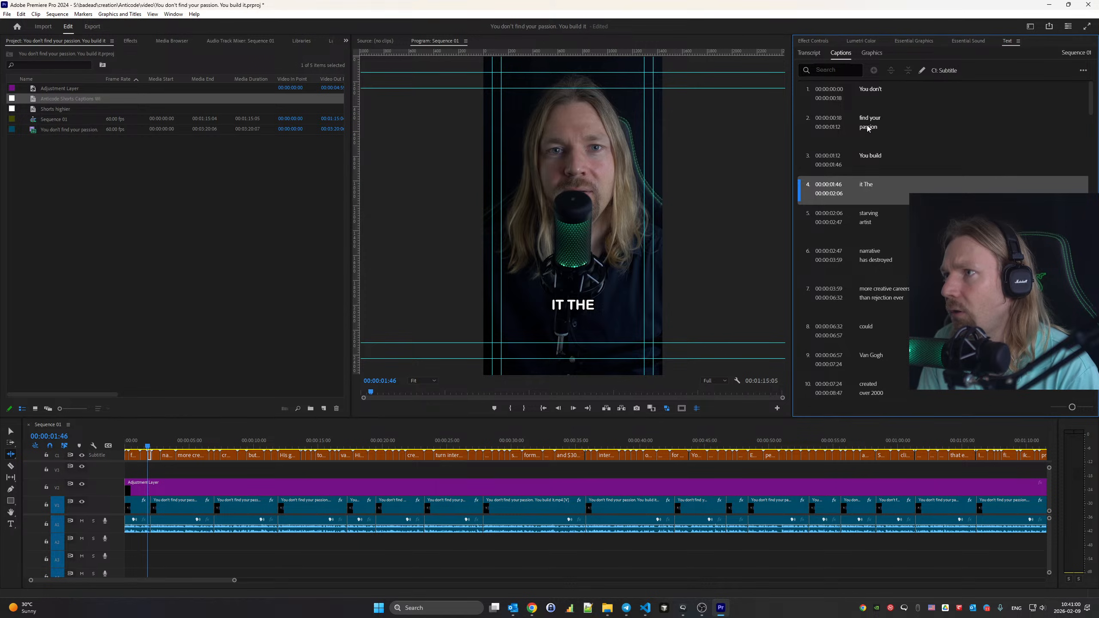
left_click(909, 132)
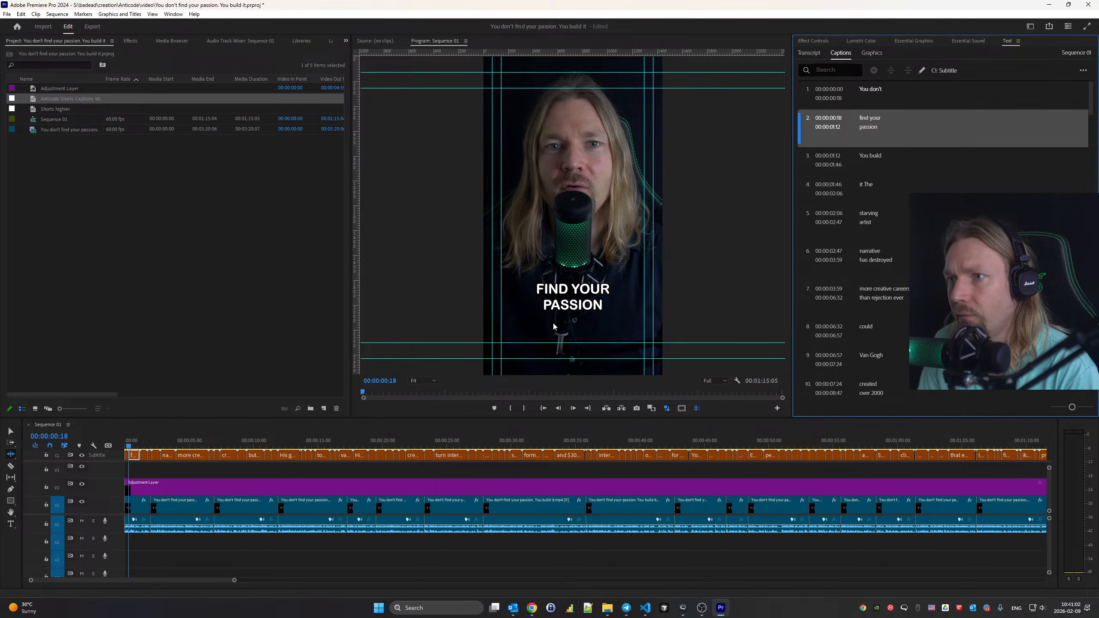
left_click_drag(234, 582, 51, 581)
key("Home")
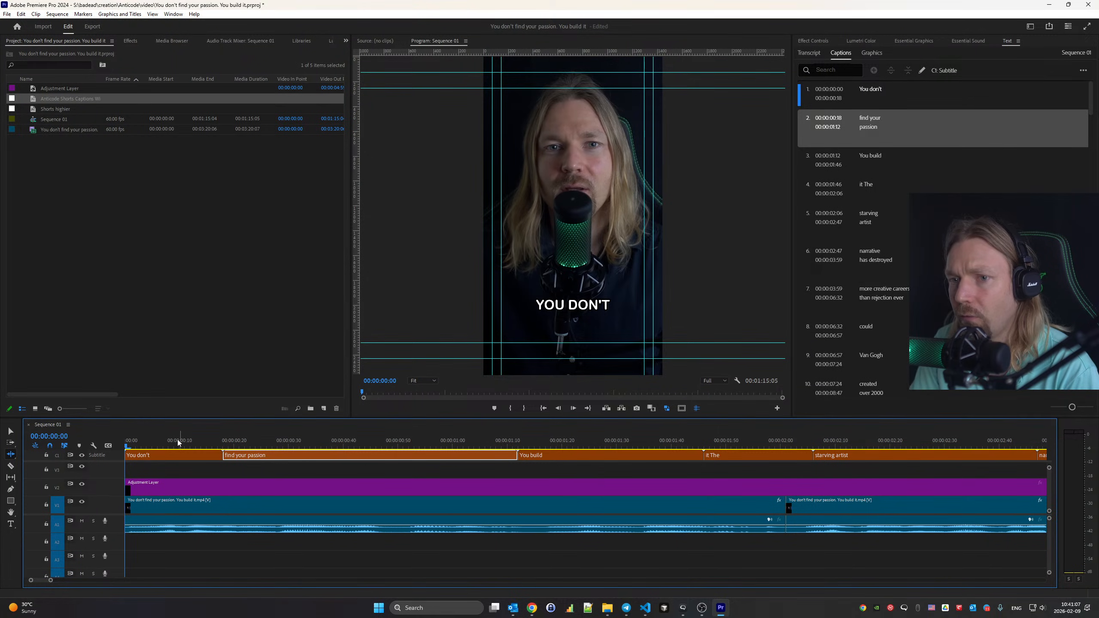
key("space")
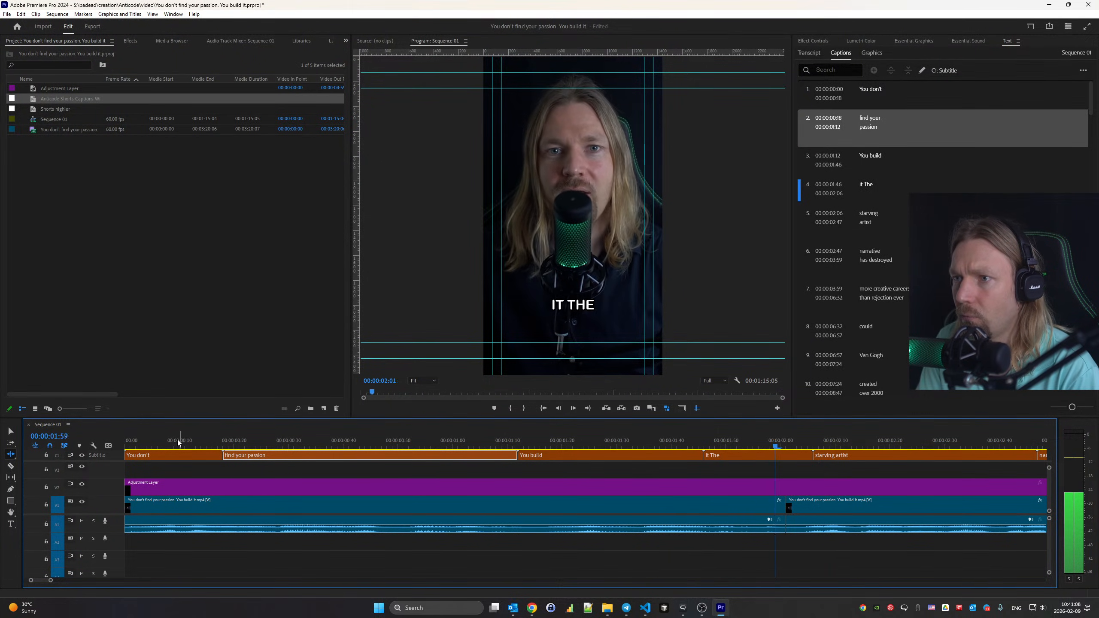
left_click(890, 171)
double_click(886, 164)
type("it")
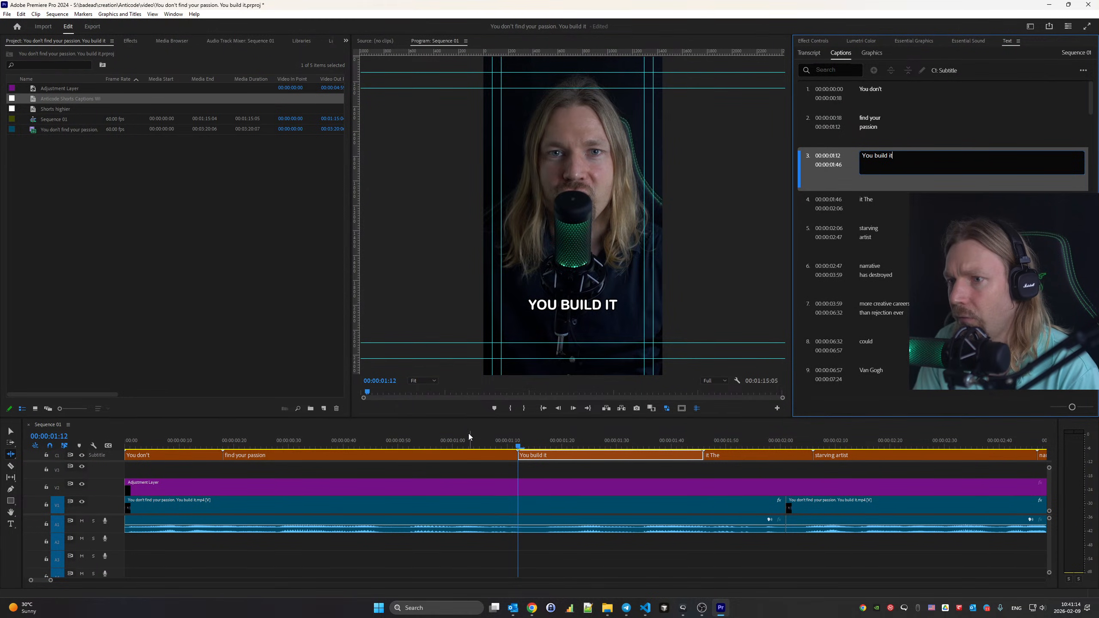
Roll the edit between the "You build it" and "it The" captions to the clip cut at 00:00:02:01
left_click(457, 433)
key("space")
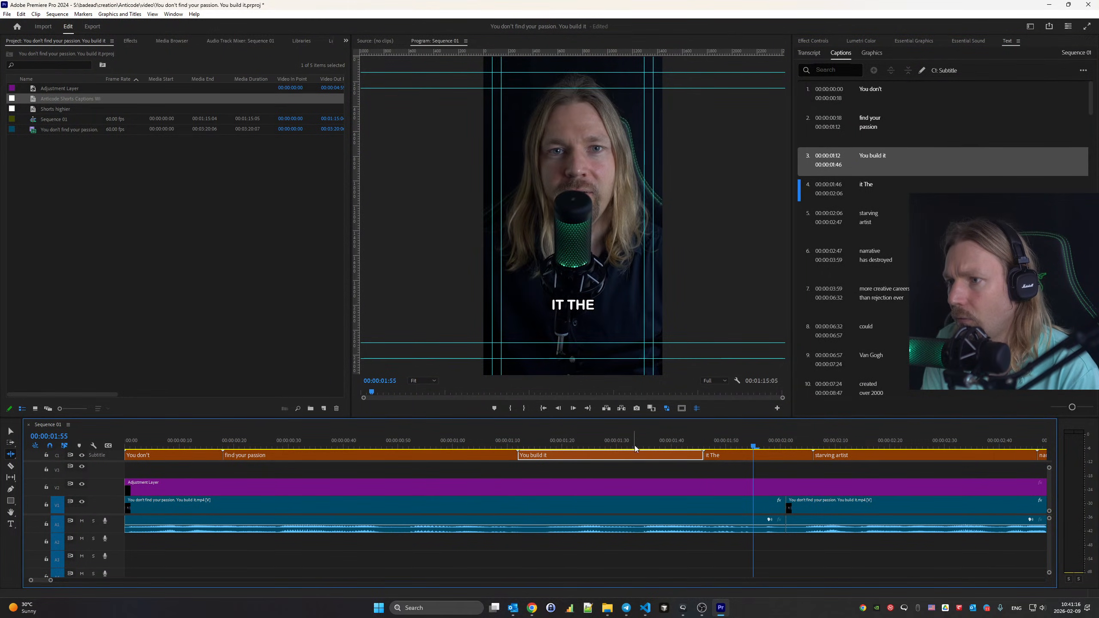
key("Down")
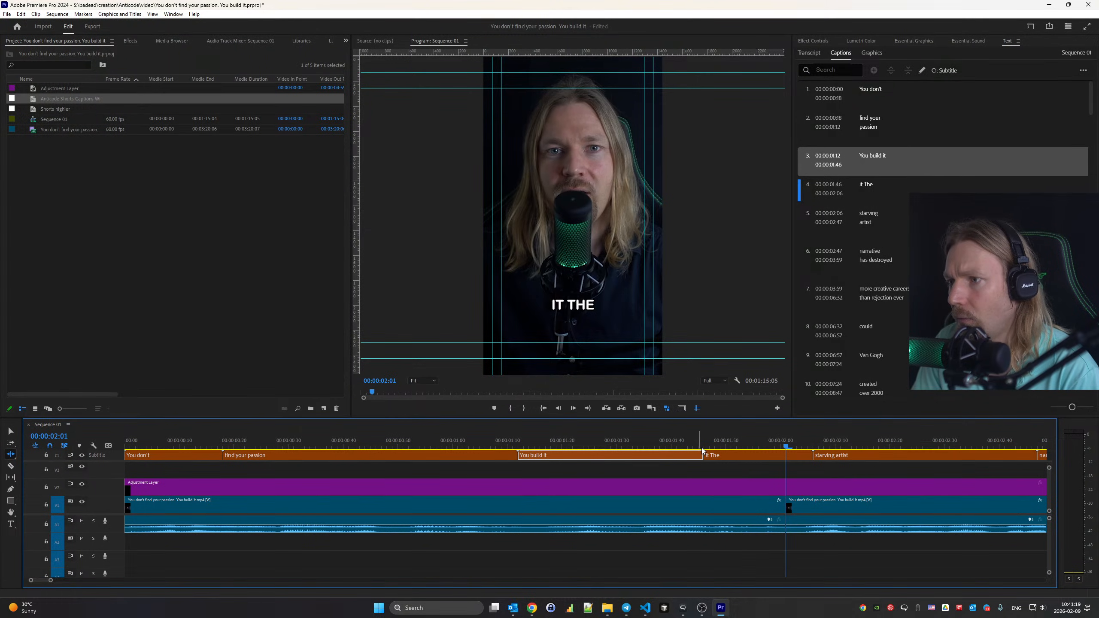
left_click_drag(707, 455, 782, 457)
left_click(723, 456)
left_click_drag(707, 456, 786, 455)
key("v")
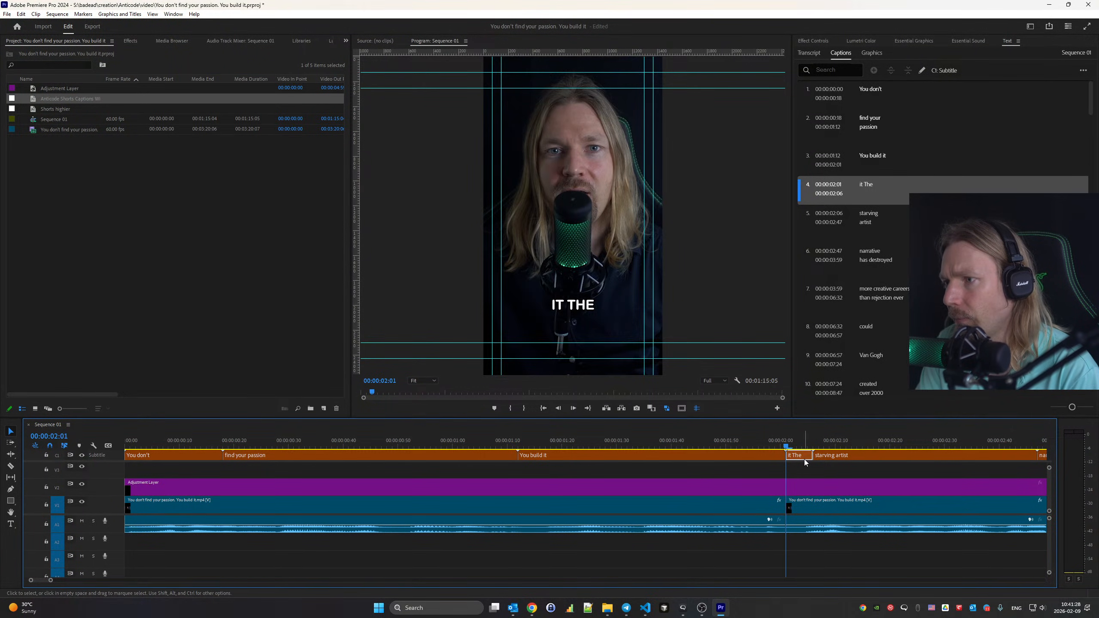
Remove "it" from the fourth caption so its text is only "The"
left_click(878, 171)
left_click(890, 199)
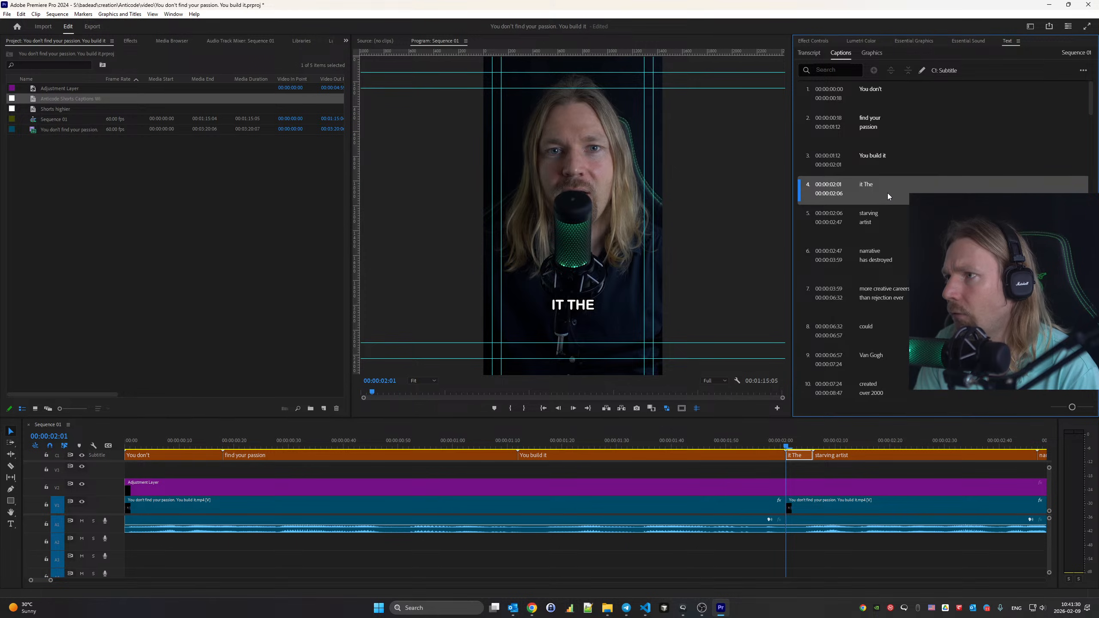
double_click(888, 192)
key("Home")
key("Delete")
key("Delete")
key("Delete")
left_click(903, 161)
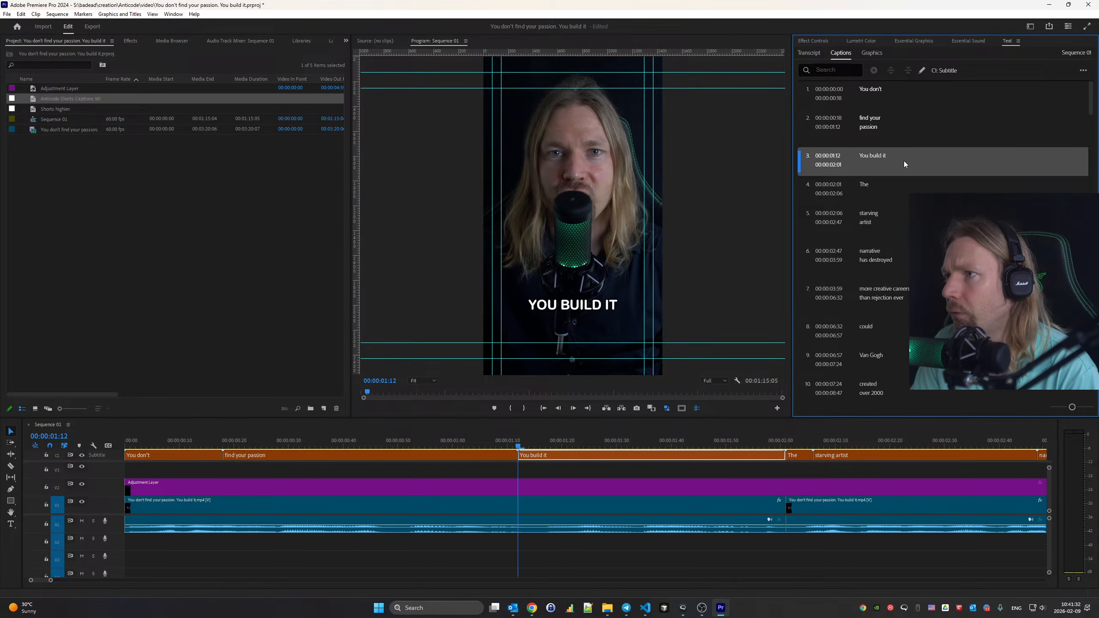
Play the "find your passion" caption against the speech and split it at 00:00:00:51
left_click(898, 124)
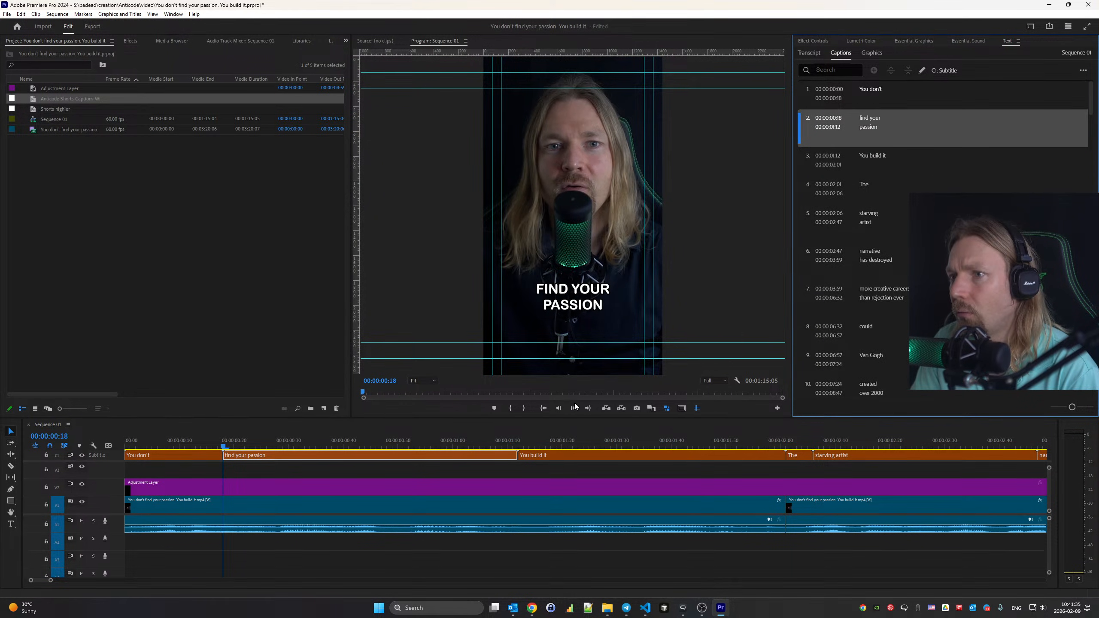
key("space")
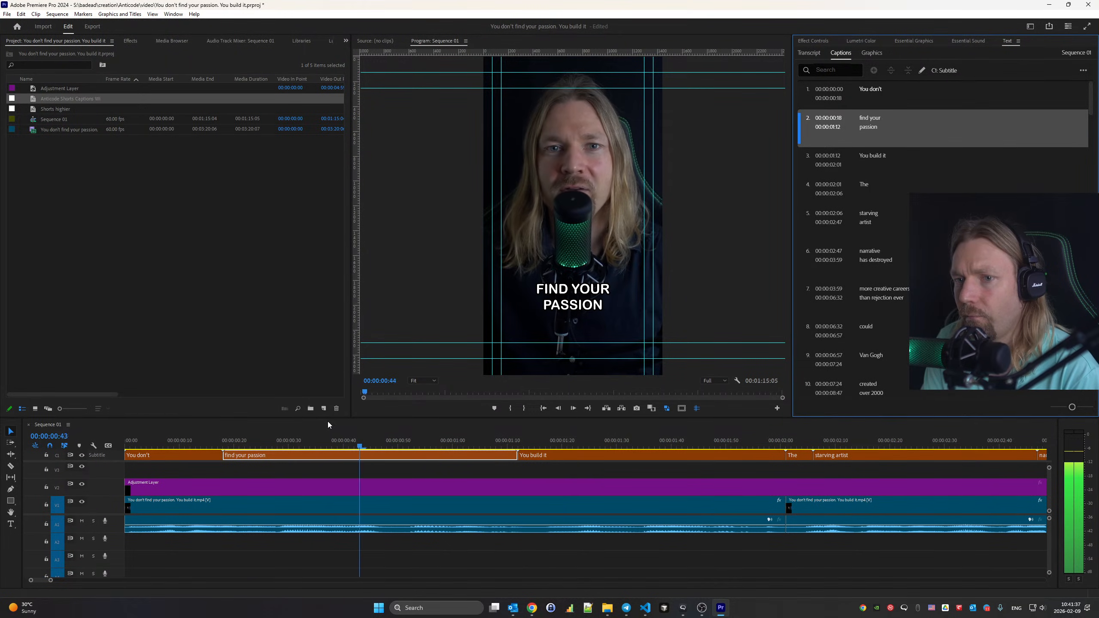
left_click(413, 448)
key("Left")
key("Left")
key("c")
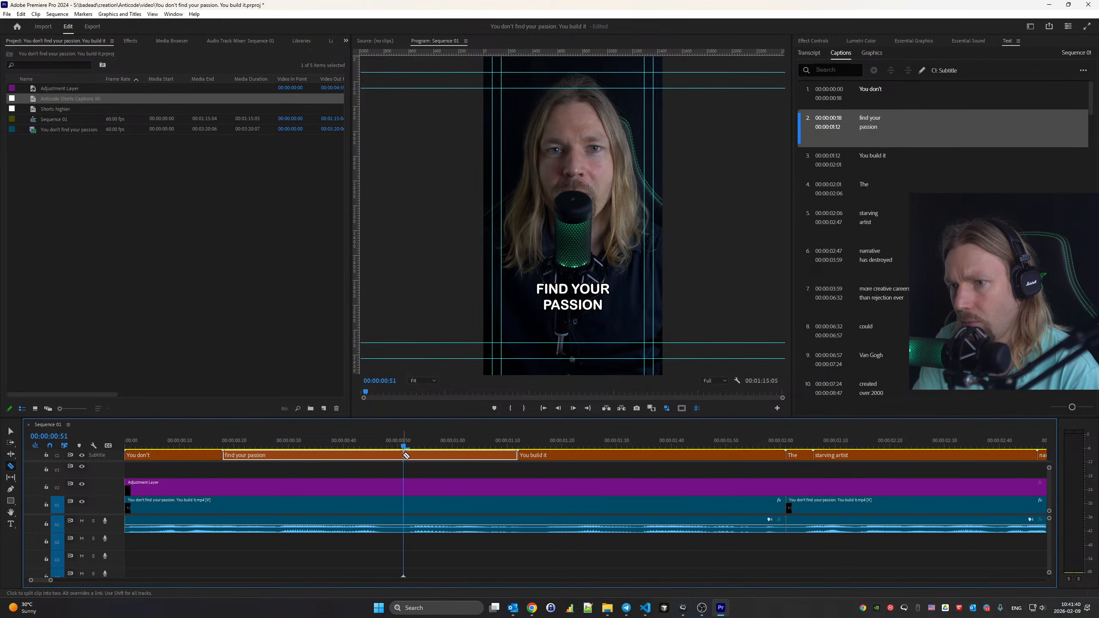
left_click(404, 455)
key("v")
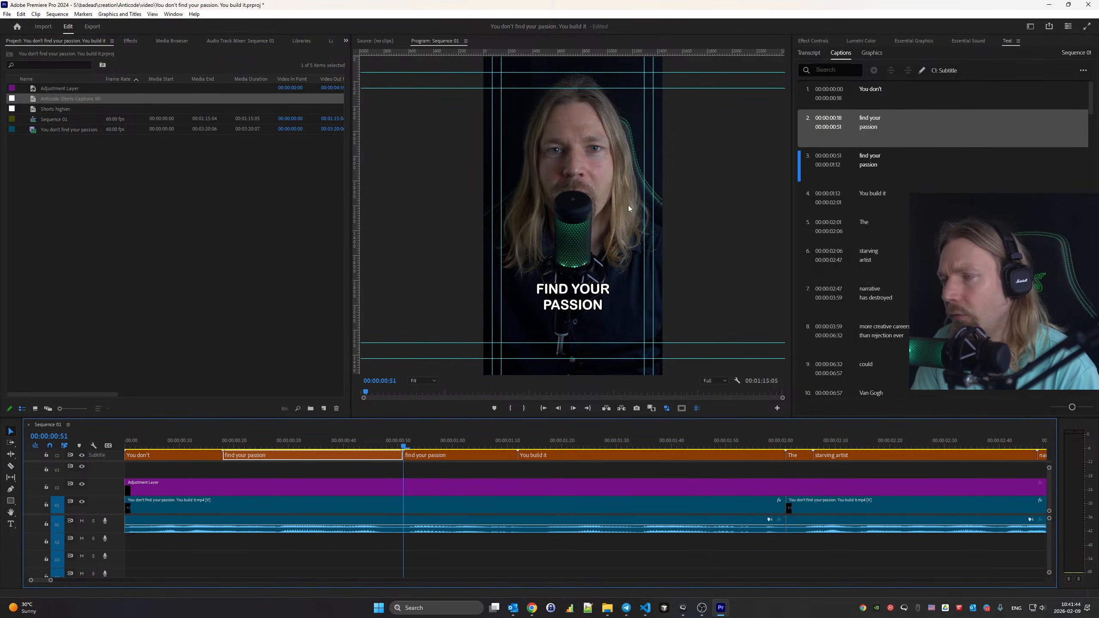
Change the two halves of the split "find your passion" caption to "find your" and "passion"
double_click(901, 132)
double_click(873, 127)
key("BackSpace")
key("BackSpace")
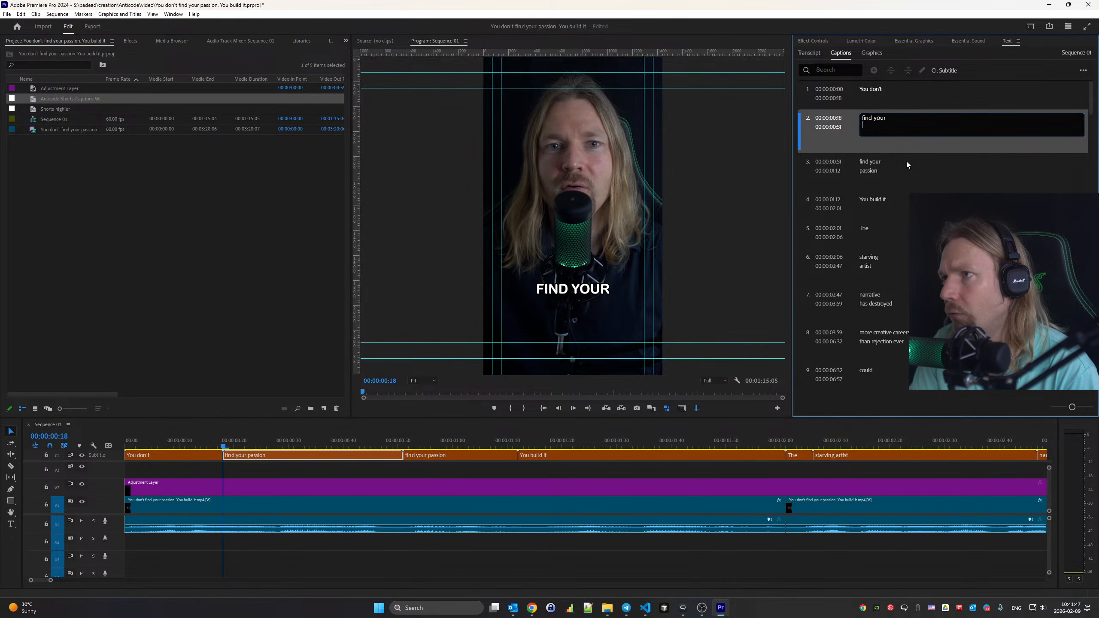
left_click(875, 165)
double_click(895, 151)
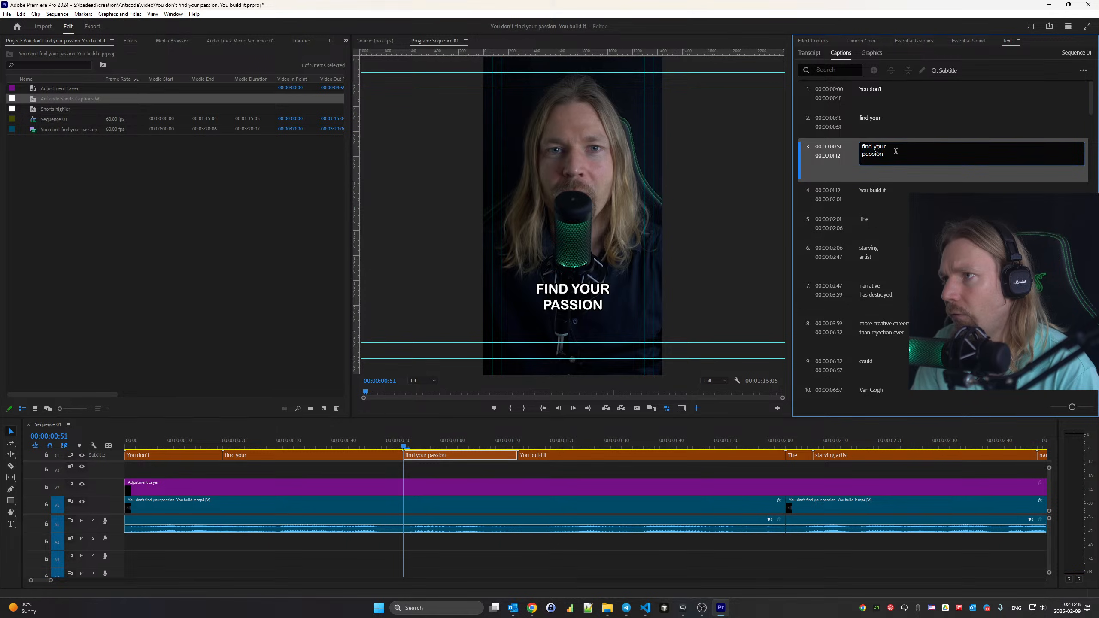
key("shift+Home")
key("BackSpace")
key("Delete")
left_click(896, 119)
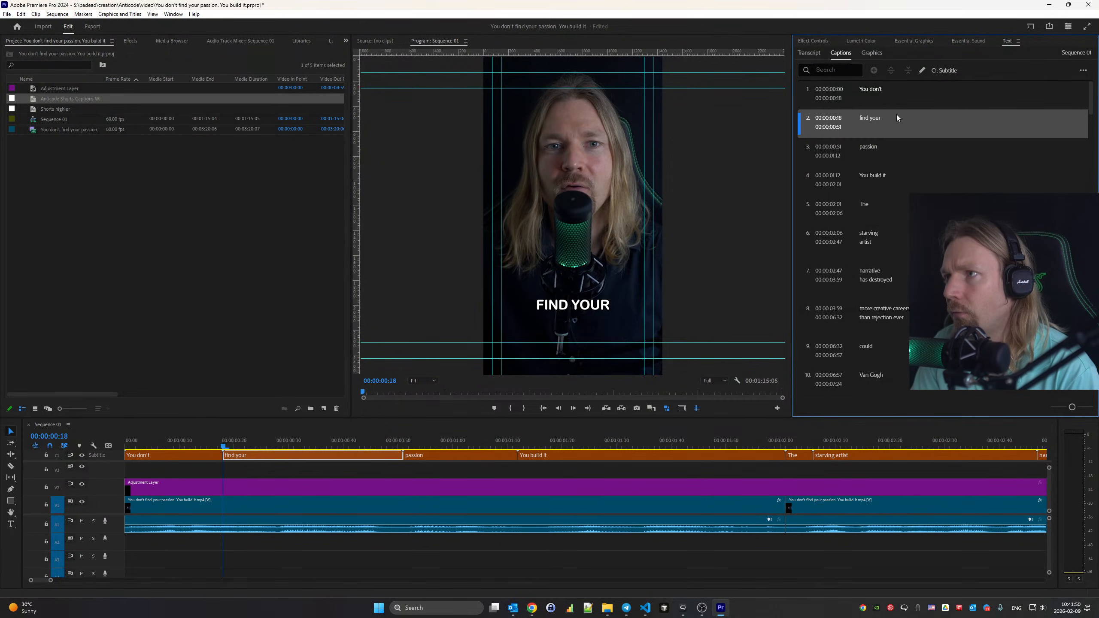
Play the revised captions from the sequence start and restore the program monitor zoom to Fit
left_click(902, 89)
key("space")
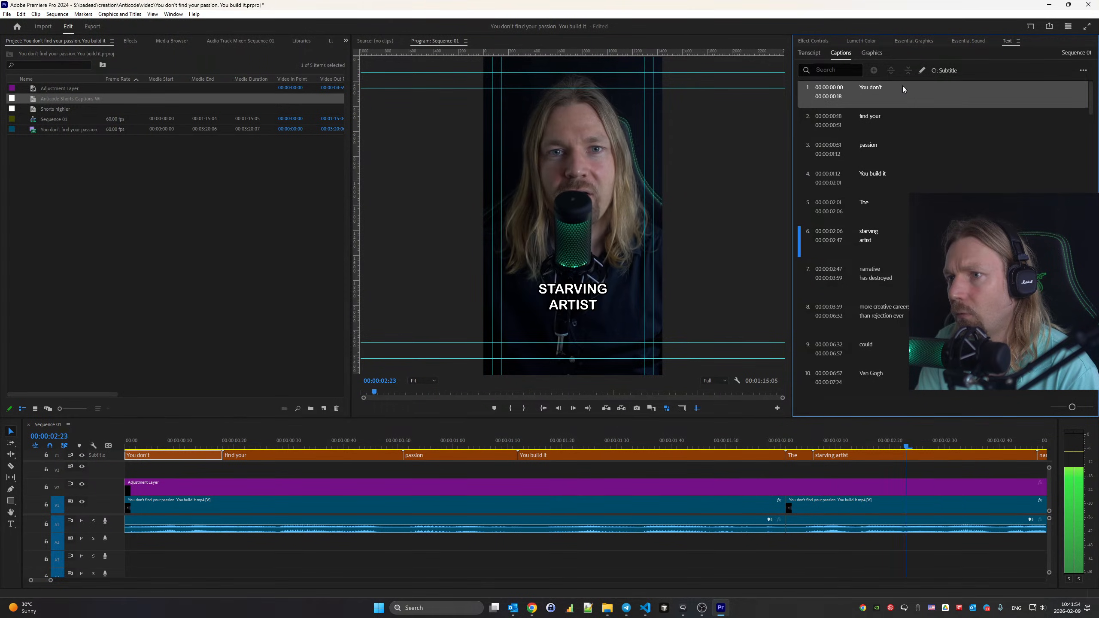
scroll(624, 356, "up", 4)
scroll(533, 342, "down", 2)
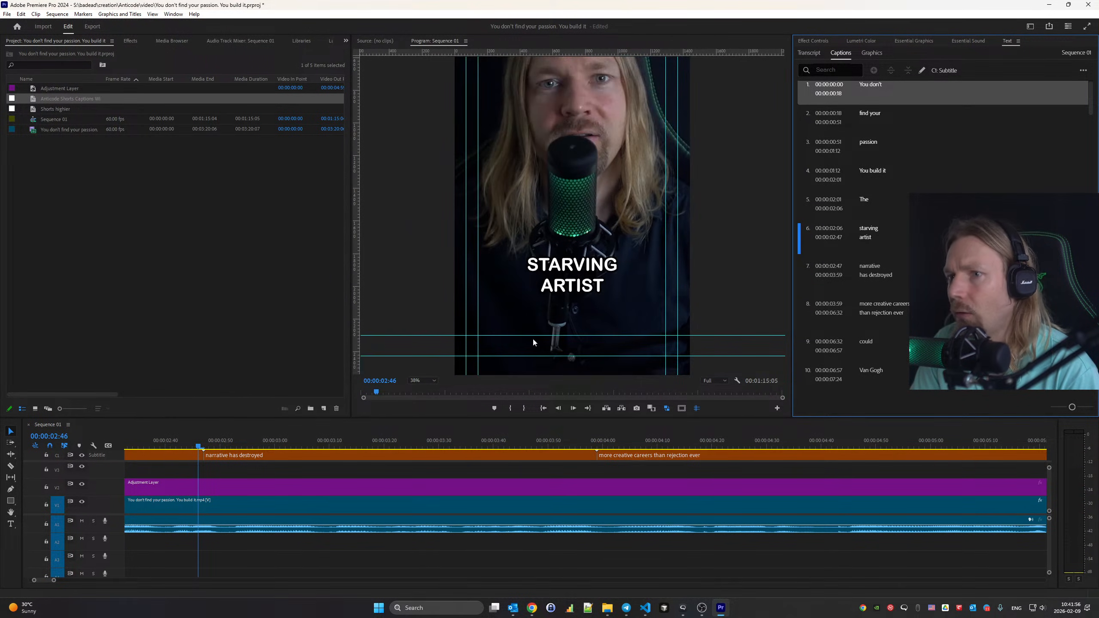
left_click(432, 383)
left_click(431, 389)
scroll(374, 501, "up", 2)
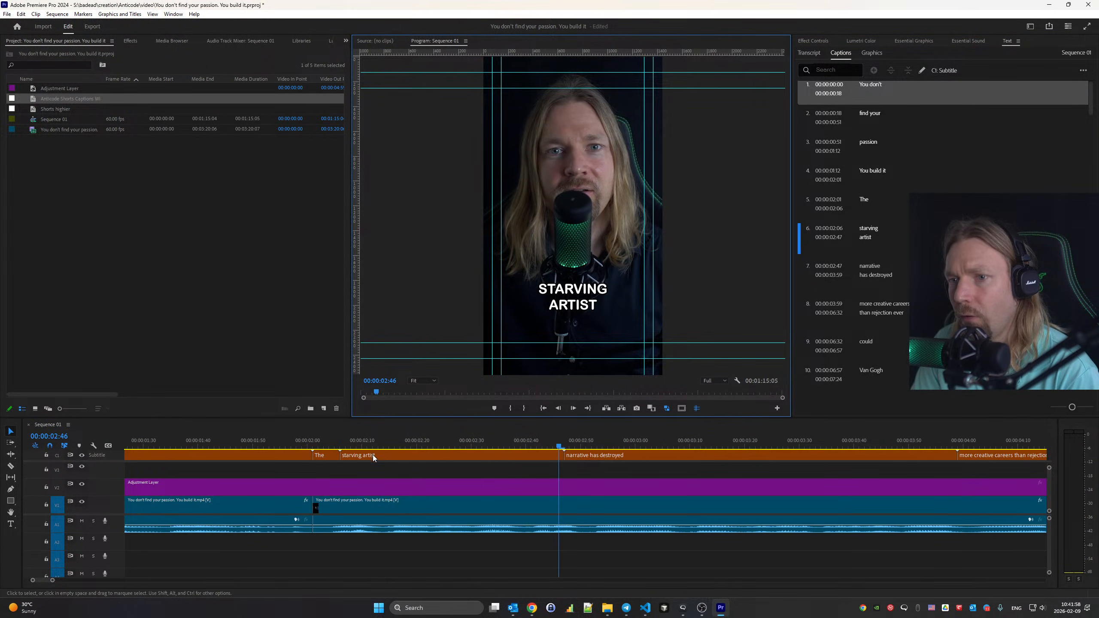
Play the "starving artist" caption against the speech and split it at 00:00:02:28
left_click(423, 445)
left_click(461, 456)
left_click(325, 446)
key("space")
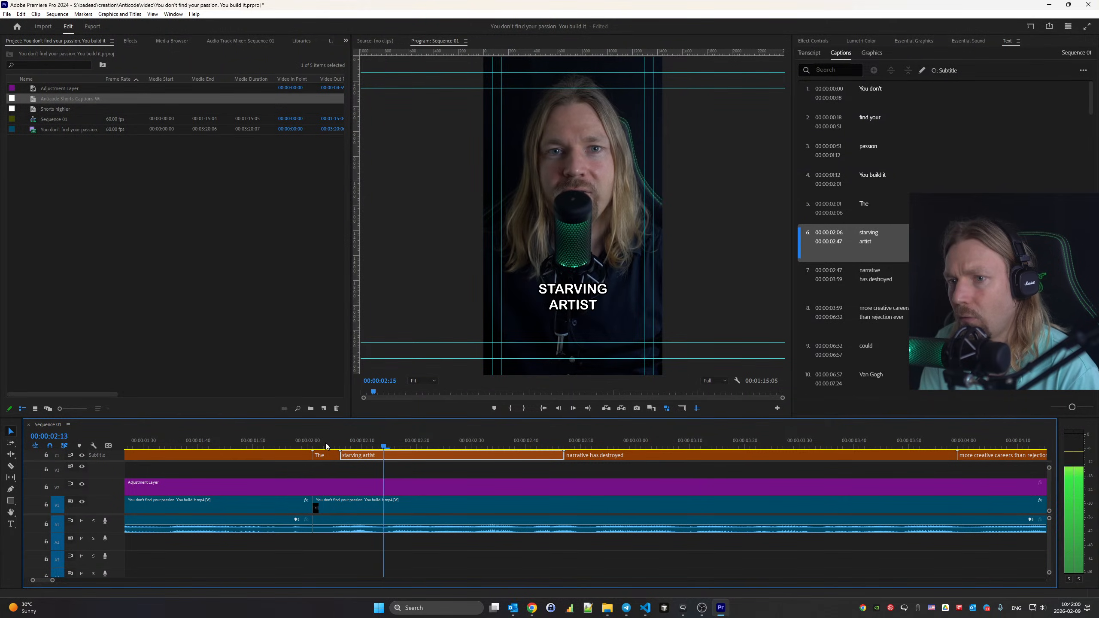
key("space")
left_click(472, 441)
left_click(460, 441)
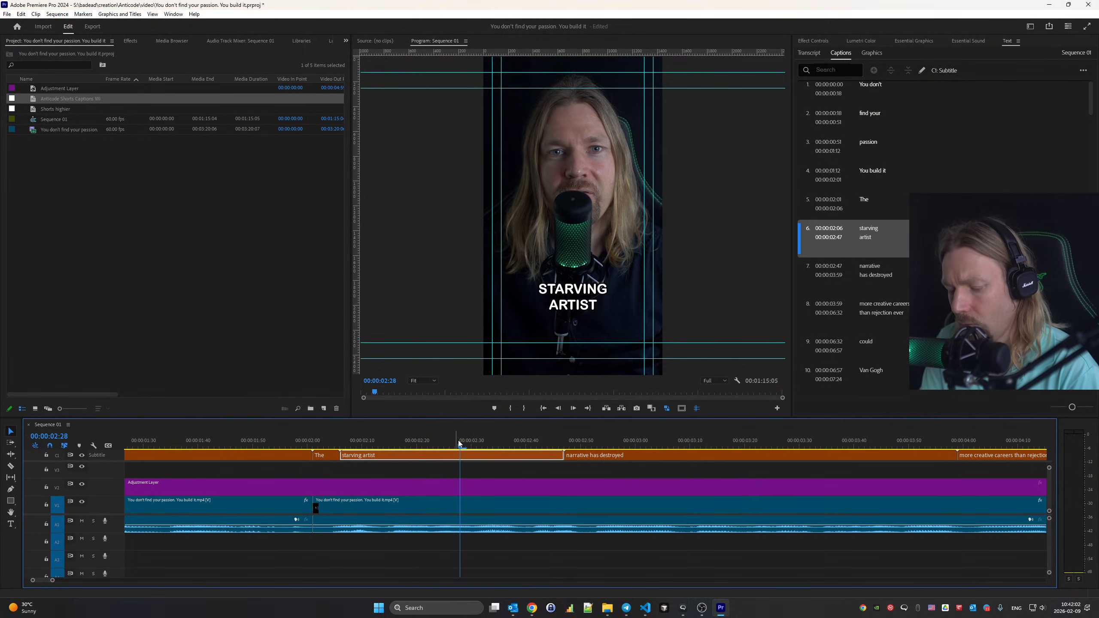
key("c")
left_click(461, 455)
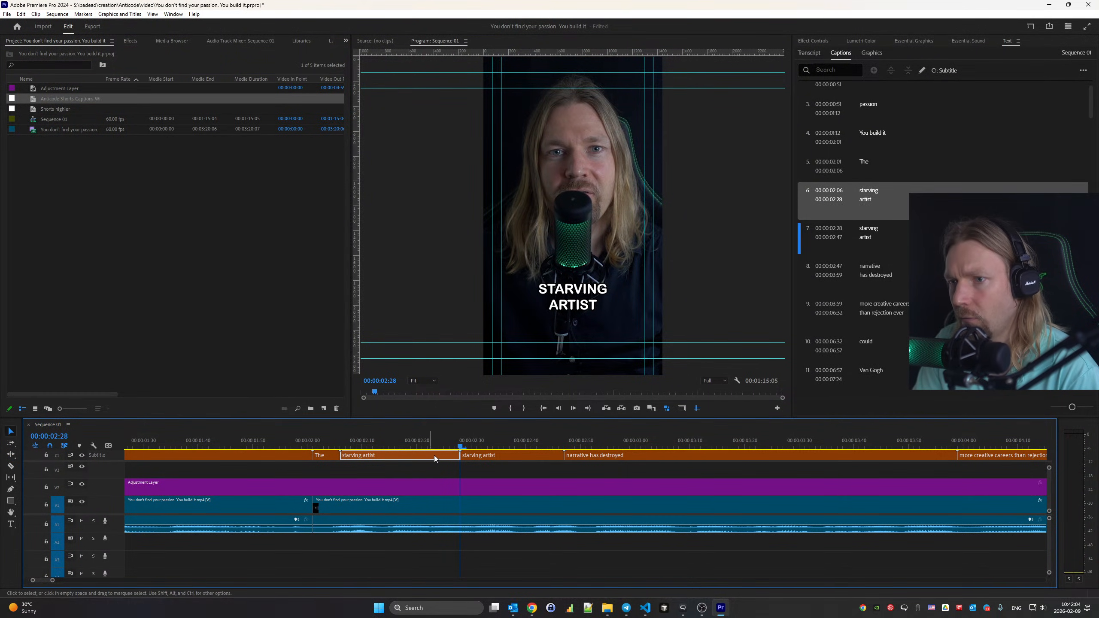
key("v")
Change the two halves of the split "starving artist" caption to "starving" and "artist"
double_click(883, 198)
left_click(879, 246)
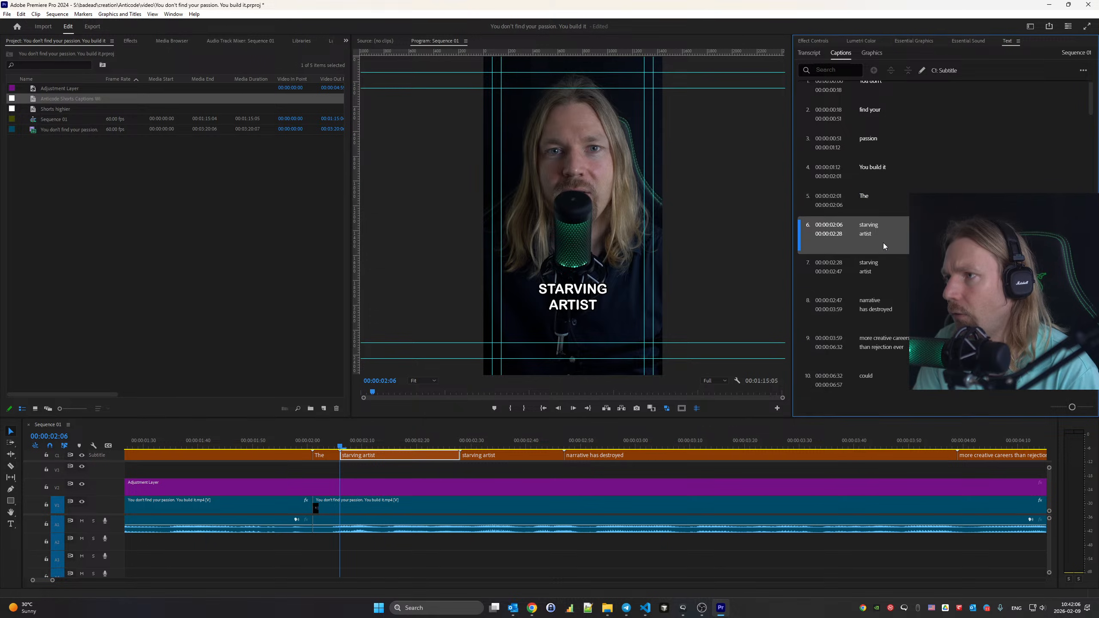
double_click(885, 238)
key("BackSpace")
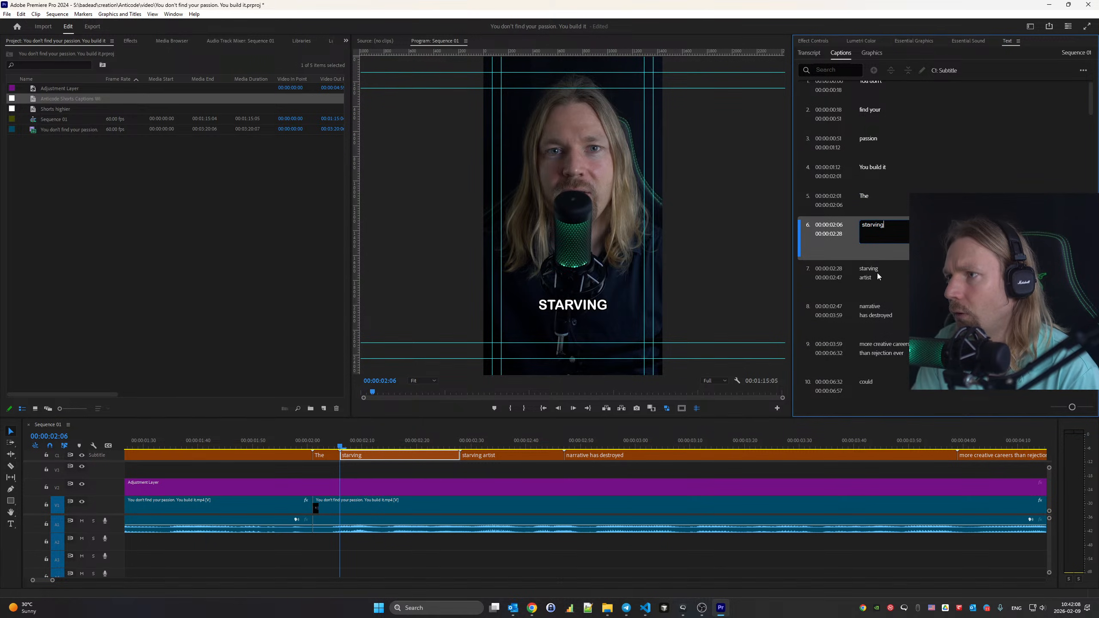
left_click(874, 270)
double_click(873, 255)
double_click(873, 254)
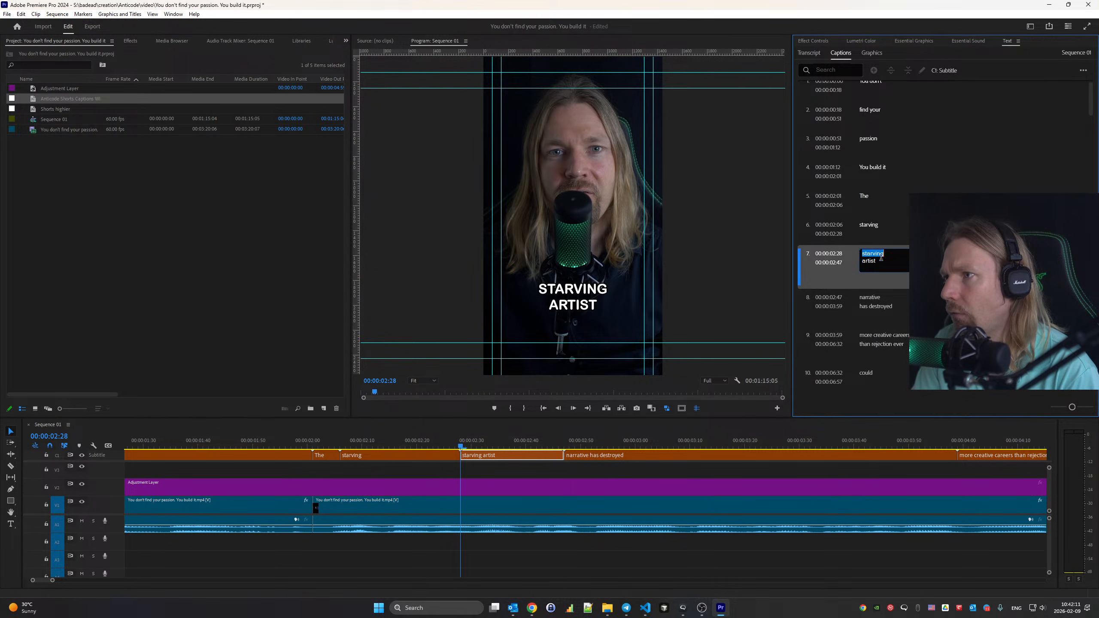
key("BackSpace")
Play on from the "starving" caption and split the "narrative has destroyed" caption at 00:00:03:20
left_click(848, 229)
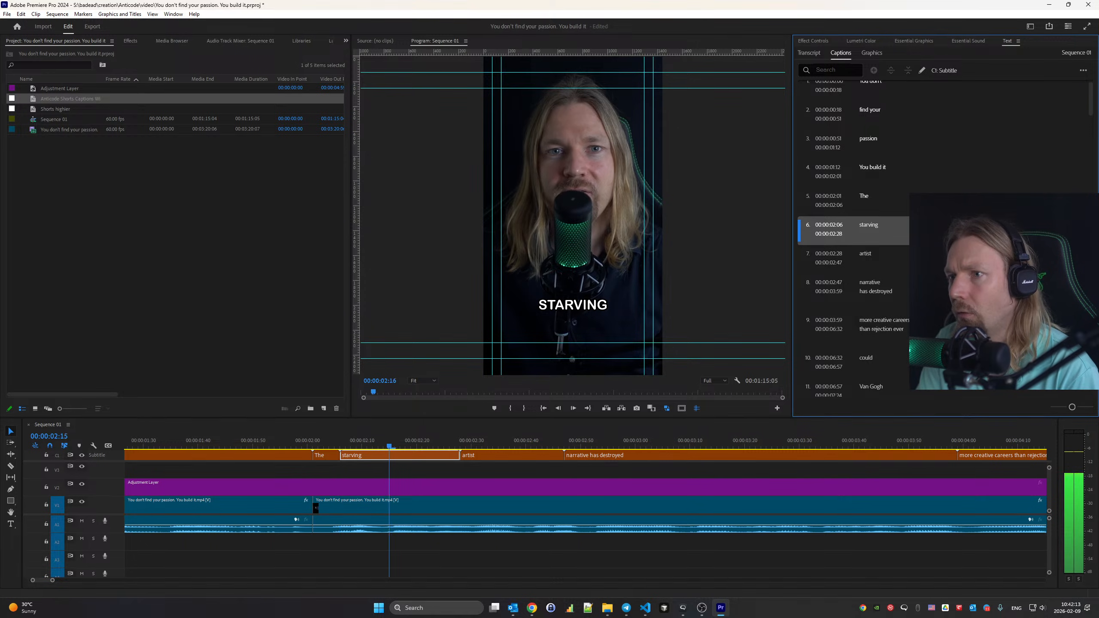
key("space")
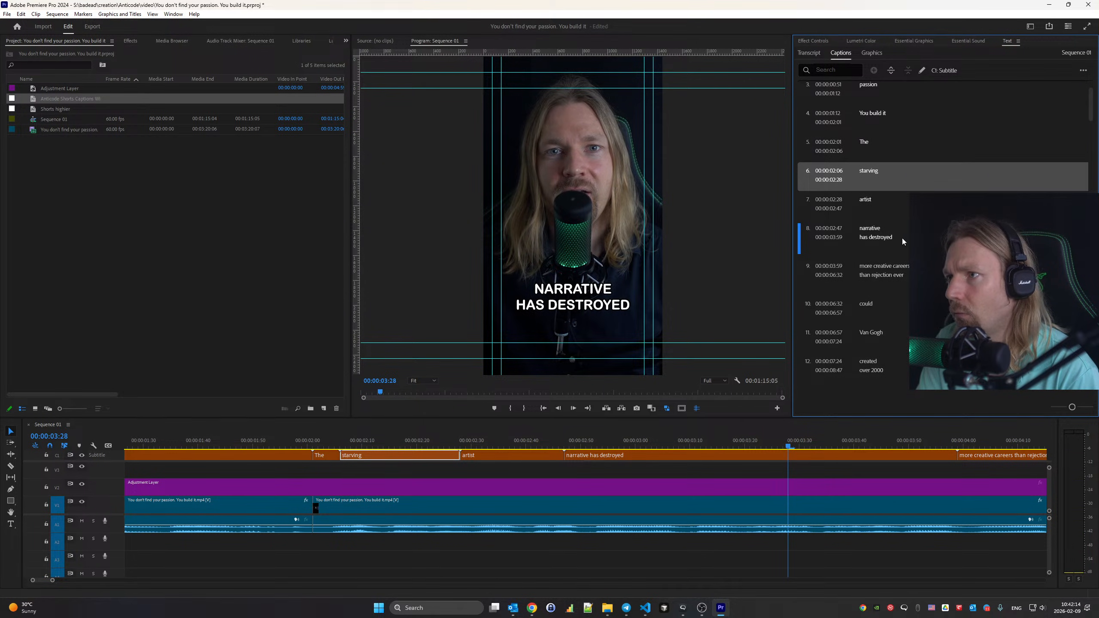
left_click(564, 440)
key("space")
key("space")
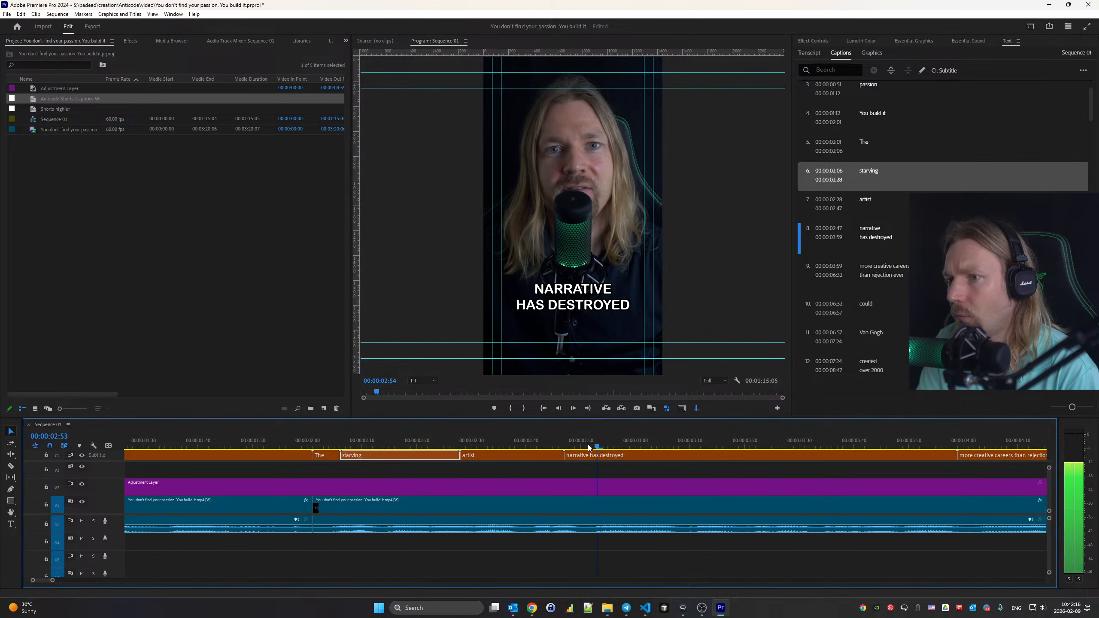
key("c")
left_click(747, 457)
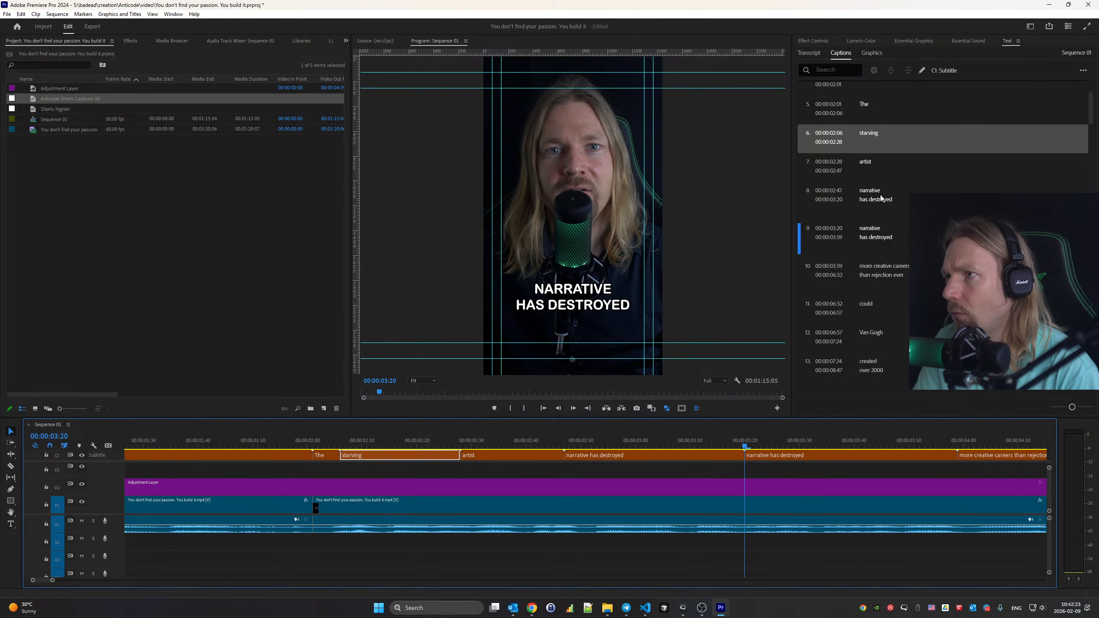
Shorten the first "narrative has destroyed" caption, starting at 00:00:02:47, to "narrative"
left_click(880, 194)
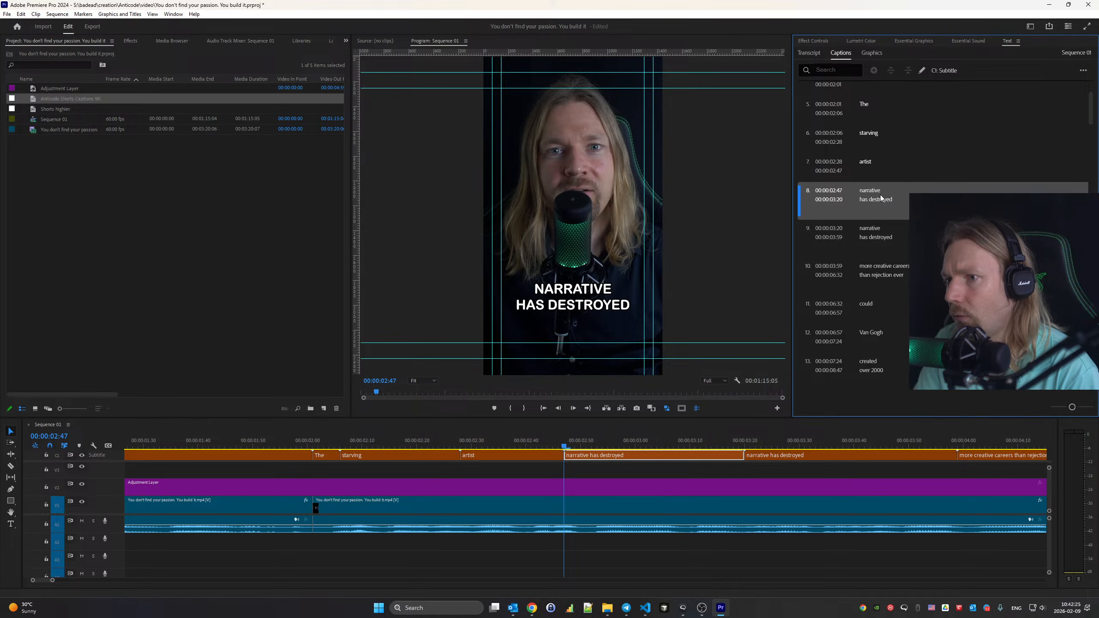
double_click(881, 194)
left_click(906, 198)
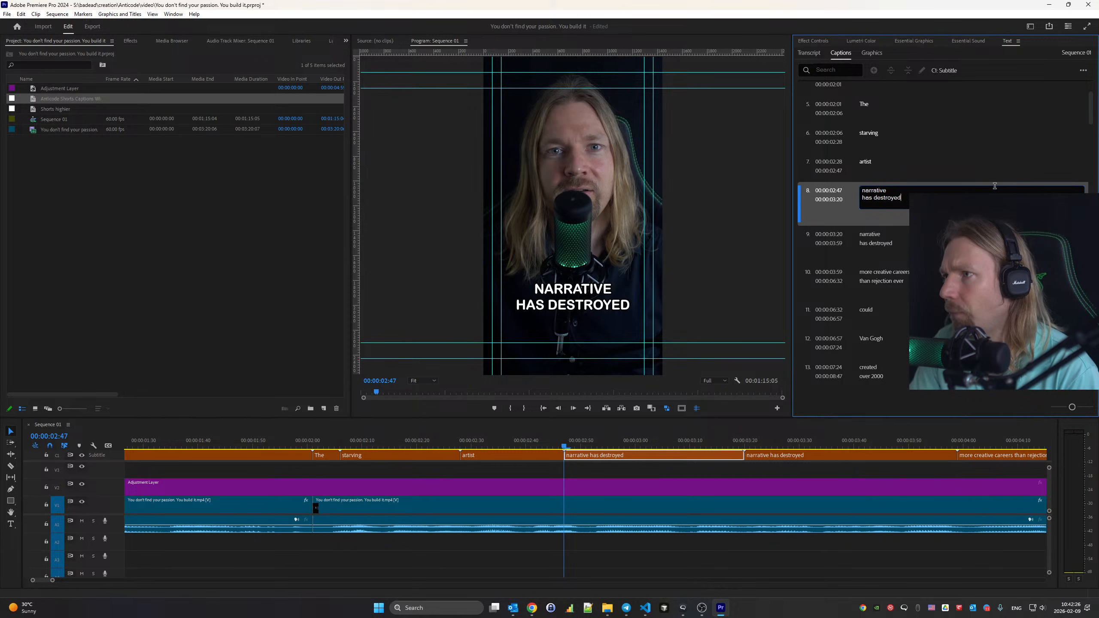
key("shift+Home")
key("BackSpace")
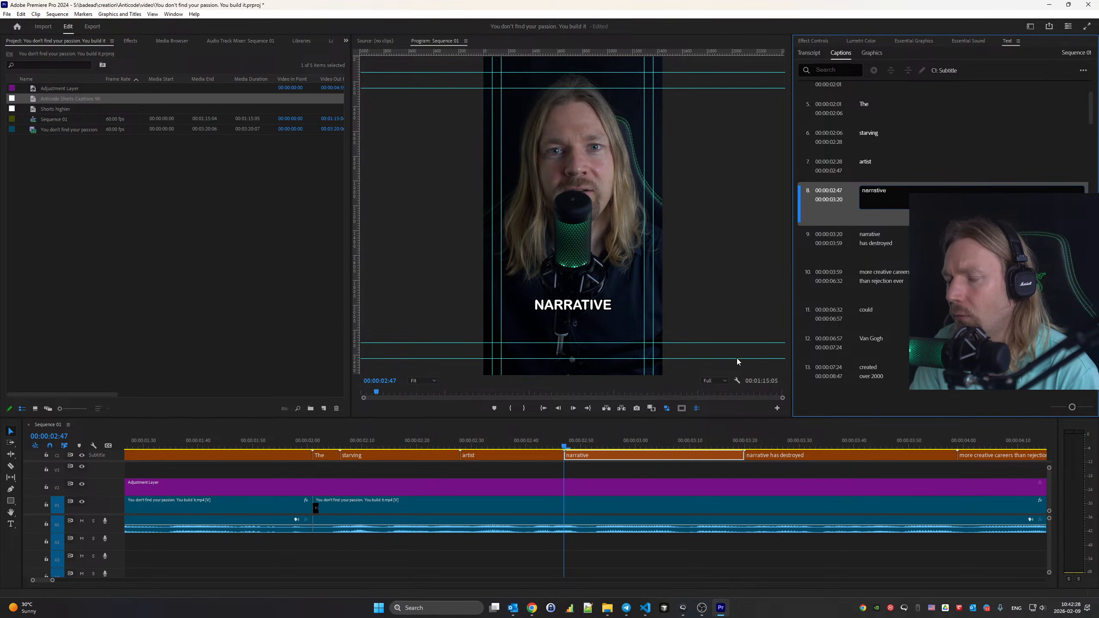
Play from the "narrative" caption and change the text of the following caption at 00:00:03:20 to "has destroyed"
left_click(543, 408)
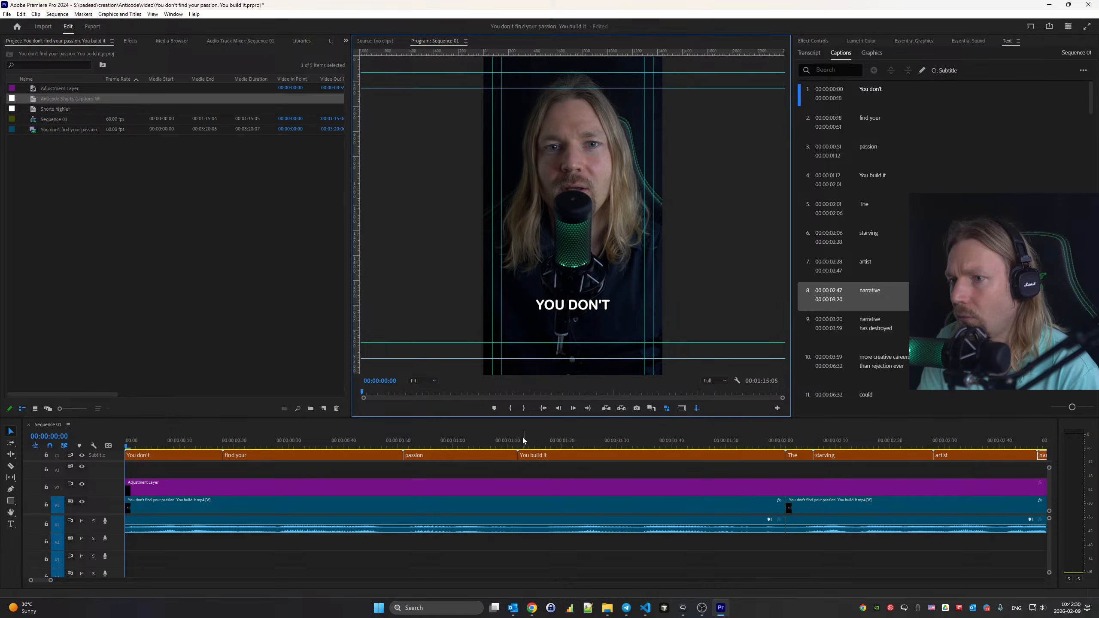
left_click(893, 288)
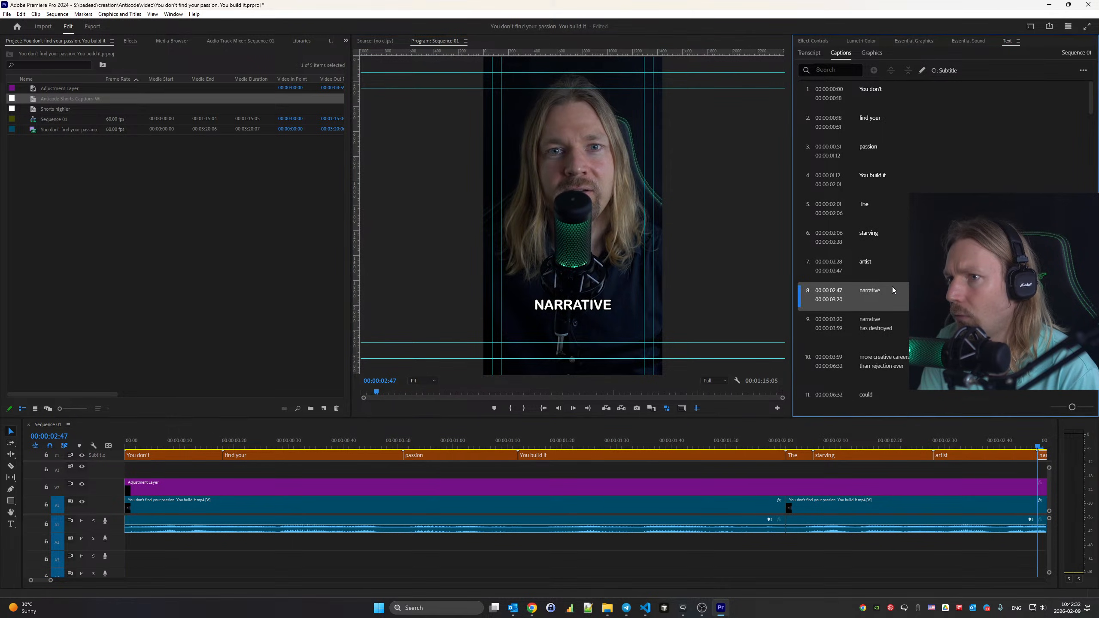
key("space")
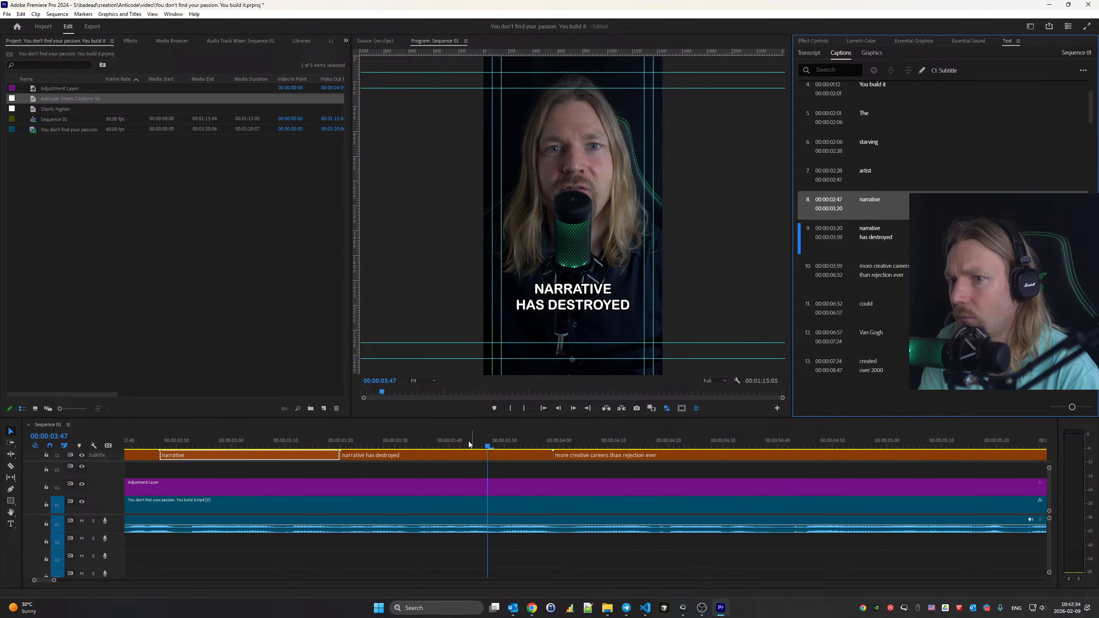
left_click(432, 454)
double_click(900, 232)
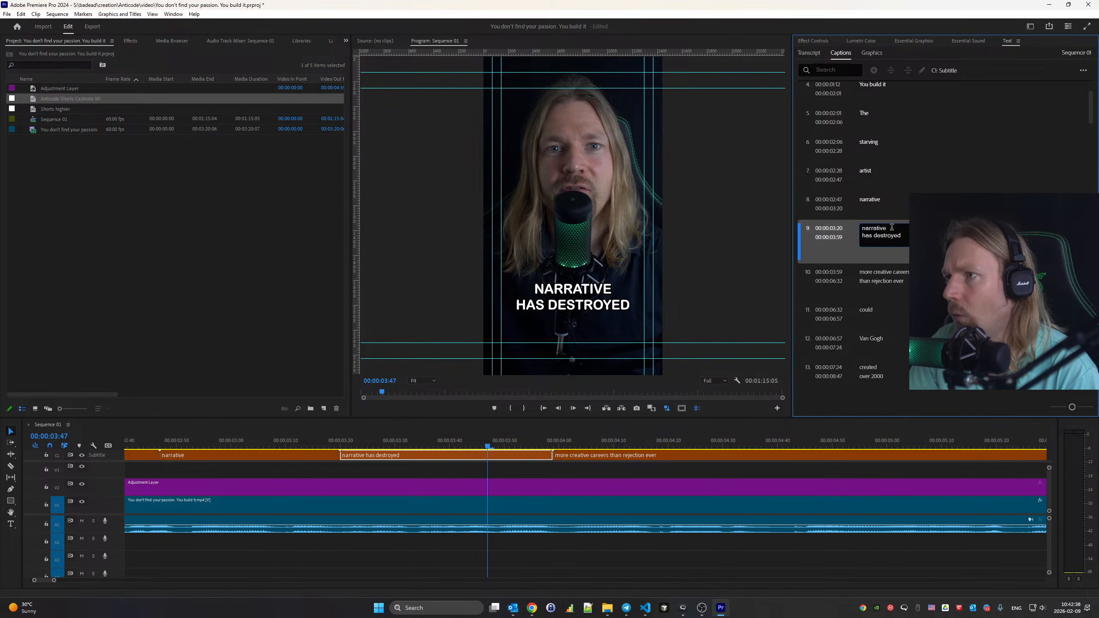
double_click(892, 227)
key("BackSpace")
Play from the "narrative" caption, restore the monitor zoom to Fit, and look through the remaining captions in the list
left_click(891, 212)
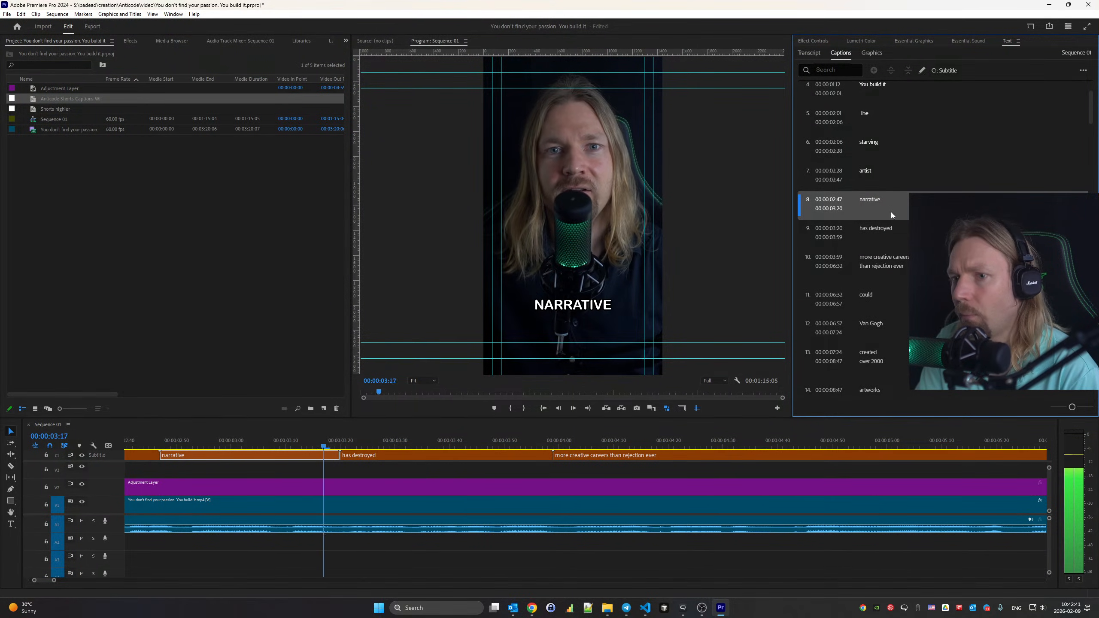
key("space")
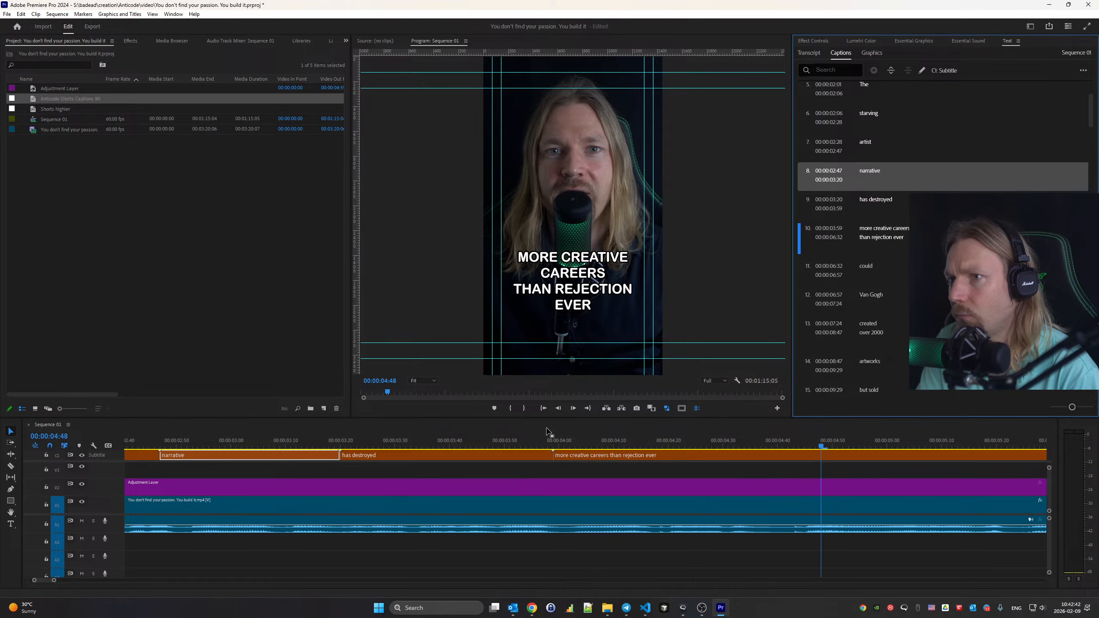
scroll(592, 279, "down", 1)
left_click(422, 380)
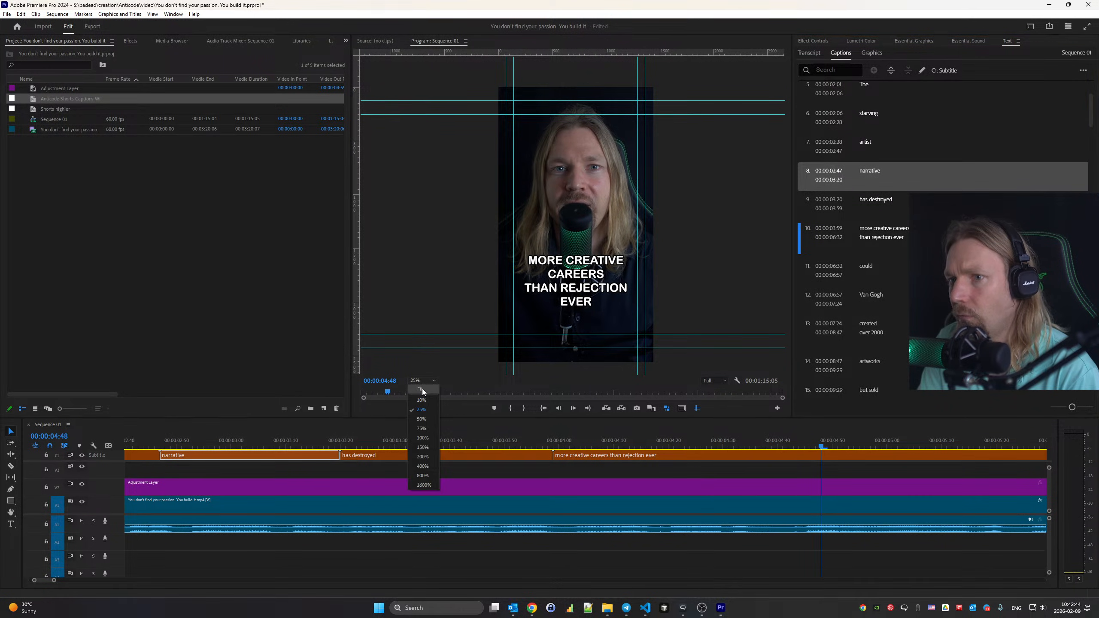
left_click(422, 389)
scroll(883, 349, "down", 15)
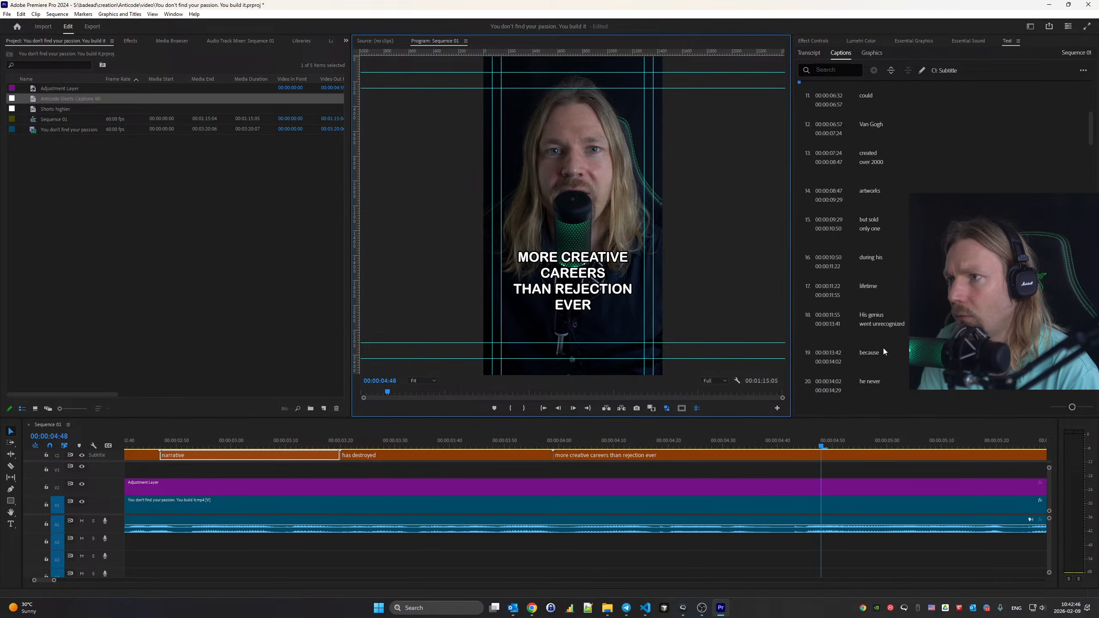
scroll(883, 352, "down", 7)
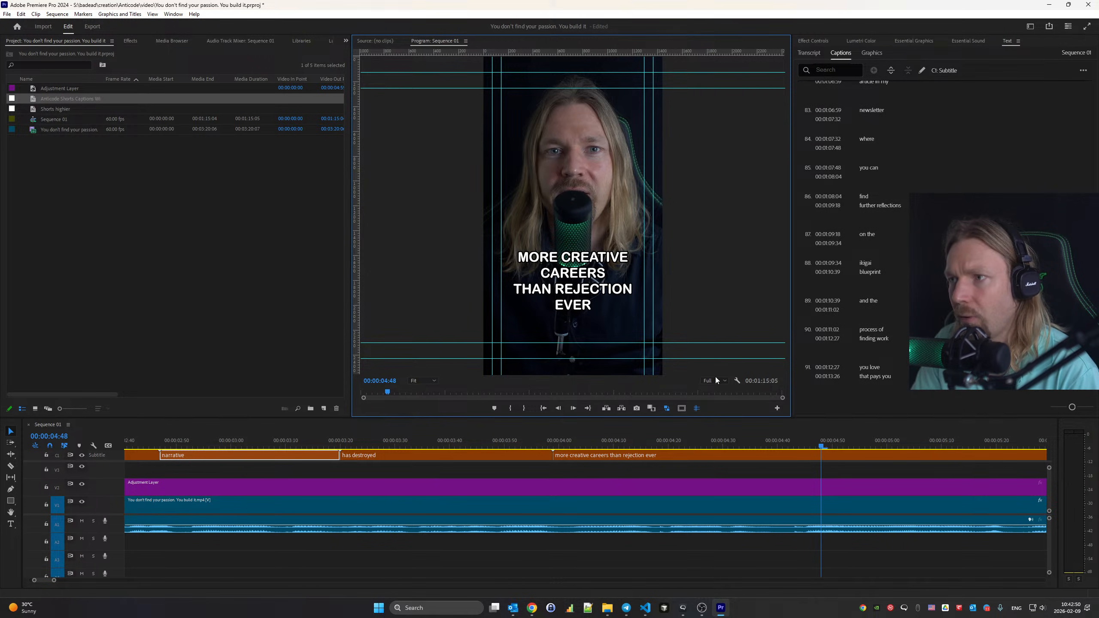
scroll(887, 281, "up", 20)
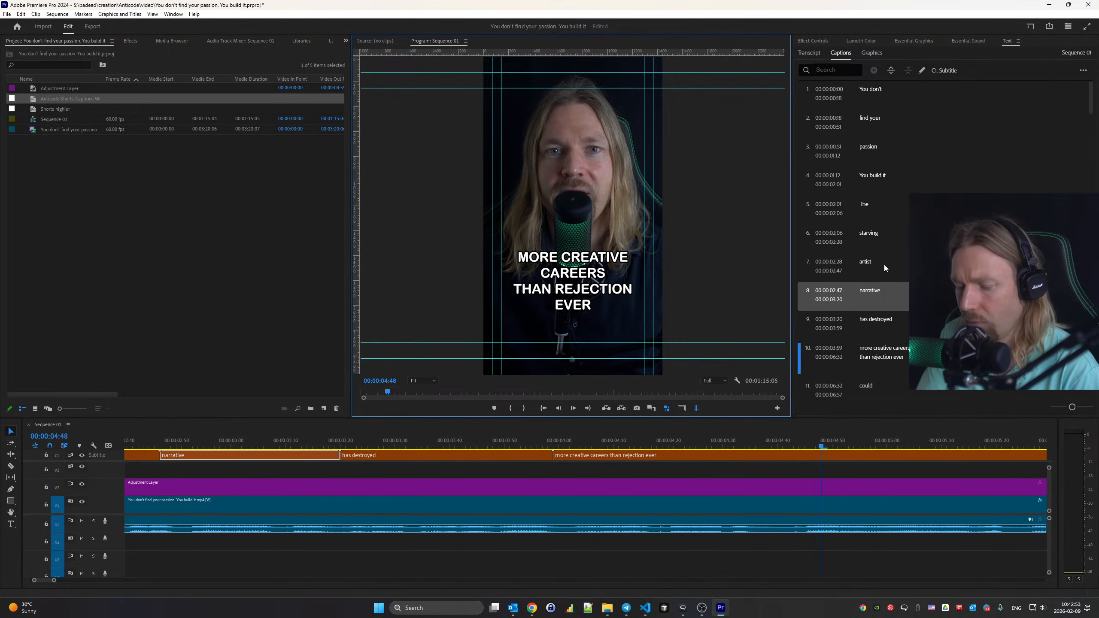
Undo the caption splits, text edits and caption style changes, going back to before the caption track was created
key("ctrl+z")
key("ctrl+z")
key("ctrl+z")
key("ctrl+z")
key("ctrl+z")
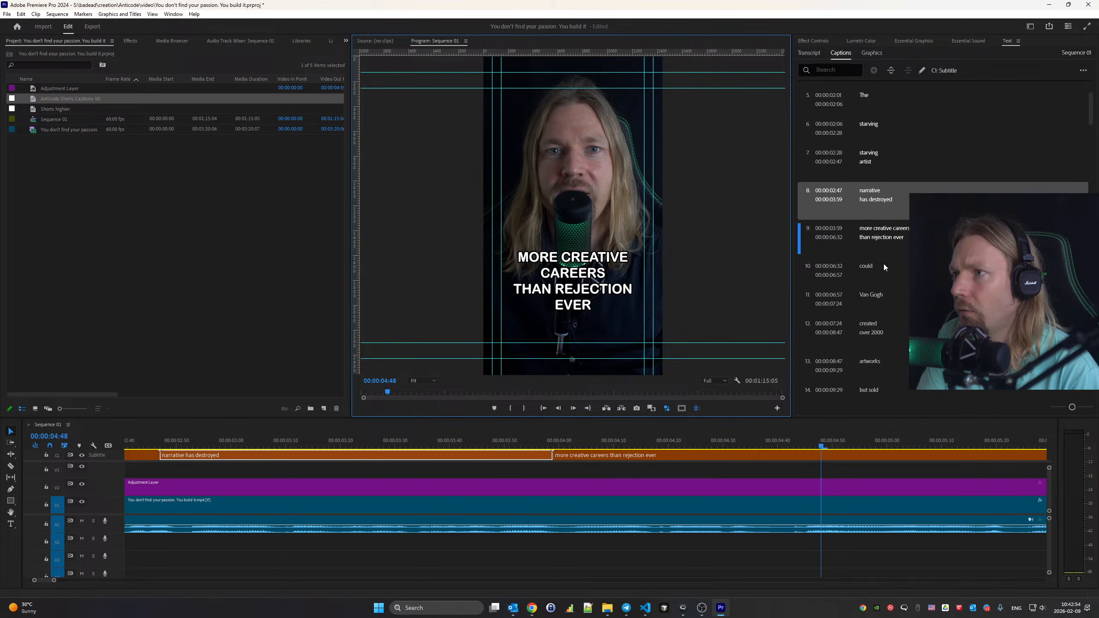
key("ctrl+z")
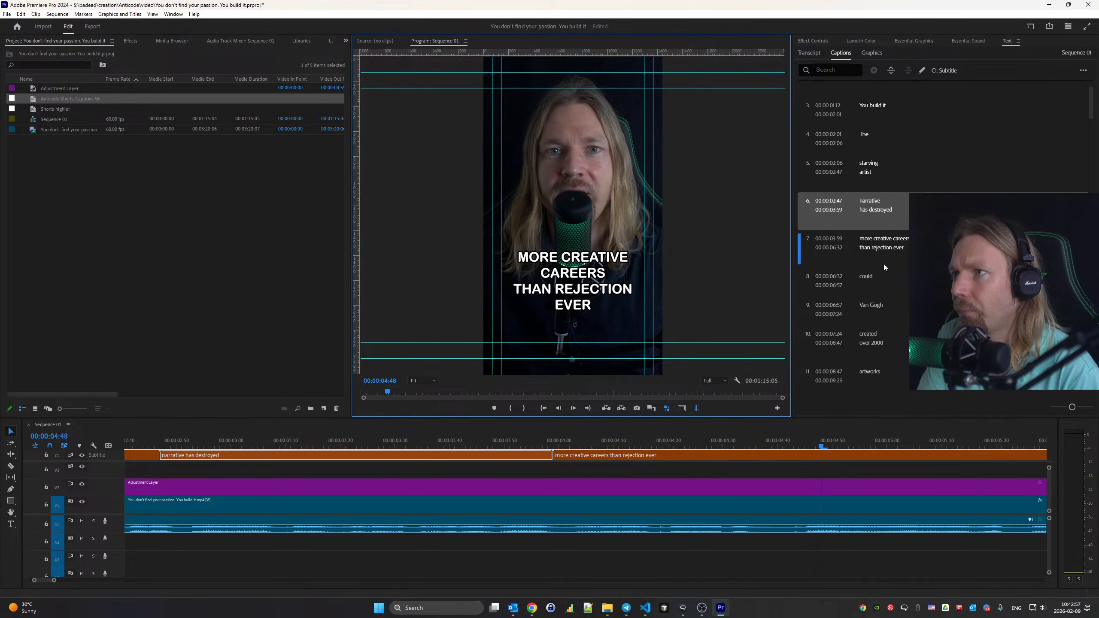
key("ctrl+z")
key("ctrl+z")
key("ctrl+z")
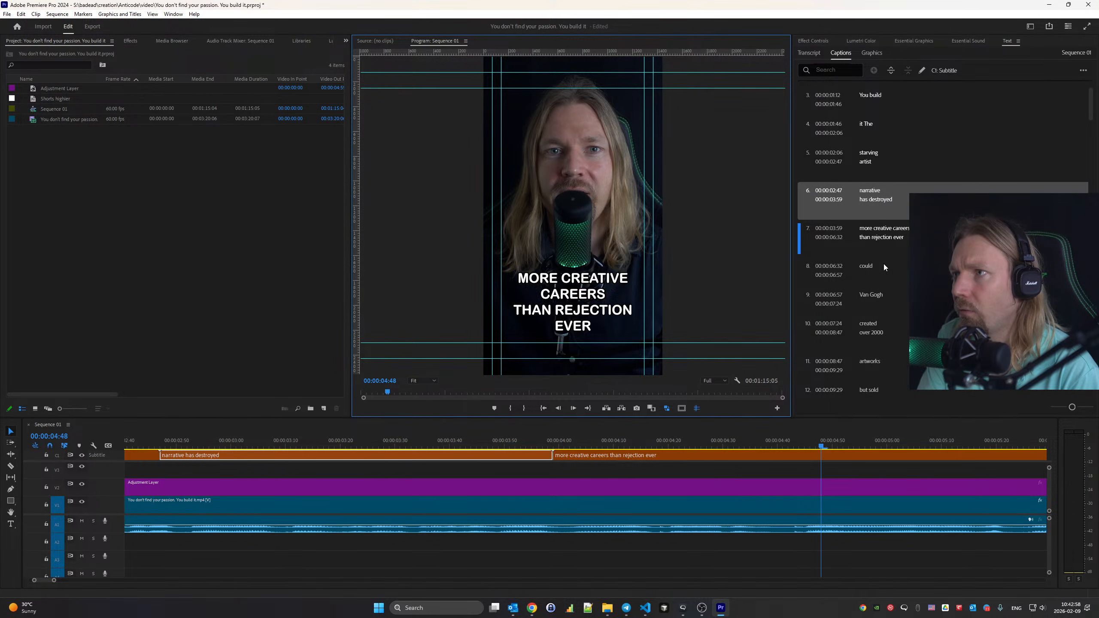
key("ctrl+z")
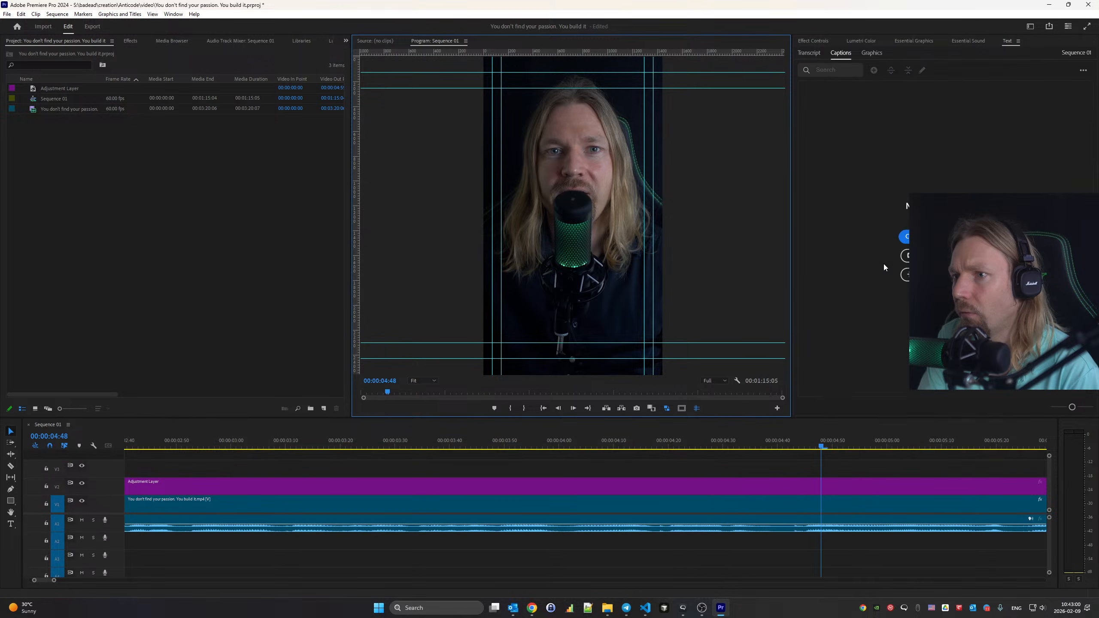
Create captions from the transcript in Subtitle format with maximum length 10 characters, minimum duration 1.2 seconds, gap 0 frames and single lines
left_click(905, 237)
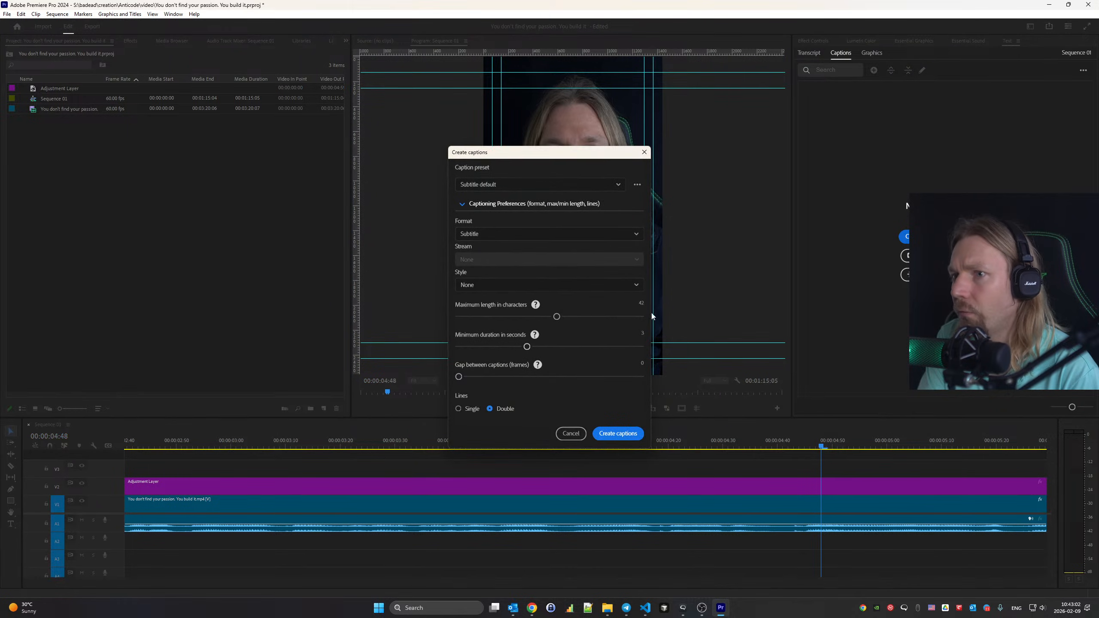
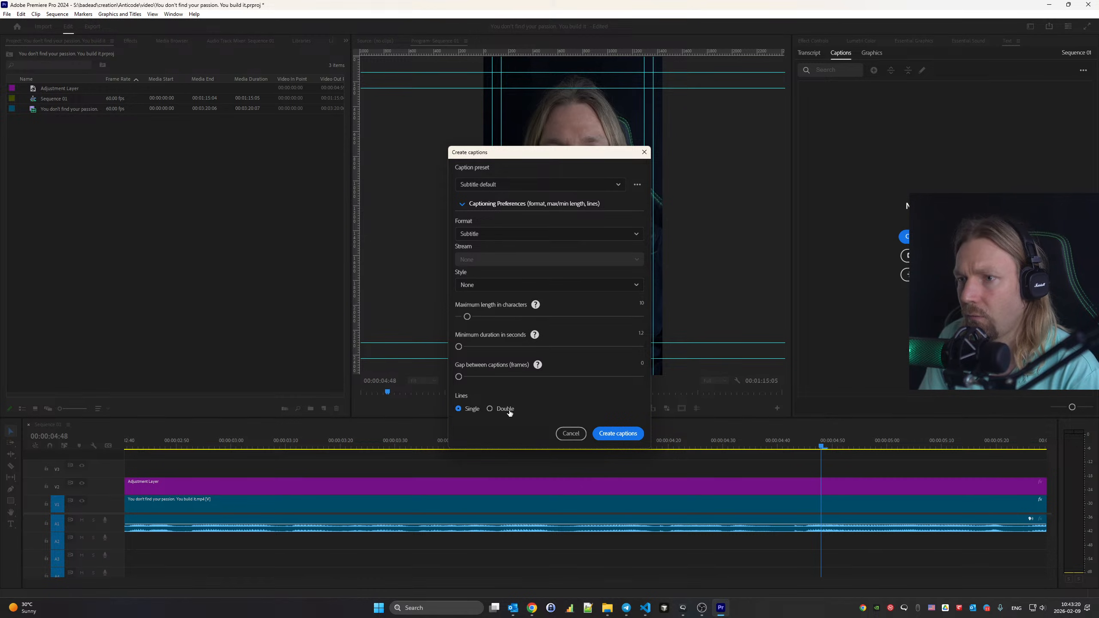
left_click(615, 434)
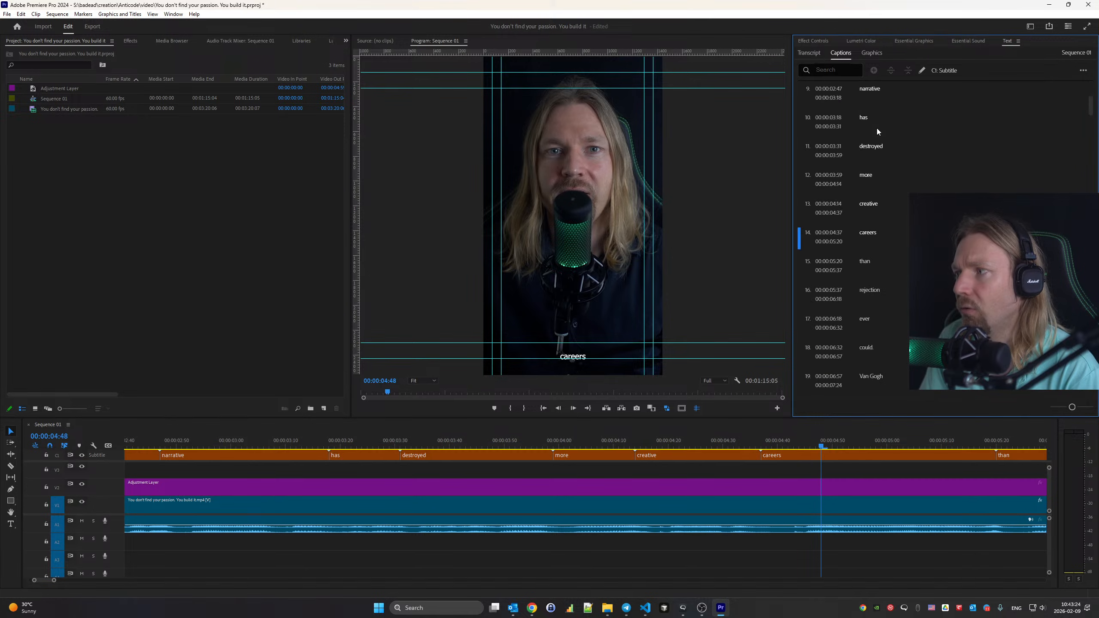
scroll(894, 156, "down", 3)
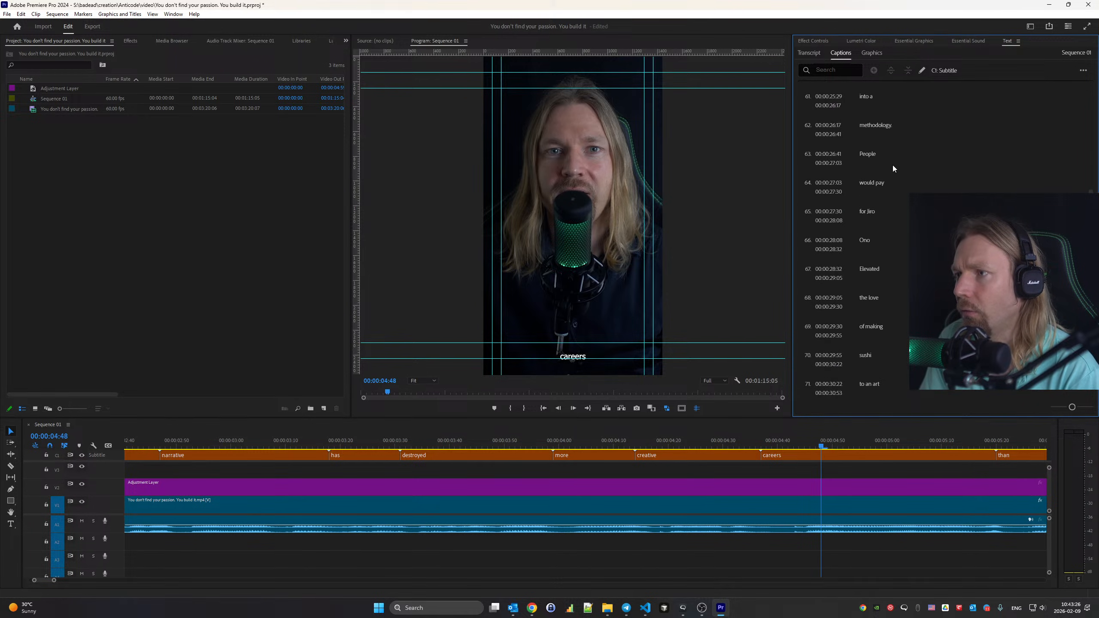
Remove all commas and all periods from the captions by replacing every occurrence with nothing
scroll(853, 125, "up", 10)
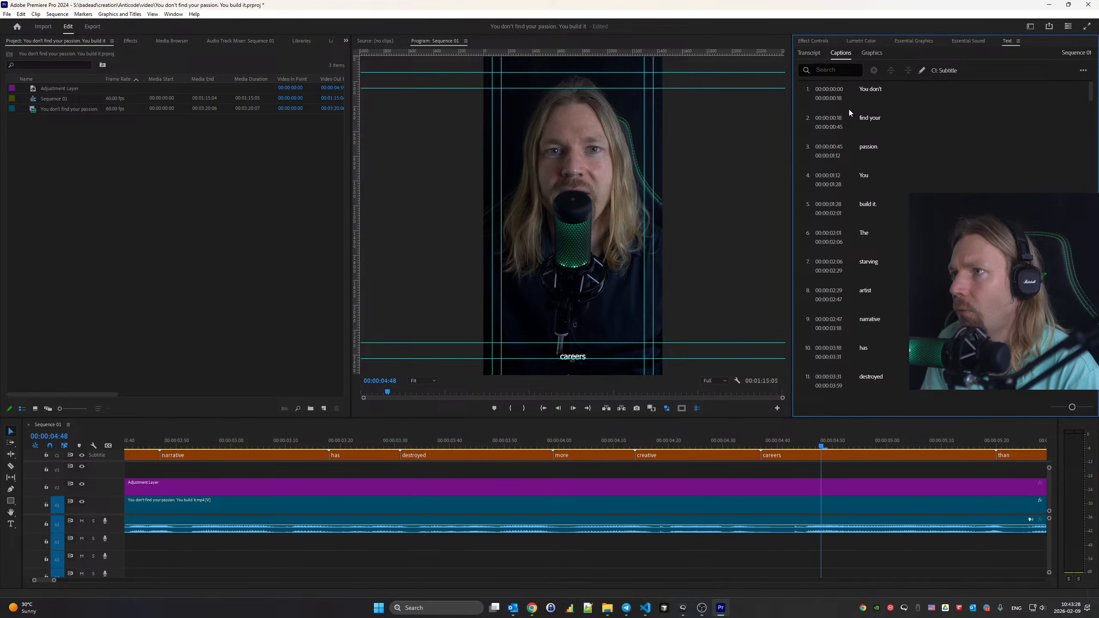
left_click(834, 68)
type(",")
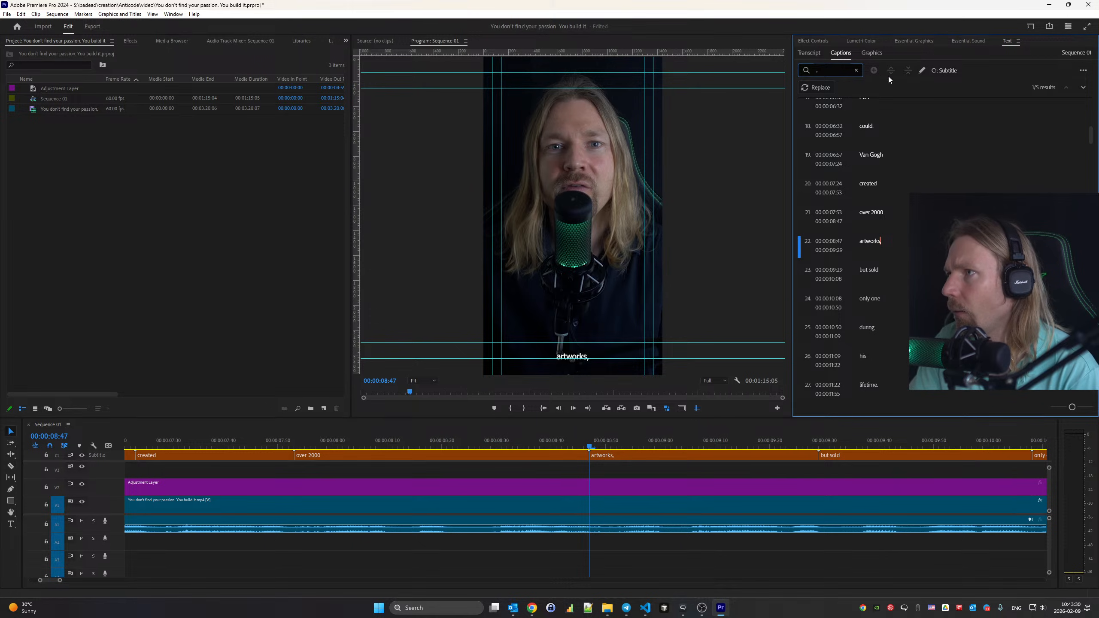
left_click(816, 87)
left_click(1015, 108)
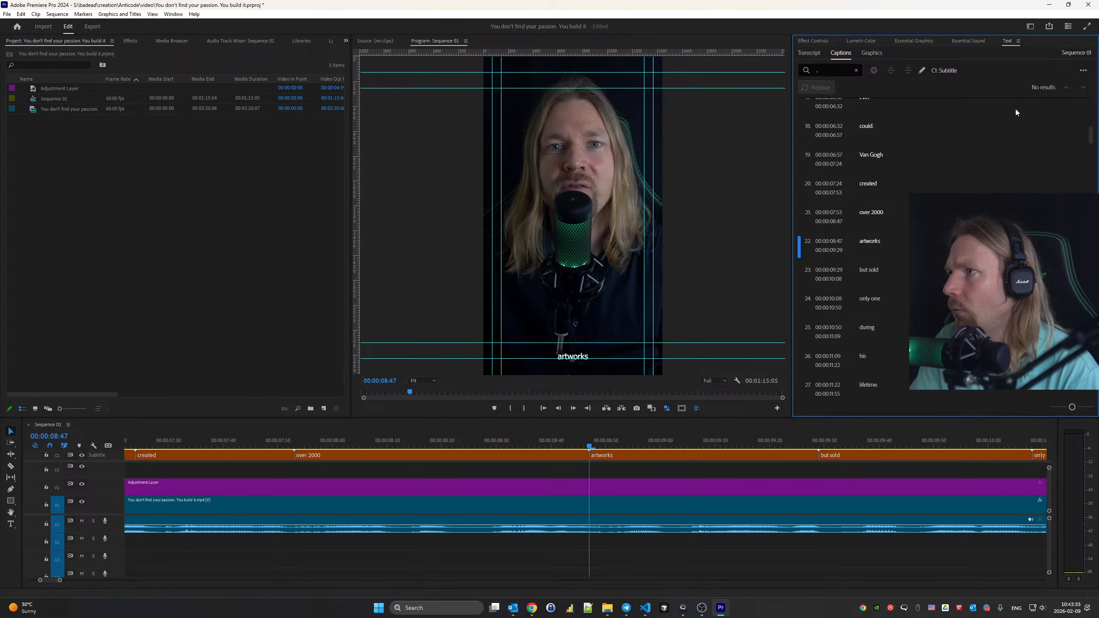
type(".")
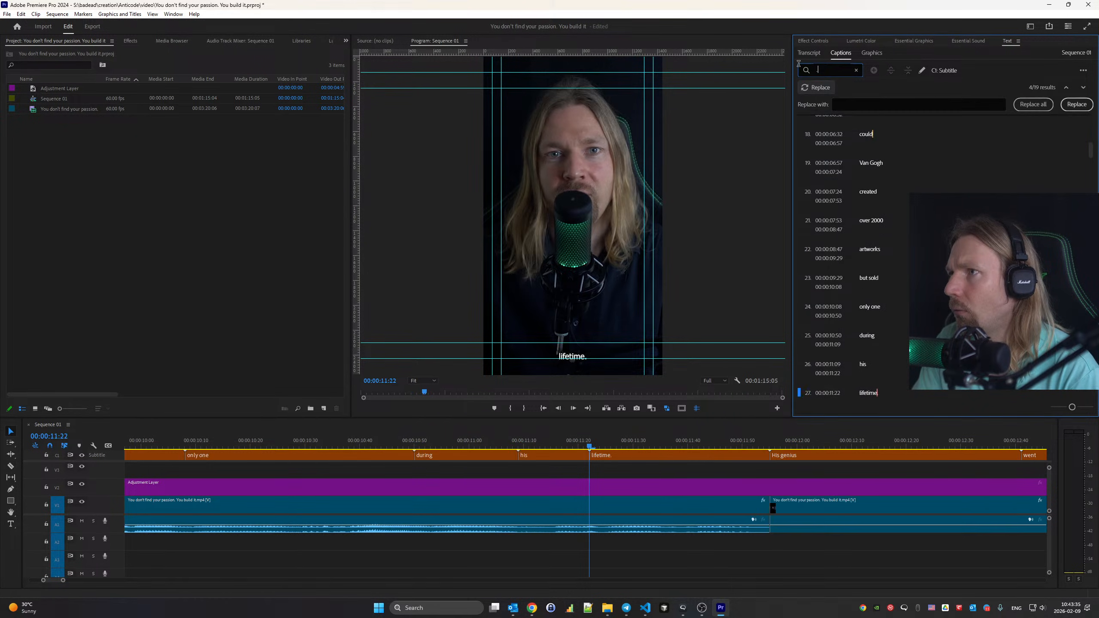
left_click(1031, 108)
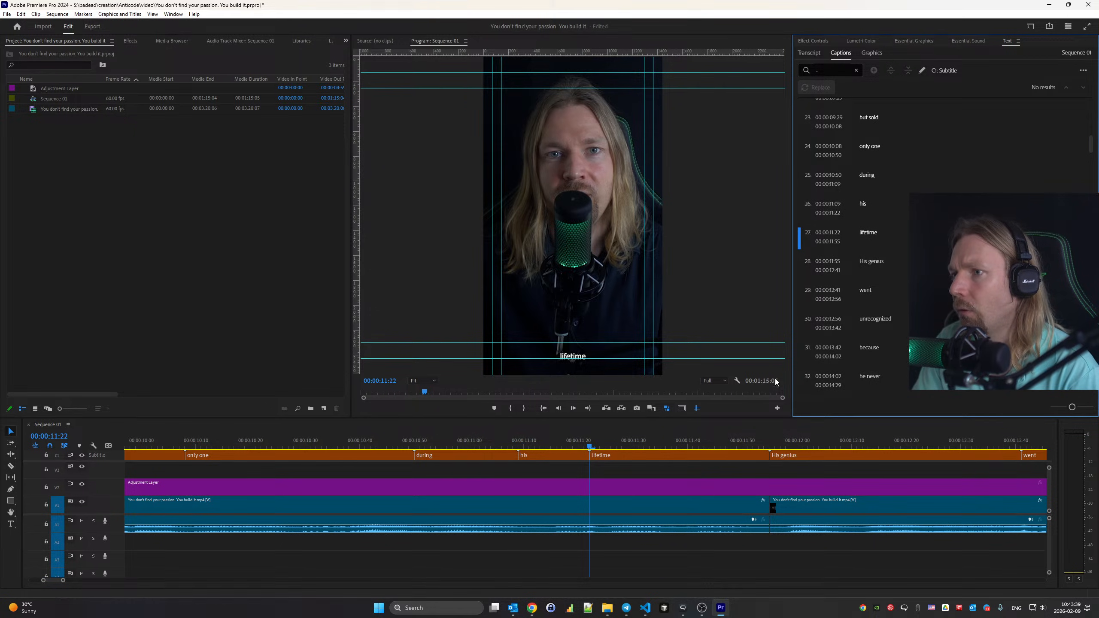
Select the "but sold" caption and set the fourth saved text style as the track style for the captions
left_click(898, 135)
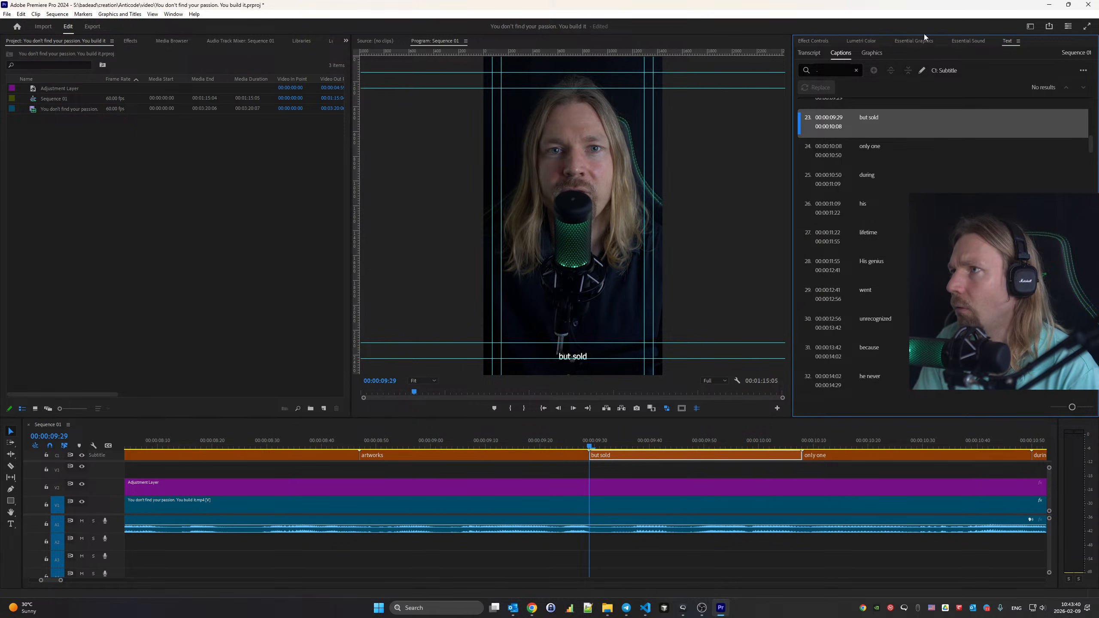
left_click(914, 41)
right_click(944, 110)
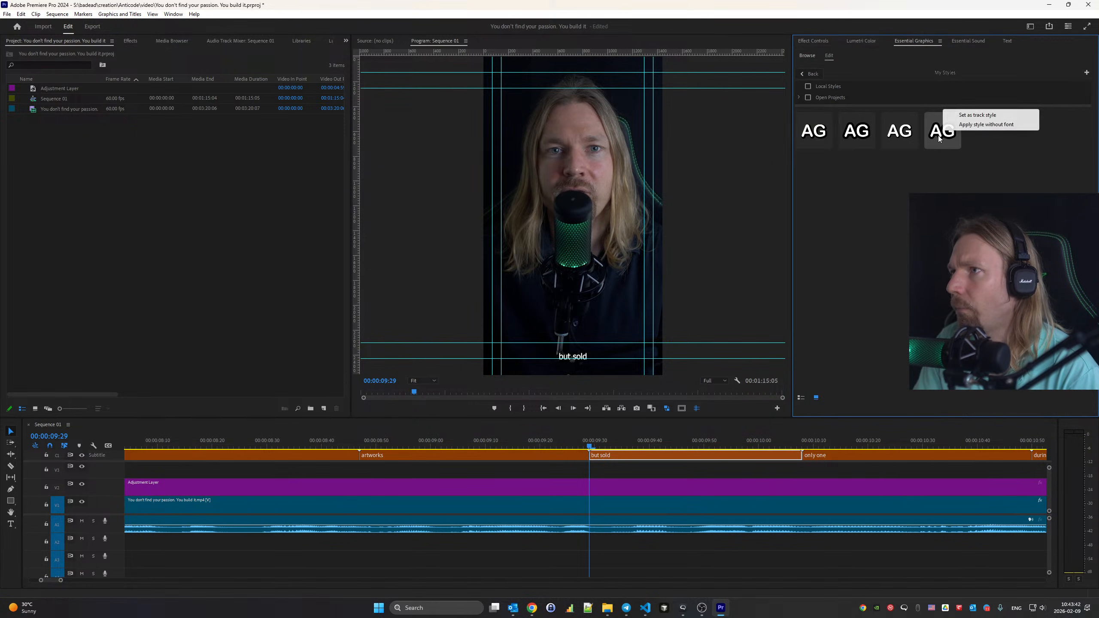
left_click(959, 116)
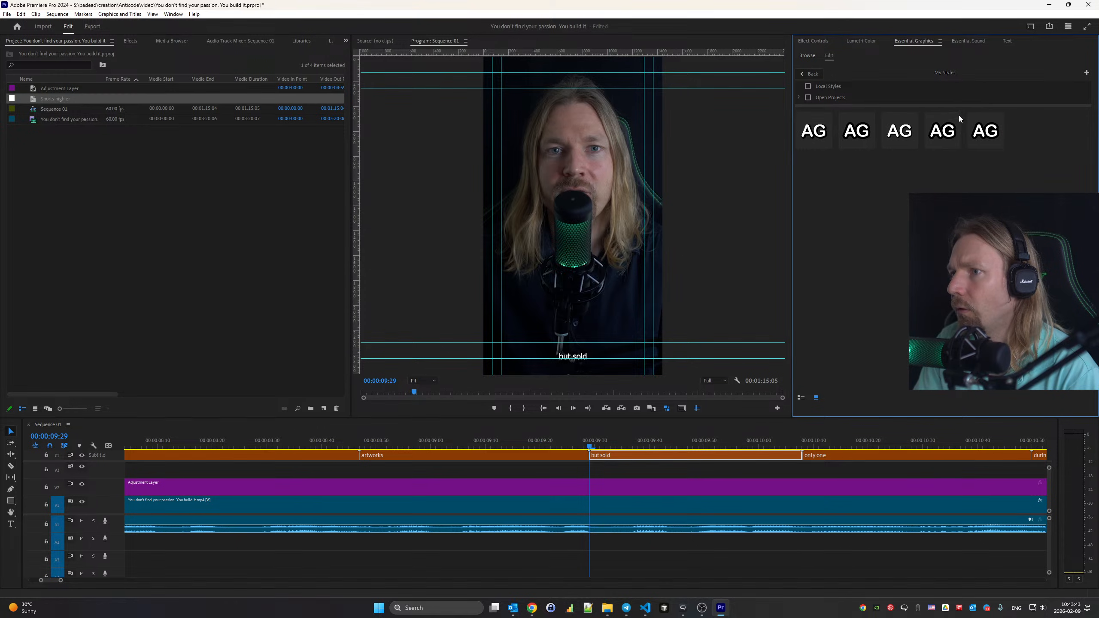
Play the sequence from its start to check the restyled captions, and return the playhead to the beginning
left_click(813, 41)
left_click(539, 432)
key("Home")
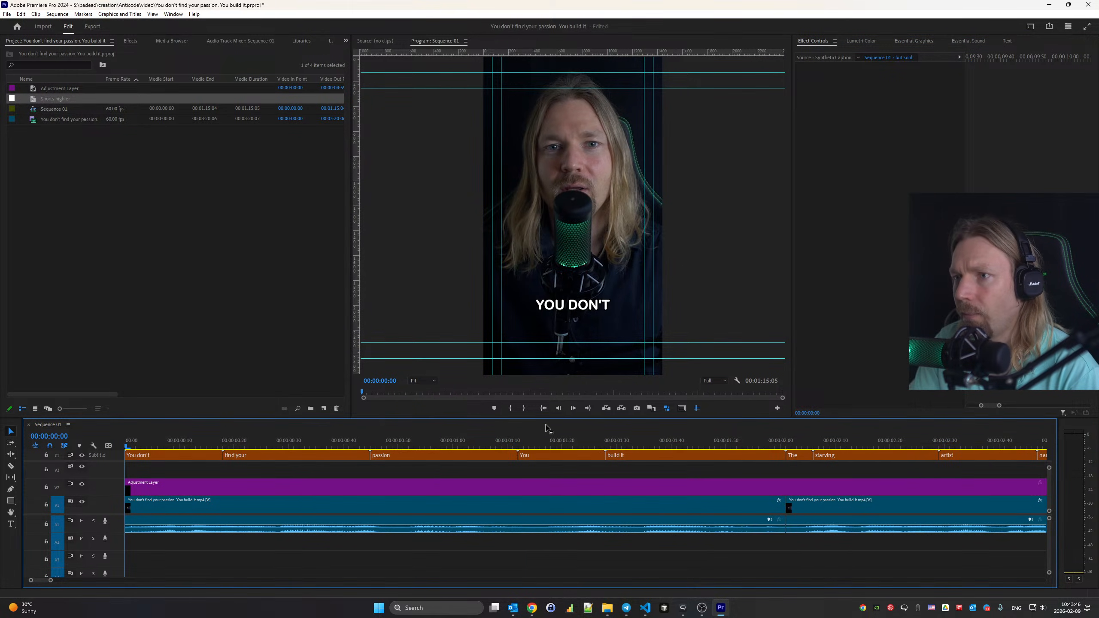
key("space")
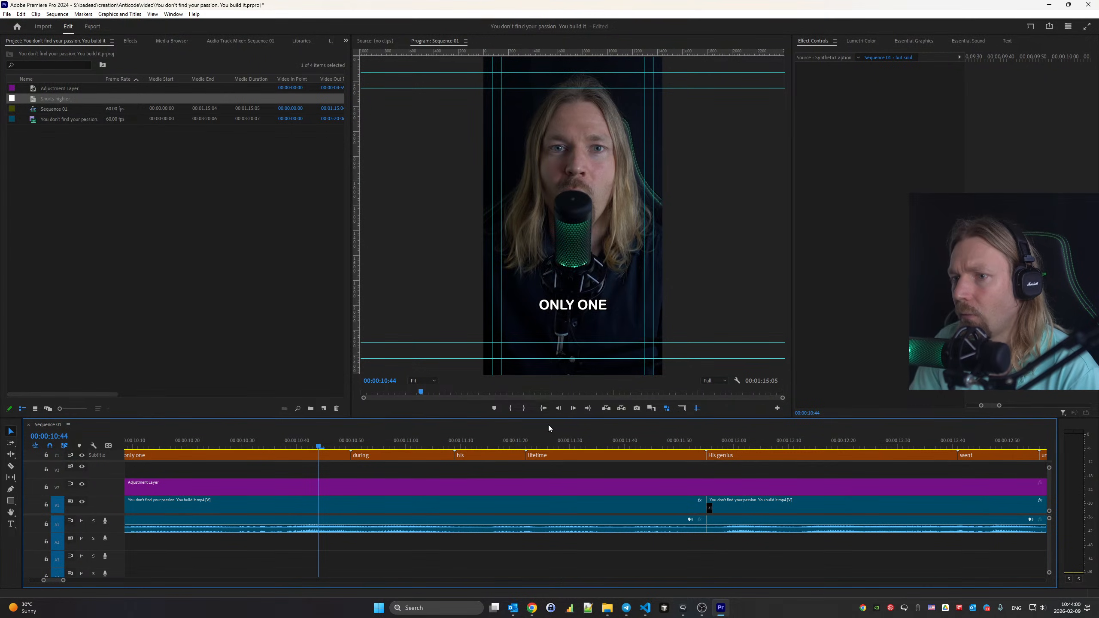
key("Home")
key("space")
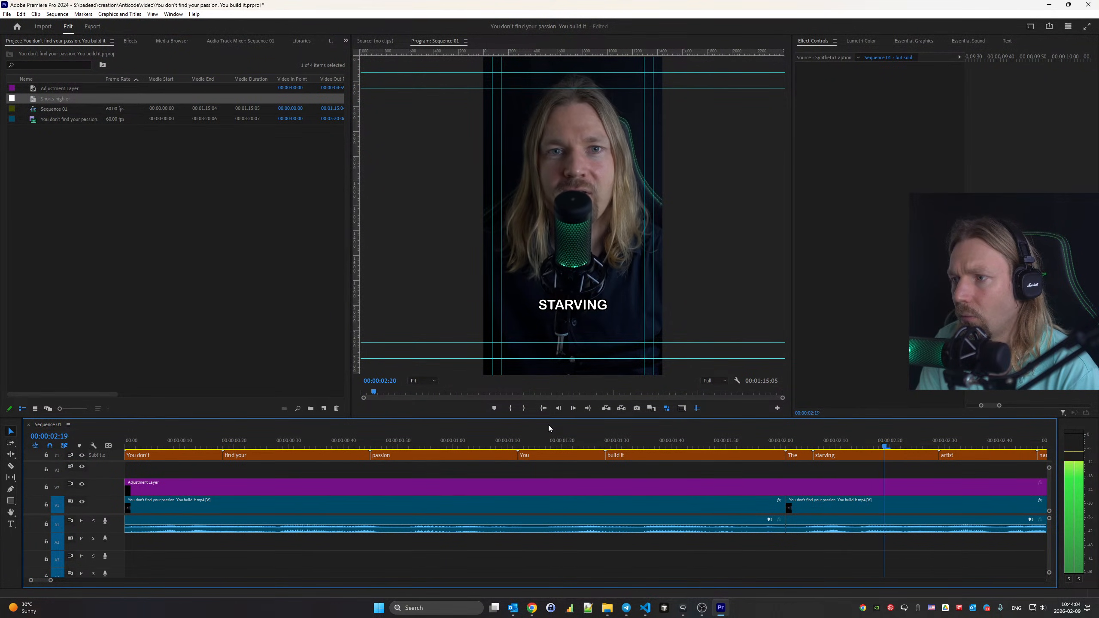
key("space")
key("Home")
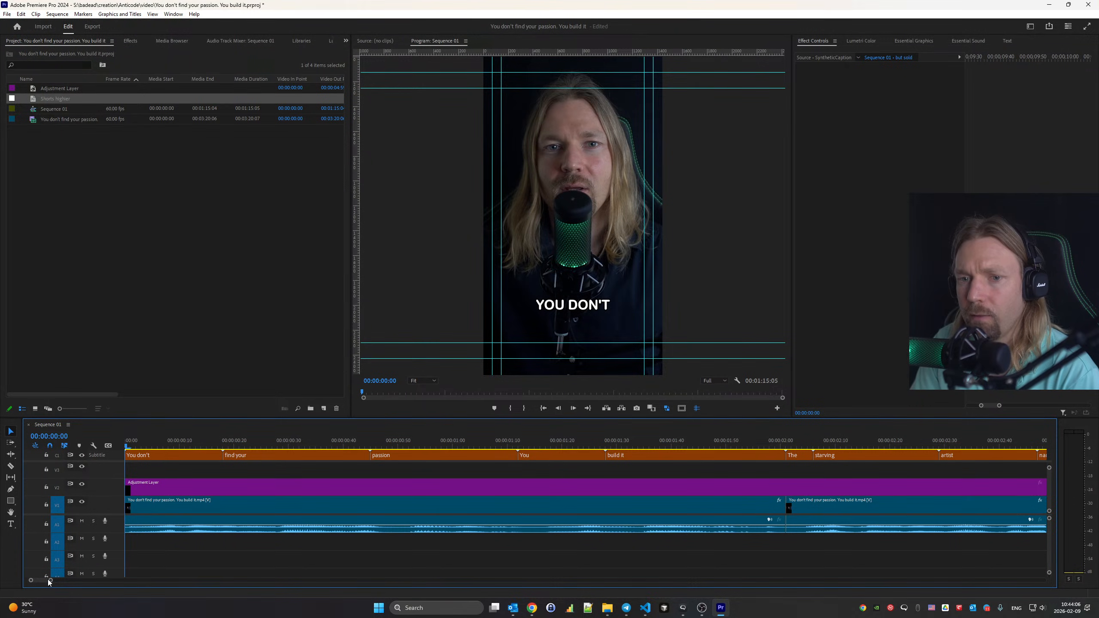
Zoom the timeline out to show the whole sequence and save the project
left_click_drag(51, 580, 274, 598)
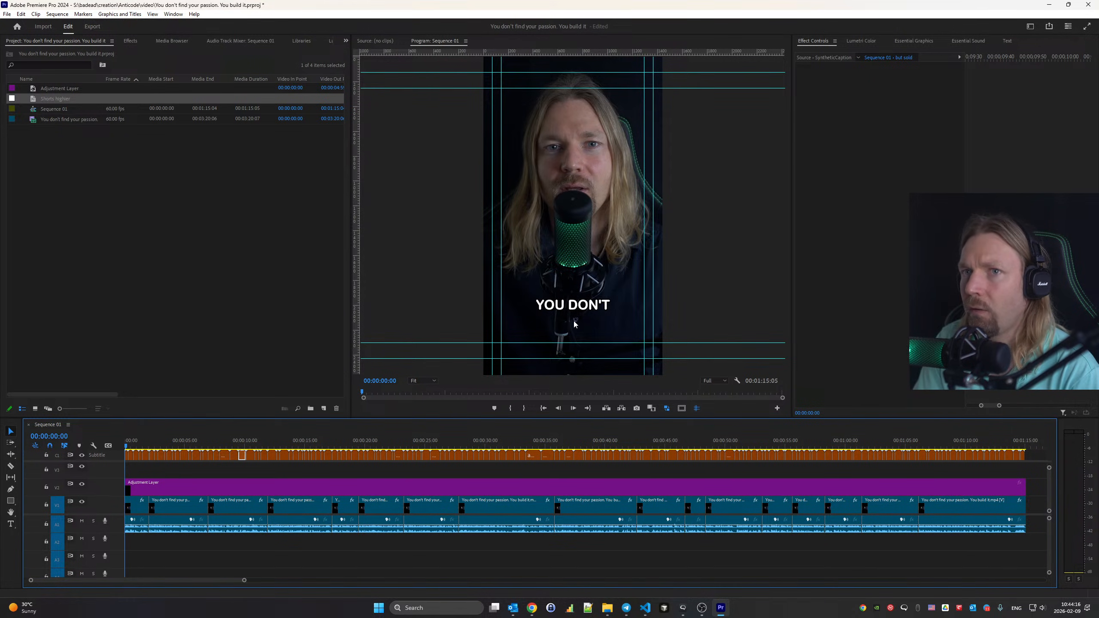
key("ctrl+s")
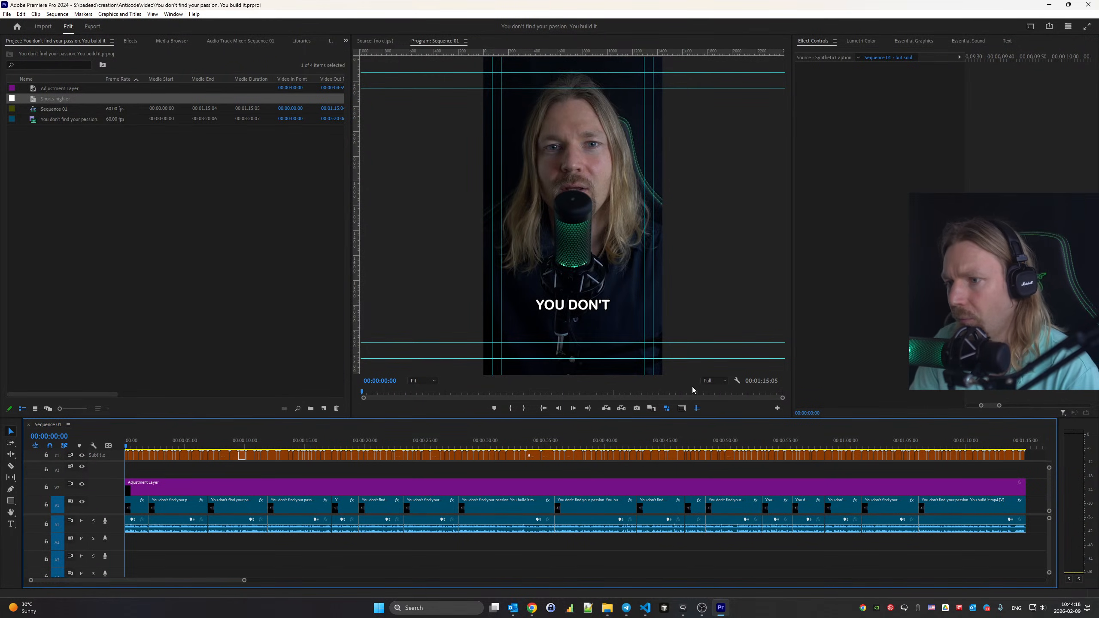
Play the opening of the sequence again and park the playhead at 00:00:02:01, where the caption "The" begins
key("Right")
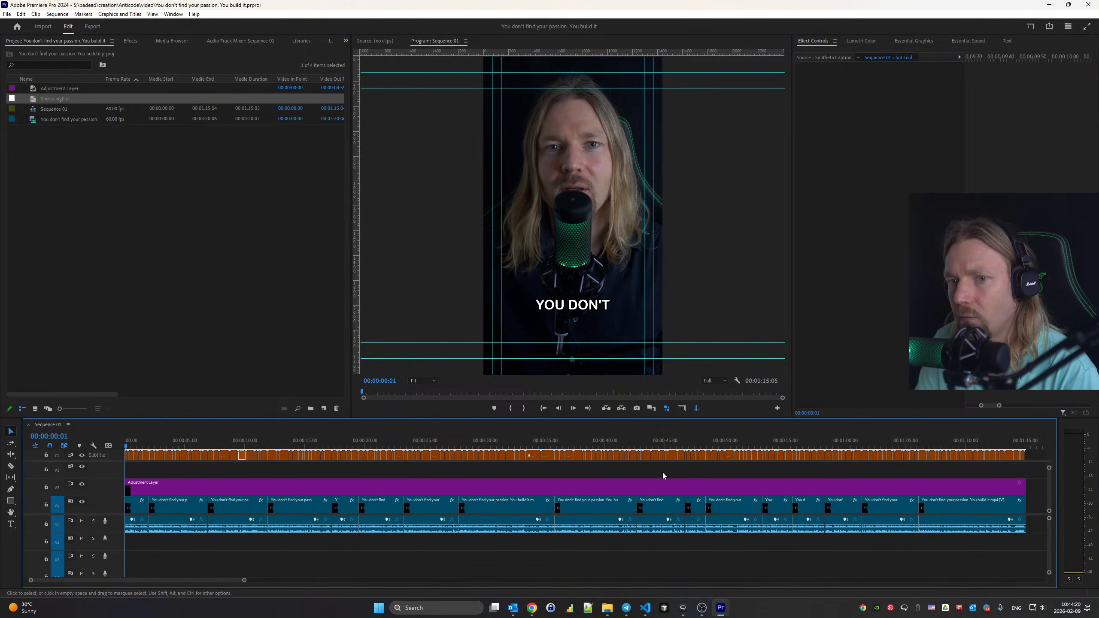
key("space")
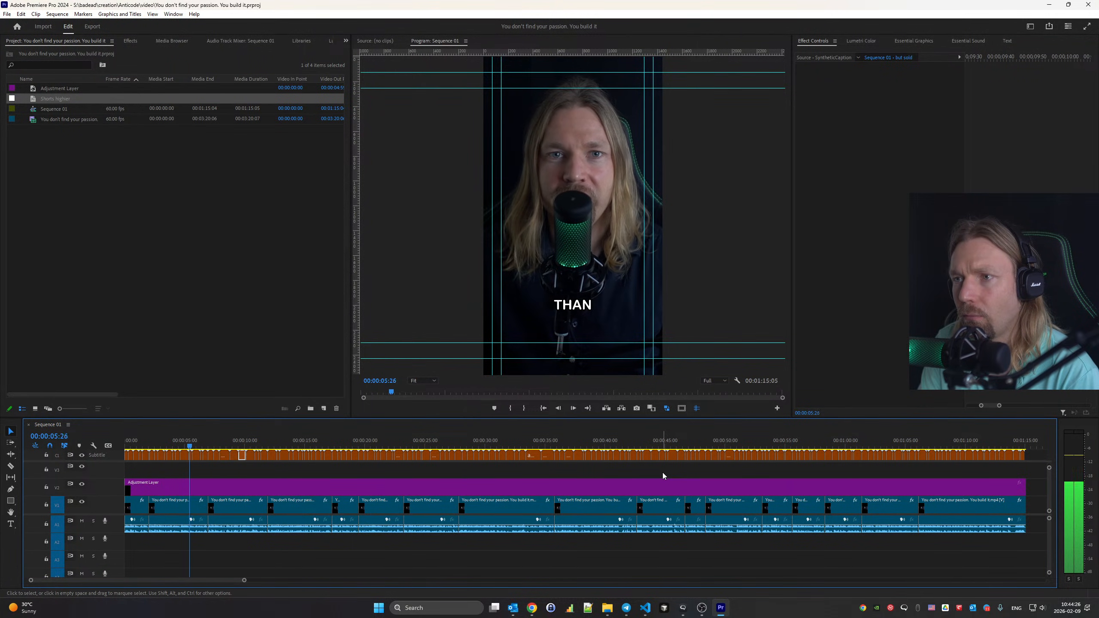
key("space")
key("Home")
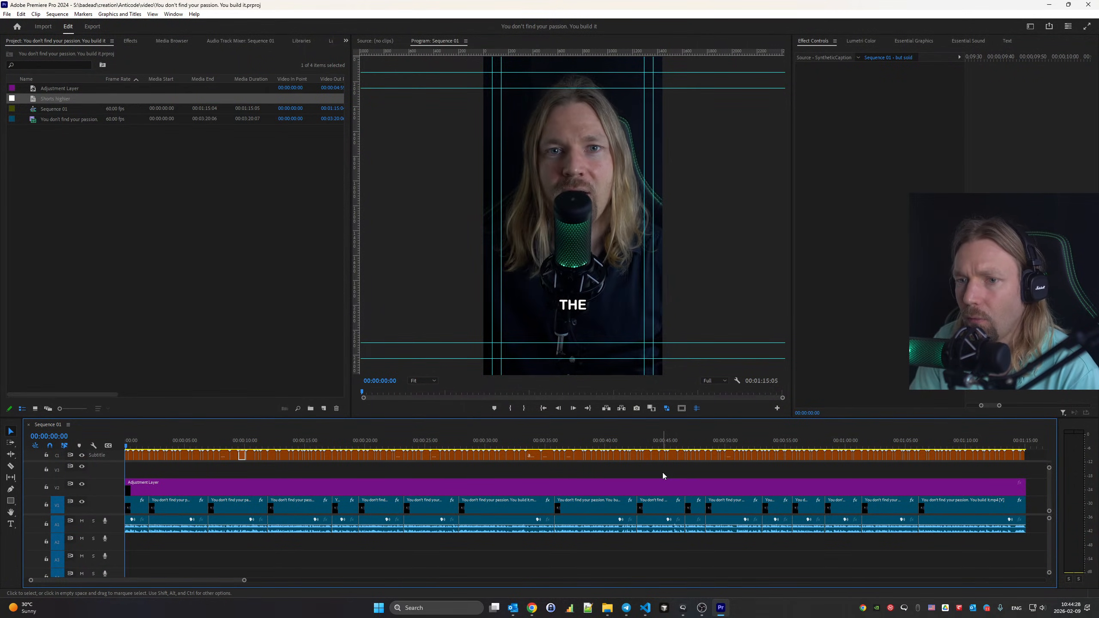
key("space")
Switch to the Chrome window, close the two Substack tabs and search Pexels videos for "artist"
mouse_move(608, 615)
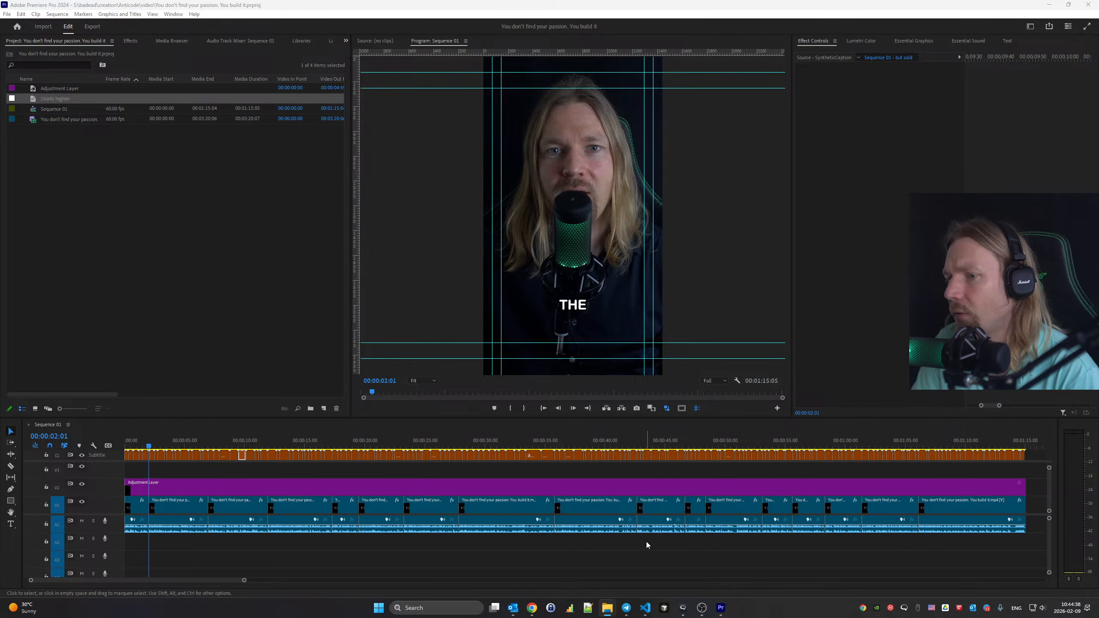
mouse_move(536, 609)
left_click(561, 575)
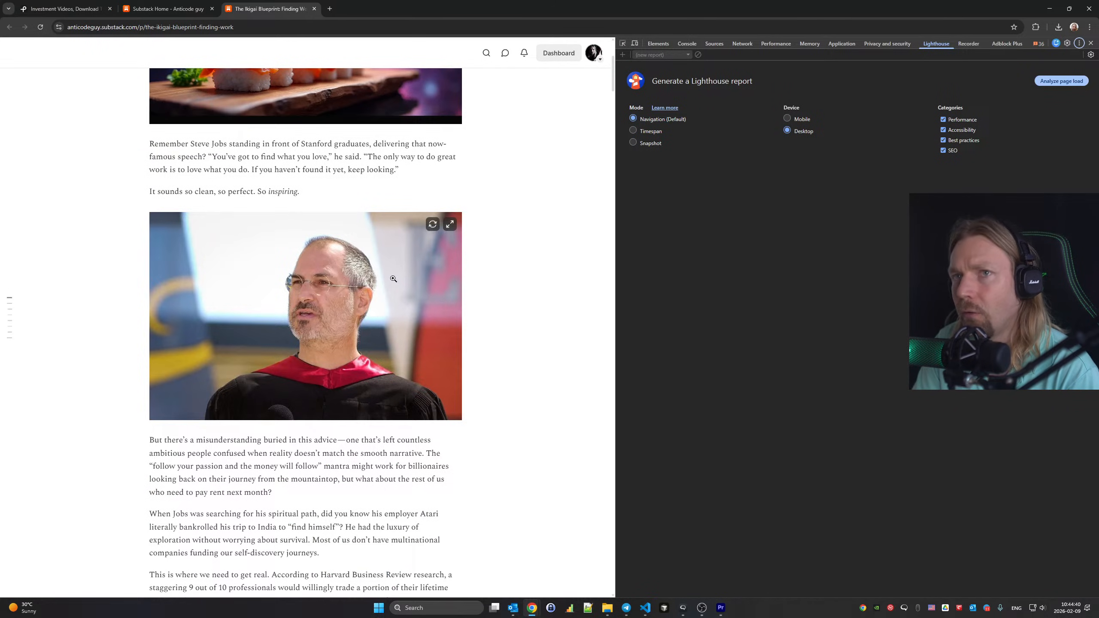
left_click(212, 9)
left_click(212, 9)
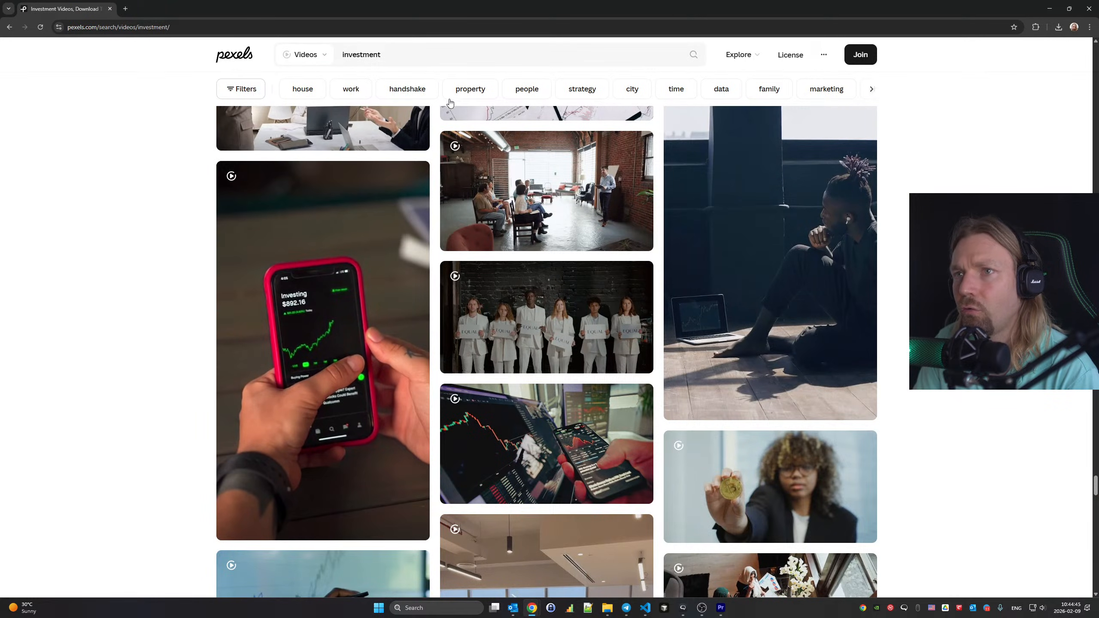
type("artist")
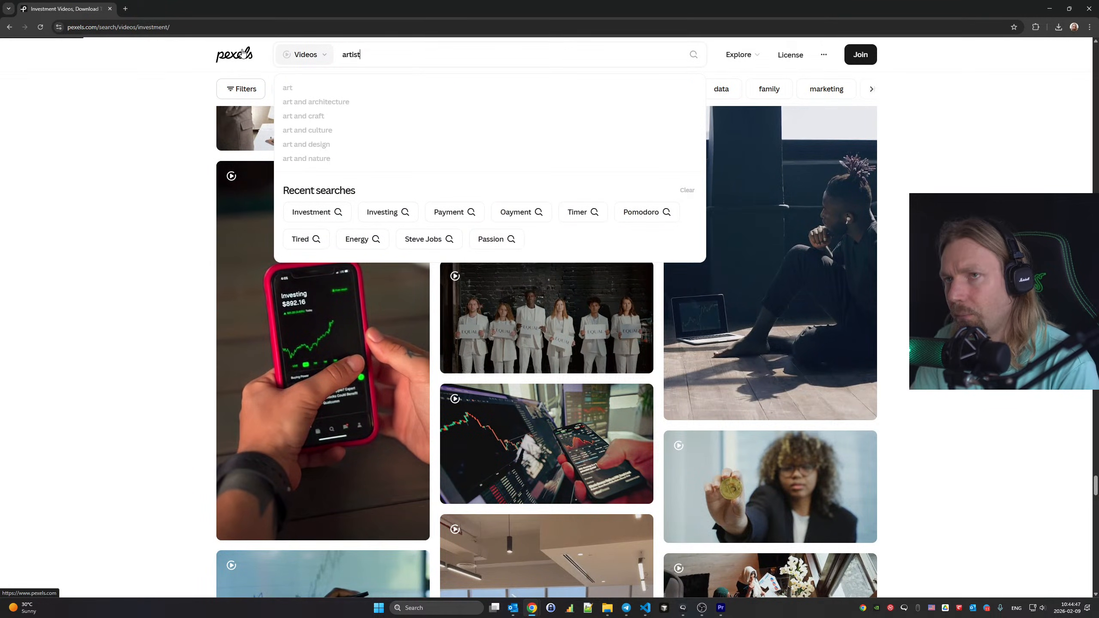
key("Return")
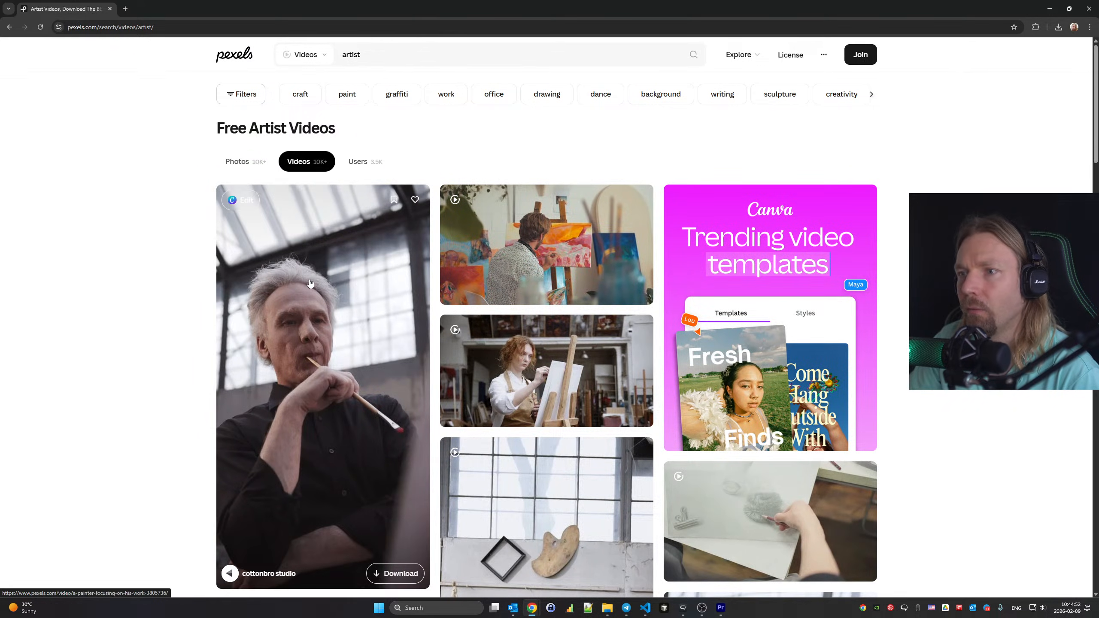
Download the vertical video of the grey-haired painter in a black shirt holding a paintbrush
scroll(311, 284, "down", 4)
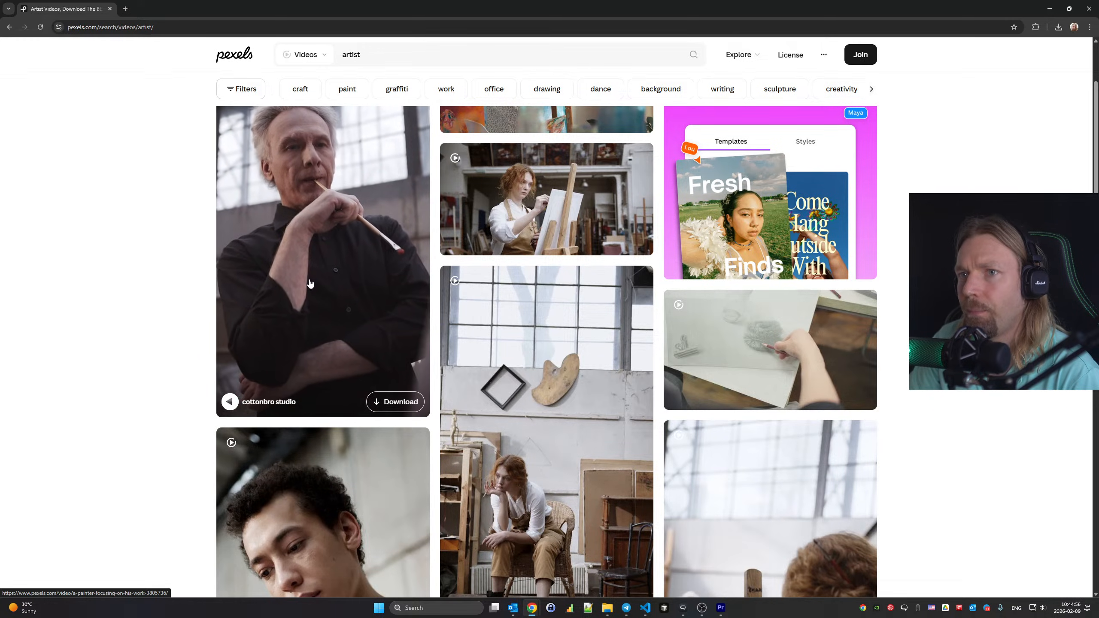
left_click(395, 402)
left_click(385, 399)
Find and download the vertical video of an elderly man painting at an easel beside a window, seen through a doorway
scroll(350, 298, "down", 3)
scroll(350, 298, "down", 8)
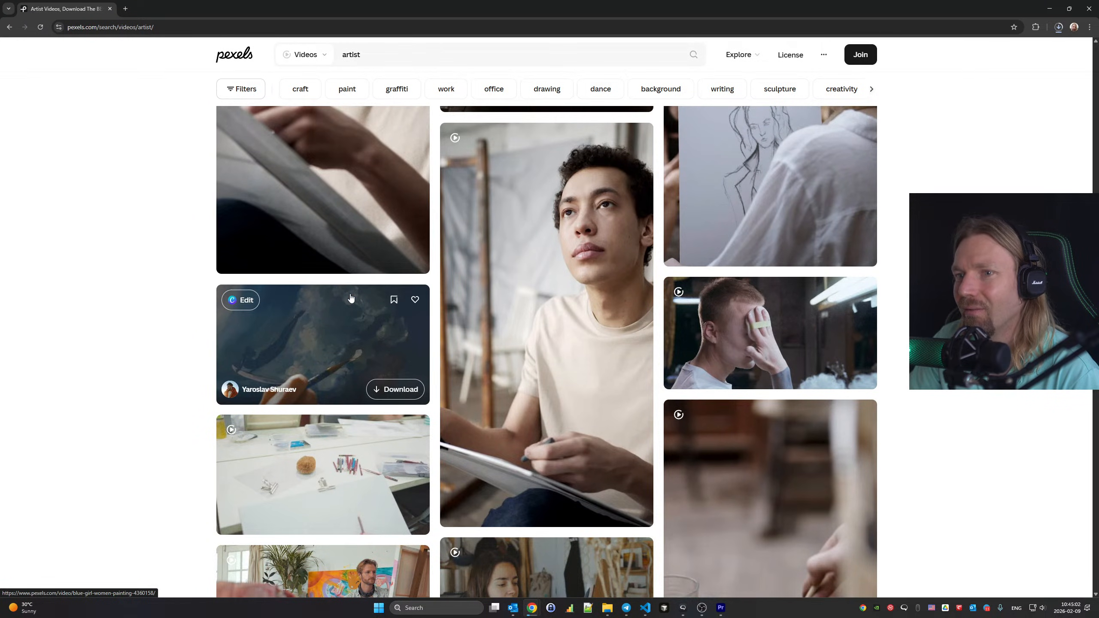
scroll(351, 298, "down", 7)
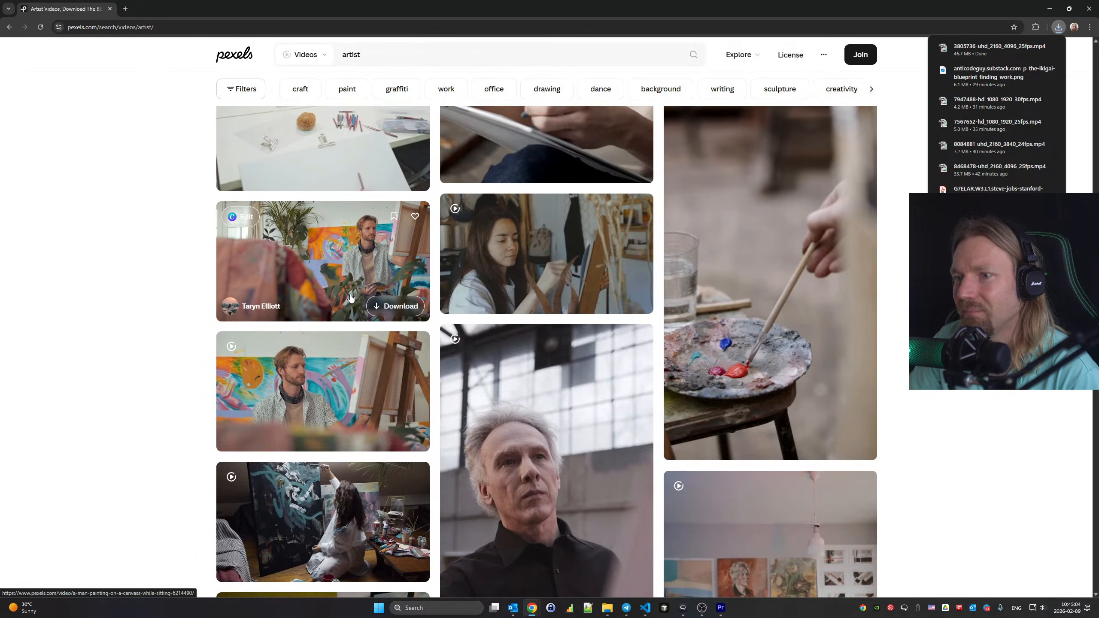
scroll(351, 298, "down", 8)
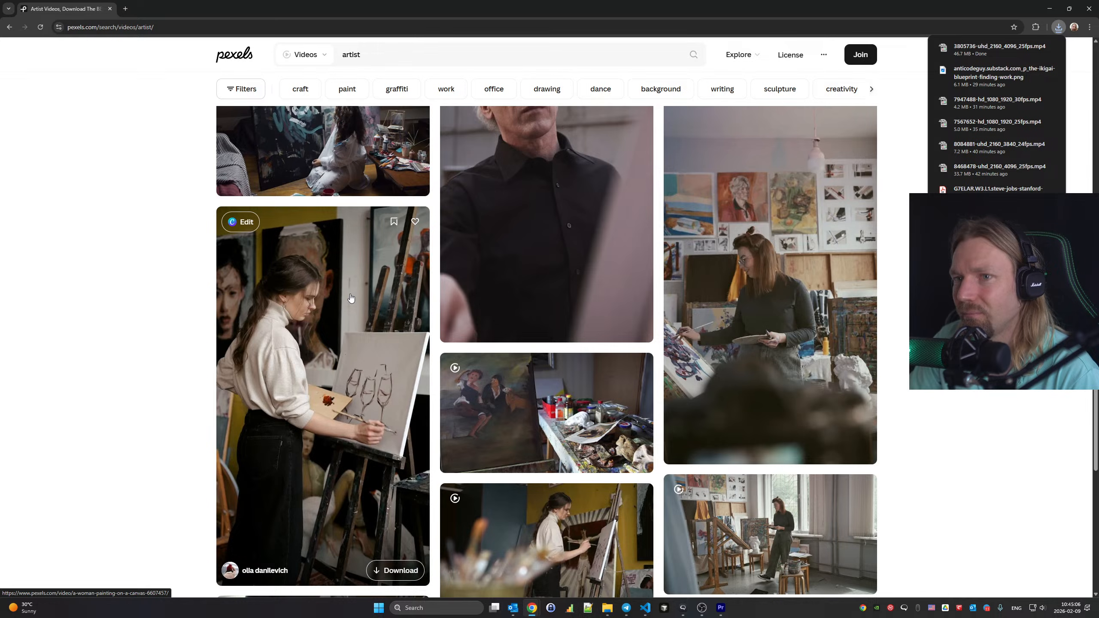
scroll(350, 298, "down", 6)
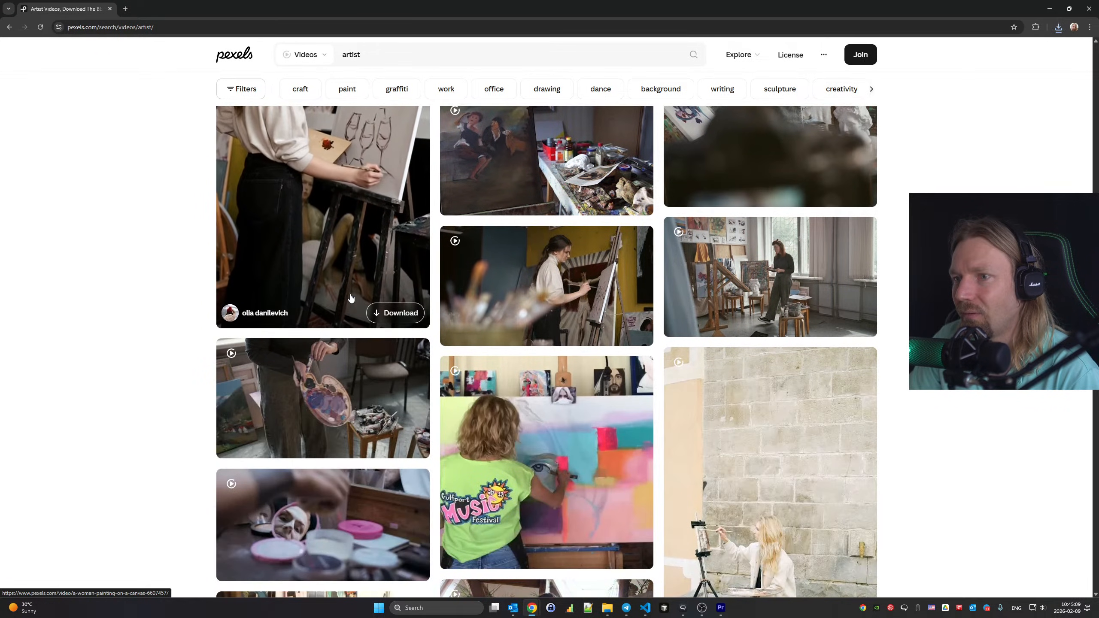
scroll(350, 298, "down", 6)
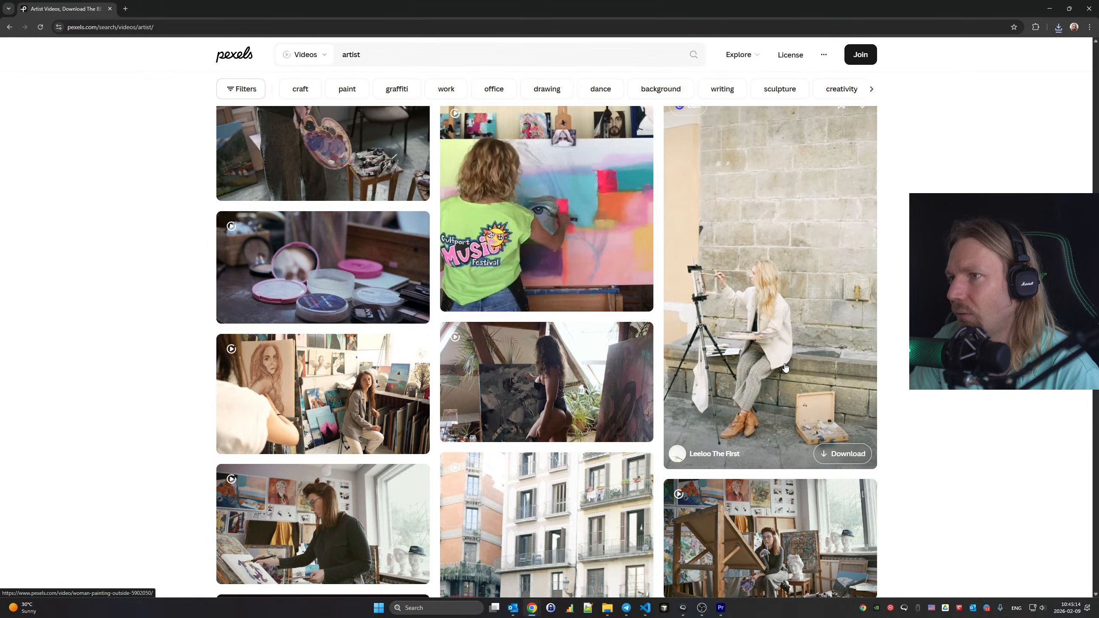
scroll(786, 367, "down", 8)
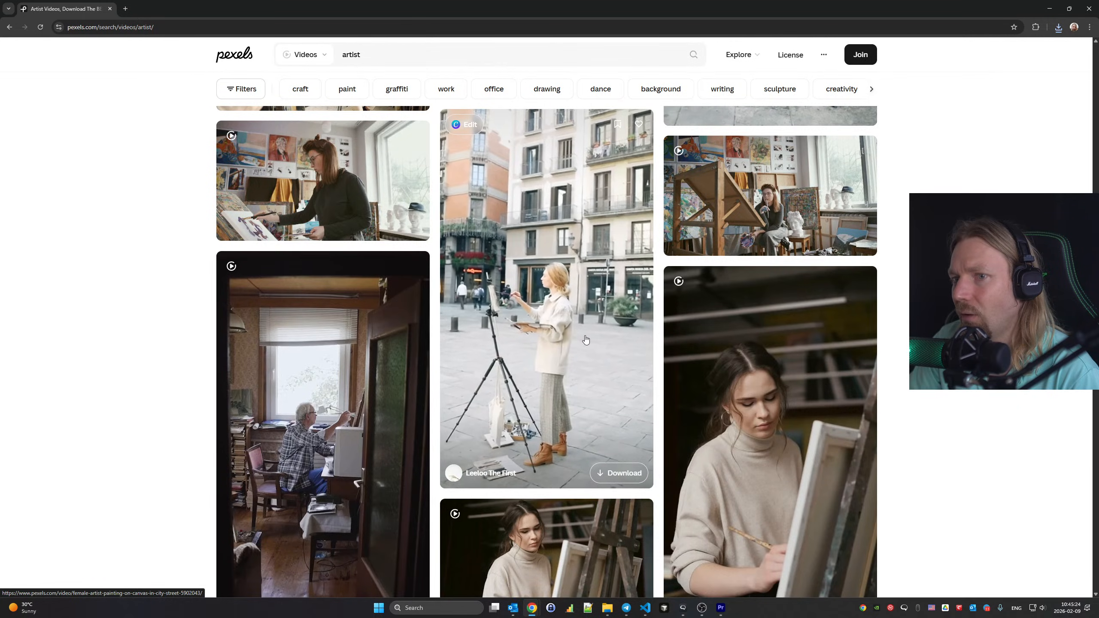
scroll(585, 340, "down", 7)
scroll(362, 379, "up", 5)
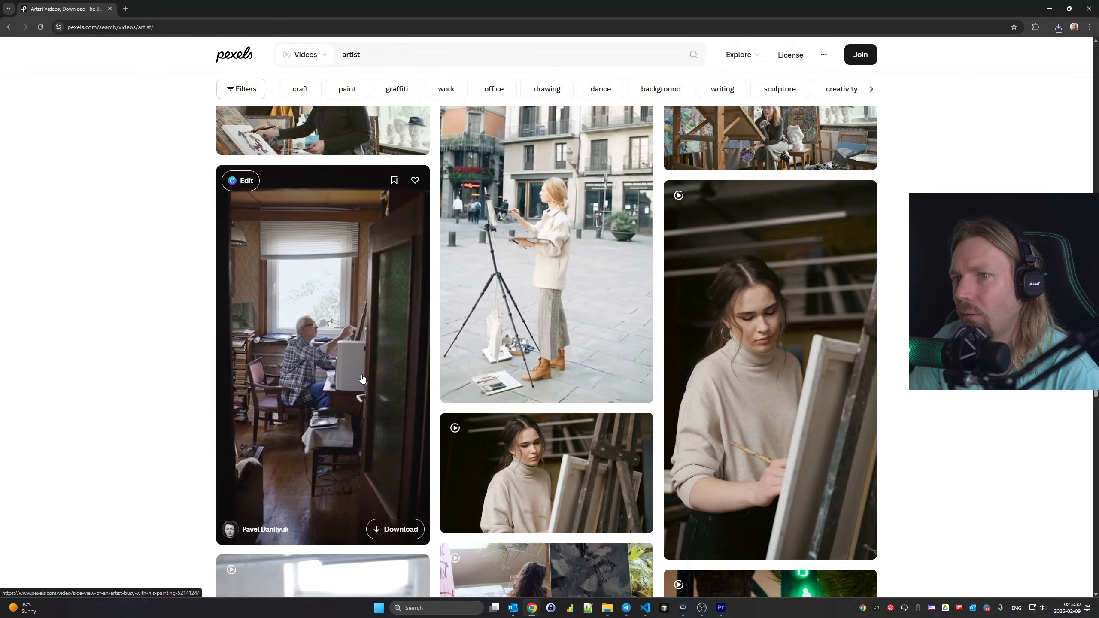
left_click(395, 528)
left_click(395, 529)
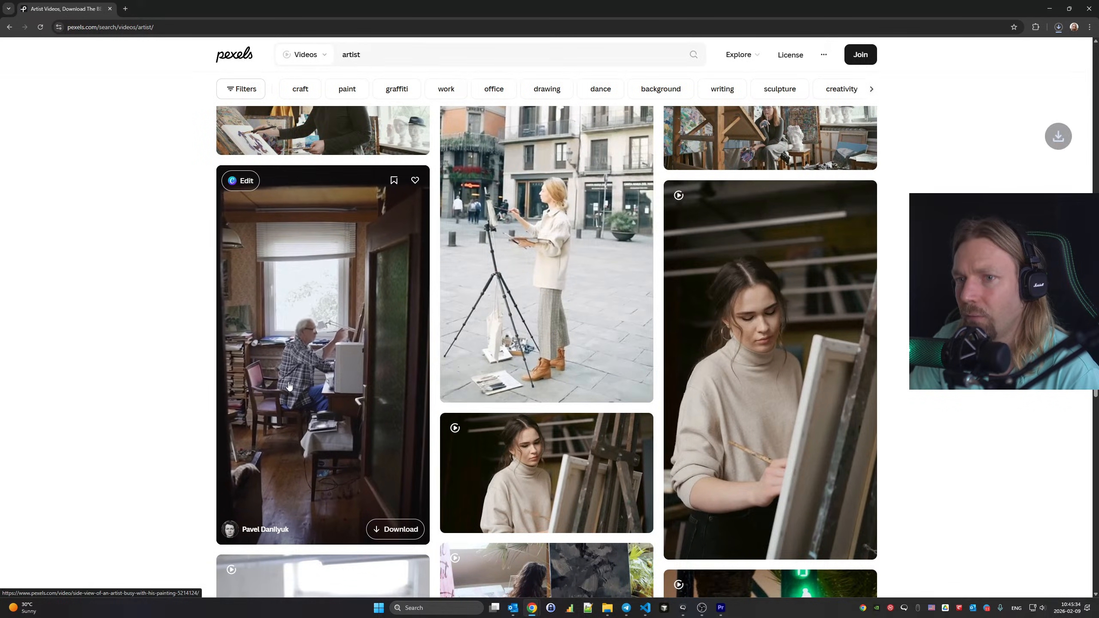
Browse further through the Pexels "artist" video results for more vertical painting clips
scroll(268, 384, "down", 9)
scroll(351, 357, "down", 10)
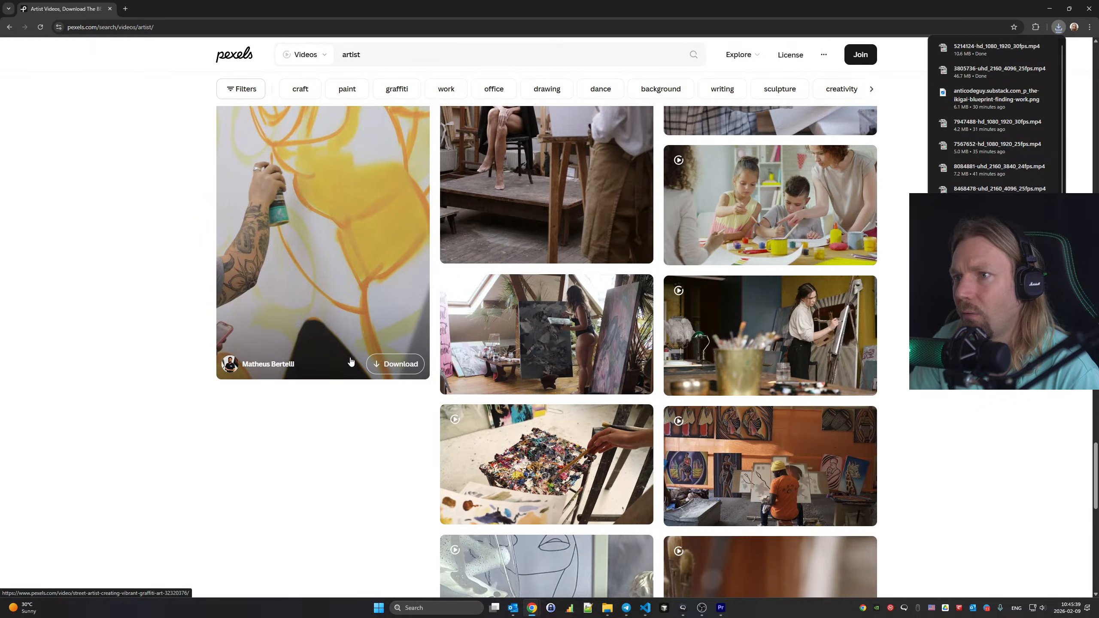
scroll(350, 362, "down", 2)
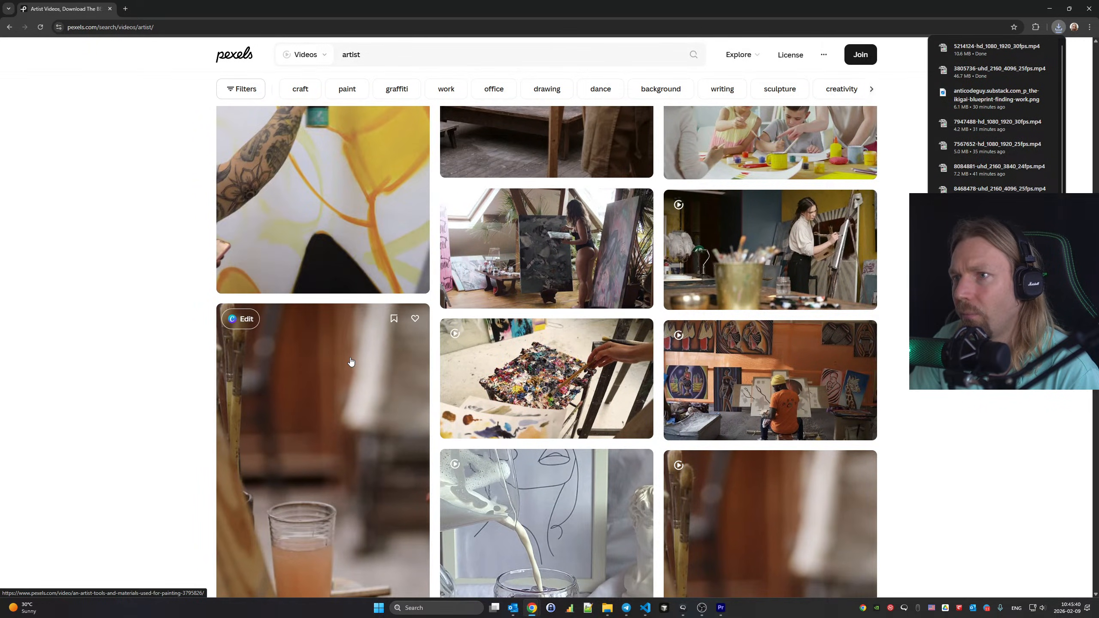
scroll(350, 362, "down", 4)
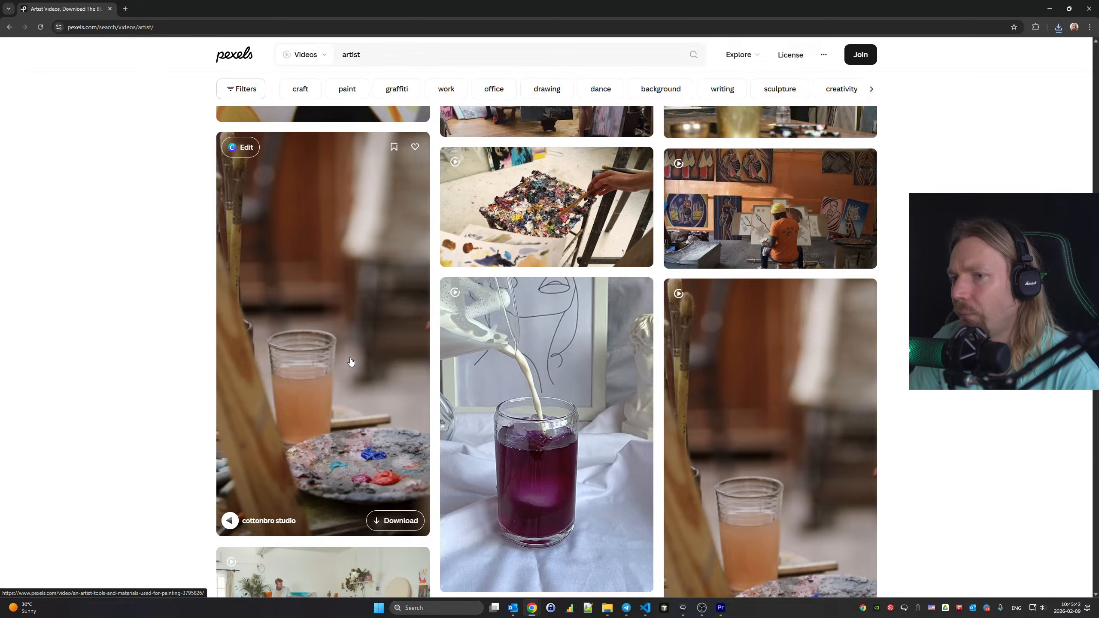
scroll(351, 362, "down", 10)
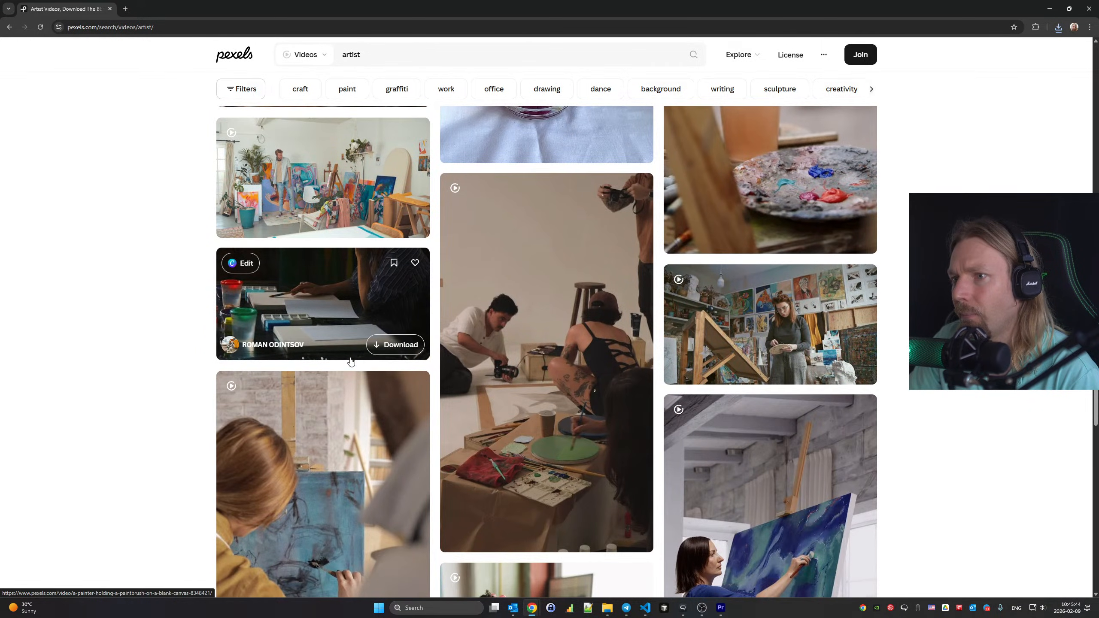
scroll(350, 362, "down", 6)
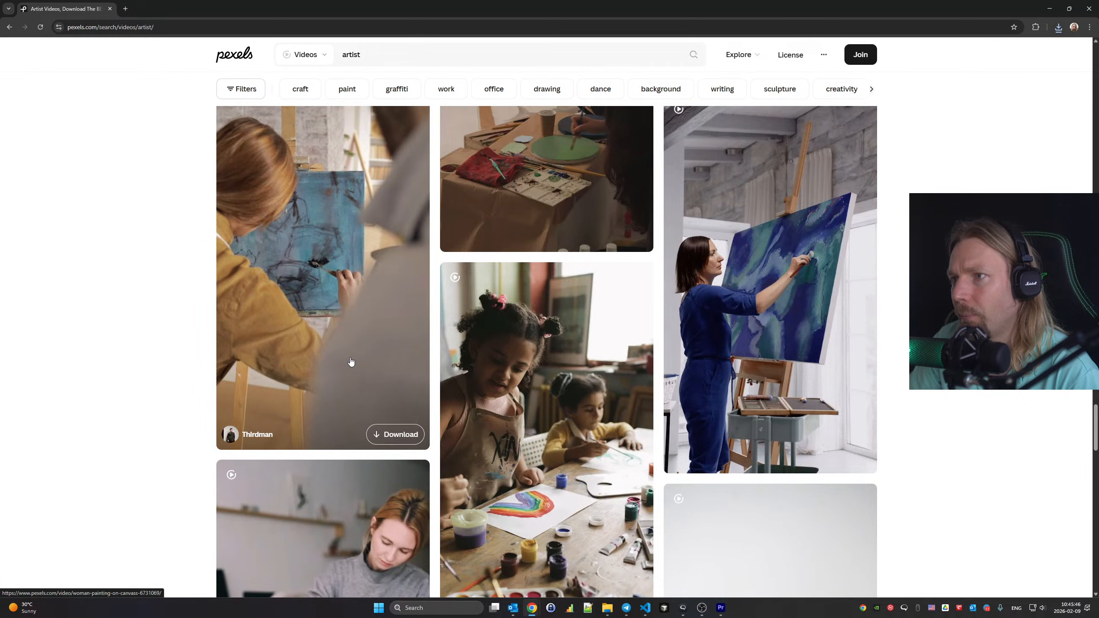
scroll(350, 362, "down", 15)
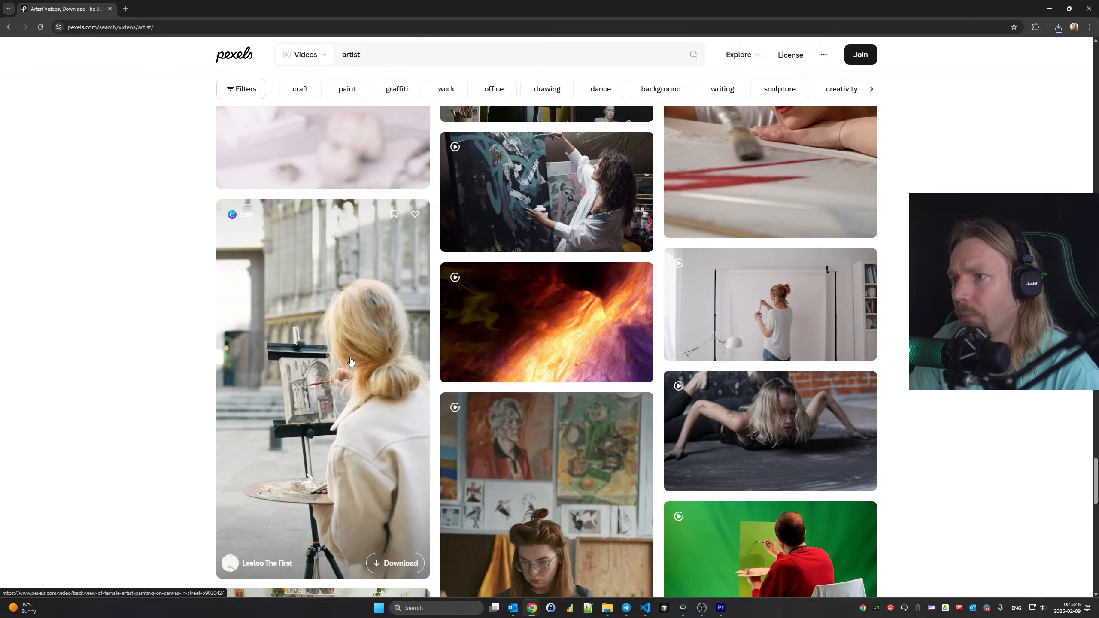
scroll(350, 362, "down", 4)
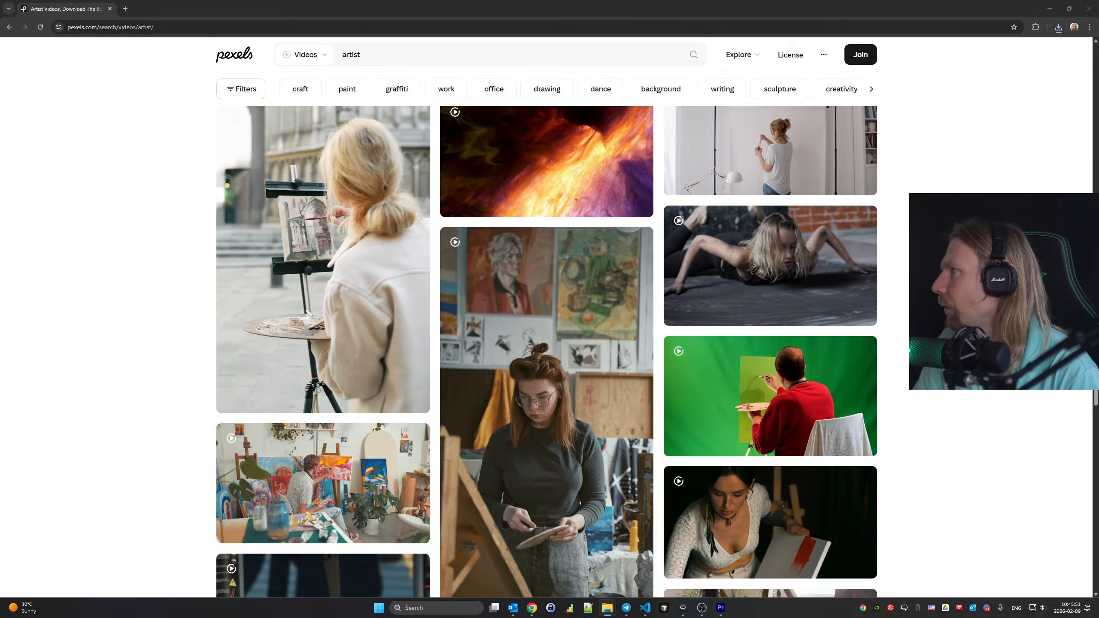
Switch to Premiere Pro and place 5214124-hd_1080_1920_30fps.mp4 at 00:00:02:01 on the empty video track above the adjustment layer
mouse_move(608, 609)
left_click(596, 574)
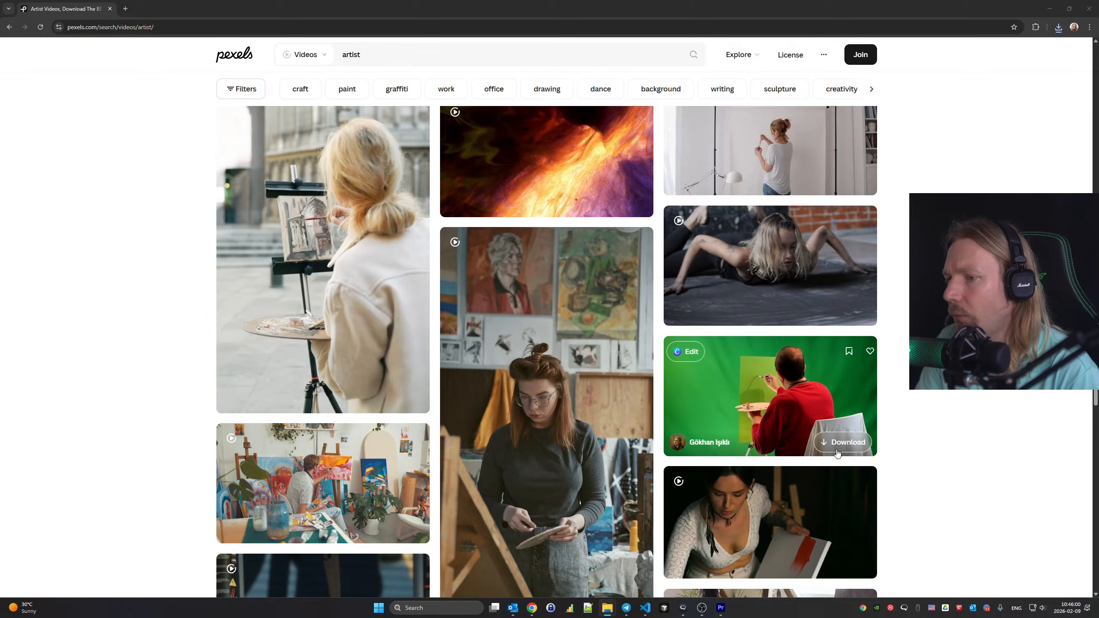
key("alt+Tab")
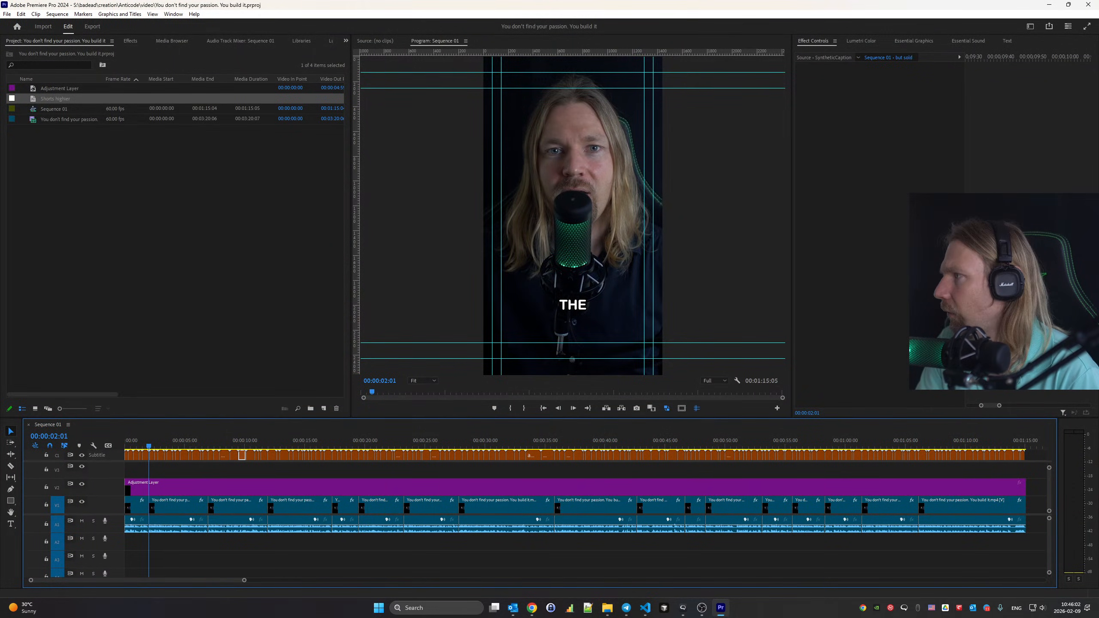
left_click_drag(635, 415, 150, 469)
Set the scale of the elderly painter clip in the timeline to 140
left_click(184, 469)
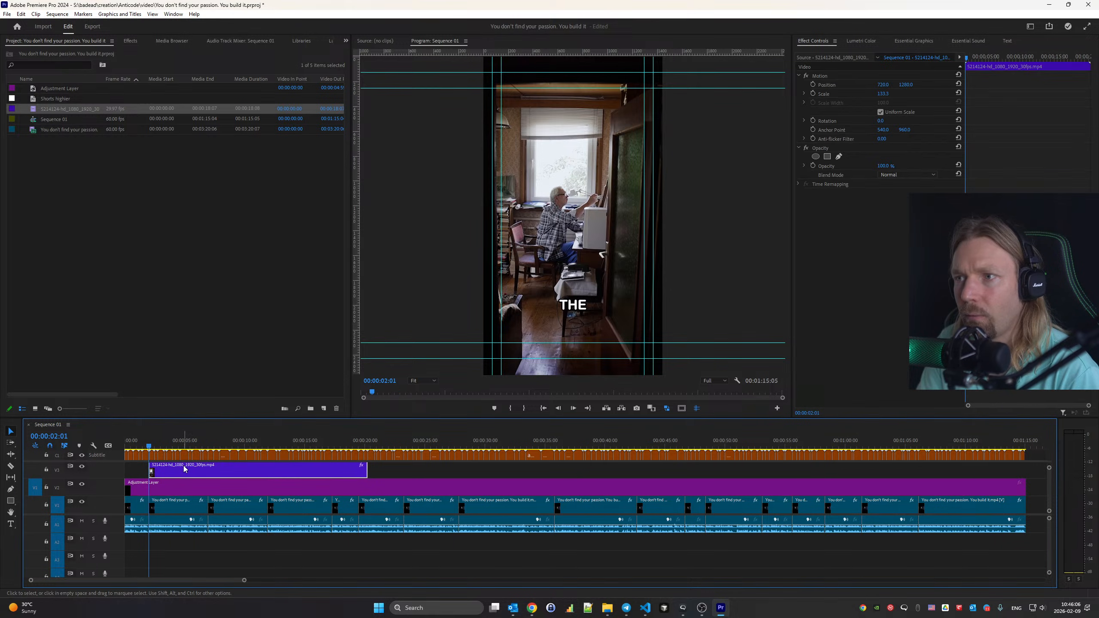
left_click(883, 93)
type("140")
key("Return")
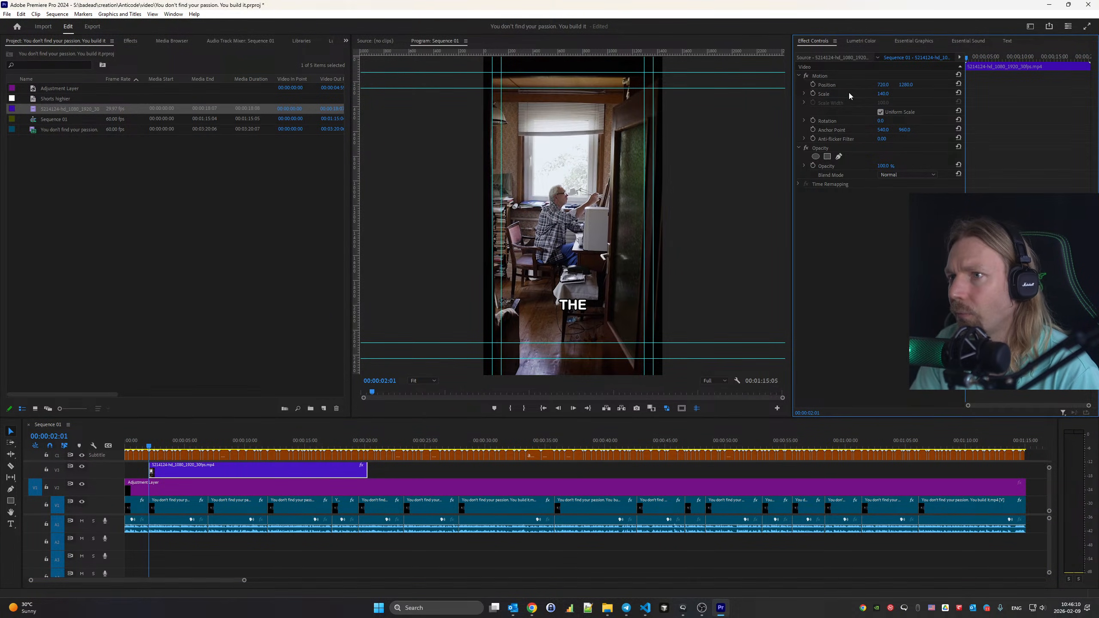
Play the painter clip, split it where the third talking-head clip begins, and delete the remainder after the cut
key("space")
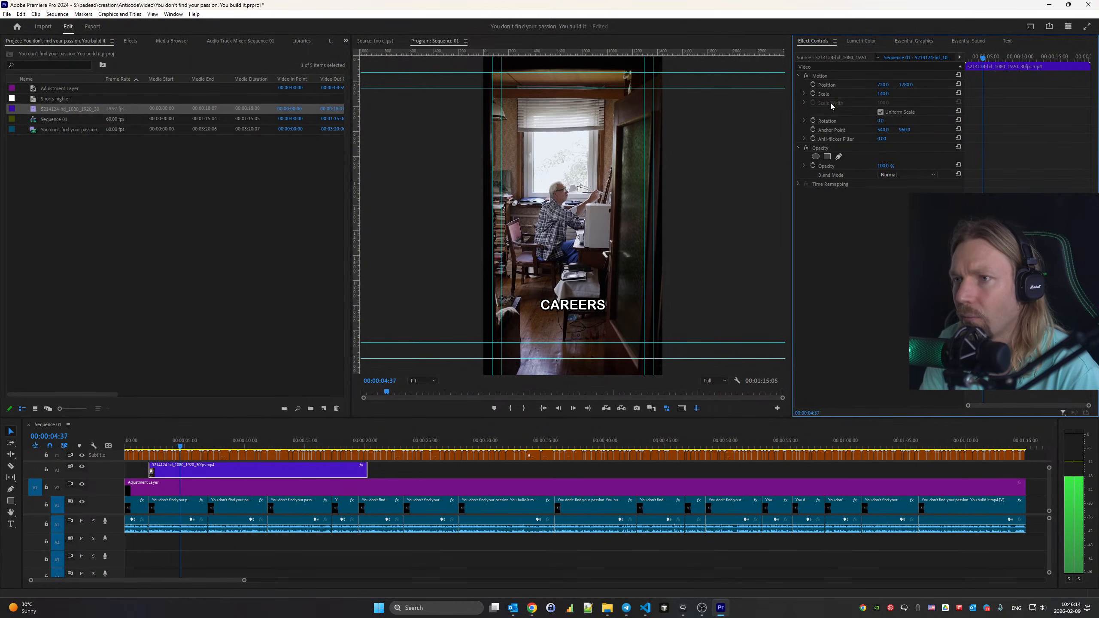
key("c")
left_click(209, 471)
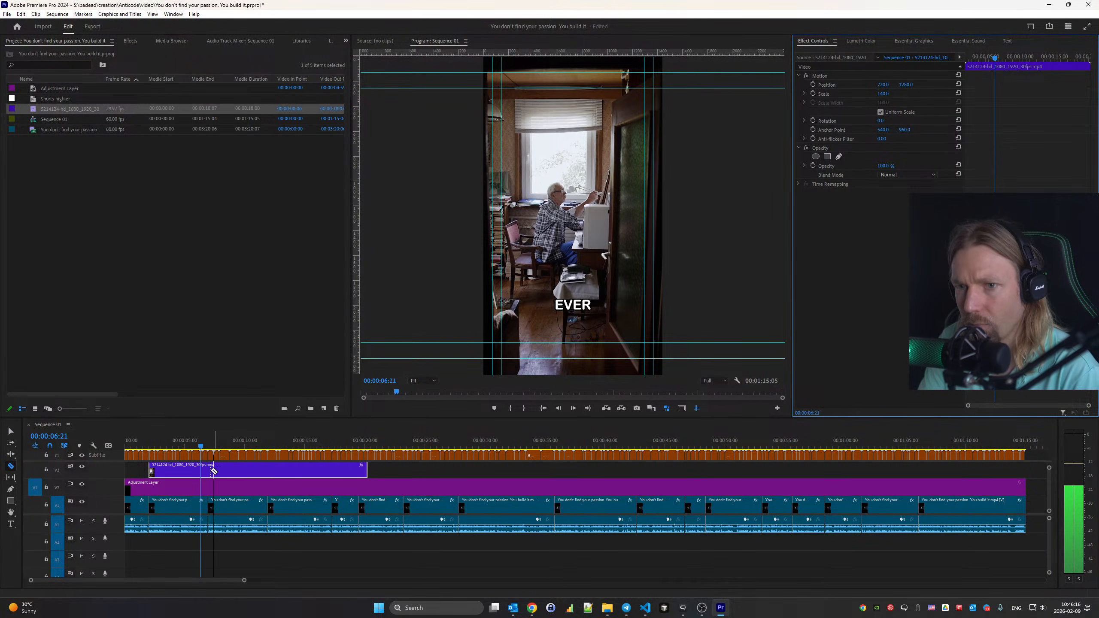
key("v")
left_click(212, 471)
key("Delete")
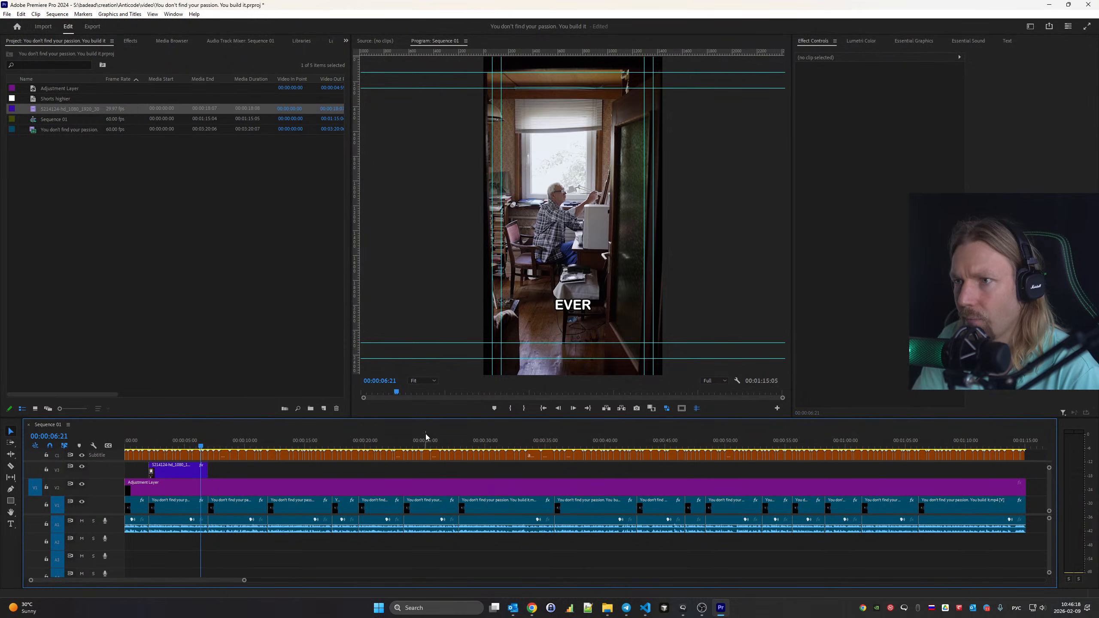
Play the sequence past the painter clip, replay from around 00:00:10, and park the playhead at the painter clip's end
key("space")
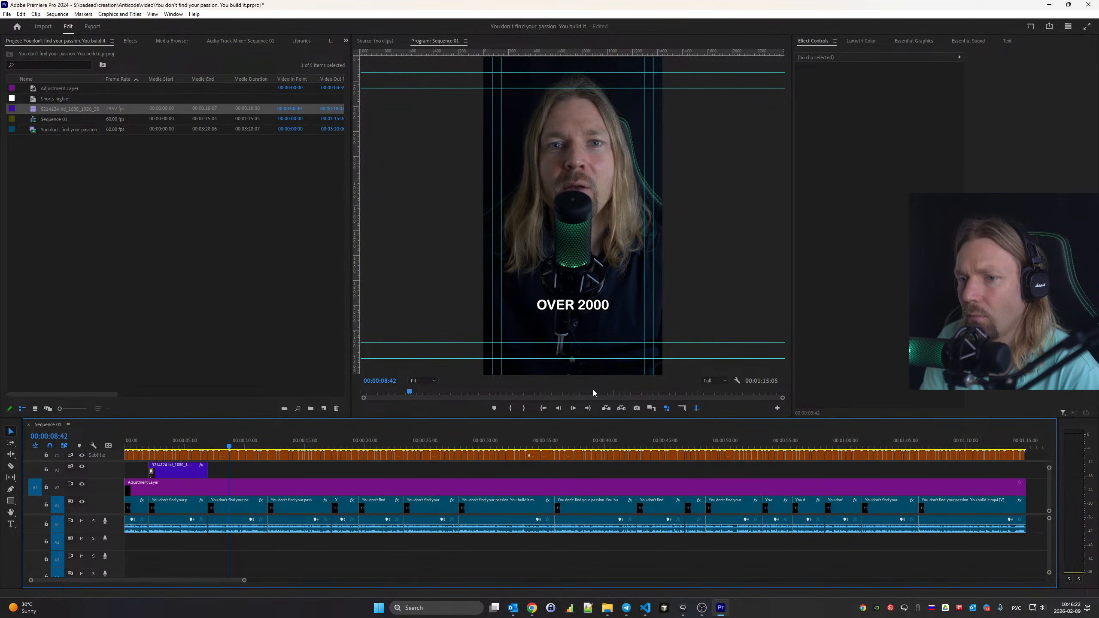
left_click(248, 444)
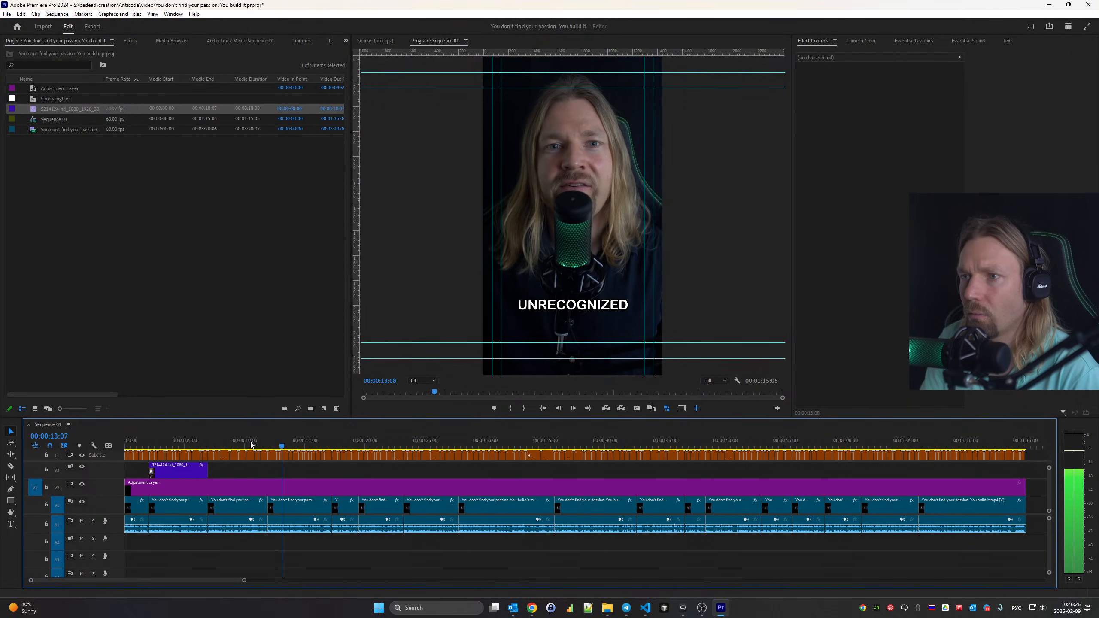
left_click(251, 445)
key("Up")
key("Up")
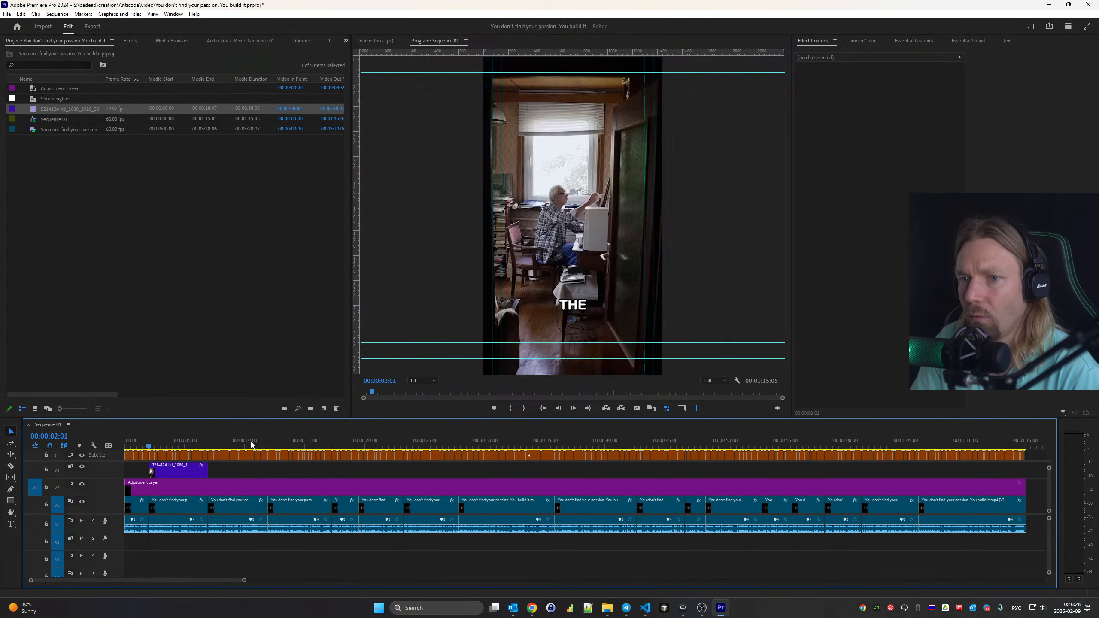
key("Down")
Switch to the Chrome window and search Pexels videos for "van gogh"
mouse_move(532, 608)
left_click(576, 567)
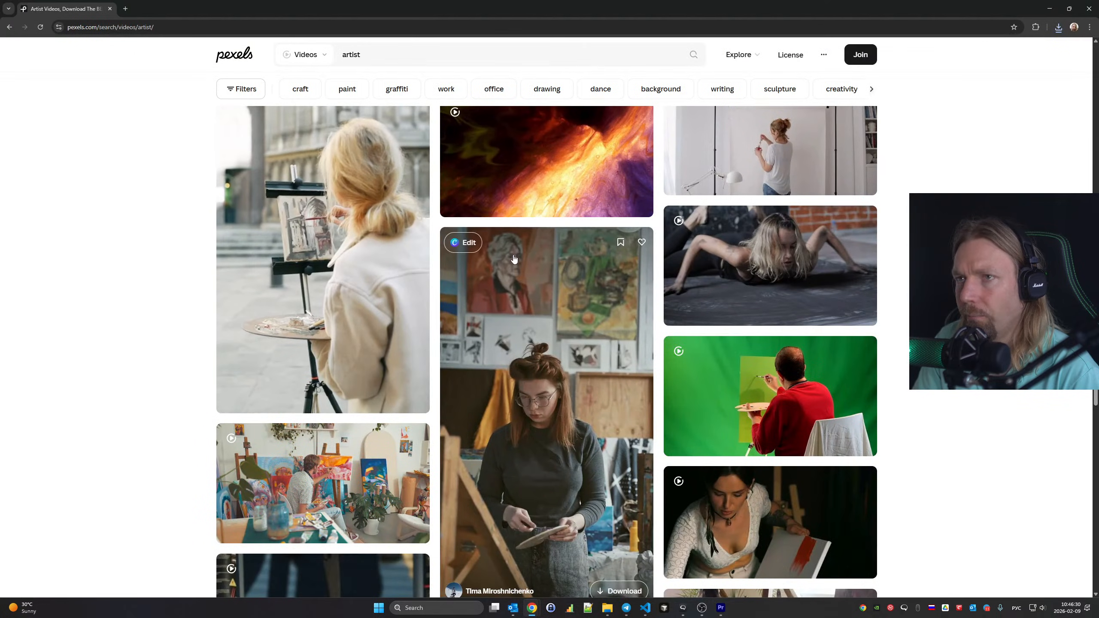
double_click(400, 65)
type("van g")
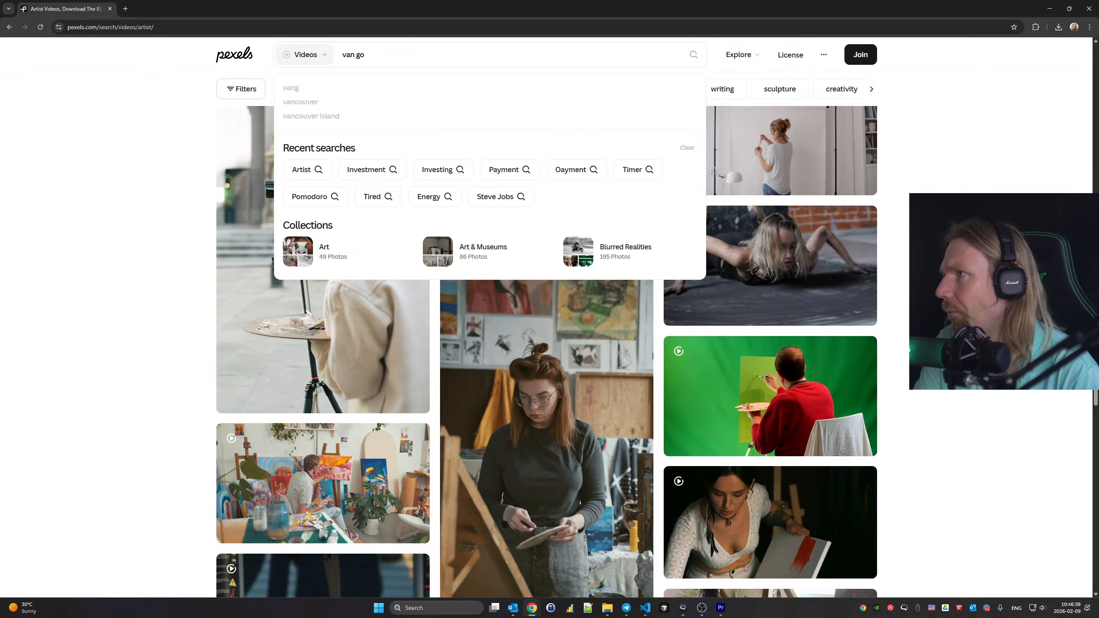
type("o")
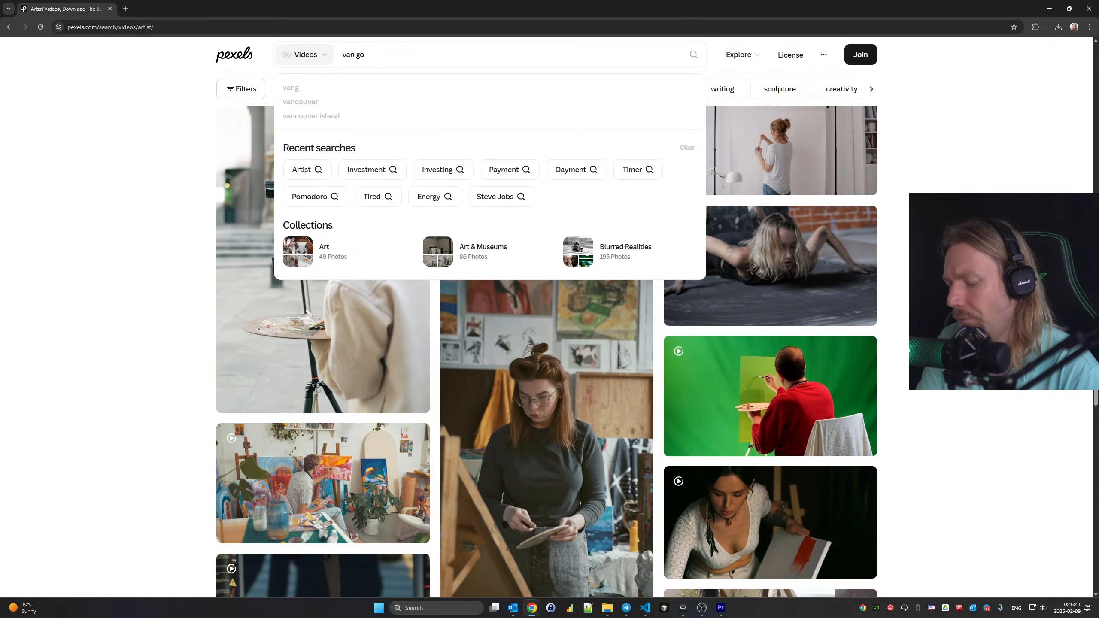
type("gh")
key("Return")
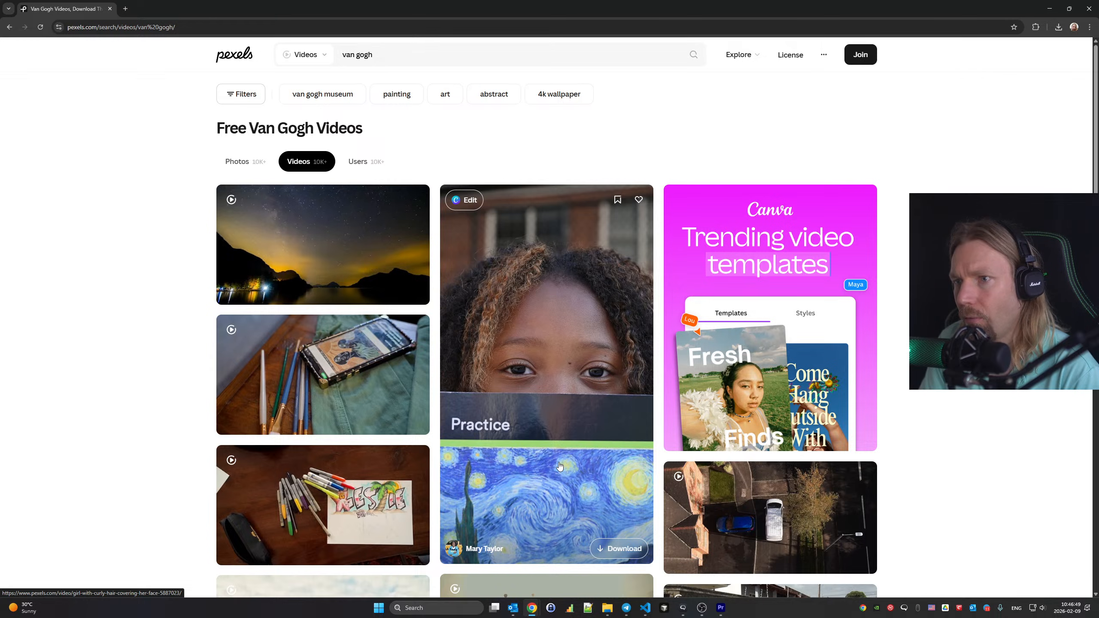
Look through the "van gogh" video results and open the related search "van gogh museum"
scroll(559, 466, "down", 10)
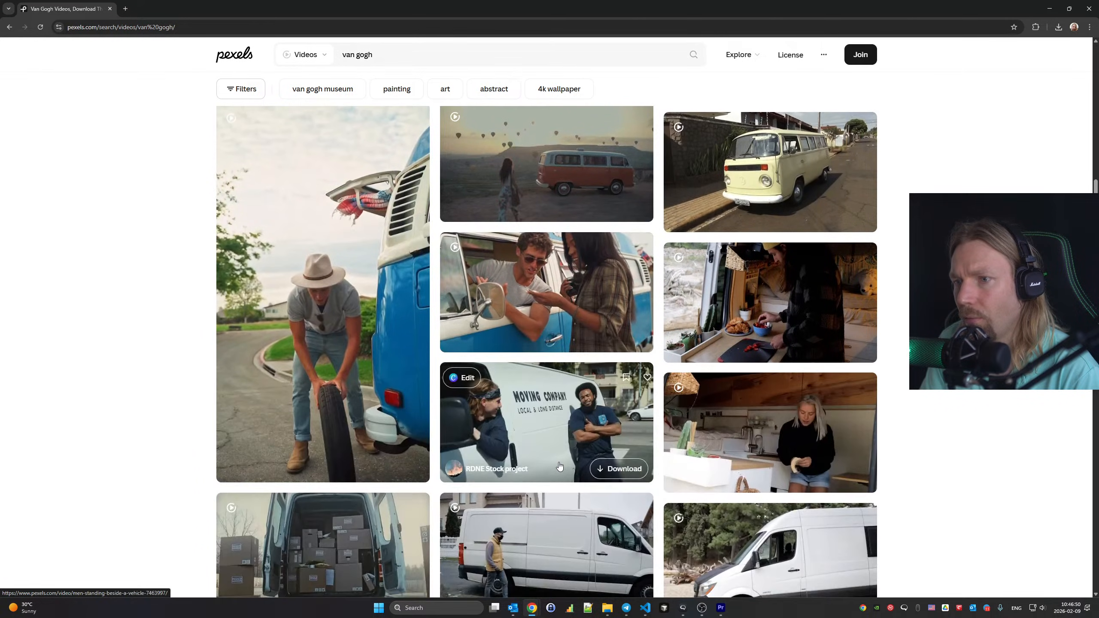
scroll(559, 466, "down", 20)
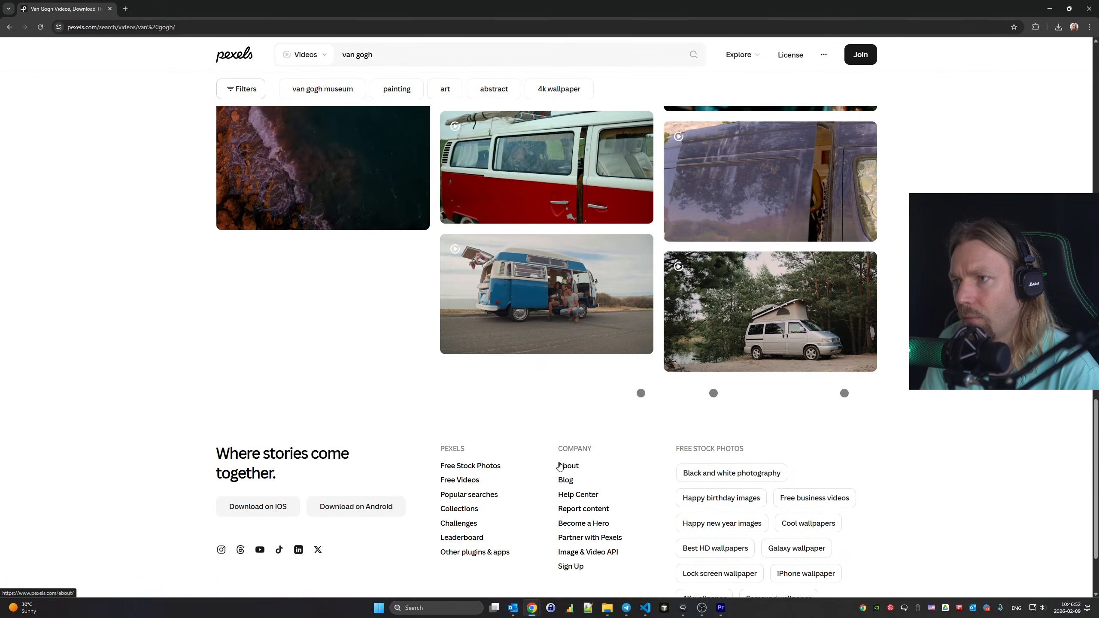
scroll(559, 466, "up", 20)
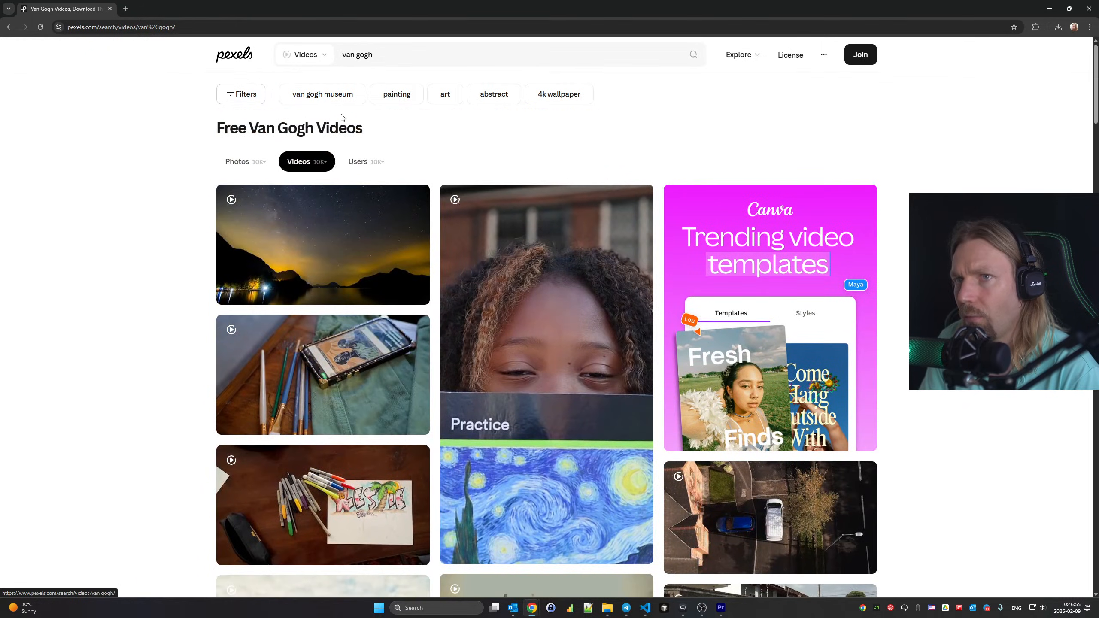
left_click(342, 94)
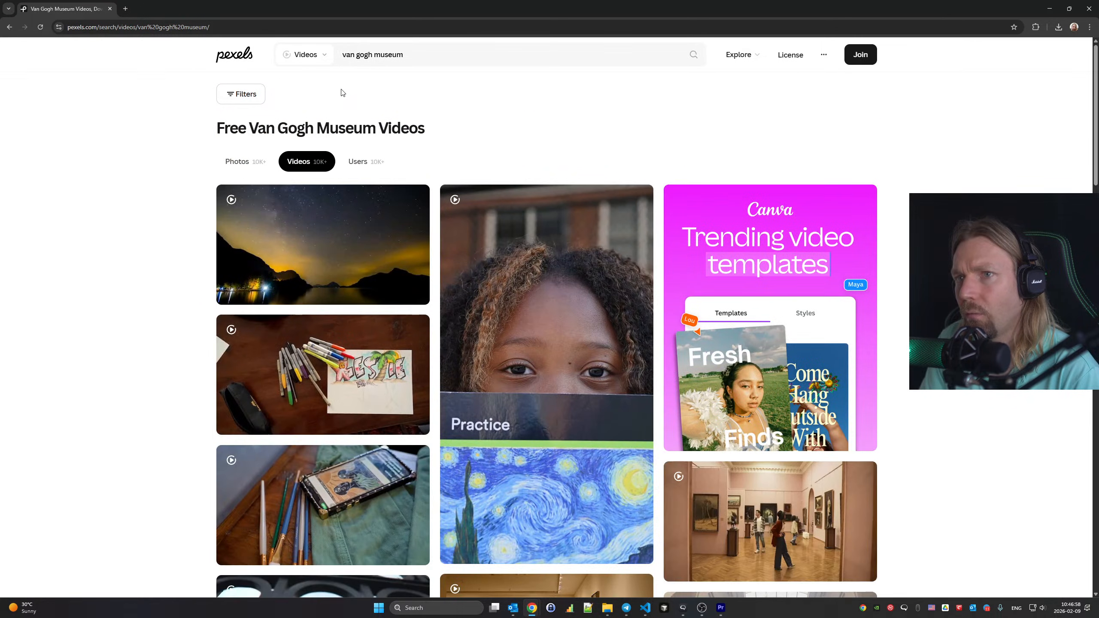
Examine the "van gogh museum" video results for a vertical clip of paintings or a gallery
scroll(541, 259, "down", 12)
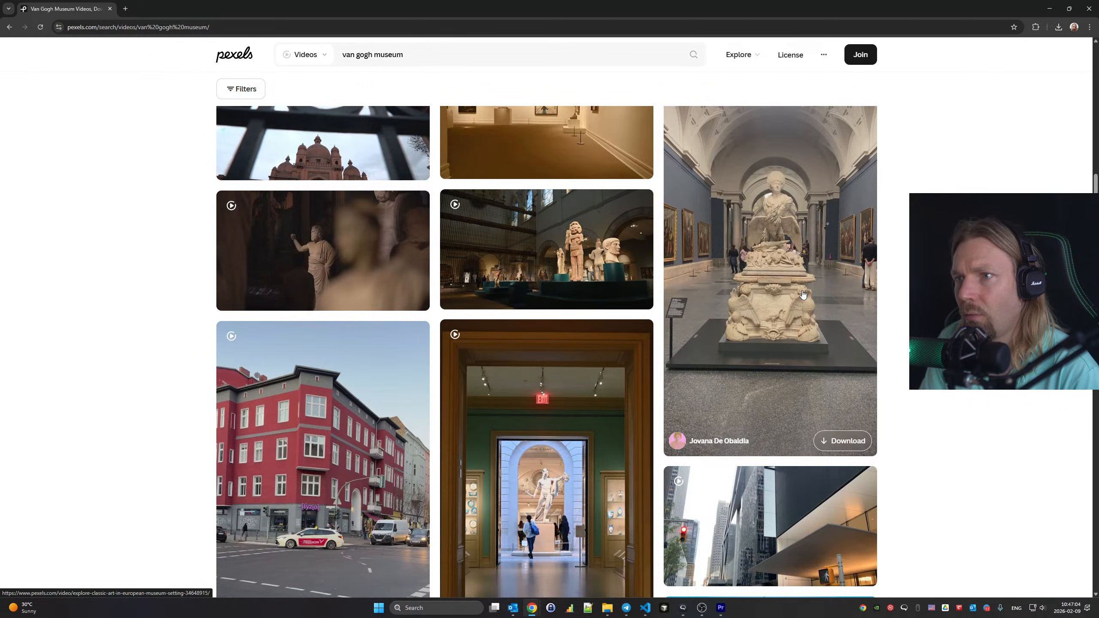
scroll(803, 294, "down", 6)
scroll(803, 294, "down", 5)
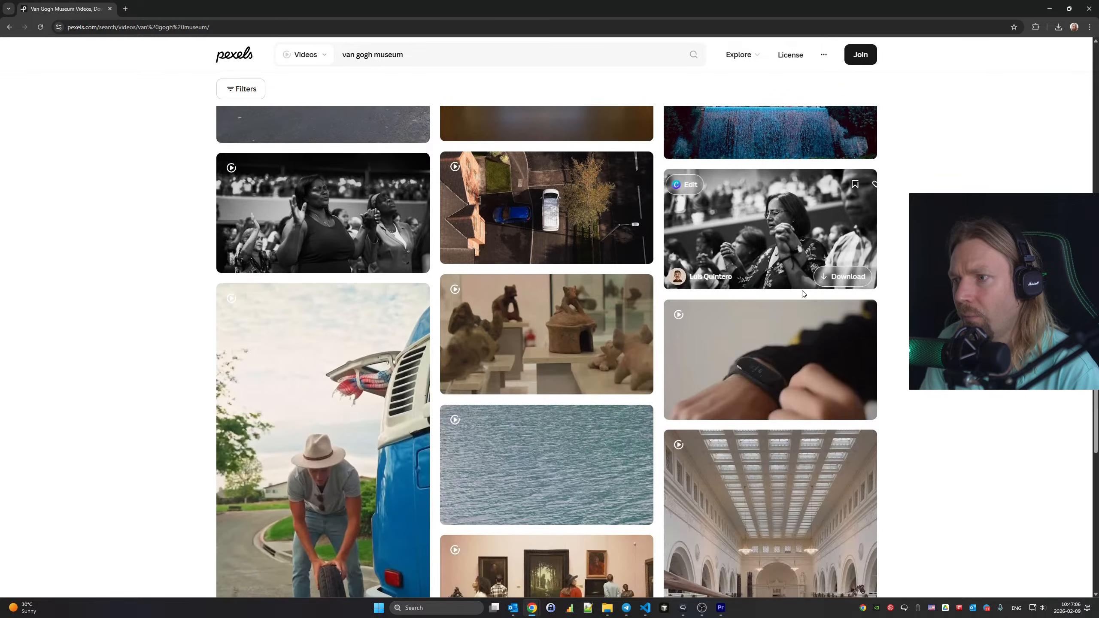
scroll(803, 294, "down", 5)
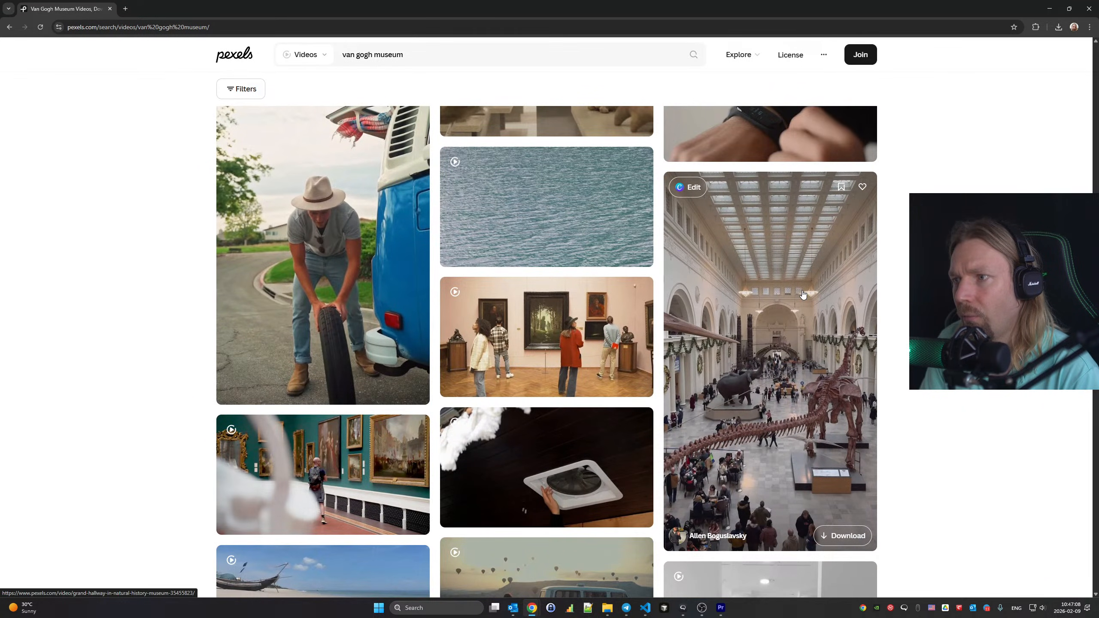
scroll(803, 294, "down", 5)
scroll(803, 294, "down", 5)
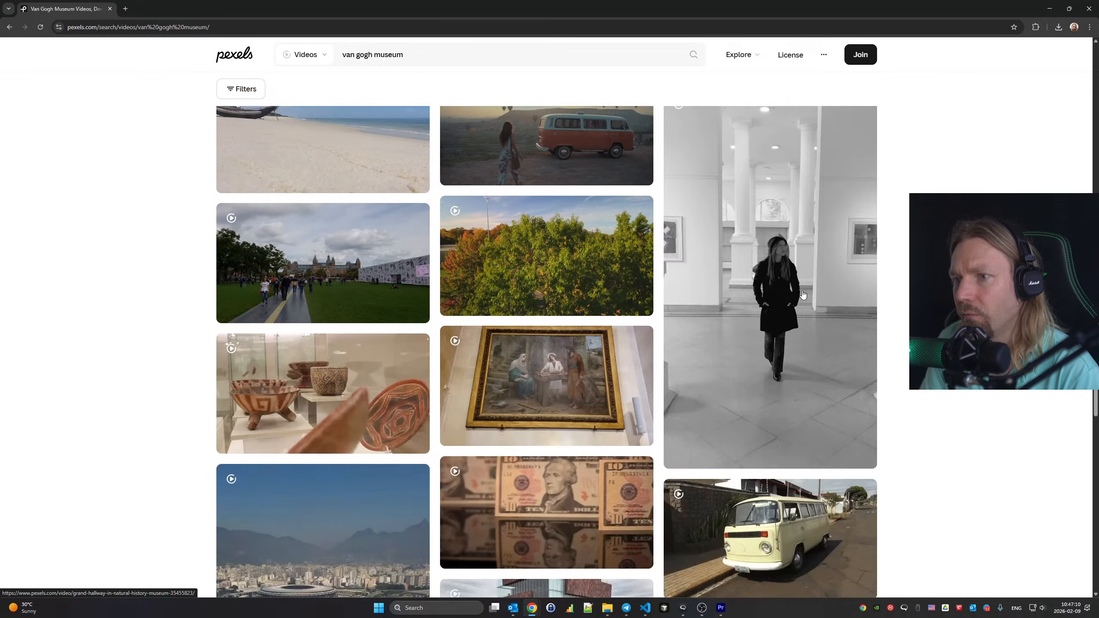
scroll(803, 294, "down", 7)
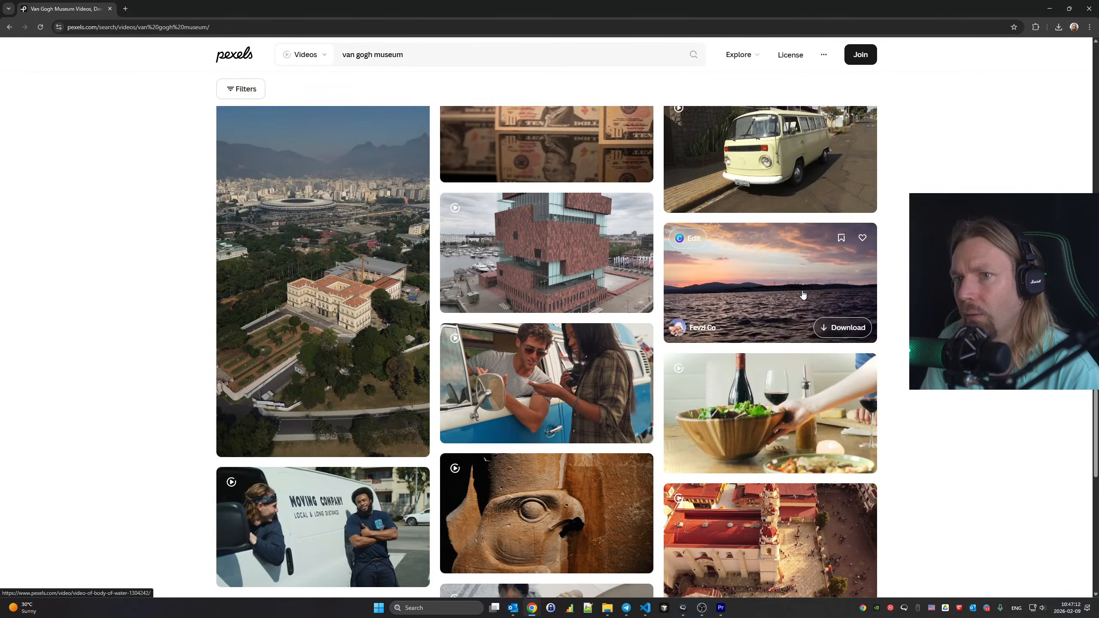
scroll(803, 294, "down", 5)
scroll(803, 295, "down", 5)
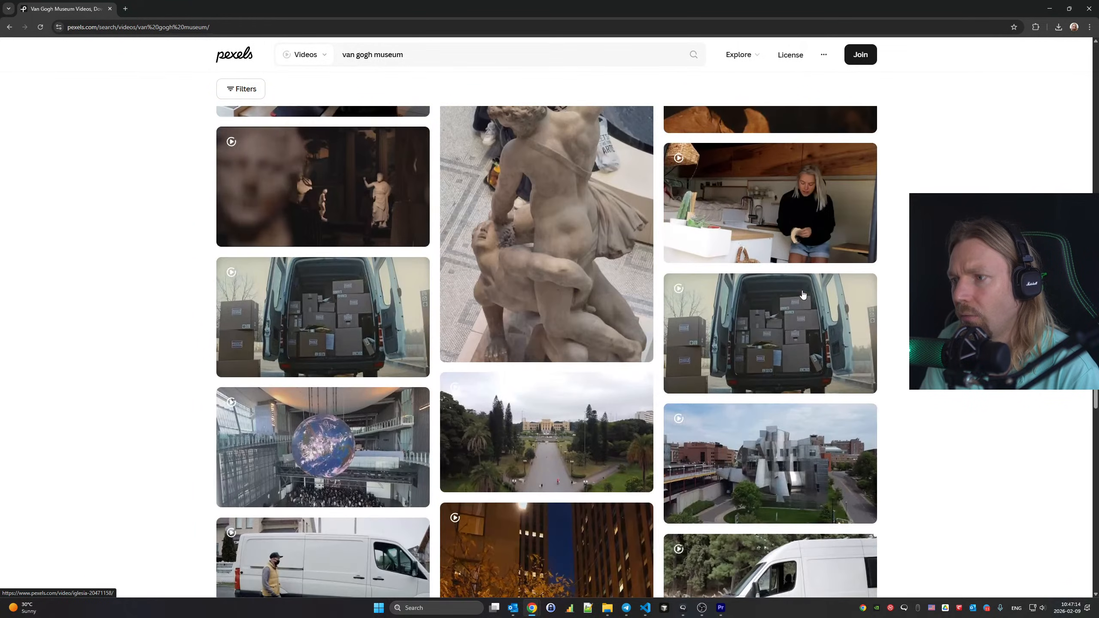
scroll(803, 294, "down", 5)
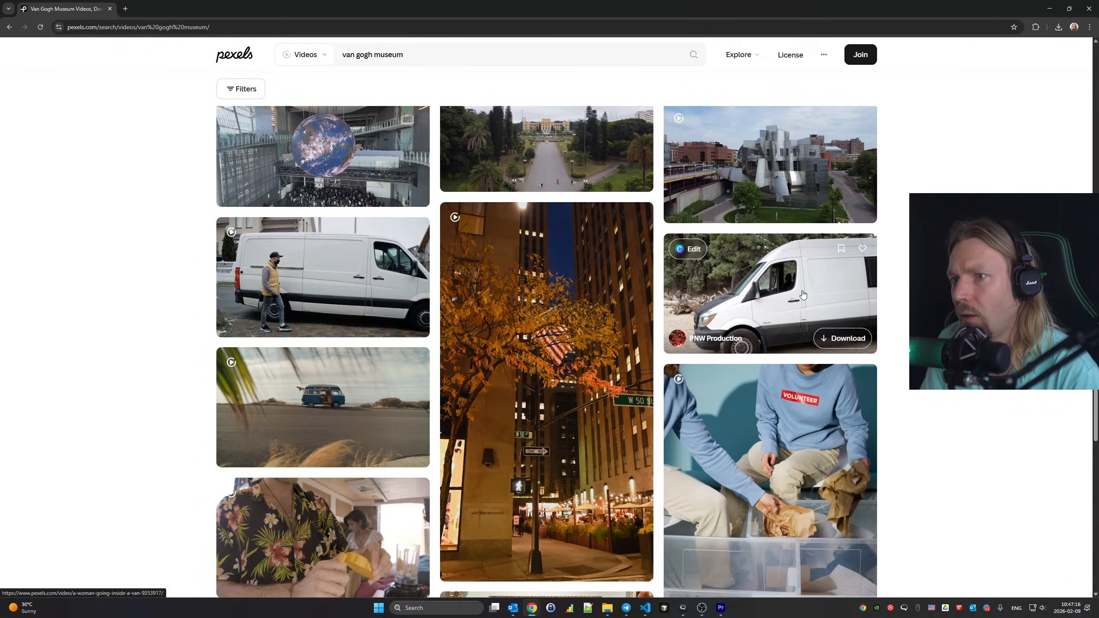
scroll(803, 295, "down", 5)
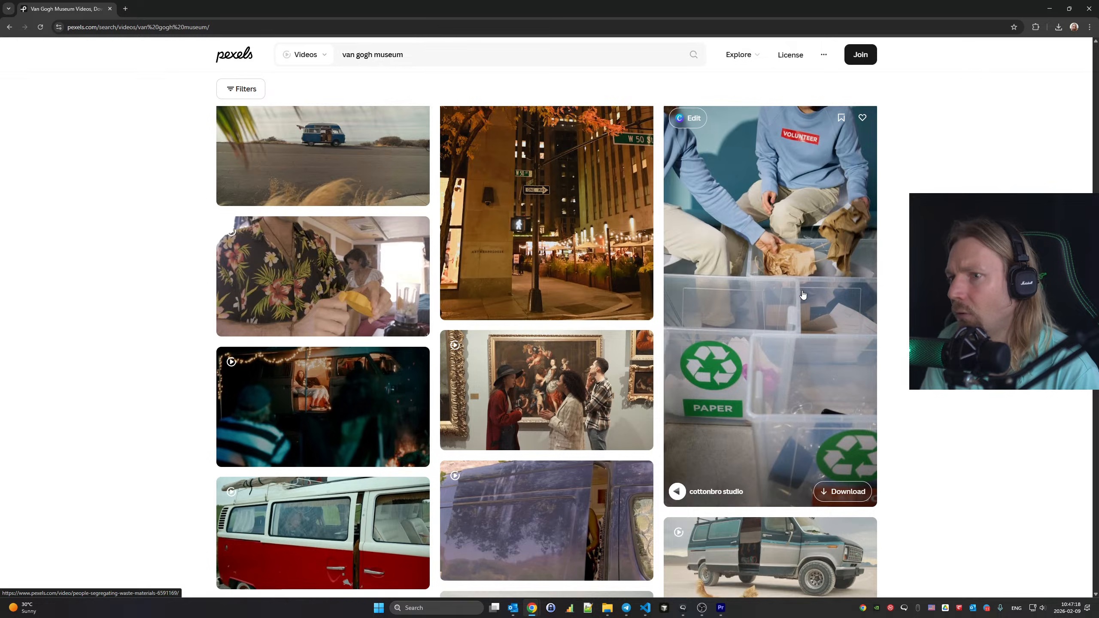
scroll(803, 295, "down", 10)
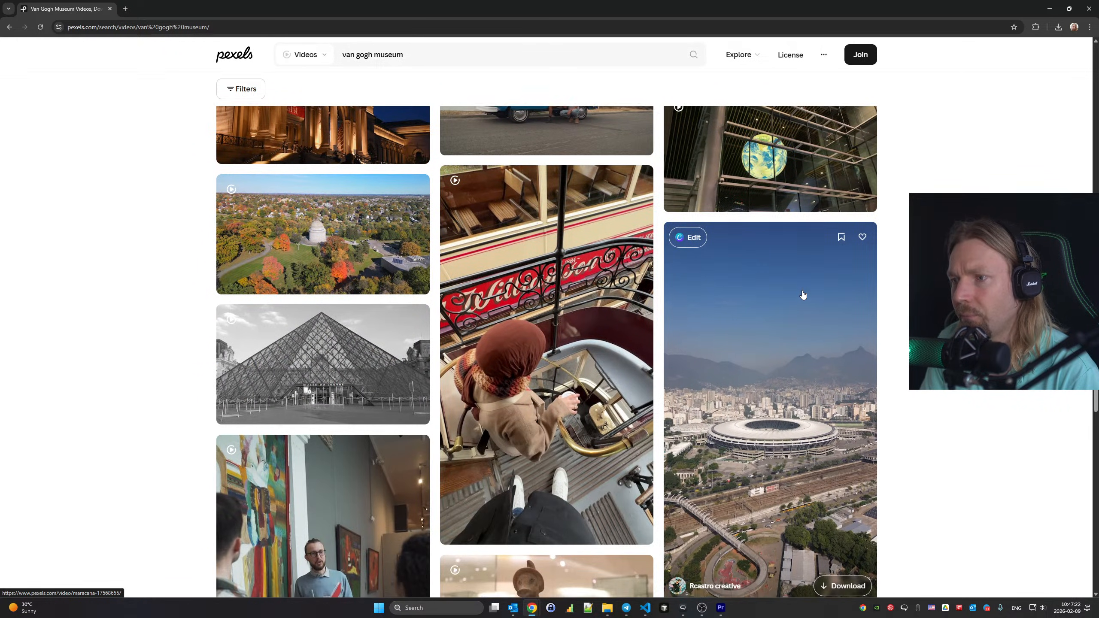
scroll(803, 295, "down", 3)
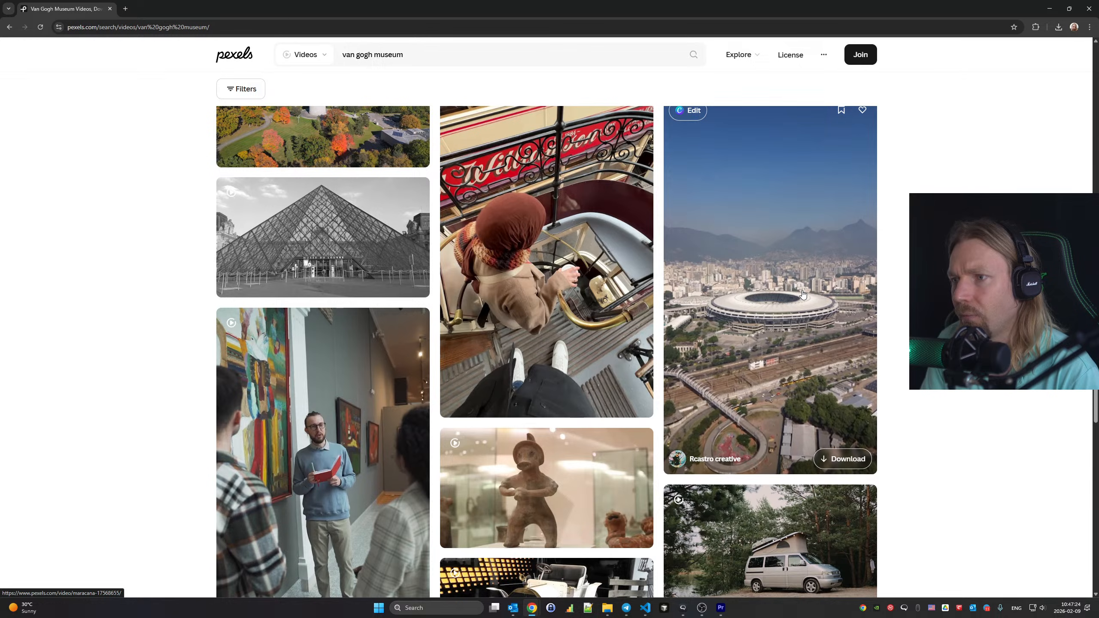
Browse further down the "van gogh museum" video results for footage showing paintings or a gallery interior
scroll(803, 295, "down", 3)
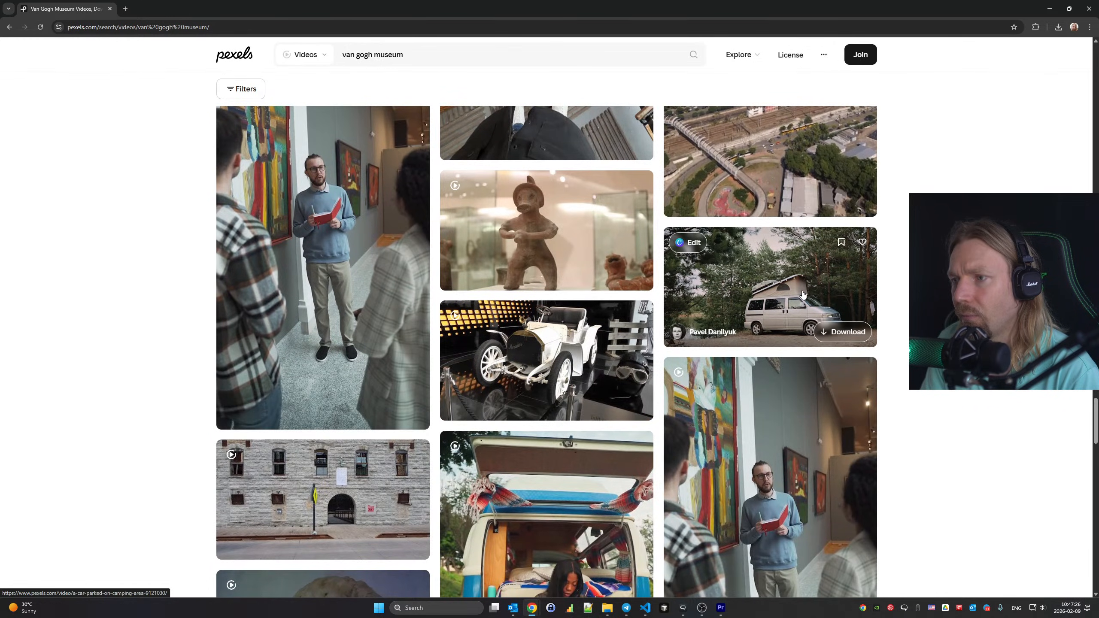
scroll(803, 295, "down", 15)
scroll(803, 295, "down", 13)
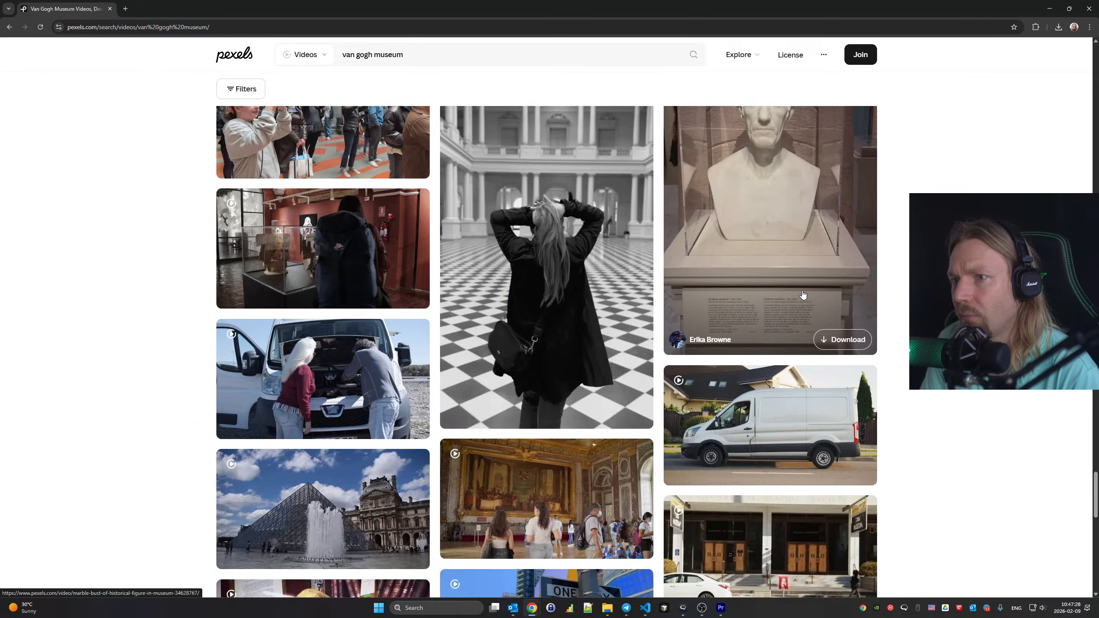
scroll(803, 294, "down", 16)
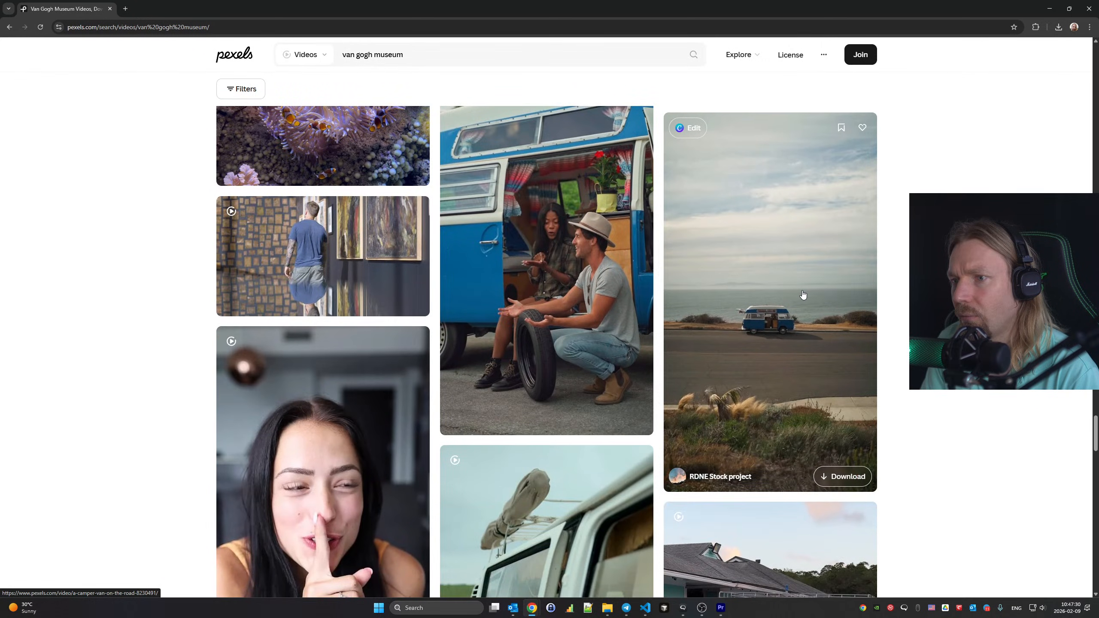
scroll(803, 295, "down", 8)
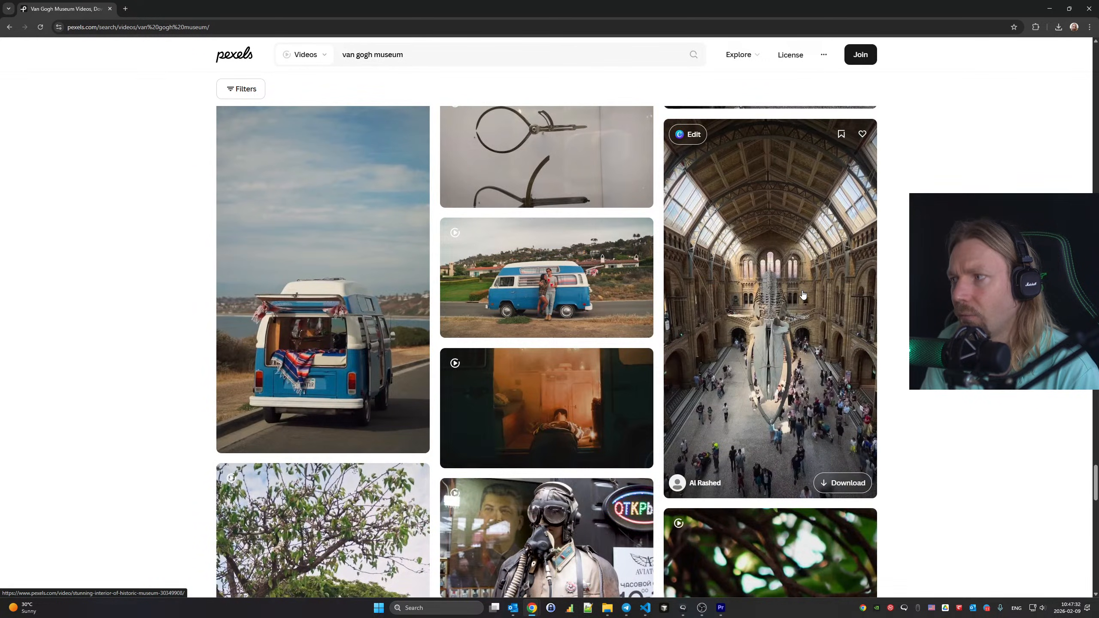
scroll(803, 295, "down", 8)
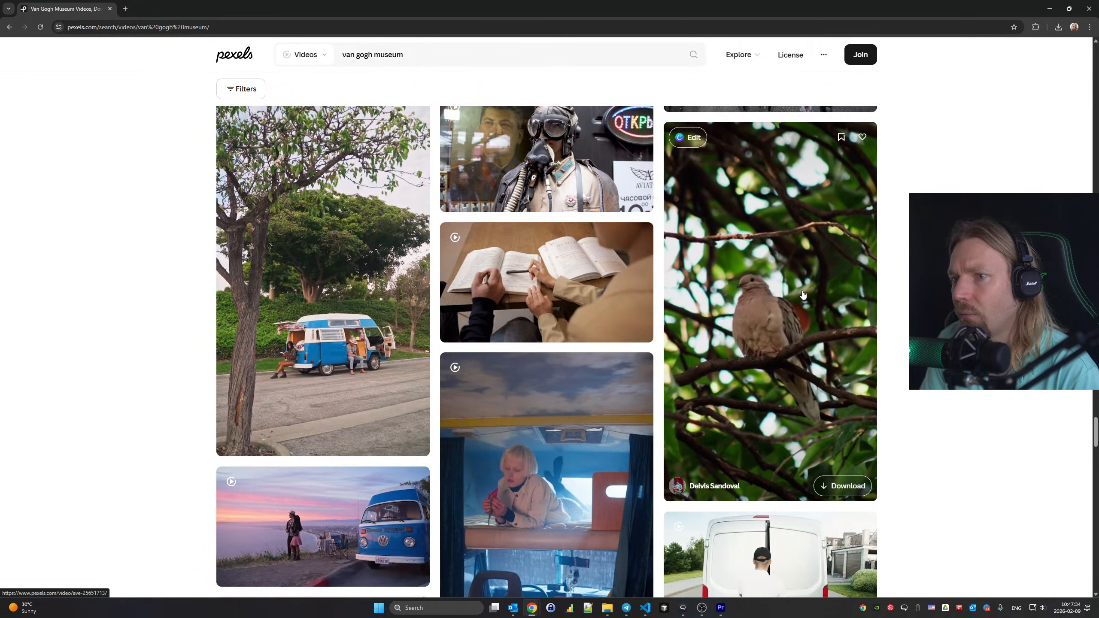
scroll(803, 295, "down", 8)
scroll(803, 293, "down", 7)
scroll(802, 290, "down", 5)
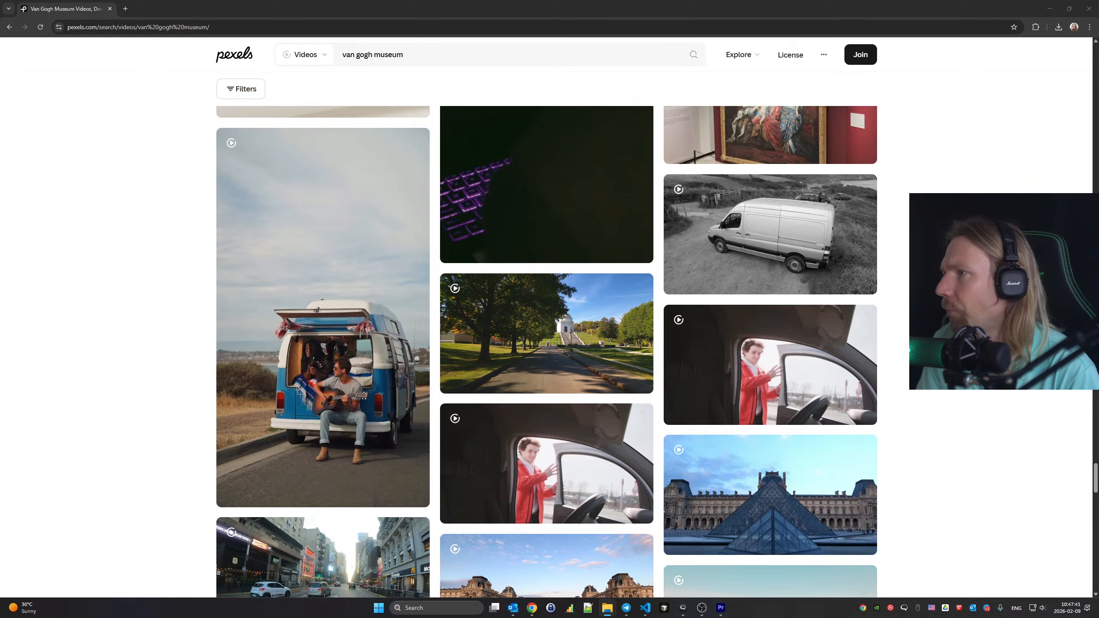
Search Google for "van gogh" in a new browser tab and open the Wikipedia article on Vincent van Gogh
left_click(125, 8)
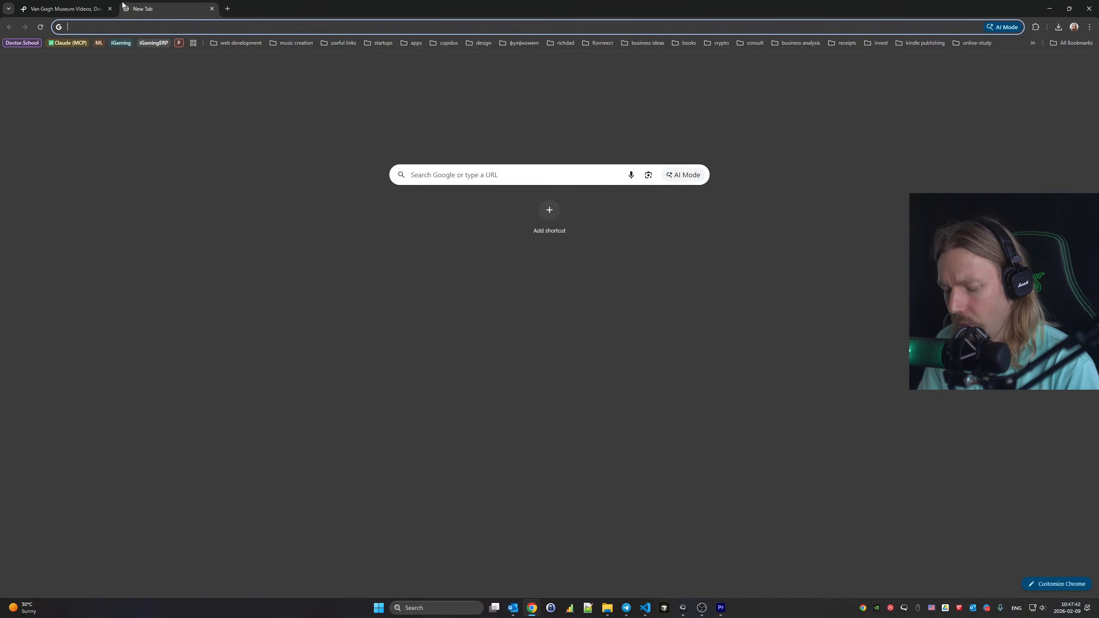
type("van gog")
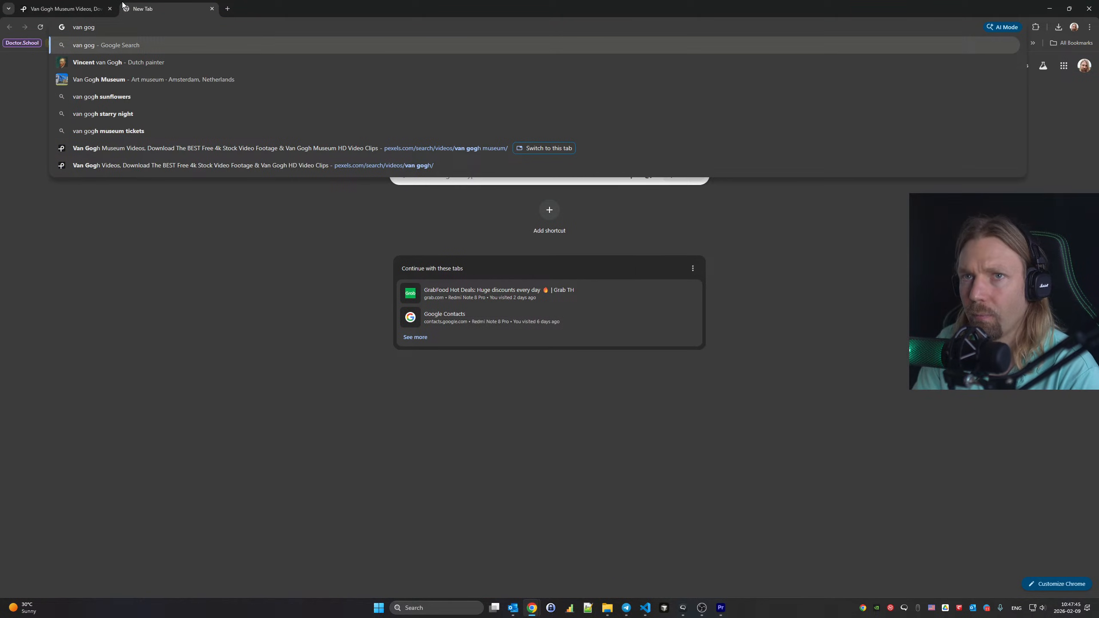
key("Down")
key("Return")
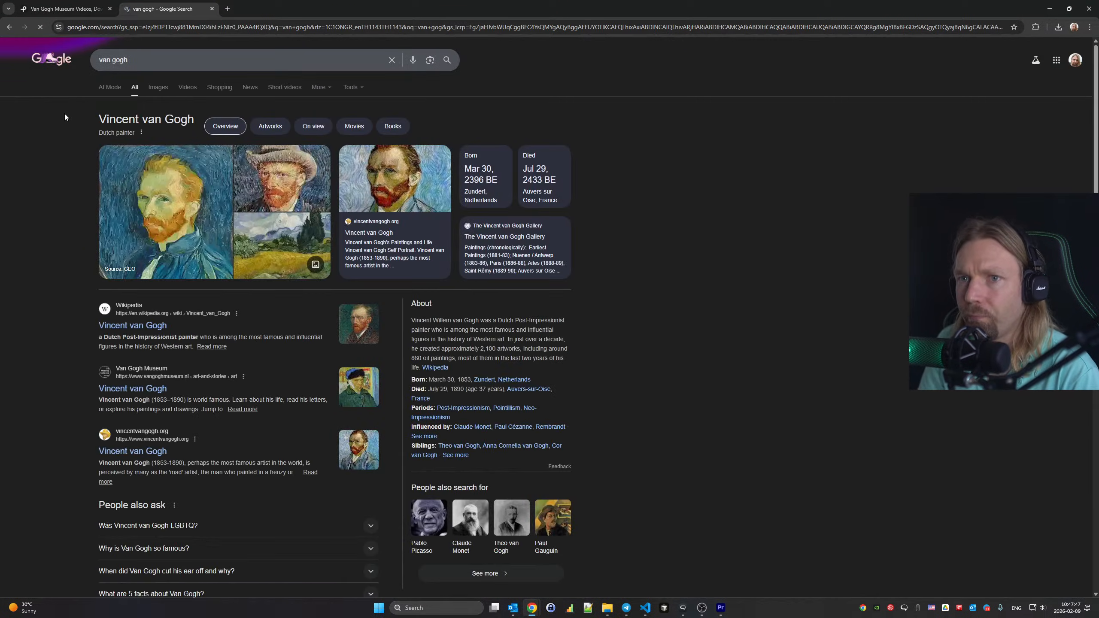
middle_click(118, 329)
left_click(235, 5)
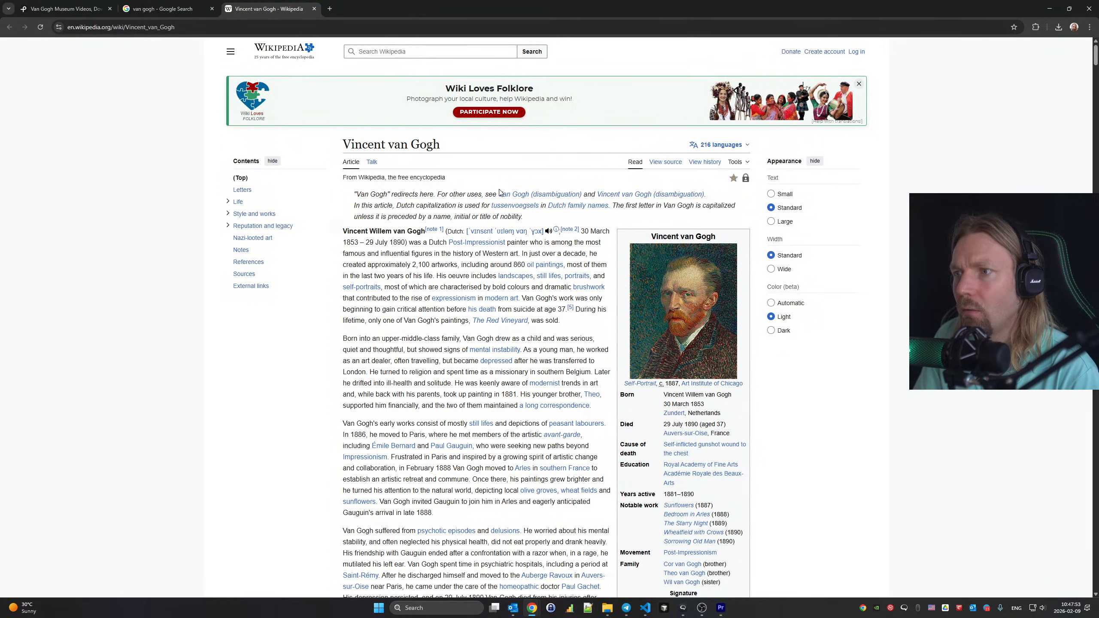
Open the file page of the article's main self-portrait image in a separate tab and switch to it
middle_click(674, 301)
scroll(674, 301, "down", 5)
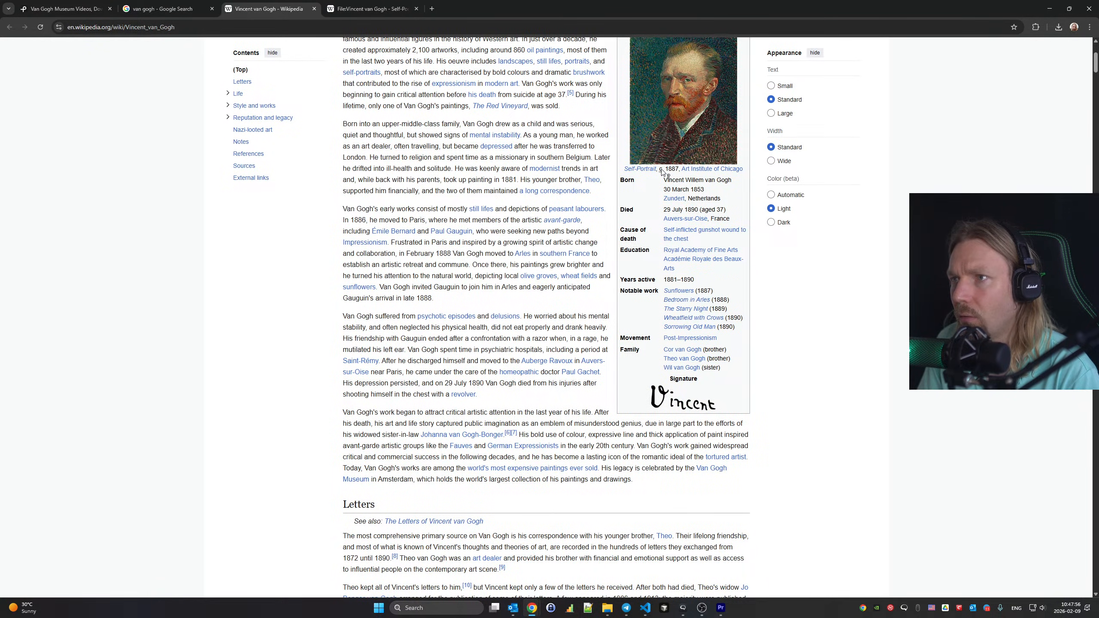
left_click(365, 5)
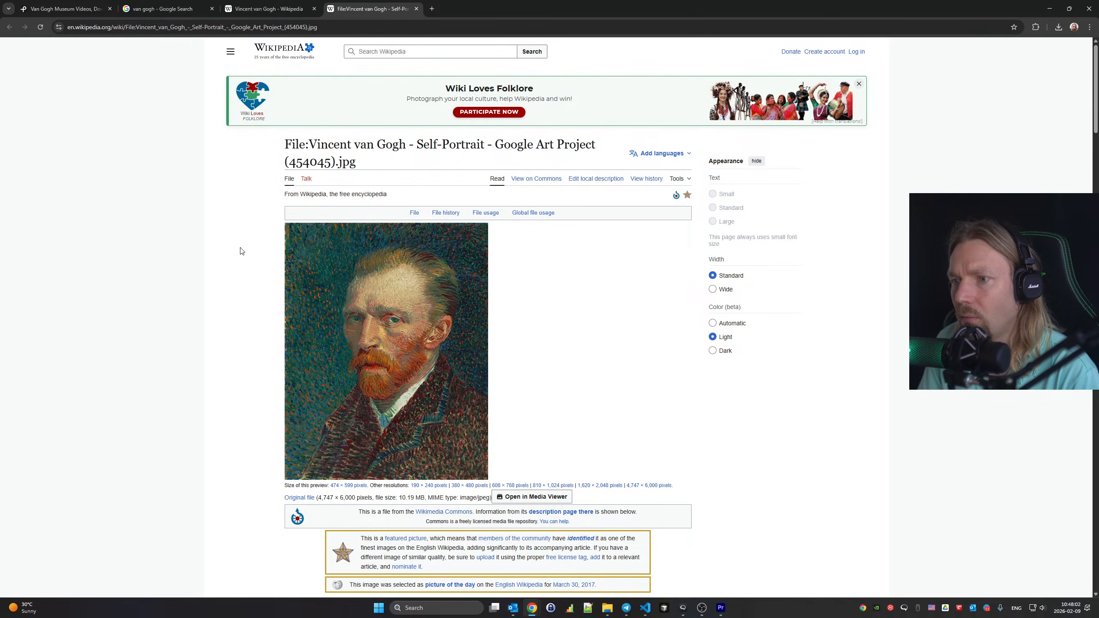
Read the self-portrait file page's Licensing section to check whether the image is free to reuse
scroll(241, 251, "down", 4)
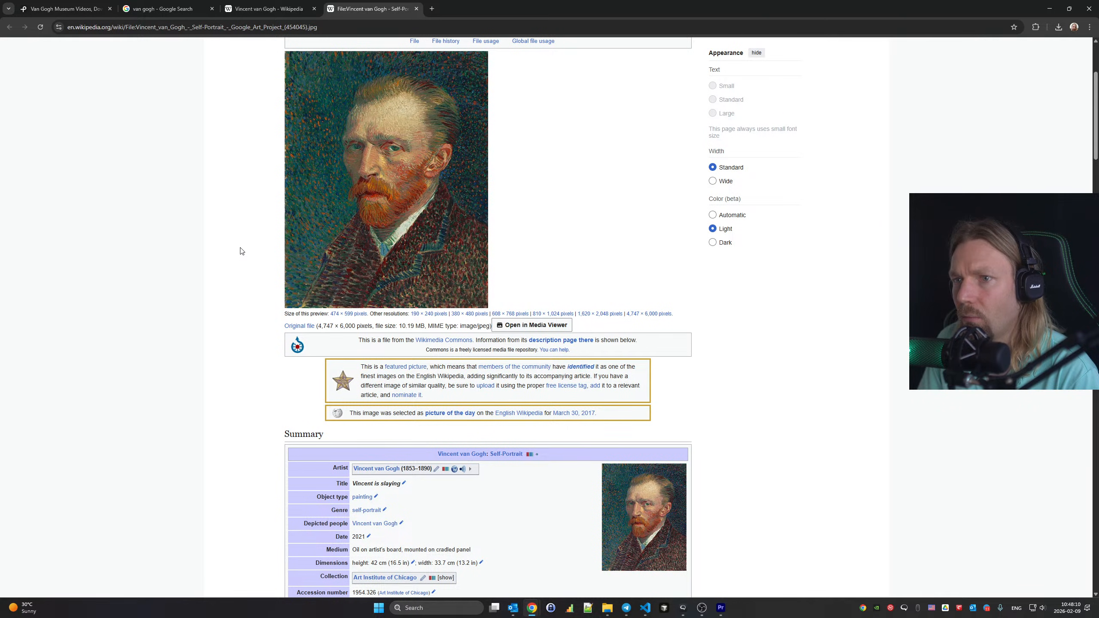
scroll(240, 251, "down", 20)
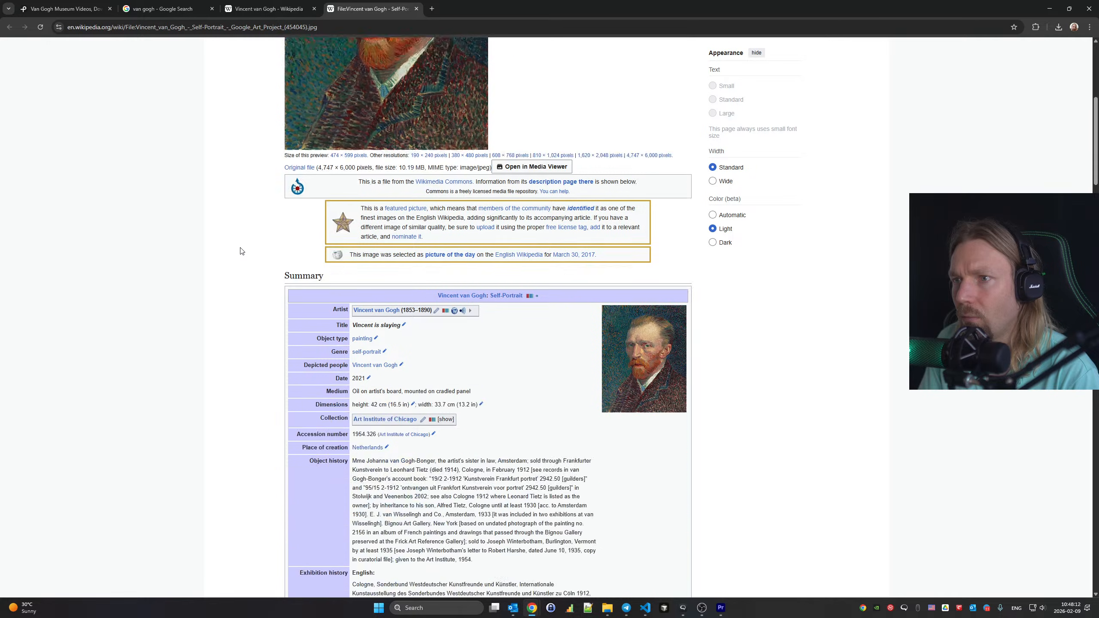
scroll(241, 251, "up", 10)
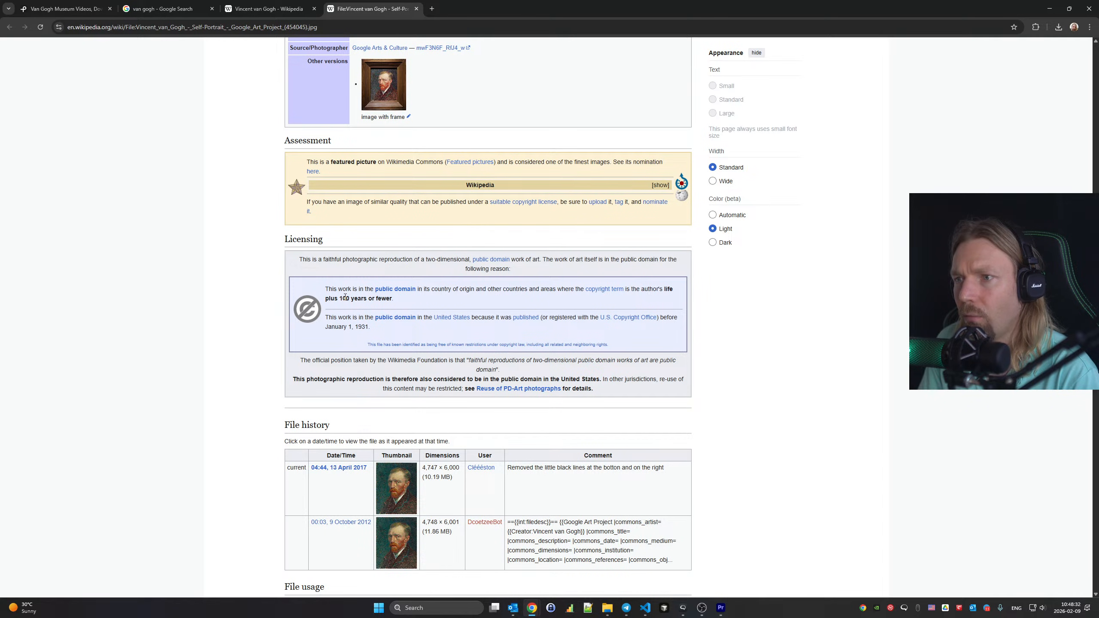
scroll(345, 297, "up", 1)
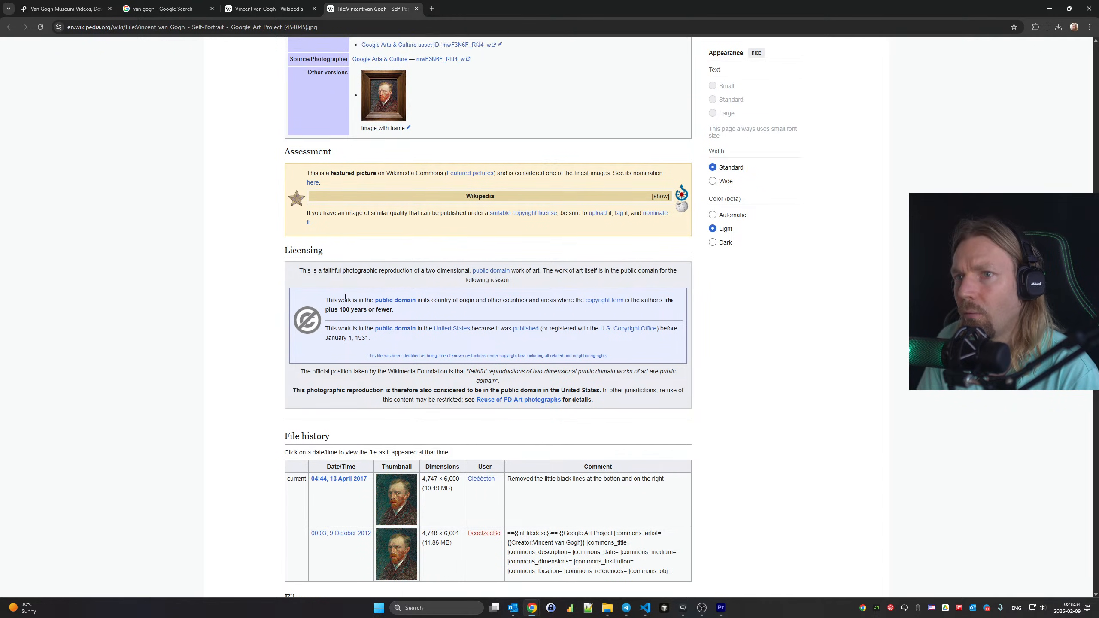
scroll(344, 296, "up", 4)
scroll(344, 297, "down", 20)
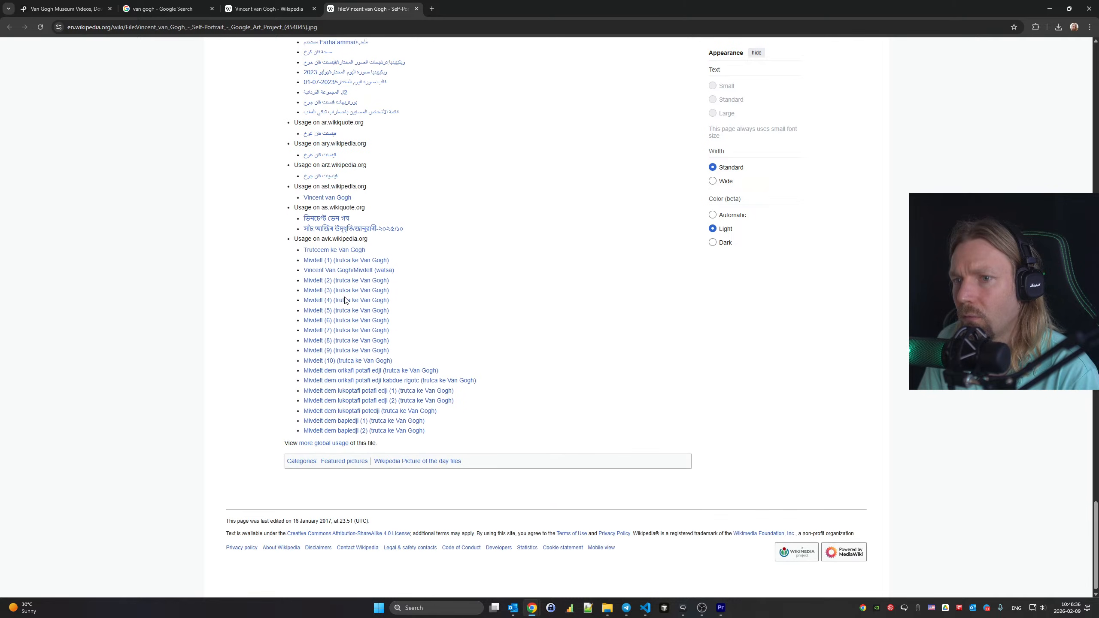
scroll(344, 299, "up", 15)
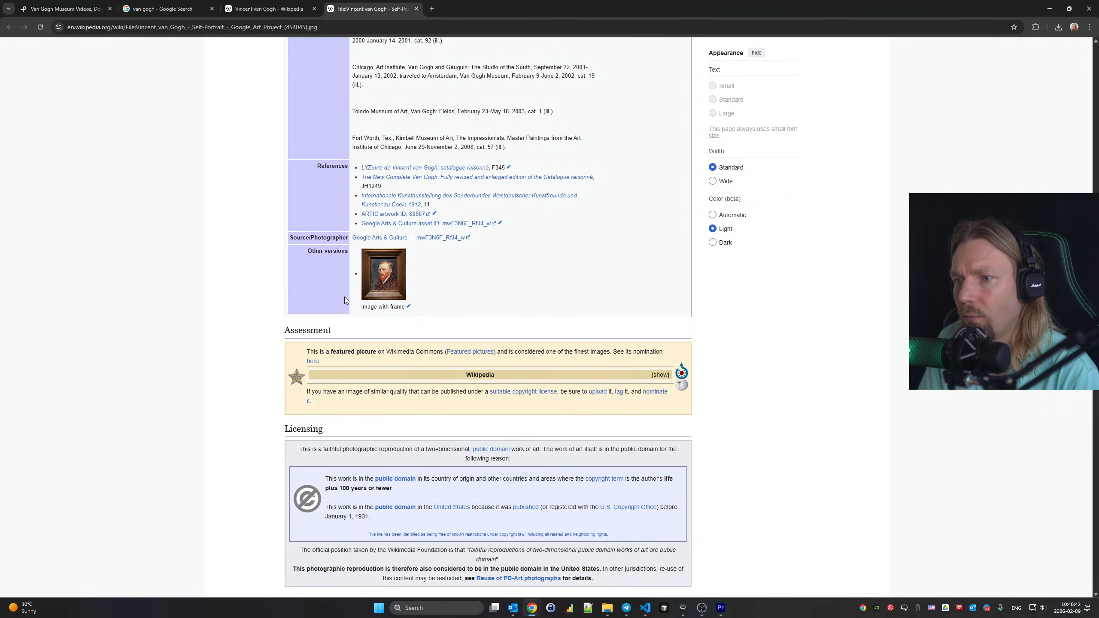
scroll(344, 297, "down", 5)
left_click_drag(293, 345, 322, 353)
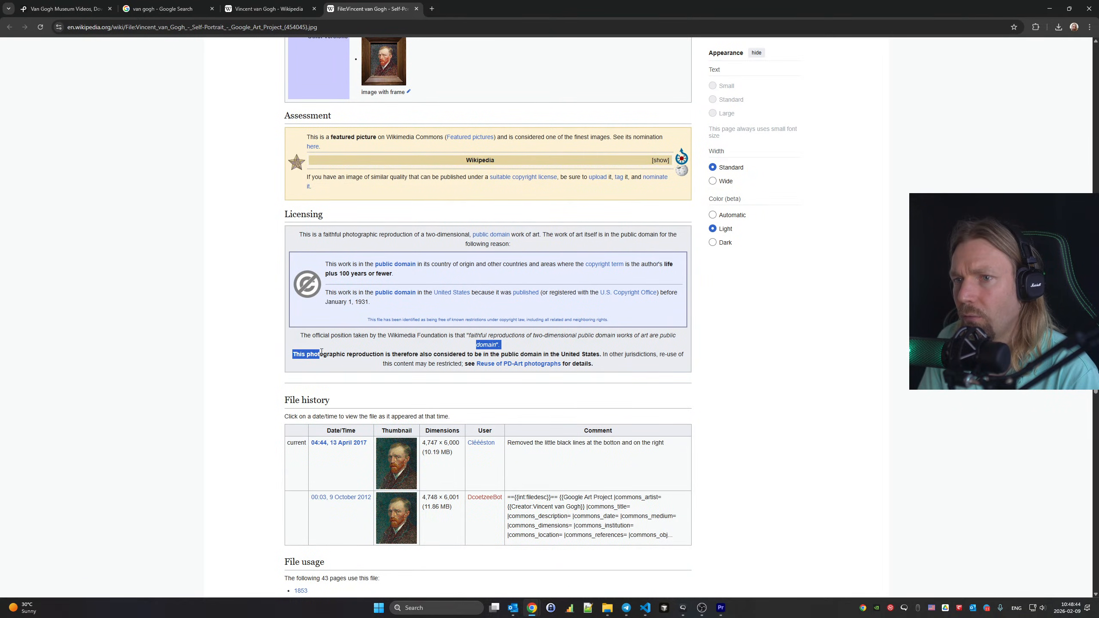
left_click(346, 354)
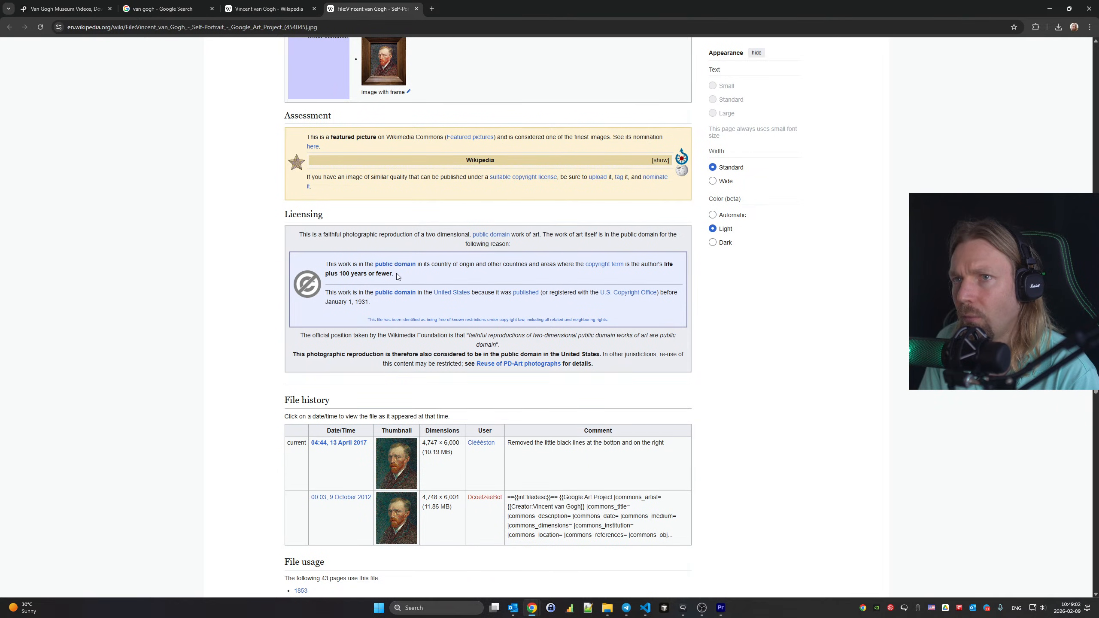
scroll(396, 273, "up", 7)
Return to the Vincent van Gogh article and look through its sections for usable images of his paintings
key("ctrl+shift+Tab")
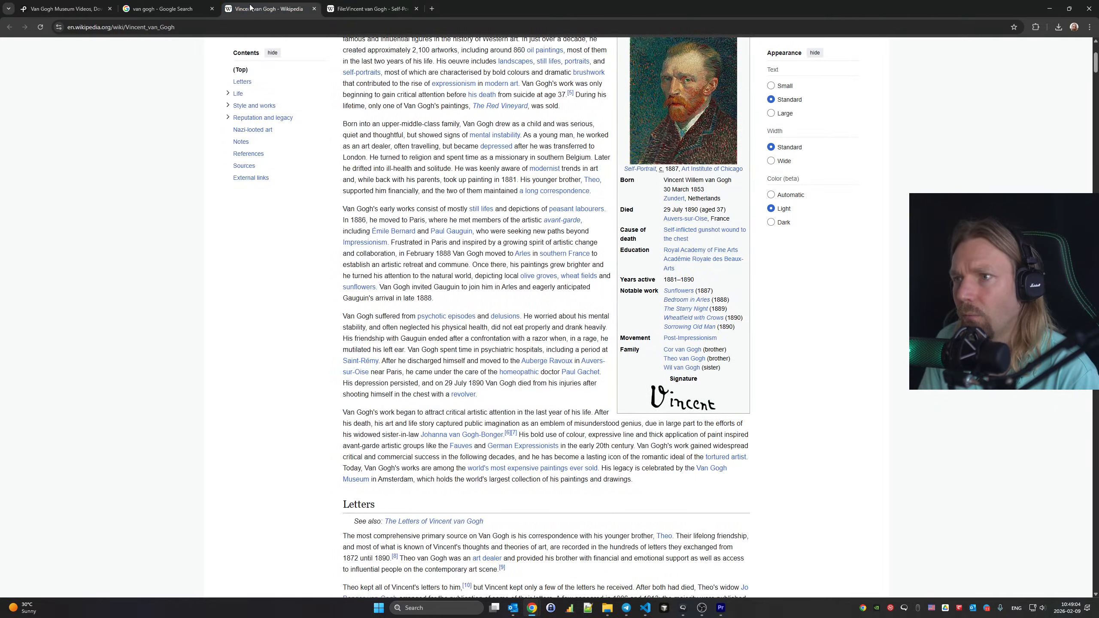
scroll(306, 178, "down", 5)
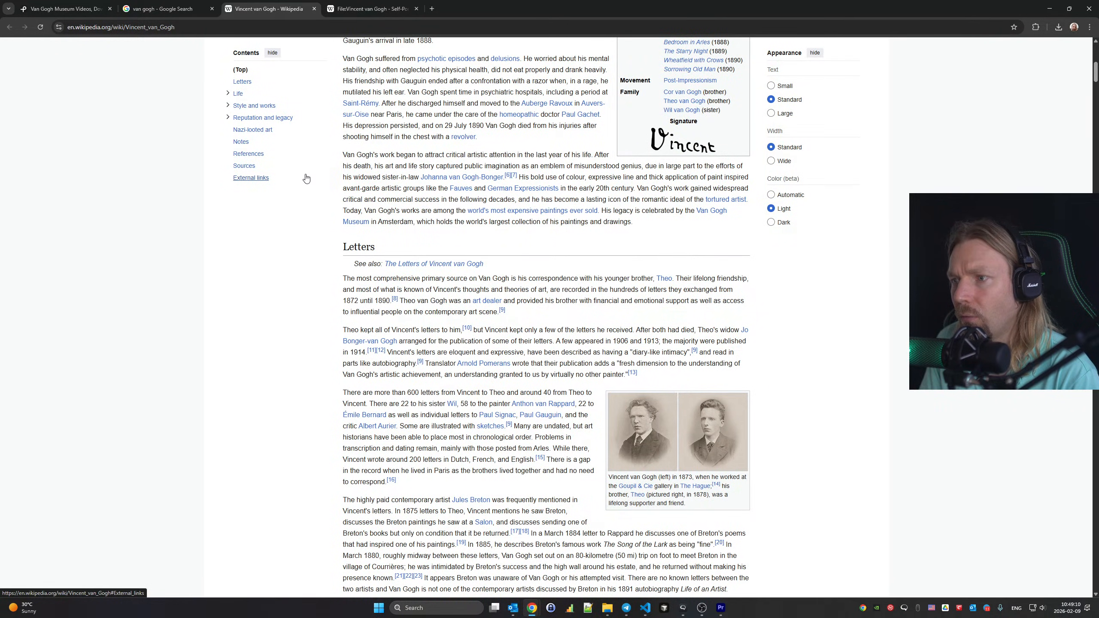
scroll(306, 178, "down", 3)
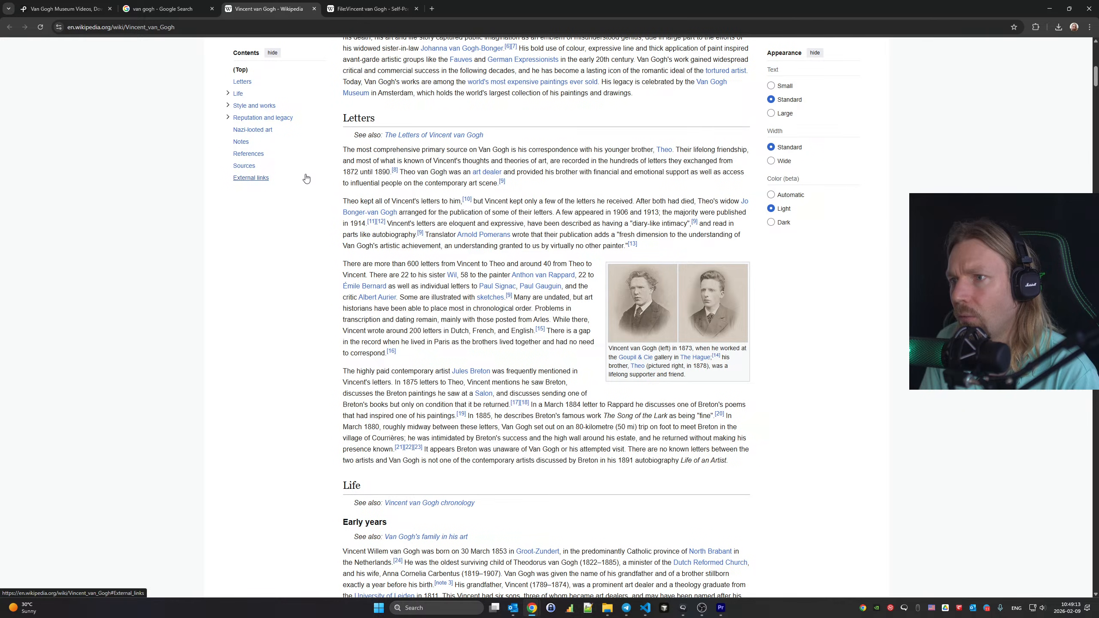
scroll(306, 178, "down", 12)
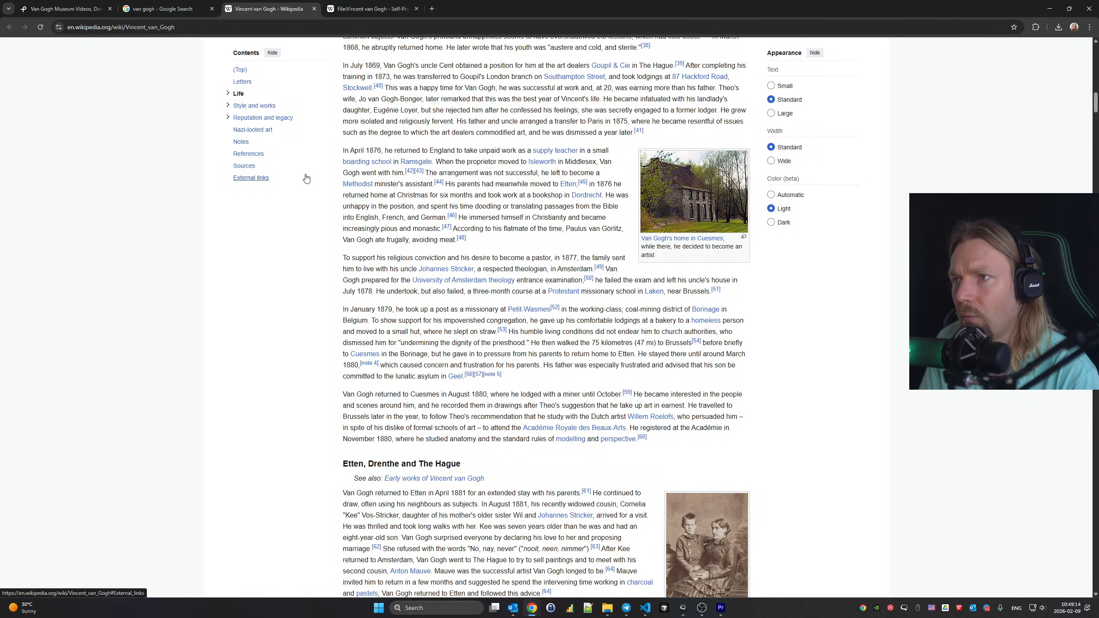
scroll(307, 178, "down", 9)
scroll(306, 178, "up", 9)
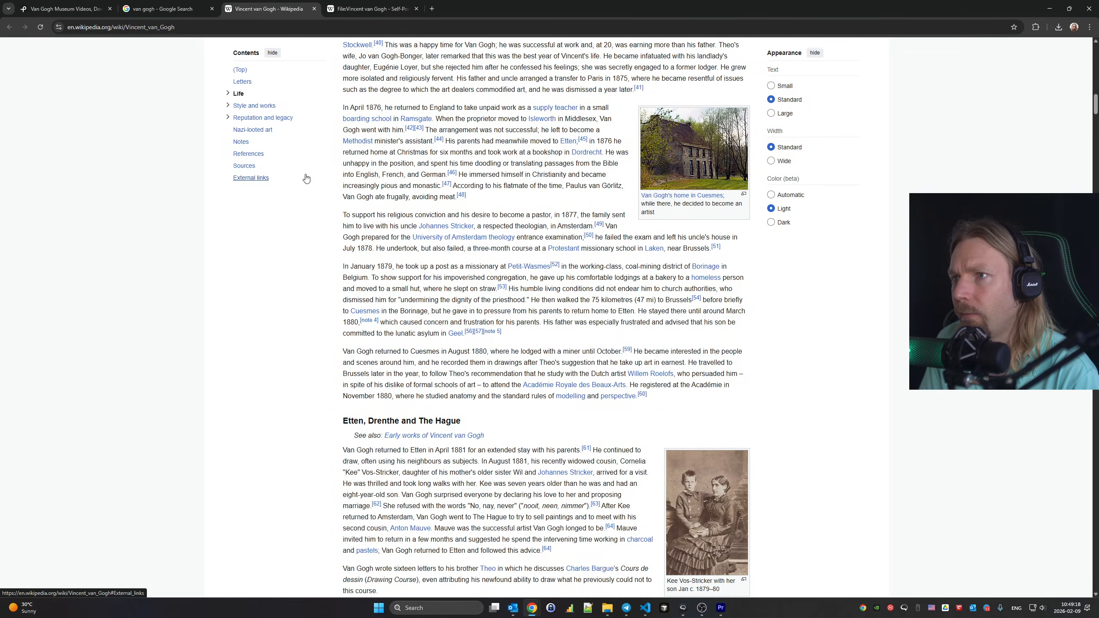
scroll(306, 177, "down", 8)
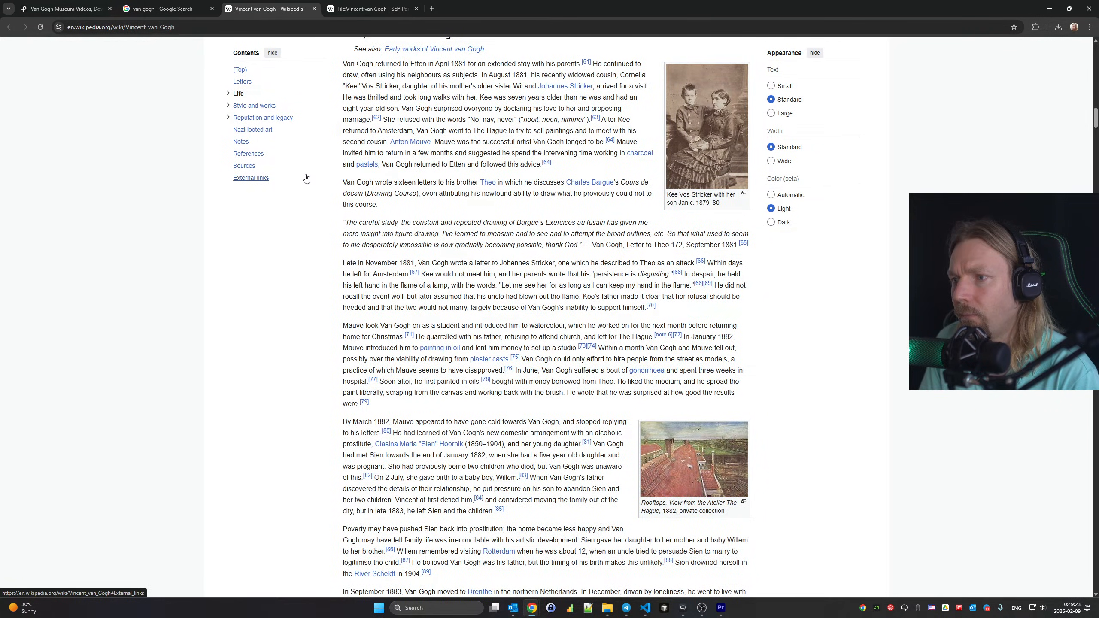
scroll(307, 178, "down", 10)
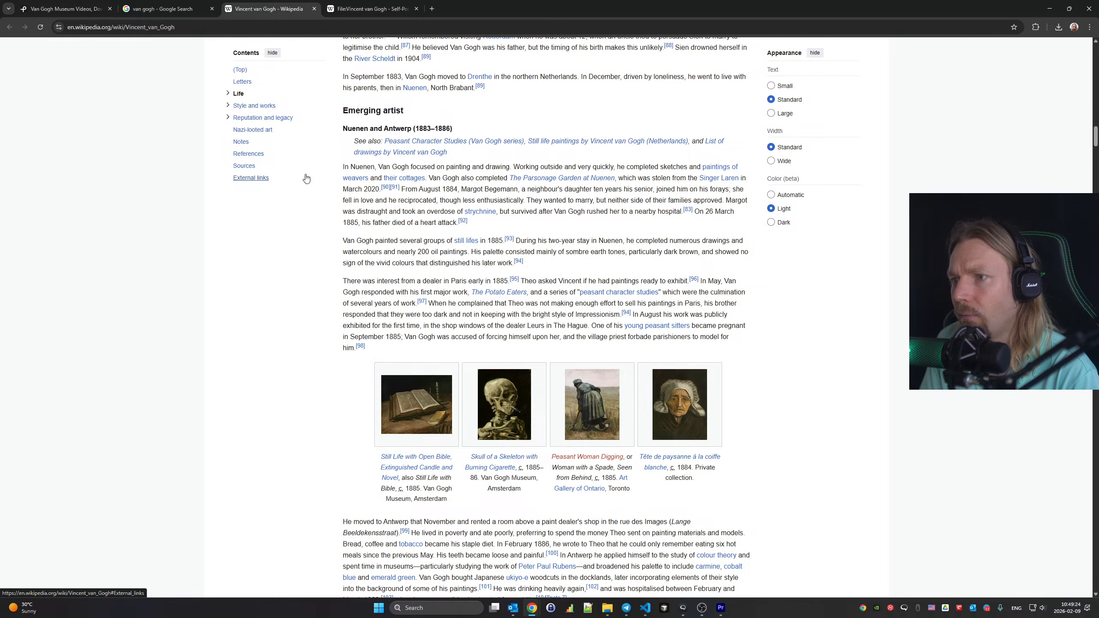
scroll(306, 178, "down", 7)
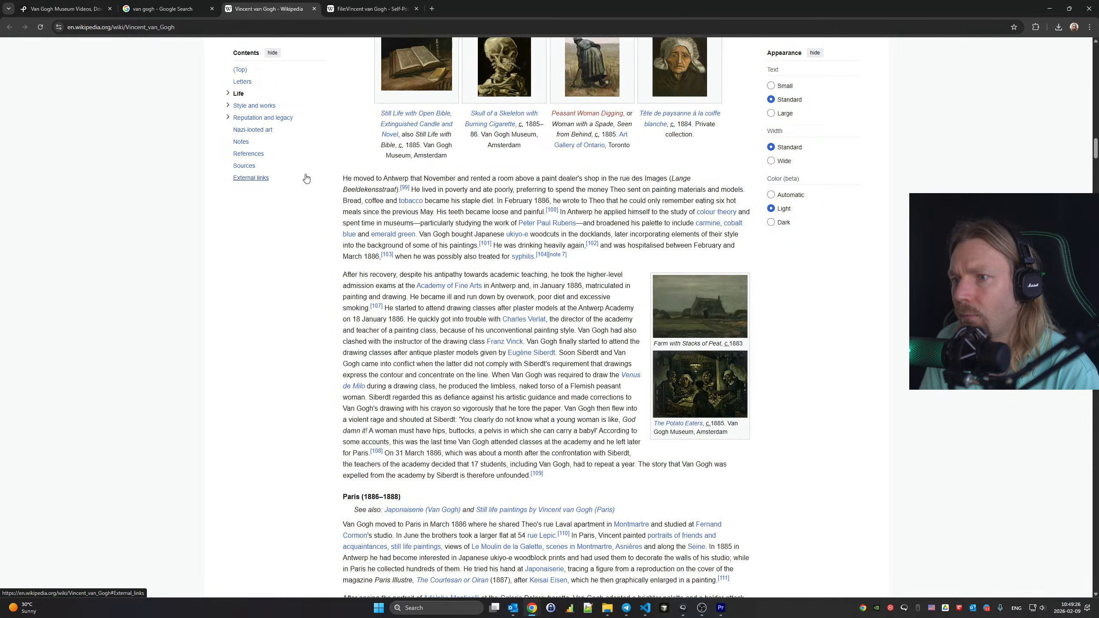
scroll(306, 177, "down", 10)
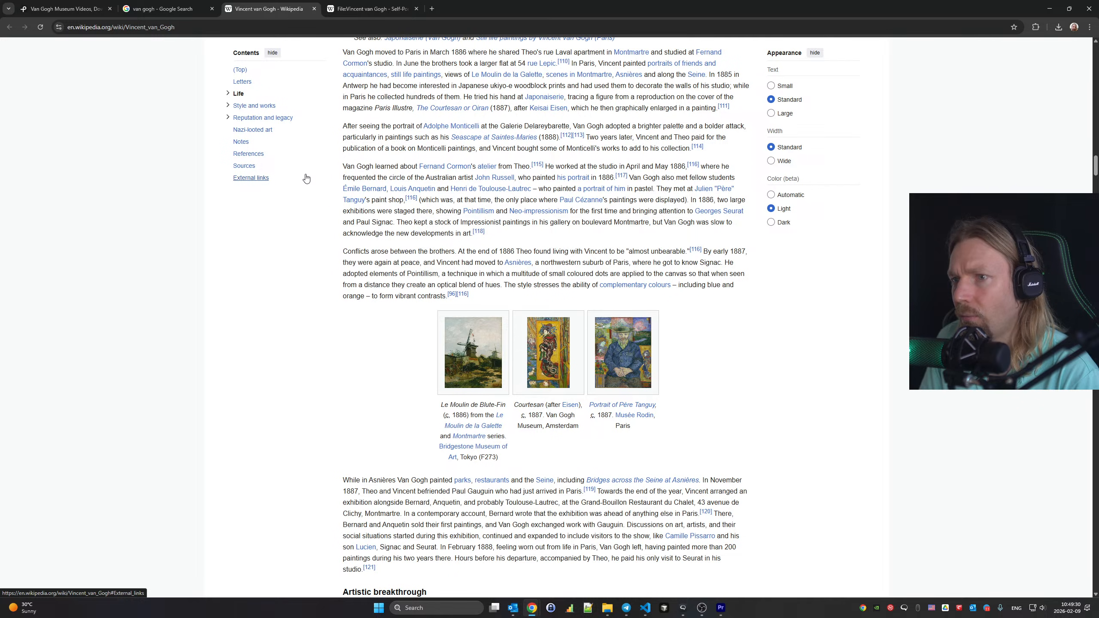
scroll(306, 177, "down", 20)
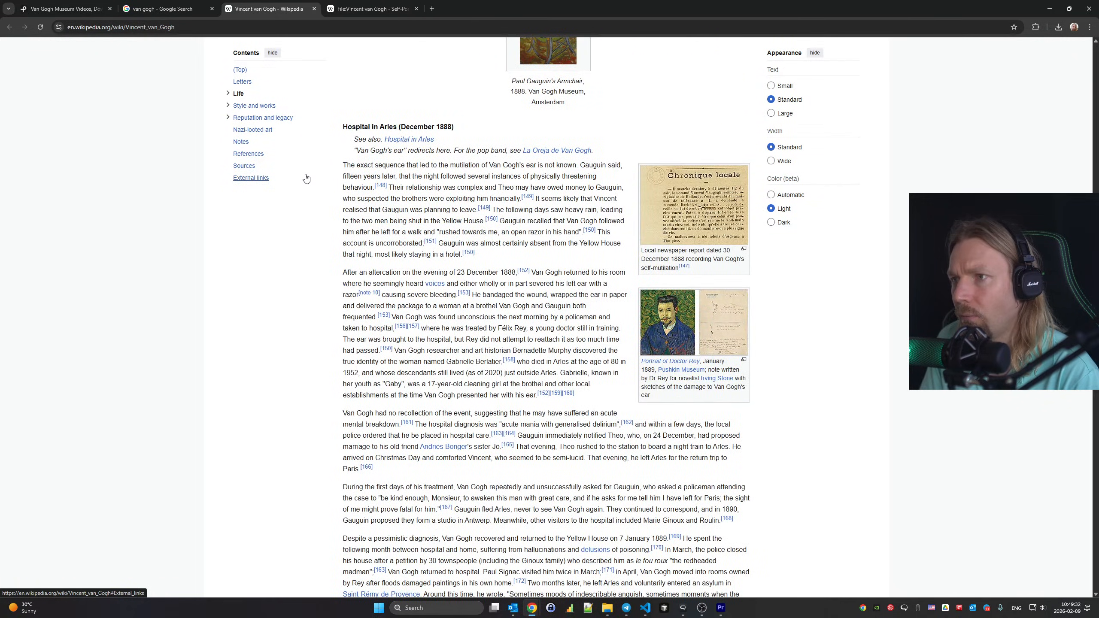
scroll(306, 178, "down", 12)
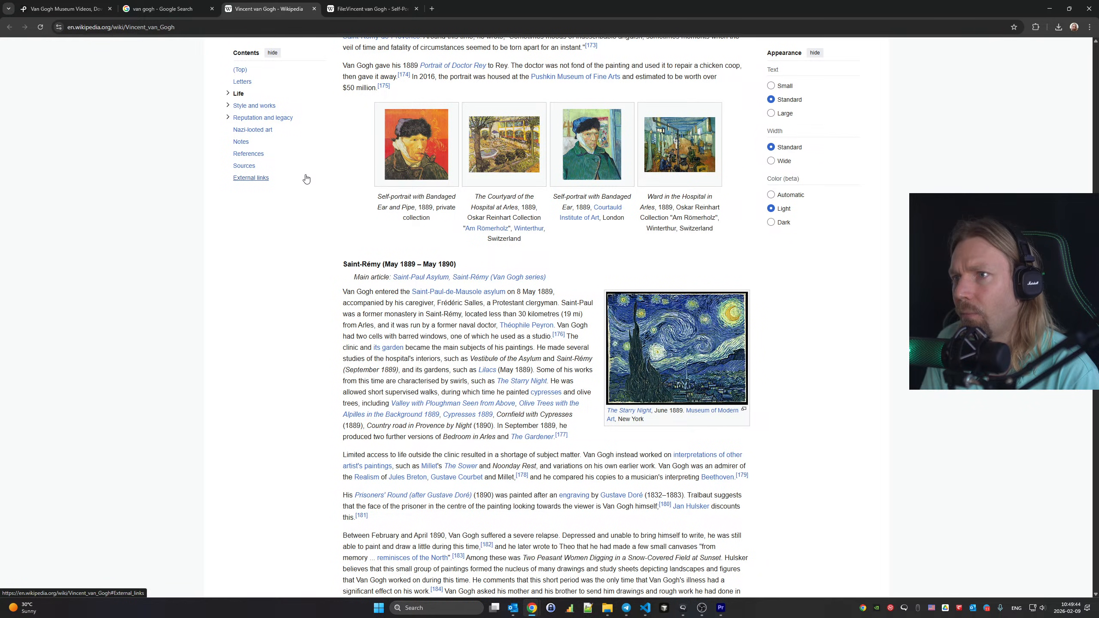
scroll(307, 179, "down", 15)
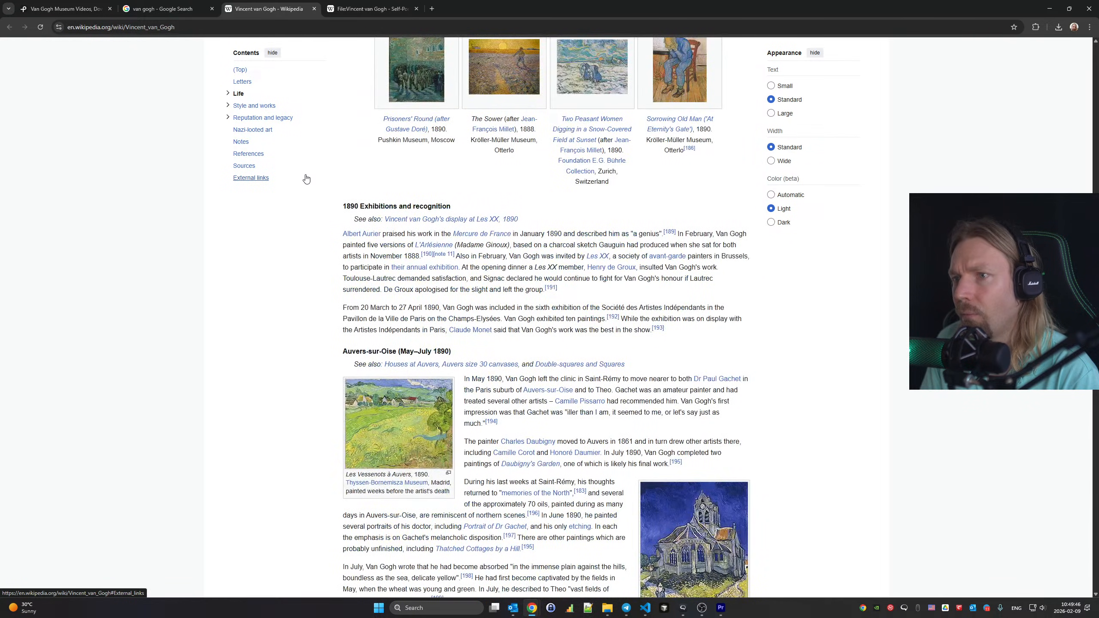
scroll(306, 178, "down", 8)
scroll(306, 179, "down", 20)
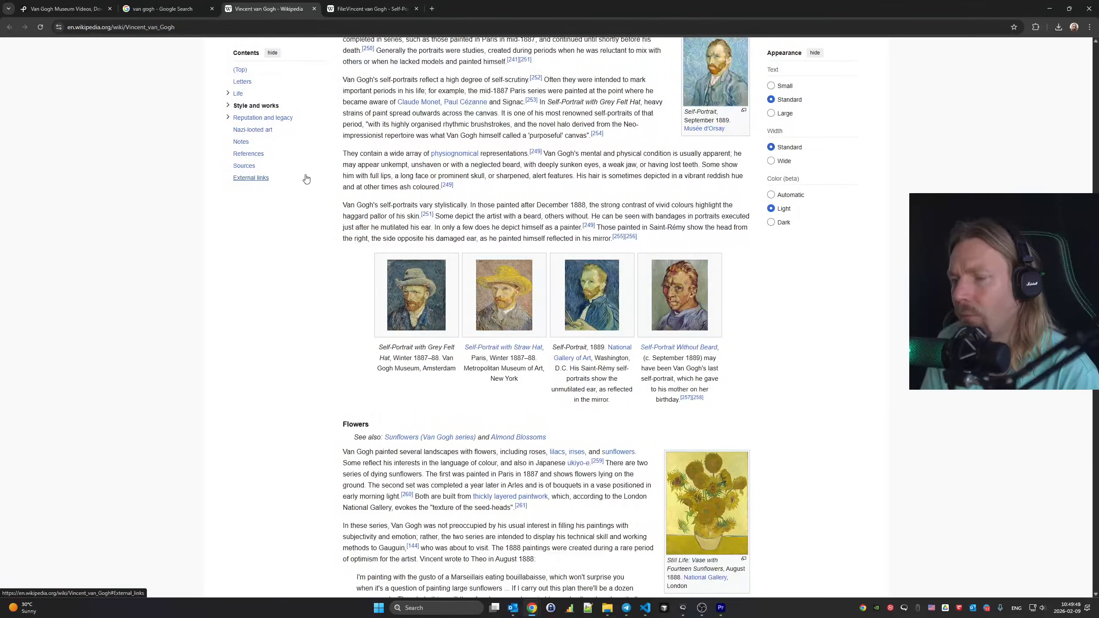
scroll(306, 178, "down", 20)
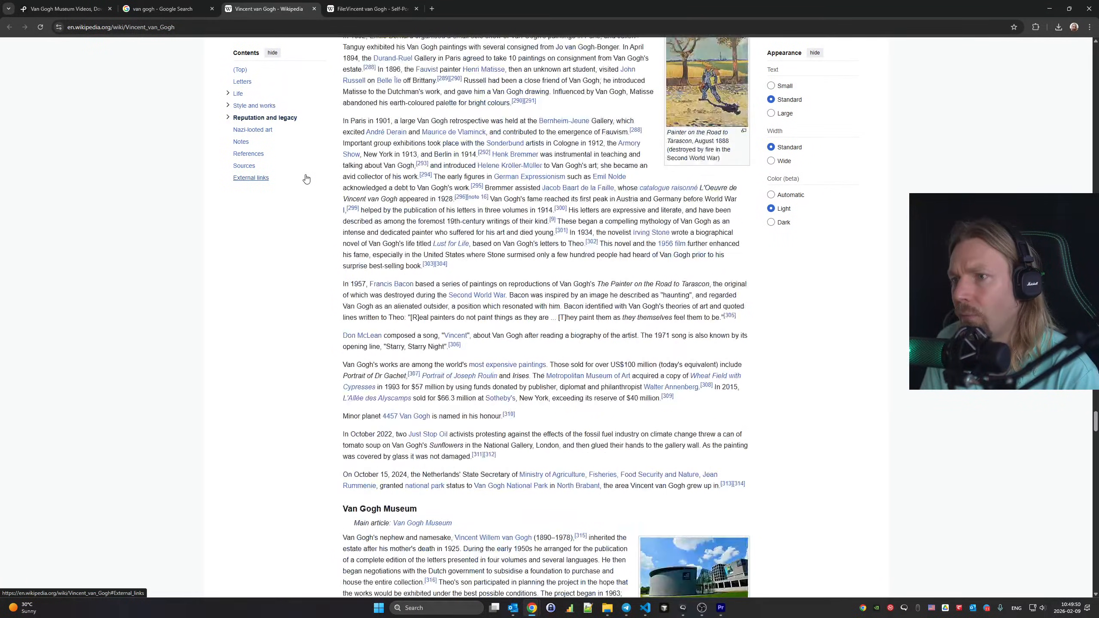
scroll(307, 178, "down", 20)
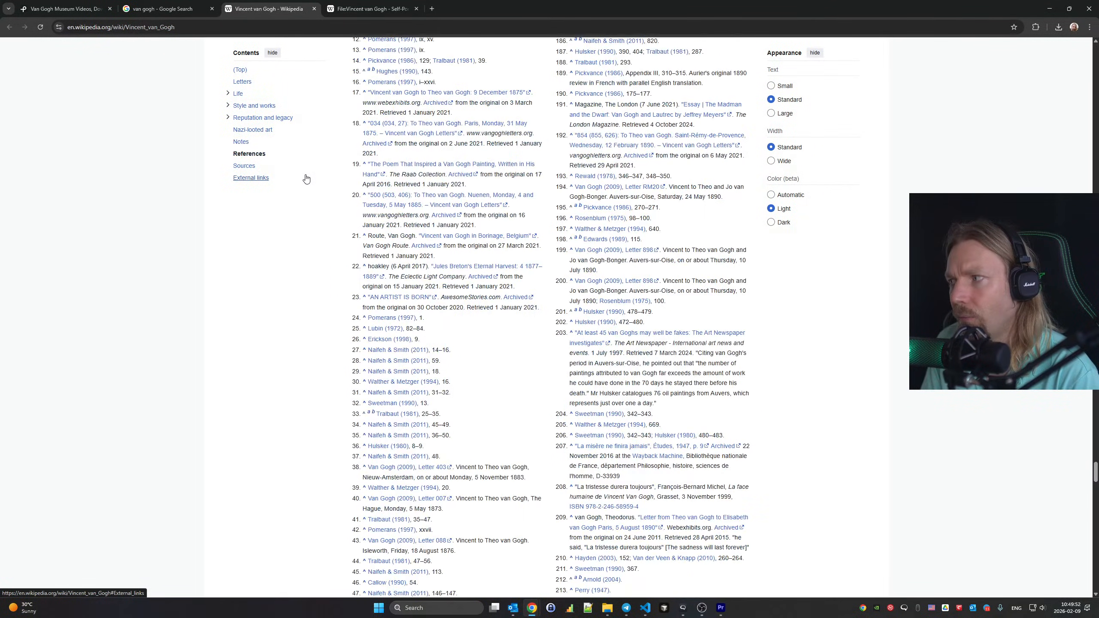
Open the file page of the Van Gogh Museum photo from the article's Van Gogh Museum section in a separate tab
scroll(306, 178, "up", 20)
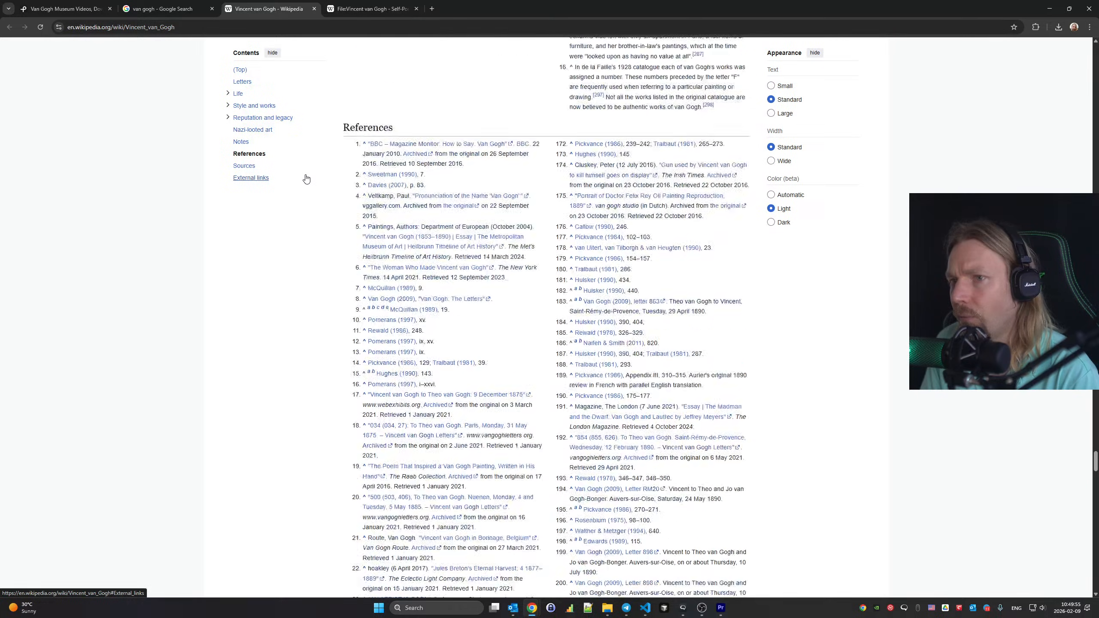
scroll(307, 178, "up", 8)
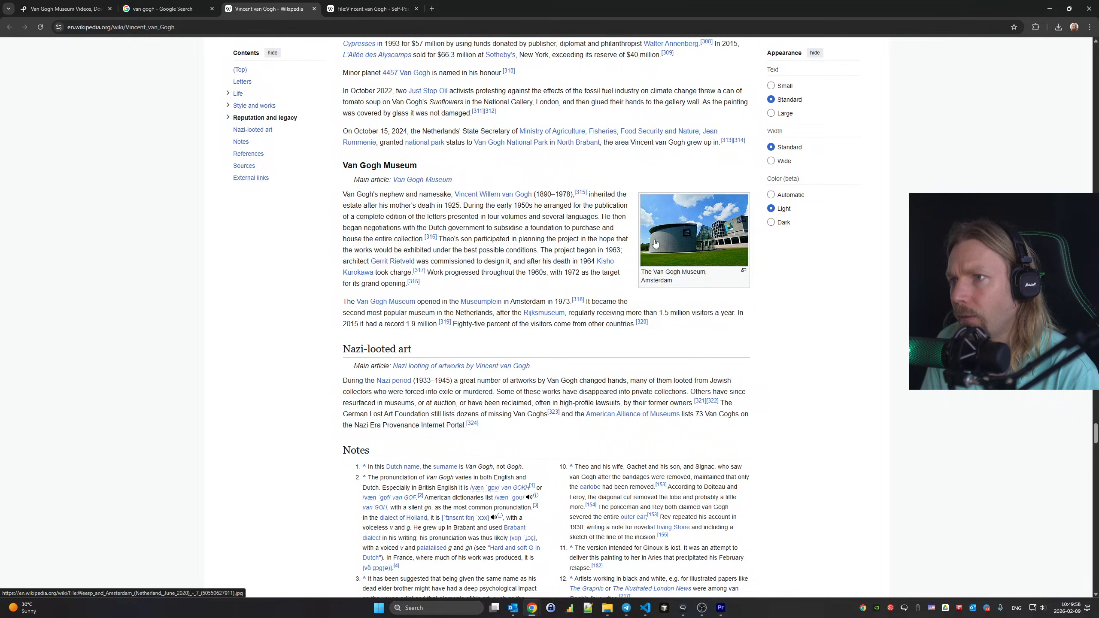
middle_click(693, 229)
left_click(474, 8)
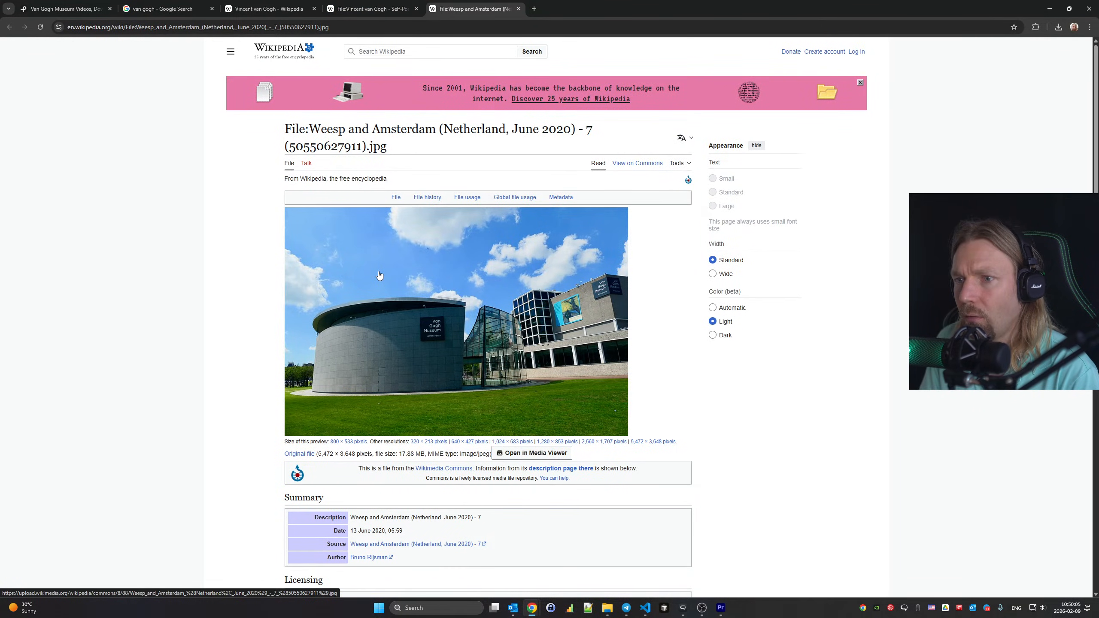
Read the museum photo's Licensing section to check the conditions for reusing it
scroll(379, 274, "down", 8)
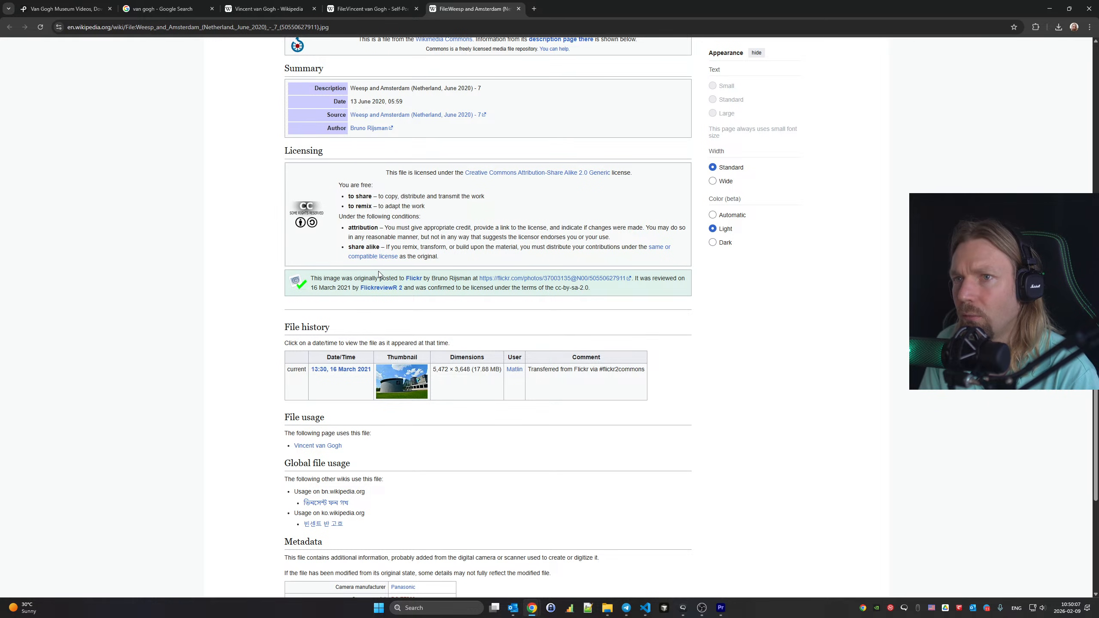
scroll(378, 274, "up", 10)
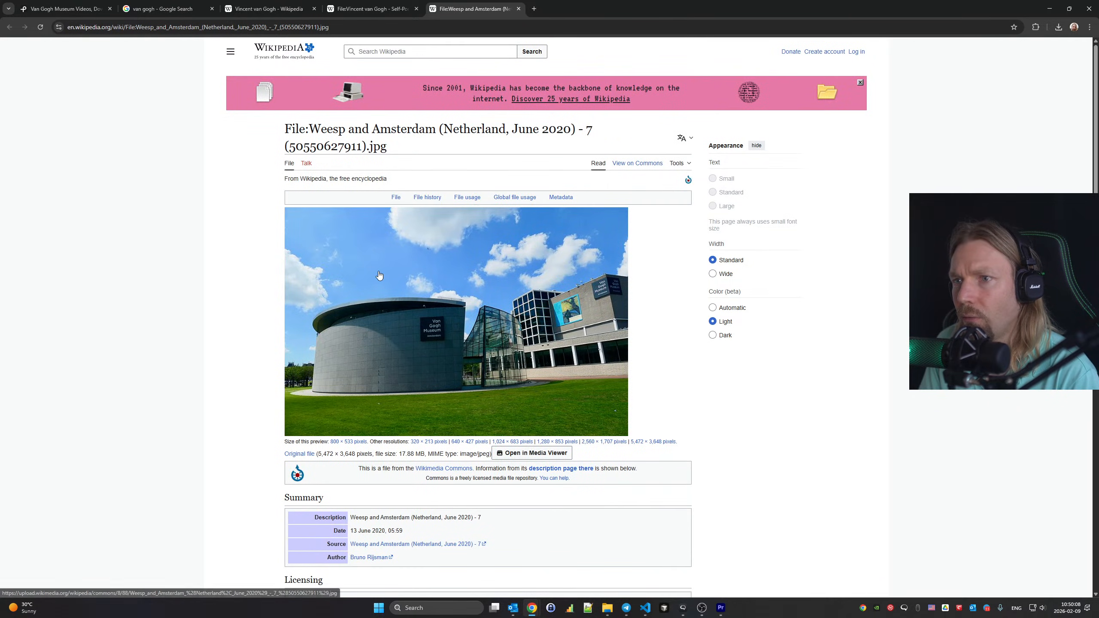
scroll(379, 275, "down", 2)
scroll(380, 275, "down", 6)
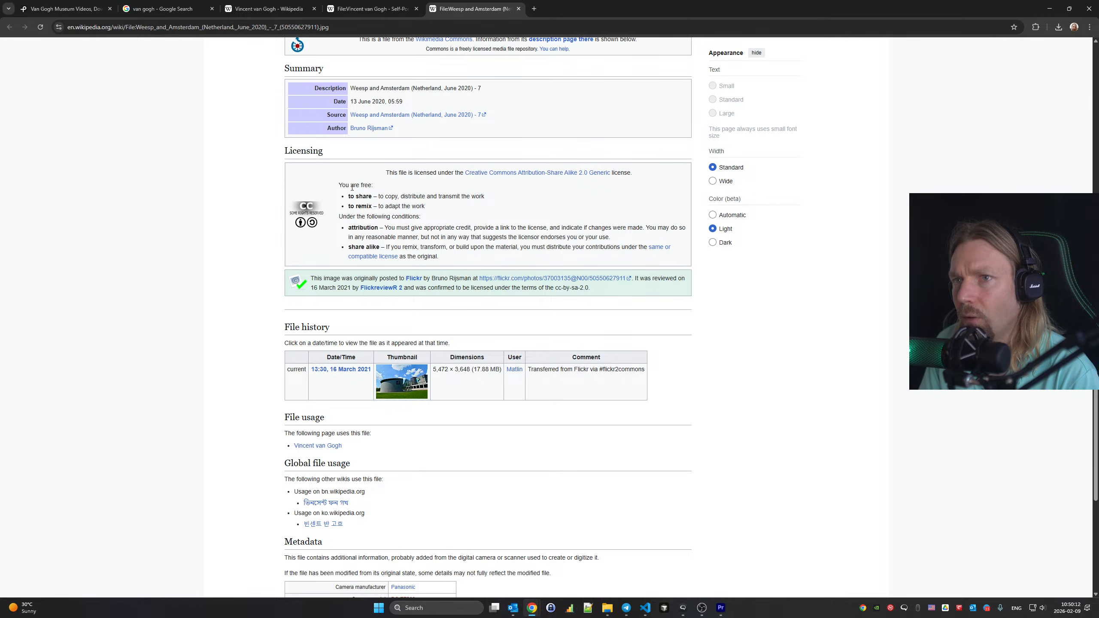
scroll(403, 228, "up", 6)
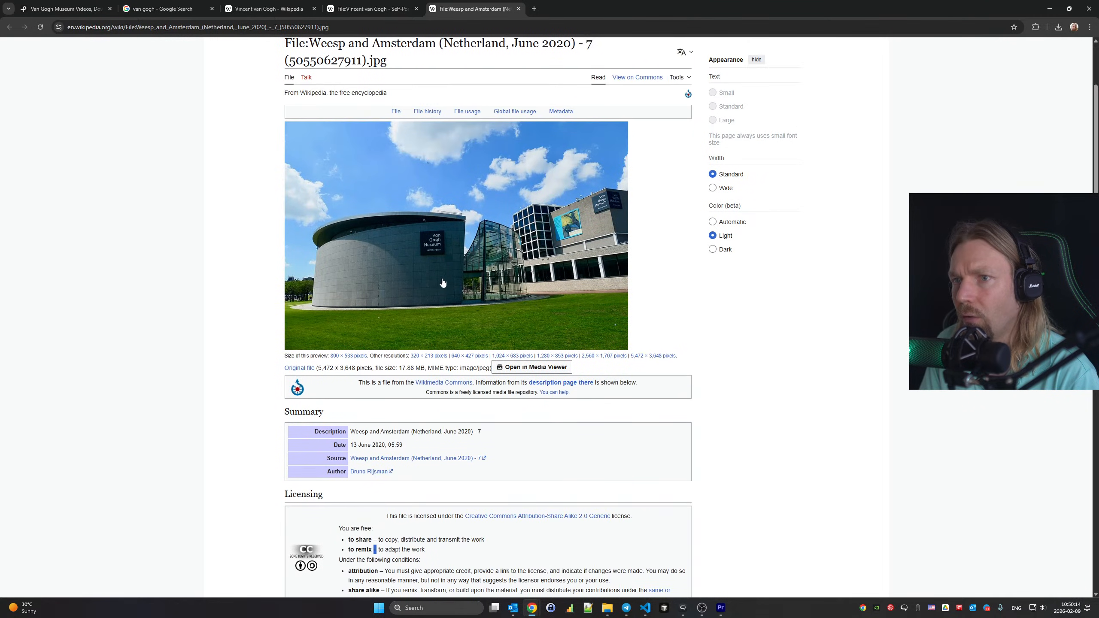
Open the museum photo as a standalone image in a new tab and view it there
right_click(347, 355)
left_click(372, 364)
left_click(553, 2)
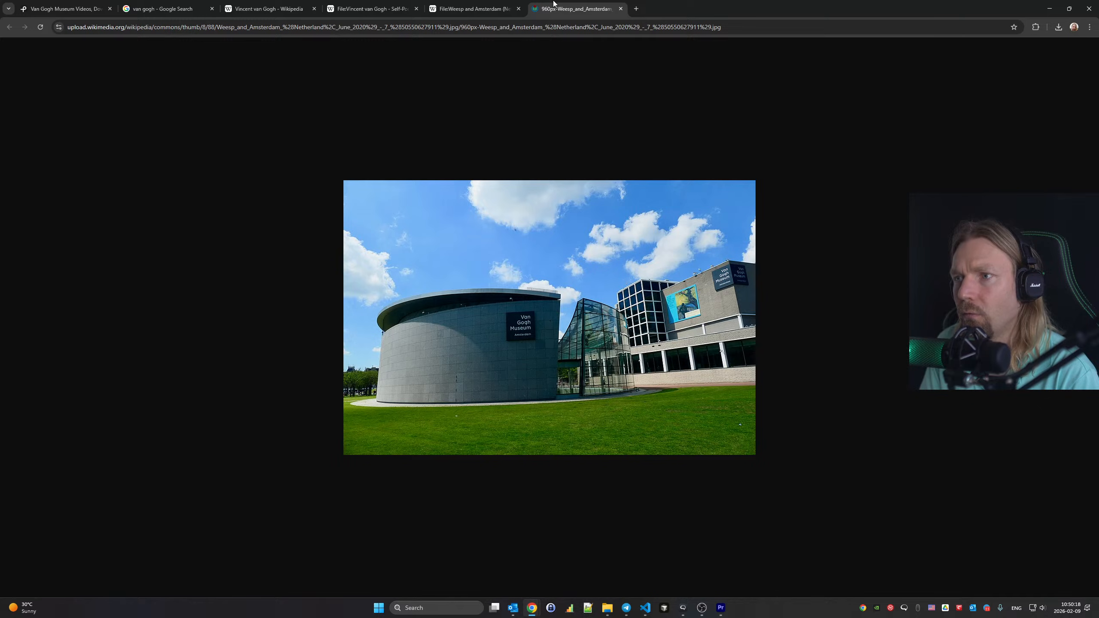
Recheck the licensing on the Van Gogh self-portrait's file page and close that page
left_click(476, 4)
left_click(402, 4)
scroll(350, 152, "down", 20)
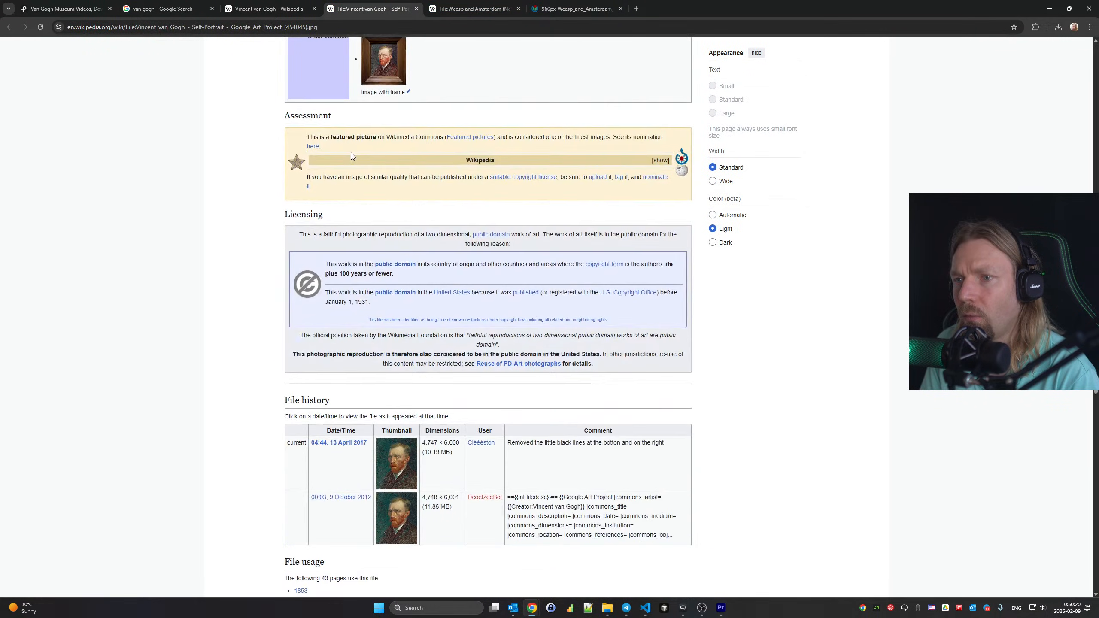
scroll(351, 153, "up", 20)
key("ctrl+w")
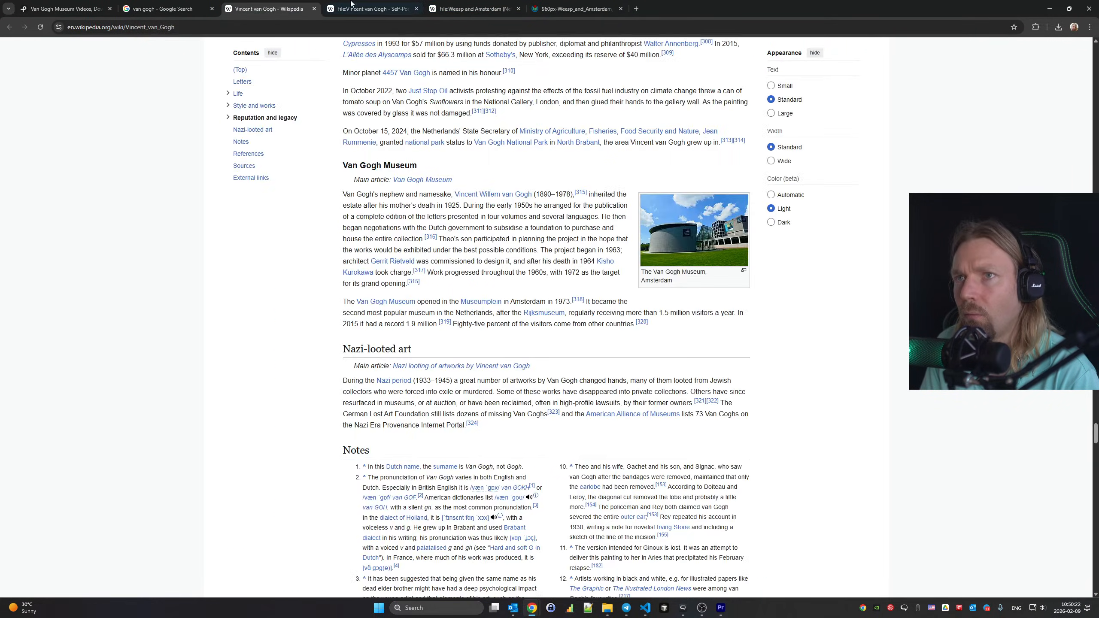
Look through the article's painting galleries and open the Wheatfield Under Thunderclouds file page in a separate tab
scroll(400, 126, "up", 15)
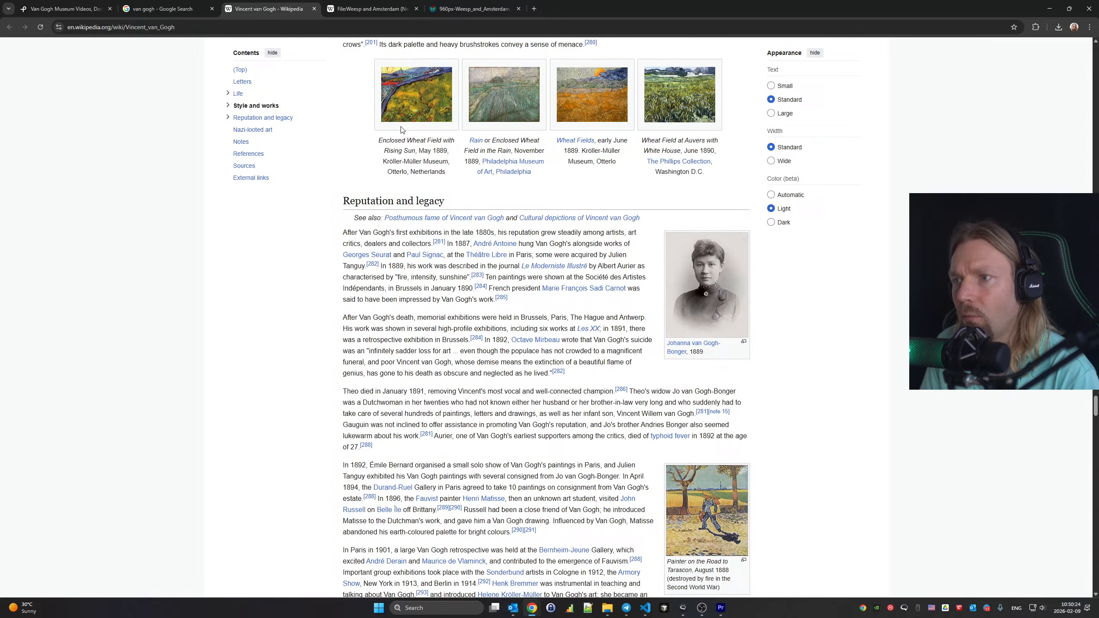
scroll(401, 129, "down", 10)
scroll(401, 127, "up", 8)
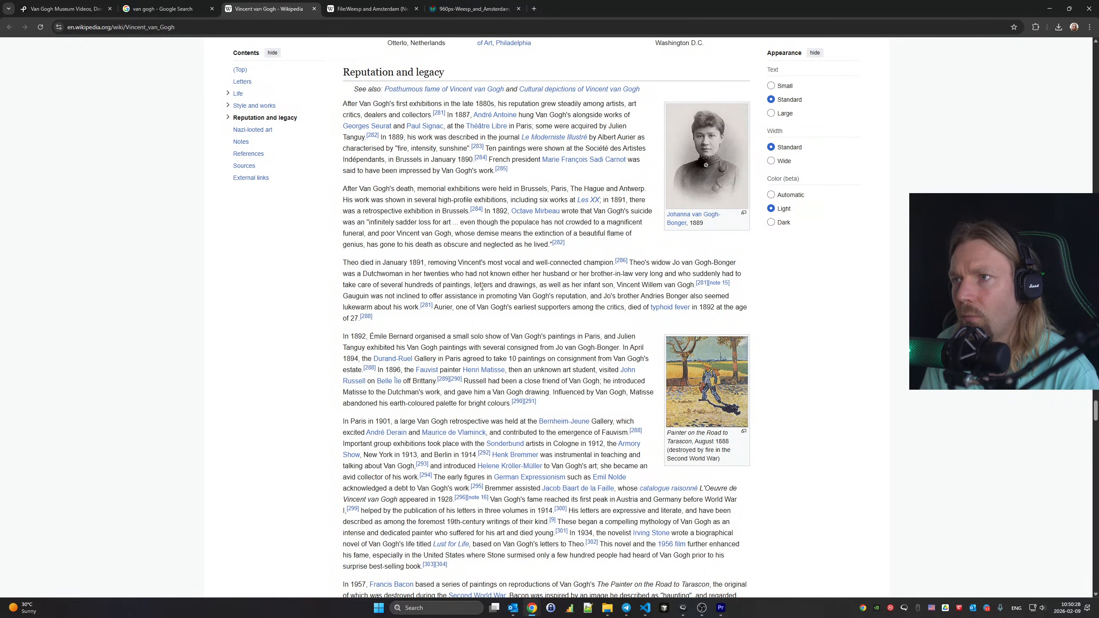
scroll(481, 287, "up", 10)
scroll(482, 290, "down", 7)
scroll(482, 291, "up", 3)
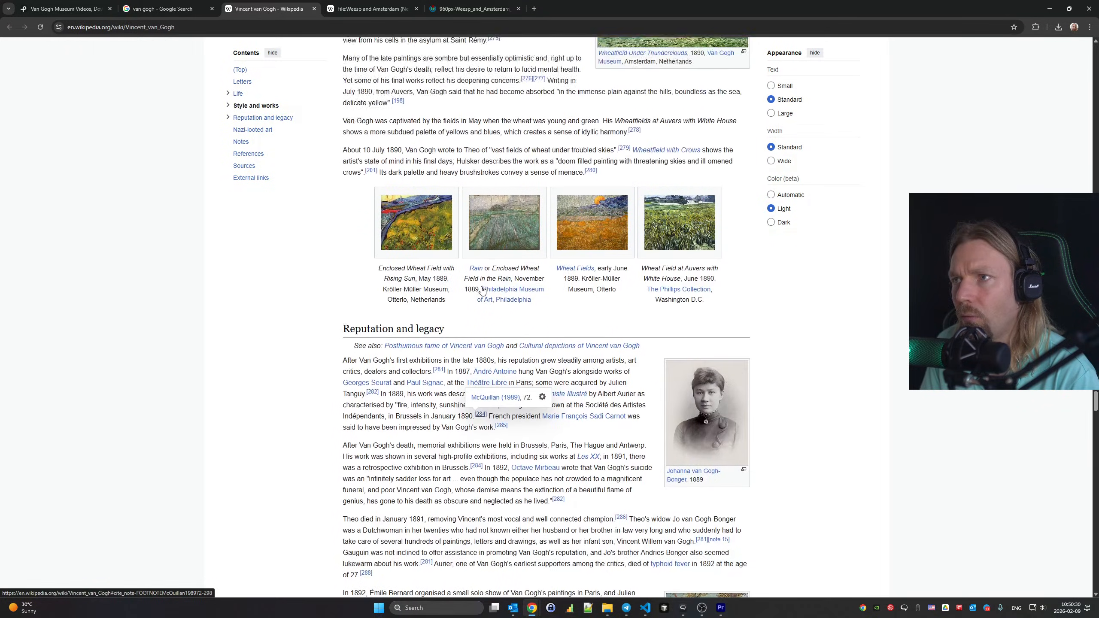
scroll(483, 292, "up", 5)
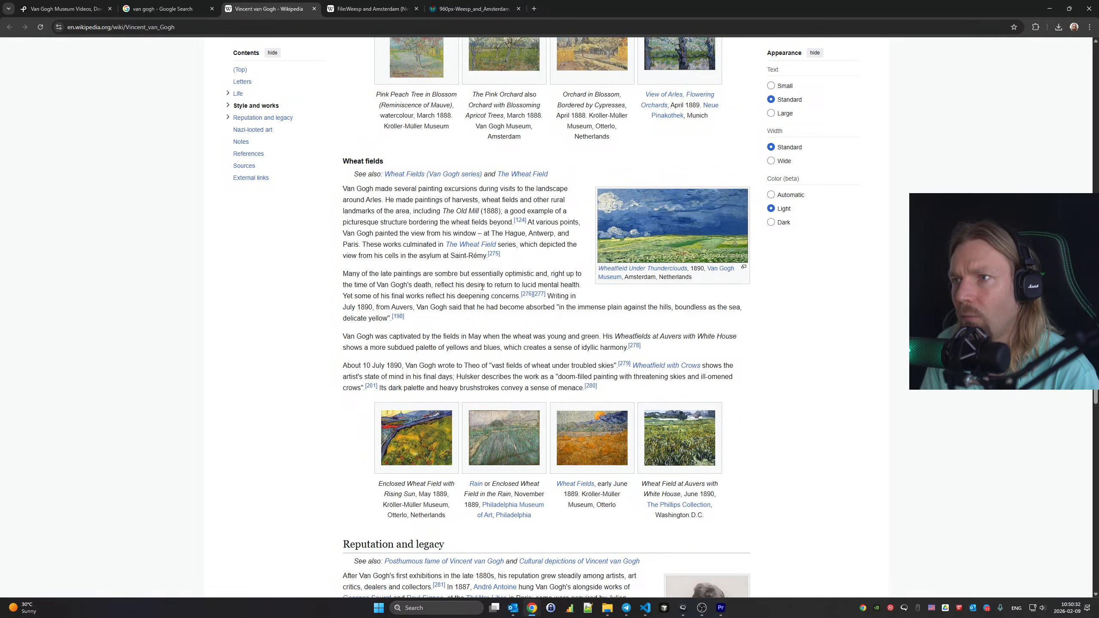
middle_click(684, 238)
Open the Road with Cypress and Star file page from the Cypresses and olives section in a separate tab
scroll(507, 265, "up", 11)
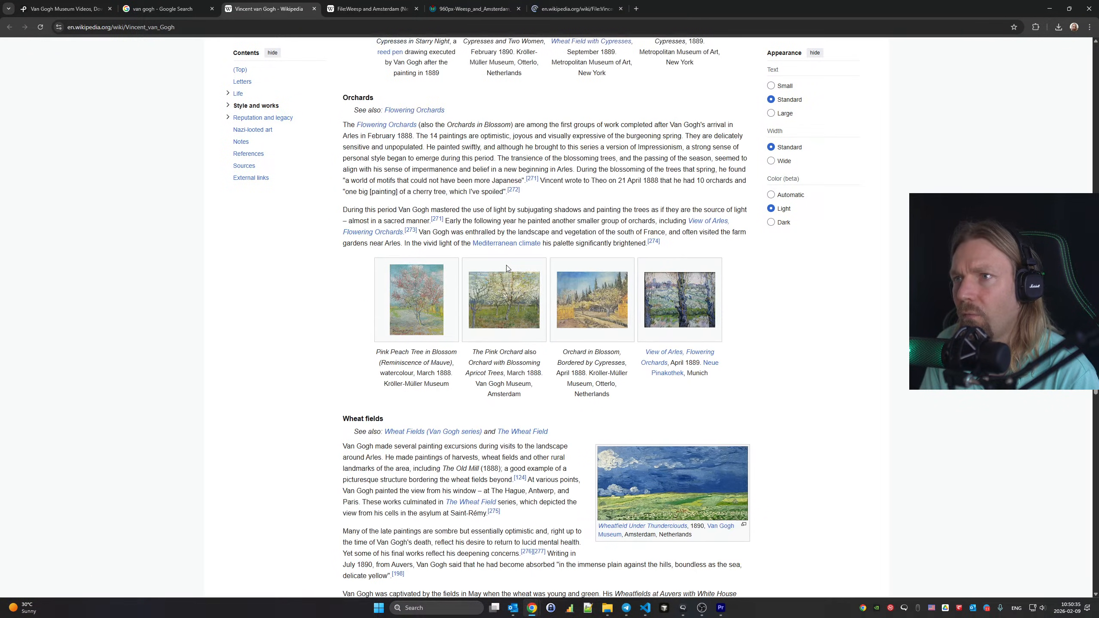
scroll(507, 266, "up", 4)
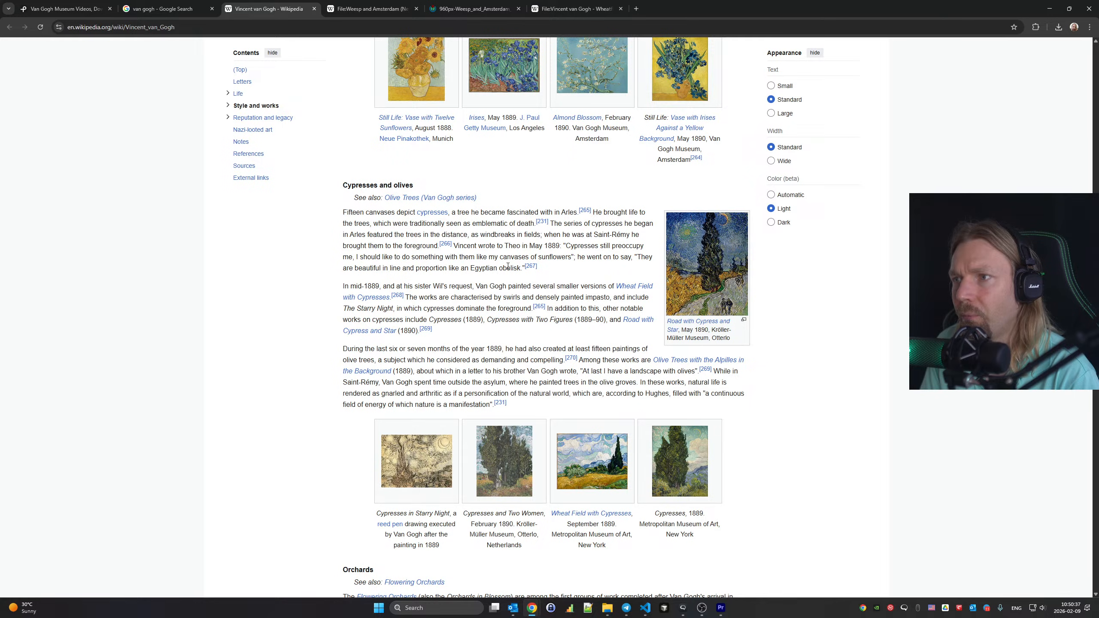
middle_click(670, 277)
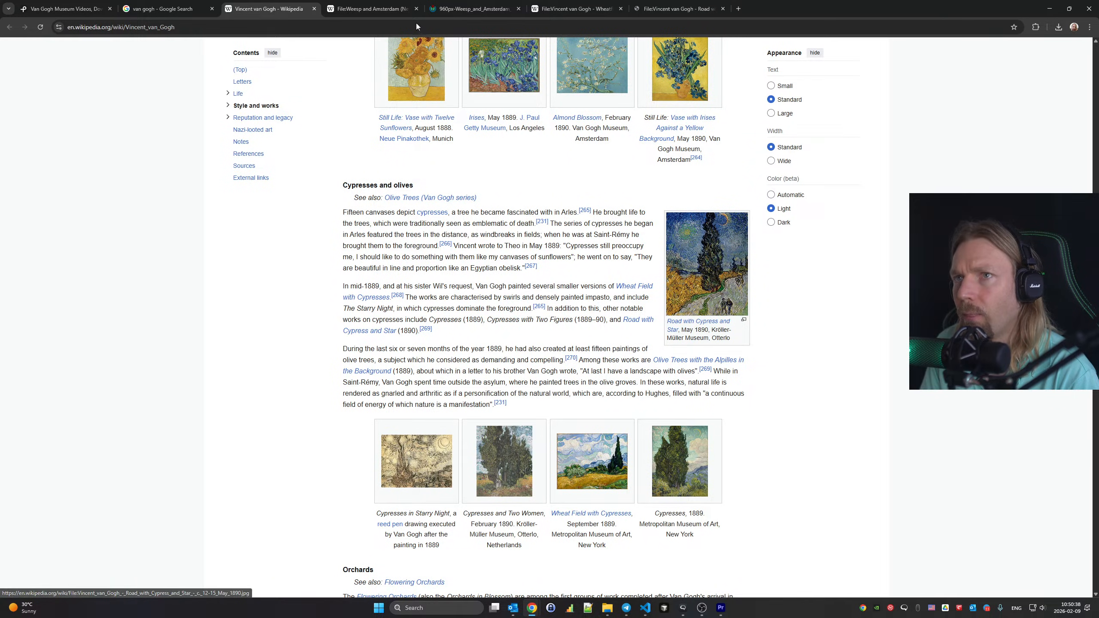
Review the Wheatfield Under Thunderclouds and Road with Cypress and Star file pages for reuse terms, closing each one
left_click(376, 9)
left_click(471, 4)
left_click(592, 5)
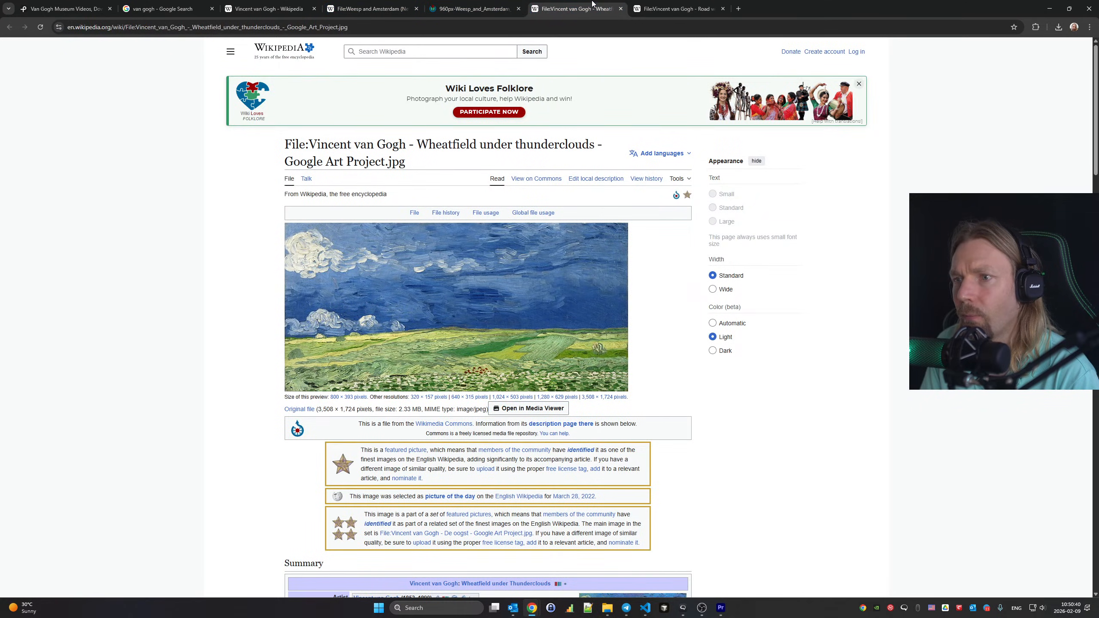
scroll(481, 125, "down", 18)
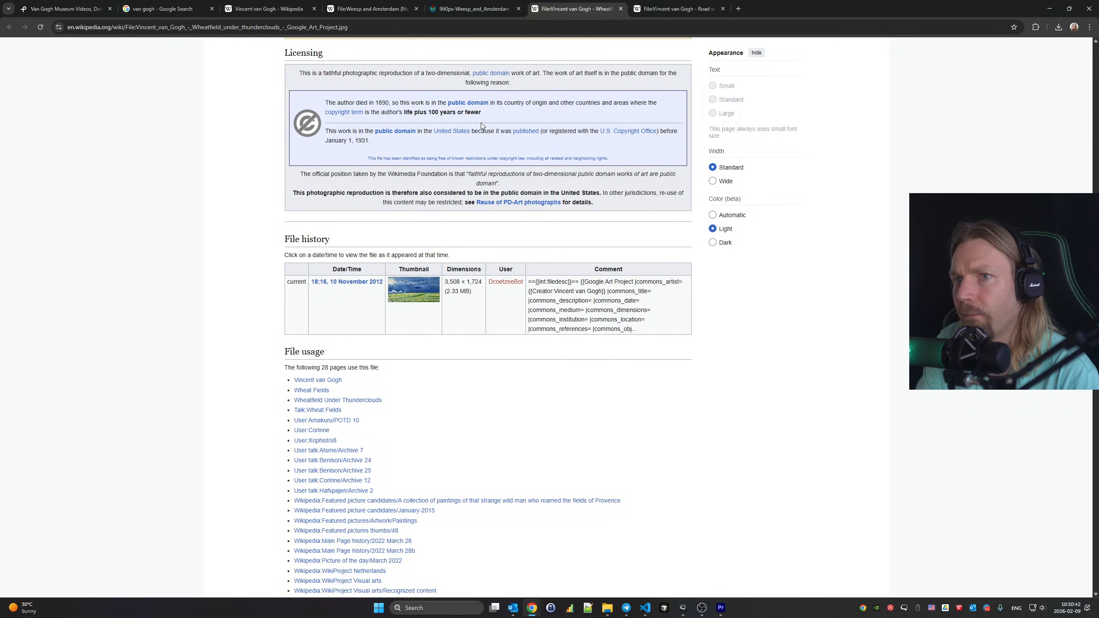
key("ctrl+w")
scroll(481, 125, "down", 12)
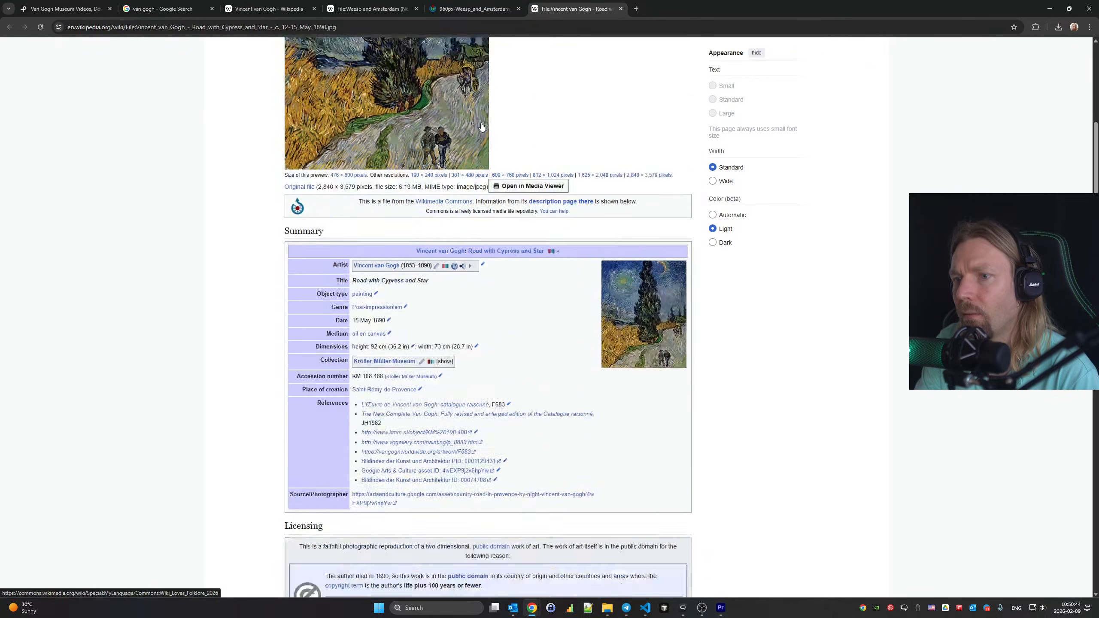
key("ctrl+w")
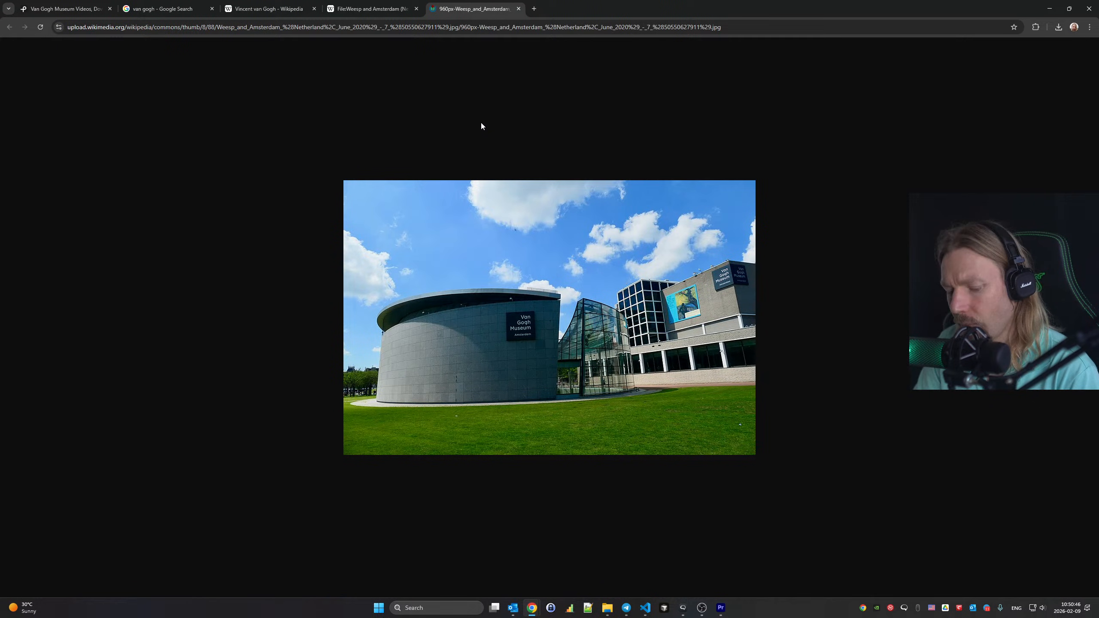
Save the museum photo to Downloads, switch to Premiere Pro and place it at 00:00:06:57 directly after the existing overlay clip
key("ctrl+s")
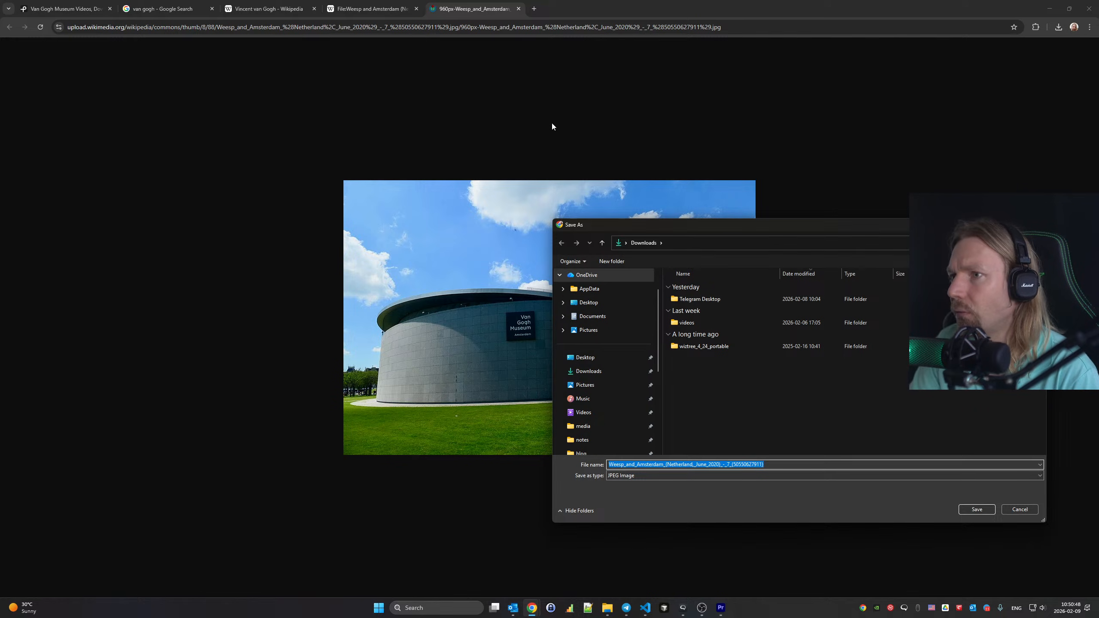
key("Return")
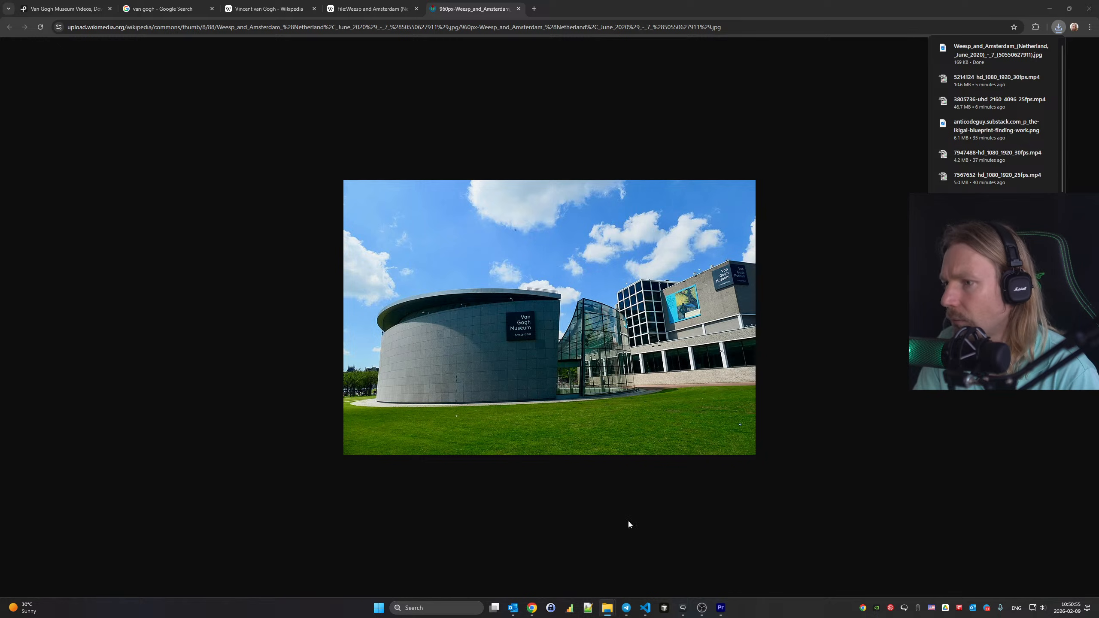
left_click(721, 609)
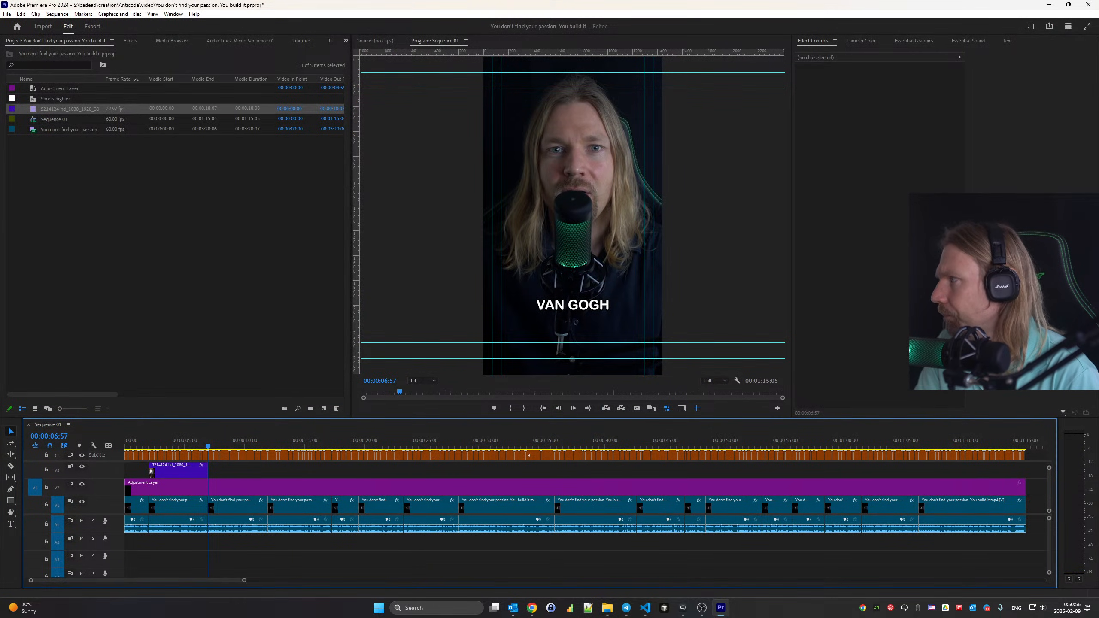
left_click_drag(721, 608, 212, 472)
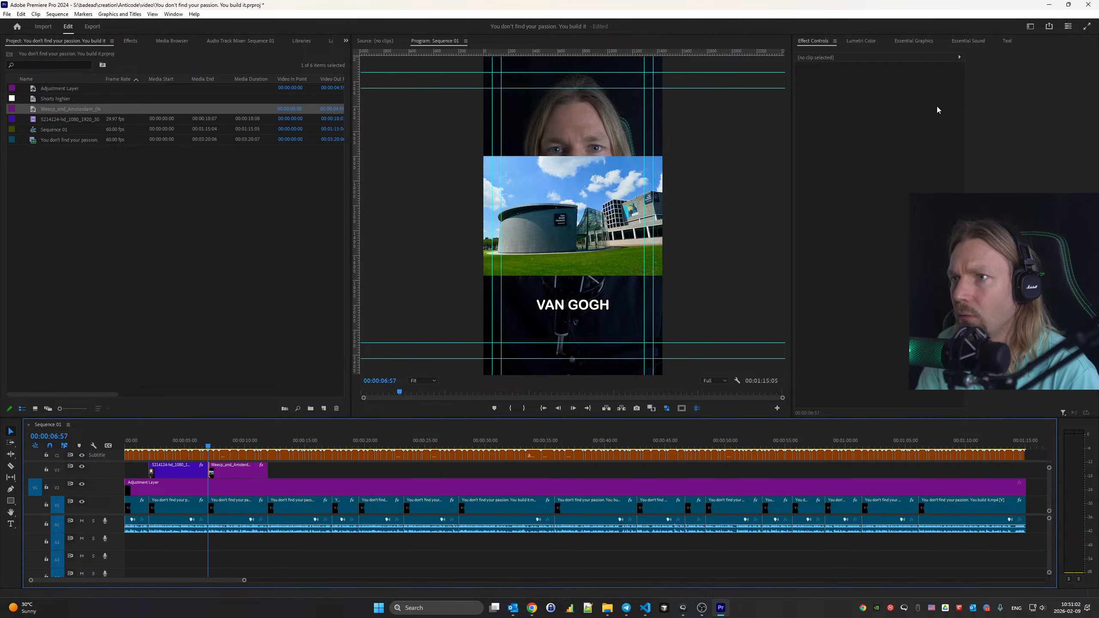
Set the museum photo clip's scale to 399 so the image fills the vertical frame
left_click(237, 471)
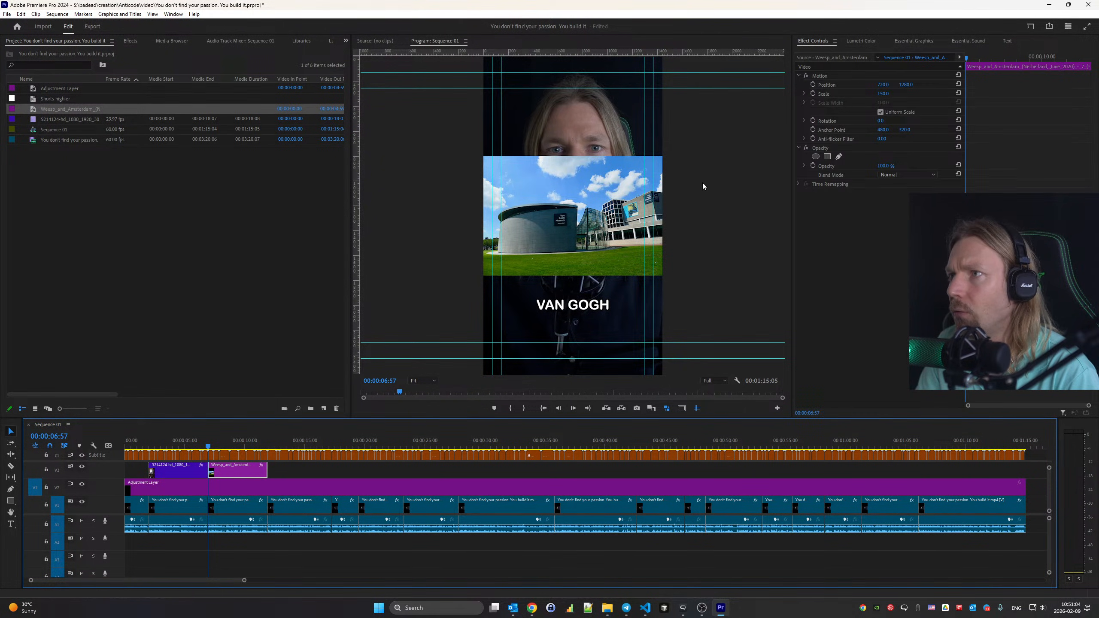
left_click(884, 93)
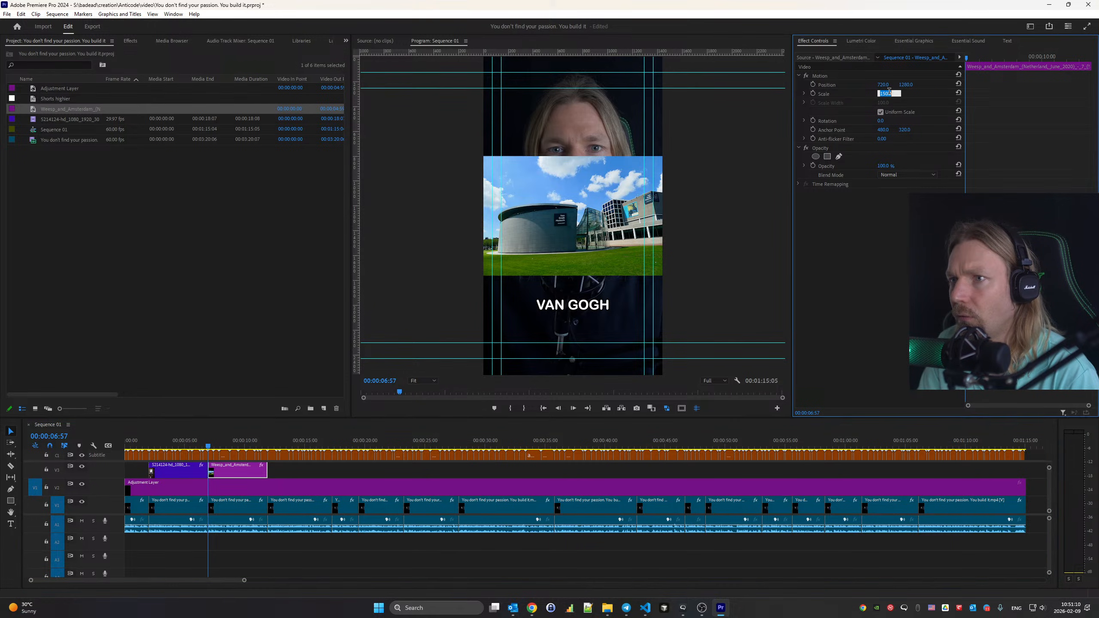
key("shift+Up")
key("shift+Up")
key("shift+Up")
key("shift+Up")
key("shift+Up")
key("shift+Up")
key("shift+Up")
key("shift+Up")
key("shift+Up")
key("shift+Up")
key("shift+Up")
key("shift+Up")
key("shift+Up")
key("shift+Up")
key("shift+Up")
key("shift+Up")
key("shift+Up")
key("shift+Up")
key("shift+Up")
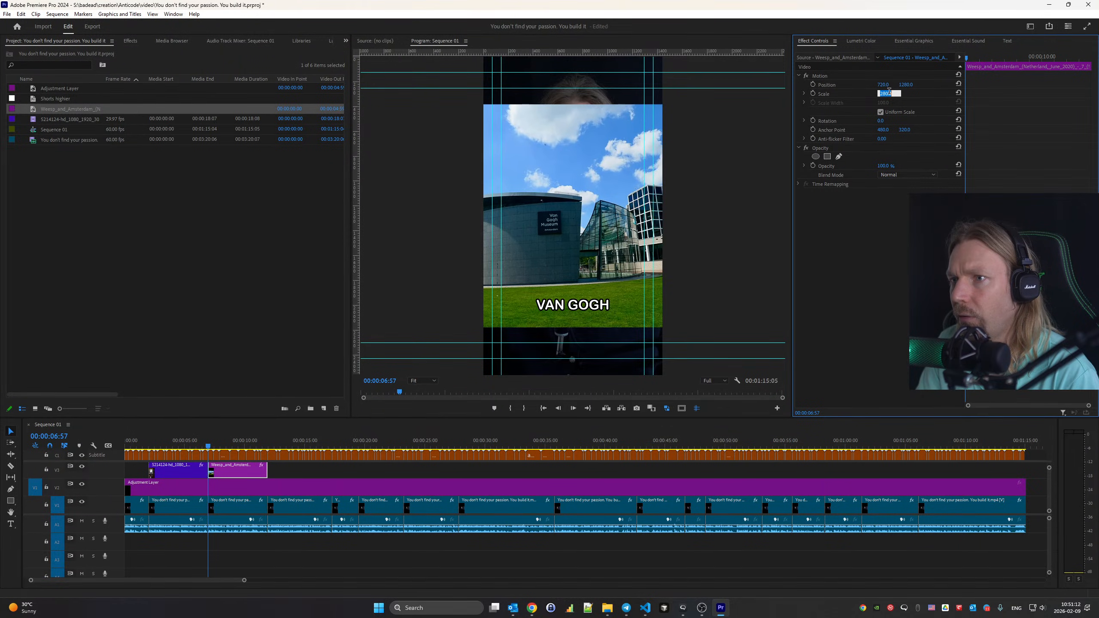
key("shift+Up")
key("shift+Up")
key("shift+Up")
key("shift+Up")
key("shift+Up")
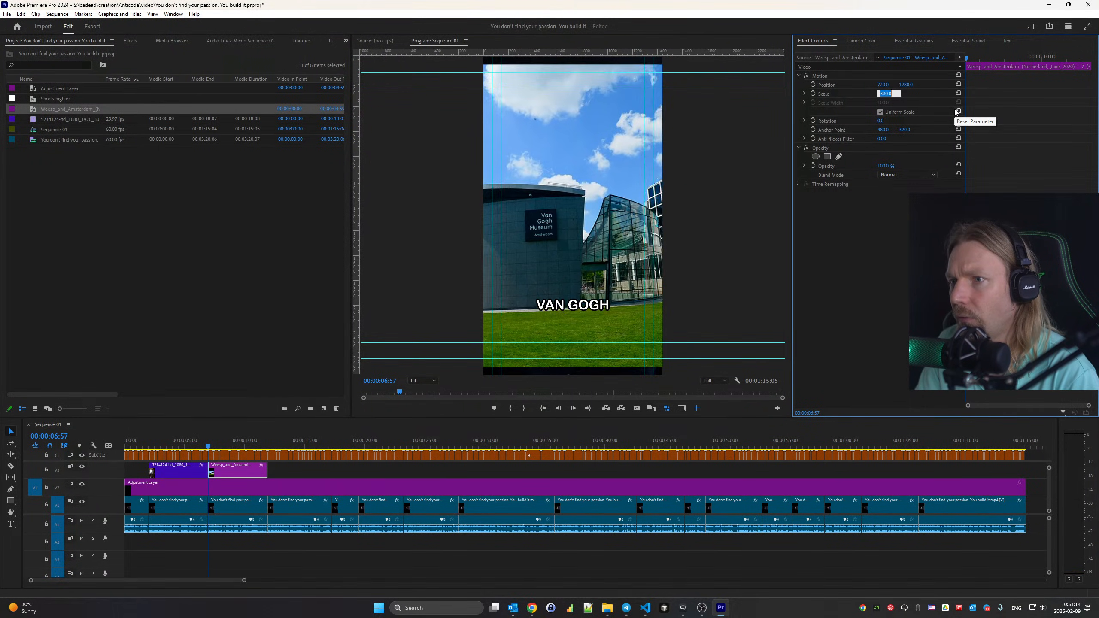
key("Down")
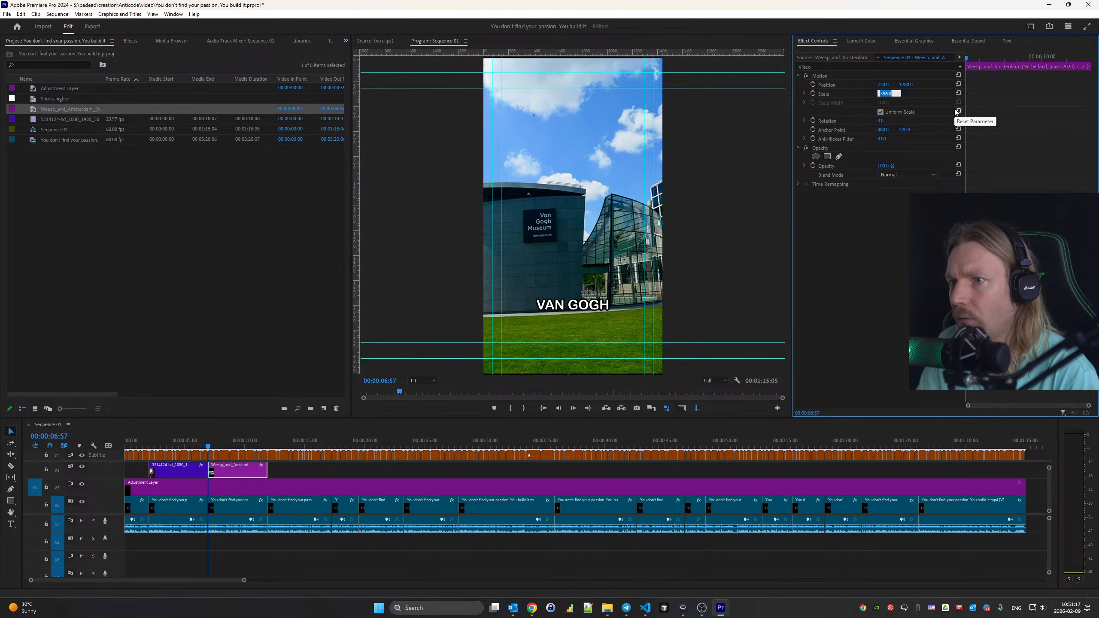
key("Return")
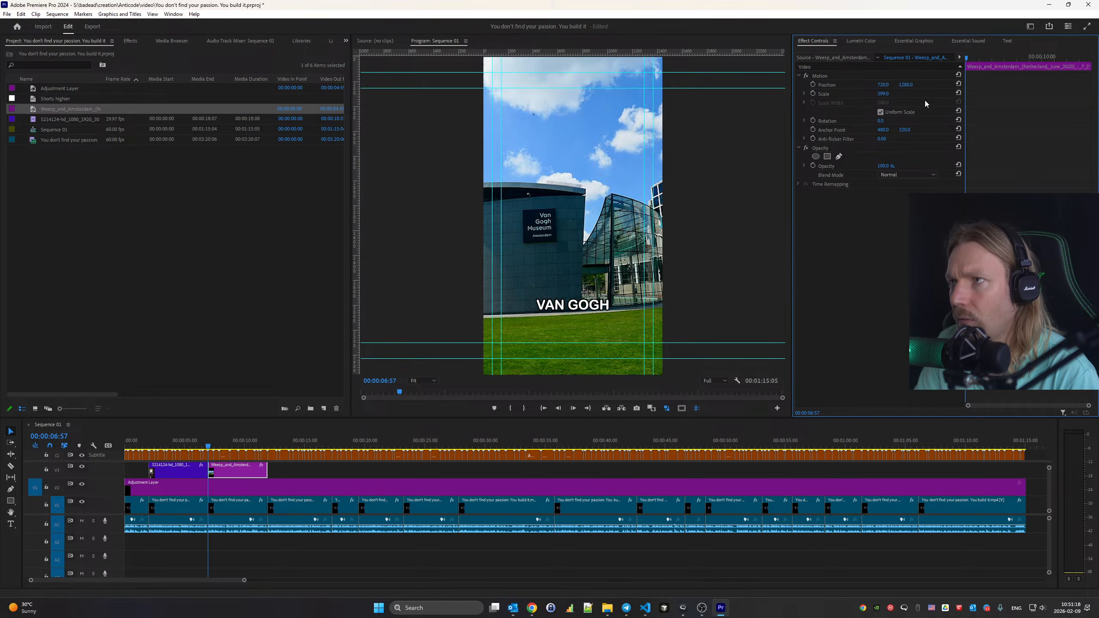
Set the museum photo's horizontal position to 1700 and its scale to 400
left_click_drag(882, 87, 1013, 86)
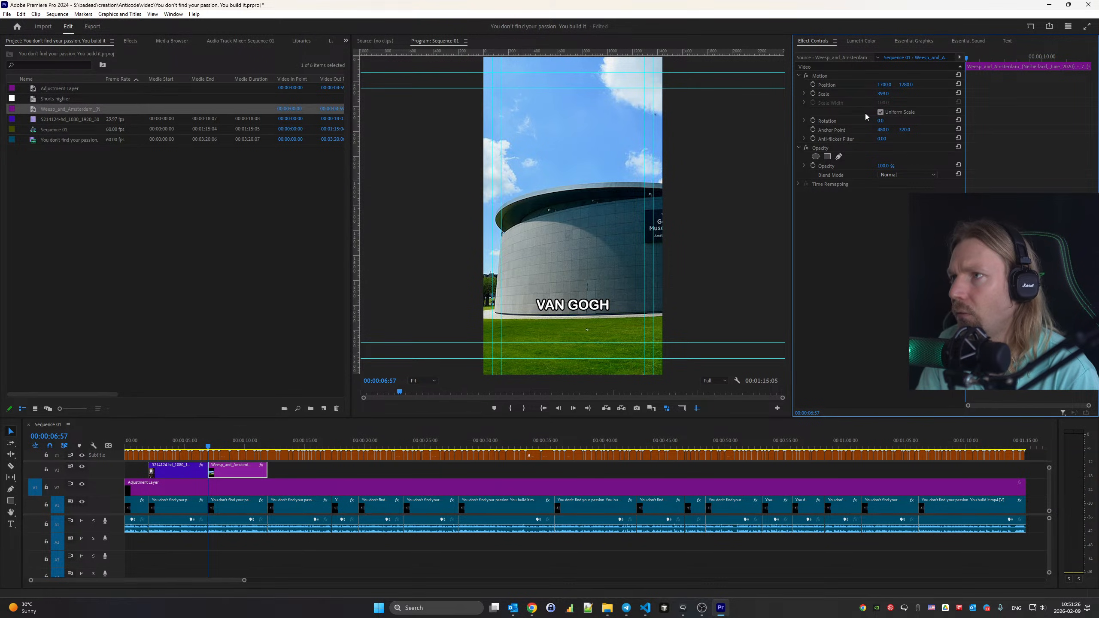
key("Up")
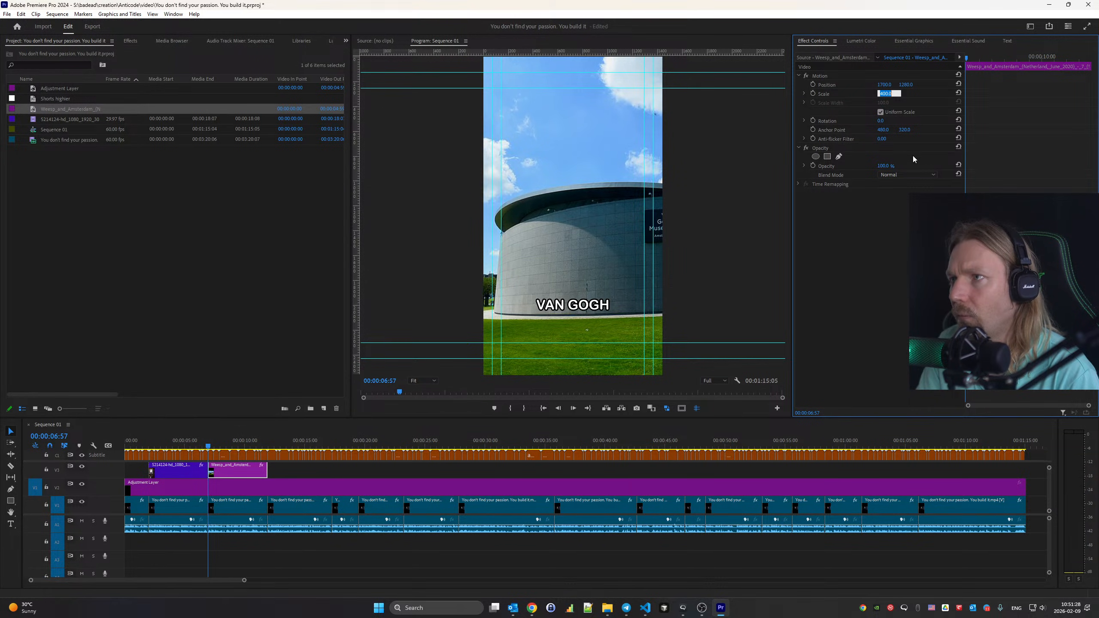
left_click(912, 157)
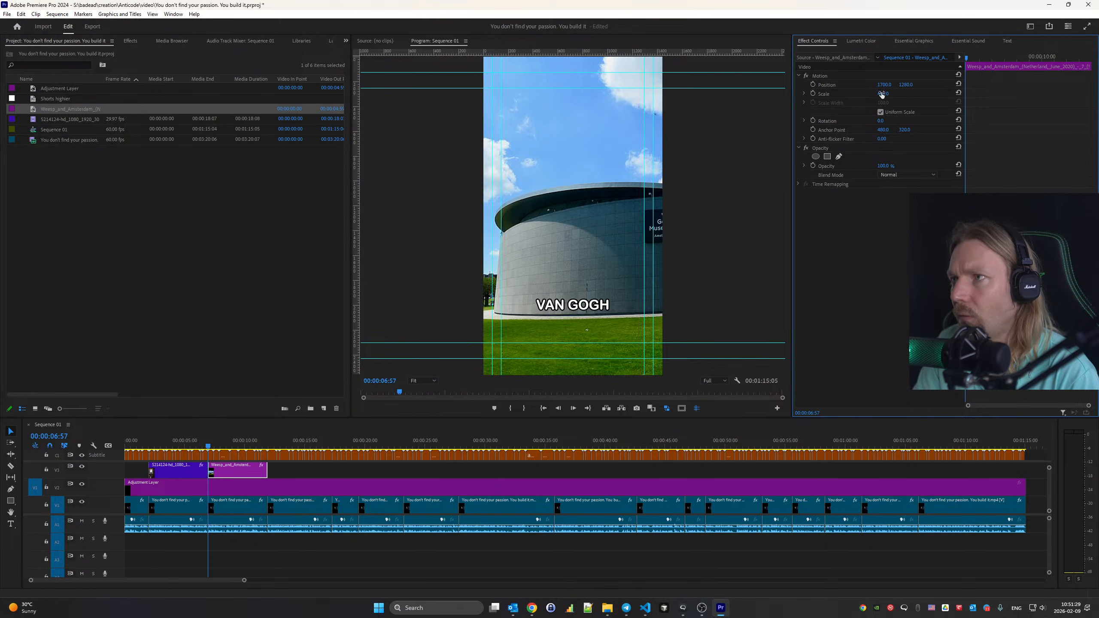
Keyframe the museum photo's horizontal position from 1700 at 00:00:06:57 to -447 at 00:00:11:55, and end the clip at that second keyframe
left_click(813, 85)
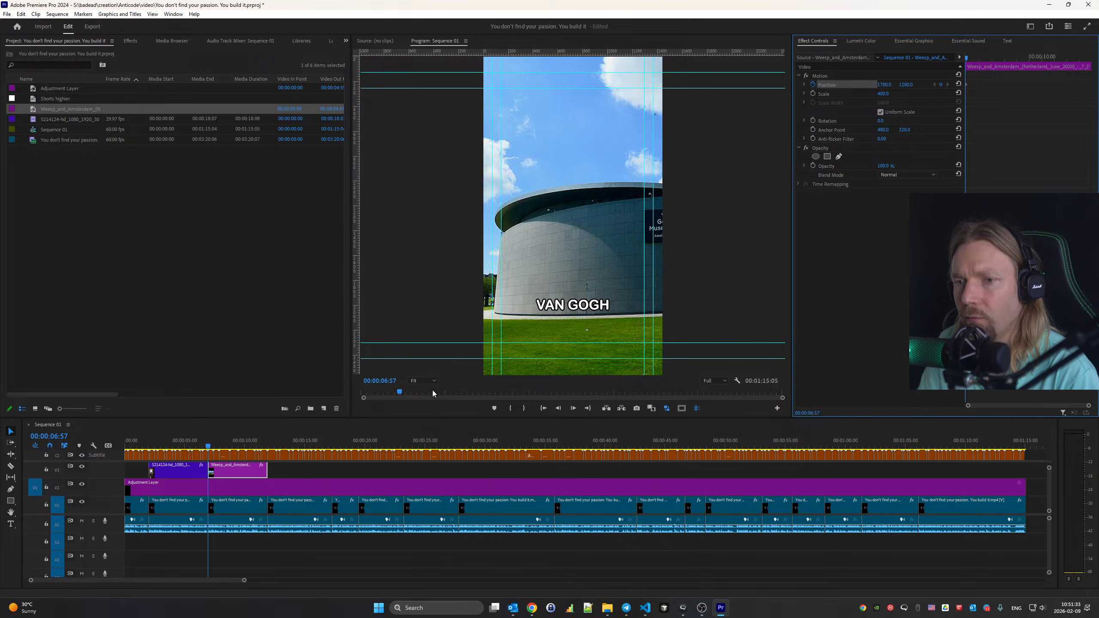
key("space")
left_click_drag(267, 471, 291, 470)
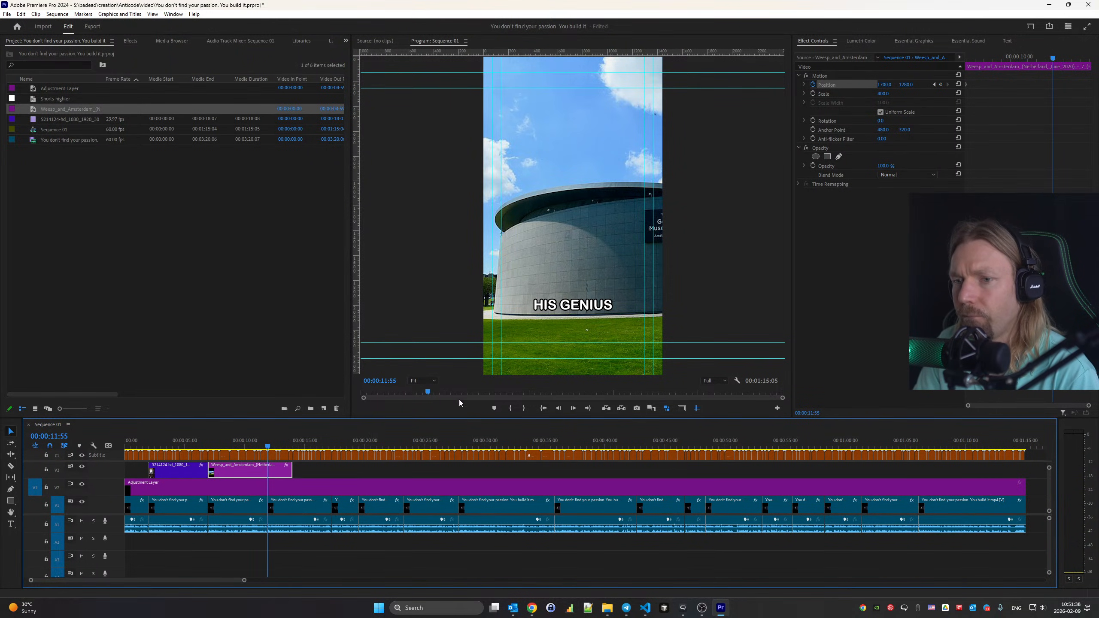
left_click_drag(885, 84, 856, 84)
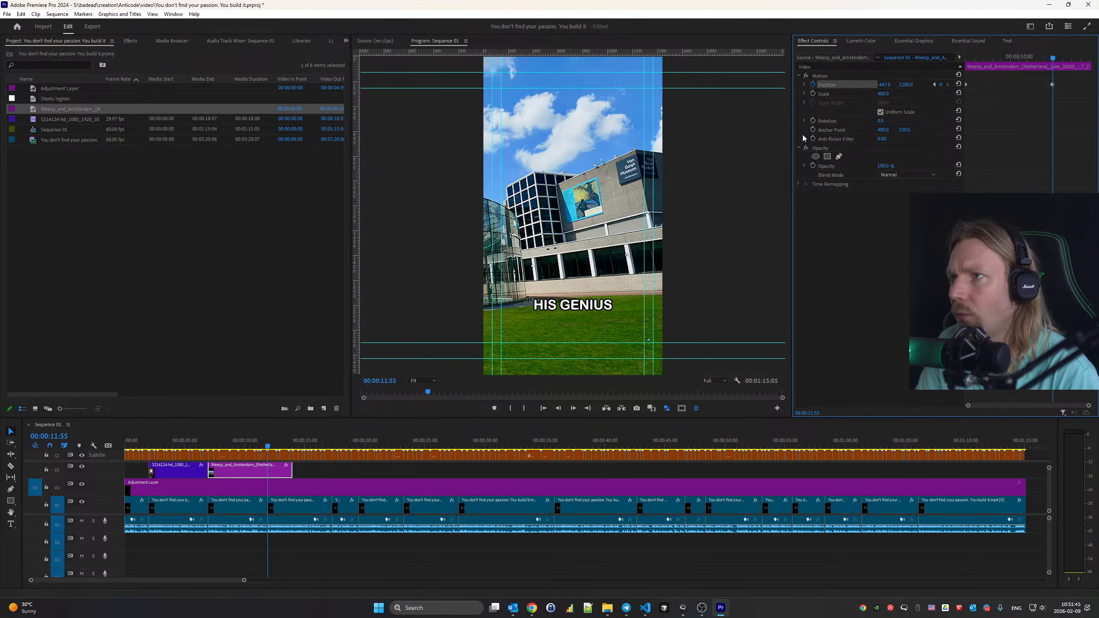
left_click_drag(291, 469, 267, 469)
Play back the animated museum photo and the talking-head section after it, leaving the playhead at 00:00:17:16
key("space")
scroll(481, 475, "down", 2)
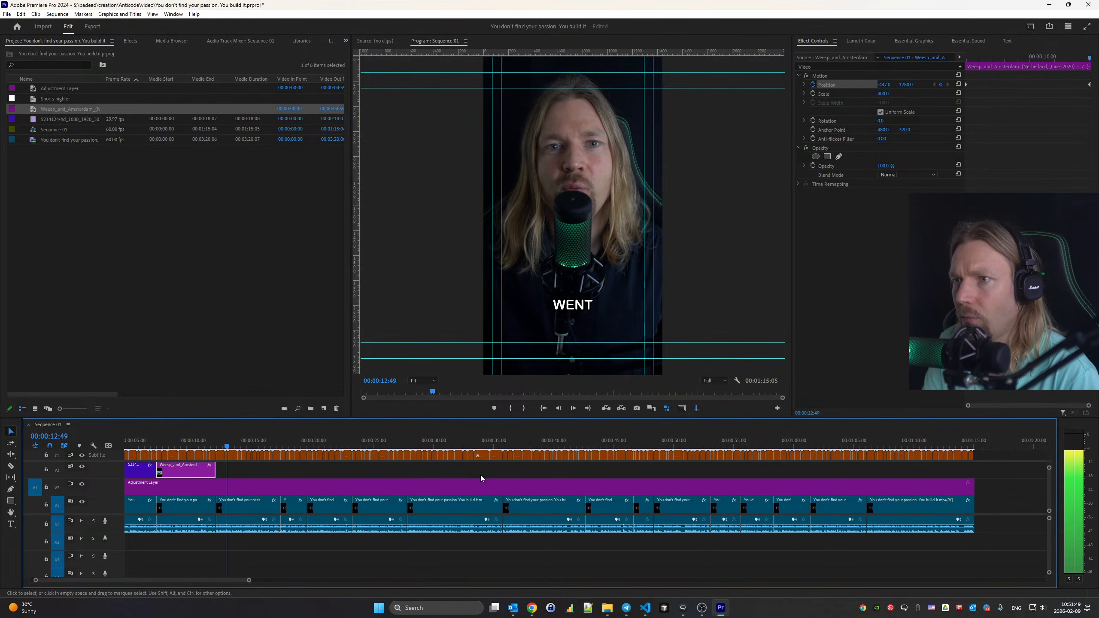
left_click(154, 436)
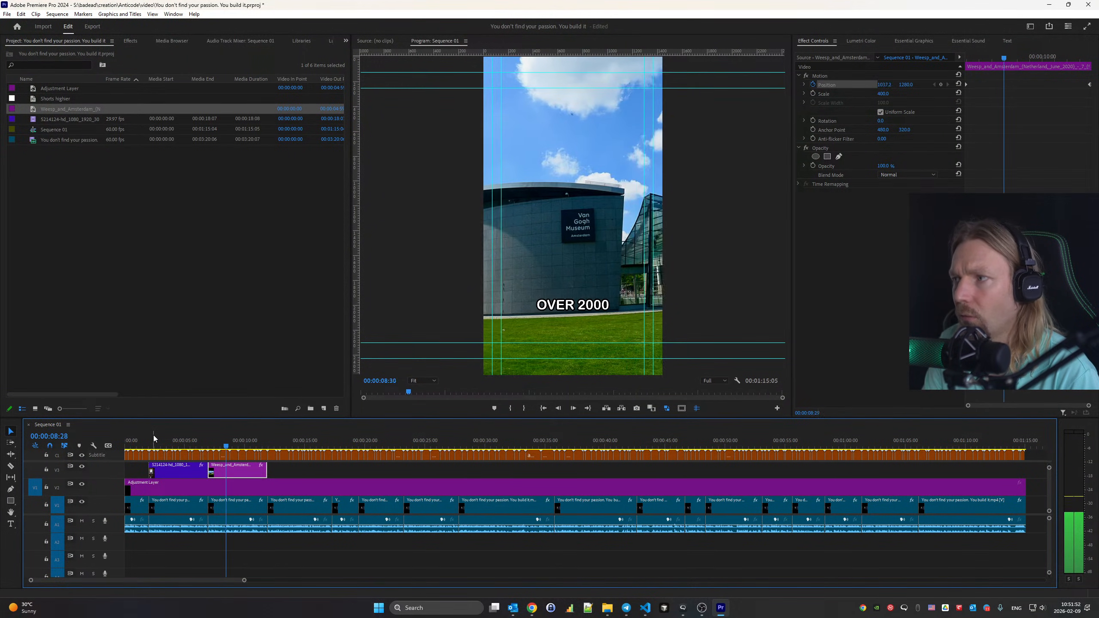
scroll(664, 287, "down", 1)
scroll(770, 267, "up", 1)
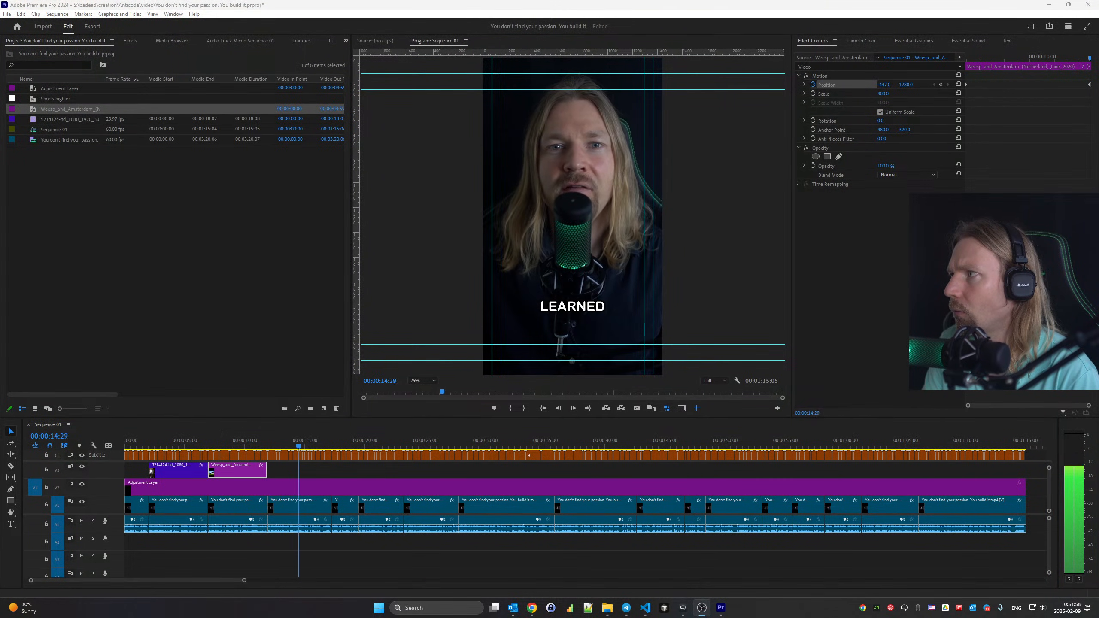
left_click(682, 4)
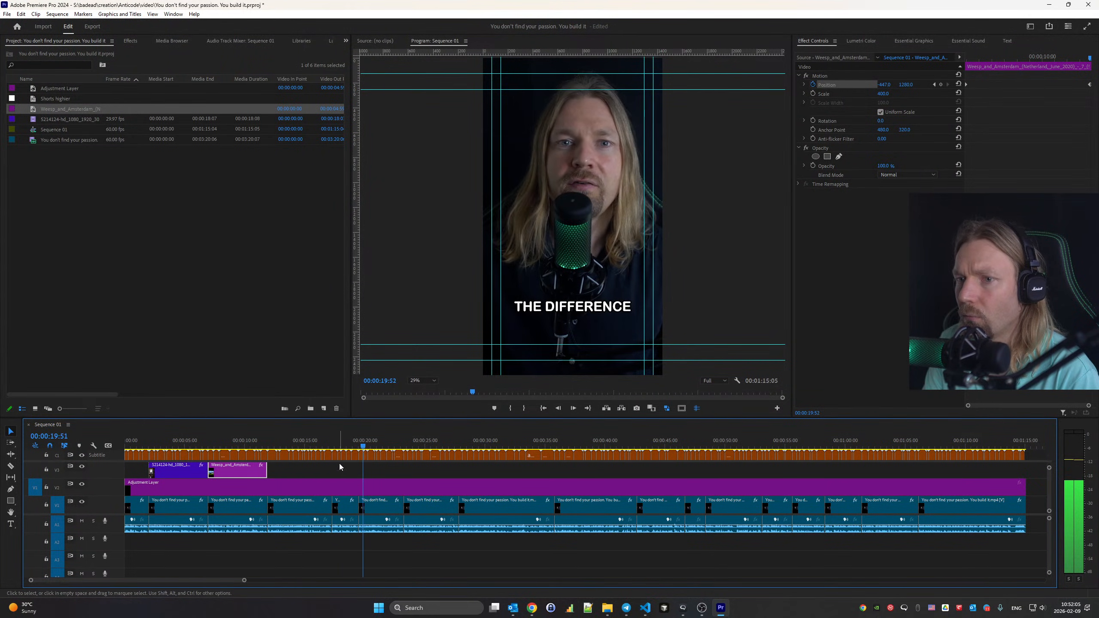
left_click(338, 441)
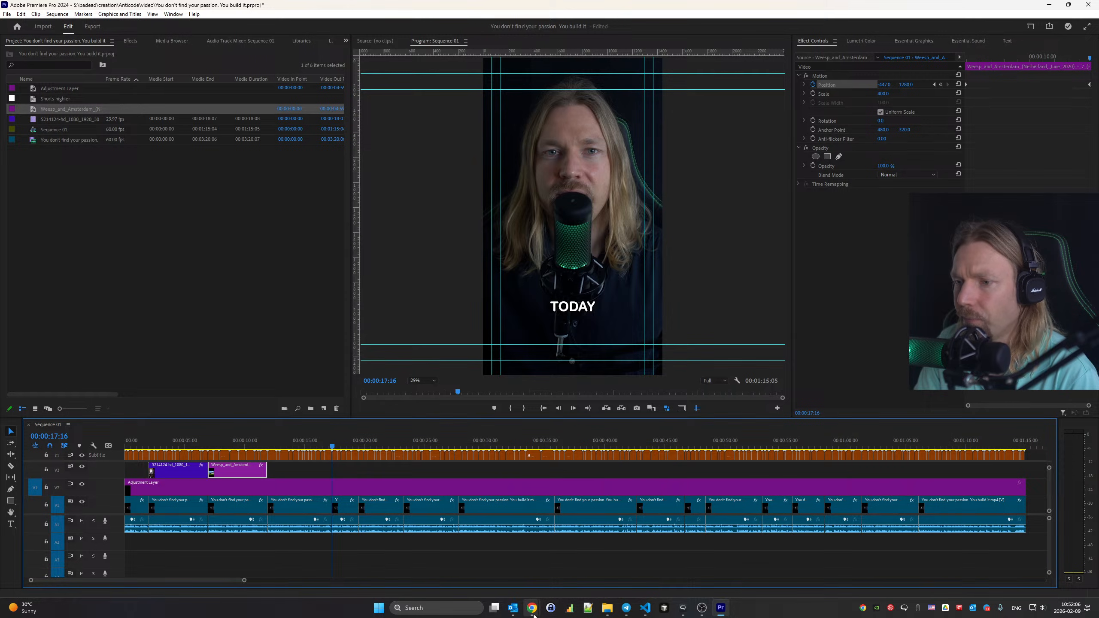
Switch to Chrome and close the museum image, its file page, the Wikipedia article and the Google search, keeping the Pexels page
mouse_move(533, 614)
left_click(577, 563)
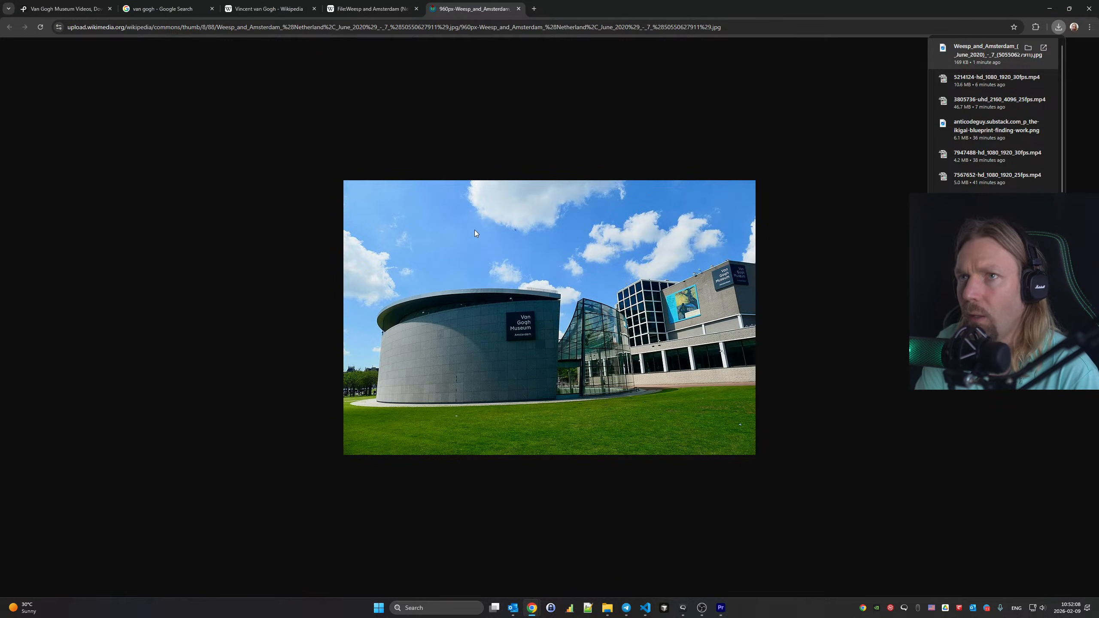
key("ctrl+w")
key("ctrl+w")
key("ctrl+w")
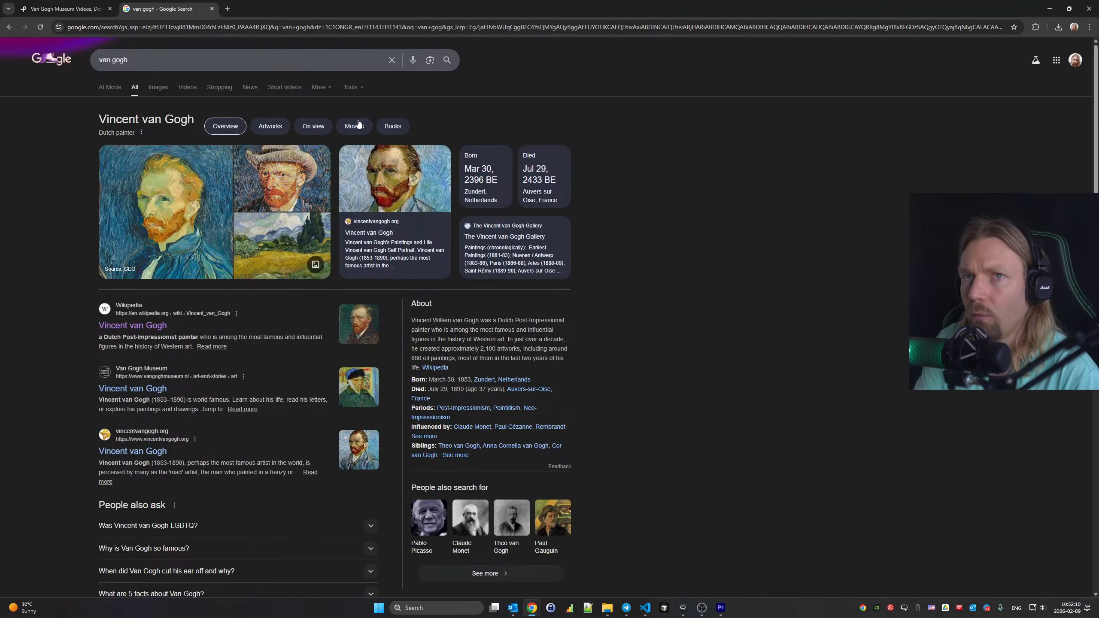
key("ctrl+w")
Search the Pexels videos for "auction"
left_click(371, 54)
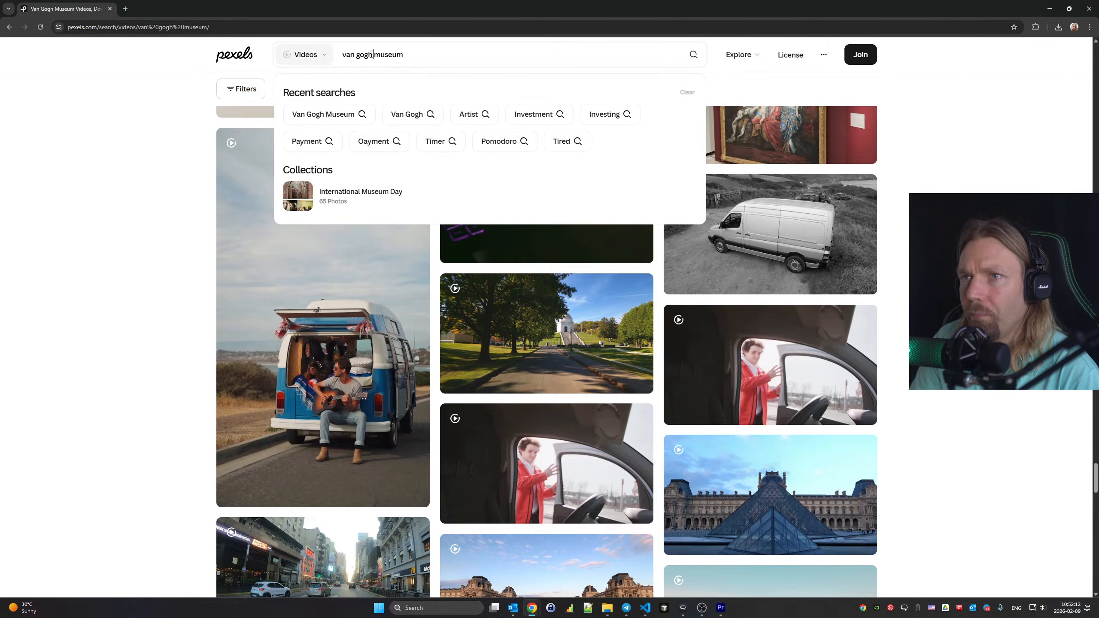
key("BackSpace")
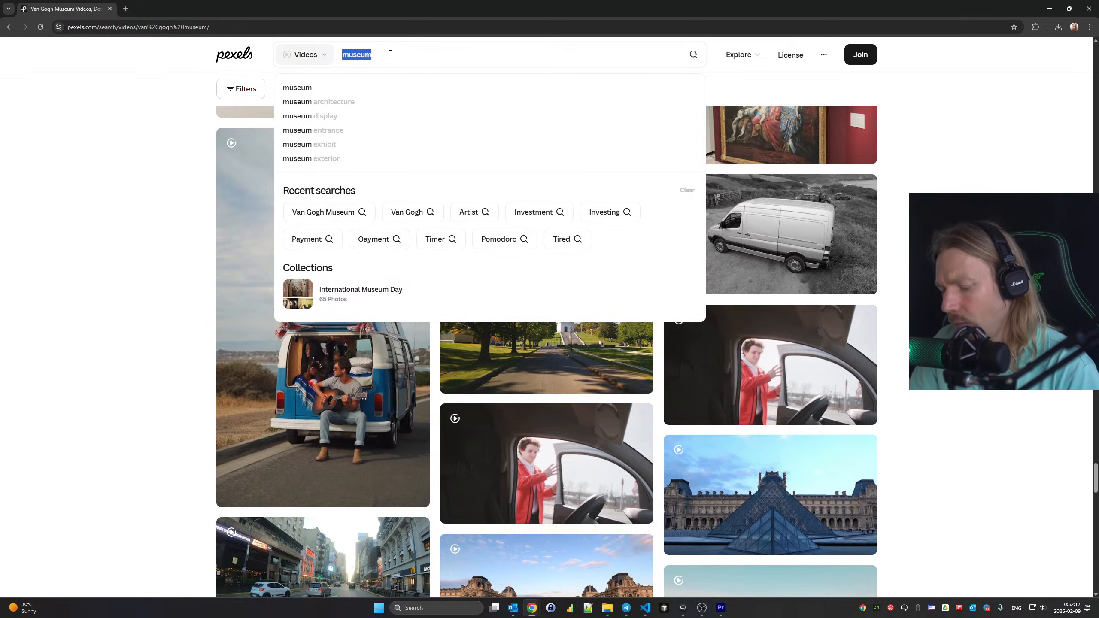
type("auction")
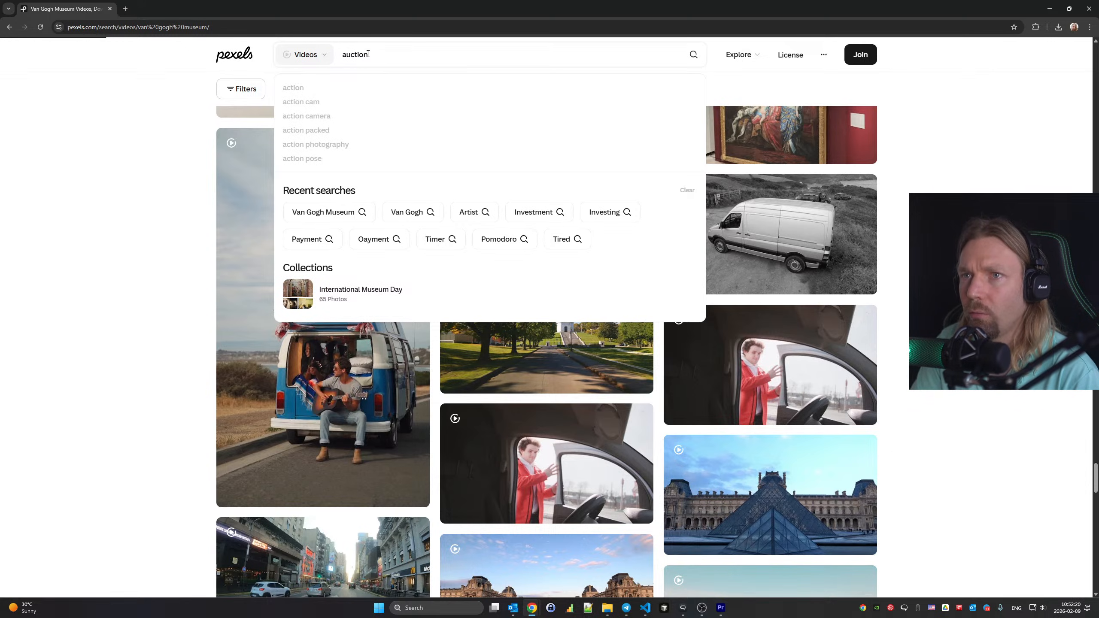
key("Return")
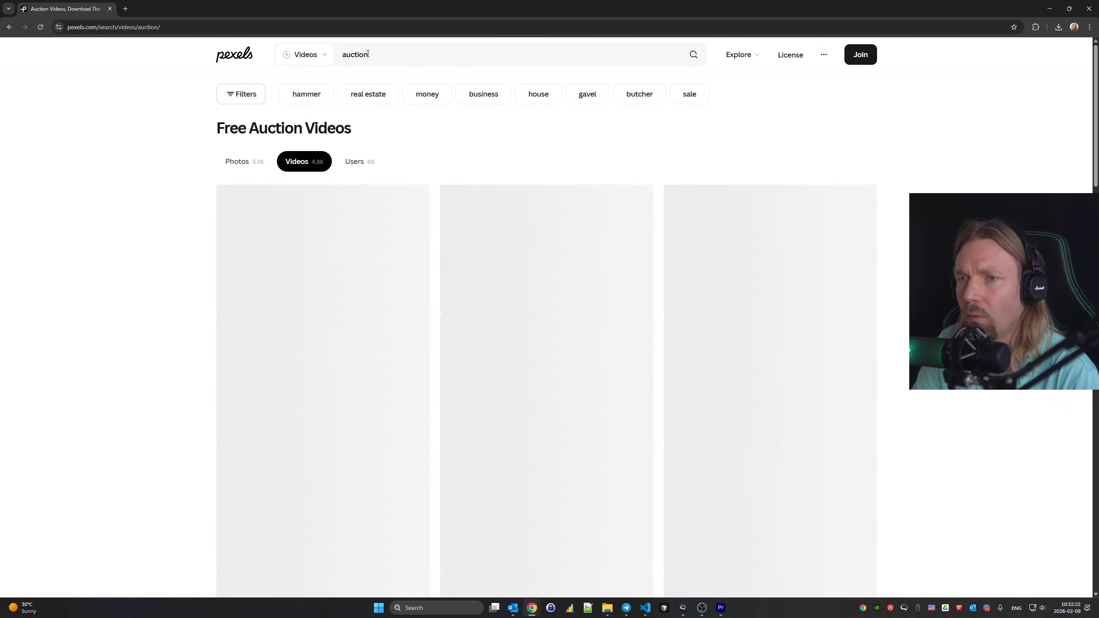
Browse the auction video results for footage that could illustrate the sale of artworks
scroll(368, 53, "down", 10)
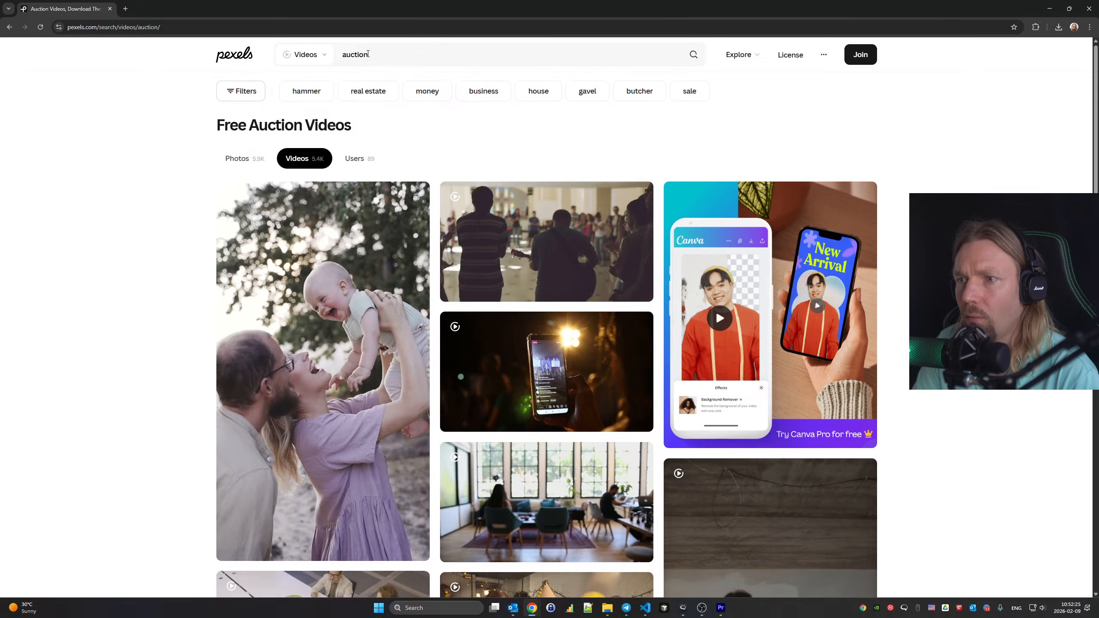
scroll(446, 56, "up", 10)
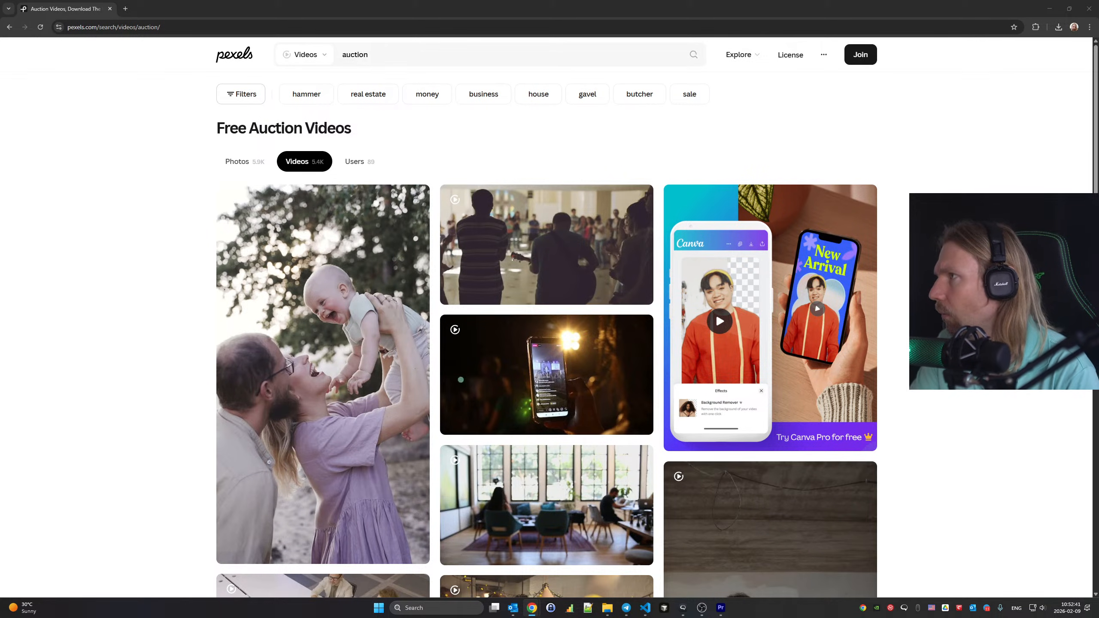
key("alt+shift")
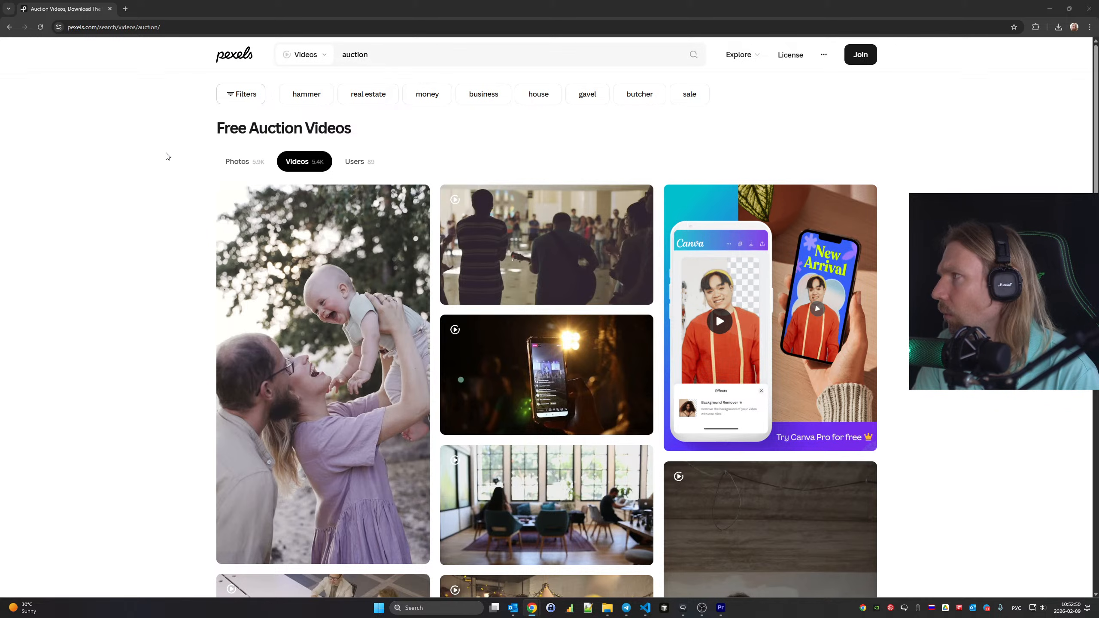
scroll(207, 177, "down", 10)
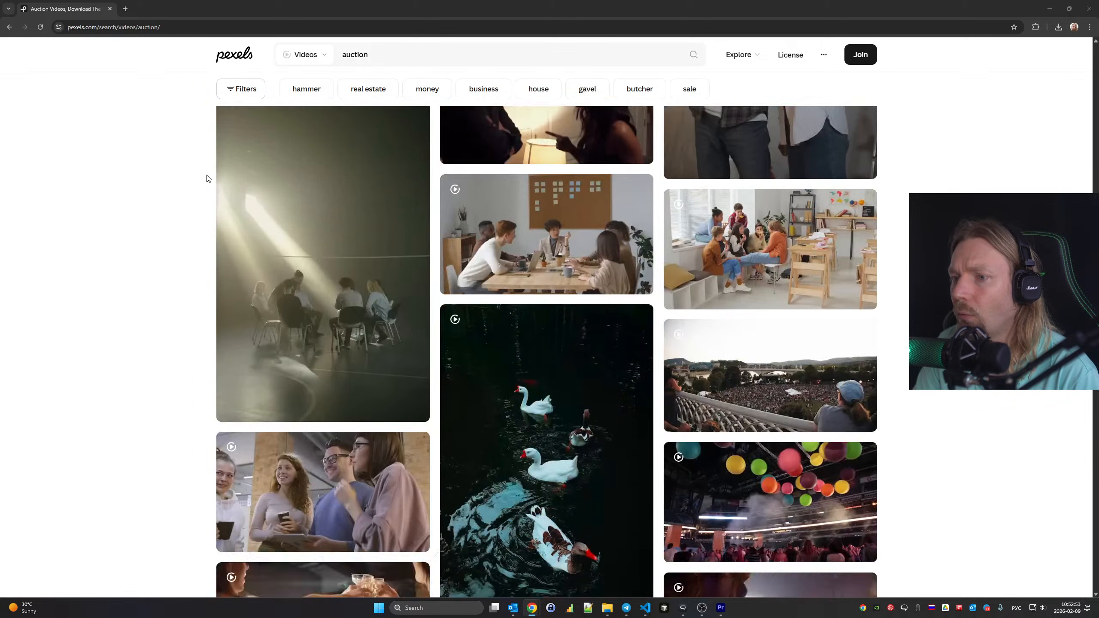
scroll(207, 178, "down", 5)
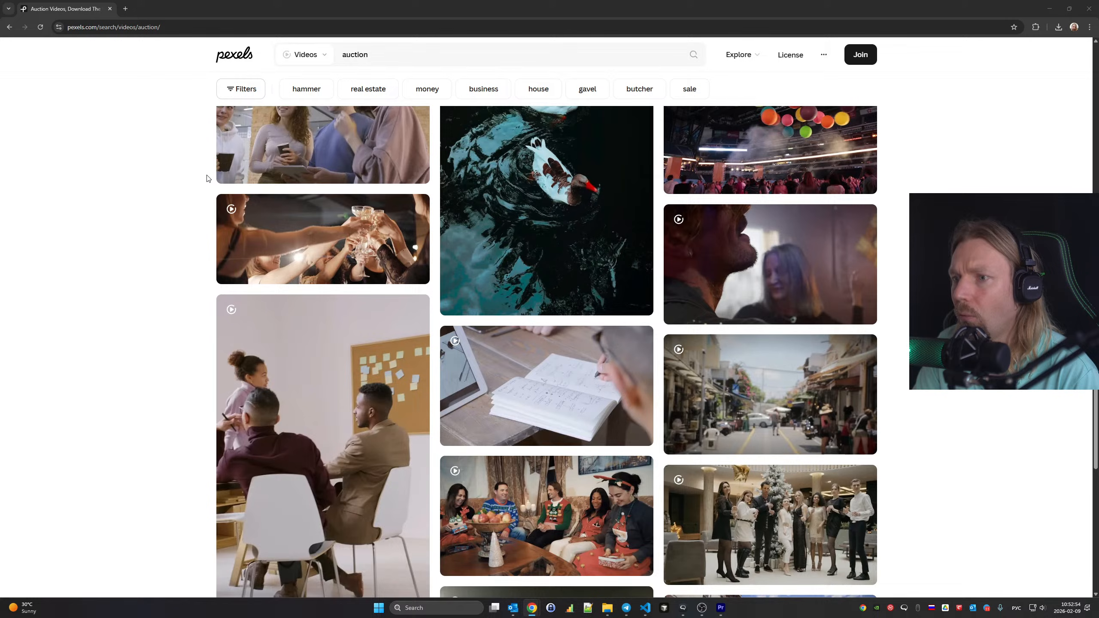
scroll(207, 178, "down", 8)
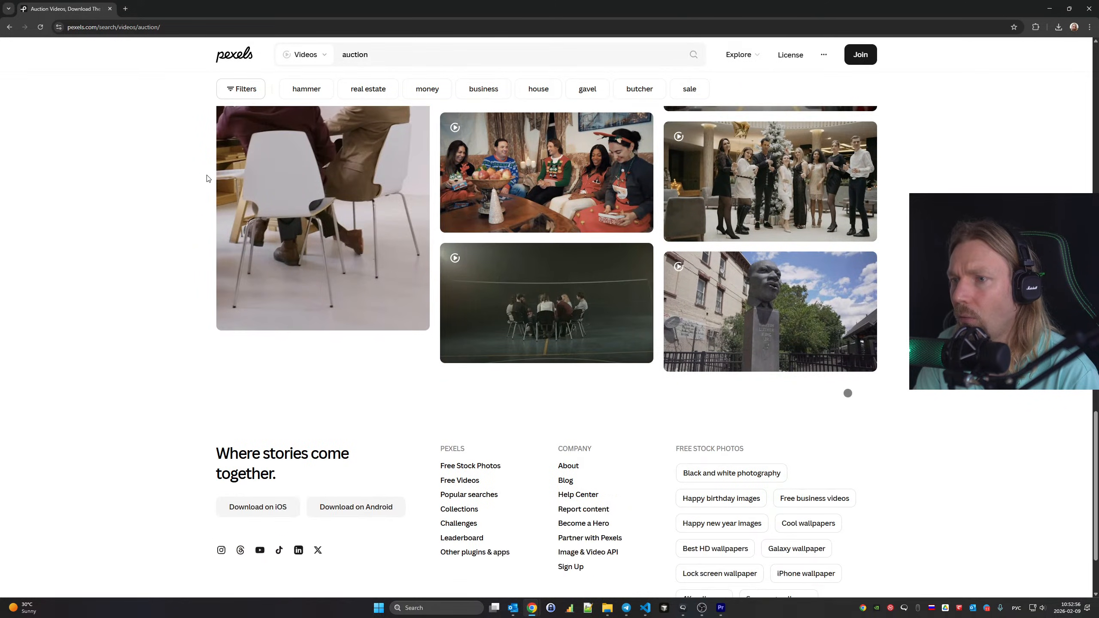
scroll(207, 178, "down", 8)
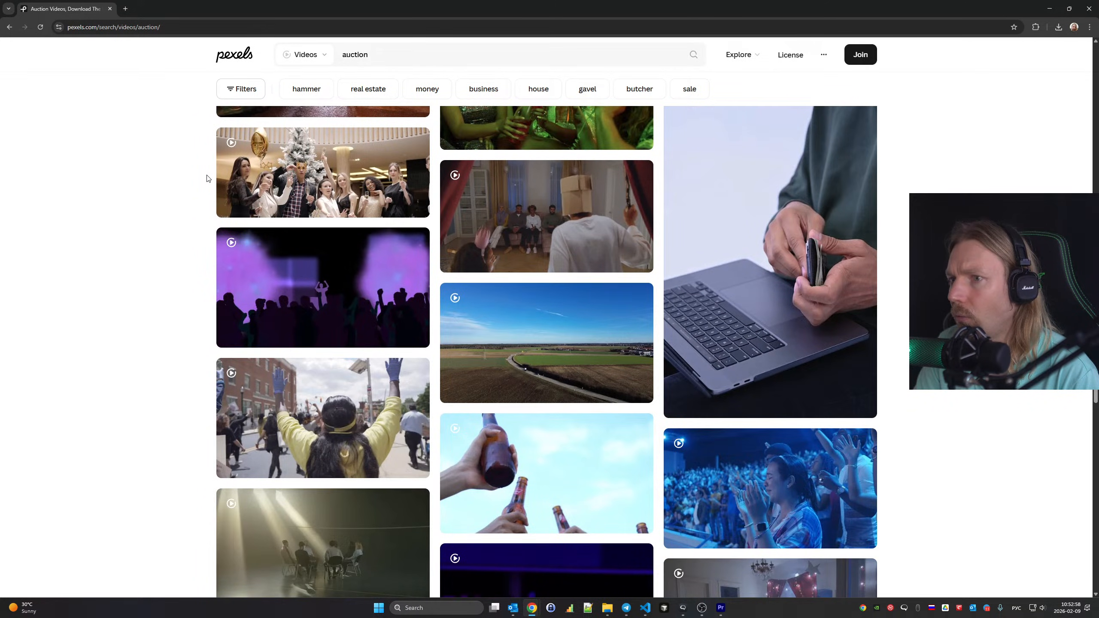
scroll(207, 178, "down", 7)
scroll(207, 178, "down", 5)
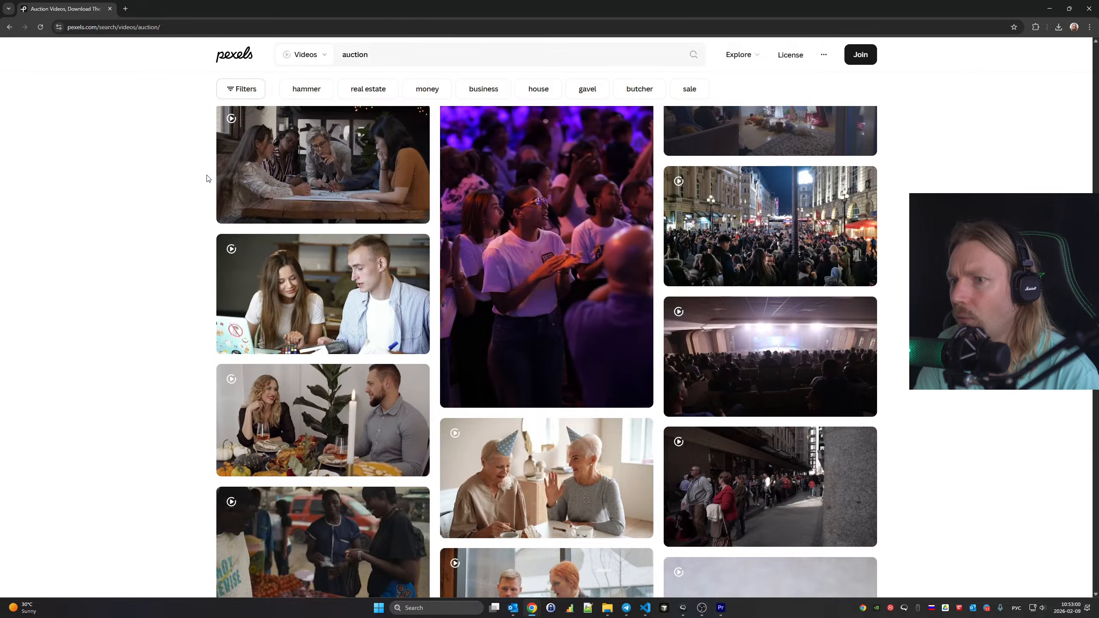
scroll(207, 177, "down", 12)
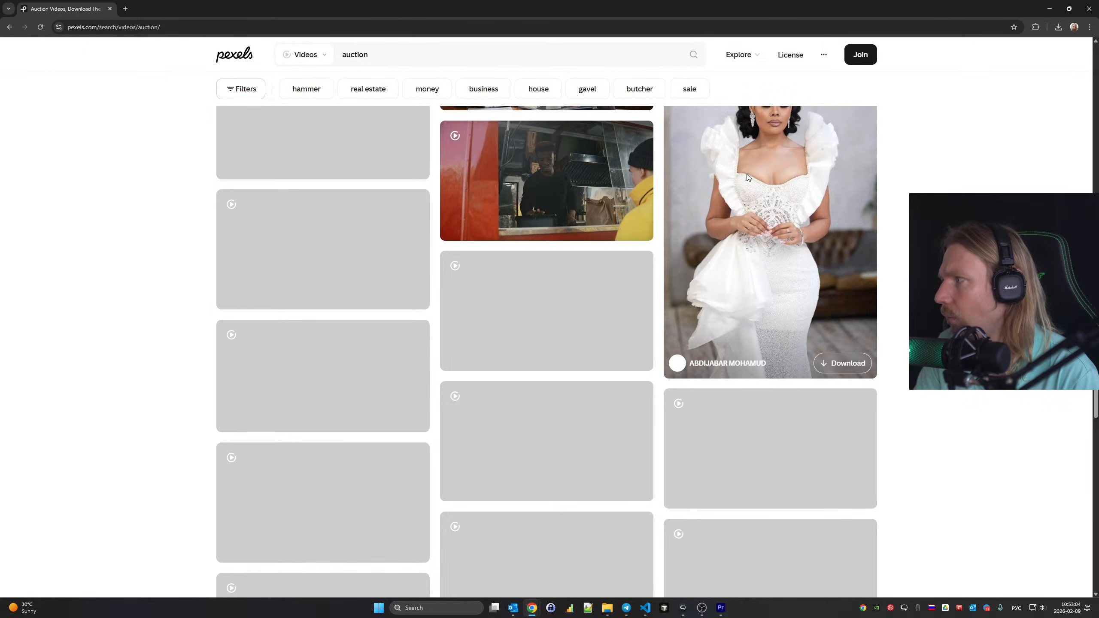
scroll(753, 176, "down", 6)
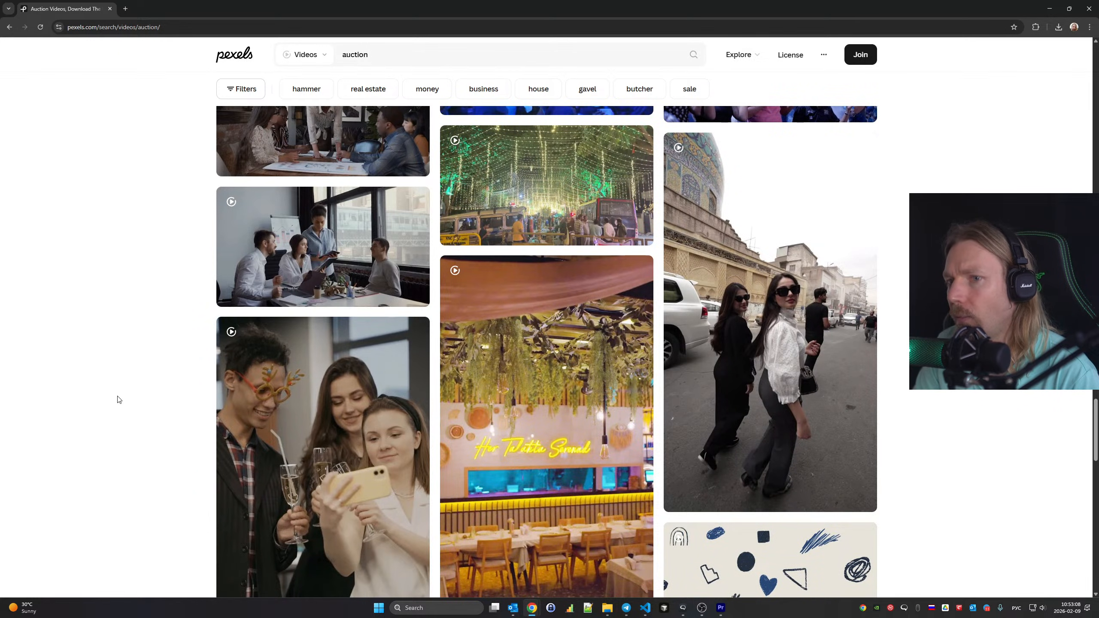
scroll(152, 405, "down", 7)
scroll(152, 404, "down", 20)
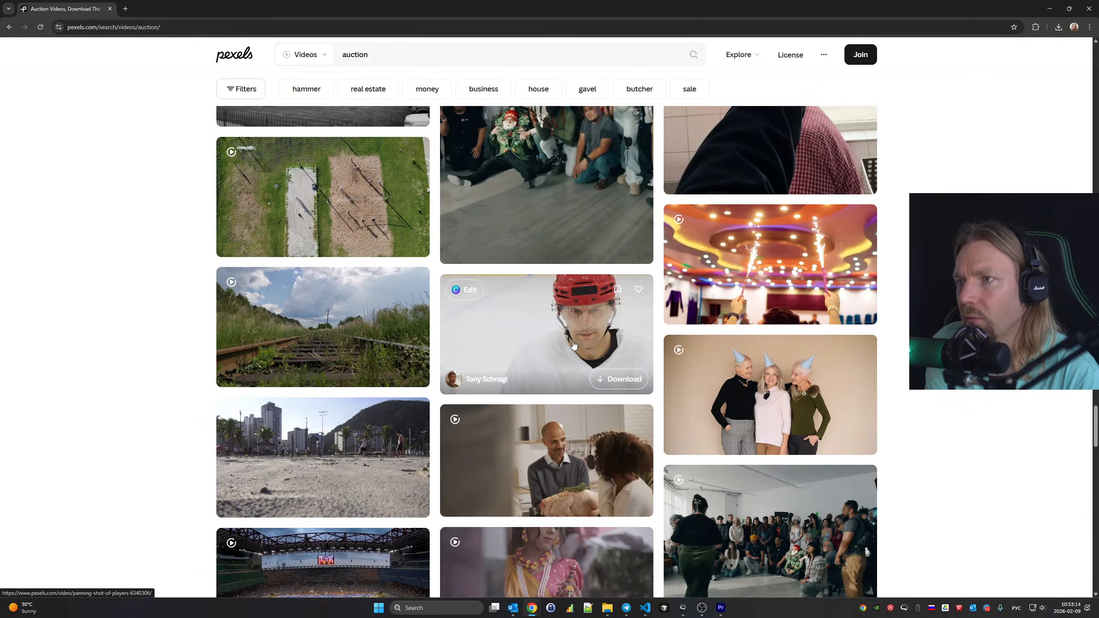
scroll(574, 346, "down", 20)
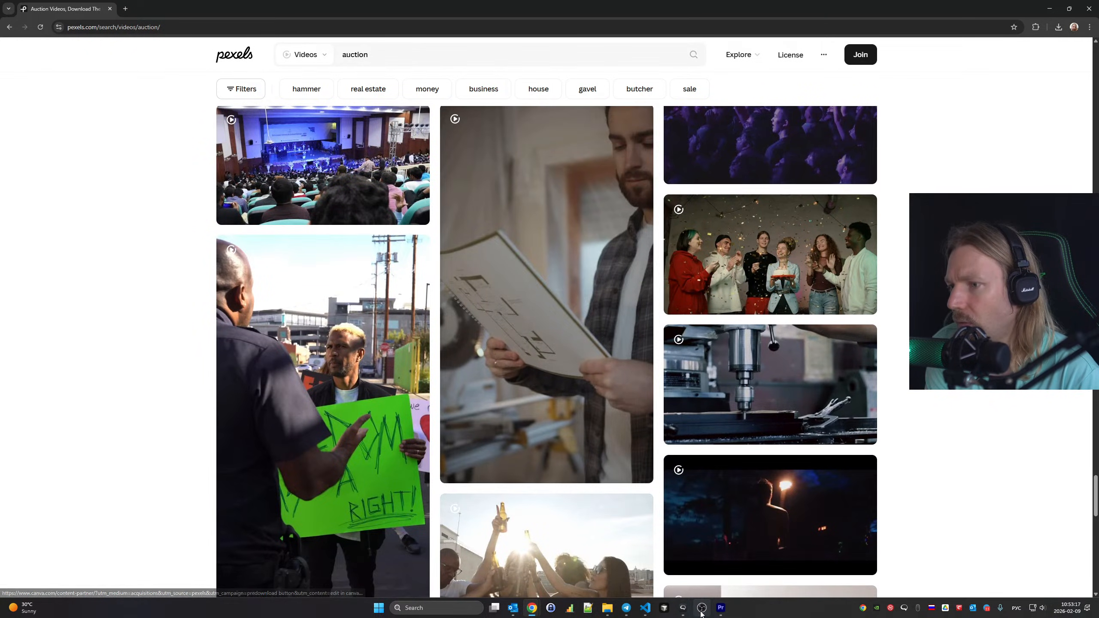
scroll(415, 342, "up", 10)
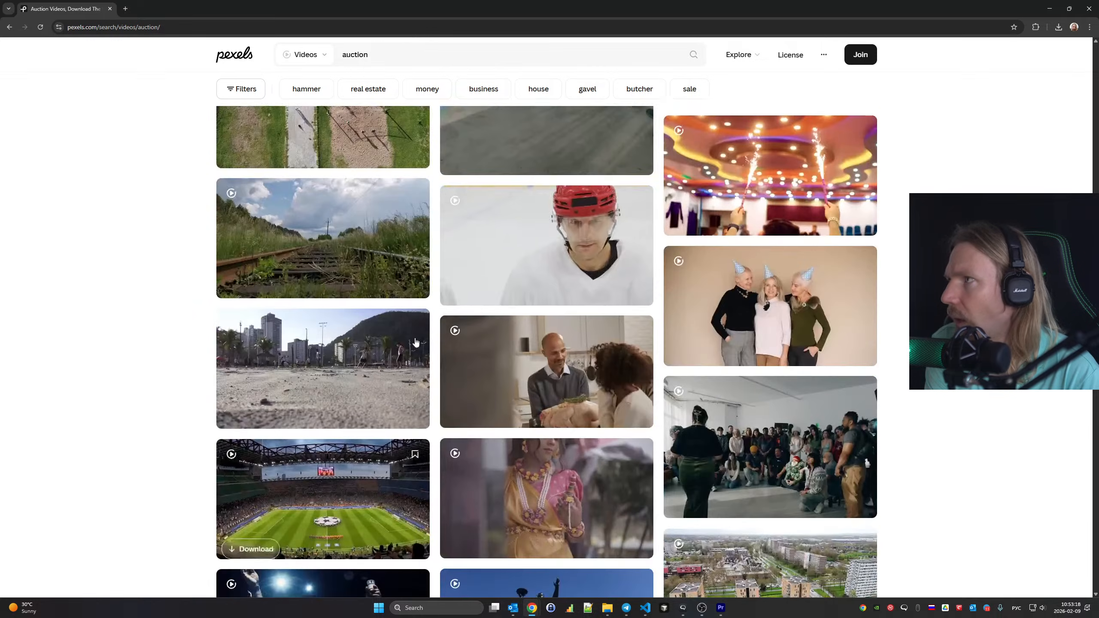
scroll(416, 342, "up", 10)
left_click(375, 49)
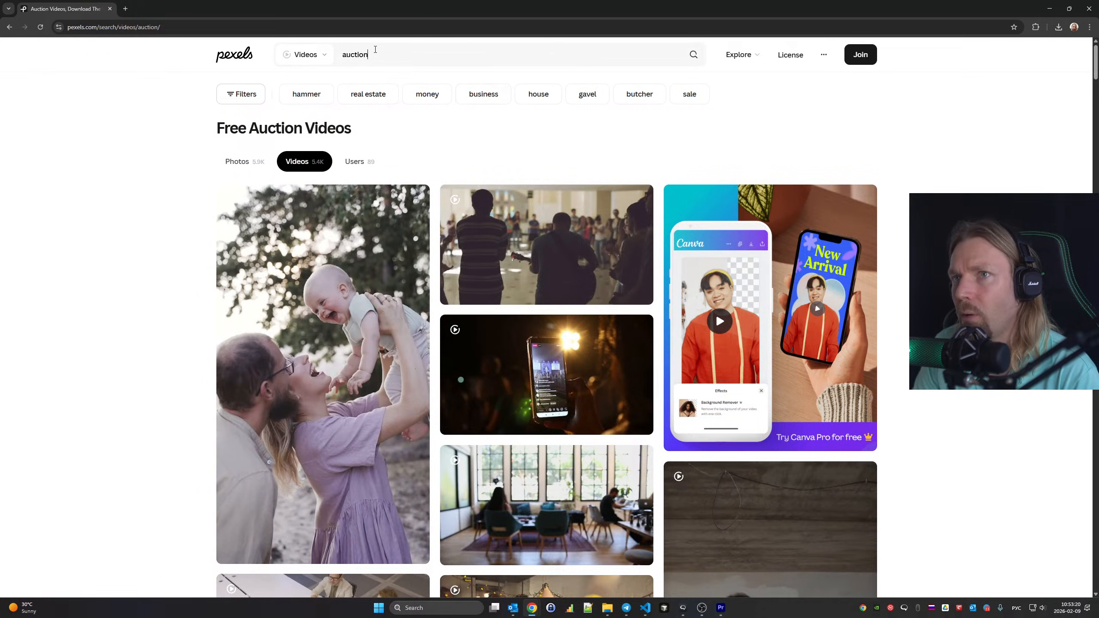
key("ctrl+a")
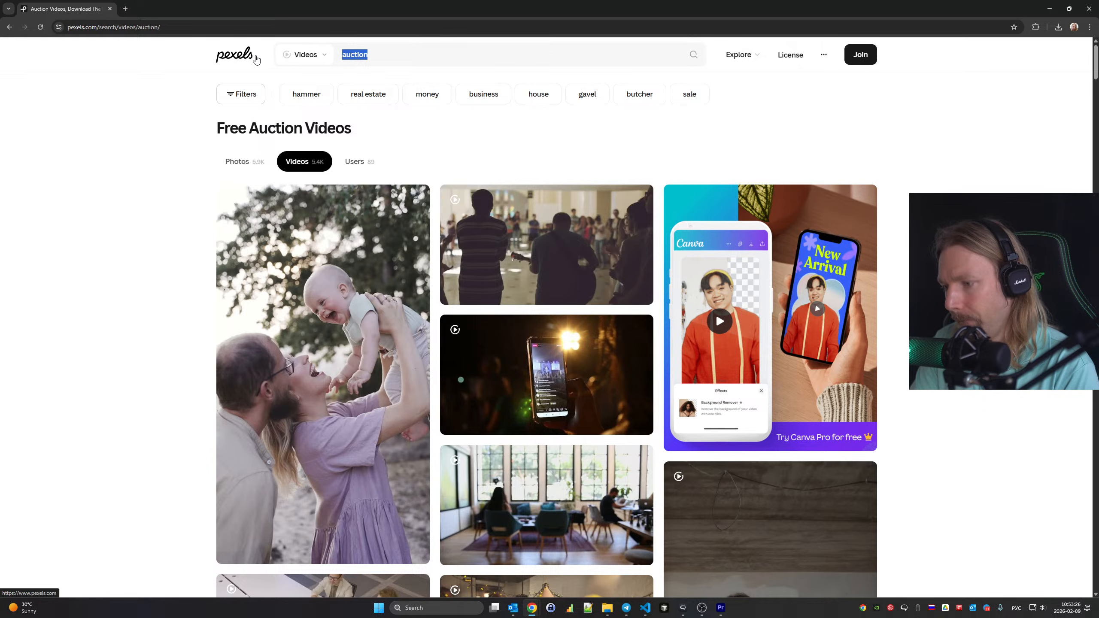
type("зфштештны")
key("Return")
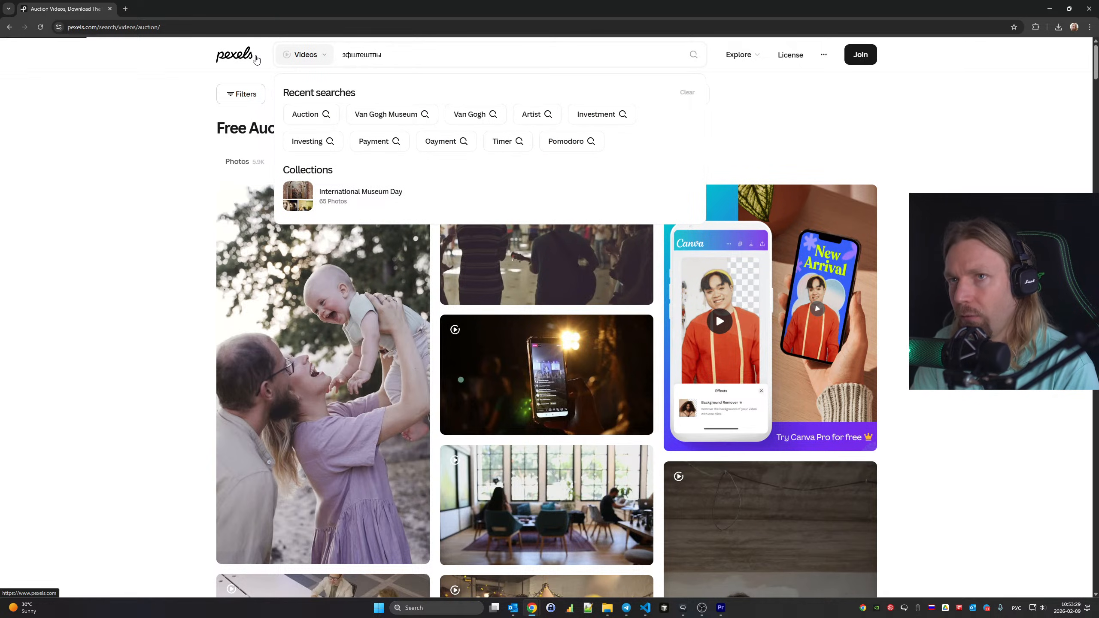
Search the Pexels videos for "paintings" and browse the results for footage of finished artworks
key("ctrl+a")
key("alt+shift")
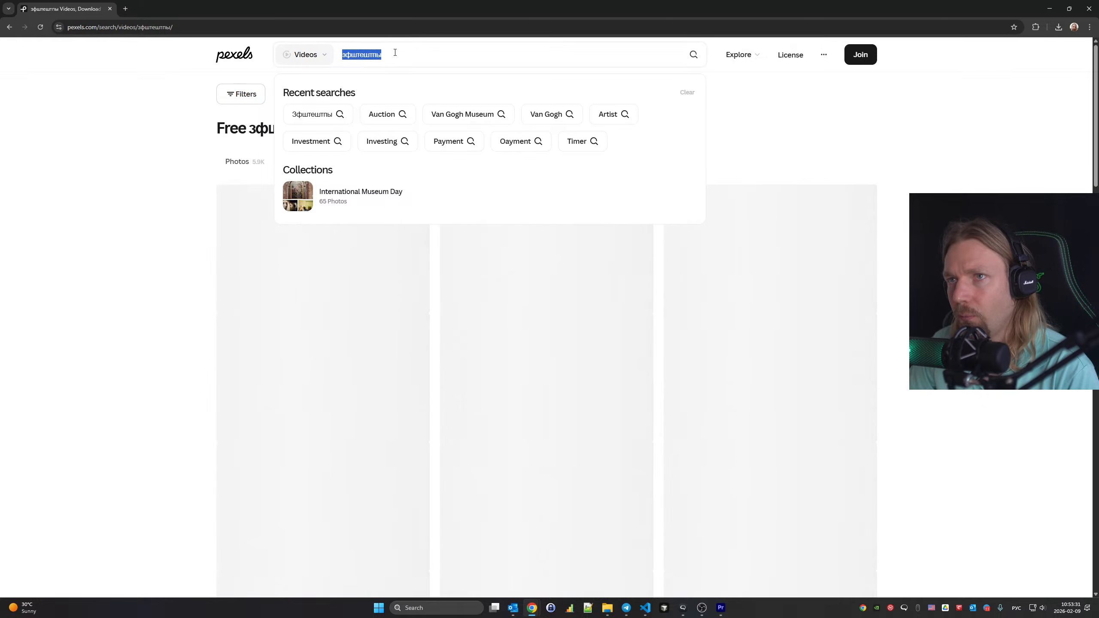
type("paintings")
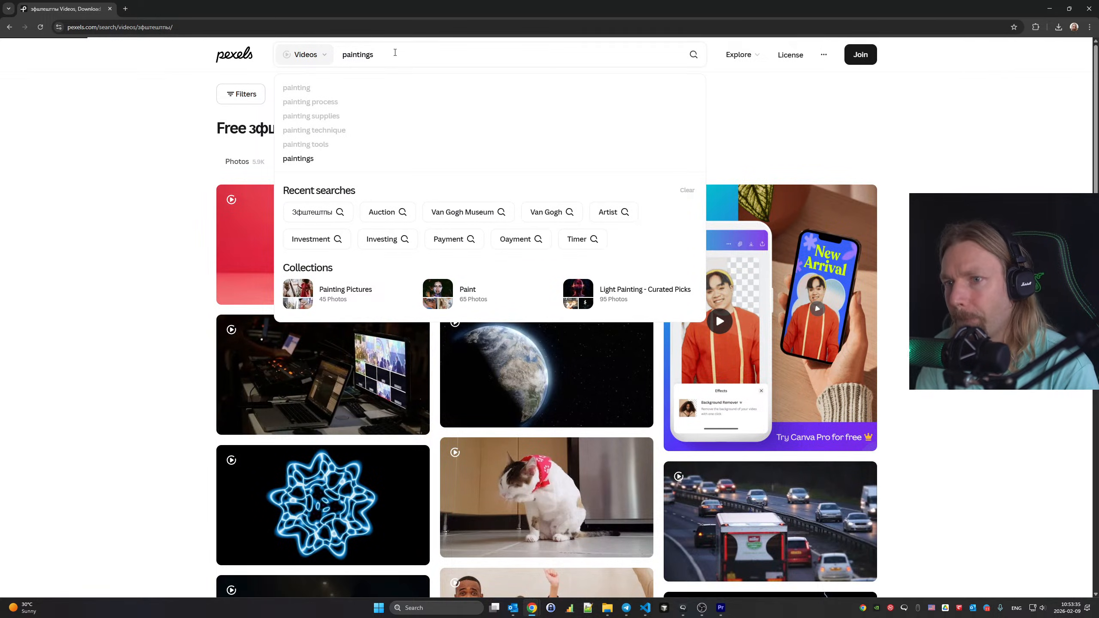
key("Return")
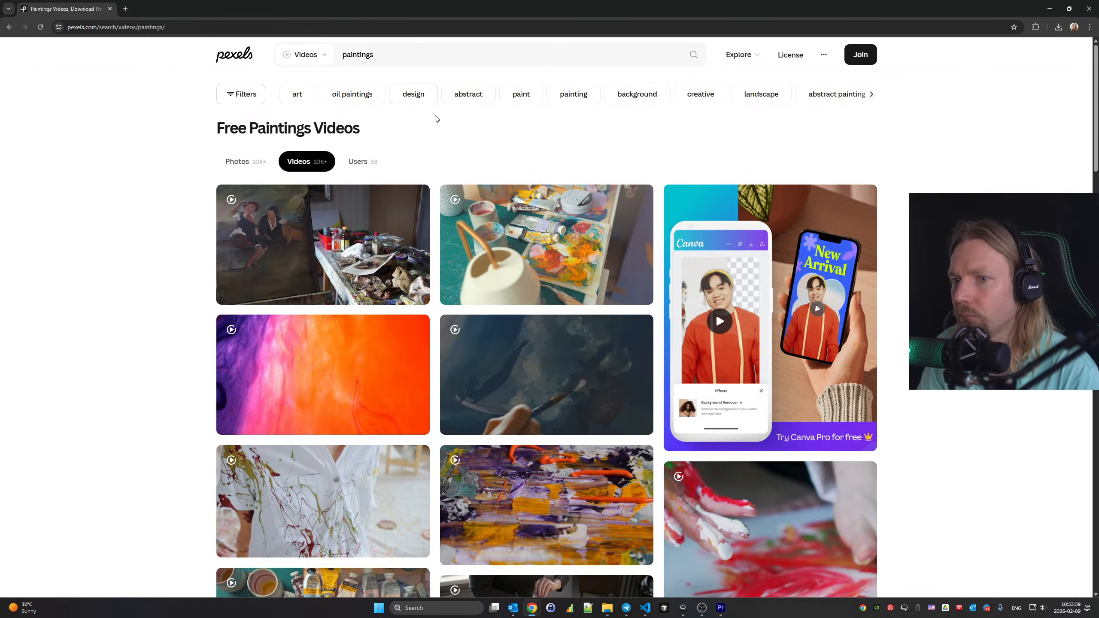
scroll(436, 115, "down", 10)
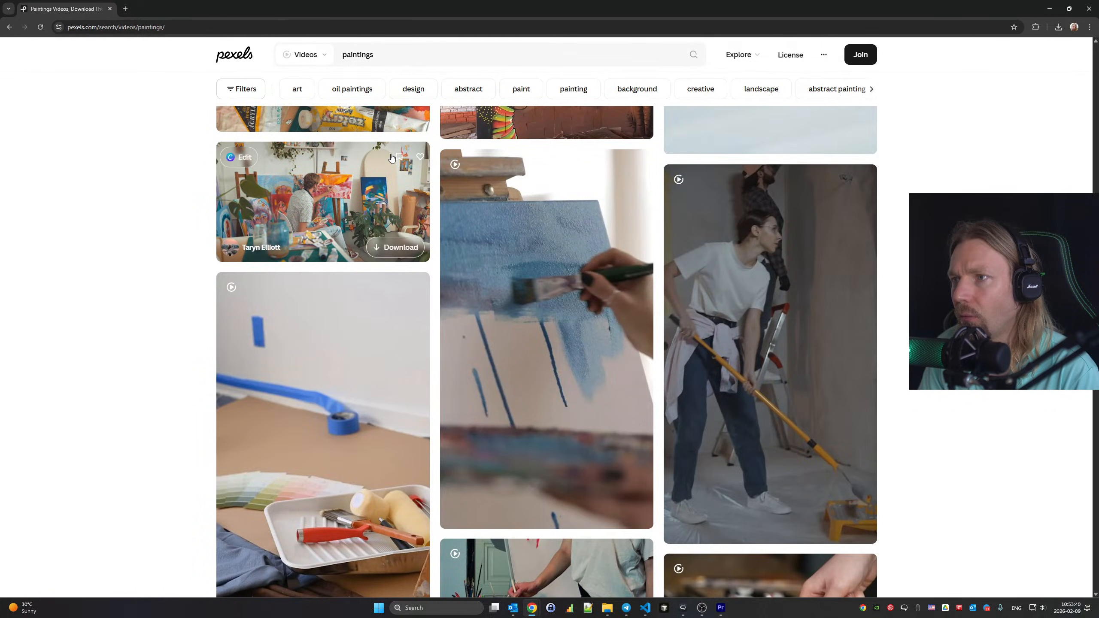
scroll(392, 157, "down", 15)
scroll(392, 157, "down", 15)
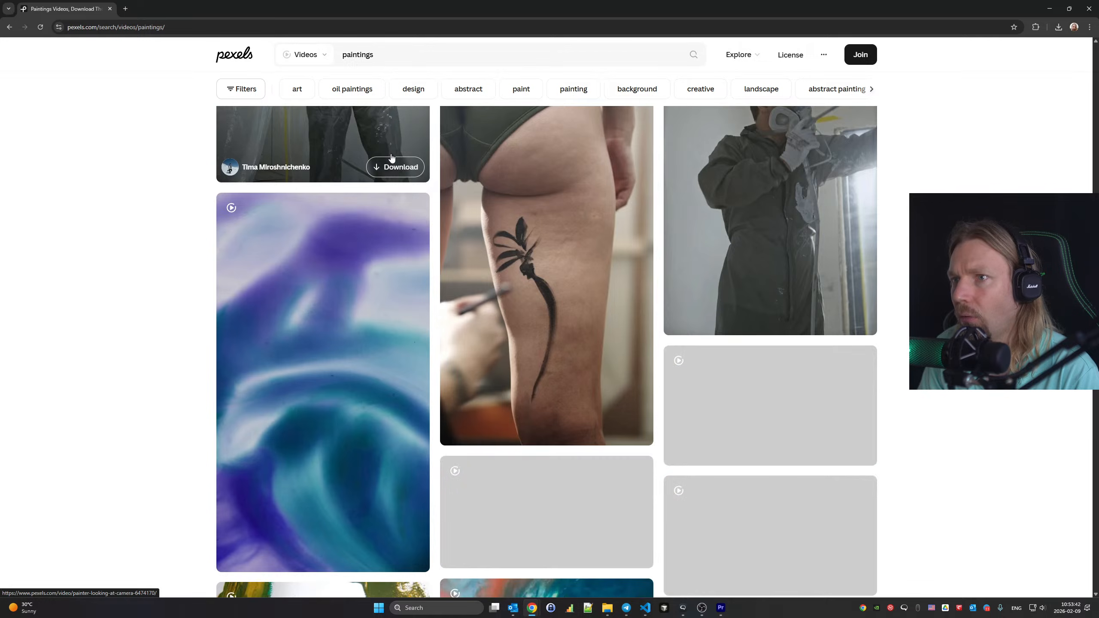
scroll(391, 157, "down", 15)
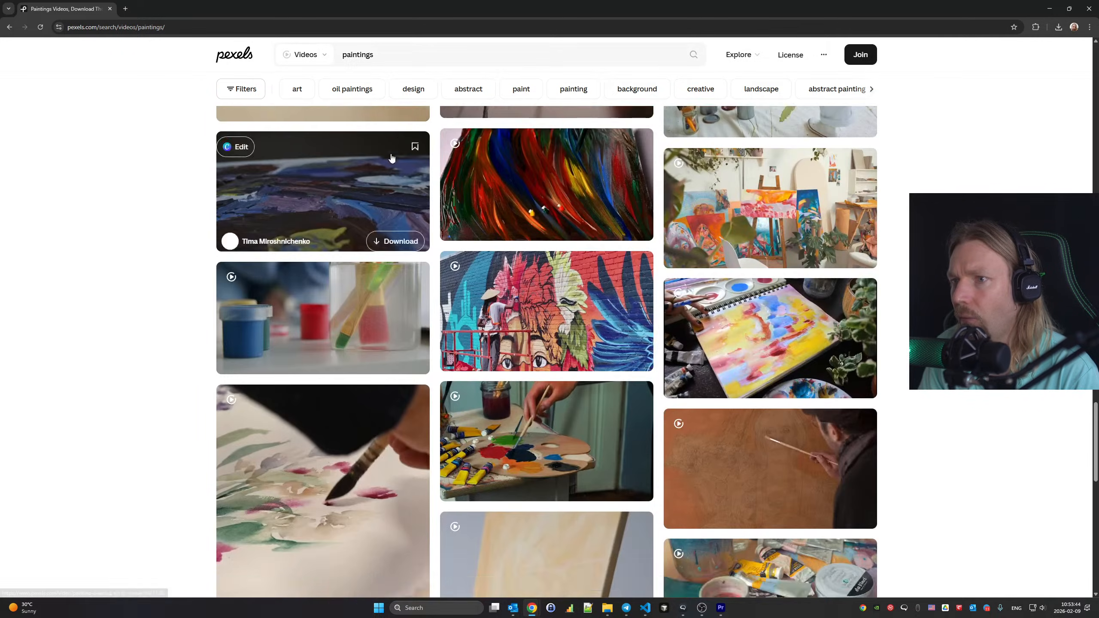
scroll(391, 157, "down", 15)
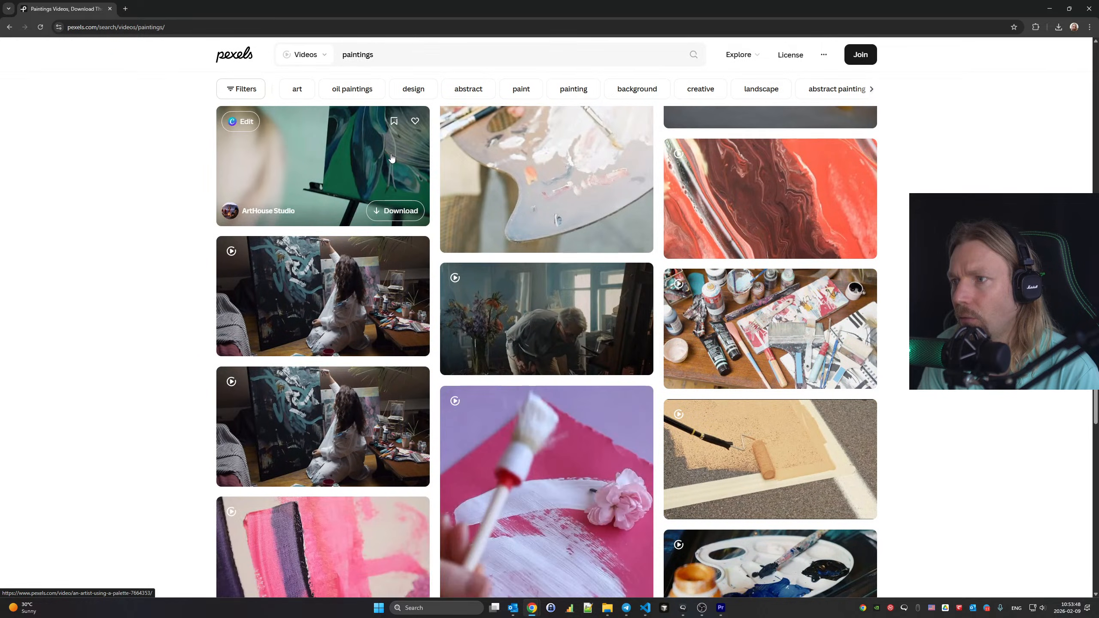
Replace the Pexels video search with "art gallery"
left_click_drag(391, 53, 265, 59)
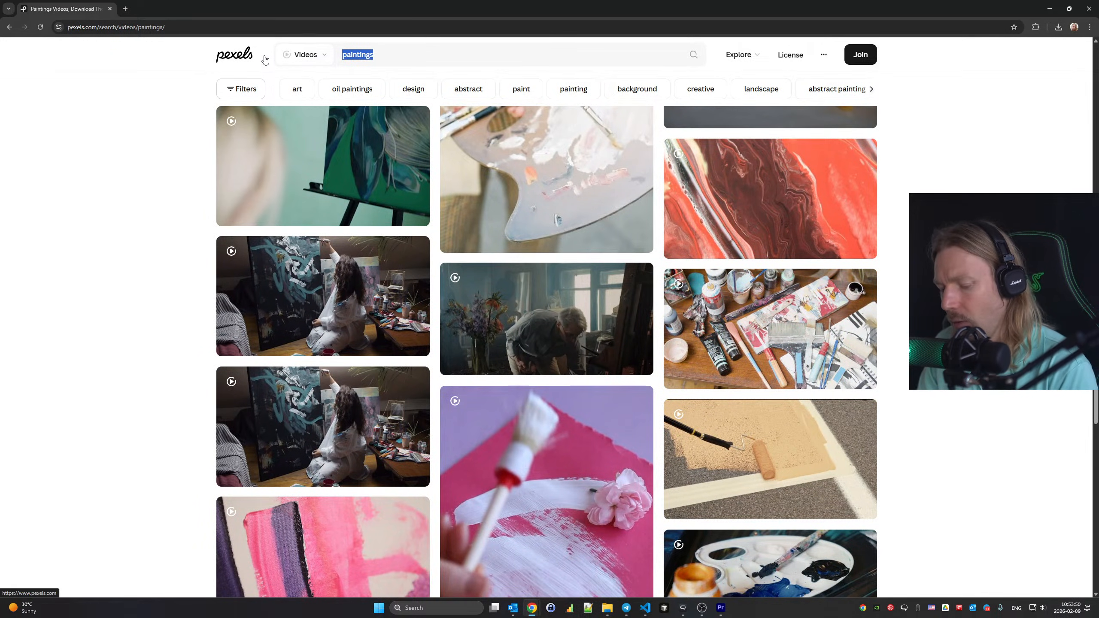
type("art gallery")
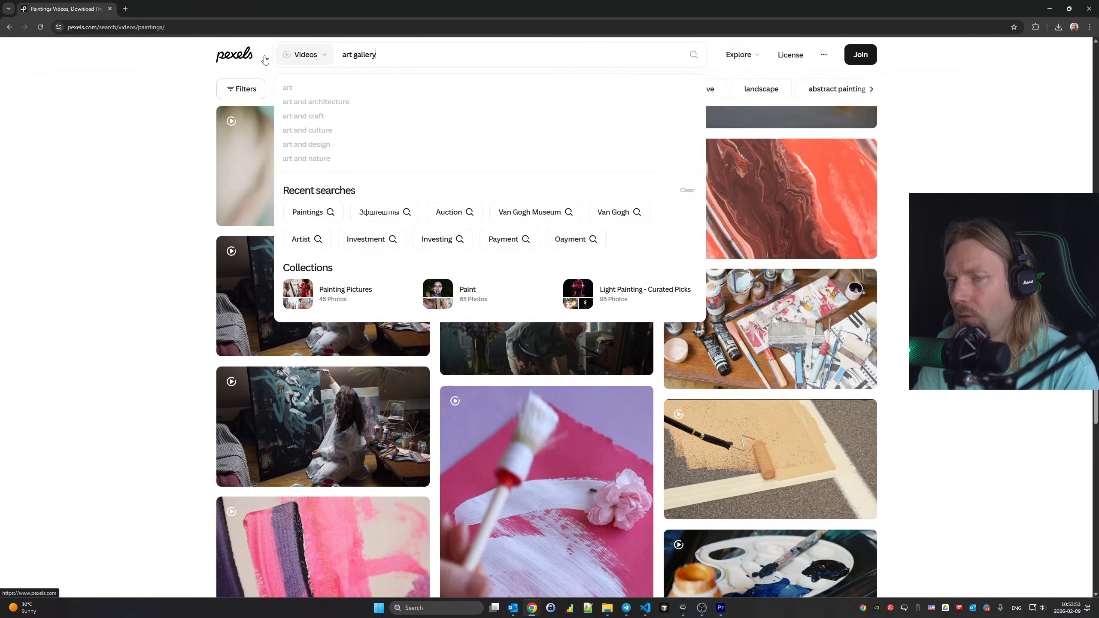
key("Return")
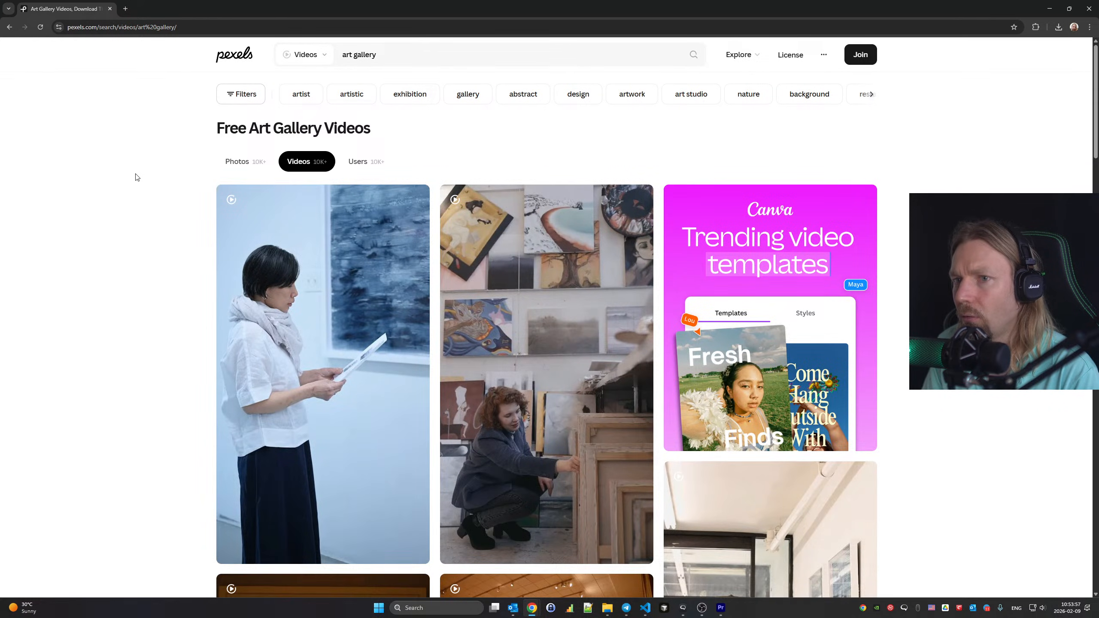
Browse the art gallery video results for a vertical clip of people viewing paintings
scroll(135, 177, "down", 5)
scroll(135, 176, "down", 4)
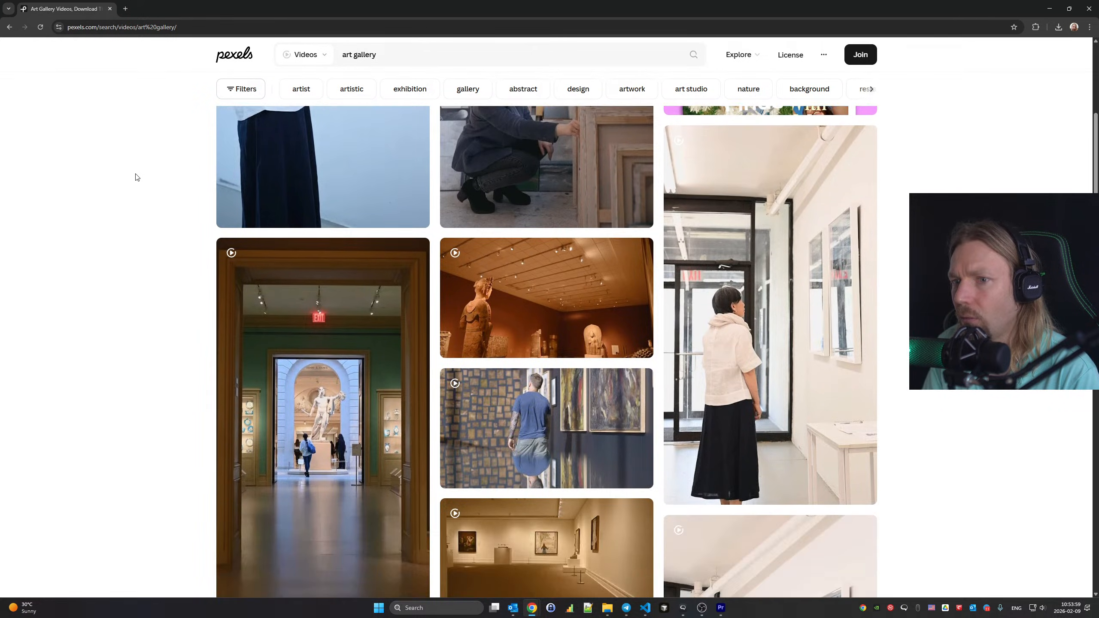
scroll(135, 177, "down", 7)
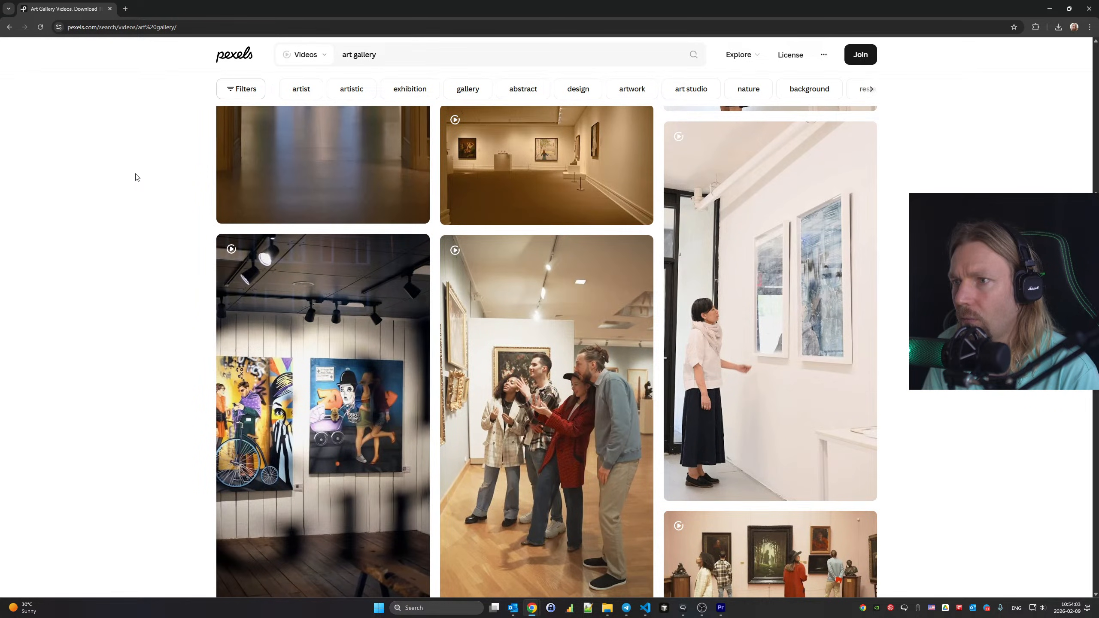
scroll(136, 177, "down", 6)
scroll(136, 177, "down", 7)
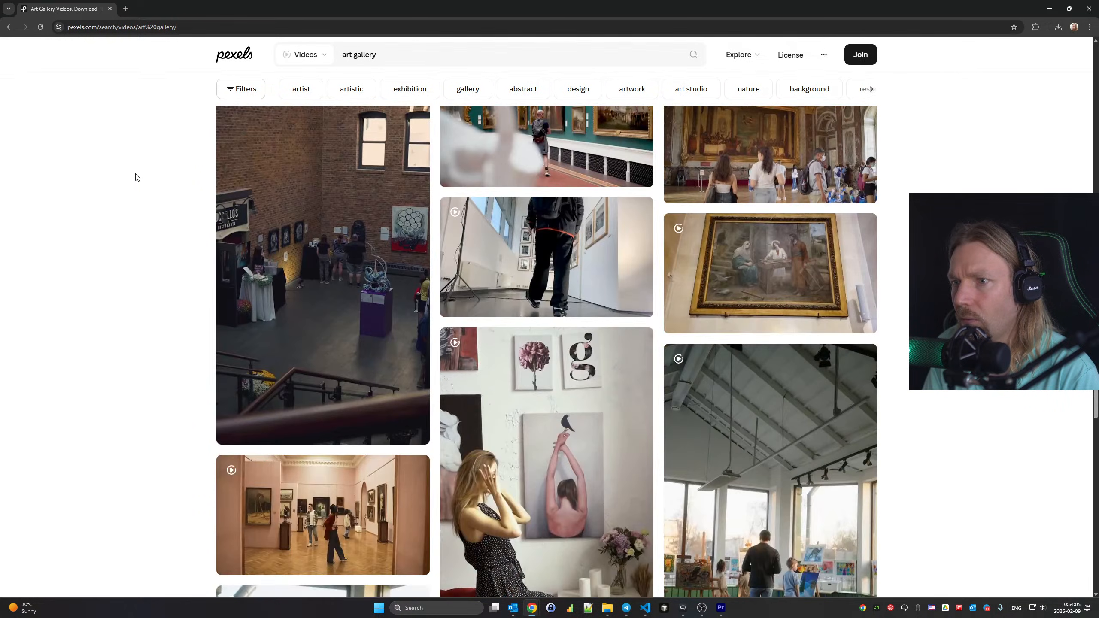
scroll(135, 177, "down", 10)
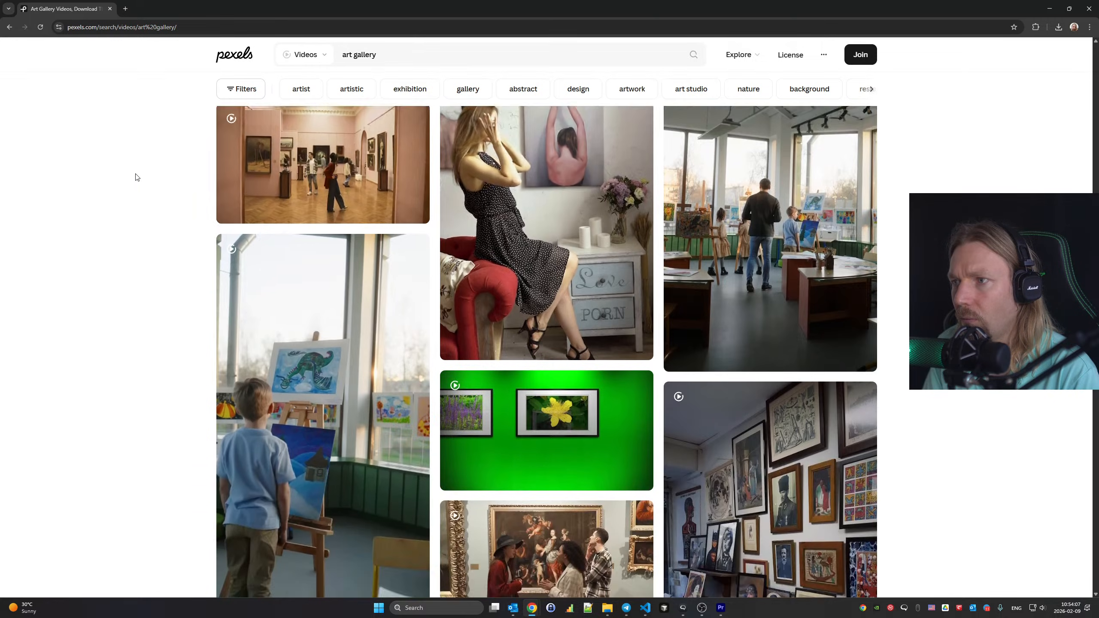
scroll(136, 177, "down", 10)
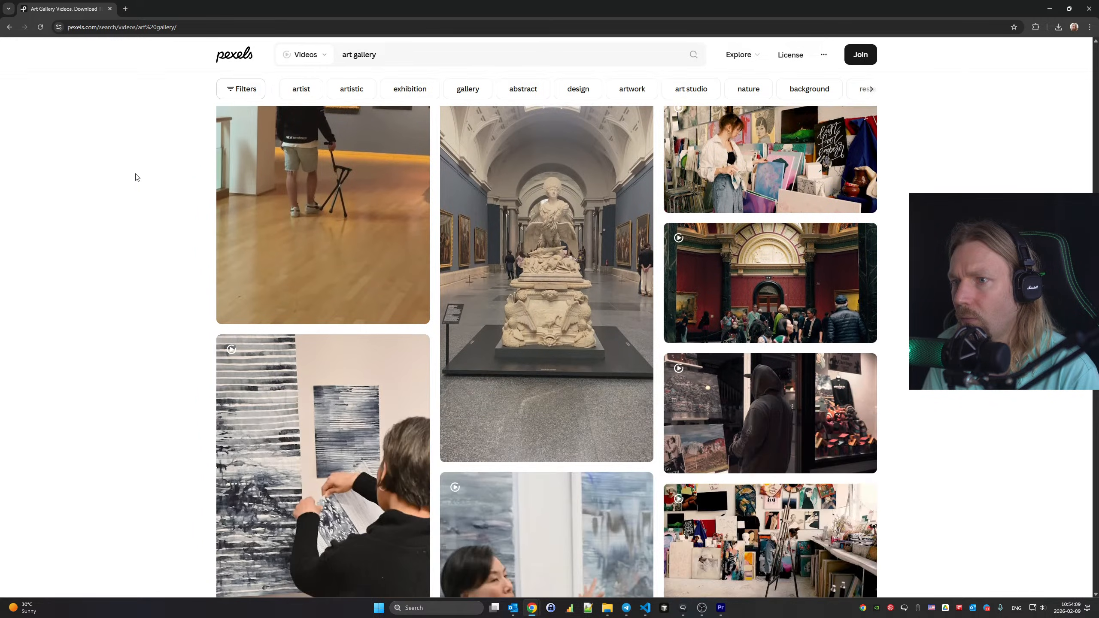
scroll(135, 177, "down", 7)
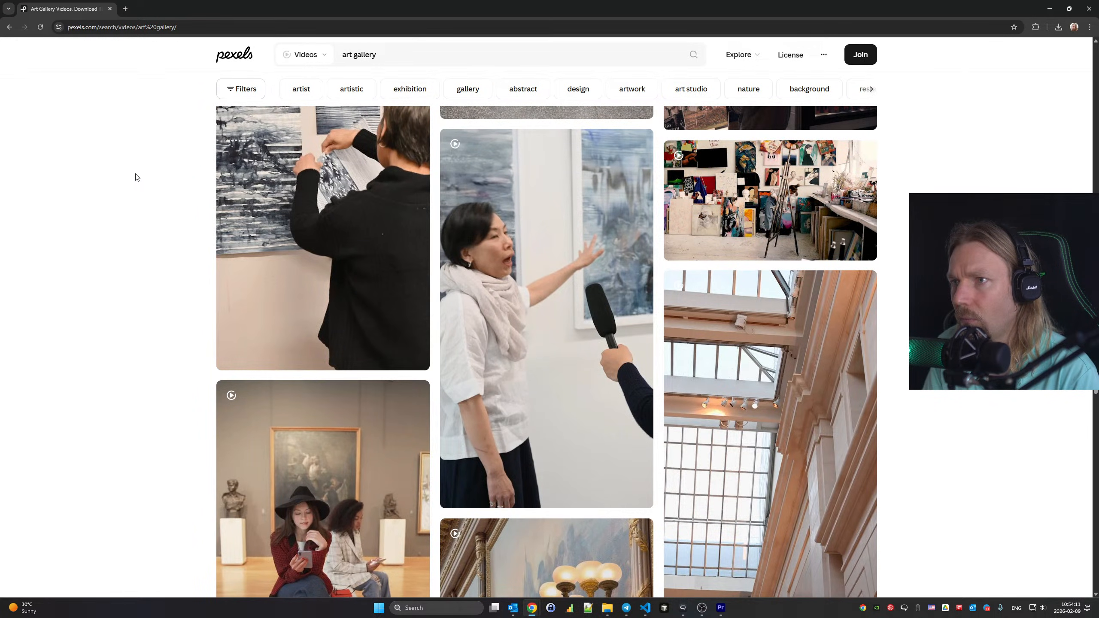
Download the vertical clip of the woman in a white top and black skirt looking at framed artworks
scroll(136, 177, "up", 20)
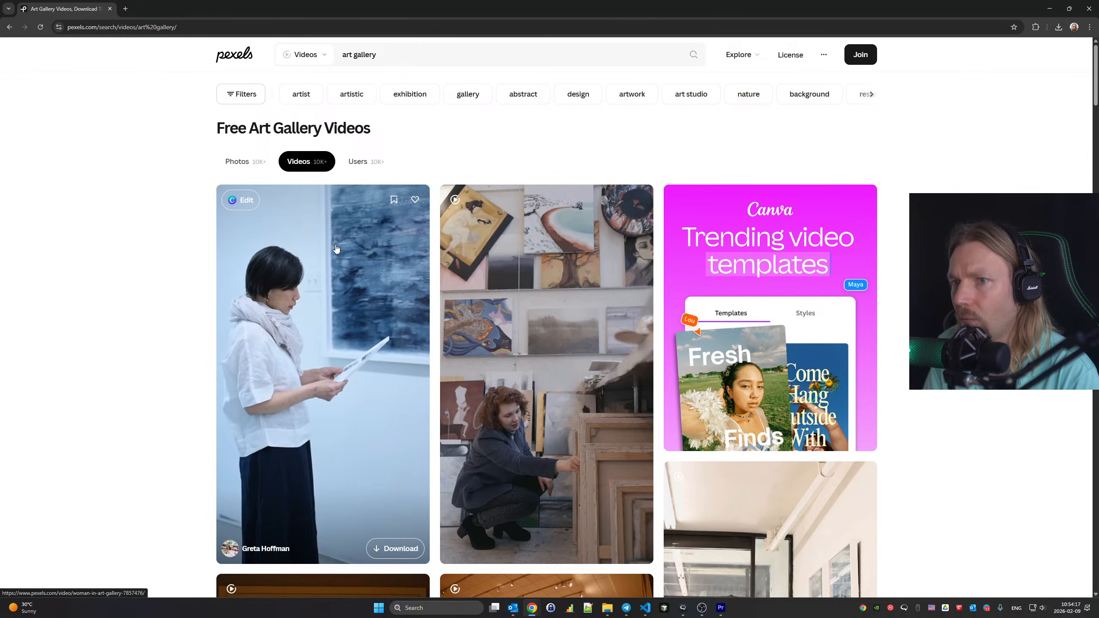
scroll(344, 248, "down", 15)
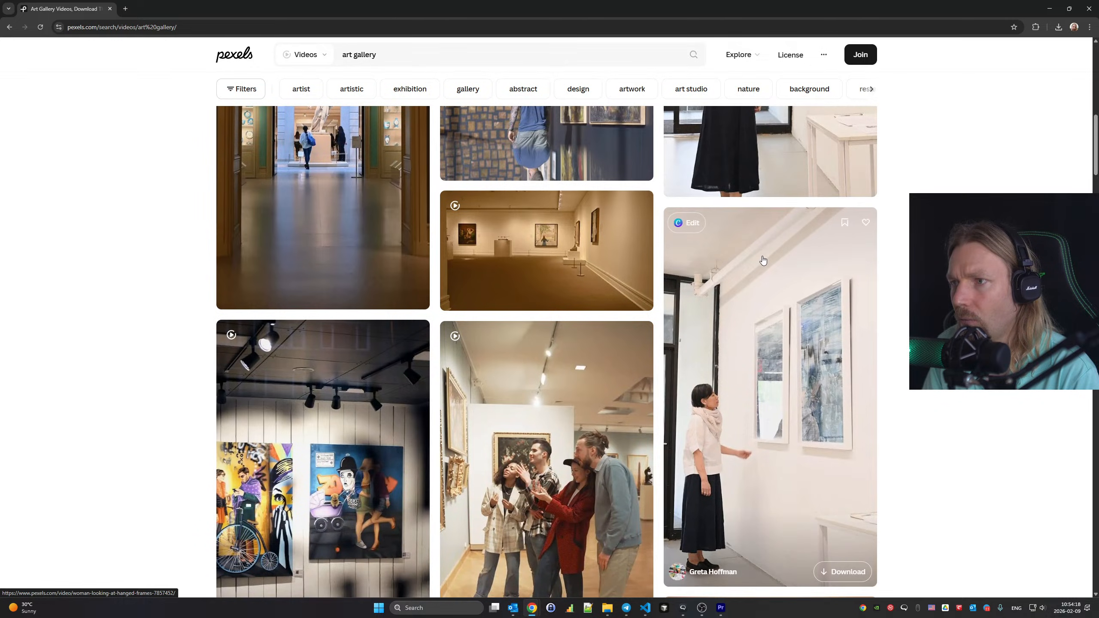
scroll(749, 329, "up", 5)
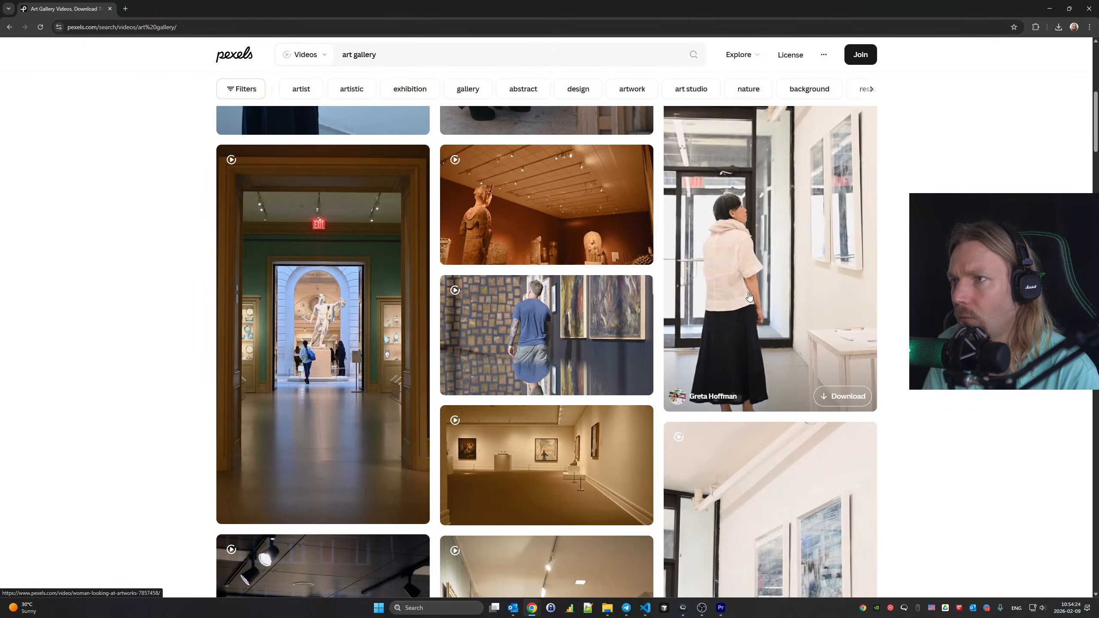
left_click(853, 402)
left_click(852, 404)
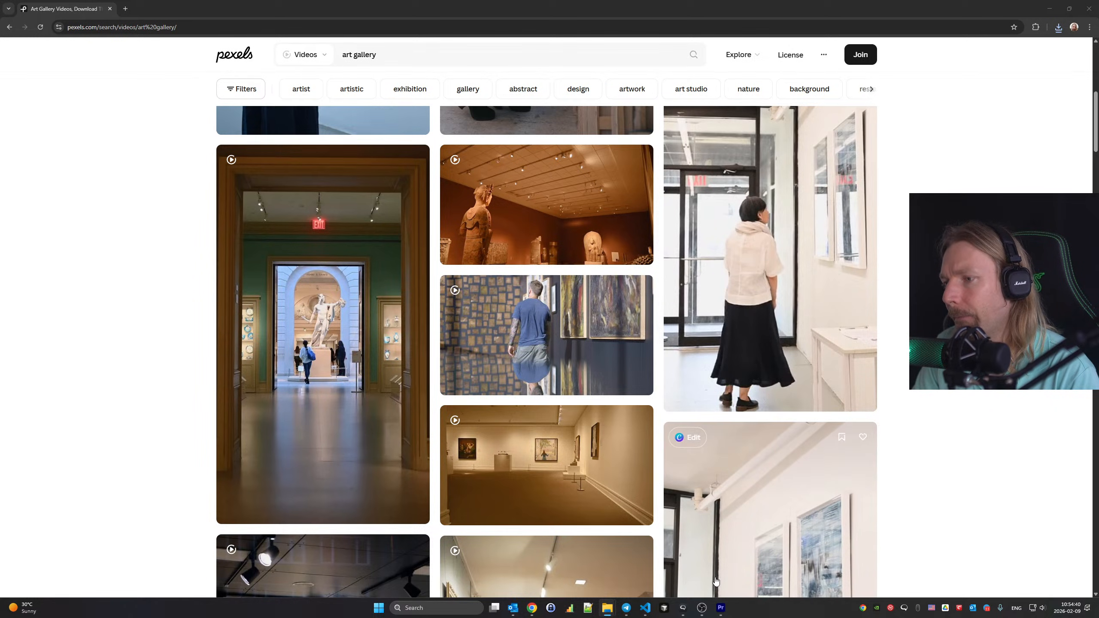
Switch to Premiere Pro, place the downloaded gallery clip on the overlay track at 00:00:17:16 and play its beginning
left_click(721, 607)
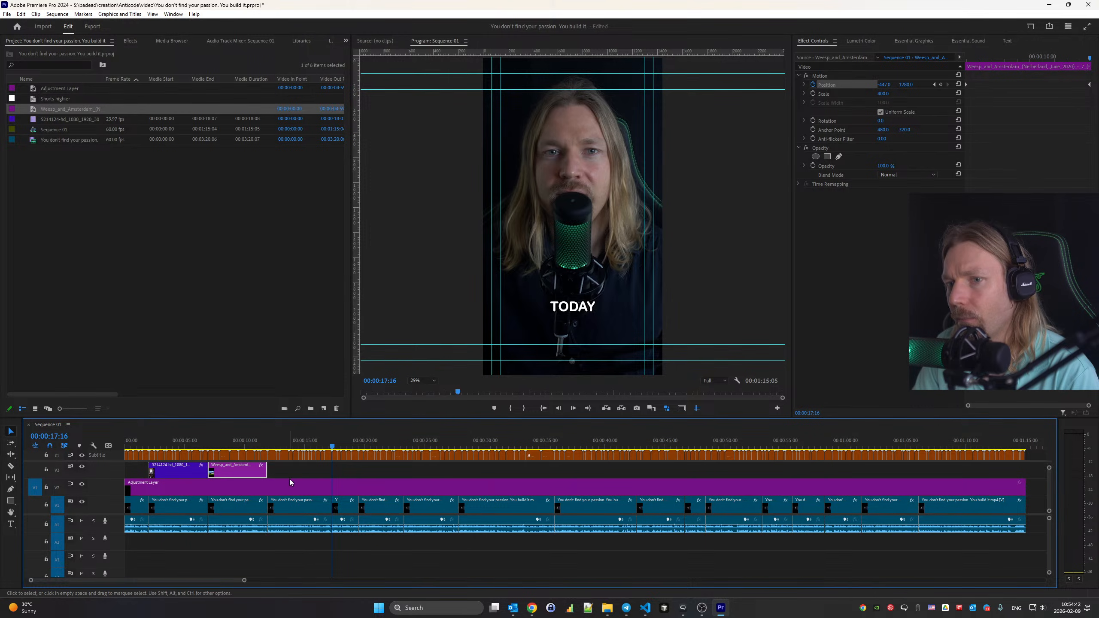
left_click(239, 444)
left_click_drag(298, 447, 332, 447)
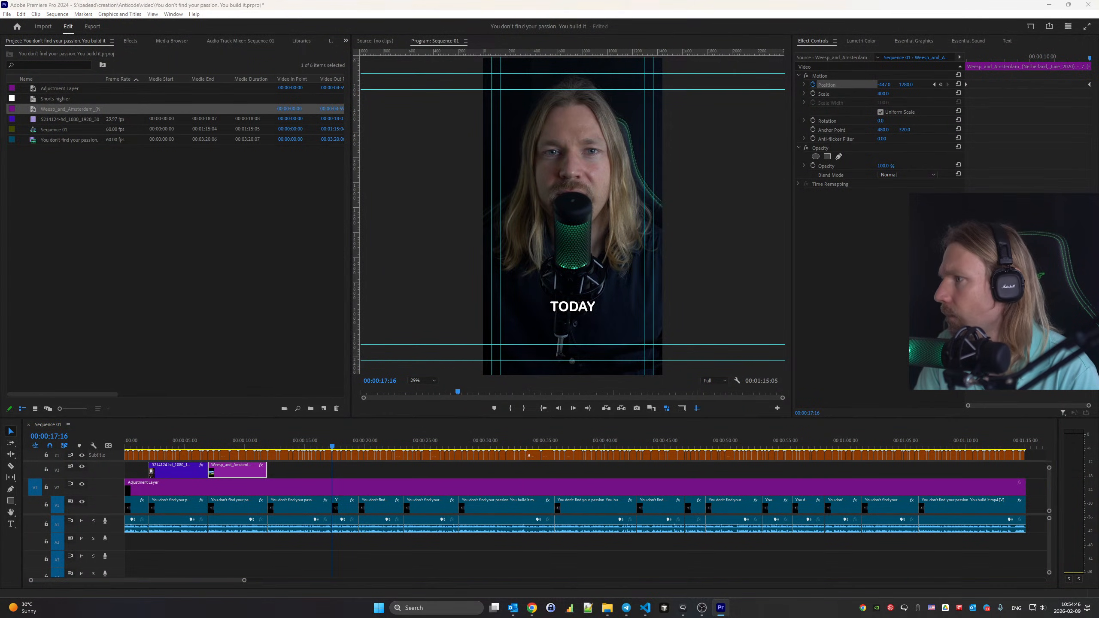
left_click_drag(1098, 390, 335, 473)
key("space")
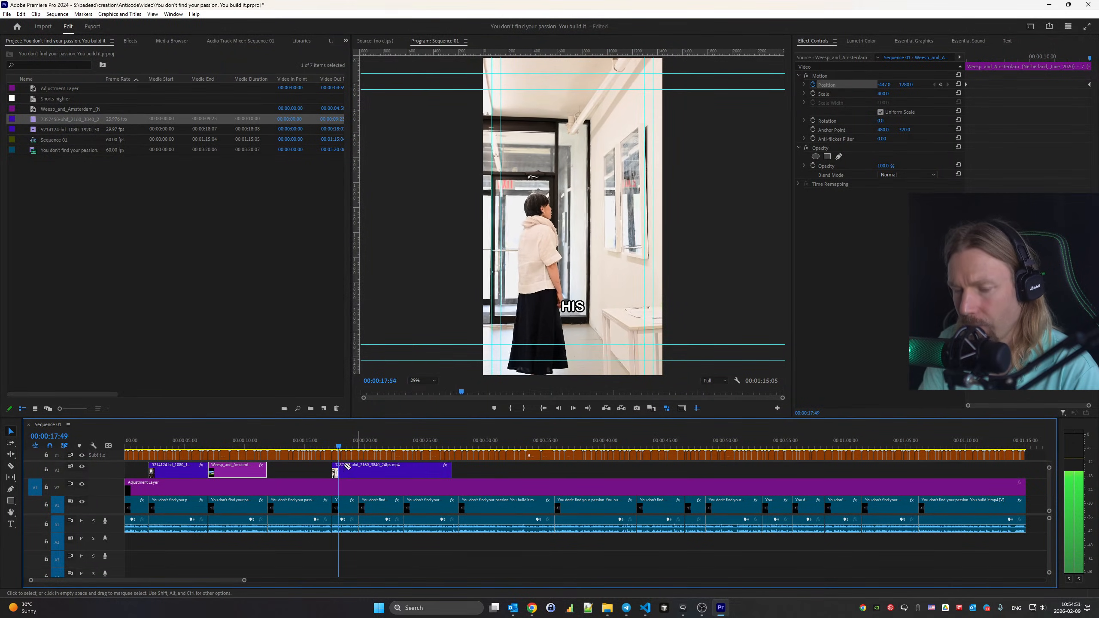
key("space")
Try to shorten the gallery clip by splitting it at the next talking-head cut and deleting the remainder
key("c")
key("Delete")
left_click(359, 472)
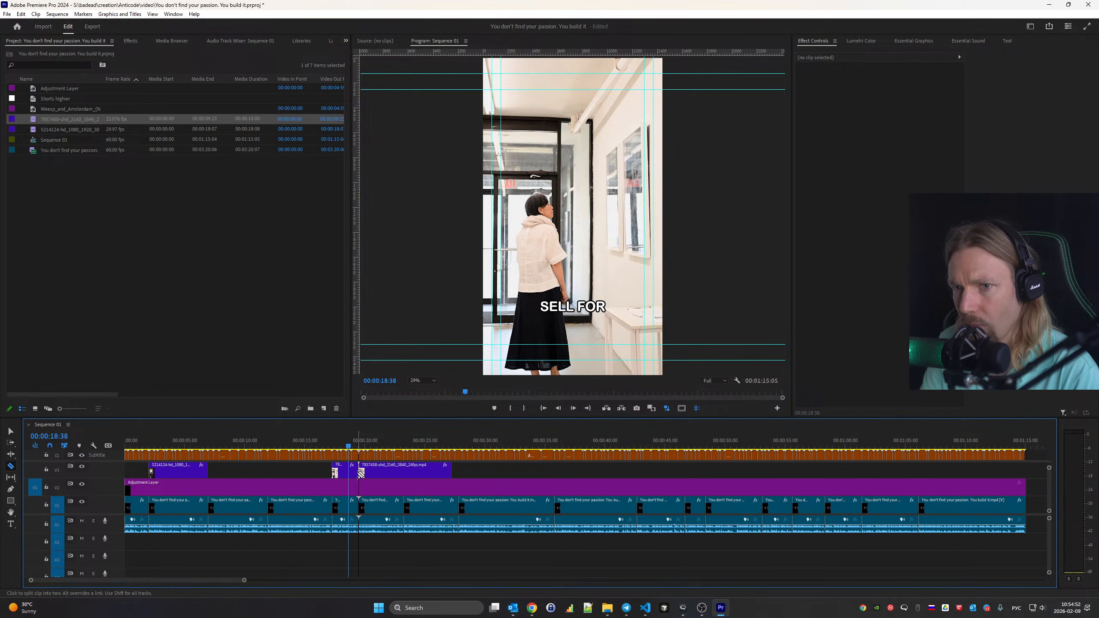
key("v")
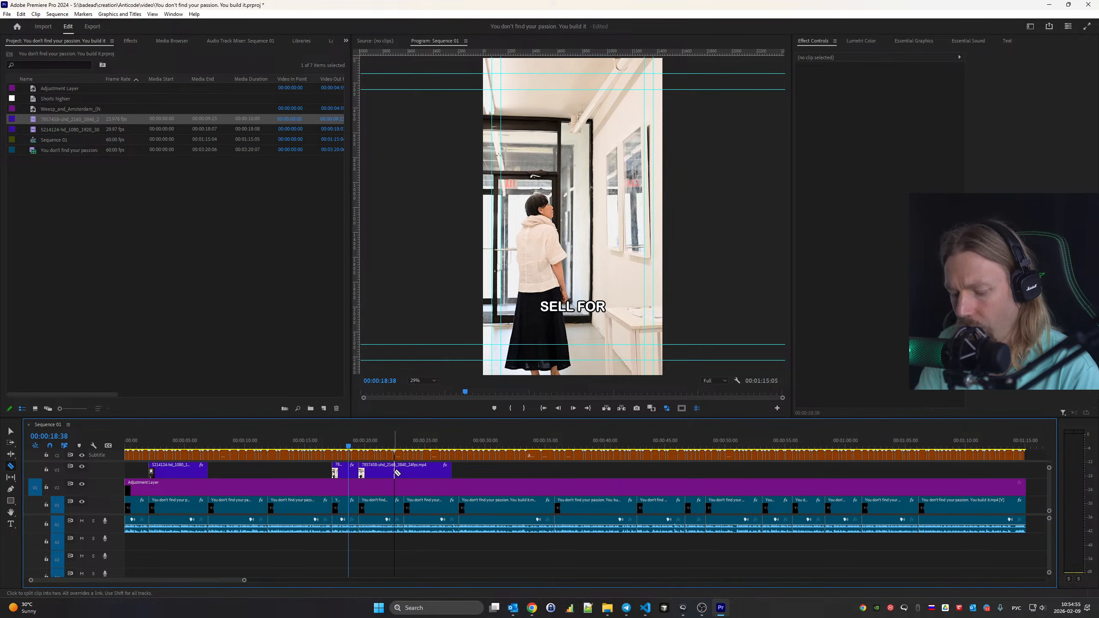
left_click(398, 473)
key("Delete")
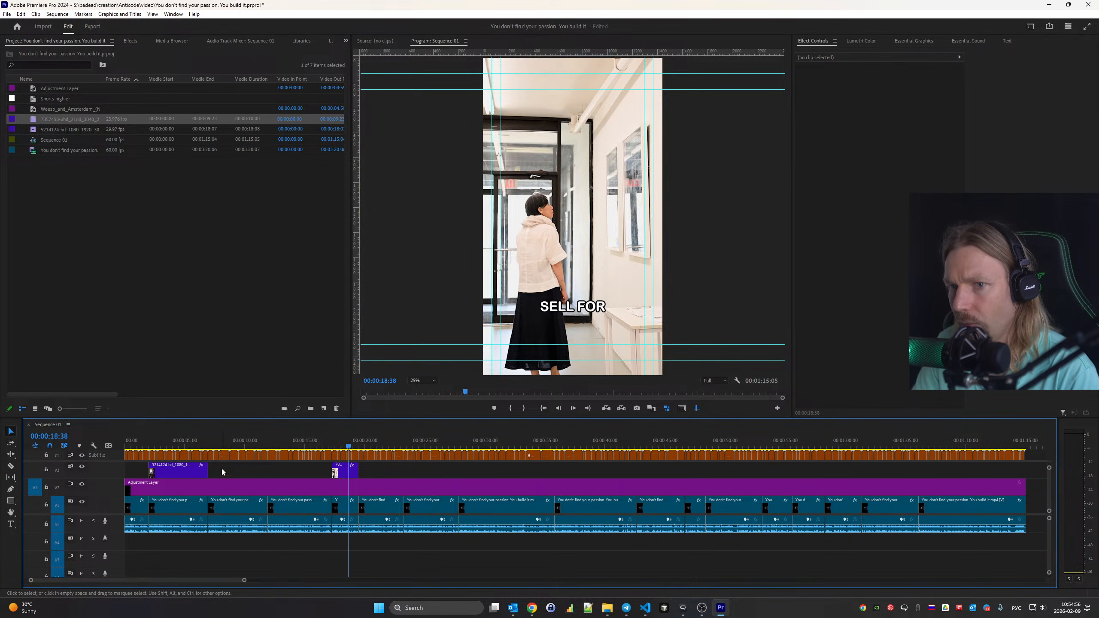
Undo the gallery clip's split and removal and the deletion of the Van Gogh Museum photo from the timeline
left_click(219, 440)
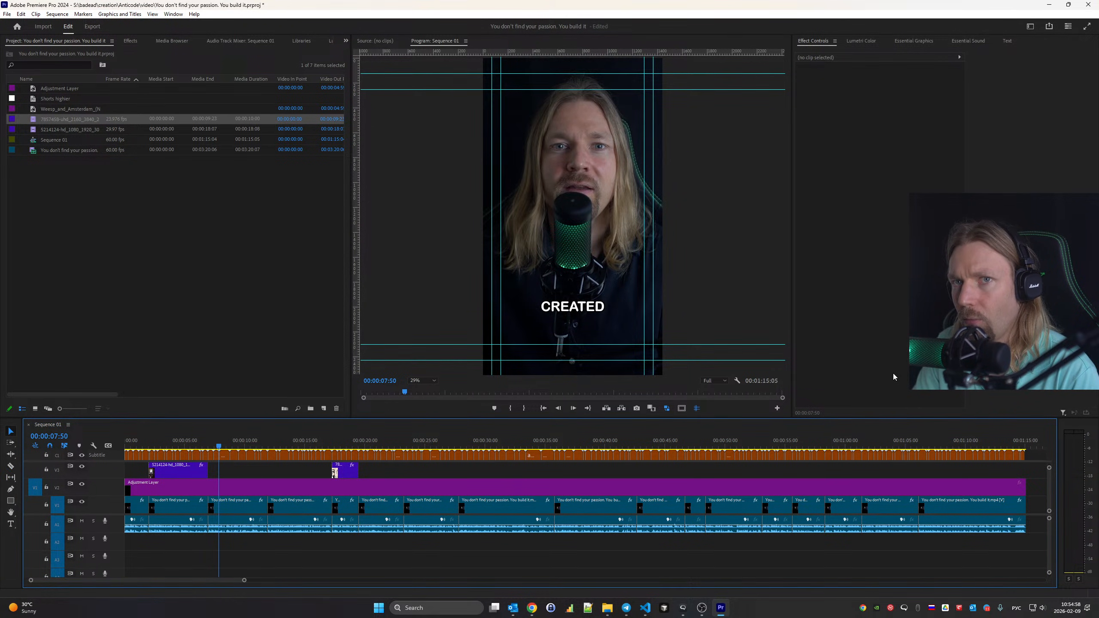
left_click(144, 111)
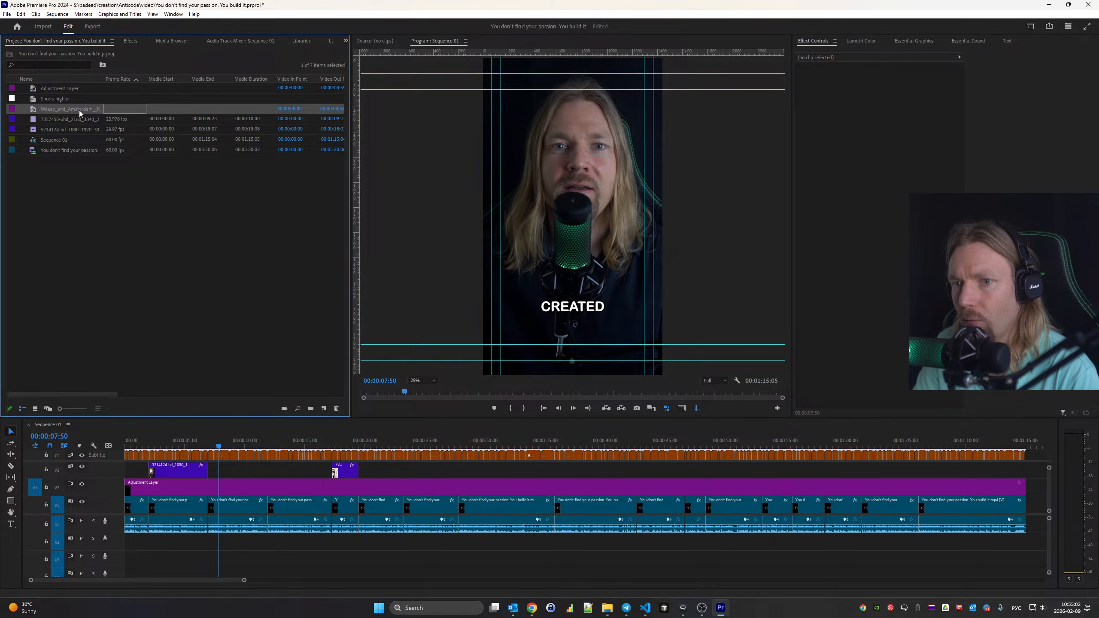
key("ctrl+z")
key("ctrl+z")
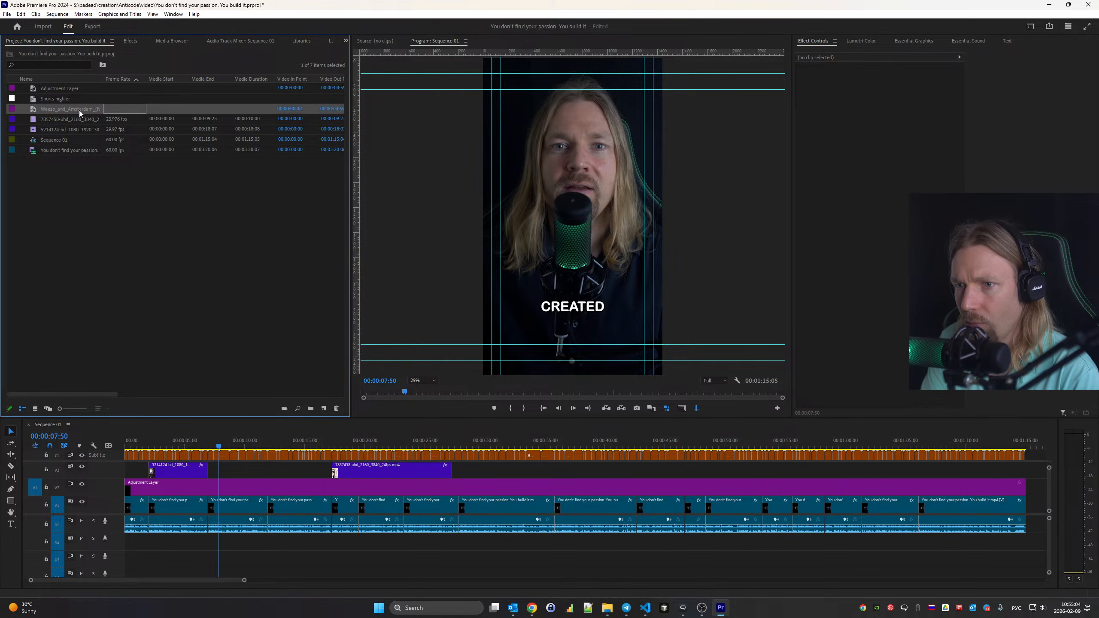
key("ctrl+z")
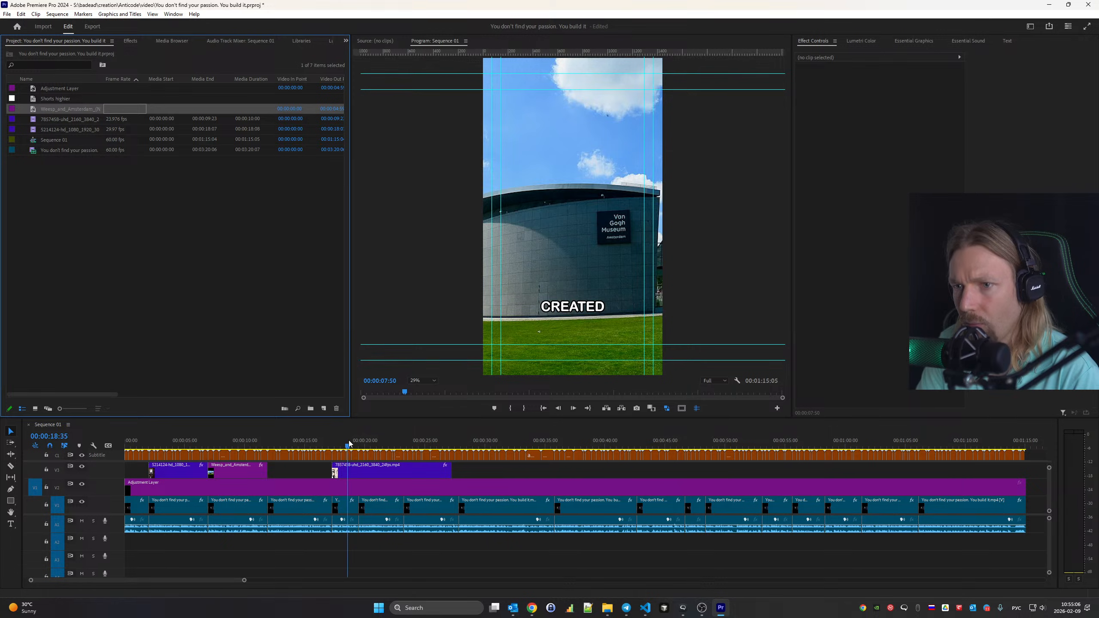
Split the gallery clip at the talking-head cut just after 00:00:18:33 and delete the part beyond it
left_click(347, 441)
key("c")
left_click(363, 471)
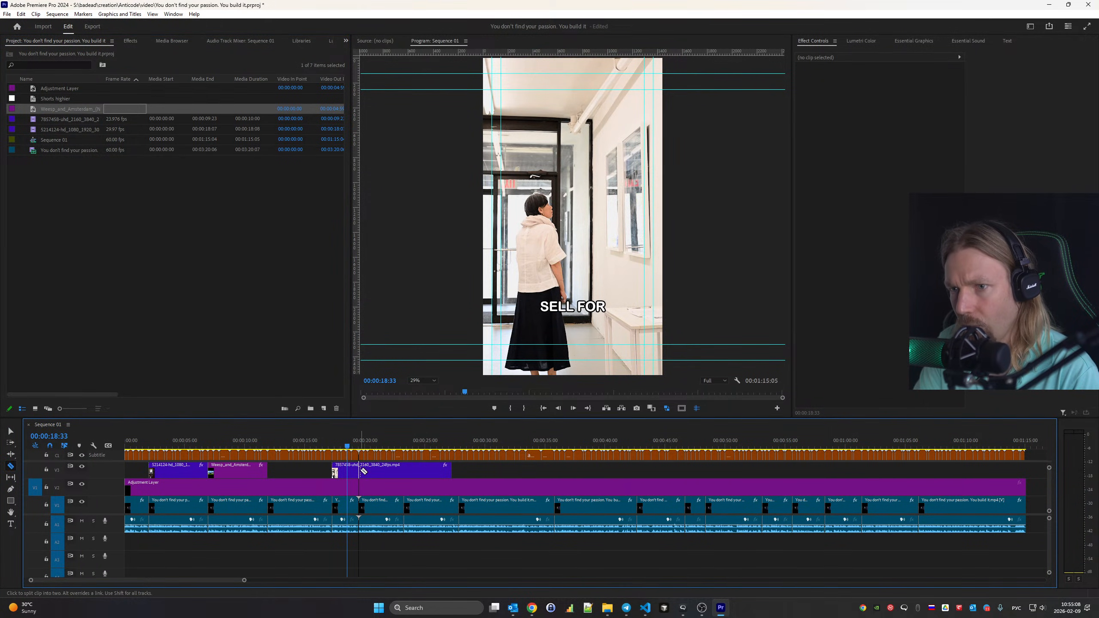
key("v")
left_click(402, 470)
key("Delete")
Play back the following talking-head section and set the playhead to the cut at 00:00:23:16, where the "MARIE" caption begins
key("space")
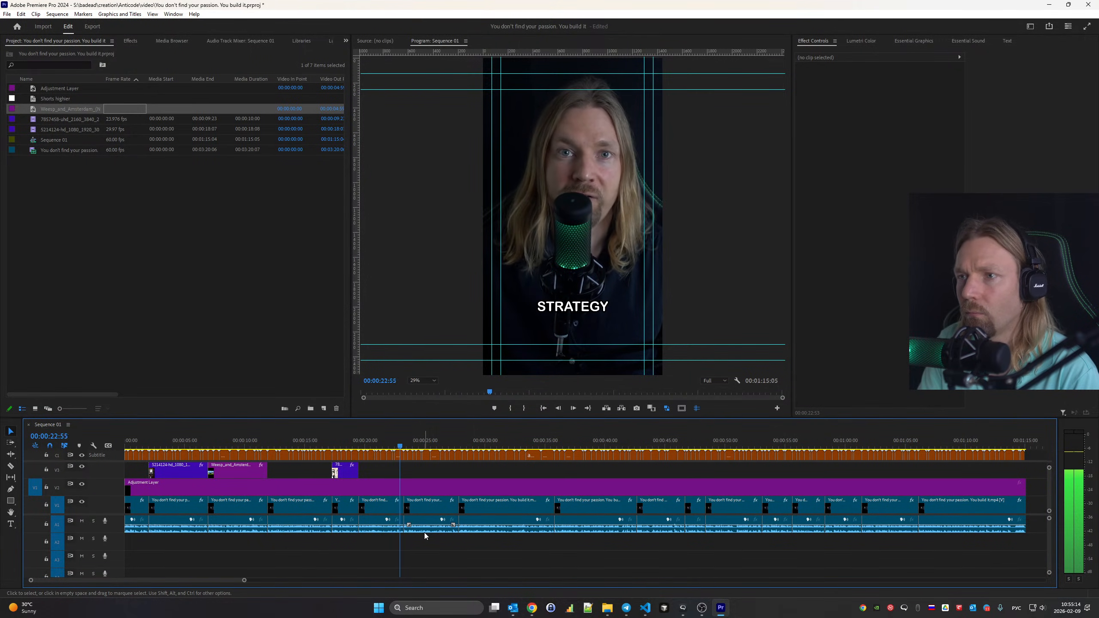
left_click(424, 444)
key("Up")
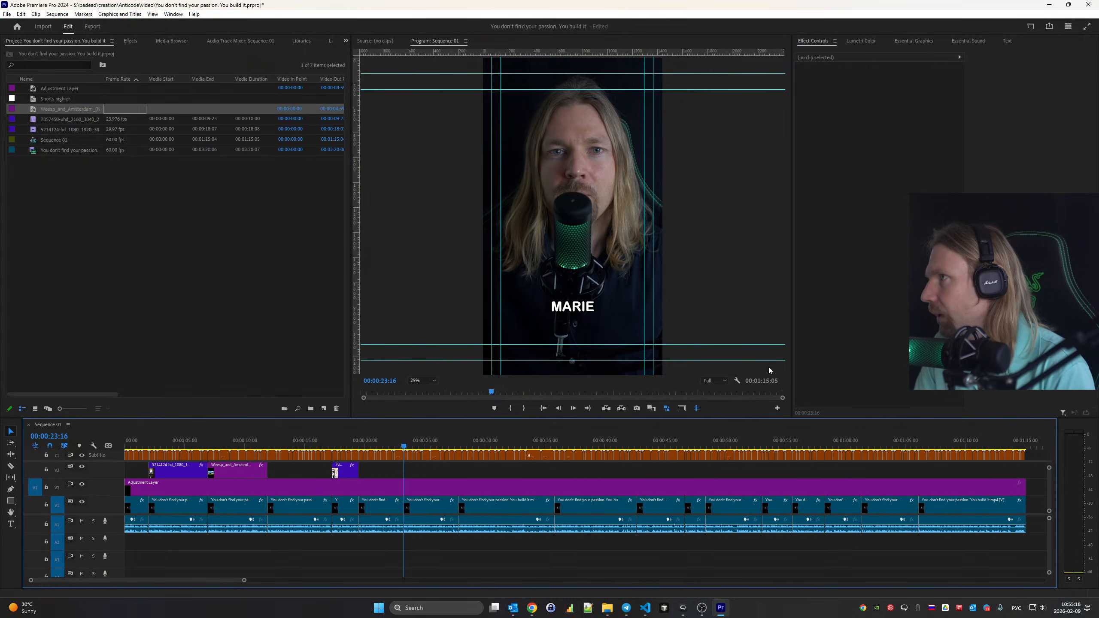
Switch to Chrome and search the web for "marie condo" in a new tab
key("alt+Tab")
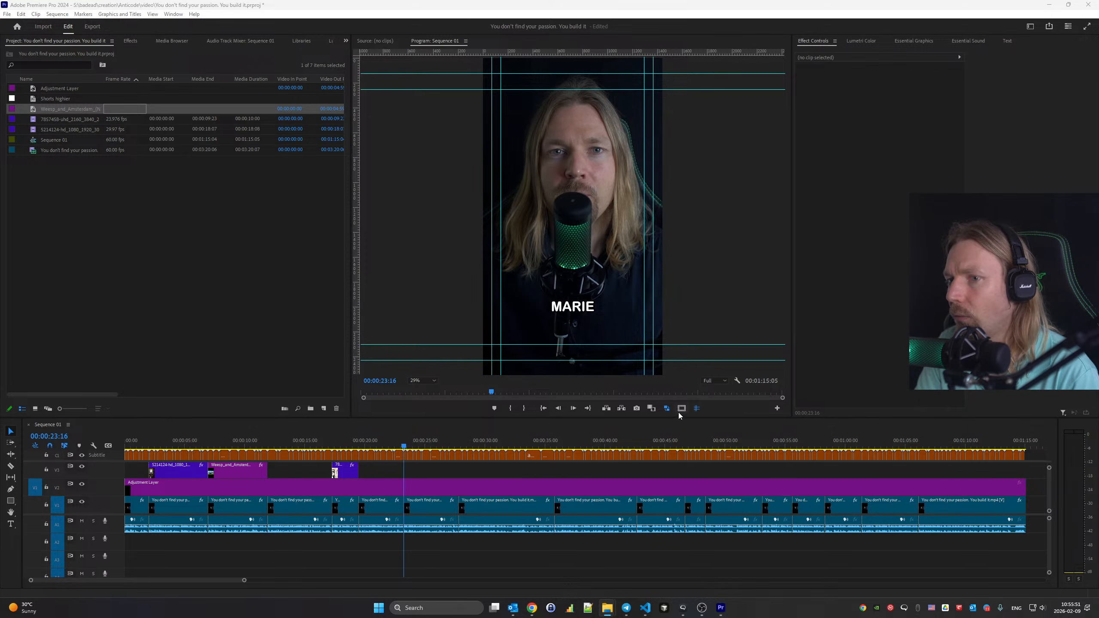
mouse_move(535, 610)
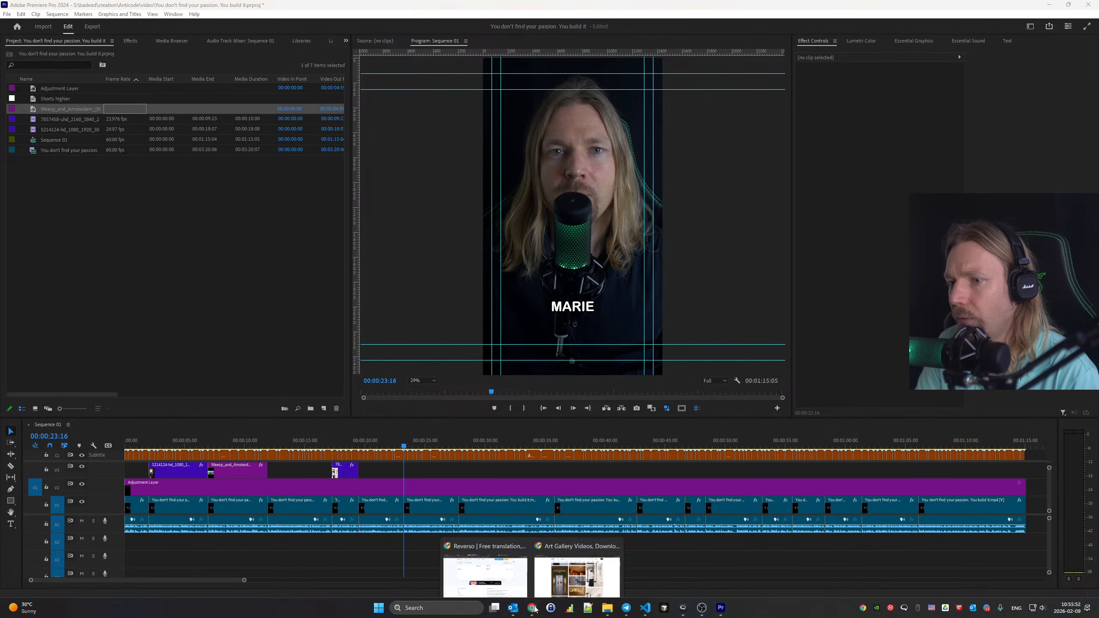
left_click(577, 575)
left_click(126, 7)
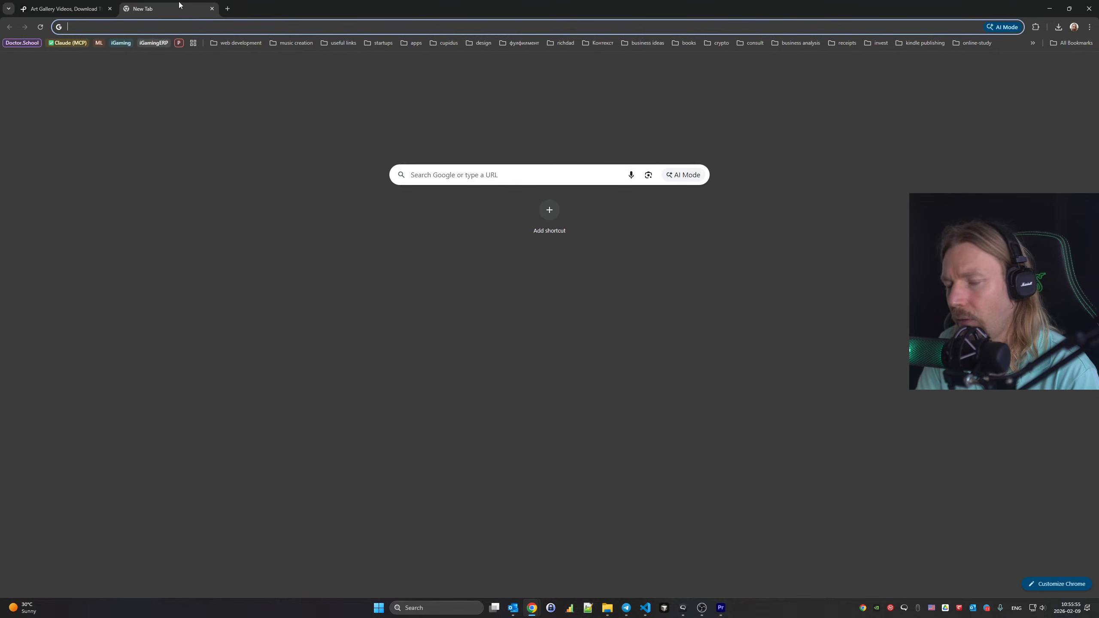
type("marie con")
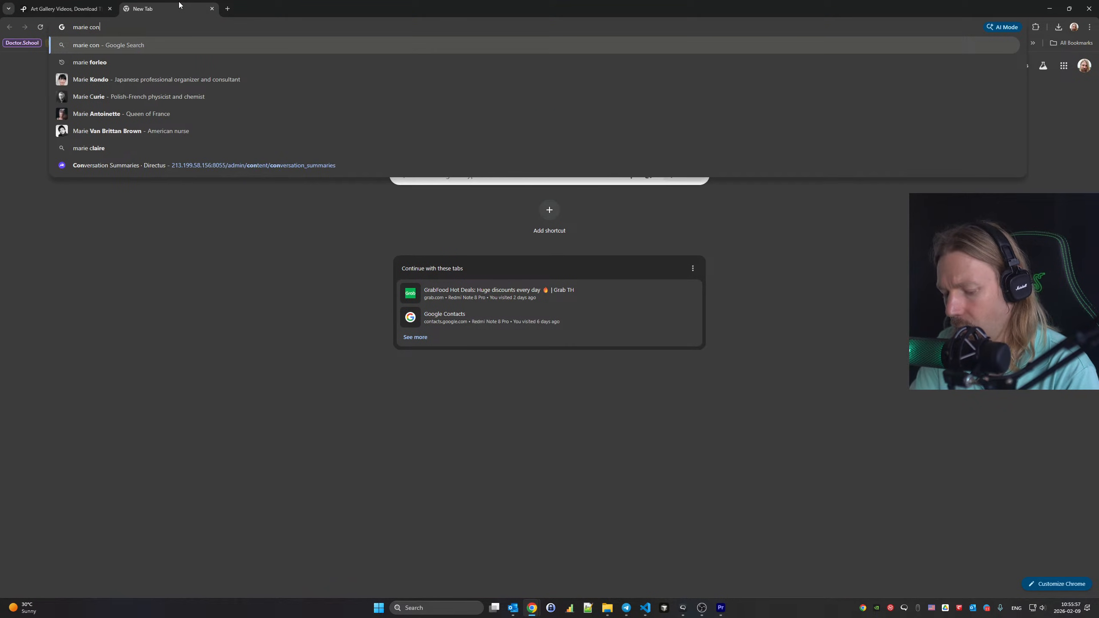
type("do")
key("Return")
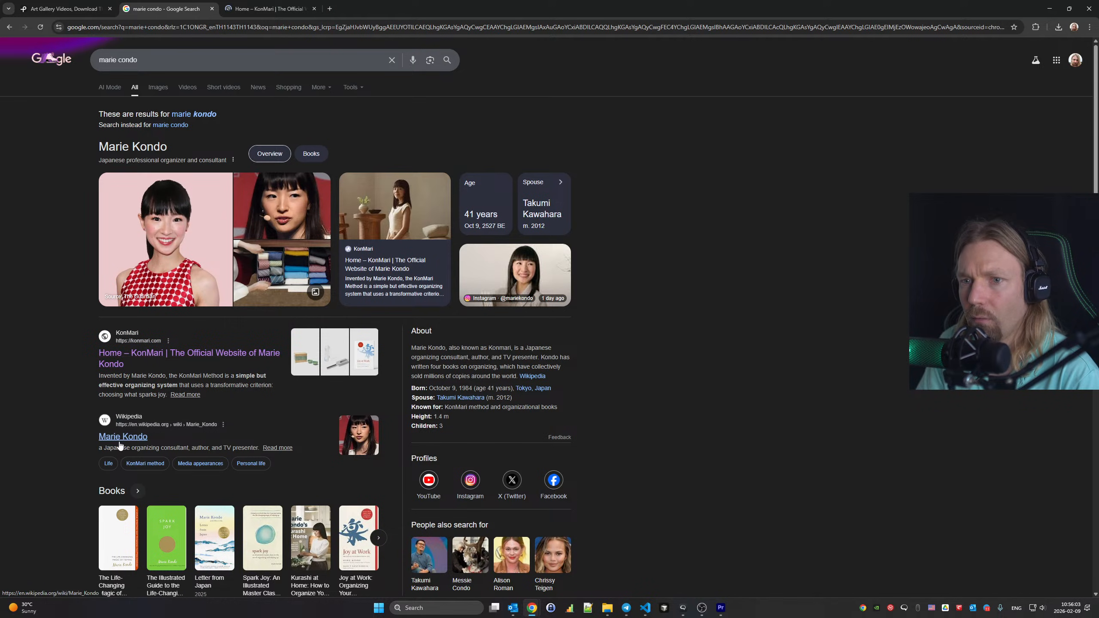
Open Marie Kondo's official KonMari site, Wikipedia article and YouTube channel in separate tabs, then show the KonMari home page
scroll(68, 396, "down", 5)
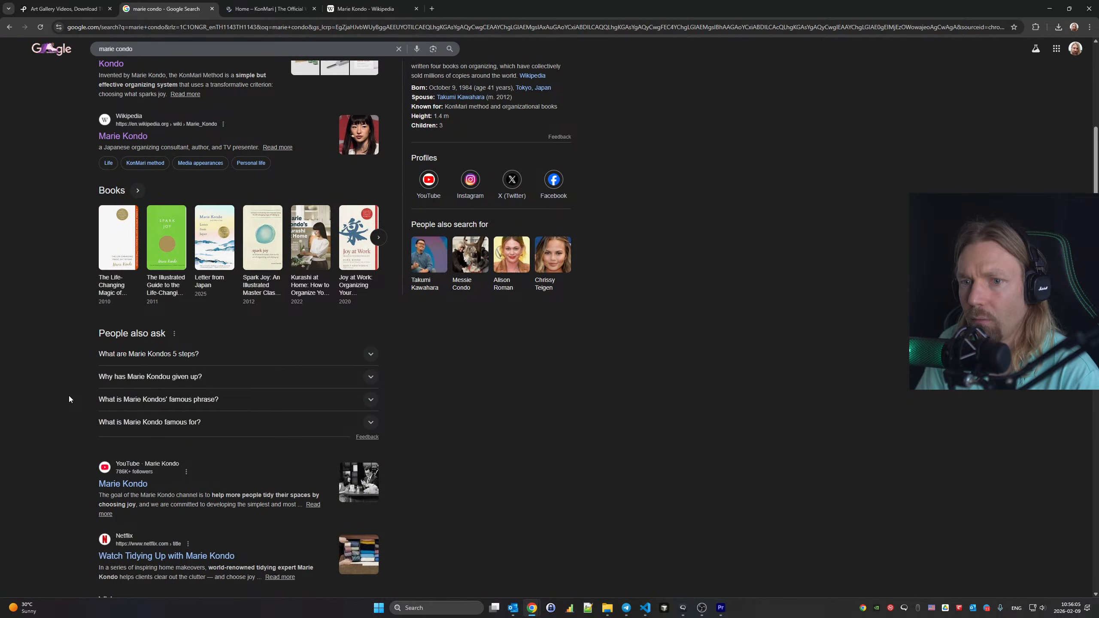
scroll(69, 395, "down", 3)
middle_click(113, 355)
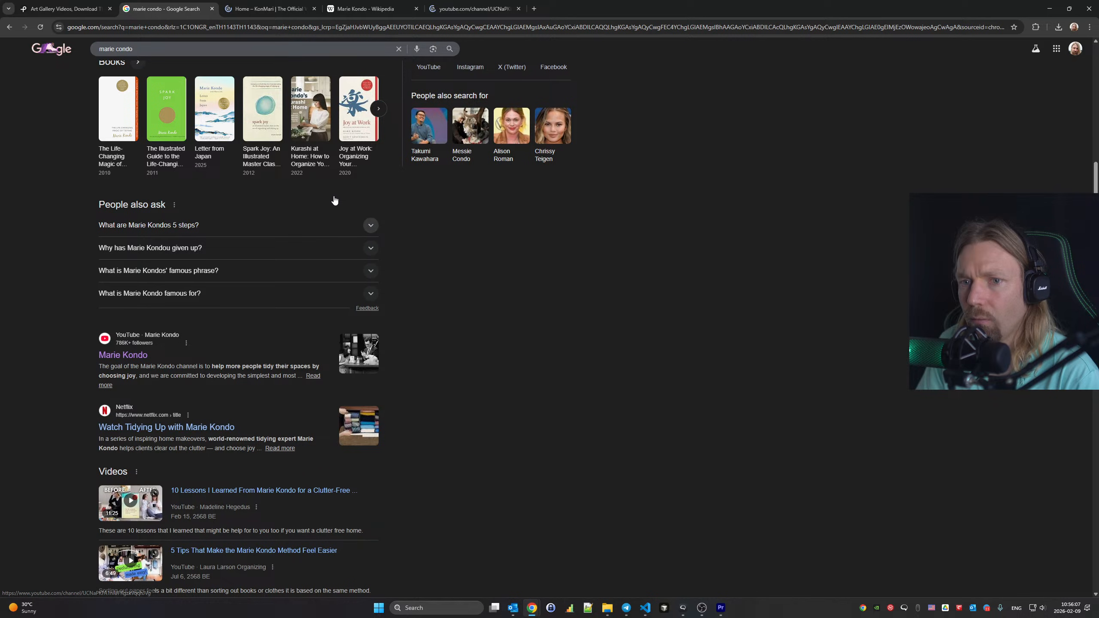
left_click(381, 8)
left_click(283, 5)
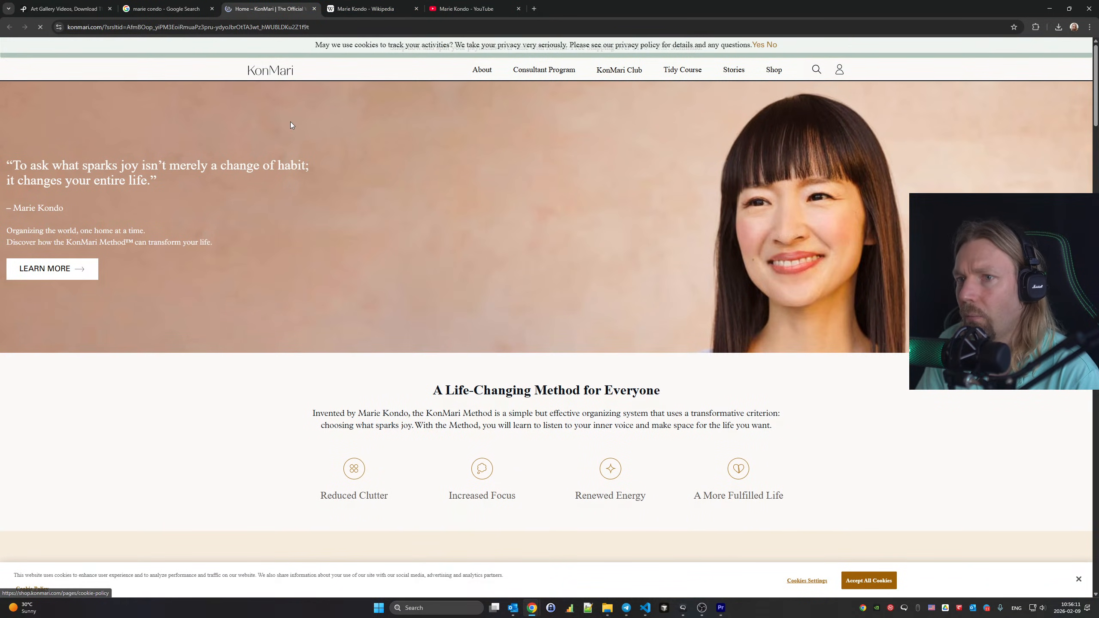
Look through the whole KonMari home page down to its footer and dismiss the cookie banner
scroll(293, 125, "down", 10)
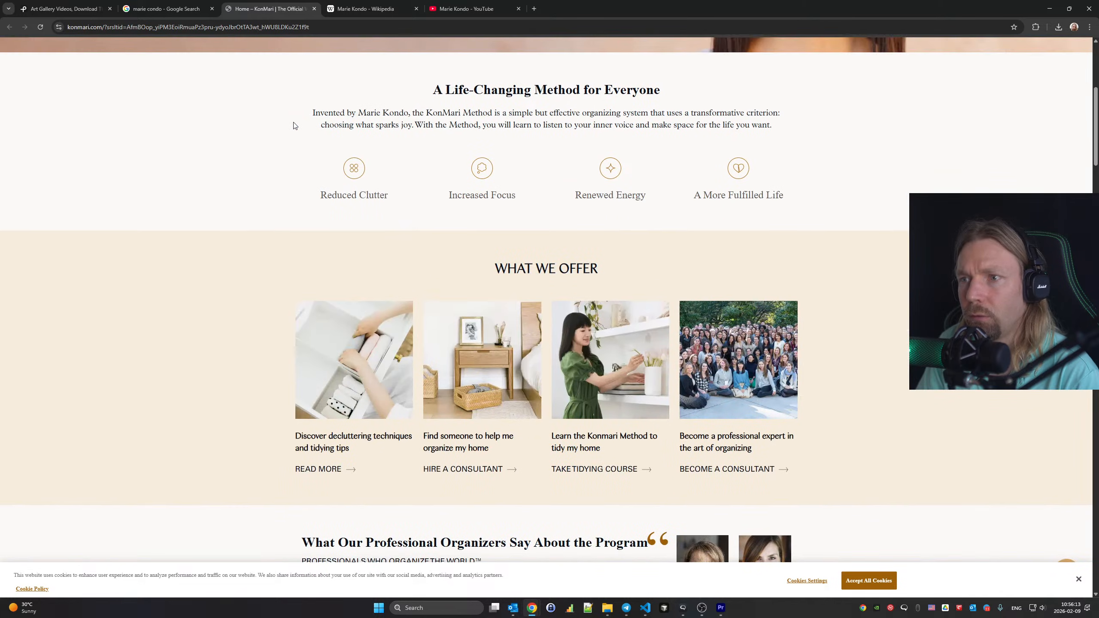
scroll(714, 348, "down", 2)
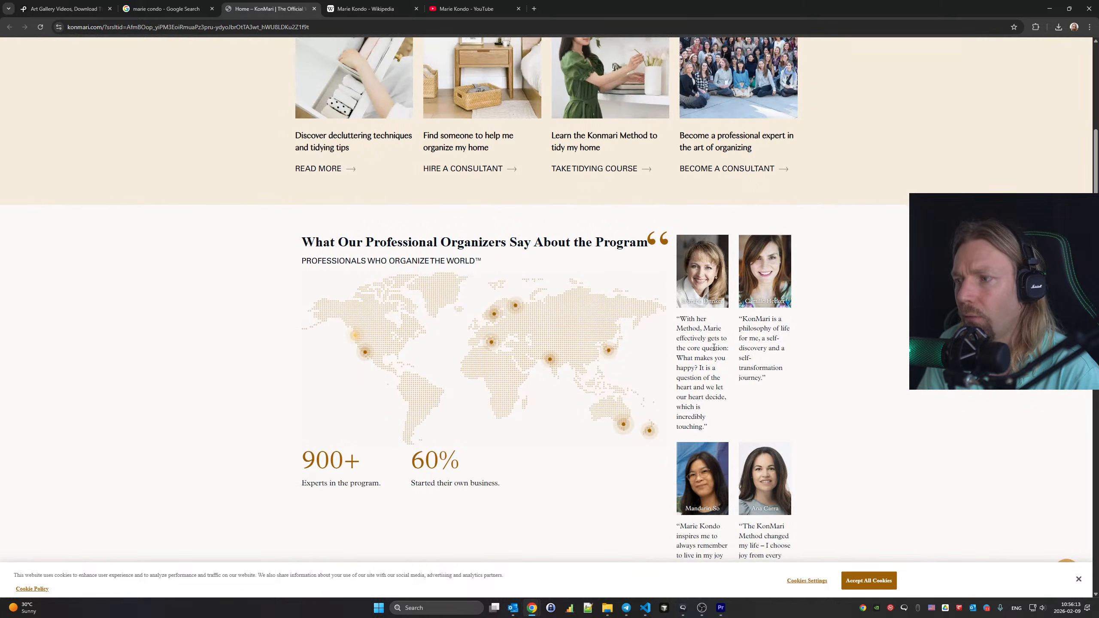
left_click(1080, 580)
scroll(923, 471, "down", 12)
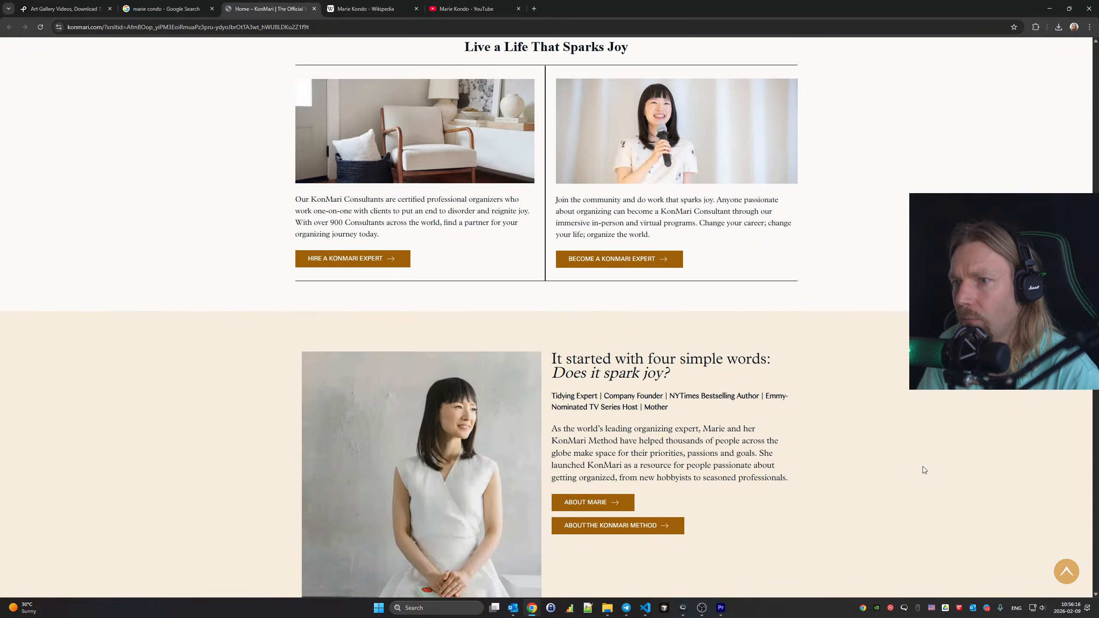
scroll(924, 470, "down", 13)
scroll(924, 470, "down", 20)
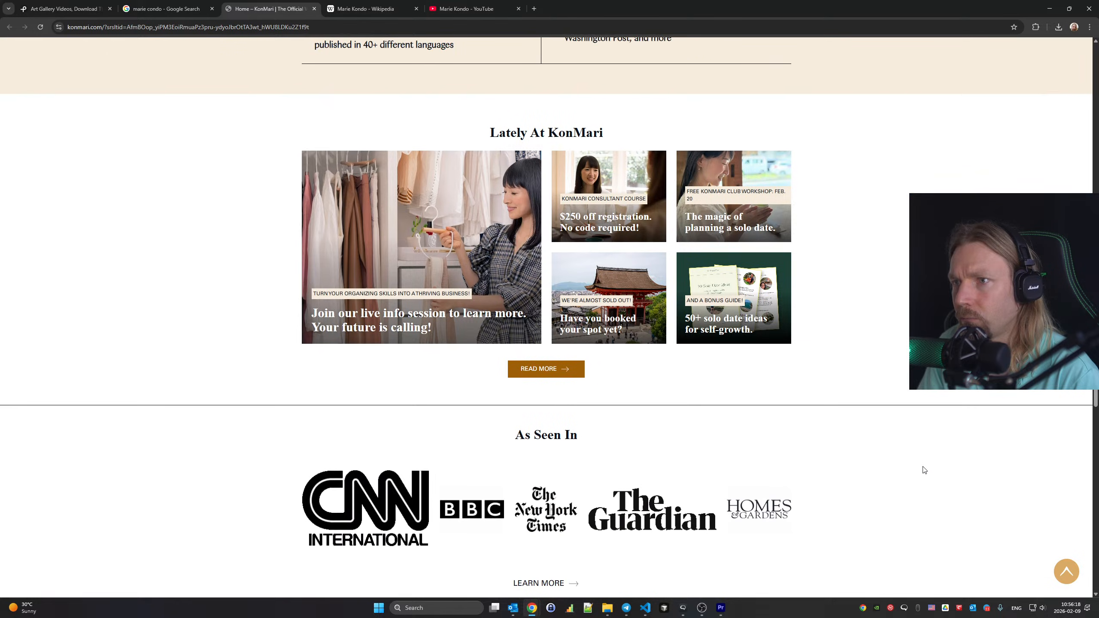
scroll(923, 467, "down", 10)
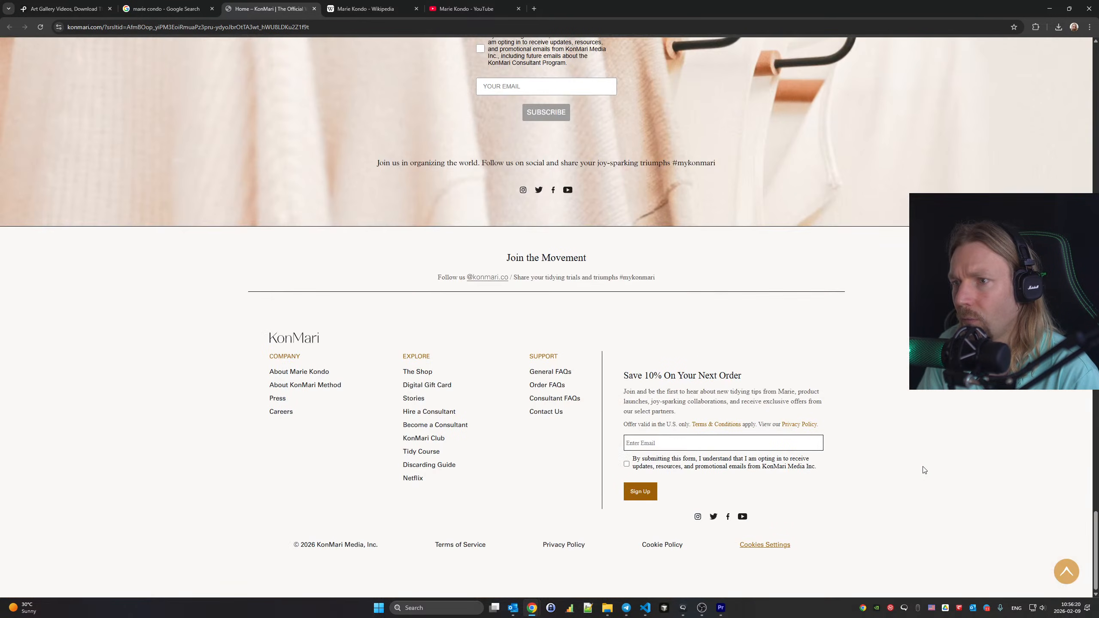
Decline activity tracking in the notice above the KonMari header and clear the text selection in the hero section
scroll(923, 466, "up", 20)
left_click_drag(705, 230, 496, 211)
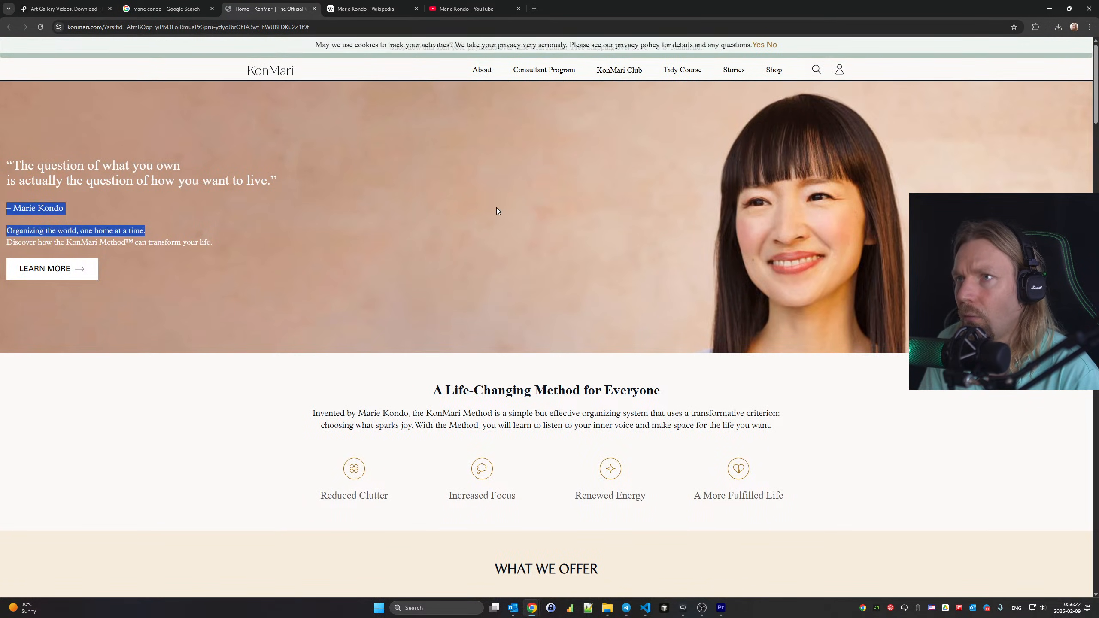
left_click(772, 45)
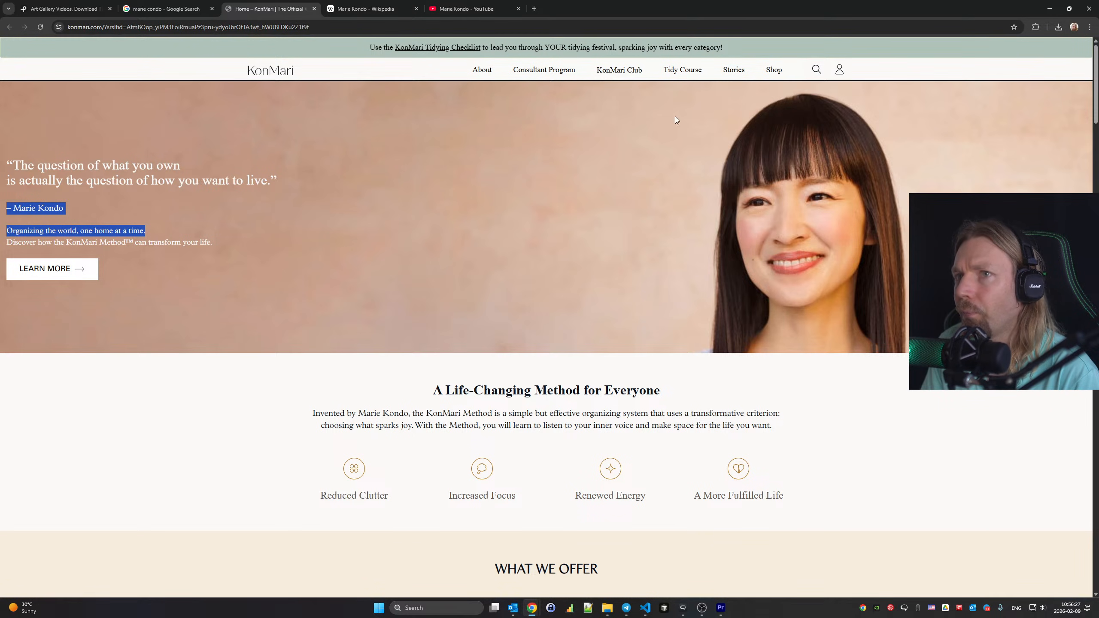
scroll(334, 150, "down", 5)
left_click(115, 206)
scroll(148, 215, "up", 5)
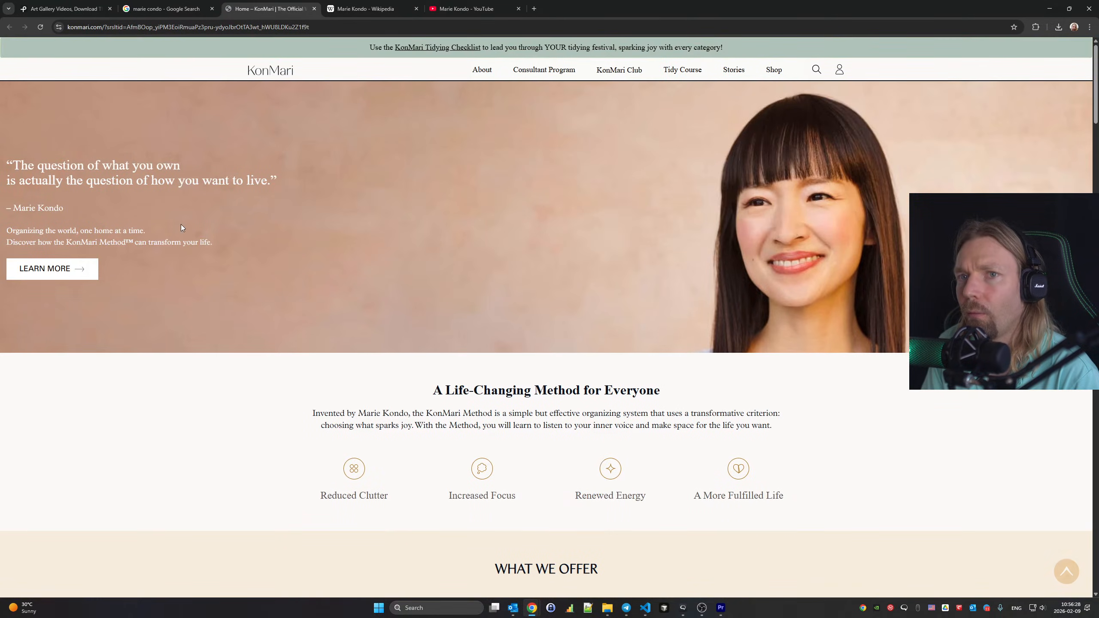
Look at the Marie Kondo Wikipedia article and YouTube channel as visual sources, then return to the KonMari home page
left_click(376, 3)
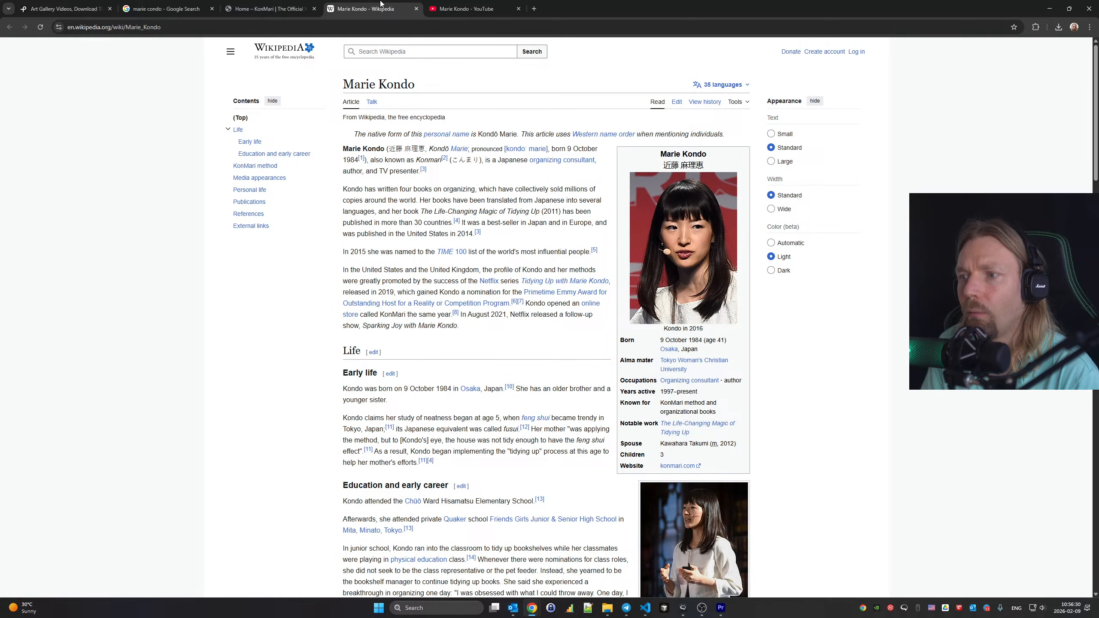
left_click(480, 4)
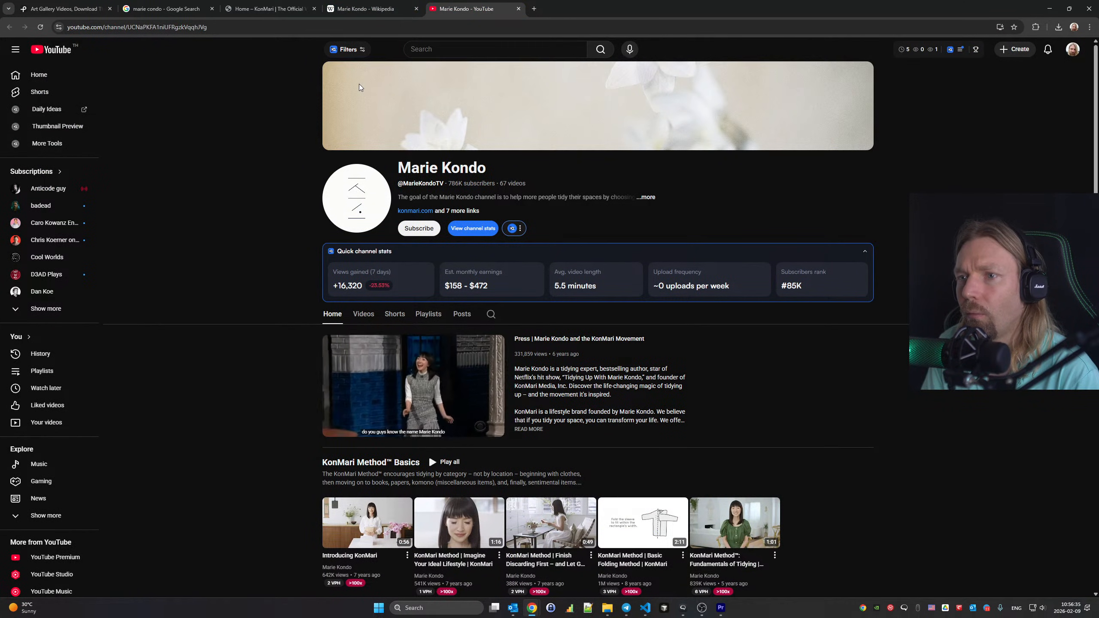
left_click(268, 9)
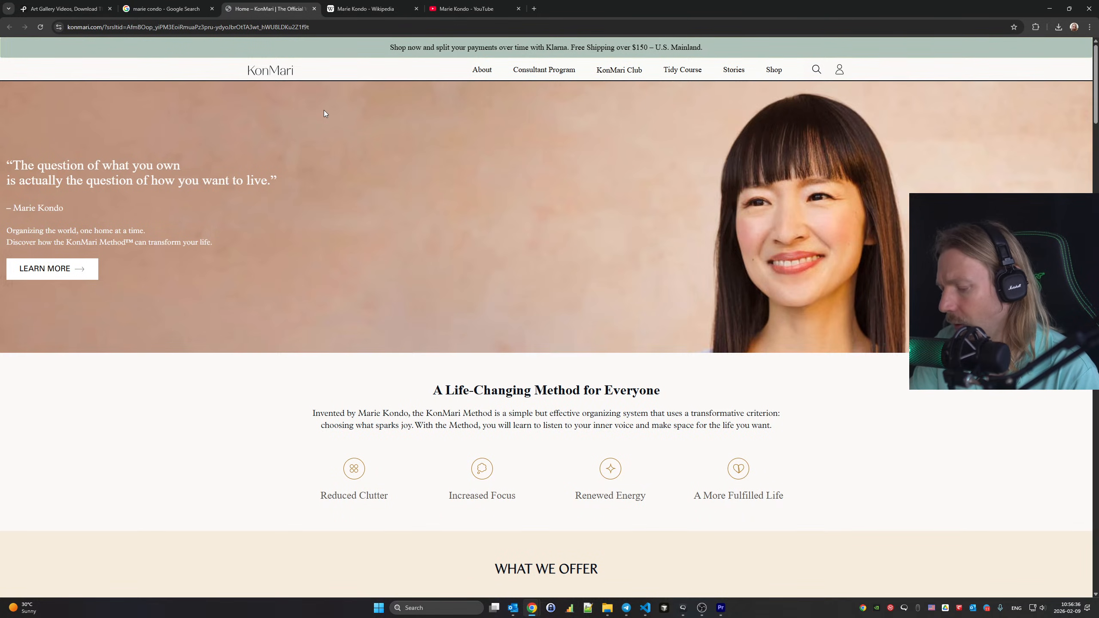
Open the developer tools beside the KonMari page, narrow the page to its mobile layout and check it down its length
key("F12")
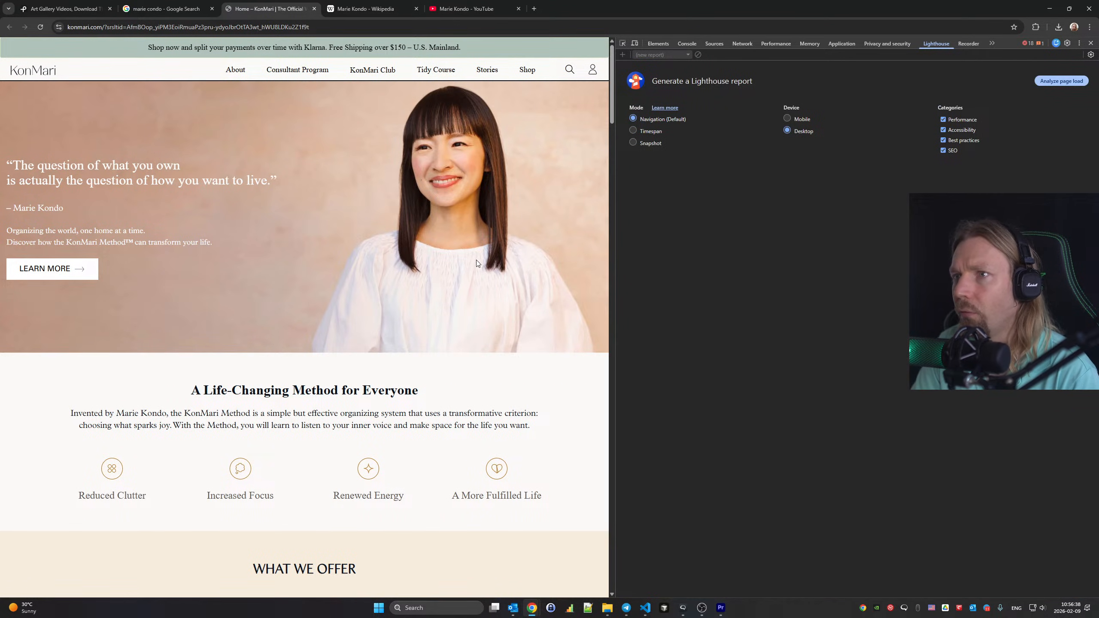
left_click_drag(611, 288, 405, 307)
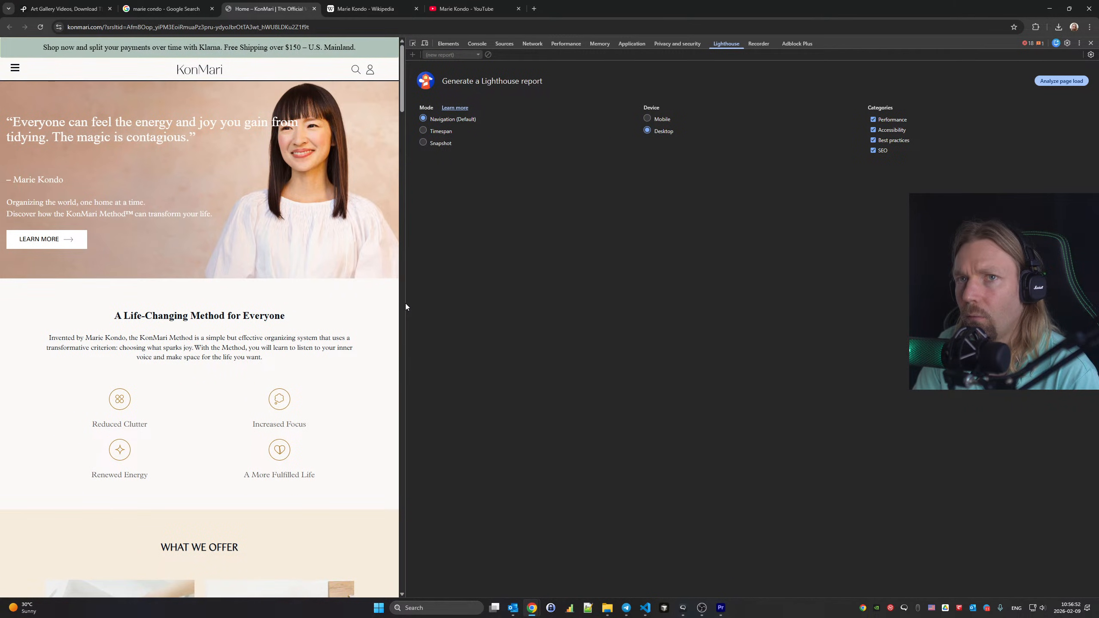
scroll(350, 294, "down", 20)
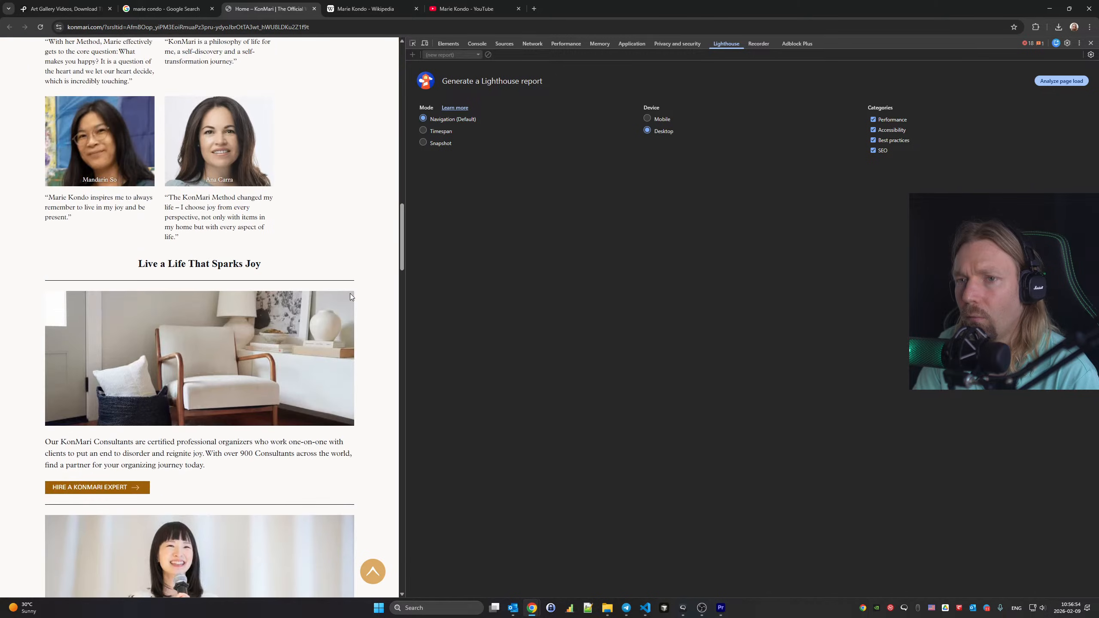
scroll(351, 296, "down", 15)
scroll(352, 297, "up", 14)
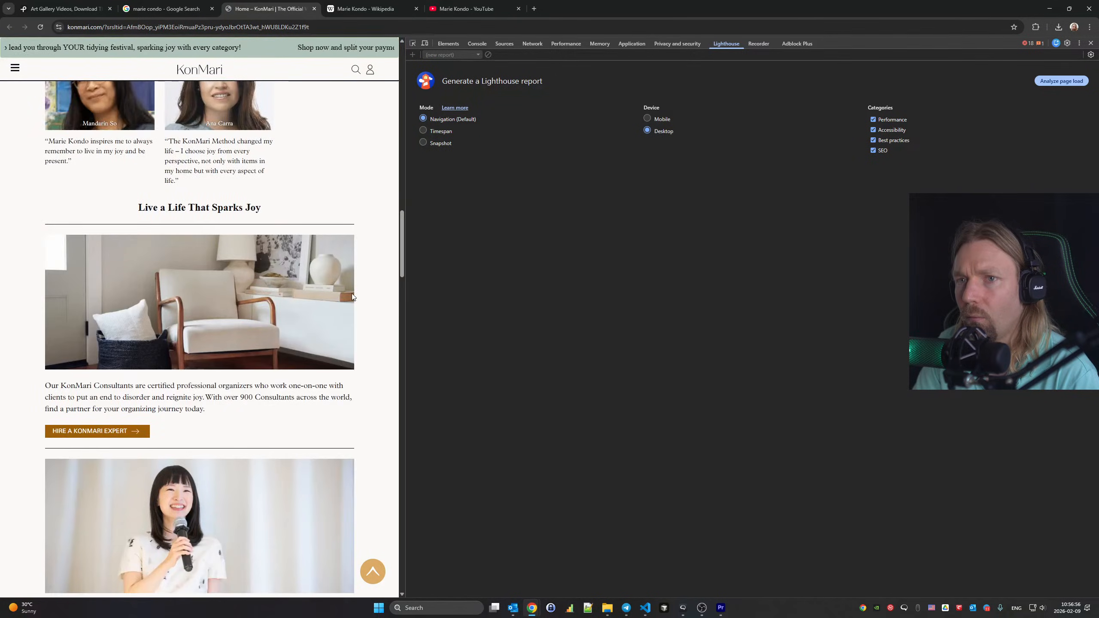
scroll(352, 297, "up", 20)
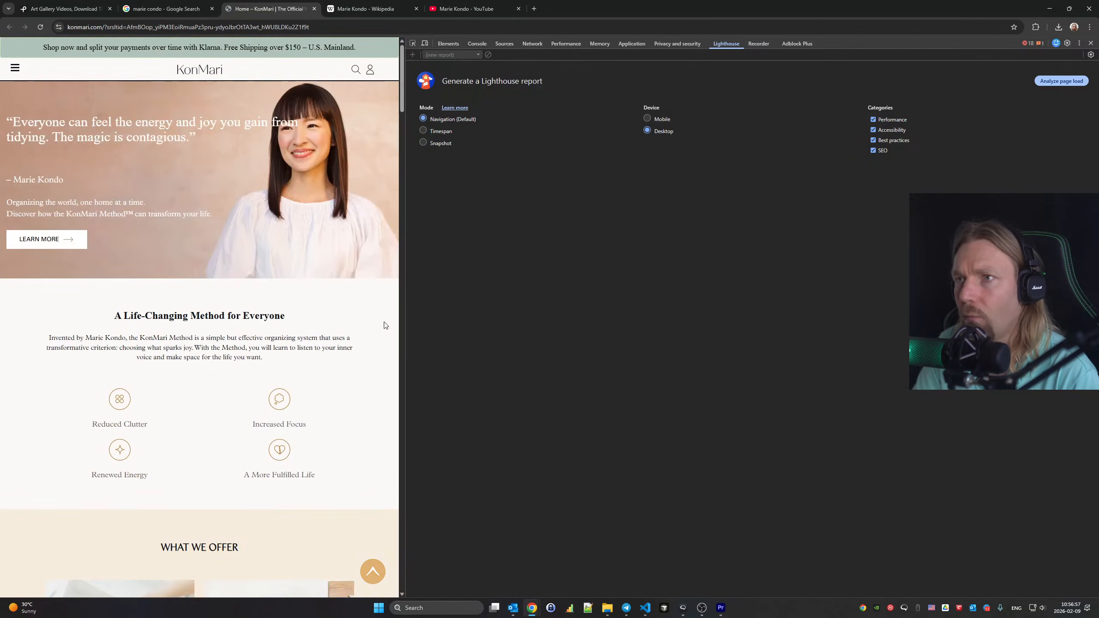
Run the developer tools command for a full-size screenshot to save the entire KonMari page as a PNG
left_click(1079, 43)
left_click(1051, 104)
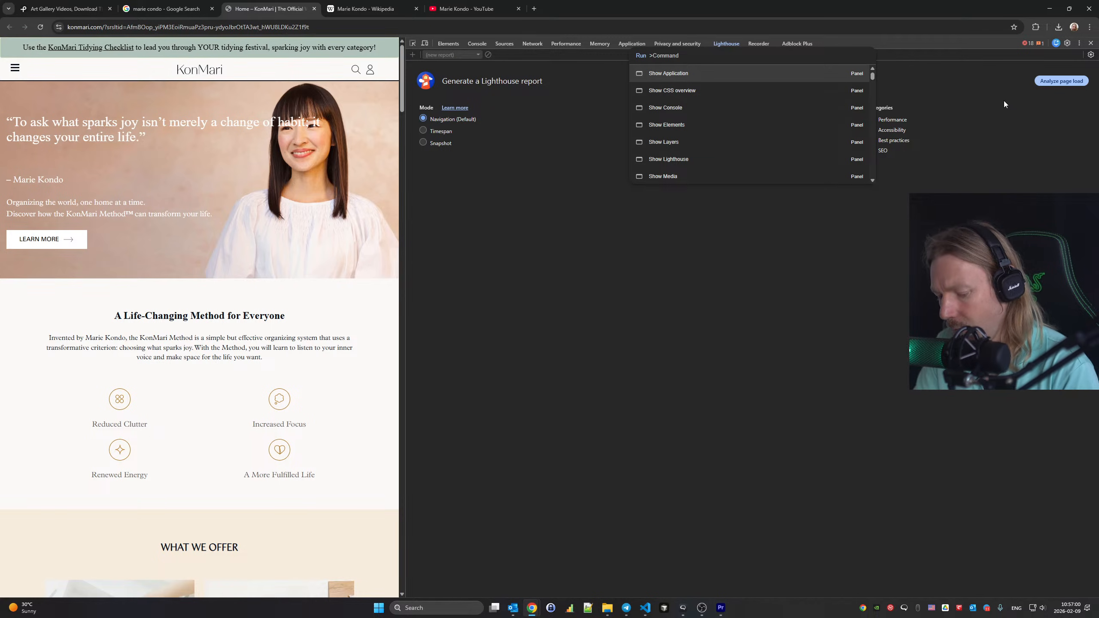
type("full")
key("Return")
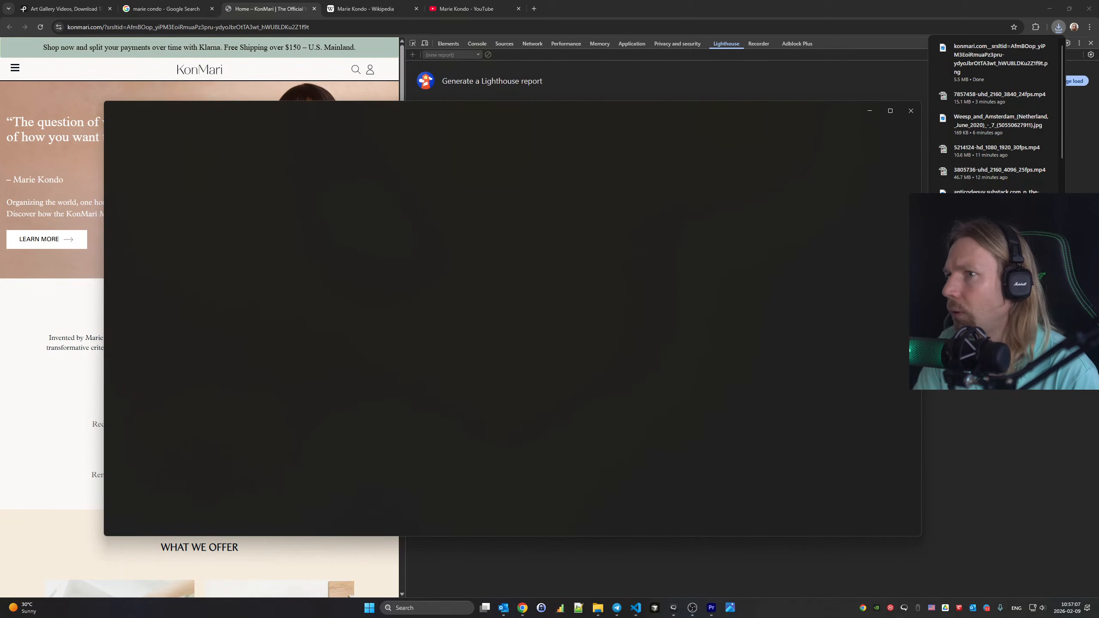
Close the image preview, switch to Premiere Pro and place the KonMari screenshot above the adjustment layer at 00:00:23:16
left_click(914, 110)
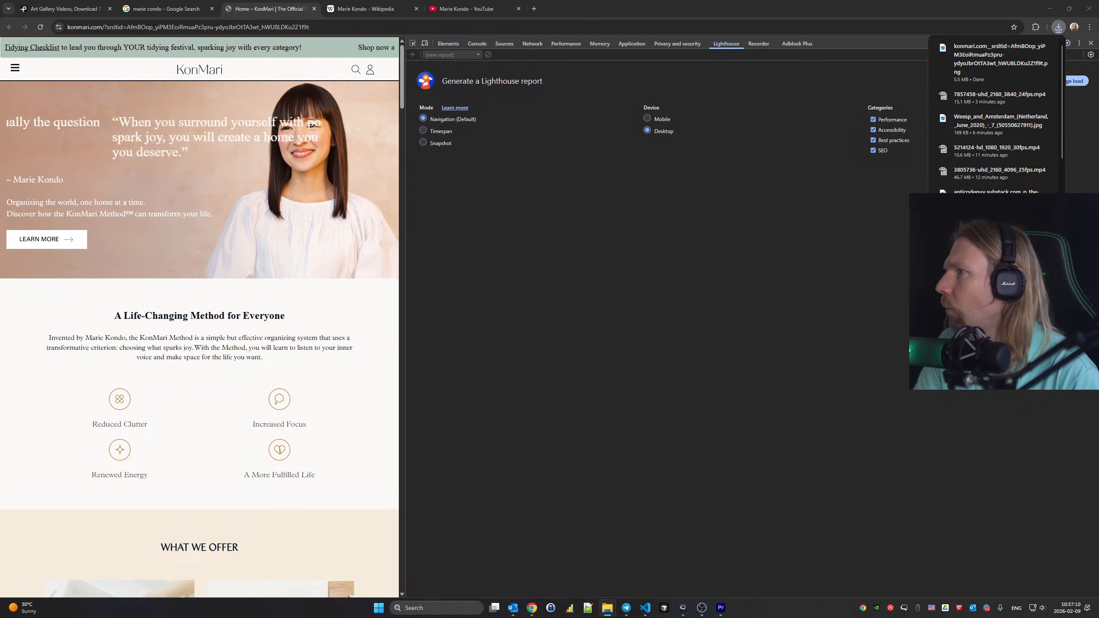
left_click(720, 607)
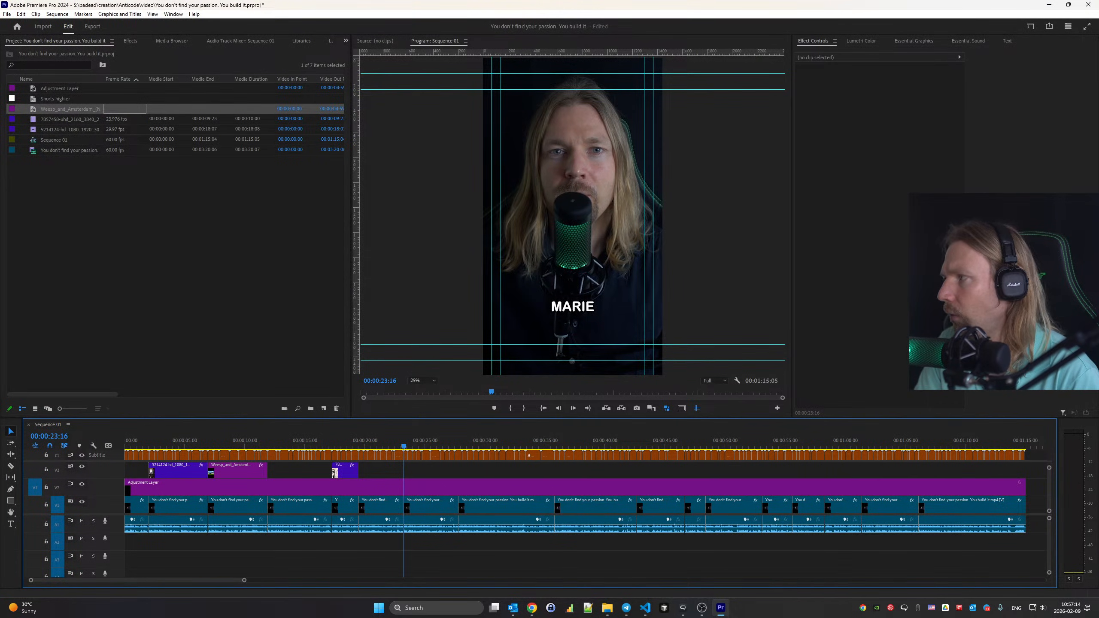
left_click_drag(880, 393, 406, 469)
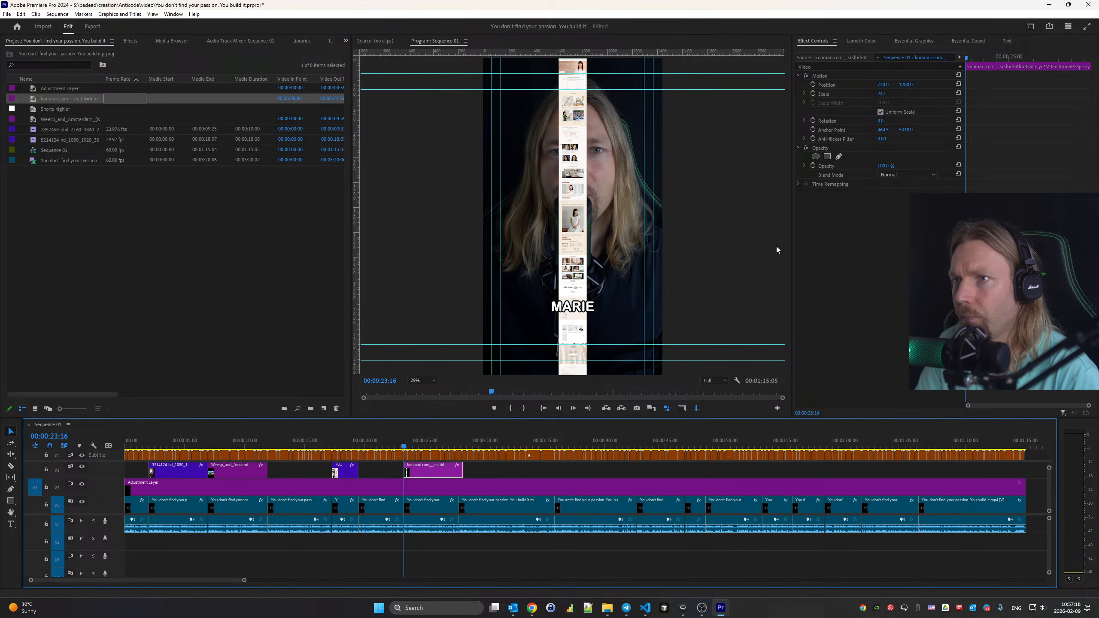
Set the KonMari screenshot clip's scale to 157 so the page fills the vertical frame's width
left_click(882, 94)
key("Return")
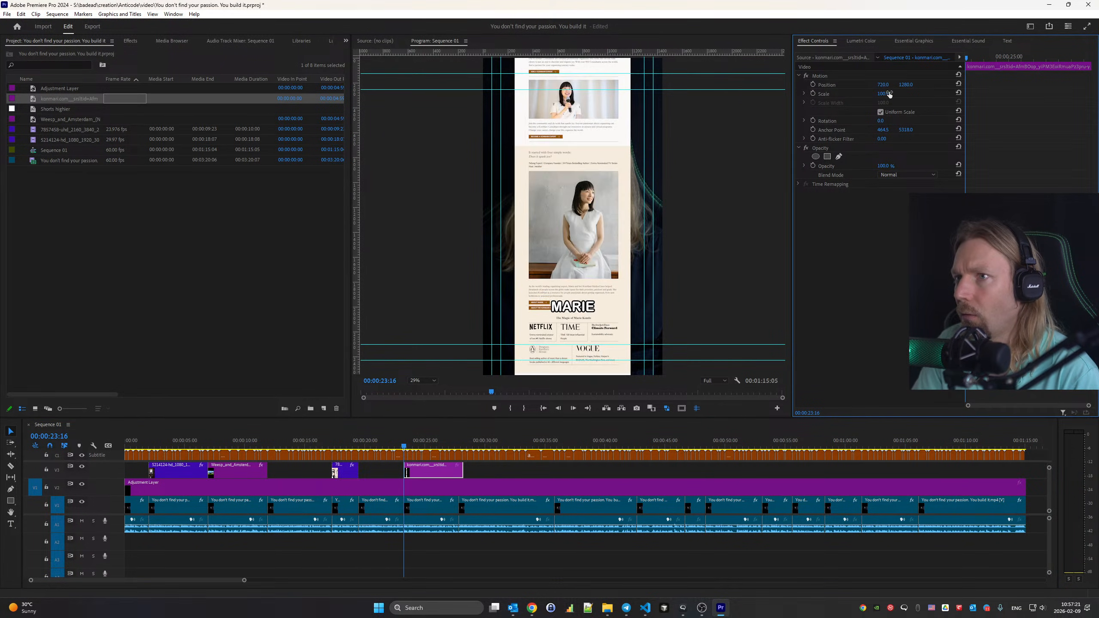
key("Up")
key("Up")
key("Up")
key("Up")
key("Up")
key("Up")
key("Up")
key("Up")
key("Up")
key("Up")
key("Up")
key("Up")
key("Up")
key("Up")
key("Up")
key("Up")
key("Up")
key("Up")
key("Up")
key("Up")
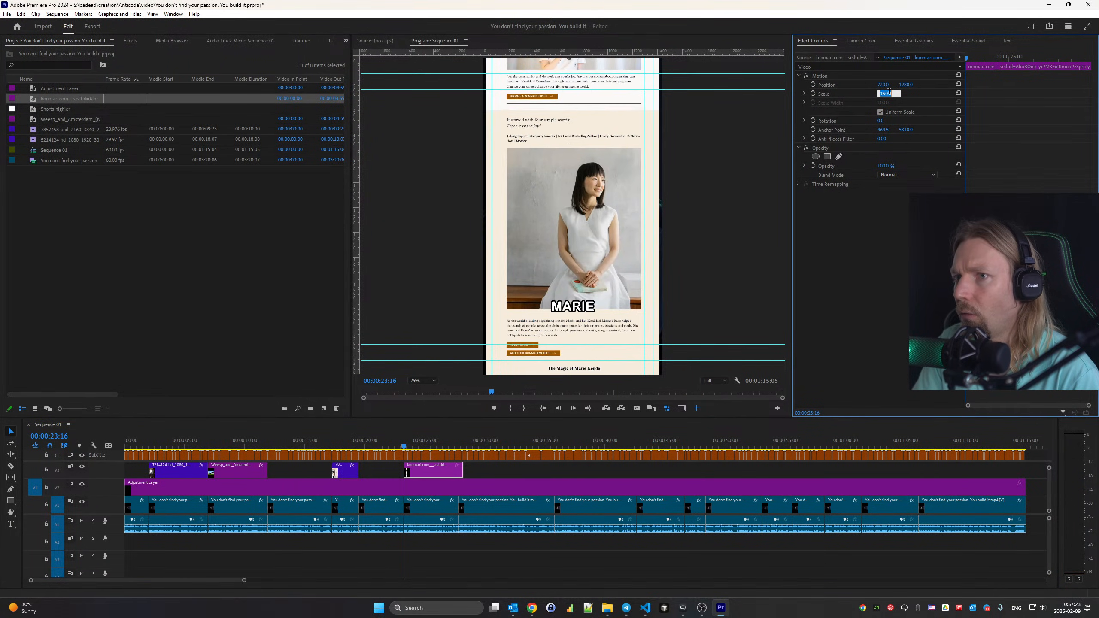
key("Up")
key("Up")
key("Up")
key("Up")
key("Up")
key("Up")
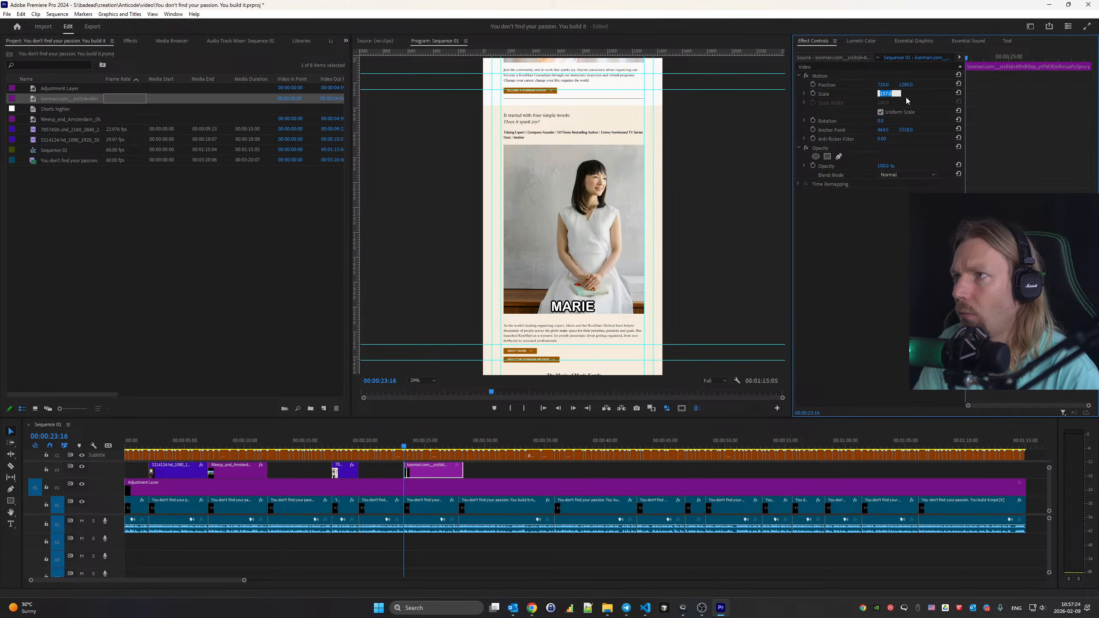
Set the KonMari screenshot's vertical position to 8352 to frame the top of the page, and set the Program monitor zoom to Fit
left_click(908, 84)
type("7")
key("Return")
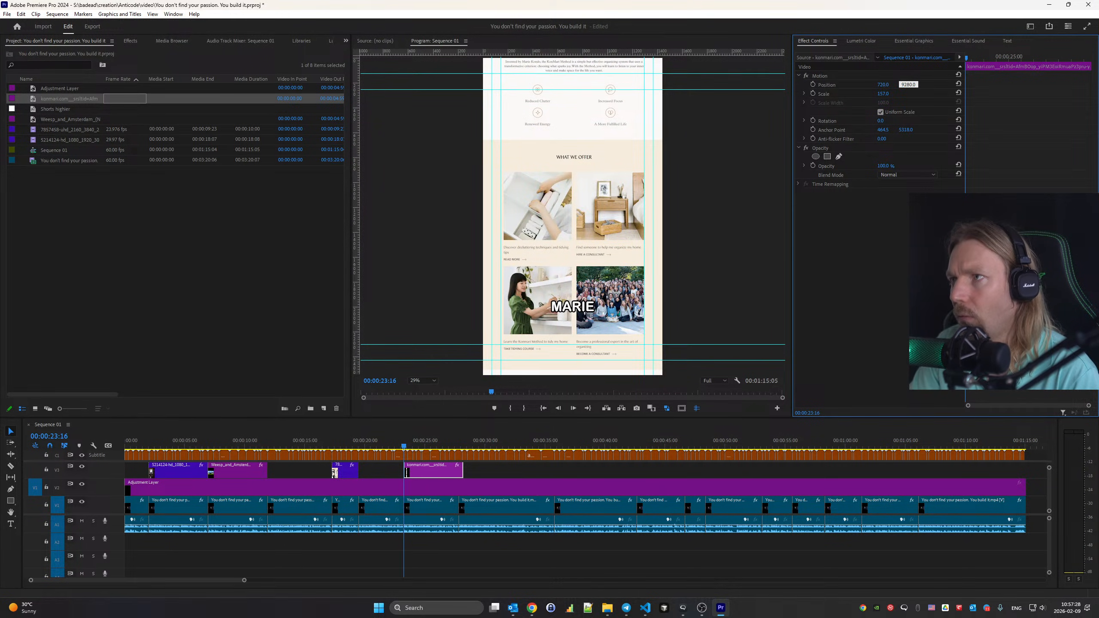
key("Return")
left_click_drag(905, 85, 503, 85)
left_click(421, 381)
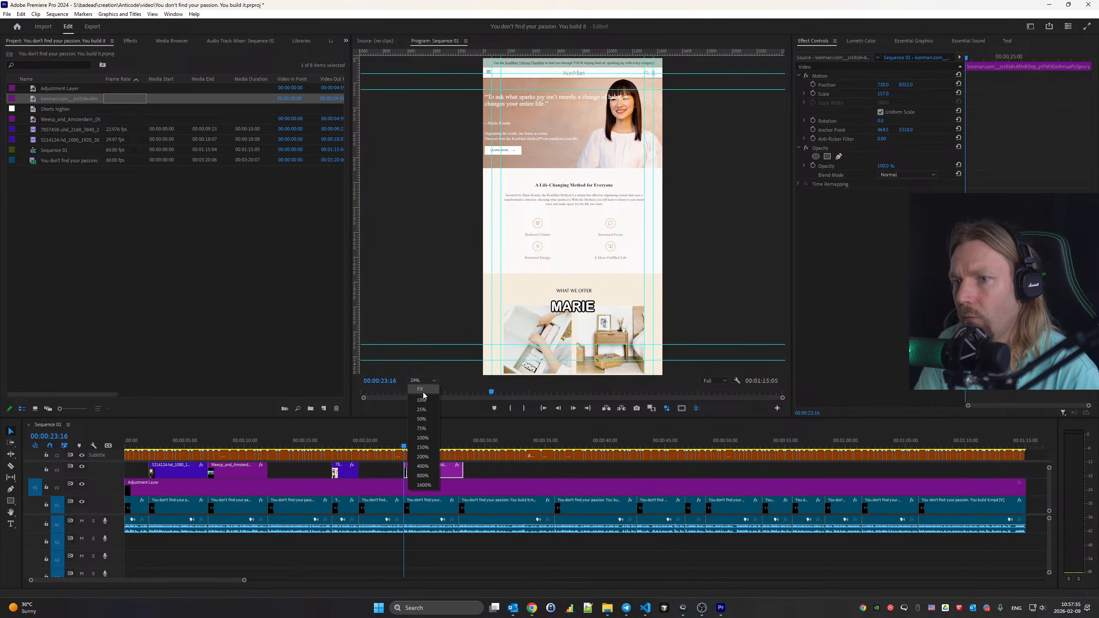
left_click(420, 389)
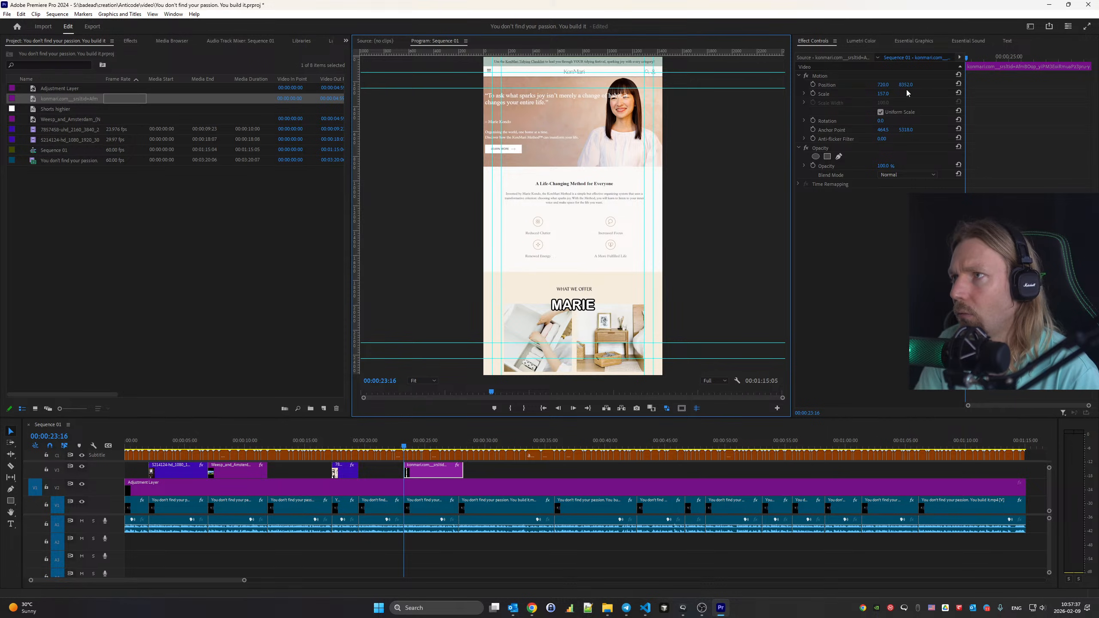
Start a position animation on the KonMari screenshot at 00:00:23:16 with the vertical position at 8276, and play the section
left_click_drag(905, 85, 872, 85)
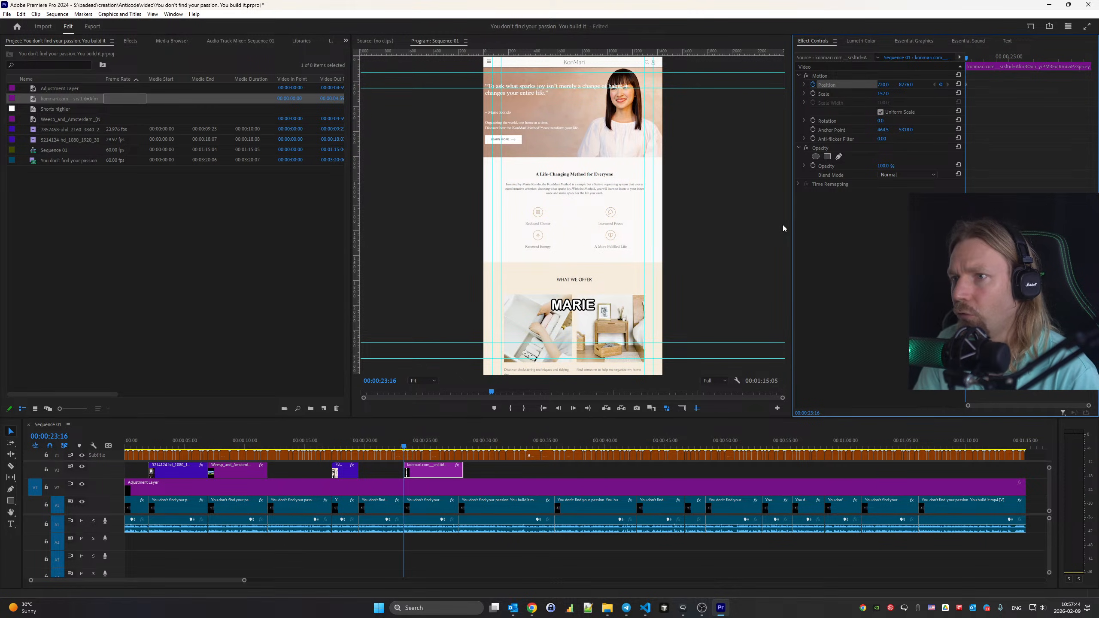
key("space")
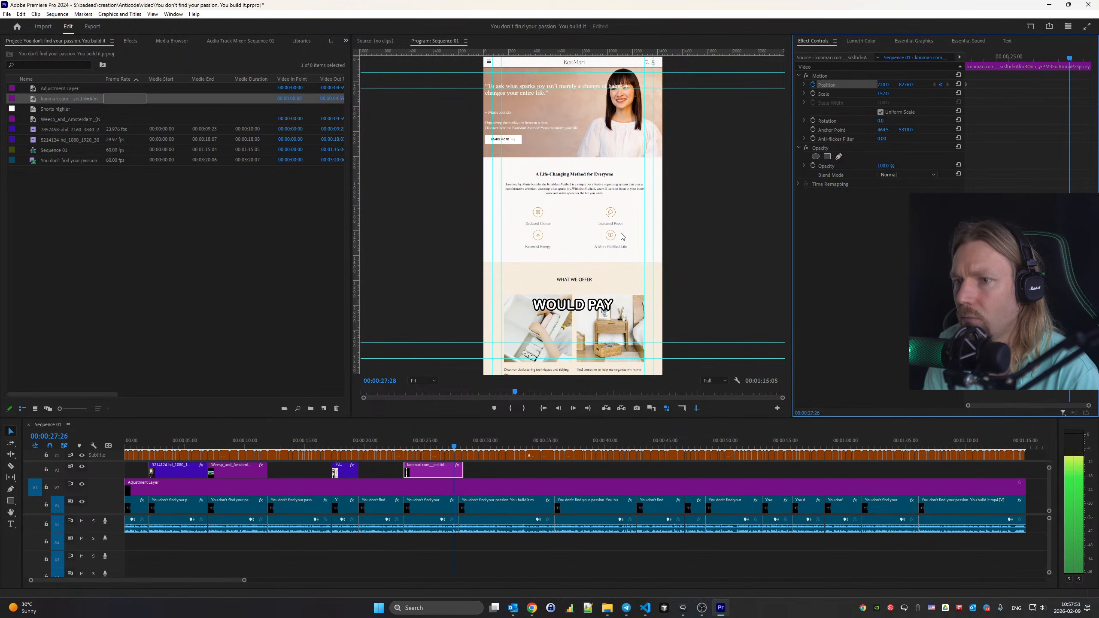
key("space")
Add an end position keyframe at 00:00:27:50 by lowering the vertical value so the page scrolls down to its lower sections
key("Up")
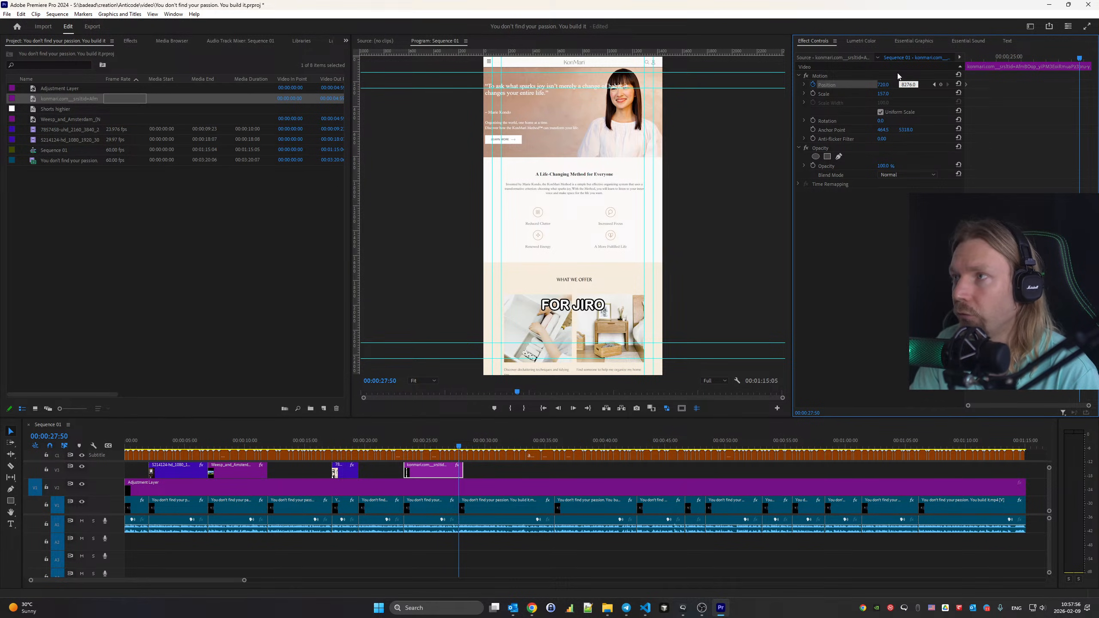
key("Delete")
key("Return")
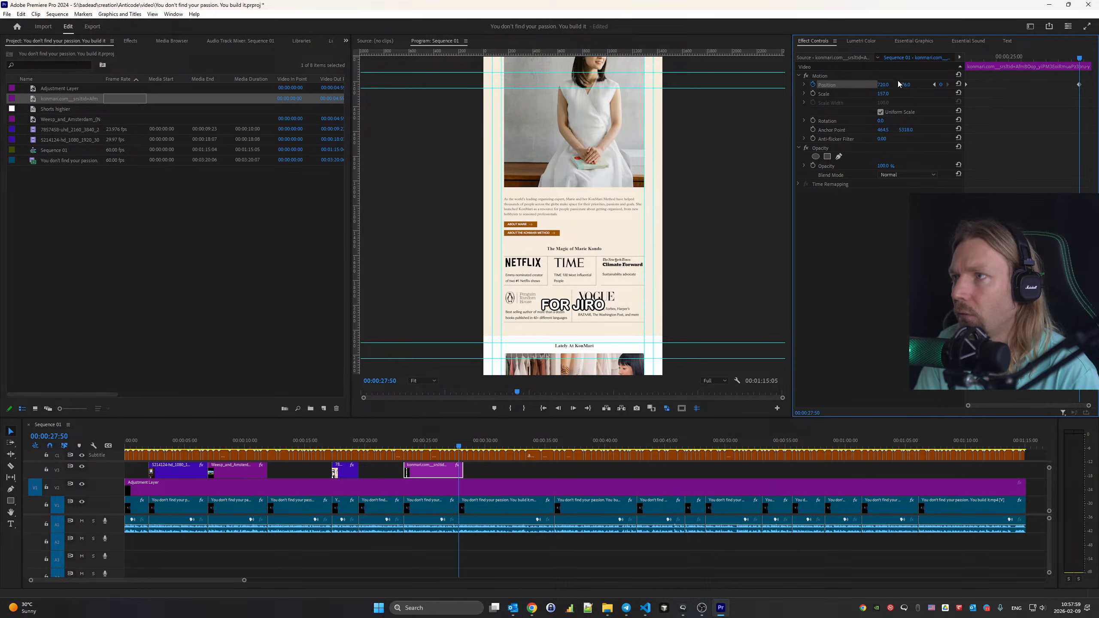
mouse_move(904, 85)
left_mouse_down()
mouse_move(816, 84)
mouse_move(920, 85)
left_mouse_up()
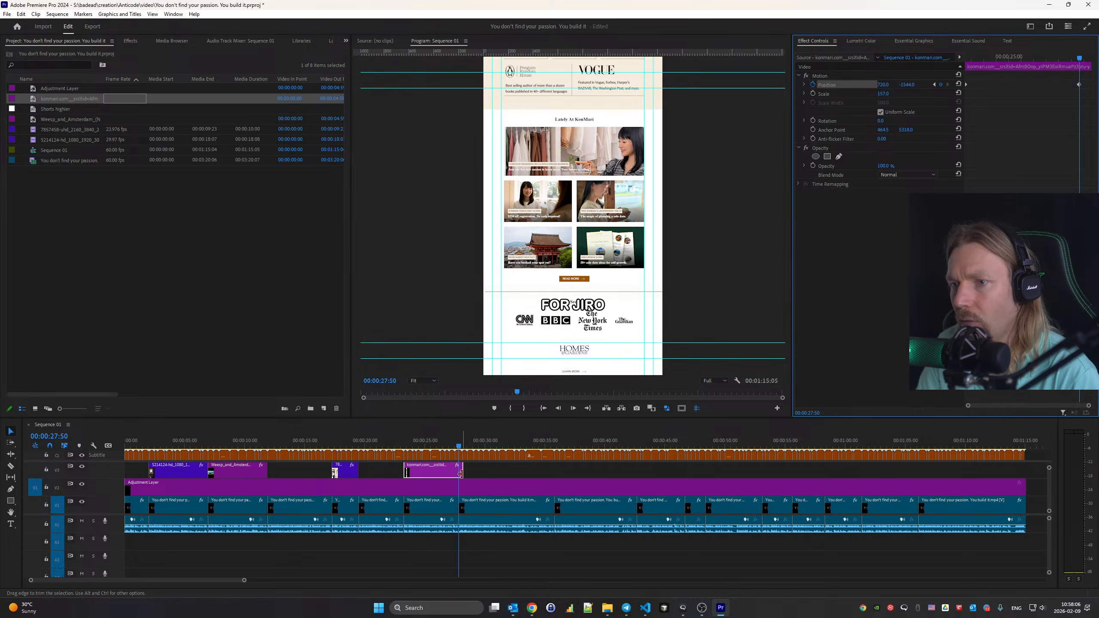
Trim the KonMari clip's end back to 00:00:27:50 and play the page scroll from just before the clip
left_click_drag(467, 474, 457, 474)
left_click(393, 440)
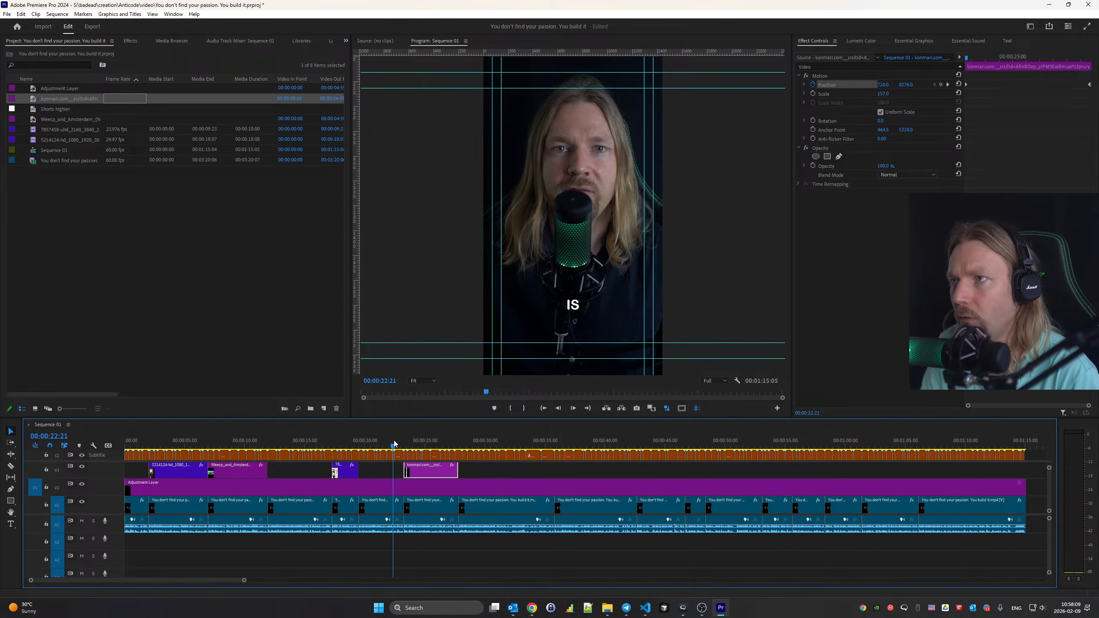
key("space")
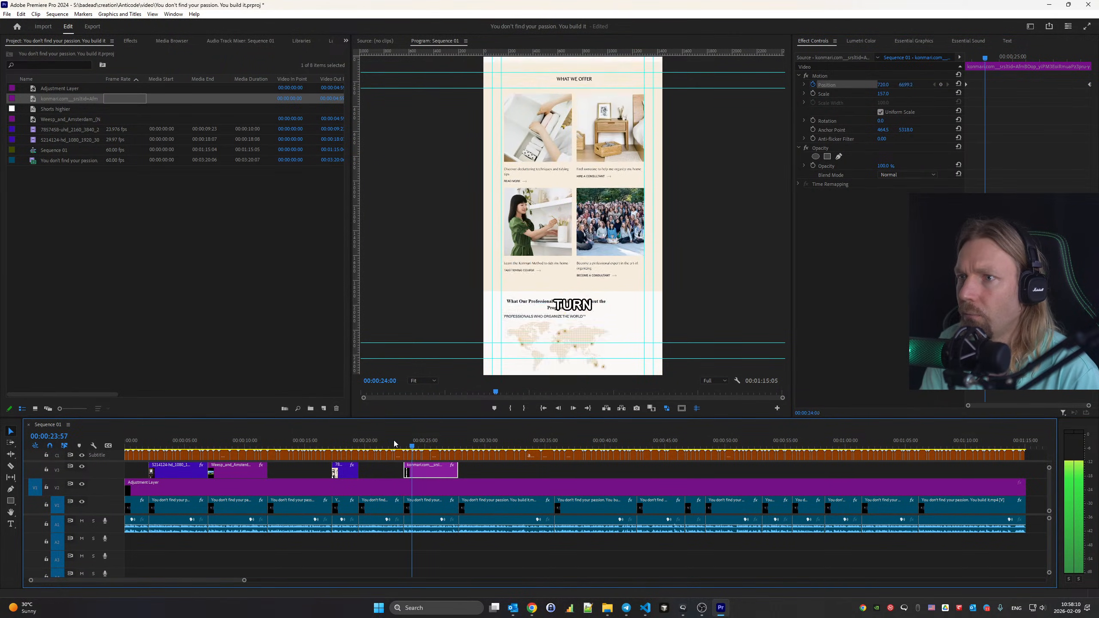
left_click(456, 469)
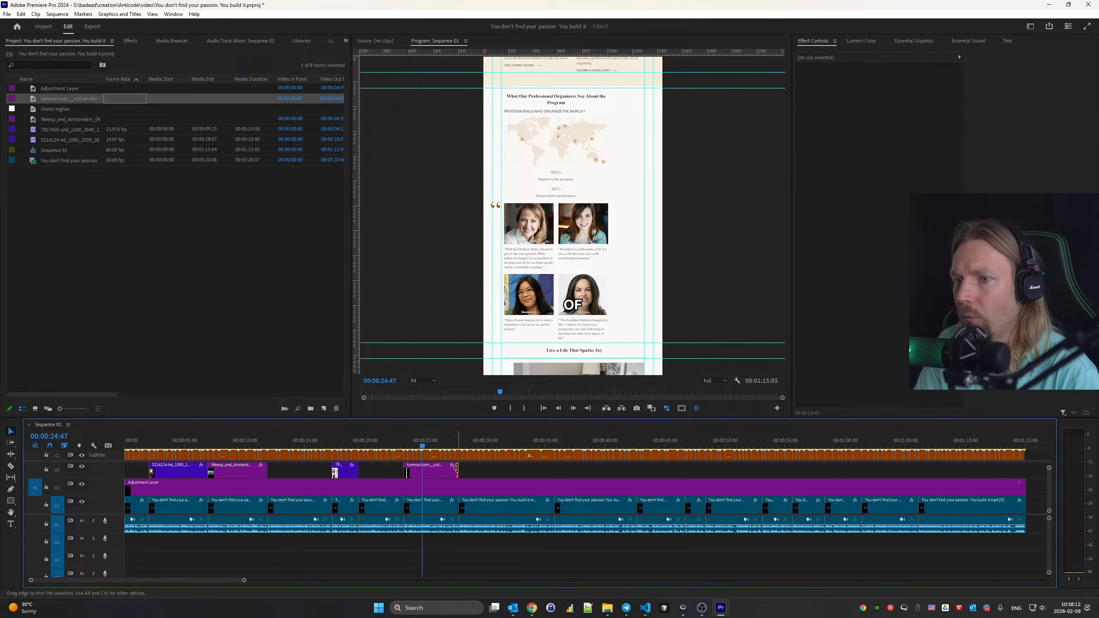
Extend the KonMari clip's end past 00:00:27:50 and set the vertical position keyframe at 00:00:27:50 to 5444
key("Down")
left_click(449, 475)
left_click_drag(454, 473, 498, 471)
left_click_drag(906, 85, 1013, 85)
left_click_drag(902, 88, 868, 85)
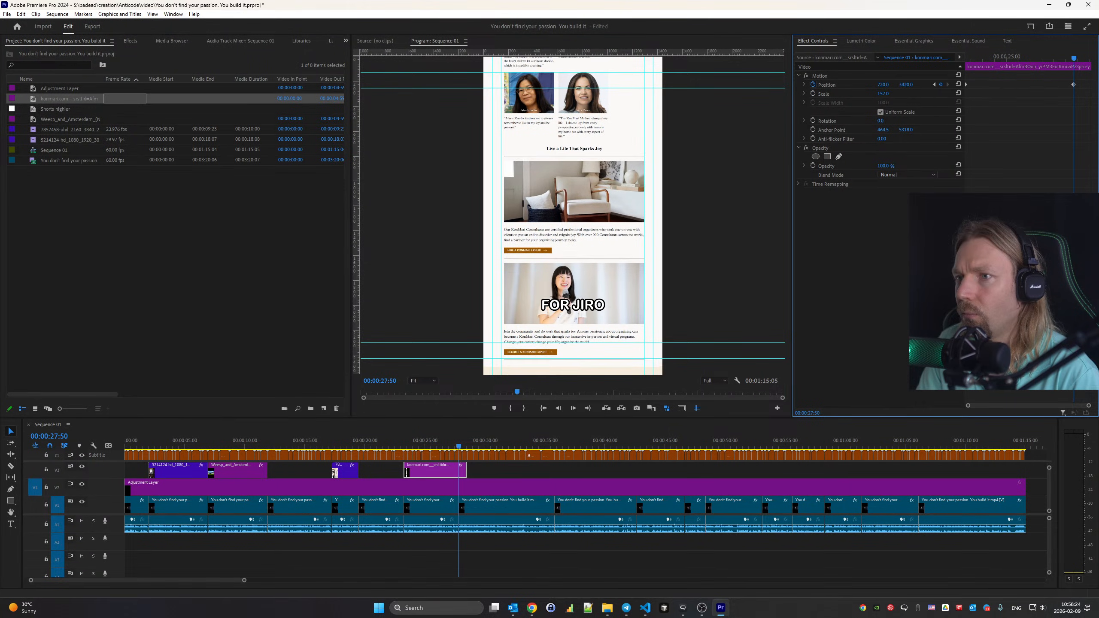
Play back the shortened page scroll, try trimming the KonMari clip's end, and undo the trim
left_click(402, 439)
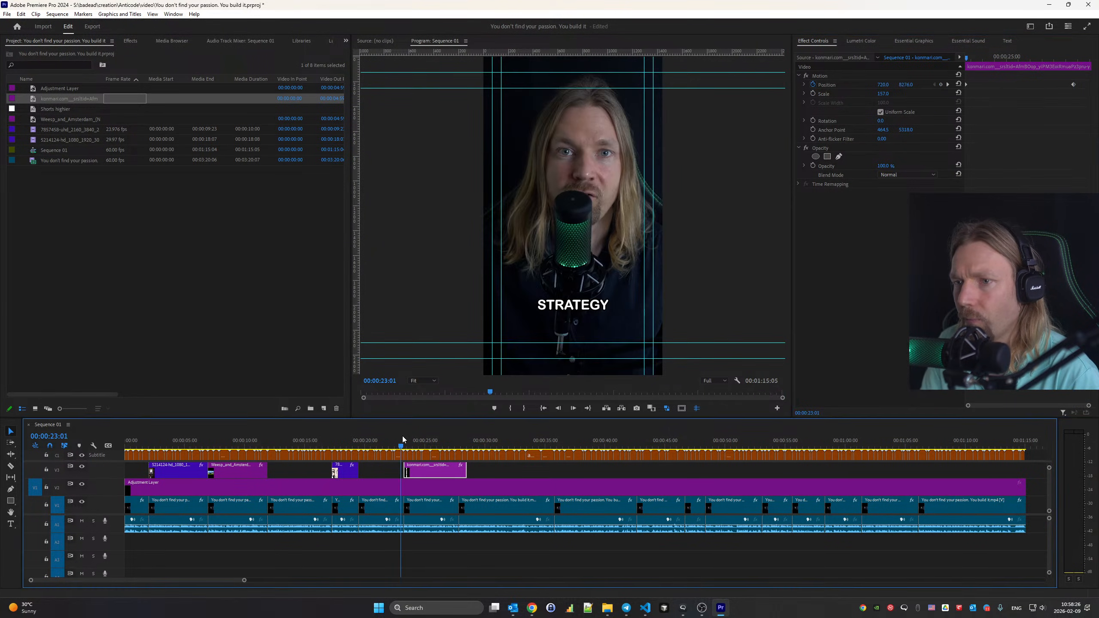
key("space")
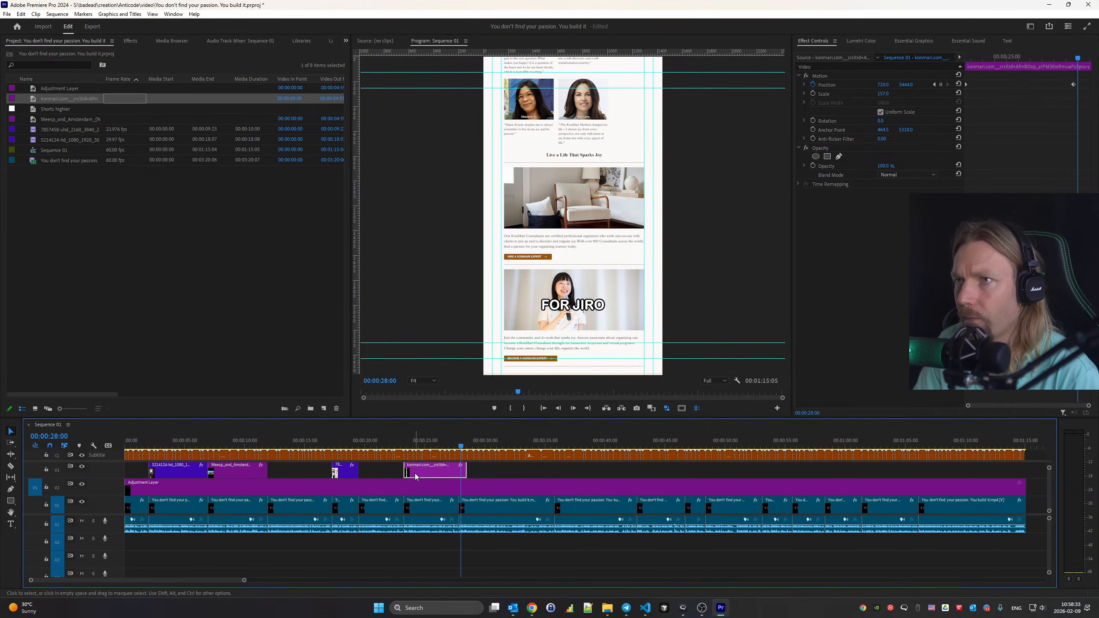
key("space")
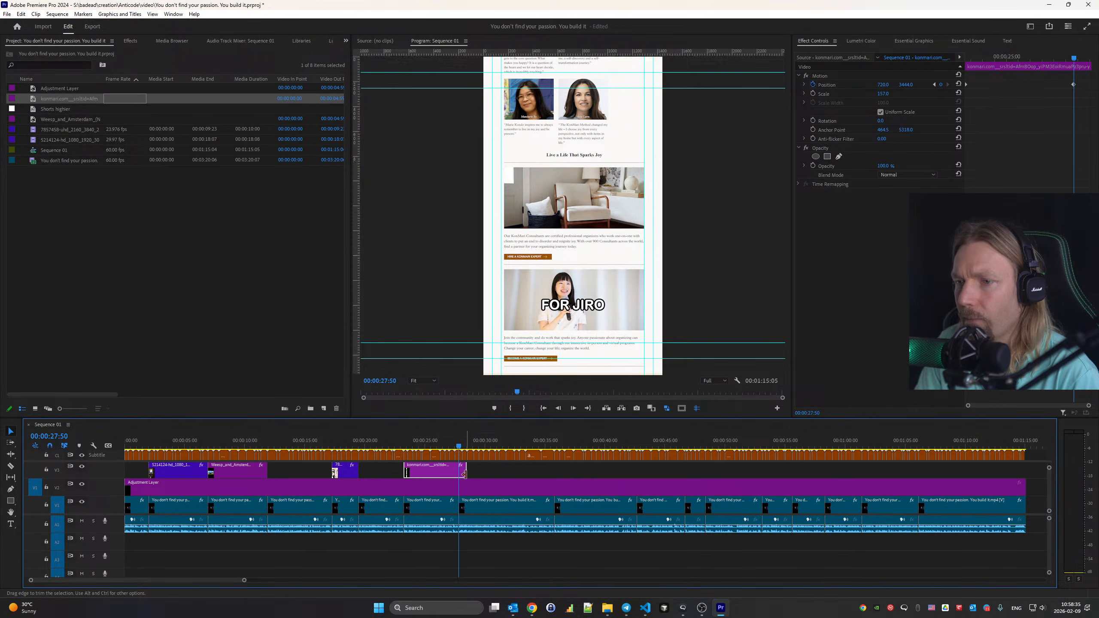
left_click_drag(464, 474, 455, 474)
key("ctrl+z")
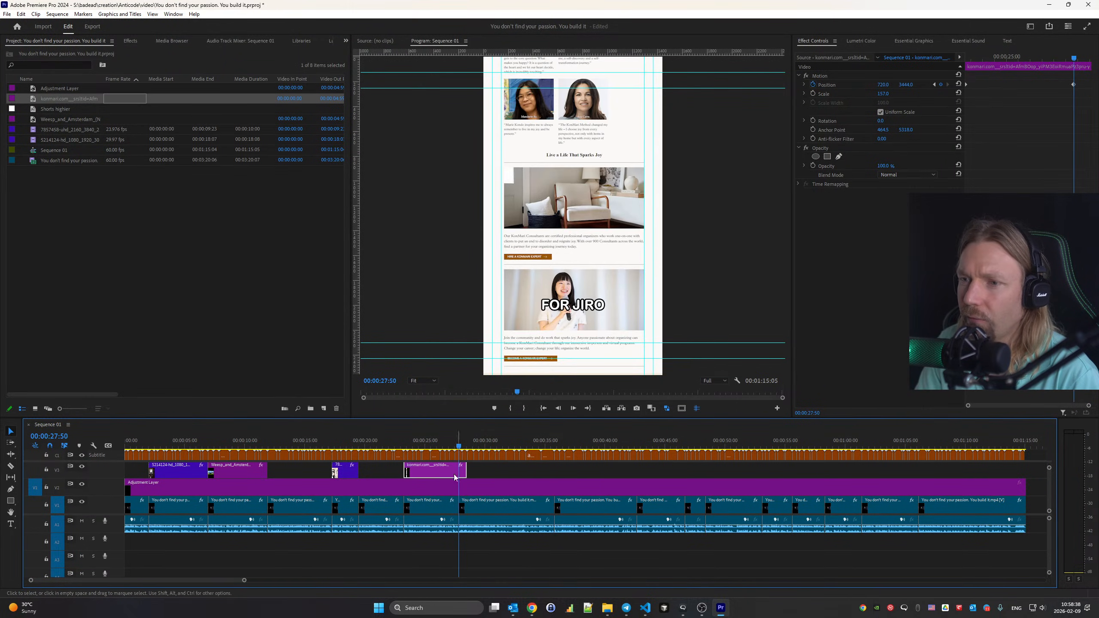
Return to the KonMari clip's start at 00:00:23:16 and delete all of its position keyframes
left_click(410, 447)
key("Up")
scroll(736, 295, "down", 1)
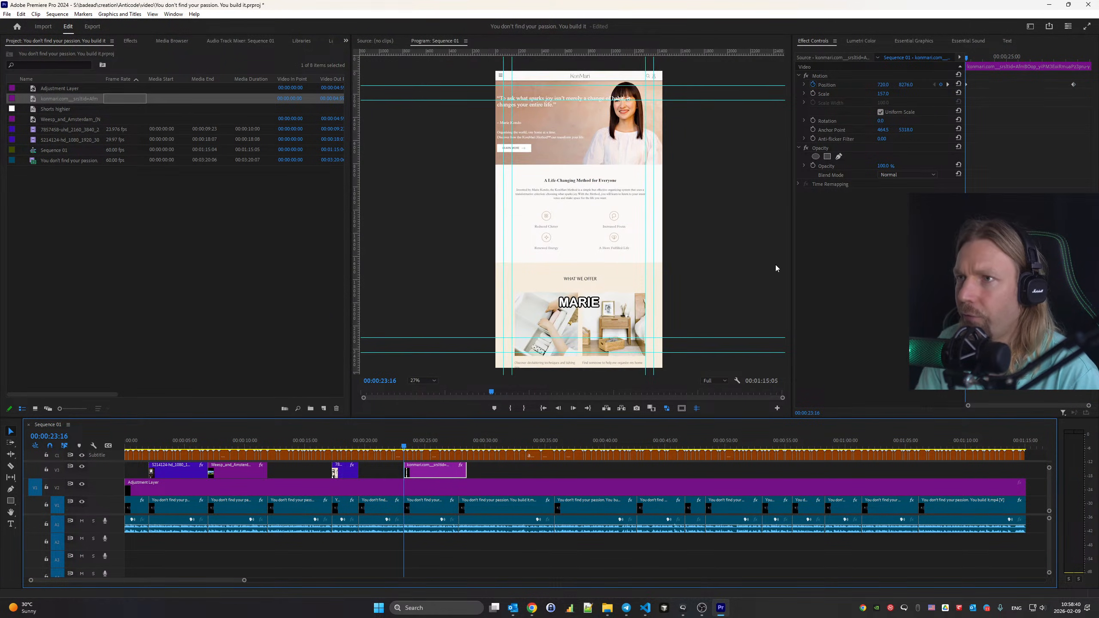
scroll(776, 268, "up", 1)
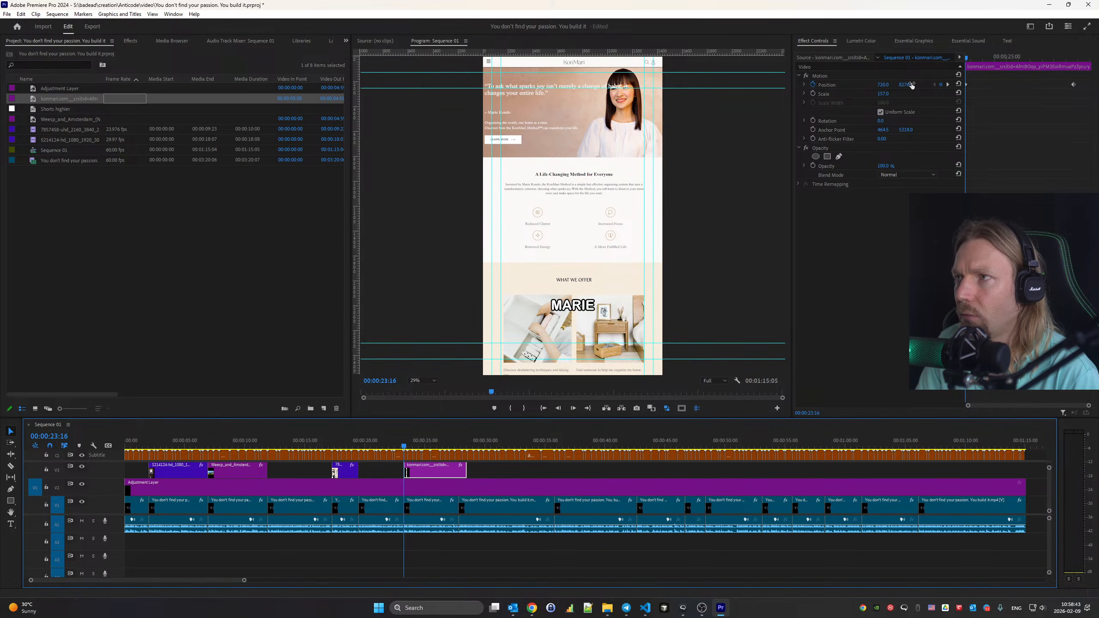
left_click(813, 84)
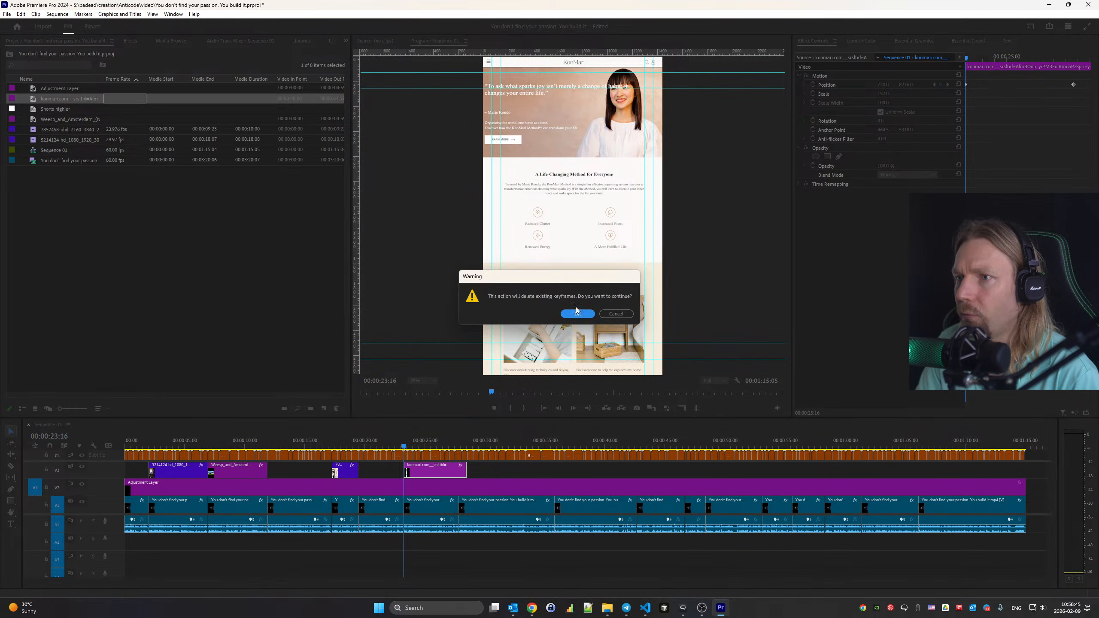
left_click(578, 313)
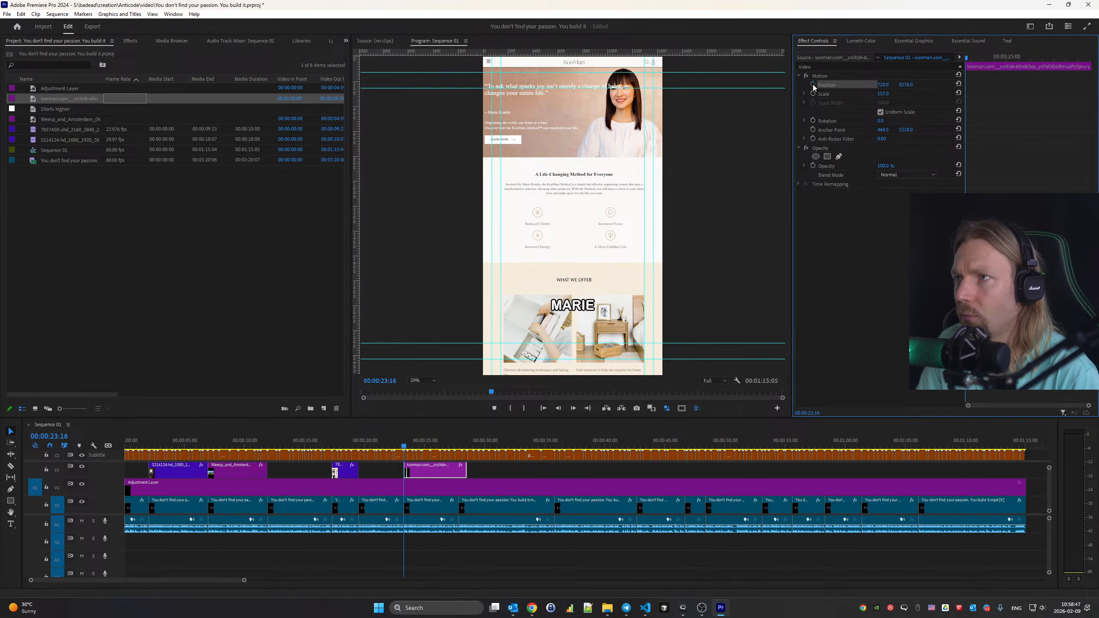
Keyframe the KonMari screenshot's vertical position at 3414 at 00:00:23:16 and 8274 at 00:00:27:50 so the page scrolls in reverse
mouse_move(906, 86)
left_mouse_down()
mouse_move(921, 88)
mouse_move(900, 87)
left_mouse_up()
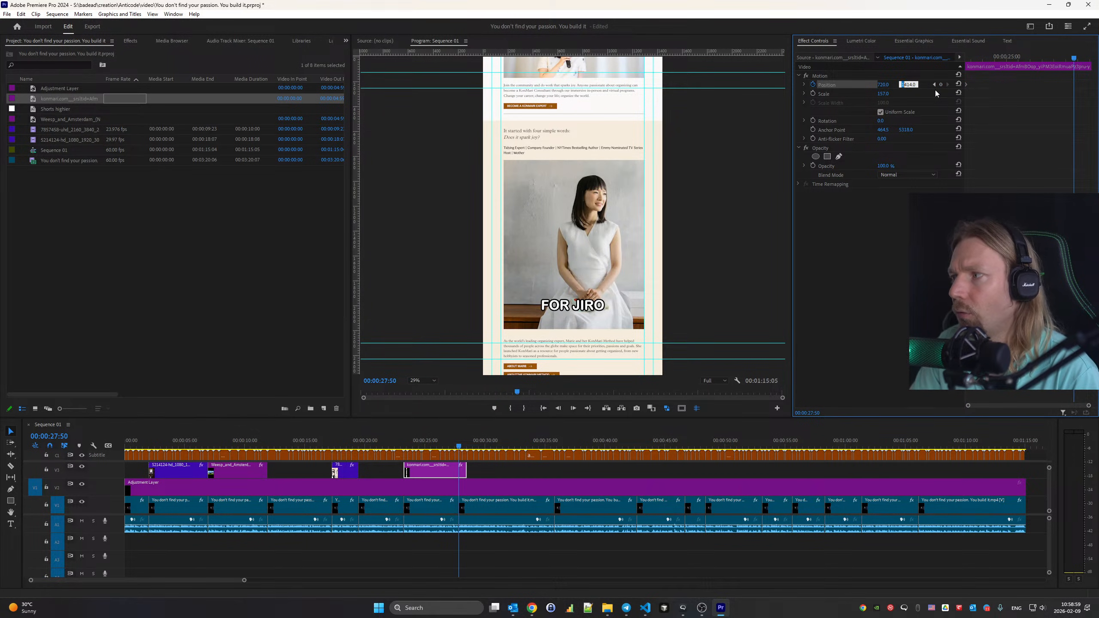
key("Return")
left_click_drag(905, 85, 908, 84)
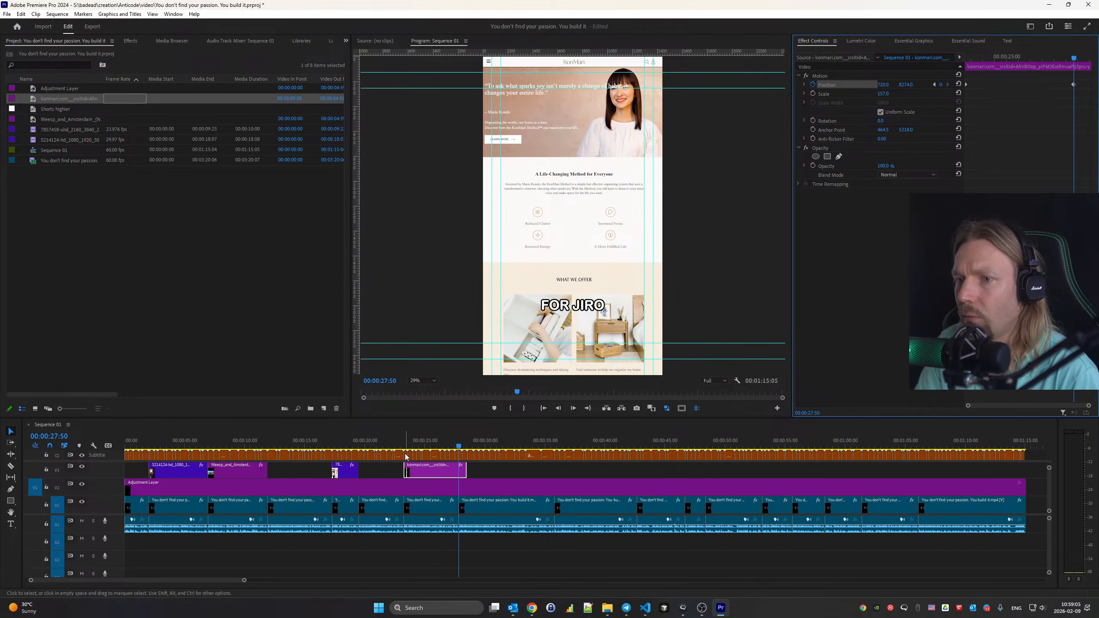
Play back the reversed page scroll and trim the KonMari clip's end to 00:00:27:50
left_click(399, 441)
key("space")
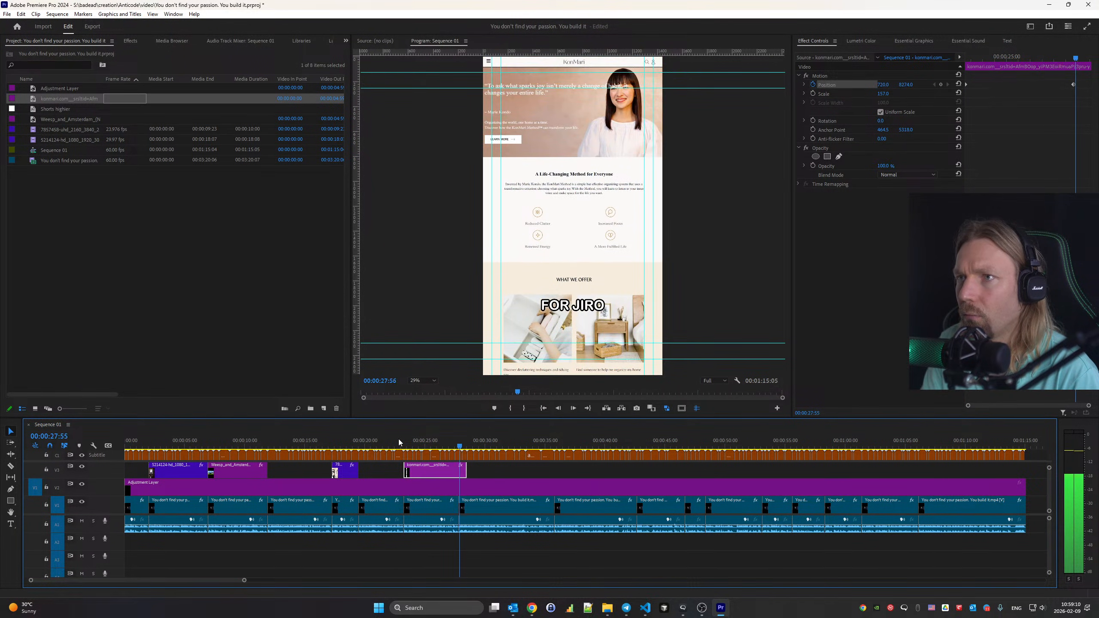
key("space")
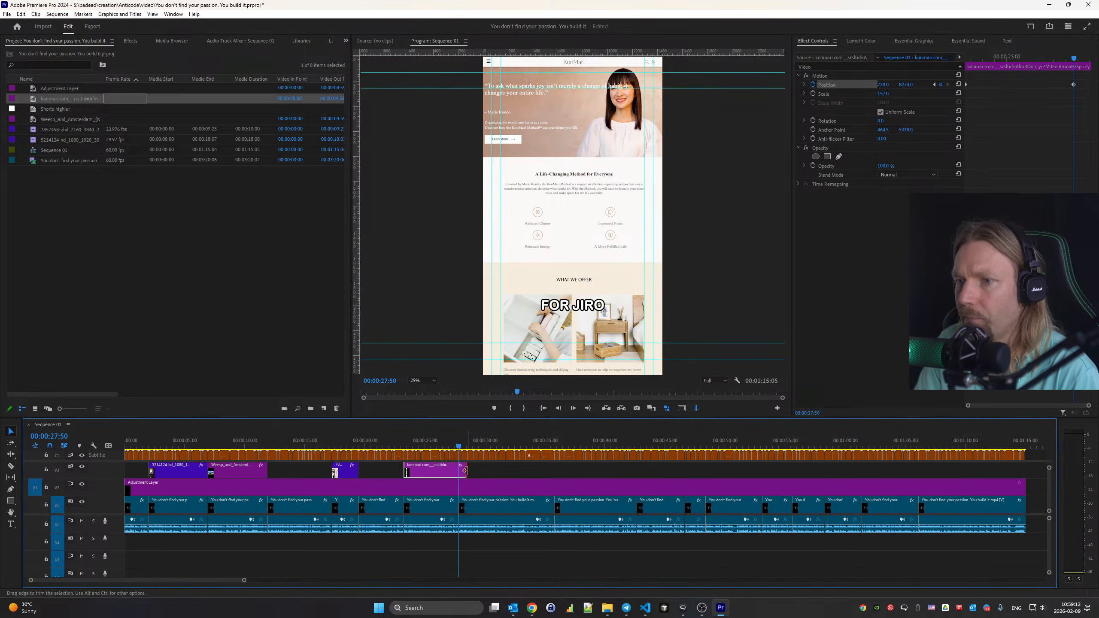
left_click_drag(466, 471, 458, 471)
Switch to Chrome and close the KonMari, Marie Kondo Wikipedia and Marie Kondo YouTube pages
mouse_move(541, 607)
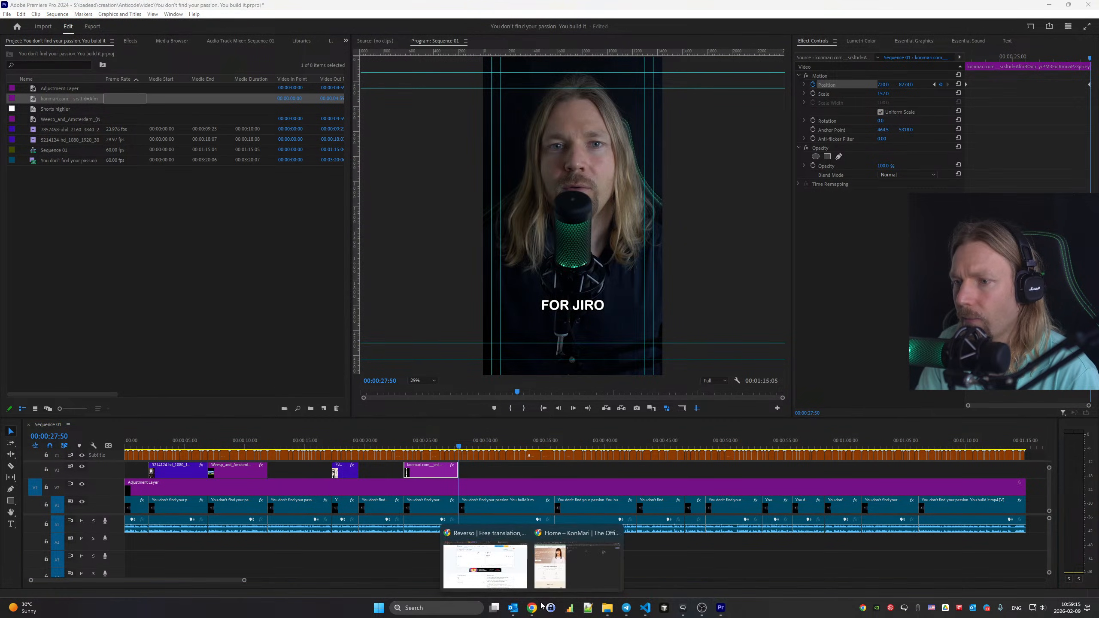
left_click(558, 547)
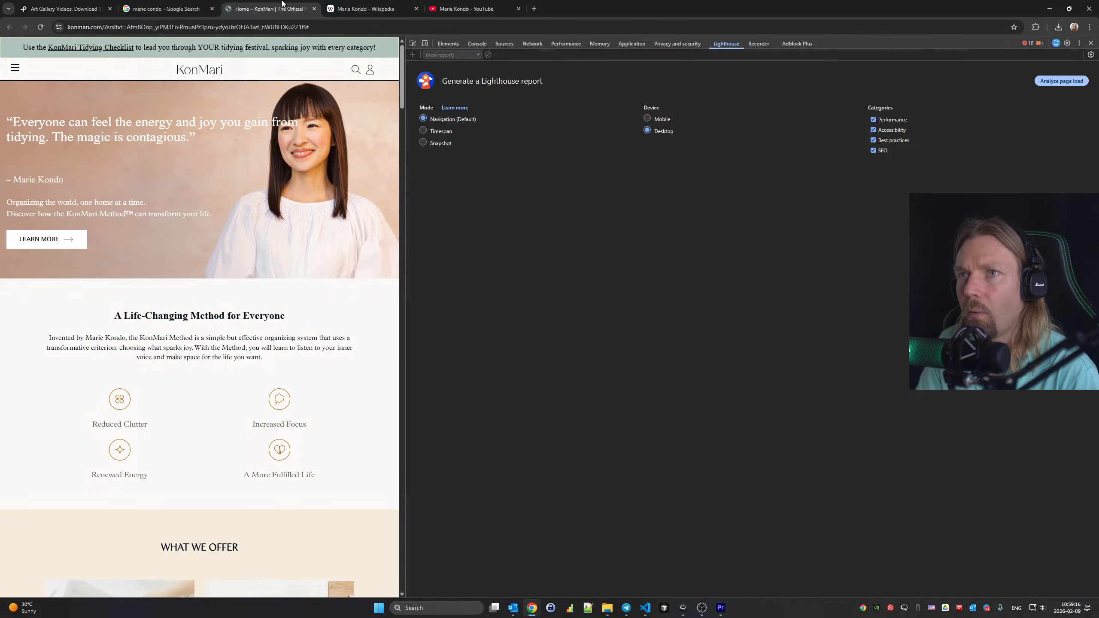
middle_click(284, 5)
middle_click(289, 9)
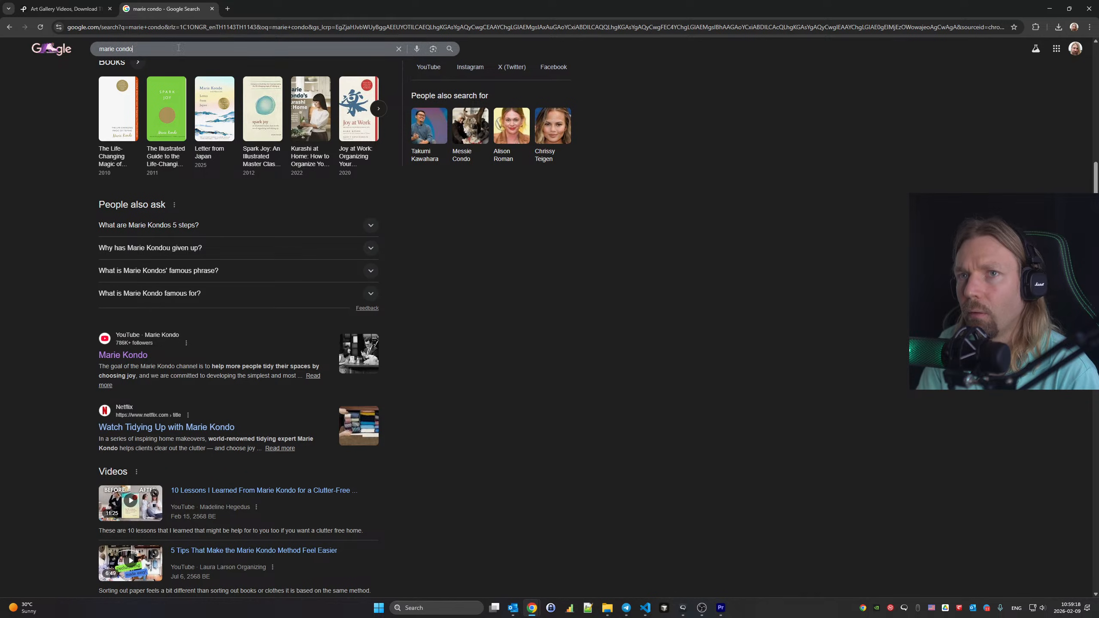
Search Google for "jiro ono" in place of the Marie Kondo query
left_click_drag(143, 49, 1, 48)
type("jiro ono")
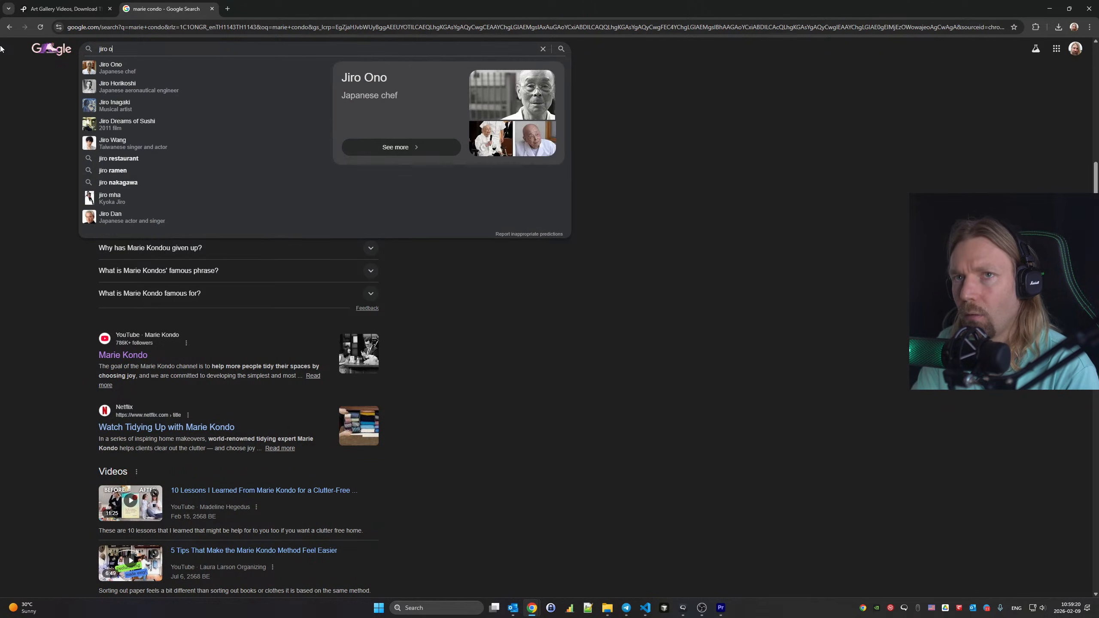
key("Return")
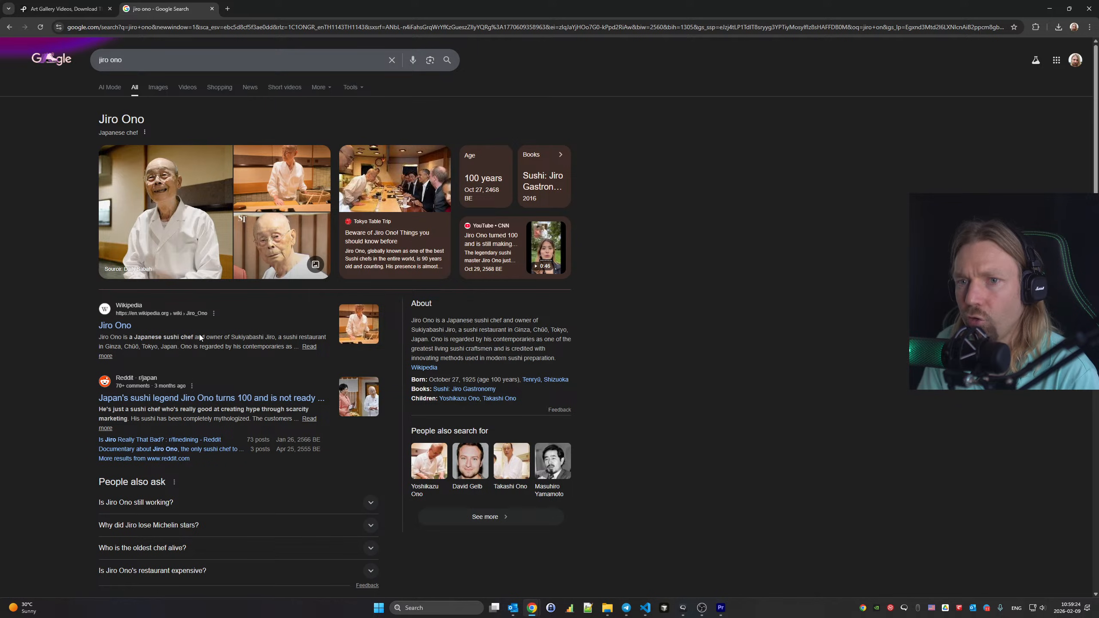
Open the jiro_dreams Instagram profile and the Netflix "Watch Jiro Dreams of Sushi" result in separate tabs while browsing the search results
scroll(201, 335, "down", 5)
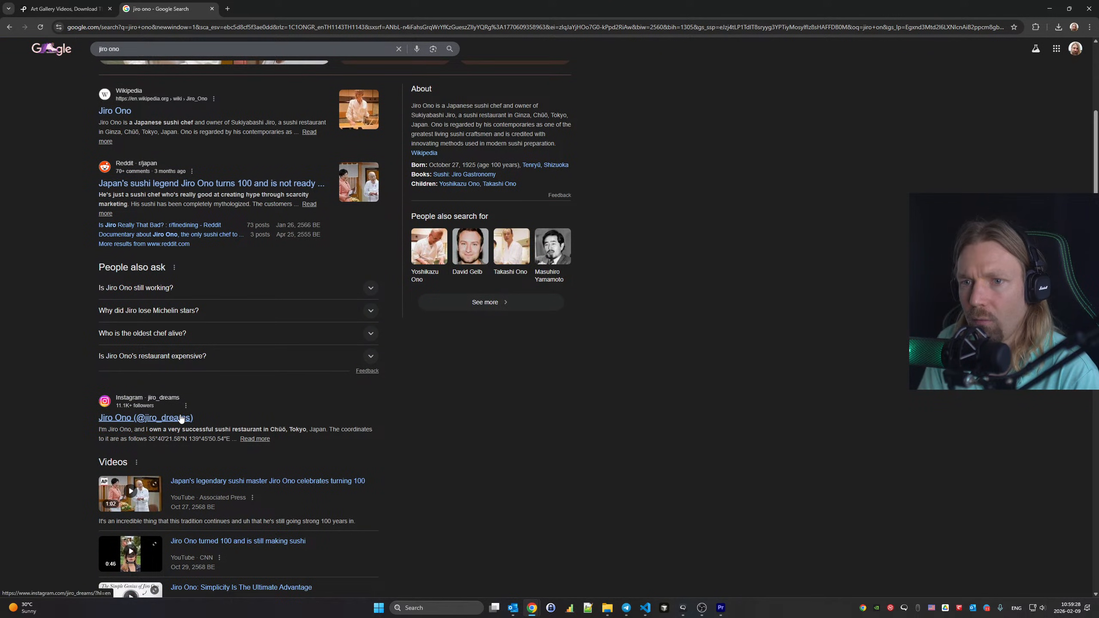
scroll(333, 404, "down", 10)
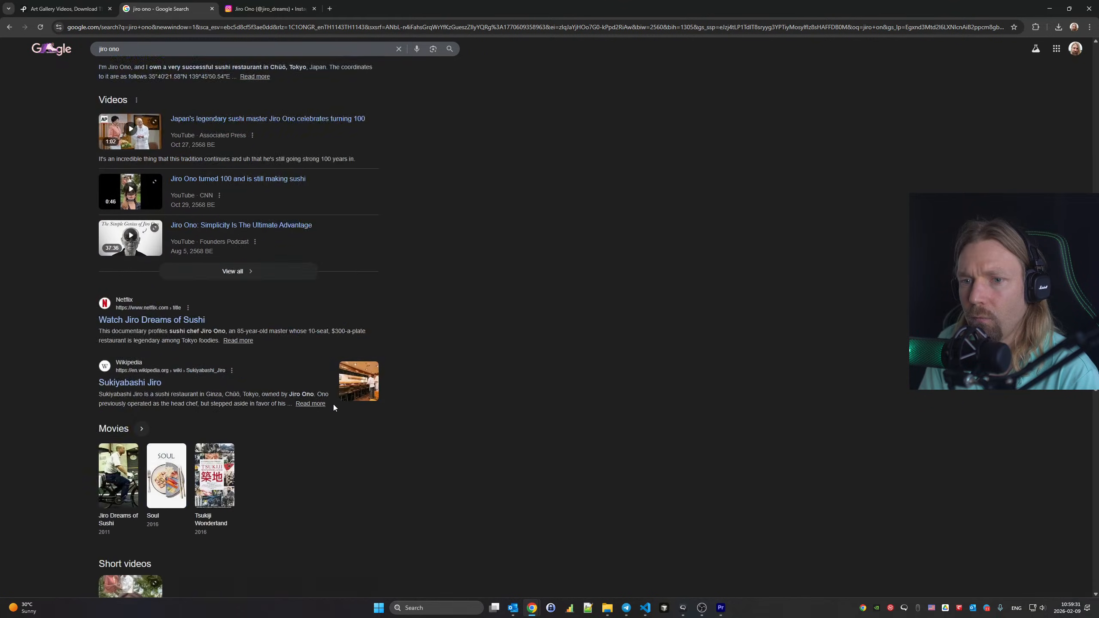
middle_click(156, 253)
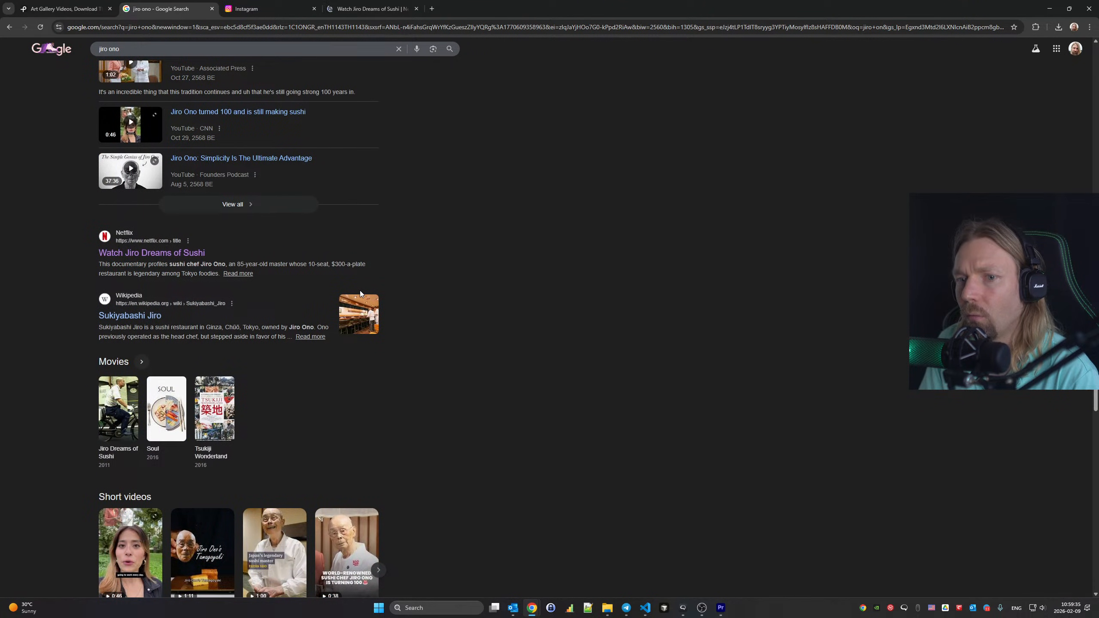
scroll(361, 295, "down", 4)
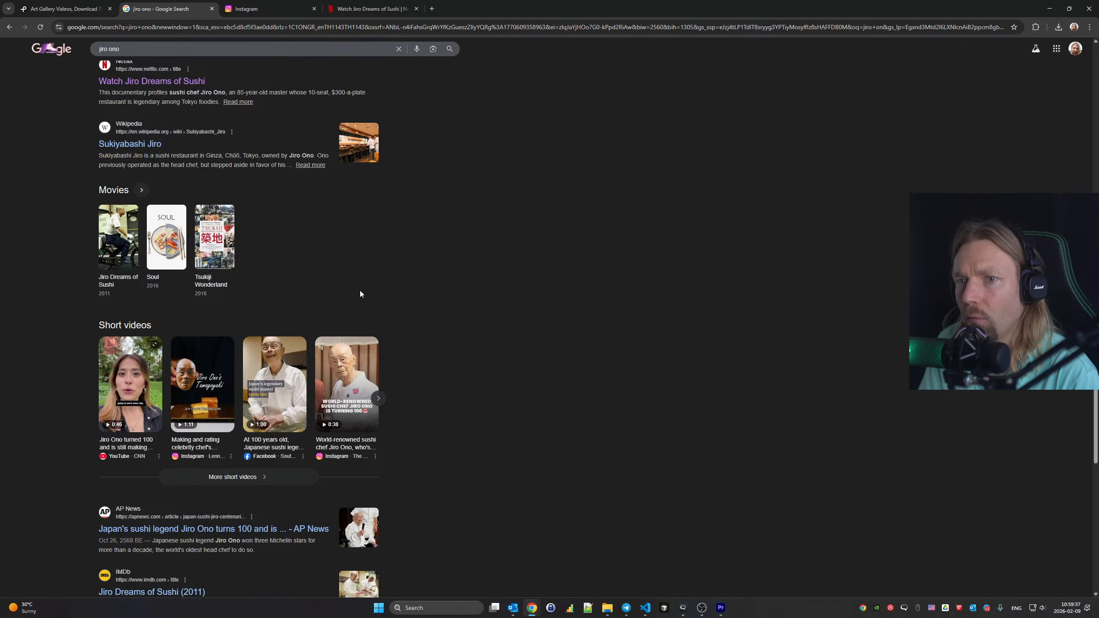
scroll(360, 291, "down", 3)
scroll(356, 284, "up", 15)
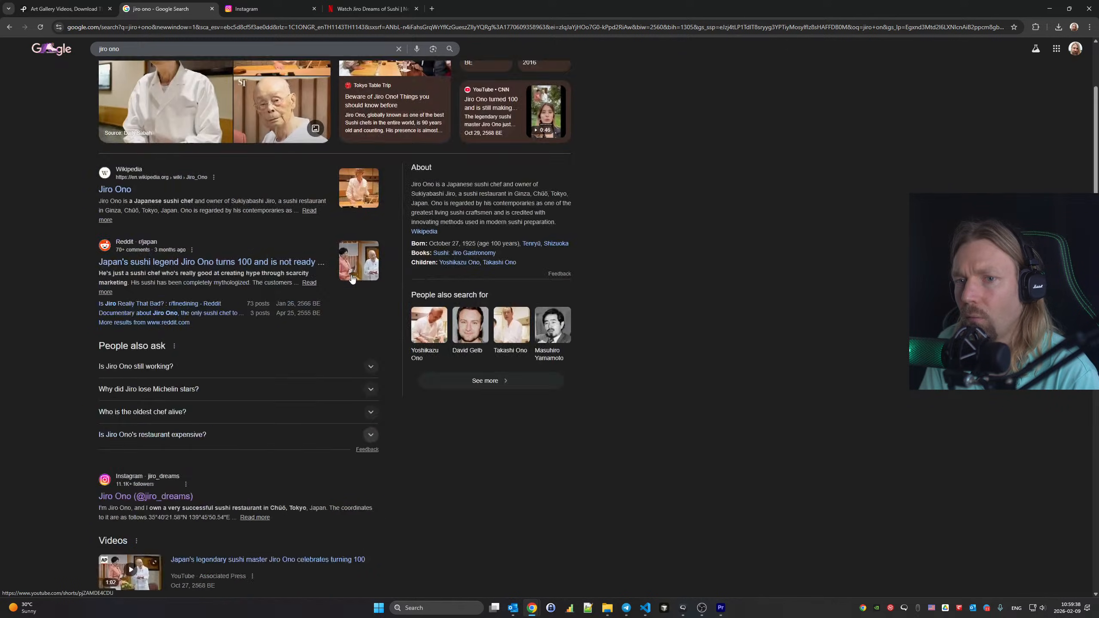
scroll(353, 280, "up", 3)
Examine the Netflix page for Jiro Dreams of Sushi for its availability and usable visuals
left_click(350, 5)
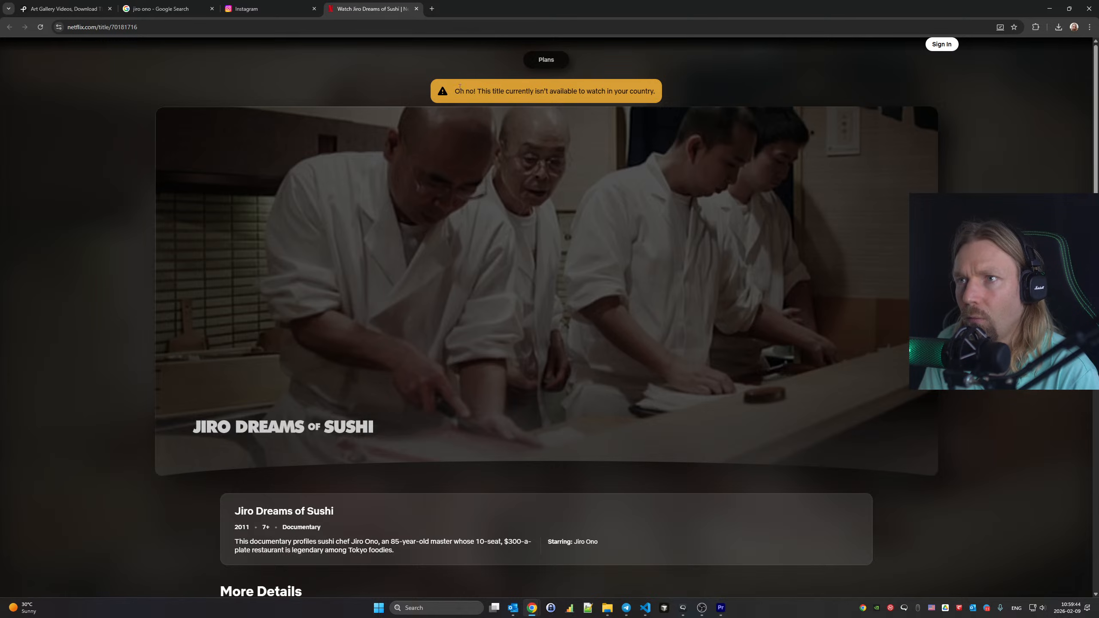
left_click_drag(478, 91, 650, 88)
left_click(649, 88)
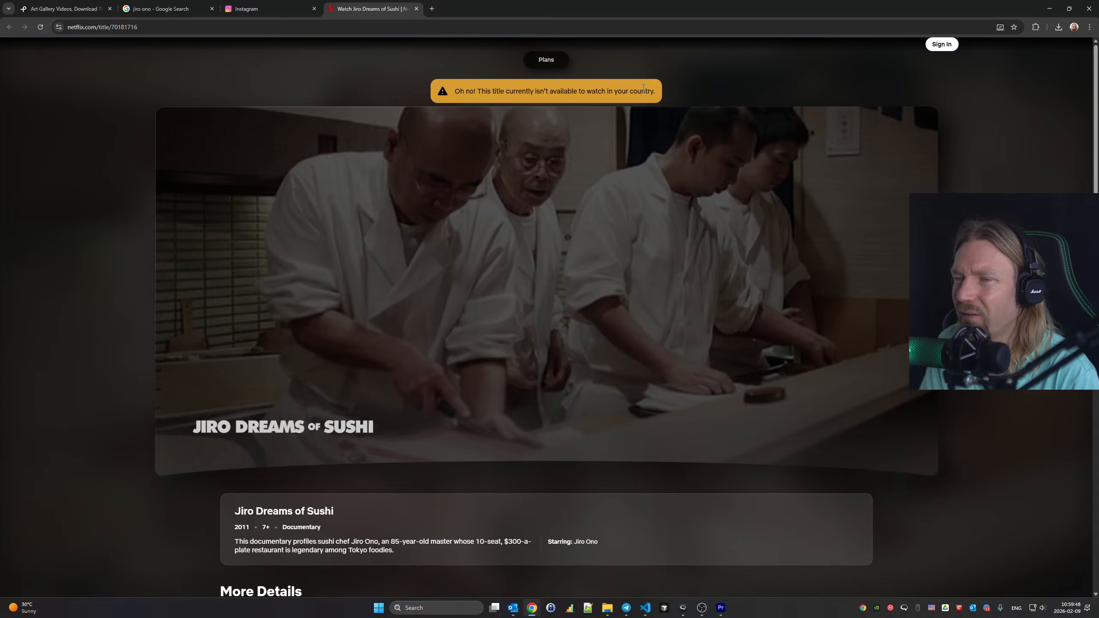
scroll(644, 87, "down", 10)
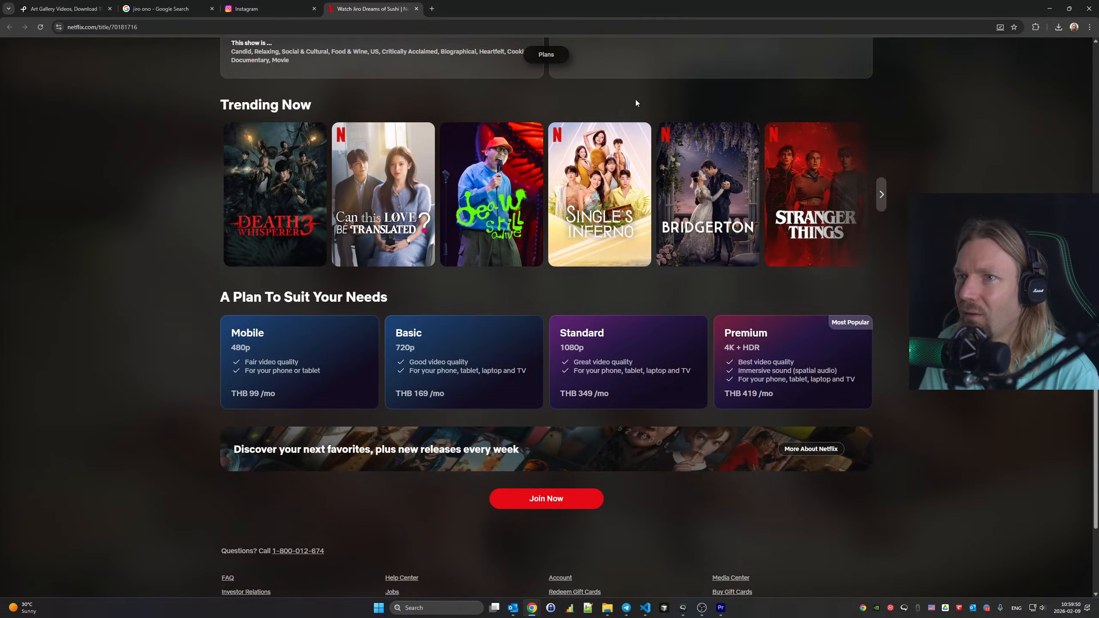
scroll(636, 100, "up", 10)
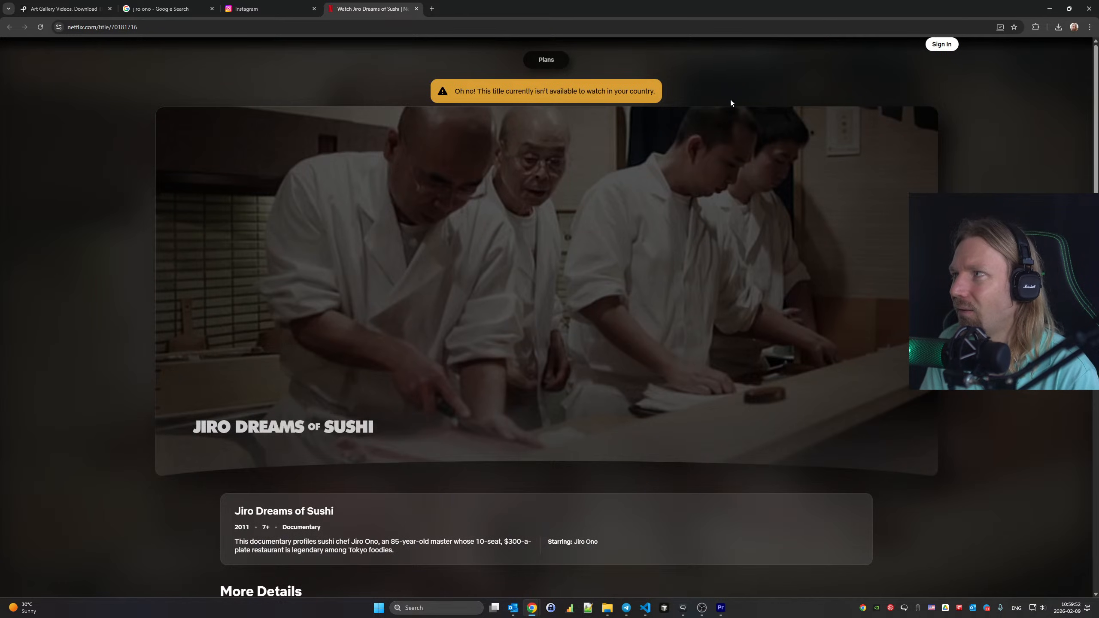
Browse the jiro_dreams Instagram profile and view its sushi photo posts for usable visuals
key("alt+Tab")
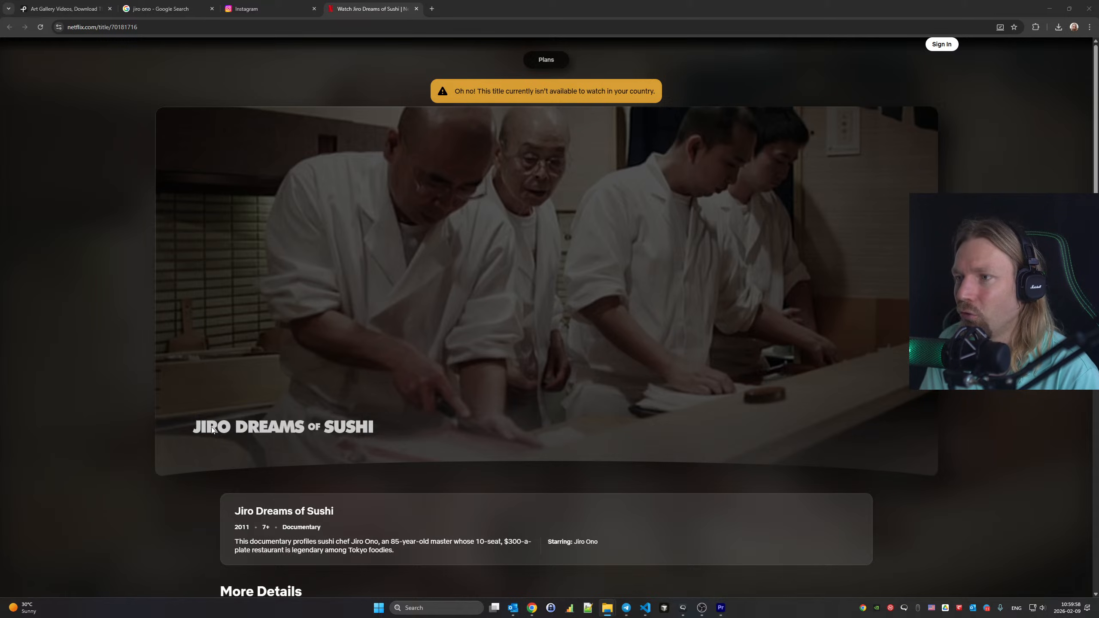
left_click(261, 5)
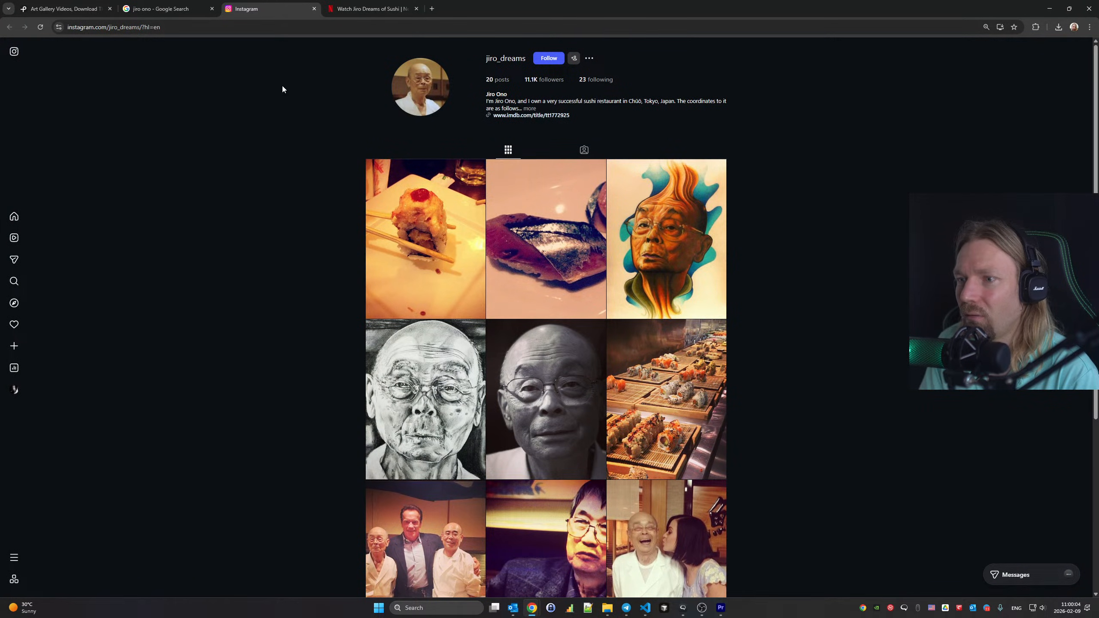
scroll(279, 230, "down", 15)
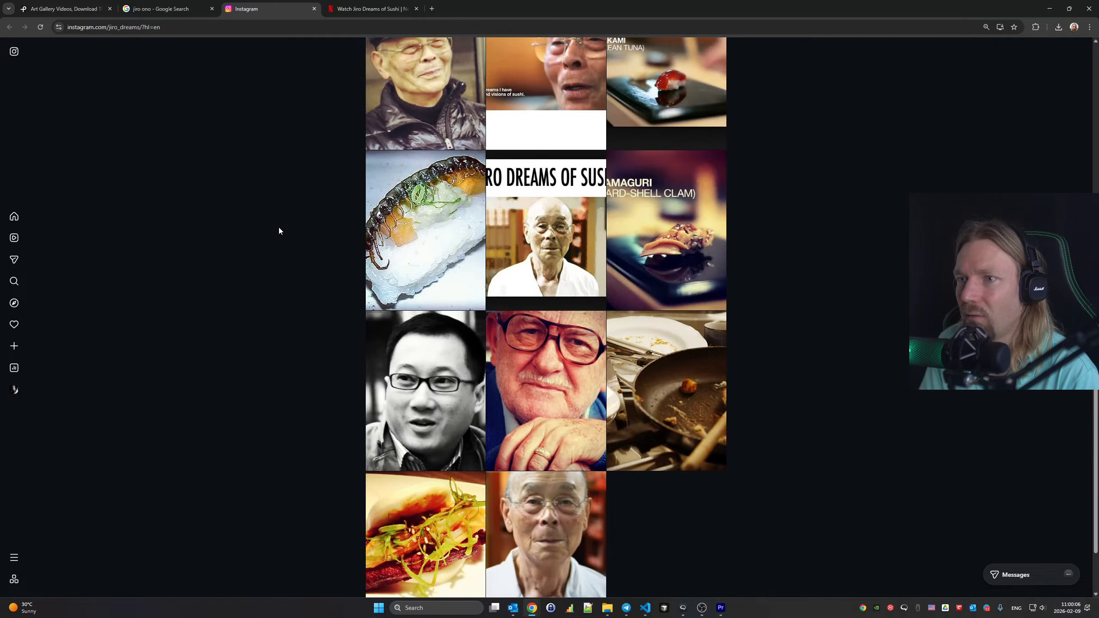
scroll(279, 231, "down", 2)
scroll(279, 231, "up", 17)
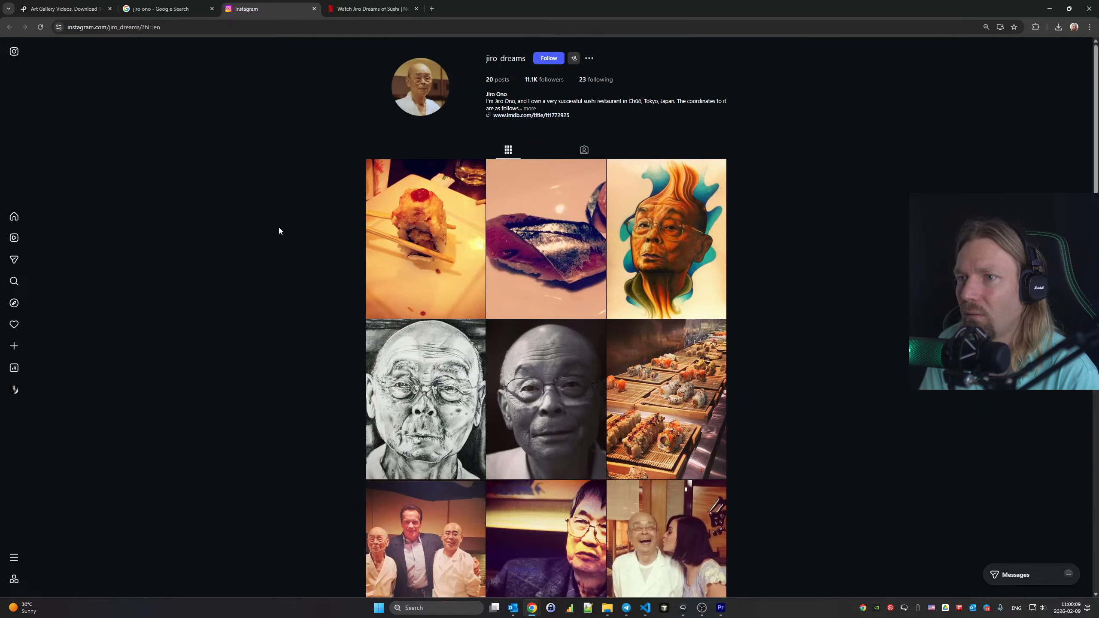
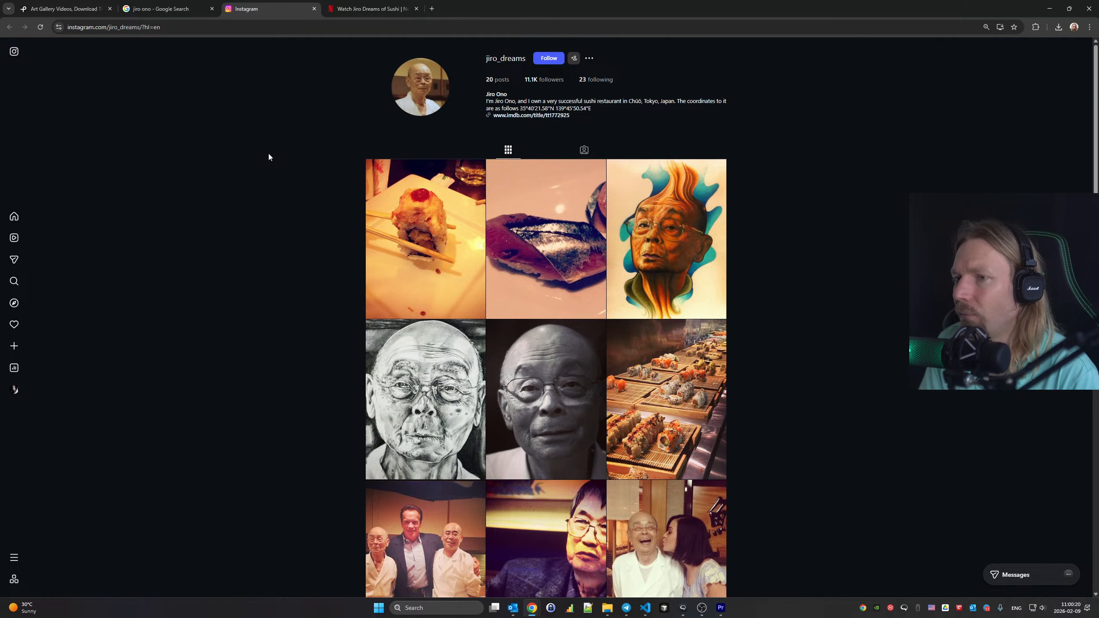
left_click(383, 291)
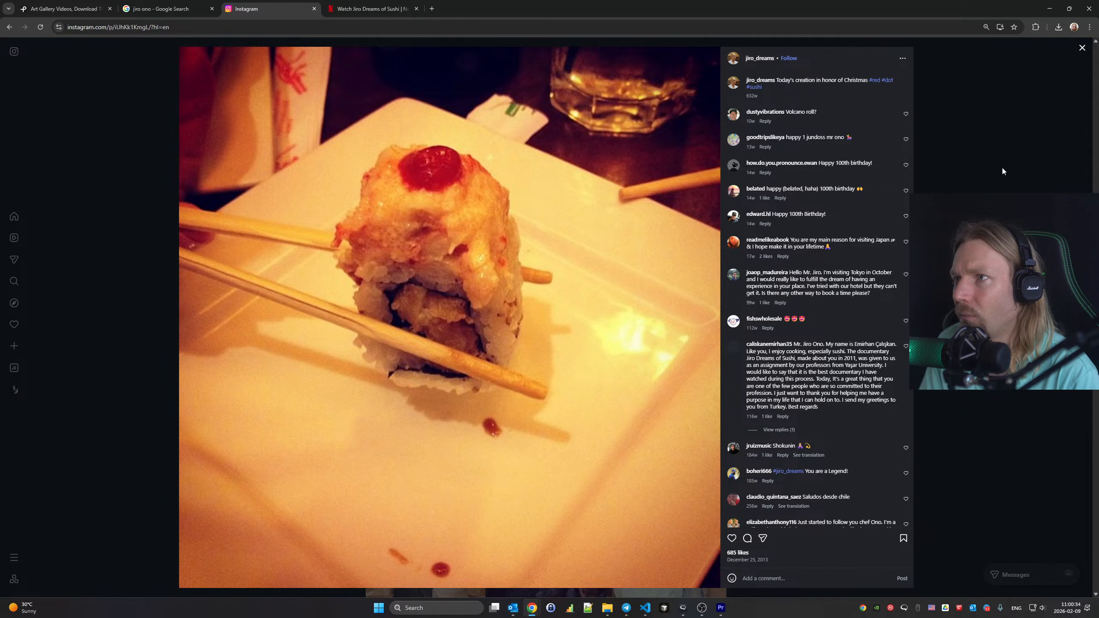
left_click(1002, 167)
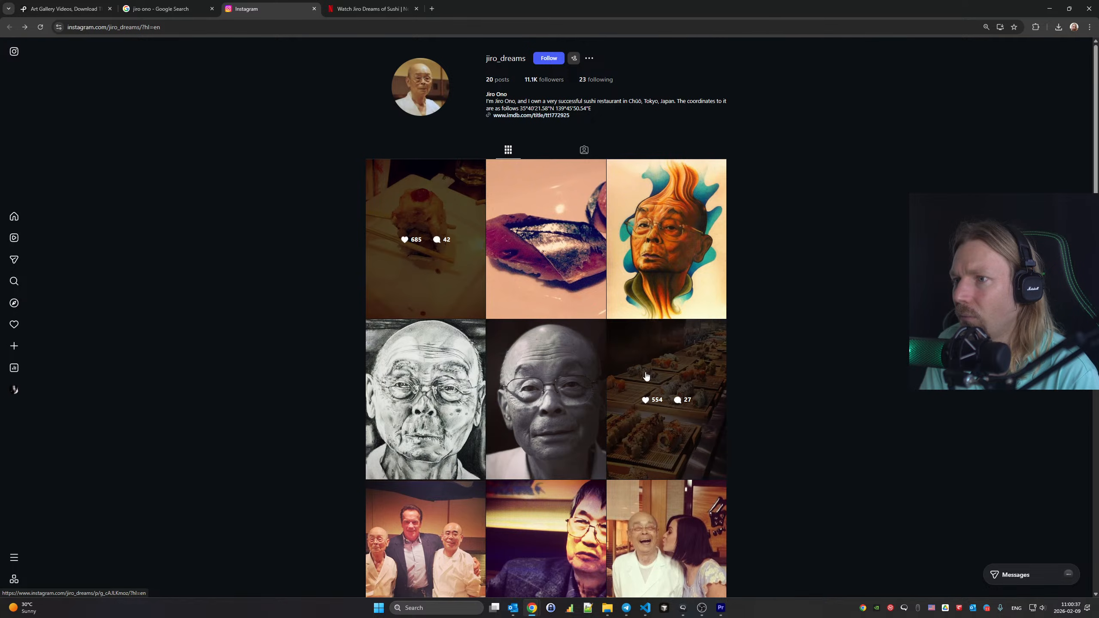
left_click(555, 287)
key("Escape")
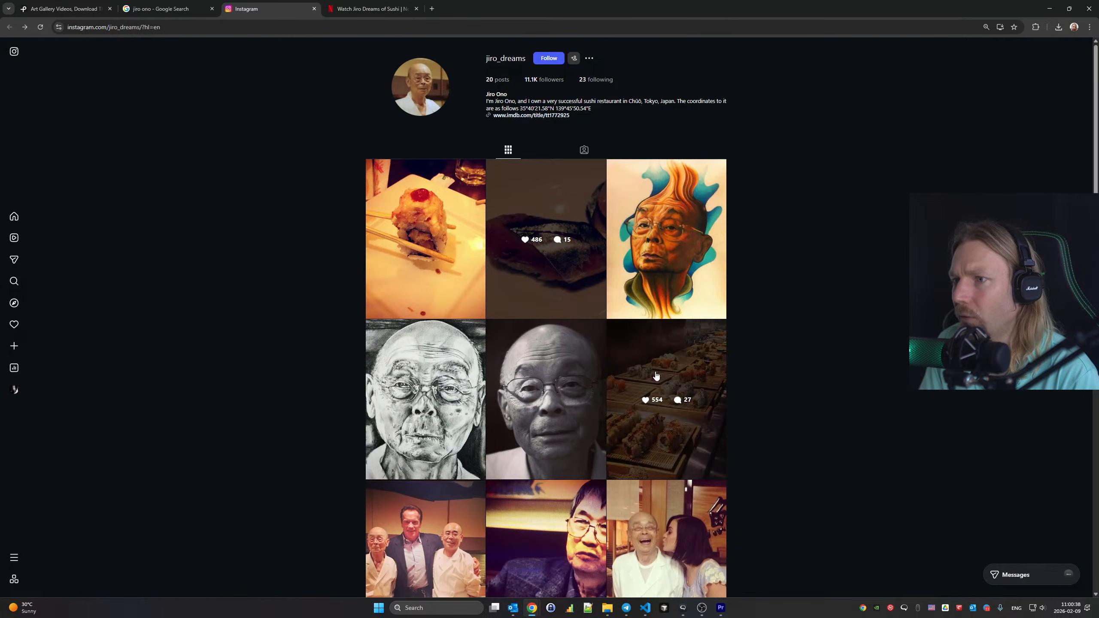
left_click(656, 376)
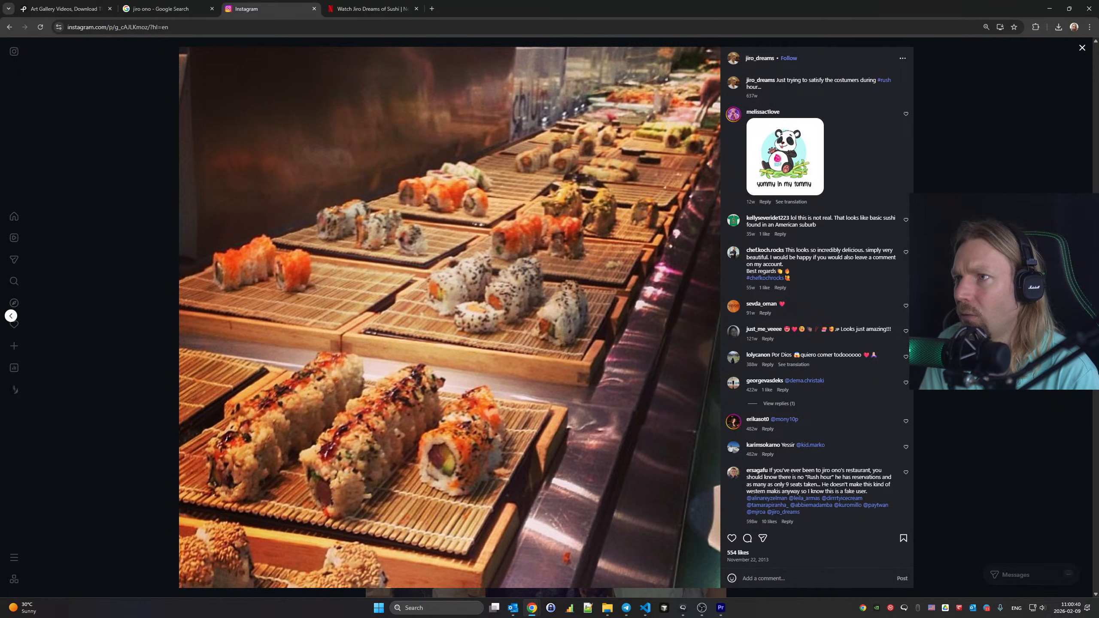
key("Escape")
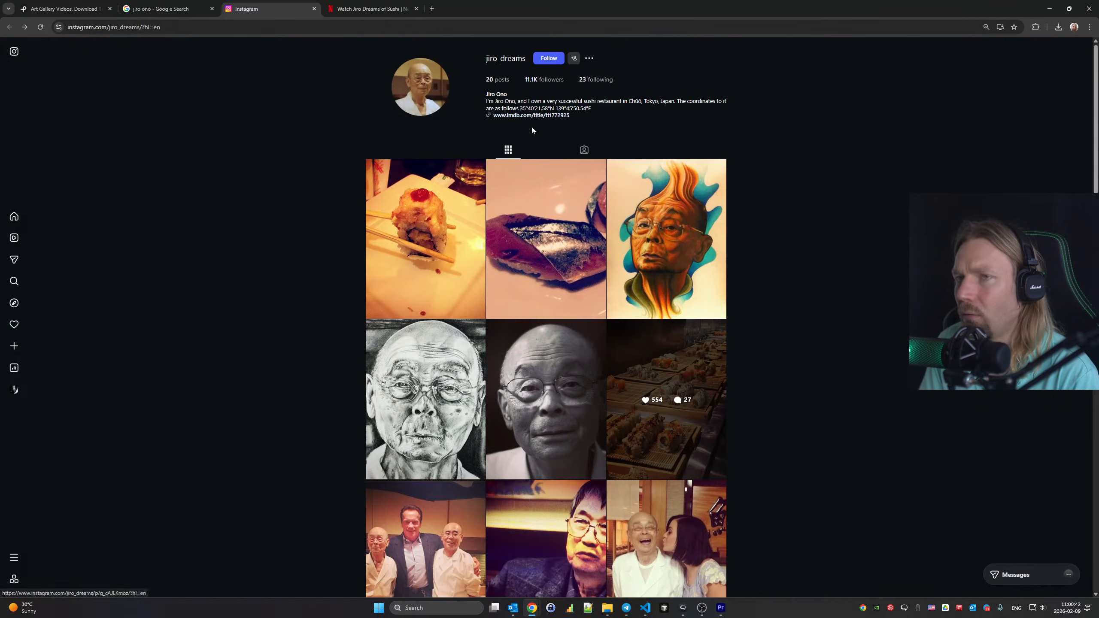
Open the Jiro Ono Wikipedia article from the Google results and the restaurant website linked in its infobox in new tabs
left_click(191, 5)
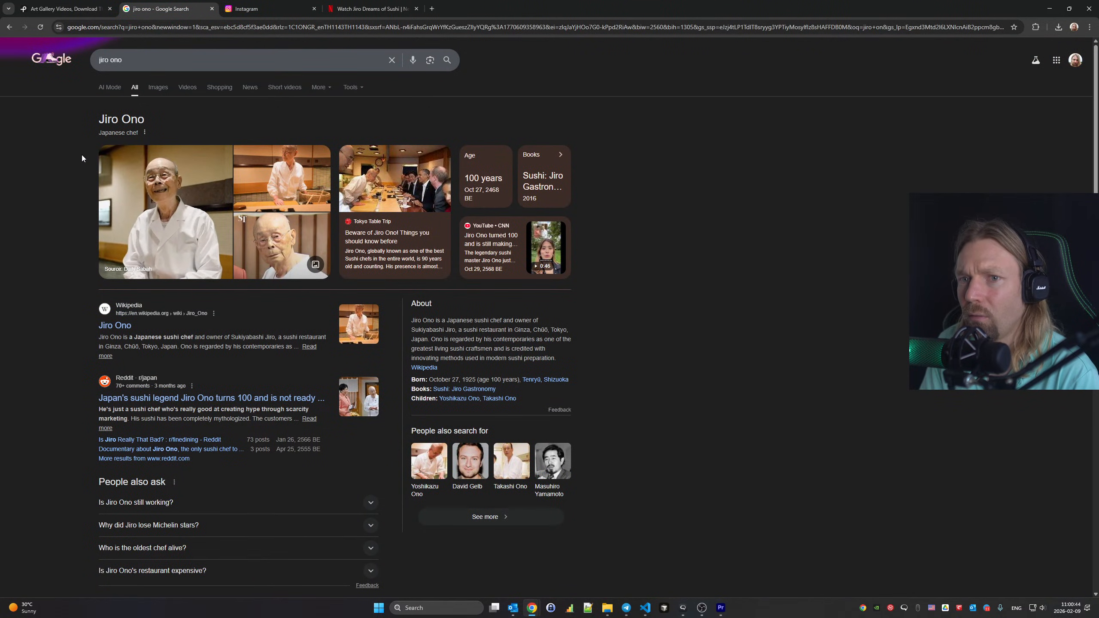
left_click(115, 325, "ctrl")
left_click(458, 8)
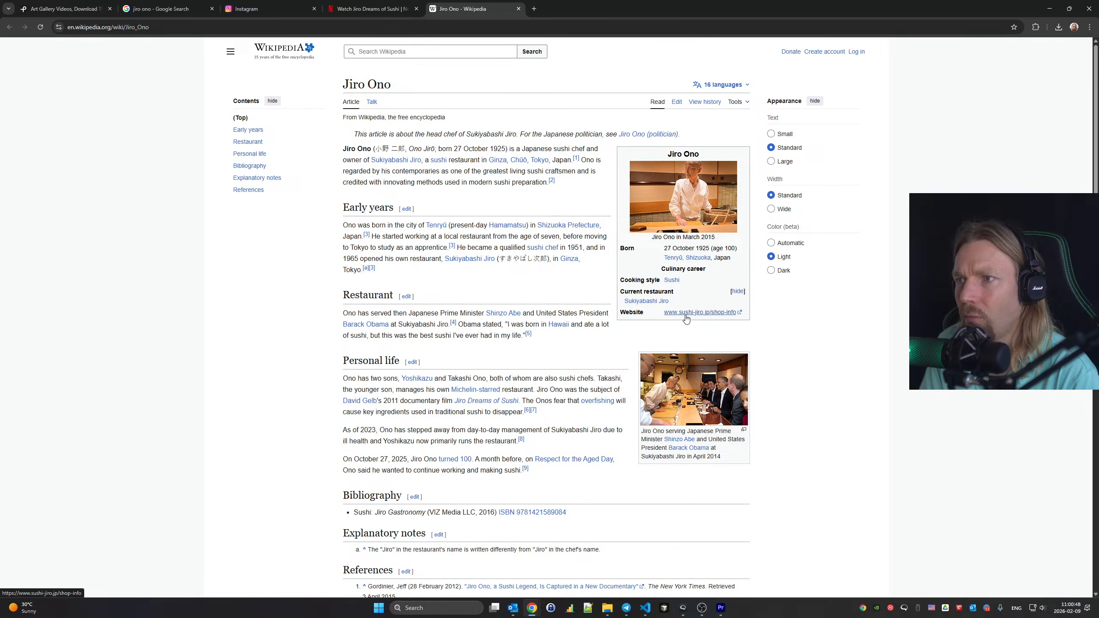
left_click(575, 9)
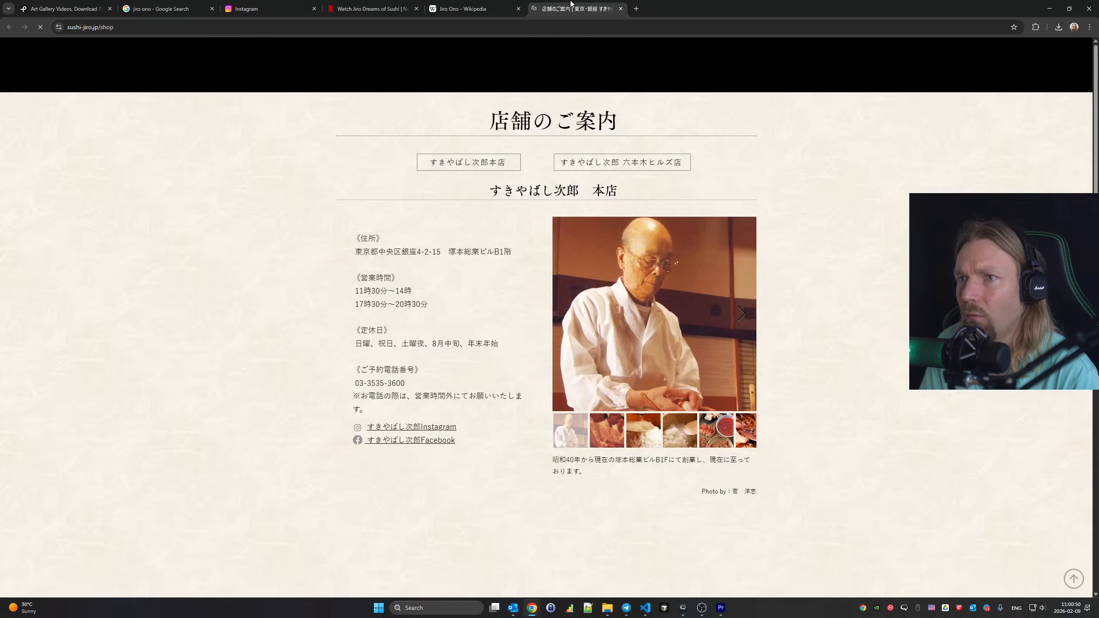
Look over the Japanese shop page of the Sukiyabashi Jiro site and switch the site to English
scroll(414, 146, "down", 10)
scroll(414, 146, "down", 5)
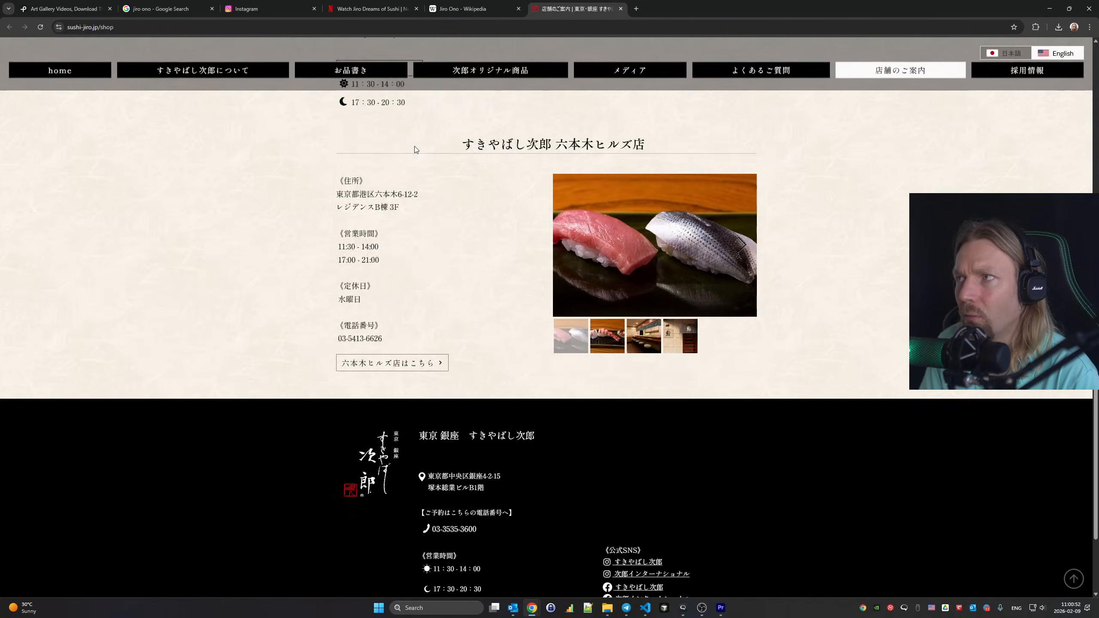
scroll(444, 155, "up", 15)
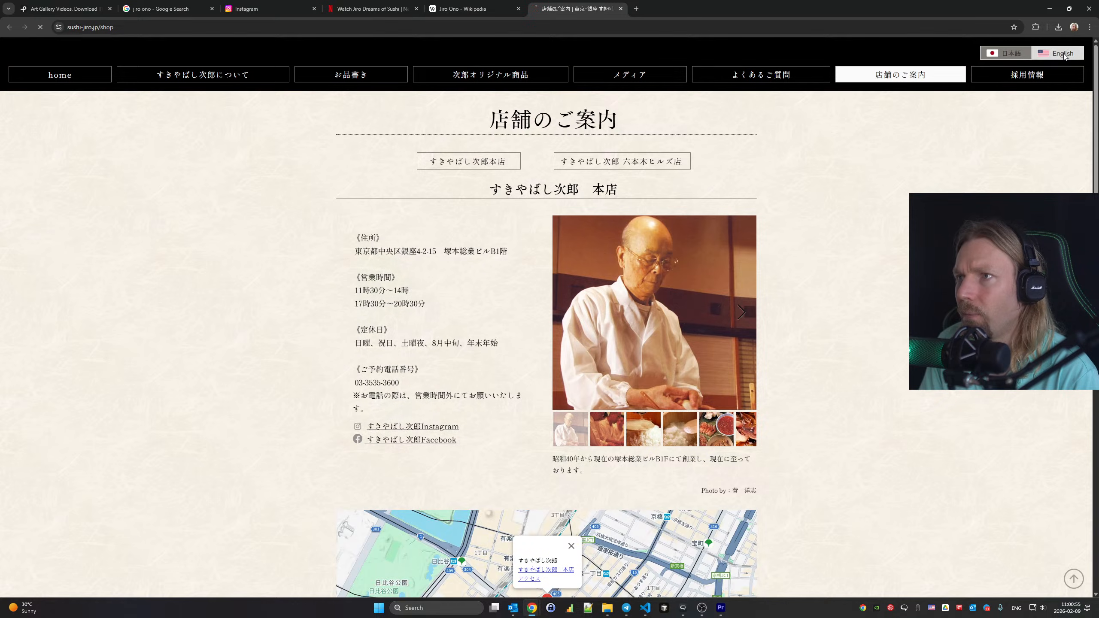
left_click(1063, 51)
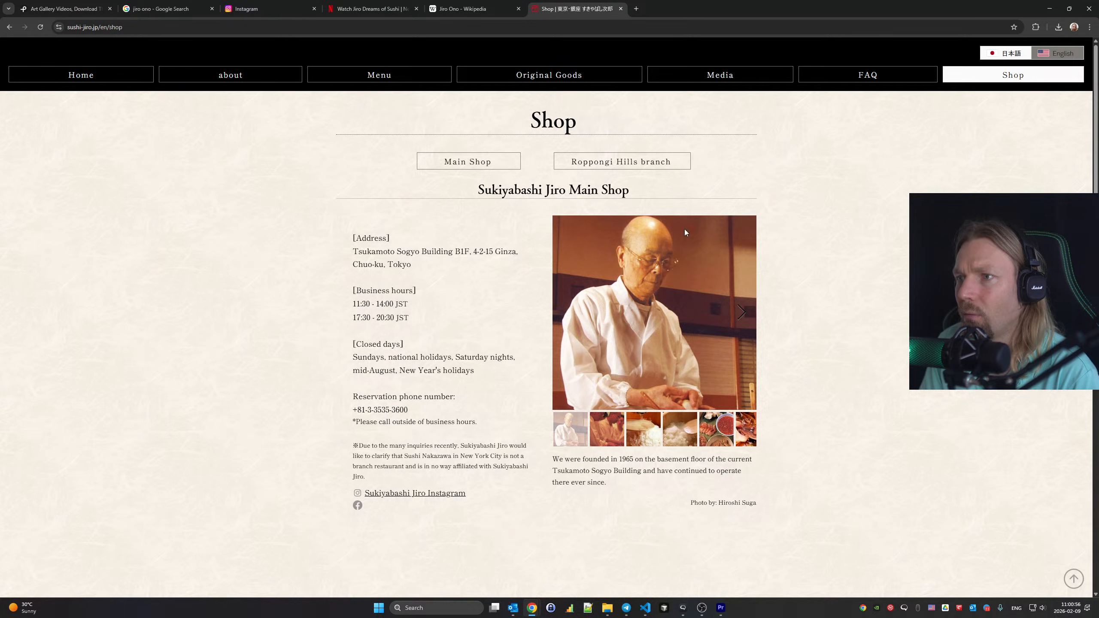
Examine the Main Shop photo gallery and the rest of the Shop page for usable visuals
left_click(743, 313)
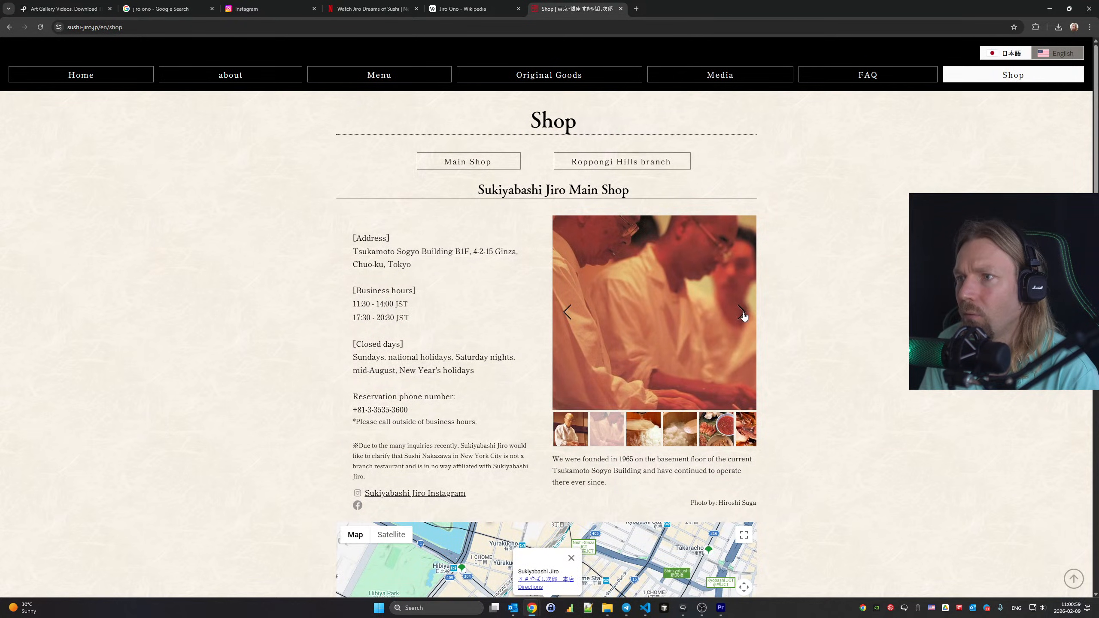
left_click(743, 313)
left_click(743, 314)
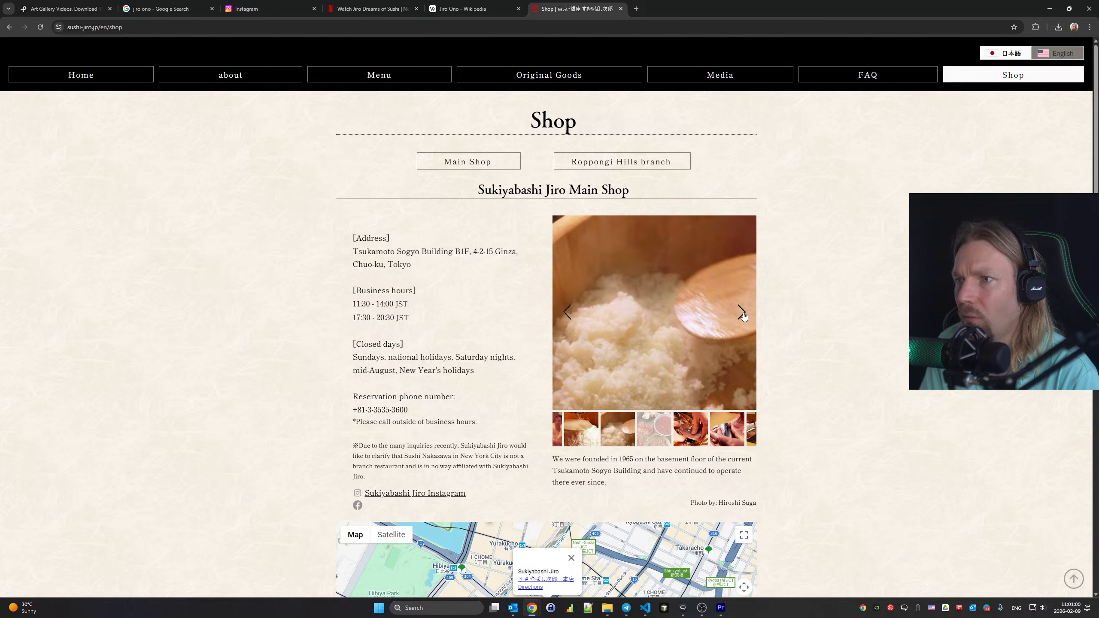
left_click(742, 314)
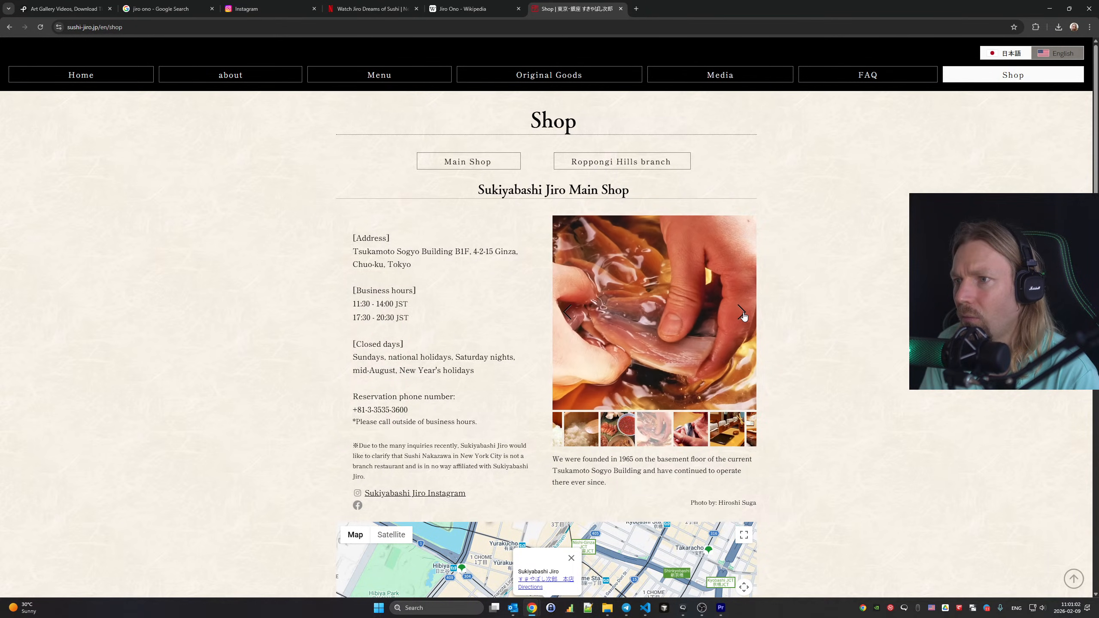
left_click(743, 314)
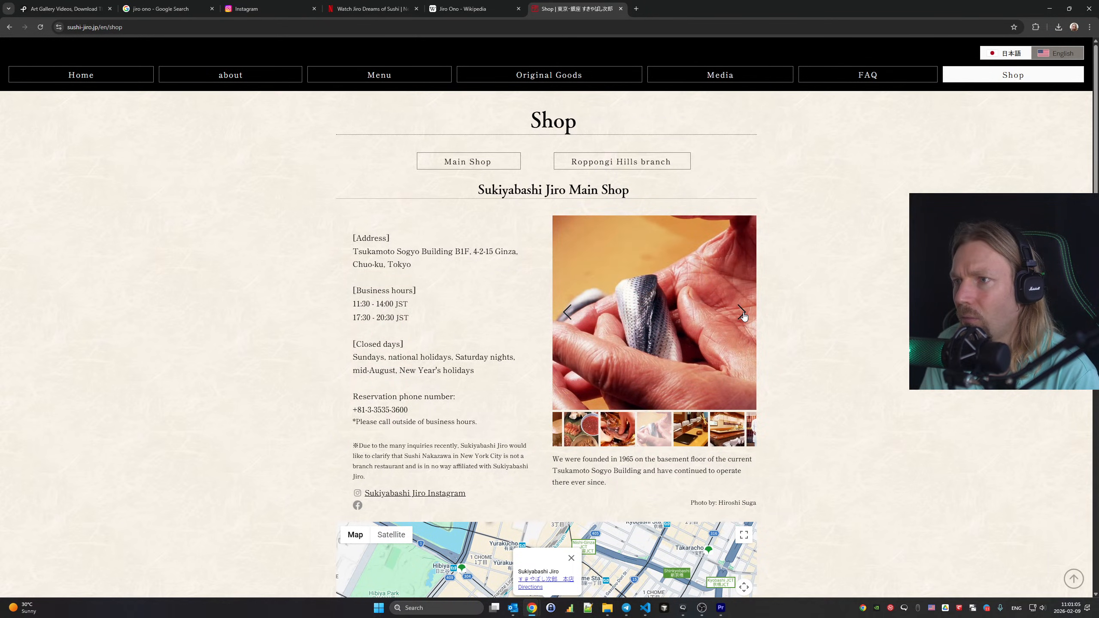
left_click(743, 314)
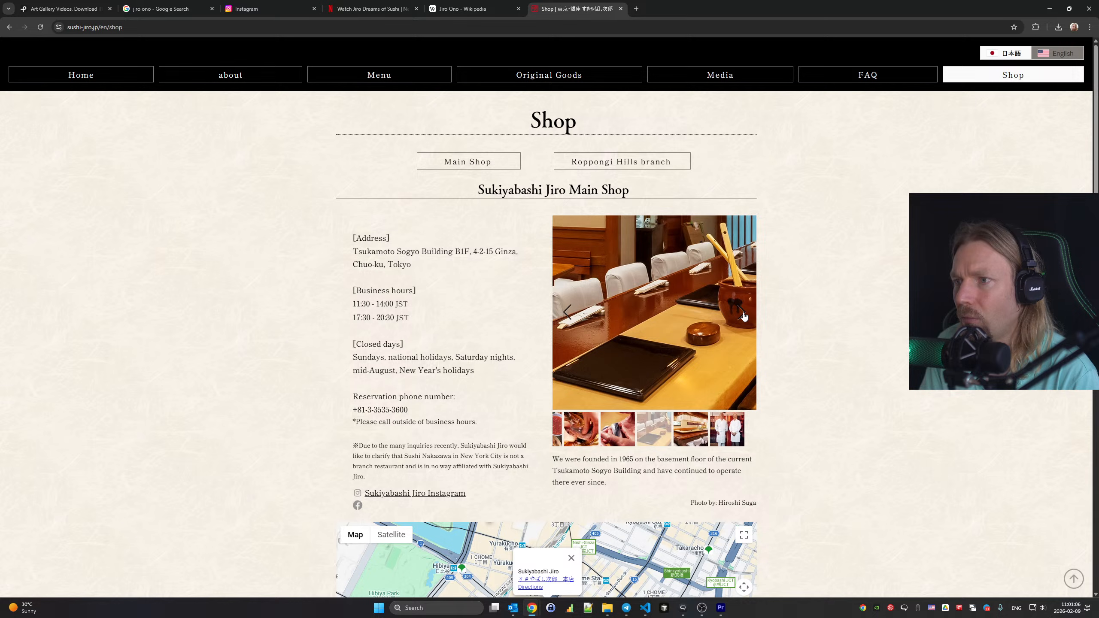
left_click(743, 314)
left_click(743, 314)
left_click(743, 314)
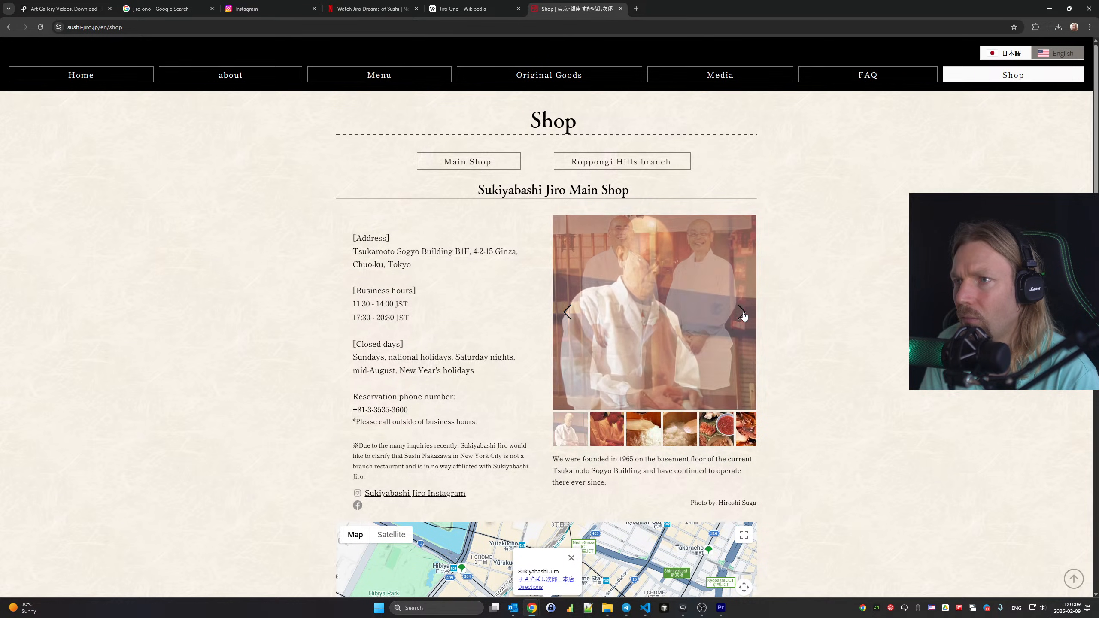
scroll(634, 300, "down", 7)
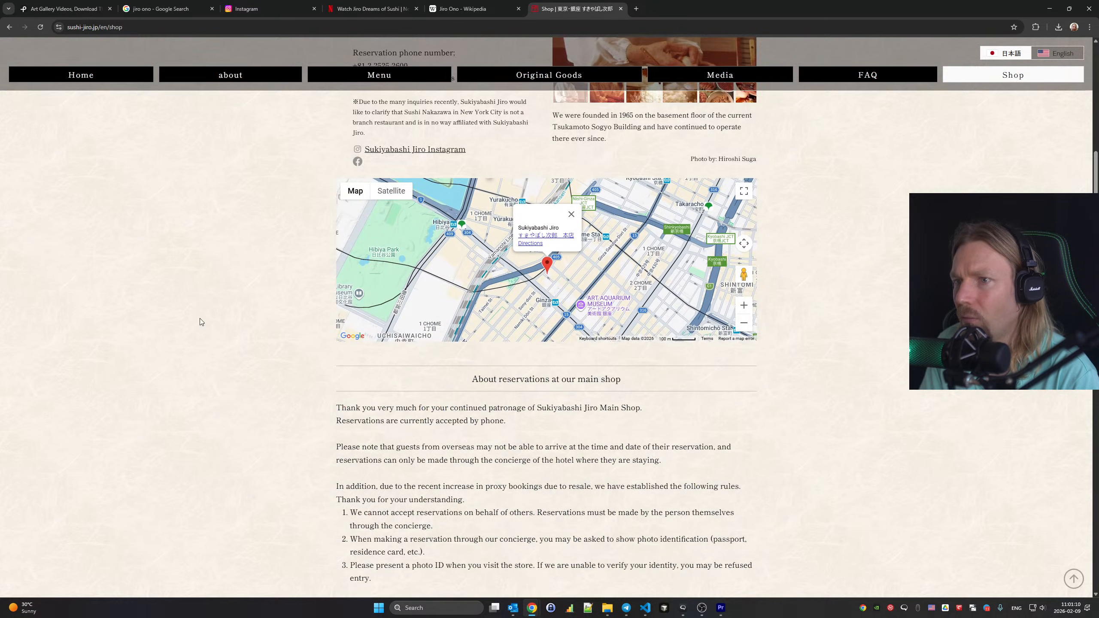
scroll(200, 321, "down", 15)
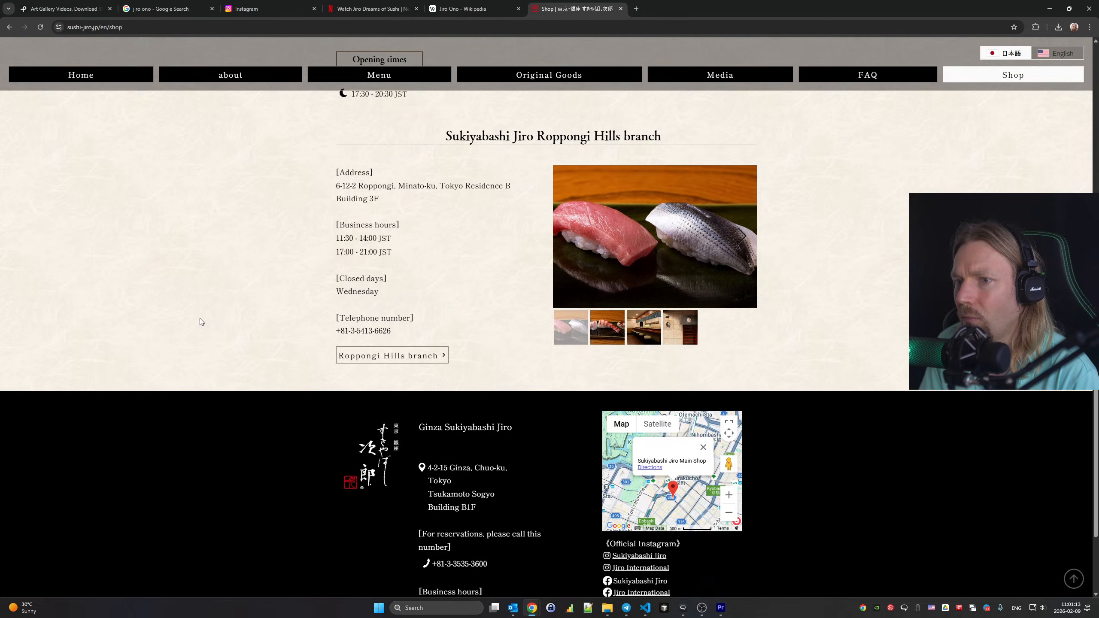
scroll(201, 322, "down", 4)
key("Home")
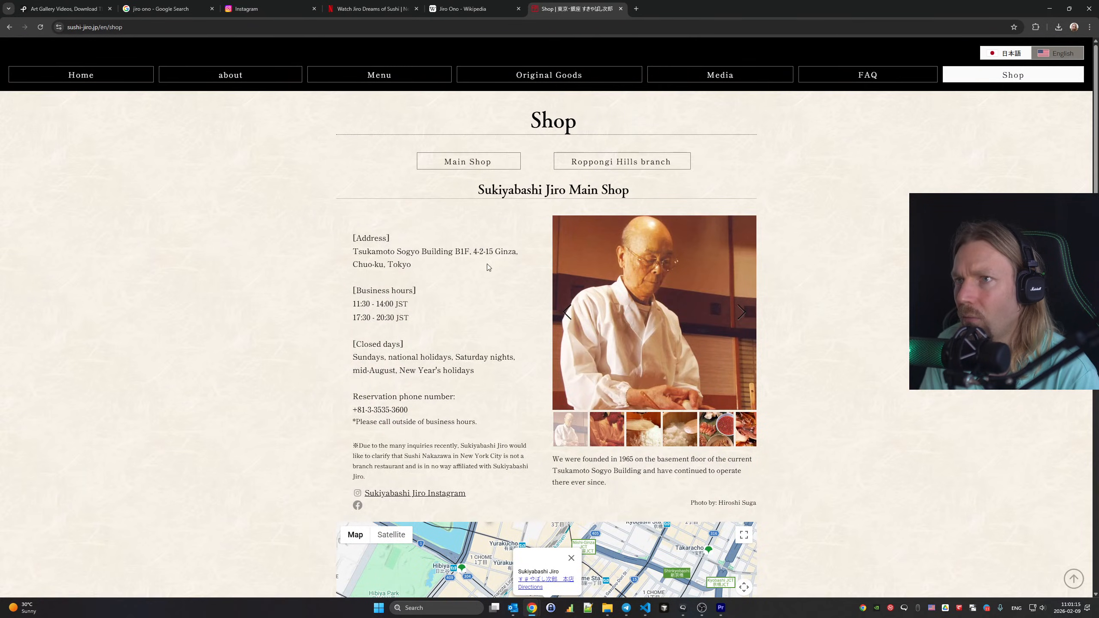
Close the Instagram, Netflix and Jiro Ono Wikipedia pages, keeping the restaurant website open
middle_click(446, 10)
middle_click(373, 9)
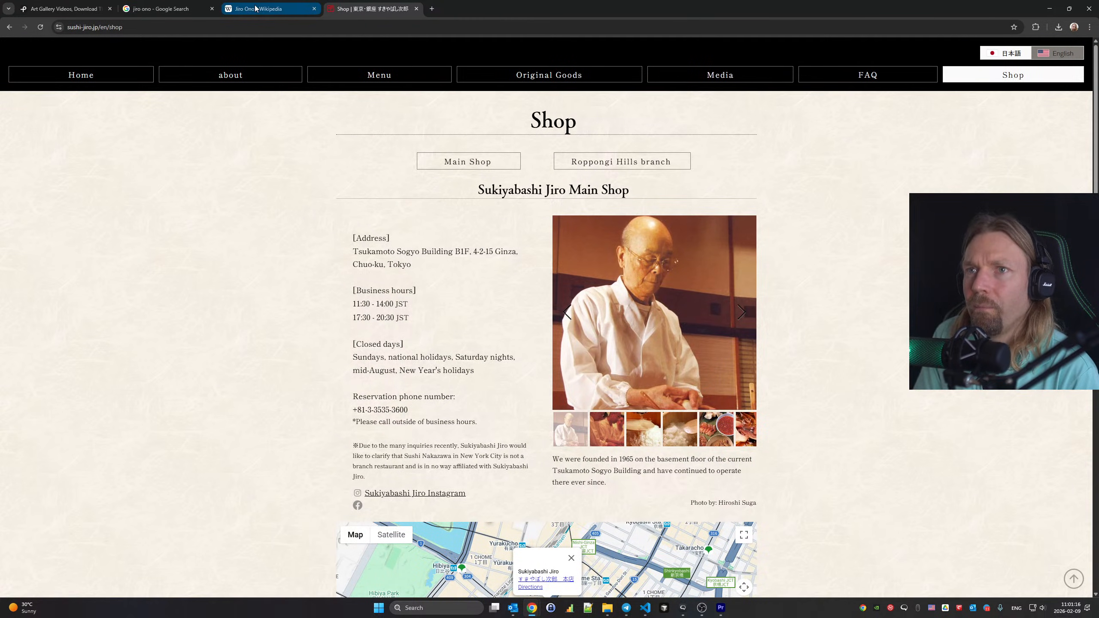
middle_click(271, 8)
Open the restaurant site's about section and look through the Jiro's Commitment page
left_click(249, 82)
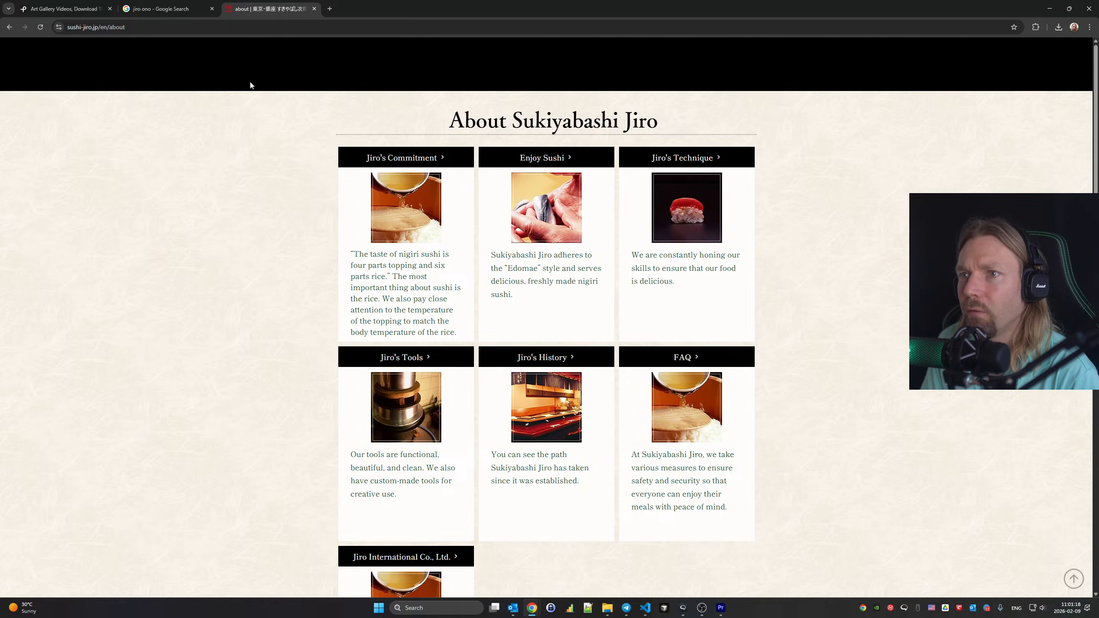
left_click(393, 158)
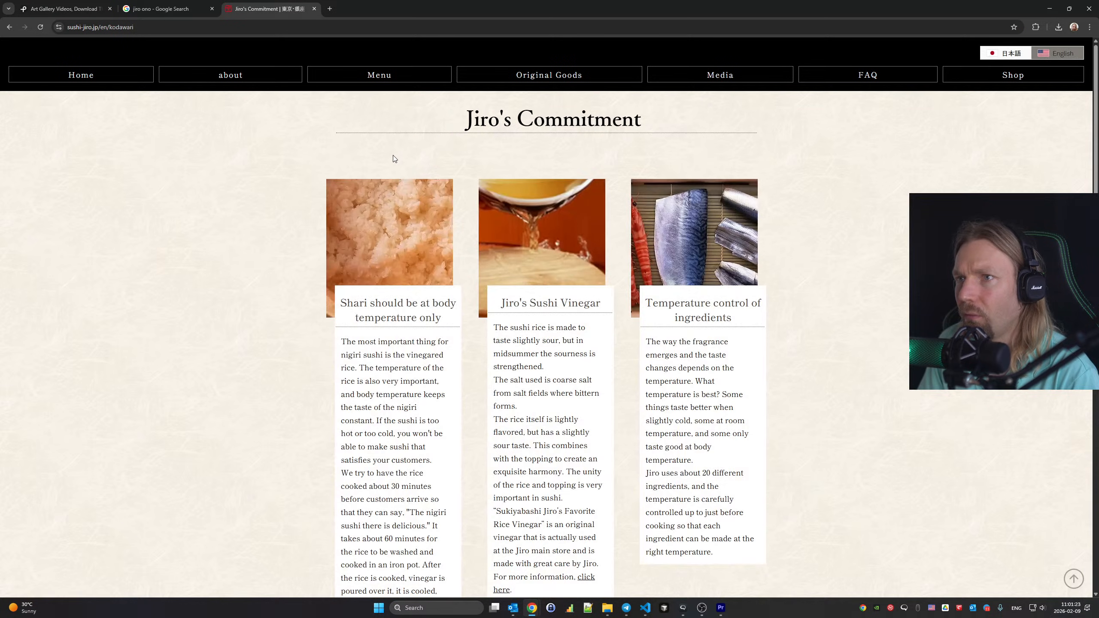
scroll(269, 182, "down", 6)
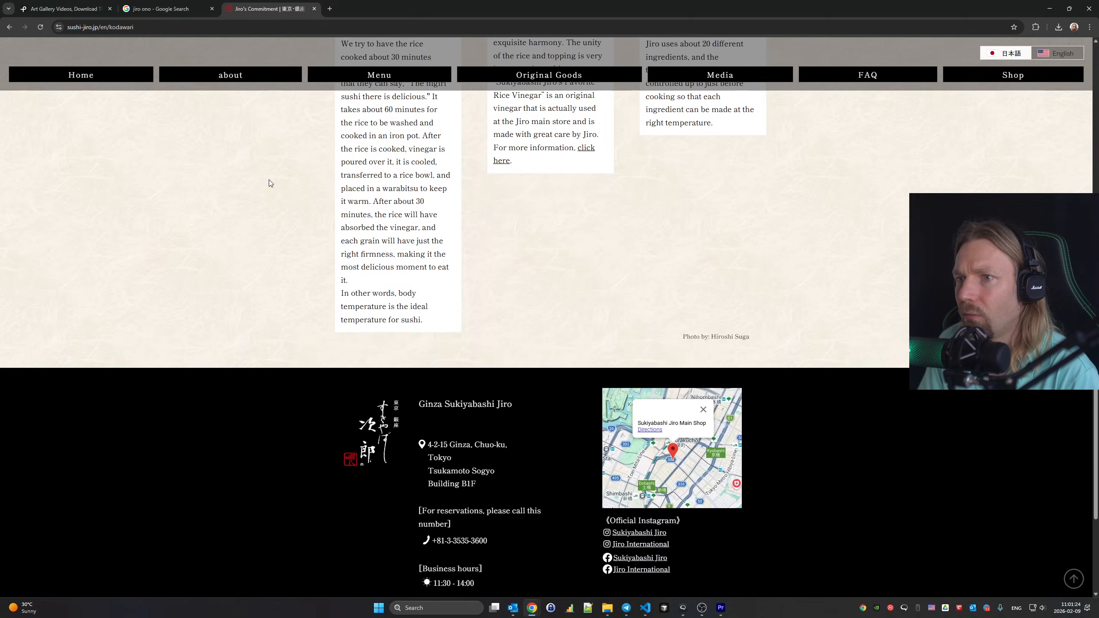
scroll(269, 183, "up", 6)
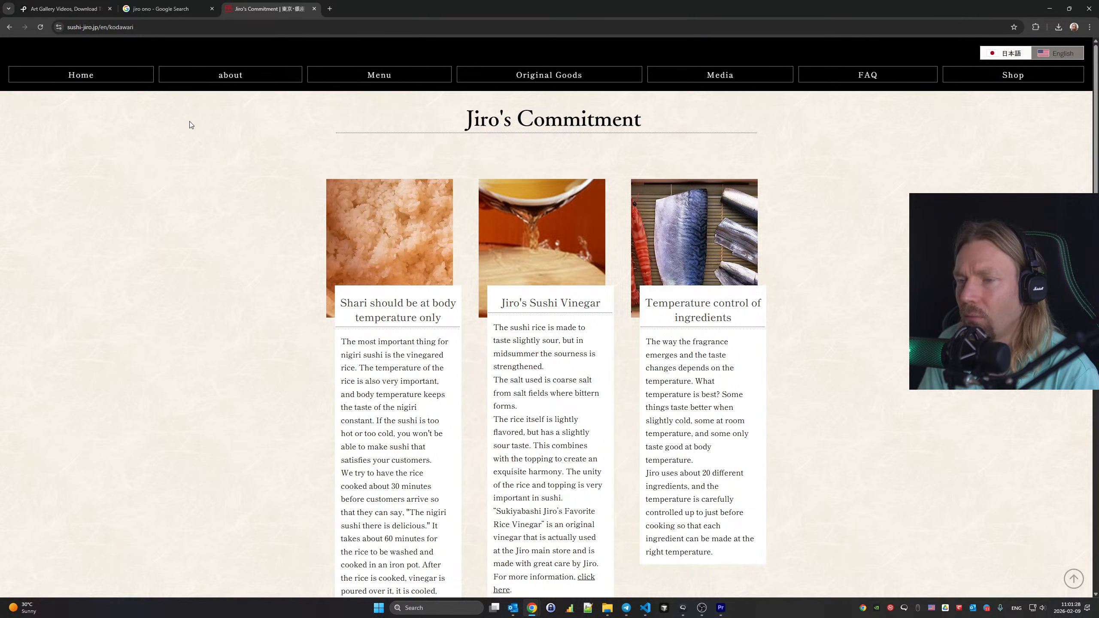
Open the restaurant site's English home page and look it over from the header to the footer for usable visuals
left_click(83, 74)
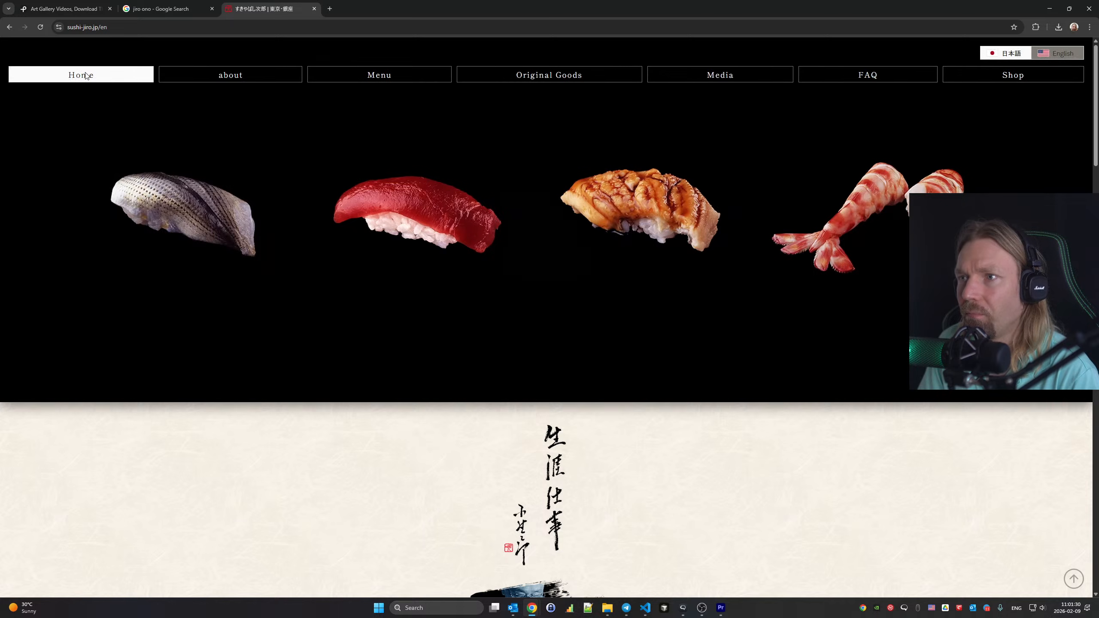
scroll(131, 204, "down", 10)
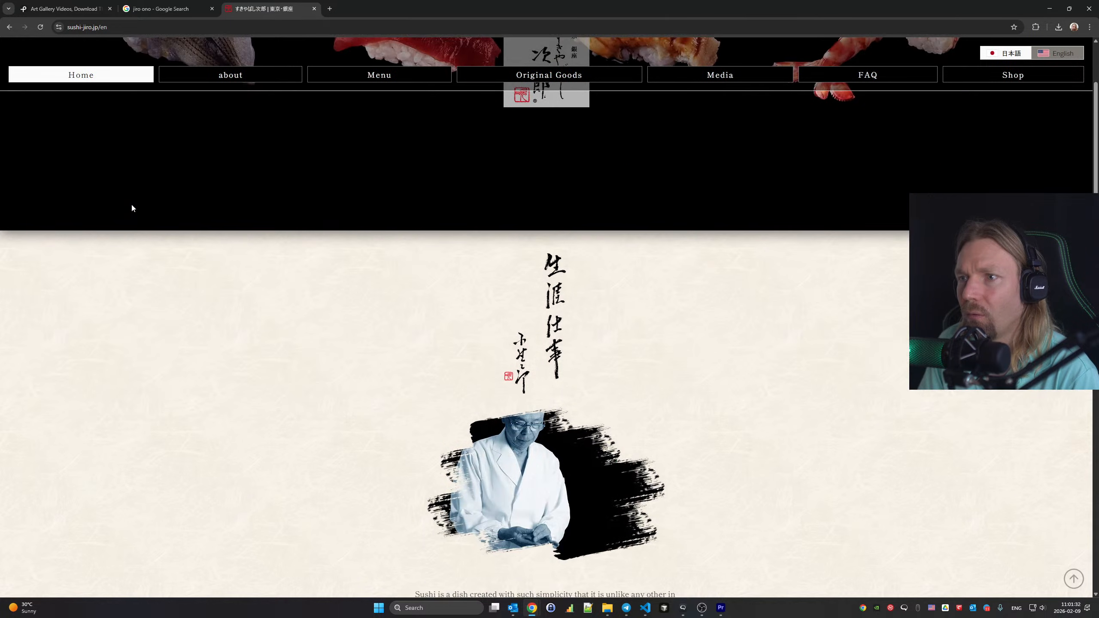
scroll(132, 206, "down", 15)
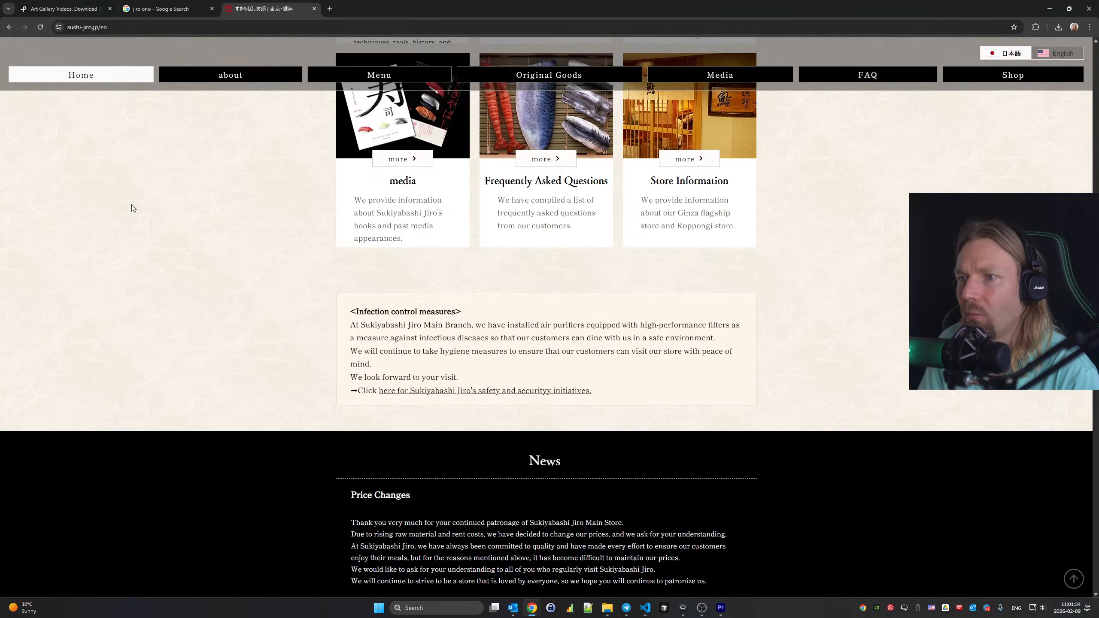
key("Home")
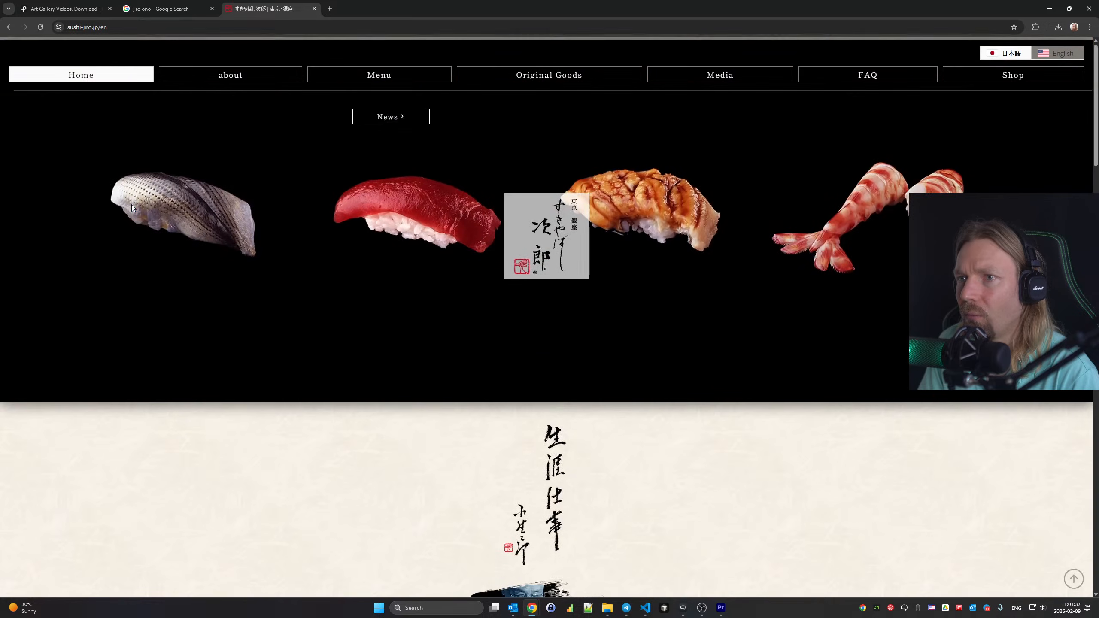
scroll(133, 204, "down", 8)
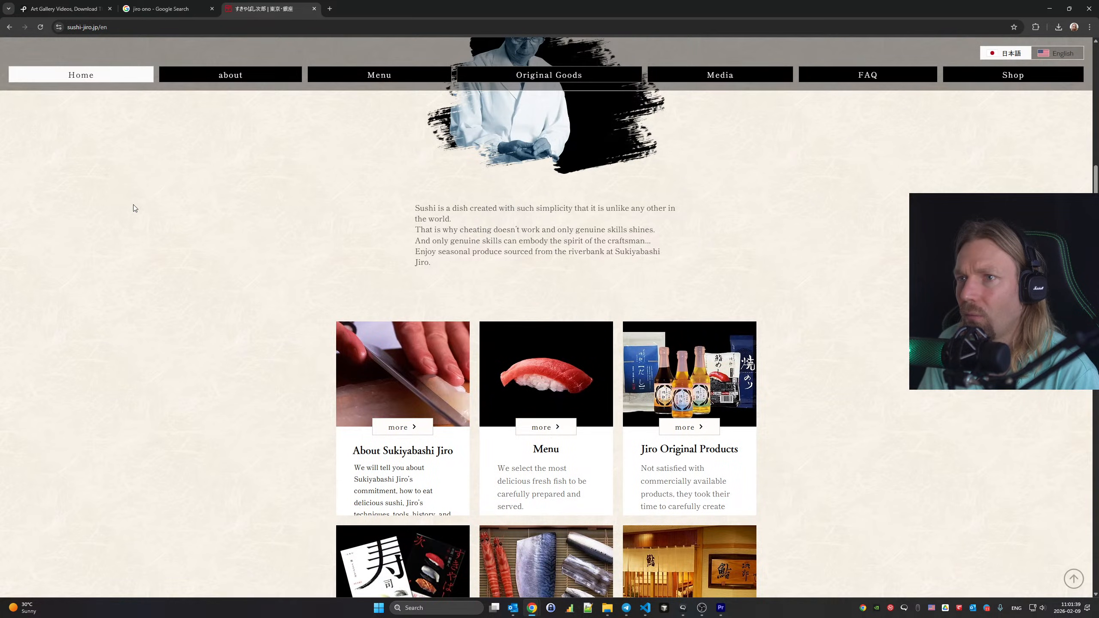
scroll(133, 206, "down", 5)
scroll(133, 205, "down", 10)
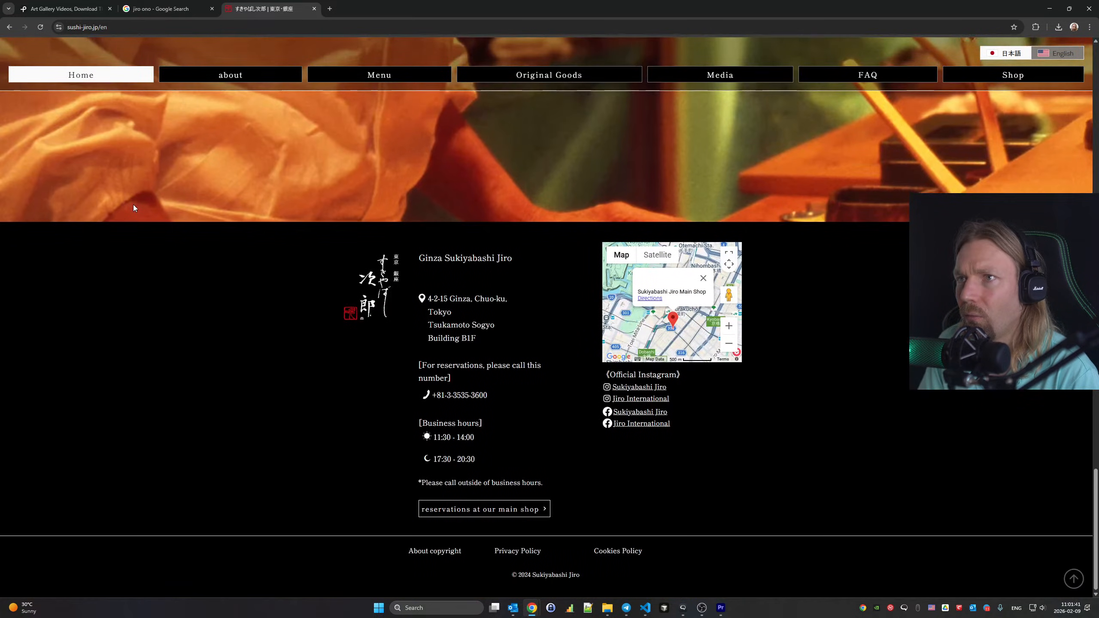
key("Home")
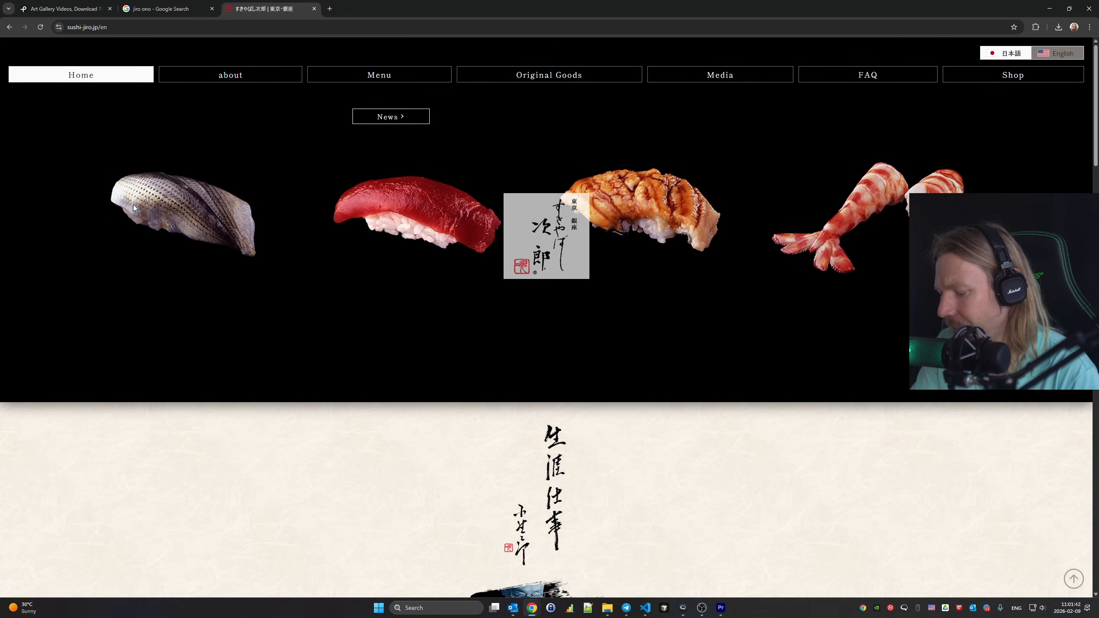
Open the developer tools beside the home page and skim the page in its narrower layout
key("F12")
scroll(134, 207, "down", 15)
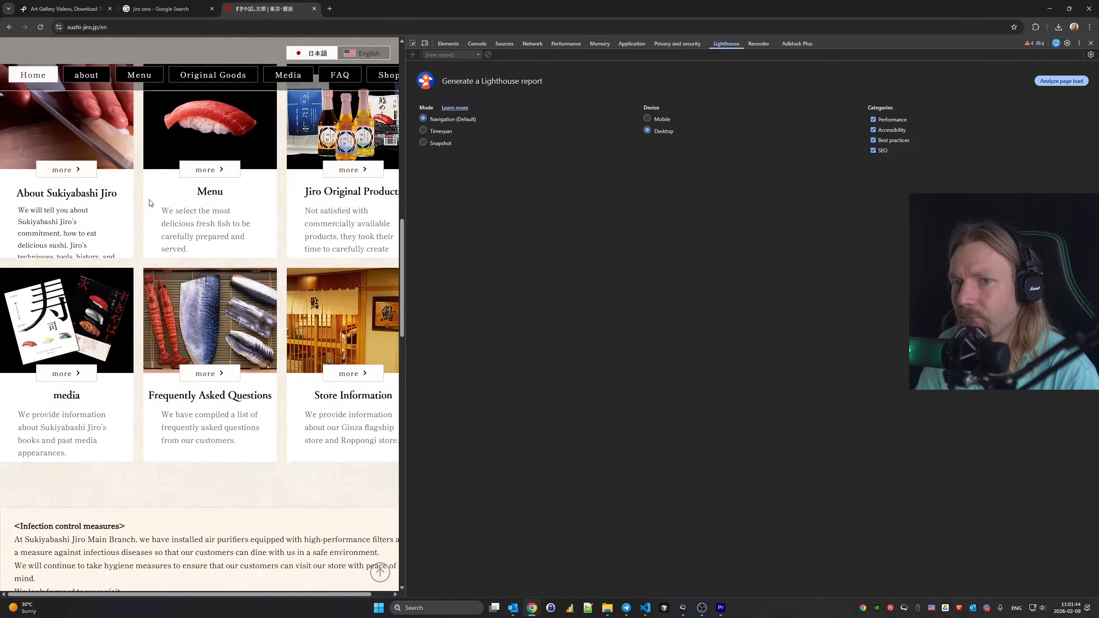
key("Home")
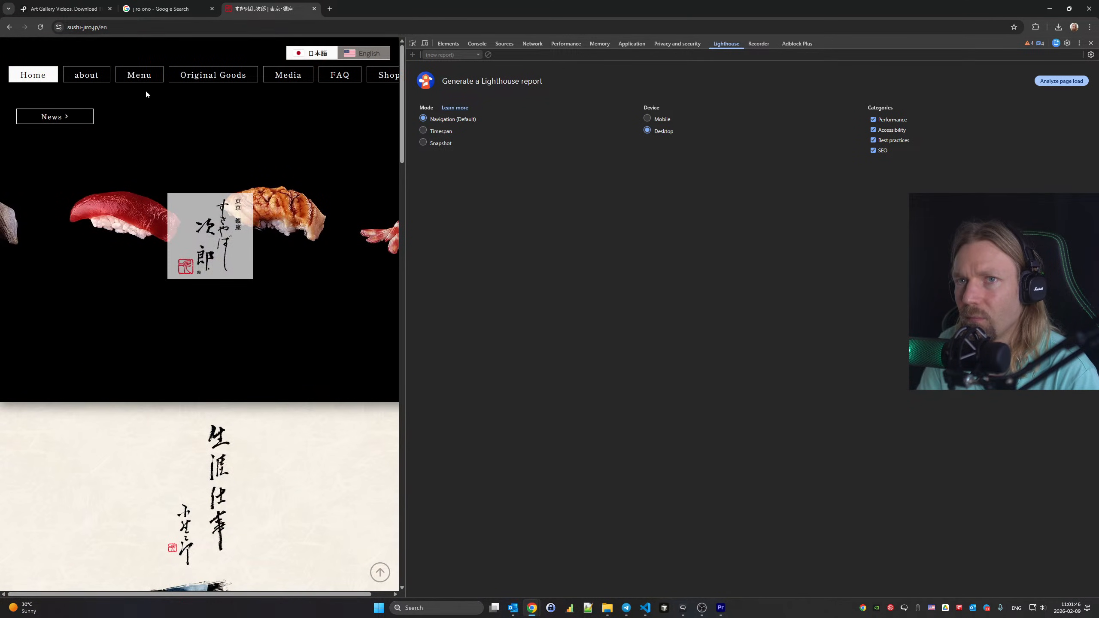
Open the site's about section and read through the Jiro's History page, including the founder's profile
left_click(98, 77)
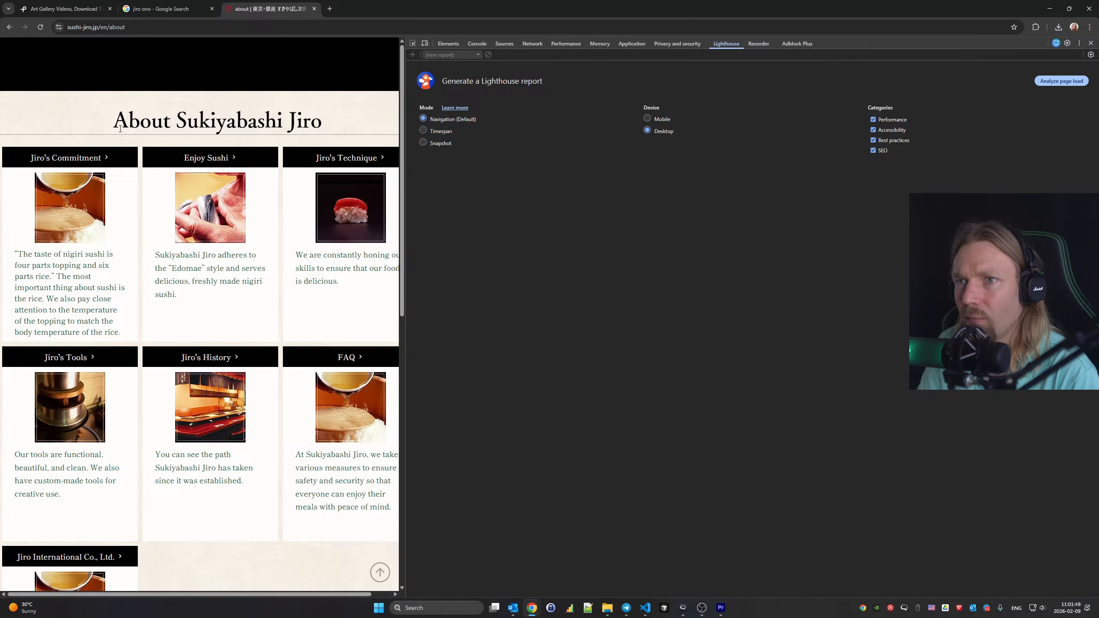
scroll(124, 131, "down", 4)
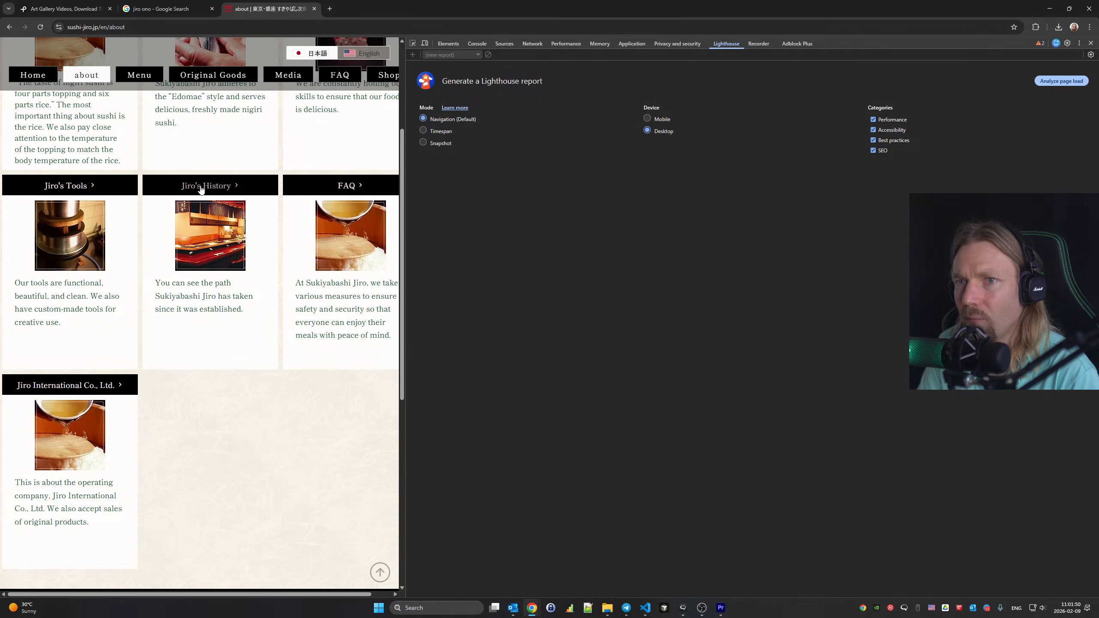
left_click(201, 186)
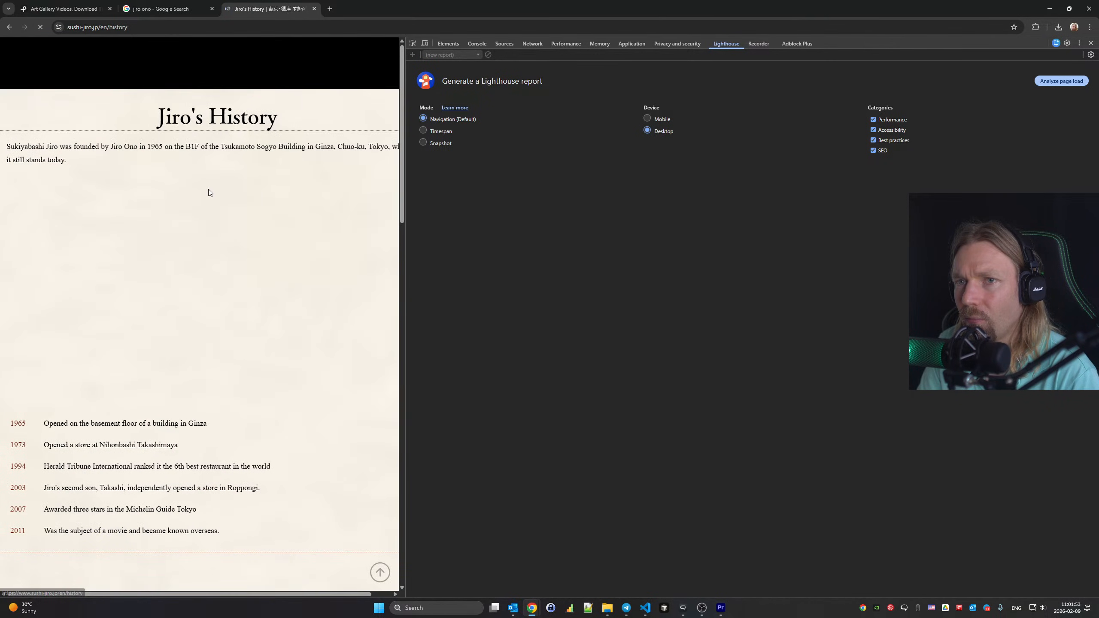
scroll(208, 190, "down", 8)
scroll(208, 193, "up", 4)
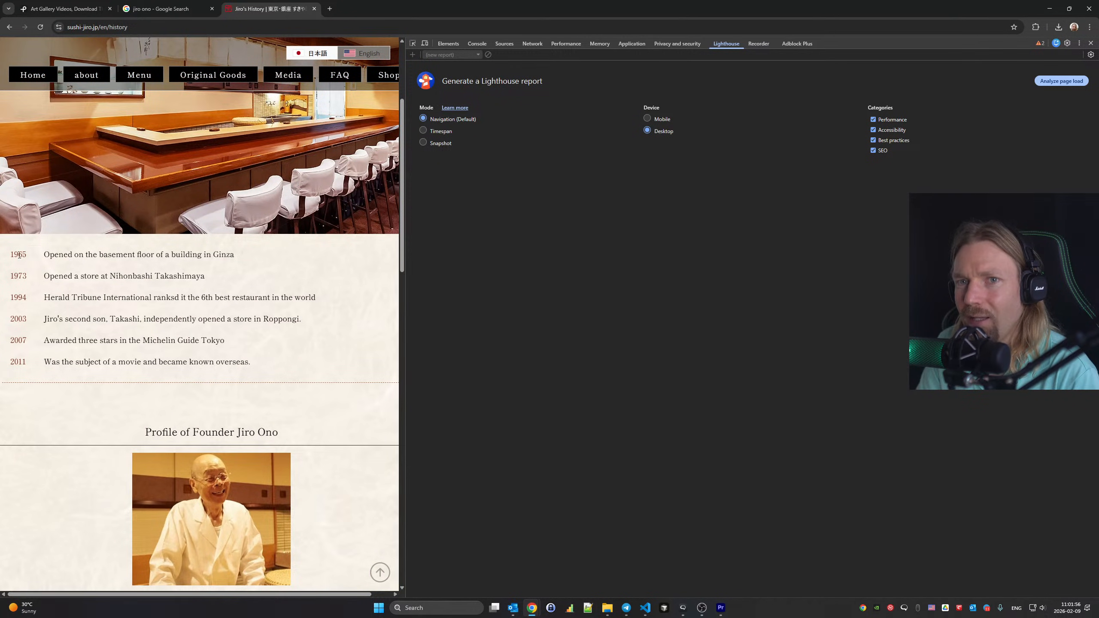
left_click_drag(18, 255, 29, 258)
scroll(106, 280, "down", 14)
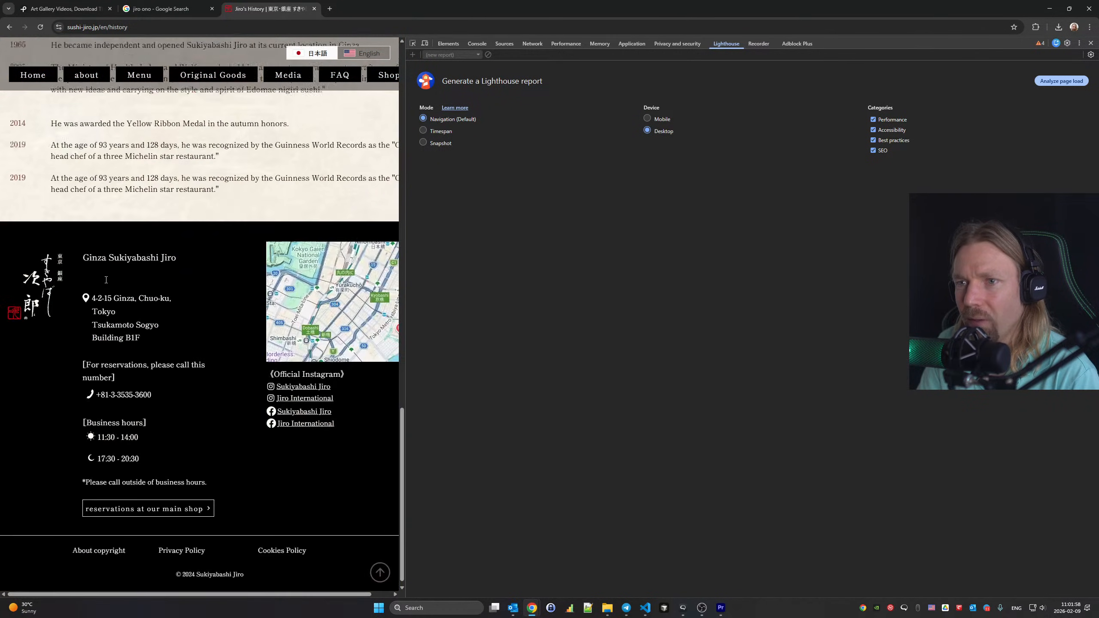
scroll(2, 100, "up", 17)
Go back through the visited pages to the Japanese shop page
left_click(3, 33)
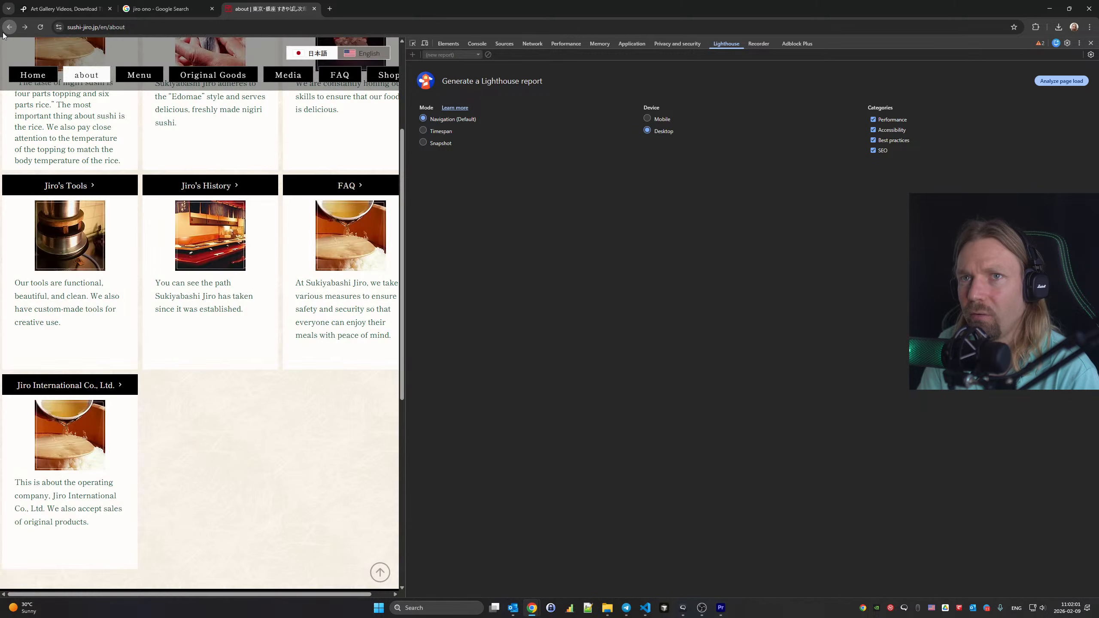
left_click(3, 33)
left_click(3, 34)
left_click(3, 35)
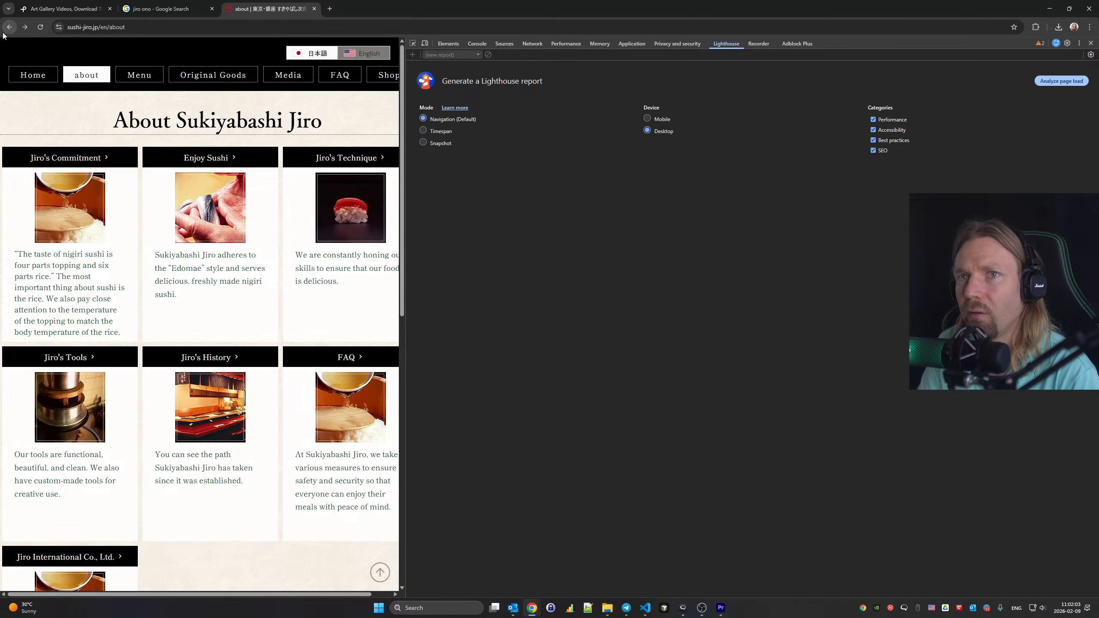
left_click(4, 35)
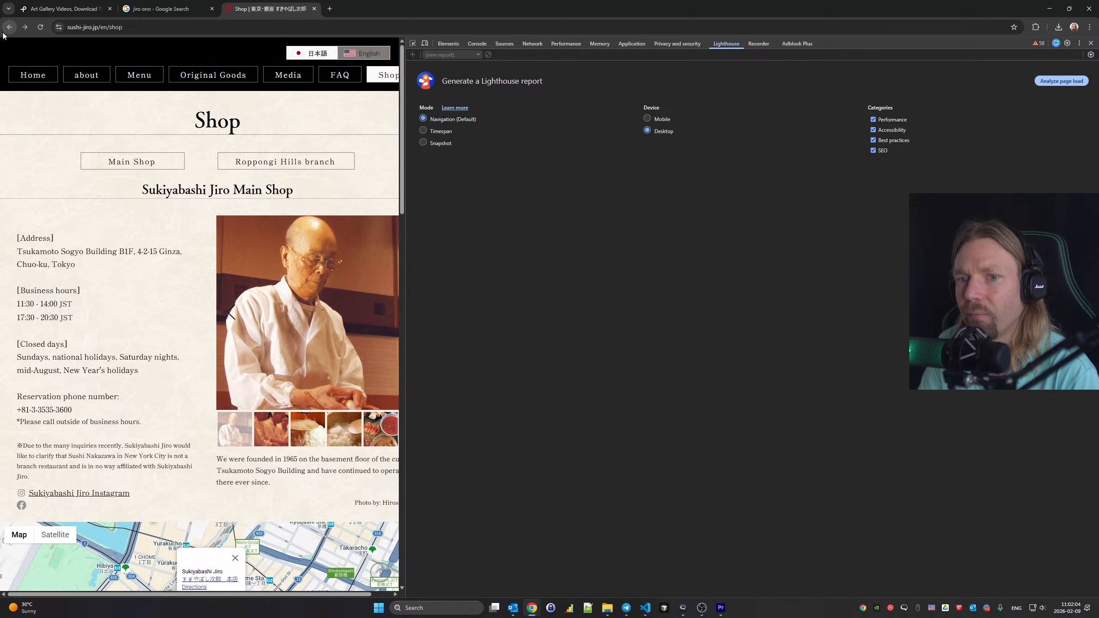
left_click(4, 35)
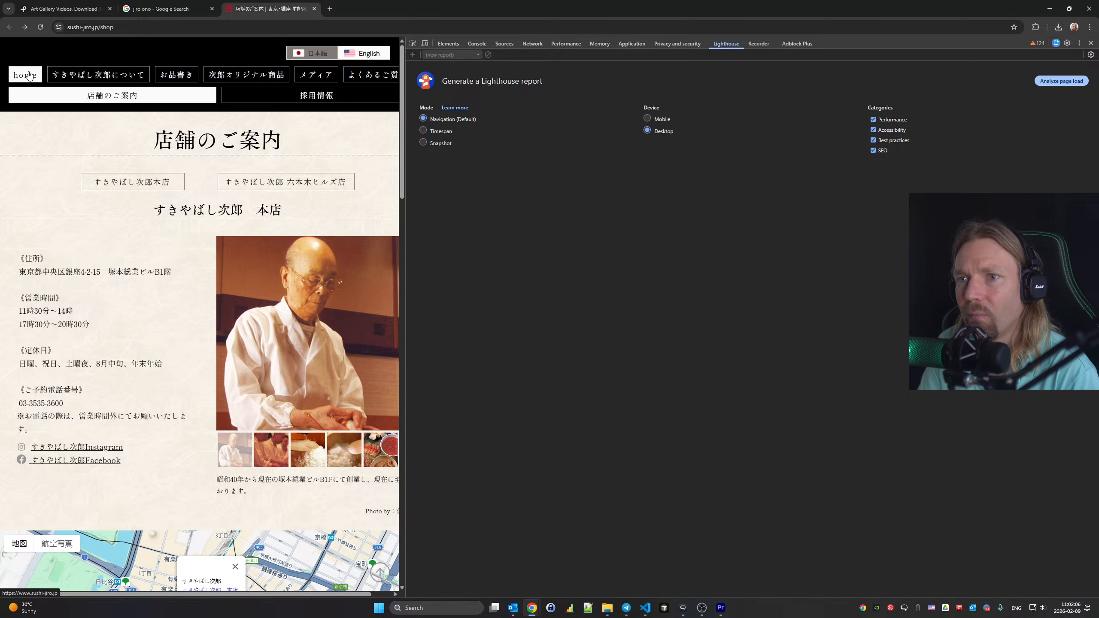
Open the Japanese home page, look it over down to the news section, and switch the site to English
left_click(29, 75)
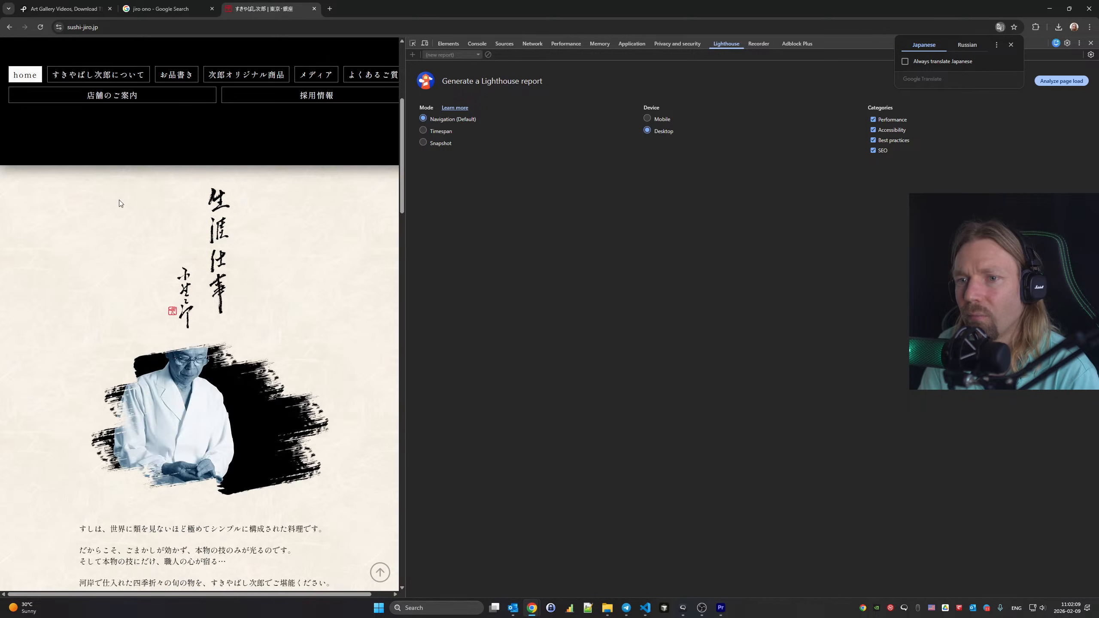
scroll(119, 199, "down", 5)
scroll(119, 199, "up", 8)
scroll(132, 215, "down", 4)
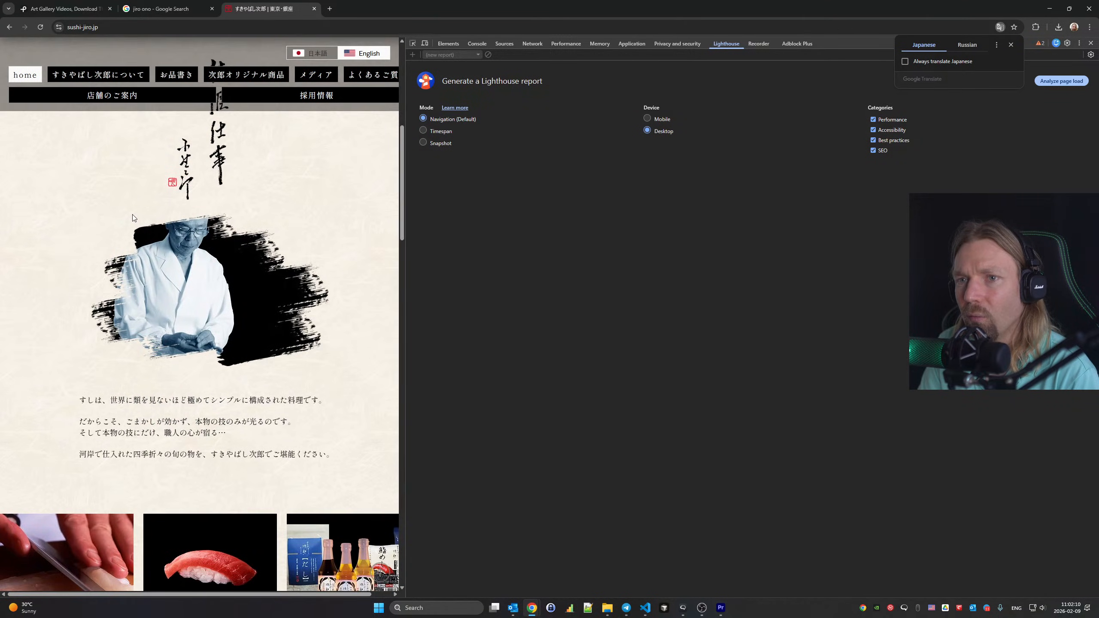
scroll(169, 250, "down", 15)
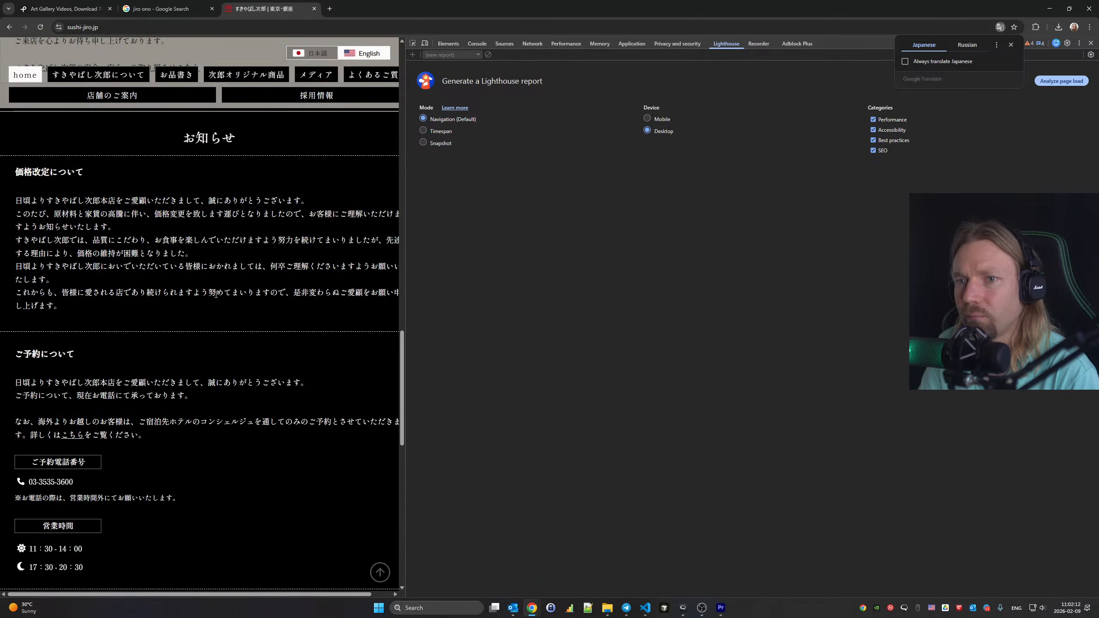
scroll(216, 297, "up", 10)
left_click(351, 53)
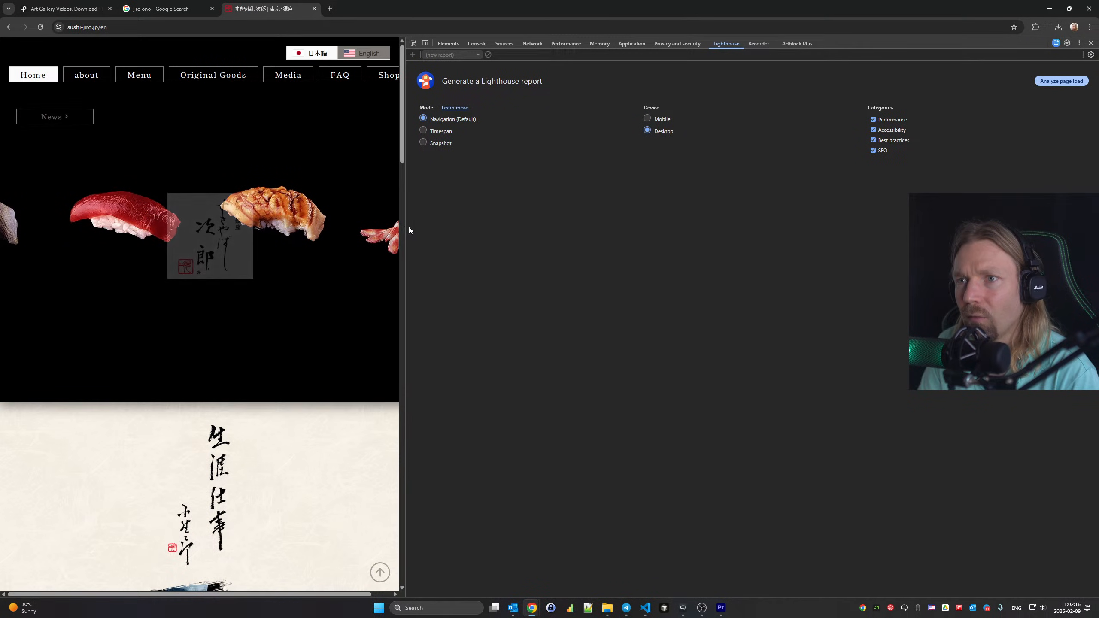
Widen the page area until the whole navigation fits and capture a full size screenshot of the English home page
left_click_drag(402, 229, 450, 229)
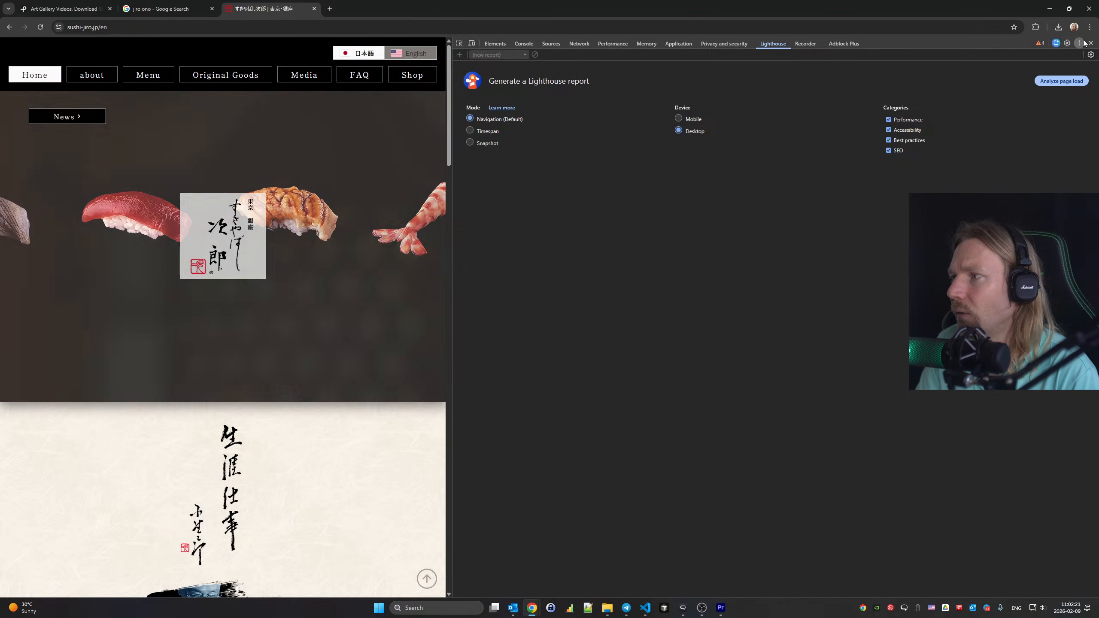
left_click(1080, 43)
left_click(1030, 103)
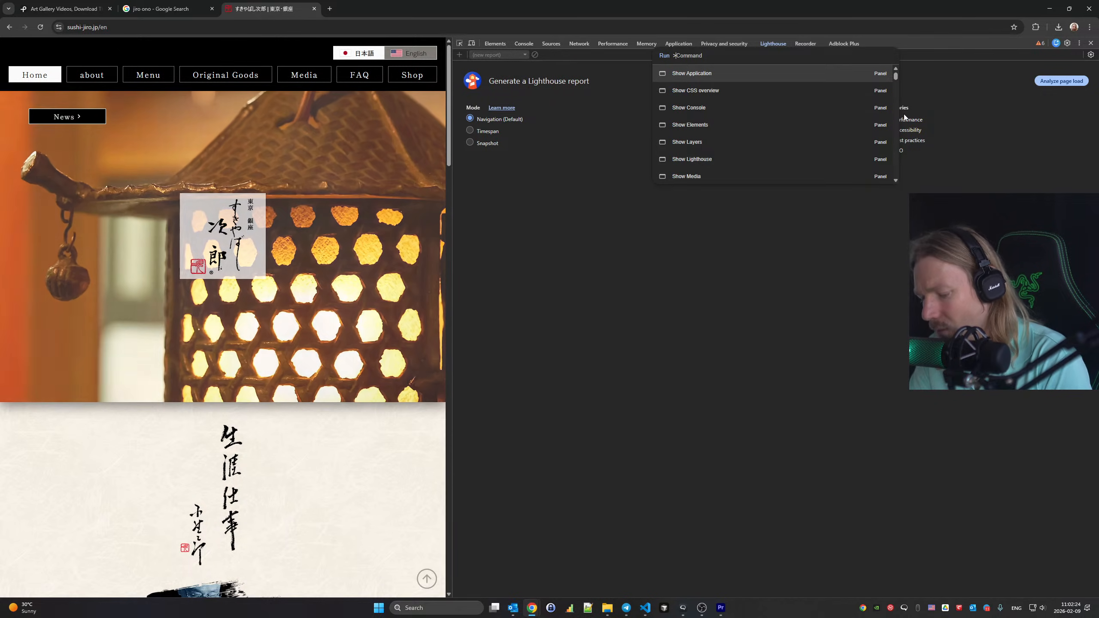
type("full")
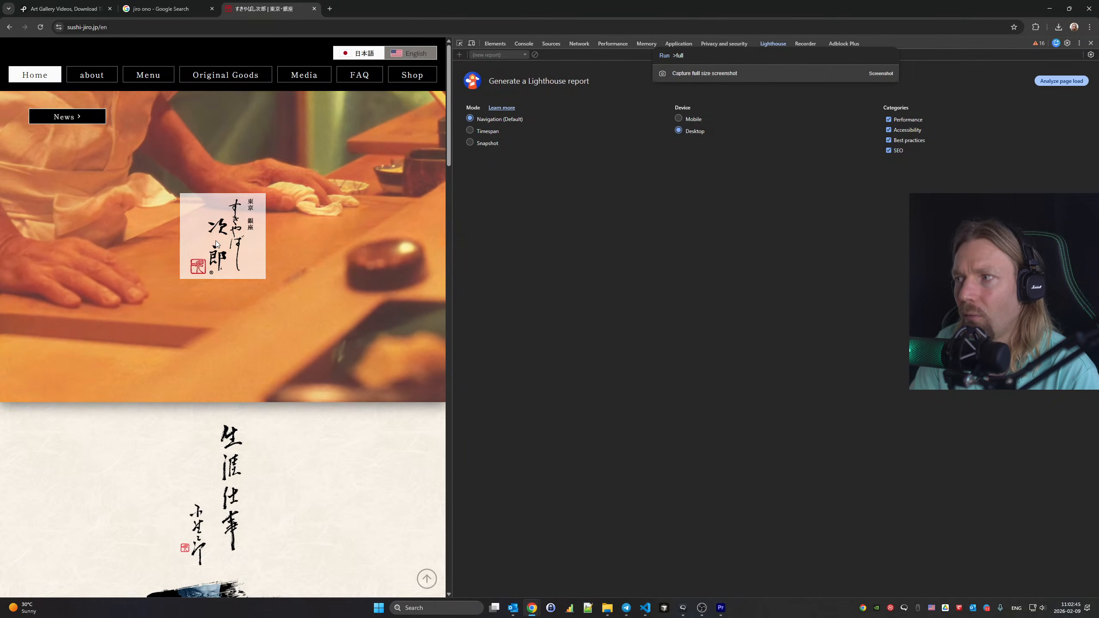
key("Return")
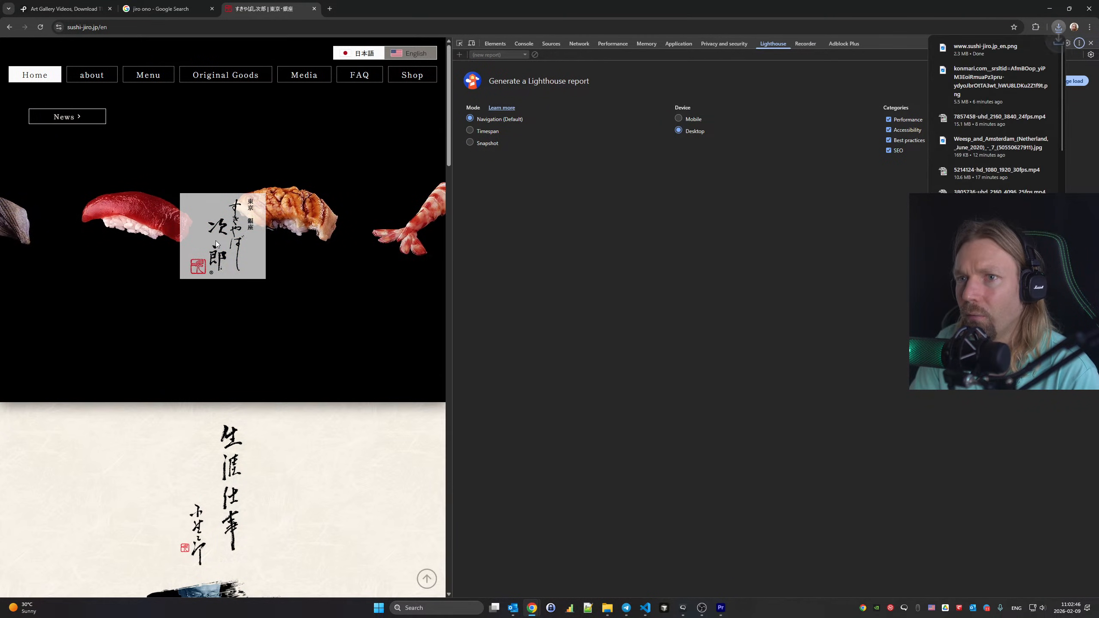
key("super+e")
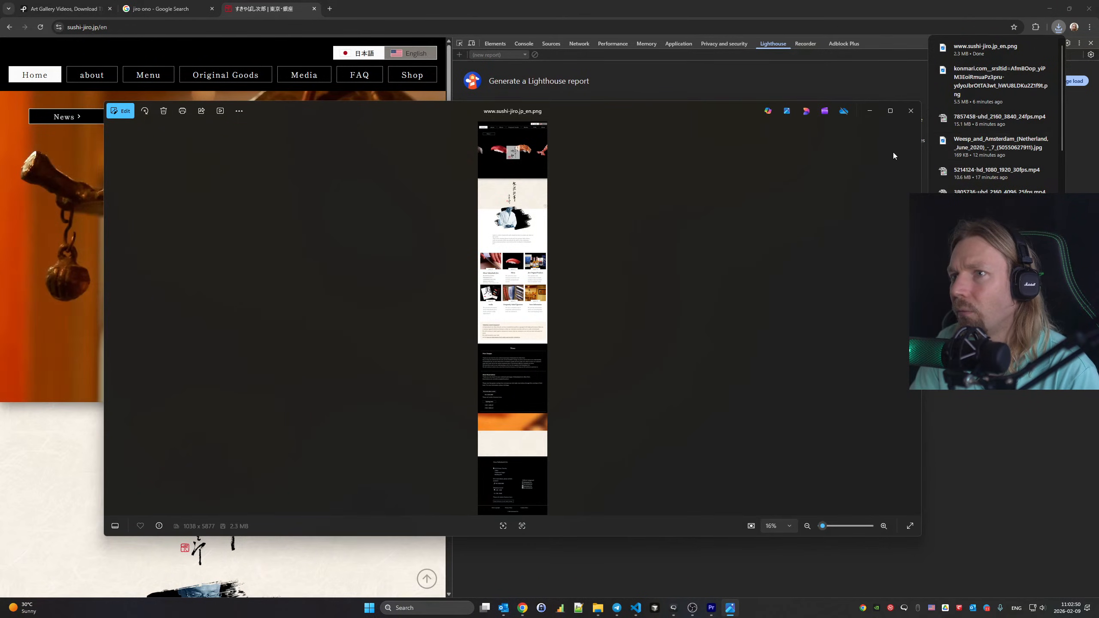
left_click(911, 111)
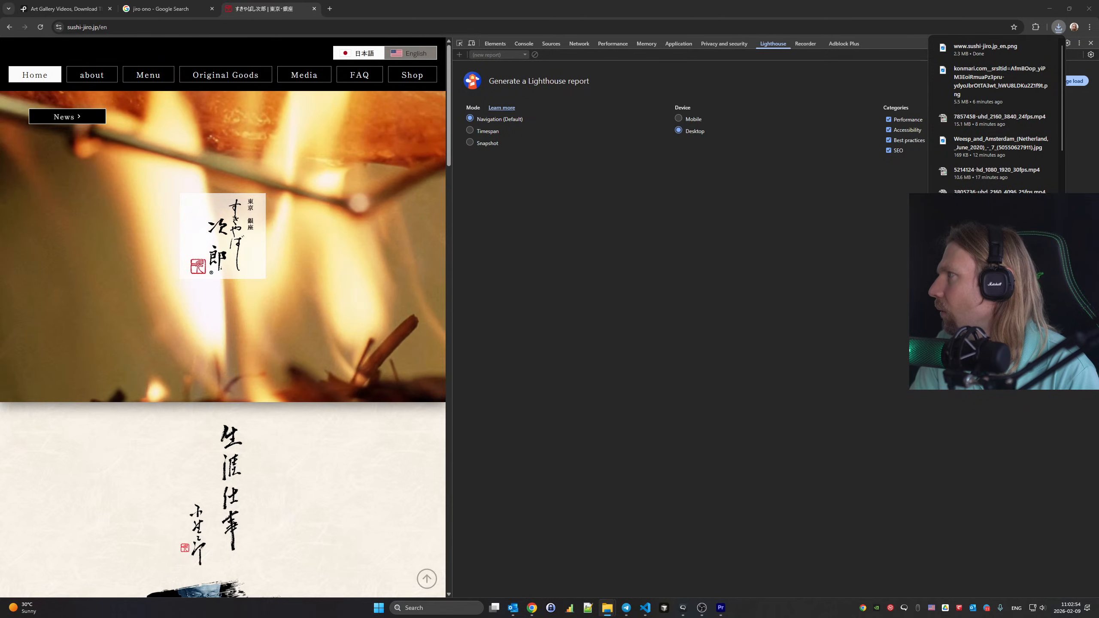
left_click(727, 609)
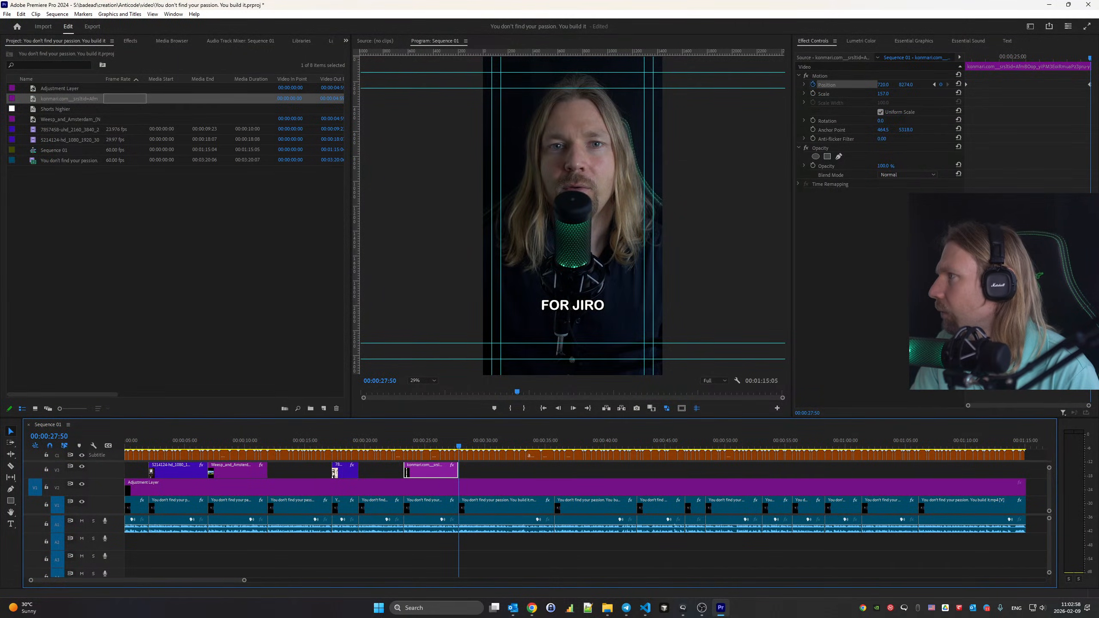
left_click_drag(953, 431, 460, 468)
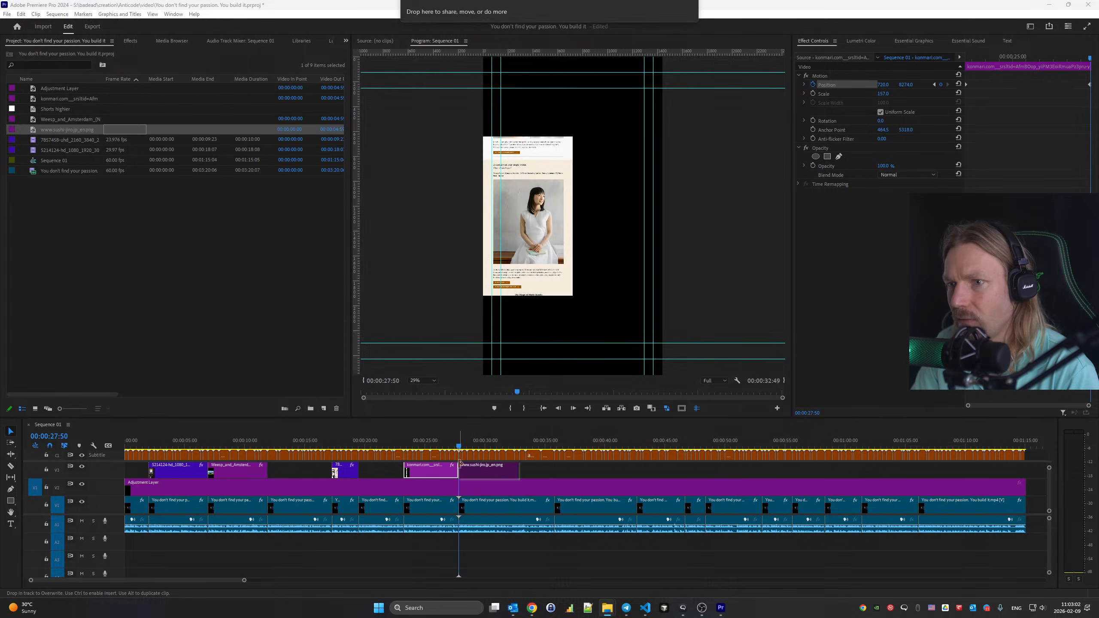
Set the website image's scale to 140 and shift it down to a vertical position of 2047
left_click(888, 92)
type("120")
key("Return")
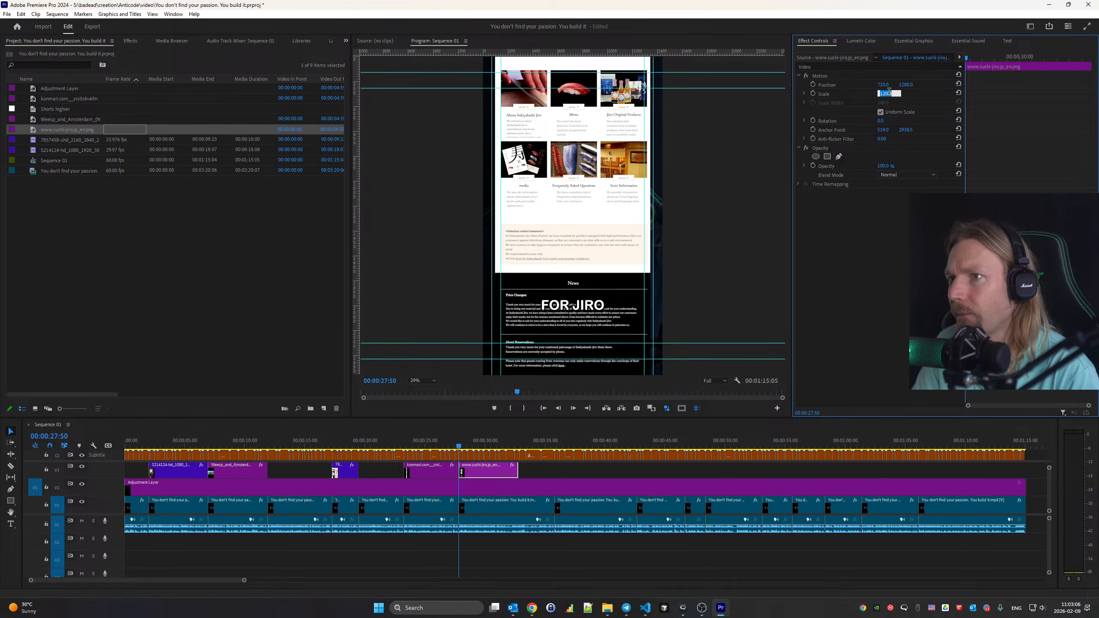
key("shift+Up")
key("shift+Up")
key("Return")
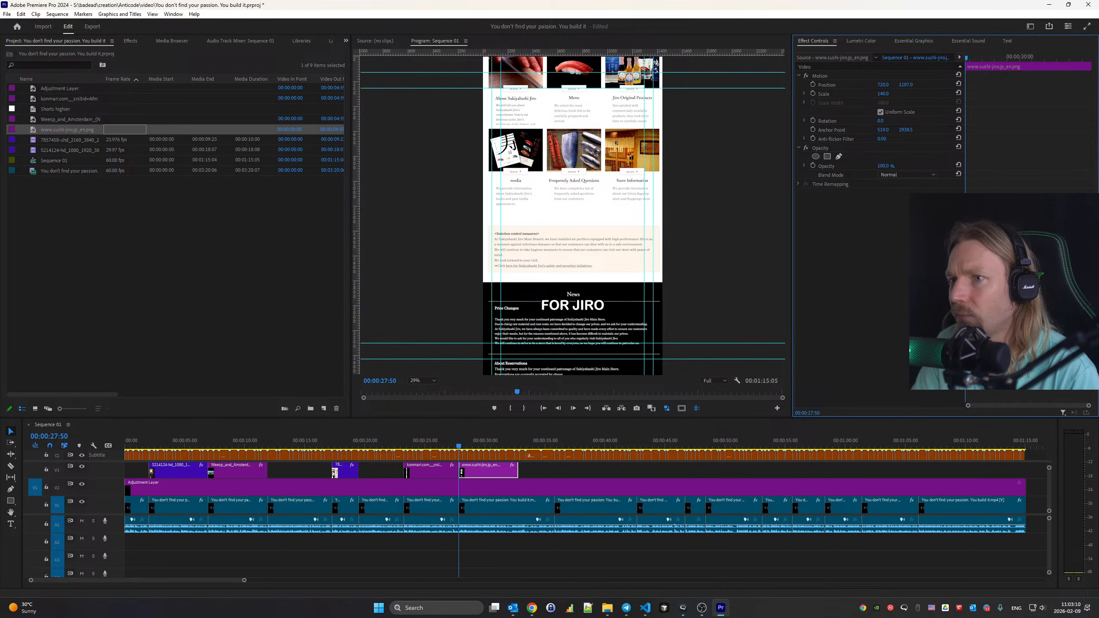
mouse_move(905, 85)
left_mouse_down()
mouse_move(559, 84)
mouse_move(1094, 84)
mouse_move(902, 84)
left_mouse_up()
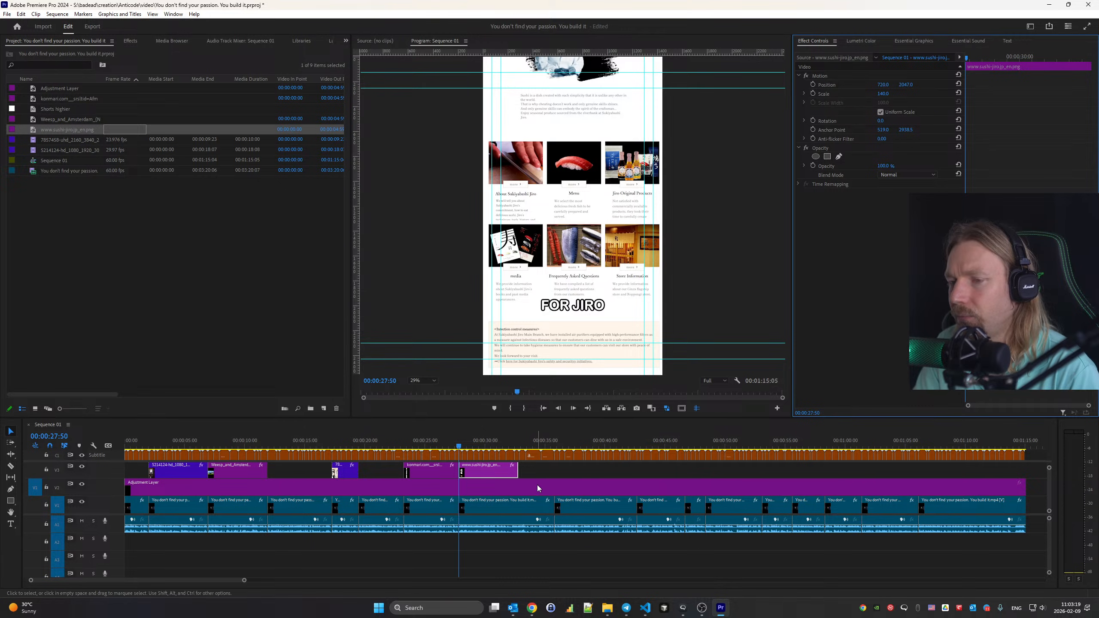
Extend the website clip to about twice its length and start keyframing its scale and position at 00:00:27:50
left_click_drag(515, 475, 572, 475)
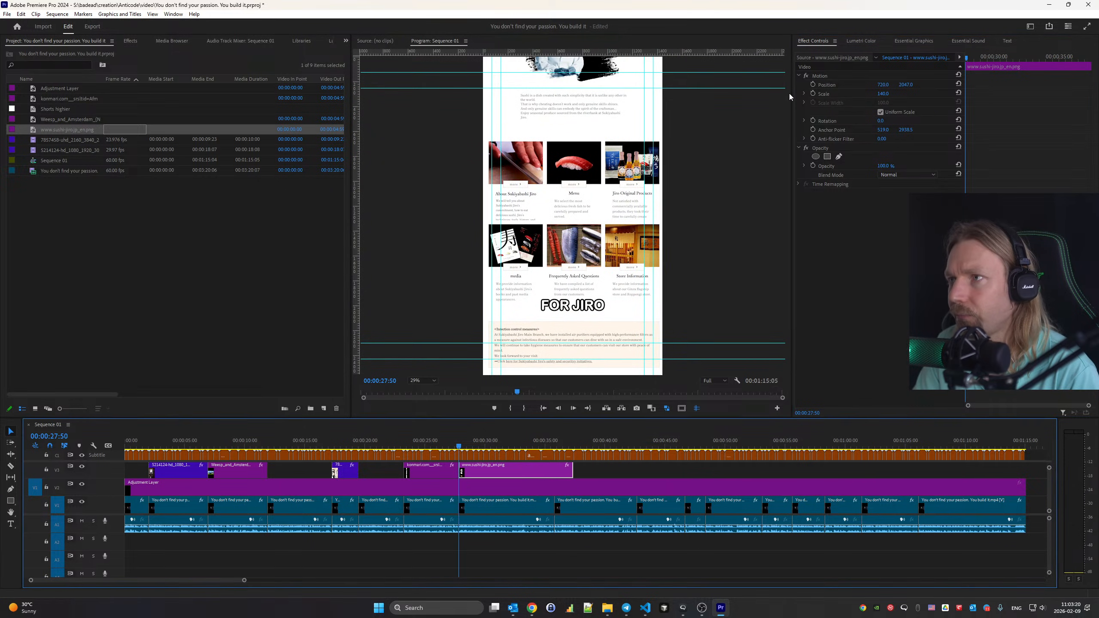
left_click(813, 94)
left_click(813, 85)
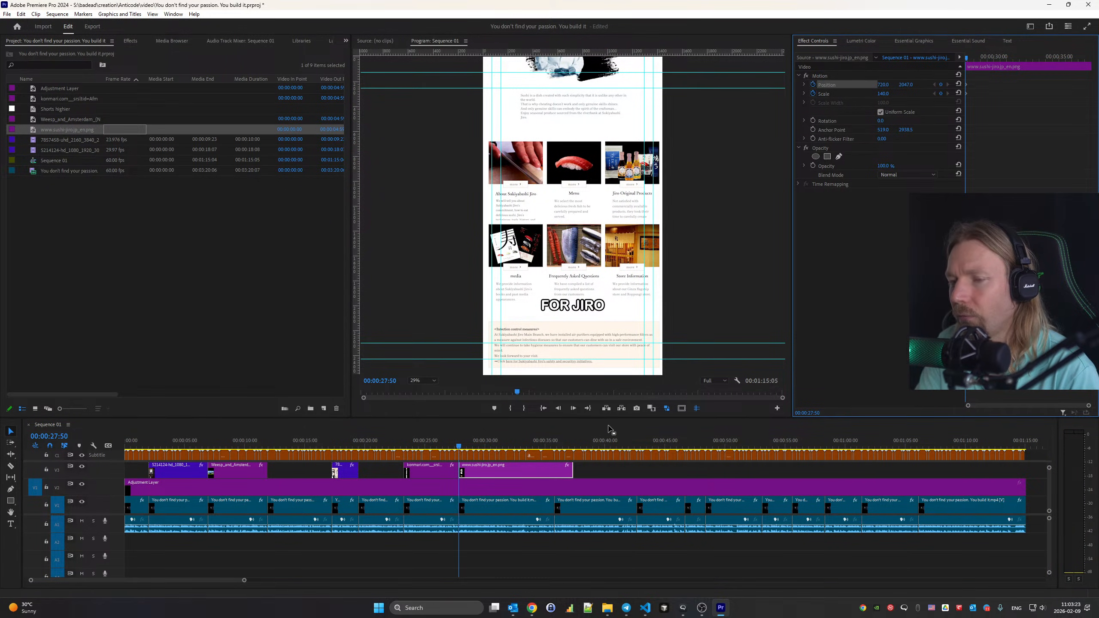
At 00:00:35:49, keyframe the website image's scale at 300 and its vertical position at 8242
key("space")
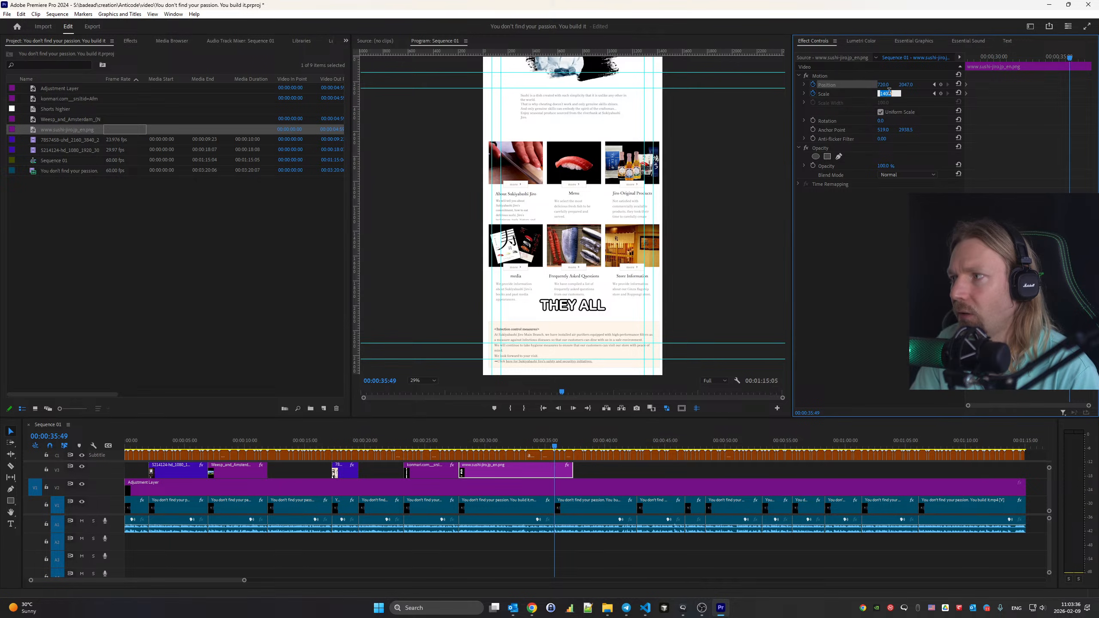
key("shift+Up")
key("shift+Up")
key("shift+Up")
key("shift+Up")
key("shift+Up")
key("shift+Up")
key("shift+Up")
key("shift+Up")
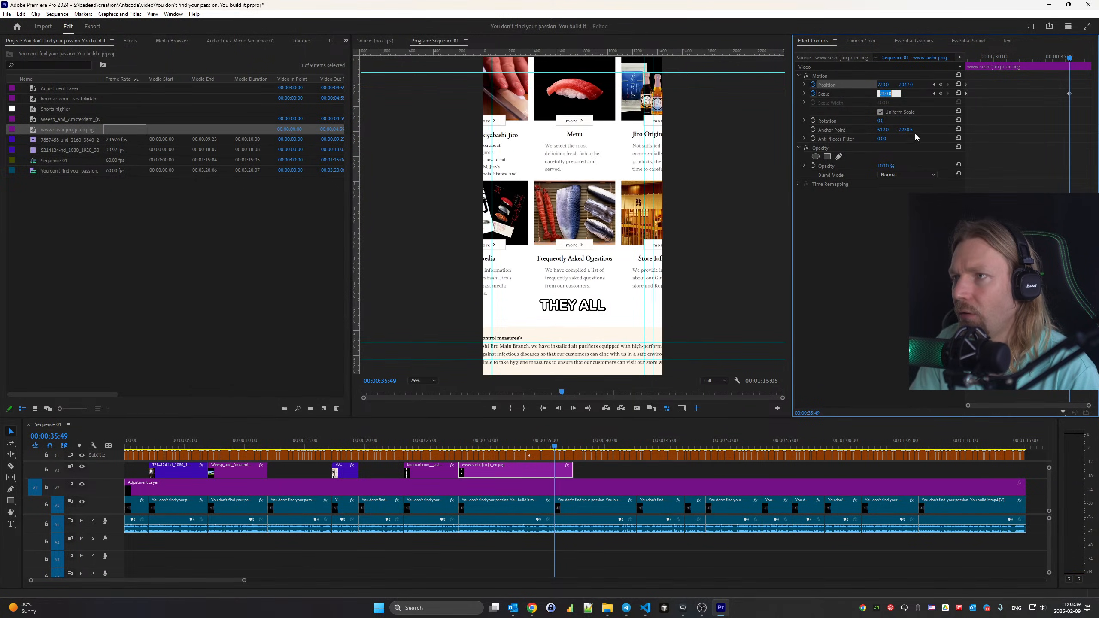
key("shift+Up")
key("shift+Up")
key("shift+Up")
key("shift+Up")
key("shift+Up")
key("shift+Up")
key("shift+Up")
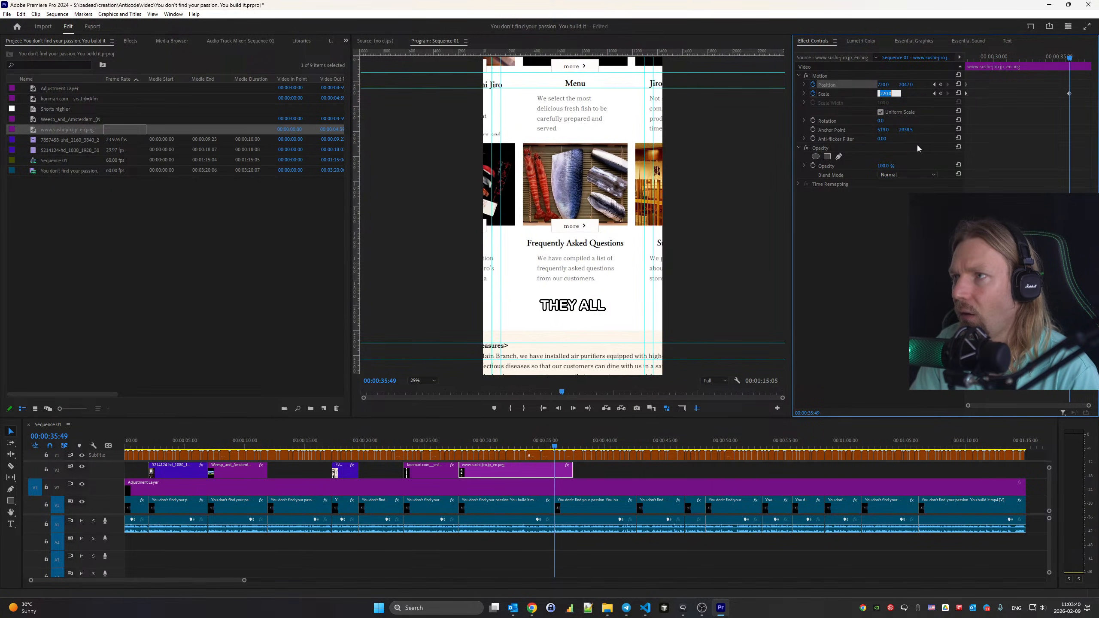
key("shift+Up")
left_click_drag(904, 85, 1086, 85)
left_click_drag(905, 85, 1073, 85)
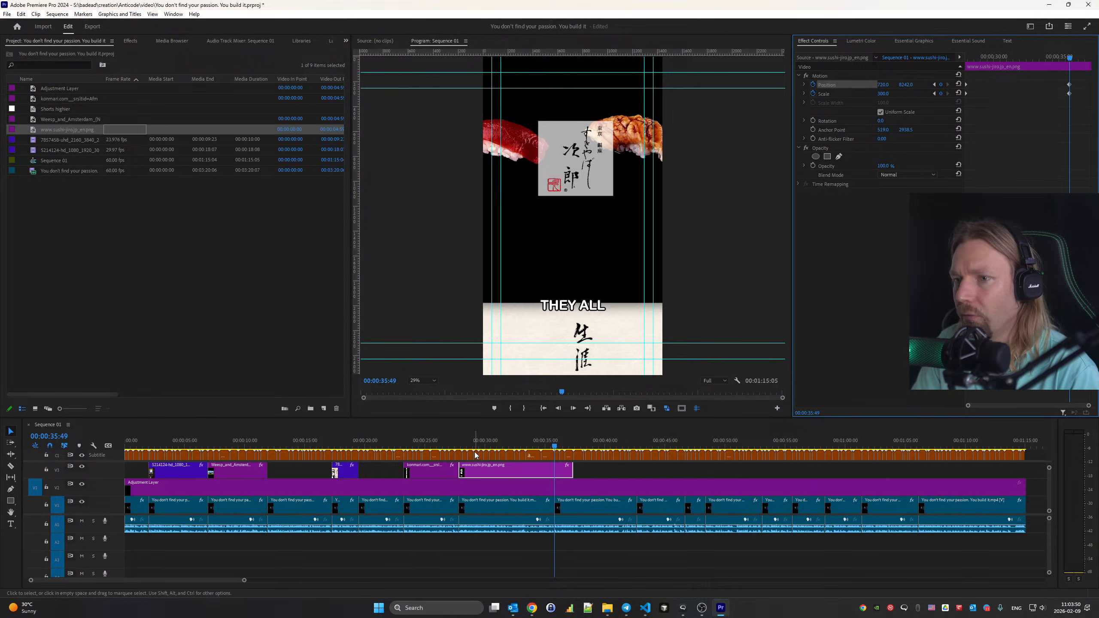
Play back the animated website clip and trim its end to 00:00:35:49, where the next talking-head clip begins
left_click(400, 446)
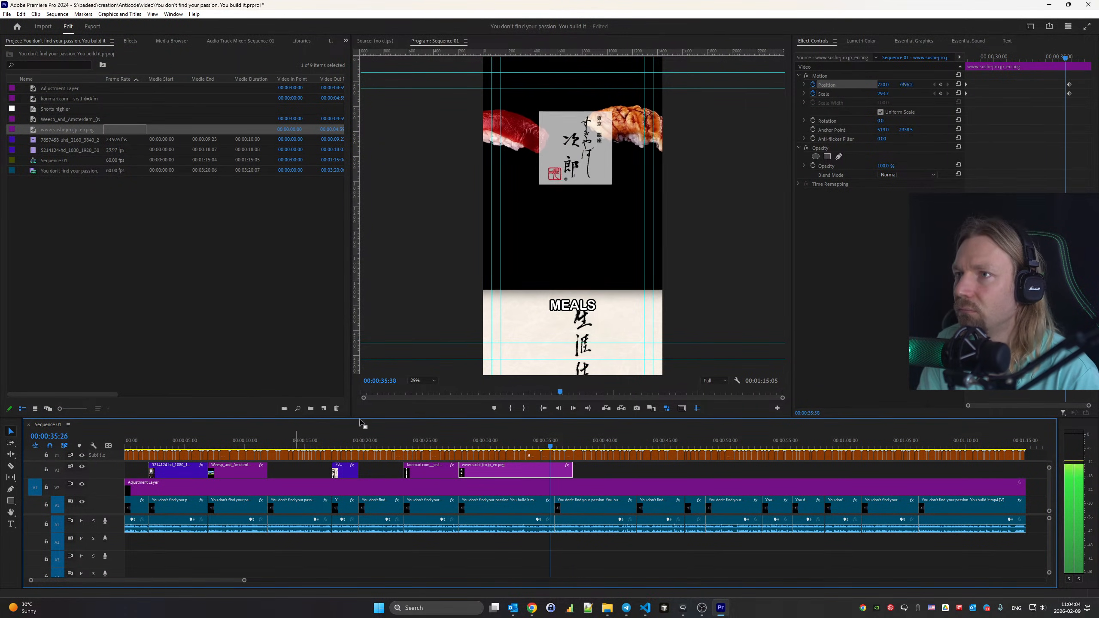
key("space")
key("space")
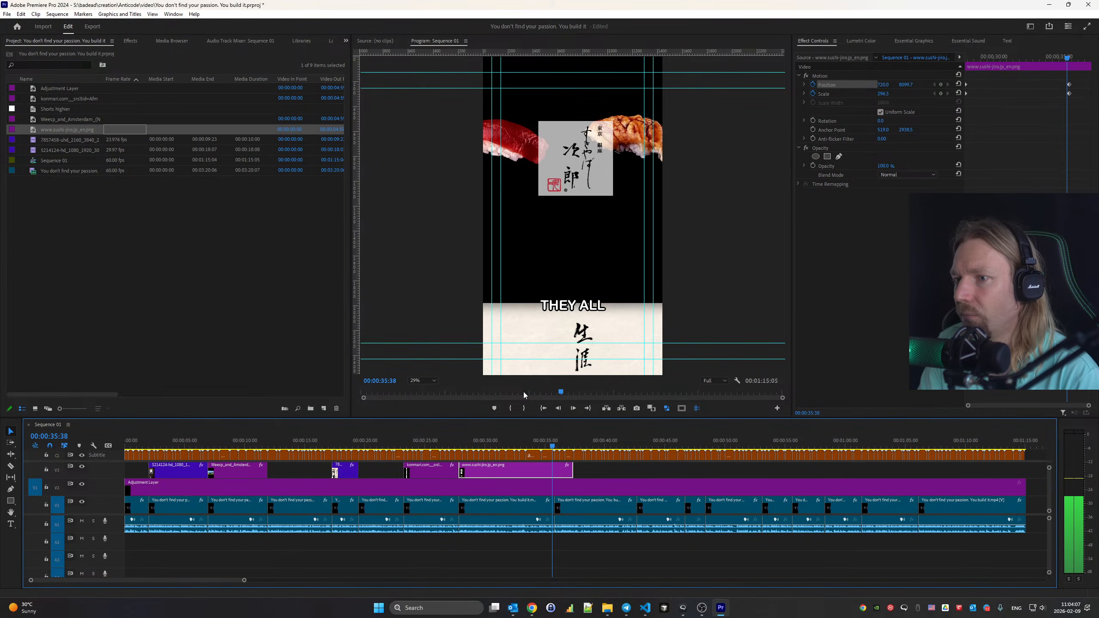
left_click_drag(572, 472, 554, 473)
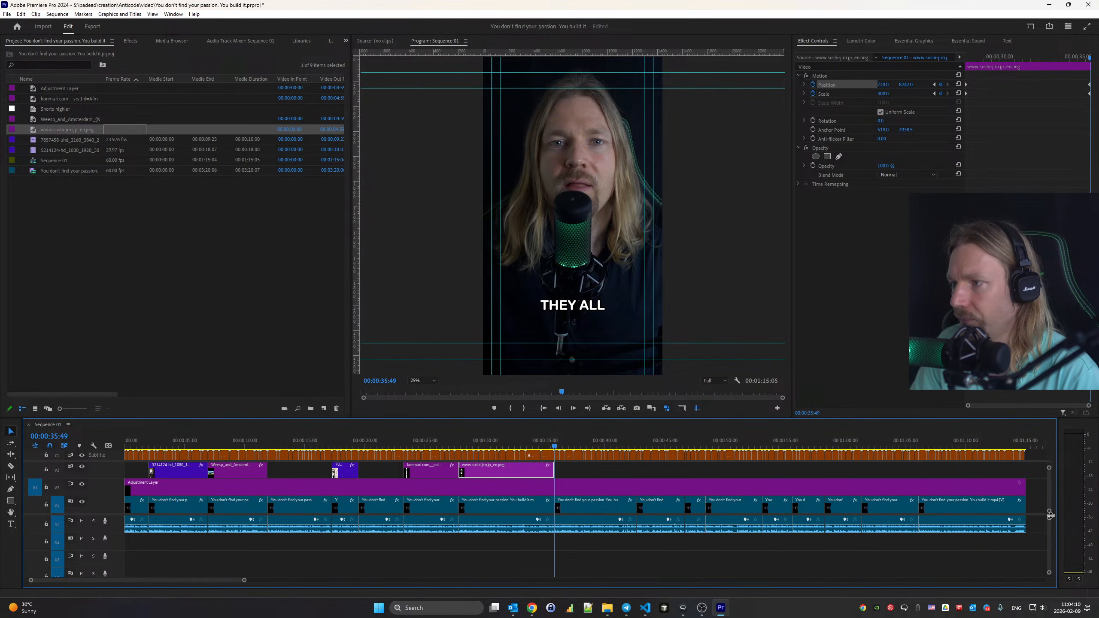
Play the section after the website clip, toggle the caption track's targeting and set the playhead at 00:00:38:19
mouse_move(1051, 505)
left_mouse_down()
mouse_move(1047, 495)
mouse_move(1048, 508)
left_mouse_up()
key("space")
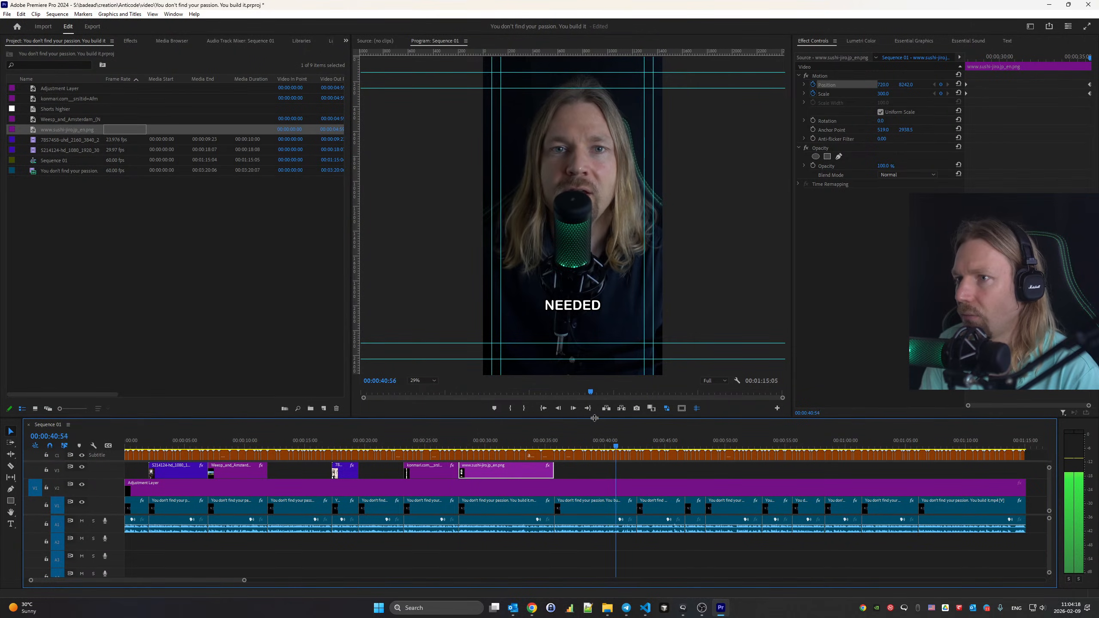
left_click(585, 444)
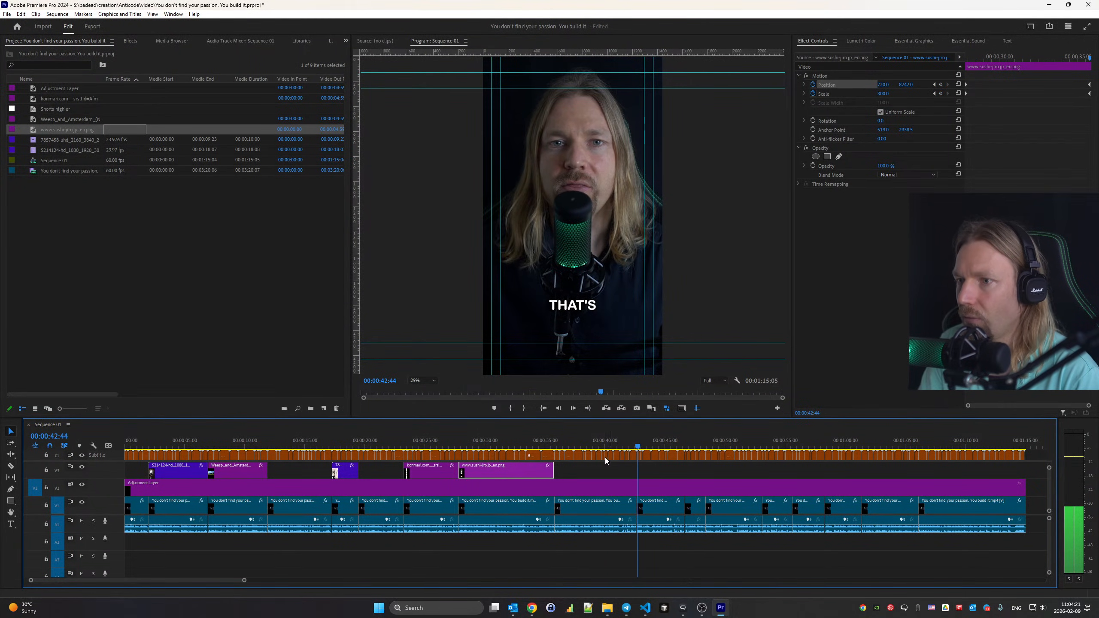
key("Down")
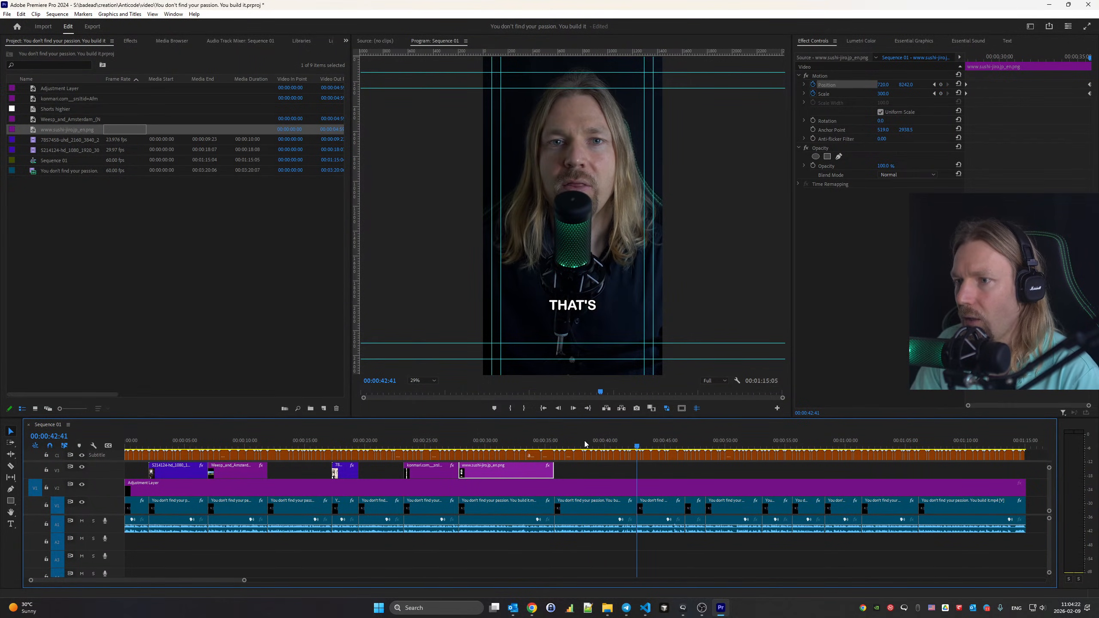
left_click(58, 456)
left_click(586, 446)
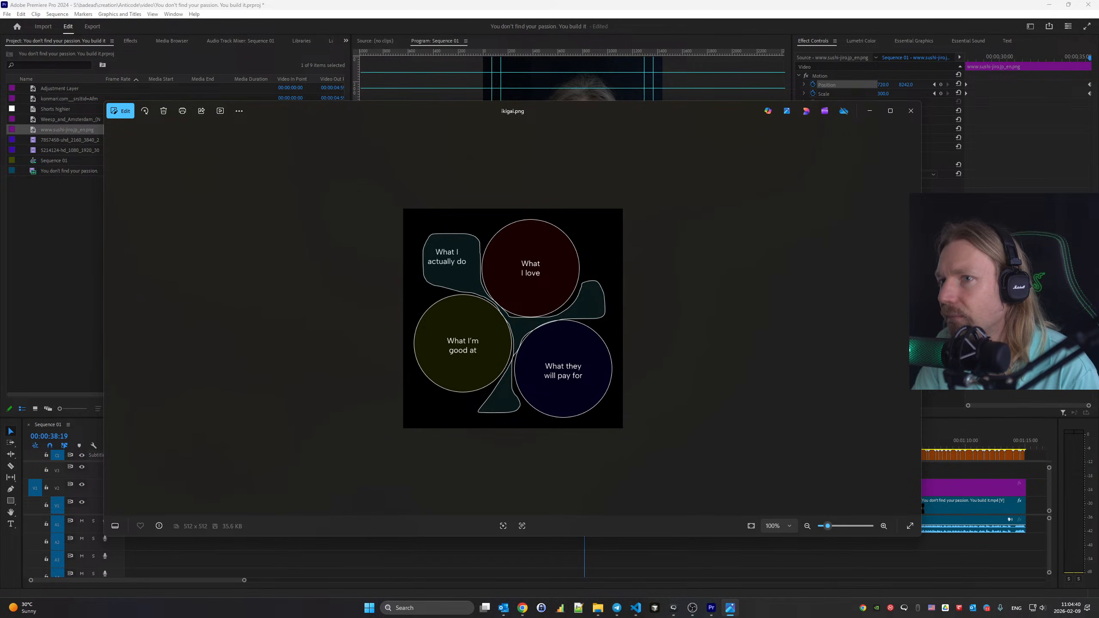
Preview the two ikigai images and place ikigai-blueprint-diagram.jpg above the adjustment layer, starting at 00:00:38:19
left_click(909, 111)
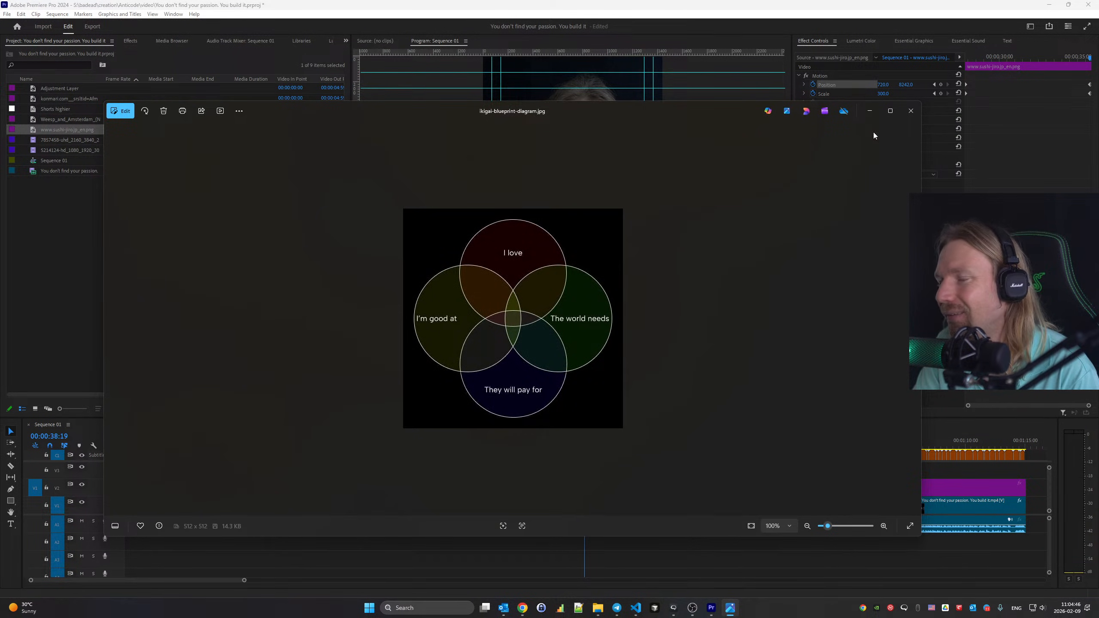
left_click(911, 111)
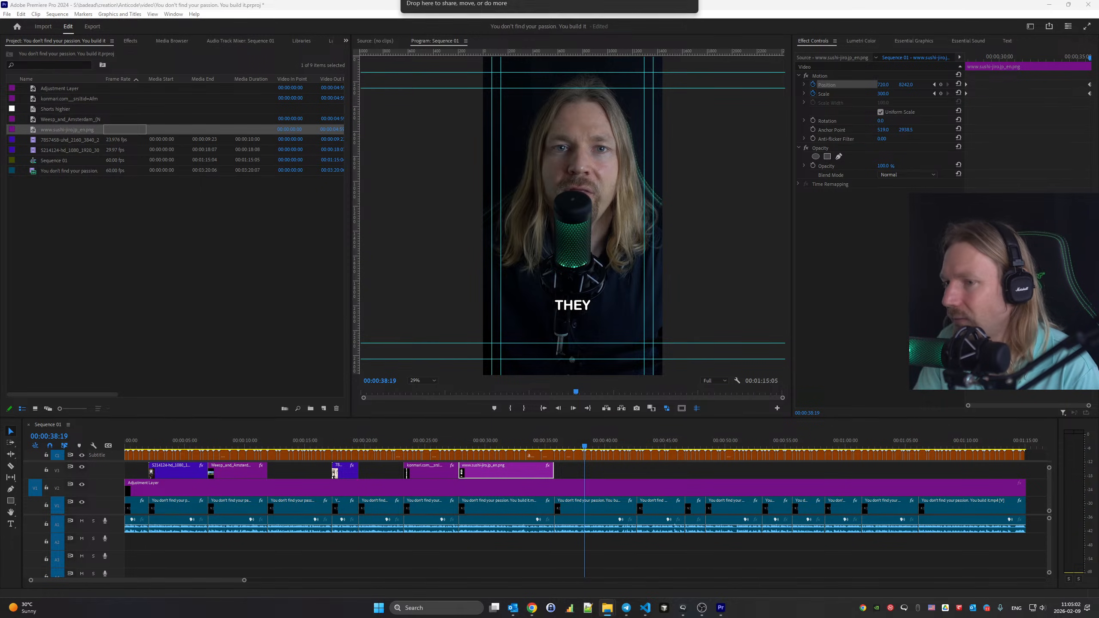
left_click_drag(746, 455, 586, 471)
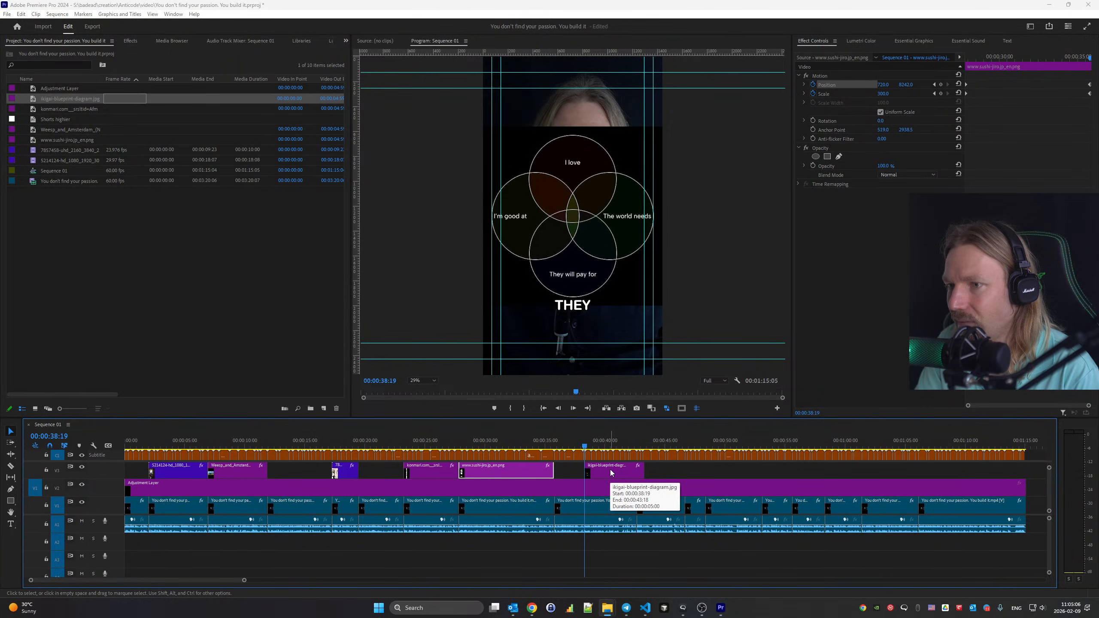
Listen to the "of what they loved" passage and move the ikigai diagram clip to start at 00:00:38:00
left_click(574, 435)
key("space")
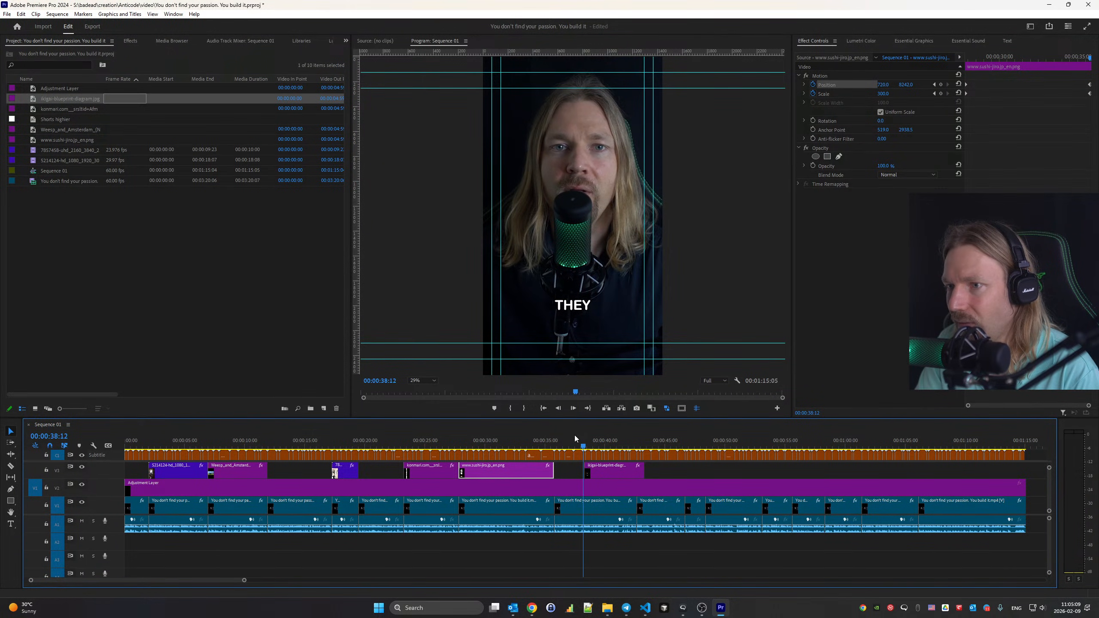
key("space")
key("Up")
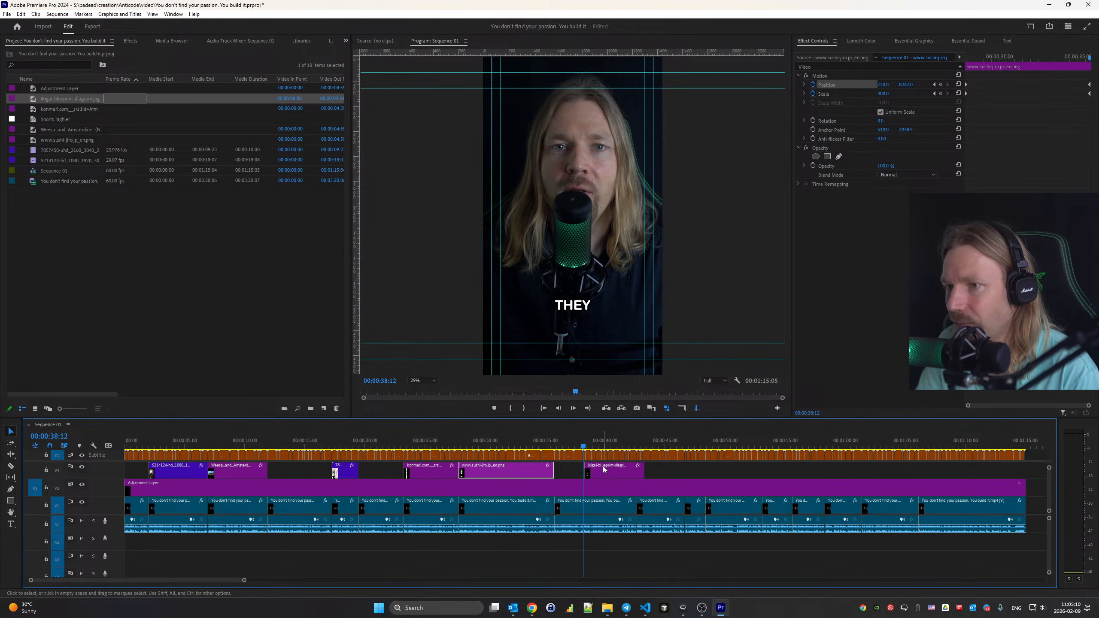
left_click_drag(607, 471, 611, 475)
left_click_drag(243, 583, 141, 584)
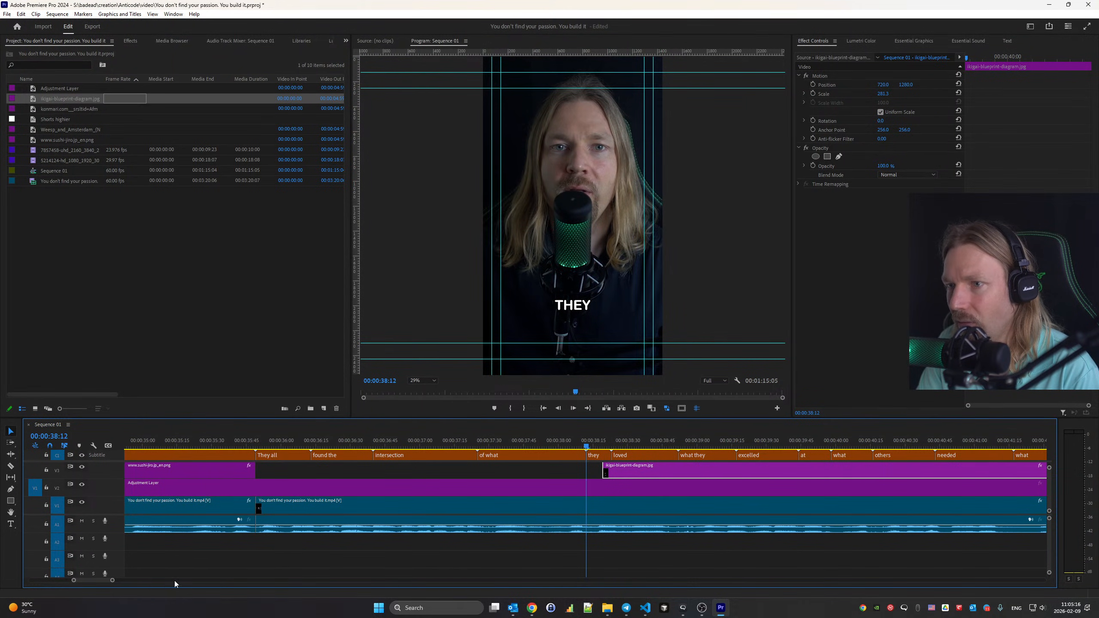
left_click(261, 437)
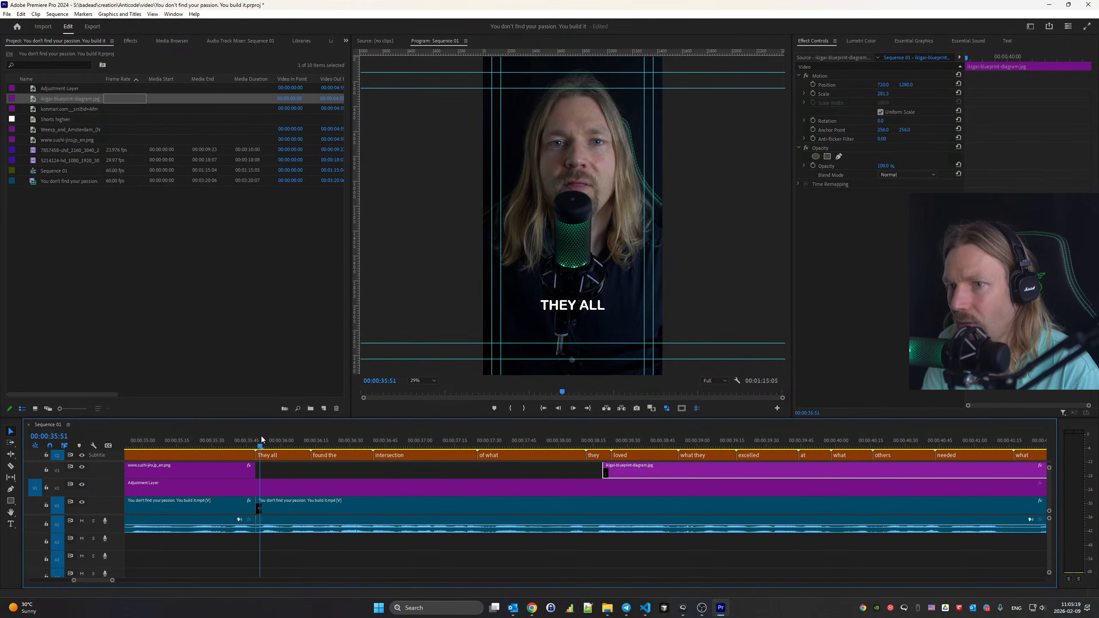
key("space")
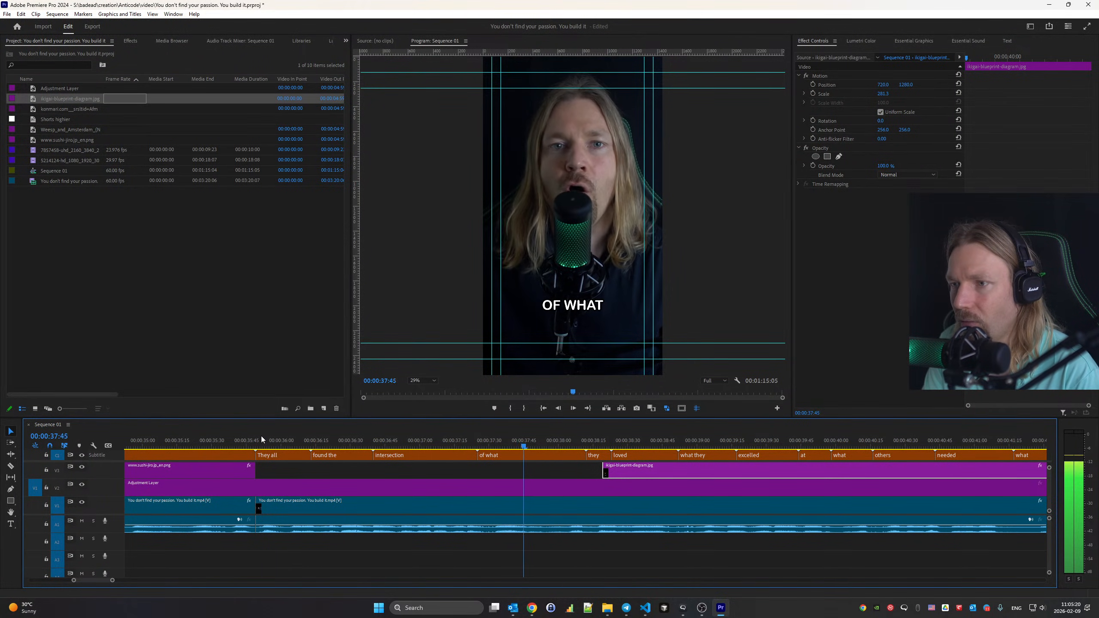
key("space")
left_click(541, 439)
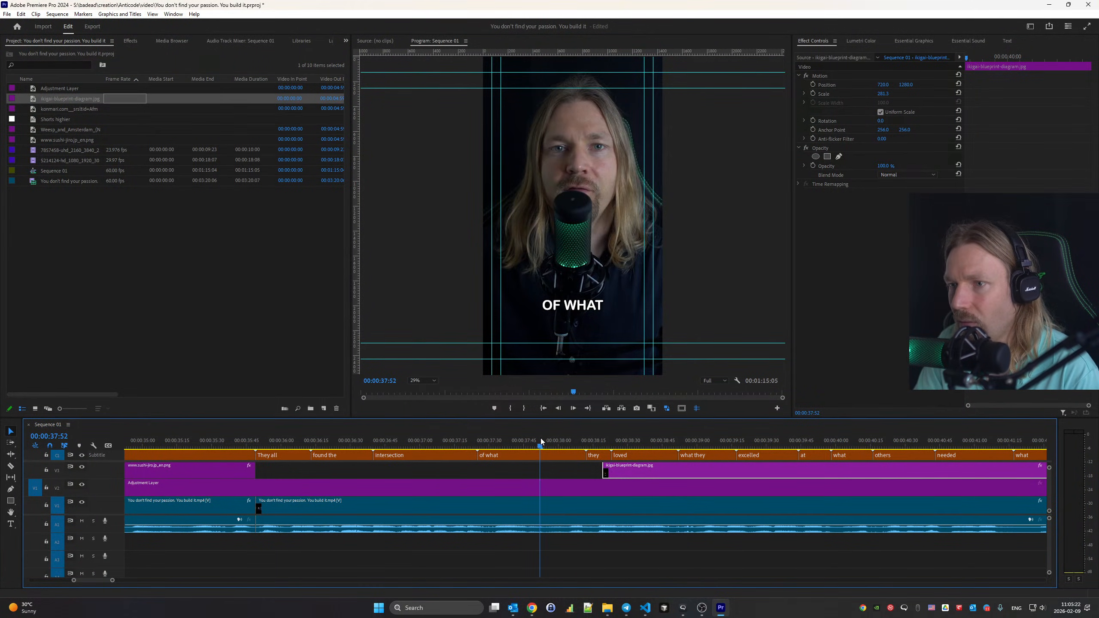
mouse_move(541, 439)
left_mouse_down()
mouse_move(488, 440)
mouse_move(571, 441)
mouse_move(558, 441)
left_mouse_up()
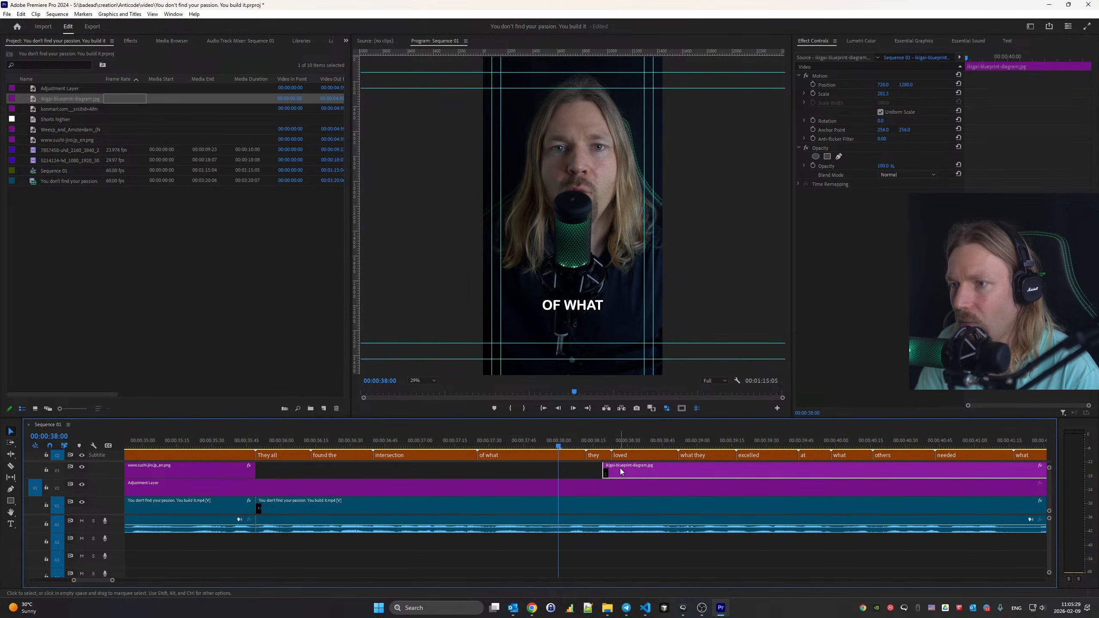
left_click_drag(634, 474, 602, 475)
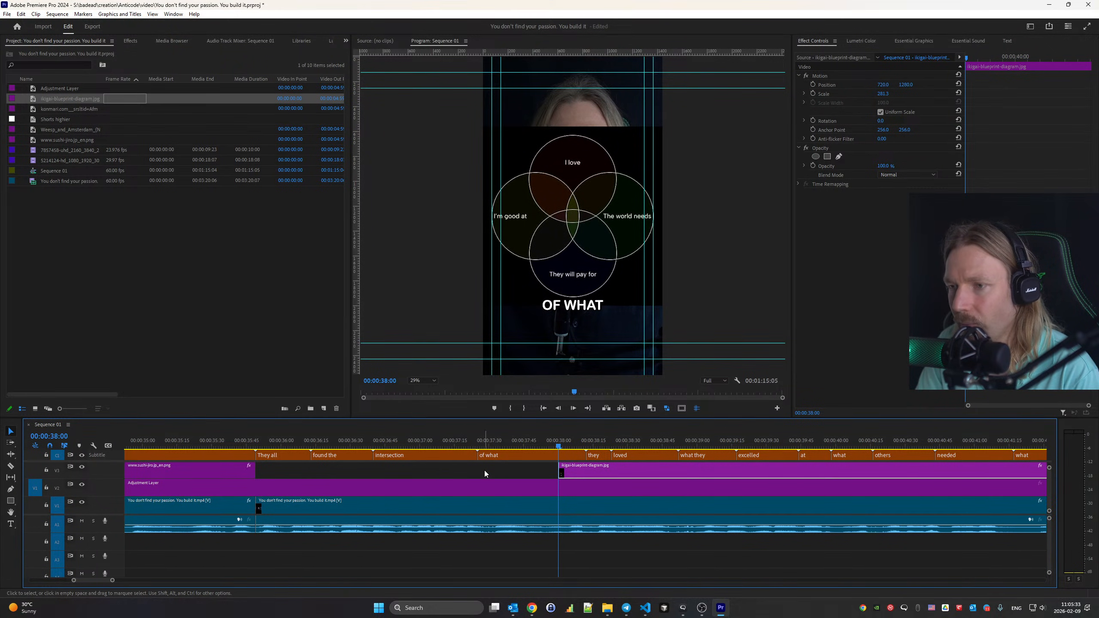
Start keyframing the ikigai diagram's scale and position at 00:00:38:00
left_click_drag(113, 582, 171, 584)
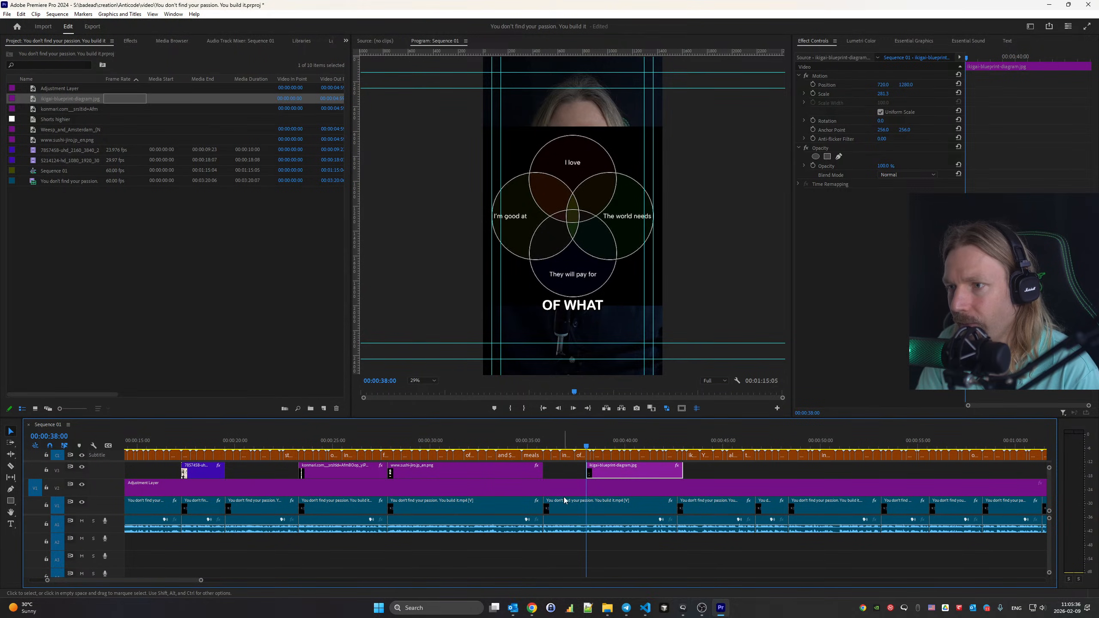
left_click(813, 93)
left_click(813, 85)
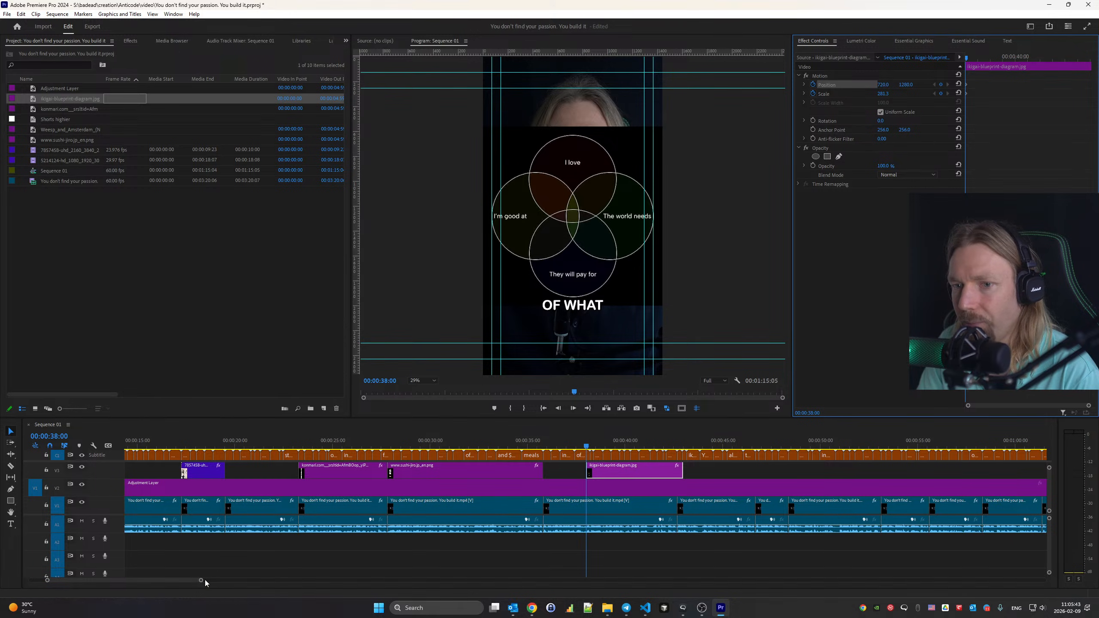
Apply Gaussian Blur to the talking-head clip under the diagram and start keyframing its blurriness at 00:00:37:25, during the "of what" caption
left_click_drag(201, 580, 154, 582)
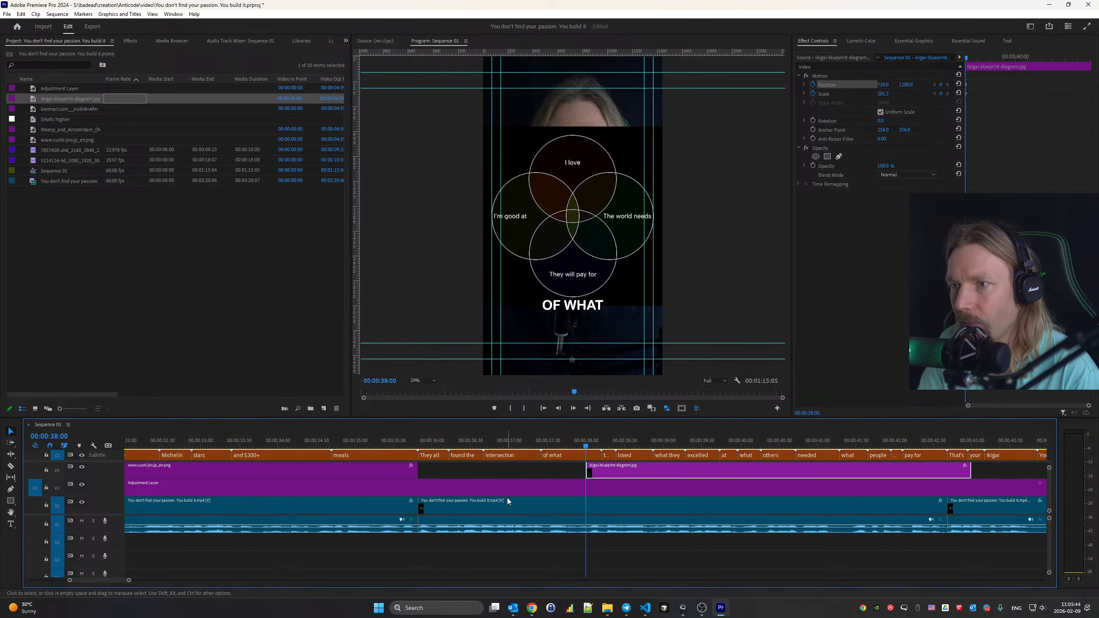
left_click(476, 445)
key("space")
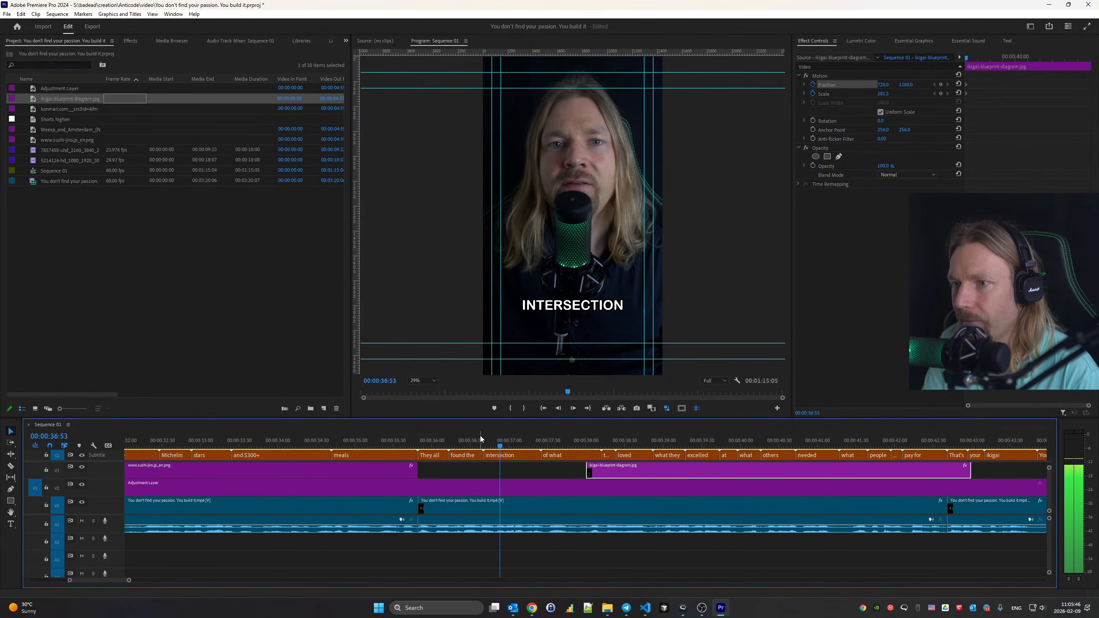
key("space")
key("Right")
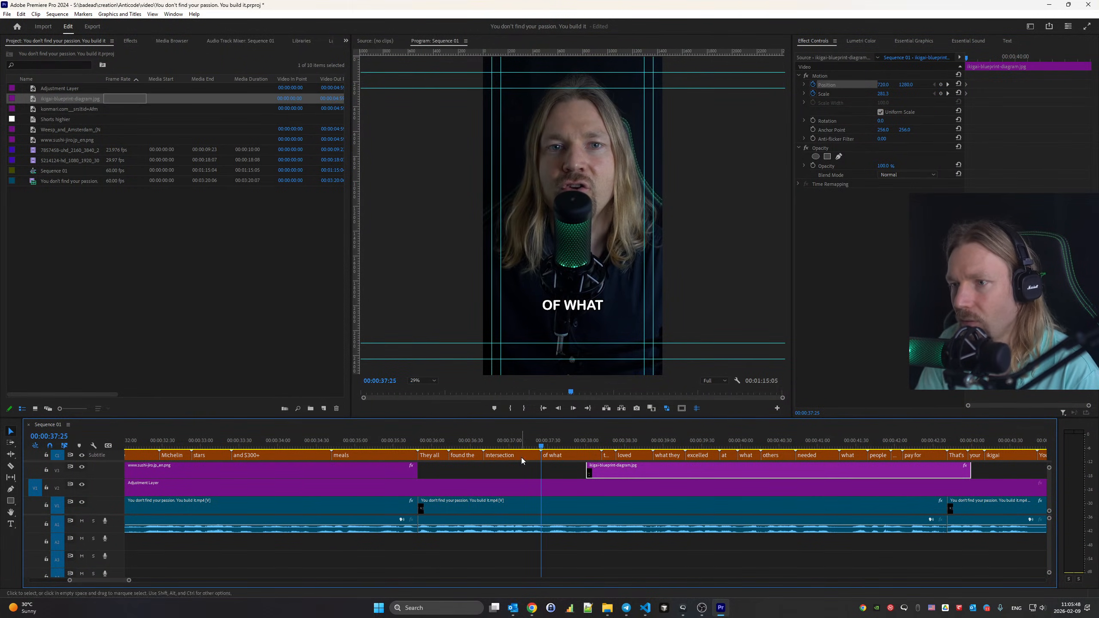
left_click(555, 505)
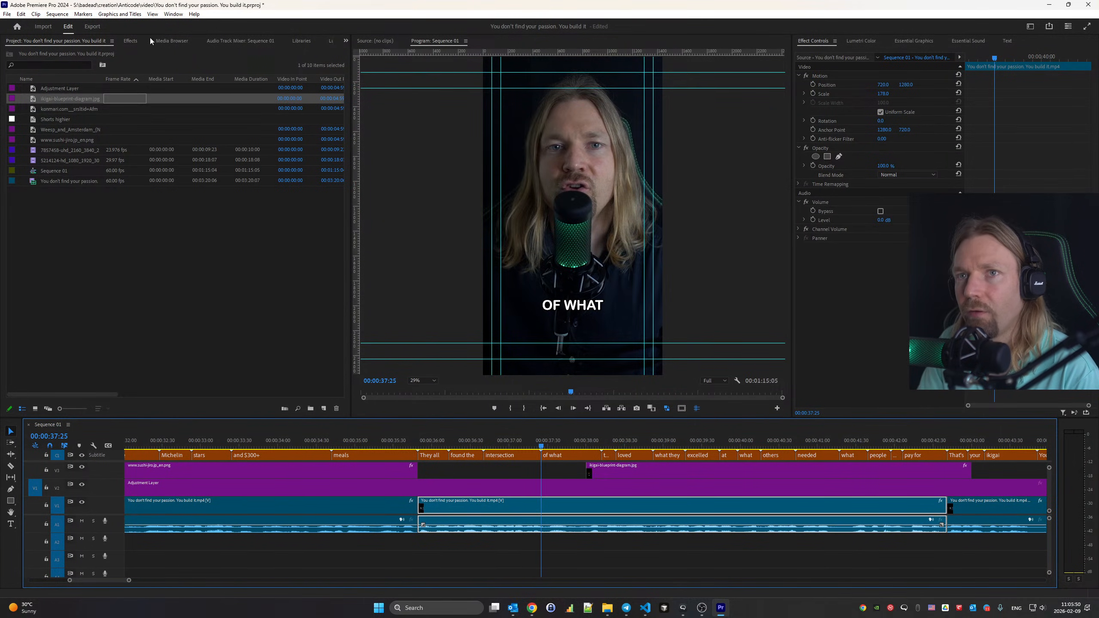
left_click(130, 41)
left_click(70, 53)
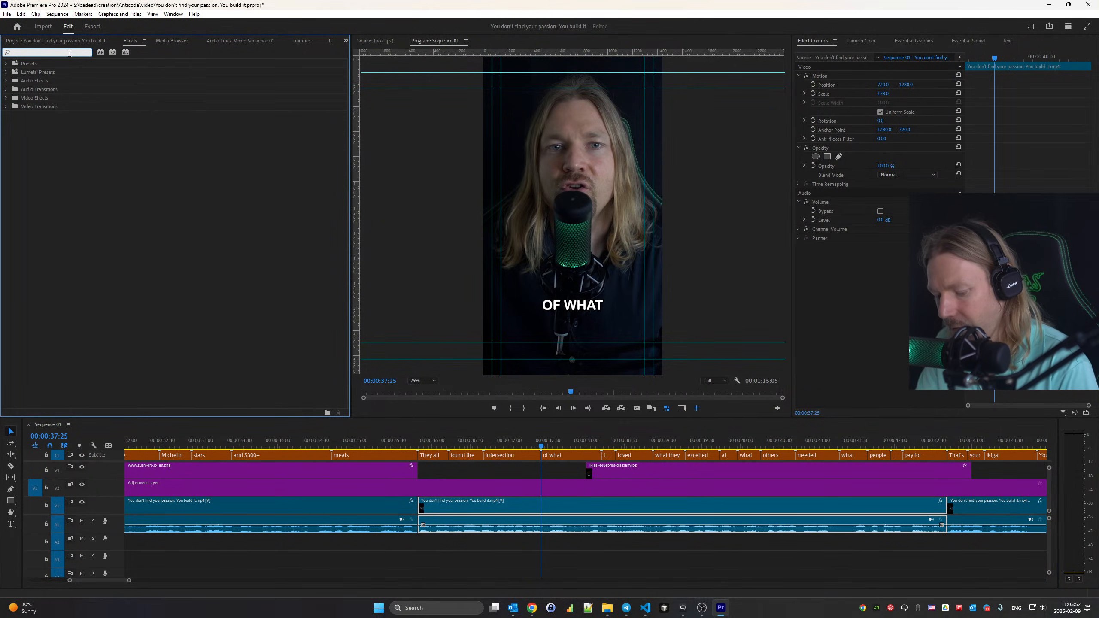
type("blur")
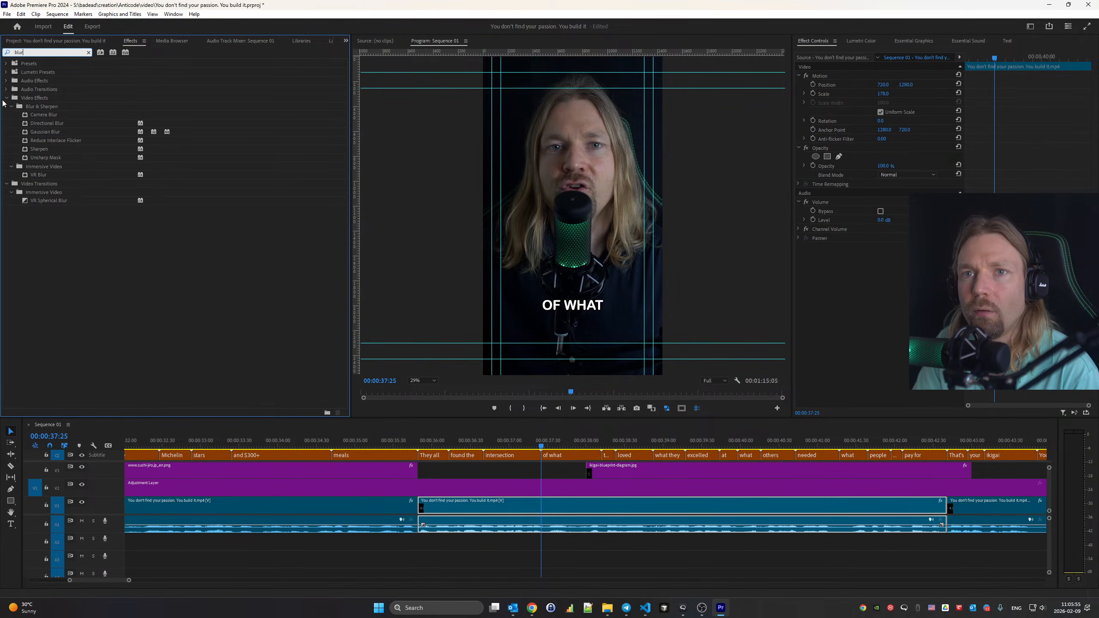
left_click_drag(29, 135, 577, 506)
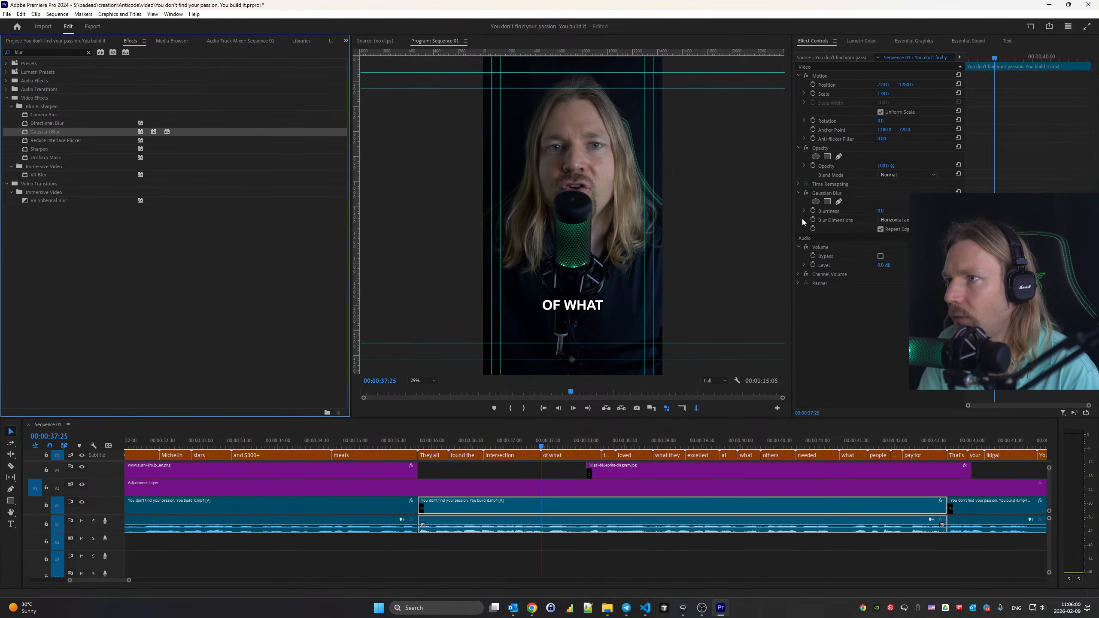
left_click(814, 211)
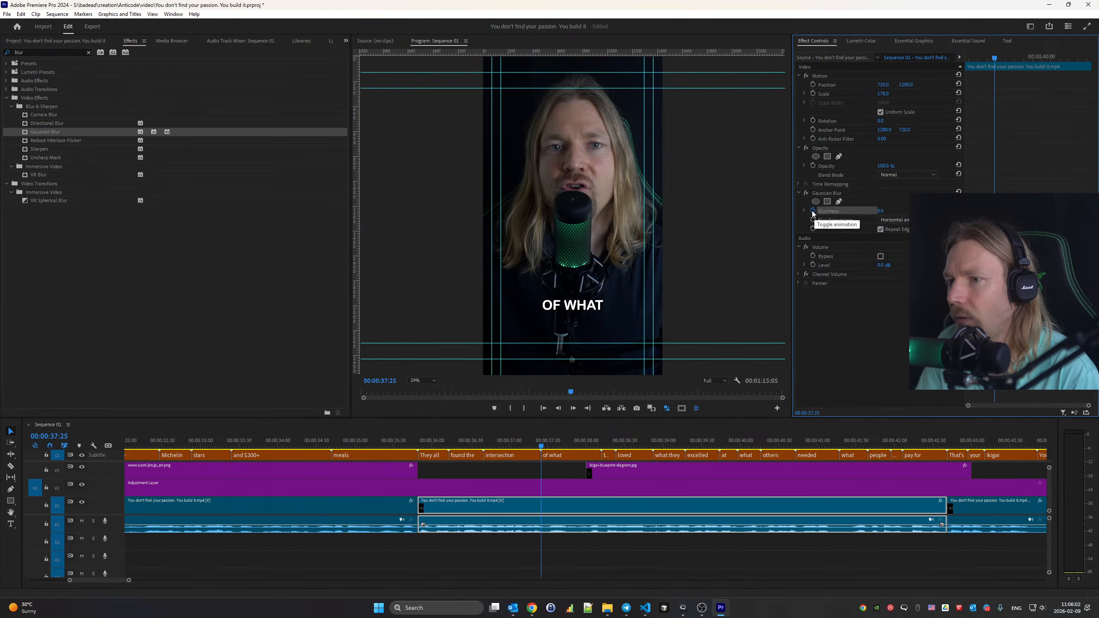
Target the diagram's track and set the talking-head clip's blurriness to 80 at the diagram's start, 00:00:38:00
key("space")
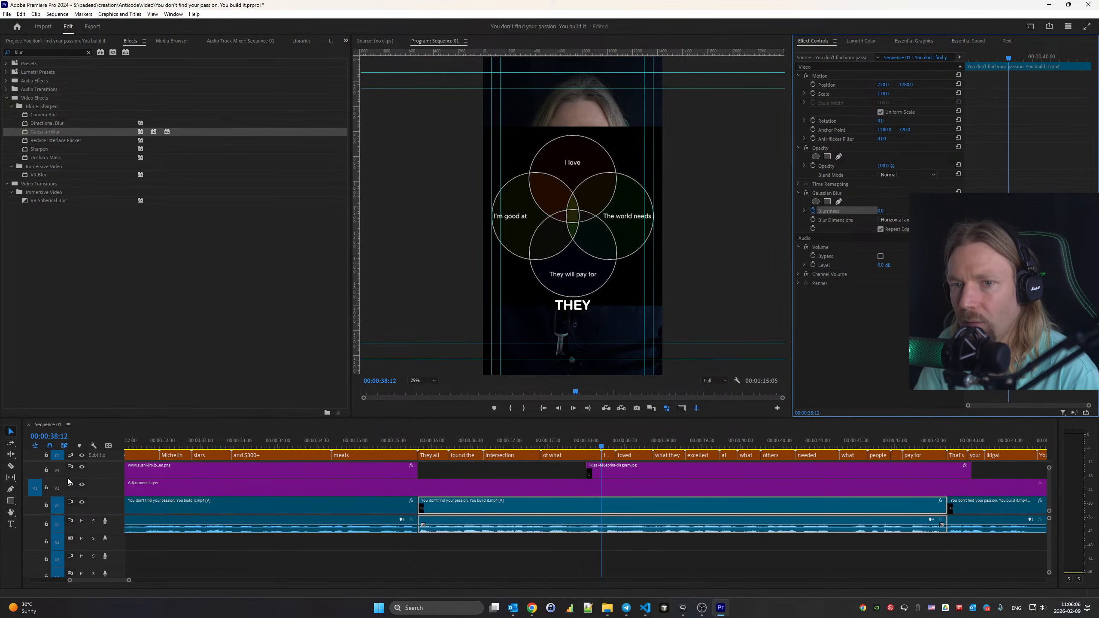
left_click(57, 471)
key("Up")
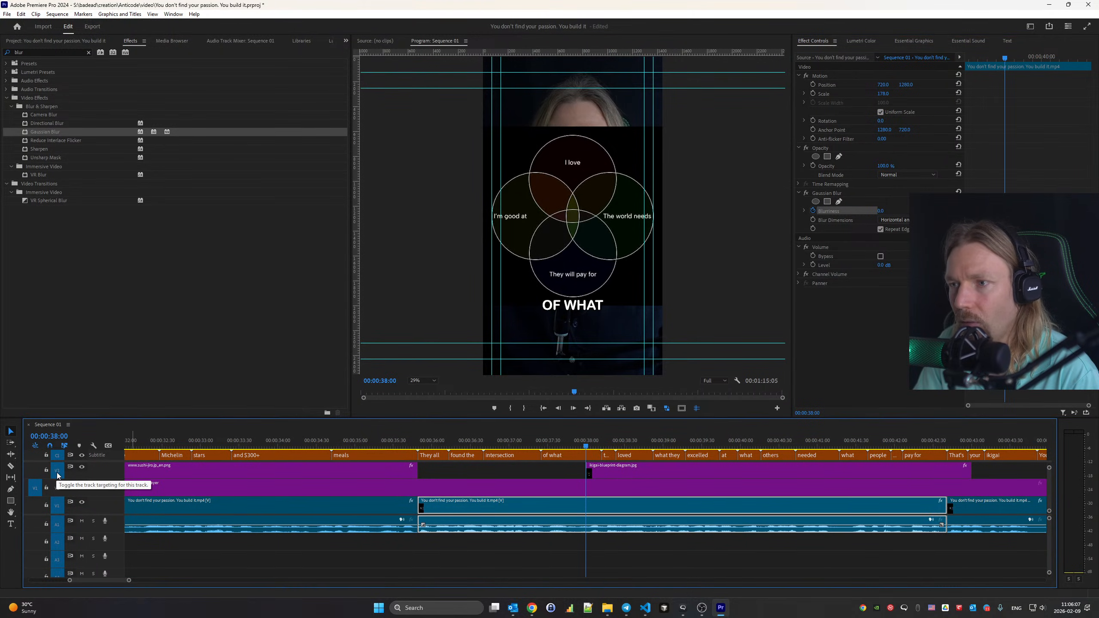
left_click(880, 211)
type("80")
key("Return")
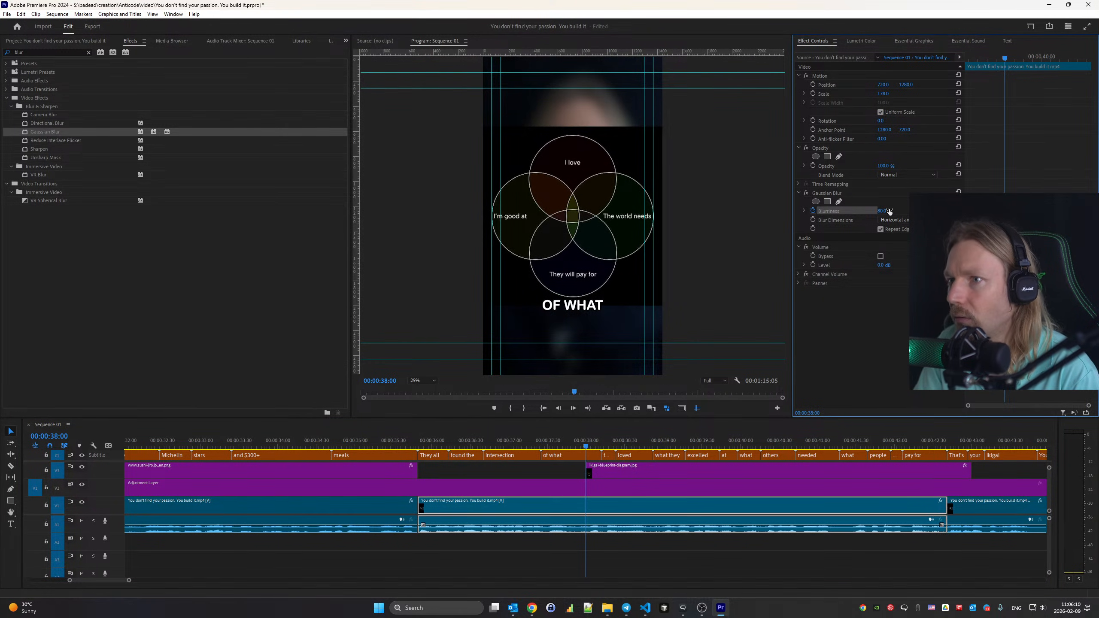
Play back the blur transition into the ikigai diagram from the "meals" caption, and return to the diagram's start
left_click(406, 447)
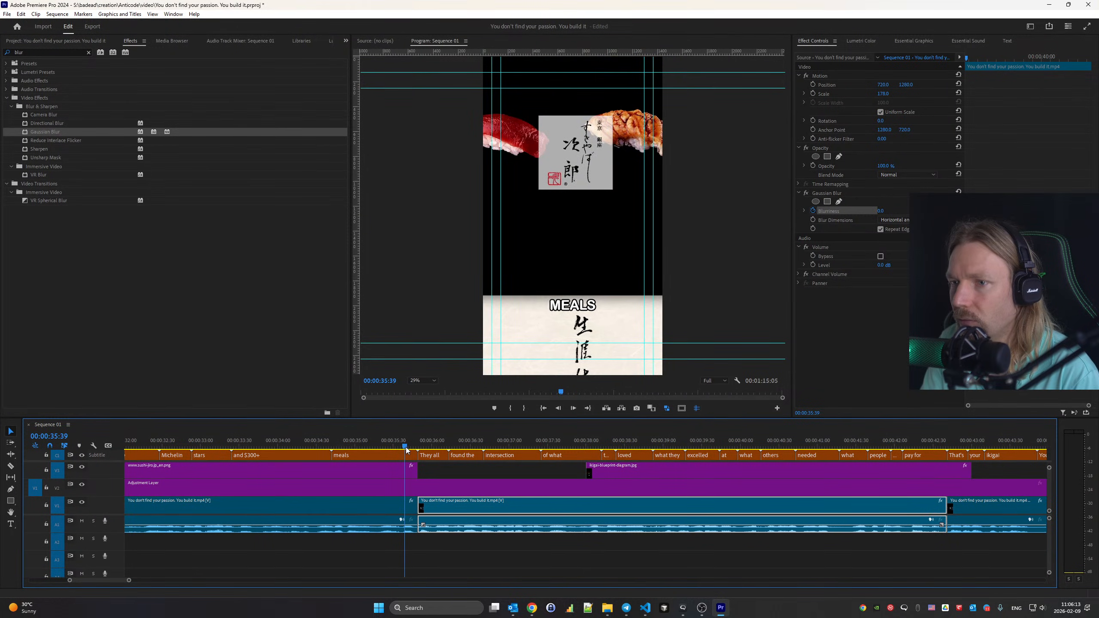
key("space")
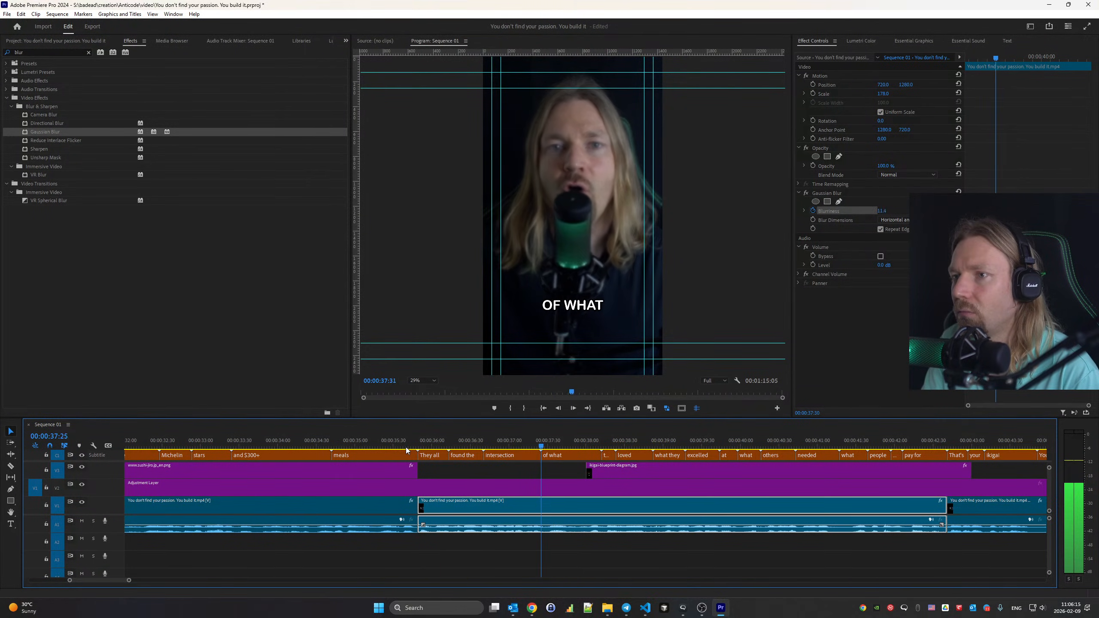
left_click(594, 443)
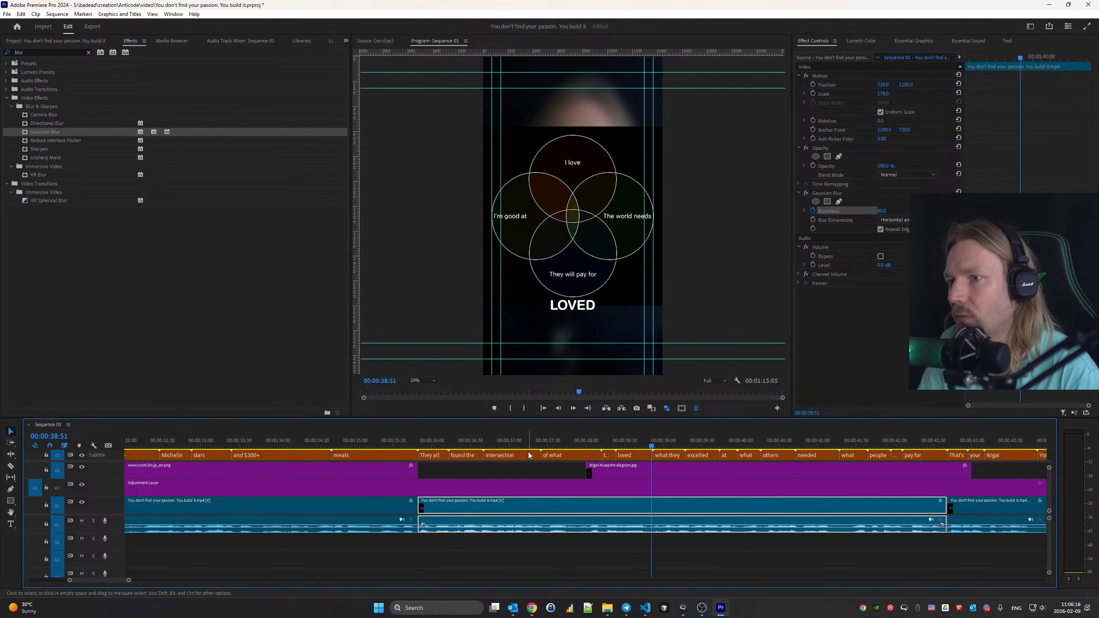
key("Up")
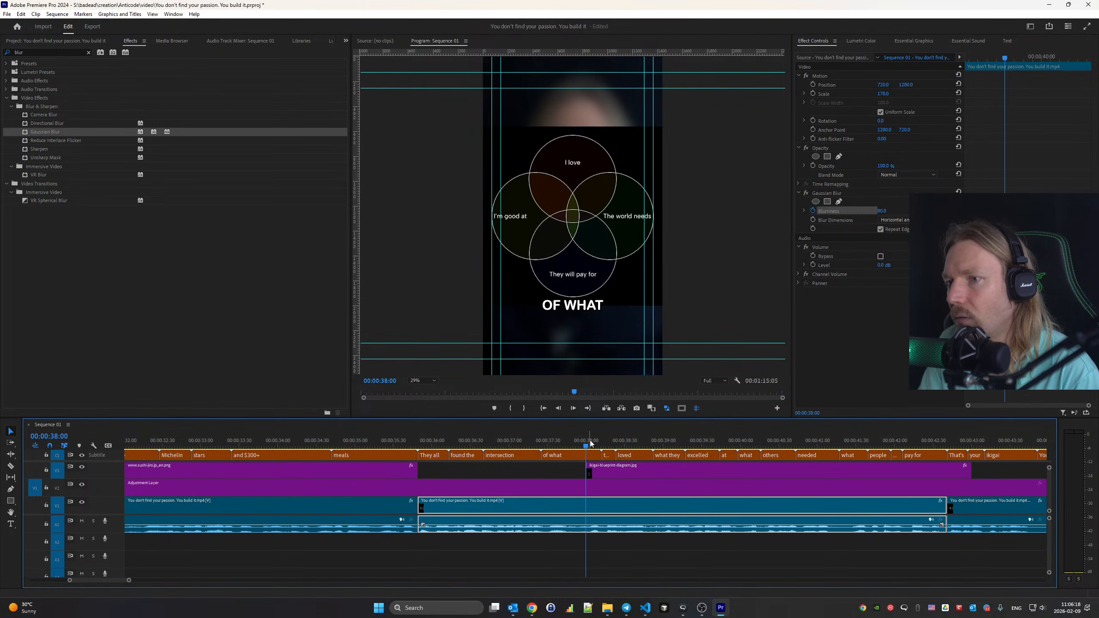
Review the ikigai diagram clip and keyframe its scale to about 320 at 00:00:42:41, at the start of the "That's" caption
left_click(598, 473)
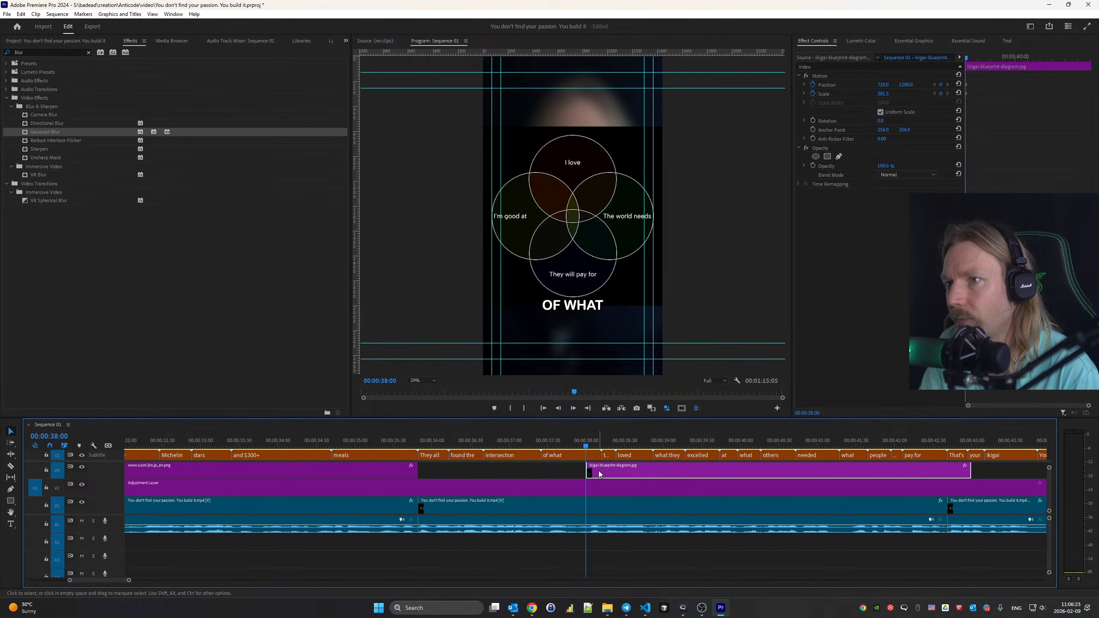
left_click(540, 446)
key("space")
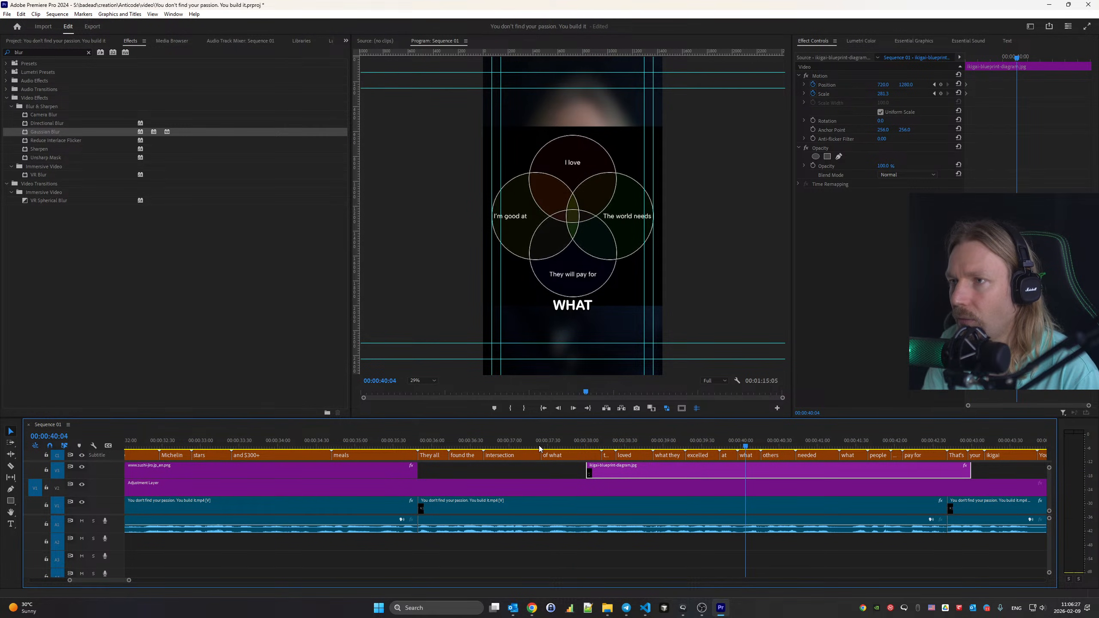
key("Up")
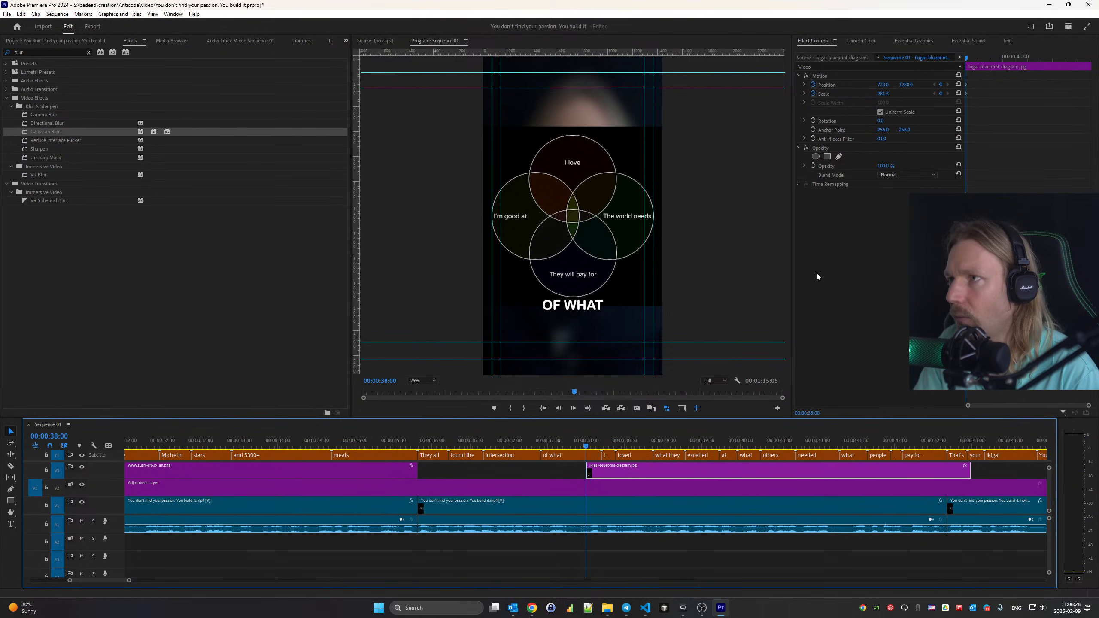
key("space")
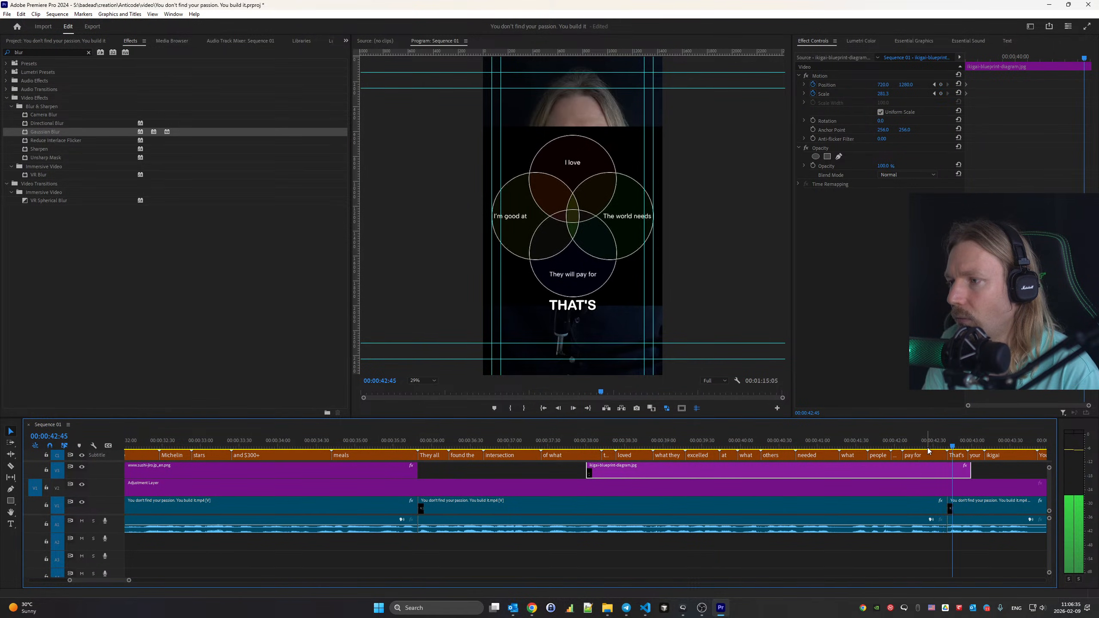
left_click(884, 94)
type("3")
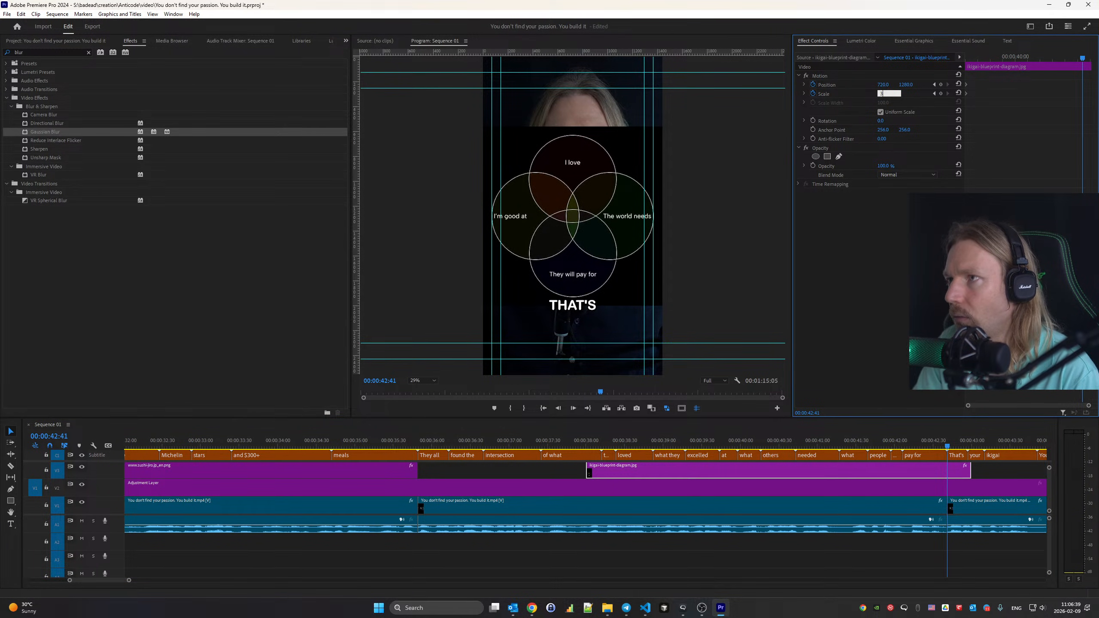
type("00")
key("Return")
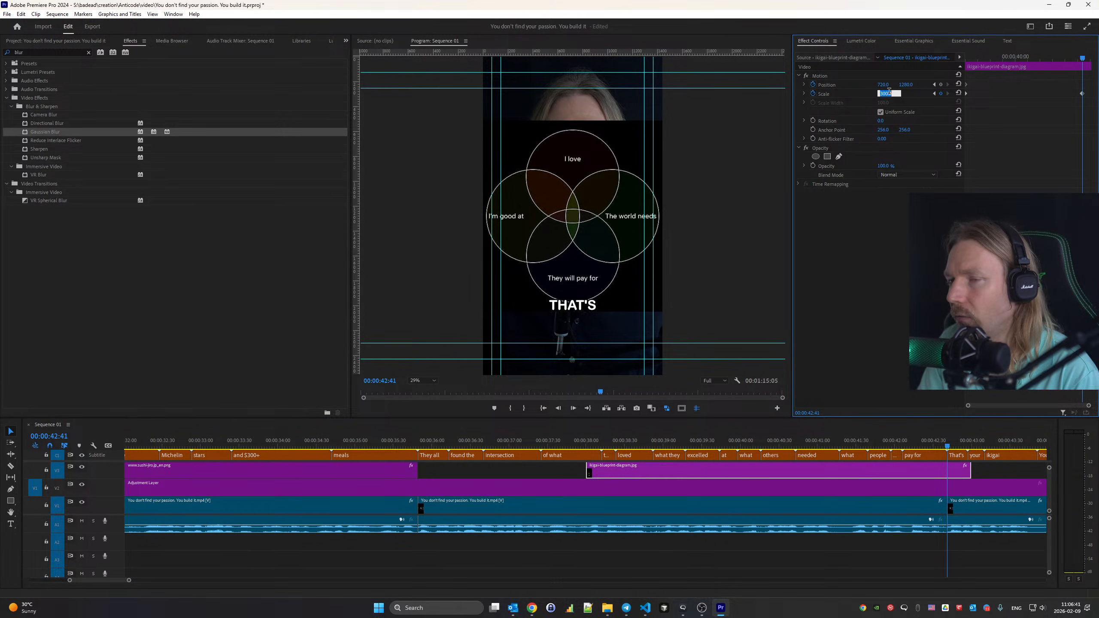
scroll(889, 91, "up", 12)
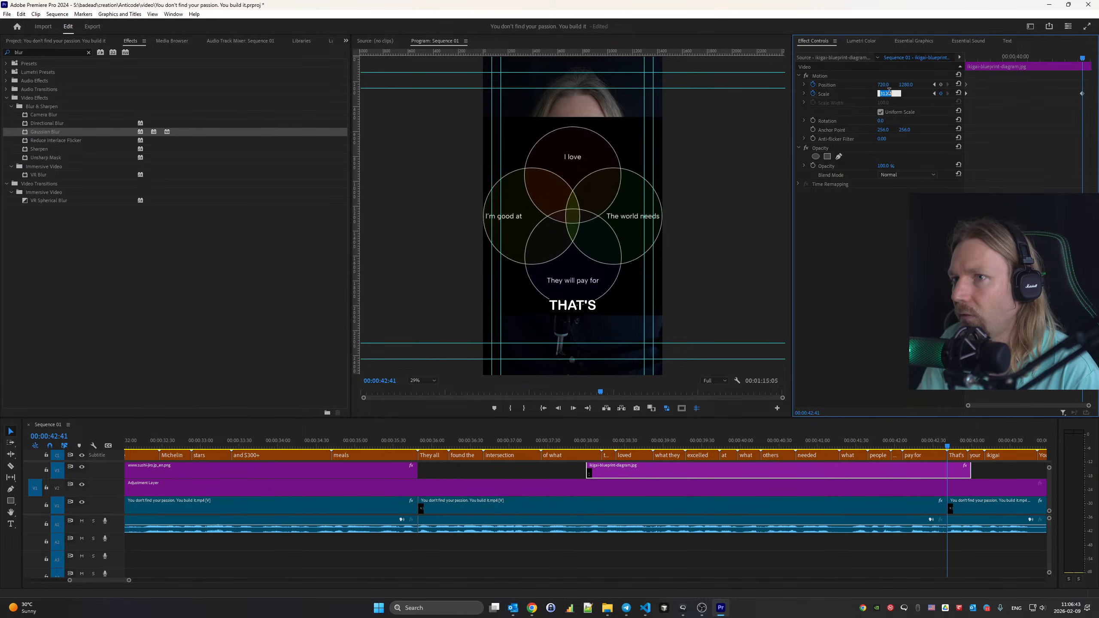
scroll(889, 92, "up", 4)
scroll(889, 92, "up", 2)
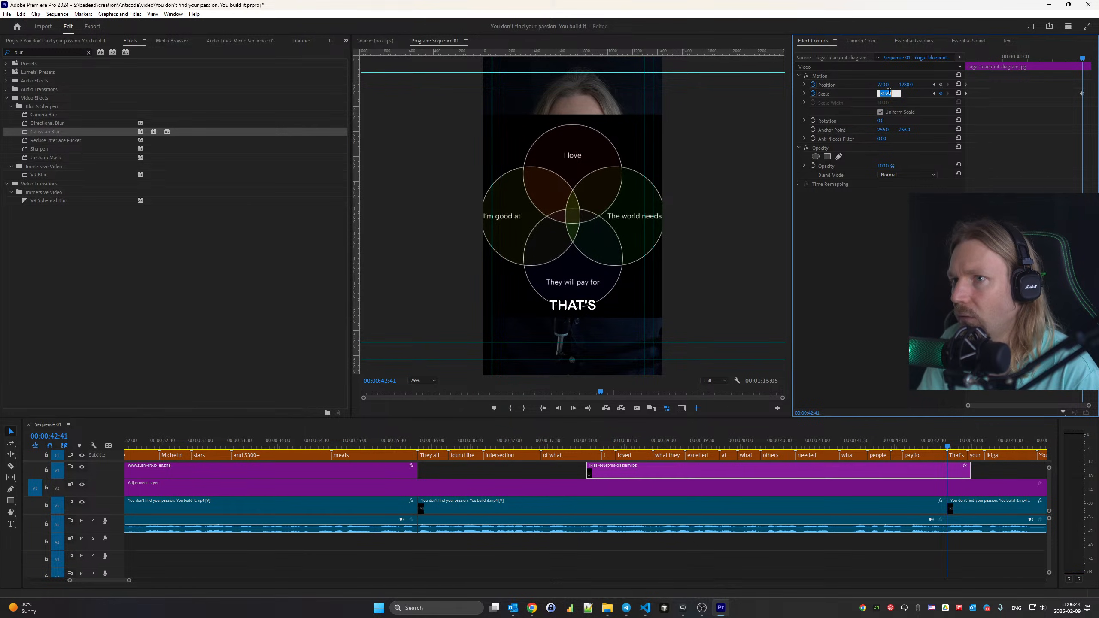
scroll(889, 92, "down", 2)
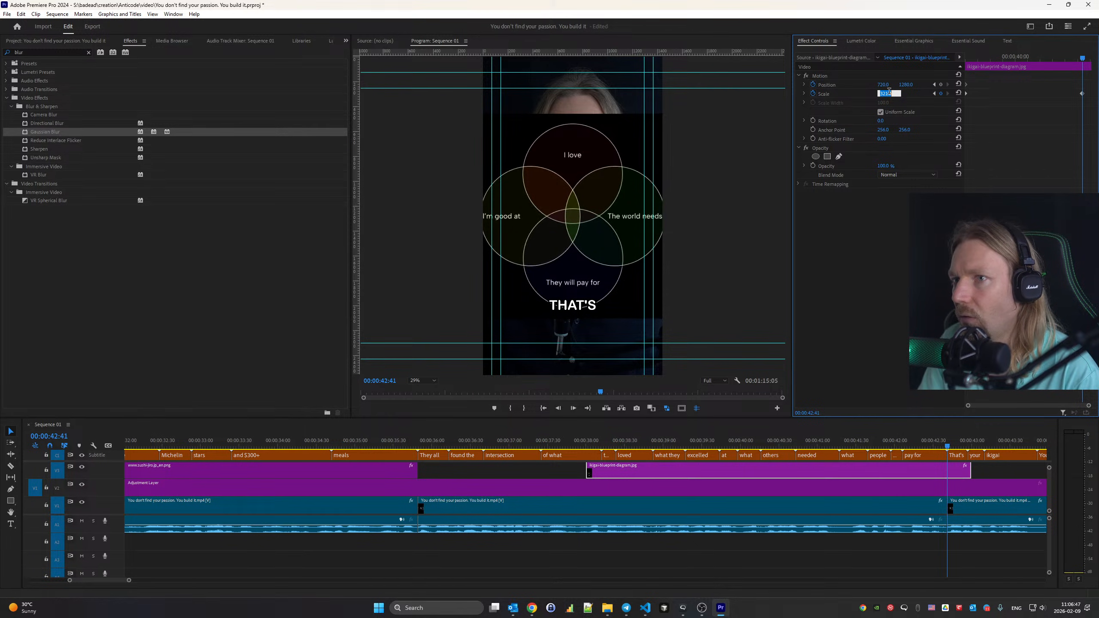
key("Return")
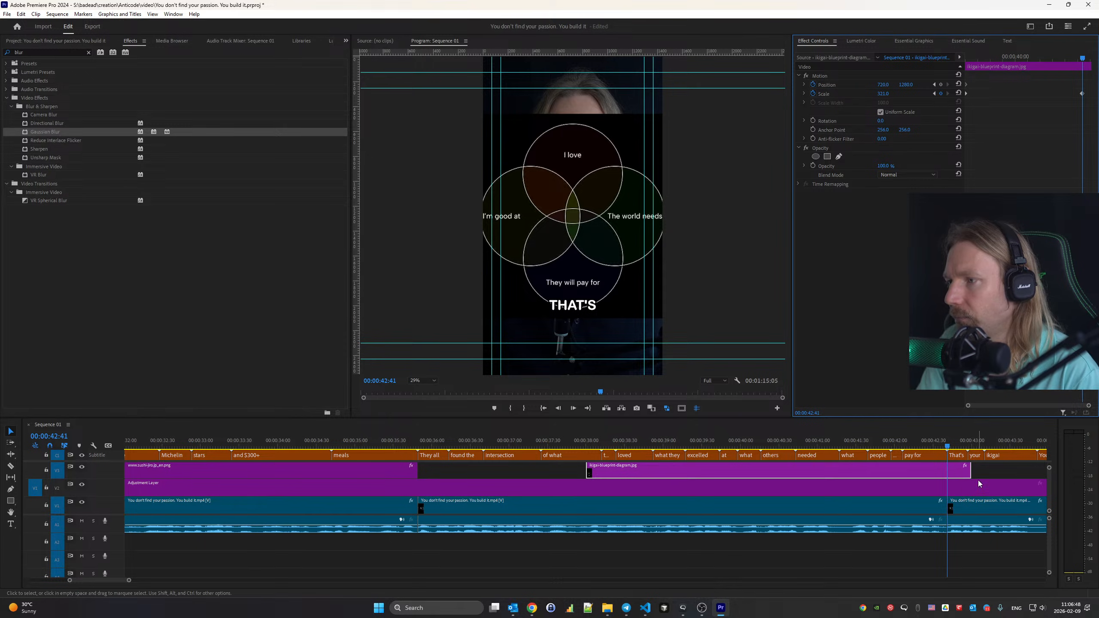
Trim the ikigai diagram clip's end back to the talking-head cut at 00:00:42:41 and play back the passage
left_click_drag(965, 473, 946, 473)
left_click(426, 441)
key("space")
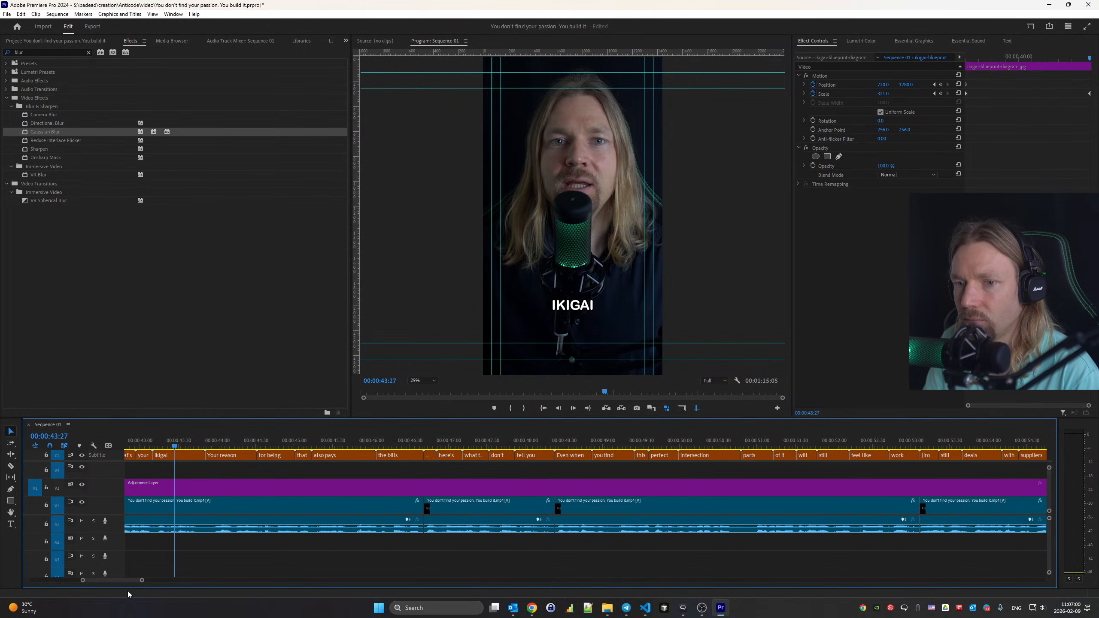
Place the stock video of the grey-haired man with a paintbrush above the adjustment layer at 00:00:46:41, scale it to 67 and preview it
left_click_drag(143, 582, 173, 583)
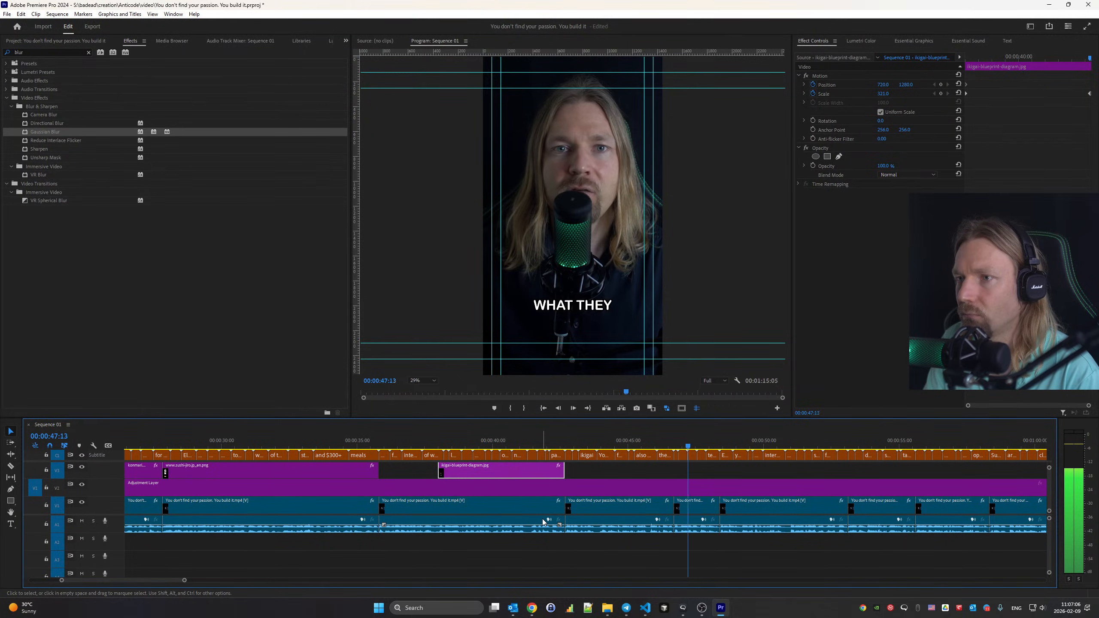
left_click(681, 447)
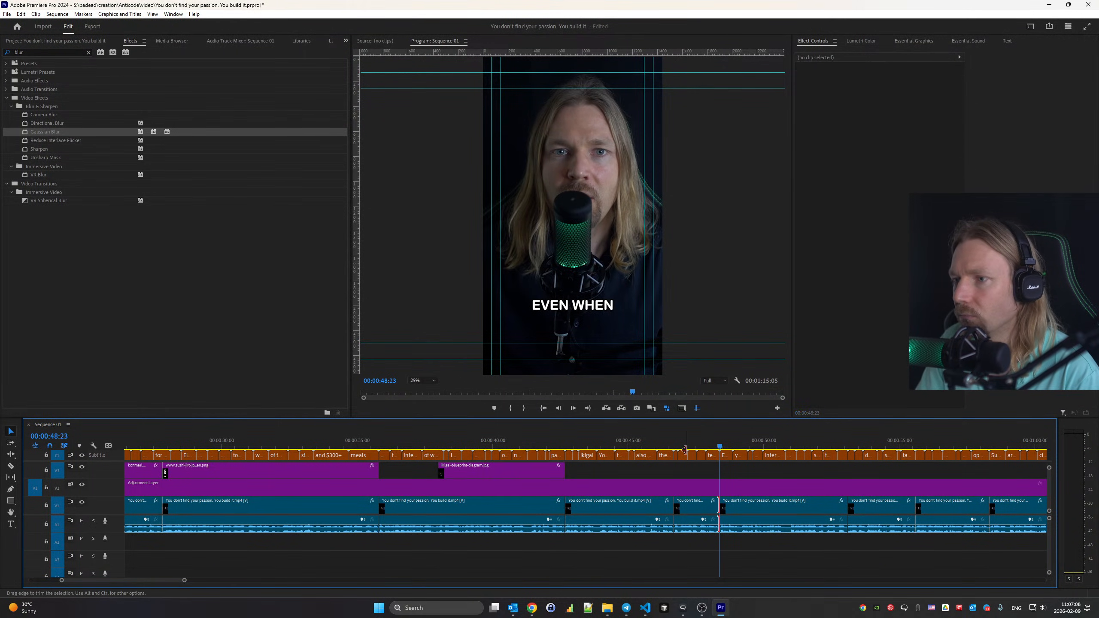
left_click_drag(682, 445, 674, 446)
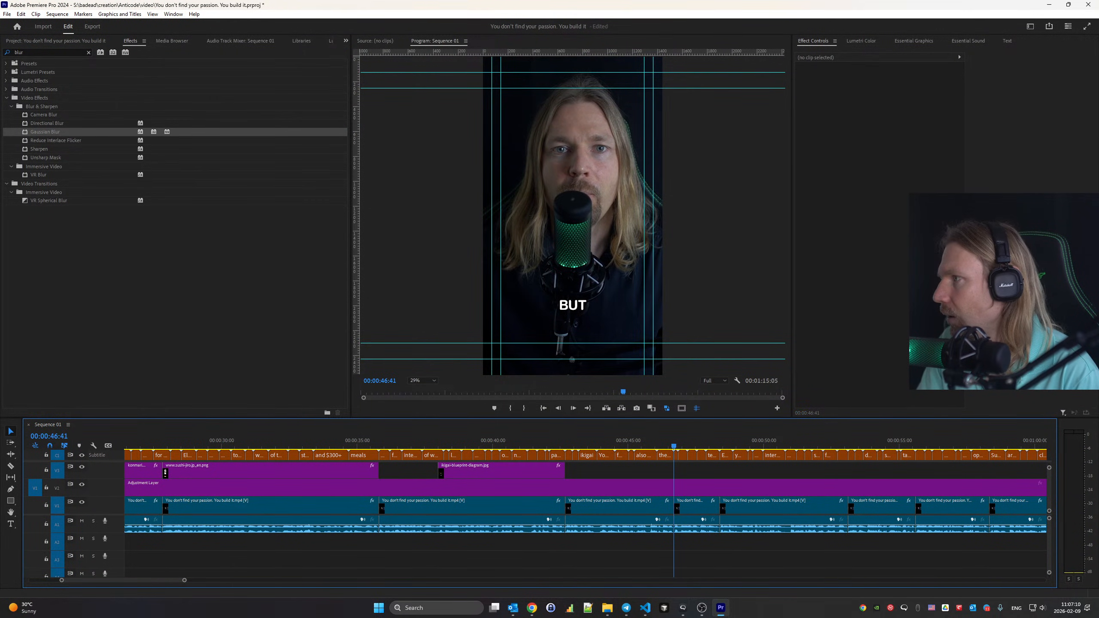
key("alt+Tab")
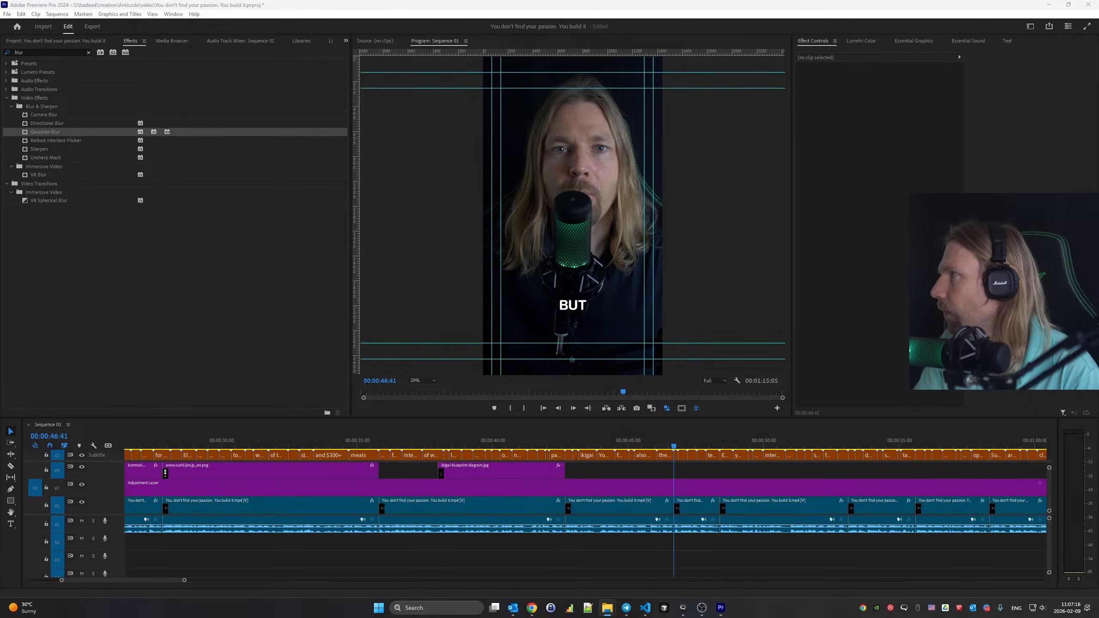
left_click_drag(1098, 440, 678, 478)
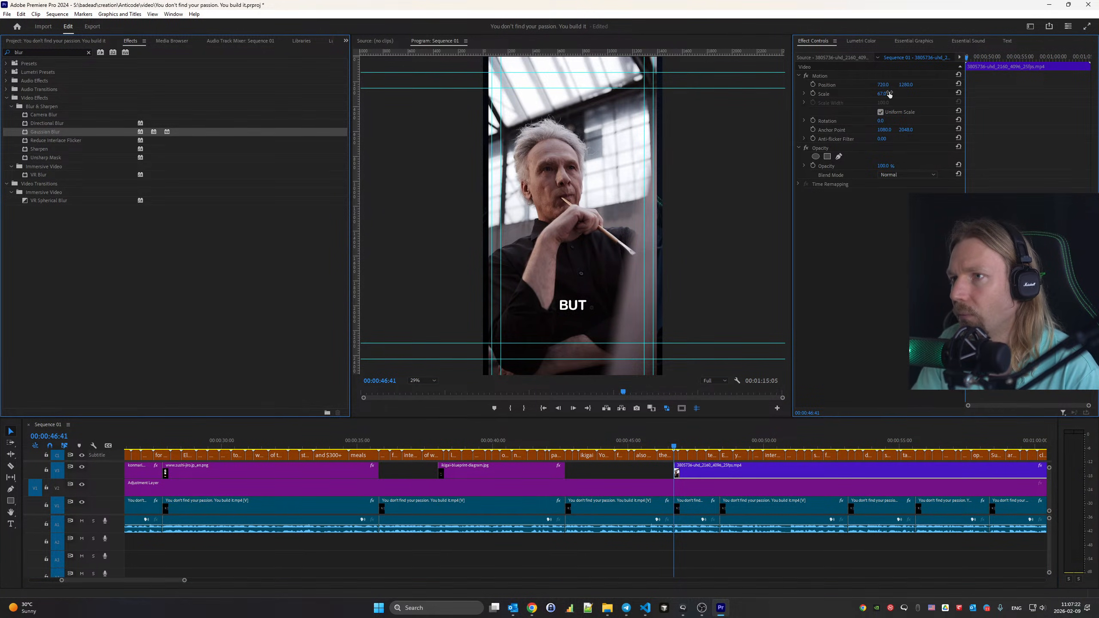
key("space")
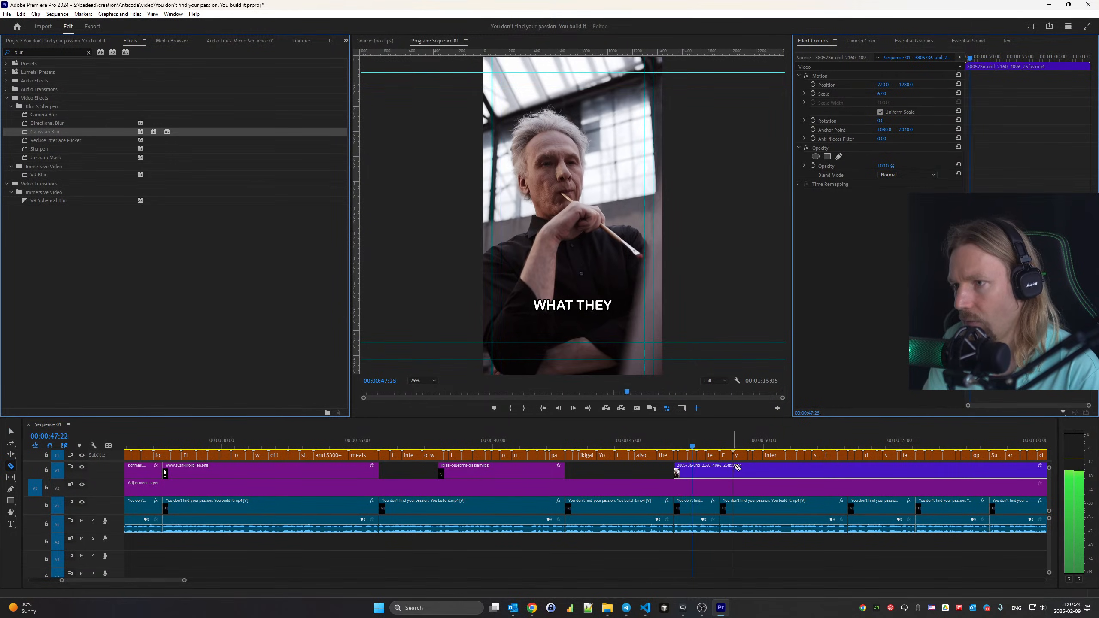
Split the stock video at the talking-head cut before the "Even when" caption and select the leftover portion
key("c")
left_click(720, 470)
key("v")
left_click(756, 470)
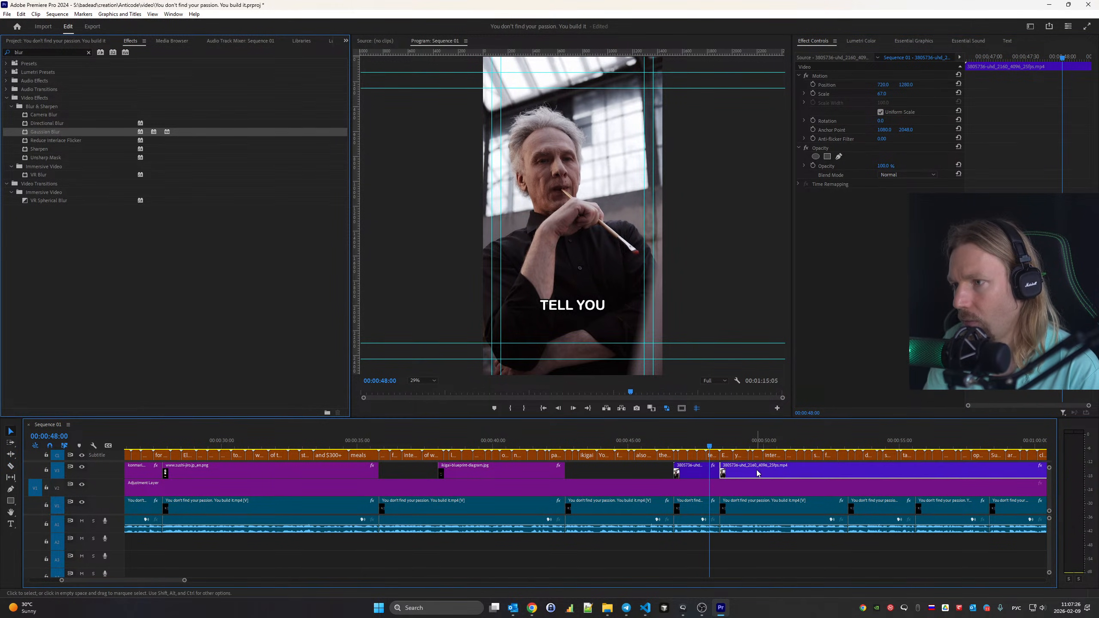
Delete the leftover 3805736 painter clip after its cut, play onward, and place the playhead at the 00:00:53:07 cut
key("Delete")
key("space")
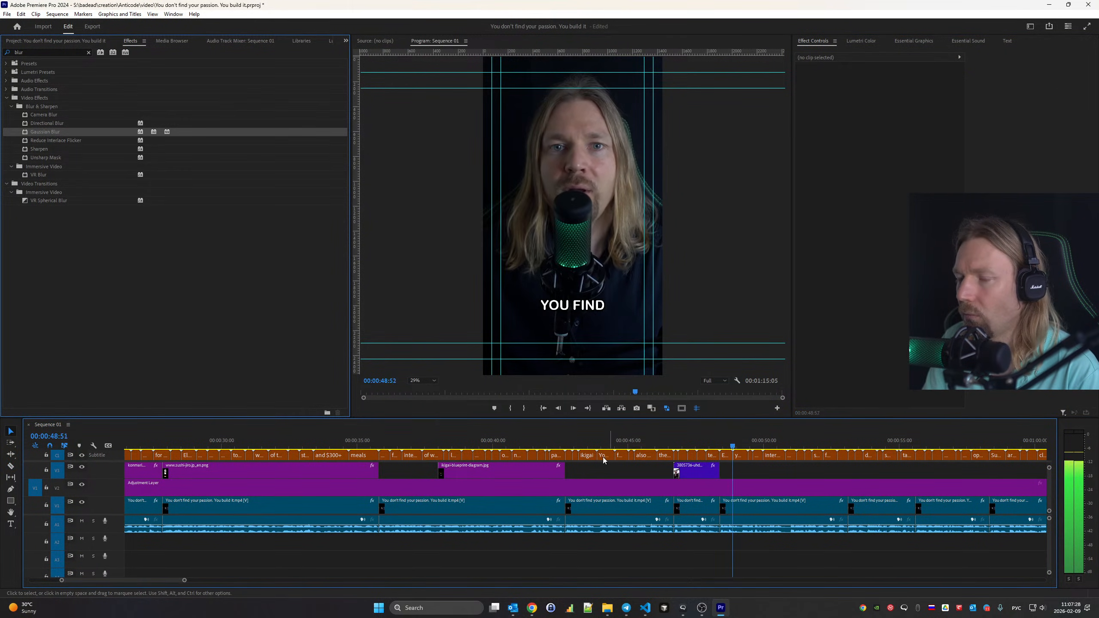
scroll(545, 494, "down", 3)
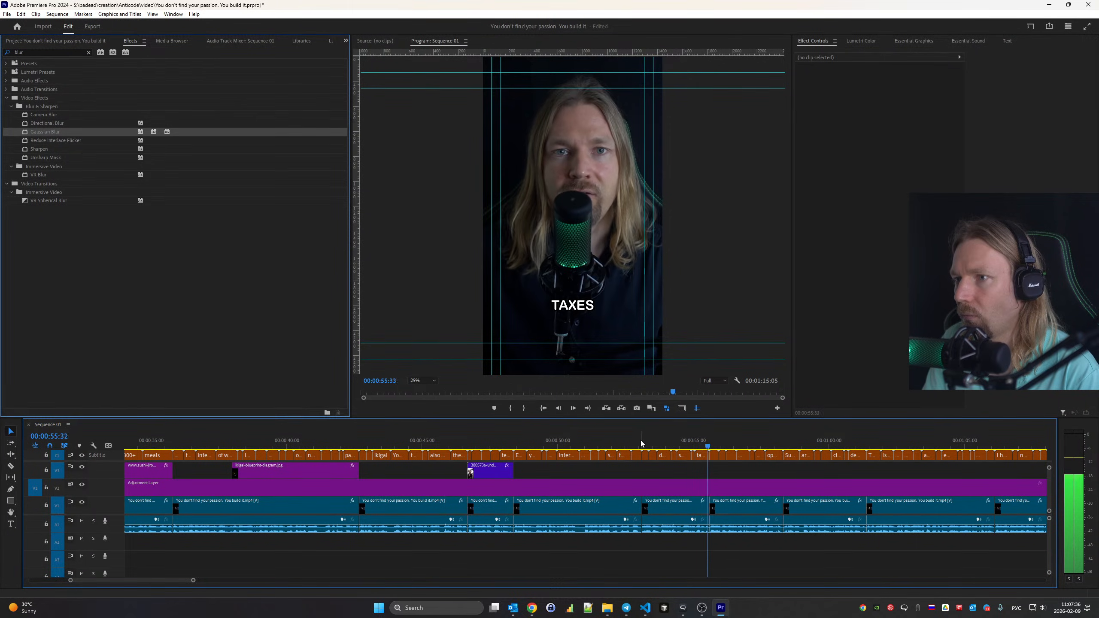
left_click(657, 443)
key("Up")
key("Up")
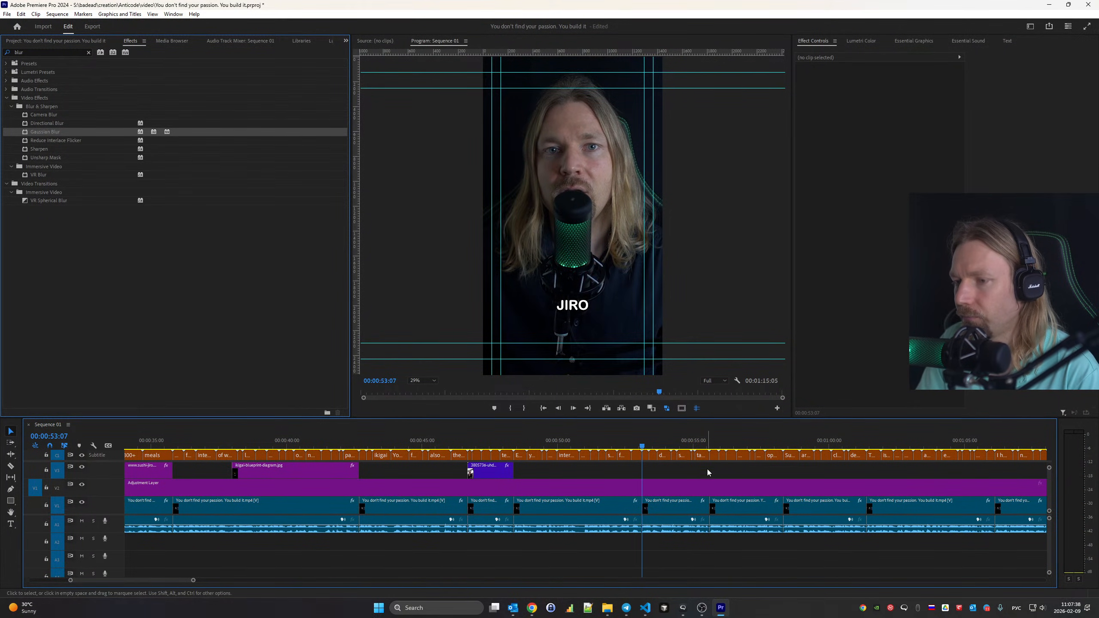
Switch to the Chrome window with Pexels and close the sushi-jiro.jp and "jiro ono" search tabs
mouse_move(532, 610)
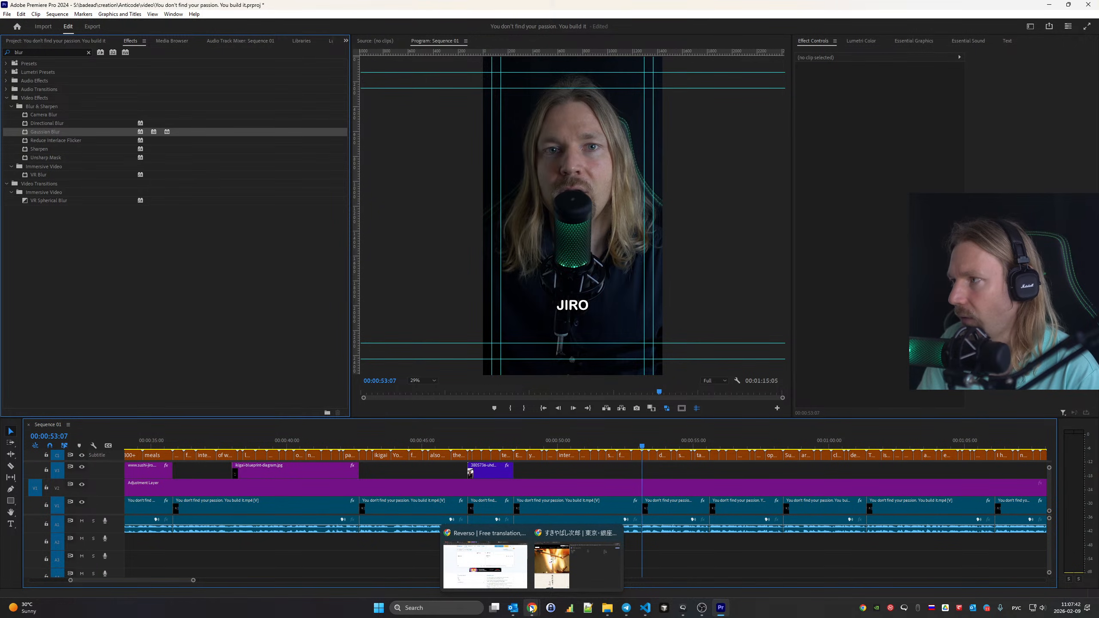
left_click(576, 563)
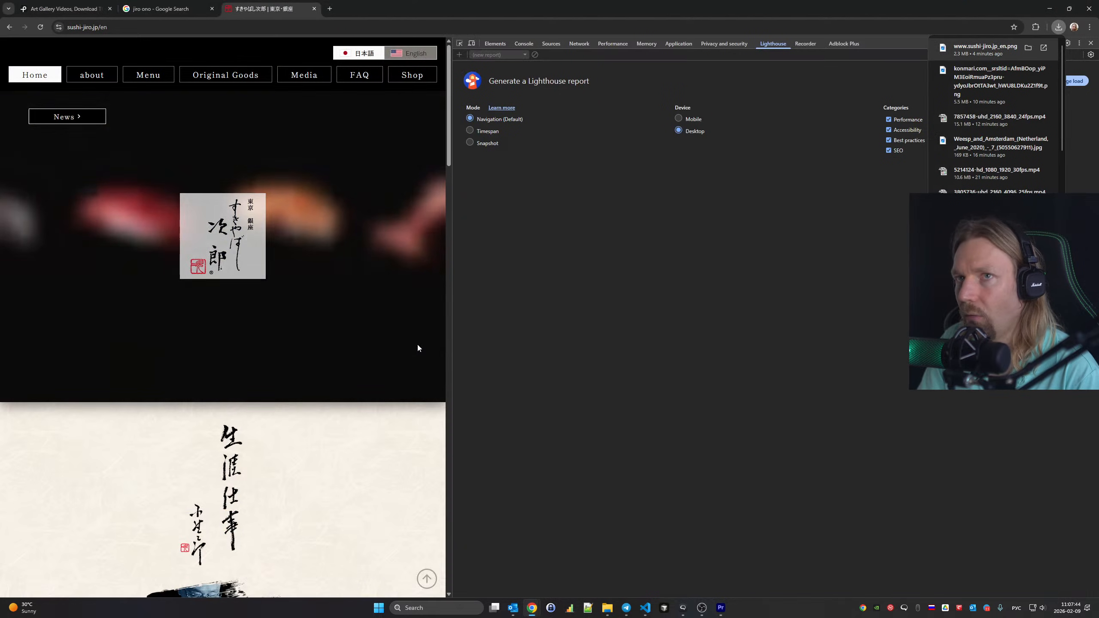
key("ctrl+w")
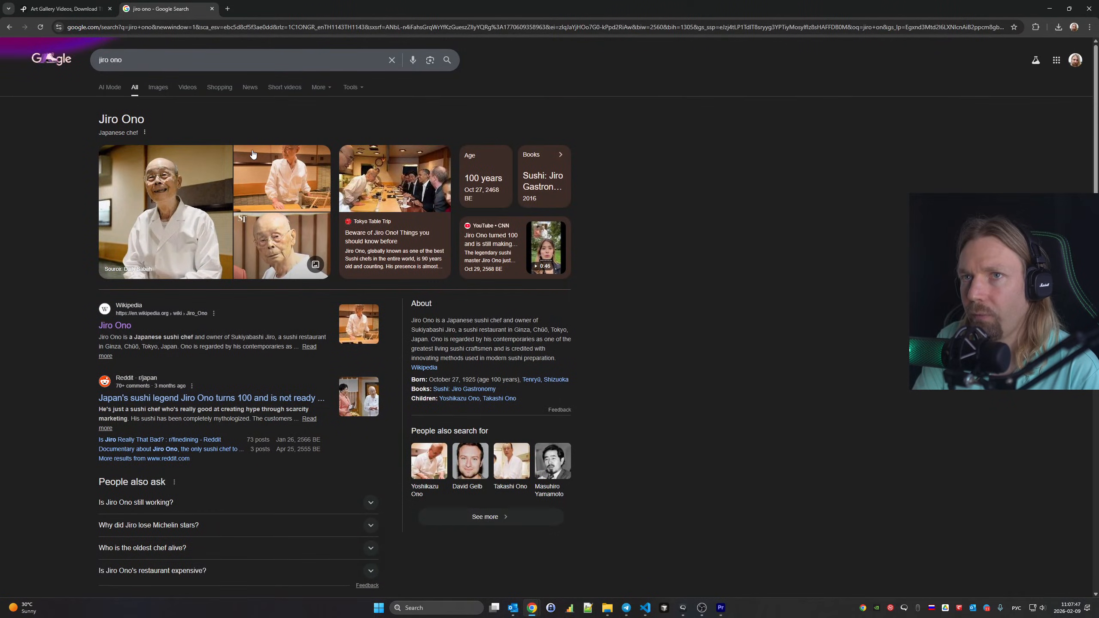
key("ctrl+w")
left_click_drag(400, 59, 250, 59)
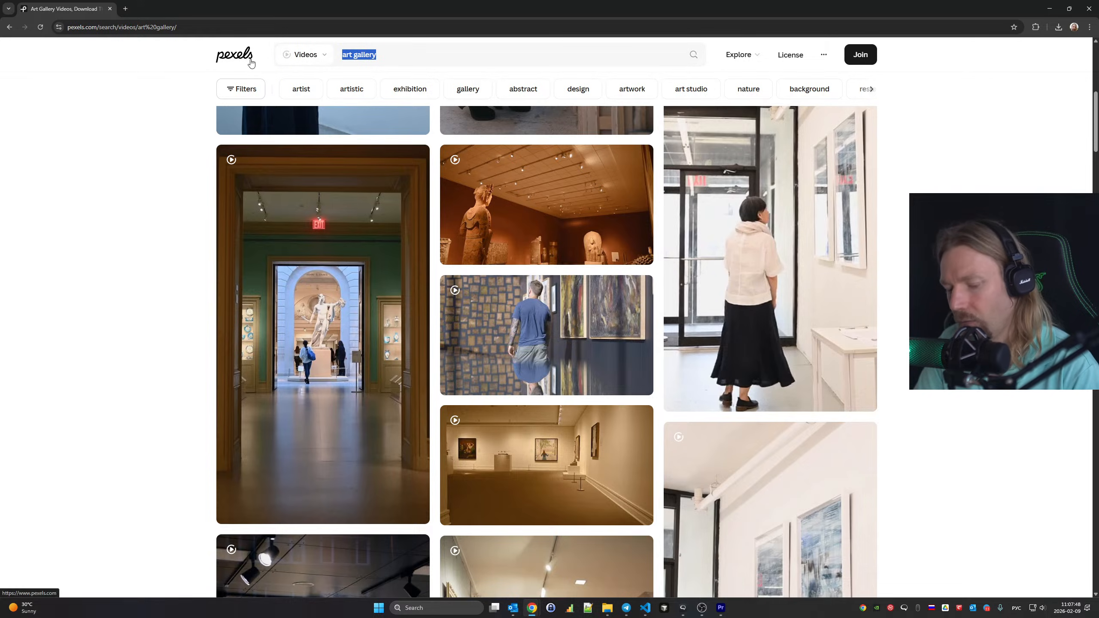
type("вудшмукн")
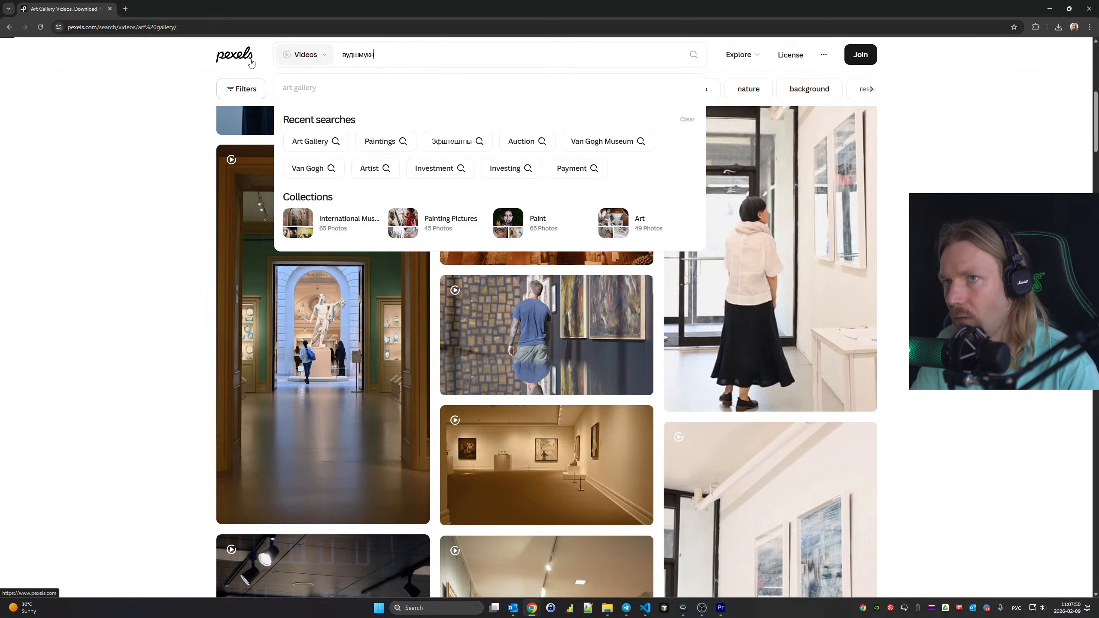
key("ctrl+a")
key("alt+shift")
key("Return")
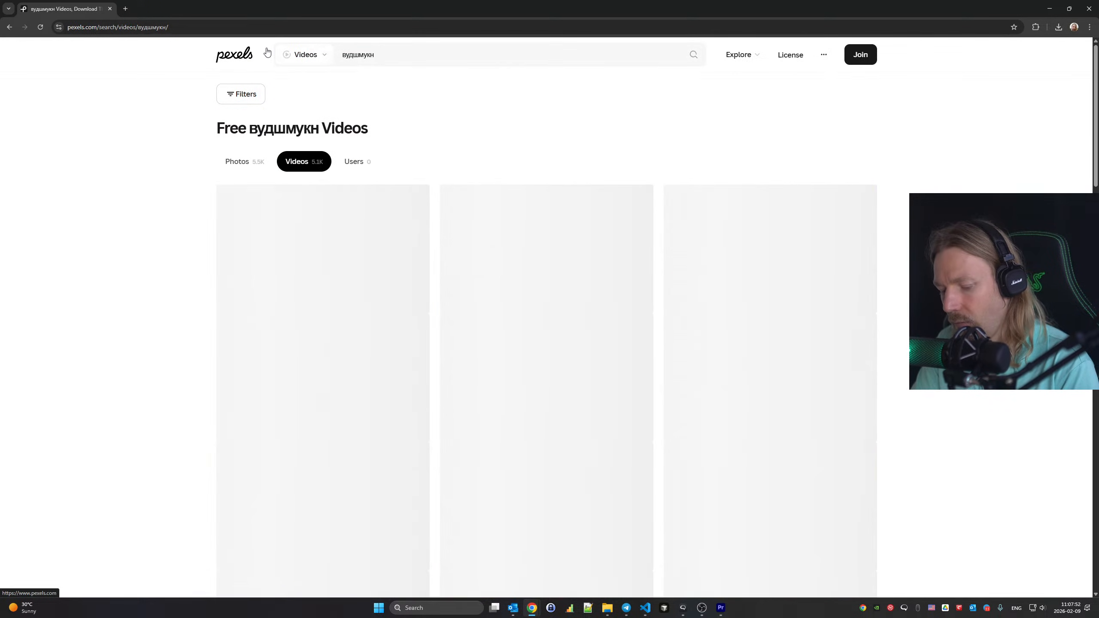
double_click(418, 53)
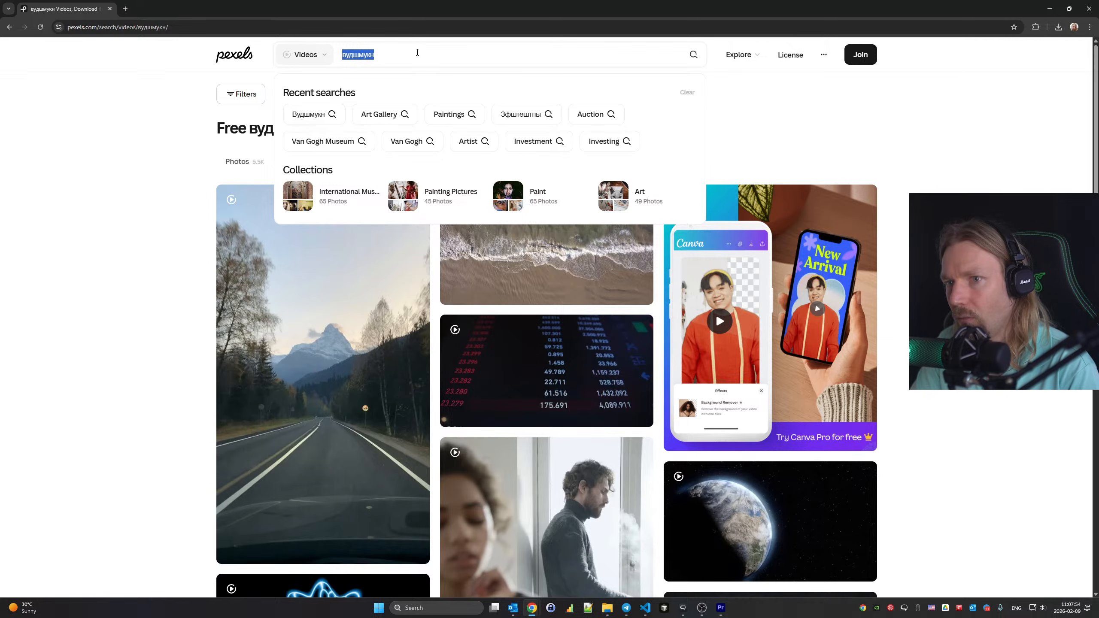
type("н")
key("Return")
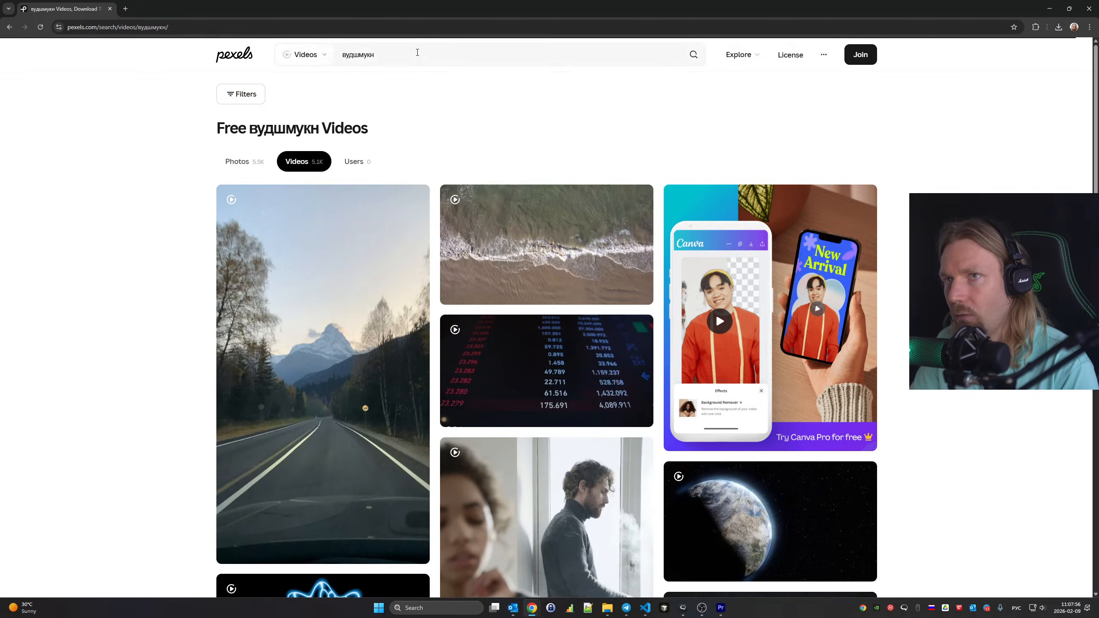
Search Pexels videos for "delivery"
double_click(415, 53)
type("d")
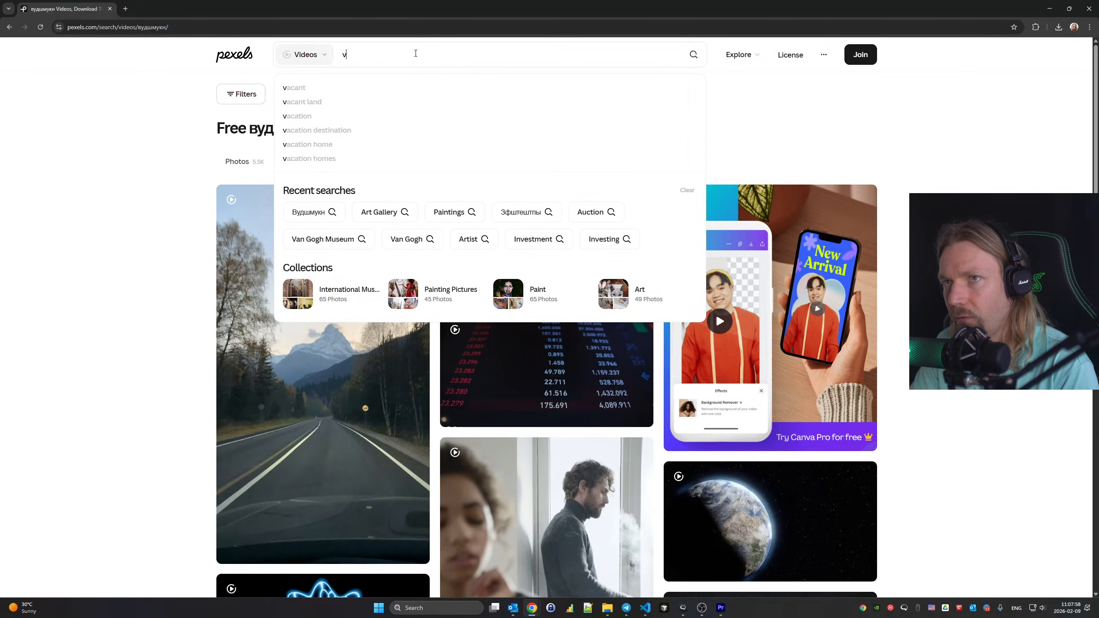
key("BackSpace")
type("delivery")
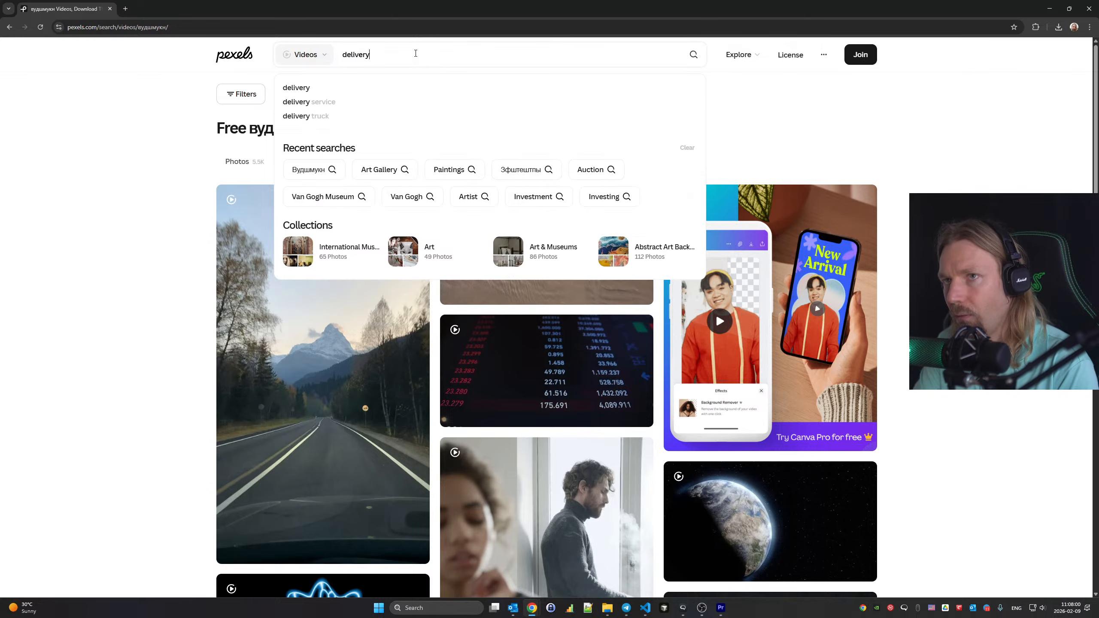
key("Return")
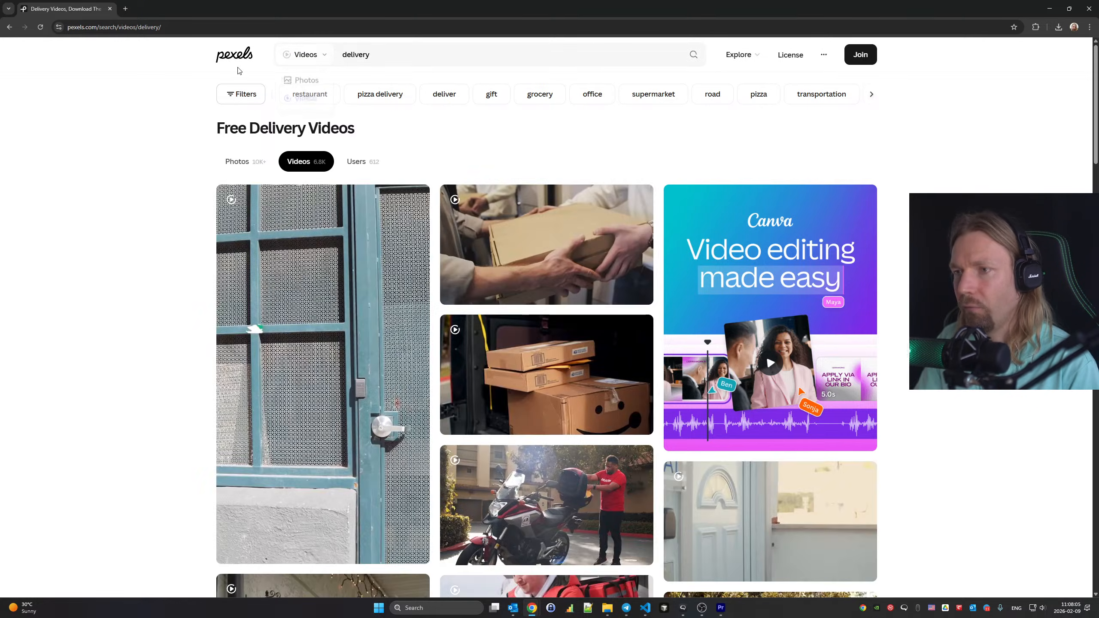
Find and download the vertical video of the masked delivery man sitting in a cargo van
scroll(388, 116, "down", 12)
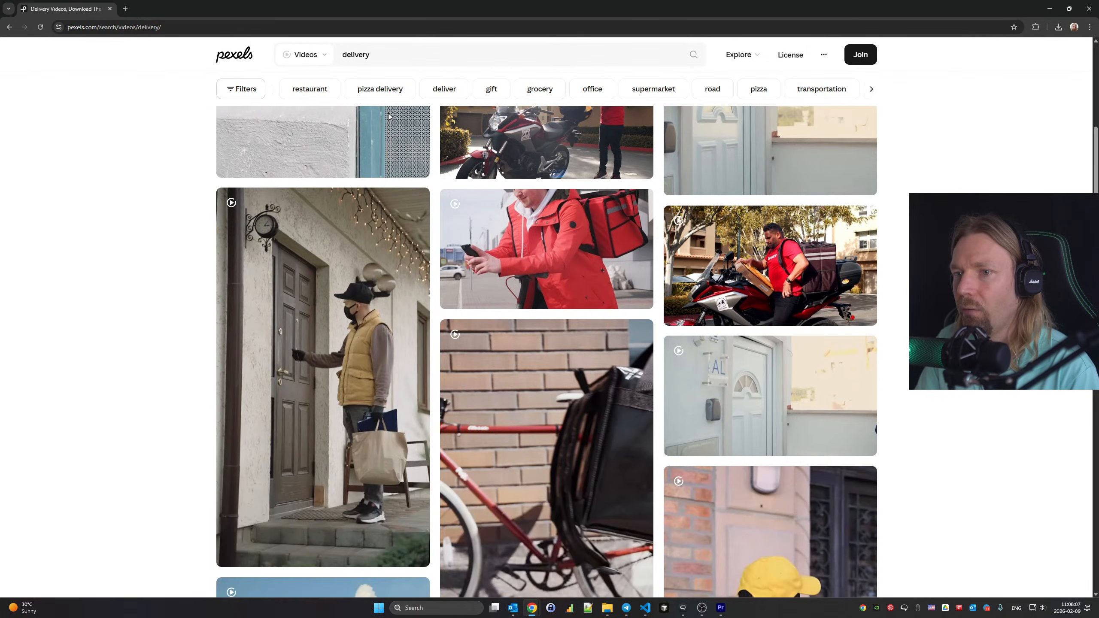
scroll(388, 116, "down", 15)
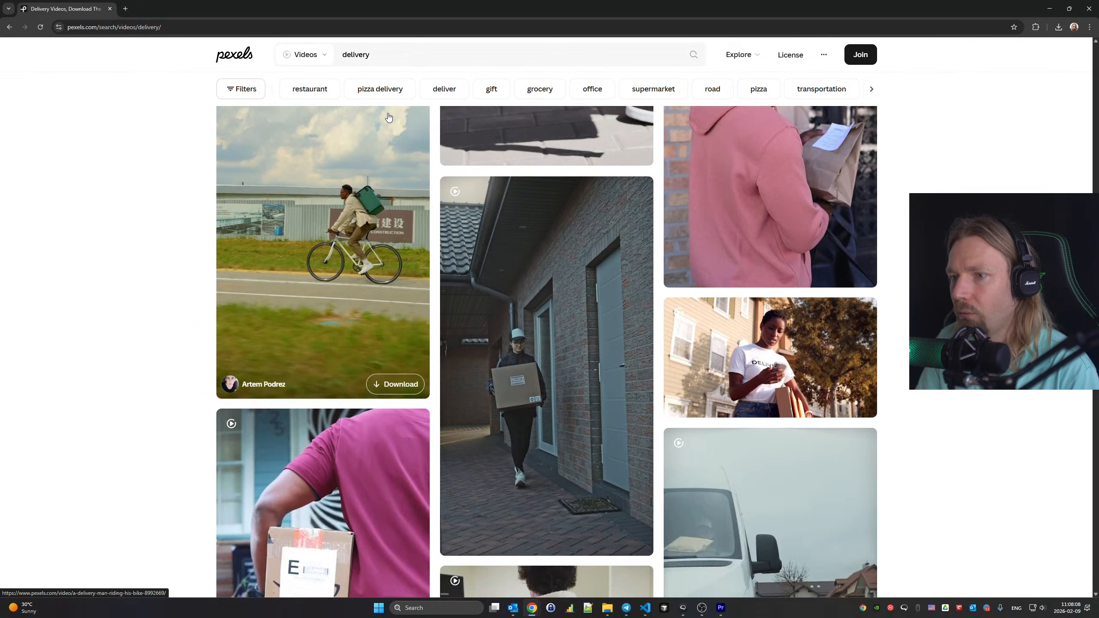
scroll(388, 116, "down", 7)
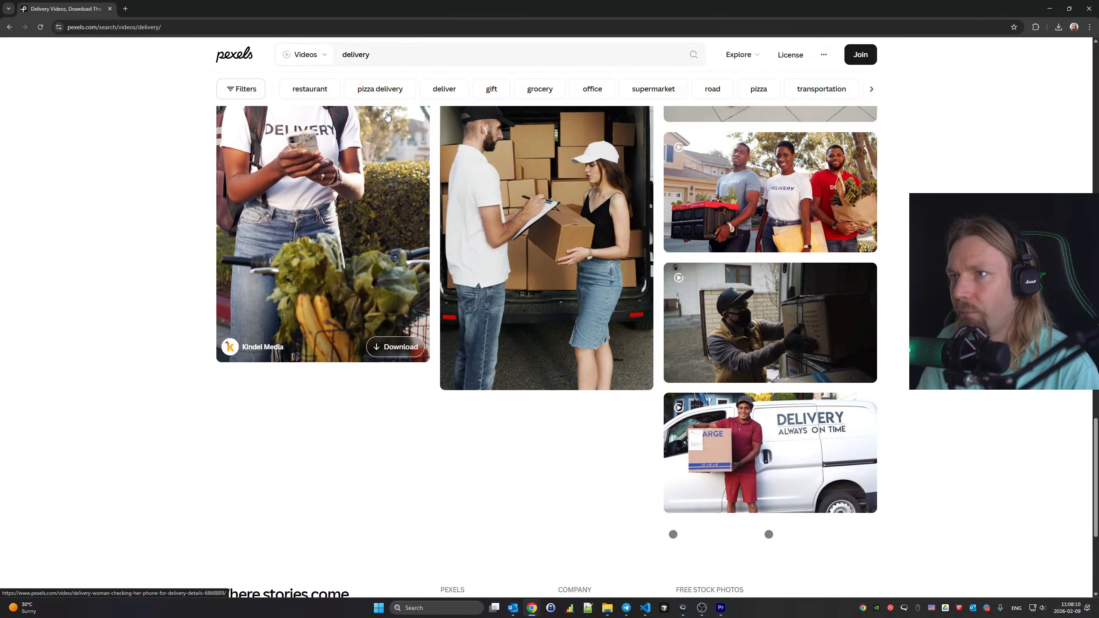
scroll(387, 116, "down", 15)
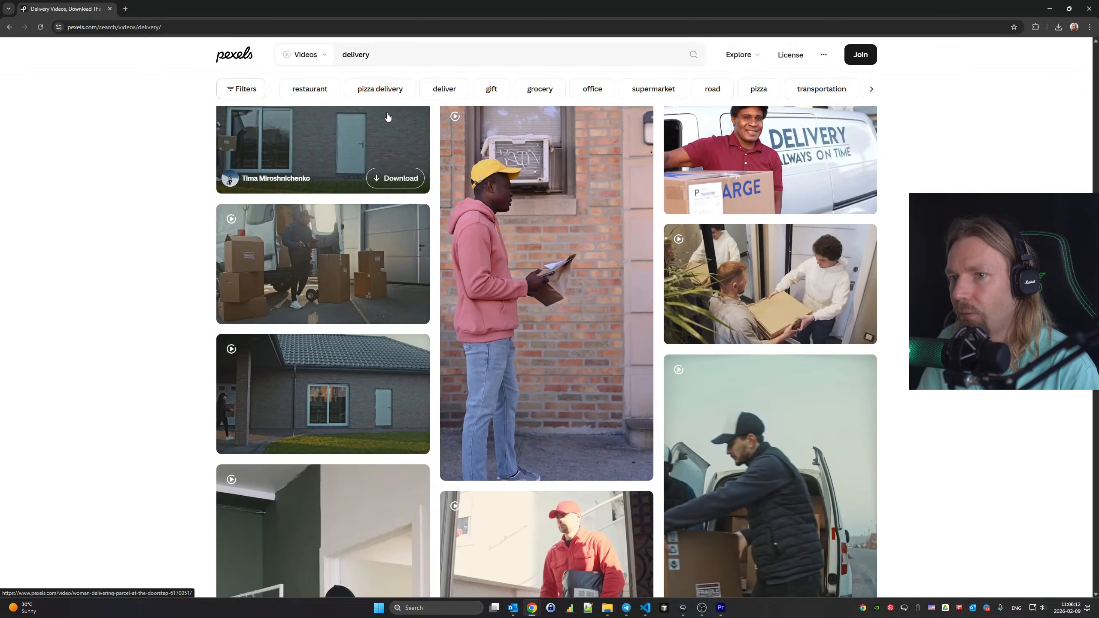
scroll(388, 116, "down", 4)
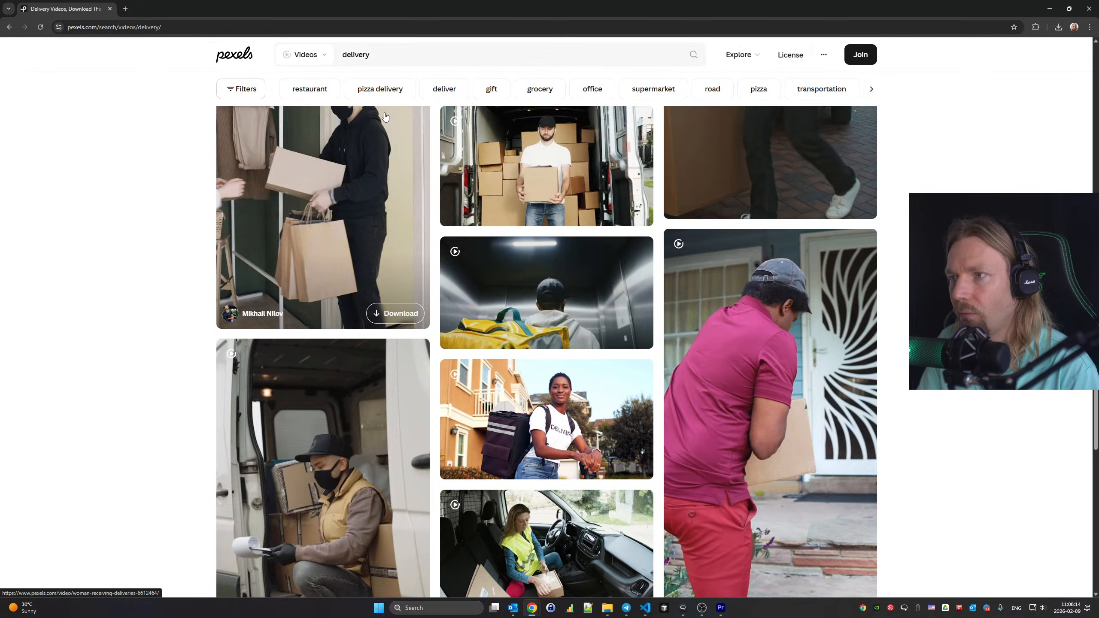
scroll(385, 116, "down", 5)
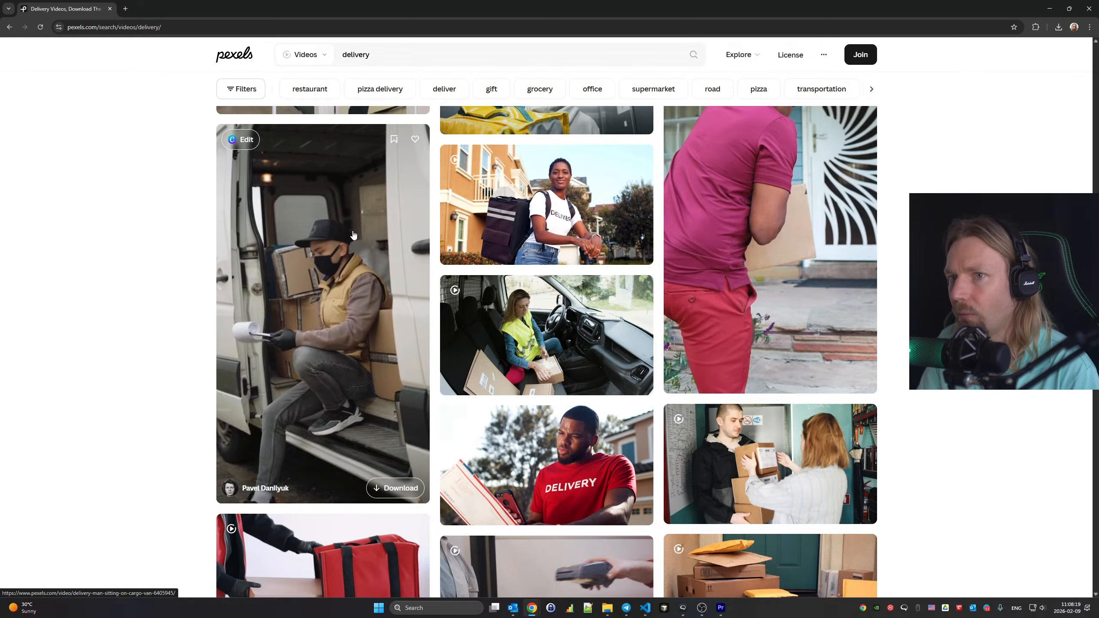
left_click(381, 484)
left_click(206, 361)
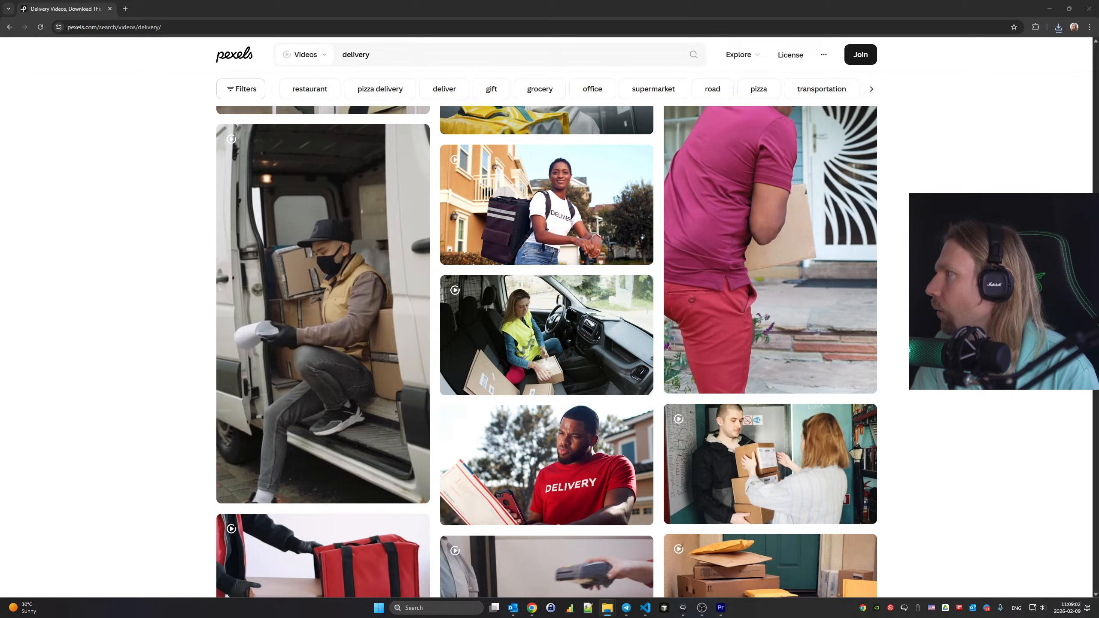
Switch to Premiere Pro, place the downloaded delivery van clip above the adjustment layer at 00:00:53:07, and play it
left_click(720, 608)
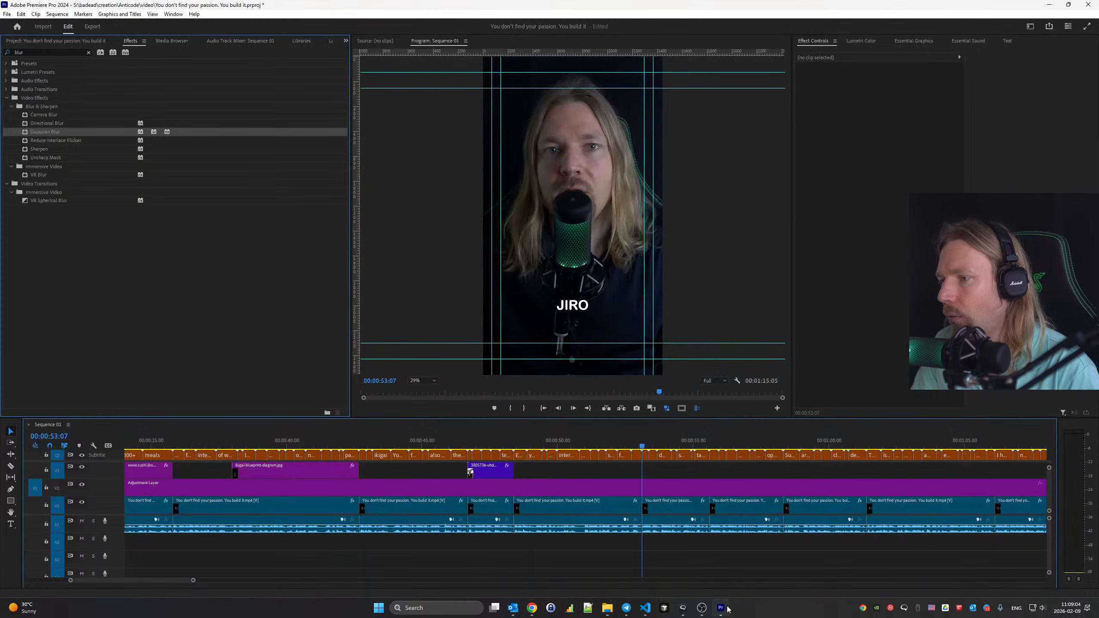
left_click_drag(722, 462, 662, 471)
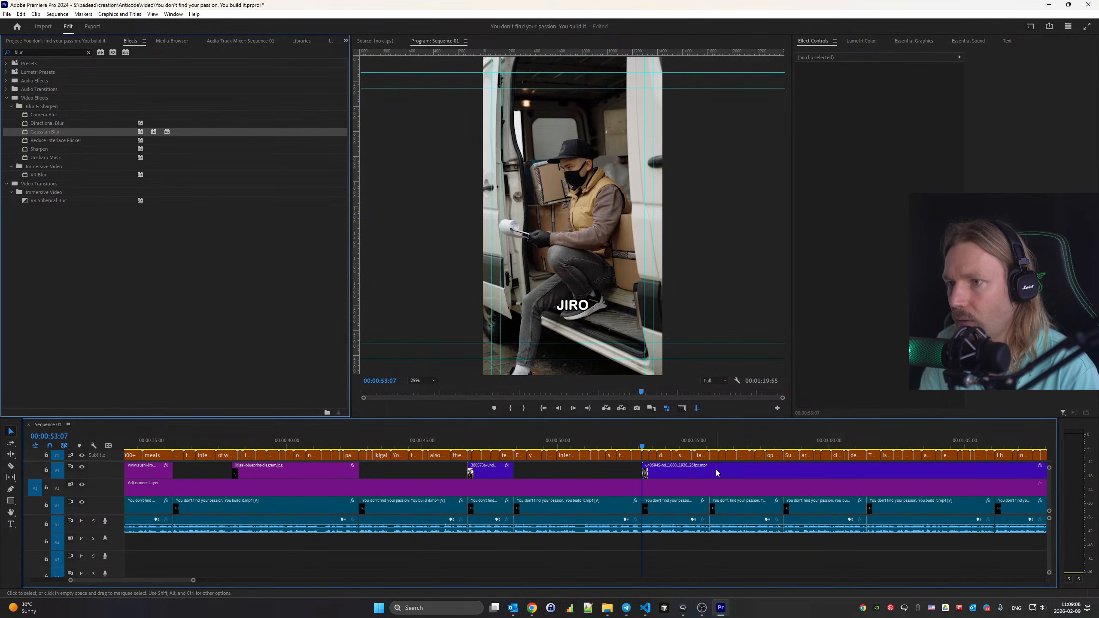
key("space")
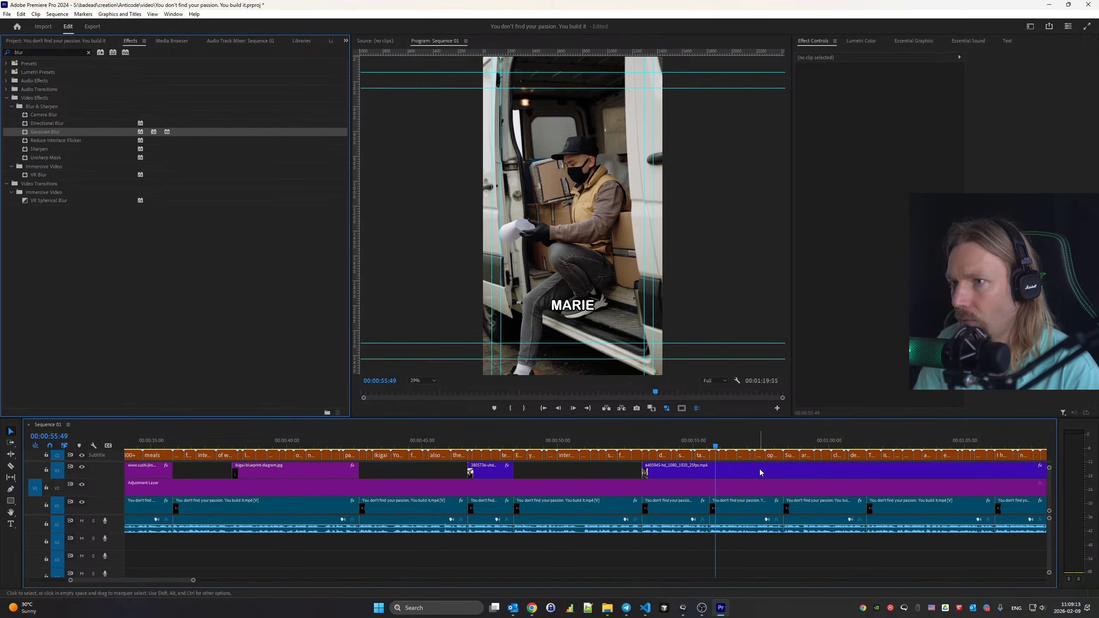
Split the delivery van clip at the 00:00:55:36 cut and delete the part after it
key("space")
key("c")
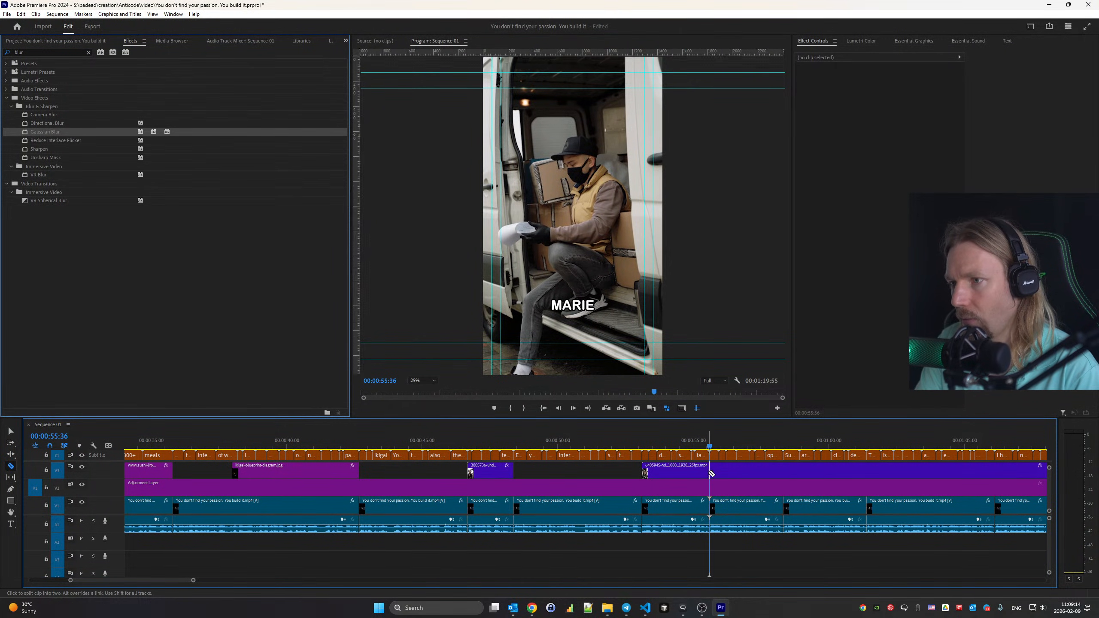
left_click(710, 474)
key("v")
left_click(736, 475)
key("Delete")
Play the following section, then place the 5520073 business meeting clip directly after the delivery van clip at 00:00:55:36
scroll(651, 522, "down", 2)
key("space")
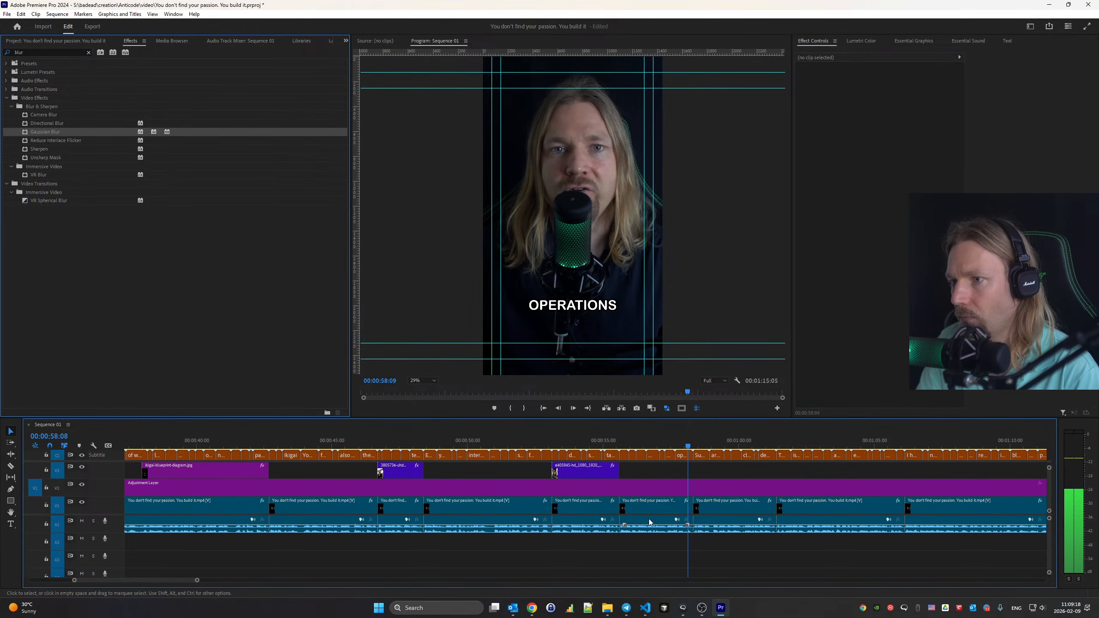
key("space")
scroll(654, 509, "down", 3)
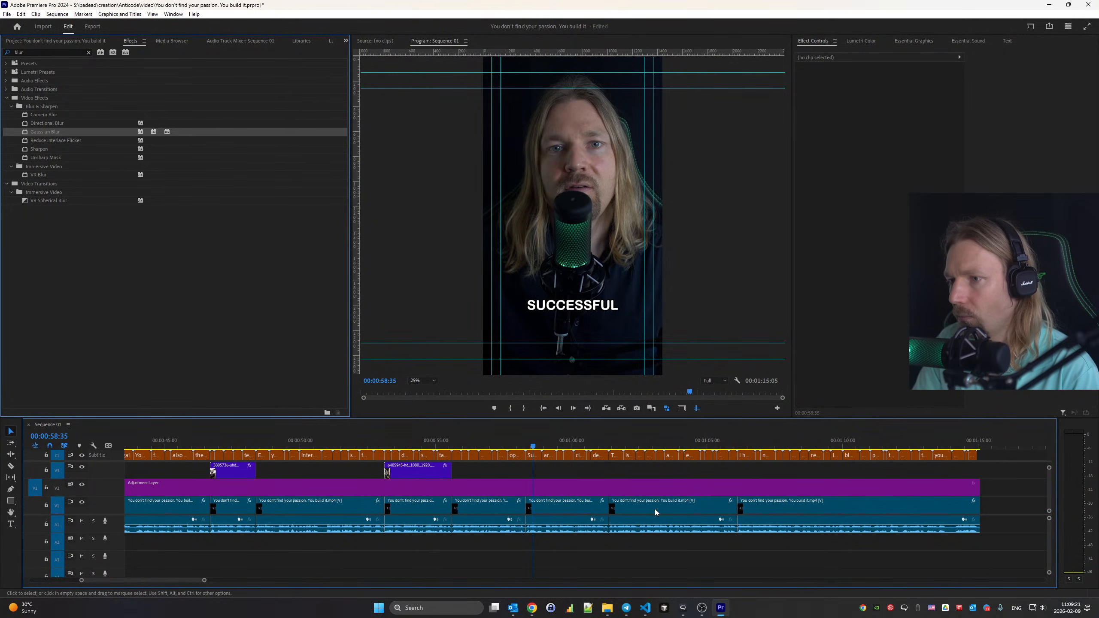
key("j")
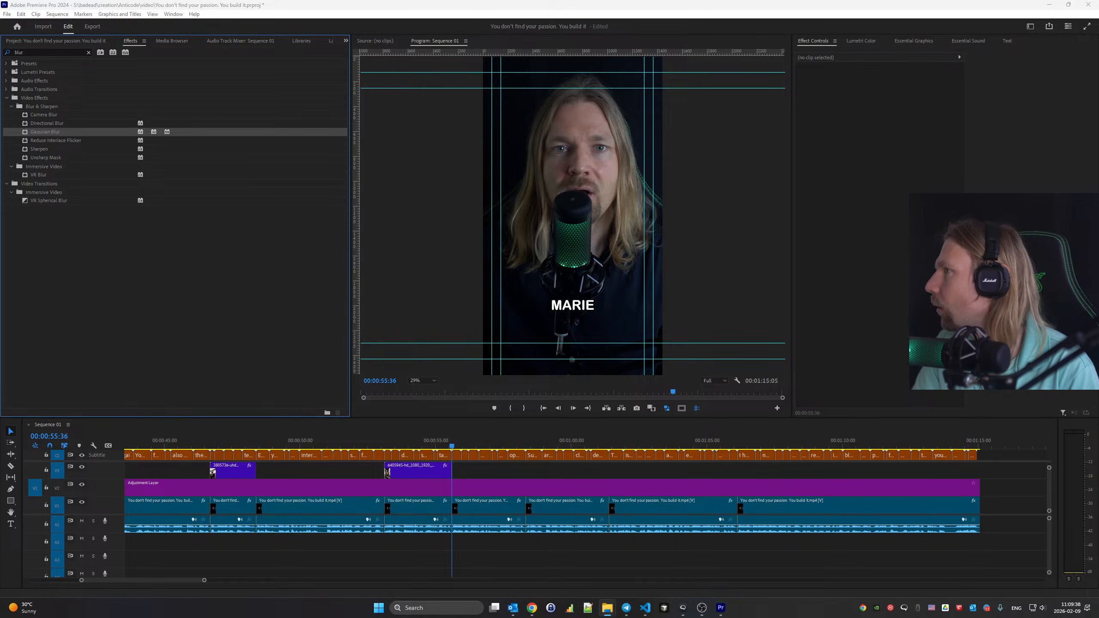
left_click_drag(692, 407, 491, 466)
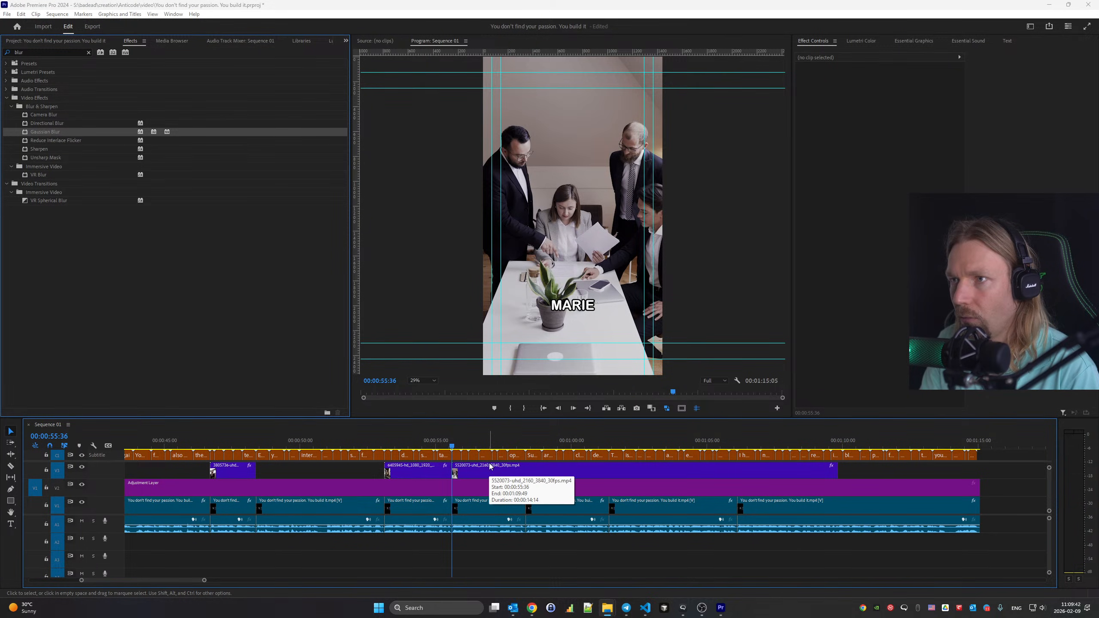
Preview the business meeting clip, split it at the 00:00:58:19 cut, and delete the remainder
left_click(487, 434)
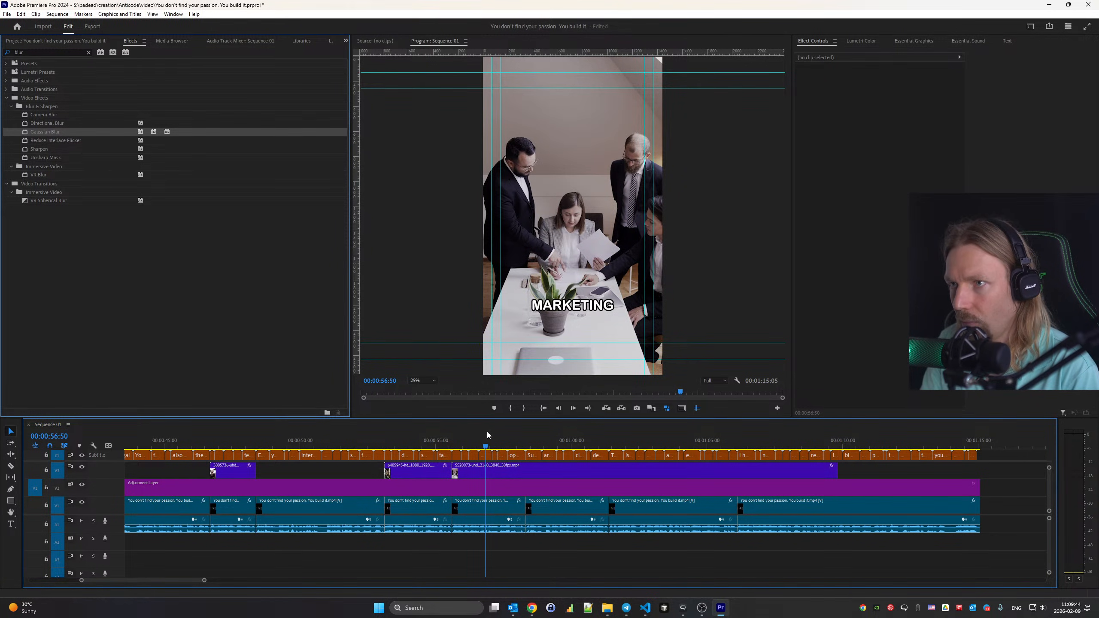
key("space")
key("space")
key("c")
left_click(526, 475)
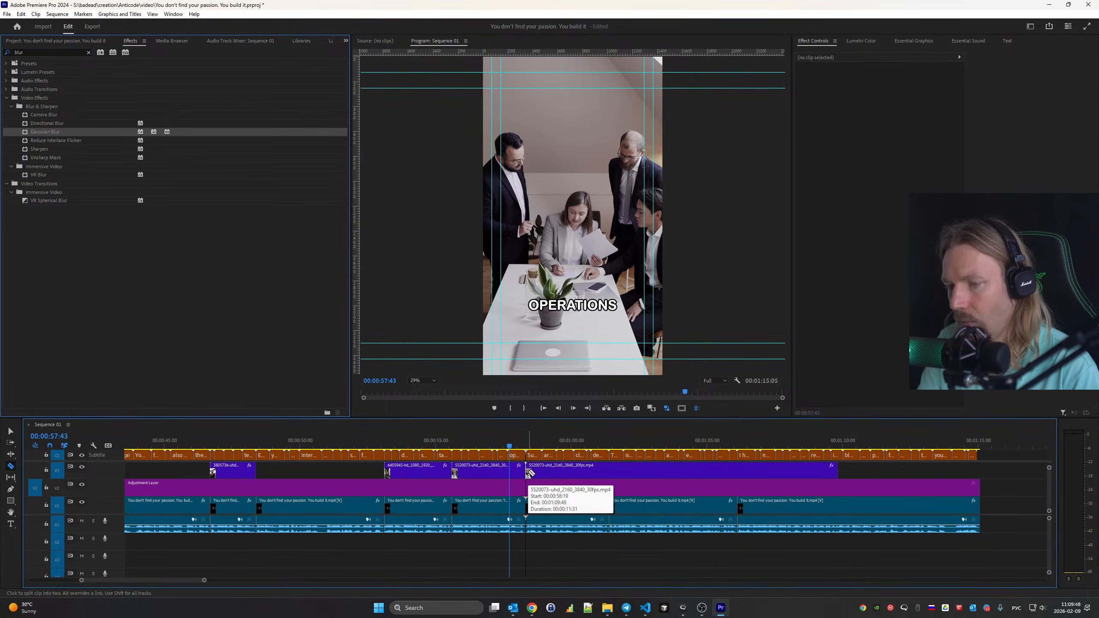
key("v")
left_click(554, 467)
key("Delete")
Play the section following the business meeting clip and return the playhead to the 00:00:58:19 cut
key("space")
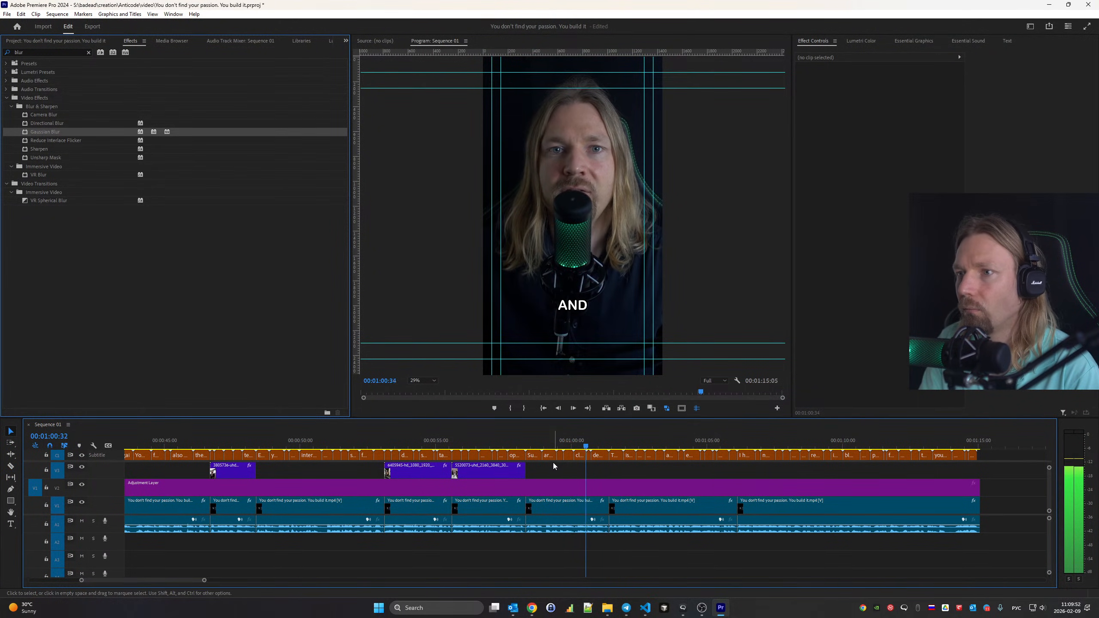
left_click(555, 437)
key("Up")
key("Up")
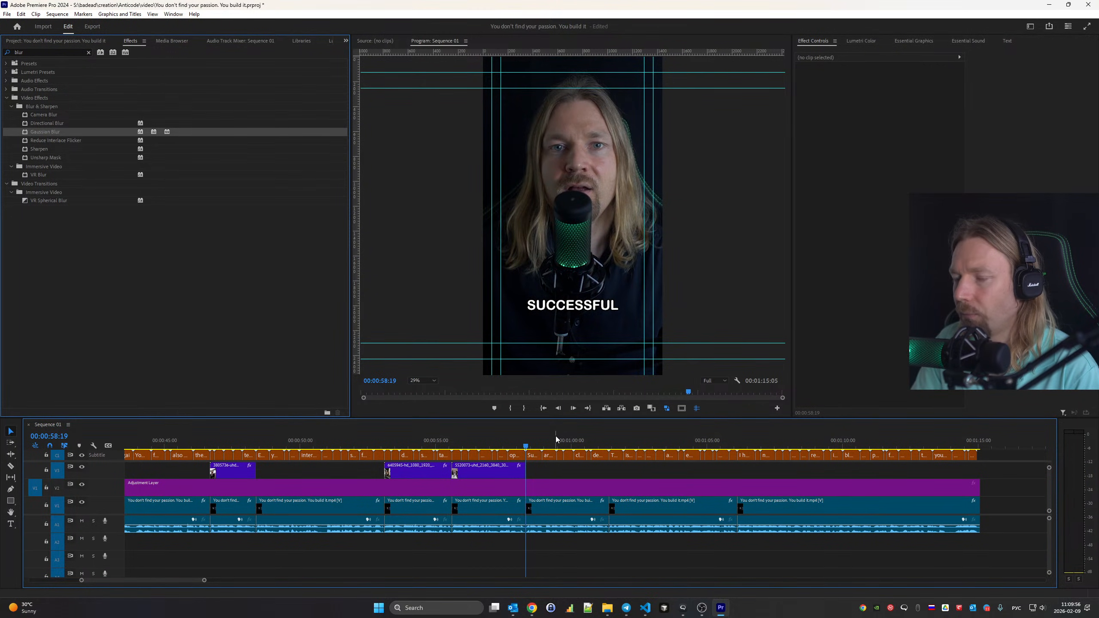
Switch to the Chrome window showing the Pexels delivery video results
key("alt+Tab")
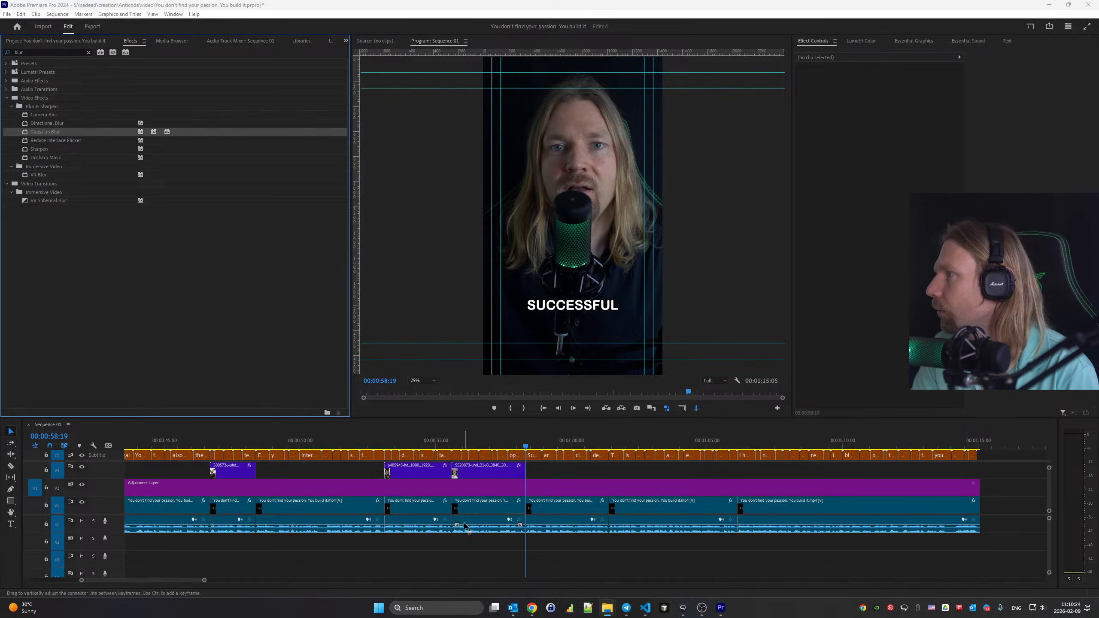
left_click(532, 608)
left_click(577, 570)
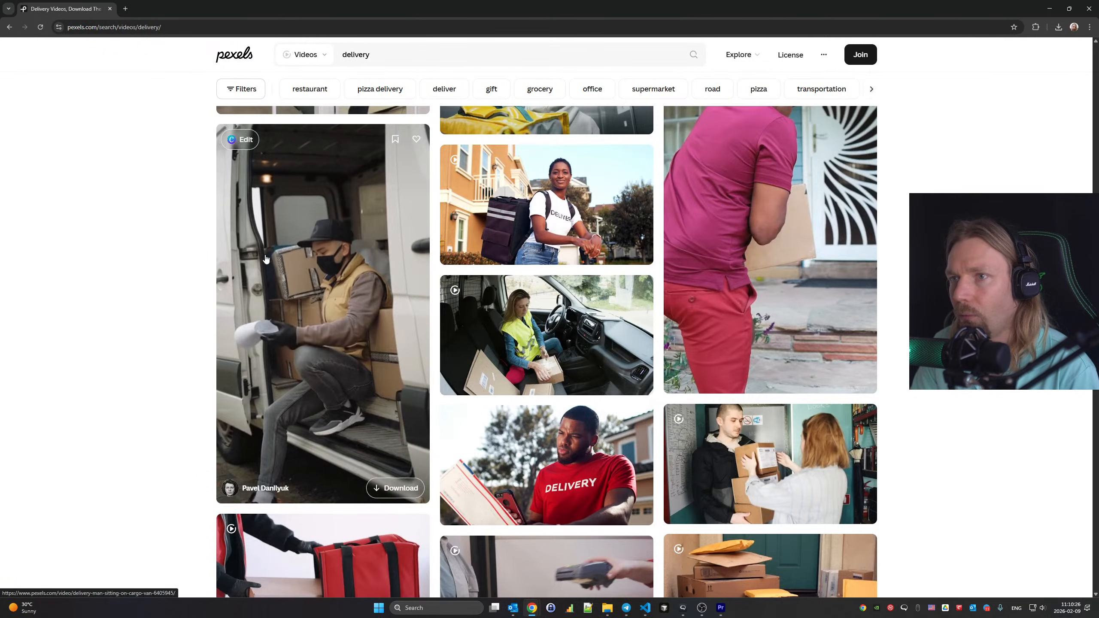
Search the Pexels videos for "artist"
scroll(534, 383, "up", 10)
left_click(301, 56)
type("artist")
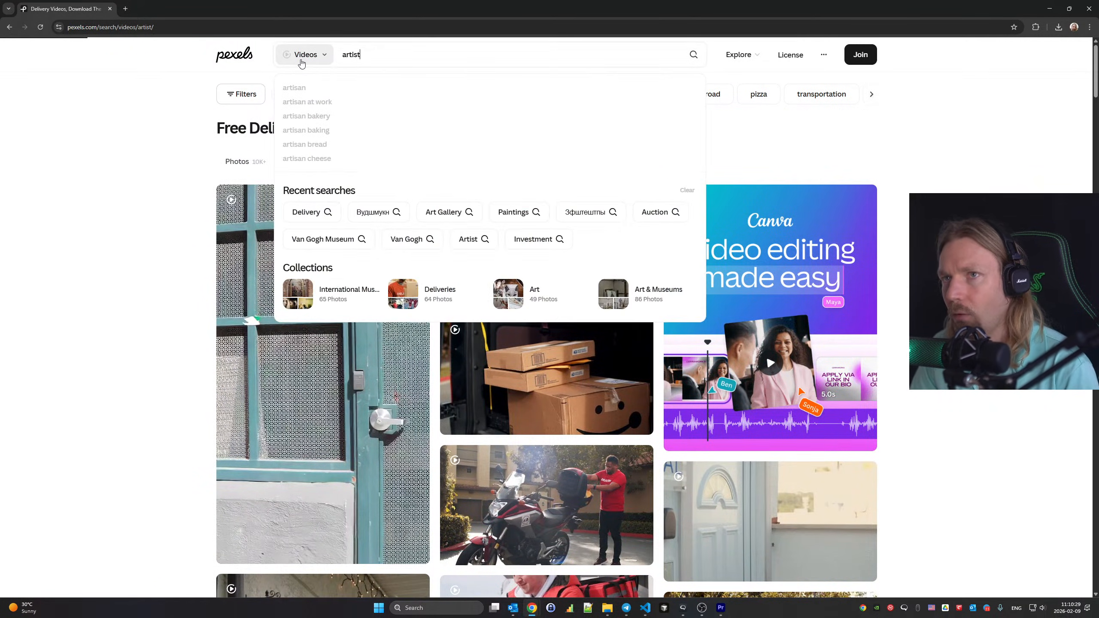
key("Return")
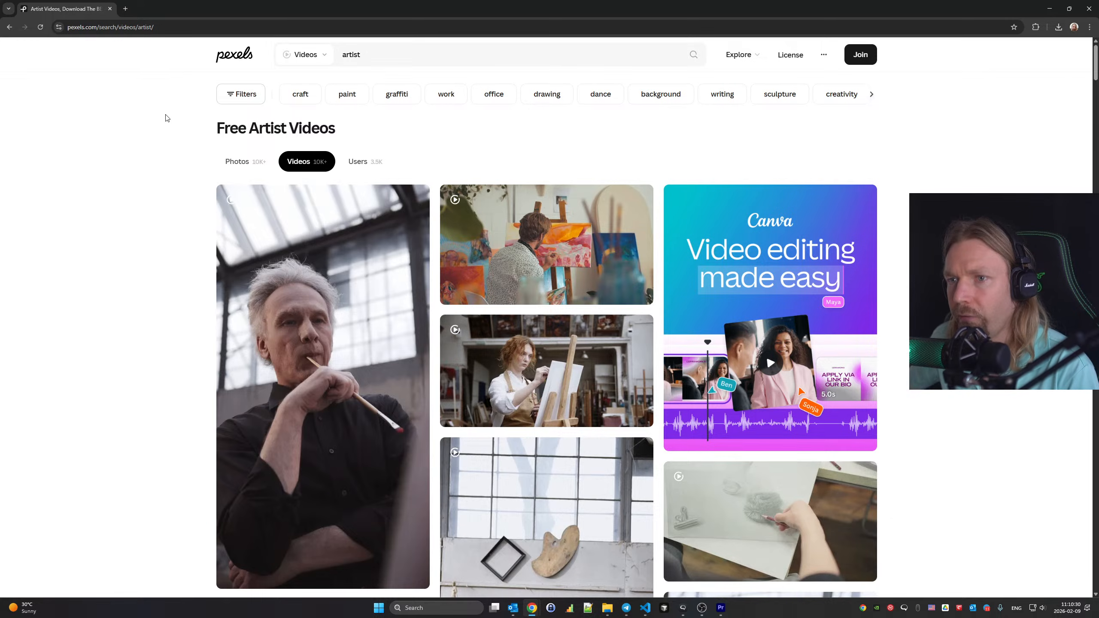
Find the vertical clip of a woman in a white turtleneck painting wine glasses on a canvas and download it
scroll(199, 157, "down", 2)
scroll(205, 210, "down", 9)
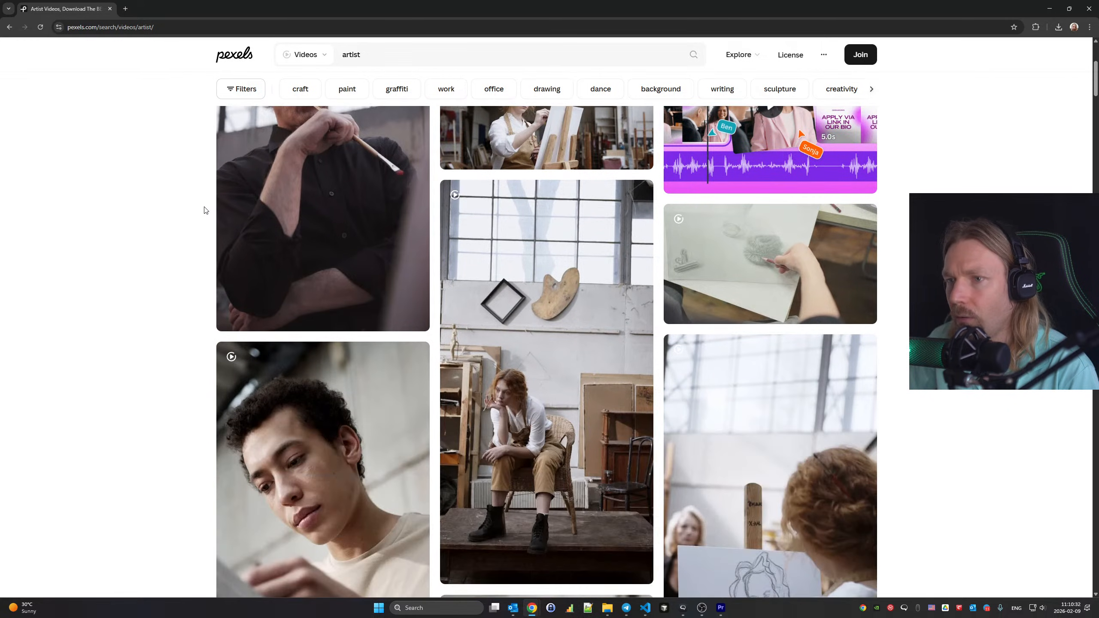
scroll(204, 210, "down", 20)
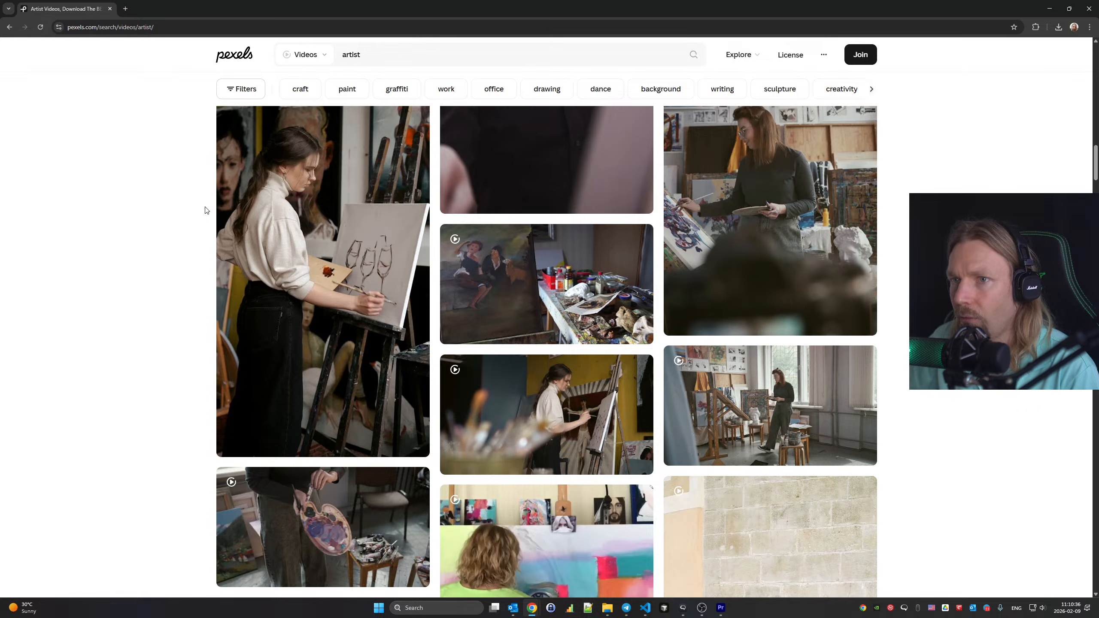
mouse_move(349, 250)
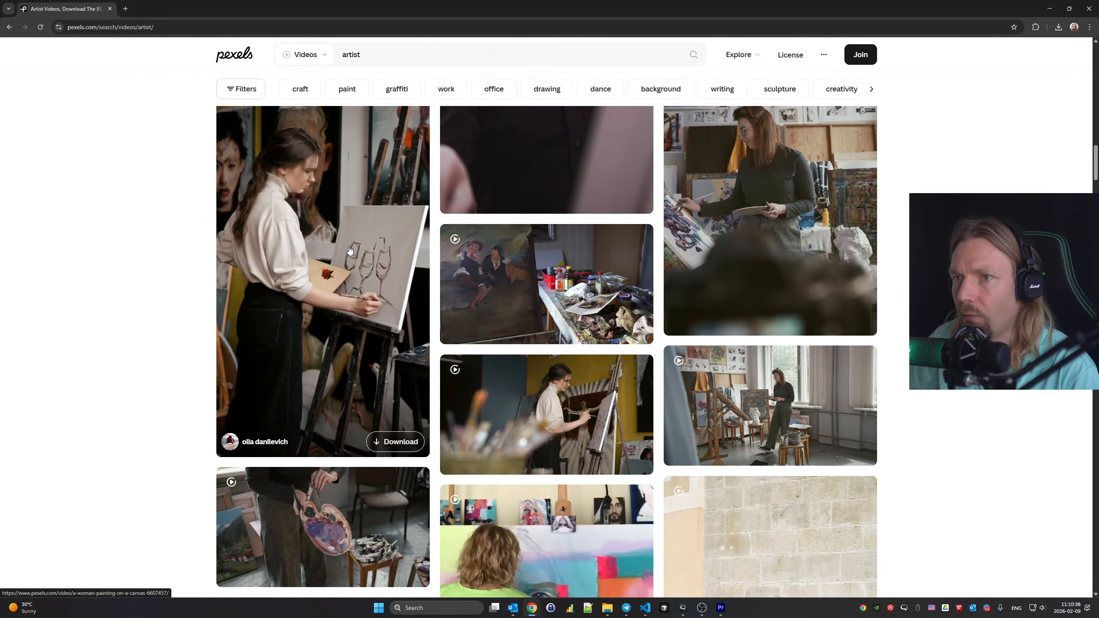
scroll(375, 295, "down", 3)
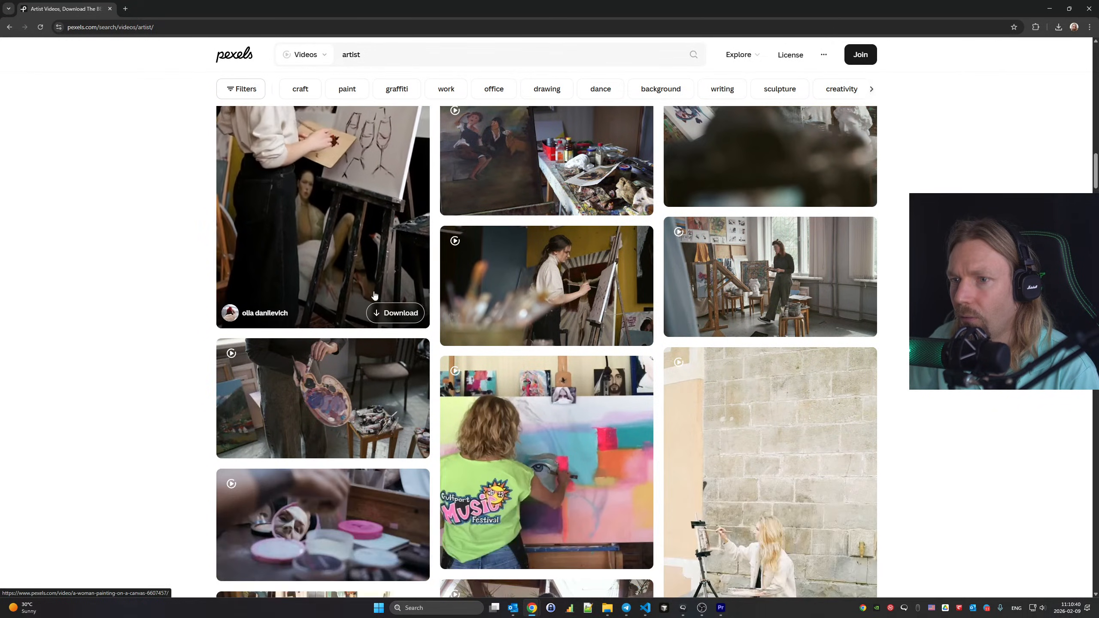
left_click(385, 313)
left_click(190, 307)
Look through the remaining artist video results for other vertical clips of people painting
scroll(290, 315, "down", 11)
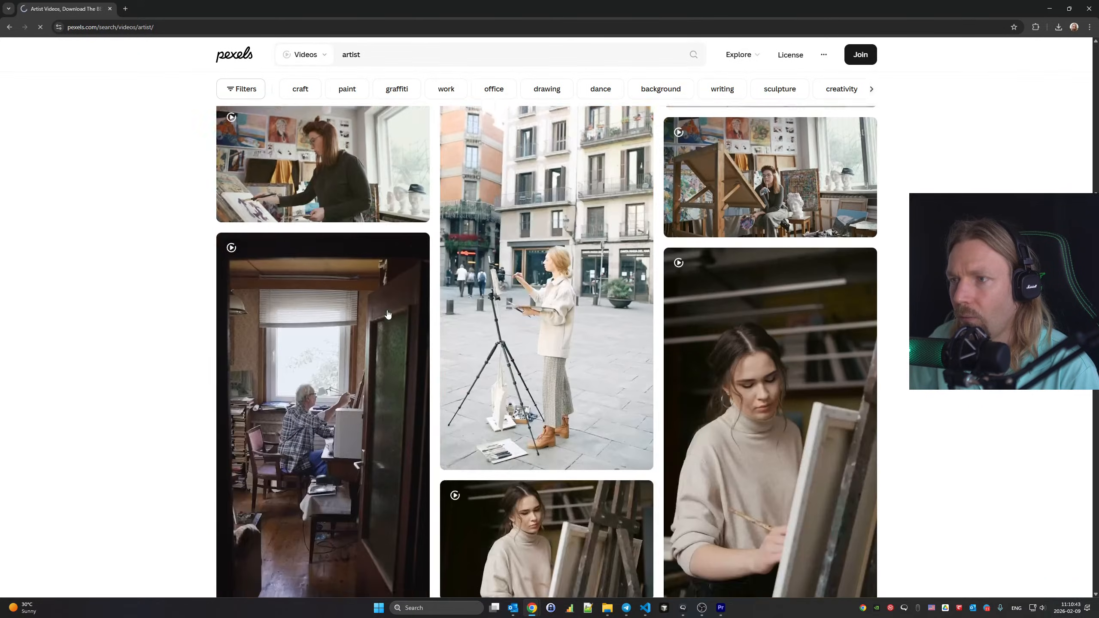
scroll(387, 314, "down", 20)
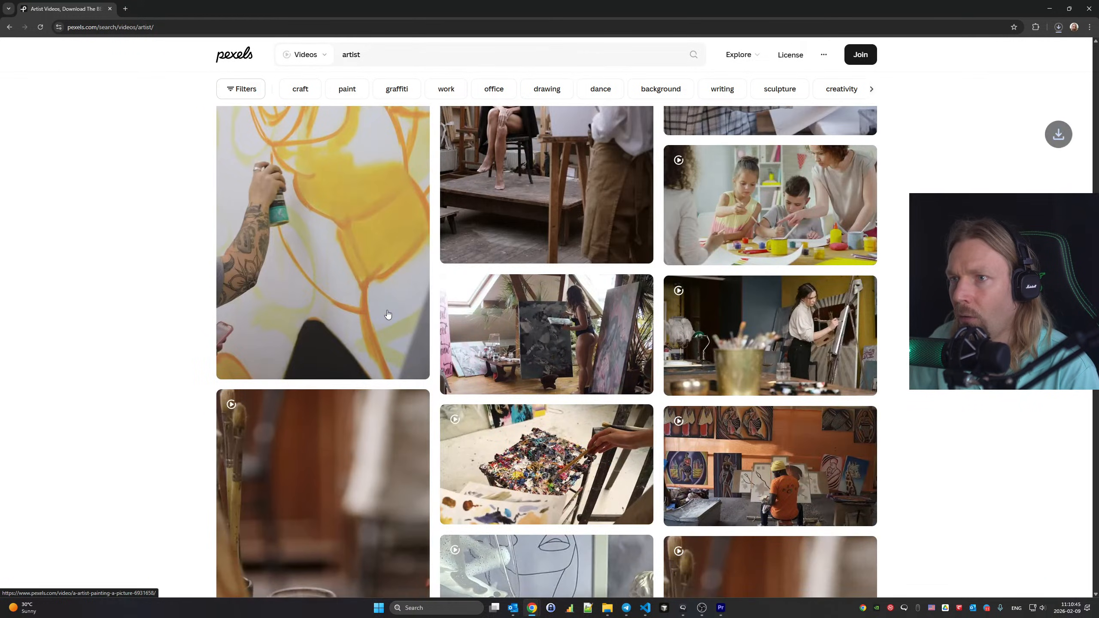
scroll(387, 314, "down", 8)
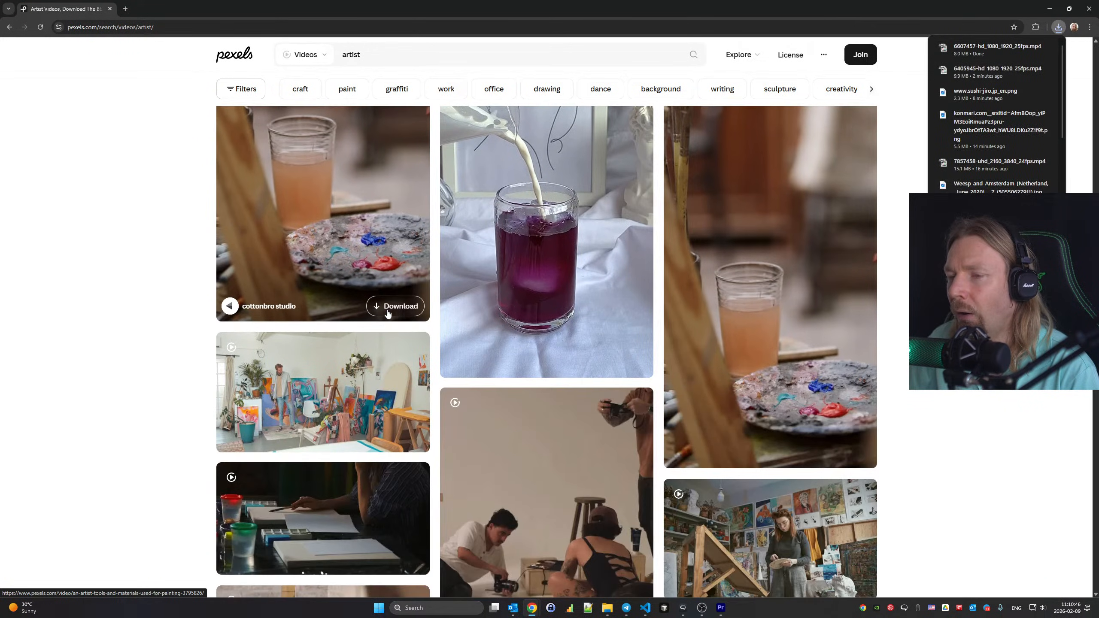
scroll(388, 313, "down", 15)
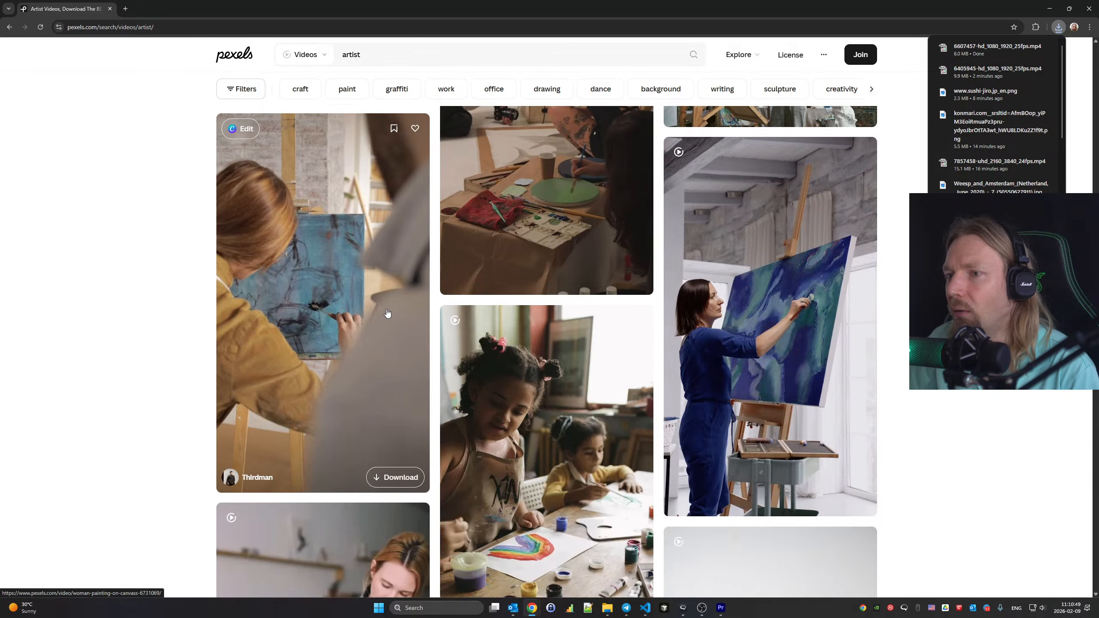
scroll(387, 313, "down", 15)
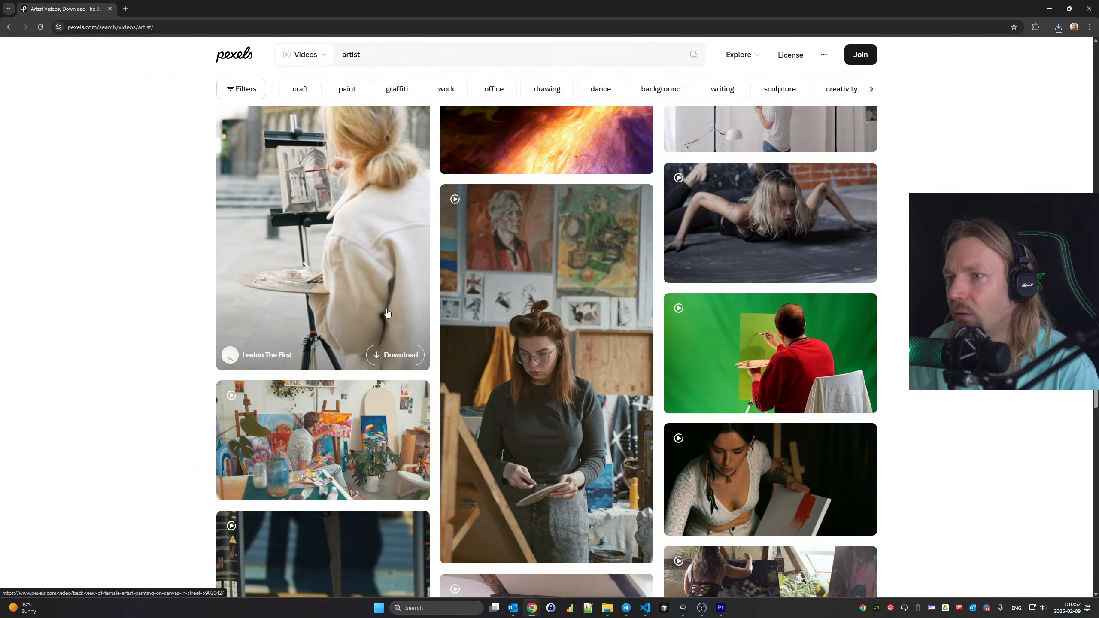
scroll(387, 313, "down", 9)
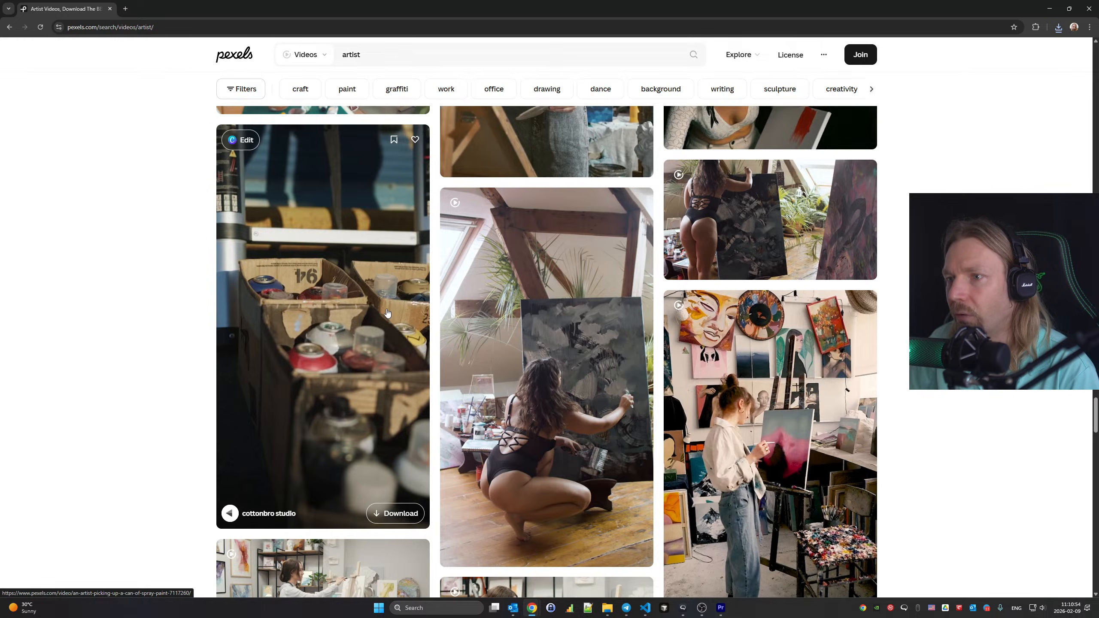
scroll(388, 313, "down", 8)
scroll(539, 441, "up", 11)
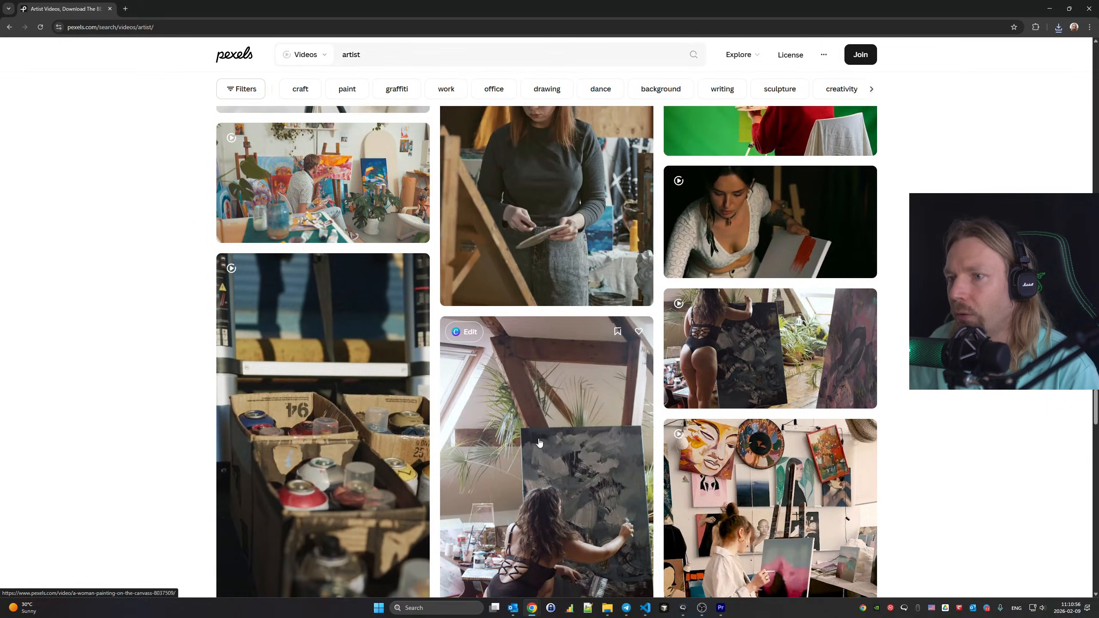
scroll(539, 442, "down", 7)
scroll(282, 341, "down", 15)
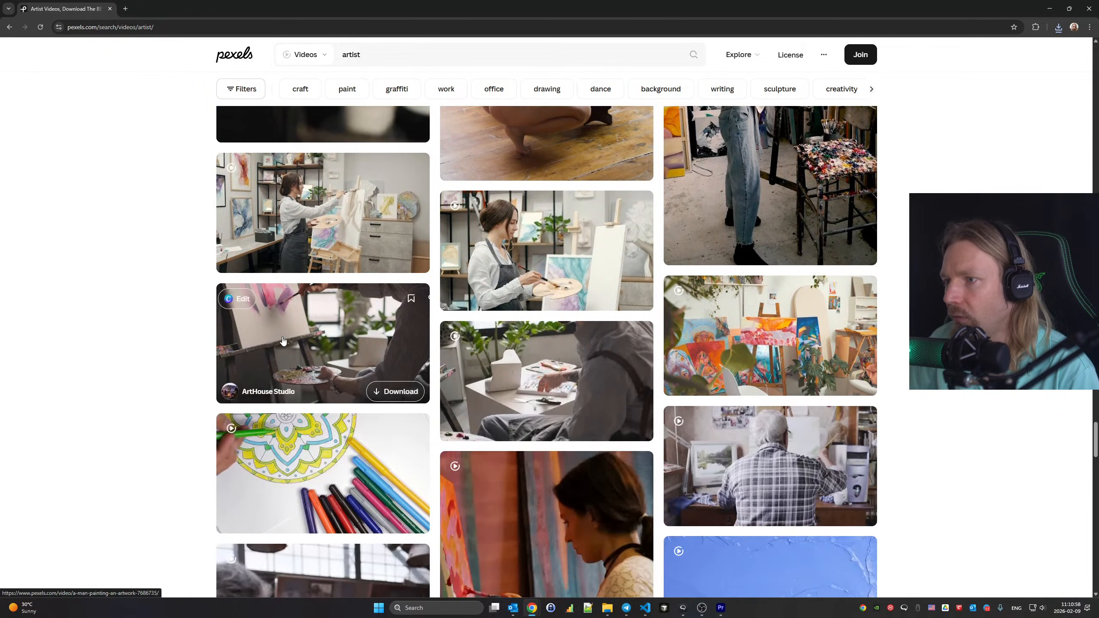
scroll(282, 341, "down", 17)
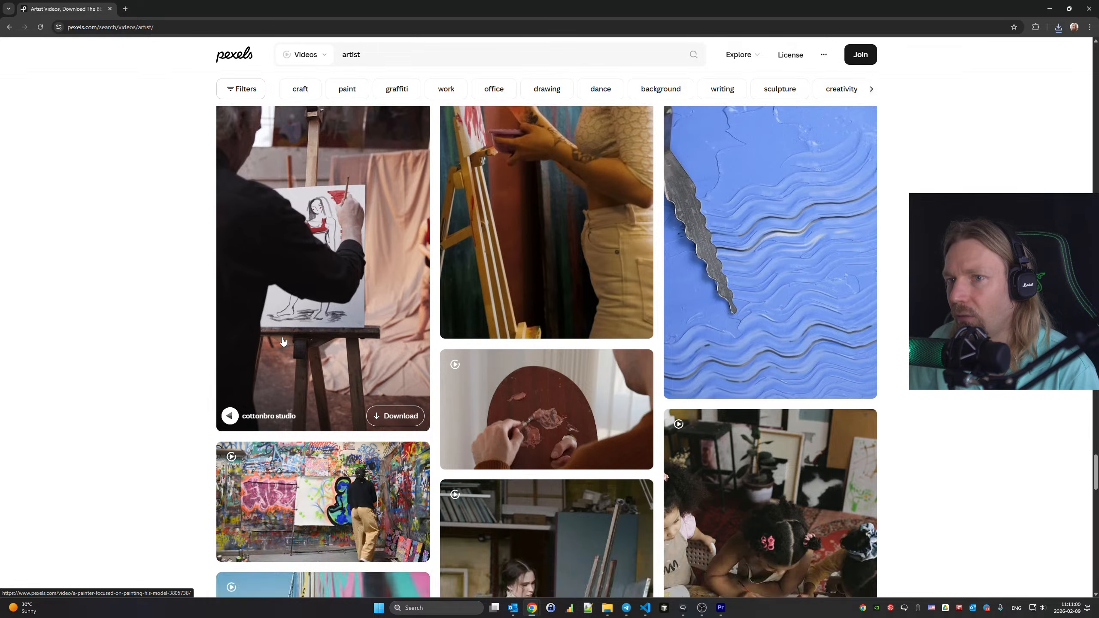
scroll(282, 341, "down", 10)
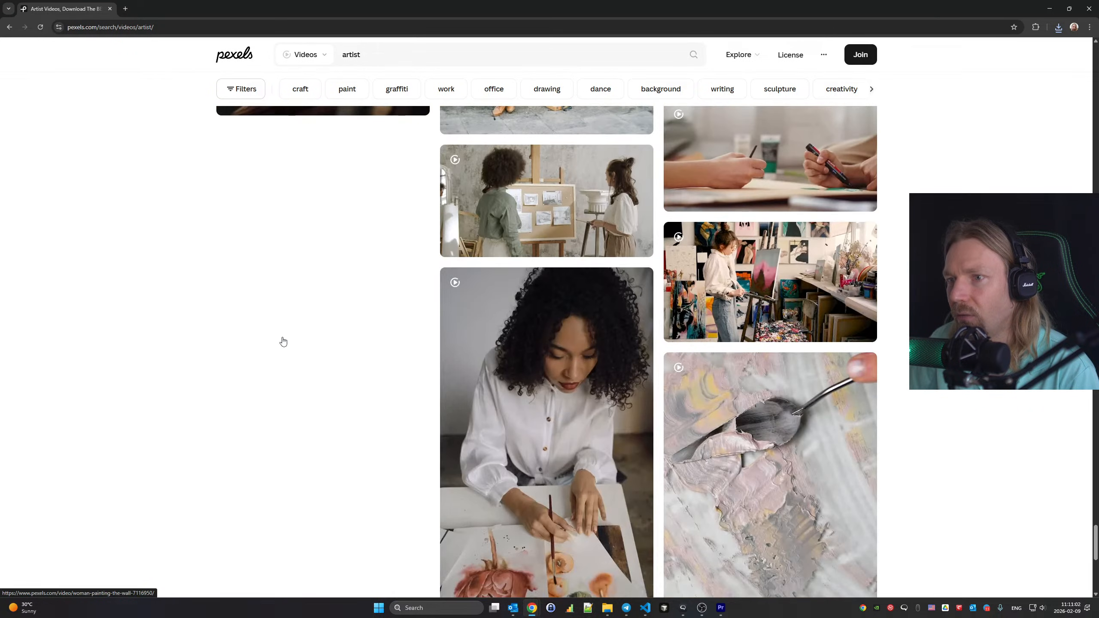
scroll(283, 341, "down", 5)
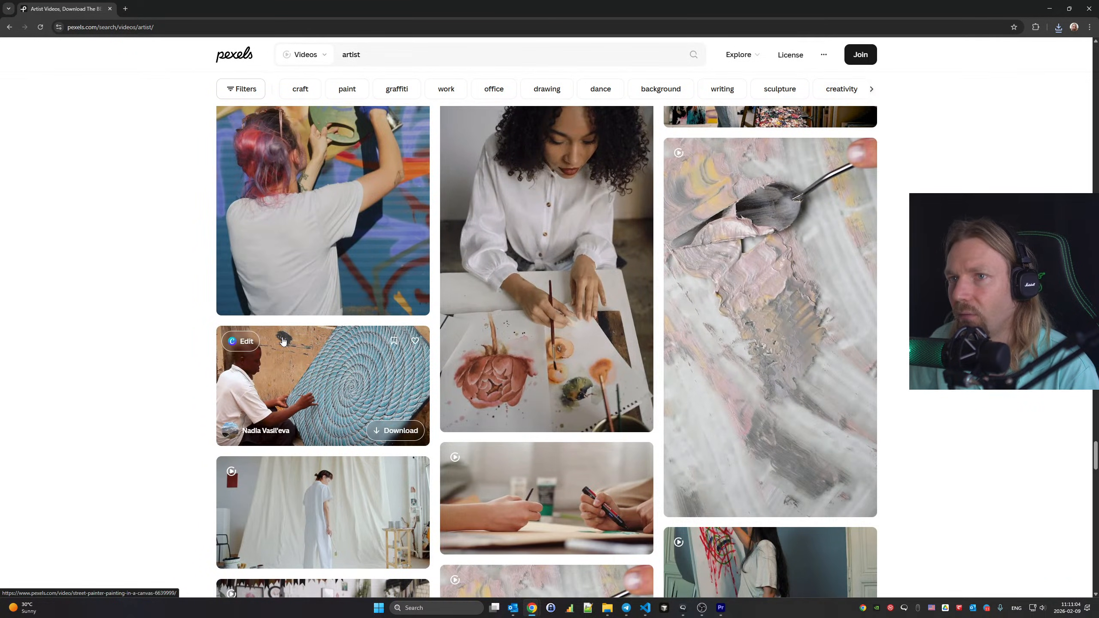
scroll(282, 341, "down", 7)
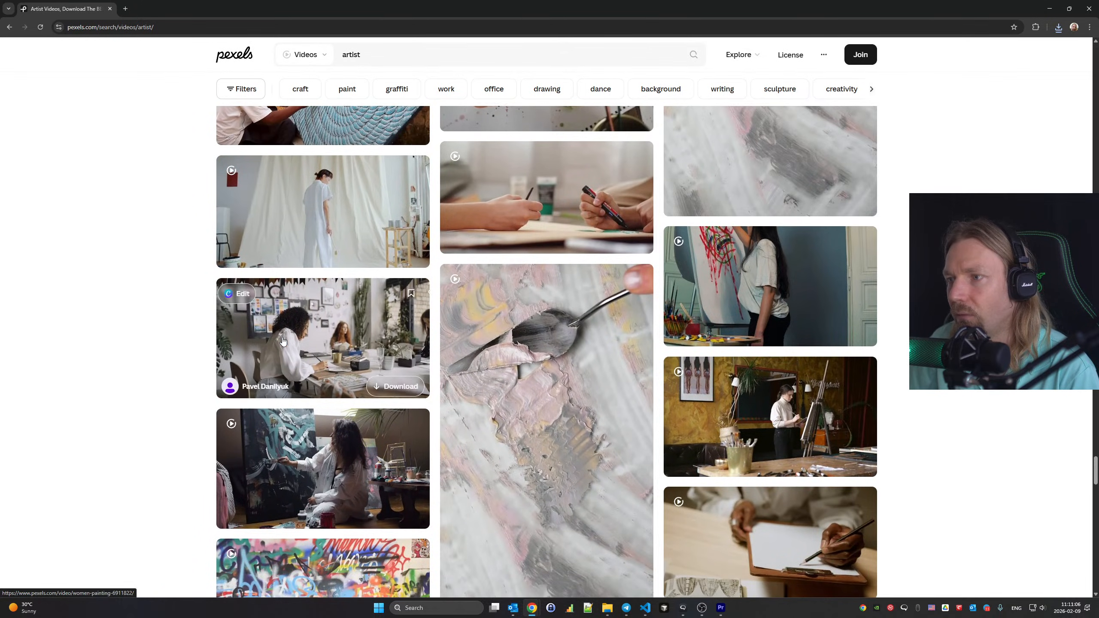
scroll(801, 305, "down", 6)
scroll(853, 281, "down", 6)
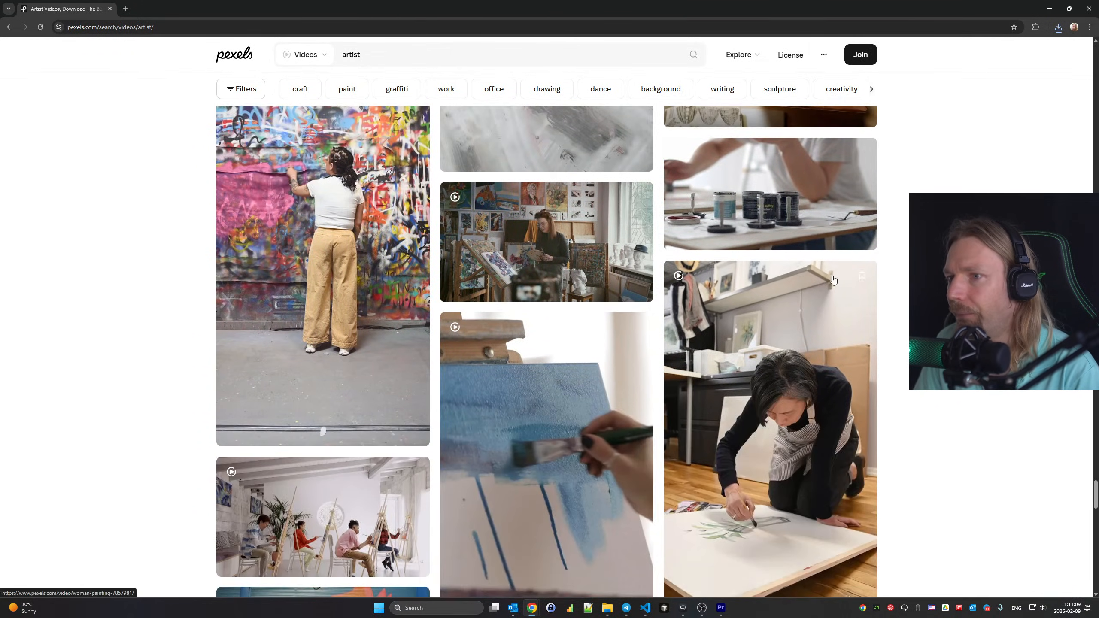
scroll(854, 281, "down", 5)
scroll(844, 281, "down", 8)
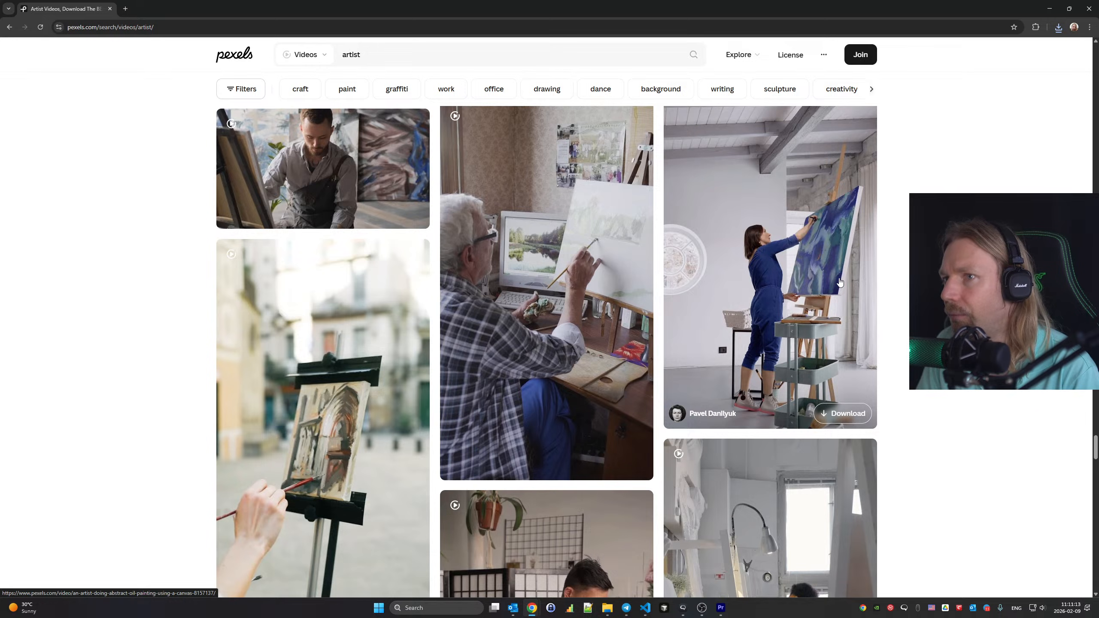
scroll(840, 282, "down", 7)
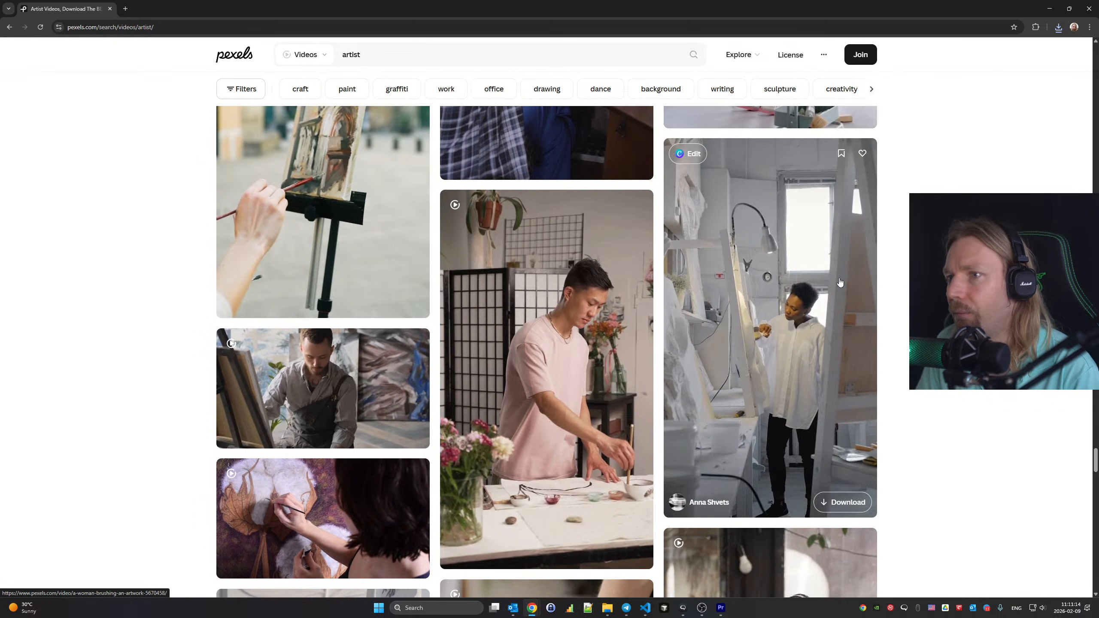
scroll(840, 282, "down", 11)
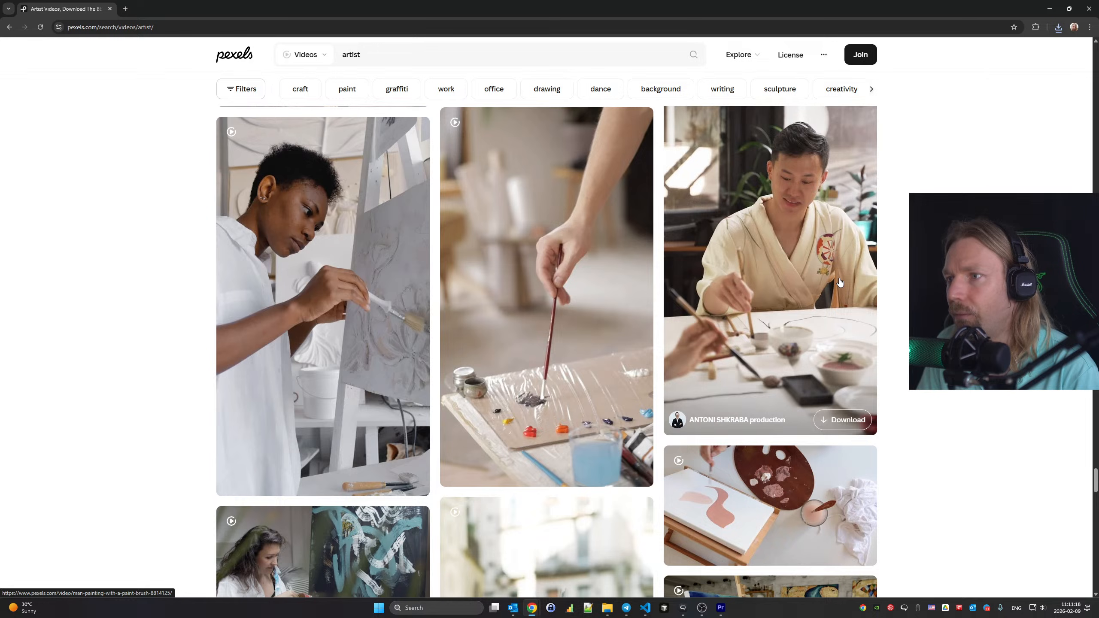
scroll(840, 282, "down", 12)
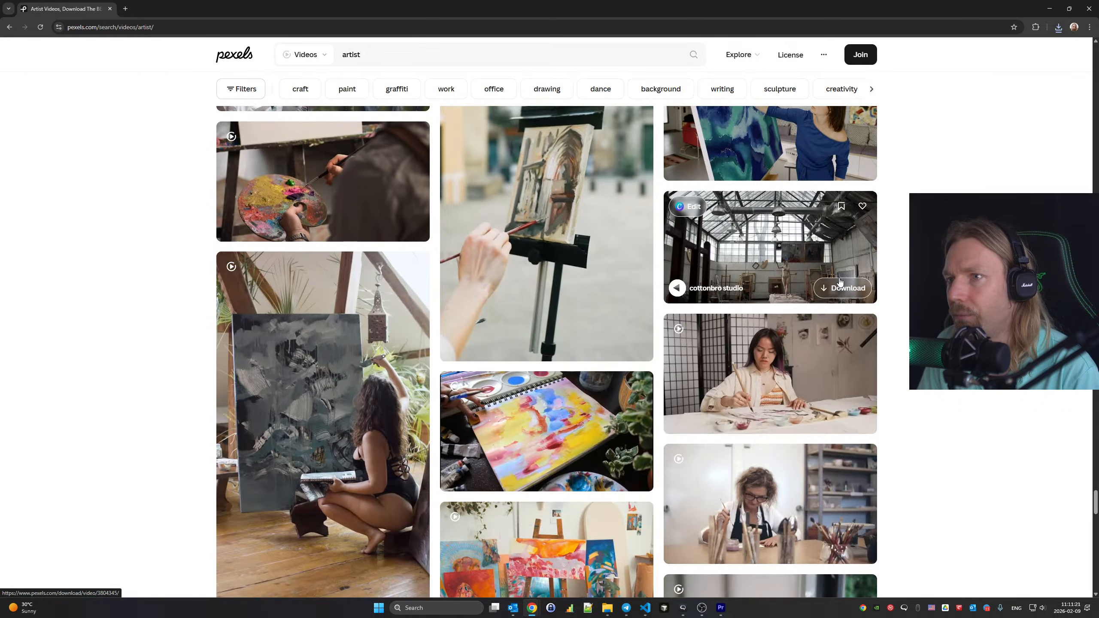
scroll(840, 282, "down", 6)
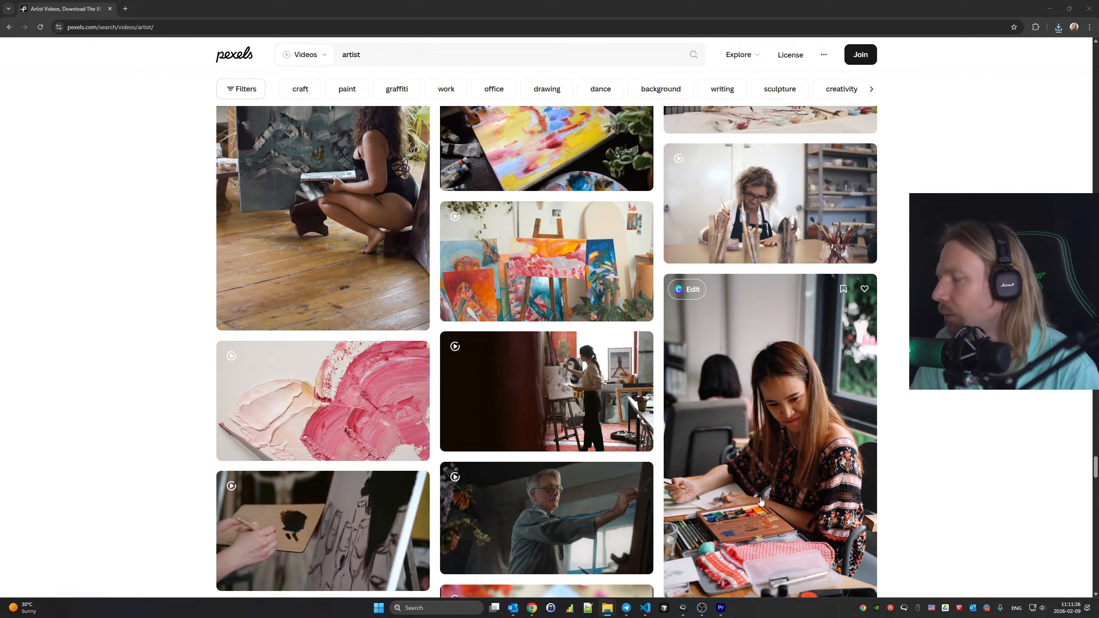
Switch to Premiere Pro and place the downloaded 6607457 painter clip directly after the business meeting clip at 00:00:58:19
left_click(720, 607)
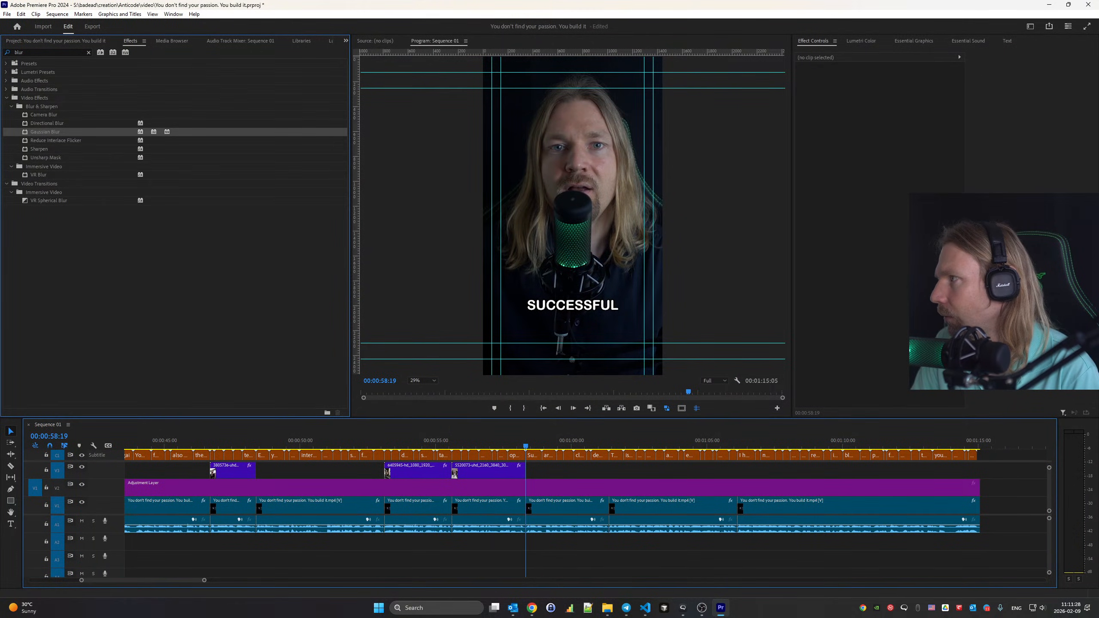
left_click(607, 607)
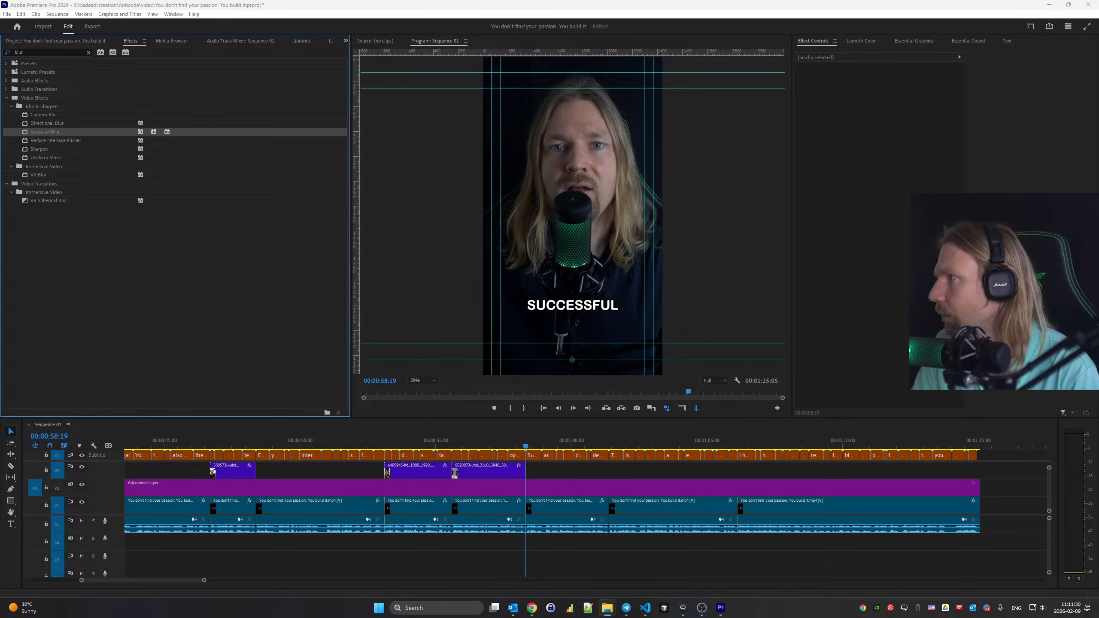
left_click_drag(862, 428, 550, 471)
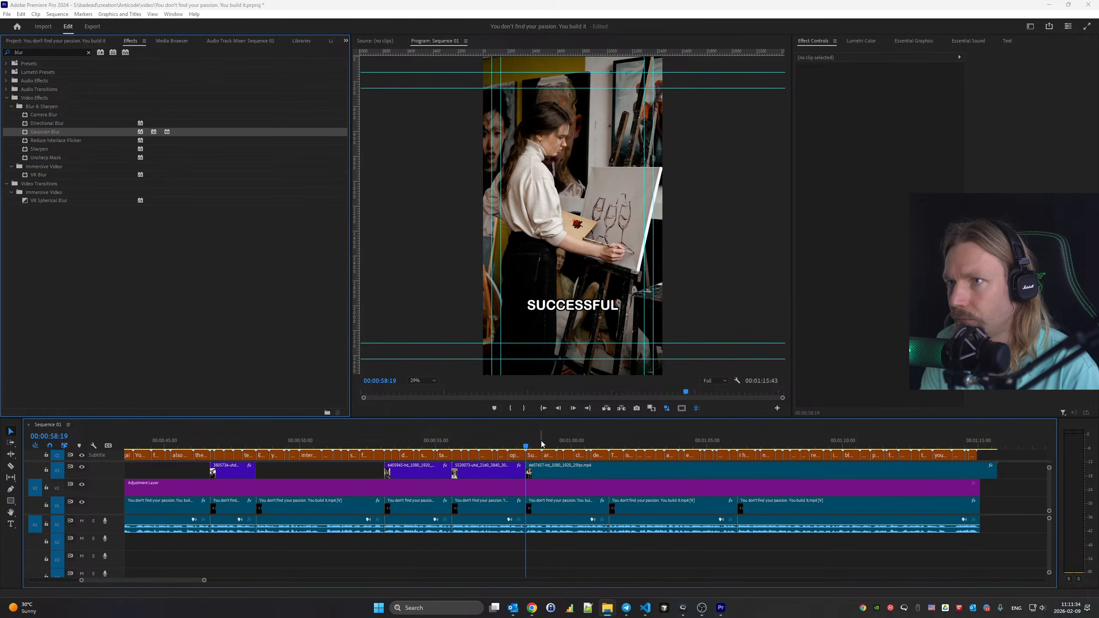
Preview the painter clip, split it at the next cut in the talking-head footage, and delete the remainder
key("space")
key("c")
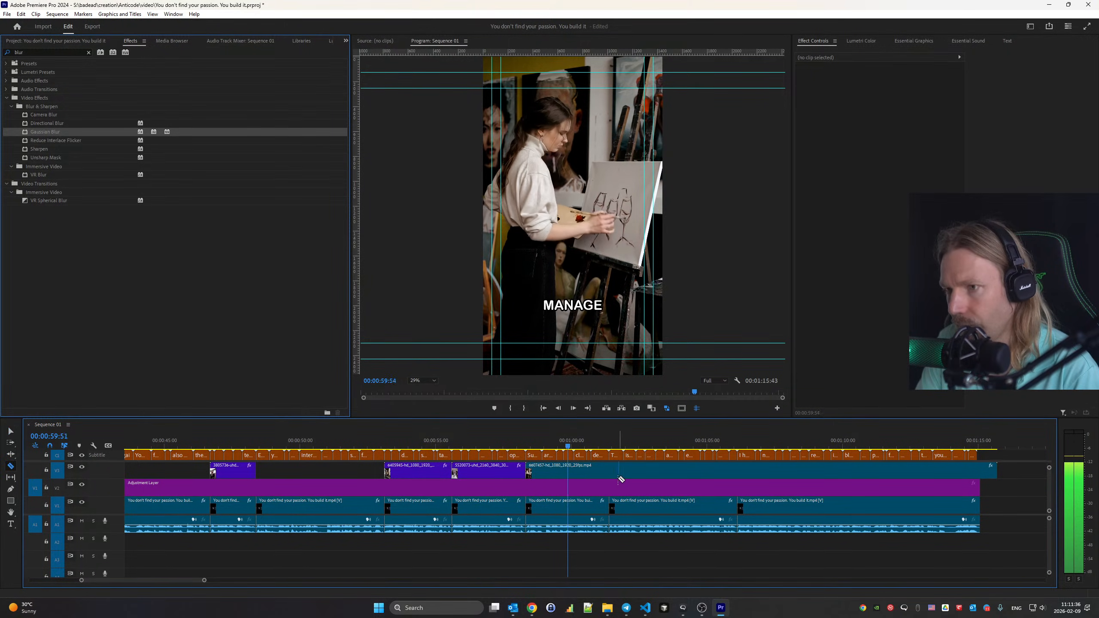
left_click(610, 469)
left_click(637, 471)
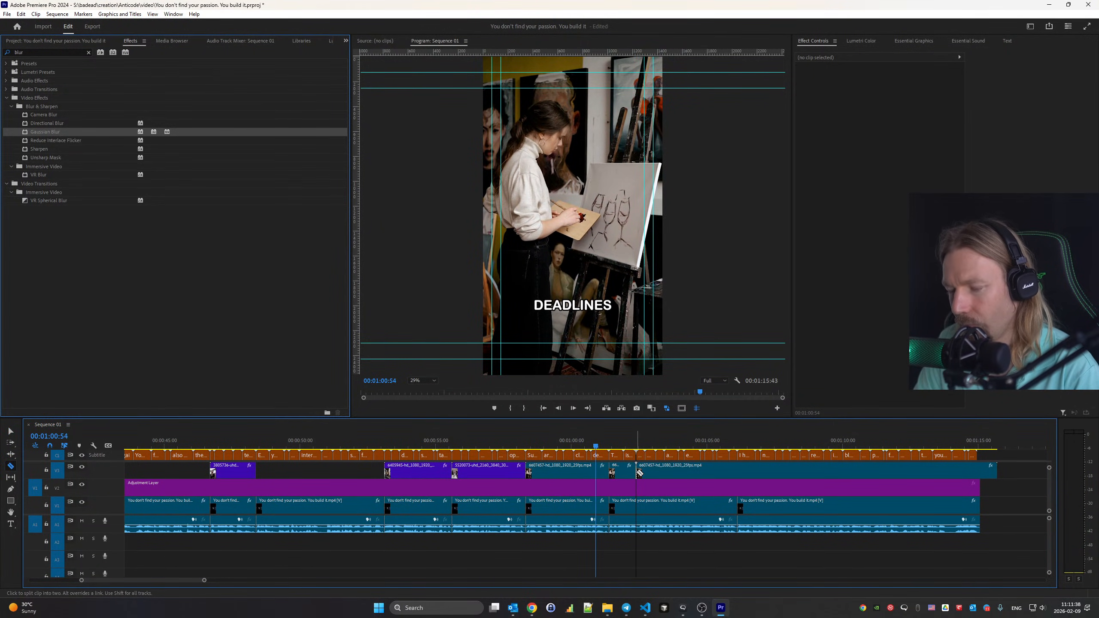
key("v")
left_click(623, 471)
left_click(664, 473, "shift")
key("Delete")
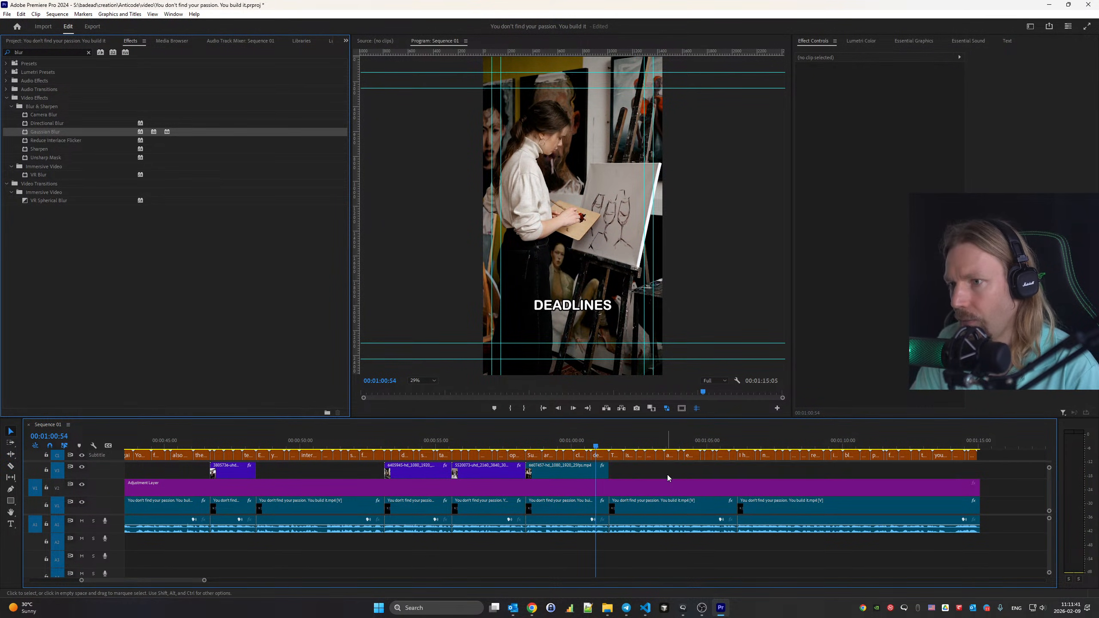
Play the section following the painter clip, then place the anticodeguy.substack.com article screenshot above the talking-head footage at the 00:01:06:07 cut
key("space")
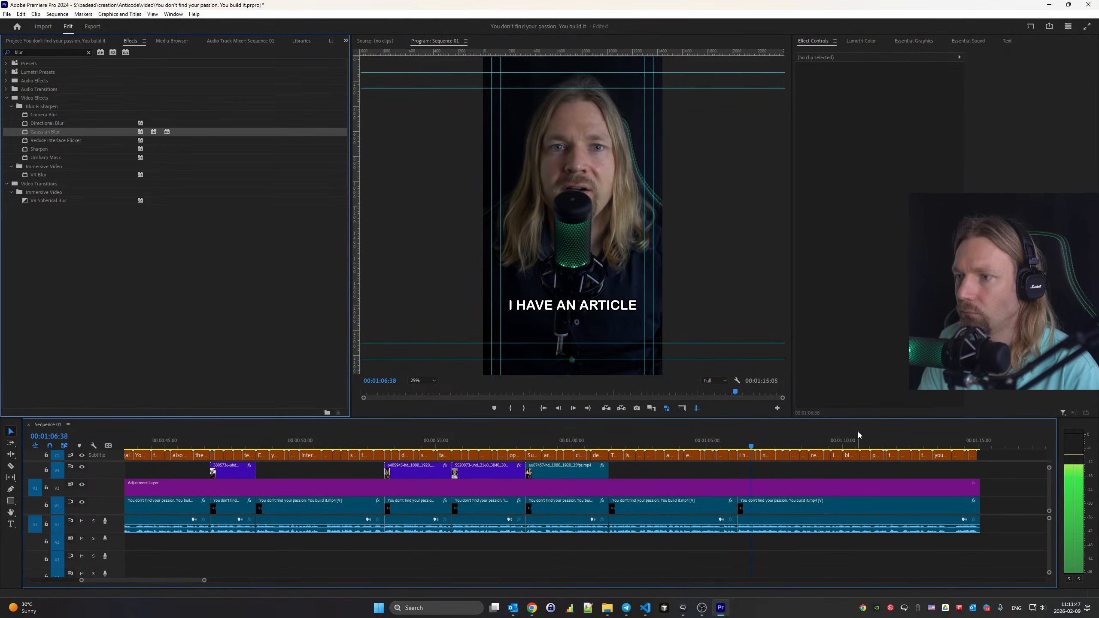
key("space")
key("Up")
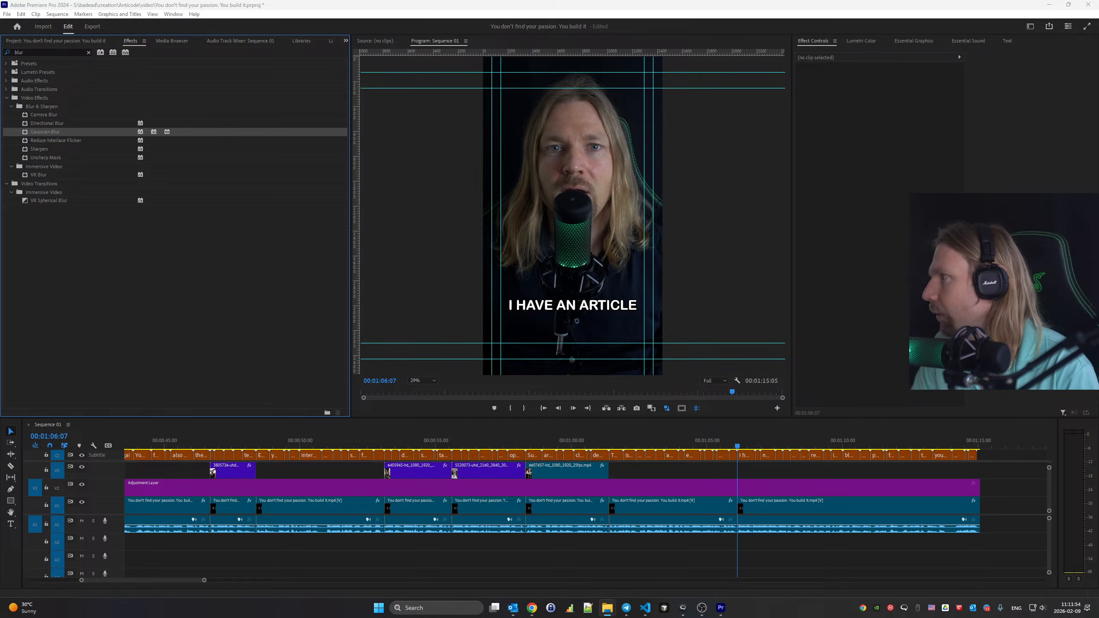
left_click_drag(715, 405, 739, 468)
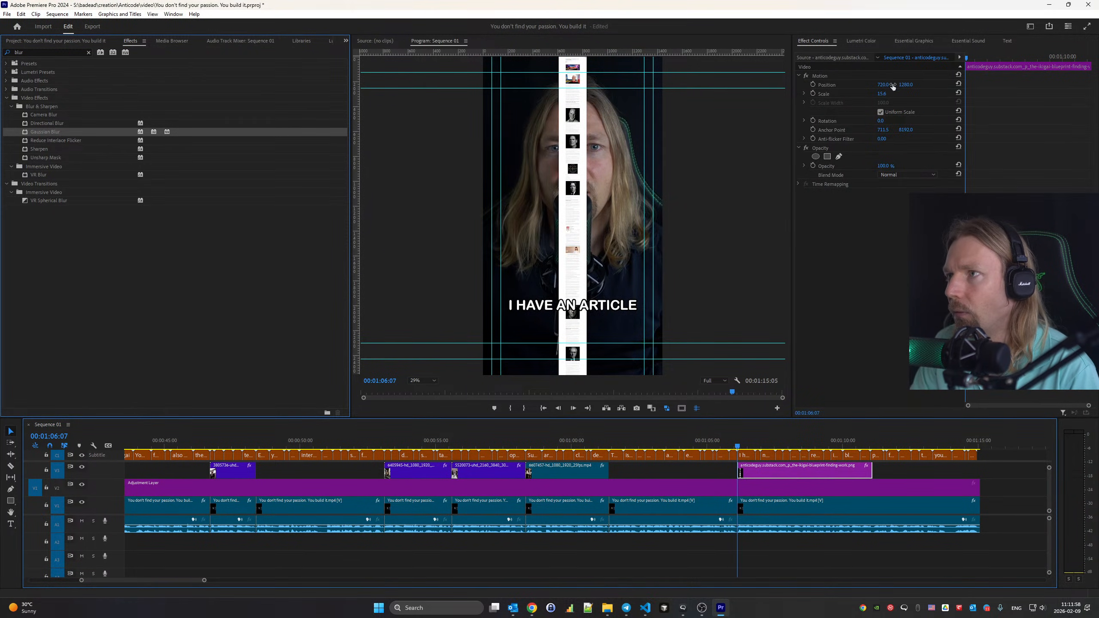
Scale the article screenshot to 180 so its text column fills the vertical frame
left_click_drag(883, 95, 890, 93)
left_click(889, 92)
type("180")
key("Return")
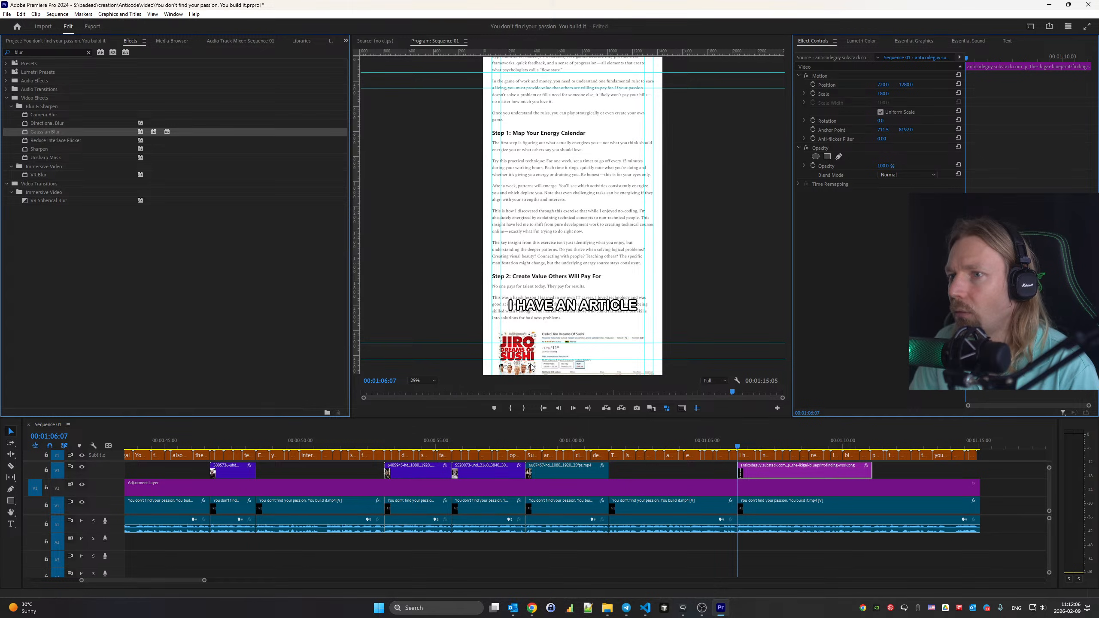
Move the article screenshot vertically until its title is at the top of the frame, and set a starting Position keyframe at 00:01:06:07
left_click(907, 85)
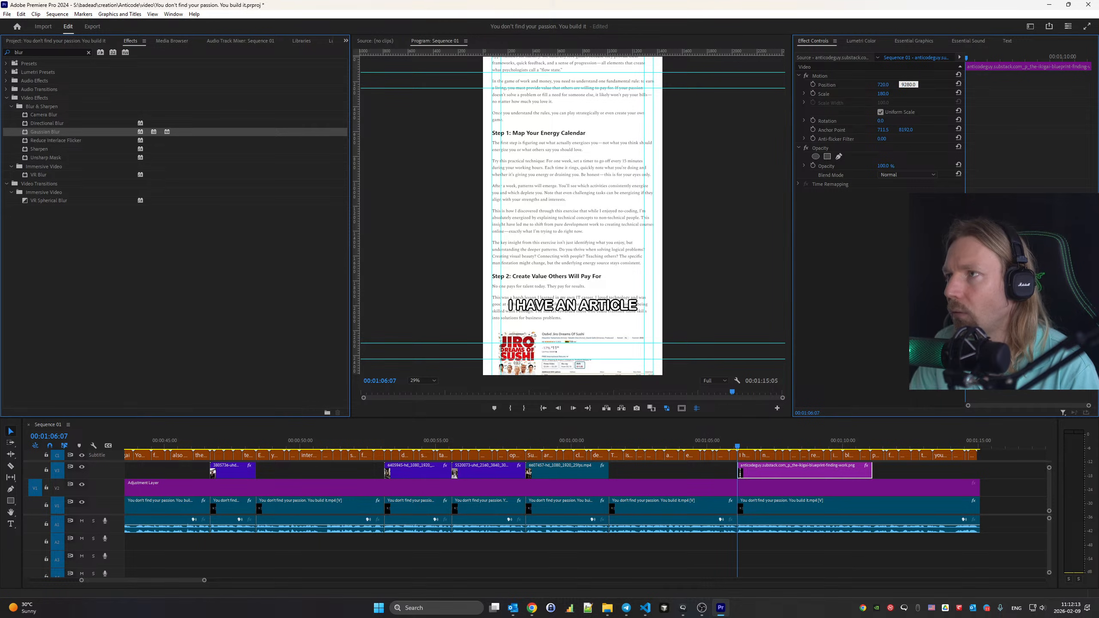
key("Return")
left_click_drag(912, 86, 753, 91)
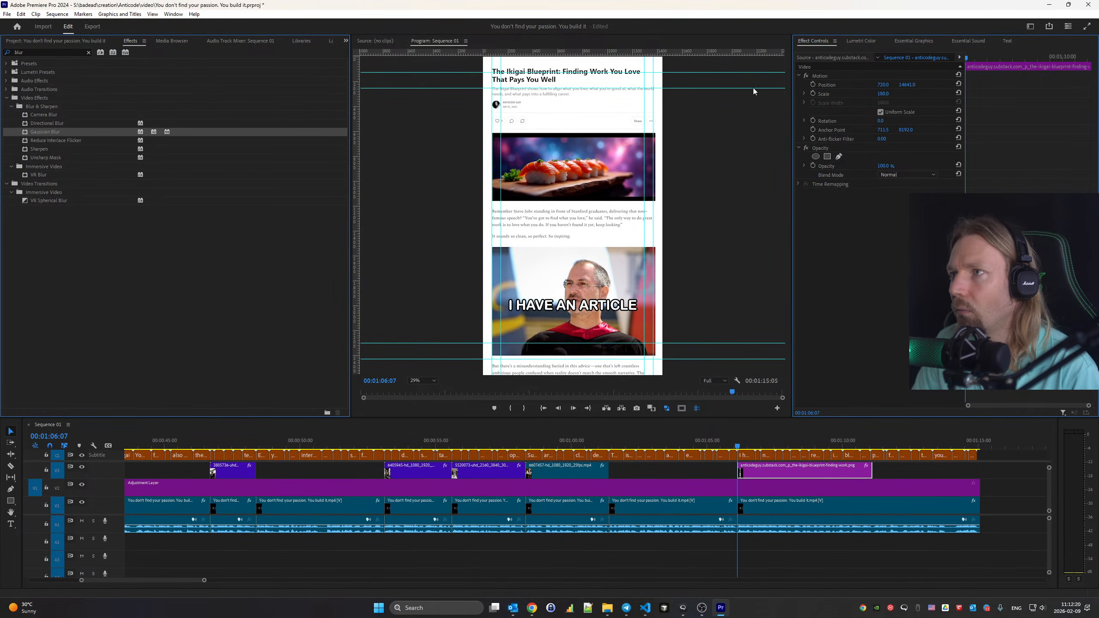
left_click(812, 85)
Play the article section, extend the screenshot clip's end past 00:01:14:02, and park the playhead at 00:01:14:02 where "SEE YOU" begins
key("space")
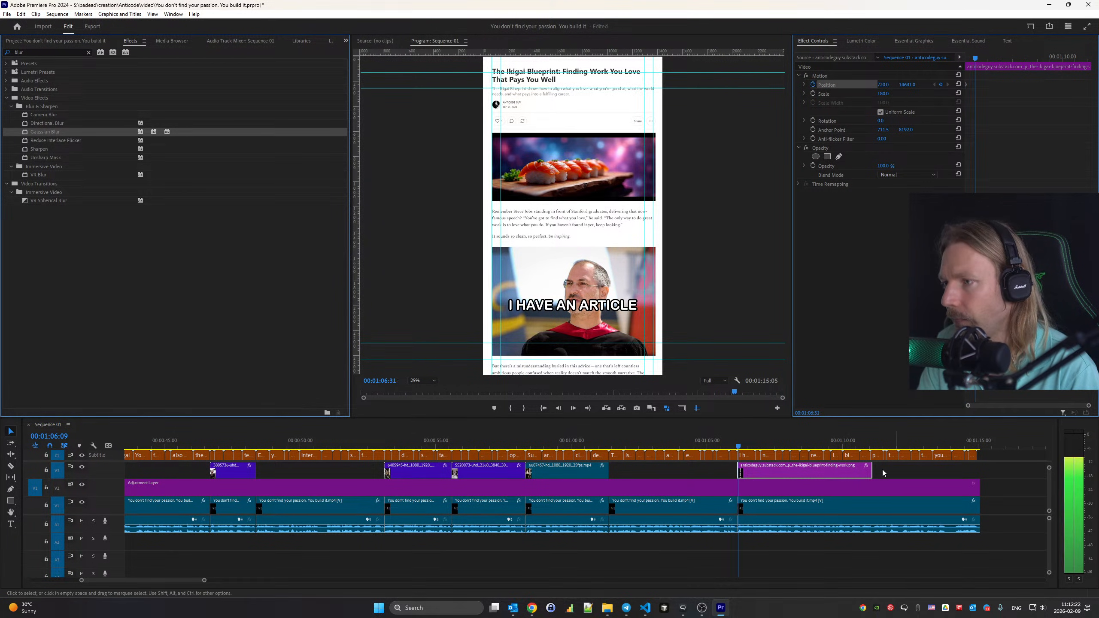
left_click_drag(872, 469, 952, 468)
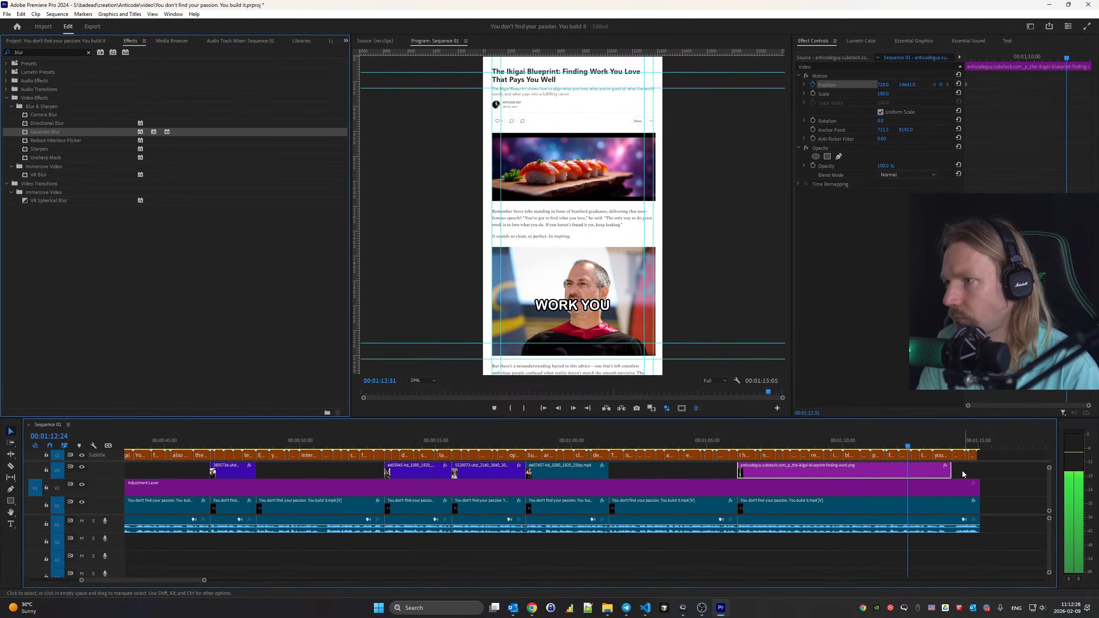
left_click_drag(951, 470, 963, 471)
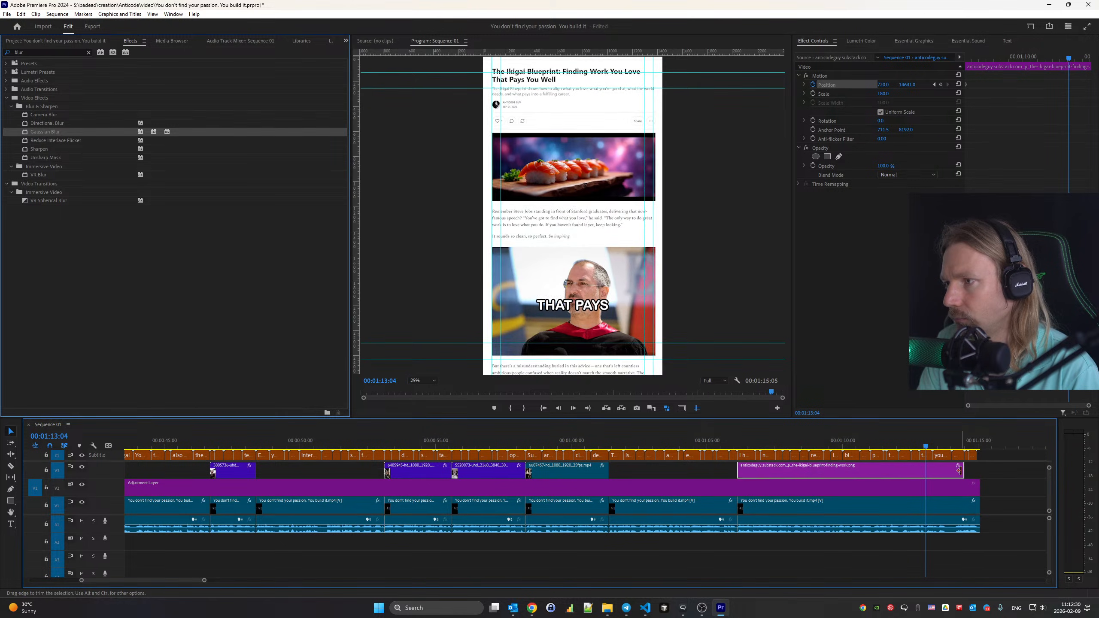
key("space")
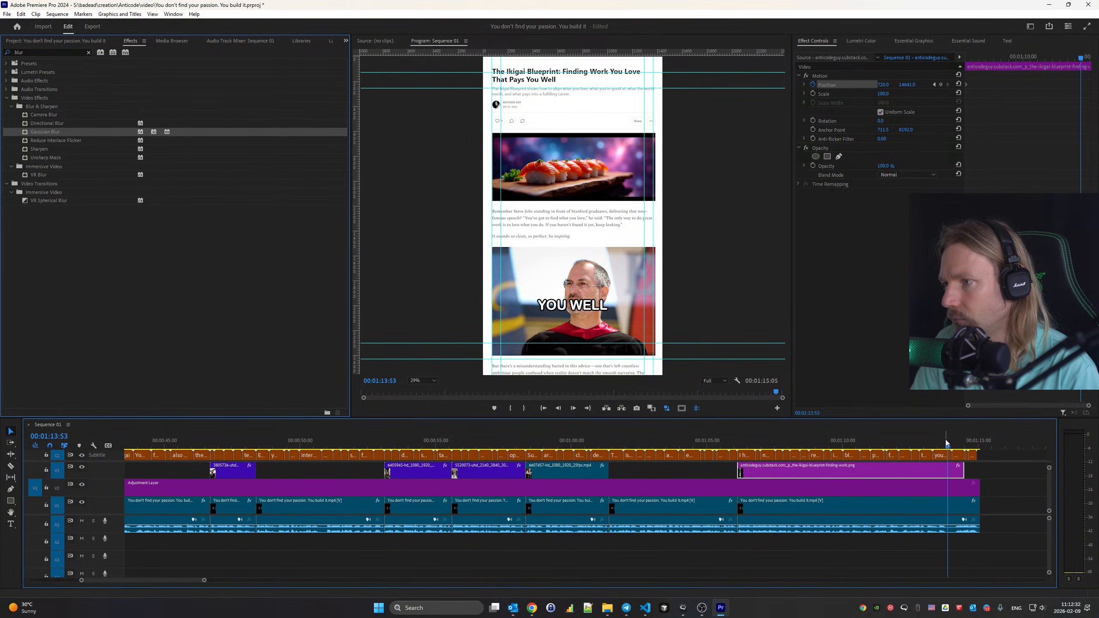
left_click_drag(946, 444, 952, 446)
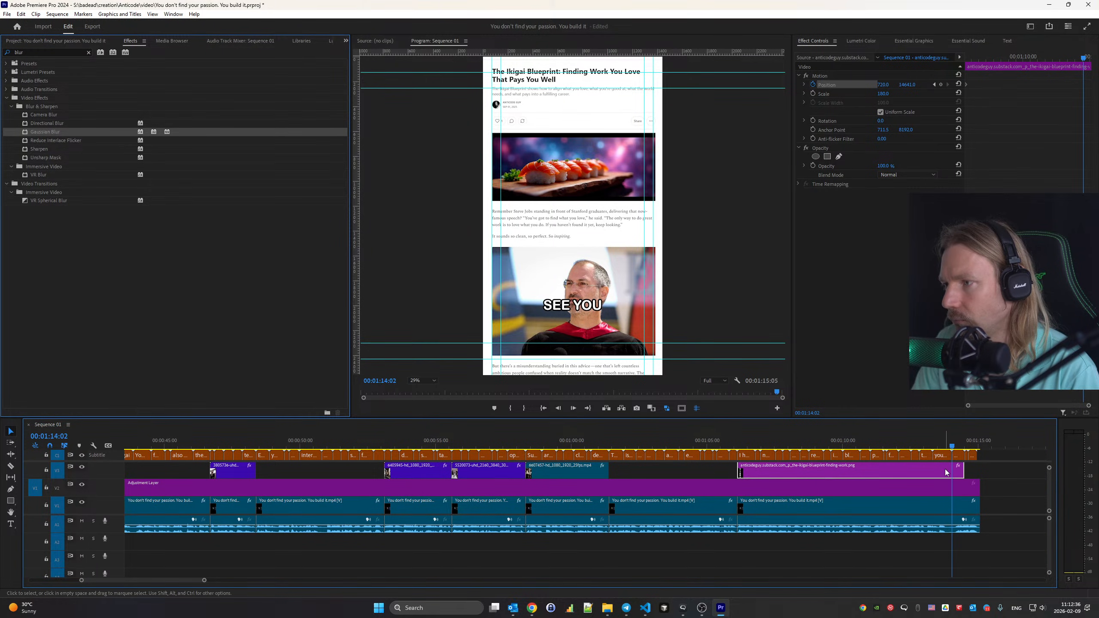
Add an ending Position keyframe at 00:01:14:02 with the screenshot moved up to the part just above the Step 3 heading
left_click(903, 85)
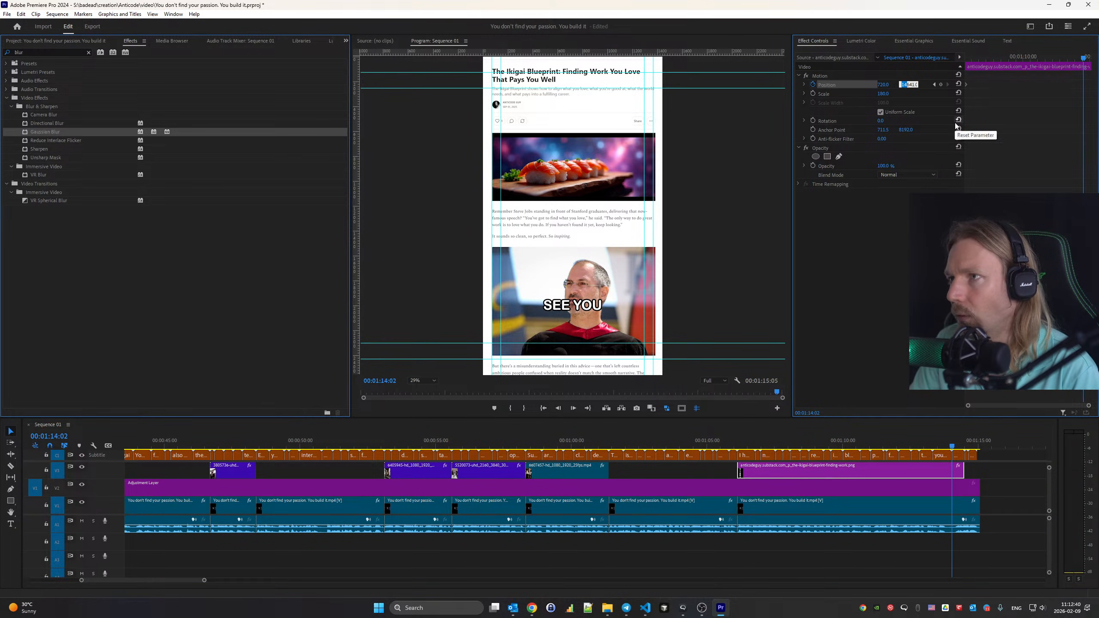
type("641")
key("Return")
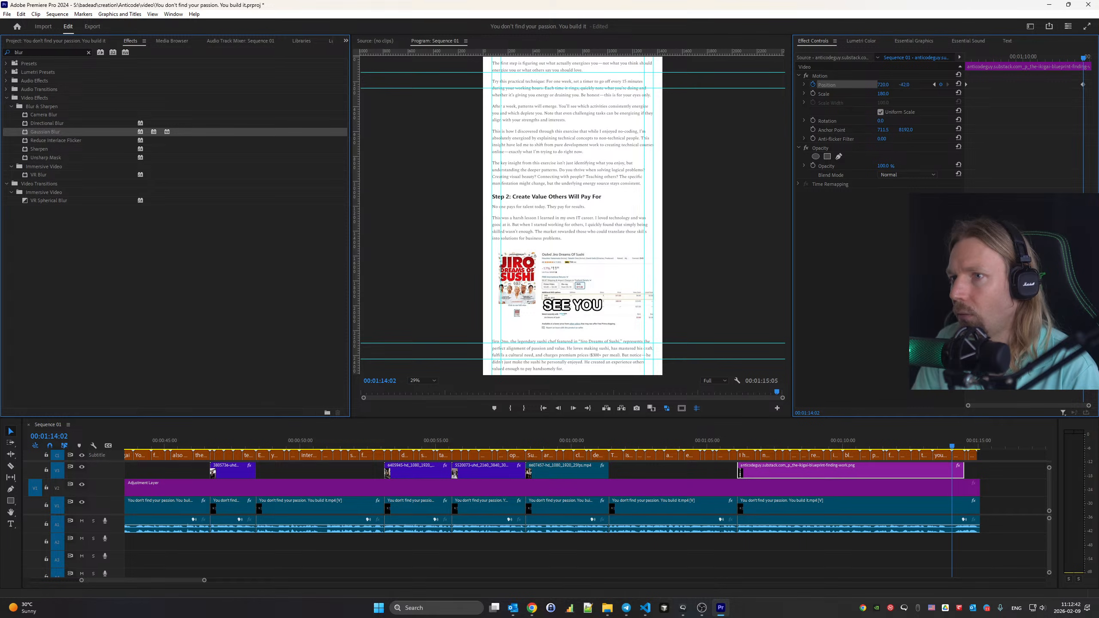
mouse_move(904, 85)
left_mouse_down()
mouse_move(931, 88)
mouse_move(883, 88)
mouse_move(918, 88)
mouse_move(893, 88)
left_mouse_up()
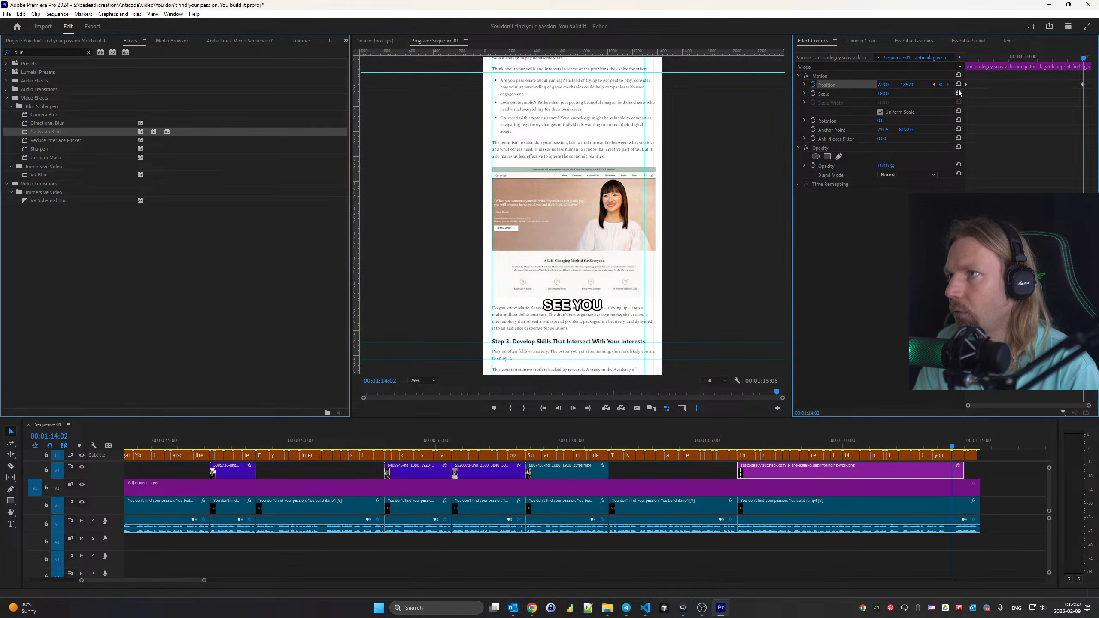
Expand the screenshot's Position property and apply easing temporal interpolation to its start and end keyframes
left_click(804, 85)
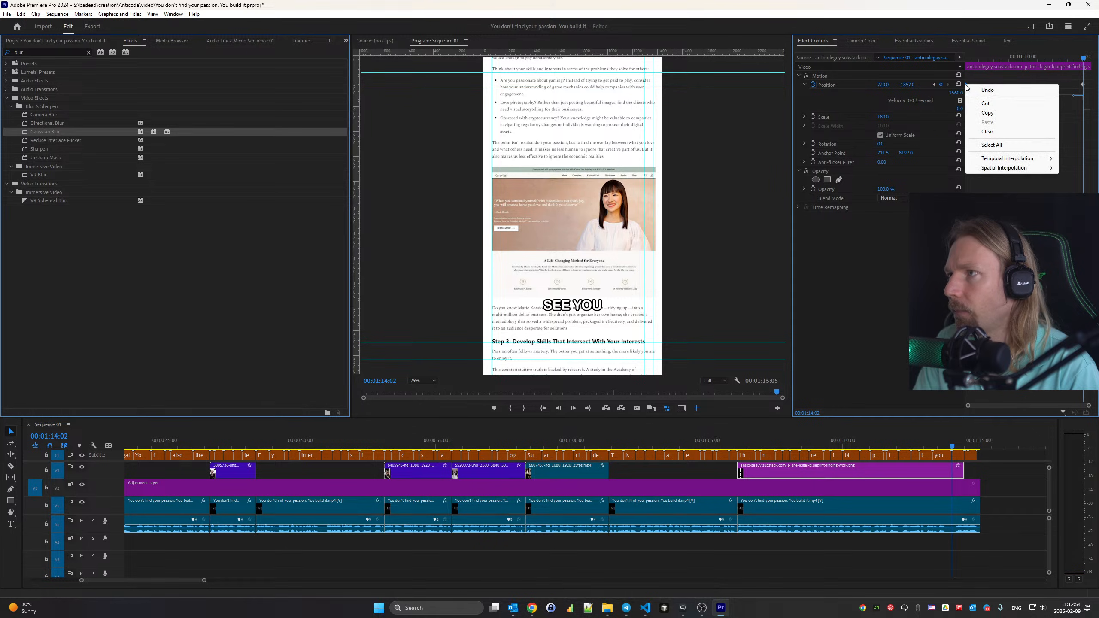
right_click(968, 87)
mouse_move(1008, 158)
left_click(926, 209)
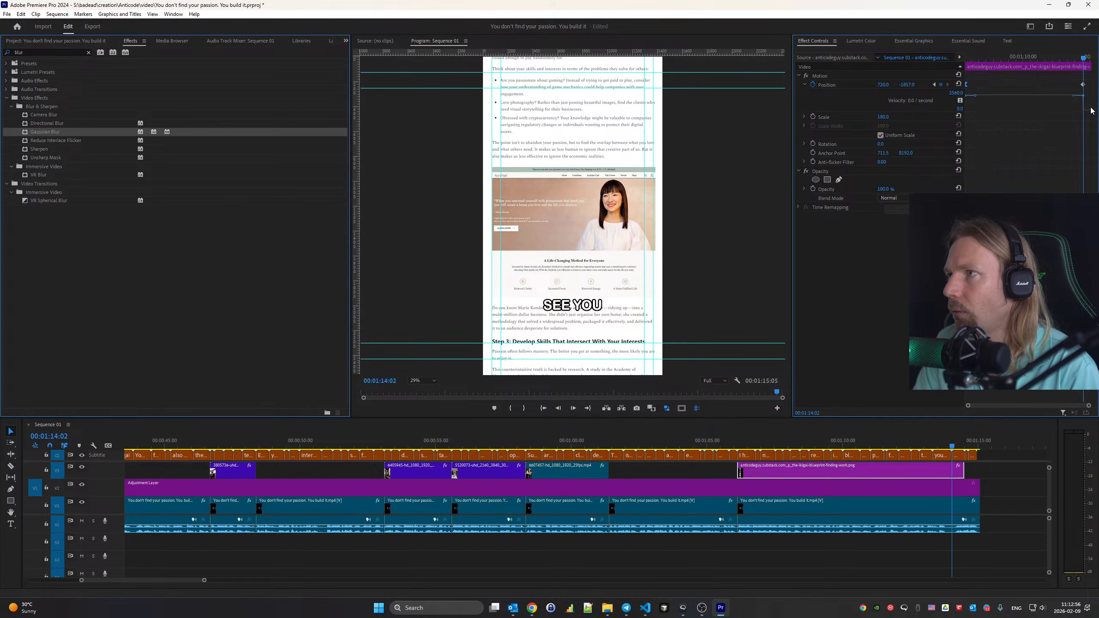
right_click(1082, 88)
mouse_move(1066, 162)
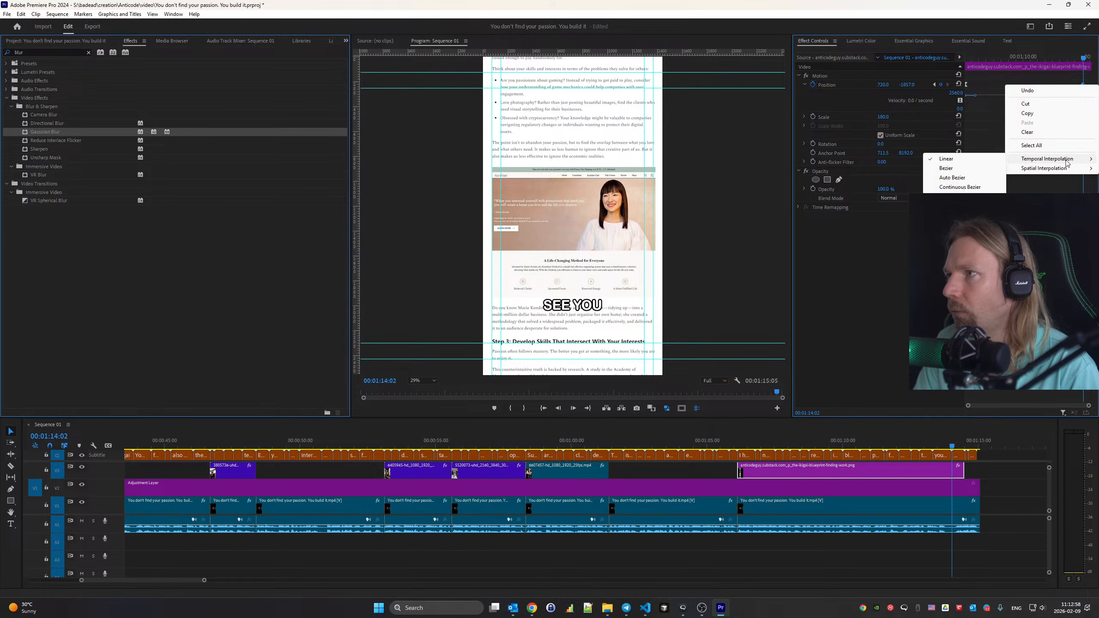
left_click(950, 206)
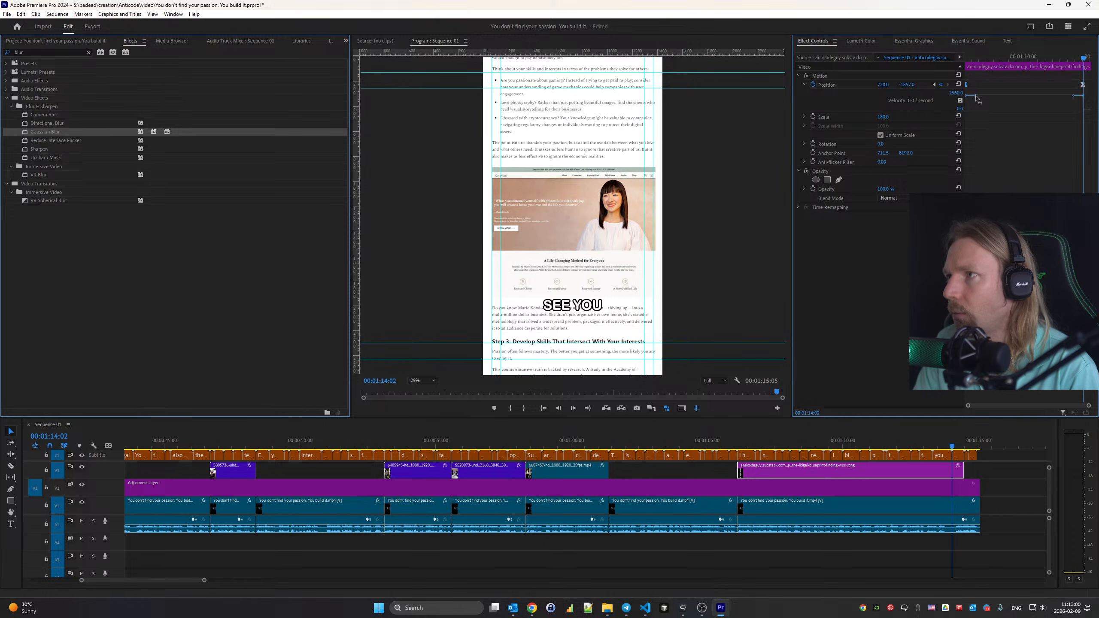
Reshape the Position velocity curve so the scroll starts slowly and peaks near the end of the clip
left_click_drag(976, 98, 1066, 125)
left_click(853, 84)
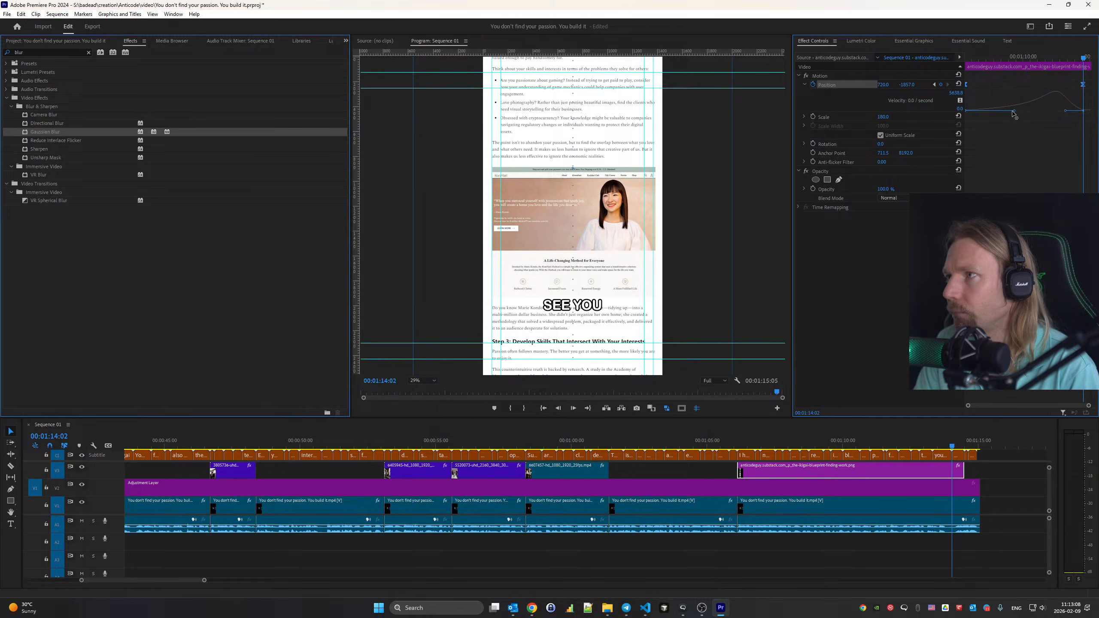
left_click_drag(1013, 114, 1029, 112)
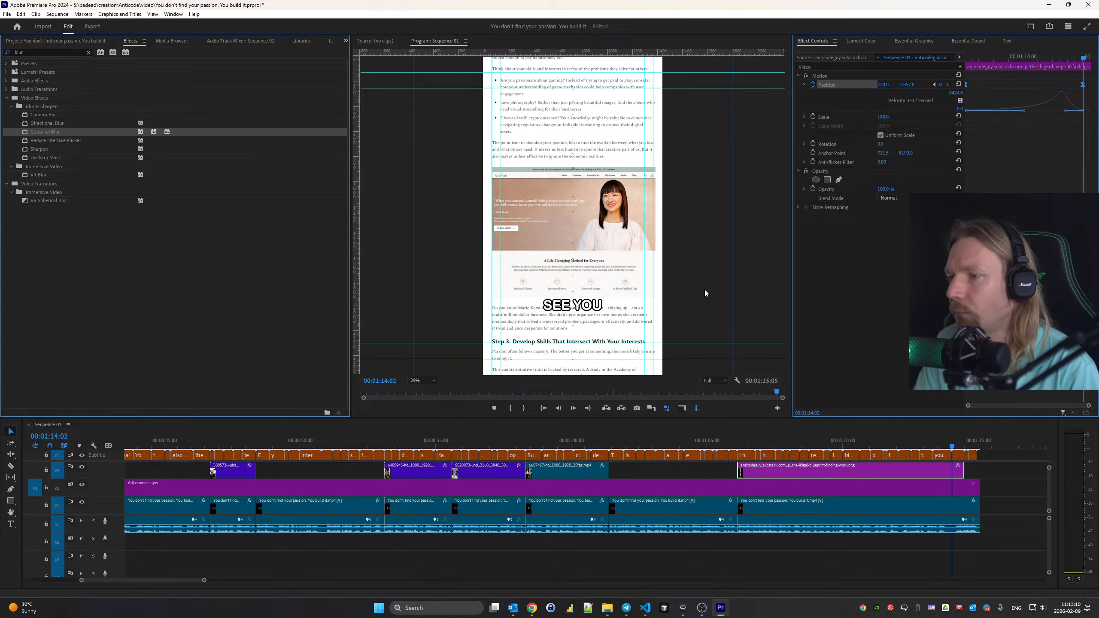
Preview the article scroll, trim the screenshot clip's end back to 00:01:14:02, and play through to the end of the sequence
left_click(733, 446)
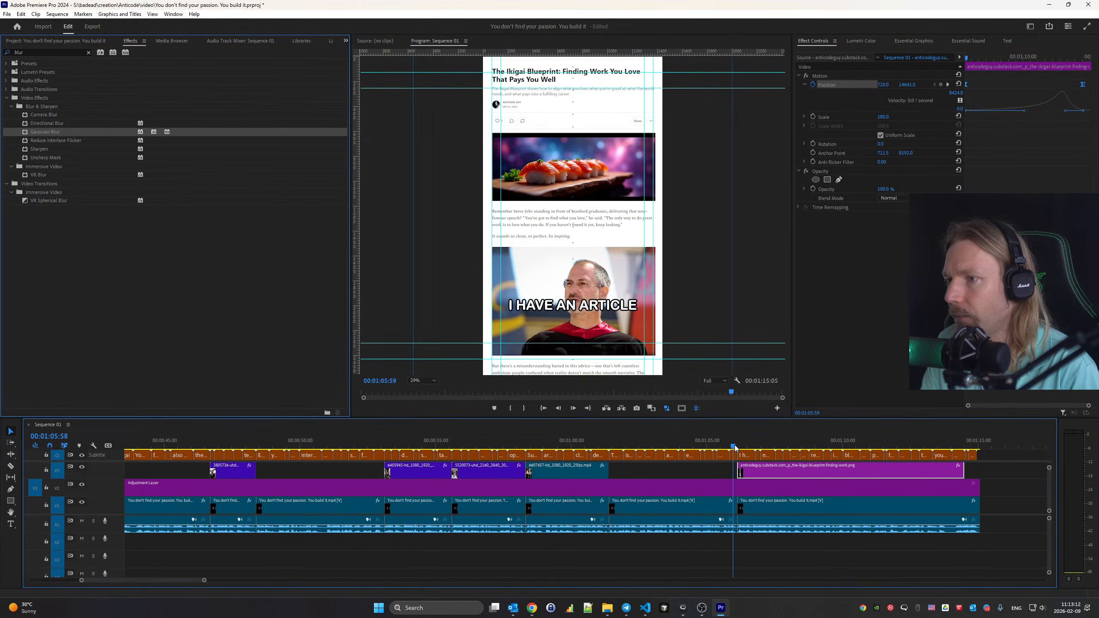
key("space")
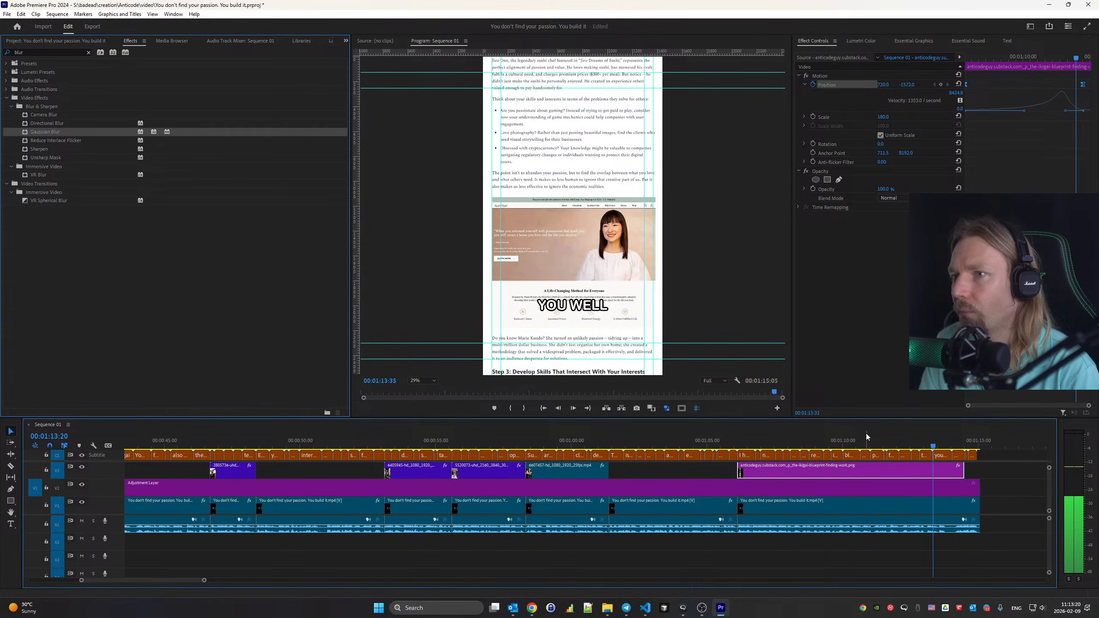
key("space")
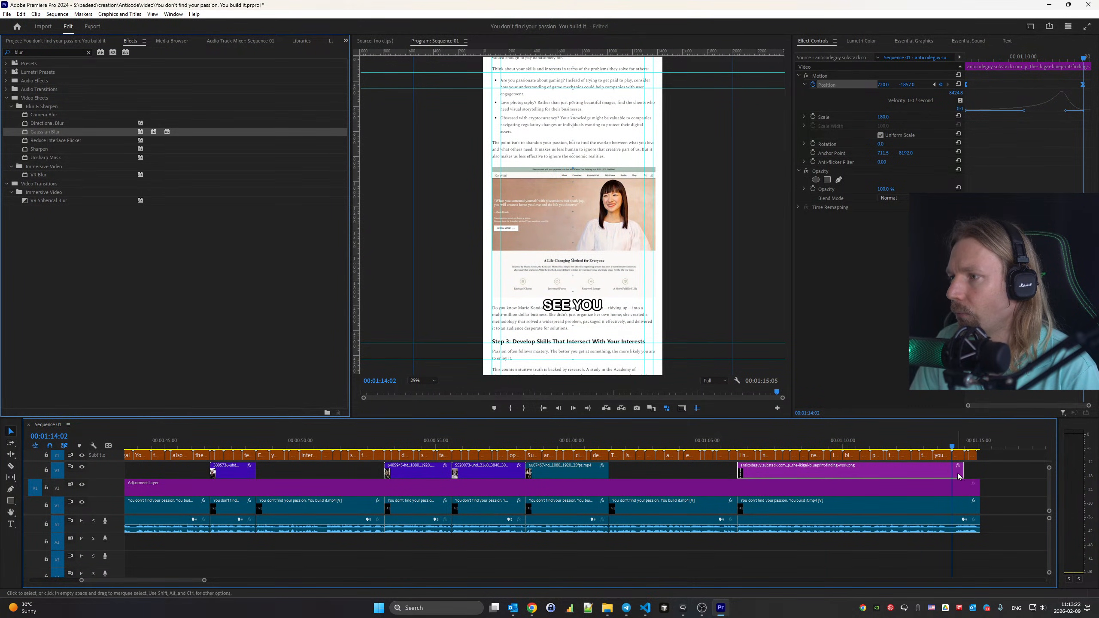
left_click_drag(958, 475, 952, 474)
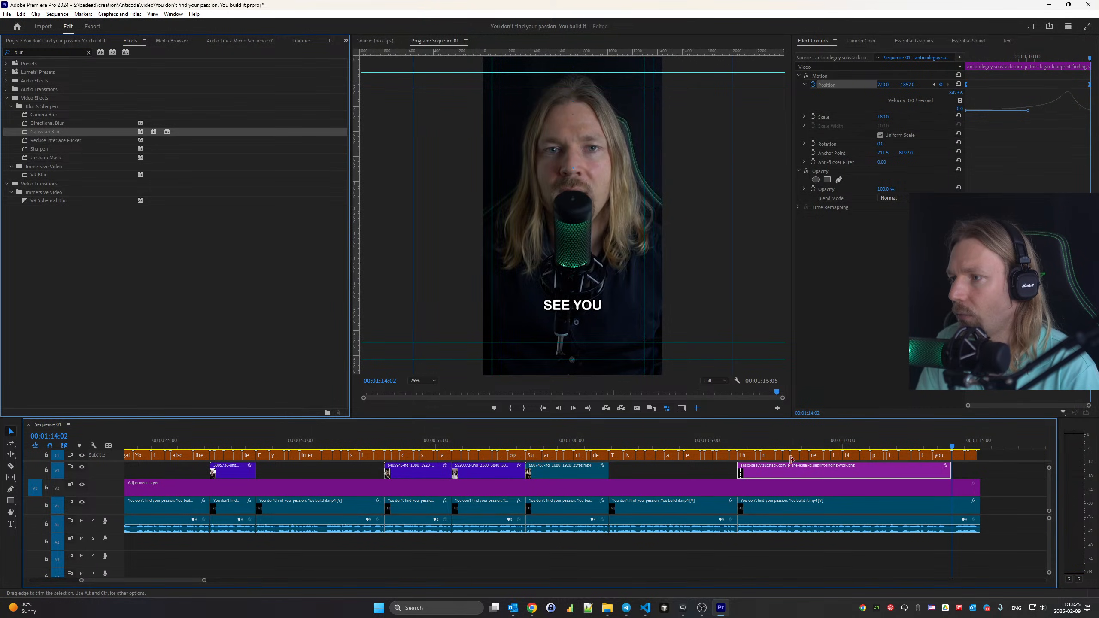
key("space")
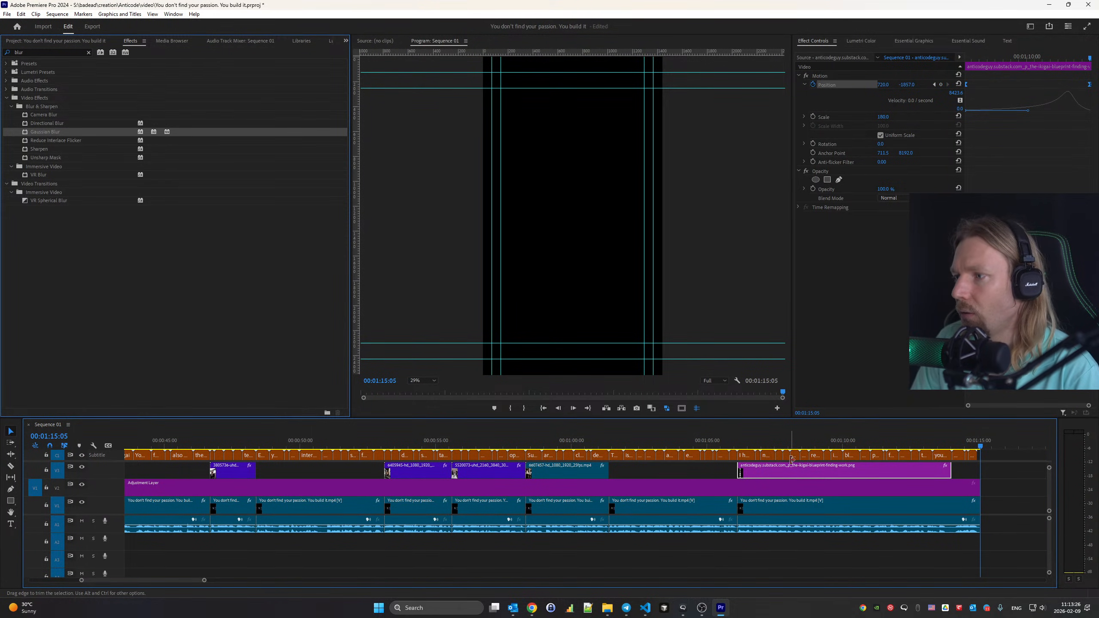
Return to the start of the sequence and show its full length, including the audio tracks, in the timeline
key("Home")
left_click(199, 574)
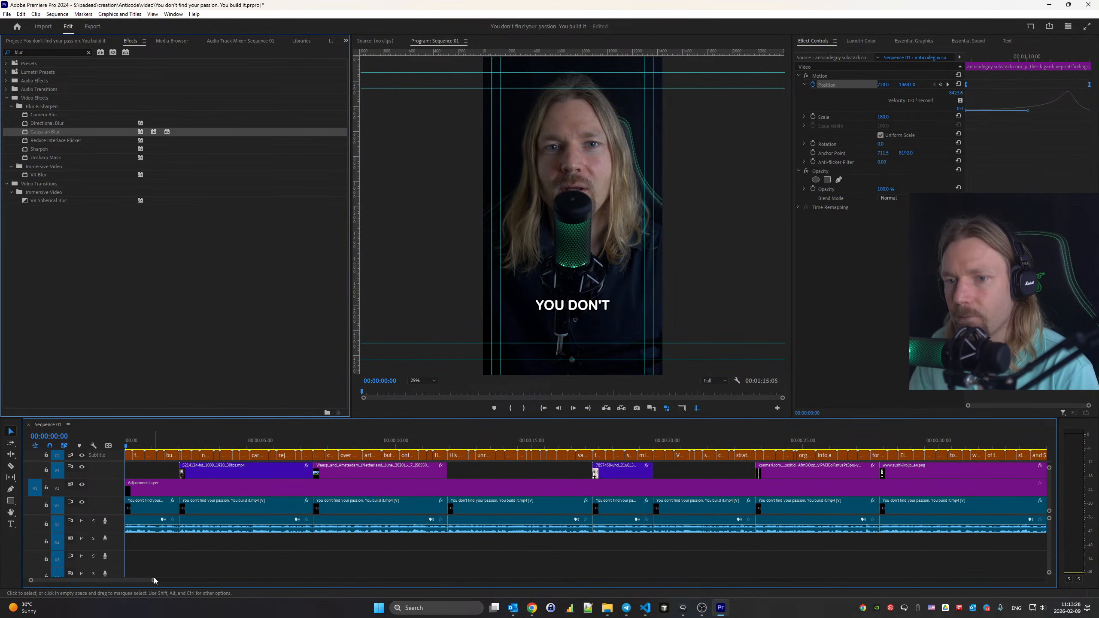
scroll(182, 576, "down", 1)
left_click_drag(154, 580, 263, 587)
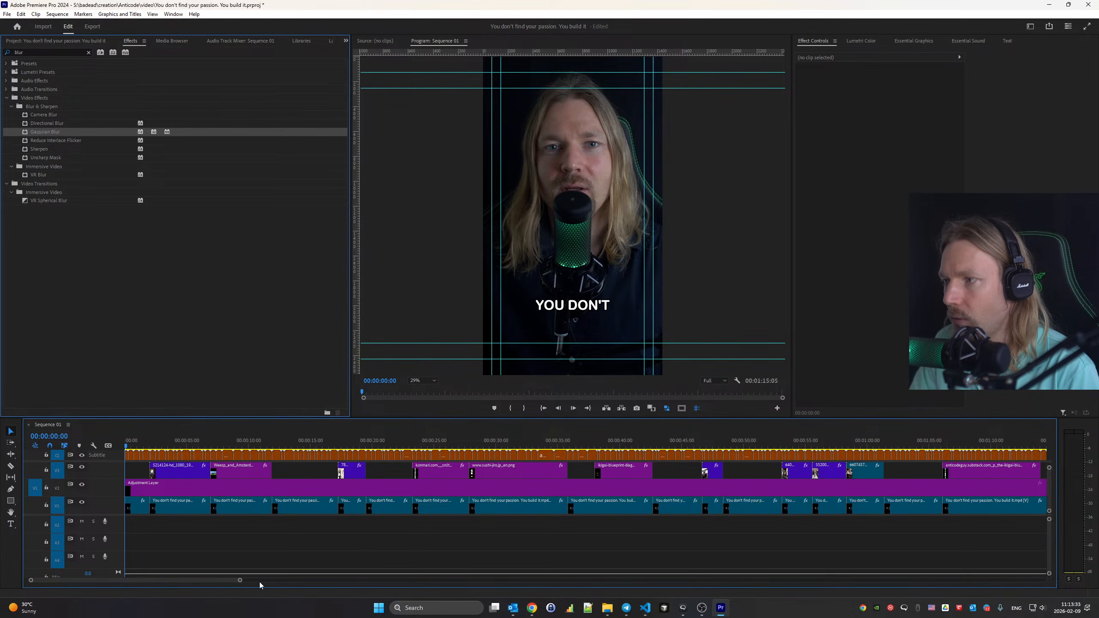
left_click_drag(240, 582, 245, 580)
left_click_drag(1048, 497, 1048, 514)
scroll(1051, 532, "up", 2)
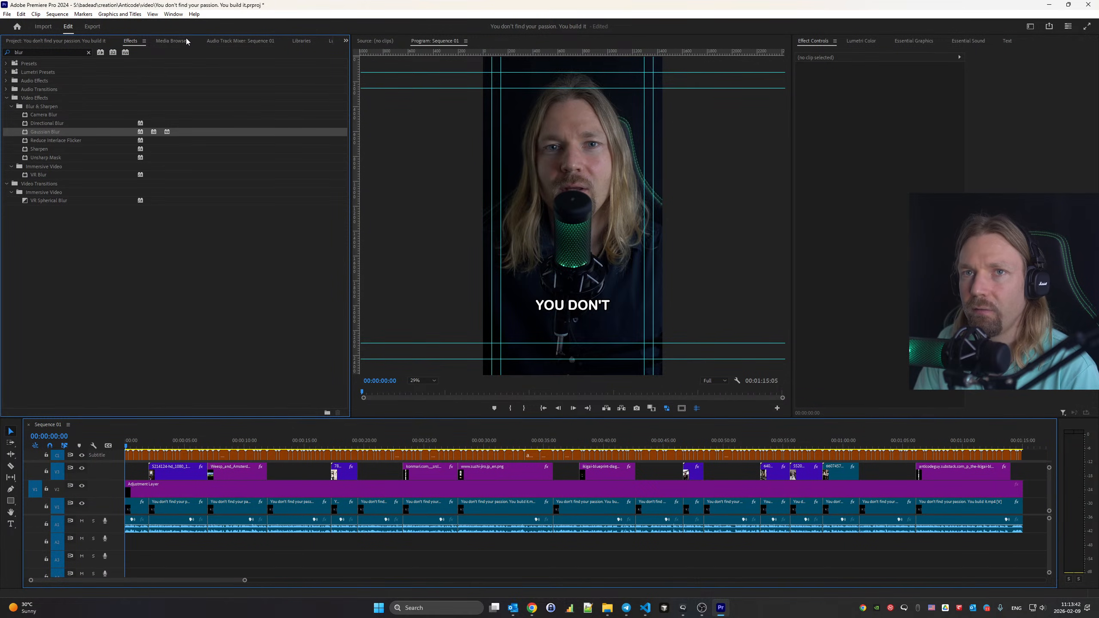
Set the program preview zoom to Fit and add the DeNoise effect to the first effect slot of the Audio 1 track
left_click(221, 41)
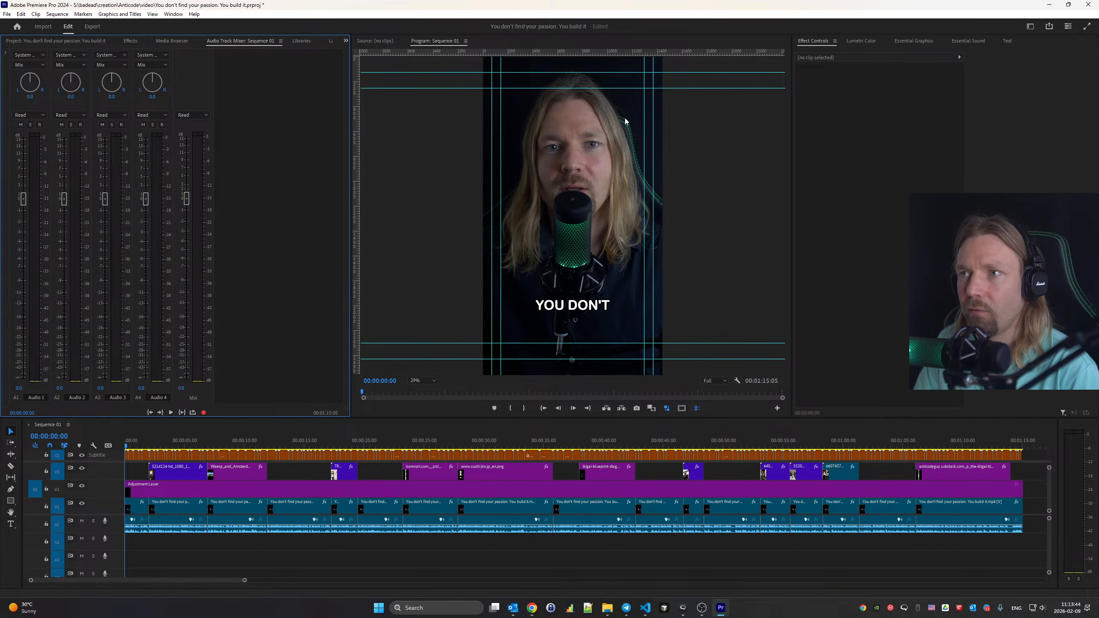
left_click(423, 382)
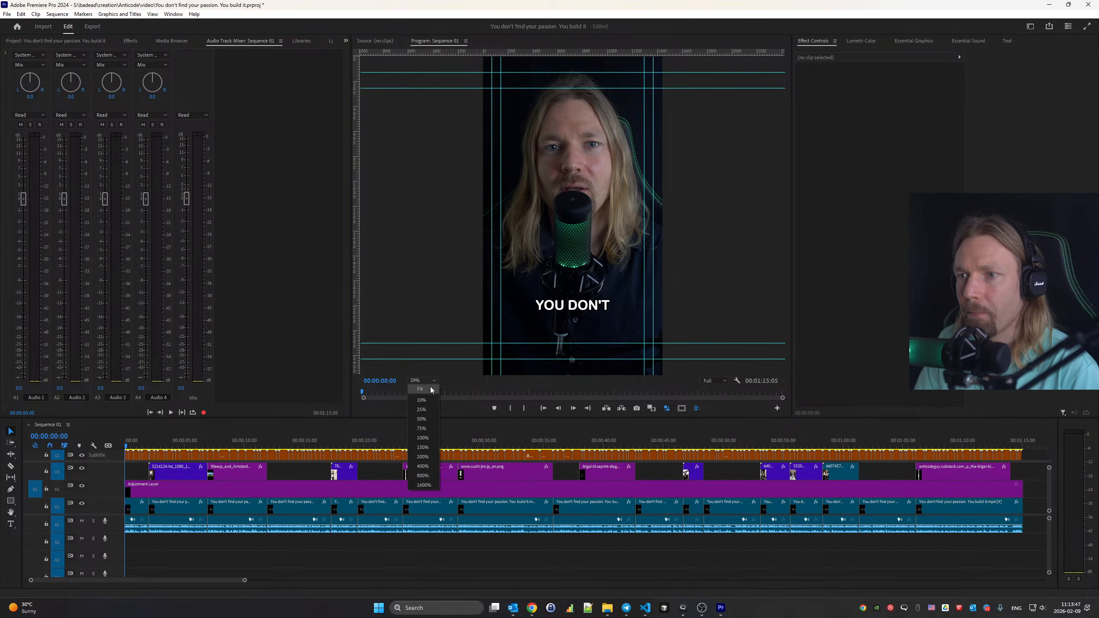
left_click(430, 387)
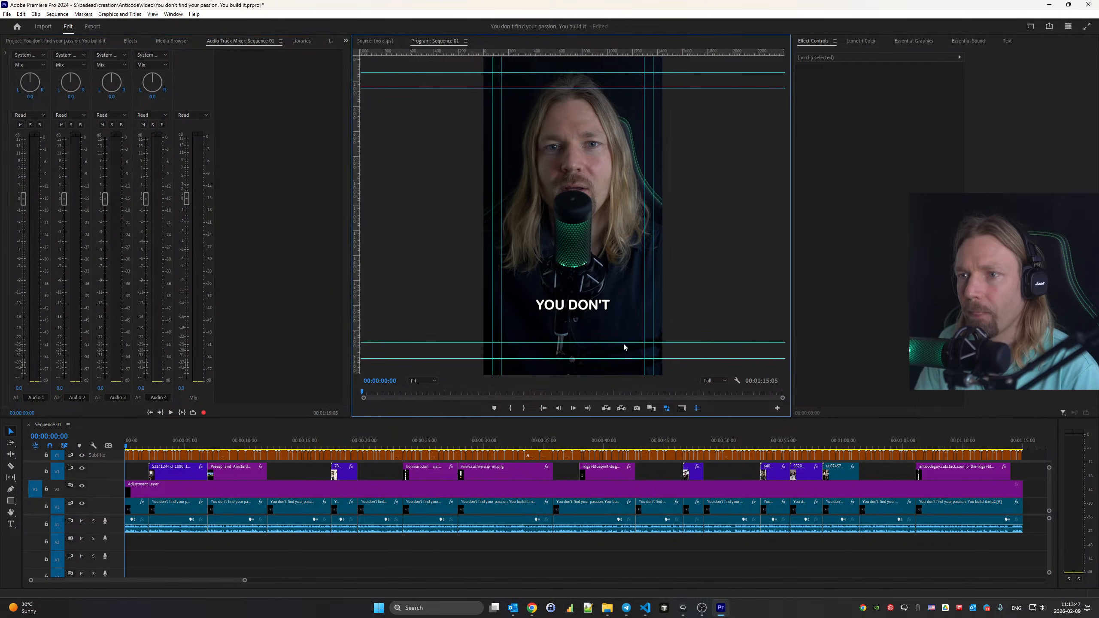
left_click(4, 53)
left_click(4, 54)
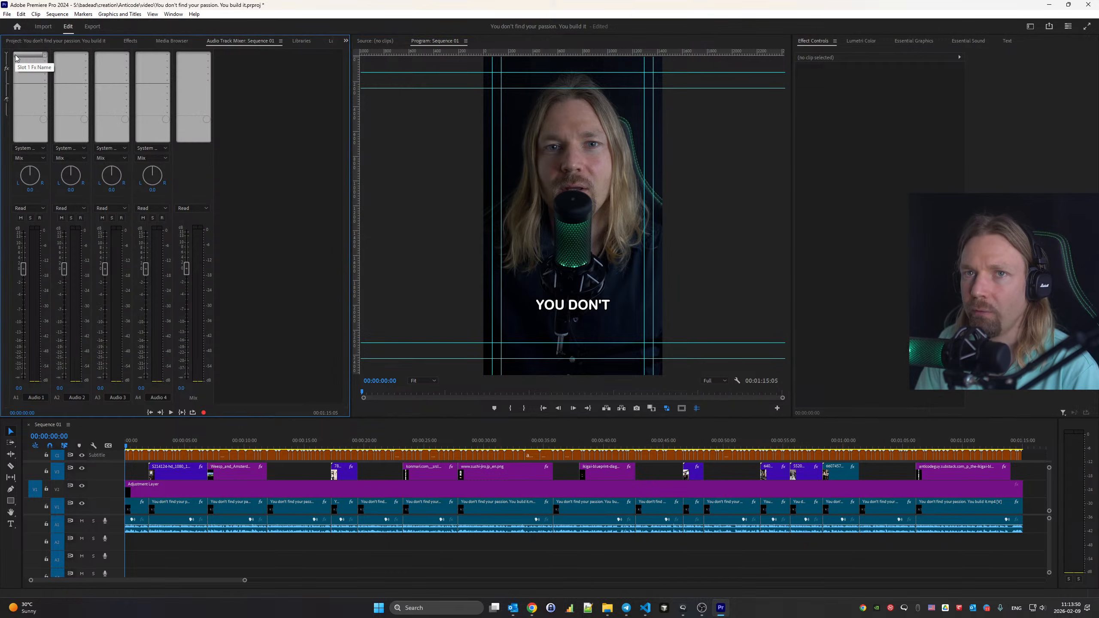
left_click(45, 55)
mouse_move(64, 118)
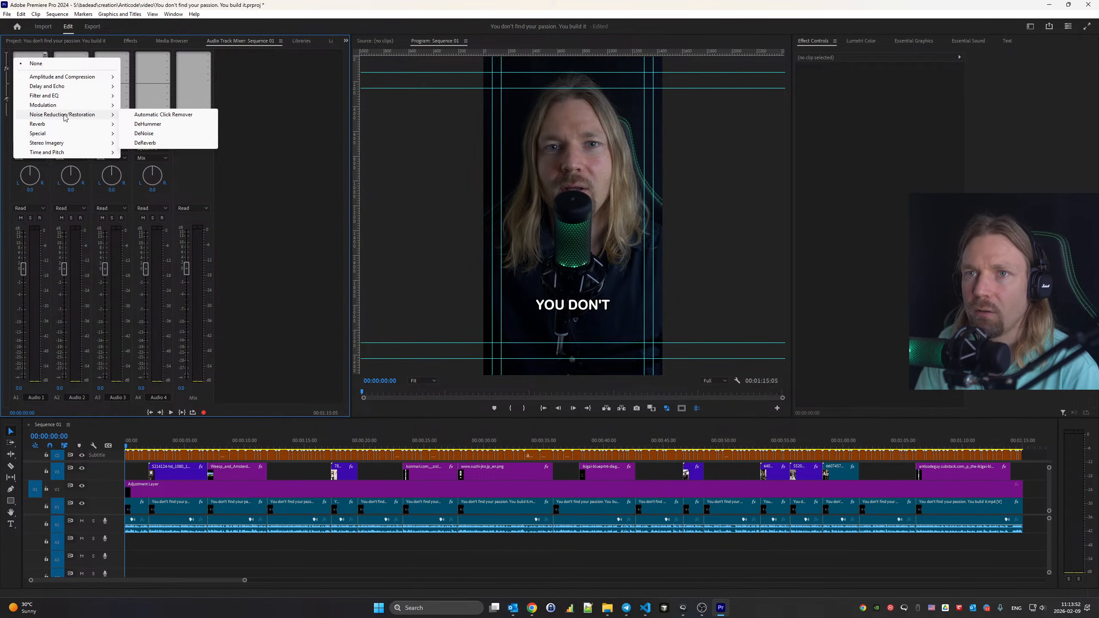
left_click(190, 133)
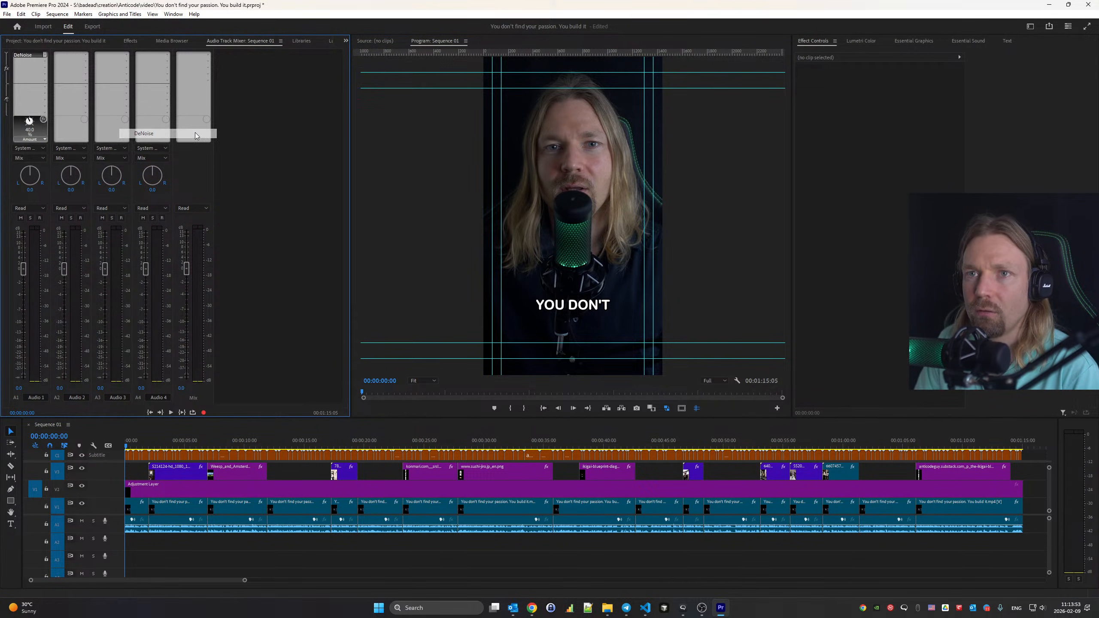
Set the Audio 1 DeNoise effect's gain to 4 dB and its amount to 10%
double_click(22, 57)
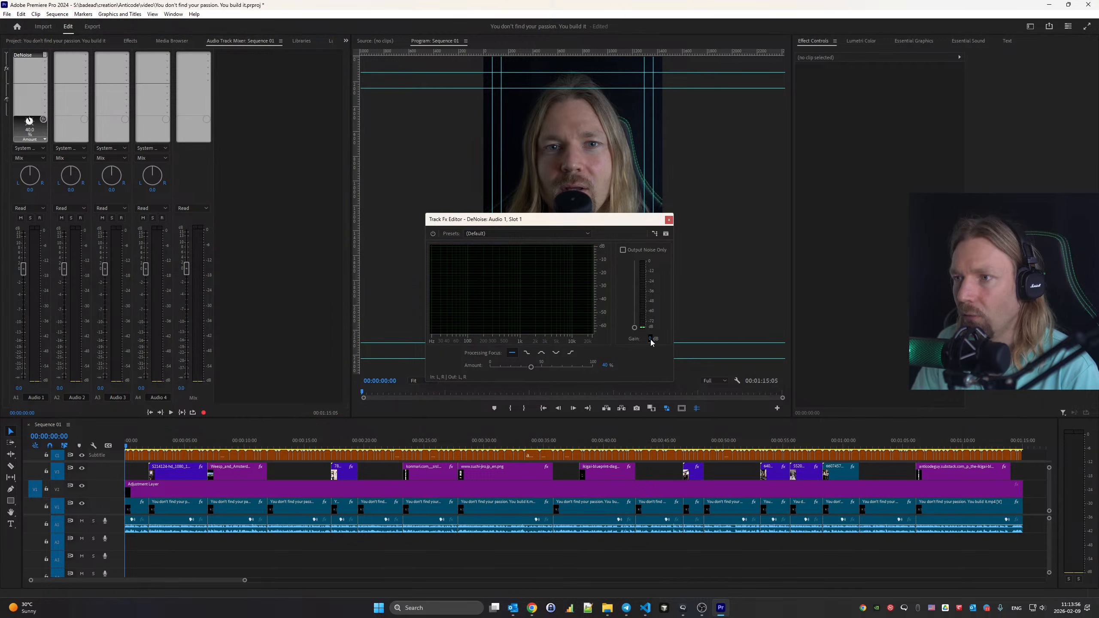
type("4")
key("Return")
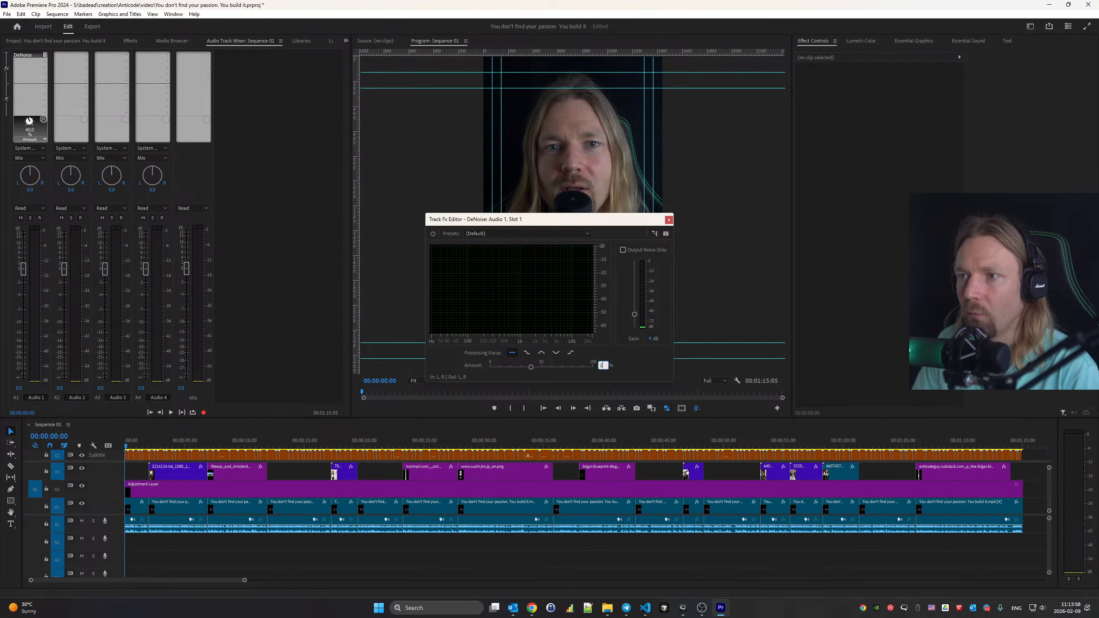
Add a Highpass filter to the second effect slot of the Audio 1 track
left_click(44, 60)
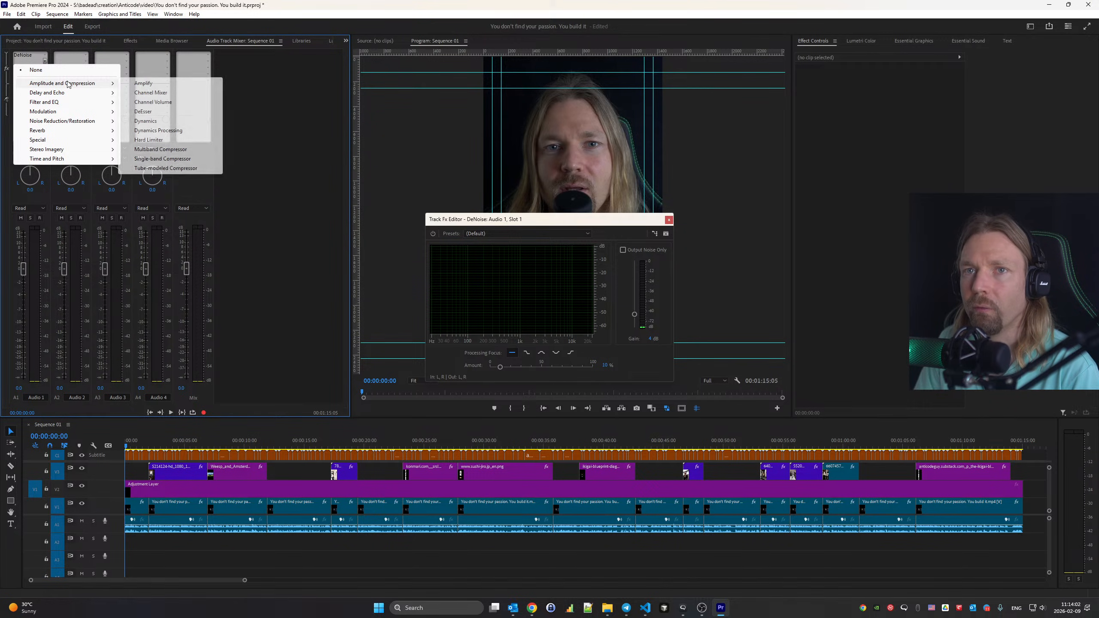
mouse_move(82, 103)
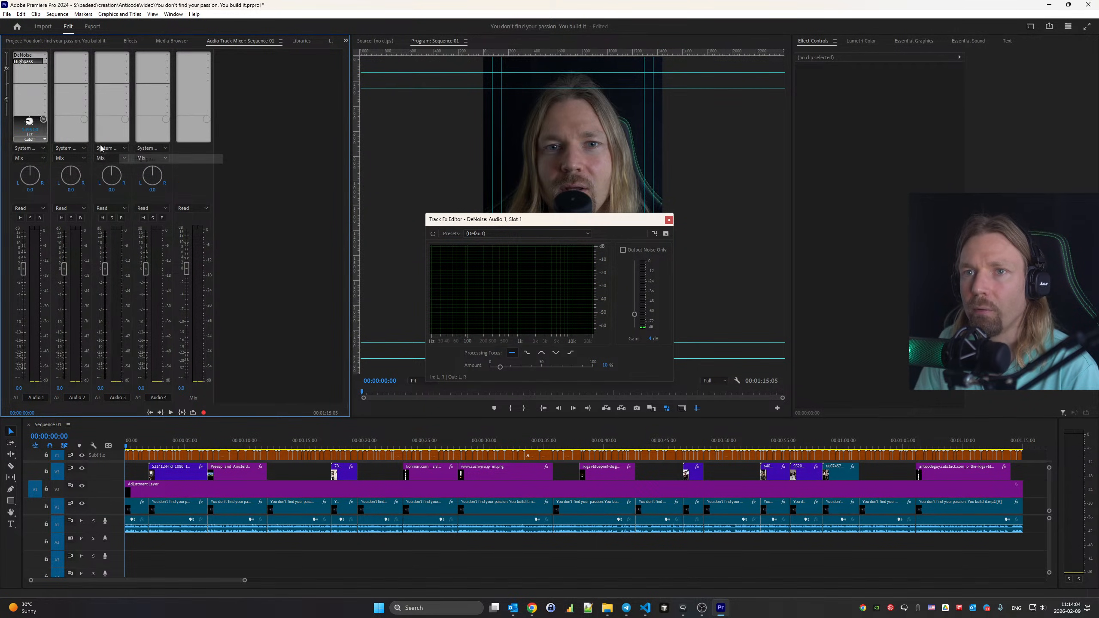
left_click(145, 159)
left_click(43, 67)
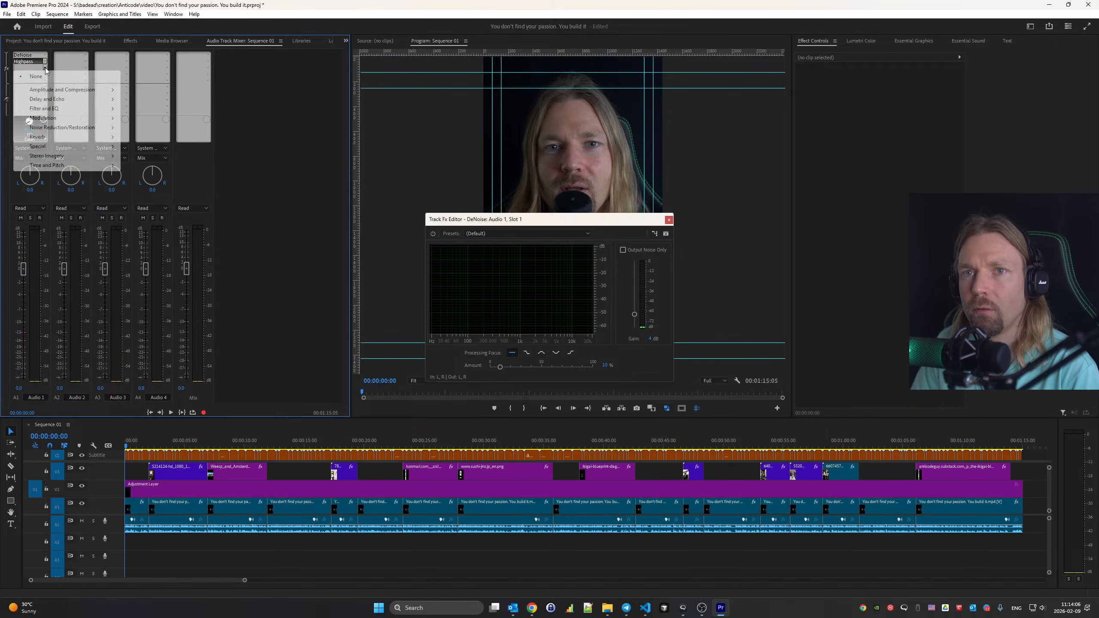
mouse_move(96, 109)
left_click(151, 202)
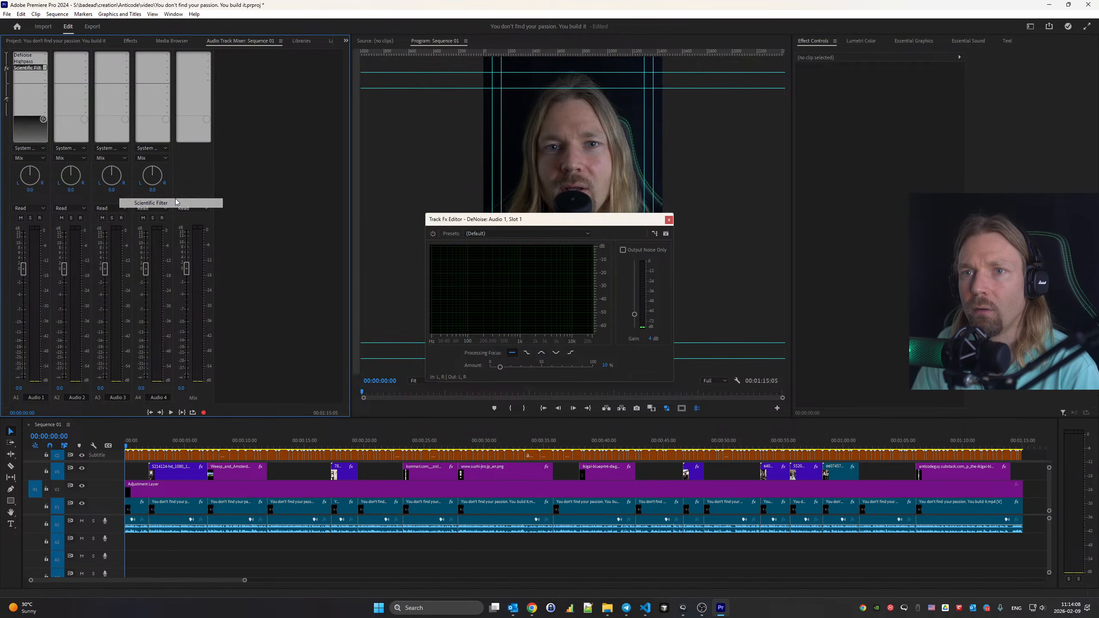
Put a Parametric Equalizer in the third effect slot of the Audio 1 track
left_click(44, 68)
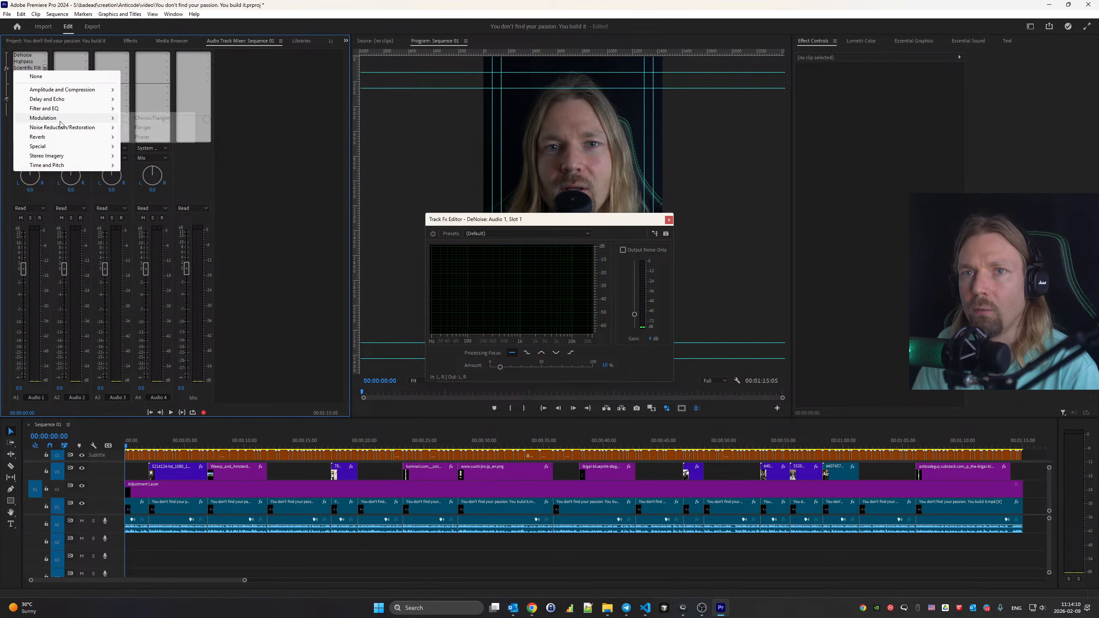
mouse_move(60, 109)
left_click(156, 193)
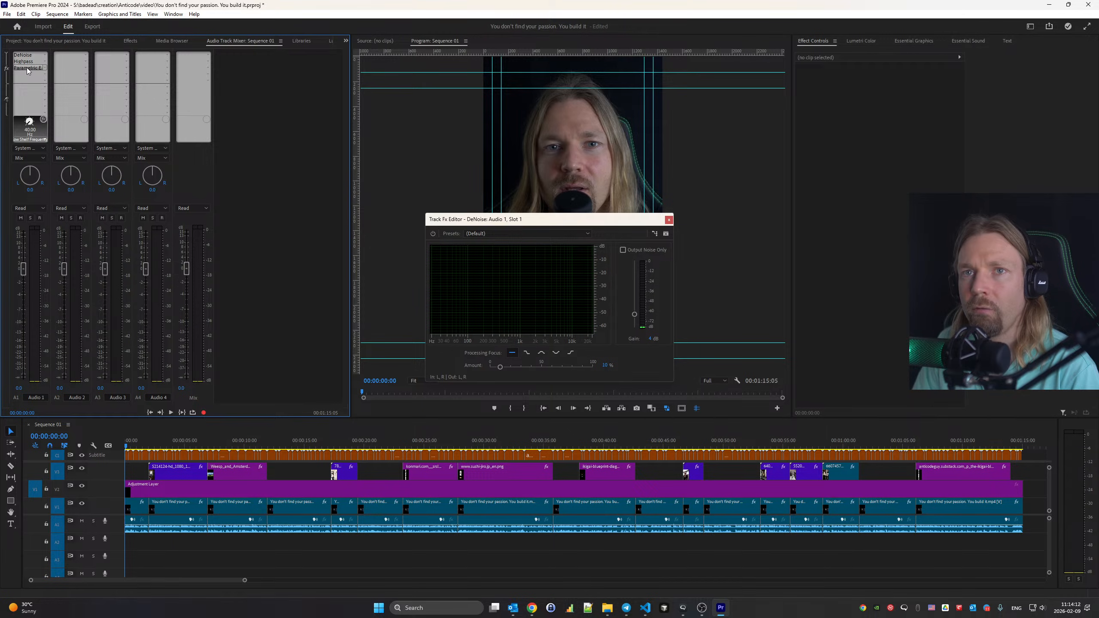
Apply the Vocal Enhancer preset to the Audio 1 Parametric Equalizer and set its overall gain to 4 dB
double_click(27, 68)
left_click(498, 233)
left_click(472, 350)
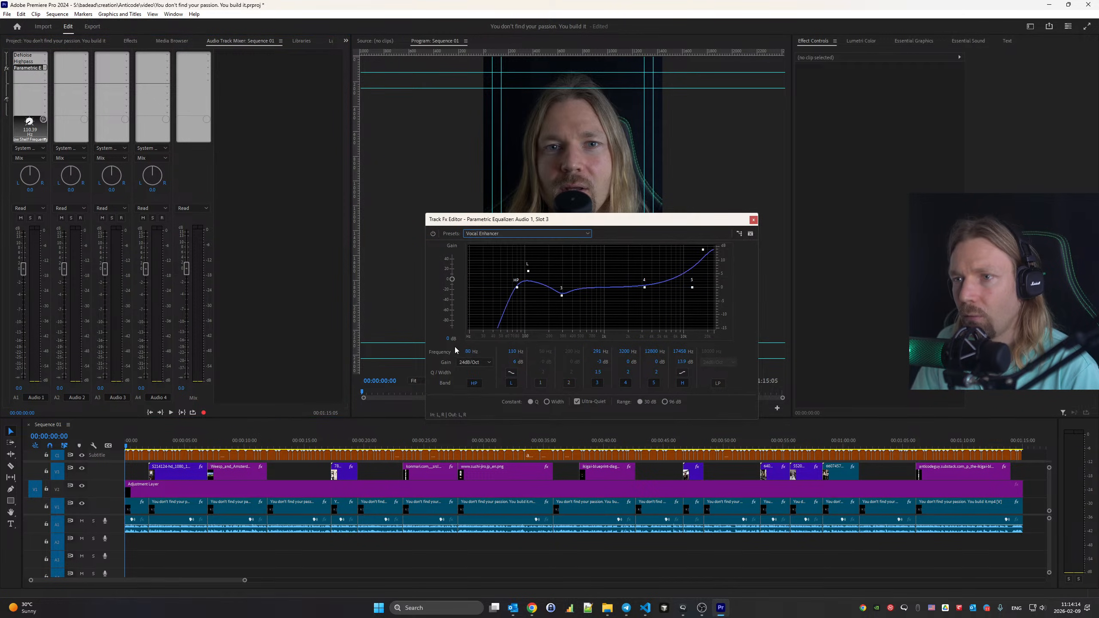
left_click(448, 339)
type("4")
key("Return")
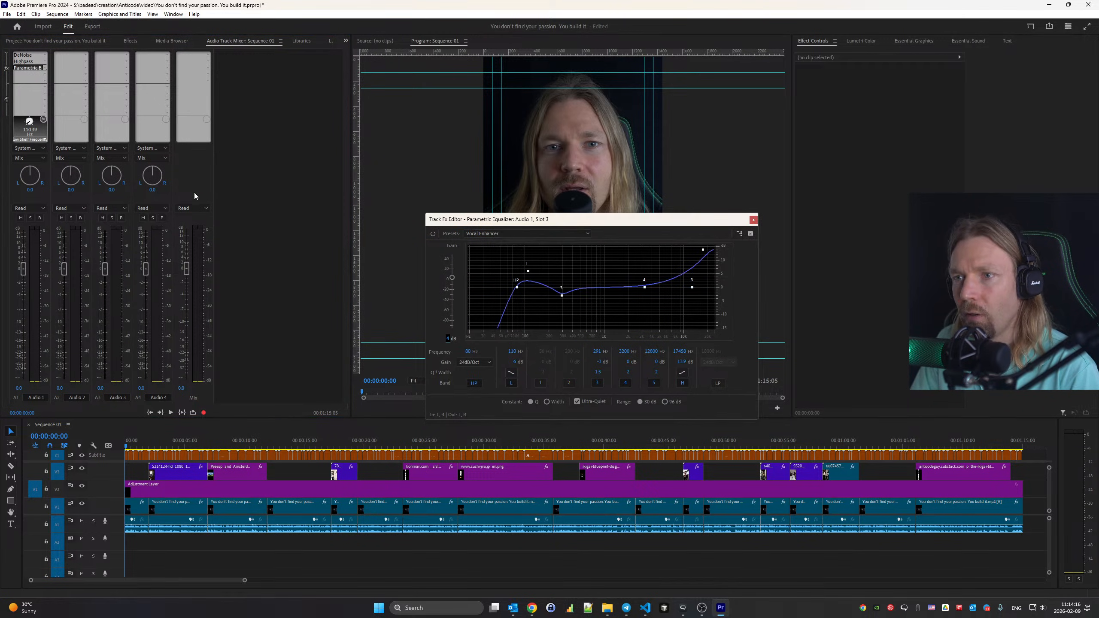
Add the Dynamics effect to the fourth effect slot of the Audio 1 track and open its settings
left_click(44, 74)
mouse_move(72, 96)
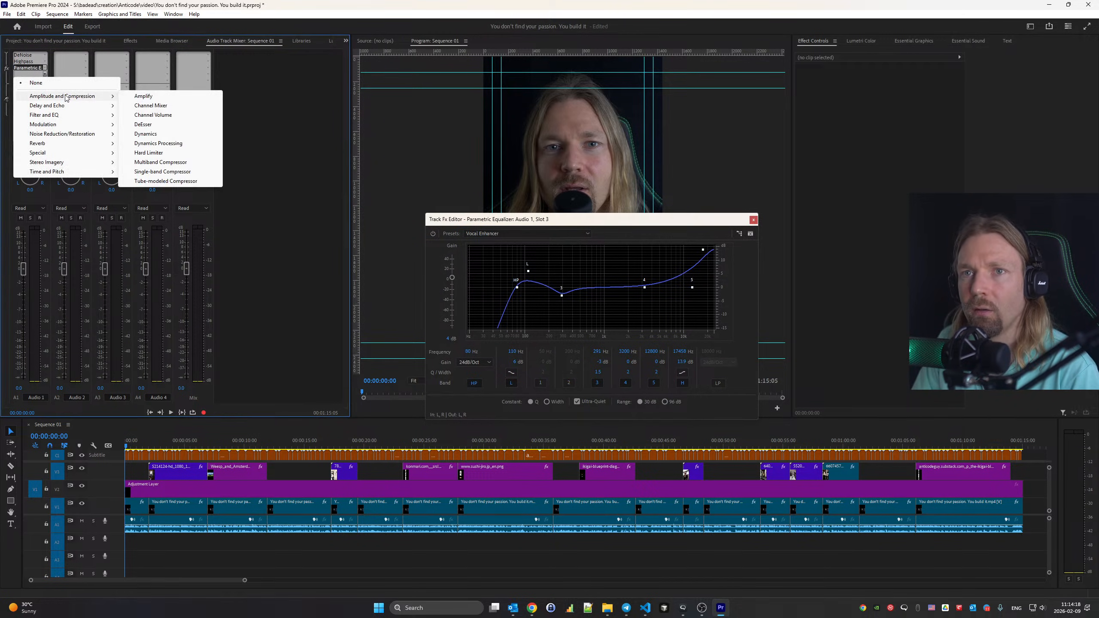
left_click(169, 134)
double_click(32, 75)
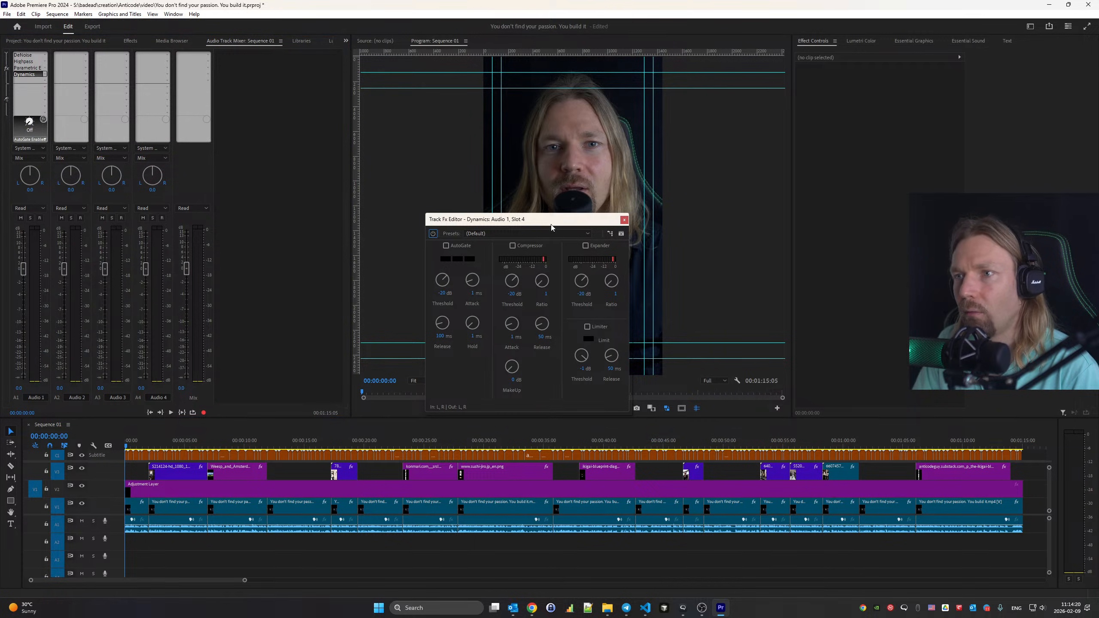
Enable the Dynamics compressor with a threshold of -18 dB and a ratio of 1.5, and raise its makeup gain
left_click(513, 294)
type("-18")
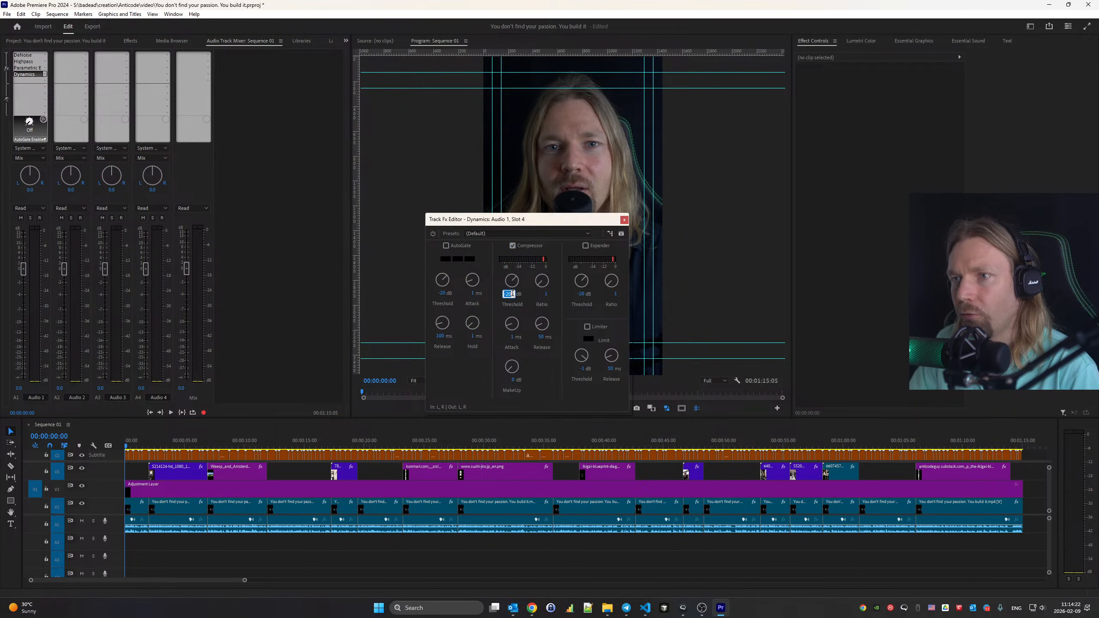
left_click(542, 294)
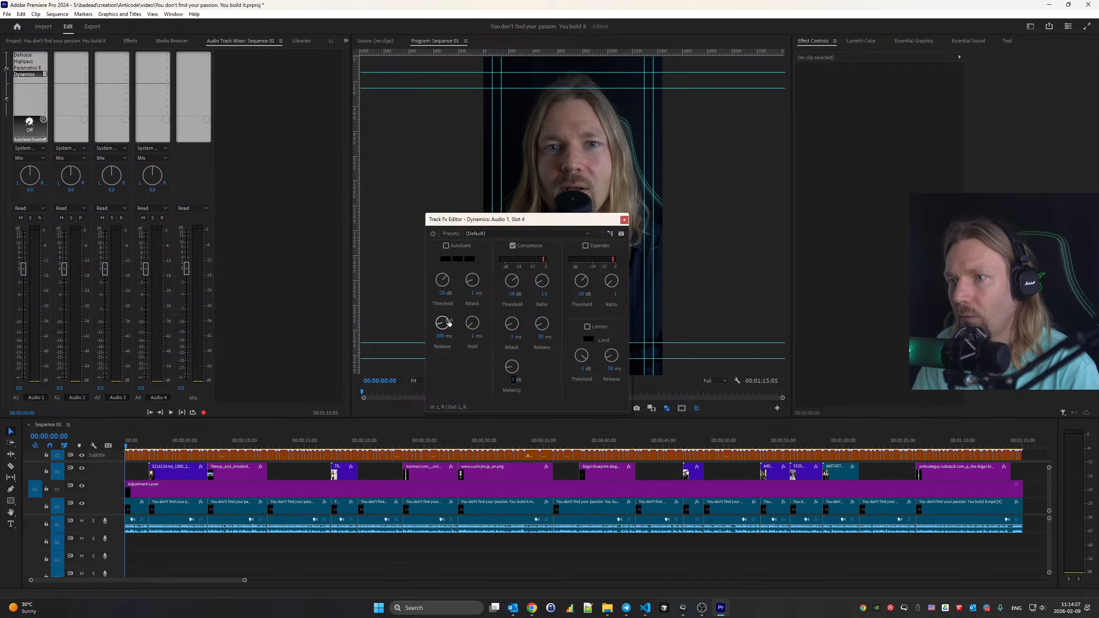
Add a Hard Limiter to the fifth slot of Audio 1, using True Peak and a maximum amplitude of -1 dB
left_click(43, 80)
mouse_move(58, 112)
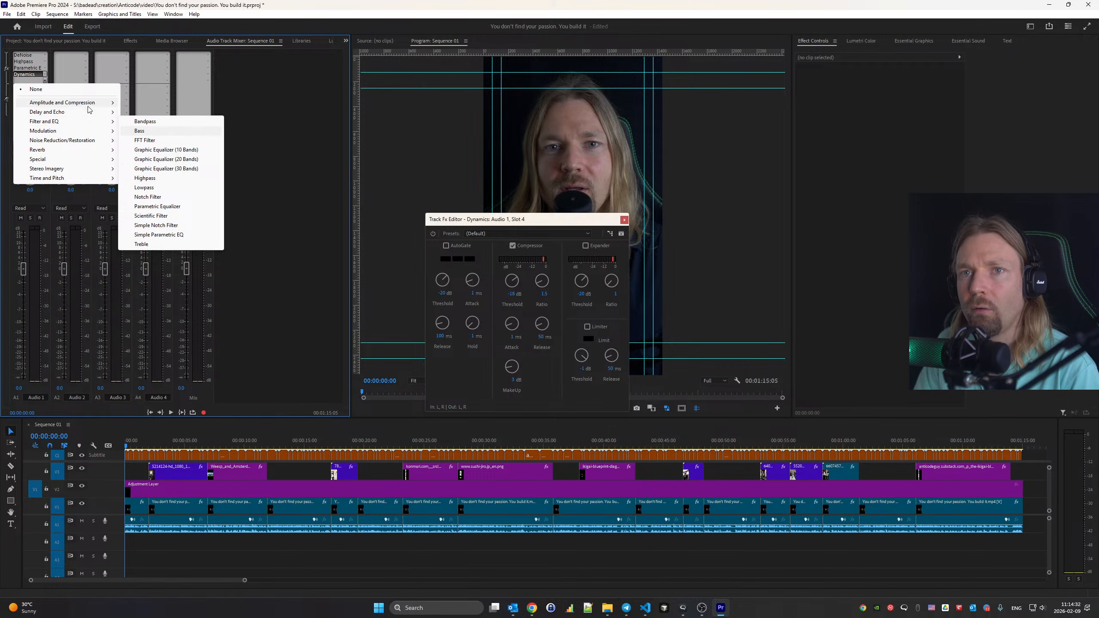
left_click(190, 159)
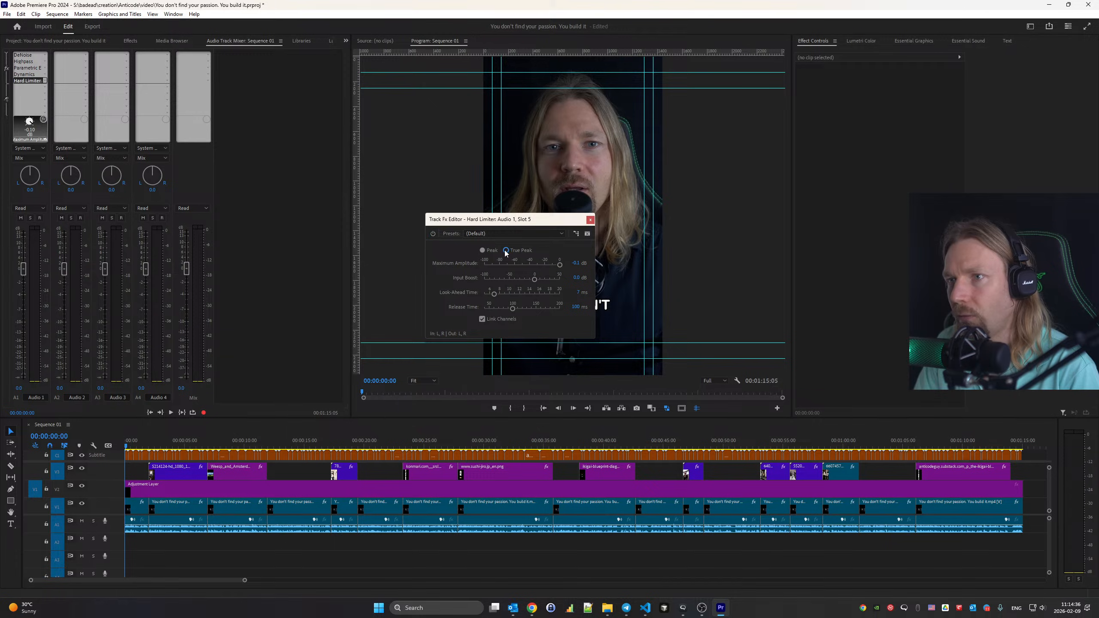
type("1")
key("Return")
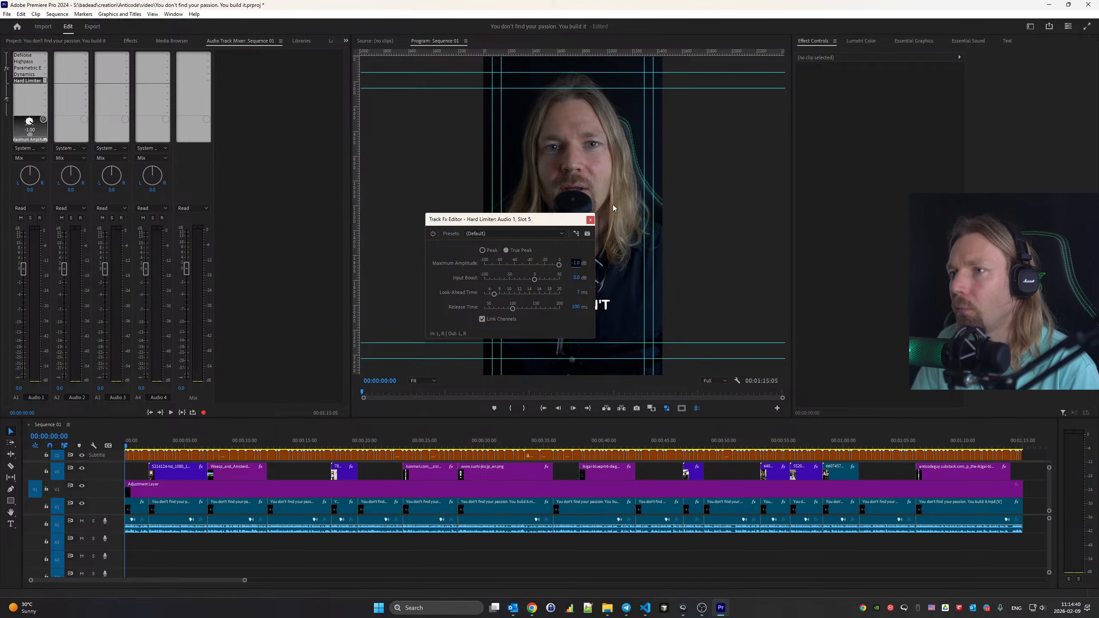
left_click(590, 219)
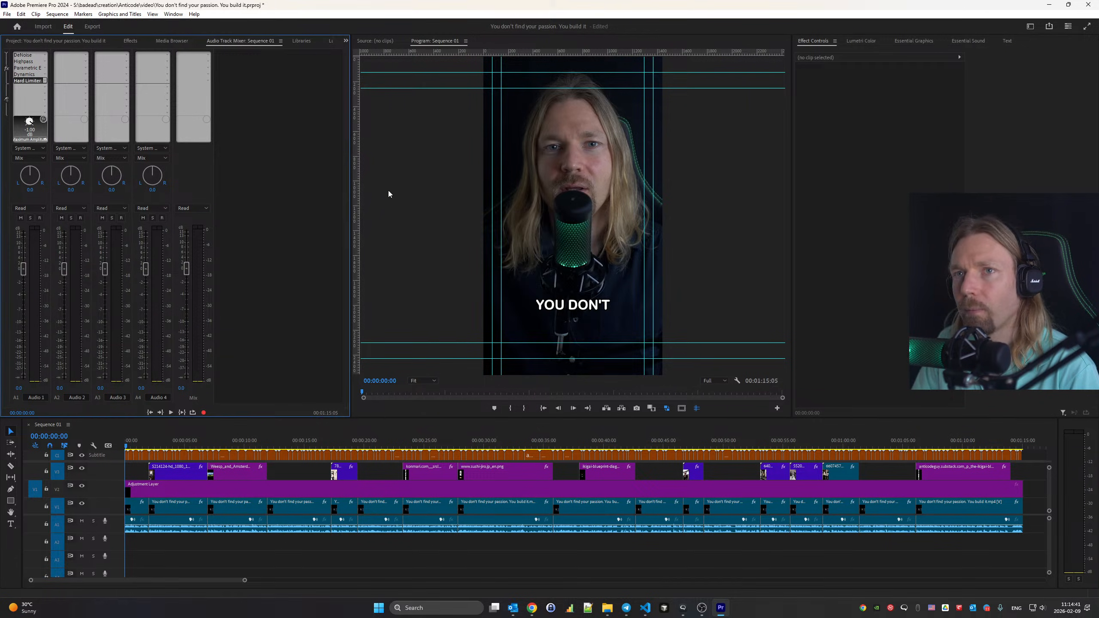
Add a Loudness Meter to the first effect slot of the Mix track and load its YouTube preset
left_click(203, 55)
mouse_move(260, 136)
left_click(333, 182)
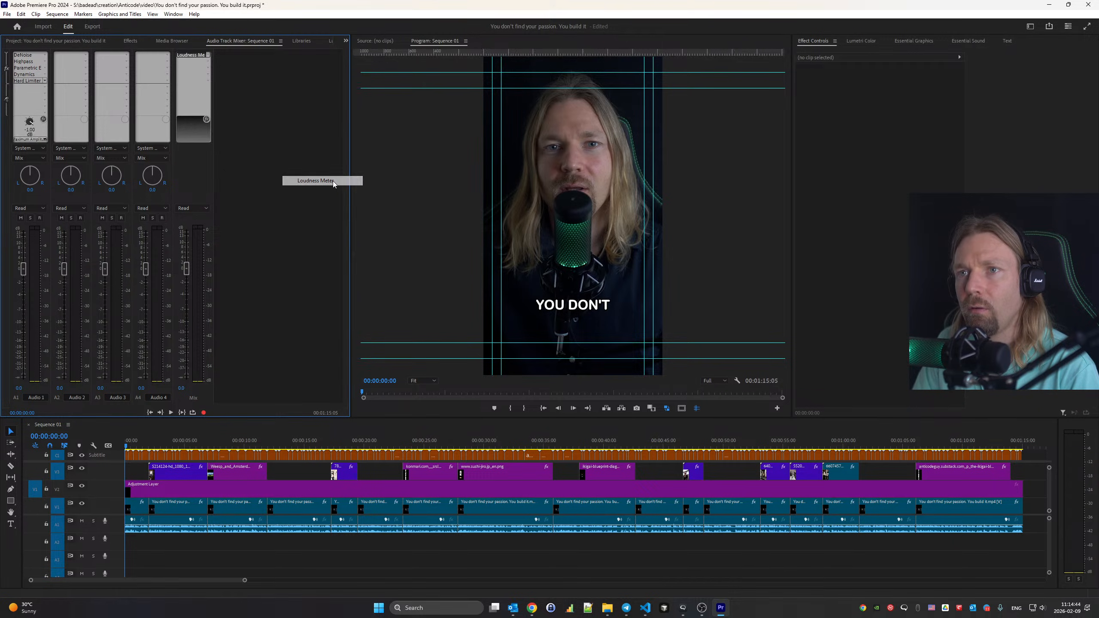
double_click(196, 55)
key("space")
left_click(523, 238)
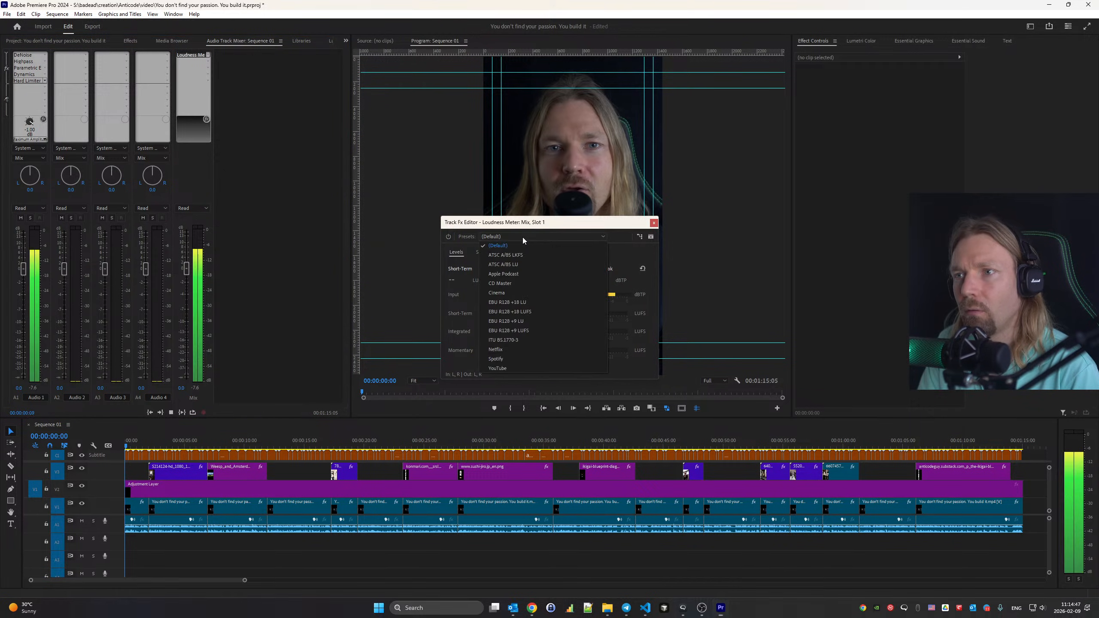
left_click(534, 368)
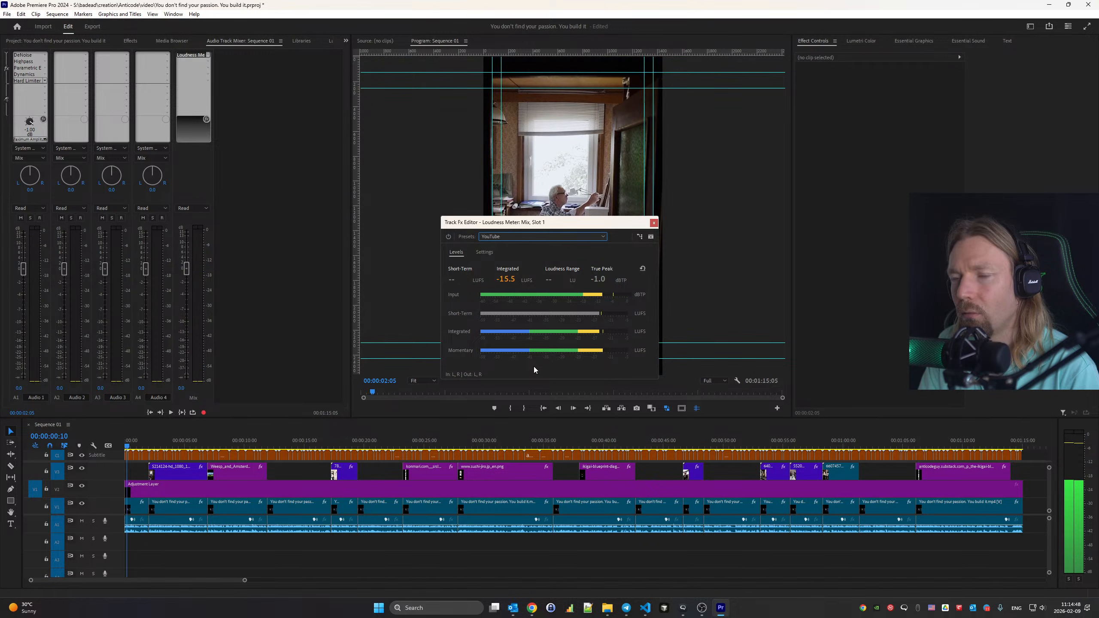
Play the opening part of the sequence and measure the mix's loudness with the YouTube preset
key("space")
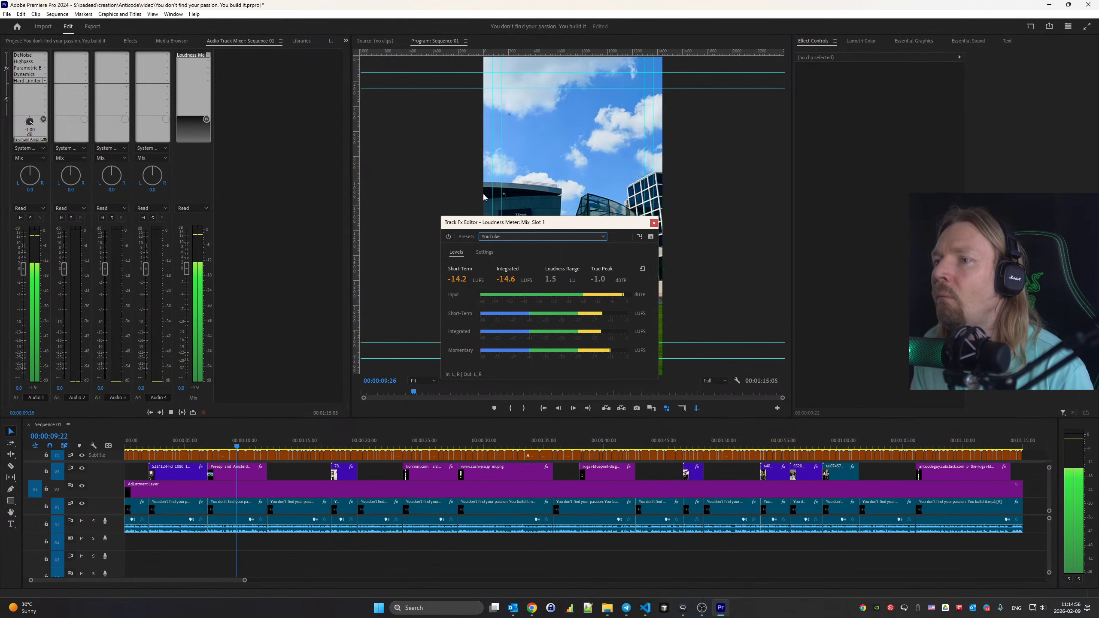
left_click(541, 236)
left_click(508, 262)
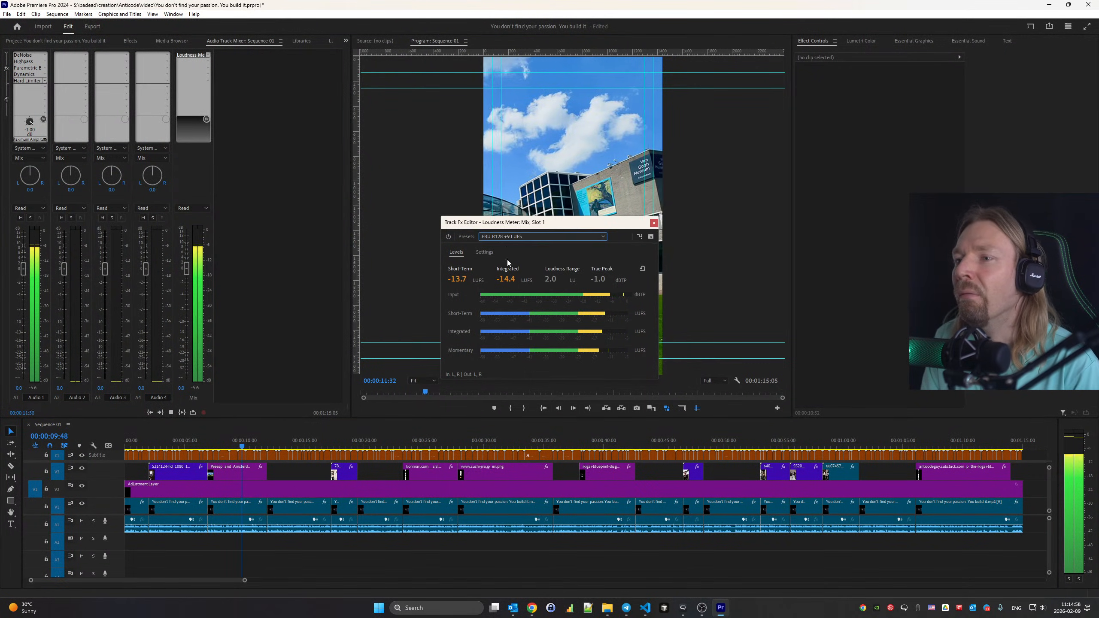
left_click(541, 237)
left_click(510, 367)
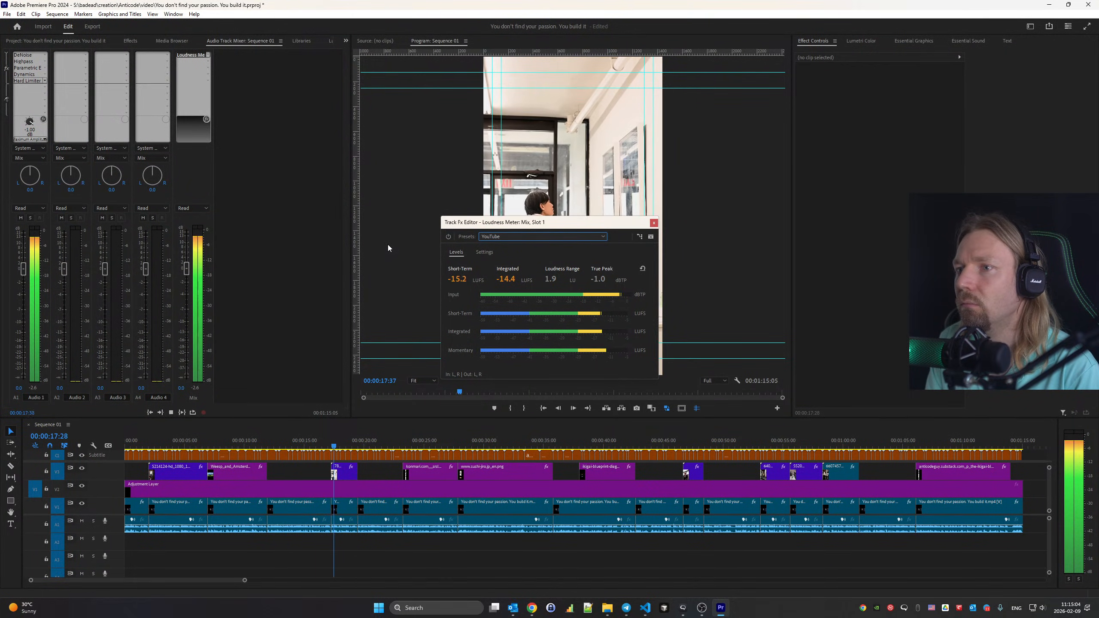
key("space")
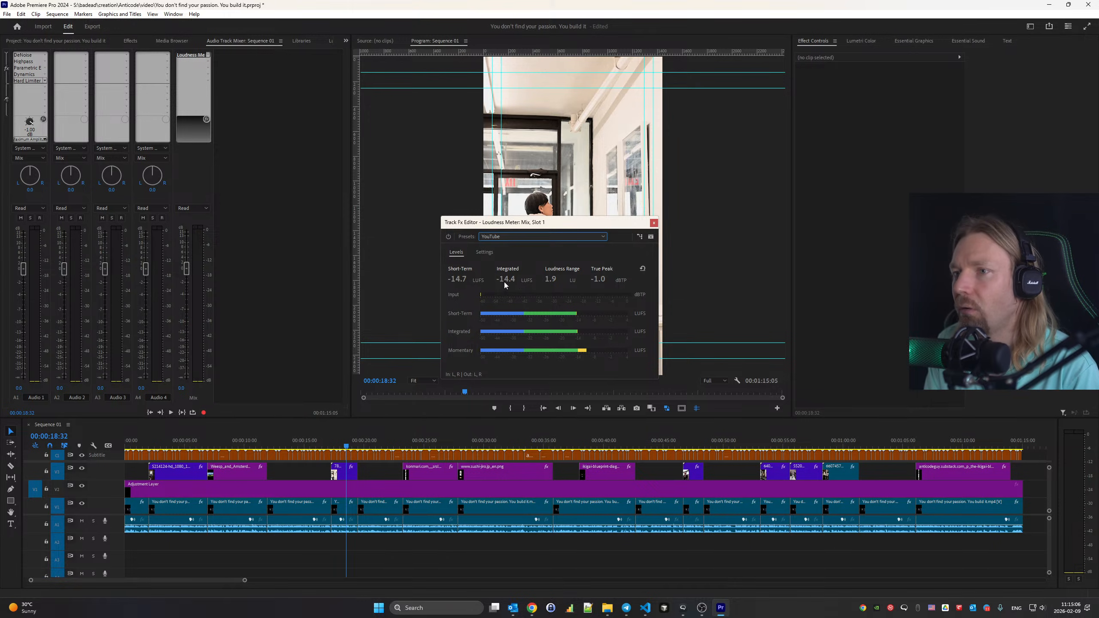
Set the Audio 1 Hard Limiter's input boost to 0.5 dB
double_click(31, 82)
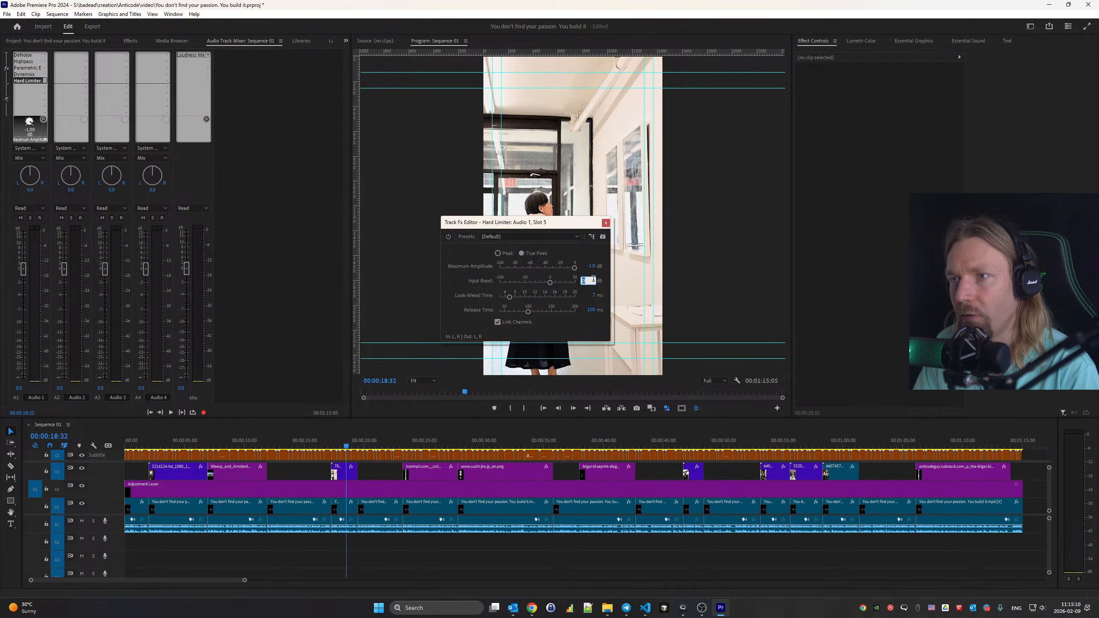
type("0.5")
key("Return")
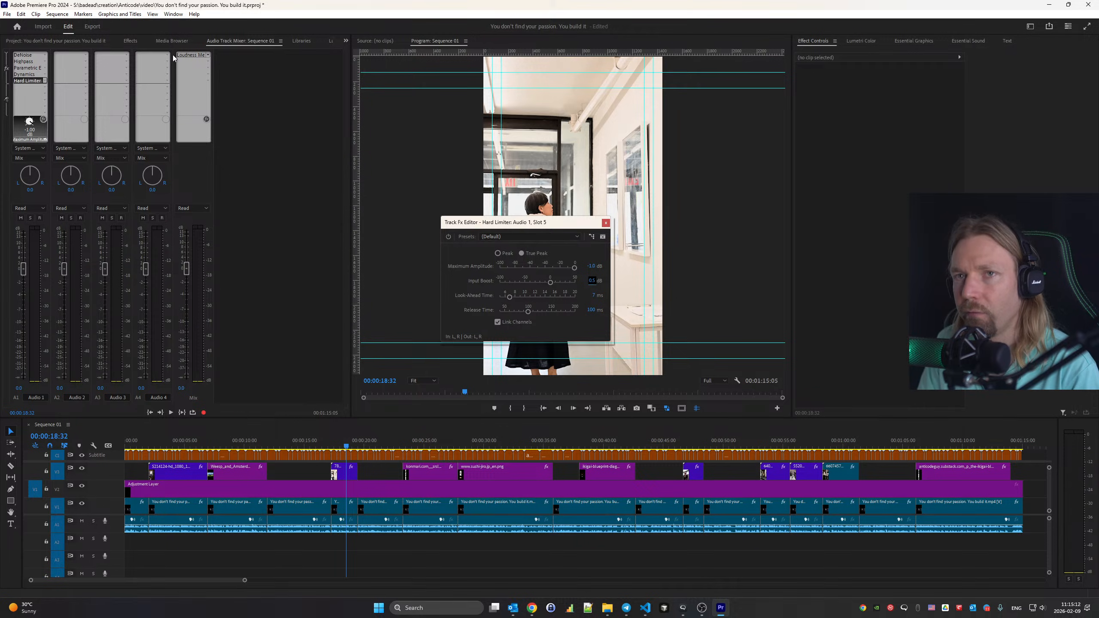
Reset the Mix track's Loudness Meter, measure the loudness again from the sequence start, and close the meter
key("Home")
double_click(190, 54)
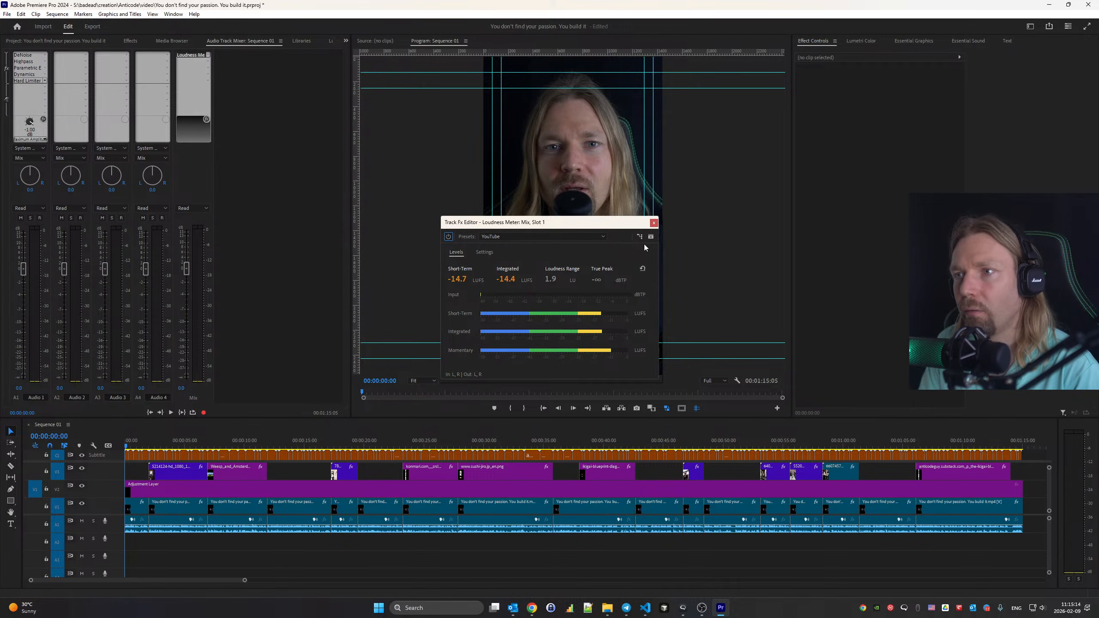
left_click(642, 268)
key("space")
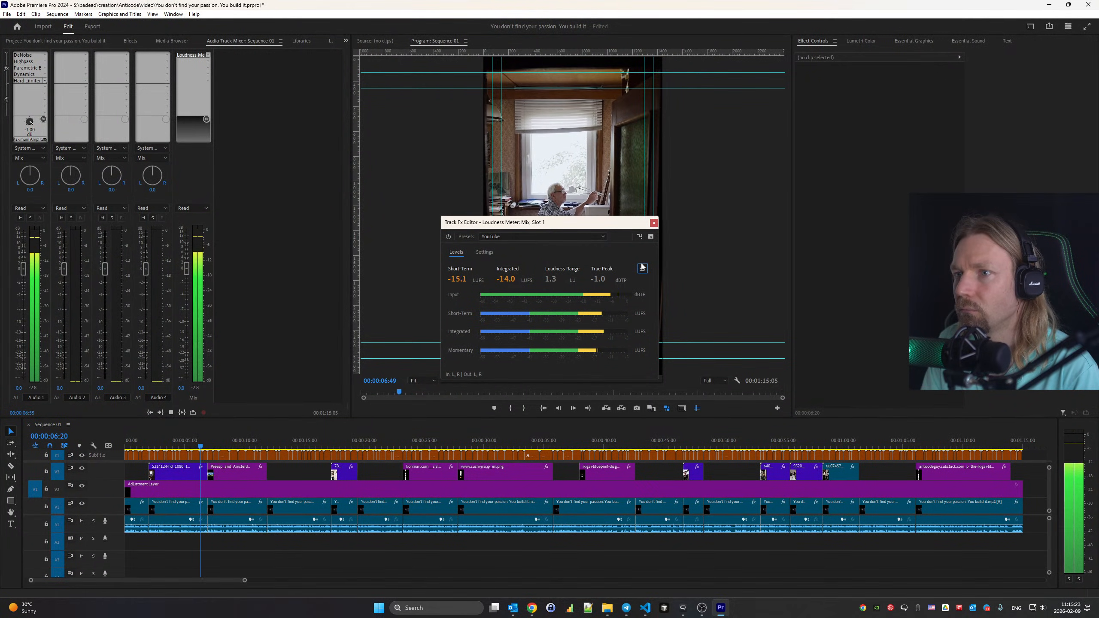
key("space")
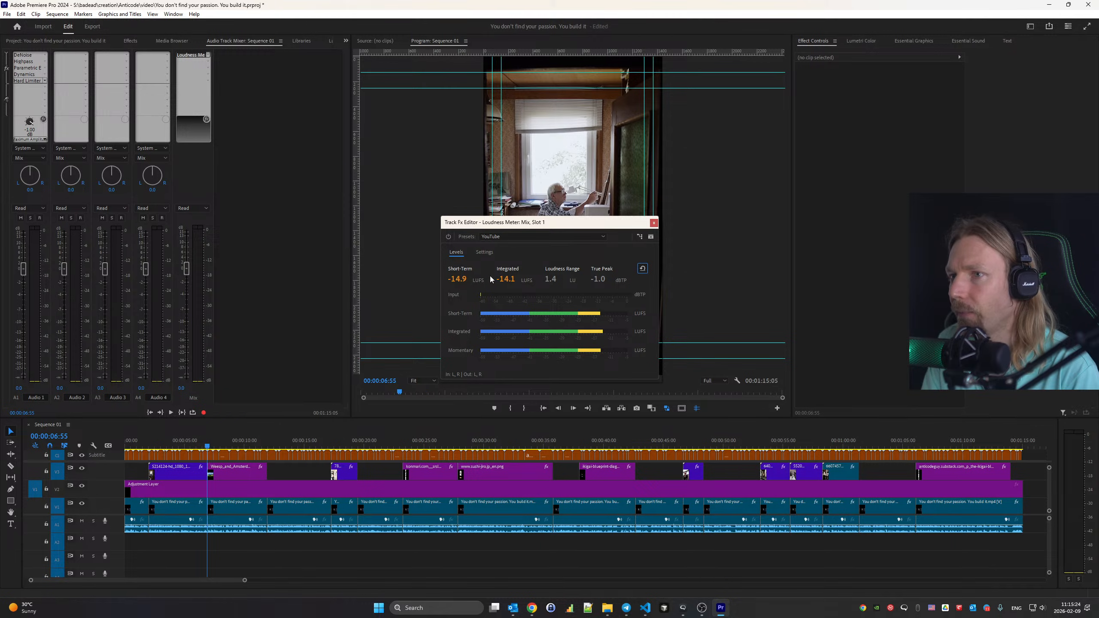
left_click(653, 223)
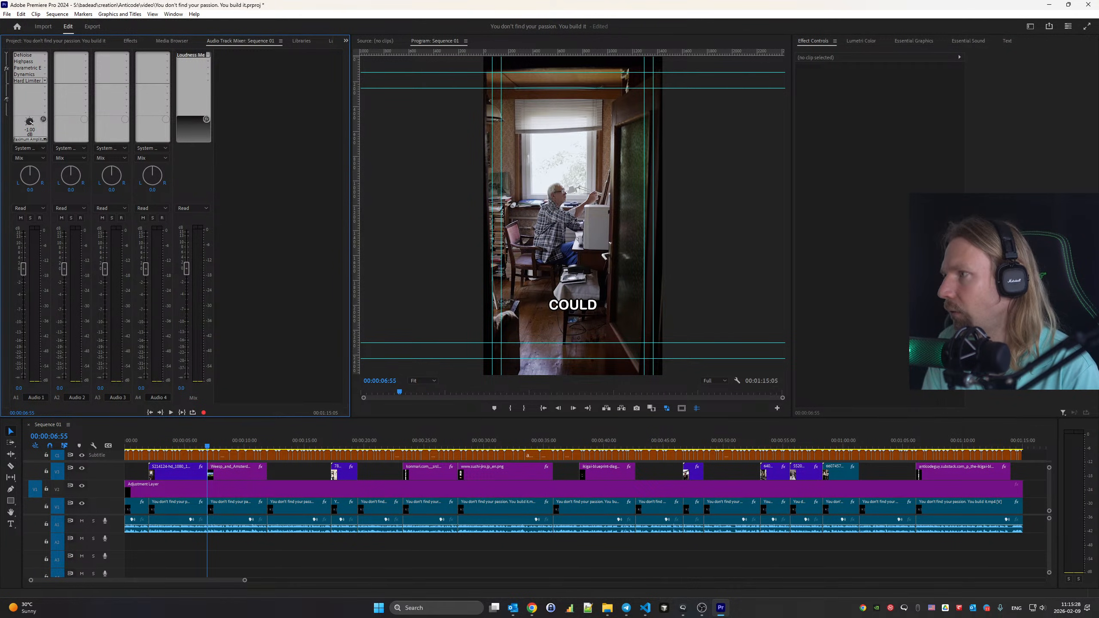
Bring the "Scale The Wall" music file from the file manager onto the Audio 2 track at the start of the sequence
key("alt+Tab")
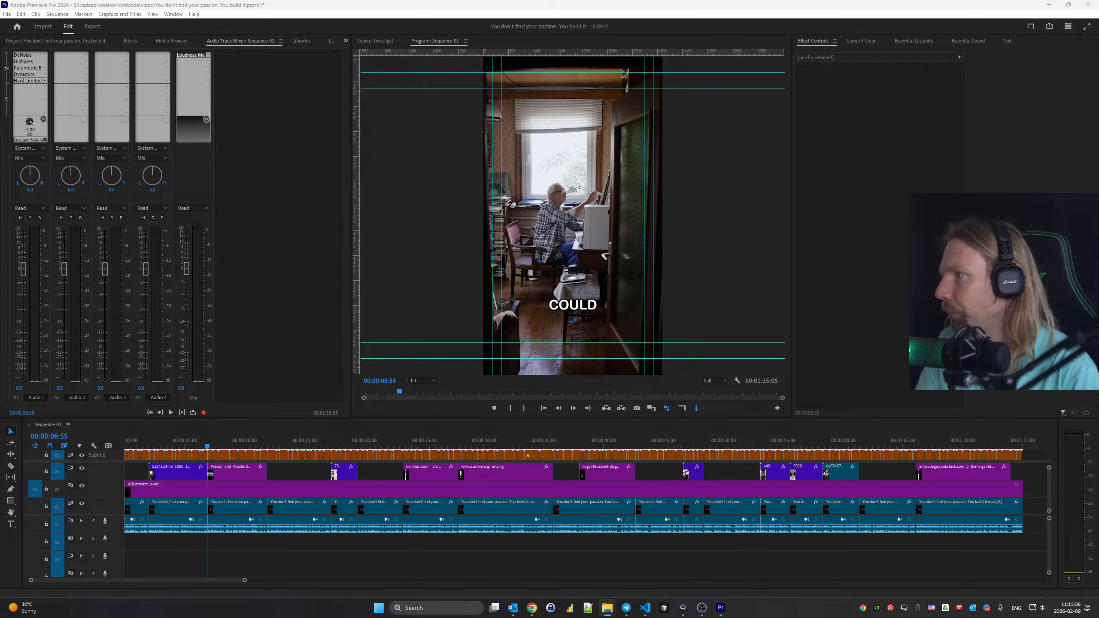
left_click_drag(639, 511, 126, 548)
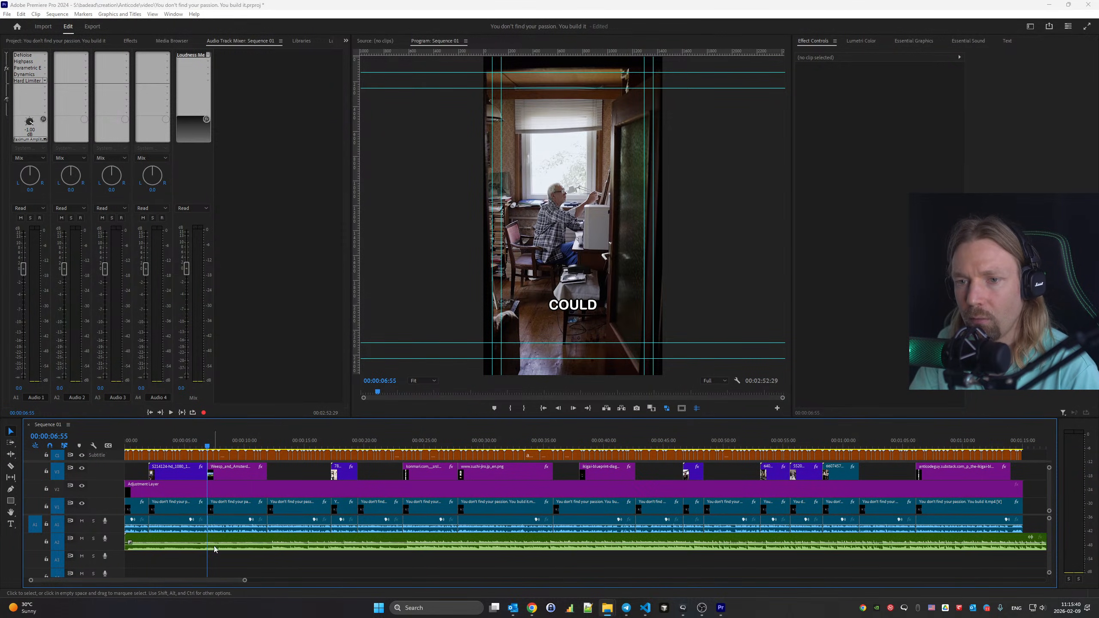
key("Home")
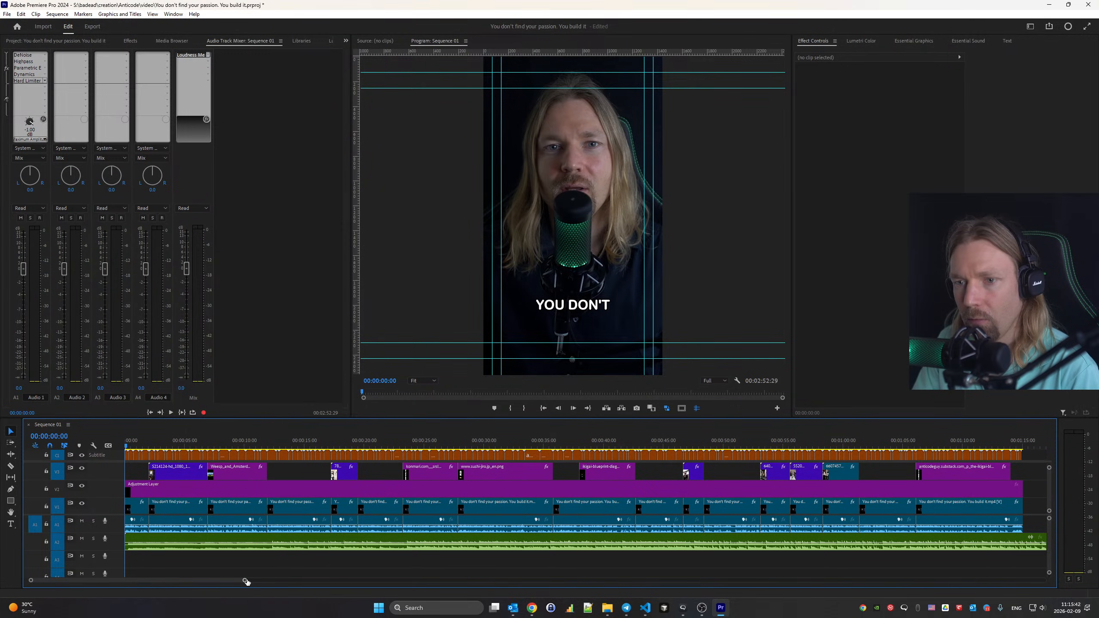
Ripple-trim the silent opening off the music clip on Audio 2 so the music starts with the sequence
left_click_drag(147, 581, 95, 580)
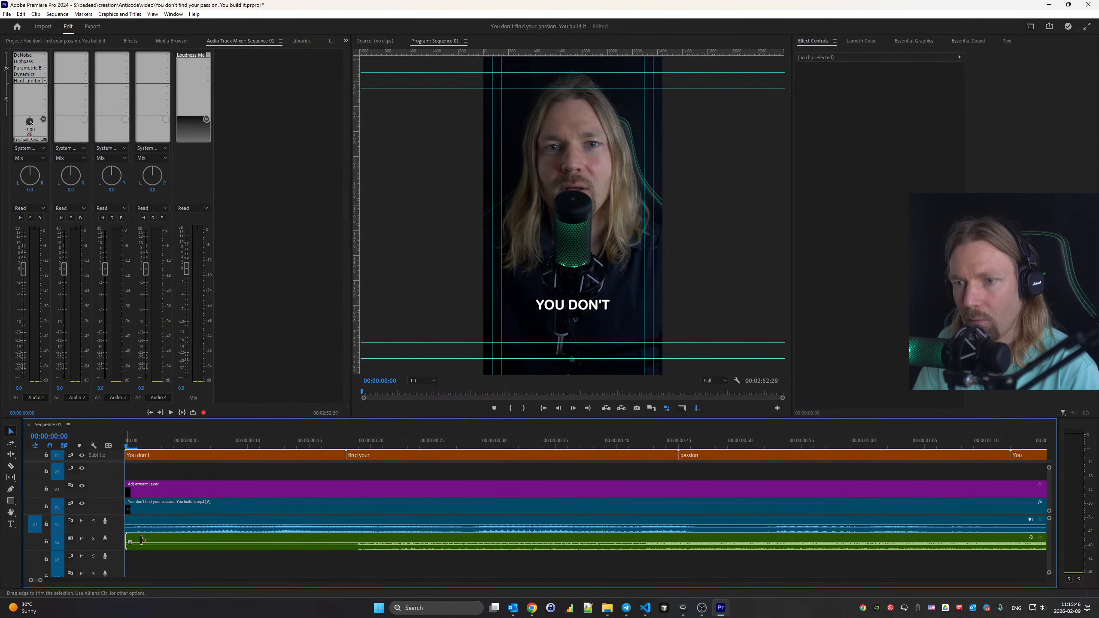
mouse_move(142, 540)
left_mouse_down()
mouse_move(347, 548)
mouse_move(352, 572)
mouse_move(363, 556)
mouse_move(164, 543)
left_mouse_up()
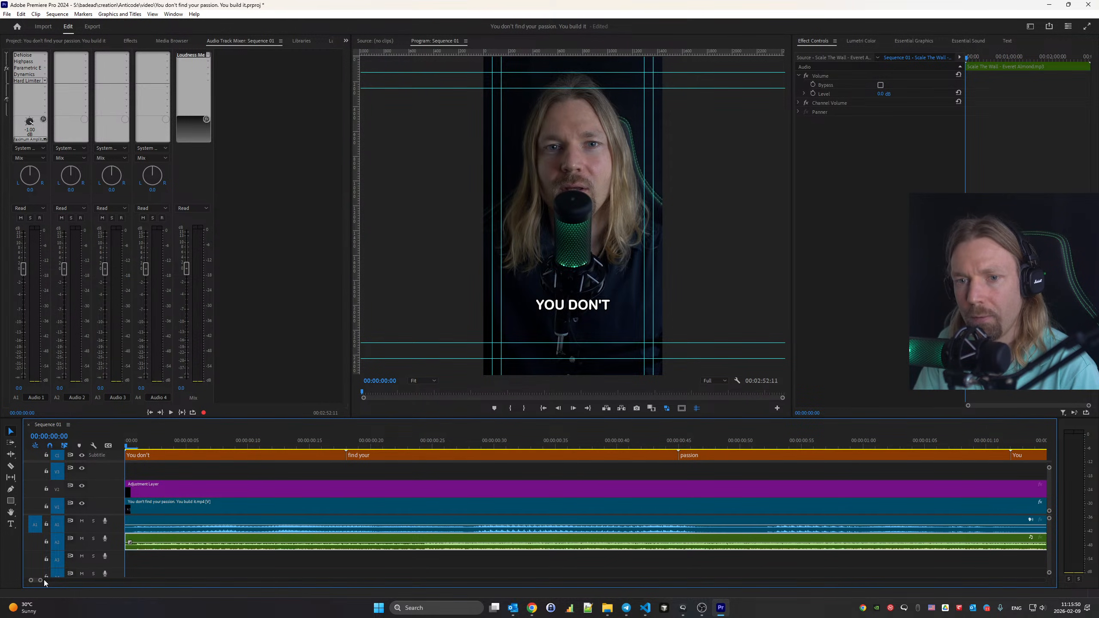
left_click_drag(40, 581, 282, 605)
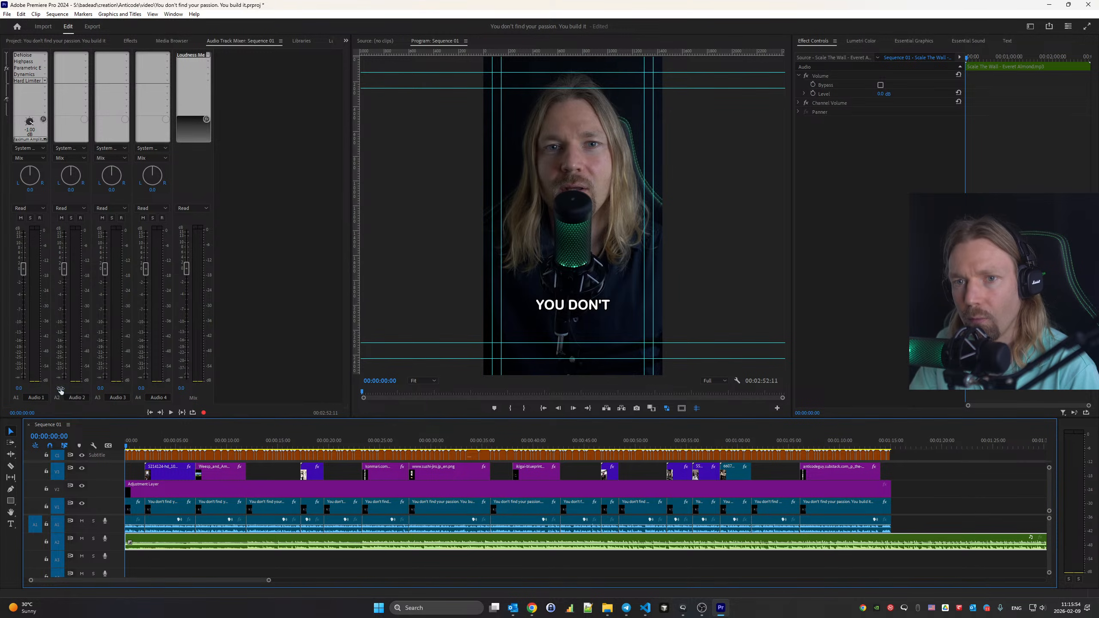
Set the Audio 2 track volume to -20 dB and play the mix from the start
left_click(61, 389)
type("-20")
key("Return")
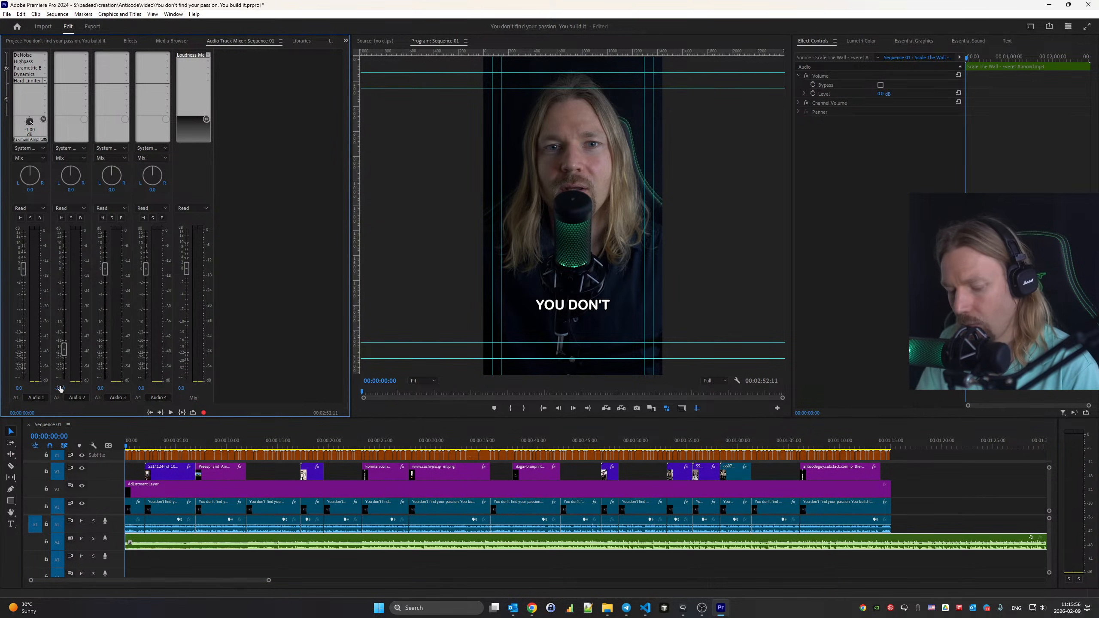
key("space")
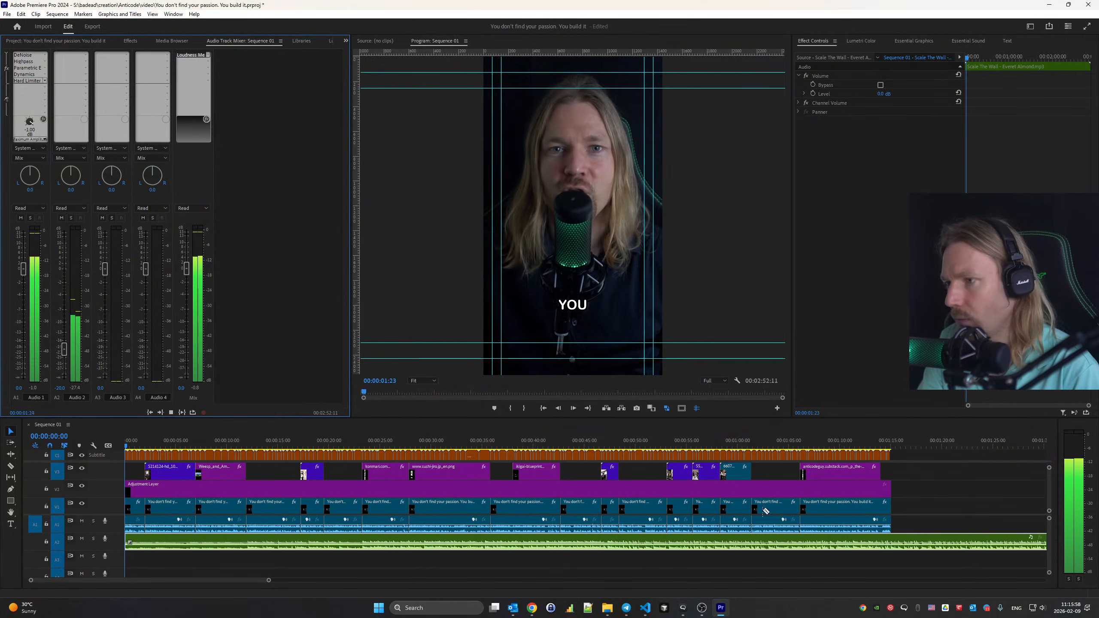
Cut the music clip on Audio 2 at the end of the video, delete the excess music, and resume playback
key("c")
key("space")
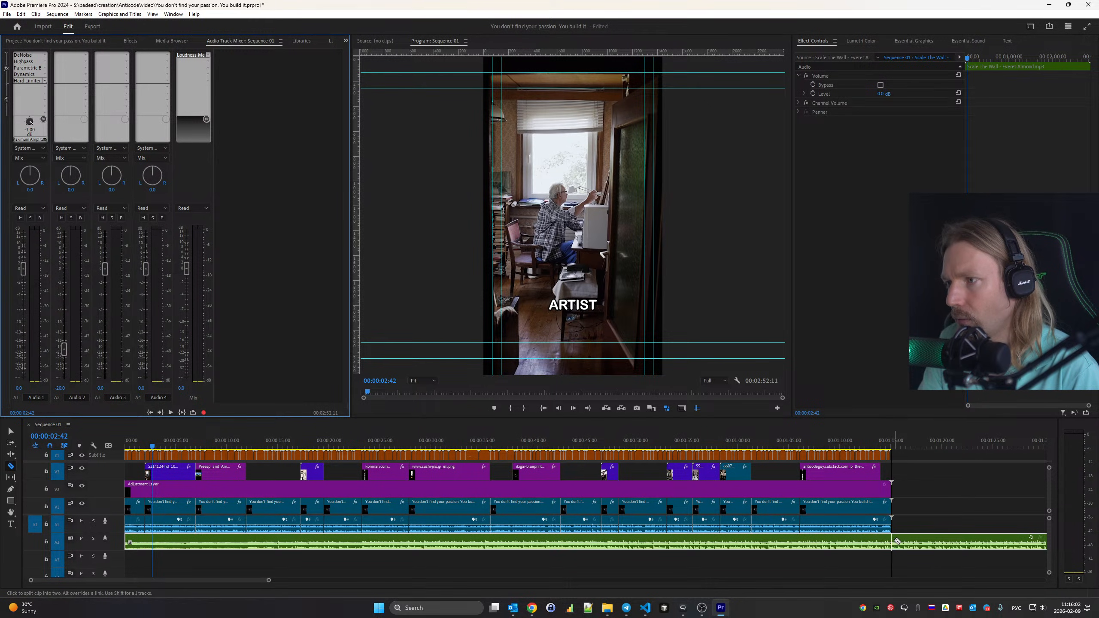
left_click(895, 541)
key("v")
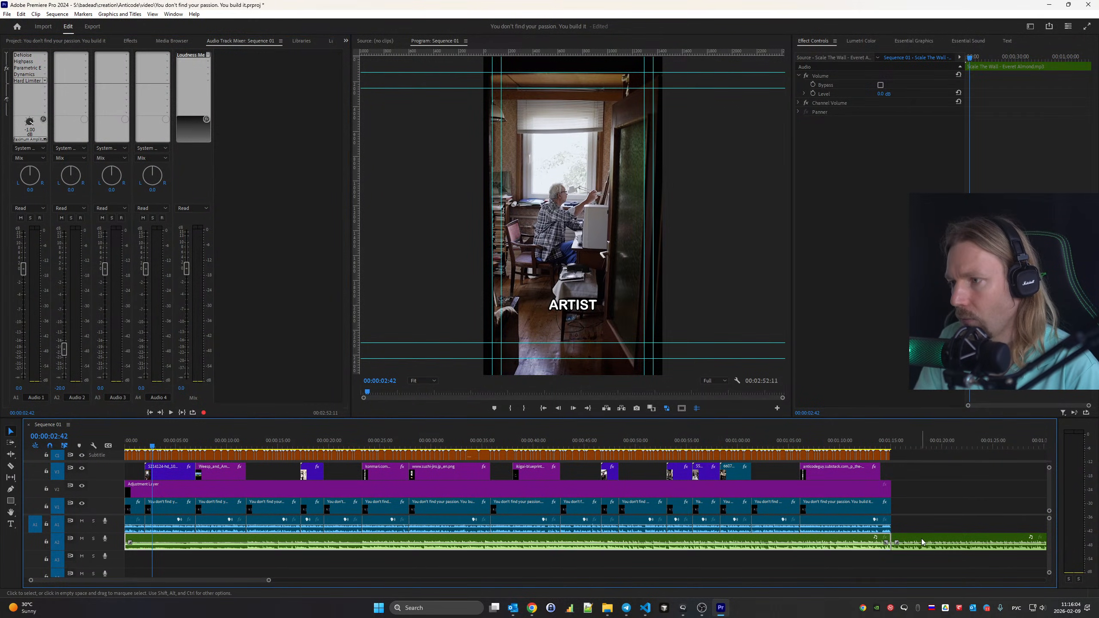
key("Delete")
key("ctrl+z")
left_click(922, 541)
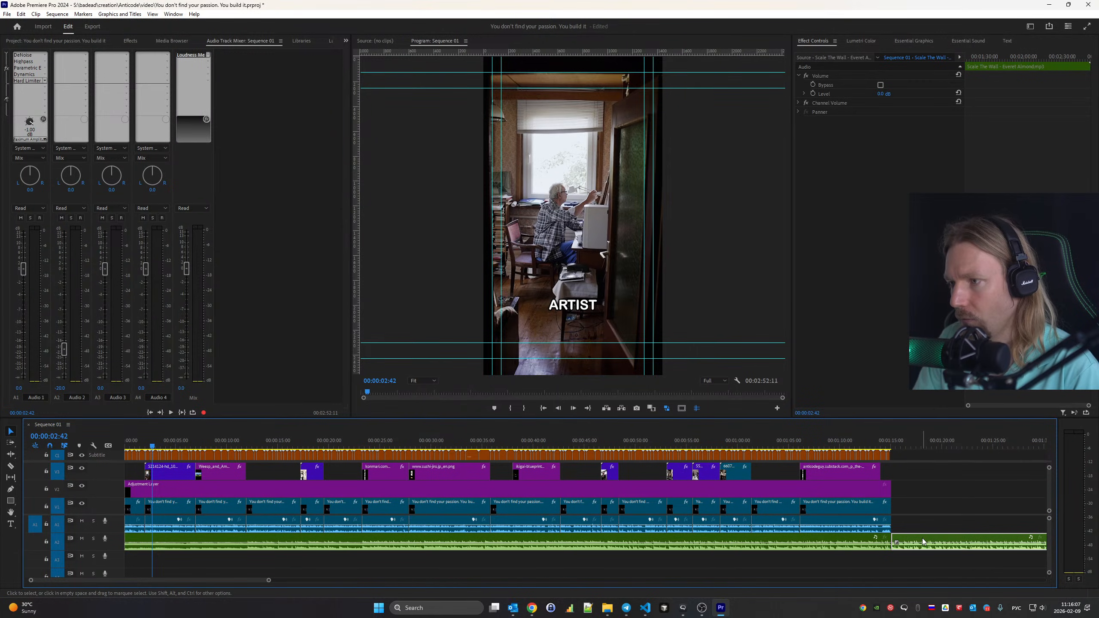
key("Delete")
key("space")
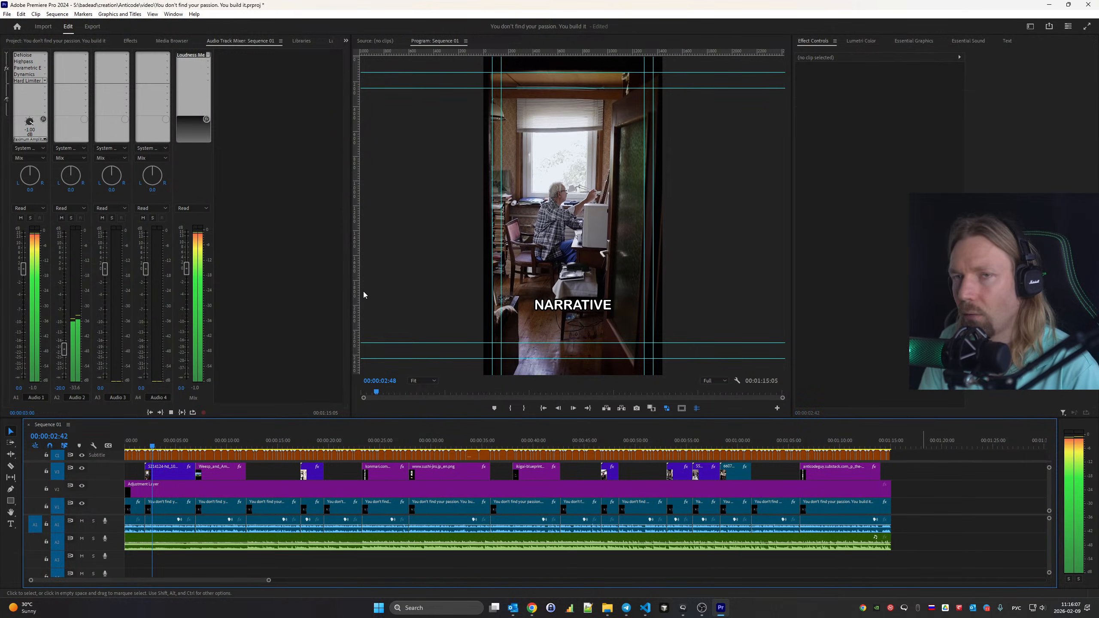
Clear the "blur" effects search and apply a Dip to Black transition to the end of the last talking-head clip
left_click(130, 40)
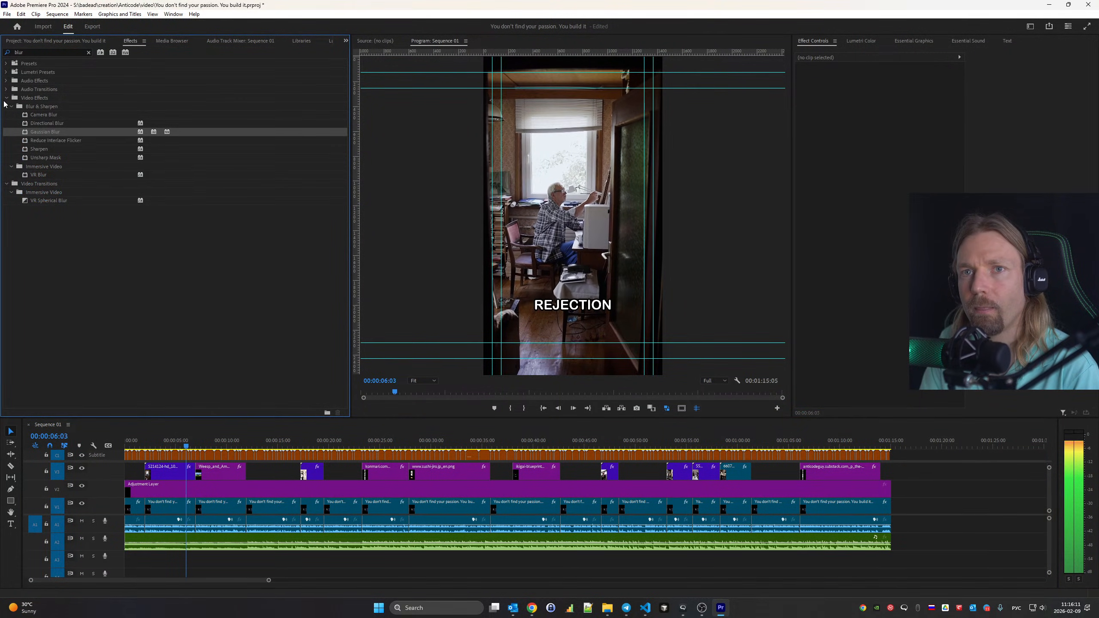
left_click(7, 98)
left_click(7, 106)
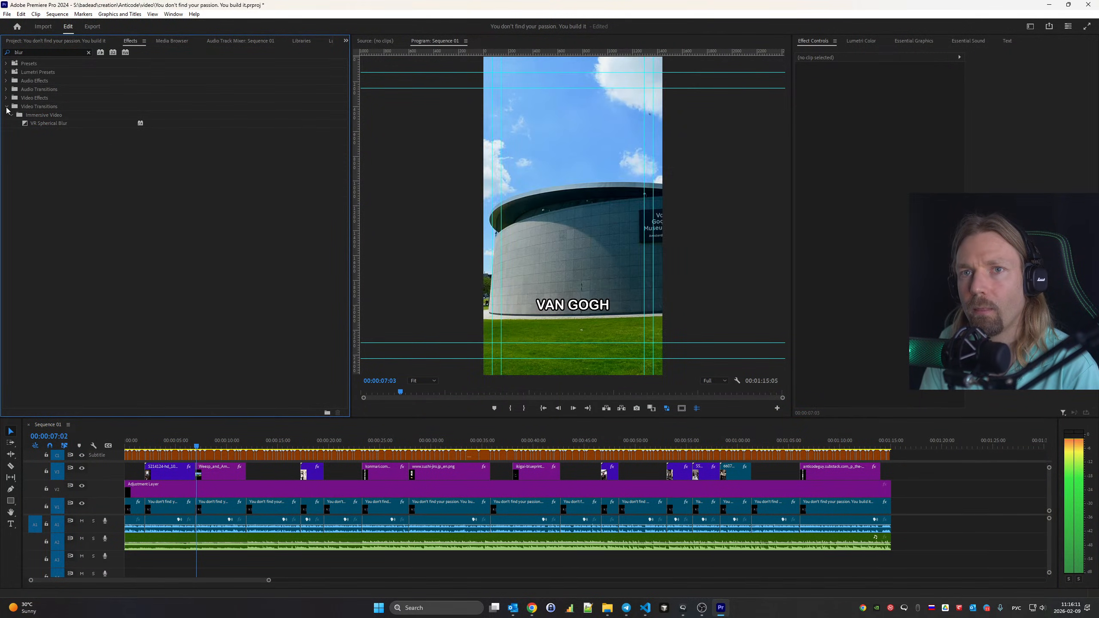
left_click(86, 52)
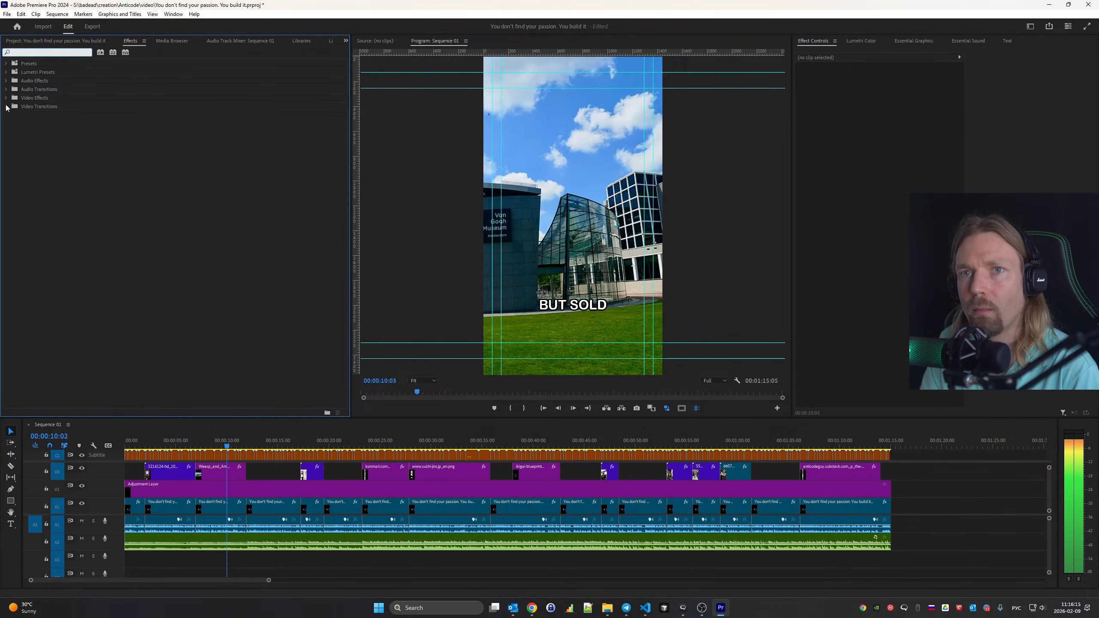
left_click(87, 52)
left_click(5, 106)
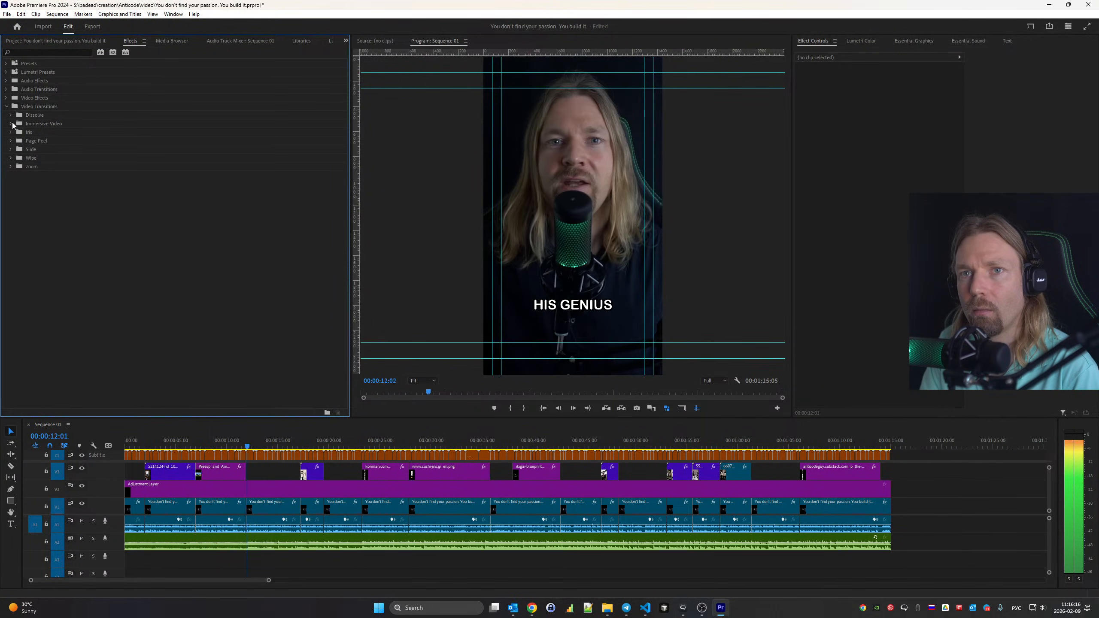
left_click(10, 115)
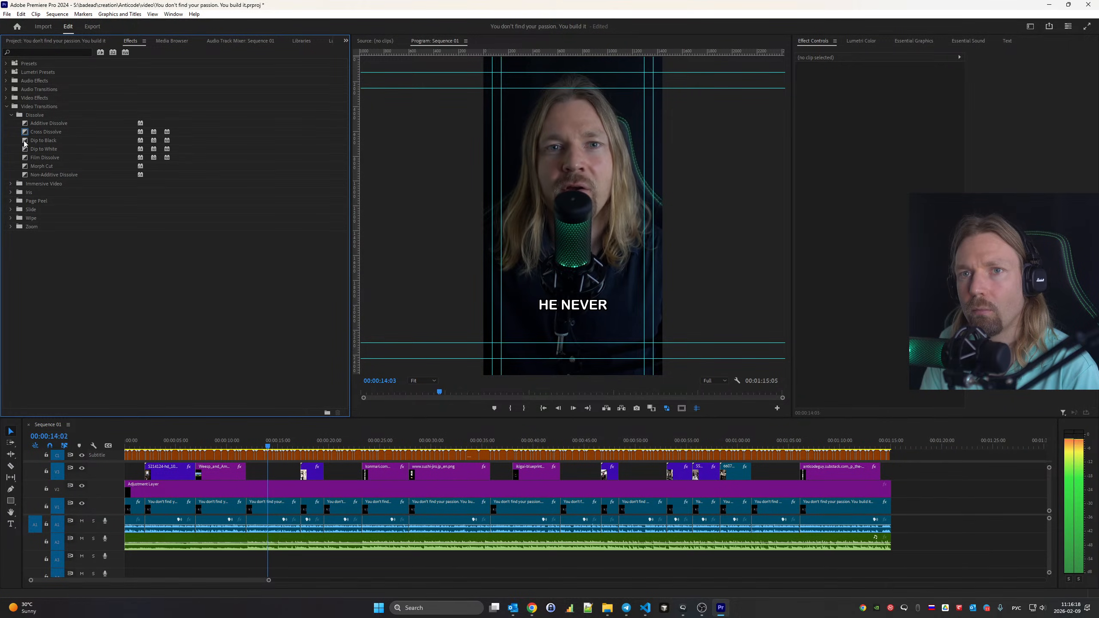
left_click_drag(43, 141, 889, 513)
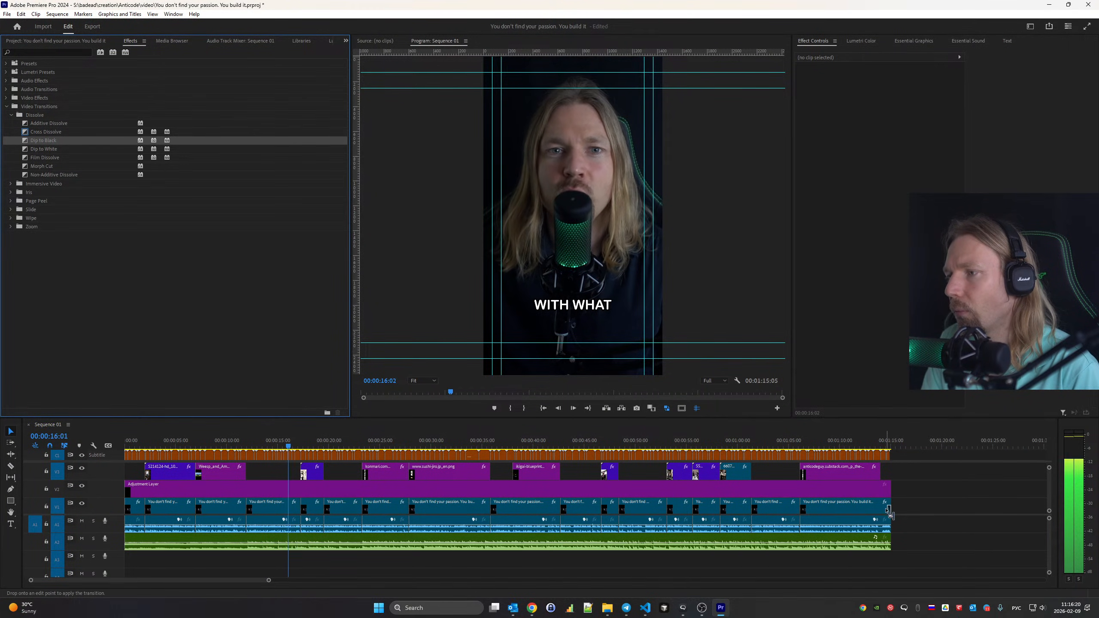
Apply a Constant Power audio crossfade to the end of the music clip on Audio 2
left_click(6, 89)
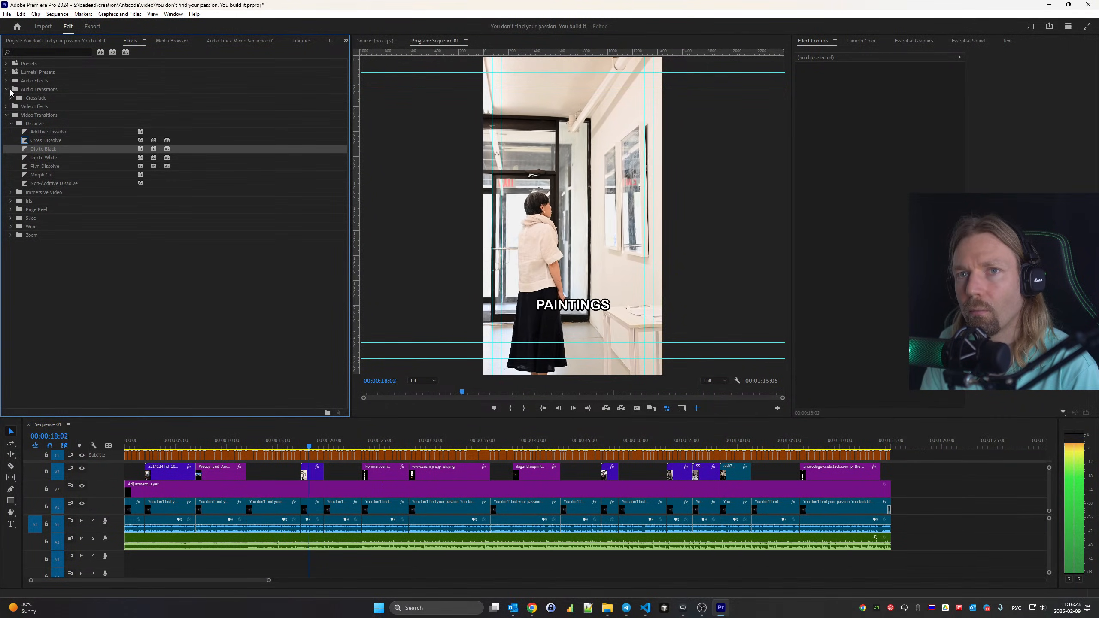
left_click(11, 98)
left_click_drag(28, 115, 885, 549)
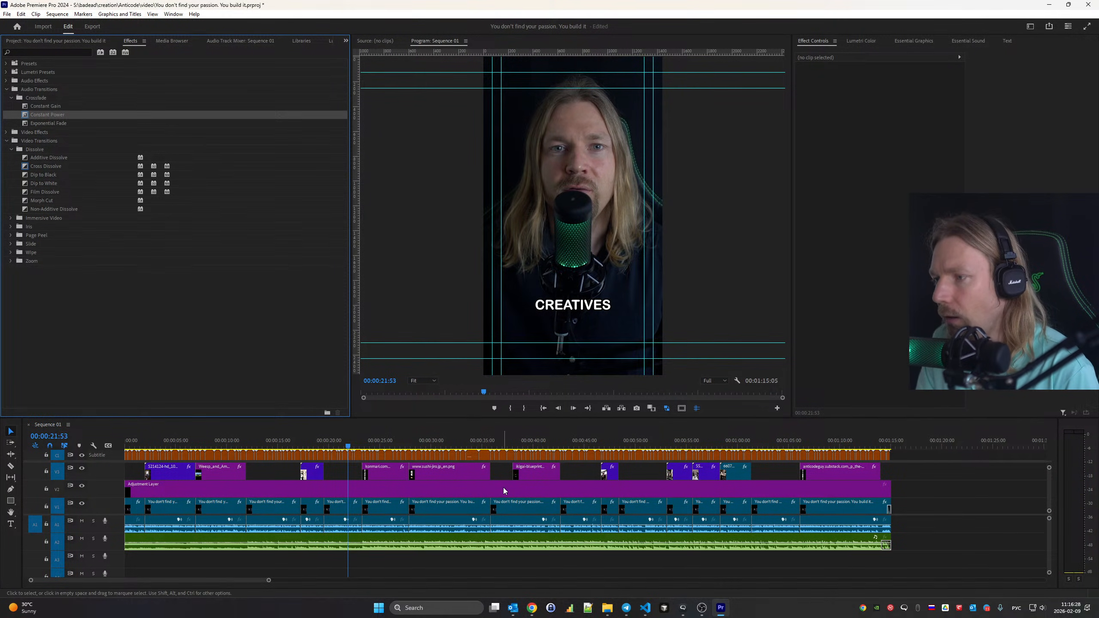
left_click(505, 490)
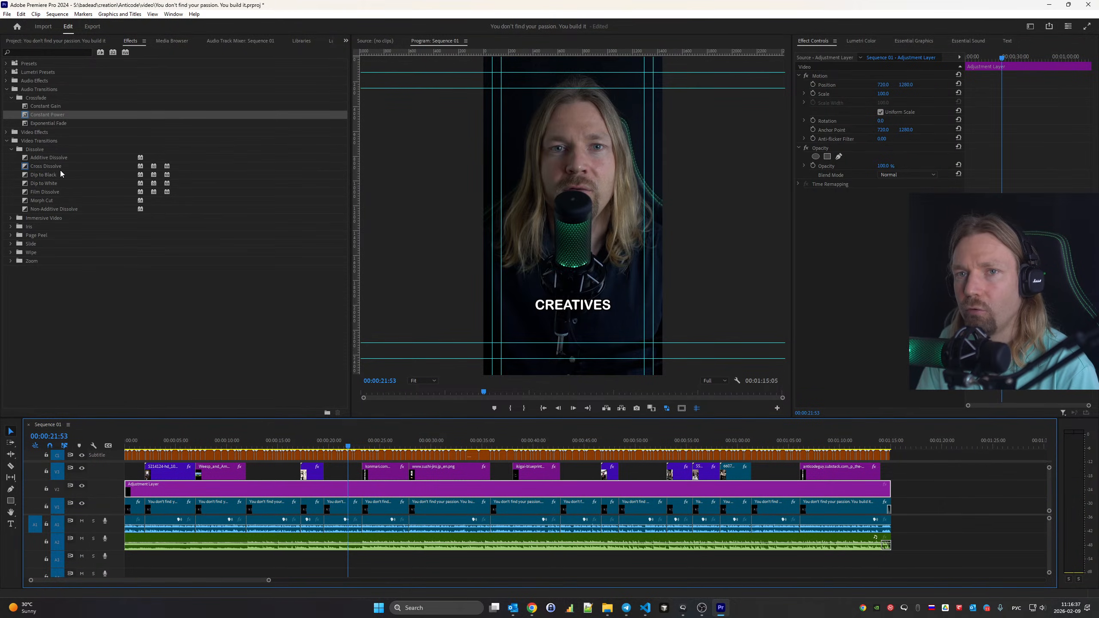
left_click(38, 175)
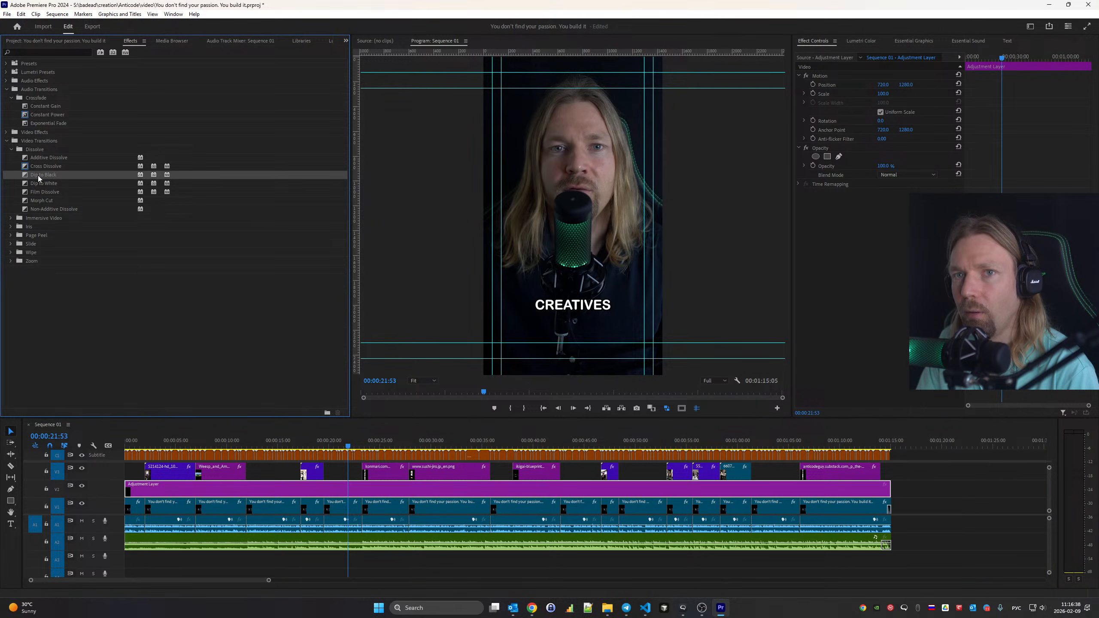
left_click(888, 512)
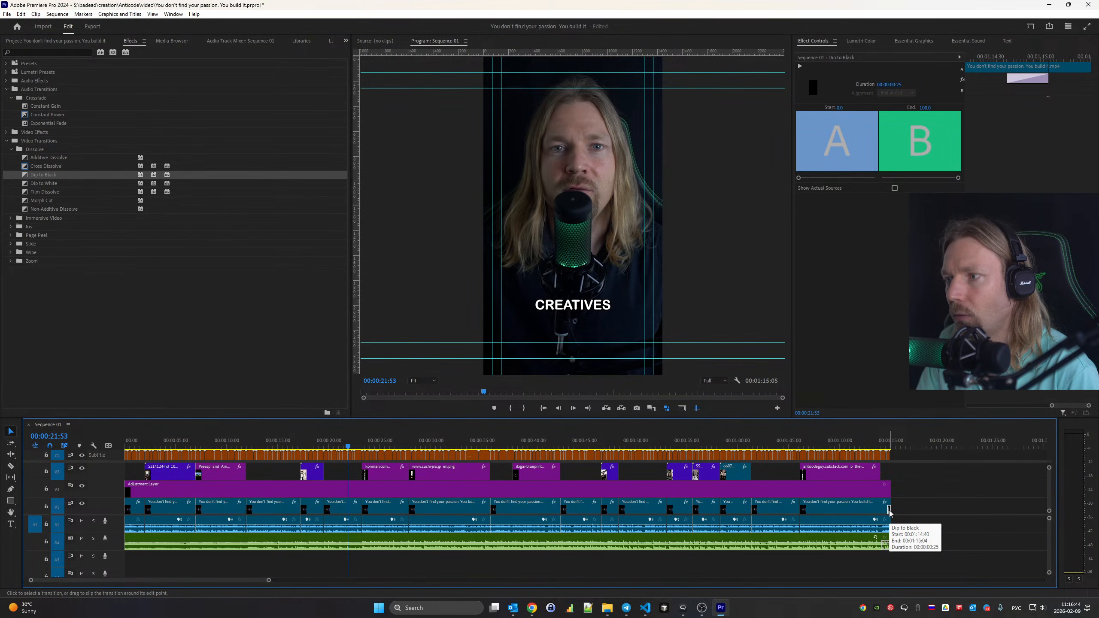
With Lumetri Scopes shown, apply Lumetri's automatic Basic Correction to the adjustment layer and shift its Temperature to the warm side
left_click(421, 489)
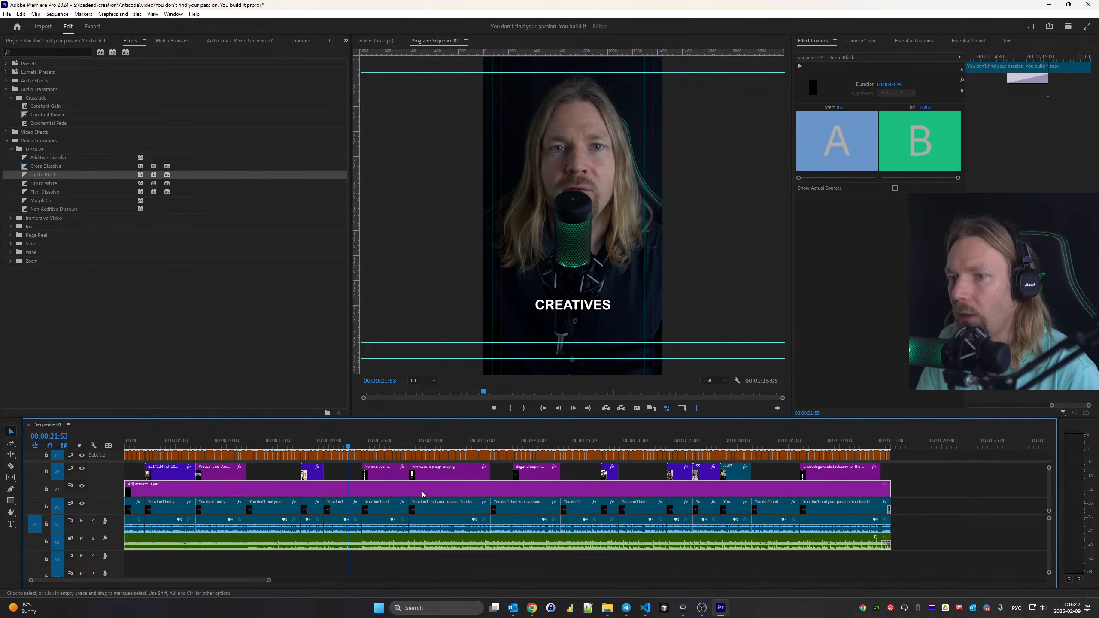
left_click(331, 41)
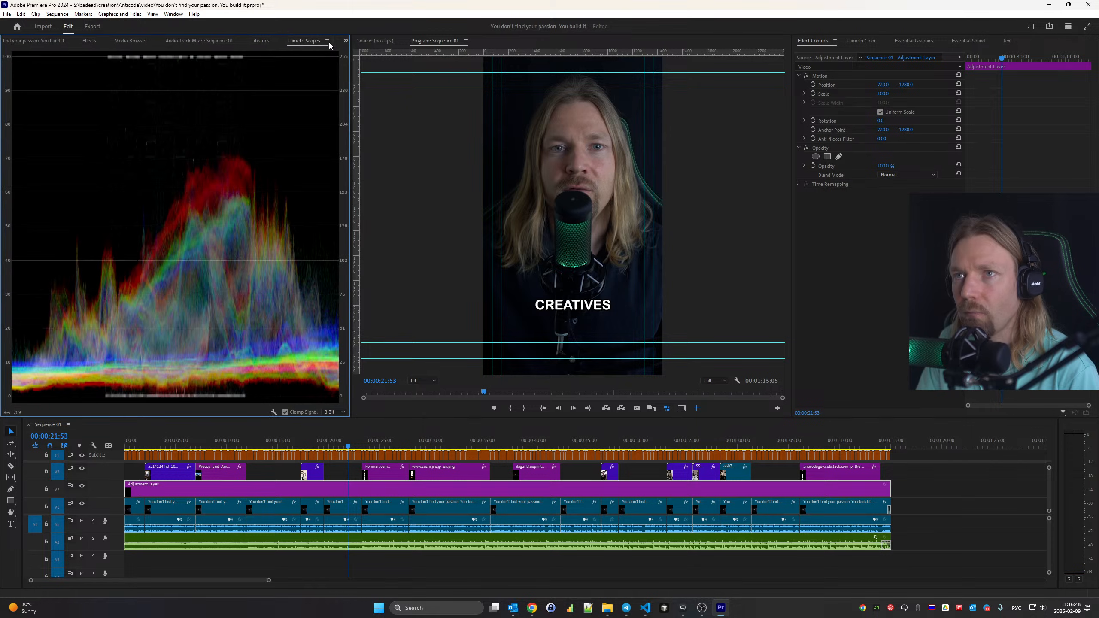
left_click(862, 41)
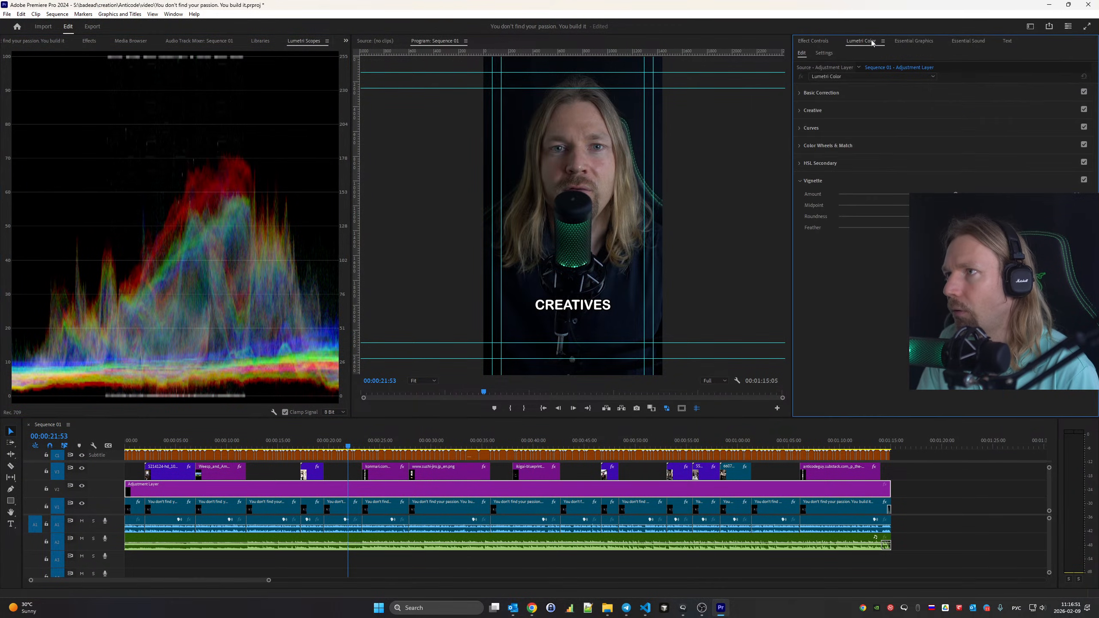
left_click(807, 93)
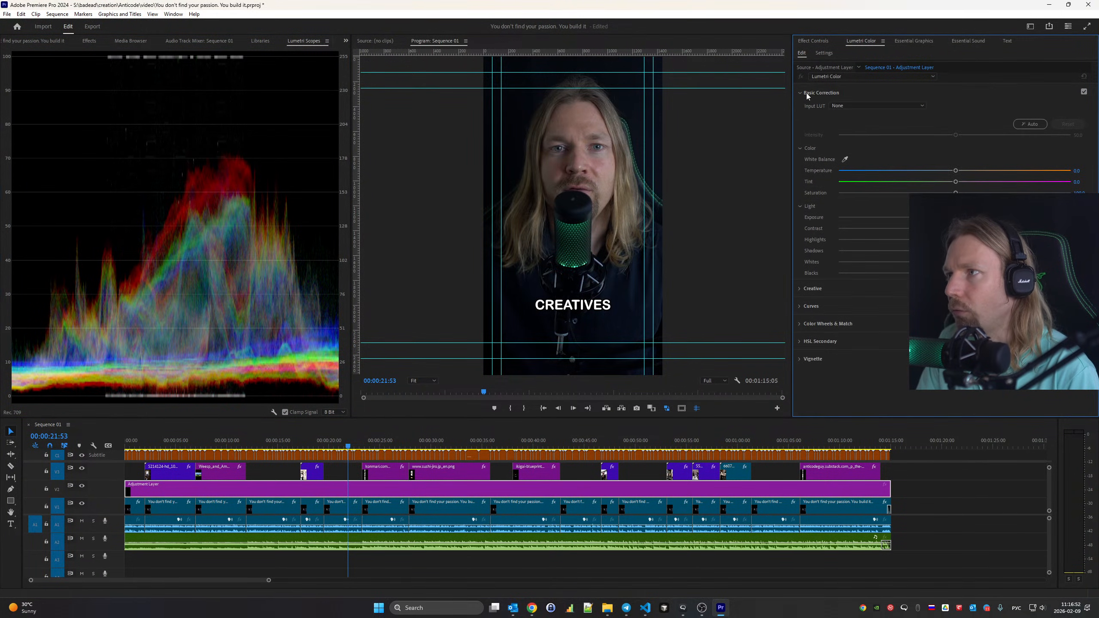
left_click(1029, 124)
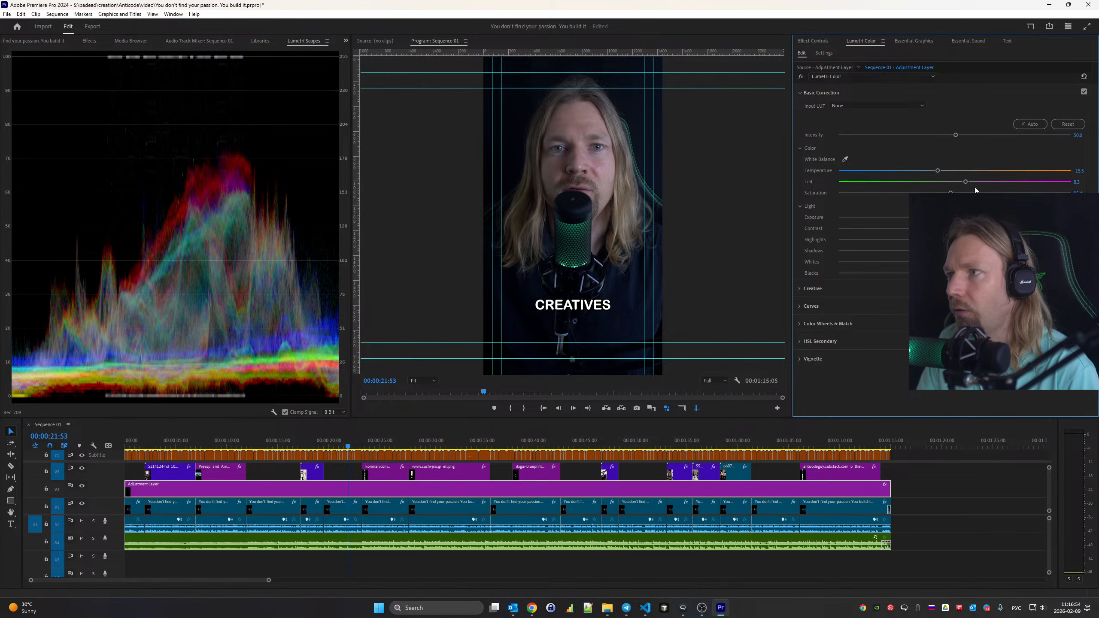
left_click_drag(947, 172, 968, 173)
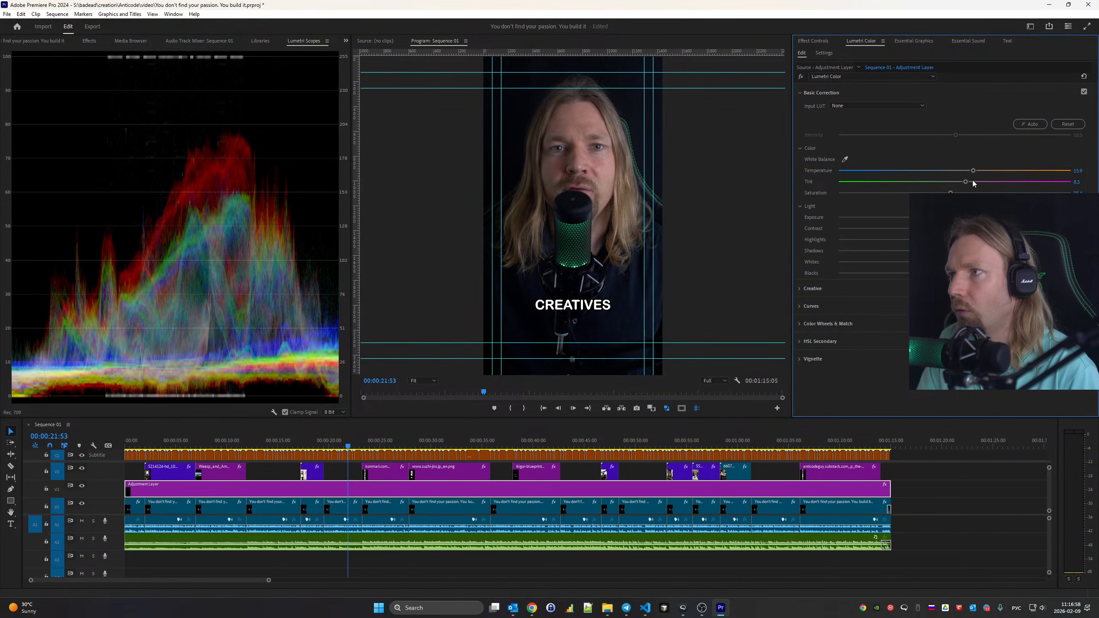
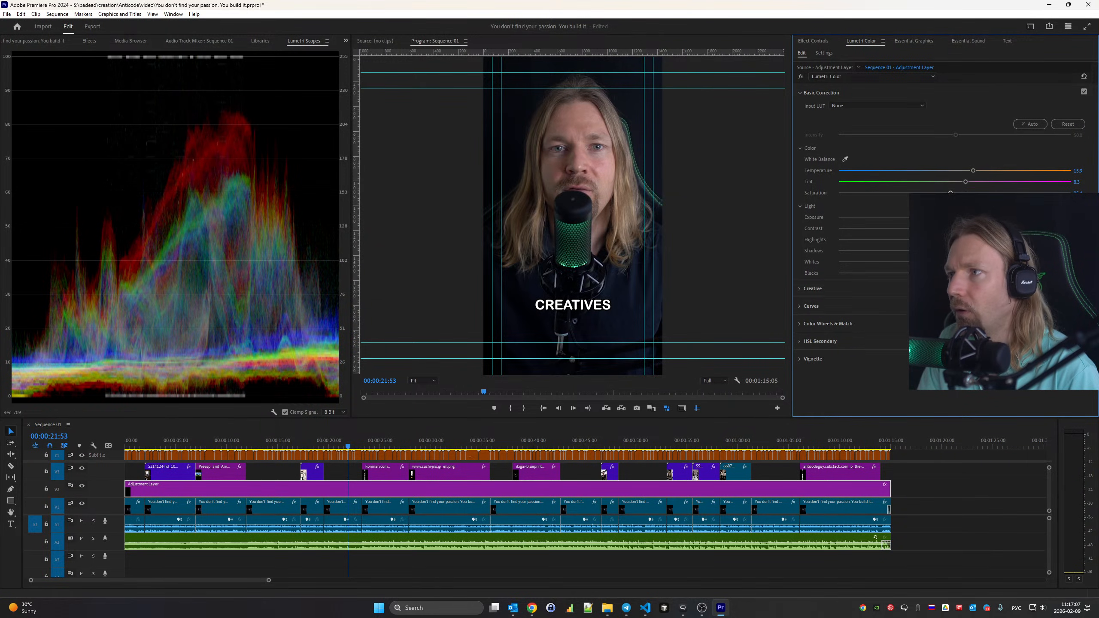
Shape the adjustment layer's white RGB curve into a subtle S by raising the midtones and lowering the shadows
left_click(814, 288)
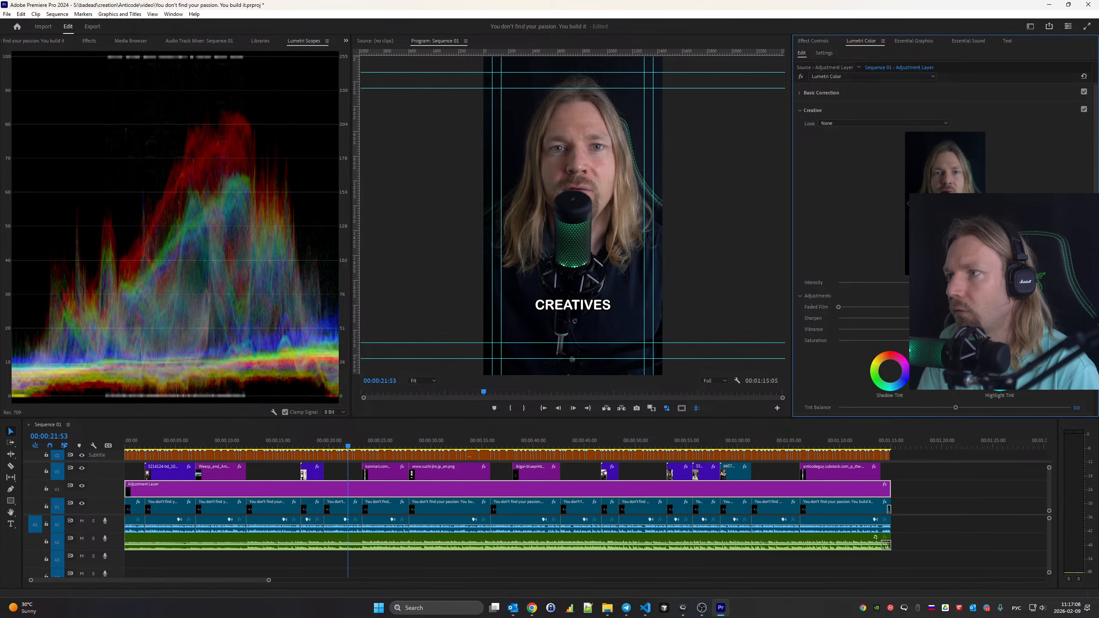
scroll(842, 359, "down", 2)
left_click(838, 363)
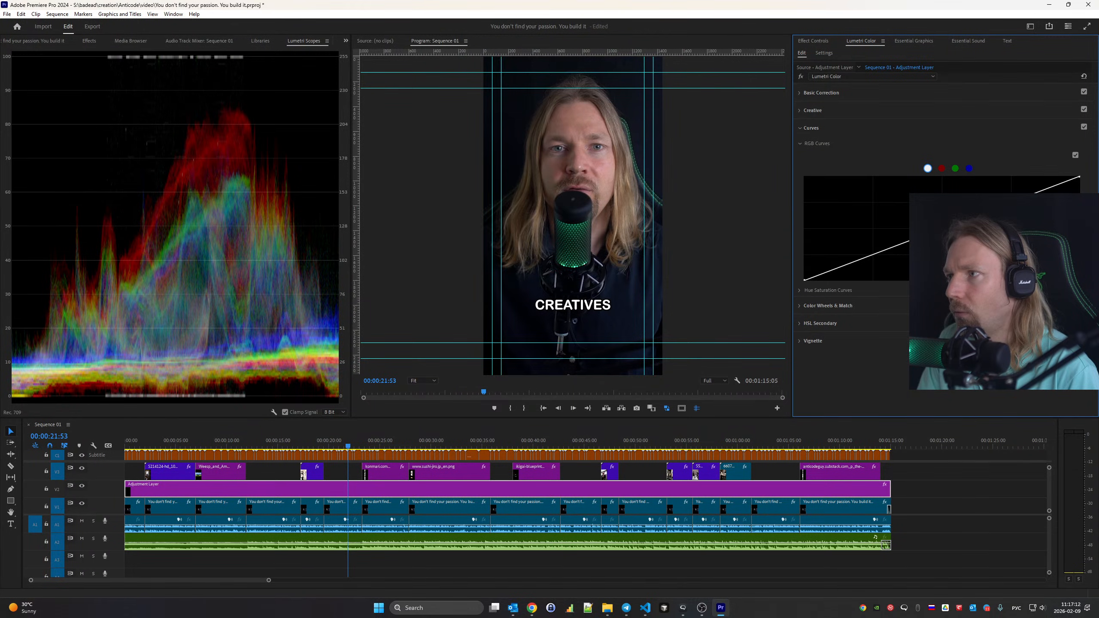
left_click_drag(952, 225, 950, 219)
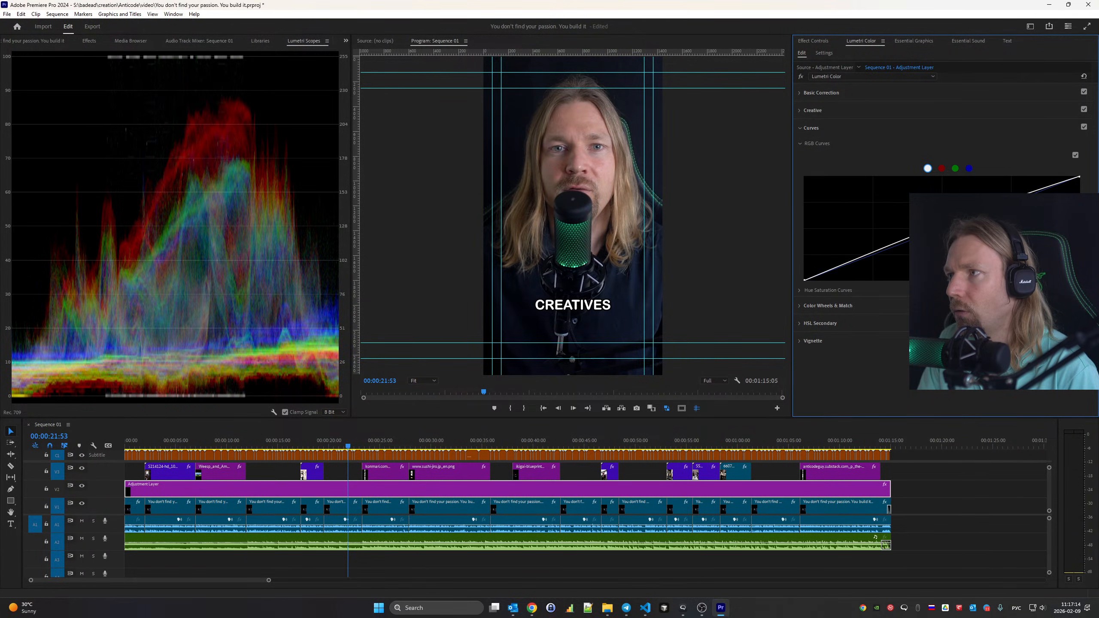
left_click_drag(872, 253, 872, 259)
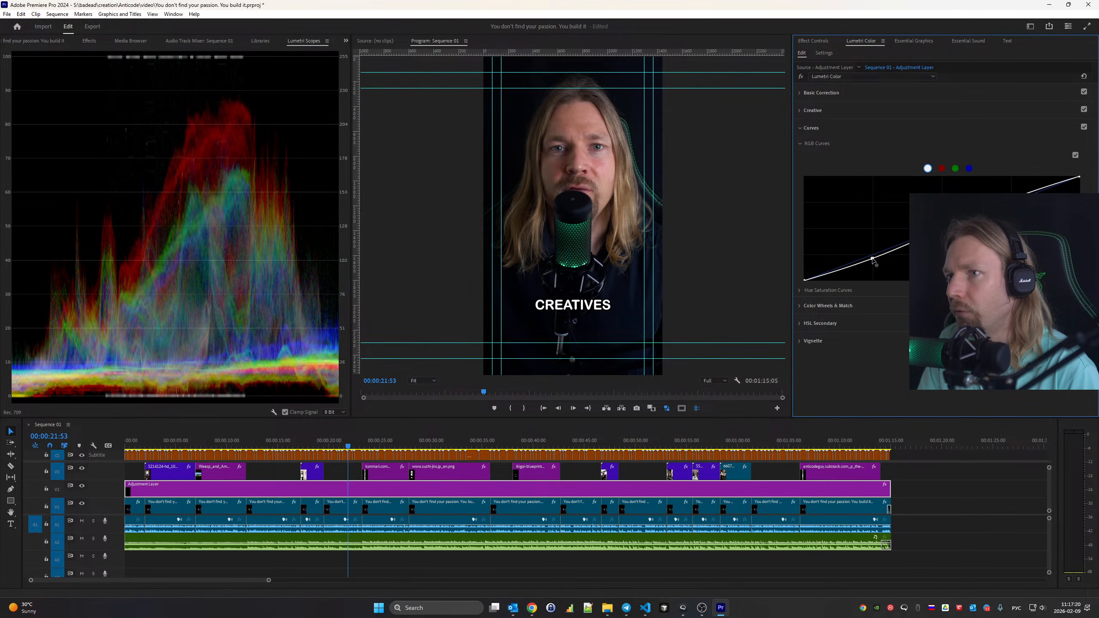
Darken the frame edges with the adjustment layer's Vignette Amount at its minimum, and preview the graded video briefly
left_click(813, 341)
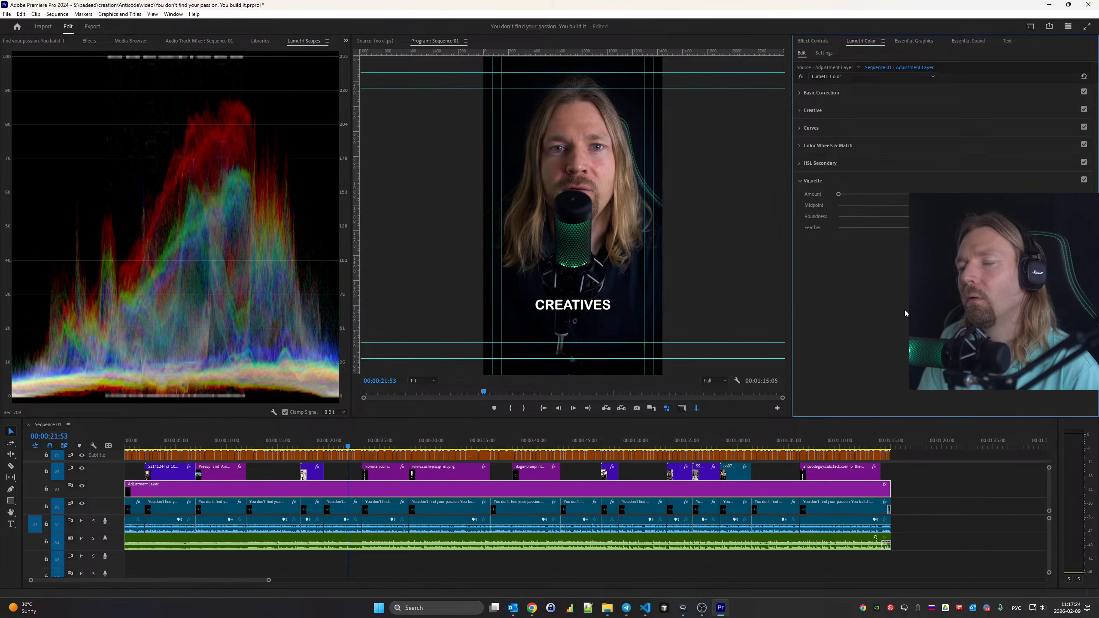
key("space")
key("space")
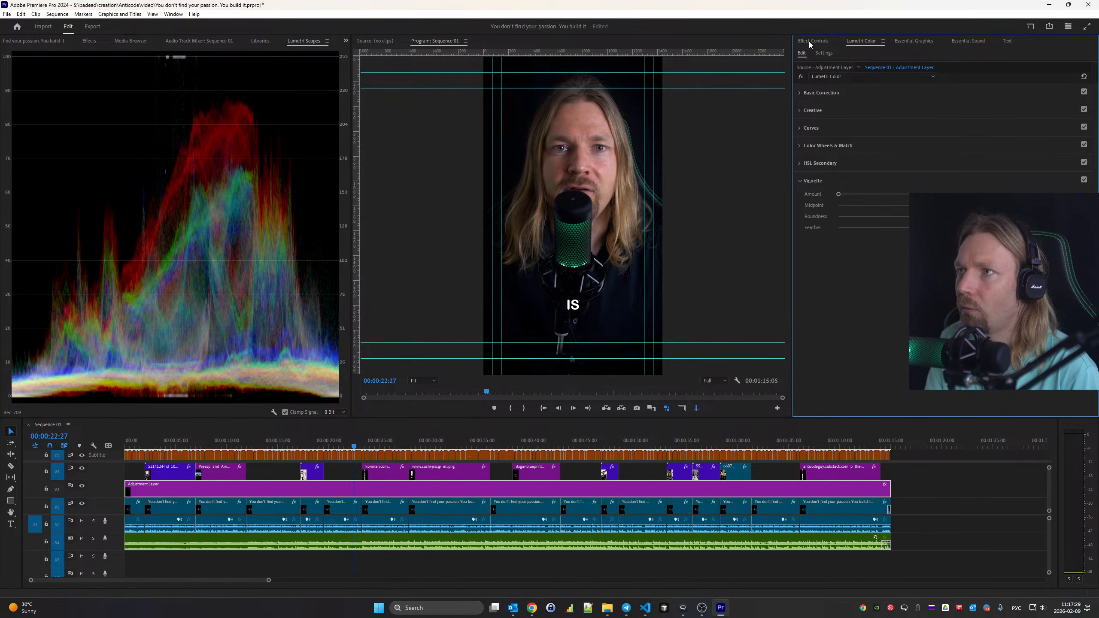
Play on to the "for Jiro" caption and split it at the cut where the sushi-jiro website image begins
key("space")
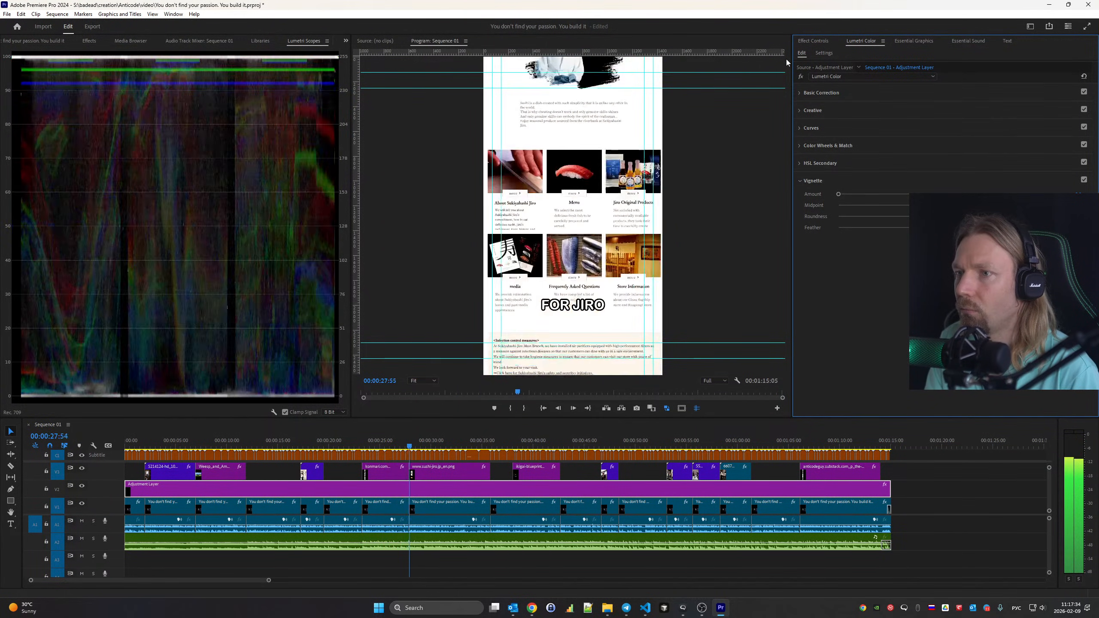
key("space")
key("space")
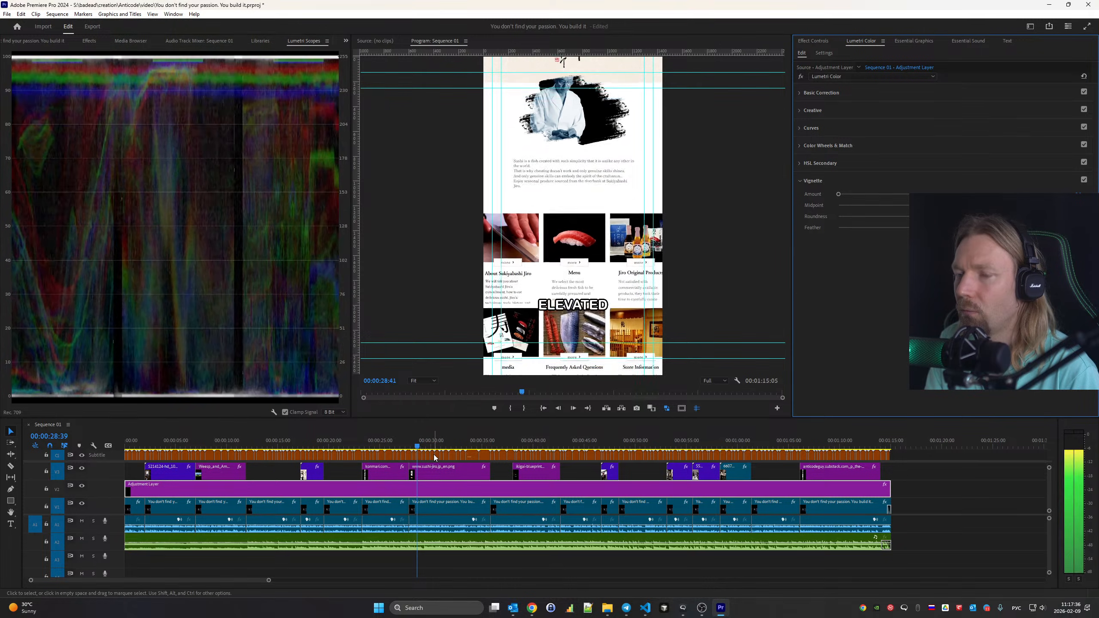
left_click(406, 444)
left_click_drag(266, 581, 160, 583)
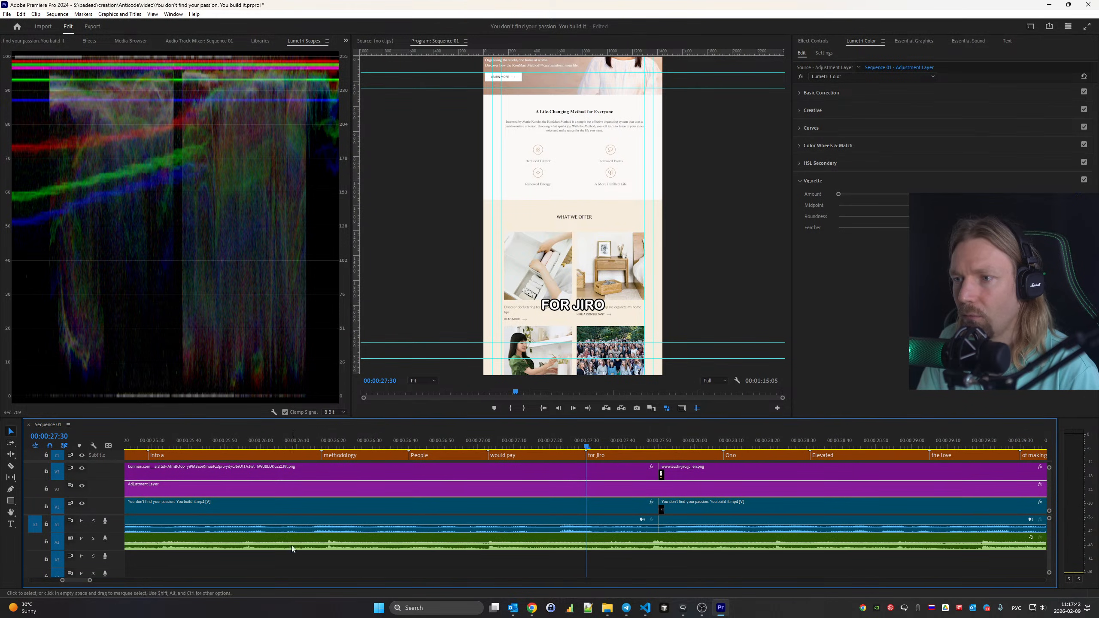
left_click(646, 455)
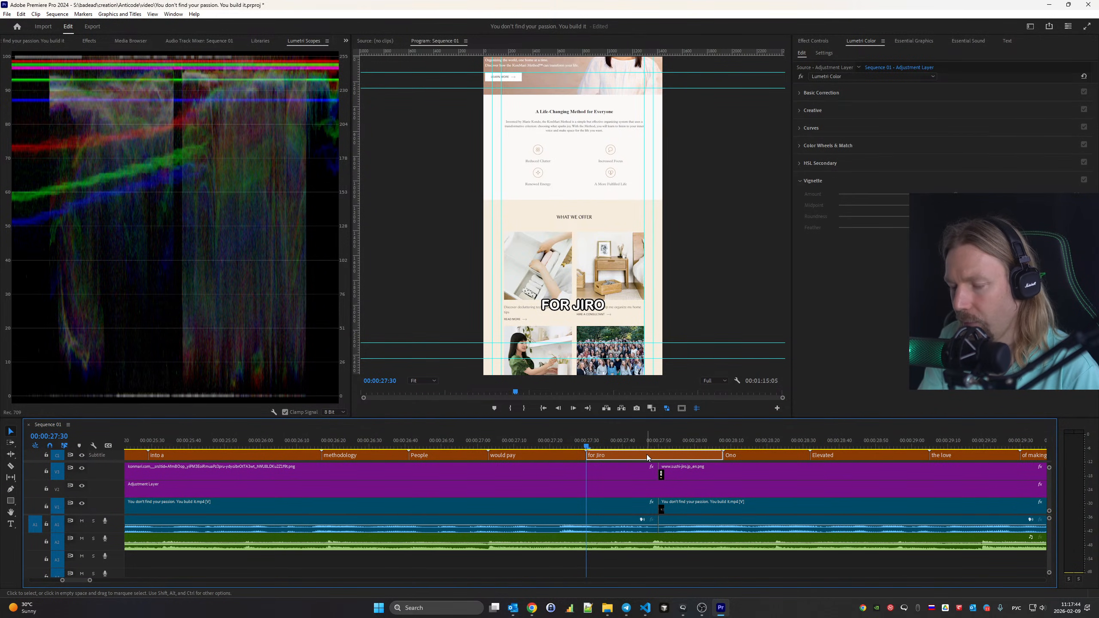
key("c")
left_click(659, 455)
key("v")
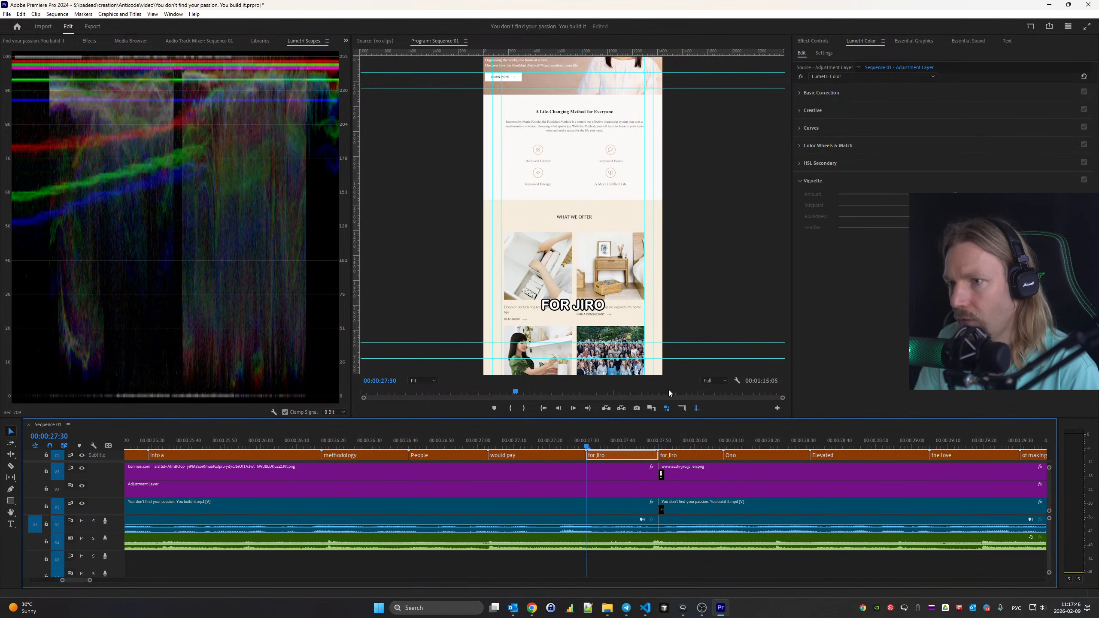
Shorten the text of the first "for Jiro" caption segment to "for"
left_click(1007, 41)
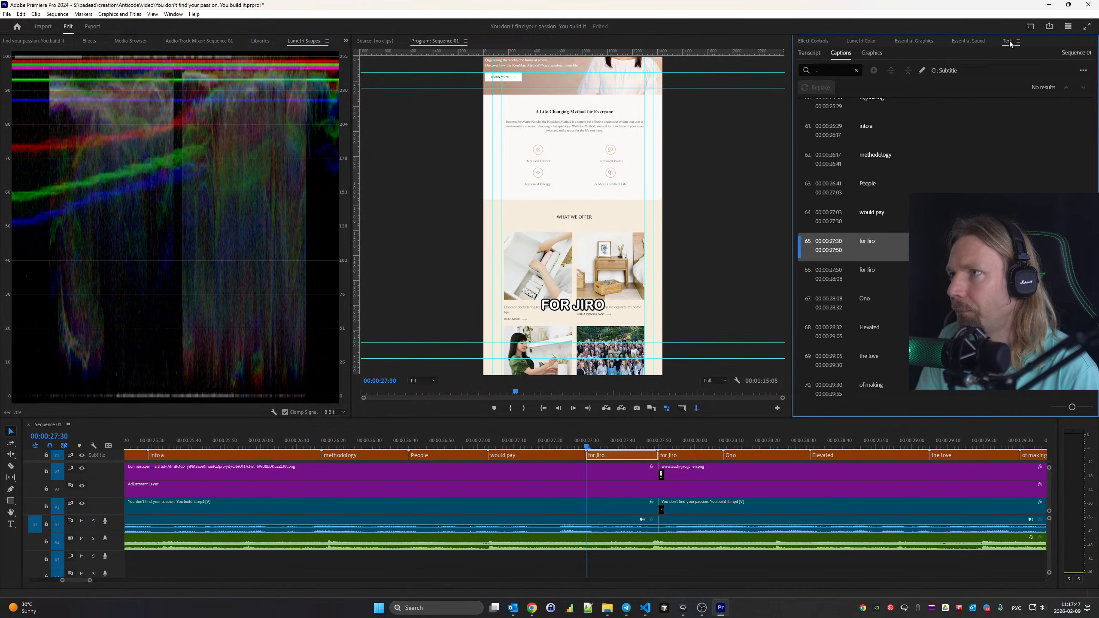
left_click(875, 241)
key("BackSpace")
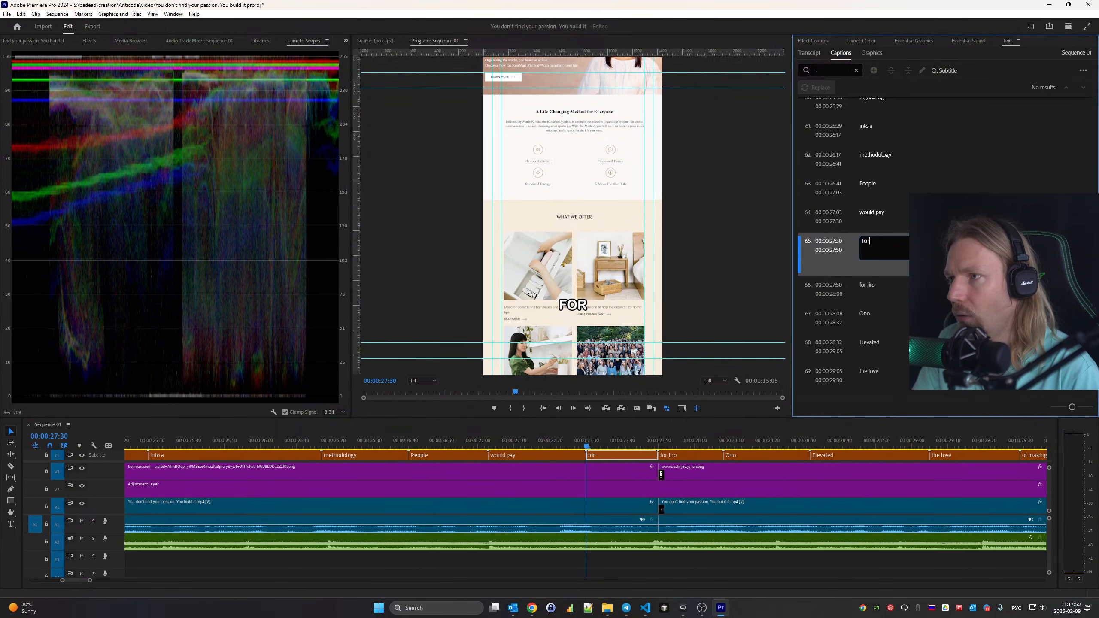
Change the text of the second "for Jiro" caption segment, over the sushi-jiro website image, to "Jiro Ono"
left_click(885, 220)
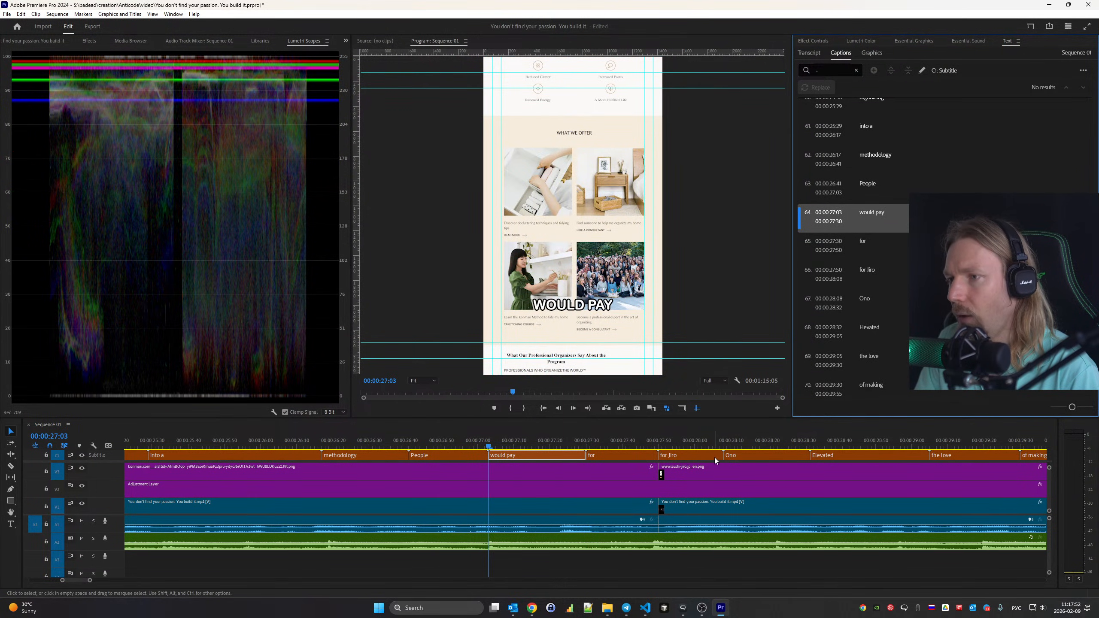
left_click(681, 444)
key("Up")
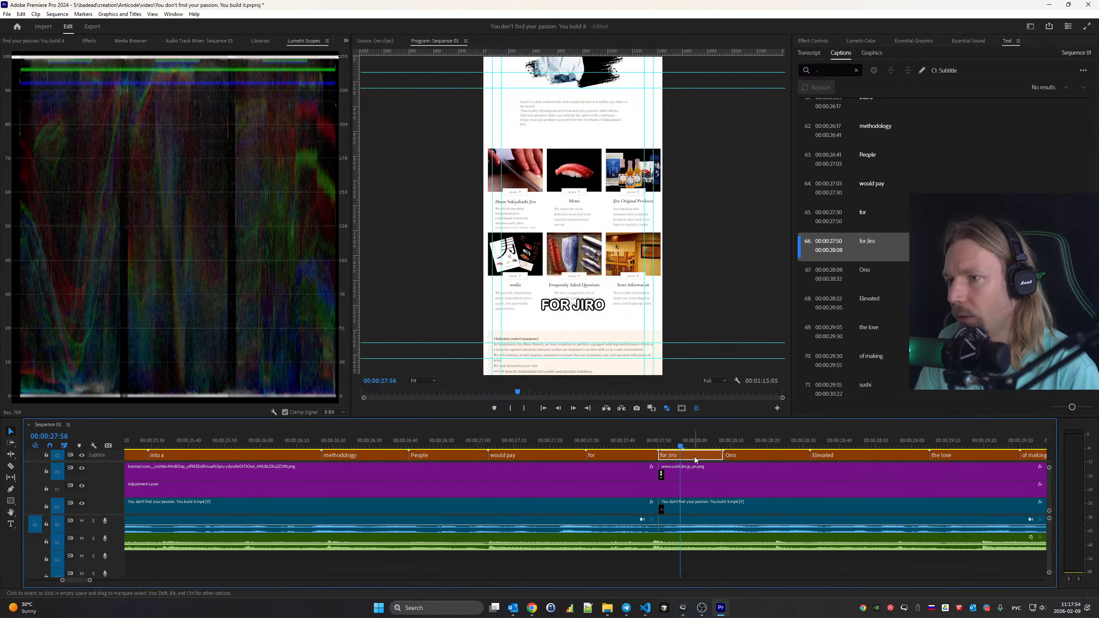
left_click(865, 241)
key("Delete")
key("Delete")
key("Delete")
key("Delete")
key("End")
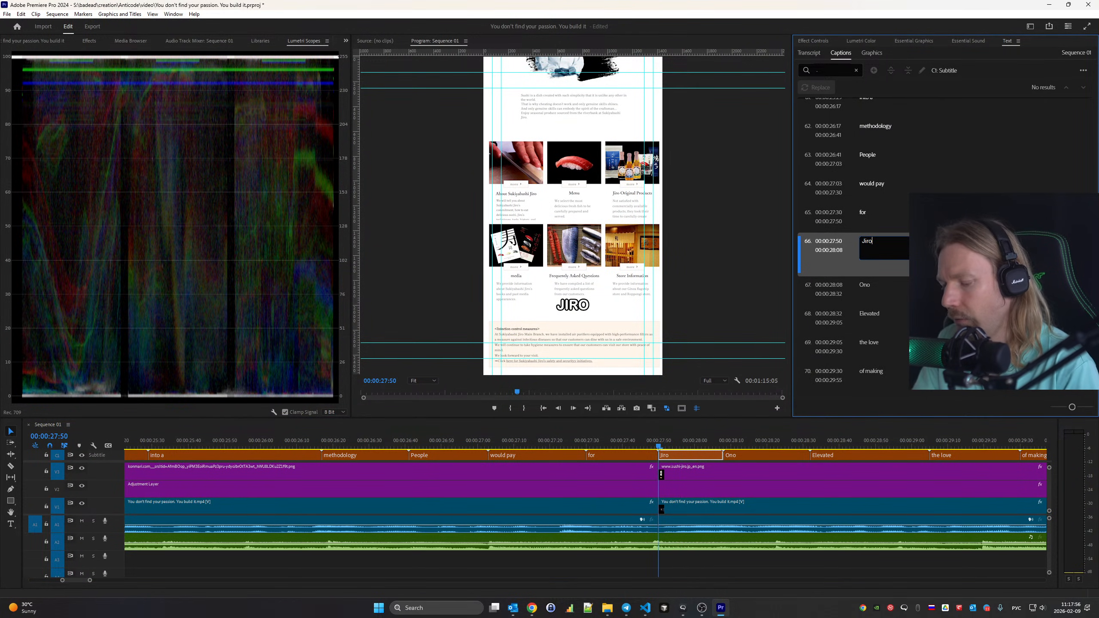
type("Щтф")
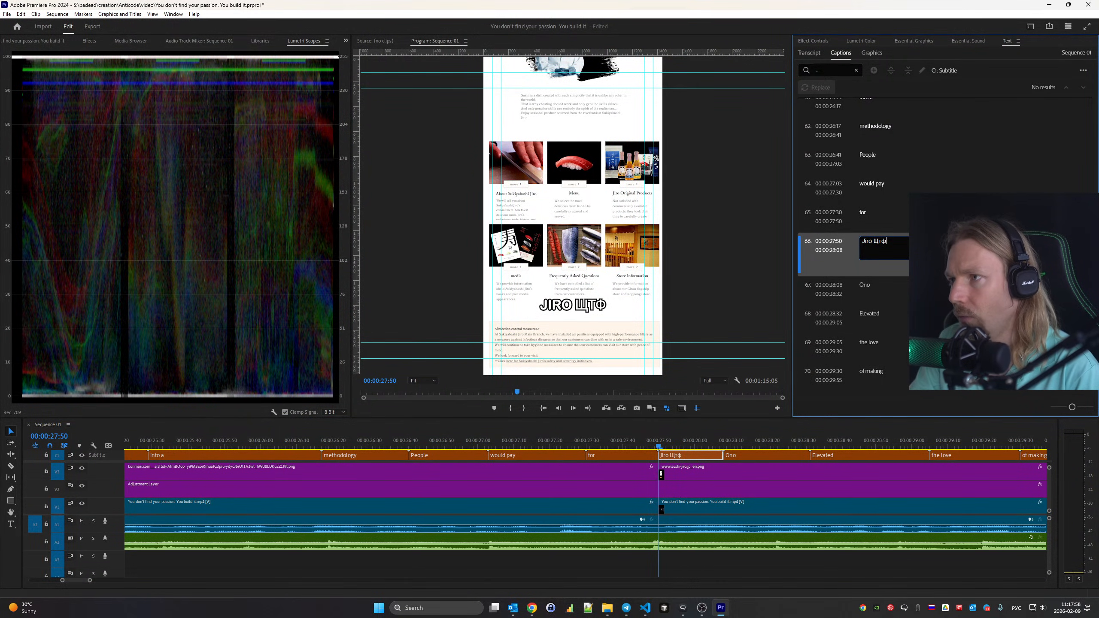
key("BackSpace")
key("BackSpace")
key("BackSpace")
key("alt+shift")
type("Ono")
left_click(891, 218)
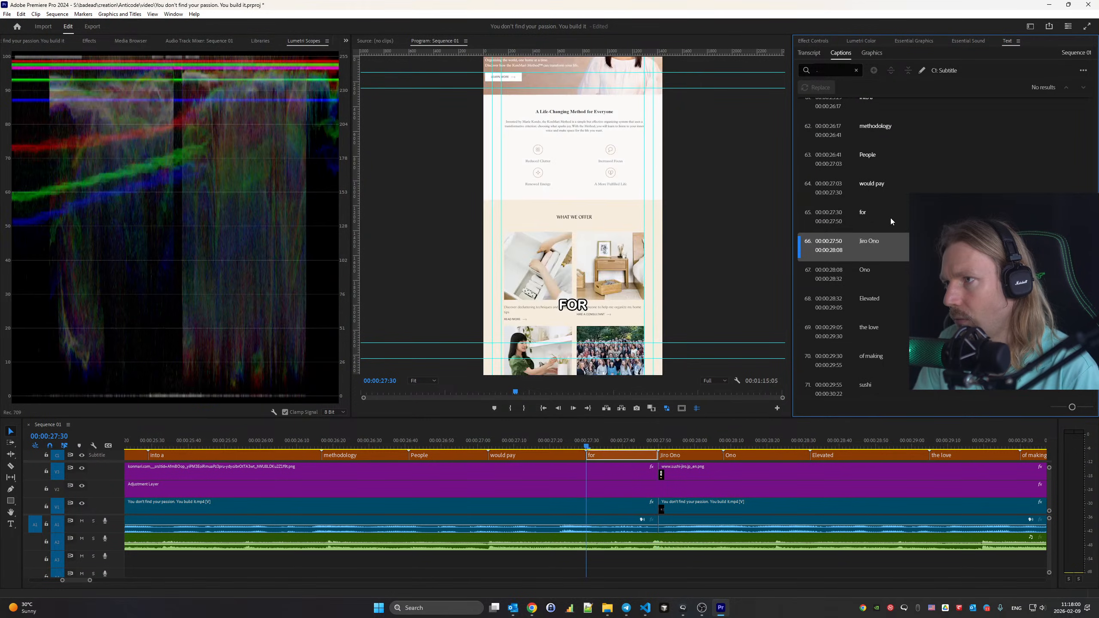
Delete the separate "Ono" caption and extend "Jiro Ono" to the start of "Elevated", previewing the corrected passage
left_click(865, 273)
key("Delete")
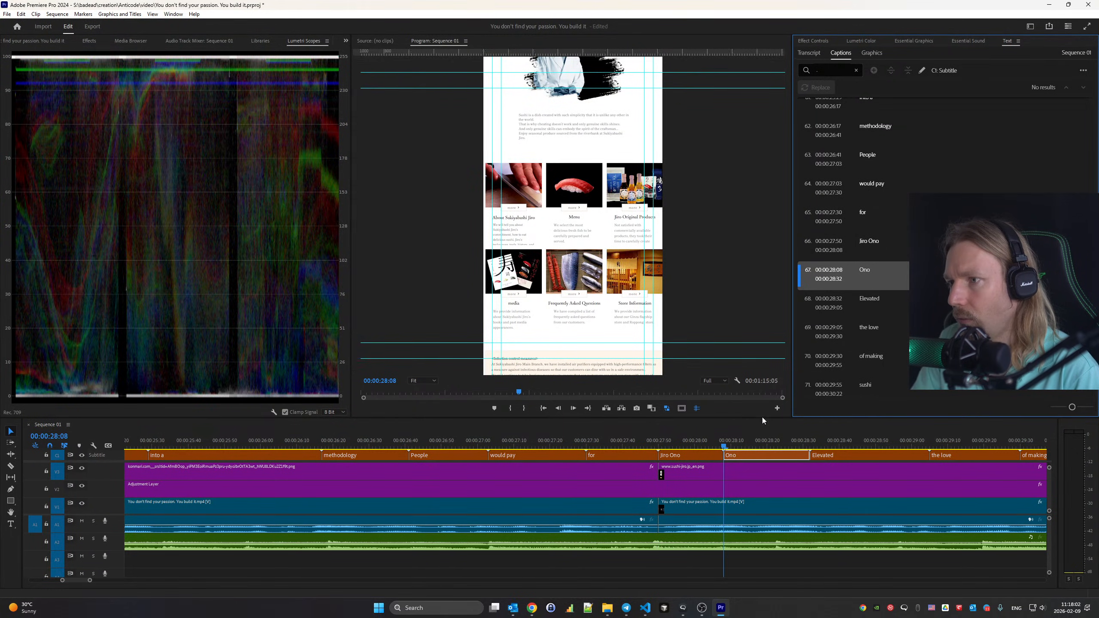
left_click_drag(723, 455, 811, 457)
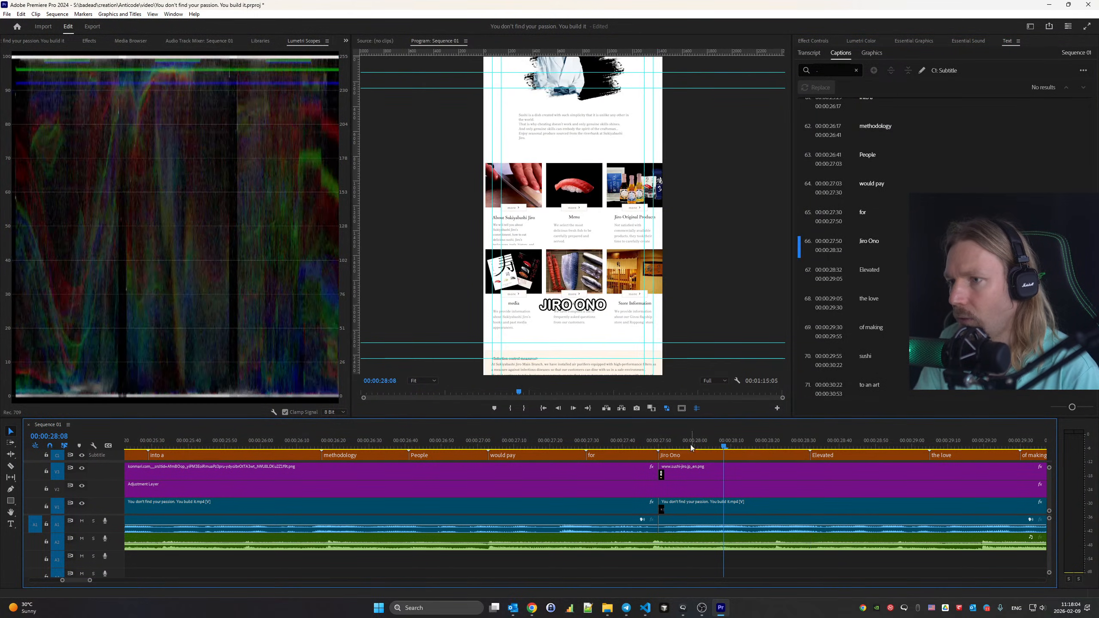
left_click(601, 441)
key("space")
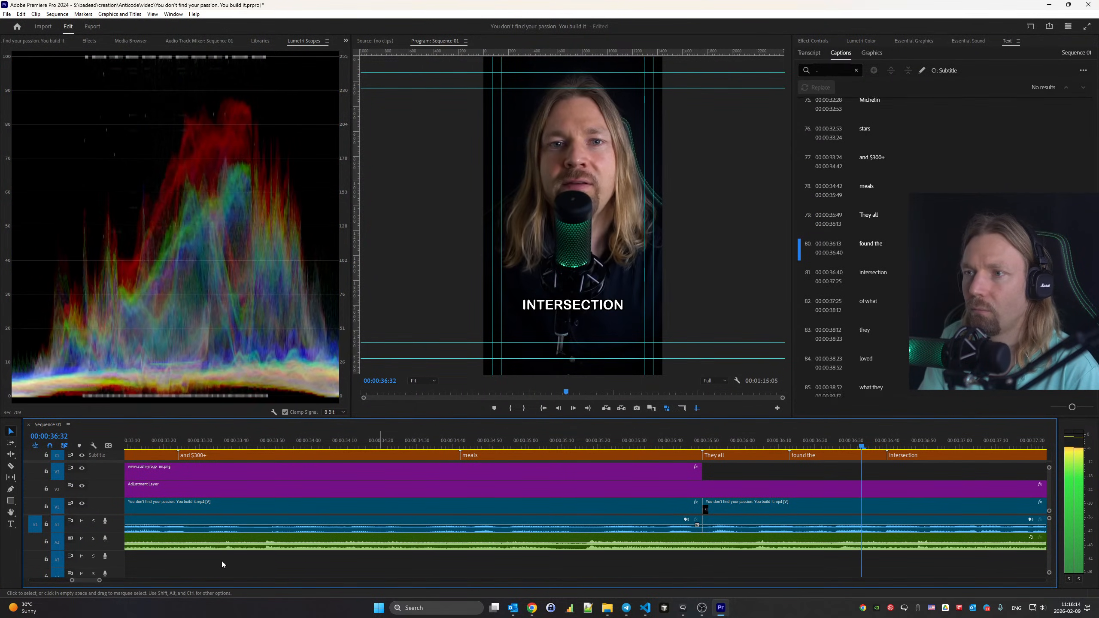
Return to the sequence start, save the finished project and close all open projects
left_click_drag(99, 582, 214, 584)
key("Home")
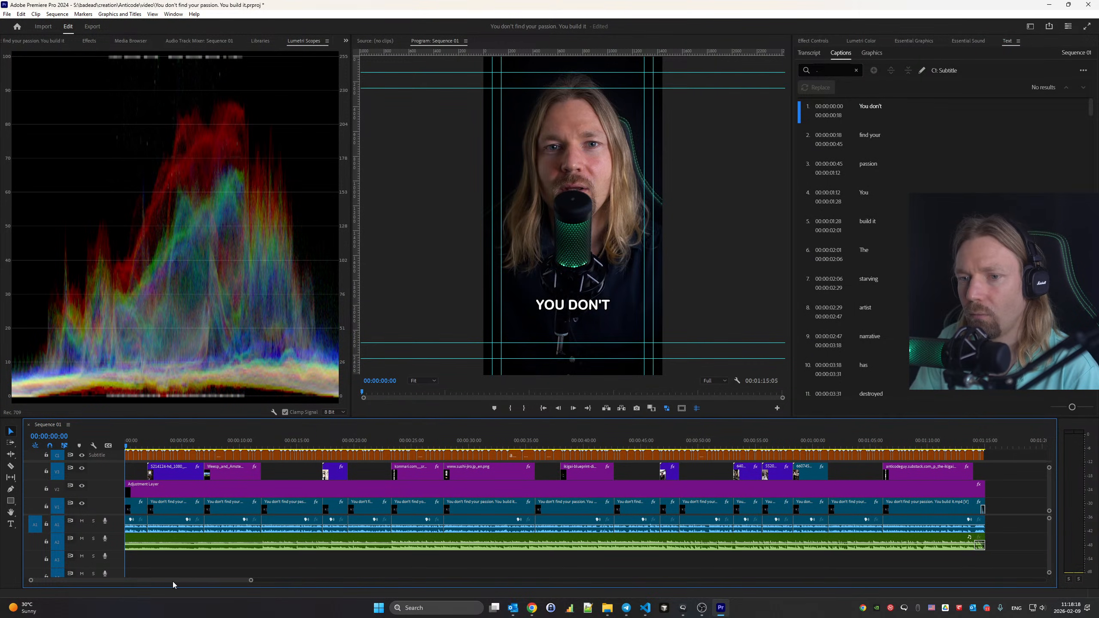
left_click_drag(242, 582, 252, 584)
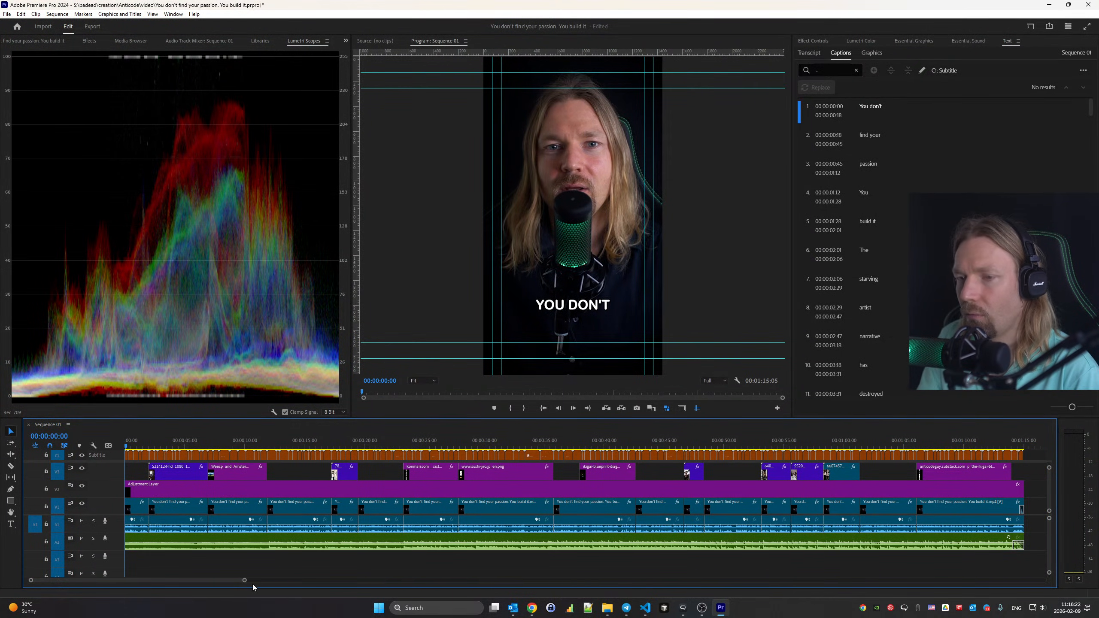
key("space")
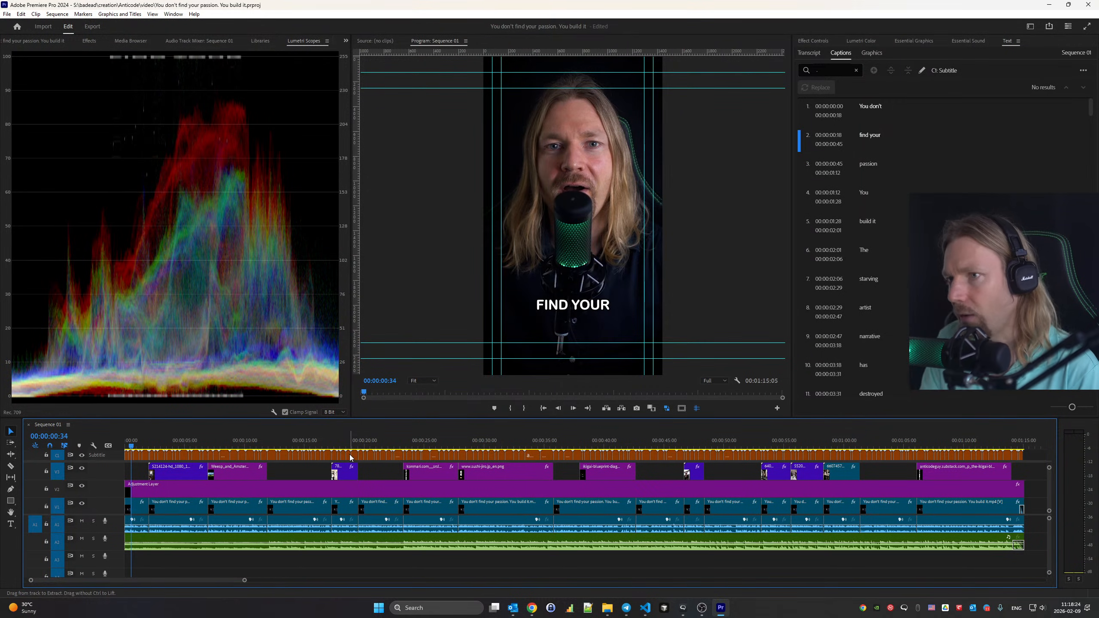
key("ctrl+s")
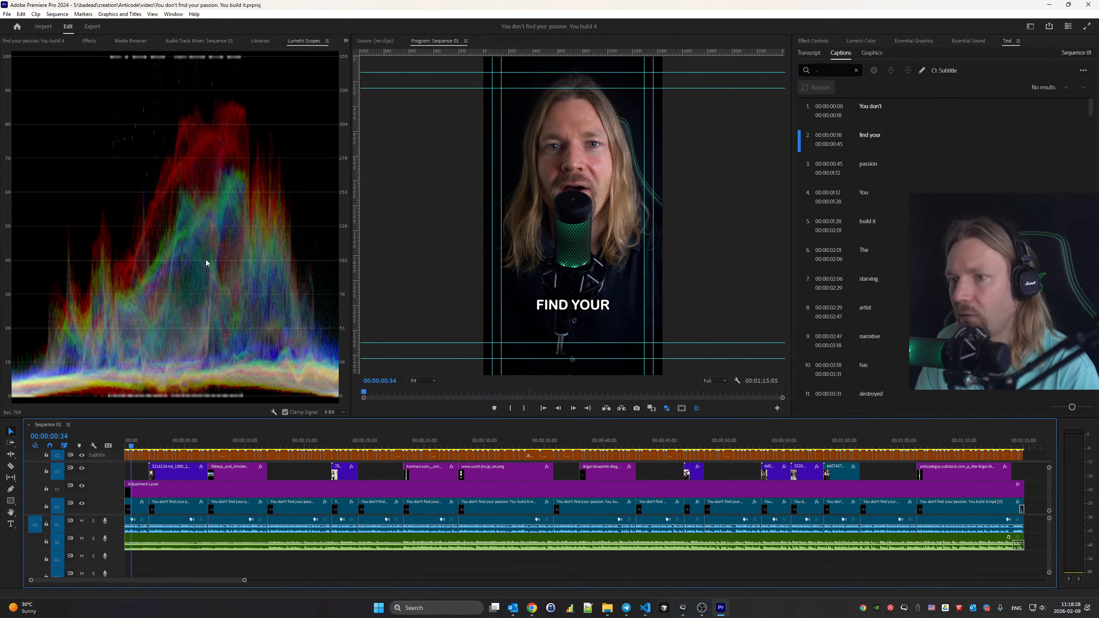
left_click(7, 14)
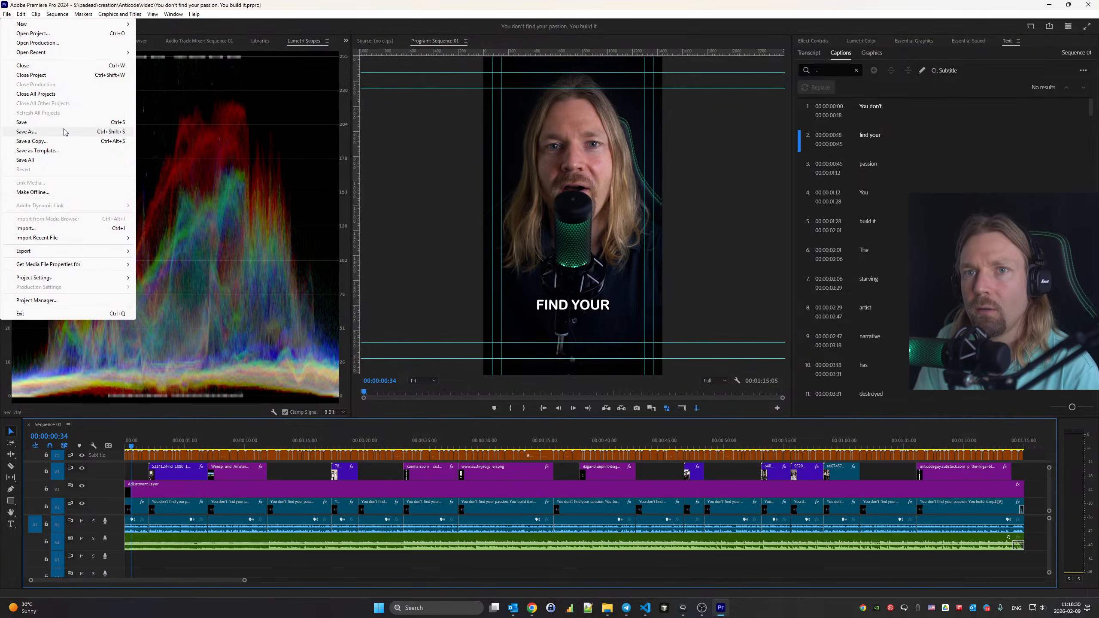
left_click(37, 94)
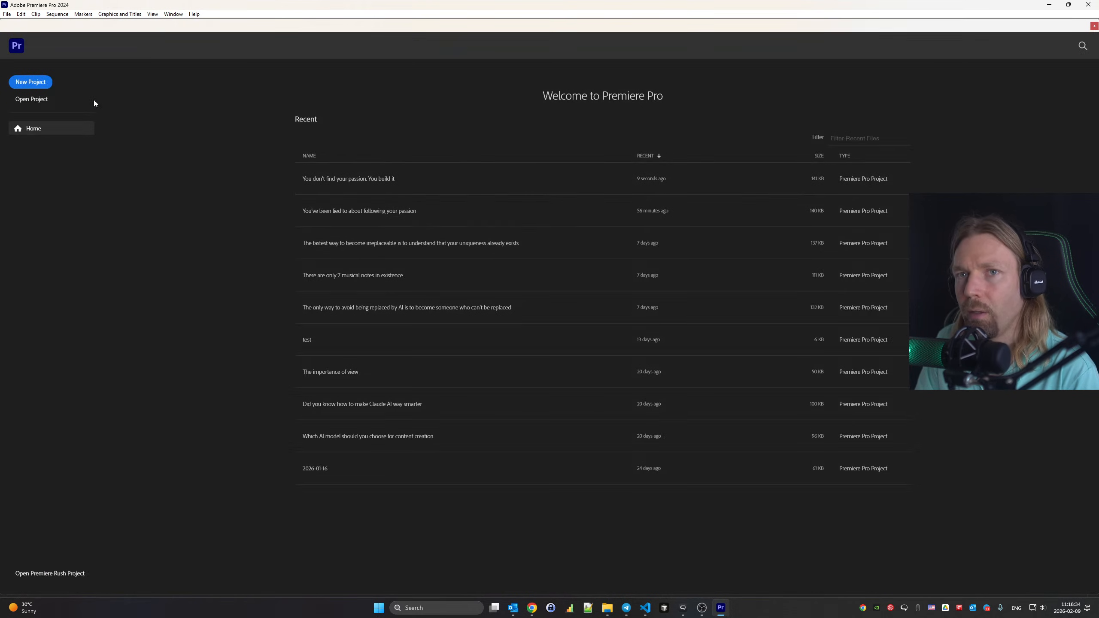
Search the OBS recordings for "doing what you love" and create a new project named "The hard truth about doing what you love"
left_click(44, 84)
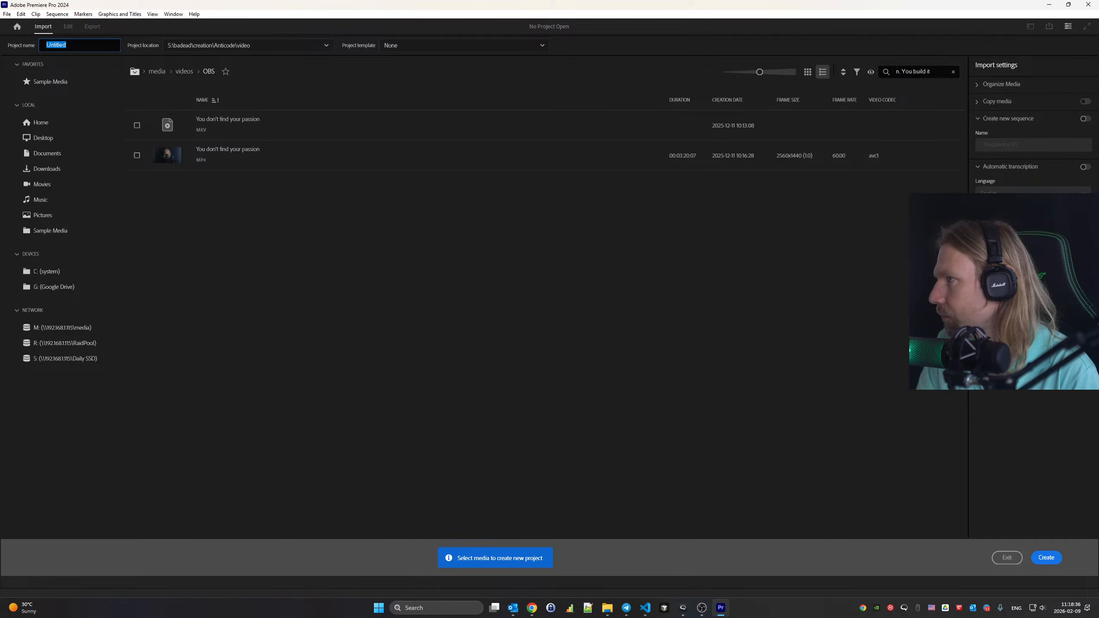
left_click(682, 609)
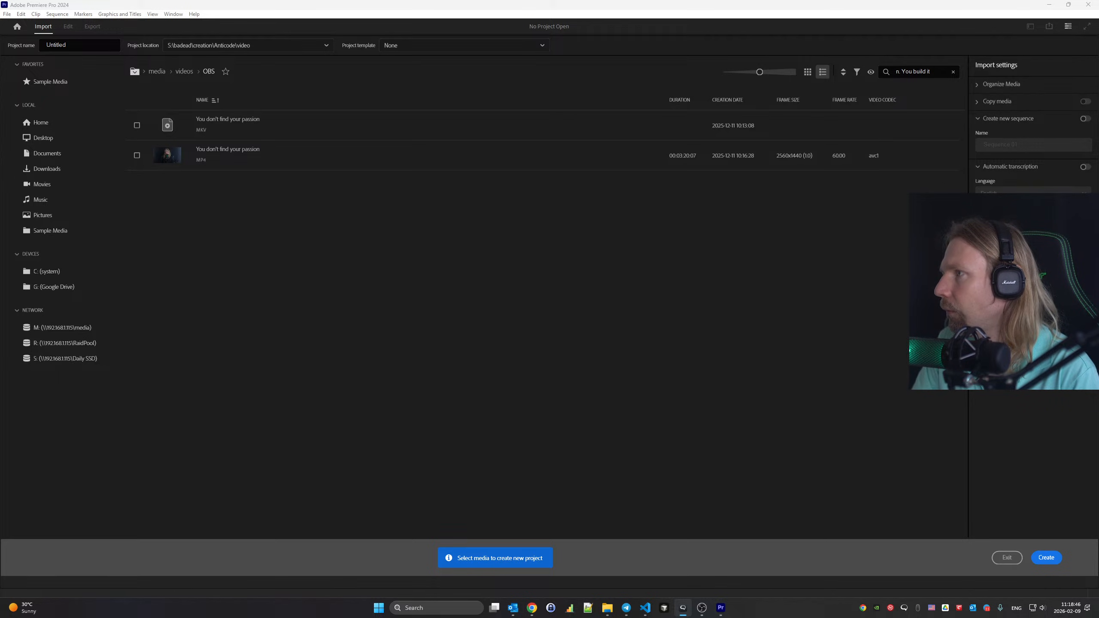
left_click(954, 72)
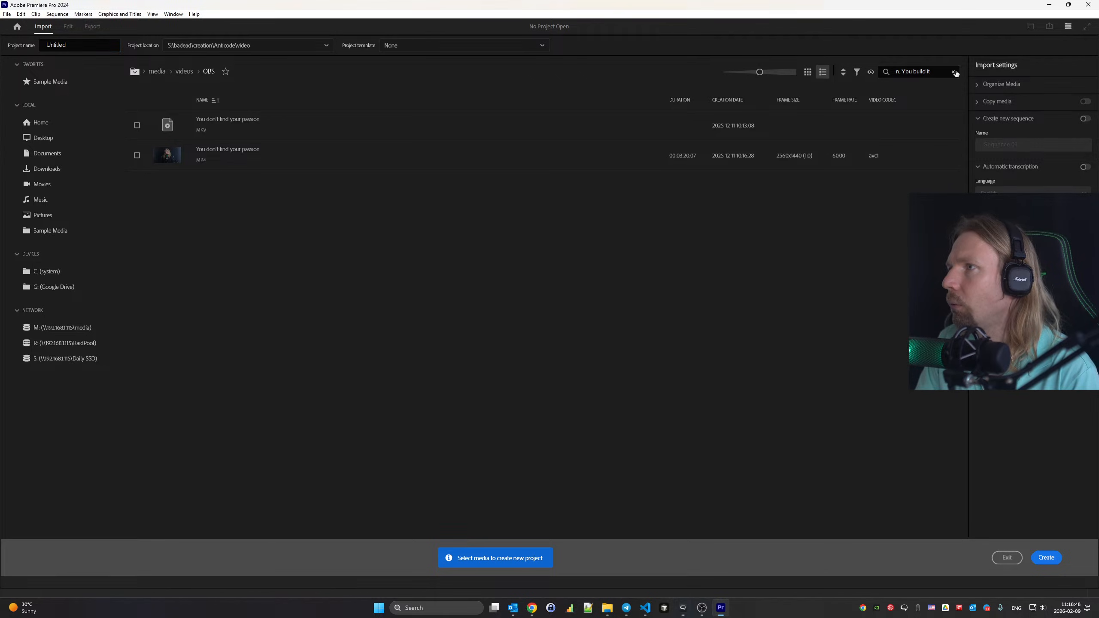
type("doing what you love")
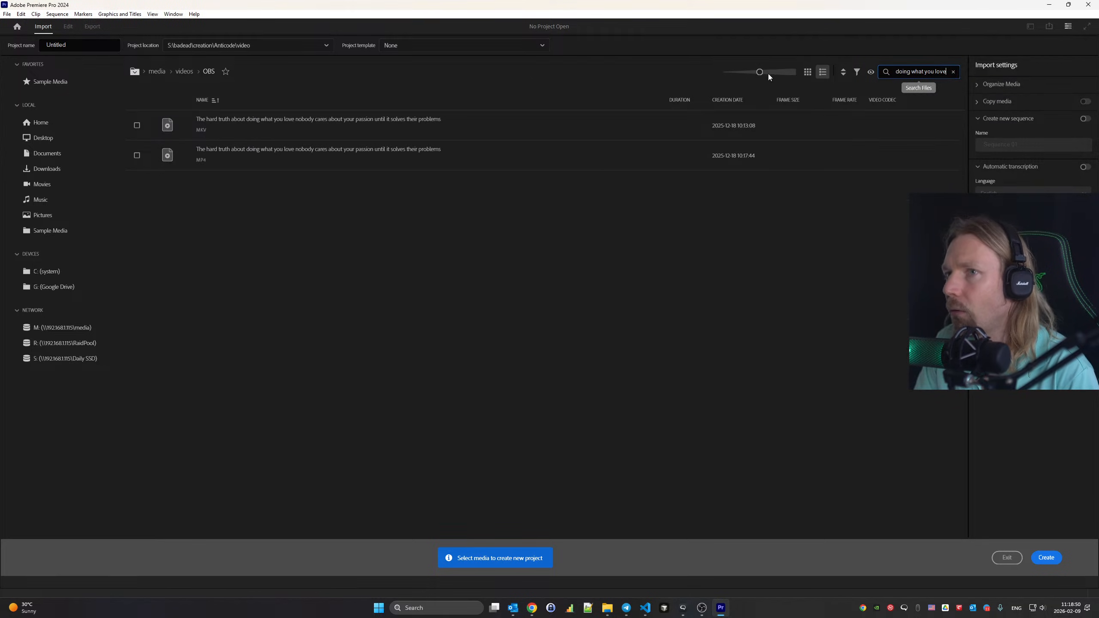
left_click(89, 44)
type("about doing what you love")
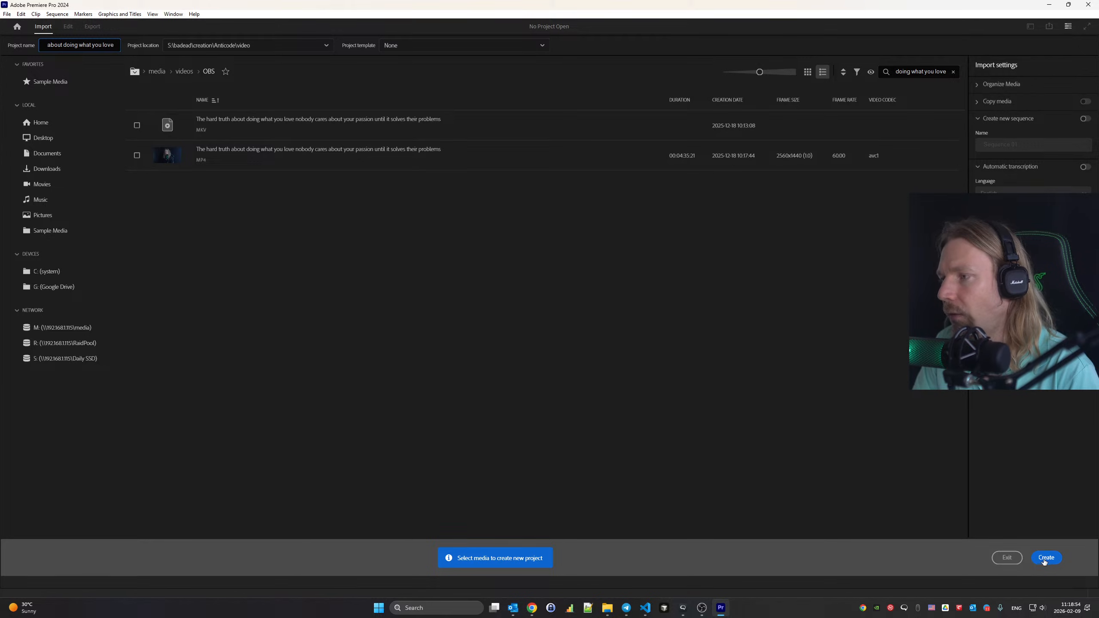
left_click(1045, 559)
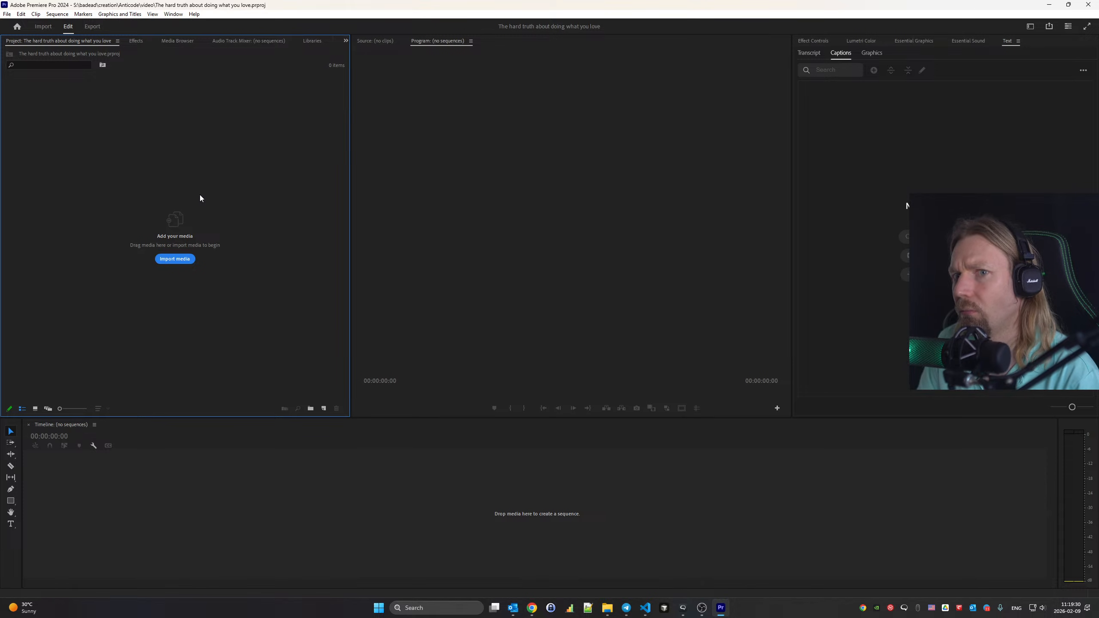
left_click(185, 261)
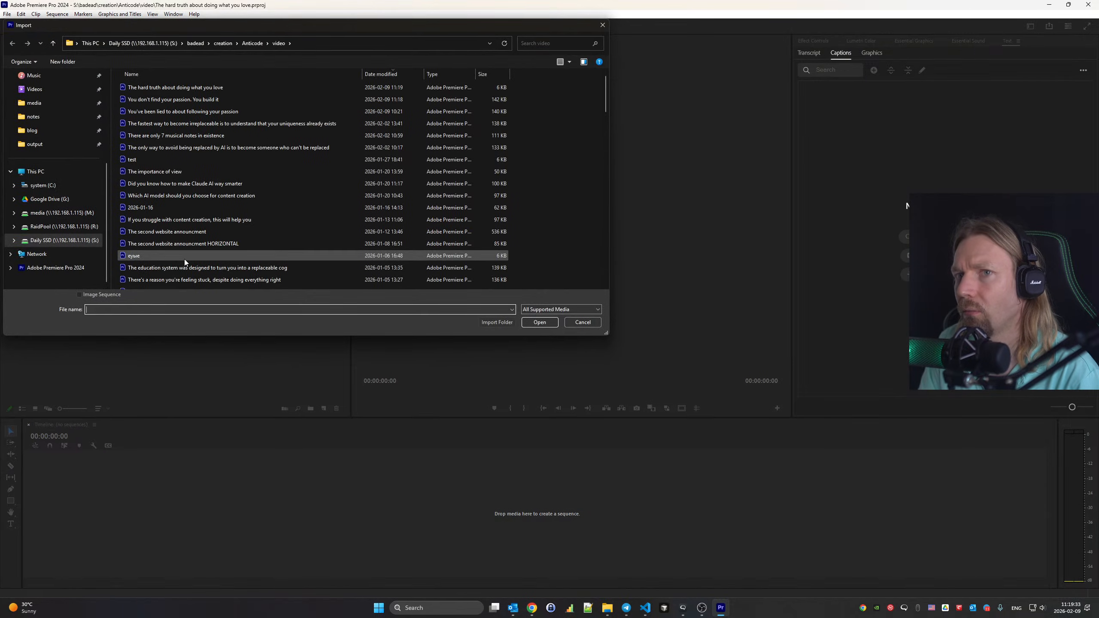
scroll(515, 253, "down", 15)
left_click(582, 322)
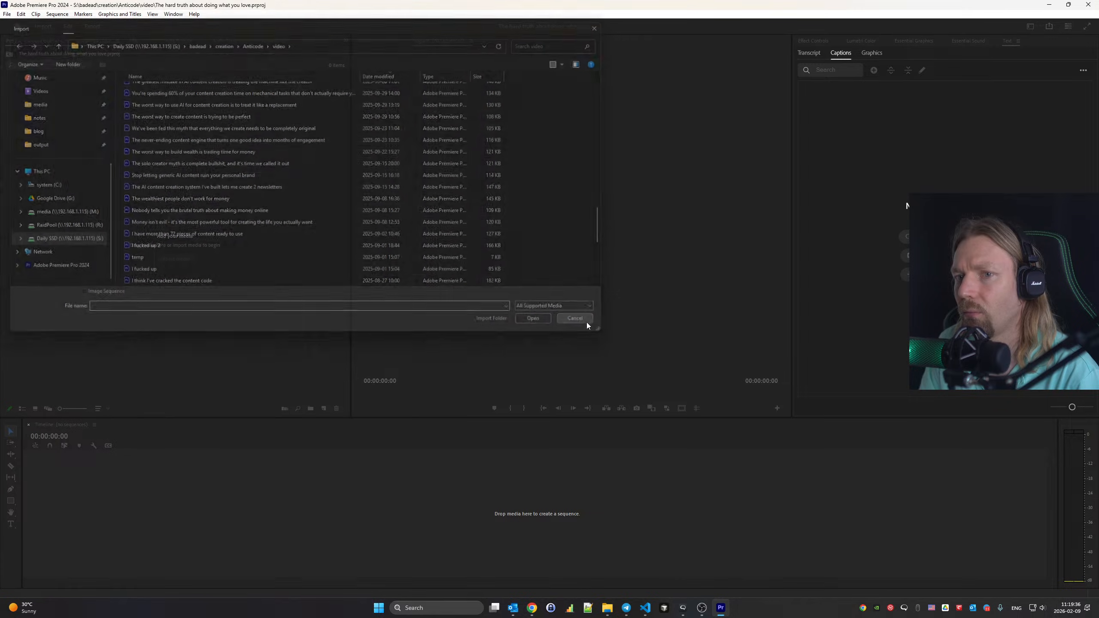
Import the MP4 recording "The hard truth about doing what you love" from the OBS folder into the project
left_click(44, 27)
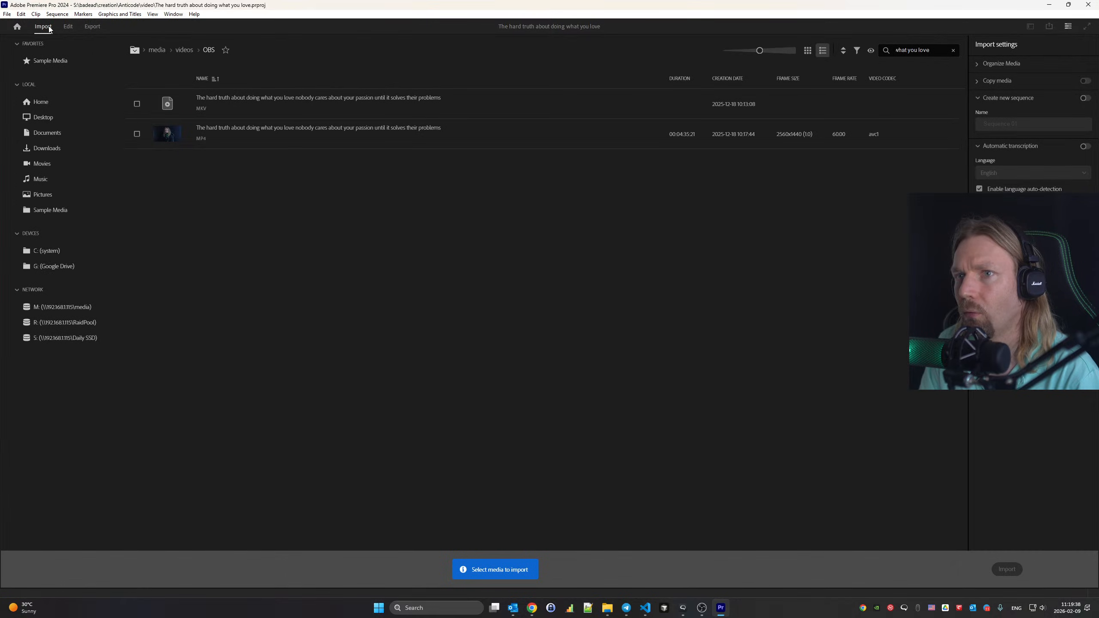
left_click(137, 134)
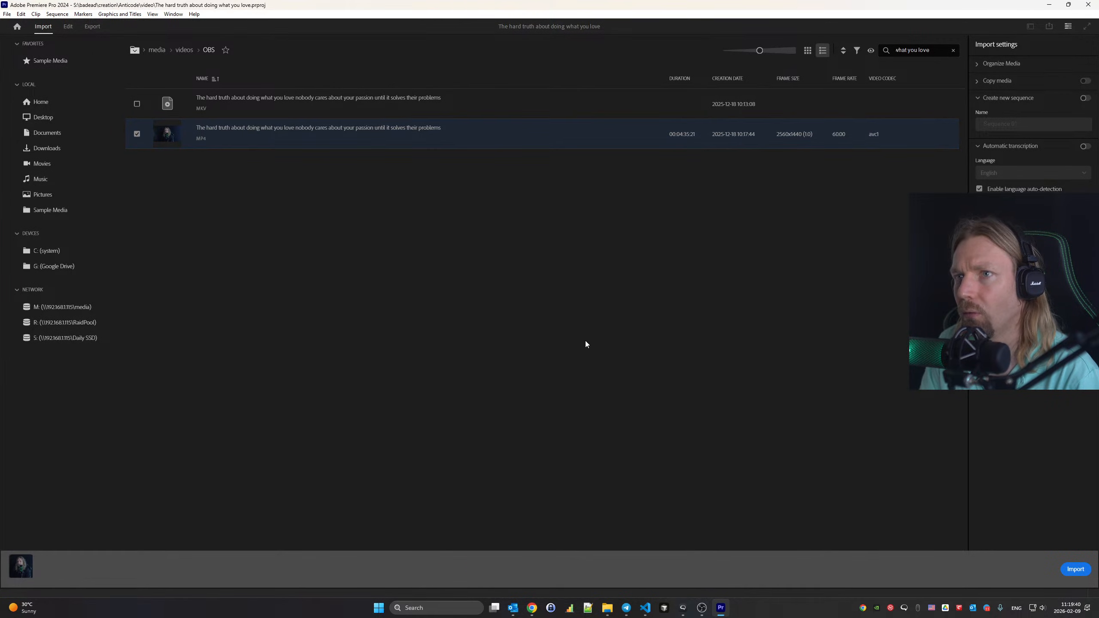
left_click(1075, 570)
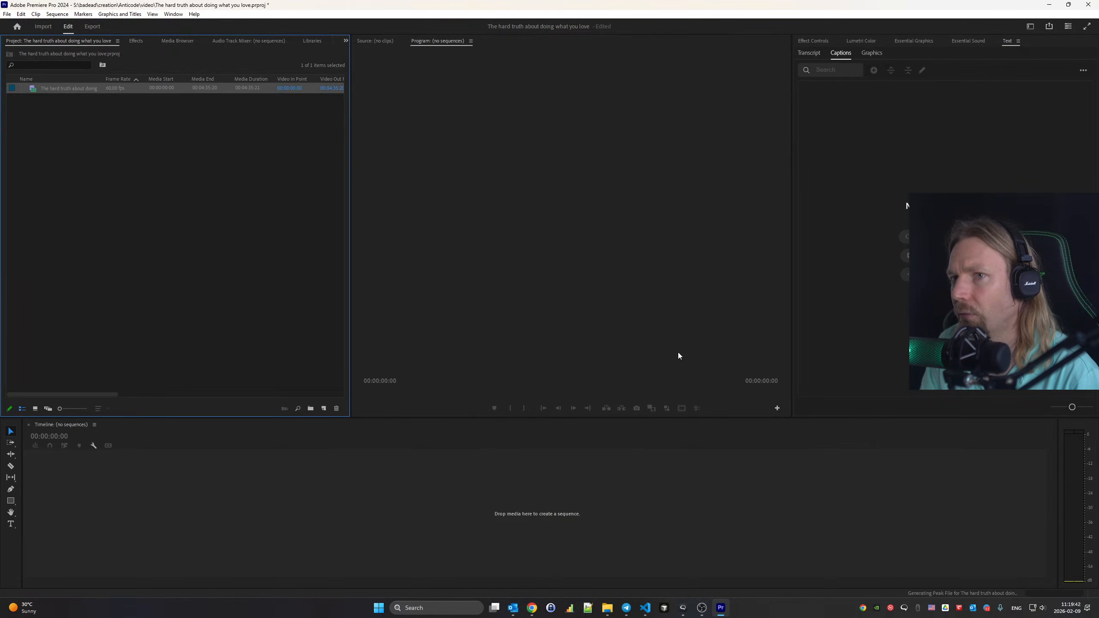
Create a sequence from the custom 1440 Vertical preset and place the imported recording at its start, keeping the existing sequence settings
right_click(166, 186)
mouse_move(208, 220)
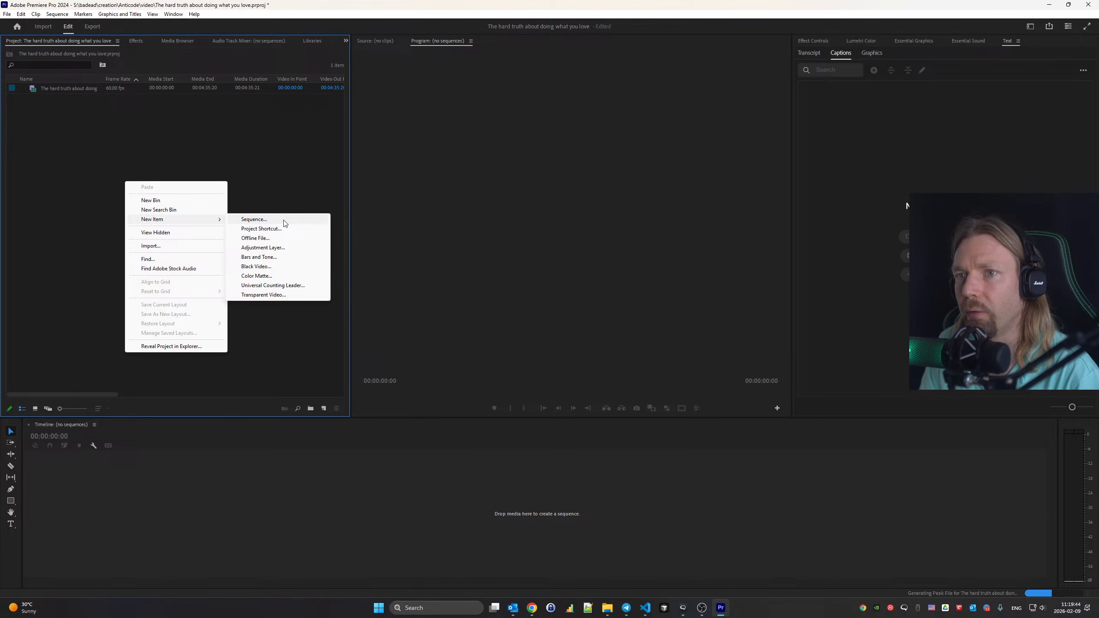
left_click(284, 220)
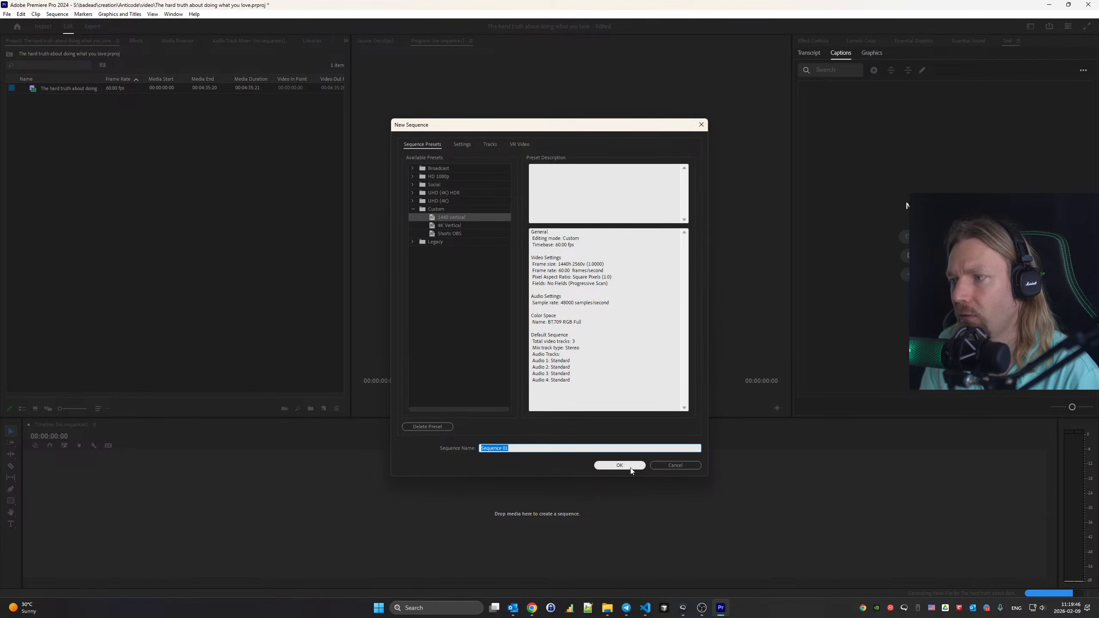
left_click(632, 465)
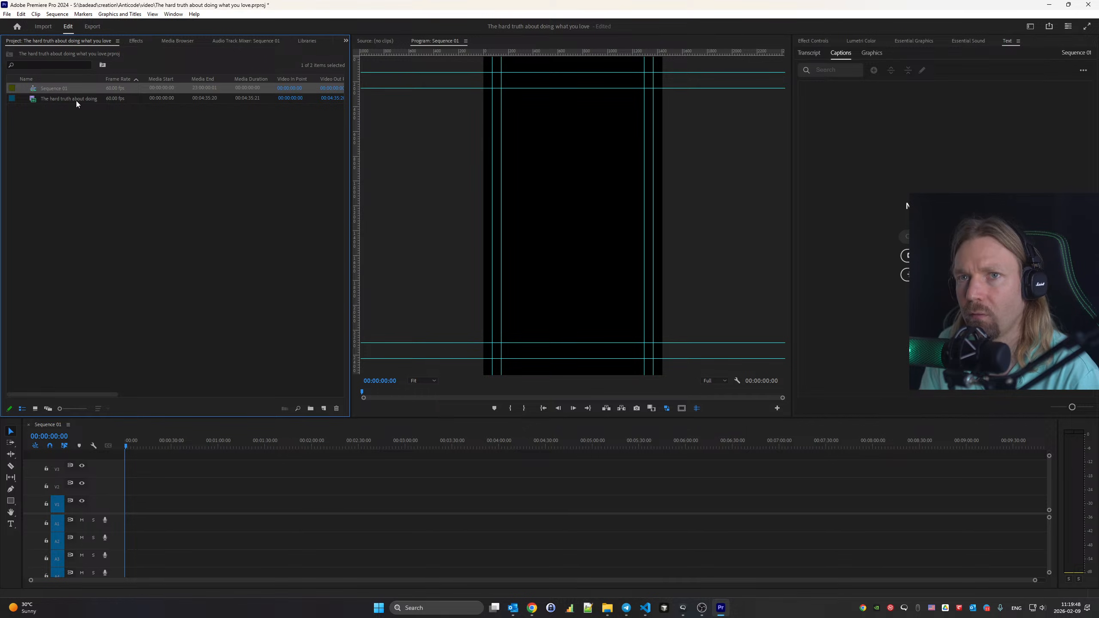
left_click_drag(76, 103, 283, 466)
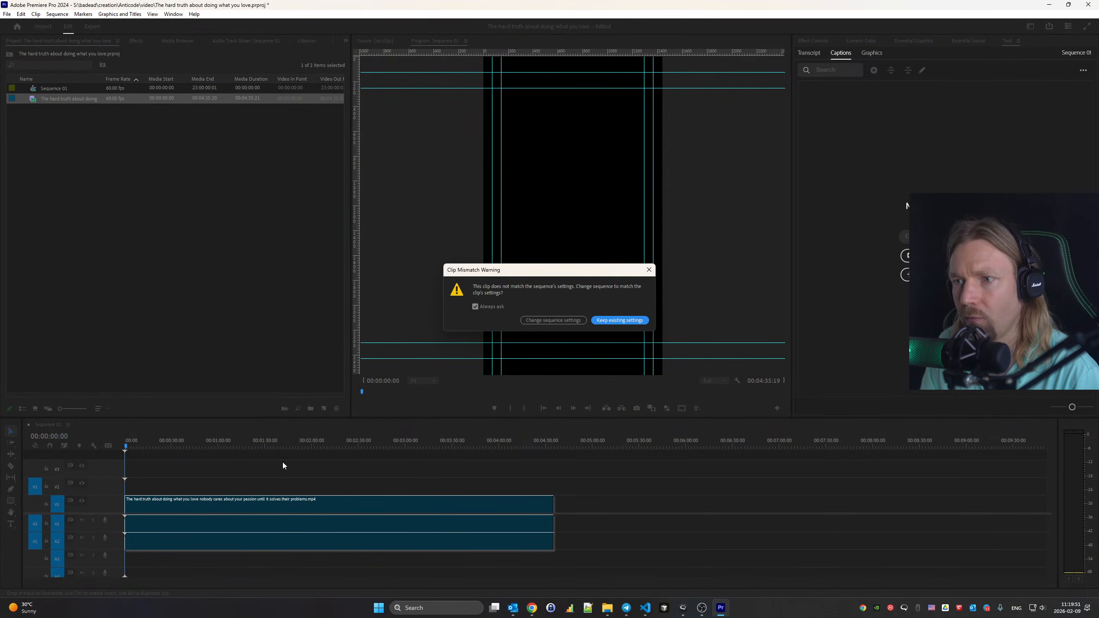
left_click(611, 321)
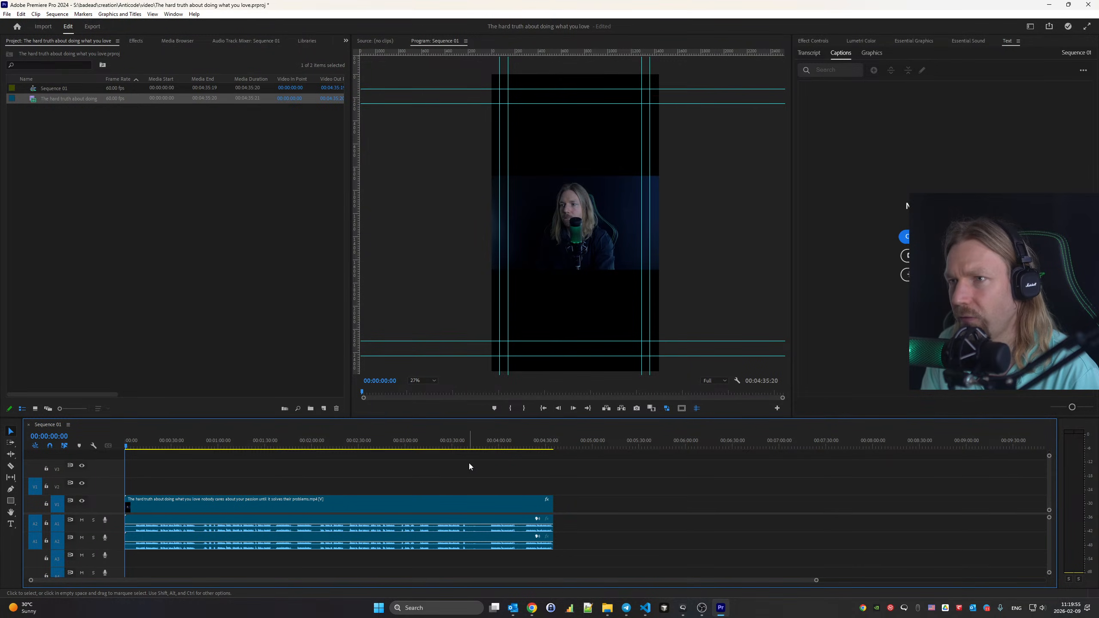
Unlink the recording, delete its second audio clip on A2, and relink the video with the remaining audio
left_click(426, 508)
right_click(498, 498)
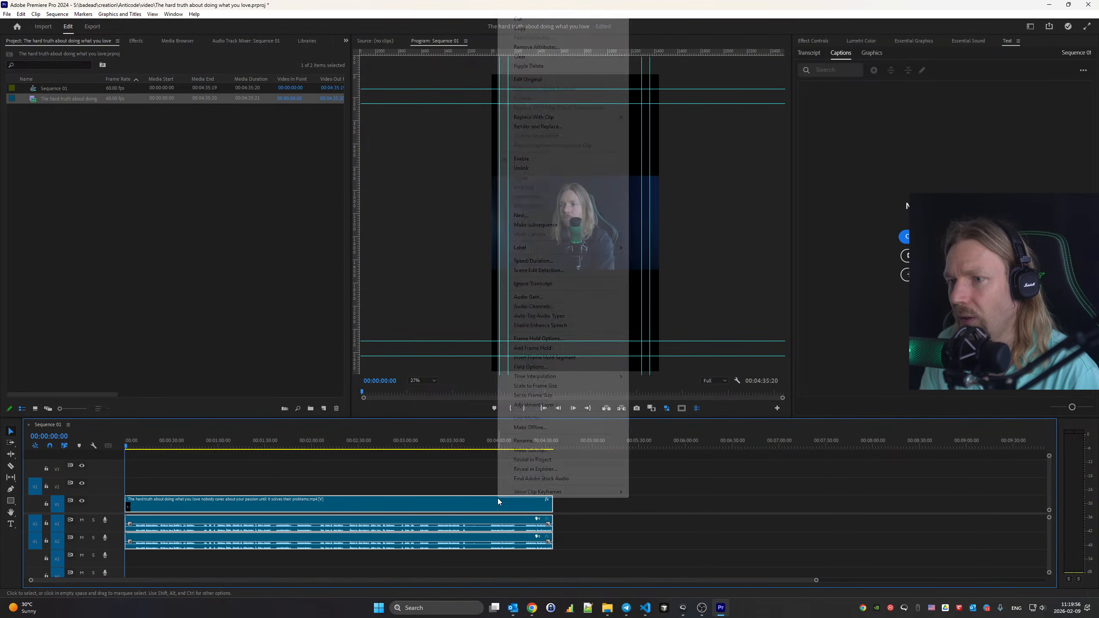
left_click(533, 169)
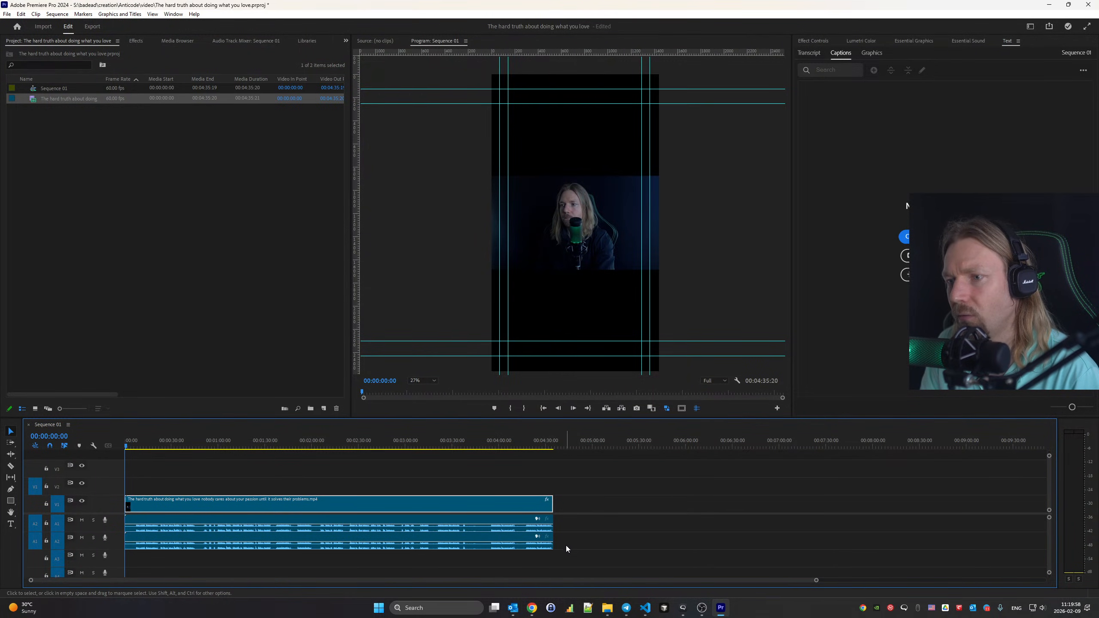
left_click_drag(566, 546, 545, 564)
key("Delete")
left_click_drag(578, 492, 548, 530)
right_click(498, 505)
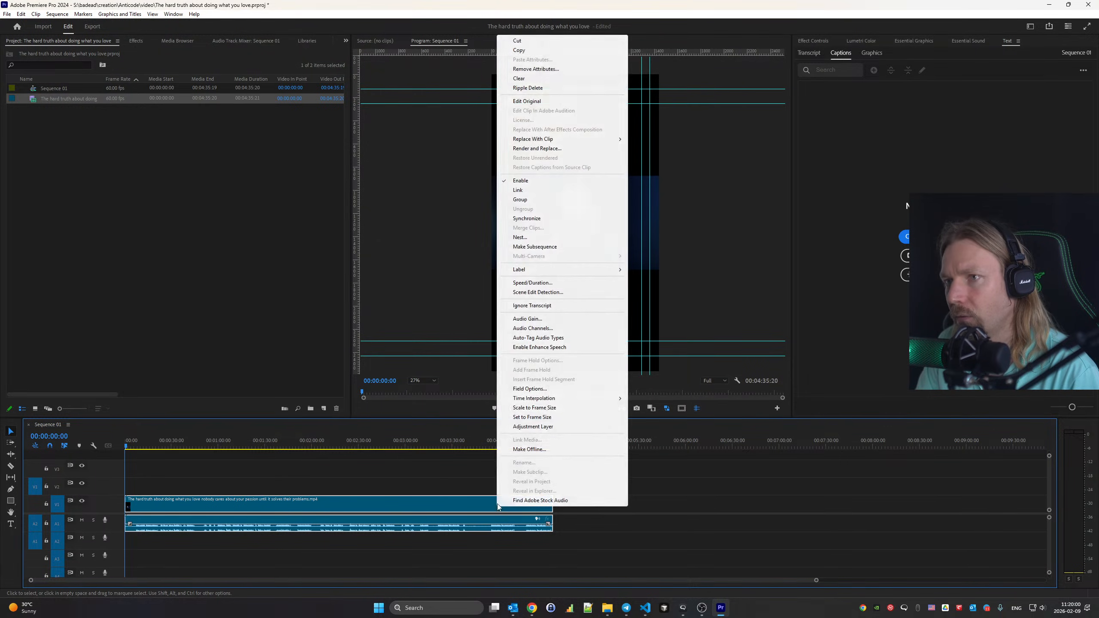
left_click(528, 190)
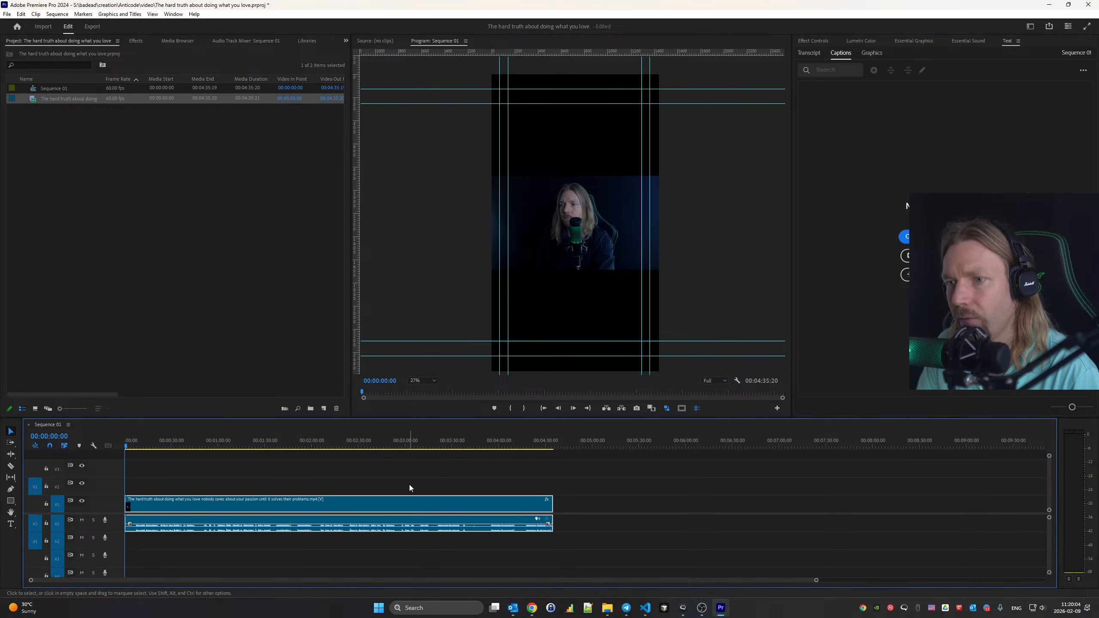
Set the scale of the recording clip to 178 so it fills the vertical frame
left_click(813, 40)
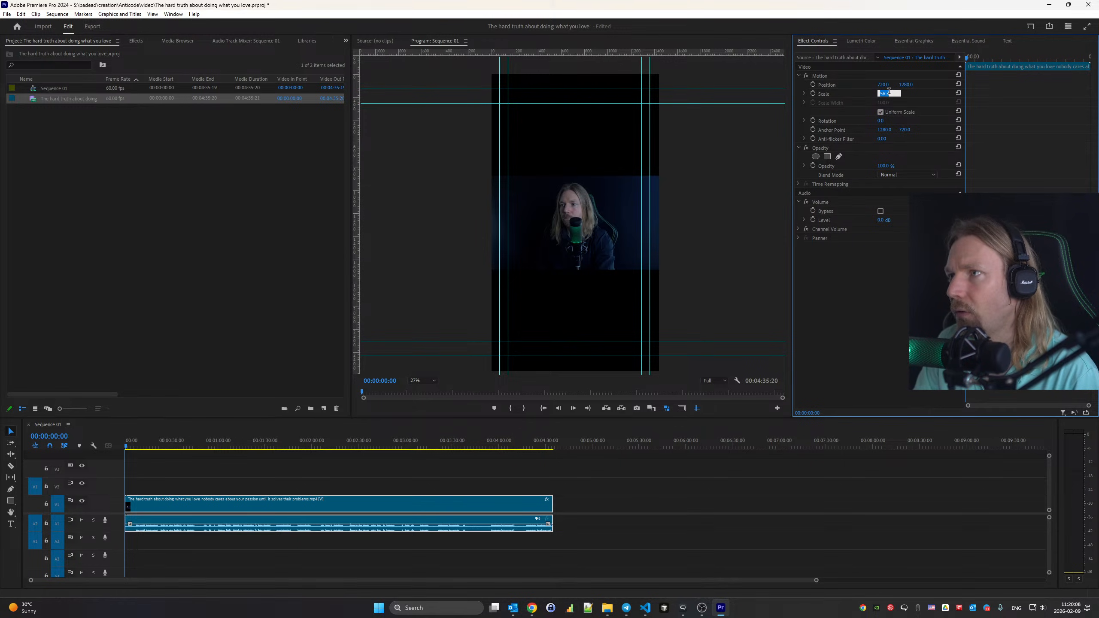
type("178")
key("Return")
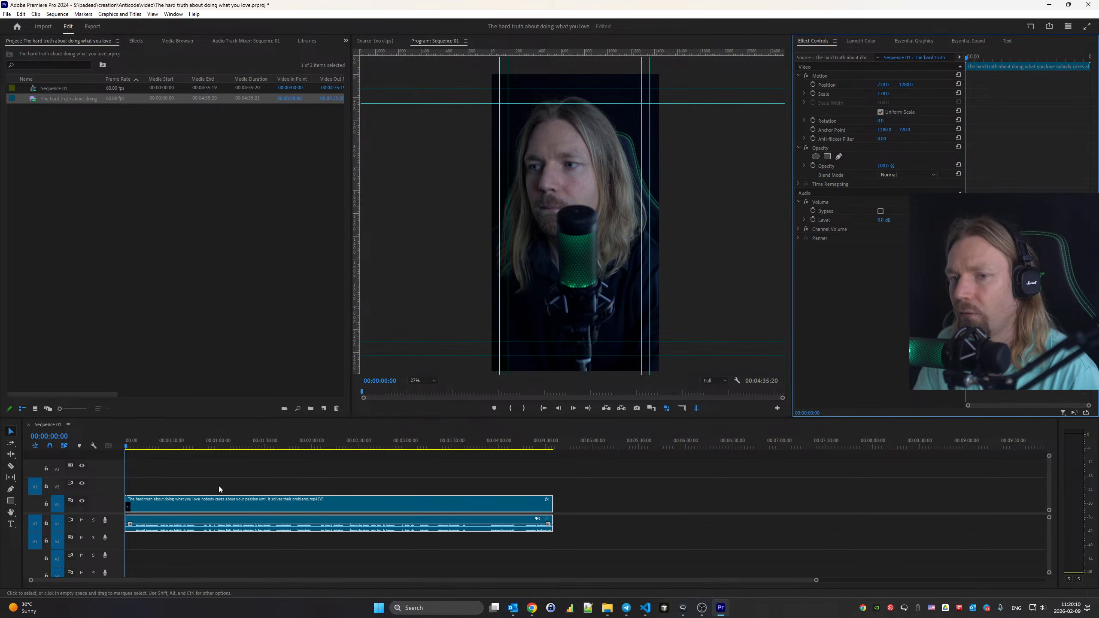
Ripple-trim about 7 seconds from the start of the recording to remove the lead-in before the speech
left_click(143, 446)
left_click_drag(145, 446, 132, 503)
key("b")
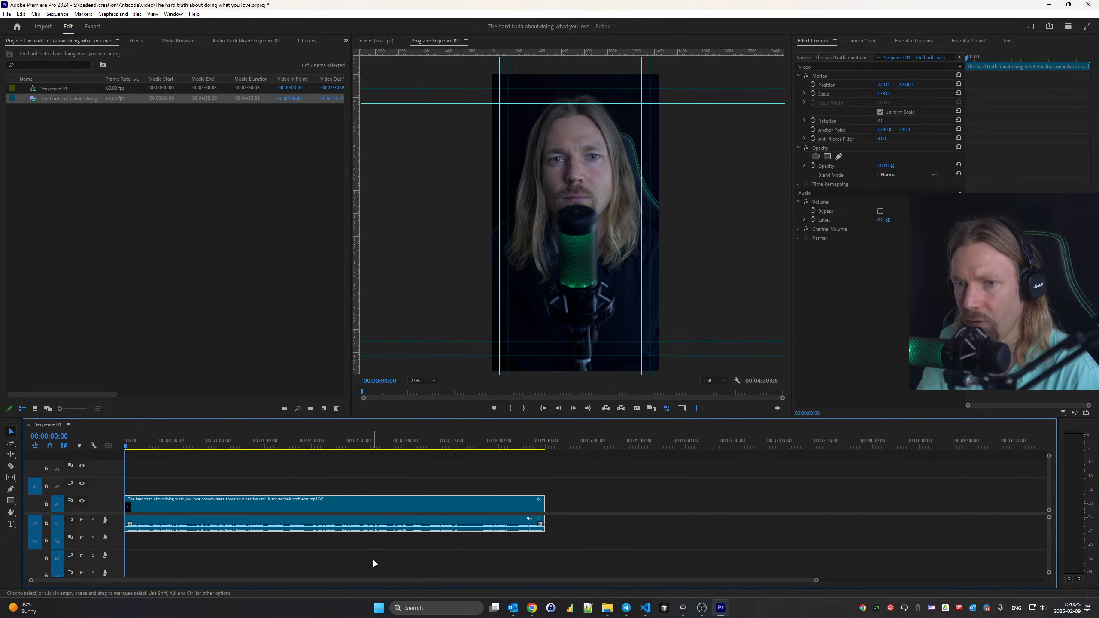
left_click_drag(816, 581, 483, 589)
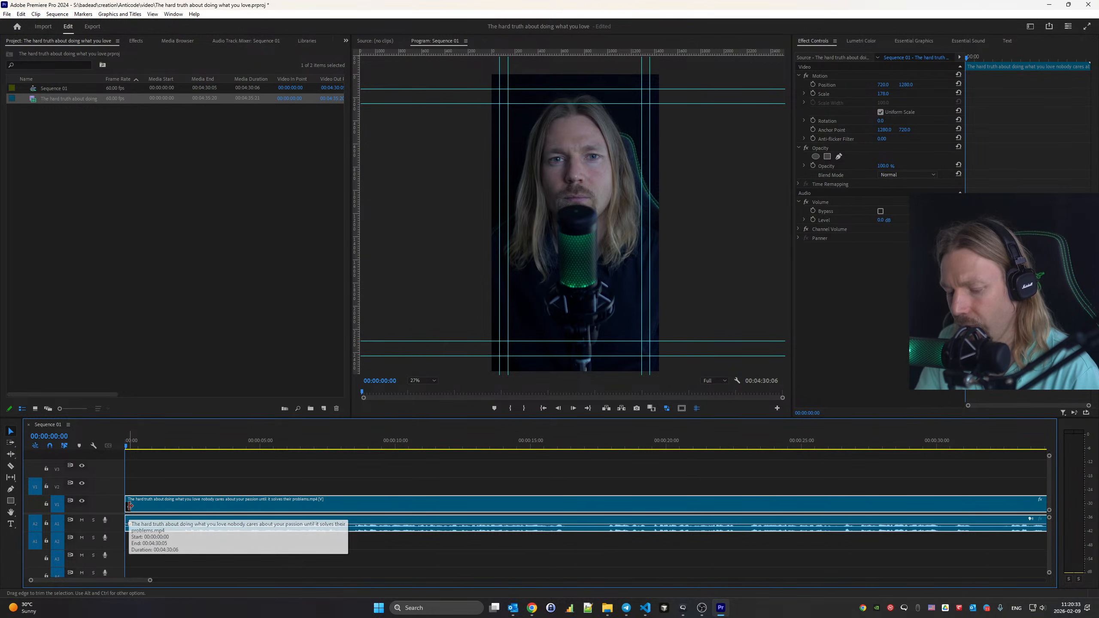
key("b")
left_click_drag(130, 506, 183, 507)
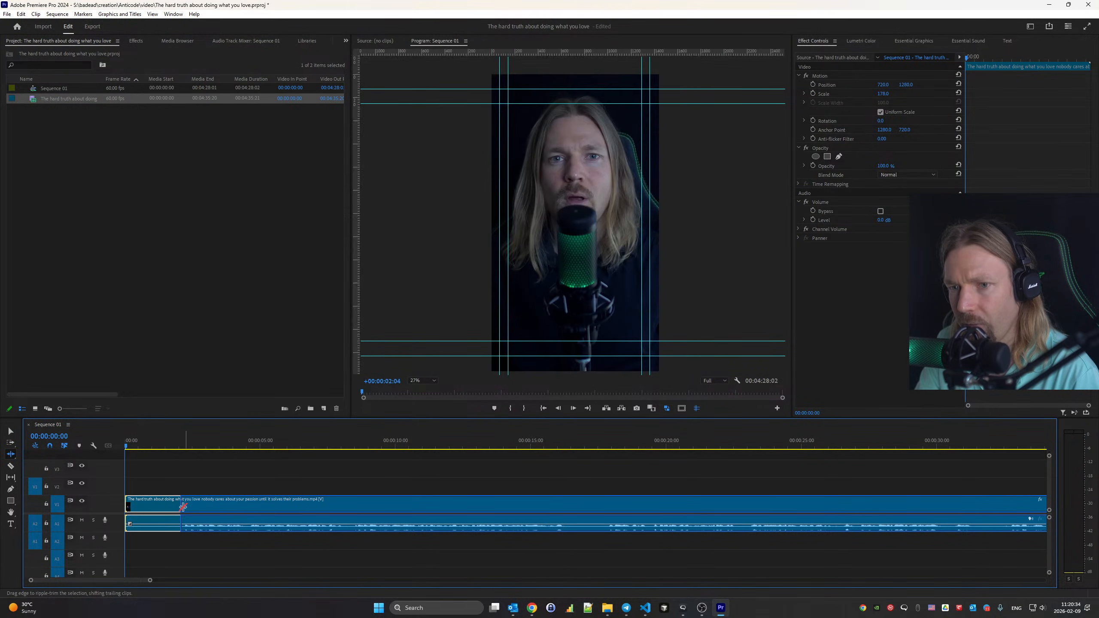
Play the first five seconds of the trimmed recording, switching briefly to OBS to check its status
key("c")
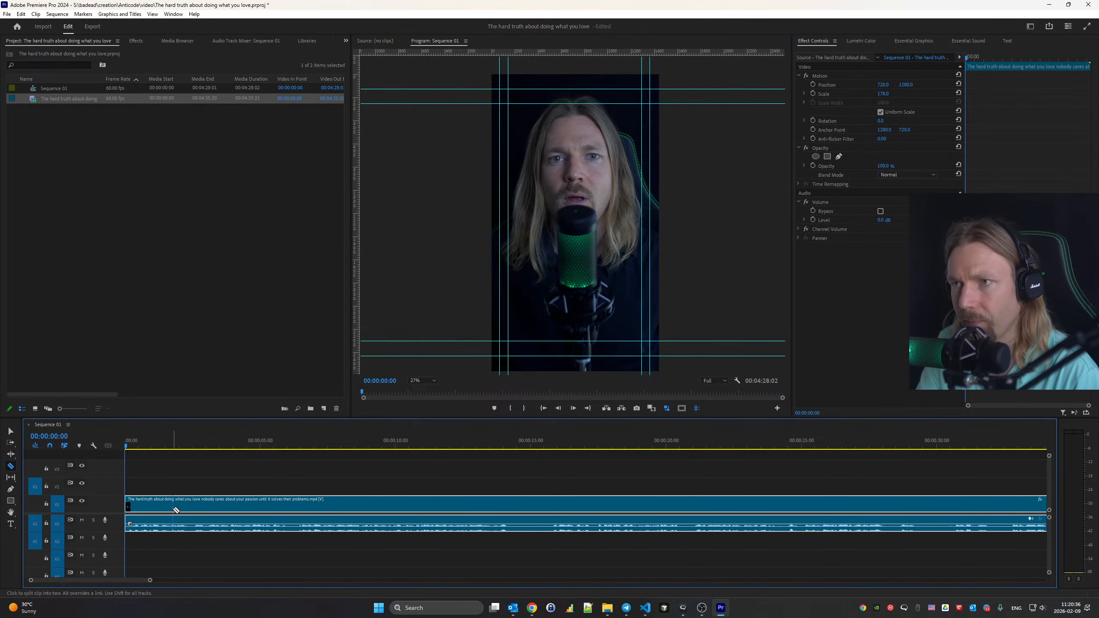
key("alt+shift")
key("Delete")
key("ctrl+z")
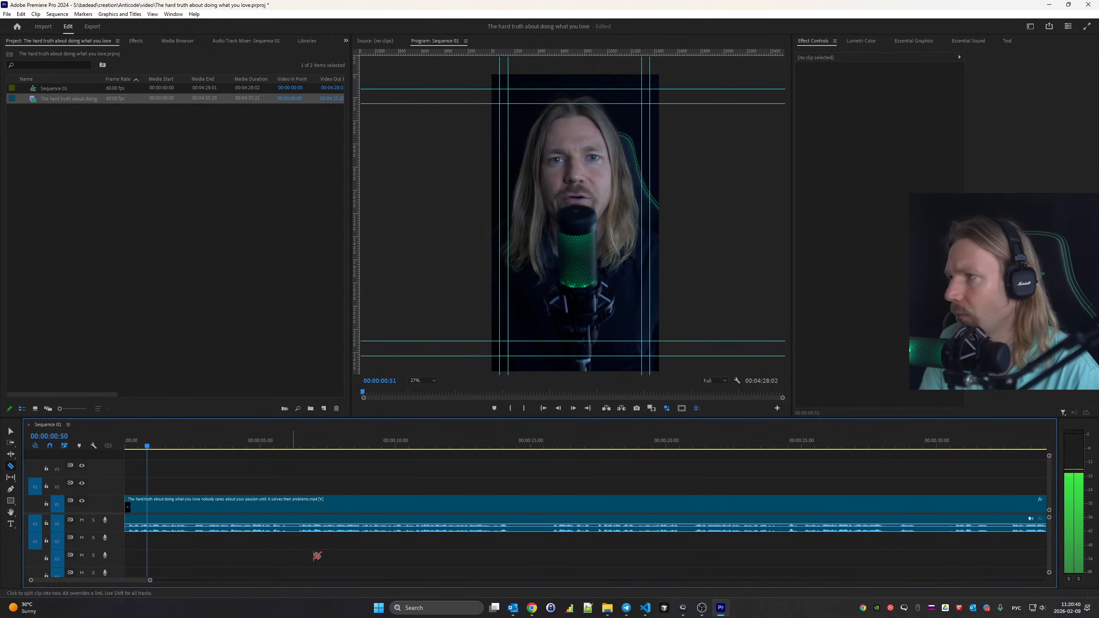
key("space")
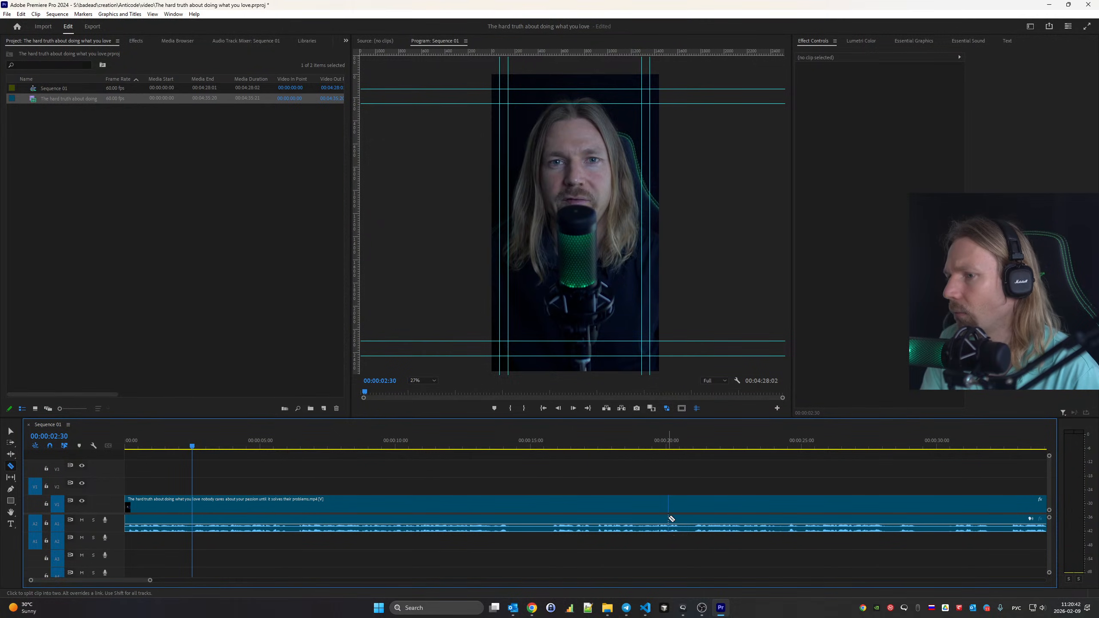
left_click(701, 608)
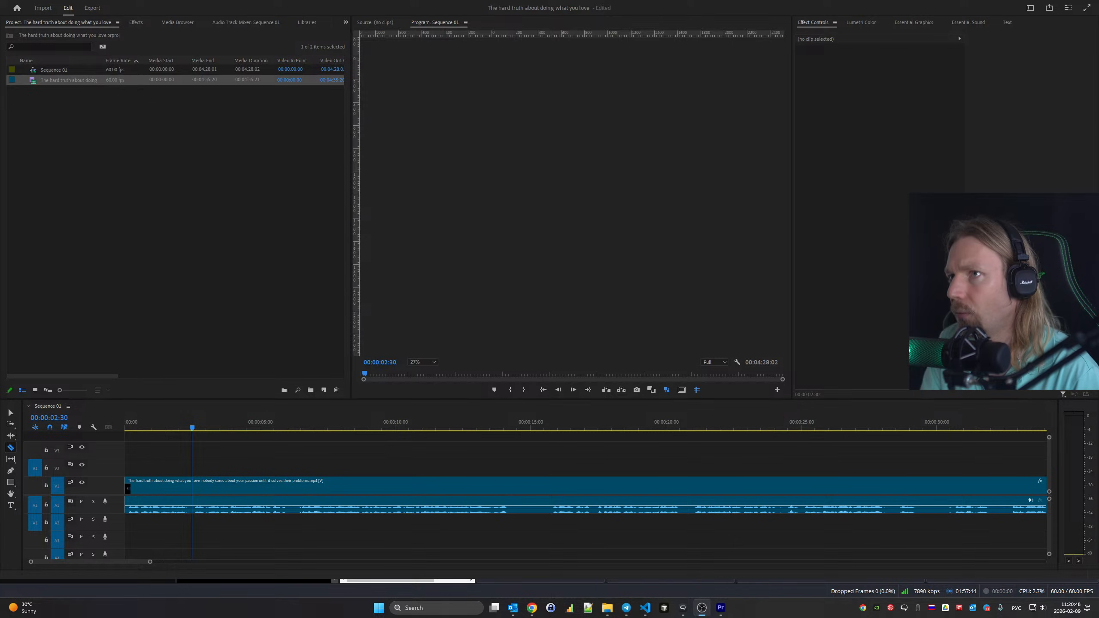
key("alt+Tab")
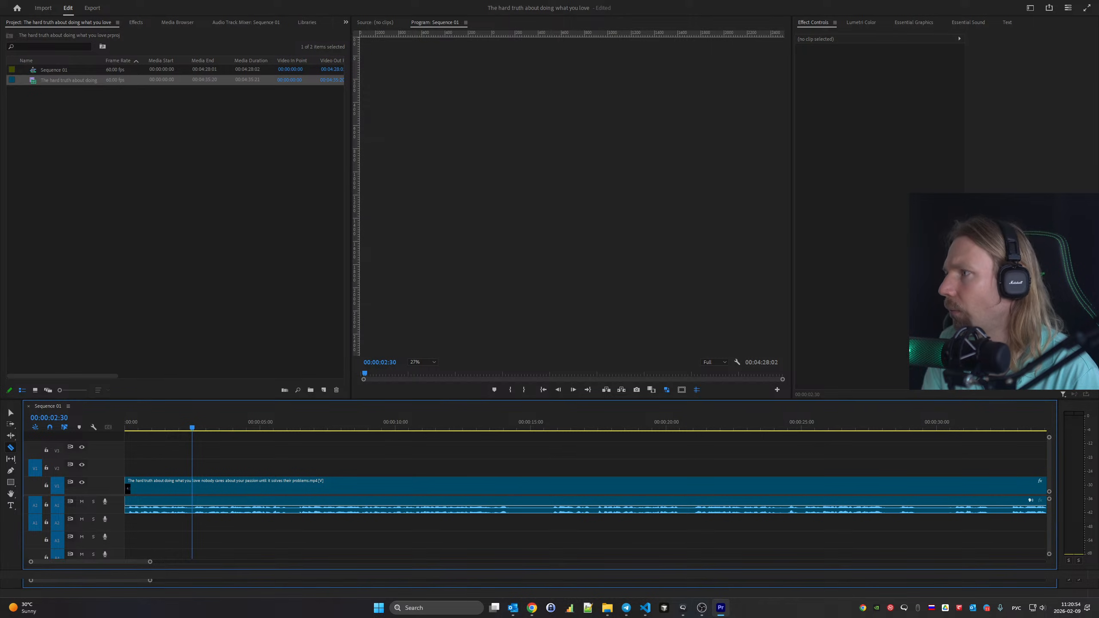
key("space")
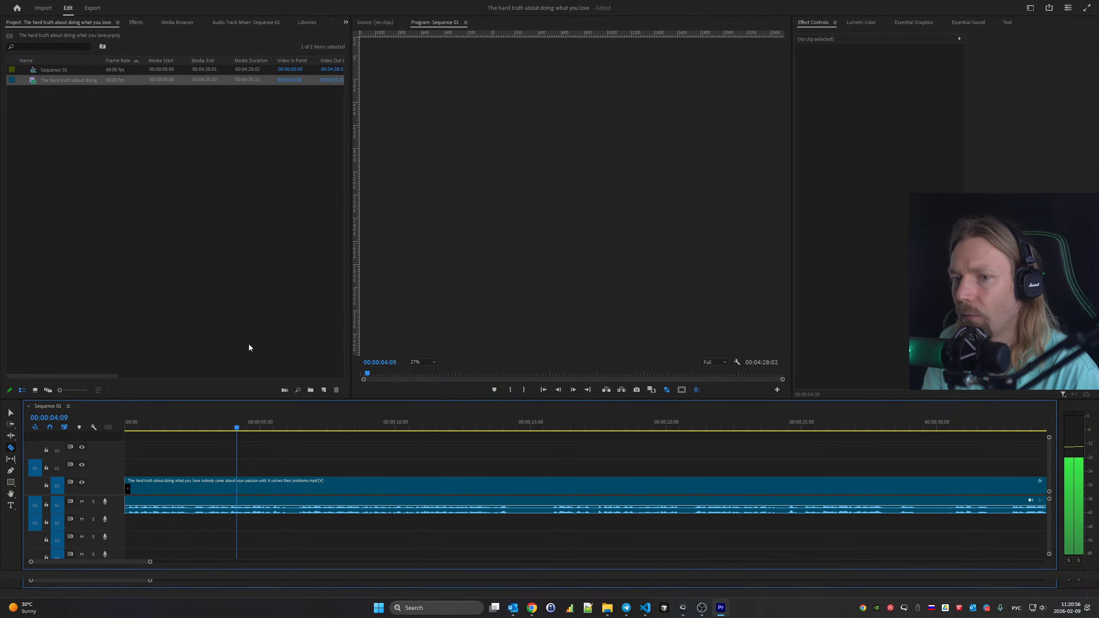
key("space")
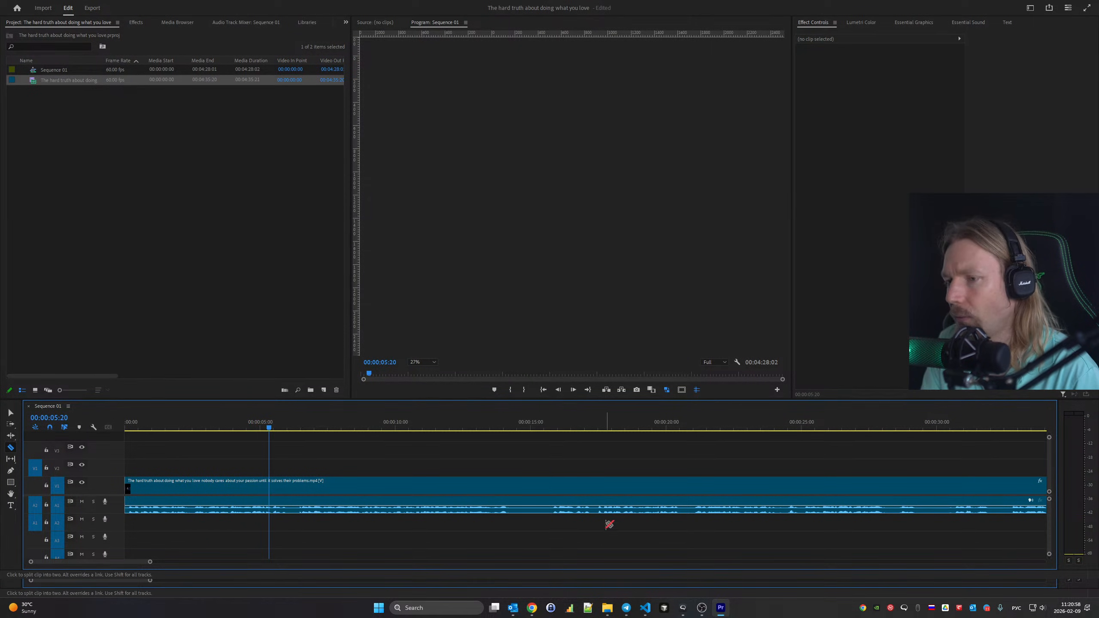
left_click(686, 606)
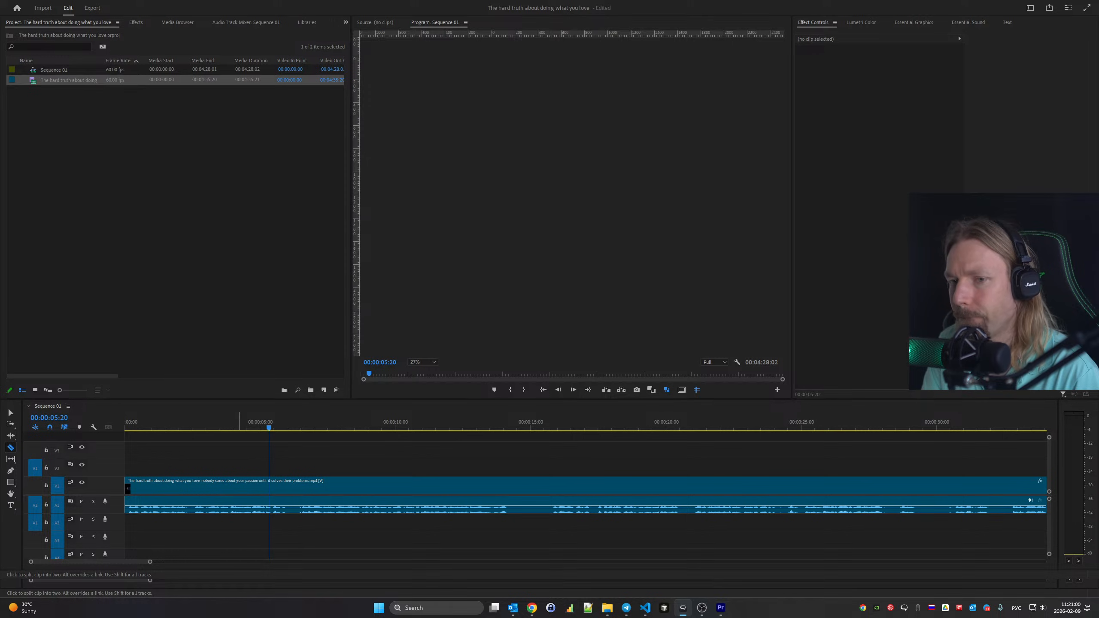
Play the recording from the start and split it at about 6 and 14 seconds
left_click(183, 421)
key("Home")
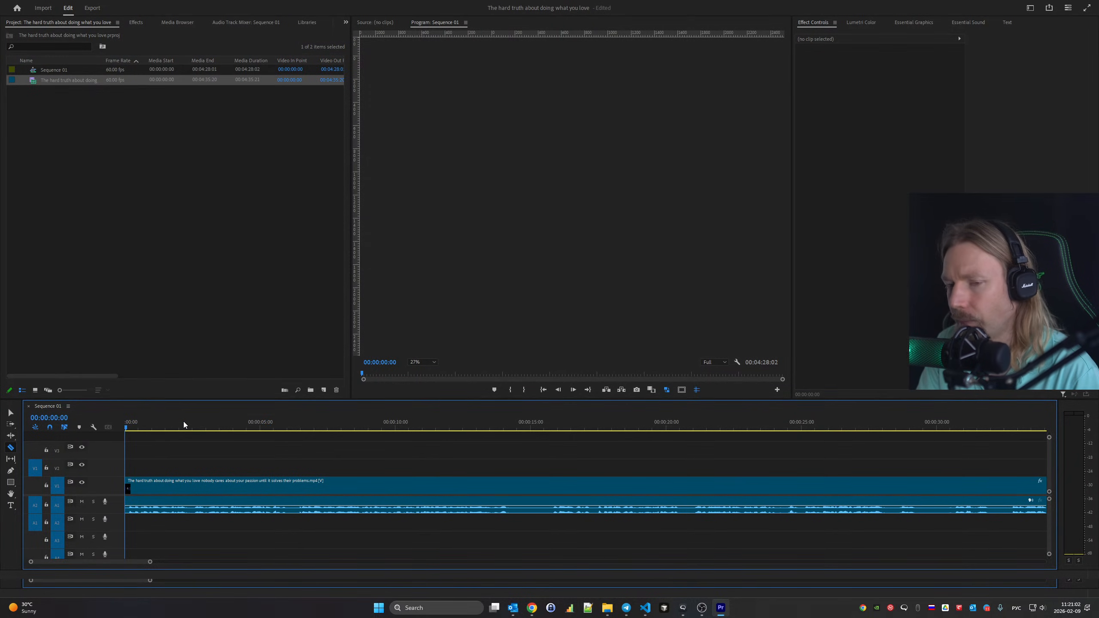
key("space")
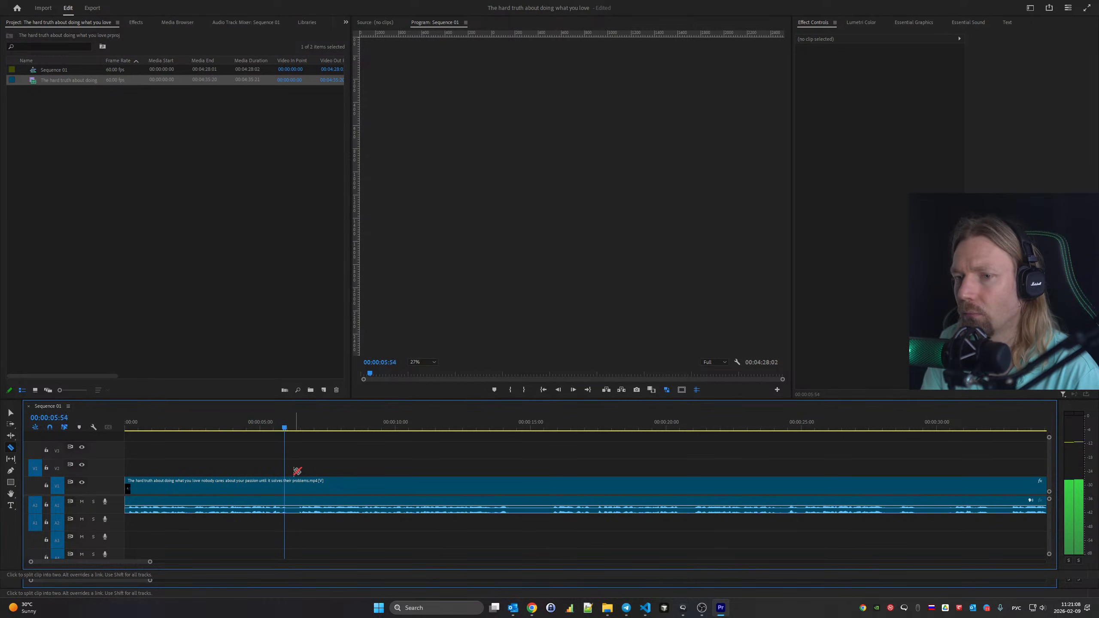
left_click(294, 483)
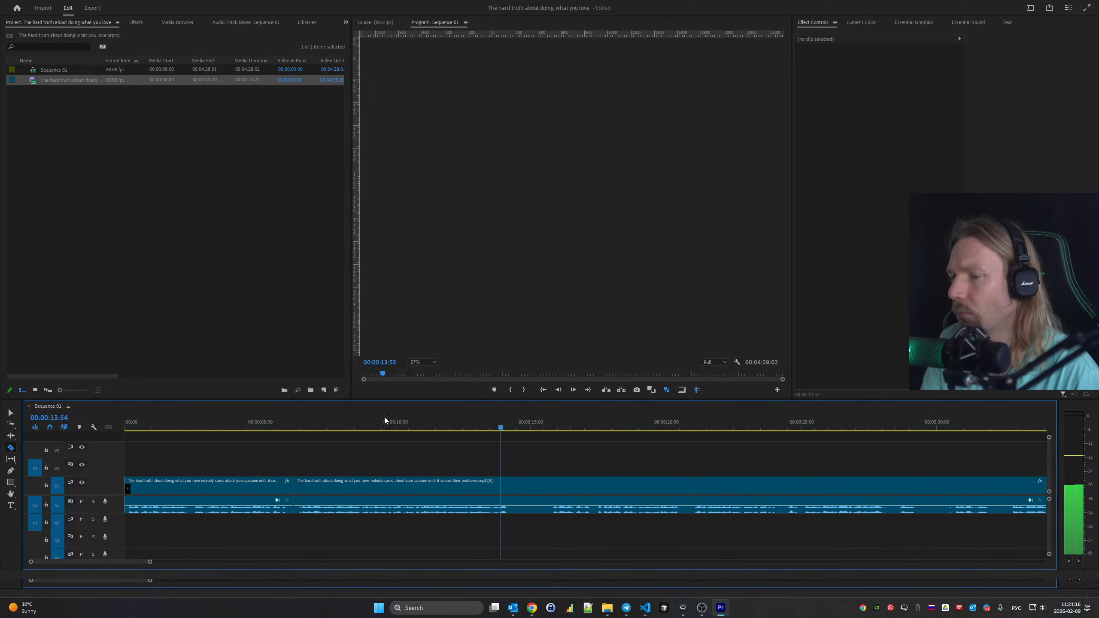
left_click(512, 485)
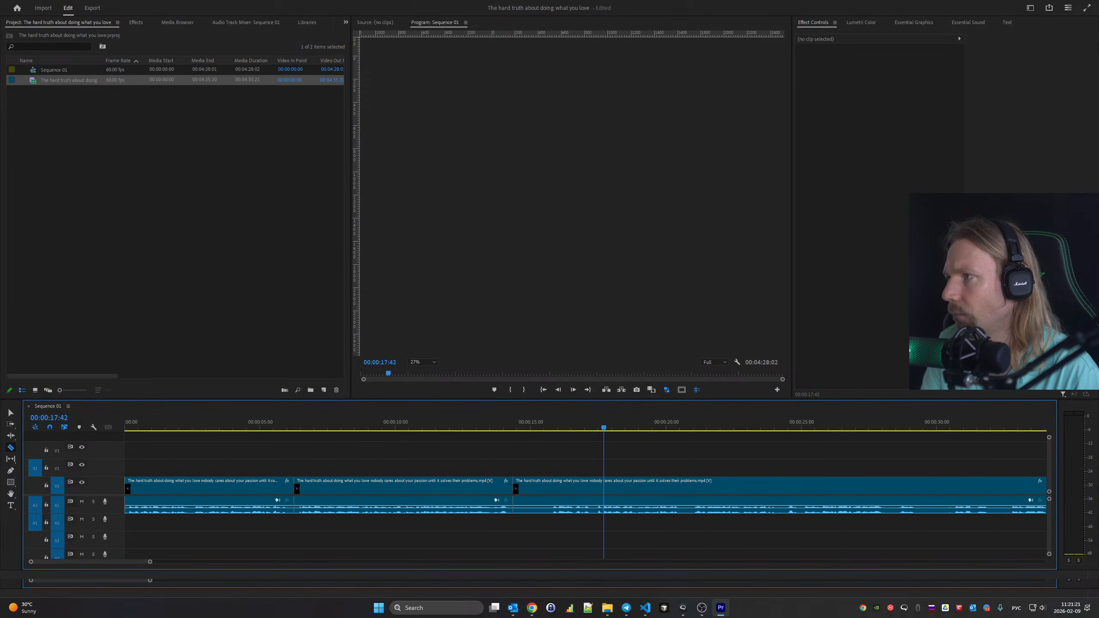
Split the recording just over one second after the 14-second cut and ripple-delete the short section between the cuts
left_click(548, 484)
key("v")
left_click(530, 488)
key("shift+Delete")
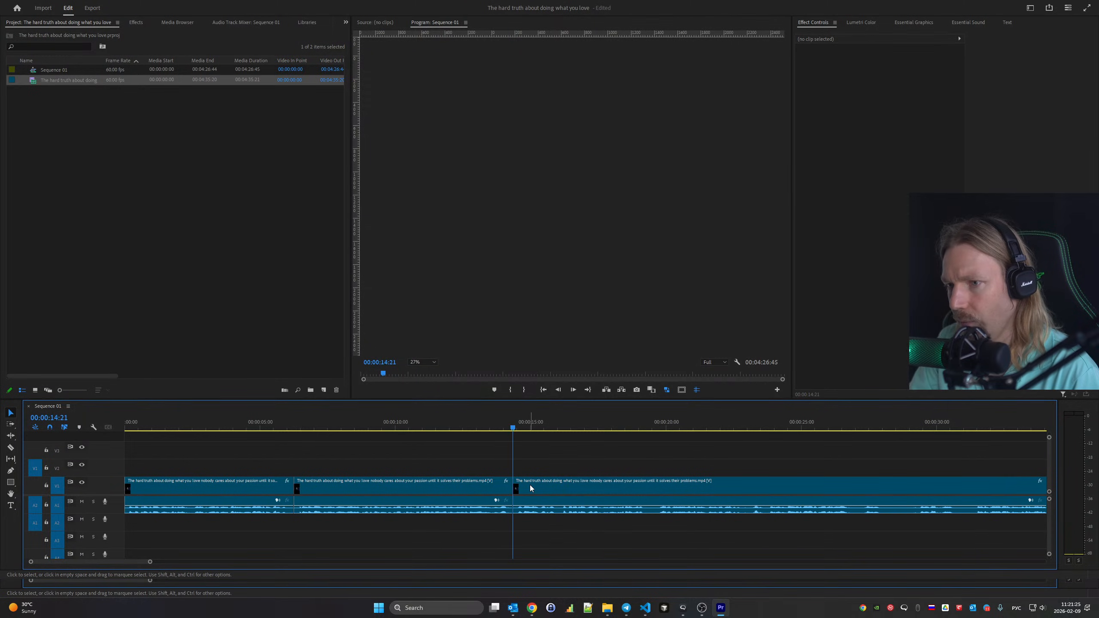
Continue playback and split the recording between phrases at about 19, 23 and 27 seconds
key("space")
key("c")
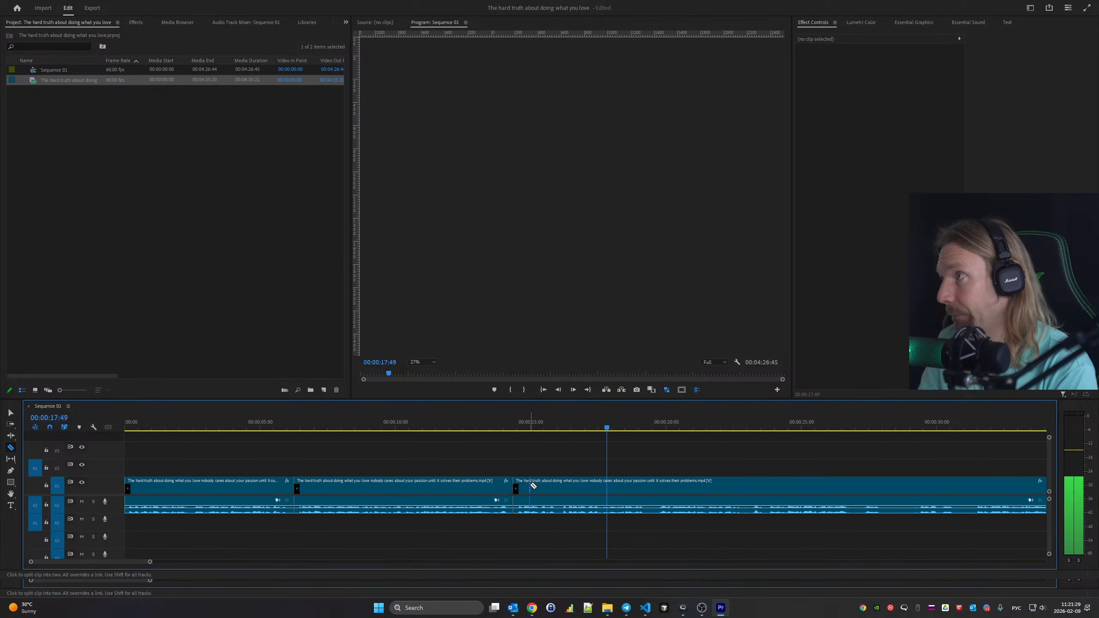
left_click(648, 481)
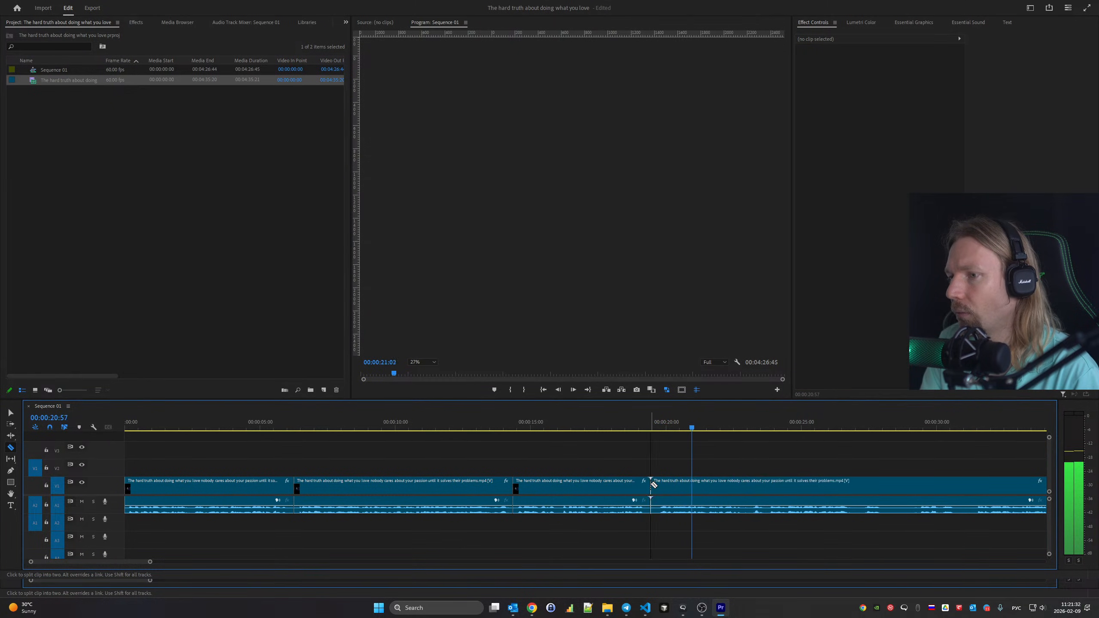
scroll(613, 496, "down", 3)
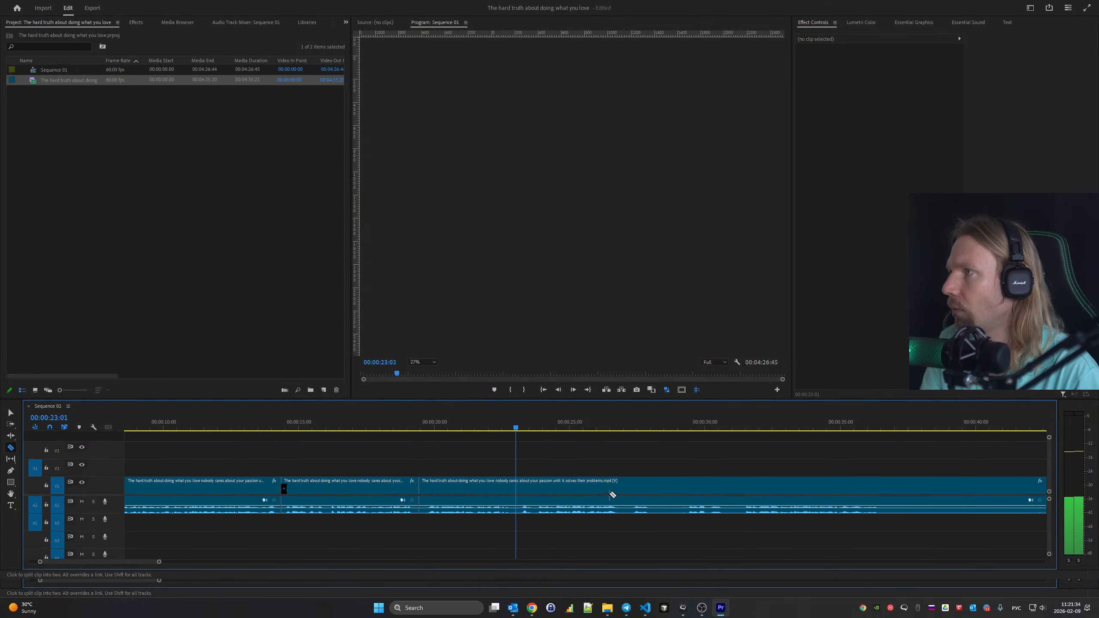
left_click(517, 489)
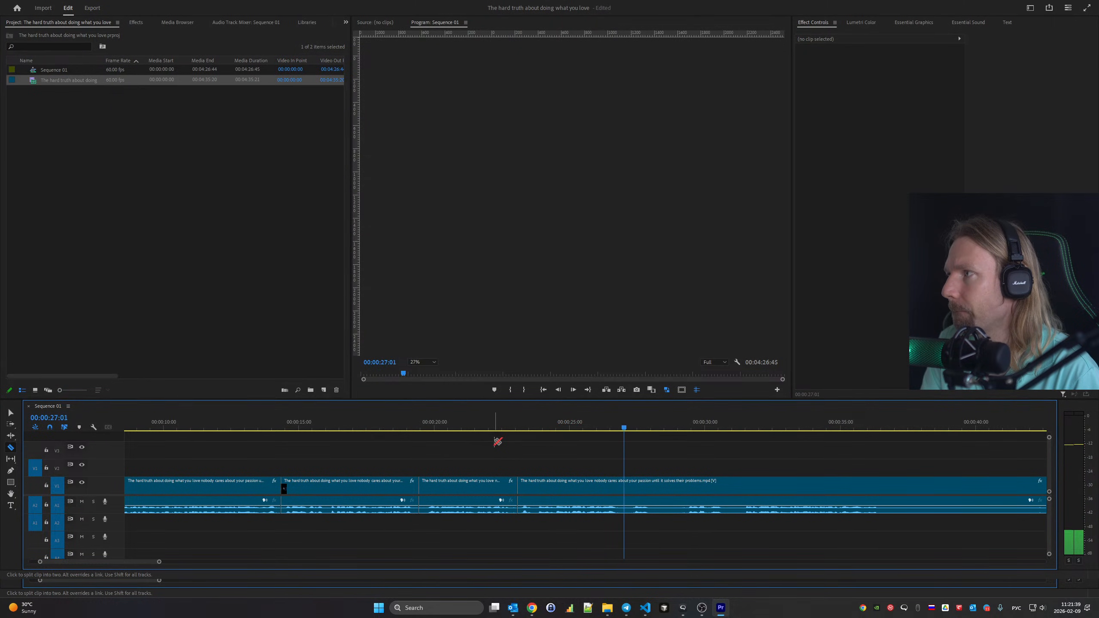
left_click(624, 487)
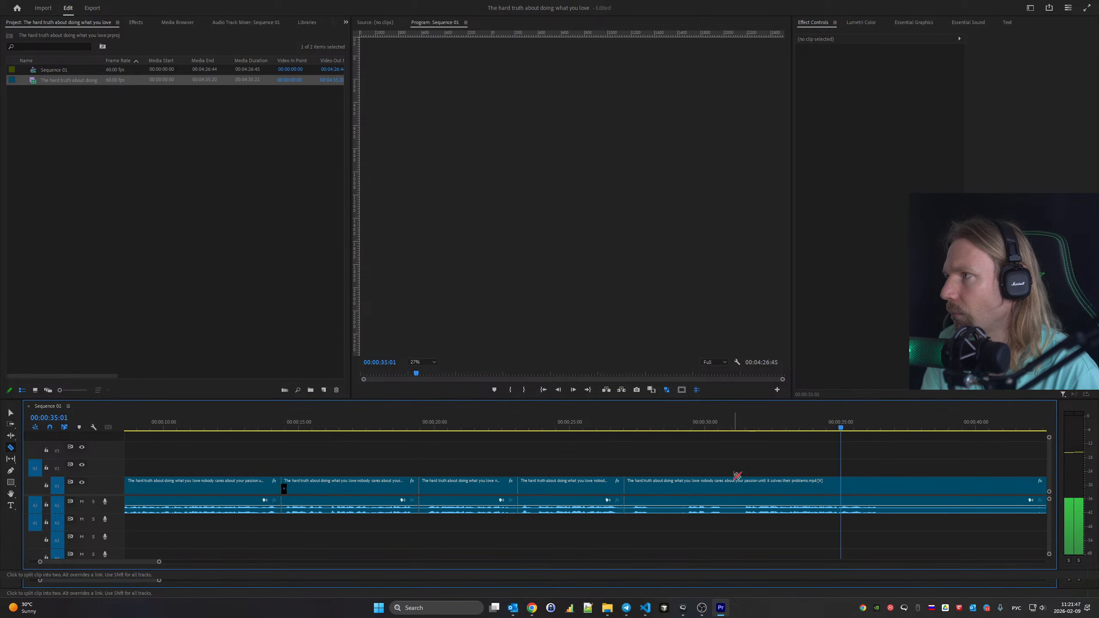
Listen to the passages around 26 and 42 seconds to compare the takes
key("space")
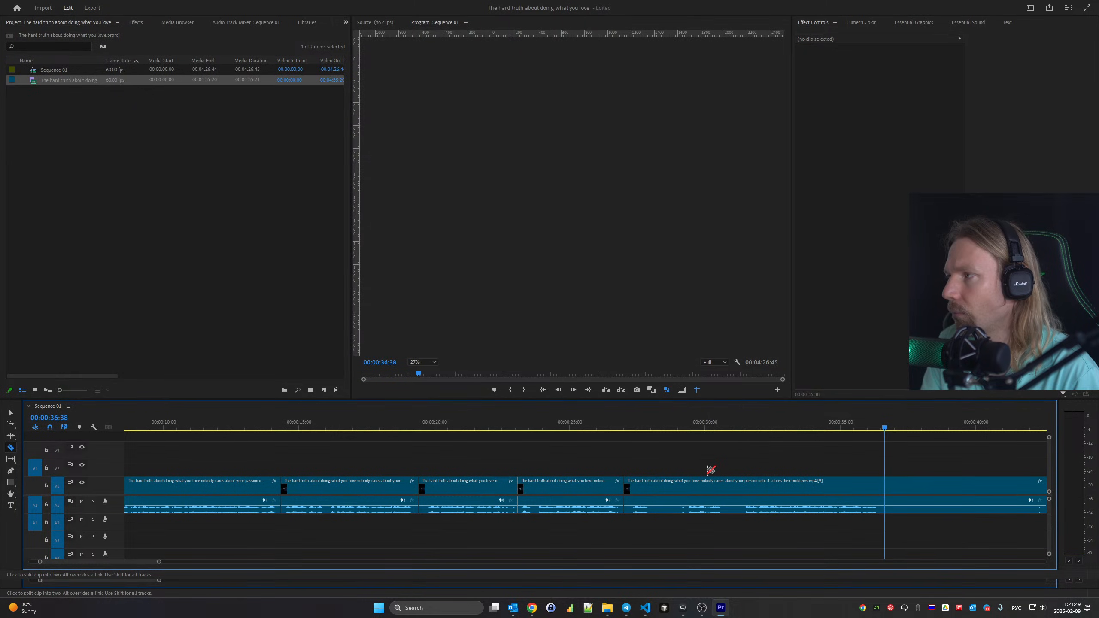
scroll(710, 480, "down", 5)
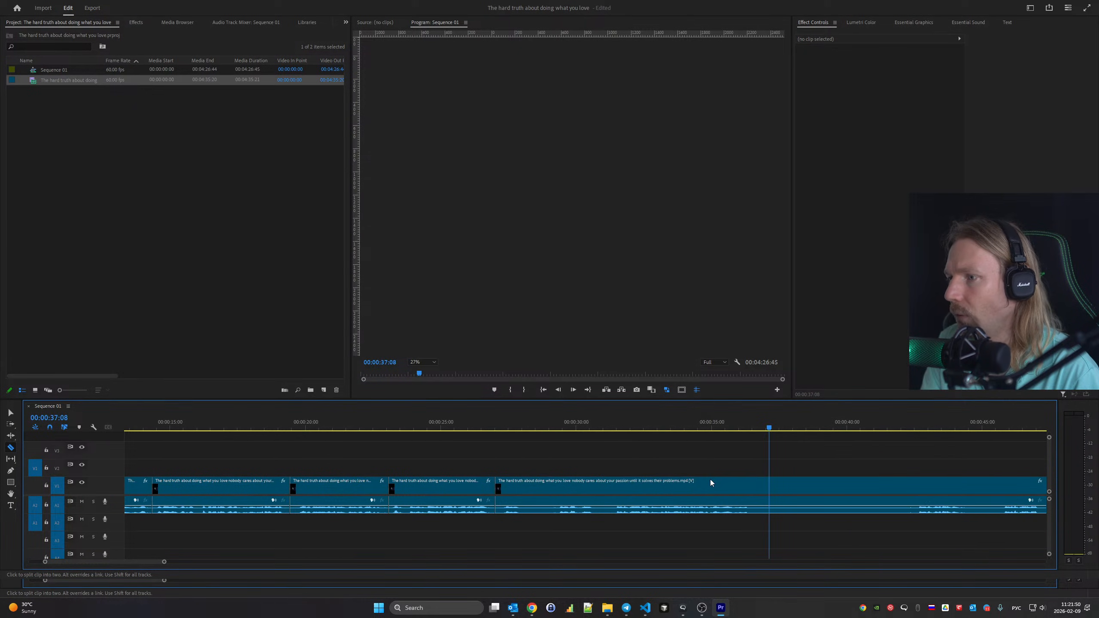
left_click(788, 422)
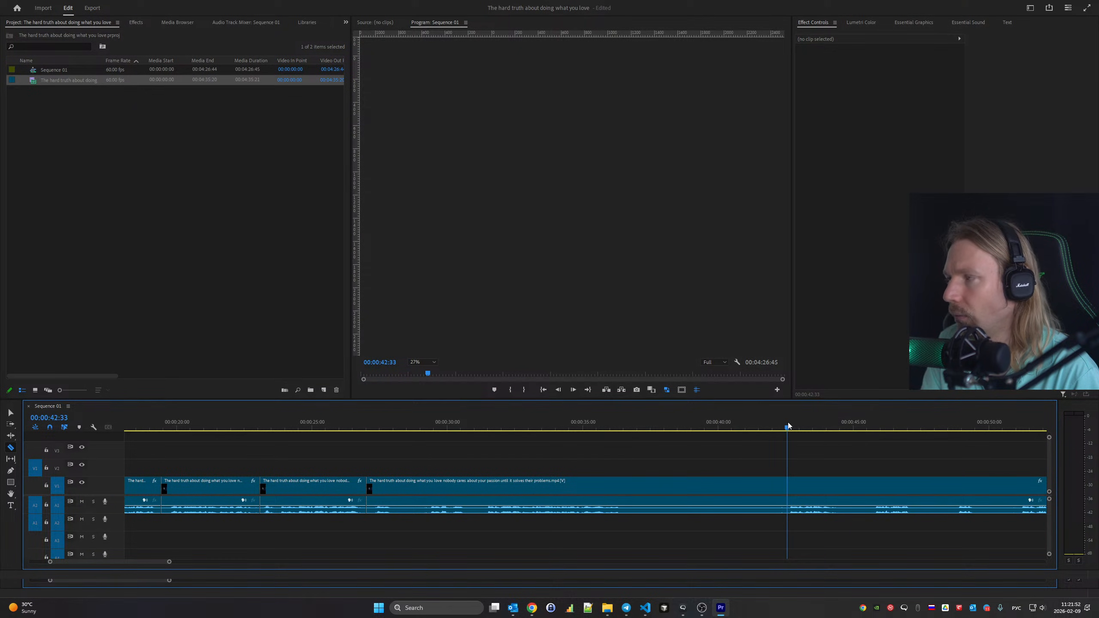
key("space")
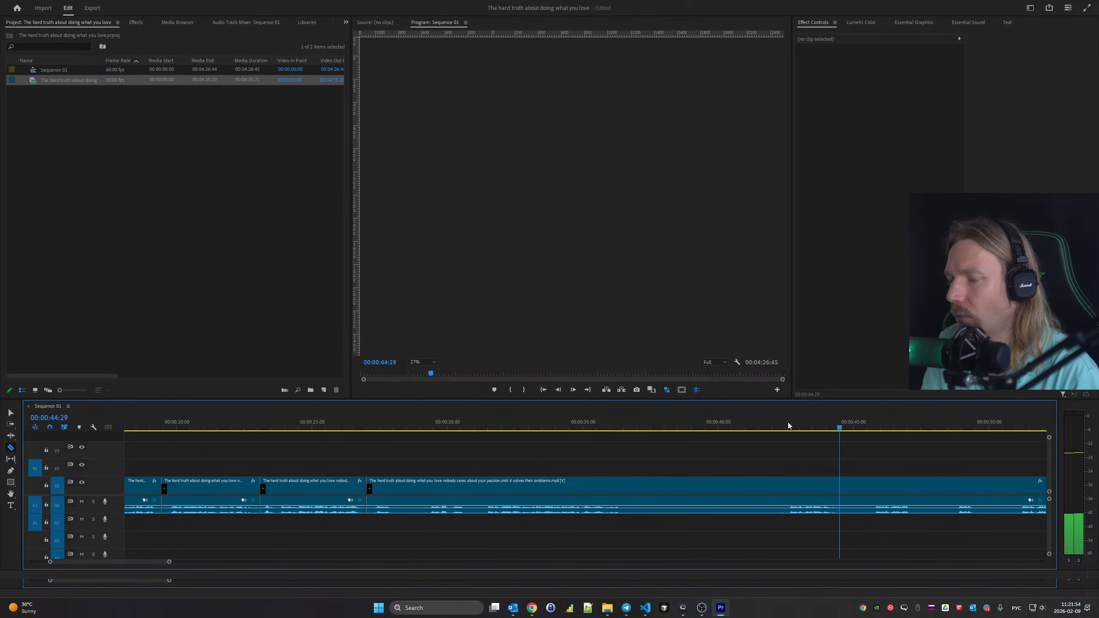
key("space")
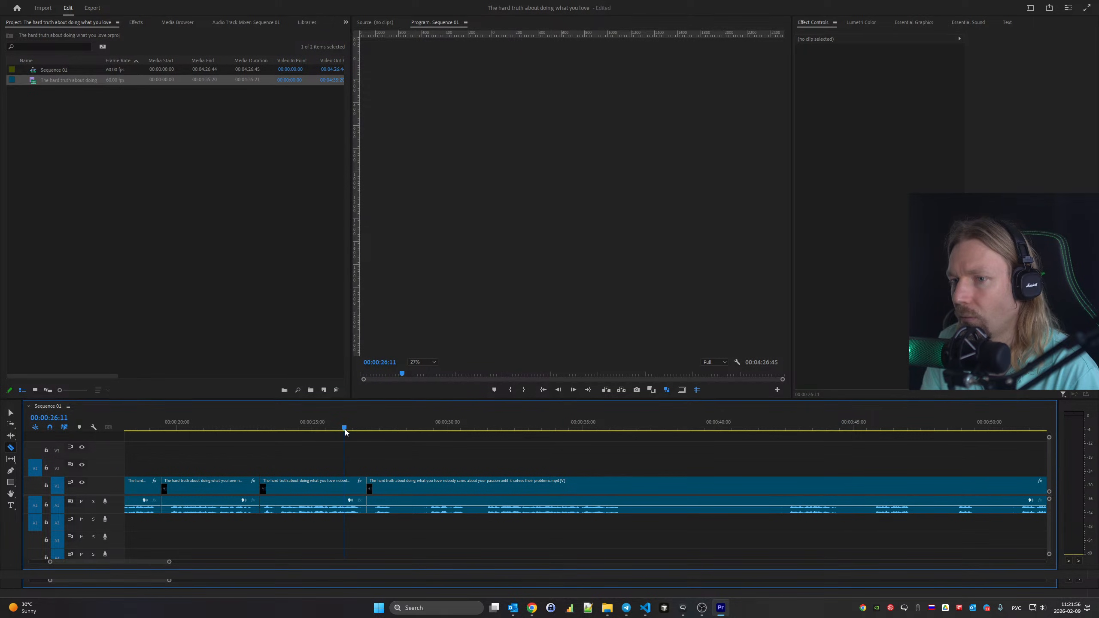
key("space")
key("space")
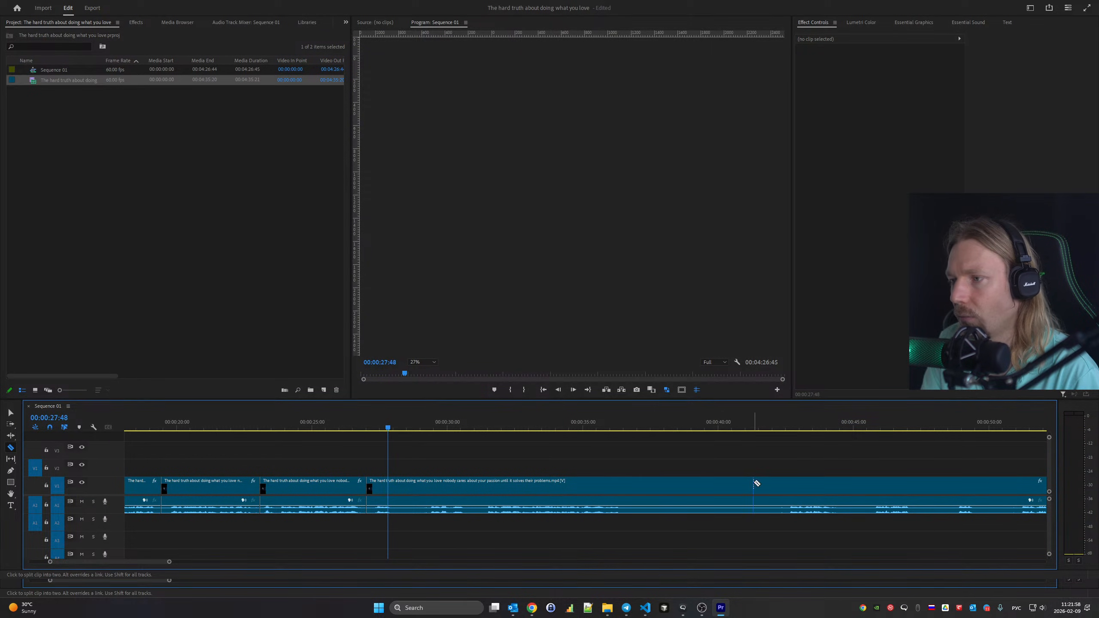
Play from about 50 seconds, split the recording at about 51 seconds, and ripple-delete the section back to the 27-second cut
scroll(757, 482, "down", 5)
left_click(597, 422)
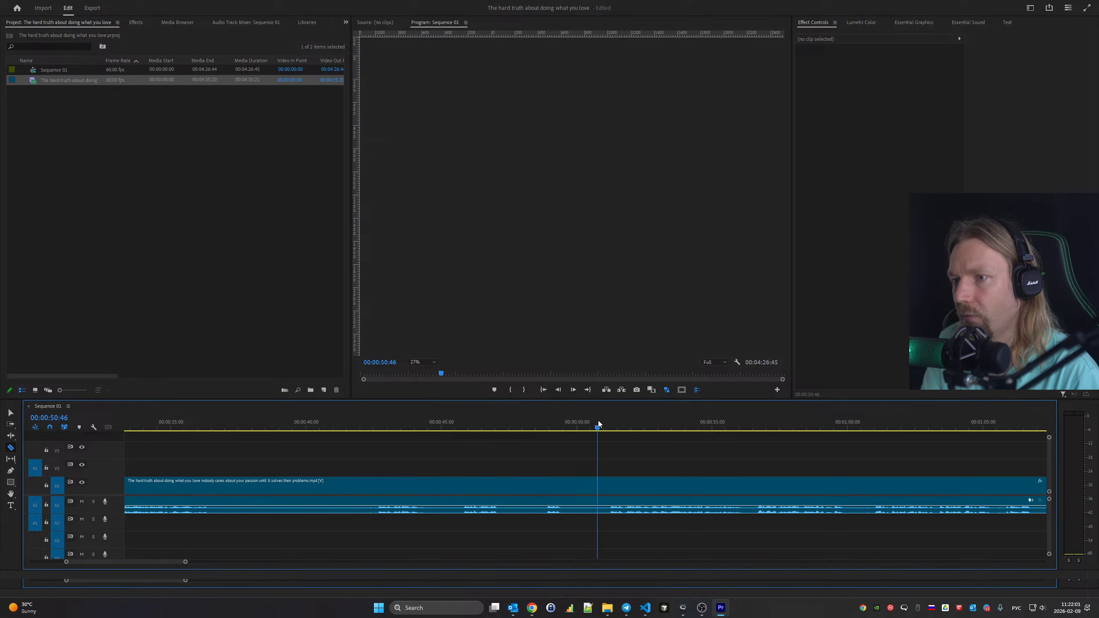
key("space")
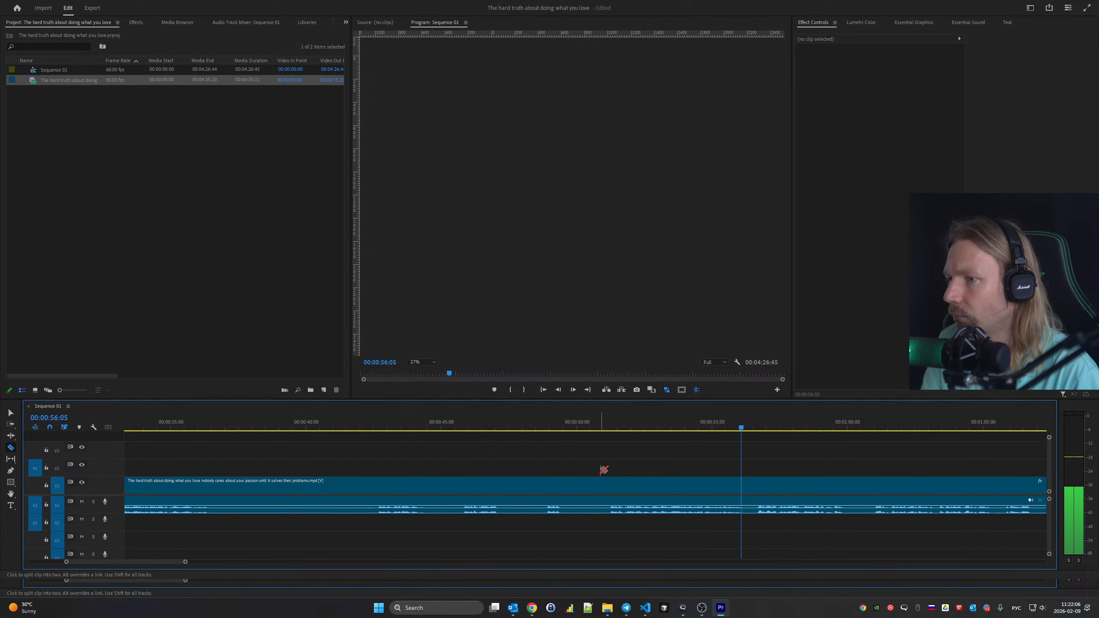
left_click(611, 484)
key("v")
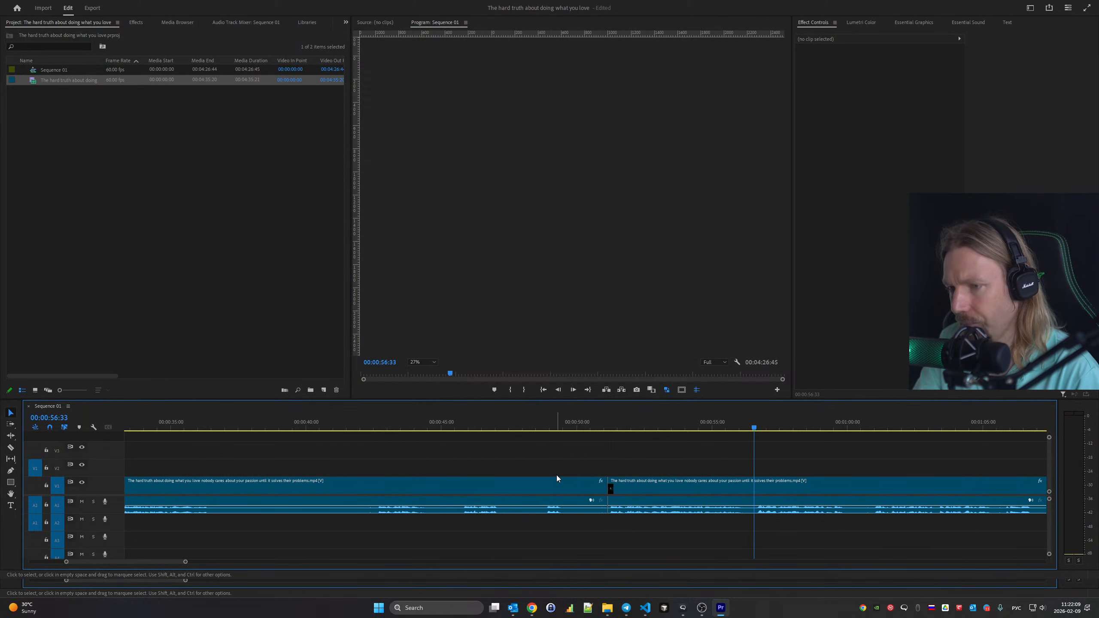
left_click(556, 481)
key("shift+Delete")
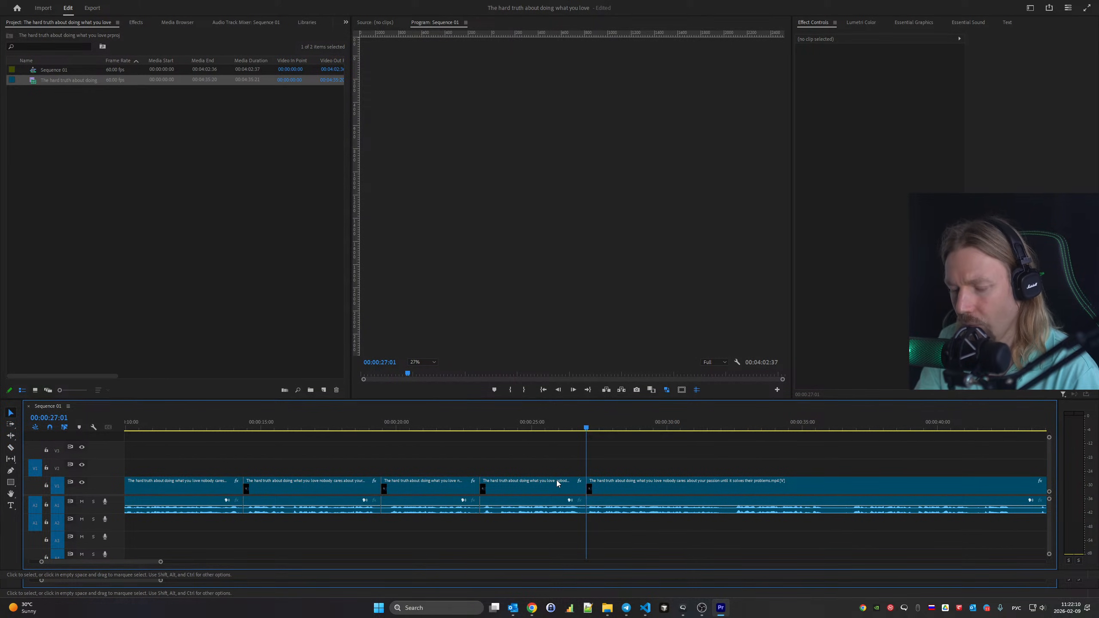
Play on from the 27-second cut and split the recording at about 32 seconds
key("space")
key("c")
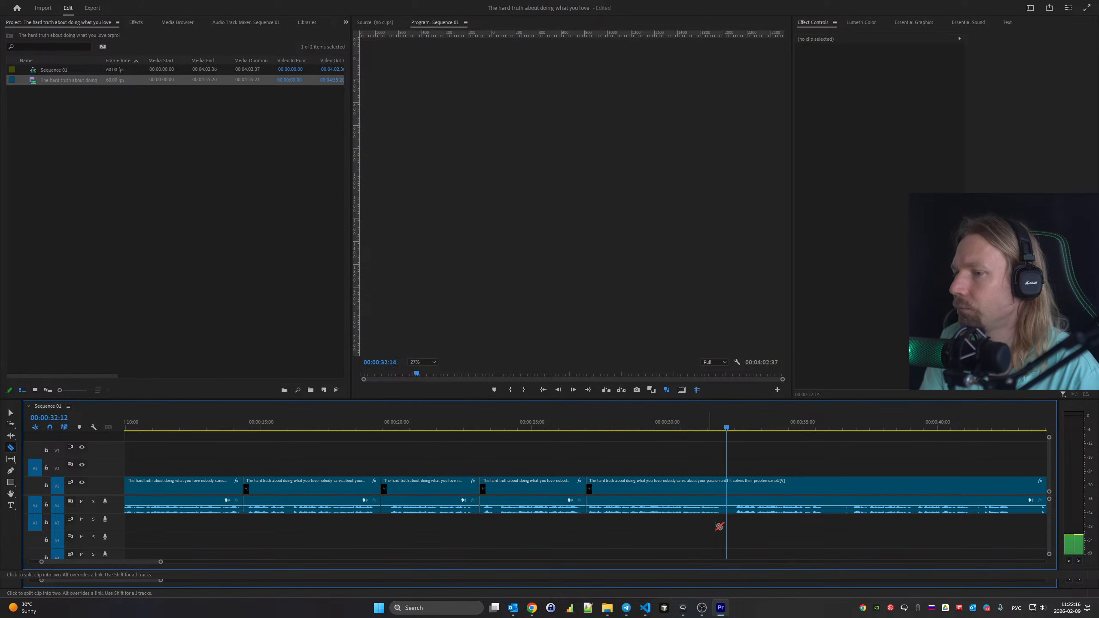
left_click(730, 488)
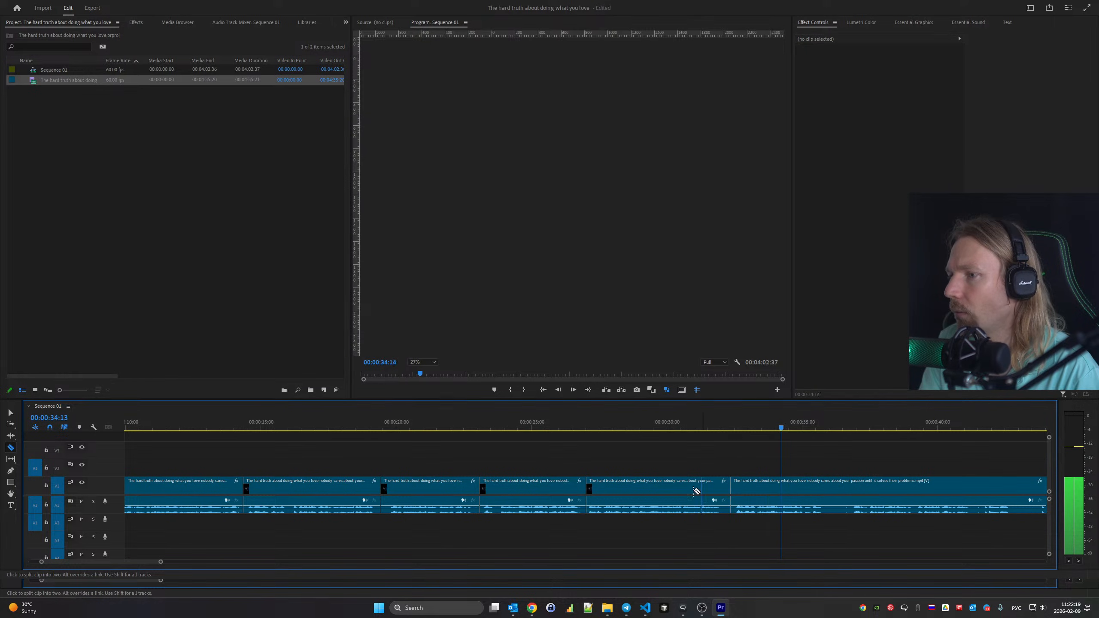
Split the recording between phrases at about 36 and 41 seconds while it plays
scroll(677, 494, "down", 3)
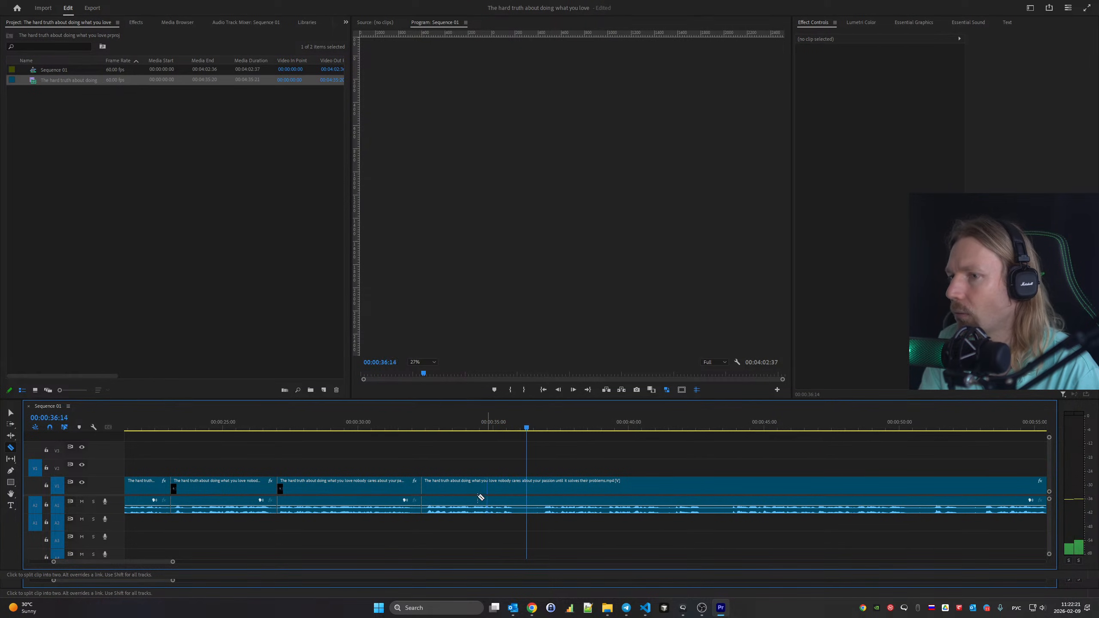
left_click(526, 489)
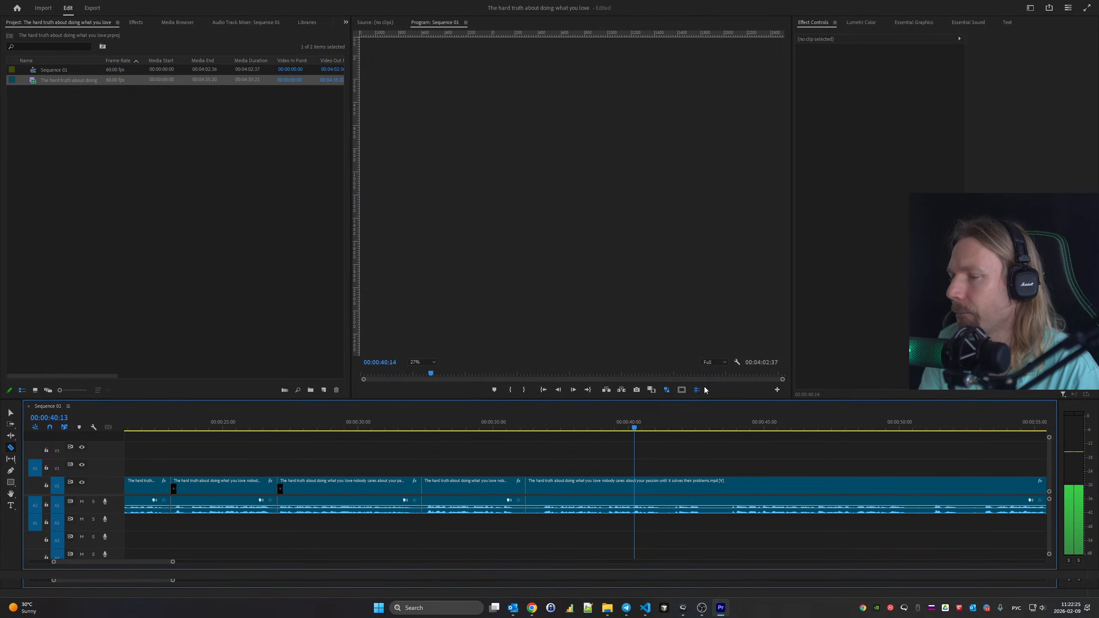
scroll(582, 474, "down", 1)
left_click(570, 482)
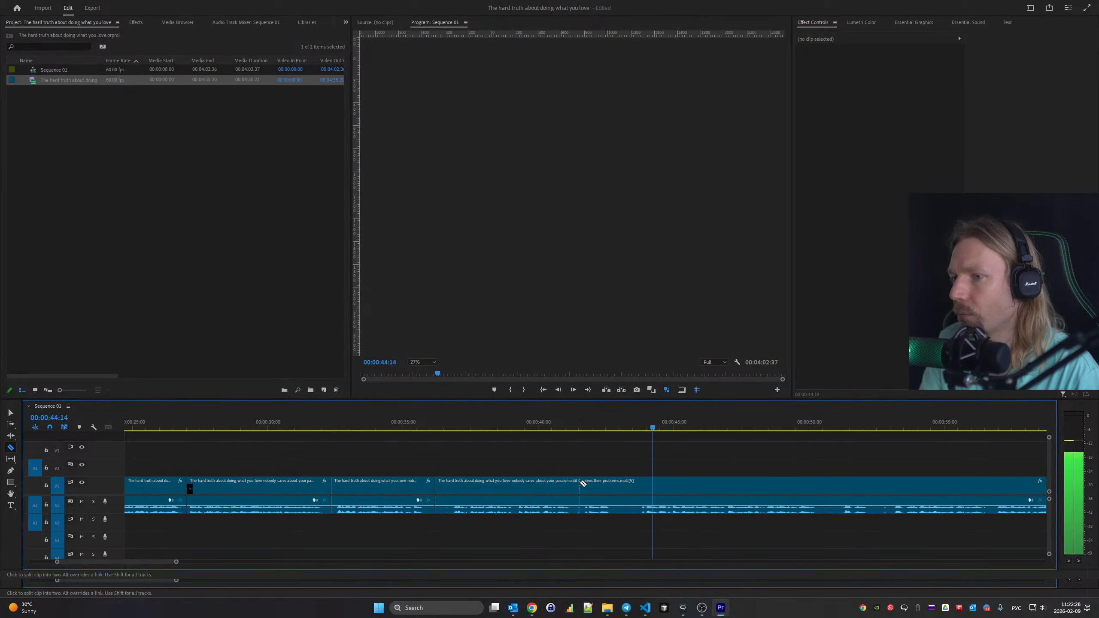
left_click(575, 482)
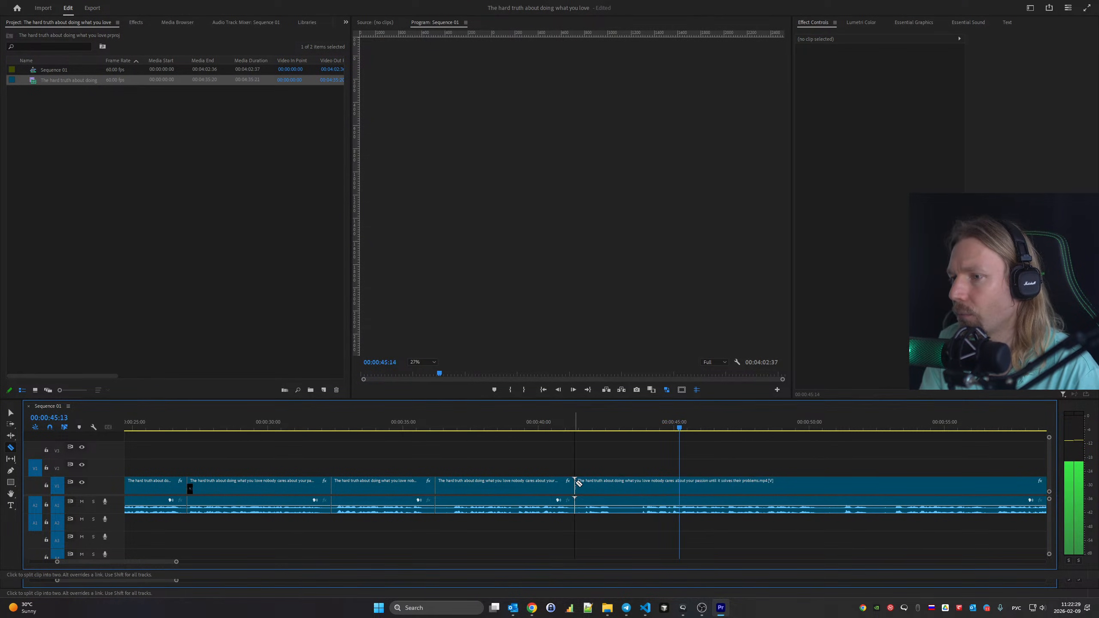
Split the recording at about 44 seconds and ripple-delete the section back to the 41-second cut
key("space")
left_click(639, 483)
key("v")
left_click(613, 492)
key("shift+Delete")
key("Up")
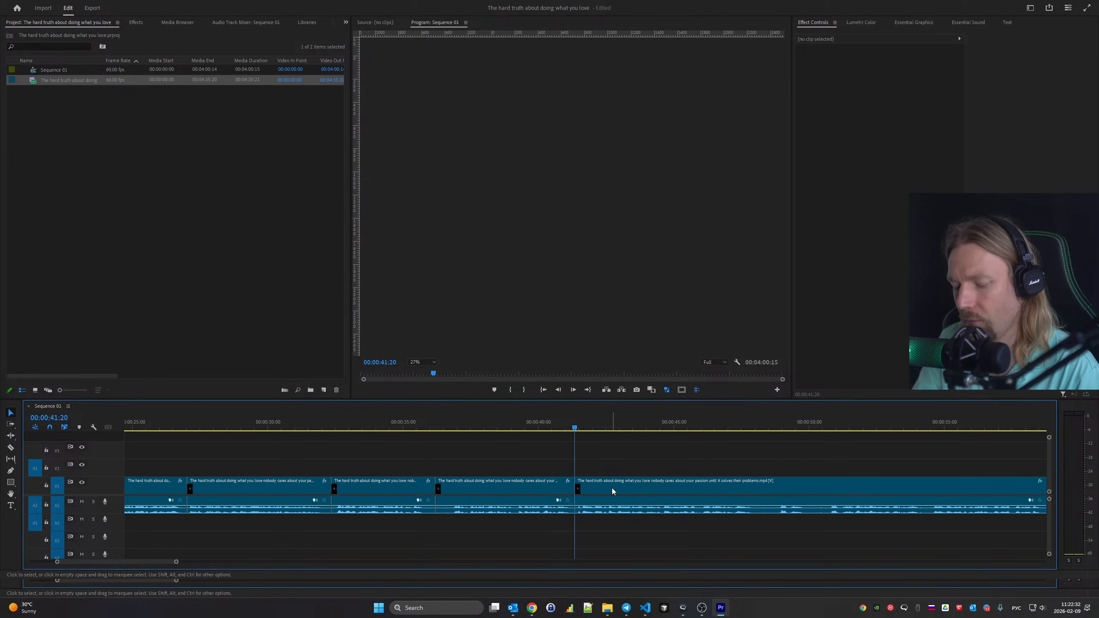
Play on from the 41-second cut and split the recording at about 48 seconds
key("space")
key("c")
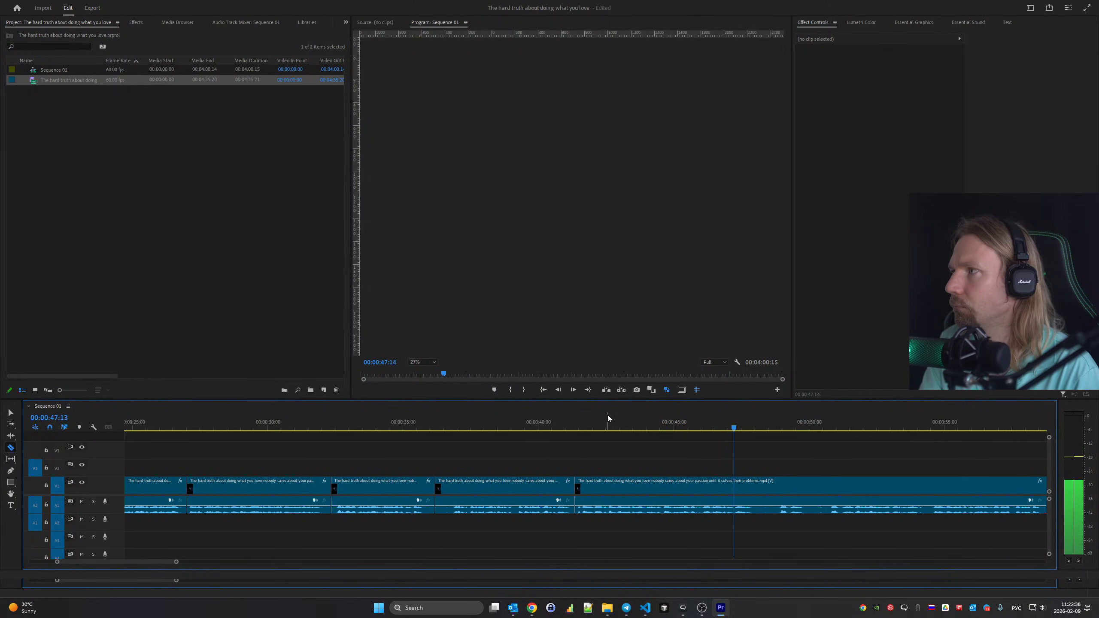
left_click(759, 491)
scroll(562, 519, "down", 3)
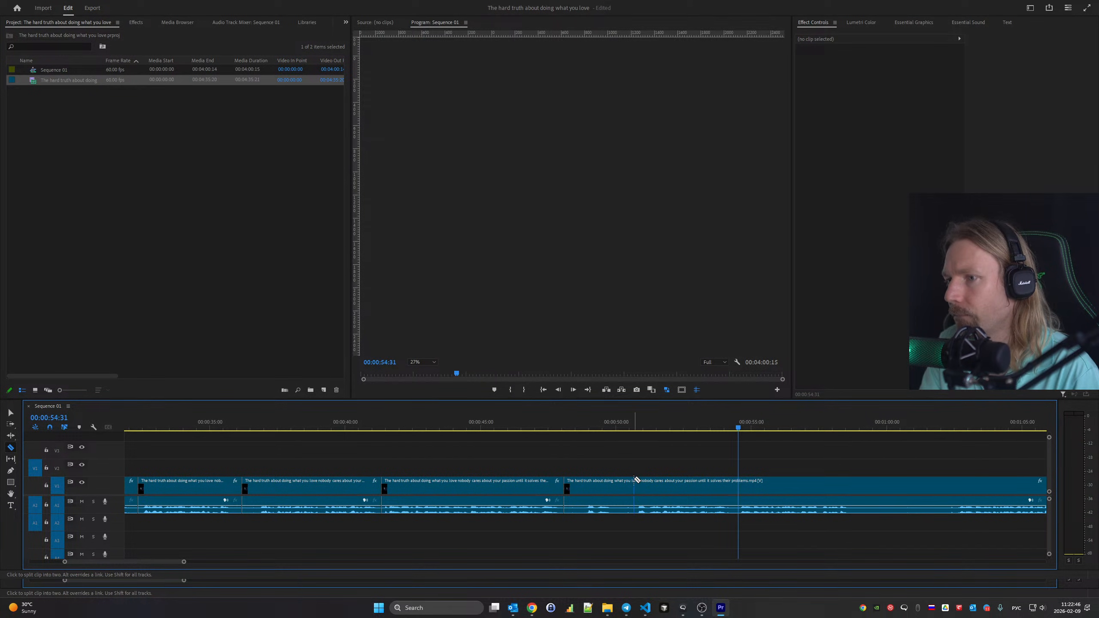
Split the recording at about 51 seconds and ripple-delete the section back to the 48-second cut
left_click(635, 480)
key("v")
left_click(616, 489)
key("shift+Delete")
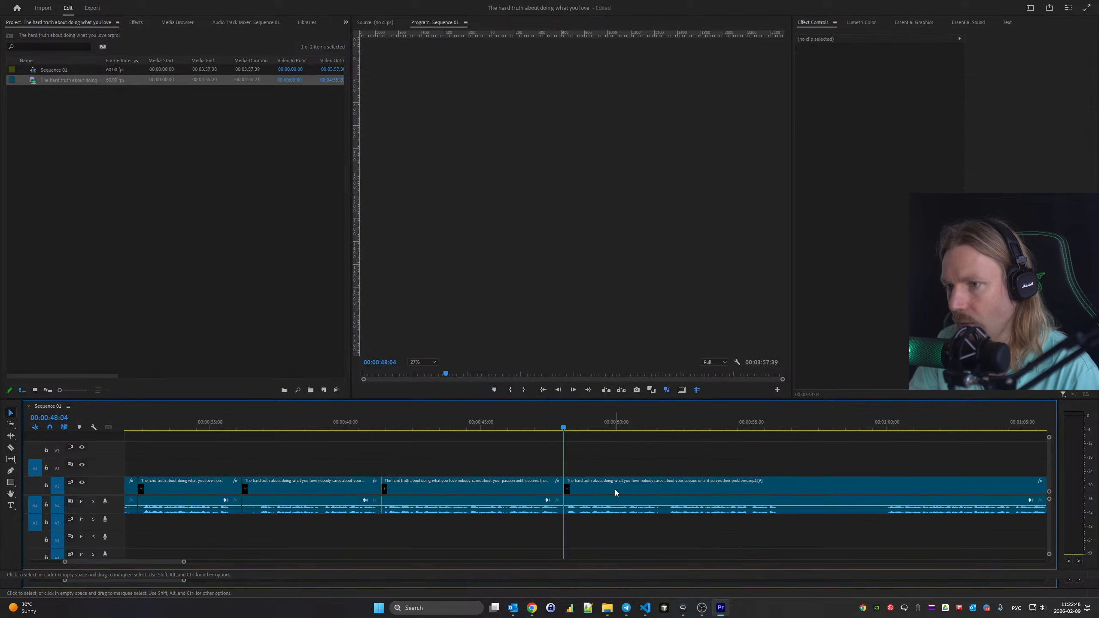
Play on from the 48-second cut and split the recording at about 52 seconds
key("space")
key("c")
scroll(573, 480, "down", 3)
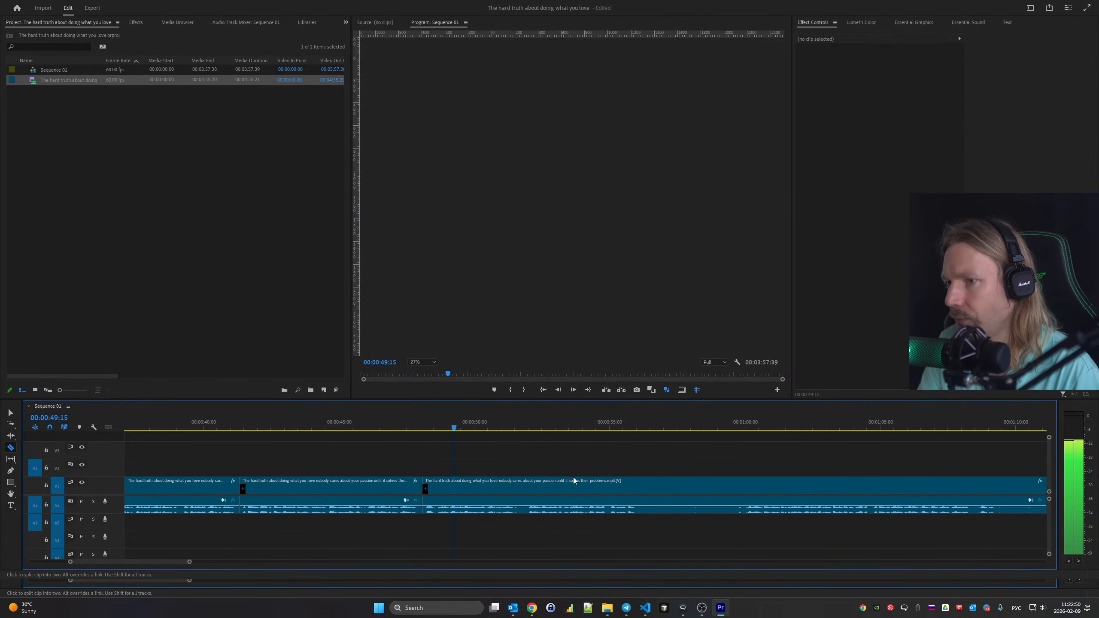
left_click(524, 481)
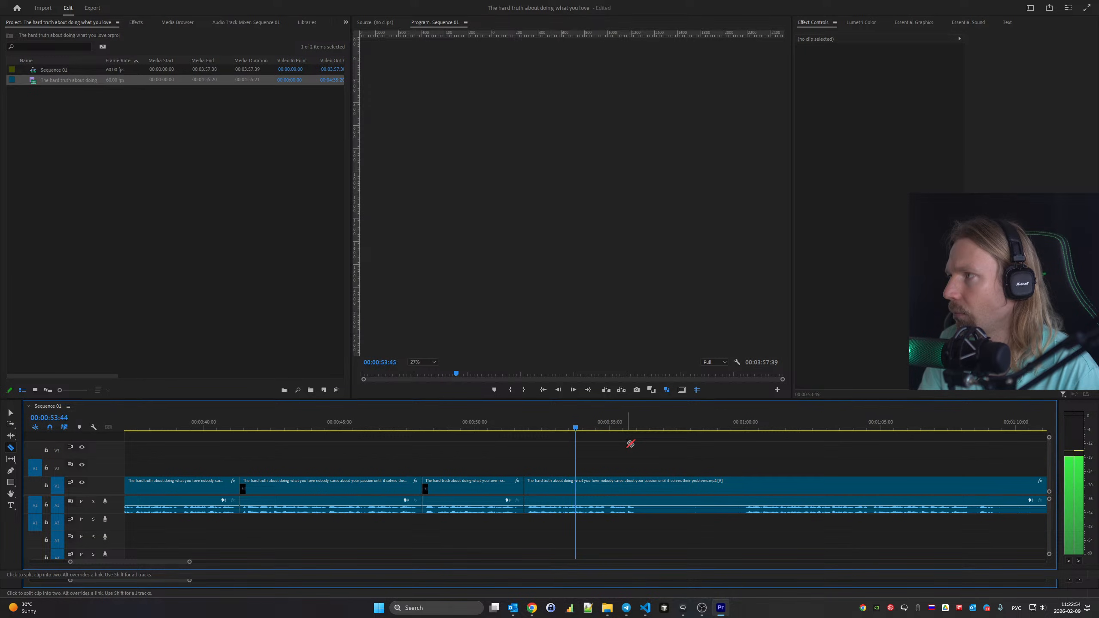
Listen to the takes up to about 1:22, split the recording at about 1:13, and ripple-delete the section back to the 52-second cut
left_click(729, 420)
key("space")
scroll(658, 470, "down", 4)
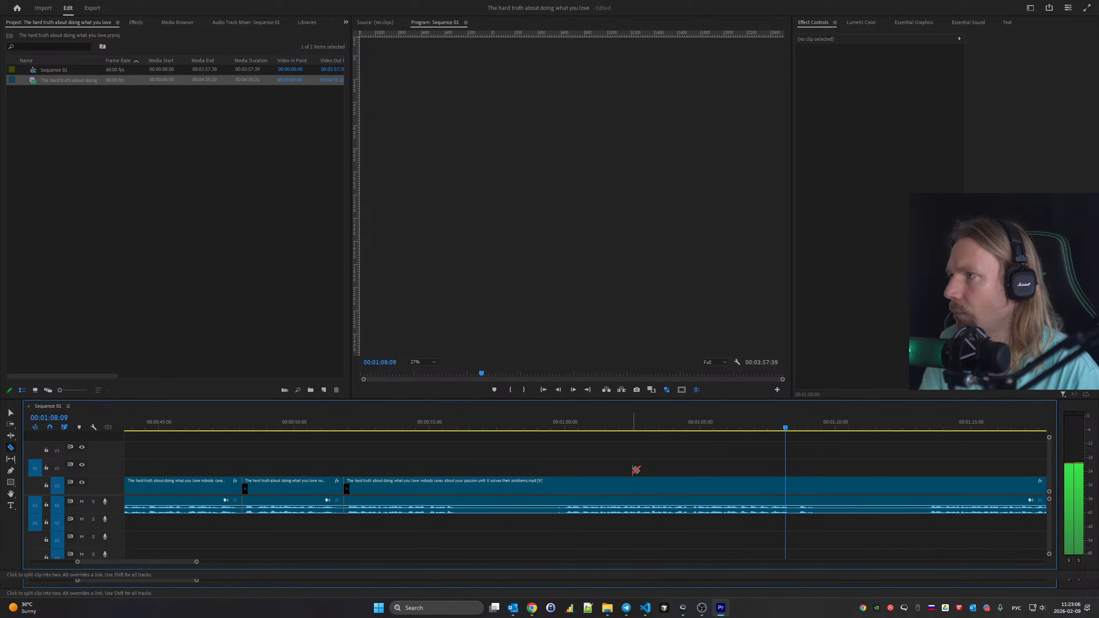
key("space")
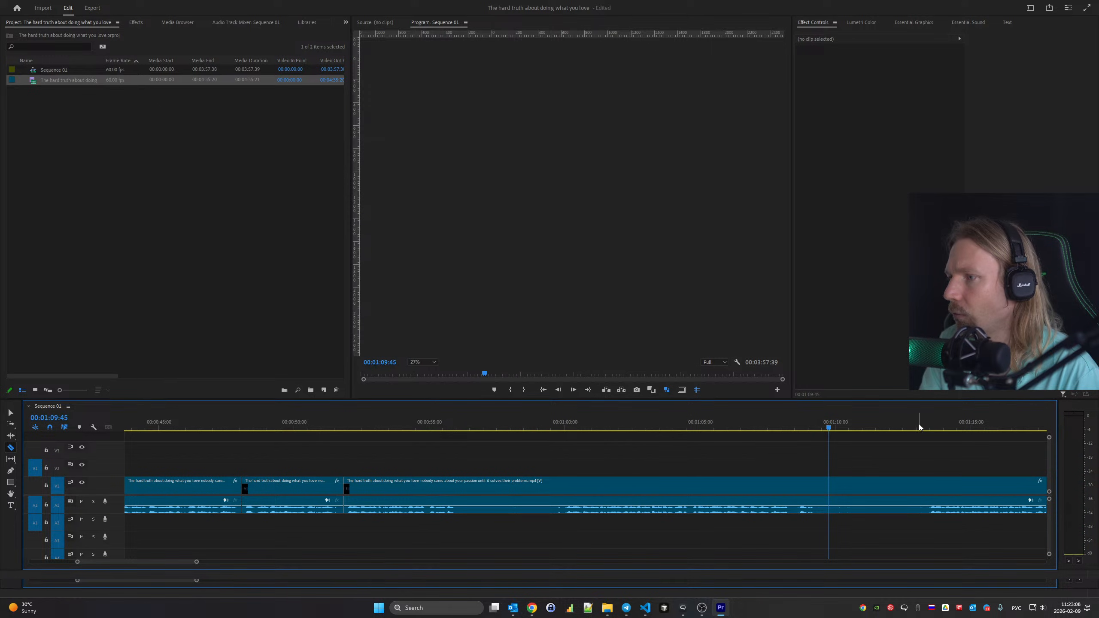
left_click(920, 427)
scroll(791, 450, "down", 5)
key("space")
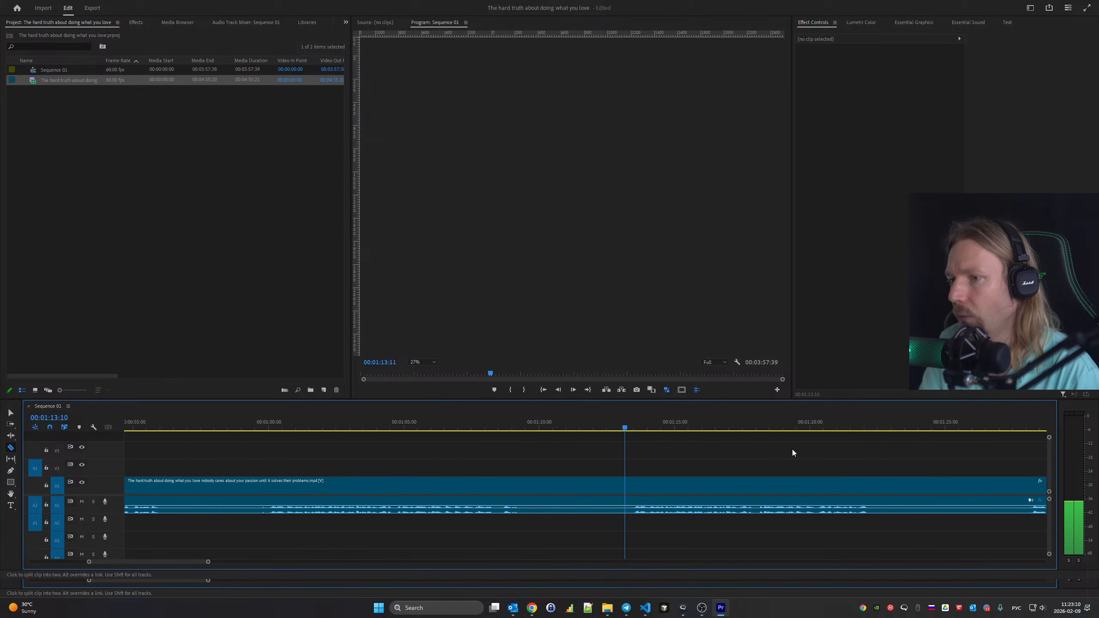
left_click(630, 482)
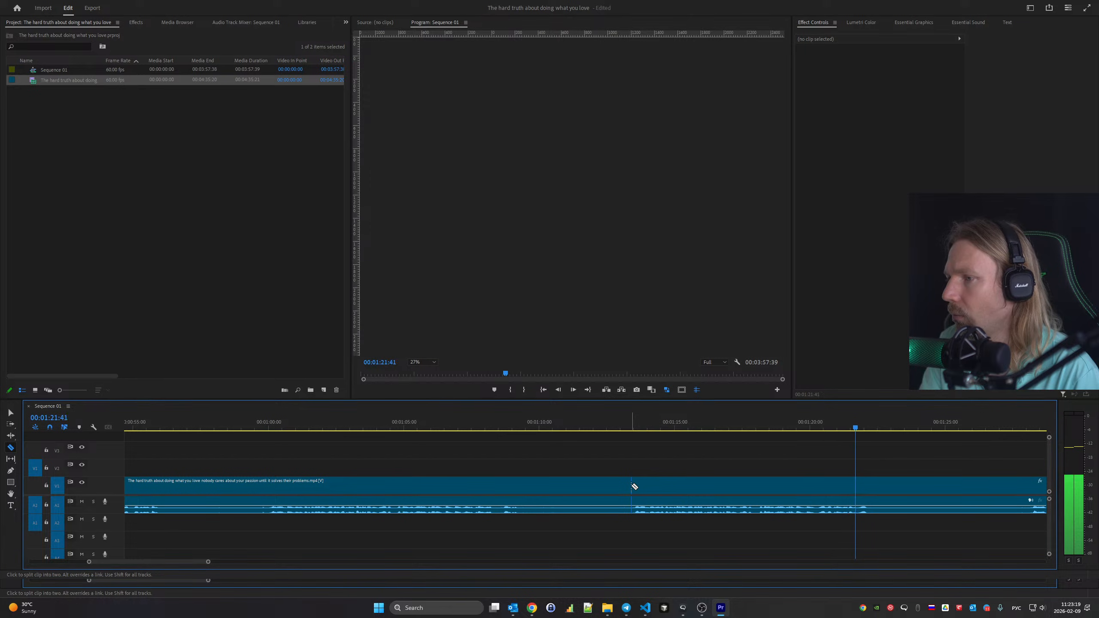
key("space")
key("v")
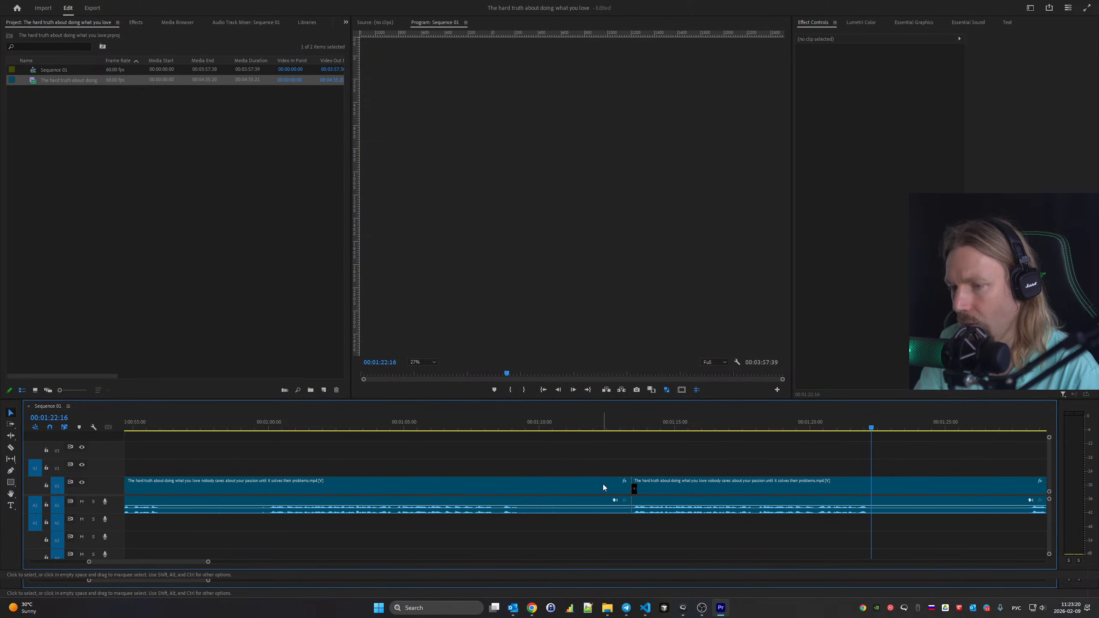
left_click(602, 485)
key("shift+Delete")
Play on from the 52-second cut, skip ahead to the phrase's end, and split the recording at about 1:01
key("c")
key("space")
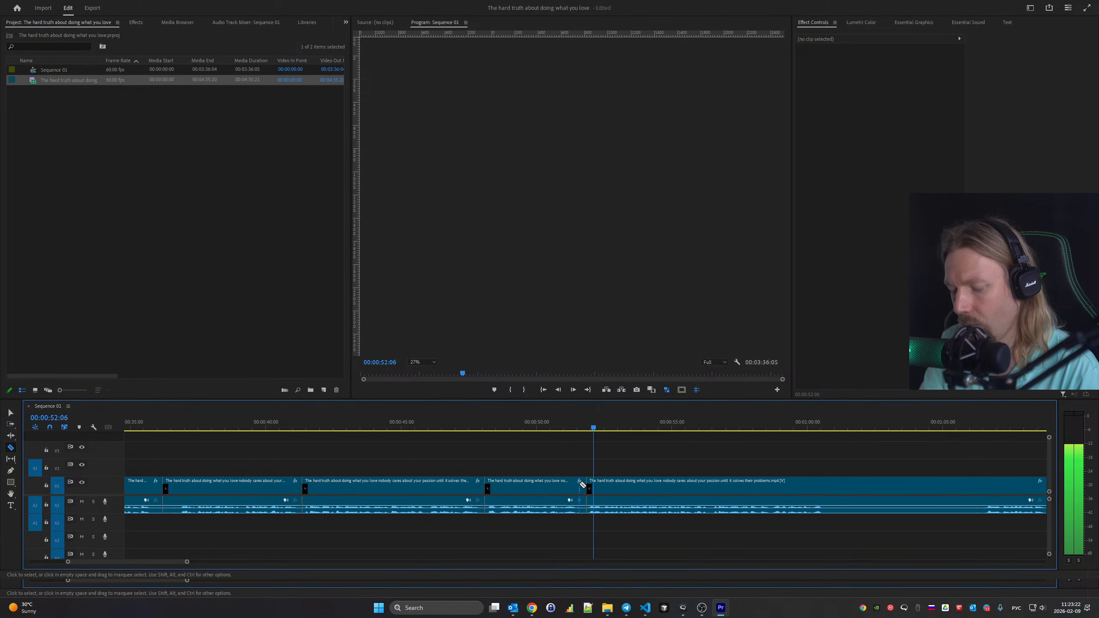
scroll(580, 483, "down", 8)
left_click(583, 419)
key("space")
scroll(524, 480, "down", 1)
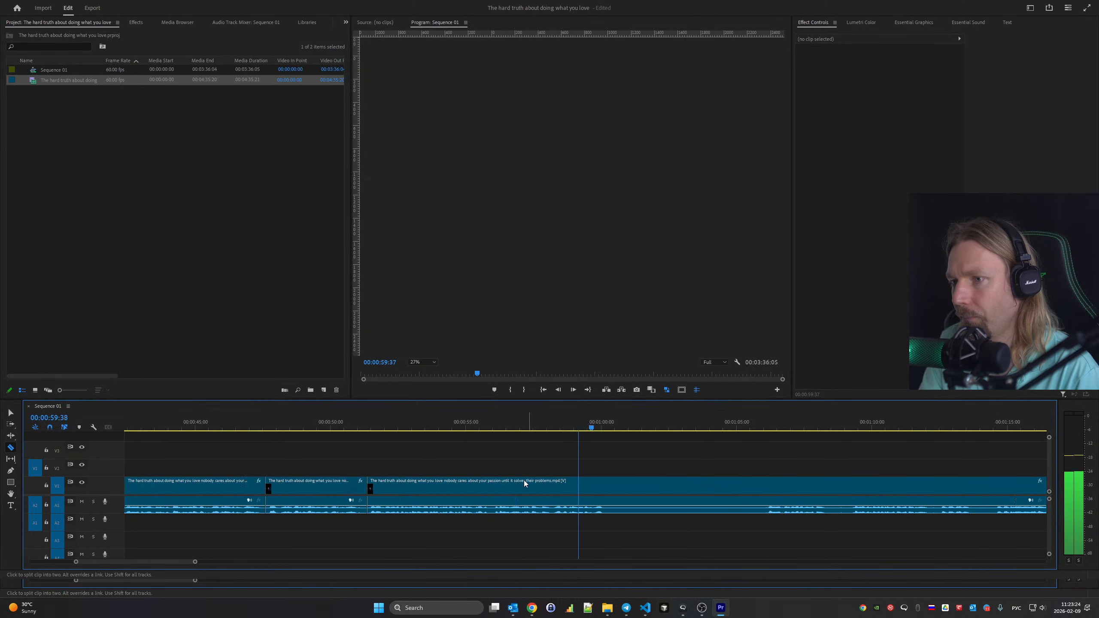
scroll(519, 481, "down", 4)
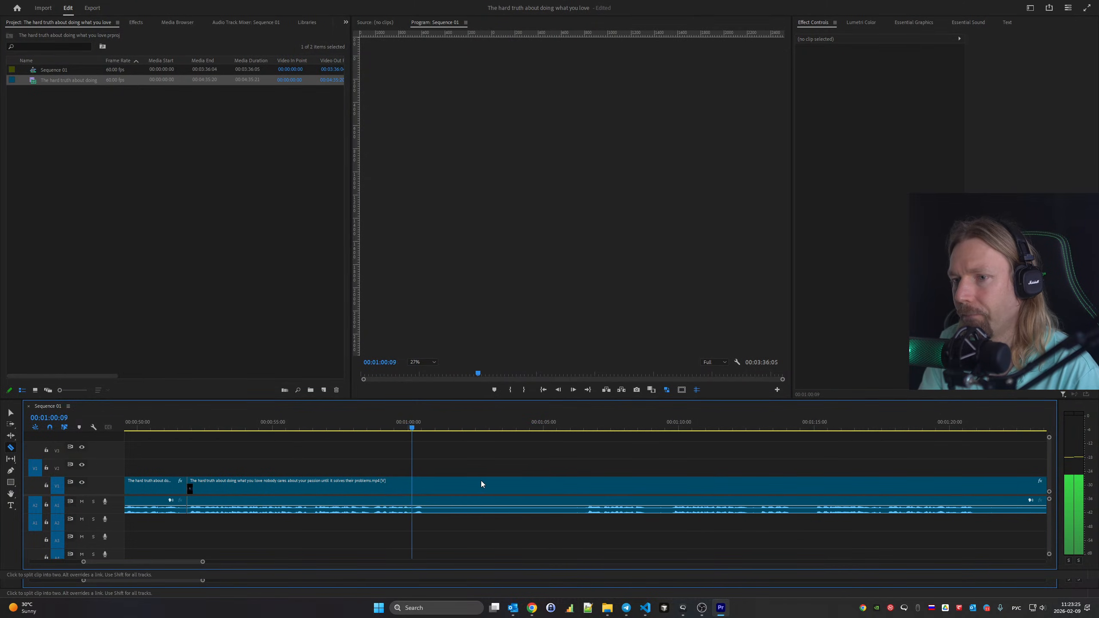
left_click(426, 487)
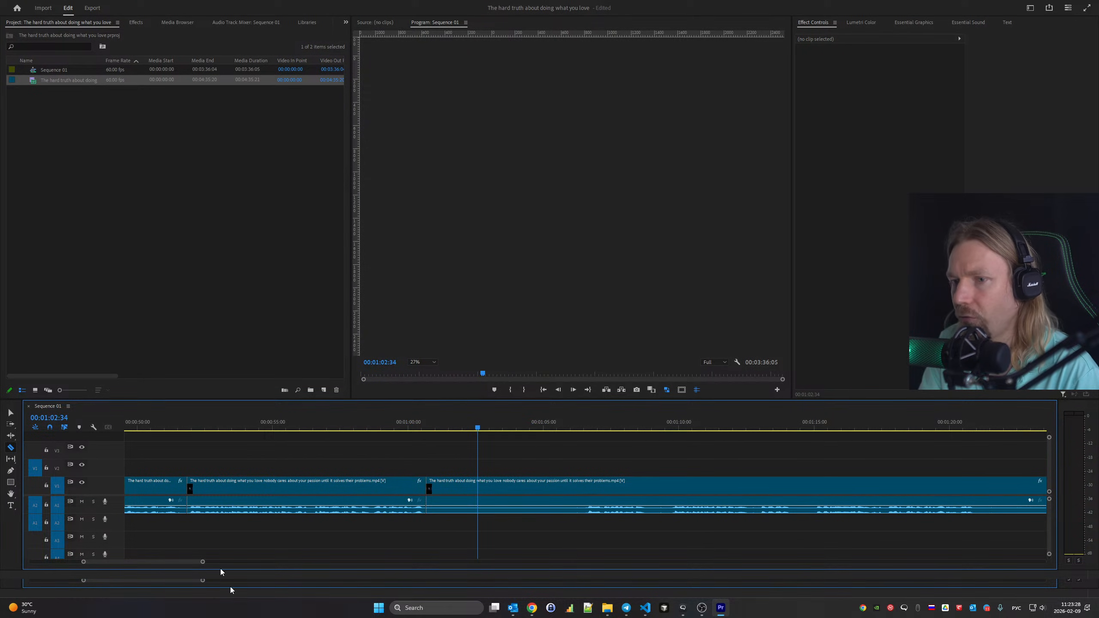
Listen to the following take, split the recording at about 1:10, and ripple-delete the section back to the 1:01 cut
mouse_move(202, 563)
left_mouse_down()
mouse_move(365, 563)
mouse_move(209, 563)
left_mouse_up()
left_click(657, 428)
key("space")
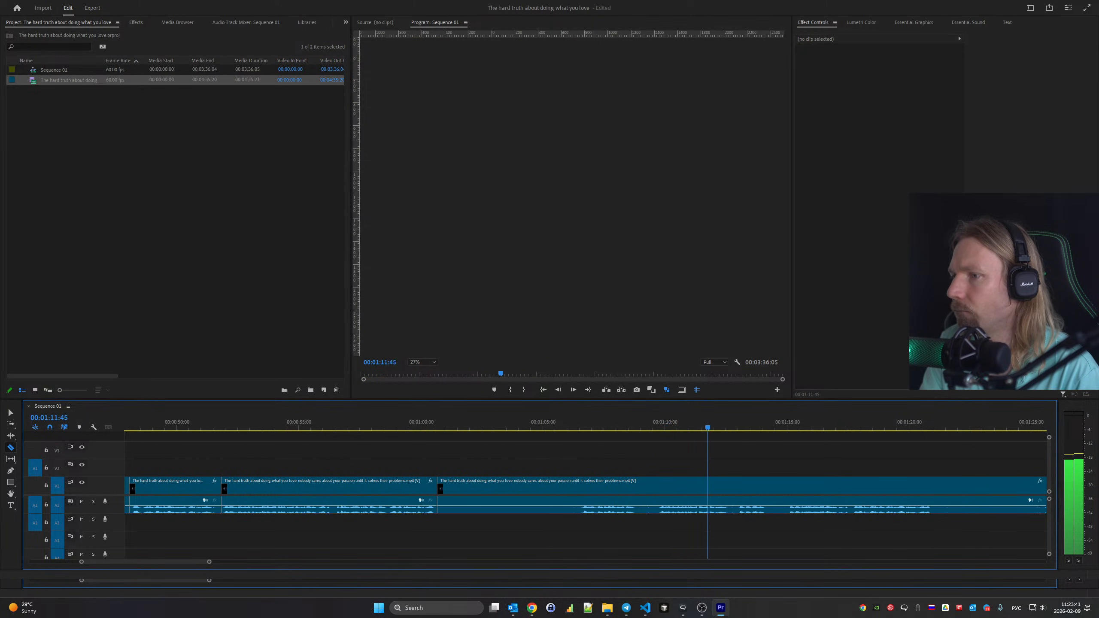
left_click(658, 484)
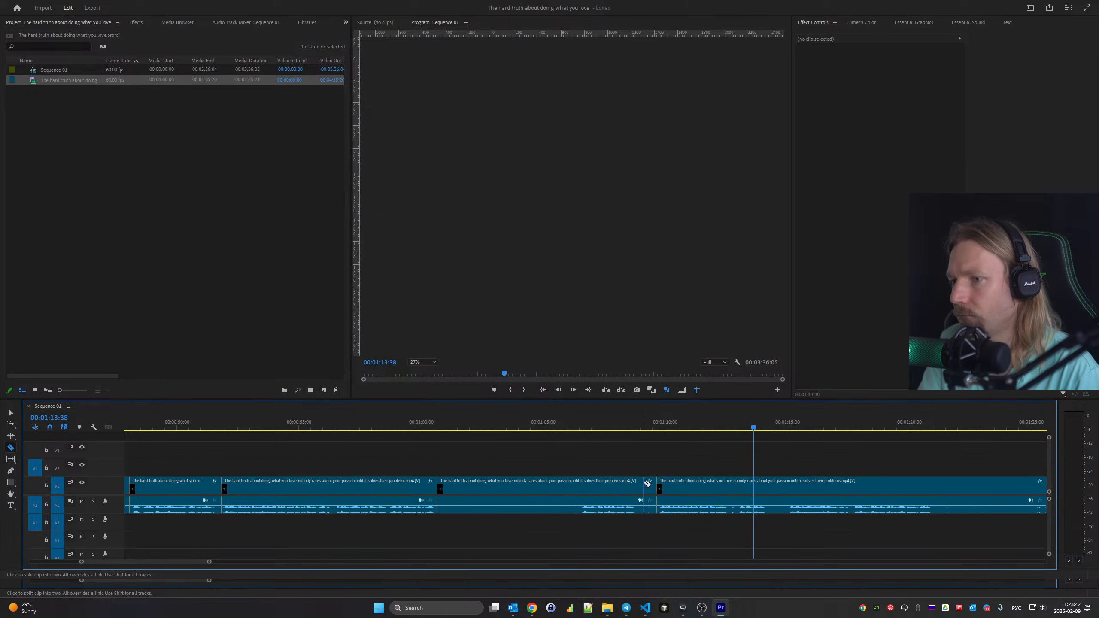
key("v")
left_click(581, 487)
key("shift+Delete")
Play on from the 1:01 cut and split the recording at about 1:04
key("space")
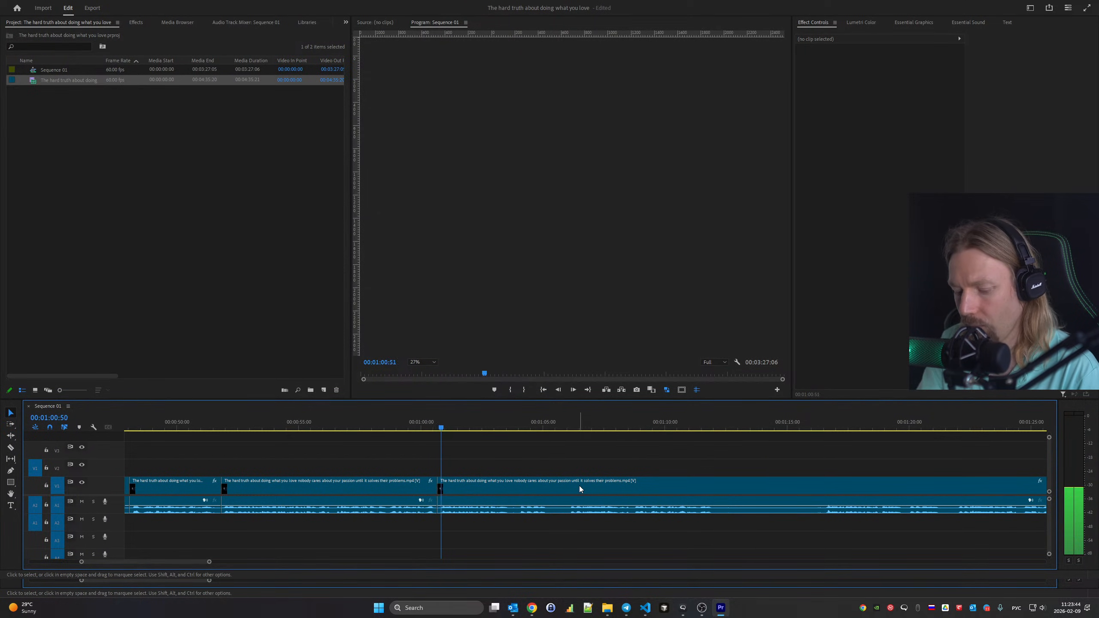
key("c")
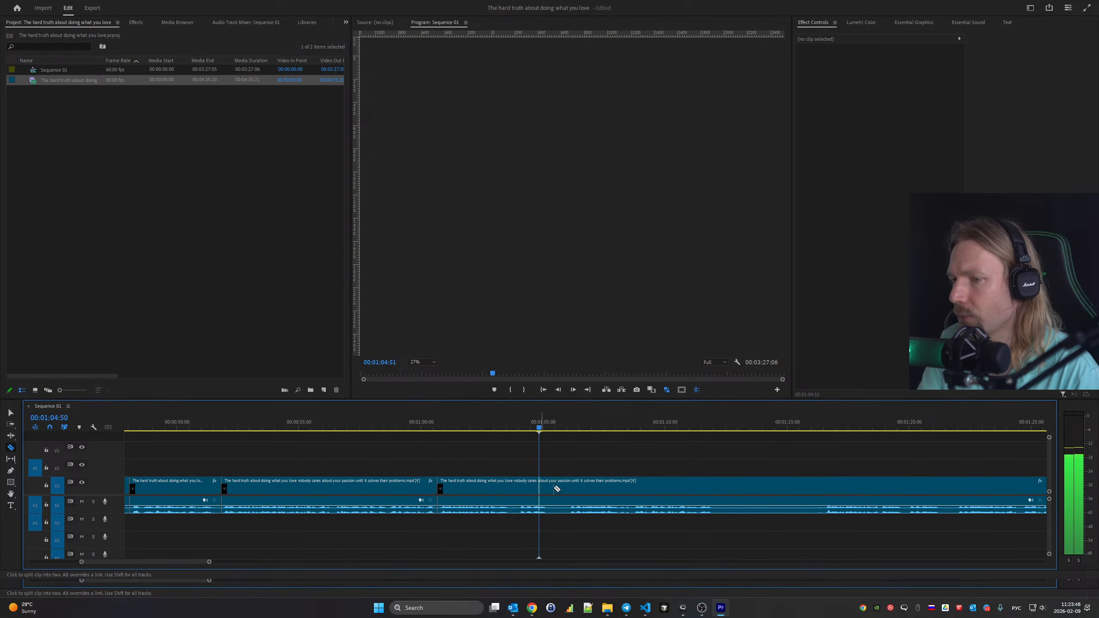
left_click(512, 488)
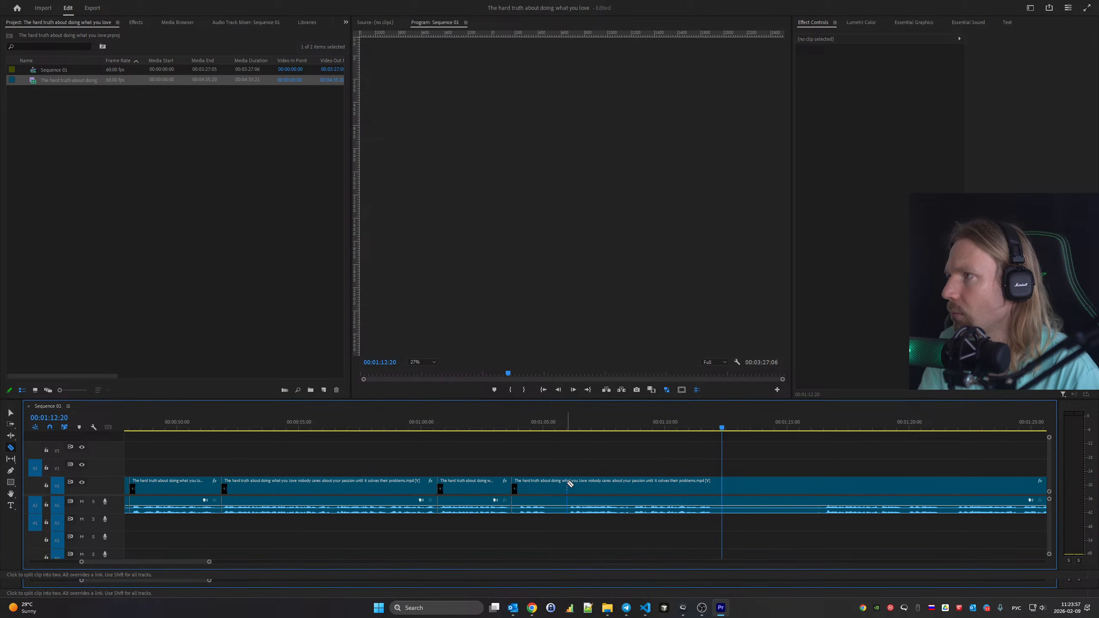
Split the recording at about 1:06 and ripple-delete the section back to the 1:04 cut
left_click(568, 484)
key("v")
left_click(534, 484)
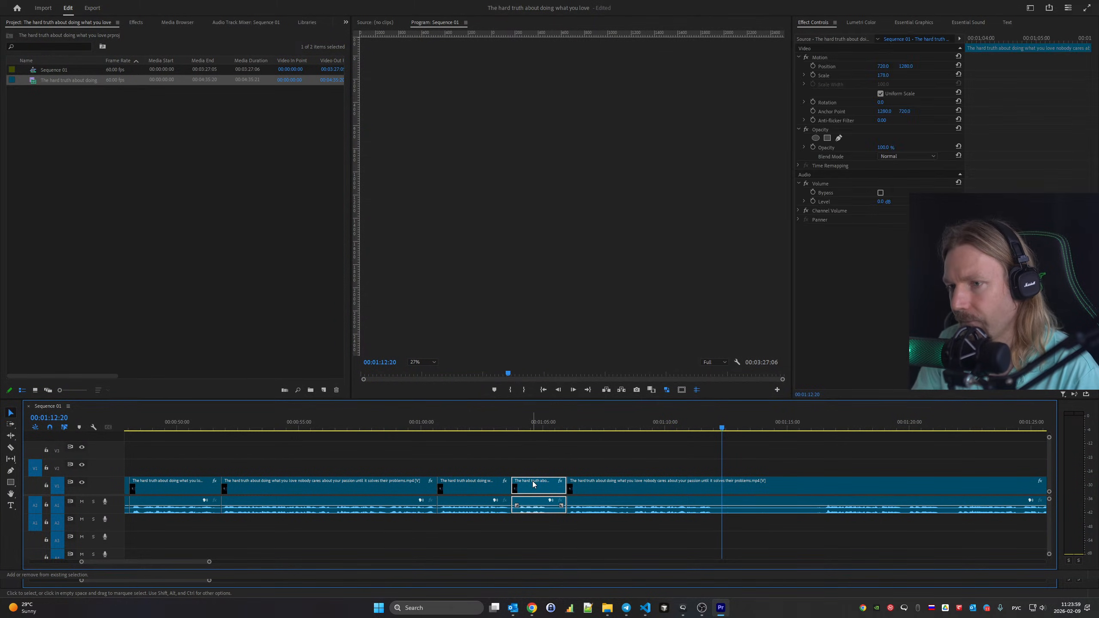
key("shift+Delete")
Listen to the takes between 1:04 and about 1:23, replaying from the 1:01 cut to compare them
key("space")
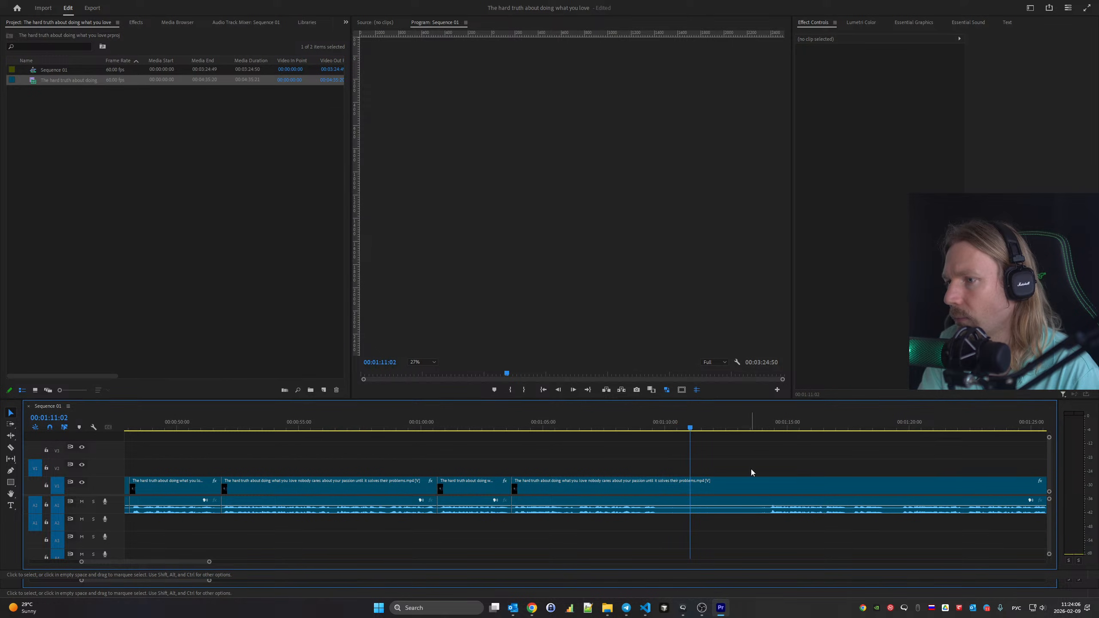
scroll(753, 450, "down", 2)
key("space")
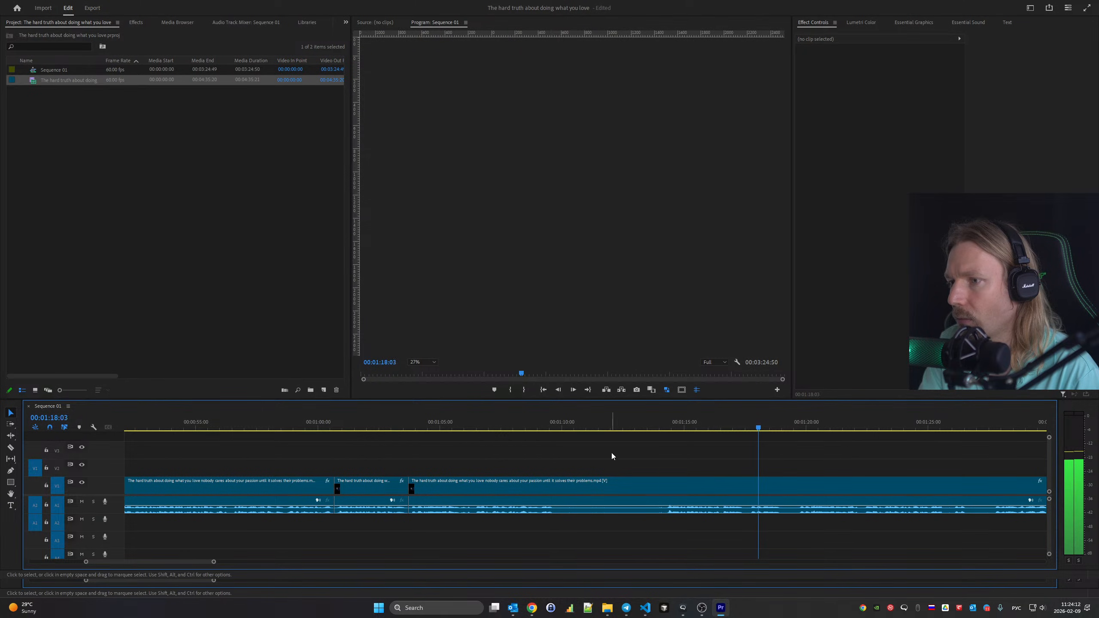
left_click(335, 428)
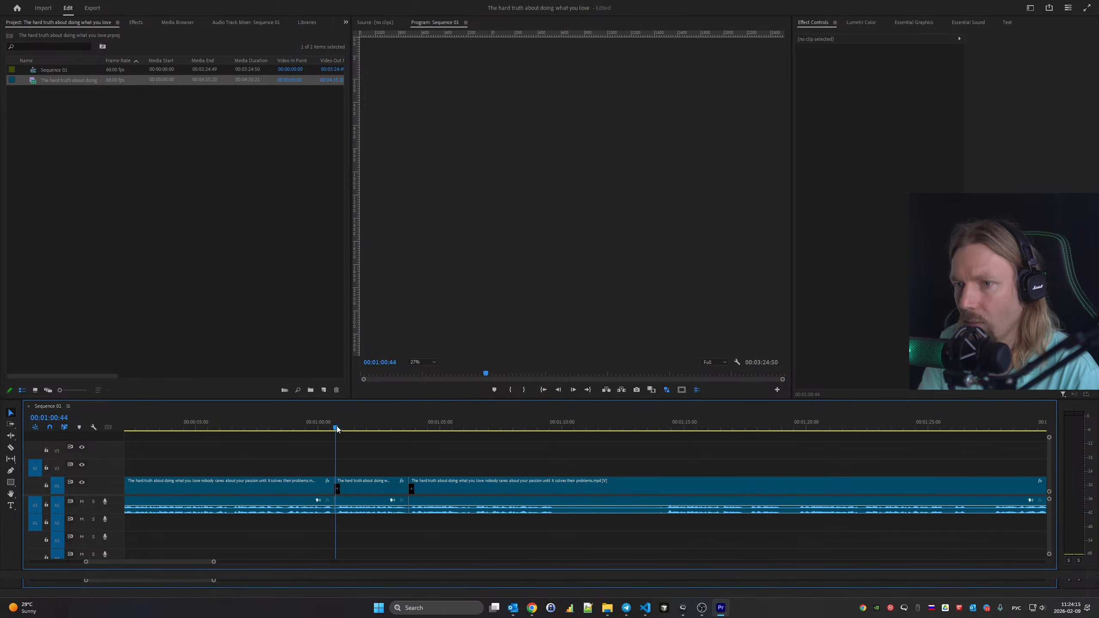
key("space")
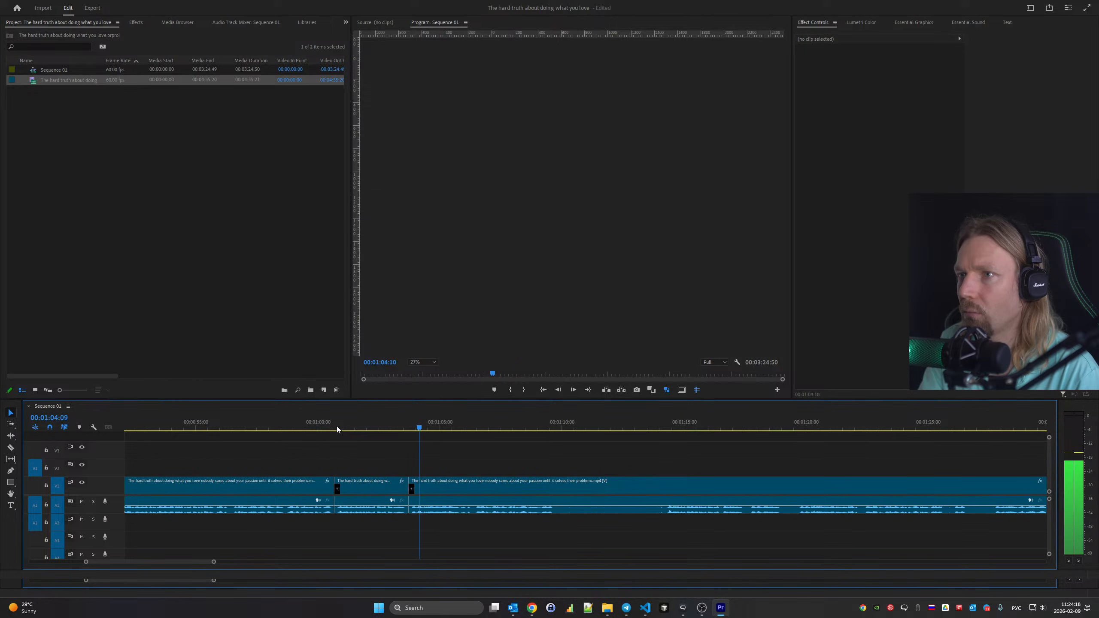
key("space")
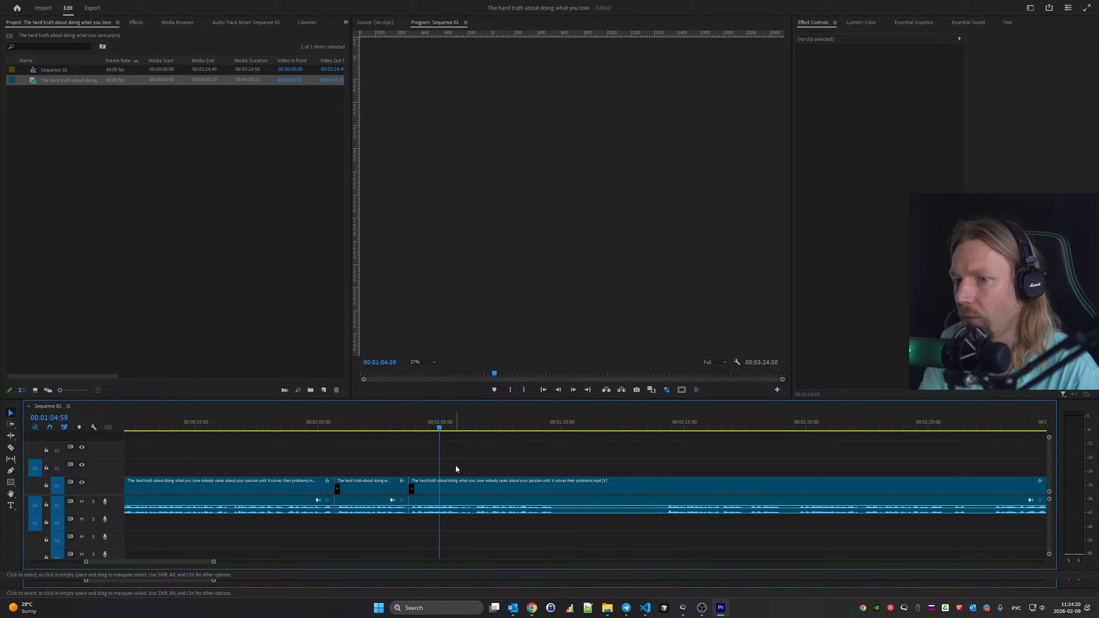
key("space")
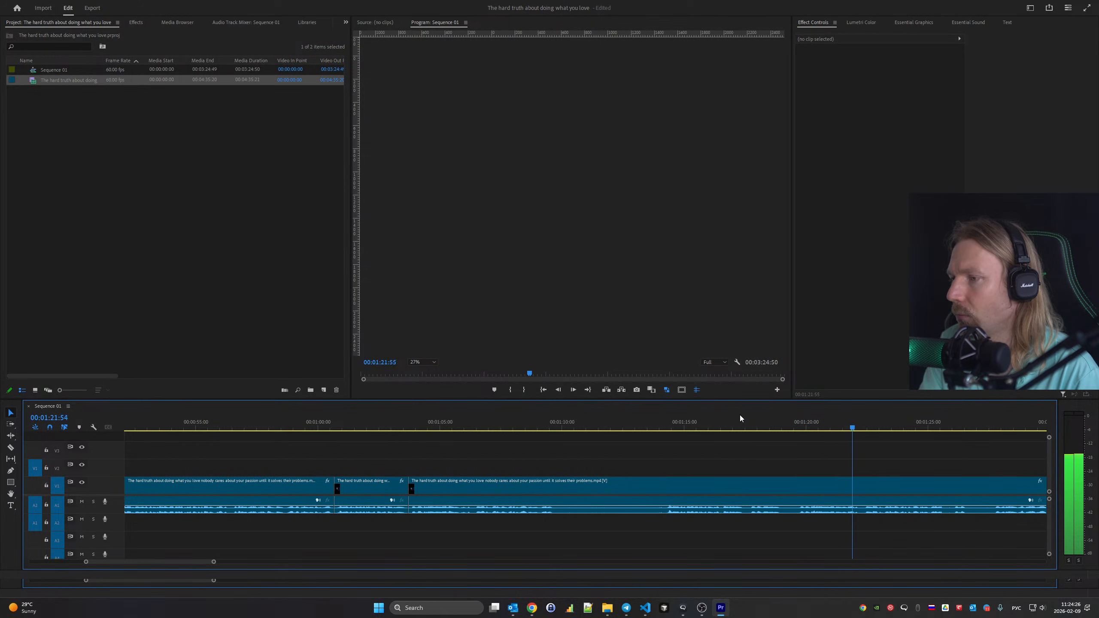
key("space")
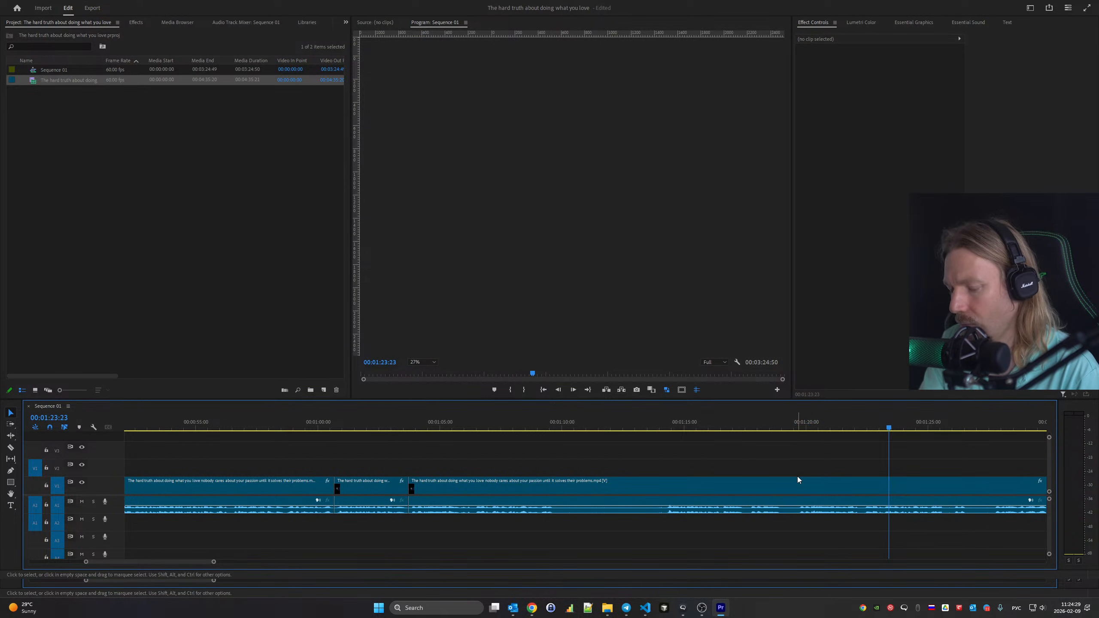
Split the recording at about 1:20 and ripple-delete the section back to the 1:04 cut
key("c")
left_click(799, 481)
key("v")
left_click(705, 482)
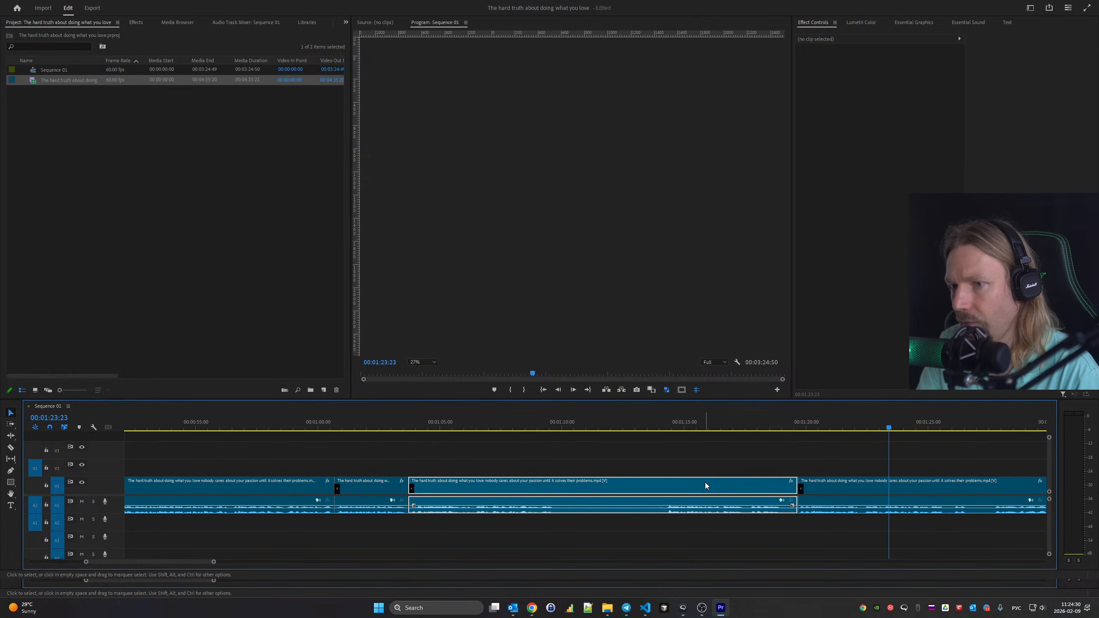
key("shift+Delete")
Play on from the 1:04 cut and split the recording between phrases at about 1:06 and 1:10
key("space")
key("c")
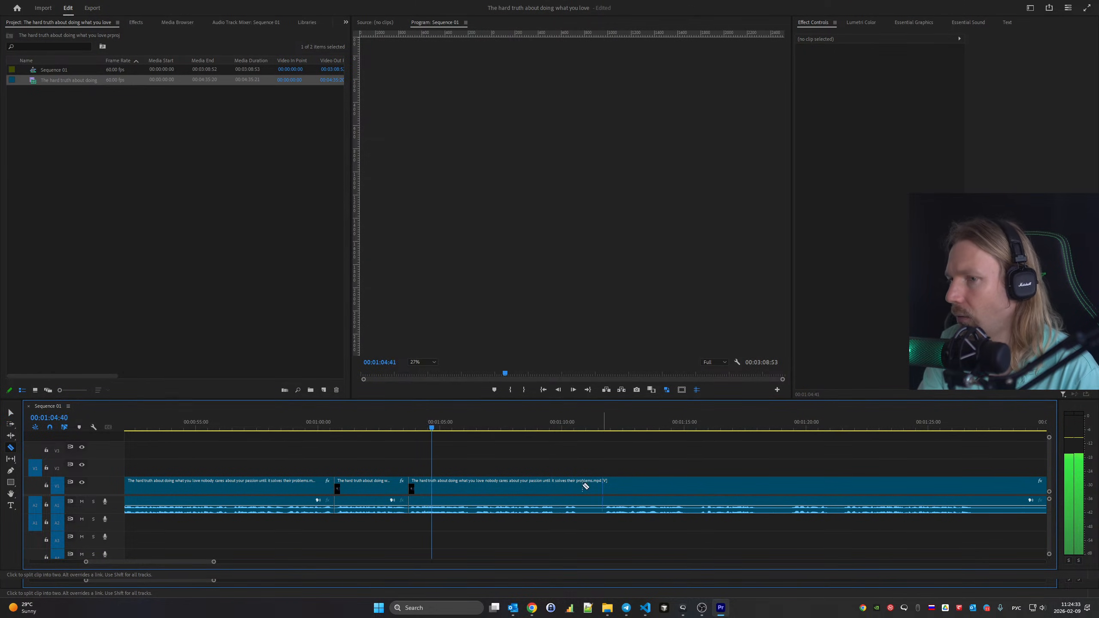
left_click(472, 485)
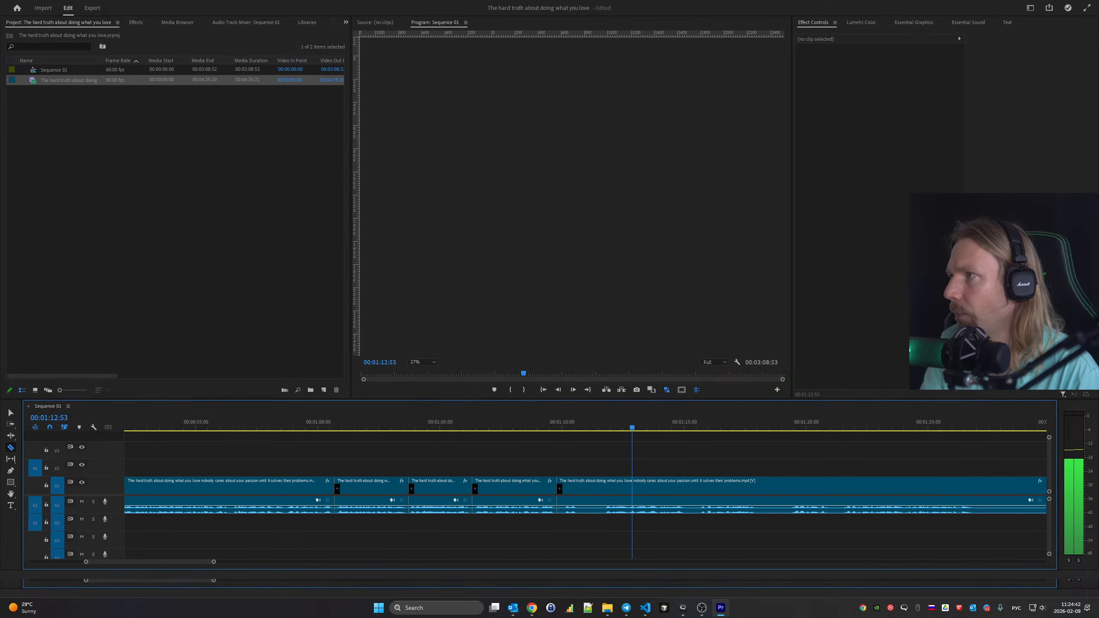
Split the recording at about 1:12 and ripple-delete the short section back to the 1:10 cut
left_click(603, 482)
key("v")
left_click(582, 484)
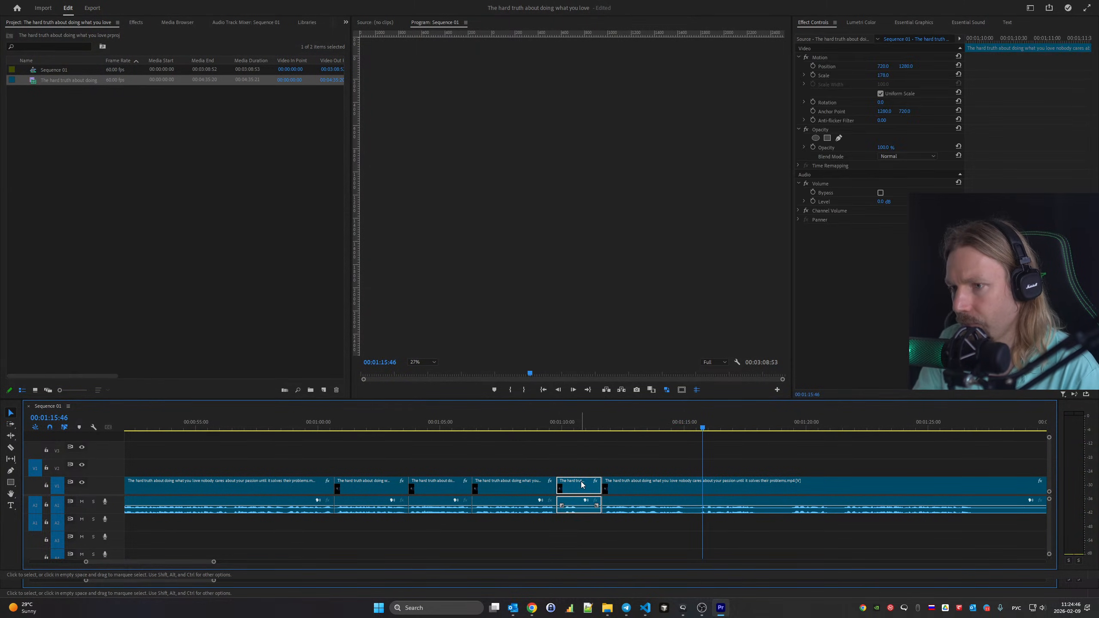
key("shift+Delete")
Play from the 1:10 cut and split the recording after the phrase at about 1:13
key("Up")
key("space")
key("c")
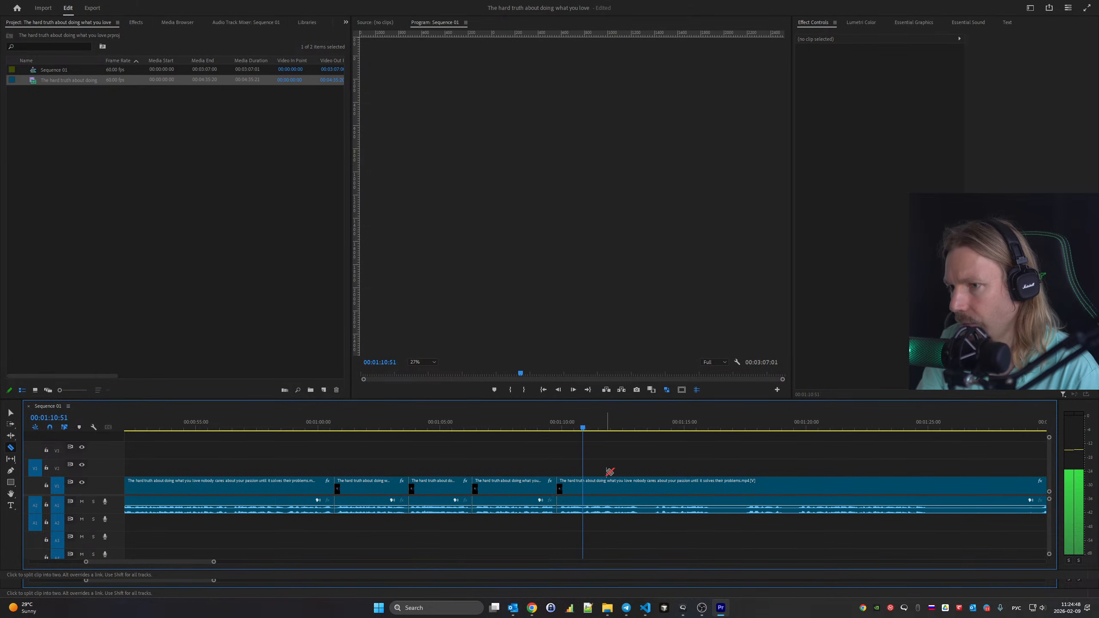
left_click(644, 490)
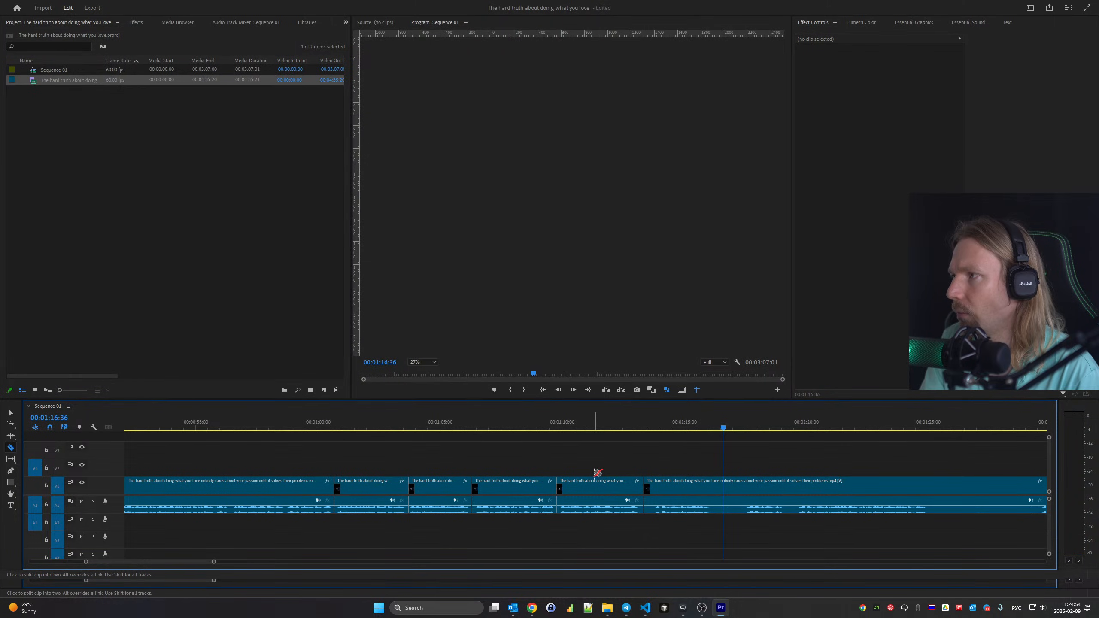
Listen to the takes following the 1:13 cut, sampling them between about 1:16 and 2:01
scroll(672, 454, "down", 5)
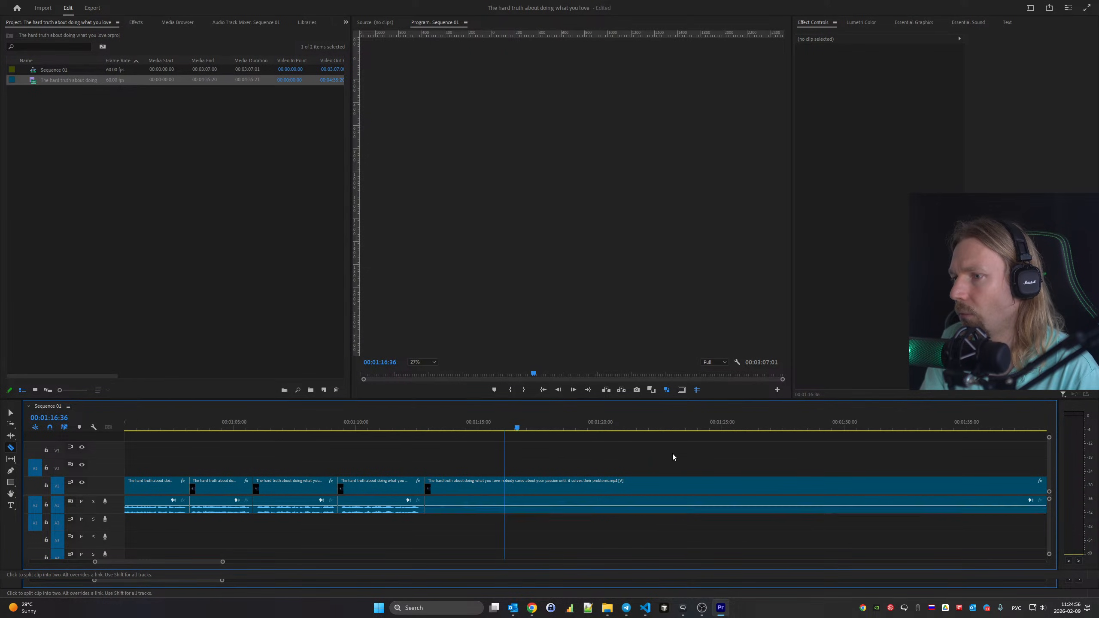
left_click(523, 426)
key("space")
left_click(579, 428)
key("space")
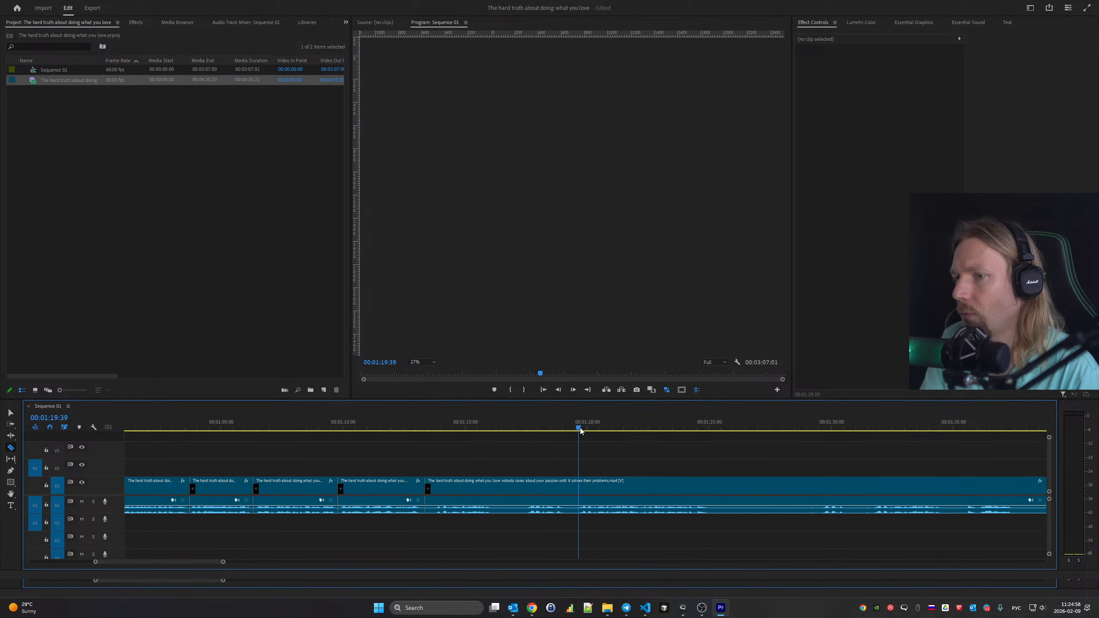
scroll(573, 490, "down", 2)
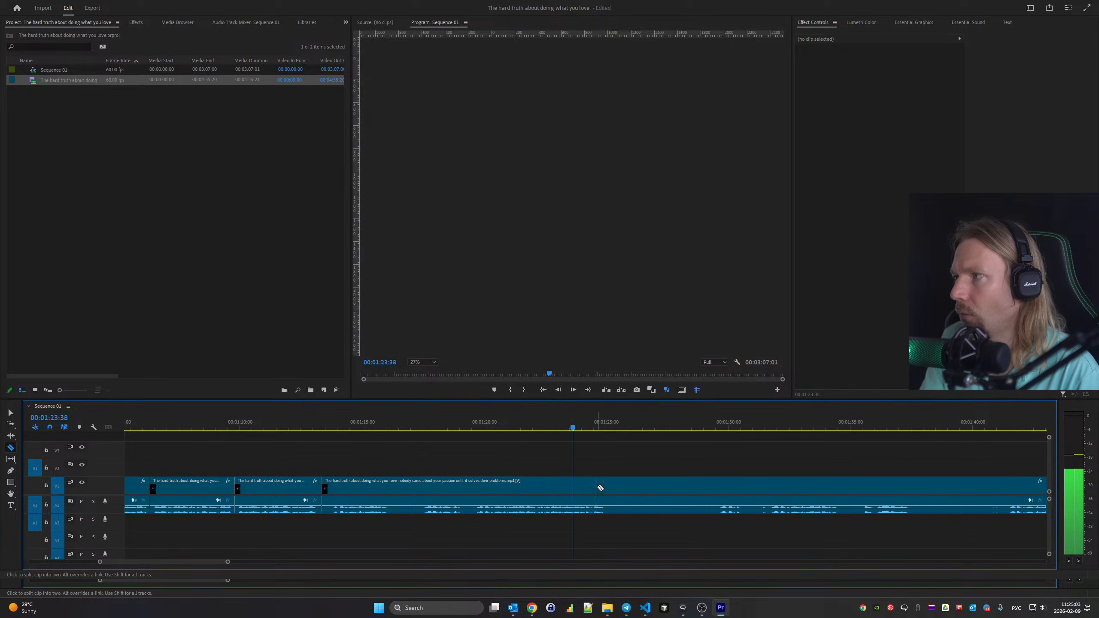
scroll(725, 487, "down", 5)
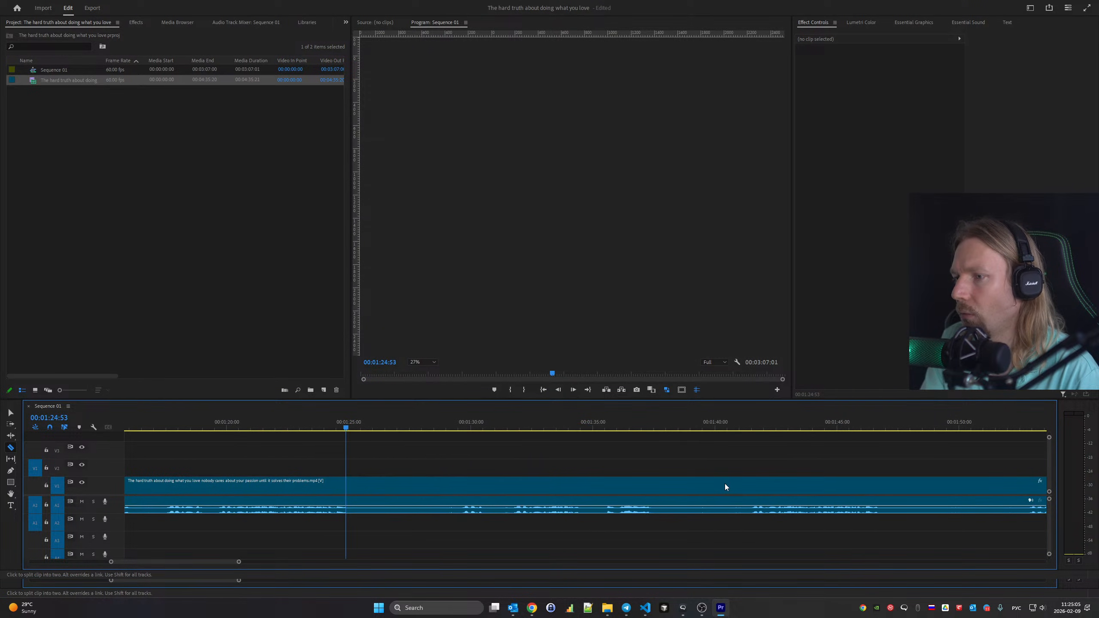
scroll(722, 483, "down", 8)
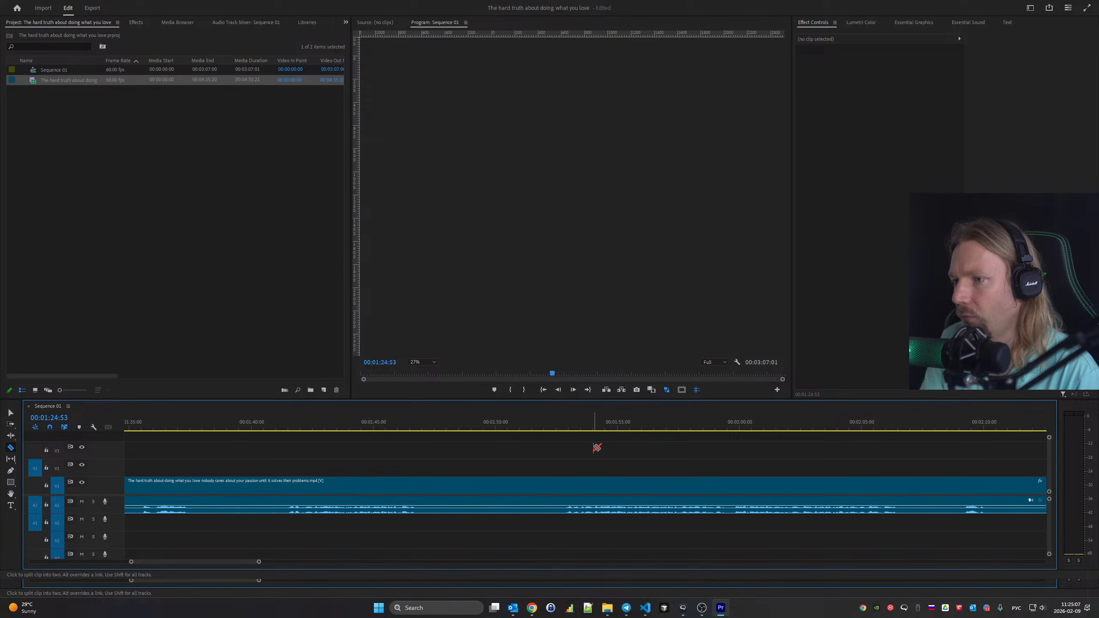
key("space")
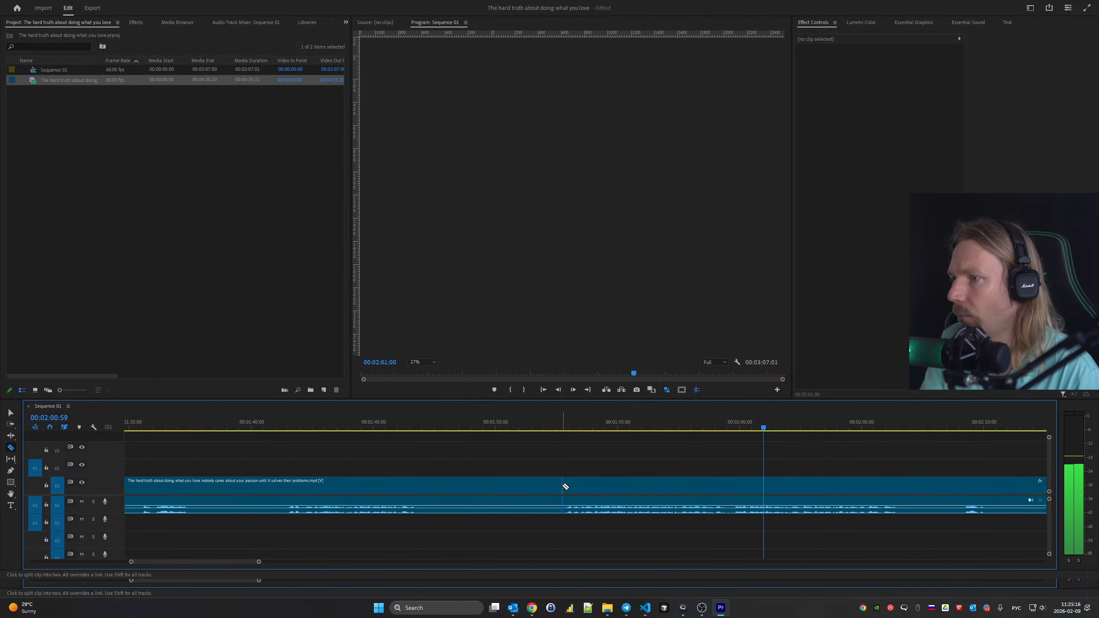
key("space")
Listen to the remaining takes from about 2:27 to 2:58 near the end of the recording
scroll(562, 486, "down", 8)
scroll(562, 487, "down", 7)
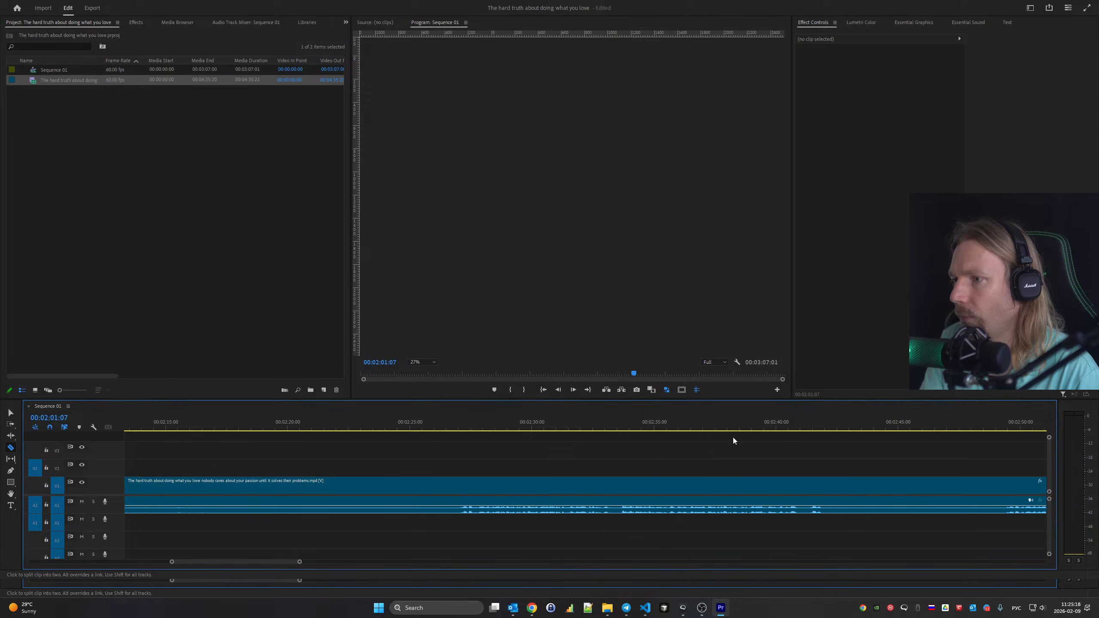
left_click(456, 424)
key("space")
key("space")
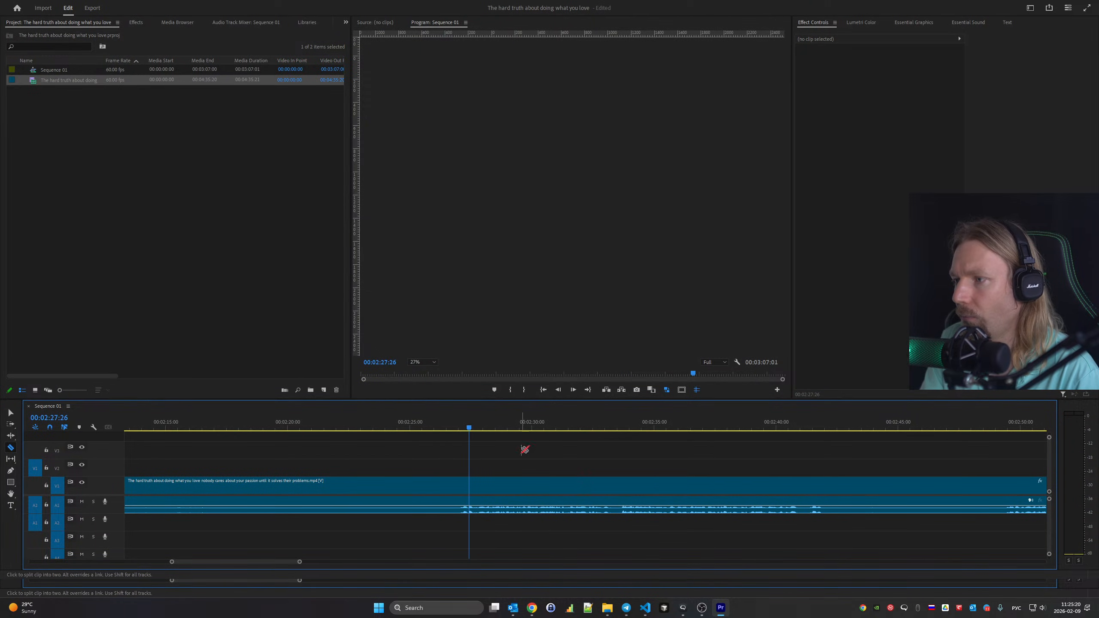
scroll(601, 496, "down", 9)
key("space")
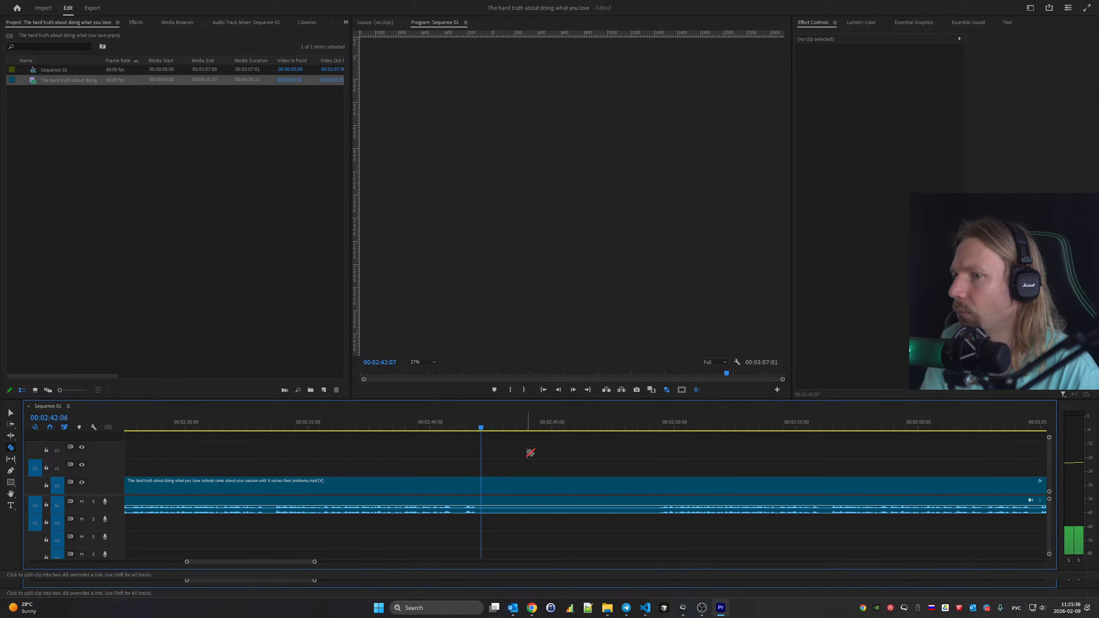
key("space")
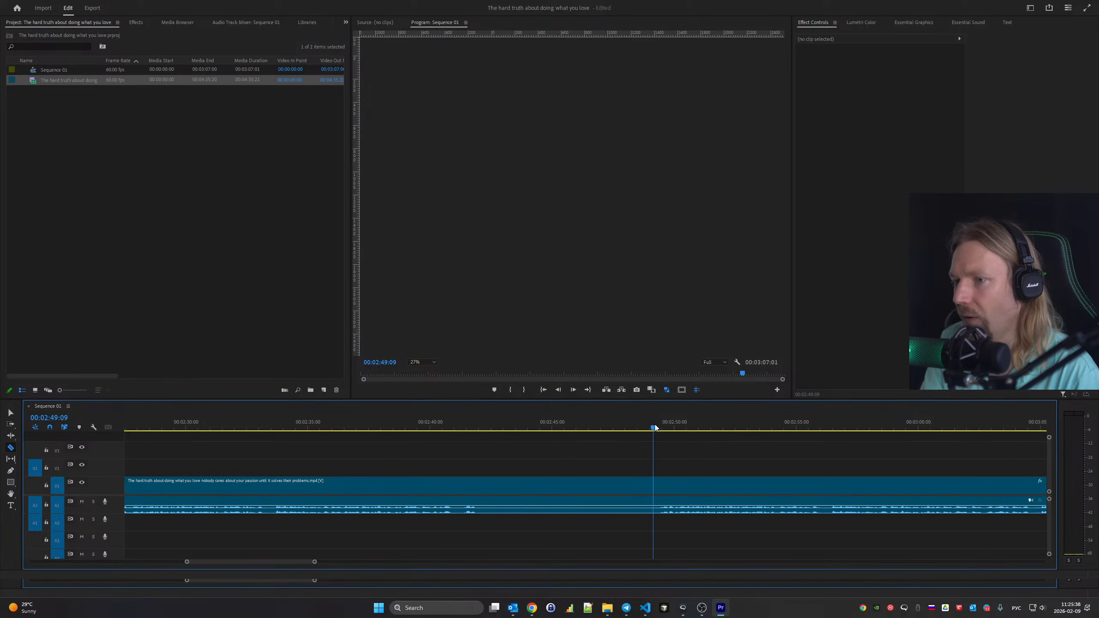
key("space")
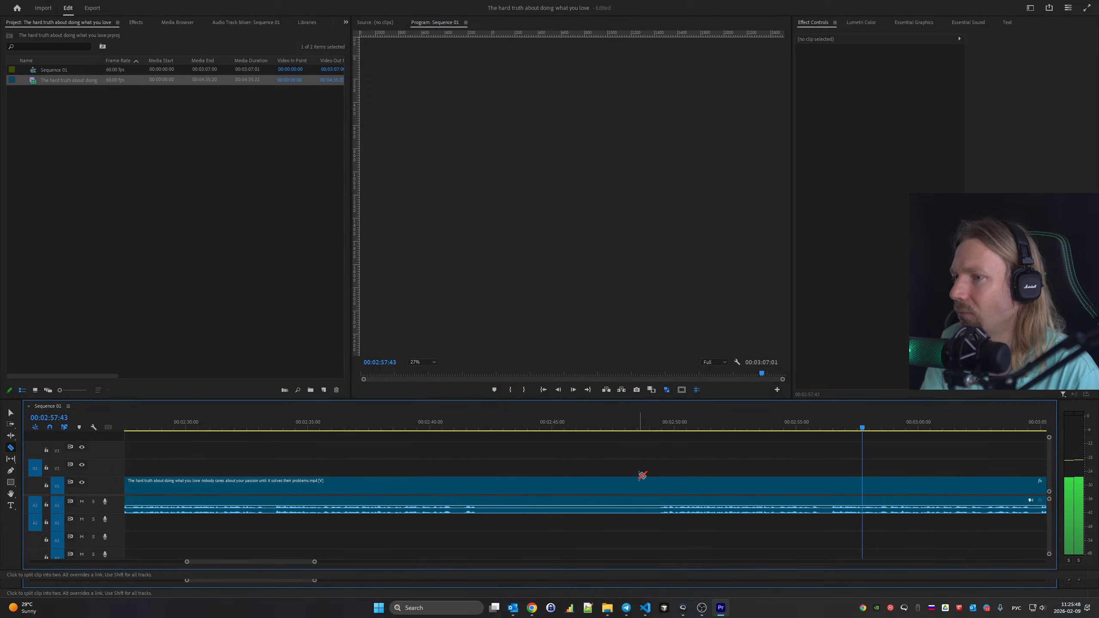
key("space")
Replay the take at about 1:53, split the recording at its start and ripple-delete the section back to the 1:13 cut
scroll(565, 519, "up", 5)
scroll(565, 518, "up", 6)
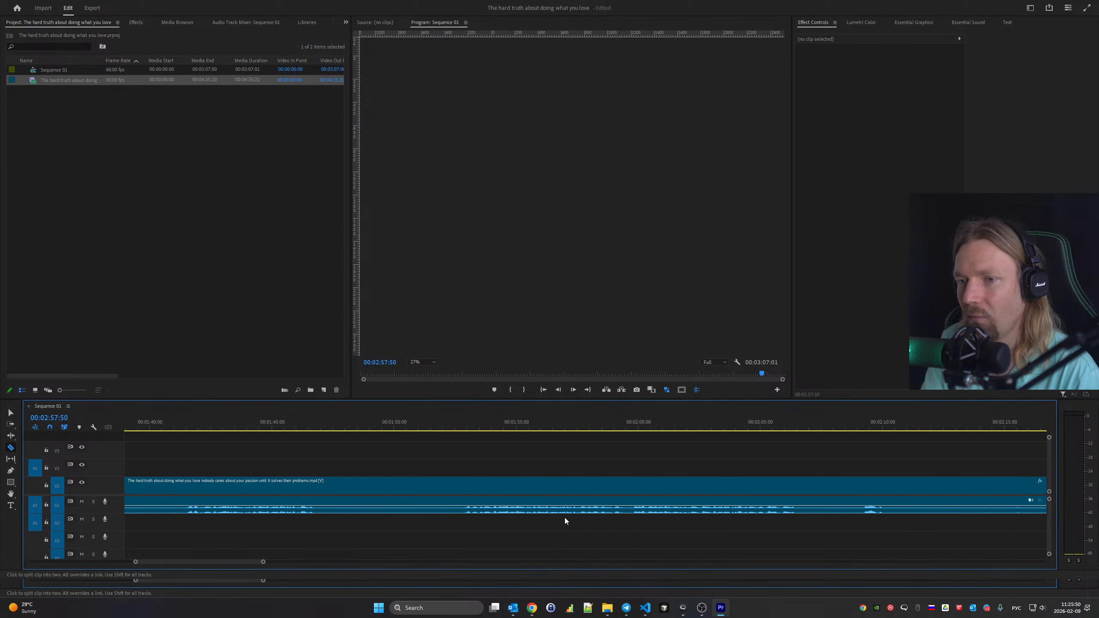
scroll(565, 518, "down", 1)
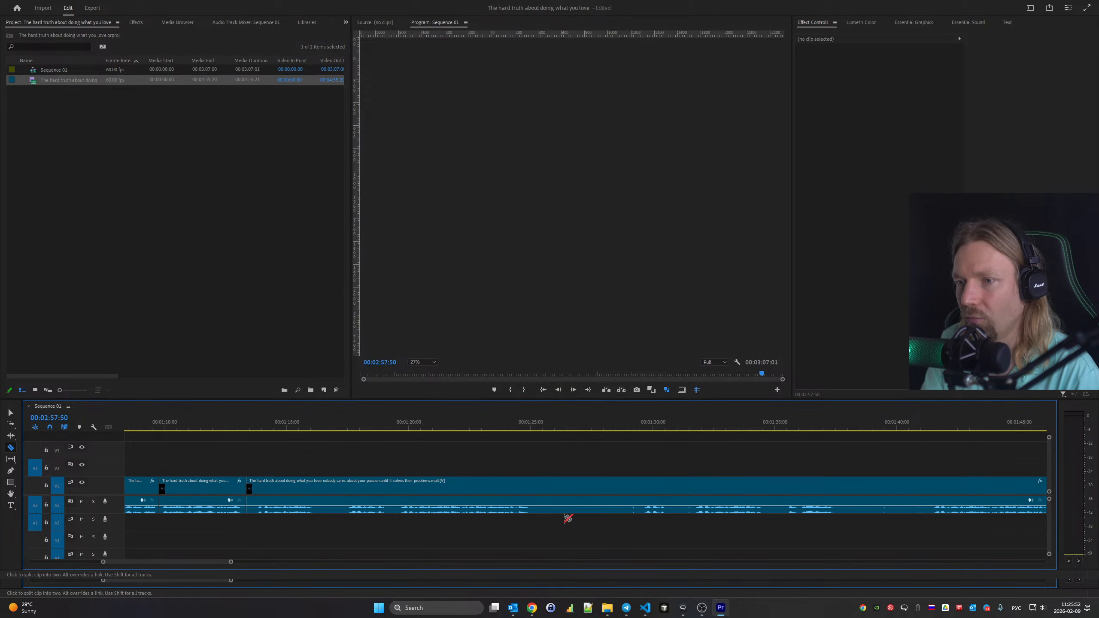
scroll(566, 517, "down", 4)
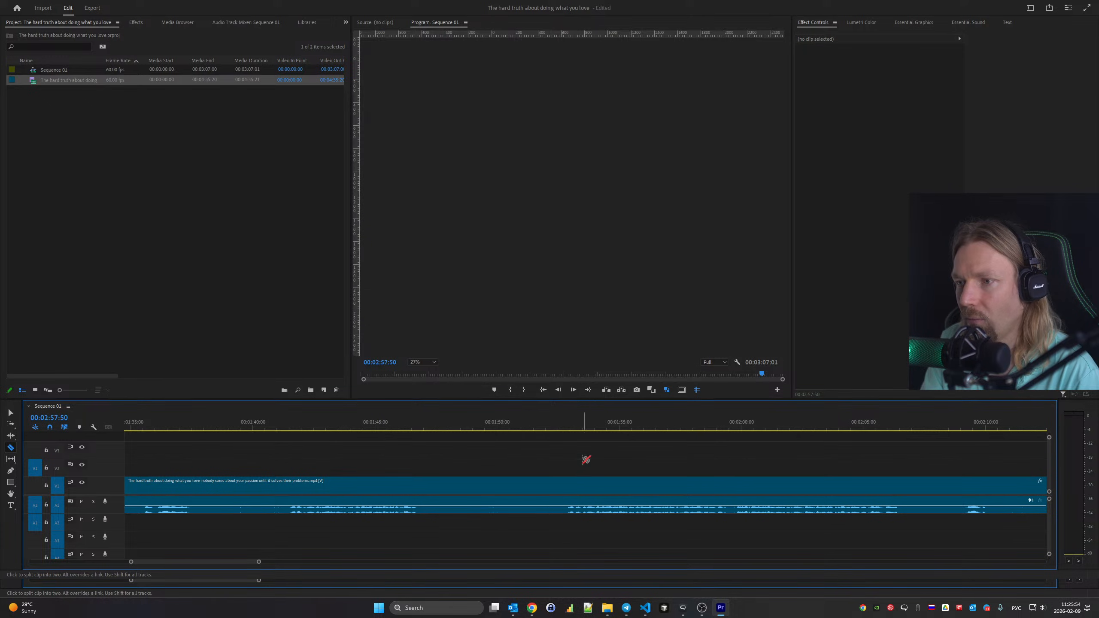
left_click(562, 429)
key("space")
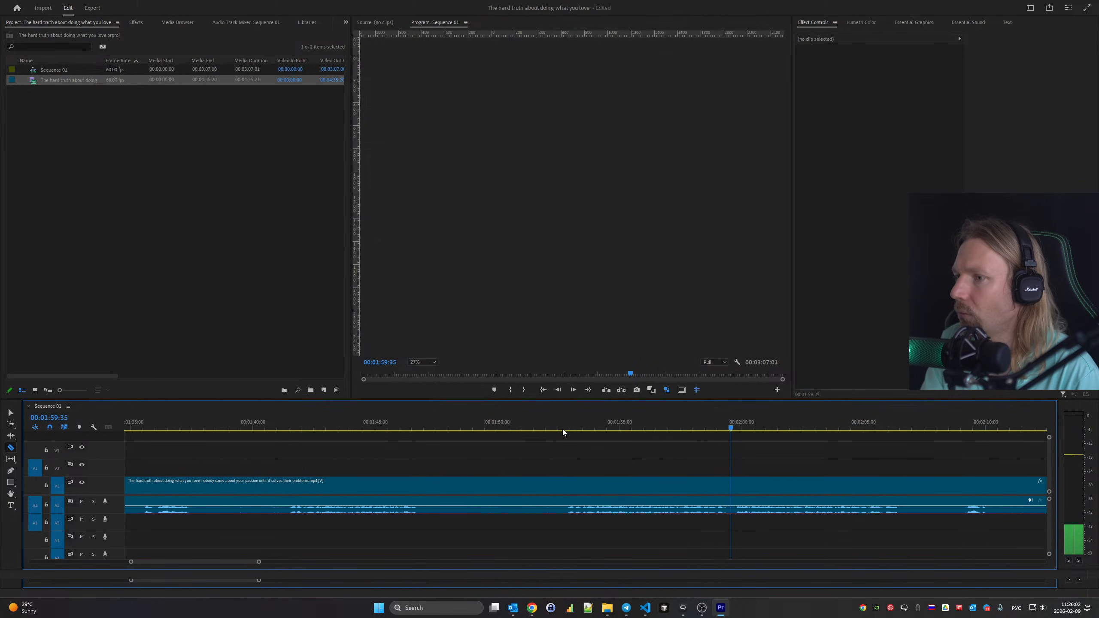
key("space")
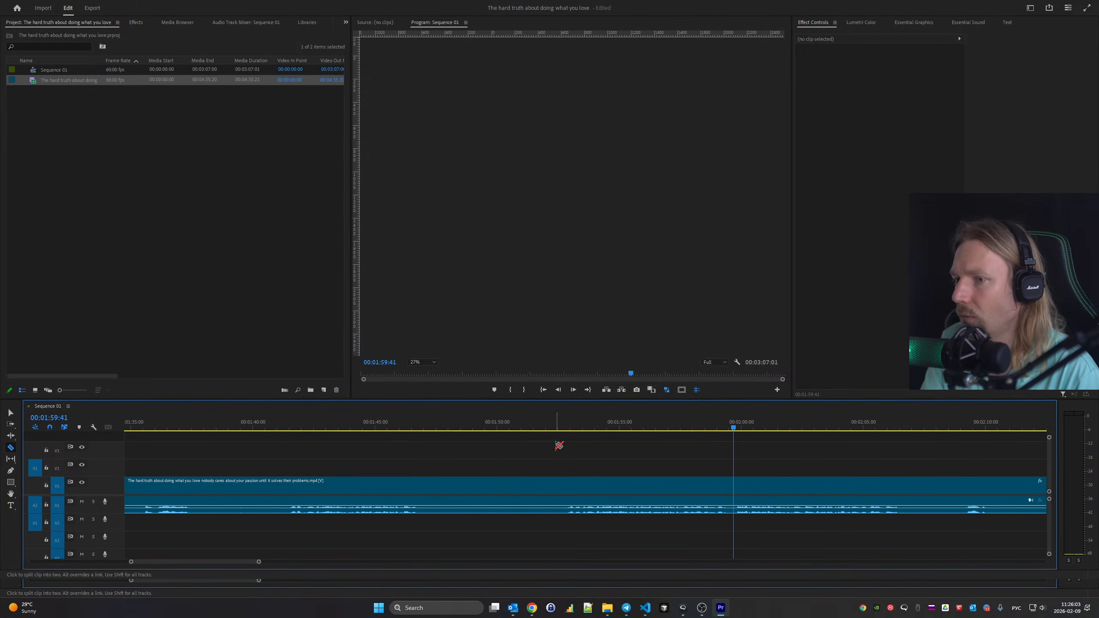
left_click(567, 489)
key("v")
left_click(519, 486)
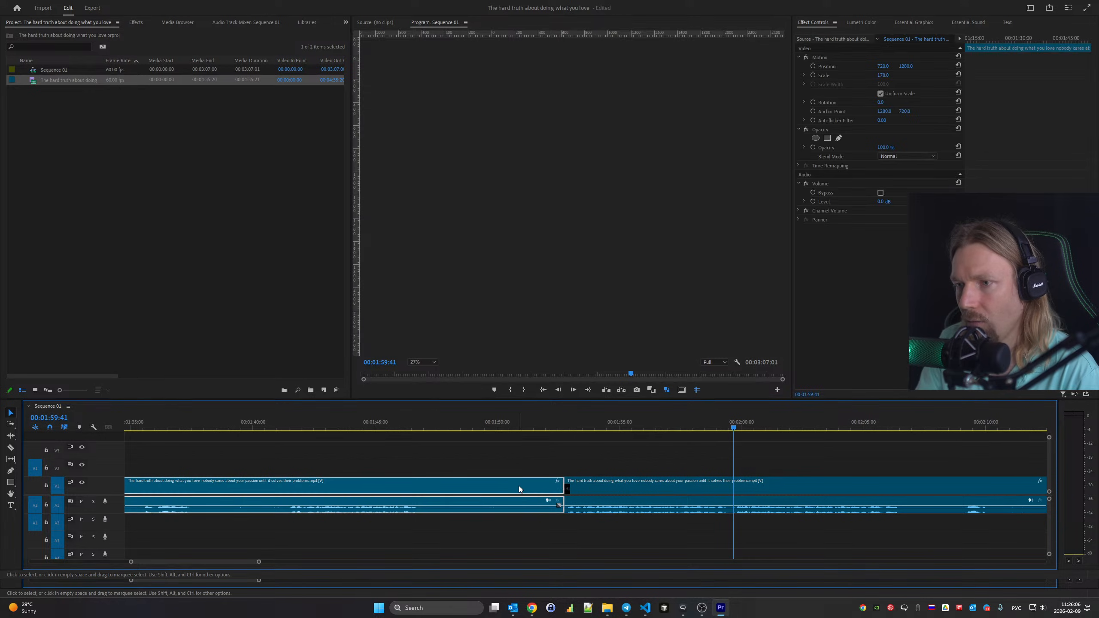
key("shift+Delete")
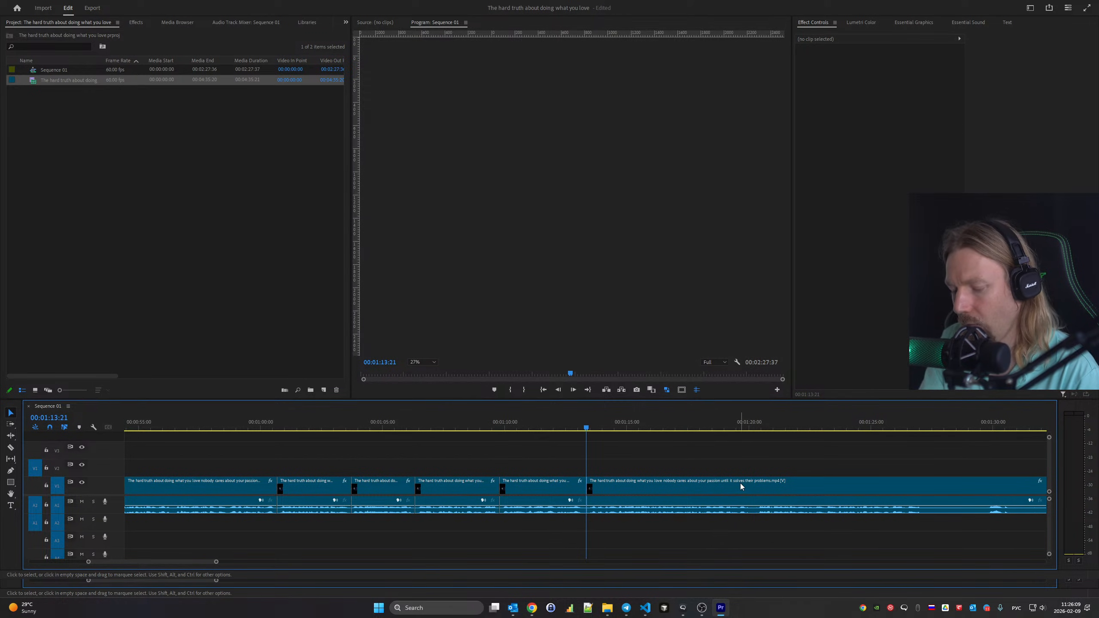
Split the recording between phrases at about 1:20 and play the beginning of the next phrase
key("c")
left_click(755, 485)
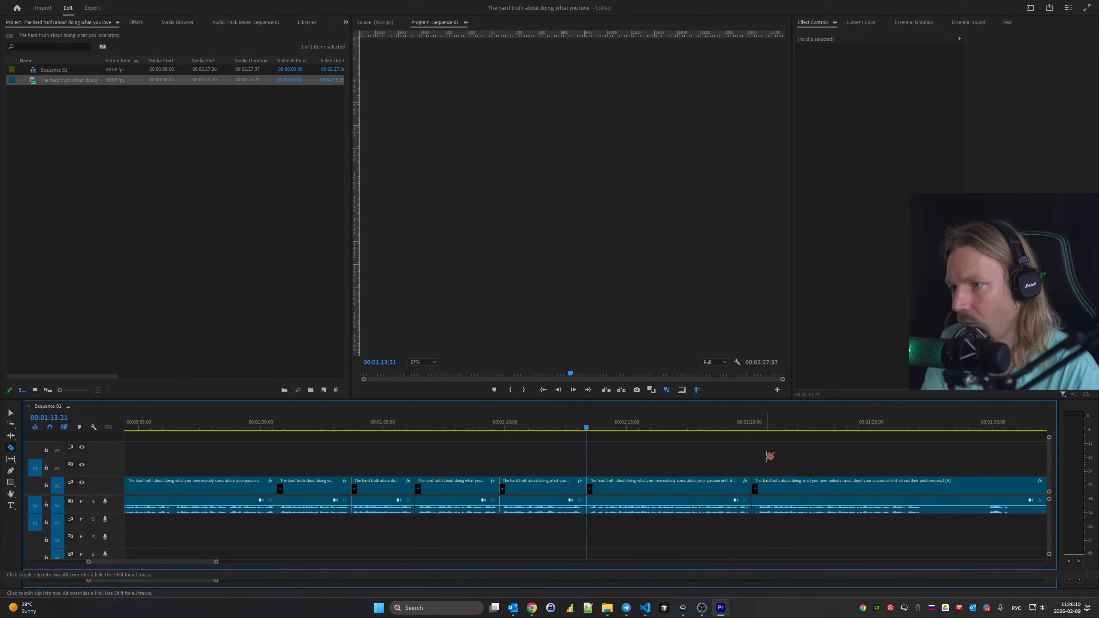
left_click(752, 427)
key("space")
key("space")
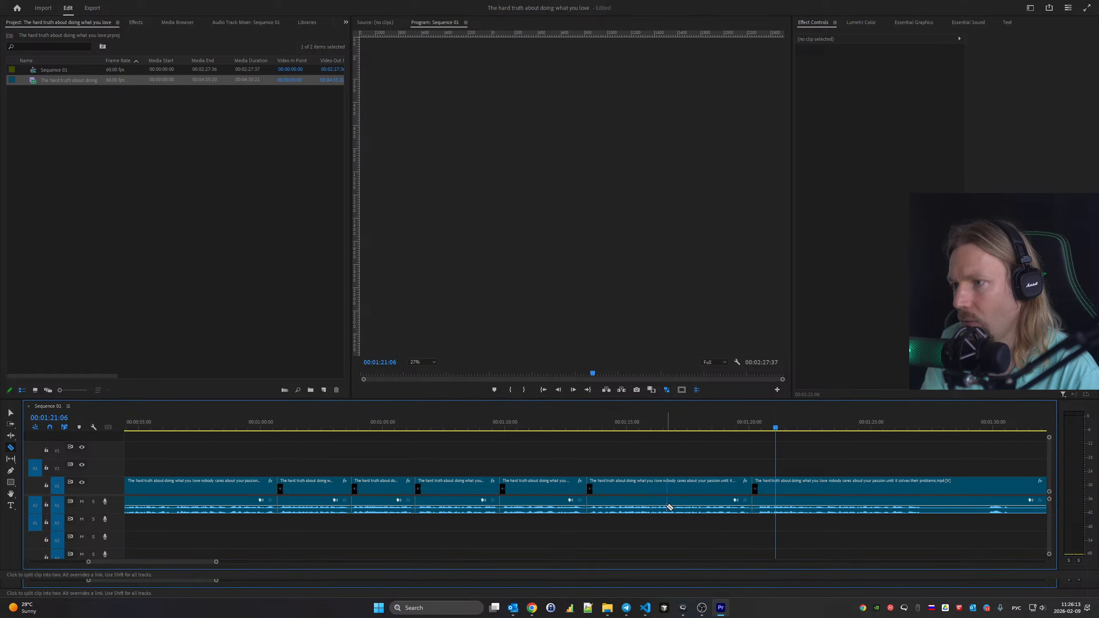
Split the recording at about 2:17 and ripple-delete the section back to the 1:20 cut
scroll(667, 507, "down", 10)
scroll(666, 508, "down", 3)
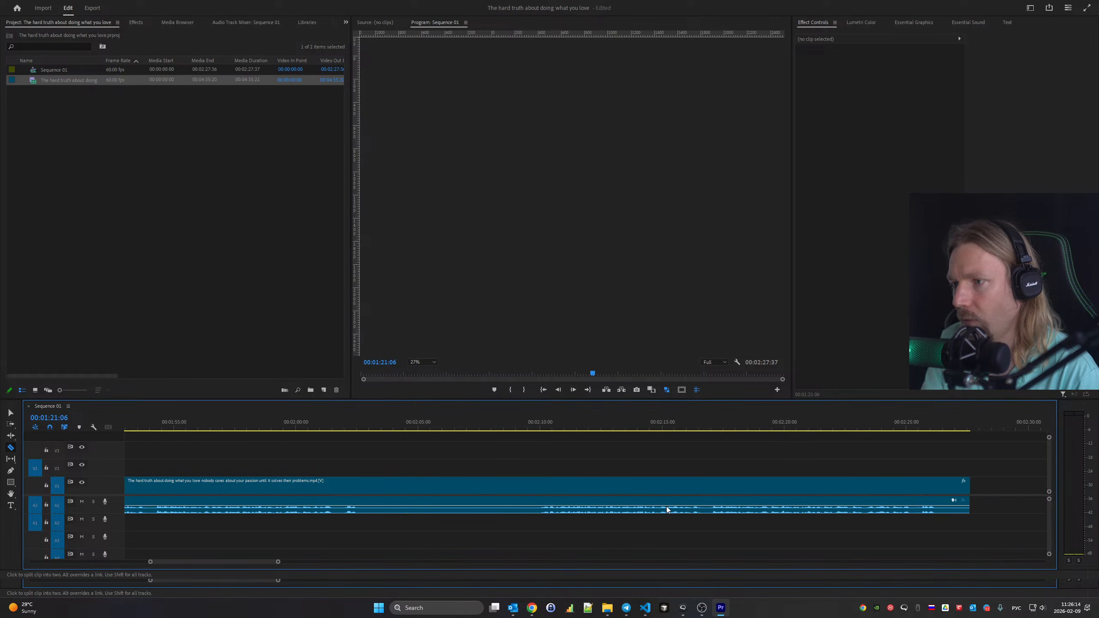
left_click(659, 482)
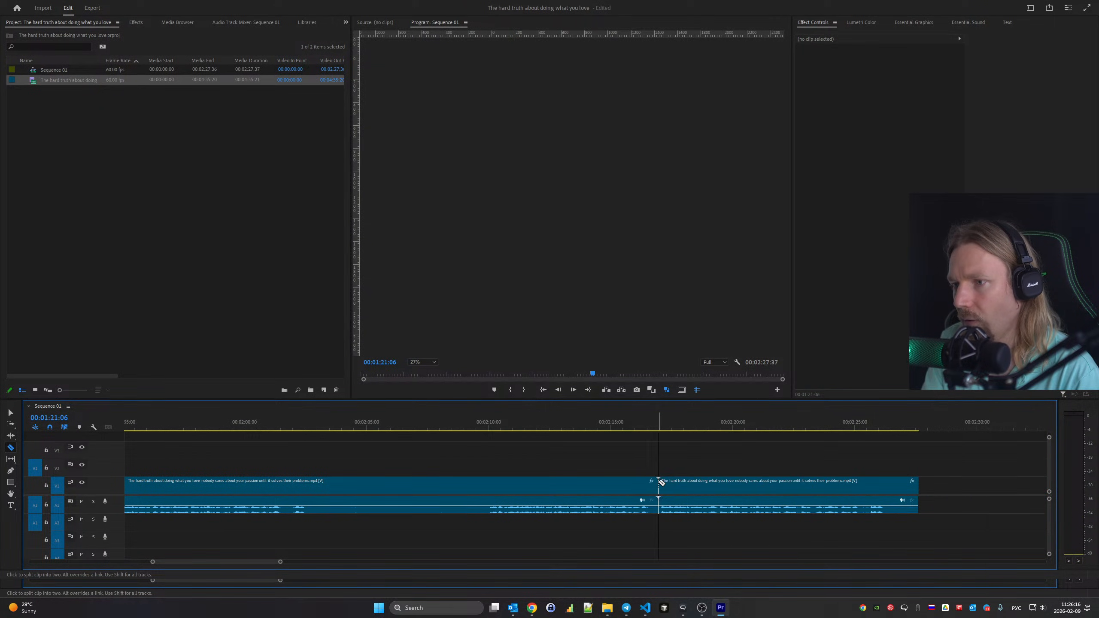
key("v")
left_click(601, 485)
key("shift+Delete")
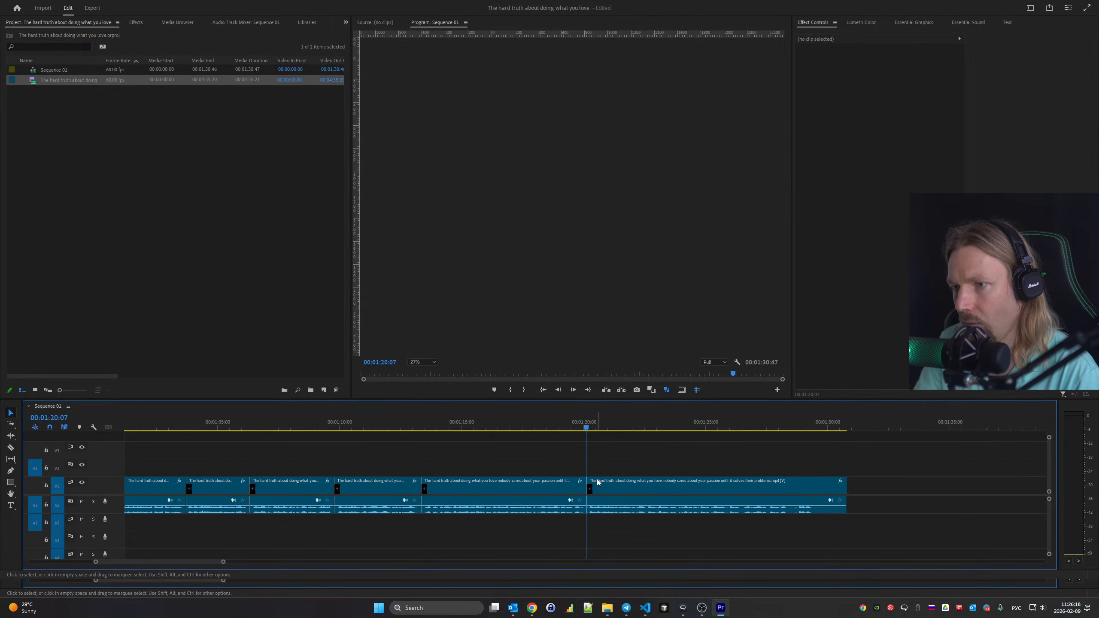
Play from the 1:20 cut, split the last clip at about 1:29:42 and delete the leftover tail
key("space")
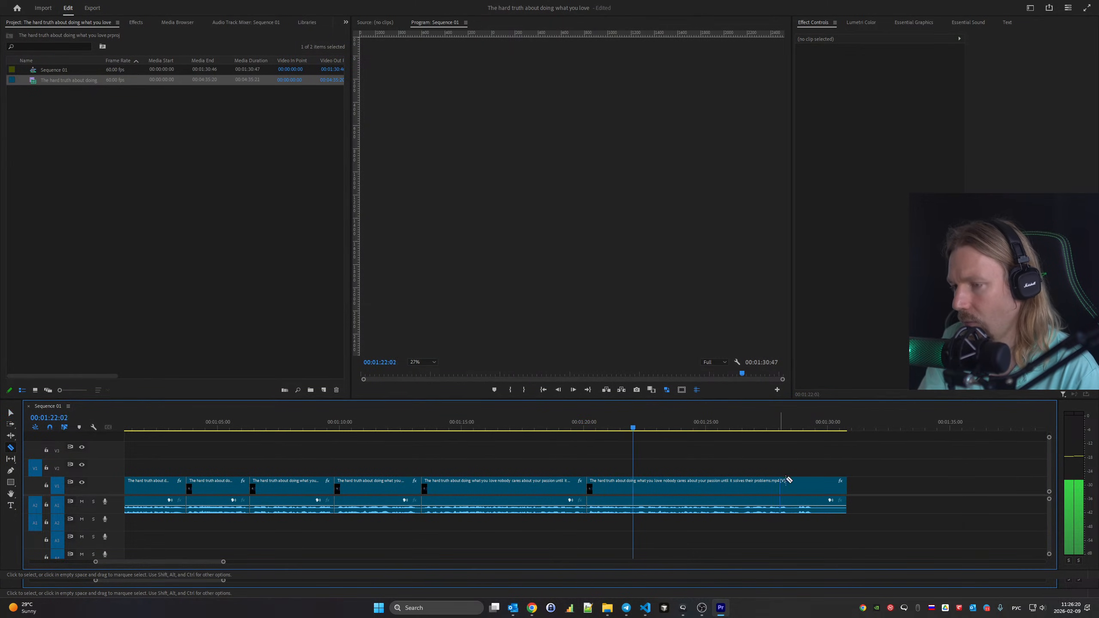
key("c")
left_click(820, 491)
key("v")
left_click(830, 493)
key("Delete")
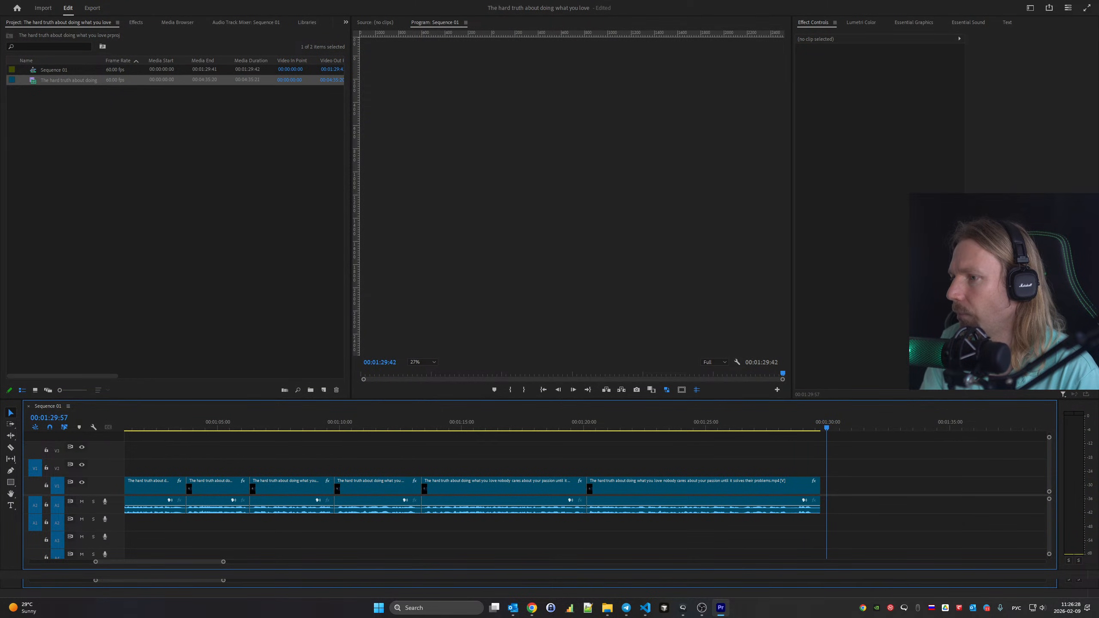
Ripple-trim about 11 frames off the start of the sequence's first clip, play it back and restore one frame
key("Up")
key("Up")
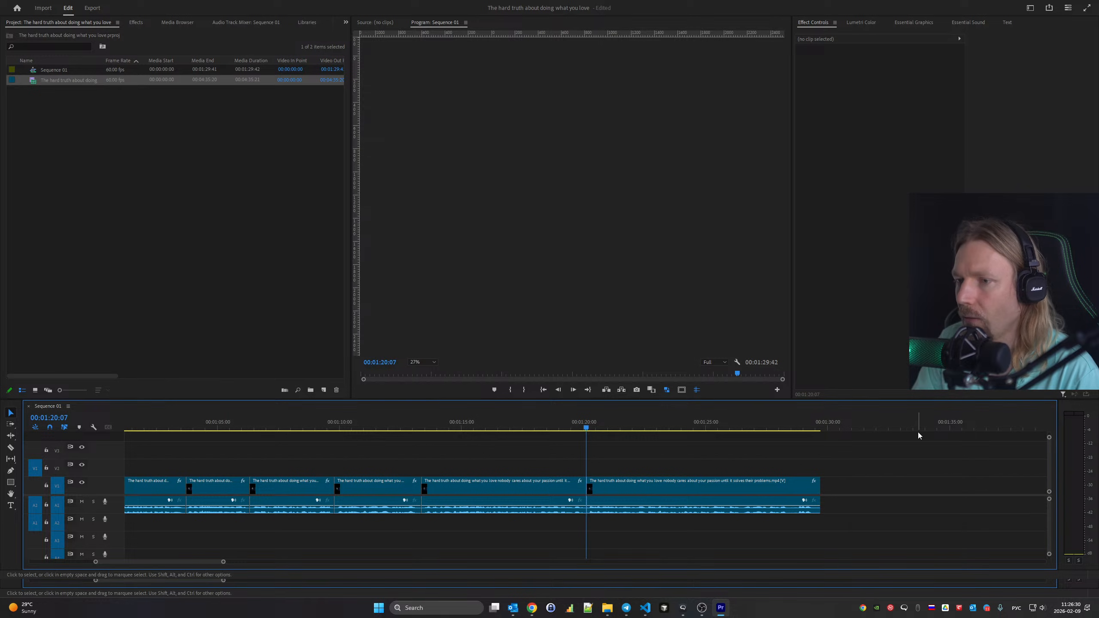
key("Home")
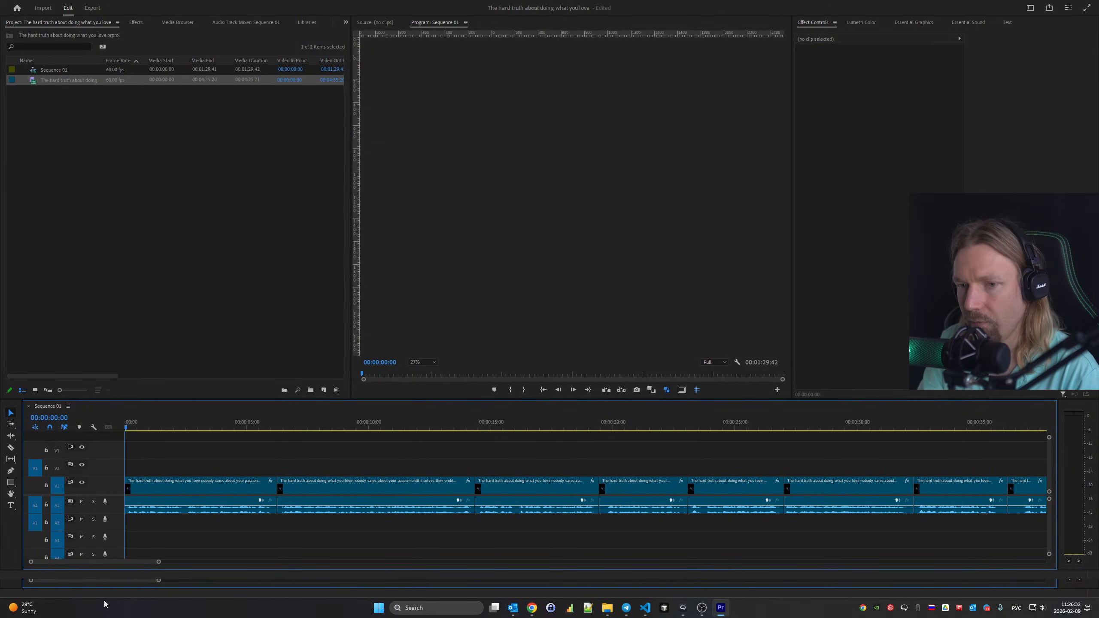
left_click_drag(159, 562, 76, 563)
left_click_drag(130, 486, 263, 553)
key("space")
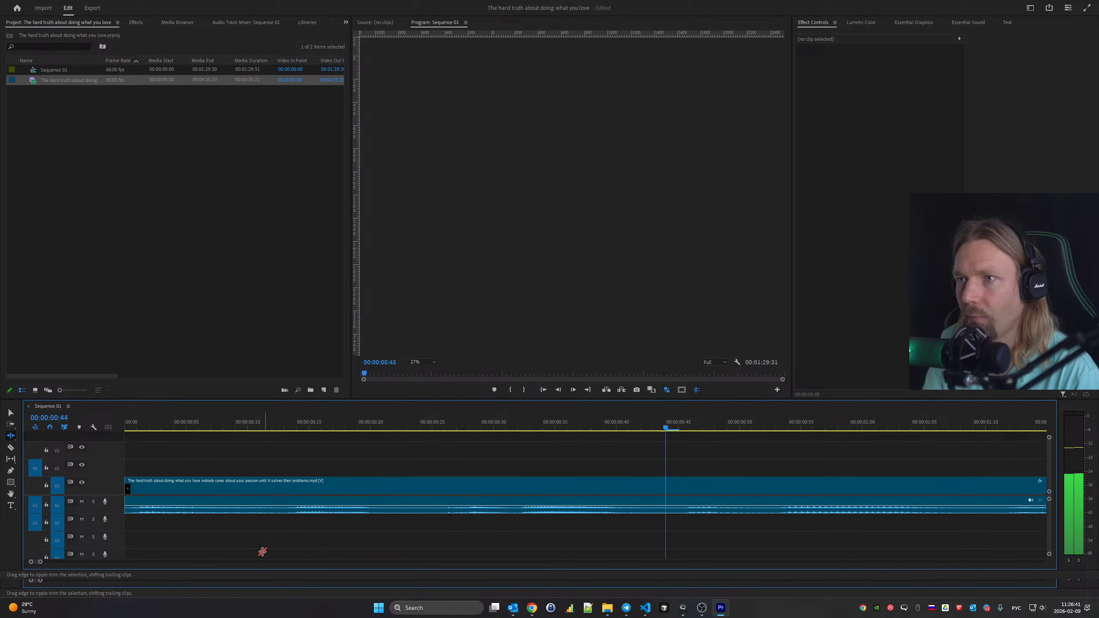
key("space")
key("Home")
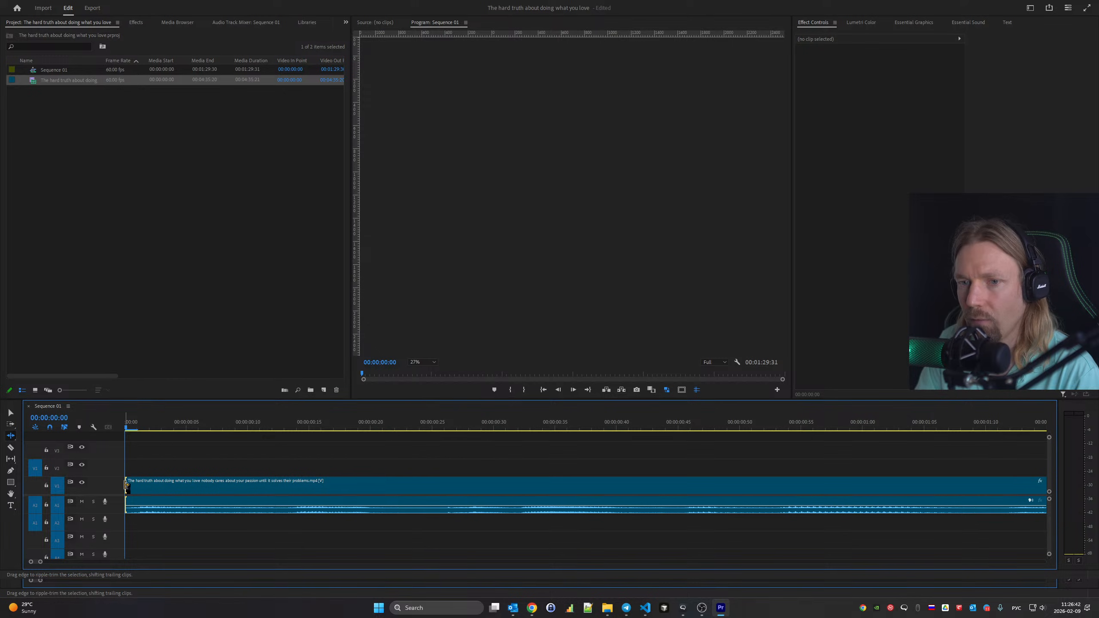
left_click_drag(126, 485, 123, 485)
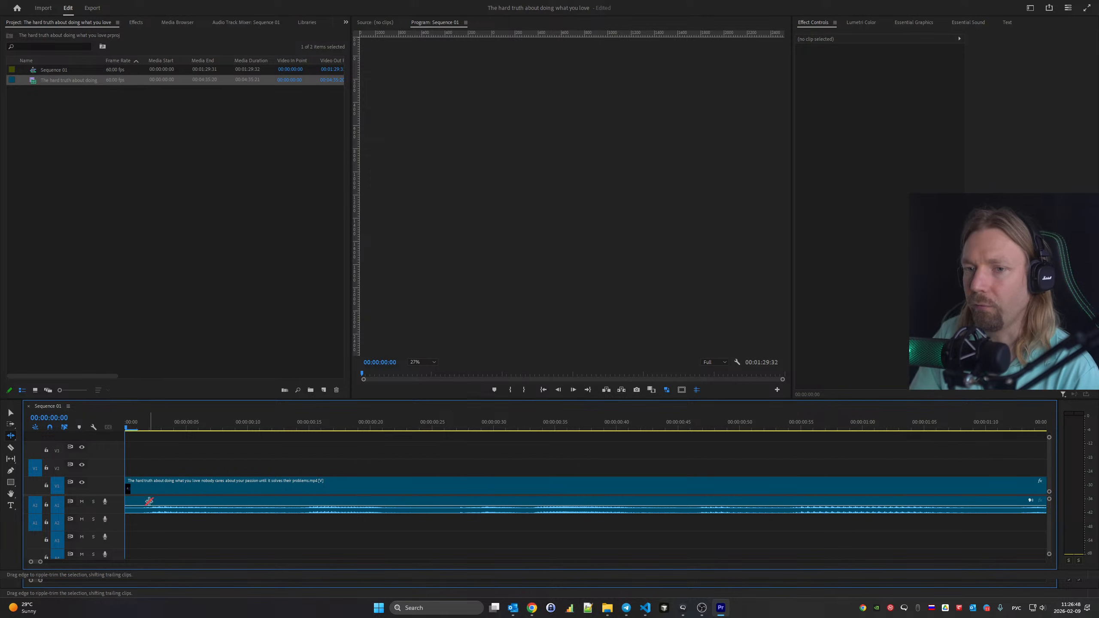
Ripple-trim the pause at the first cut so that the first clip ends at about 00:00:05:50
key("Down")
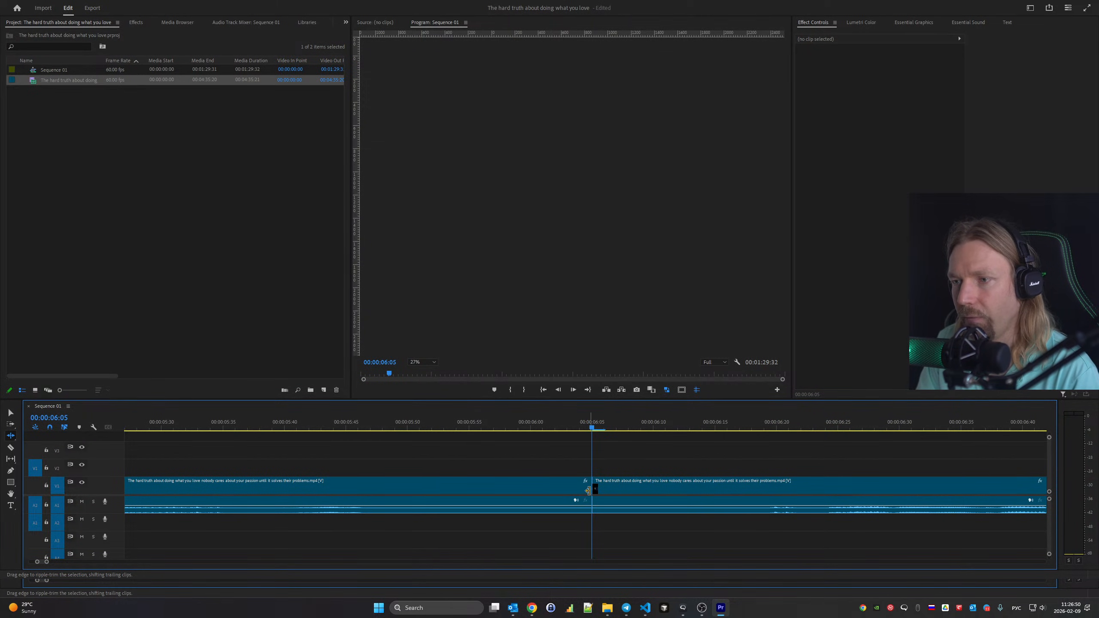
left_click_drag(590, 488, 562, 500)
scroll(566, 509, "up", 2)
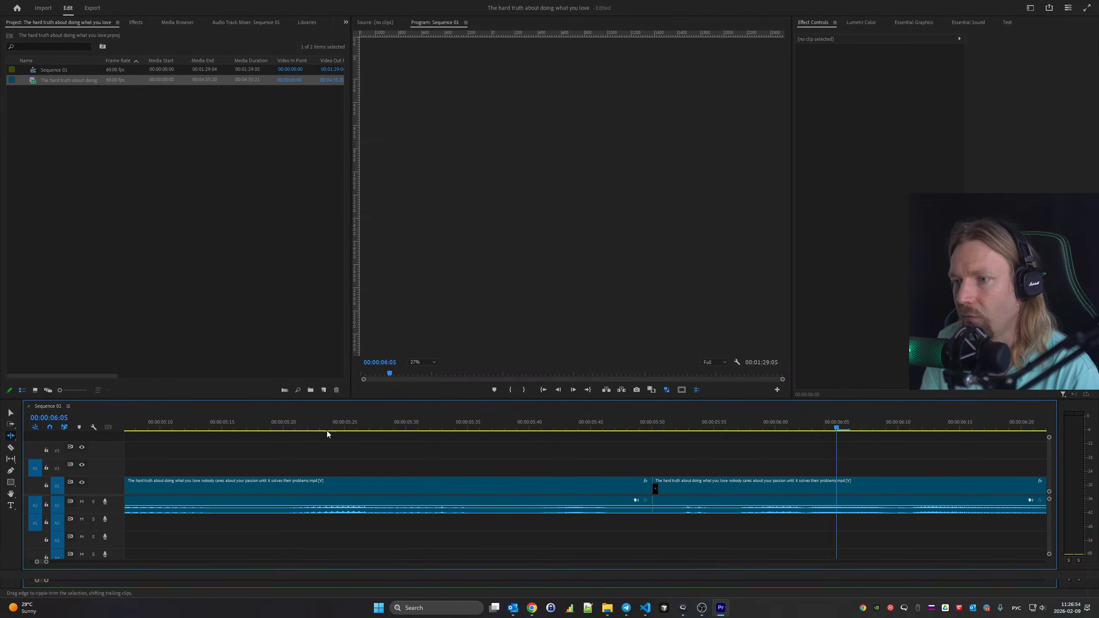
Play back the transition across the first cut, starting shortly before it each time
left_click(189, 421)
key("space")
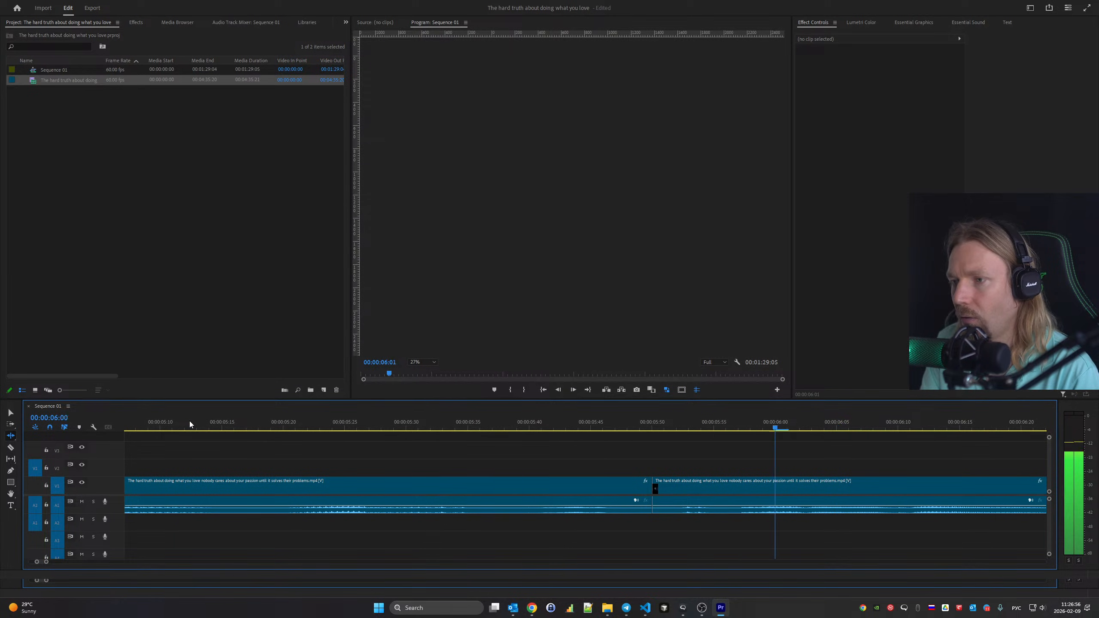
key("space")
key("Up")
scroll(522, 474, "up", 2)
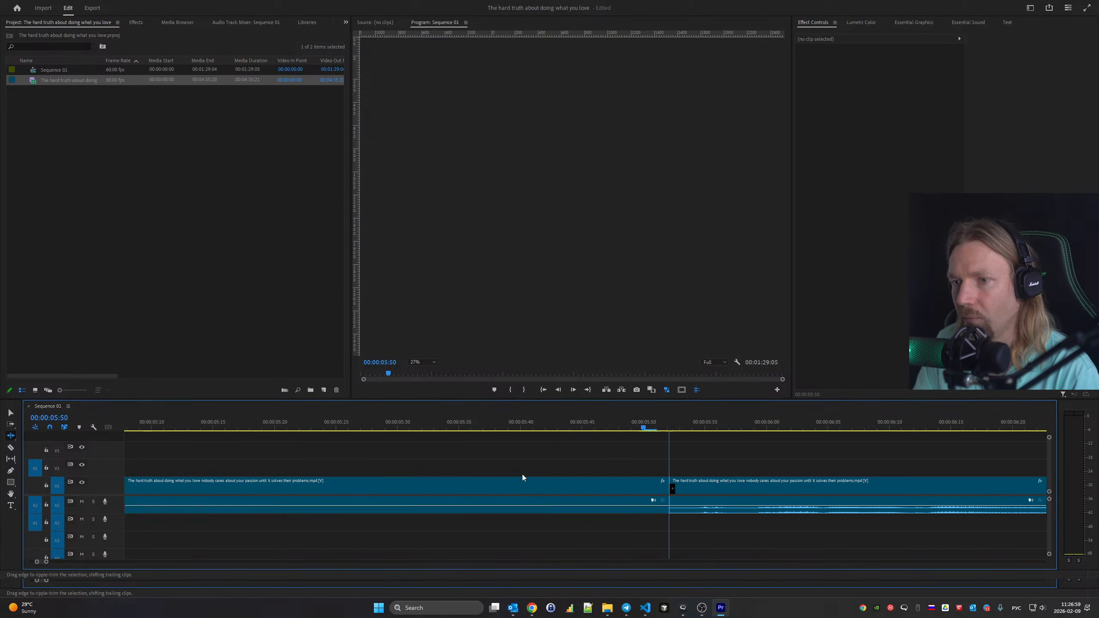
scroll(522, 474, "up", 1)
left_click(152, 424)
key("space")
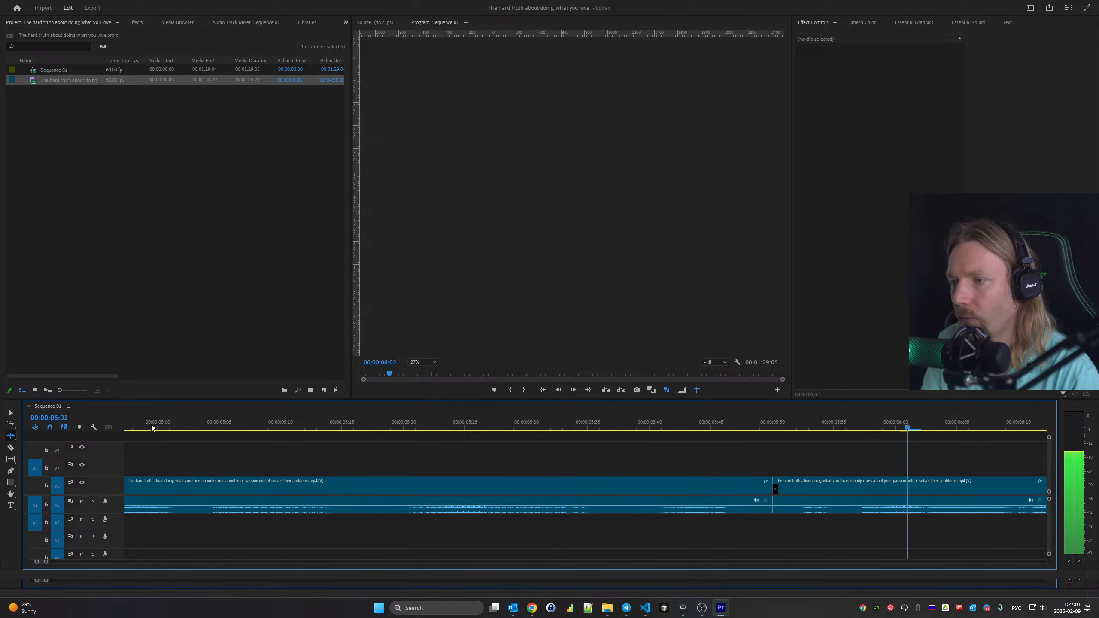
Ripple-trim the pause at the 13:44 cut, give two frames back so it falls at about 00:00:13:35, and play it back
key("Down")
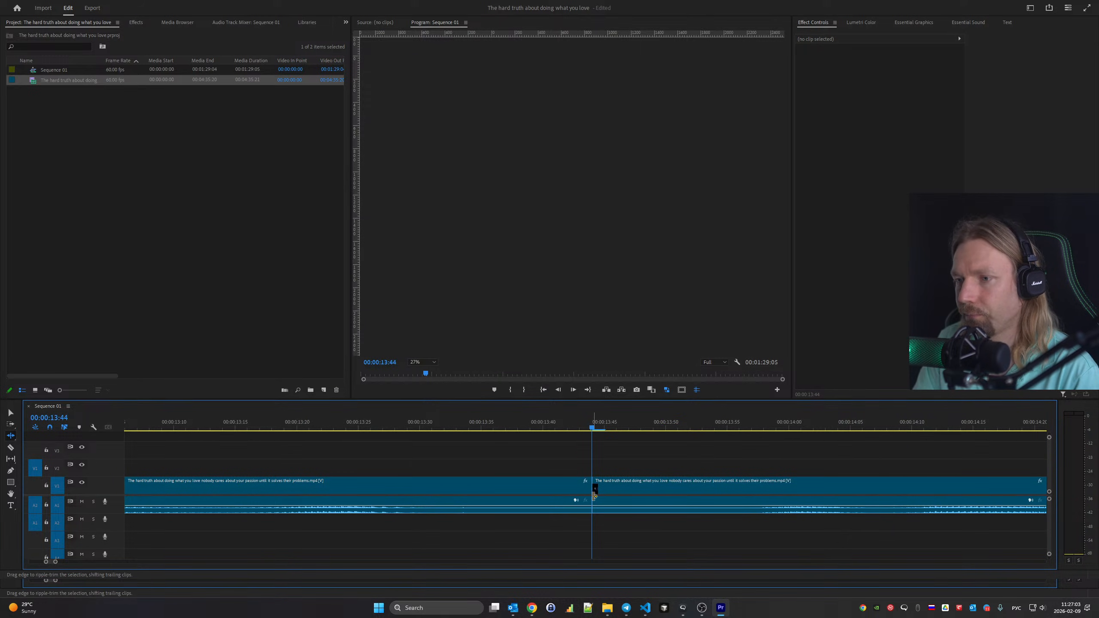
mouse_move(584, 490)
left_mouse_down()
mouse_move(449, 491)
mouse_move(571, 485)
left_mouse_up()
scroll(498, 491, "up", 1)
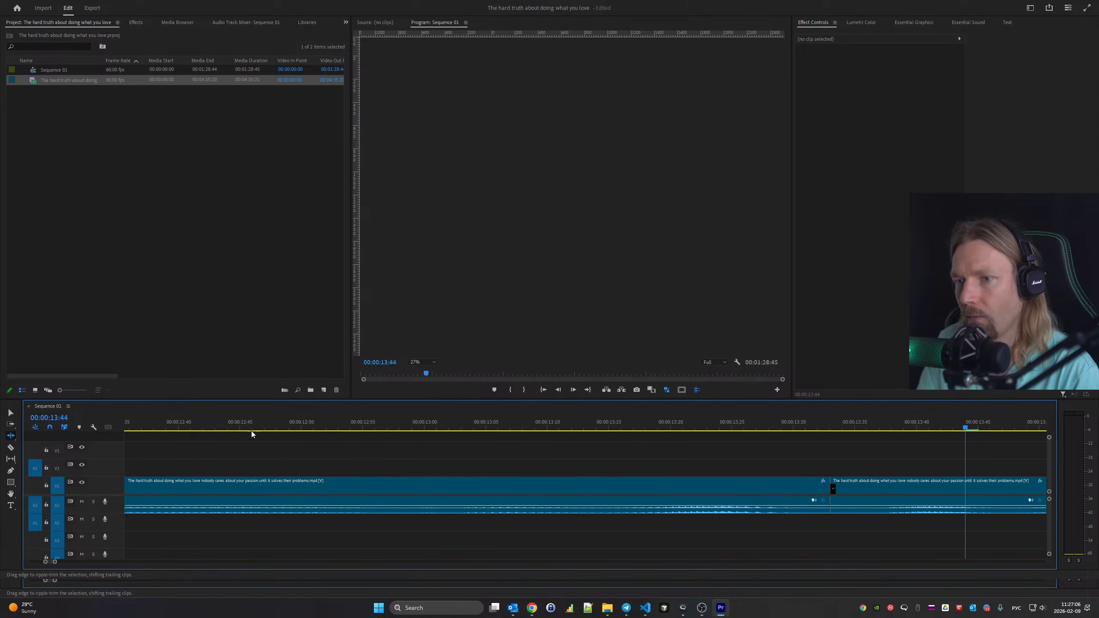
left_click(241, 426)
key("space")
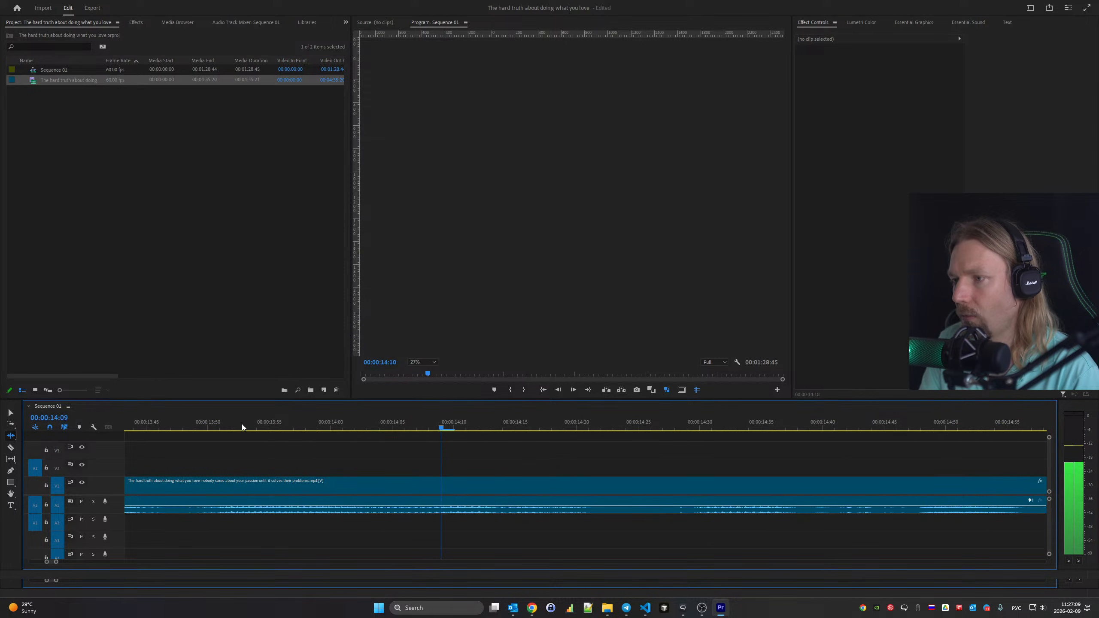
key("Up")
left_click_drag(592, 485, 617, 485)
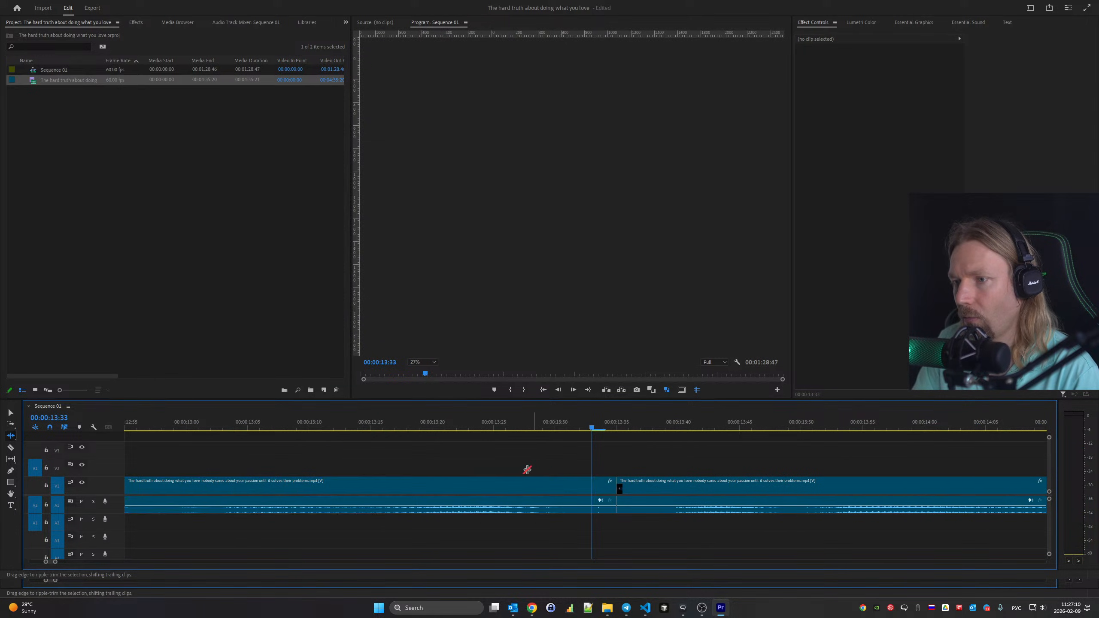
left_click(135, 428)
key("space")
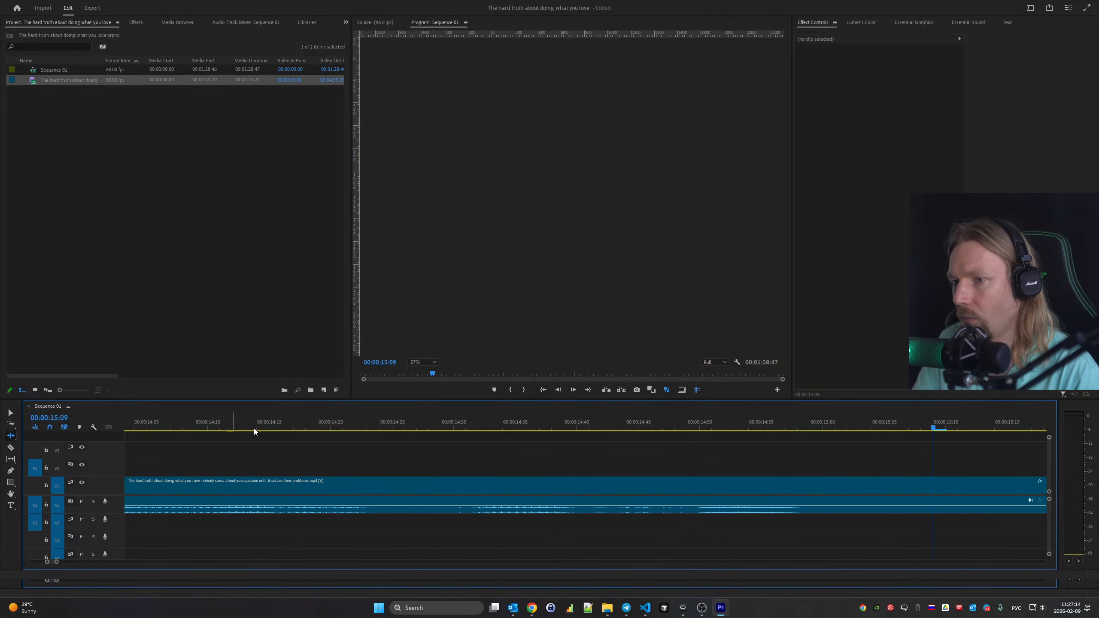
Ripple-trim both sides of the next cut so that it falls at about 00:00:18:20, and play it back
key("Down")
left_click_drag(596, 488, 817, 488)
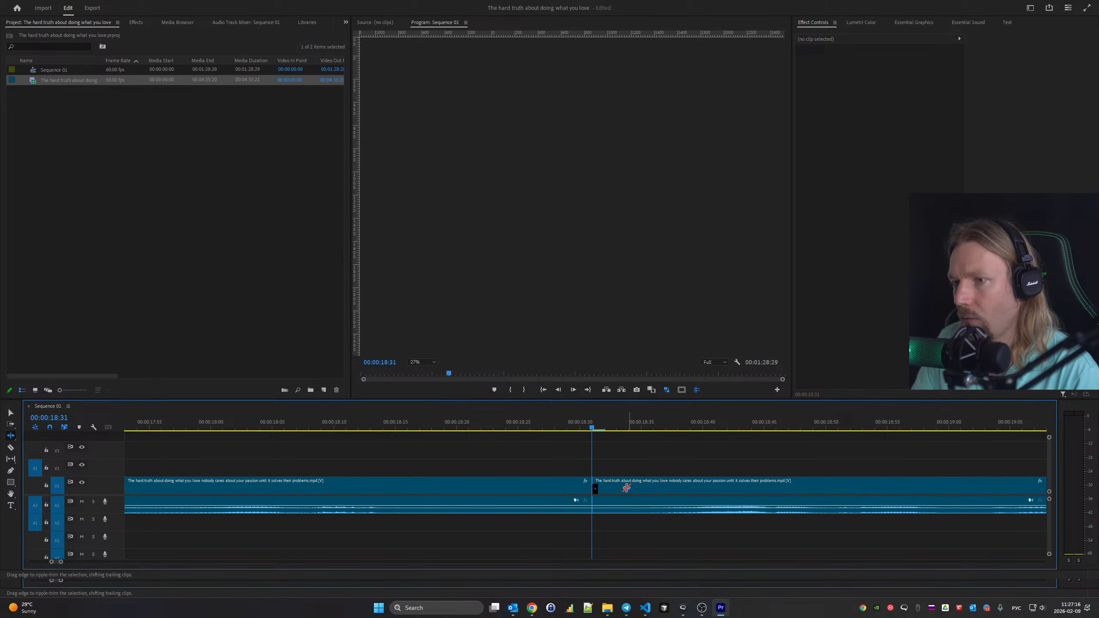
left_click_drag(587, 488, 456, 488)
scroll(328, 458, "up", 3)
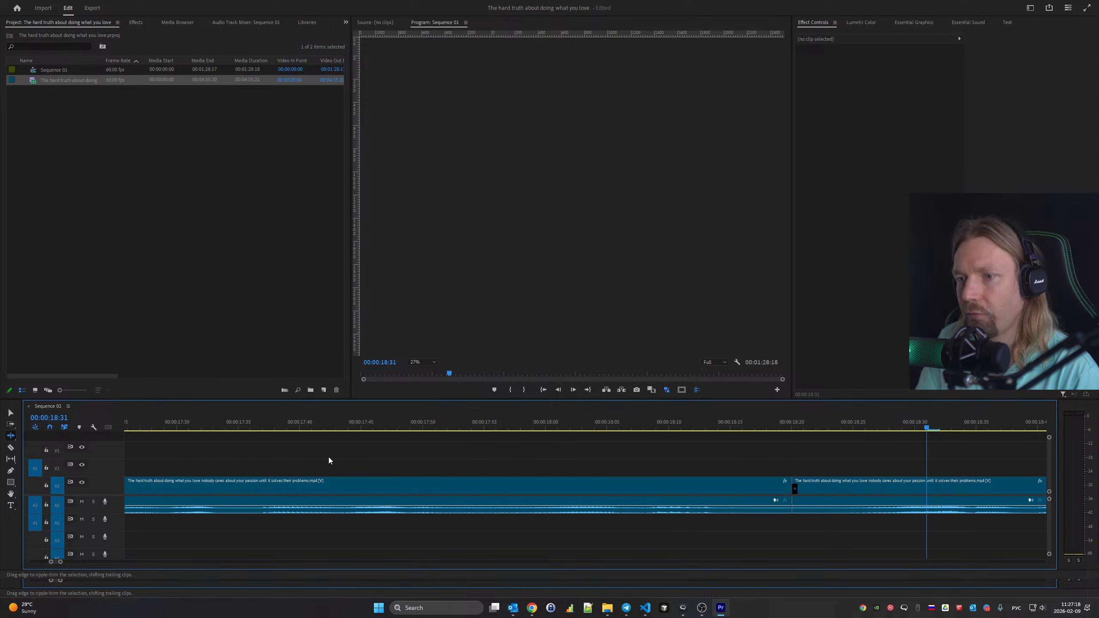
left_click(199, 420)
key("space")
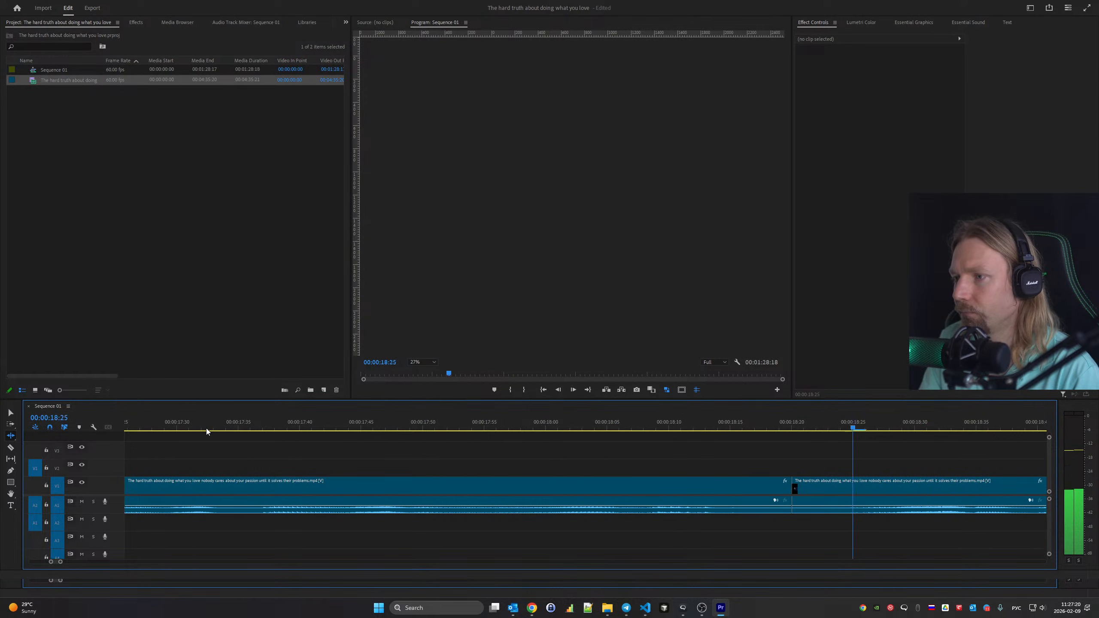
key("space")
Ripple-trim the pause at the 21:41 cut so that it falls at about 00:00:21:25, and play it back
key("ctrl+k")
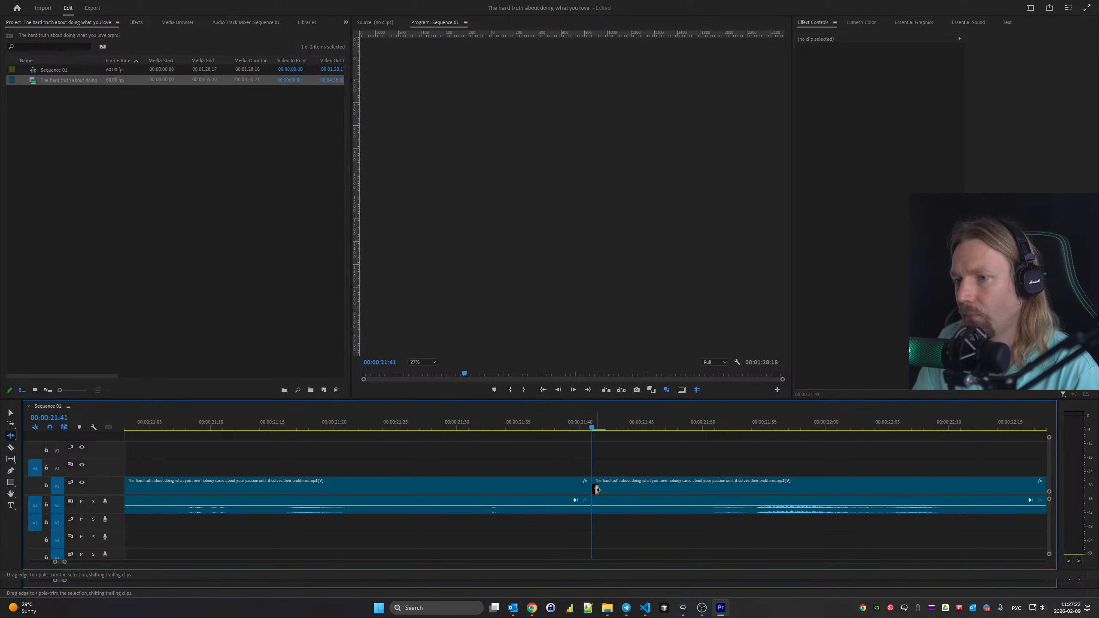
left_click_drag(694, 491, 393, 493)
left_click(162, 426)
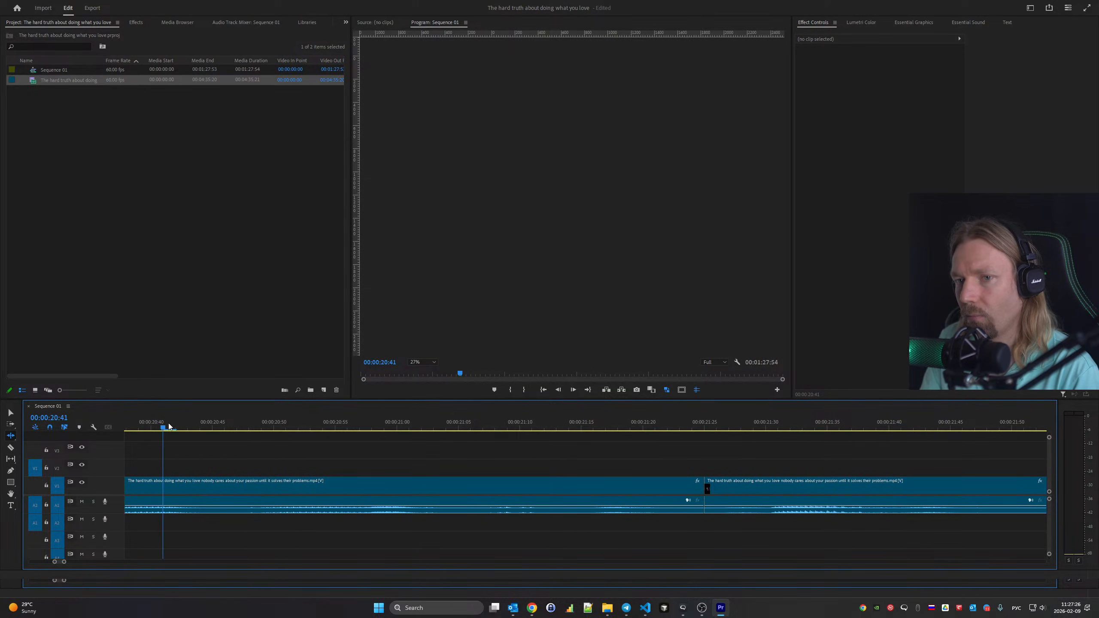
key("space")
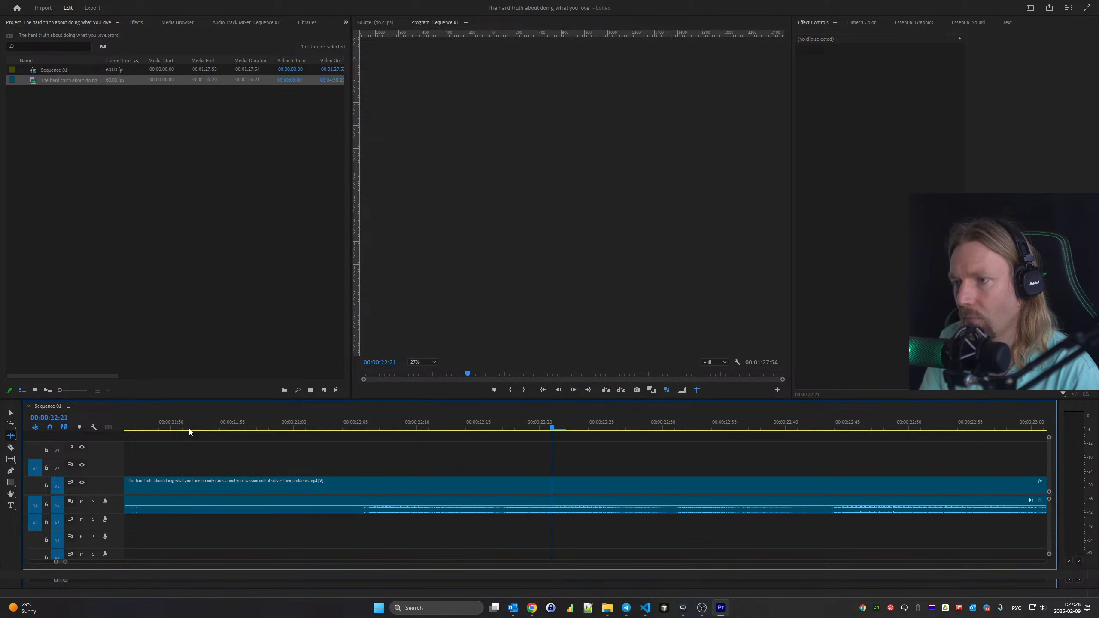
Ripple-trim the pause at the 25:13 cut so that it falls at about 00:00:25:00, and play it back
key("Down")
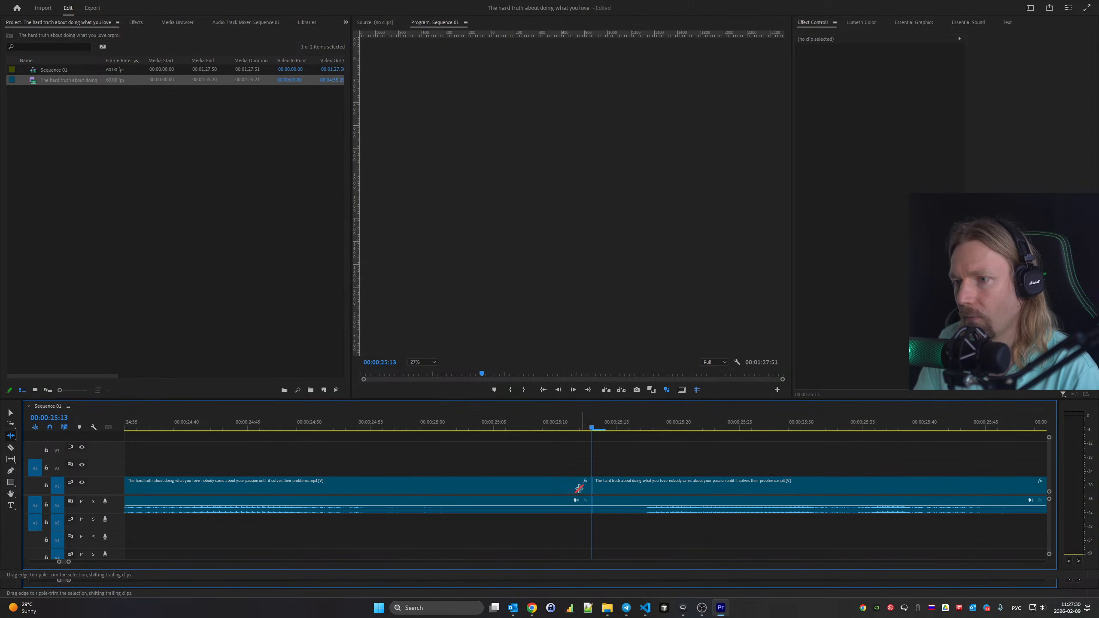
left_click_drag(590, 488, 434, 486)
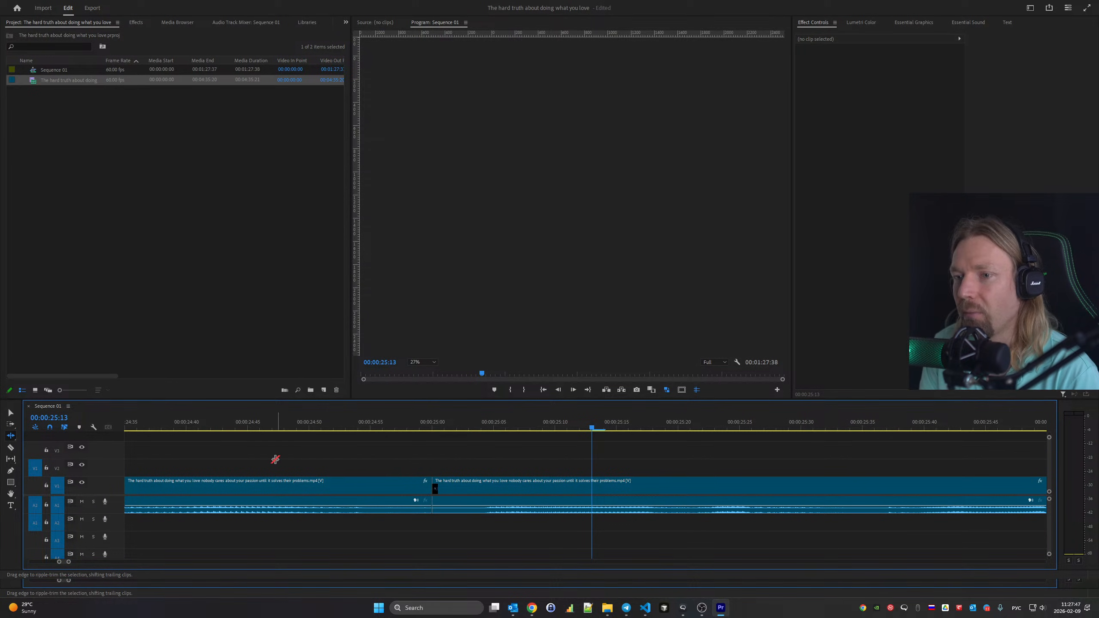
scroll(316, 477, "left", 3)
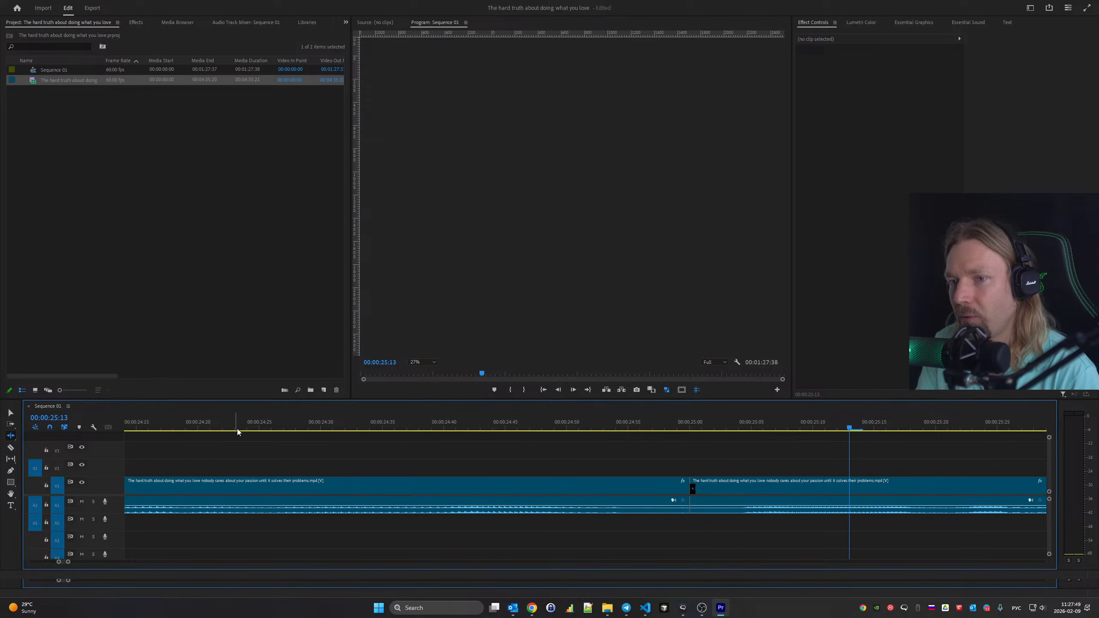
left_click(214, 429)
key("space")
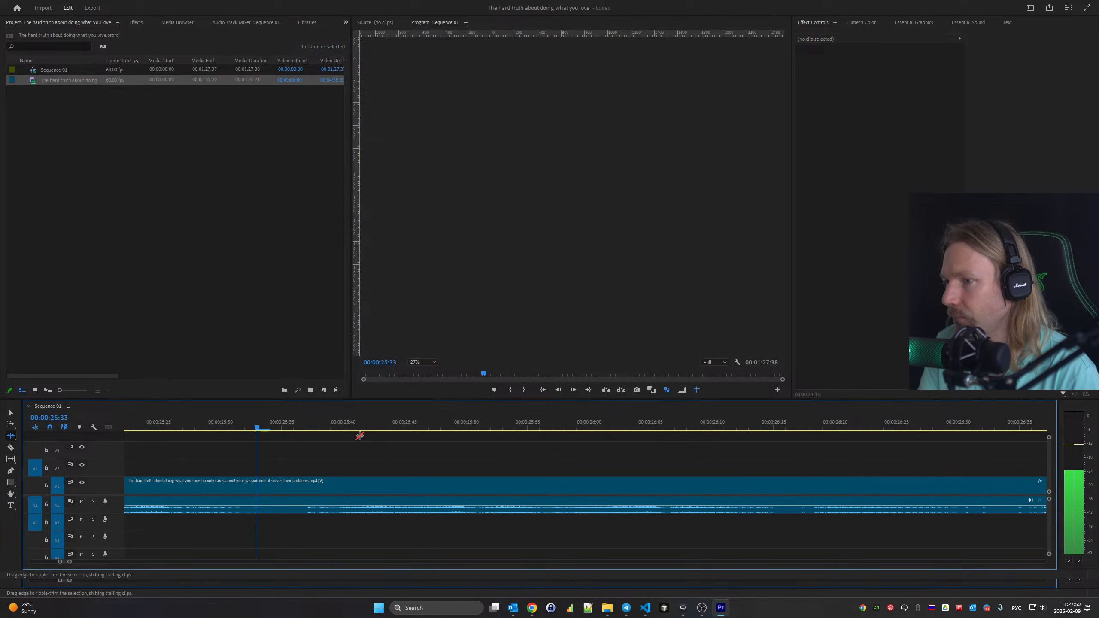
Ripple-trim the pause at the 30:16 cut so that it falls at about 00:00:29:59, and play the transition back
key("ctrl+k")
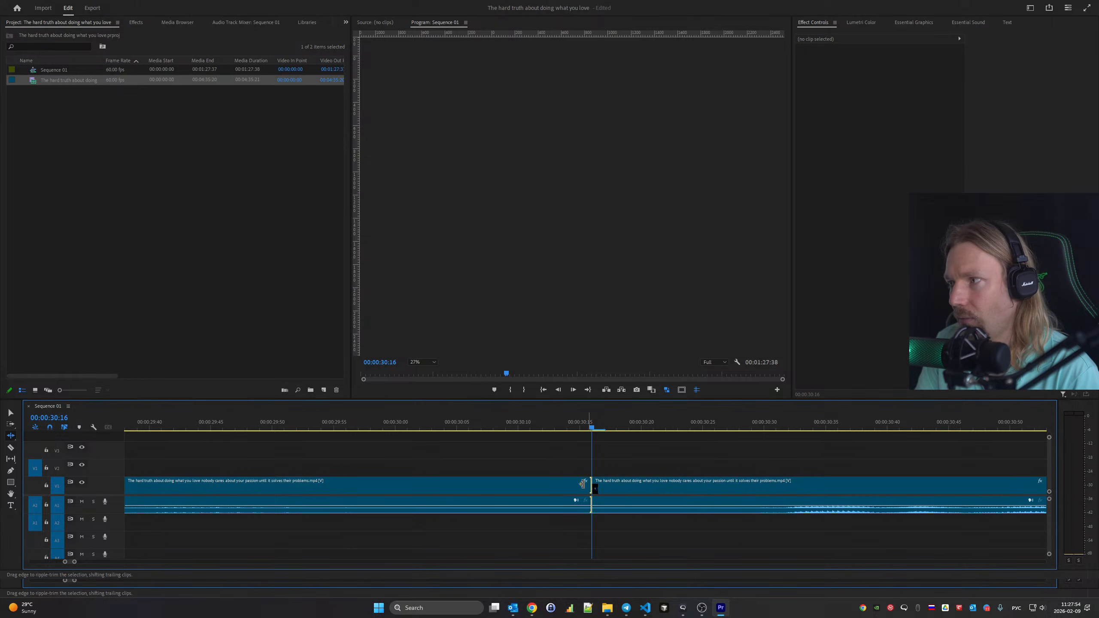
left_click_drag(583, 483, 533, 489)
scroll(568, 500, "up", 3)
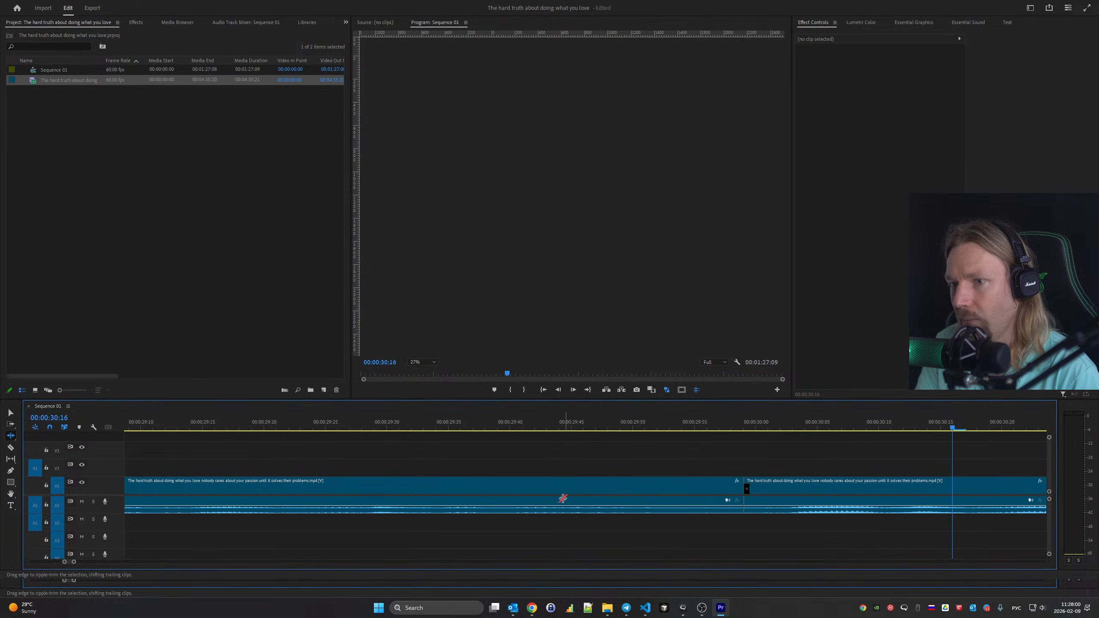
scroll(573, 500, "up", 3)
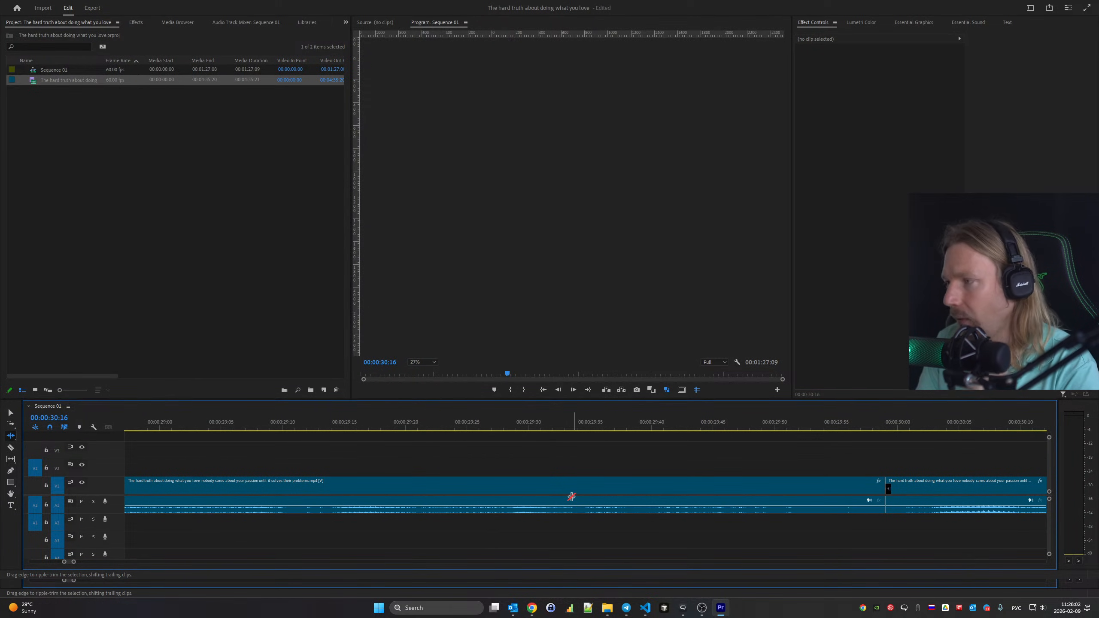
left_click(258, 423)
key("space")
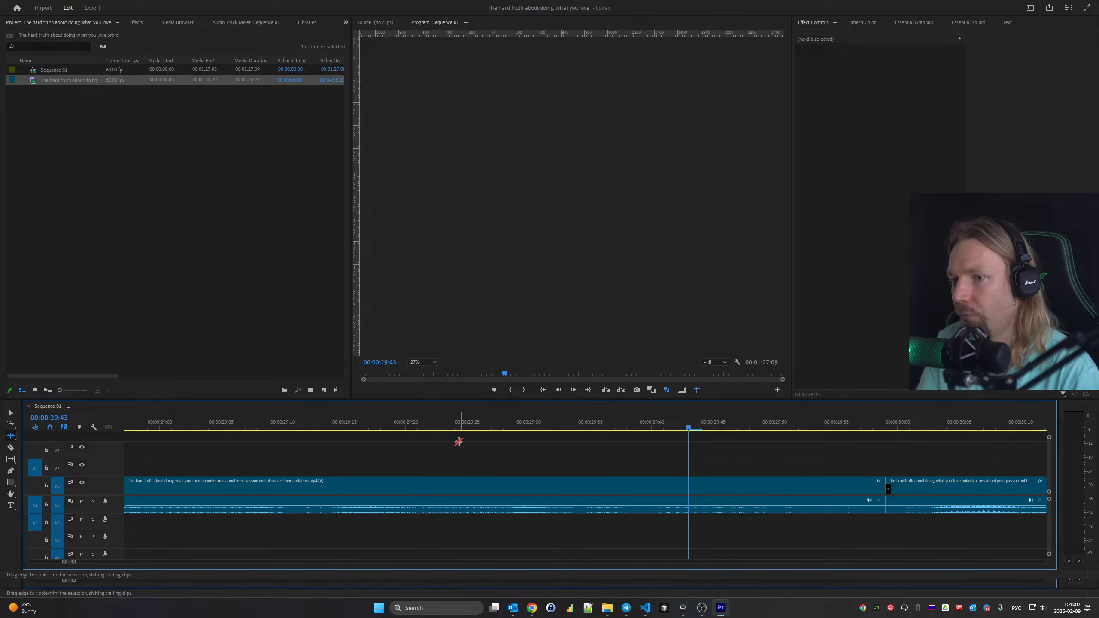
scroll(433, 438, "up", 3)
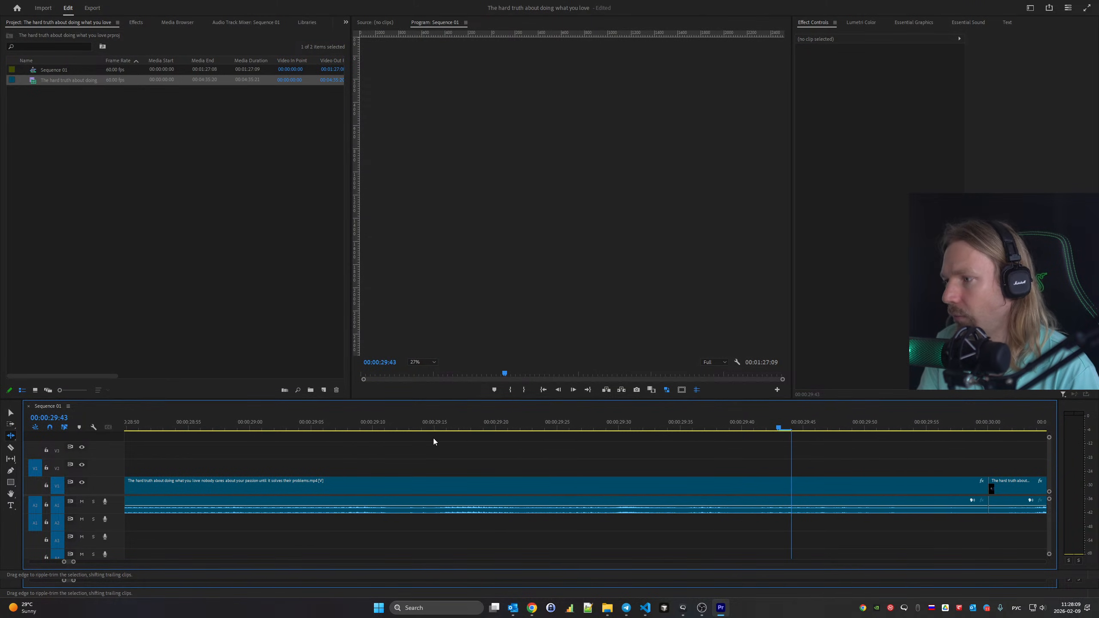
left_click(263, 419)
key("space")
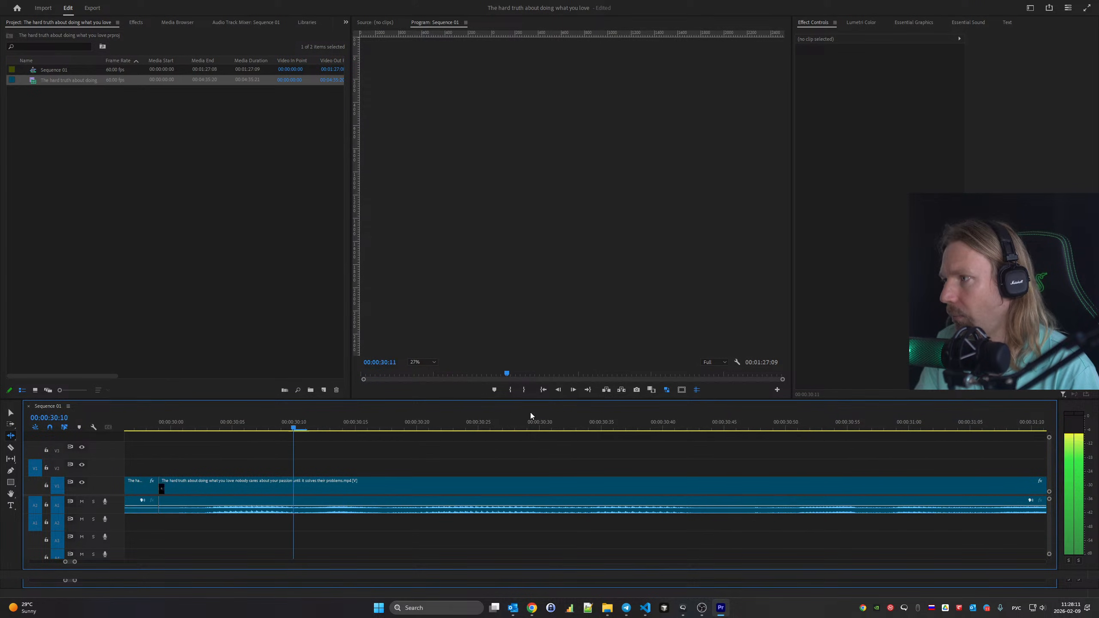
Ripple-trim both sides of the 33:38 cut so that it falls at about 00:00:33:18, and play it back
key("Down")
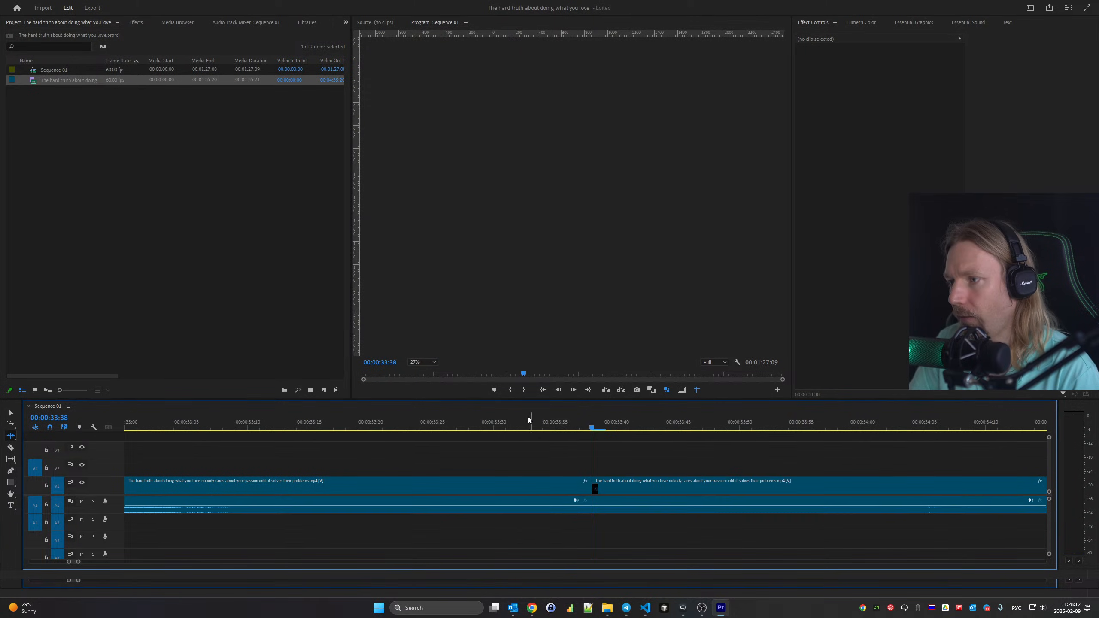
left_click_drag(586, 488, 347, 488)
scroll(510, 493, "up", 2)
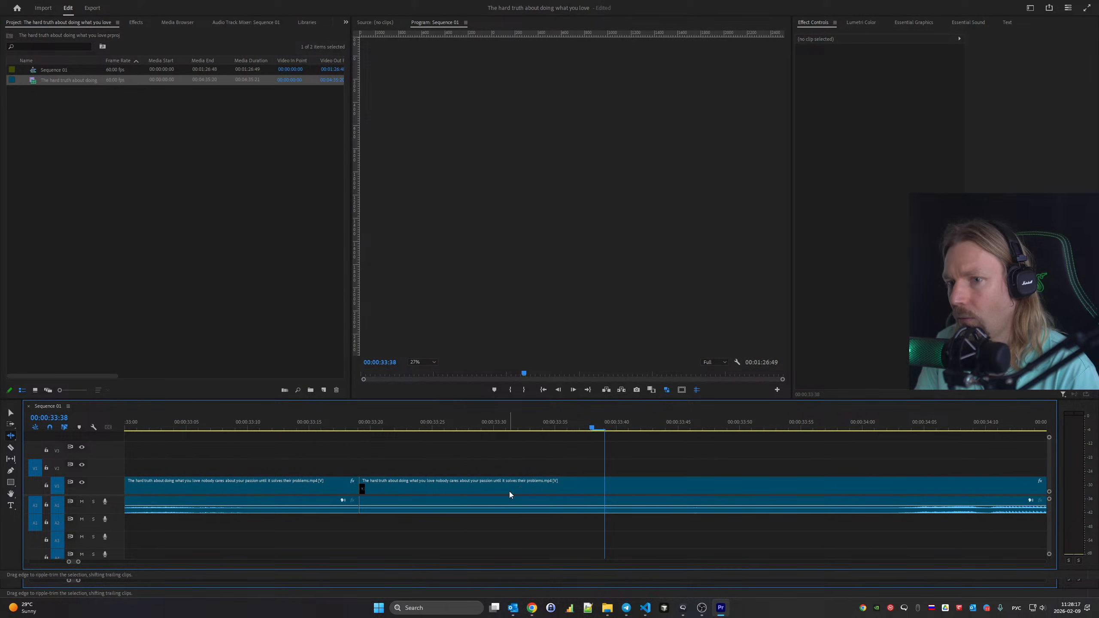
left_click_drag(441, 488, 908, 493)
scroll(632, 498, "up", 5)
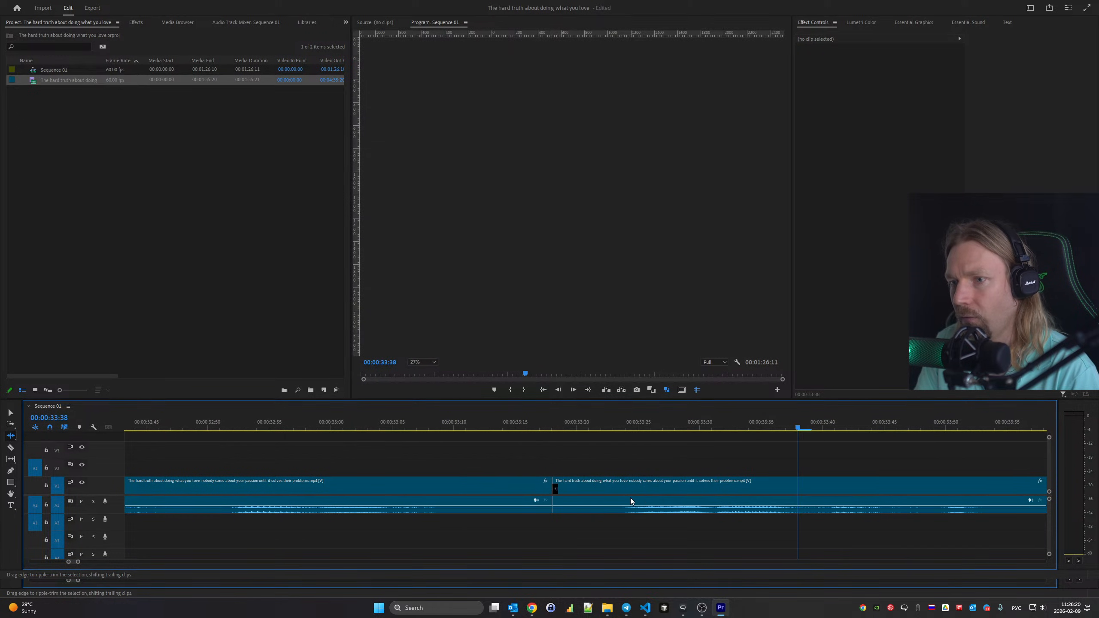
left_click(162, 418)
key("space")
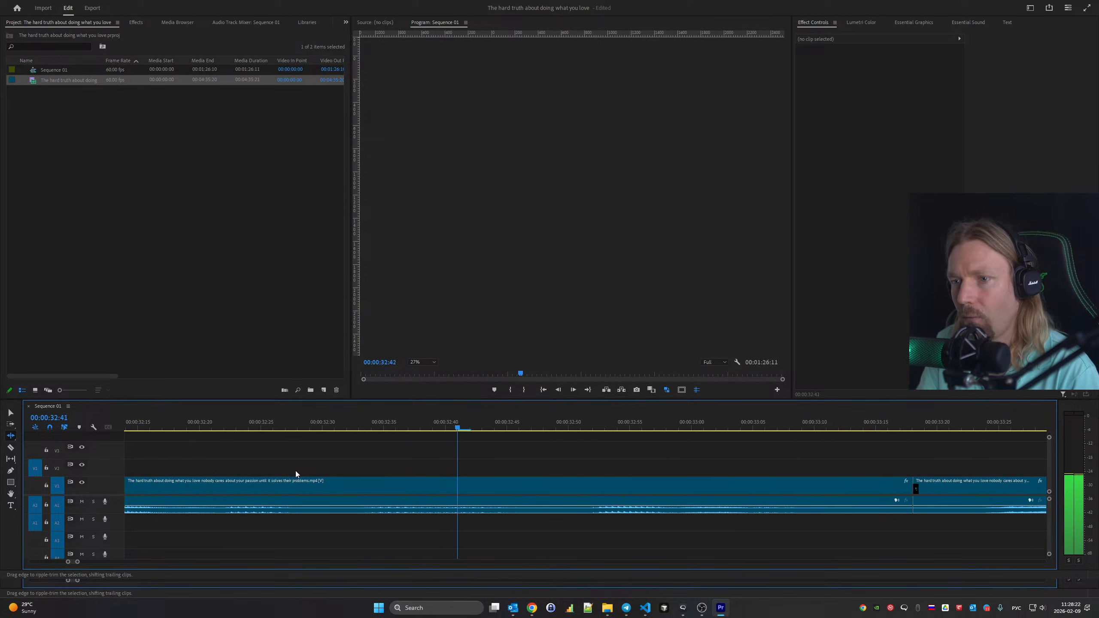
Ripple-trim three more frames off the end of the clip before the 33:18 cut and play the transition back
key("Up")
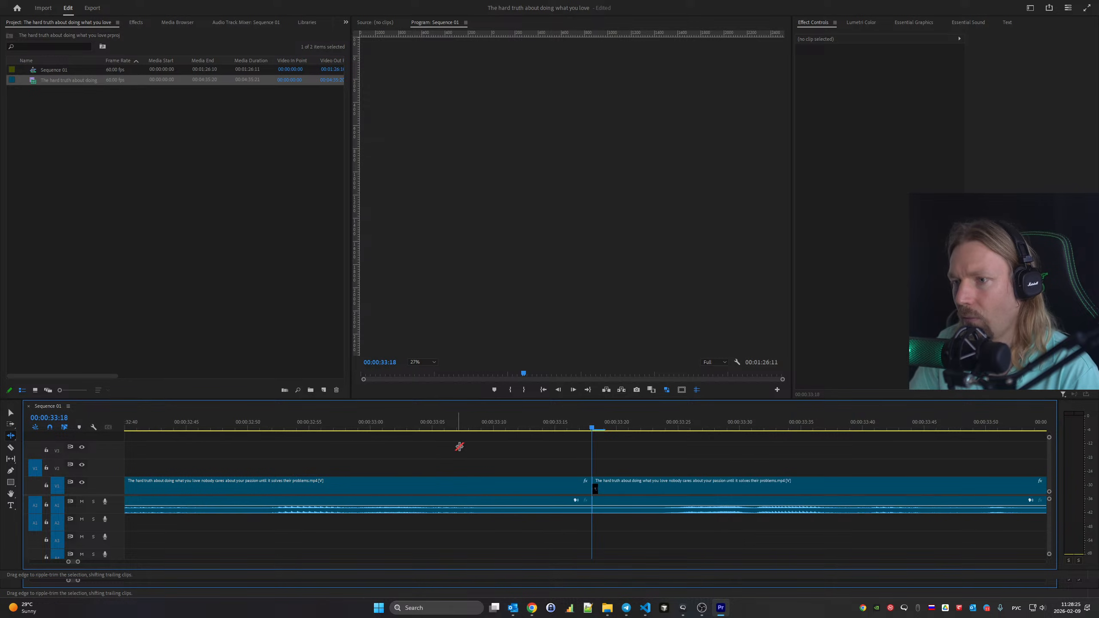
left_click_drag(580, 488, 543, 488)
scroll(576, 477, "up", 4)
left_click(167, 419)
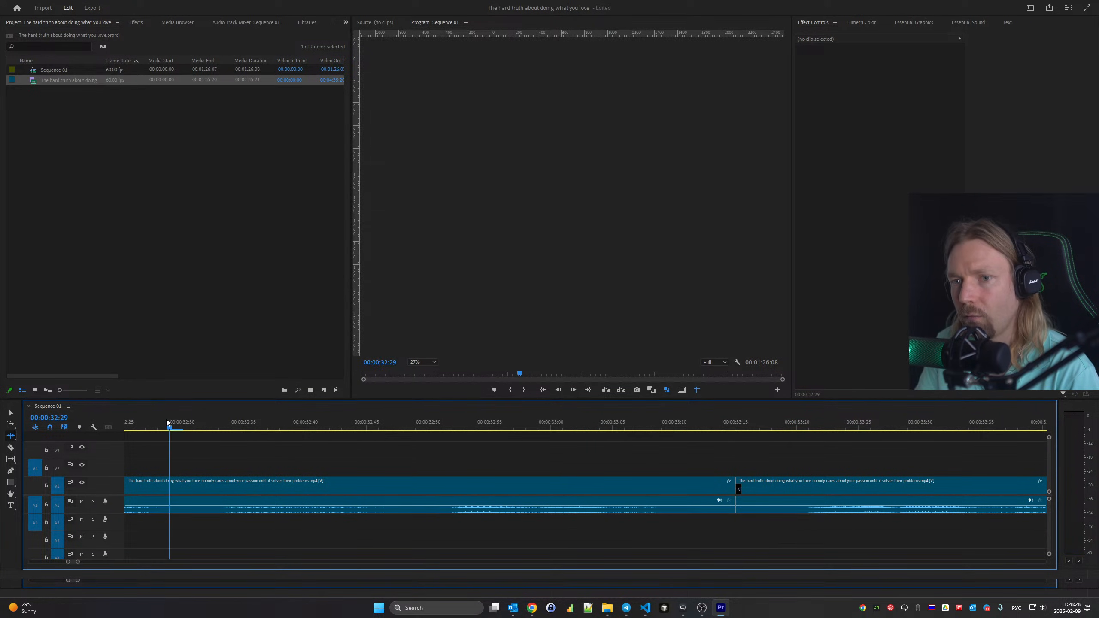
key("space")
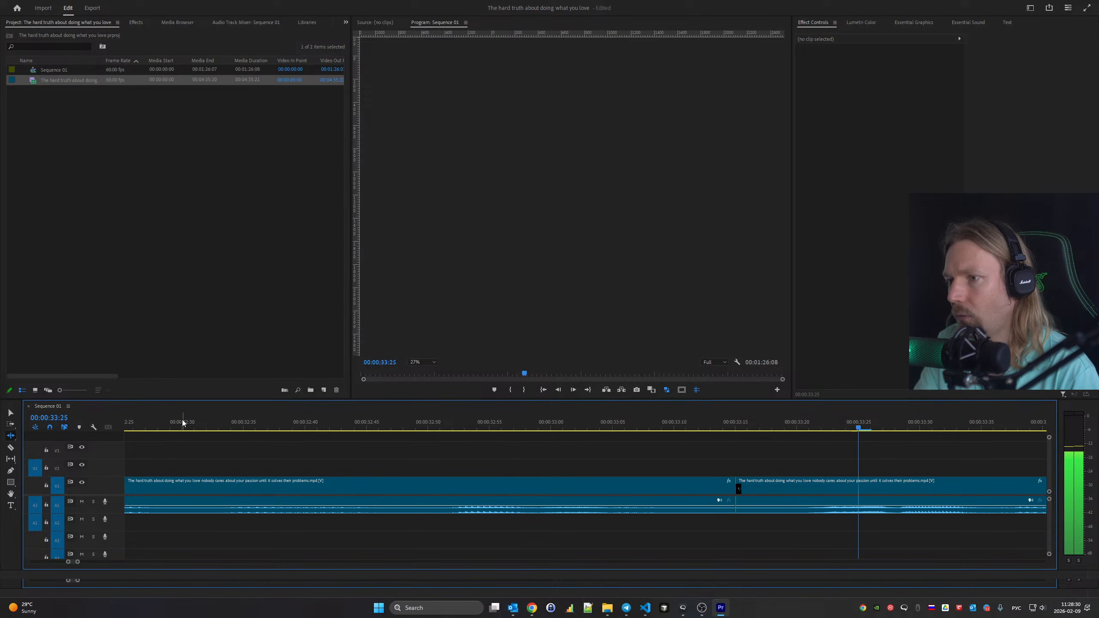
Ripple-trim both sides of the 37:46 cut so that it falls at about 00:00:37:37, and play it back
key("Down")
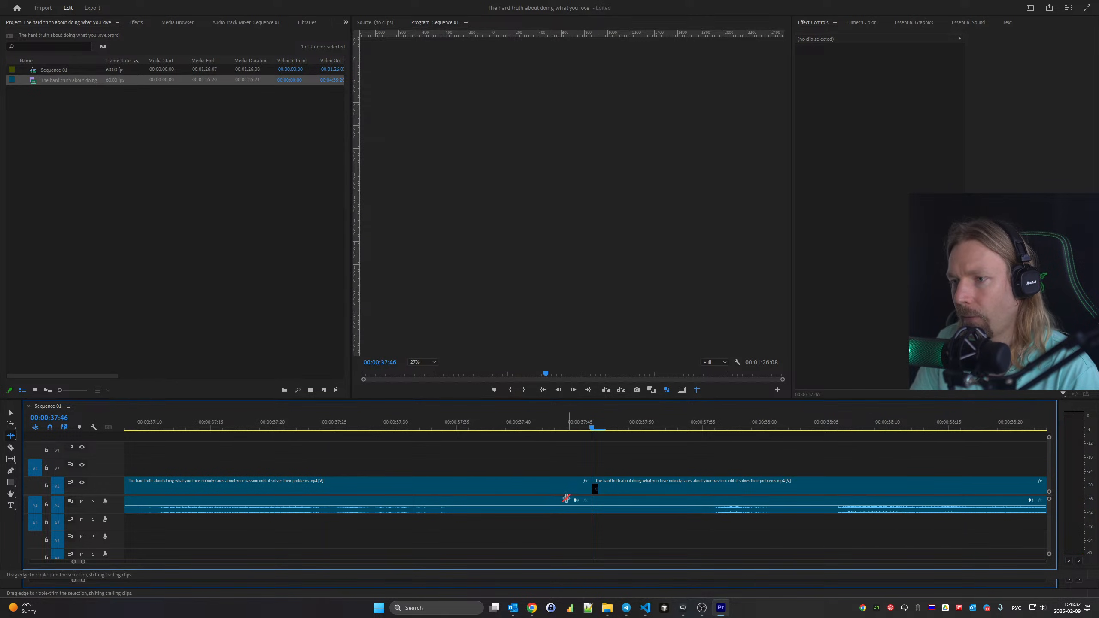
left_click_drag(598, 488, 671, 488)
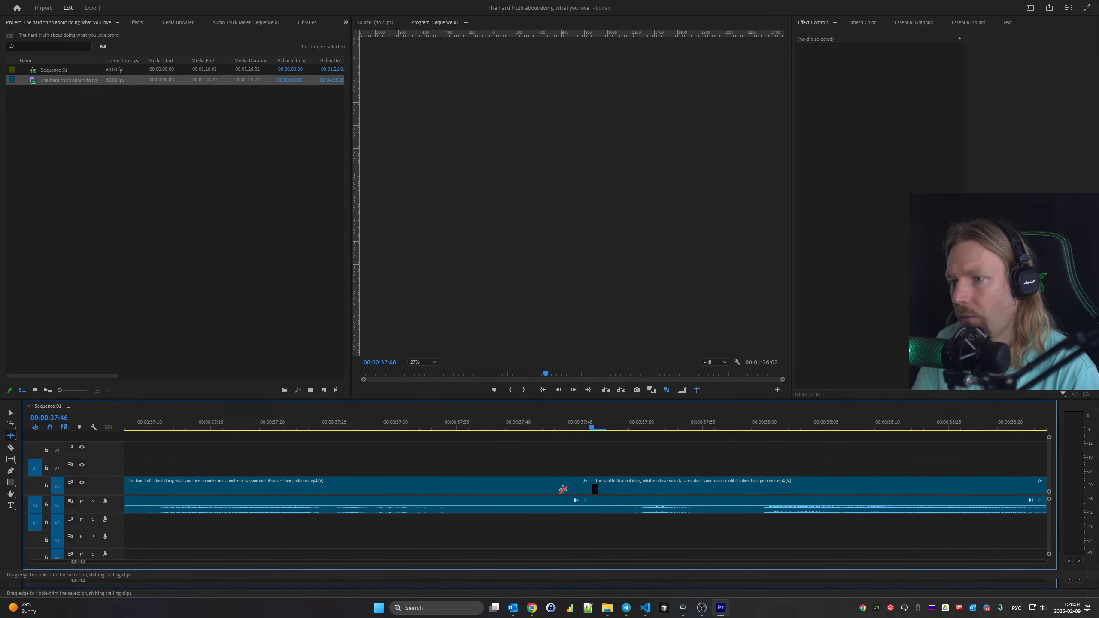
left_click_drag(586, 490, 472, 492)
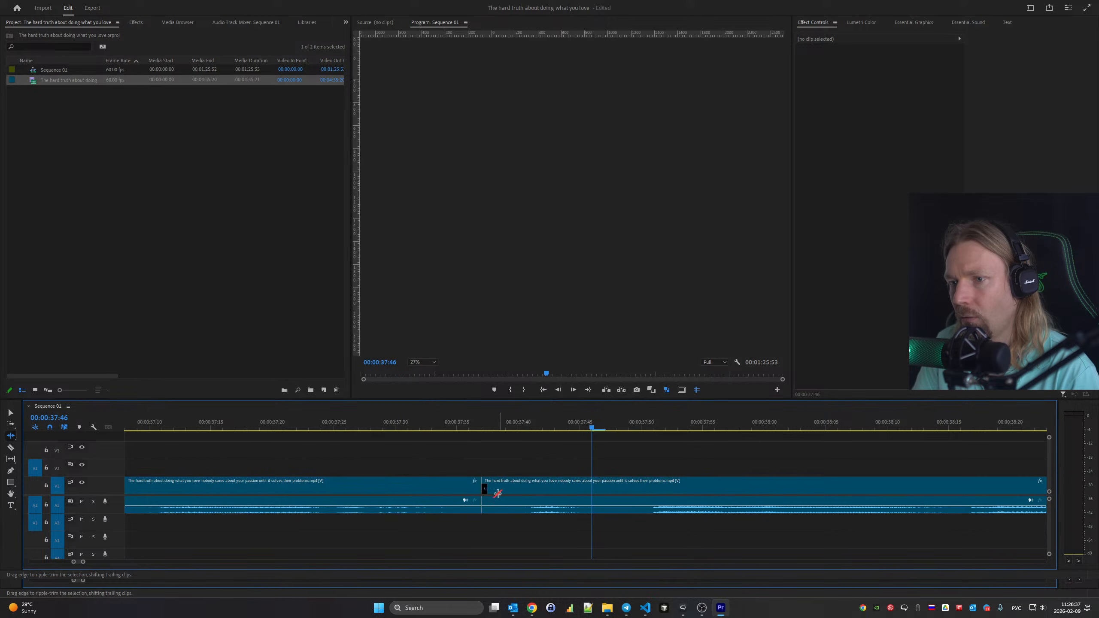
scroll(483, 493, "up", 5)
left_click(164, 422)
key("space")
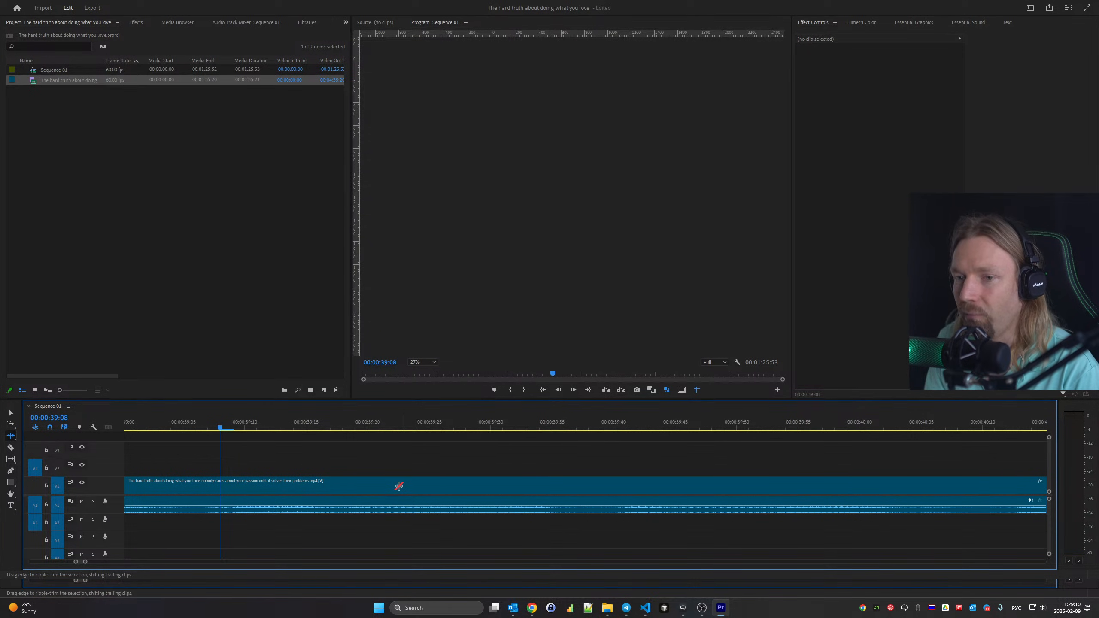
Ripple-trim both sides of the 44:15 cut so that it falls at about 00:00:44:05, and play it back
scroll(406, 488, "down", 6)
scroll(405, 490, "up", 20)
scroll(405, 491, "down", 20)
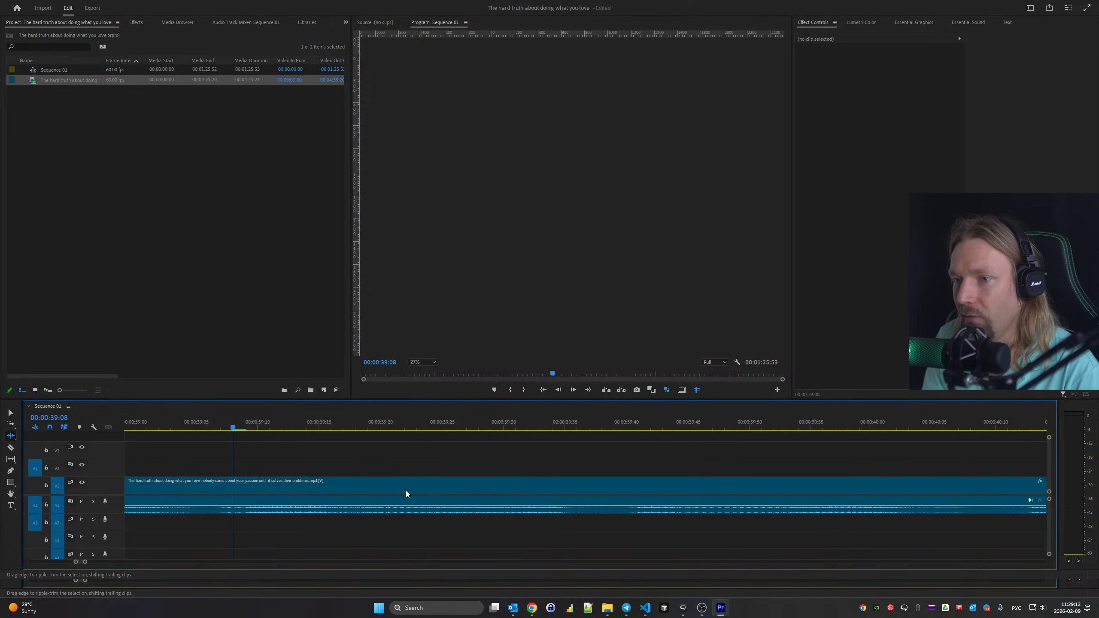
key("Down")
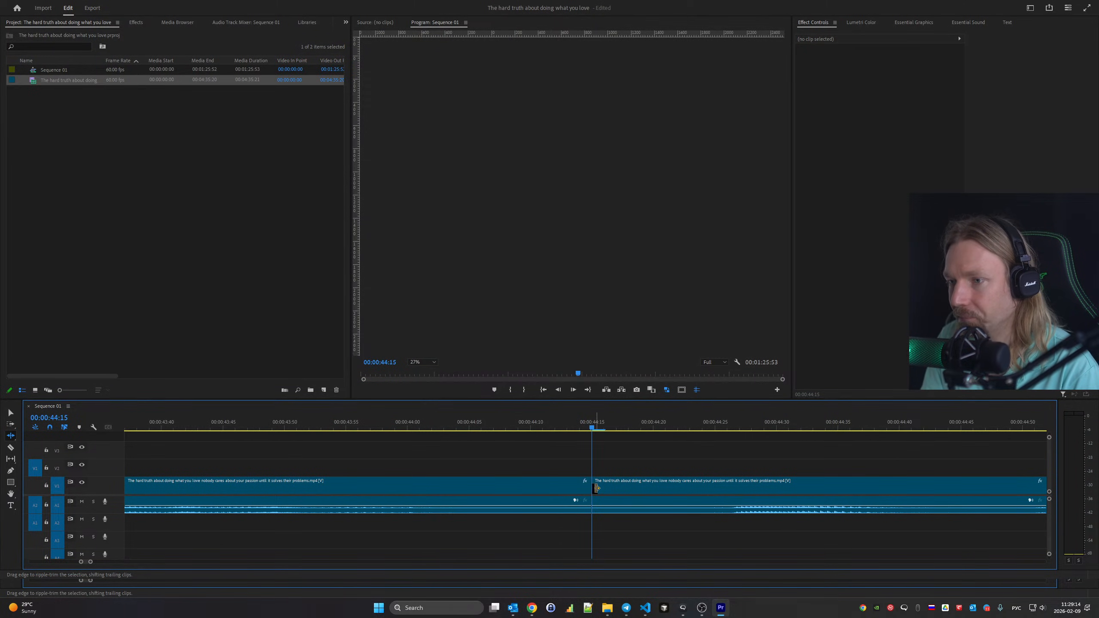
left_click_drag(597, 489, 676, 486)
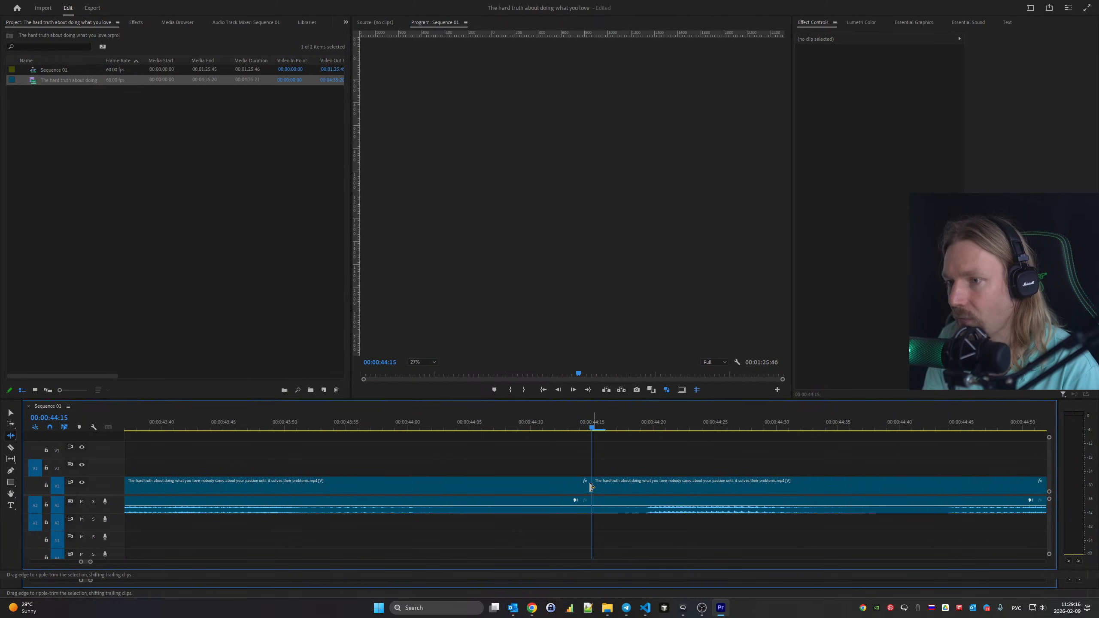
left_click_drag(489, 486, 469, 486)
scroll(621, 486, "up", 3)
scroll(728, 474, "up", 1)
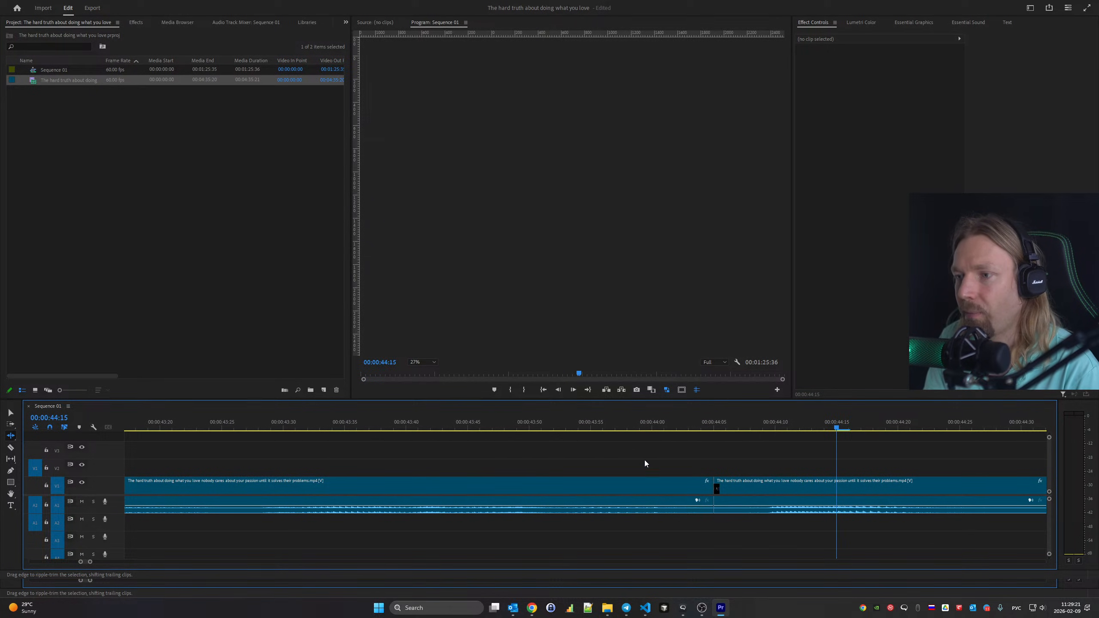
left_click(185, 425)
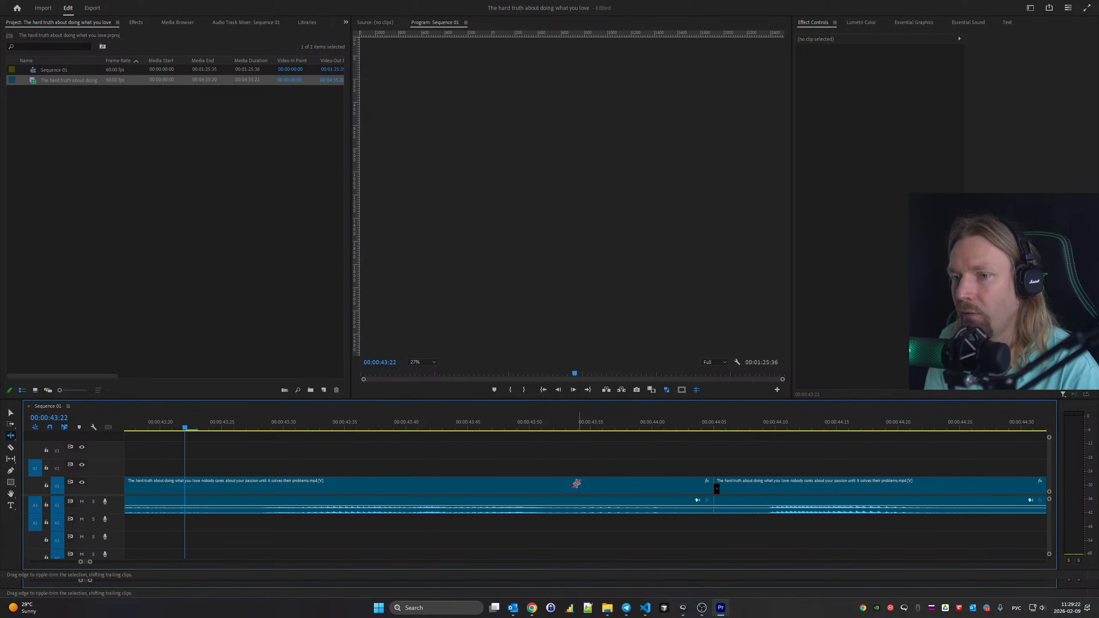
key("space")
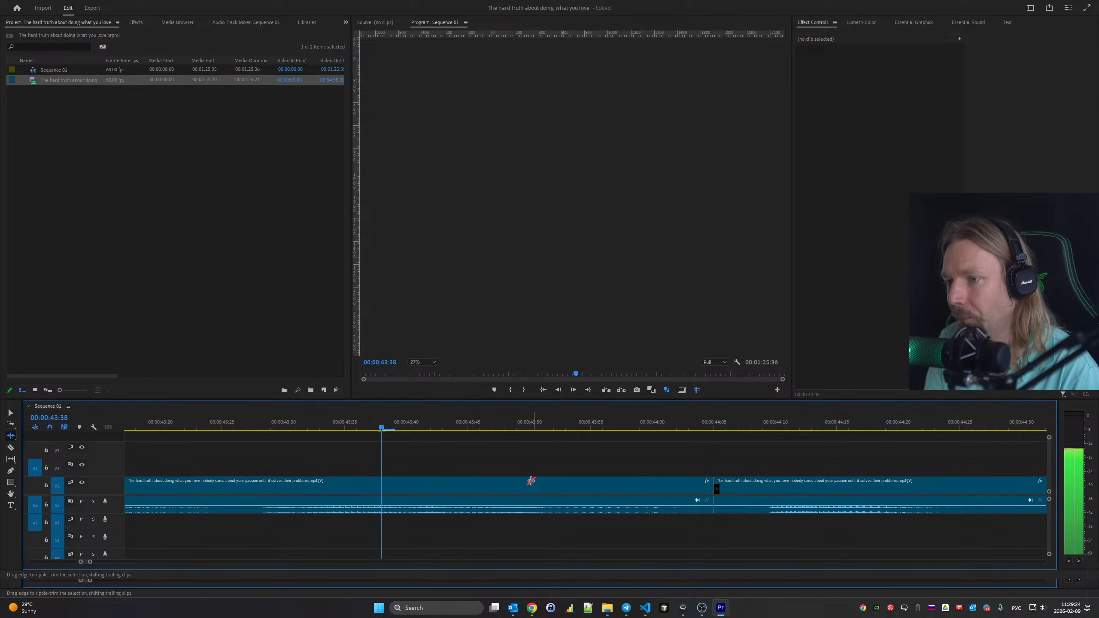
Ripple-extend the end of the clip before the 44:05 cut by four frames and play the transition back
key("Up")
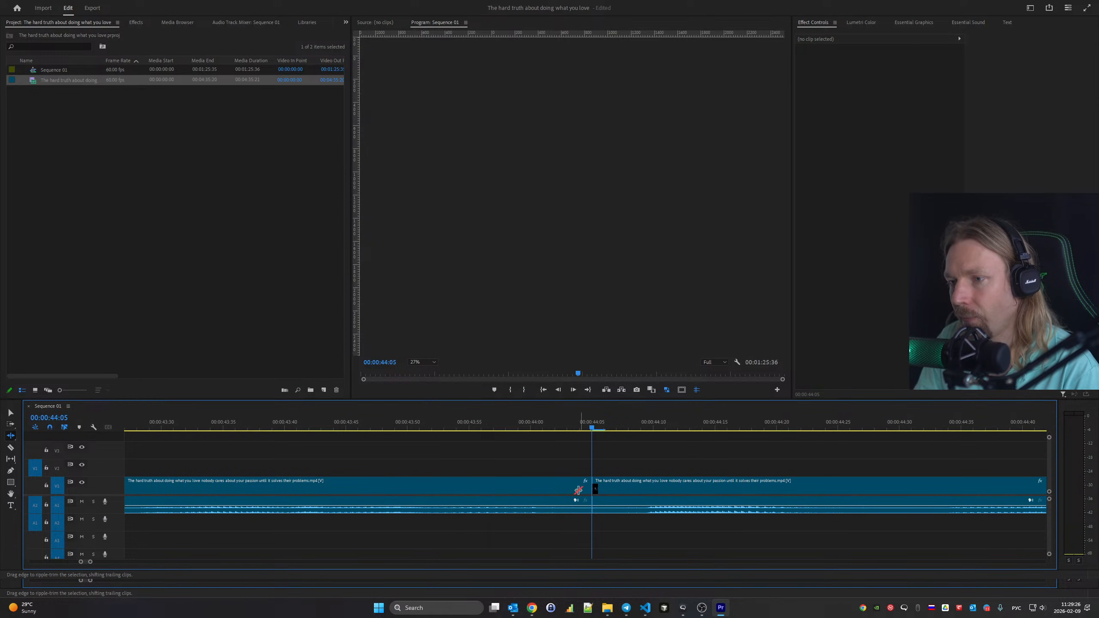
left_click_drag(588, 488, 645, 489)
scroll(428, 508, "up", 2)
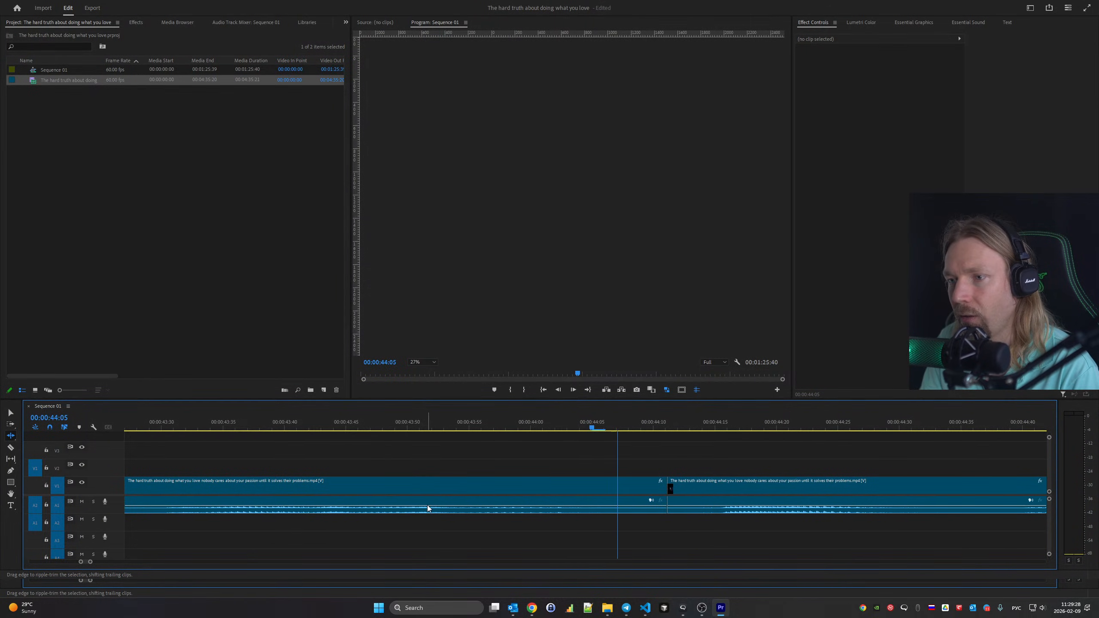
left_click(196, 421)
key("space")
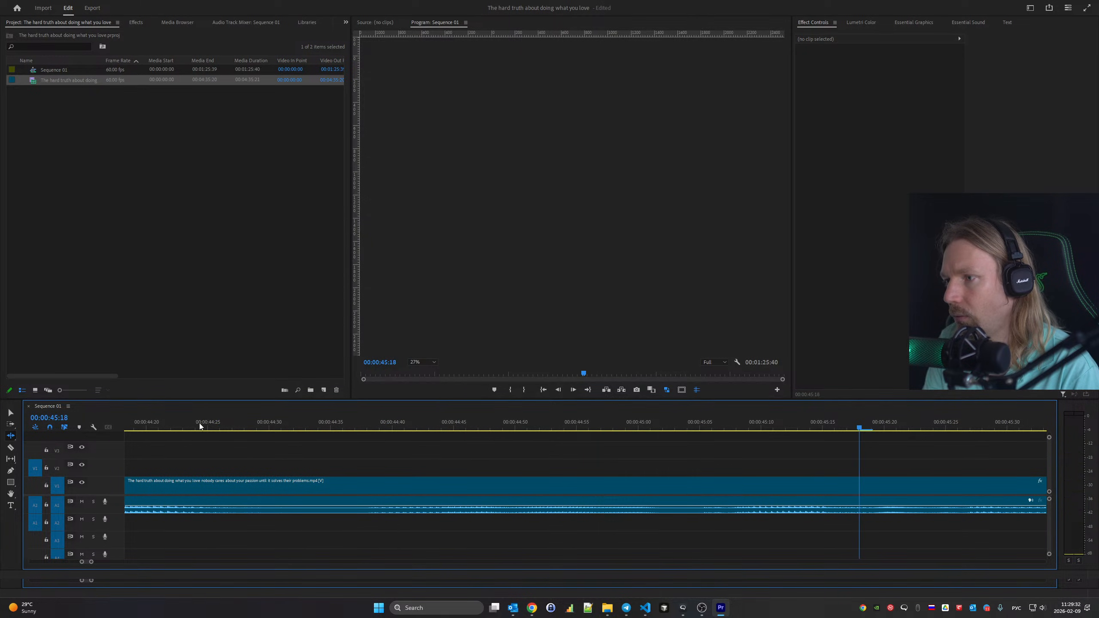
Ripple-extend the start of the clip after the 44:09 cut by two frames and play the transition back
key("Up")
left_click_drag(597, 485, 567, 485)
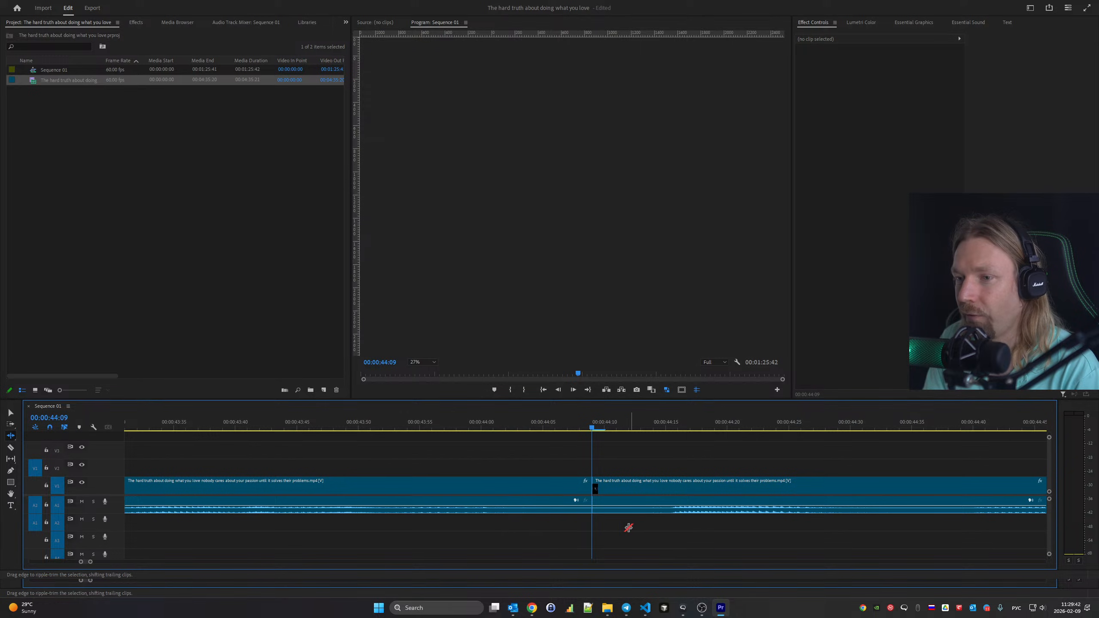
scroll(630, 529, "up", 3)
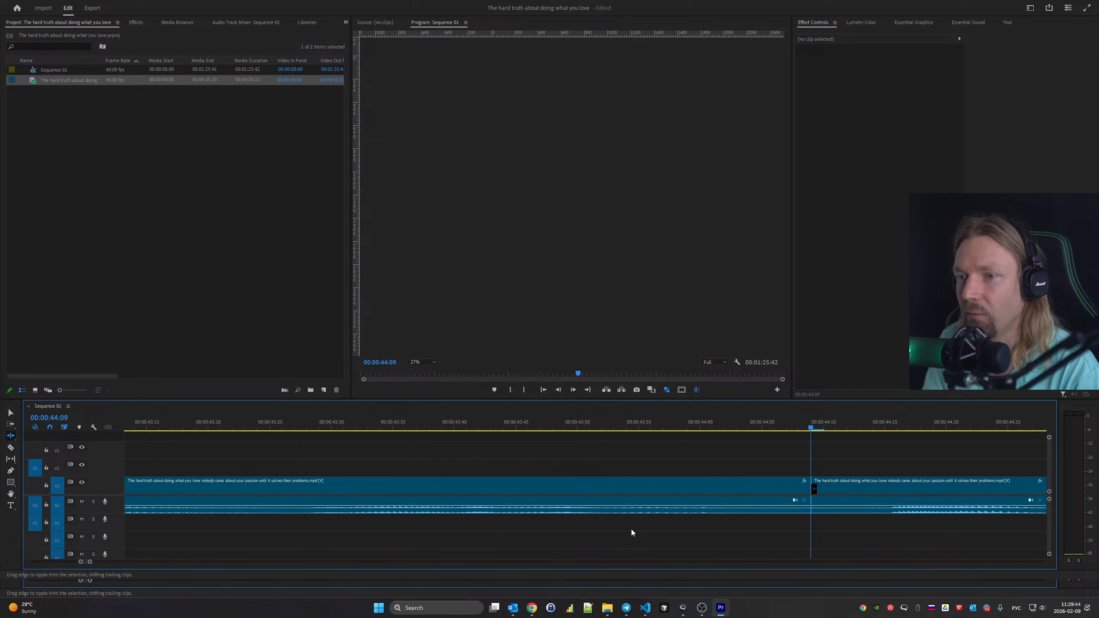
left_click(148, 421)
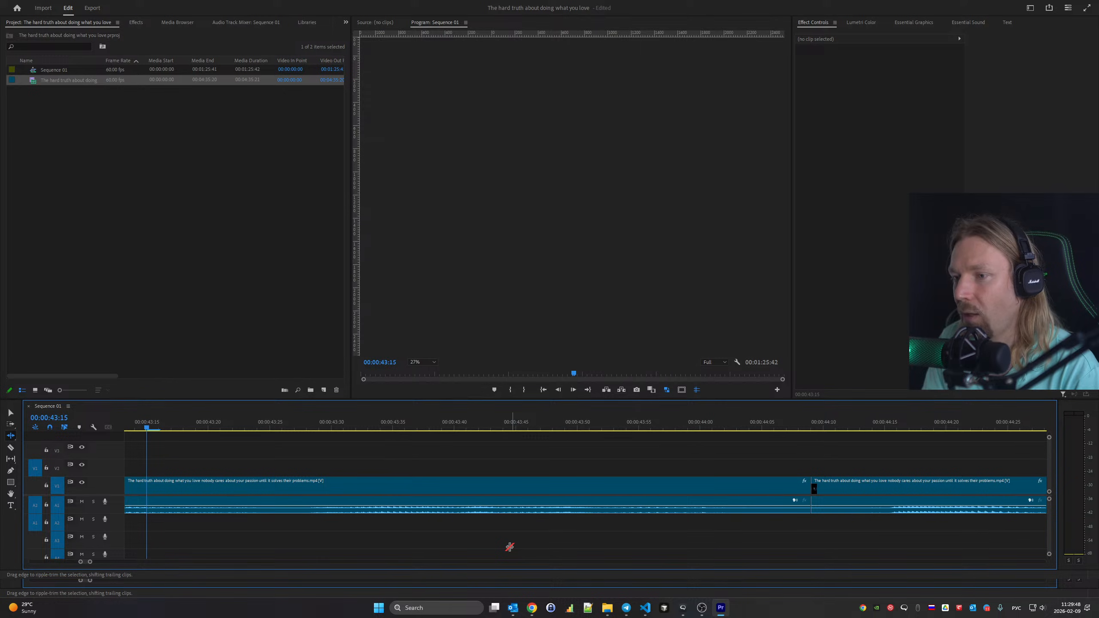
key("space")
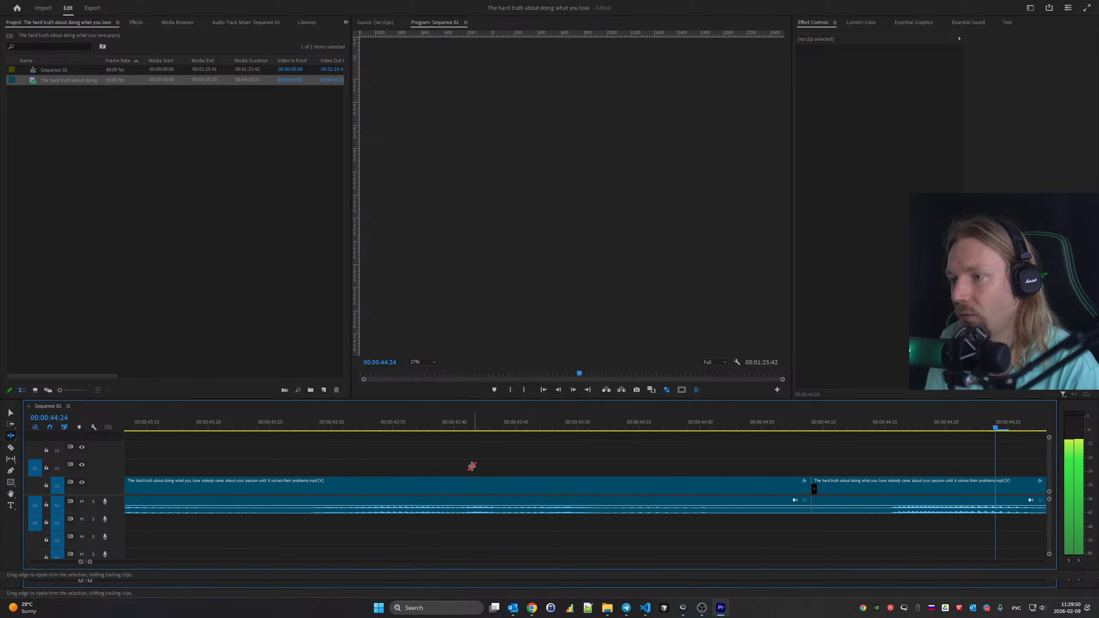
key("space")
Ripple-trim both sides of the 47:50 cut so that it falls at about 00:00:47:37, and play it back
key("ctrl+k")
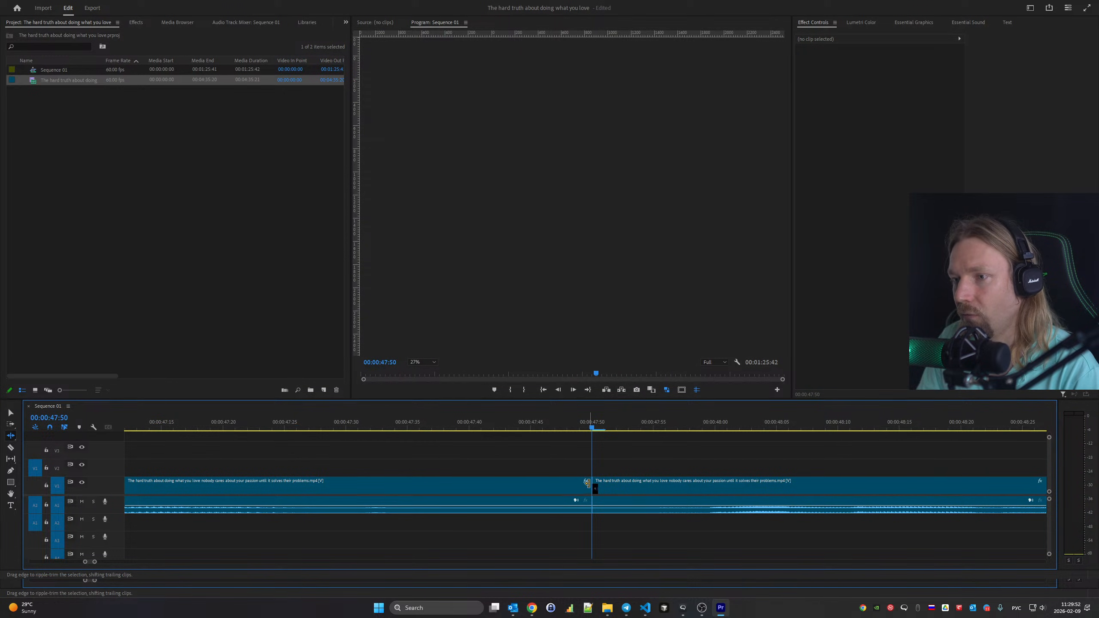
left_click_drag(587, 484, 462, 482)
scroll(481, 485, "up", 3)
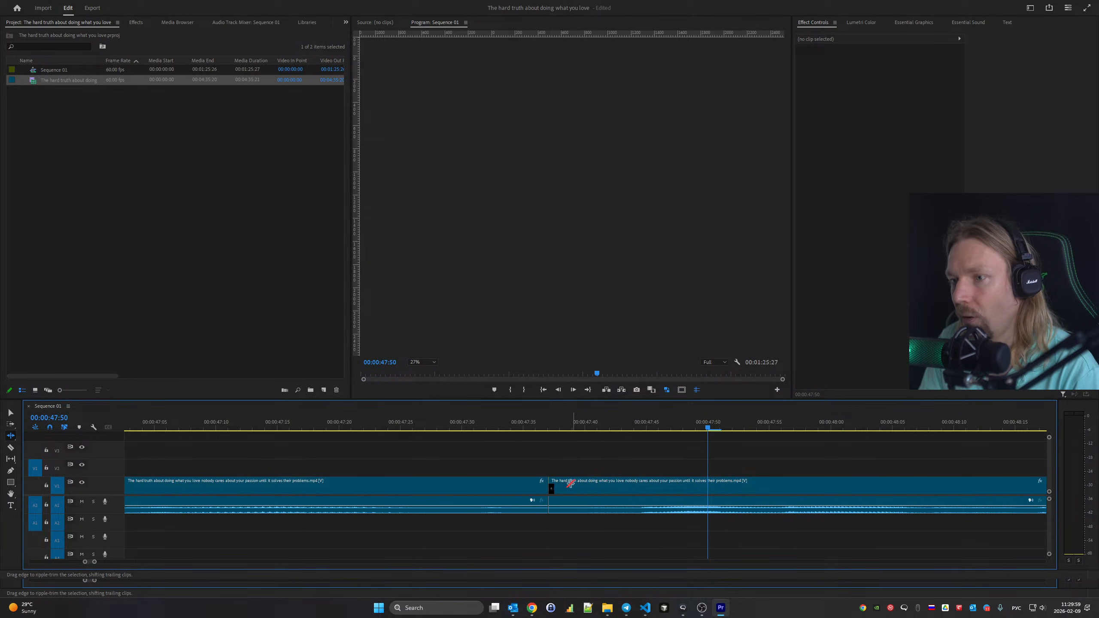
scroll(416, 470, "up", 9)
left_click(173, 424)
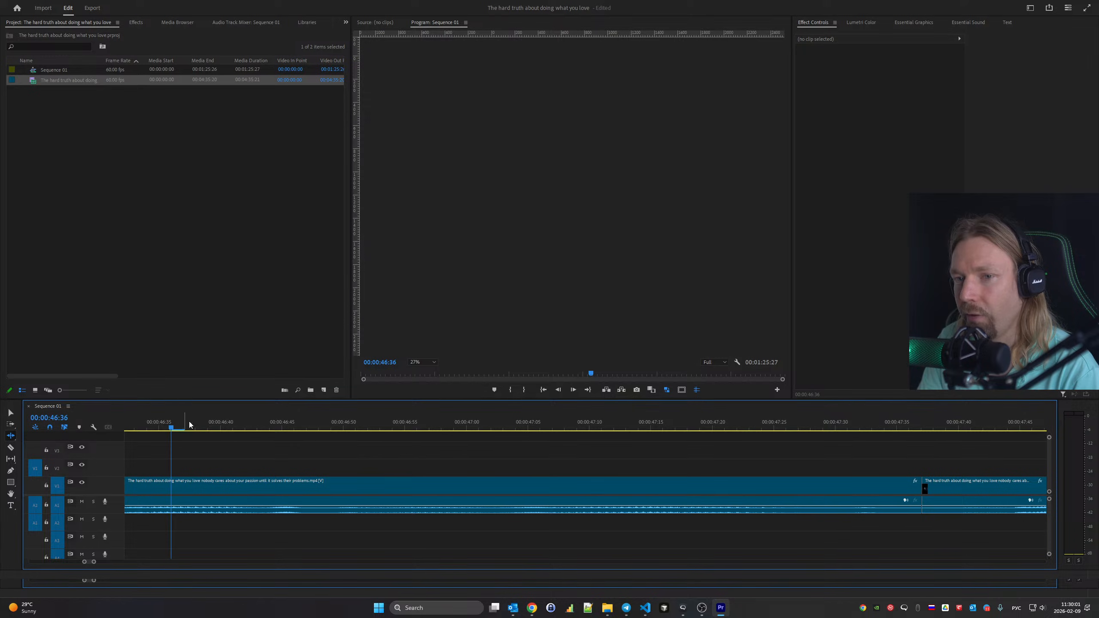
key("space")
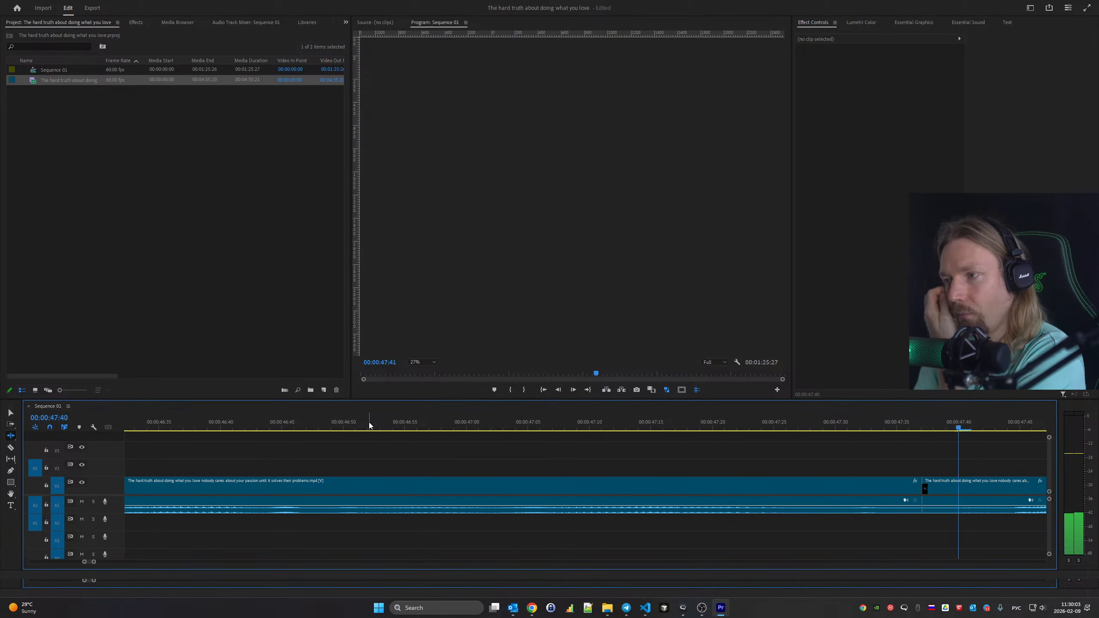
key("space")
Ripple-trim both sides of the 56:25 cut so that it falls at about 00:00:56:21, and play it back
key("Down")
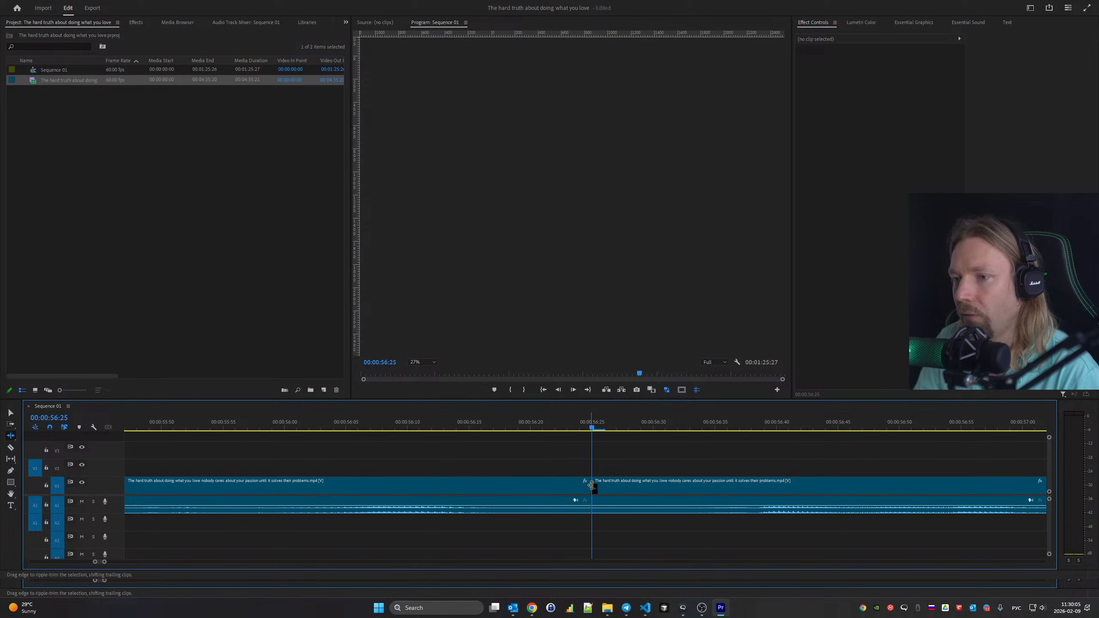
left_click_drag(595, 488, 654, 488)
left_click_drag(587, 489, 537, 489)
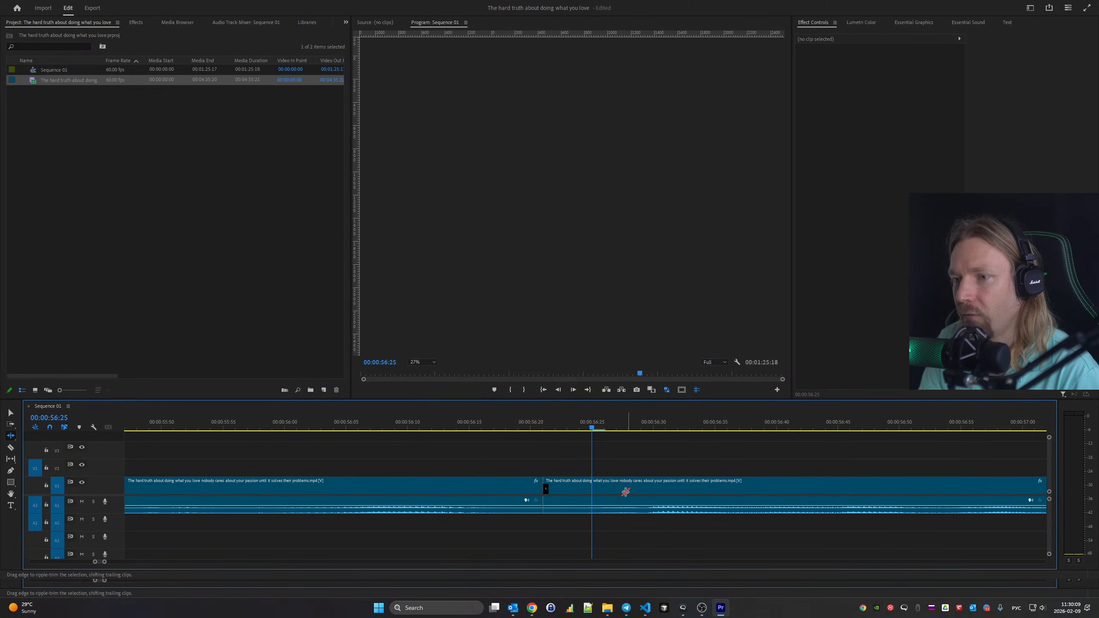
scroll(625, 491, "up", 3)
left_click(175, 422)
key("space")
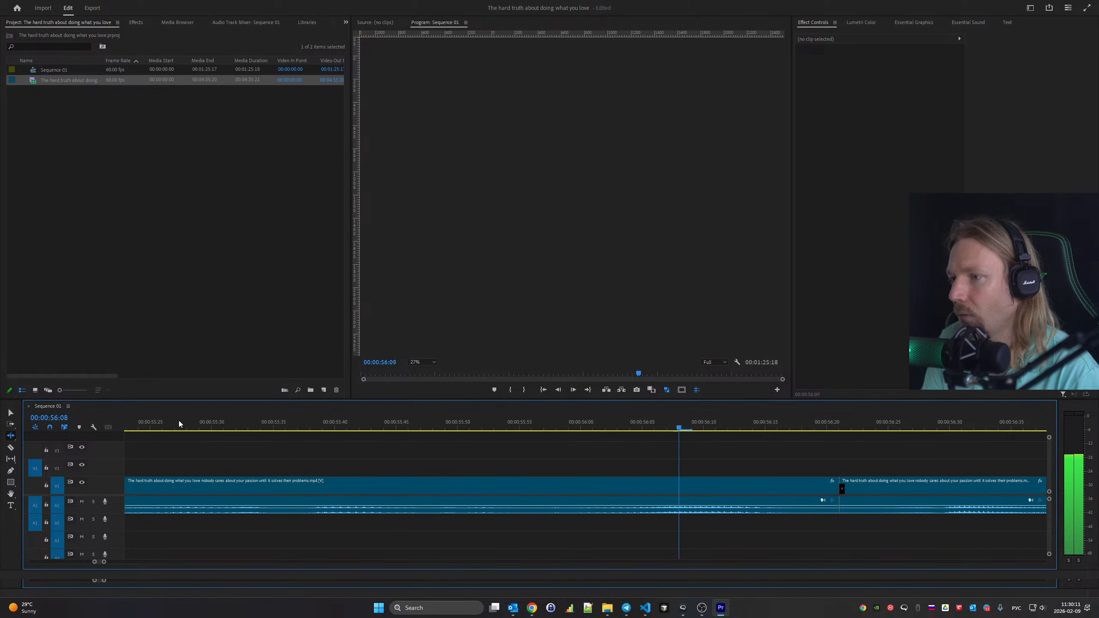
key("space")
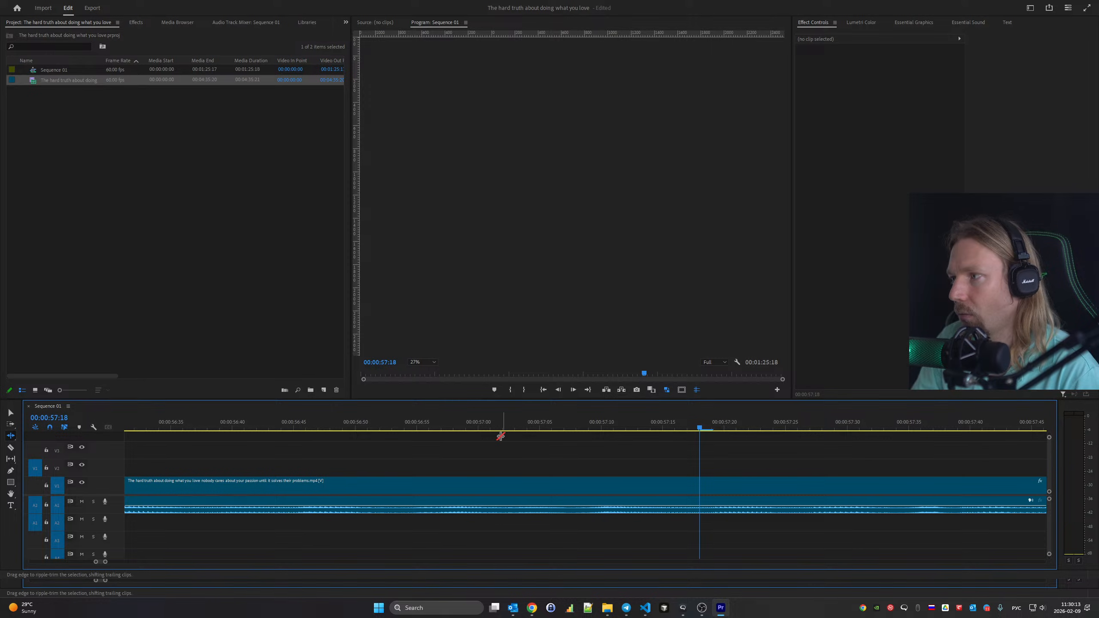
Ripple-trim the pause at the 59:19 cut so that it falls at about 00:00:59:13, and play the transition back
key("Down")
left_click_drag(587, 488, 556, 489)
scroll(615, 509, "up", 3)
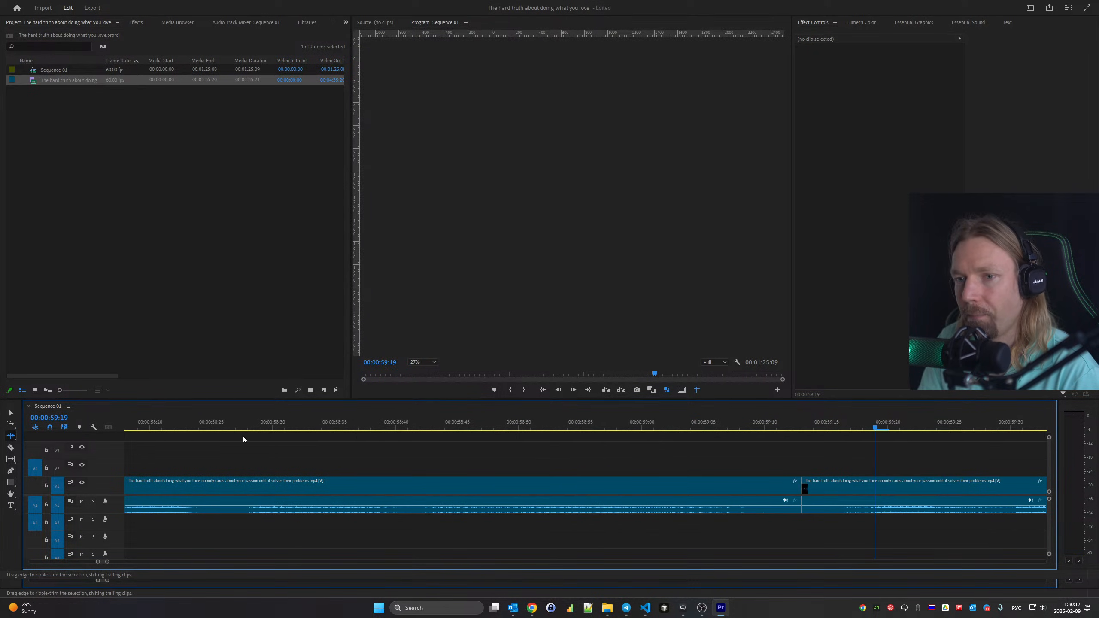
left_click(174, 426)
key("space")
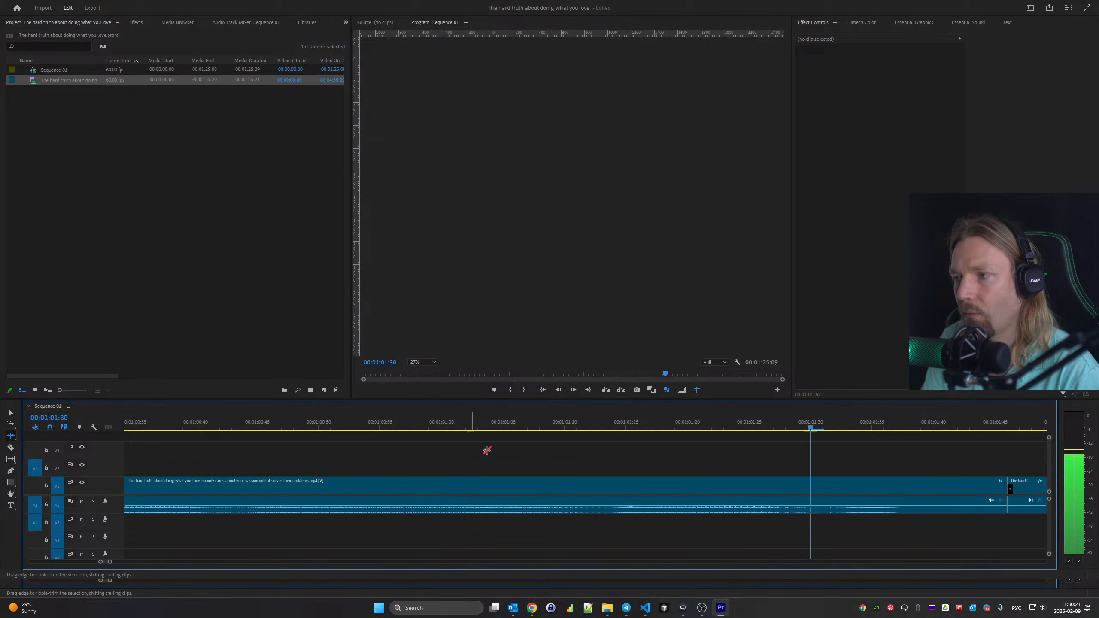
key("space")
Ripple-trim the pause at the 01:01:46 cut so that it falls at about 00:01:01:42, and play the transition back
scroll(582, 486, "down", 1)
scroll(582, 487, "up", 2)
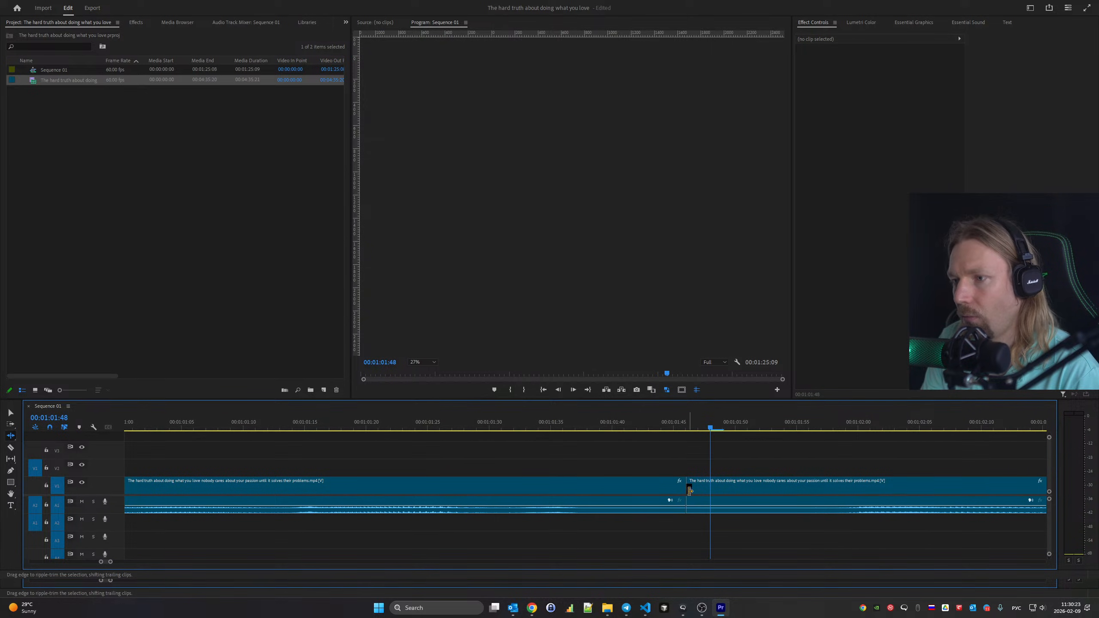
left_click_drag(688, 490, 635, 491)
scroll(667, 493, "up", 1)
scroll(714, 494, "up", 1)
left_click(177, 420)
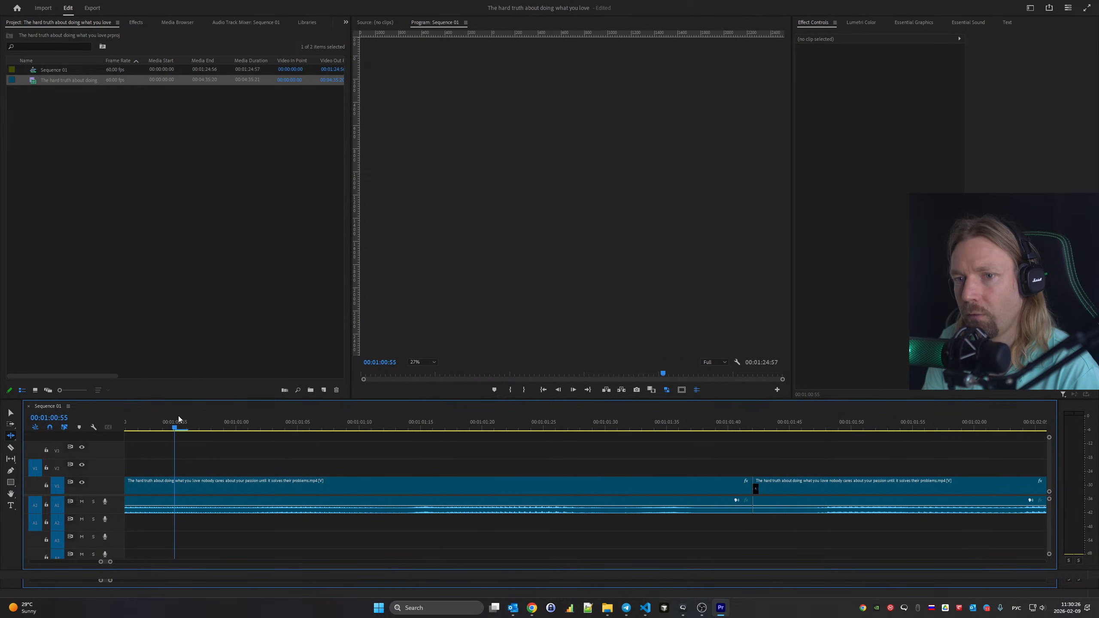
key("space")
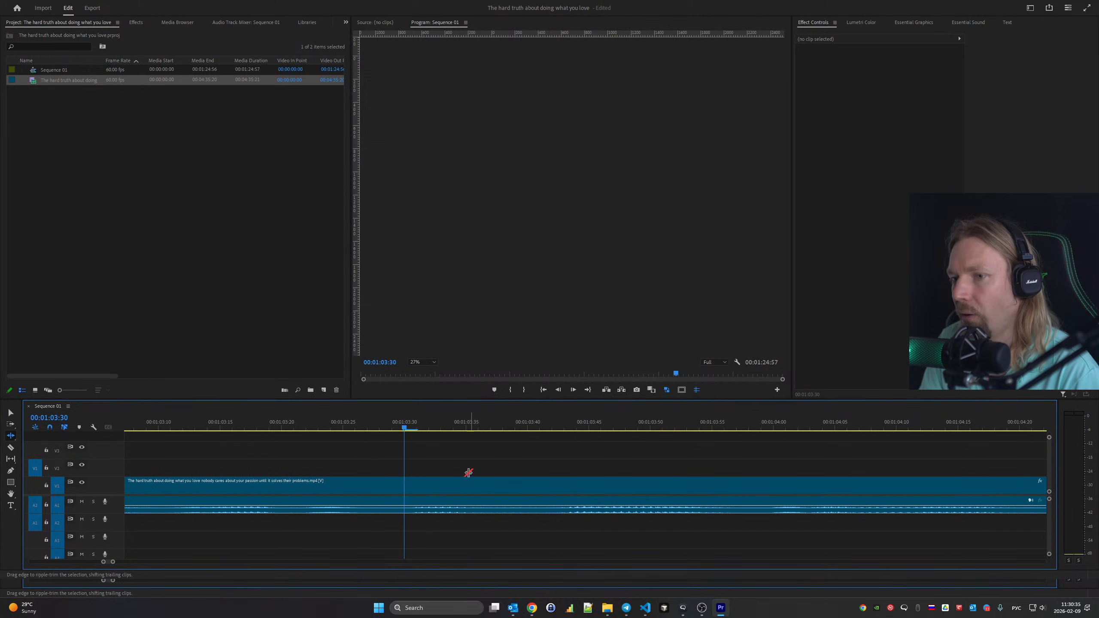
Ripple-trim both sides of the 01:05:02 cut so that it falls at about 00:01:05:00
key("Down")
left_click_drag(594, 488, 687, 489)
left_click_drag(587, 489, 557, 490)
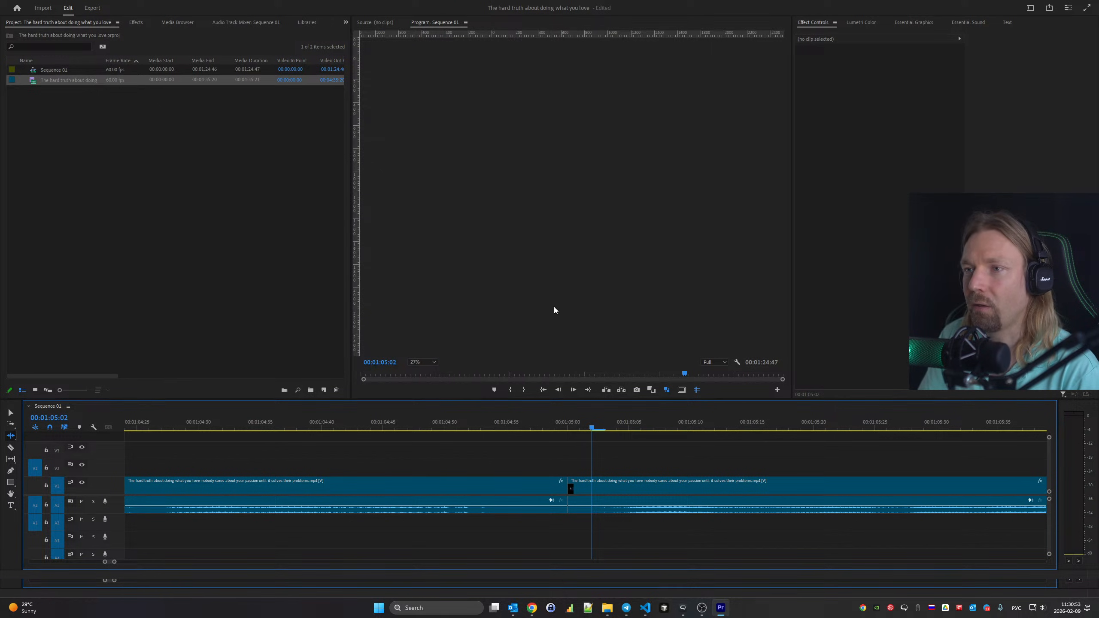
Set the program monitor's zoom level to Fit and play back the transition at the 01:05:00 cut
left_click(429, 362)
left_click(430, 371)
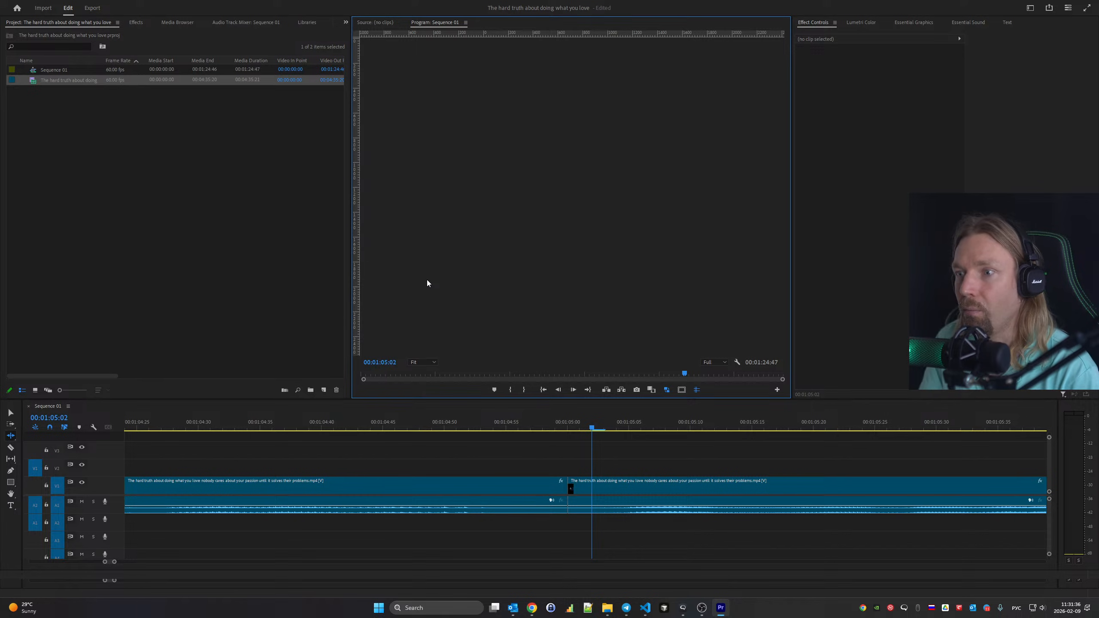
left_click(161, 424)
key("space")
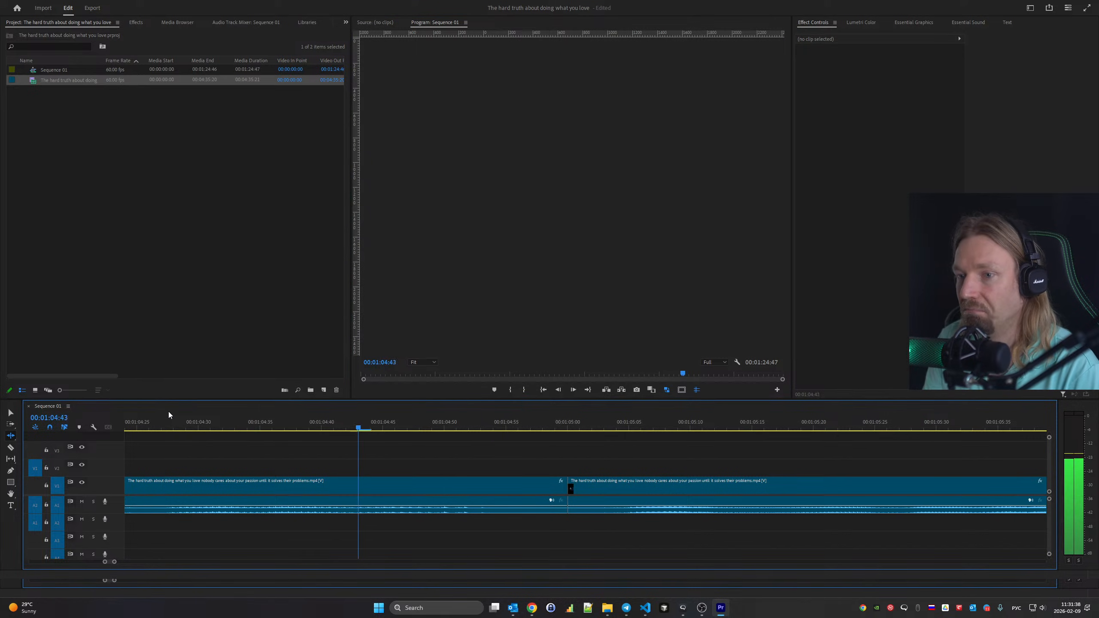
Ripple-trim both sides of the 01:08:26 cut so that it falls at about 00:01:08:15, and play it back
key("Down")
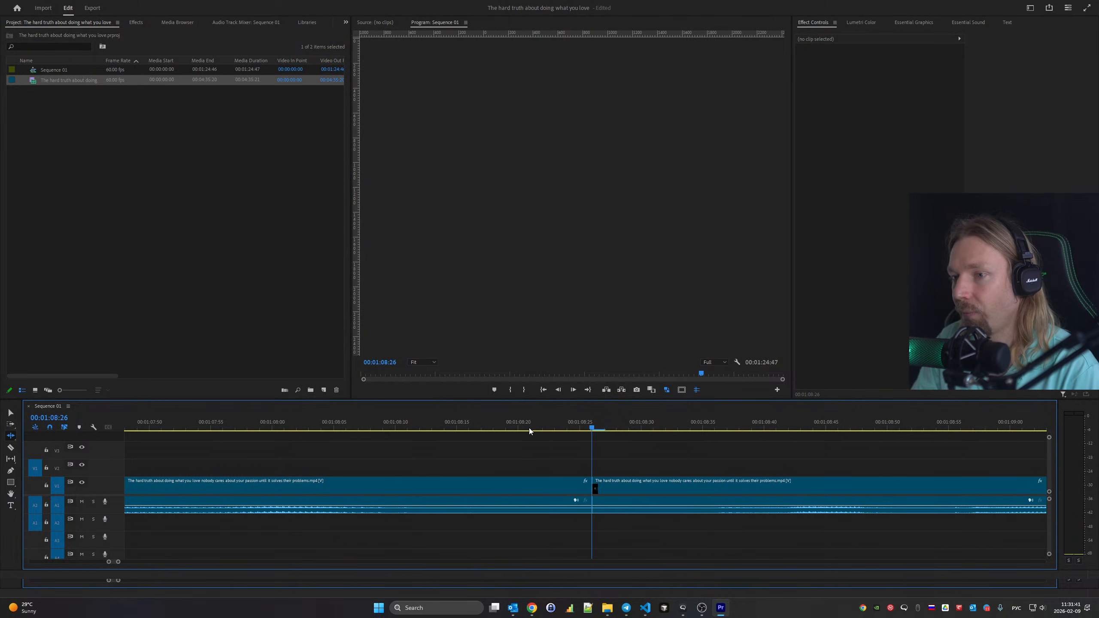
left_click(599, 486)
left_click_drag(599, 486, 456, 488)
scroll(550, 501, "up", 3)
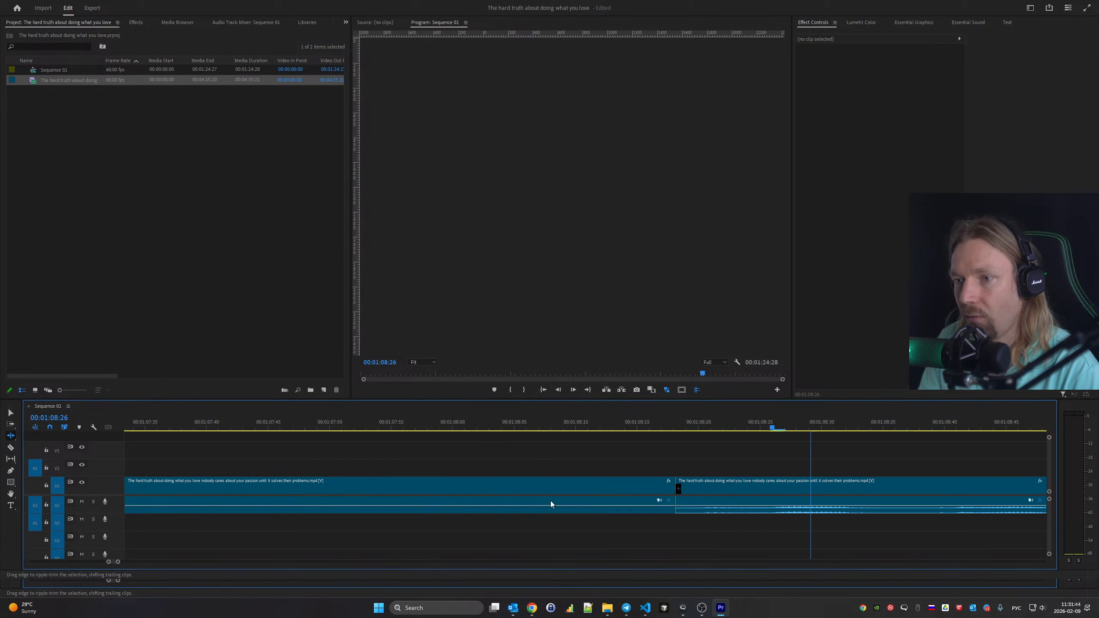
left_click(241, 422)
key("space")
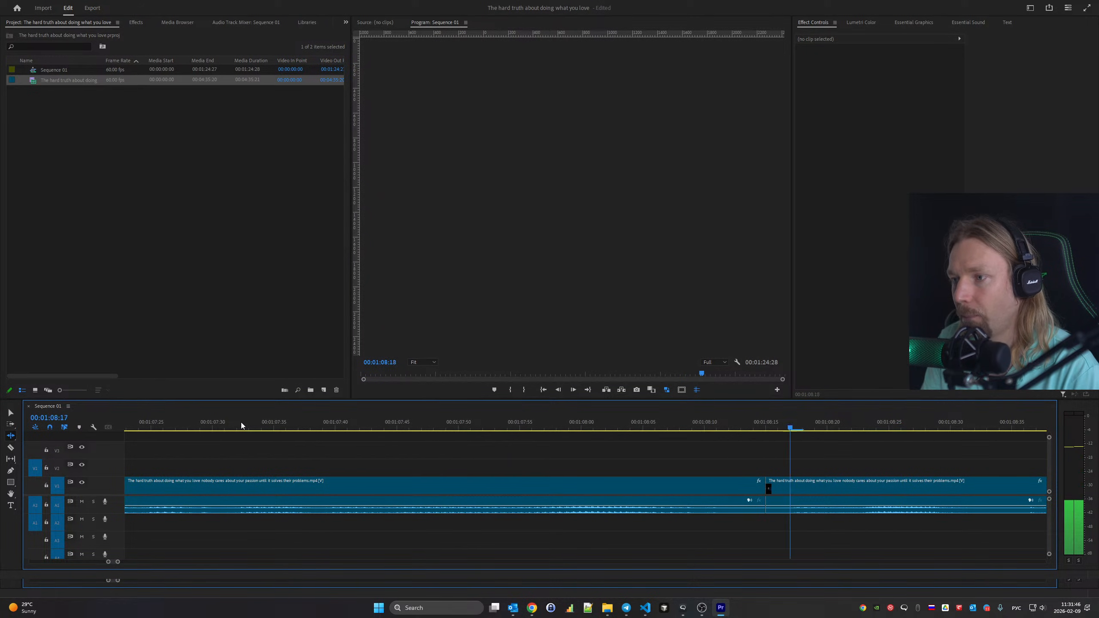
key("space")
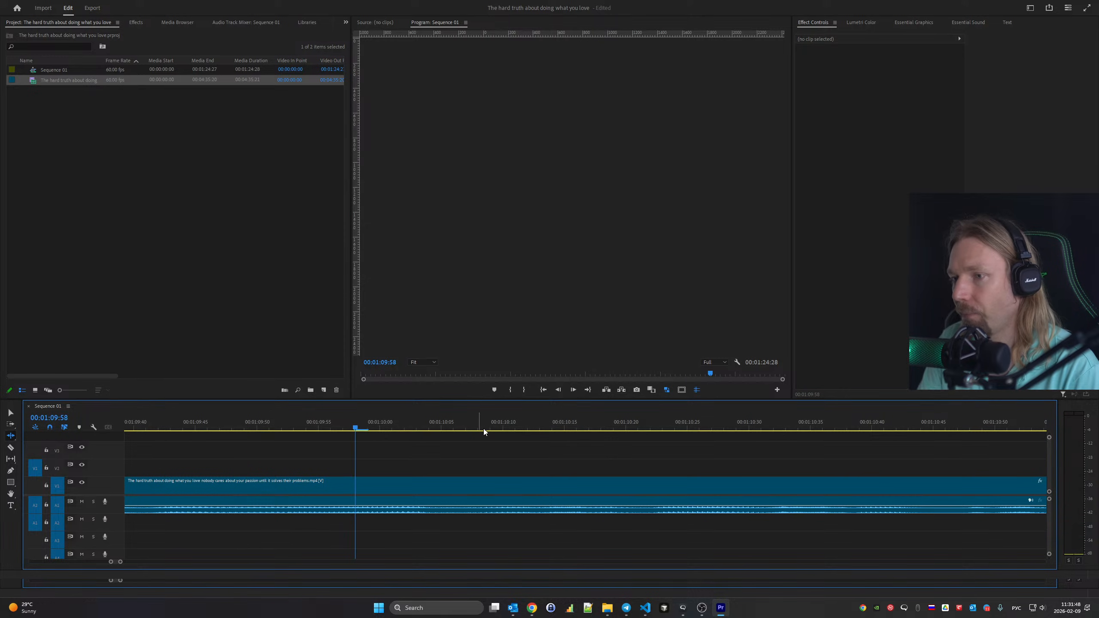
Ripple-trim the pause at the next cut so that it falls at about 00:01:14:48, and play the transition back
key("Down")
mouse_move(590, 489)
left_mouse_down()
mouse_move(524, 489)
mouse_move(606, 491)
left_mouse_up()
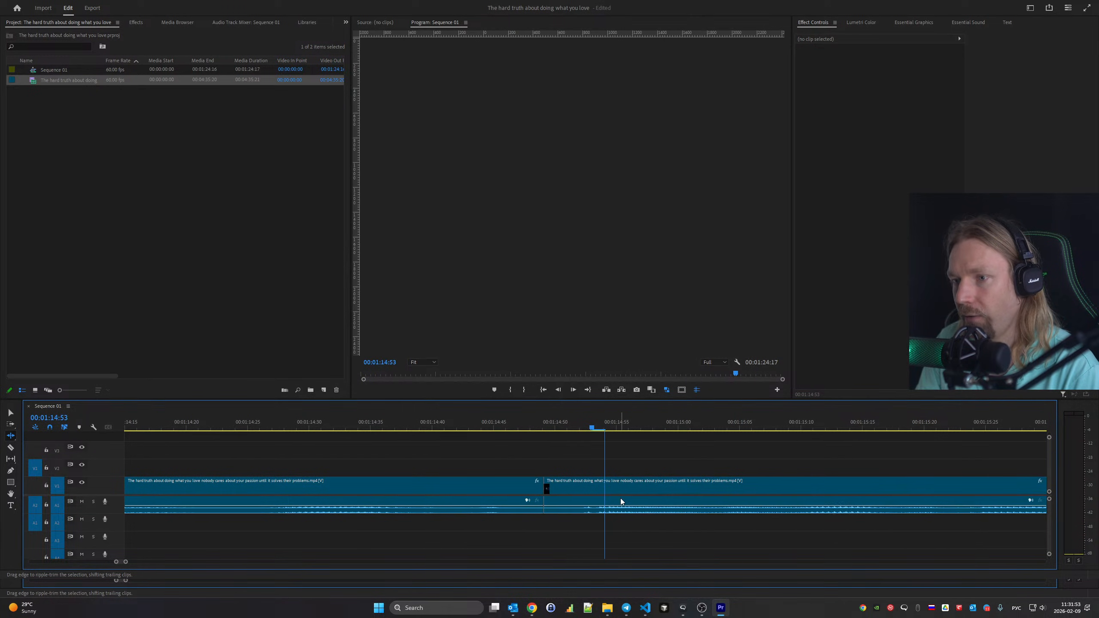
scroll(620, 499, "up", 5)
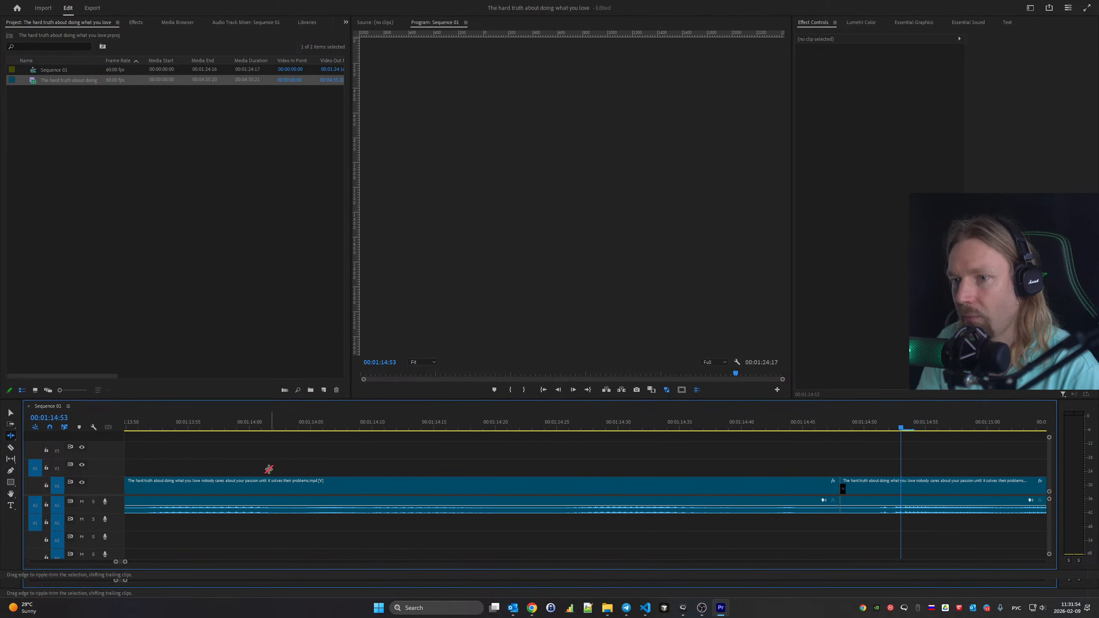
left_click(213, 424)
key("space")
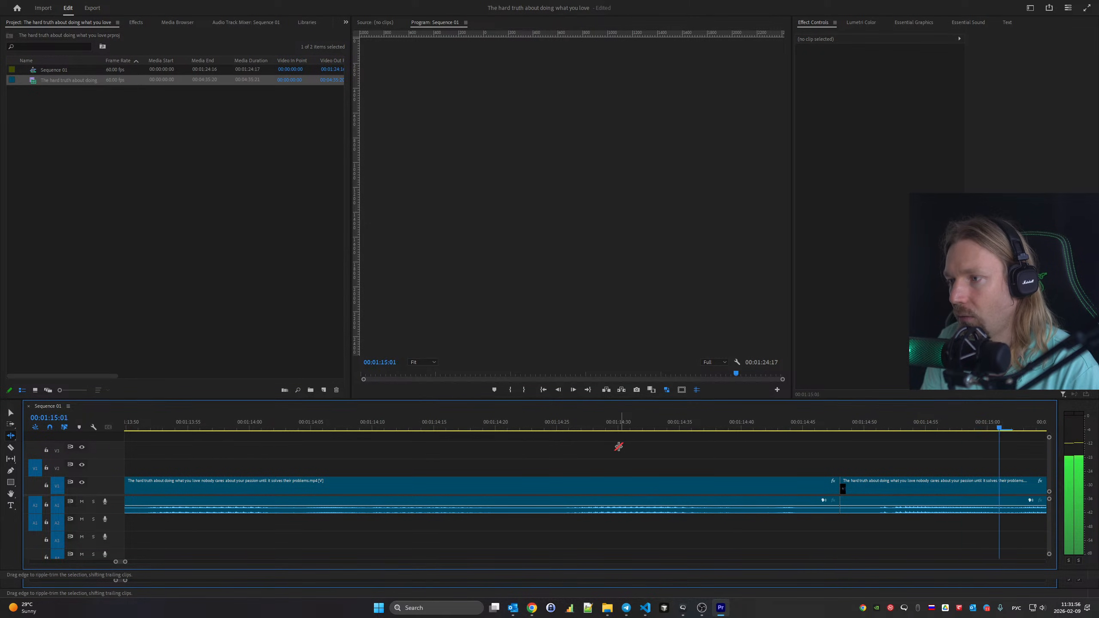
key("space")
Play back the last clip's ending and ripple-trim its tail so that the sequence ends at 00:01:24:10
key("Down")
scroll(543, 478, "up", 2)
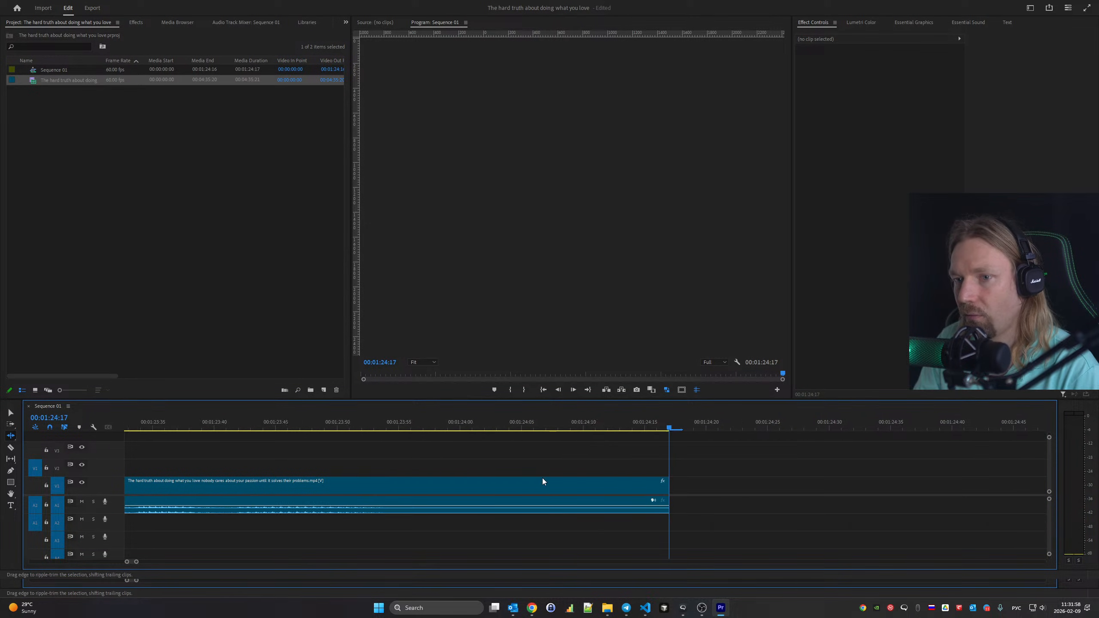
left_click(284, 422)
key("space")
left_click_drag(284, 417, 188, 419)
key("space")
left_click_drag(262, 417, 622, 419)
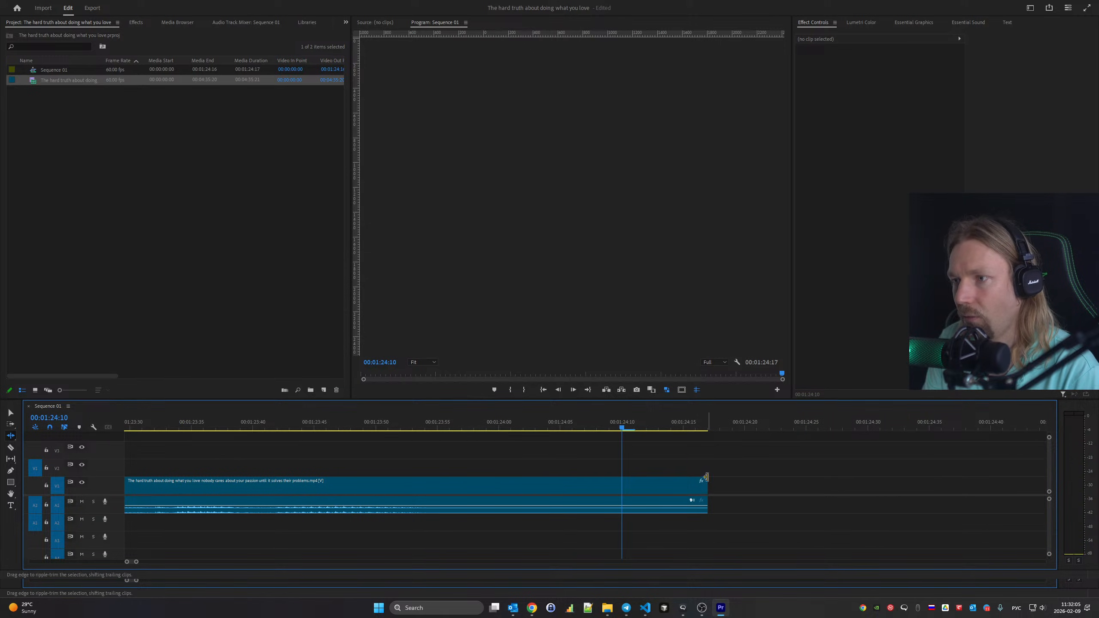
left_click_drag(706, 490, 621, 491)
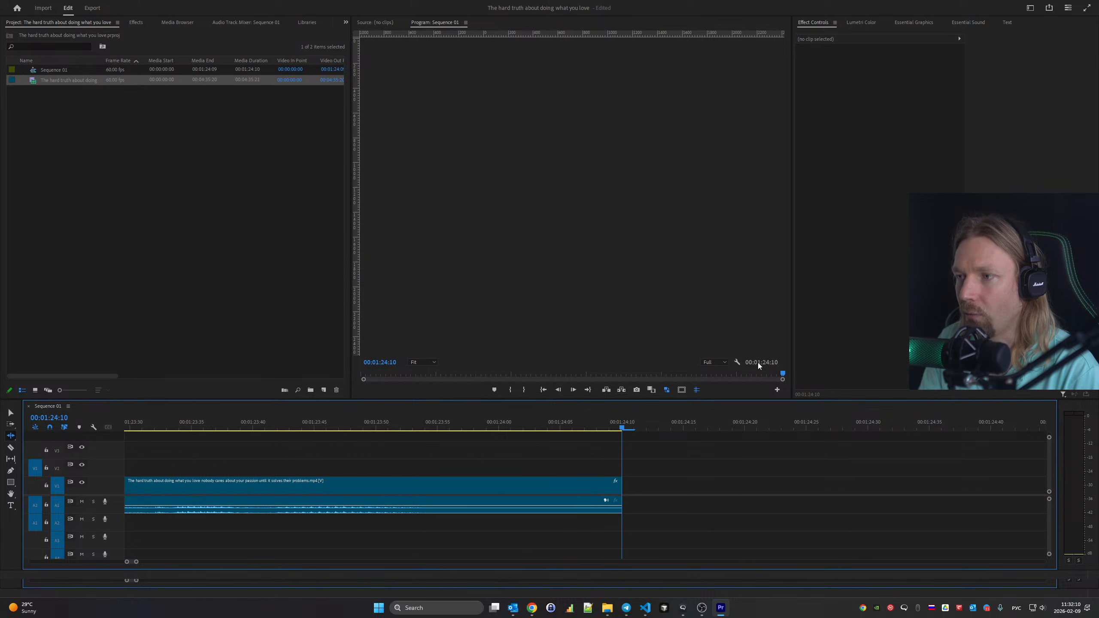
Fit the whole sequence in the timeline with the playhead at its start, and save the project
key("Home")
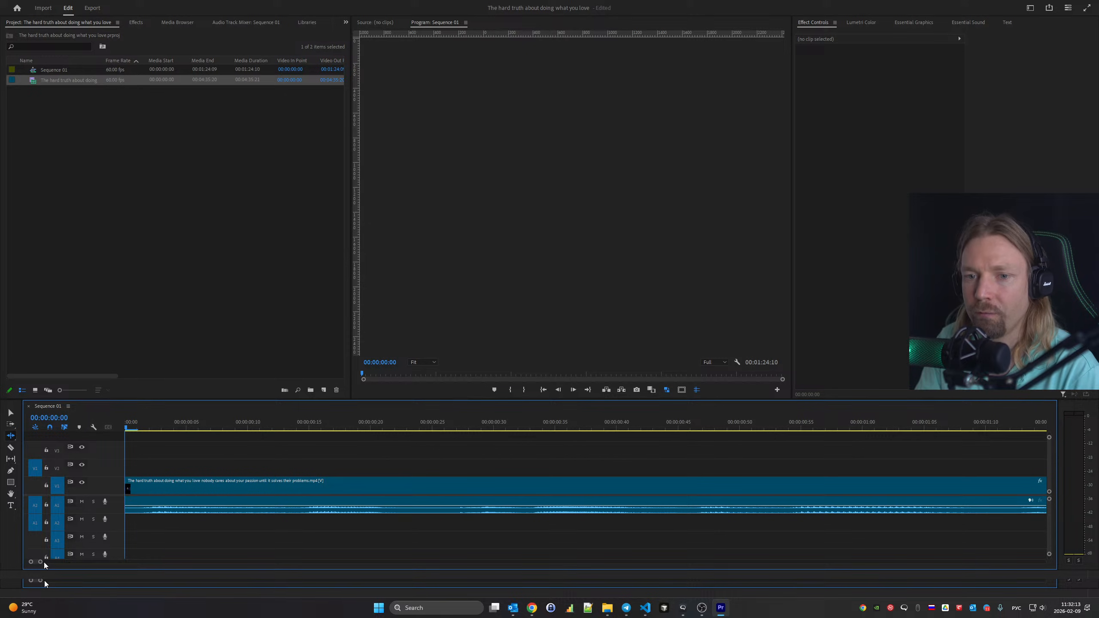
left_click_drag(42, 563, 258, 614)
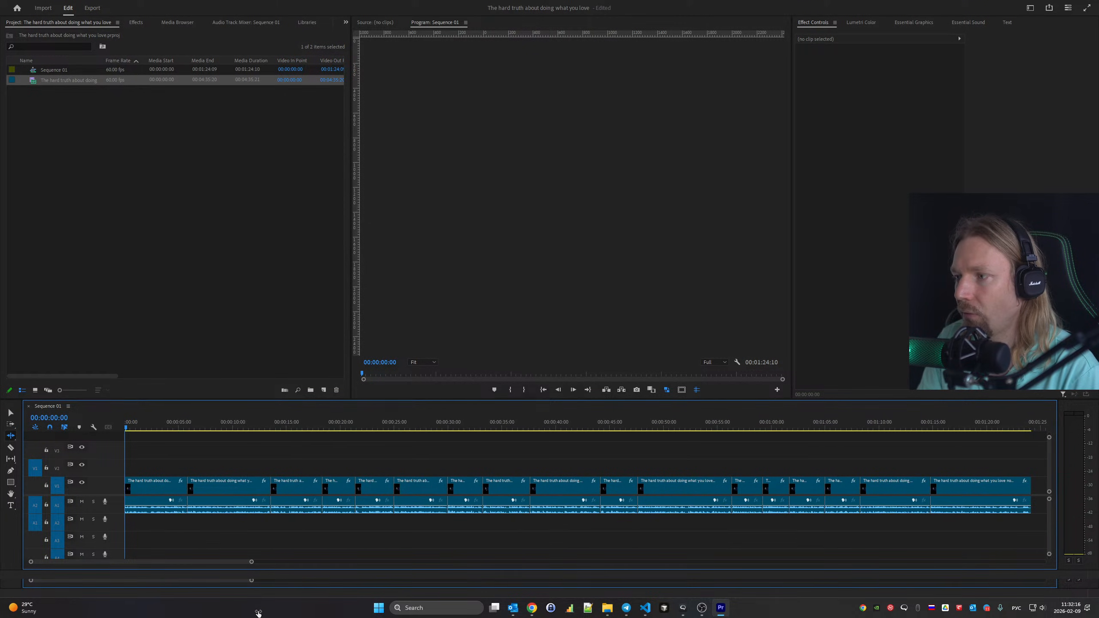
key("ctrl+s")
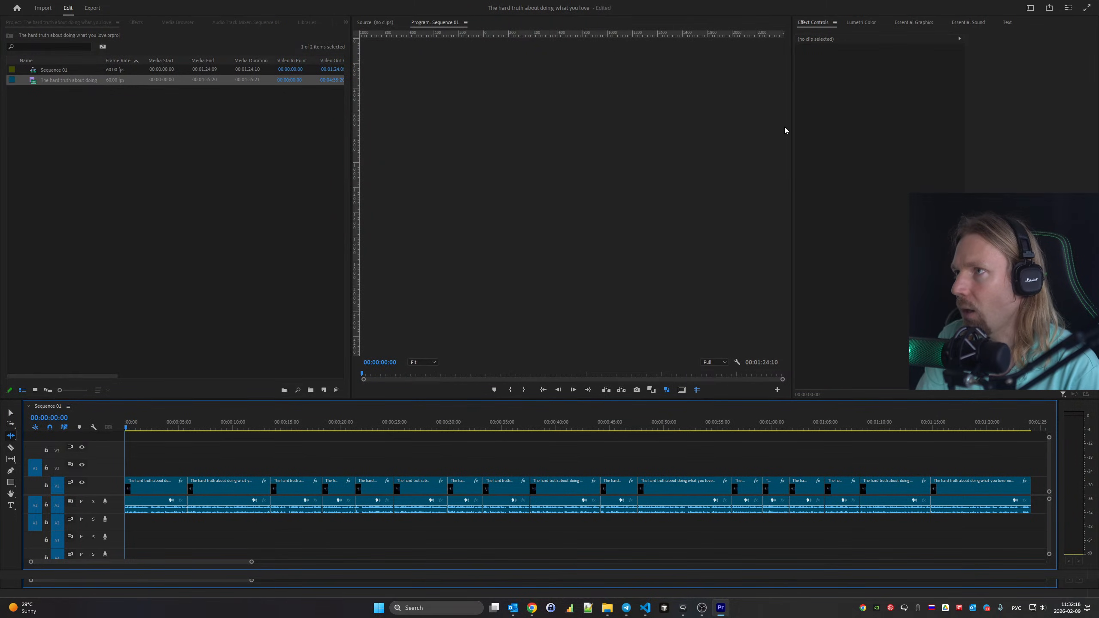
Start transcribing the speech of the source video used in Sequence 01
left_click(1007, 22)
left_click(809, 34)
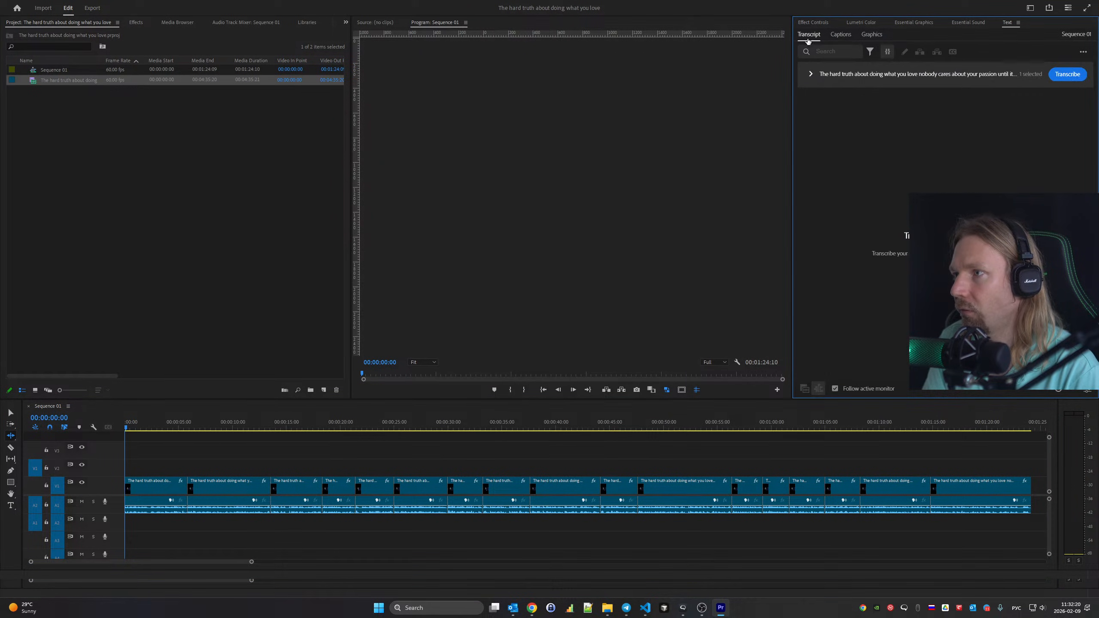
left_click(1068, 74)
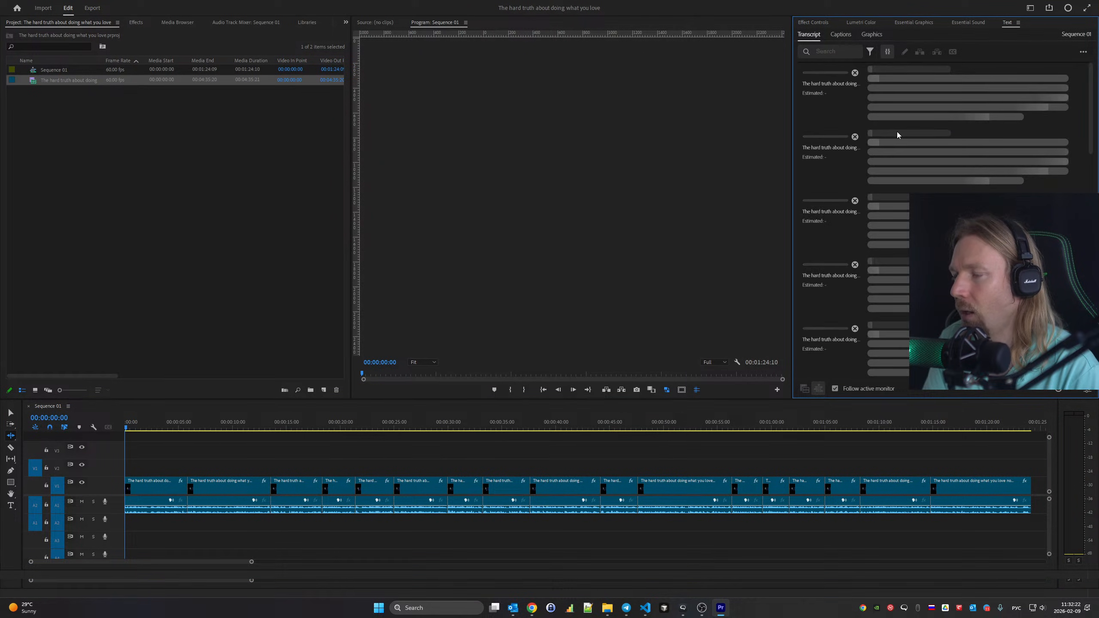